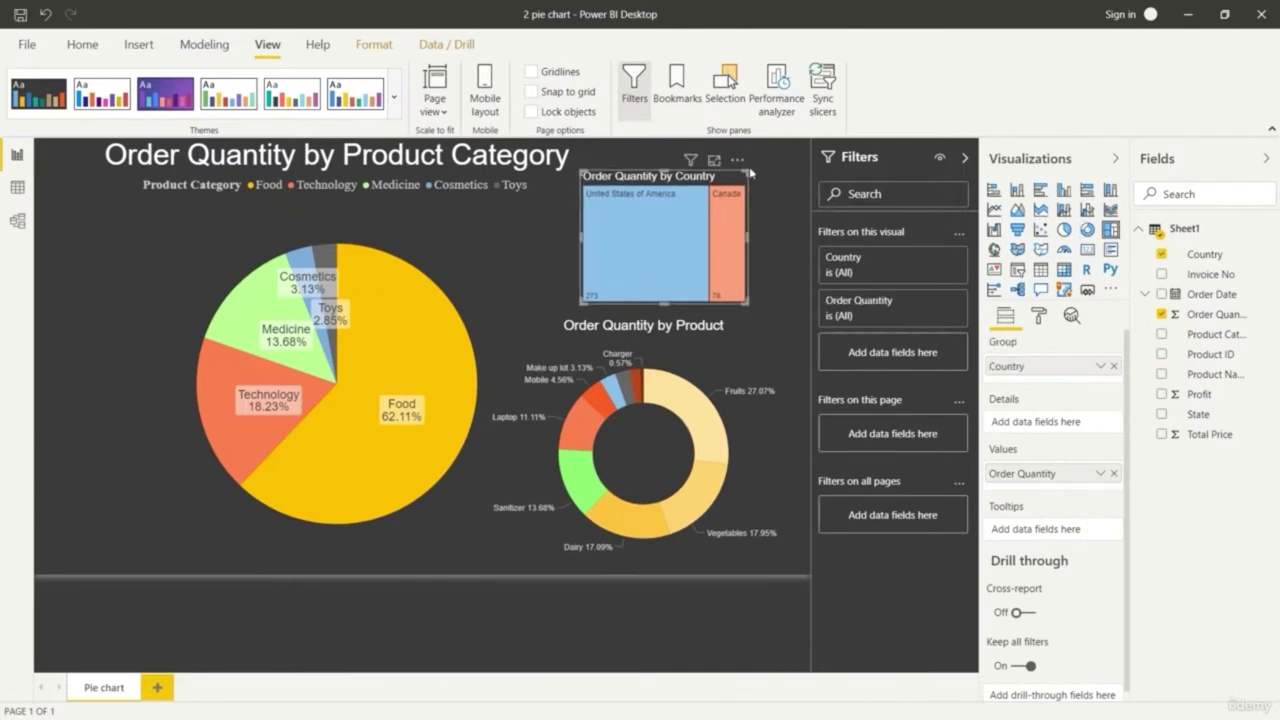
# Resize the Order Quantity by Country treemap above the donut chart and centre its title
pyautogui.click(714, 634)
pyautogui.click(695, 279)
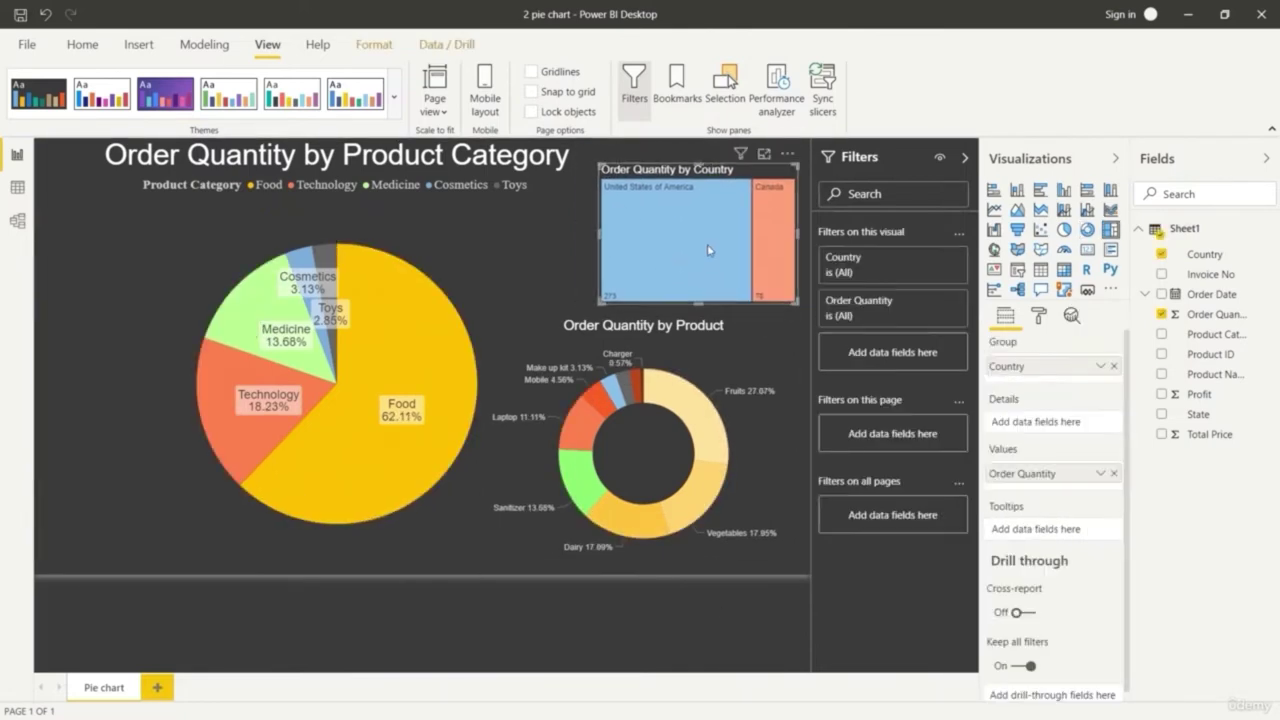
pyautogui.click(767, 588)
pyautogui.click(680, 260)
pyautogui.click(1039, 315)
pyautogui.click(1010, 528)
pyautogui.scroll(-1, 1103, 515)
pyautogui.scroll(3, 1103, 515)
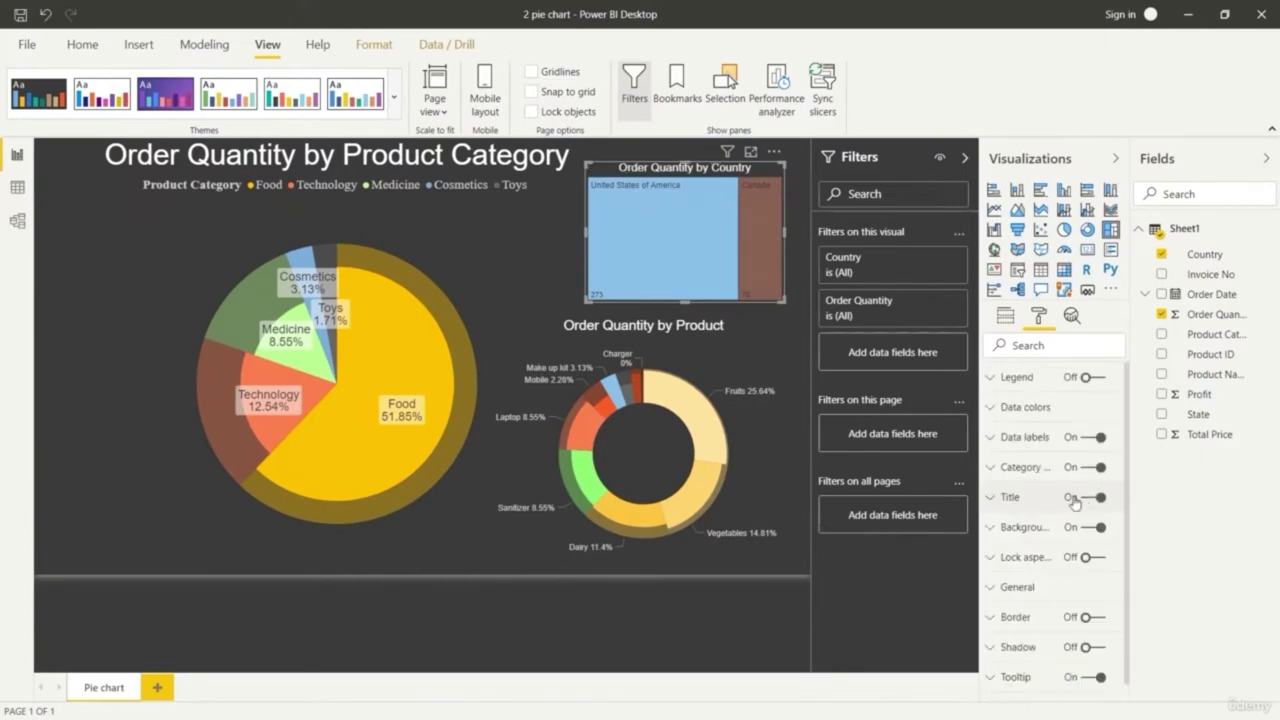
# Highlight the charts by country through the treemap, and filter the state matrix by the Technology row of the product category table
pyautogui.click(702, 596)
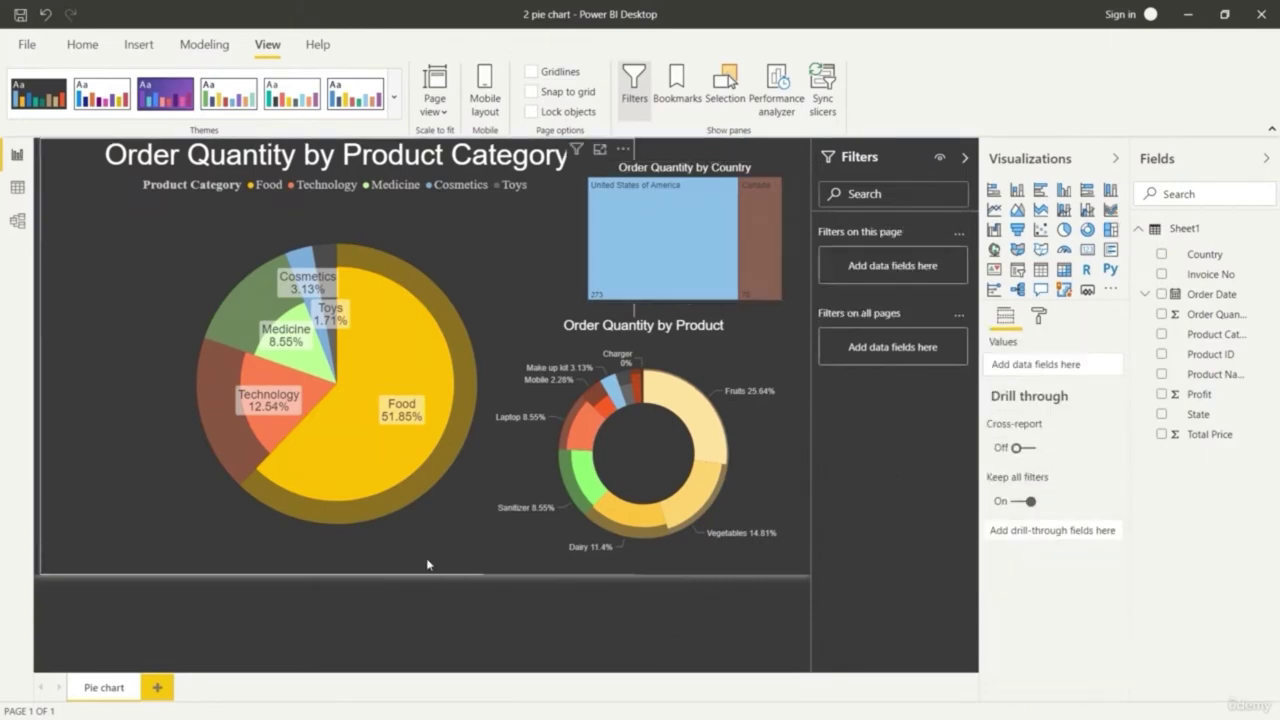
pyautogui.click(757, 268)
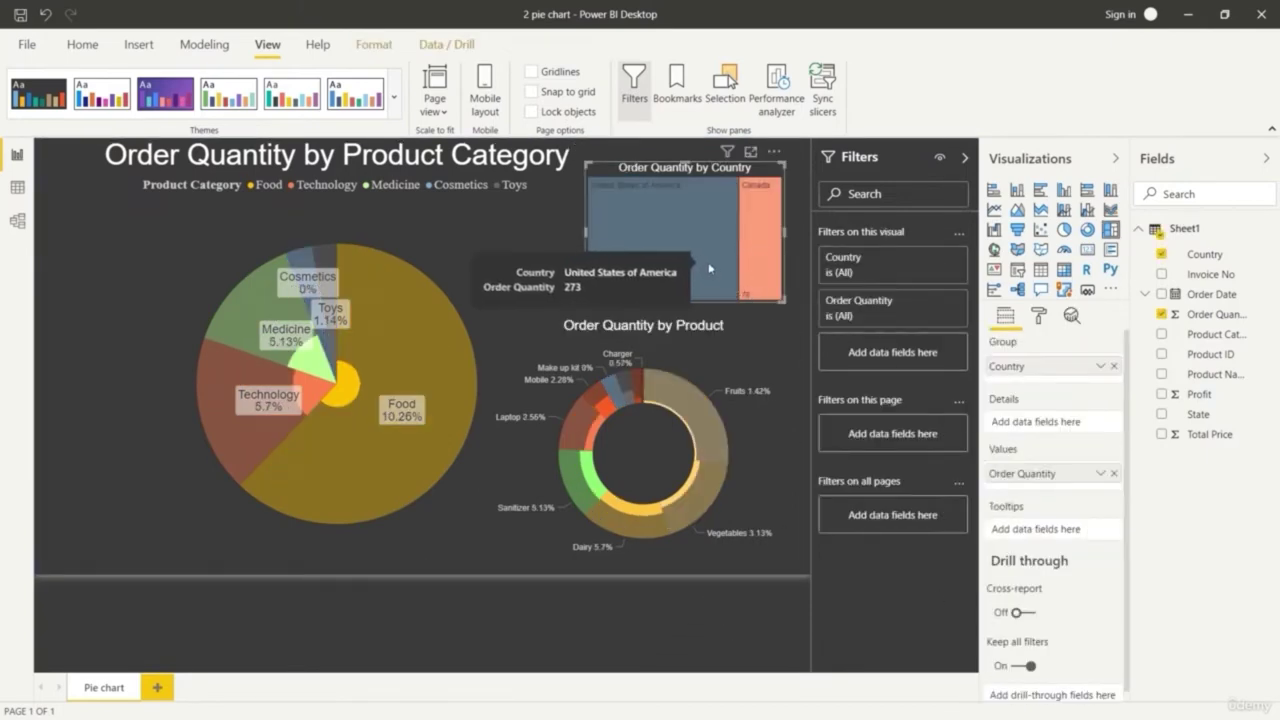
pyautogui.click(725, 263)
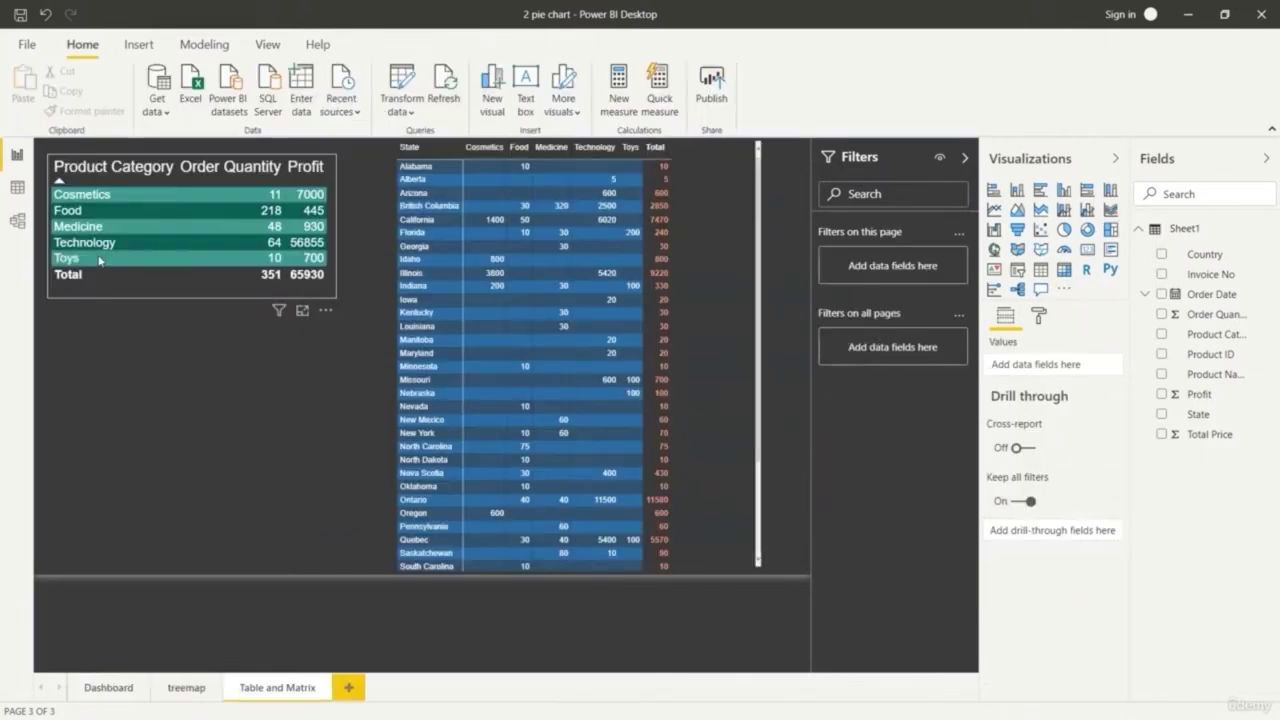
pyautogui.click(85, 242)
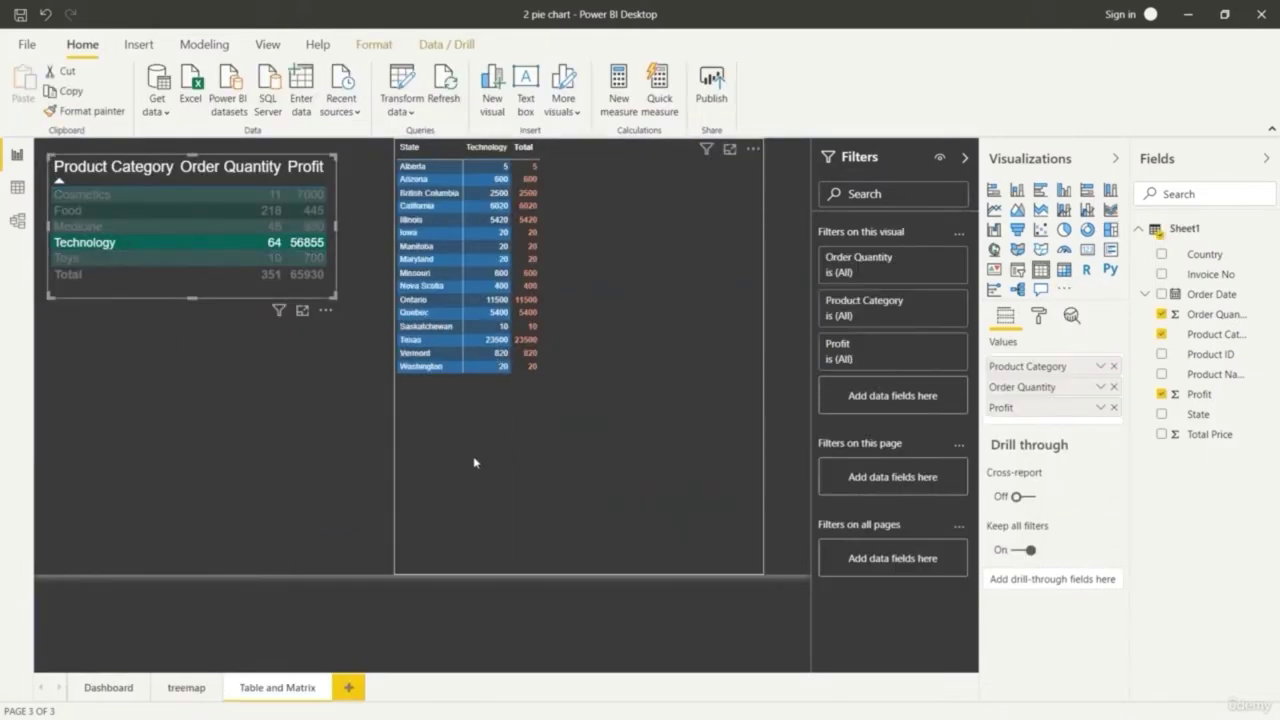
# Open Sheet1 of billing.xls for transformation in the Power Query Editor
pyautogui.click(431, 205)
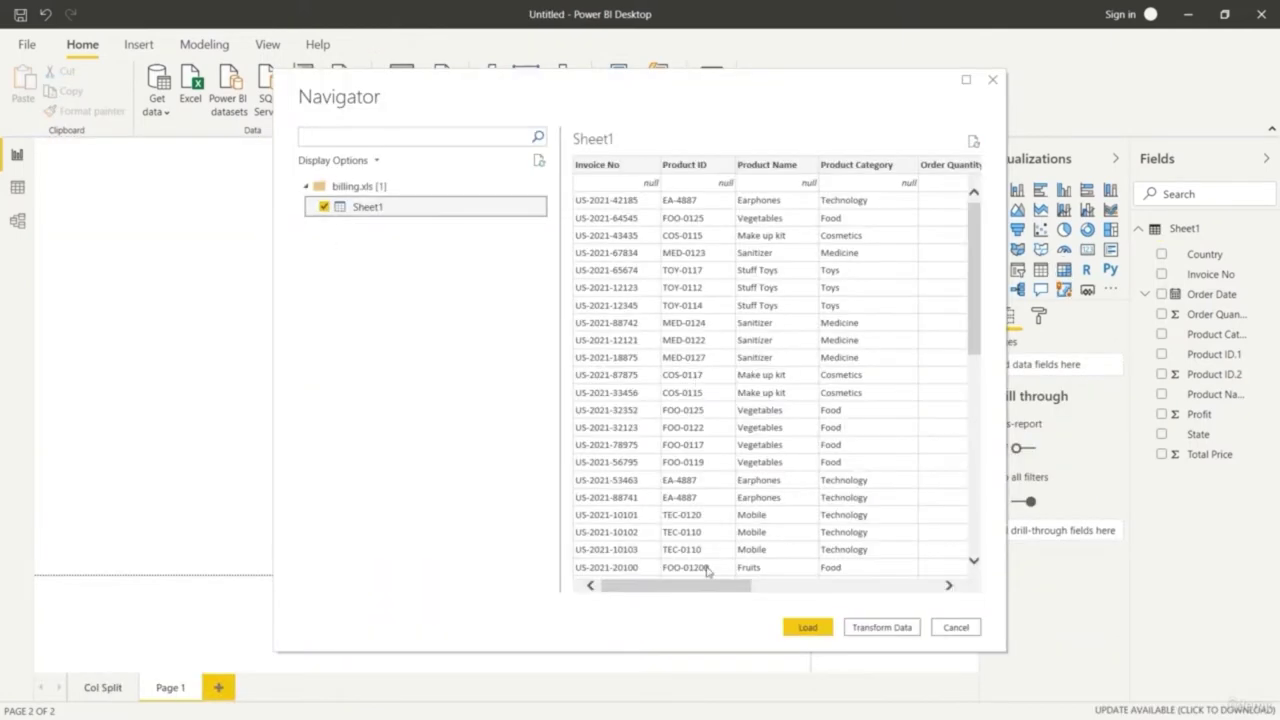
pyautogui.moveTo(712, 586); pyautogui.dragTo(889, 557)
pyautogui.click(882, 627)
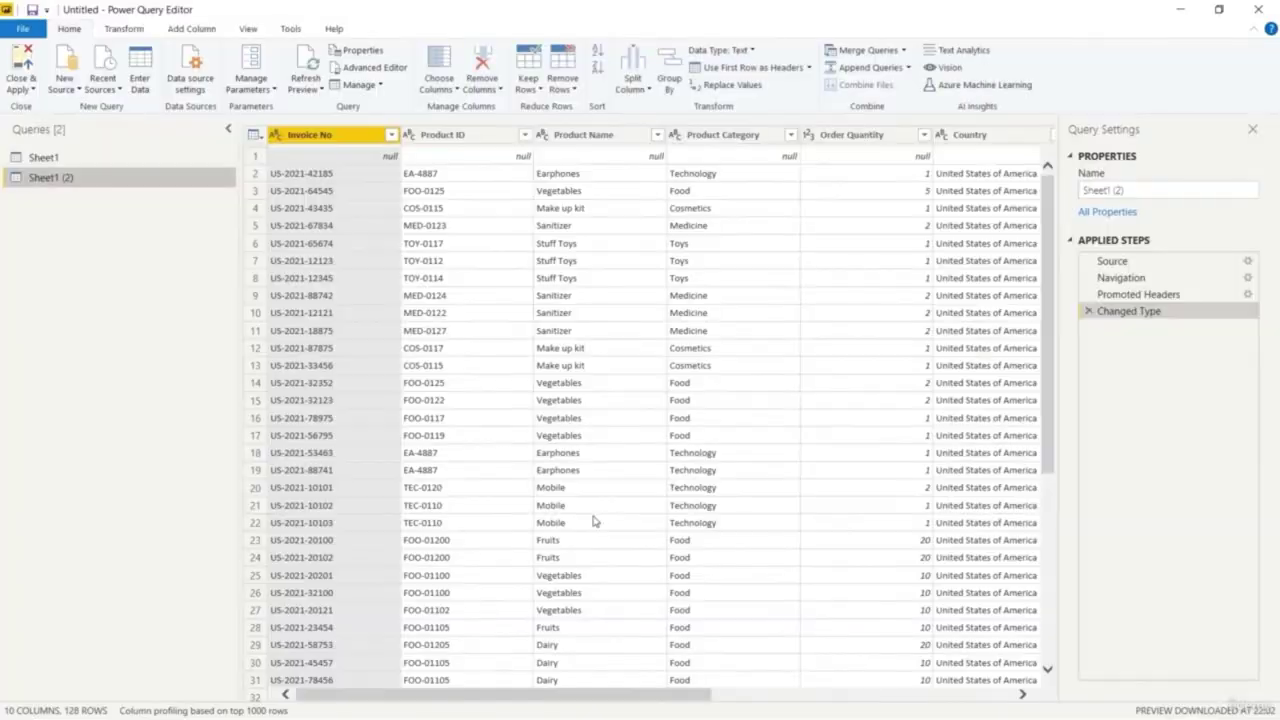
# Remove the top 1 row from the Sheet1 (2) query
pyautogui.click(562, 80)
pyautogui.click(596, 115)
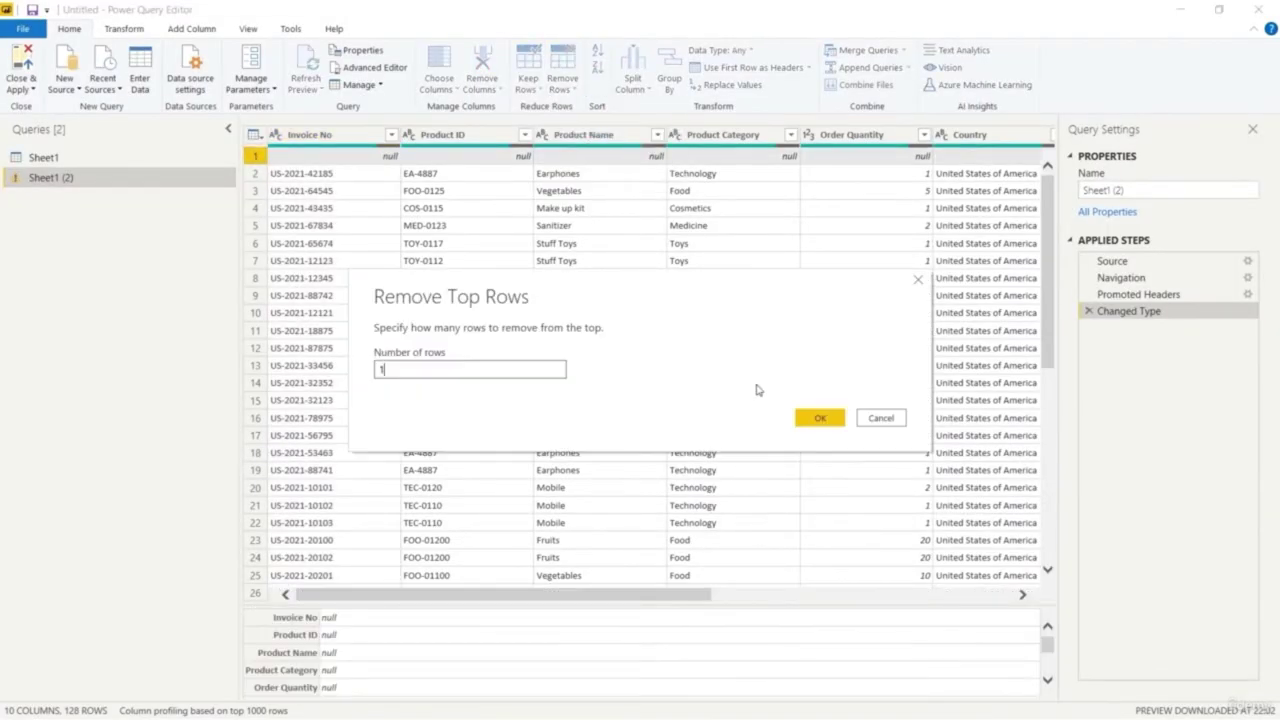
pyautogui.write('1')
pyautogui.click(820, 417)
# Replace "United States of America" with "USA" in the Country column
pyautogui.moveTo(611, 694); pyautogui.dragTo(840, 694)
pyautogui.click(571, 140)
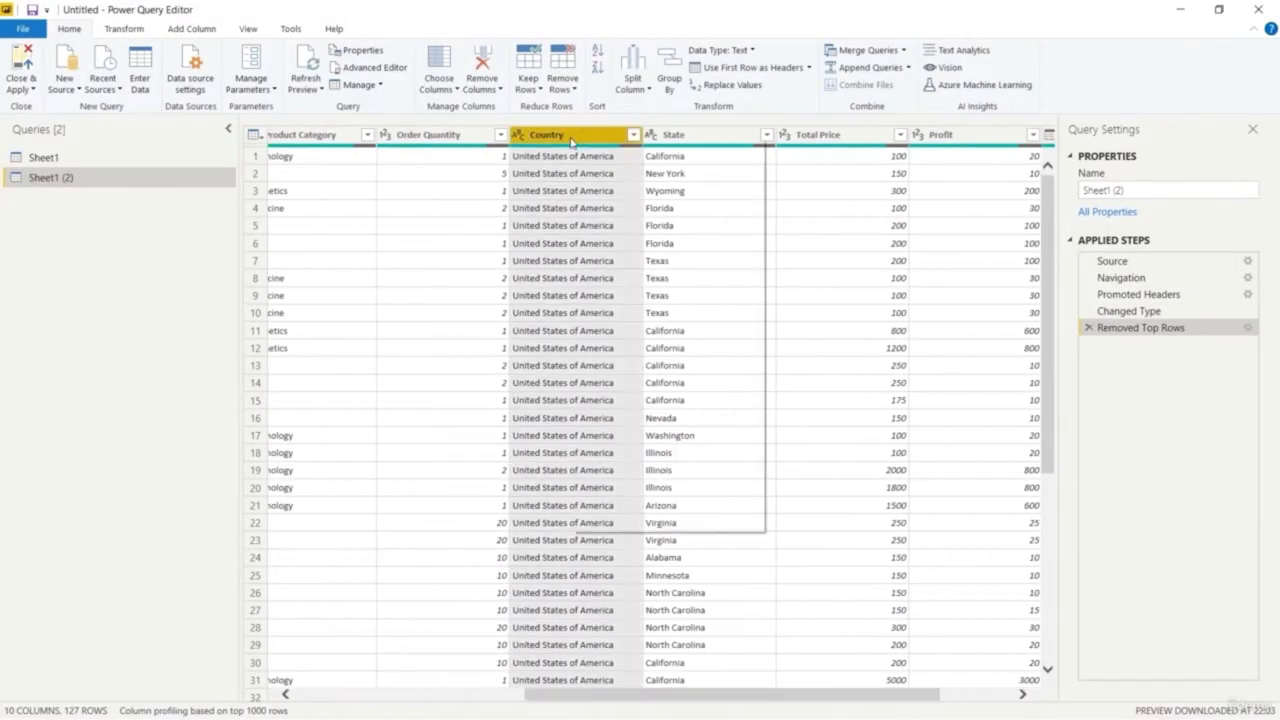
pyautogui.click(150, 377)
pyautogui.scroll(-10, 650, 400)
pyautogui.scroll(10, 650, 400)
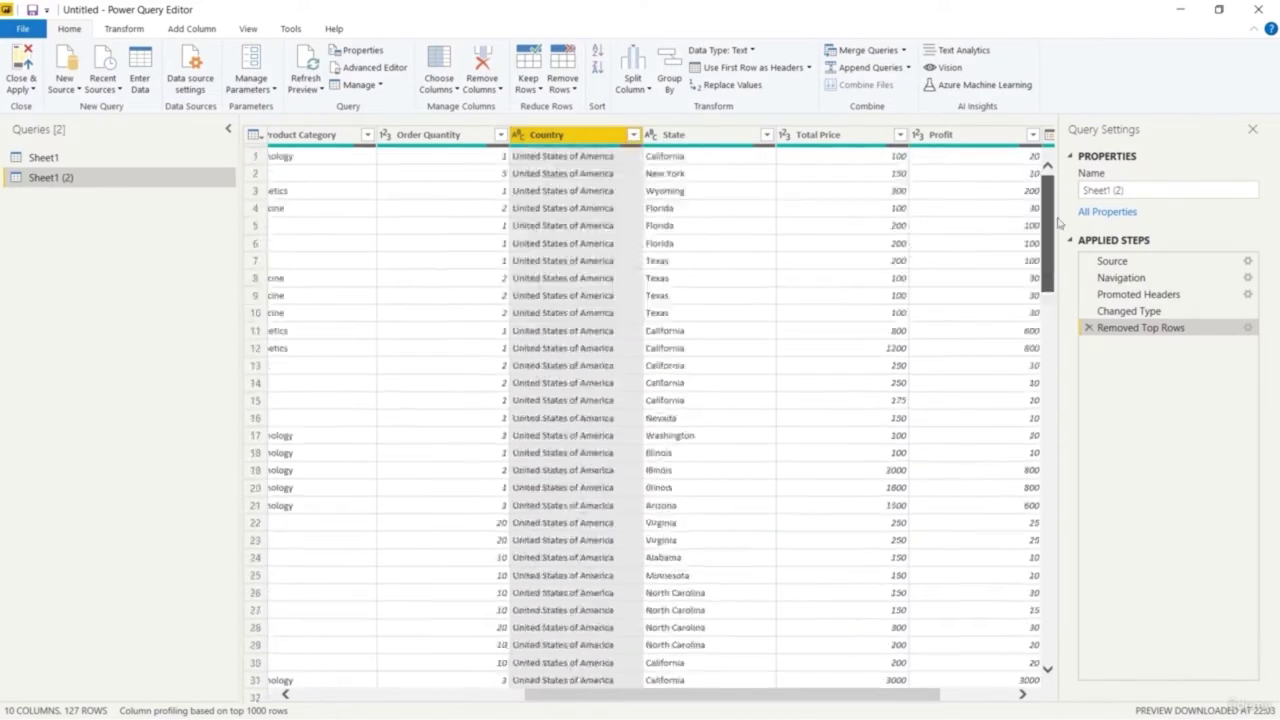
pyautogui.rightClick(587, 142)
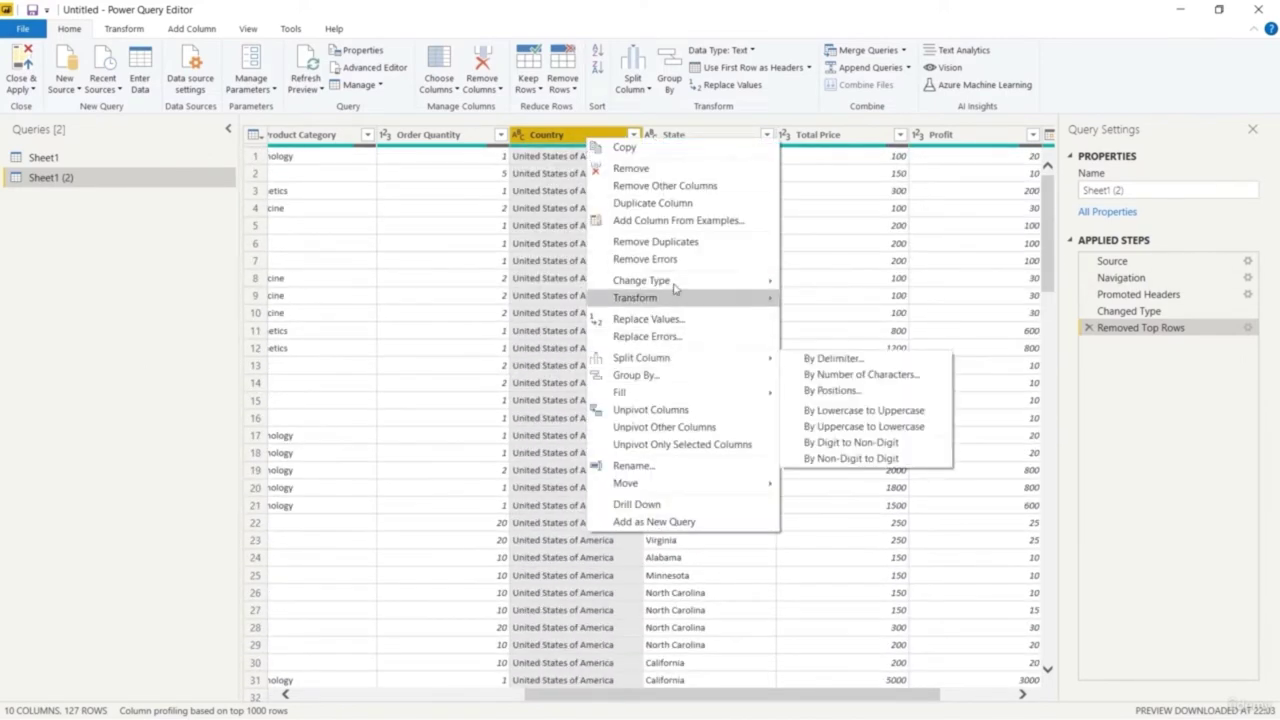
pyautogui.click(720, 320)
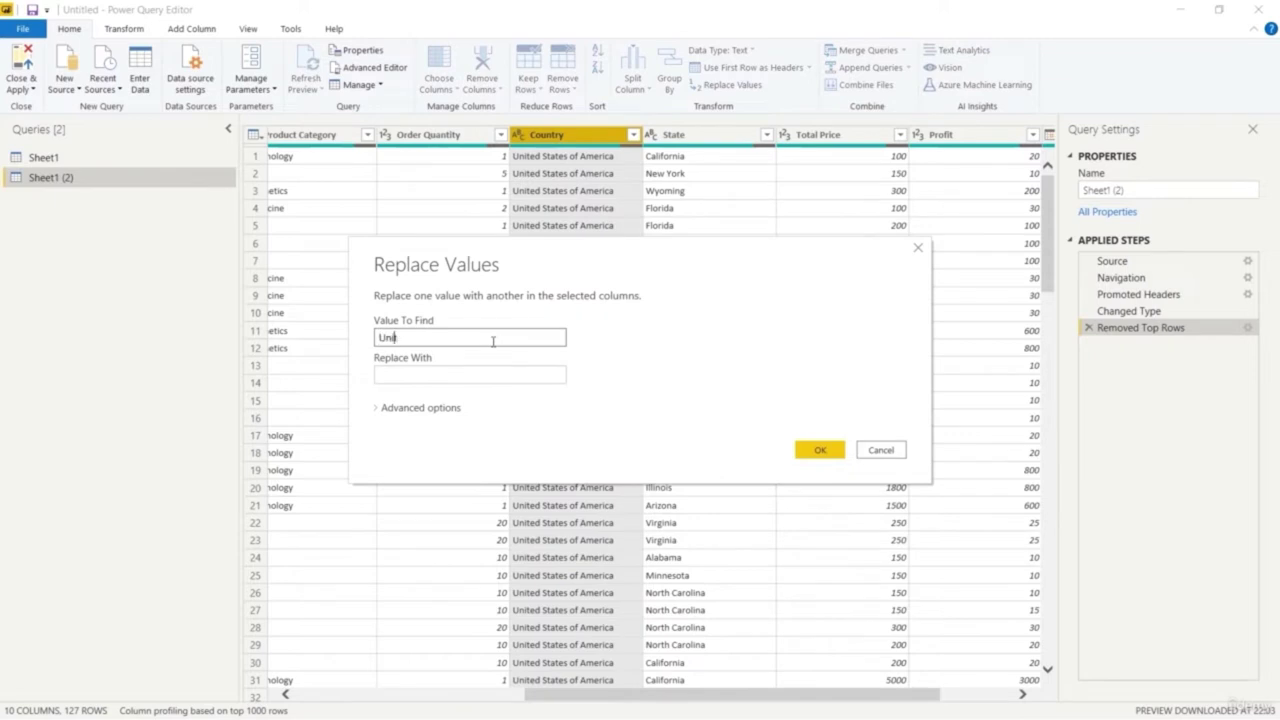
pyautogui.write('United States of America')
pyautogui.click(489, 375)
pyautogui.write('USA')
pyautogui.click(379, 408)
pyautogui.click(379, 408)
pyautogui.click(819, 450)
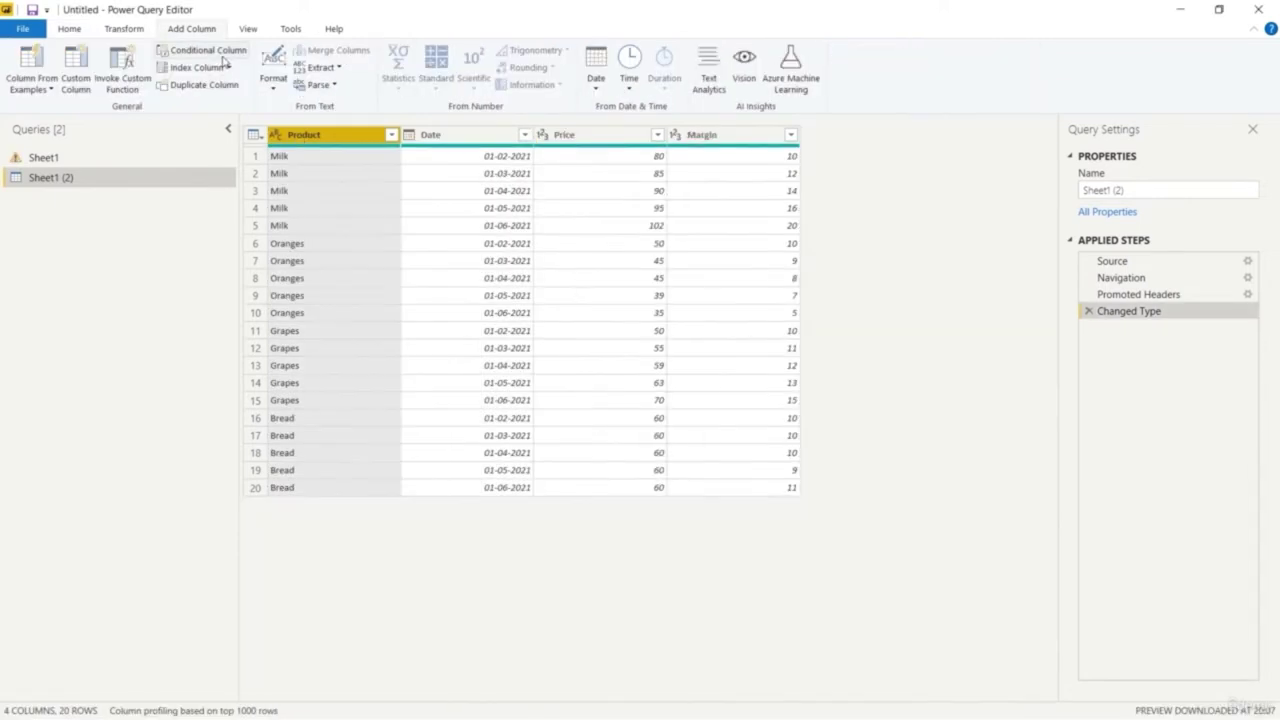
# Add a conditional column "Liquid food" that outputs Yes where Product equals Milk and No otherwise
pyautogui.click(207, 50)
pyautogui.moveTo(590, 237); pyautogui.dragTo(738, 415)
pyautogui.write('Liquid food')
pyautogui.click(512, 538)
pyautogui.click(491, 557)
pyautogui.click(778, 538)
pyautogui.click(976, 540)
pyautogui.write('Yes')
pyautogui.click(543, 633)
pyautogui.write('No')
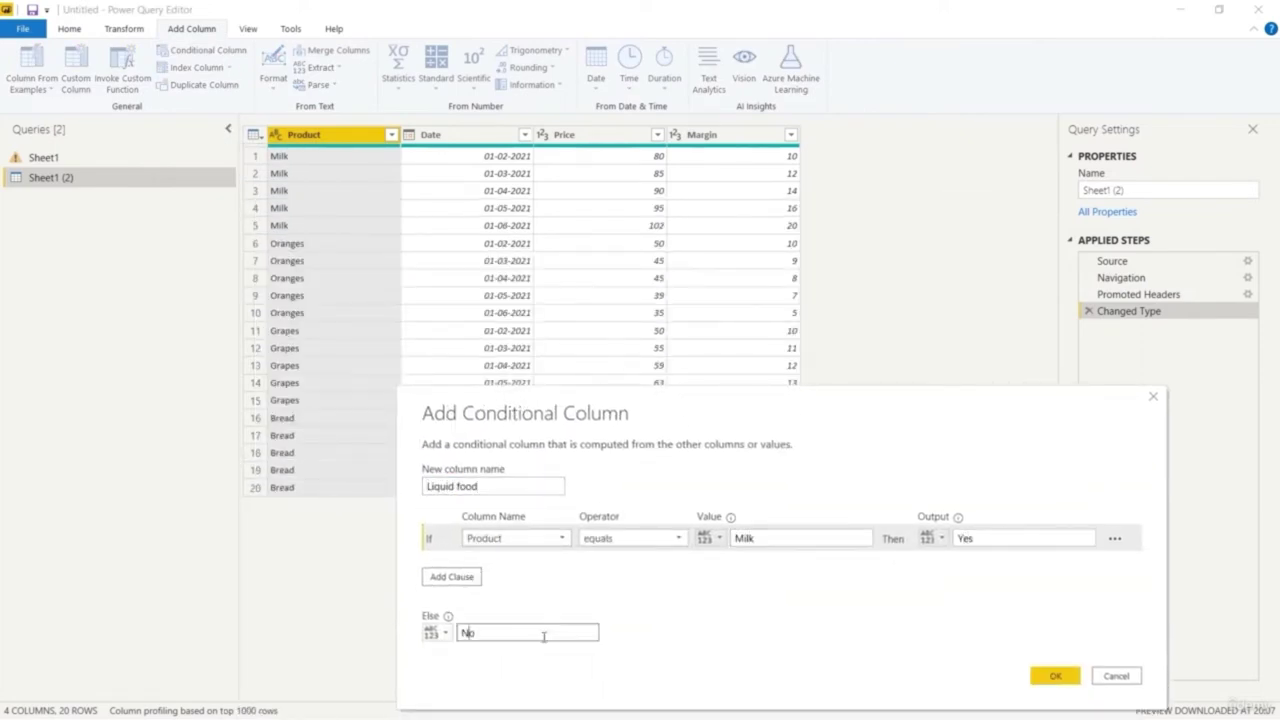
pyautogui.click(1055, 676)
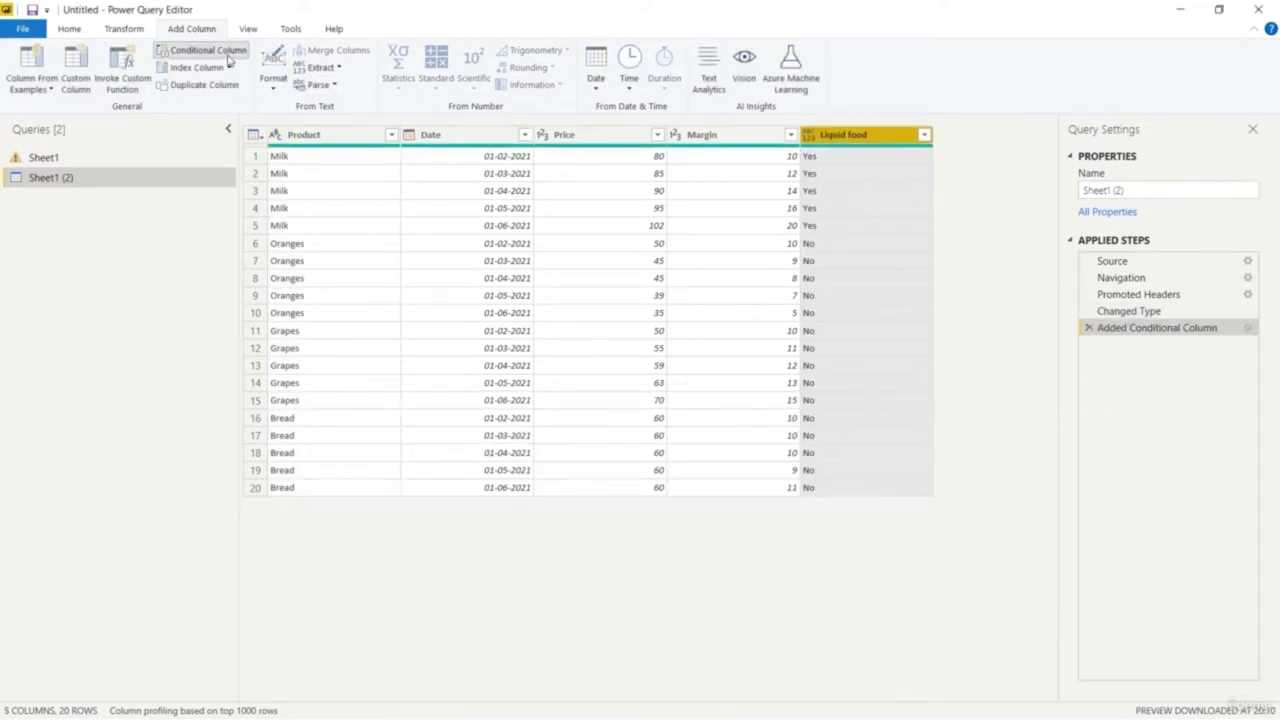
# Start another conditional column and name it "Fruit"
pyautogui.click(205, 50)
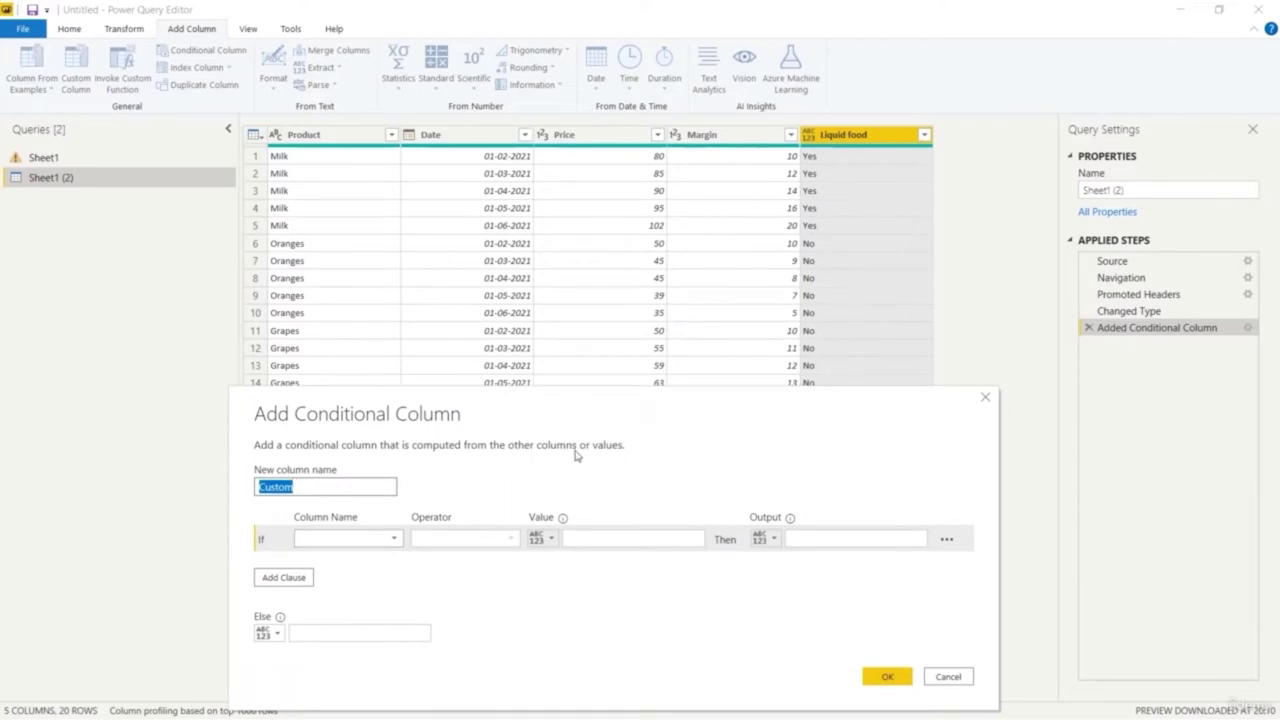
pyautogui.press('BackSpace')
pyautogui.write('Fruit')
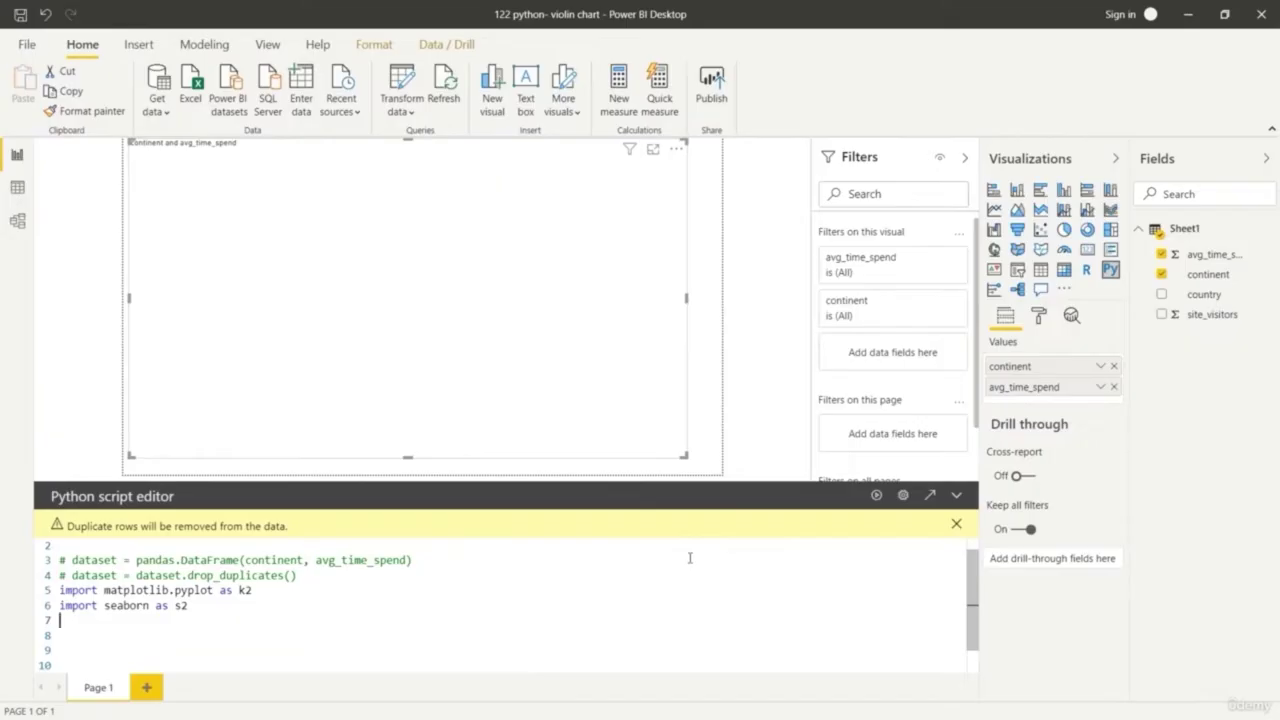
# Add an s2.violinplot call to the Python script with continent as x, avg_time_spend as y and the "Blues" palette
pyautogui.write('s2.violinplot(x=dataset')
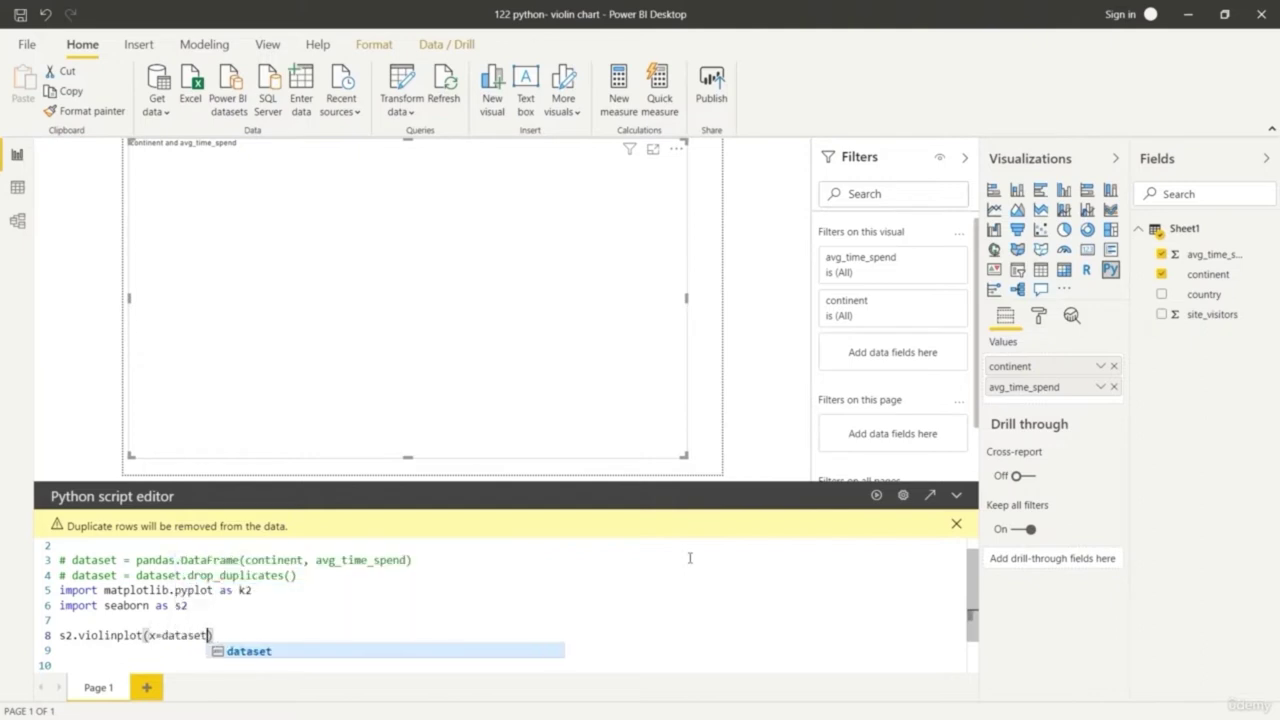
pyautogui.write('["continent"],')
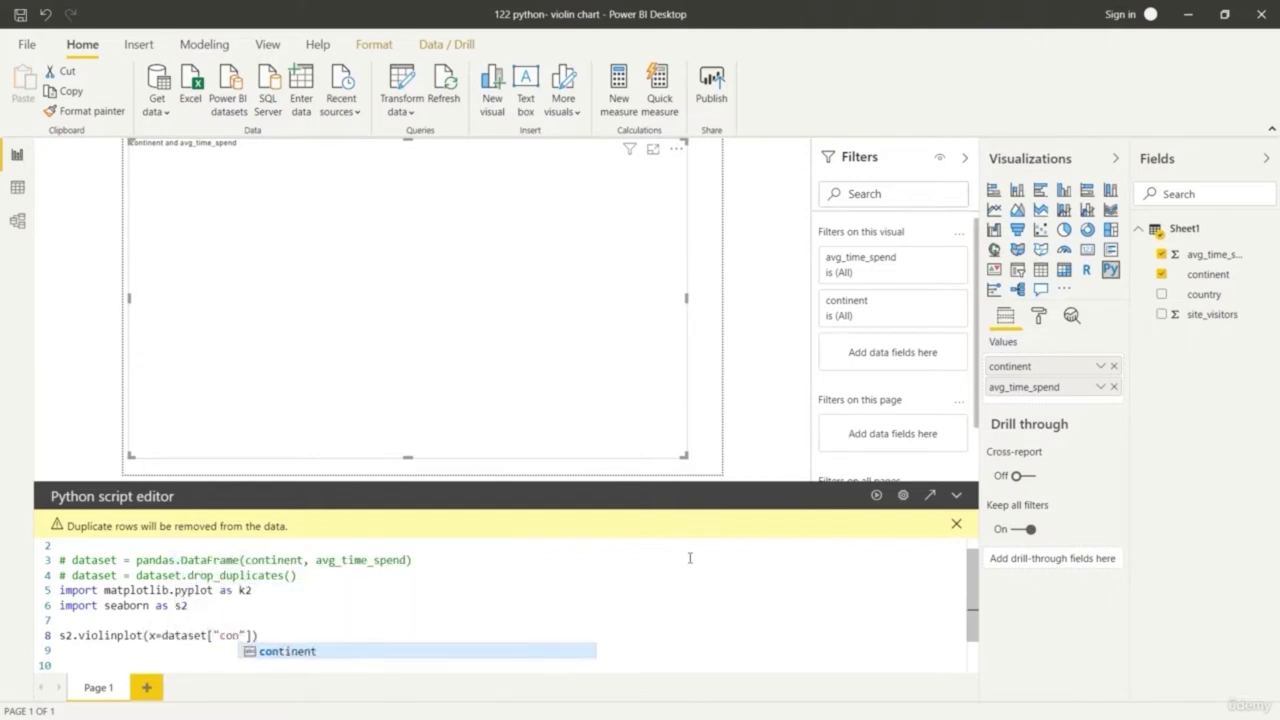
pyautogui.write('y=dataset["')
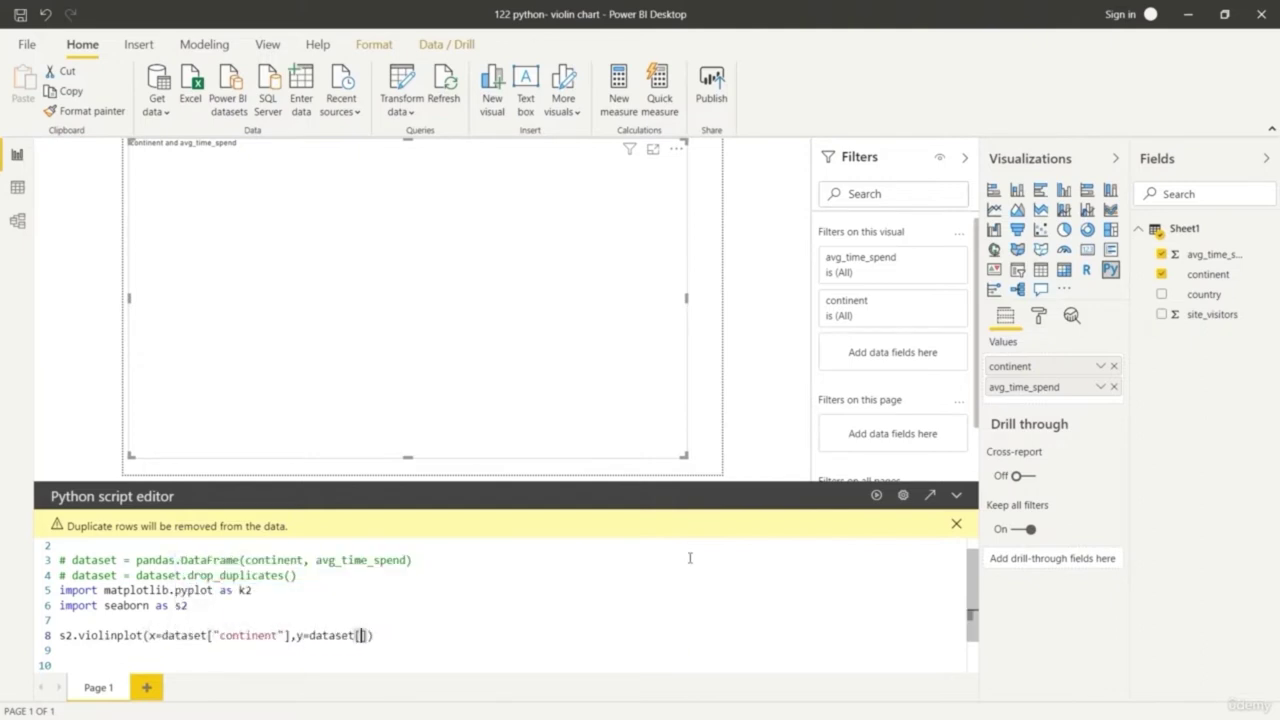
pyautogui.write('avg_time_spend')
pyautogui.write('"],palette')
pyautogui.write('="Blues"')
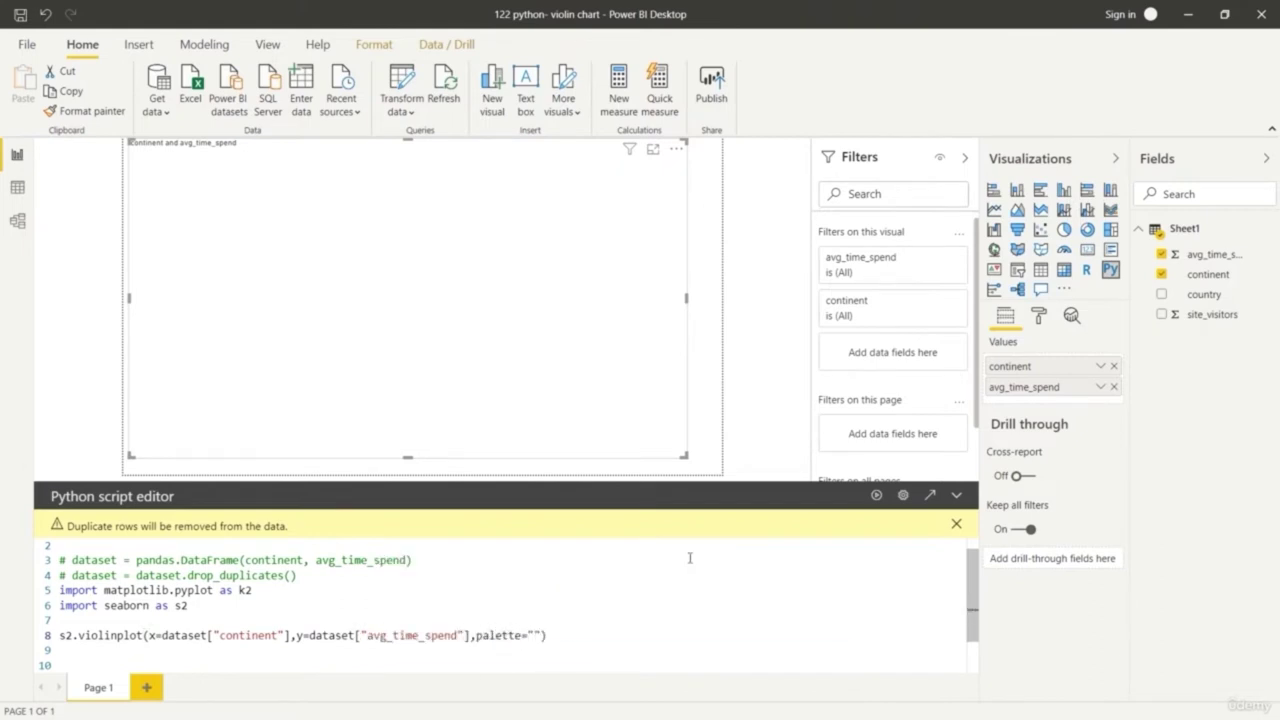
# Add k2.show() below the plot call and run the Python script
pyautogui.press('Down')
pyautogui.write('k2.show()')
pyautogui.click(877, 494)
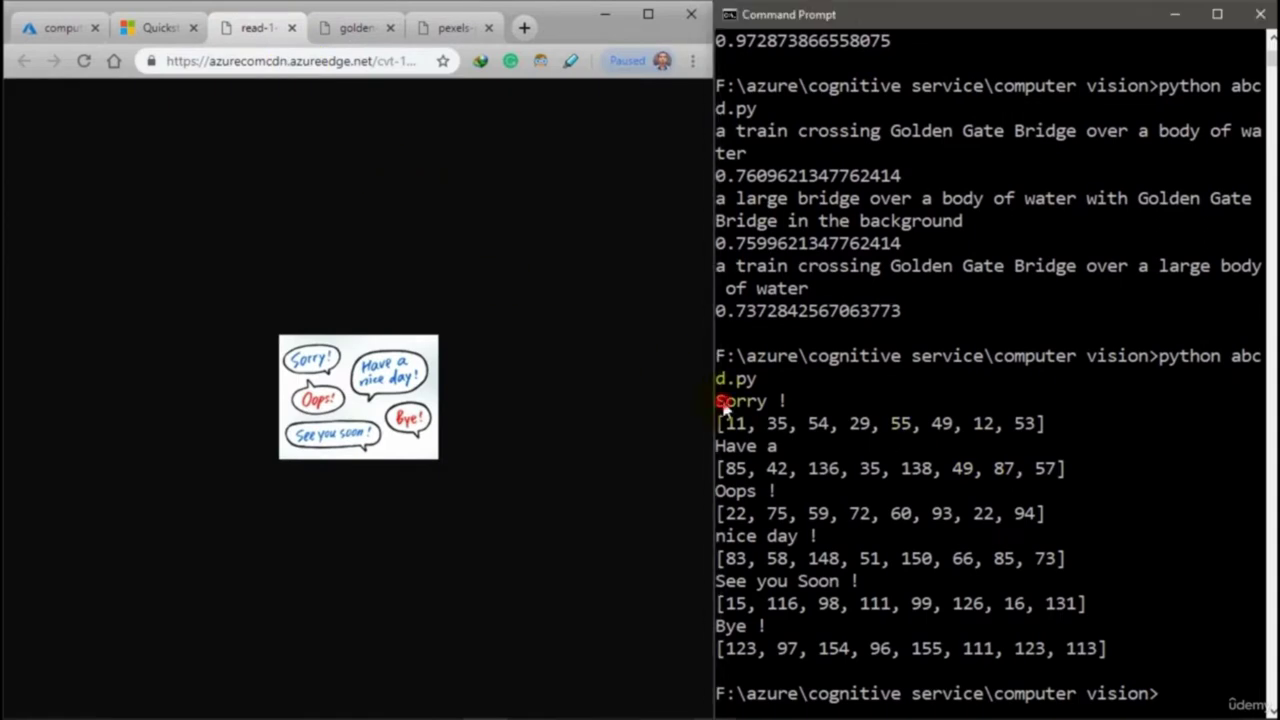
# Compare each recognised text line in the command prompt output with the handwritten phrases in the sample image
pyautogui.moveTo(716, 400); pyautogui.dragTo(766, 402)
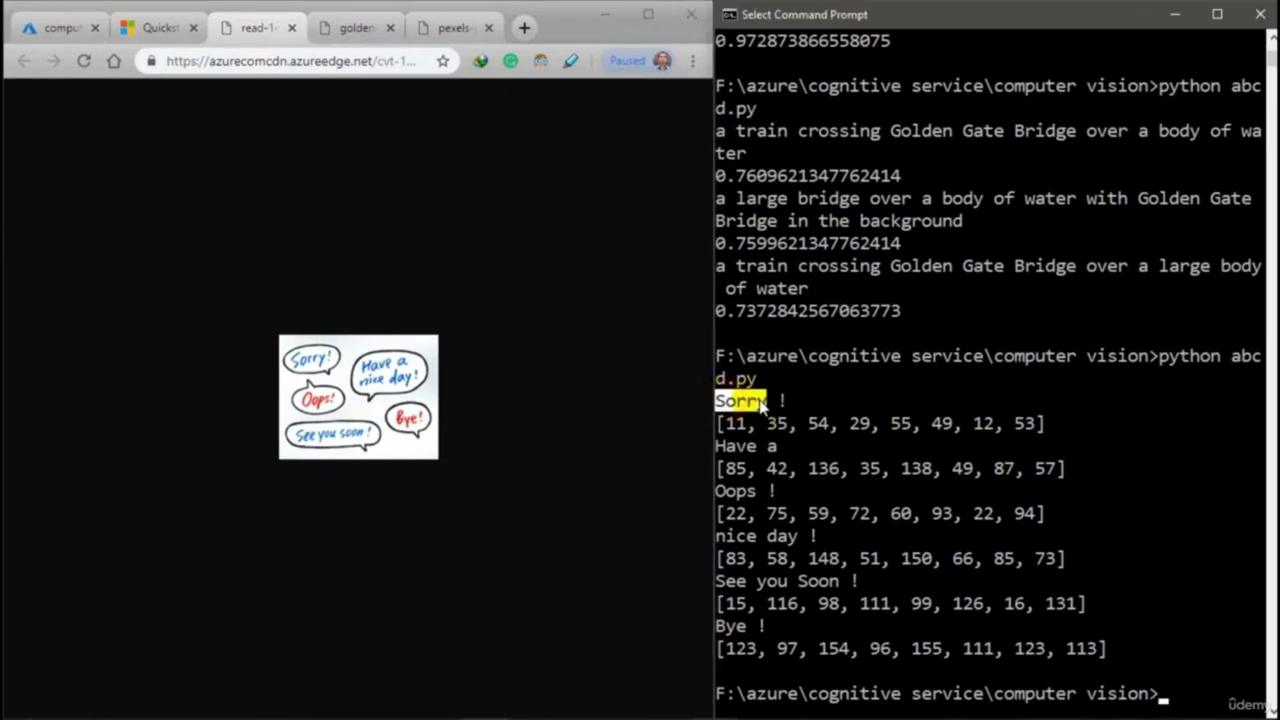
pyautogui.moveTo(716, 444); pyautogui.dragTo(768, 450)
pyautogui.moveTo(718, 530); pyautogui.dragTo(818, 540)
pyautogui.moveTo(716, 486); pyautogui.dragTo(786, 494)
pyautogui.moveTo(716, 578); pyautogui.dragTo(870, 586)
pyautogui.moveTo(716, 622); pyautogui.dragTo(770, 630)
pyautogui.moveTo(716, 442); pyautogui.dragTo(778, 450)
pyautogui.moveTo(735, 533); pyautogui.dragTo(840, 540)
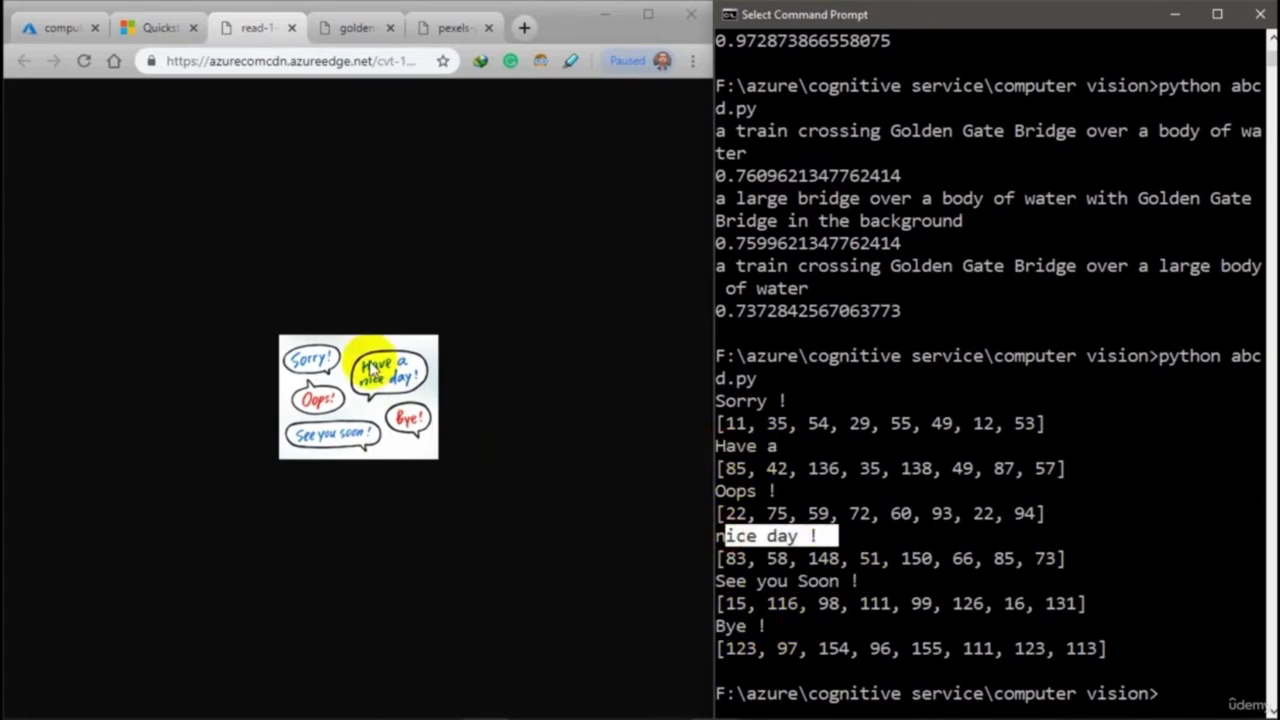
# Find the Pillow install command in the Generate thumbnail section of the Microsoft quickstart page
pyautogui.click(155, 27)
pyautogui.scroll(-3, 375, 505)
pyautogui.scroll(1, 371, 506)
pyautogui.scroll(-1, 371, 500)
pyautogui.moveTo(184, 322); pyautogui.dragTo(38, 321)
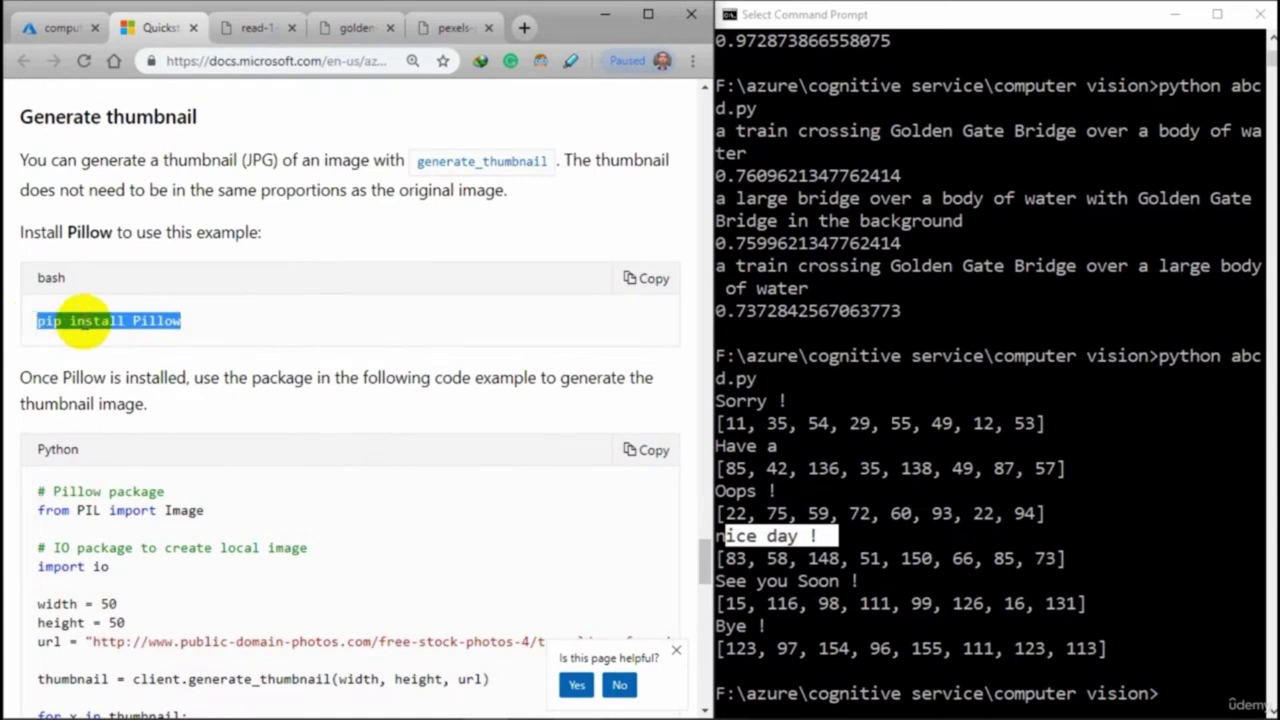
pyautogui.scroll(-3, 934, 548)
pyautogui.rightClick(1068, 535)
pyautogui.rightClick(1068, 535)
pyautogui.press('BackSpace')
pyautogui.press('BackSpace')
pyautogui.press('BackSpace')
pyautogui.press('BackSpace')
pyautogui.press('BackSpace')
pyautogui.press('BackSpace')
pyautogui.press('BackSpace')
pyautogui.press('BackSpace')
pyautogui.press('BackSpace')
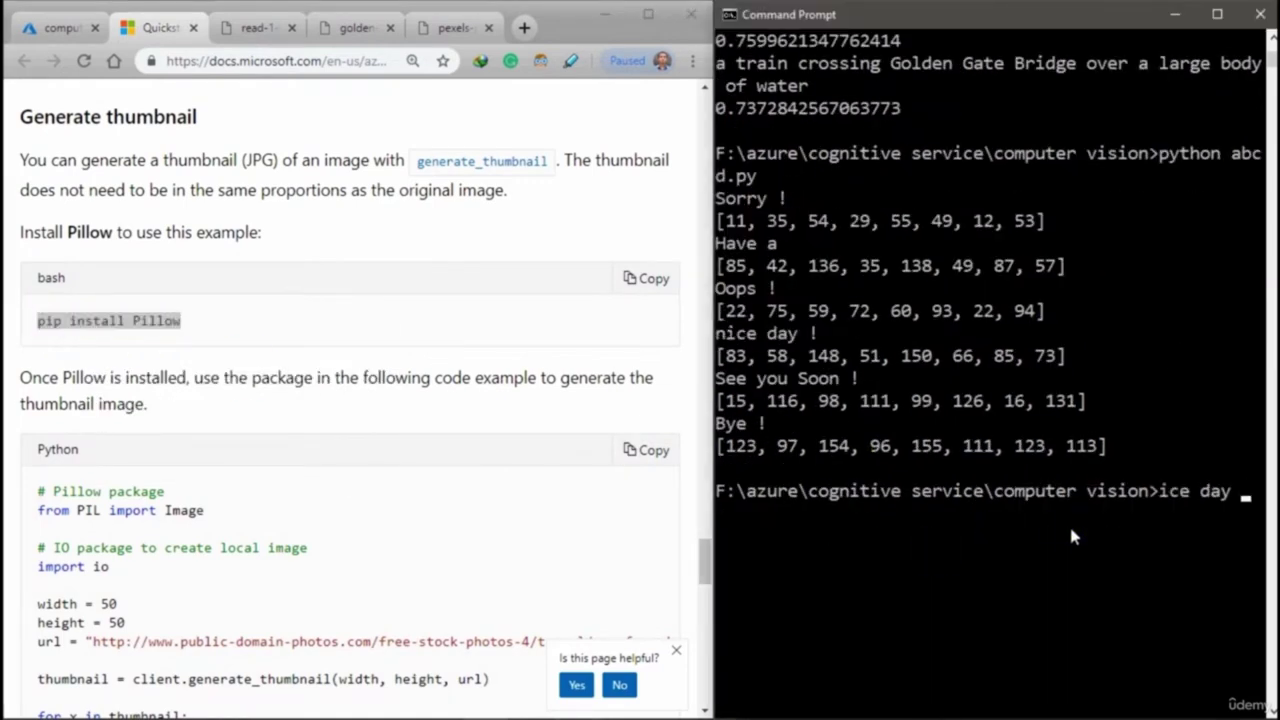
# Run pip install Pillow in the command prompt
pyautogui.write('pipinstll')
pyautogui.press('BackSpace')
pyautogui.press('BackSpace')
pyautogui.write('all')
pyautogui.press('Left')
pyautogui.press('Left')
pyautogui.press('Left')
pyautogui.press('Left')
pyautogui.press('Left')
pyautogui.press('Left')
pyautogui.press('Left')
pyautogui.press('End')
pyautogui.write('.')
pyautogui.write('Pillow')
pyautogui.press('Return')
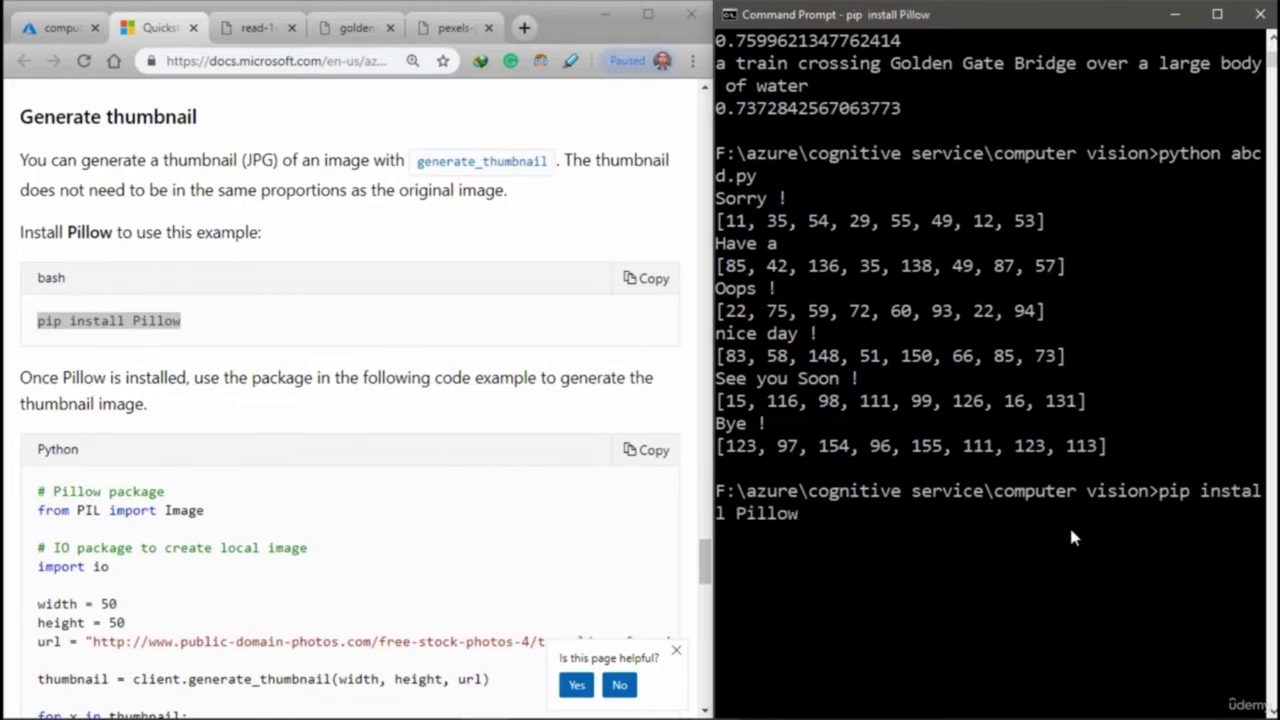
# Copy the whole Python thumbnail example, from the Pillow package comment through image.save('thumbnail.jpg')
pyautogui.scroll(-2, 675, 540)
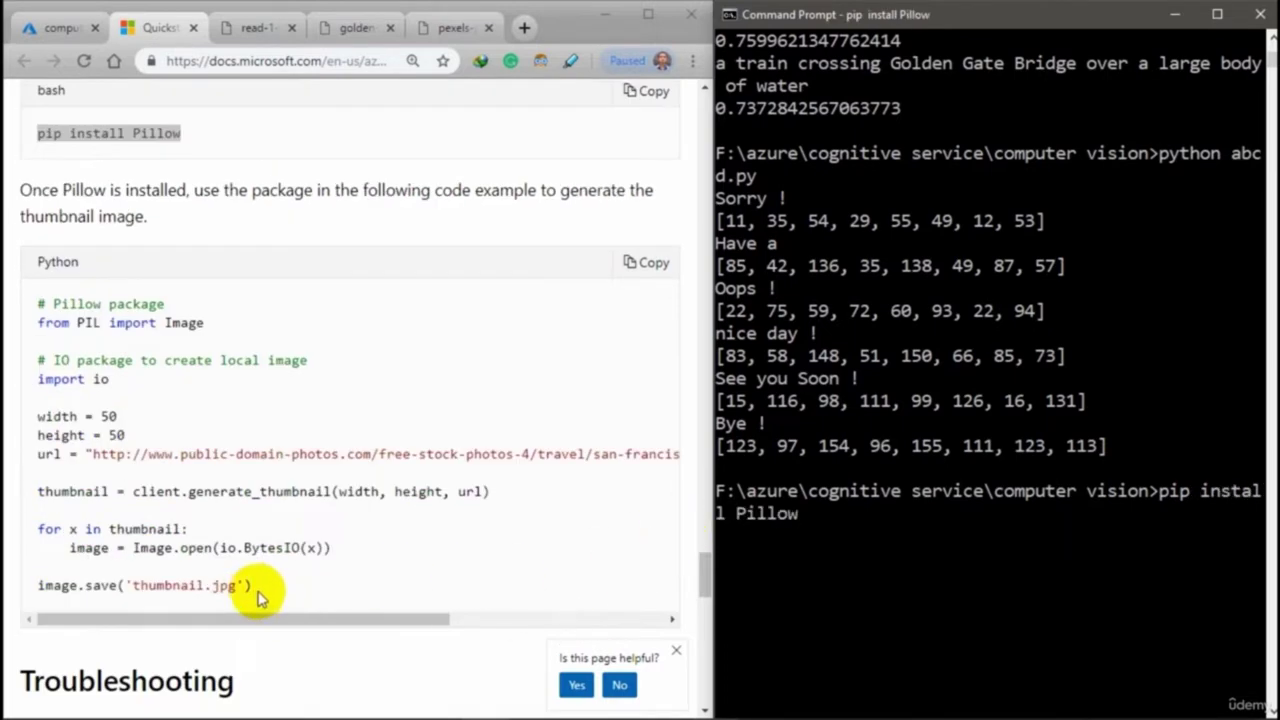
pyautogui.moveTo(252, 586); pyautogui.dragTo(43, 300)
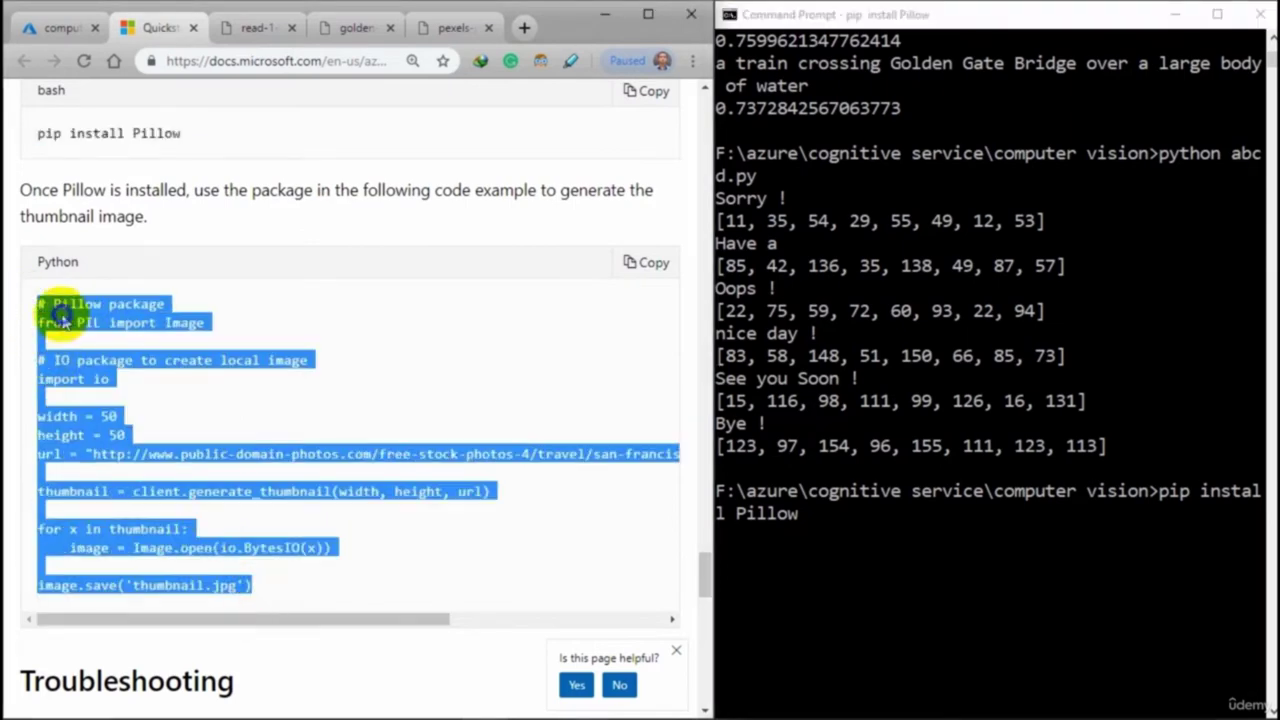
pyautogui.rightClick(284, 460)
pyautogui.click(298, 472)
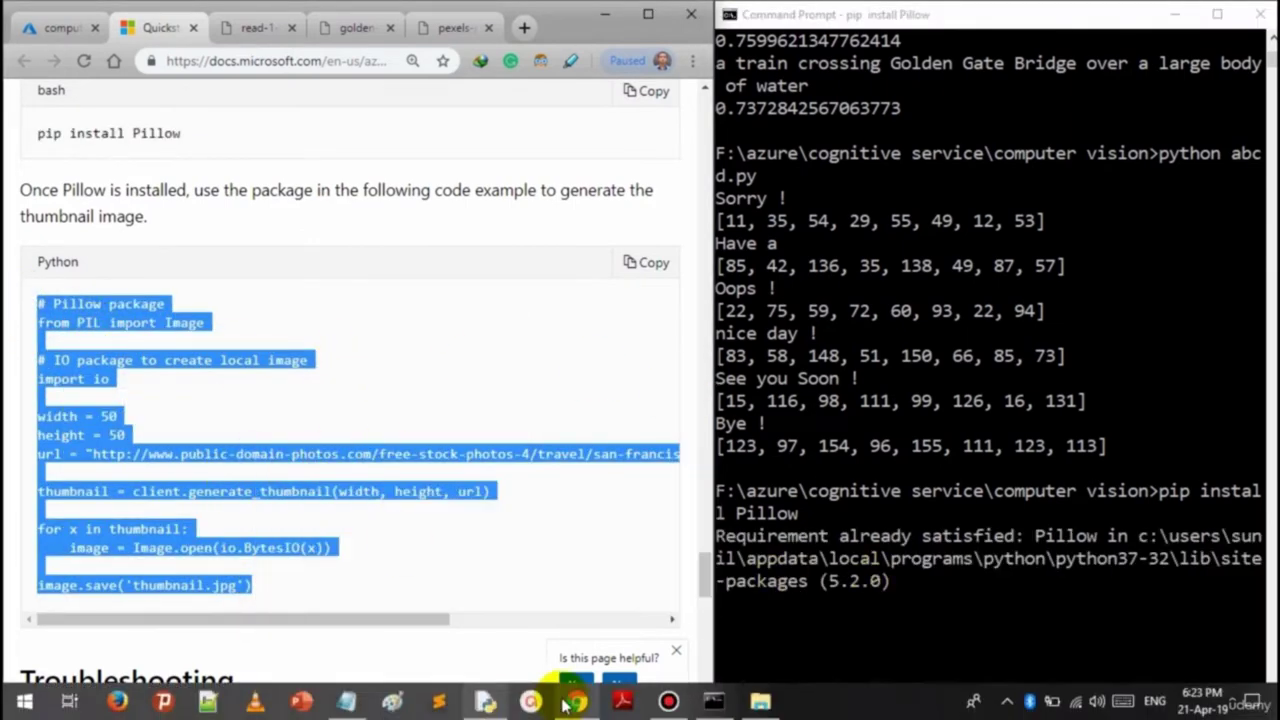
# Switch to the Python script editor and select a block of code in the script
pyautogui.click(478, 700)
pyautogui.scroll(-3, 518, 631)
pyautogui.moveTo(470, 678); pyautogui.dragTo(405, 493)
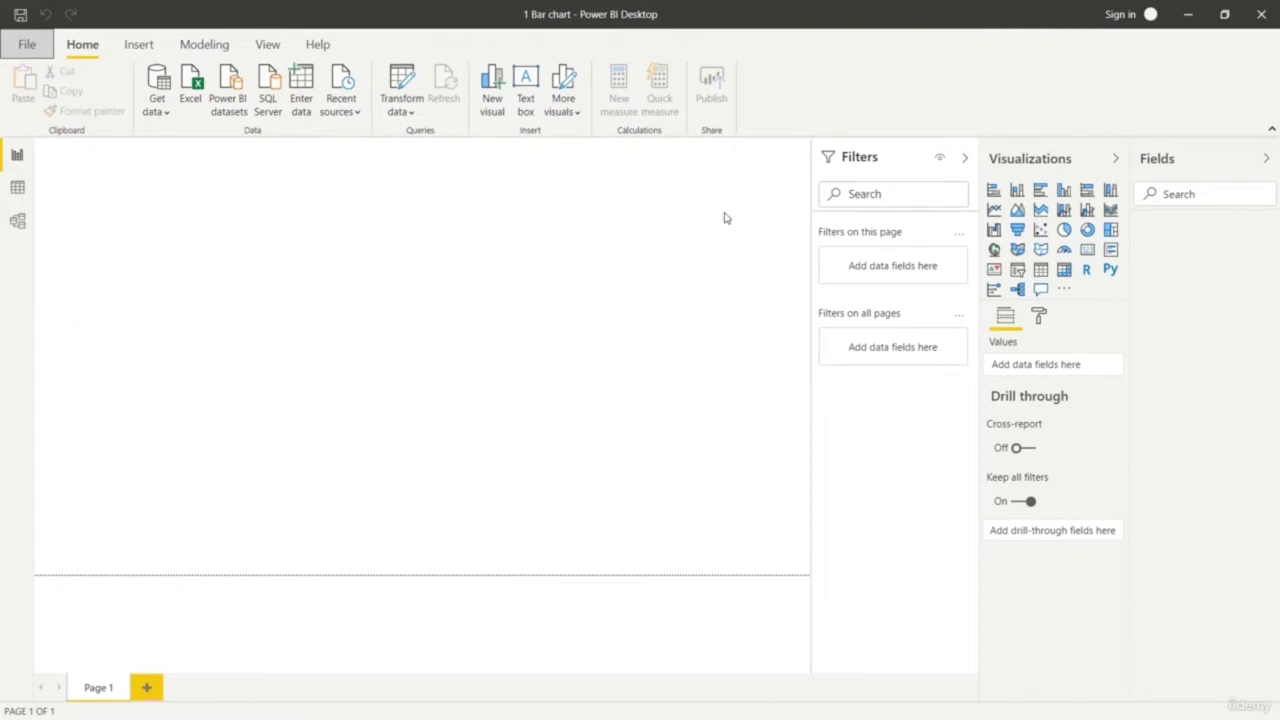
# Switch to the blank "1 Bar chart" report in Power BI Desktop and open the Excel workbook Grocery Price.xlsx as its data source
pyautogui.click(155, 108)
pyautogui.click(200, 179)
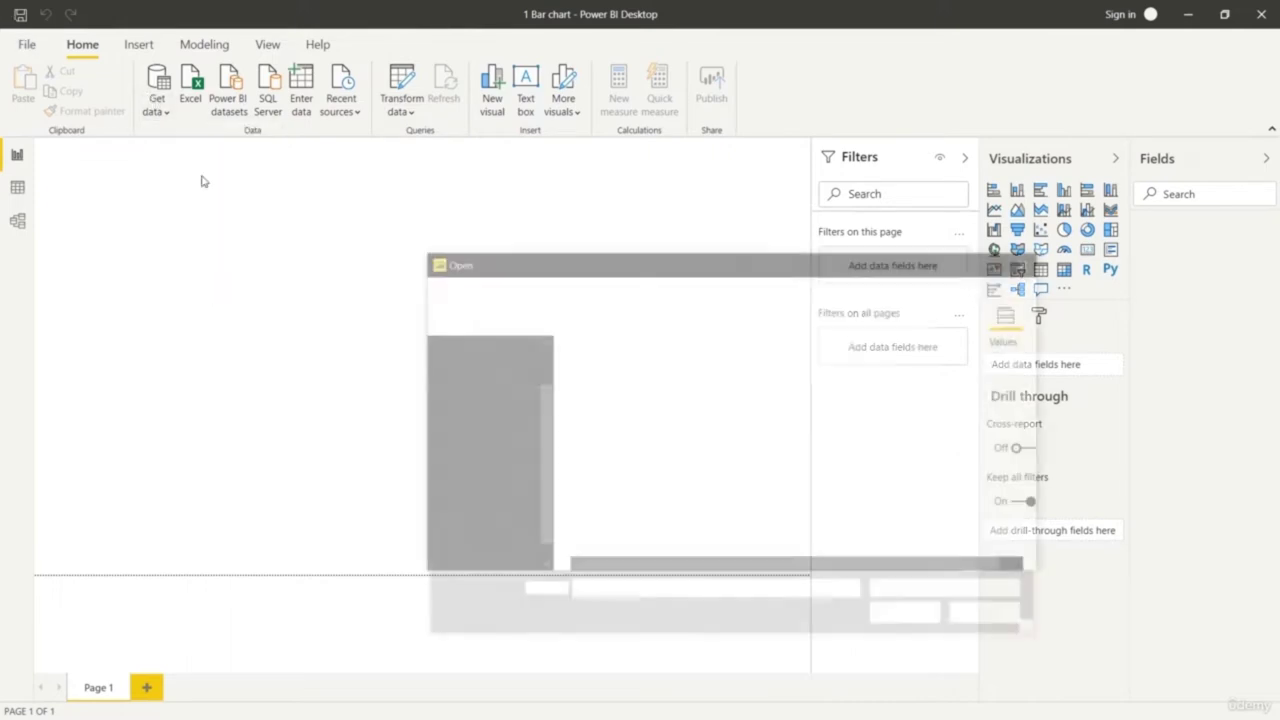
pyautogui.click(730, 372)
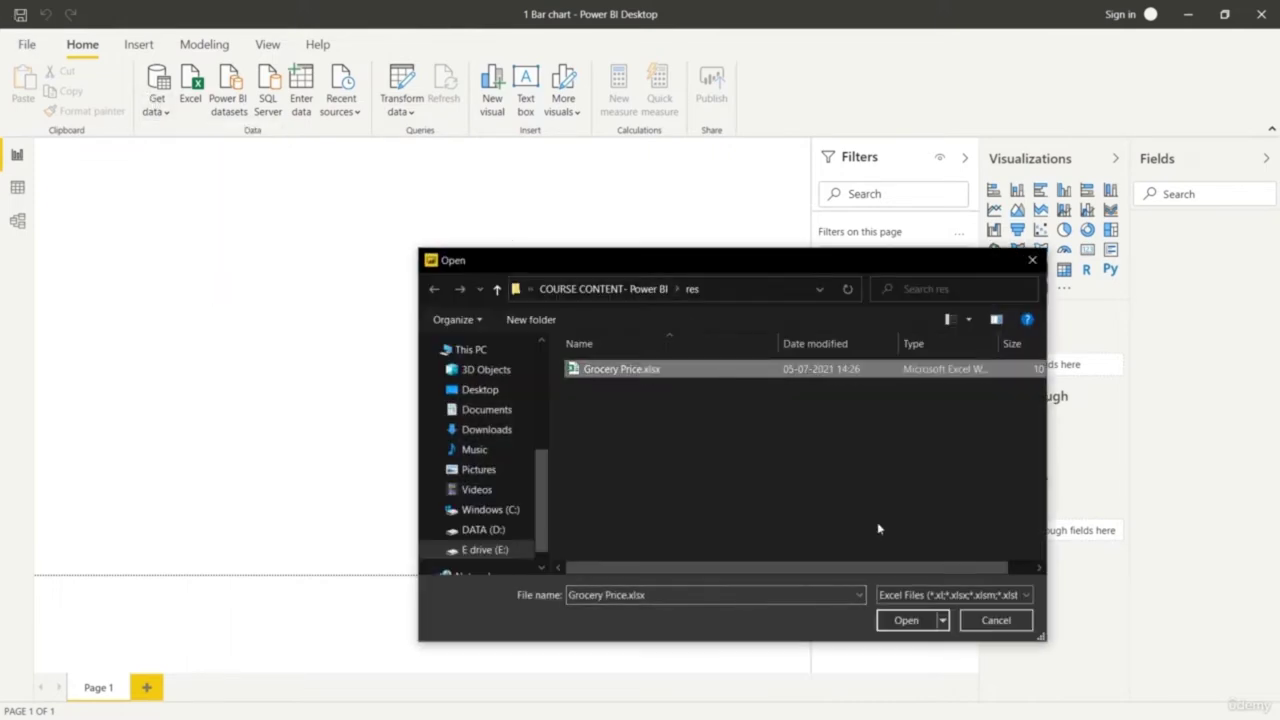
pyautogui.click(906, 621)
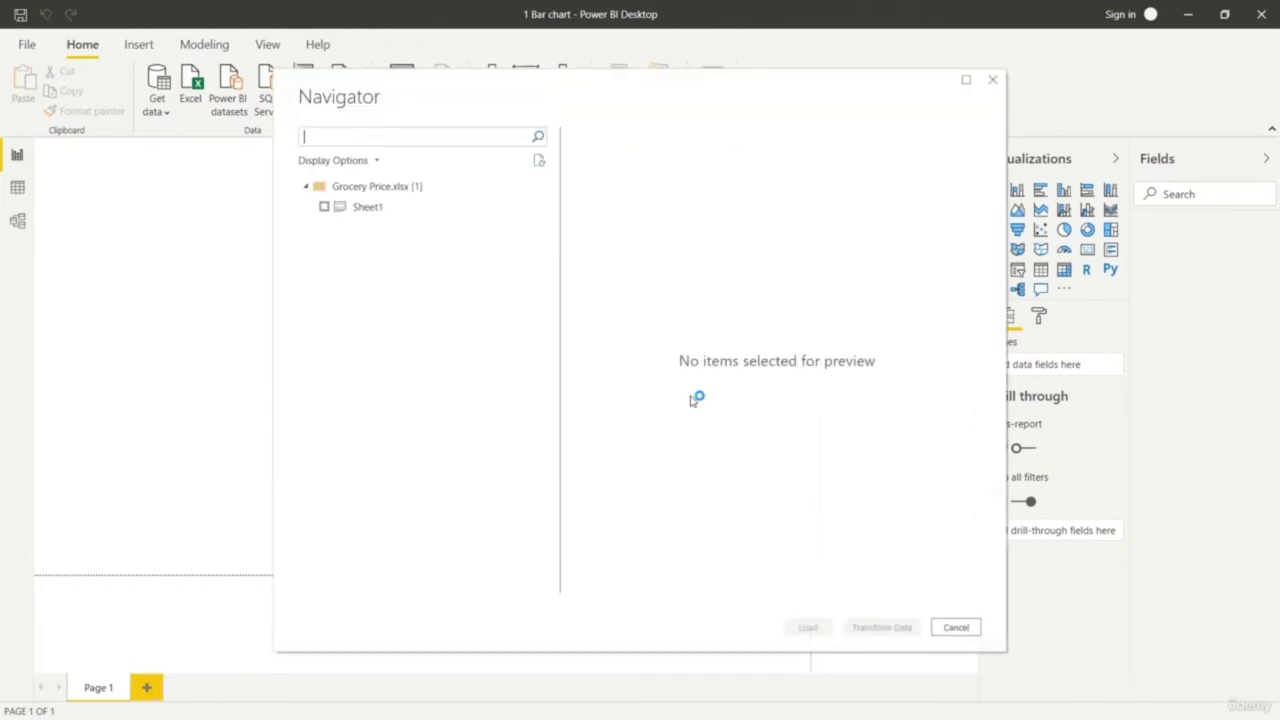
# Load Sheet1 from Grocery Price.xlsx and insert a clustered column chart on the report page
pyautogui.click(324, 207)
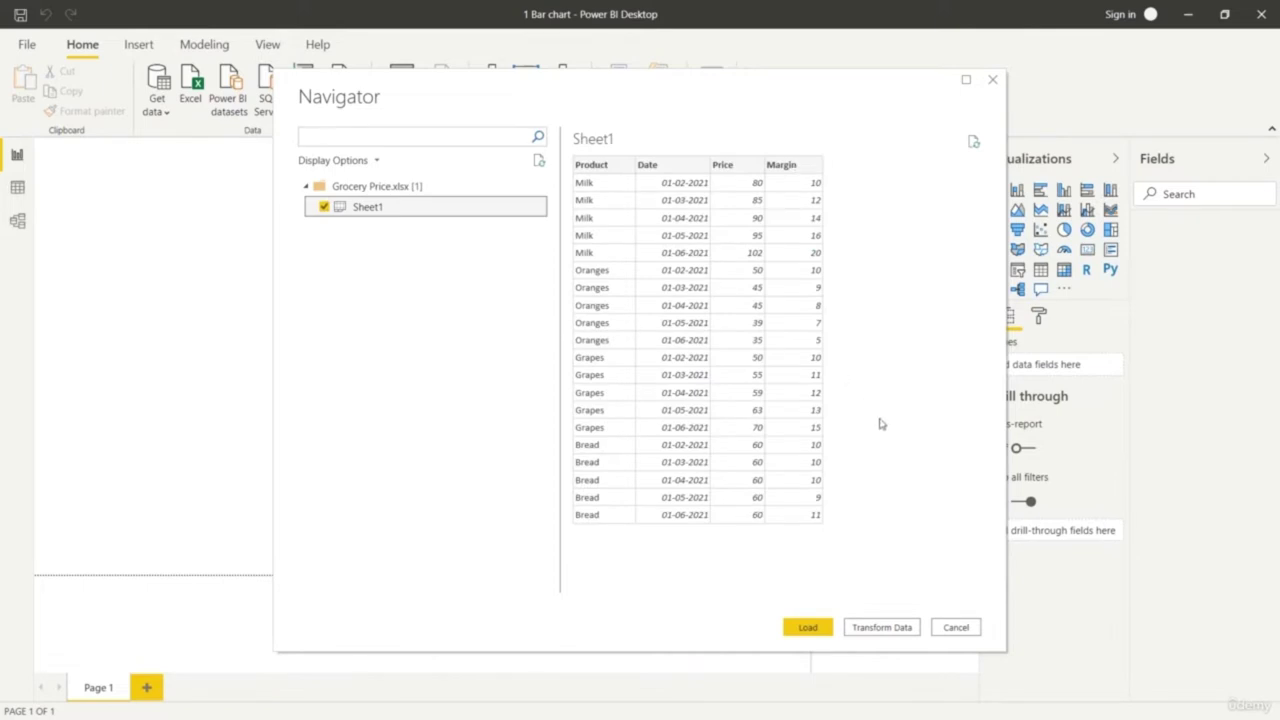
pyautogui.click(807, 627)
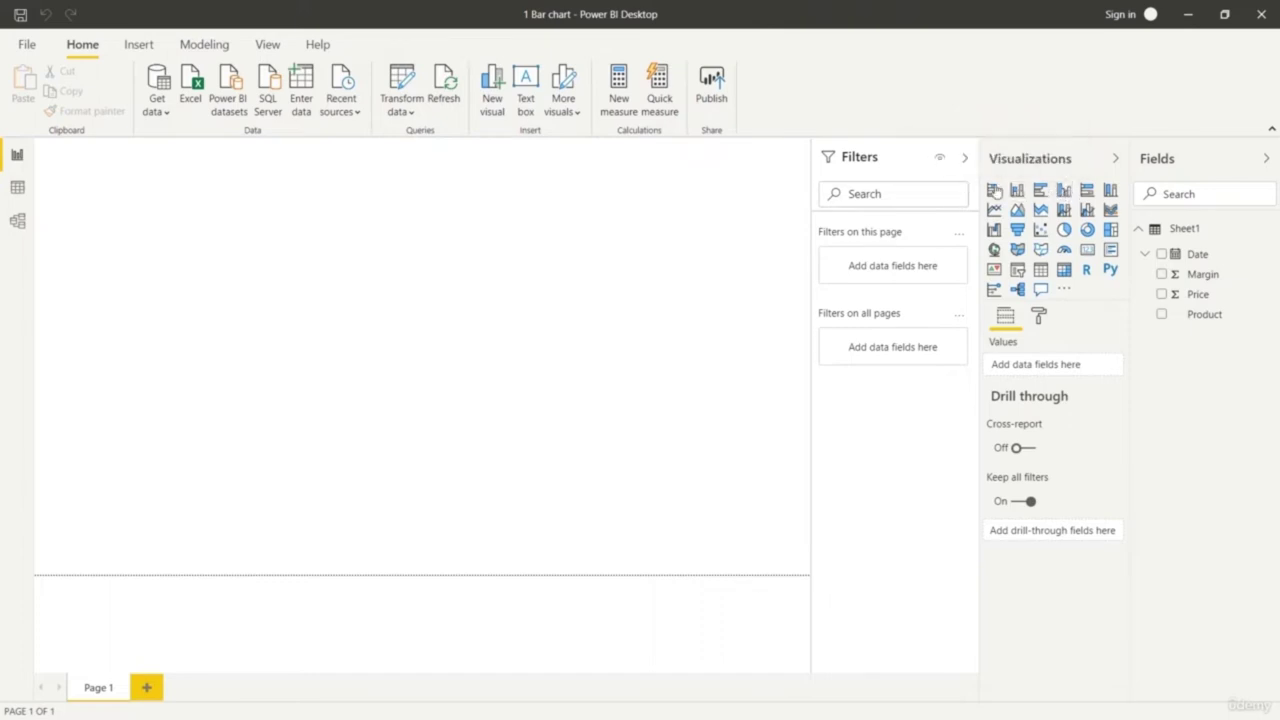
pyautogui.click(1064, 190)
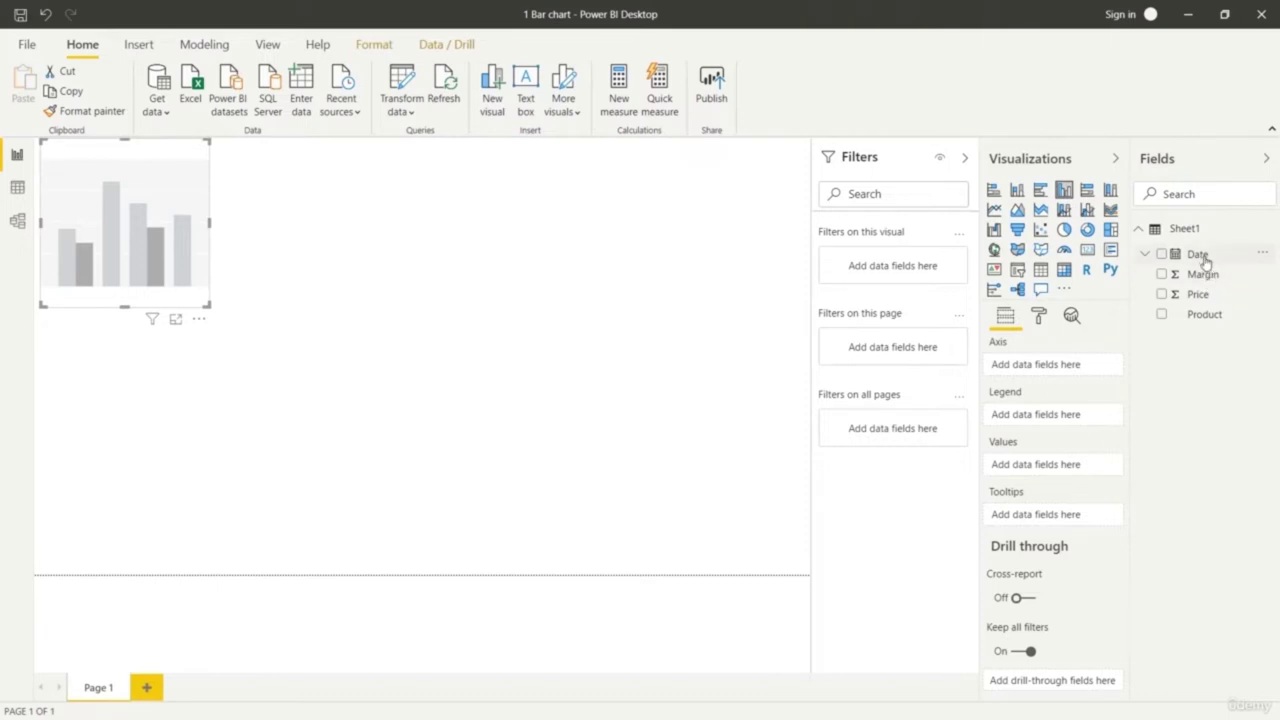
# Assign Date to the chart's axis, Product to its legend and Price to its values, and enlarge the chart to fill the page
pyautogui.moveTo(1203, 258); pyautogui.dragTo(1090, 370)
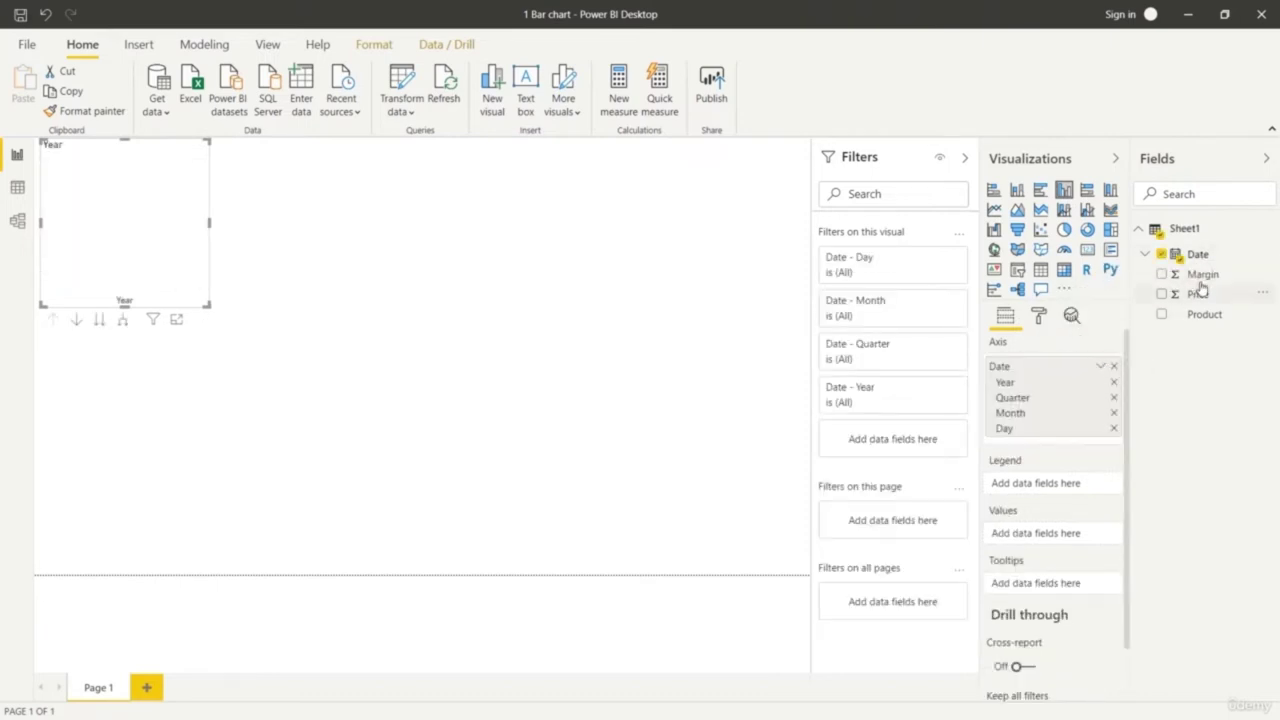
pyautogui.moveTo(1215, 316); pyautogui.dragTo(1072, 489)
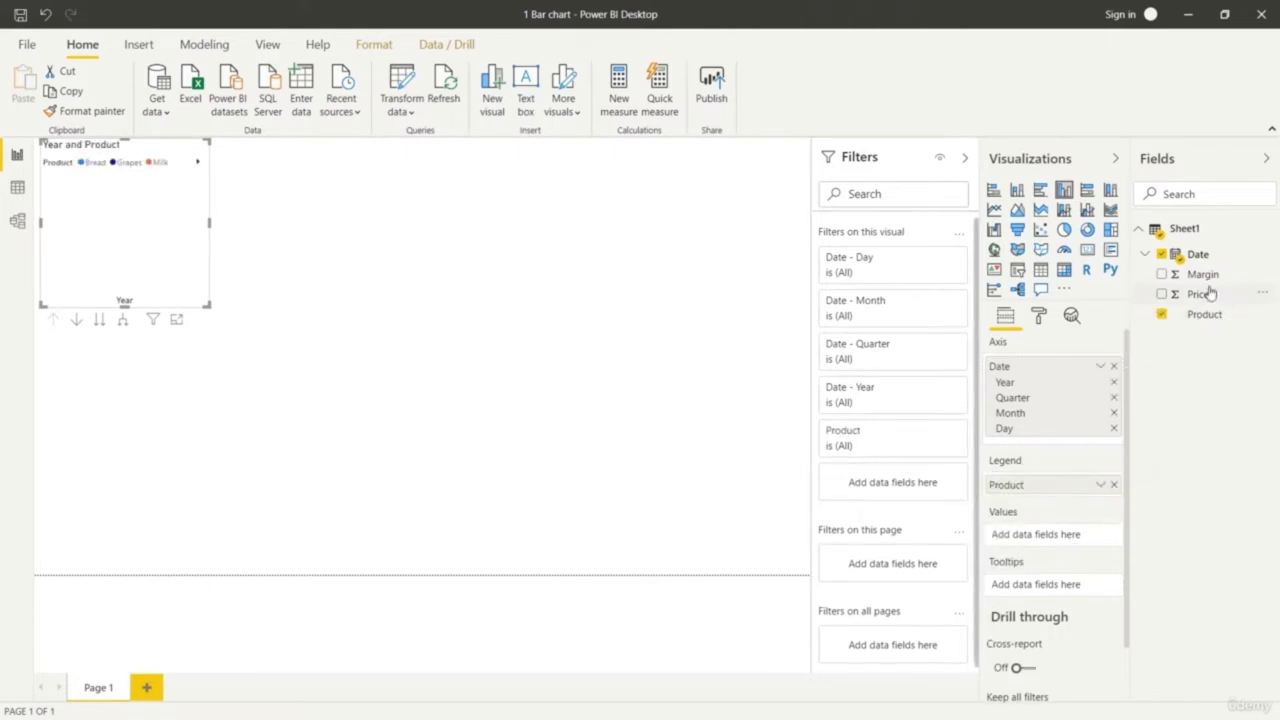
pyautogui.moveTo(1210, 292); pyautogui.dragTo(1080, 535)
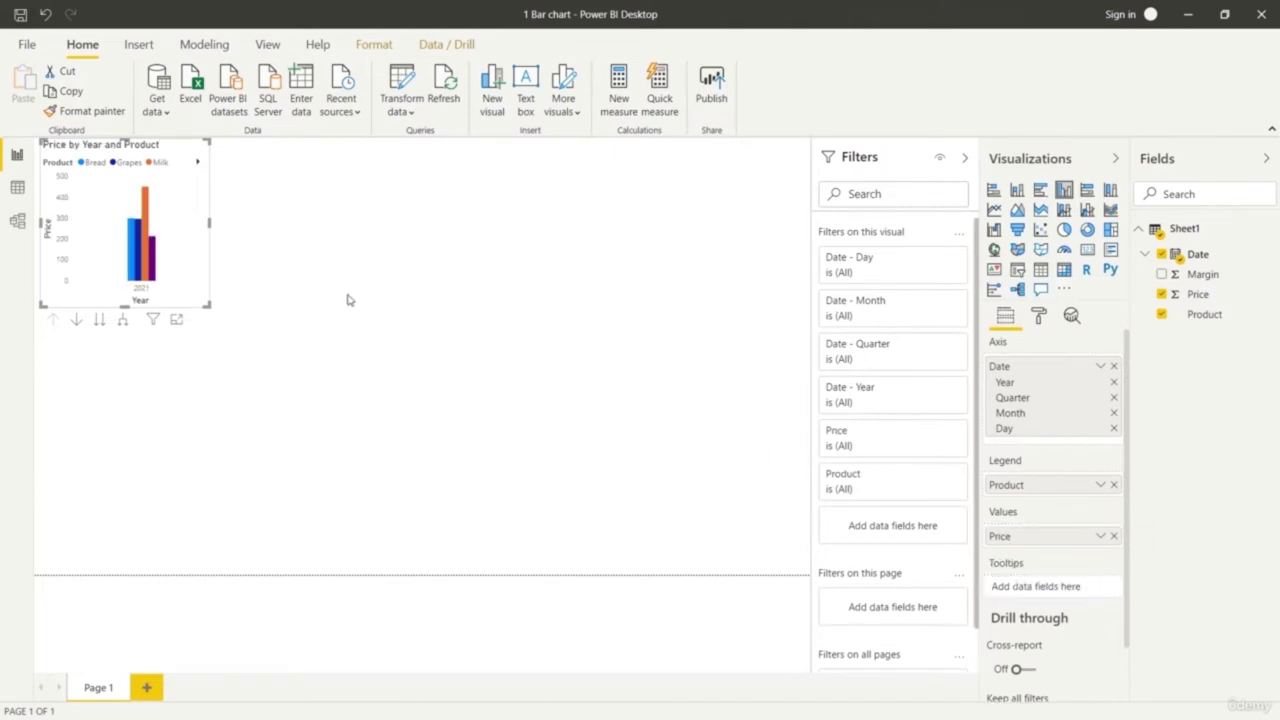
pyautogui.moveTo(208, 305); pyautogui.dragTo(808, 573)
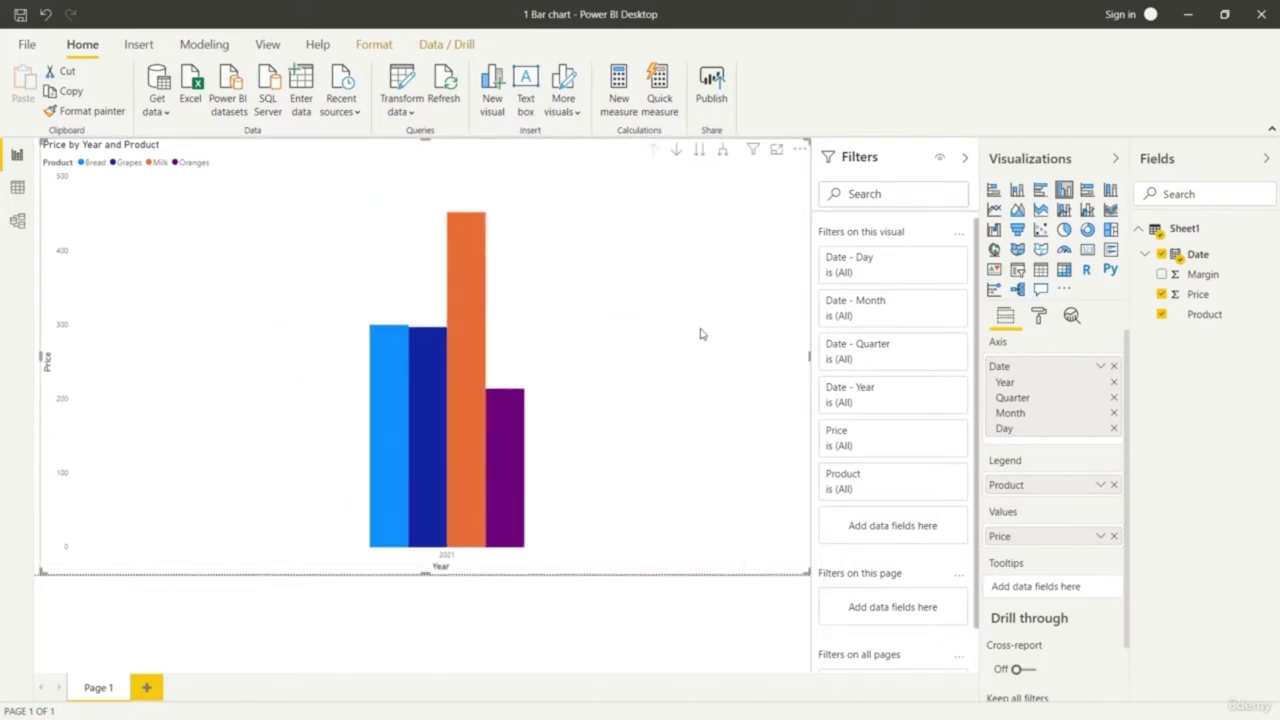
# Remove the Year and Quarter levels from the chart axis's date hierarchy
pyautogui.click(1114, 383)
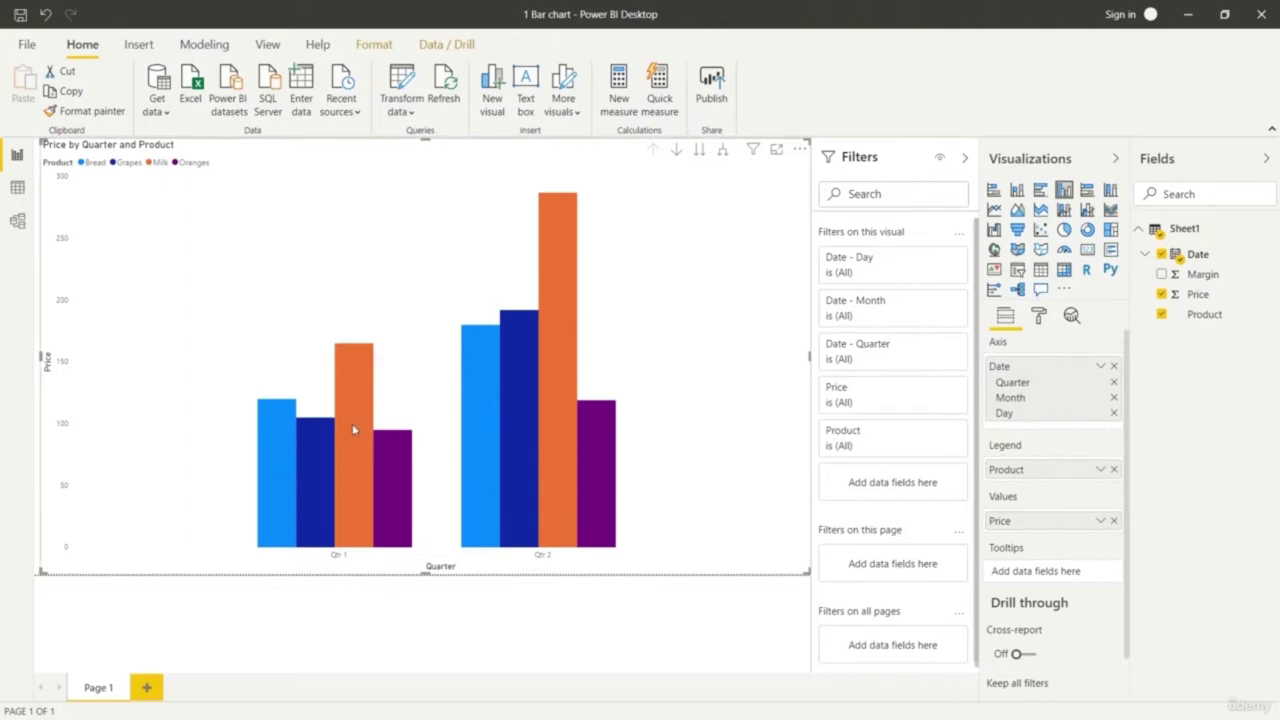
pyautogui.moveTo(352, 430)
pyautogui.click(1114, 385)
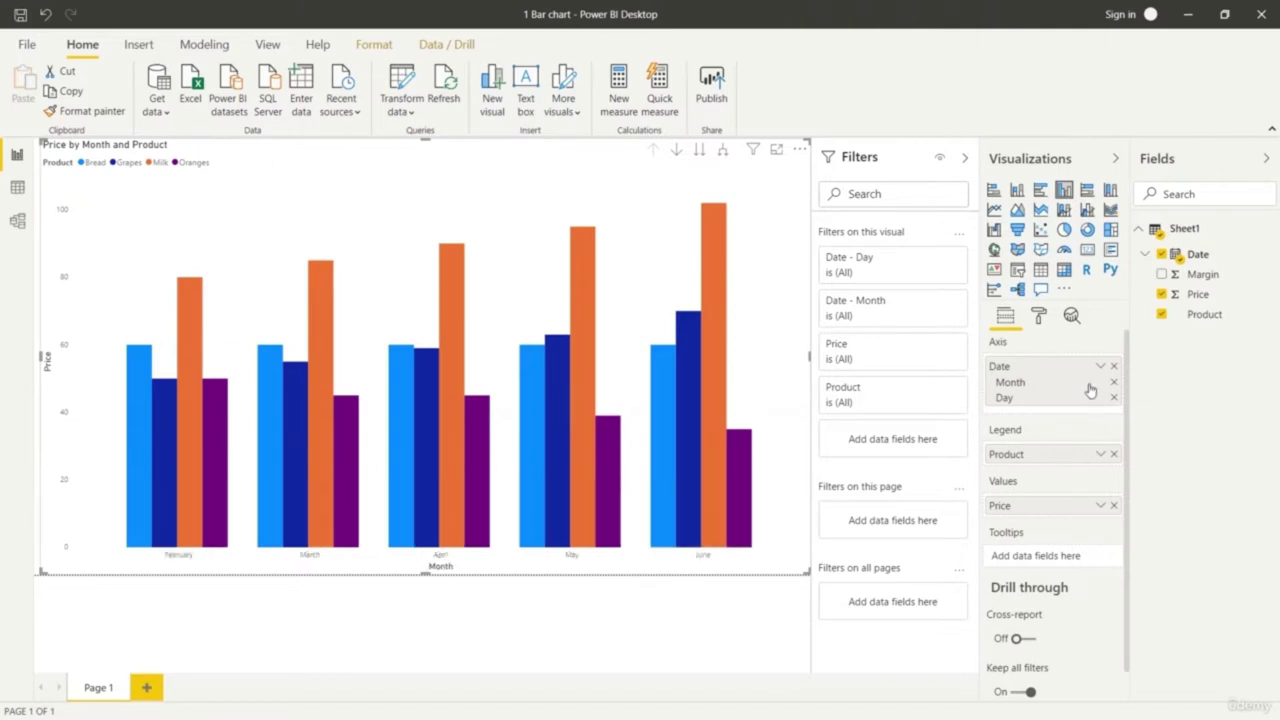
# Turn on the chart's data labels and set the legend text size to 17 pt
pyautogui.click(1040, 317)
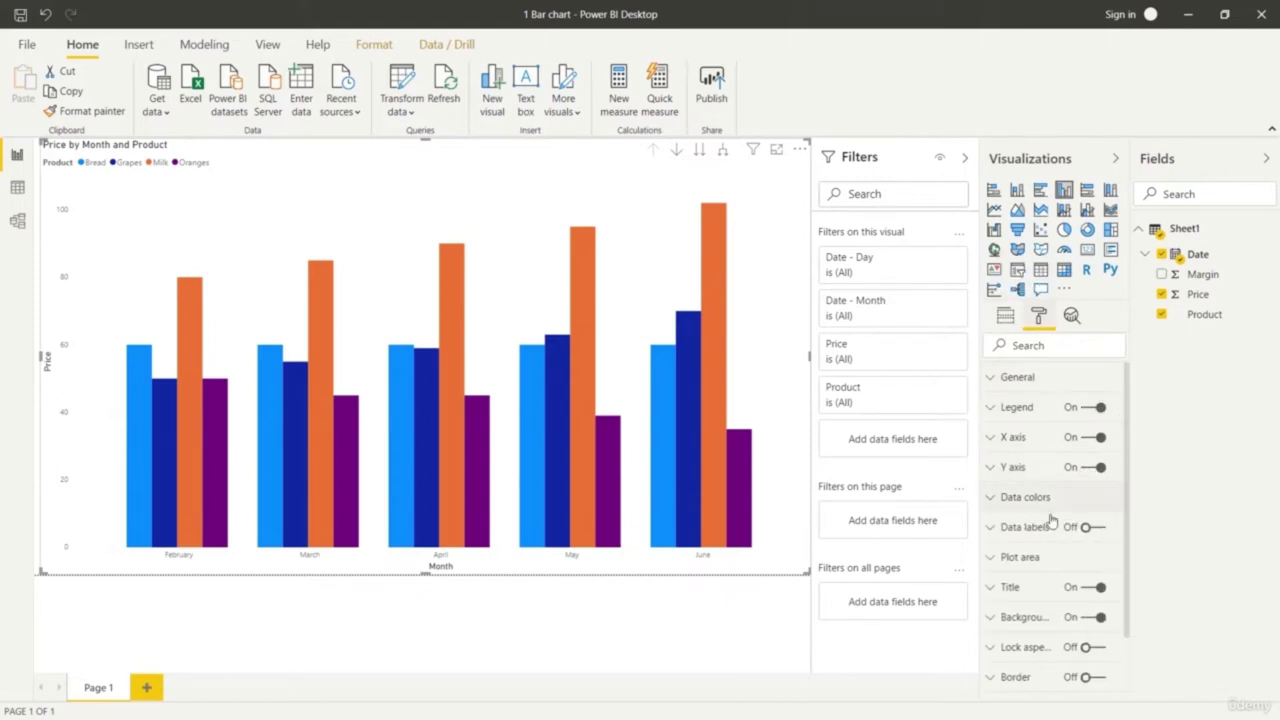
pyautogui.click(1099, 528)
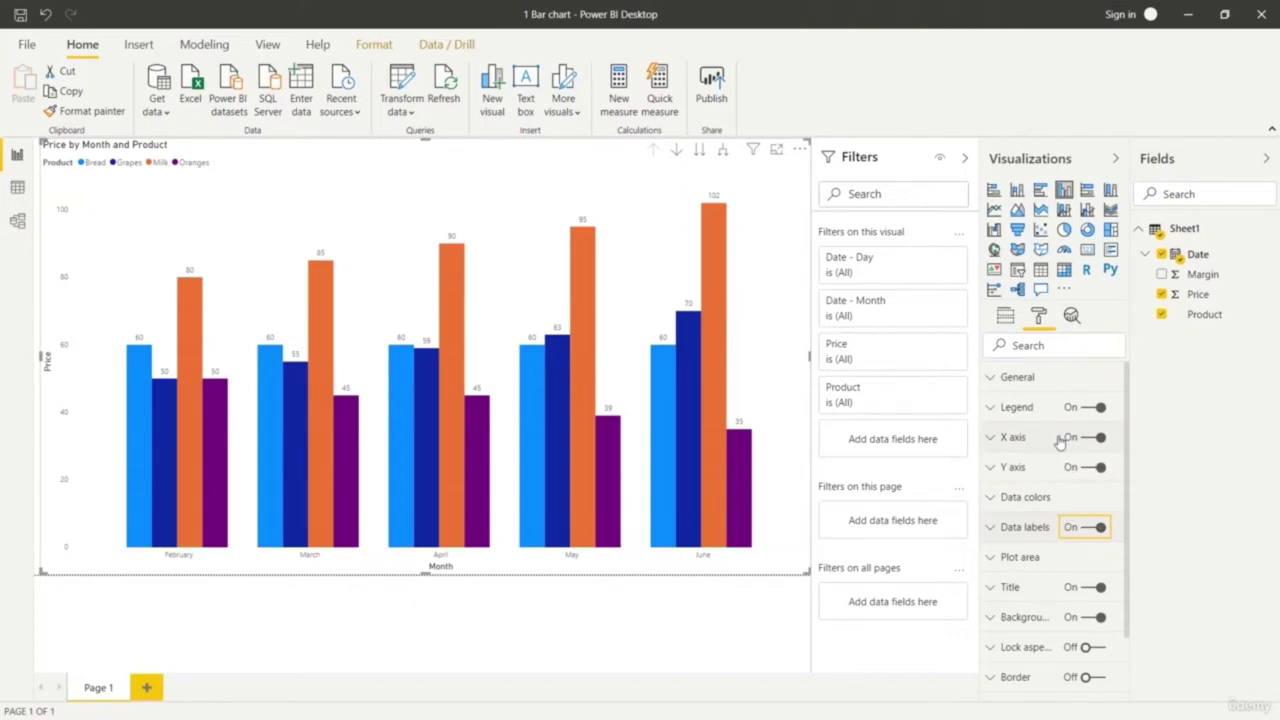
pyautogui.click(995, 408)
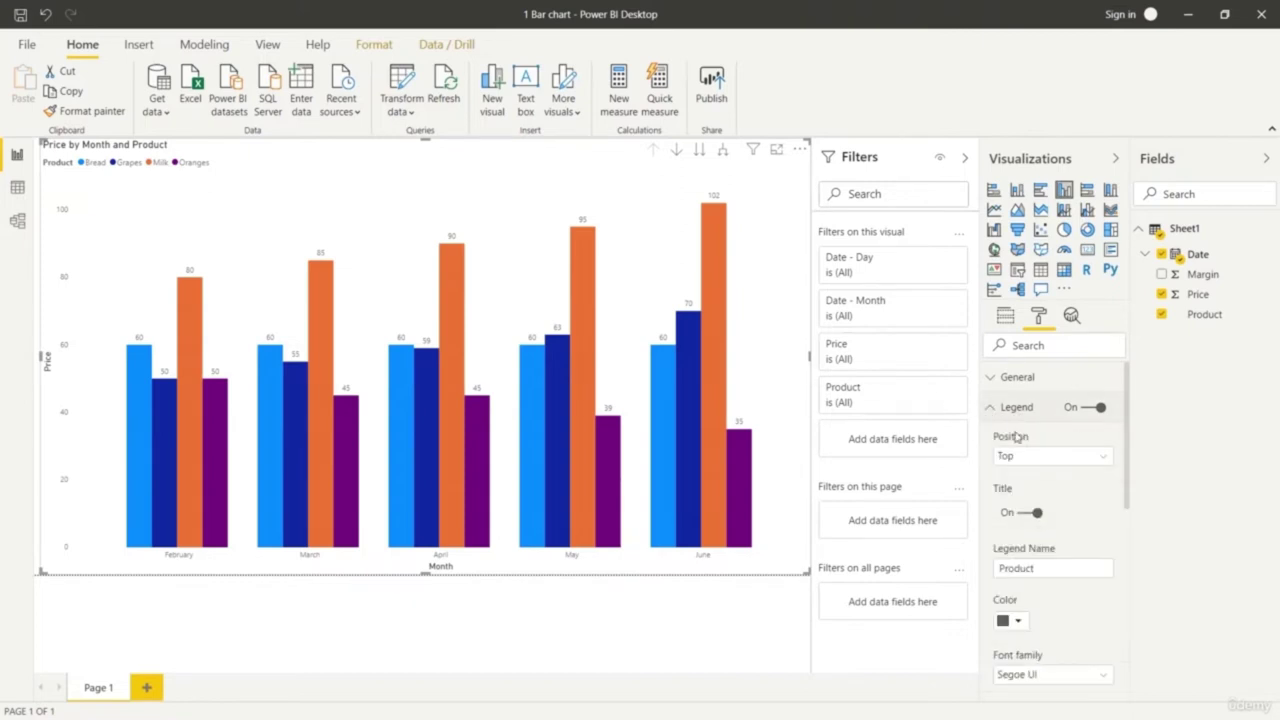
pyautogui.scroll(-3, 1035, 590)
pyautogui.click(1041, 557)
pyautogui.click(1041, 557)
pyautogui.click(1041, 557)
pyautogui.click(1041, 557)
pyautogui.click(1041, 557)
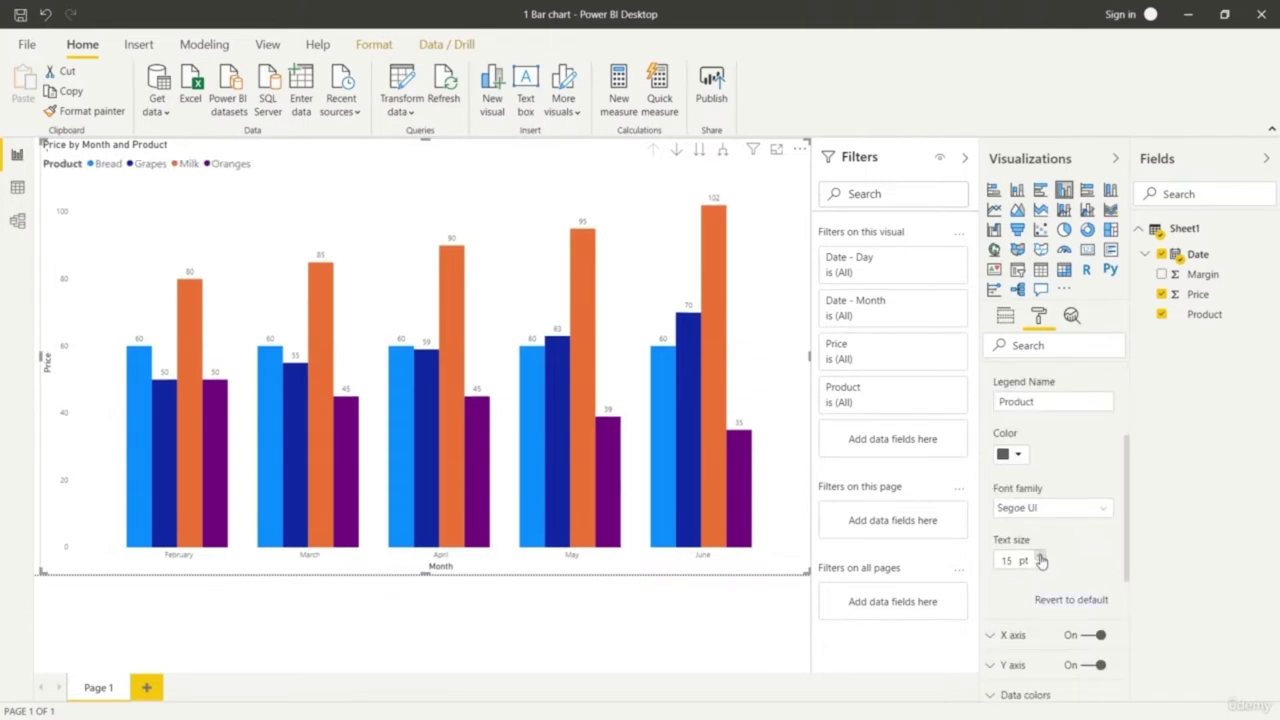
pyautogui.click(1041, 557)
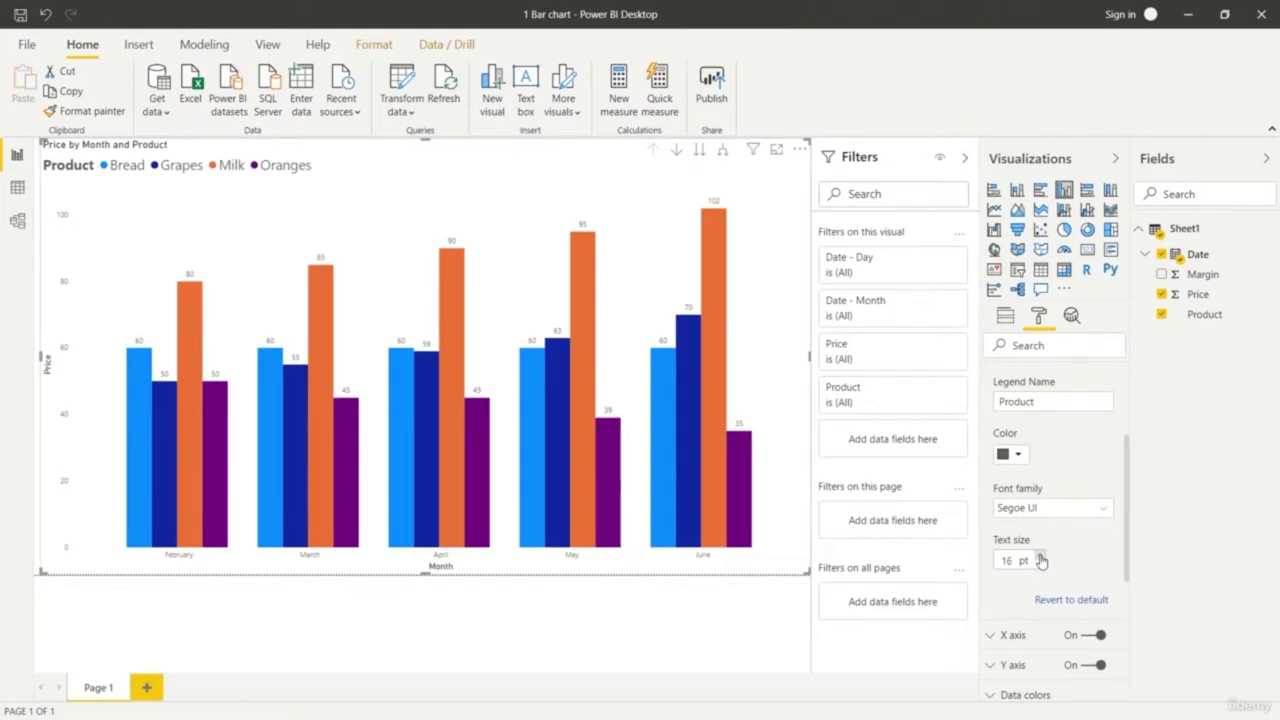
pyautogui.scroll(-2, 1071, 560)
pyautogui.scroll(3, 1071, 562)
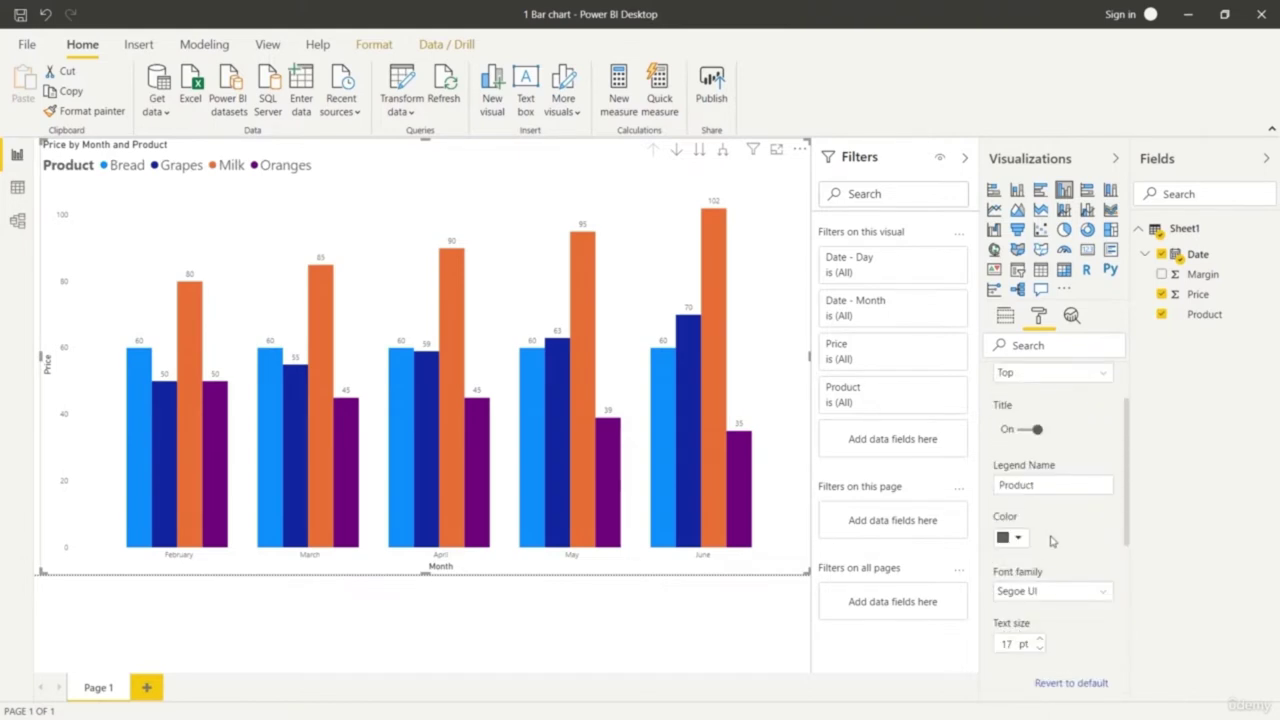
pyautogui.scroll(3, 1050, 540)
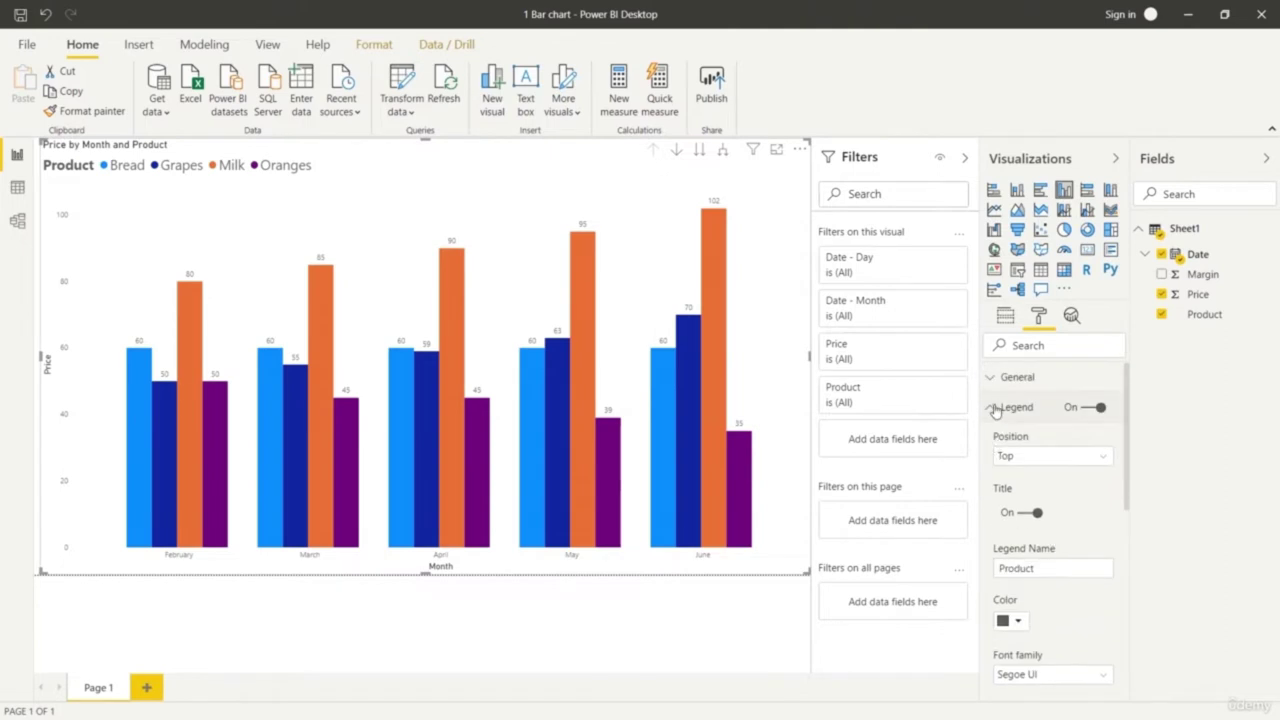
pyautogui.click(1005, 407)
# Enlarge the chart title's text to roughly double its original size
pyautogui.scroll(-2, 1066, 491)
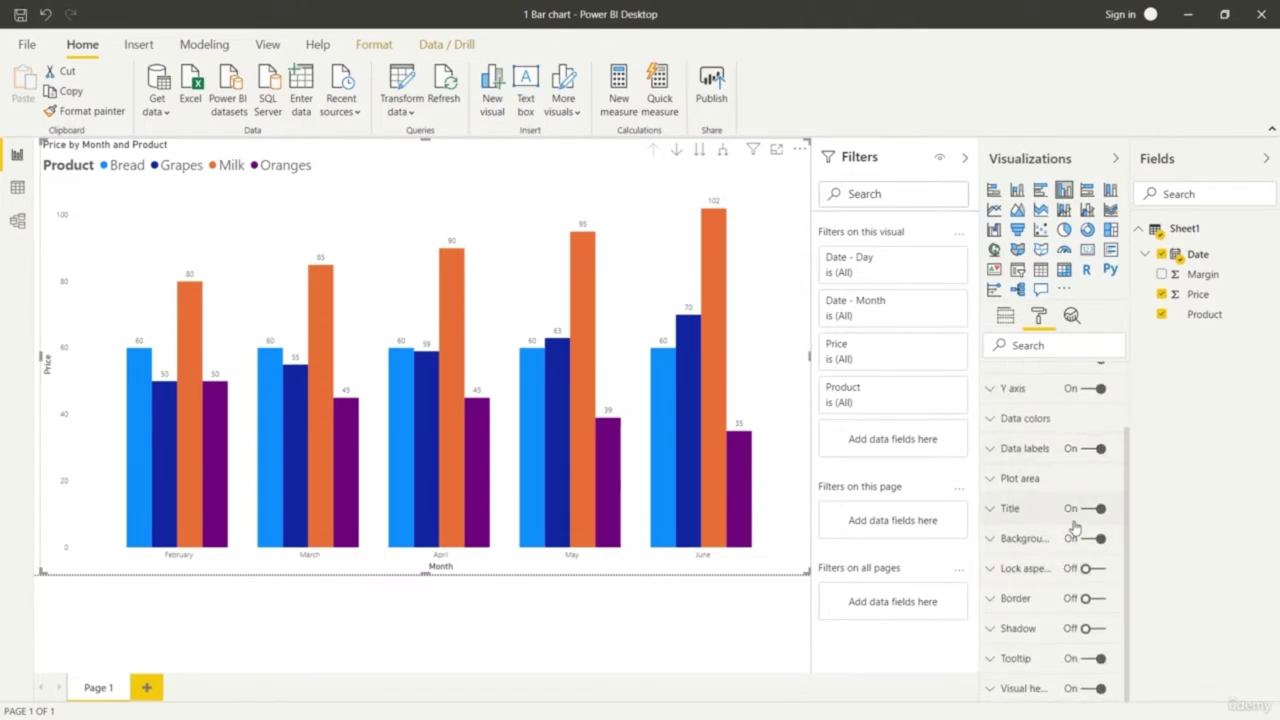
pyautogui.click(1005, 508)
pyautogui.scroll(-3, 1043, 527)
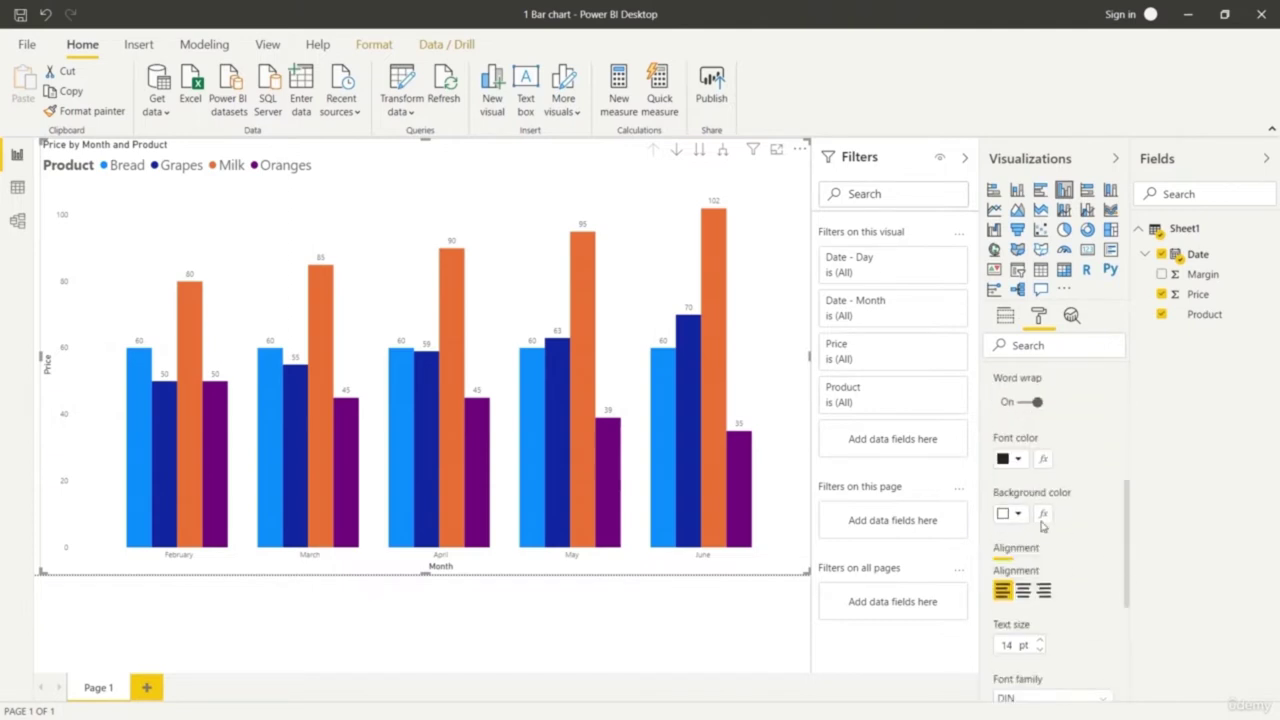
pyautogui.click(1040, 580)
pyautogui.click(1040, 580)
pyautogui.click(1040, 580)
pyautogui.click(1040, 580)
pyautogui.click(1040, 581)
pyautogui.click(1040, 581)
pyautogui.click(1040, 581)
pyautogui.click(1040, 581)
pyautogui.click(1040, 581)
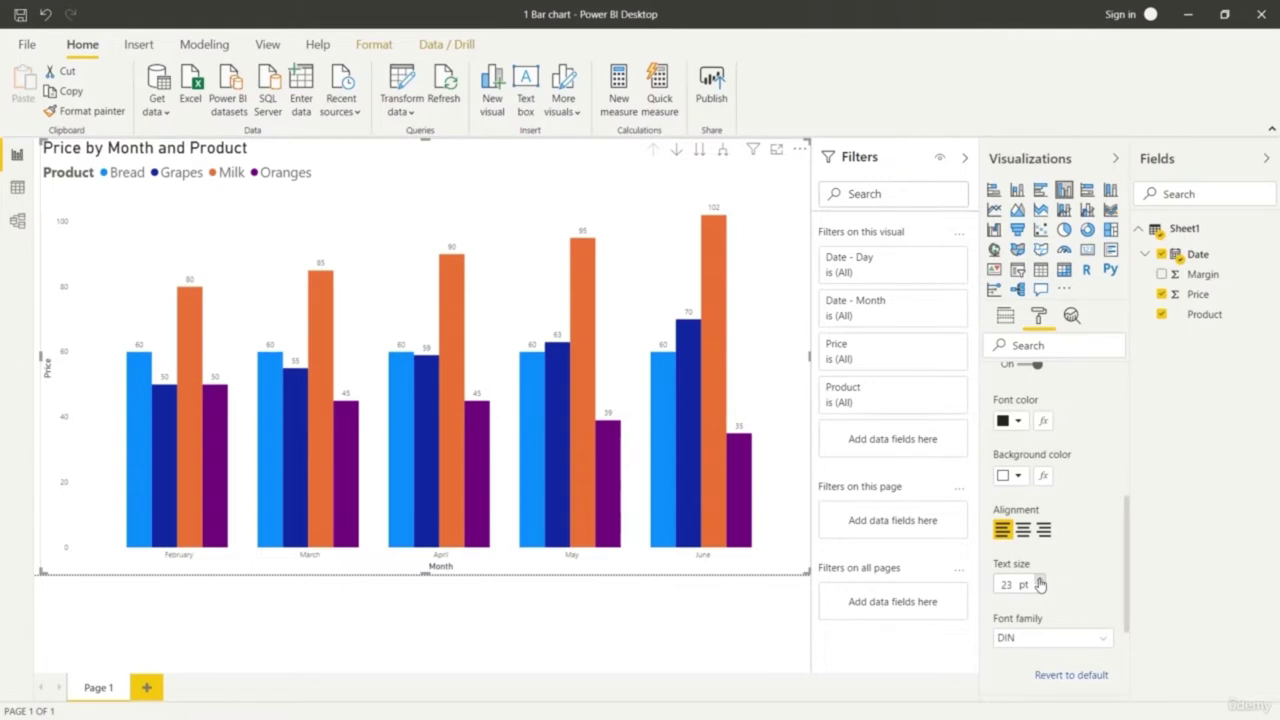
pyautogui.click(1040, 580)
pyautogui.click(1040, 580)
pyautogui.click(1040, 580)
pyautogui.click(1040, 580)
pyautogui.click(1040, 580)
pyautogui.click(1040, 580)
pyautogui.click(1040, 580)
# Insert the word "variation" after "Price" in the chart's title text
pyautogui.scroll(4, 1064, 566)
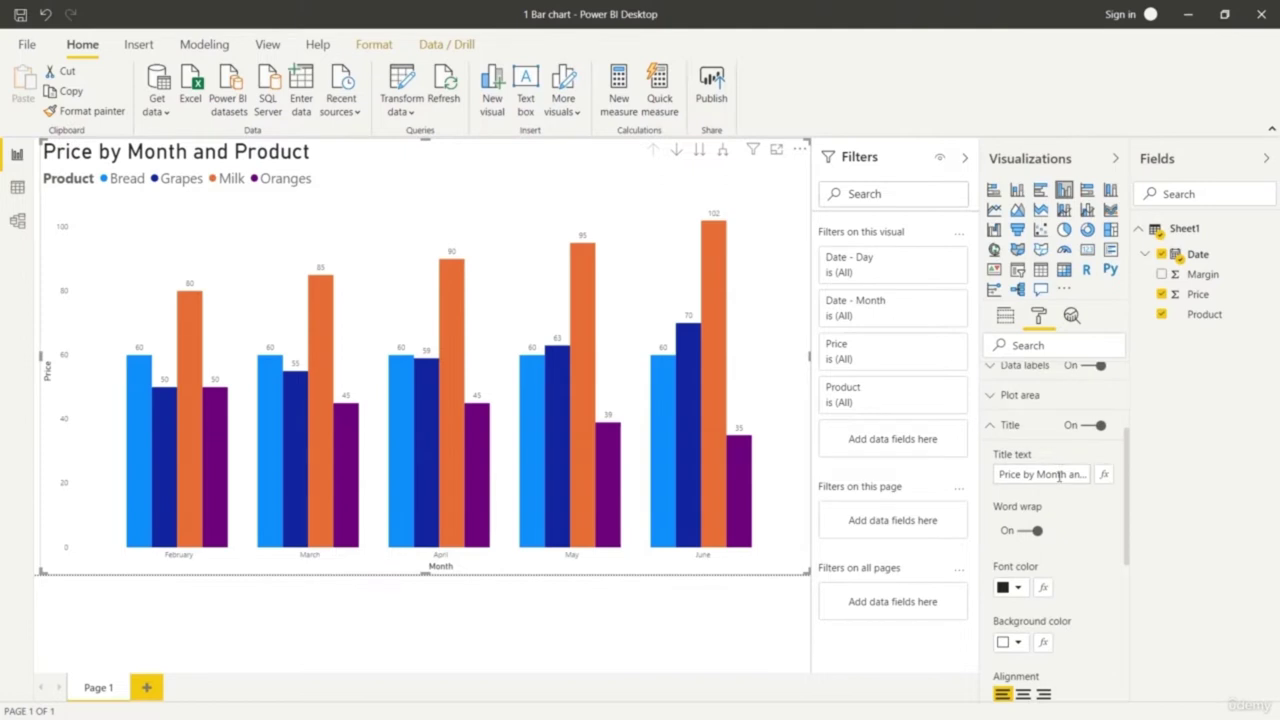
pyautogui.click(1059, 476)
pyautogui.click(1022, 476)
pyautogui.write('cha')
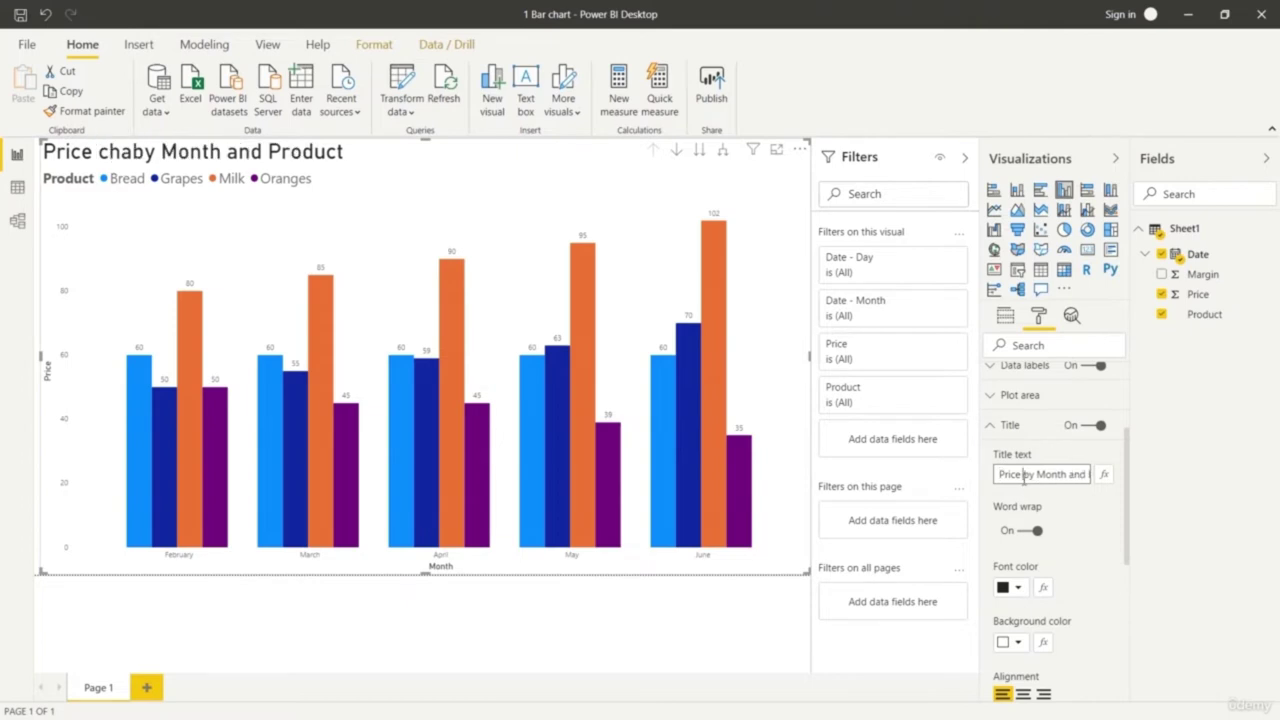
pyautogui.write('variatio')
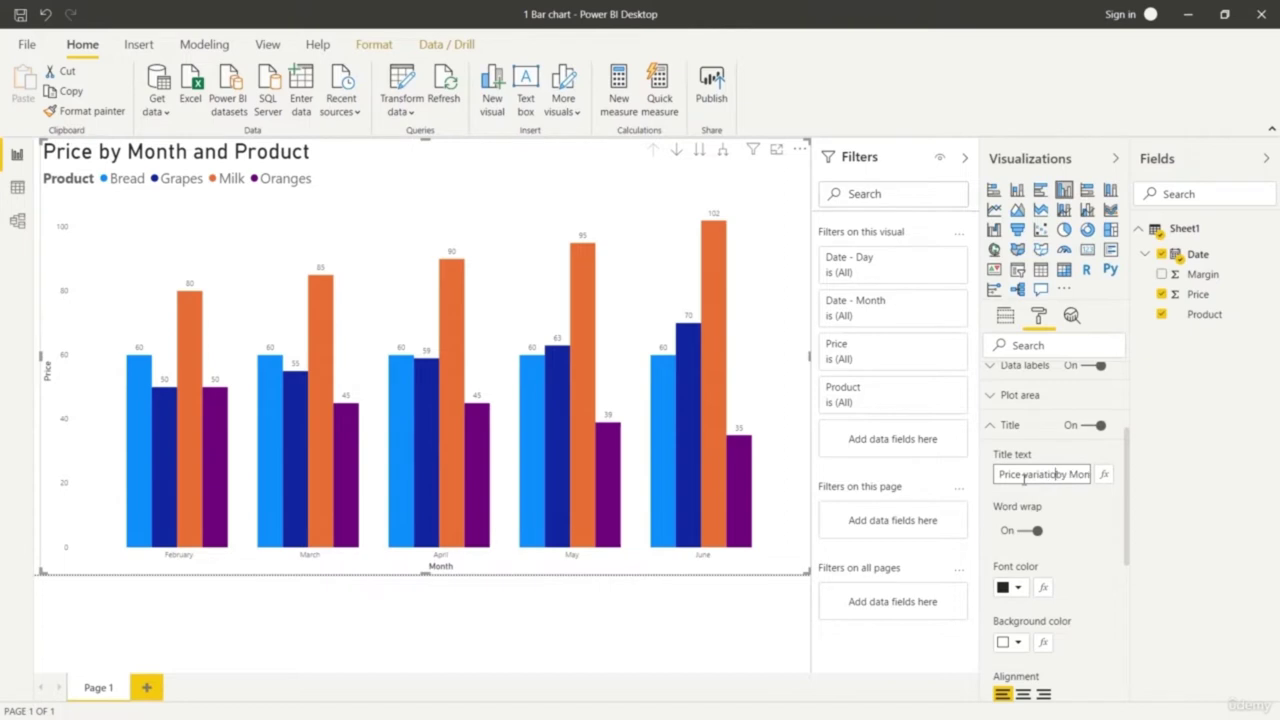
pyautogui.write('n')
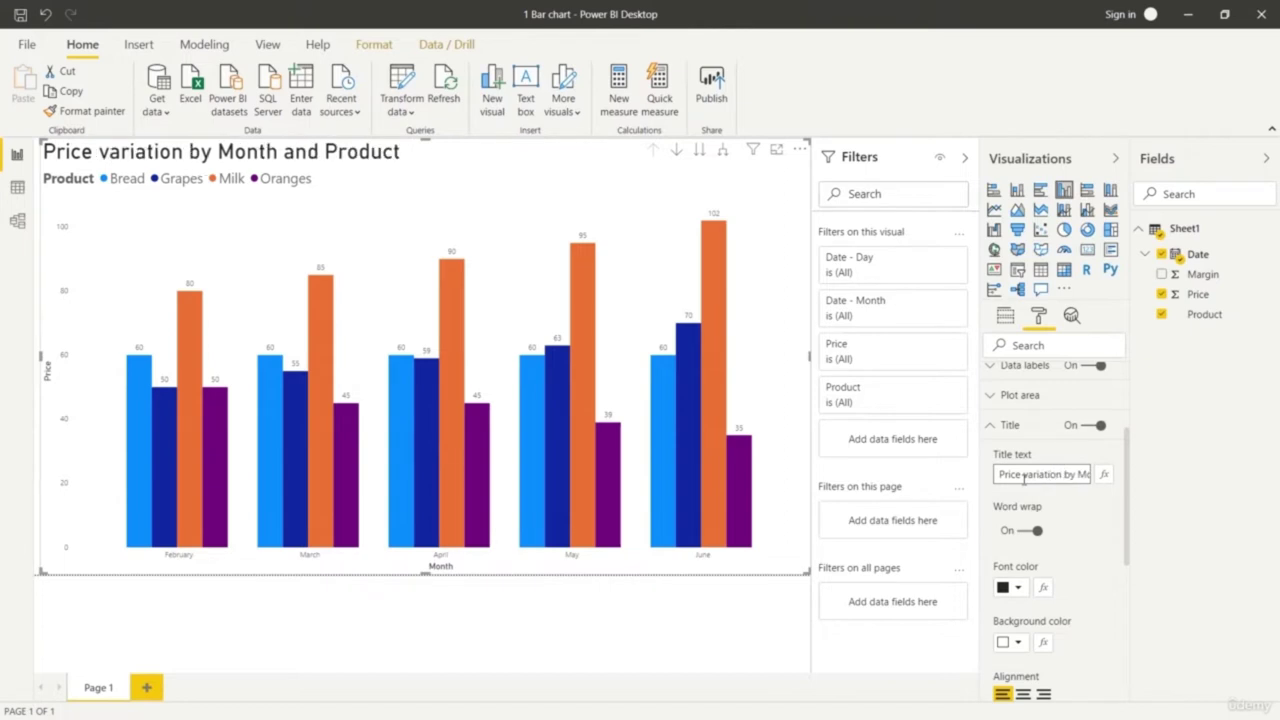
pyautogui.click(1105, 534)
# Replace "by Month and Product" in the title with "over time" so it reads "Price variation over time"
pyautogui.click(1077, 474)
pyautogui.press('Right')
pyautogui.press('Right')
pyautogui.press('Right')
pyautogui.press('Right')
pyautogui.press('Right')
pyautogui.press('Right')
pyautogui.press('Right')
pyautogui.press('Right')
pyautogui.press('Right')
pyautogui.press('Right')
pyautogui.press('Right')
pyautogui.press('Right')
pyautogui.press('Right')
pyautogui.press('Right')
pyautogui.press('Right')
pyautogui.press('Right')
pyautogui.press('Right')
pyautogui.press('Right')
pyautogui.press('BackSpace')
pyautogui.press('Left')
pyautogui.press('Left')
pyautogui.press('Left')
pyautogui.press('Left')
pyautogui.press('Left')
pyautogui.press('Left')
pyautogui.press('Left')
pyautogui.press('Left')
pyautogui.press('Left')
pyautogui.press('Left')
pyautogui.press('Left')
pyautogui.press('Left')
pyautogui.press('Left')
pyautogui.press('Left')
pyautogui.press('Left')
pyautogui.press('Left')
pyautogui.press('Left')
pyautogui.press('Left')
pyautogui.press('Left')
pyautogui.press('Left')
pyautogui.press('Delete')
pyautogui.press('Delete')
pyautogui.press('Delete')
pyautogui.press('Delete')
pyautogui.press('Delete')
pyautogui.press('Delete')
pyautogui.press('Delete')
pyautogui.press('Delete')
pyautogui.press('Delete')
pyautogui.press('Delete')
pyautogui.press('Delete')
pyautogui.press('Delete')
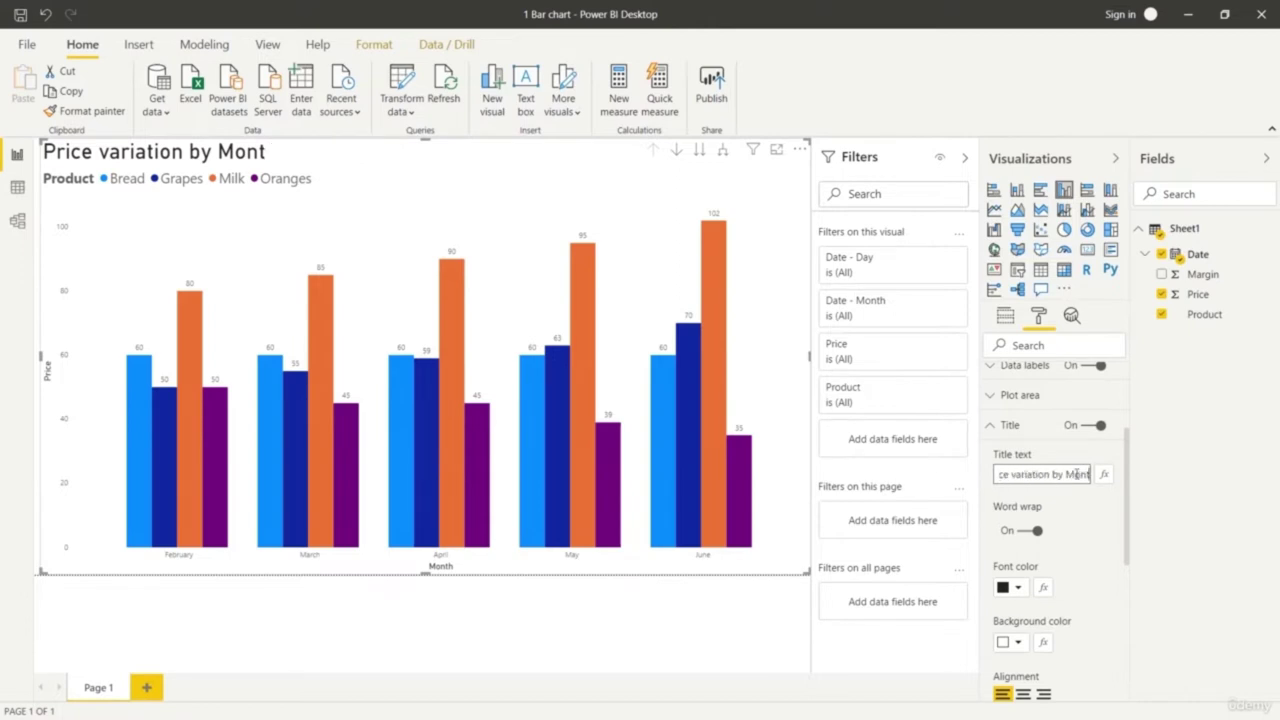
pyautogui.press('BackSpace')
pyautogui.press('BackSpace')
pyautogui.press('BackSpace')
pyautogui.press('BackSpace')
pyautogui.press('BackSpace')
pyautogui.press('BackSpace')
pyautogui.press('BackSpace')
pyautogui.press('BackSpace')
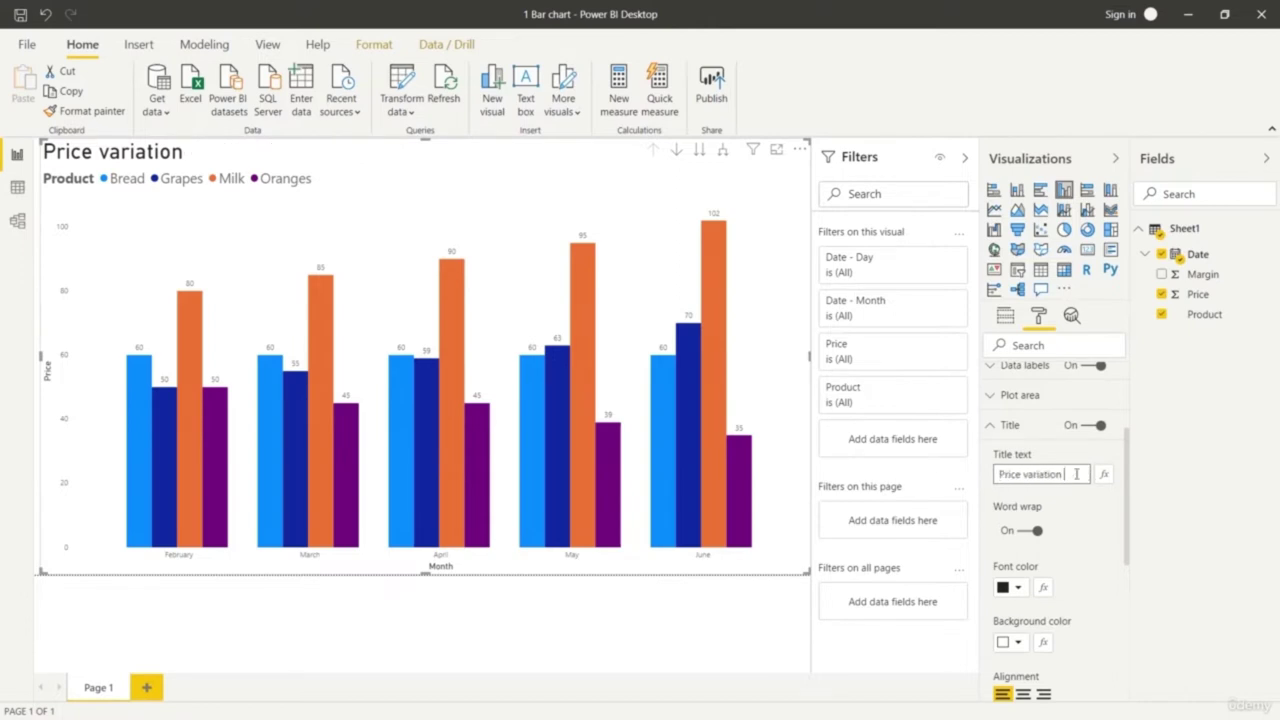
pyautogui.write('over time')
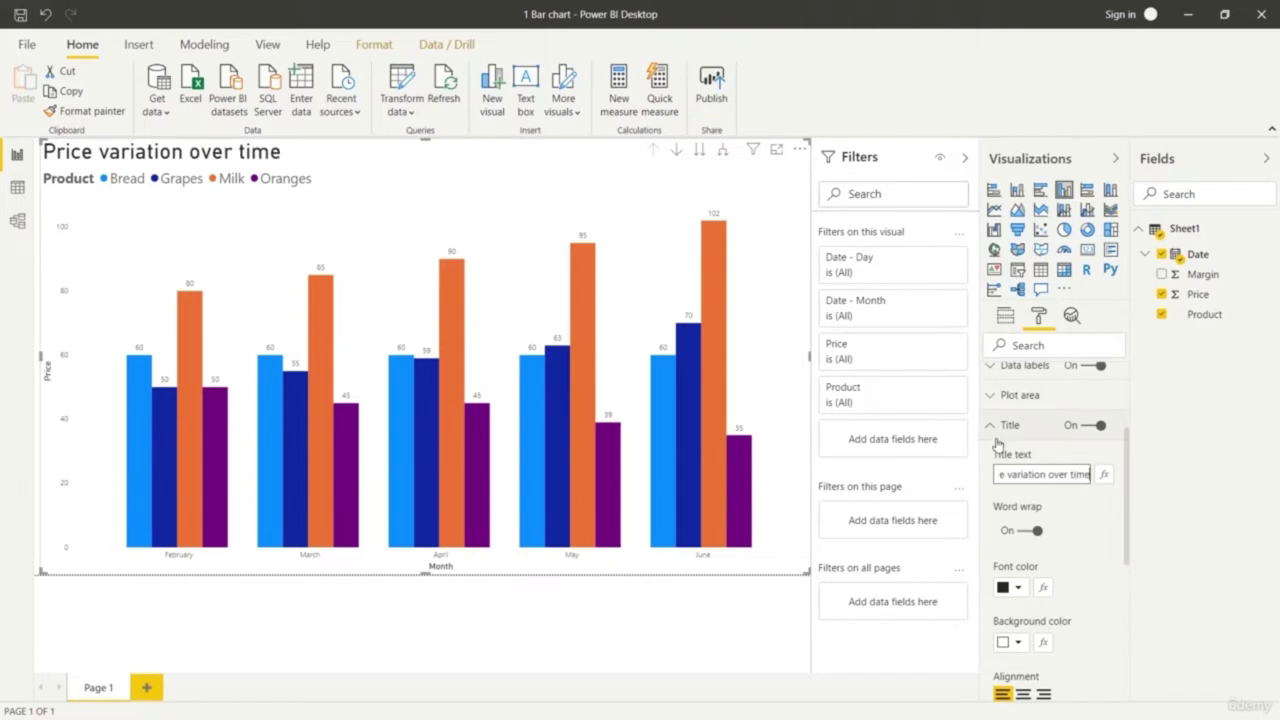
pyautogui.click(1085, 519)
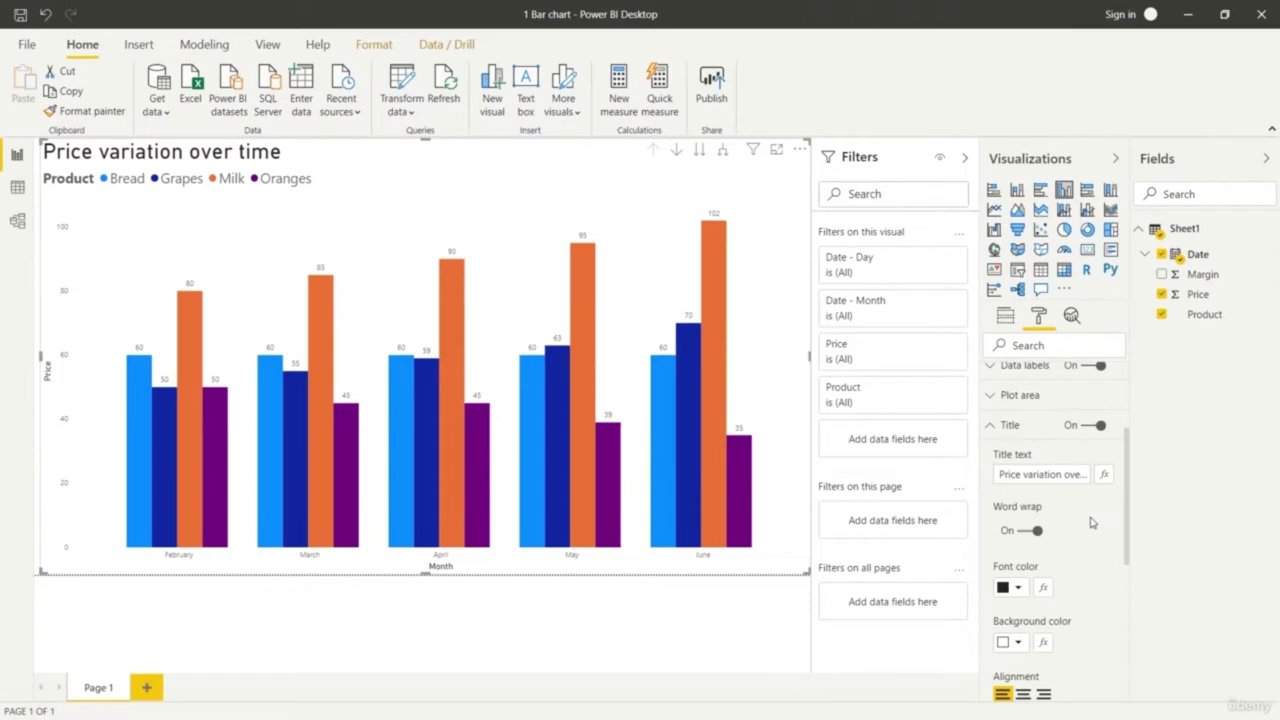
pyautogui.click(998, 430)
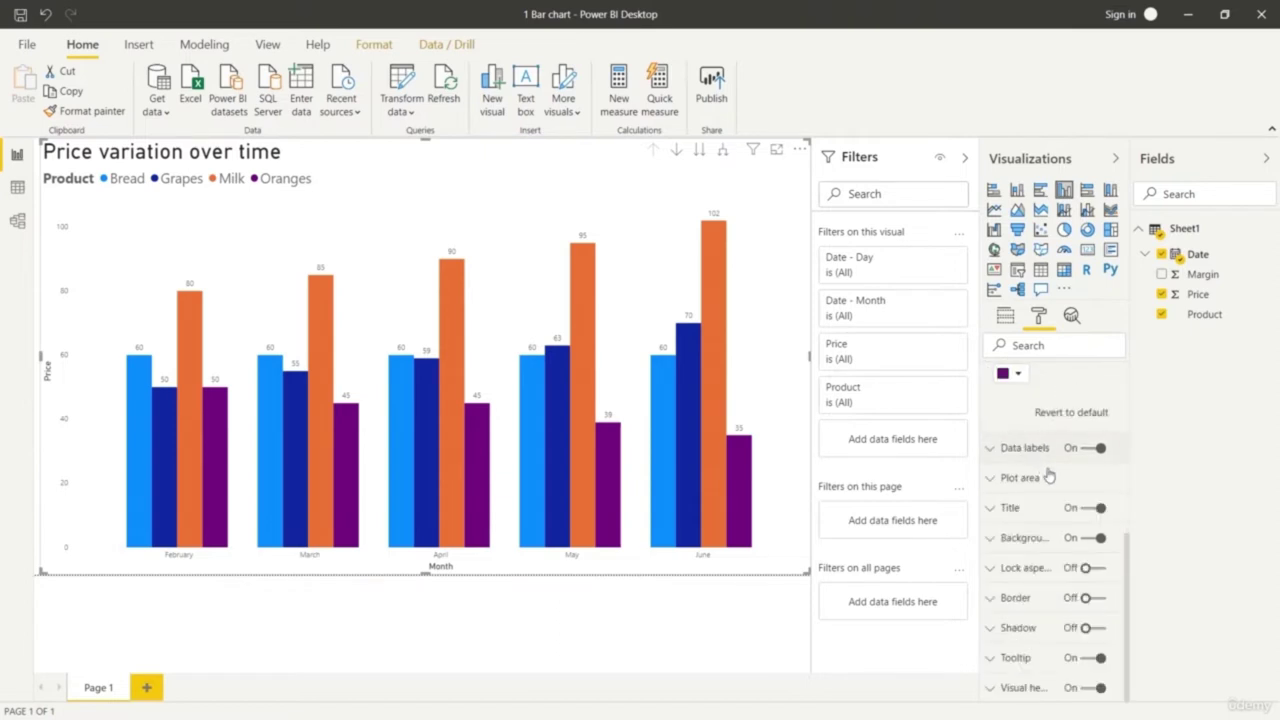
# Recolor the chart's data series: Bread light blue, Grapes light orange and Milk light pink
pyautogui.scroll(3, 1045, 472)
pyautogui.scroll(-1, 1042, 510)
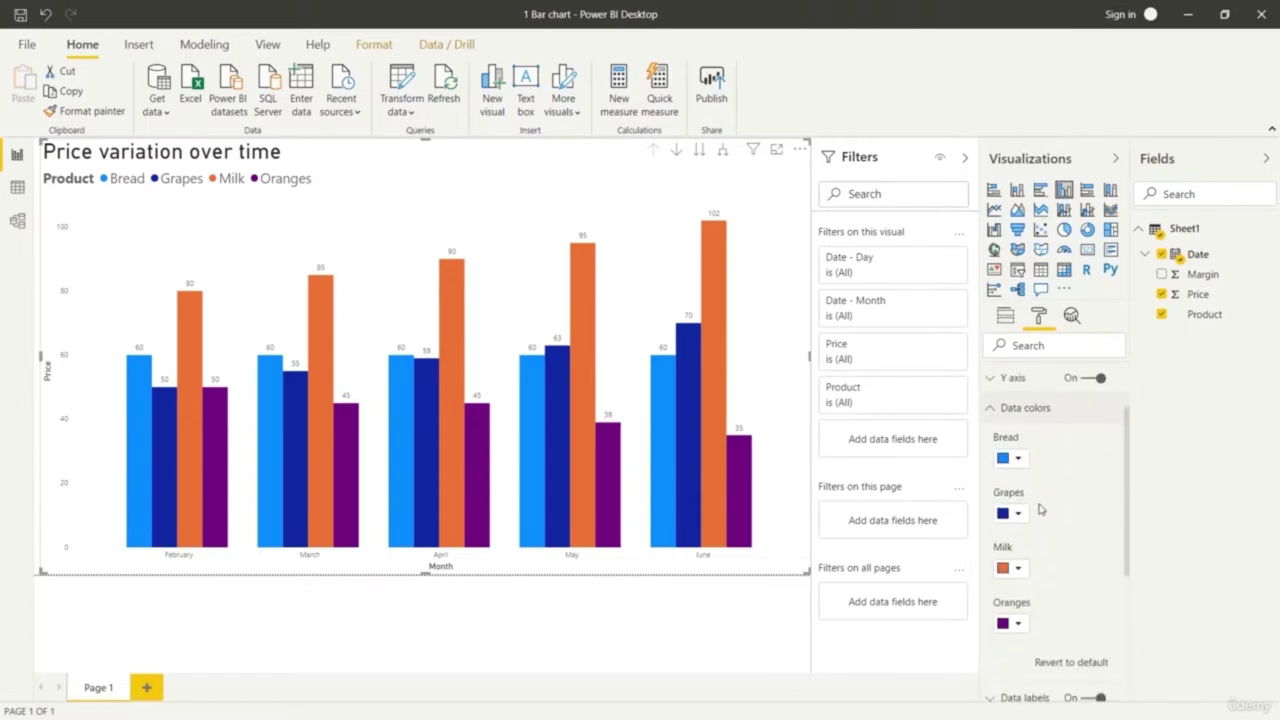
pyautogui.click(1018, 459)
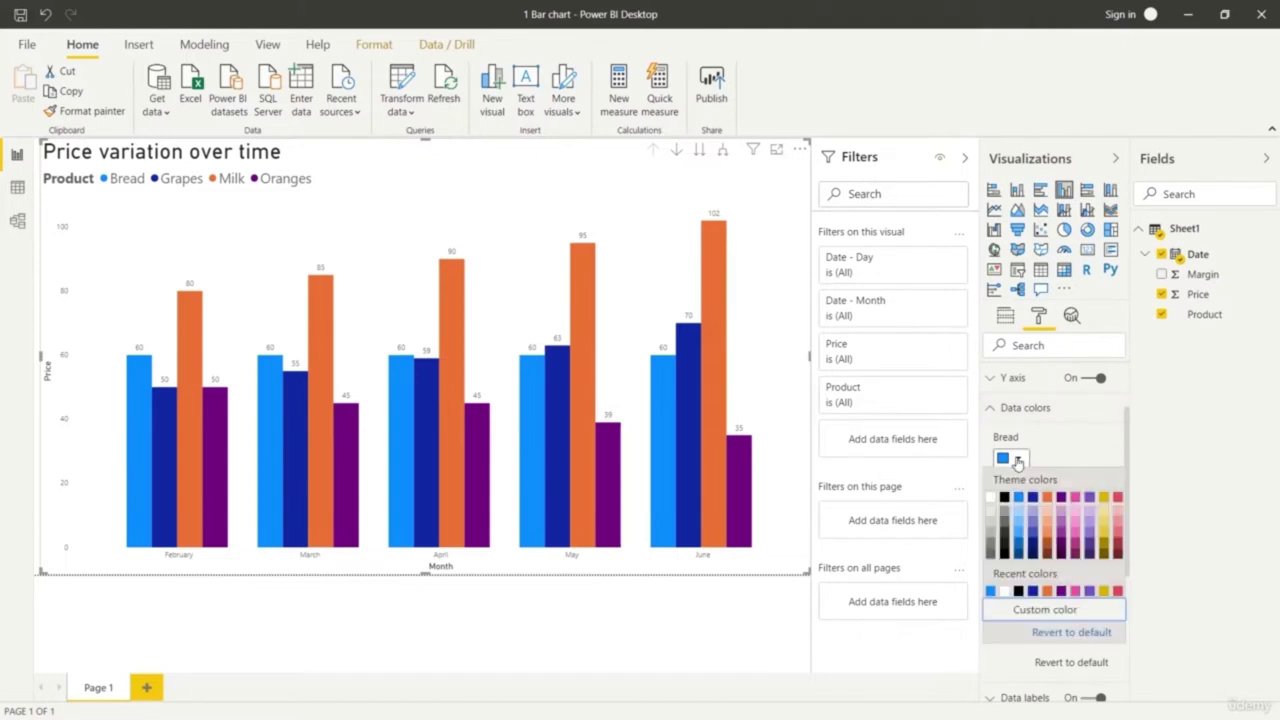
pyautogui.click(1018, 510)
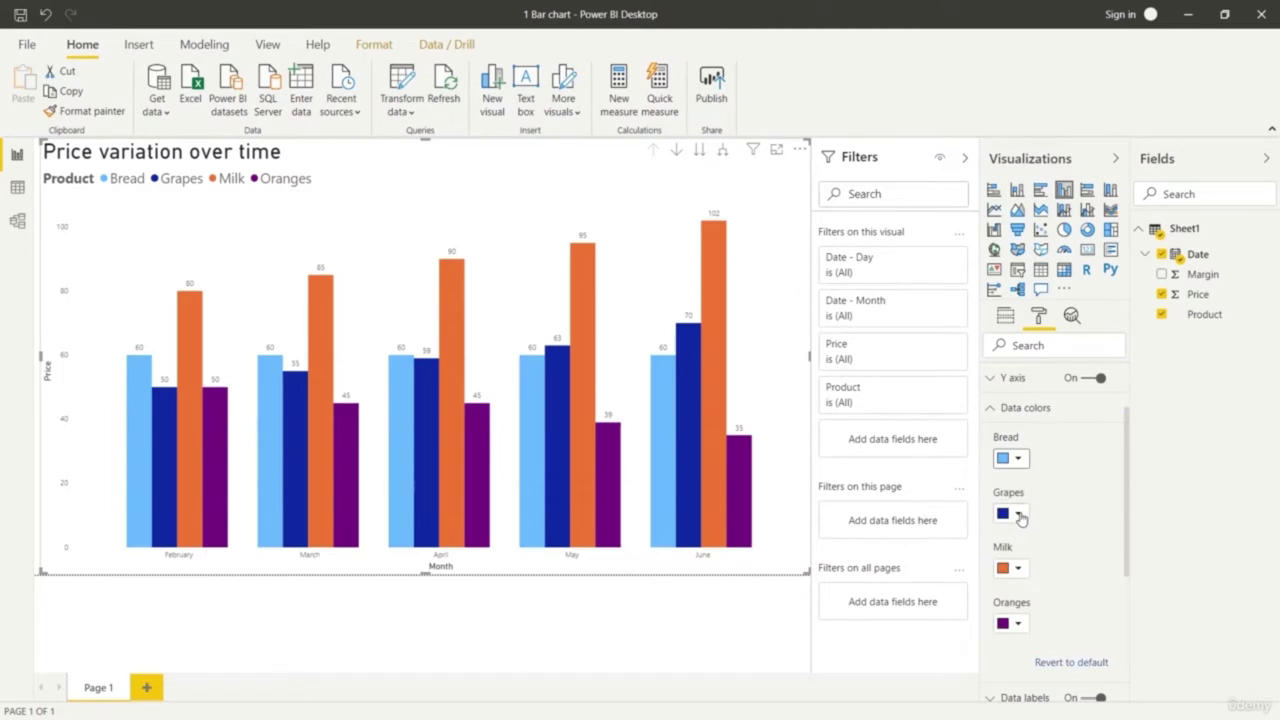
pyautogui.click(1018, 514)
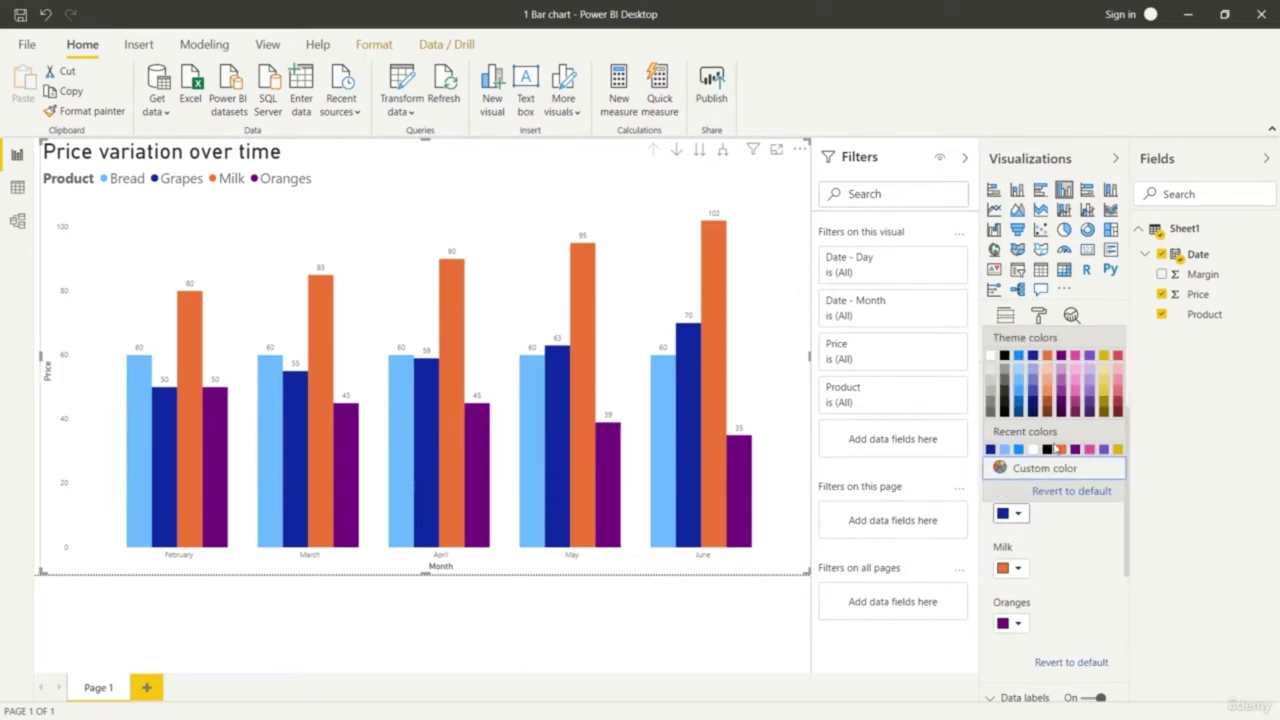
pyautogui.click(1049, 381)
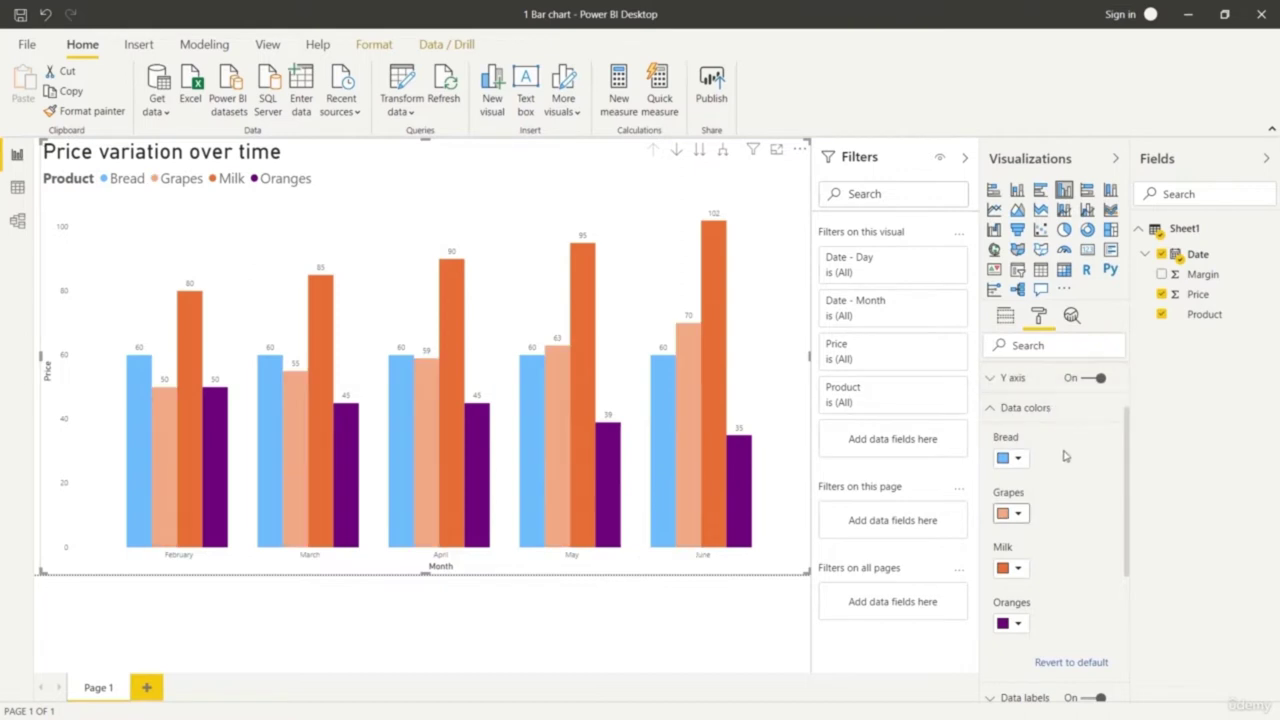
pyautogui.click(1013, 568)
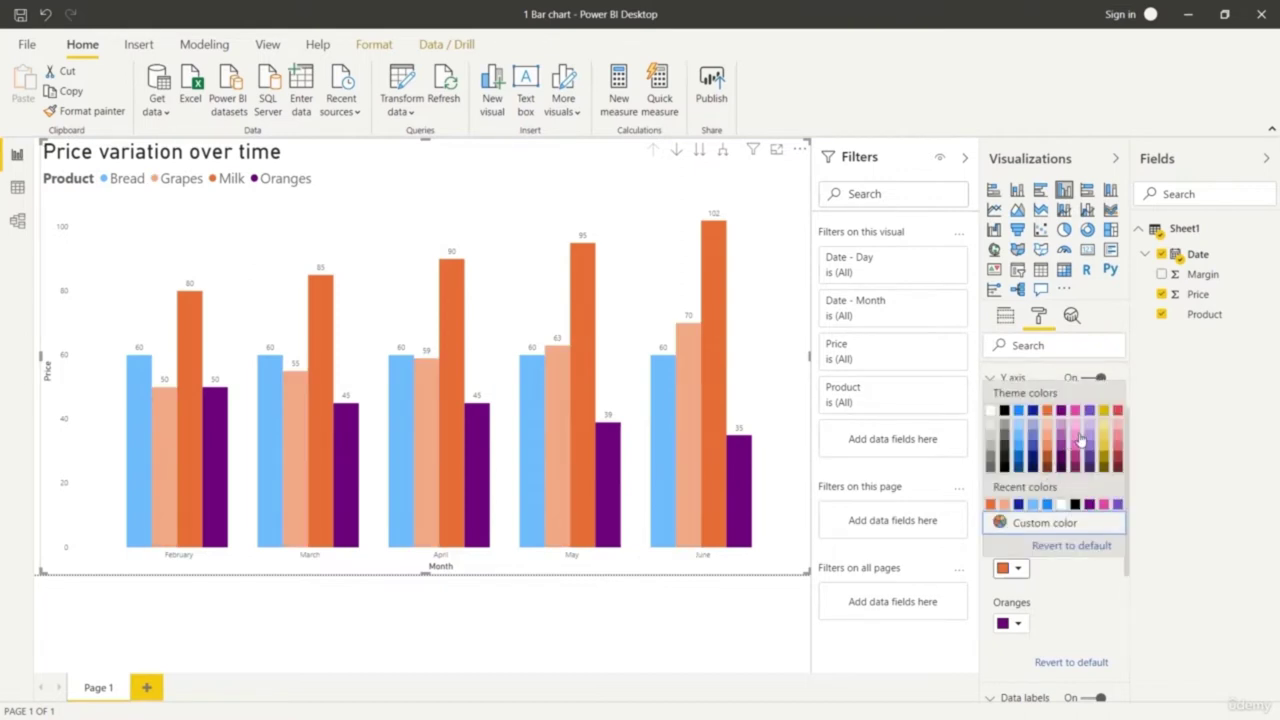
pyautogui.click(1074, 440)
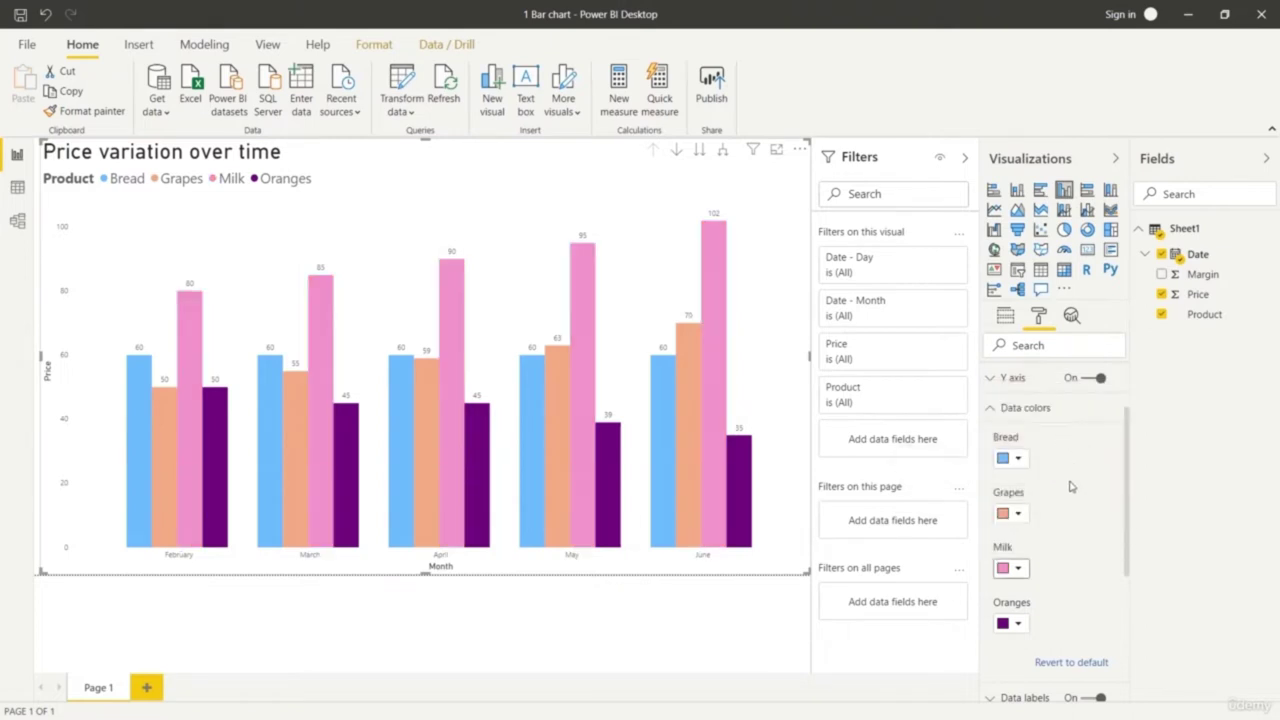
# Recolor the Oranges series, trying light yellow and settling on orange from the theme colors
pyautogui.click(1019, 624)
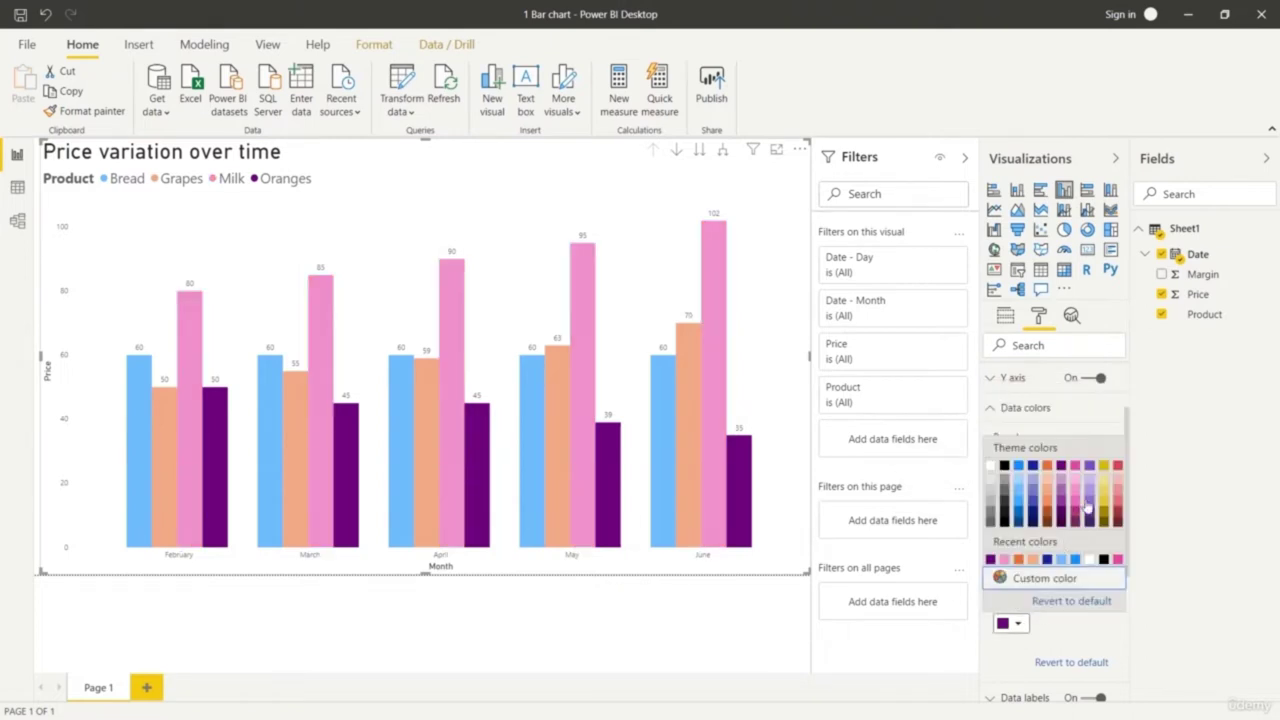
pyautogui.click(1104, 491)
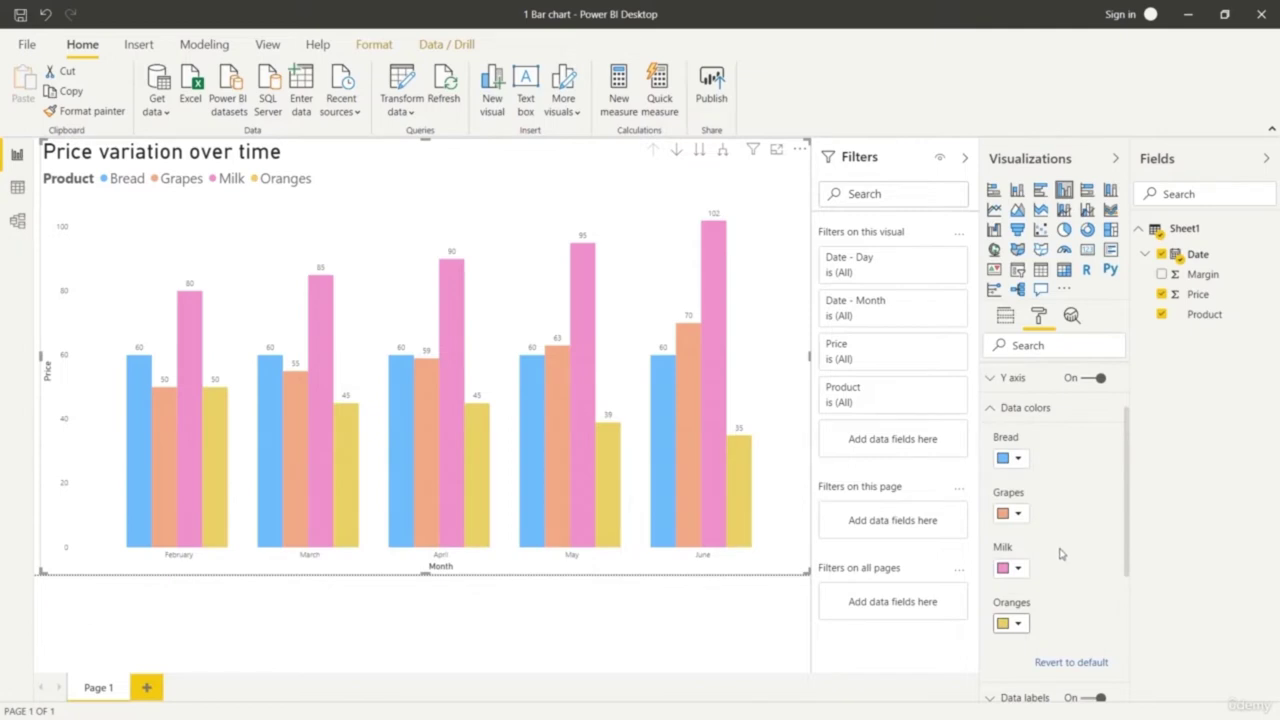
pyautogui.click(1019, 626)
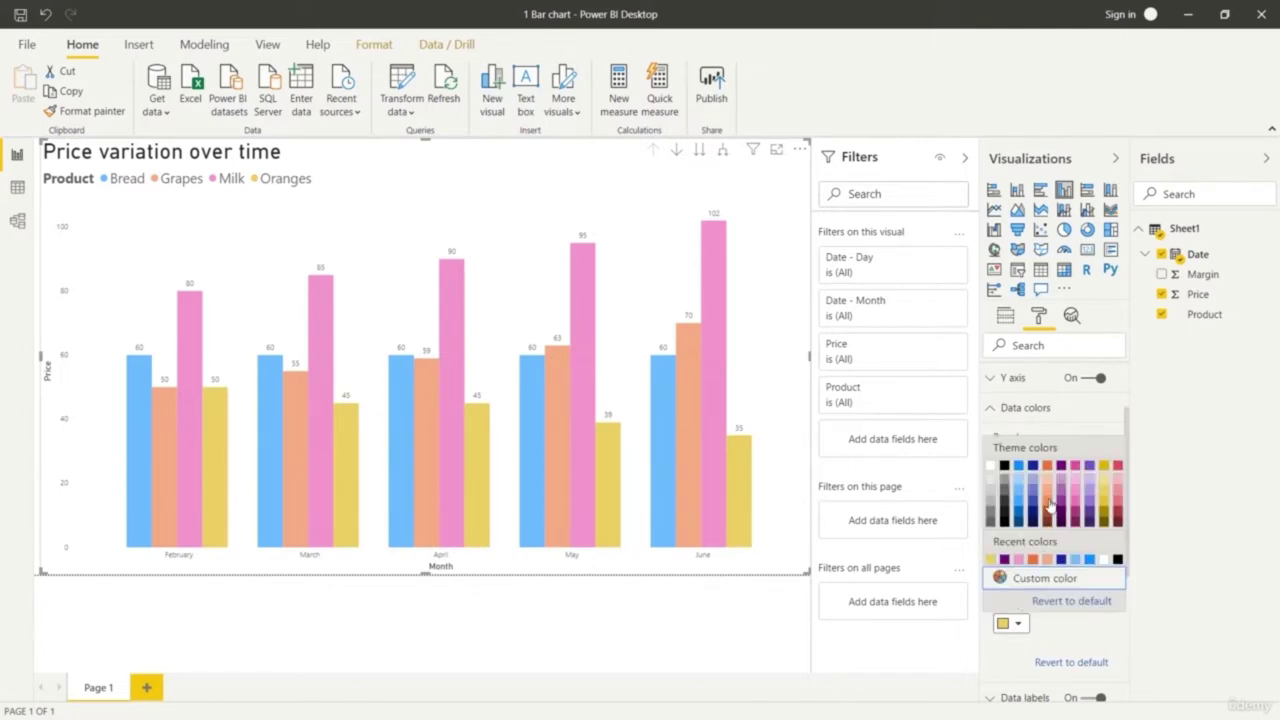
pyautogui.click(1050, 505)
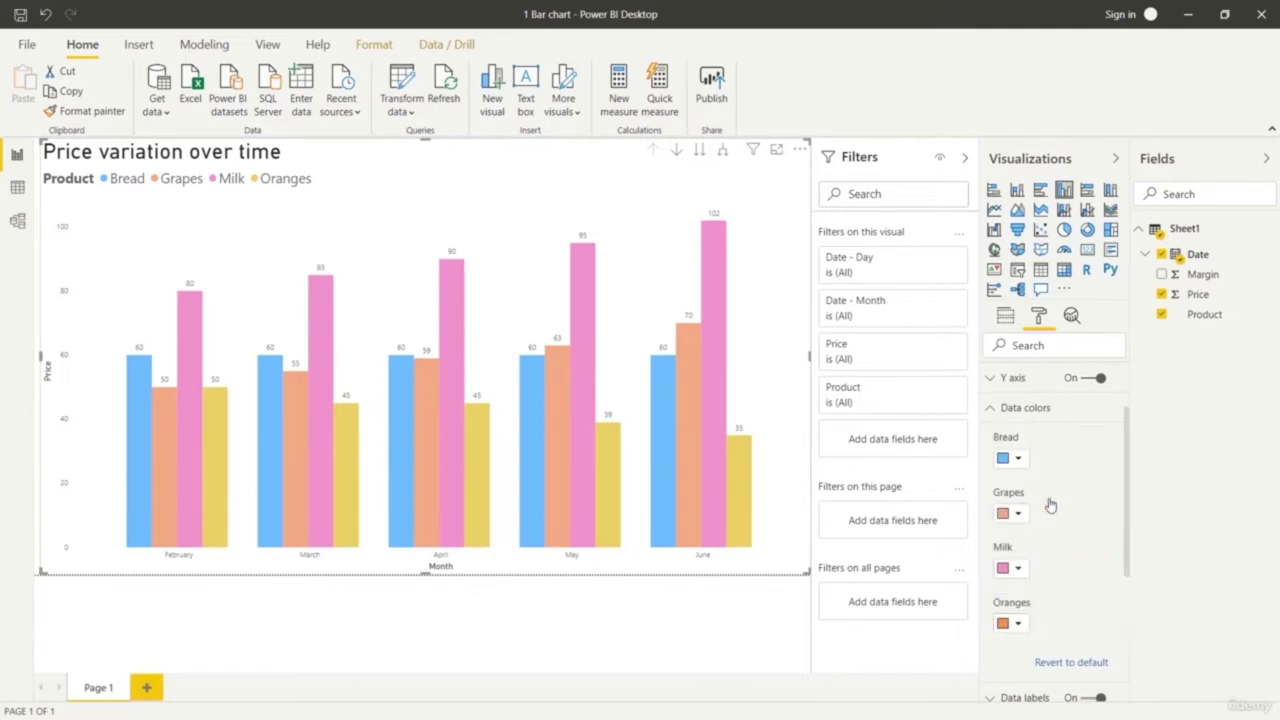
# Reapply light pink to the Milk series and recolor the Grapes series purple
pyautogui.click(1017, 569)
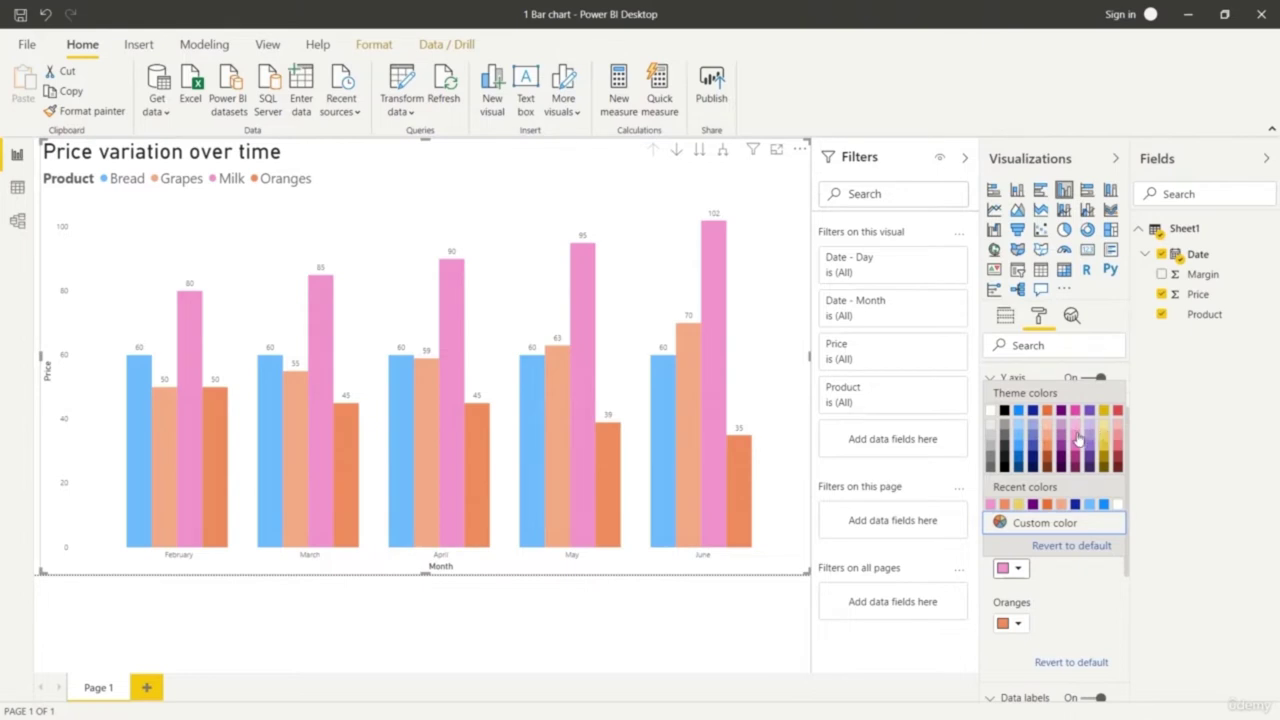
pyautogui.click(1078, 442)
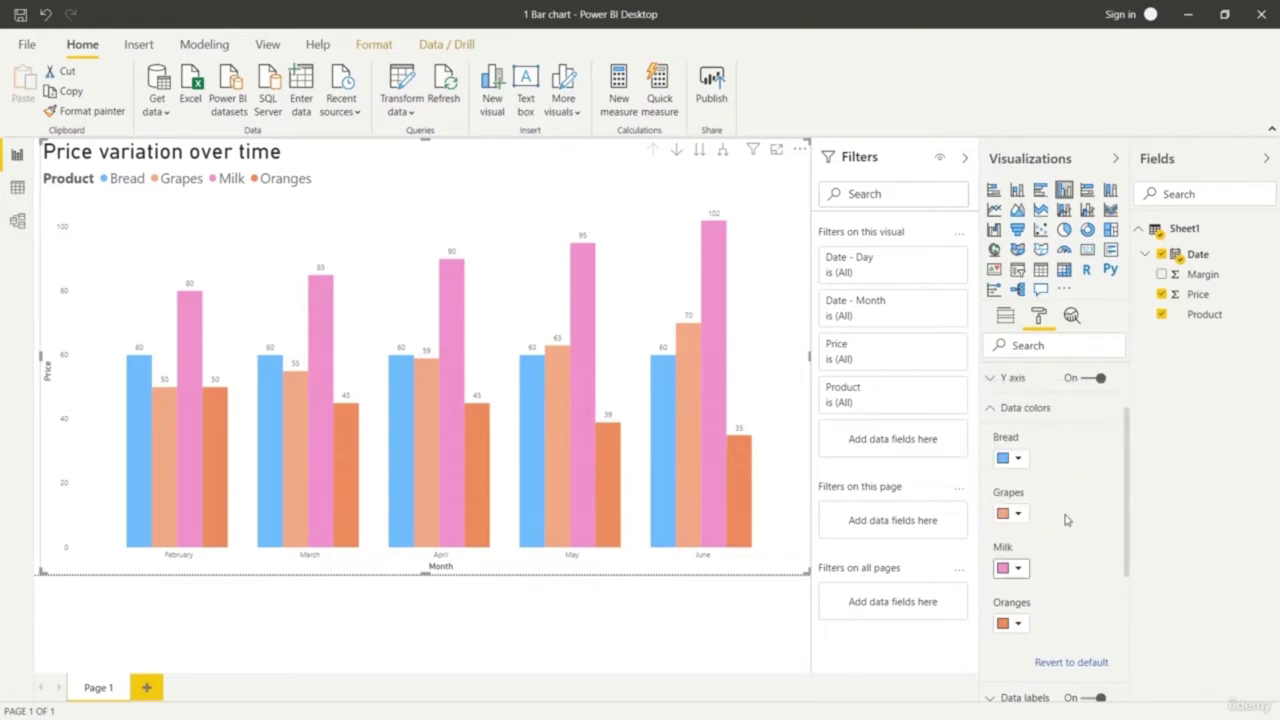
pyautogui.click(1018, 515)
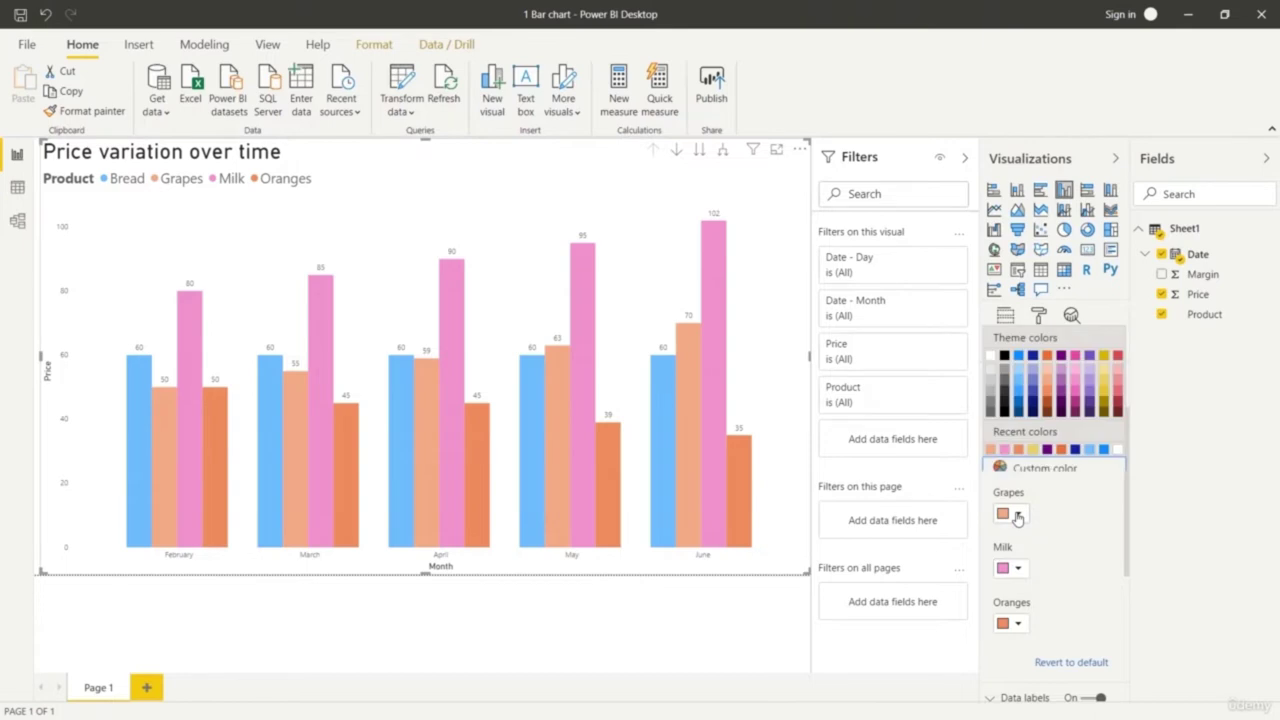
pyautogui.click(1063, 388)
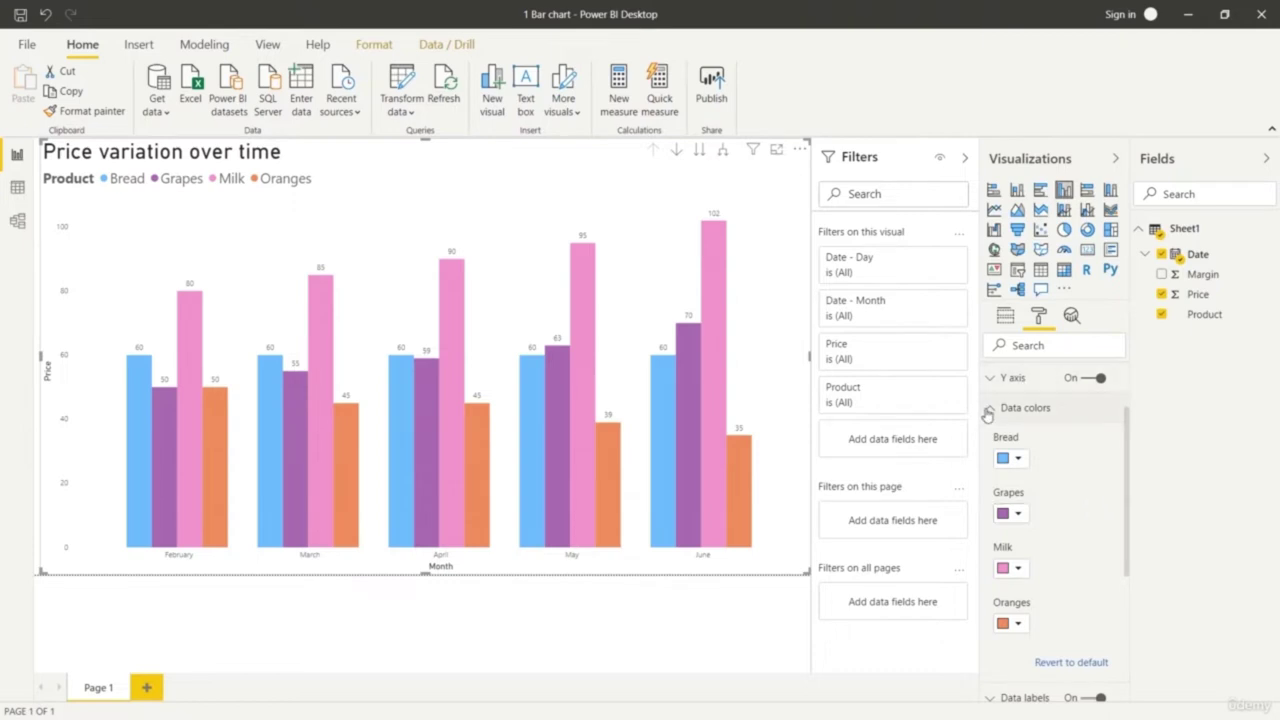
pyautogui.click(987, 410)
# Set the text size of the chart's X axis labels to 16 pt
pyautogui.scroll(3, 996, 389)
pyautogui.click(990, 437)
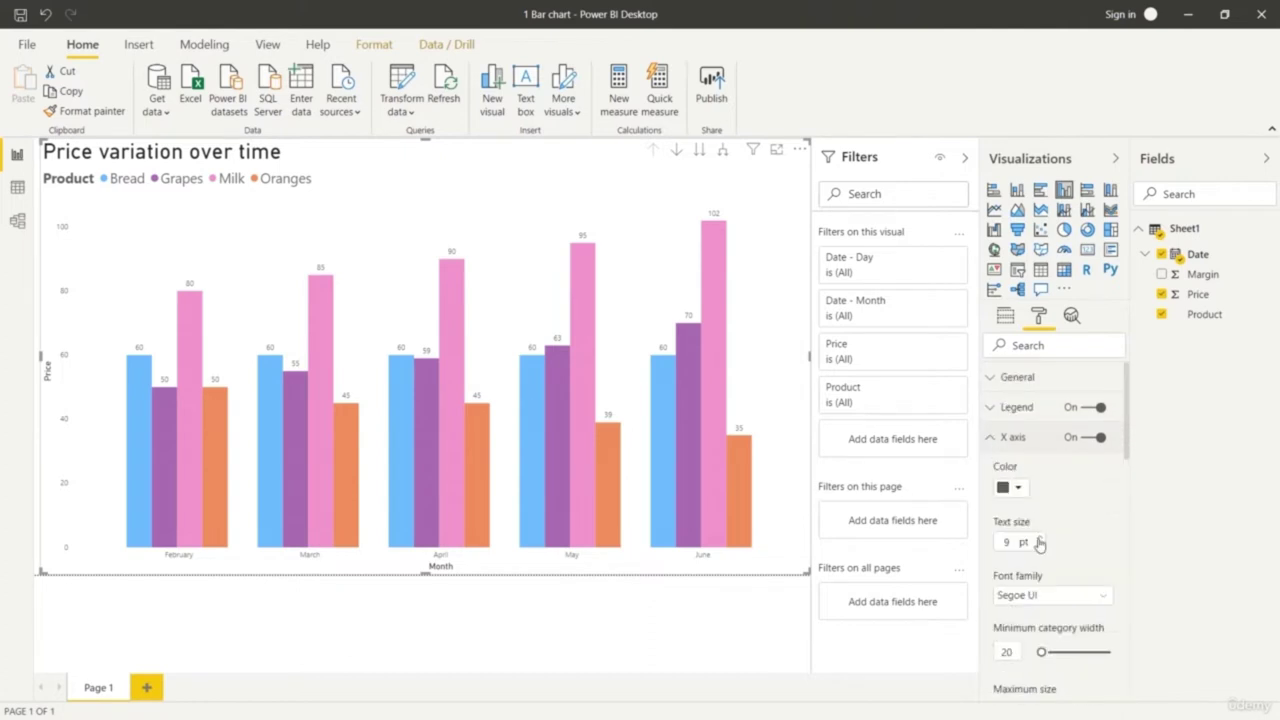
pyautogui.click(1038, 538)
pyautogui.click(1038, 538)
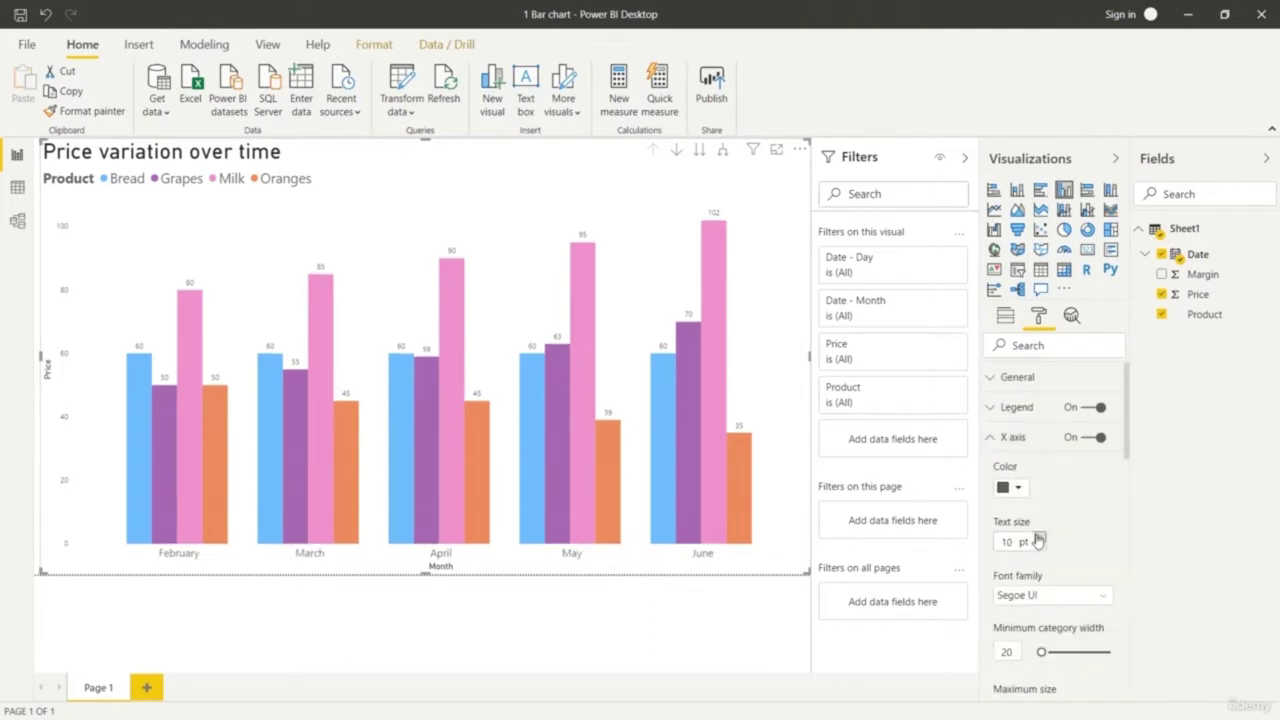
pyautogui.click(1038, 538)
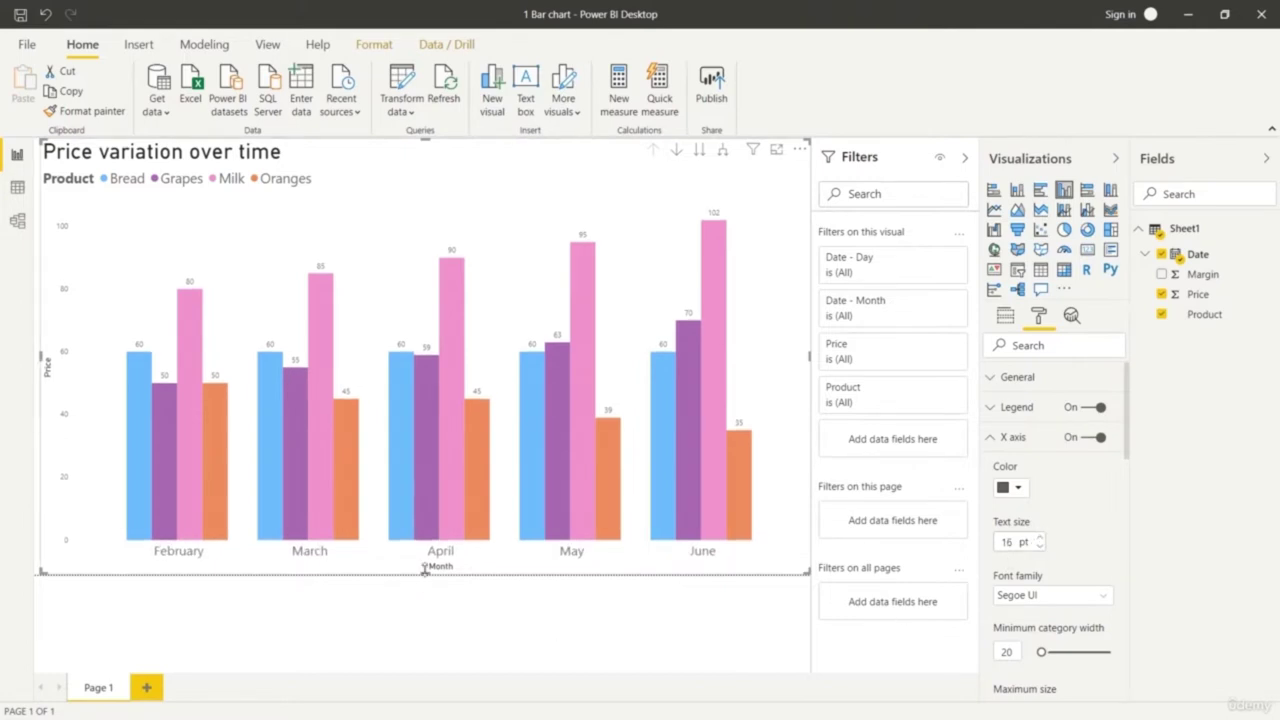
pyautogui.click(992, 438)
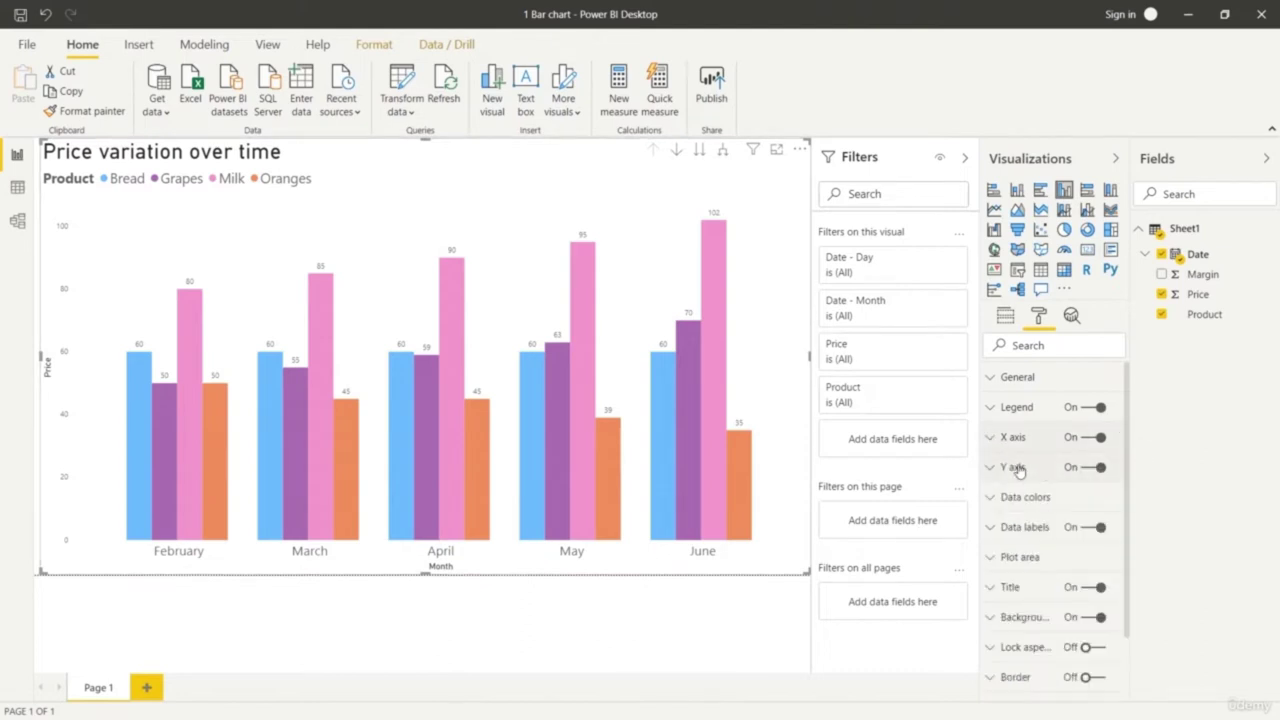
# Review the column chart's general properties and its assigned axis, legend and value fields
pyautogui.click(993, 388)
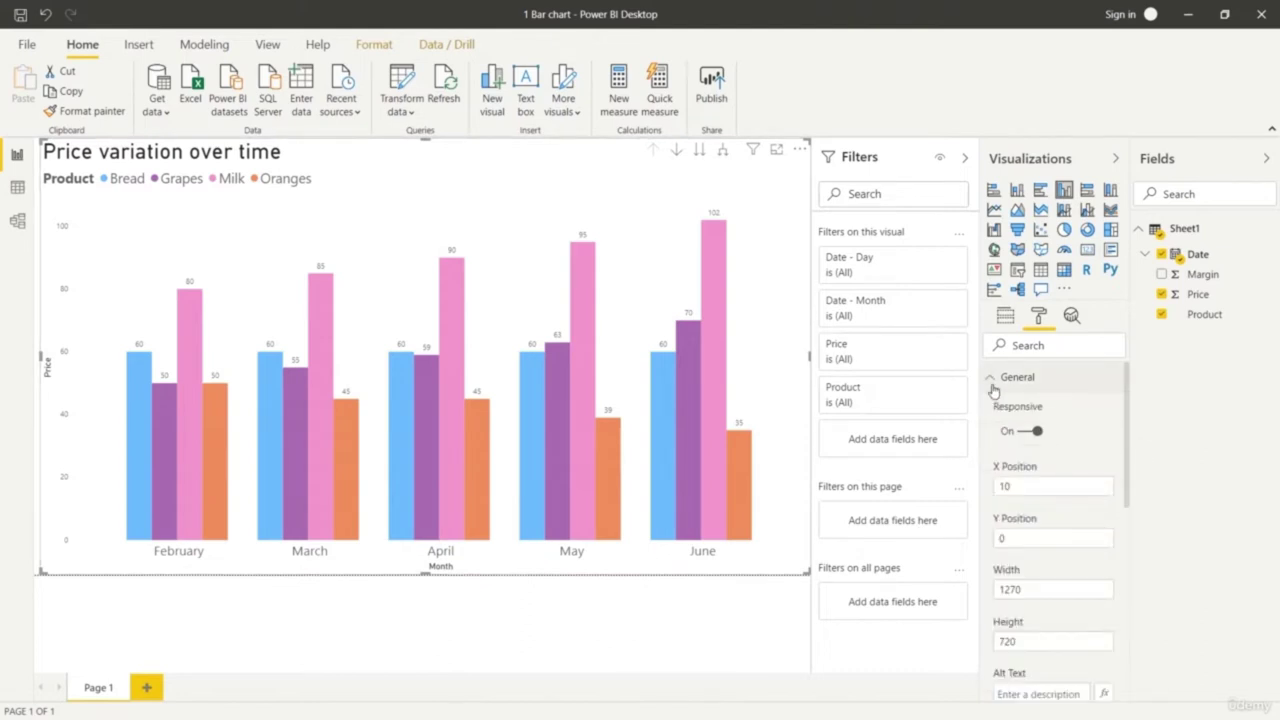
pyautogui.scroll(-3, 995, 390)
pyautogui.scroll(3, 1000, 390)
pyautogui.click(1004, 389)
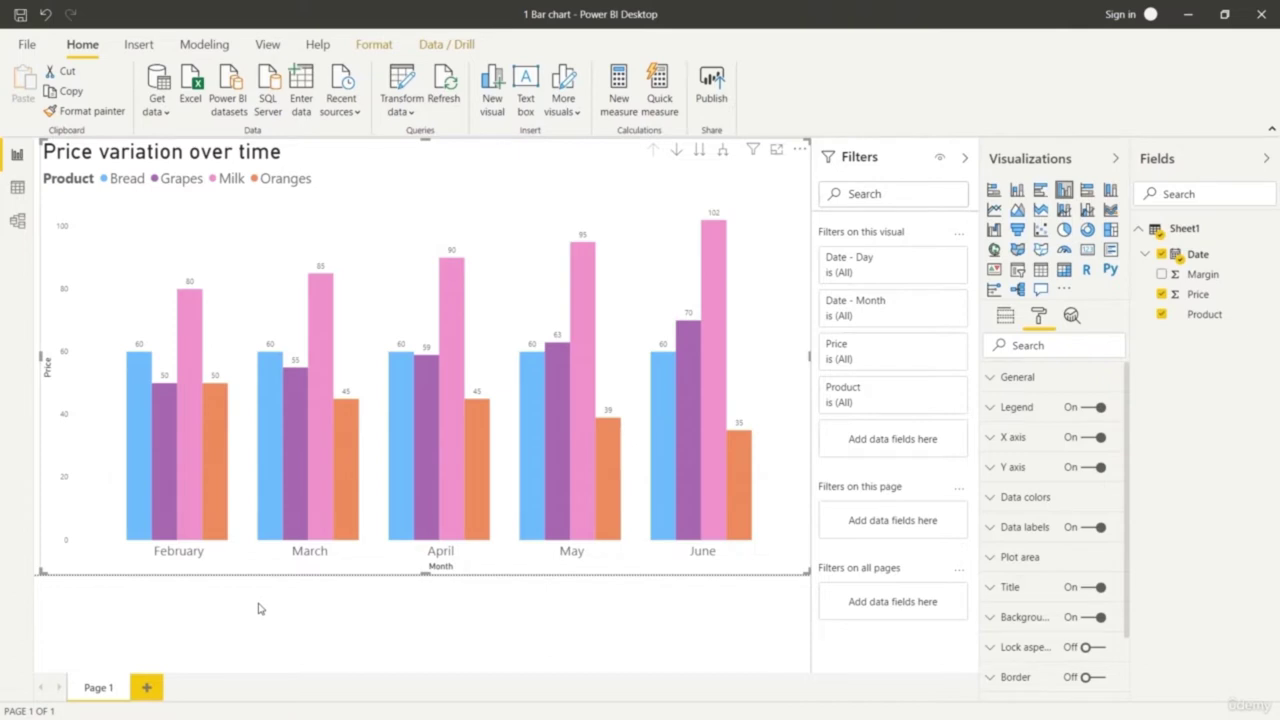
pyautogui.click(1005, 316)
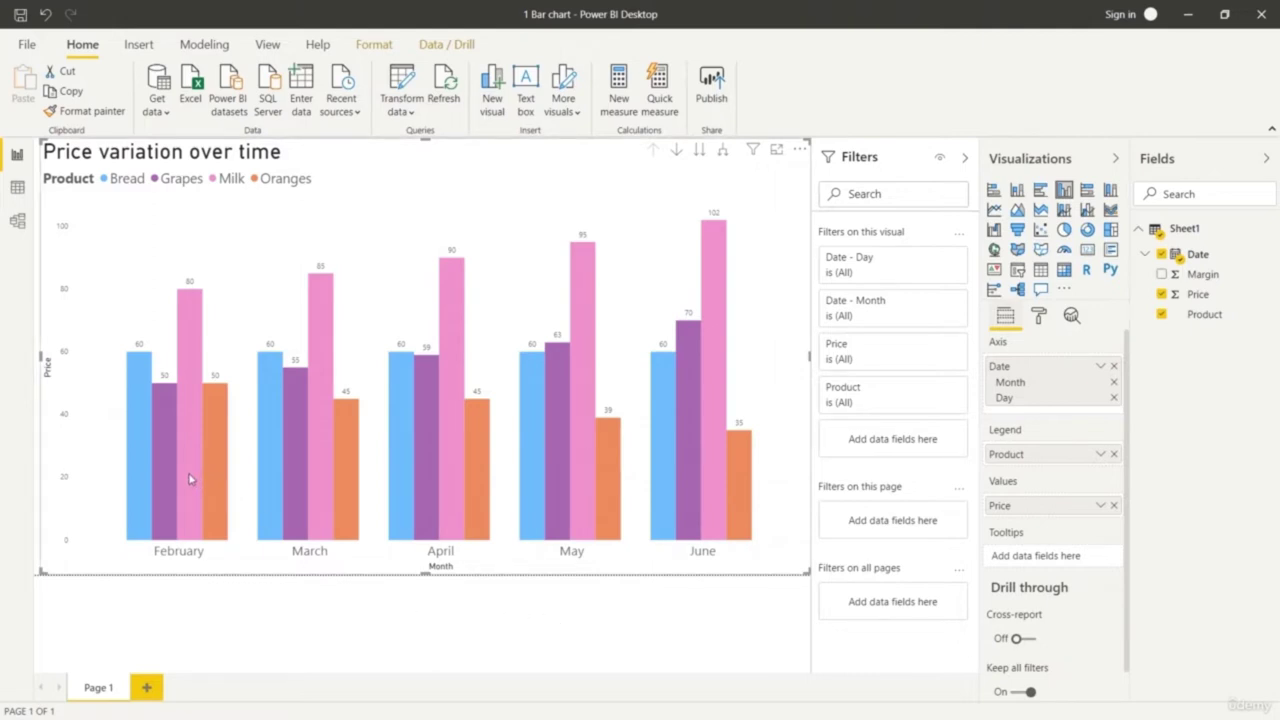
pyautogui.moveTo(186, 474)
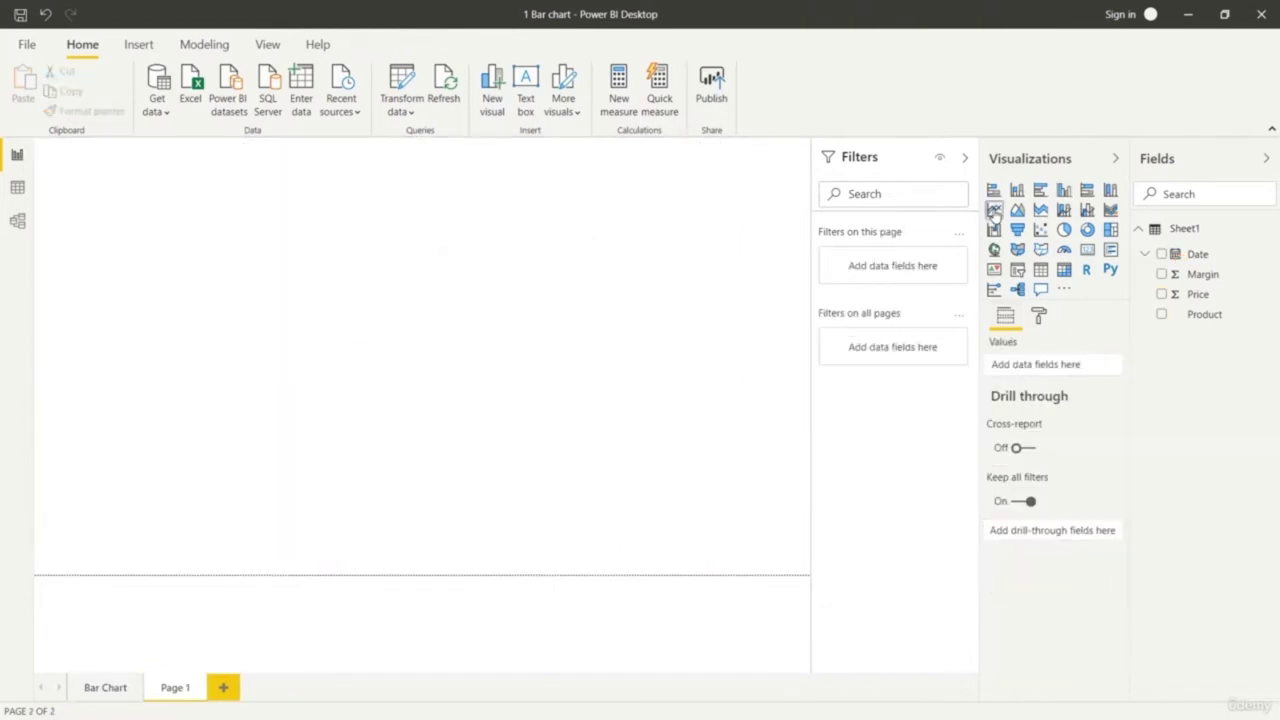
# Add a line chart to the blank page with Date on its axis, removing the Year and Quarter levels
pyautogui.click(993, 210)
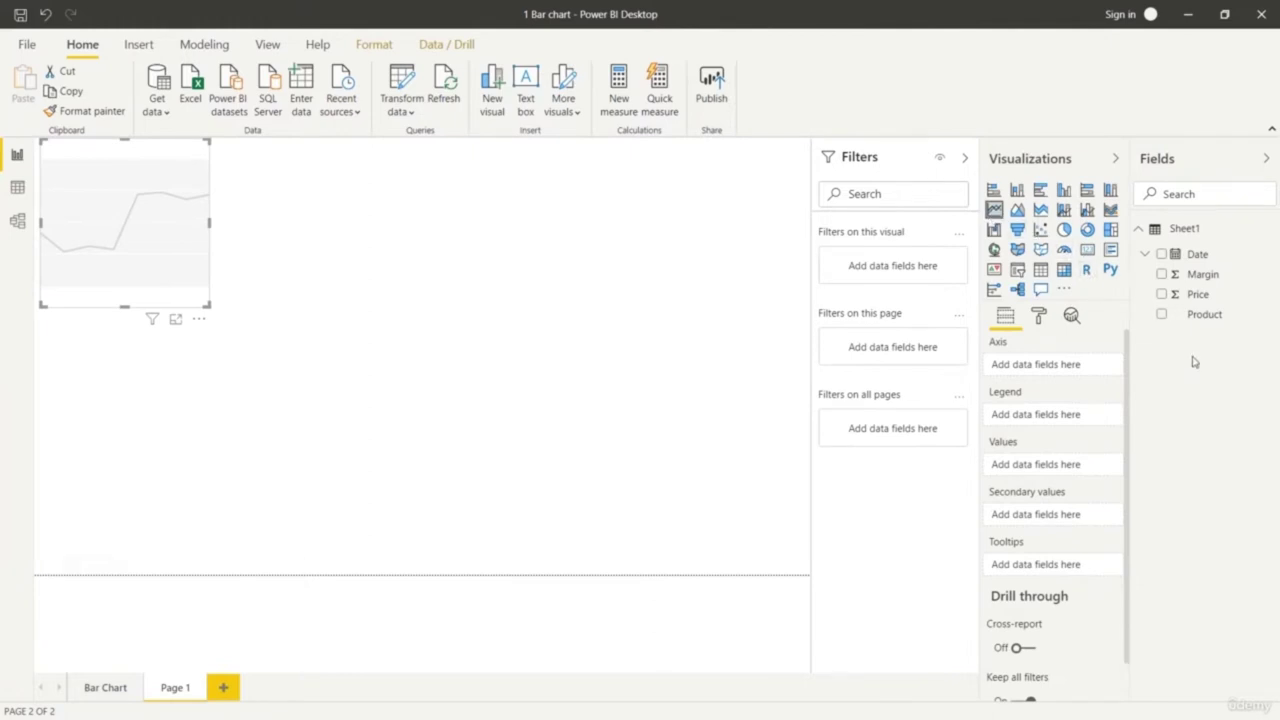
pyautogui.moveTo(1200, 255); pyautogui.dragTo(1083, 371)
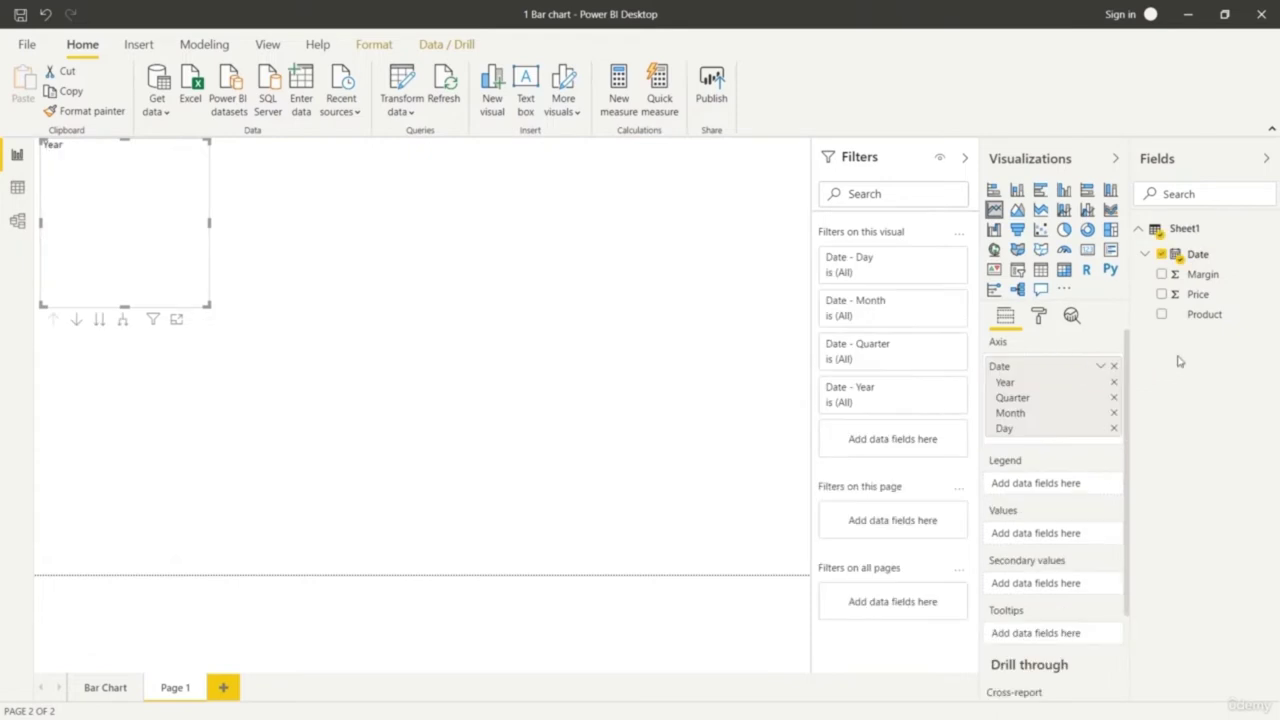
pyautogui.click(1114, 383)
pyautogui.click(1114, 383)
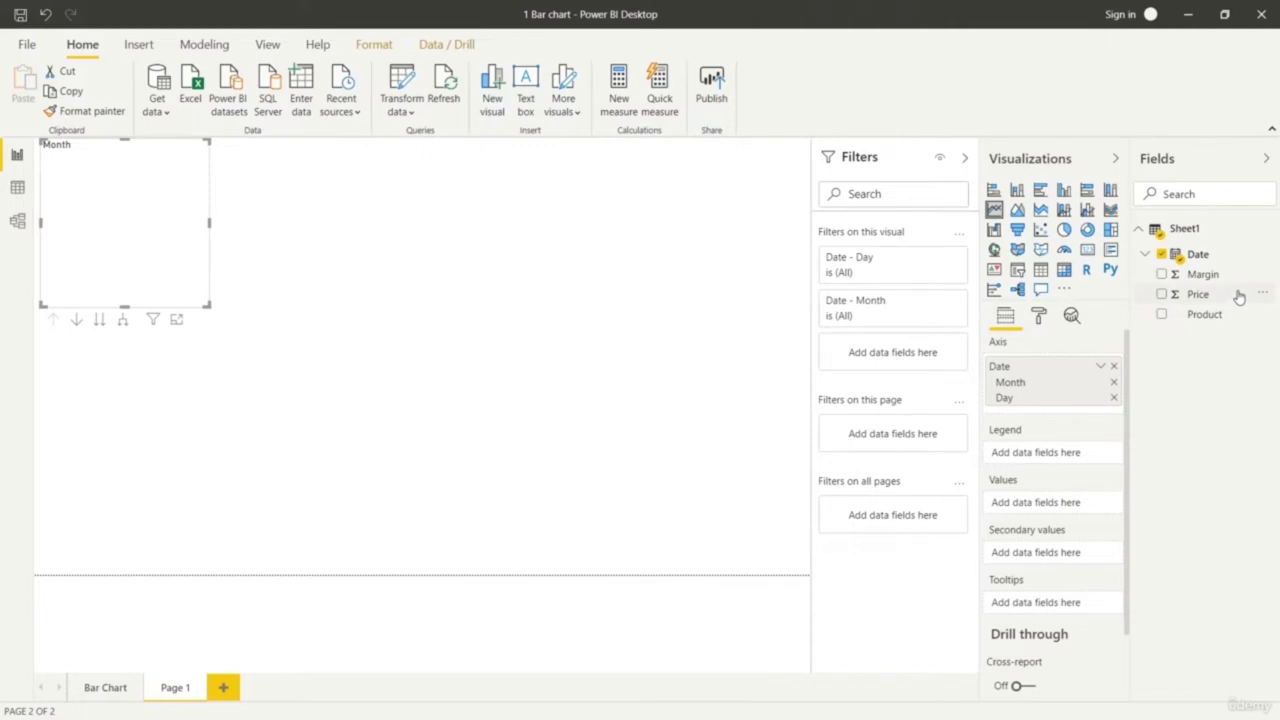
# Use Product as the line chart's legend and Price as its values, and enlarge the chart to nearly fill the page
pyautogui.moveTo(1220, 312); pyautogui.dragTo(1075, 452)
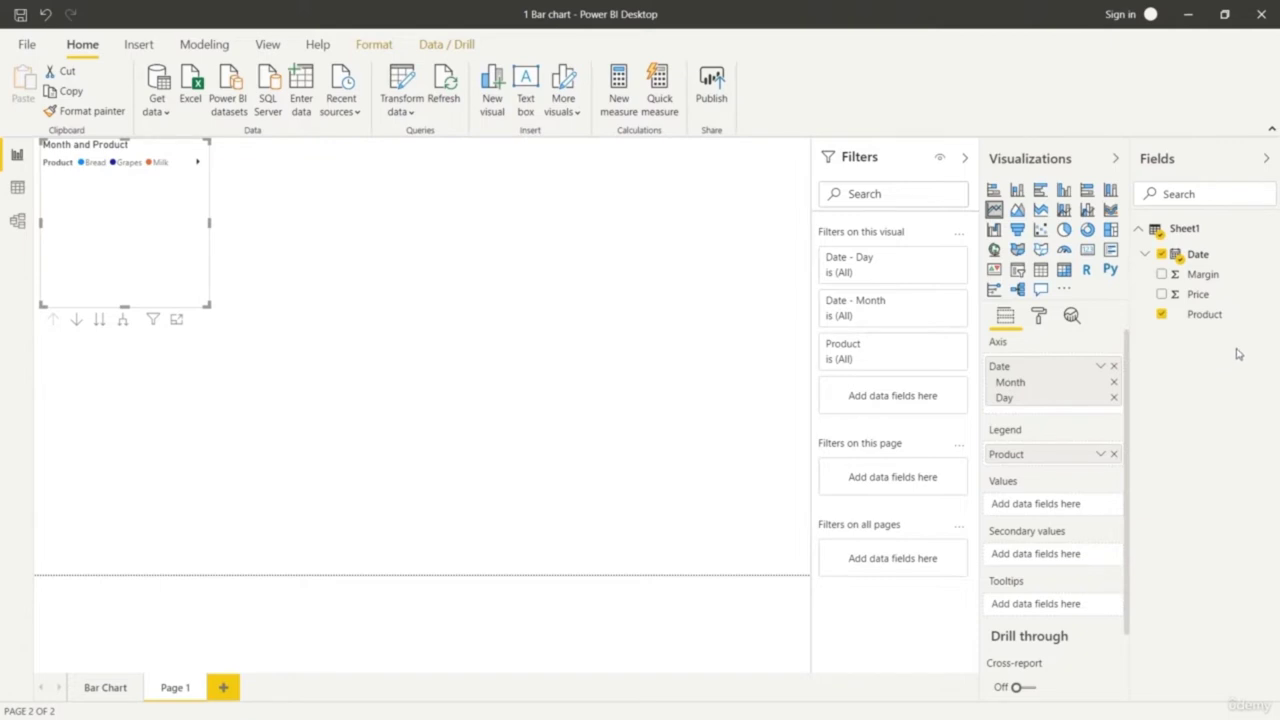
pyautogui.moveTo(1238, 296)
pyautogui.mouseDown()
pyautogui.moveTo(1143, 400)
pyautogui.moveTo(1071, 508)
pyautogui.mouseUp()
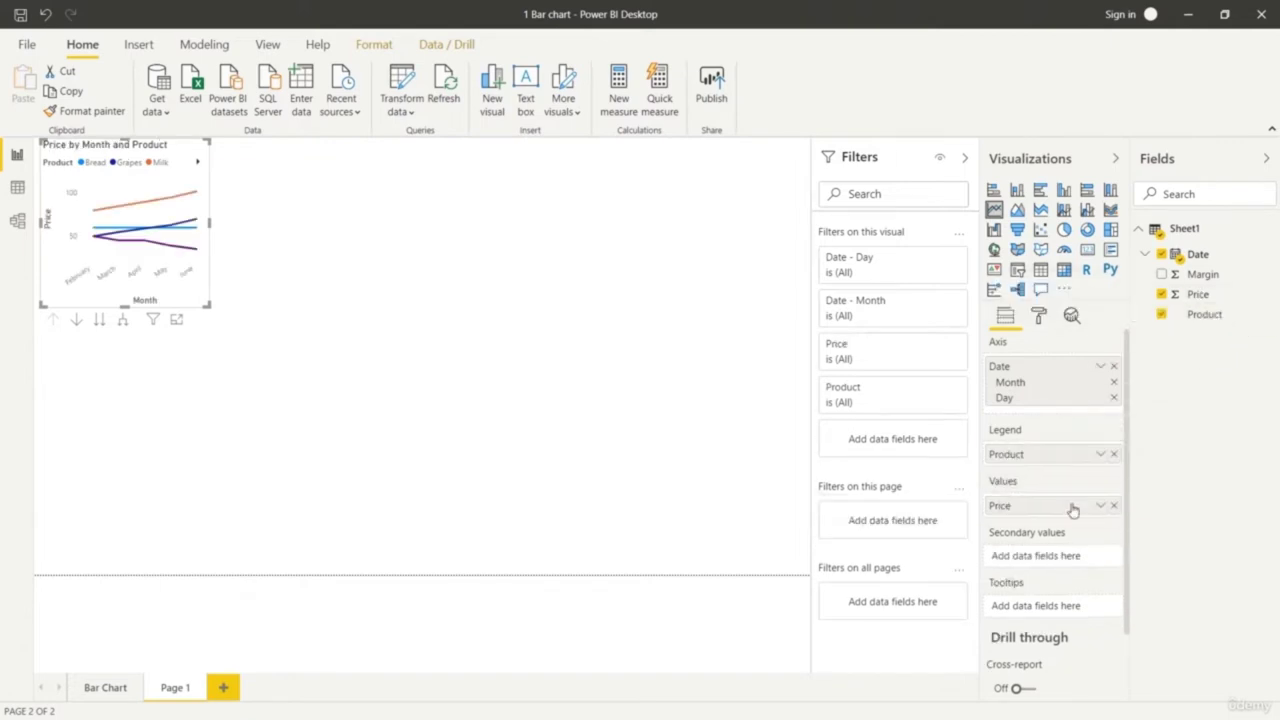
pyautogui.moveTo(209, 305); pyautogui.dragTo(744, 575)
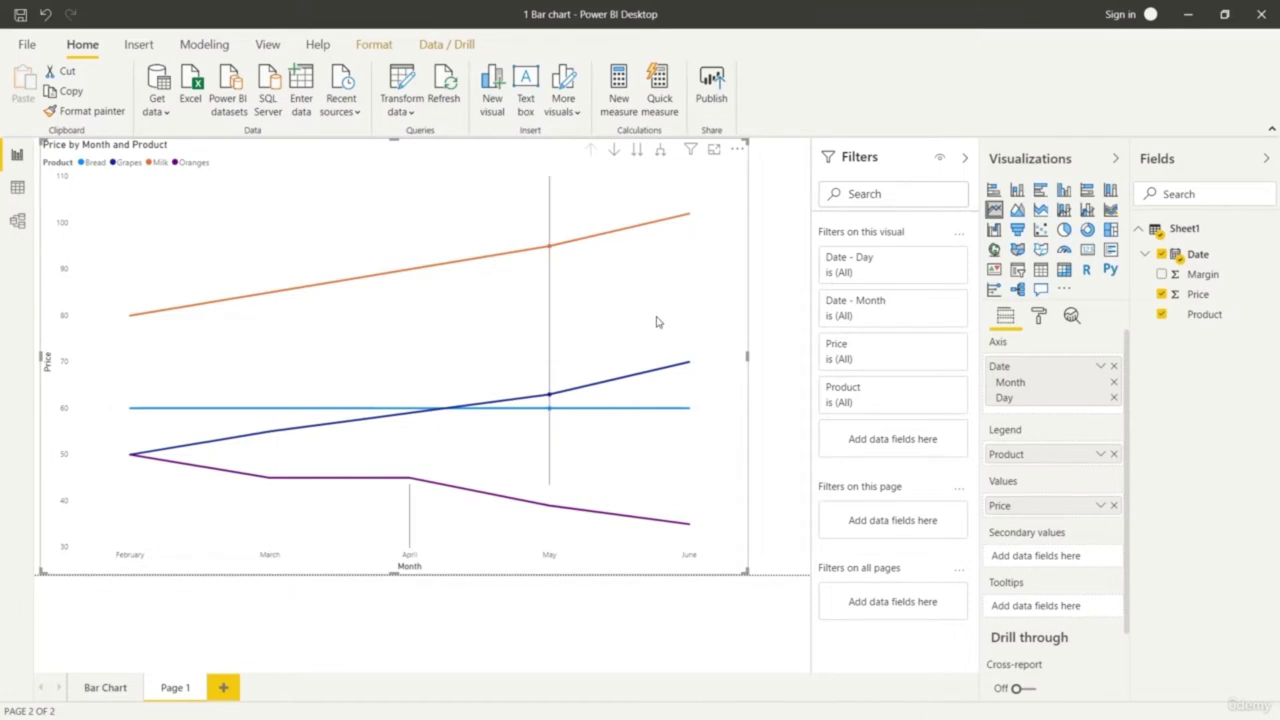
# Turn on data labels for the line chart and set their text size to 15 pt
pyautogui.click(1040, 316)
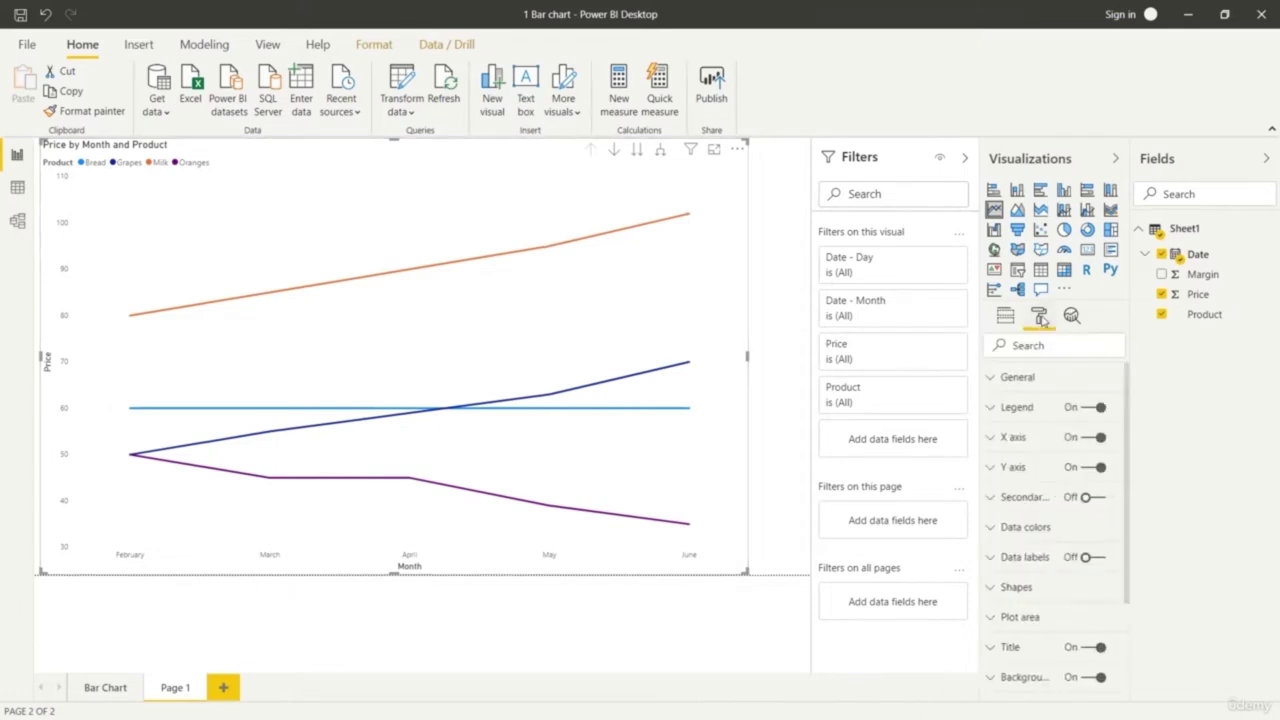
pyautogui.click(1095, 568)
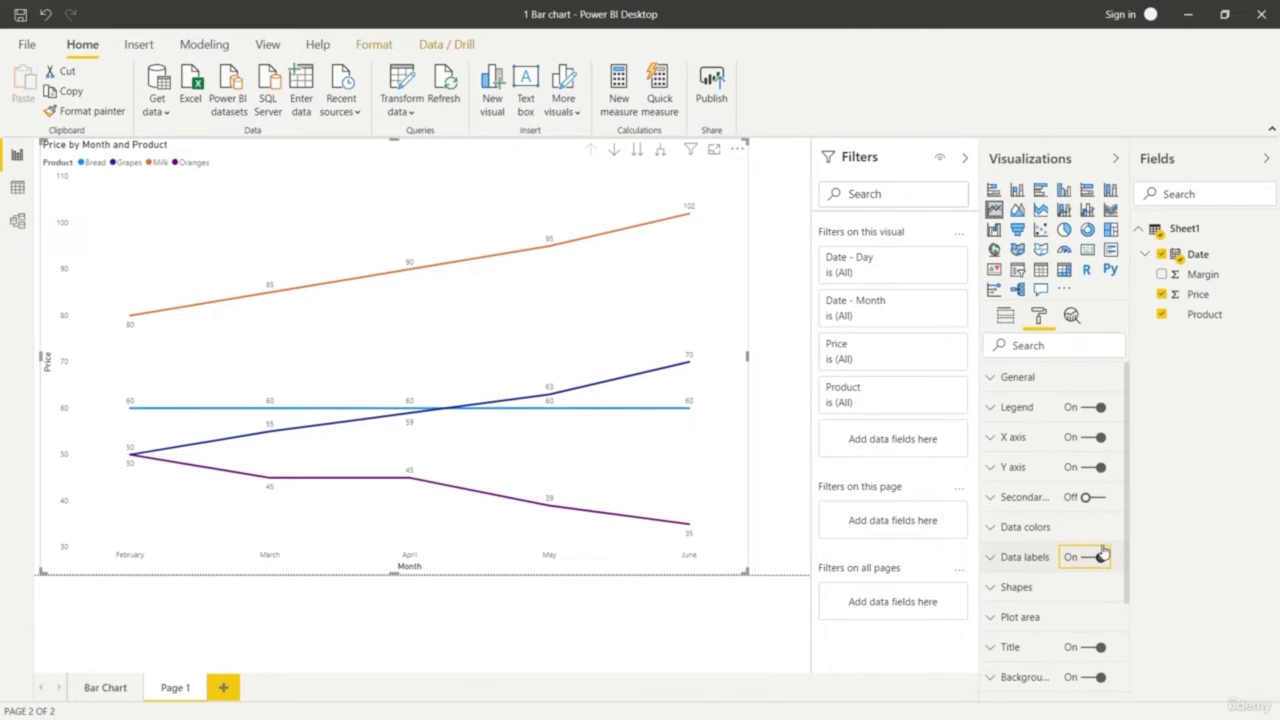
pyautogui.click(990, 558)
pyautogui.scroll(-3, 1052, 598)
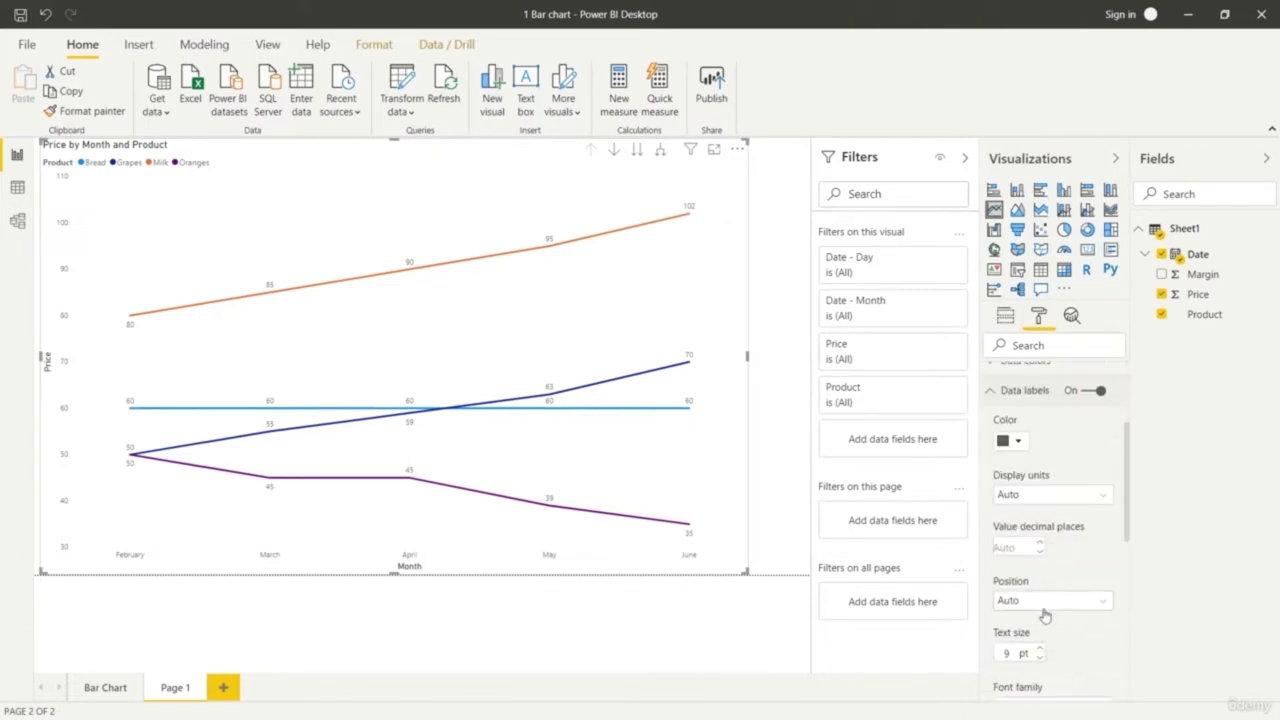
pyautogui.click(1039, 649)
pyautogui.click(1039, 649)
pyautogui.click(1039, 649)
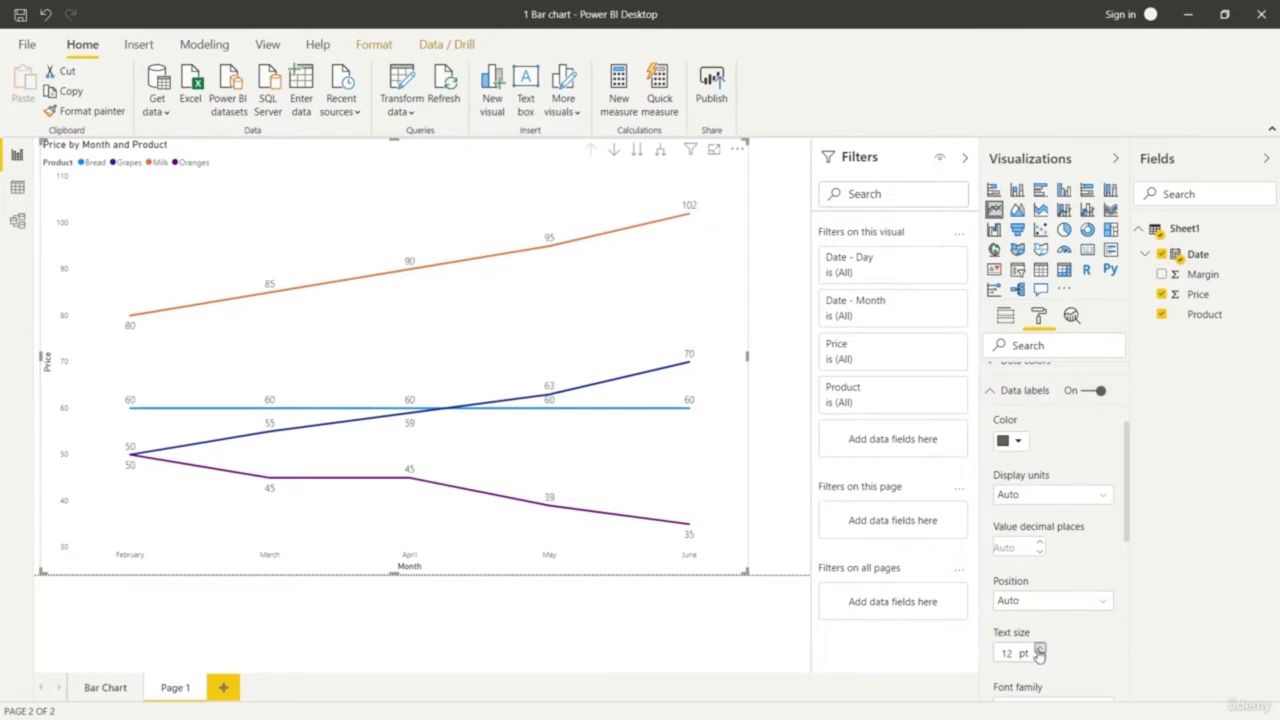
pyautogui.click(1039, 649)
pyautogui.click(1039, 649)
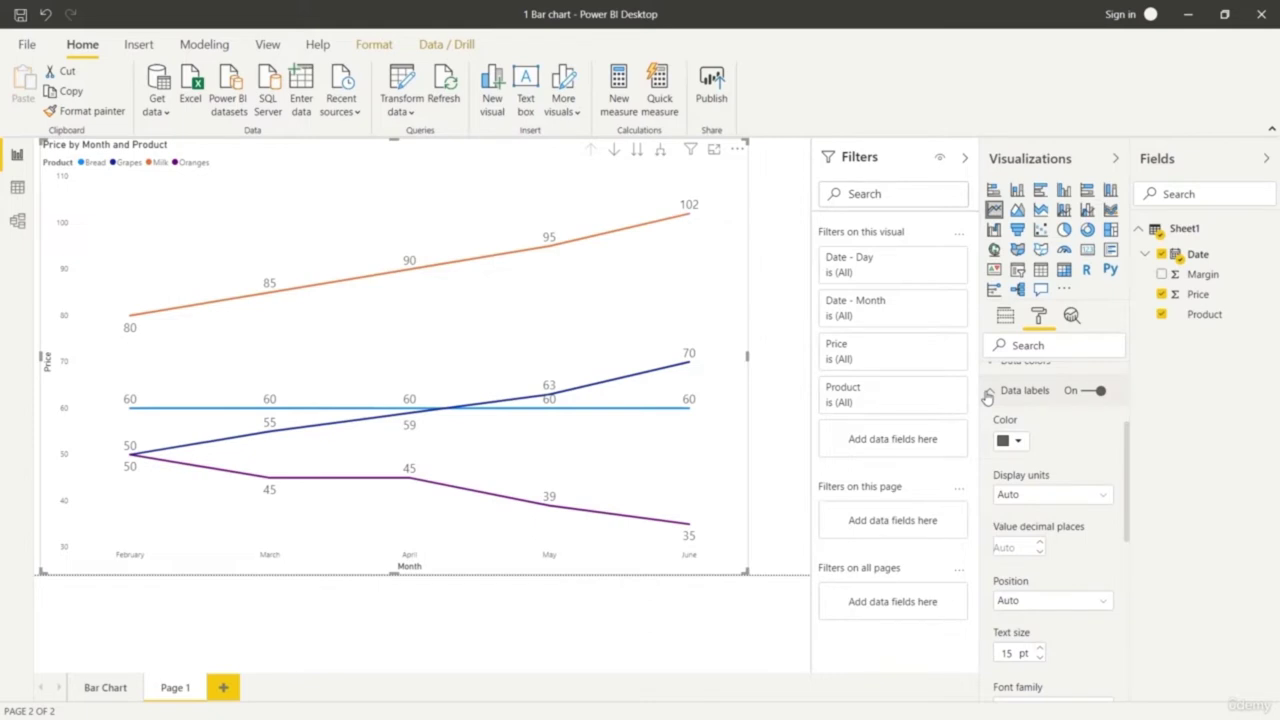
pyautogui.click(988, 392)
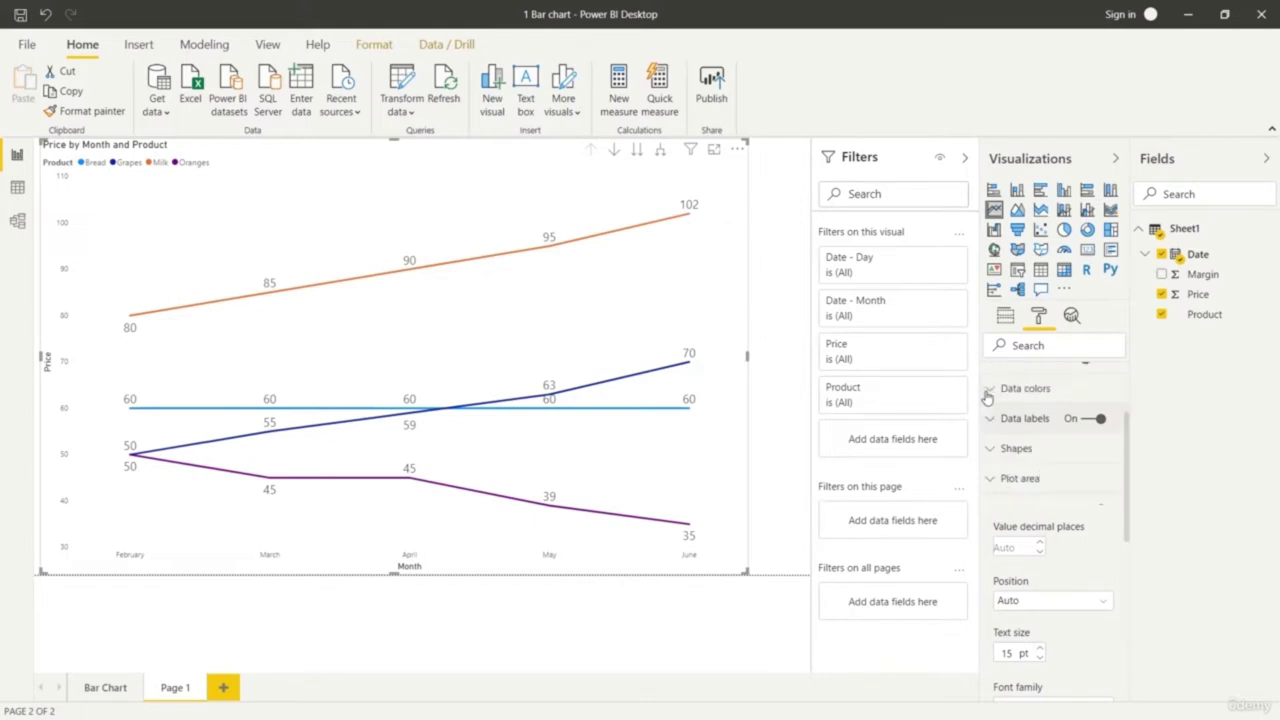
# Try the dashed line style on the chart's lines and switch them to dotted
pyautogui.click(992, 455)
pyautogui.click(991, 455)
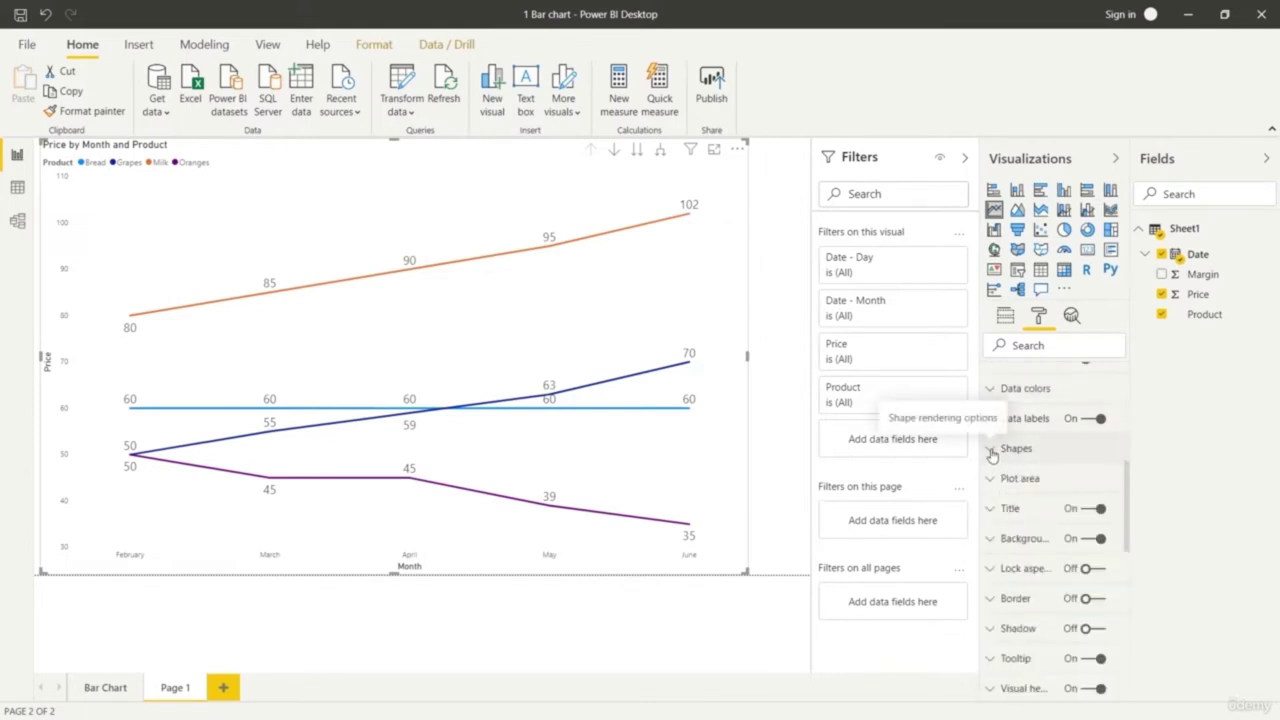
pyautogui.click(992, 455)
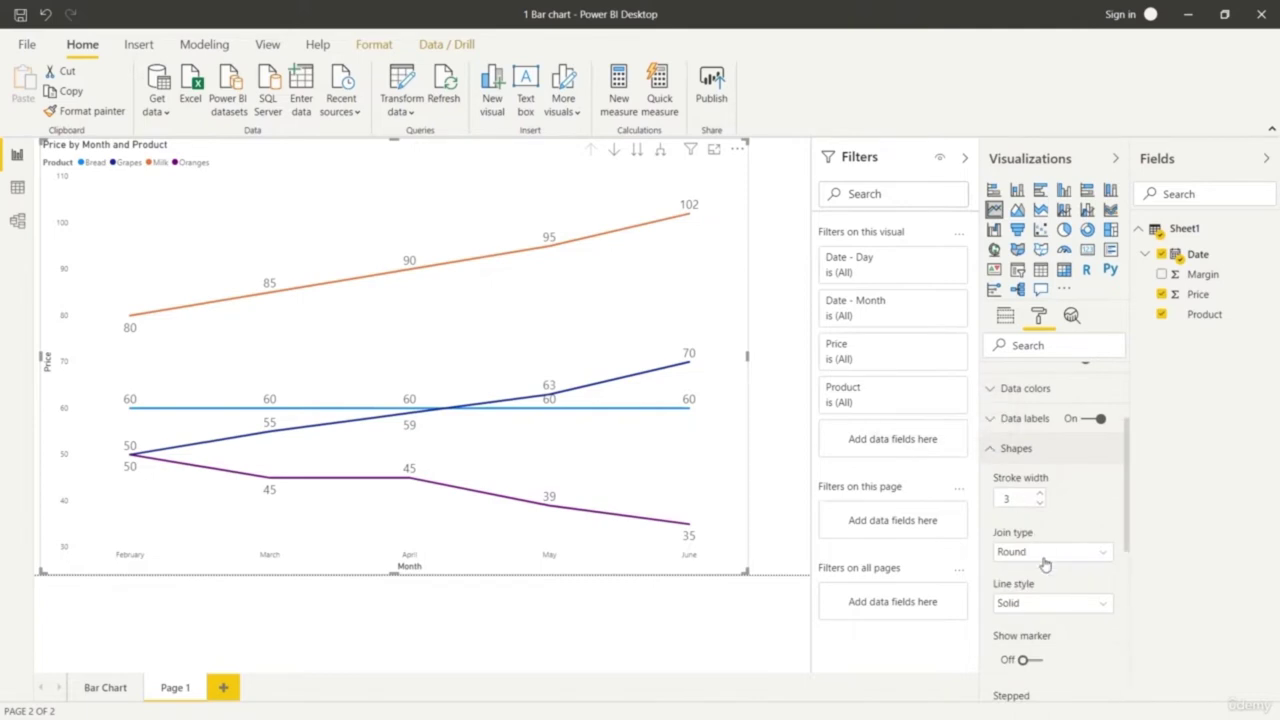
pyautogui.click(1066, 611)
pyautogui.click(1050, 637)
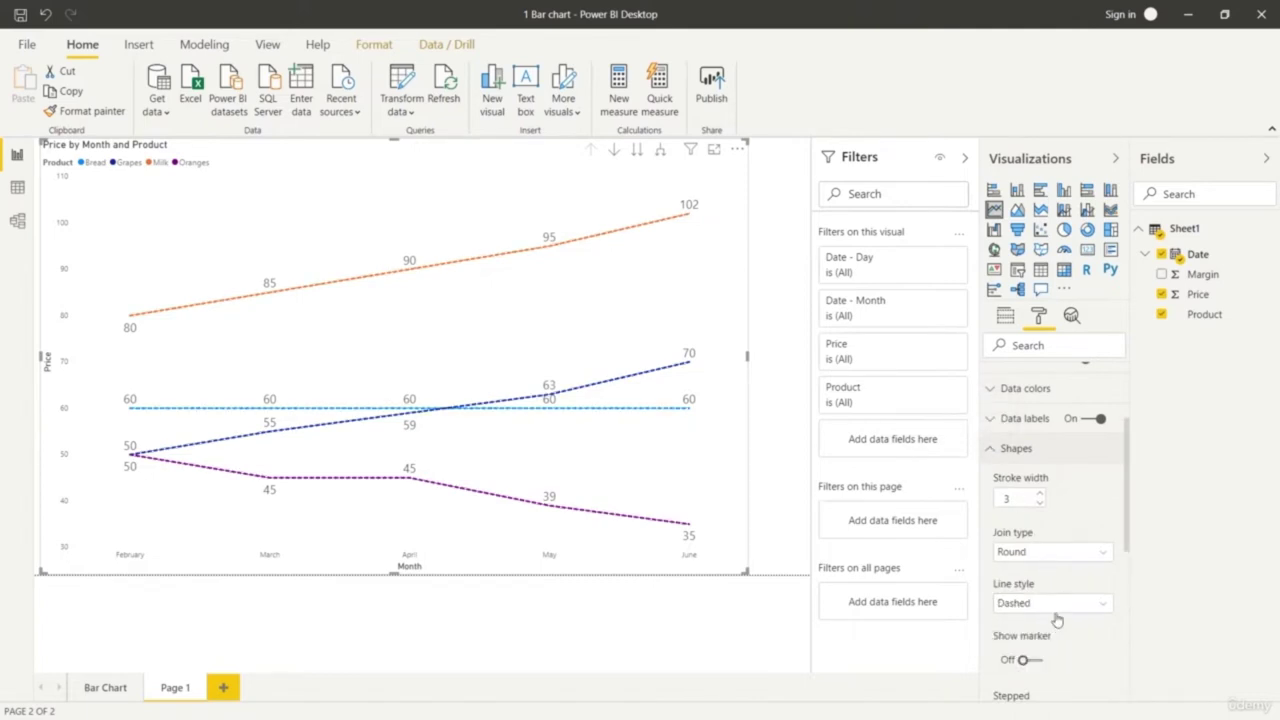
pyautogui.click(1069, 608)
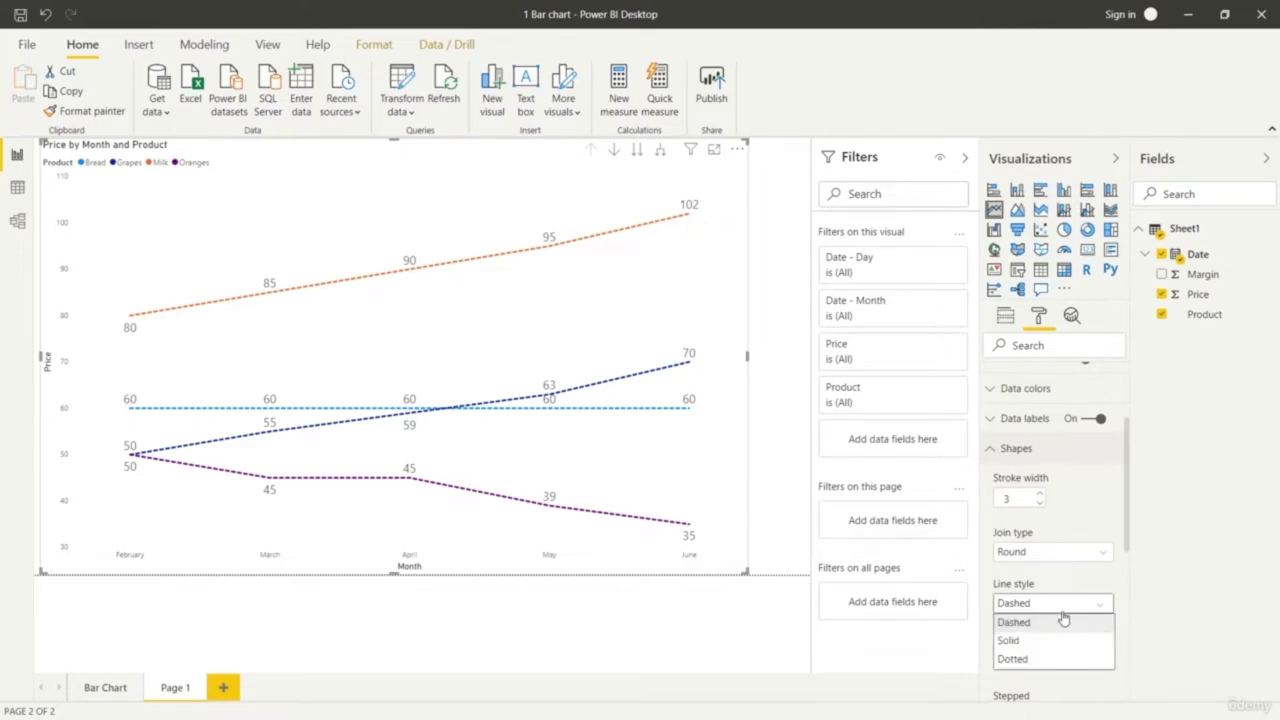
pyautogui.click(1045, 660)
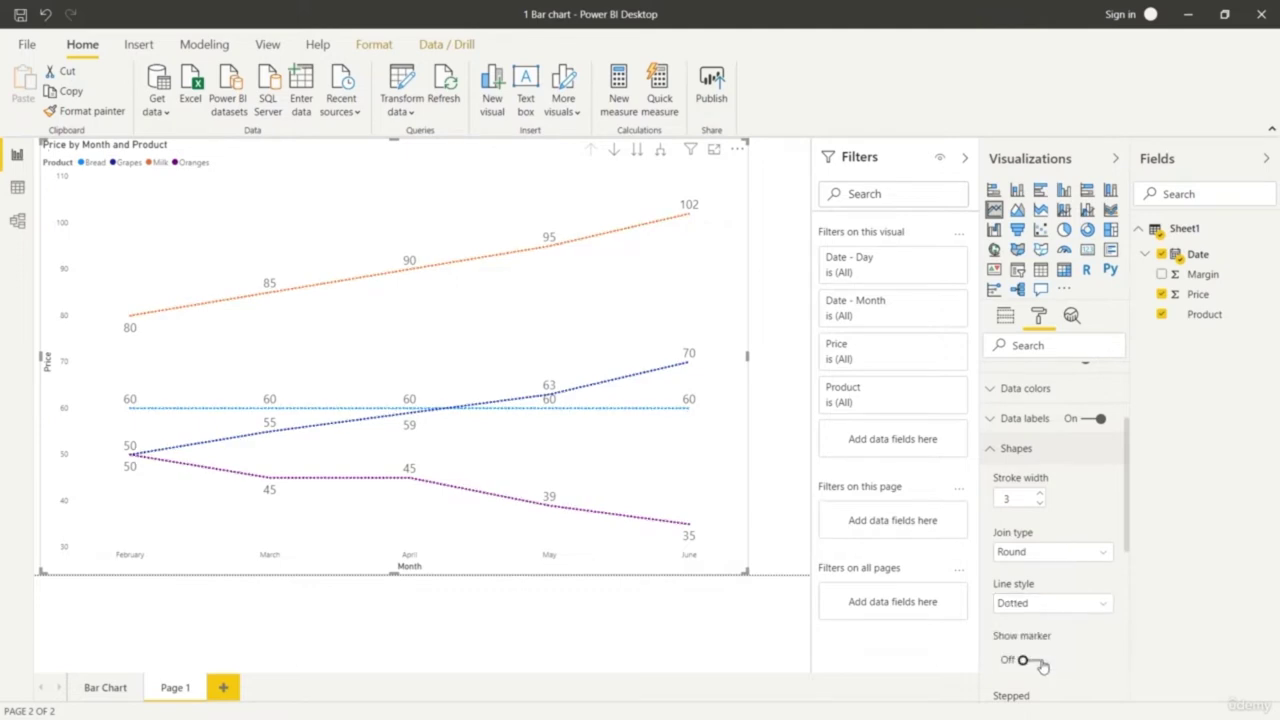
# Try the dashed line style once more and return the chart's lines to dotted
pyautogui.click(1069, 608)
pyautogui.click(1047, 638)
pyautogui.click(1066, 606)
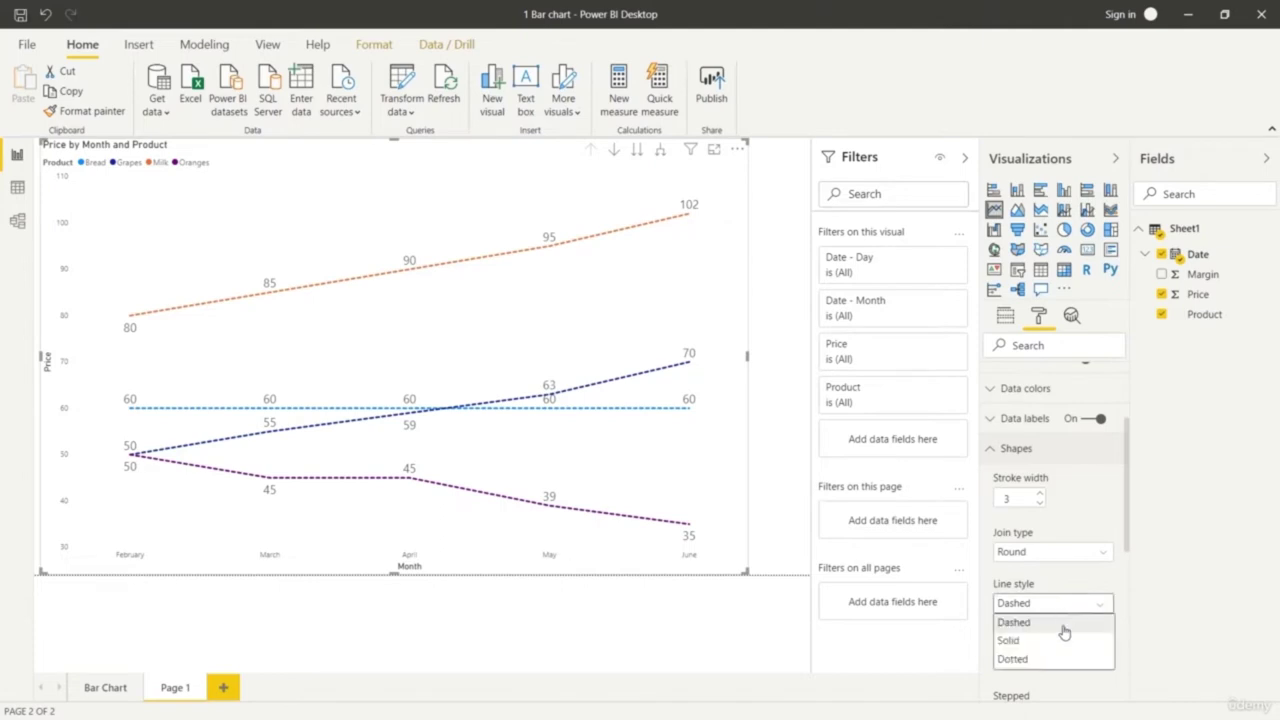
pyautogui.click(1054, 658)
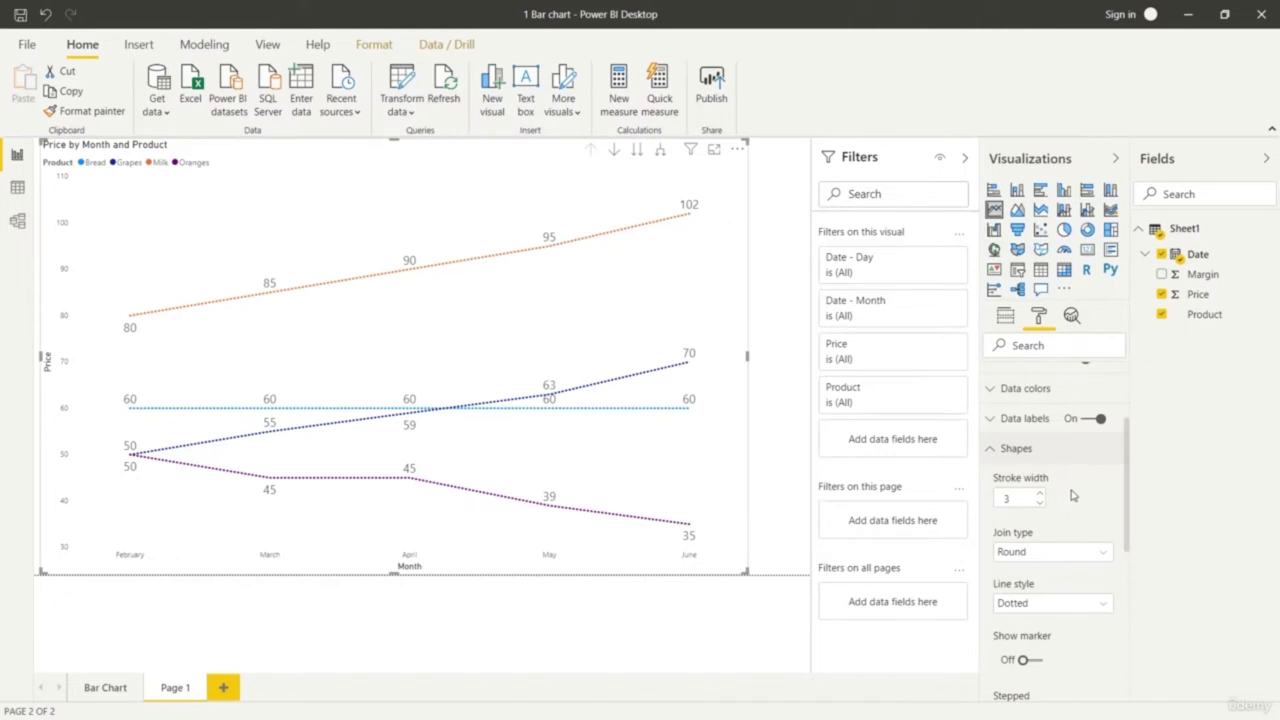
# Try a thicker stroke on the chart's lines and set the stroke width to 4
pyautogui.click(1039, 496)
pyautogui.click(1039, 496)
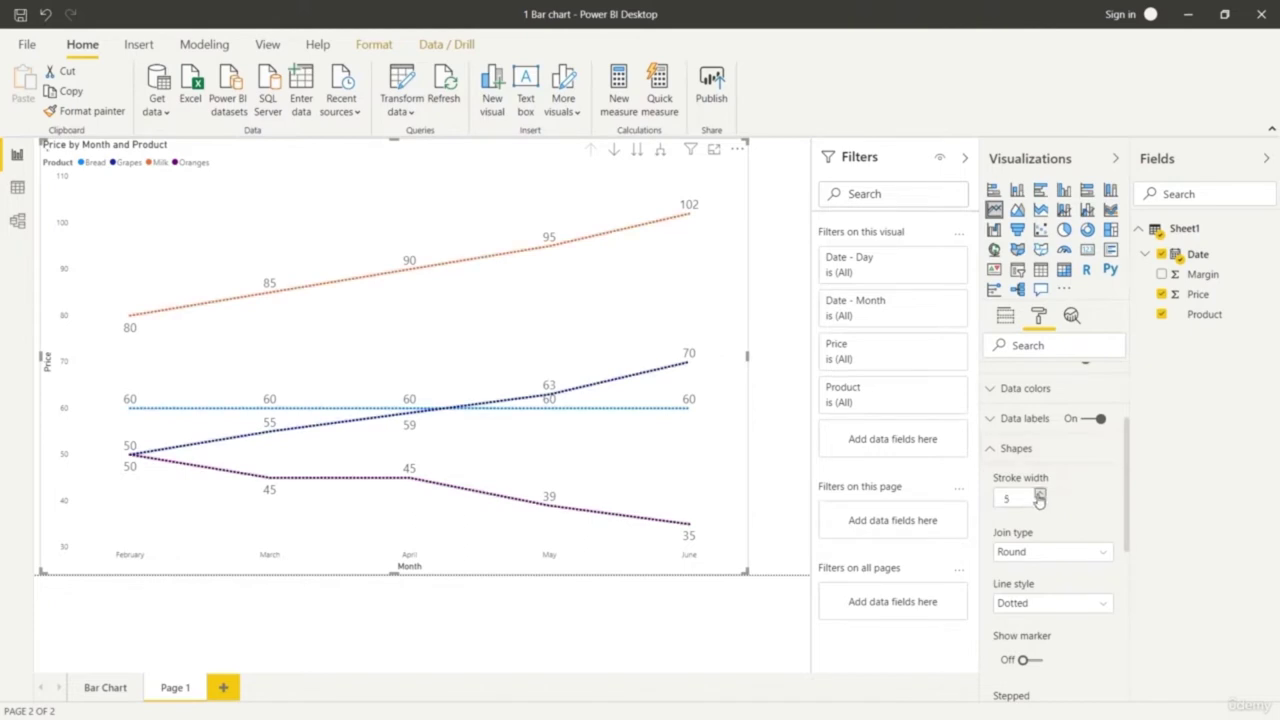
pyautogui.click(1039, 496)
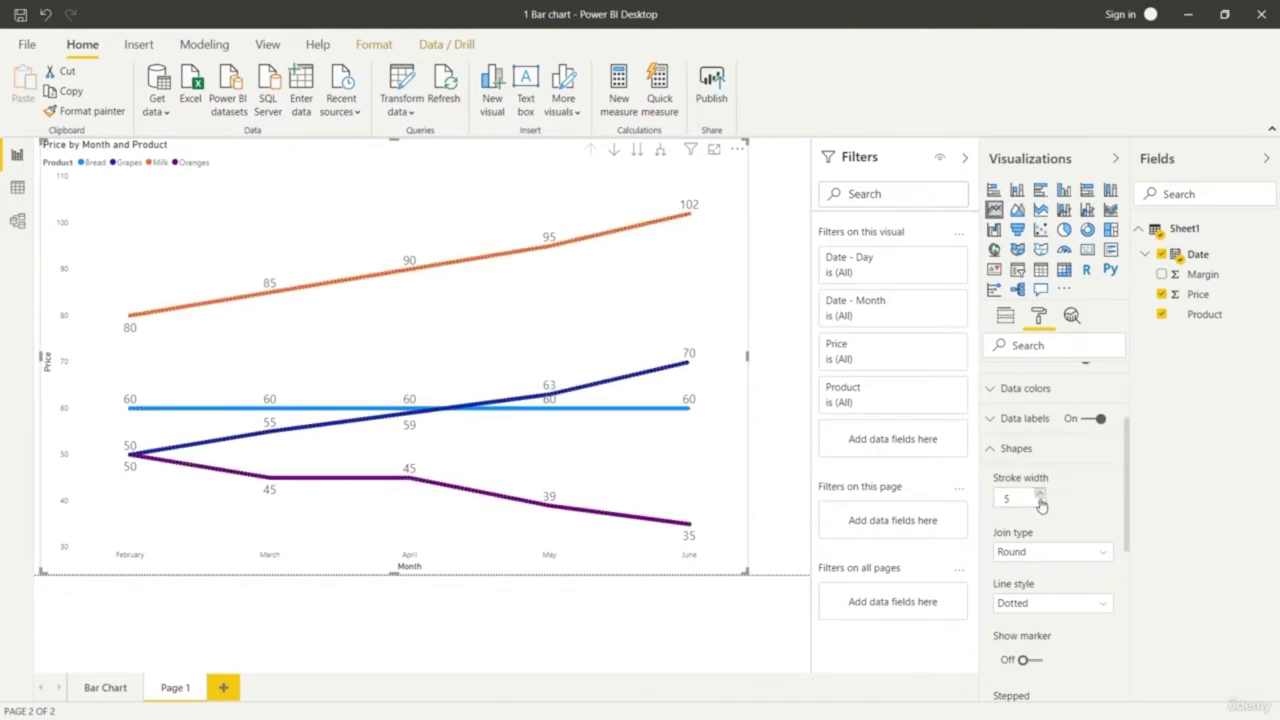
pyautogui.click(1040, 505)
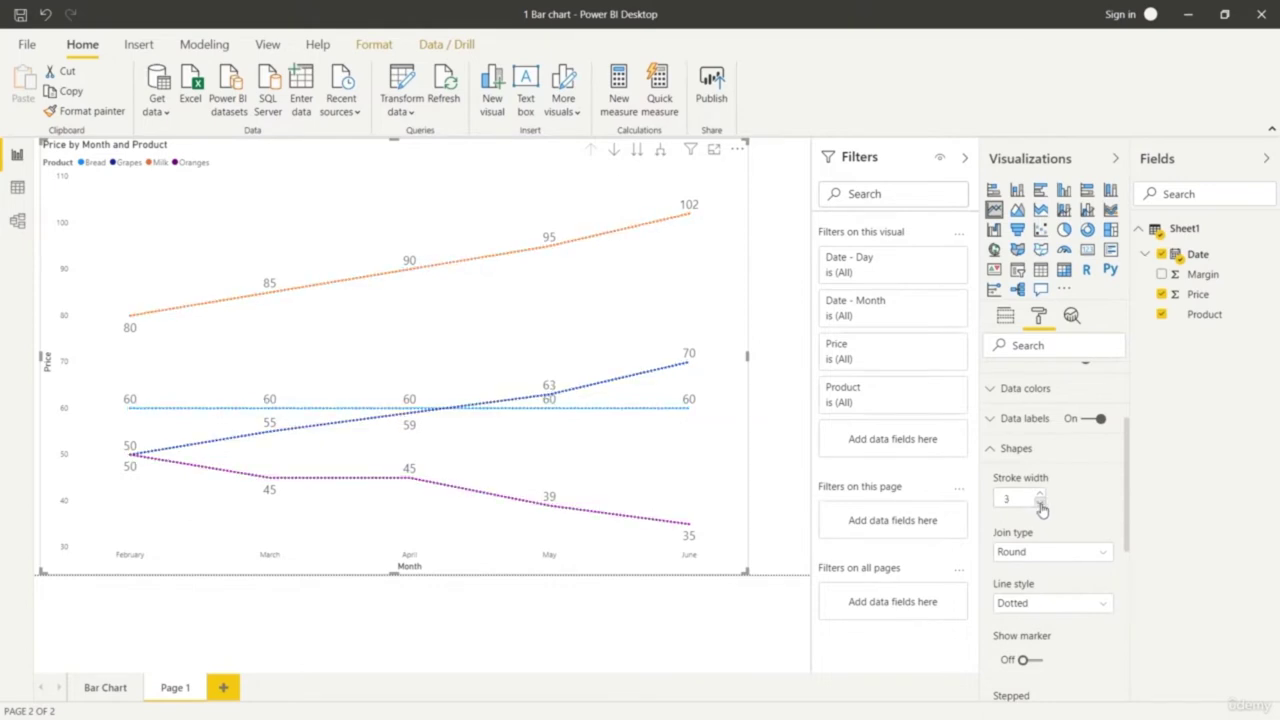
pyautogui.click(1040, 496)
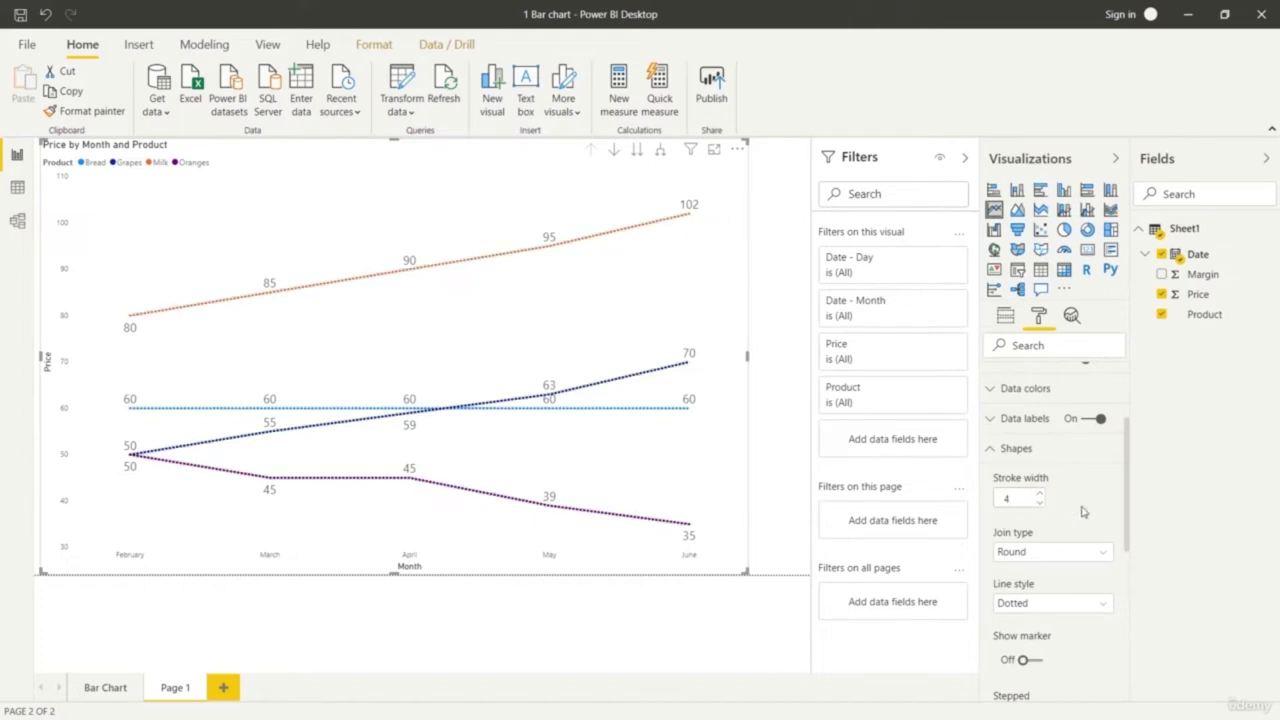
# Set the join type of the chart's lines to Bevel
pyautogui.scroll(-1, 1095, 499)
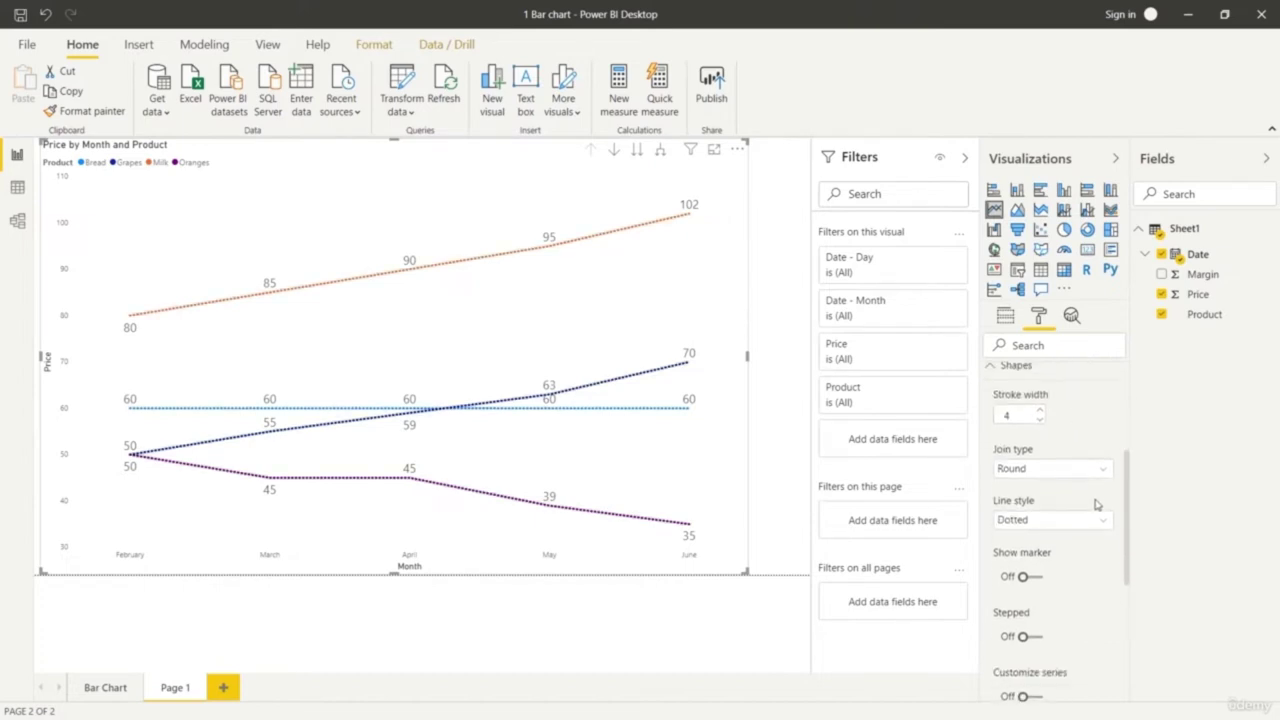
pyautogui.click(1103, 475)
pyautogui.click(1082, 488)
pyautogui.click(1106, 470)
pyautogui.click(1075, 525)
# Try the stepped display for the chart's lines twice and turn it back off
pyautogui.scroll(-3, 1090, 540)
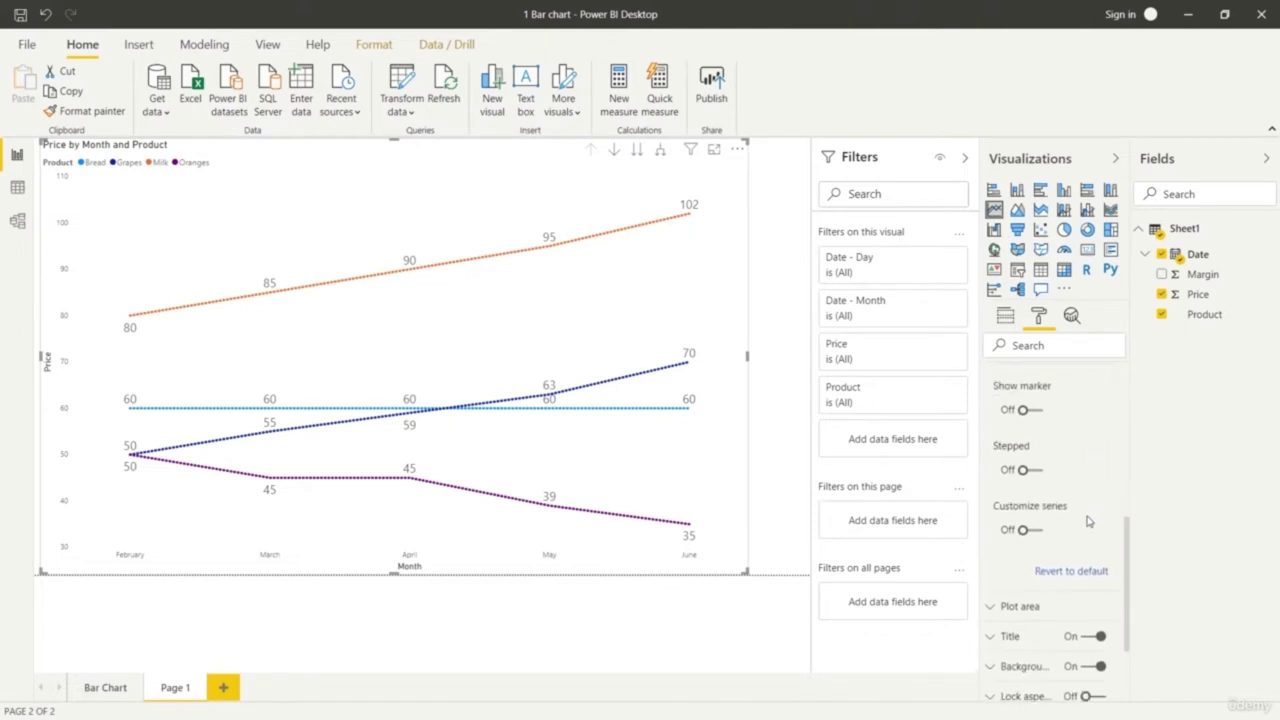
pyautogui.click(1032, 470)
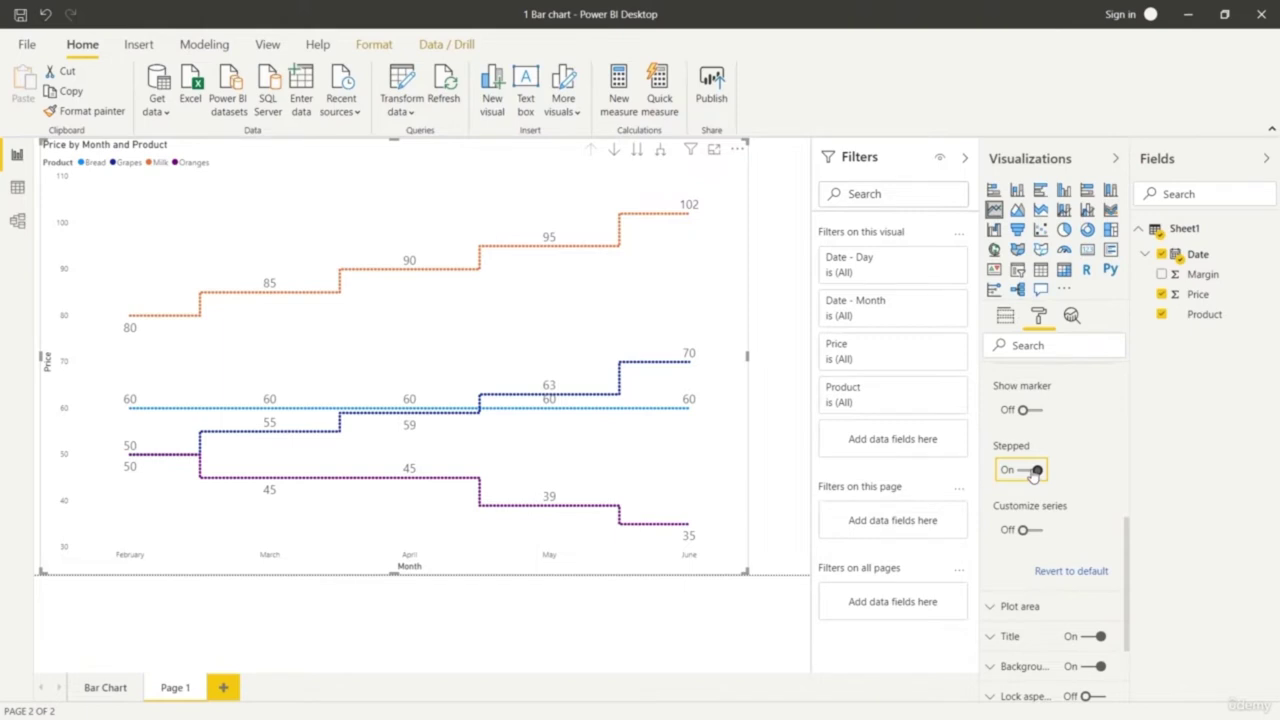
pyautogui.click(1035, 471)
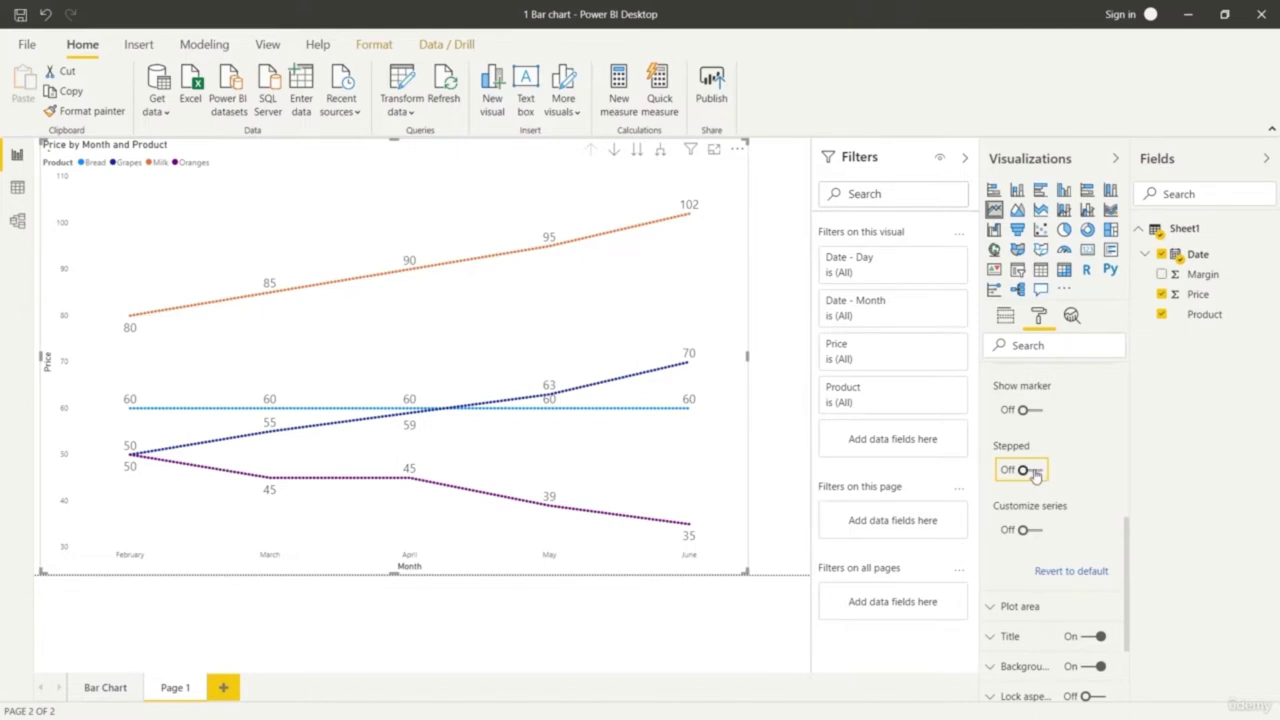
pyautogui.click(1035, 473)
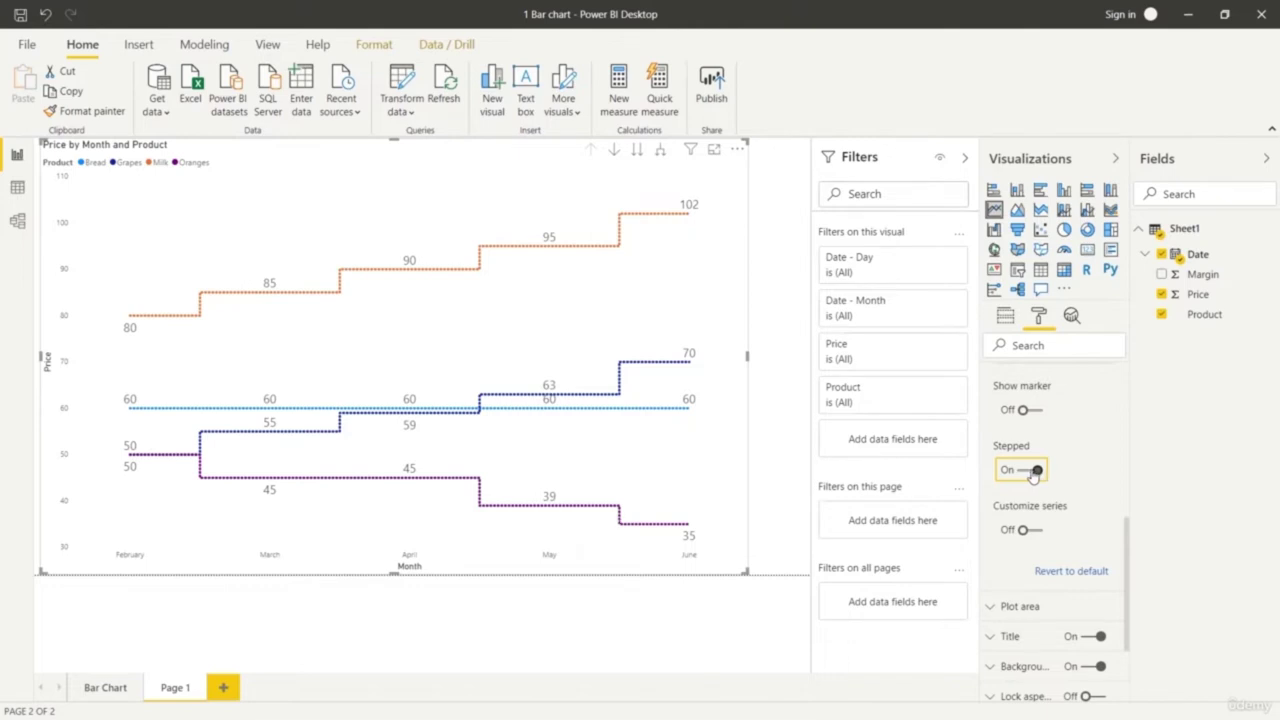
pyautogui.click(1022, 474)
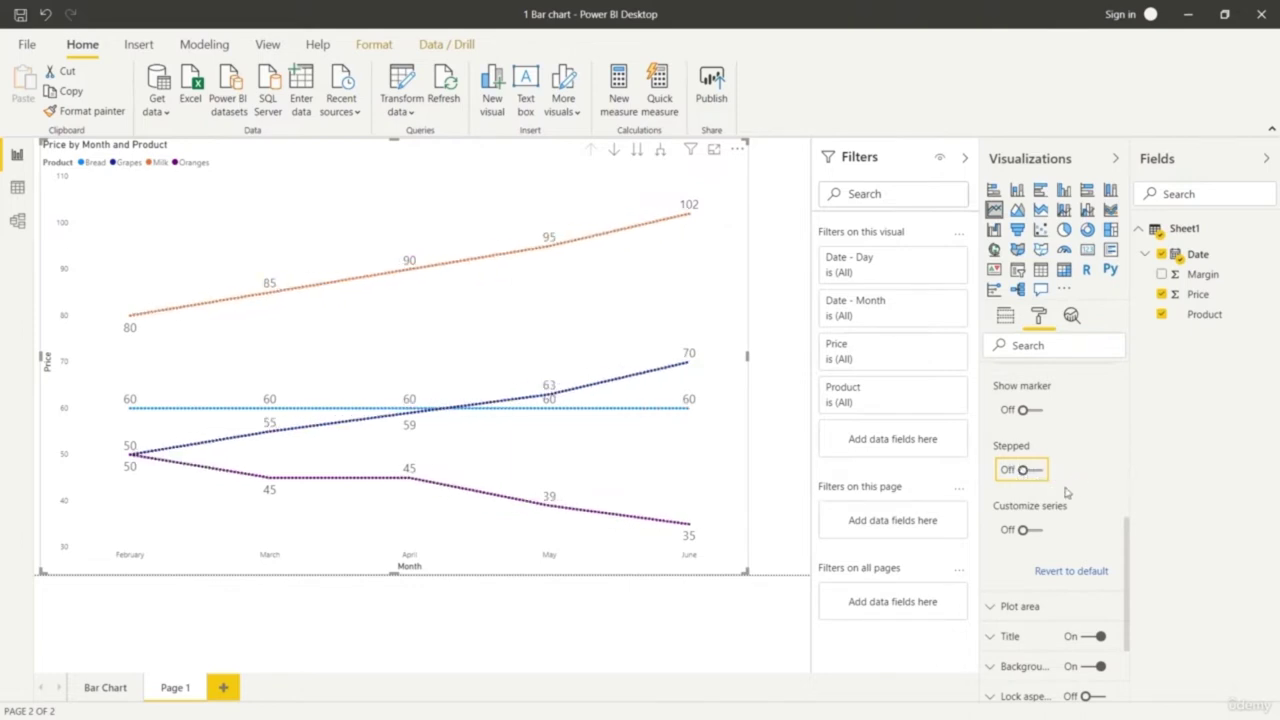
# Review the line chart's plot area transparency setting
pyautogui.scroll(-3, 1062, 498)
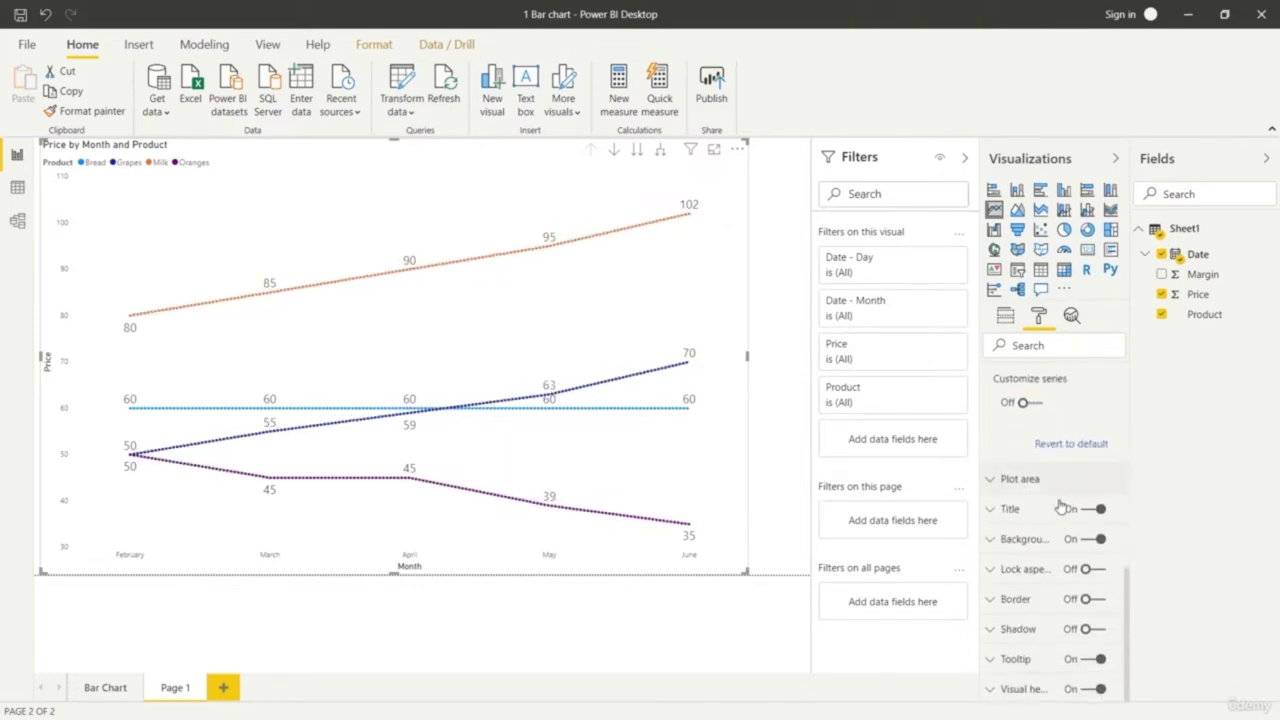
pyautogui.click(997, 480)
pyautogui.moveTo(1042, 533)
pyautogui.mouseDown()
pyautogui.moveTo(1082, 555)
pyautogui.moveTo(1040, 533)
pyautogui.mouseUp()
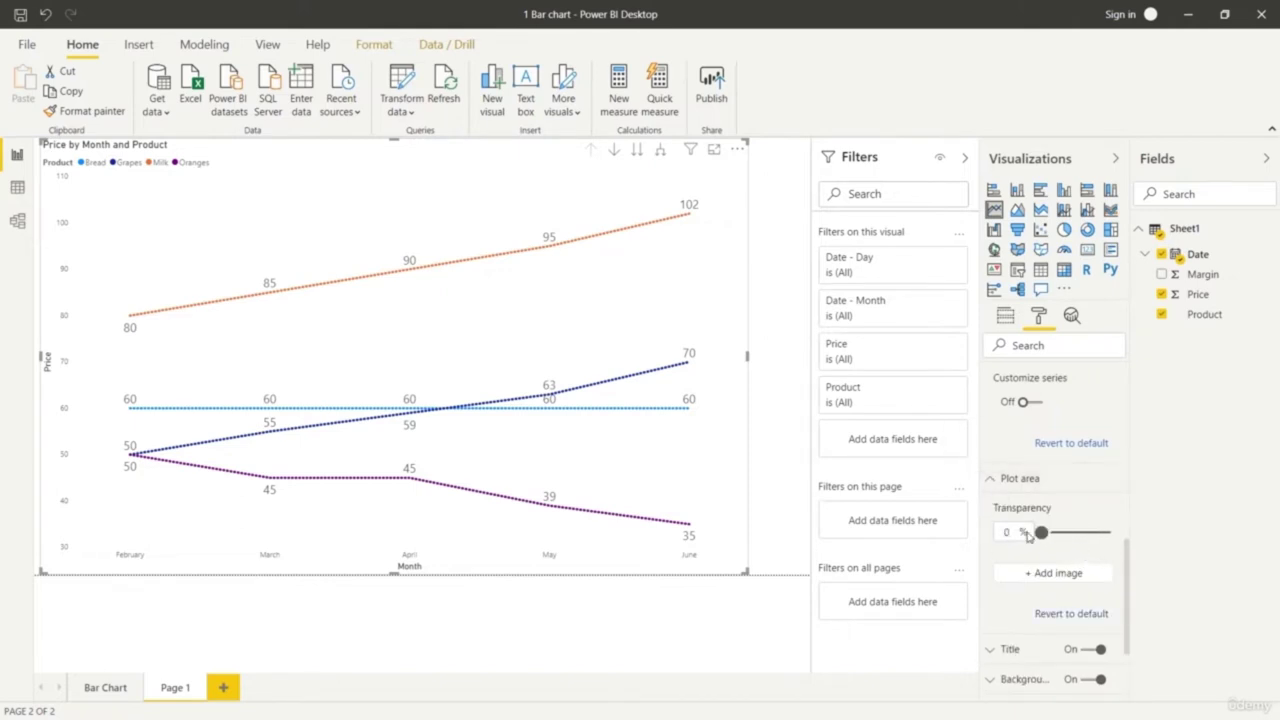
pyautogui.click(997, 481)
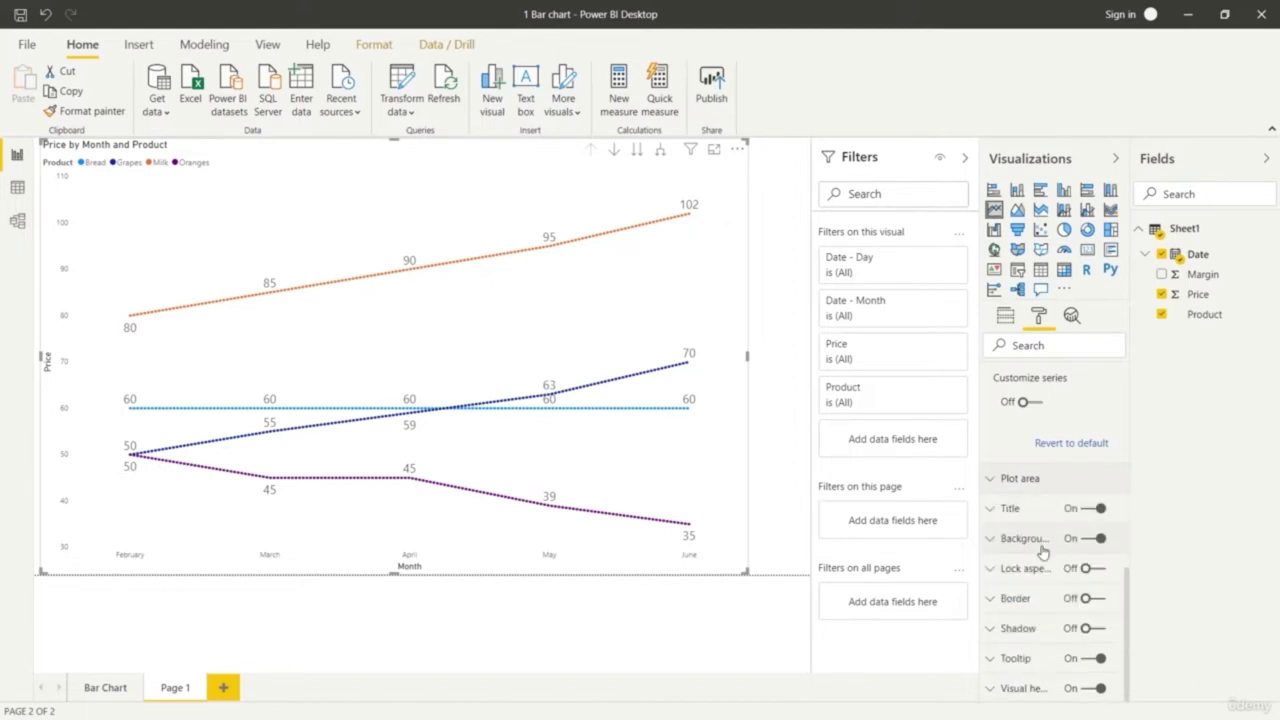
# Set the line chart title's text size to 31 pt
pyautogui.click(991, 508)
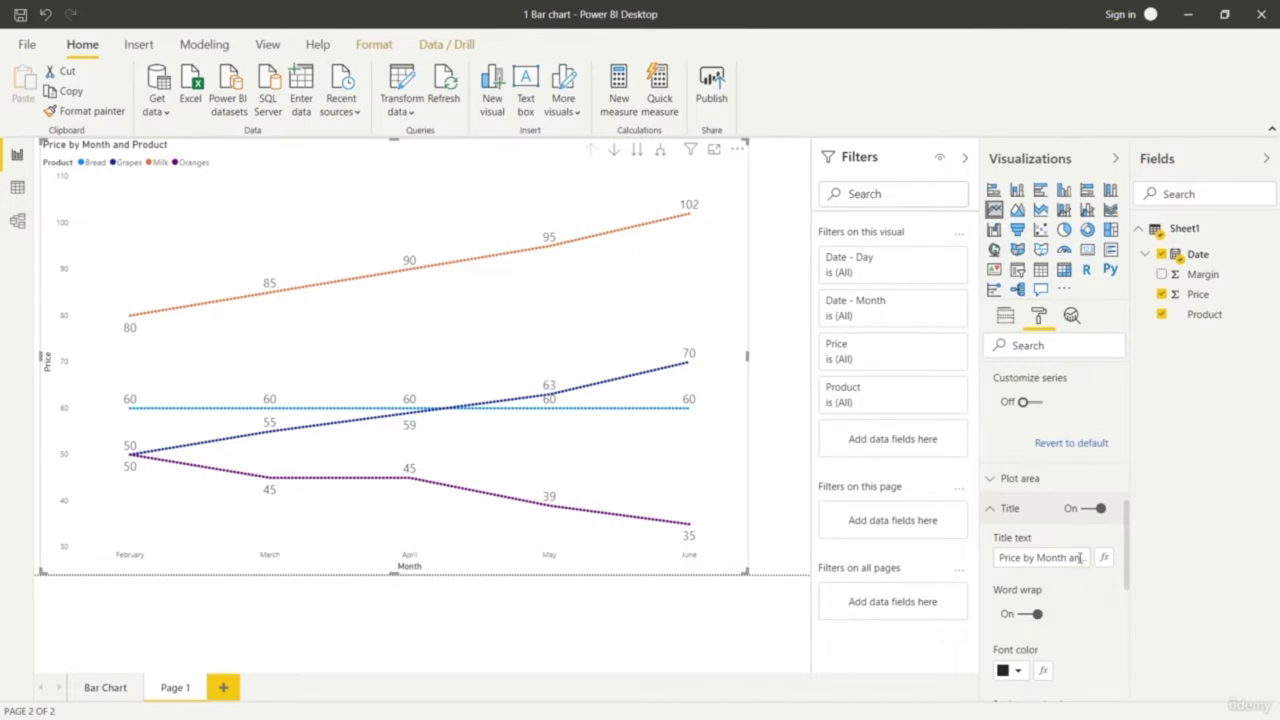
pyautogui.scroll(-5, 1049, 598)
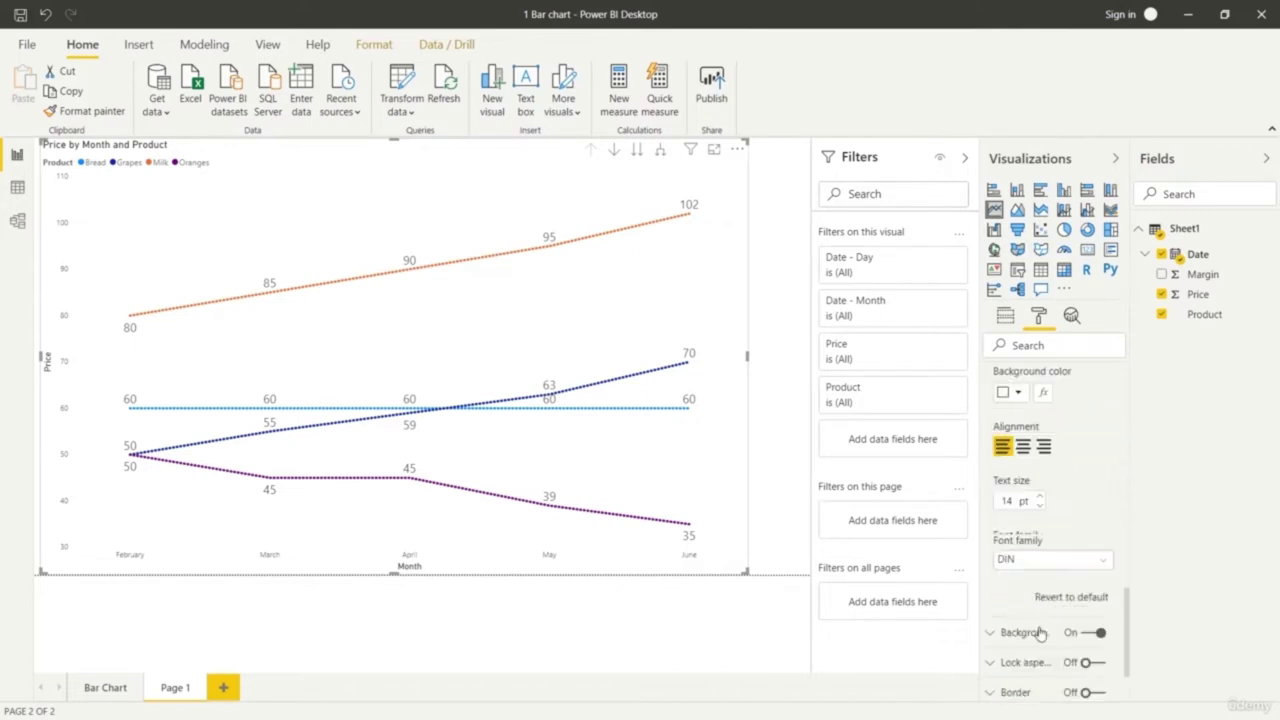
pyautogui.click(1040, 497)
pyautogui.click(1040, 497)
pyautogui.click(1040, 497)
pyautogui.click(1040, 497)
pyautogui.click(1040, 497)
pyautogui.click(1040, 497)
pyautogui.click(1040, 497)
pyautogui.click(1040, 497)
pyautogui.click(1040, 497)
pyautogui.click(1040, 497)
pyautogui.click(1040, 497)
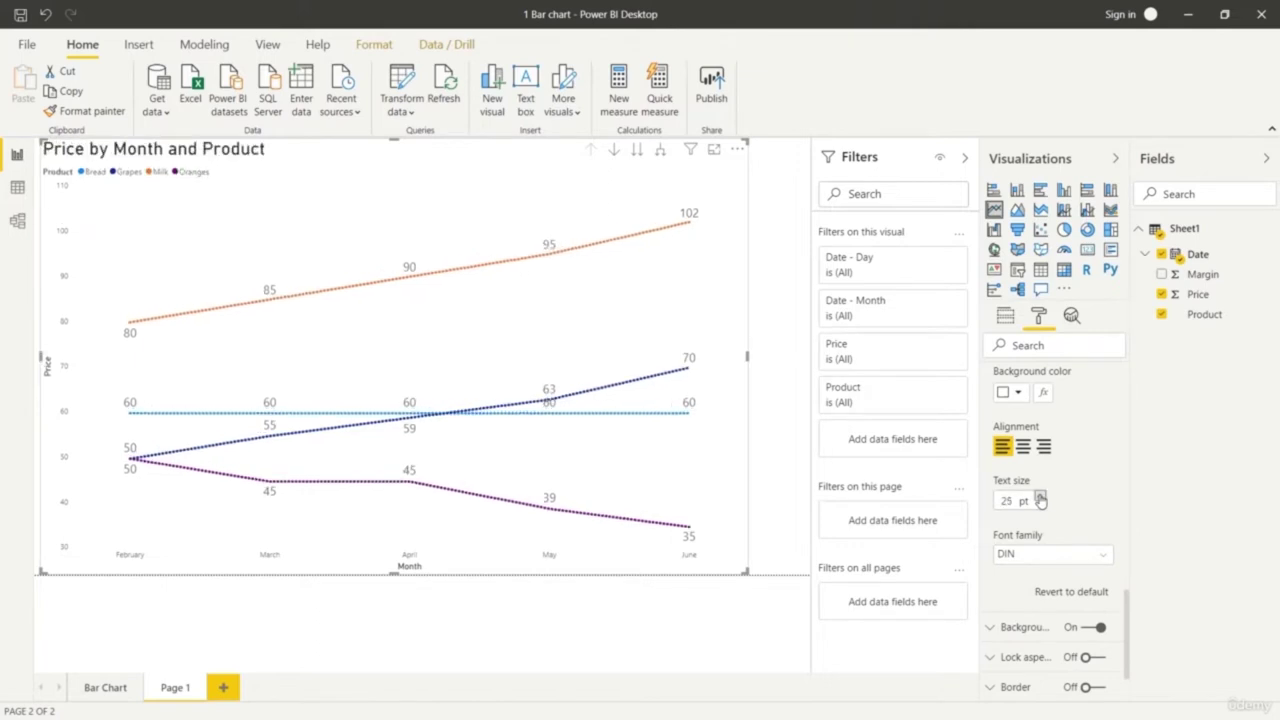
pyautogui.click(1040, 497)
pyautogui.click(1040, 497)
pyautogui.click(1040, 497)
pyautogui.click(1040, 497)
pyautogui.click(1040, 497)
pyautogui.click(1040, 497)
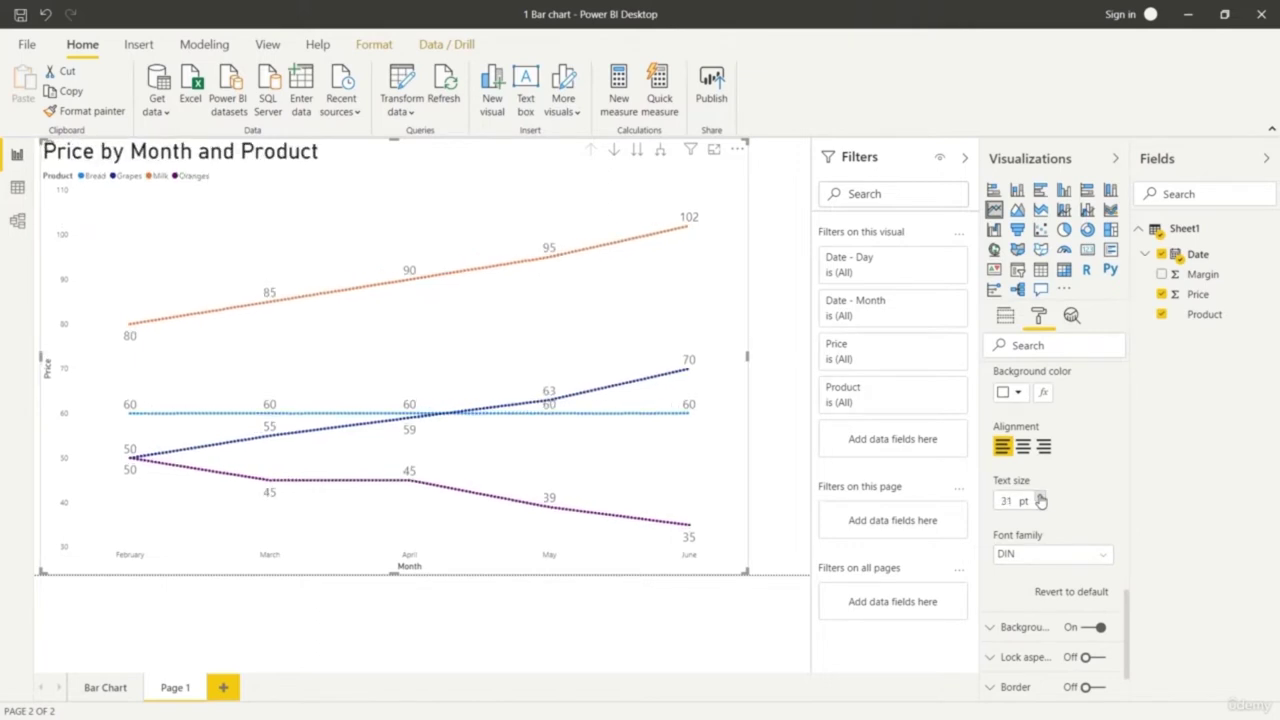
pyautogui.scroll(5, 1040, 495)
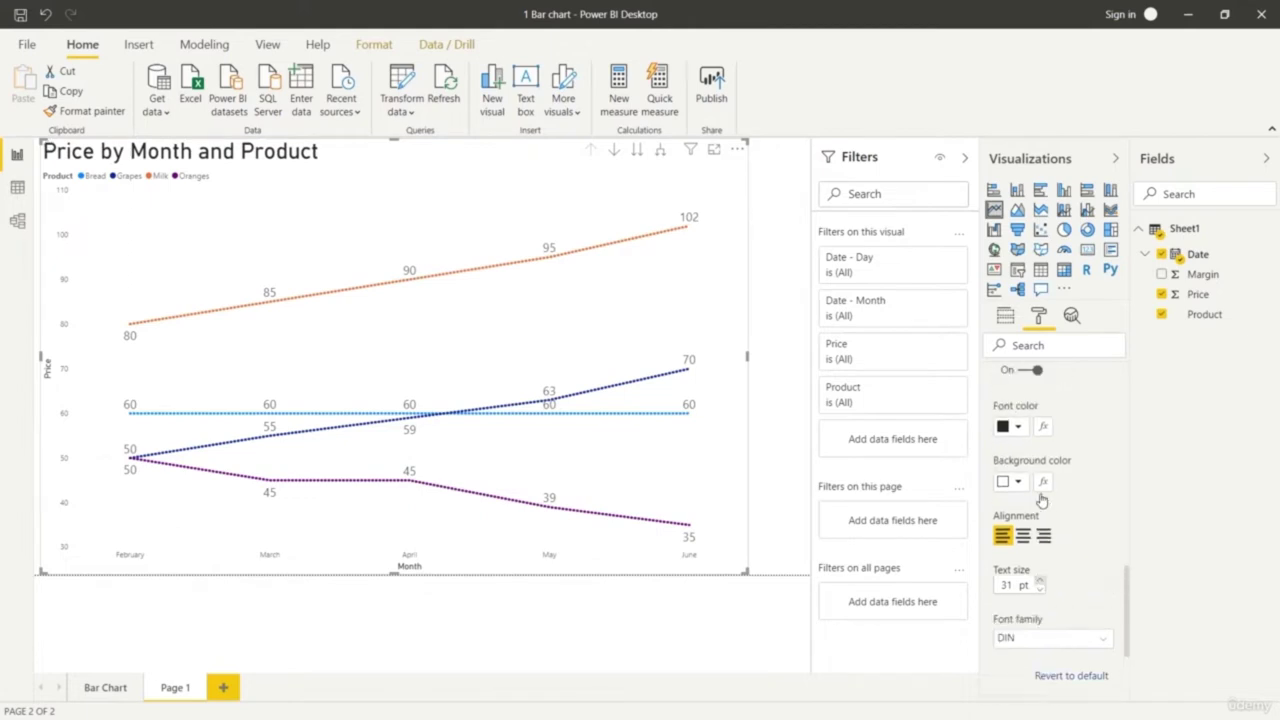
pyautogui.click(995, 425)
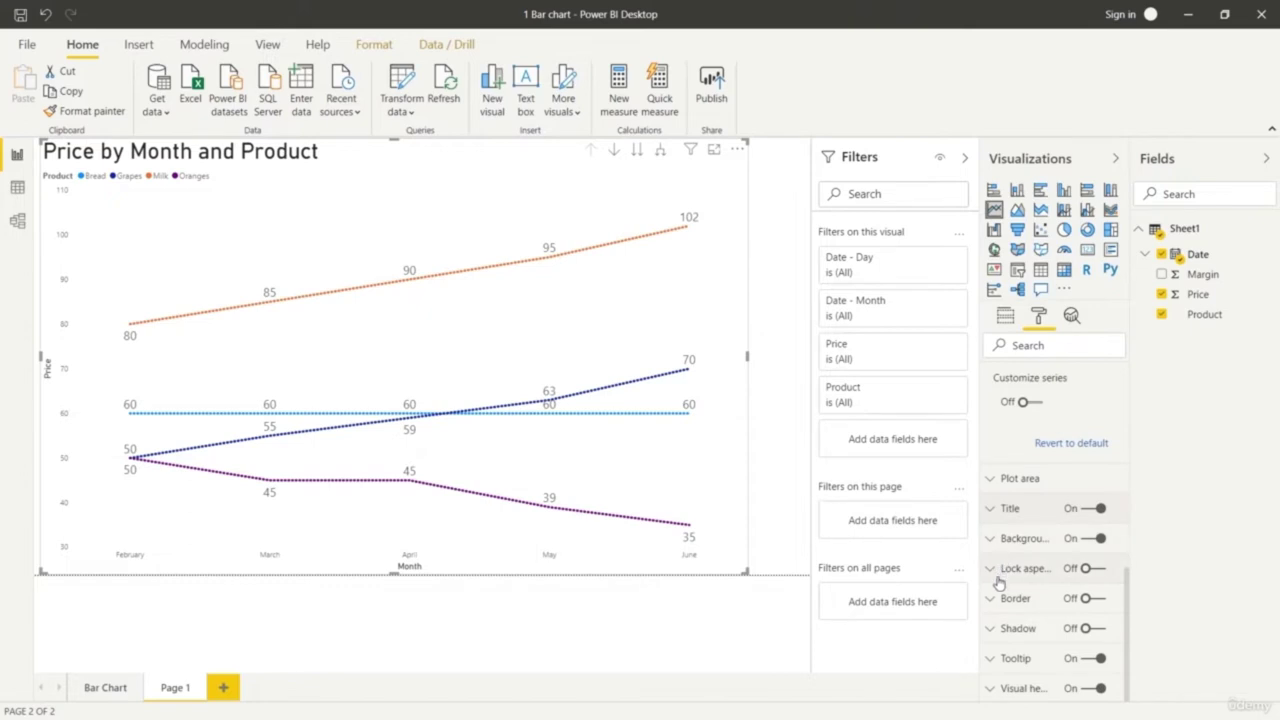
# Set the text size of the X axis labels to 15 pt
pyautogui.scroll(5, 1025, 580)
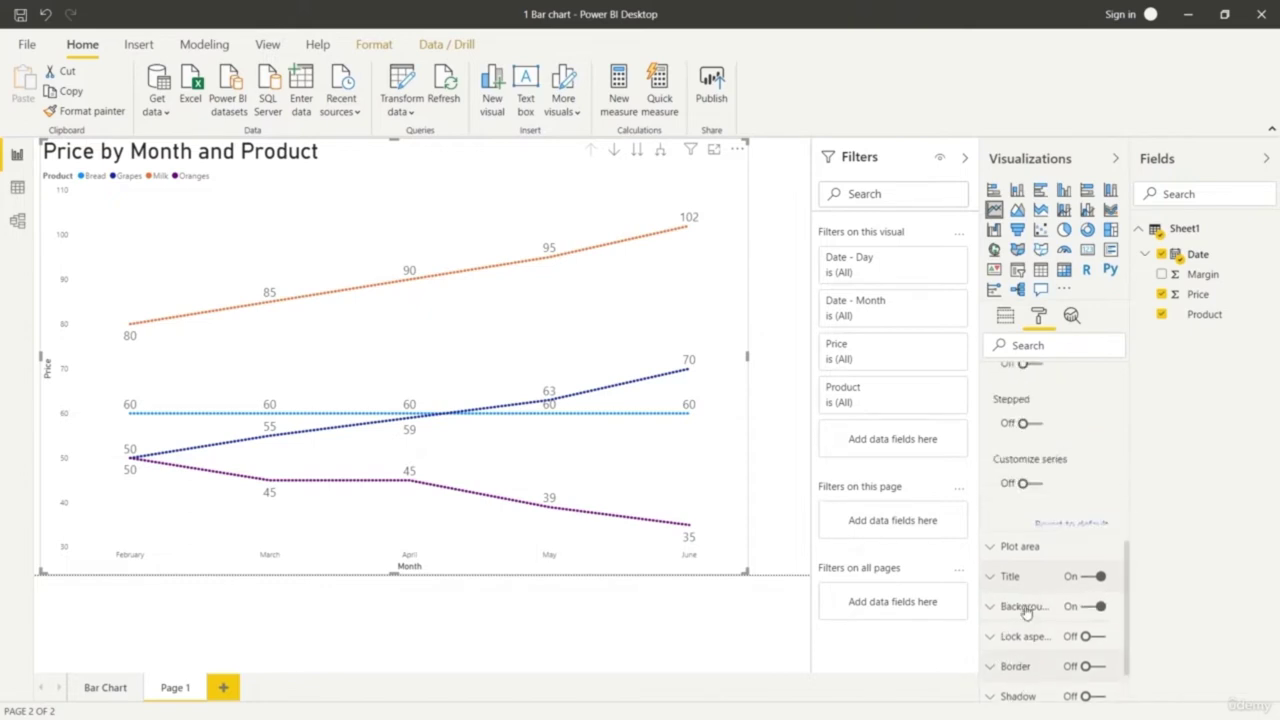
pyautogui.scroll(5, 1008, 550)
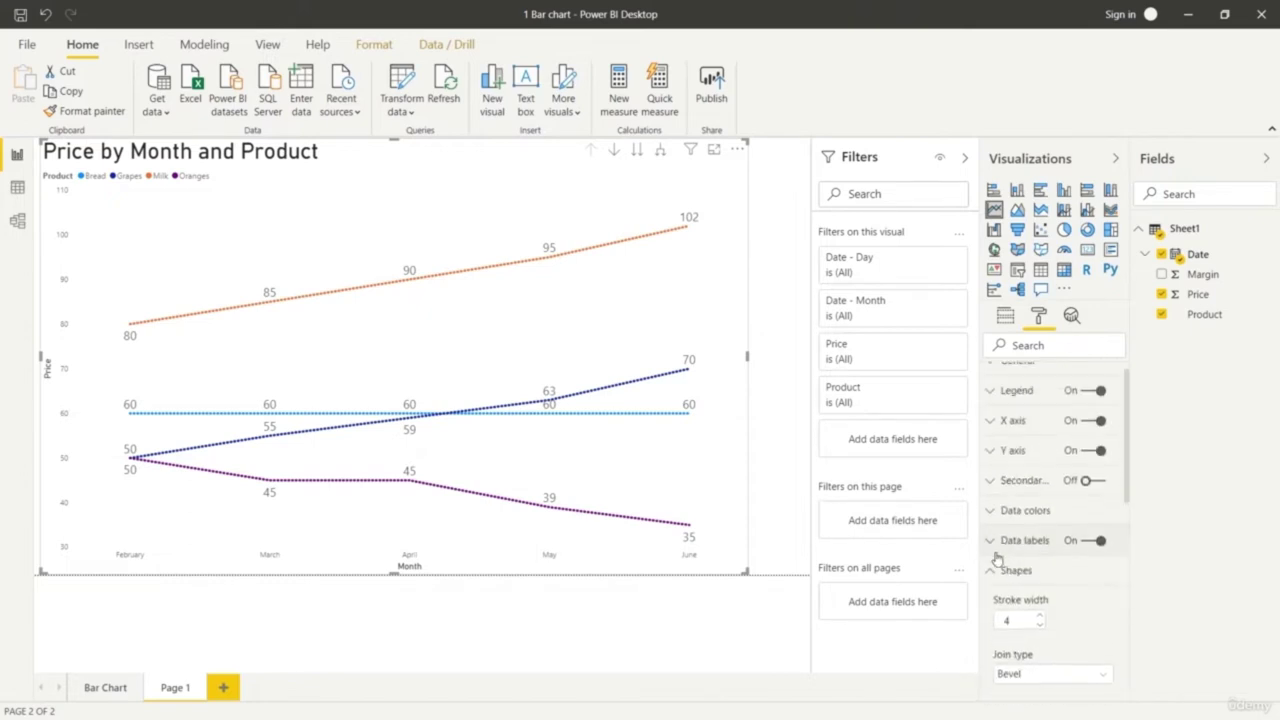
pyautogui.click(996, 571)
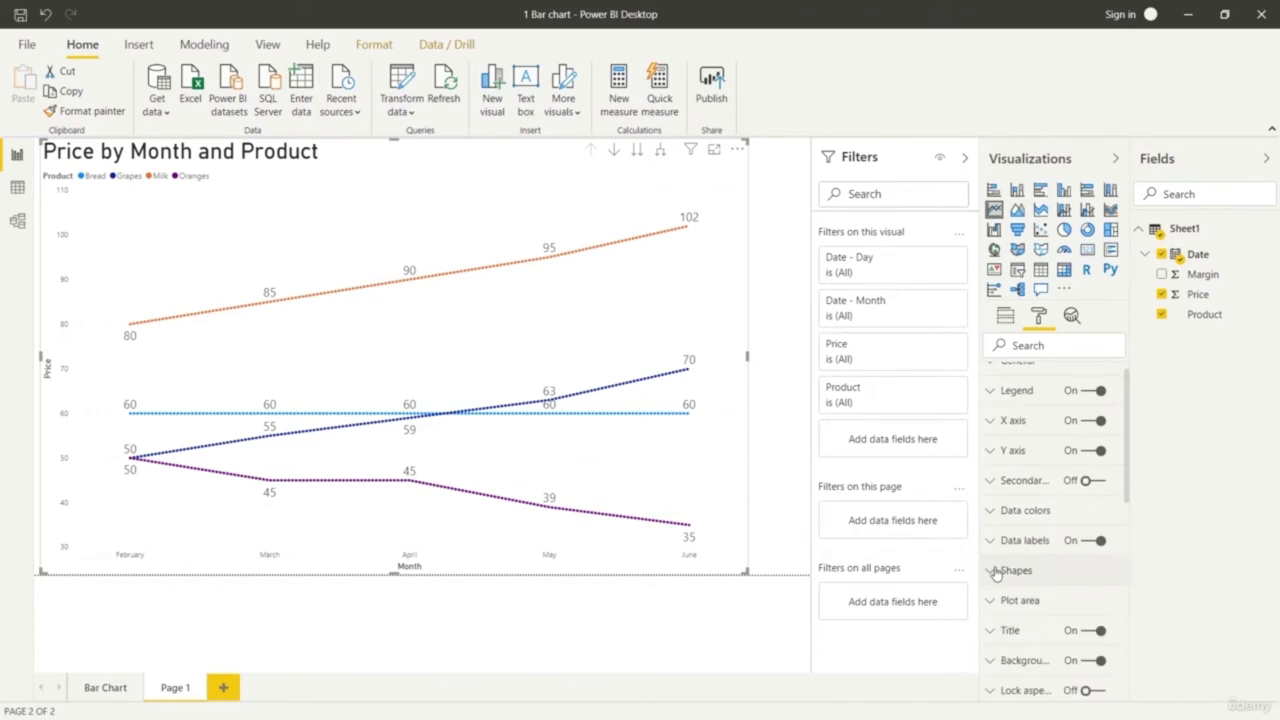
pyautogui.click(993, 425)
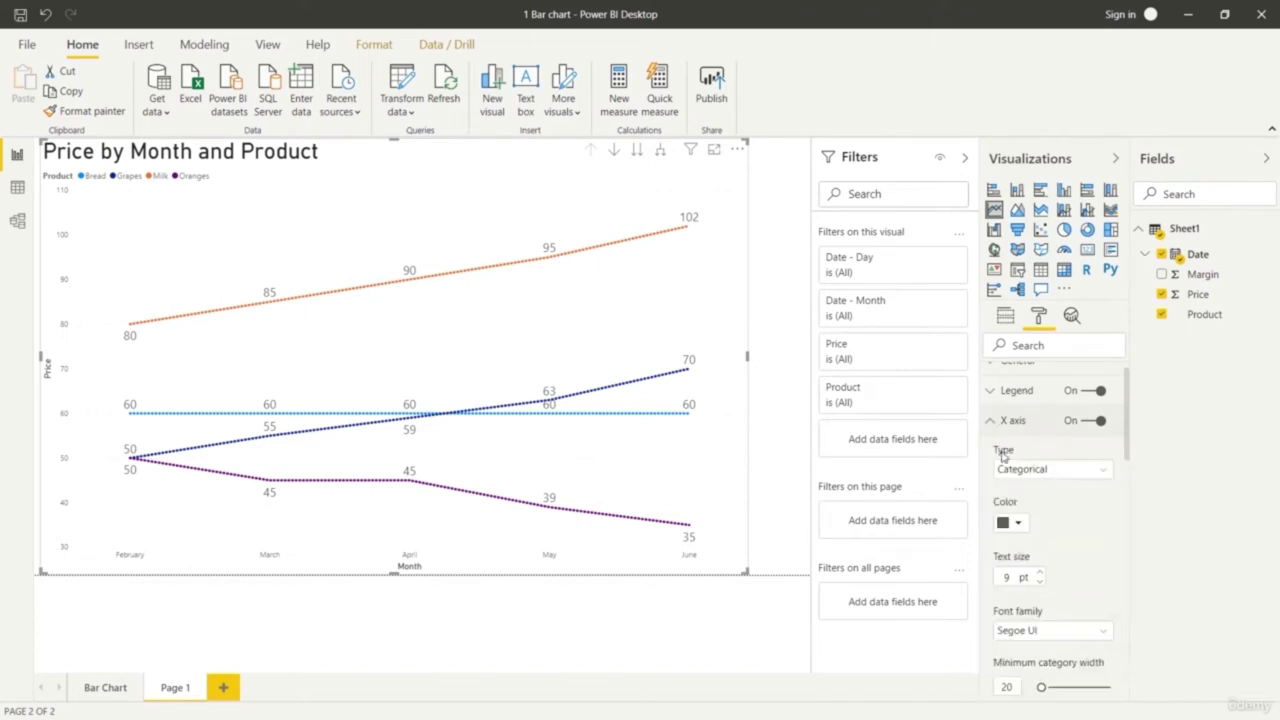
pyautogui.click(1039, 573)
pyautogui.click(1039, 573)
pyautogui.click(1039, 573)
pyautogui.click(1039, 573)
pyautogui.click(1039, 573)
pyautogui.click(1039, 573)
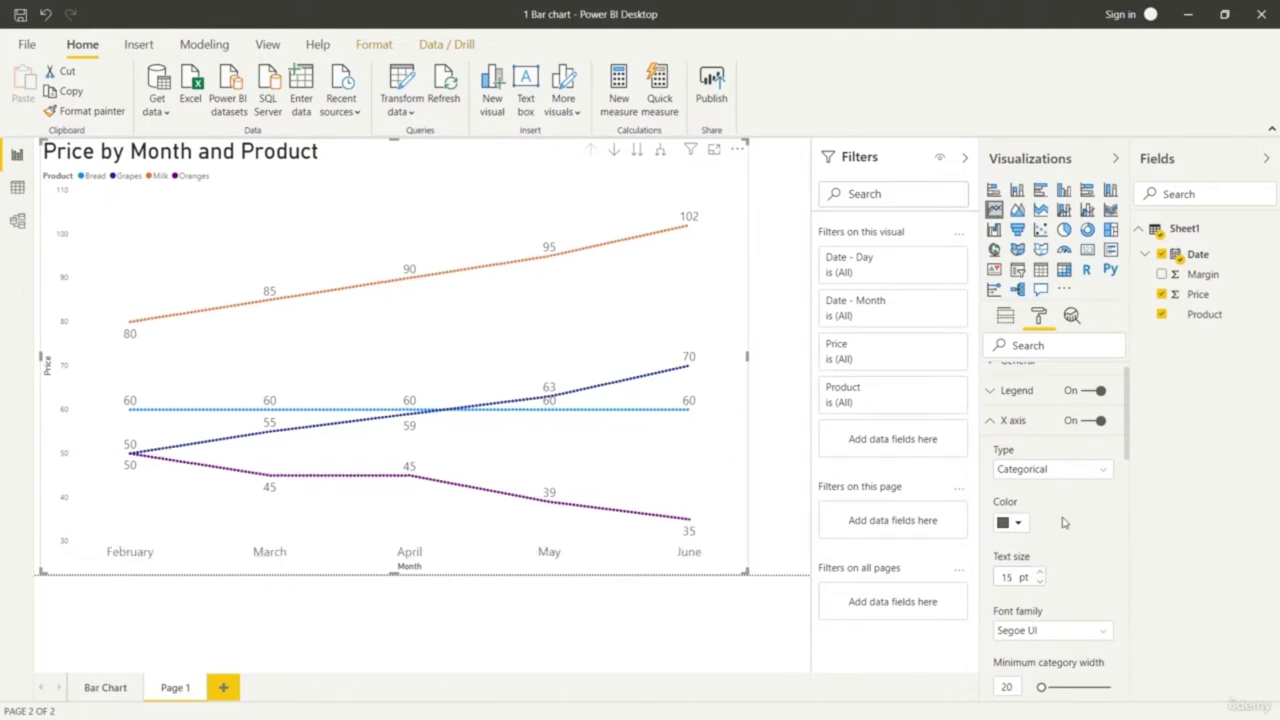
# Enlarge the text of the line chart's product legend
pyautogui.scroll(1, 1048, 508)
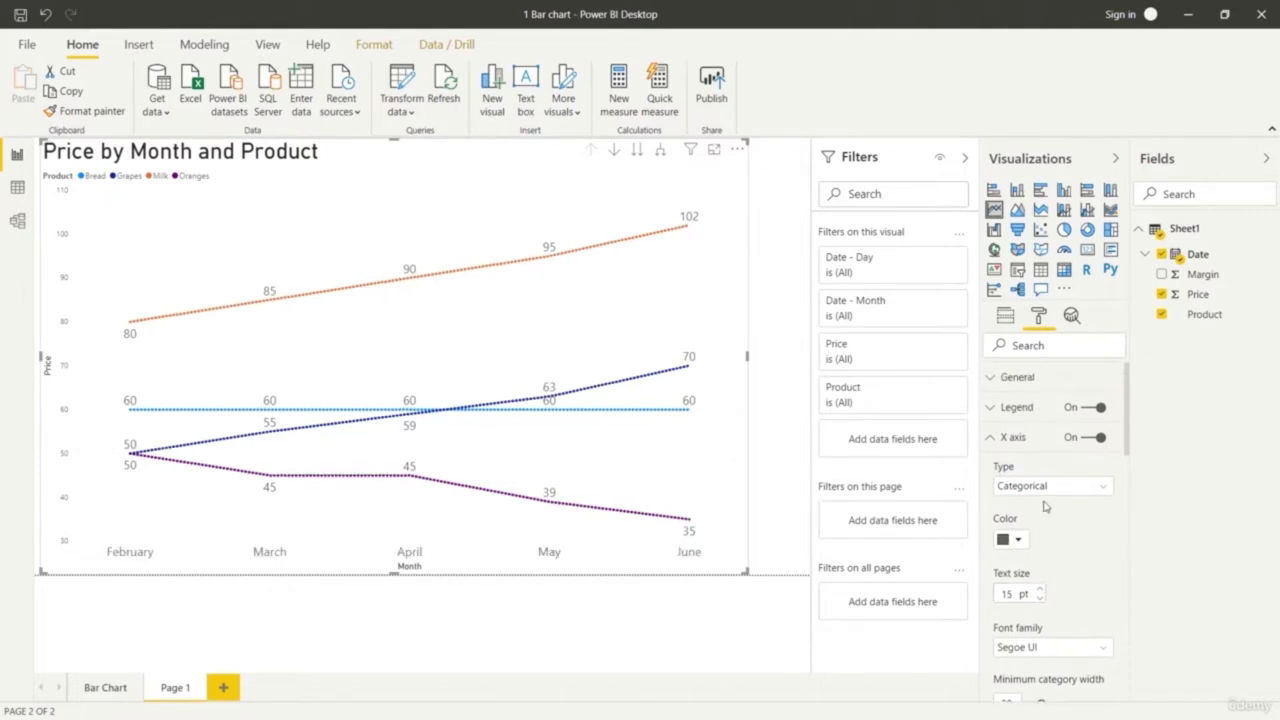
pyautogui.click(992, 410)
pyautogui.scroll(-4, 1035, 530)
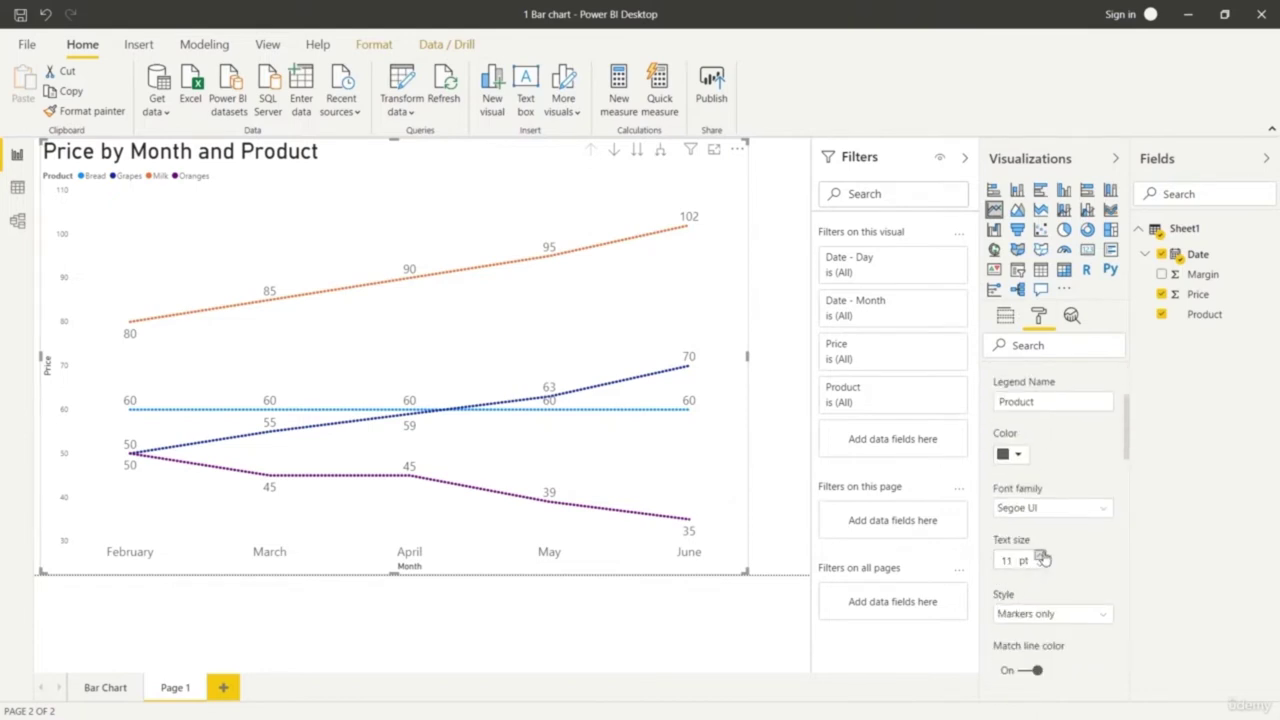
pyautogui.click(1043, 557)
pyautogui.click(1043, 557)
pyautogui.click(1043, 557)
pyautogui.scroll(5, 1035, 488)
pyautogui.click(1003, 410)
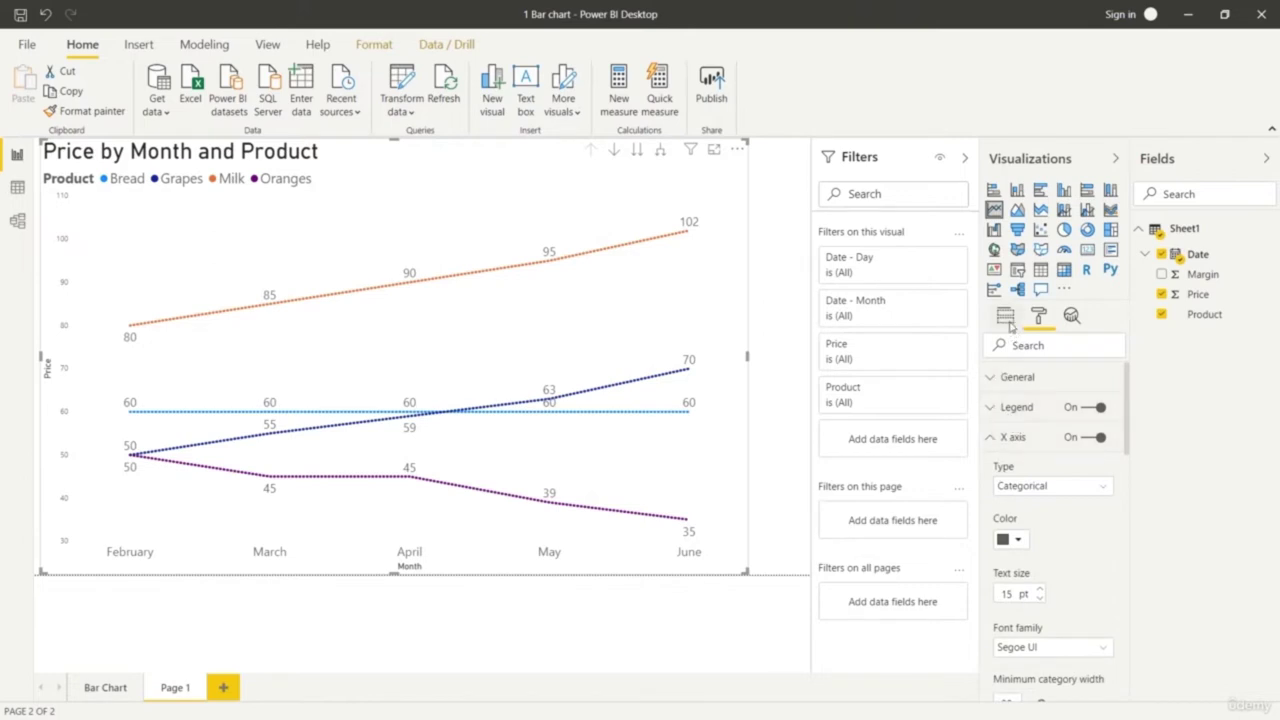
# Show the chart's field assignments and inspect the products' price points across the months
pyautogui.click(1006, 316)
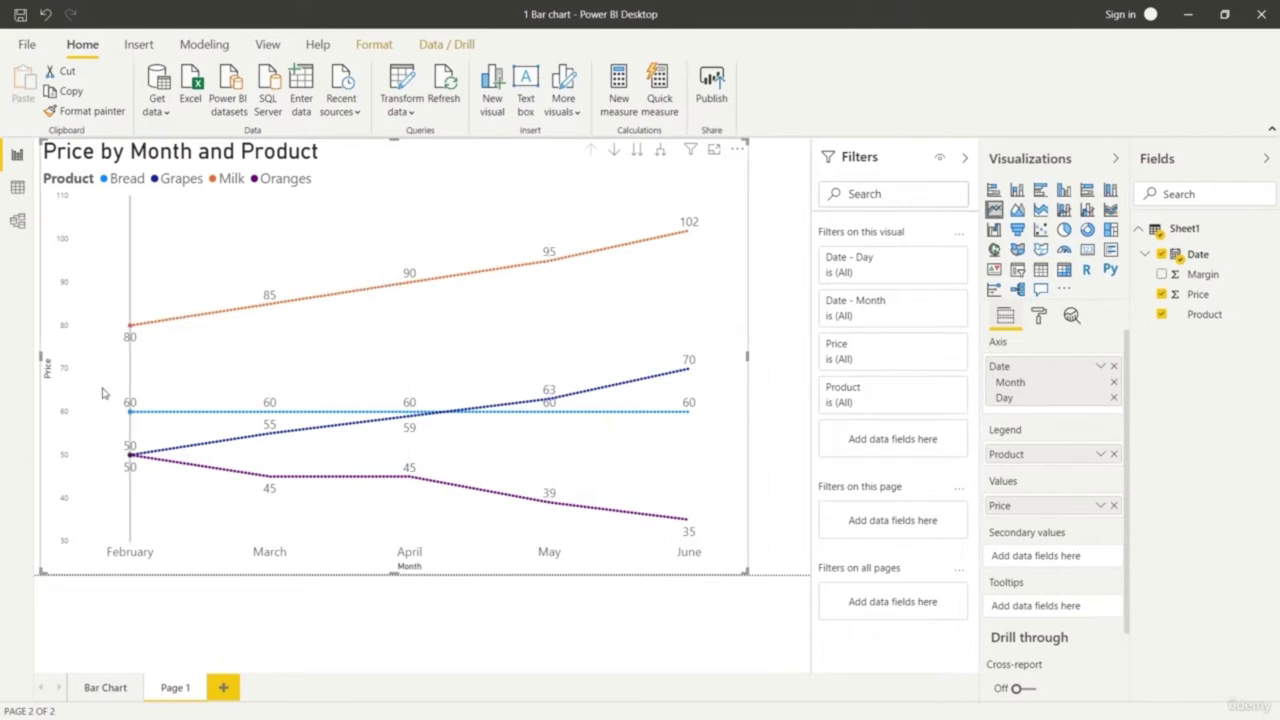
pyautogui.moveTo(268, 432)
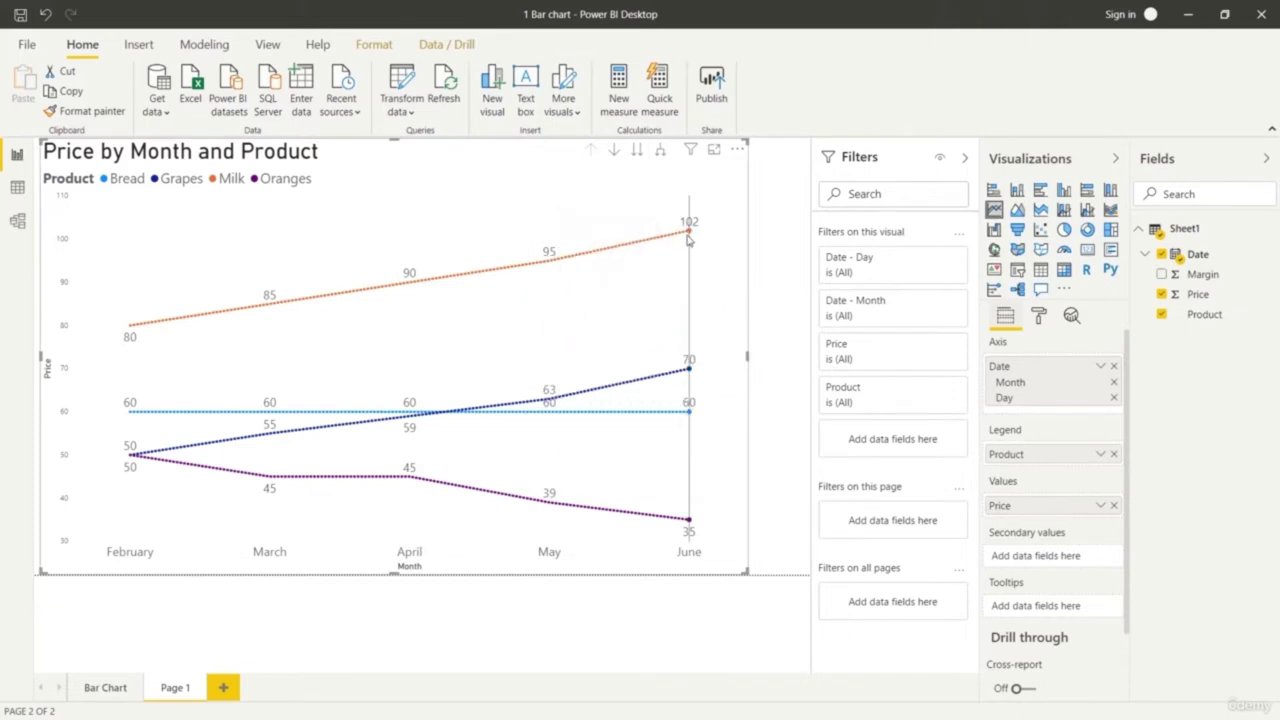
pyautogui.moveTo(685, 240)
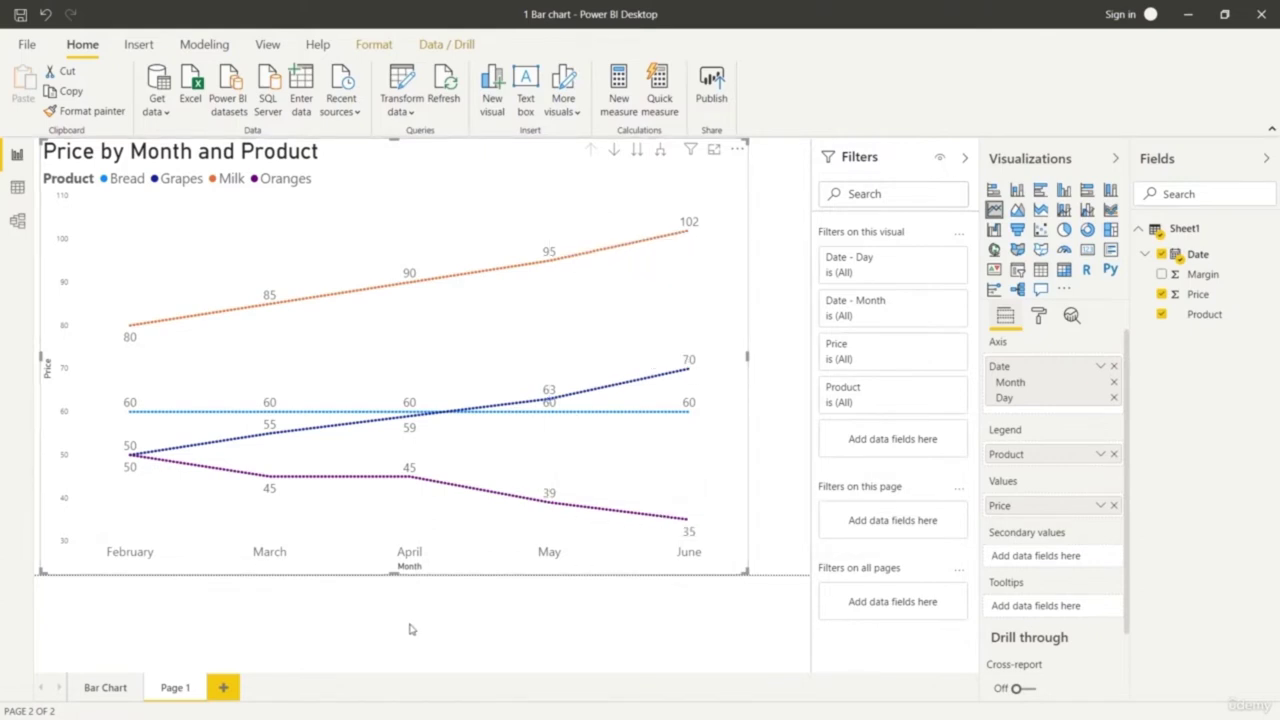
# Rename the report page Page 1 as Line Chart
pyautogui.rightClick(186, 688)
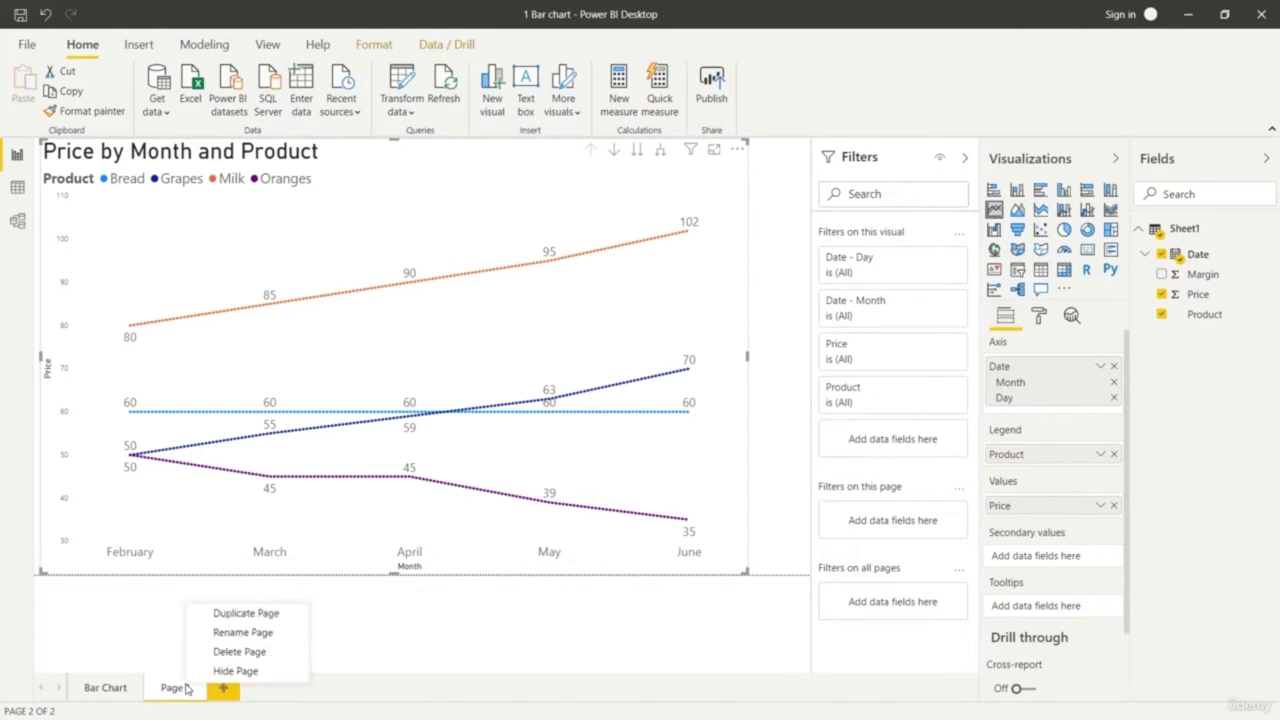
pyautogui.click(220, 638)
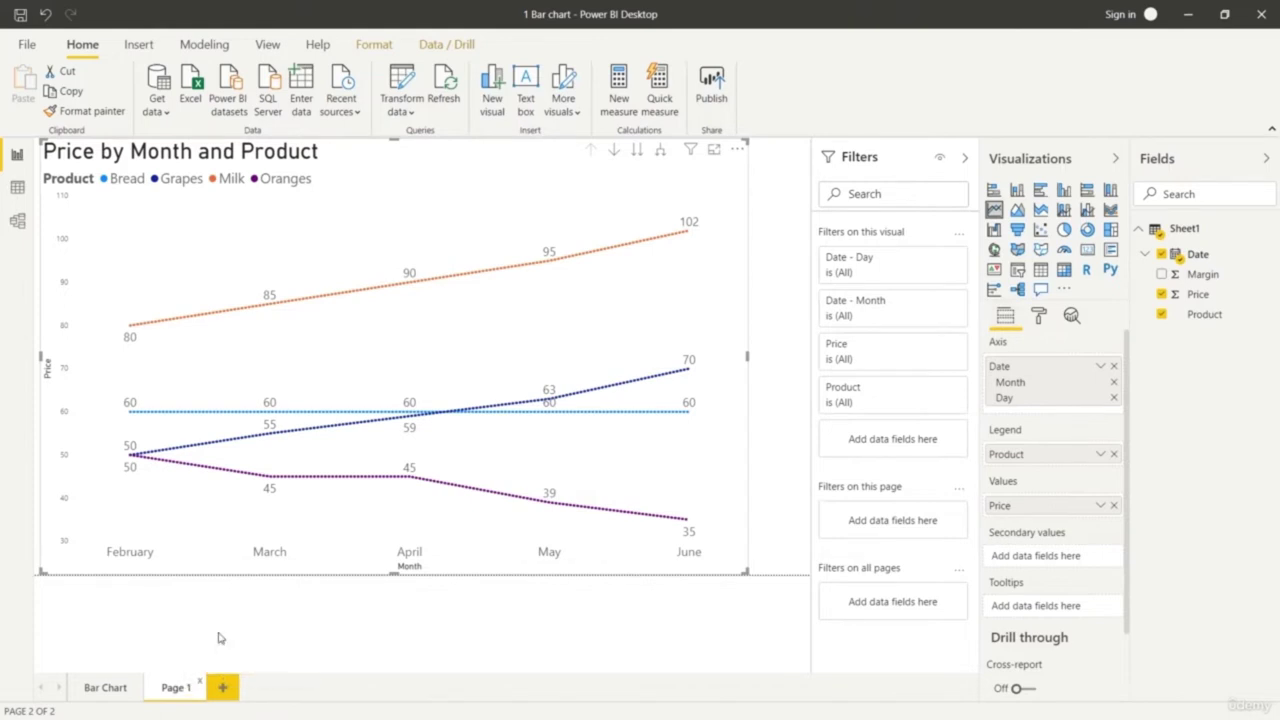
pyautogui.press('BackSpace')
pyautogui.write('Line Ch')
pyautogui.write('art')
pyautogui.click(232, 638)
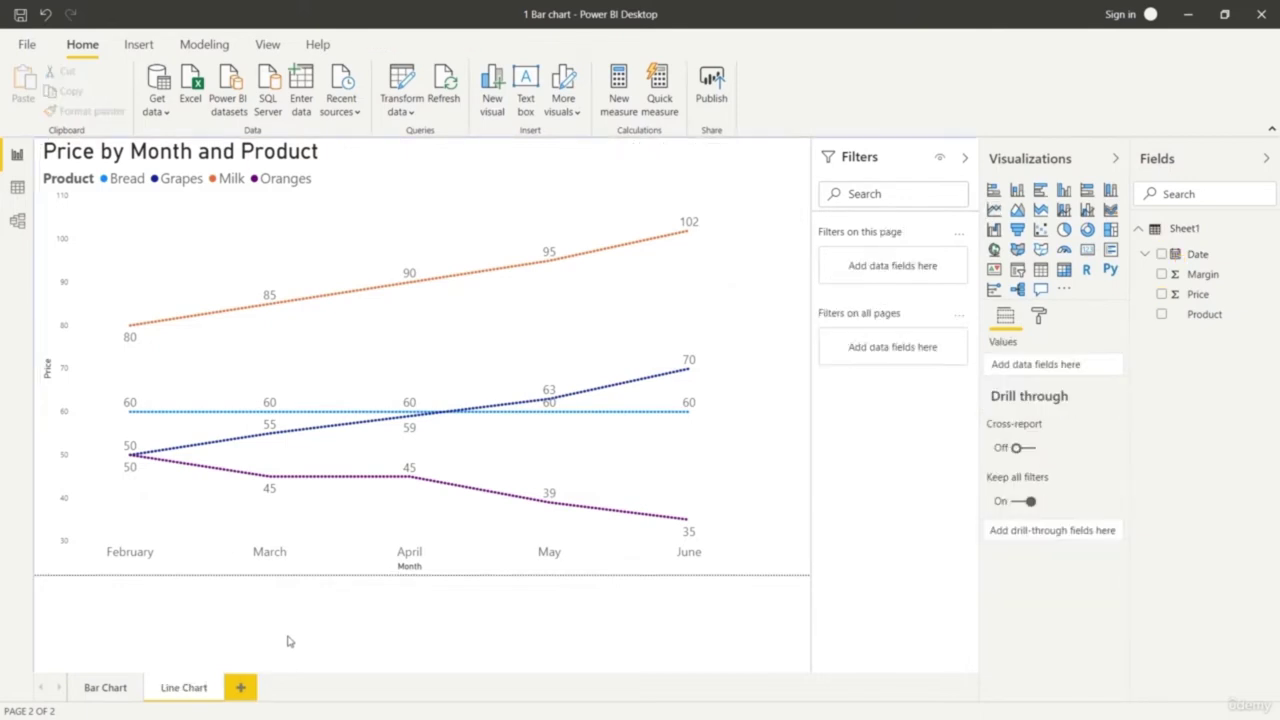
# View the Bar Chart page for comparison and return to the Line Chart page
pyautogui.click(103, 690)
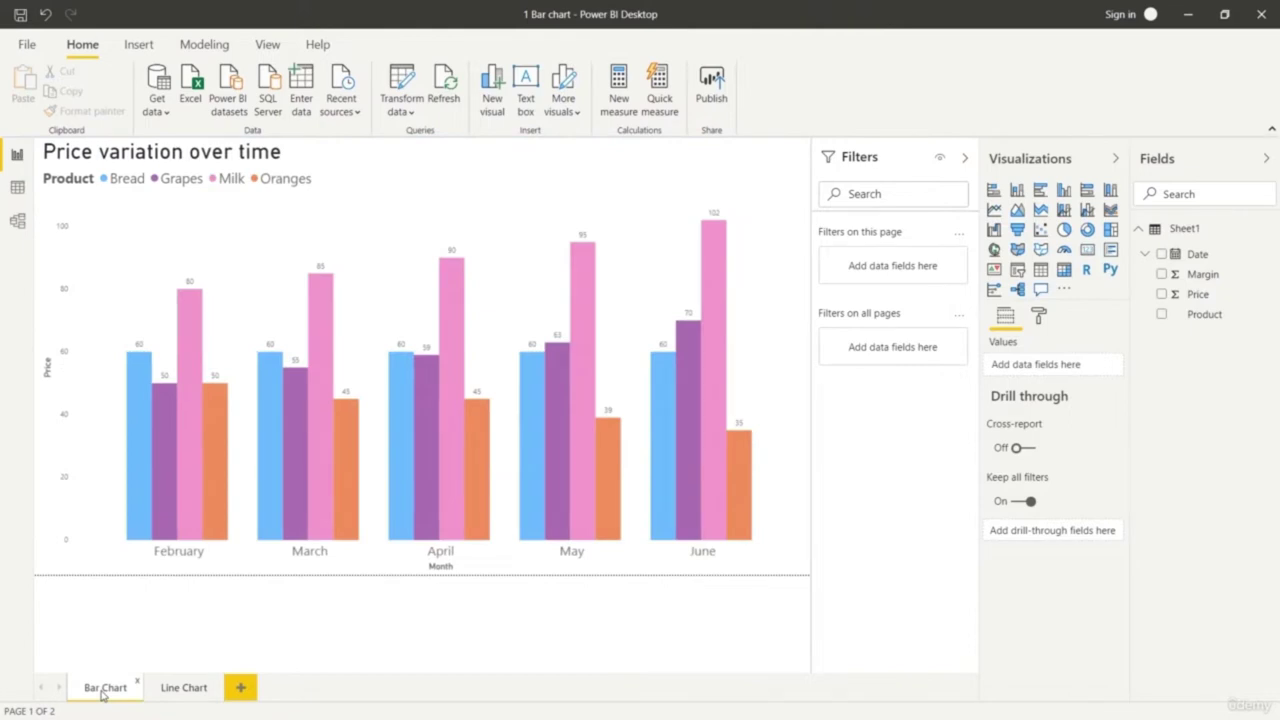
pyautogui.click(172, 690)
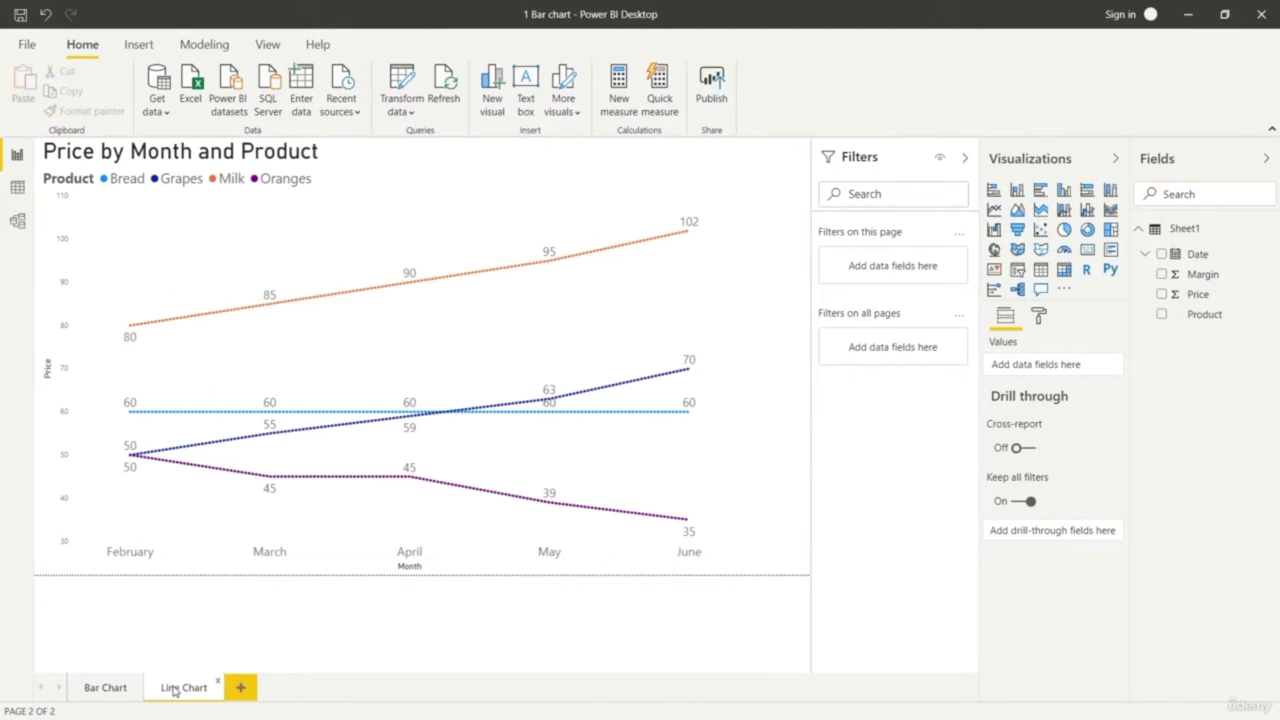
# Switch once more between the Bar Chart and Line Chart pages to compare the two visuals
pyautogui.click(105, 688)
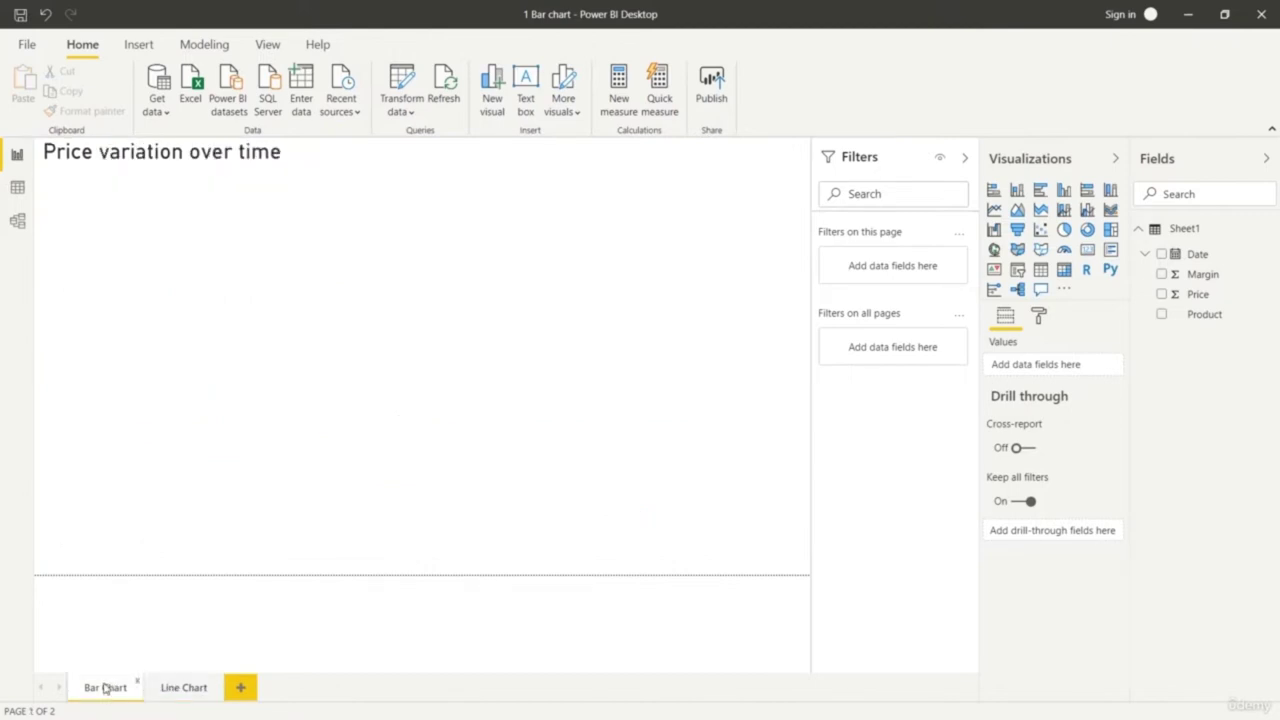
pyautogui.click(186, 688)
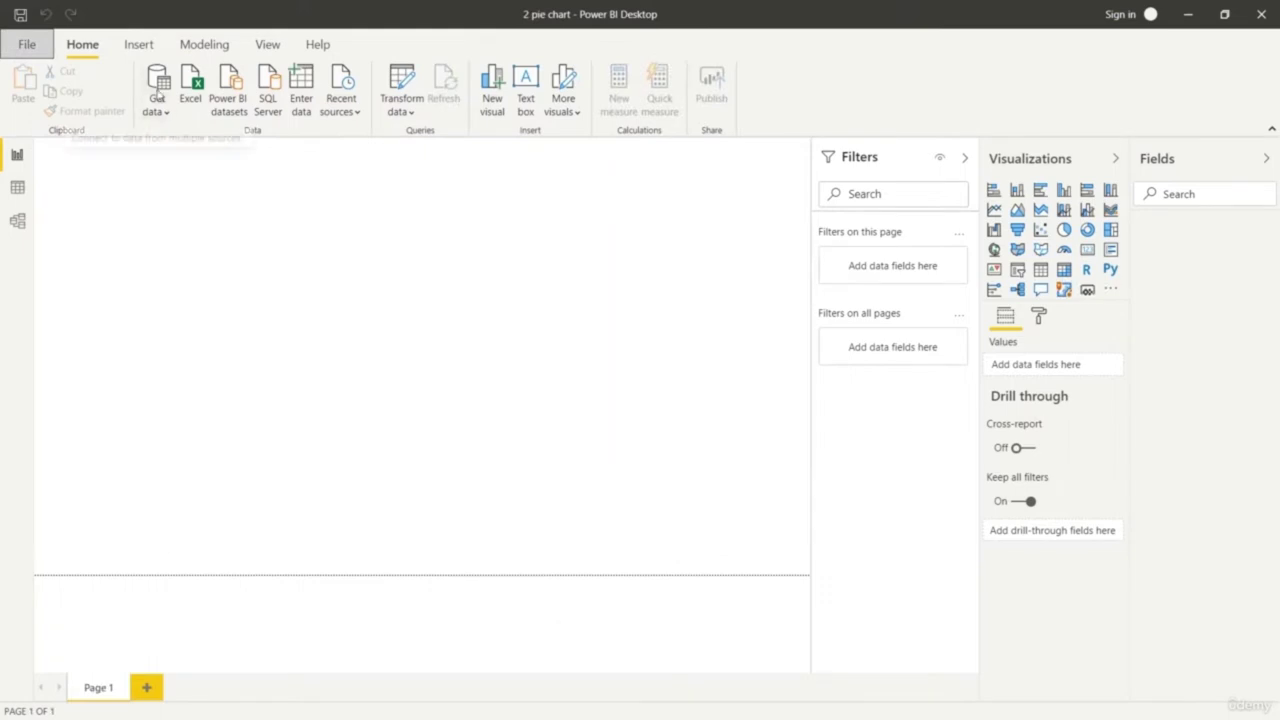
# Import Sheet1 of the Excel workbook billing.xls into the report, previewing its rows before loading
pyautogui.click(157, 98)
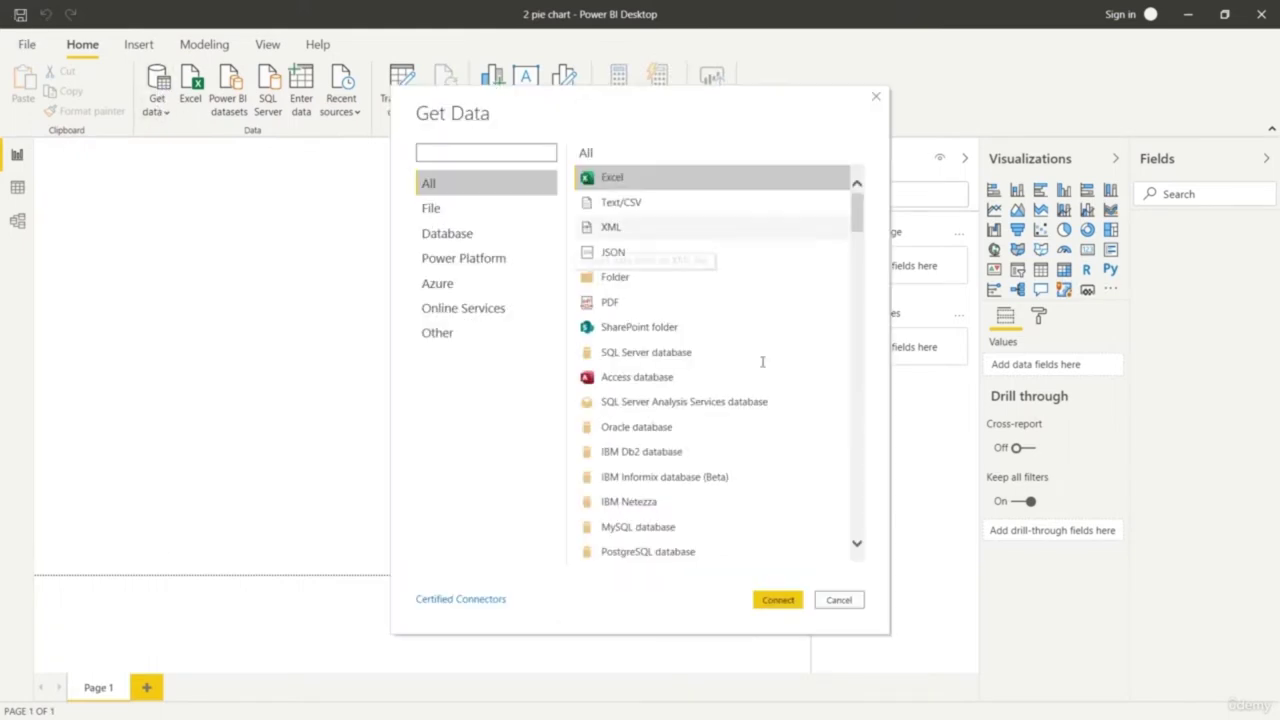
pyautogui.click(778, 600)
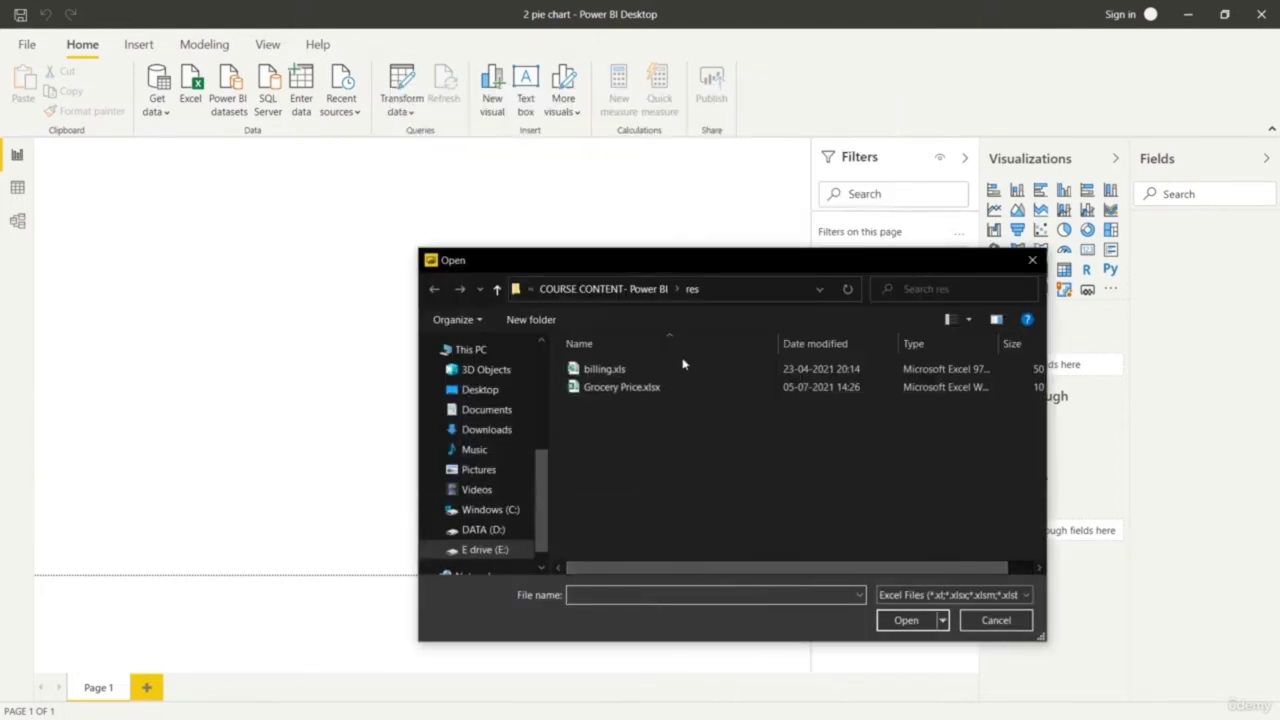
pyautogui.click(681, 365)
pyautogui.click(905, 621)
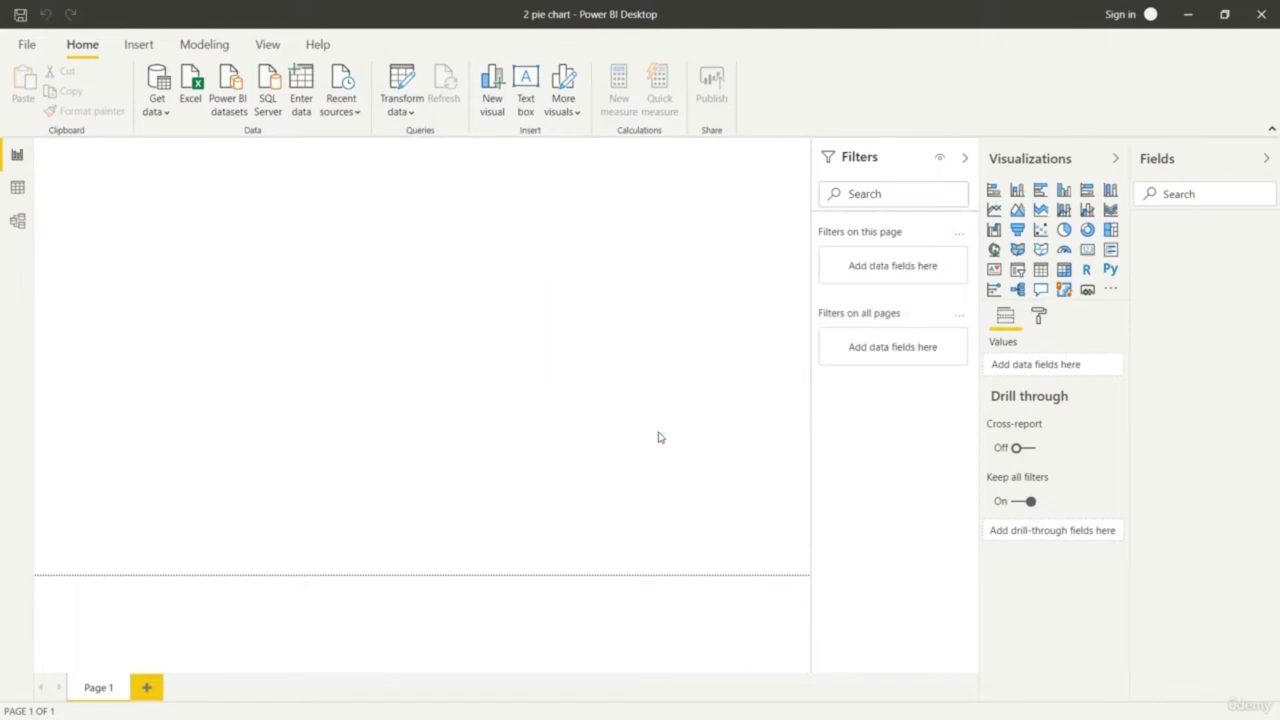
pyautogui.click(324, 206)
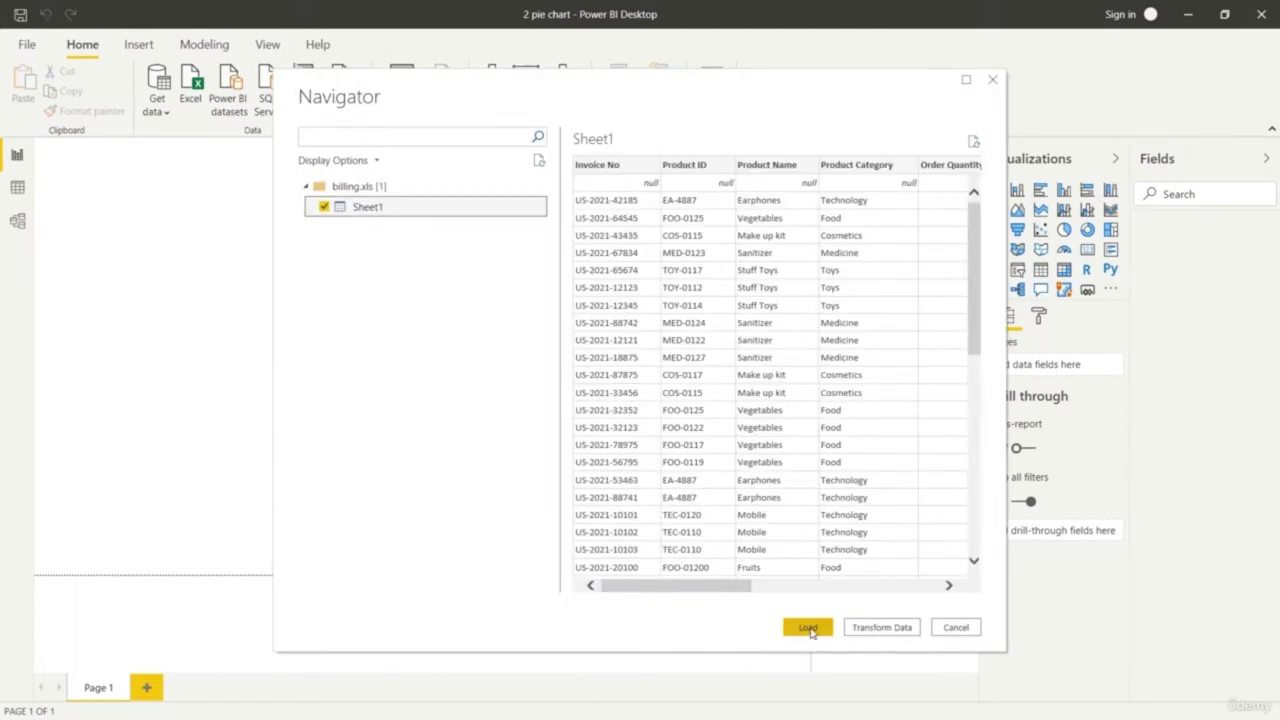
pyautogui.scroll(-15, 790, 370)
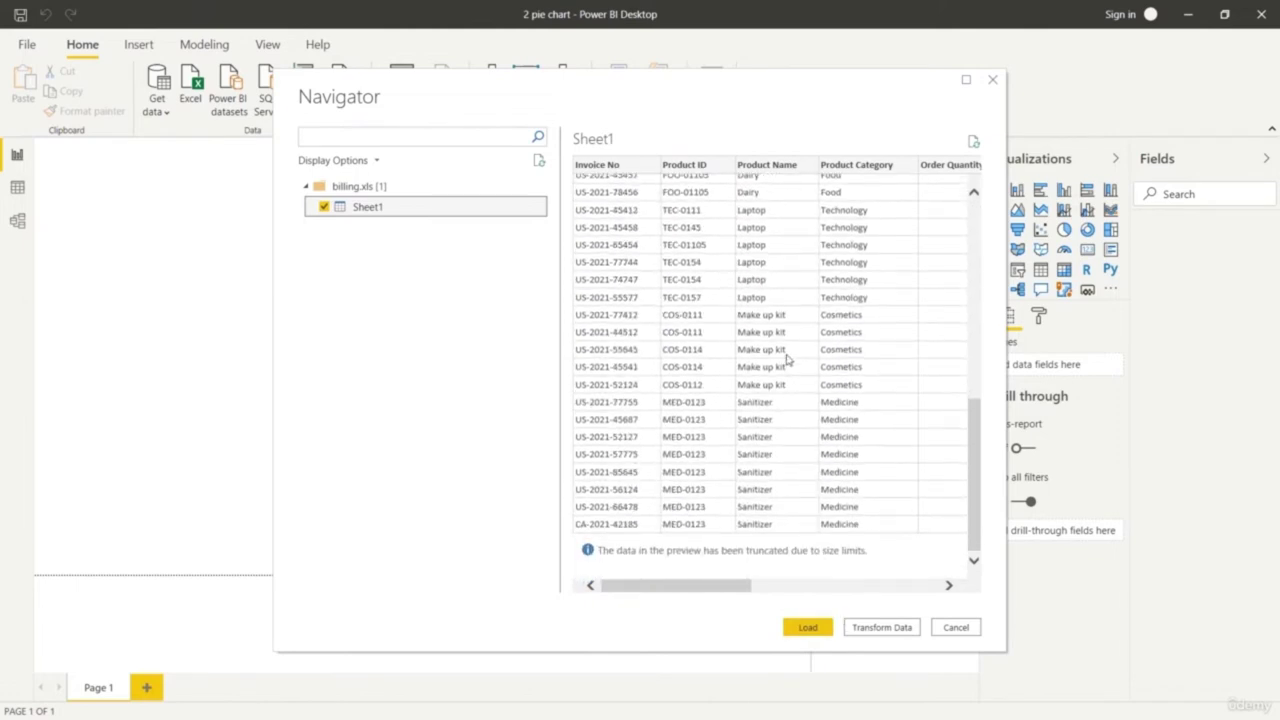
pyautogui.scroll(15, 790, 360)
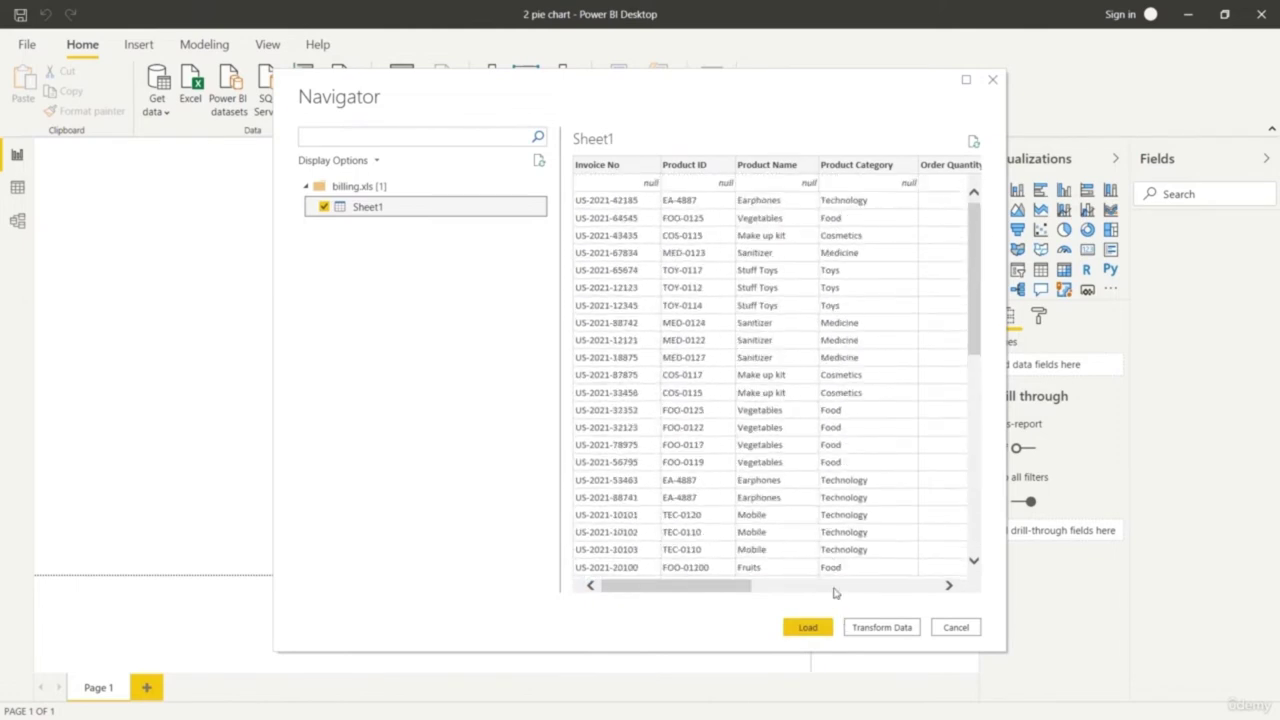
pyautogui.click(810, 627)
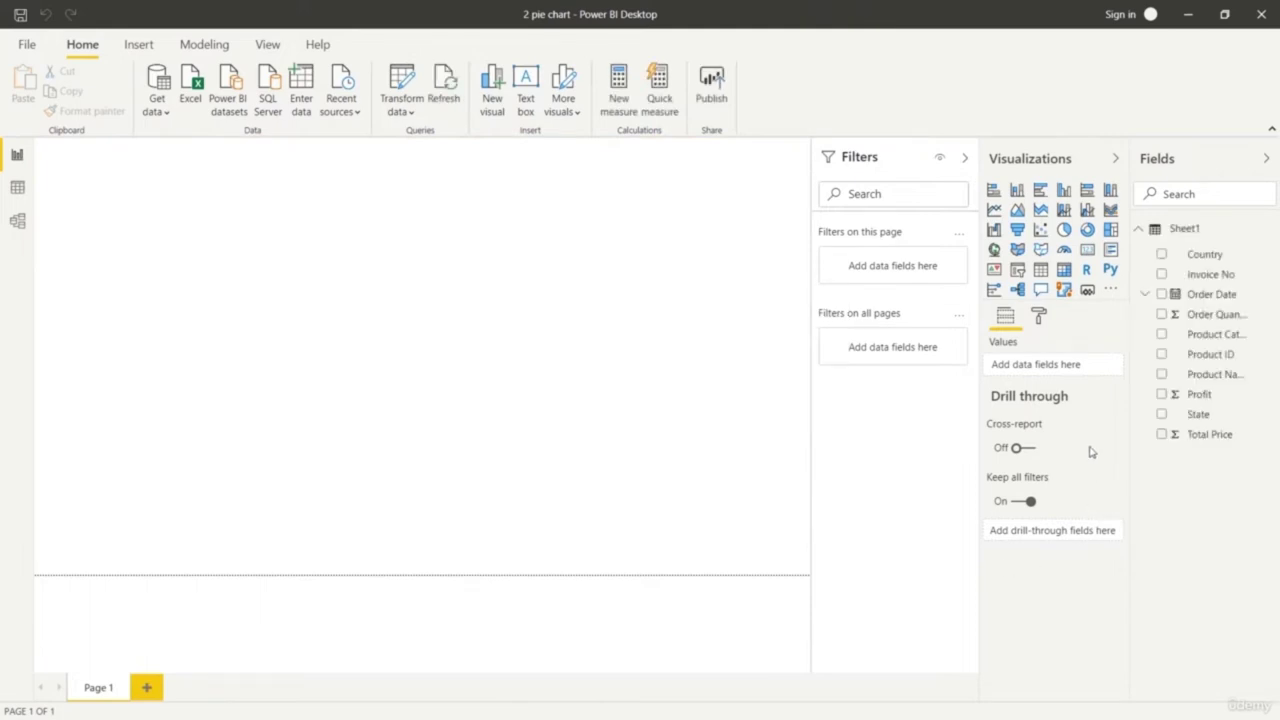
# Create a pie chart filling most of the page, with Product Category as legend and Order Quantity as values
pyautogui.click(1064, 230)
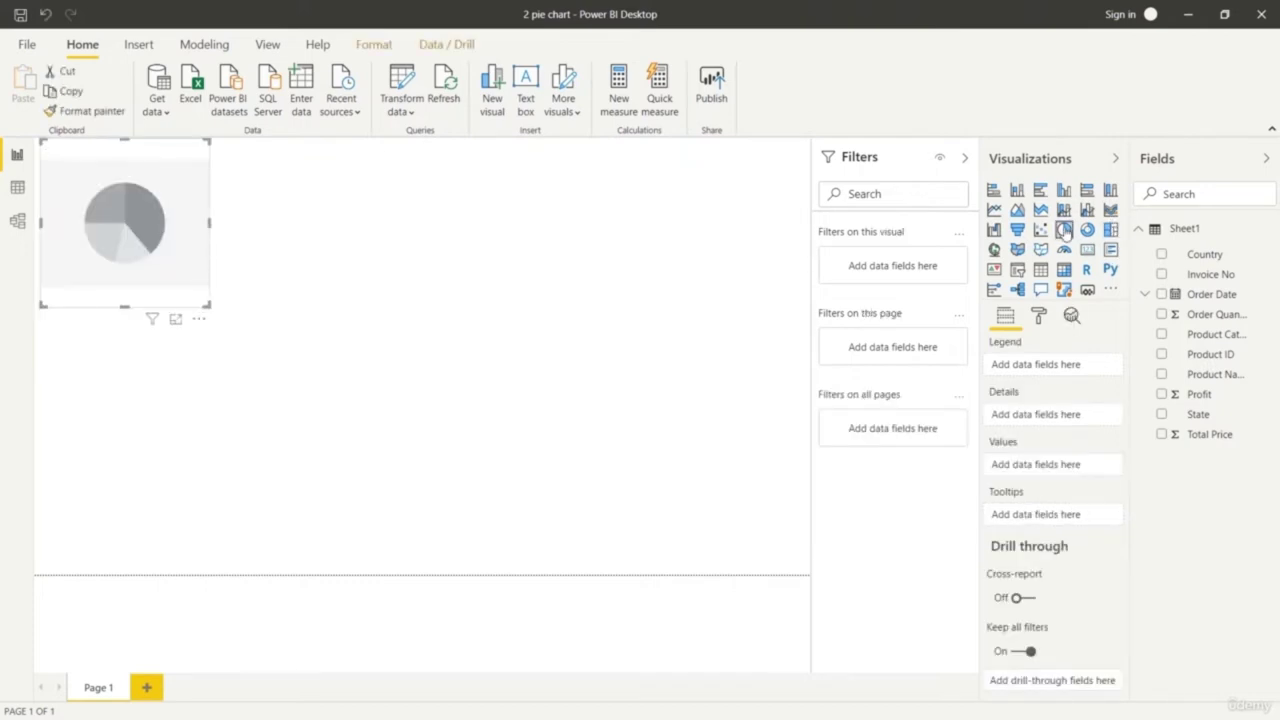
pyautogui.moveTo(208, 302); pyautogui.dragTo(772, 573)
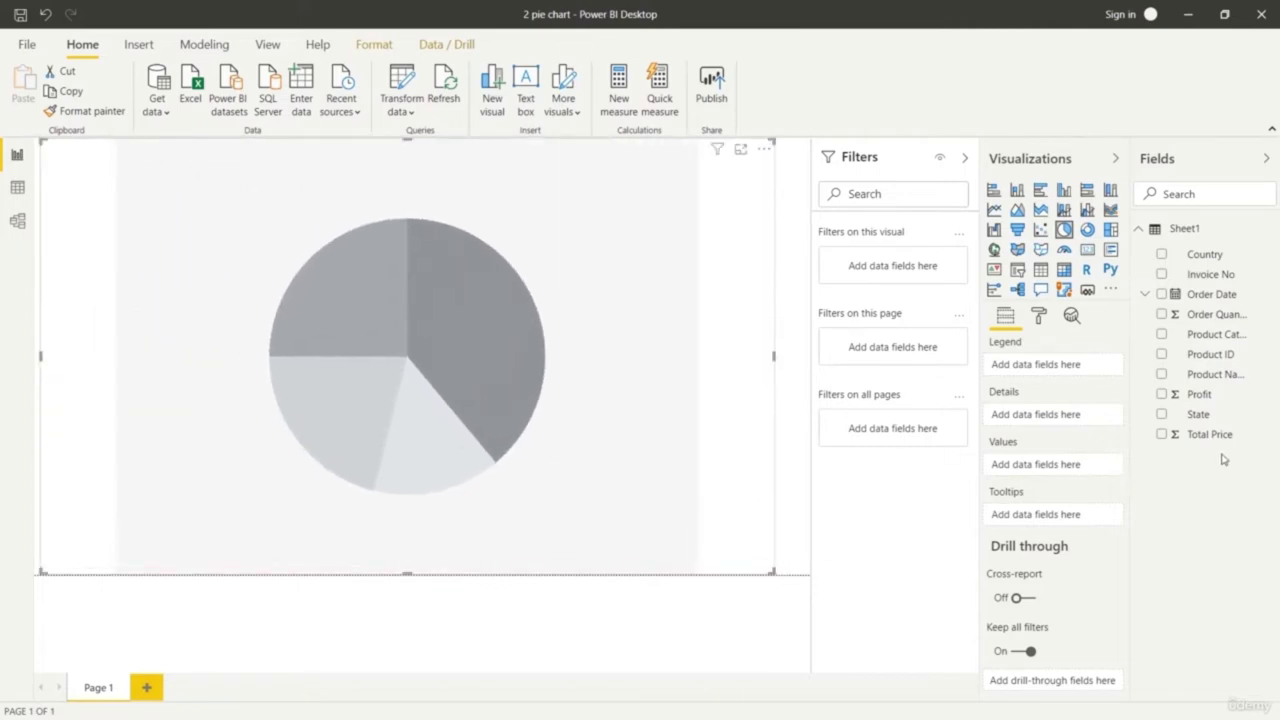
pyautogui.moveTo(1228, 340); pyautogui.dragTo(1090, 366)
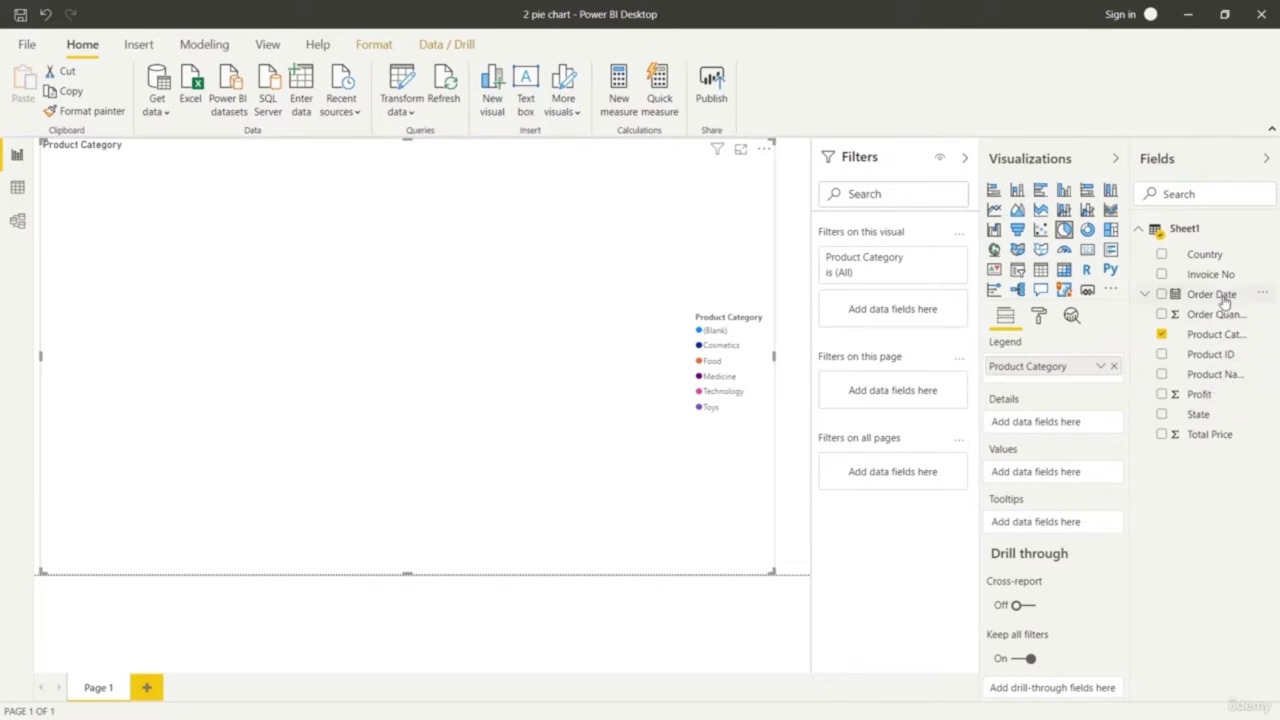
pyautogui.moveTo(1220, 318); pyautogui.dragTo(1086, 478)
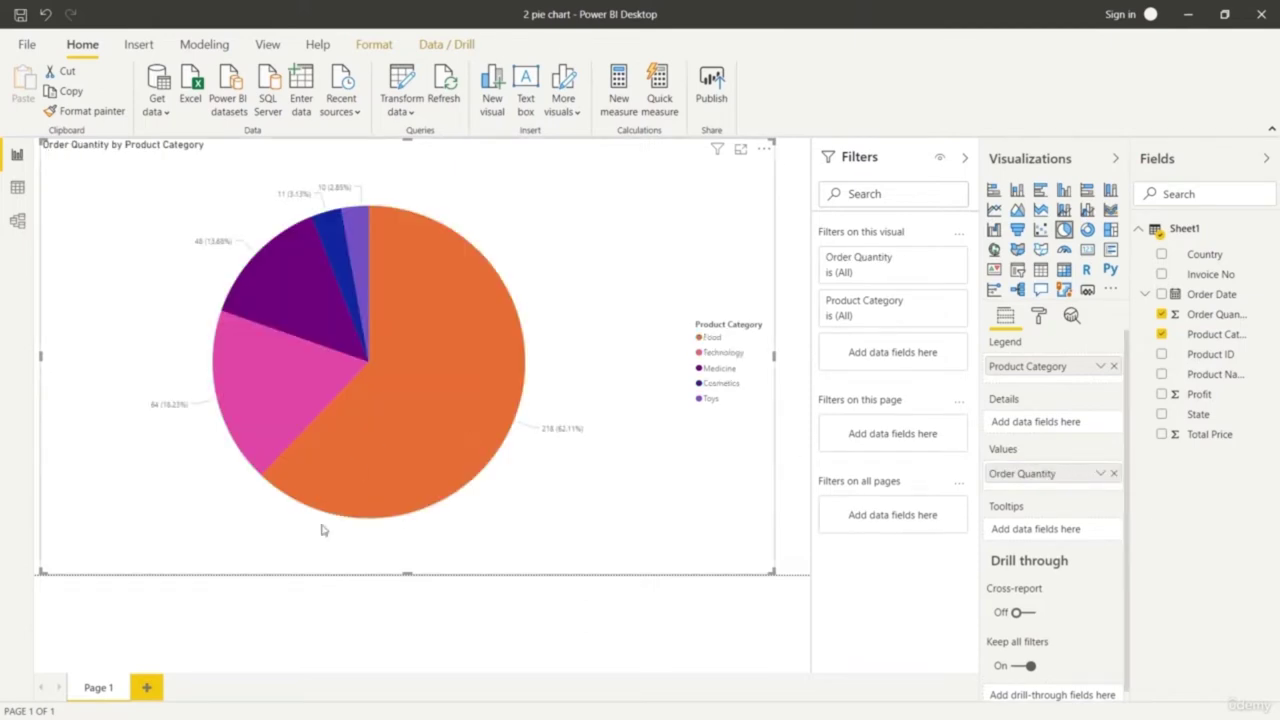
# Try Profit as the pie chart's values in place of Order Quantity, and restore Order Quantity
pyautogui.click(1114, 474)
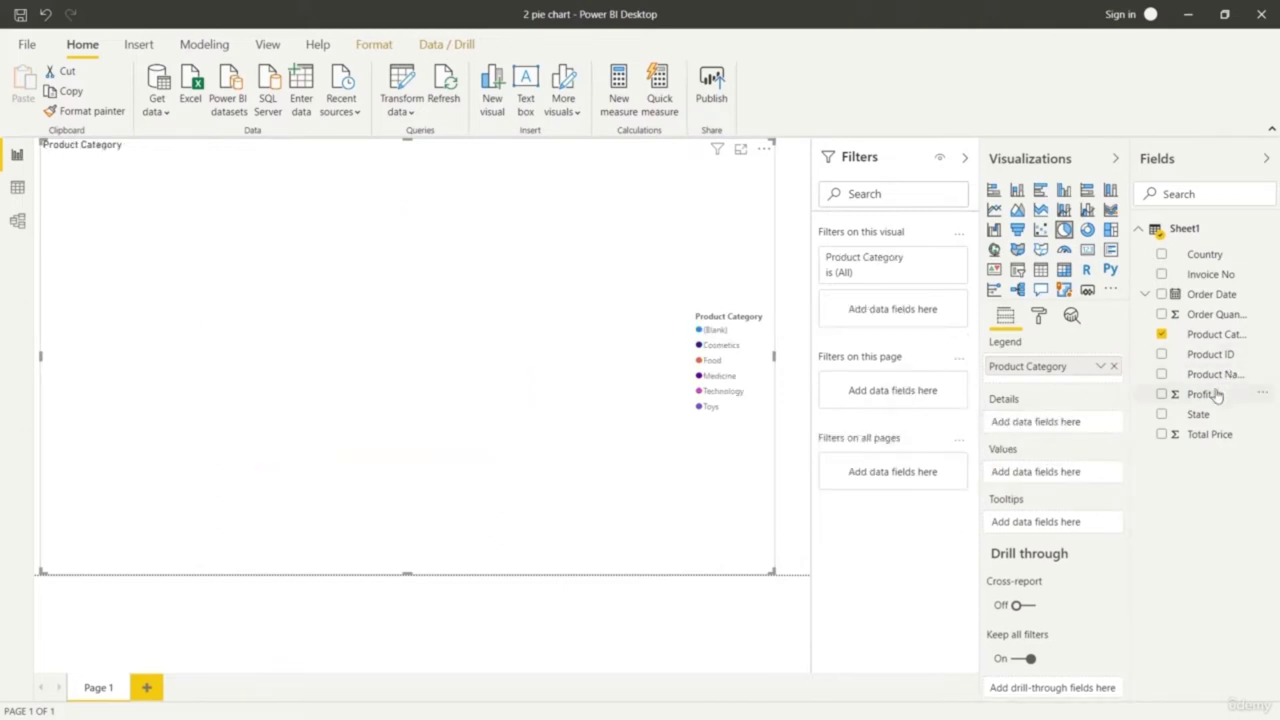
pyautogui.moveTo(1155, 417); pyautogui.dragTo(1070, 478)
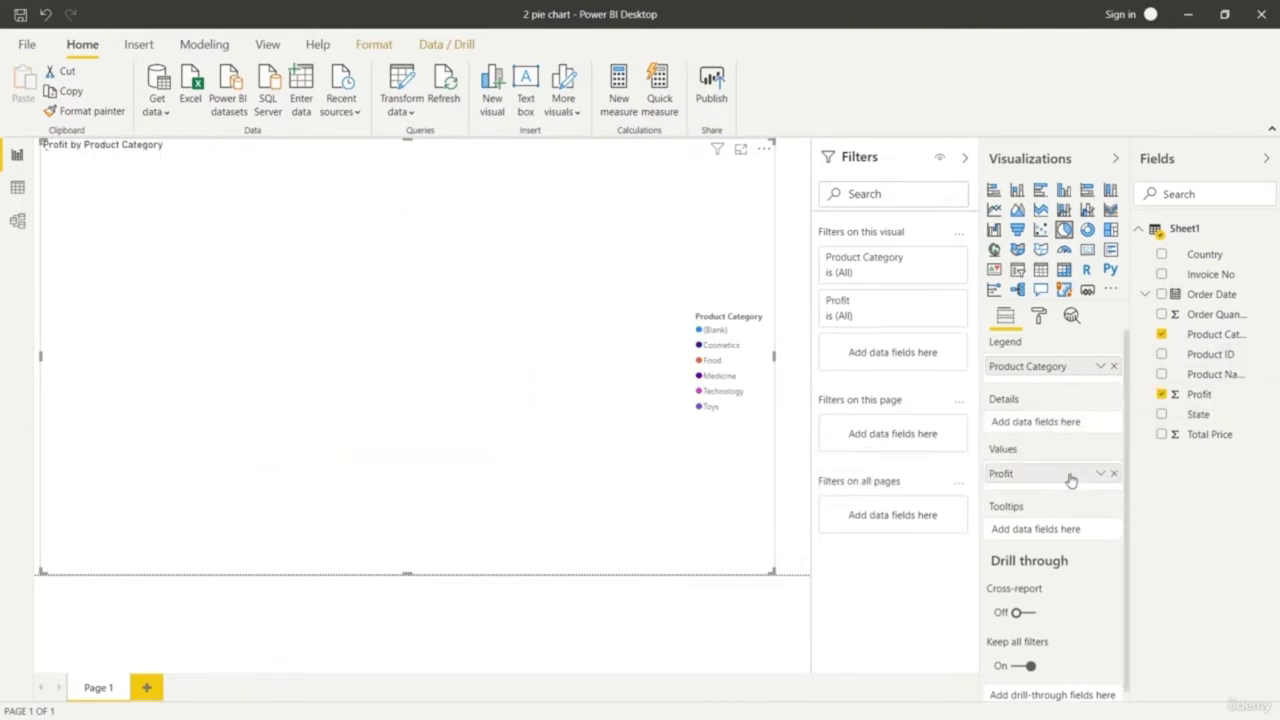
pyautogui.click(1114, 474)
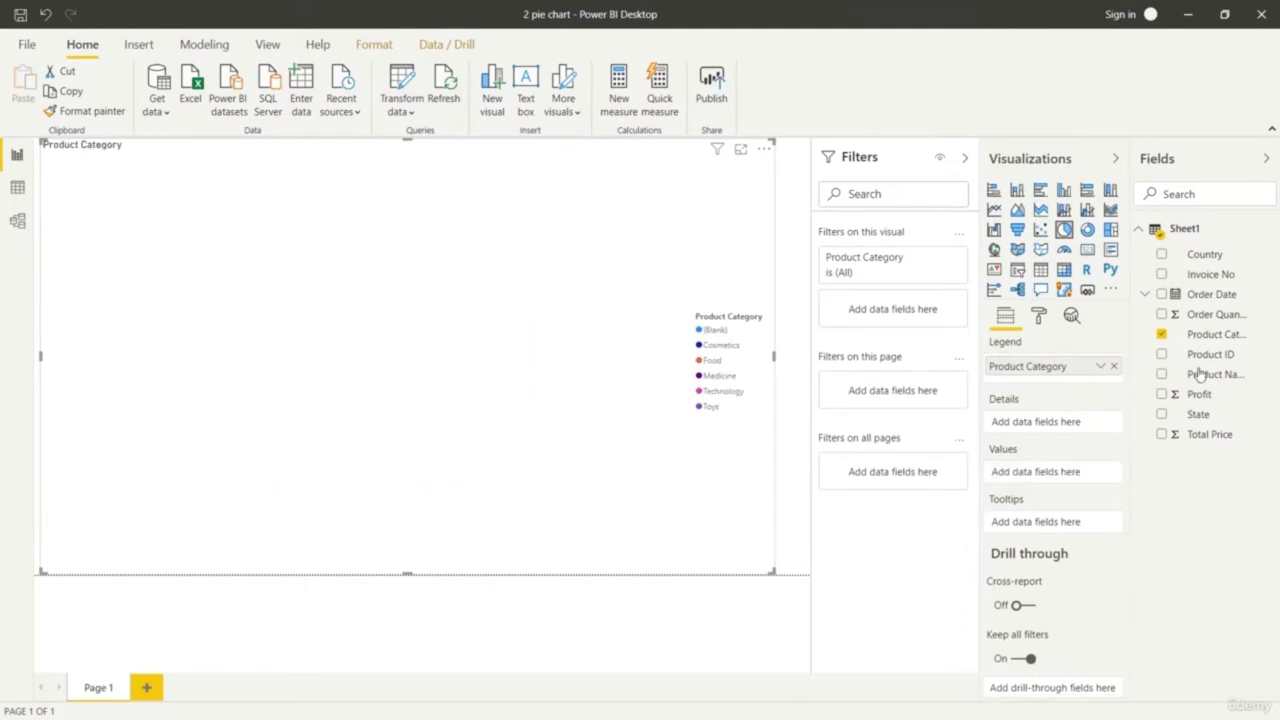
pyautogui.moveTo(1222, 317); pyautogui.dragTo(1082, 484)
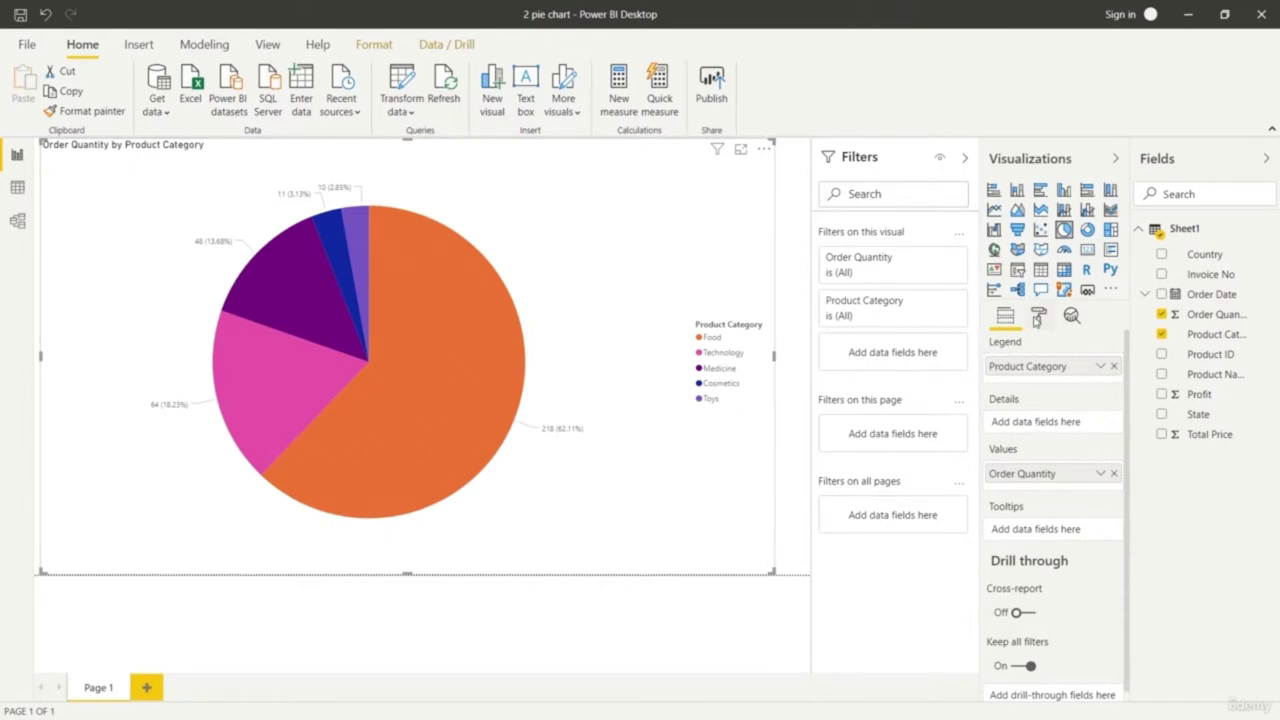
# Set the text size of the pie chart's legend to 16 pt
pyautogui.click(1039, 318)
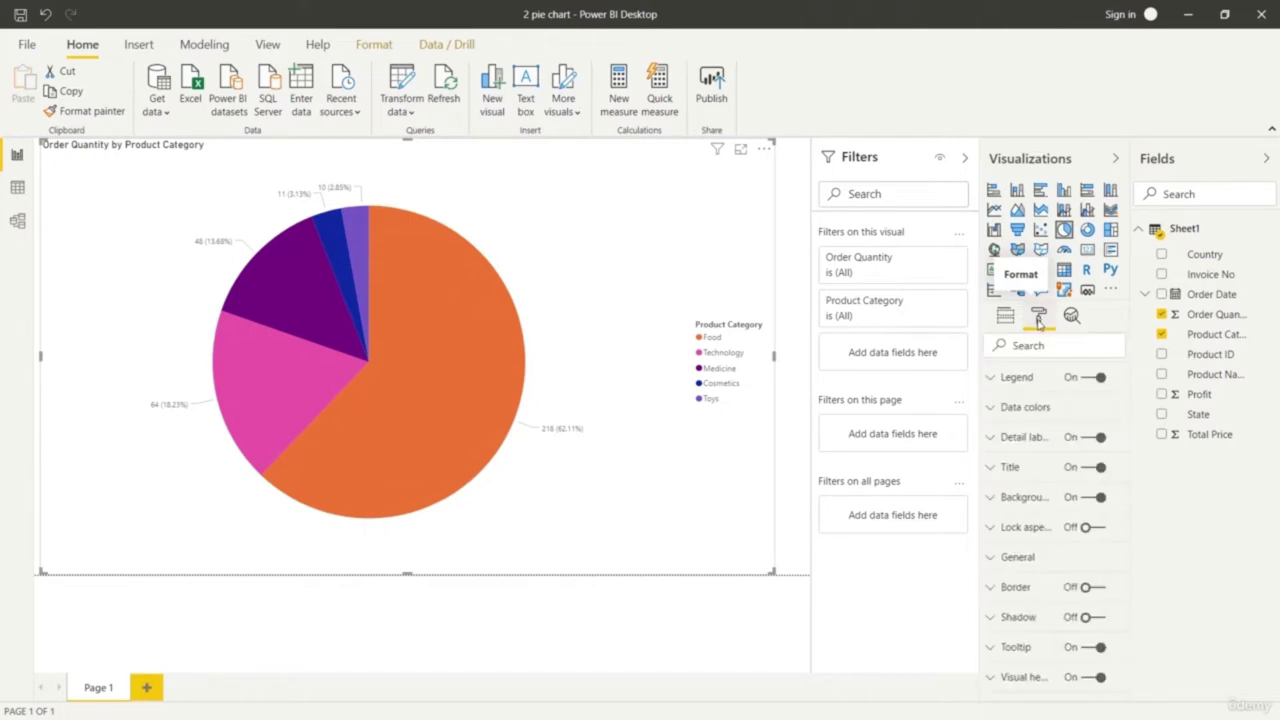
pyautogui.click(990, 381)
pyautogui.scroll(-3, 1060, 530)
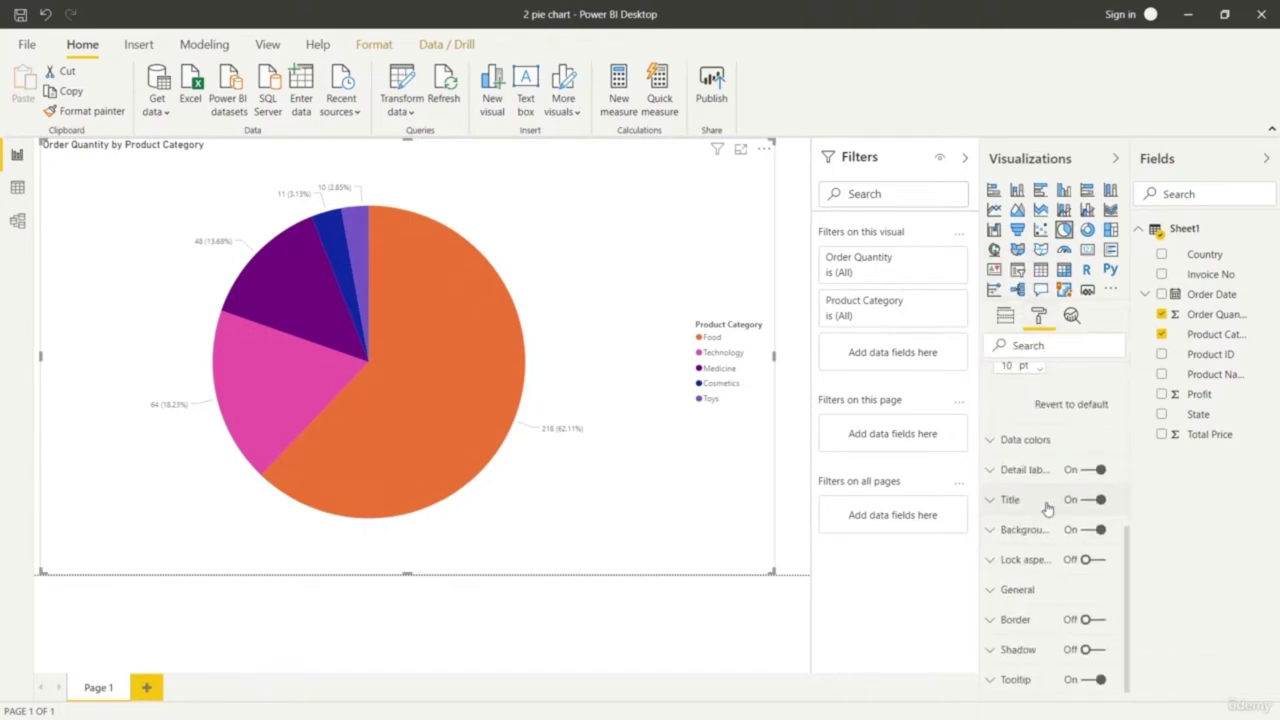
pyautogui.click(1040, 443)
pyautogui.click(1040, 443)
pyautogui.click(1040, 443)
pyautogui.click(1040, 443)
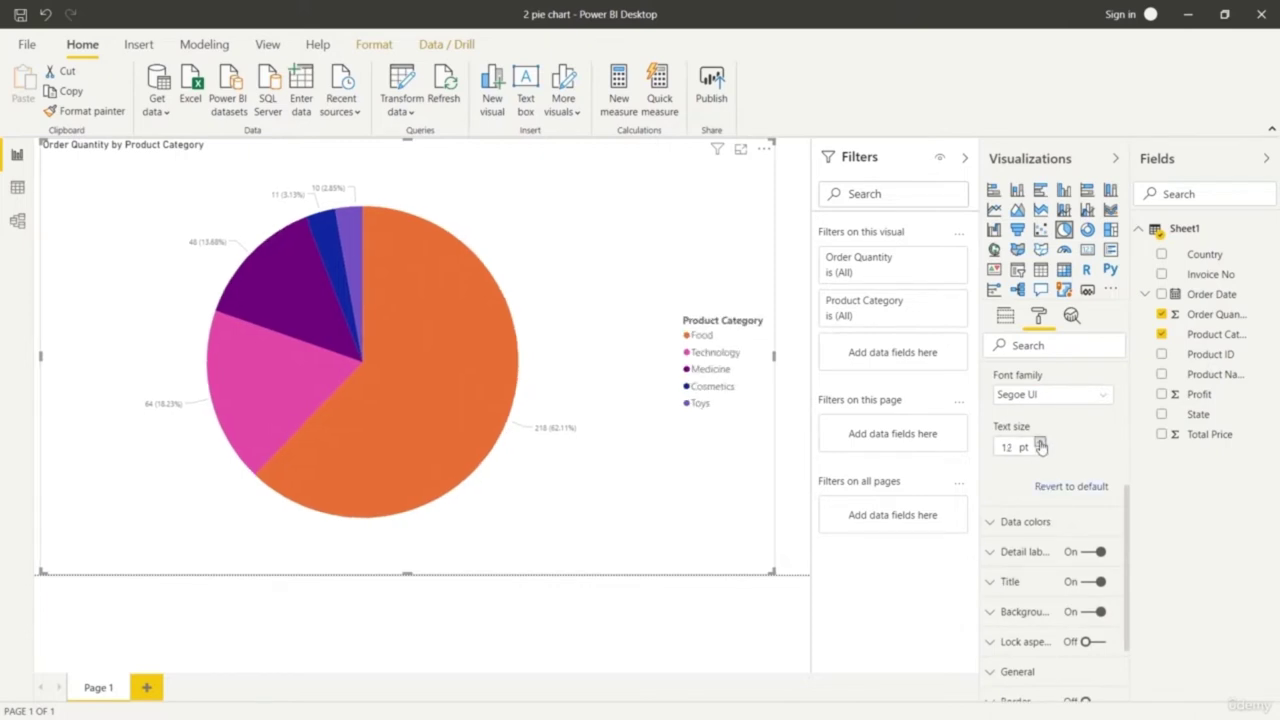
pyautogui.click(1040, 443)
pyautogui.click(1040, 443)
pyautogui.click(1040, 443)
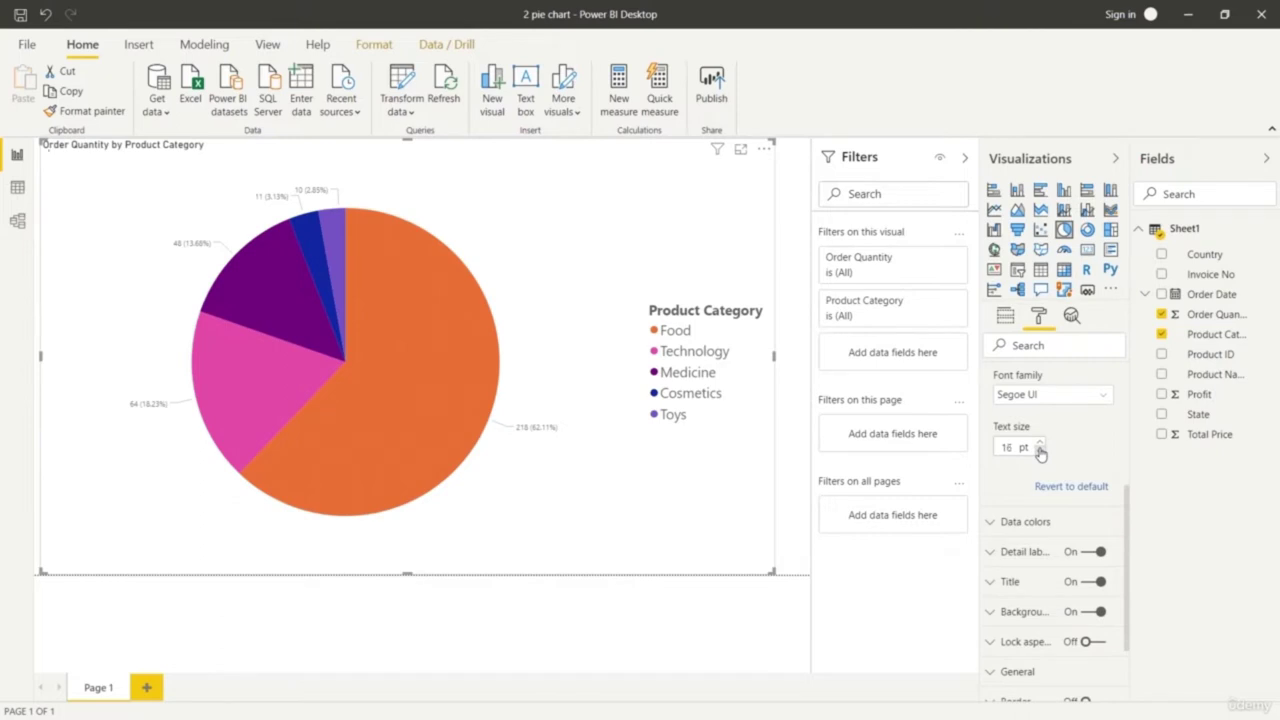
# Try the Arial Unicode MS and Courier New font families on the pie chart's legend
pyautogui.scroll(1, 1054, 422)
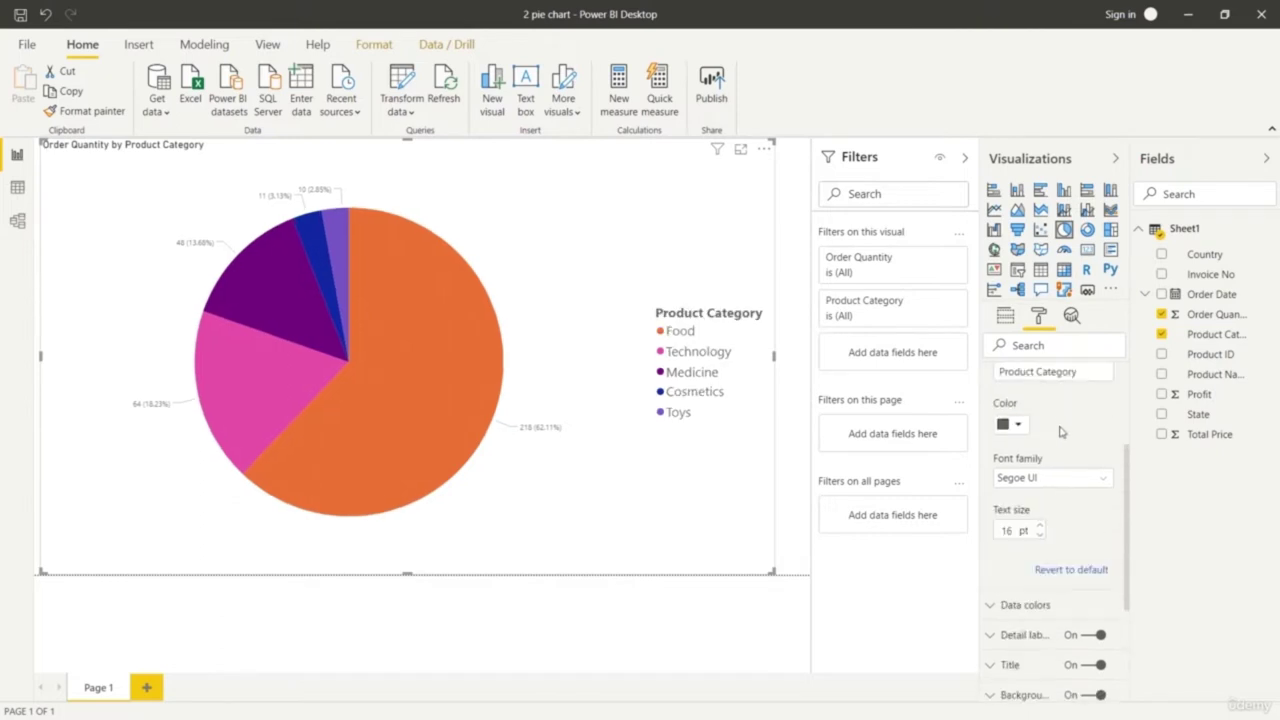
pyautogui.click(1094, 478)
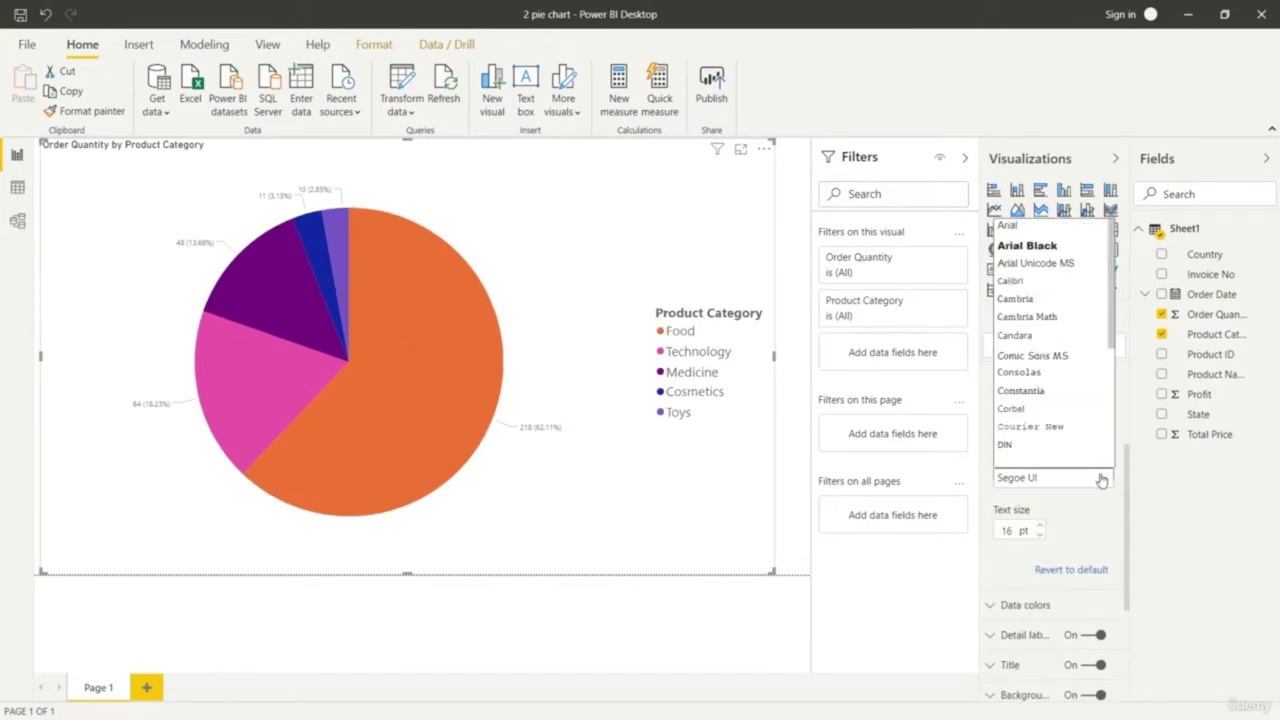
pyautogui.click(1047, 256)
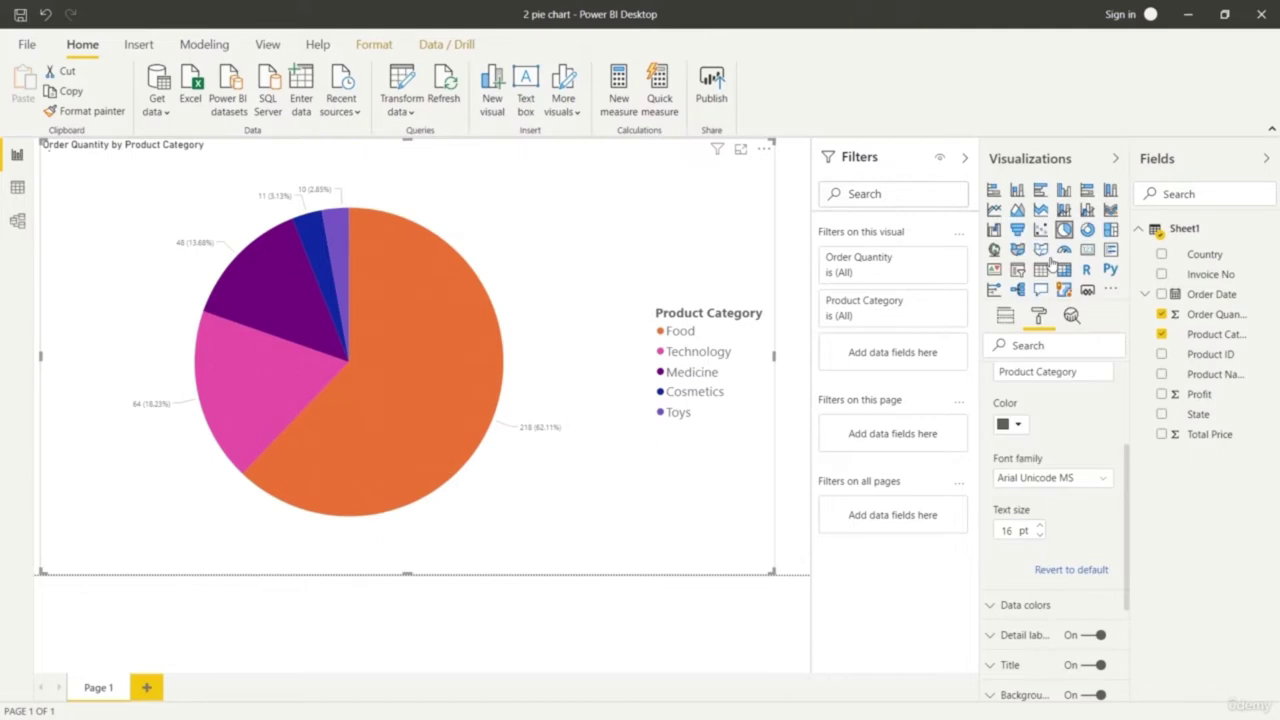
pyautogui.click(1100, 479)
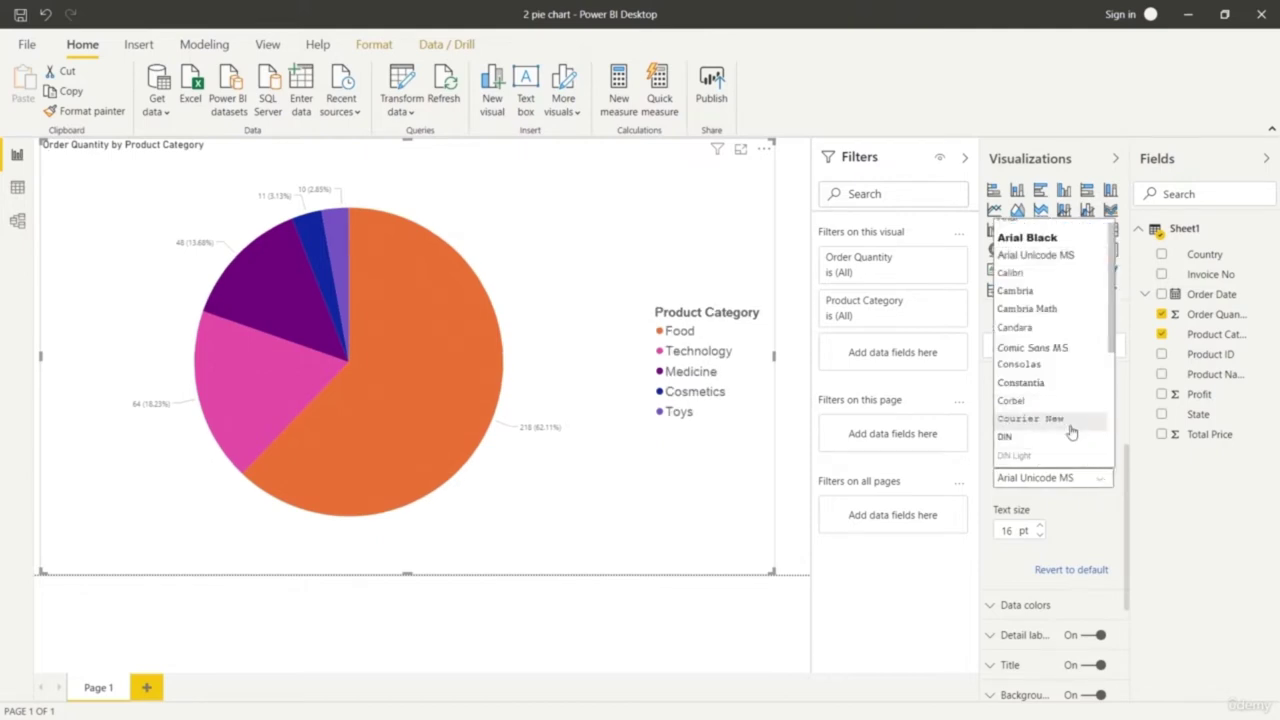
pyautogui.click(1071, 432)
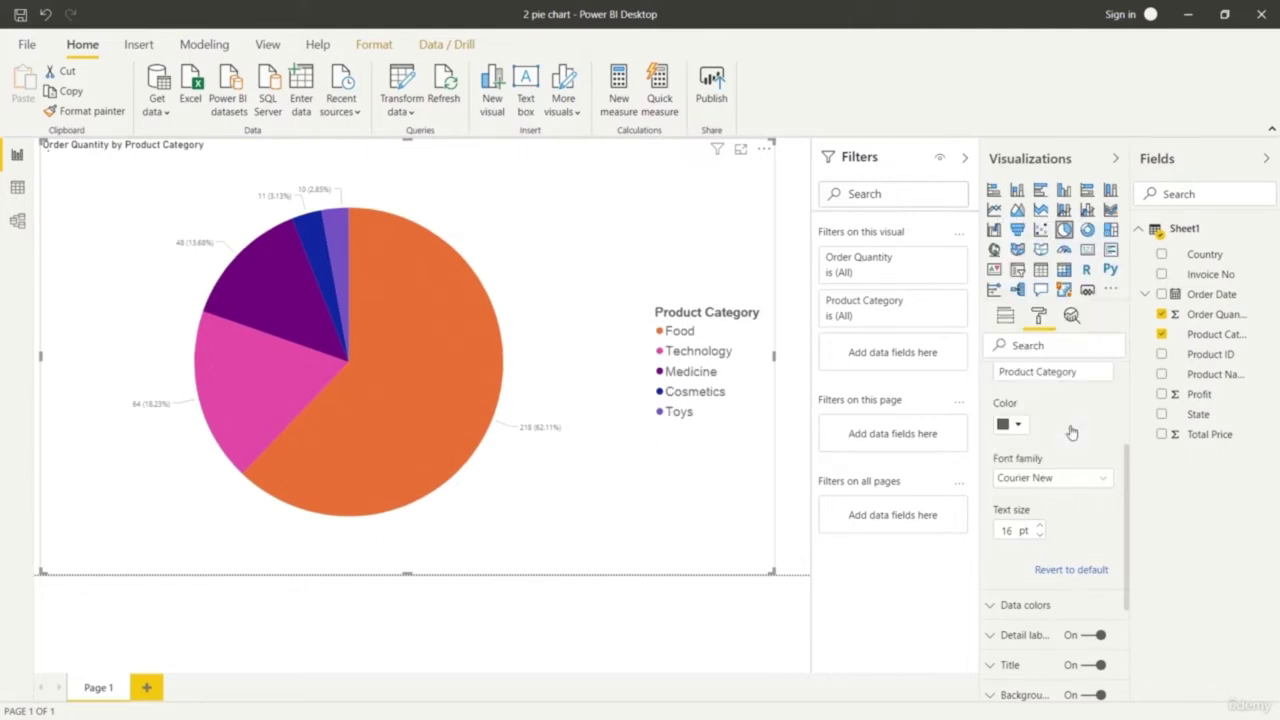
# Set the font family of the pie chart's legend to Times New Roman
pyautogui.click(1105, 484)
pyautogui.scroll(-5, 1070, 430)
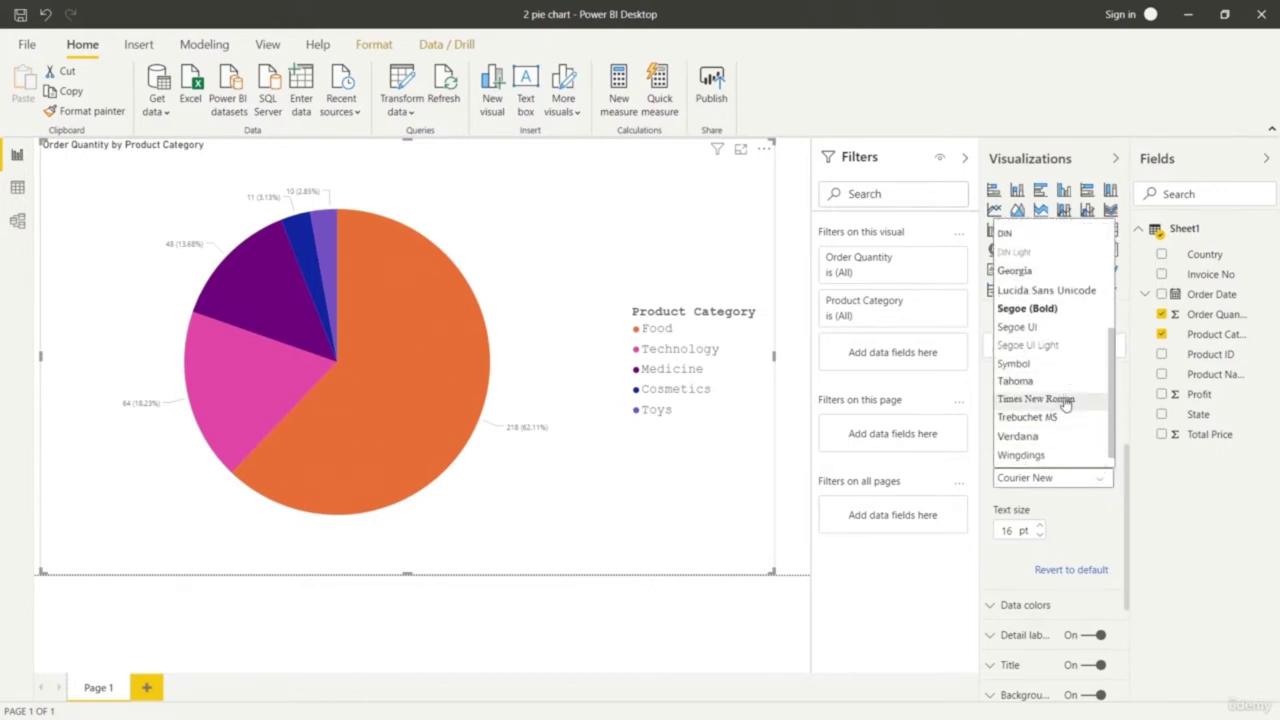
pyautogui.click(1066, 400)
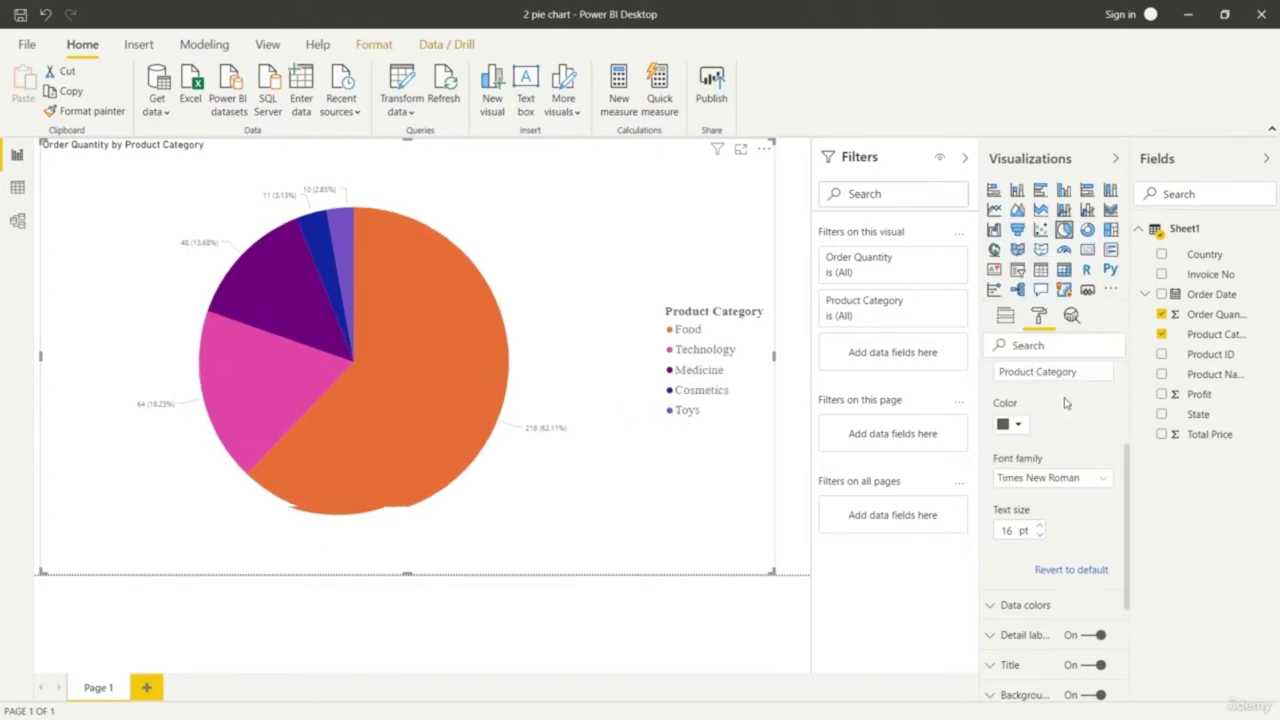
# Try the Wingdings font on the legend and return it to Times New Roman
pyautogui.click(1100, 483)
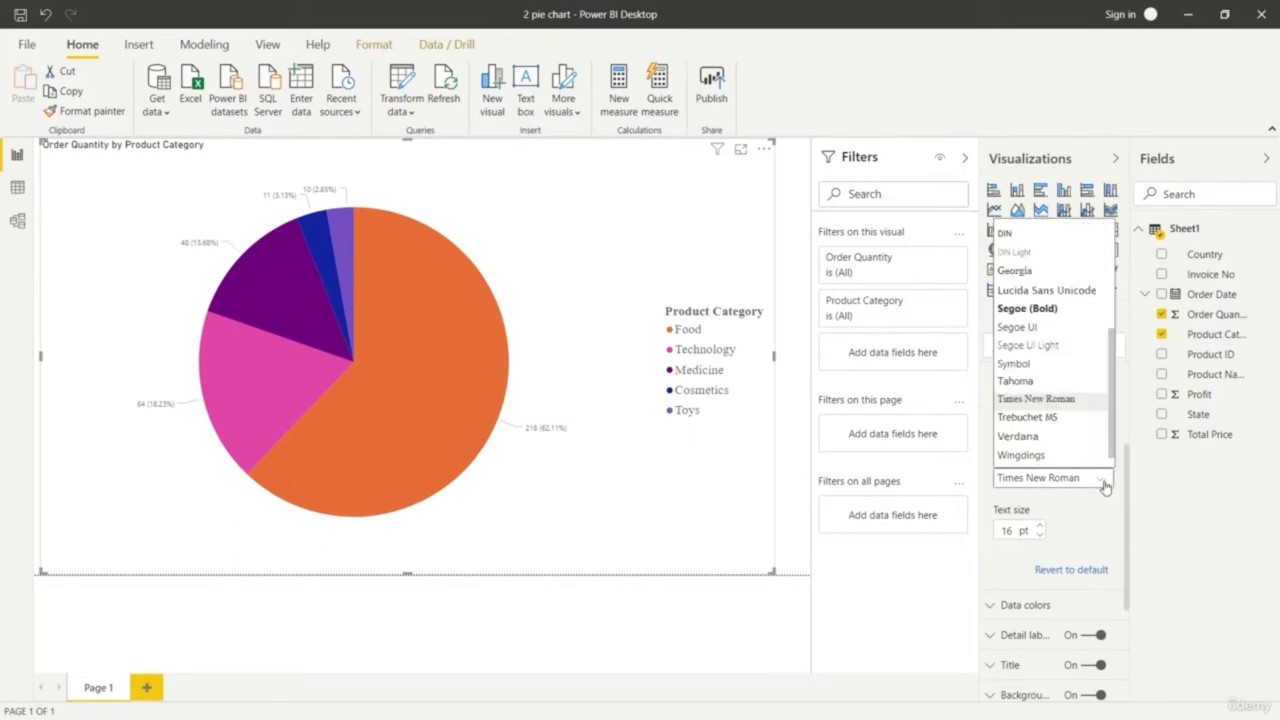
pyautogui.click(1064, 441)
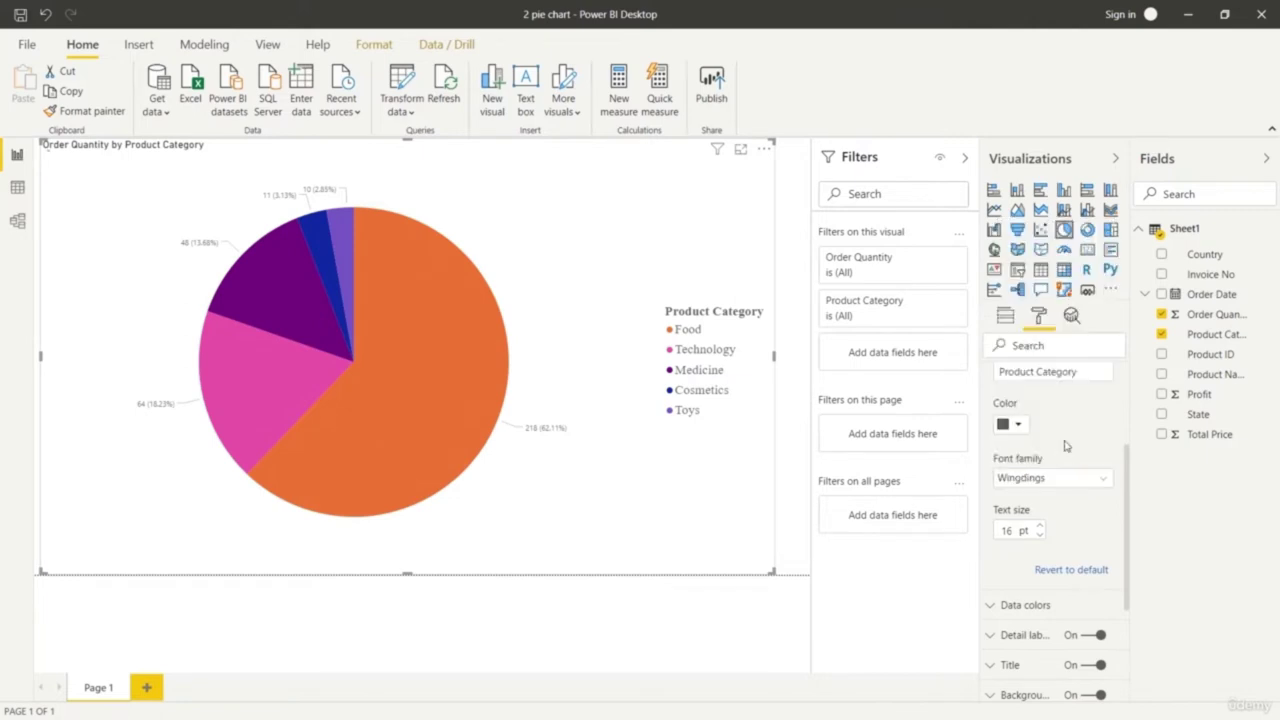
pyautogui.click(1104, 480)
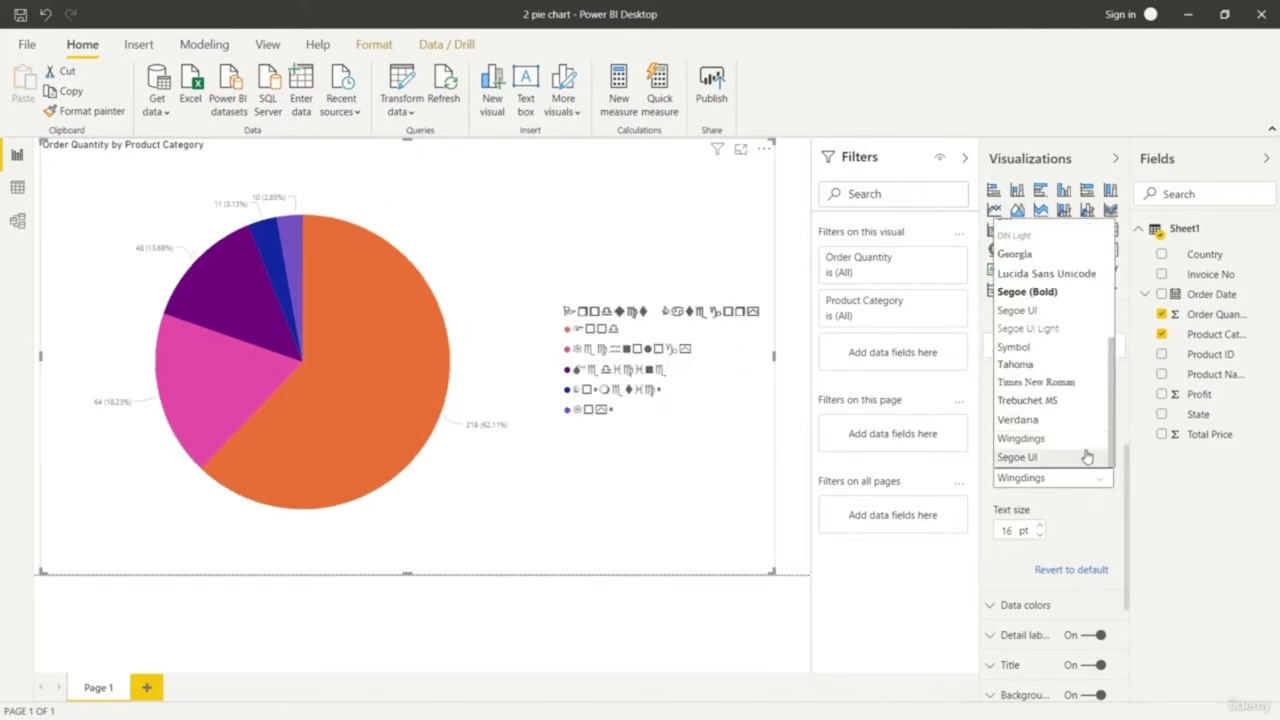
pyautogui.click(1054, 384)
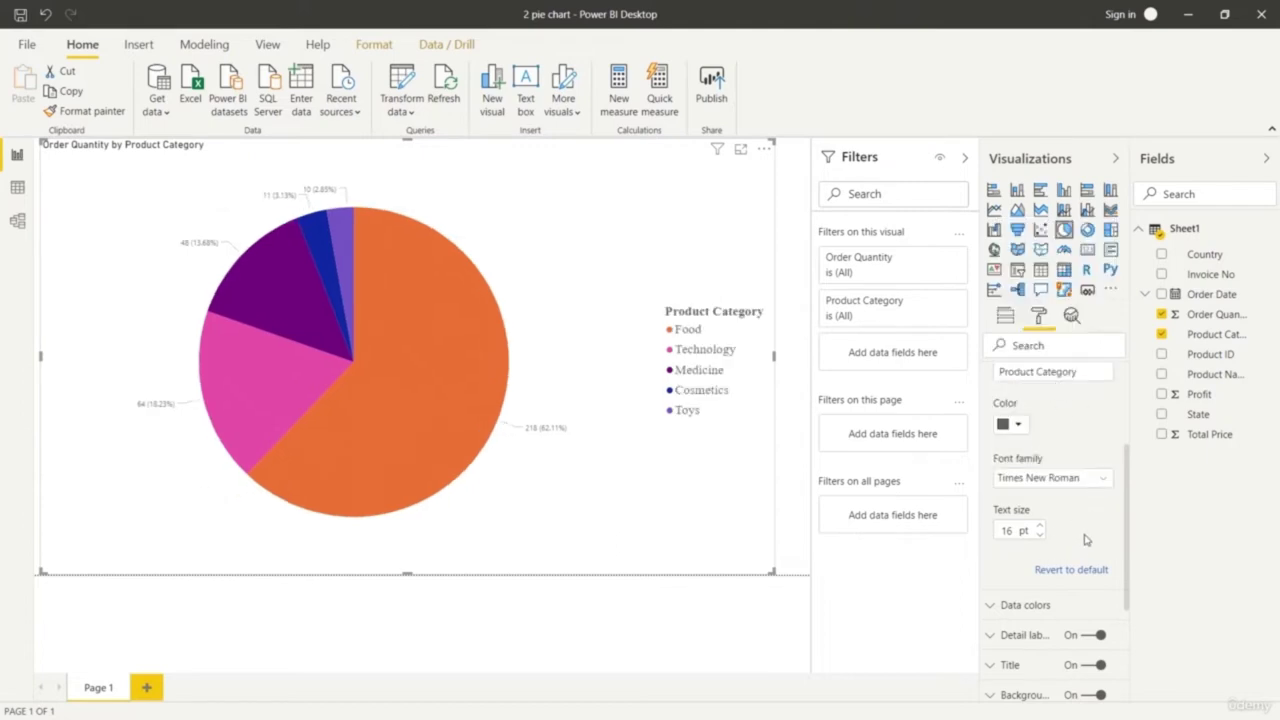
# Set the position of the pie chart's legend to Top Center
pyautogui.scroll(3, 1066, 547)
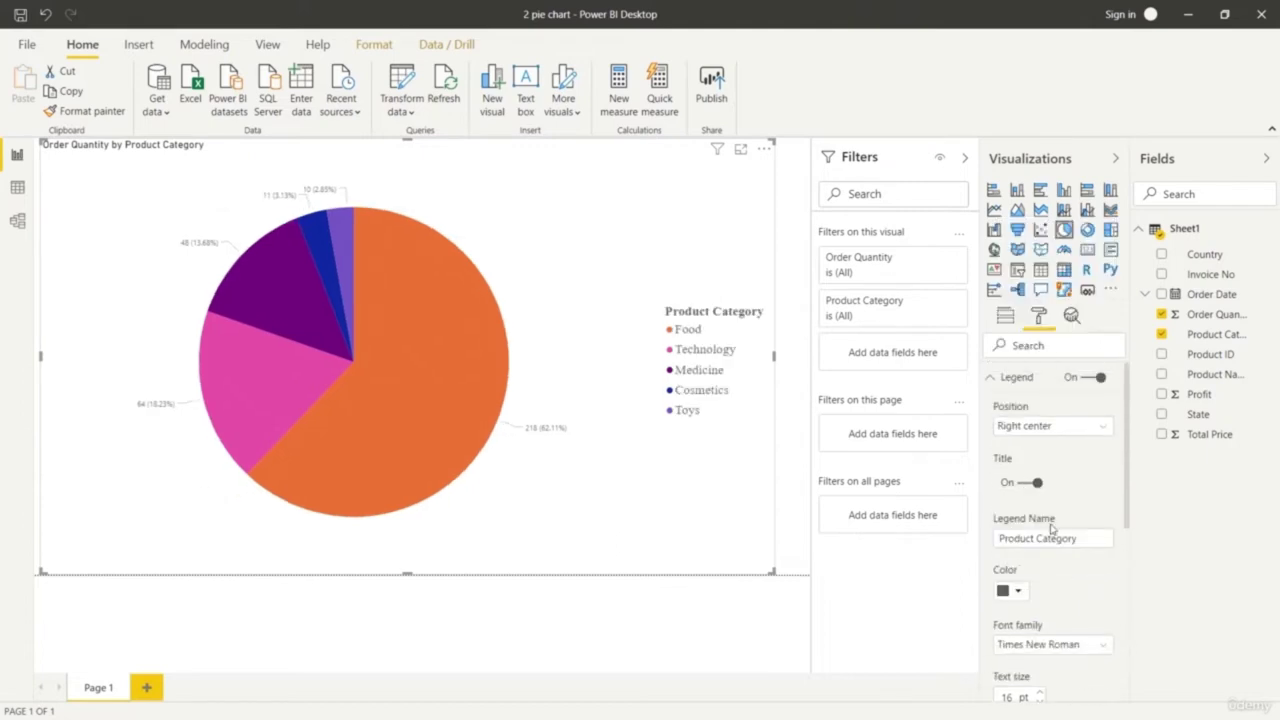
pyautogui.click(1060, 429)
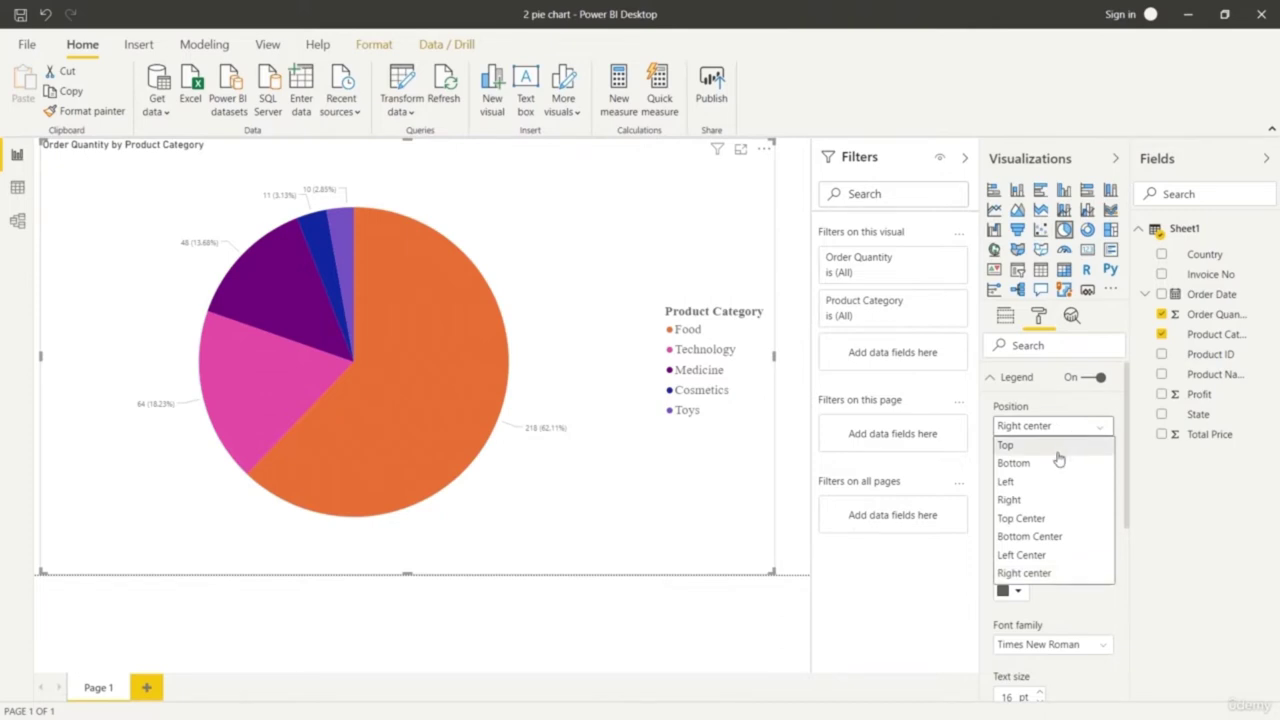
pyautogui.click(1035, 519)
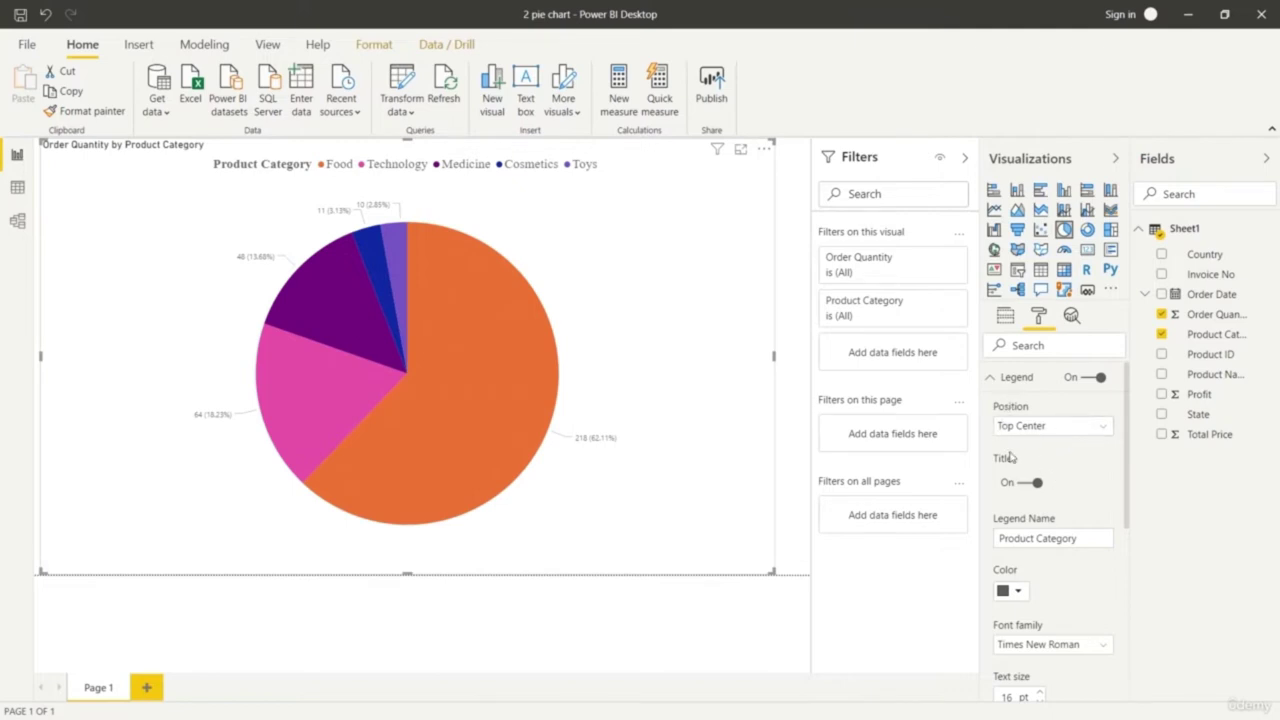
# Try a text size of 18 pt on the pie chart's detail labels
pyautogui.scroll(-1, 1044, 562)
pyautogui.scroll(-2, 1021, 519)
pyautogui.scroll(4, 1021, 520)
pyautogui.click(994, 378)
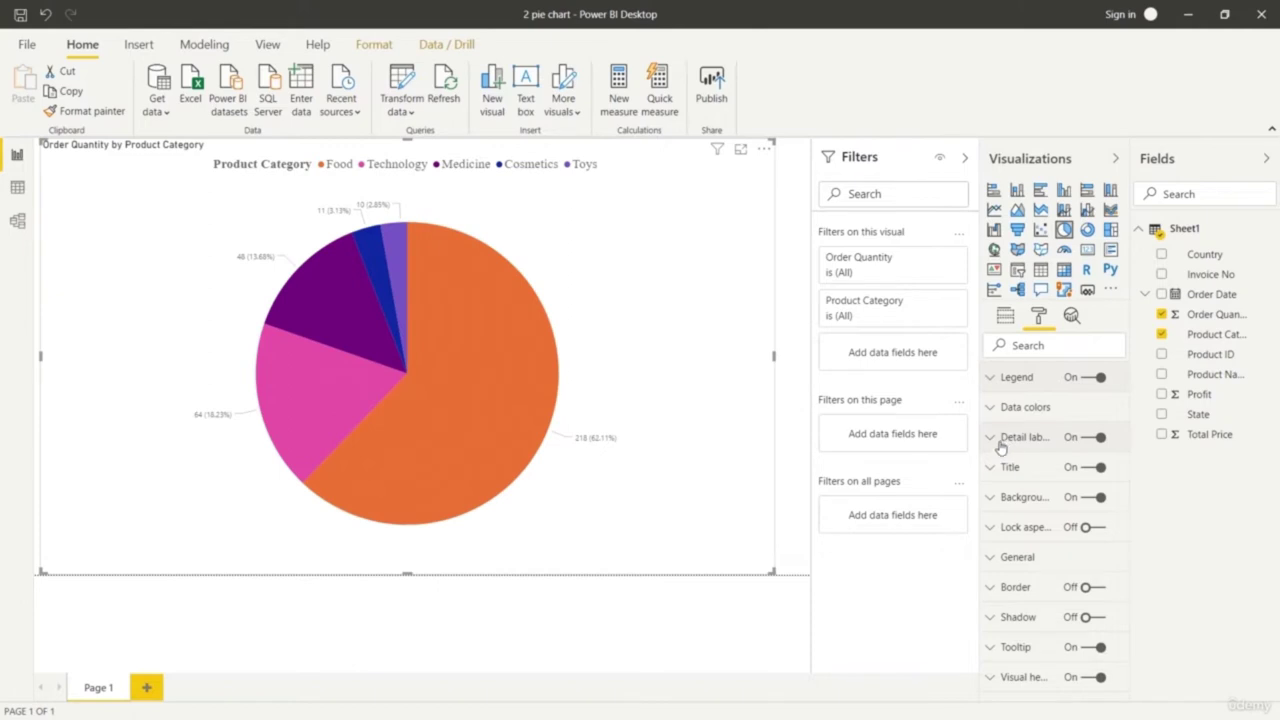
pyautogui.click(992, 439)
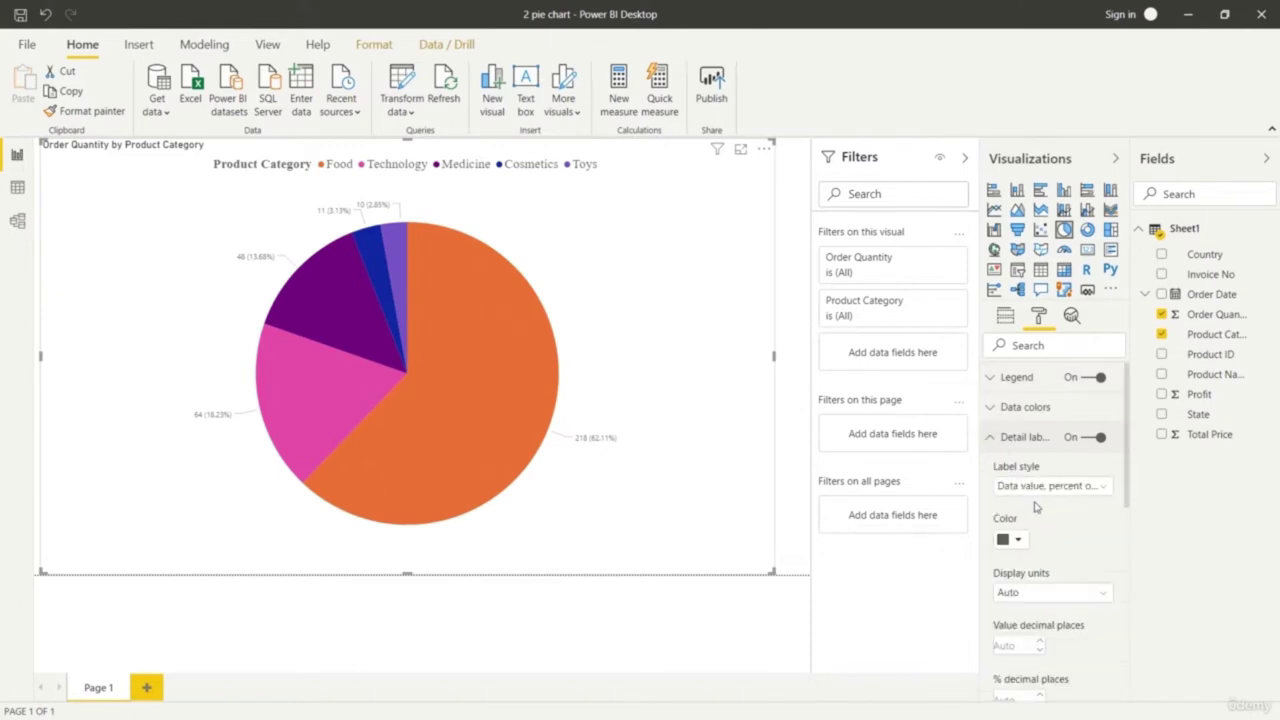
pyautogui.scroll(-3, 1058, 545)
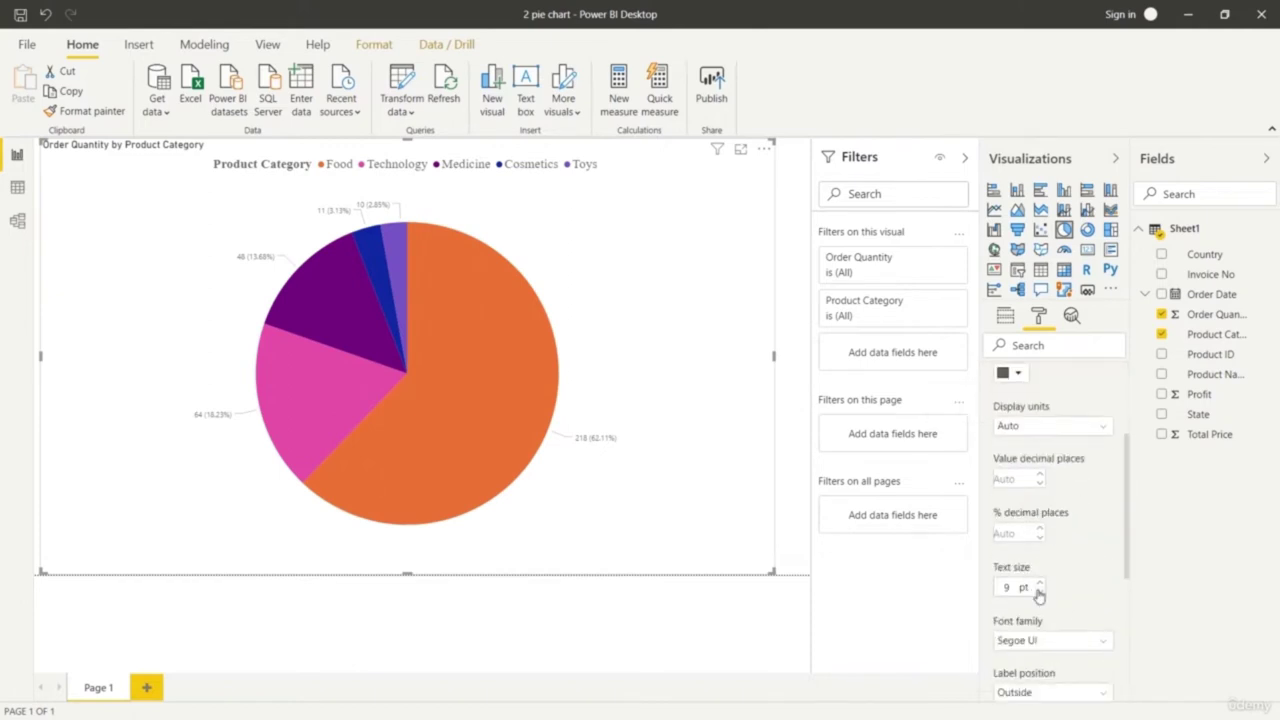
pyautogui.click(1039, 584)
pyautogui.click(1039, 584)
pyautogui.click(1039, 584)
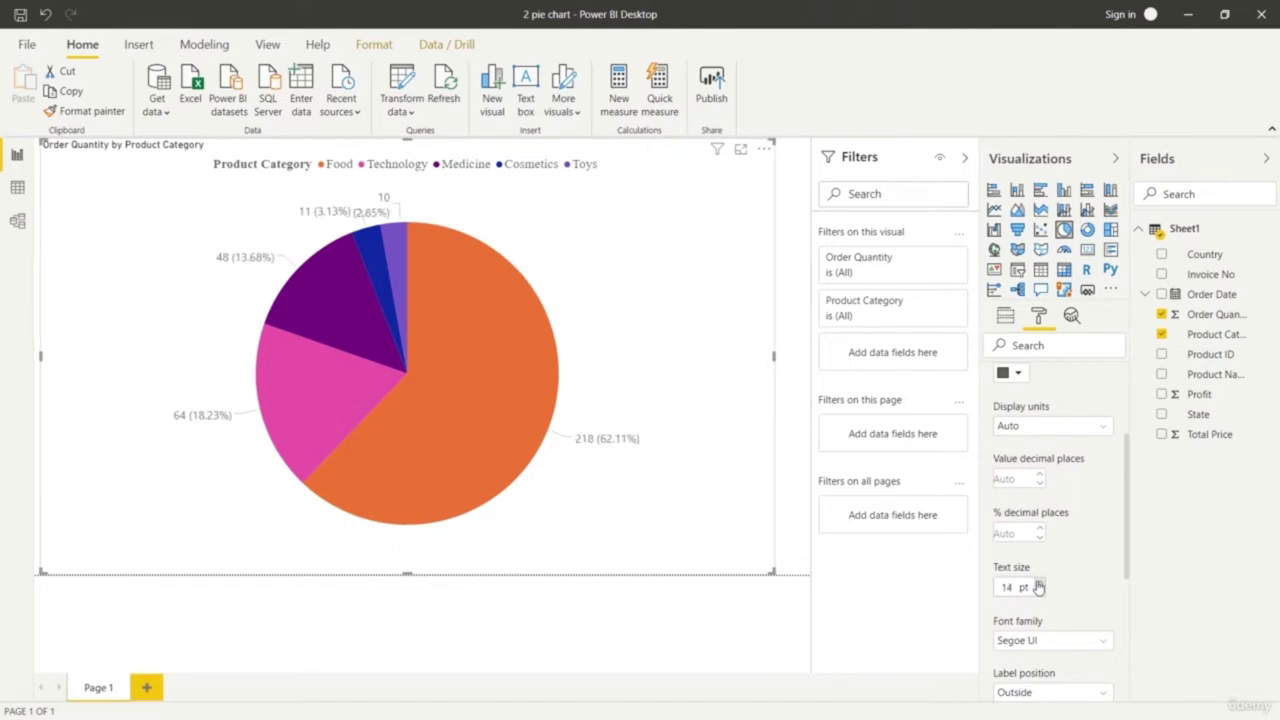
pyautogui.click(1039, 584)
pyautogui.click(1039, 584)
pyautogui.click(1039, 584)
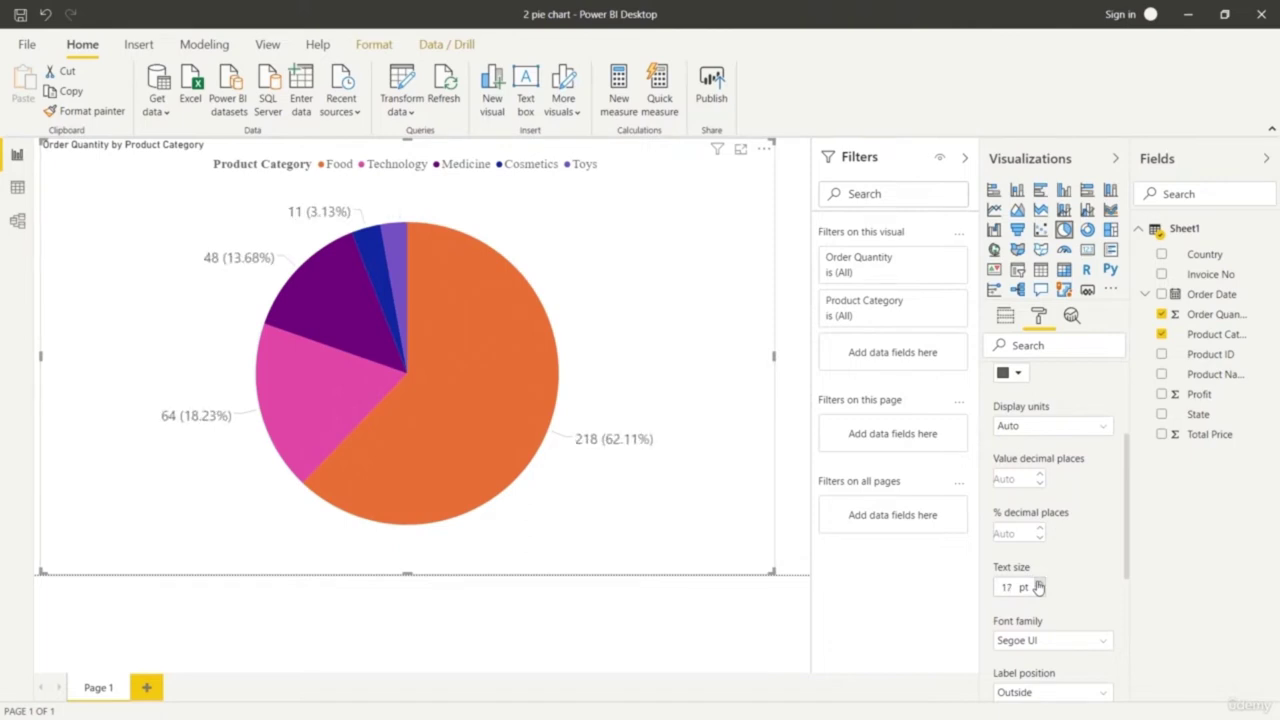
pyautogui.click(1039, 584)
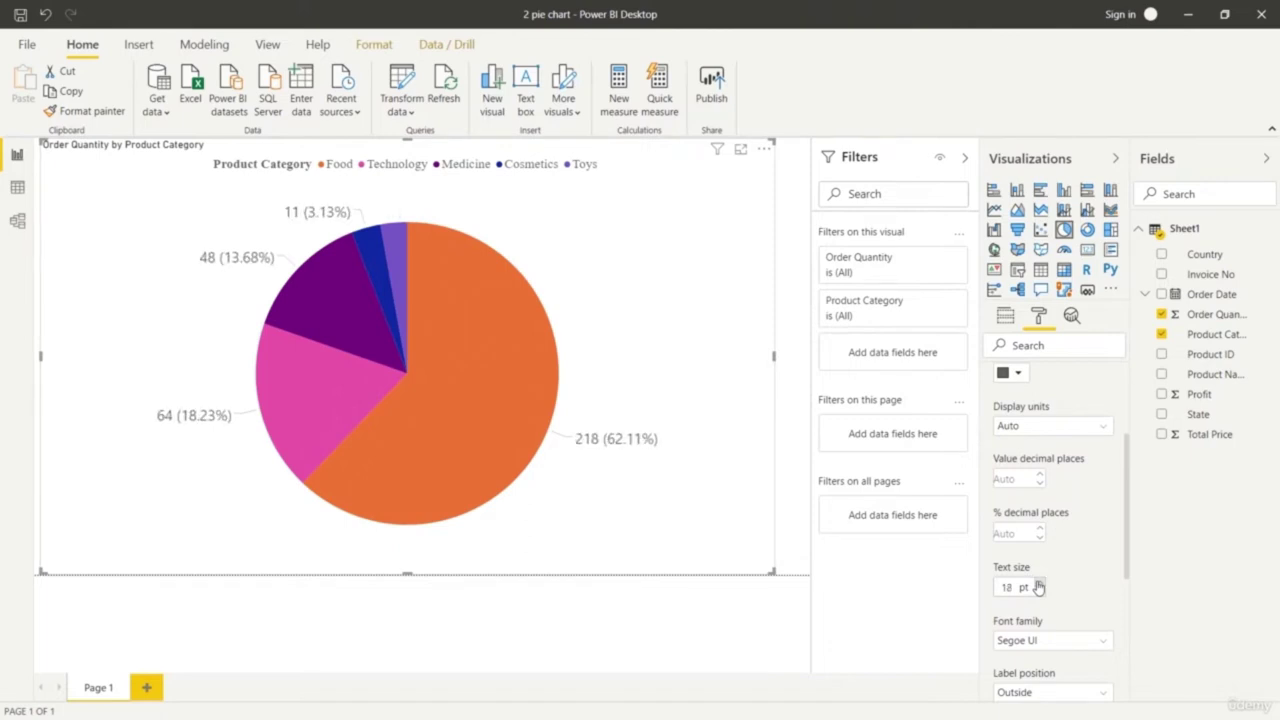
# Reduce the text size of the pie chart's detail labels to 12 pt
pyautogui.click(1041, 594)
pyautogui.click(1041, 594)
pyautogui.click(1041, 594)
pyautogui.click(1041, 594)
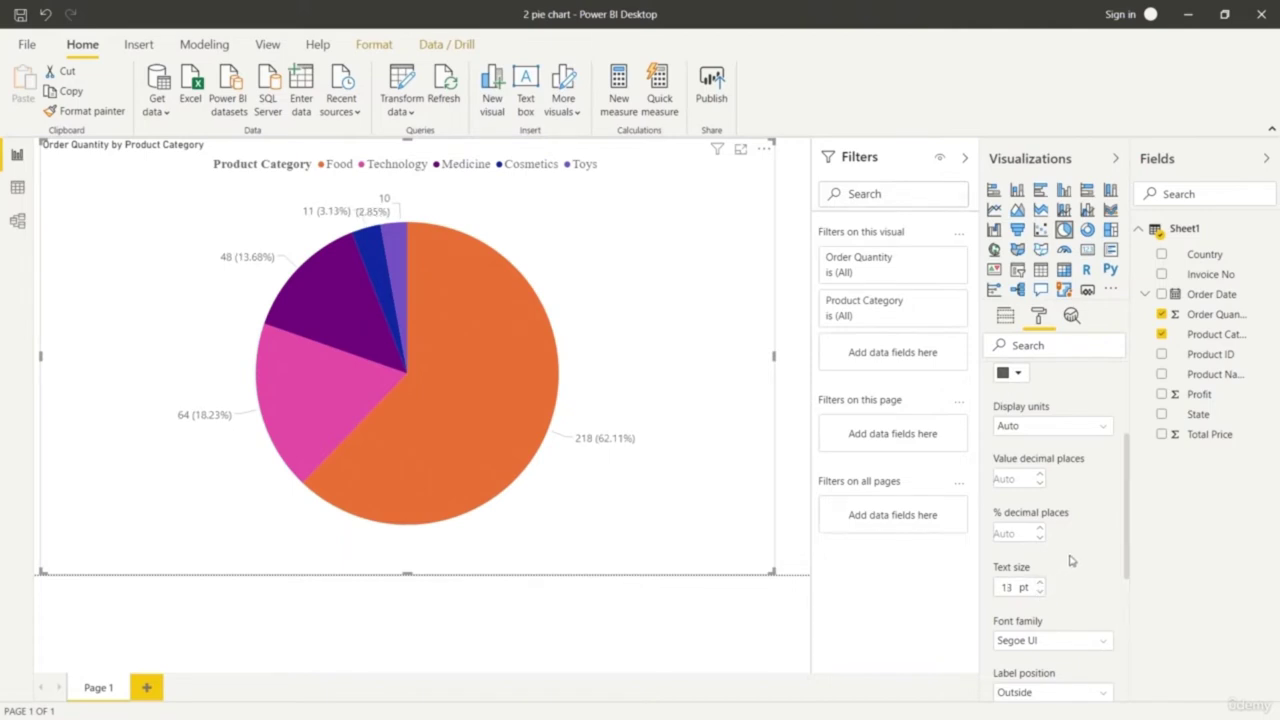
pyautogui.scroll(-2, 1077, 570)
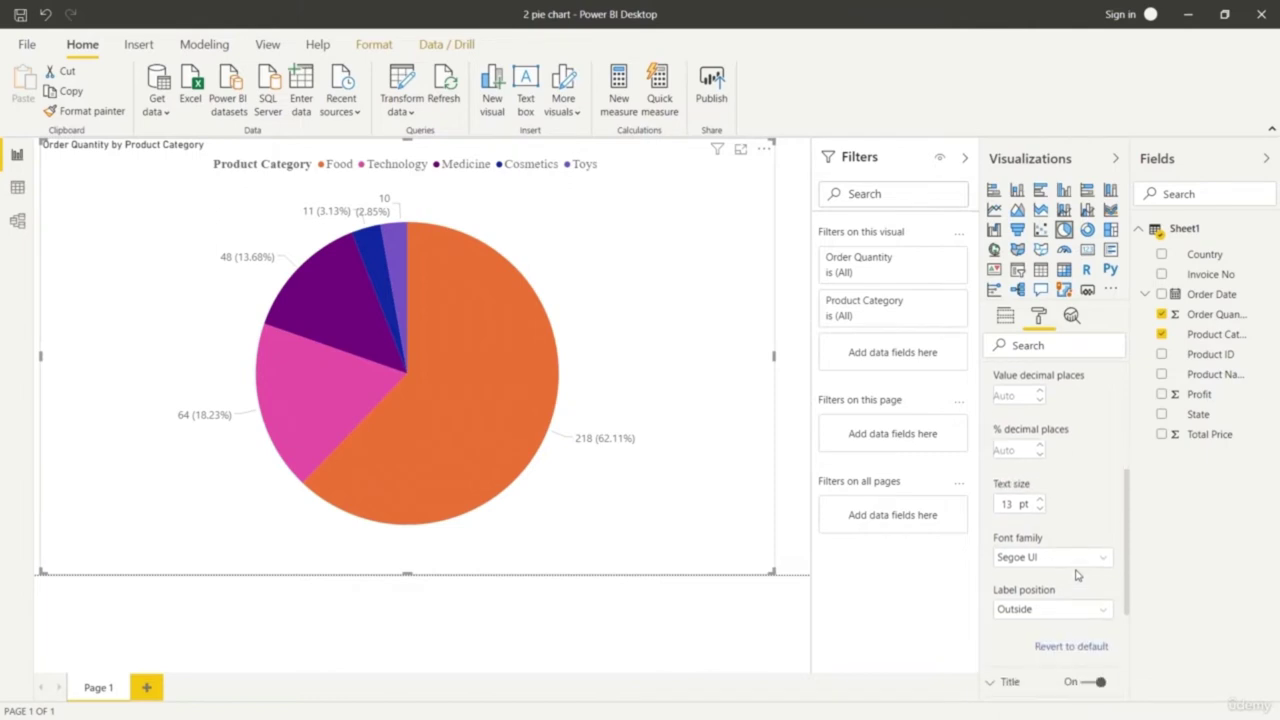
pyautogui.click(1039, 508)
# Set the detail labels' position to Inside and their text size to 15 pt
pyautogui.scroll(2, 1047, 510)
pyautogui.scroll(-6, 1043, 512)
pyautogui.scroll(2, 1055, 540)
pyautogui.click(1085, 530)
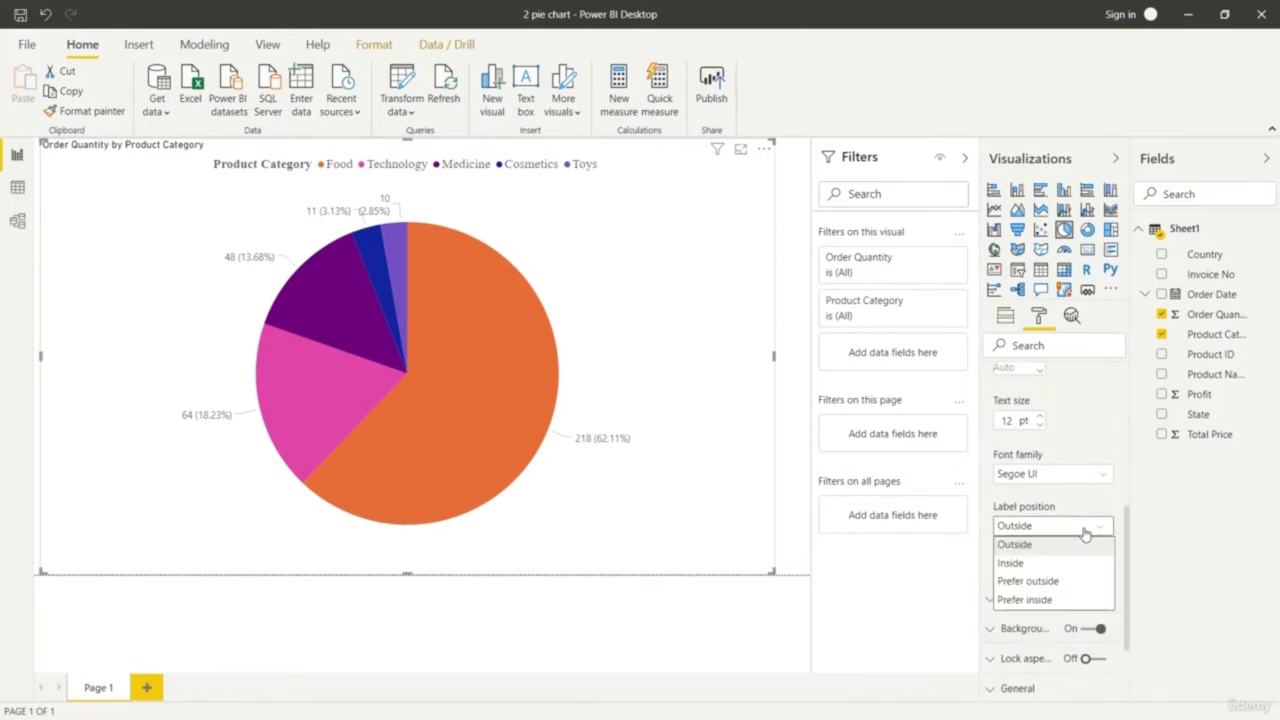
pyautogui.click(1070, 562)
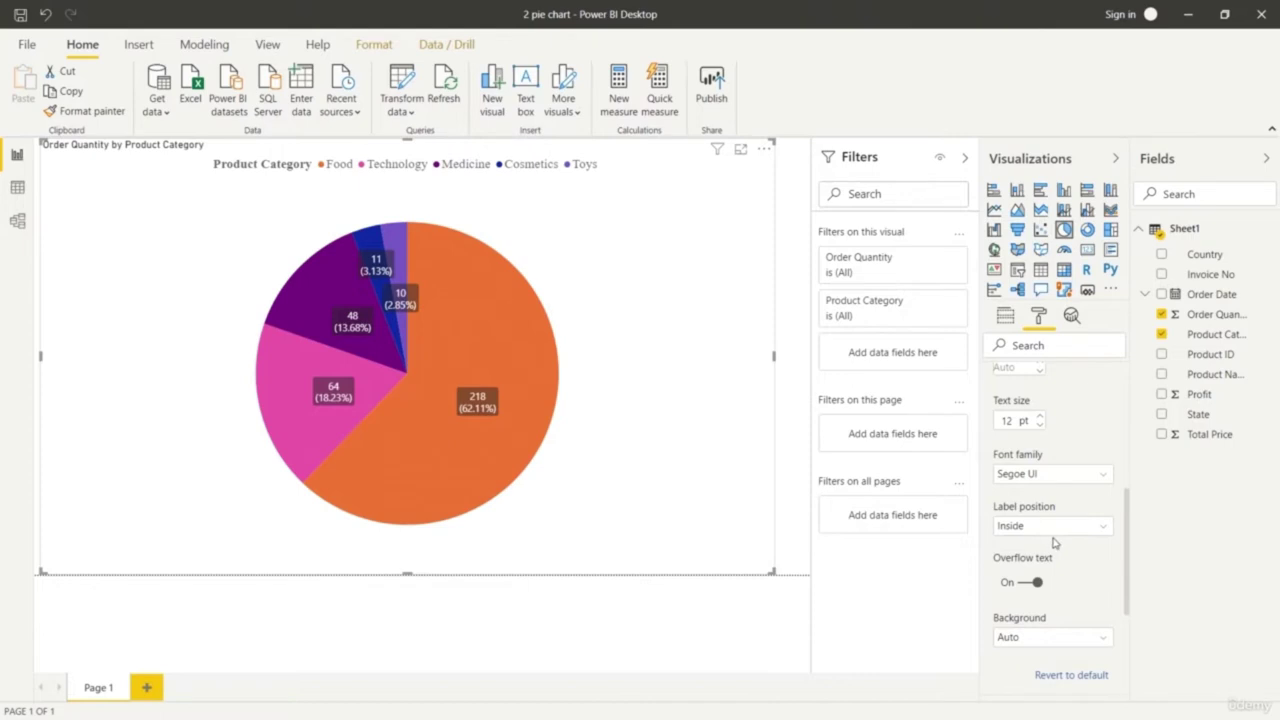
pyautogui.click(1040, 417)
pyautogui.click(1040, 417)
pyautogui.click(1040, 419)
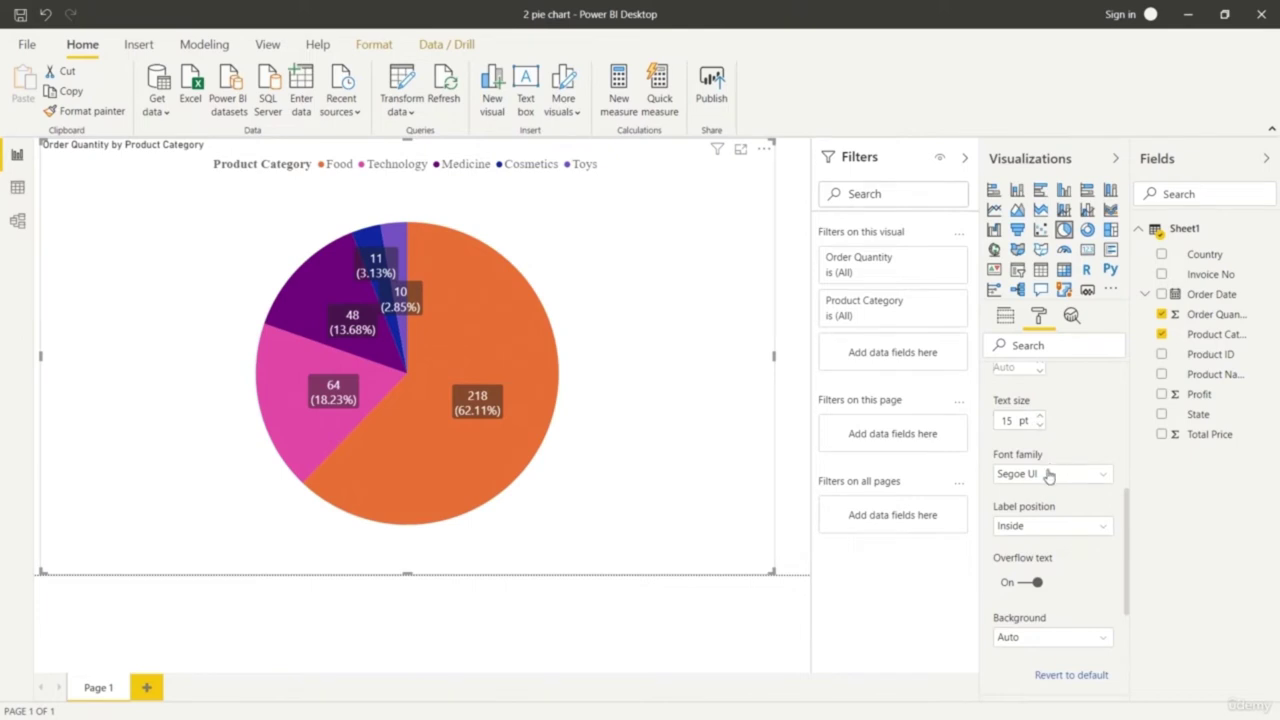
# Try the Category, Data value and Percent of total label styles on the pie chart's detail labels
pyautogui.scroll(3, 1065, 462)
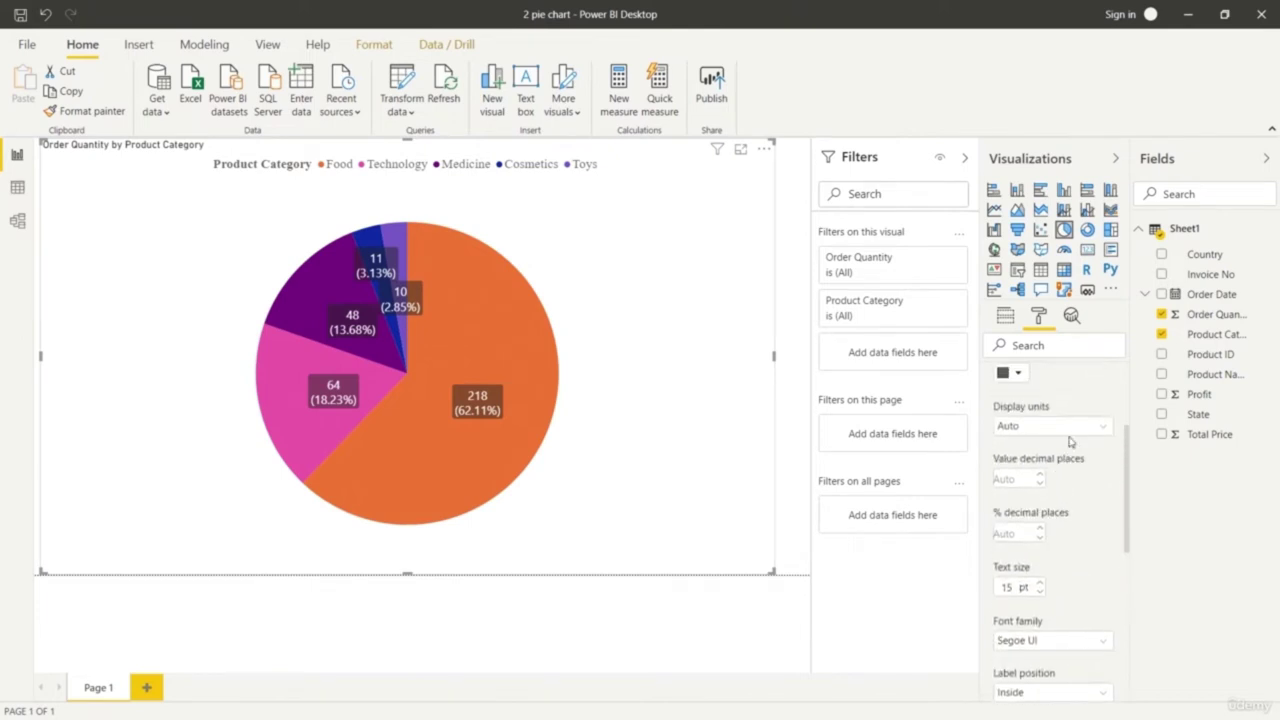
pyautogui.scroll(3, 1072, 440)
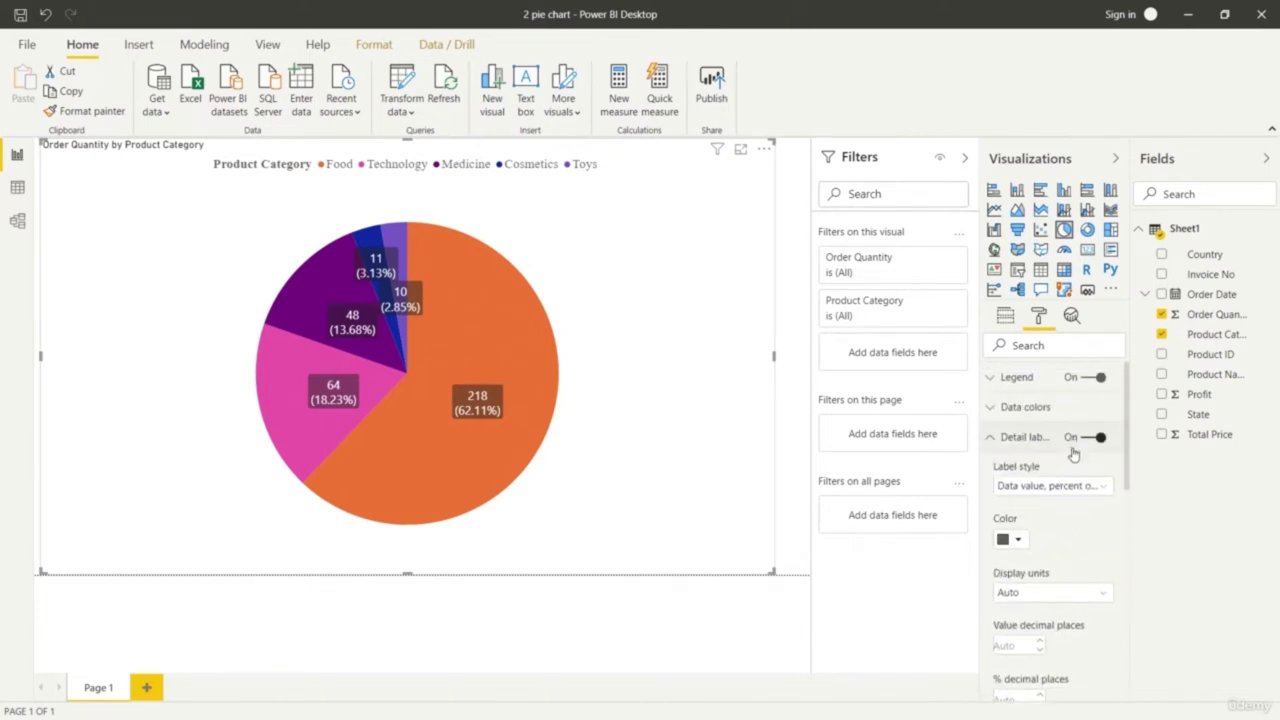
pyautogui.click(1097, 489)
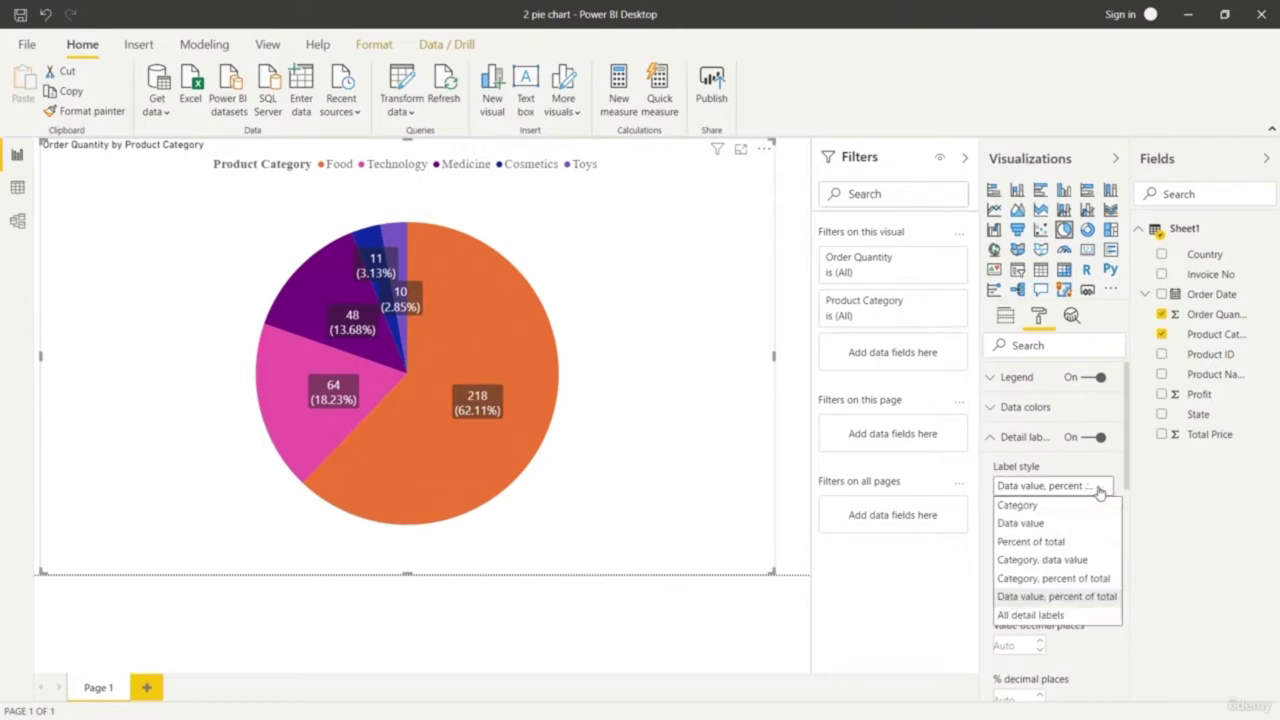
pyautogui.click(1089, 505)
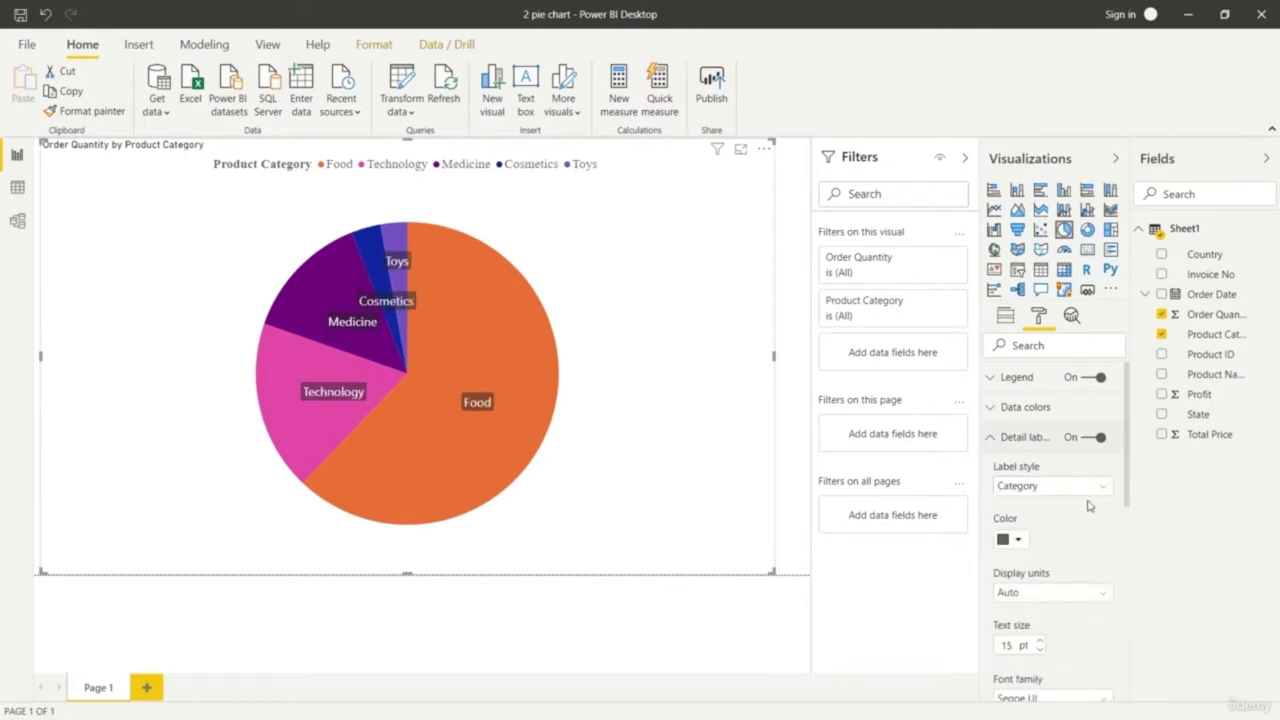
pyautogui.click(1075, 487)
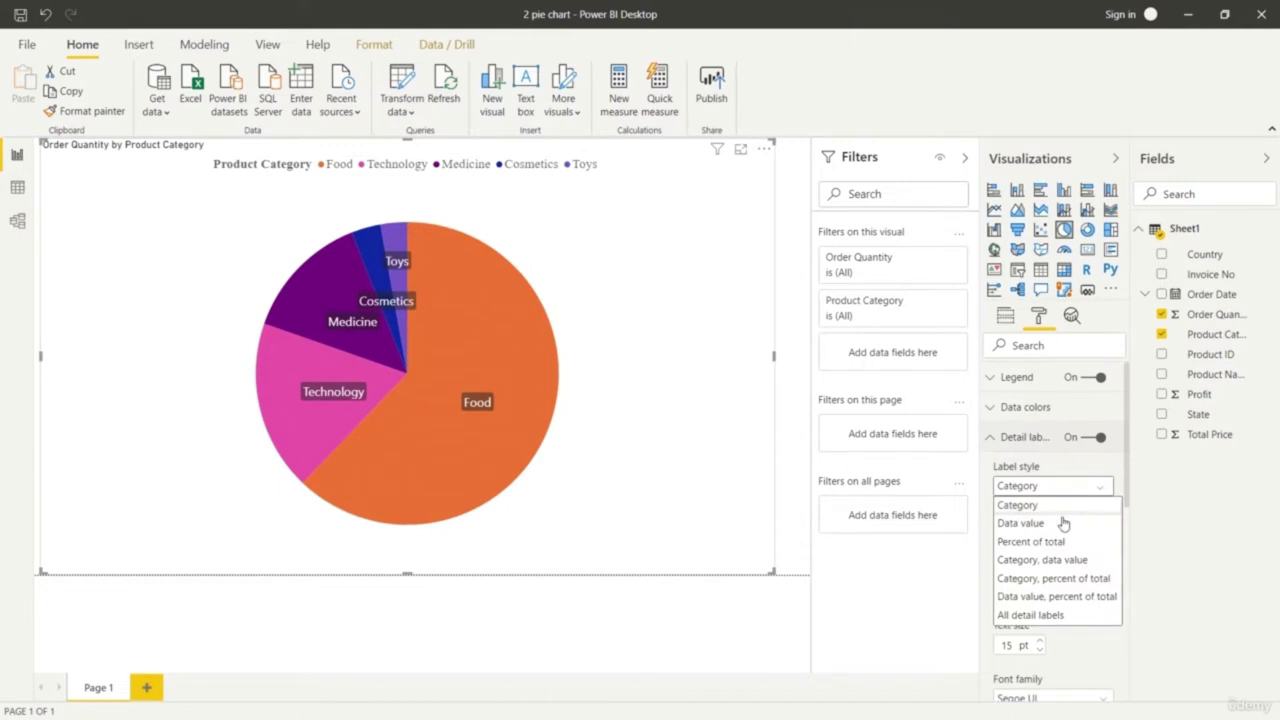
pyautogui.click(1063, 523)
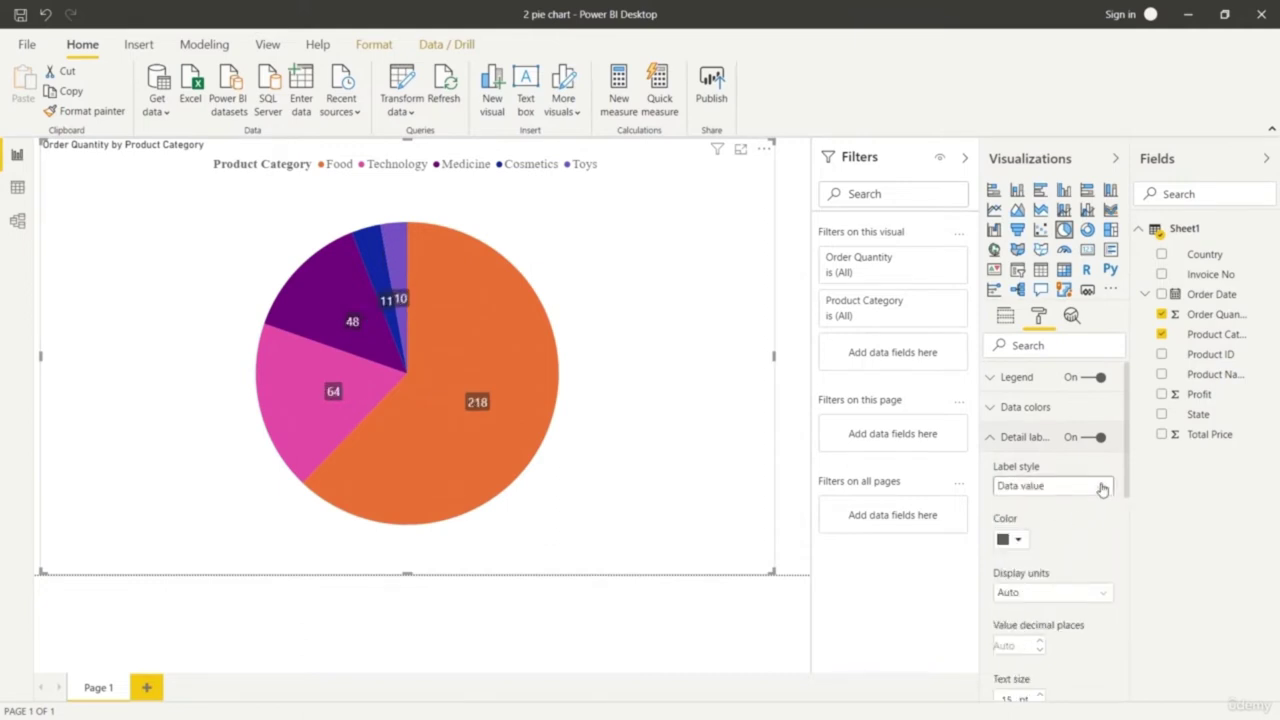
pyautogui.click(1101, 497)
pyautogui.click(1079, 538)
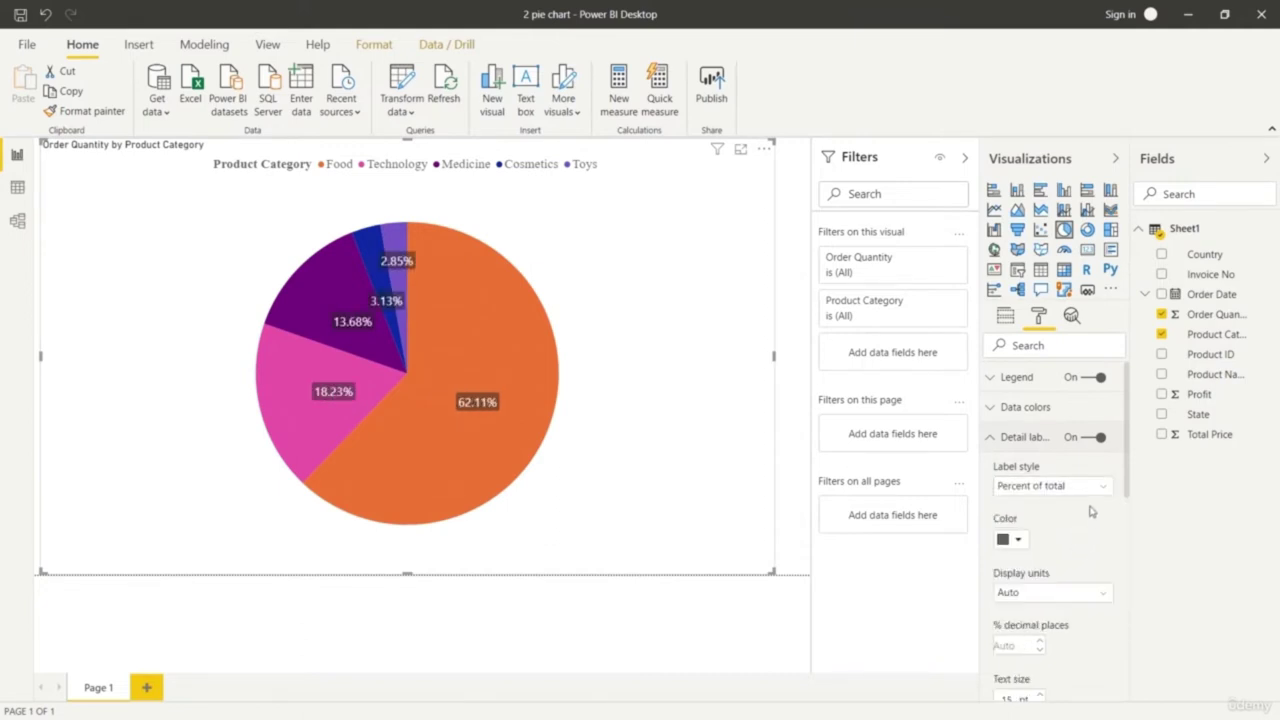
# Try the All detail labels style, and set the detail labels' style to Category, percent of total
pyautogui.click(1093, 488)
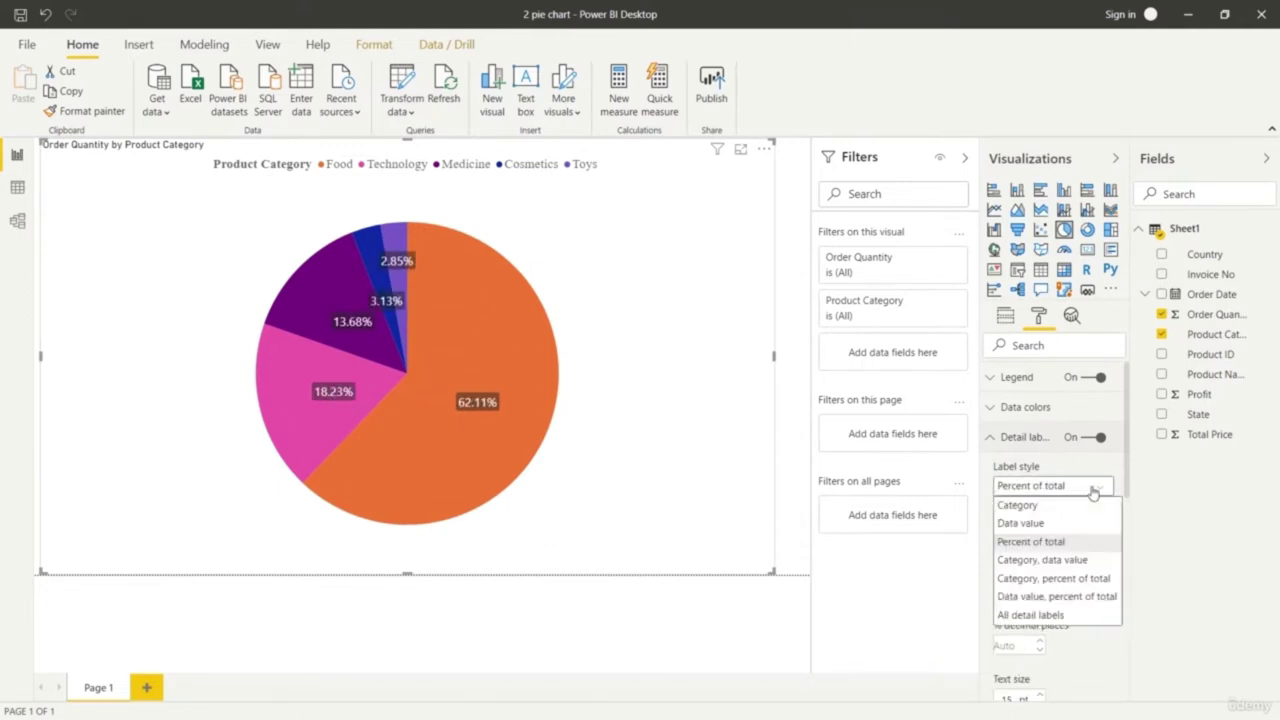
pyautogui.click(1078, 619)
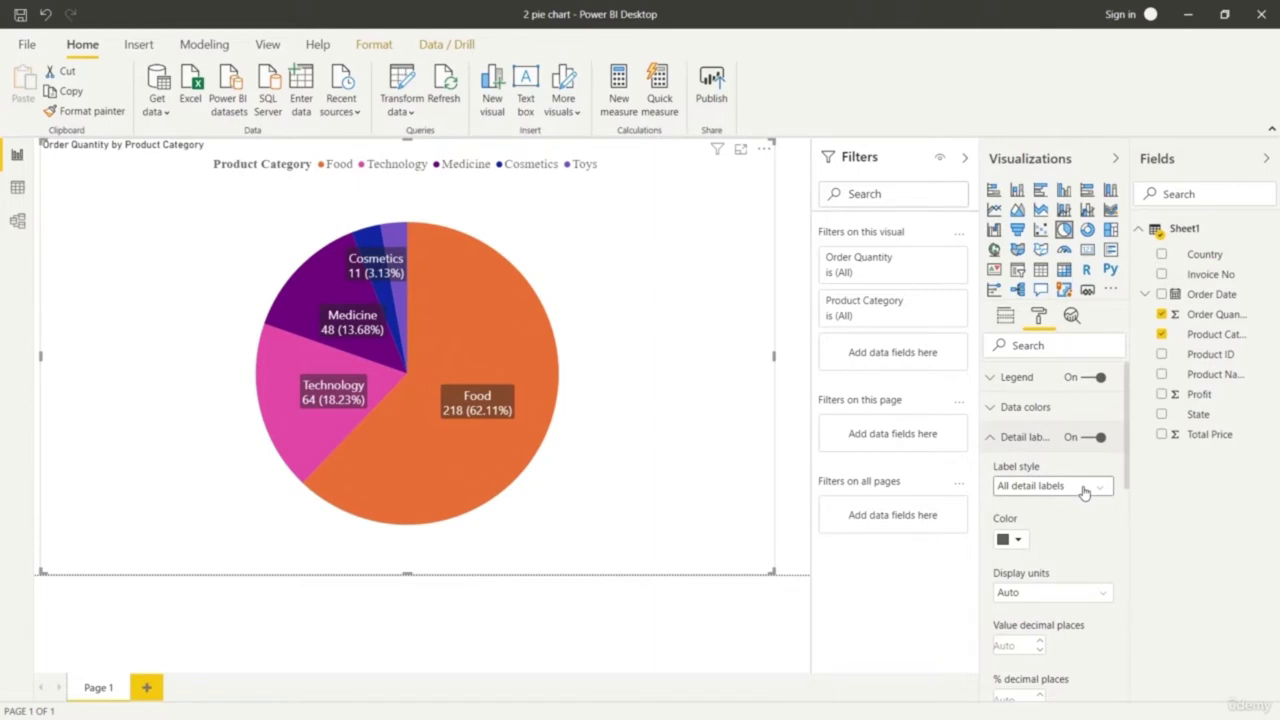
pyautogui.click(1084, 489)
pyautogui.click(1076, 580)
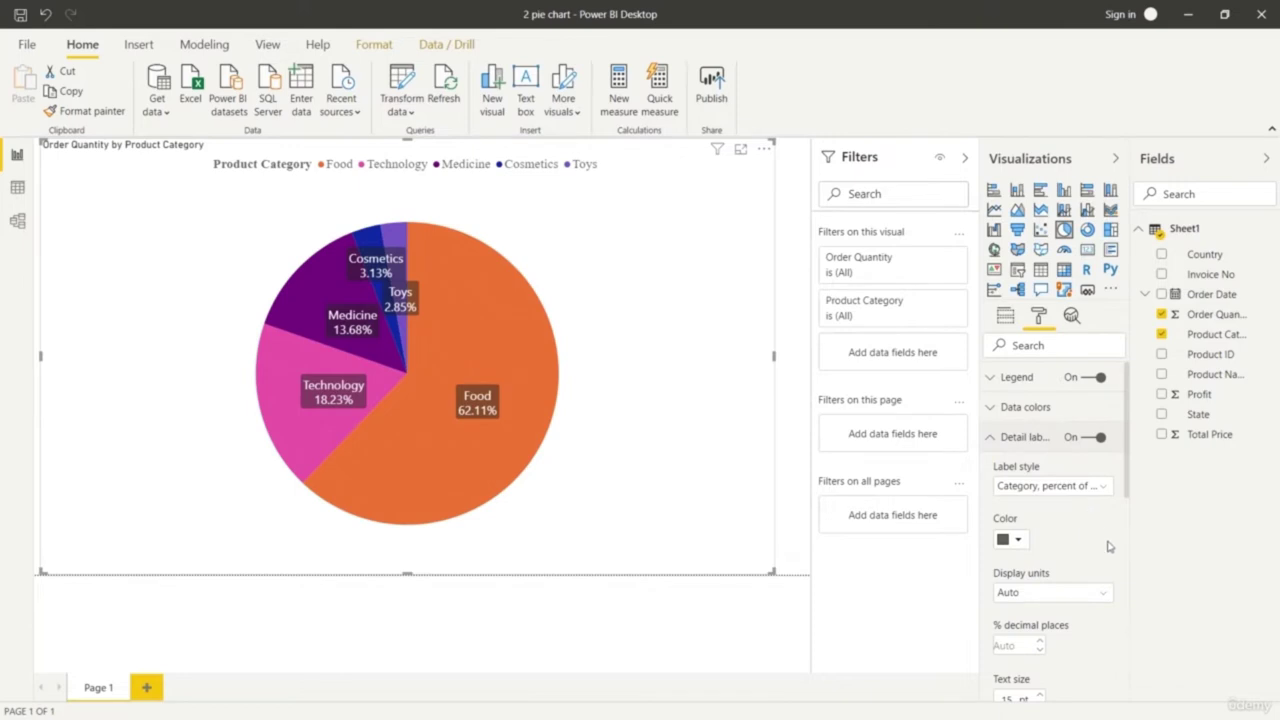
# Try a dark gold on the Food slice, and set its data color to light yellow
pyautogui.click(990, 407)
pyautogui.click(1018, 459)
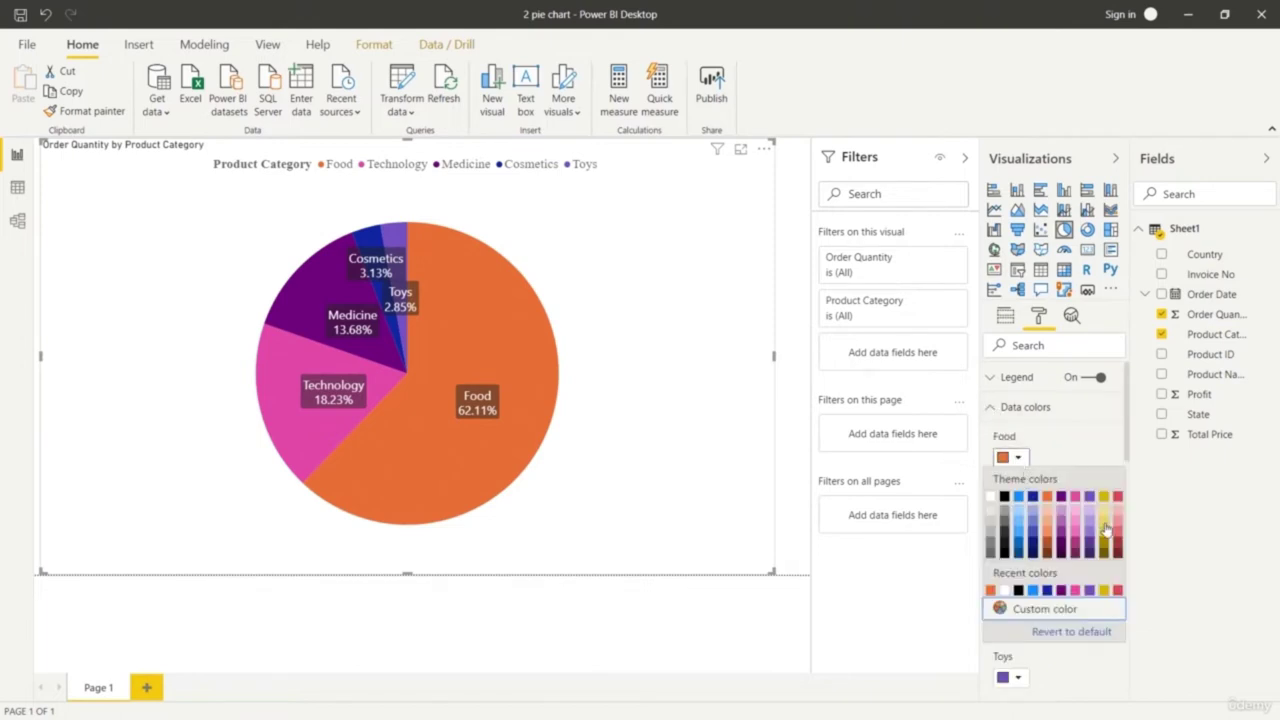
pyautogui.click(1105, 529)
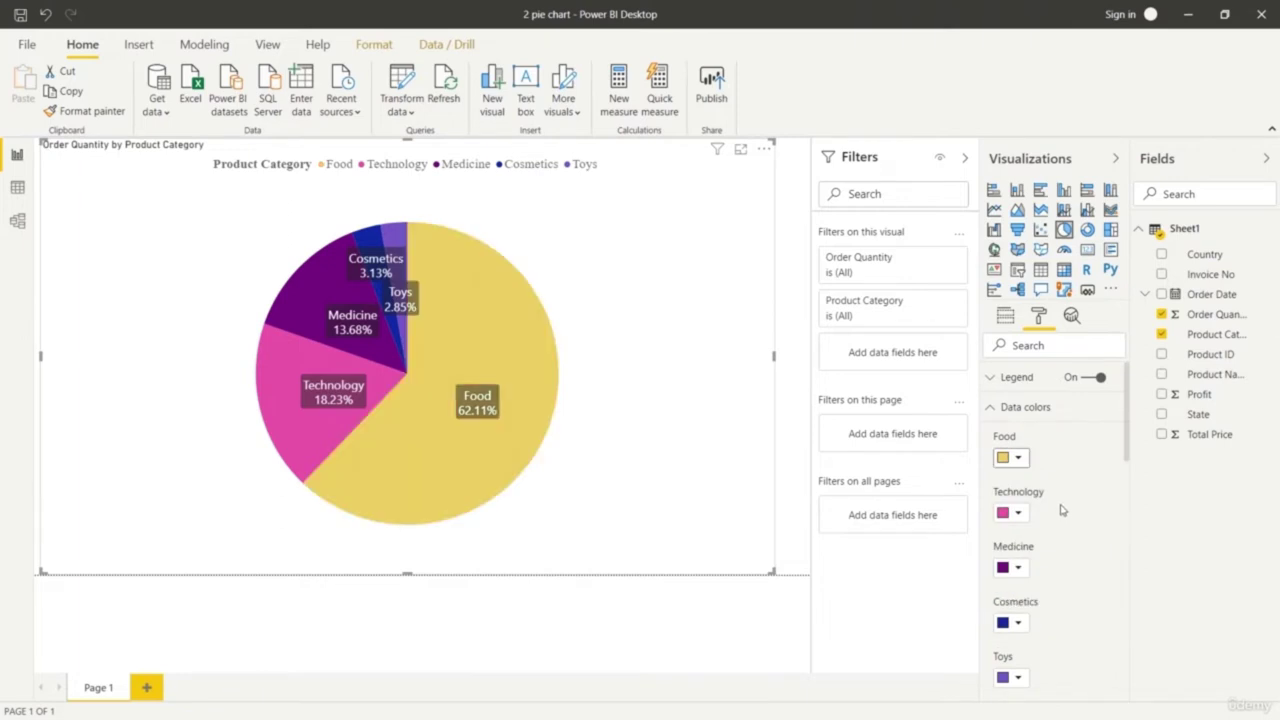
pyautogui.click(1017, 458)
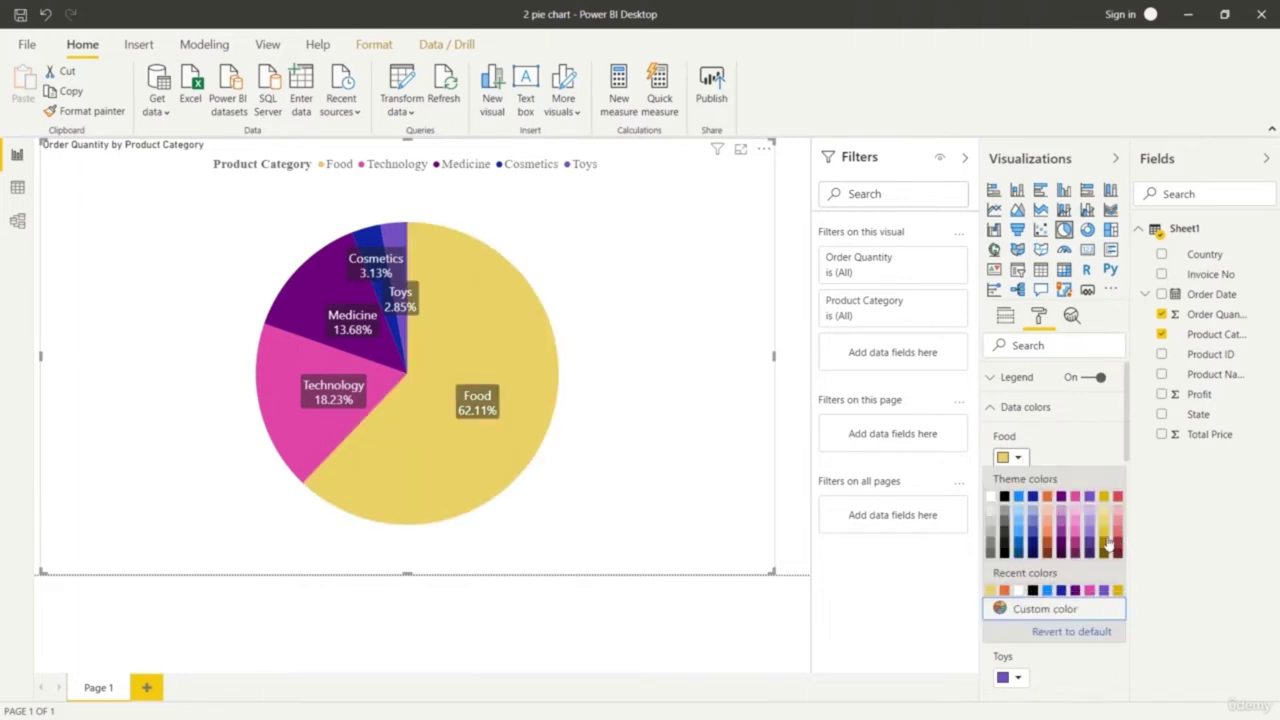
pyautogui.click(1104, 543)
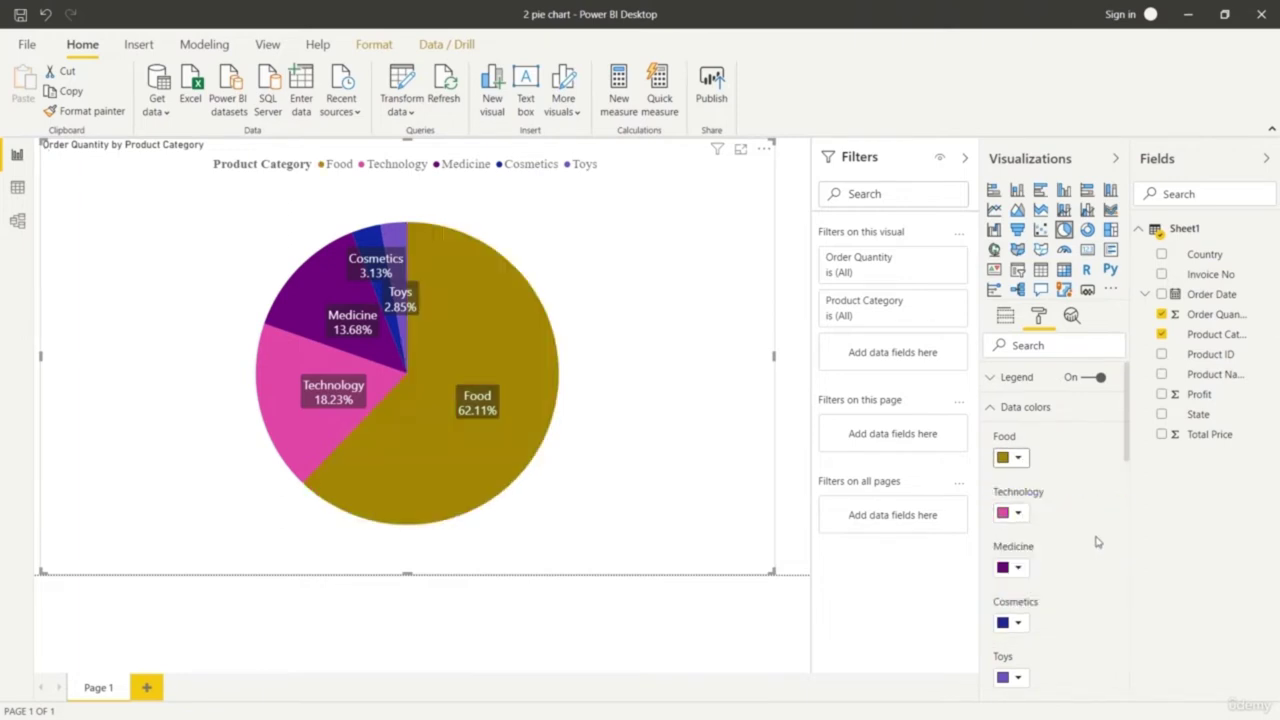
pyautogui.click(1018, 458)
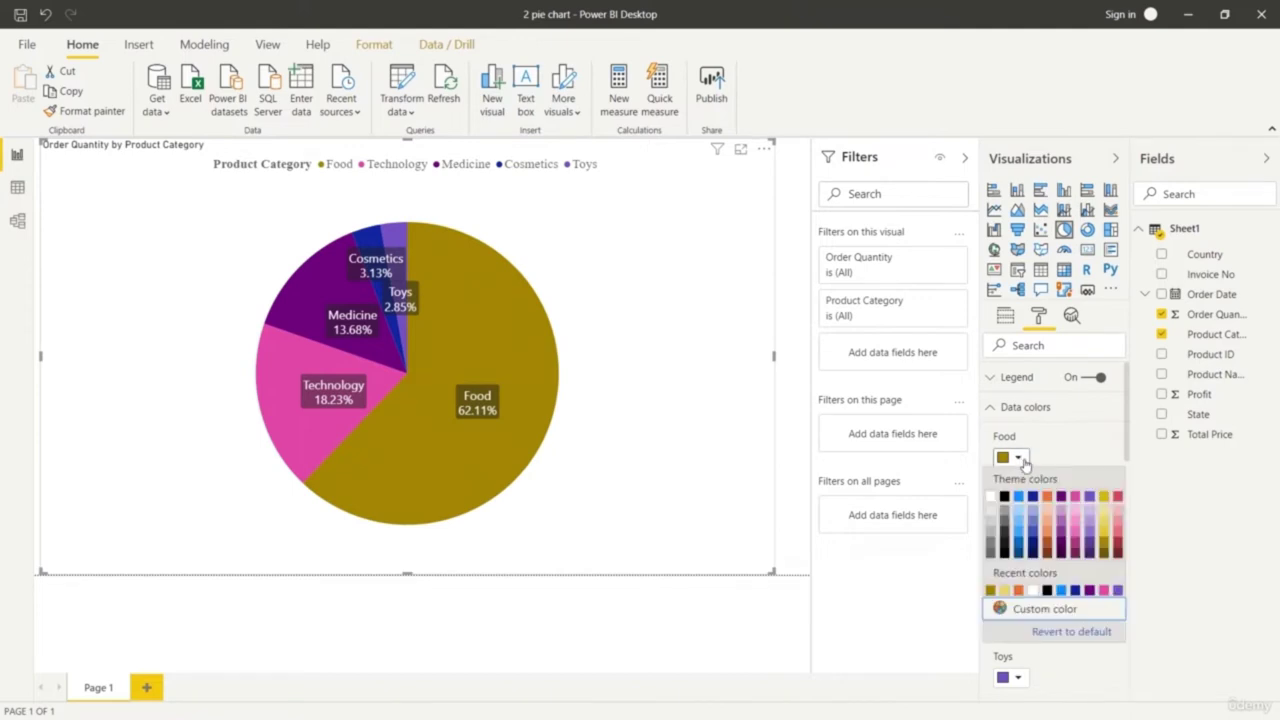
pyautogui.click(1101, 526)
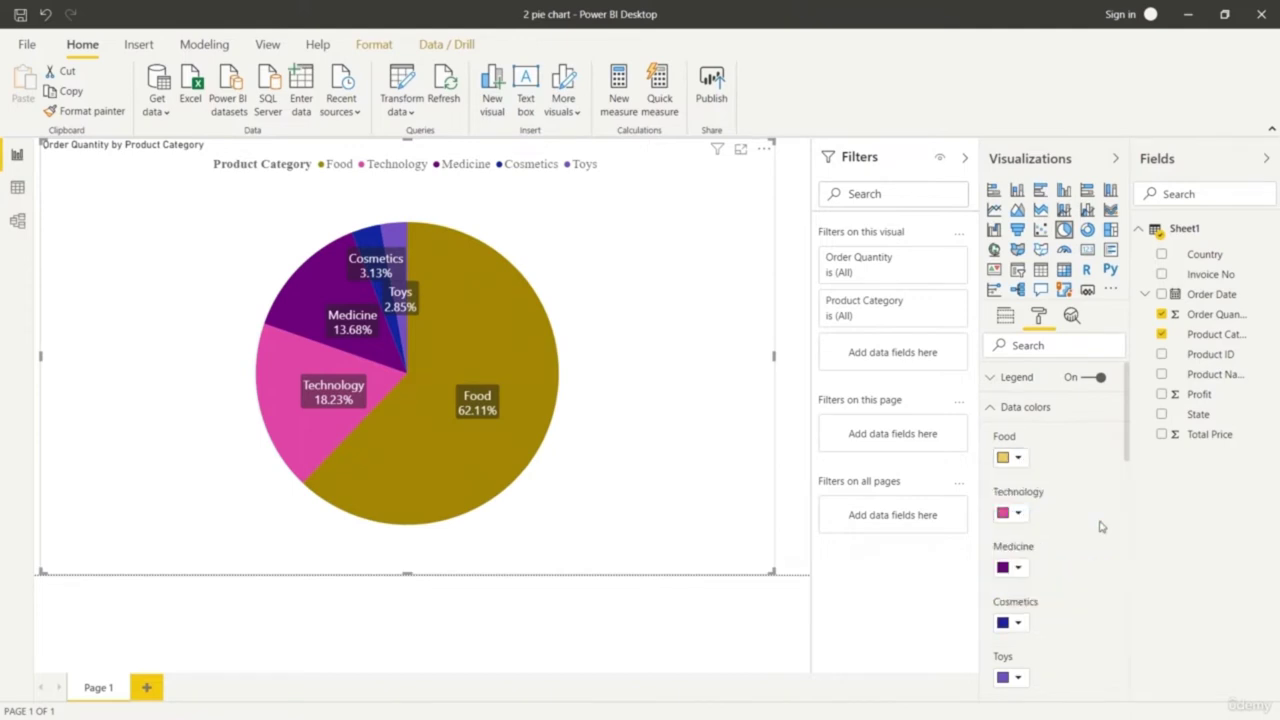
# Try dark blue and light blue on the Technology slice, and set its data color to light red
pyautogui.click(1020, 514)
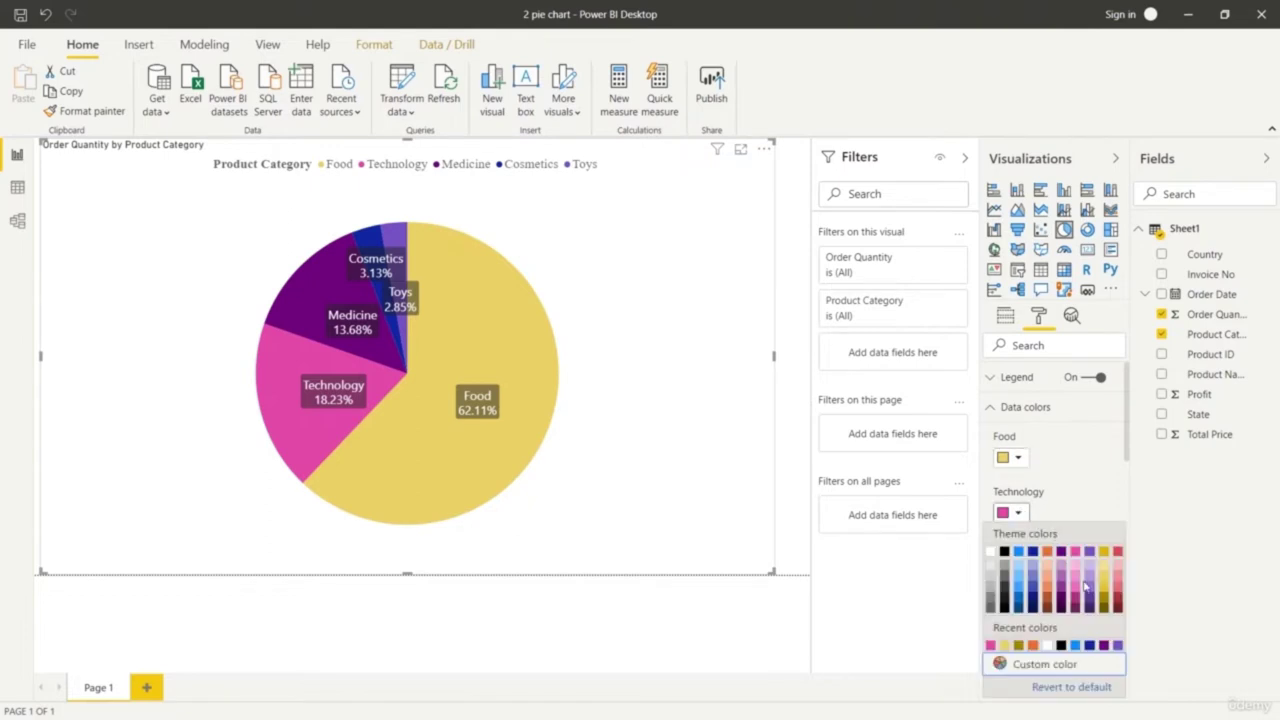
pyautogui.click(1033, 592)
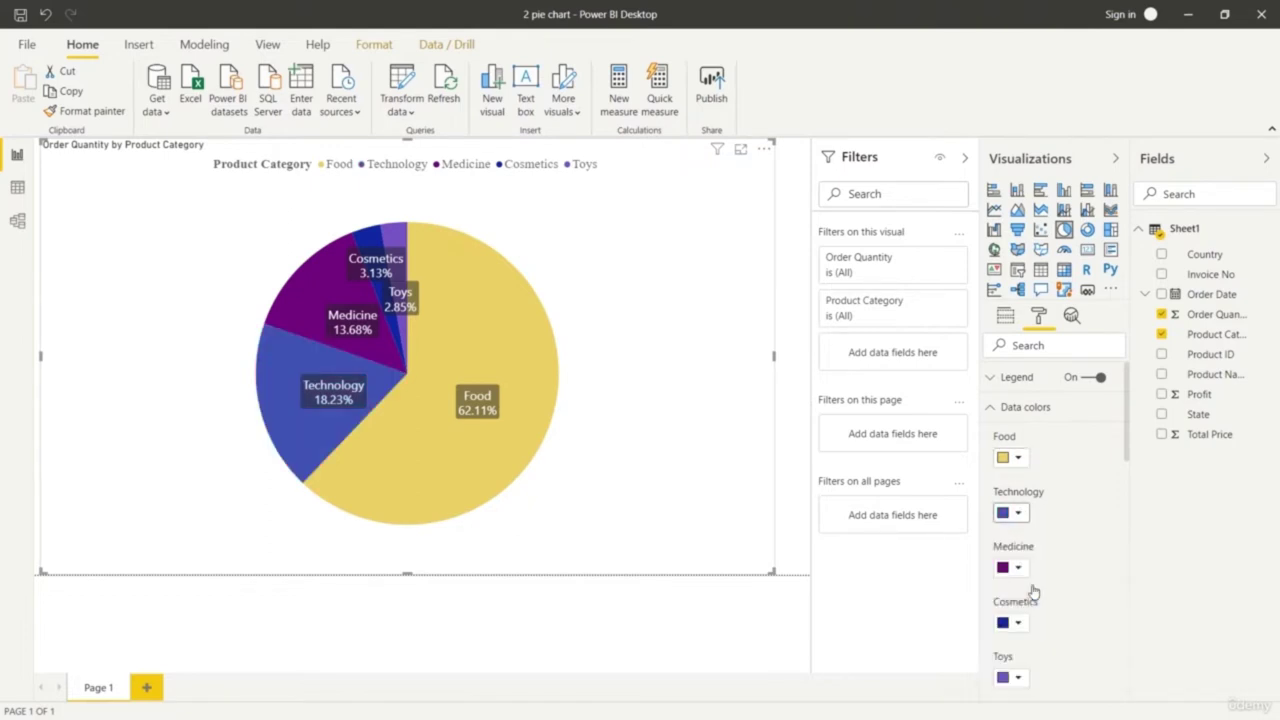
pyautogui.click(1018, 513)
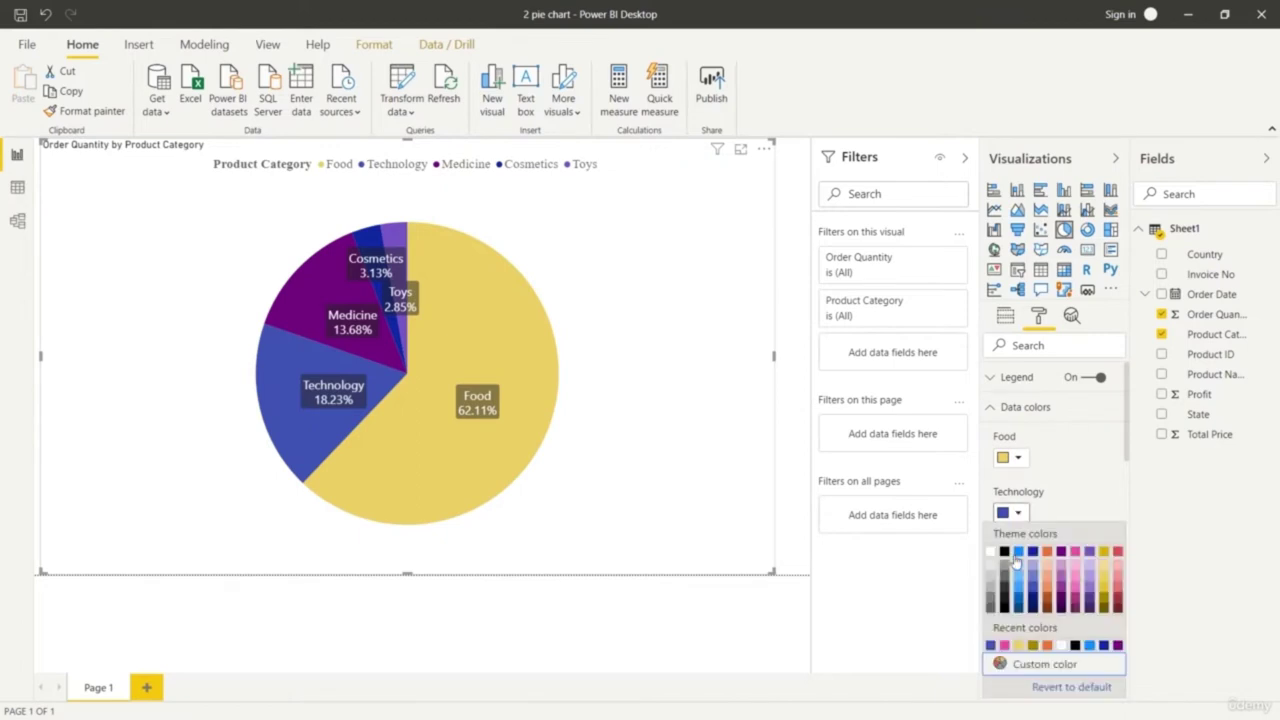
pyautogui.click(1019, 578)
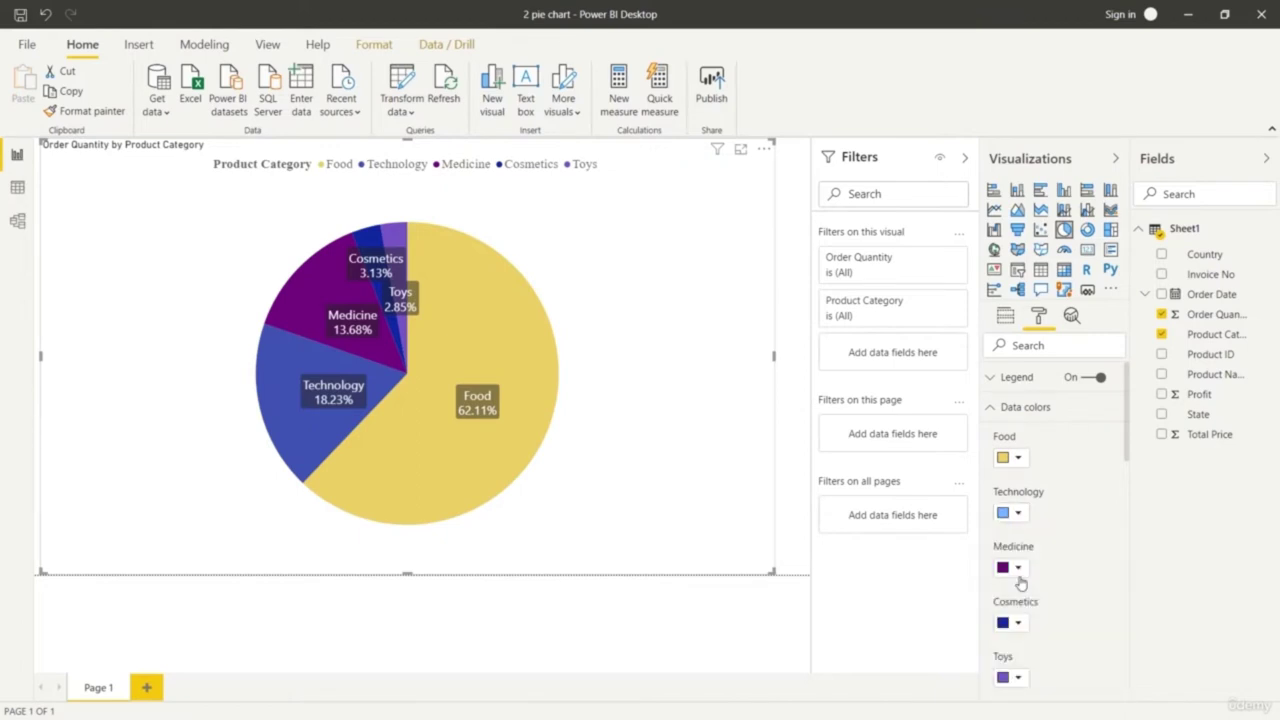
pyautogui.click(1018, 513)
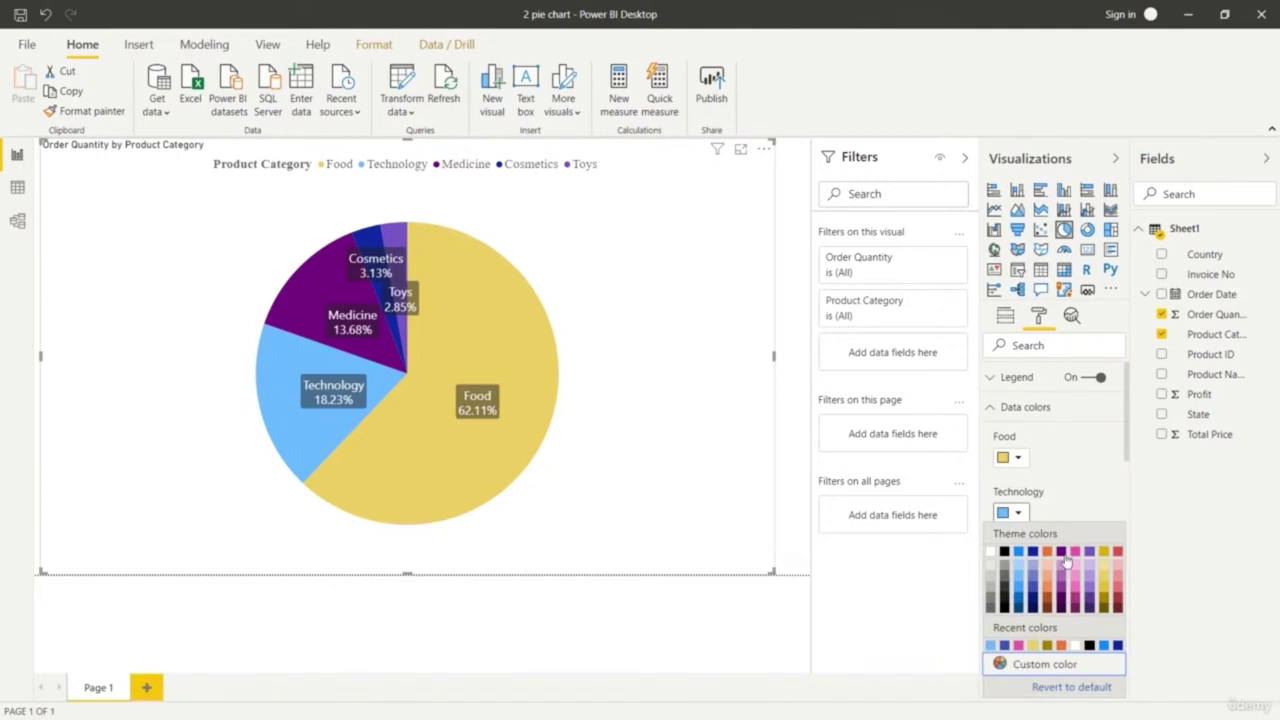
pyautogui.click(1118, 583)
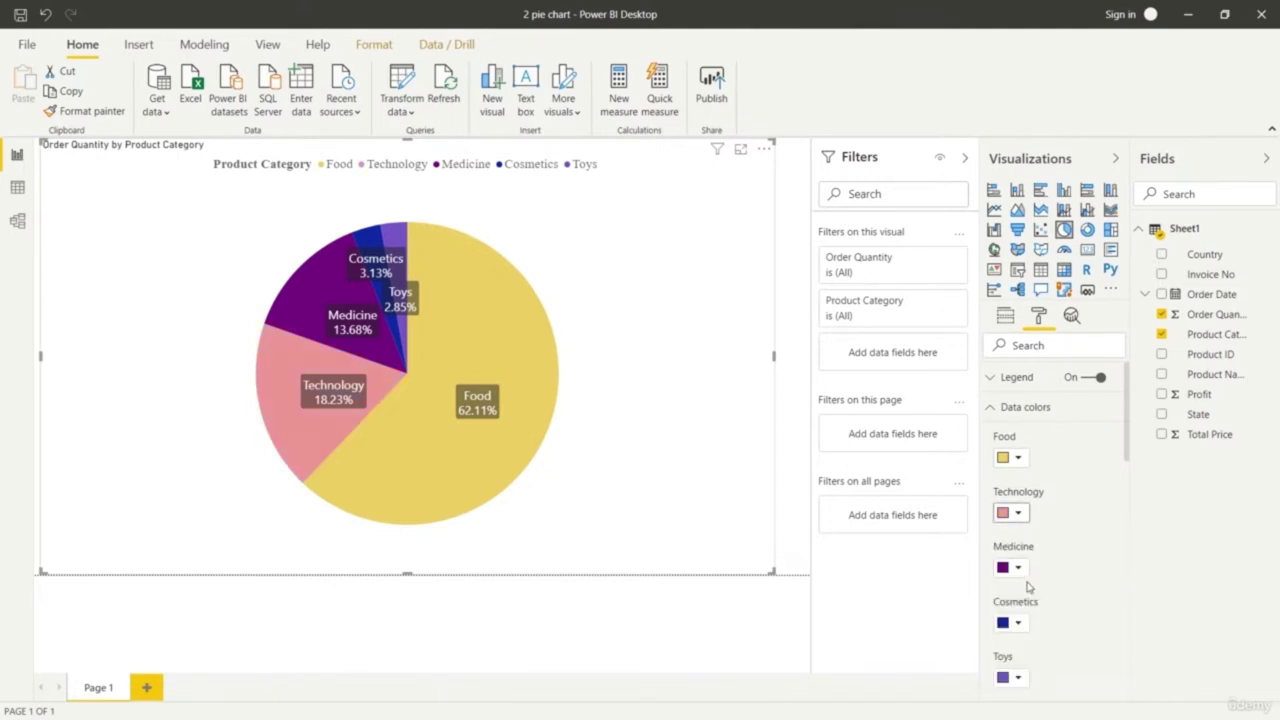
# Give the Medicine slice a custom bright green data color
pyautogui.click(1018, 567)
pyautogui.click(1042, 530)
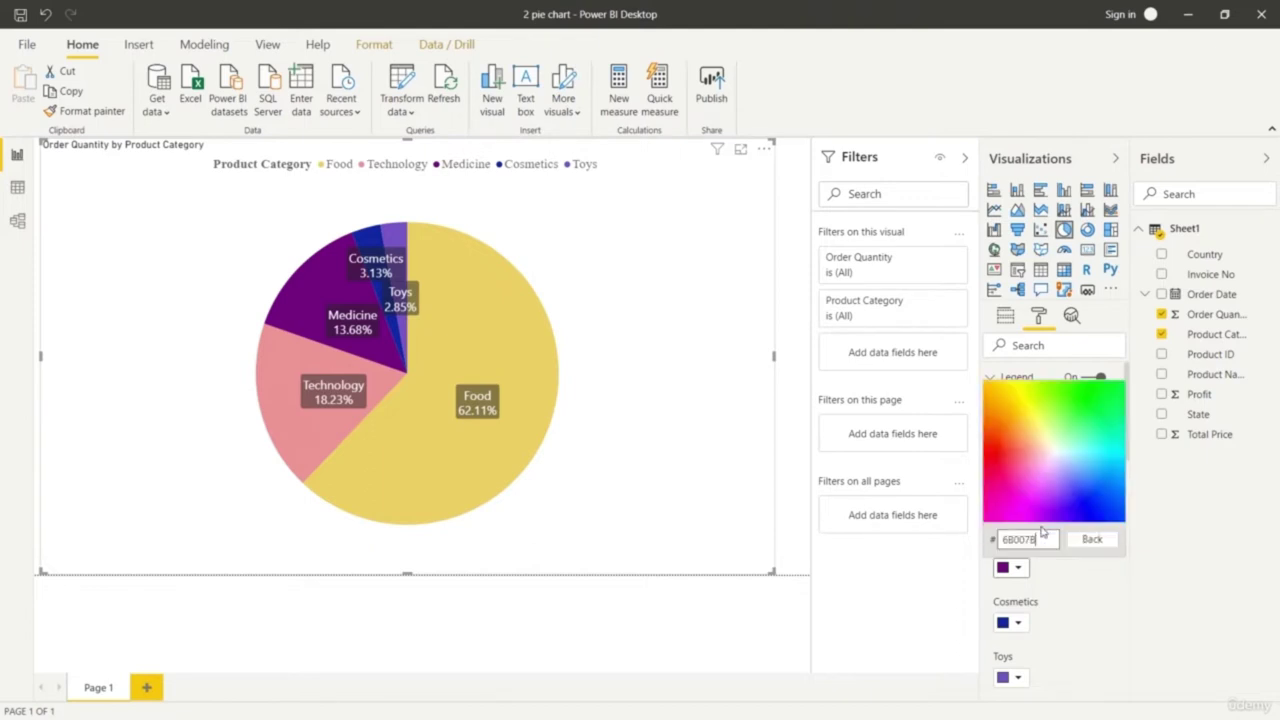
pyautogui.click(1087, 419)
pyautogui.click(1082, 407)
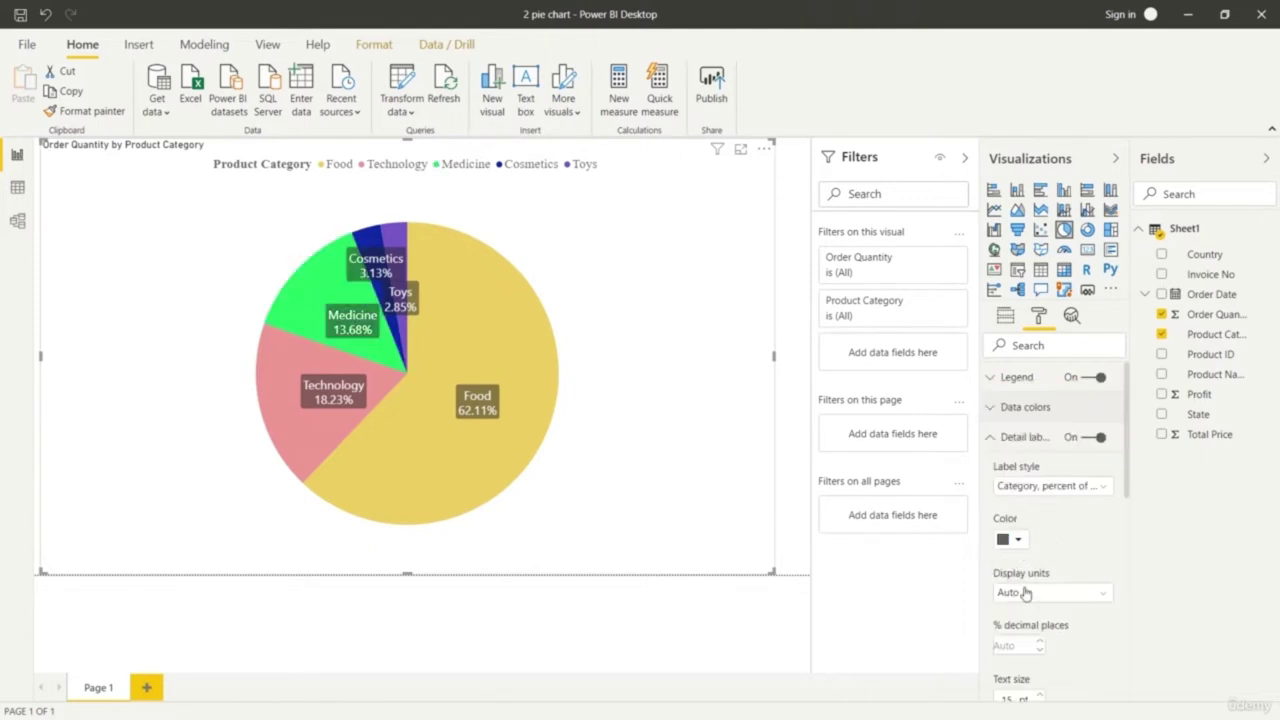
# Change the Medicine slice's data color to a custom light green
pyautogui.click(990, 410)
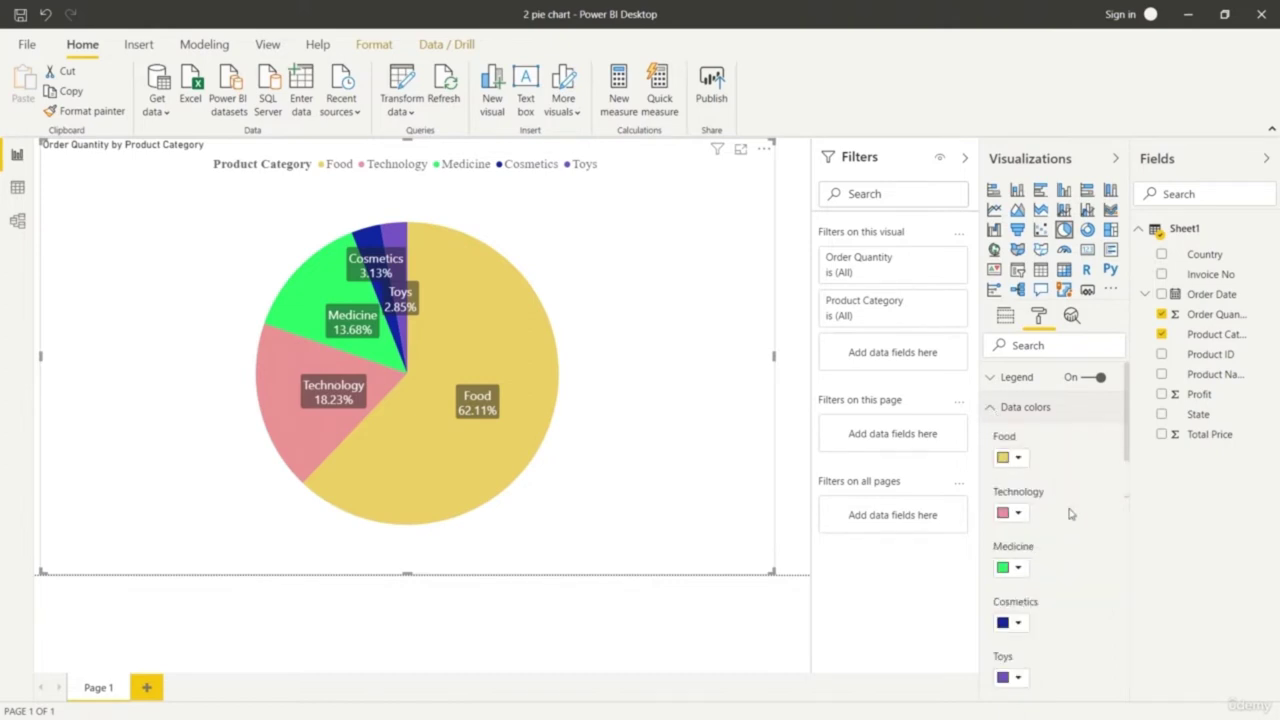
pyautogui.click(1020, 567)
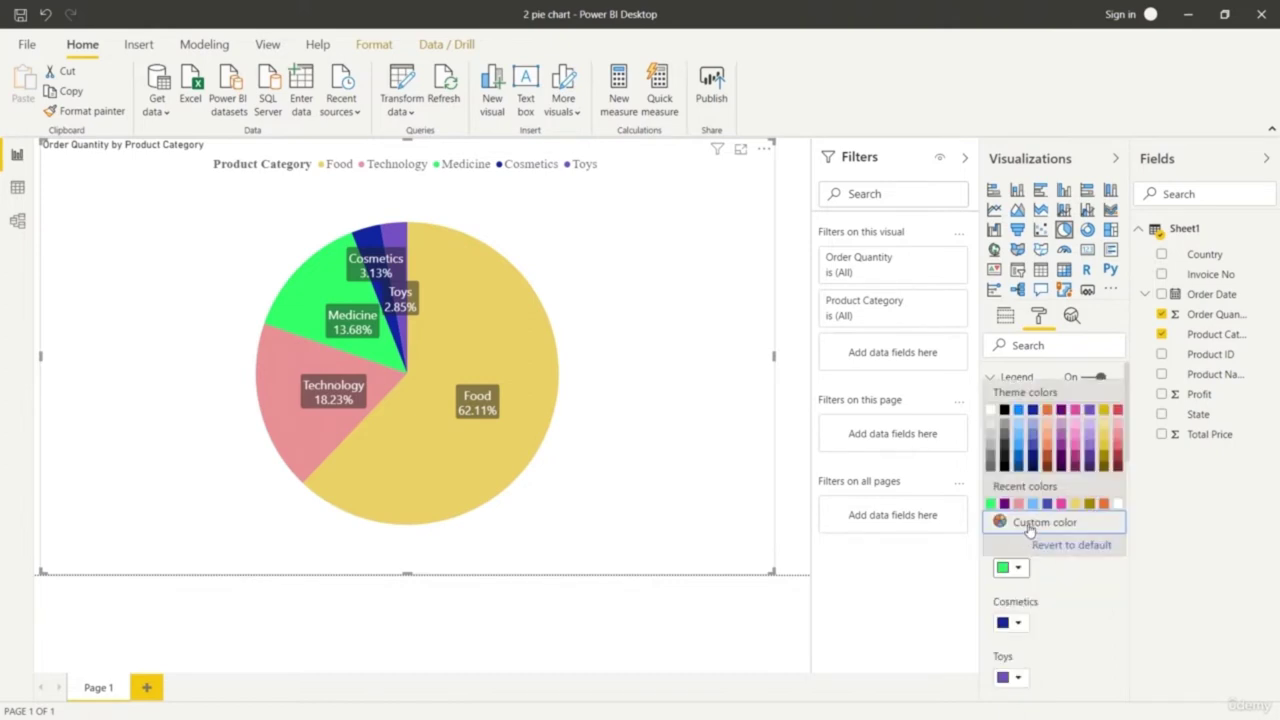
pyautogui.click(1030, 526)
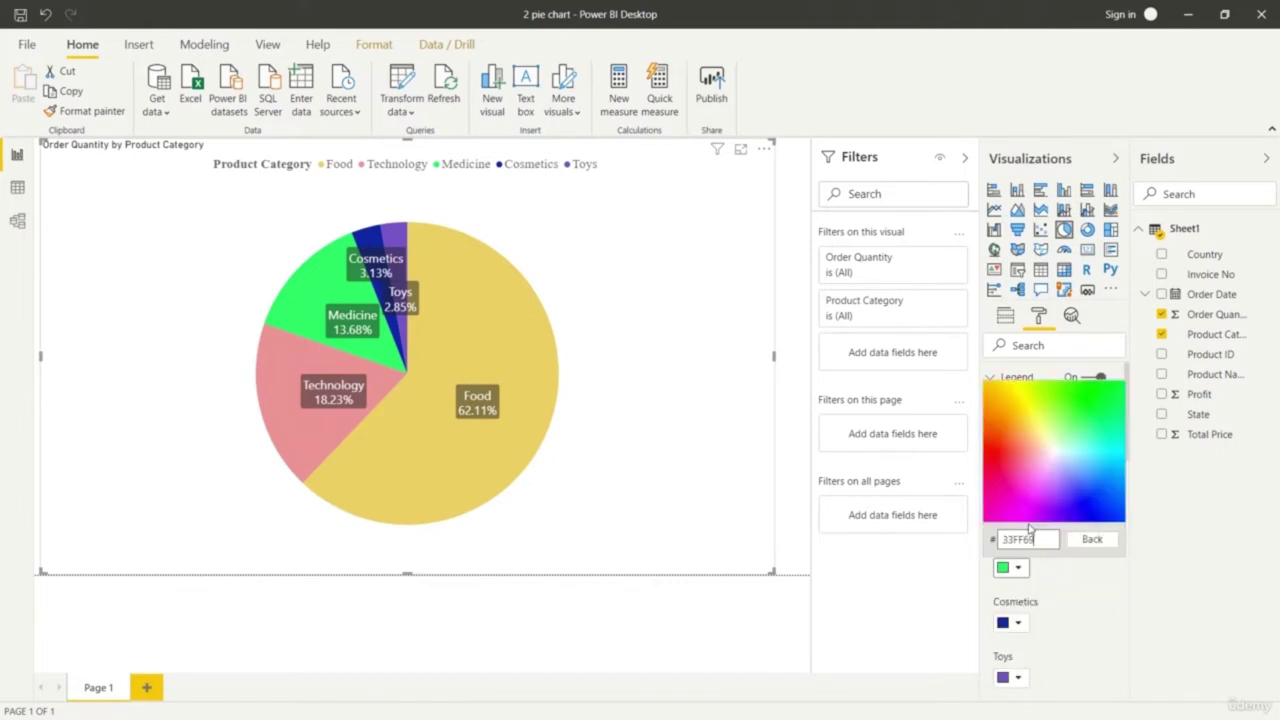
pyautogui.click(1056, 428)
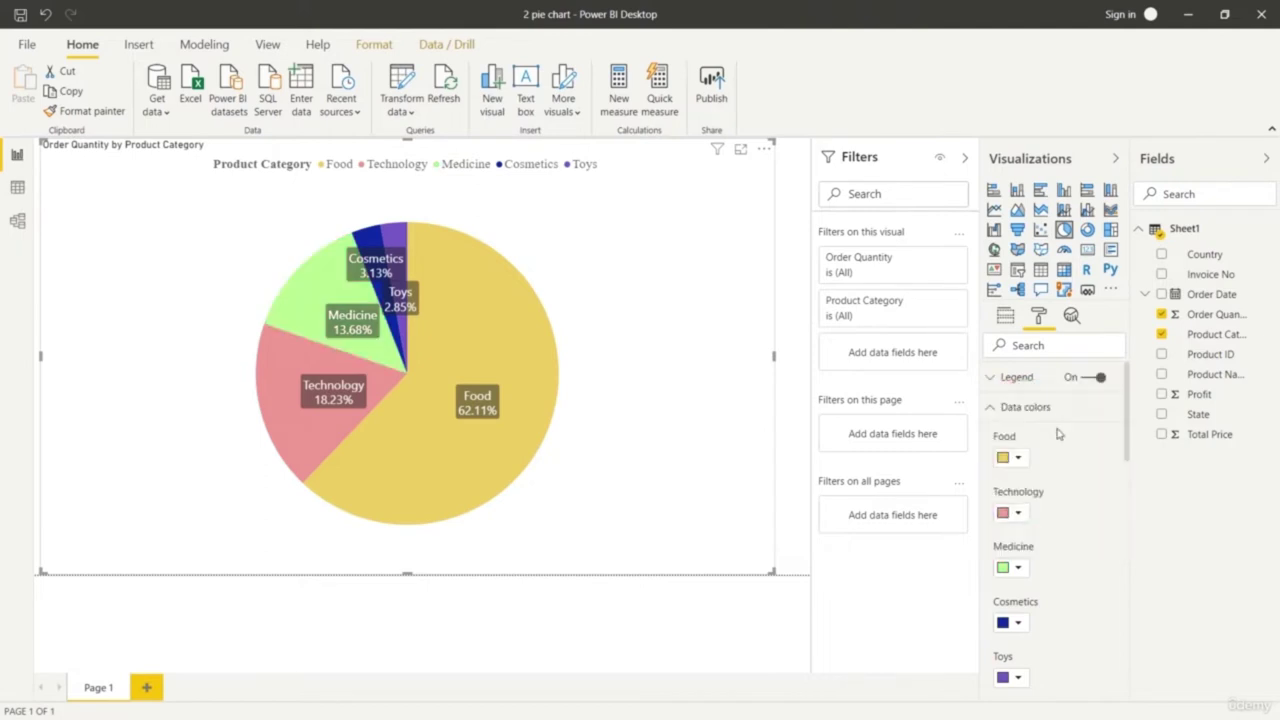
# Try purple on the Cosmetics slice, and set its data color to light orange
pyautogui.click(1019, 624)
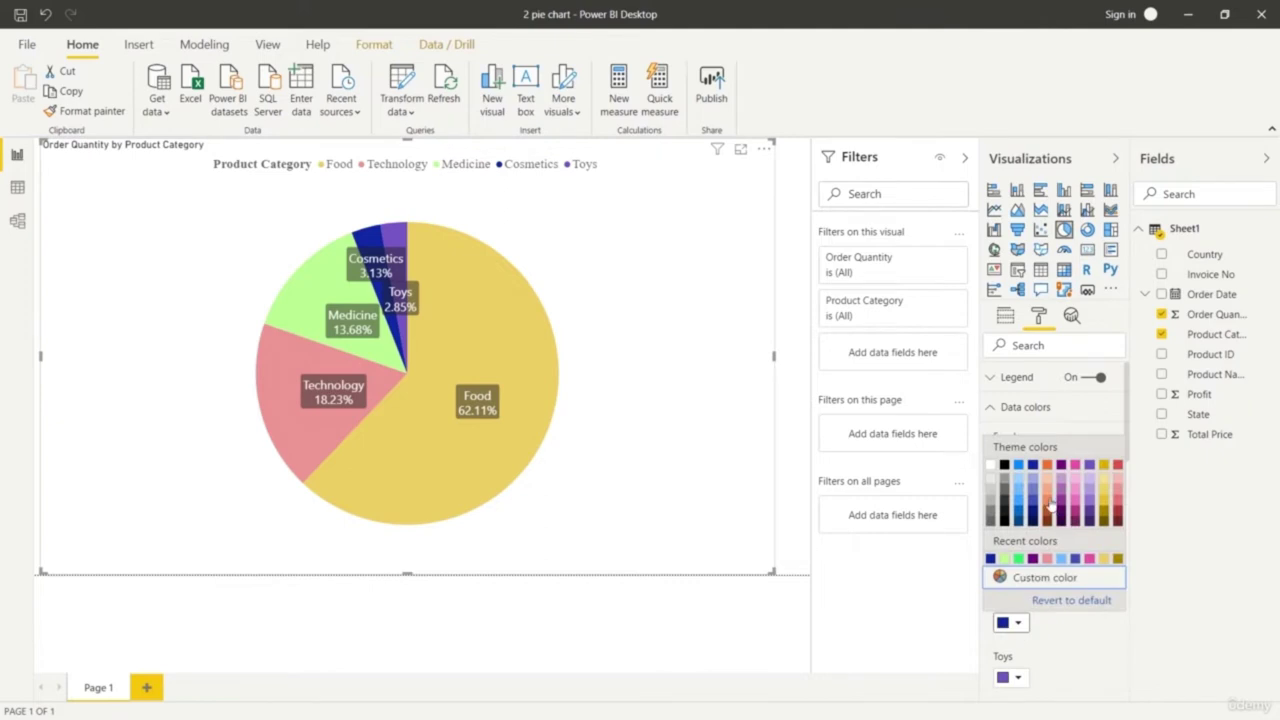
pyautogui.click(1060, 505)
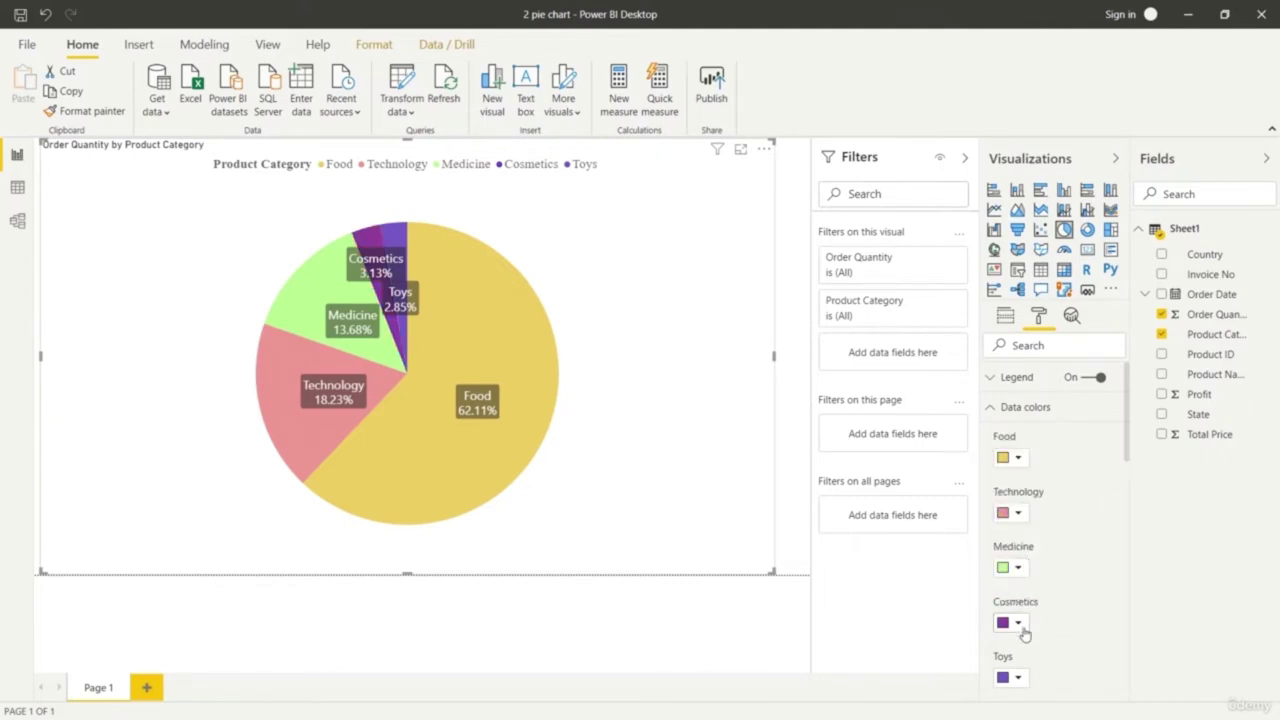
pyautogui.click(1019, 624)
pyautogui.click(1046, 493)
# Try light pink, darker pink and light red on the Toys slice, and set its data color to dark gray
pyautogui.click(1017, 679)
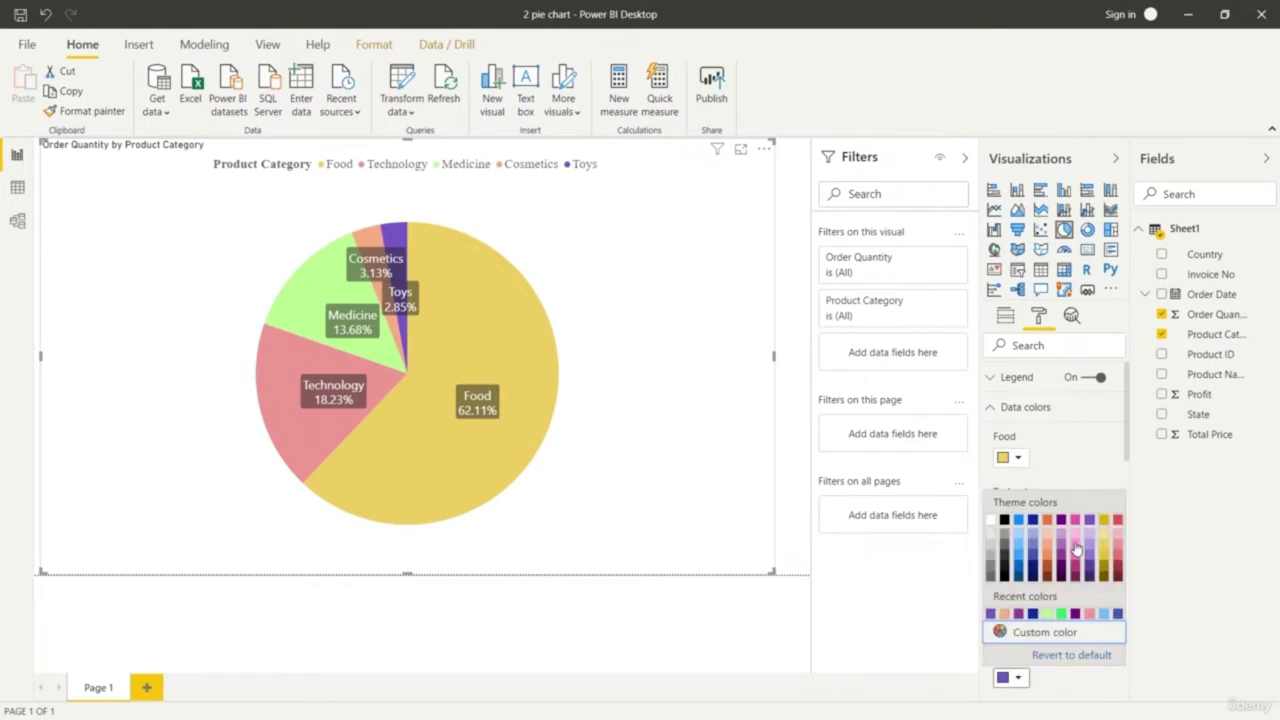
pyautogui.click(1076, 547)
pyautogui.click(1018, 677)
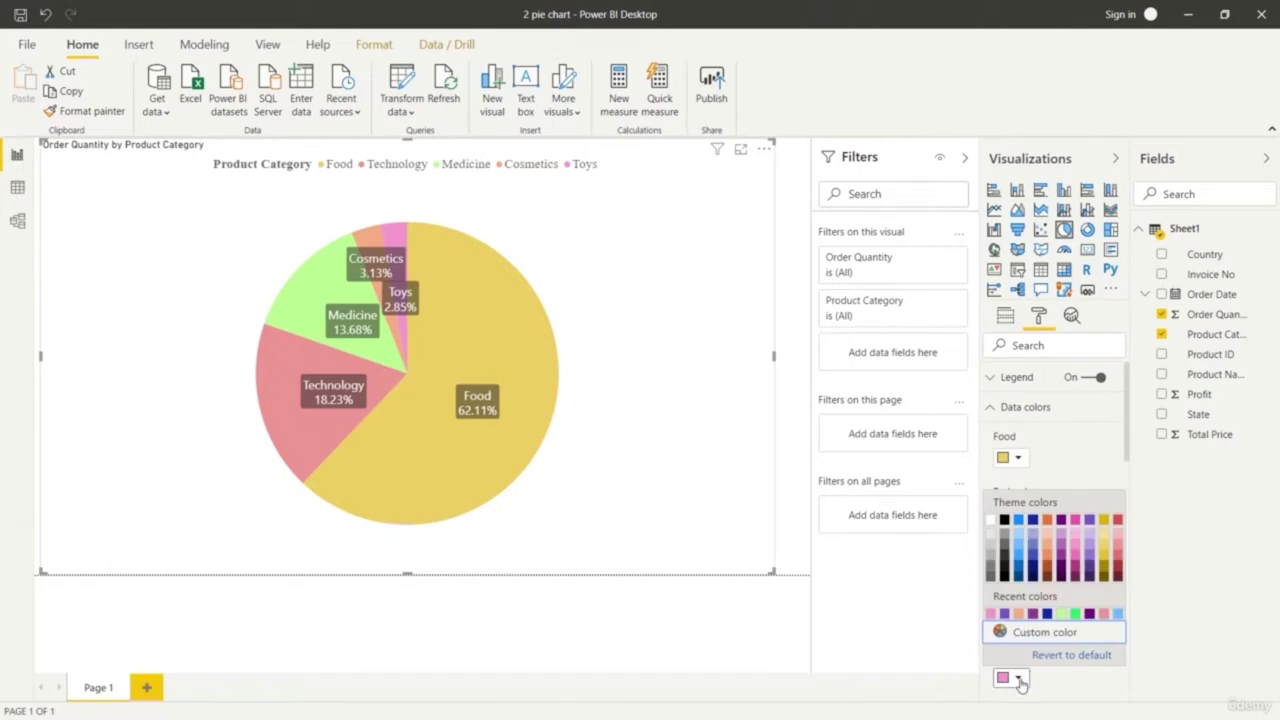
pyautogui.click(1076, 563)
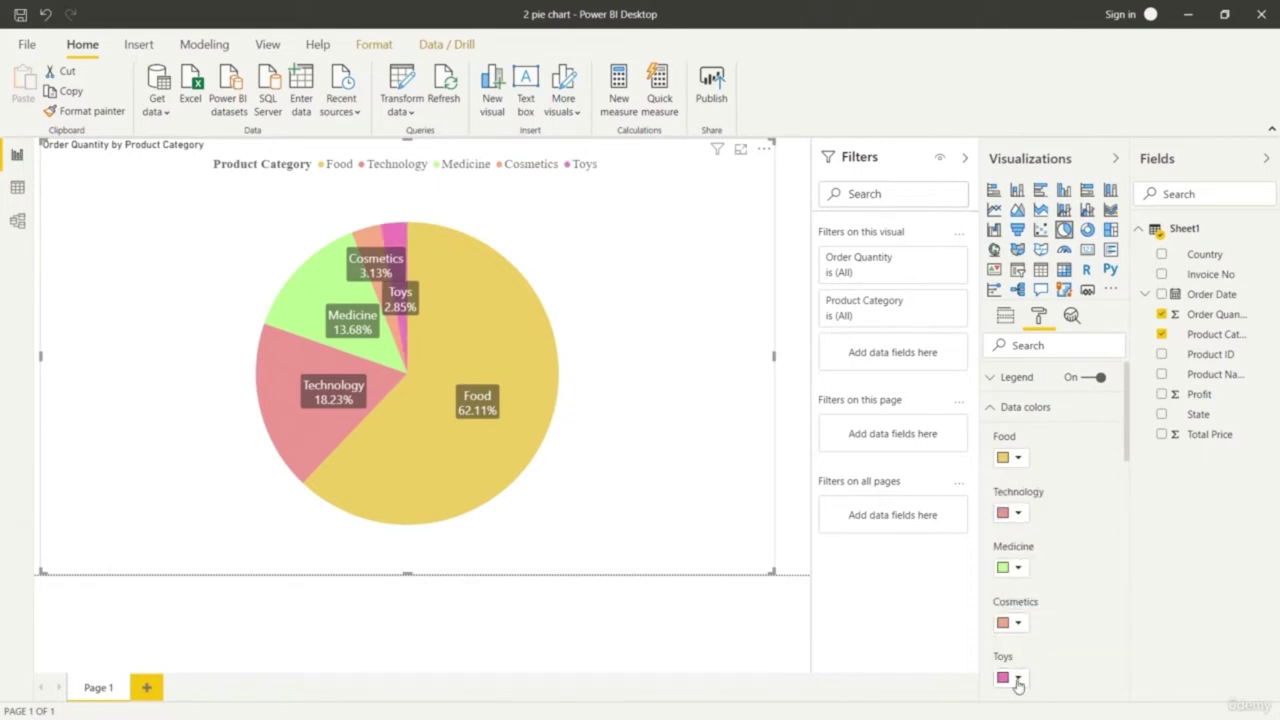
pyautogui.click(1018, 677)
pyautogui.click(1117, 551)
pyautogui.click(1020, 678)
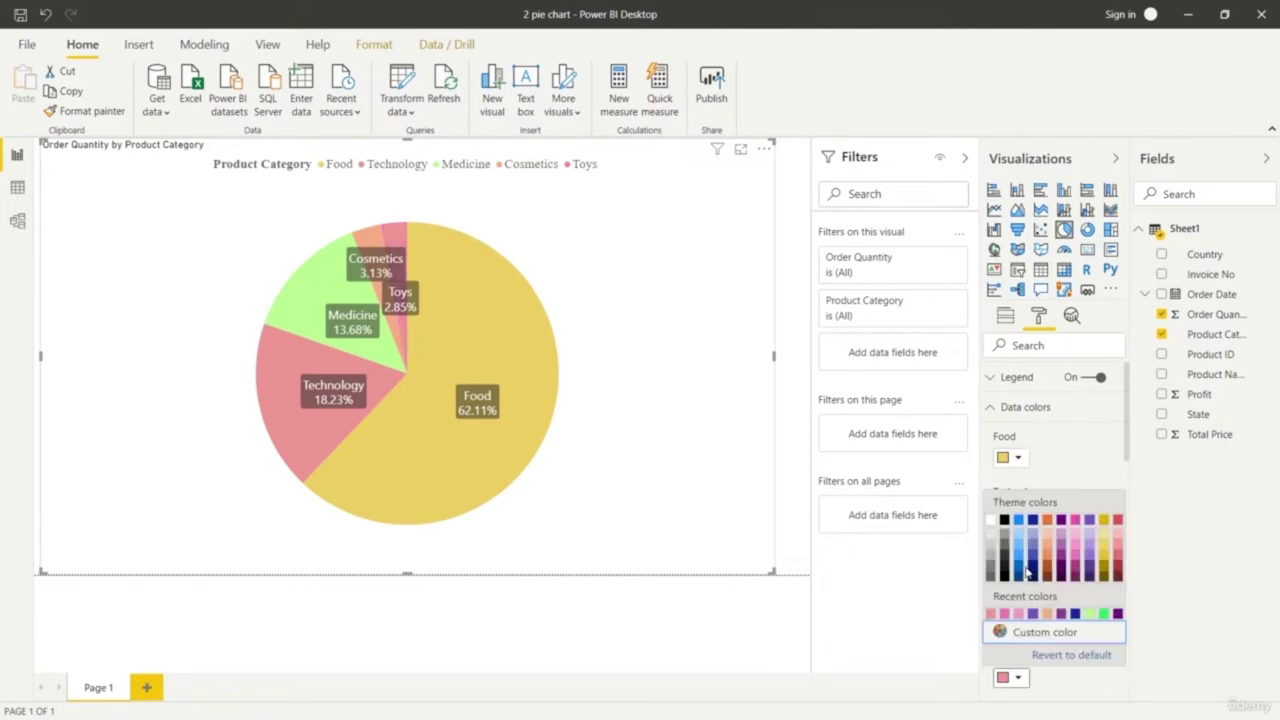
pyautogui.click(1005, 548)
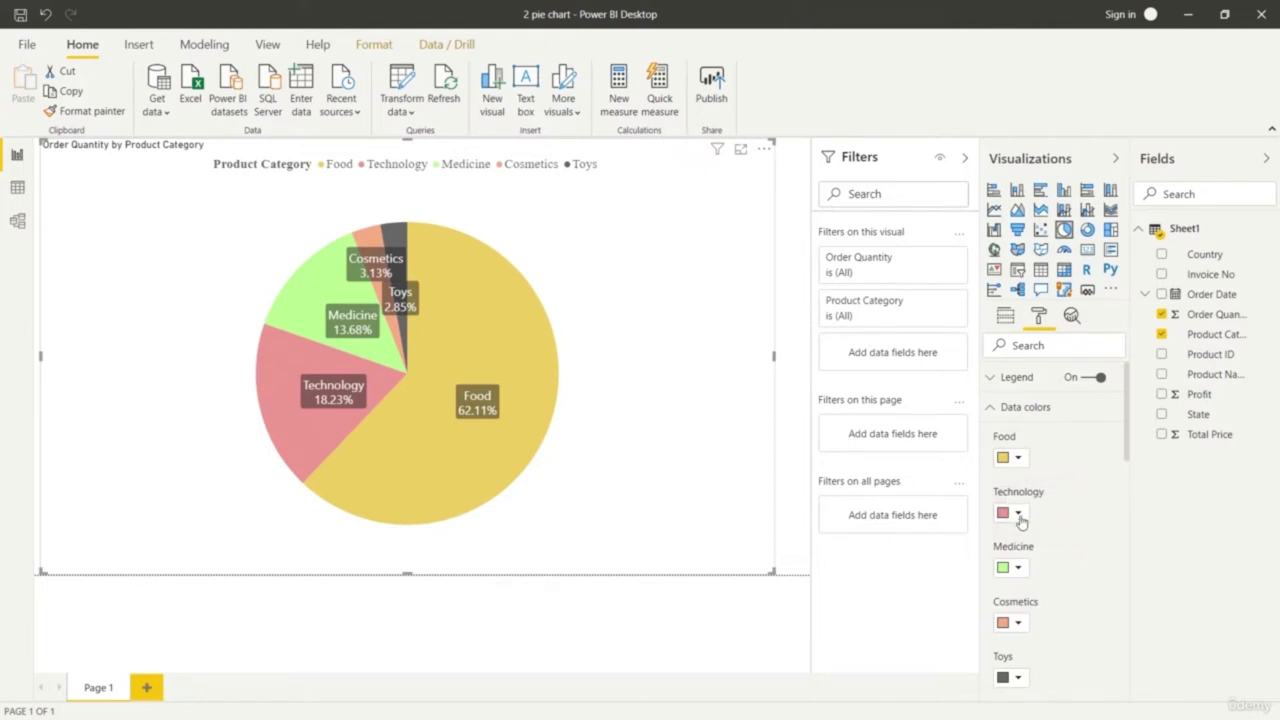
# Set the Technology slice to a darker red, and give the Food slice a custom amber after trying a custom bright yellow
pyautogui.click(1008, 514)
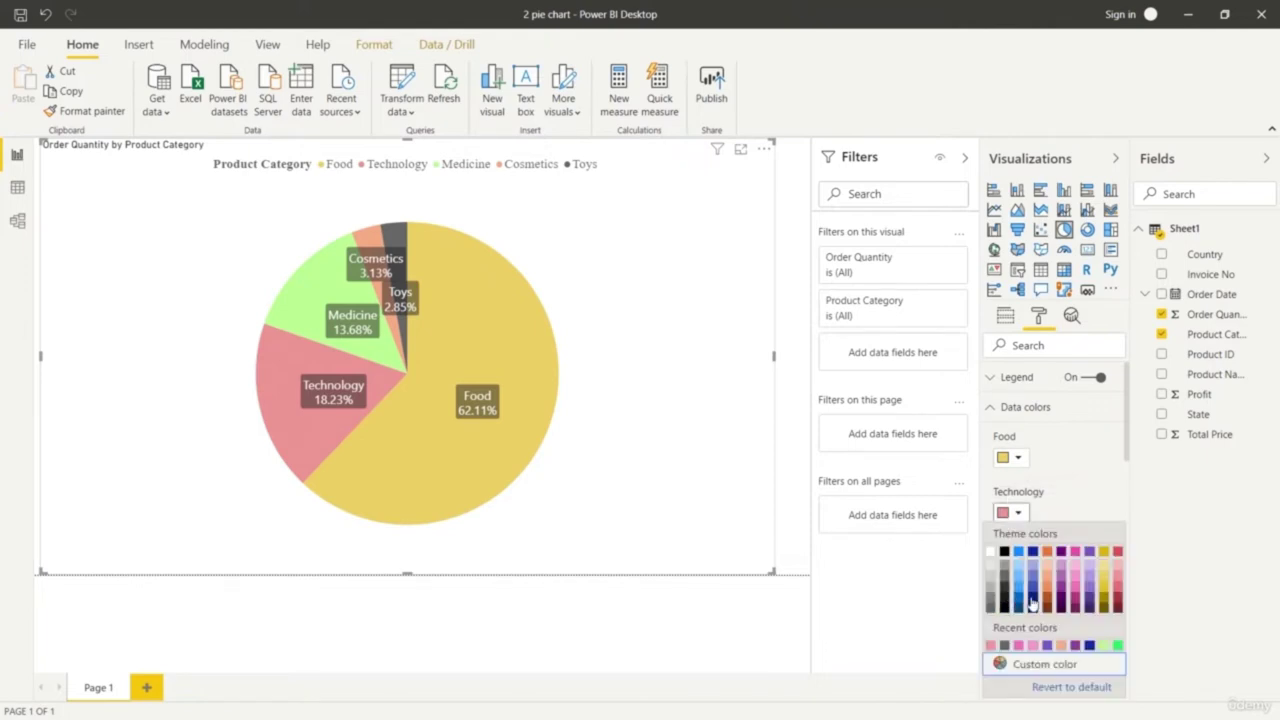
pyautogui.click(1119, 593)
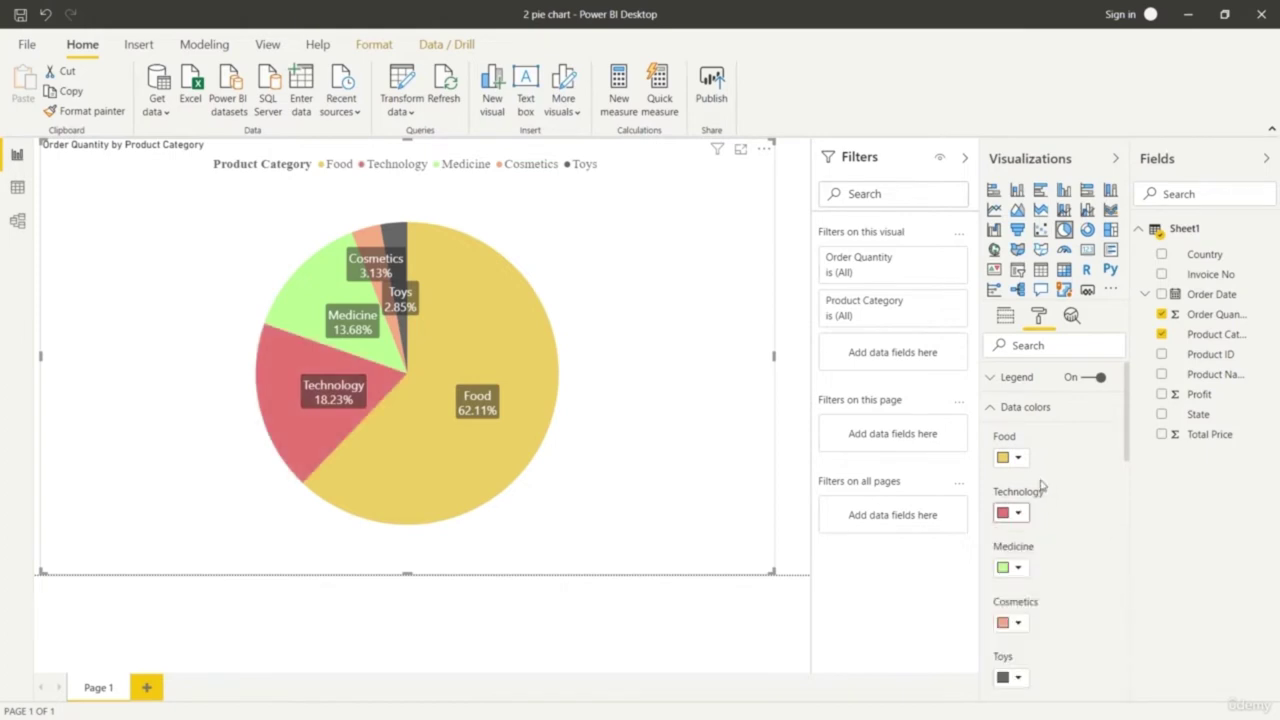
pyautogui.click(1015, 459)
pyautogui.click(1040, 609)
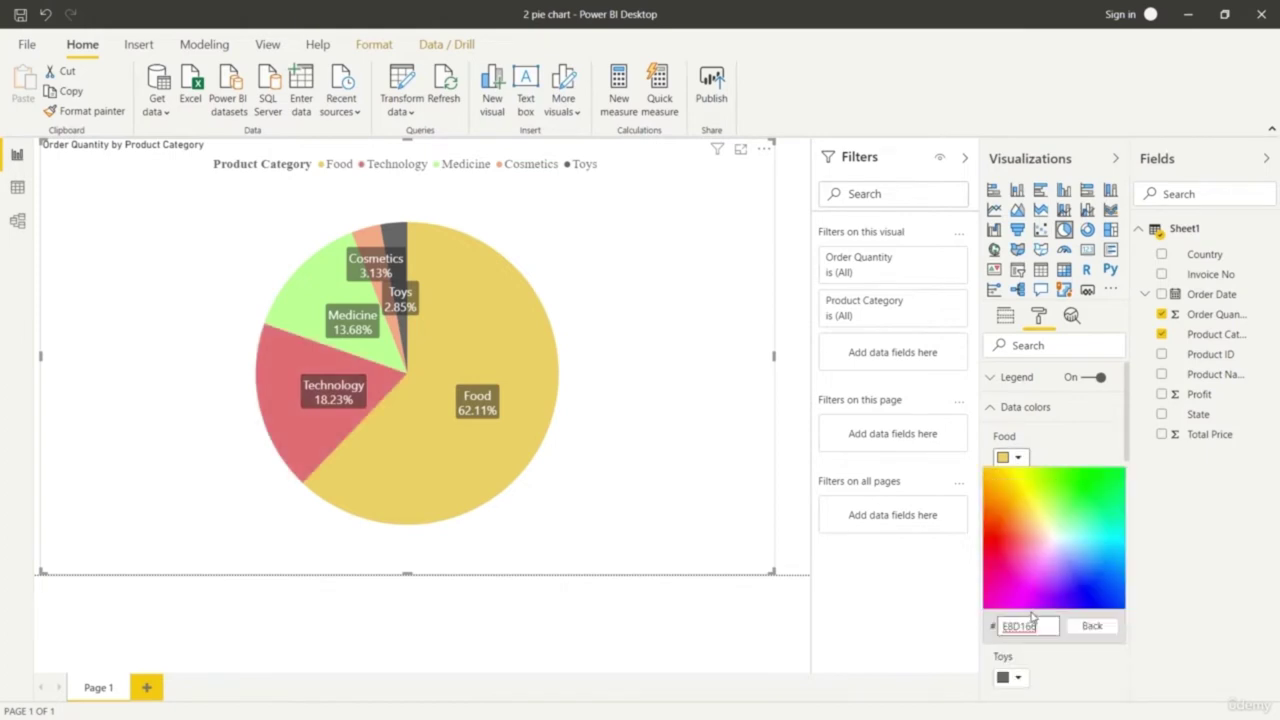
pyautogui.click(1009, 480)
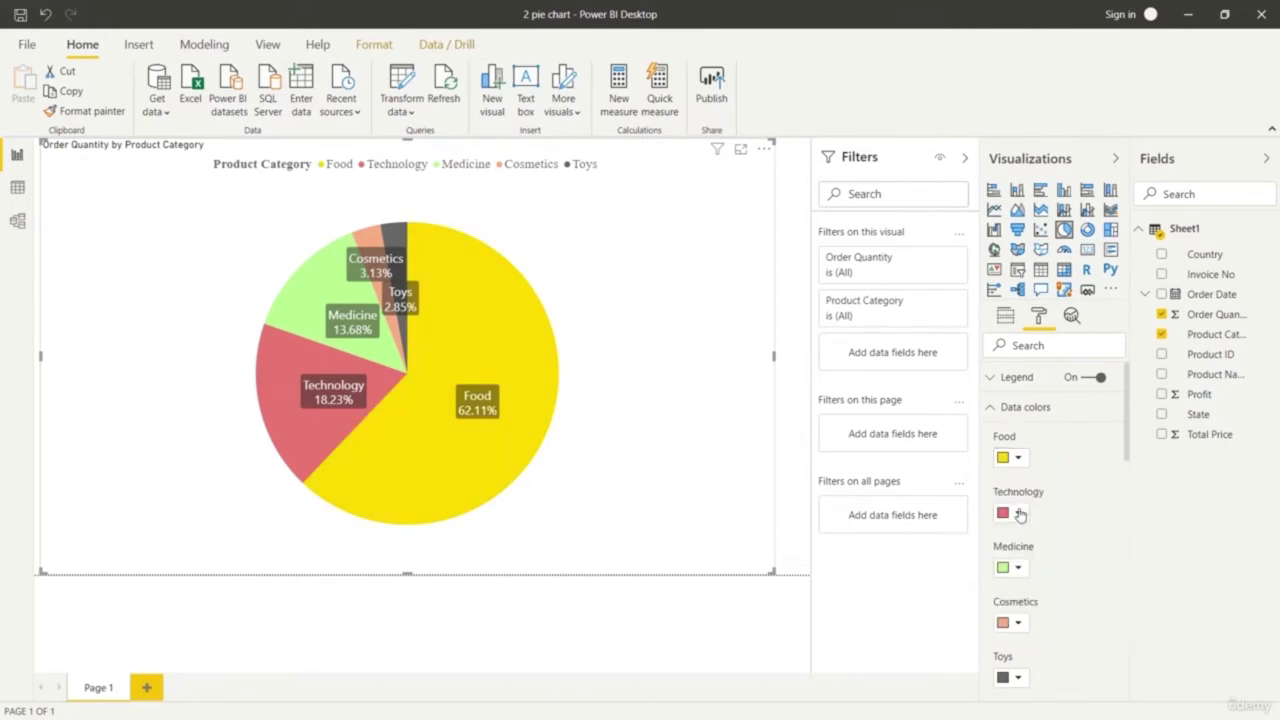
pyautogui.click(1016, 459)
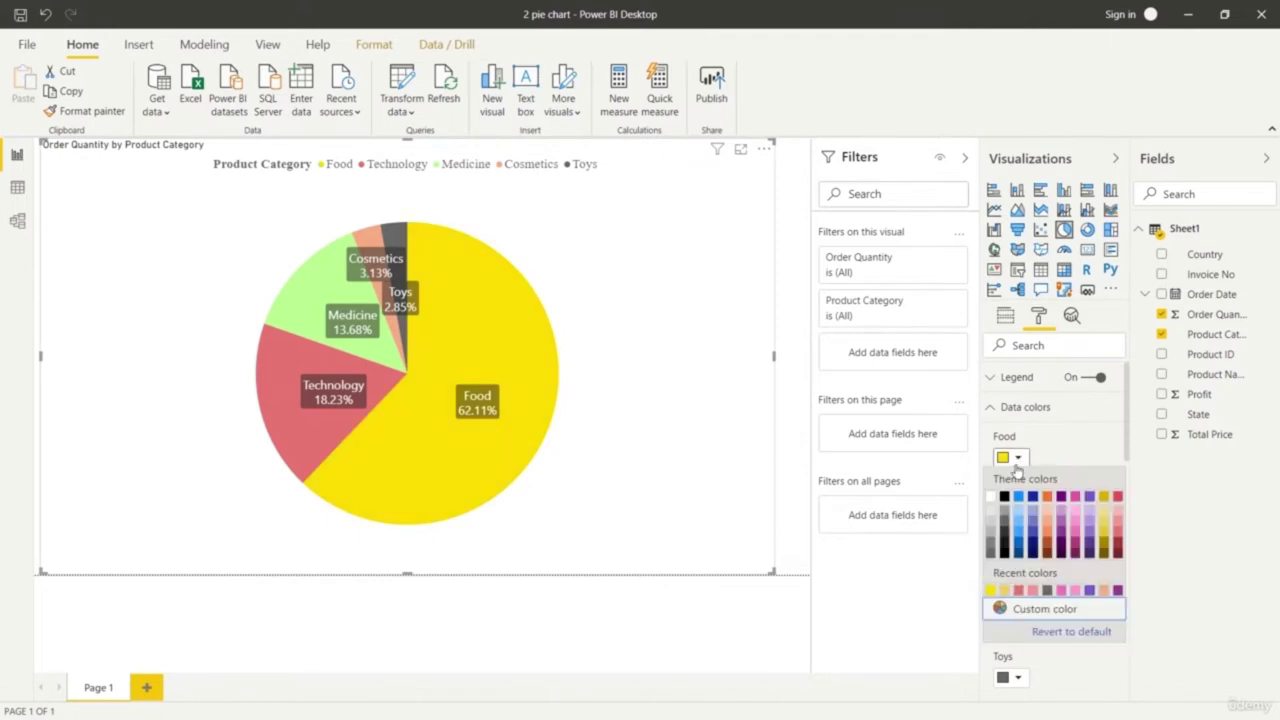
pyautogui.click(1043, 609)
pyautogui.click(996, 479)
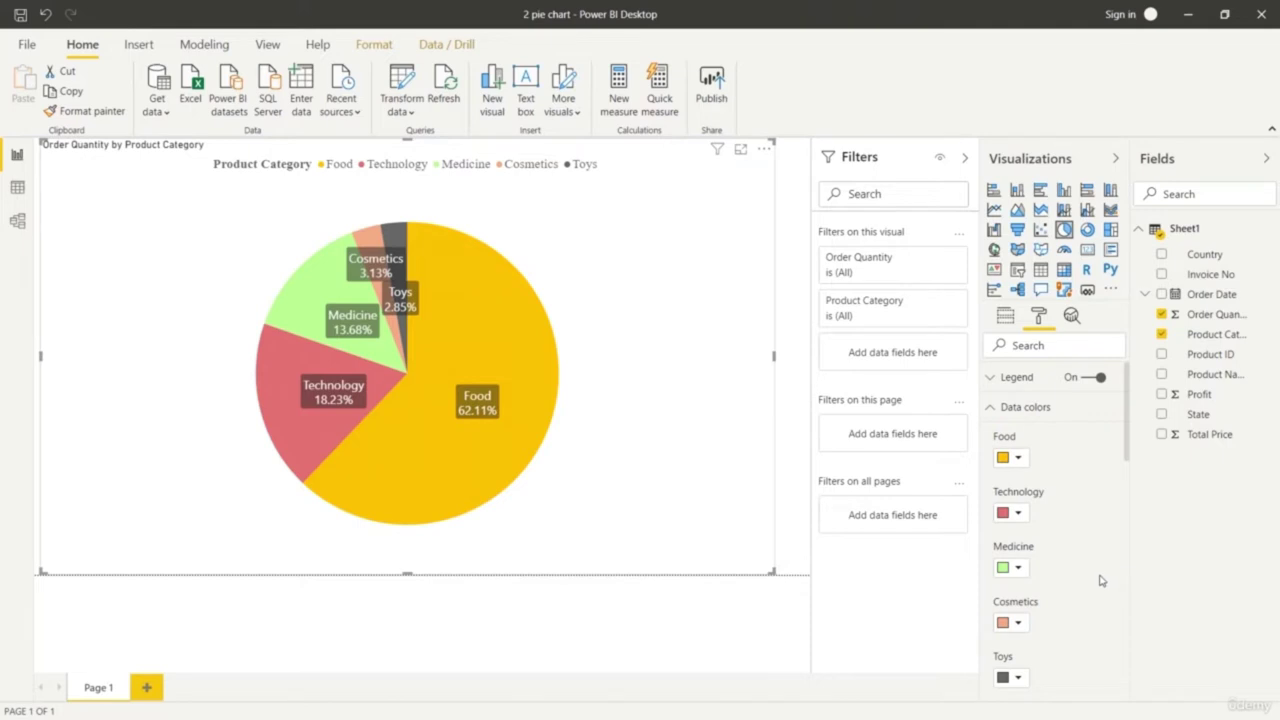
# Center the pie chart's title and enlarge its text to 30 pt
pyautogui.scroll(-2, 1066, 570)
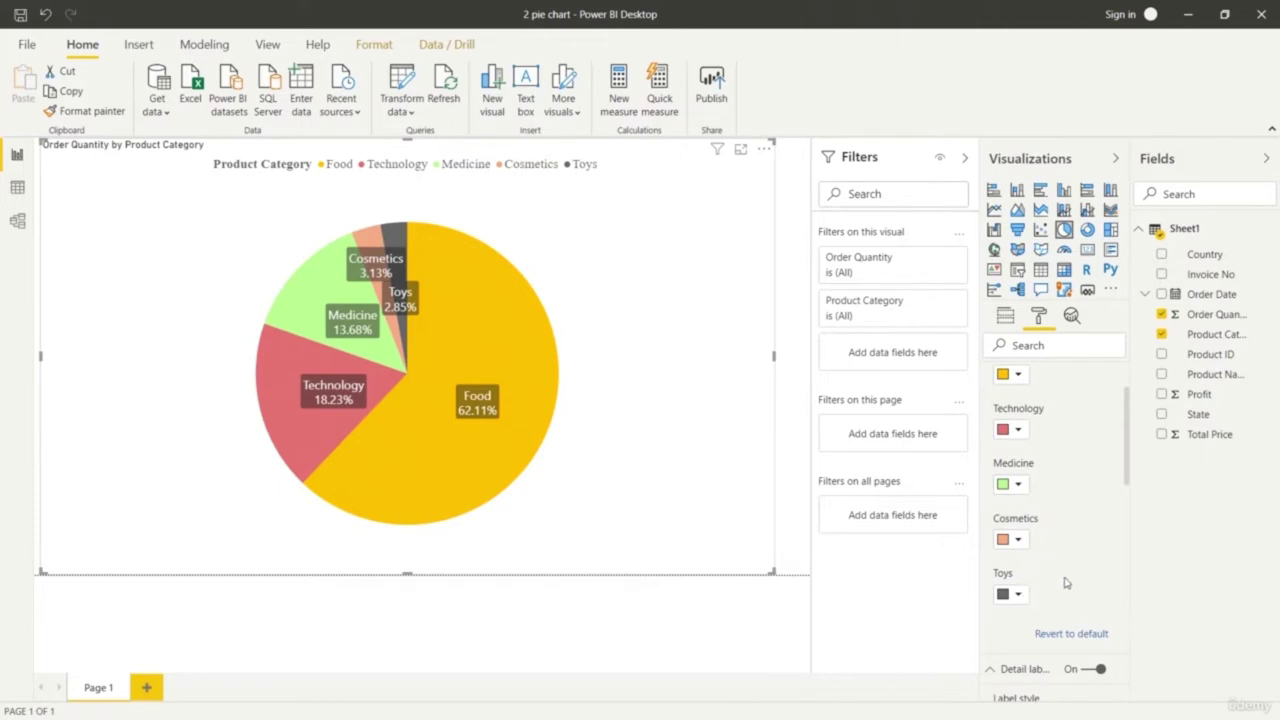
pyautogui.scroll(-8, 1066, 585)
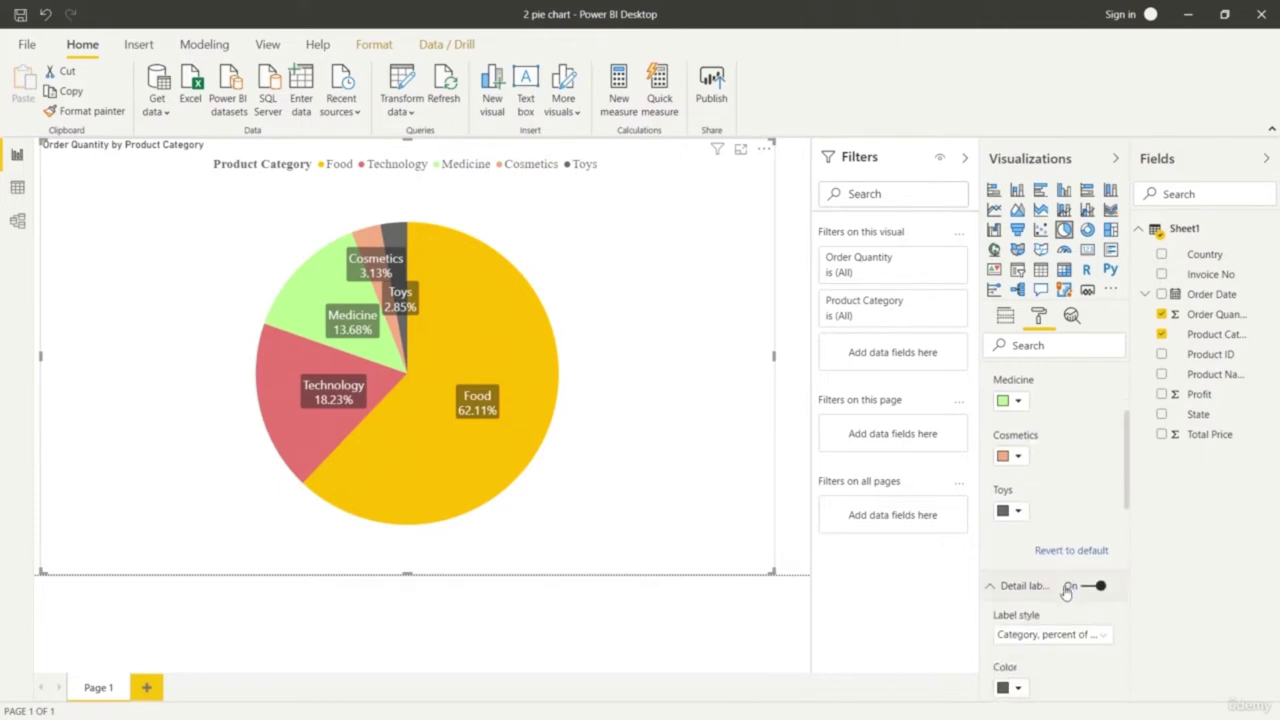
pyautogui.scroll(-3, 1060, 594)
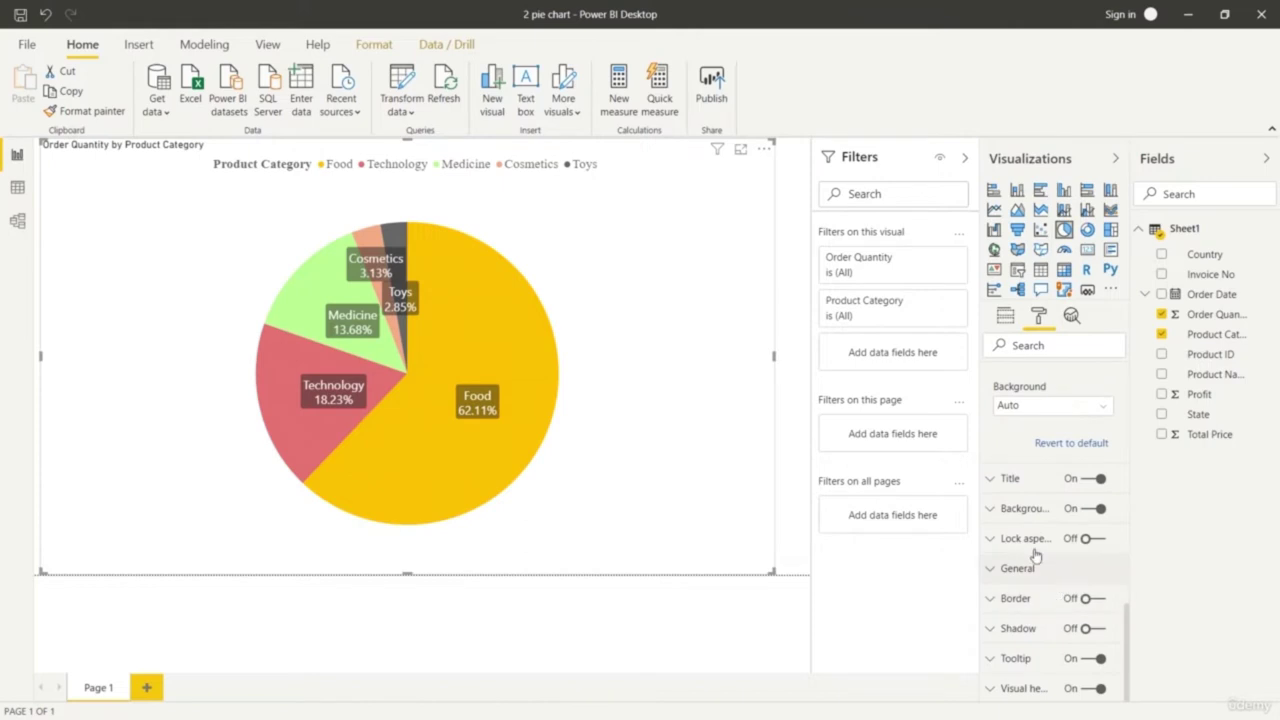
pyautogui.click(990, 509)
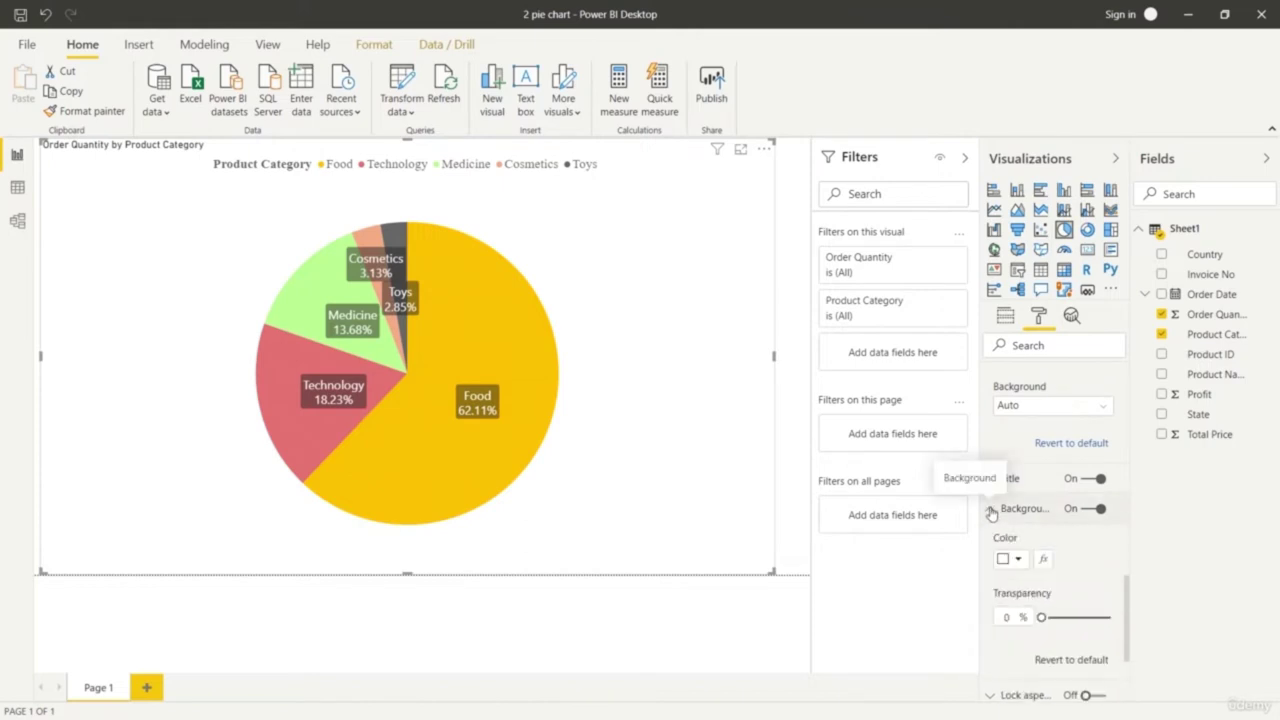
pyautogui.click(990, 509)
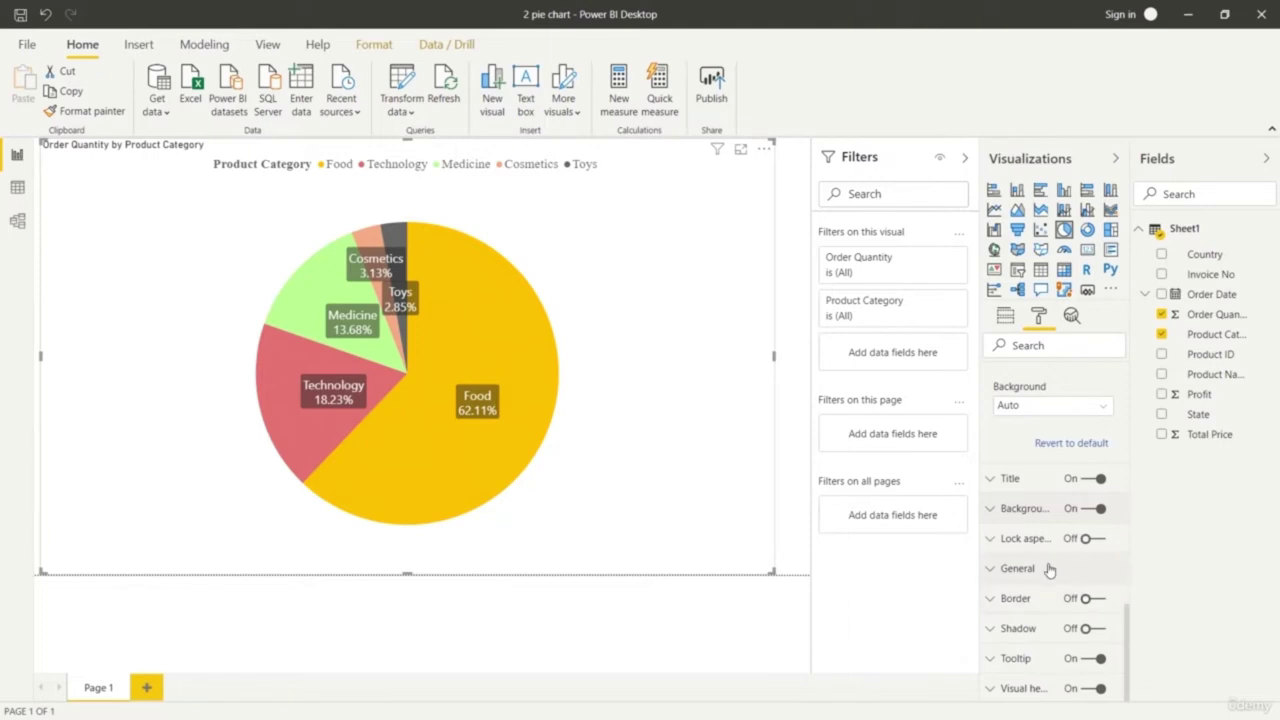
pyautogui.click(995, 480)
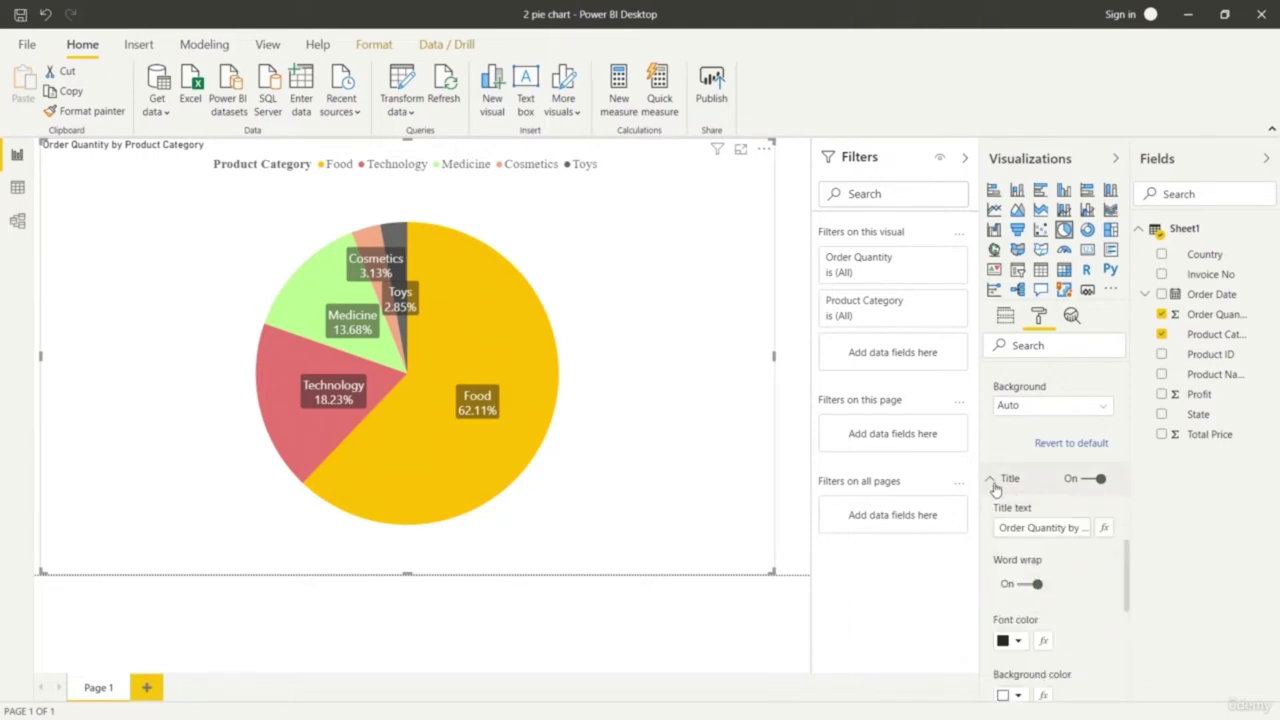
pyautogui.scroll(-2, 1050, 612)
pyautogui.scroll(-3, 1048, 619)
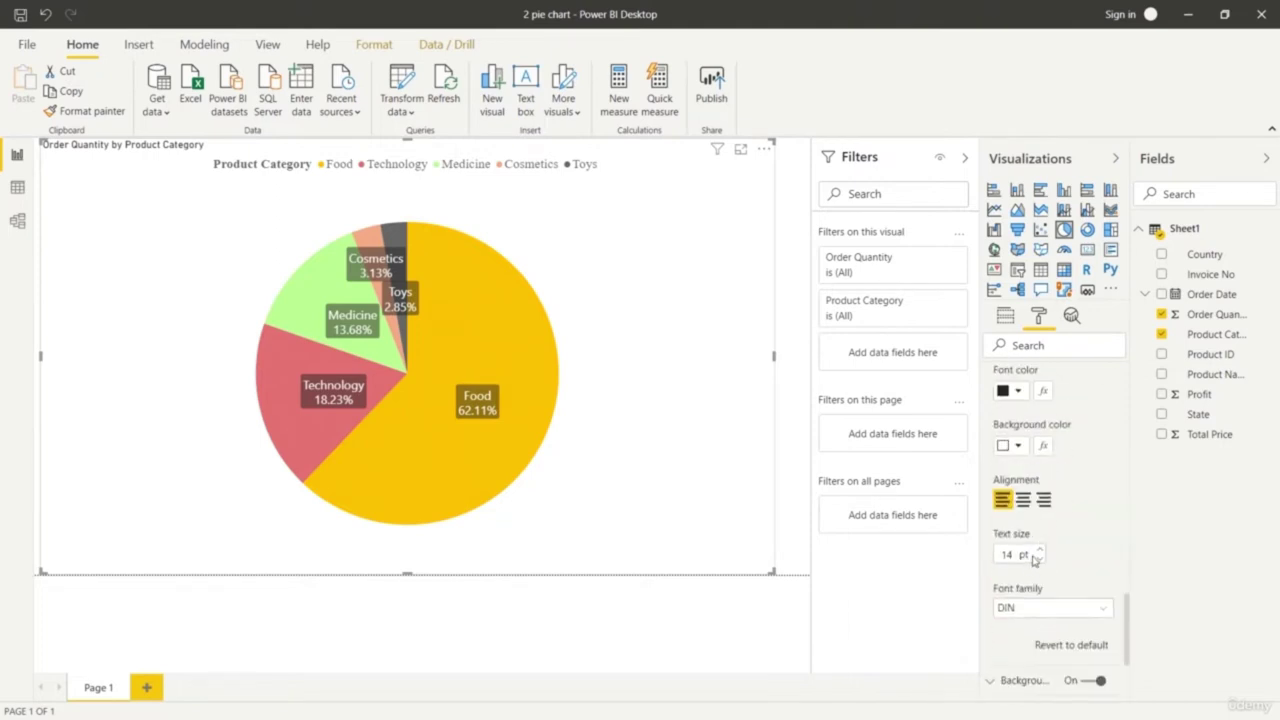
pyautogui.moveTo(1039, 554); pyautogui.dragTo(1039, 554)
pyautogui.click(1023, 502)
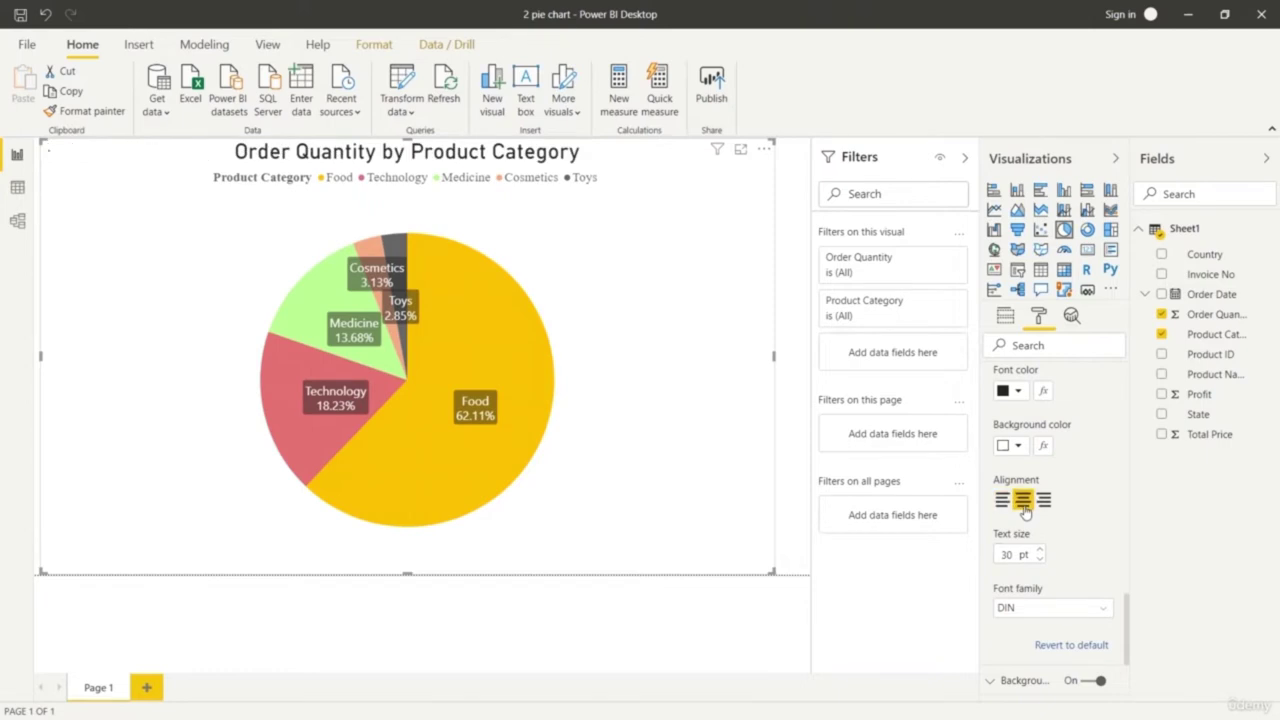
# Increase the pie chart title's text size to 36 pt
pyautogui.click(1038, 552)
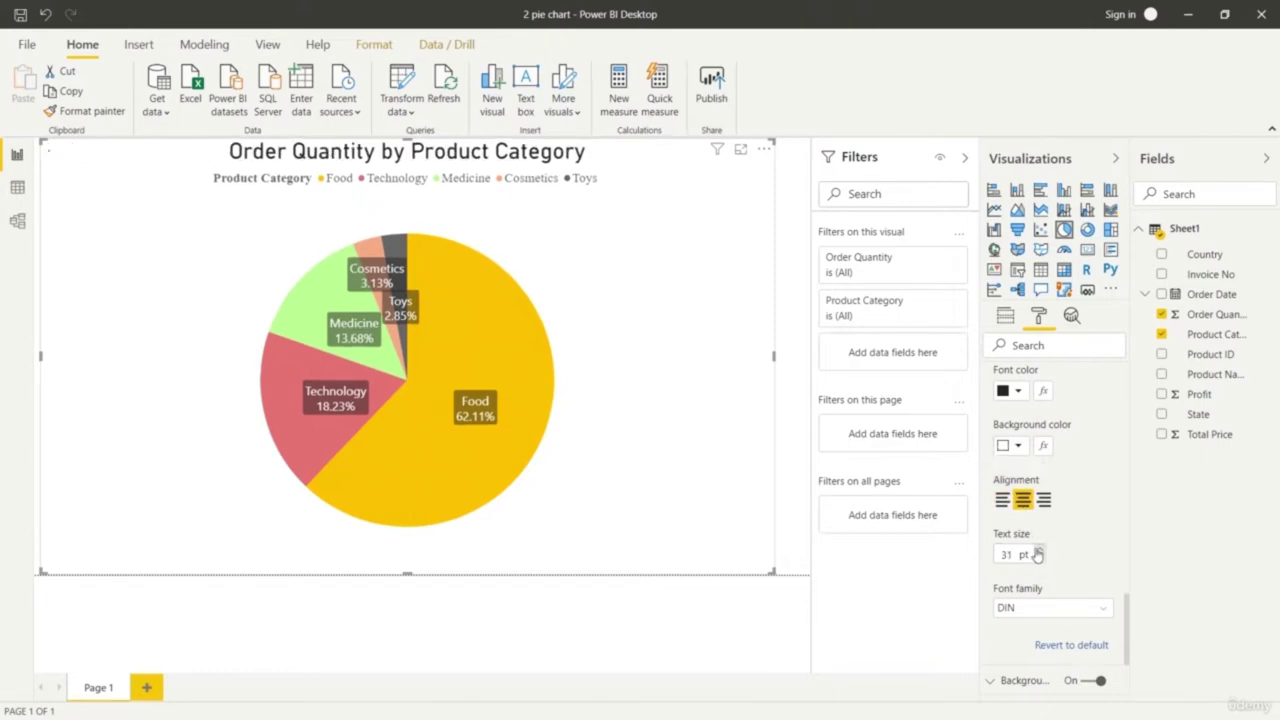
pyautogui.click(1038, 552)
pyautogui.click(1038, 552)
pyautogui.click(1038, 552)
pyautogui.click(1038, 552)
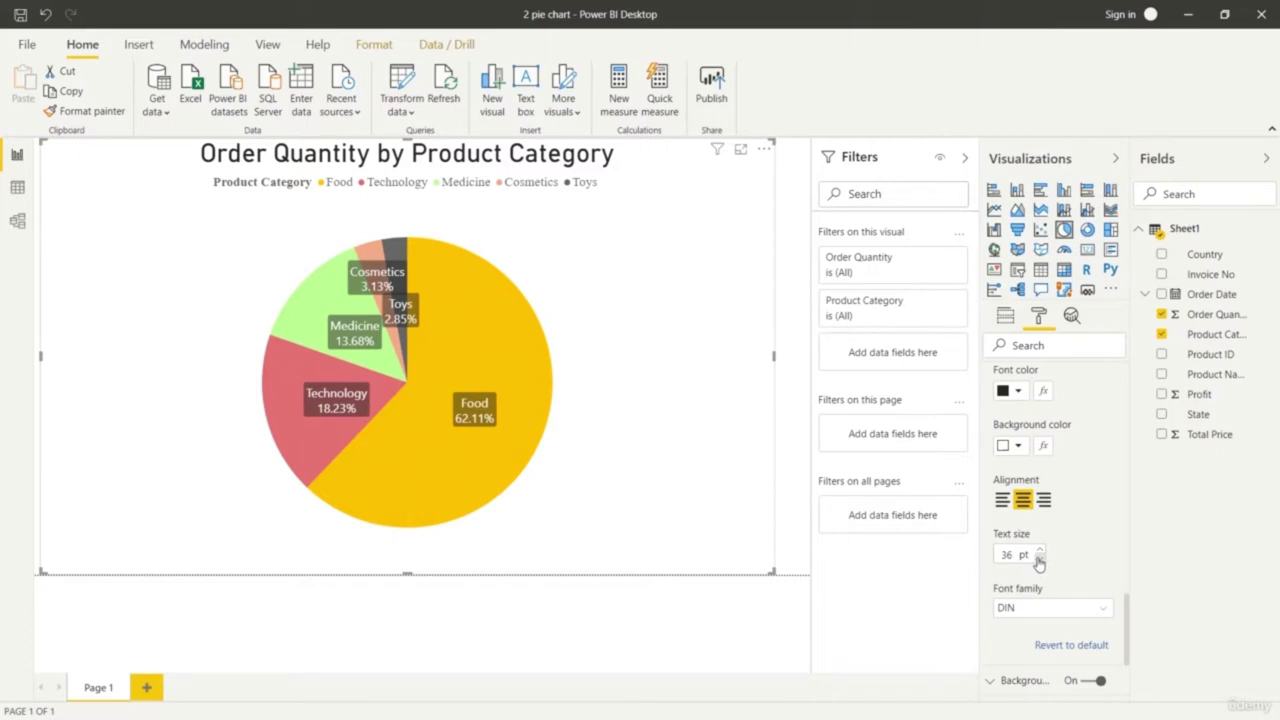
# Apply the dark Innovate theme to the report
pyautogui.scroll(10, 1064, 586)
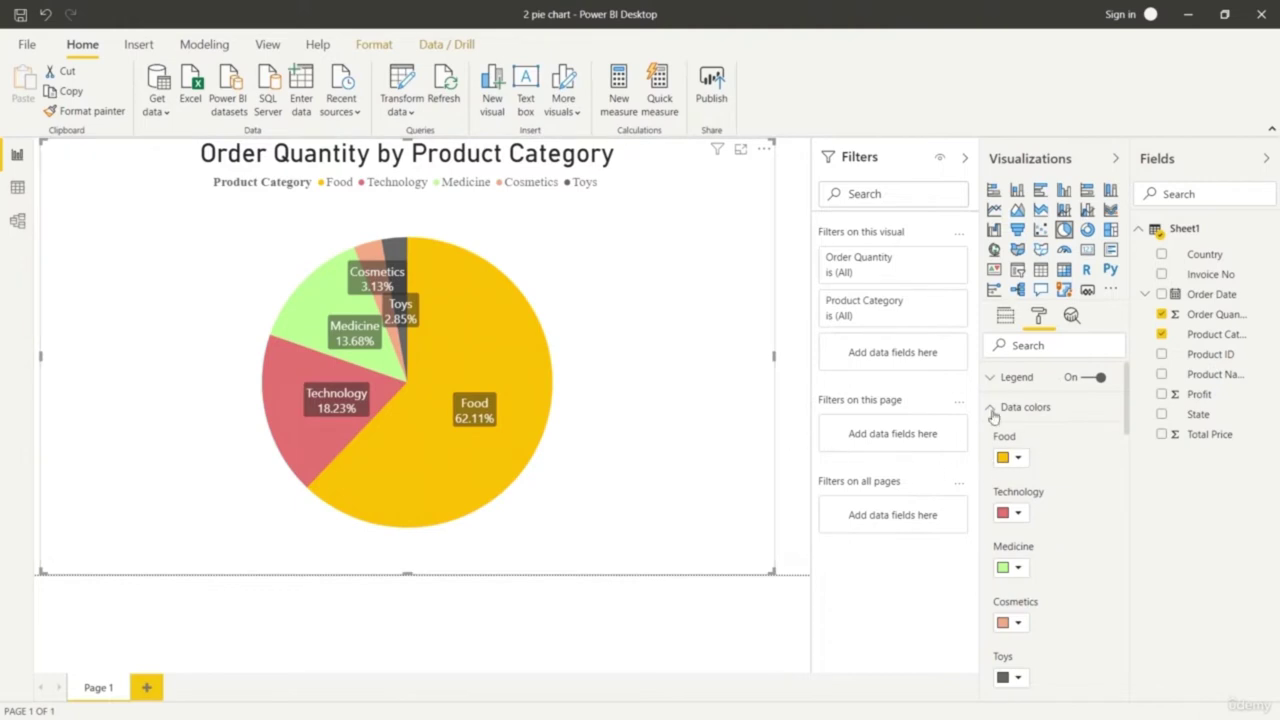
pyautogui.click(268, 46)
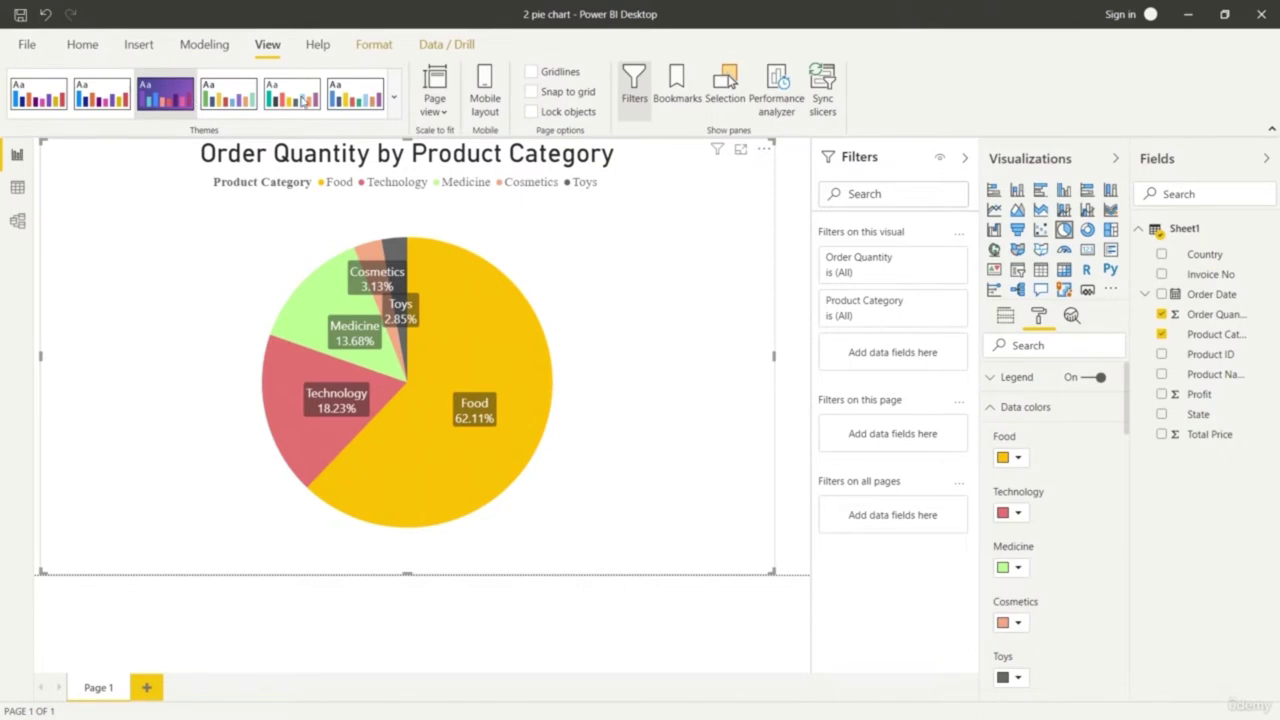
pyautogui.click(395, 106)
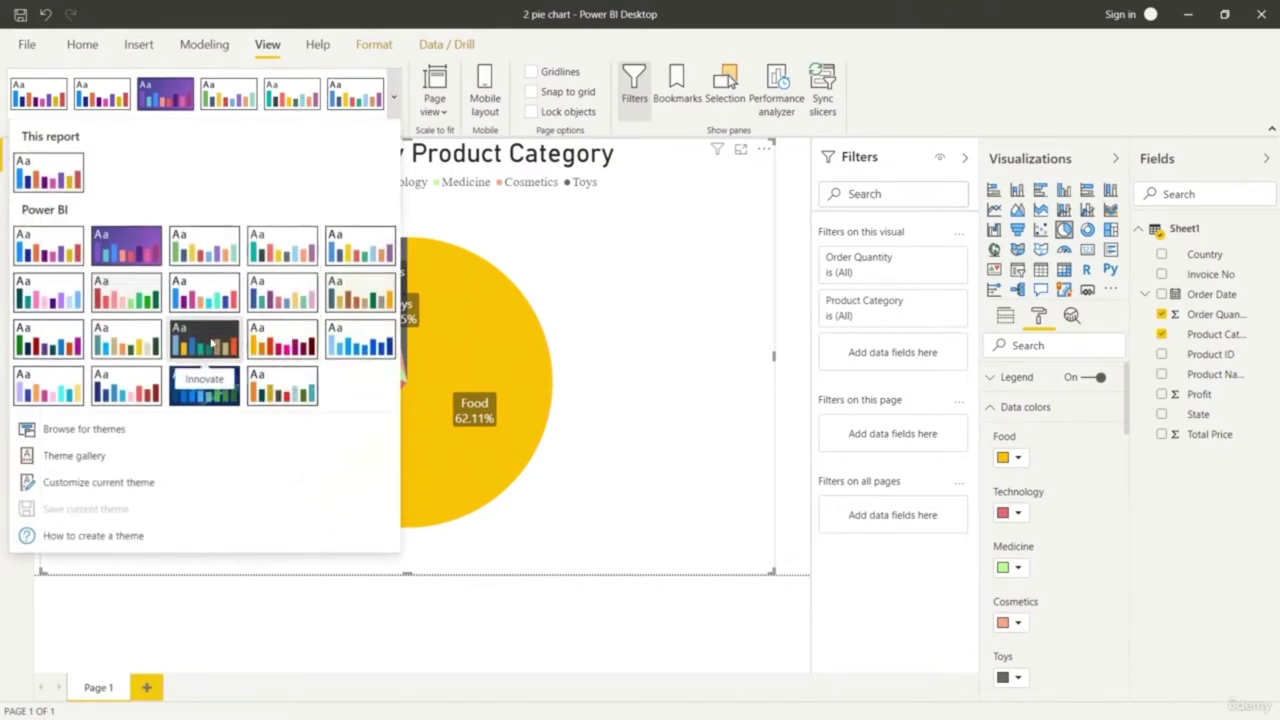
pyautogui.click(212, 343)
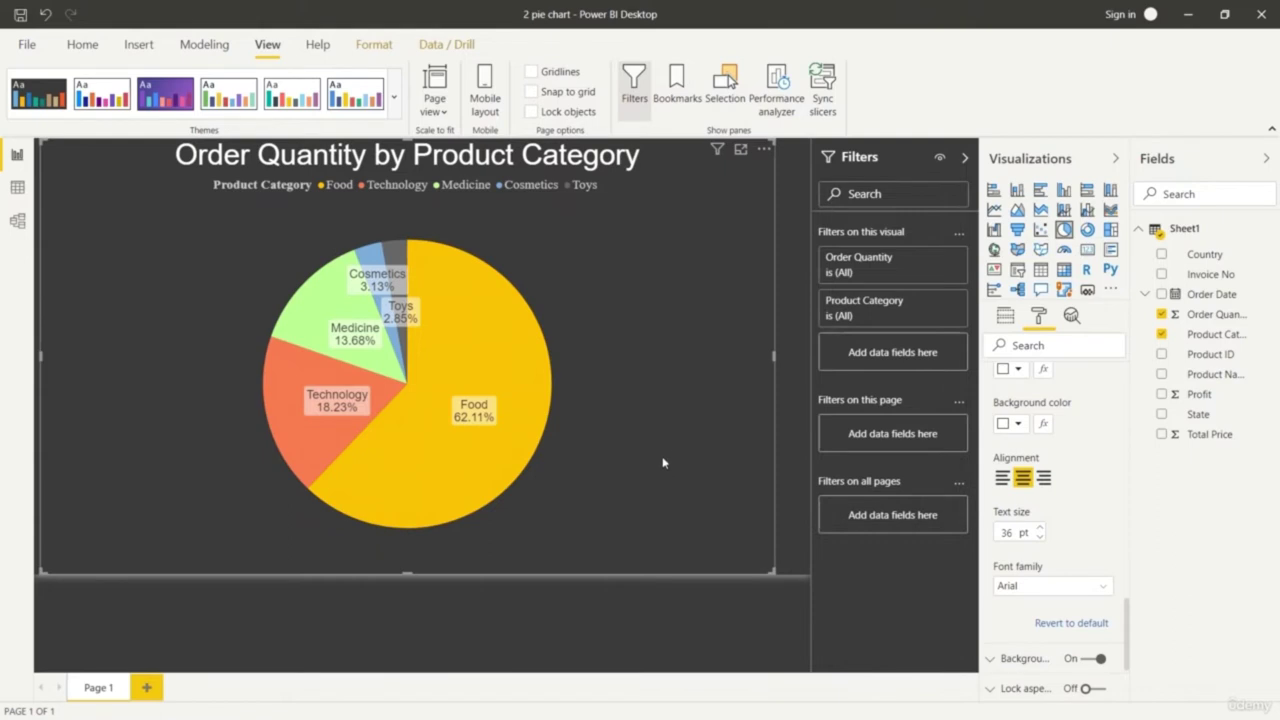
# Try the light theme with shades of blue, and apply the dark blue theme with the wave-patterned background
pyautogui.click(395, 106)
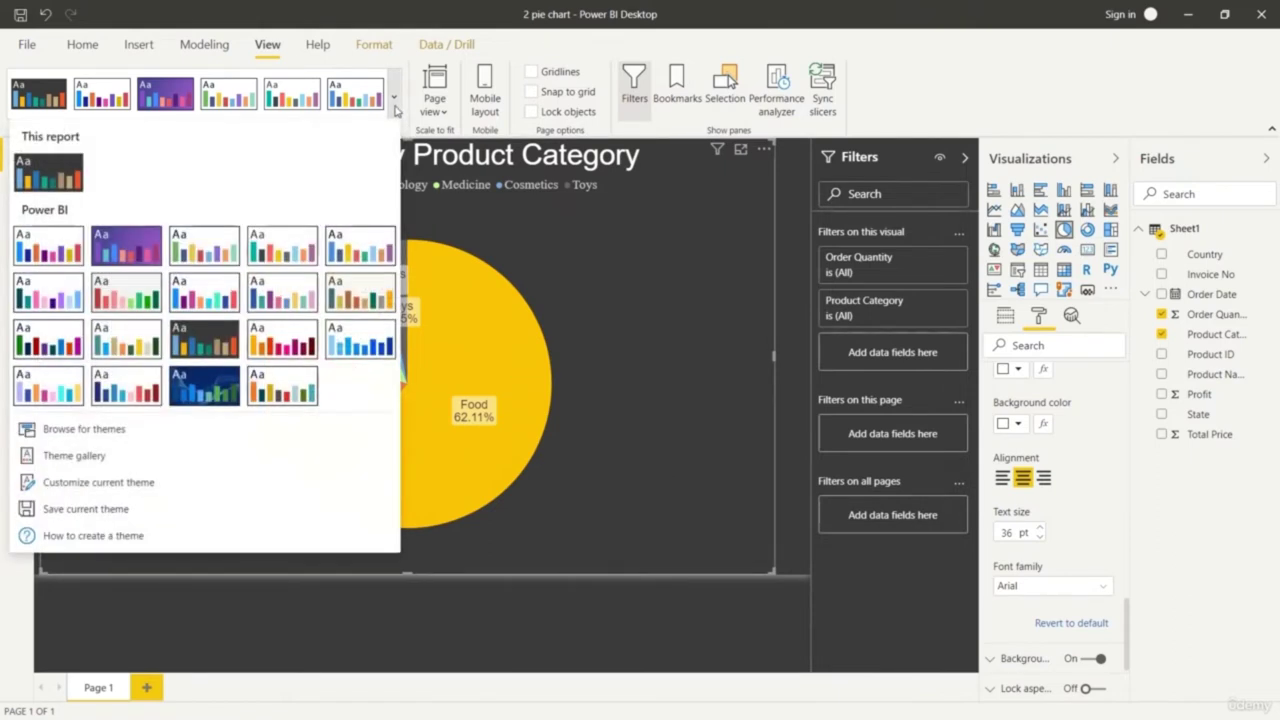
pyautogui.click(213, 393)
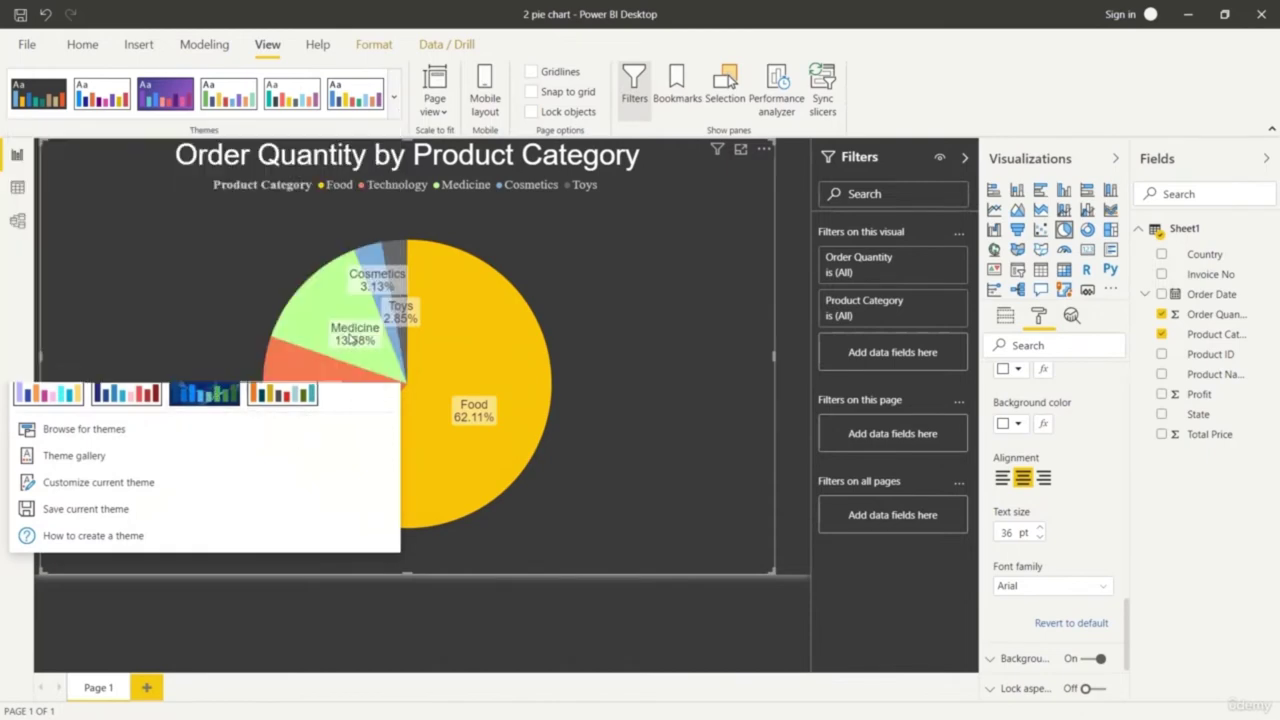
pyautogui.click(394, 97)
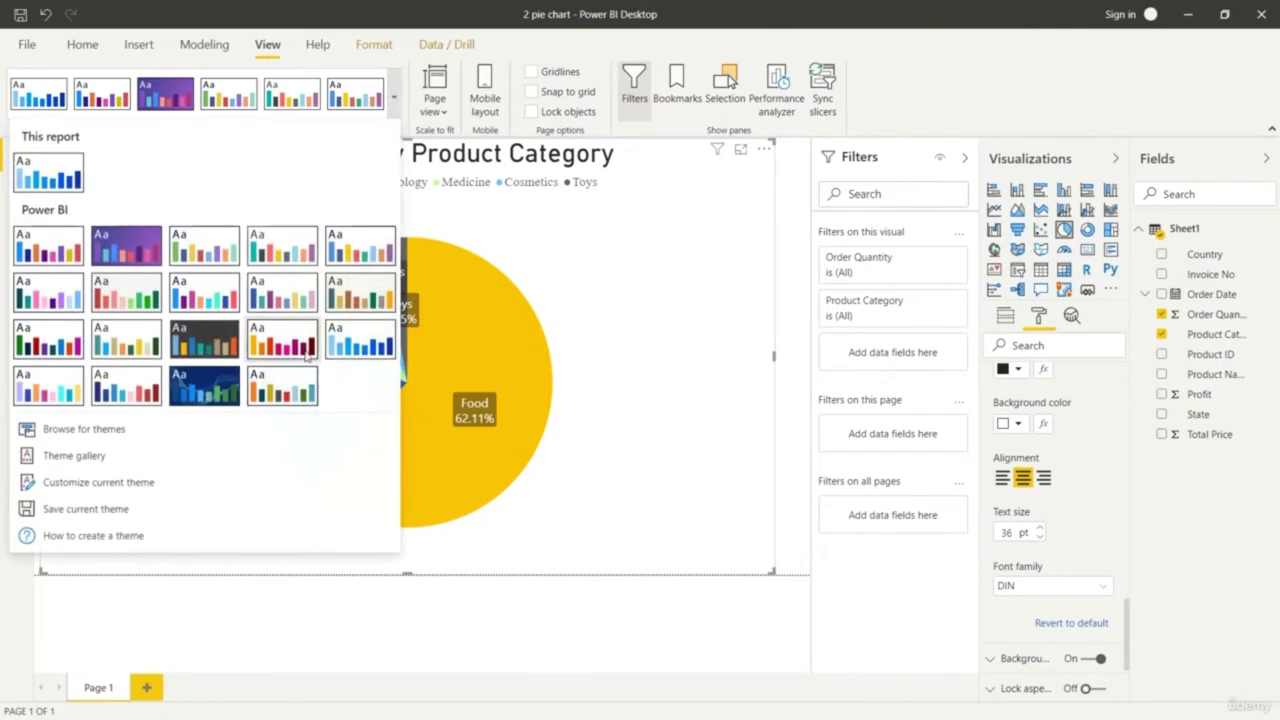
pyautogui.click(207, 388)
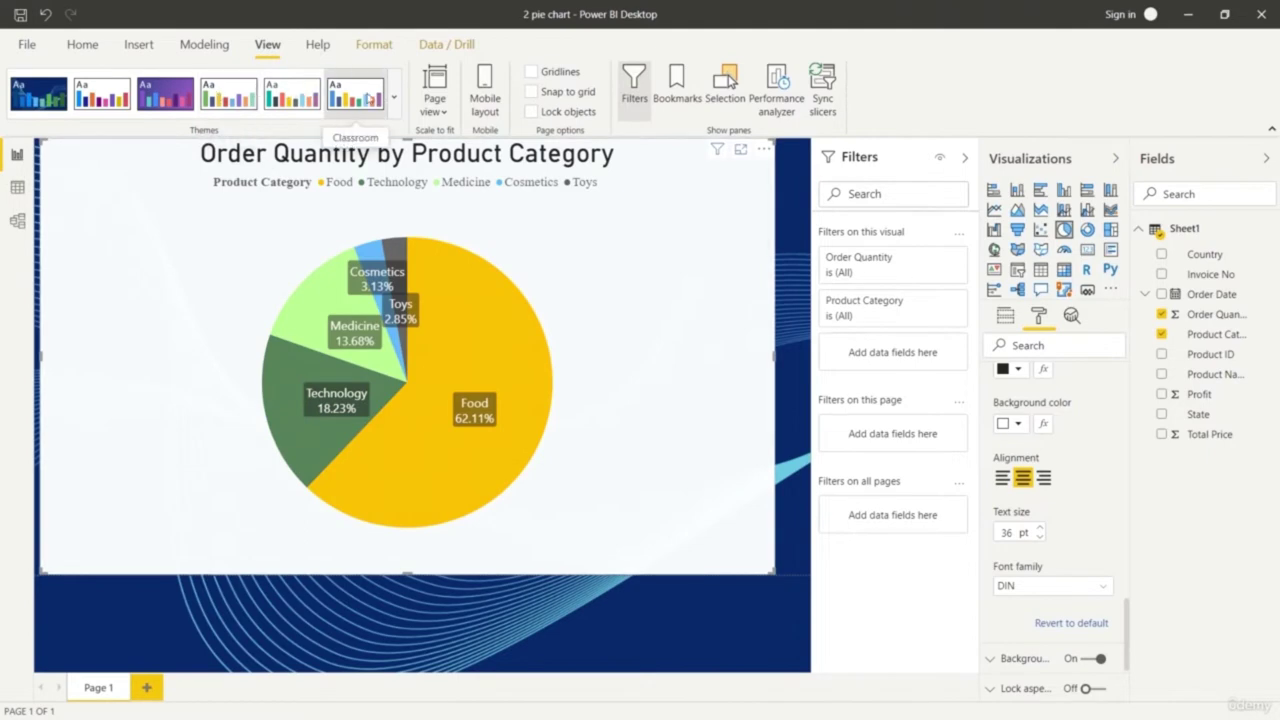
# Apply the dark charcoal theme with multicolored bars to the report and show the pie chart's field assignments
pyautogui.click(392, 106)
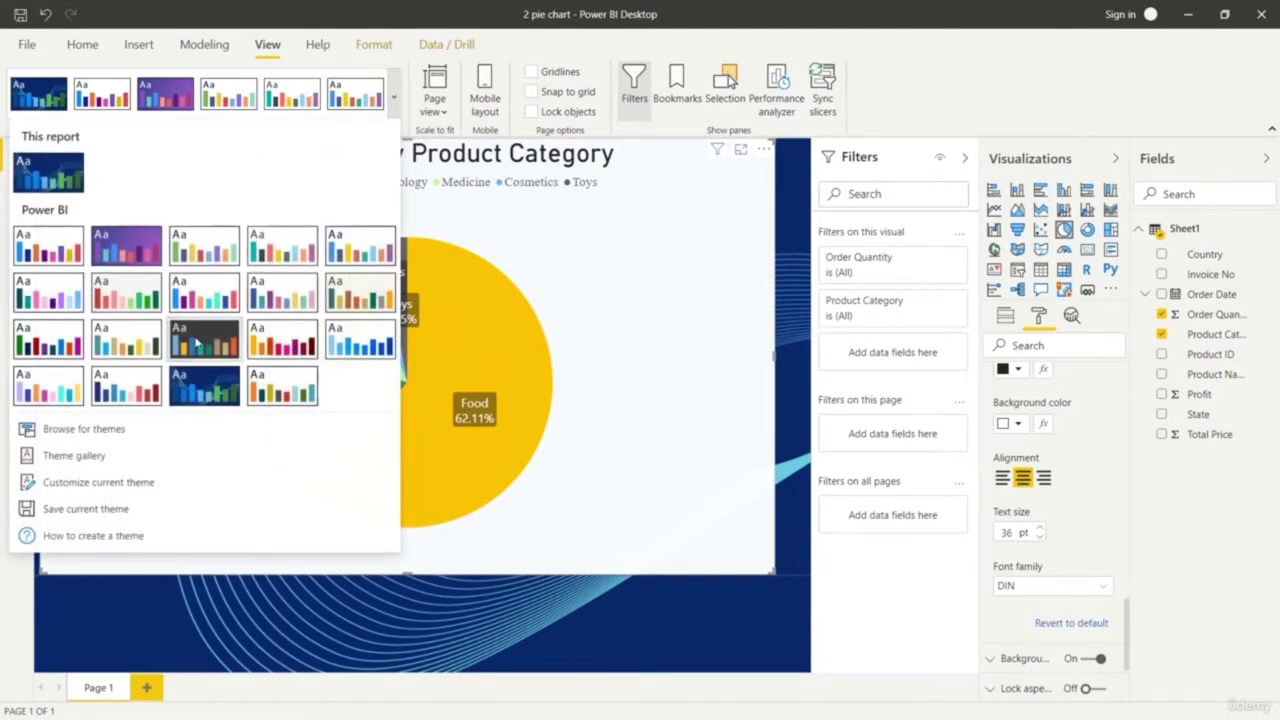
pyautogui.click(185, 340)
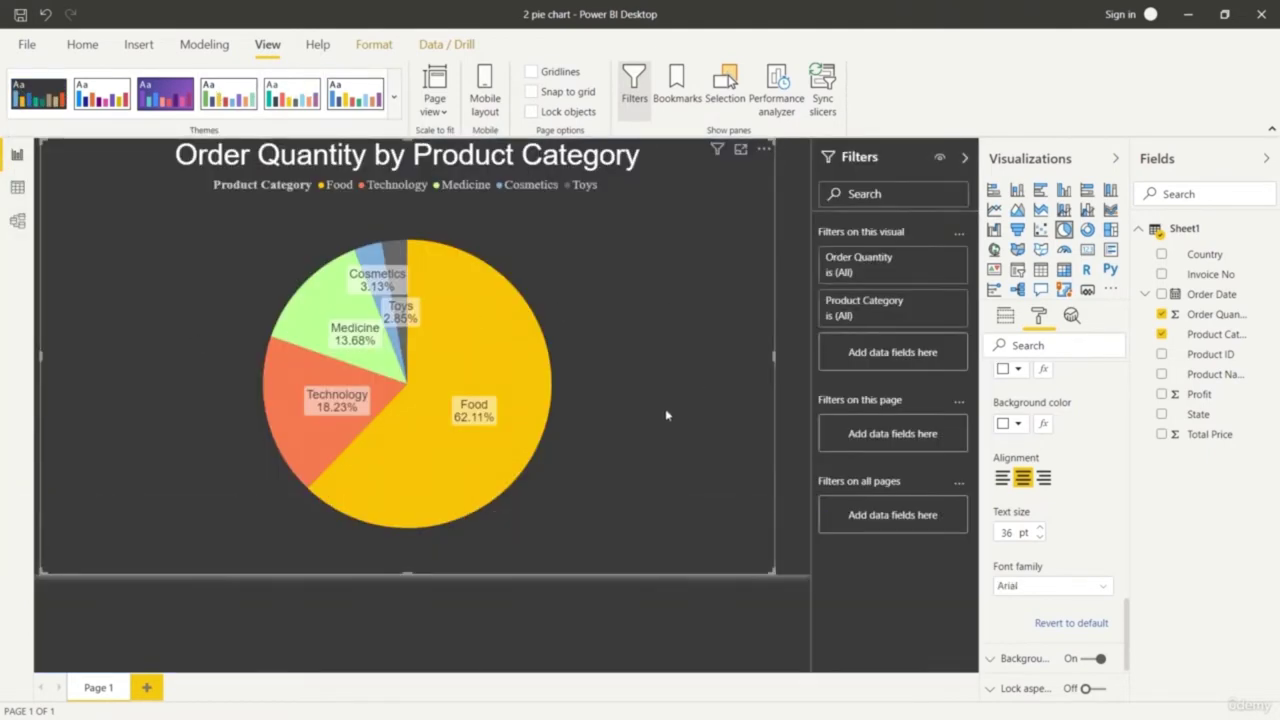
pyautogui.click(1003, 316)
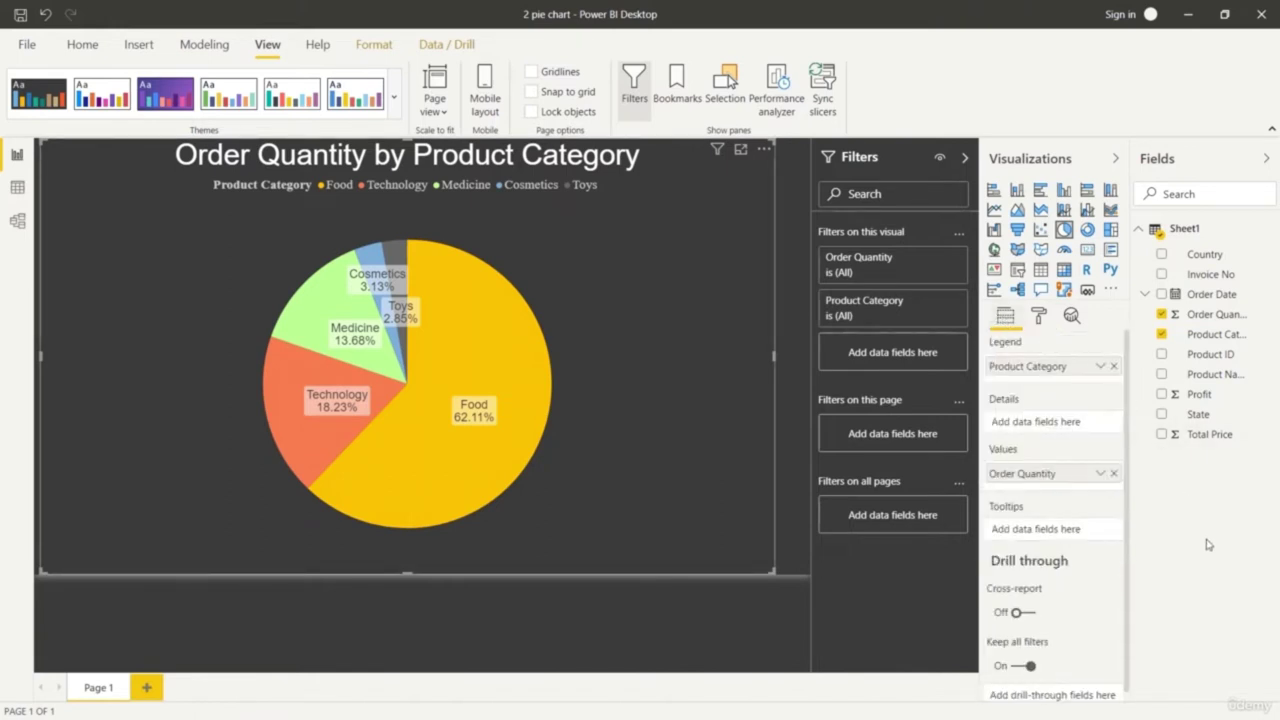
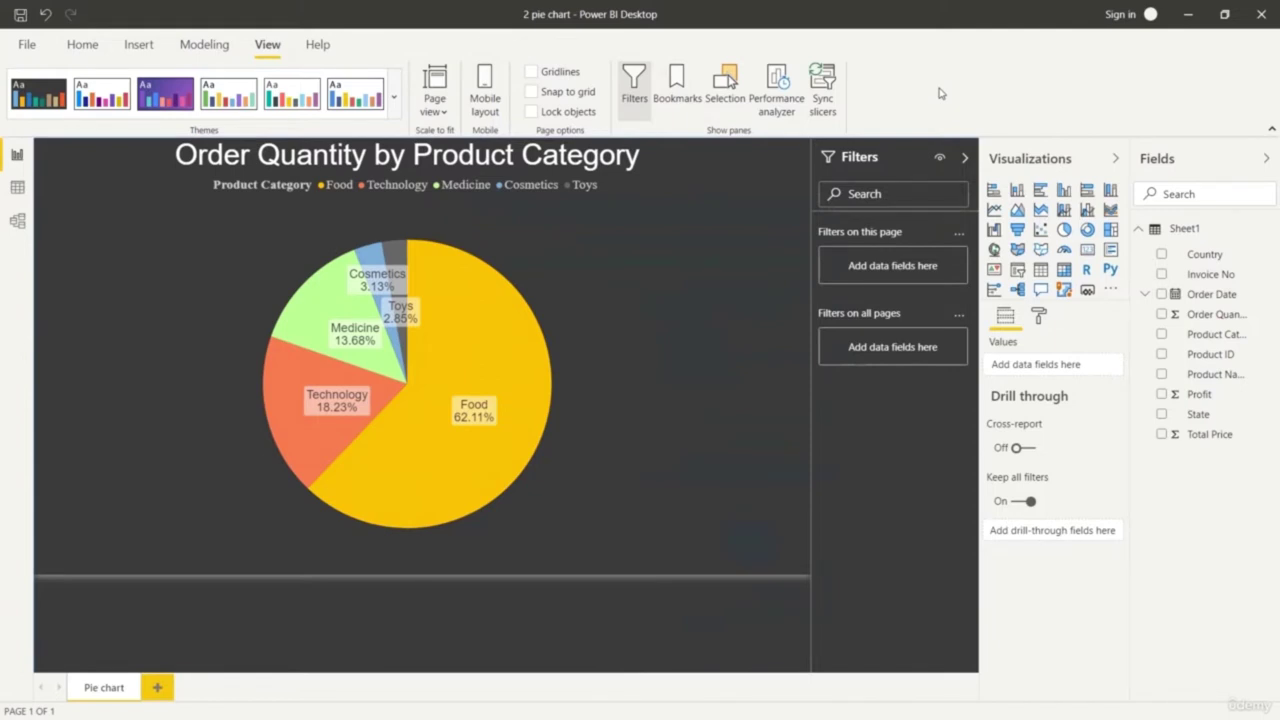
# Add an empty donut chart to the page, enlarge it and place it over the pie chart's lower-right corner
pyautogui.click(1087, 230)
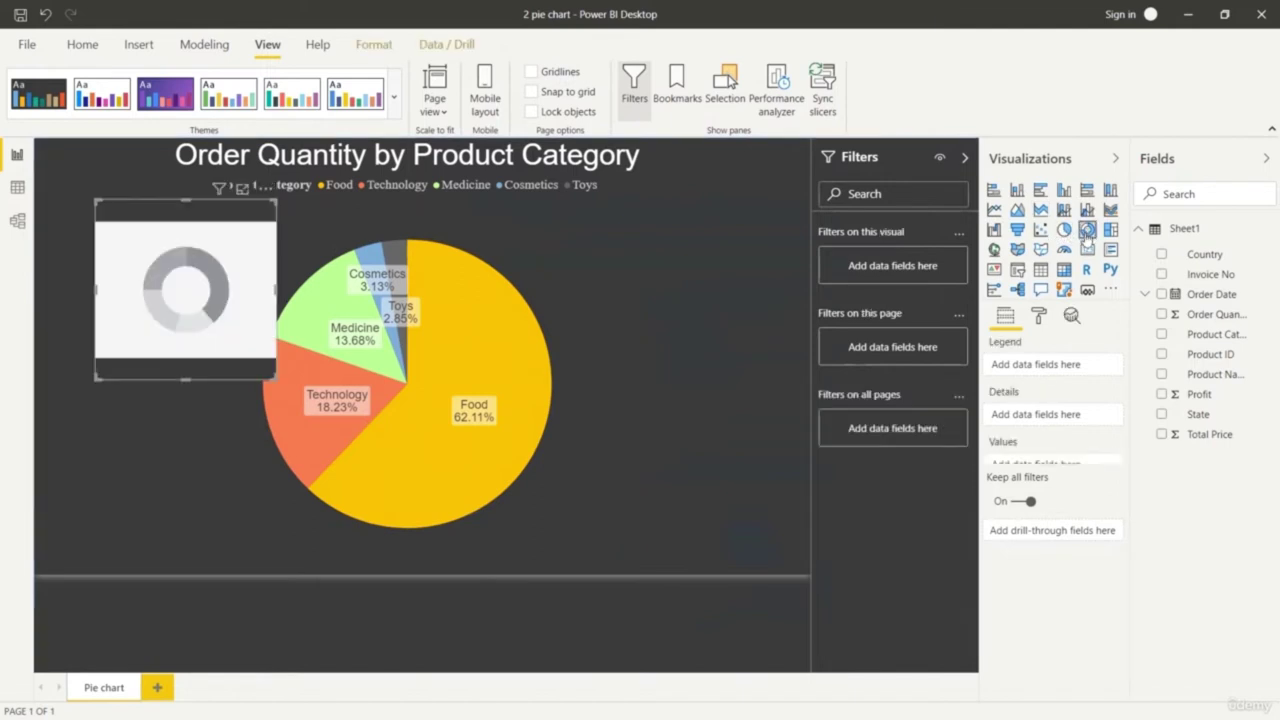
pyautogui.moveTo(276, 379); pyautogui.dragTo(357, 429)
pyautogui.moveTo(271, 246); pyautogui.dragTo(733, 371)
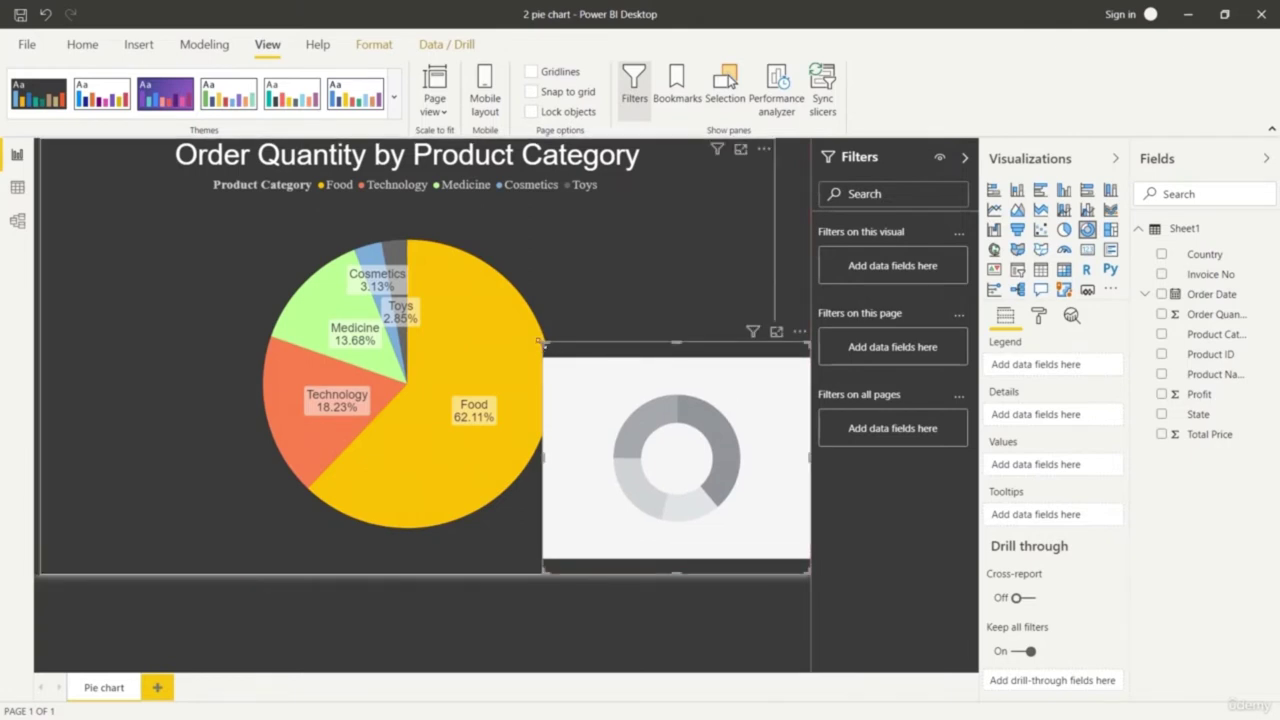
pyautogui.moveTo(541, 347); pyautogui.dragTo(558, 357)
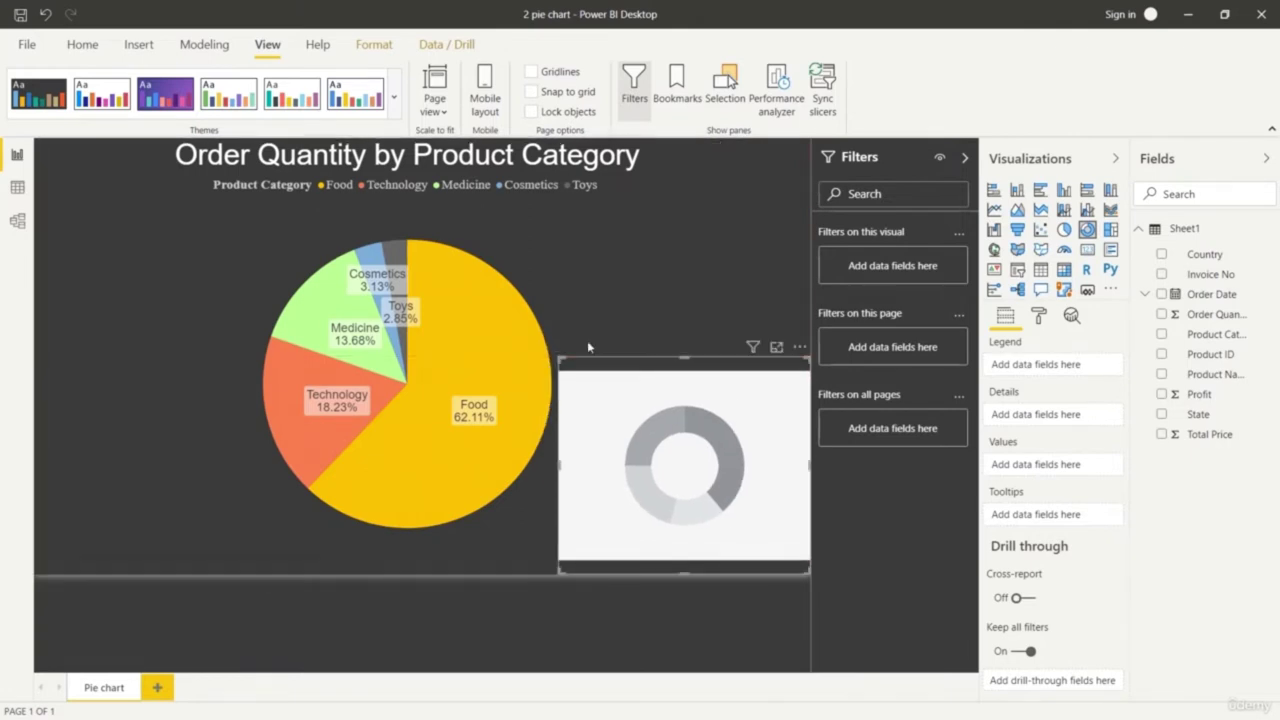
# Narrow the pie chart from its right side and enlarge the donut chart toward its upper left
pyautogui.click(712, 242)
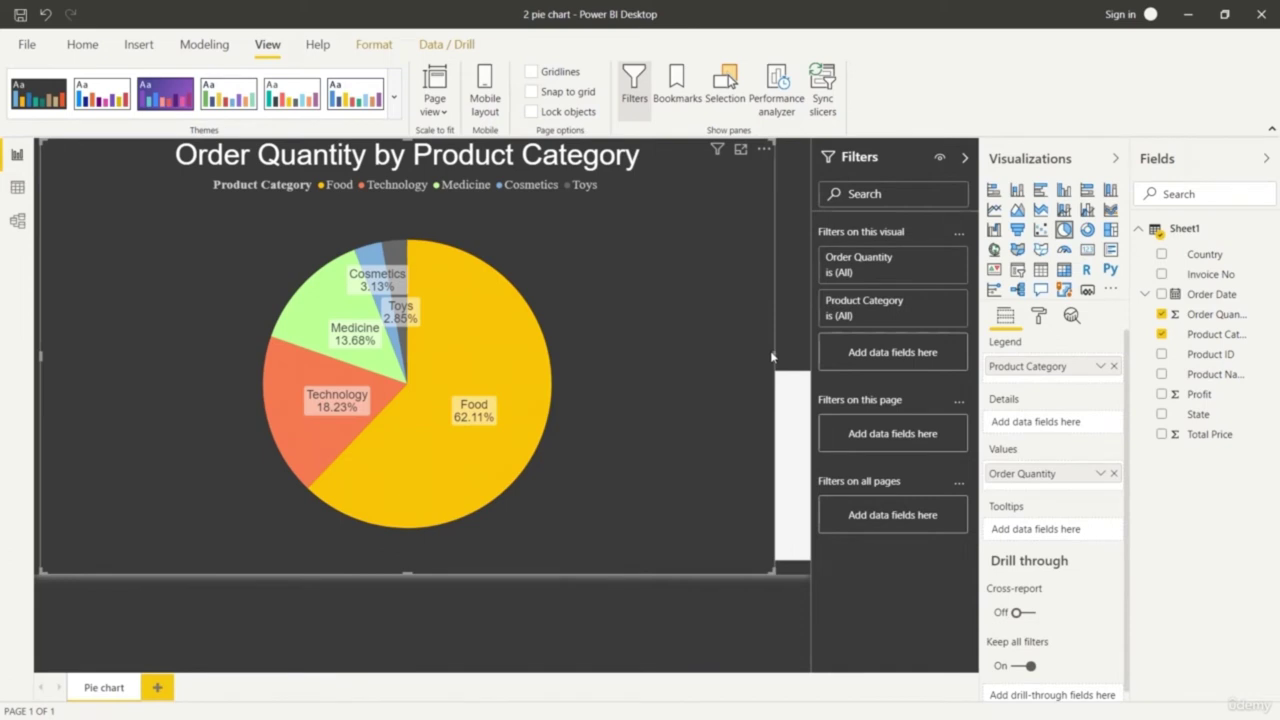
pyautogui.moveTo(771, 360); pyautogui.dragTo(636, 360)
pyautogui.click(724, 401)
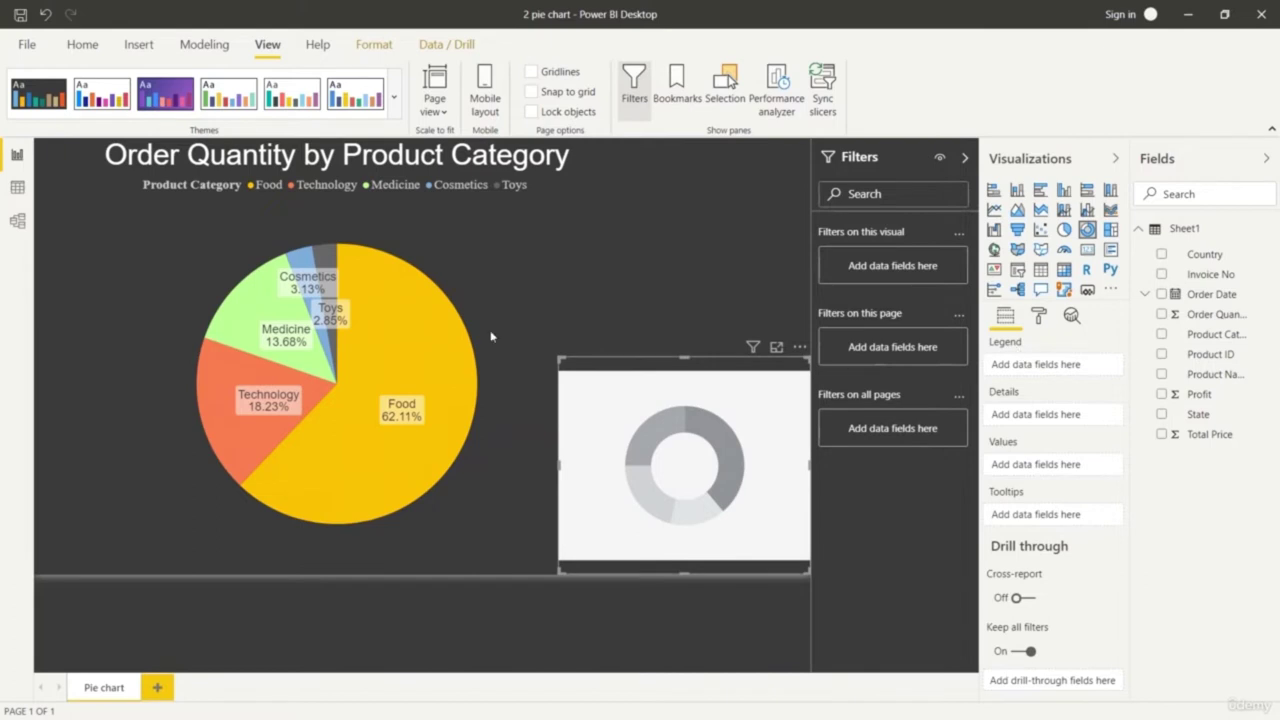
pyautogui.moveTo(561, 358); pyautogui.dragTo(518, 317)
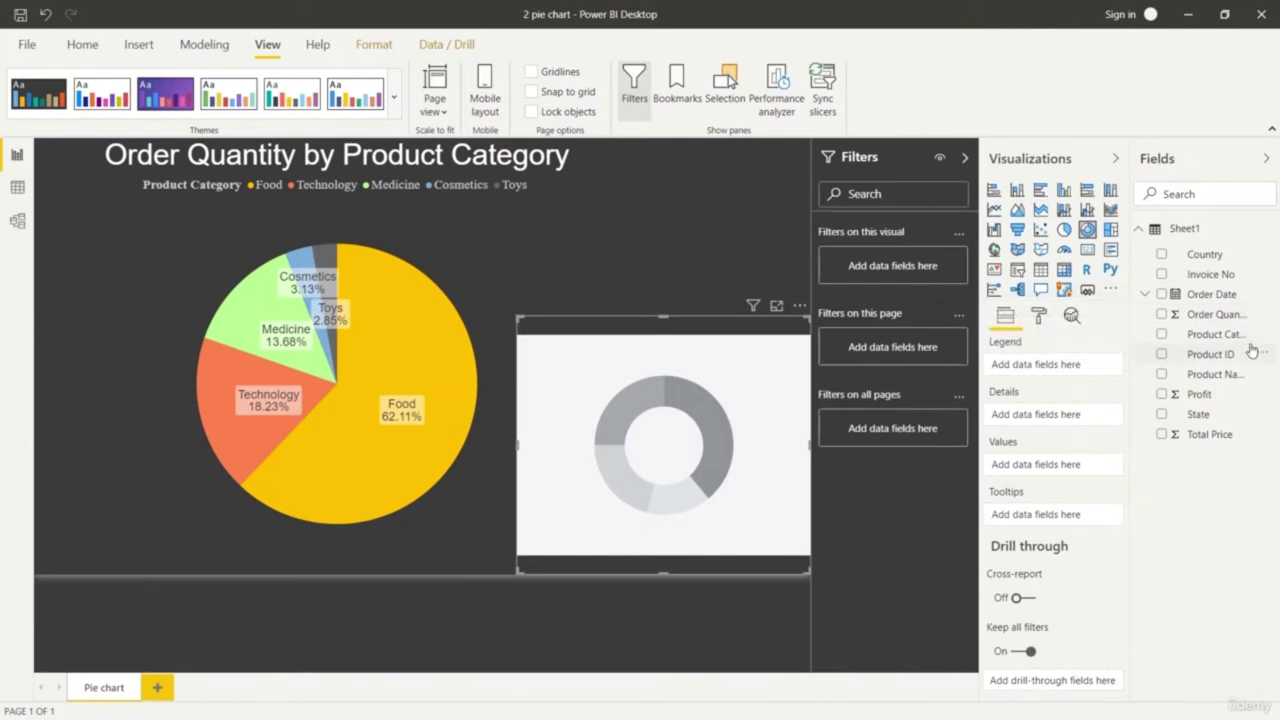
# Assign Product Name as the donut chart's legend and Order Quantity as its values, and enlarge the chart slightly
pyautogui.moveTo(1240, 375); pyautogui.dragTo(1070, 366)
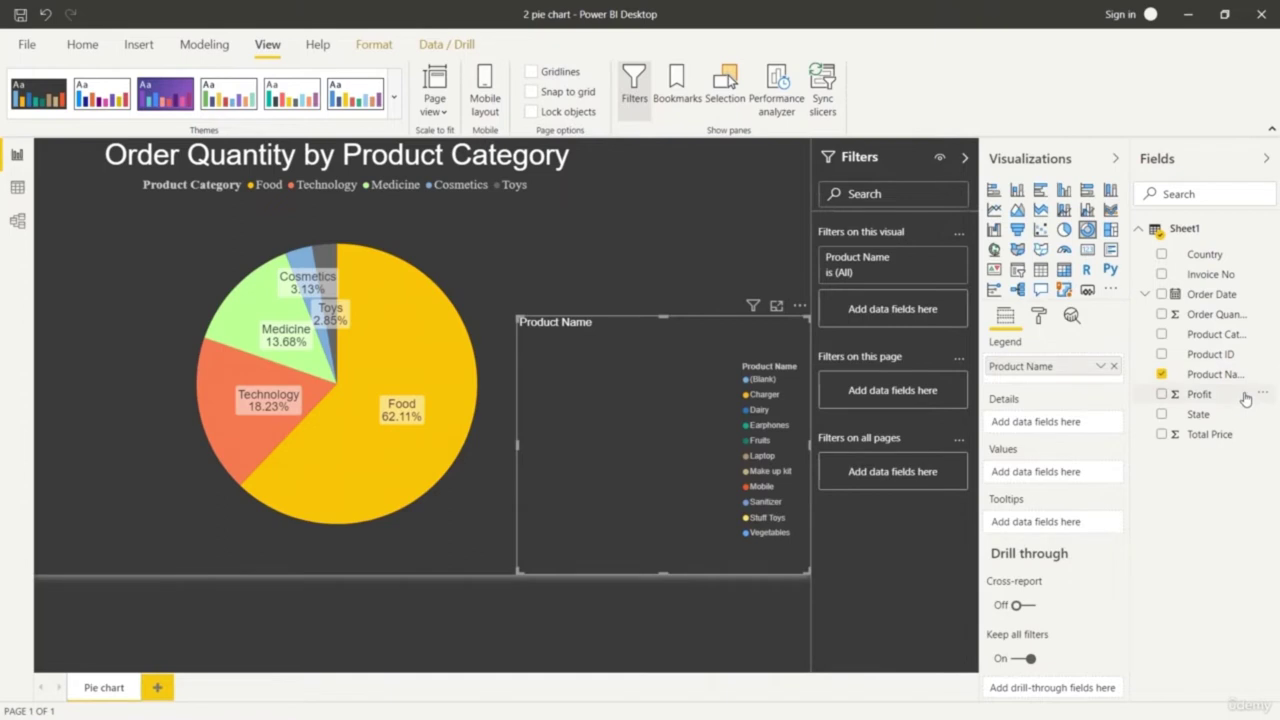
pyautogui.moveTo(1236, 316); pyautogui.dragTo(1095, 484)
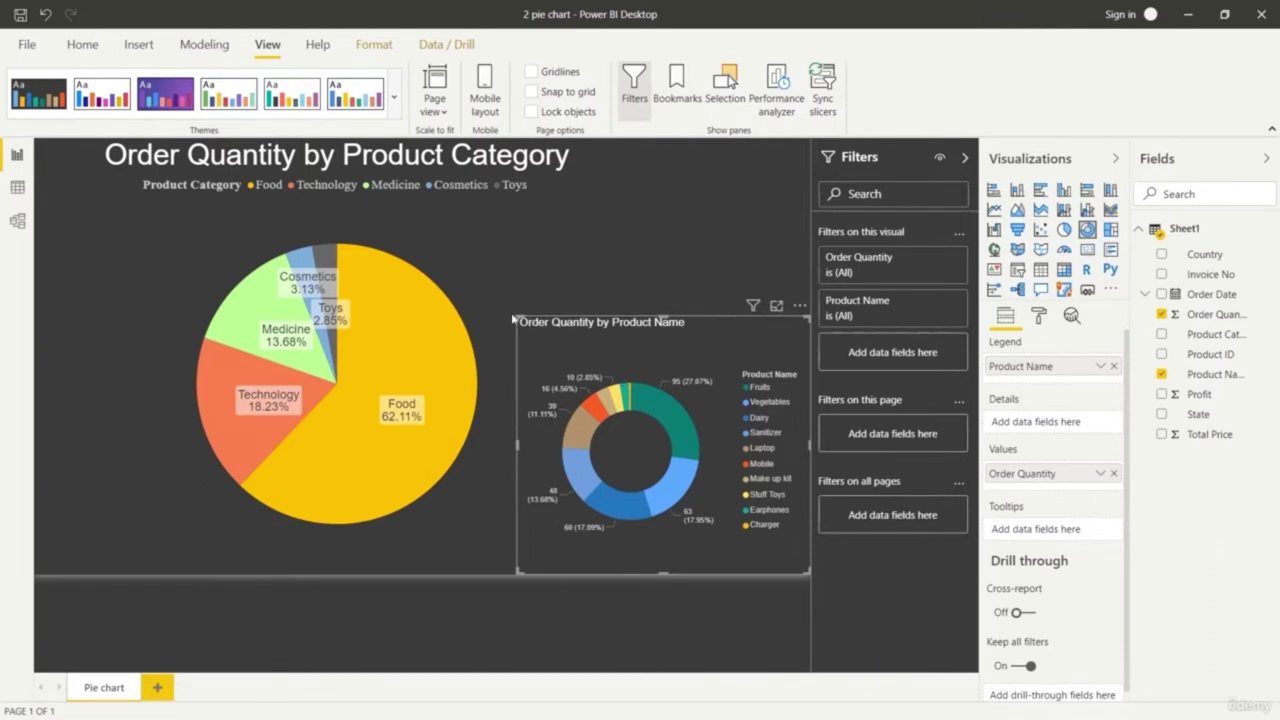
pyautogui.moveTo(513, 318); pyautogui.dragTo(490, 291)
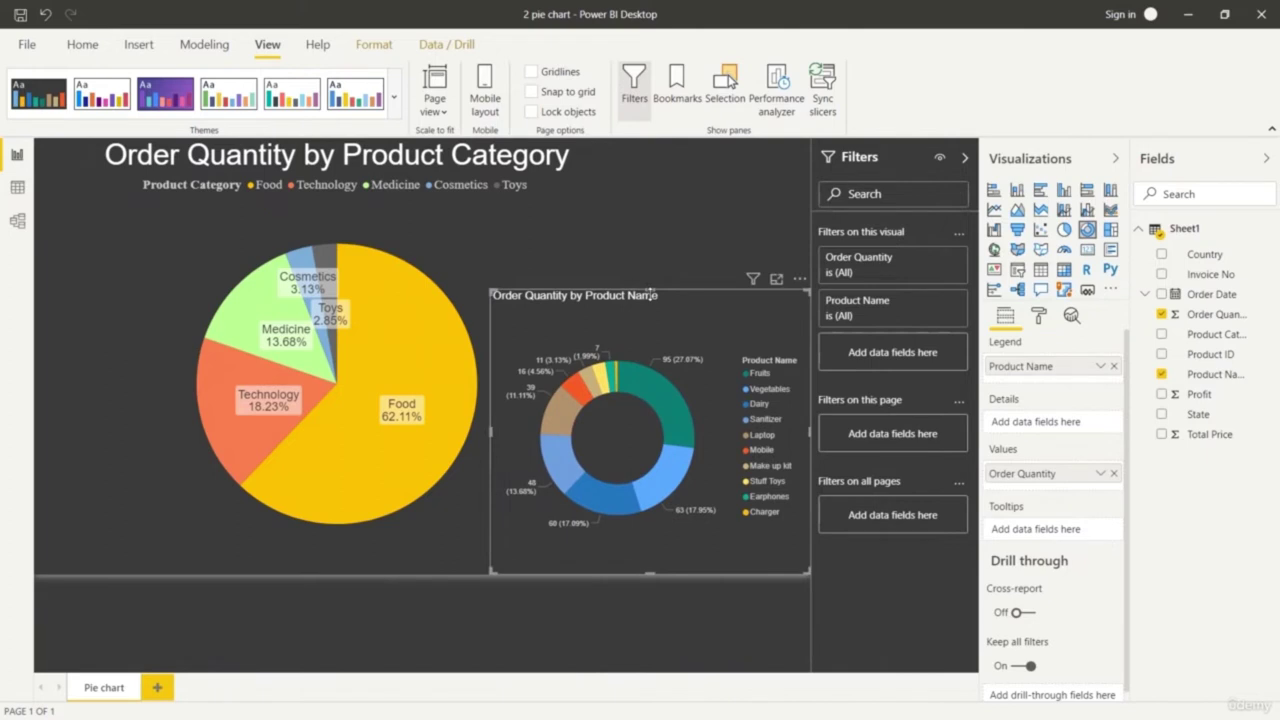
pyautogui.moveTo(649, 288)
pyautogui.mouseDown()
pyautogui.moveTo(651, 254)
pyautogui.moveTo(656, 295)
pyautogui.mouseUp()
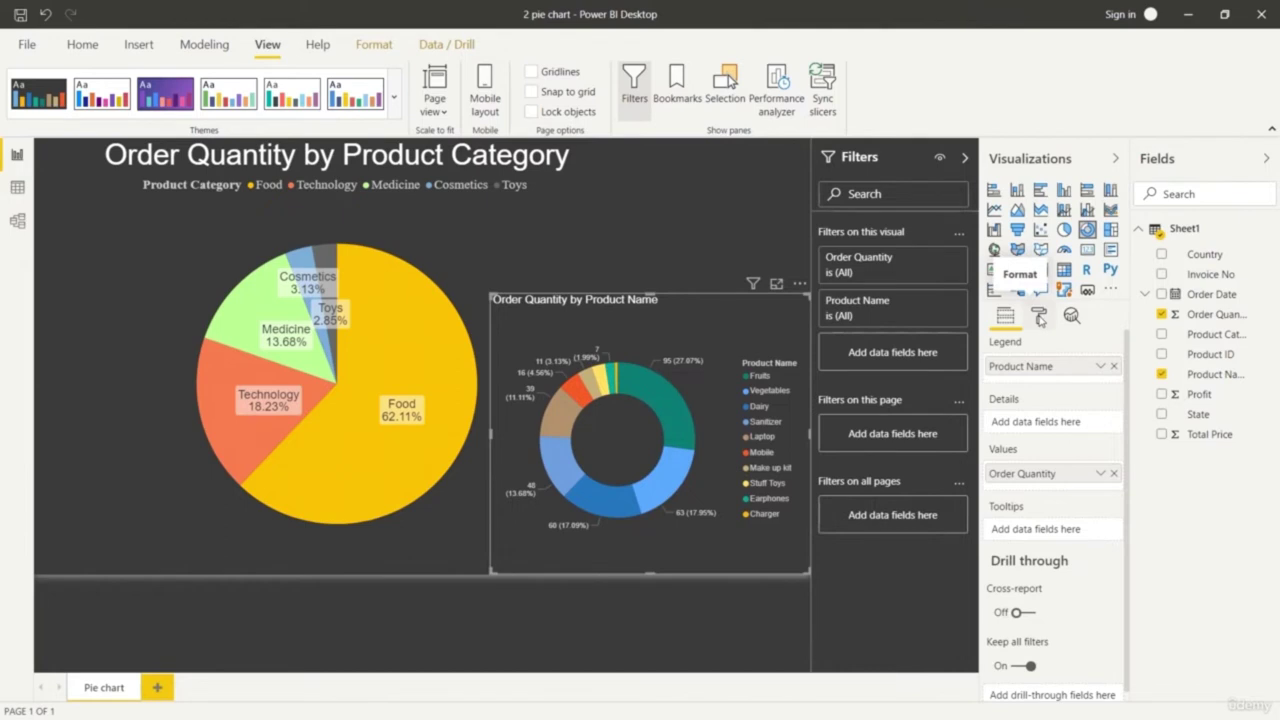
# Try an 11 pt text size for the donut chart's legend and return it to 10 pt
pyautogui.click(1040, 316)
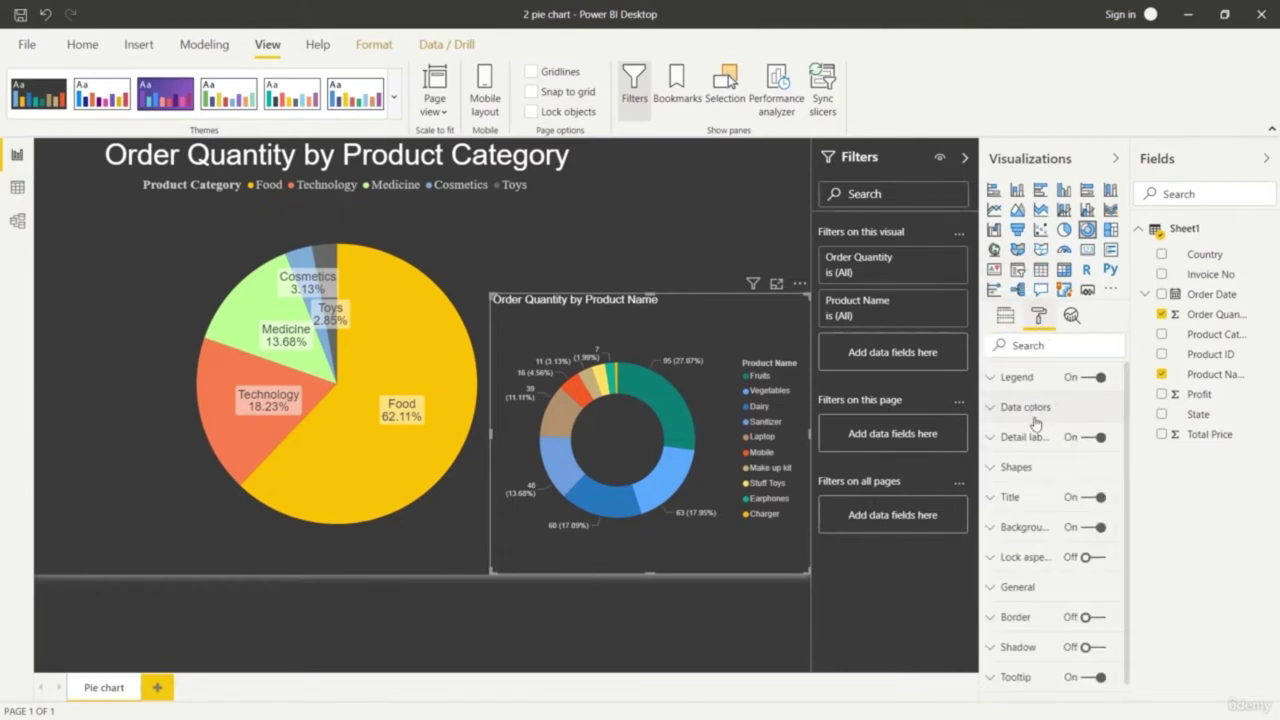
pyautogui.click(990, 380)
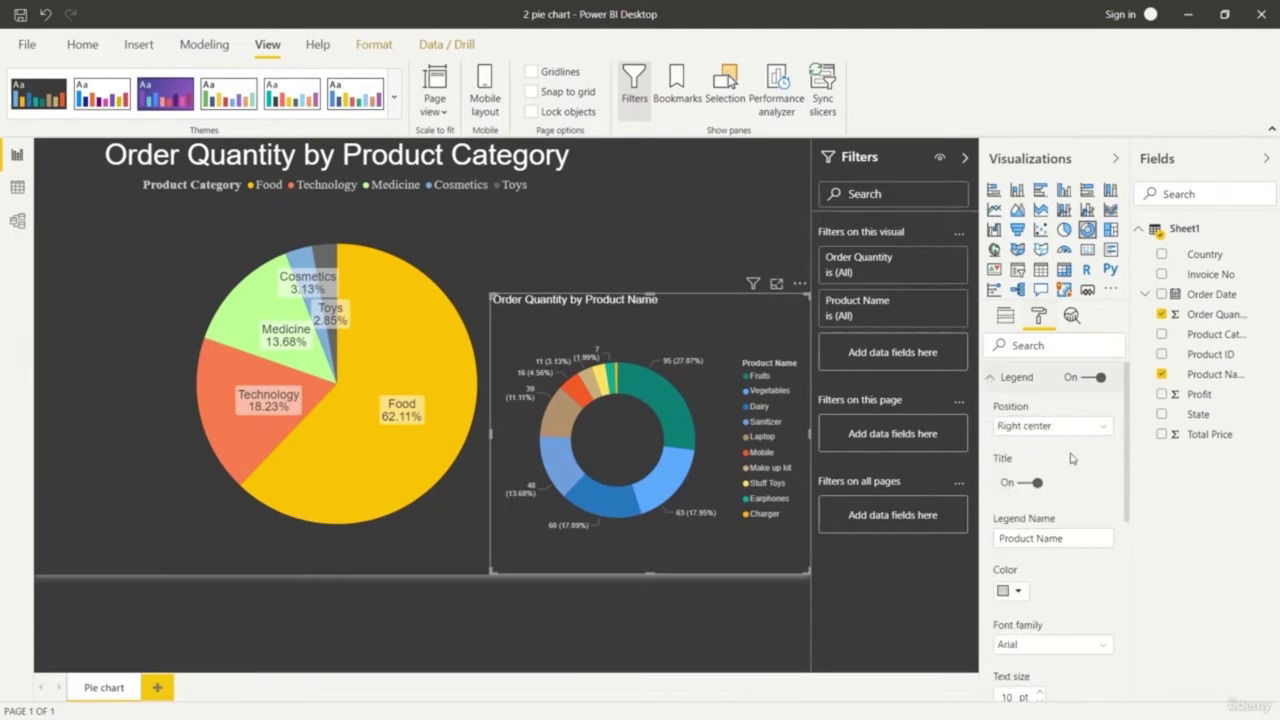
pyautogui.scroll(-4, 1075, 460)
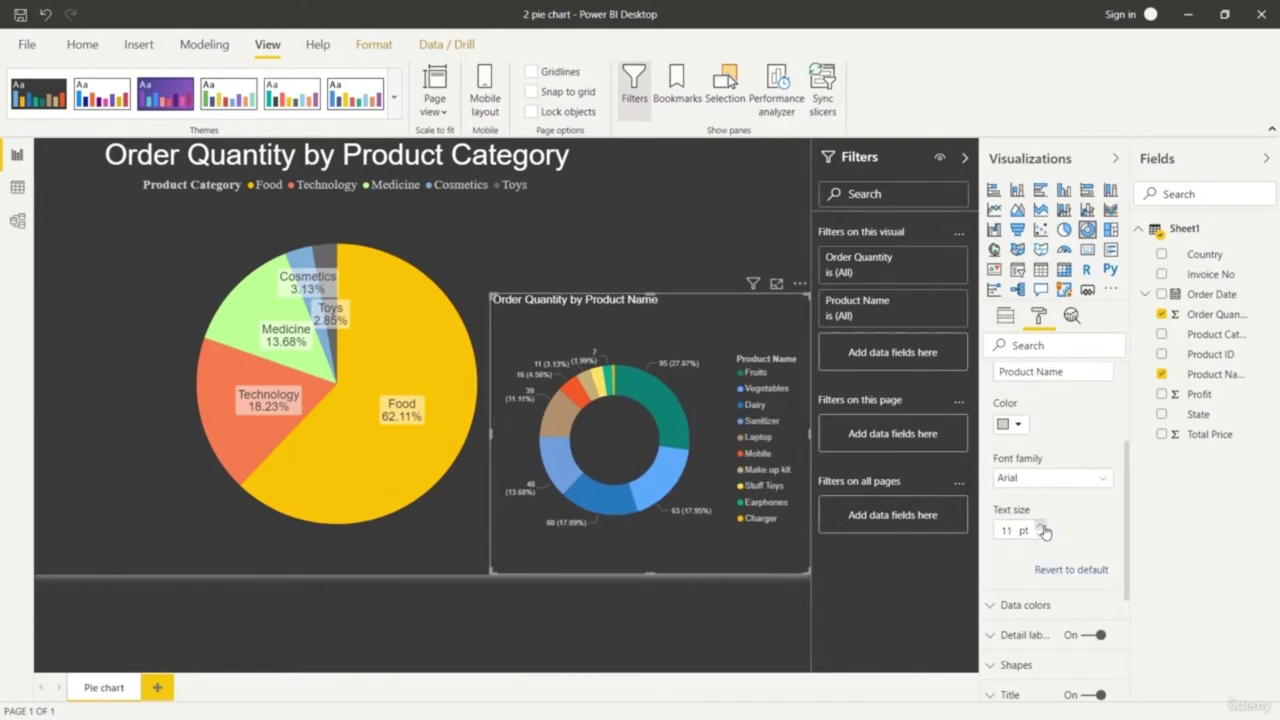
pyautogui.click(1039, 535)
pyautogui.scroll(-3, 1117, 508)
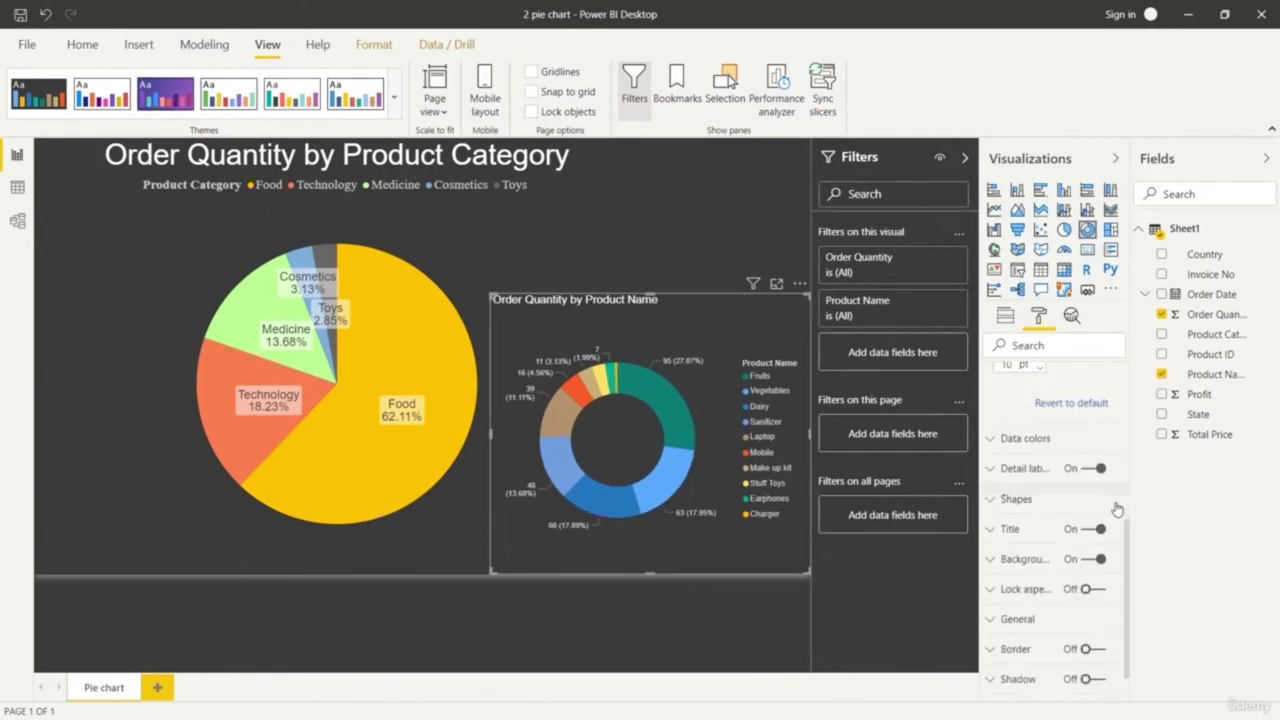
pyautogui.scroll(5, 1090, 490)
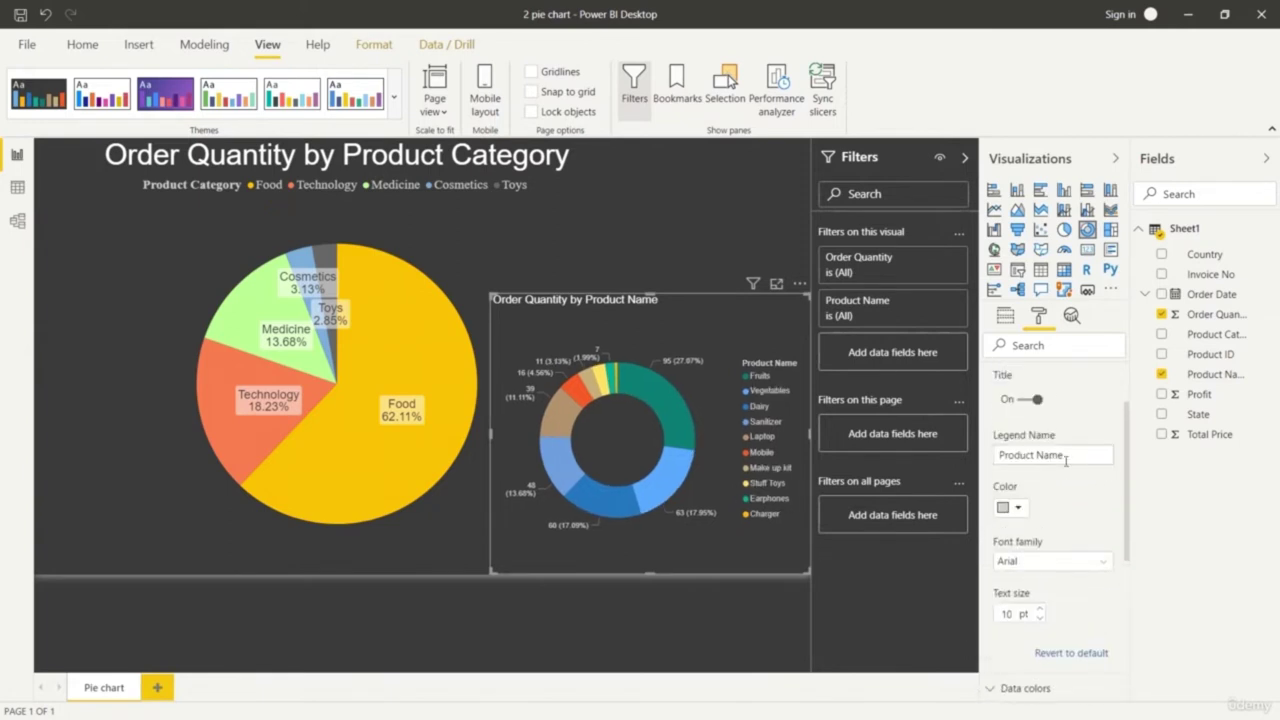
pyautogui.scroll(1, 1066, 458)
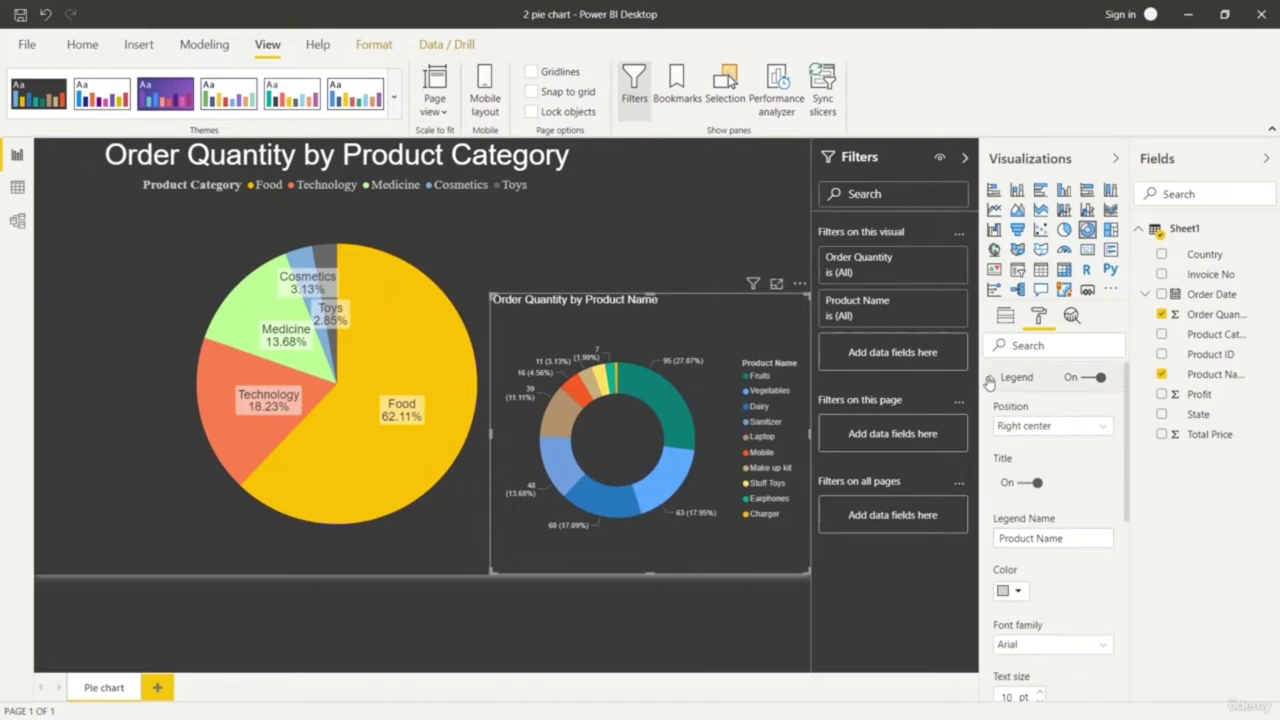
pyautogui.click(988, 380)
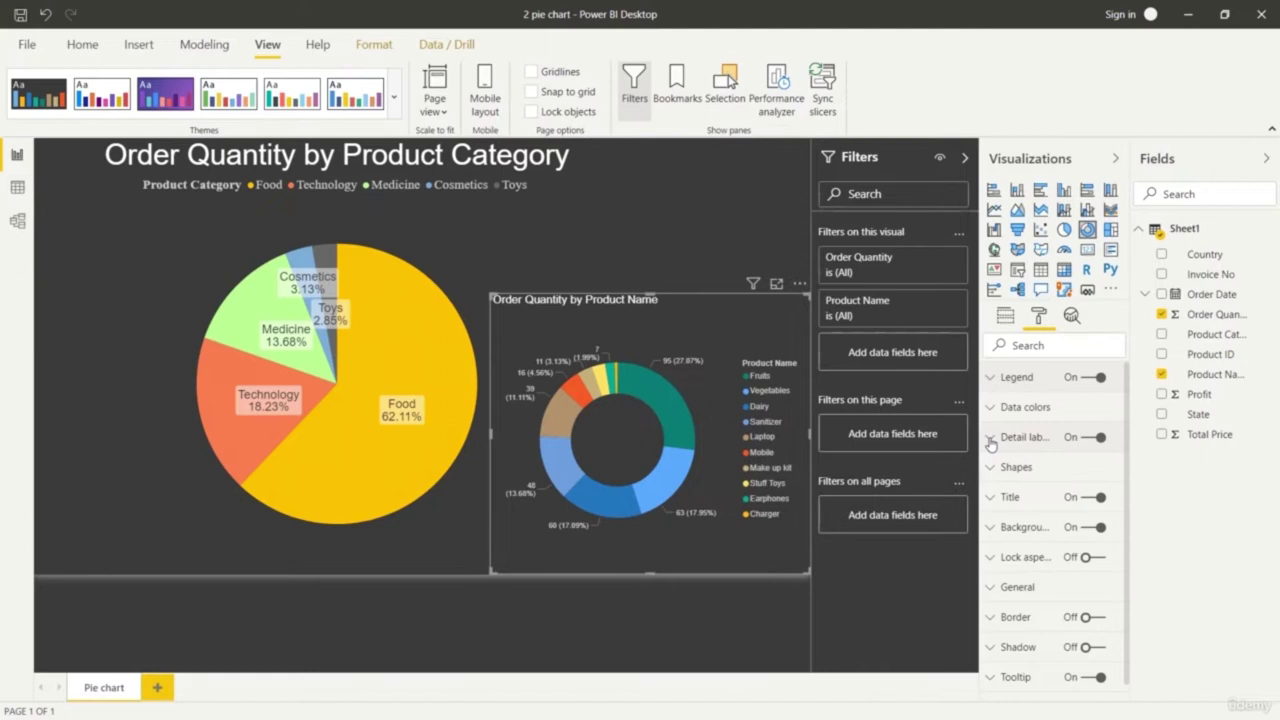
# Set the donut chart's detail labels to category and percent of total, and turn off its legend
pyautogui.click(990, 440)
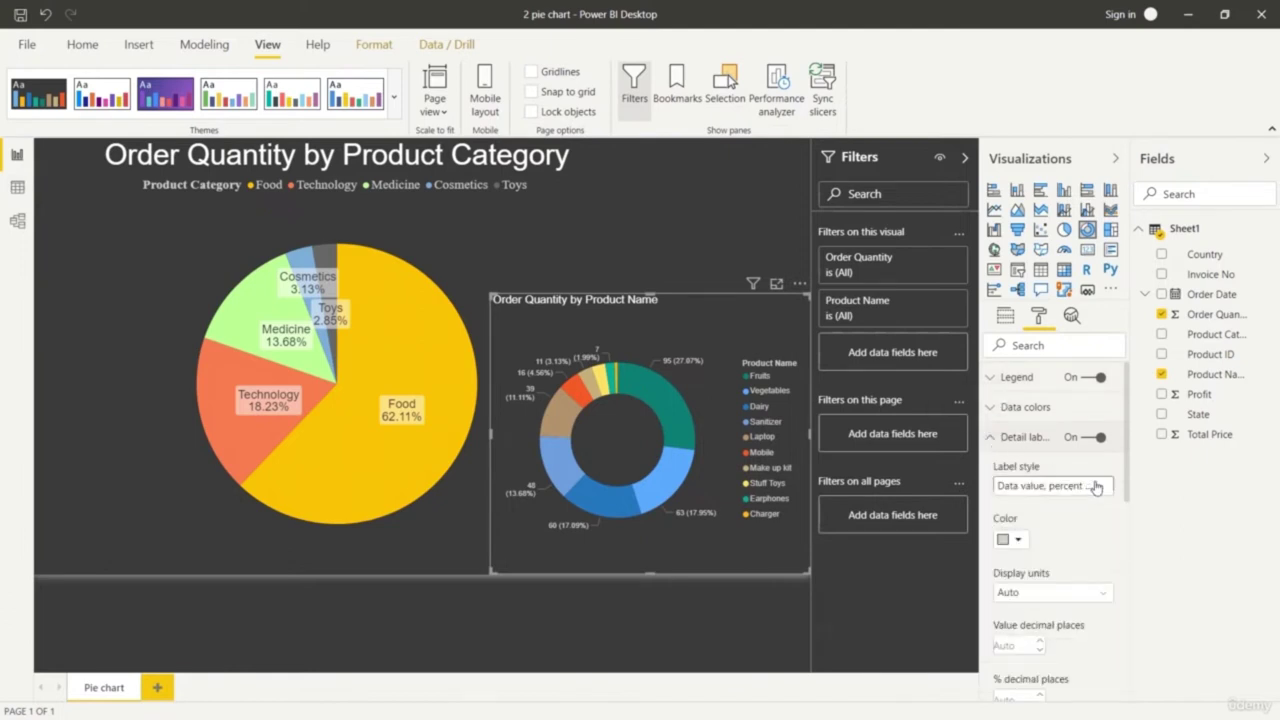
pyautogui.click(1096, 487)
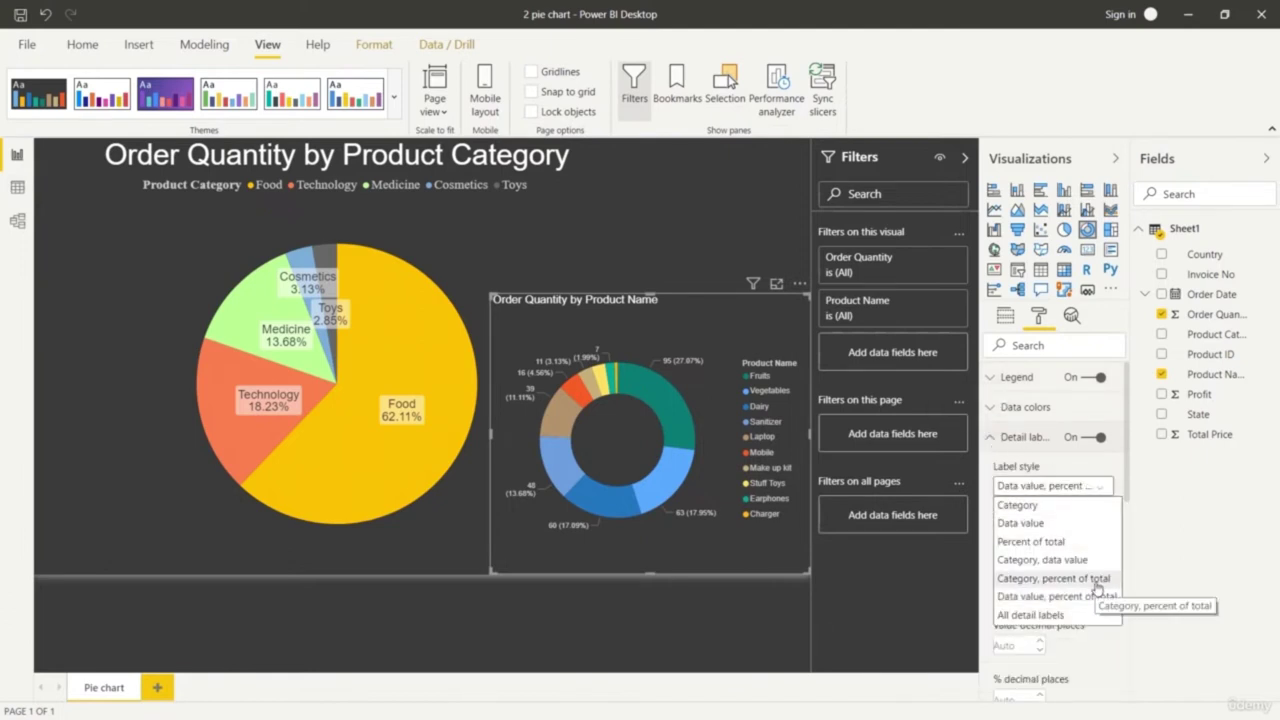
pyautogui.click(1053, 578)
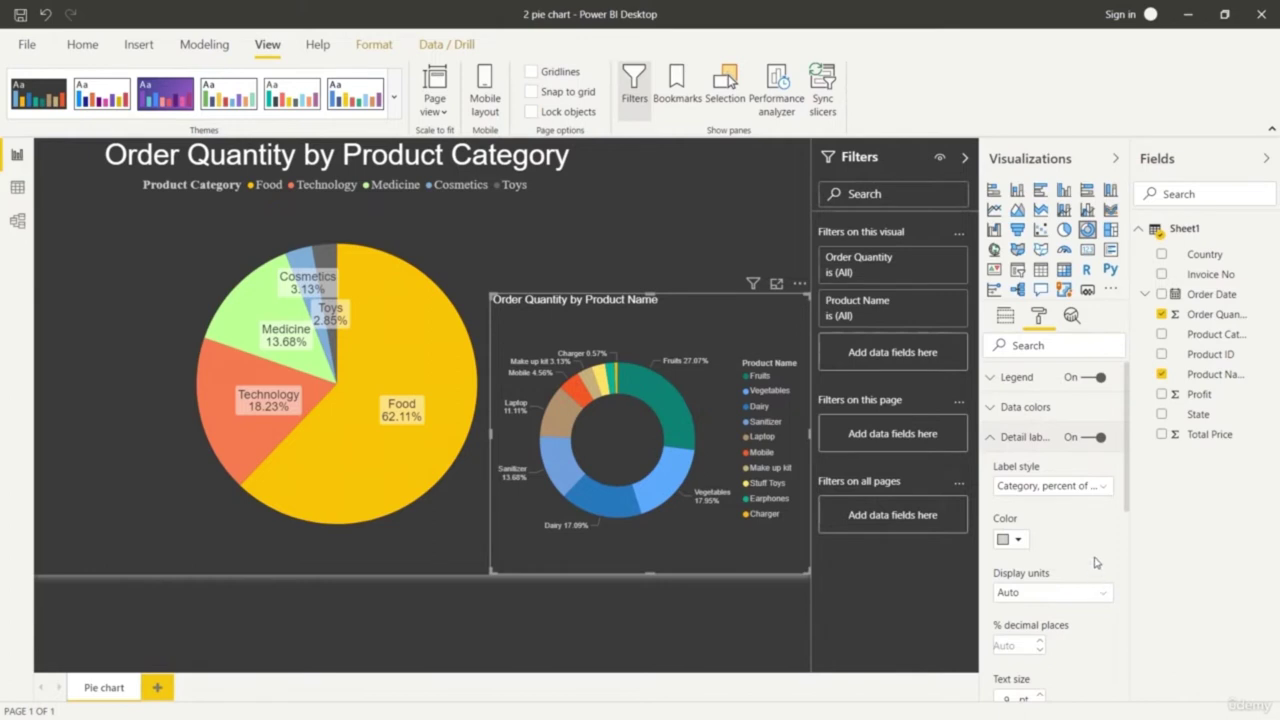
pyautogui.click(1088, 380)
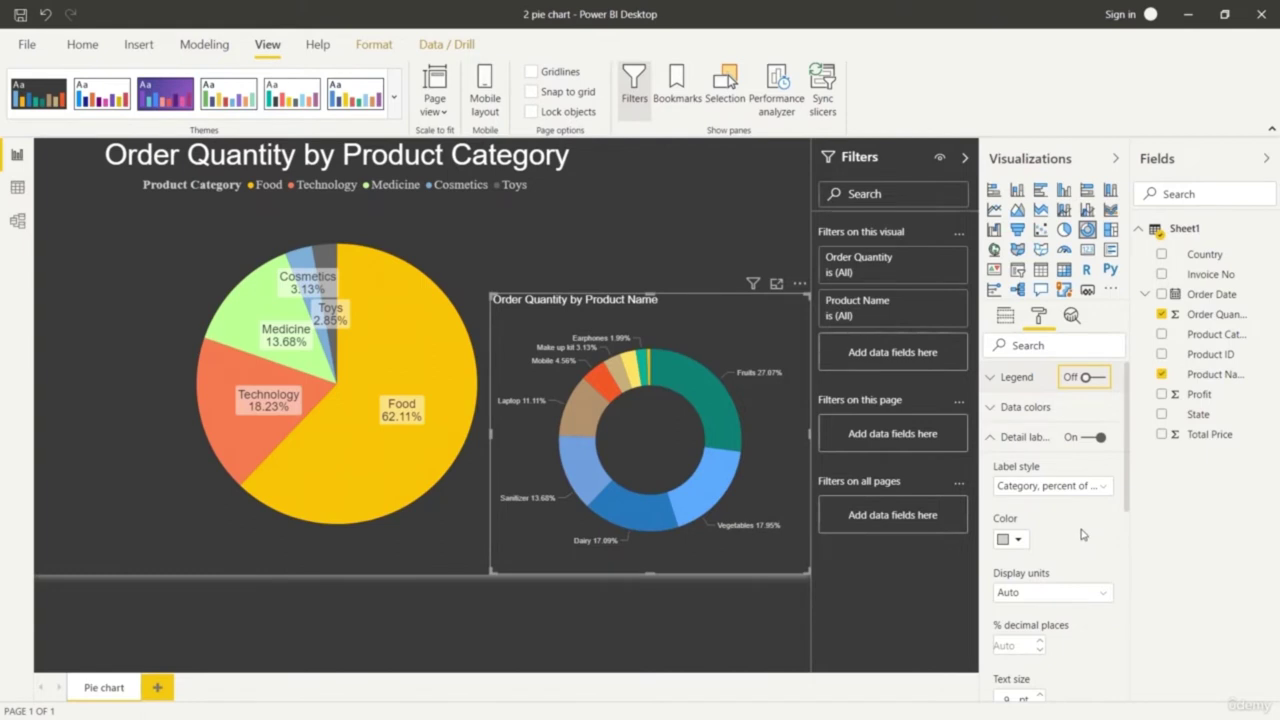
# Set the donut chart's detail label text size to 10 pt
pyautogui.scroll(-3, 1058, 598)
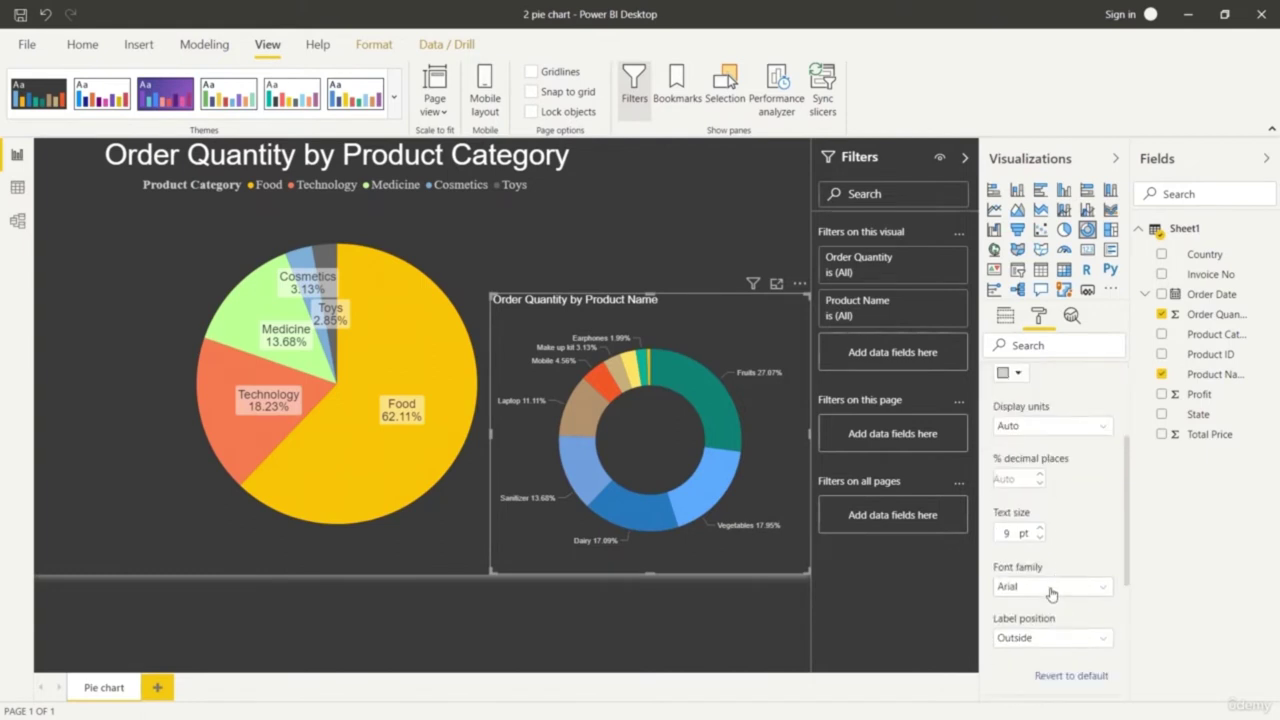
pyautogui.click(1039, 528)
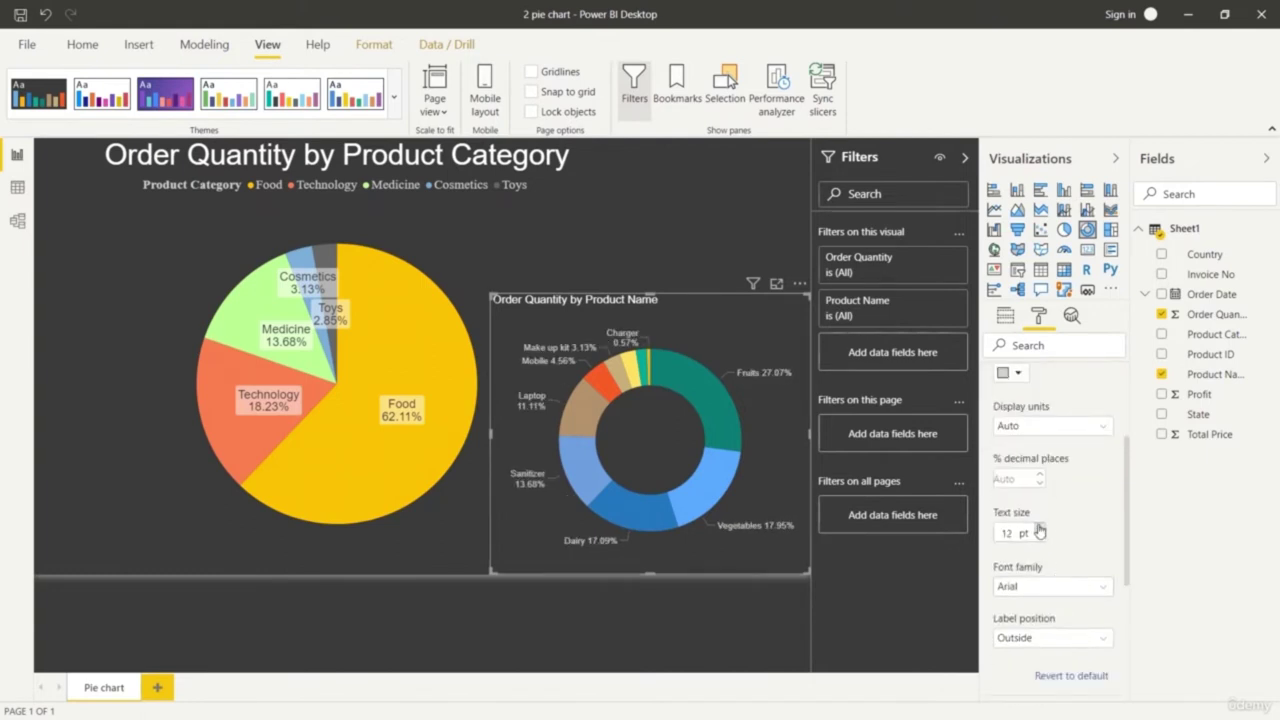
pyautogui.click(1039, 528)
pyautogui.click(1038, 538)
pyautogui.click(1038, 538)
pyautogui.click(1038, 538)
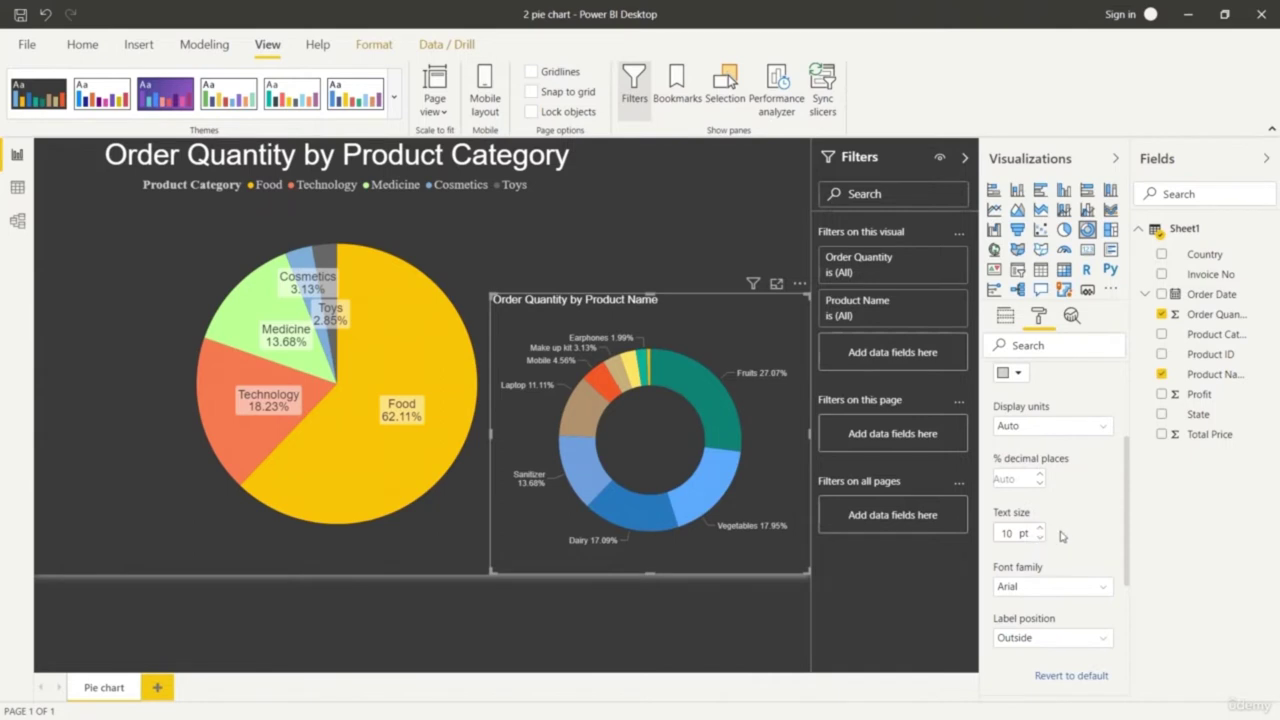
# Center the donut chart's title and set its text size to 17 pt
pyautogui.scroll(-3, 1072, 567)
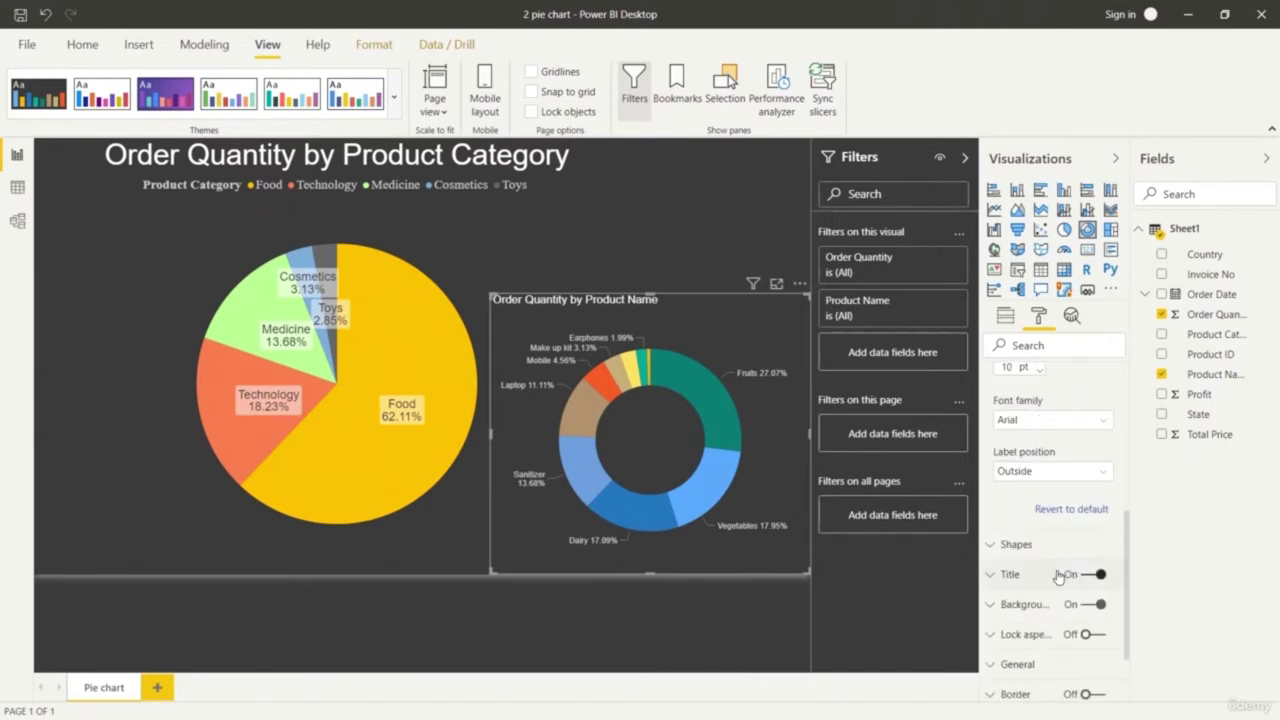
pyautogui.click(997, 575)
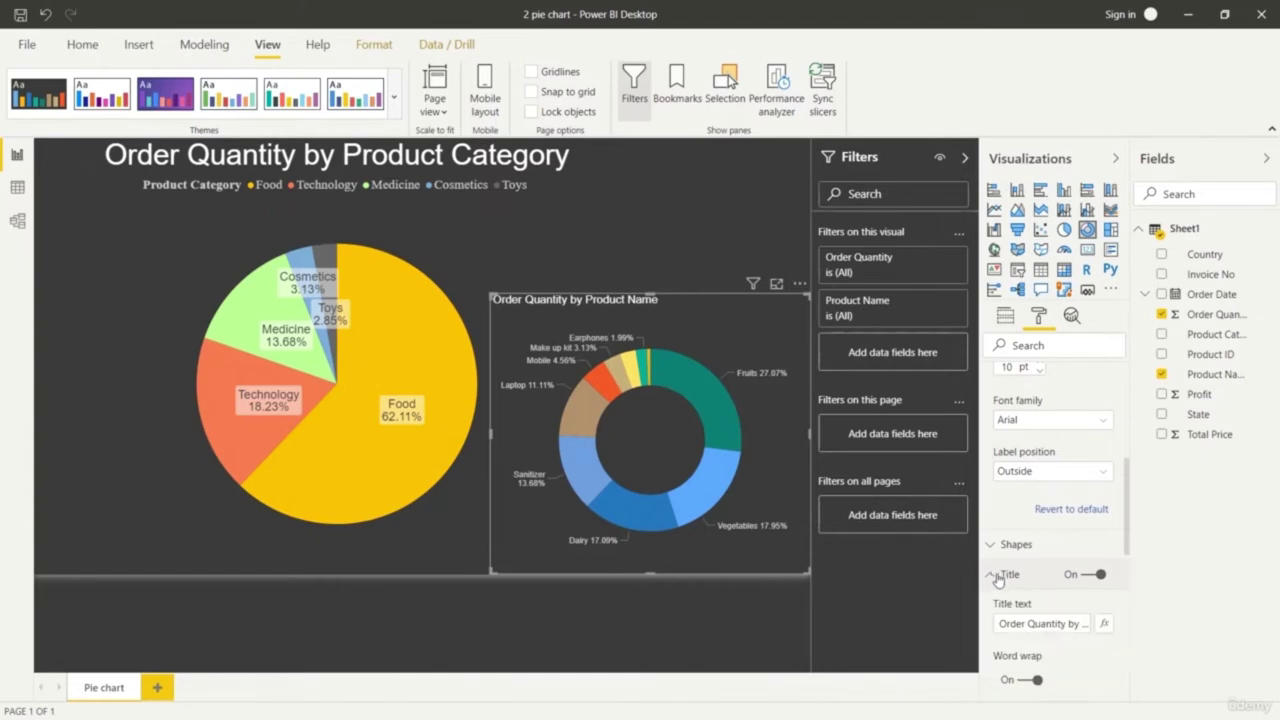
pyautogui.scroll(-3, 1079, 623)
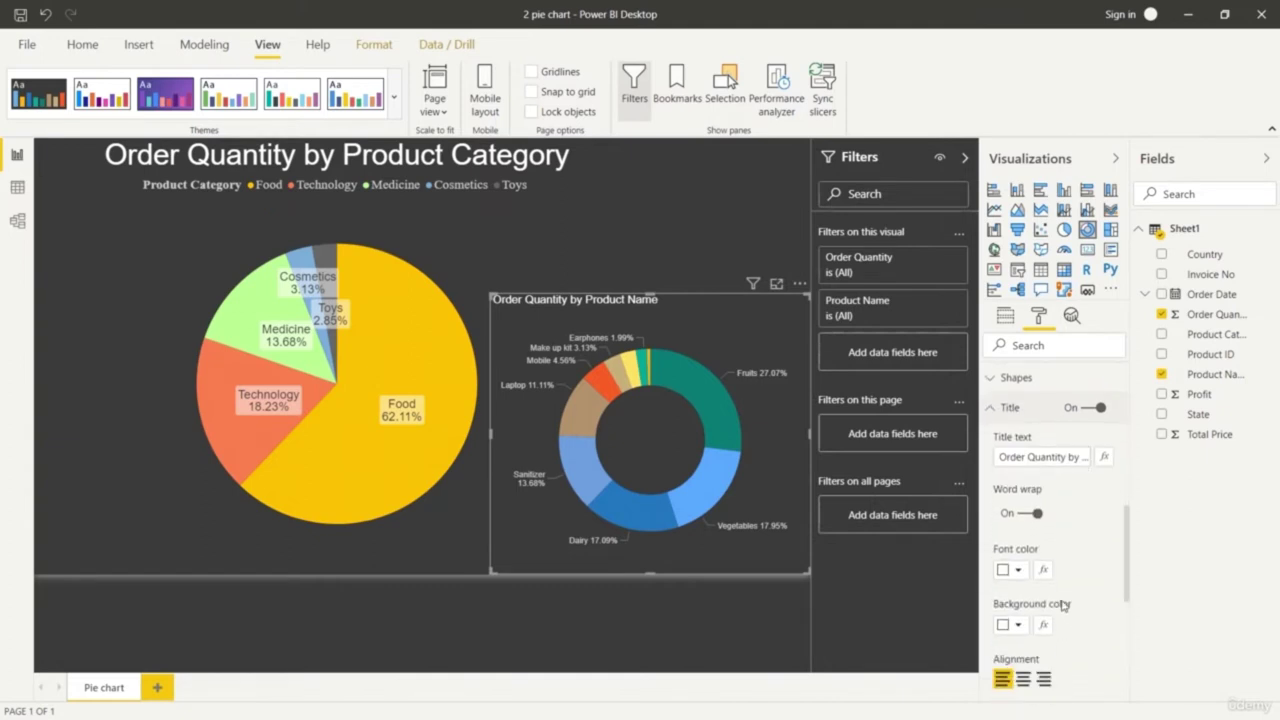
pyautogui.click(1020, 684)
pyautogui.scroll(-5, 1069, 643)
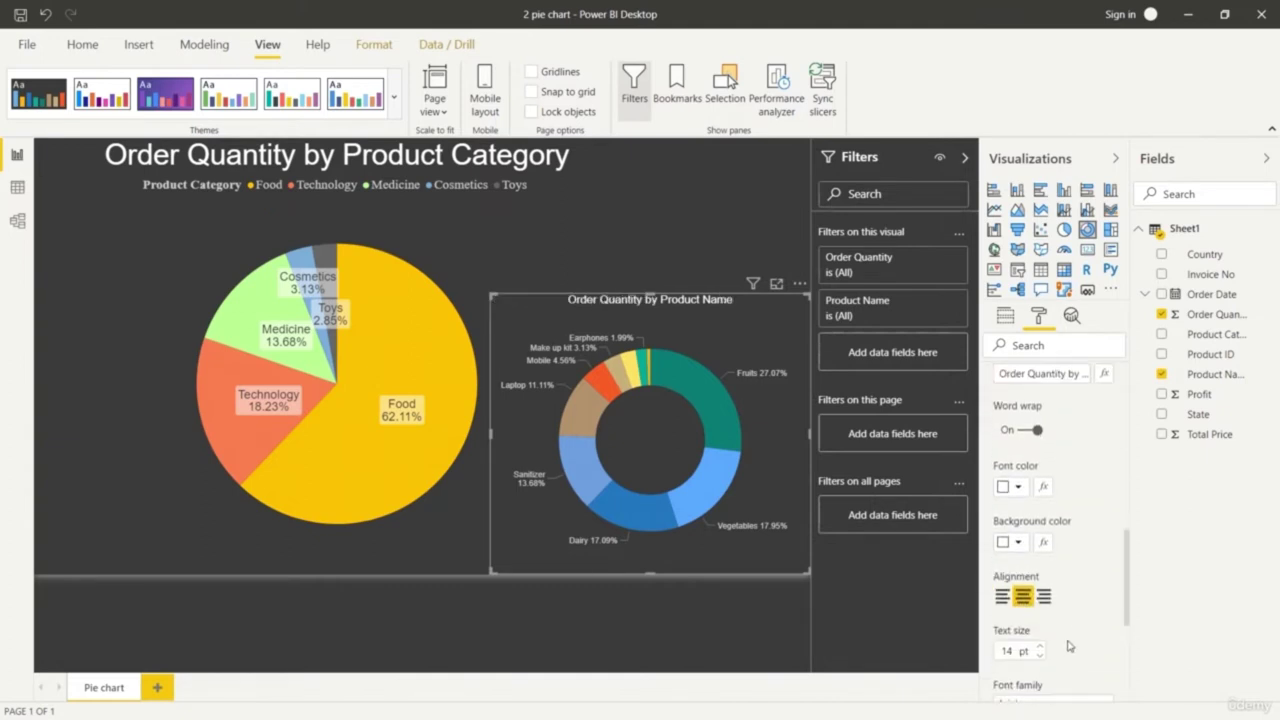
pyautogui.click(1040, 396)
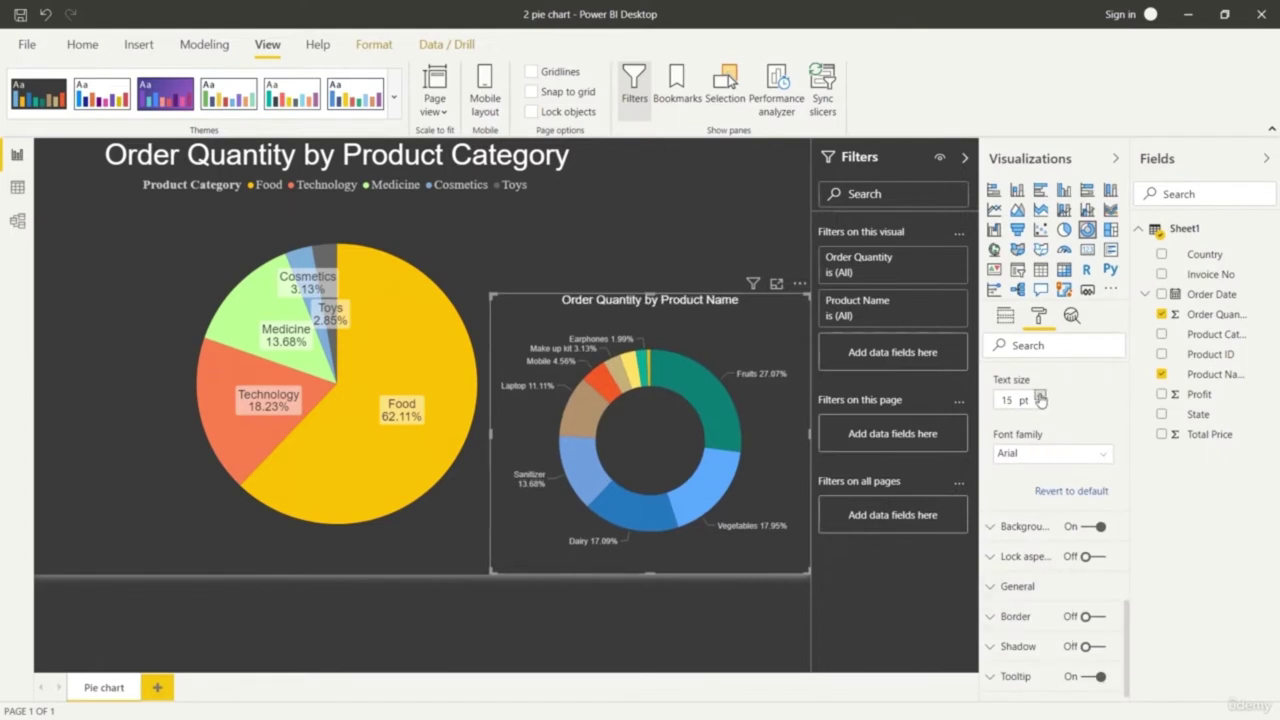
pyautogui.click(1040, 396)
pyautogui.click(1040, 396)
pyautogui.click(1040, 405)
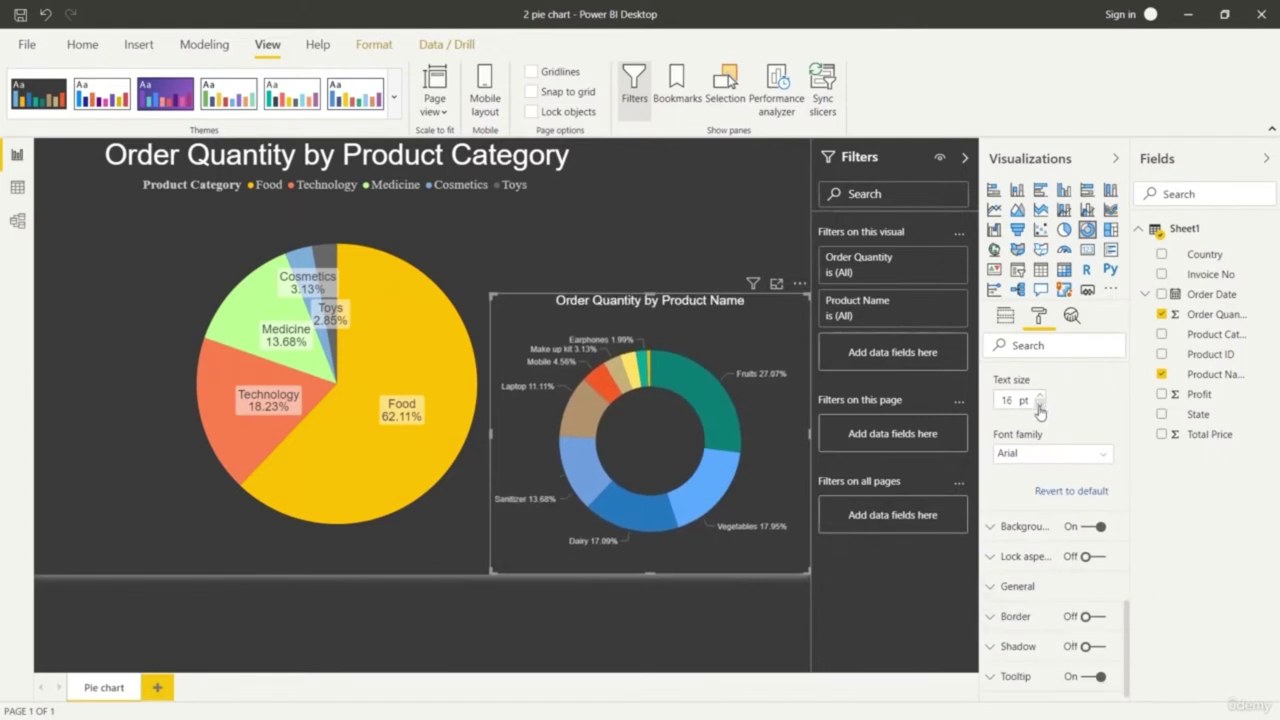
pyautogui.click(1040, 396)
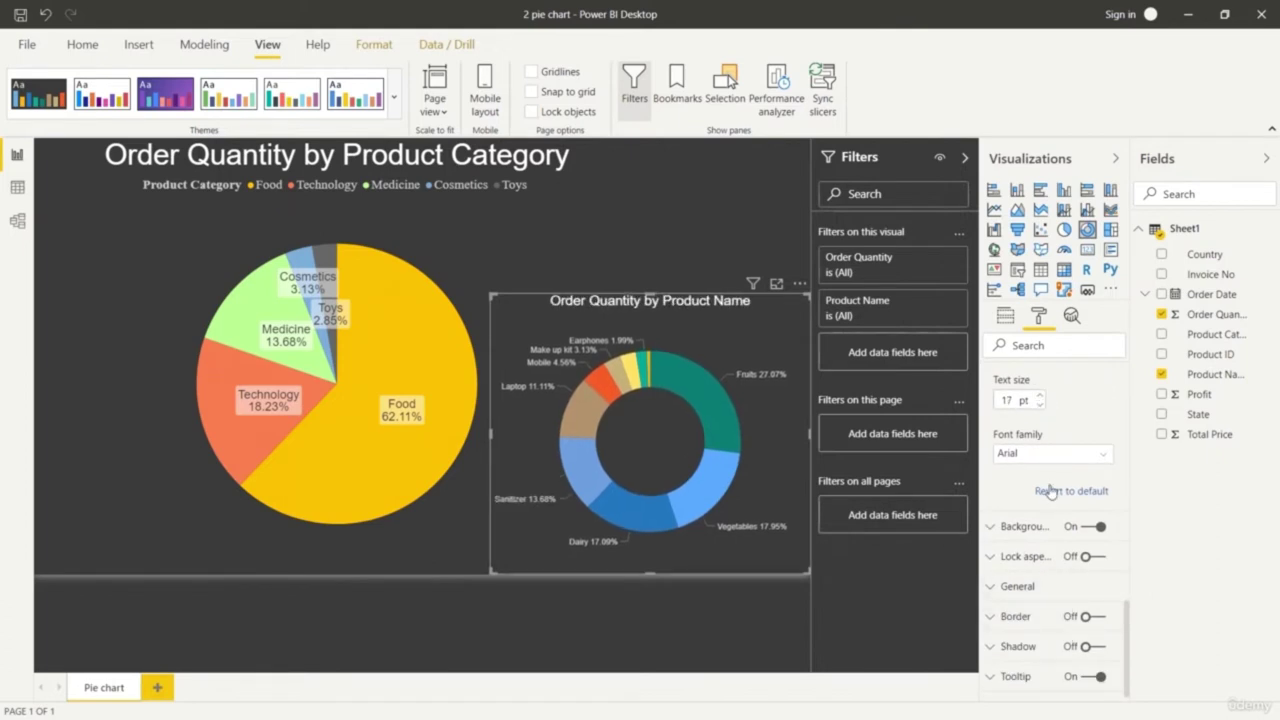
pyautogui.scroll(3, 1050, 490)
pyautogui.scroll(5, 1050, 490)
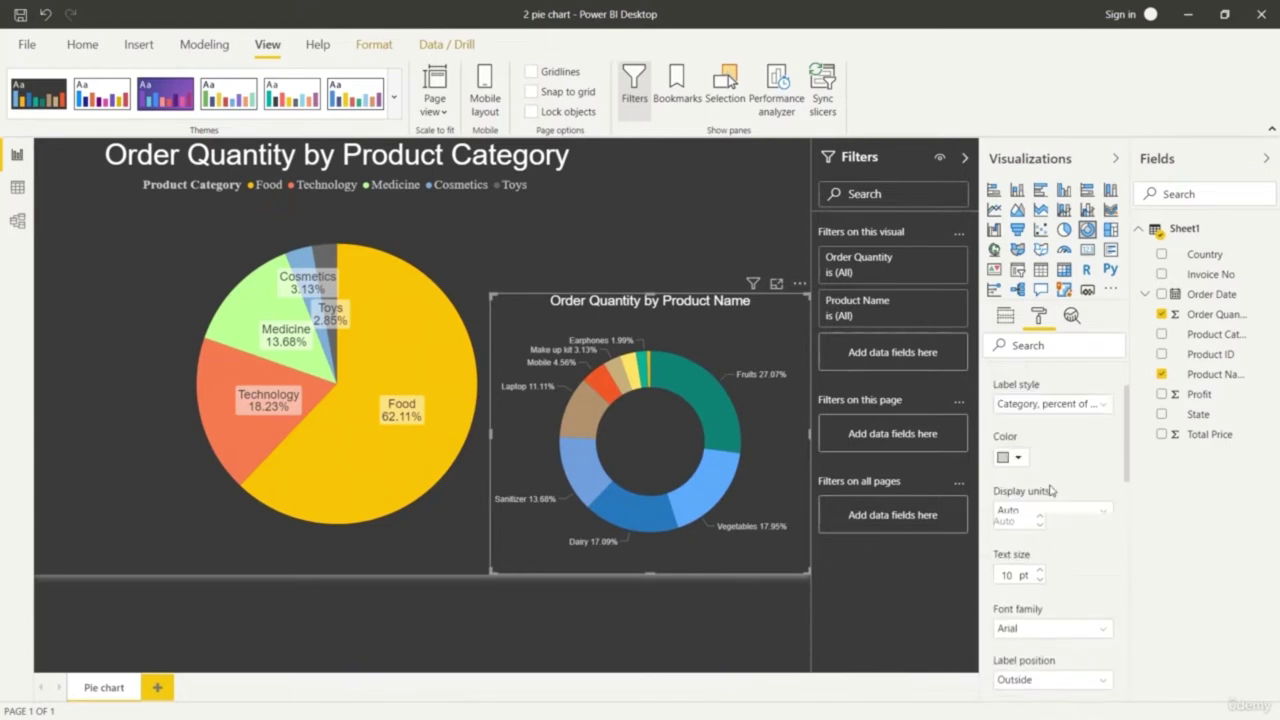
pyautogui.click(992, 437)
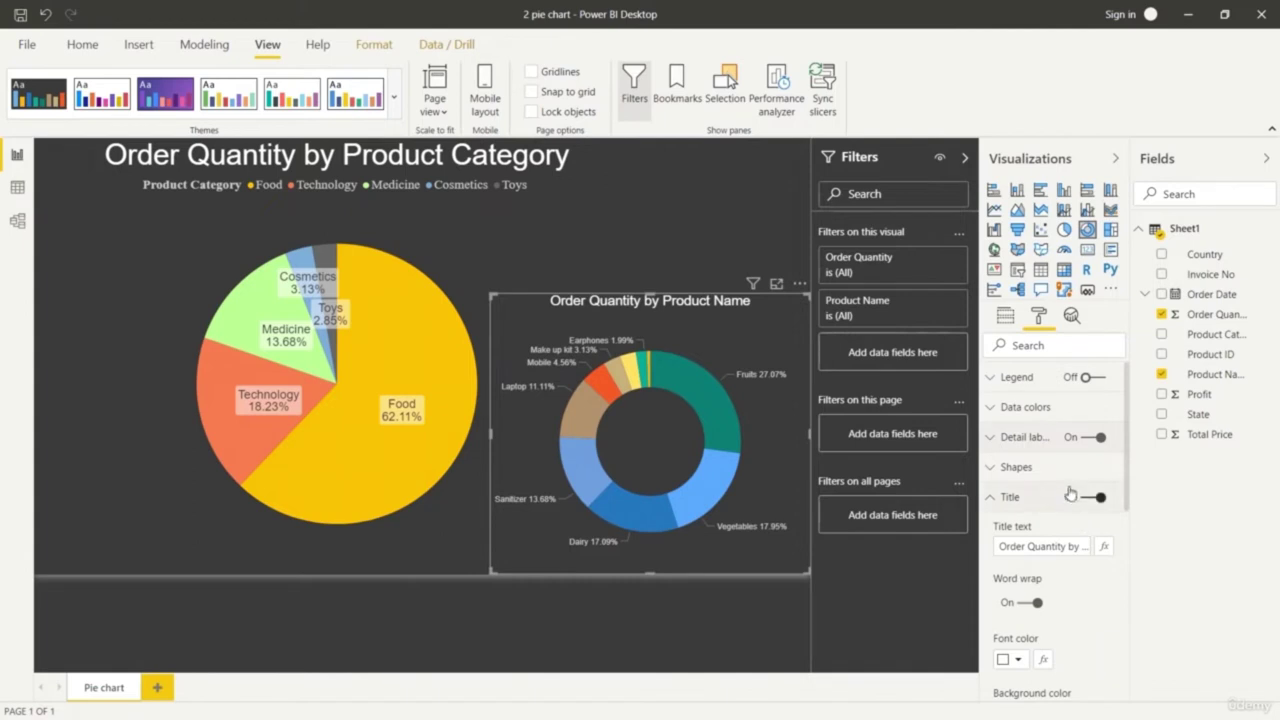
pyautogui.click(1006, 316)
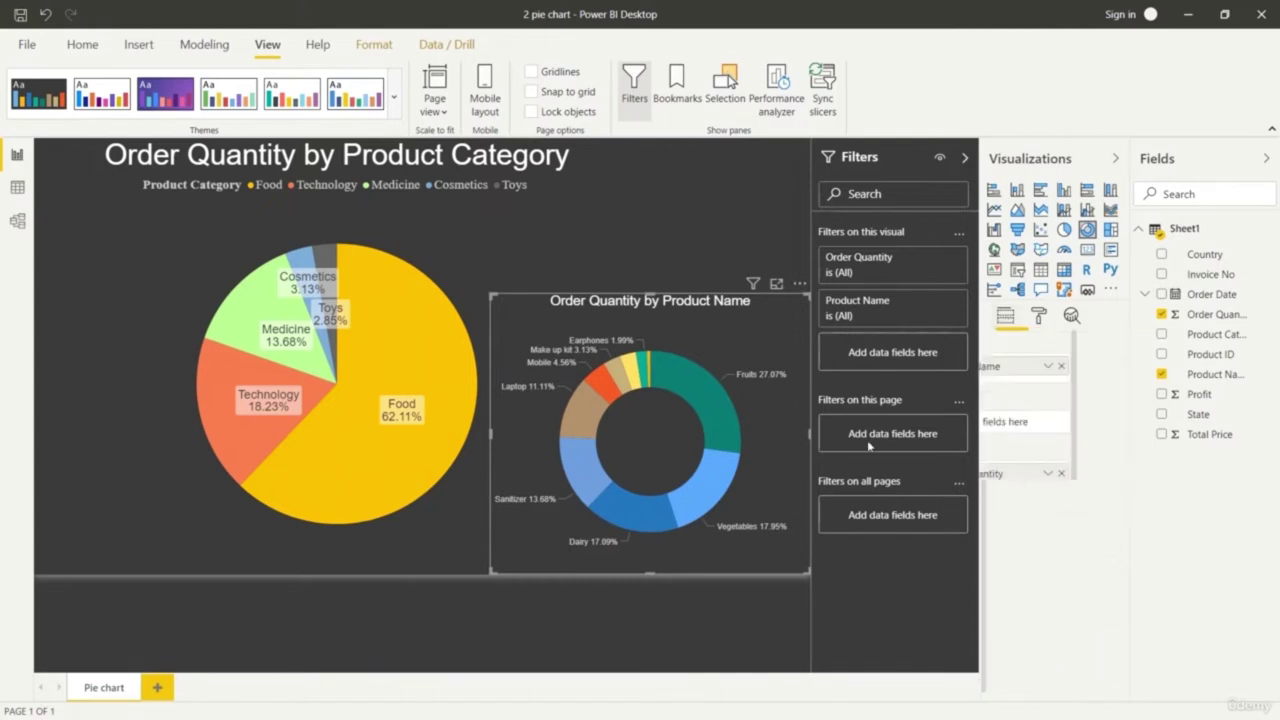
pyautogui.click(718, 628)
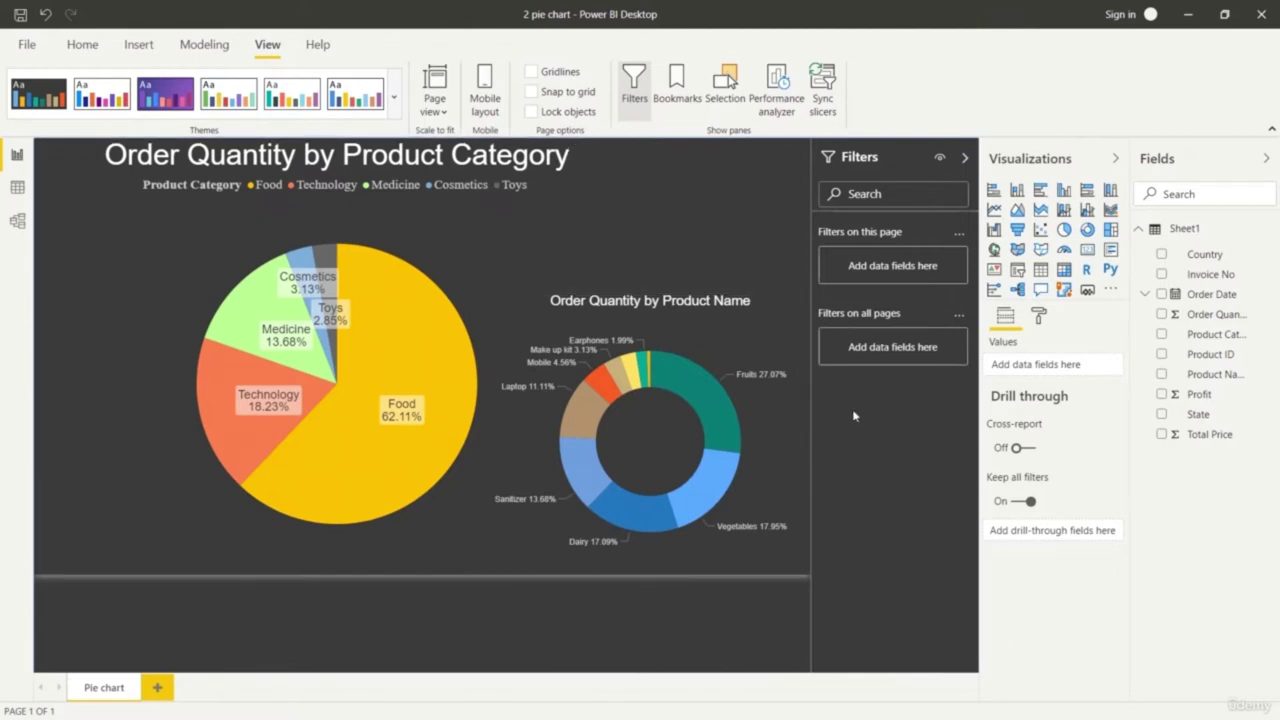
# Remove the word "Name" from the donut chart's title so it reads "Order Quantity by Product"
pyautogui.click(727, 306)
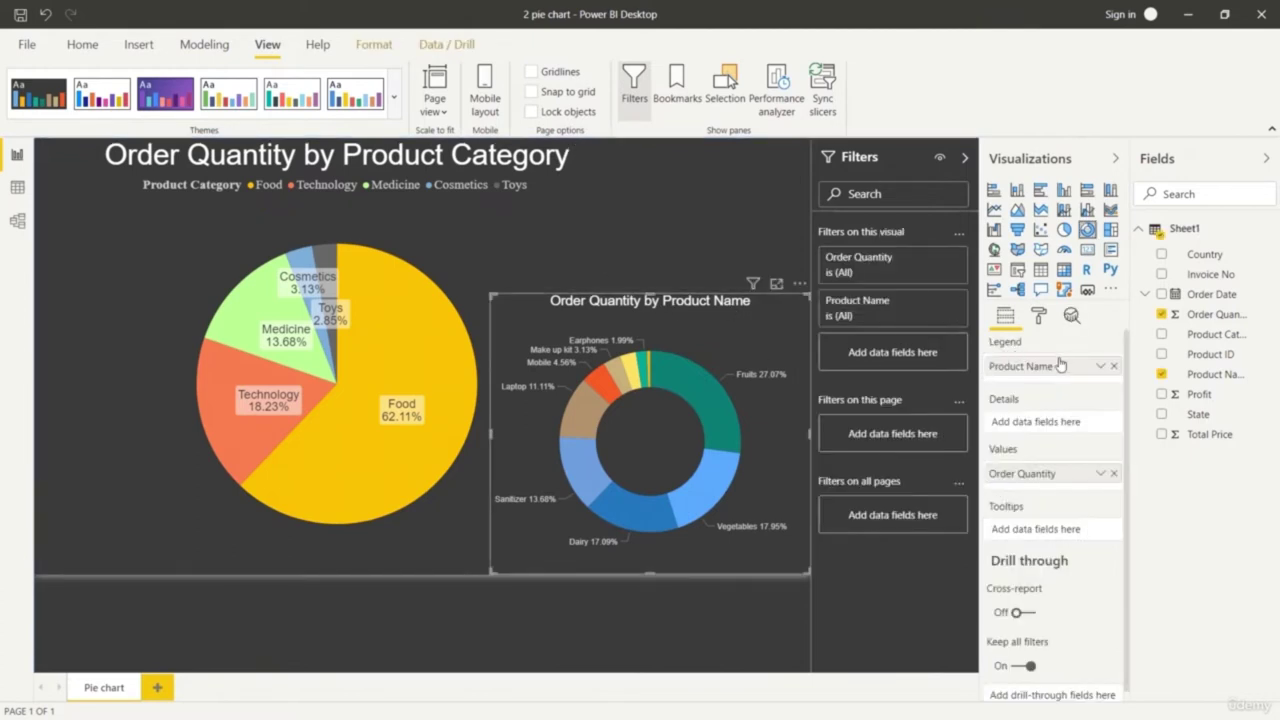
pyautogui.click(1039, 315)
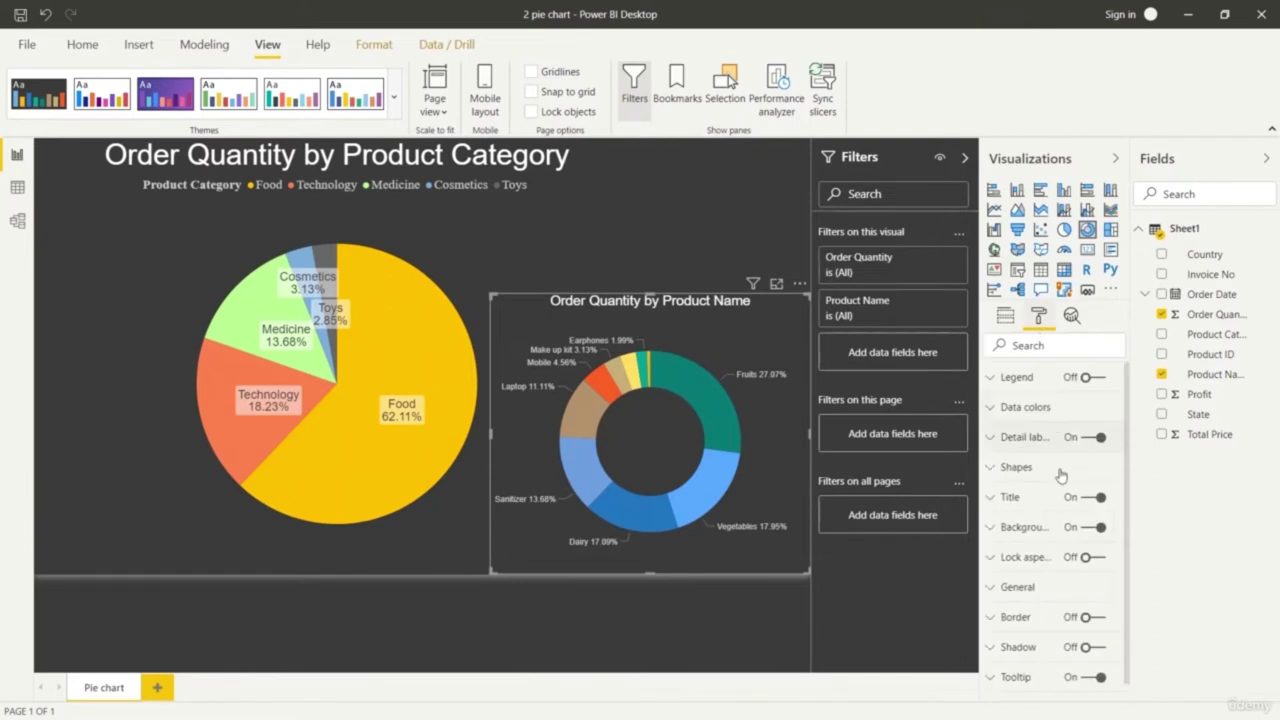
pyautogui.scroll(-1, 1061, 458)
pyautogui.click(988, 479)
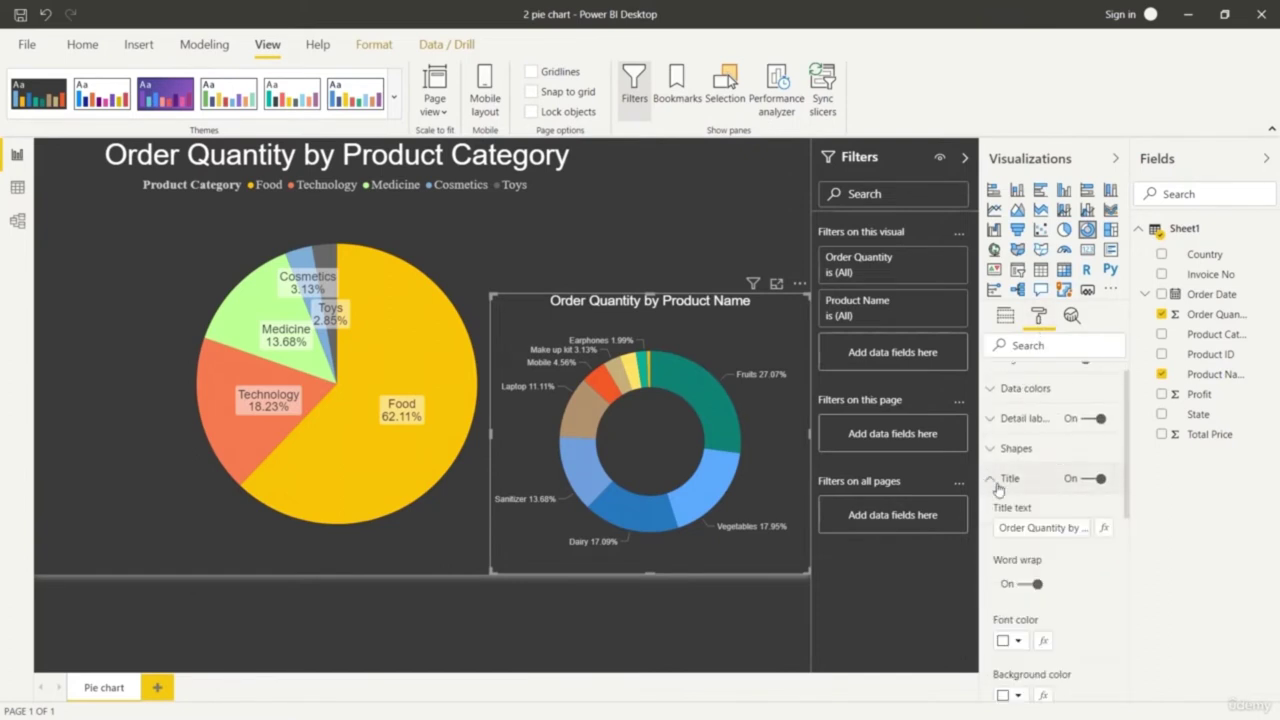
pyautogui.click(1076, 527)
pyautogui.press('Right')
pyautogui.press('Right')
pyautogui.press('Right')
pyautogui.press('Right')
pyautogui.press('Right')
pyautogui.press('Right')
pyautogui.press('Right')
pyautogui.press('Right')
pyautogui.press('Right')
pyautogui.press('Right')
pyautogui.press('BackSpace')
pyautogui.press('BackSpace')
pyautogui.press('BackSpace')
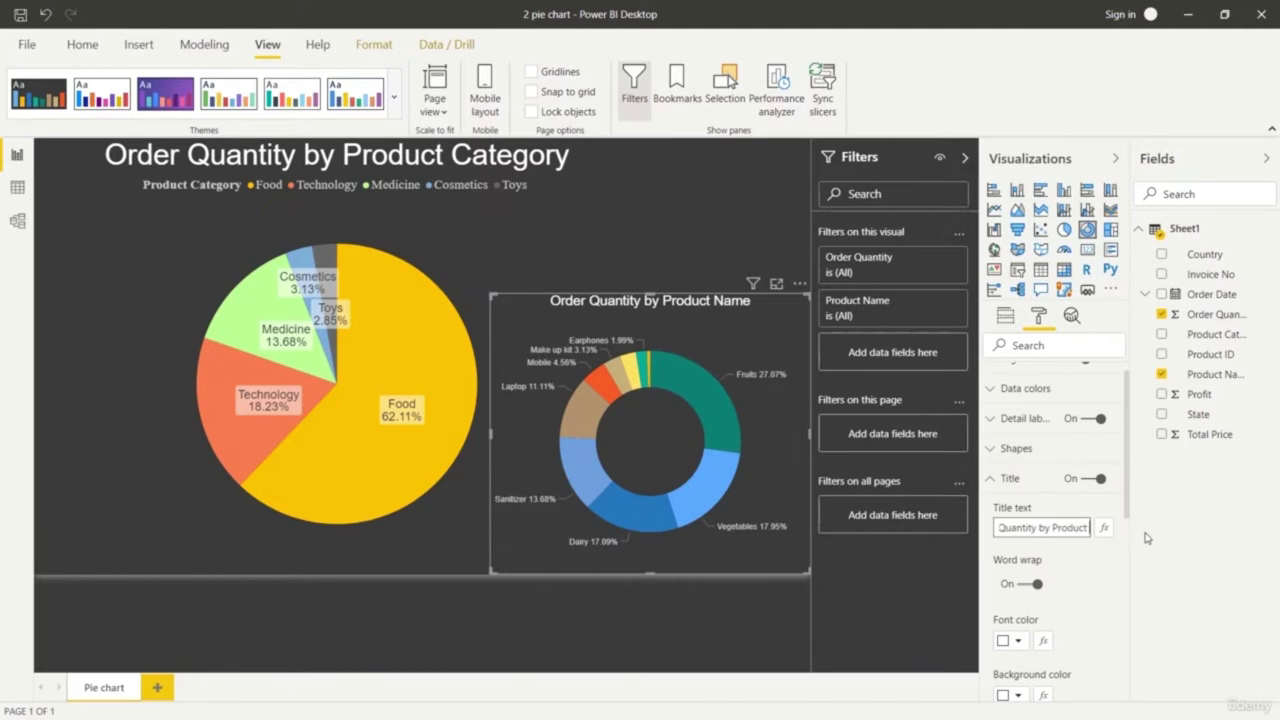
pyautogui.press('BackSpace')
# Try adding "Type" at the end of the donut chart's title and remove the word again
pyautogui.write('Ty')
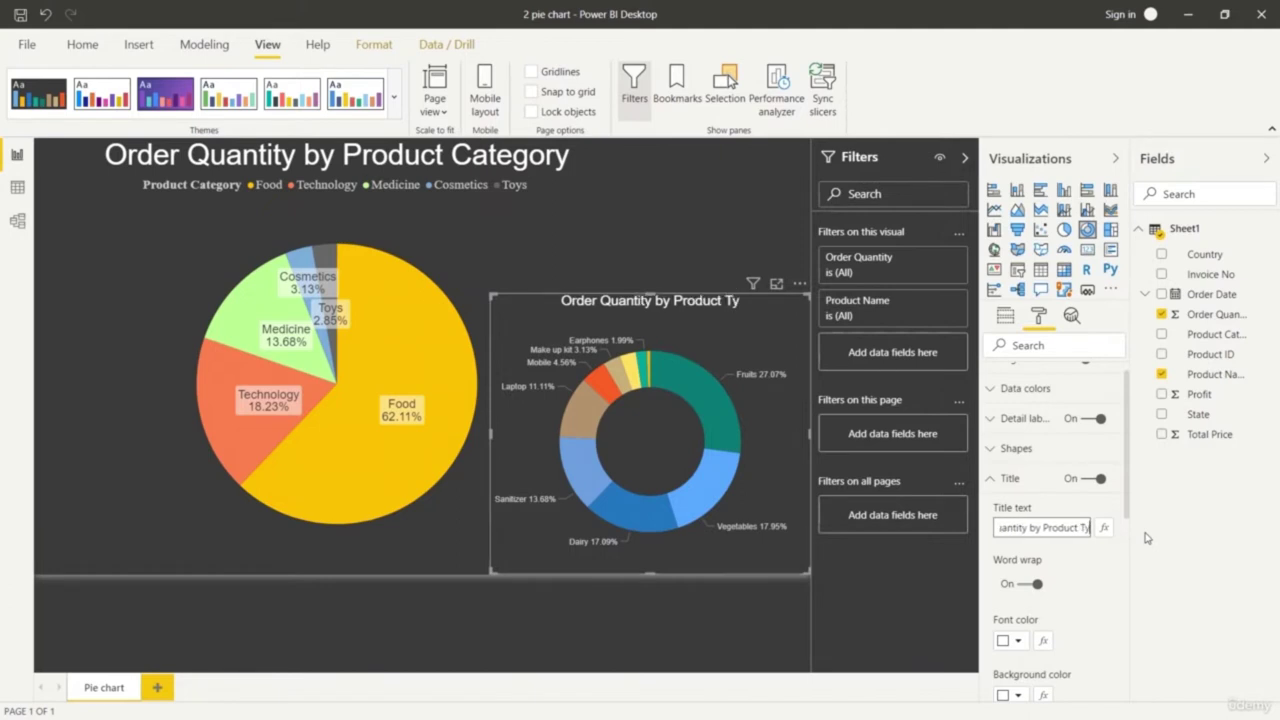
pyautogui.write('pe')
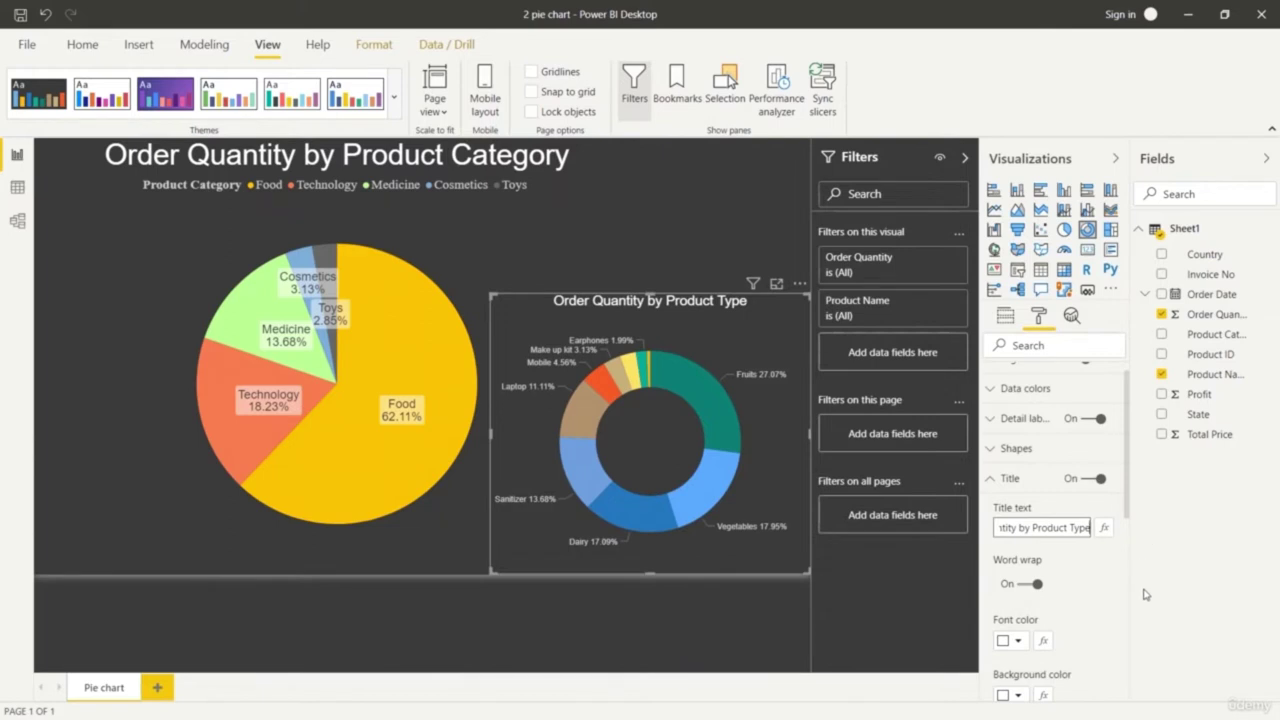
pyautogui.press('BackSpace')
pyautogui.press('BackSpace')
pyautogui.press('BackSpace')
pyautogui.press('BackSpace')
pyautogui.press('BackSpace')
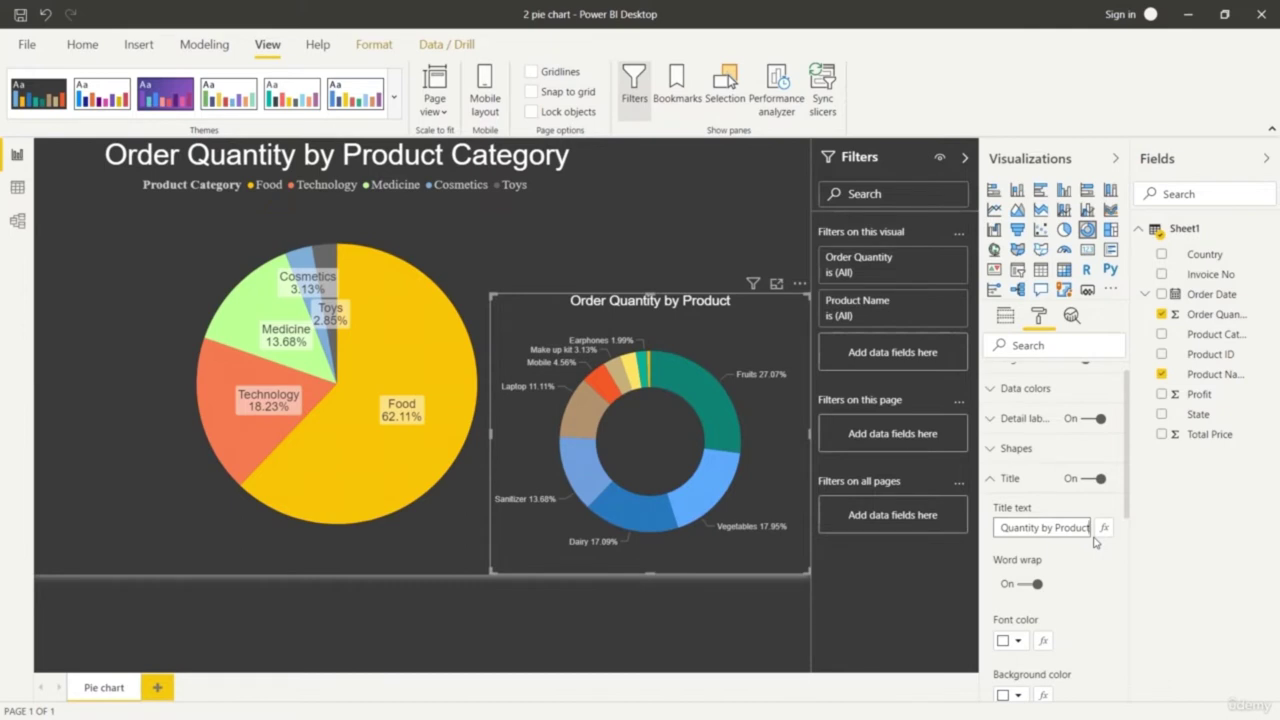
pyautogui.click(1076, 566)
# Color the donut chart's Fruits, Vegetables and Dairy slices in progressively deeper shades of the theme's yellow
pyautogui.scroll(1, 1030, 500)
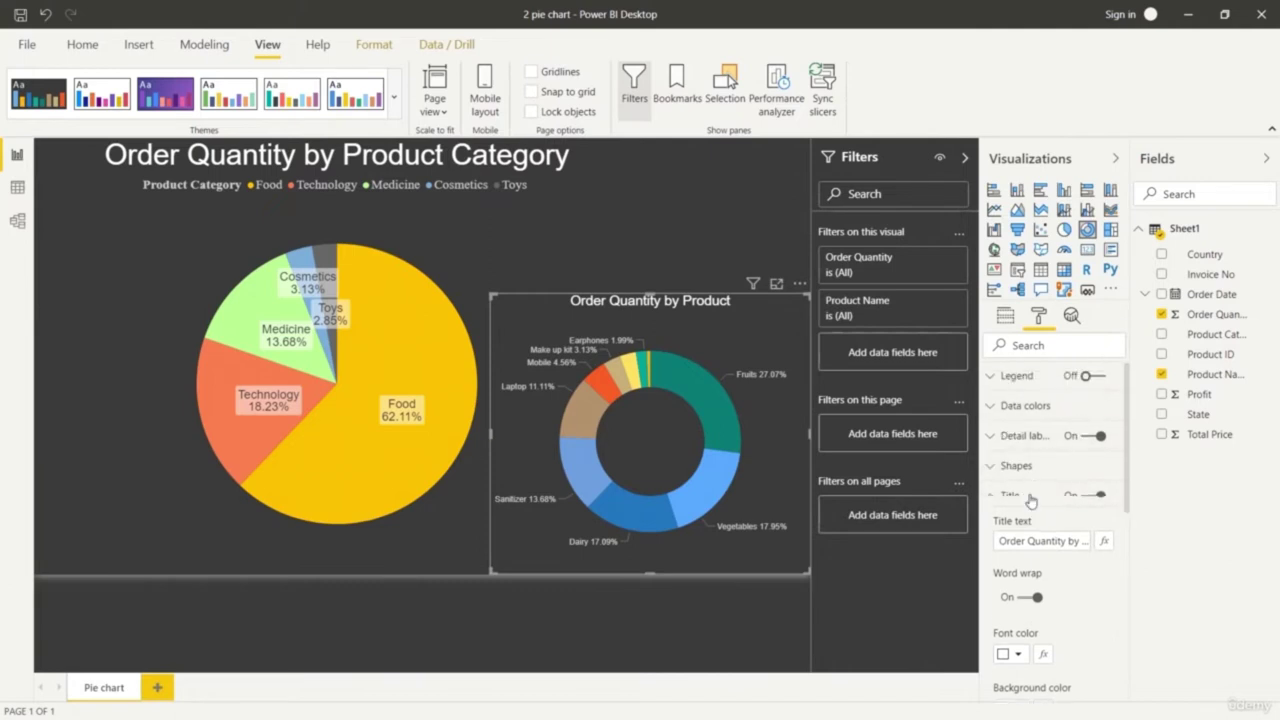
pyautogui.click(993, 408)
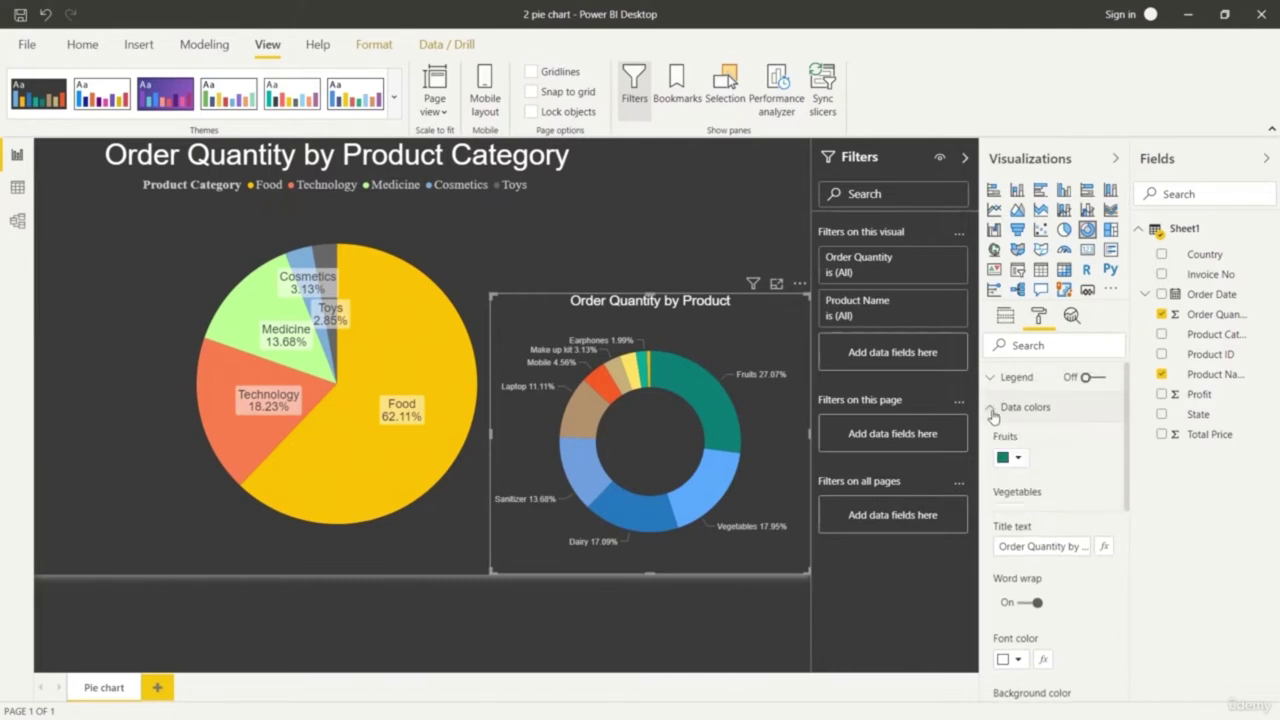
pyautogui.click(1019, 458)
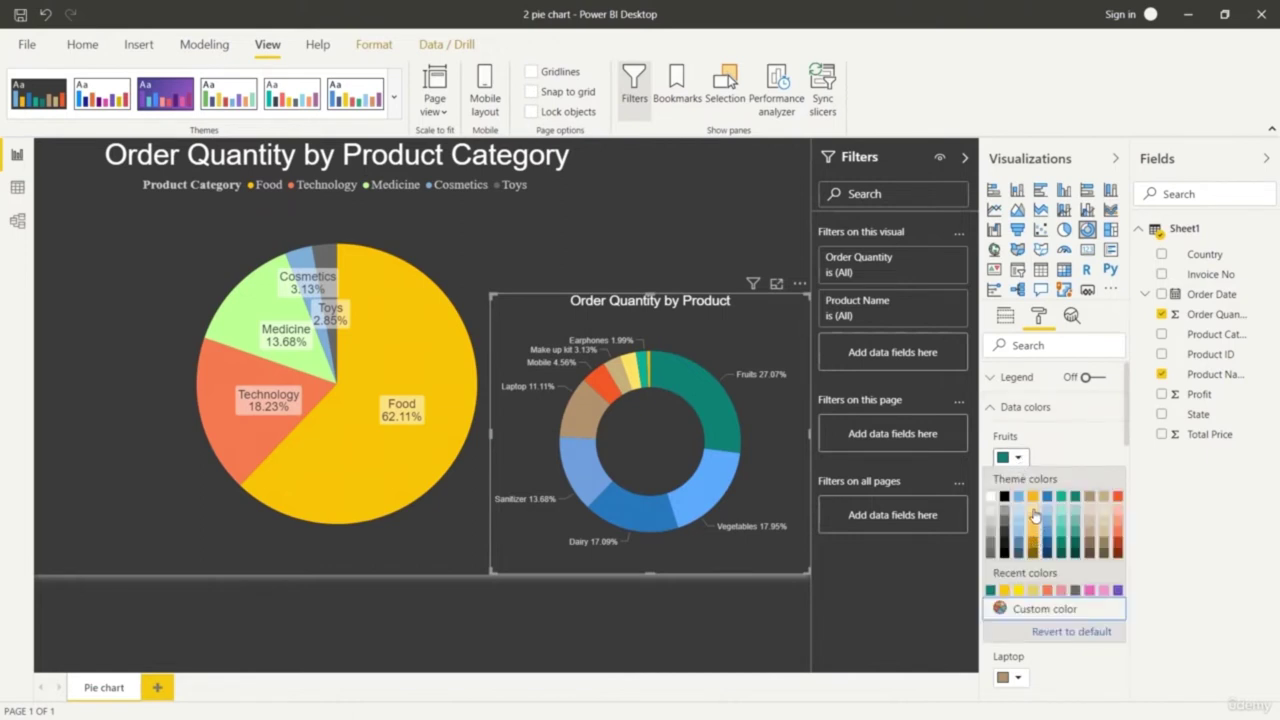
pyautogui.click(1033, 530)
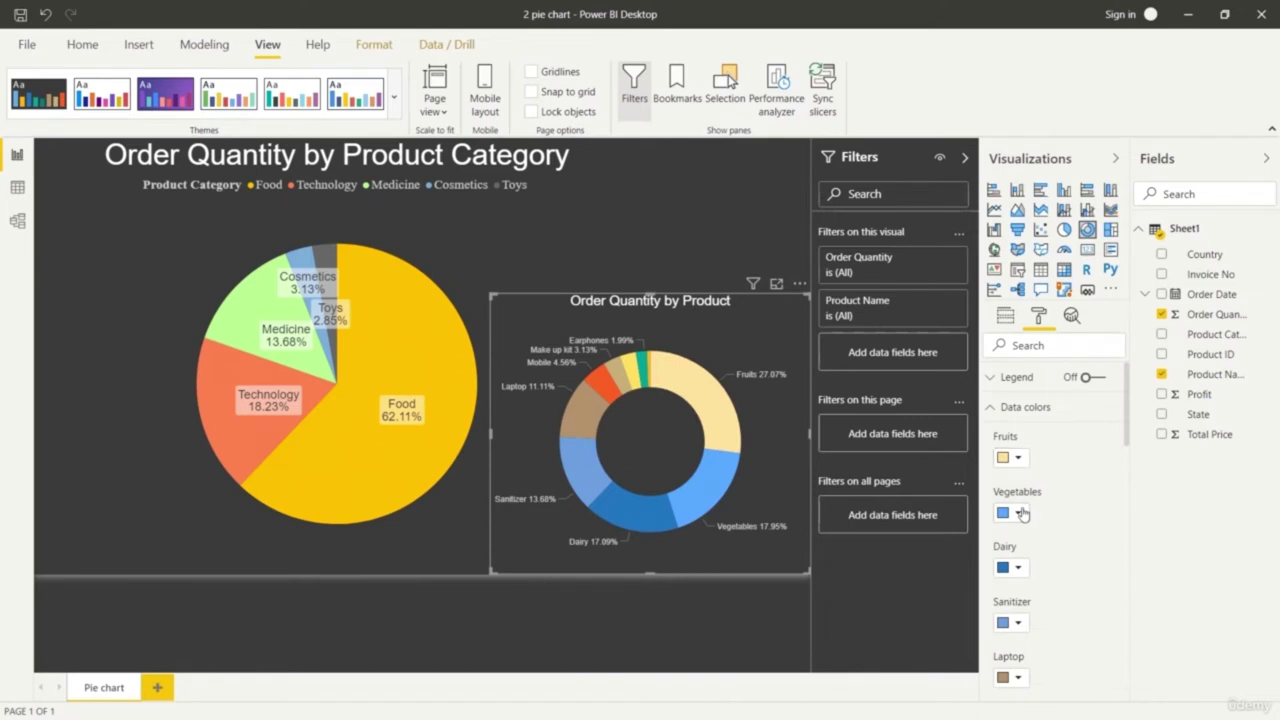
pyautogui.click(1019, 513)
pyautogui.click(1034, 584)
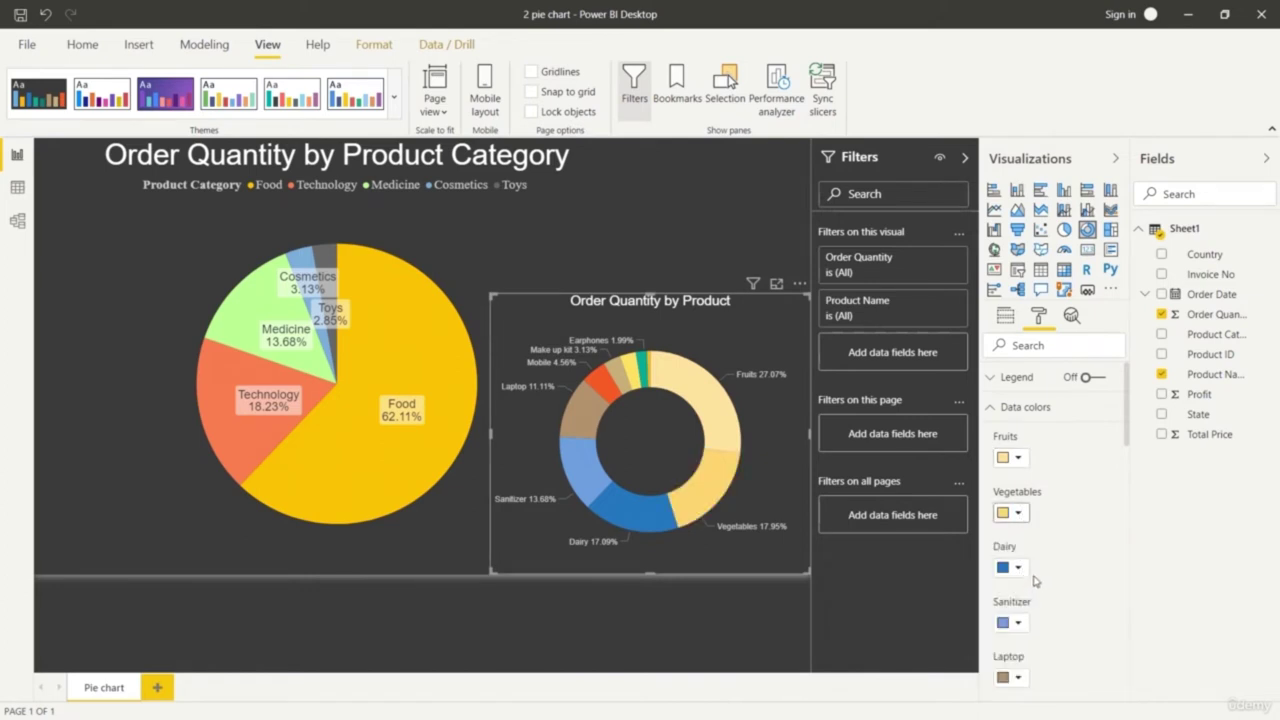
pyautogui.click(1019, 568)
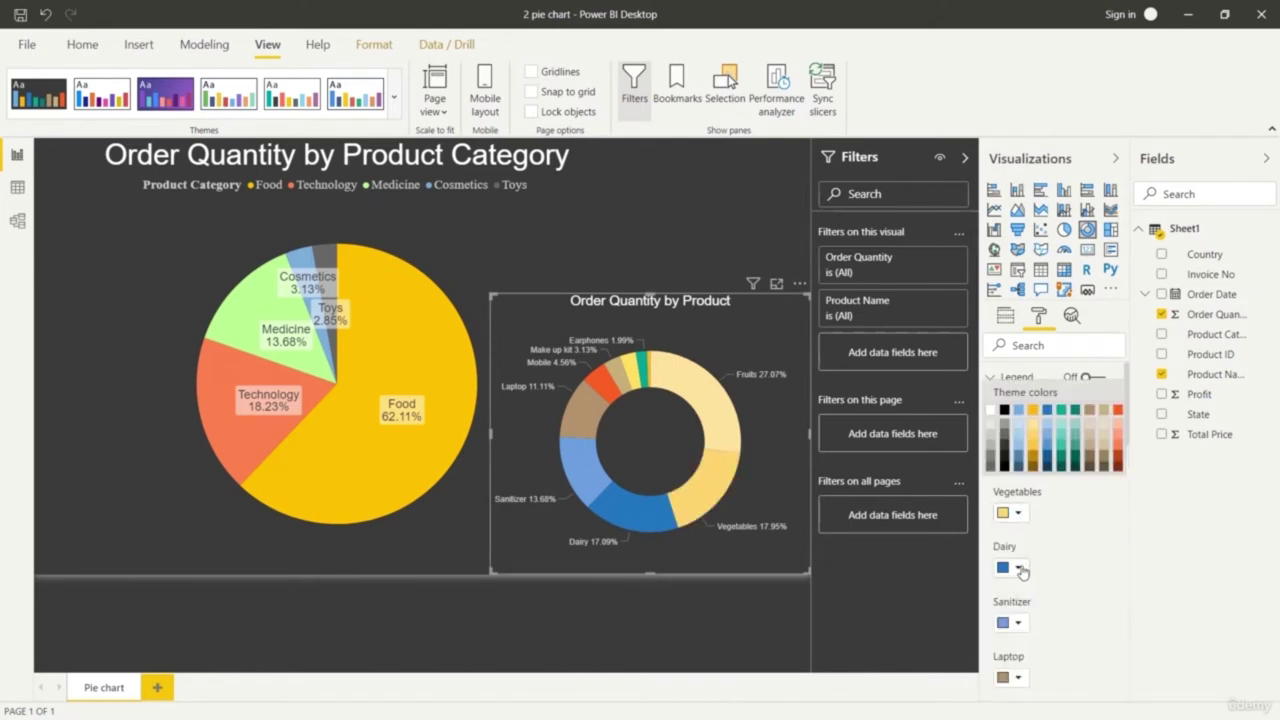
pyautogui.click(1035, 456)
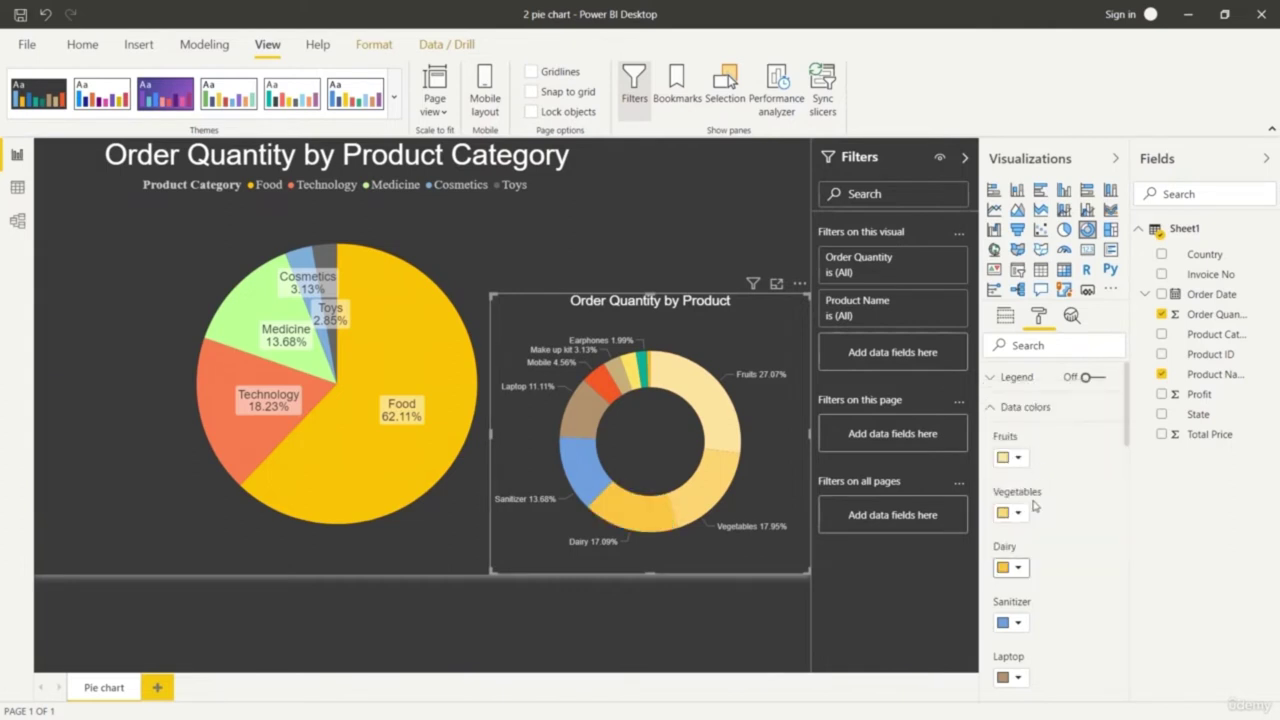
# Try teal, bright green and lime green as the color of the donut chart's Sanitizer slice
pyautogui.scroll(-2, 1027, 578)
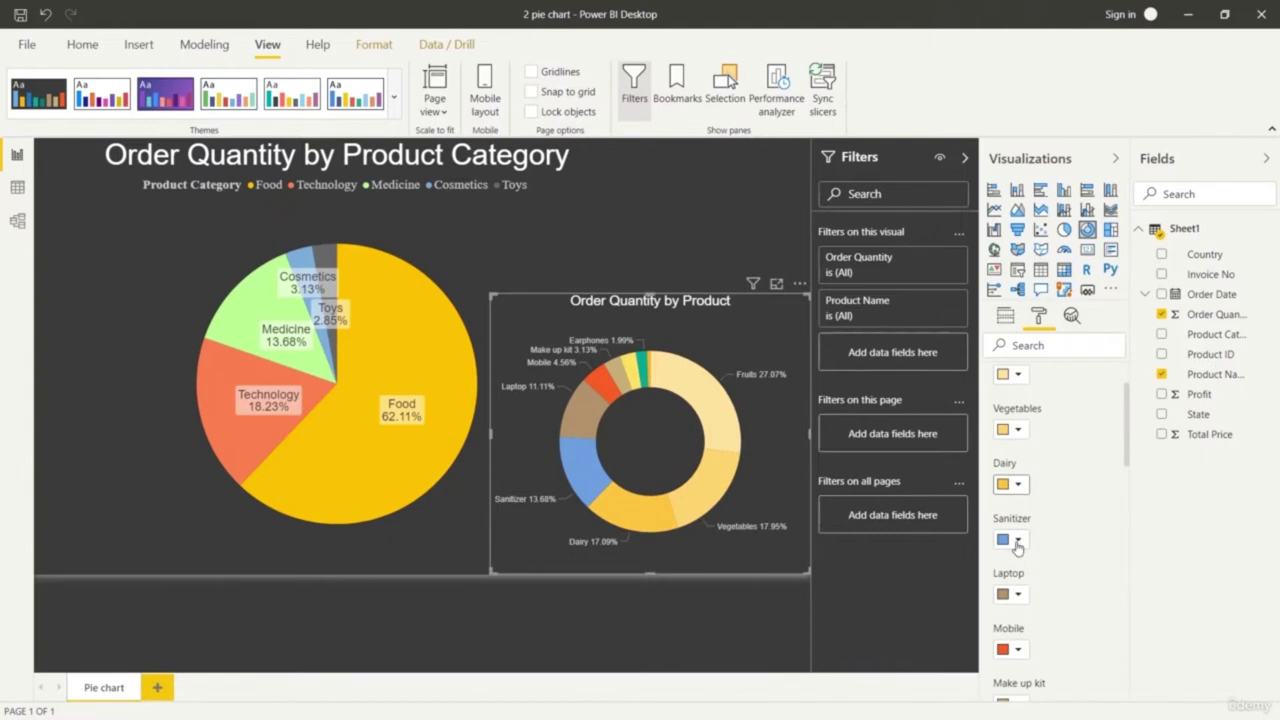
pyautogui.click(1018, 539)
pyautogui.click(1062, 414)
pyautogui.click(1019, 541)
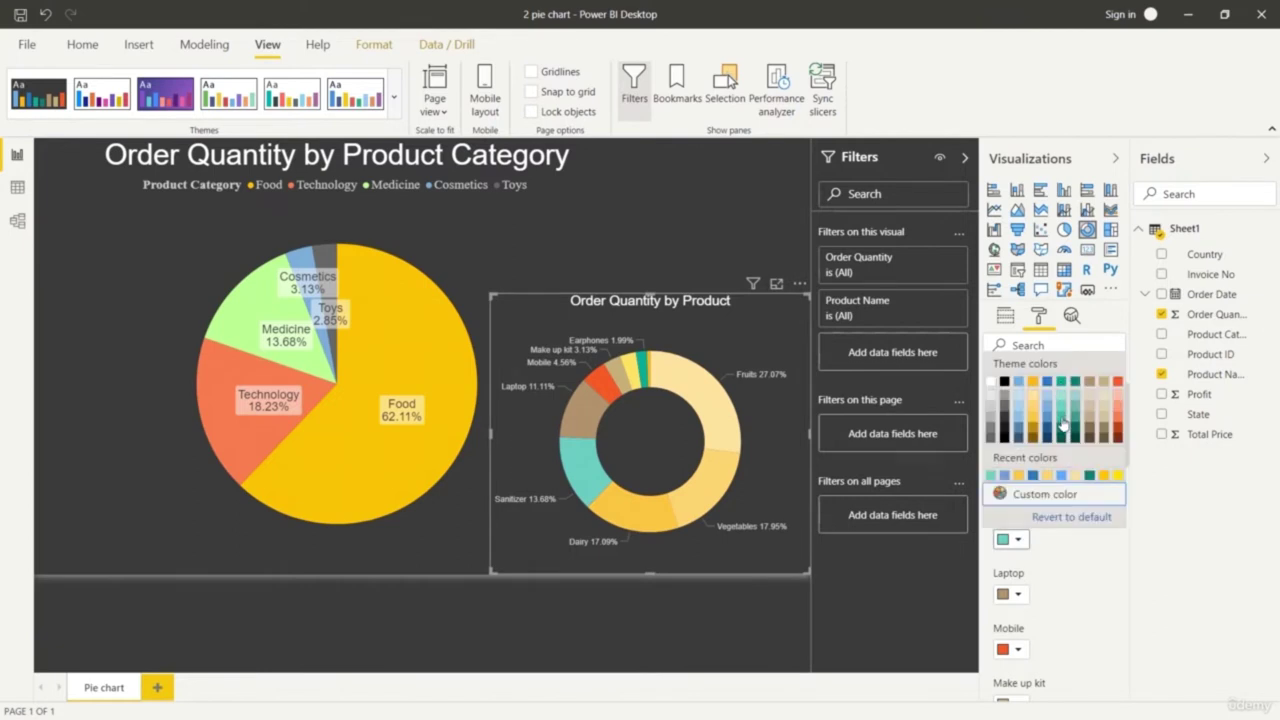
pyautogui.click(1048, 501)
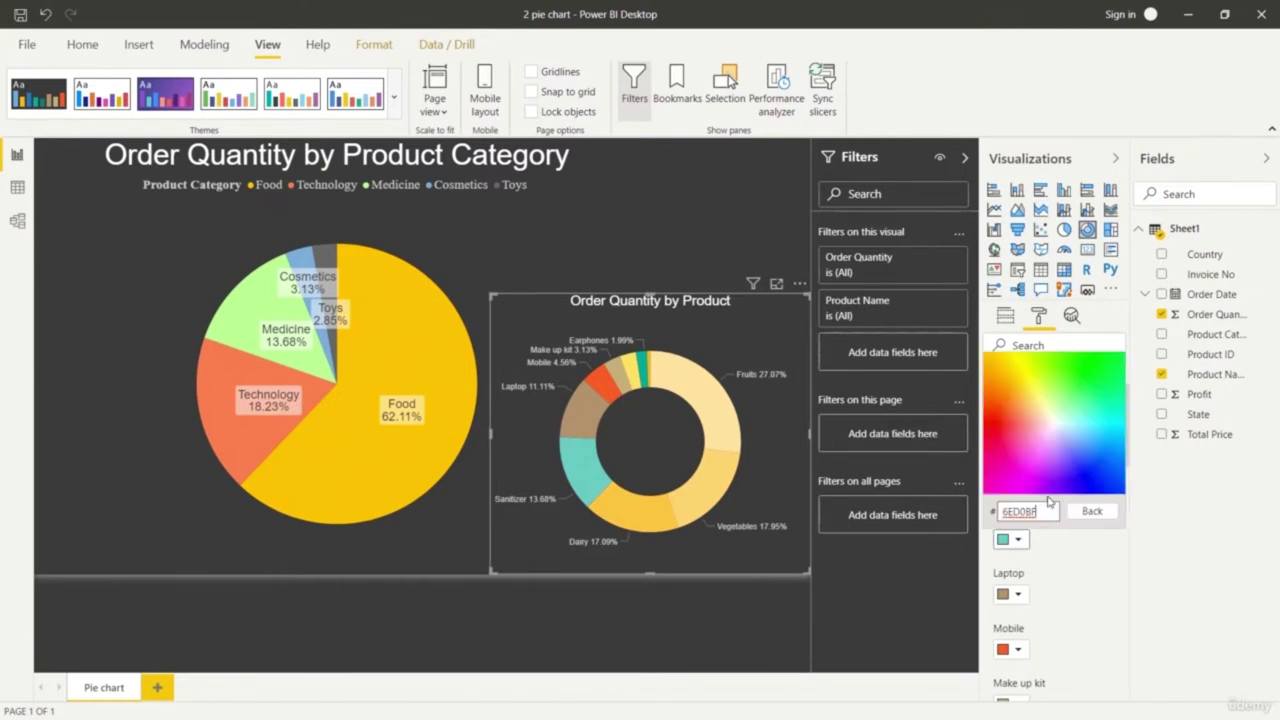
pyautogui.click(1071, 375)
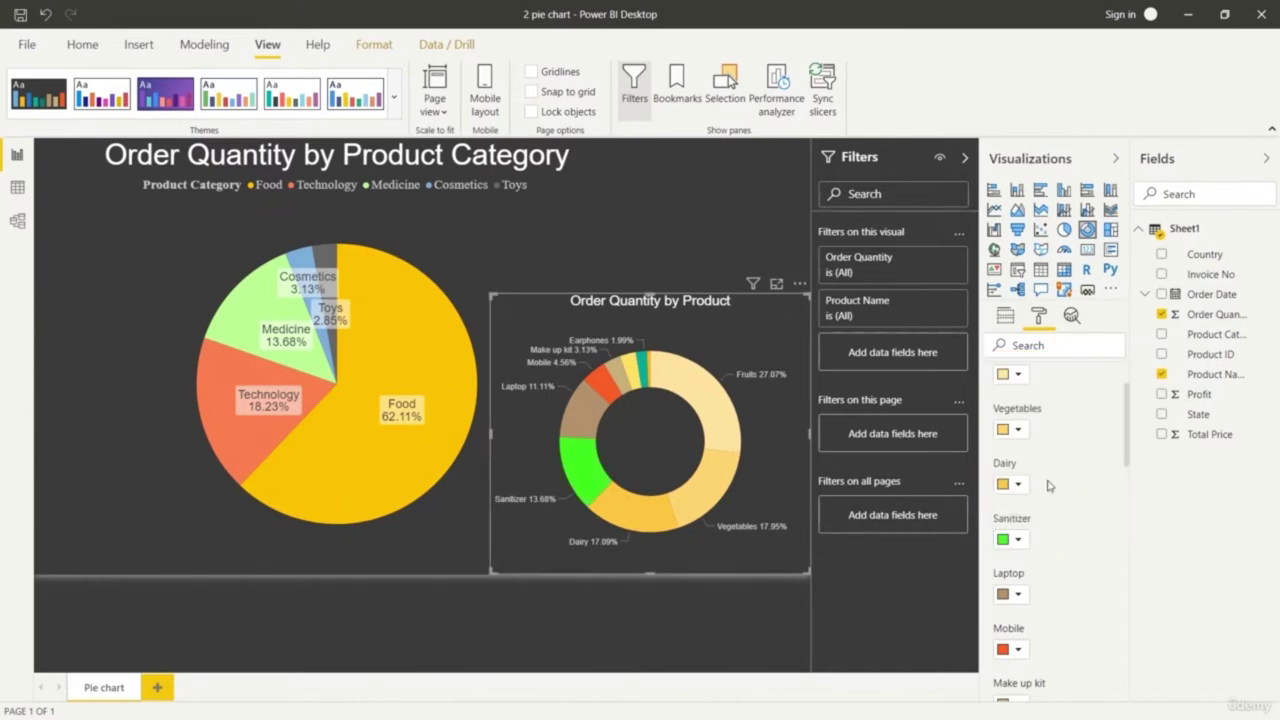
pyautogui.click(1019, 539)
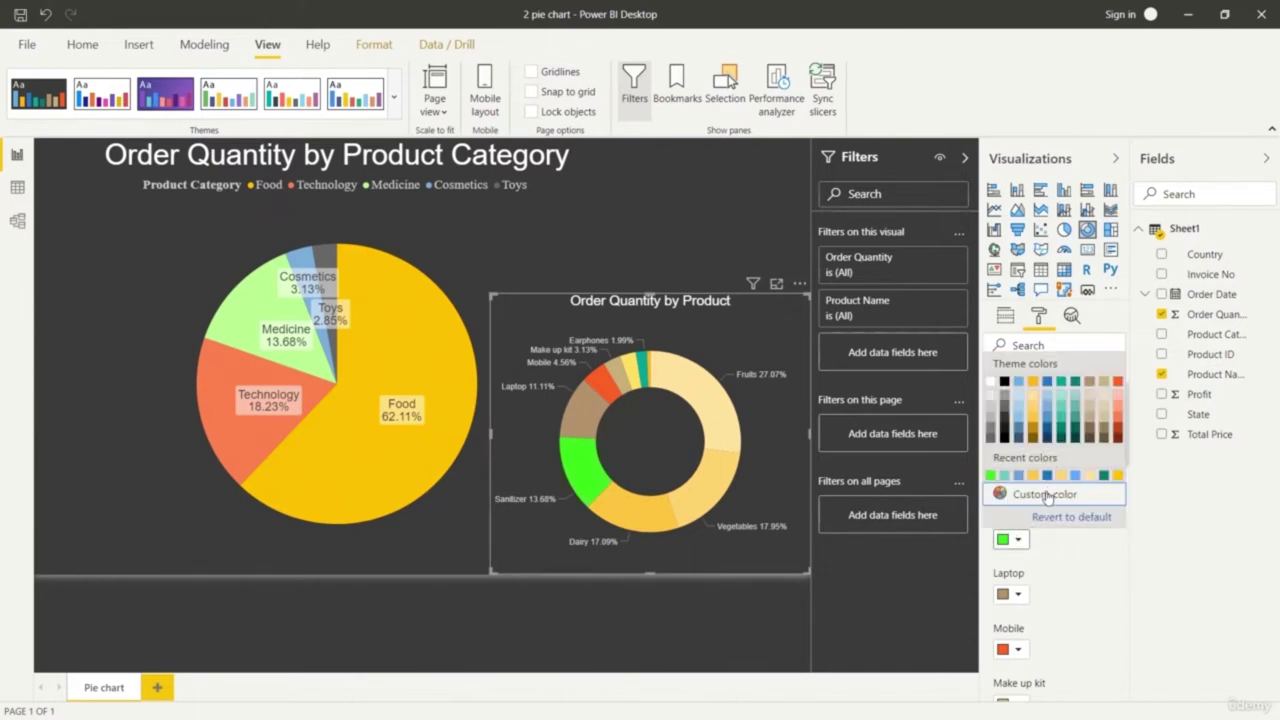
pyautogui.click(1047, 496)
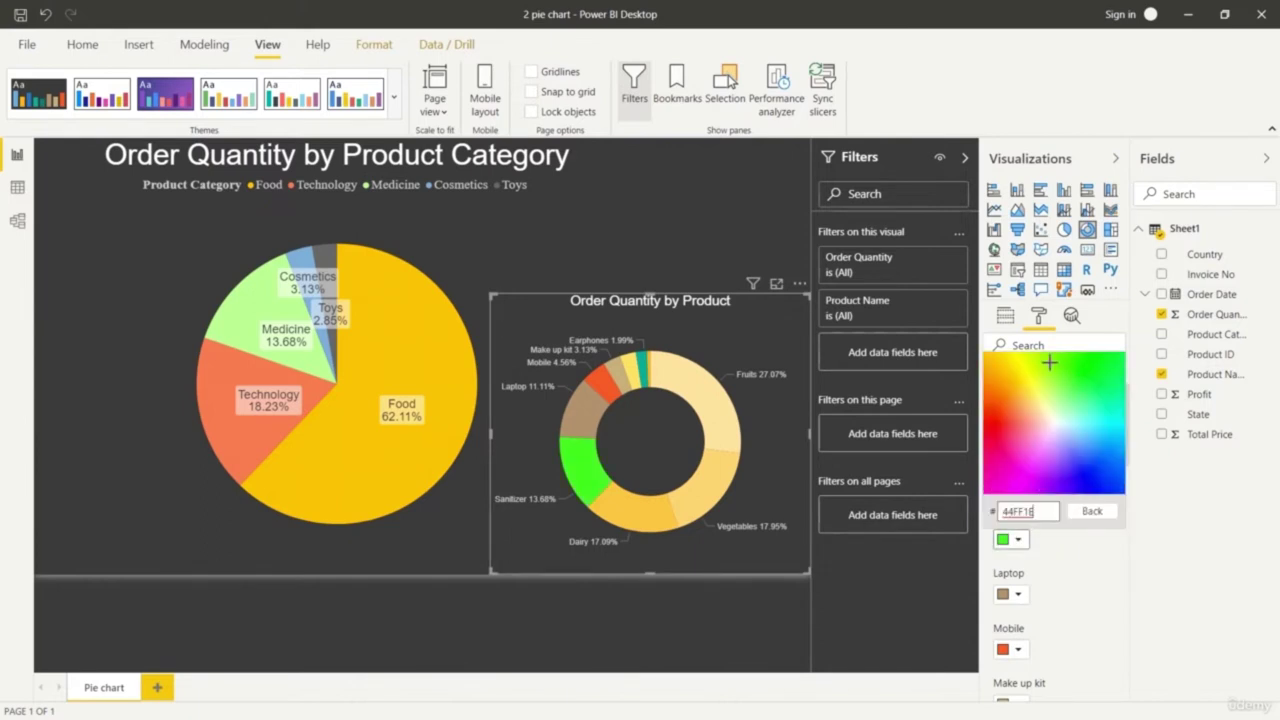
pyautogui.click(1049, 363)
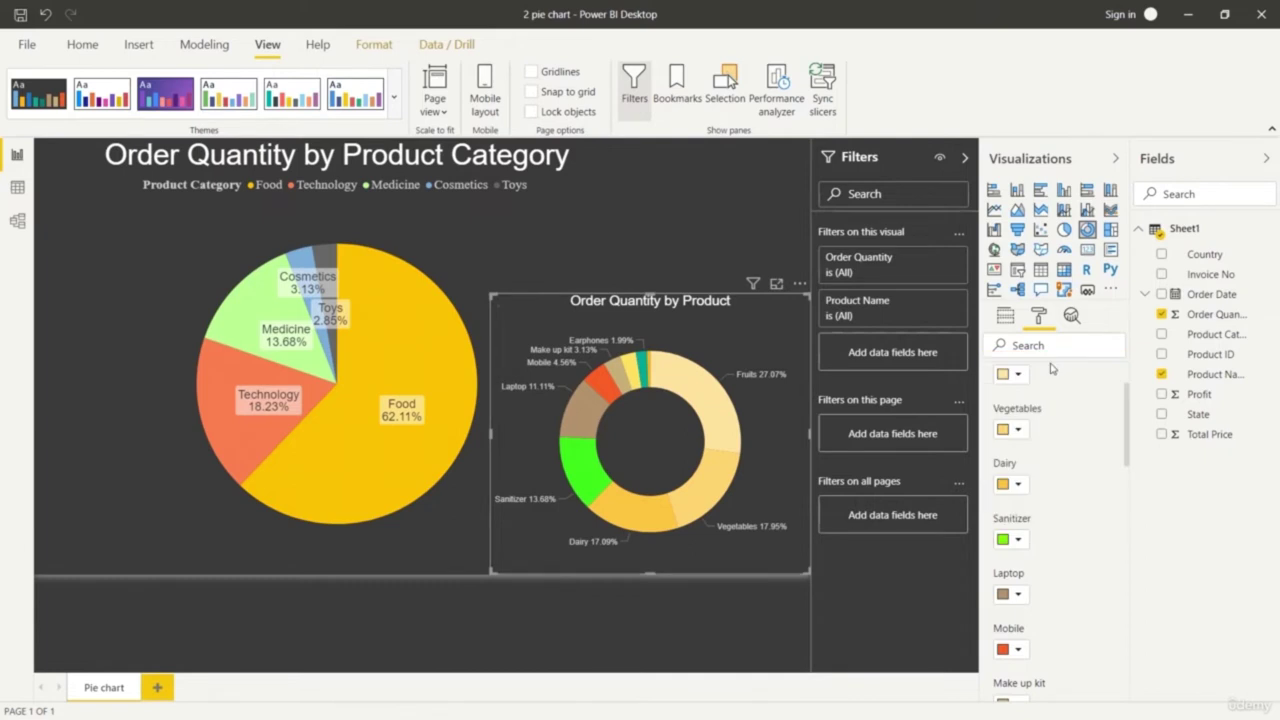
# Give the donut chart's Sanitizer slice a custom emerald-like bright green color
pyautogui.click(1019, 539)
pyautogui.click(1047, 493)
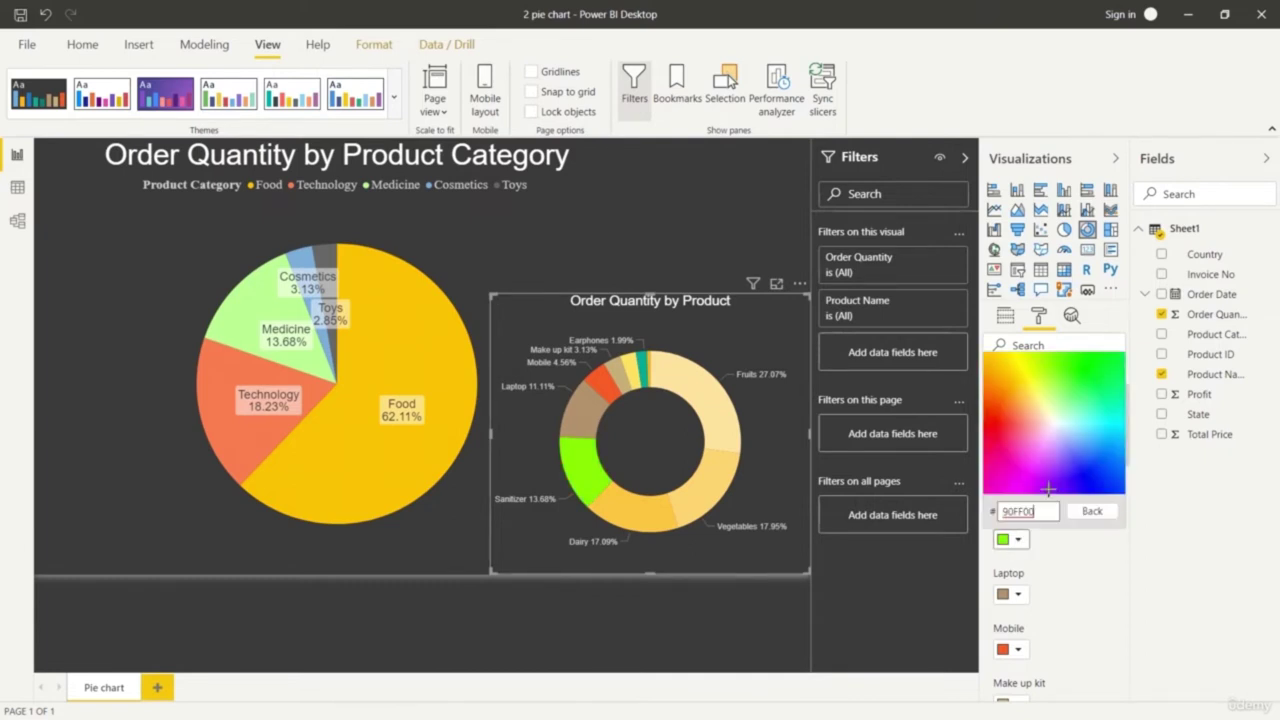
pyautogui.click(1104, 384)
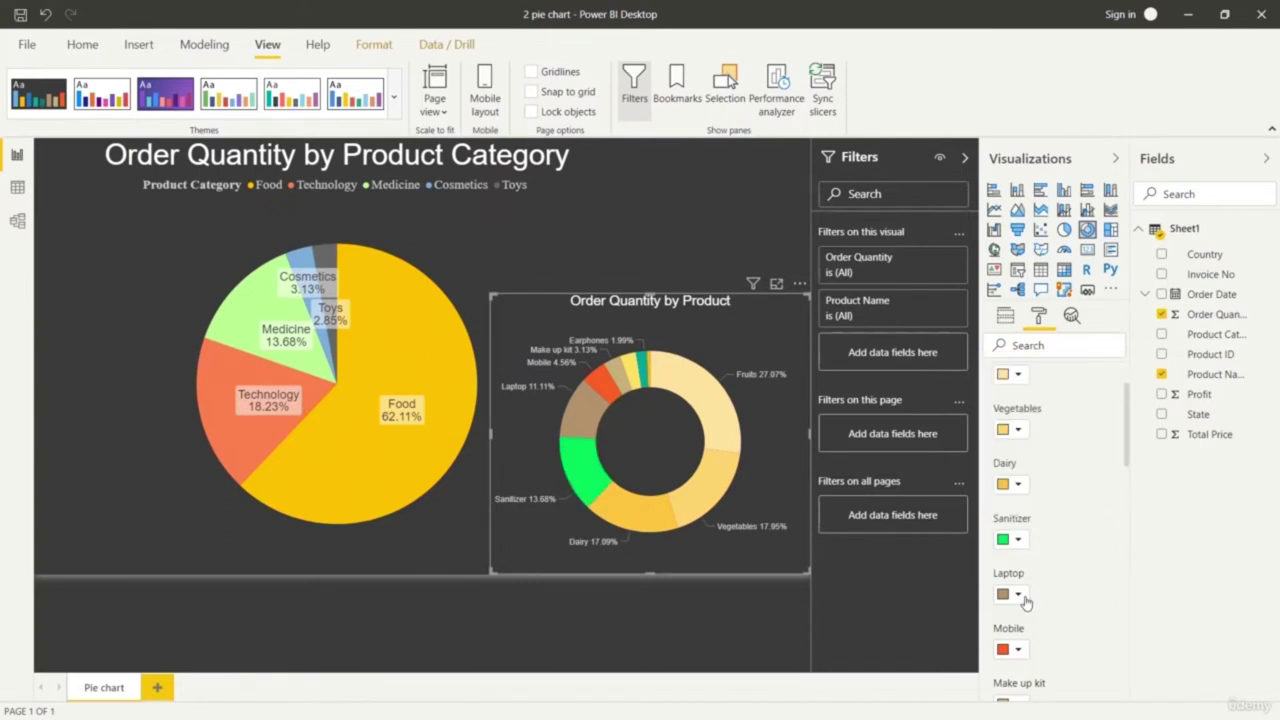
# Color the donut chart's Laptop slice light red, Earphones dark red and Charger the darkest red of the theme
pyautogui.scroll(-1, 1026, 603)
pyautogui.click(1018, 512)
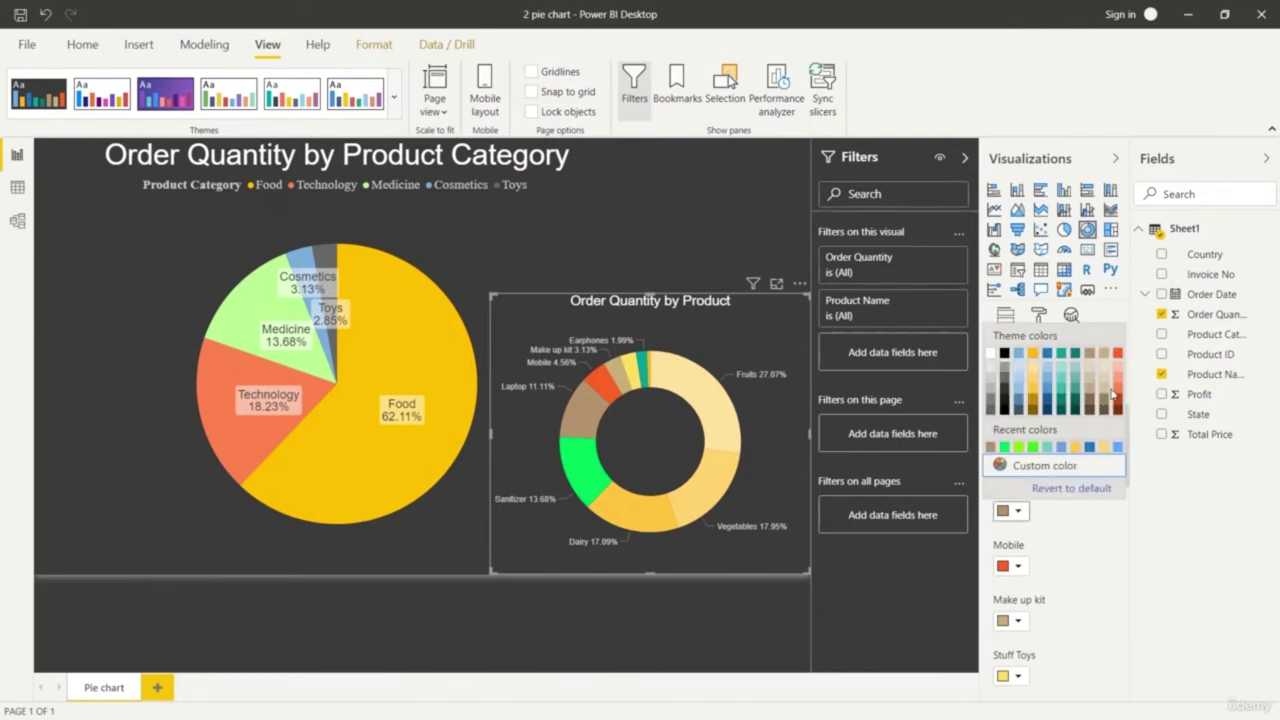
pyautogui.click(1122, 393)
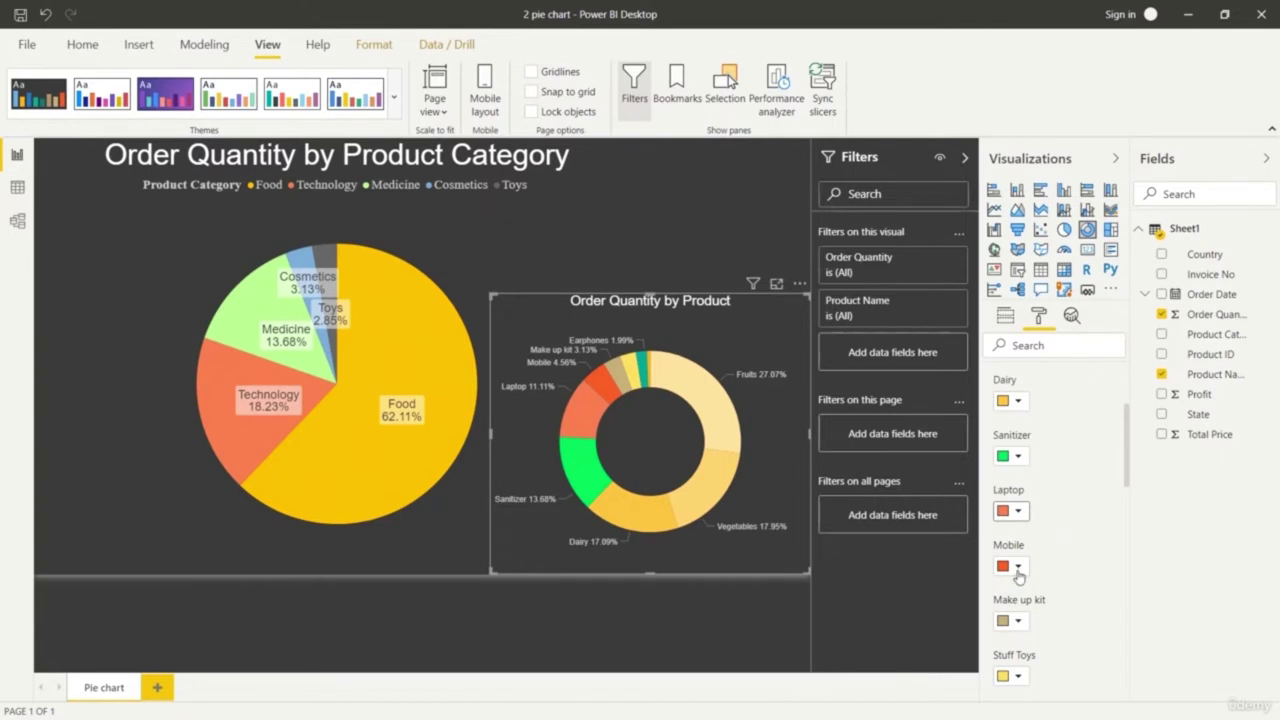
pyautogui.scroll(-3, 1020, 600)
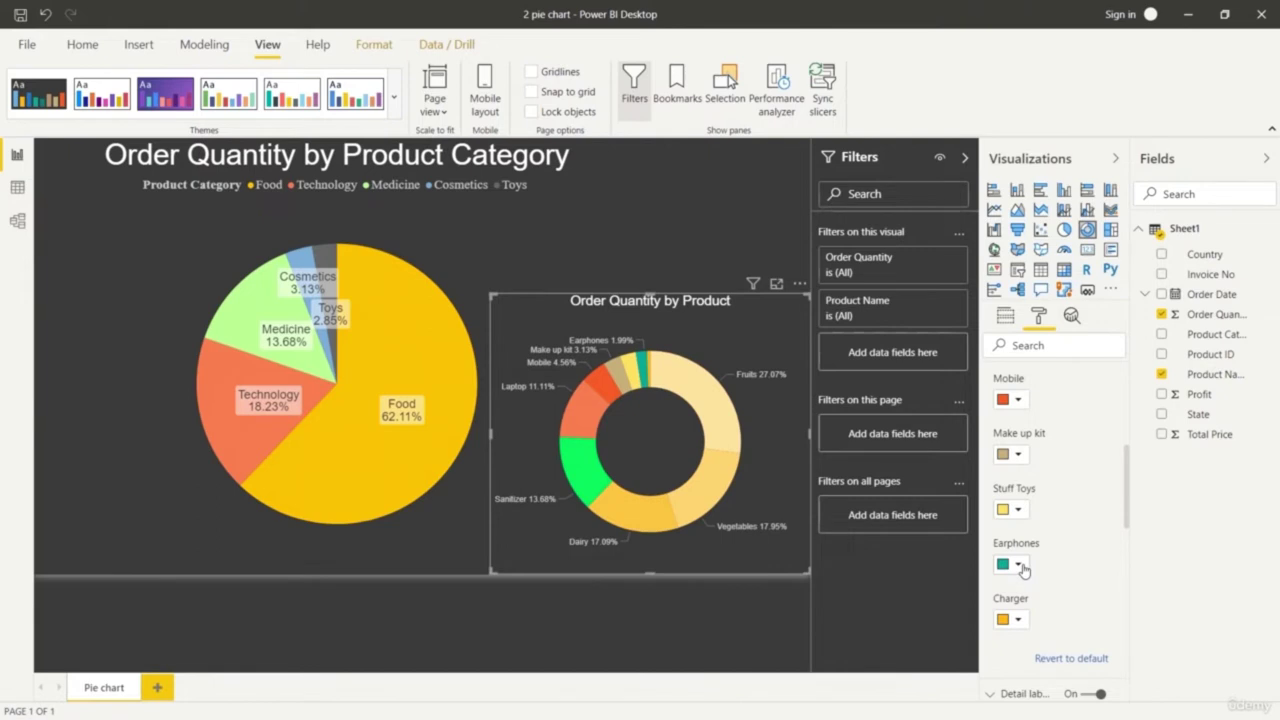
pyautogui.click(1018, 565)
pyautogui.click(1119, 458)
pyautogui.click(1018, 620)
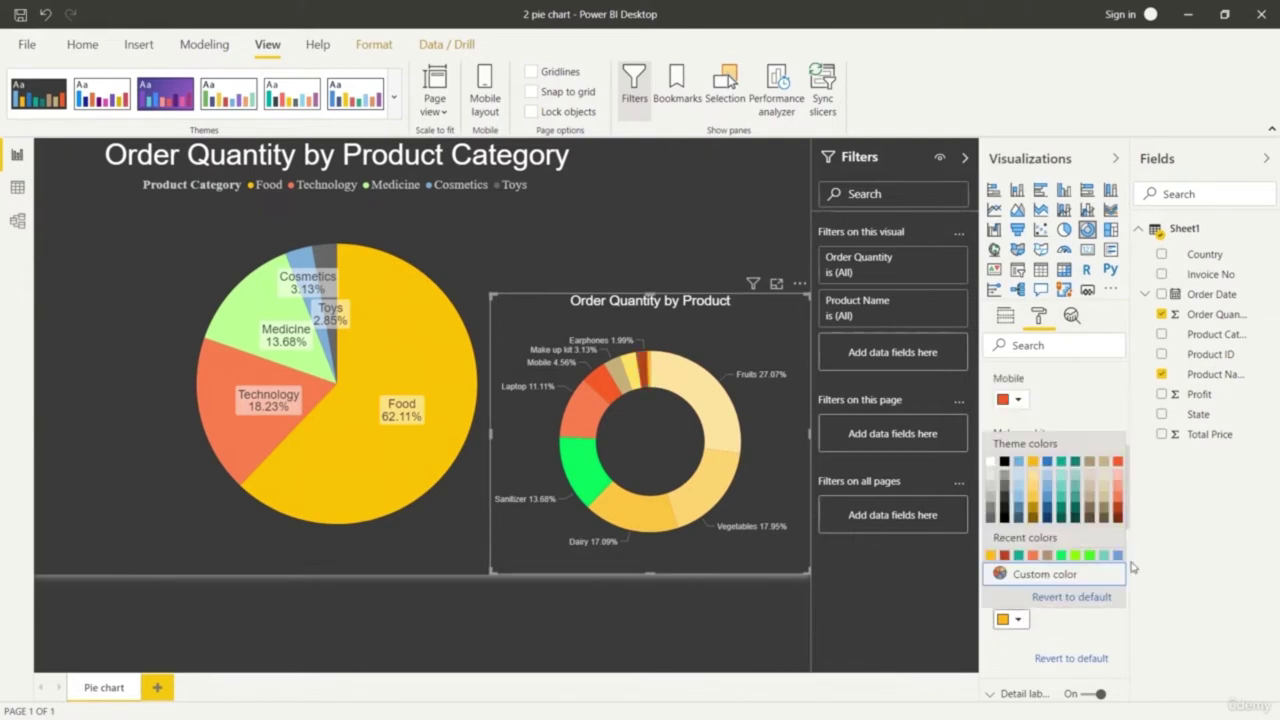
pyautogui.click(1119, 526)
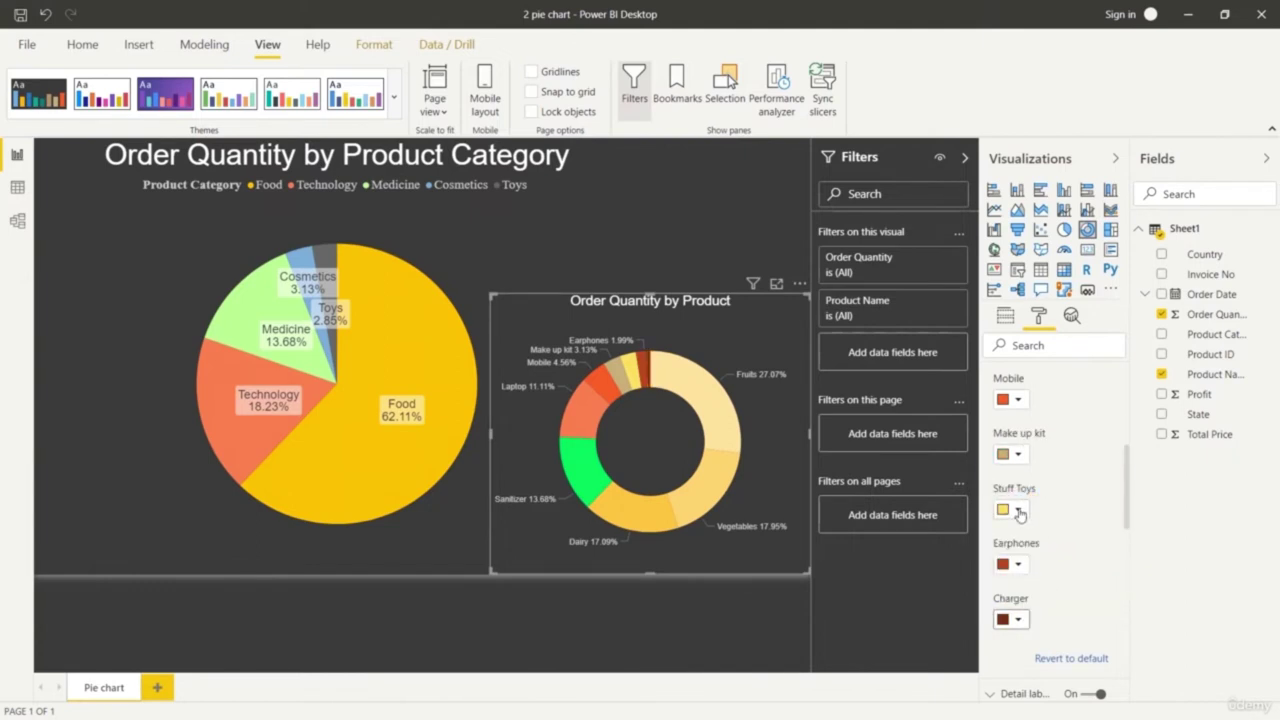
# Color the donut chart's Stuff Toys slice dark gray and its Make up kit slice light blue
pyautogui.click(1018, 511)
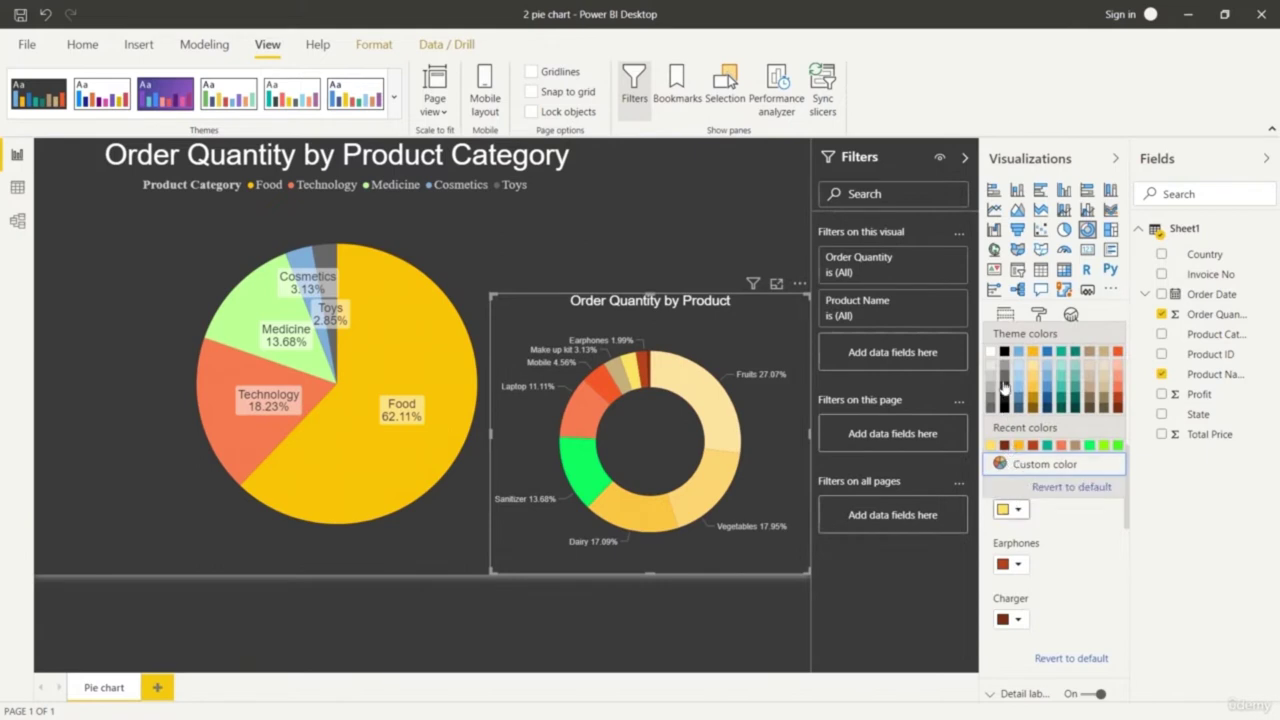
pyautogui.click(1006, 378)
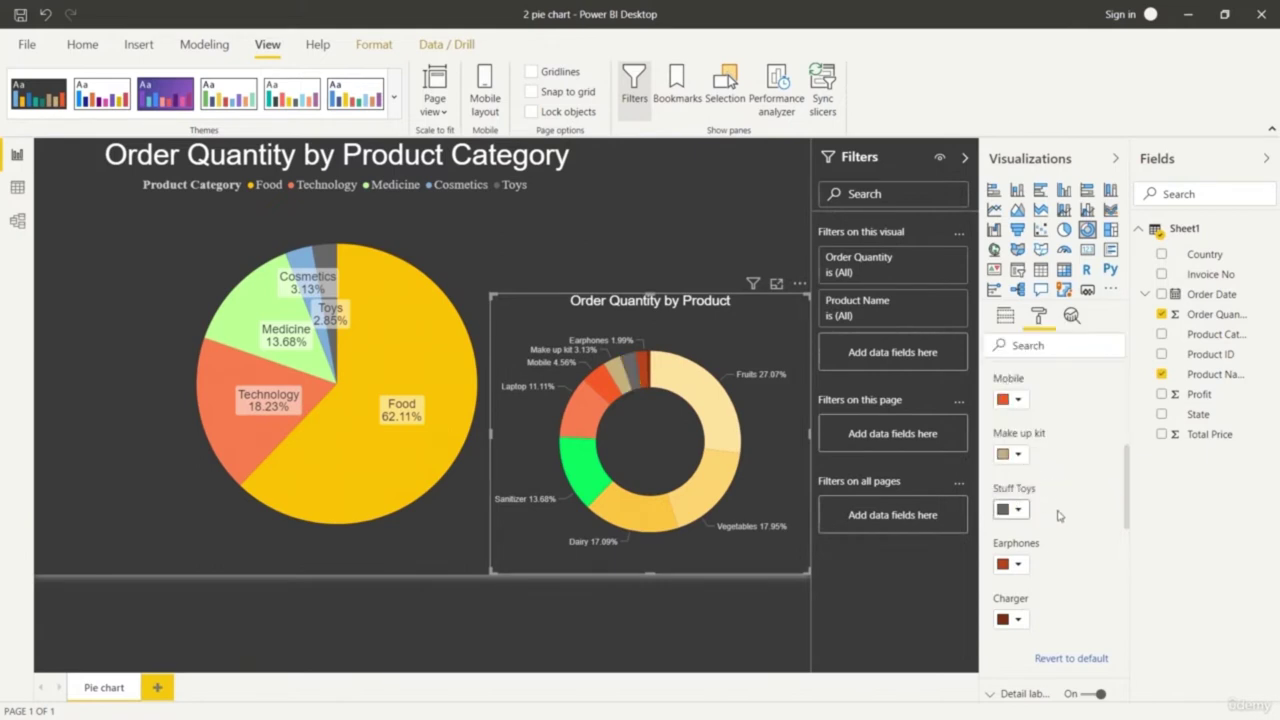
pyautogui.click(1018, 455)
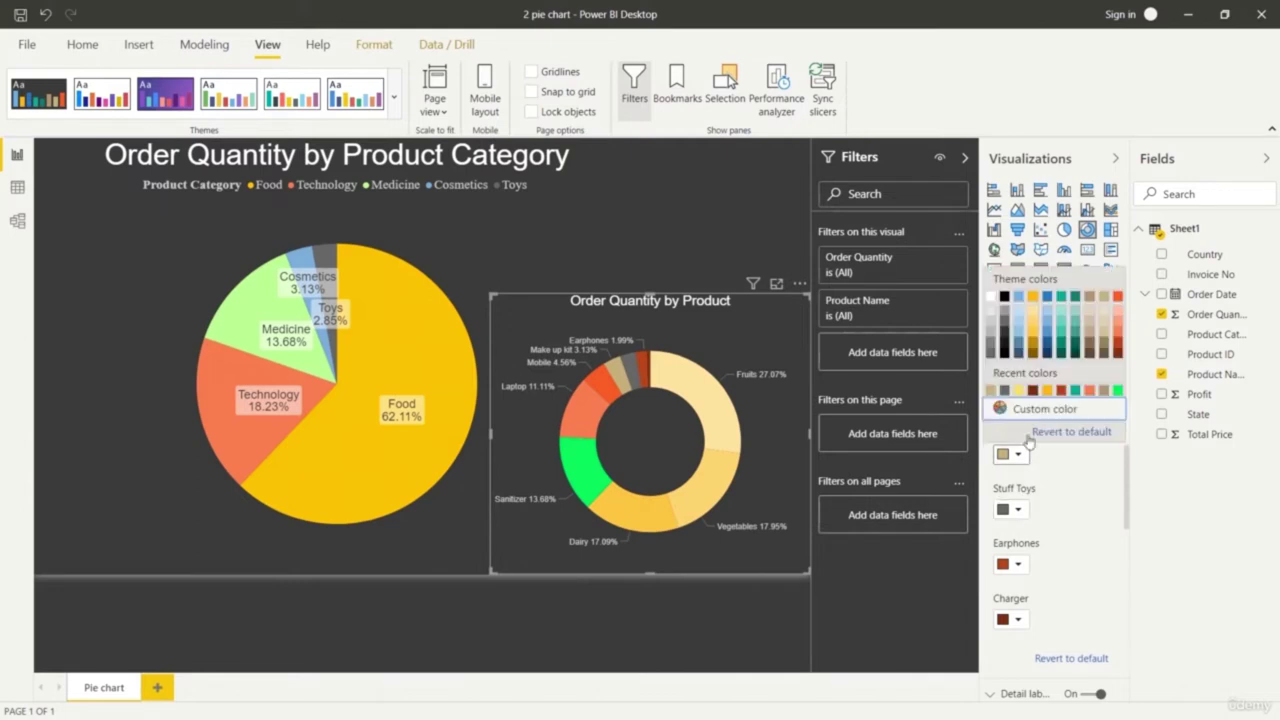
pyautogui.click(1018, 335)
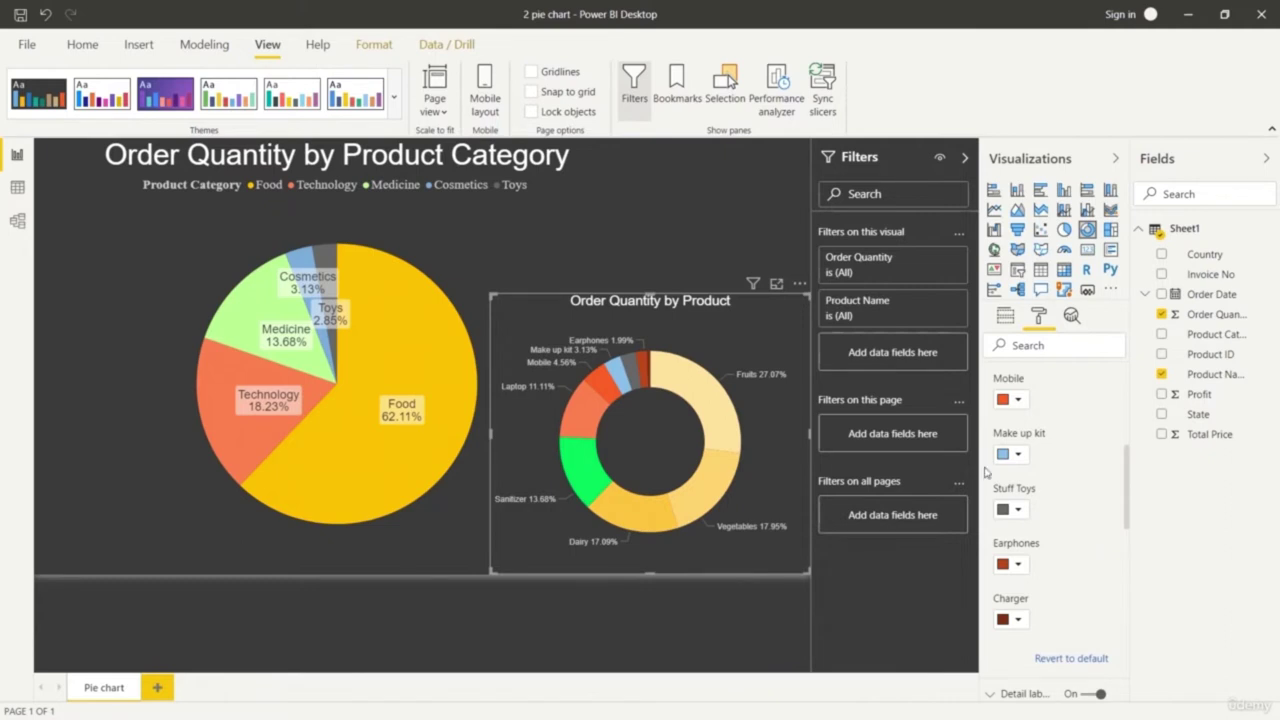
# Give the donut chart's Sanitizer slice a custom light green color, close to the pie chart's Medicine slice
pyautogui.scroll(3, 1030, 440)
pyautogui.click(1016, 540)
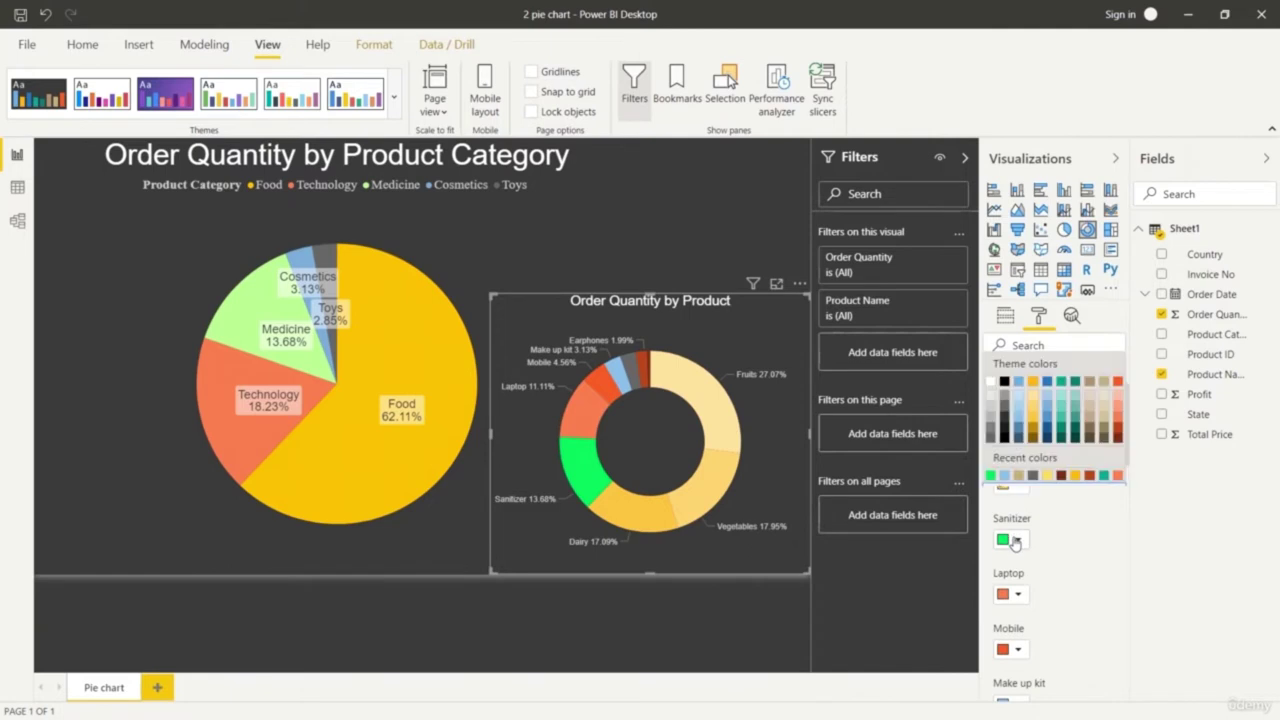
pyautogui.click(1035, 492)
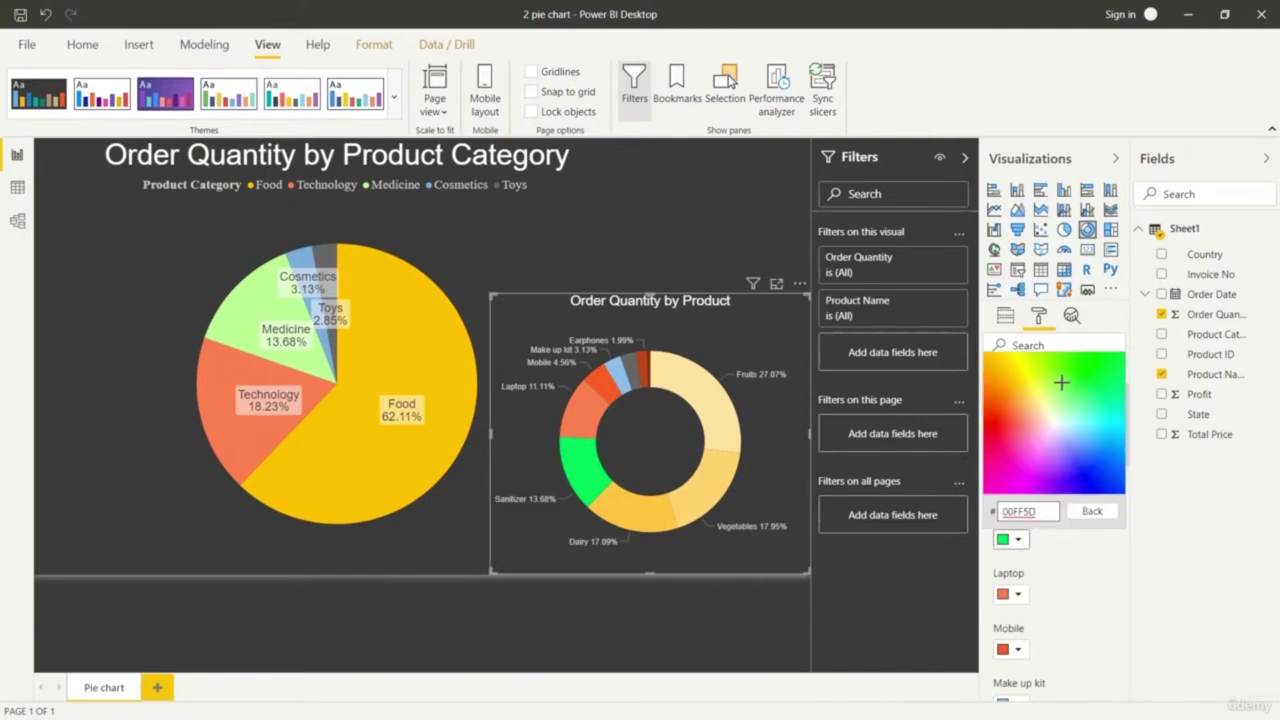
pyautogui.click(1061, 382)
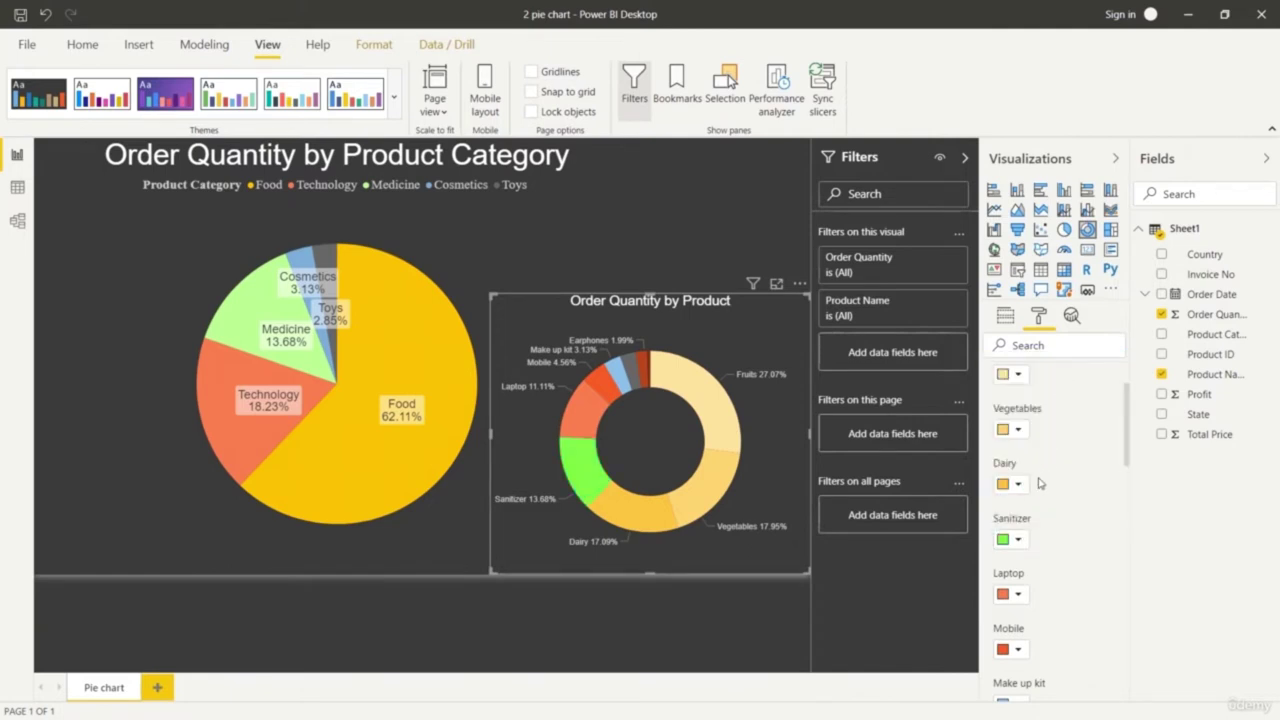
pyautogui.click(1019, 539)
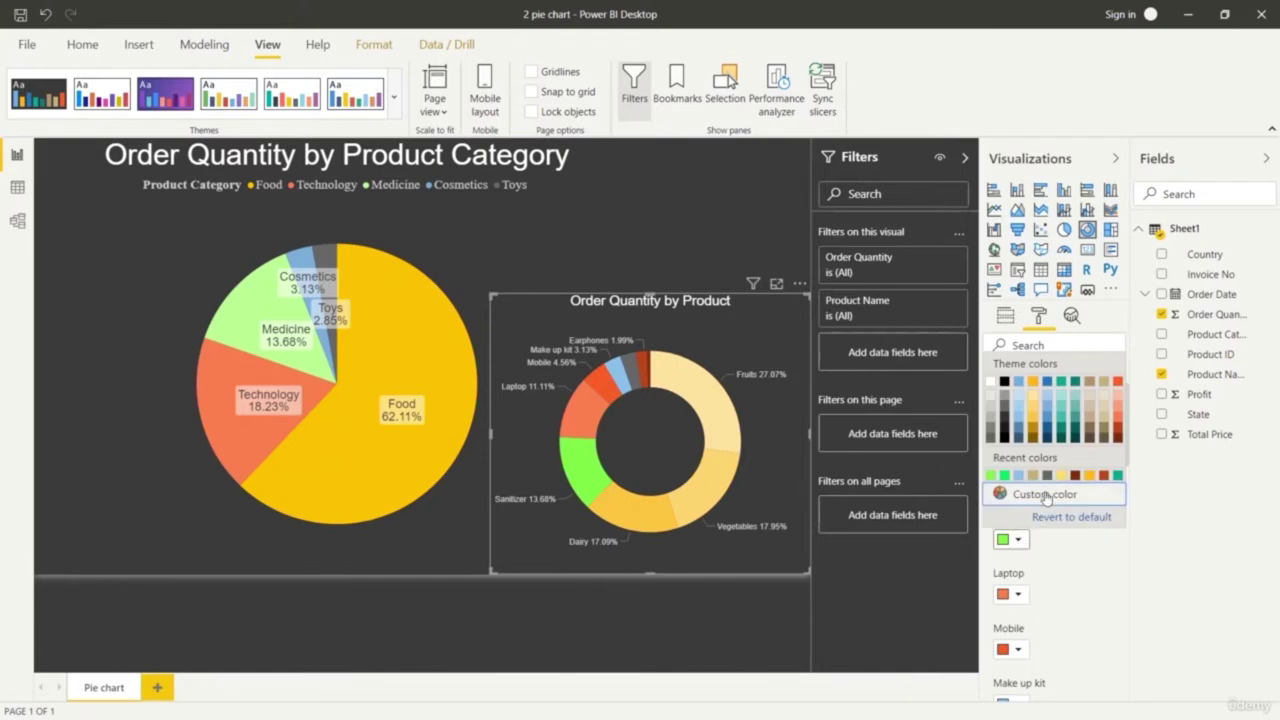
pyautogui.click(1045, 496)
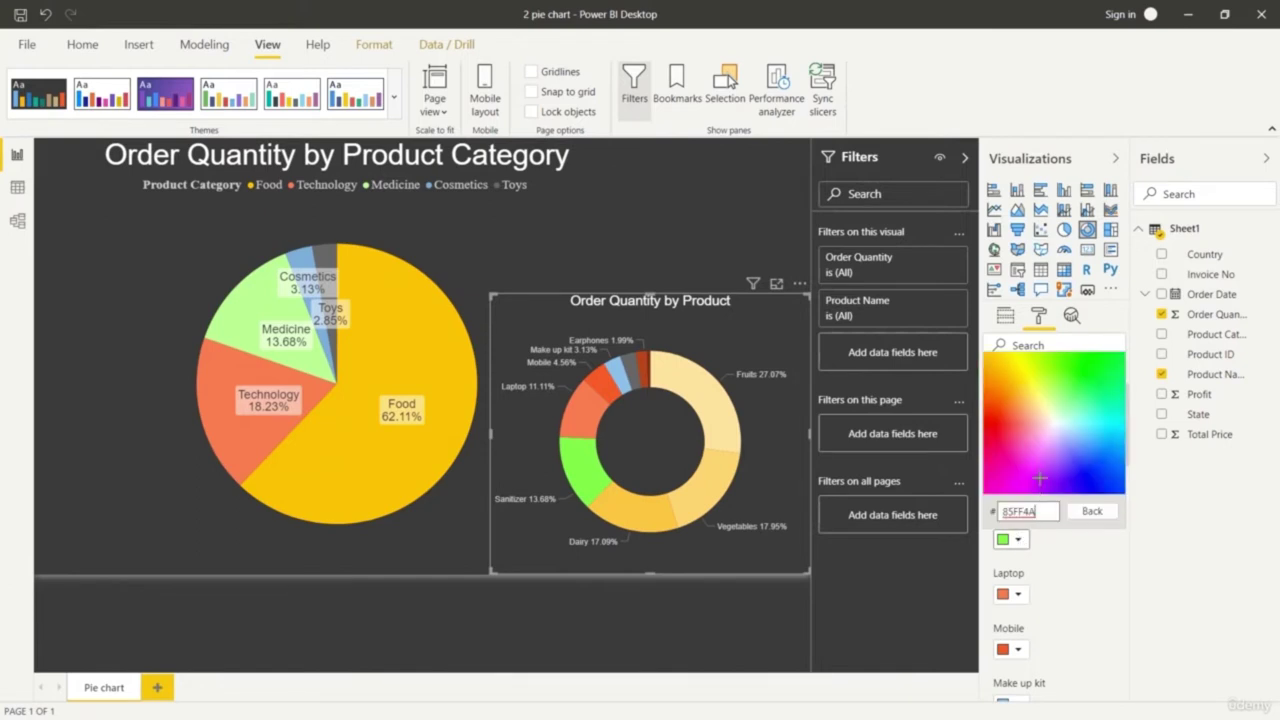
pyautogui.click(1063, 393)
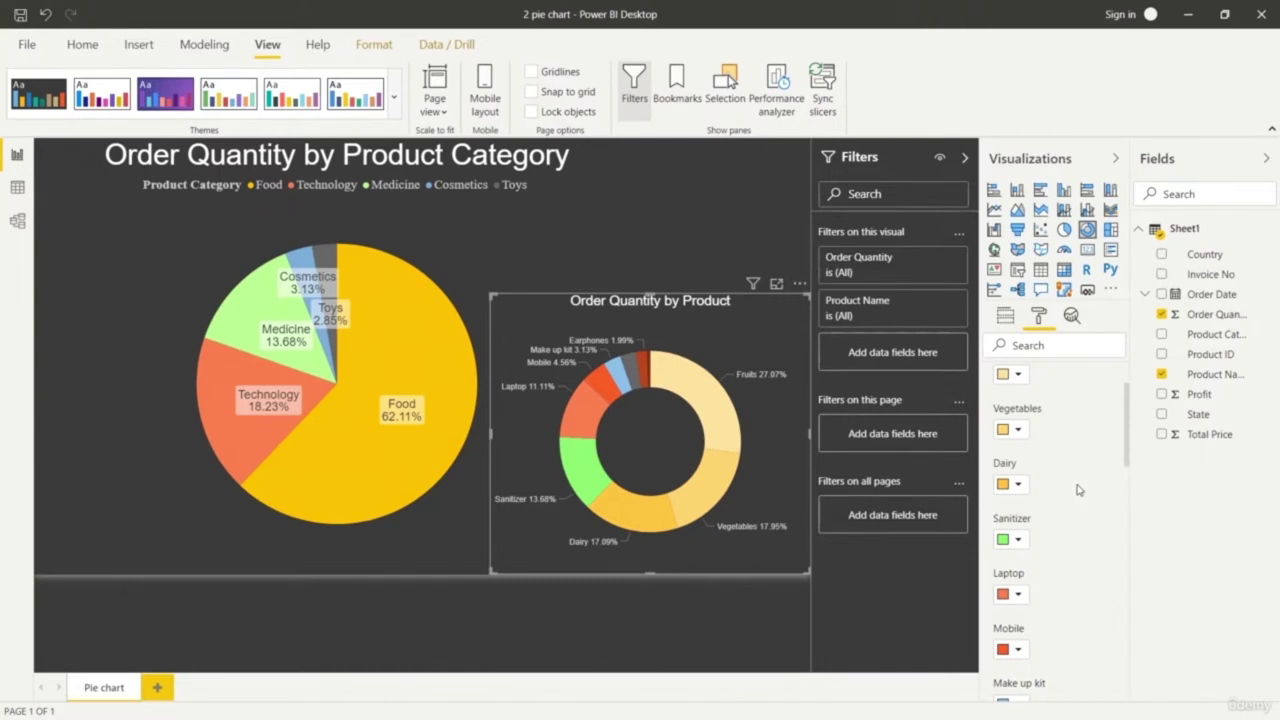
# Try a light white-background theme on the report and restore the dark gray theme
pyautogui.click(244, 96)
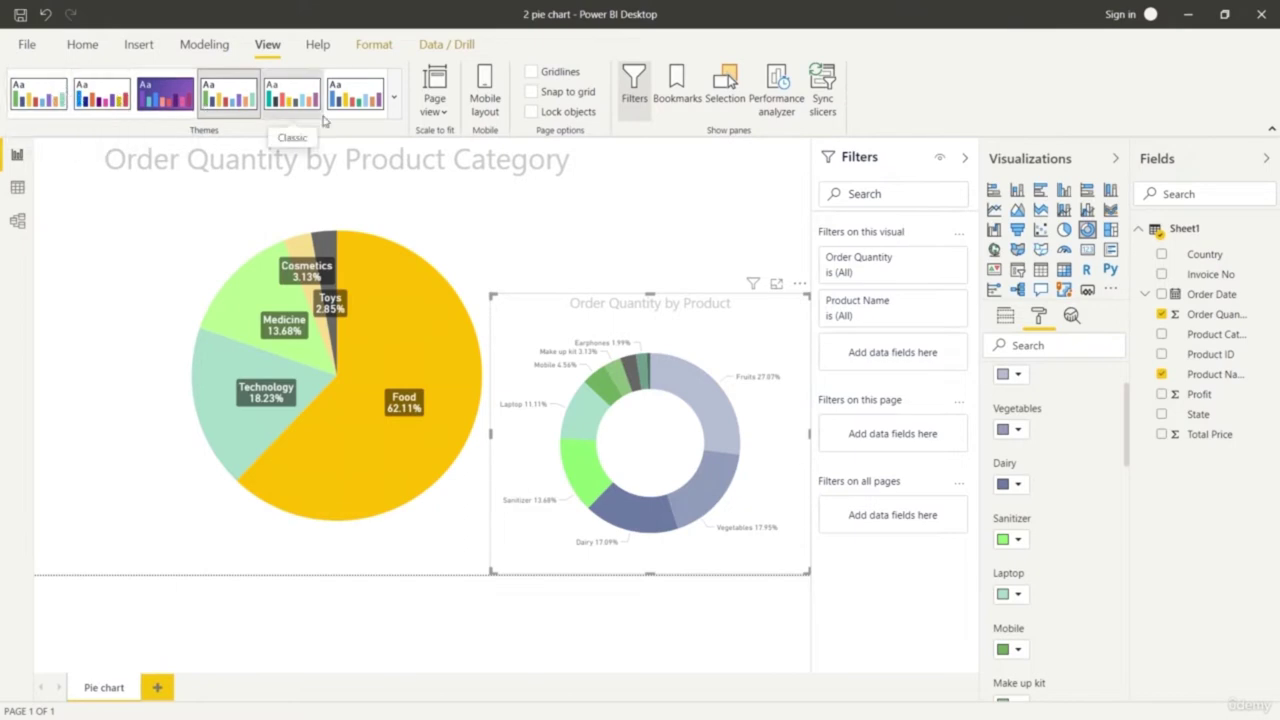
pyautogui.click(394, 99)
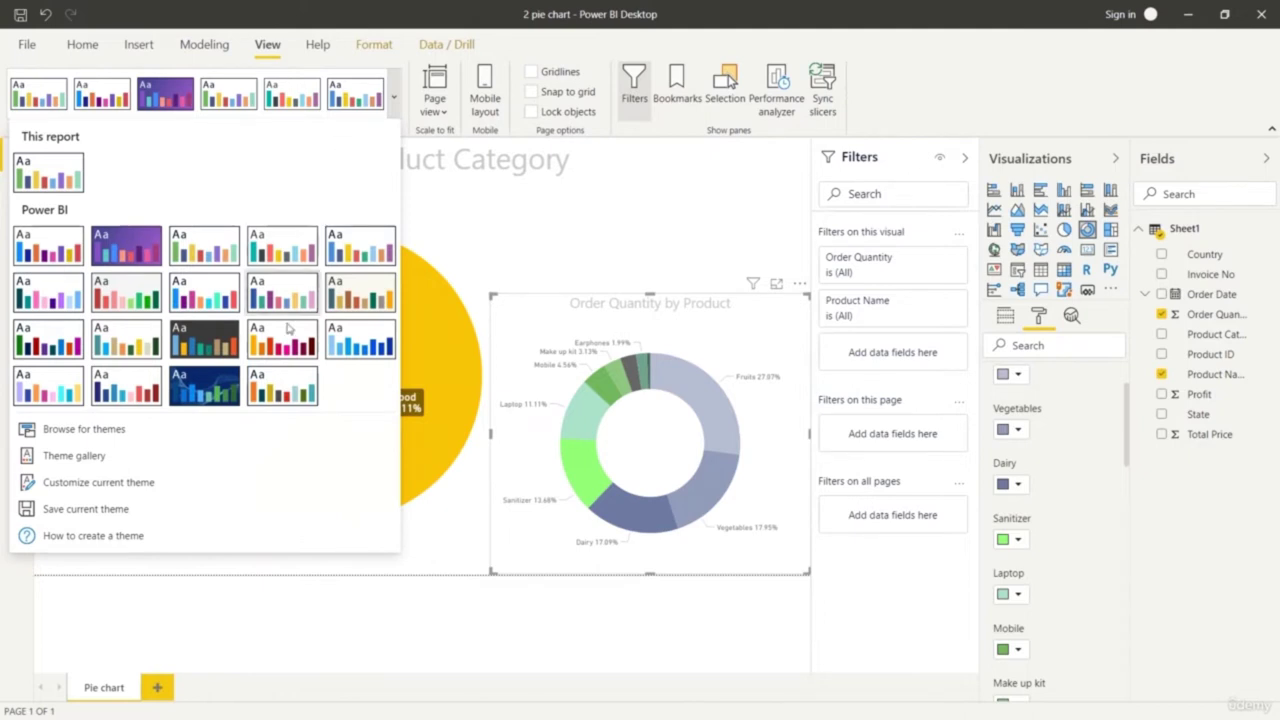
pyautogui.click(203, 345)
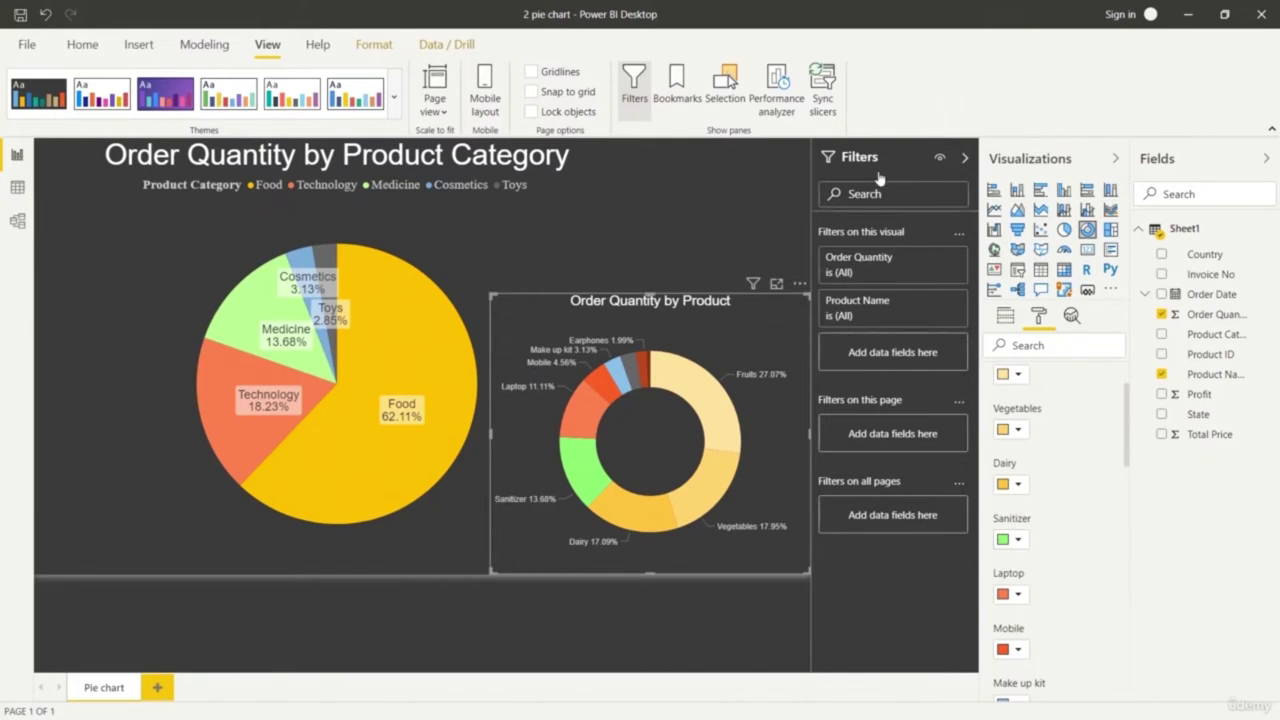
# Add a treemap visual to the report page, place it in the lower corner beside the pie chart and shrink it slightly
pyautogui.press('Escape')
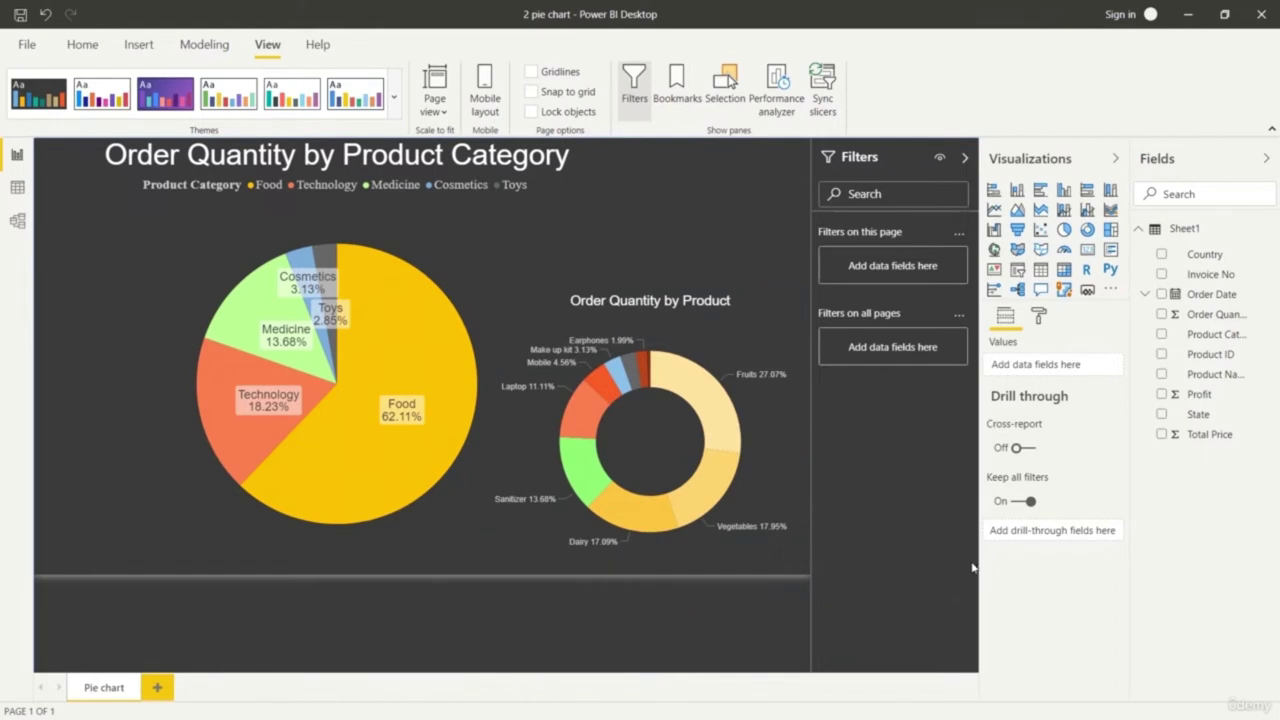
pyautogui.click(1110, 230)
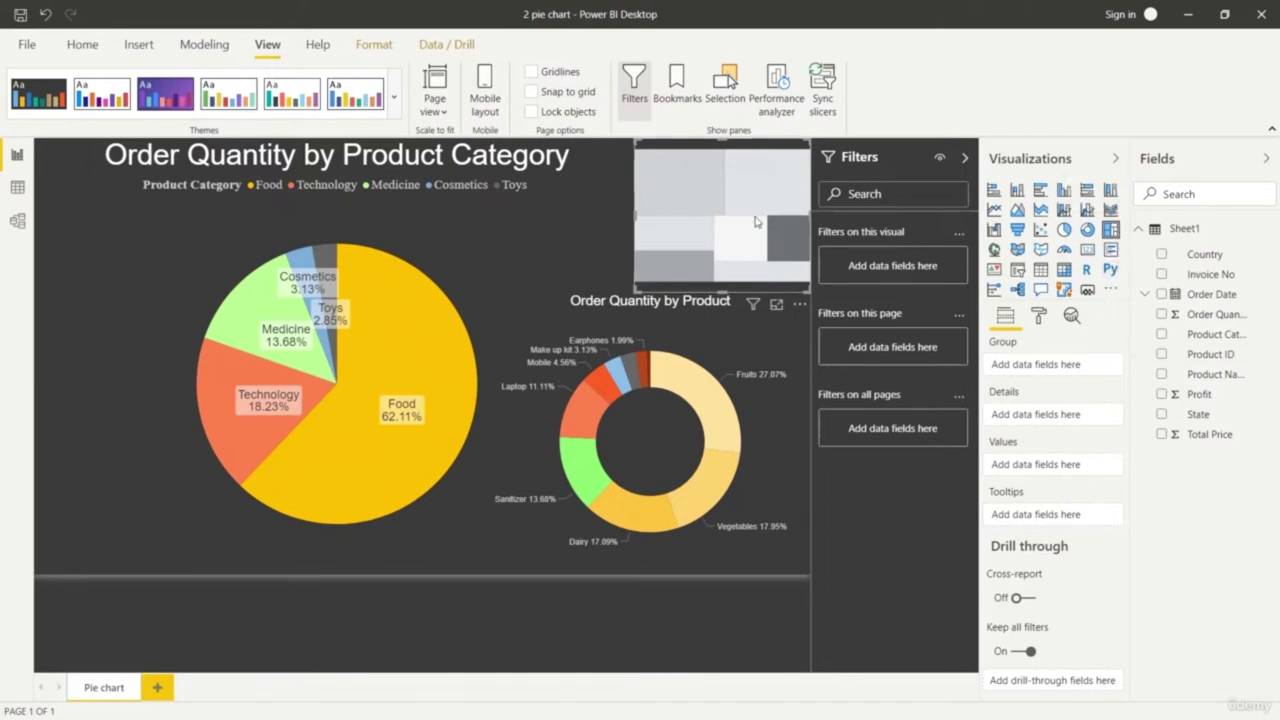
pyautogui.moveTo(719, 221); pyautogui.dragTo(113, 509)
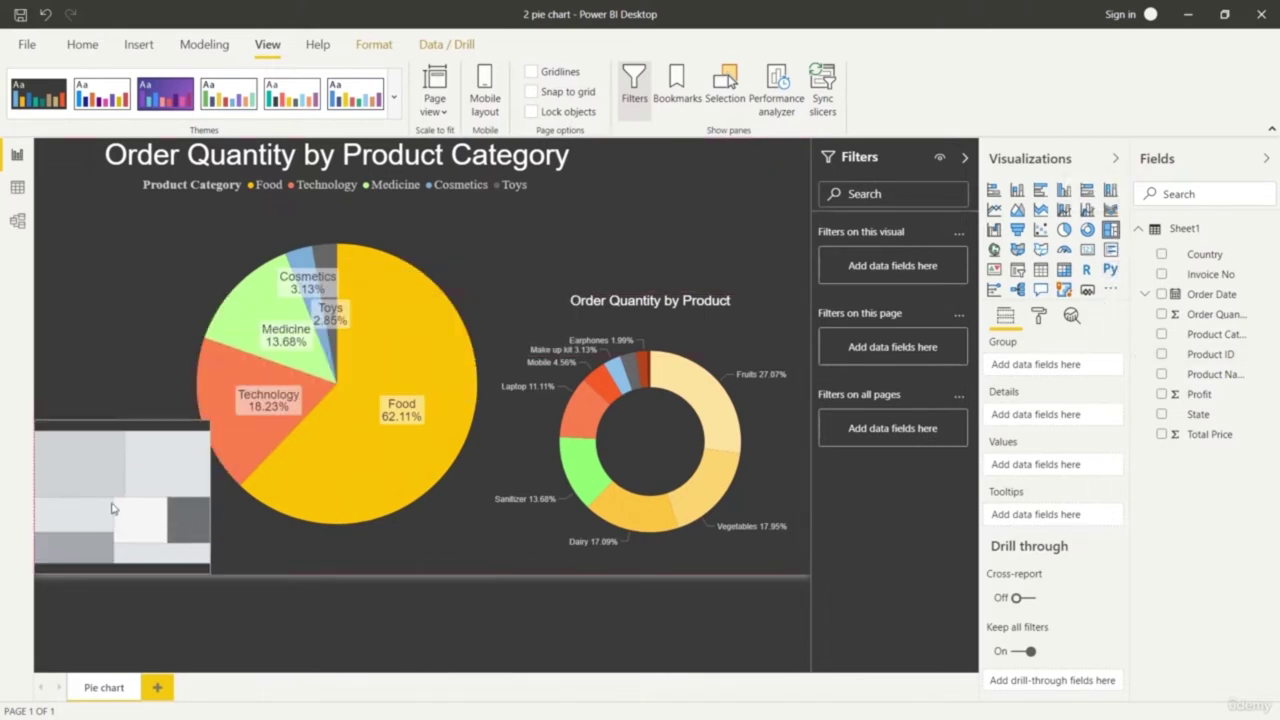
pyautogui.moveTo(122, 421); pyautogui.dragTo(122, 441)
pyautogui.moveTo(210, 506); pyautogui.dragTo(192, 502)
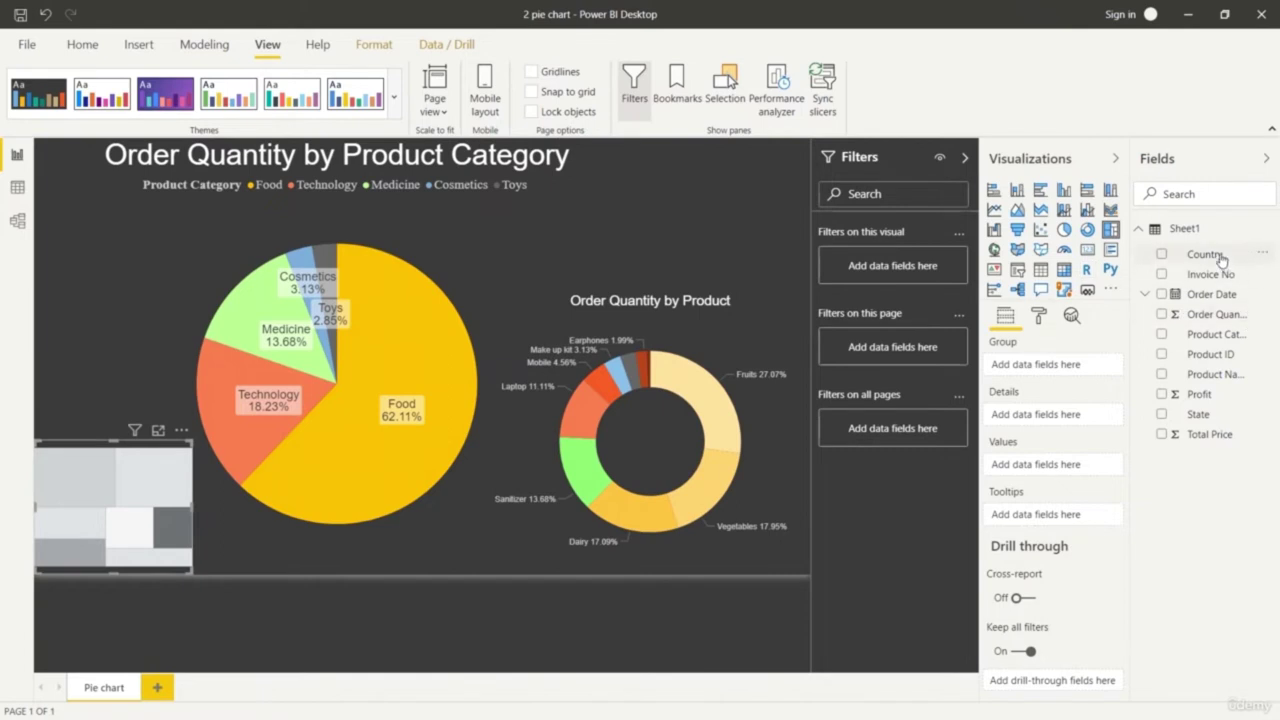
# Group the treemap by Country with Order Quantity as its values, and widen it slightly
pyautogui.moveTo(1220, 260); pyautogui.dragTo(1108, 363)
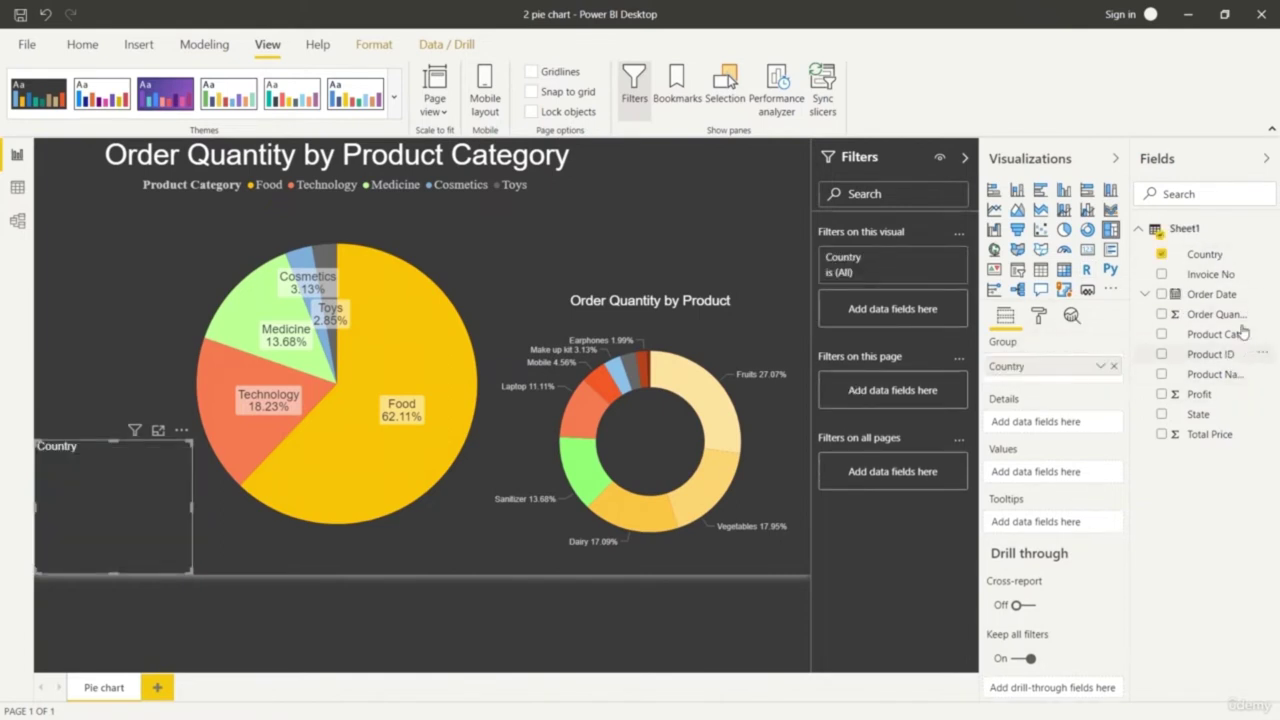
pyautogui.moveTo(1214, 338); pyautogui.dragTo(1088, 478)
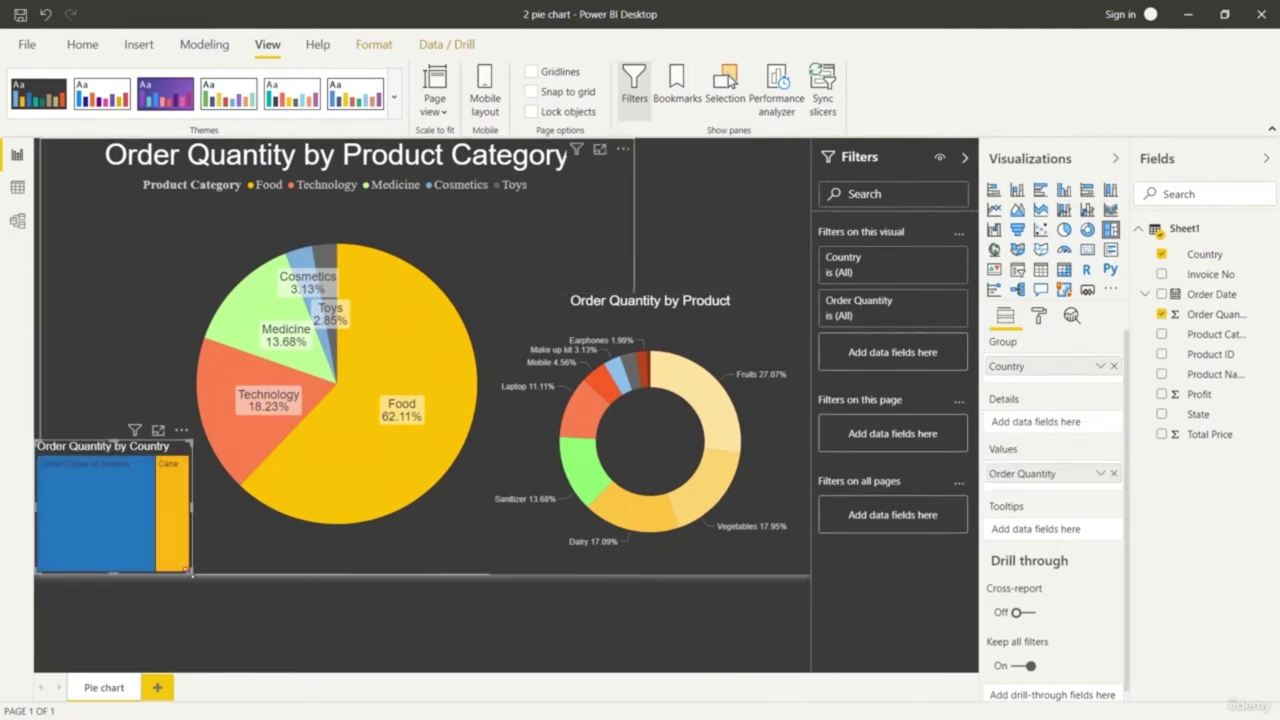
pyautogui.moveTo(195, 514); pyautogui.dragTo(203, 519)
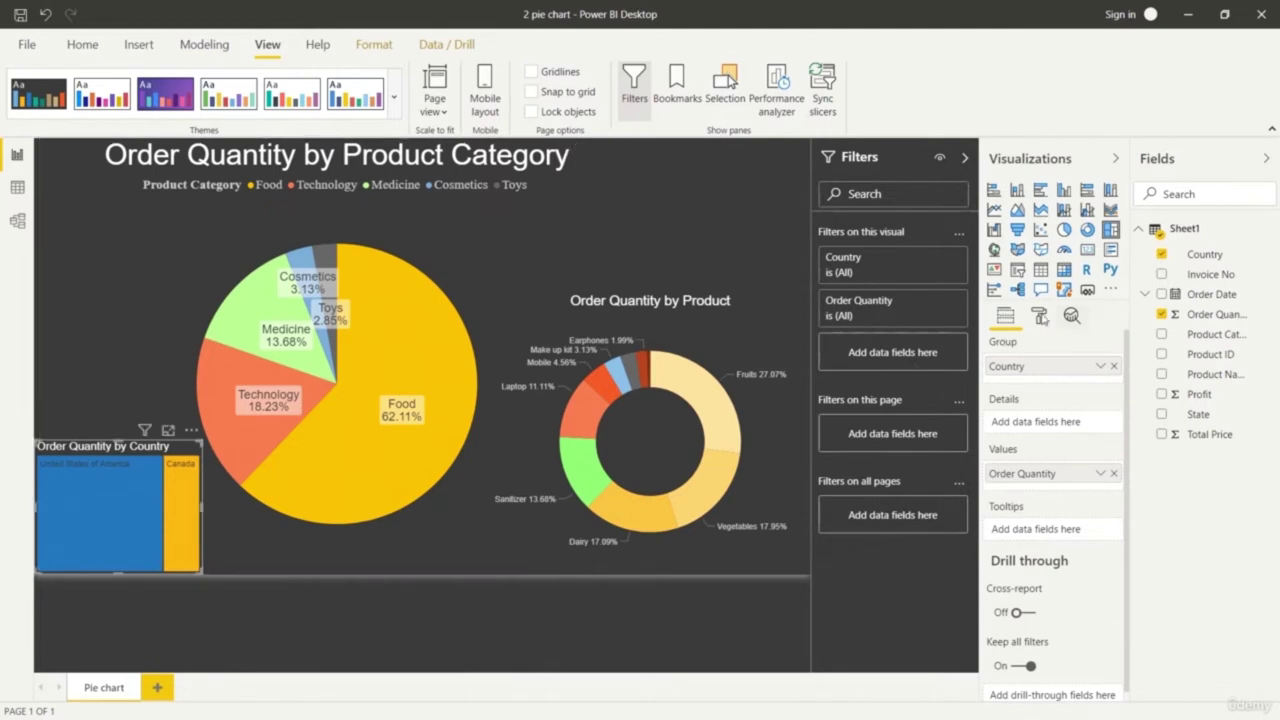
# Turn on the treemap's data labels and look through their formatting settings
pyautogui.click(1039, 315)
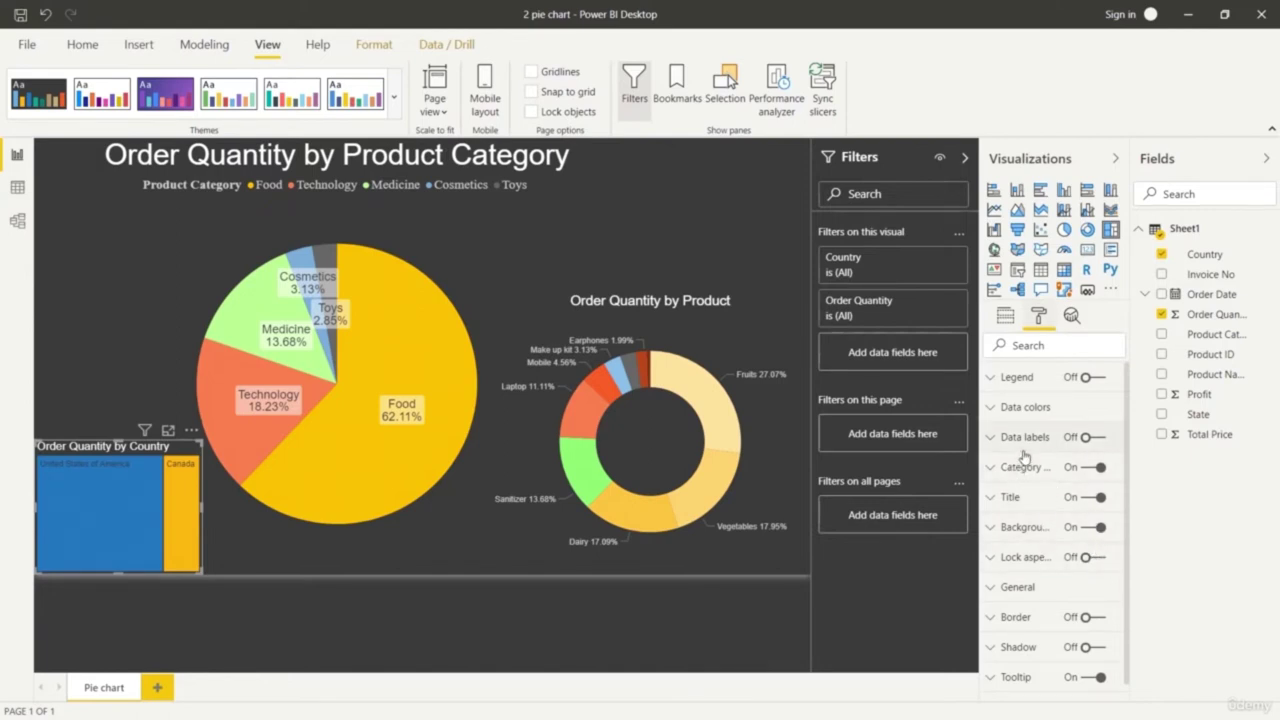
pyautogui.click(1100, 438)
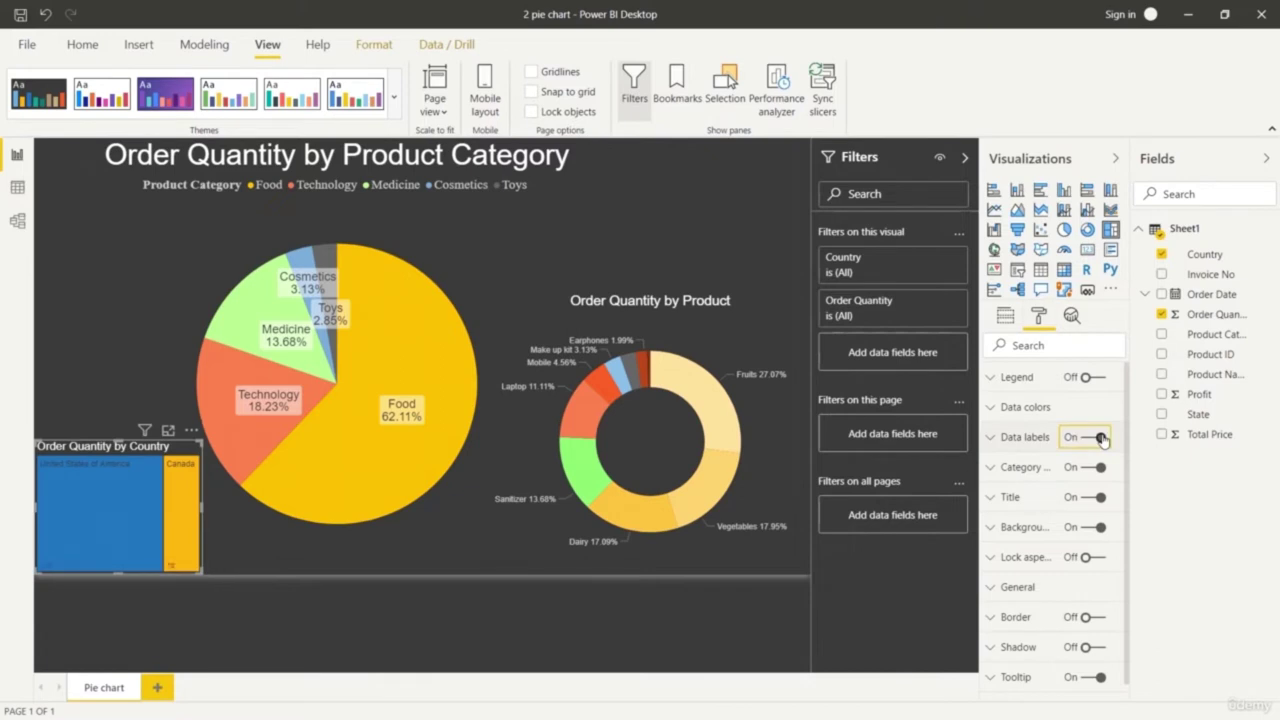
pyautogui.click(1005, 440)
pyautogui.scroll(-3, 1072, 495)
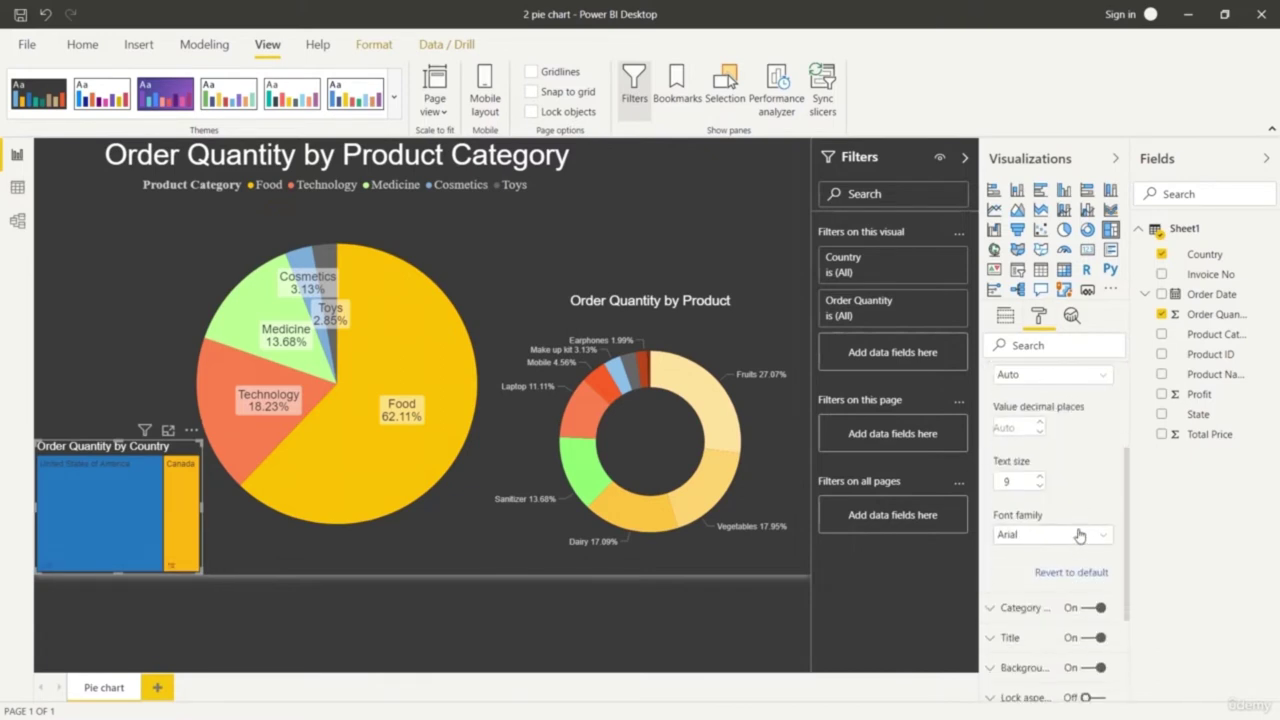
pyautogui.scroll(3, 1082, 540)
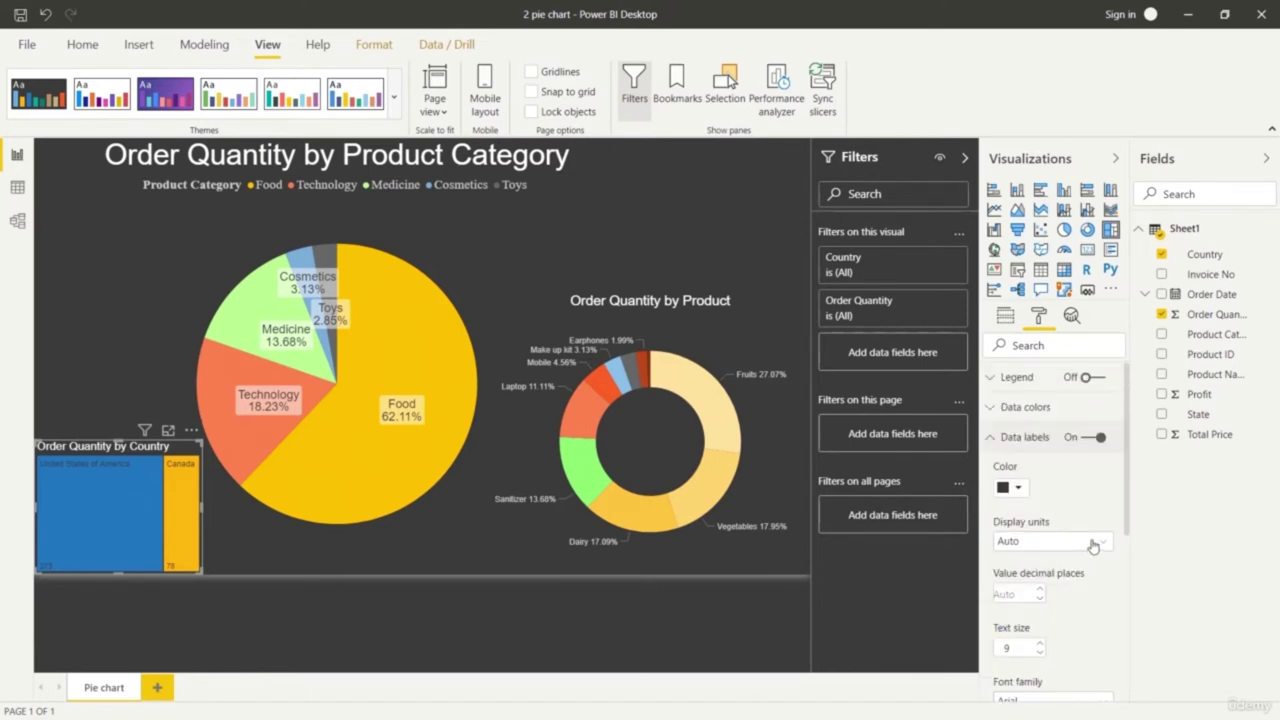
# Try Thousands as the display units of the treemap's data labels and return to Auto
pyautogui.click(1093, 543)
pyautogui.click(1071, 597)
pyautogui.click(1095, 544)
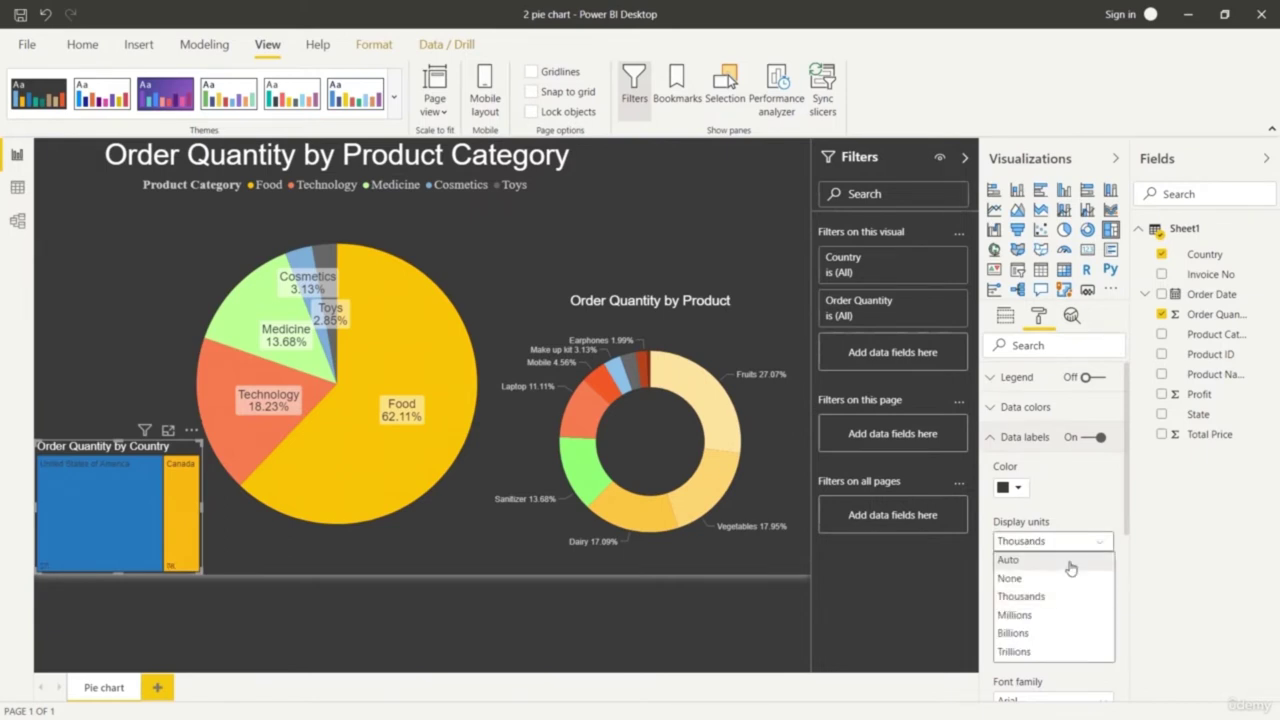
pyautogui.click(1071, 565)
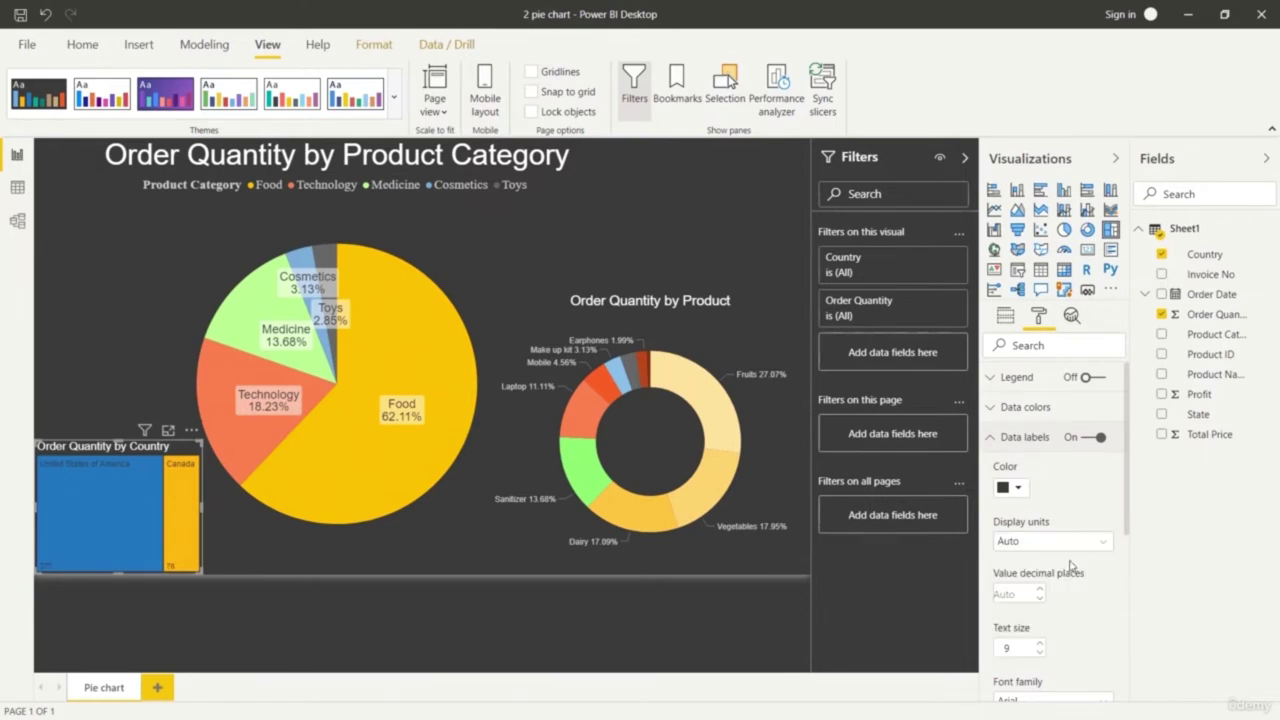
pyautogui.click(995, 440)
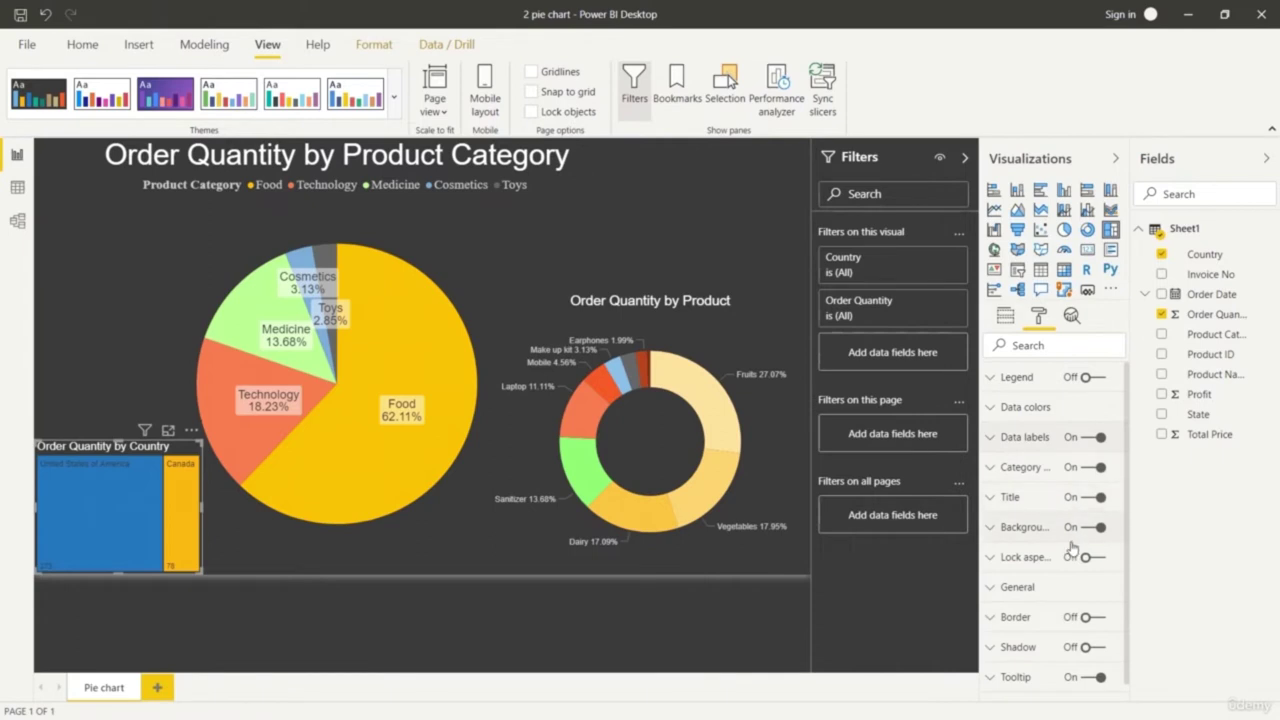
# Try showing the treemap's legend and switch it off again
pyautogui.scroll(-1, 1076, 514)
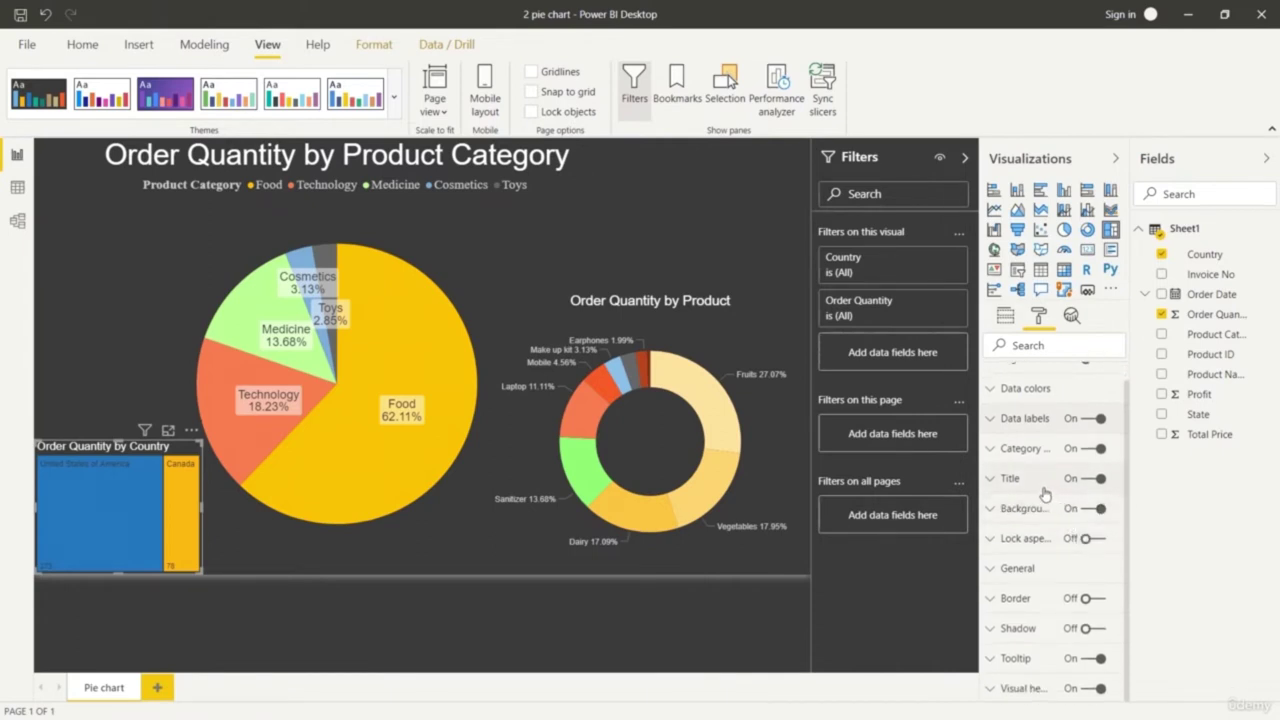
pyautogui.scroll(1, 1046, 490)
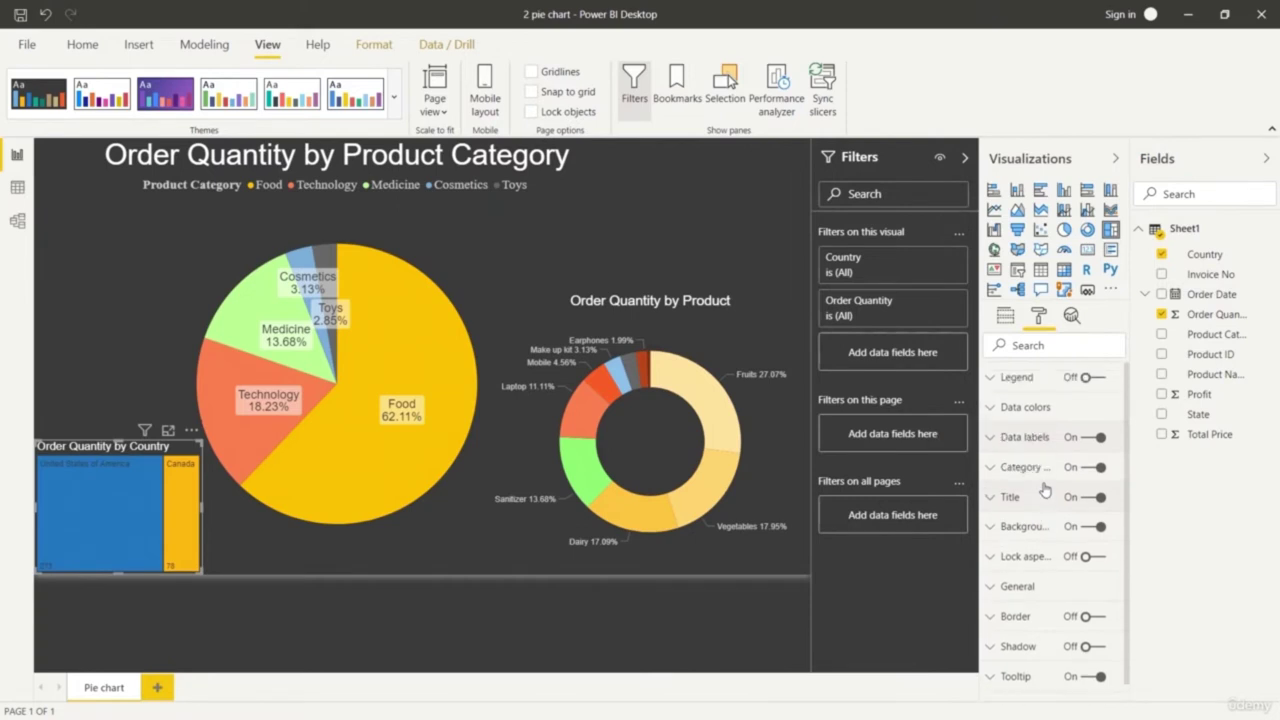
pyautogui.click(1092, 379)
pyautogui.click(1093, 380)
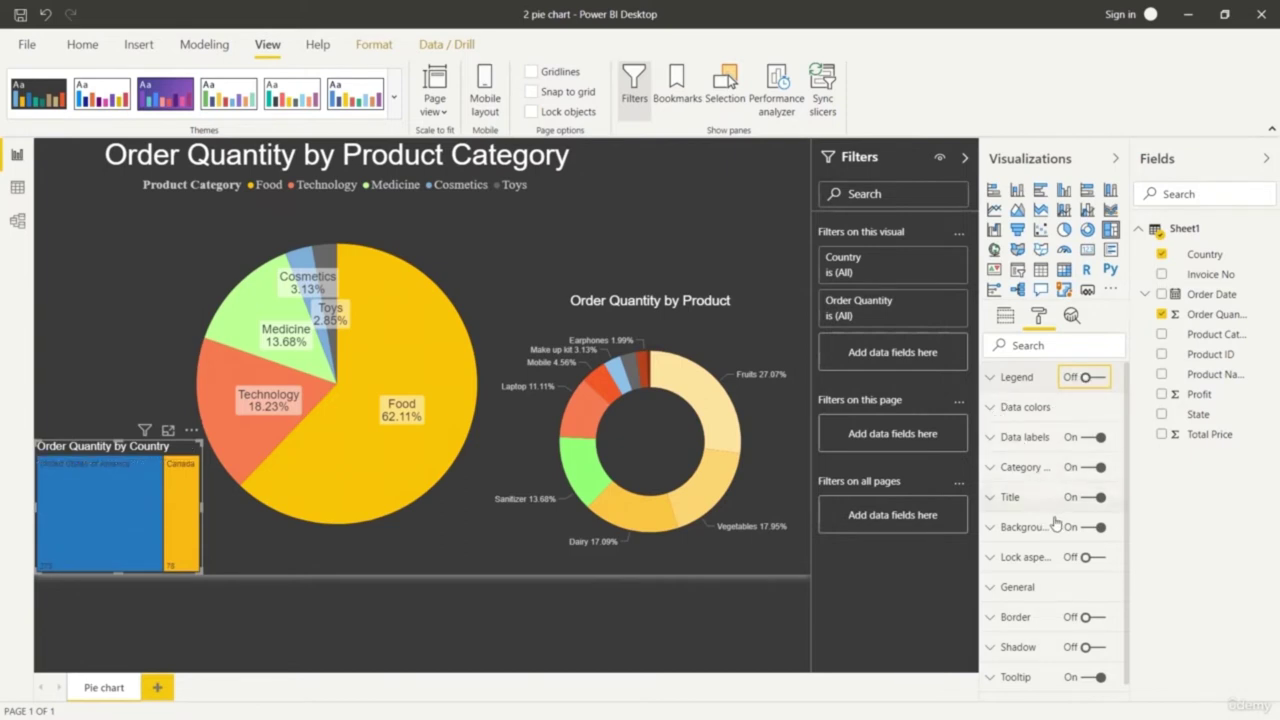
# Try a 9 pt text size for the treemap's category labels and return it to 10 pt
pyautogui.click(991, 468)
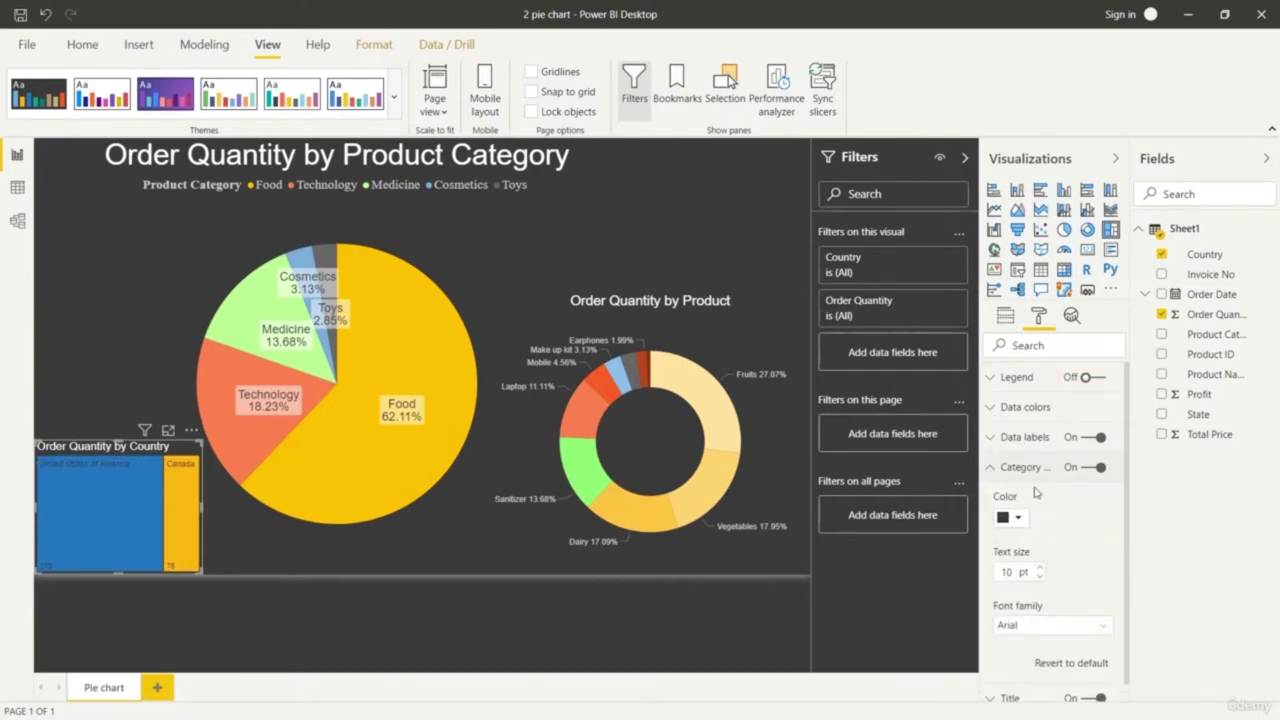
pyautogui.click(1039, 568)
pyautogui.click(1039, 568)
pyautogui.click(1039, 566)
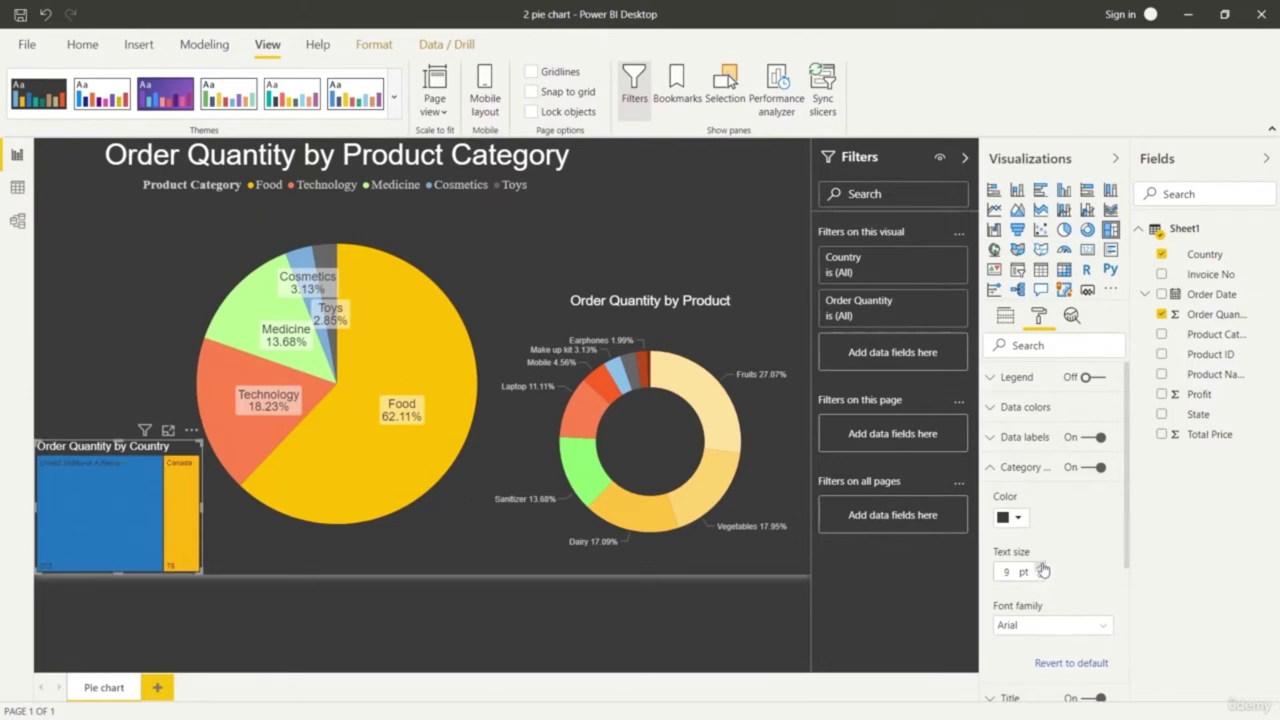
pyautogui.scroll(-3, 1113, 528)
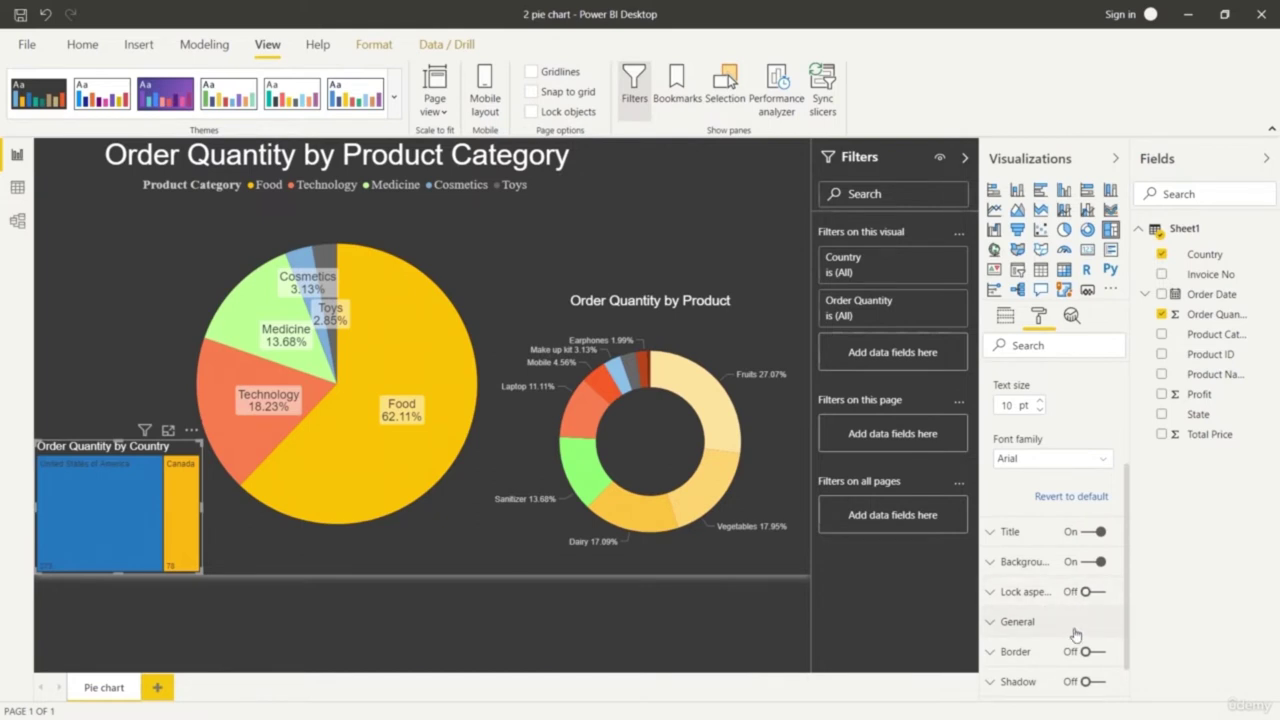
# Recolor the treemap's data: light orange-red for Canada and light blue for the United States of America
pyautogui.scroll(3, 1076, 630)
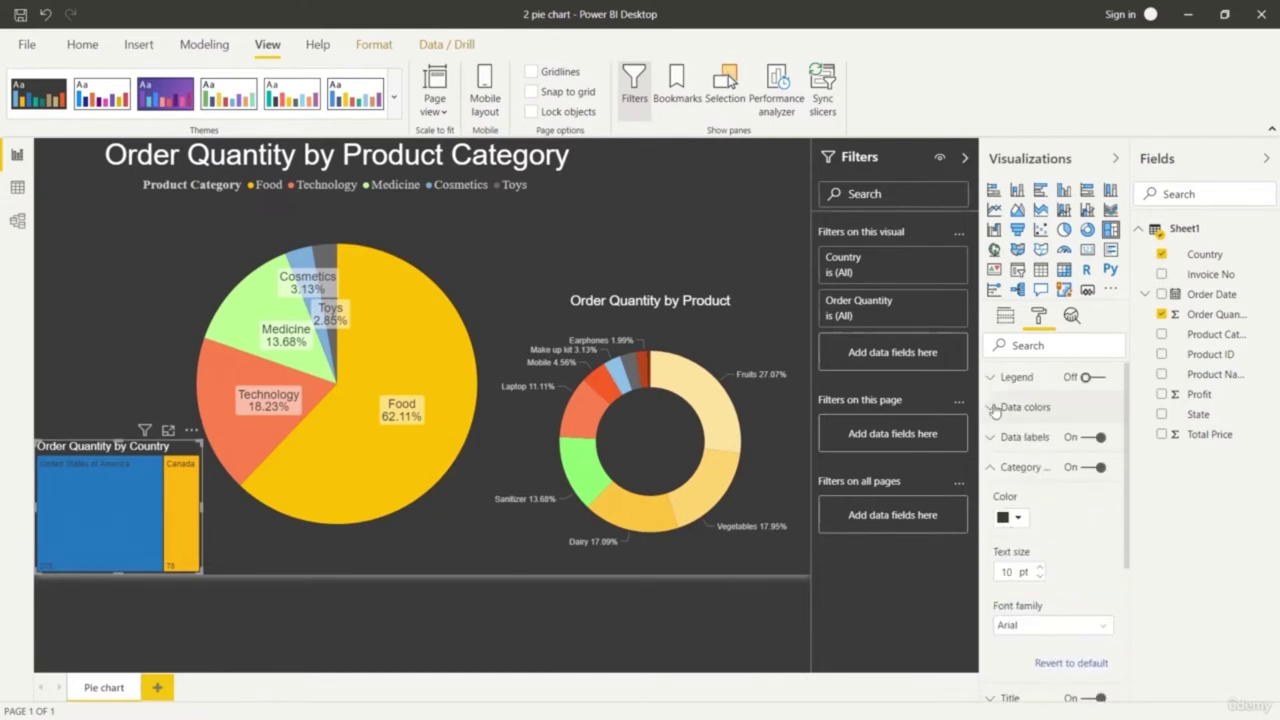
pyautogui.click(992, 407)
pyautogui.click(1019, 499)
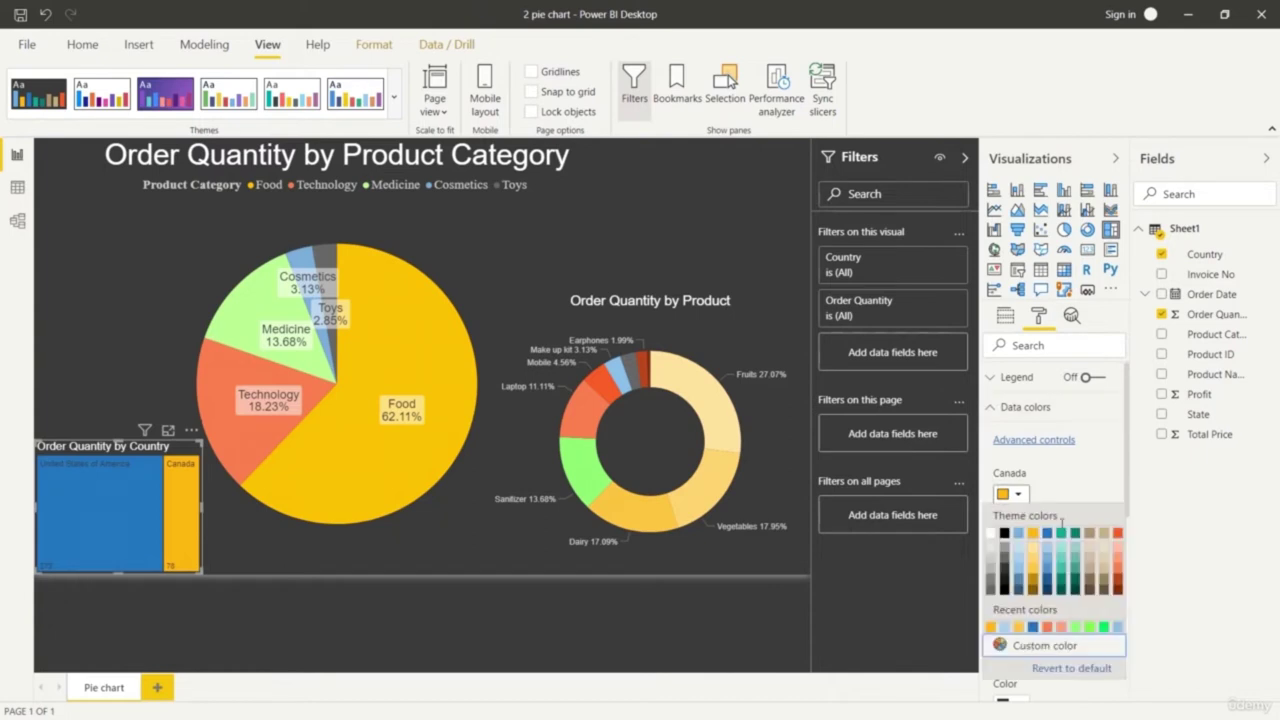
pyautogui.click(1118, 572)
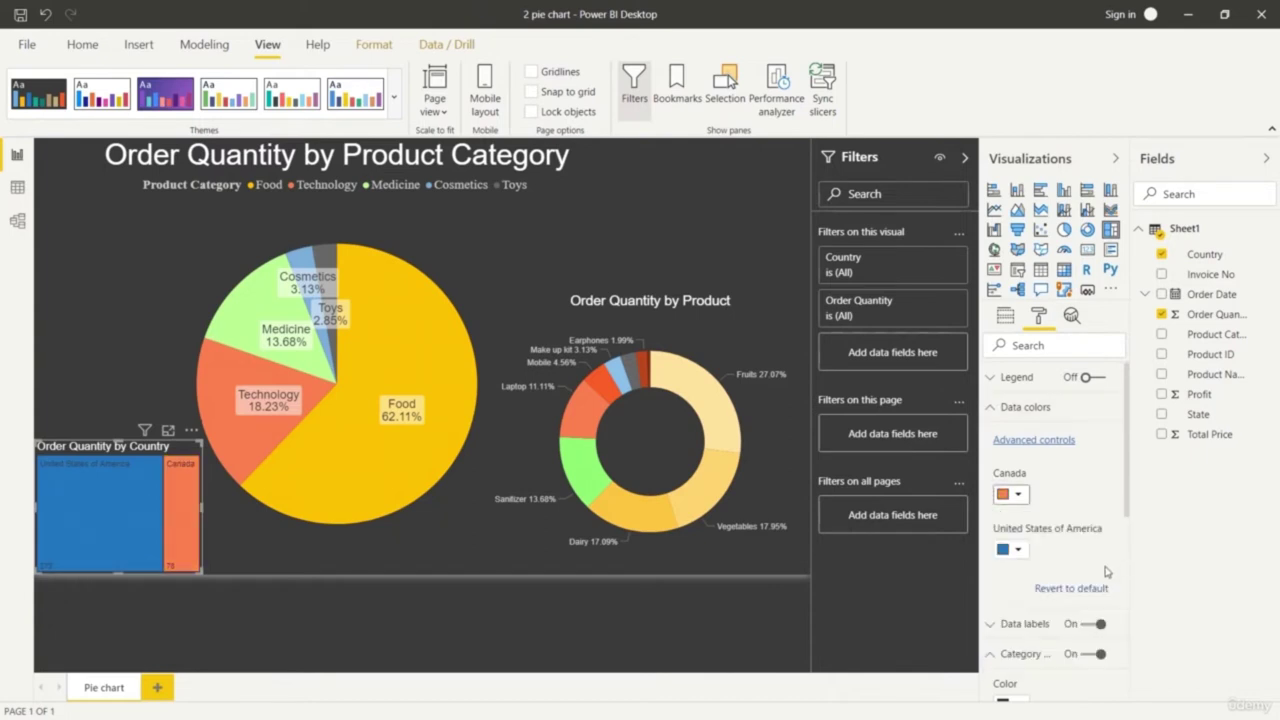
pyautogui.click(1017, 549)
pyautogui.click(1019, 434)
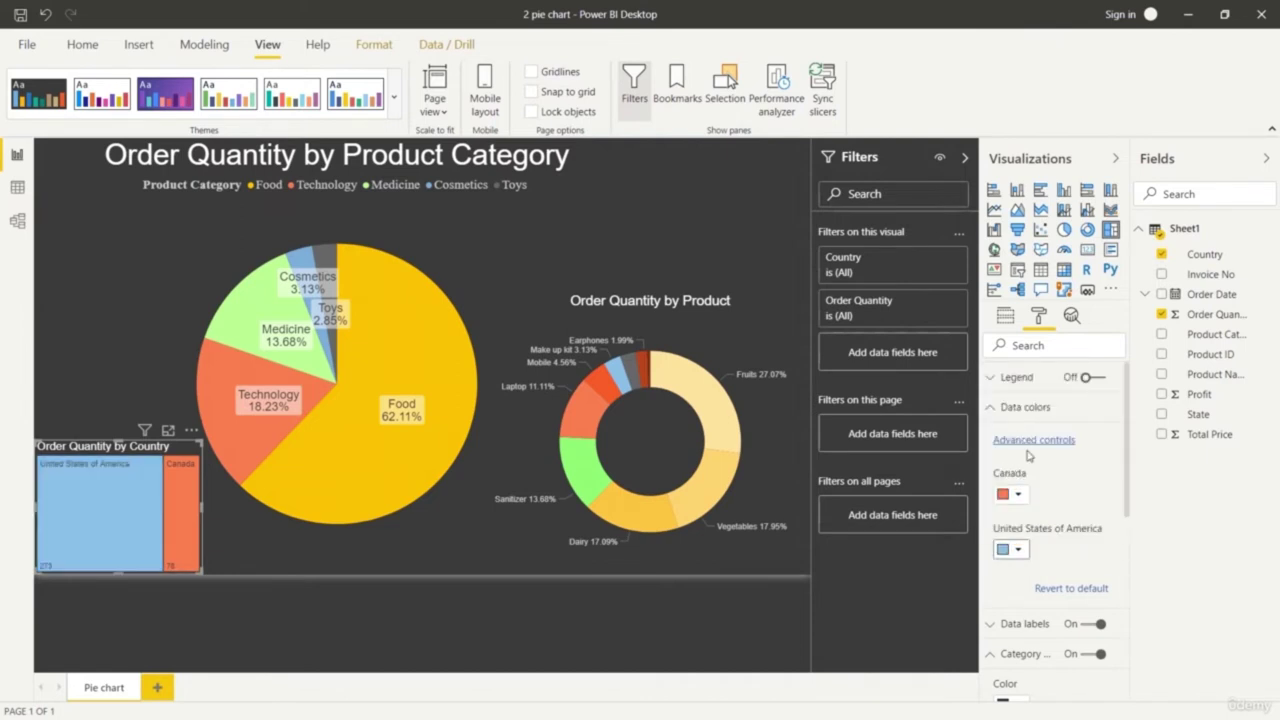
pyautogui.click(1019, 496)
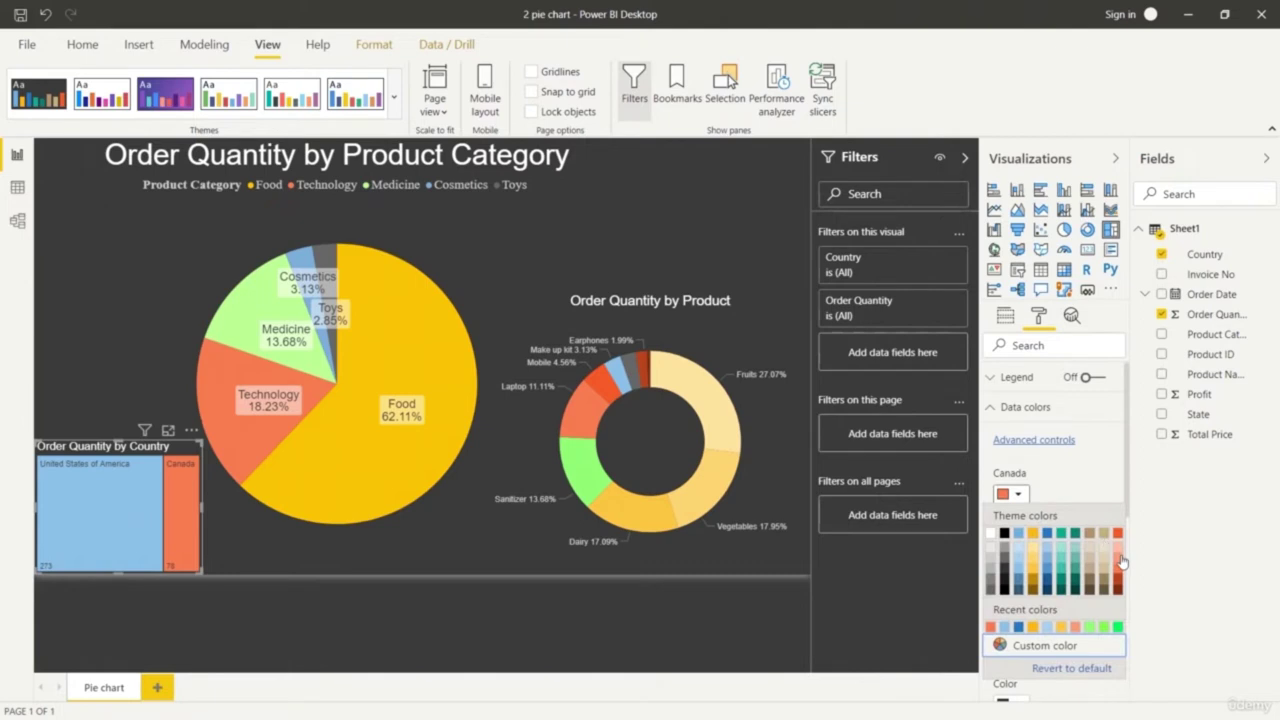
pyautogui.click(1119, 558)
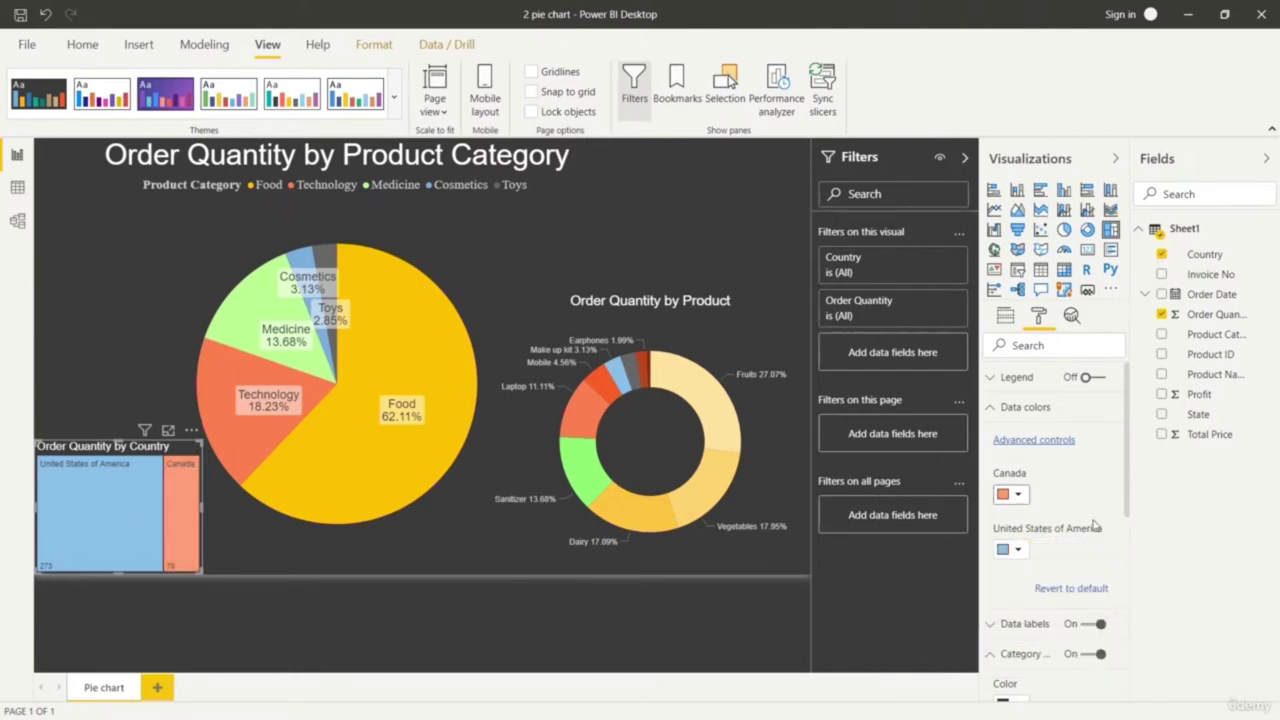
pyautogui.click(990, 406)
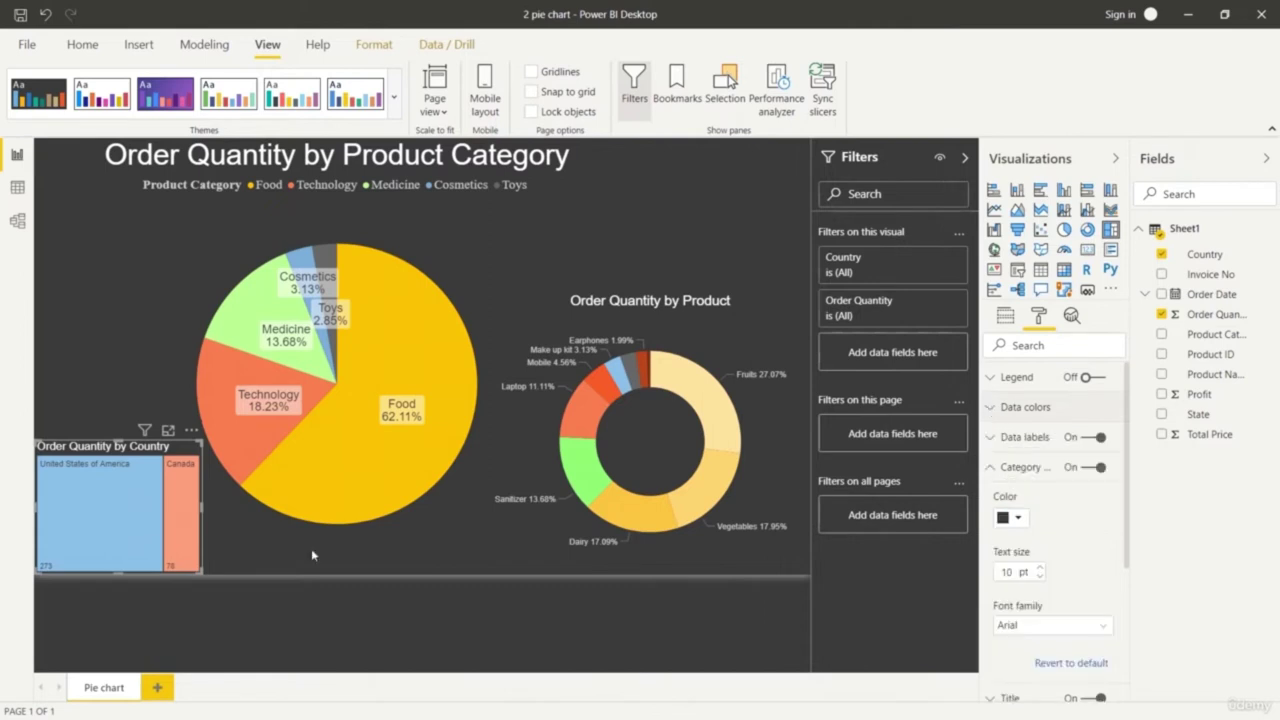
# Move the treemap above the donut chart and reduce the donut chart's height from its upper edge to make room
pyautogui.moveTo(135, 500); pyautogui.dragTo(677, 229)
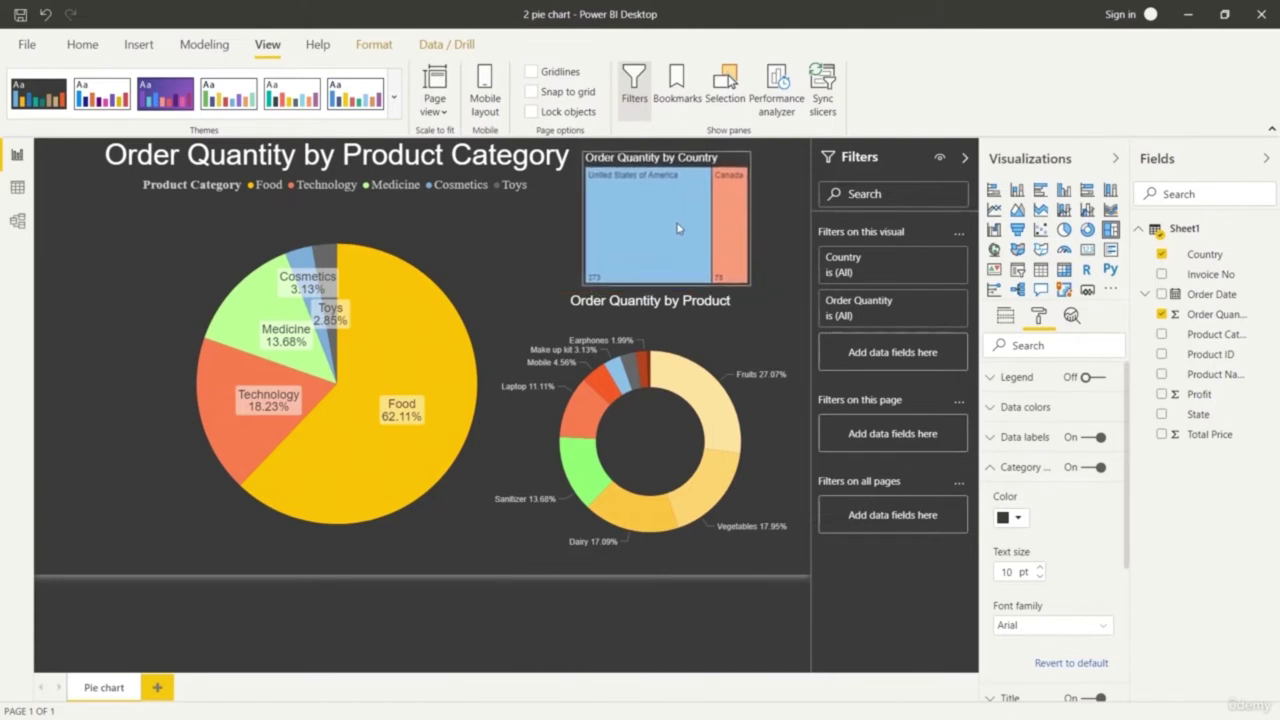
pyautogui.click(702, 645)
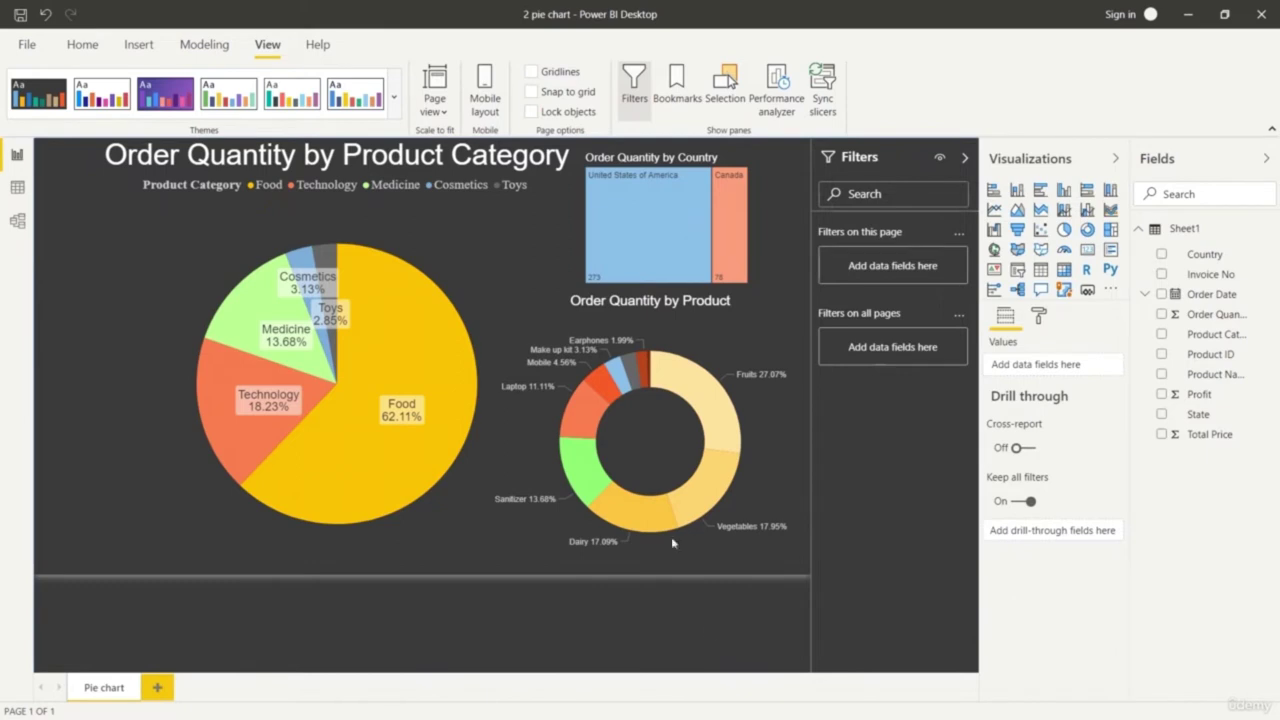
pyautogui.click(657, 385)
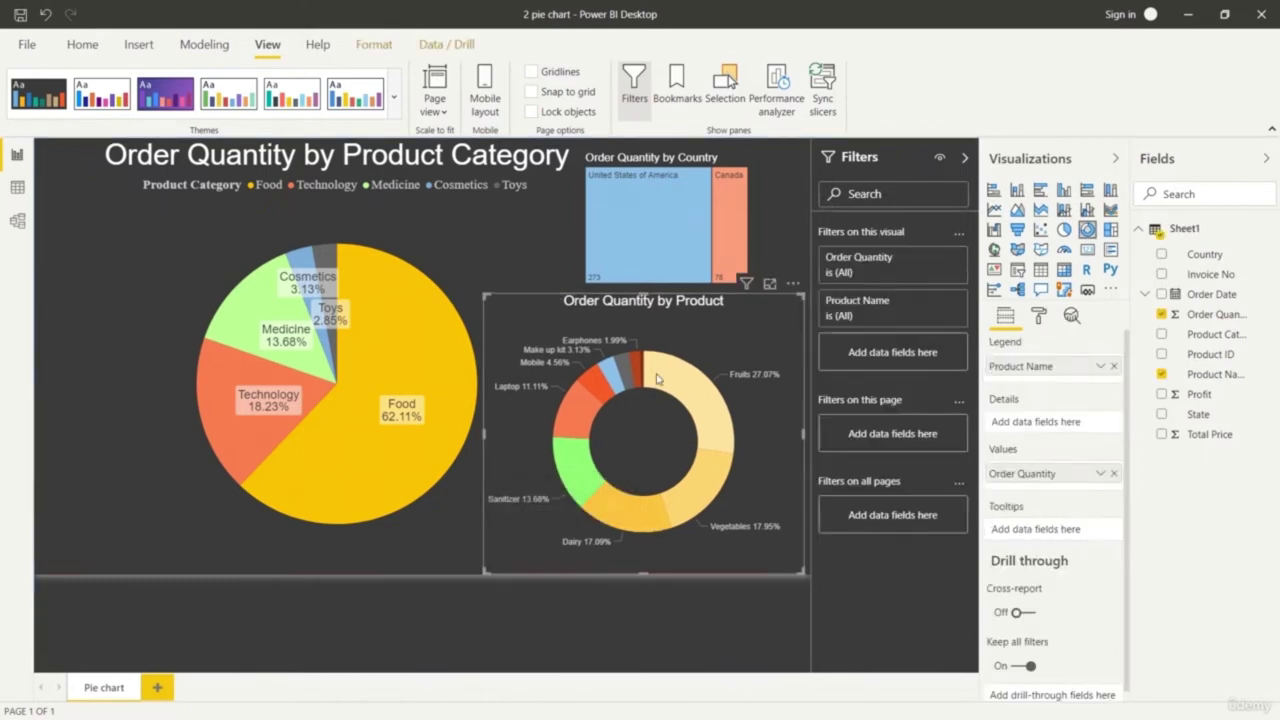
pyautogui.moveTo(644, 291); pyautogui.dragTo(644, 316)
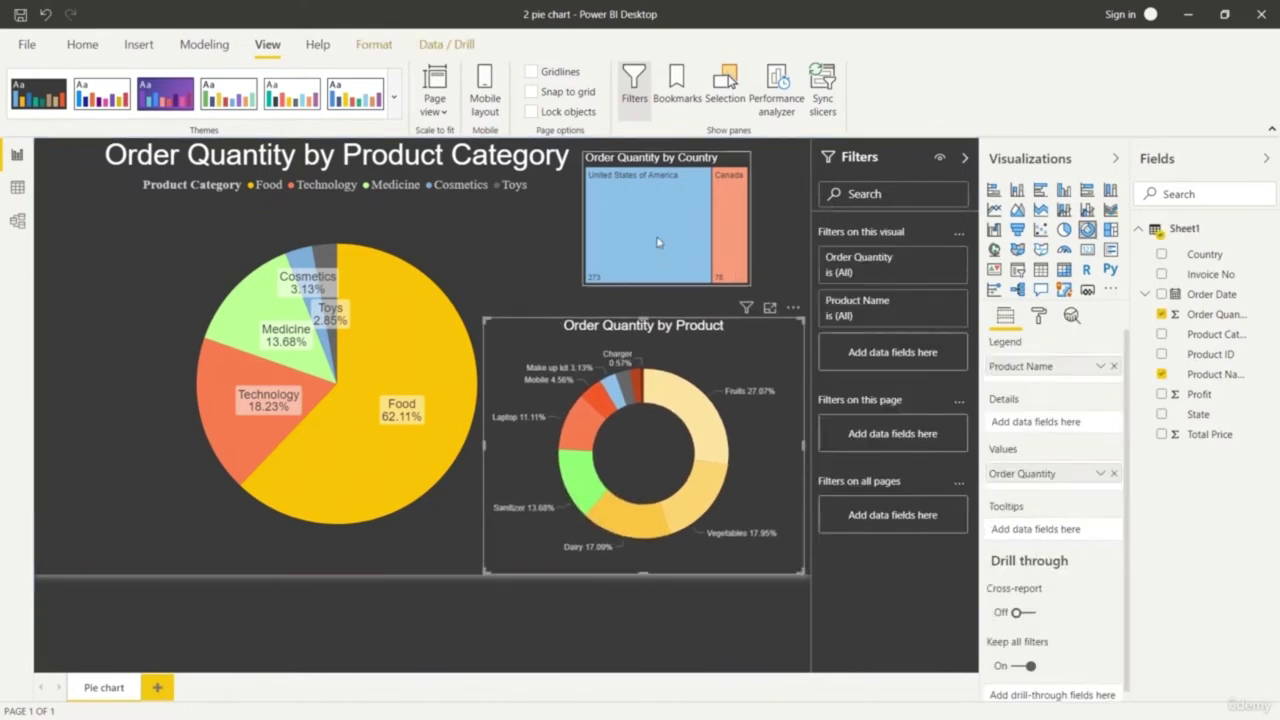
# Shift the treemap slightly down and enlarge it to fit the space above the donut chart, clear of the pie chart's title
pyautogui.moveTo(655, 248); pyautogui.dragTo(652, 266)
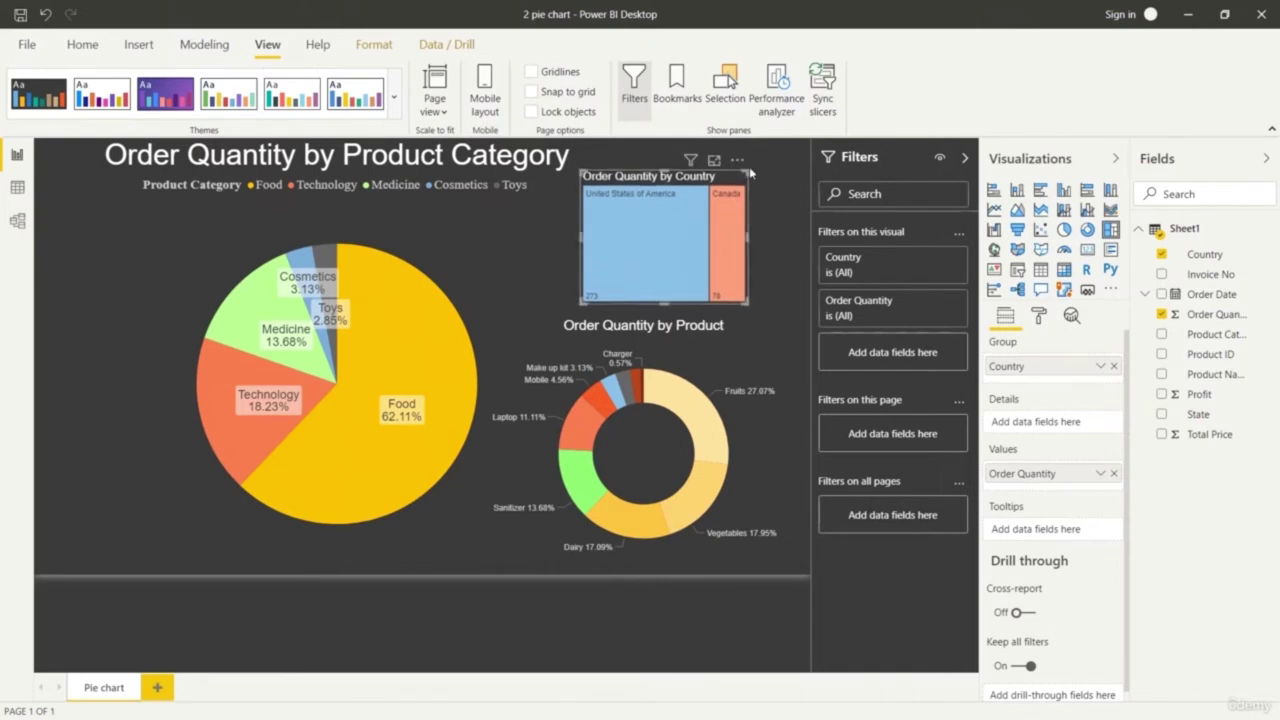
pyautogui.moveTo(744, 171); pyautogui.dragTo(797, 149)
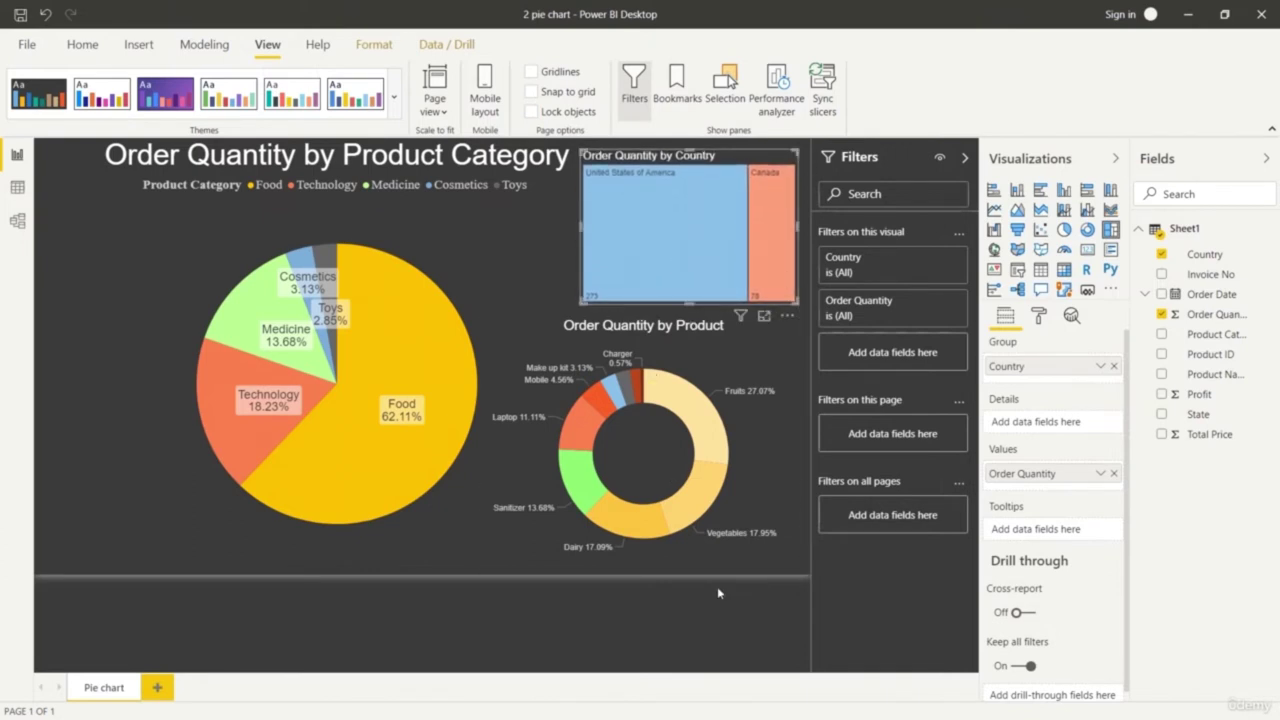
pyautogui.click(718, 633)
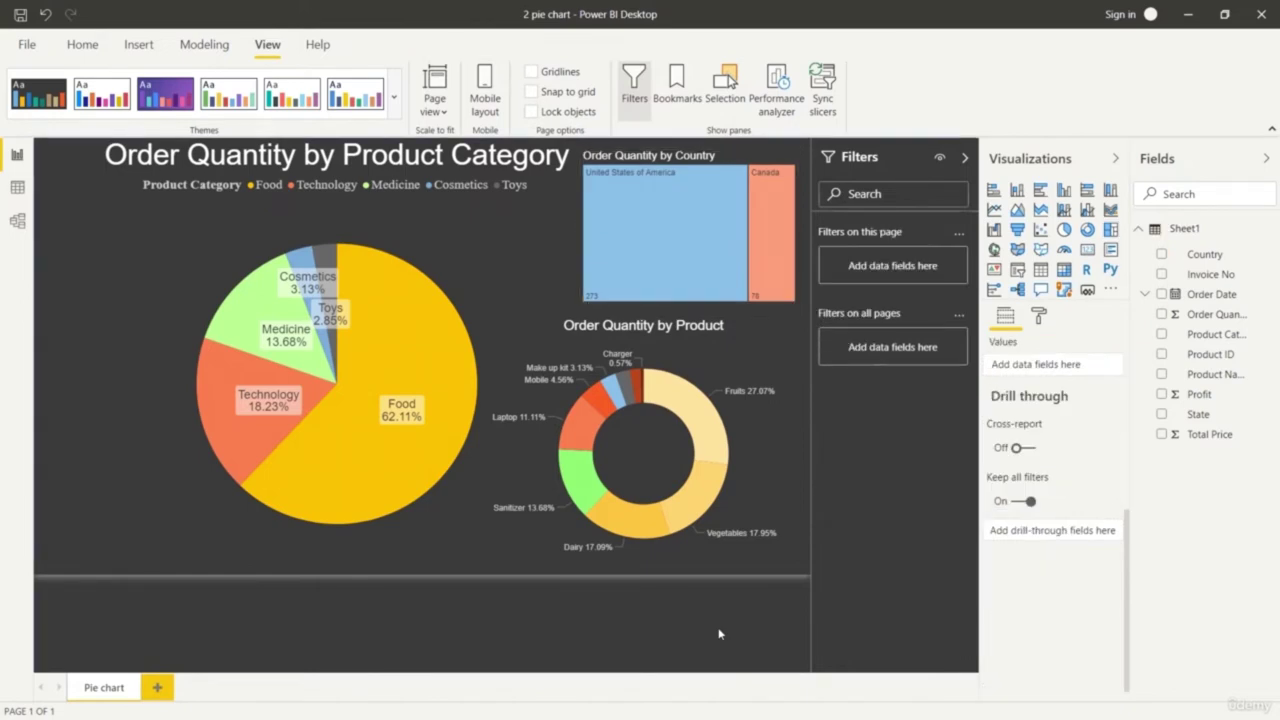
pyautogui.click(687, 271)
pyautogui.click(687, 271)
pyautogui.moveTo(578, 146); pyautogui.dragTo(586, 162)
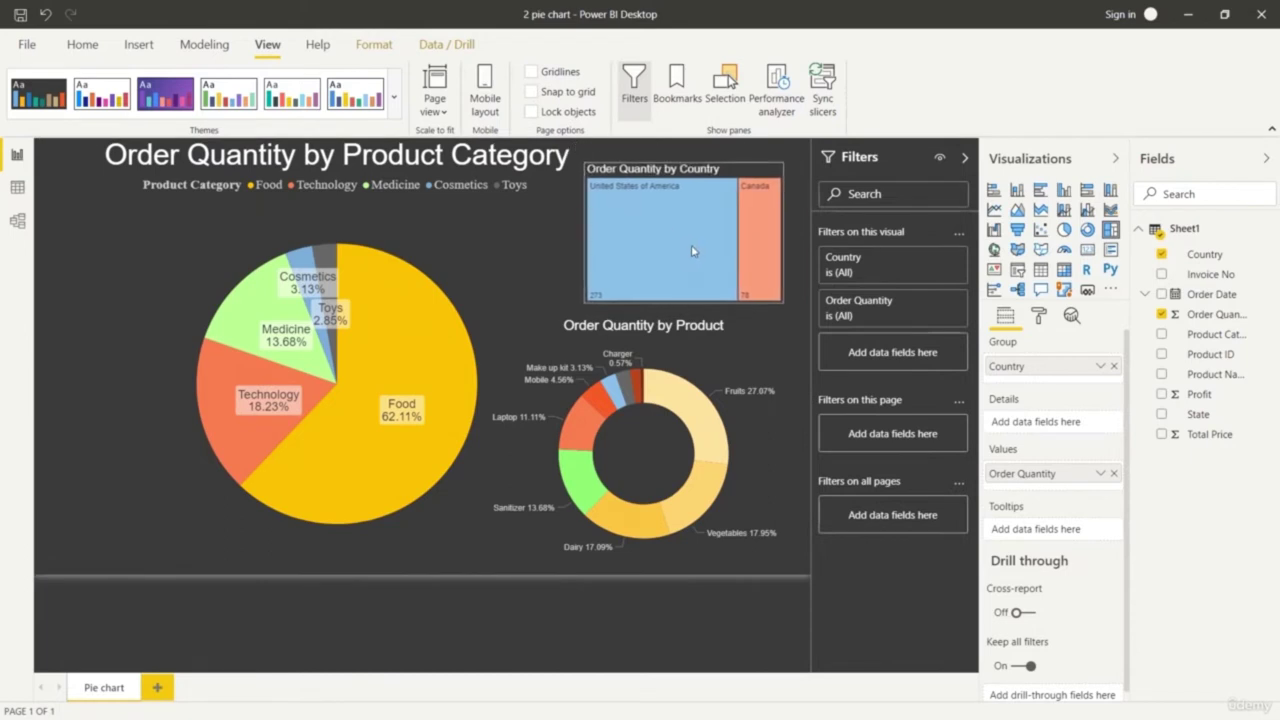
pyautogui.click(680, 651)
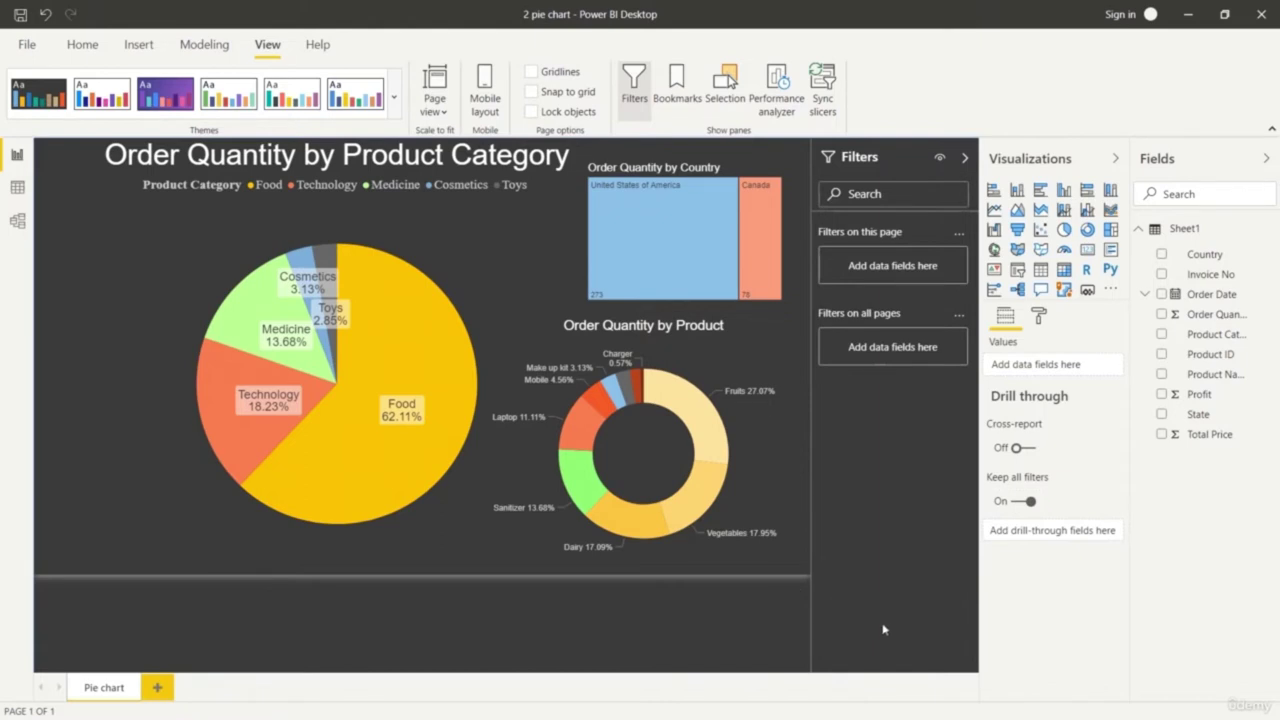
# Center the treemap's title and deselect the visual
pyautogui.click(660, 240)
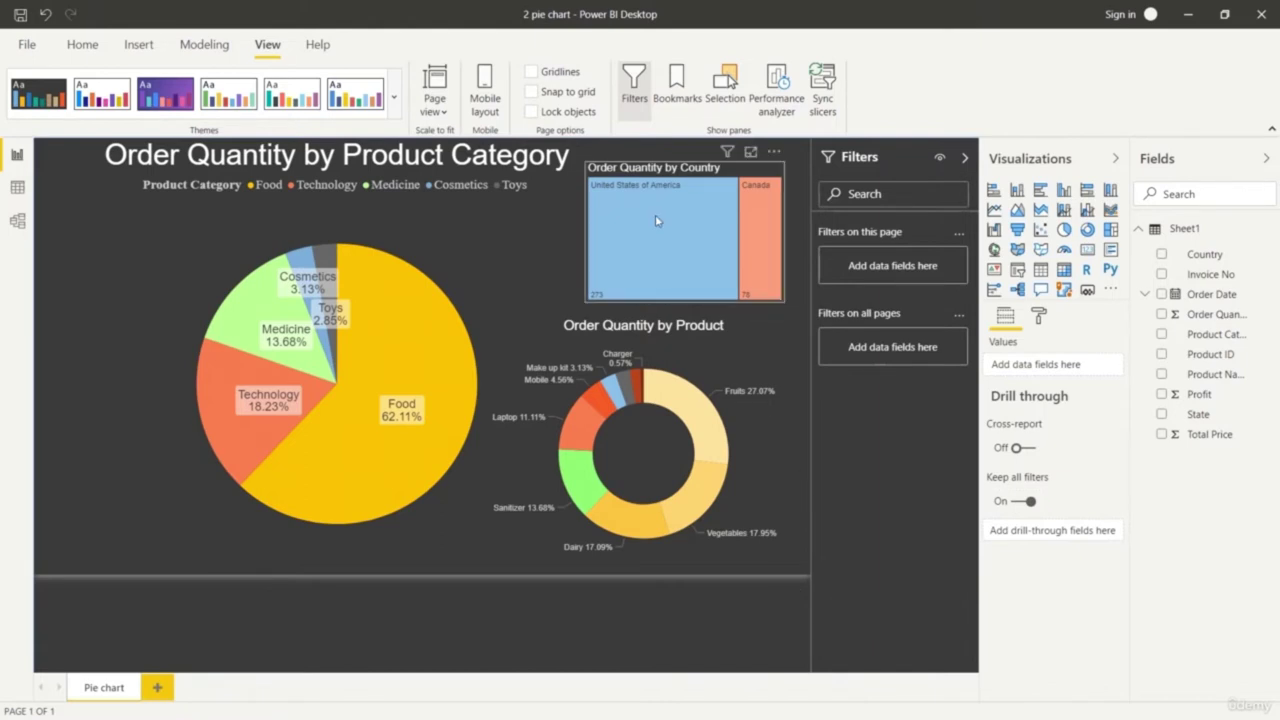
pyautogui.click(1038, 316)
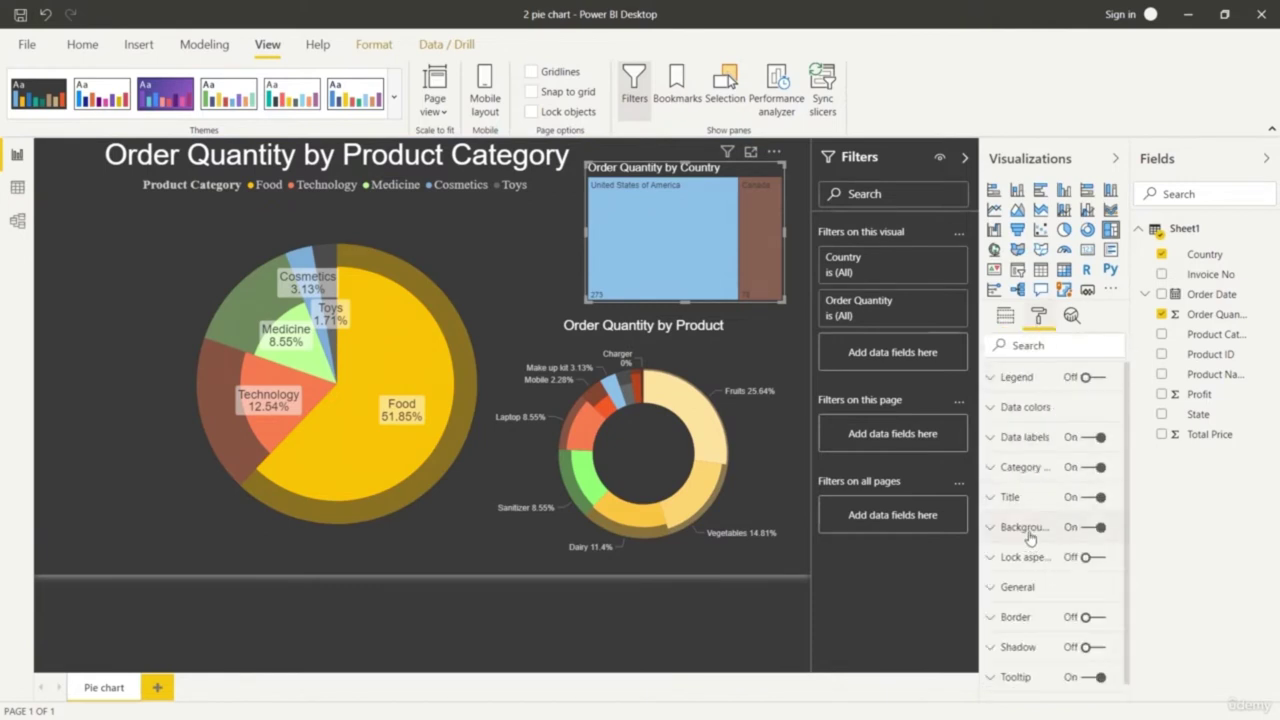
pyautogui.click(992, 499)
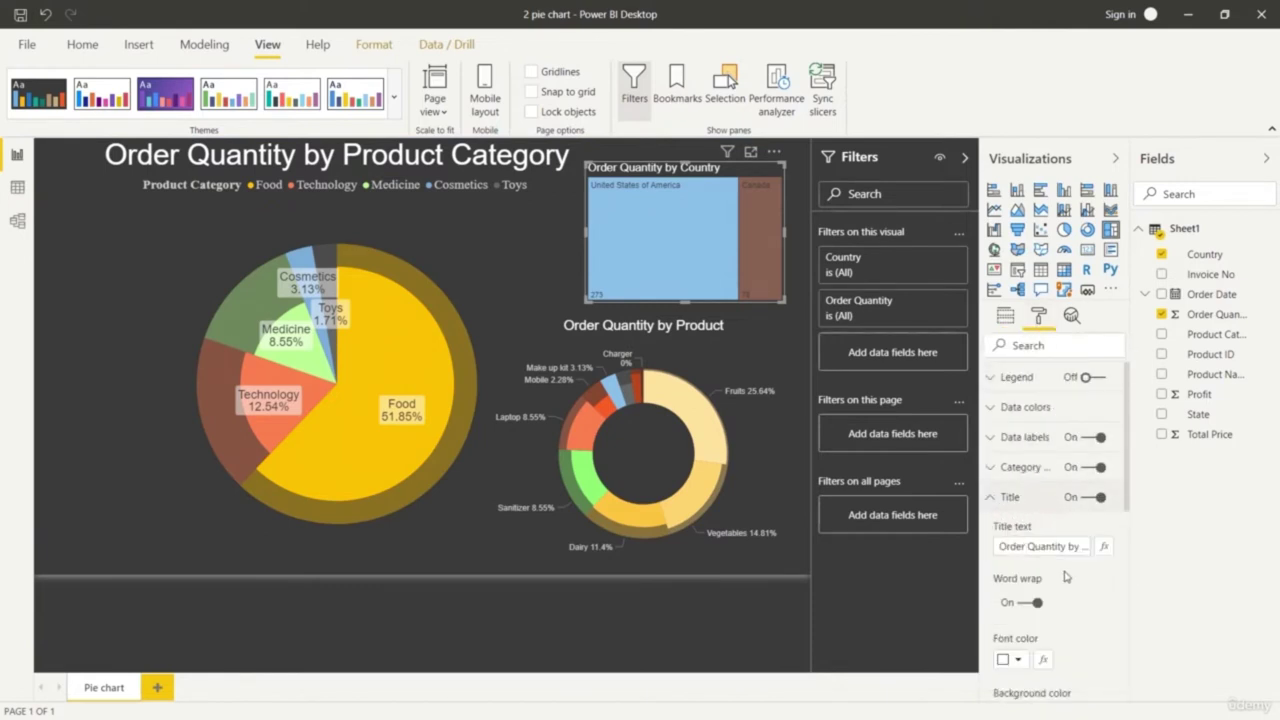
pyautogui.scroll(-1, 1076, 567)
pyautogui.scroll(-4, 1076, 567)
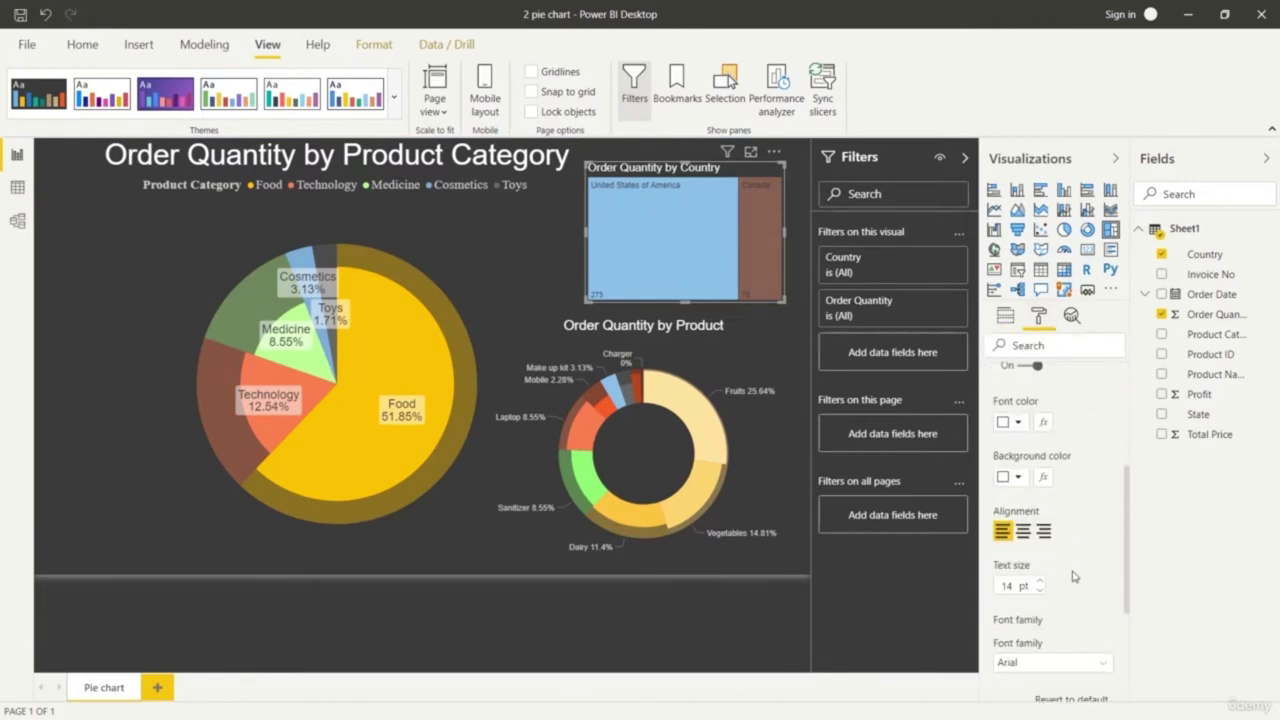
pyautogui.click(1022, 518)
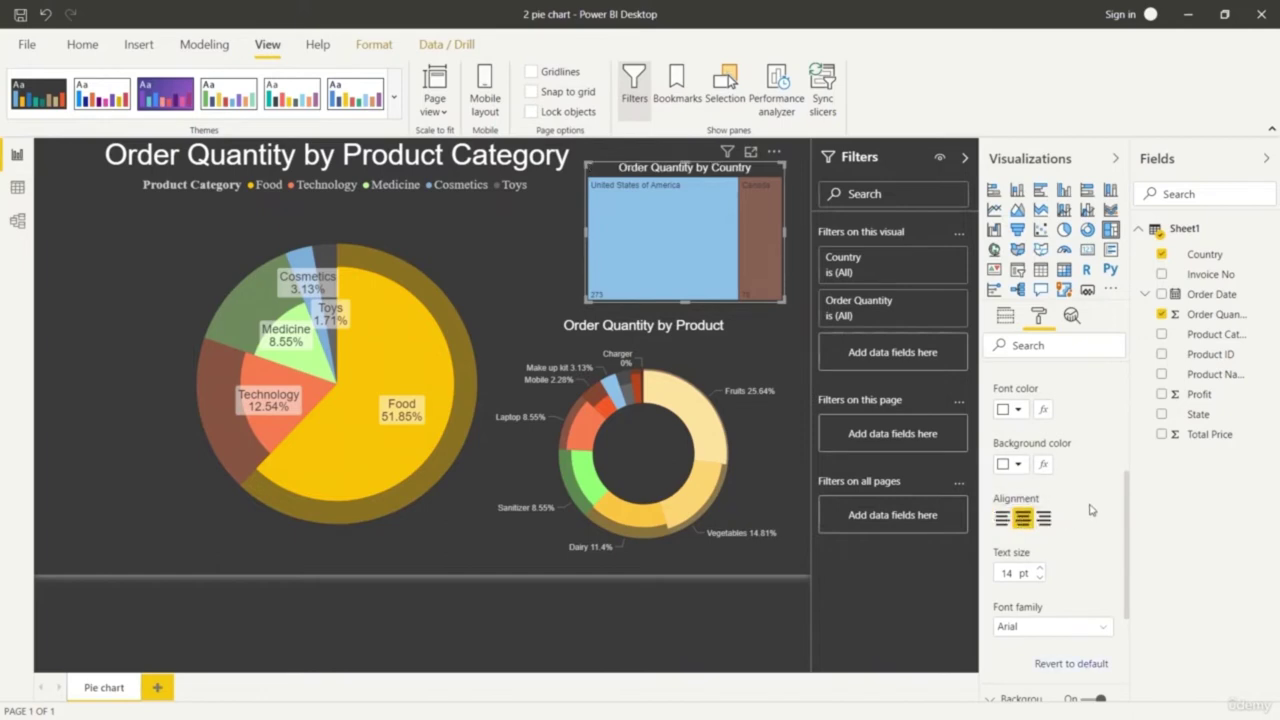
pyautogui.scroll(4, 1090, 511)
pyautogui.click(994, 498)
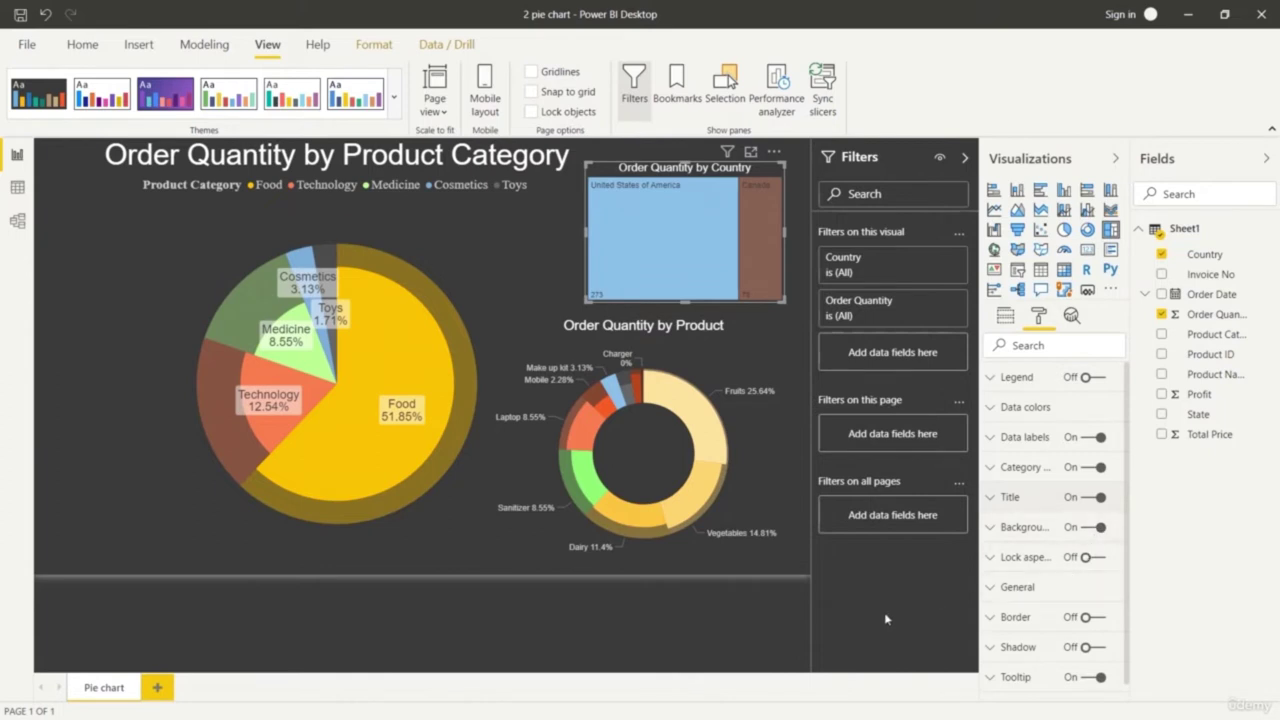
pyautogui.click(660, 643)
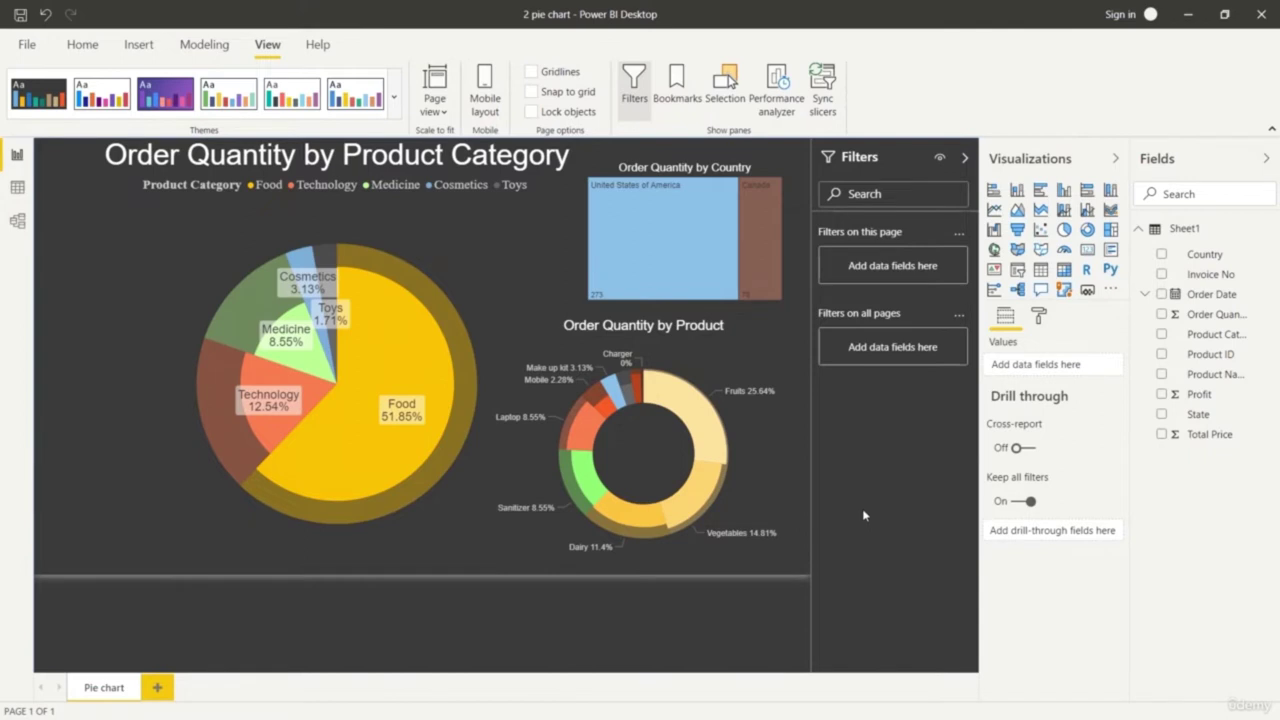
# Cross-highlight the pie and donut charts by Canada and by the United States of America in the treemap and compare the shares
pyautogui.click(760, 248)
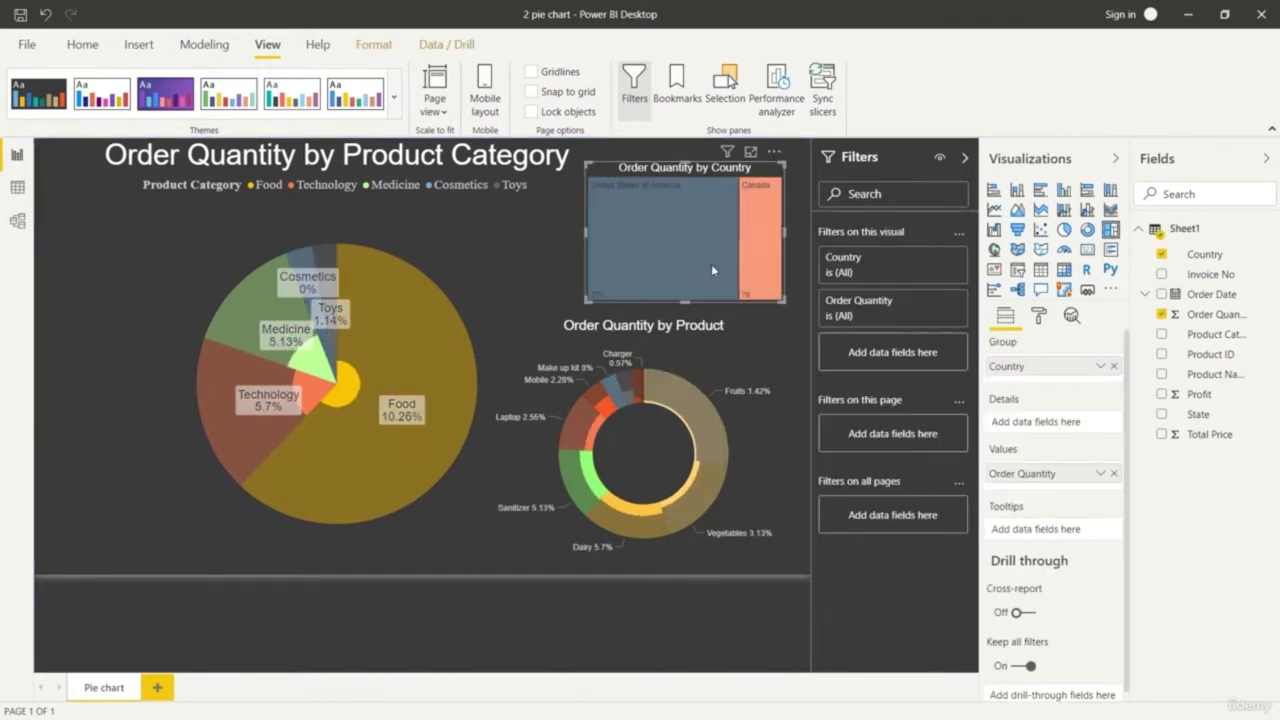
pyautogui.moveTo(710, 263)
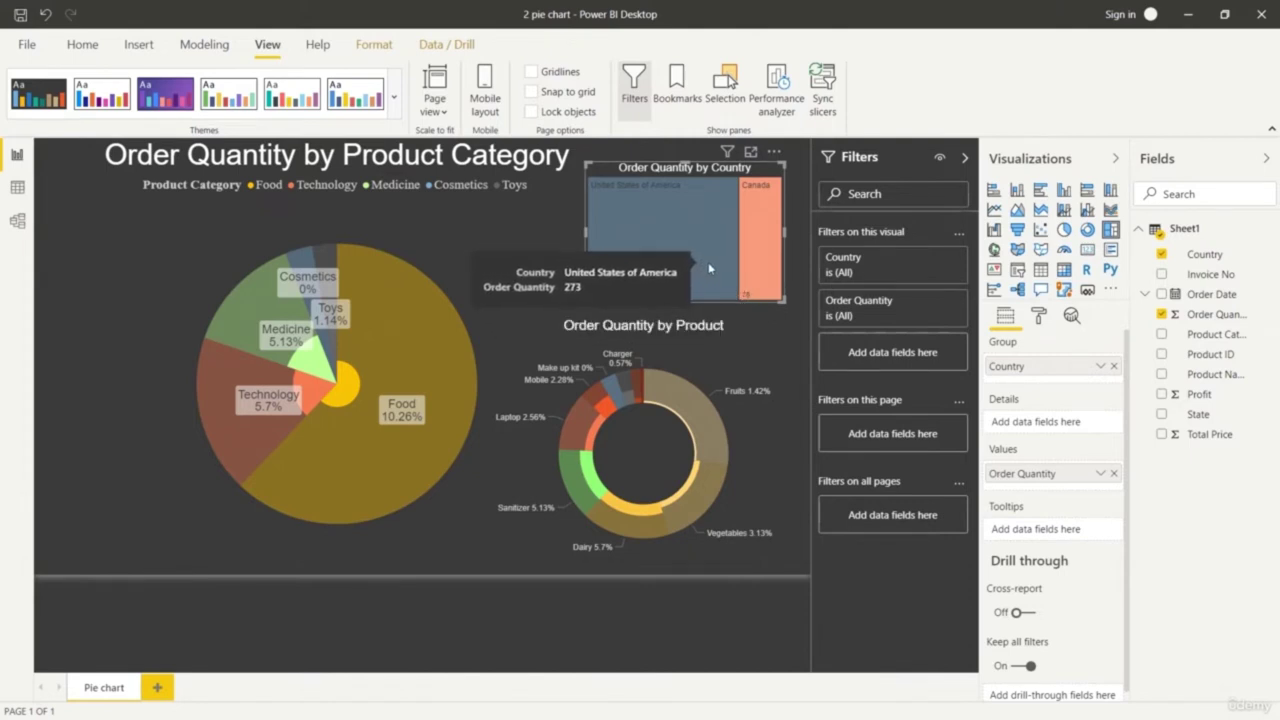
pyautogui.click(708, 267)
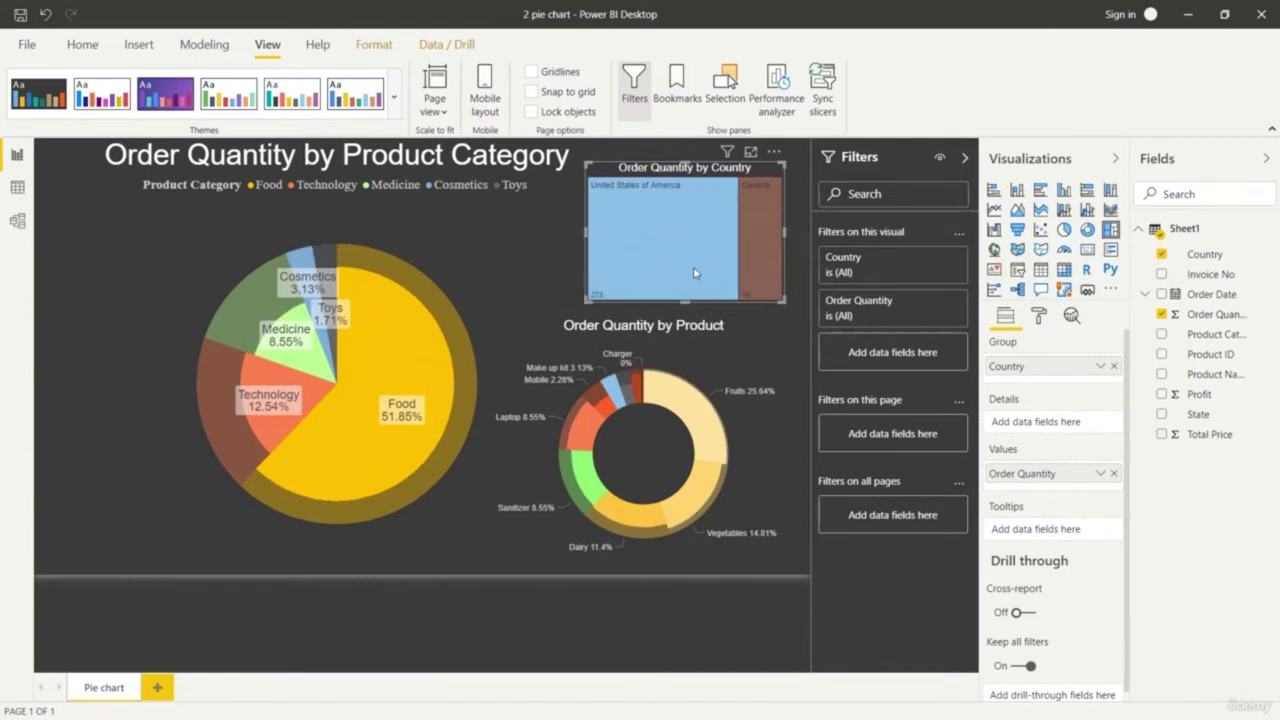
pyautogui.moveTo(695, 272)
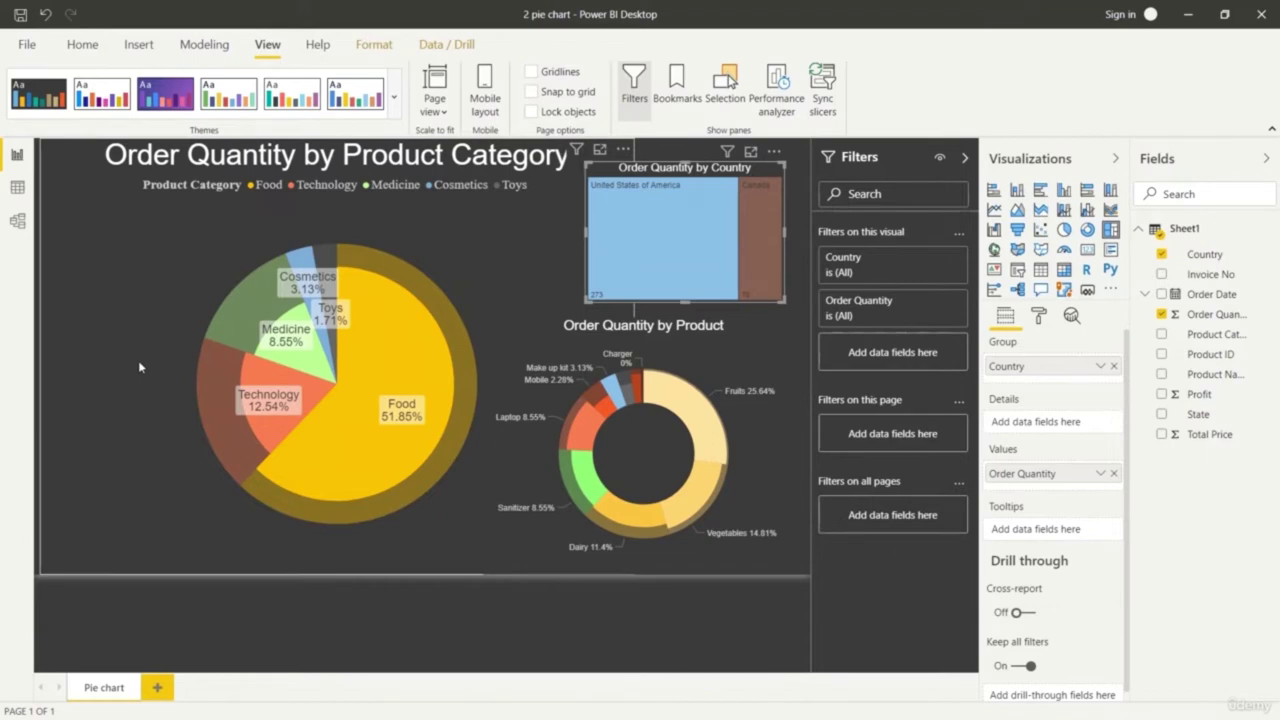
pyautogui.moveTo(463, 430)
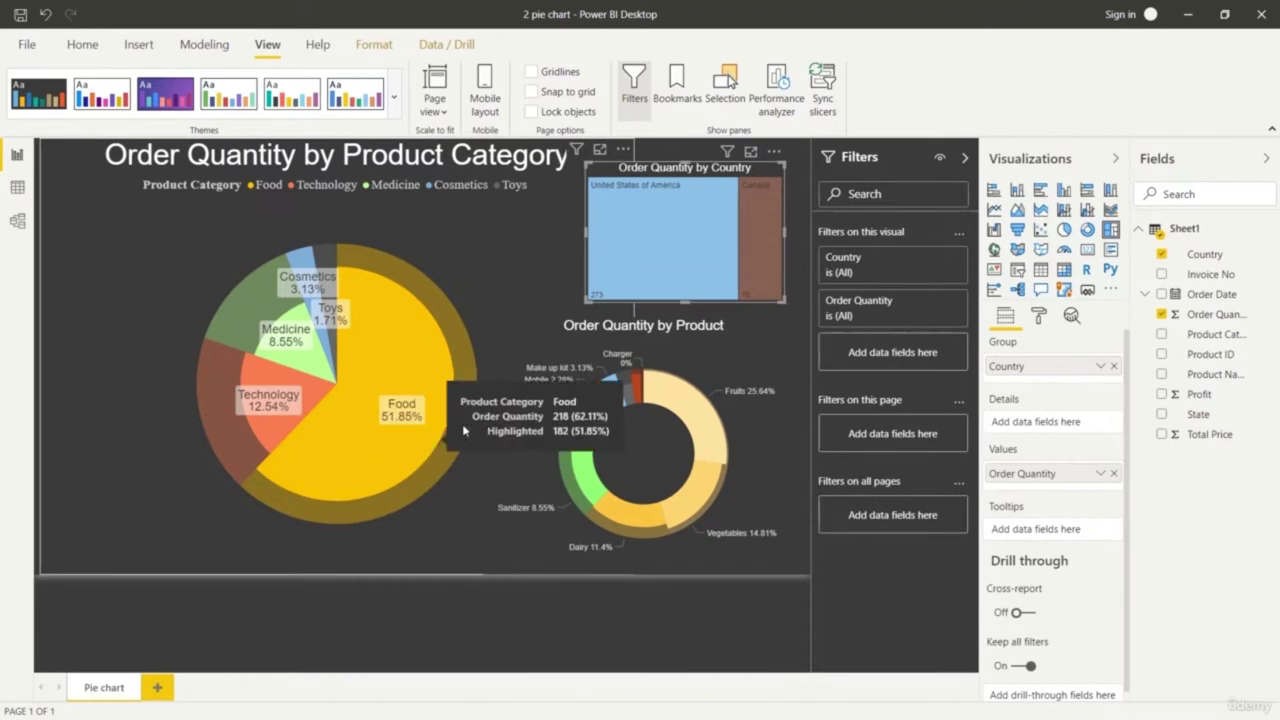
pyautogui.click(563, 279)
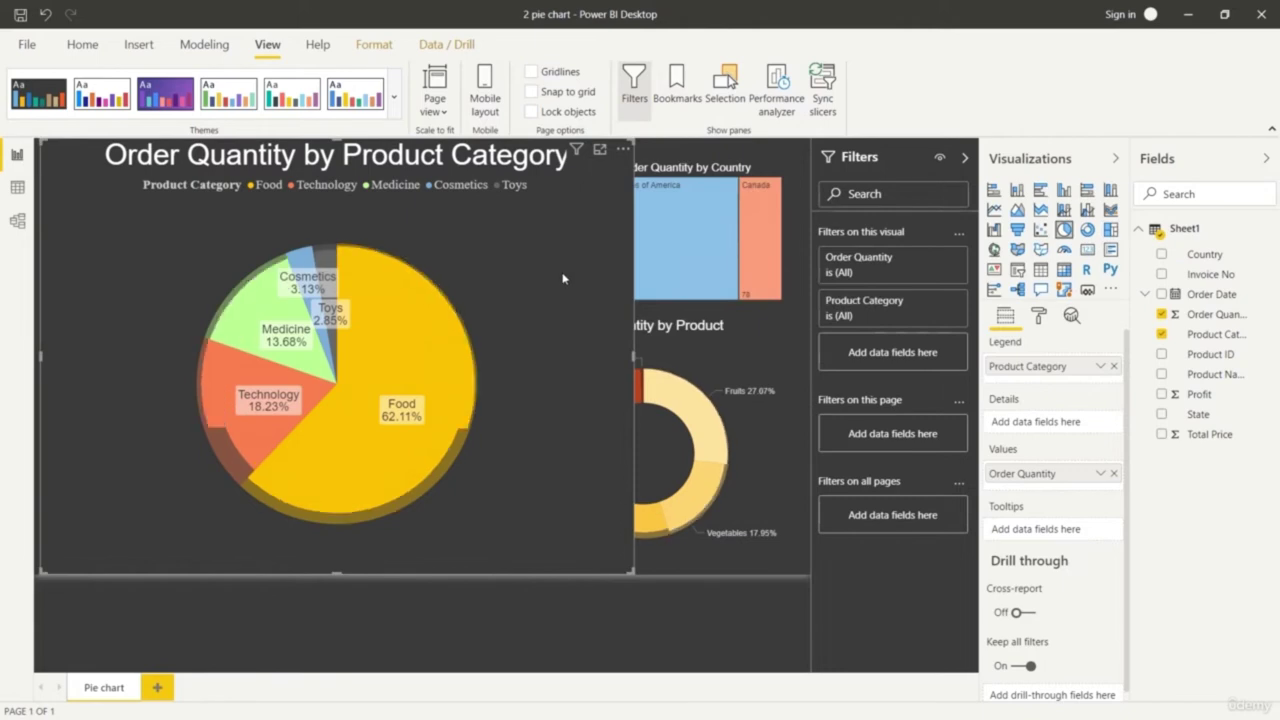
pyautogui.click(617, 618)
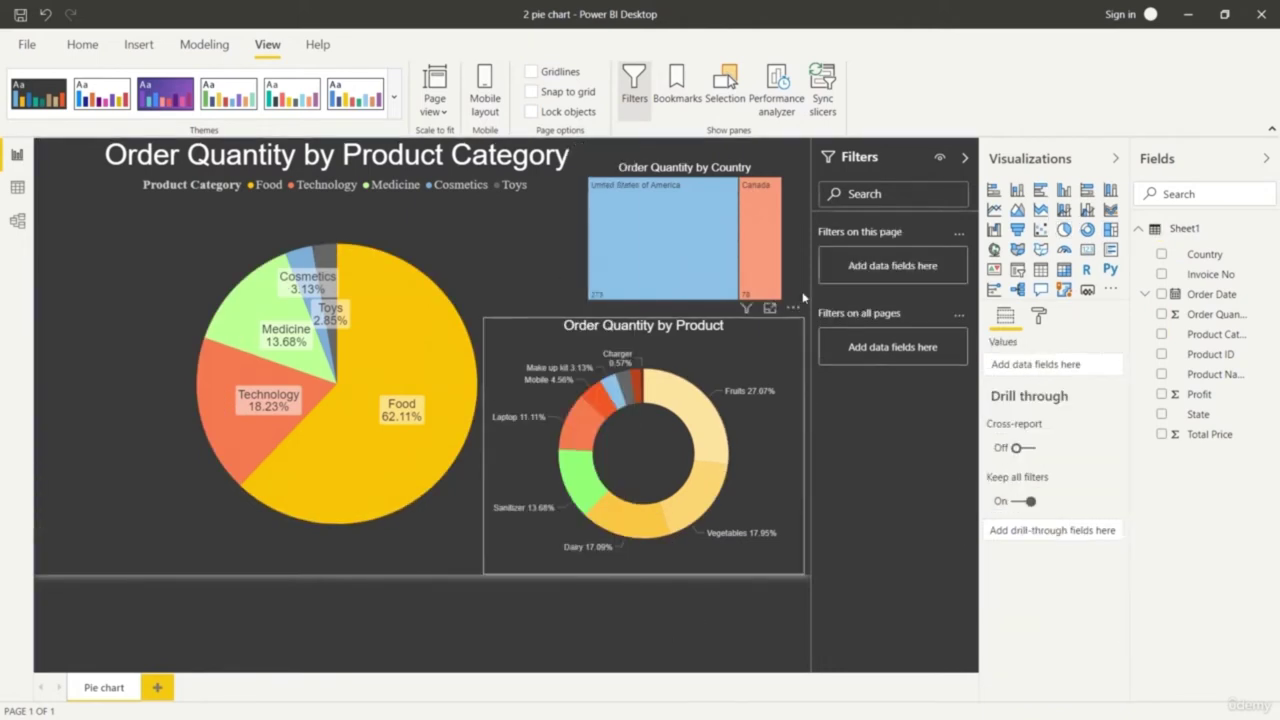
pyautogui.click(759, 263)
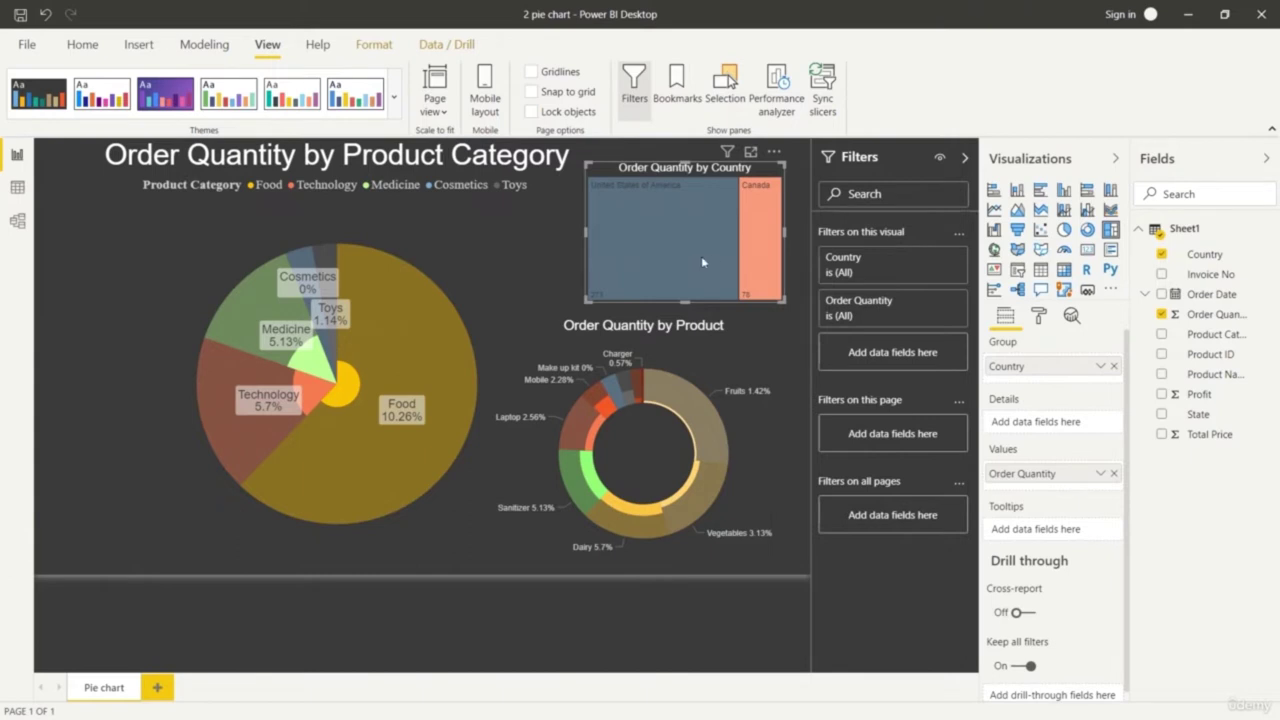
pyautogui.click(664, 262)
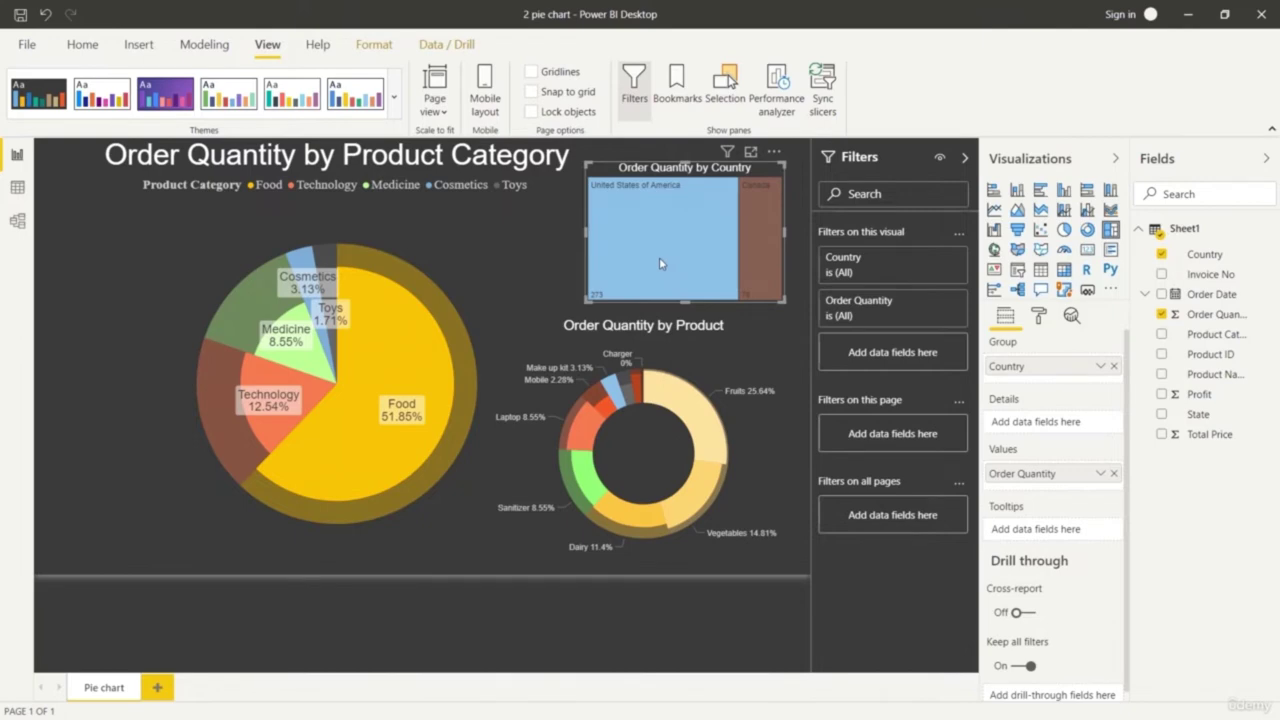
# Cross-highlight the report by the pie chart's Medicine slice and by the donut chart's Fruits slice
pyautogui.click(487, 273)
pyautogui.click(253, 318)
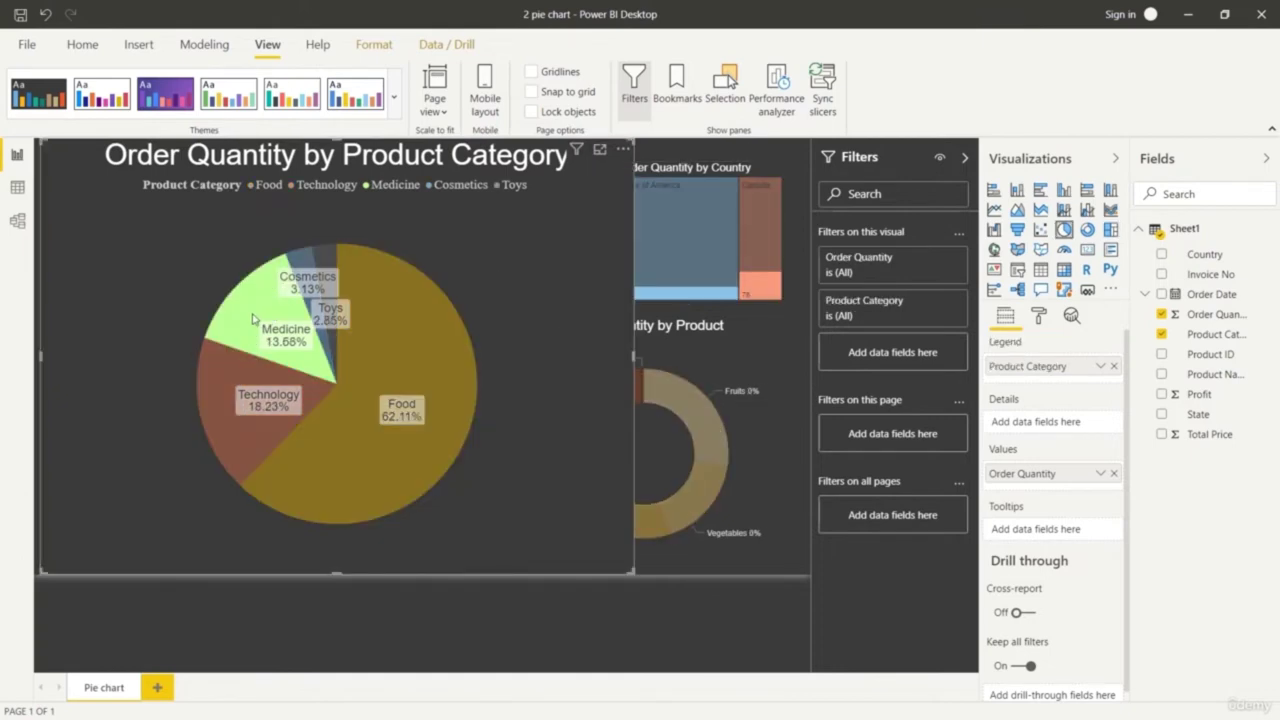
pyautogui.click(760, 556)
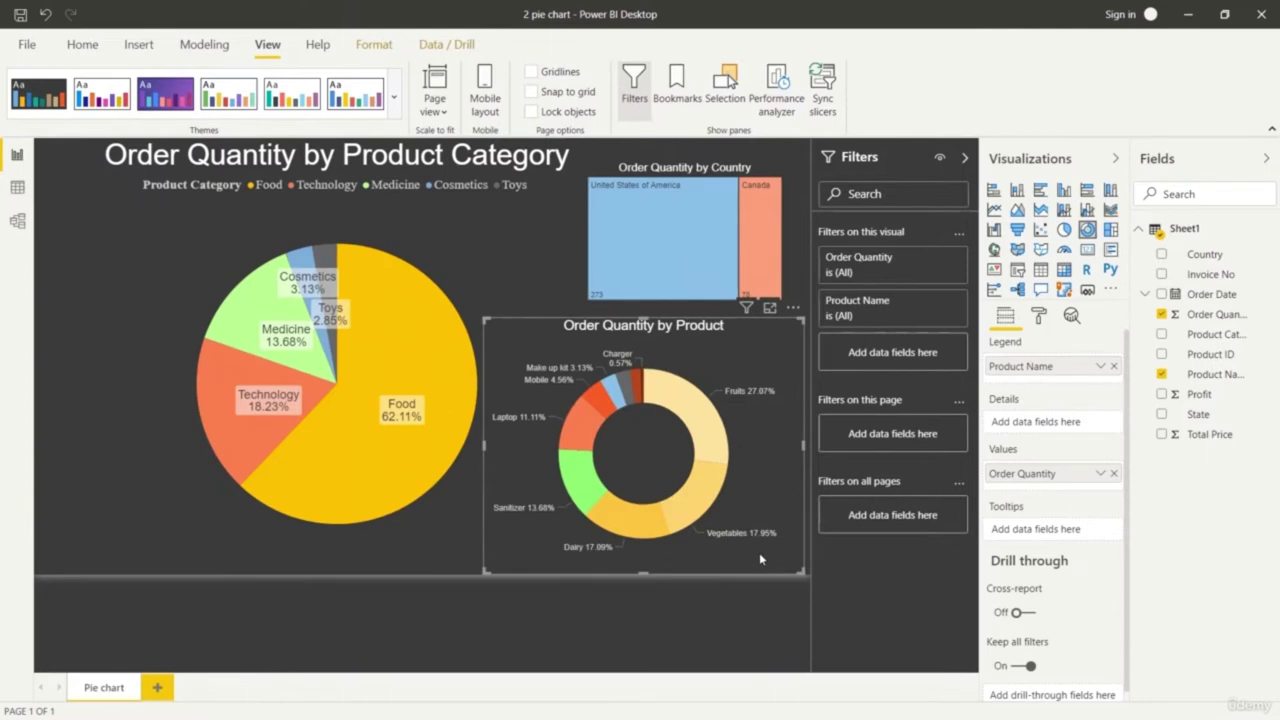
pyautogui.click(697, 422)
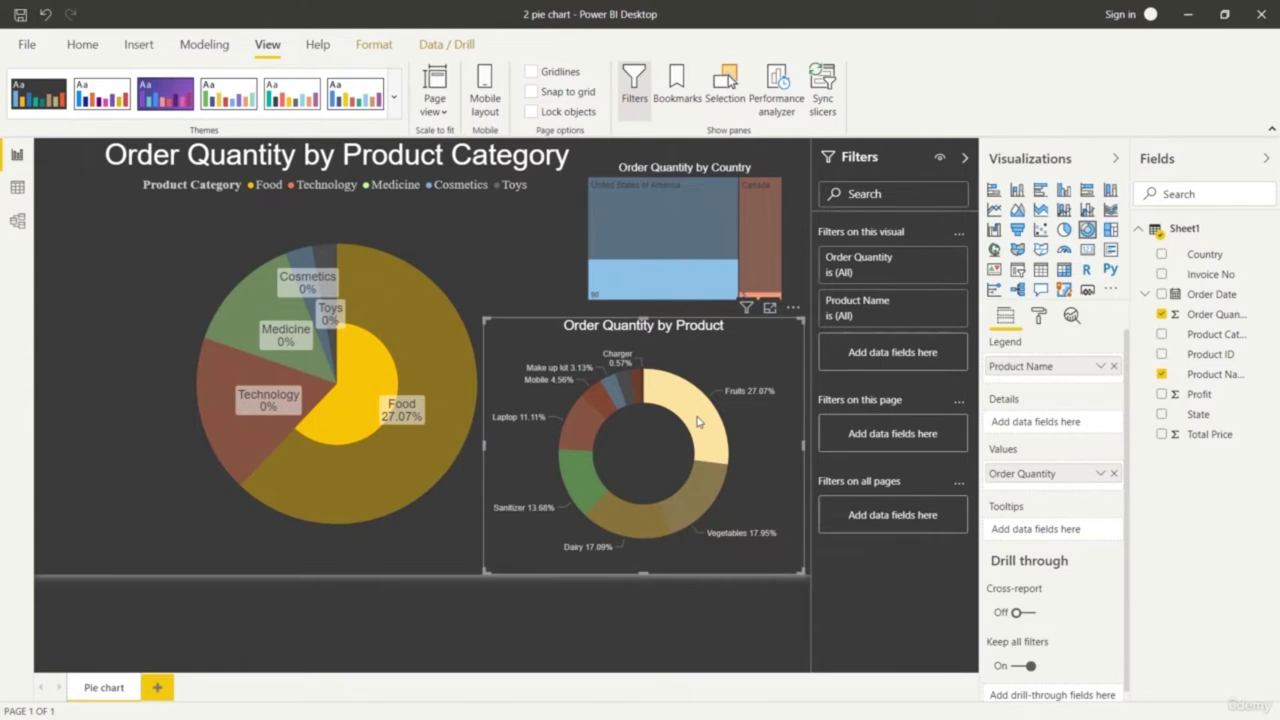
# Cross-highlight the report in turn by the donut chart's Sanitizer, Dairy, Laptop and Make up kit slices, the small slices beside them, and Fruits
pyautogui.click(585, 492)
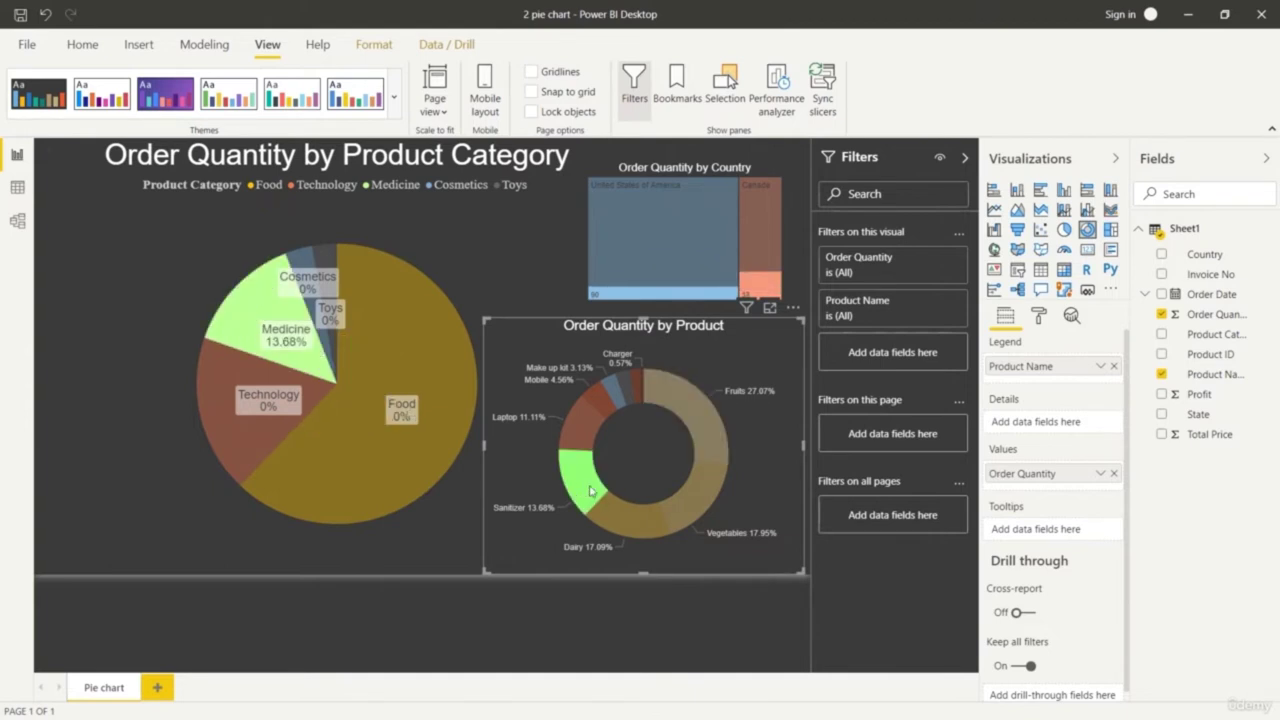
pyautogui.click(625, 514)
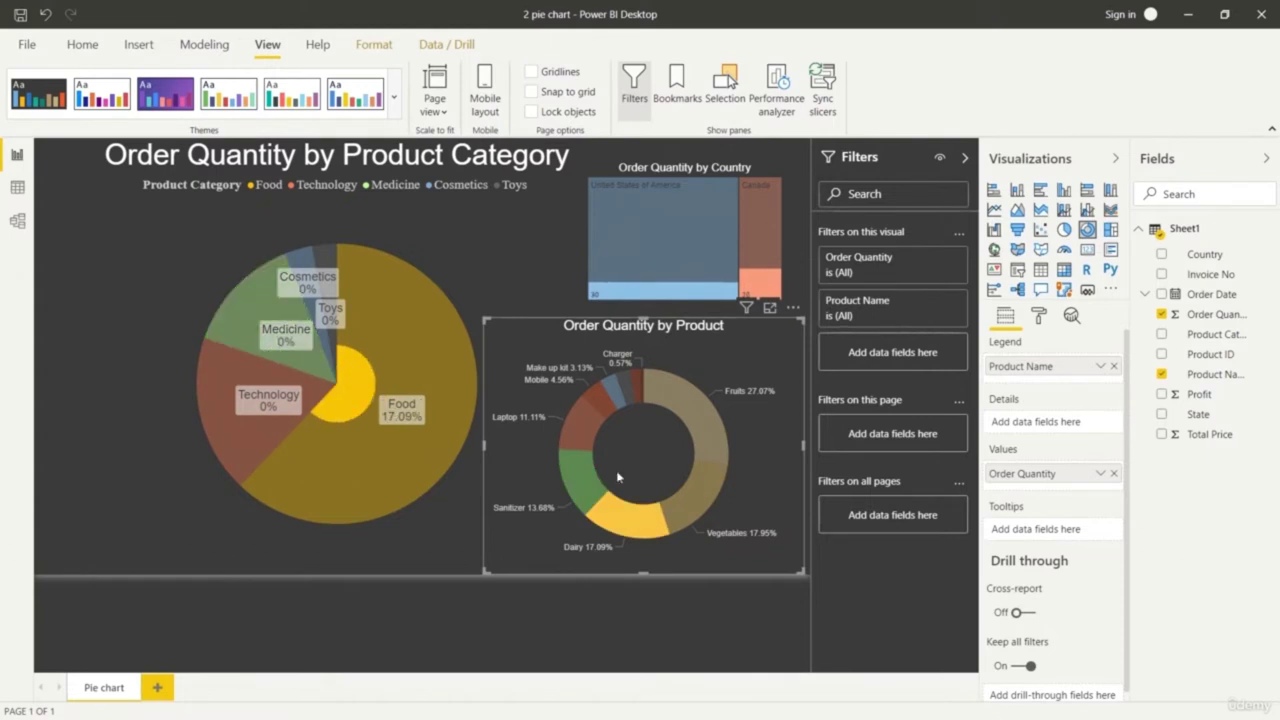
pyautogui.click(596, 426)
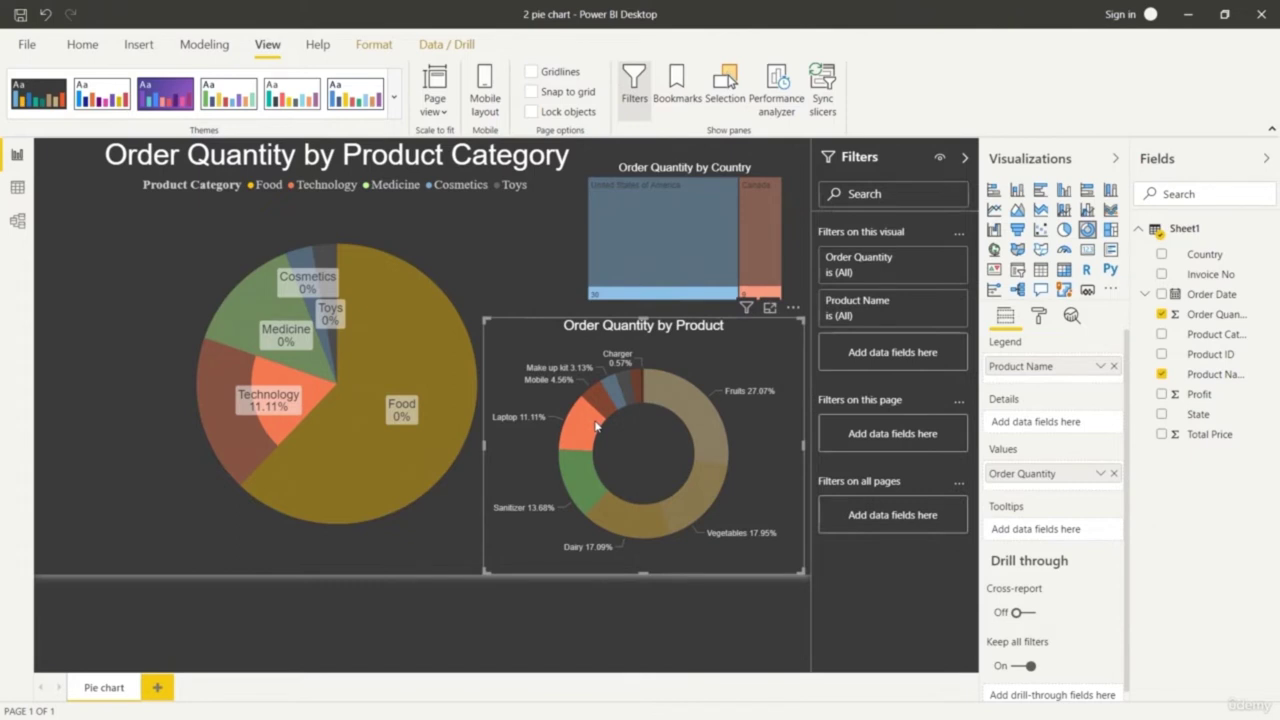
pyautogui.click(620, 398)
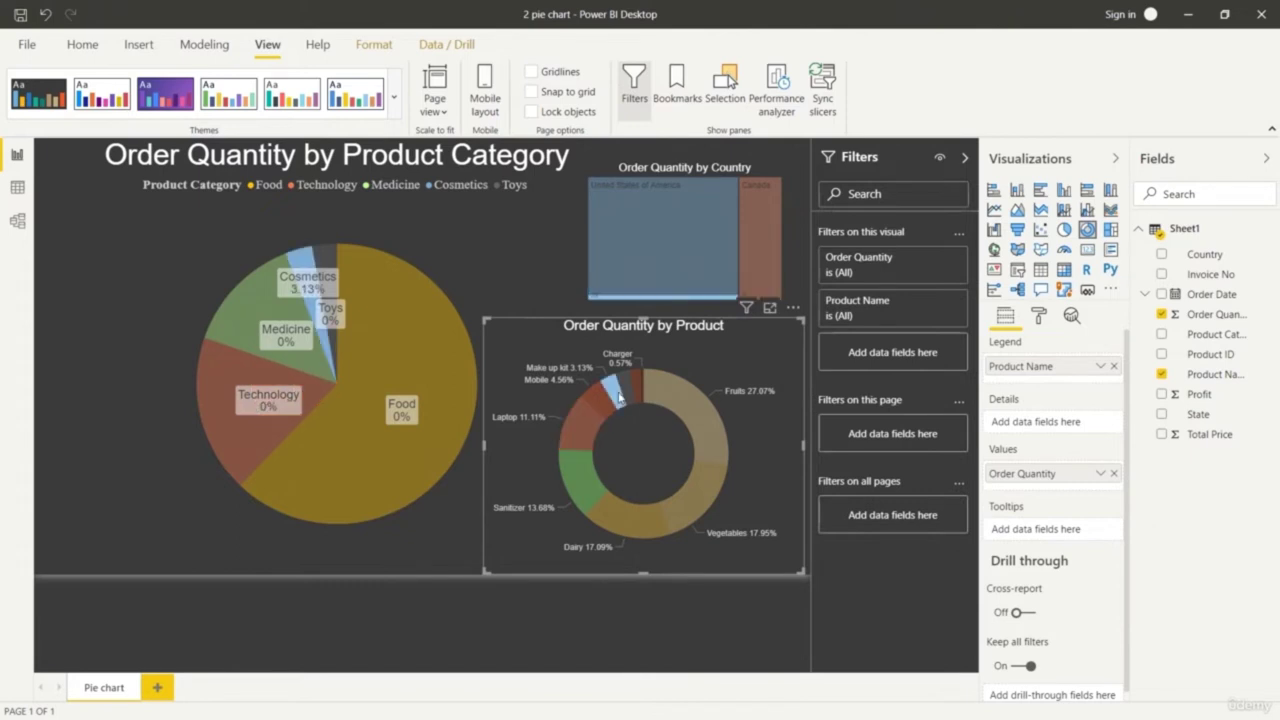
pyautogui.click(629, 392)
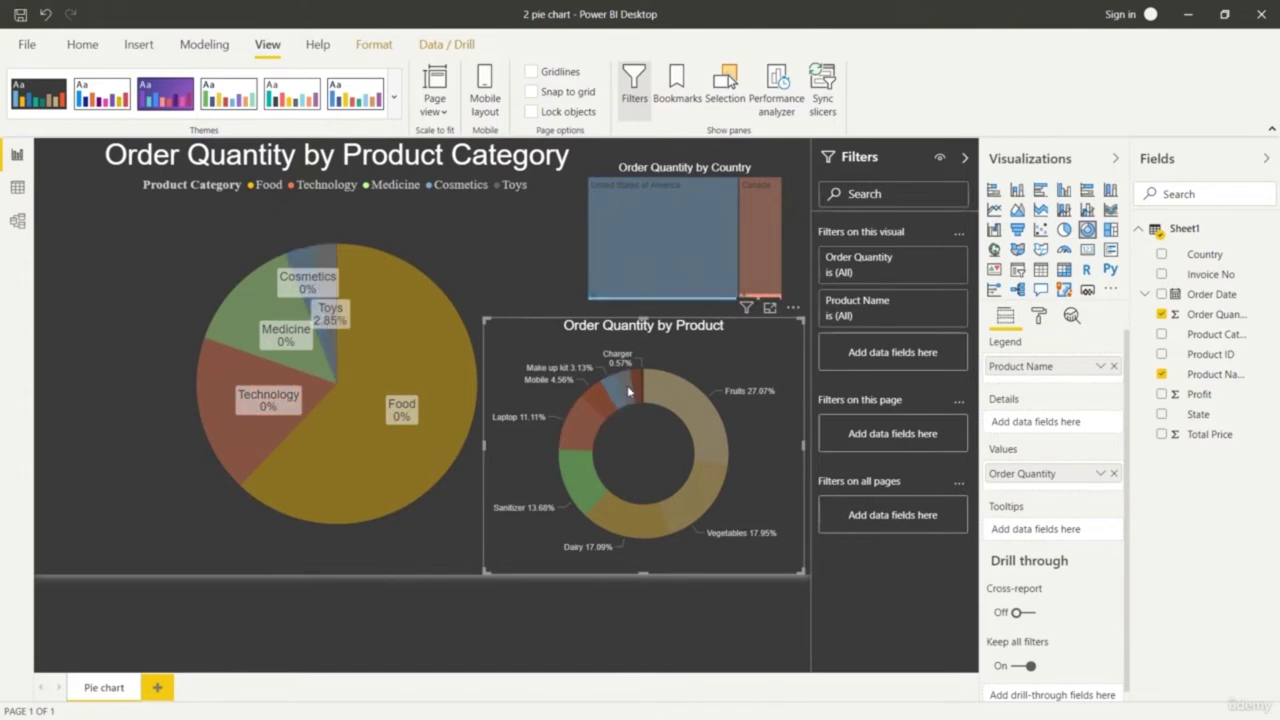
pyautogui.click(639, 382)
pyautogui.click(646, 382)
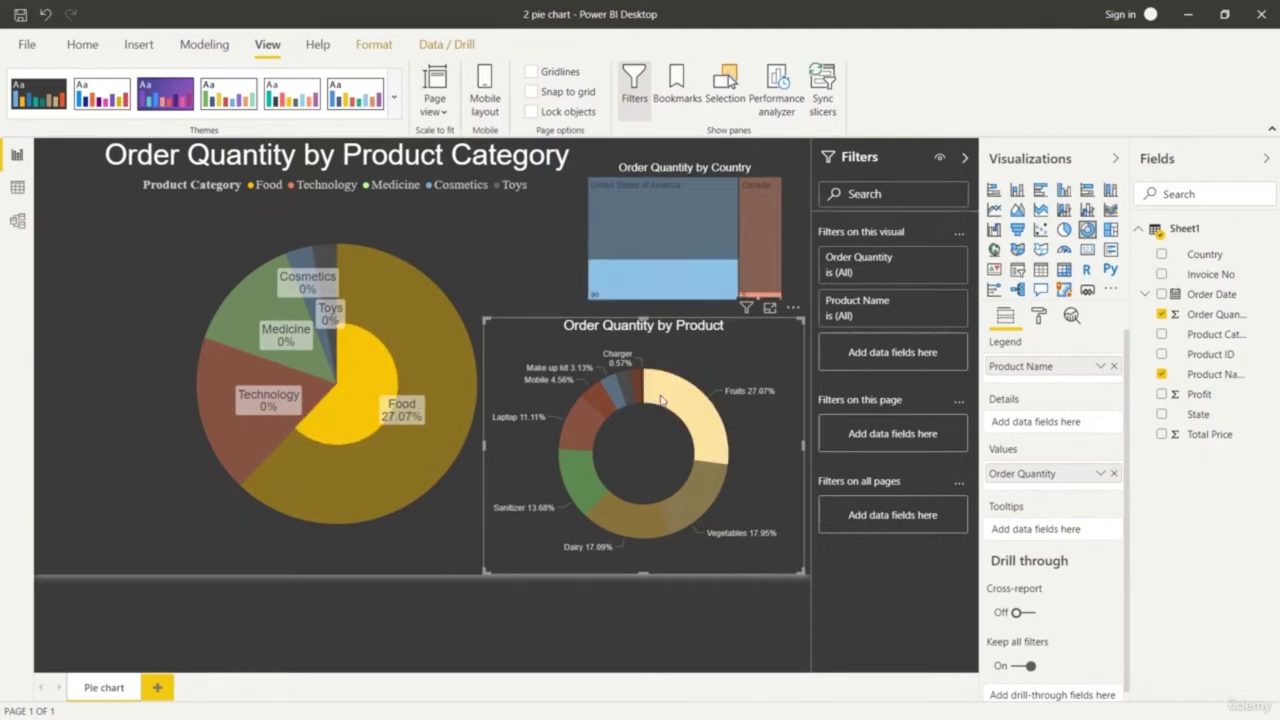
# Check how the pie and donut charts respond to selecting United States of America and Canada in the country treemap, and clear the selection
pyautogui.click(701, 244)
pyautogui.click(700, 240)
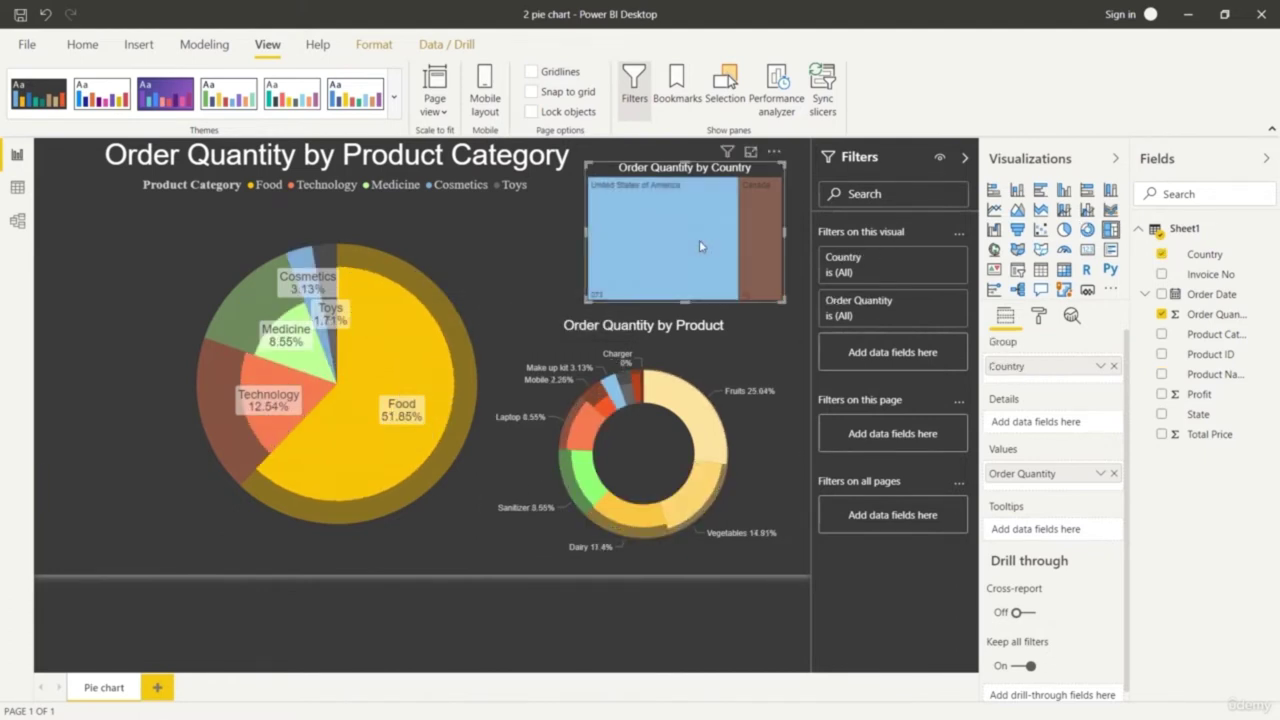
pyautogui.click(764, 239)
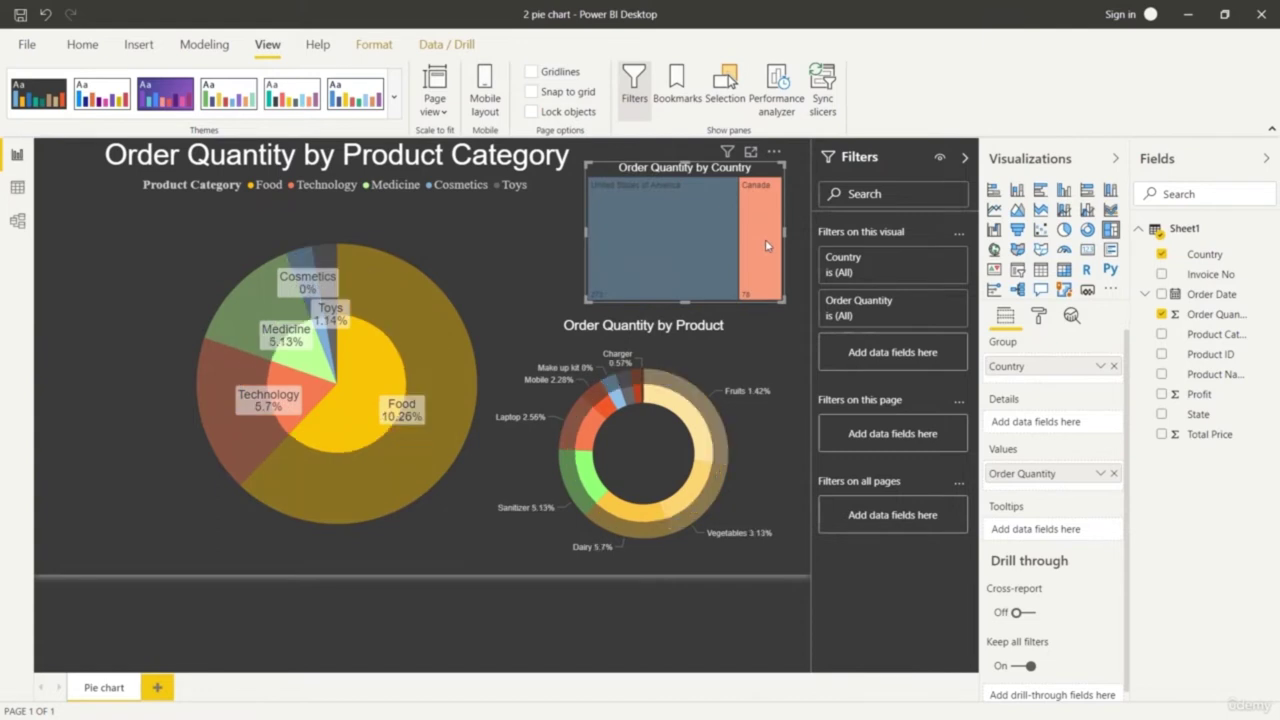
pyautogui.click(689, 244)
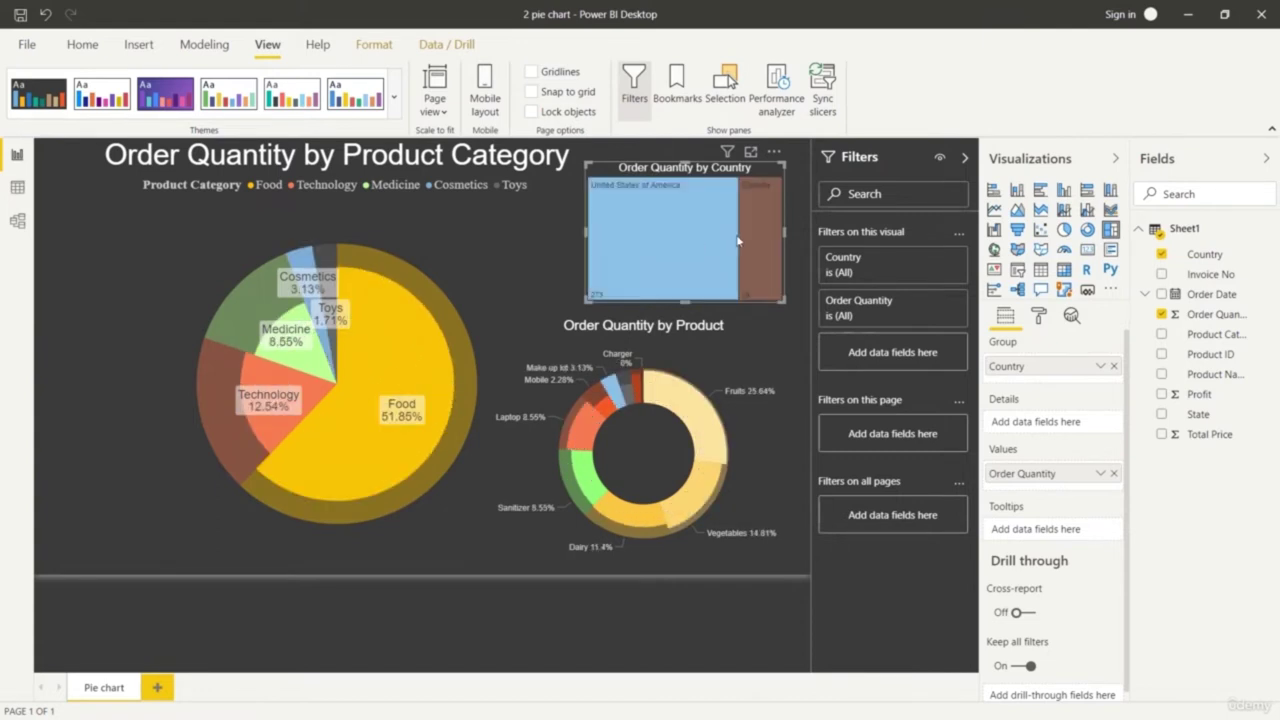
pyautogui.click(494, 272)
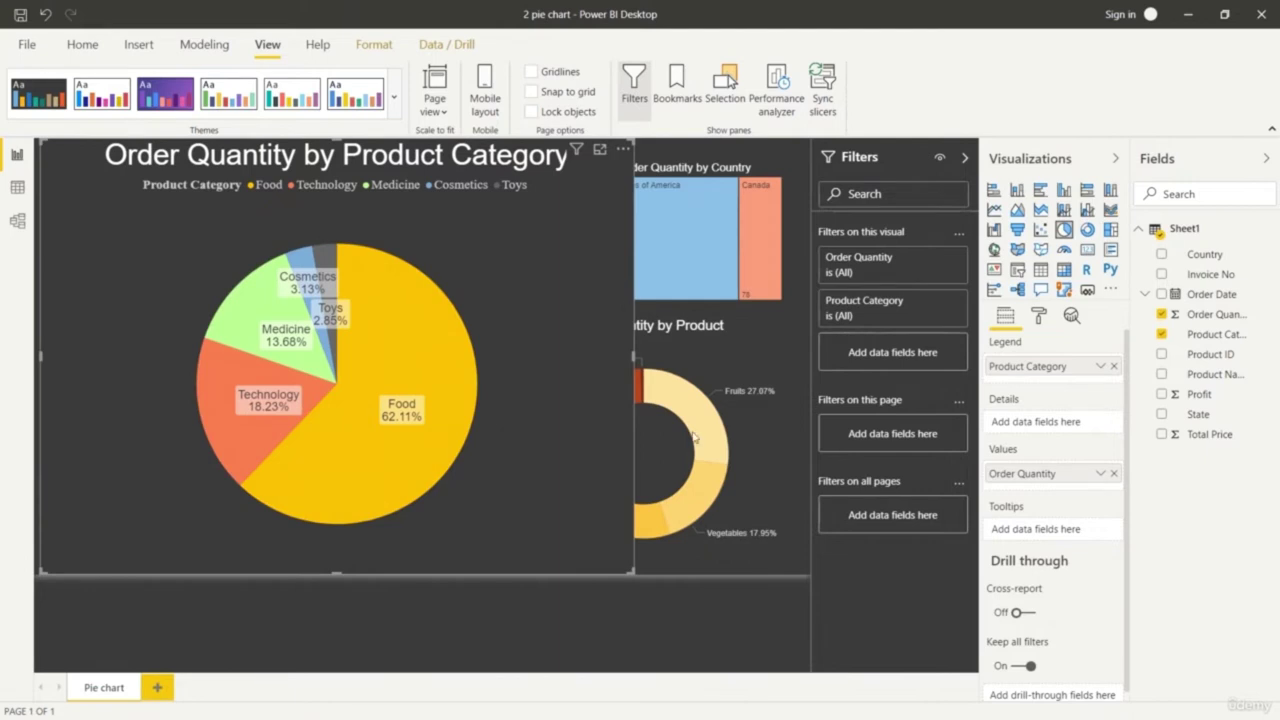
pyautogui.click(700, 612)
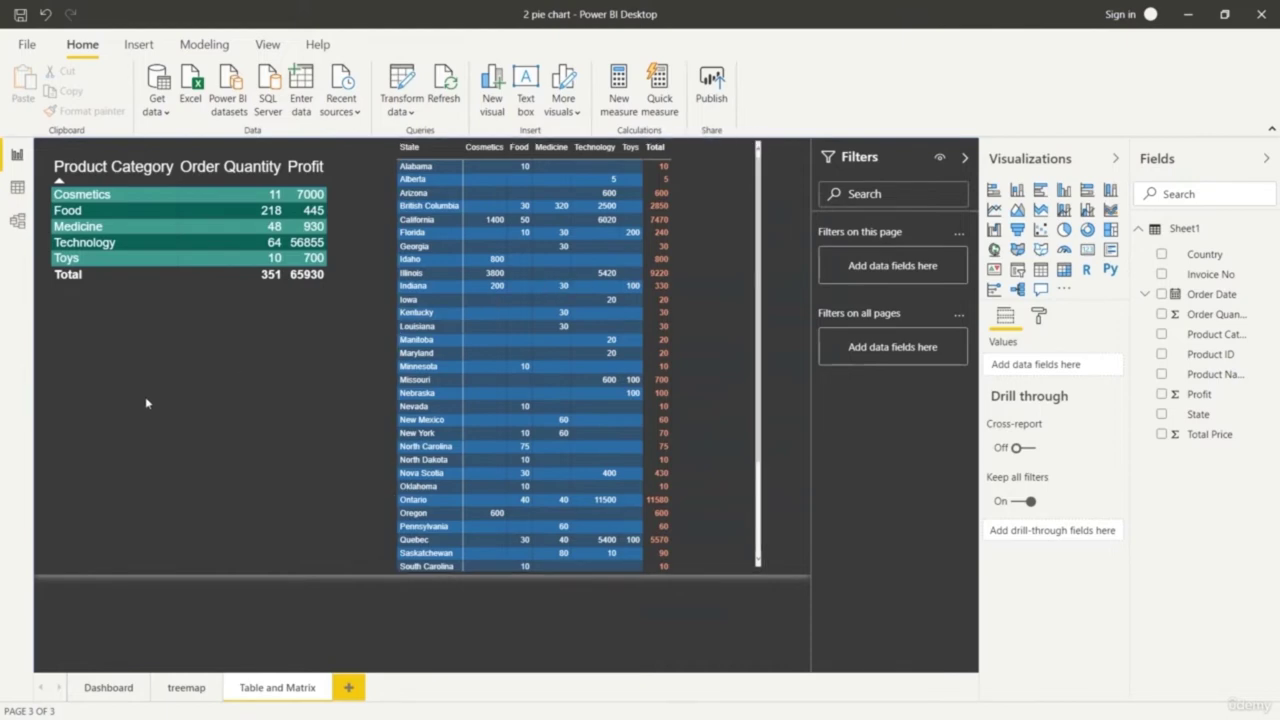
# Cross-filter the matrix by Technology and the table by California, Georgia, Illinois, Nova Scotia and Pennsylvania, and clear the selection
pyautogui.click(95, 243)
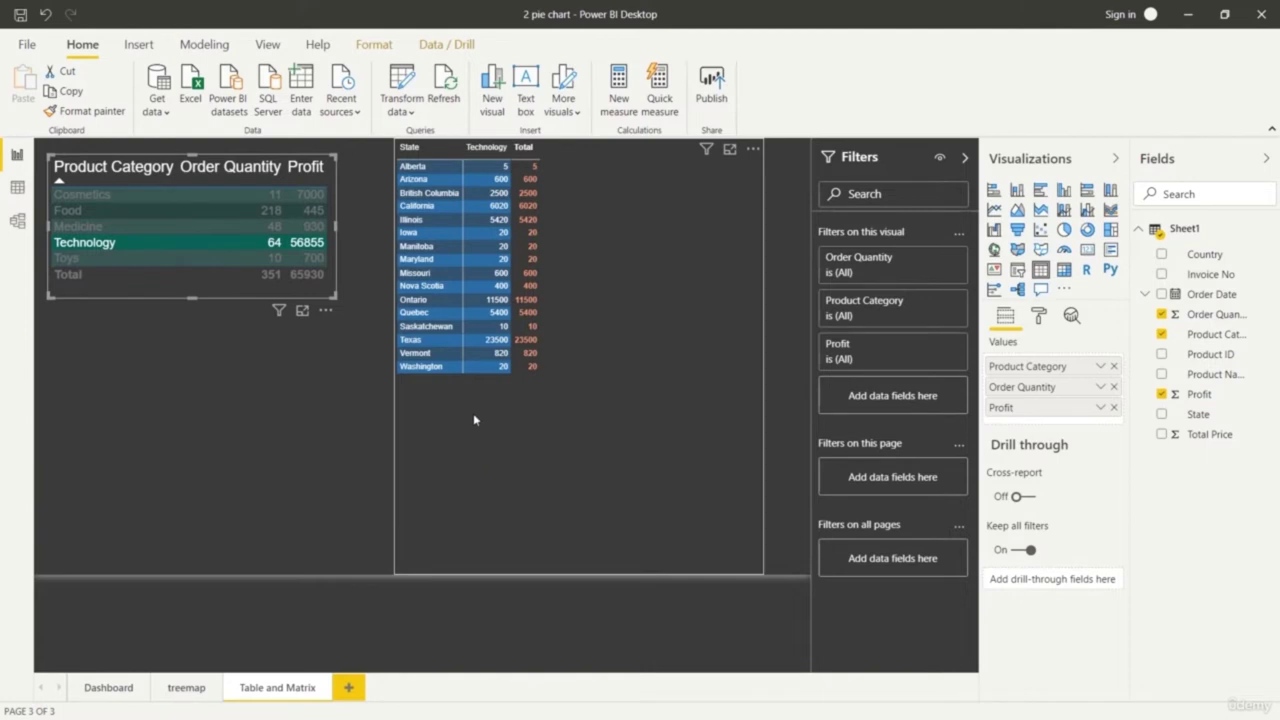
pyautogui.click(432, 208)
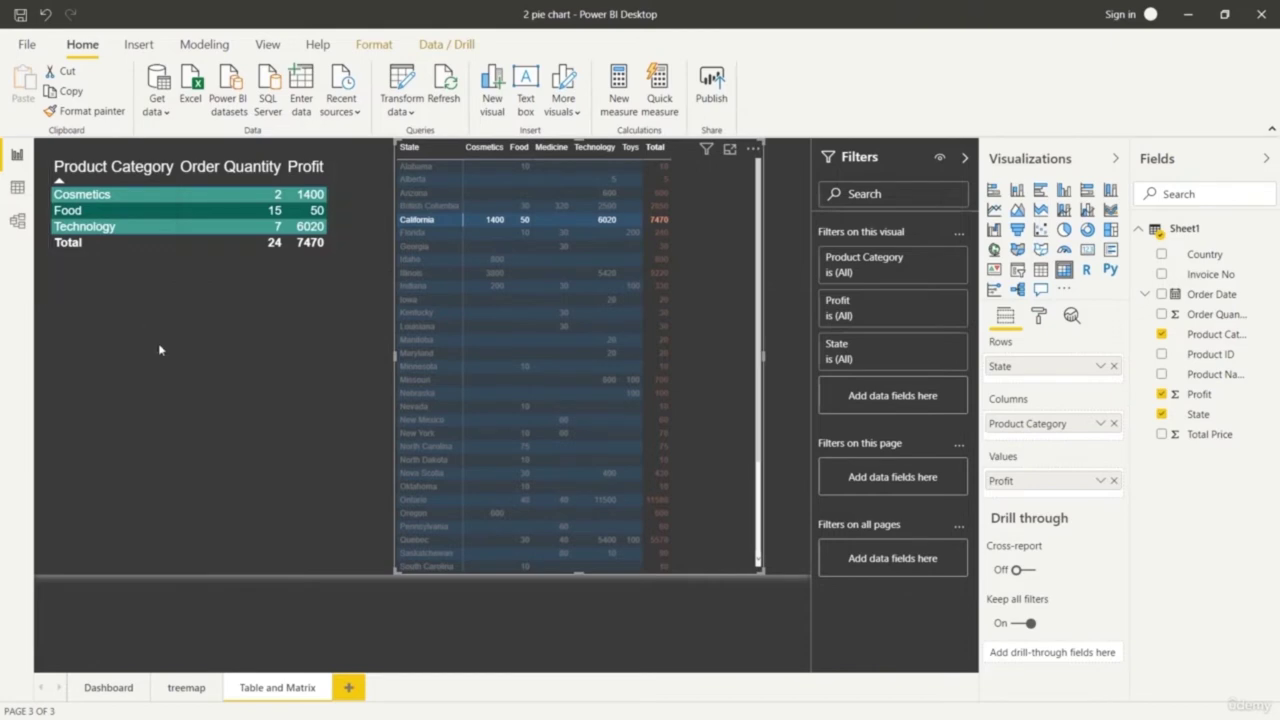
pyautogui.click(415, 248)
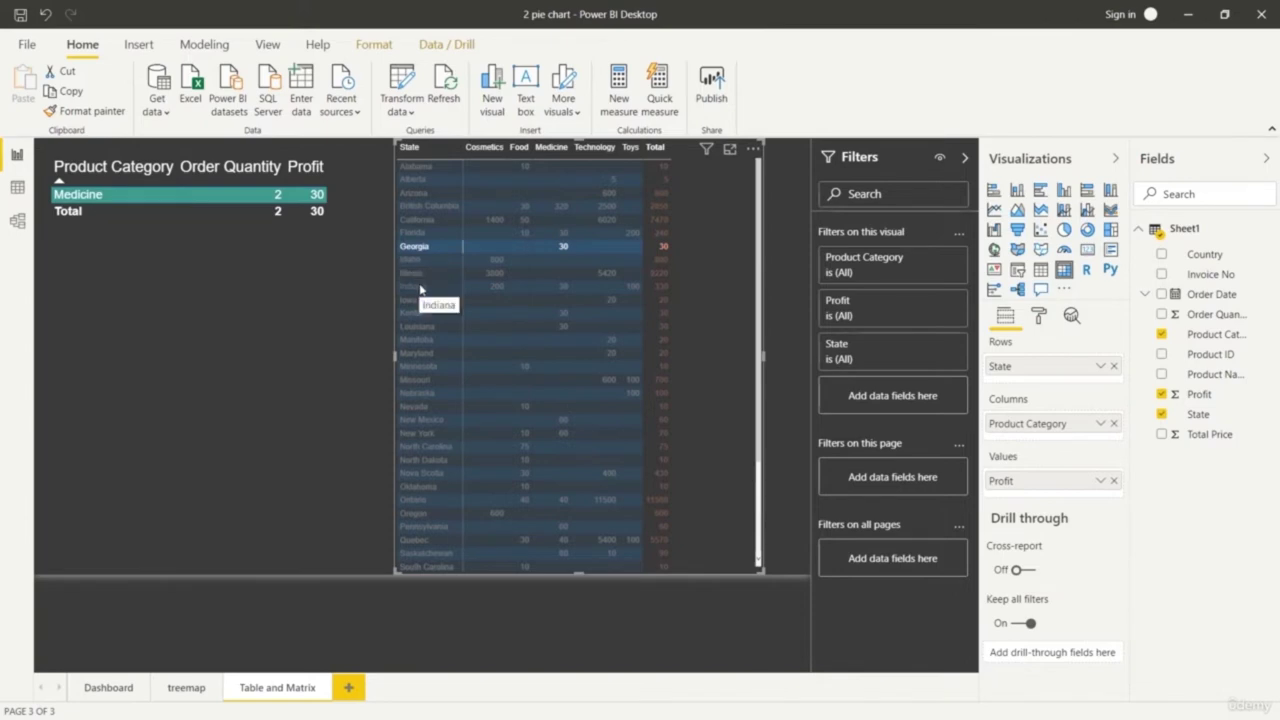
pyautogui.click(419, 272)
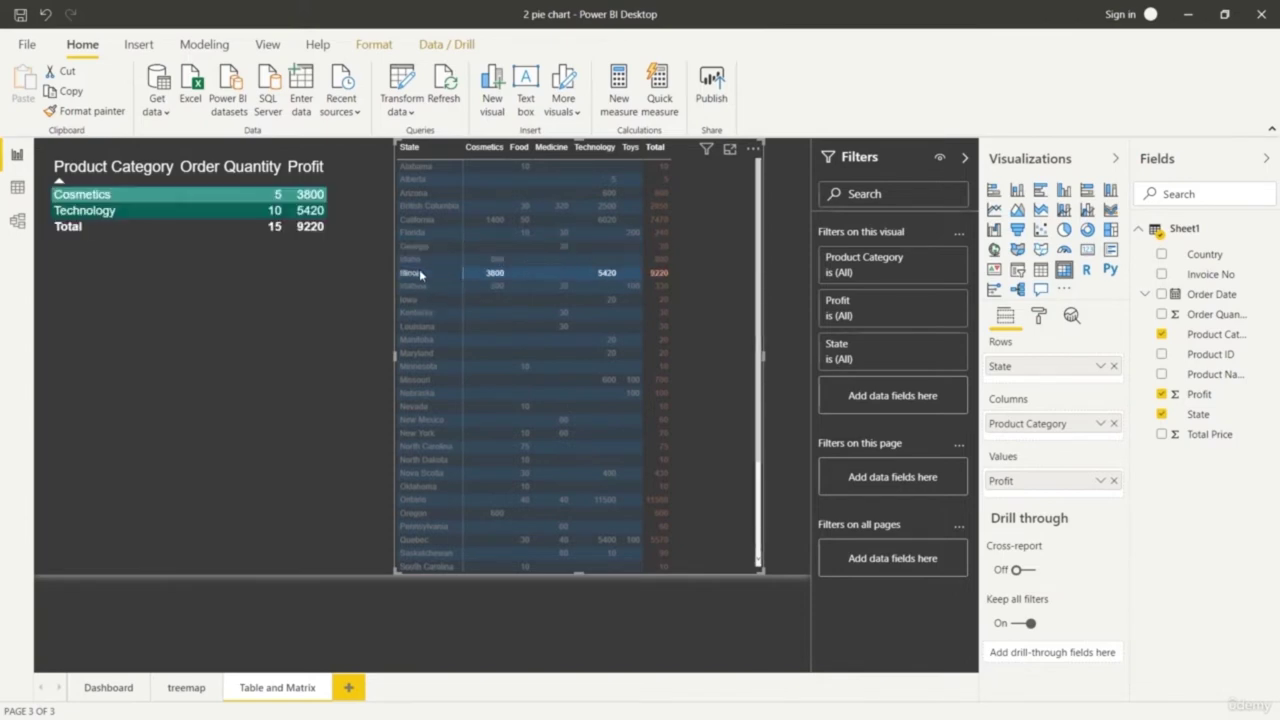
pyautogui.click(425, 221)
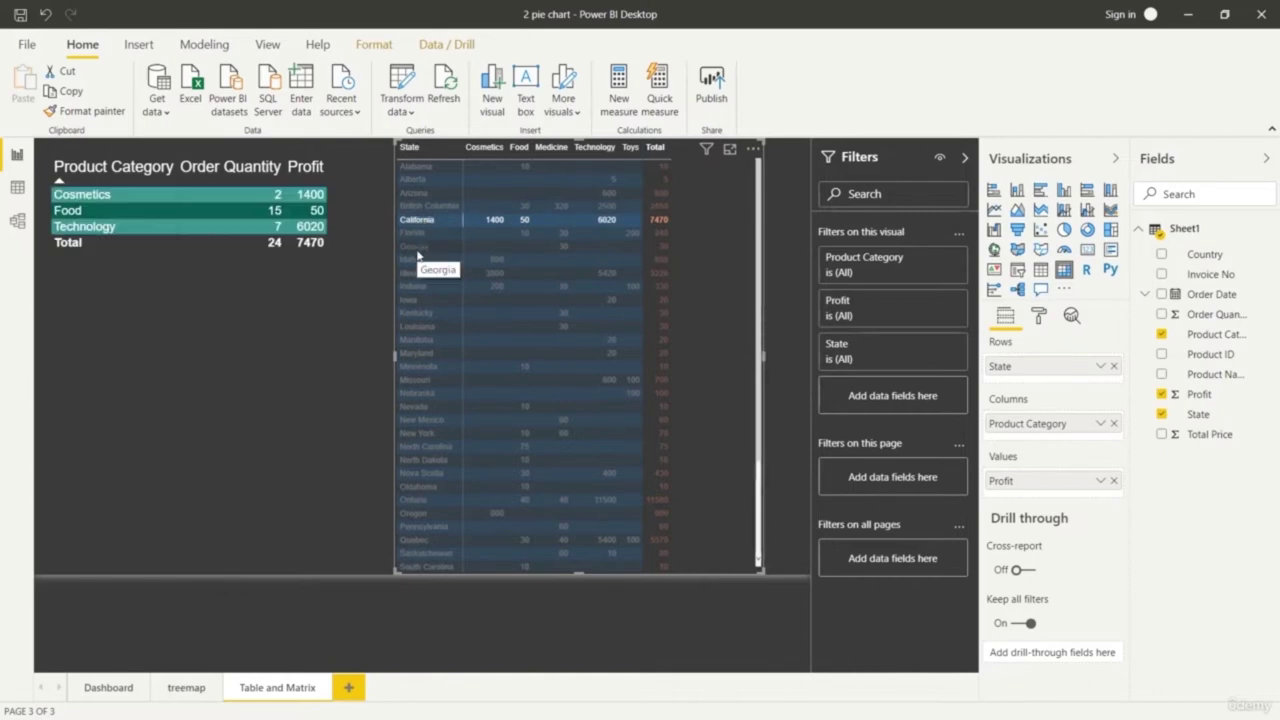
pyautogui.click(420, 473)
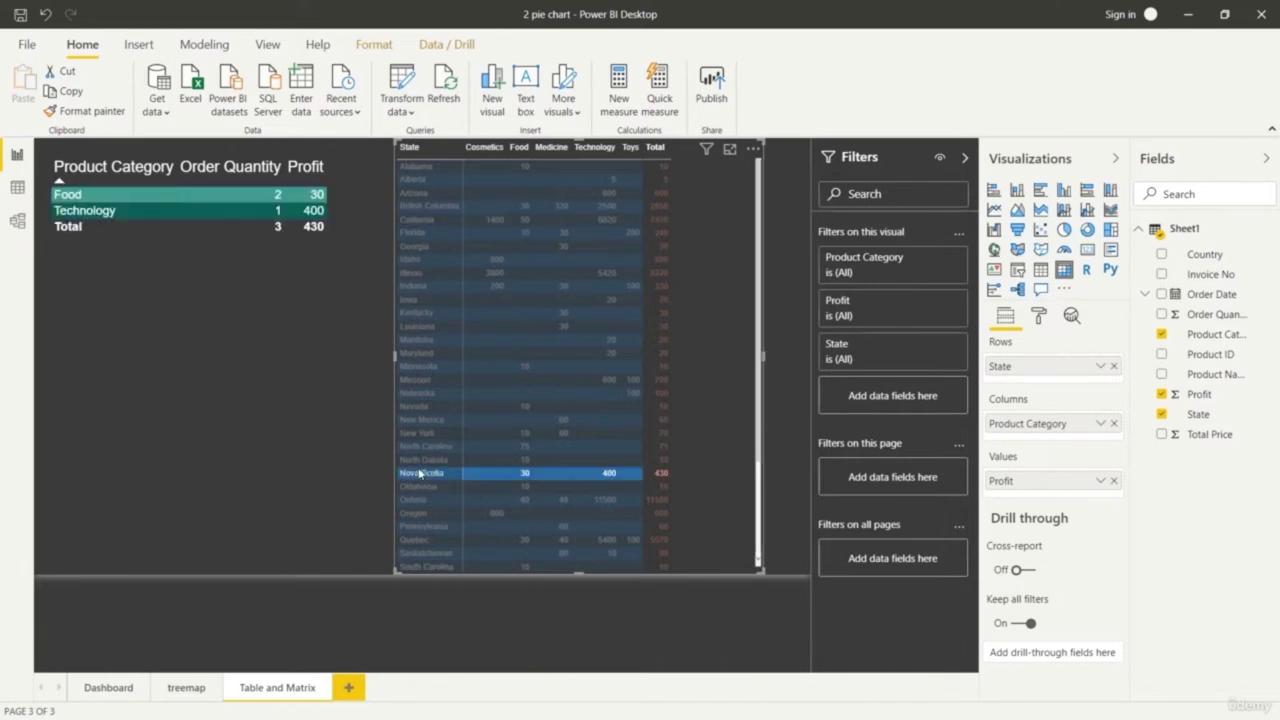
pyautogui.click(421, 527)
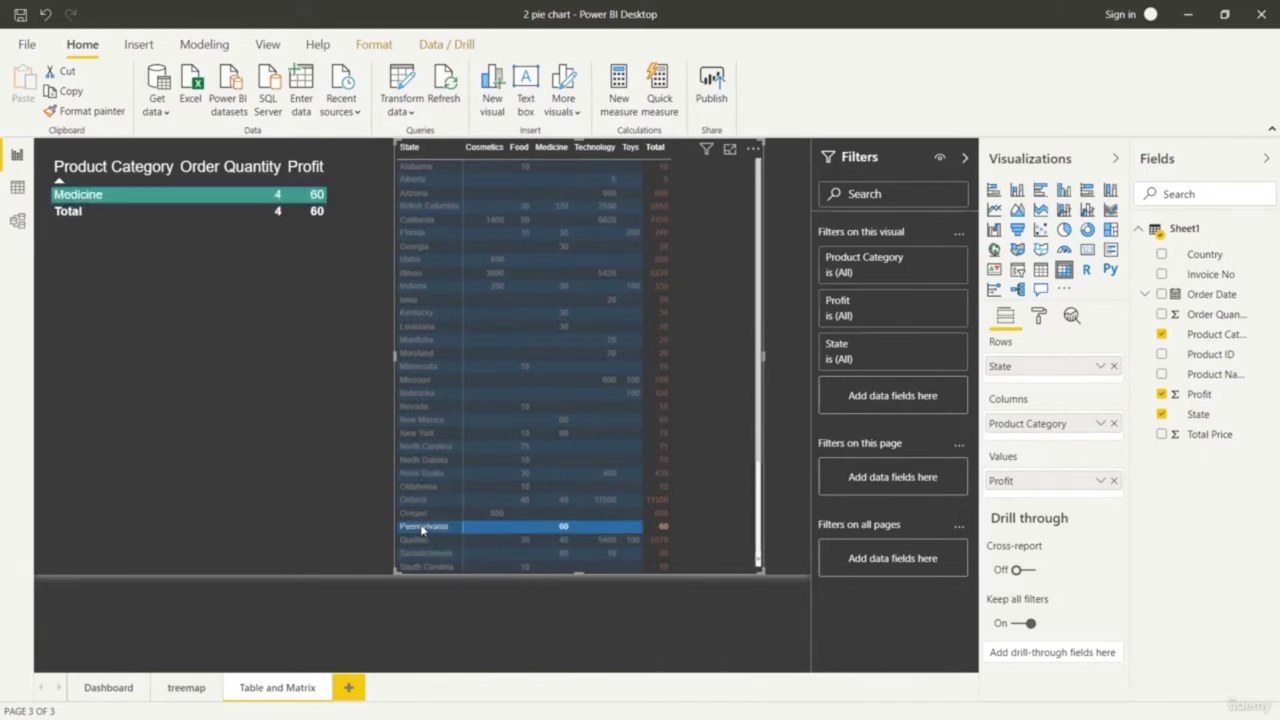
pyautogui.click(309, 426)
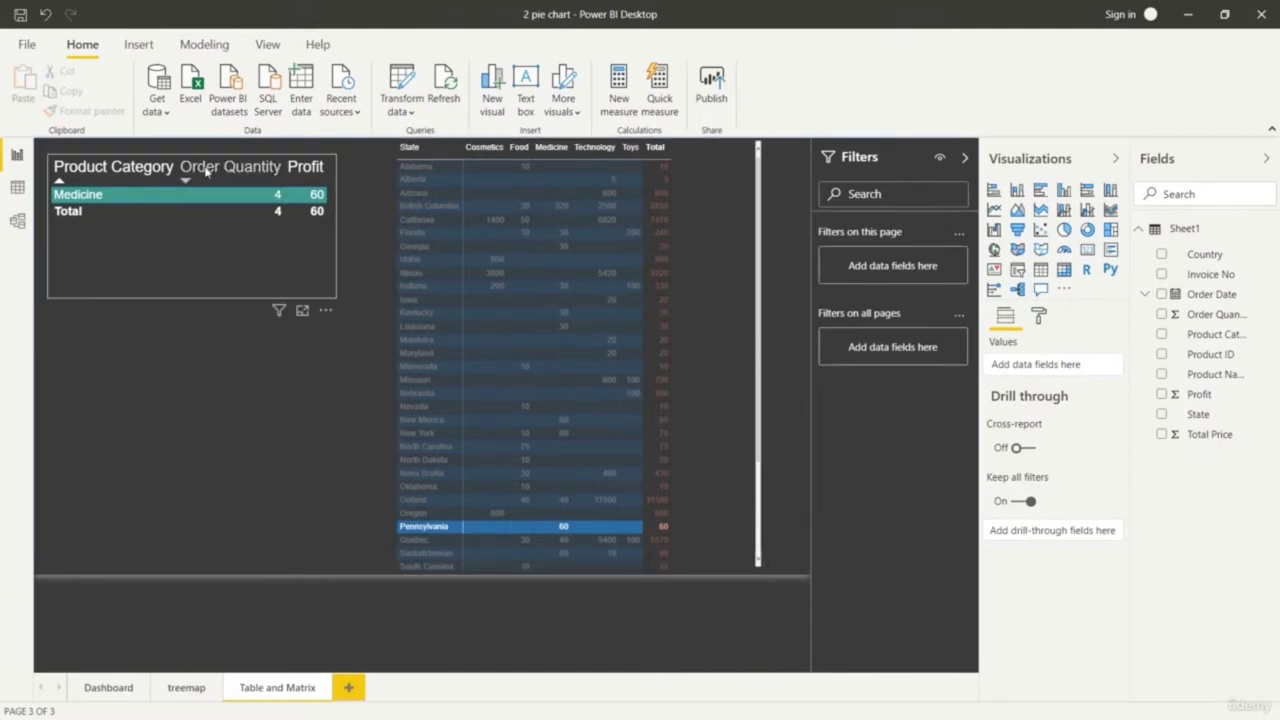
pyautogui.click(150, 240)
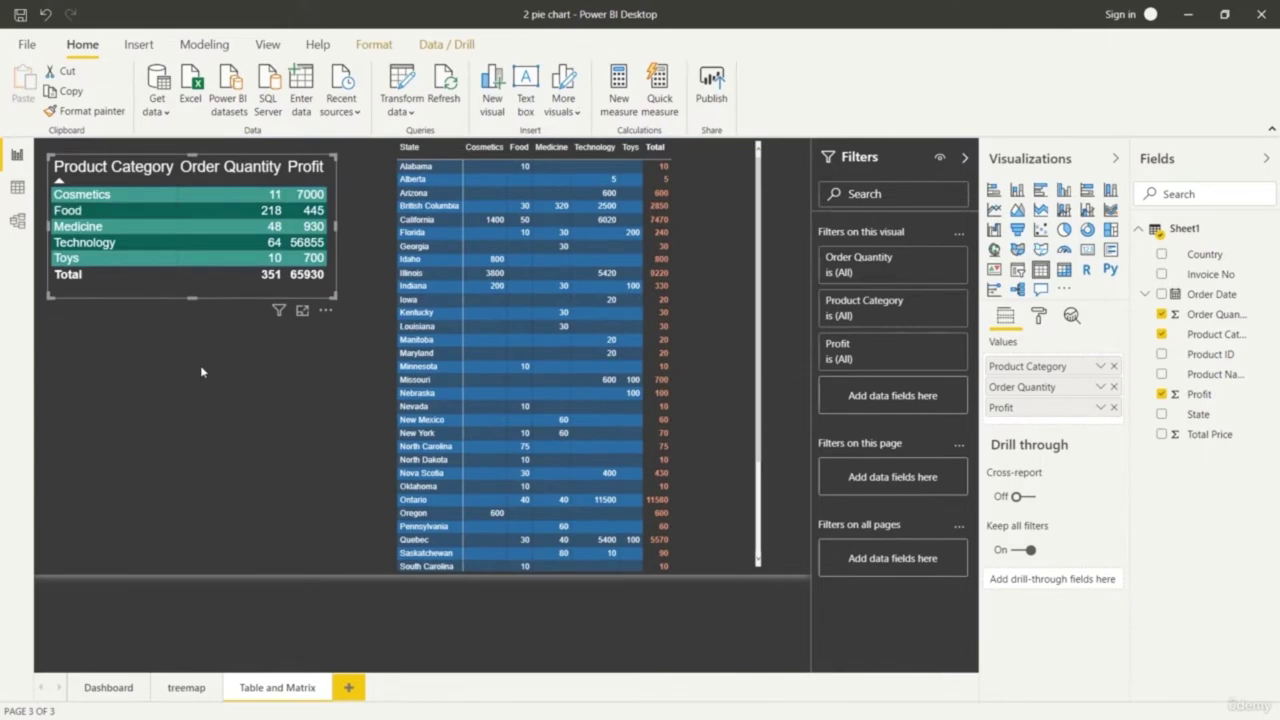
# Add a pie chart below the table with Country as legend, Order Date as details and Order Quantity as values
pyautogui.click(221, 455)
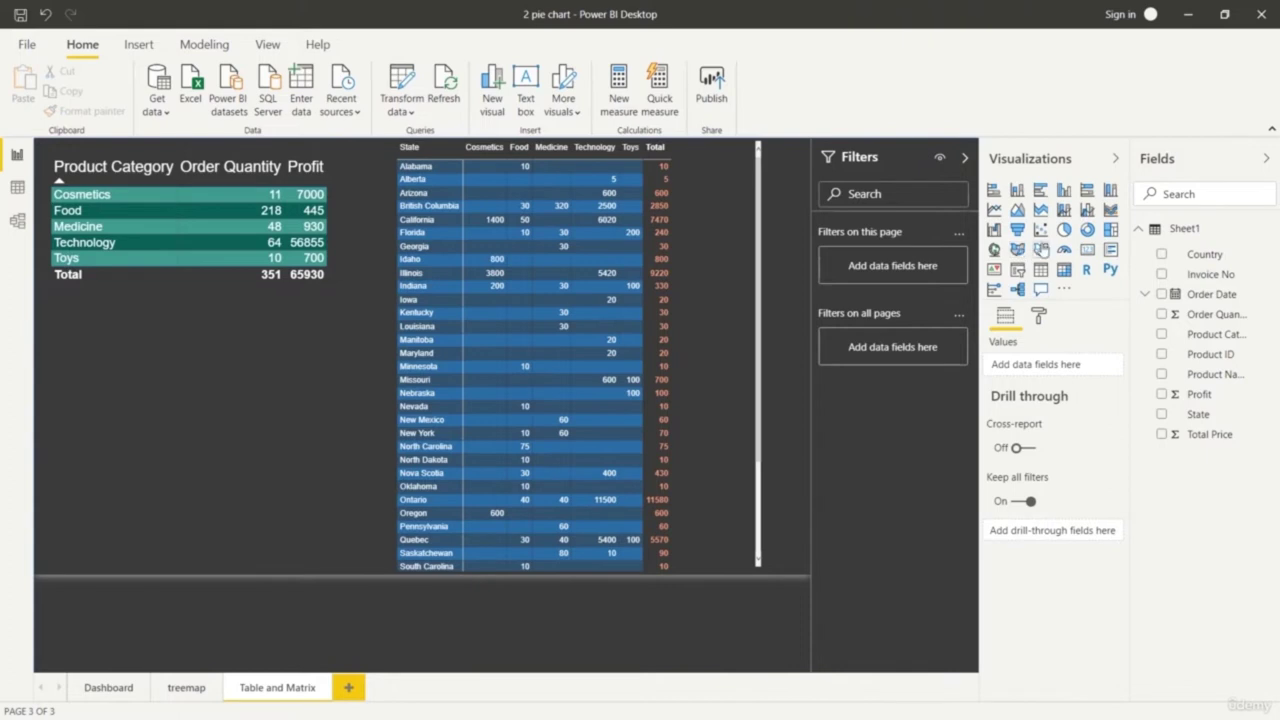
pyautogui.click(1064, 229)
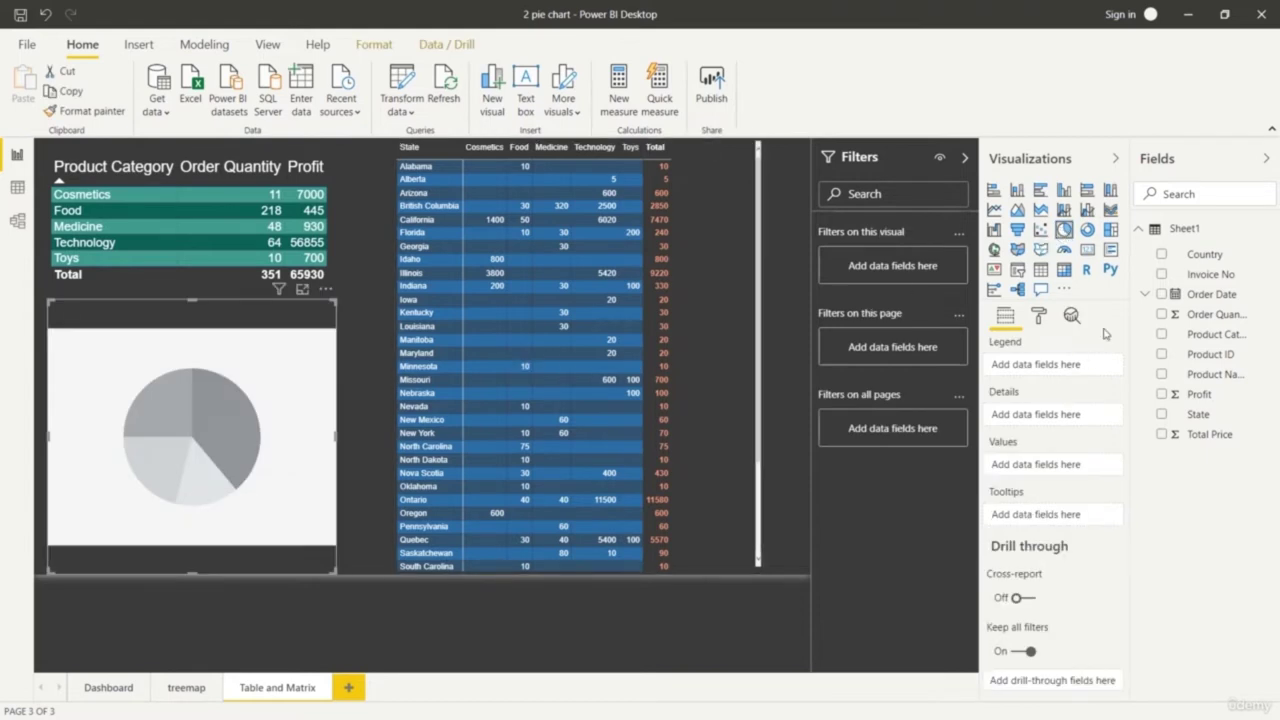
pyautogui.moveTo(1220, 260); pyautogui.dragTo(1074, 368)
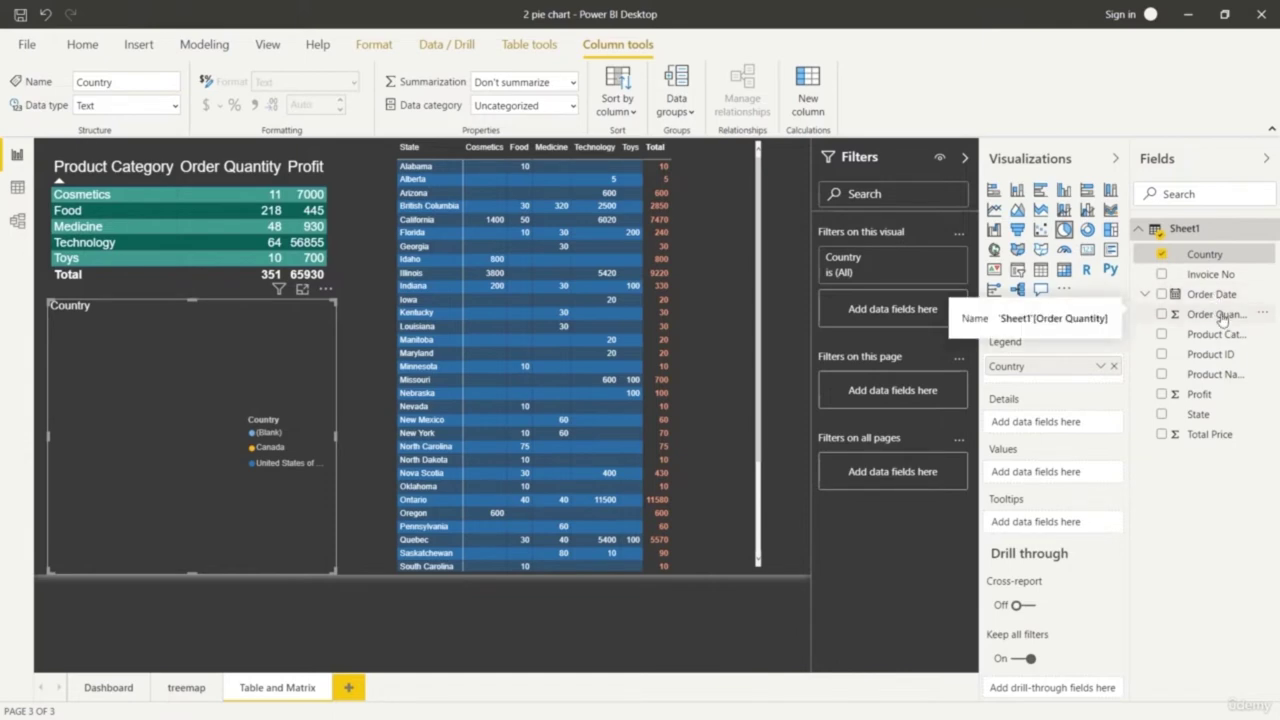
pyautogui.moveTo(1214, 296); pyautogui.dragTo(1094, 420)
pyautogui.moveTo(1068, 432); pyautogui.dragTo(1068, 430)
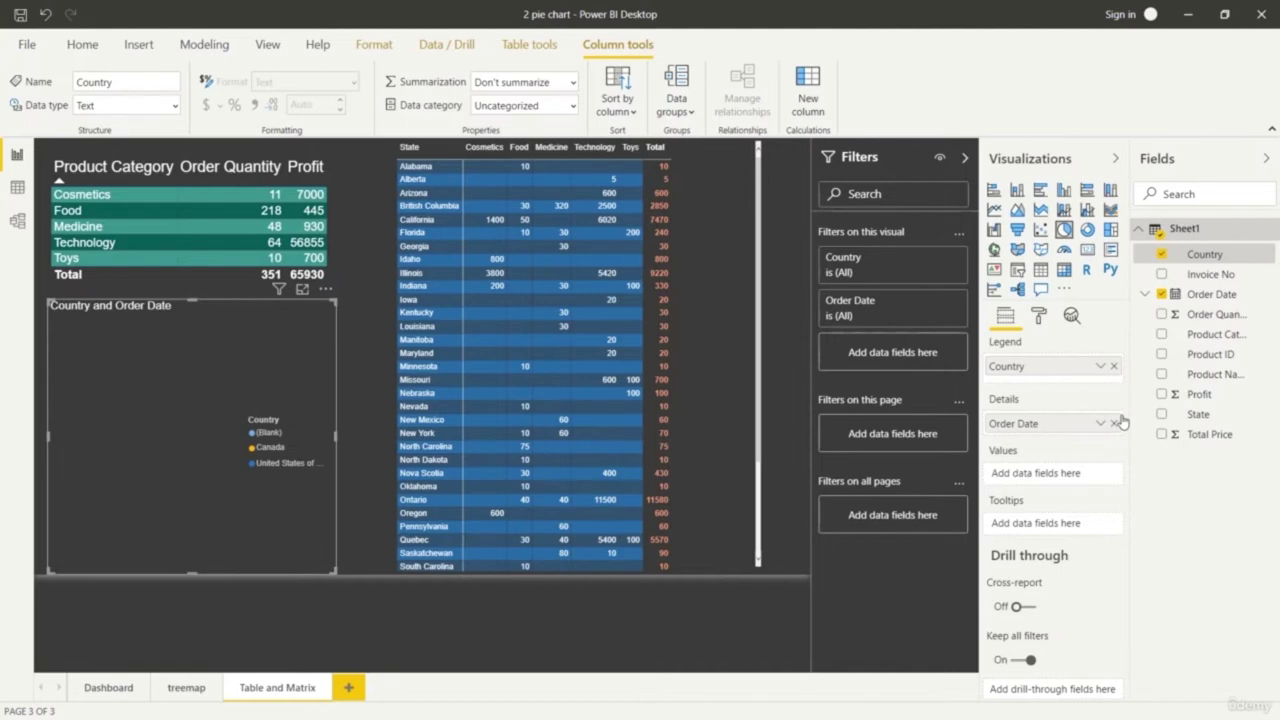
pyautogui.moveTo(1215, 316); pyautogui.dragTo(1089, 486)
pyautogui.moveTo(1210, 316); pyautogui.dragTo(1055, 478)
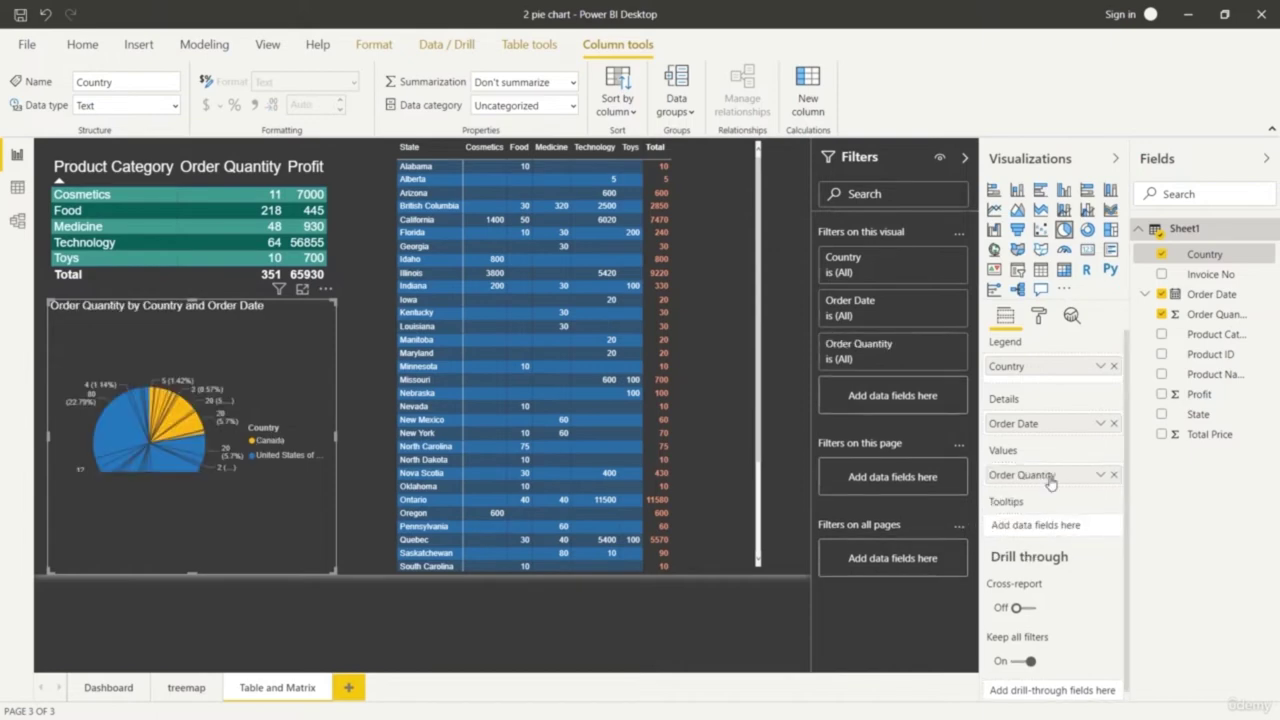
# Remove Order Date from the pie chart's details and shrink the chart to leave a gap below the table
pyautogui.click(1114, 424)
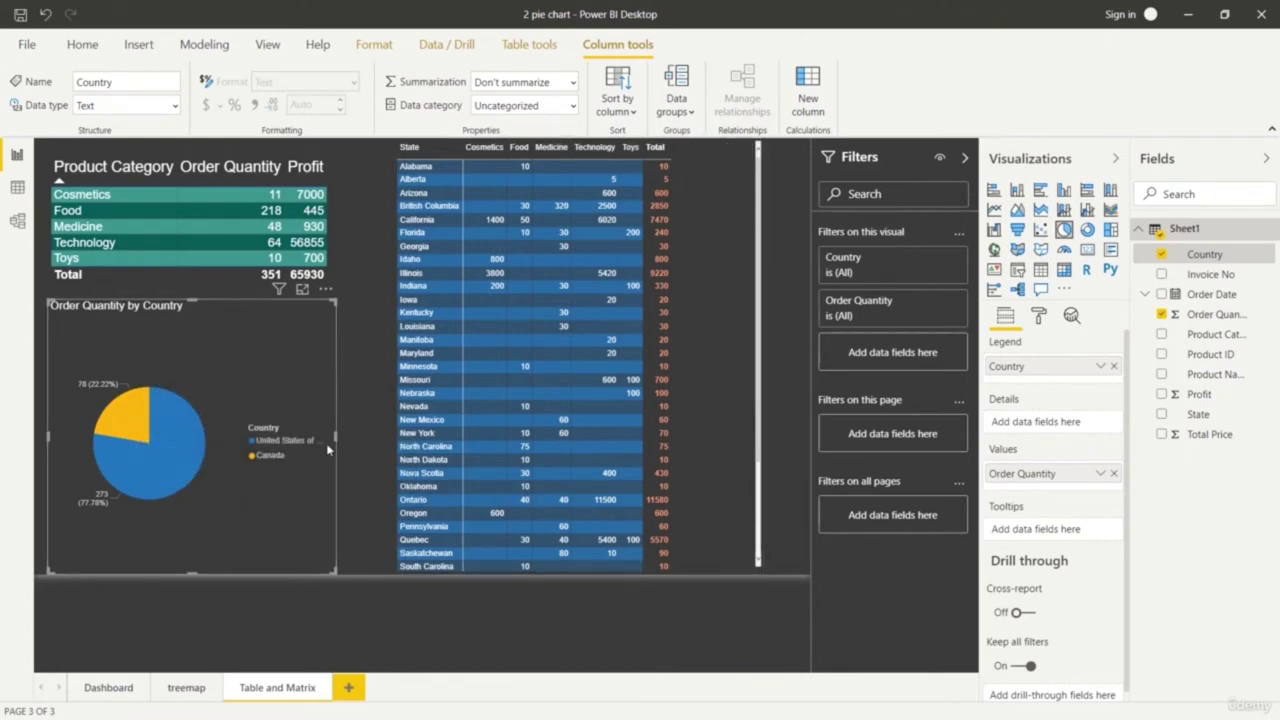
pyautogui.moveTo(48, 299); pyautogui.dragTo(57, 370)
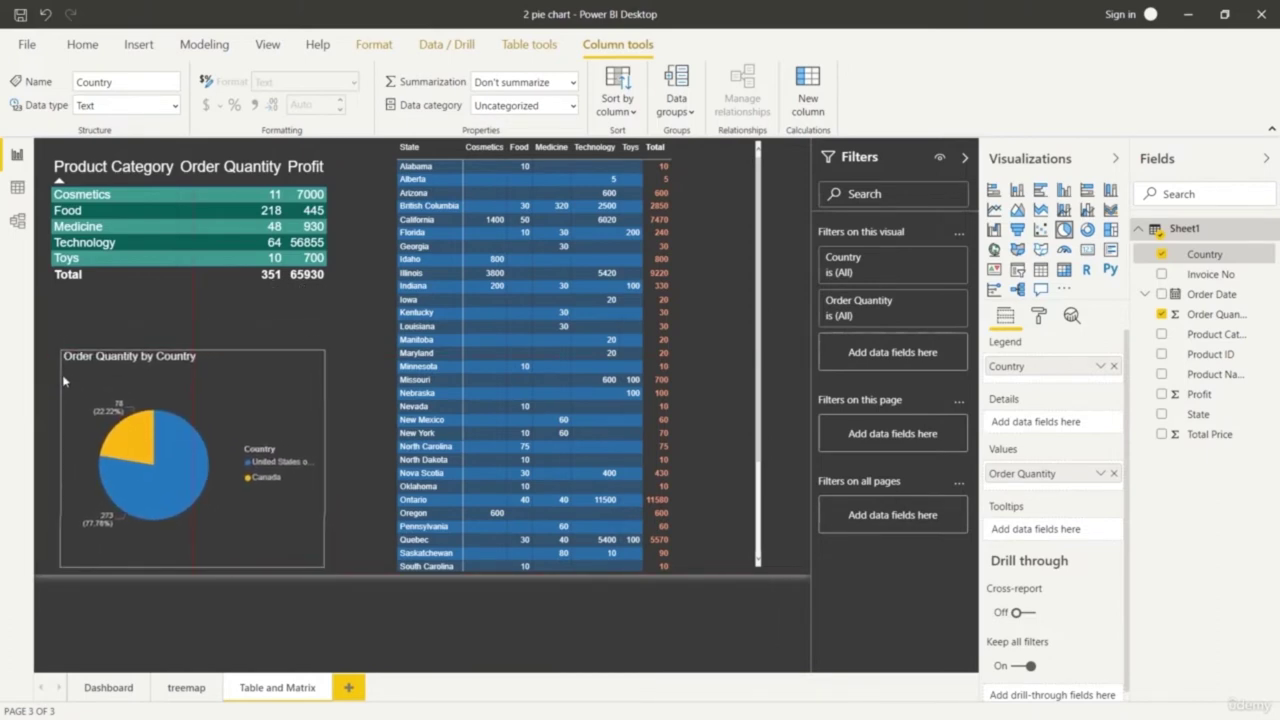
pyautogui.click(347, 610)
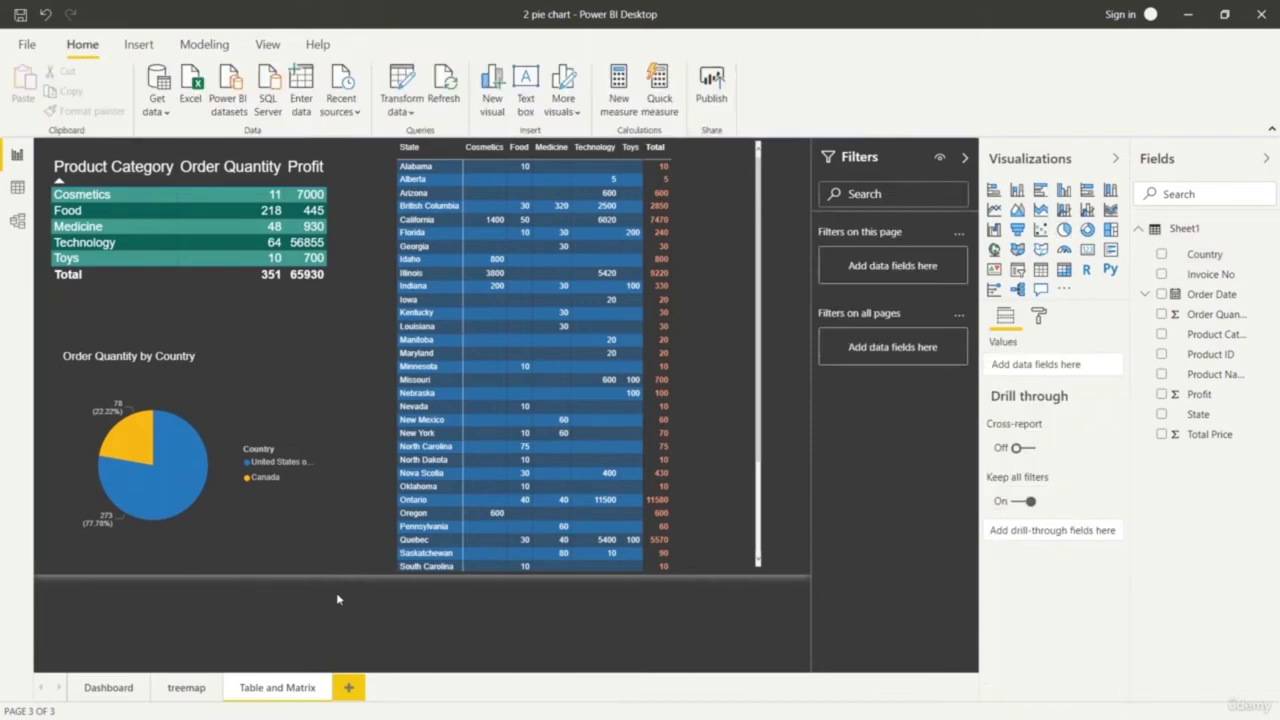
# Cross-filter the table and matrix with the pie chart's Canada and United States slices
pyautogui.click(174, 482)
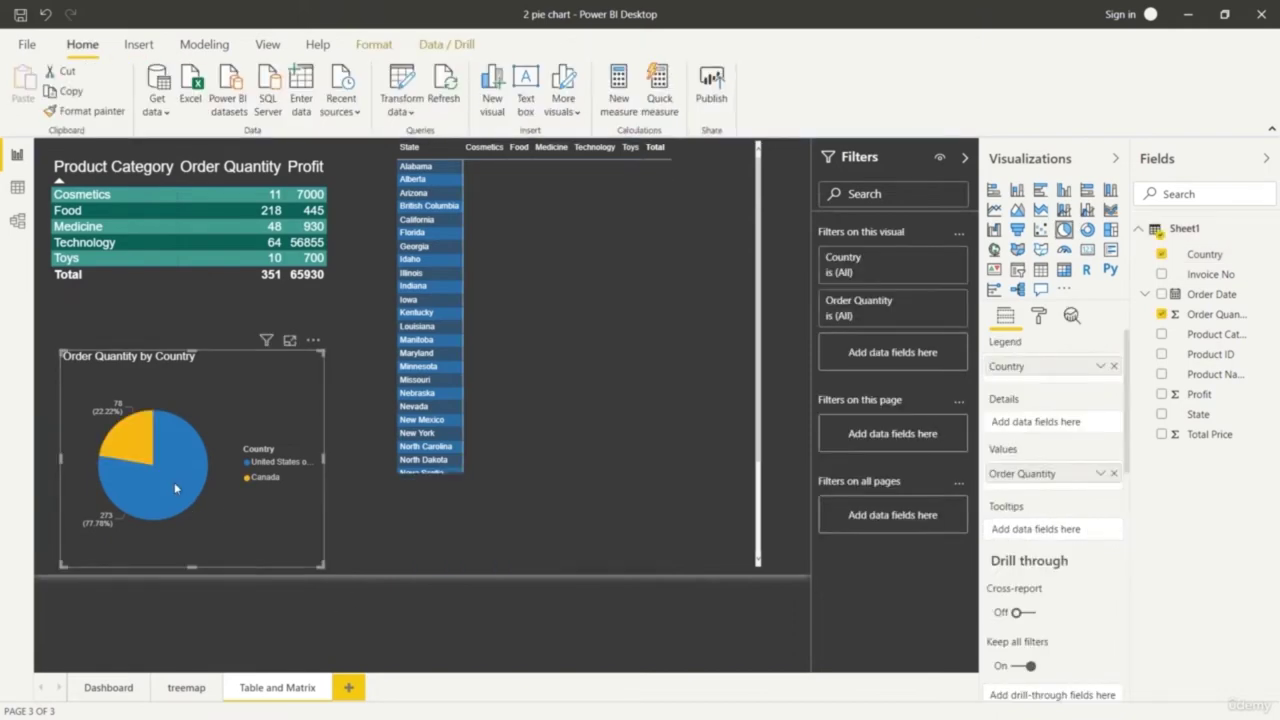
pyautogui.click(136, 441)
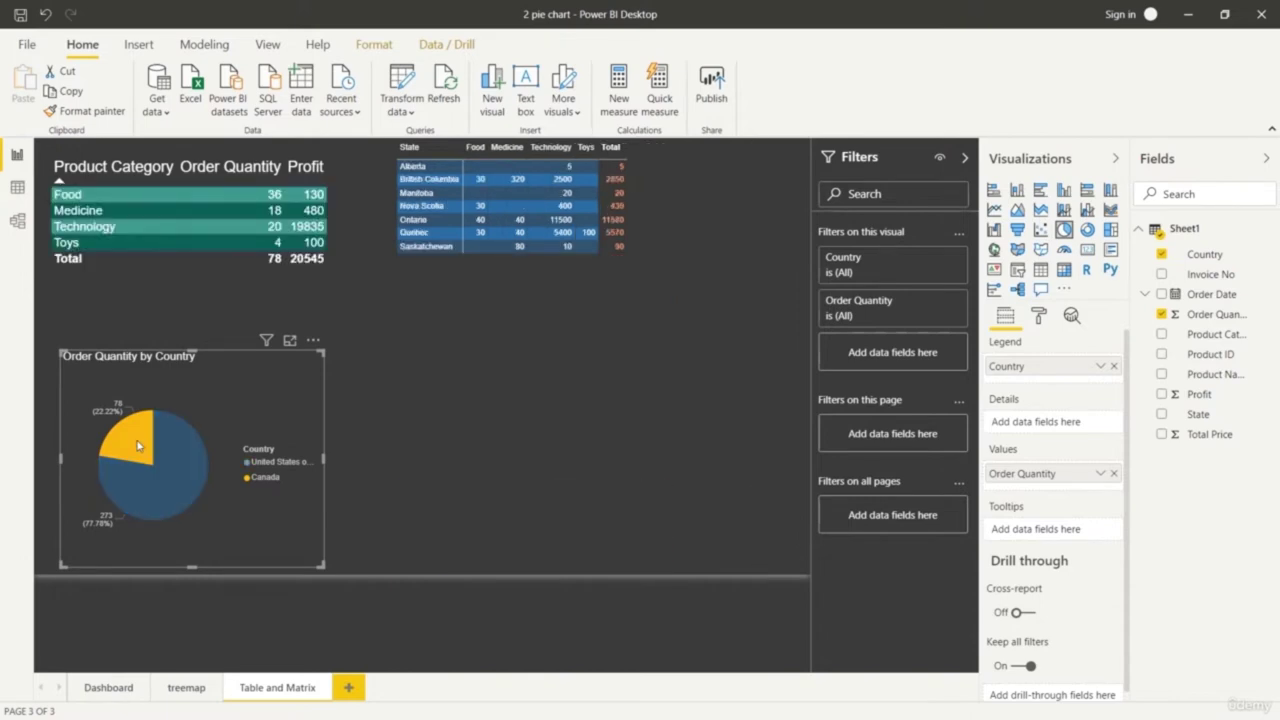
pyautogui.click(181, 486)
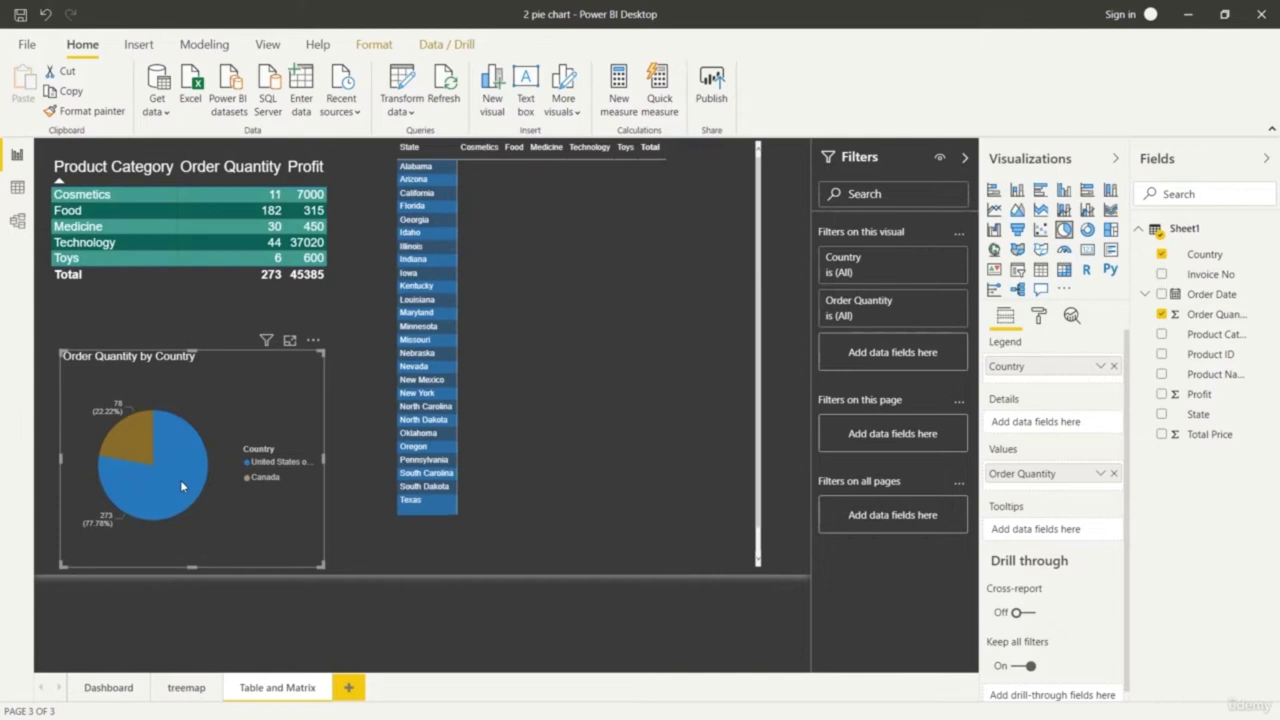
pyautogui.click(202, 616)
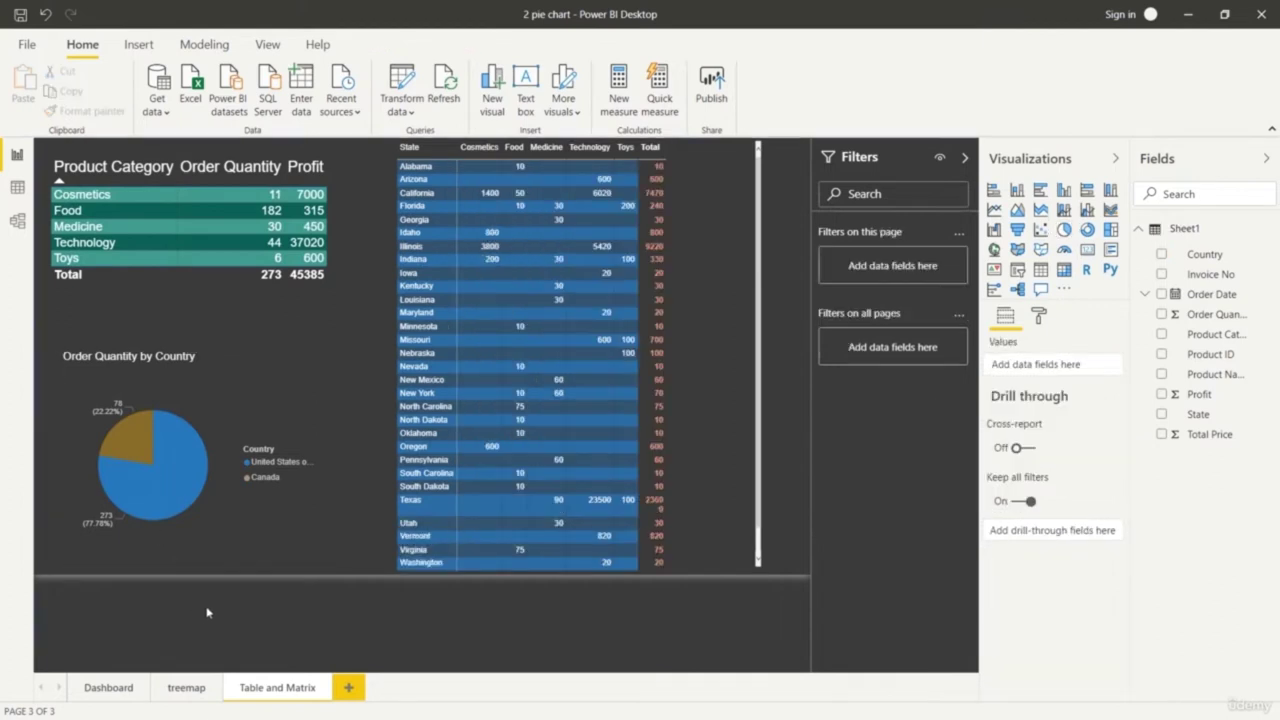
# Cross-filter the matrix and pie chart by each product category in the table, from Cosmetics to Toys, and clear the selection
pyautogui.click(117, 212)
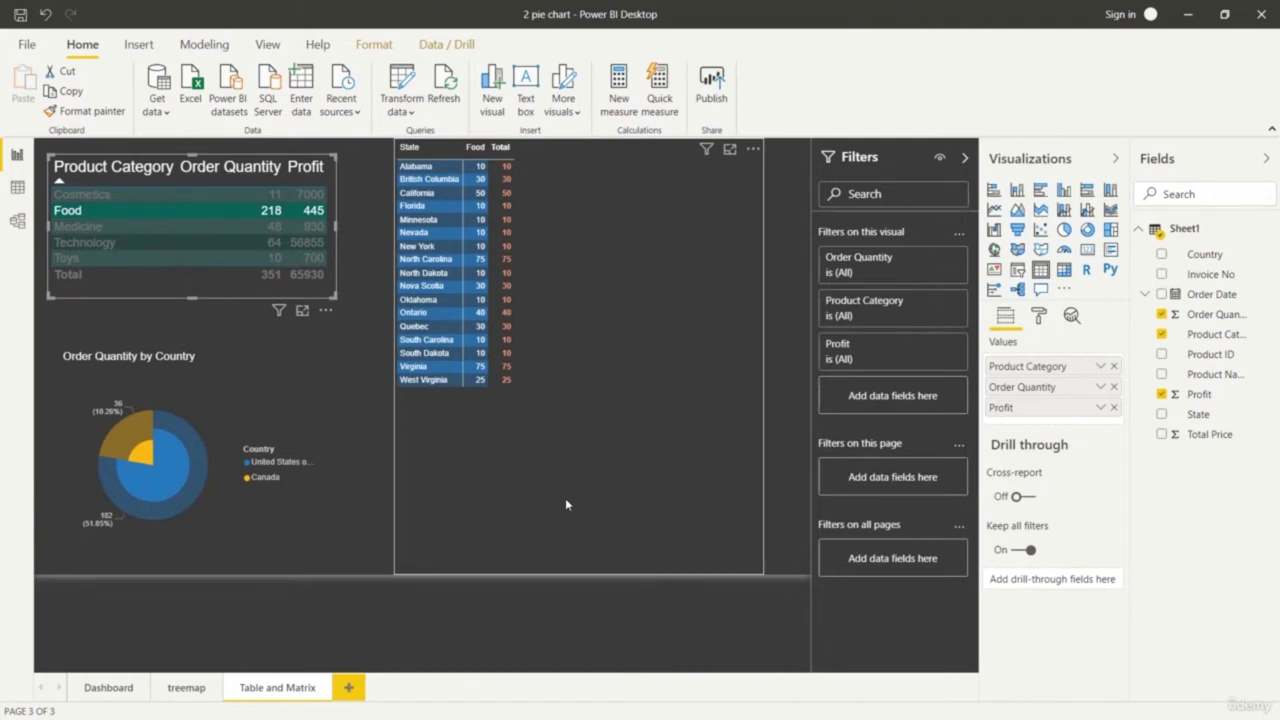
pyautogui.click(119, 243)
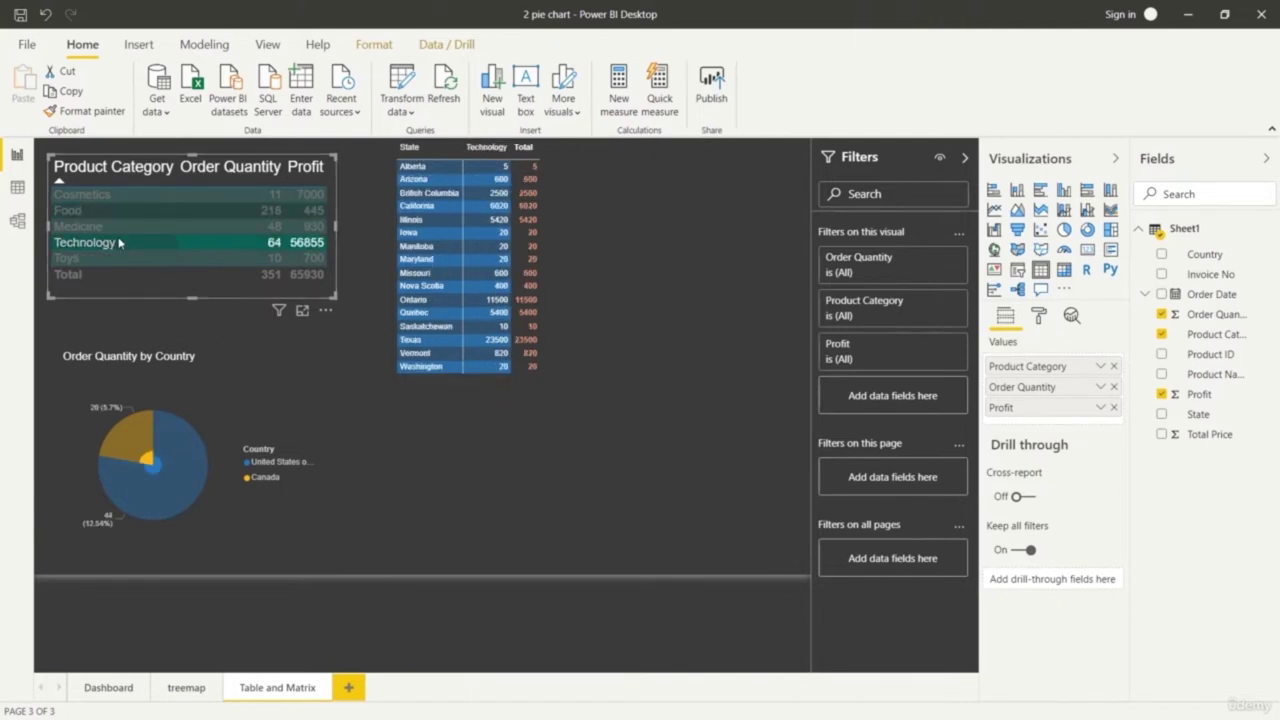
pyautogui.click(128, 259)
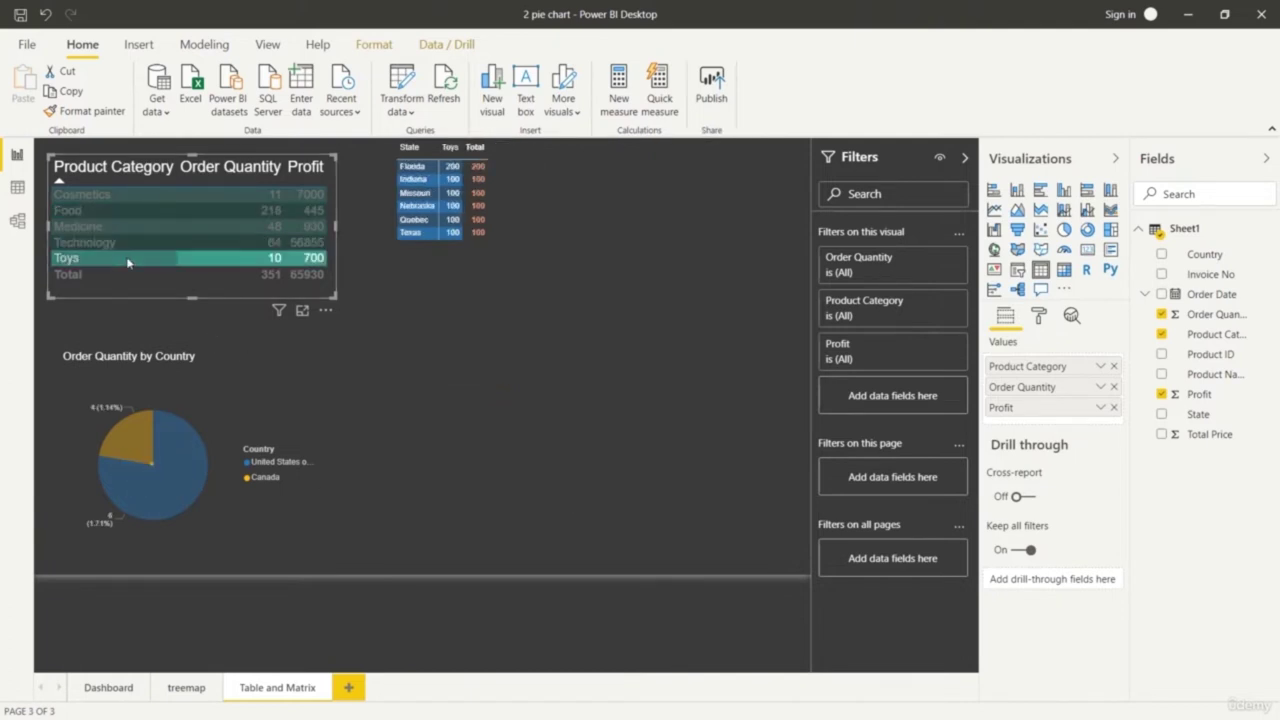
pyautogui.click(111, 212)
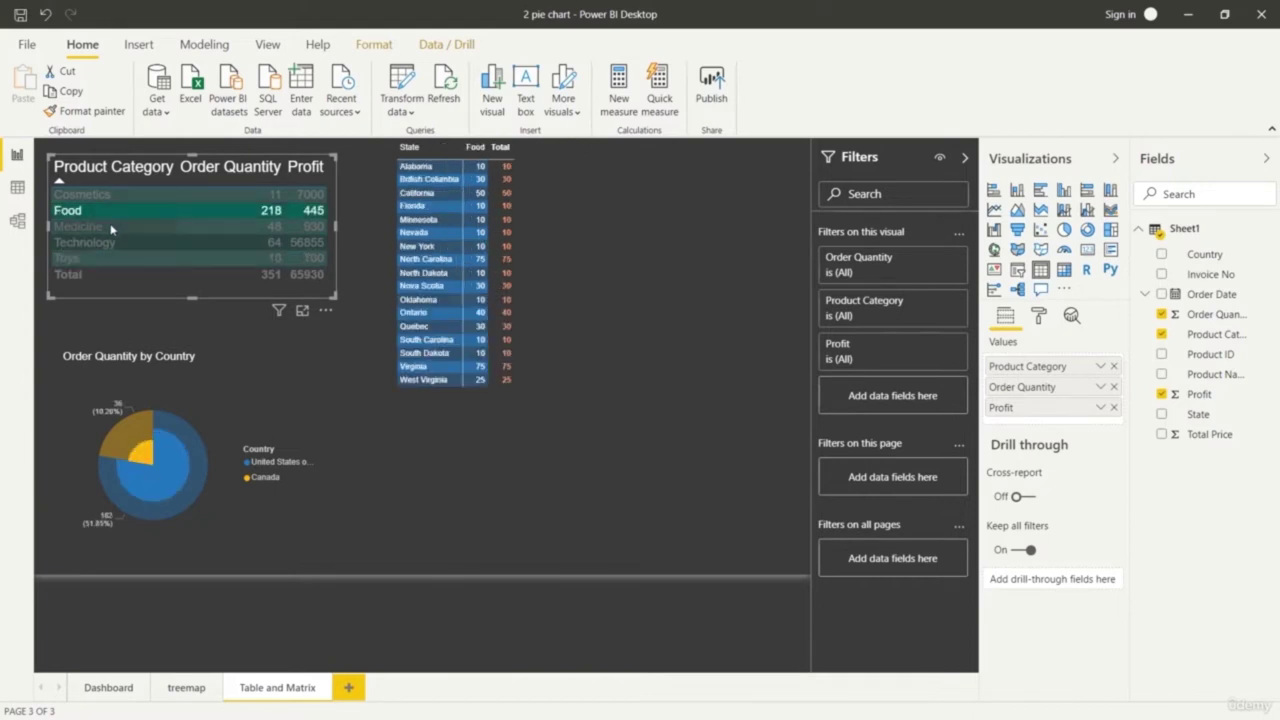
pyautogui.click(112, 227)
pyautogui.click(116, 244)
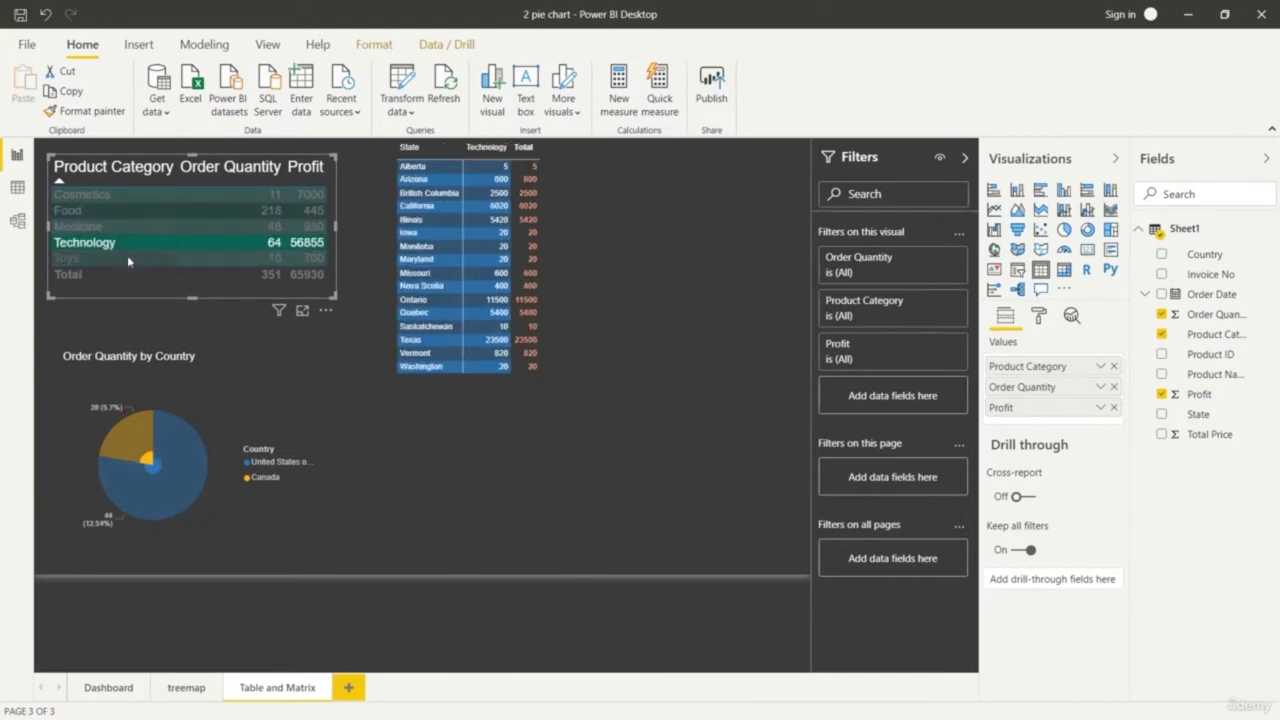
pyautogui.click(127, 257)
pyautogui.click(110, 197)
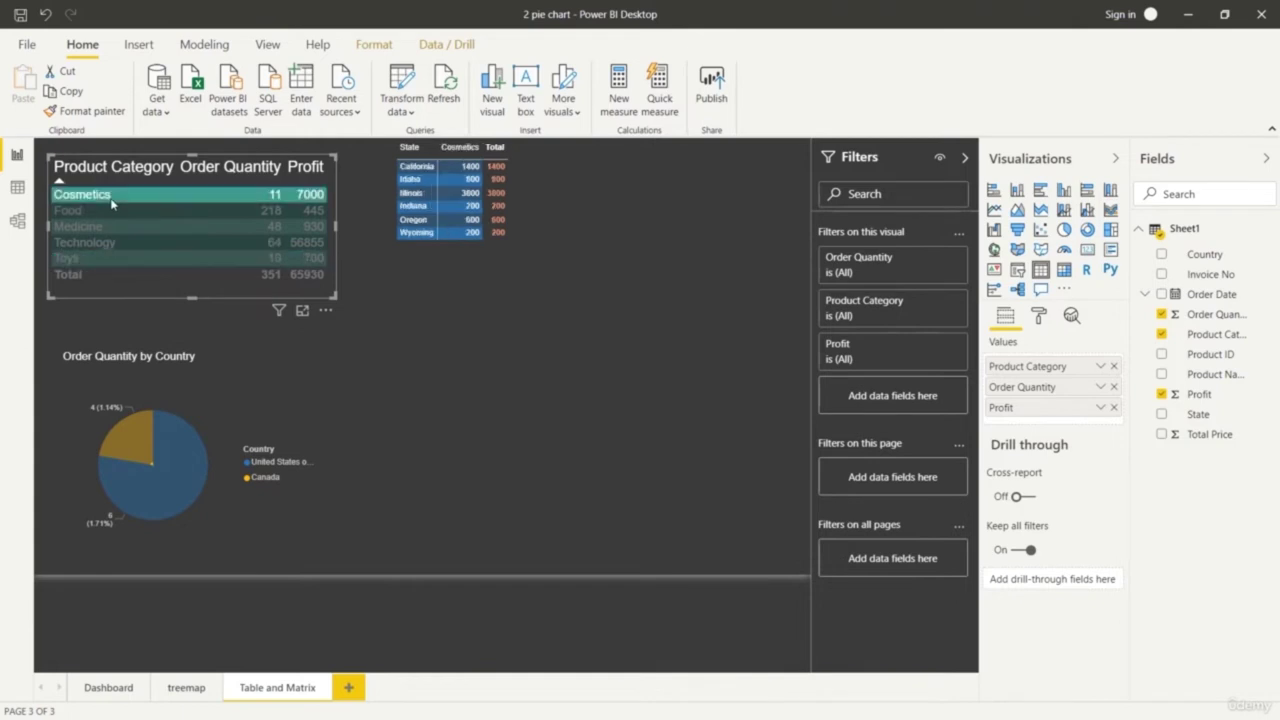
pyautogui.click(108, 245)
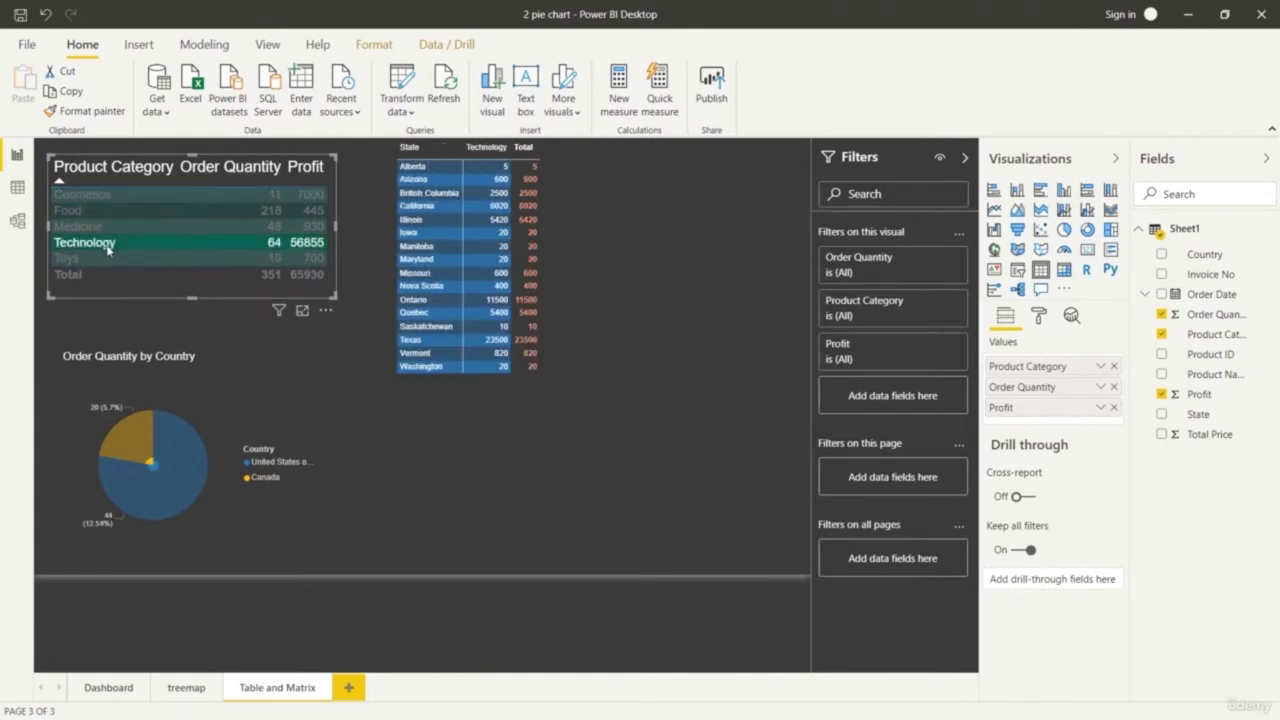
pyautogui.click(103, 283)
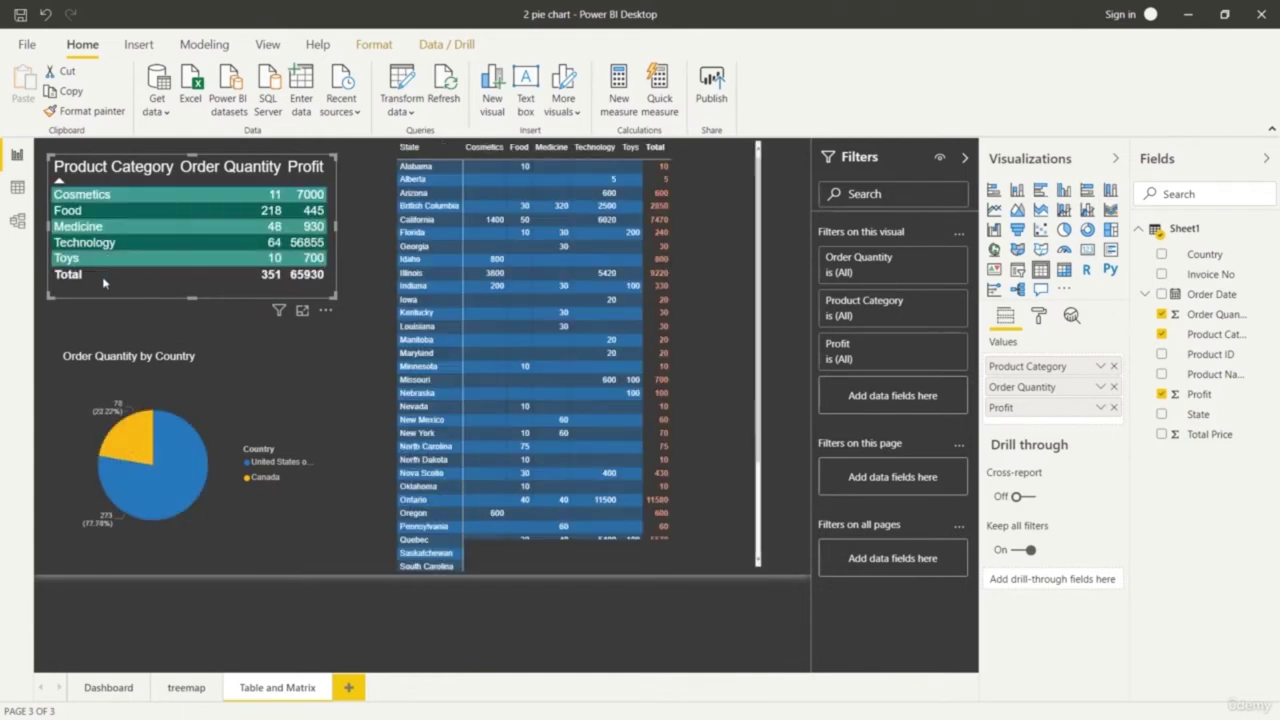
# Cross-filter the table and pie chart by individual states in the matrix: Kentucky, Maryland, Quebec, Texas and California
pyautogui.click(424, 314)
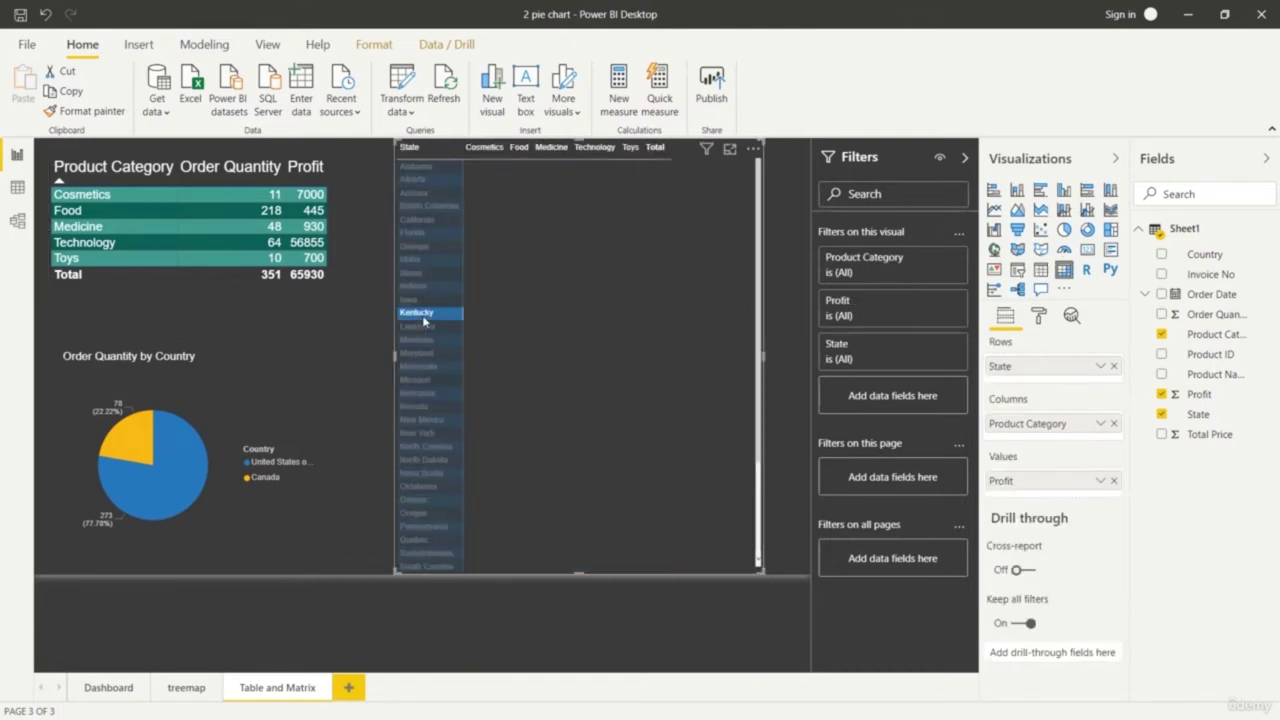
pyautogui.click(434, 353)
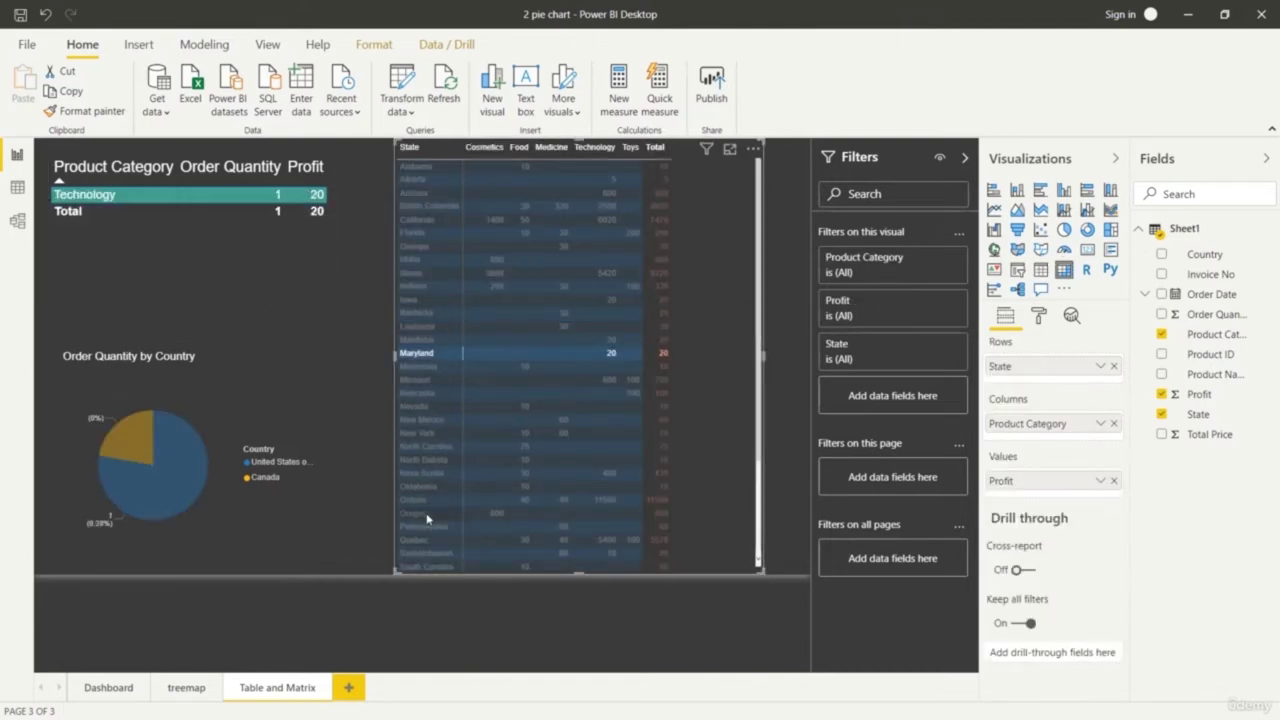
pyautogui.click(434, 541)
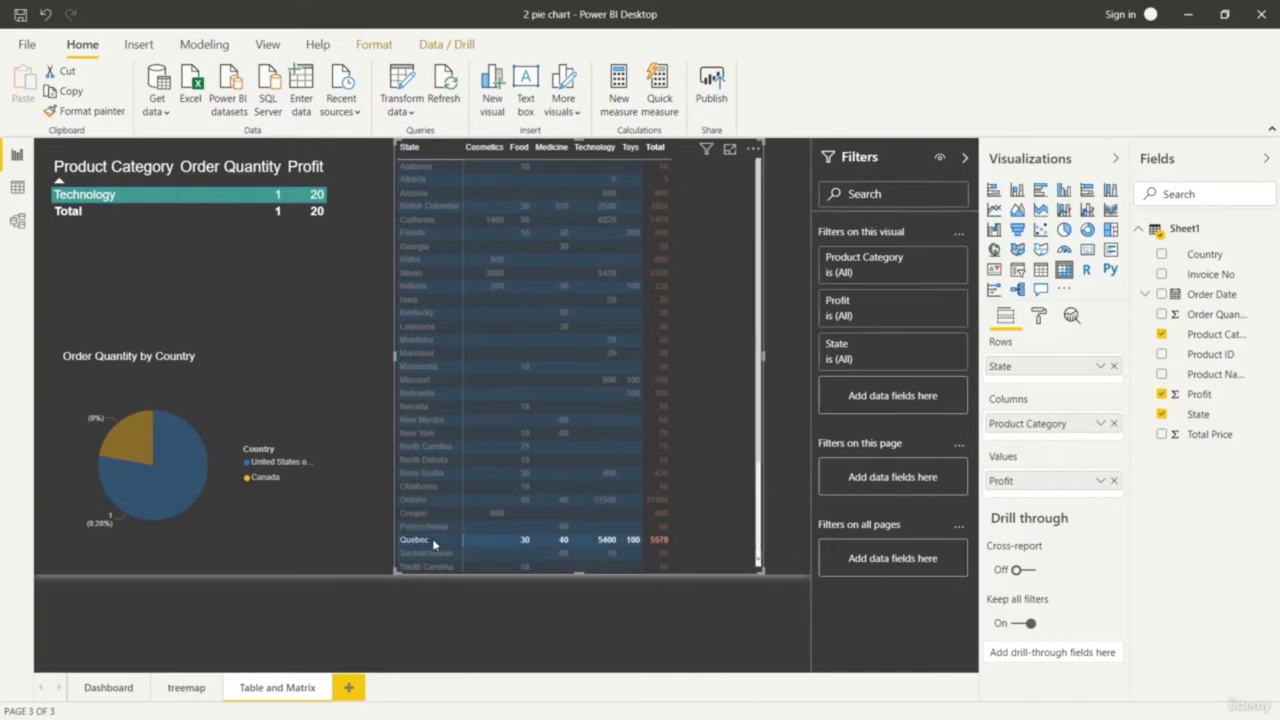
pyautogui.scroll(-3, 463, 435)
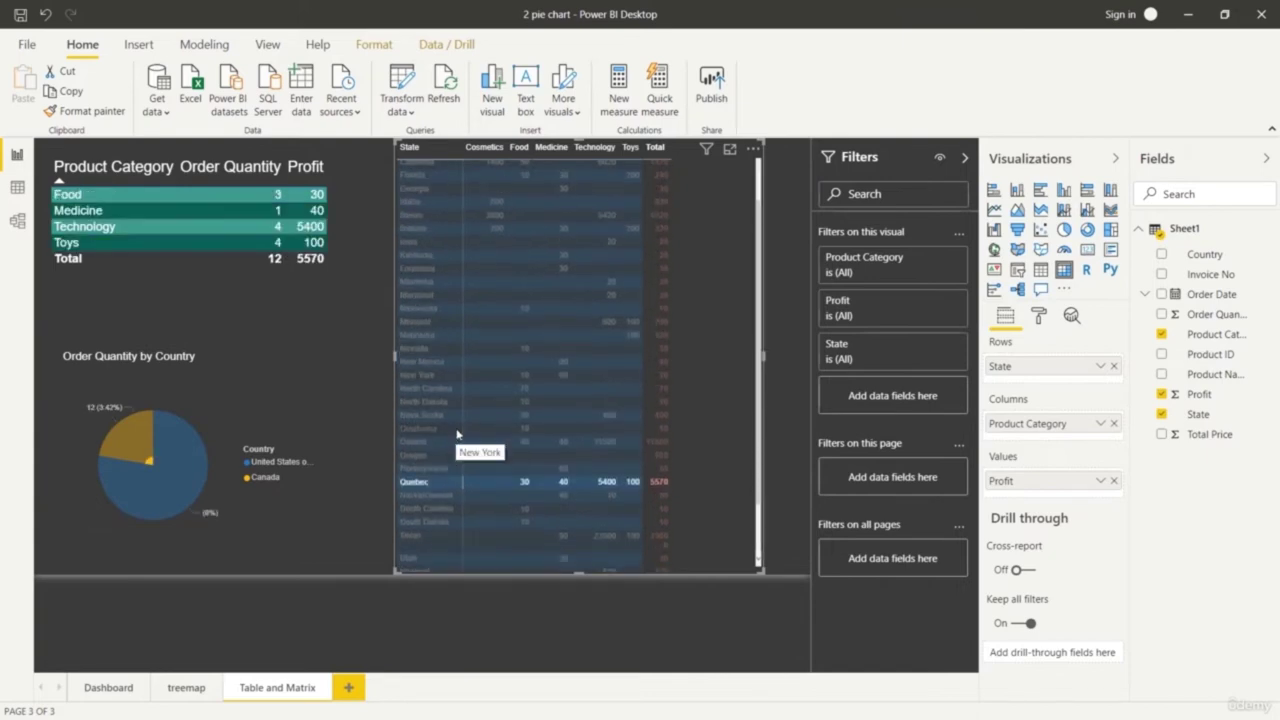
pyautogui.click(433, 478)
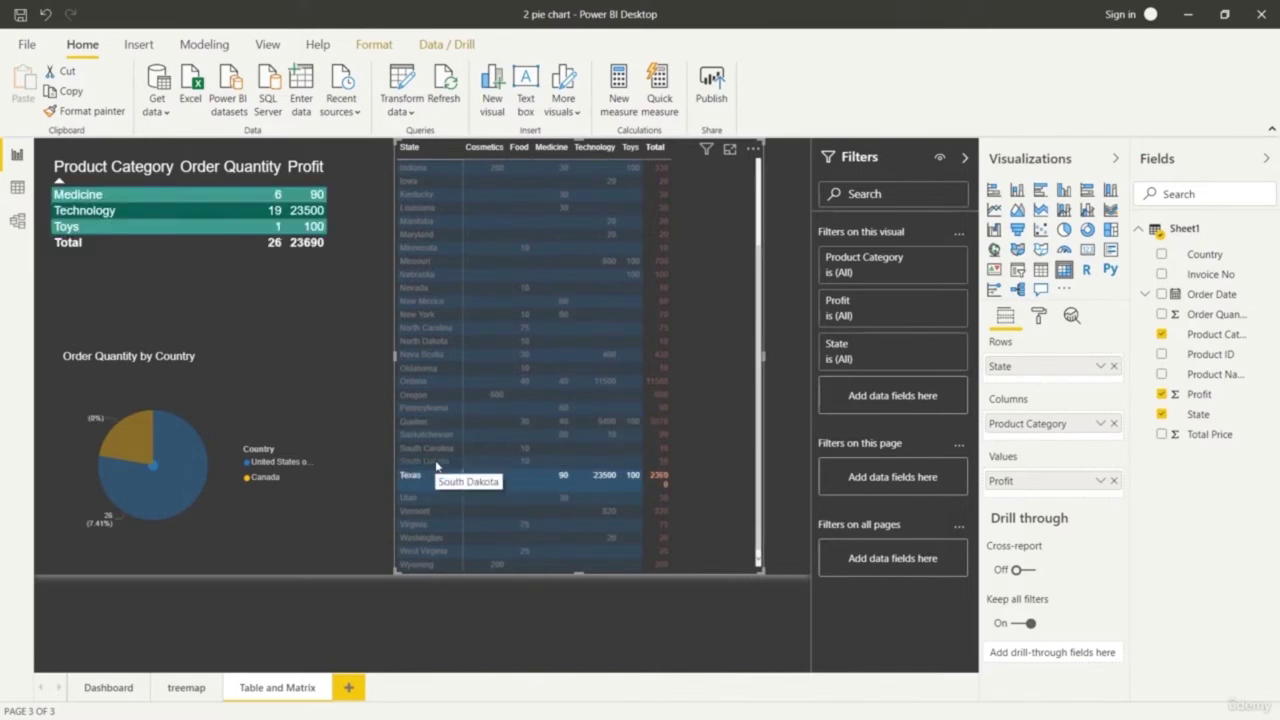
pyautogui.scroll(3, 432, 419)
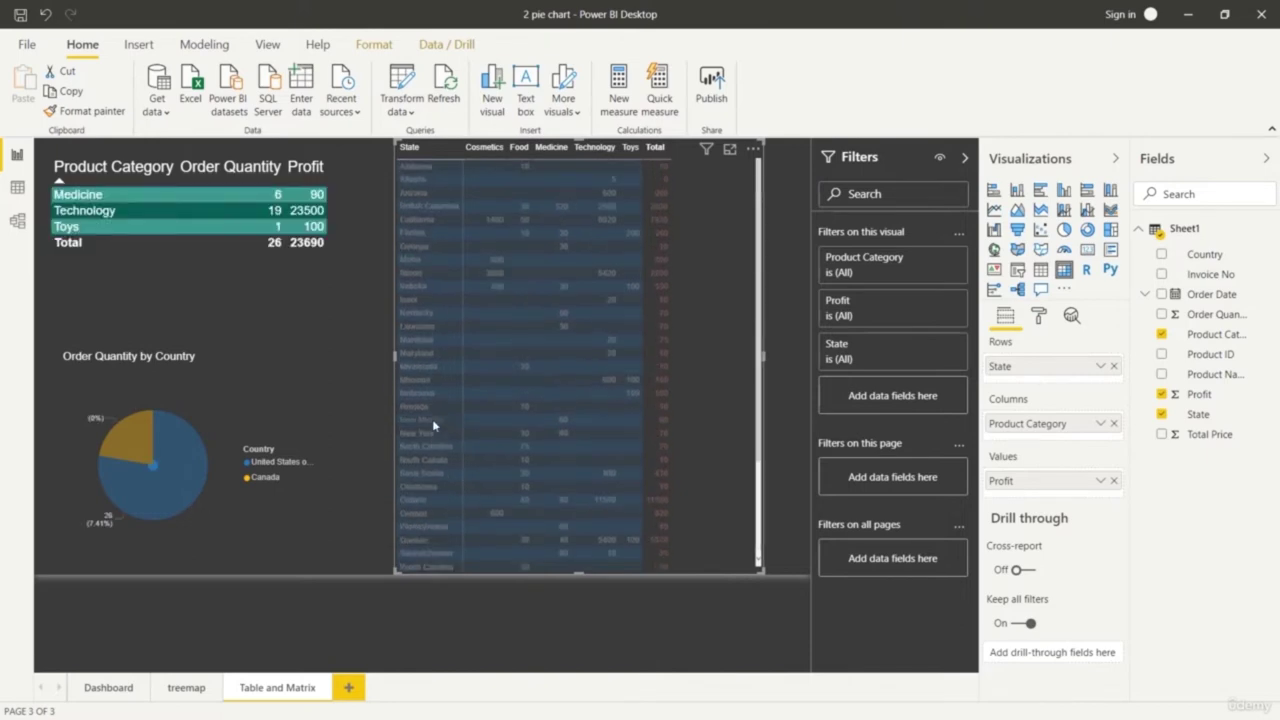
pyautogui.click(440, 220)
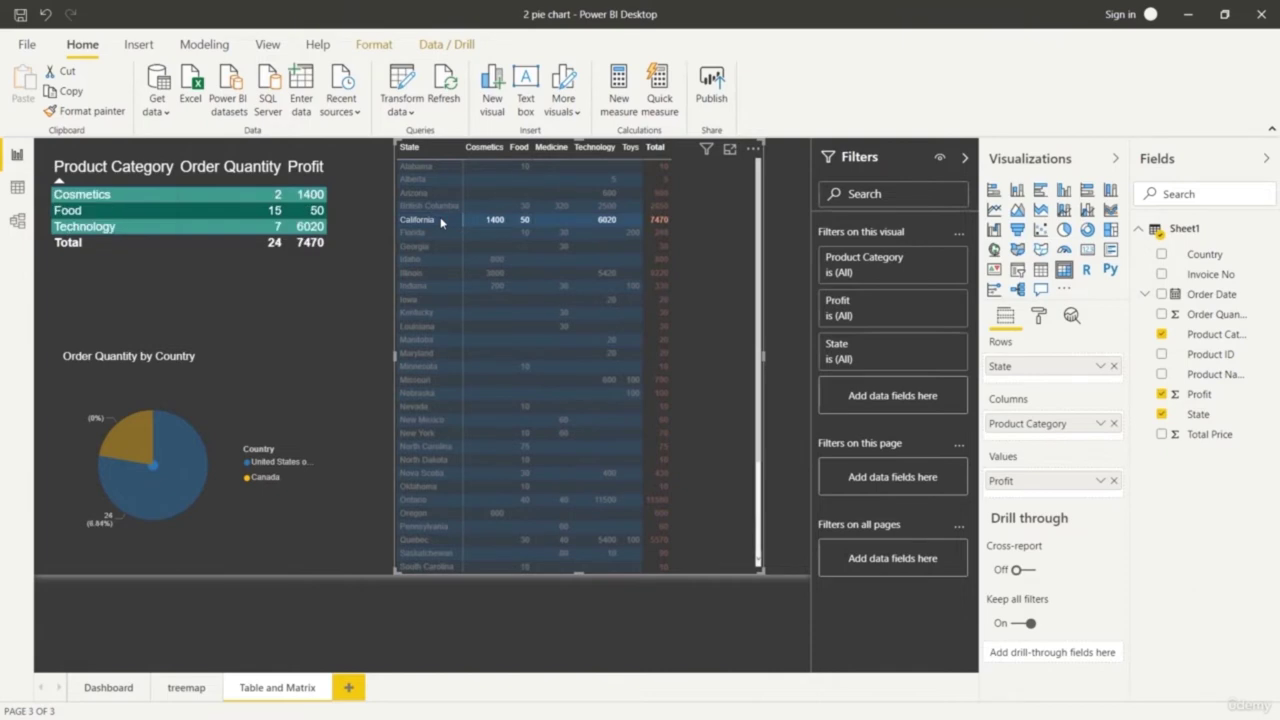
# Cross-filter by British Columbia, California, Florida, Idaho, Indiana, Nebraska and Nova Scotia together in the matrix, adding Medicine from the table
pyautogui.click(441, 206)
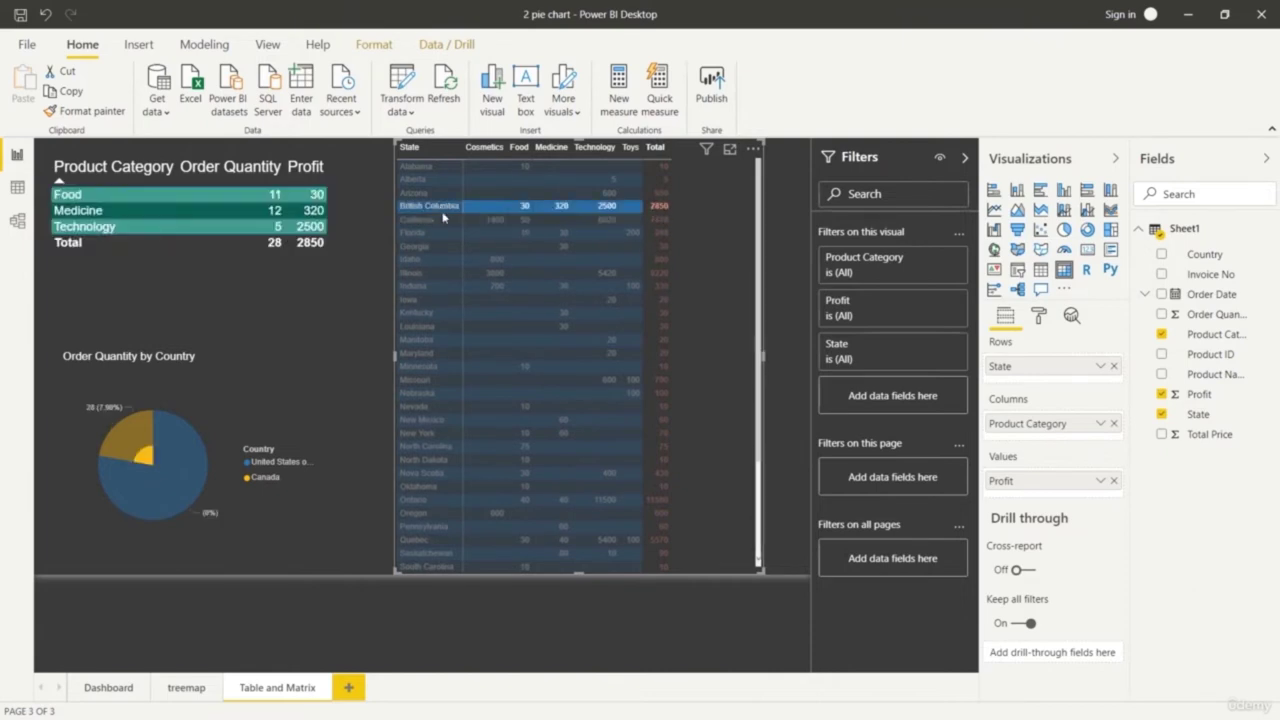
pyautogui.keyDown('ctrl'); pyautogui.click(443, 220); pyautogui.keyUp('ctrl')
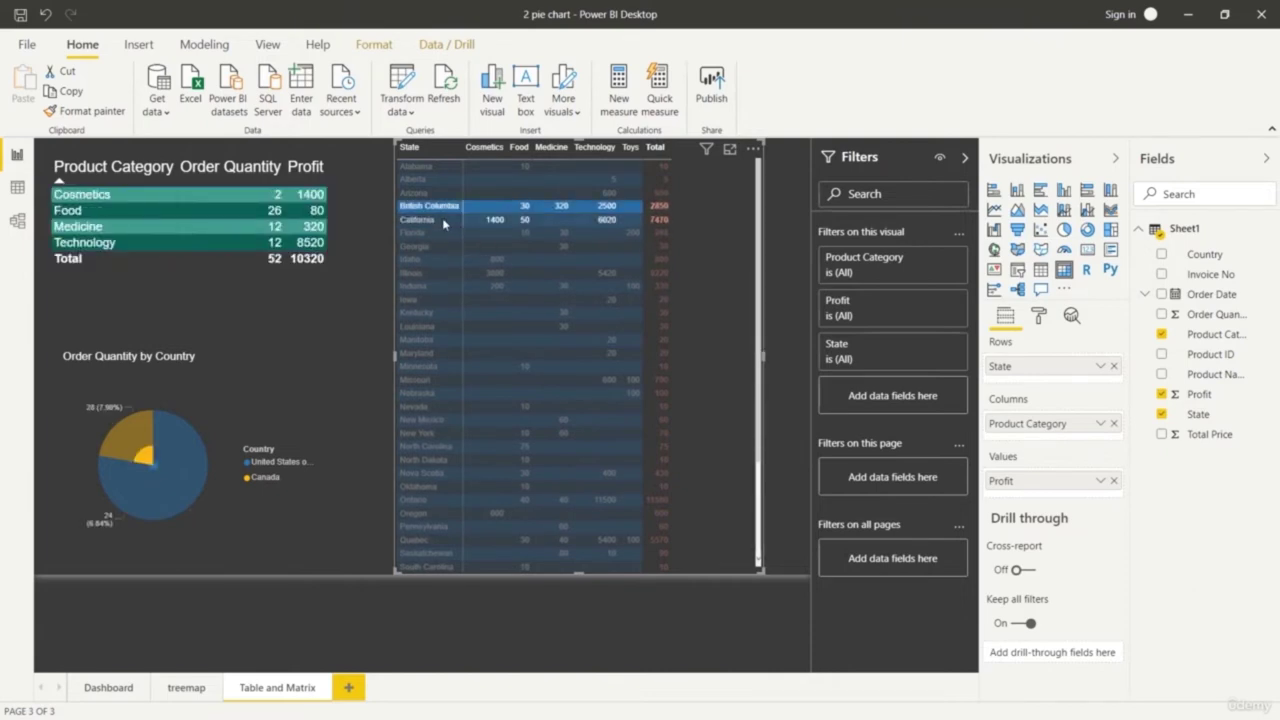
pyautogui.keyDown('ctrl'); pyautogui.click(443, 232); pyautogui.keyUp('ctrl')
pyautogui.keyDown('ctrl'); pyautogui.click(443, 260); pyautogui.keyUp('ctrl')
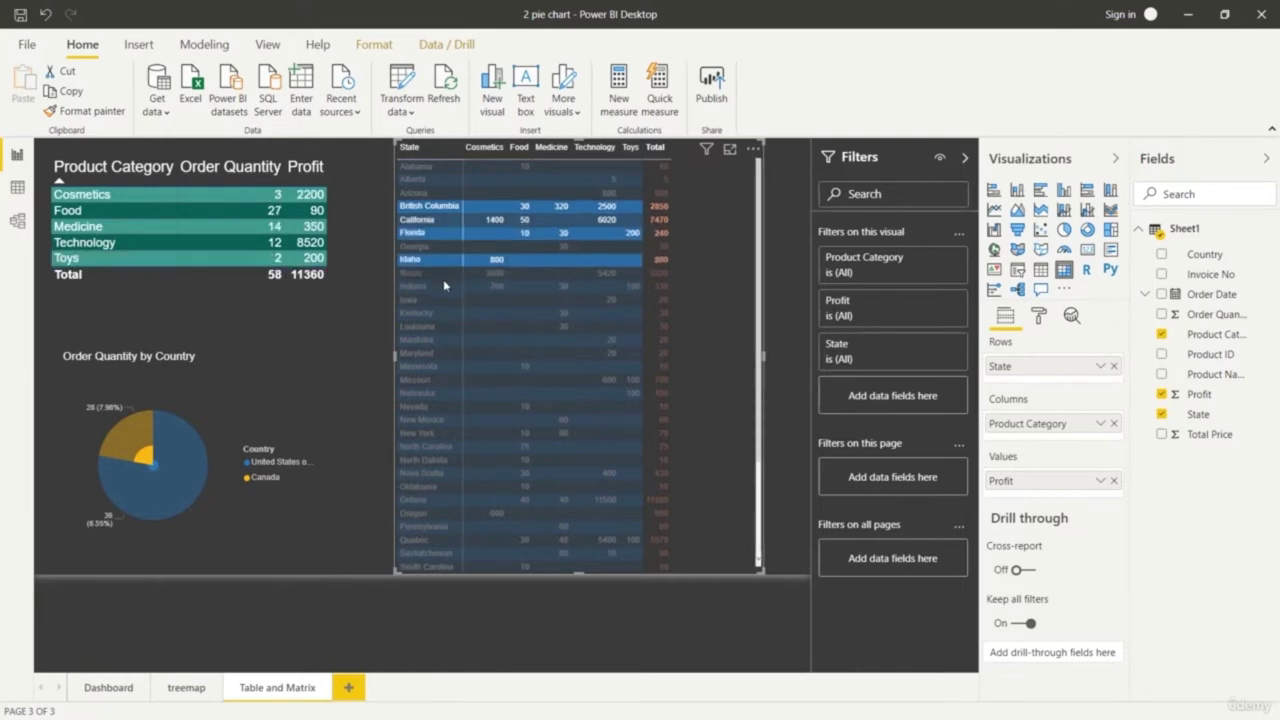
pyautogui.keyDown('ctrl'); pyautogui.click(443, 286); pyautogui.keyUp('ctrl')
pyautogui.keyDown('ctrl'); pyautogui.click(447, 393); pyautogui.keyUp('ctrl')
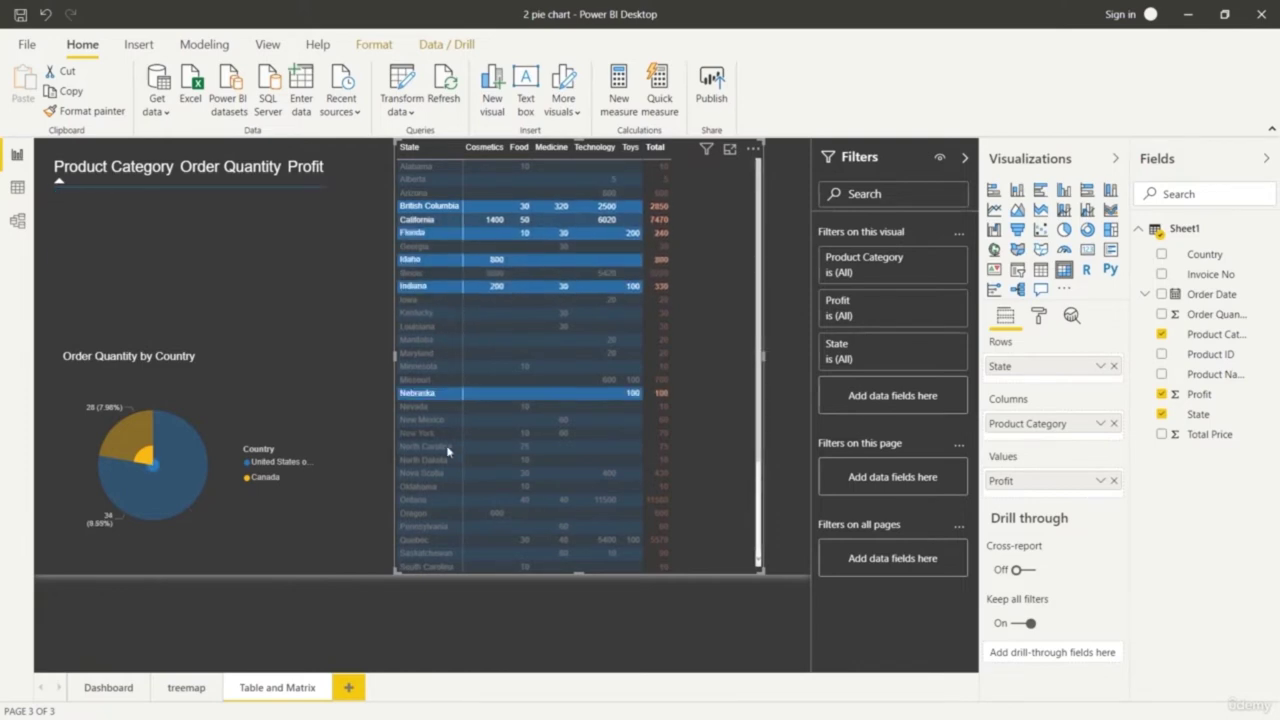
pyautogui.keyDown('ctrl'); pyautogui.click(445, 473); pyautogui.keyUp('ctrl')
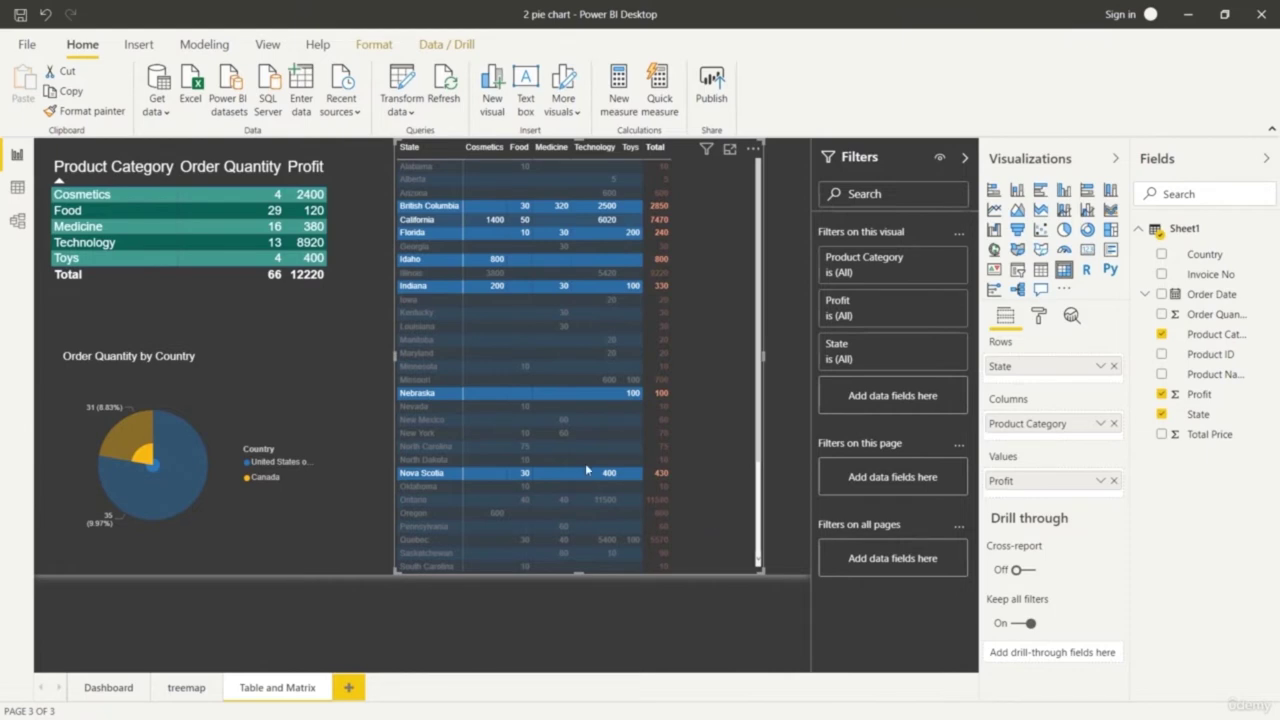
pyautogui.click(215, 229)
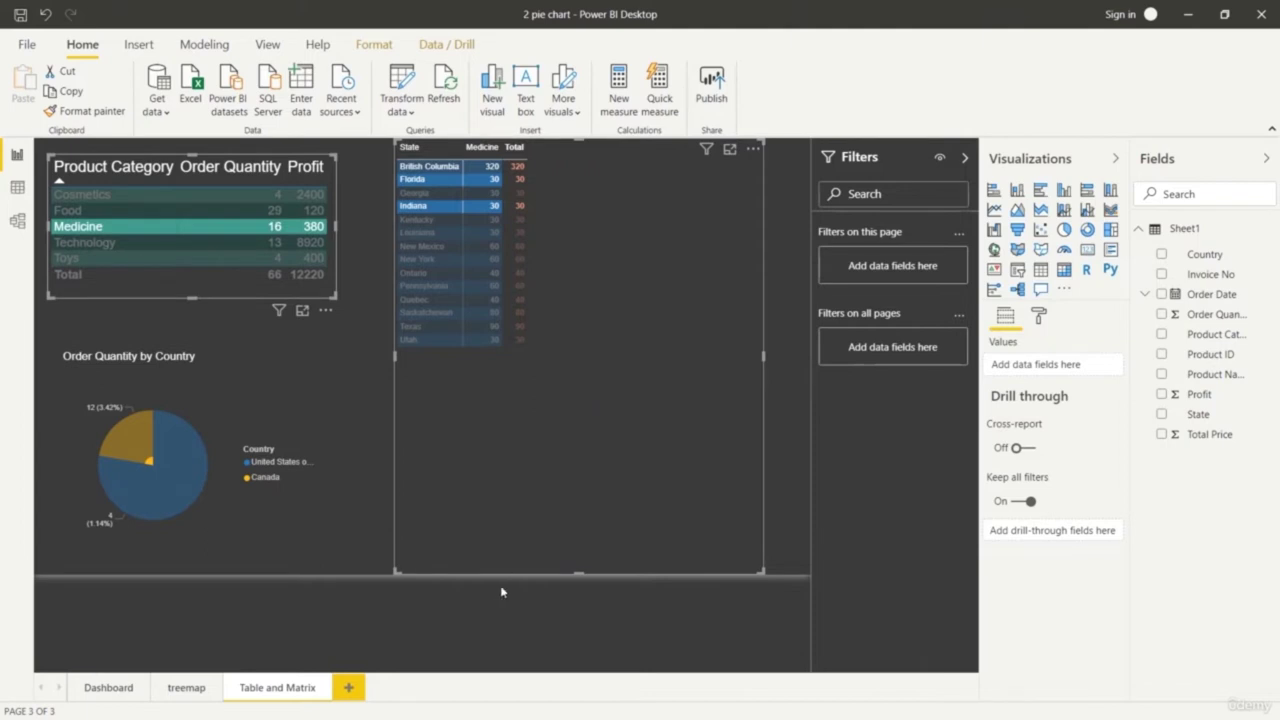
pyautogui.click(500, 617)
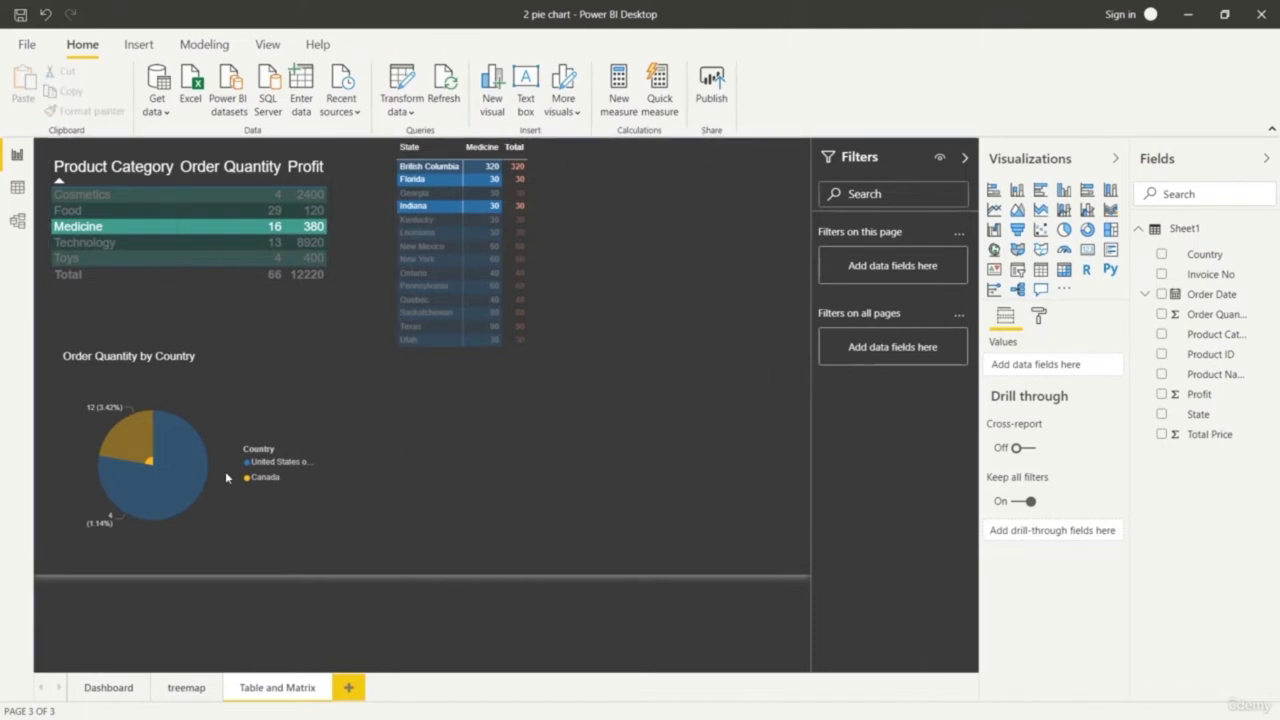
# Add a Q&A visual in the report page's lower-right corner and ask it the suggested "maximum profit" question
pyautogui.click(288, 462)
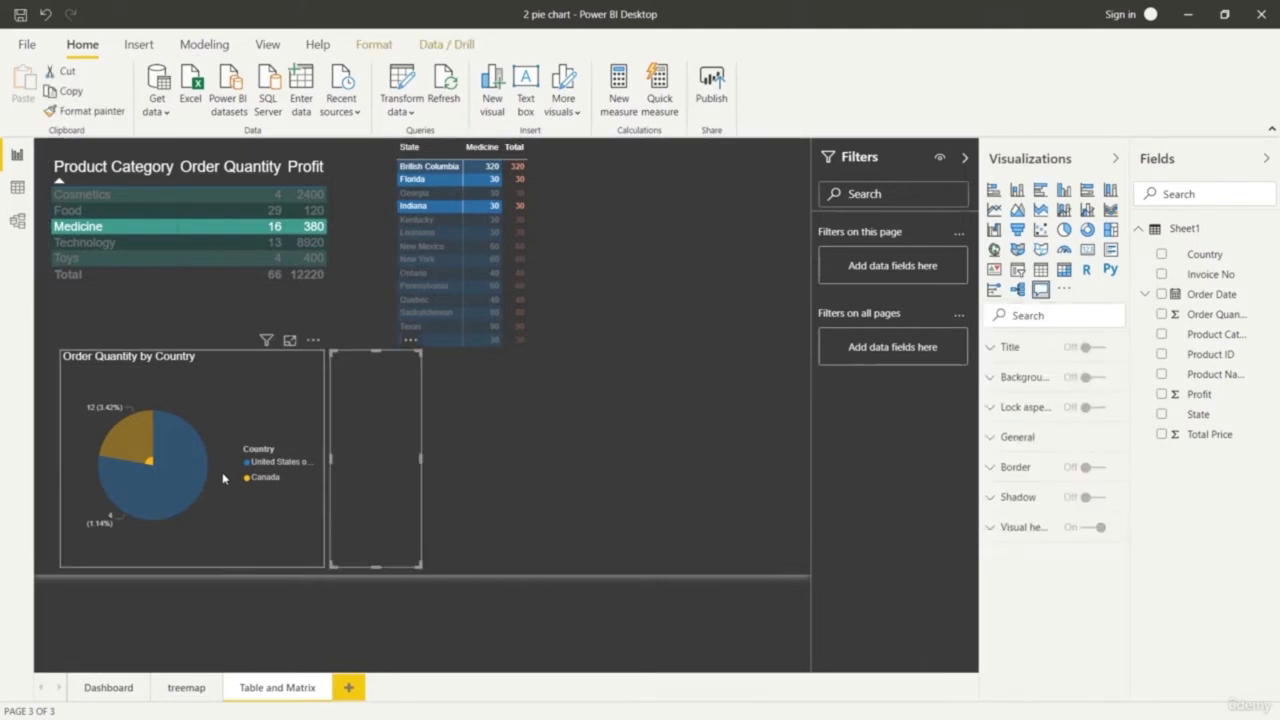
pyautogui.click(473, 612)
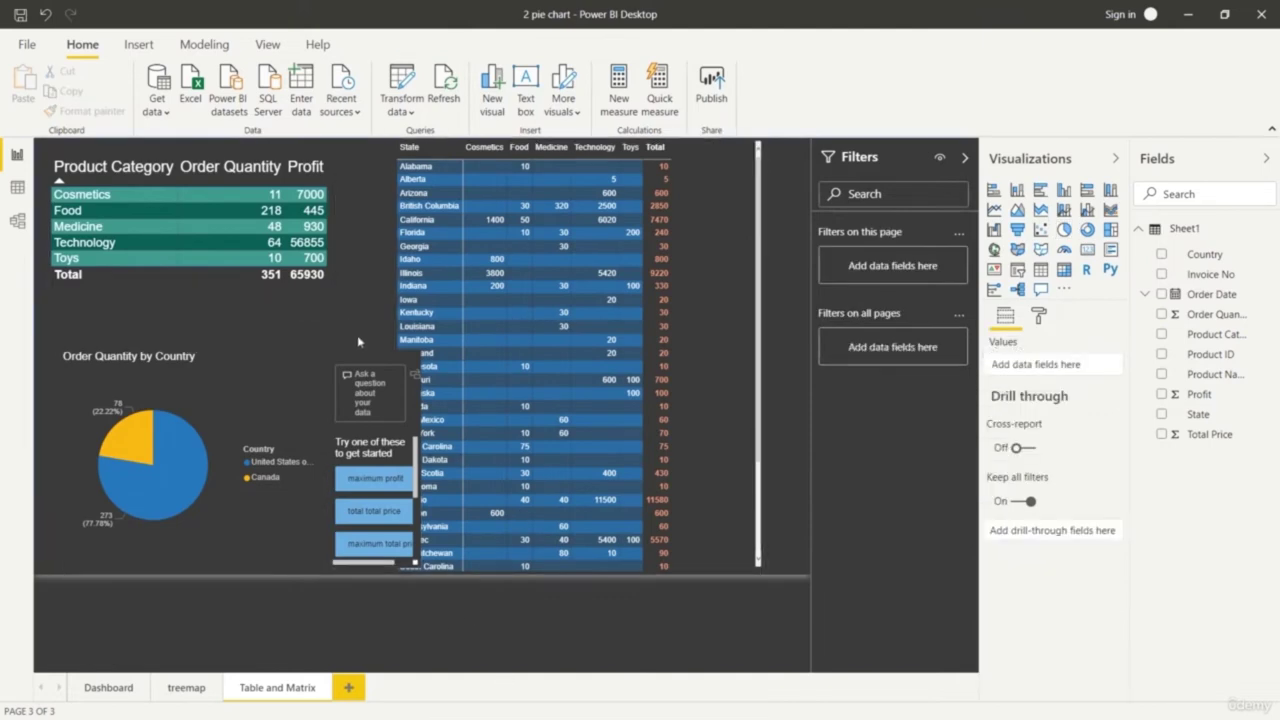
pyautogui.moveTo(388, 362); pyautogui.dragTo(776, 367)
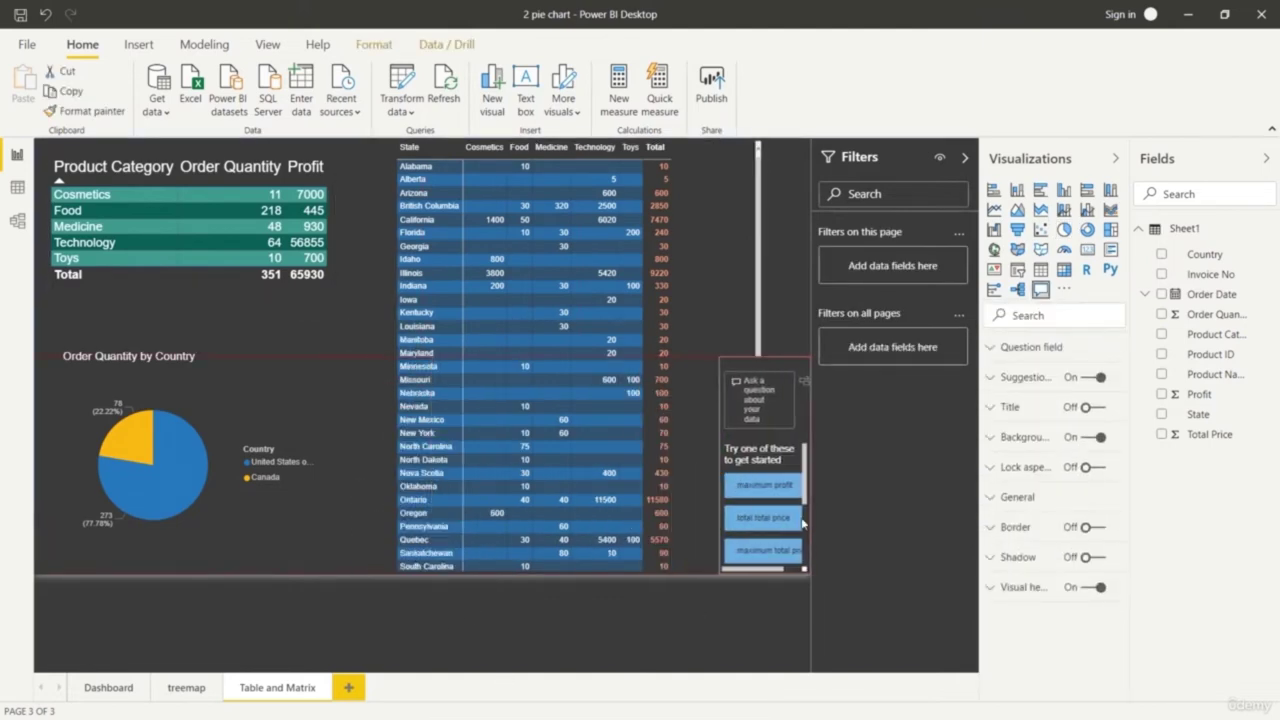
pyautogui.click(663, 592)
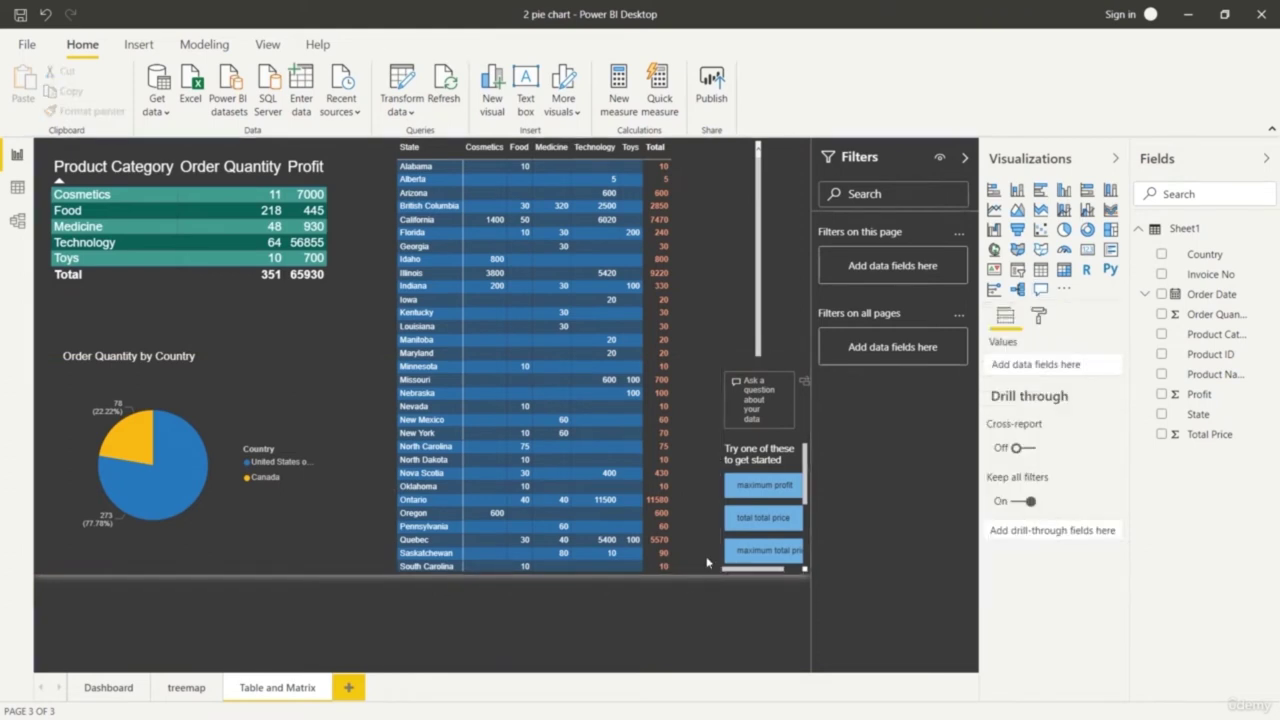
pyautogui.click(762, 487)
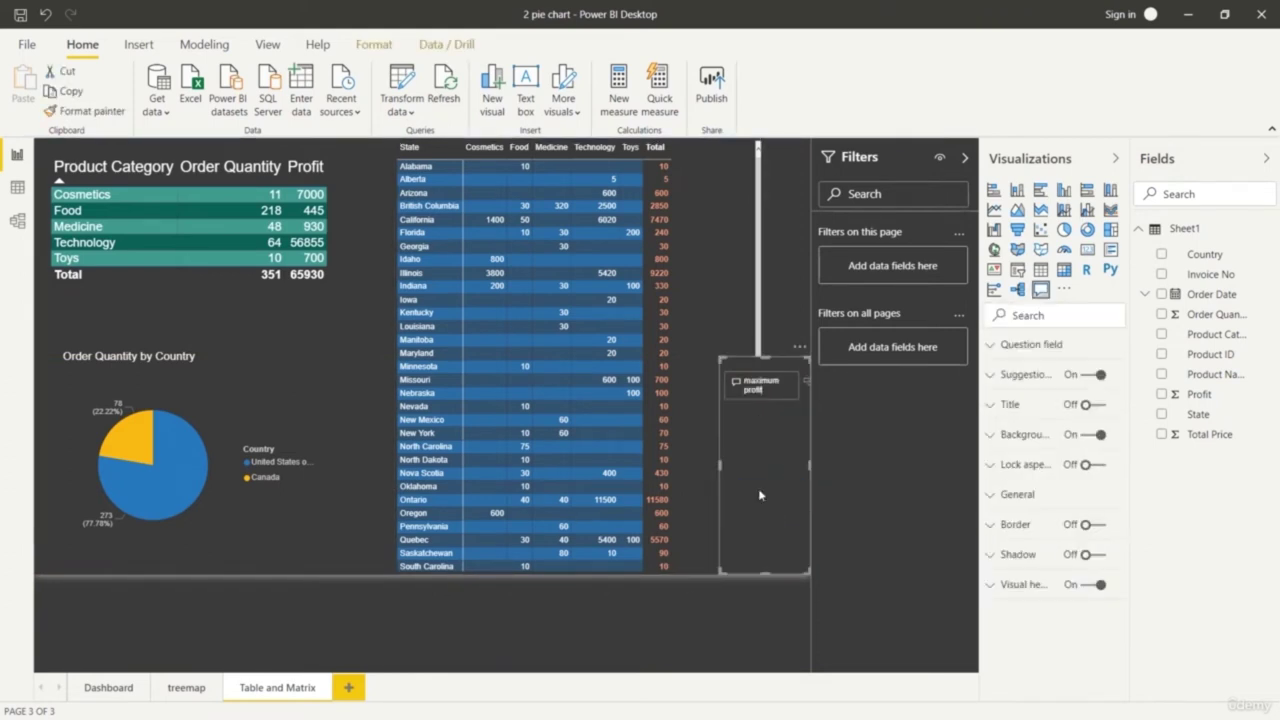
pyautogui.click(754, 611)
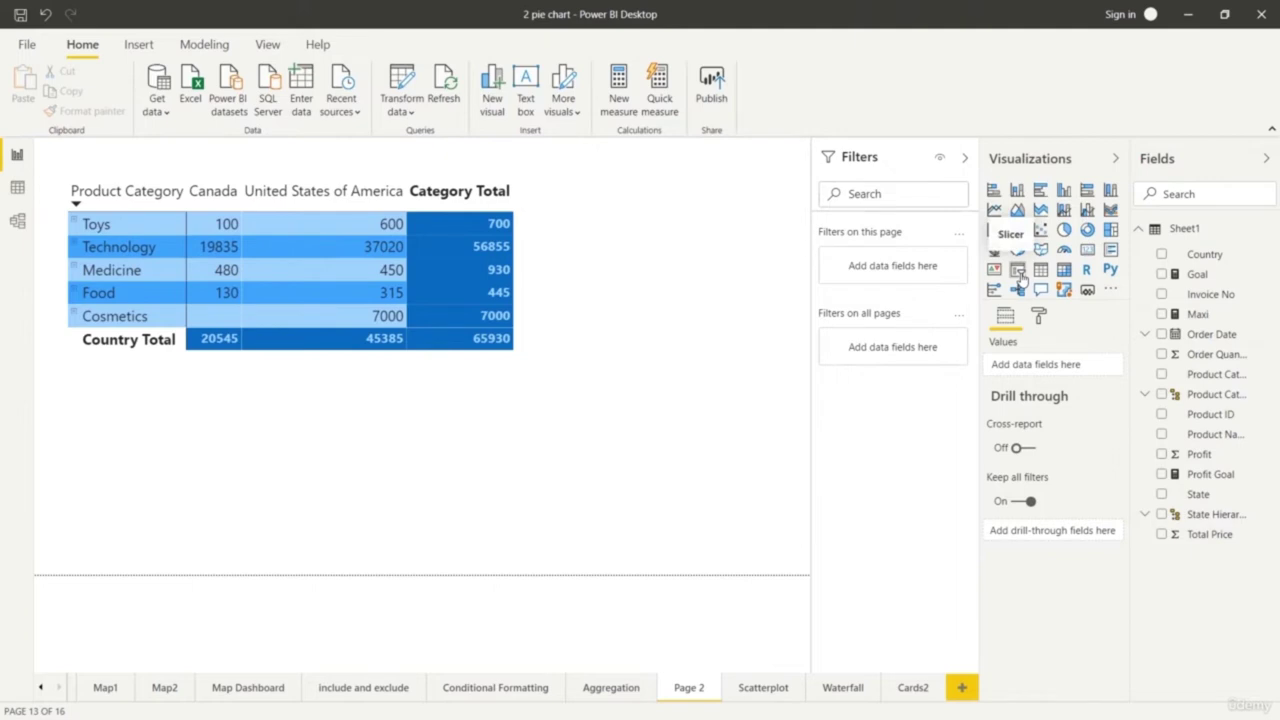
# Add a Country slicer beside the matrix on Page 2 and test it with Canada and United States of America, clearing the selection
pyautogui.click(1018, 272)
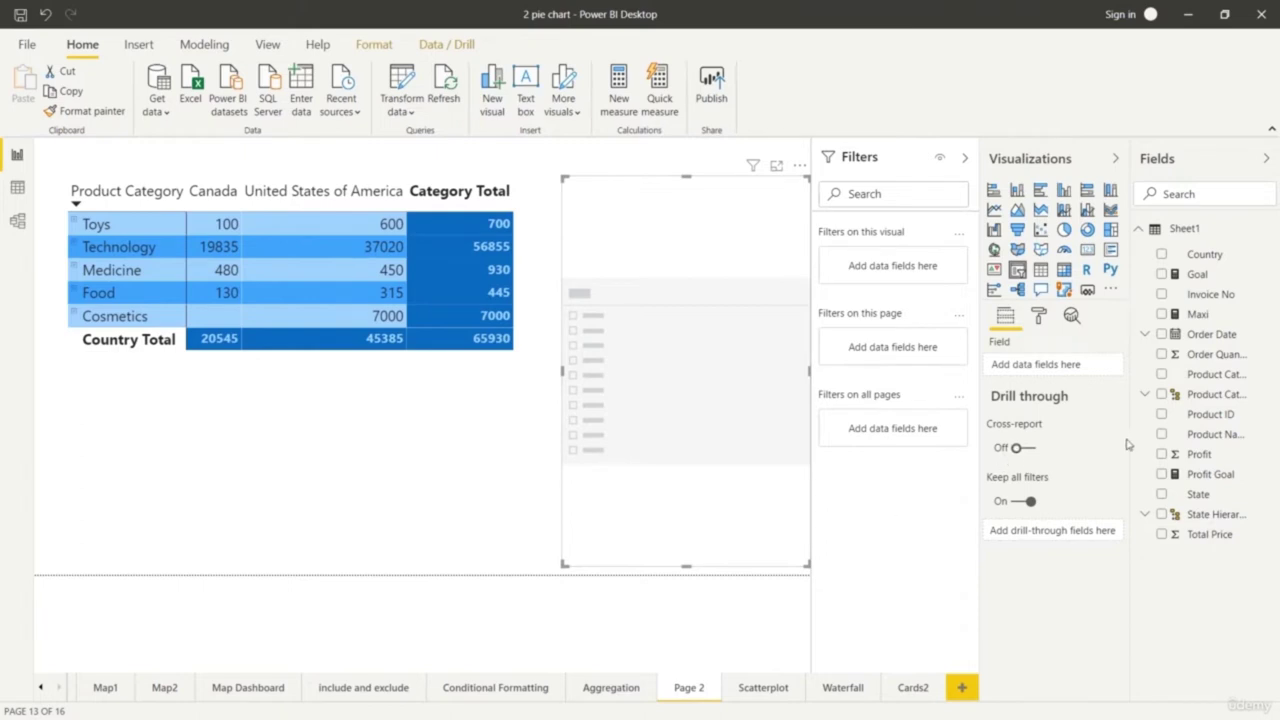
pyautogui.moveTo(1224, 258); pyautogui.dragTo(1073, 375)
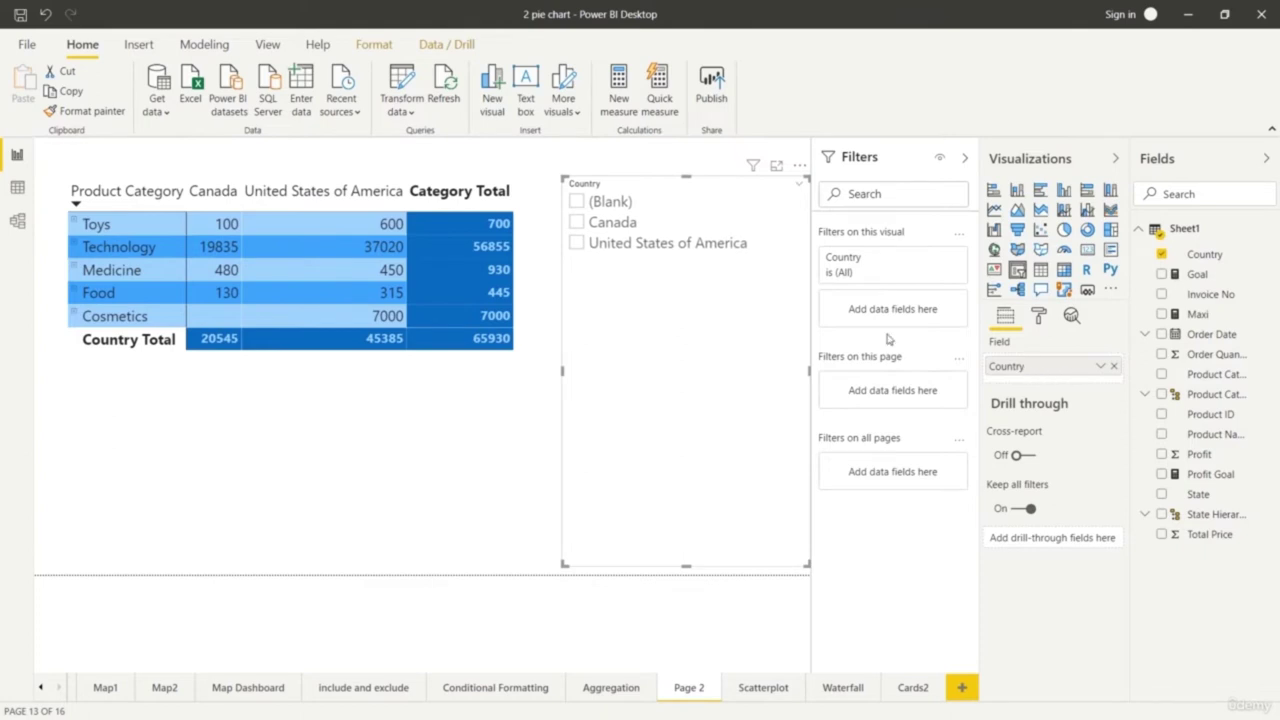
pyautogui.click(577, 223)
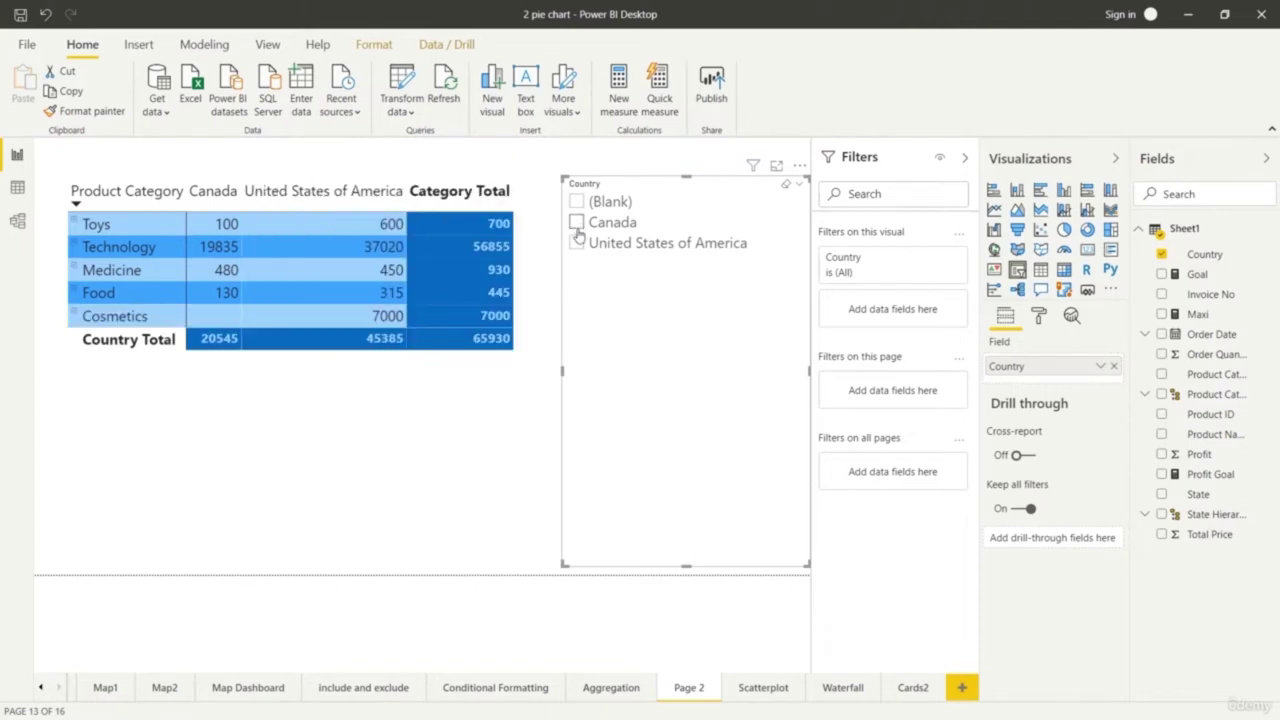
pyautogui.click(577, 250)
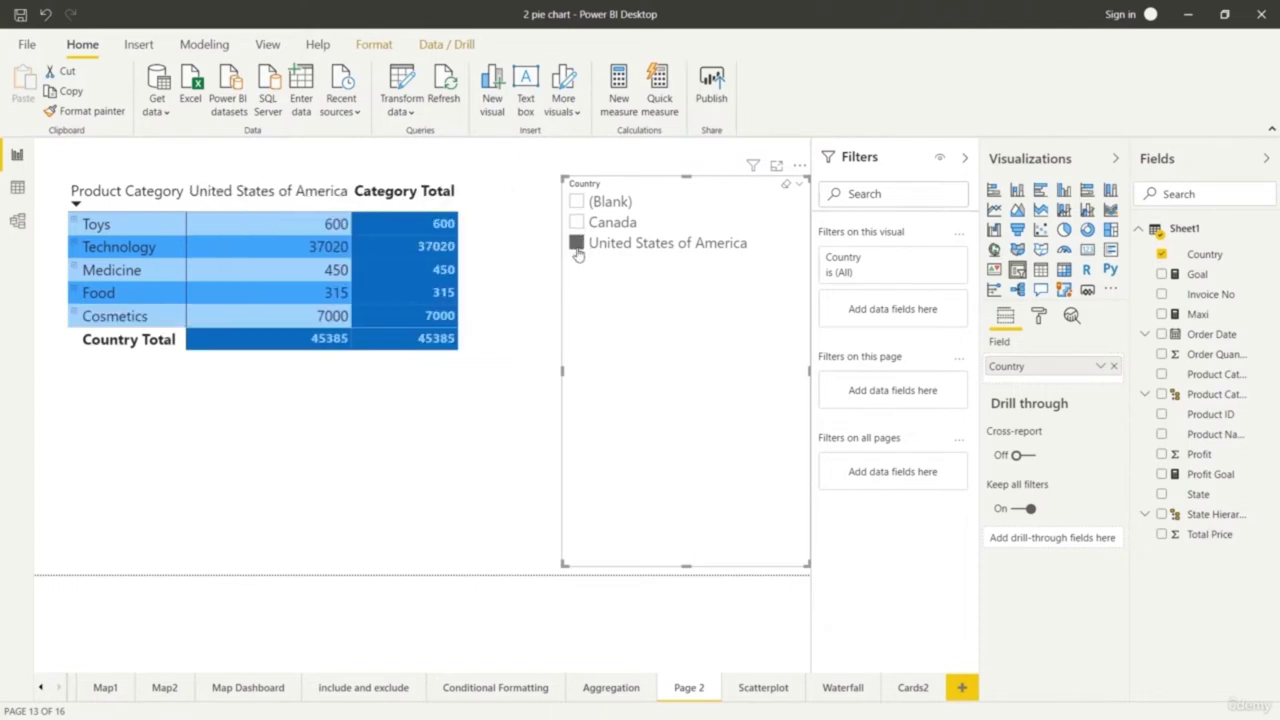
pyautogui.click(577, 250)
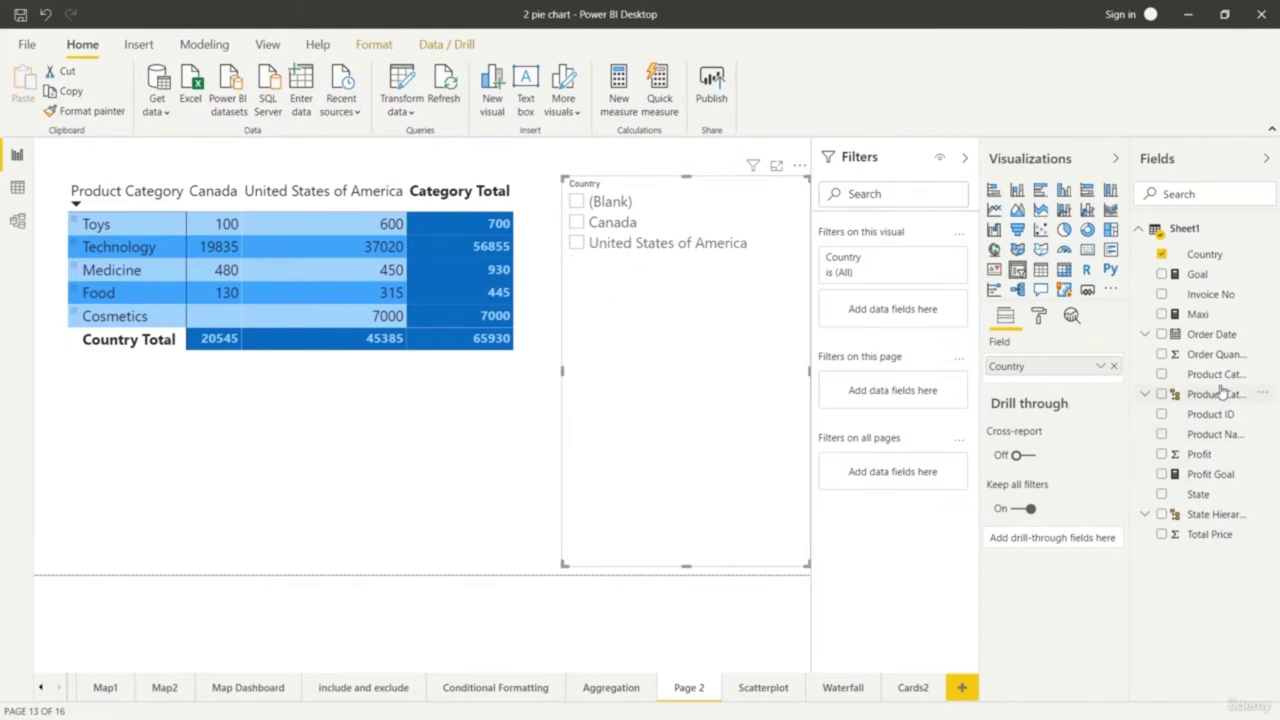
# Add State below Country in the slicer and expand the states of Canada and United States of America
pyautogui.moveTo(1212, 495); pyautogui.dragTo(1058, 380)
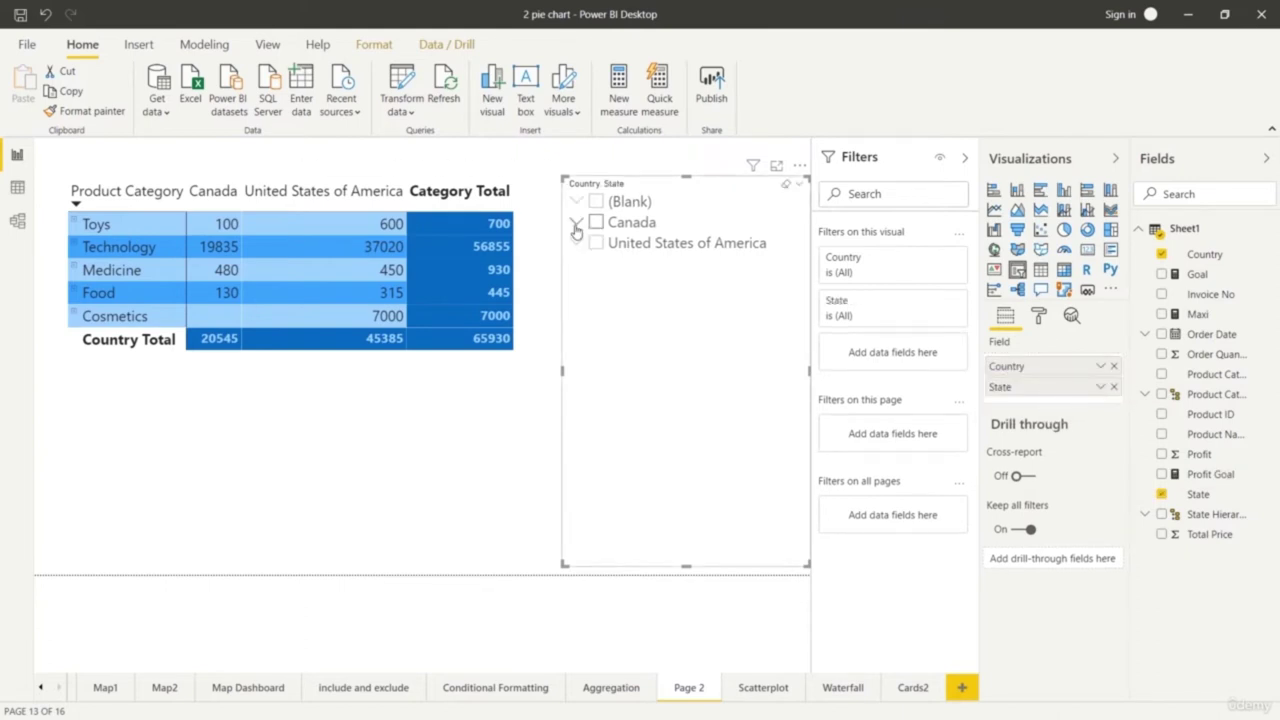
pyautogui.click(576, 226)
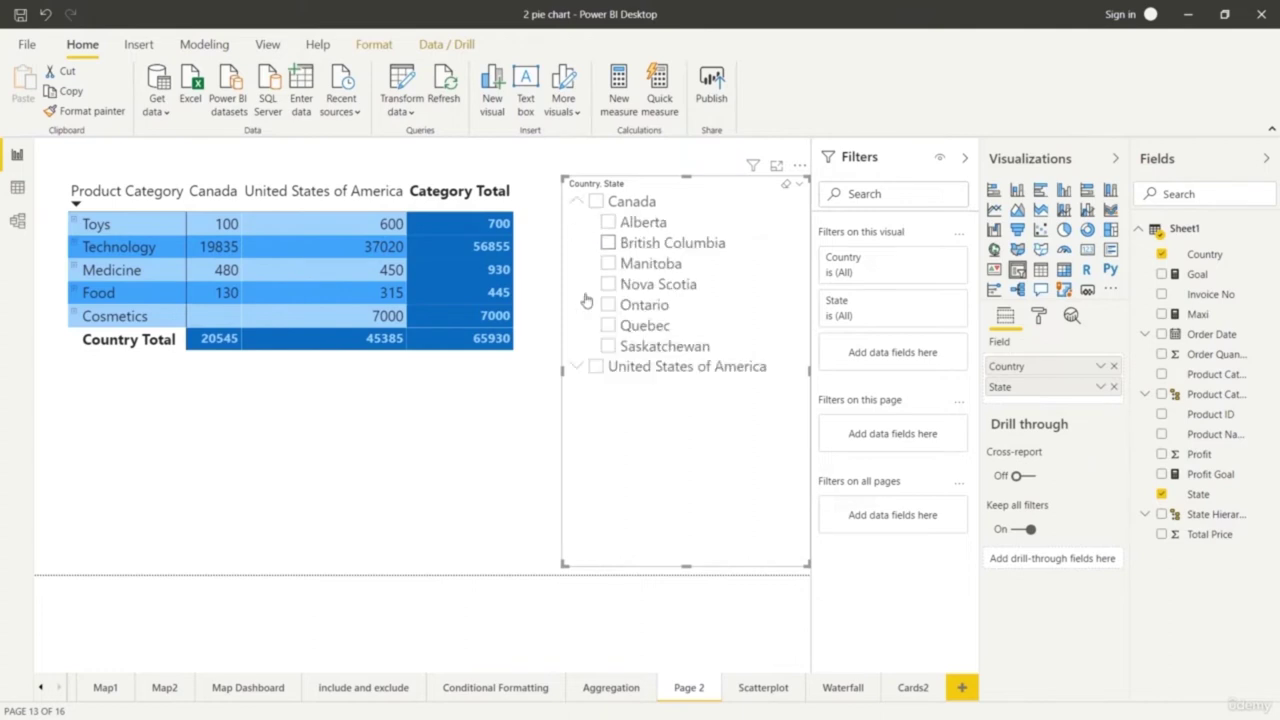
pyautogui.click(577, 368)
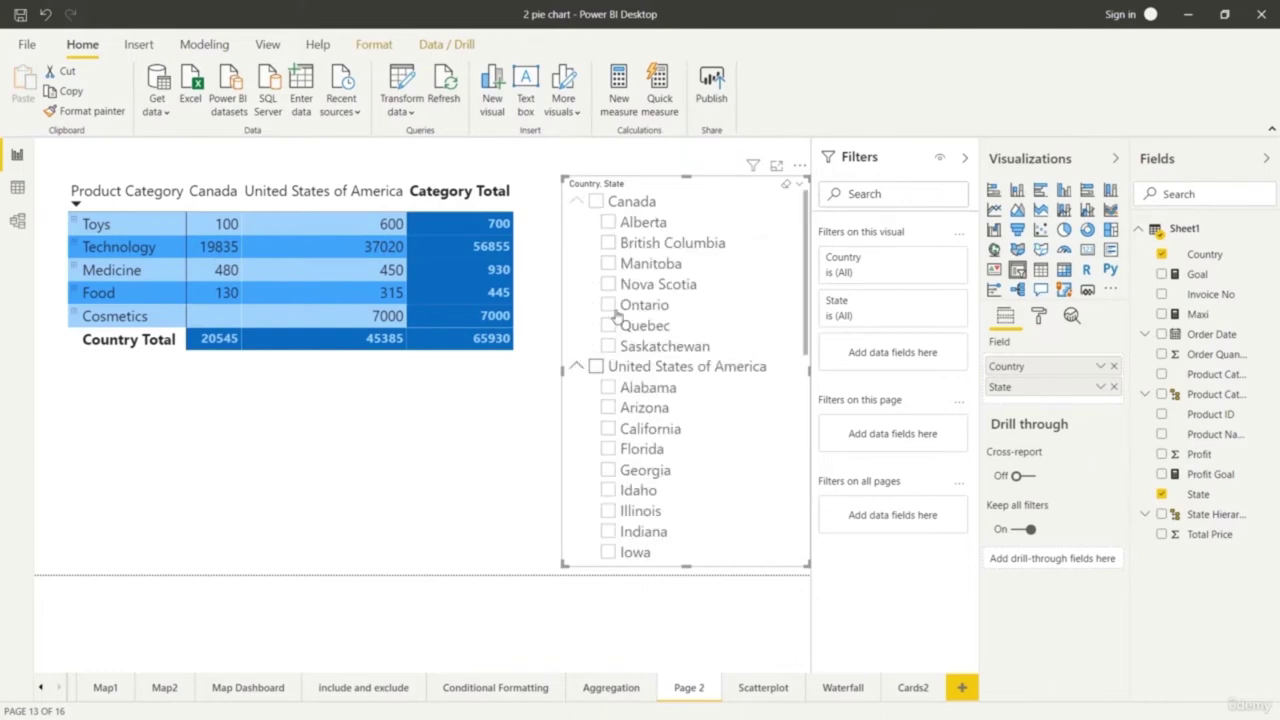
# Filter the matrix with the slicer one province at a time: Alberta, British Columbia, Manitoba, Saskatchewan, Quebec and Ontario
pyautogui.click(610, 225)
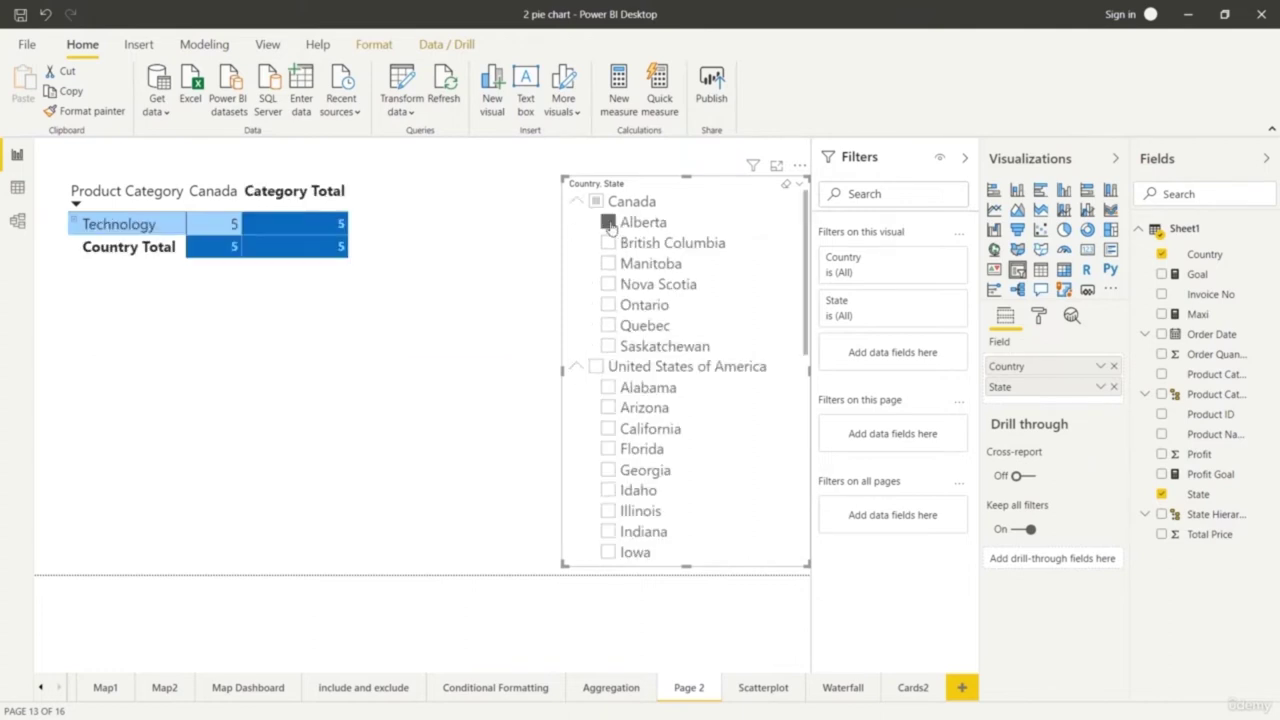
pyautogui.click(609, 223)
pyautogui.click(609, 243)
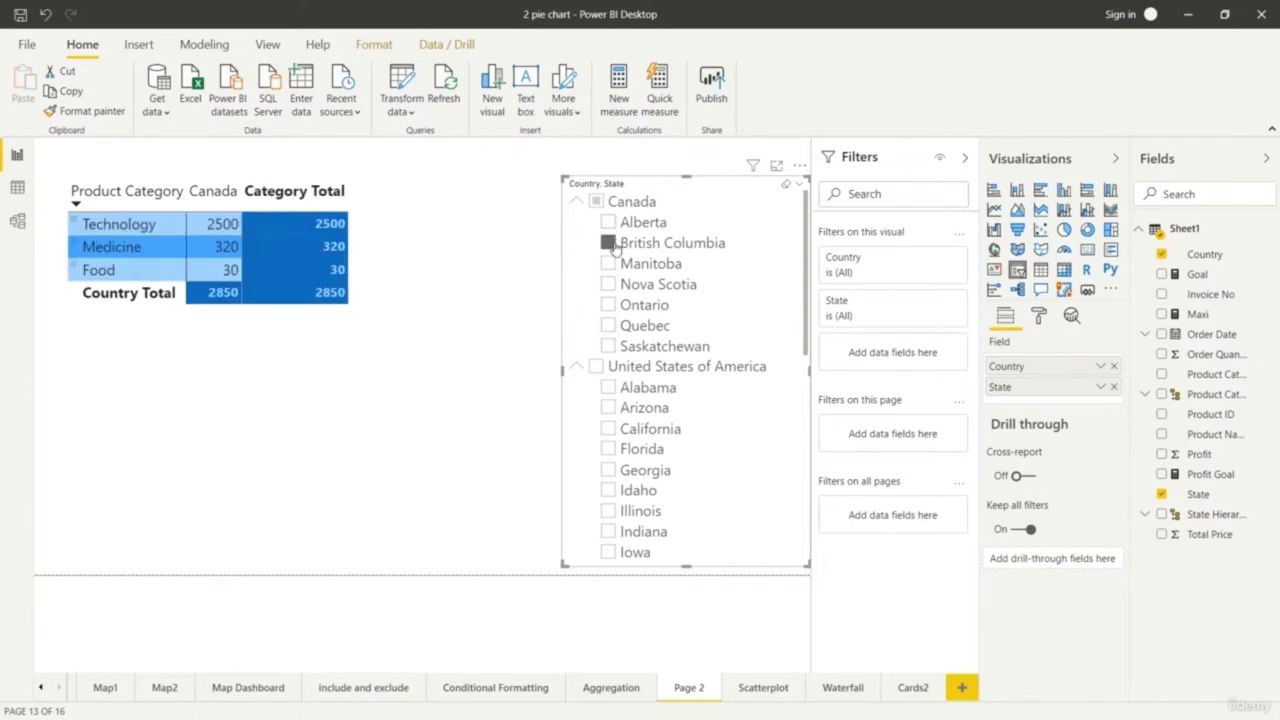
pyautogui.click(609, 243)
pyautogui.click(609, 264)
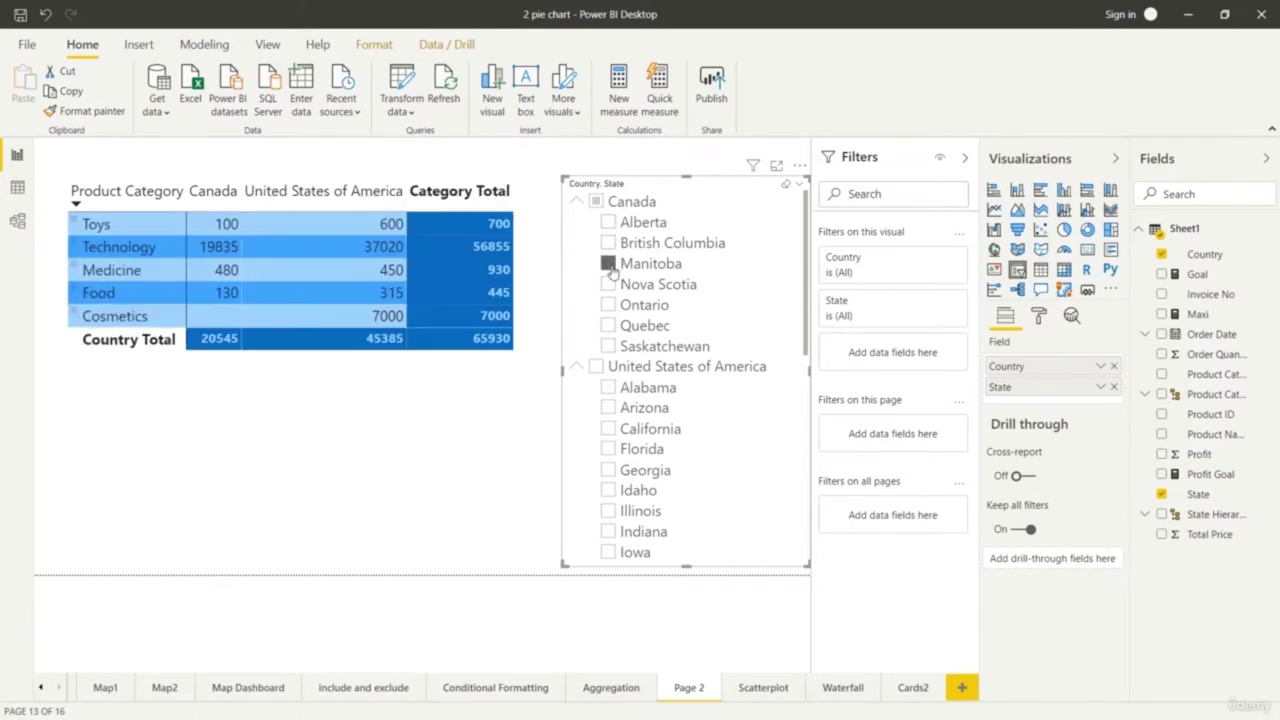
pyautogui.click(609, 264)
pyautogui.click(609, 346)
pyautogui.click(609, 326)
pyautogui.click(609, 305)
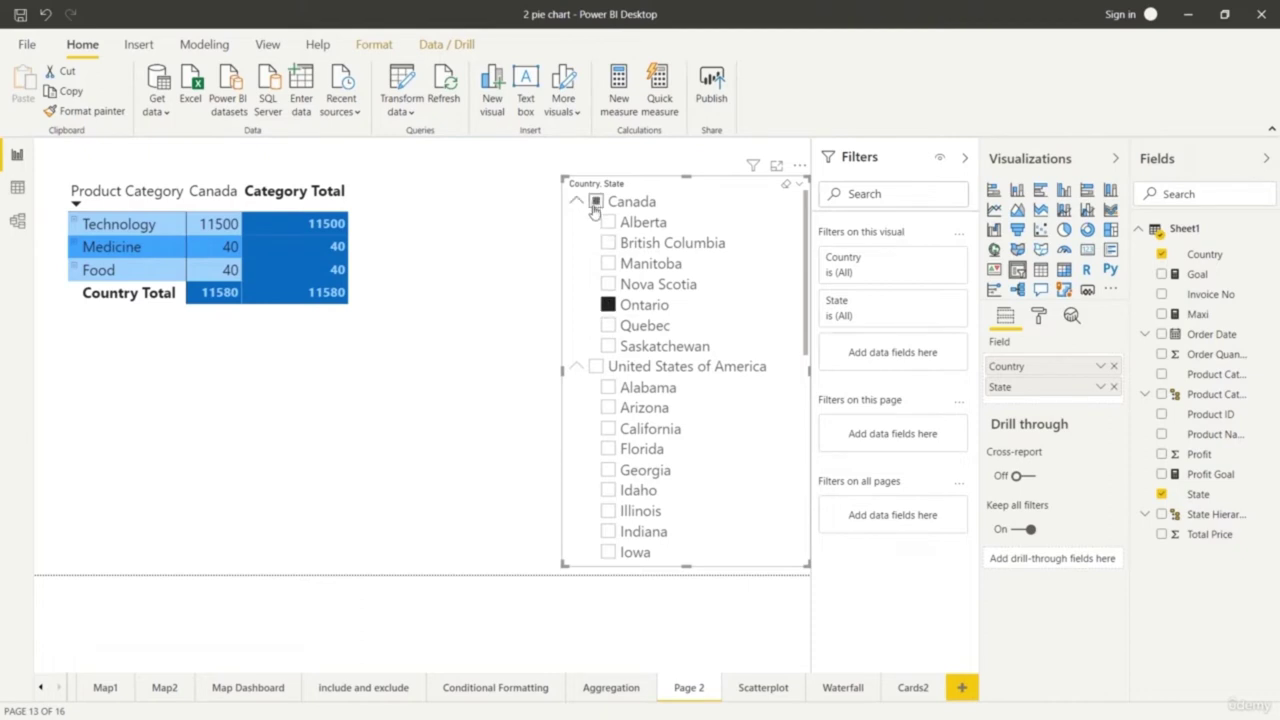
# Extend the slicer's Ontario selection with Quebec, Nova Scotia, Manitoba, Arizona, California, Florida and Georgia
pyautogui.keyDown('ctrl'); pyautogui.click(608, 326); pyautogui.keyUp('ctrl')
pyautogui.keyDown('ctrl'); pyautogui.click(608, 284); pyautogui.keyUp('ctrl')
pyautogui.keyDown('ctrl'); pyautogui.click(608, 263); pyautogui.keyUp('ctrl')
pyautogui.keyDown('ctrl'); pyautogui.click(608, 408); pyautogui.keyUp('ctrl')
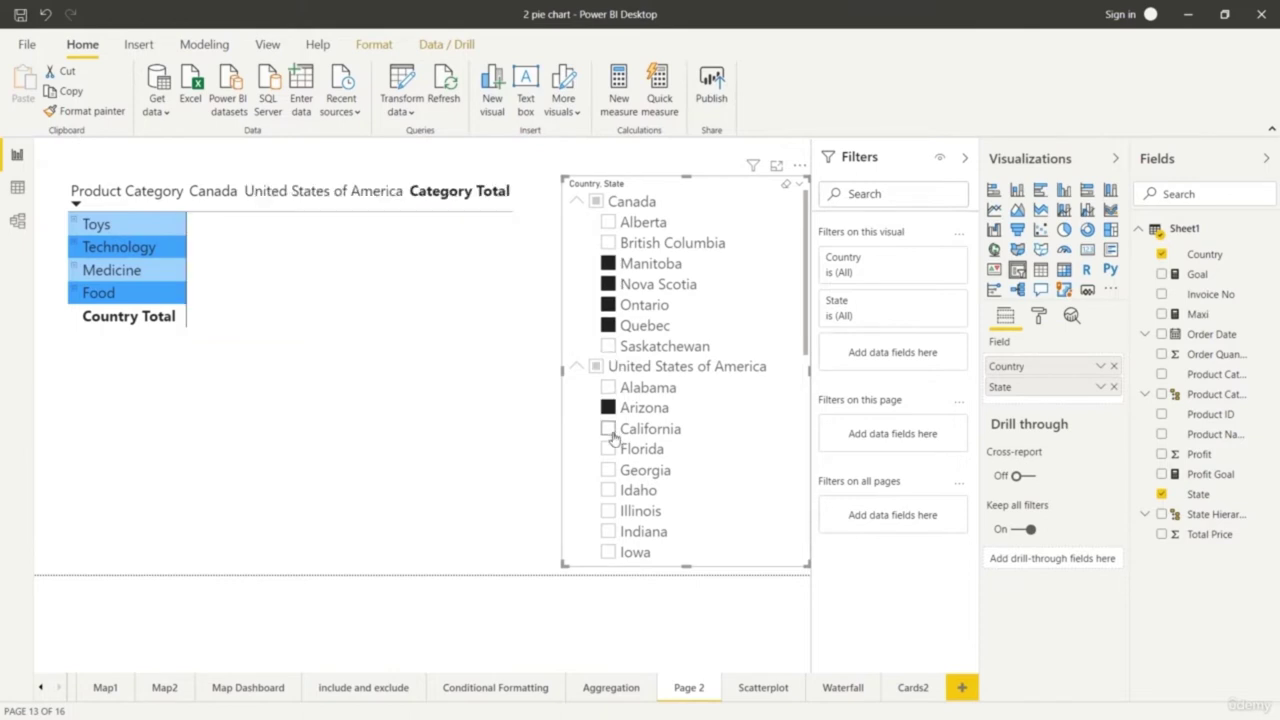
pyautogui.keyDown('ctrl'); pyautogui.click(608, 429); pyautogui.keyUp('ctrl')
pyautogui.keyDown('ctrl'); pyautogui.click(608, 449); pyautogui.keyUp('ctrl')
pyautogui.click(610, 471)
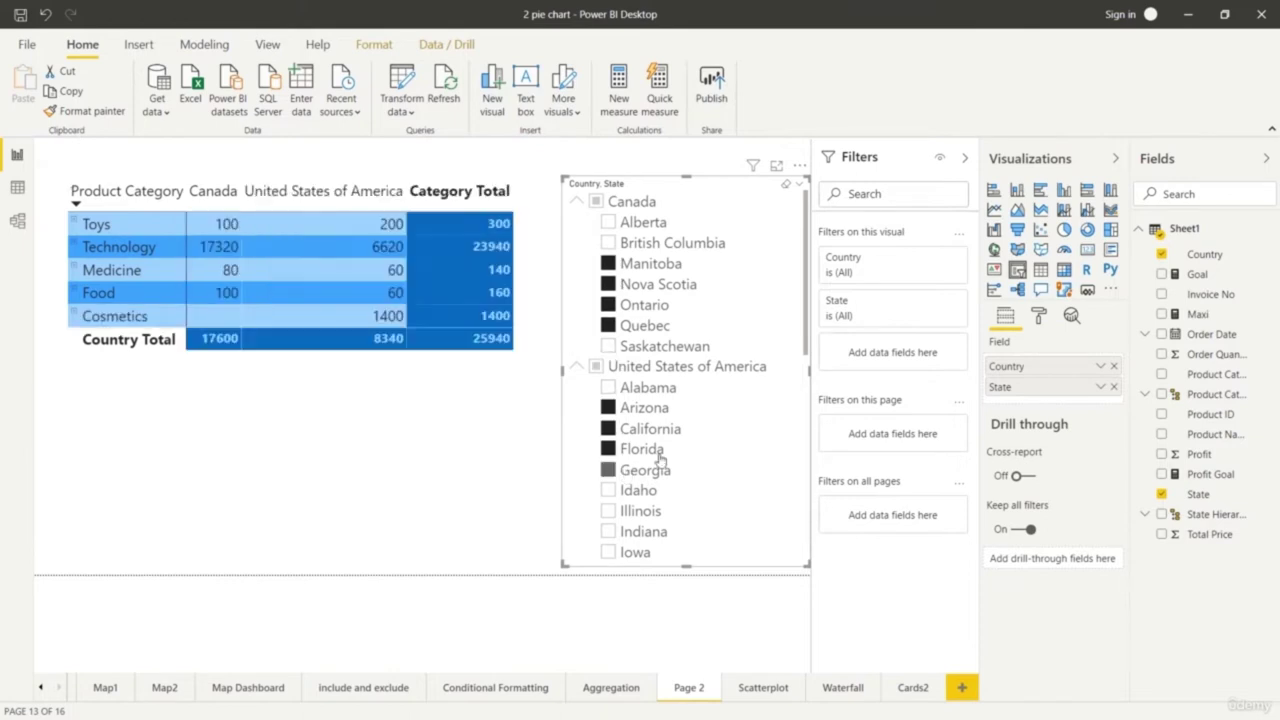
pyautogui.scroll(-1, 708, 463)
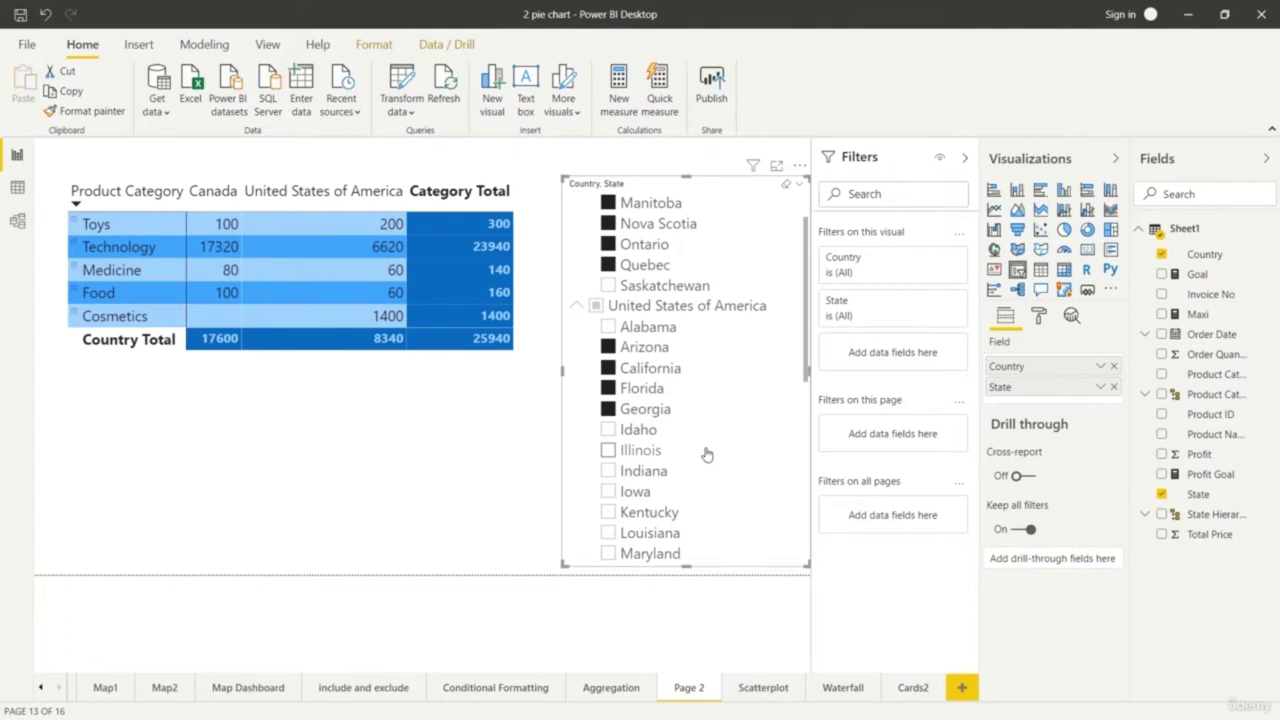
# Filter the matrix with the slicer one state at a time: Georgia, Kentucky, Louisiana, New Mexico and New York
pyautogui.click(608, 409)
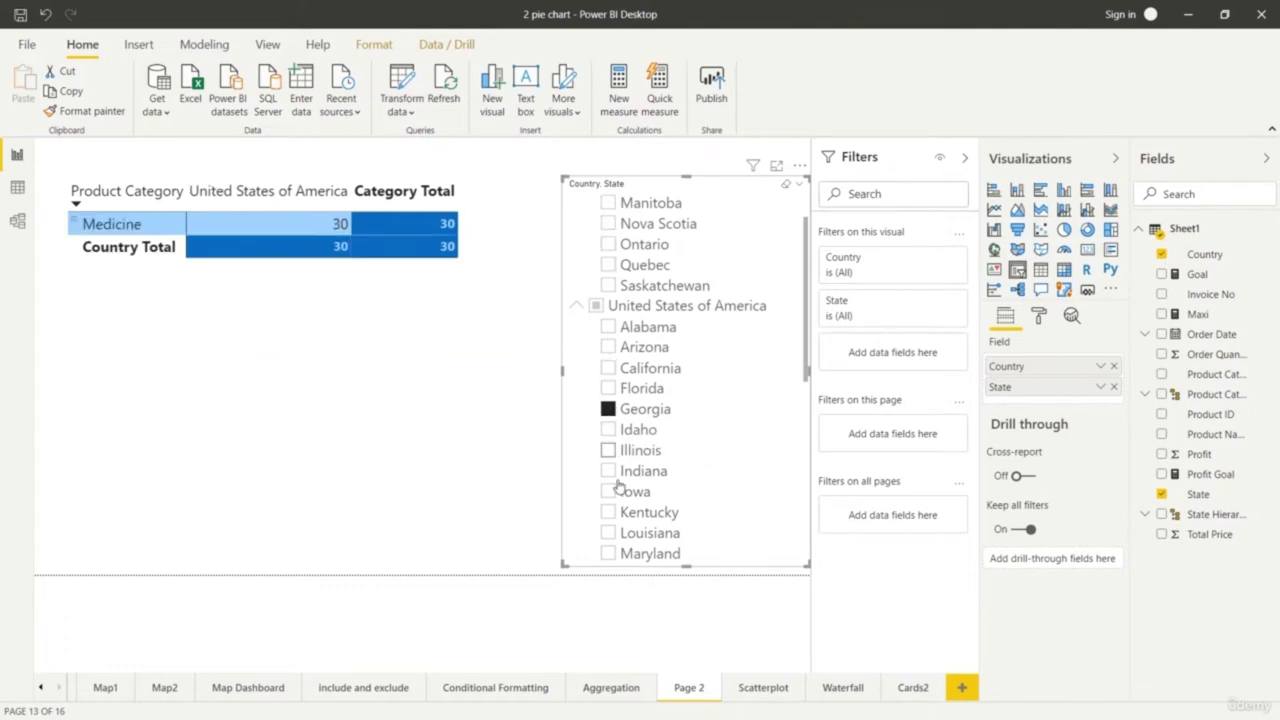
pyautogui.click(608, 512)
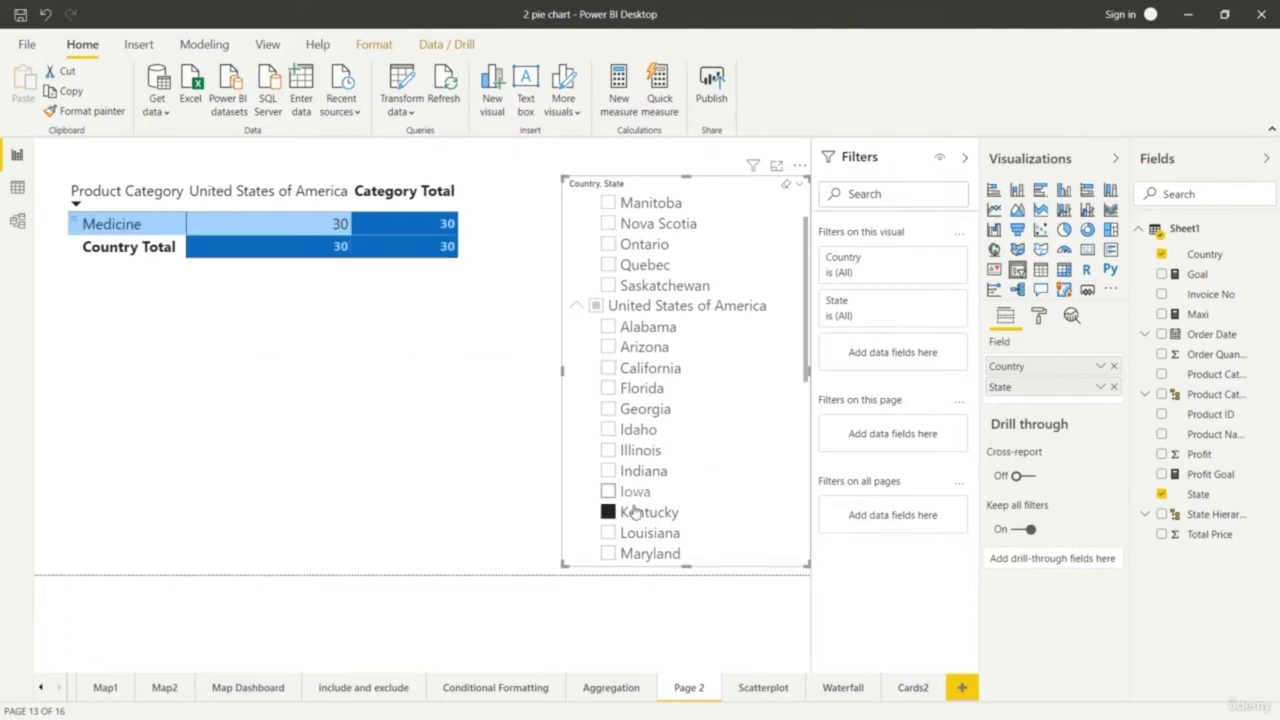
pyautogui.click(608, 533)
pyautogui.scroll(-3, 758, 438)
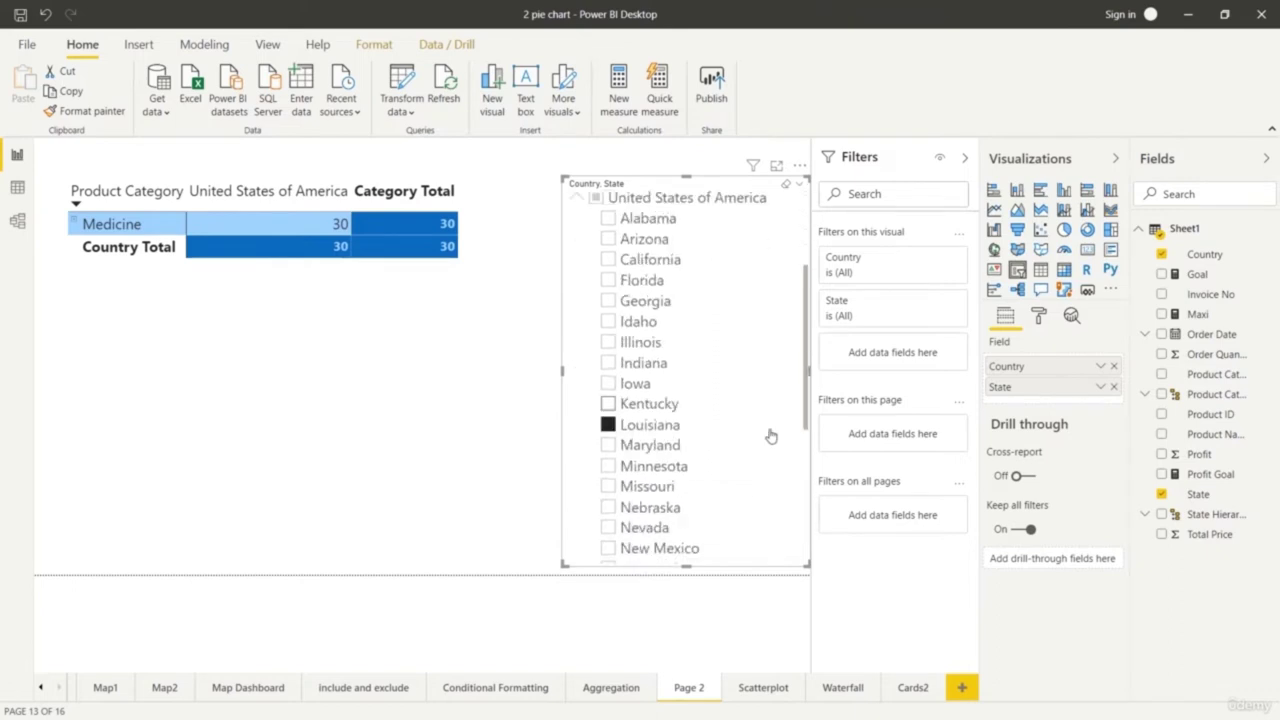
pyautogui.click(608, 351)
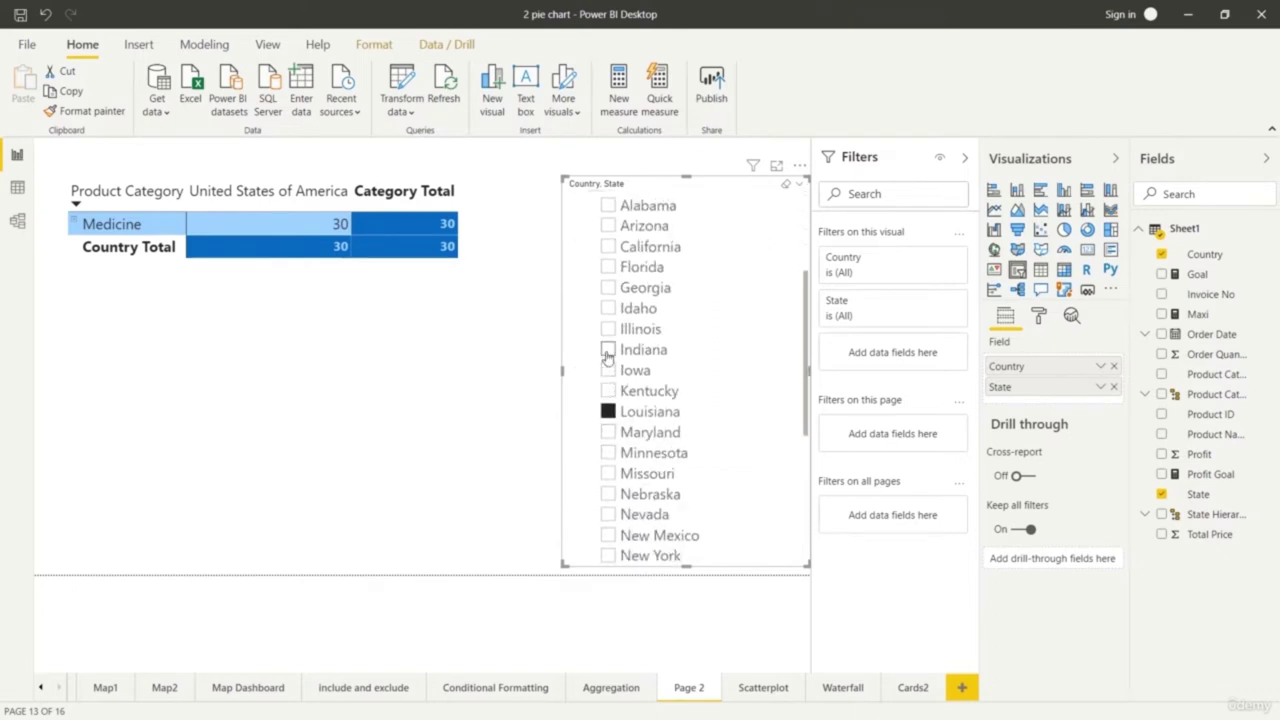
pyautogui.click(608, 537)
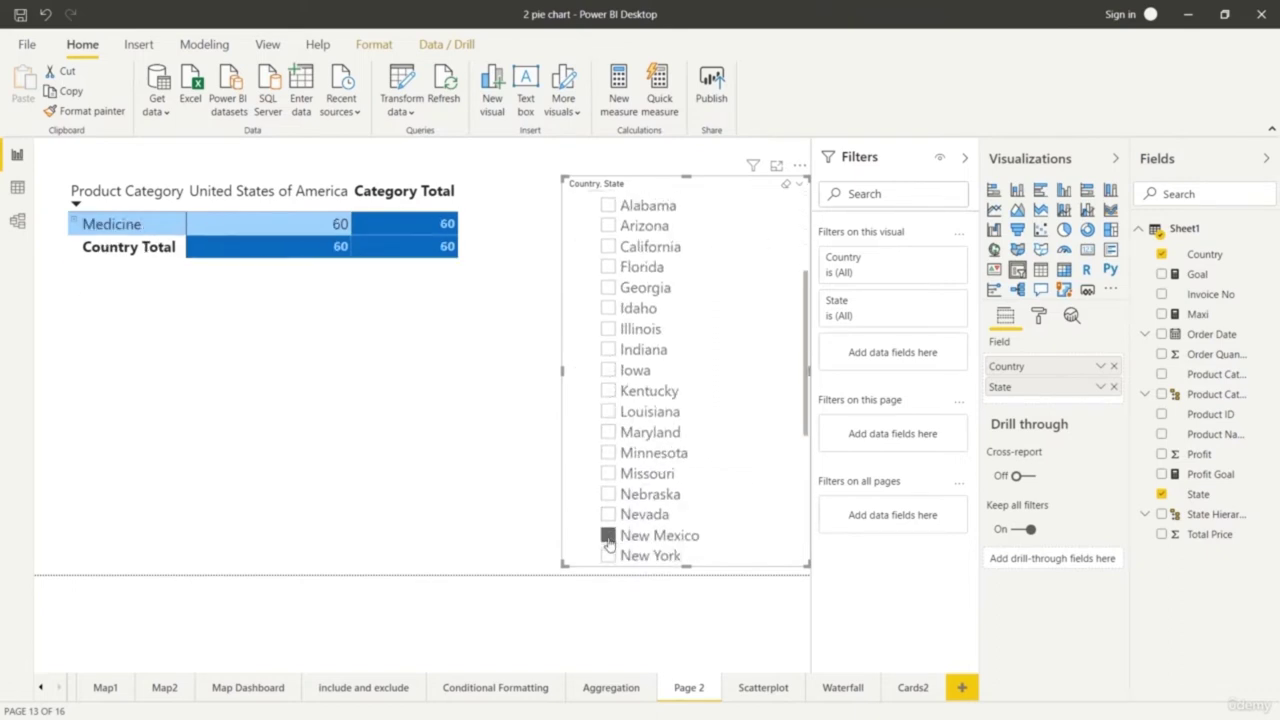
pyautogui.click(608, 557)
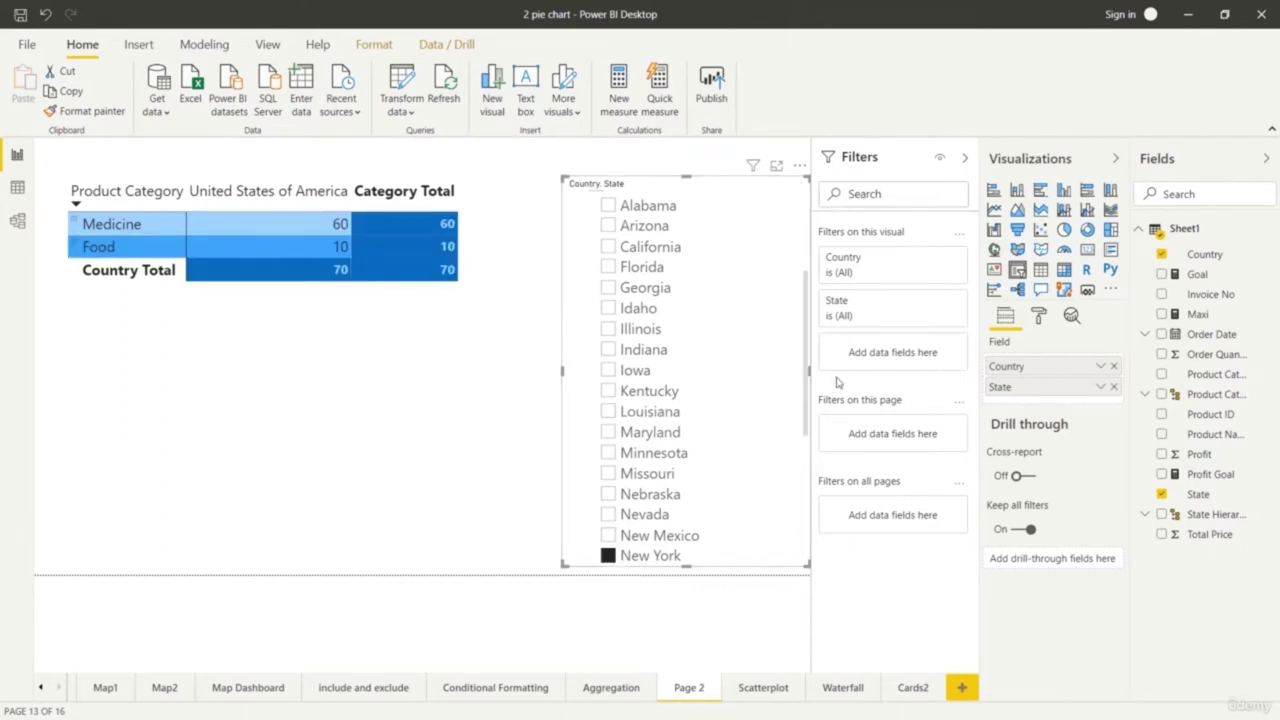
# Filter the matrix by single states from the end of the slicer list: Texas, Wyoming, Vermont, Virginia and Washington
pyautogui.moveTo(806, 420); pyautogui.dragTo(798, 485)
pyautogui.scroll(-3, 789, 486)
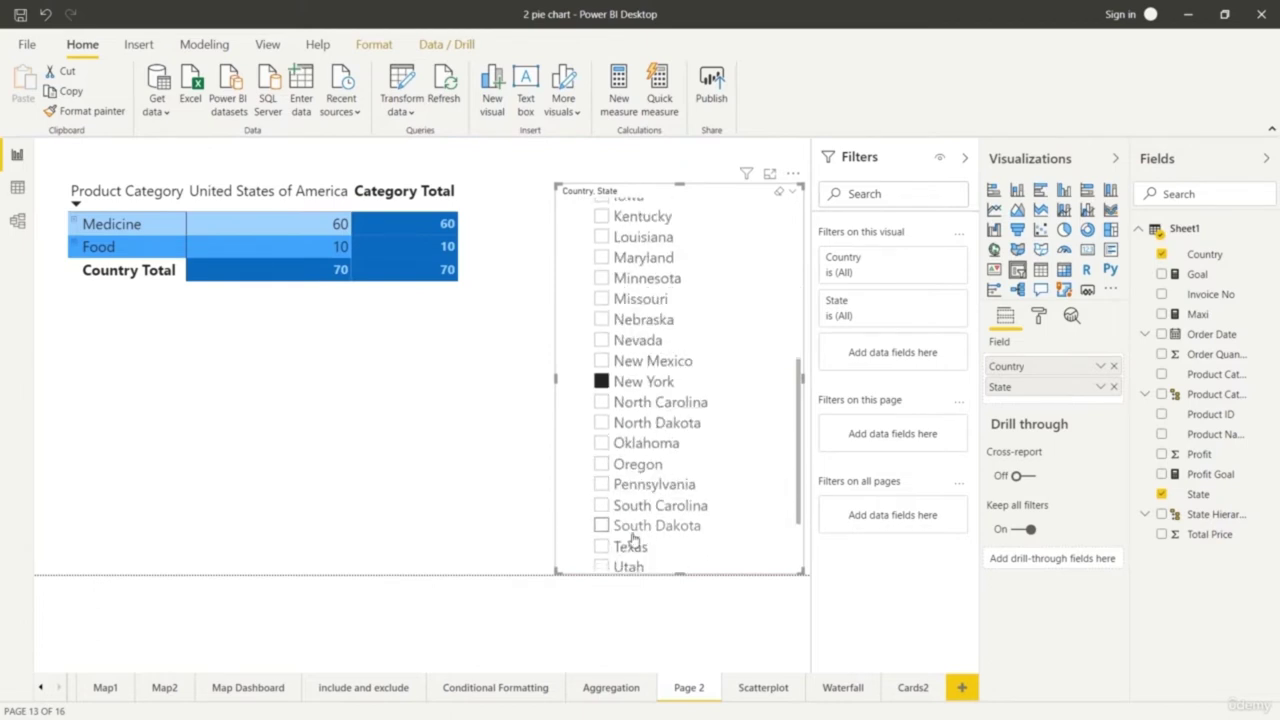
pyautogui.click(600, 549)
pyautogui.scroll(-2, 600, 558)
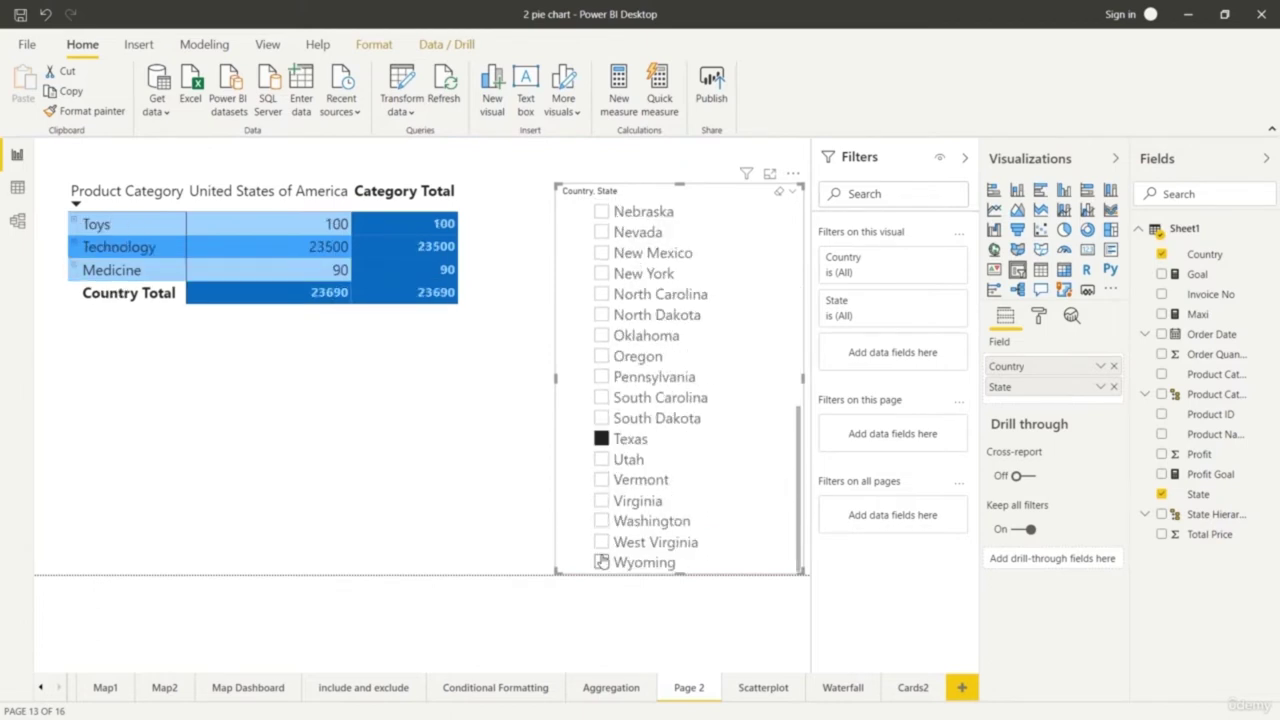
pyautogui.click(601, 562)
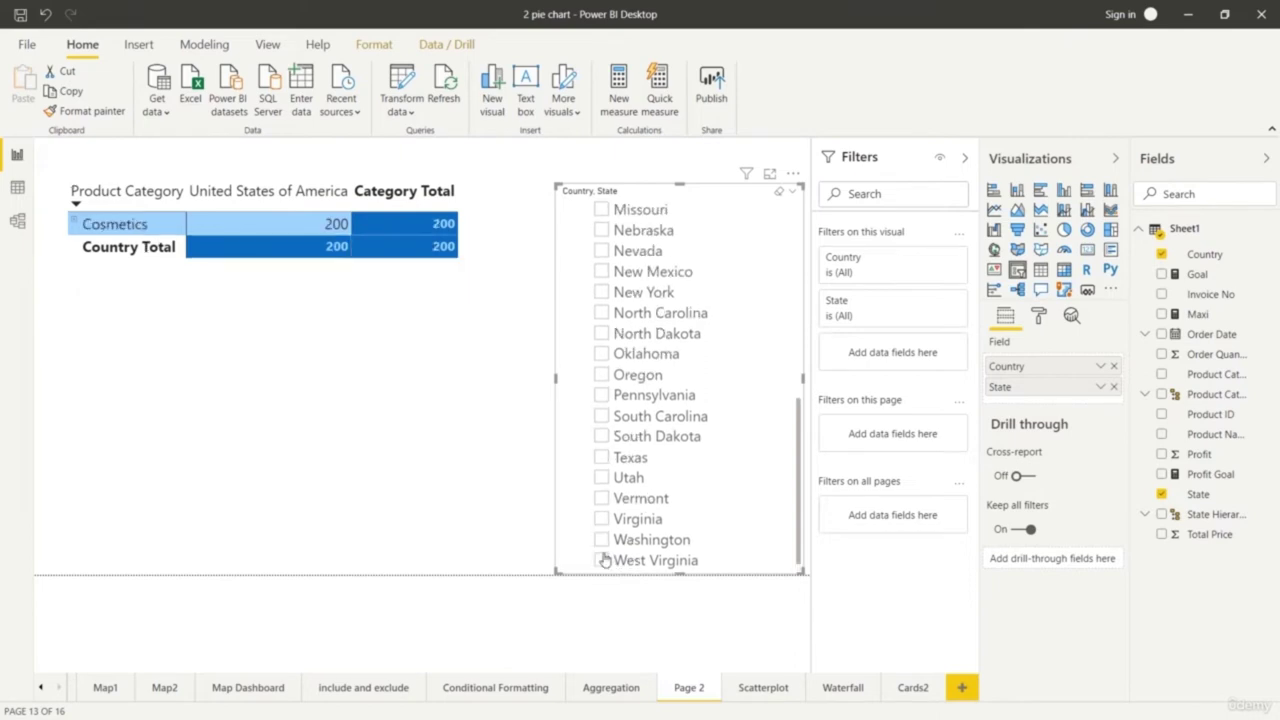
pyautogui.click(601, 480)
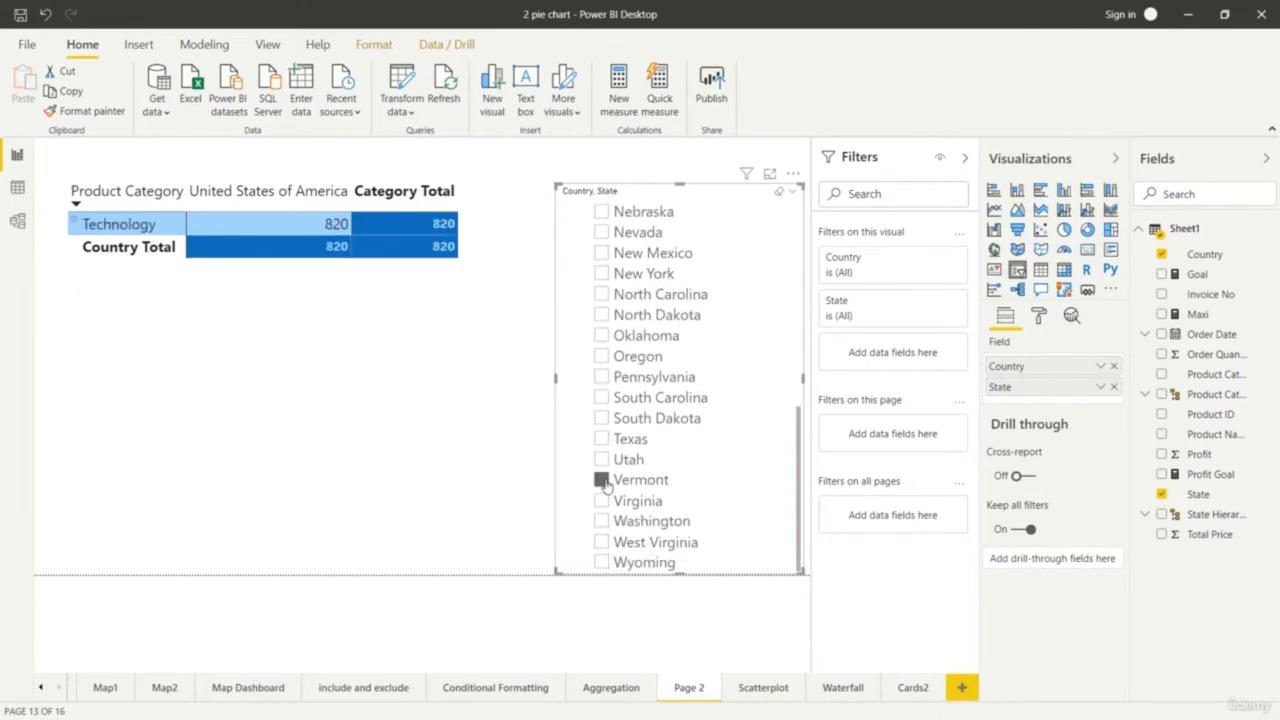
pyautogui.click(601, 500)
pyautogui.click(602, 520)
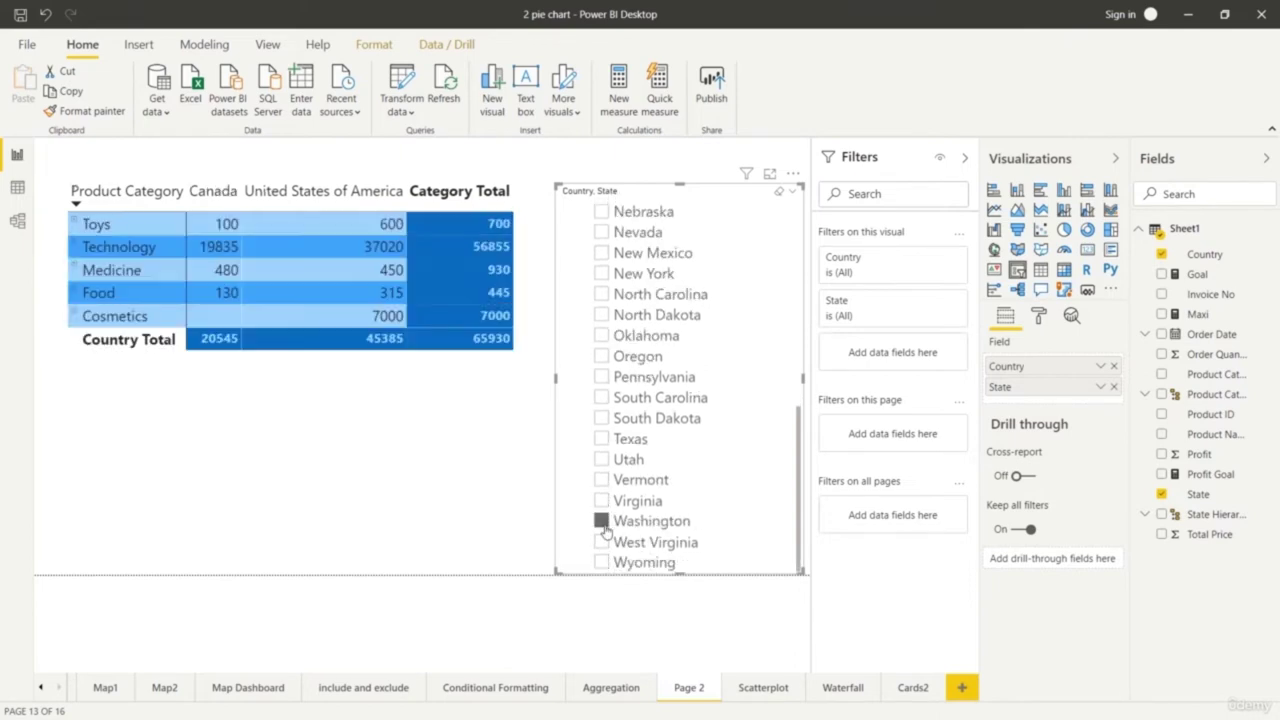
# Compare the matrix for Virginia, Vermont, Washington, West Virginia, Texas, Utah and Wyoming by selecting each state individually in the slicer
pyautogui.click(602, 502)
pyautogui.click(601, 480)
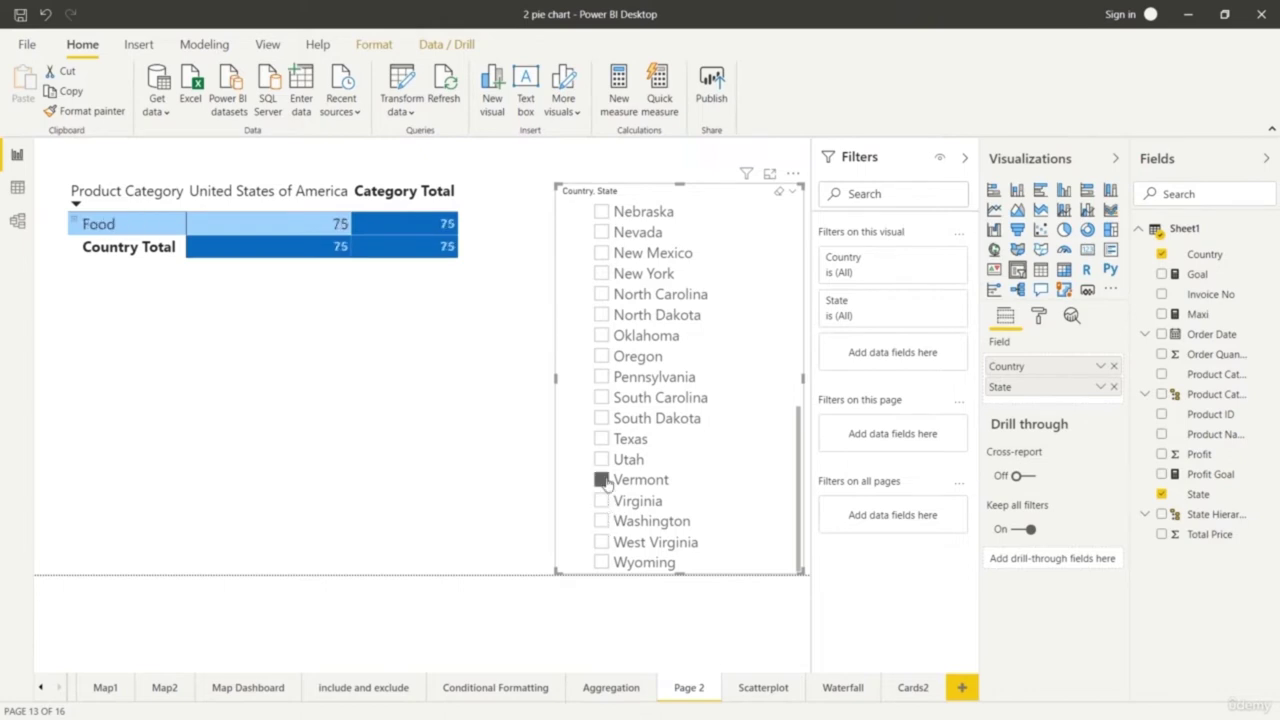
pyautogui.click(602, 521)
pyautogui.click(602, 542)
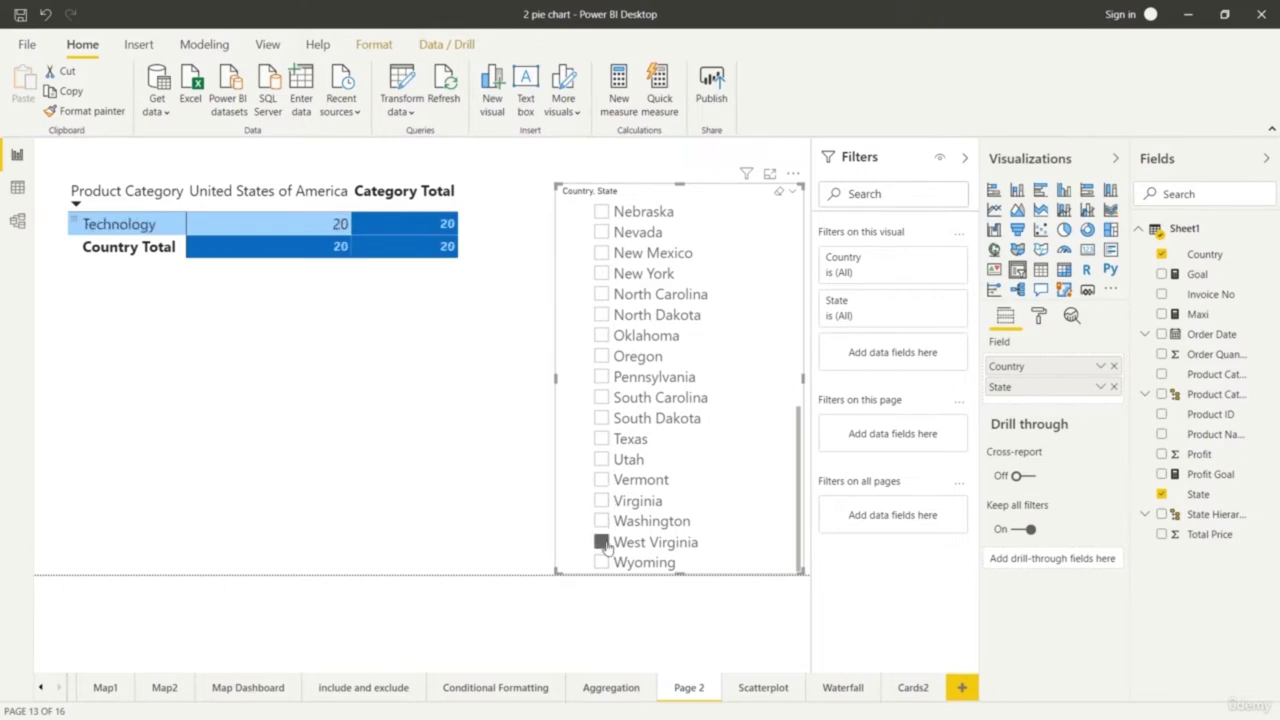
pyautogui.click(602, 501)
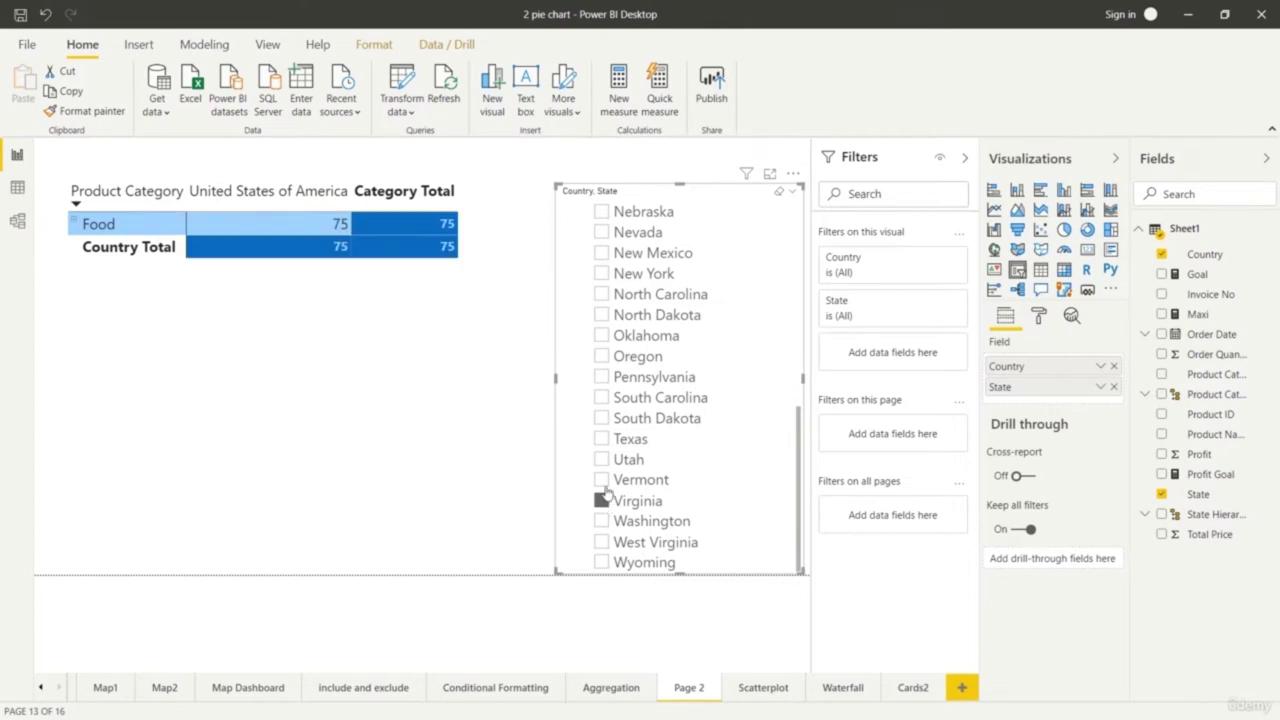
pyautogui.click(603, 441)
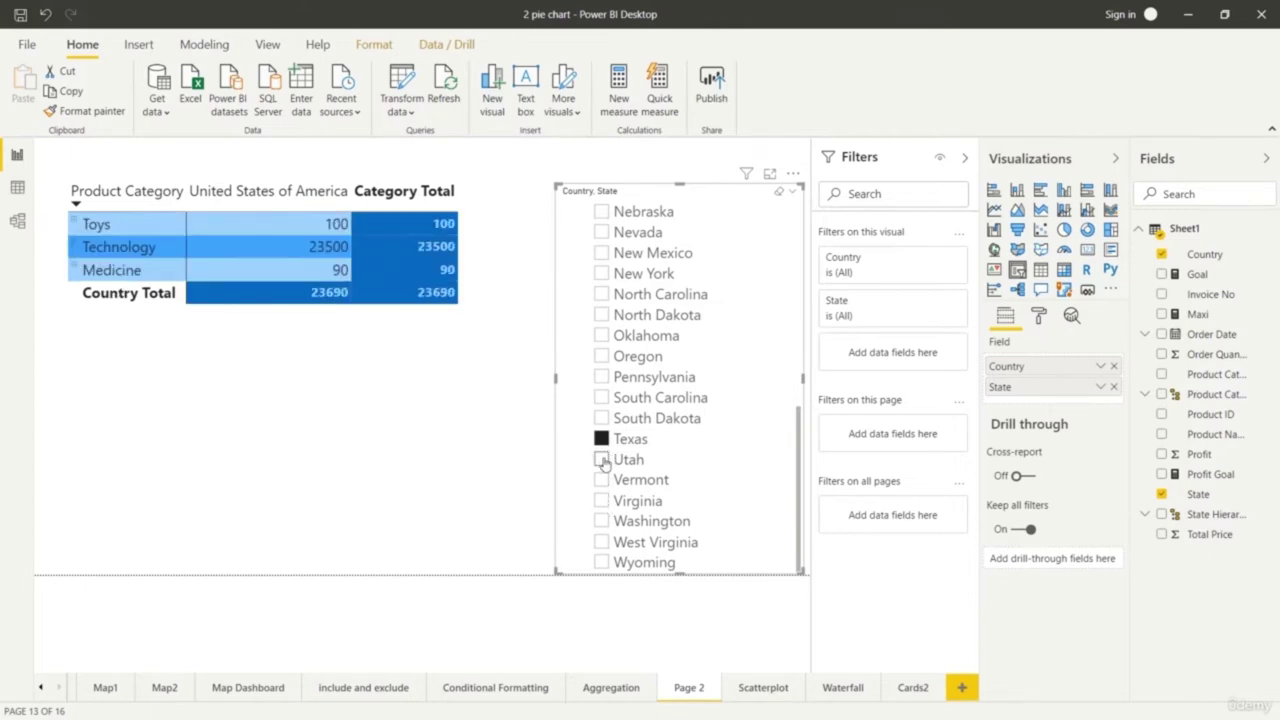
pyautogui.click(602, 460)
pyautogui.click(602, 480)
pyautogui.click(601, 562)
# Filter the matrix by South Carolina, Pennsylvania, Oregon, Oklahoma and North Carolina, one state at a time
pyautogui.scroll(1, 604, 560)
pyautogui.click(601, 458)
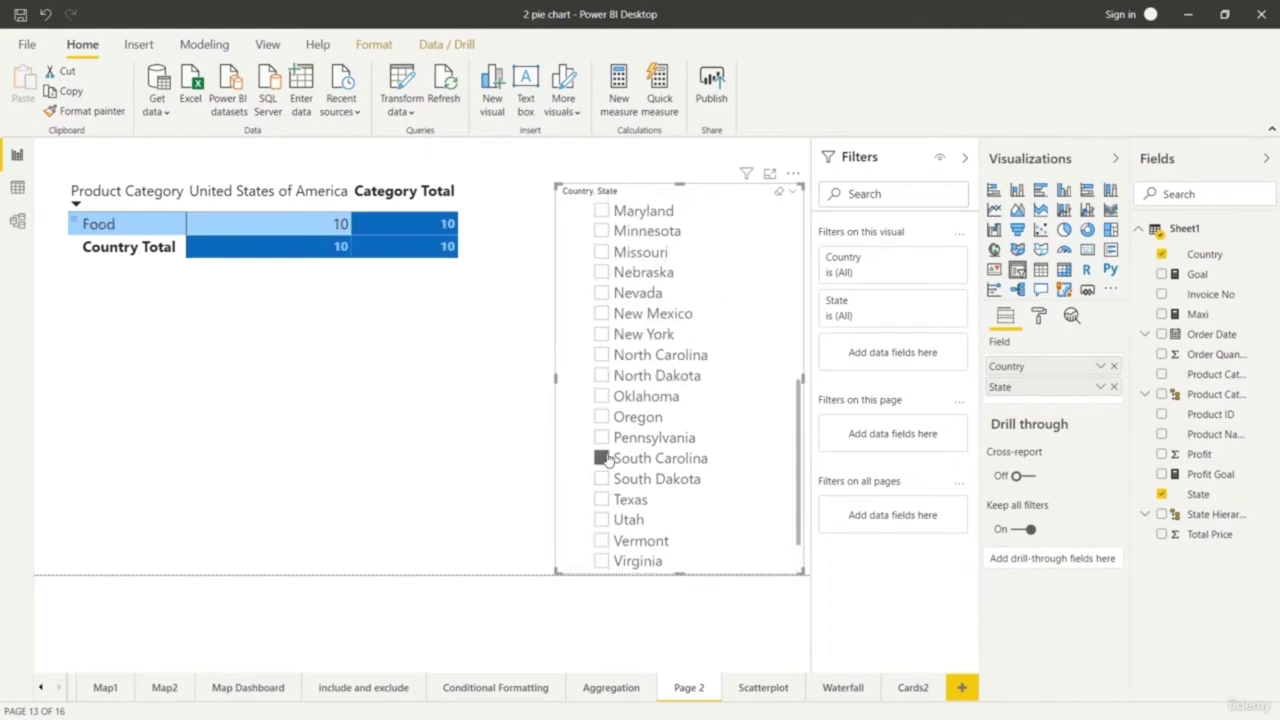
pyautogui.click(601, 438)
pyautogui.click(601, 417)
pyautogui.click(601, 396)
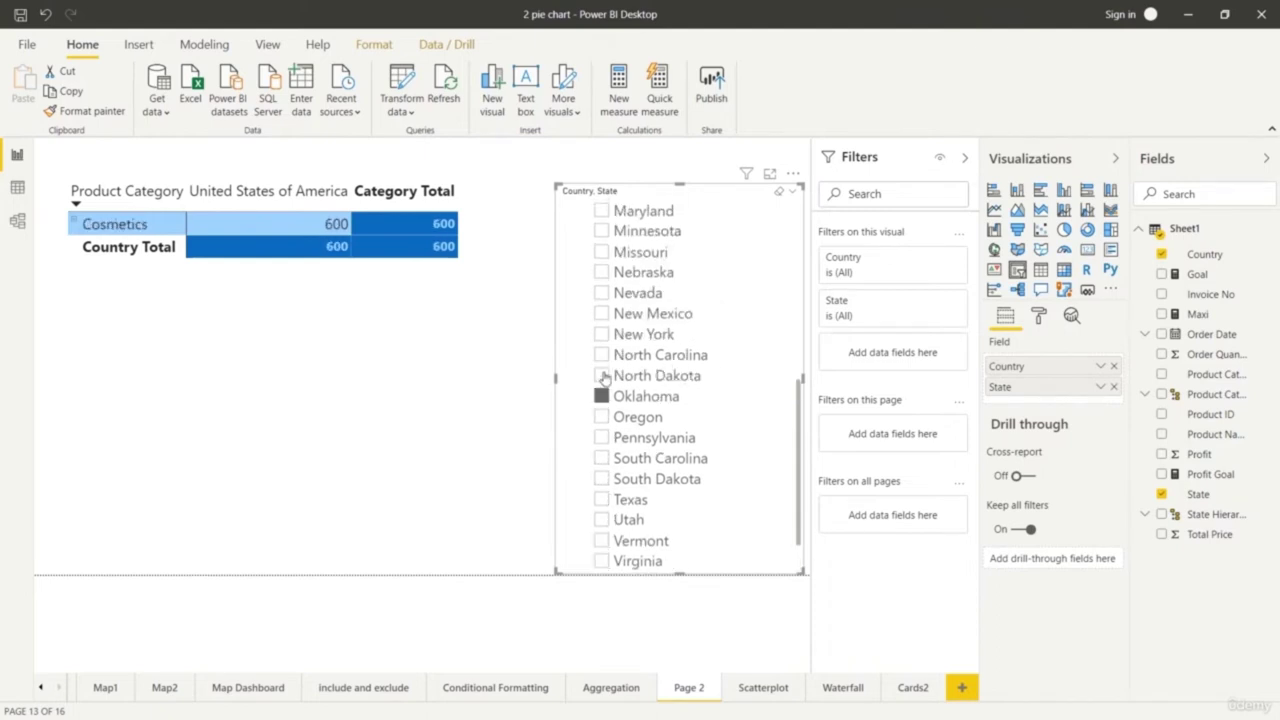
pyautogui.click(601, 355)
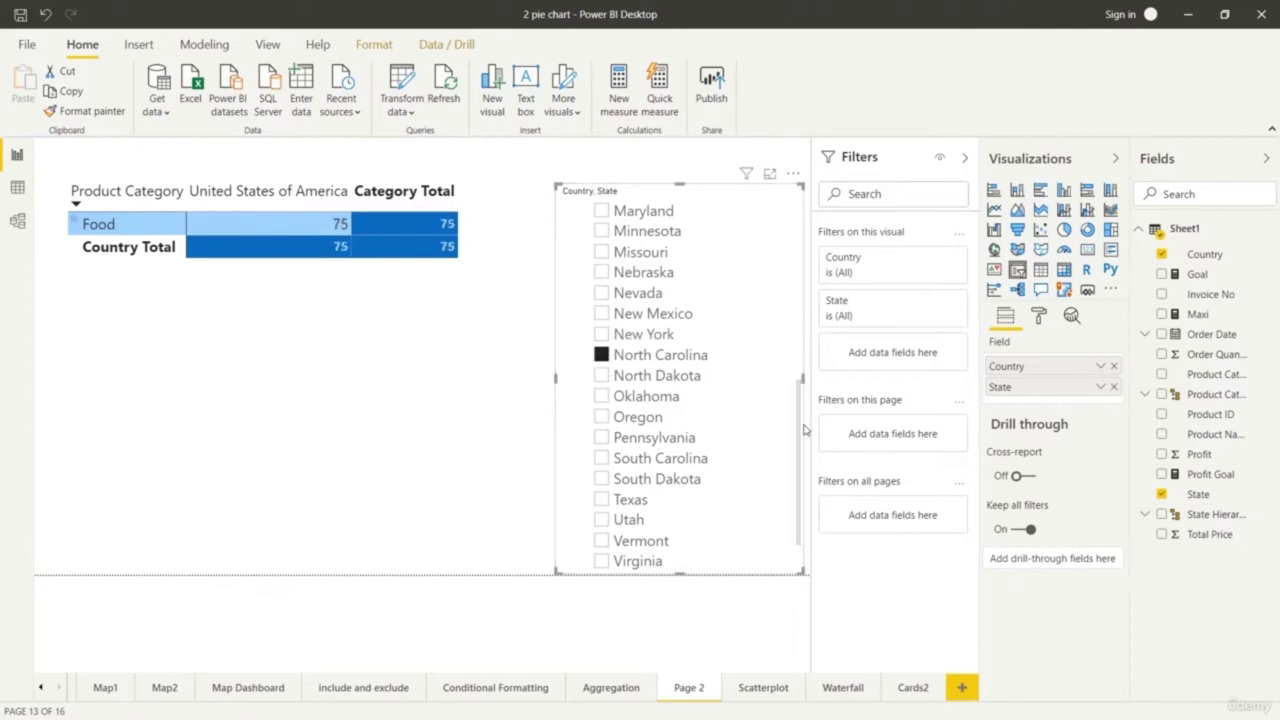
# Select Quebec and Georgia together in the Country and State slicer to filter the matrix by both
pyautogui.moveTo(798, 410); pyautogui.dragTo(790, 228)
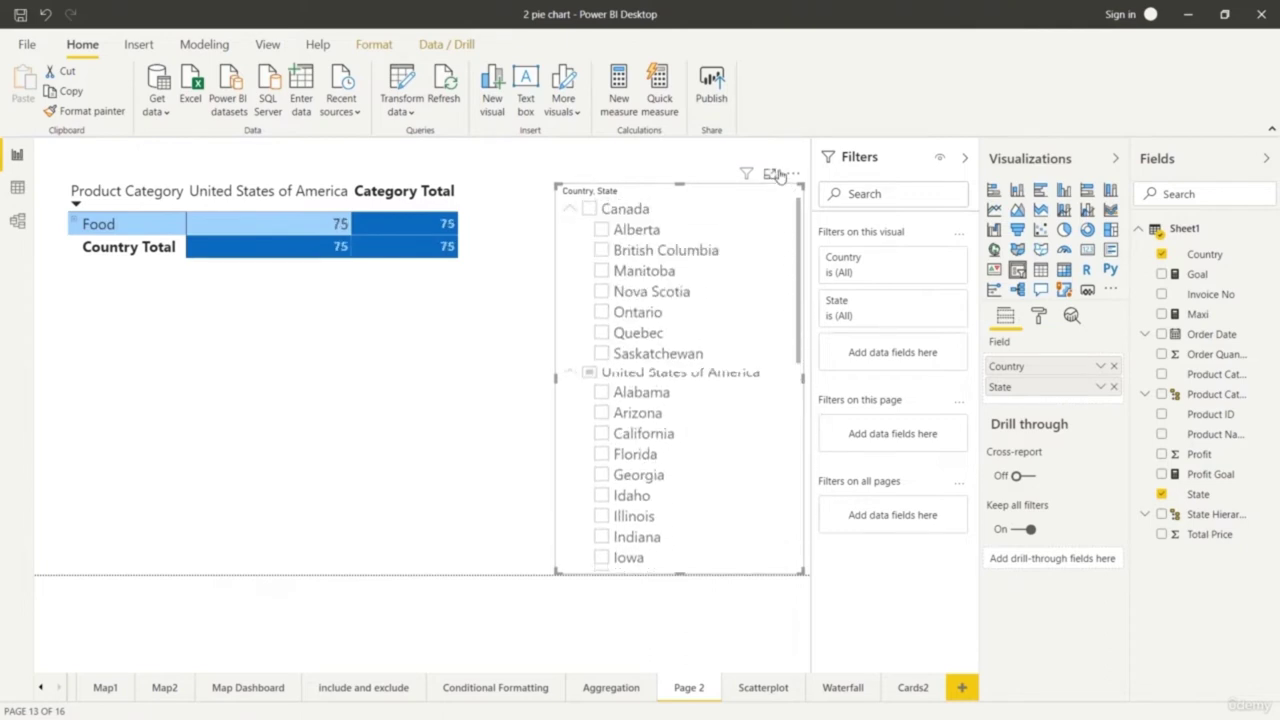
pyautogui.click(642, 336)
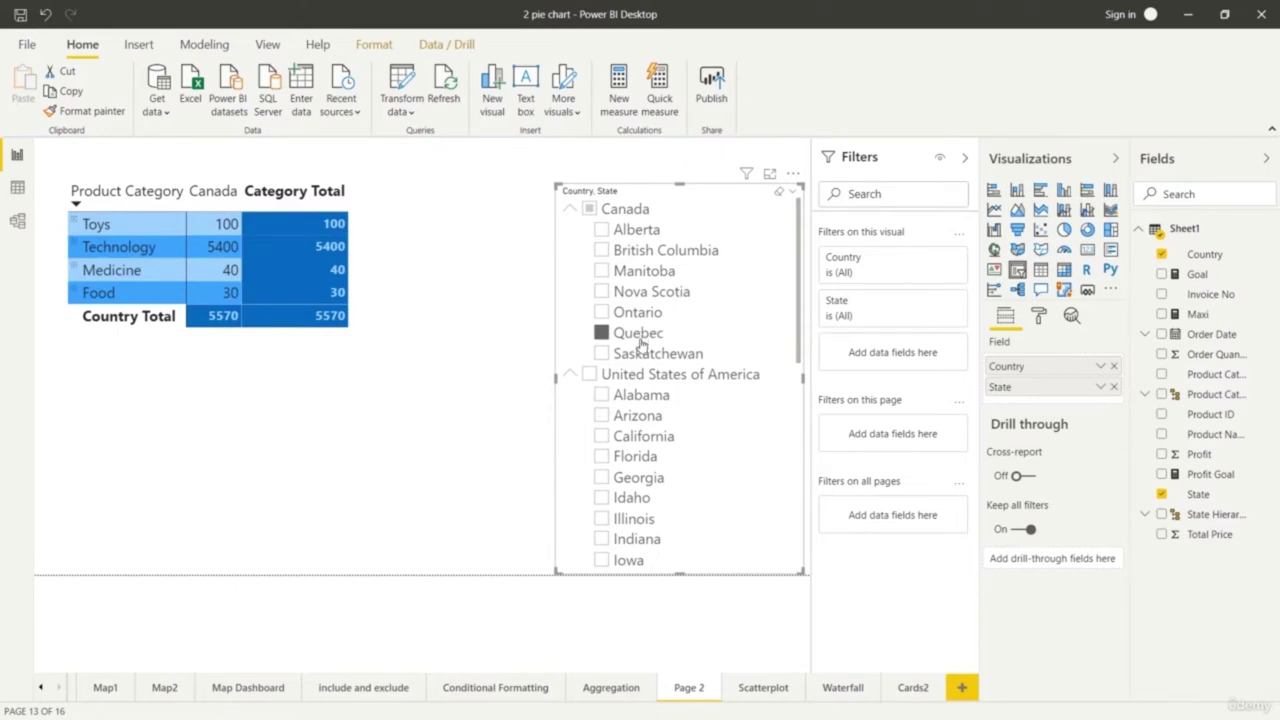
pyautogui.keyDown('ctrl'); pyautogui.click(641, 484); pyautogui.keyUp('ctrl')
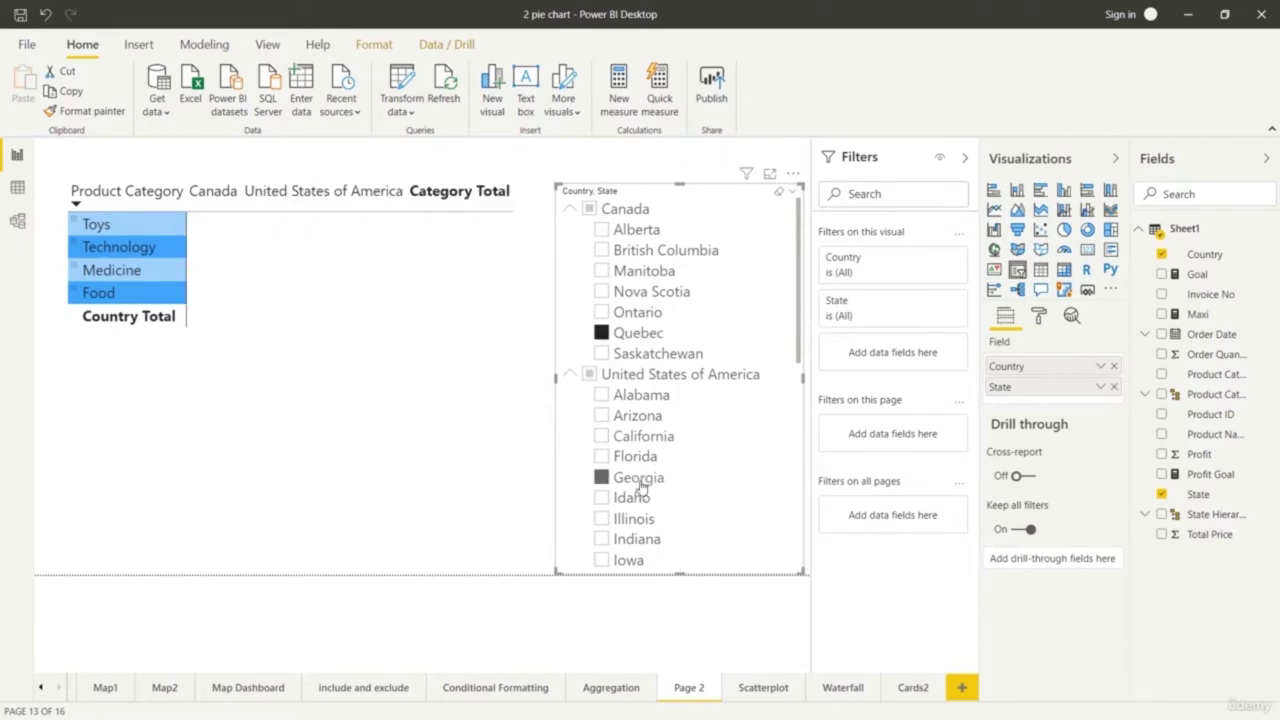
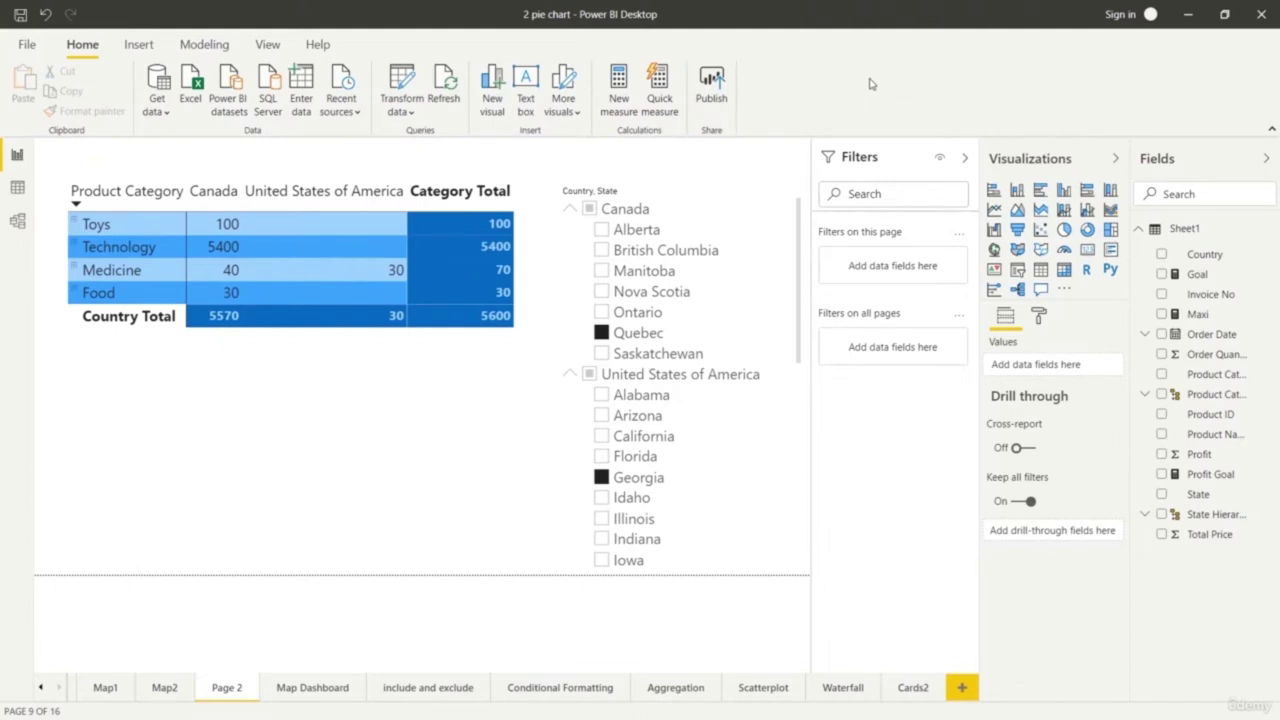
# Add an Order Date slicer below the matrix on Page 2 and widen it
pyautogui.click(1019, 285)
pyautogui.moveTo(228, 287); pyautogui.dragTo(332, 481)
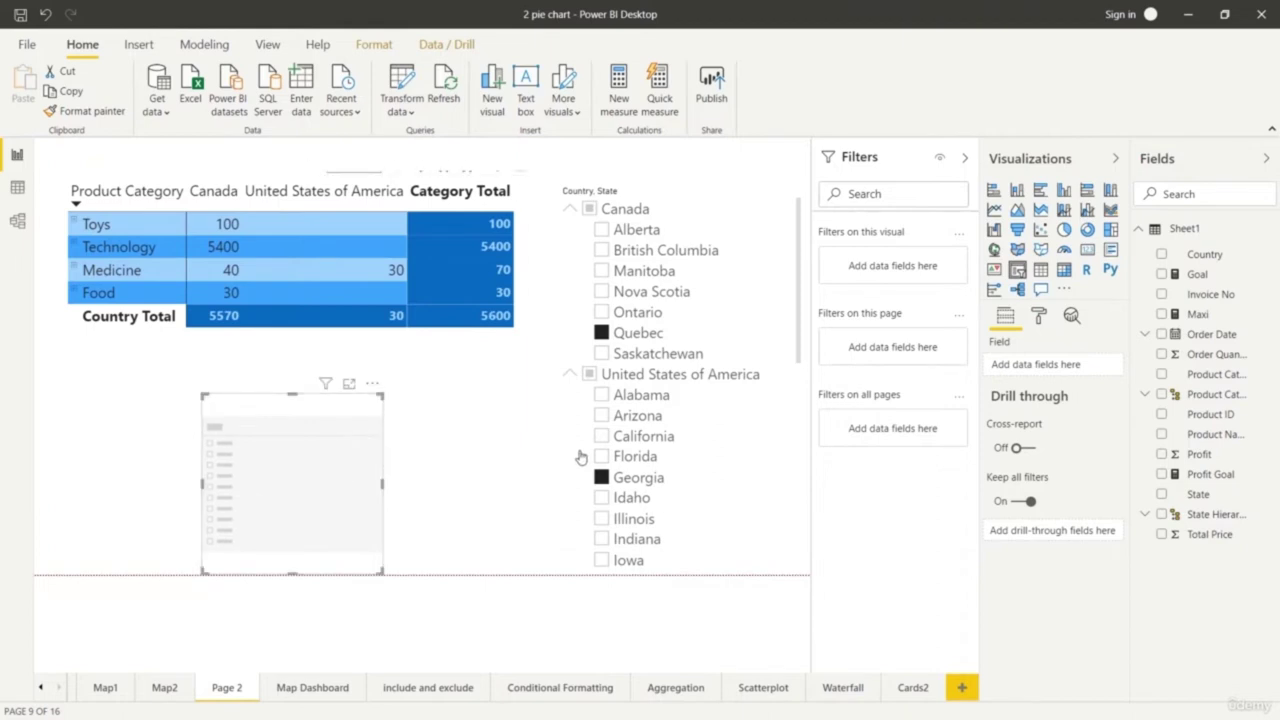
pyautogui.moveTo(1224, 338); pyautogui.dragTo(1066, 366)
pyautogui.moveTo(383, 486); pyautogui.dragTo(503, 486)
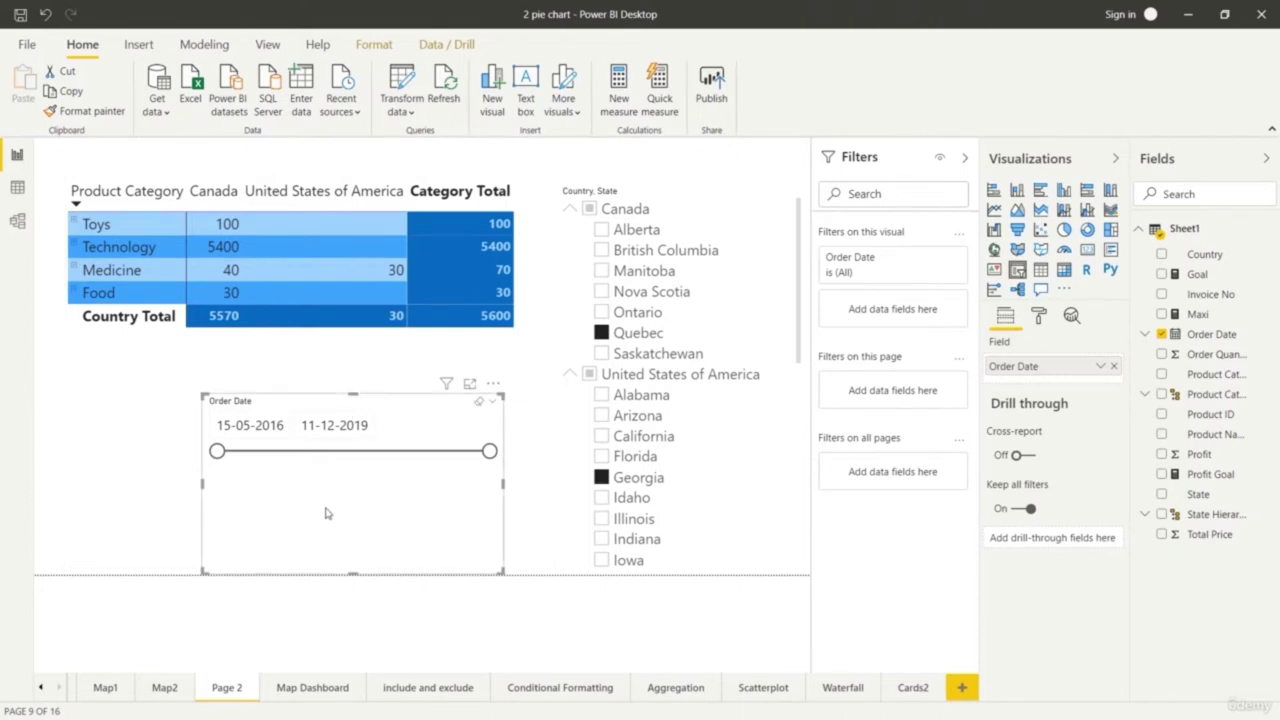
# Try the Order Date range with a start of 26-02-2017, and restore the full range from 15-05-2016 to 11-12-2019
pyautogui.moveTo(219, 452); pyautogui.dragTo(277, 489)
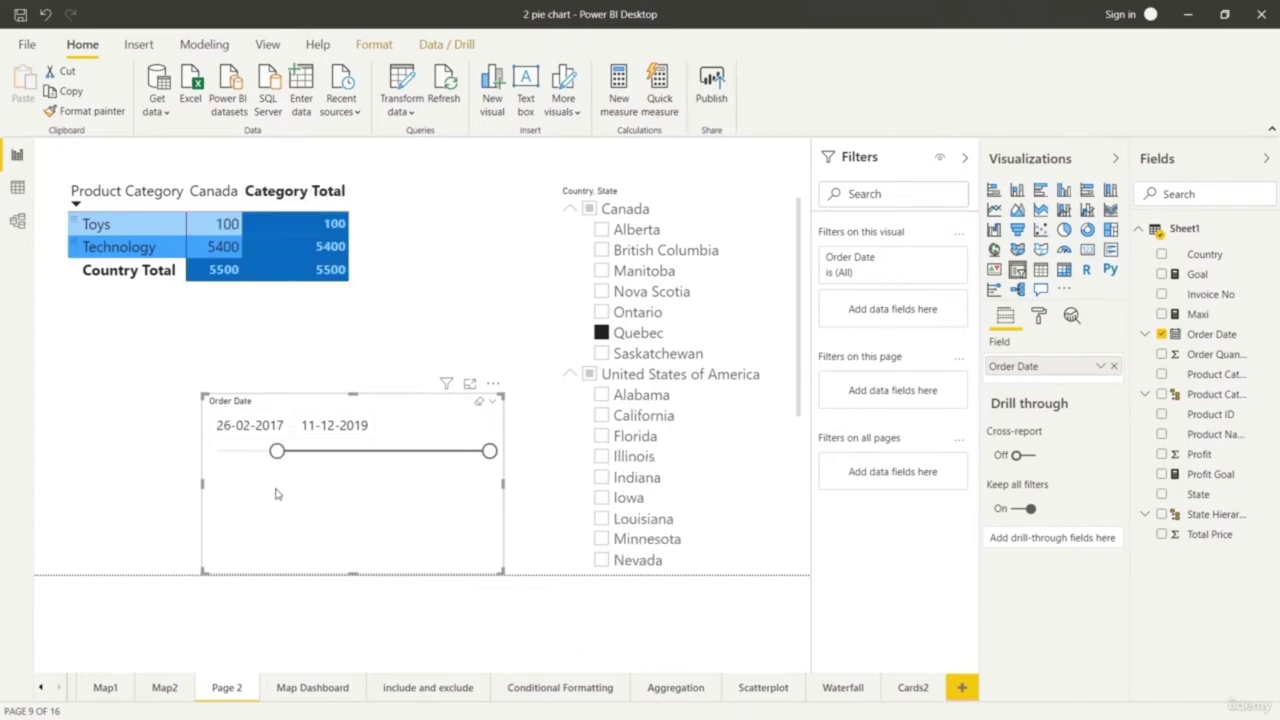
pyautogui.moveTo(276, 451); pyautogui.dragTo(203, 457)
pyautogui.moveTo(489, 451); pyautogui.dragTo(554, 486)
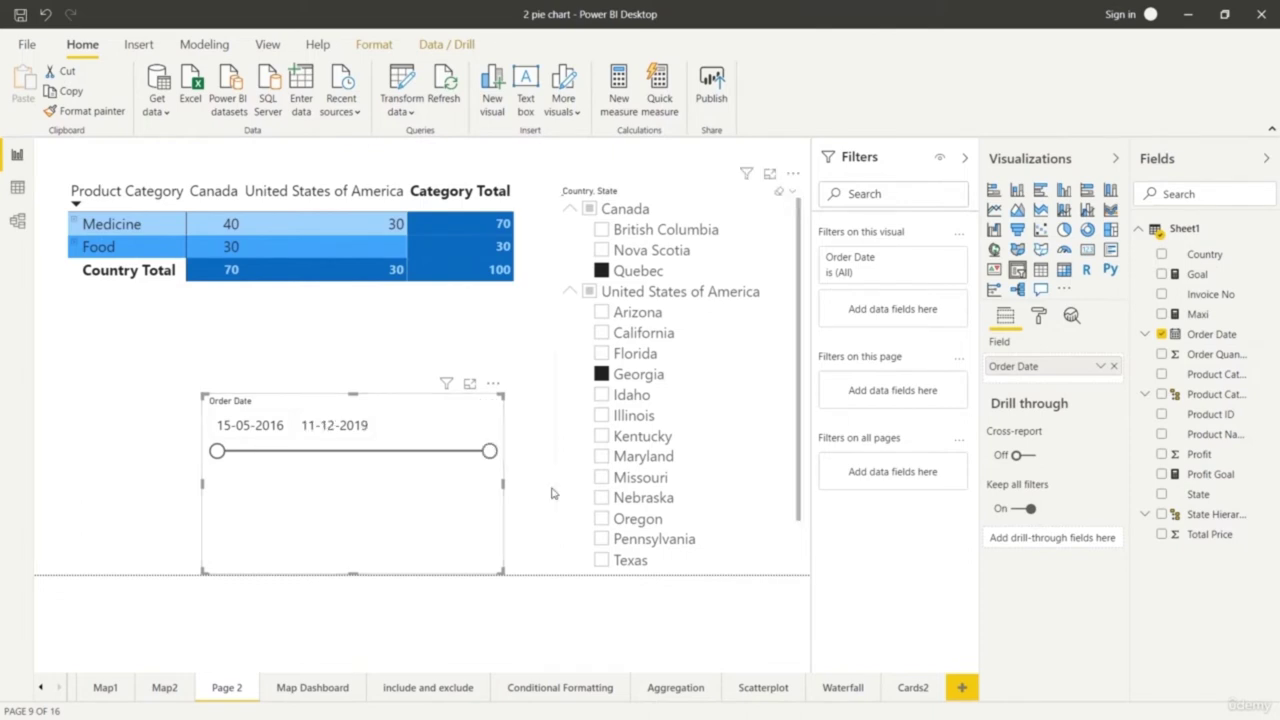
# Slide the Order Date range's start to 29-09-2017, and pick 03-09-2017 as the start date from its calendar
pyautogui.moveTo(217, 452); pyautogui.dragTo(373, 463)
pyautogui.moveTo(362, 453); pyautogui.dragTo(245, 452)
pyautogui.moveTo(329, 471); pyautogui.dragTo(323, 480)
pyautogui.click(289, 425)
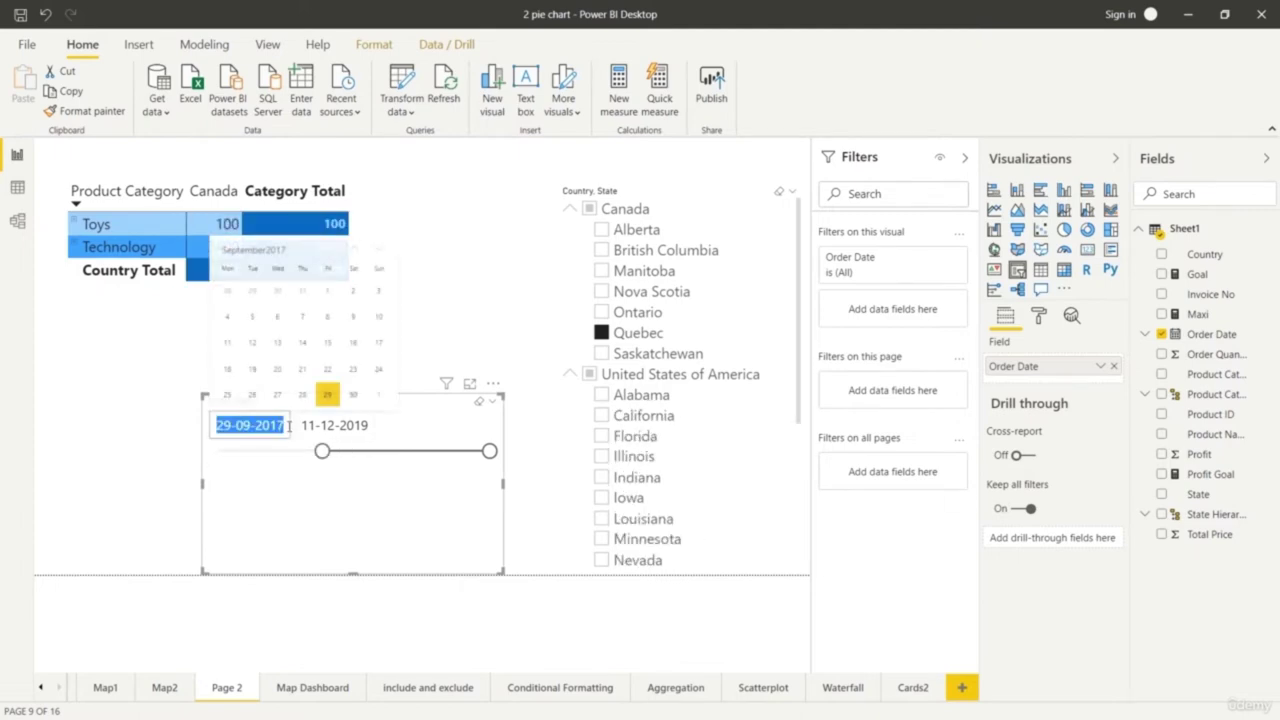
pyautogui.click(378, 292)
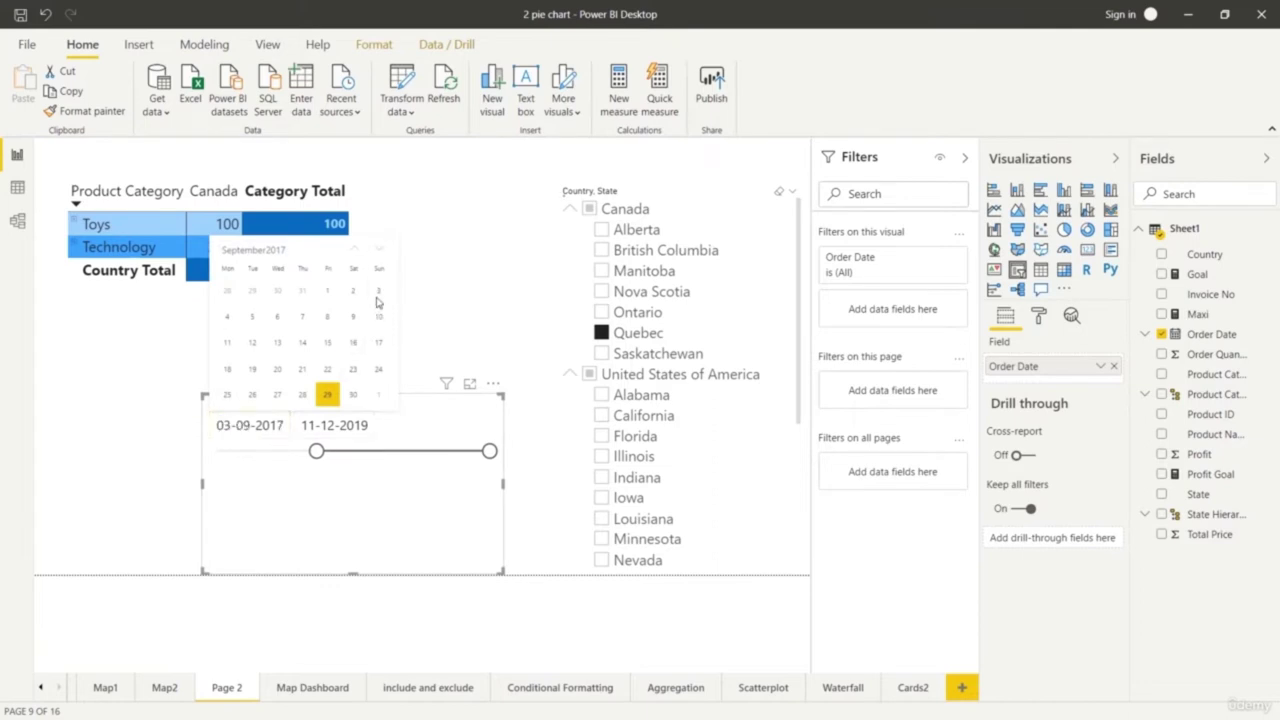
pyautogui.click(377, 300)
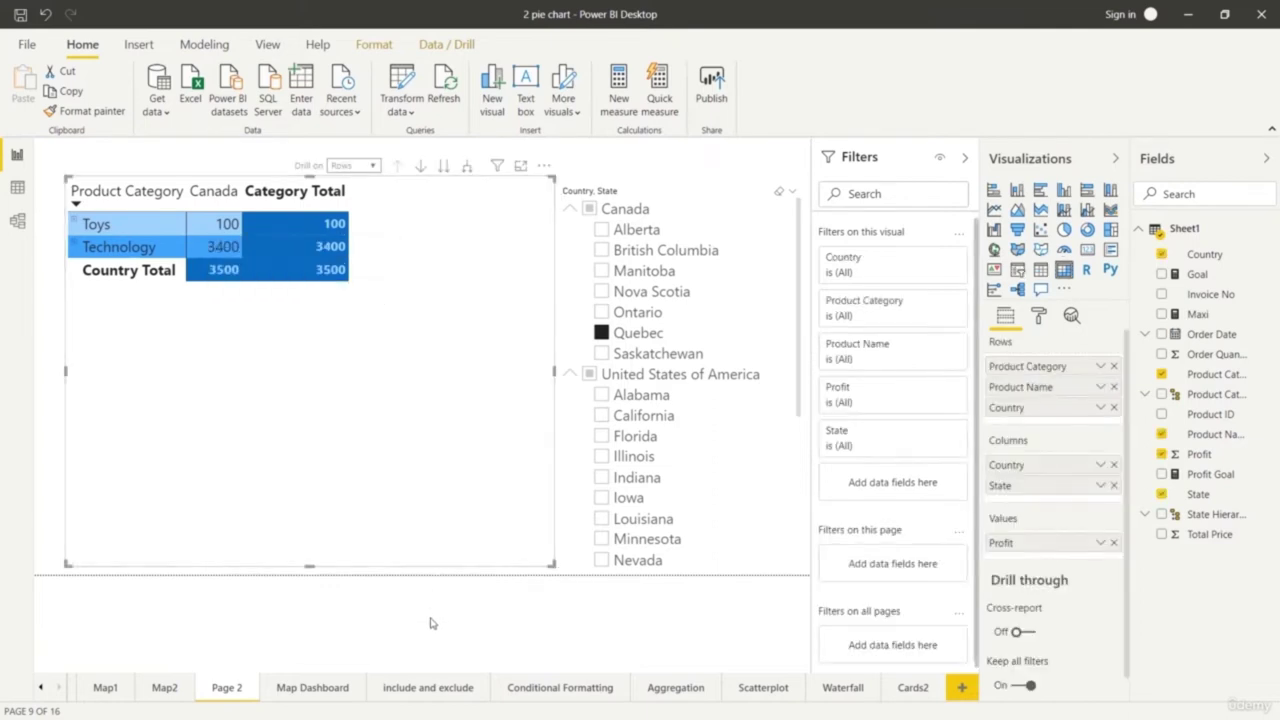
pyautogui.click(420, 590)
# Set the Order Date range's end to 20-12-2019 and then 26-12-2024, and slide its start to 23-08-2016
pyautogui.click(378, 424)
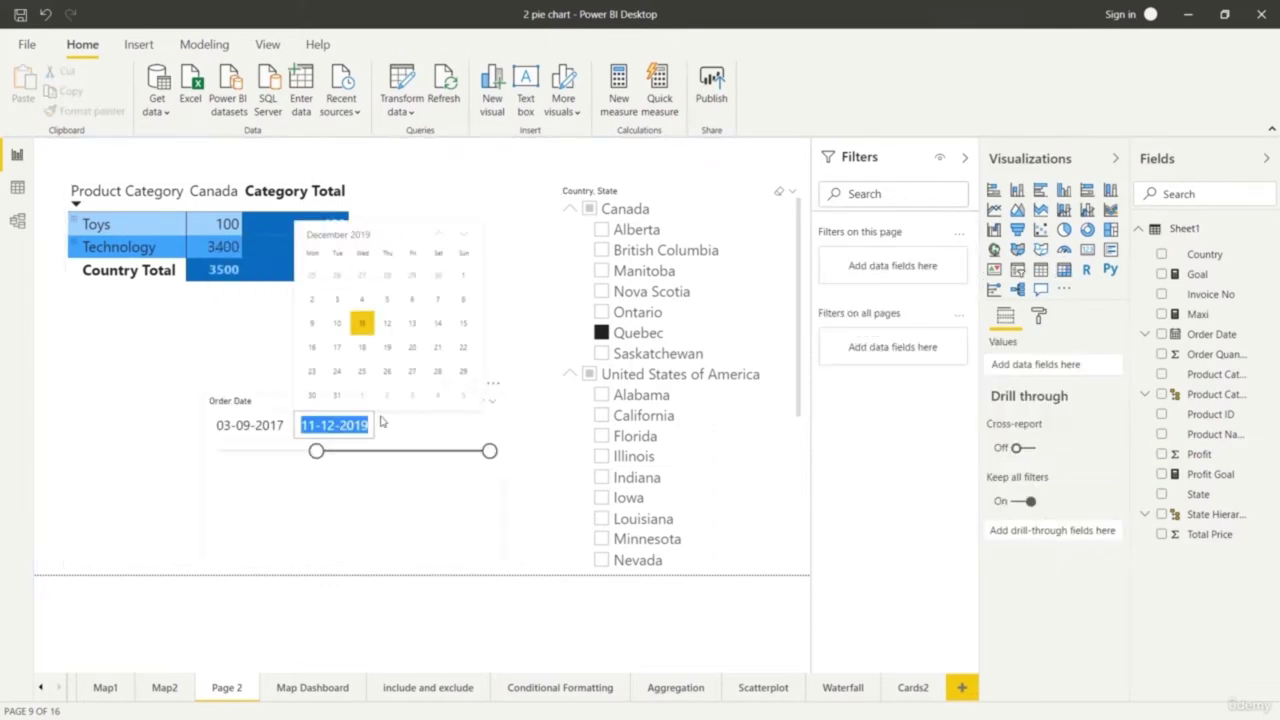
pyautogui.click(410, 349)
pyautogui.click(352, 427)
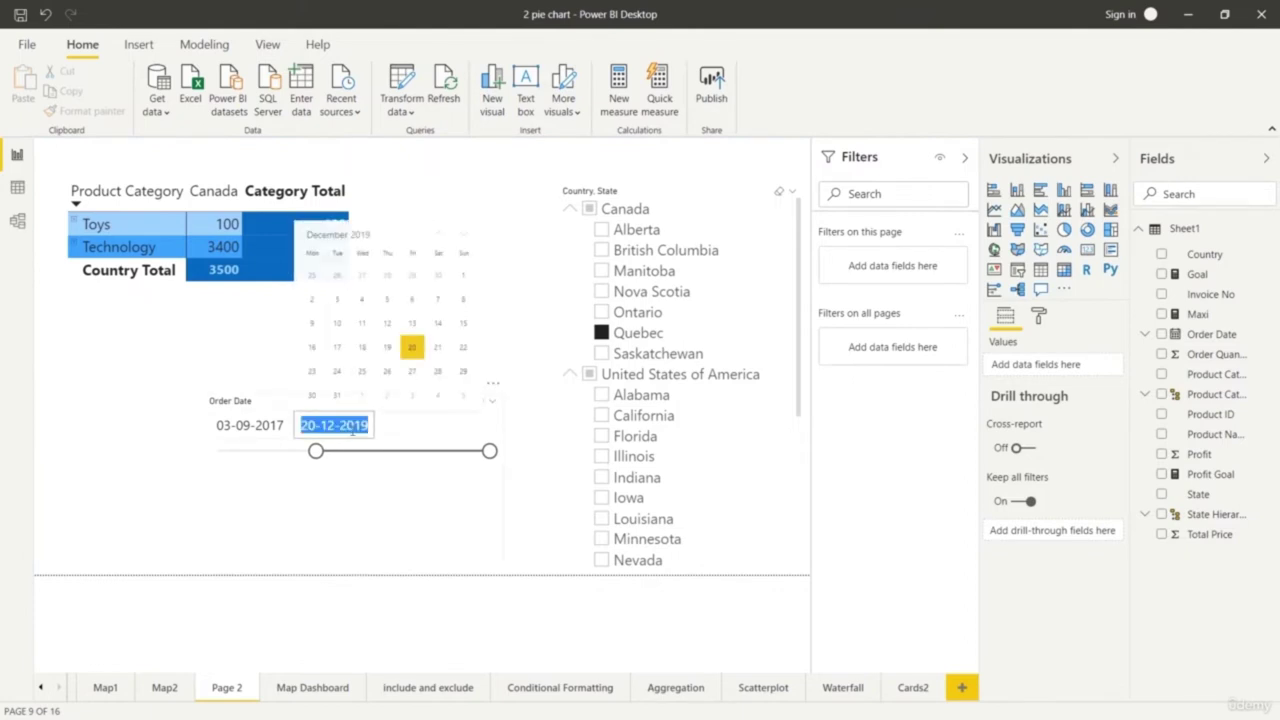
pyautogui.click(365, 235)
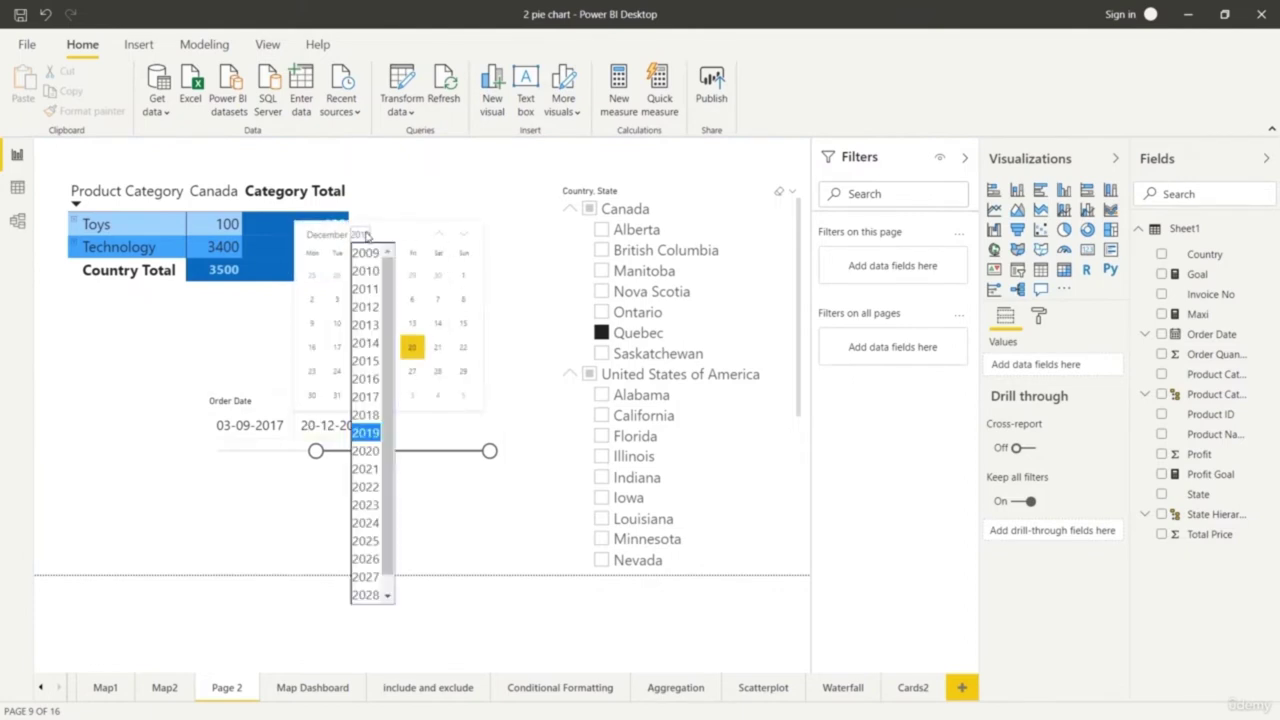
pyautogui.click(366, 524)
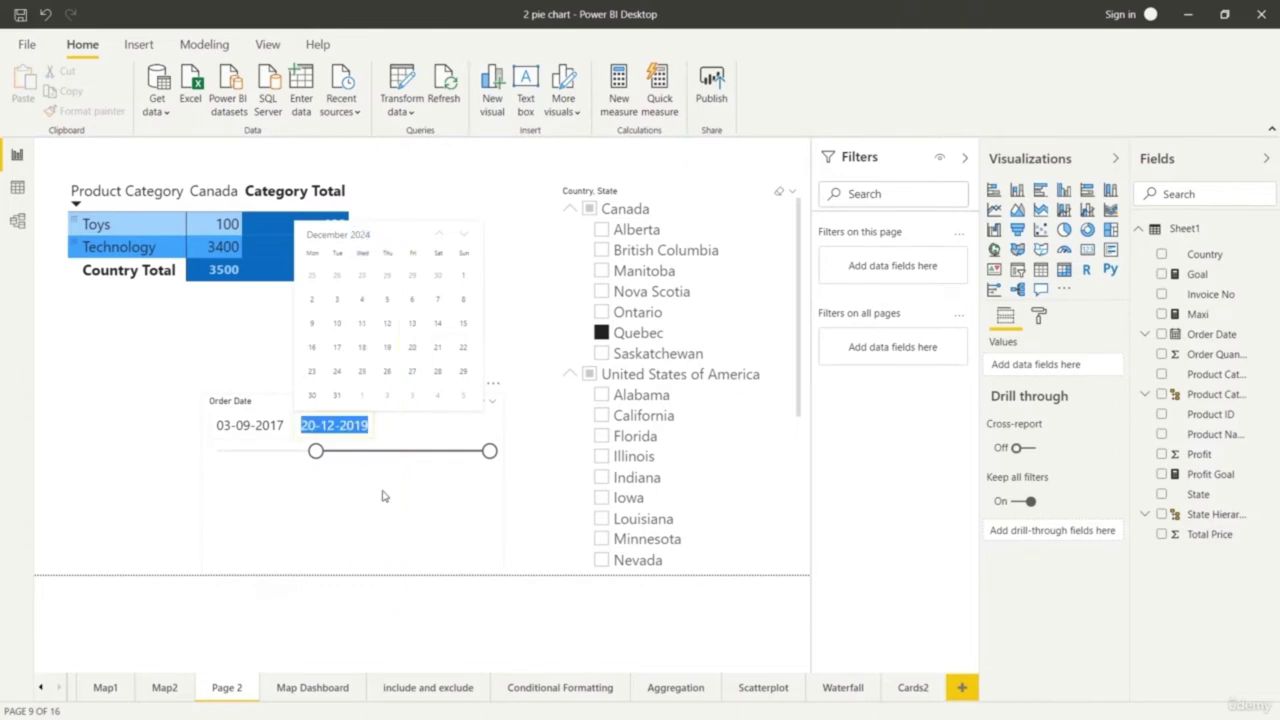
pyautogui.click(386, 370)
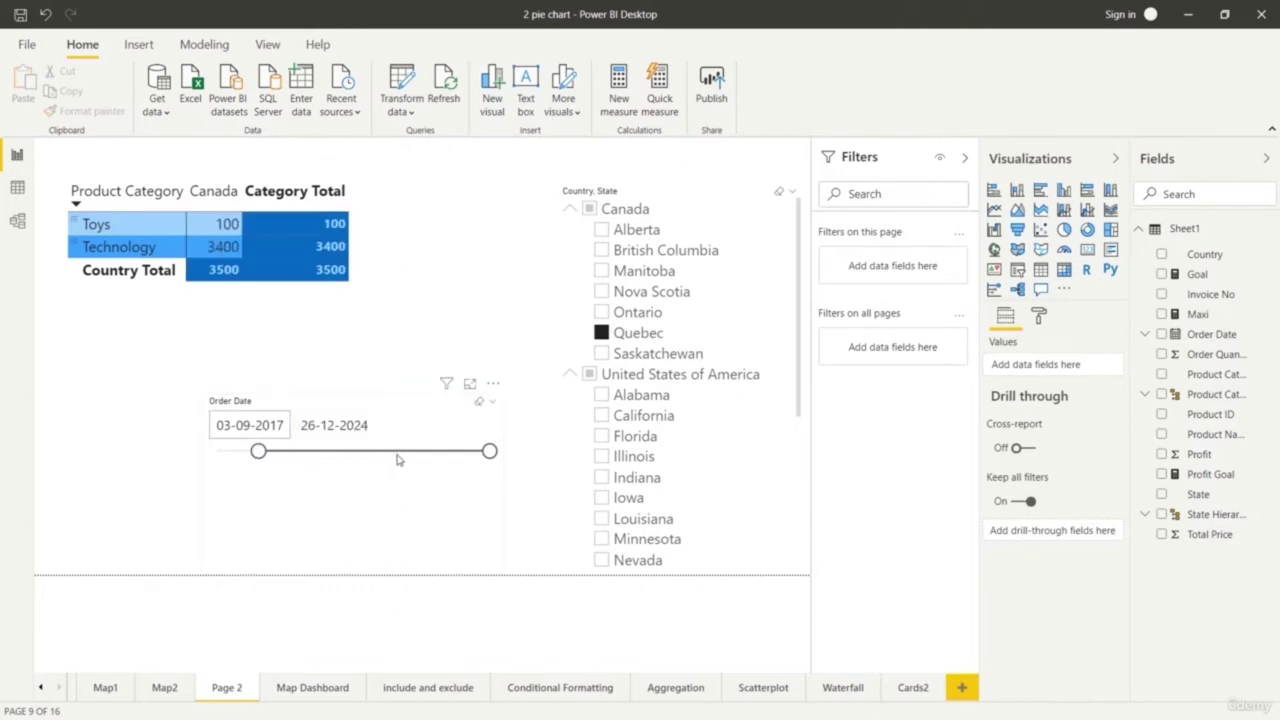
pyautogui.moveTo(258, 451)
pyautogui.mouseDown()
pyautogui.moveTo(458, 453)
pyautogui.moveTo(239, 466)
pyautogui.mouseUp()
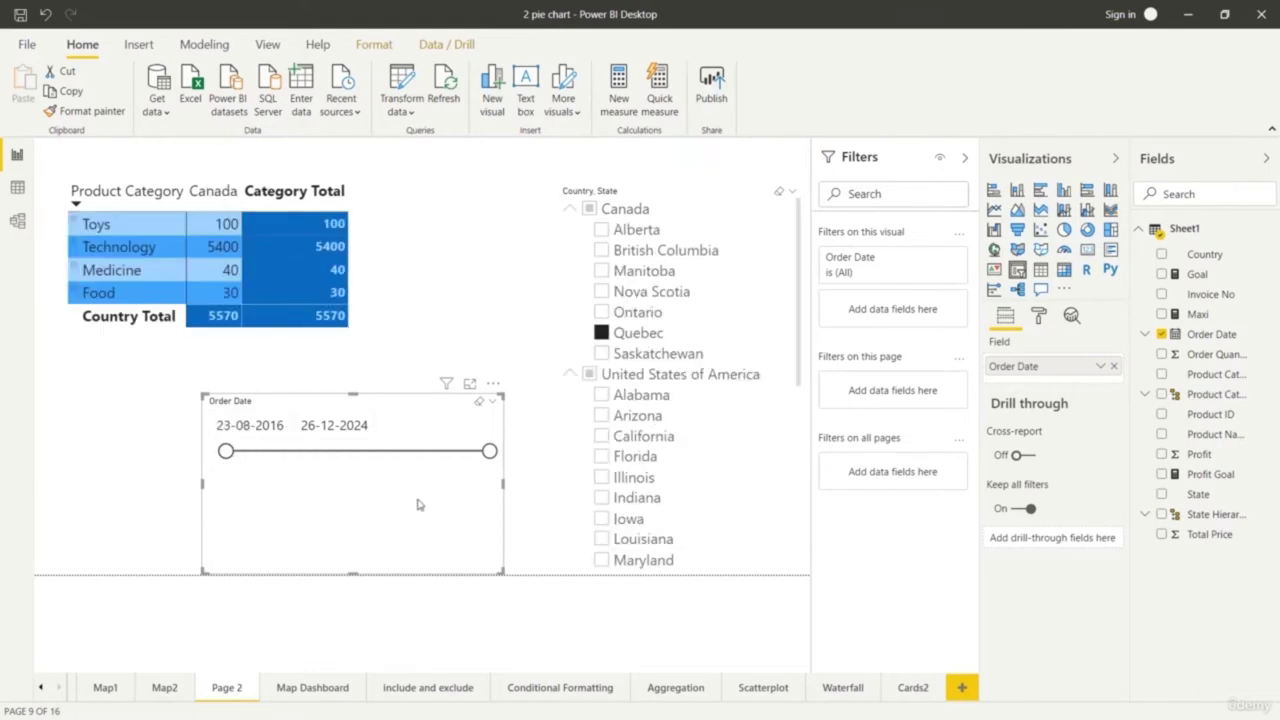
# Slide the Order Date range's end to 17-05-2021, and fit the slicer as a shorter box into the page's lower-left corner
pyautogui.moveTo(488, 453); pyautogui.dragTo(372, 458)
pyautogui.click(403, 629)
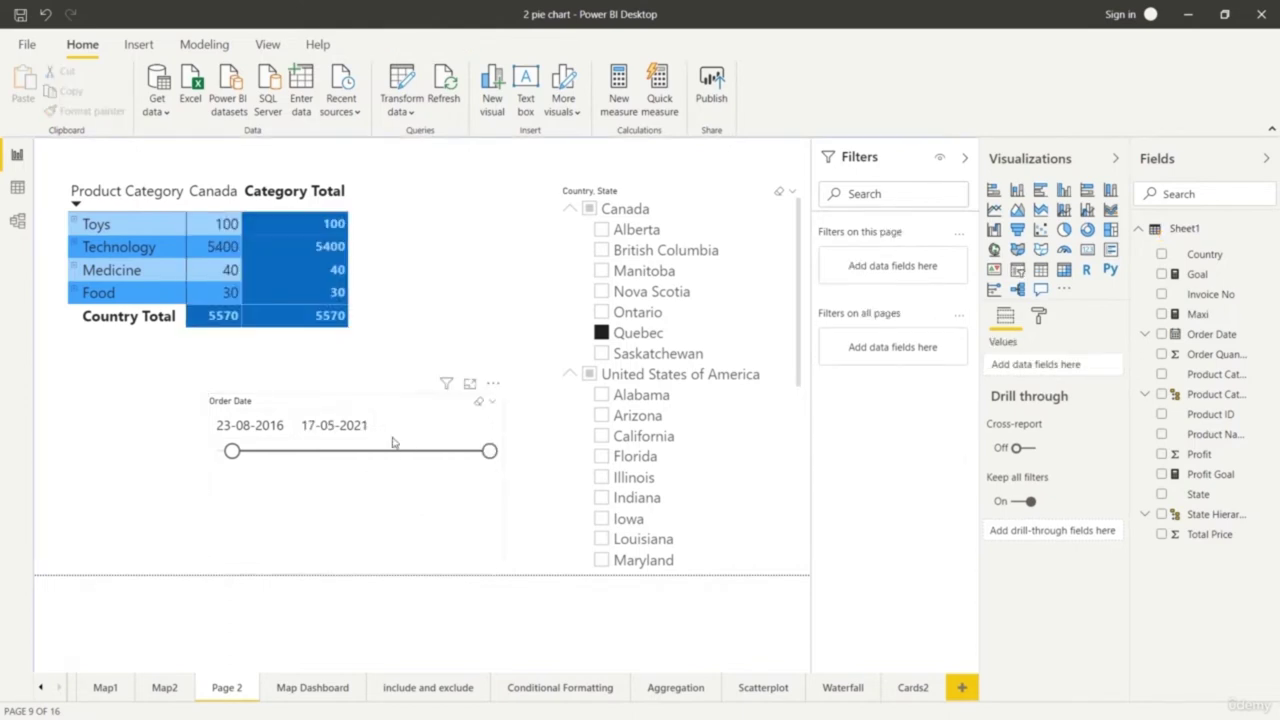
pyautogui.click(374, 521)
pyautogui.moveTo(353, 574); pyautogui.dragTo(358, 485)
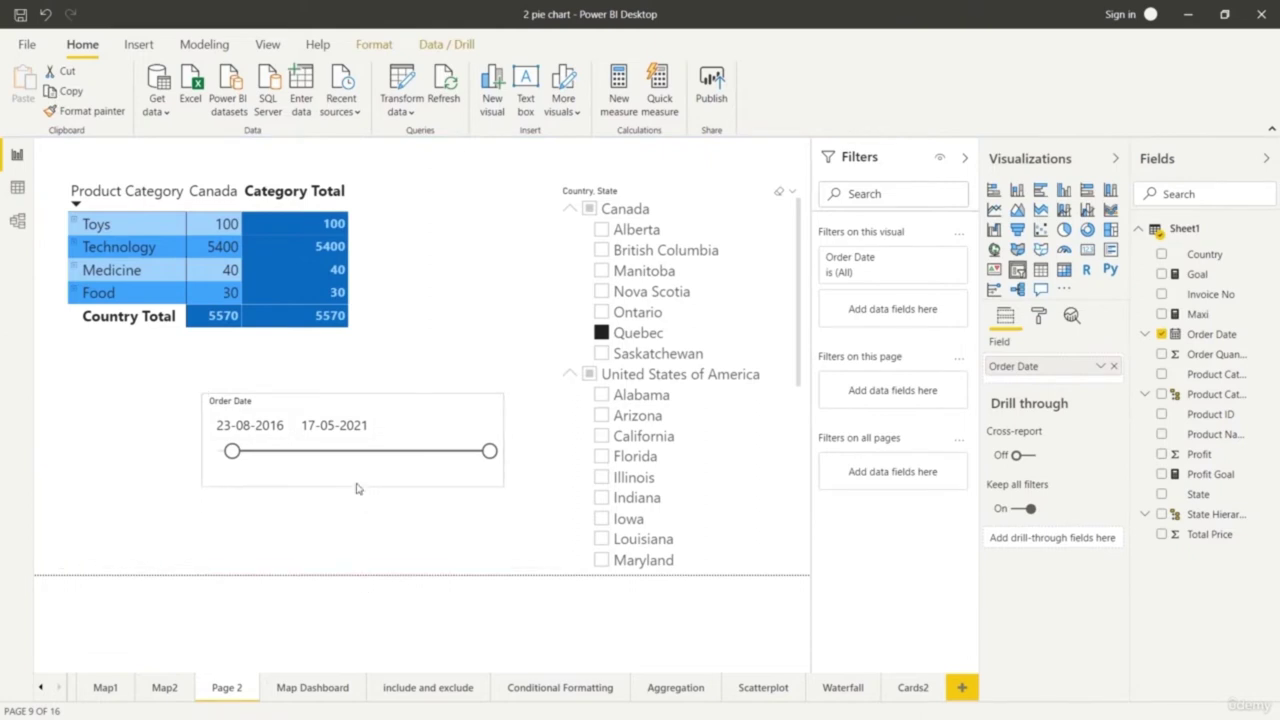
pyautogui.moveTo(394, 414); pyautogui.dragTo(229, 476)
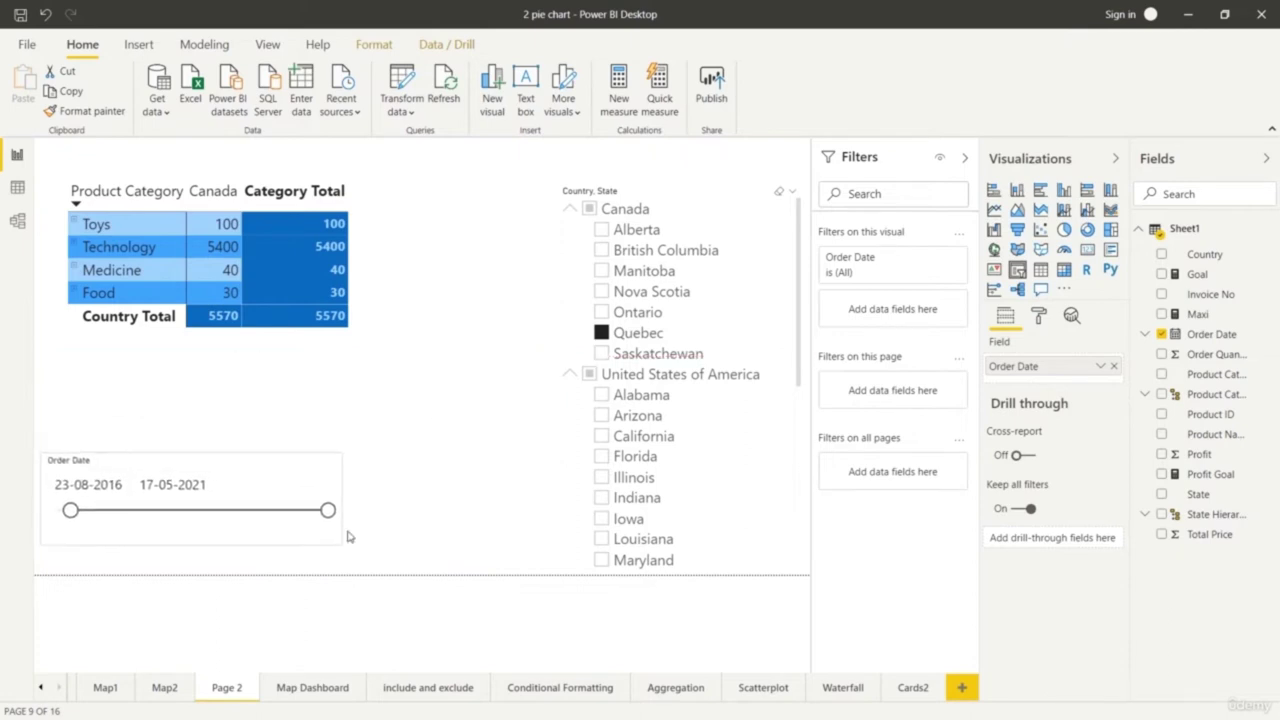
pyautogui.click(408, 611)
# Add a second slicer between the Order Date range and the Country, State slicer, using Order Date as a date hierarchy
pyautogui.click(1017, 270)
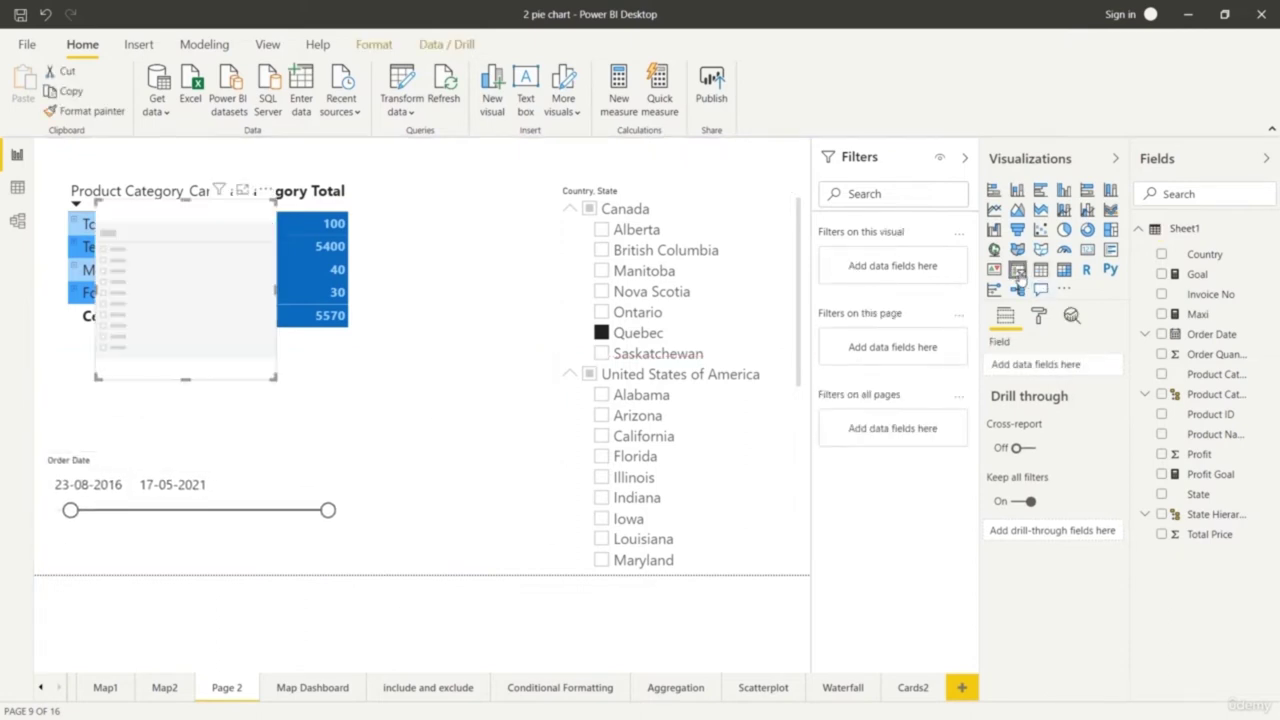
pyautogui.moveTo(268, 316); pyautogui.dragTo(550, 470)
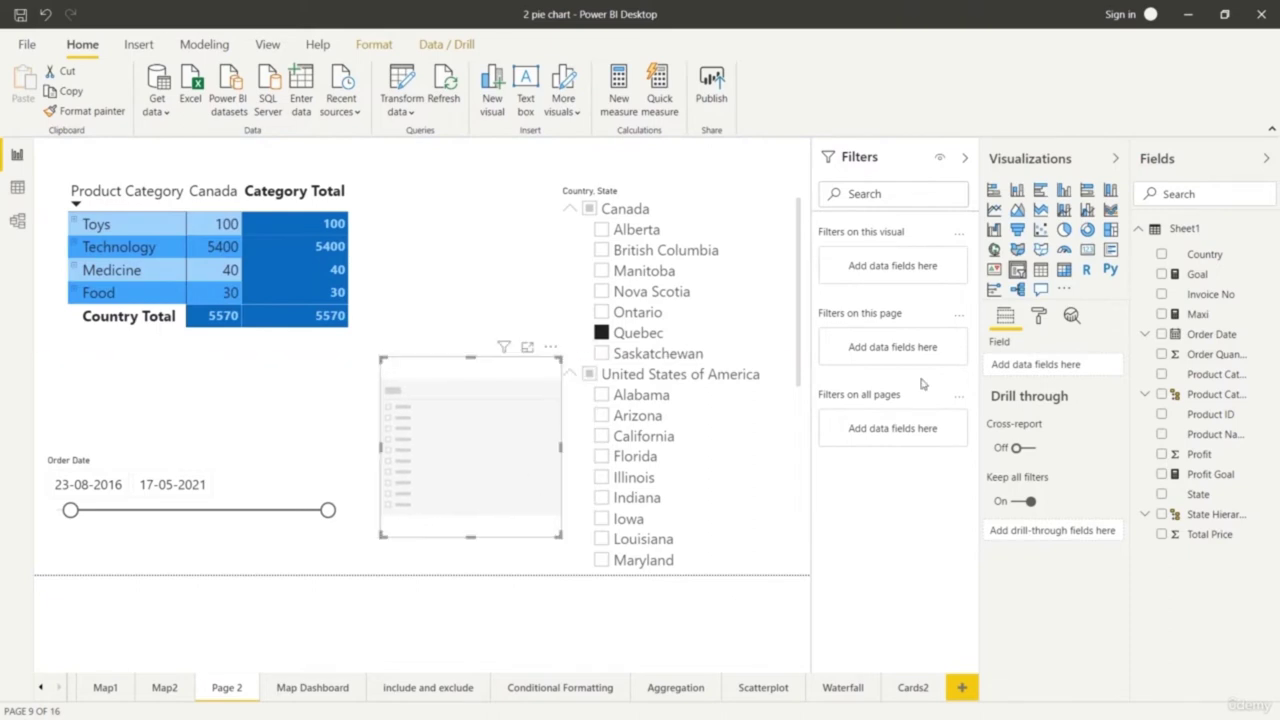
pyautogui.moveTo(1229, 340); pyautogui.dragTo(1070, 370)
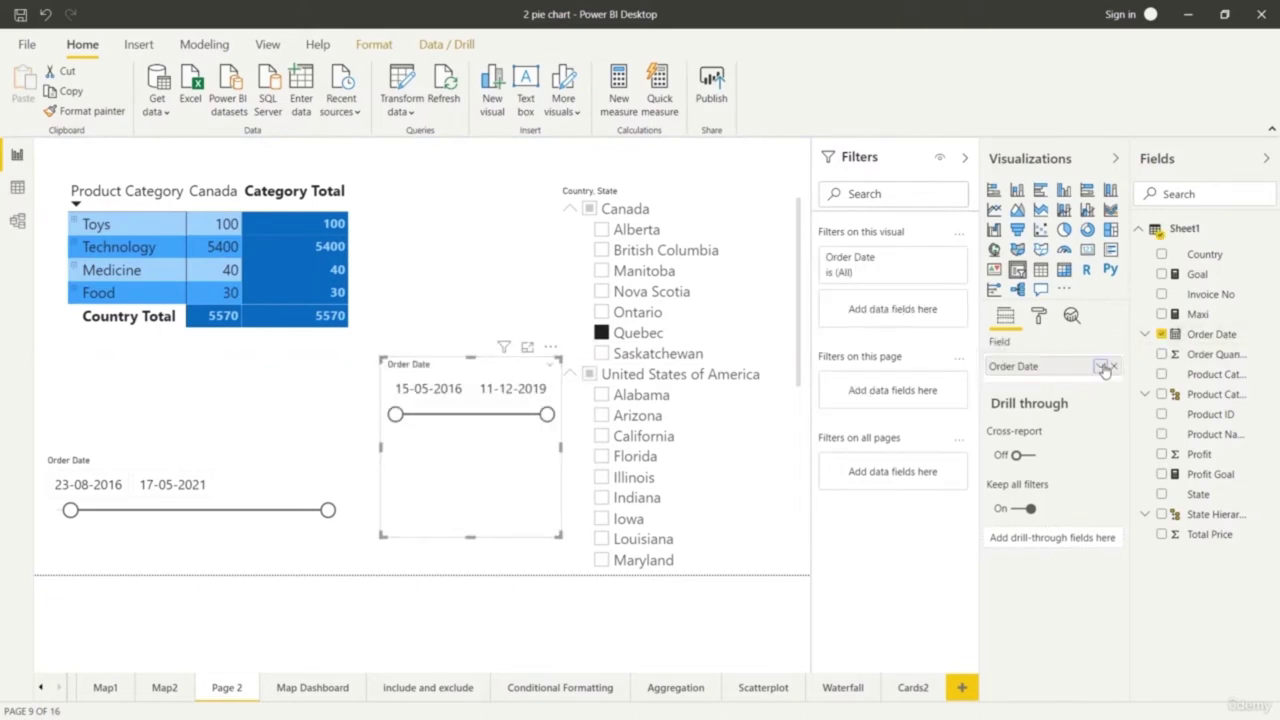
pyautogui.click(1100, 366)
pyautogui.click(1150, 492)
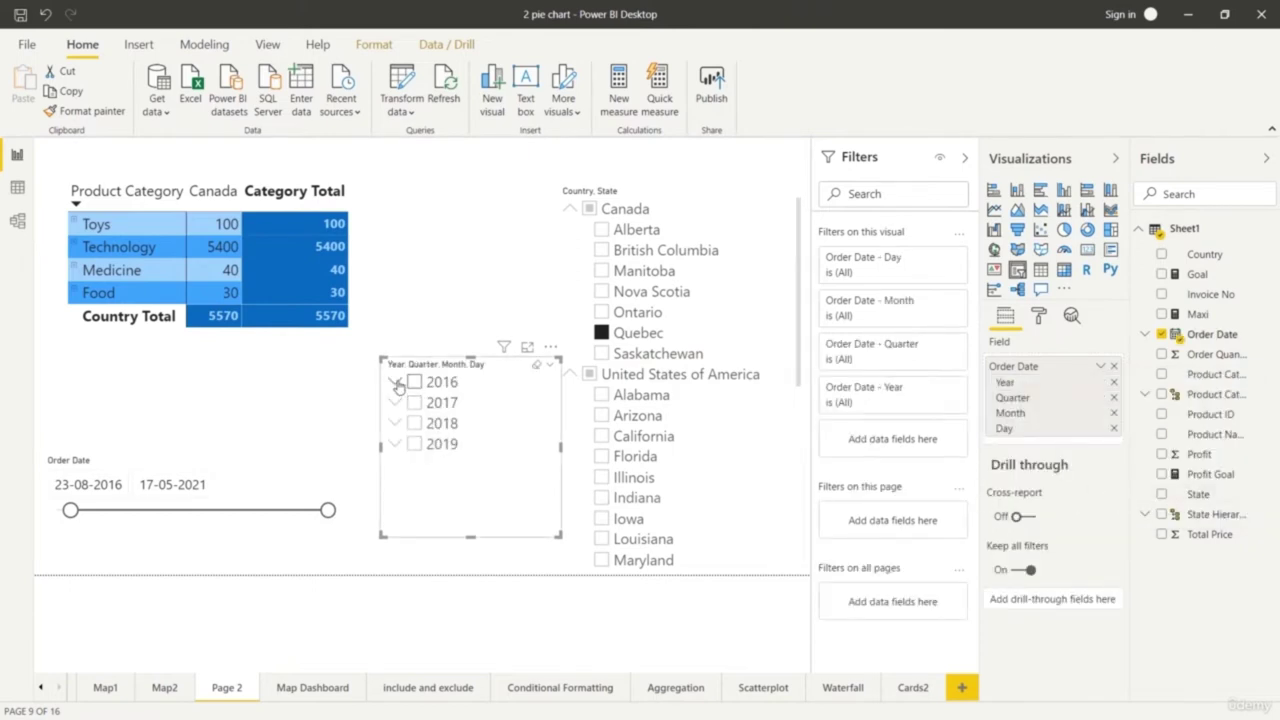
# Try filtering the matrix by January, February and March one after another within Qtr 1 of 2016 in the date hierarchy slicer
pyautogui.click(397, 386)
pyautogui.click(397, 386)
pyautogui.click(397, 386)
pyautogui.click(408, 405)
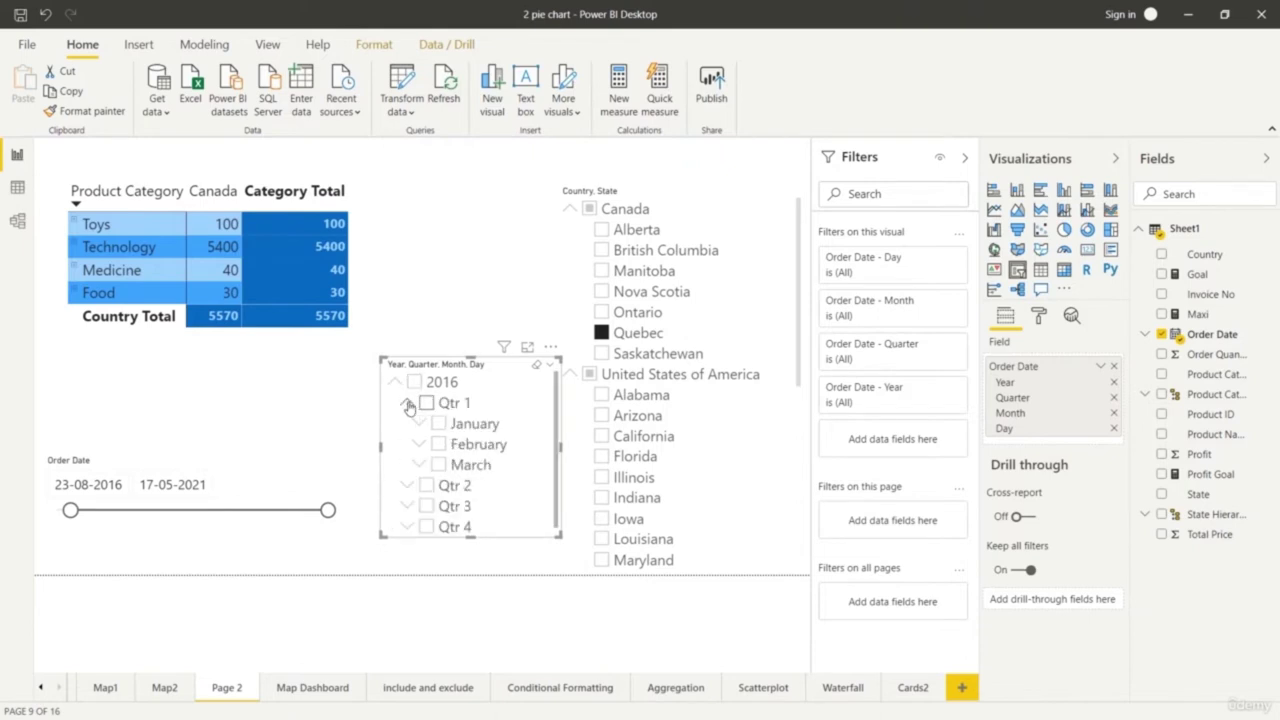
pyautogui.click(439, 424)
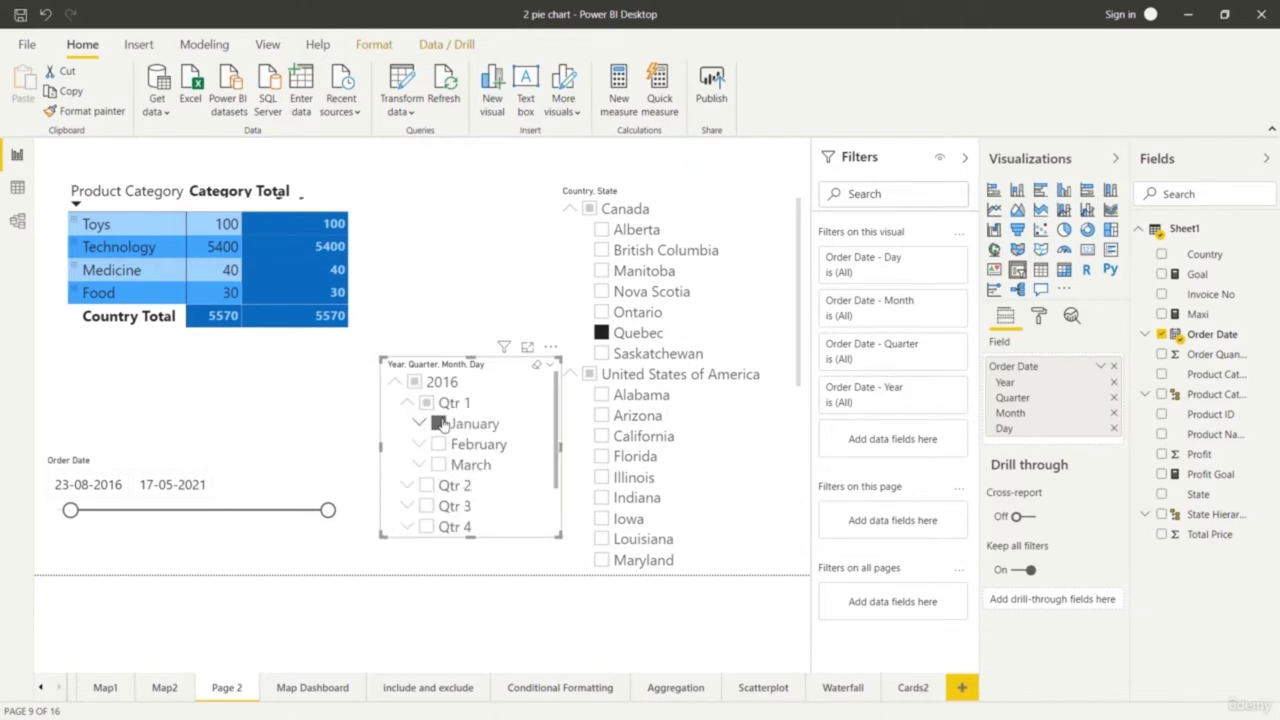
pyautogui.click(439, 444)
pyautogui.click(439, 465)
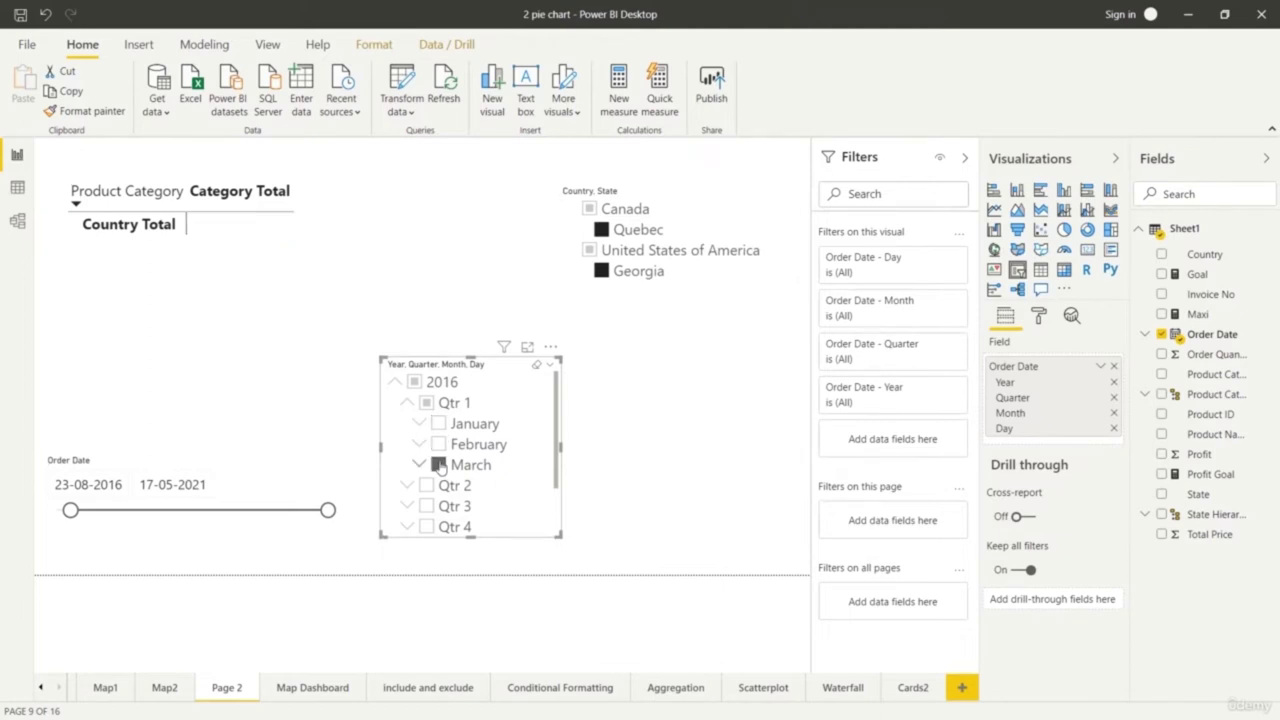
# Collapse 2016 in the date hierarchy slicer, and switch the year filter from 2017 to 2018 and back to 2017
pyautogui.click(395, 382)
pyautogui.click(413, 403)
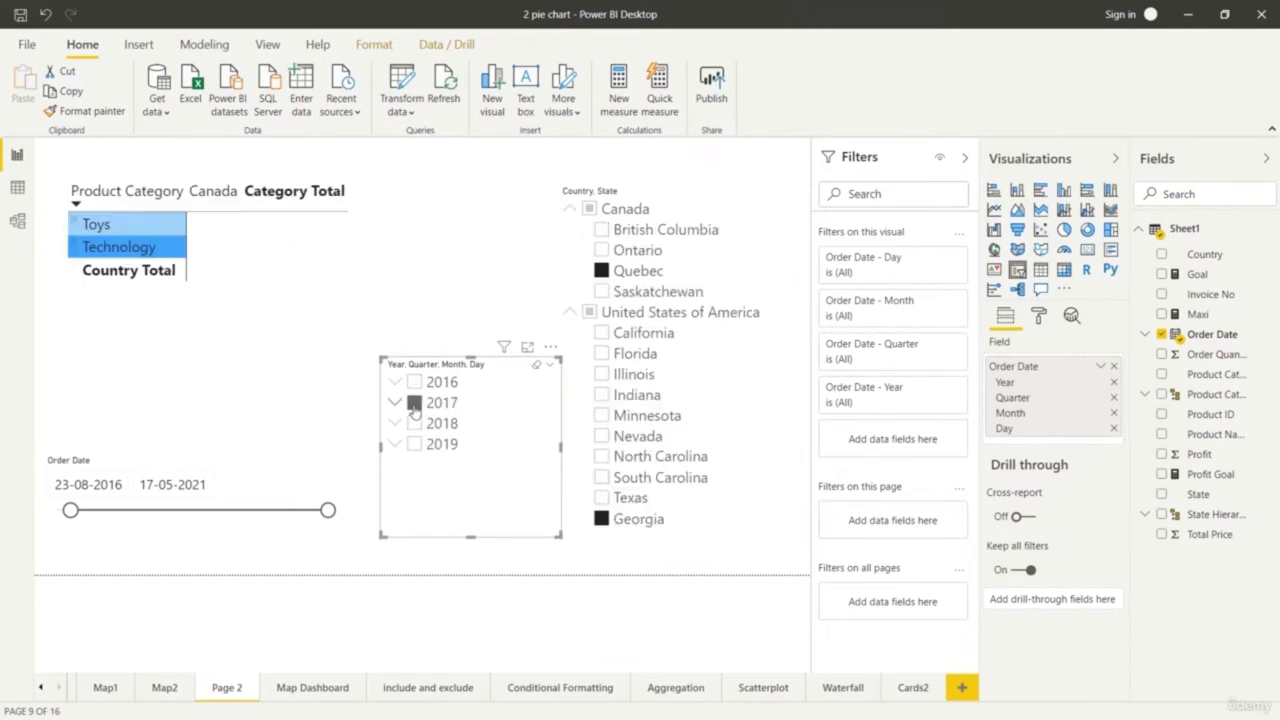
pyautogui.click(416, 424)
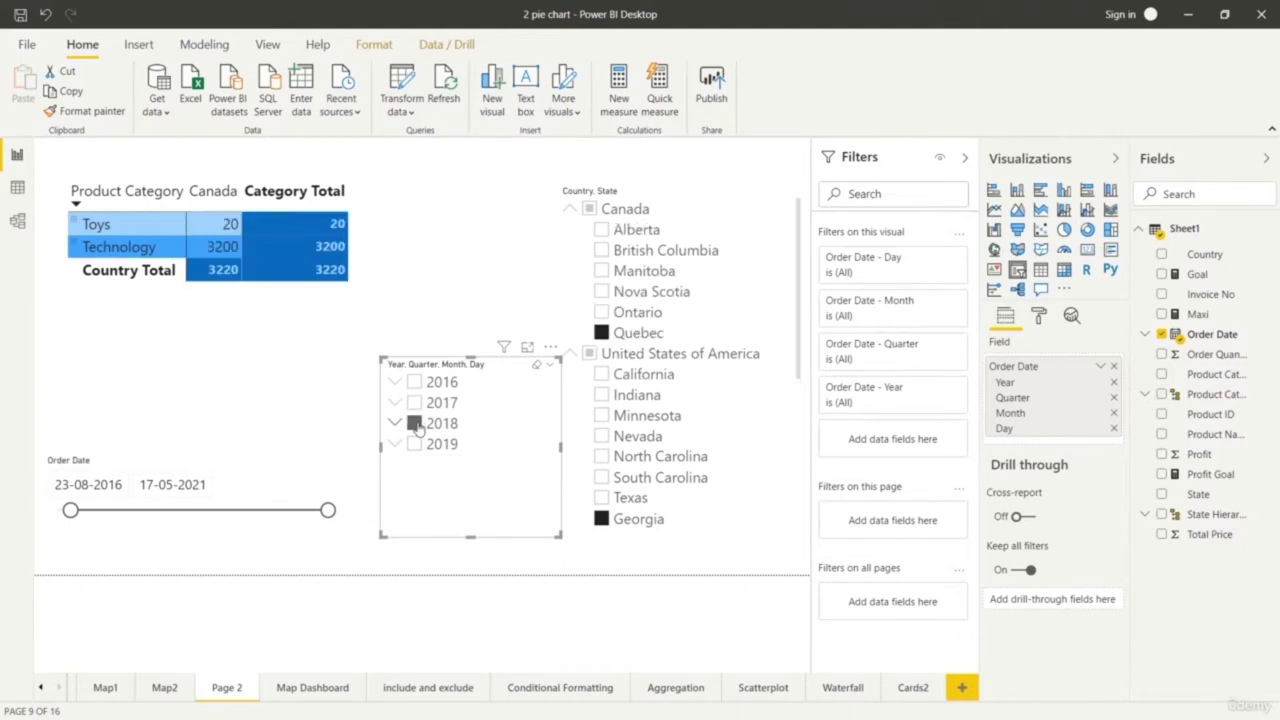
pyautogui.click(413, 403)
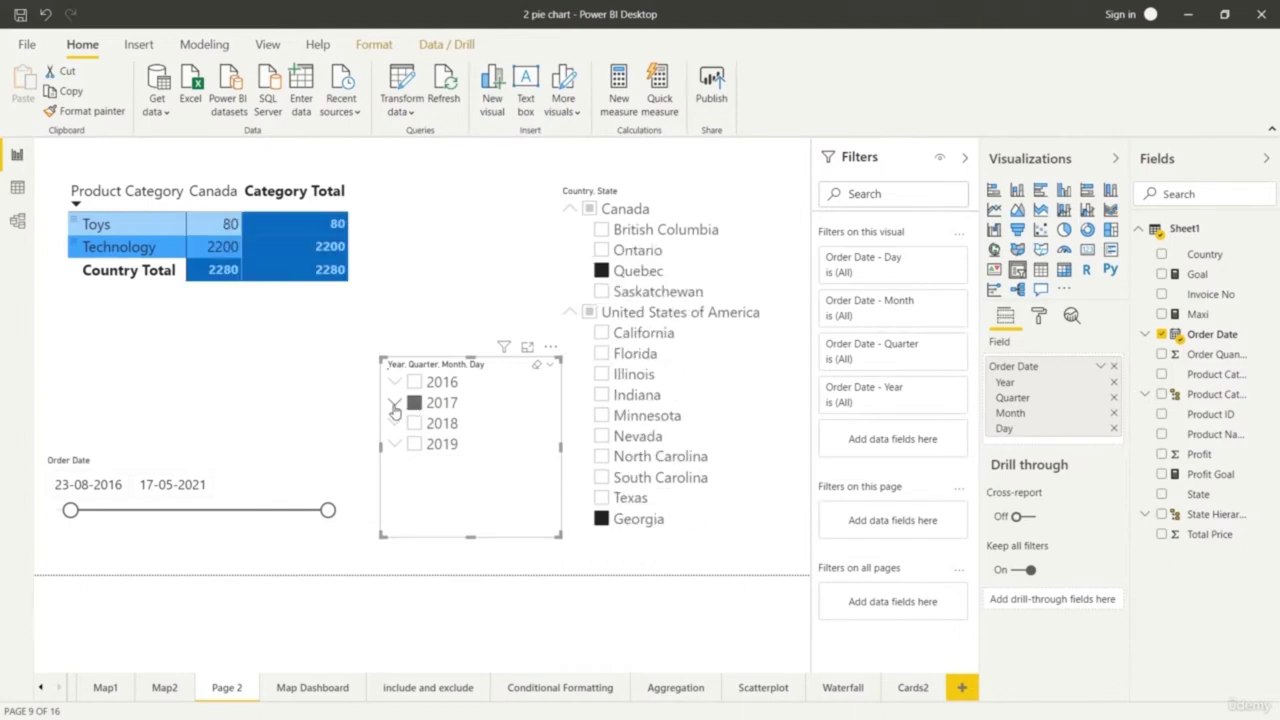
# Exclude April in Qtr 2 of 2017 from the date hierarchy slicer's selection, and extend the slicer upward
pyautogui.click(396, 404)
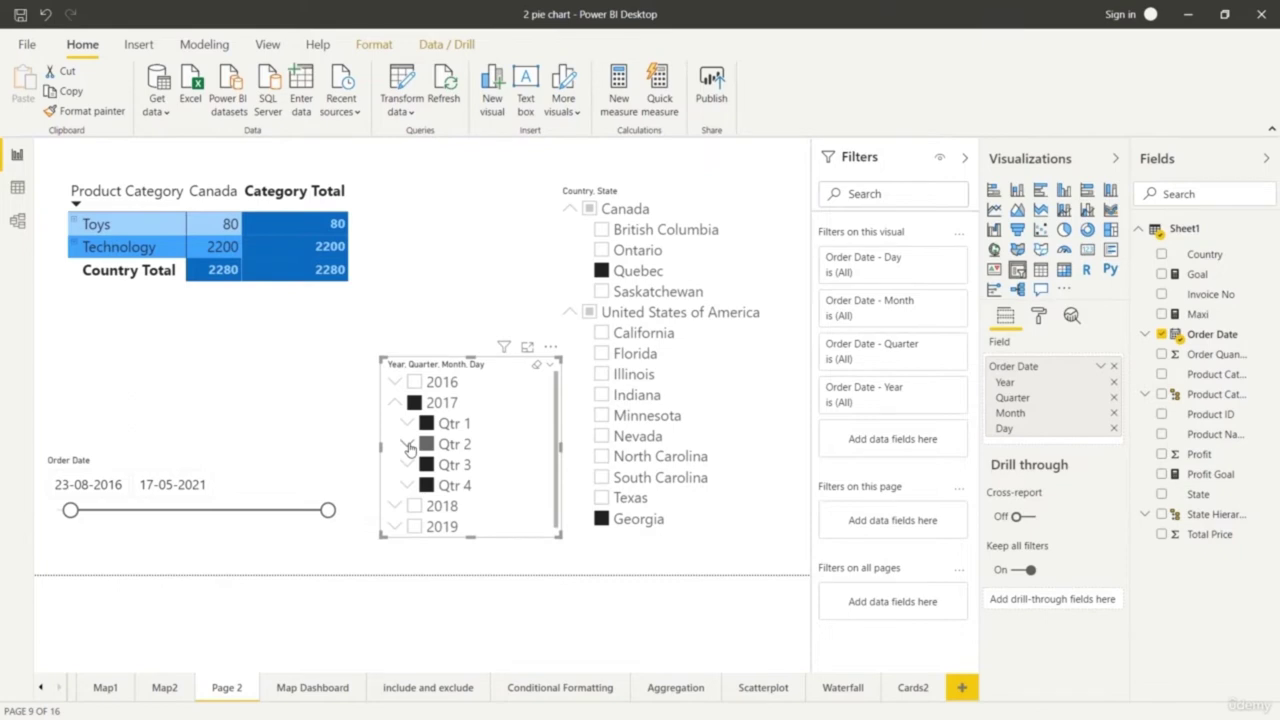
pyautogui.click(408, 446)
pyautogui.click(439, 466)
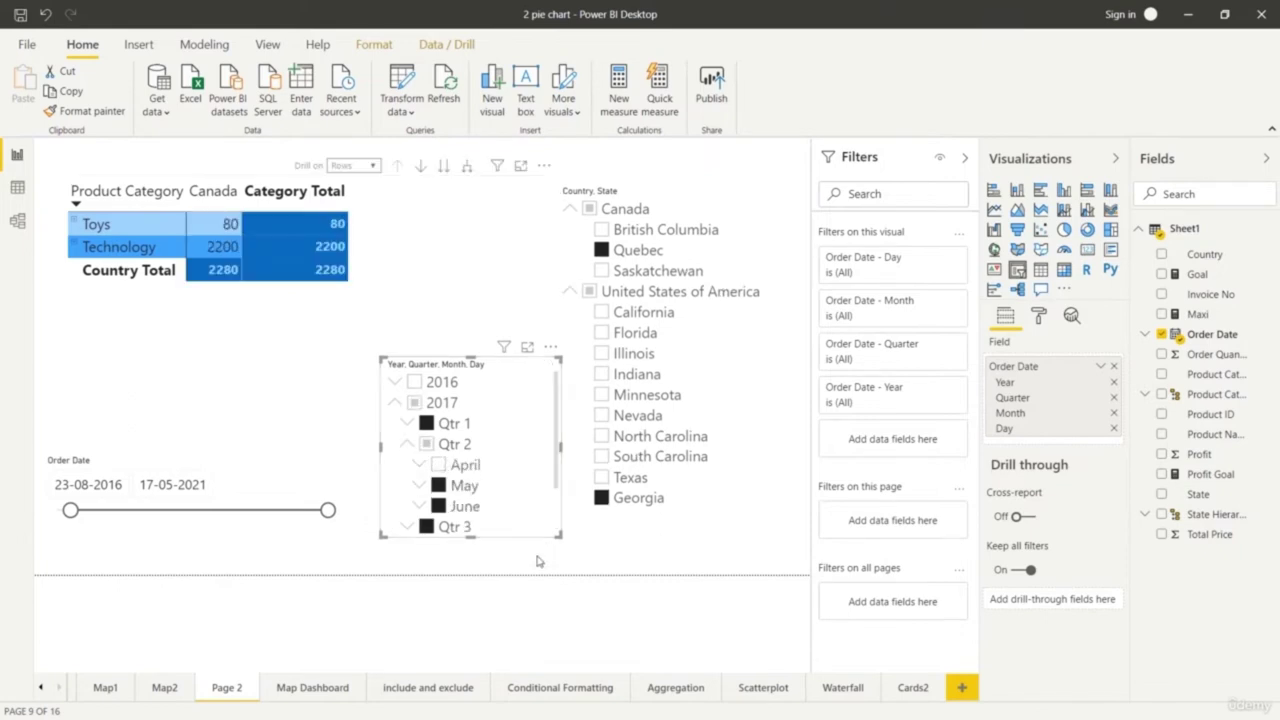
pyautogui.moveTo(476, 357); pyautogui.dragTo(474, 300)
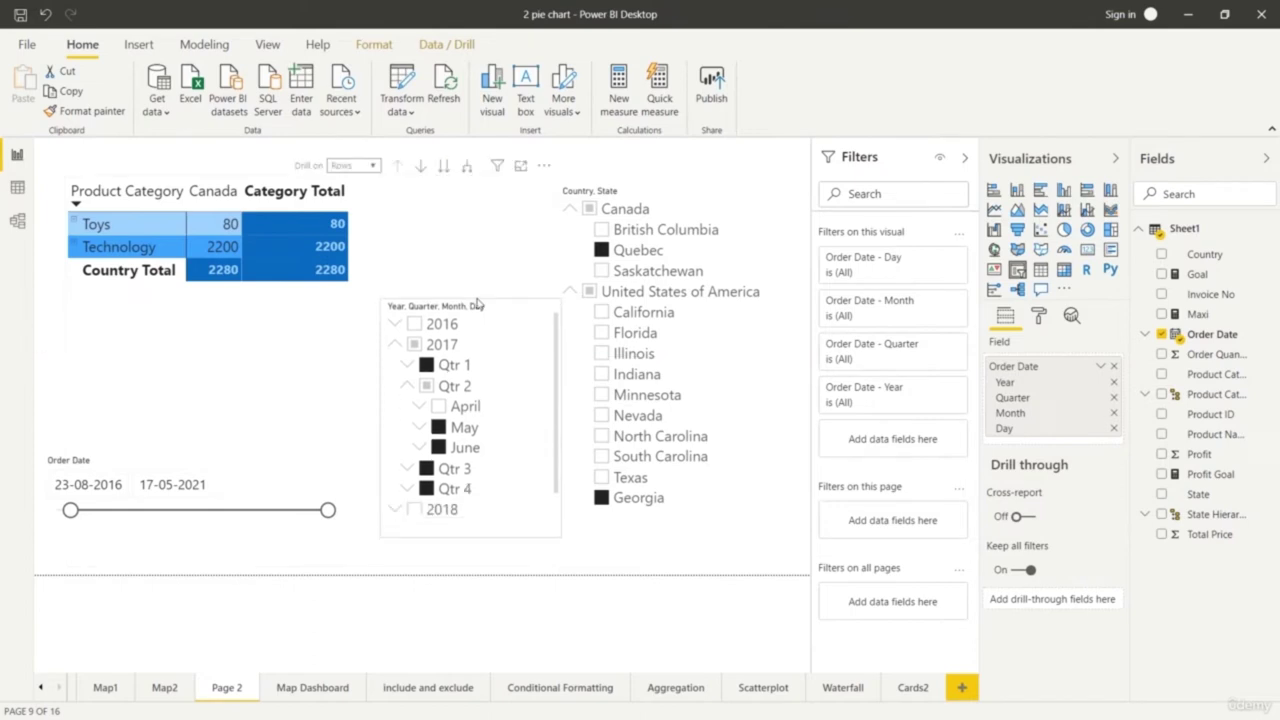
pyautogui.click(500, 611)
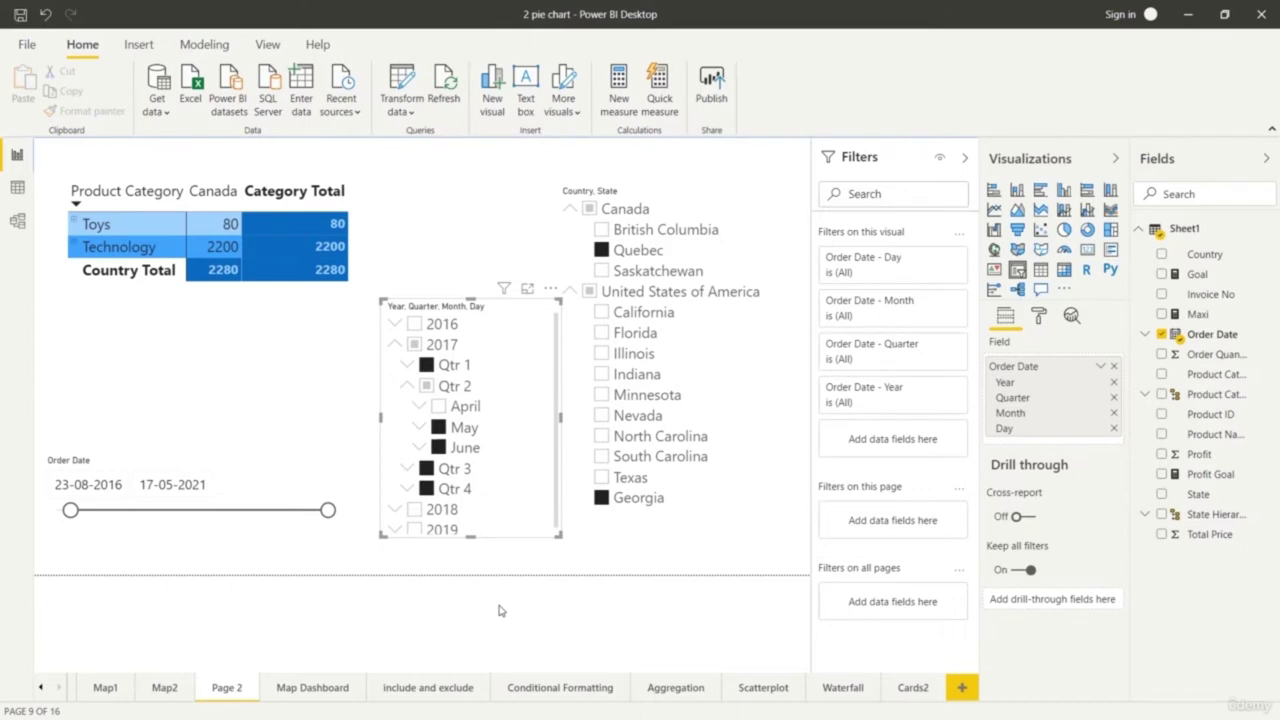
pyautogui.click(500, 611)
# Turn on the border and shadow for the Order Date range slicer
pyautogui.click(289, 540)
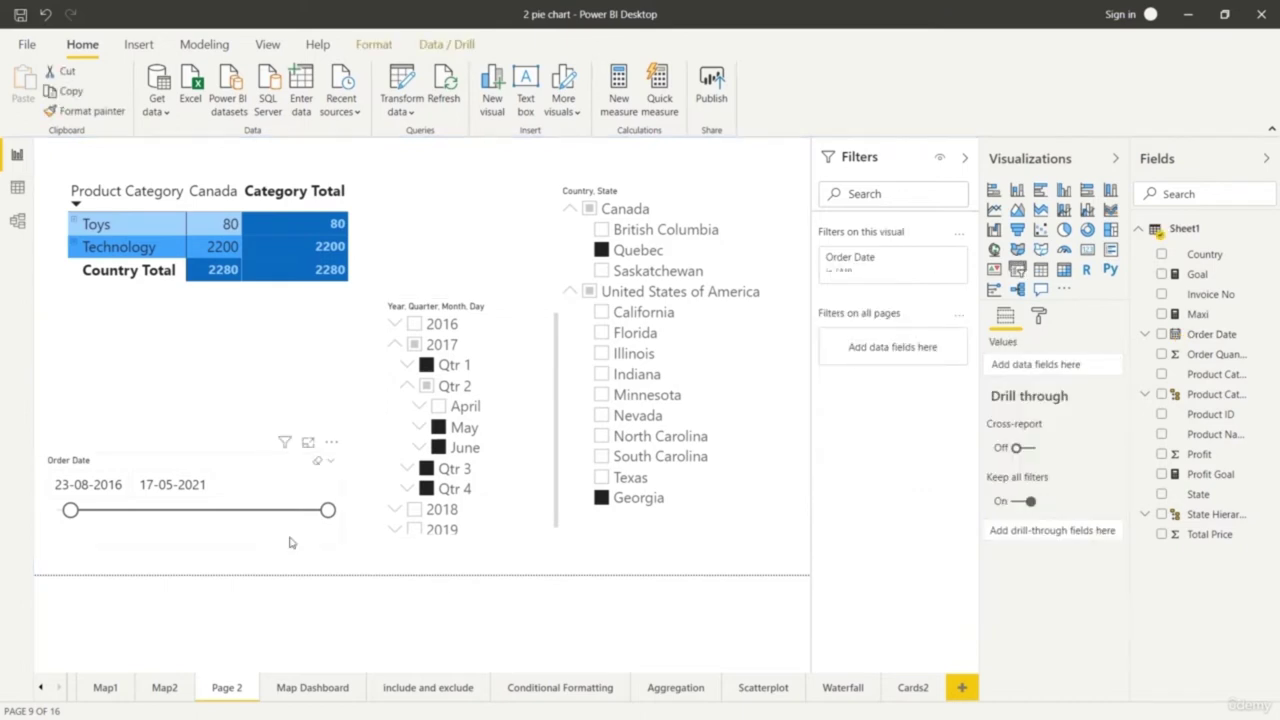
pyautogui.click(1039, 318)
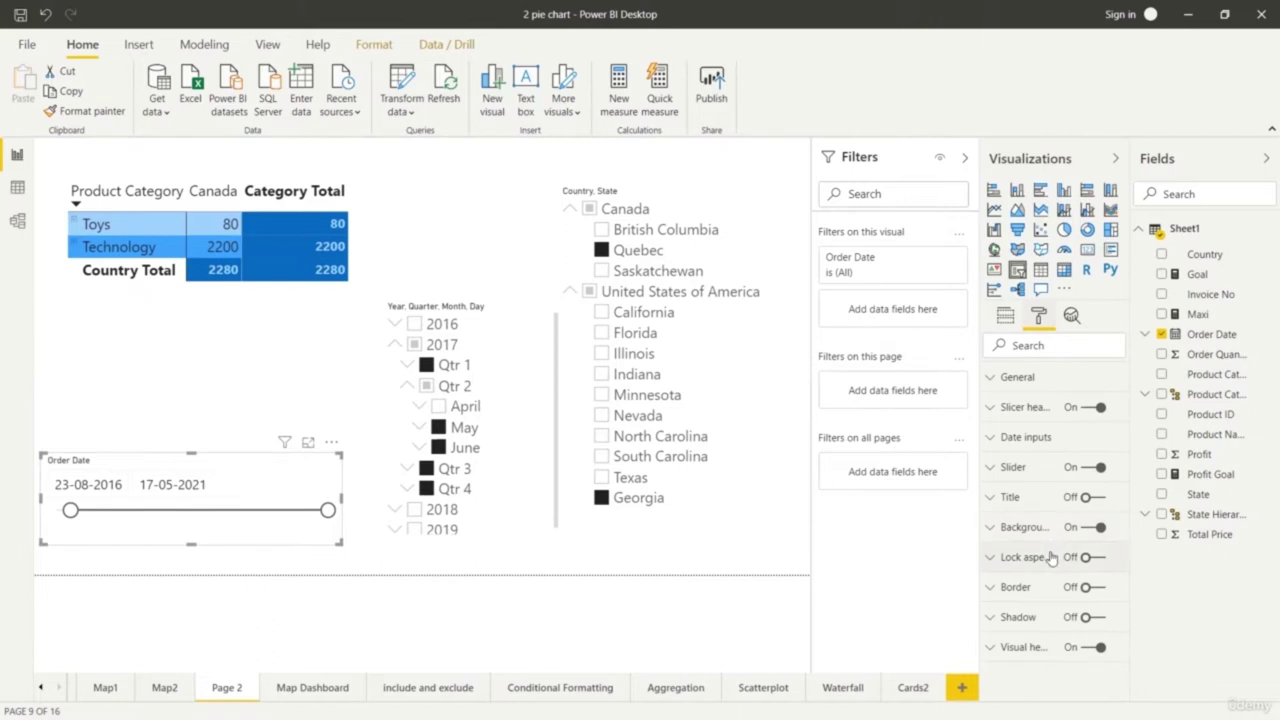
pyautogui.click(1100, 591)
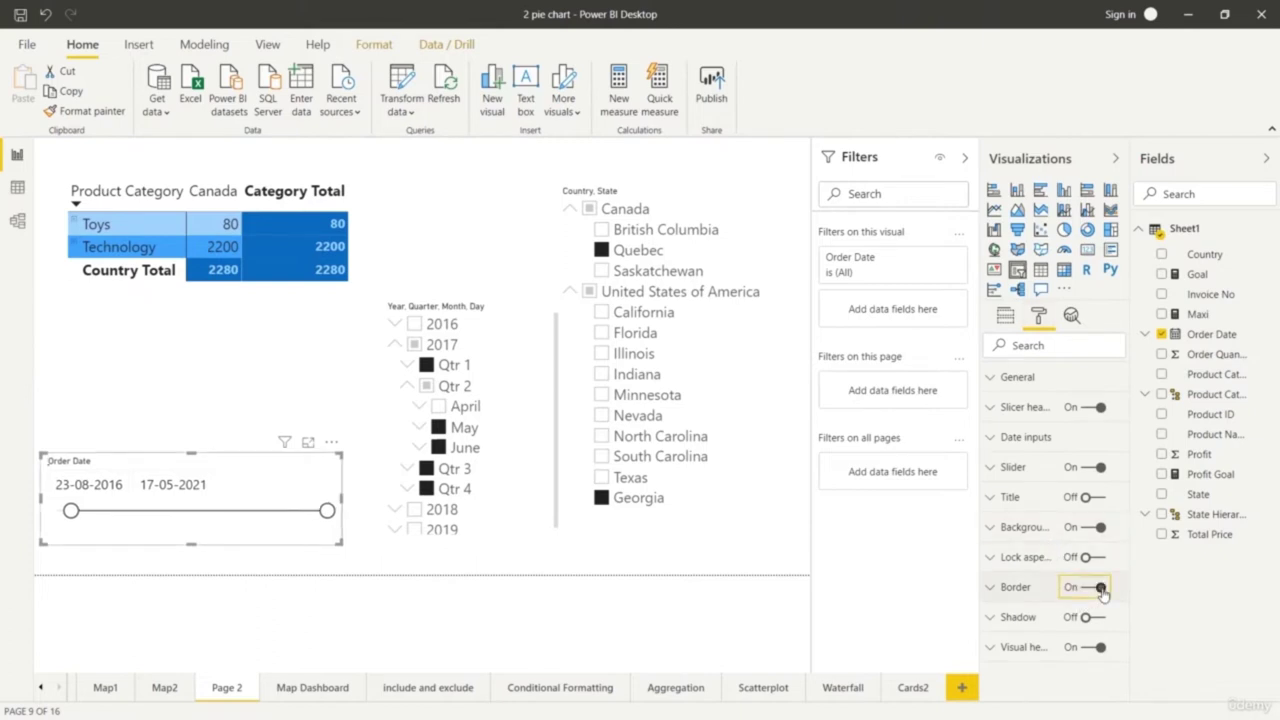
pyautogui.click(1088, 618)
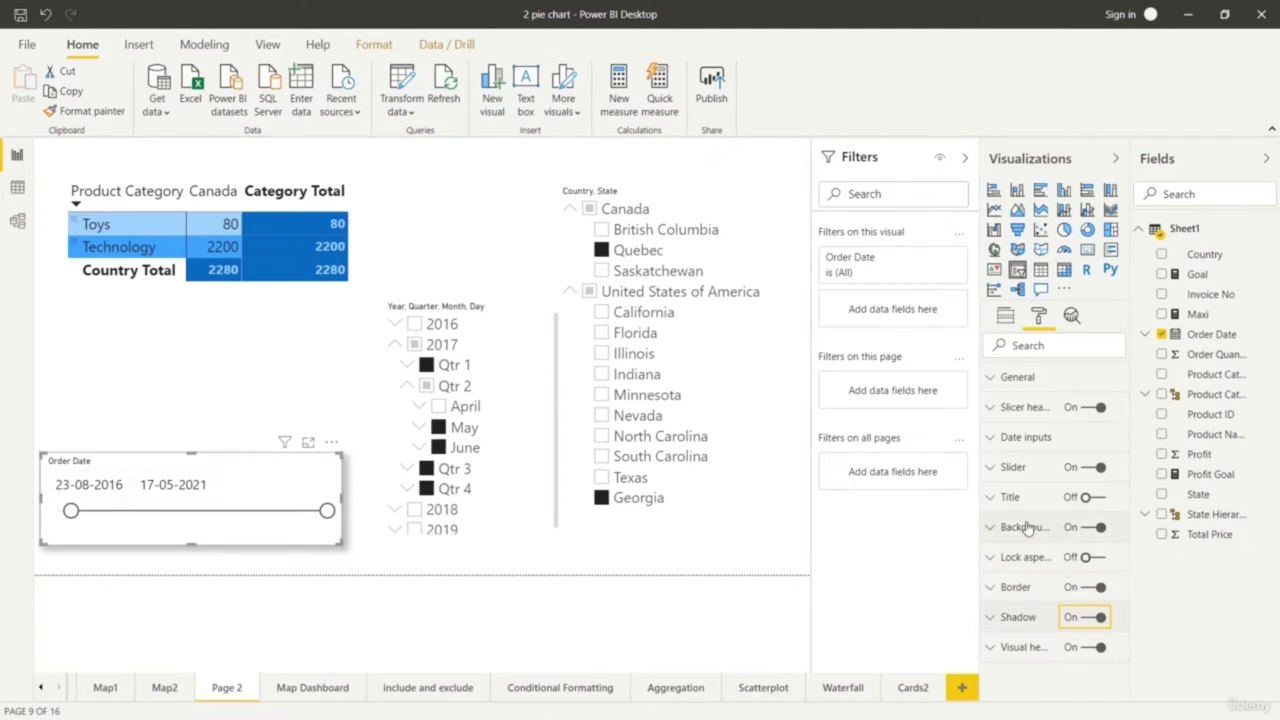
# Set the background of the Order Date range slicer's date inputs to light yellow
pyautogui.click(998, 440)
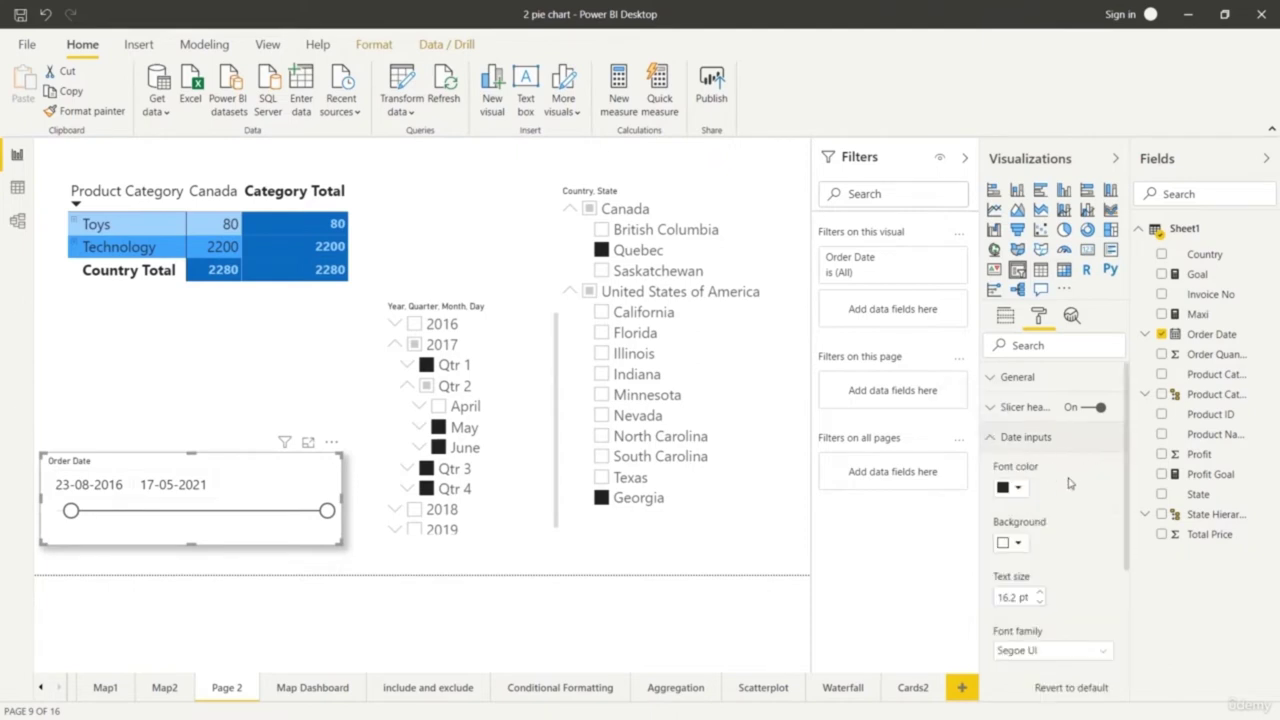
pyautogui.scroll(-2, 1128, 551)
pyautogui.scroll(2, 1128, 551)
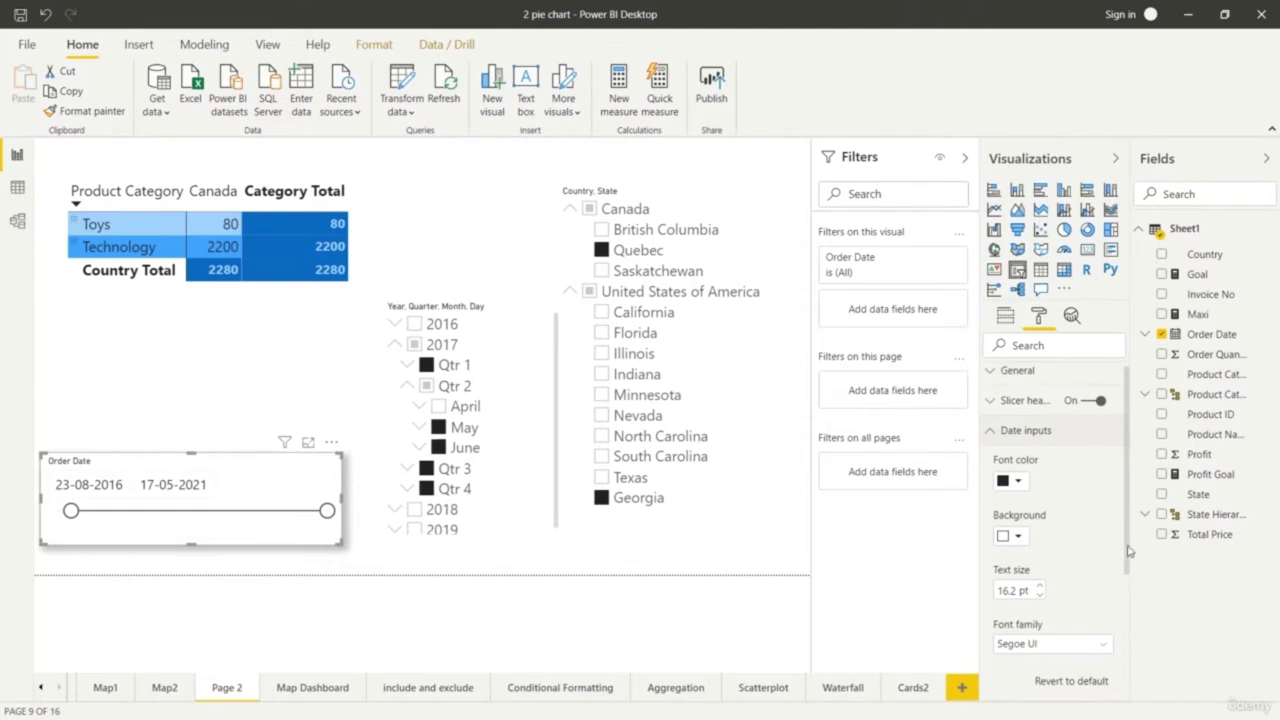
pyautogui.click(988, 435)
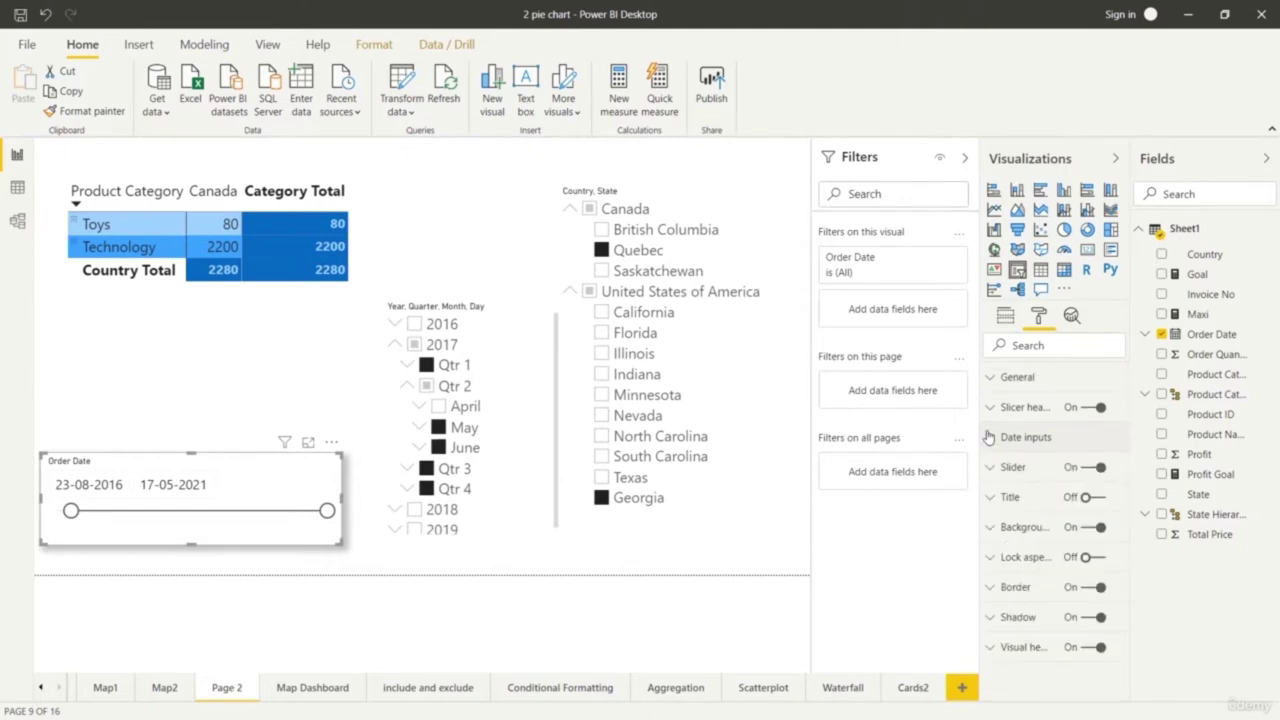
pyautogui.click(988, 437)
pyautogui.click(1020, 544)
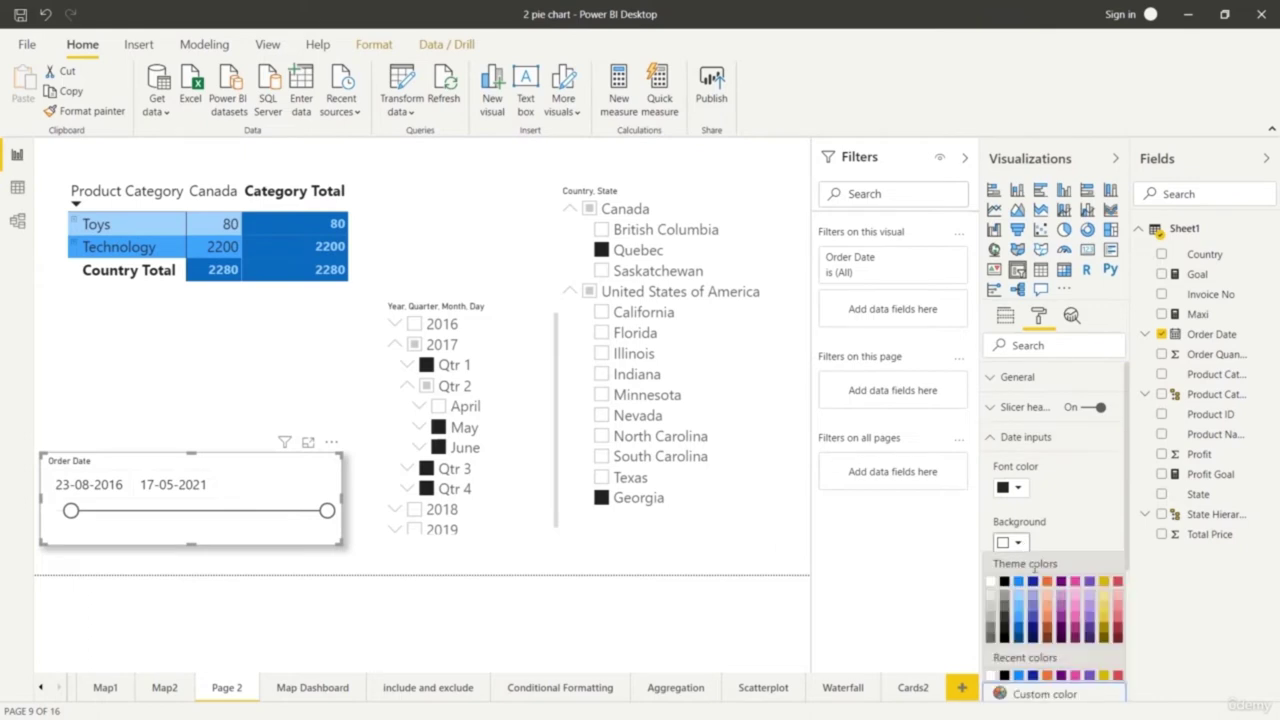
pyautogui.click(1105, 598)
pyautogui.scroll(-1, 1106, 597)
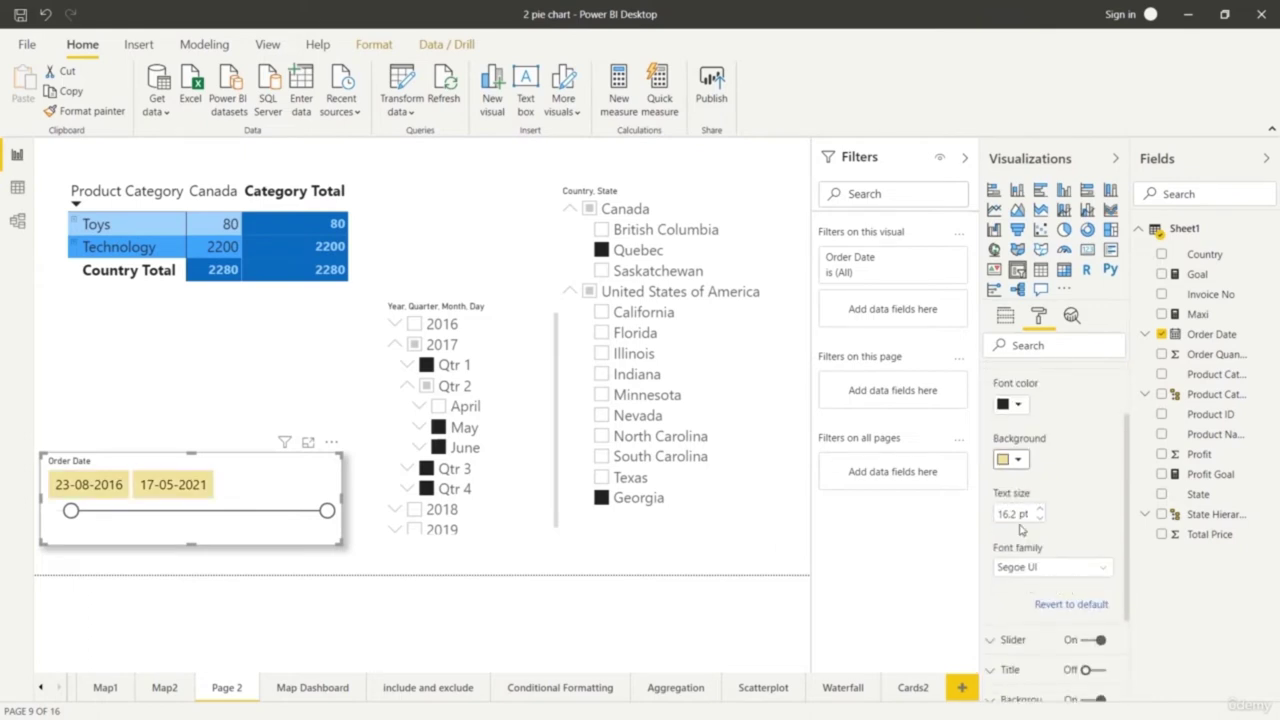
pyautogui.scroll(-1, 1080, 504)
pyautogui.scroll(-2, 1100, 520)
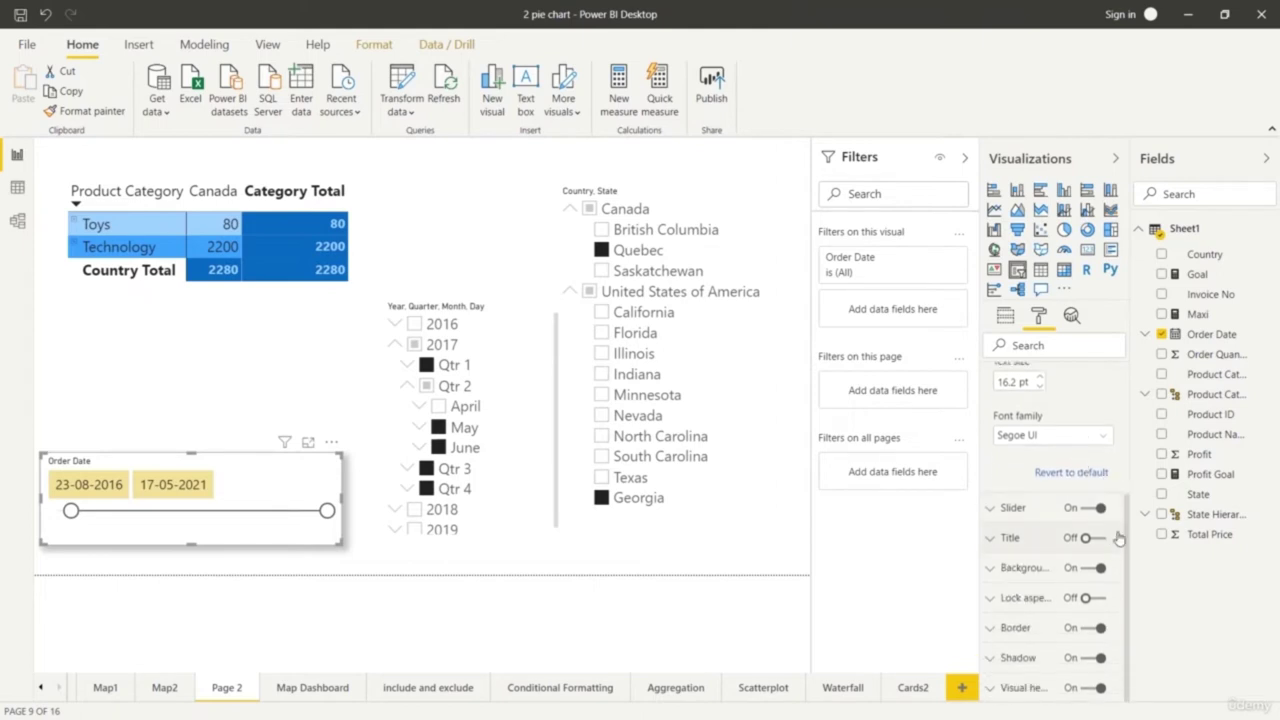
pyautogui.scroll(4, 1127, 545)
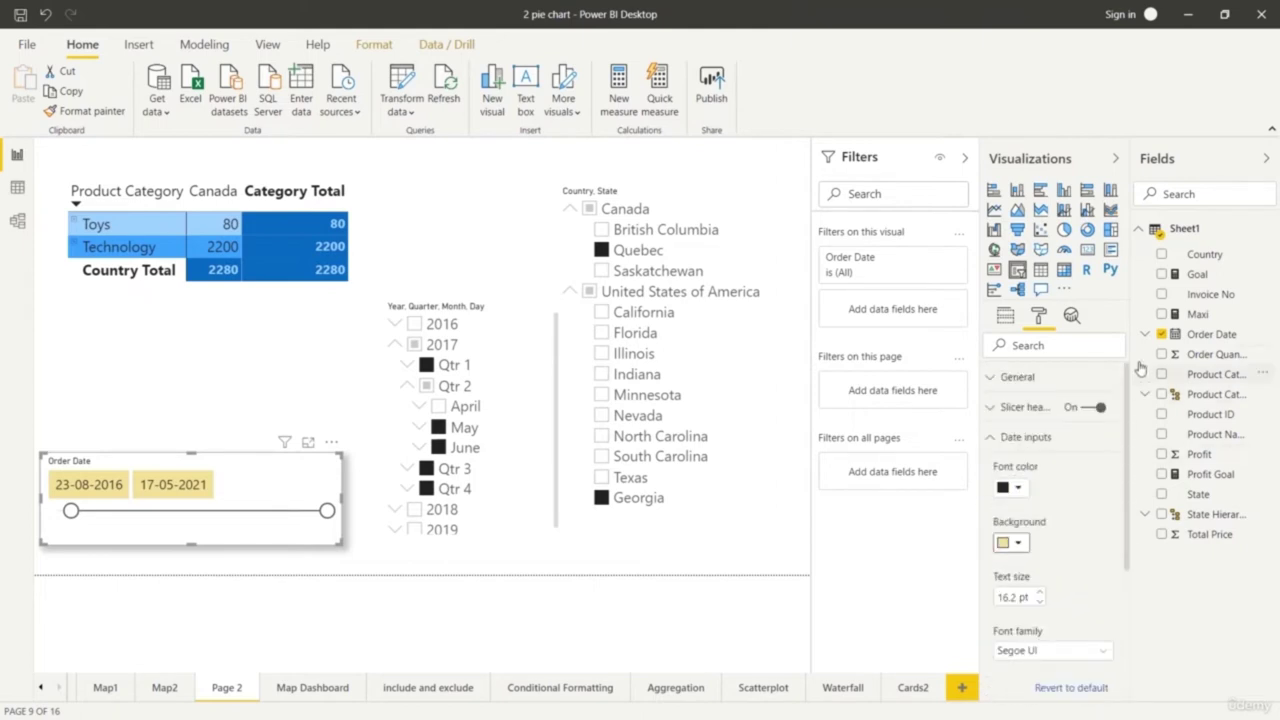
pyautogui.click(992, 437)
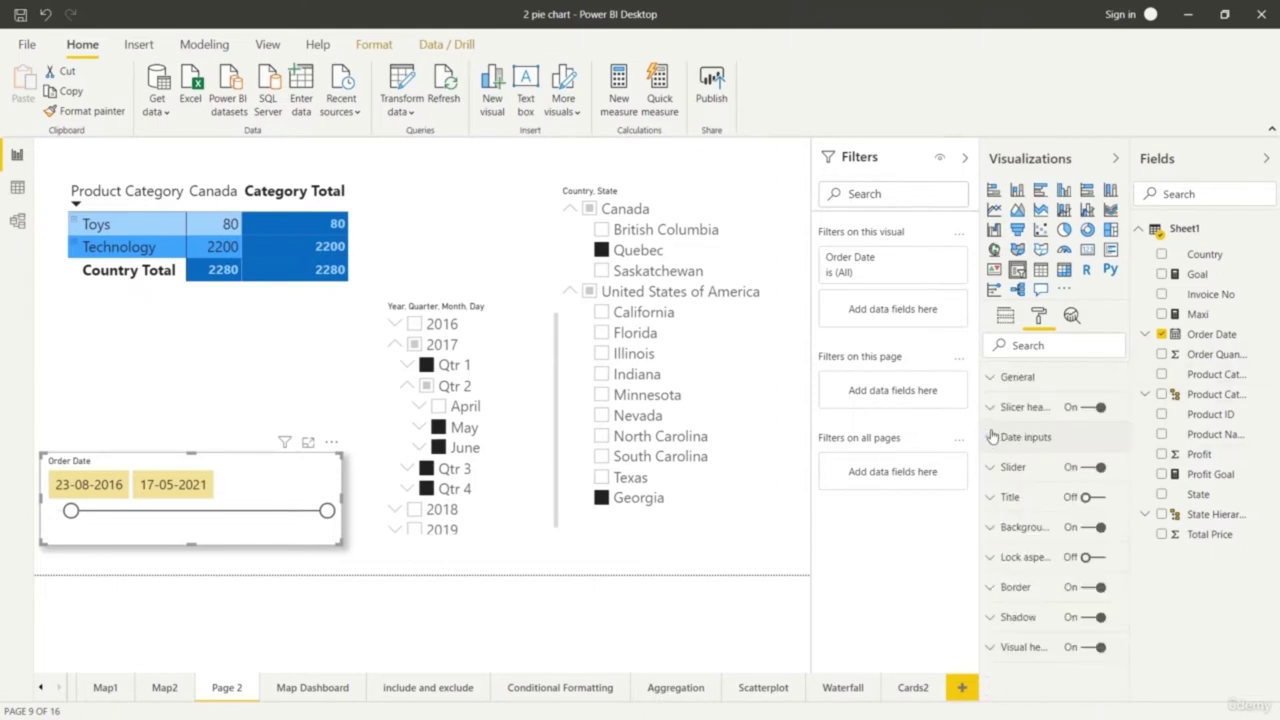
# Examine the General and Slicer header formatting options of the Order Date range slicer
pyautogui.click(992, 378)
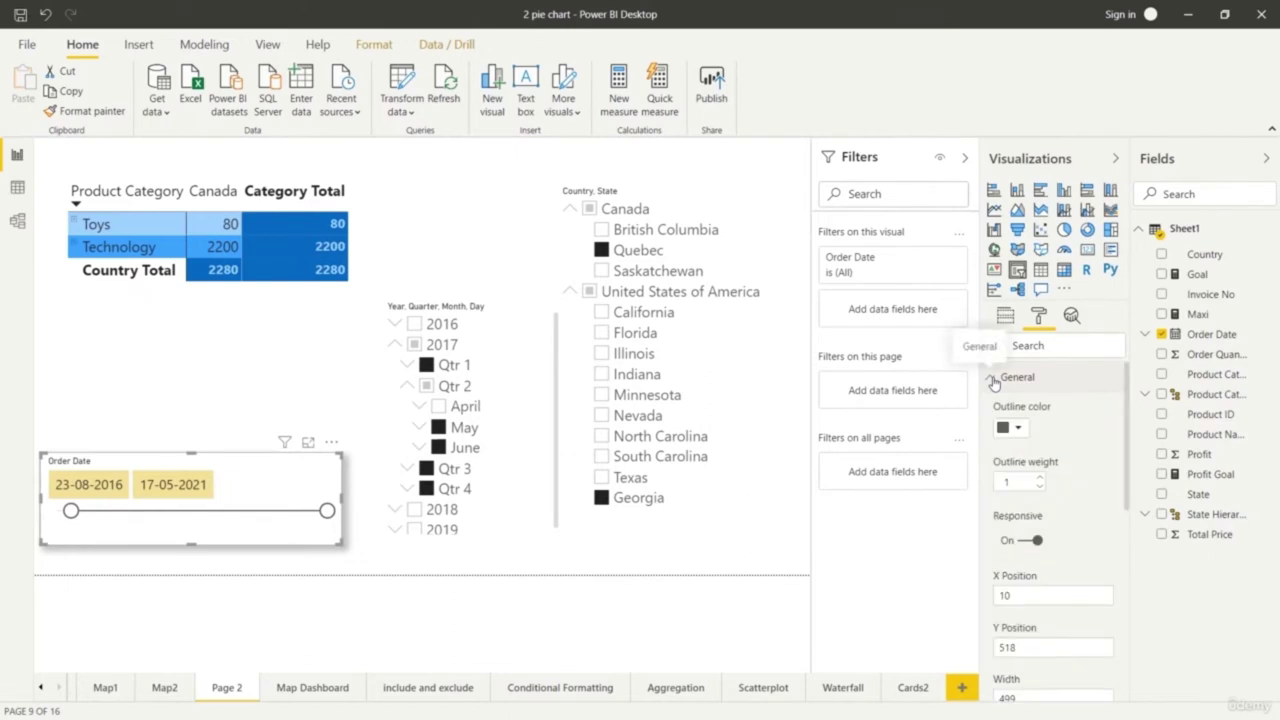
pyautogui.click(993, 378)
pyautogui.click(993, 408)
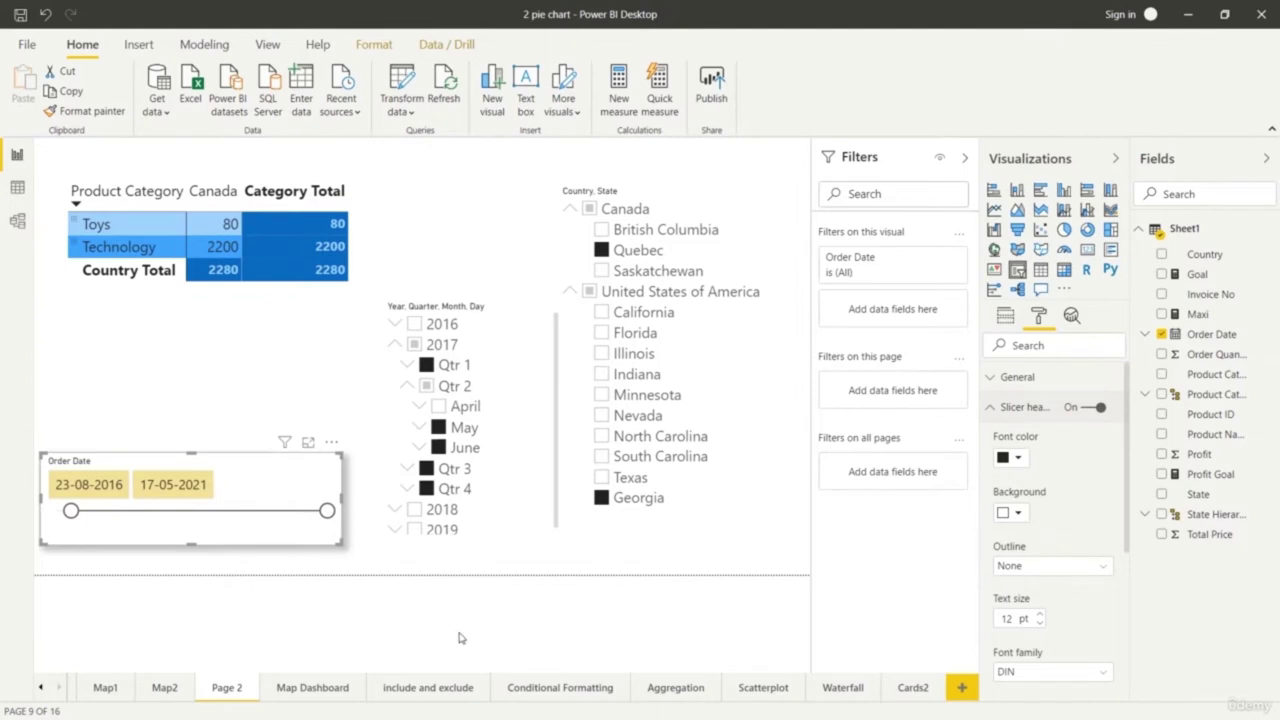
pyautogui.click(460, 637)
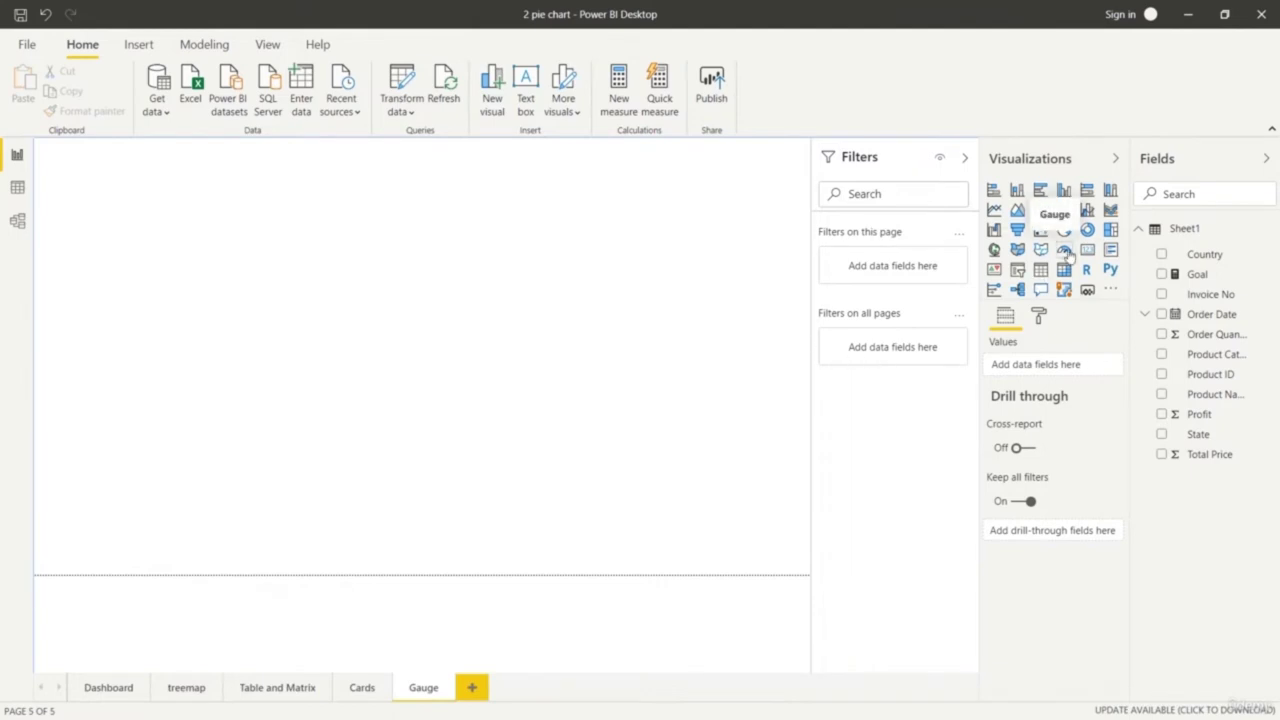
# Add a gauge visual to the Gauge page, enlarge it, and use Profit as its value
pyautogui.click(1064, 250)
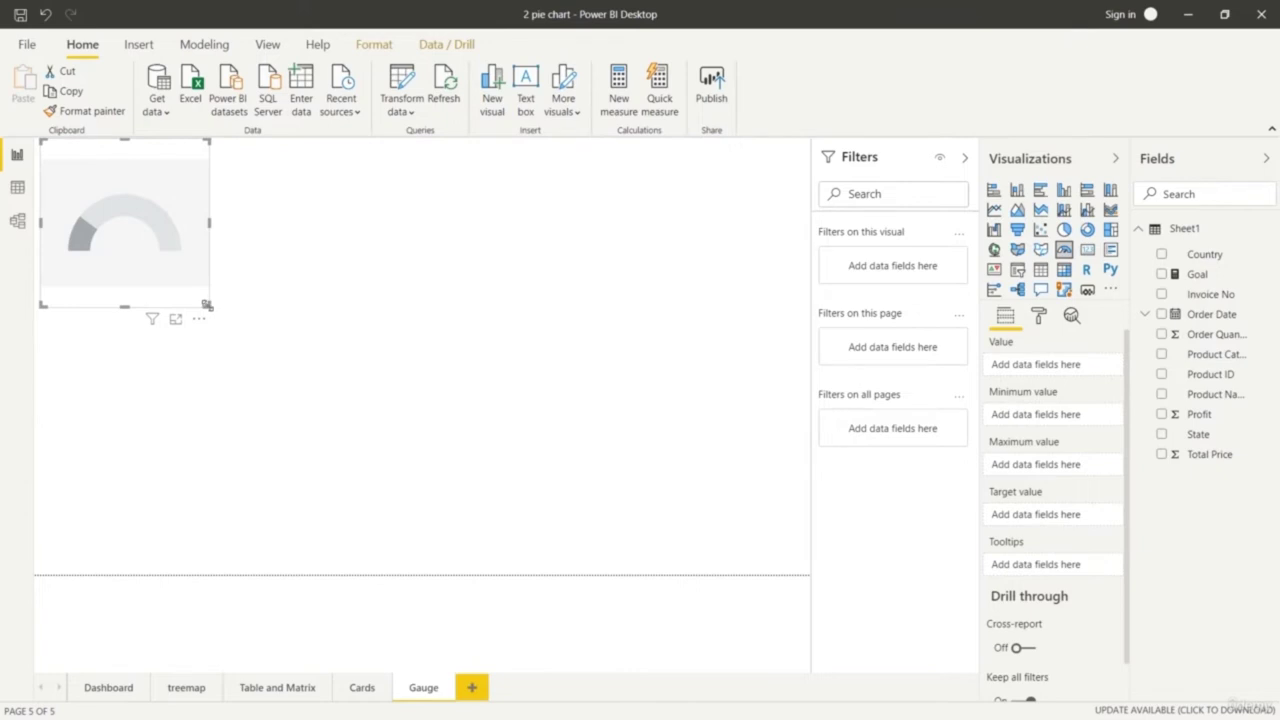
pyautogui.moveTo(208, 305); pyautogui.dragTo(408, 338)
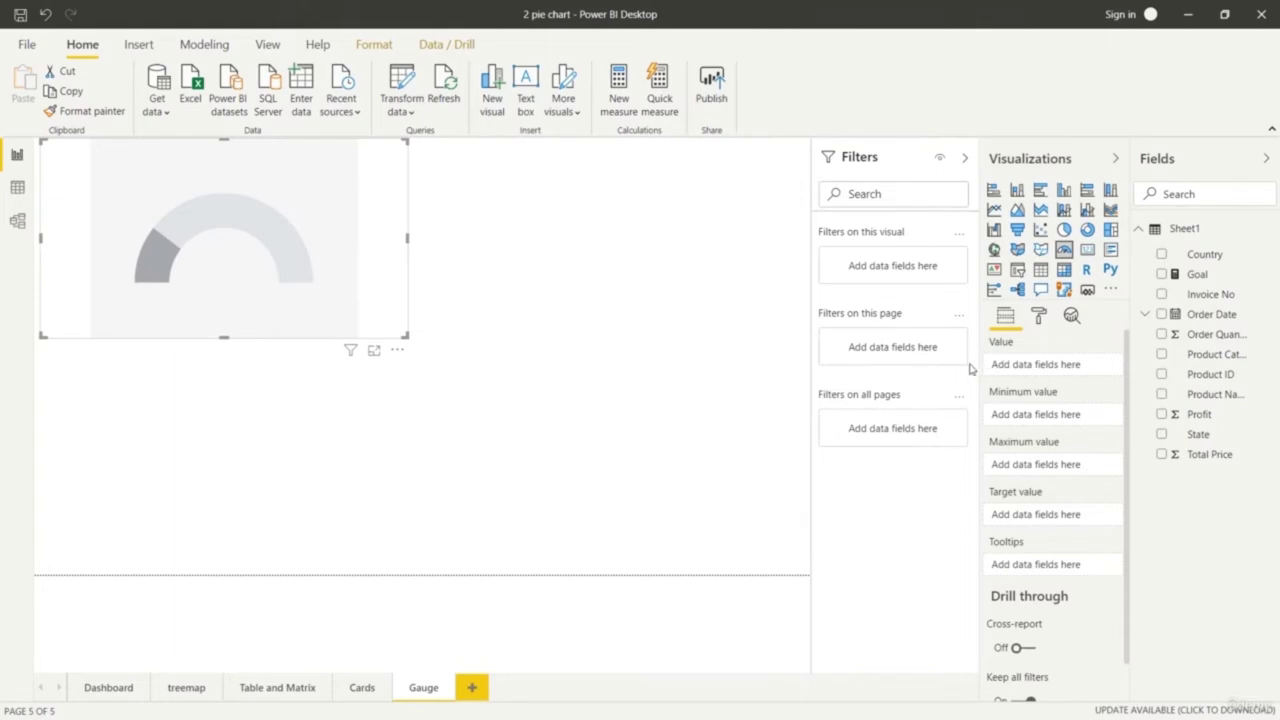
pyautogui.moveTo(1203, 416); pyautogui.dragTo(1074, 372)
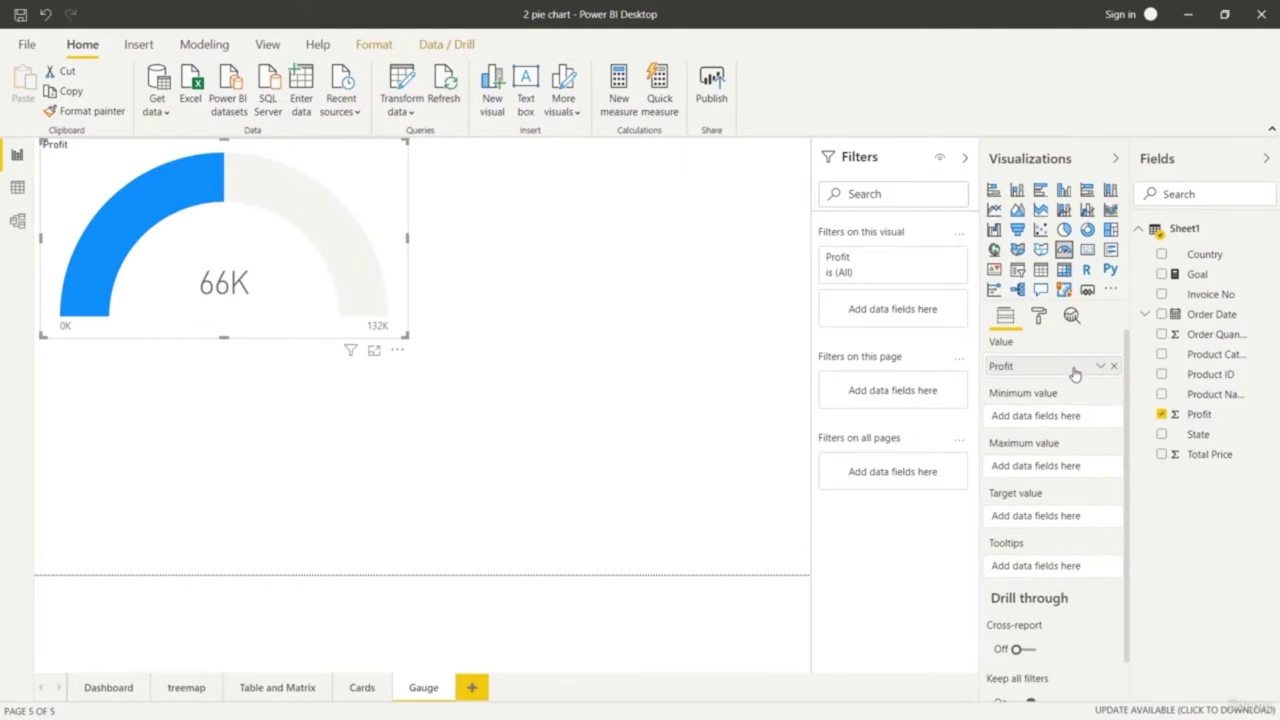
# Reapply Profit as the gauge's value and enlarge the gauge on the Gauge page
pyautogui.hotkey('ctrl', 'z')
pyautogui.moveTo(1213, 421); pyautogui.dragTo(322, 214)
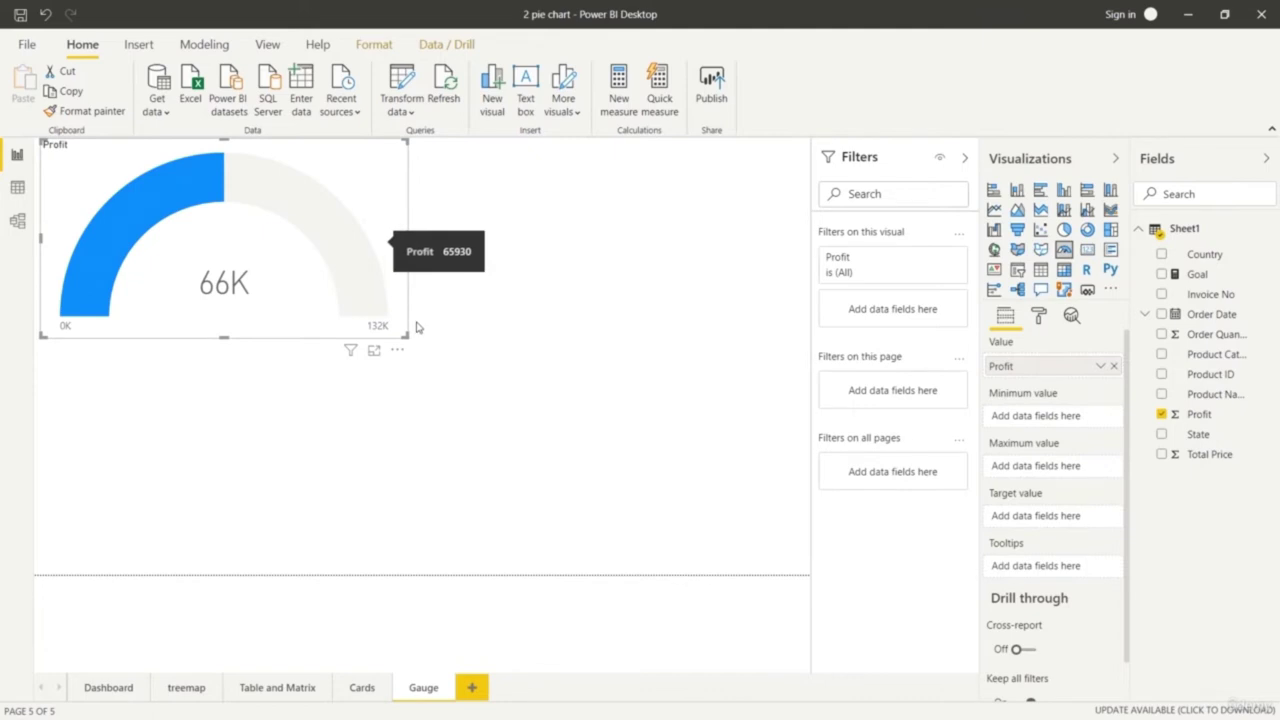
pyautogui.moveTo(407, 337); pyautogui.dragTo(463, 369)
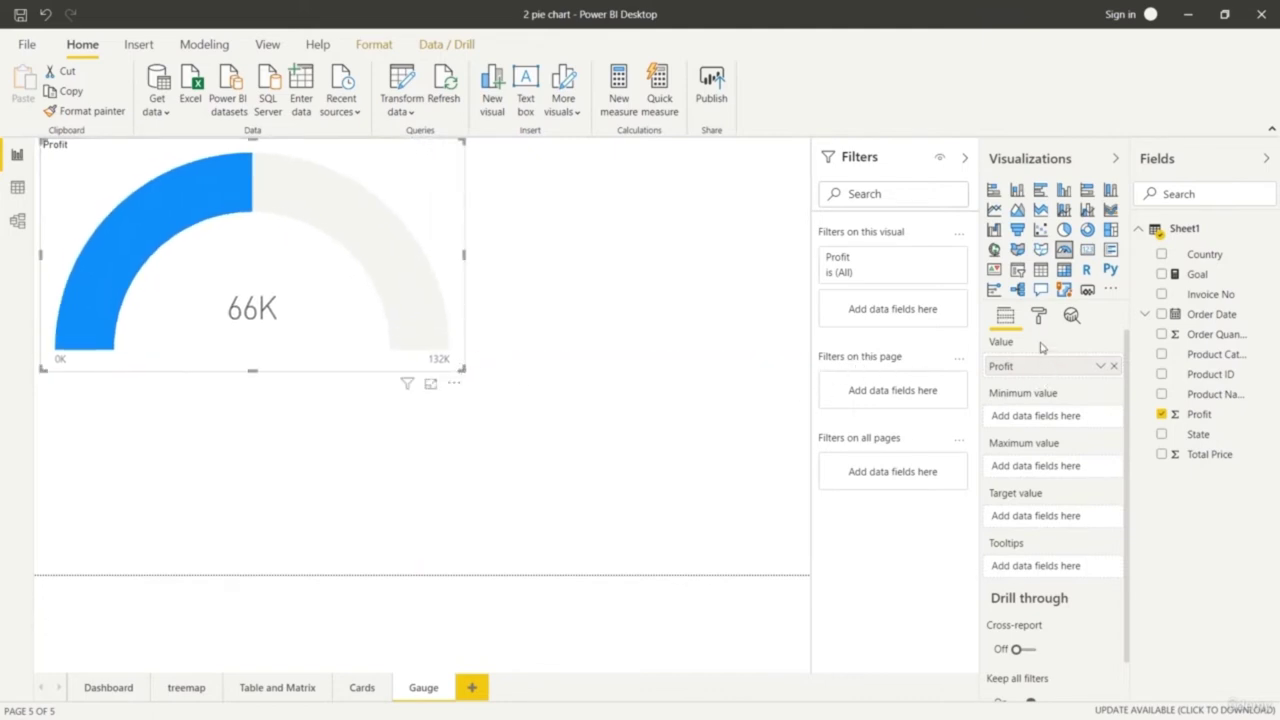
# Set the text size of the Profit gauge's title to 28 pt
pyautogui.click(1038, 316)
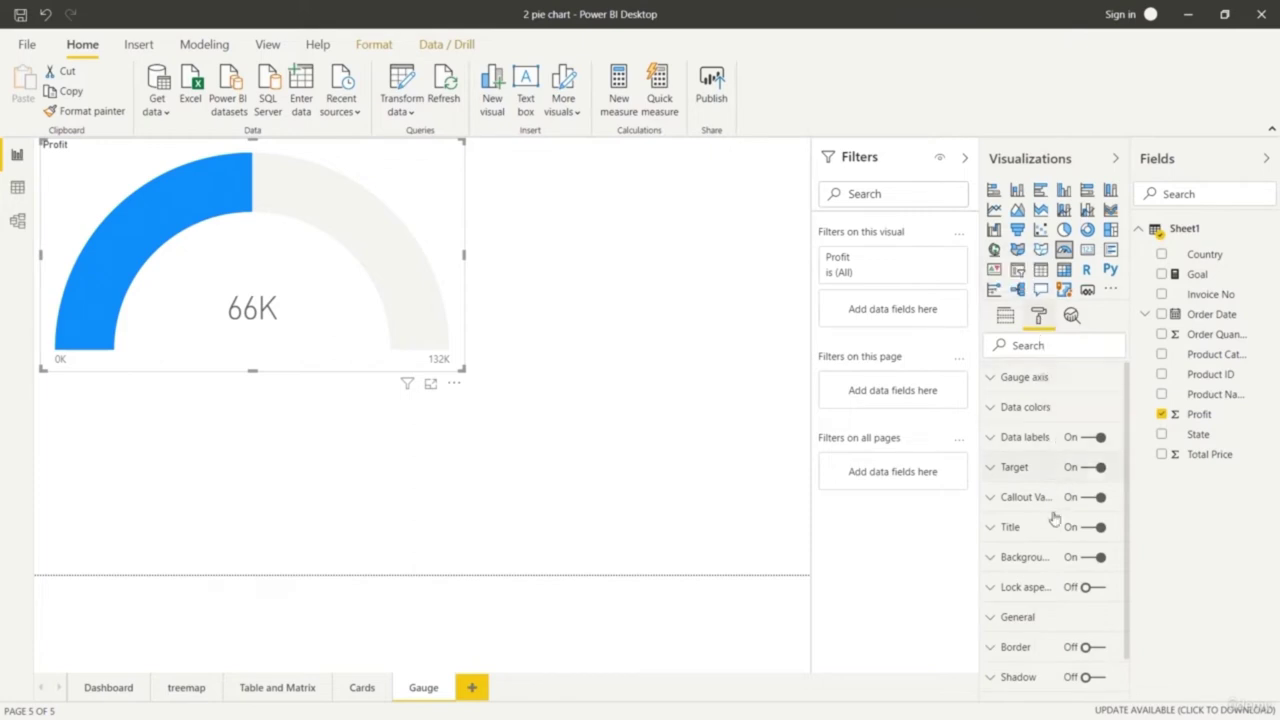
pyautogui.click(993, 528)
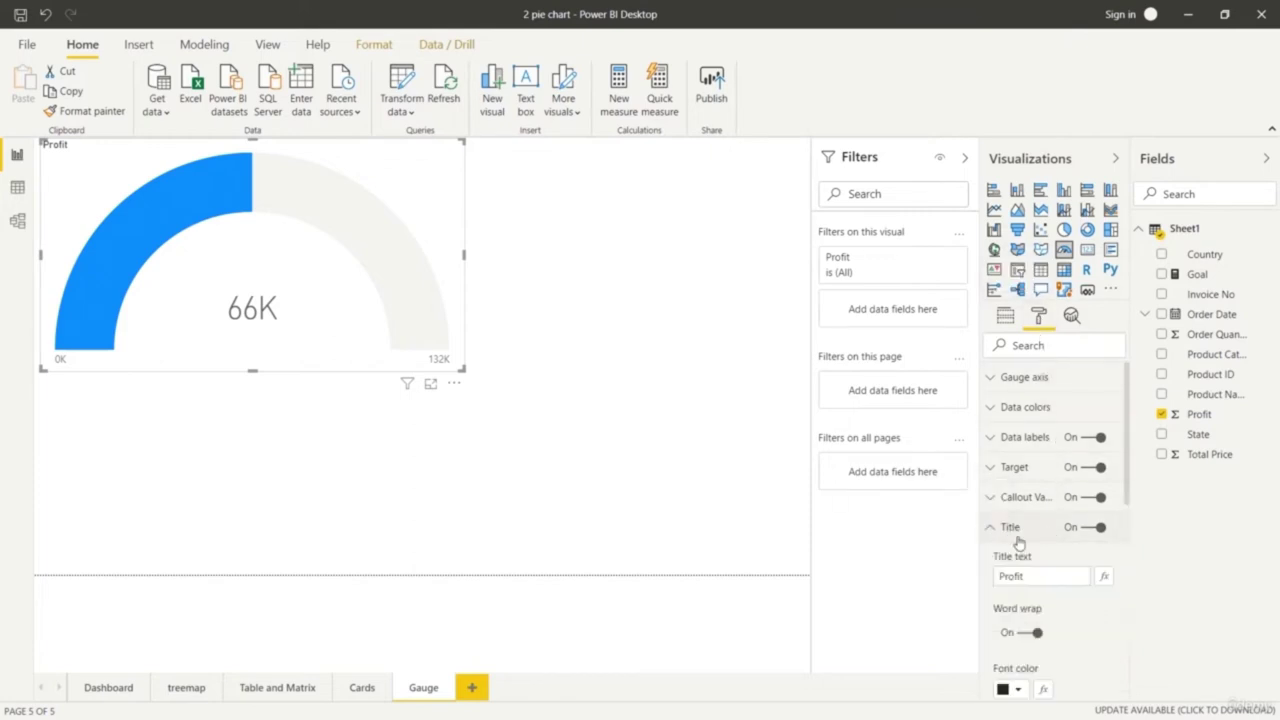
pyautogui.scroll(-5, 1018, 542)
pyautogui.click(1039, 598)
pyautogui.click(1039, 598)
pyautogui.click(1039, 598)
pyautogui.click(1039, 598)
pyautogui.click(1039, 598)
pyautogui.click(1039, 598)
pyautogui.click(1039, 598)
pyautogui.click(1039, 598)
pyautogui.click(1039, 598)
pyautogui.click(1039, 598)
pyautogui.click(1039, 598)
pyautogui.click(1039, 598)
pyautogui.click(1039, 598)
pyautogui.click(1039, 598)
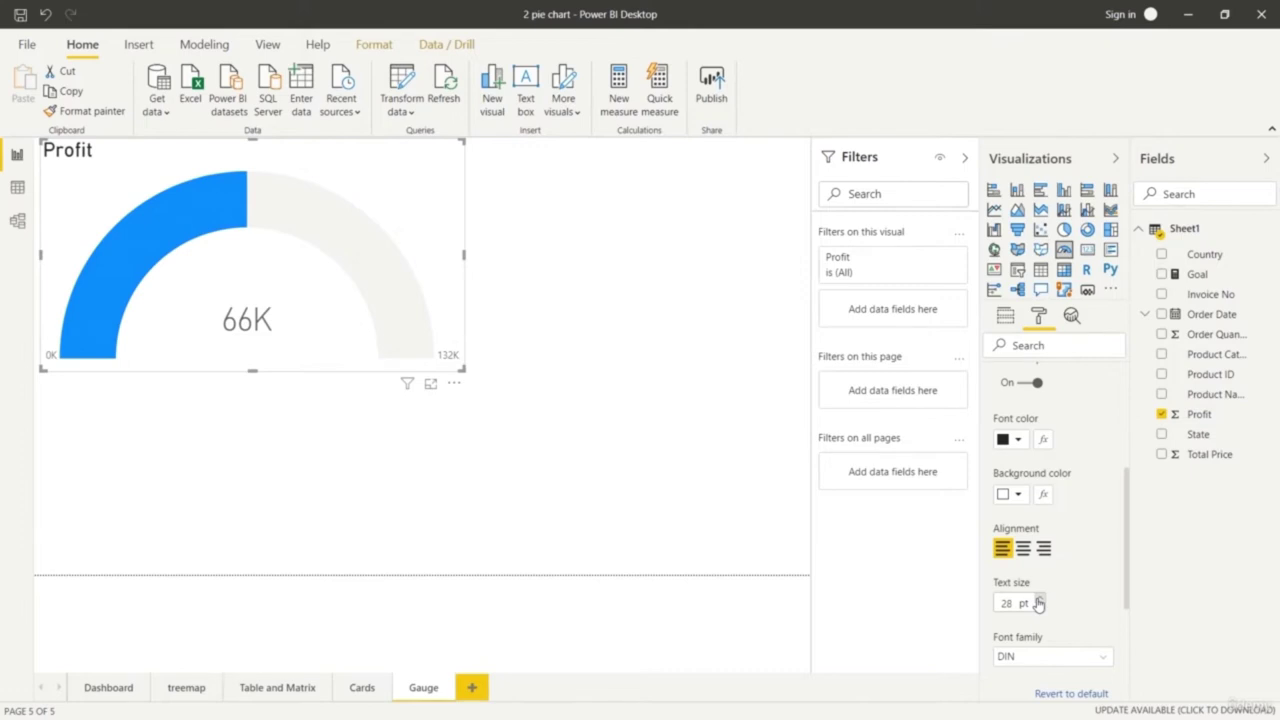
# Center the Profit gauge's title above the chart and close the title settings
pyautogui.click(1023, 548)
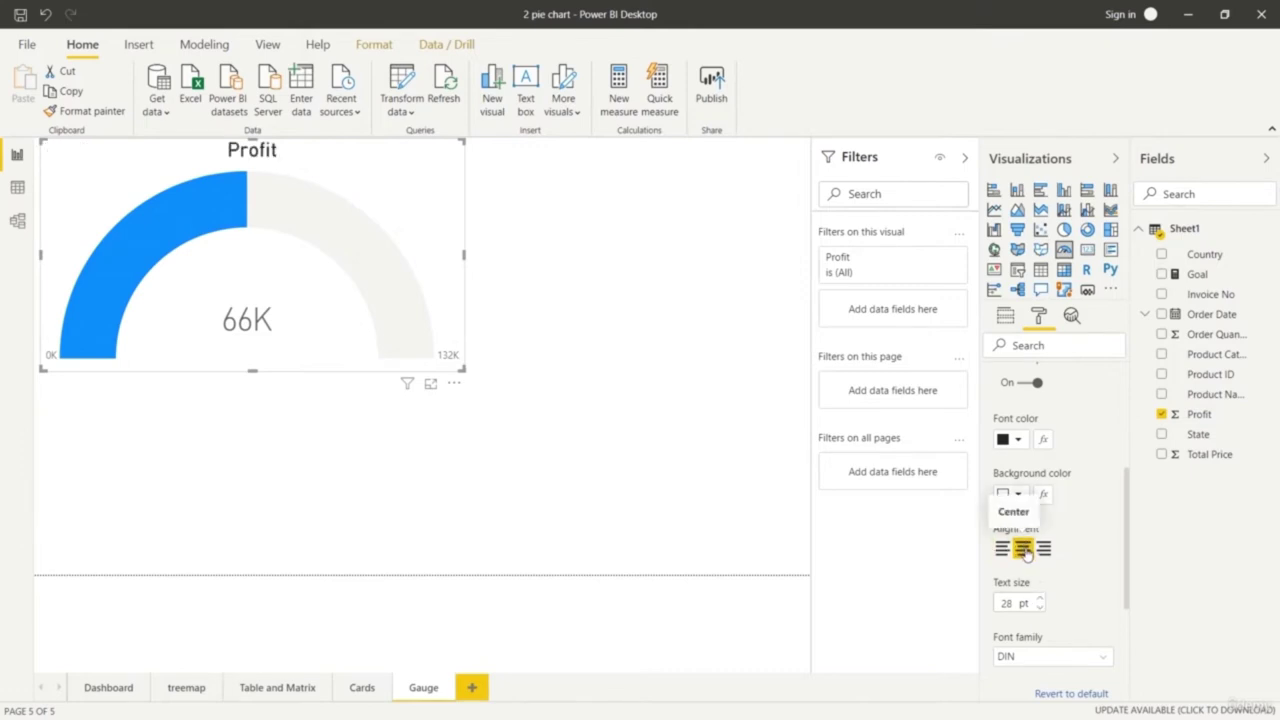
pyautogui.scroll(-3, 1040, 550)
pyautogui.scroll(5, 1064, 490)
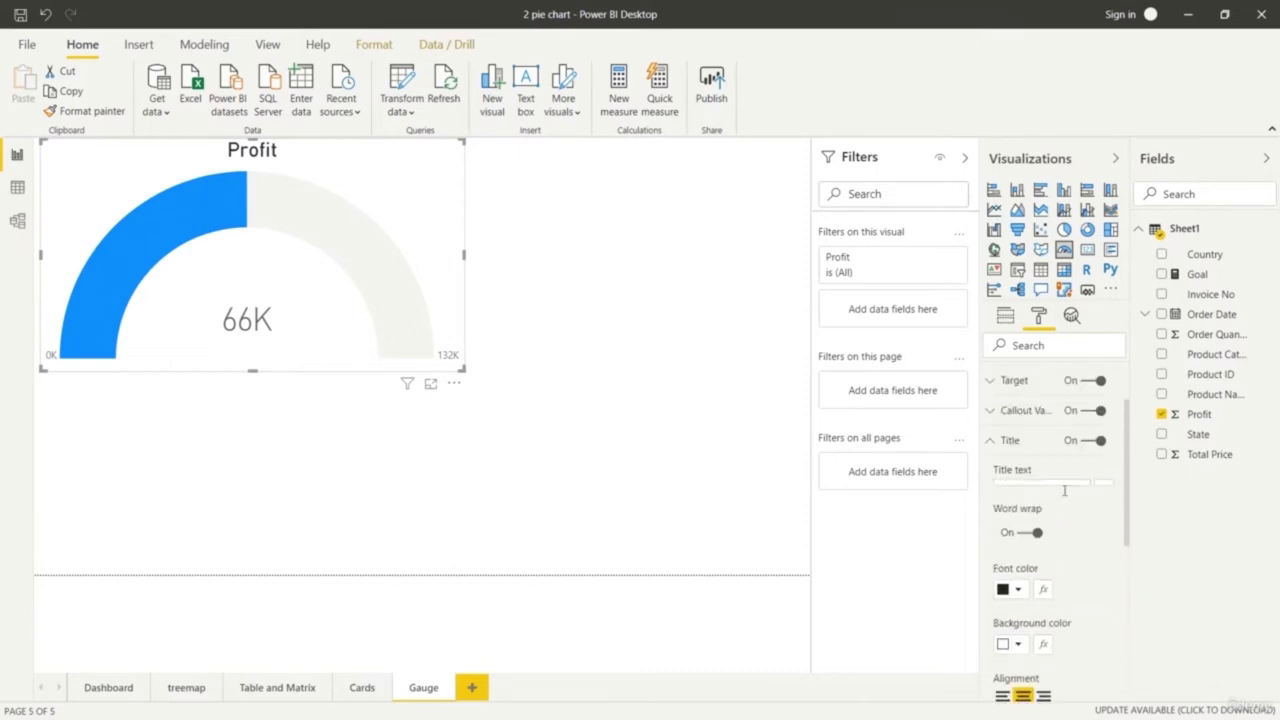
pyautogui.scroll(1, 991, 451)
pyautogui.click(995, 480)
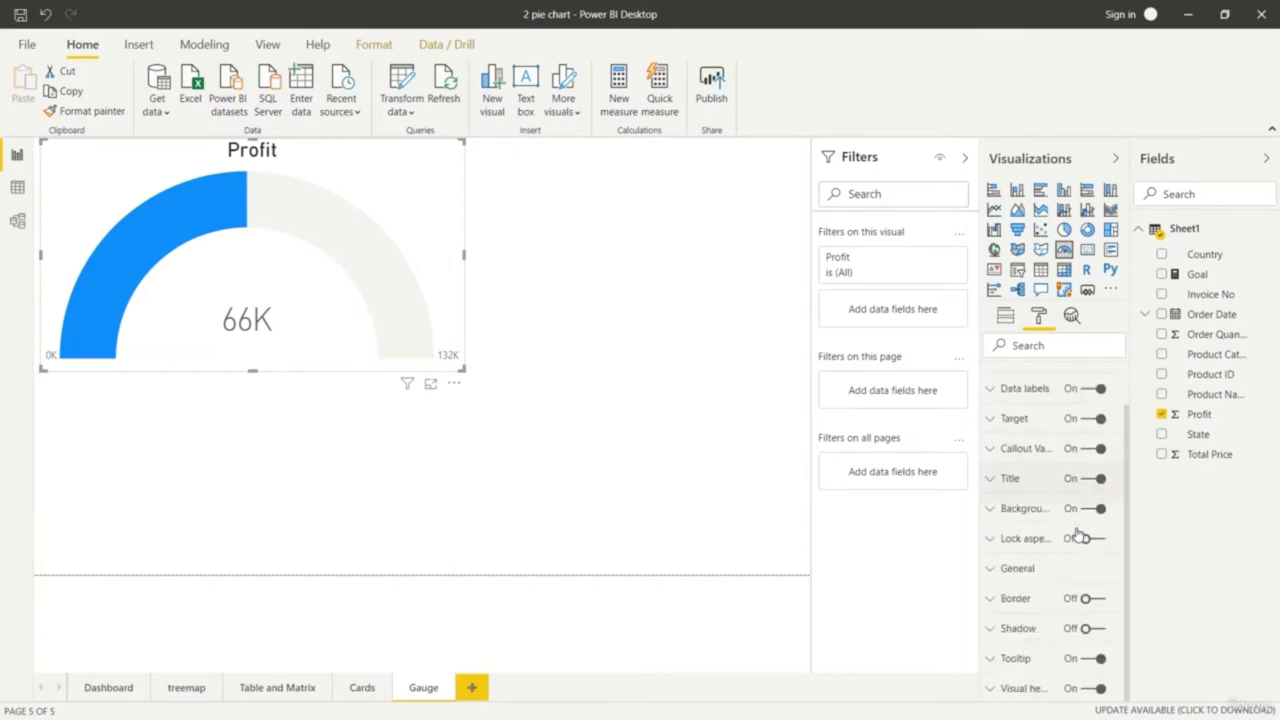
pyautogui.scroll(1, 1043, 491)
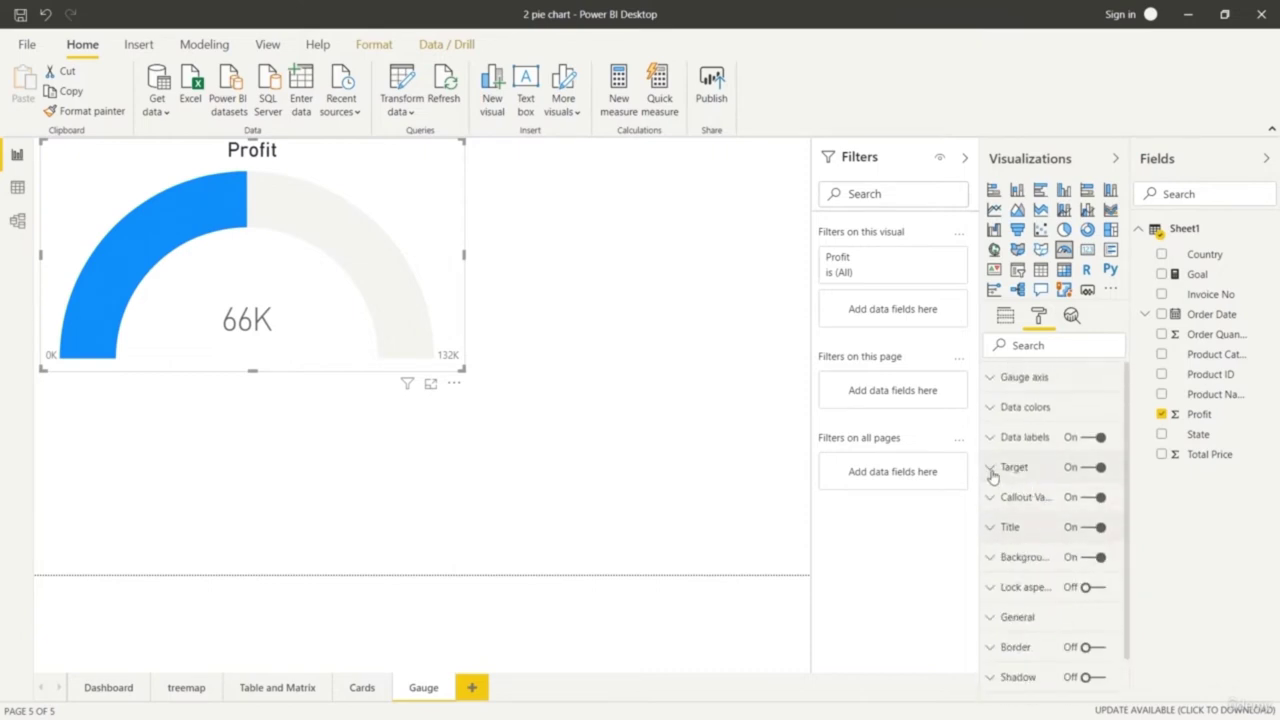
pyautogui.click(992, 470)
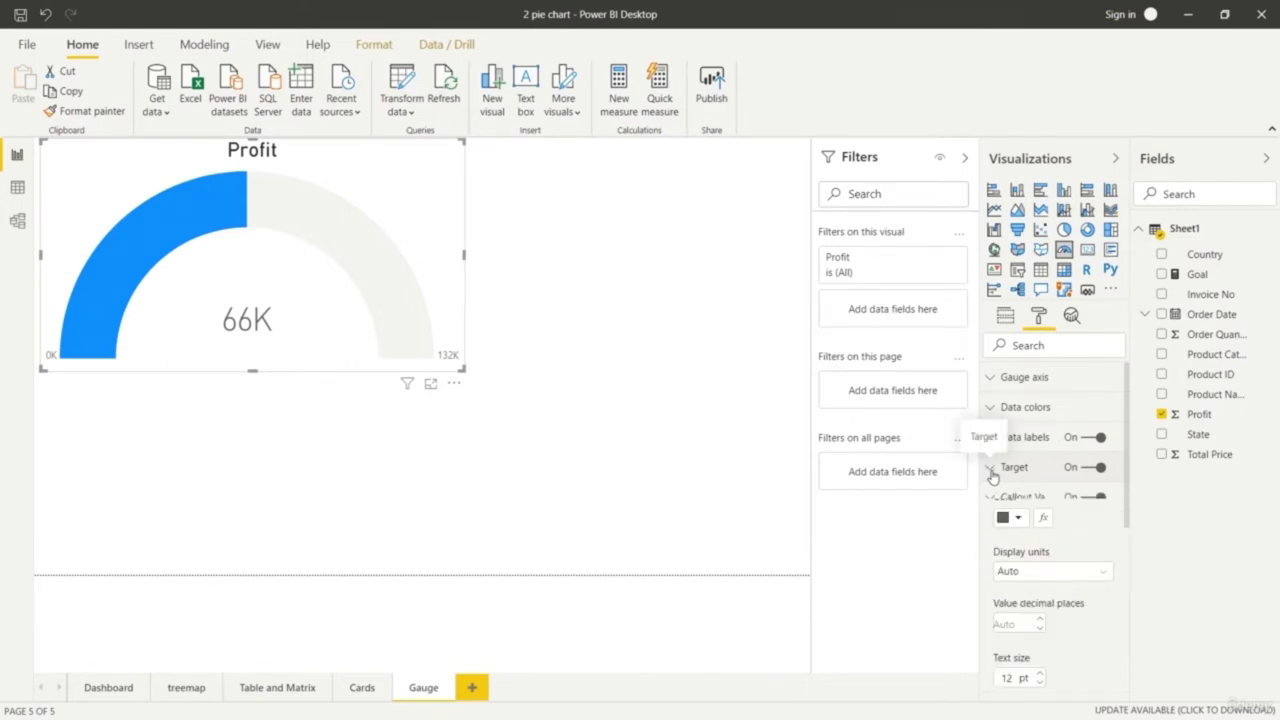
pyautogui.click(992, 472)
# Try pink, purple, light green and a custom bright green as the Profit gauge's fill color
pyautogui.click(988, 409)
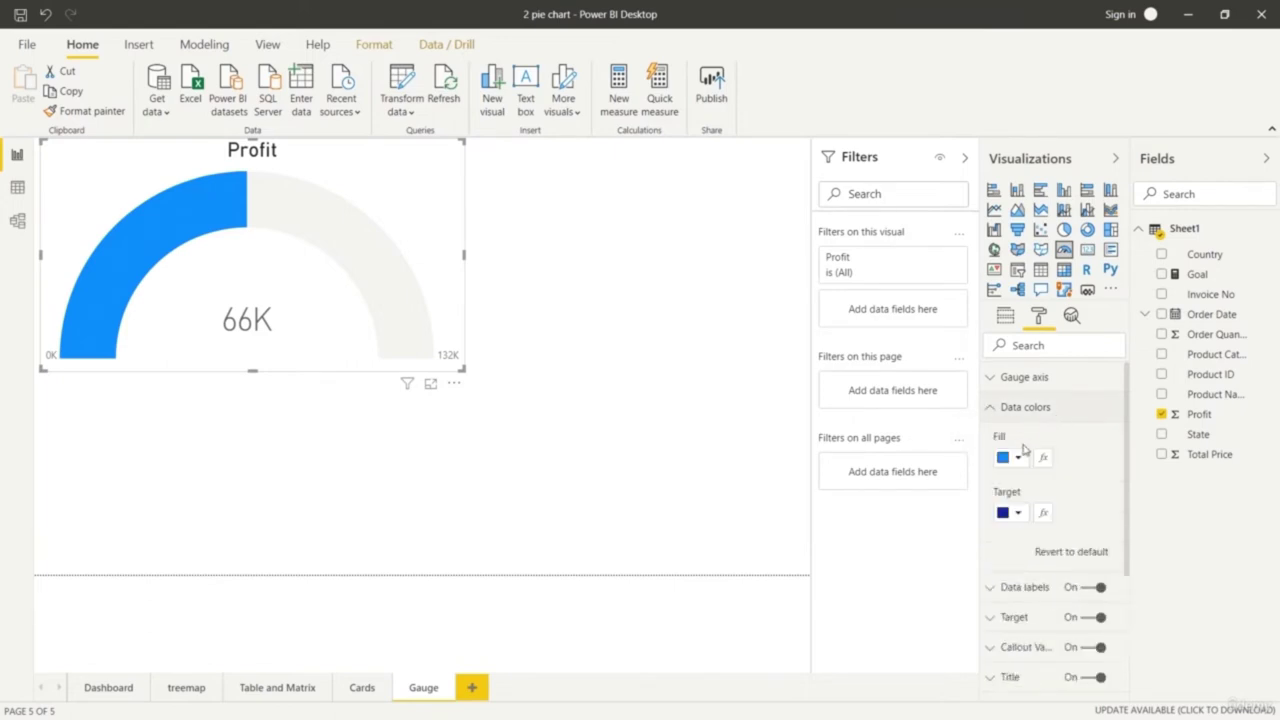
pyautogui.click(1016, 458)
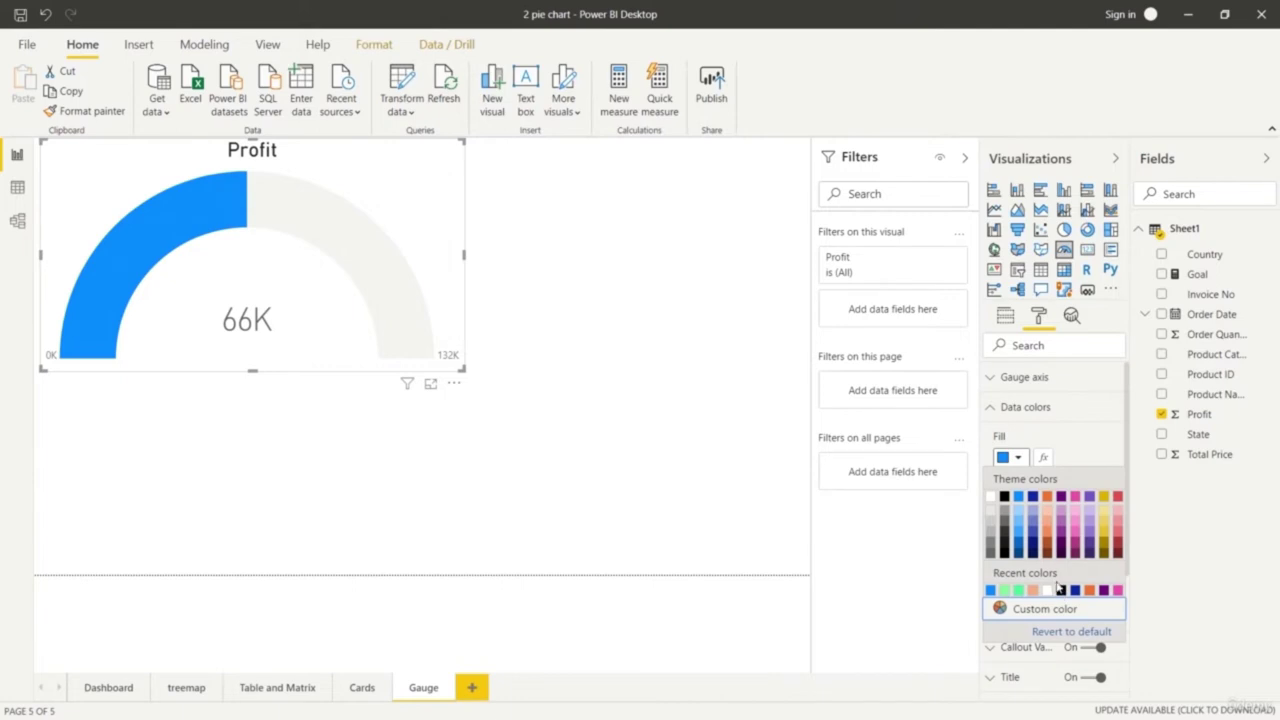
pyautogui.click(1076, 525)
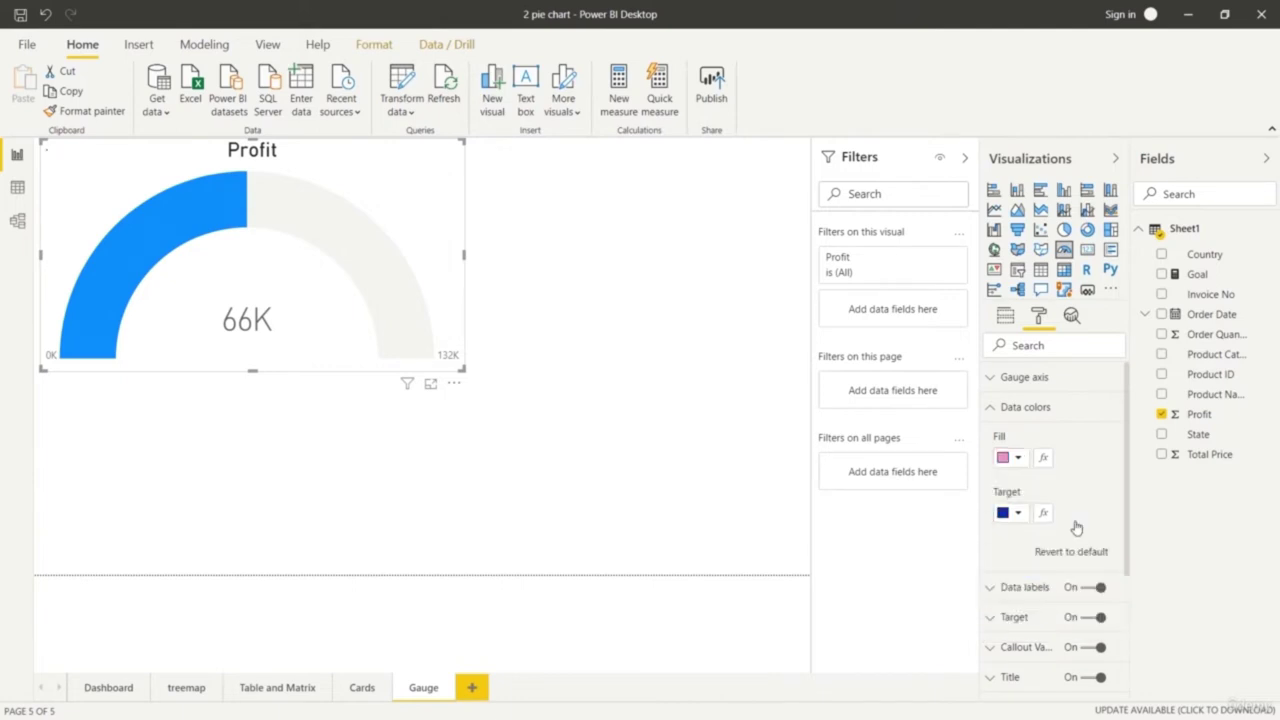
pyautogui.click(1018, 458)
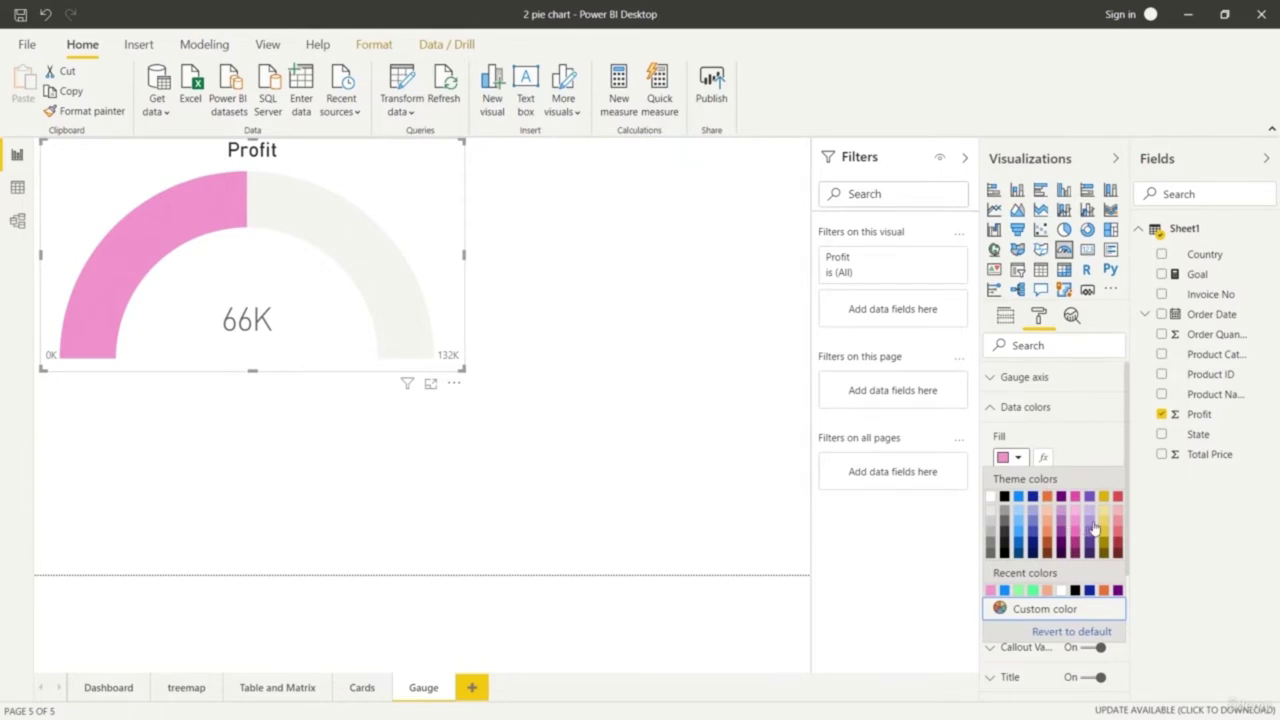
pyautogui.click(1093, 527)
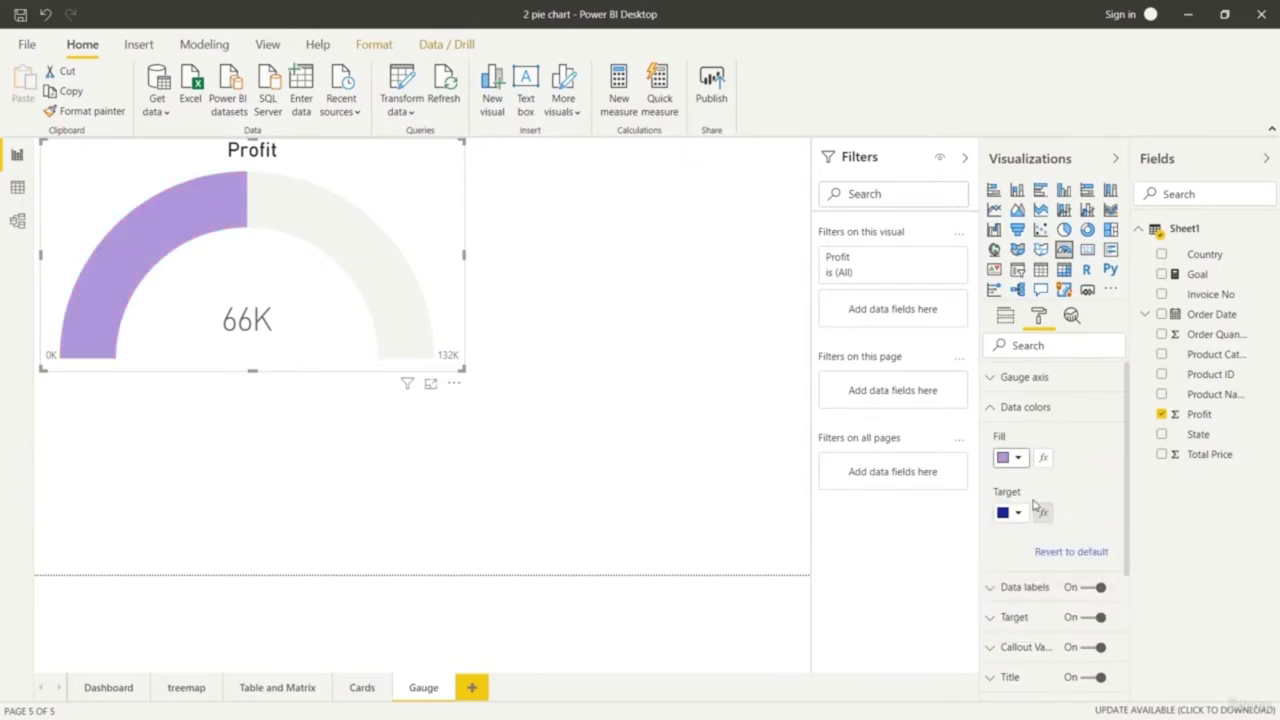
pyautogui.click(1016, 458)
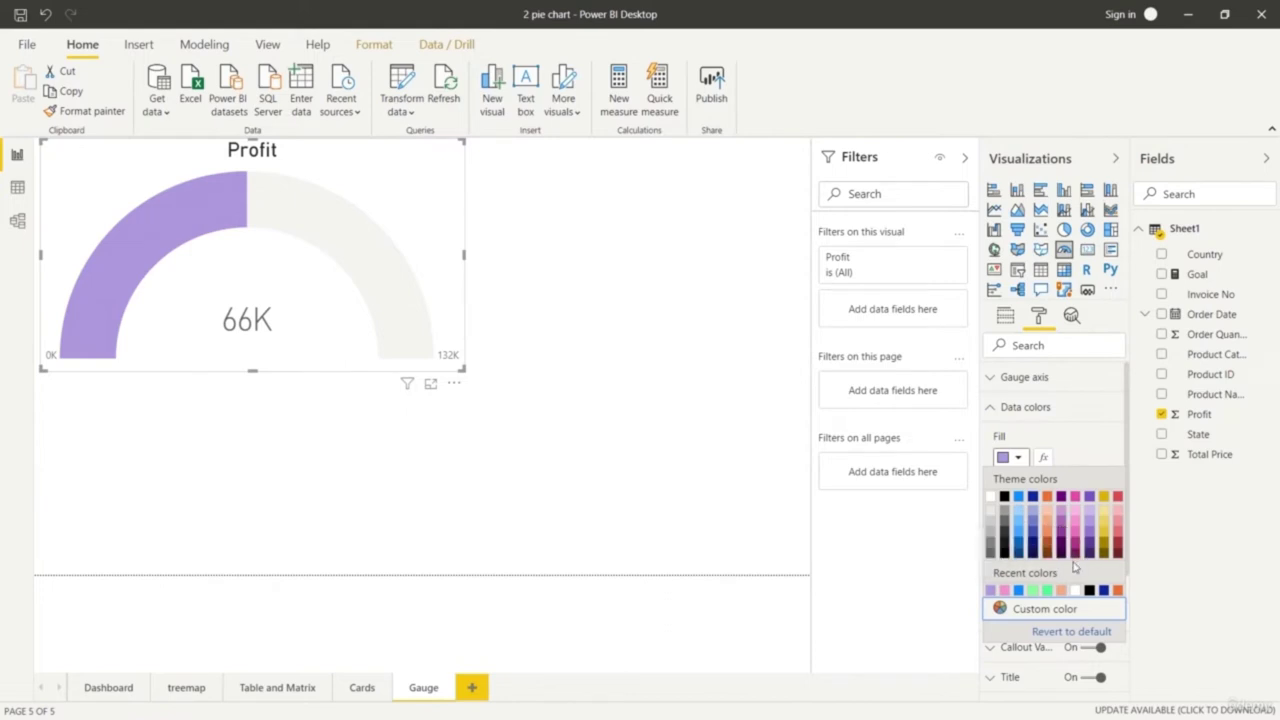
pyautogui.click(1034, 590)
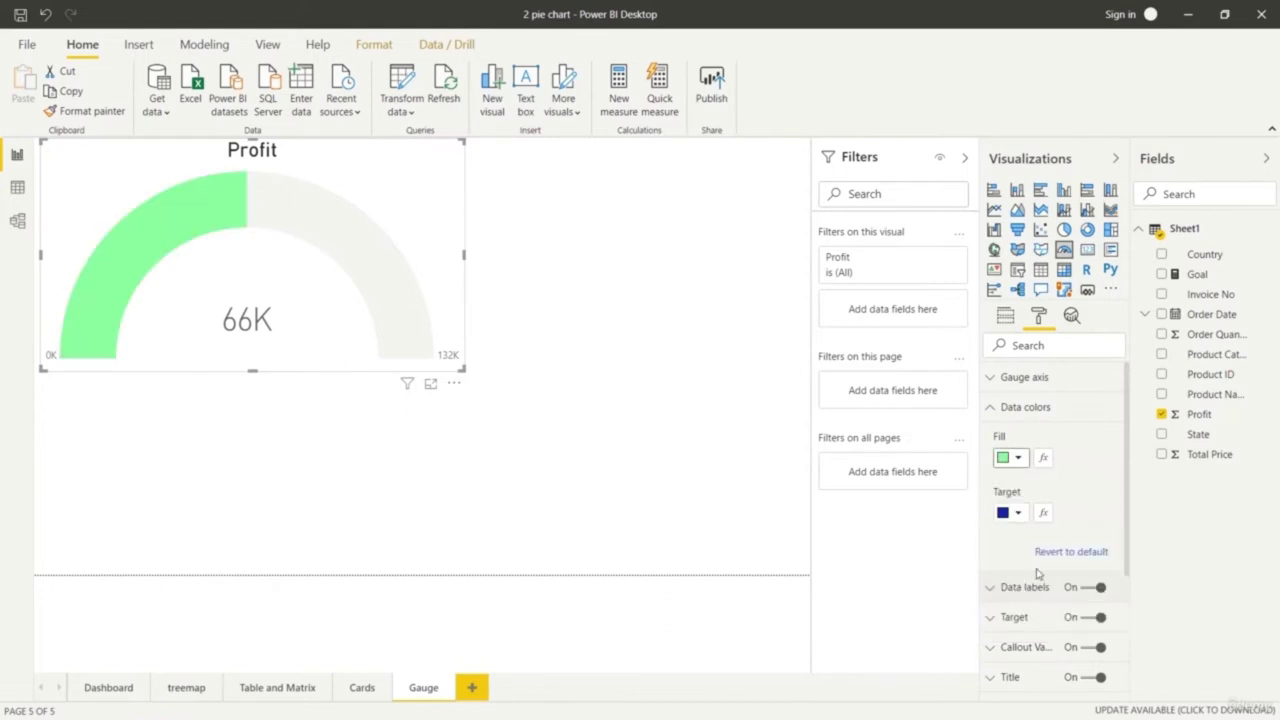
pyautogui.click(1017, 458)
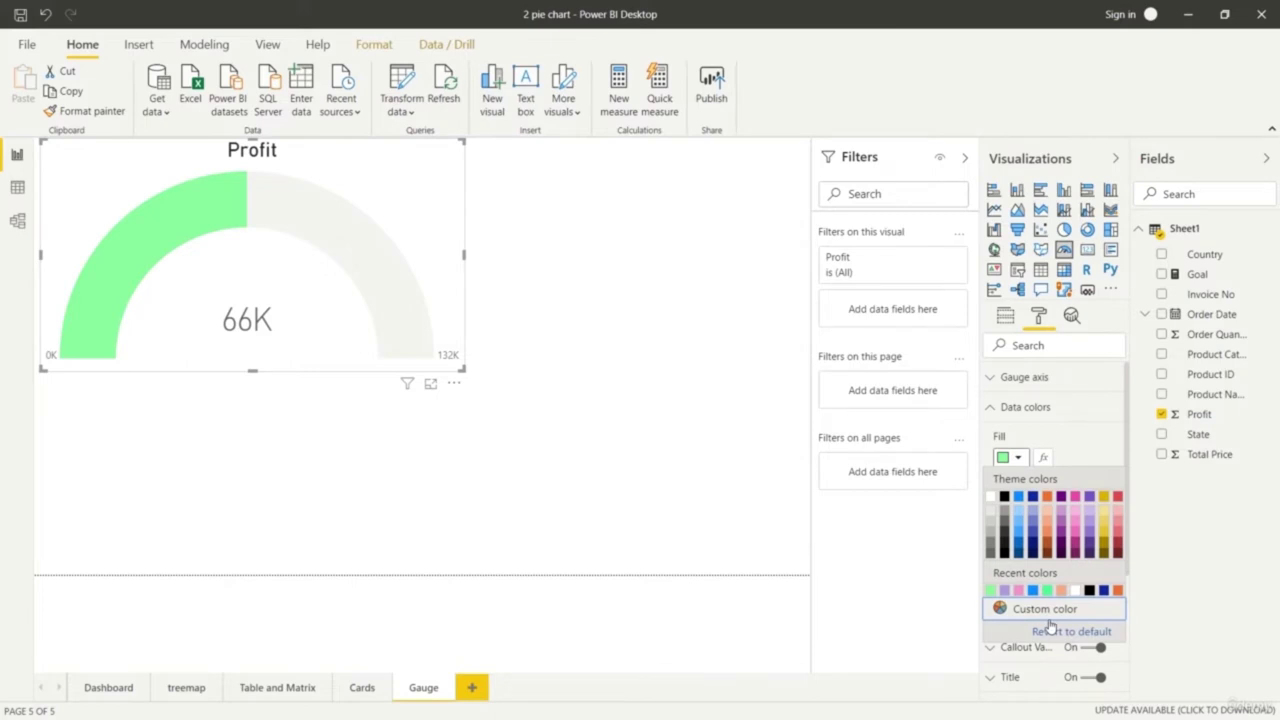
pyautogui.click(1045, 610)
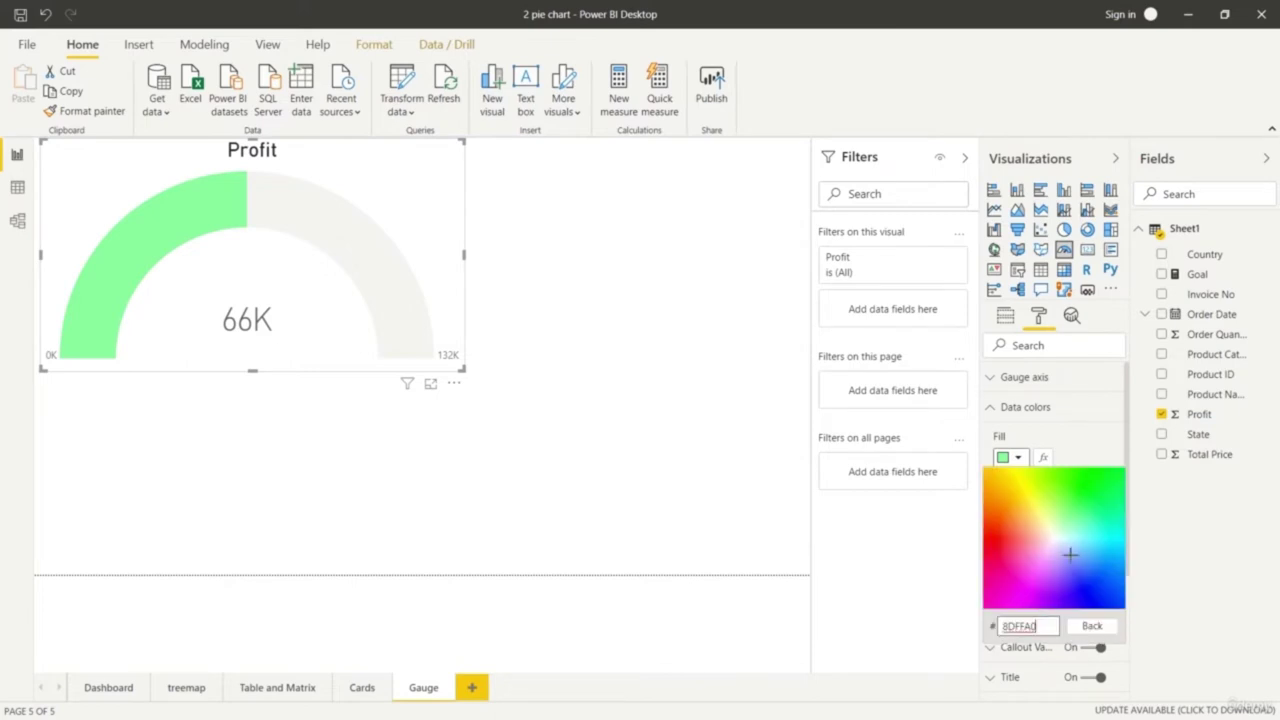
pyautogui.click(1087, 476)
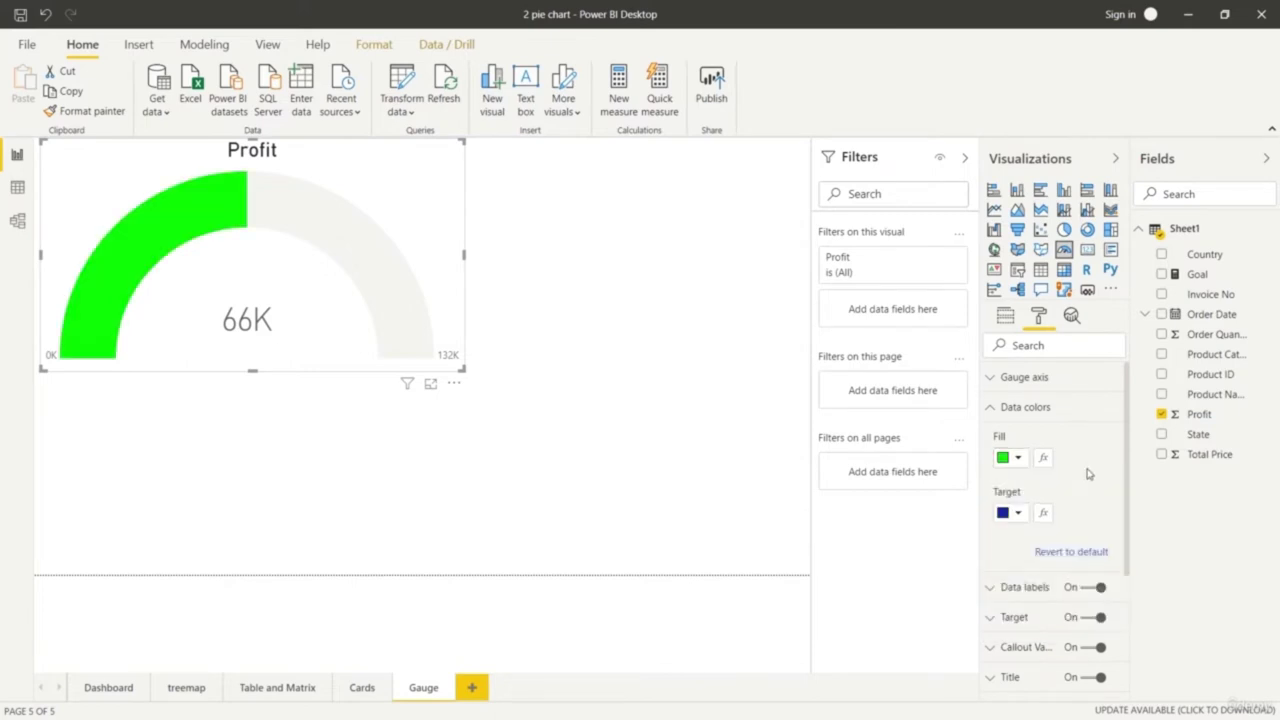
# Set the Profit gauge's fill to a slightly softer custom green
pyautogui.click(1017, 460)
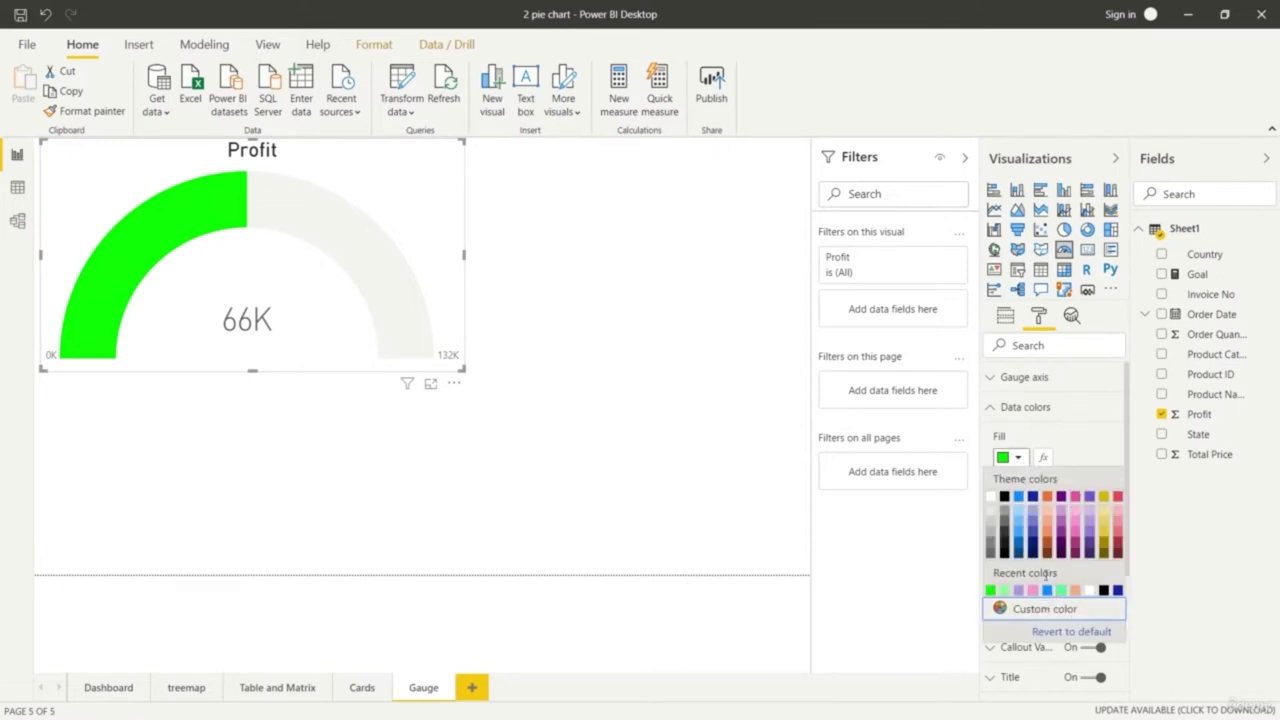
pyautogui.click(1018, 459)
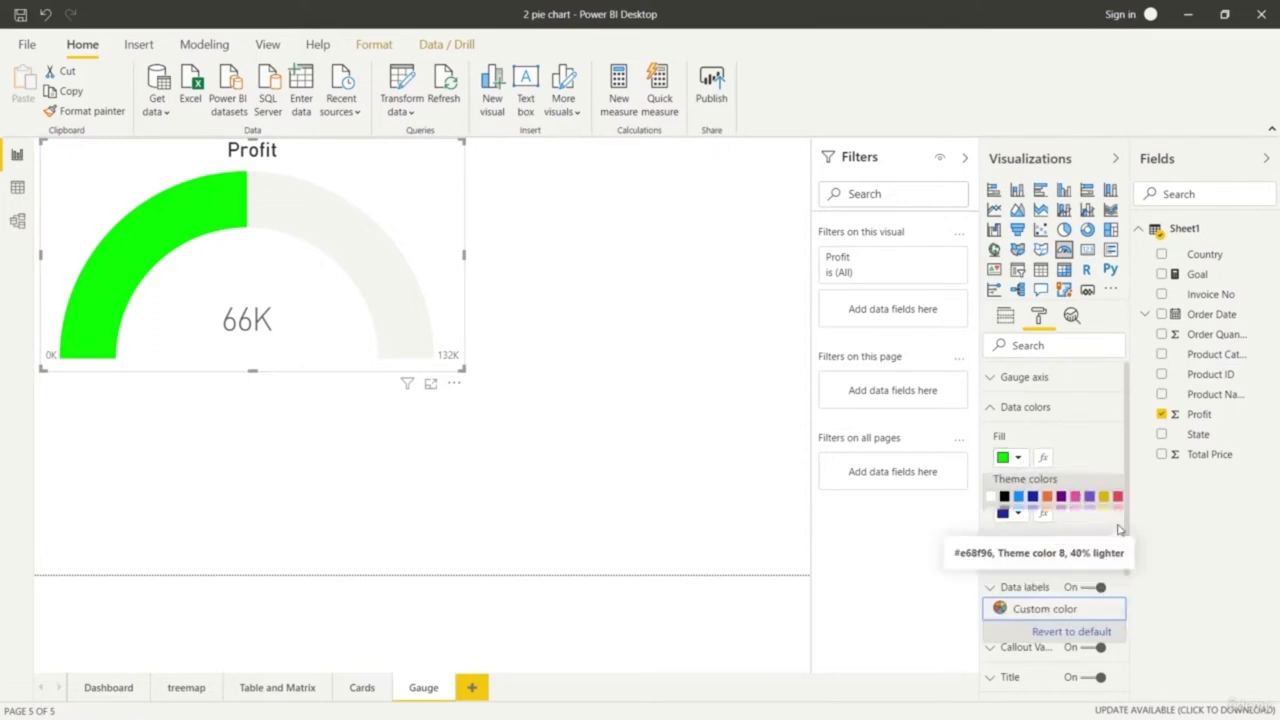
pyautogui.click(1018, 460)
pyautogui.click(1044, 604)
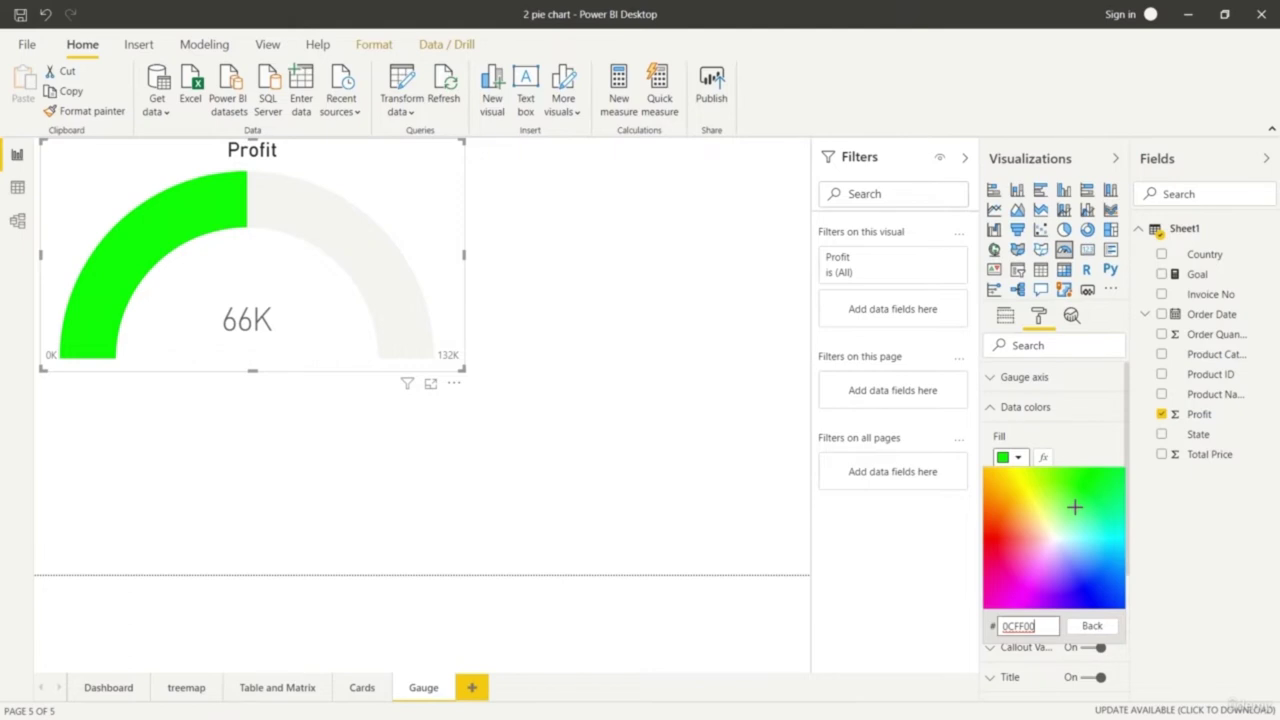
pyautogui.press('Return')
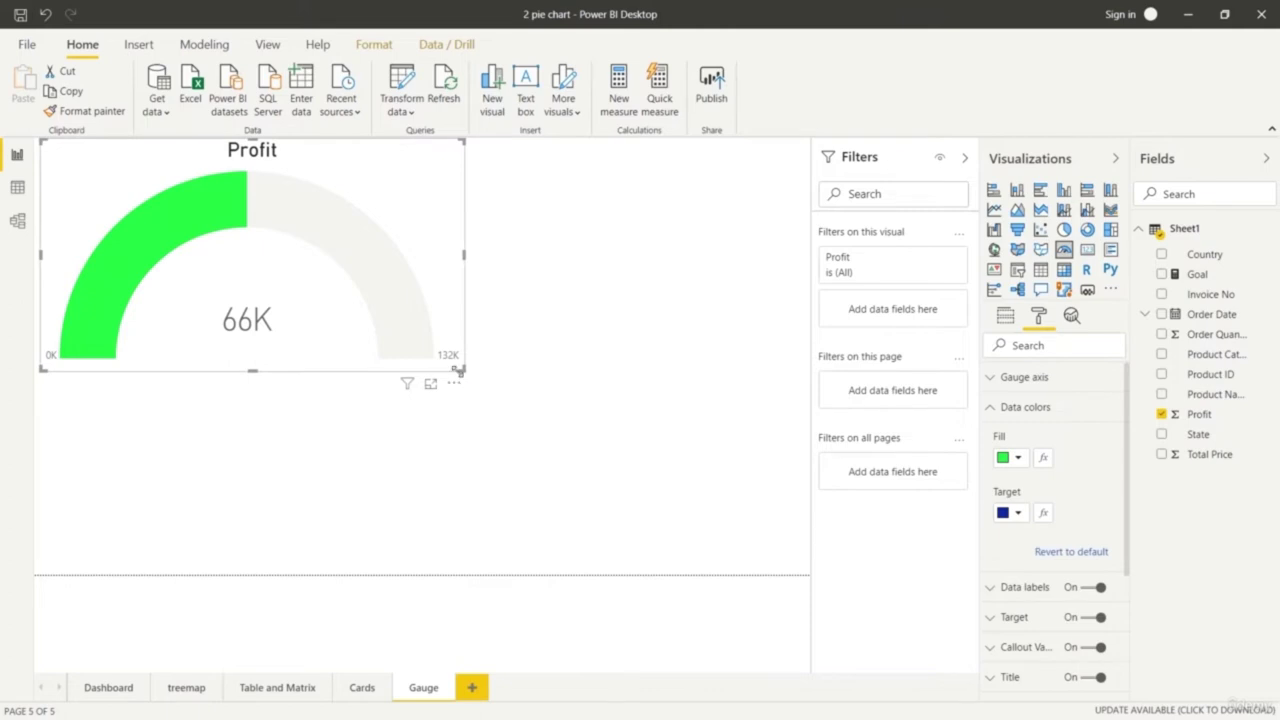
# Add a treemap below and to the right of the gauge, grouped by Product Category with Profit as its values
pyautogui.click(696, 474)
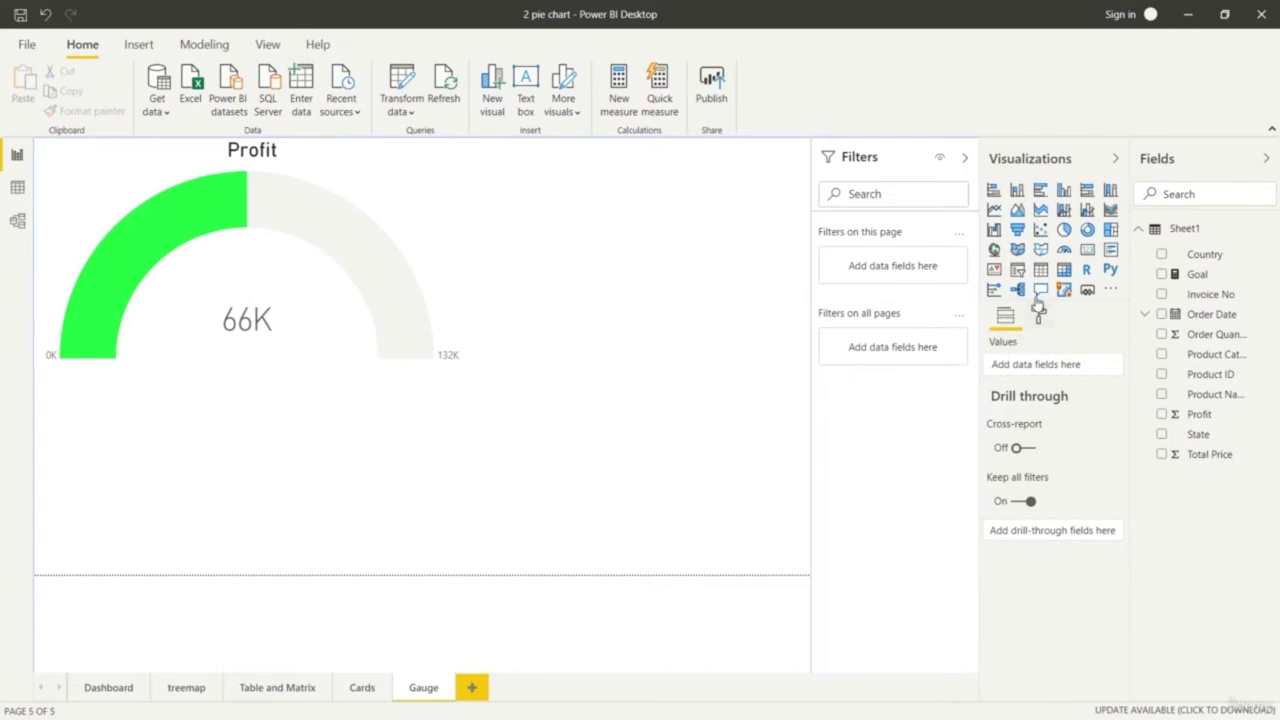
pyautogui.click(1110, 229)
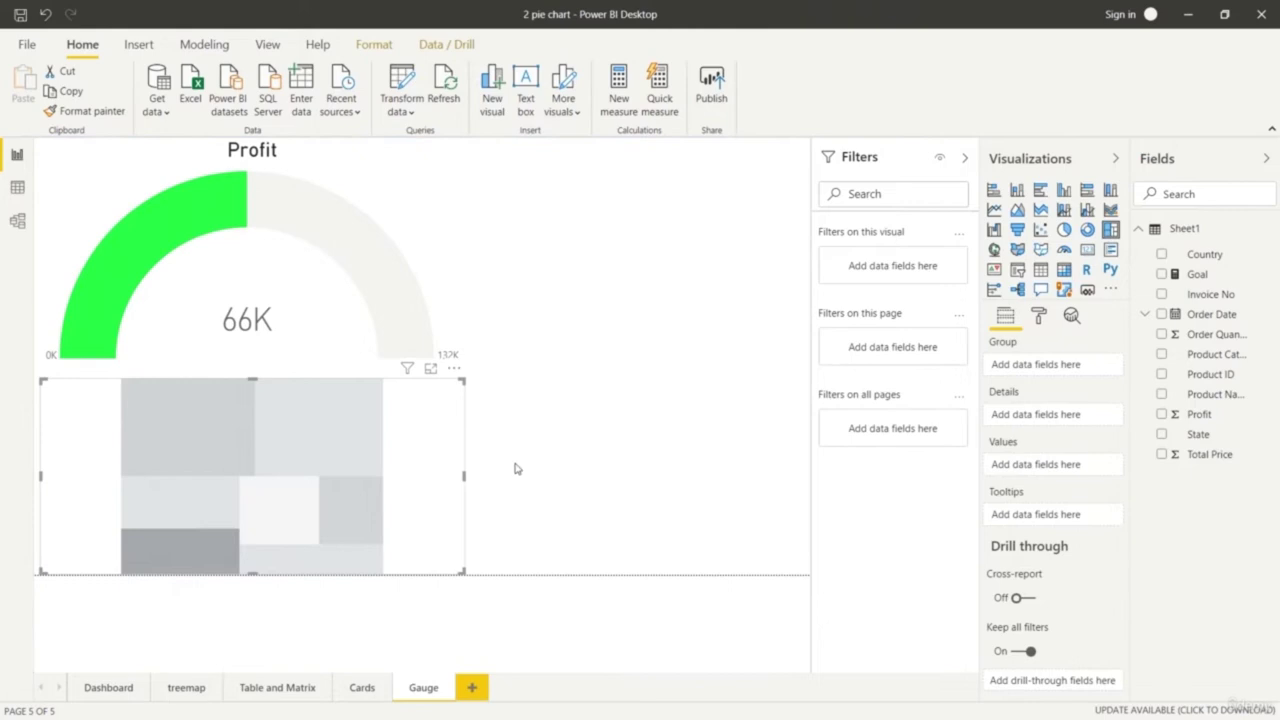
pyautogui.moveTo(323, 486); pyautogui.dragTo(690, 485)
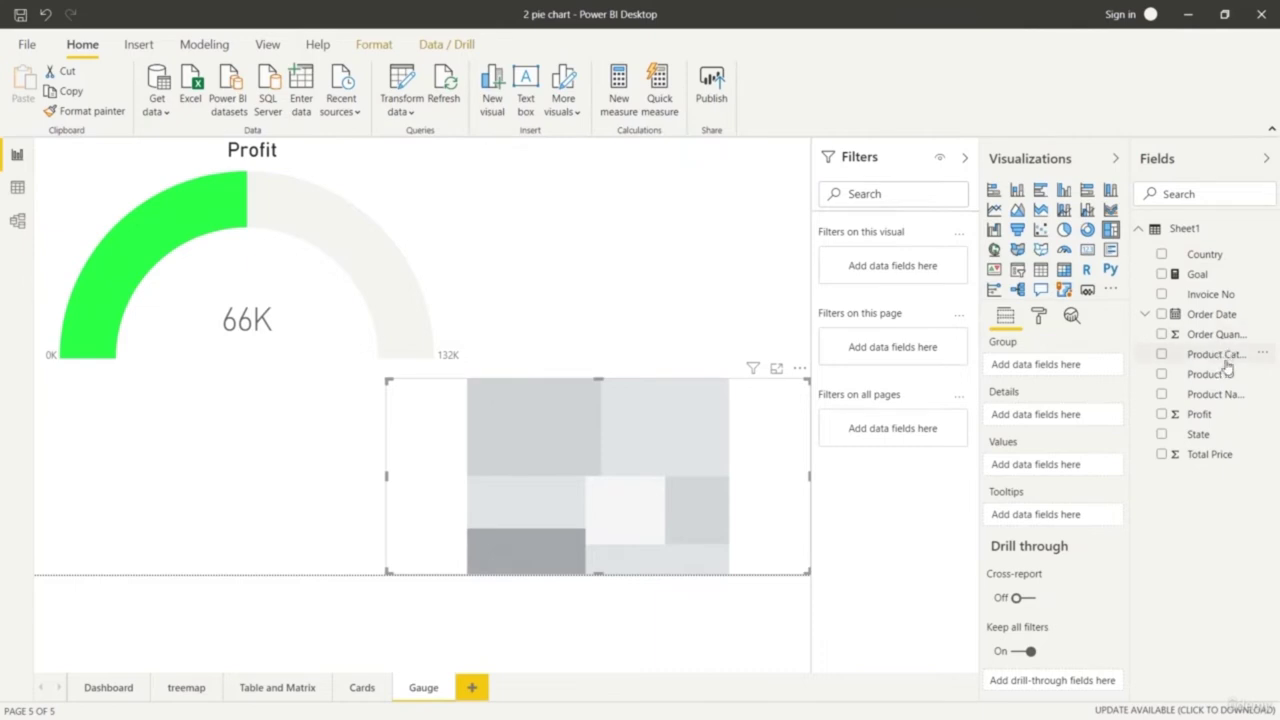
pyautogui.moveTo(1226, 364); pyautogui.dragTo(672, 477)
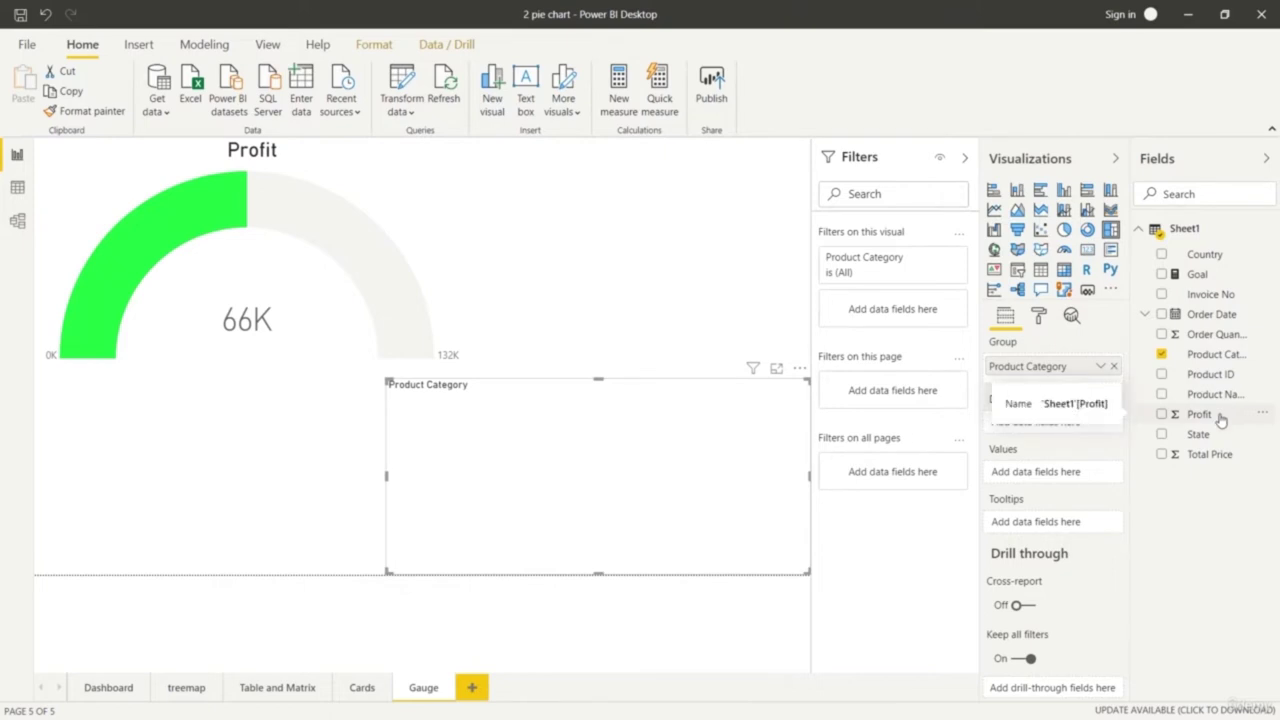
pyautogui.moveTo(1220, 418); pyautogui.dragTo(1066, 476)
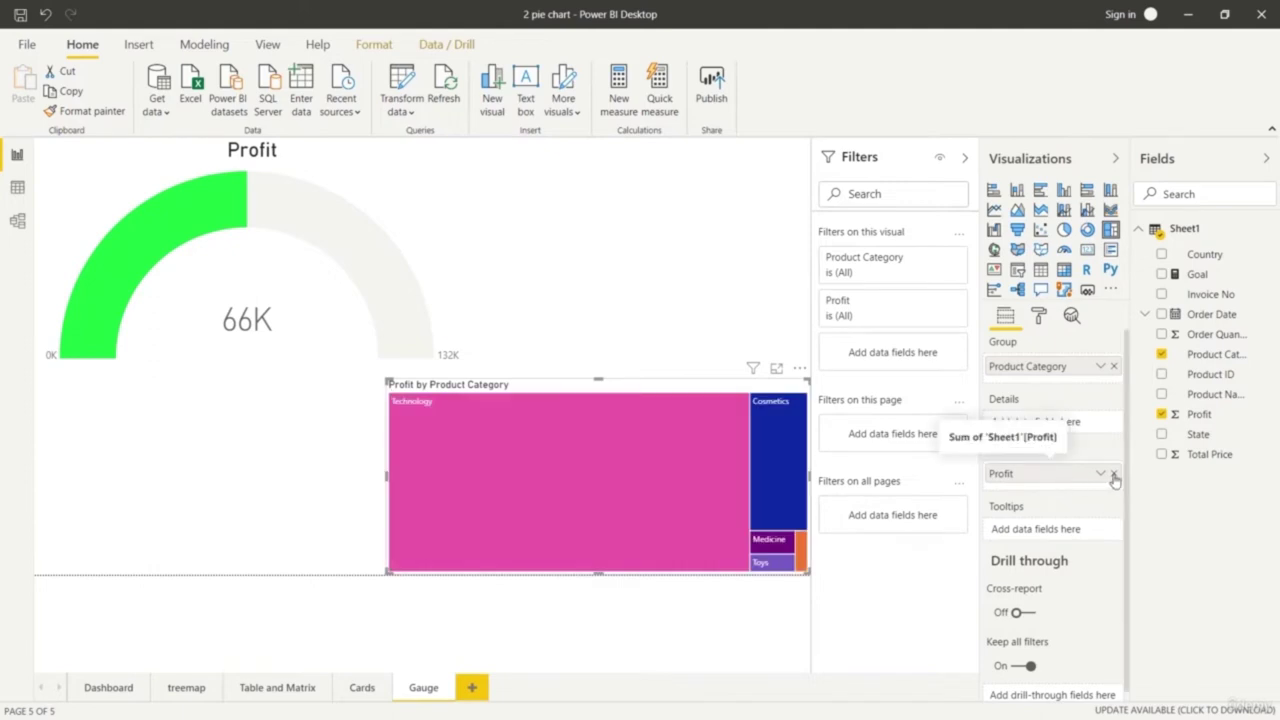
# Examine how the Profit gauge responds to selecting the Technology, Cosmetics, Medicine and Toys categories in the treemap
pyautogui.click(648, 491)
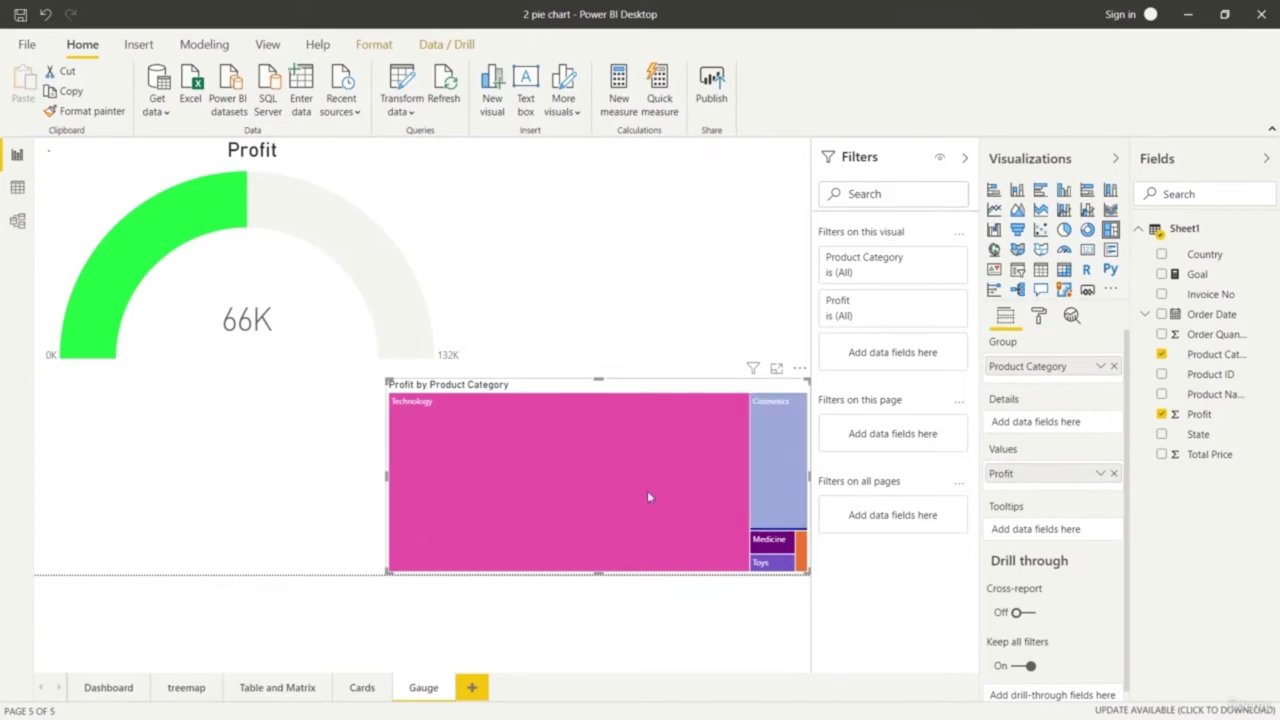
pyautogui.click(785, 445)
pyautogui.click(786, 540)
pyautogui.click(791, 562)
pyautogui.click(602, 513)
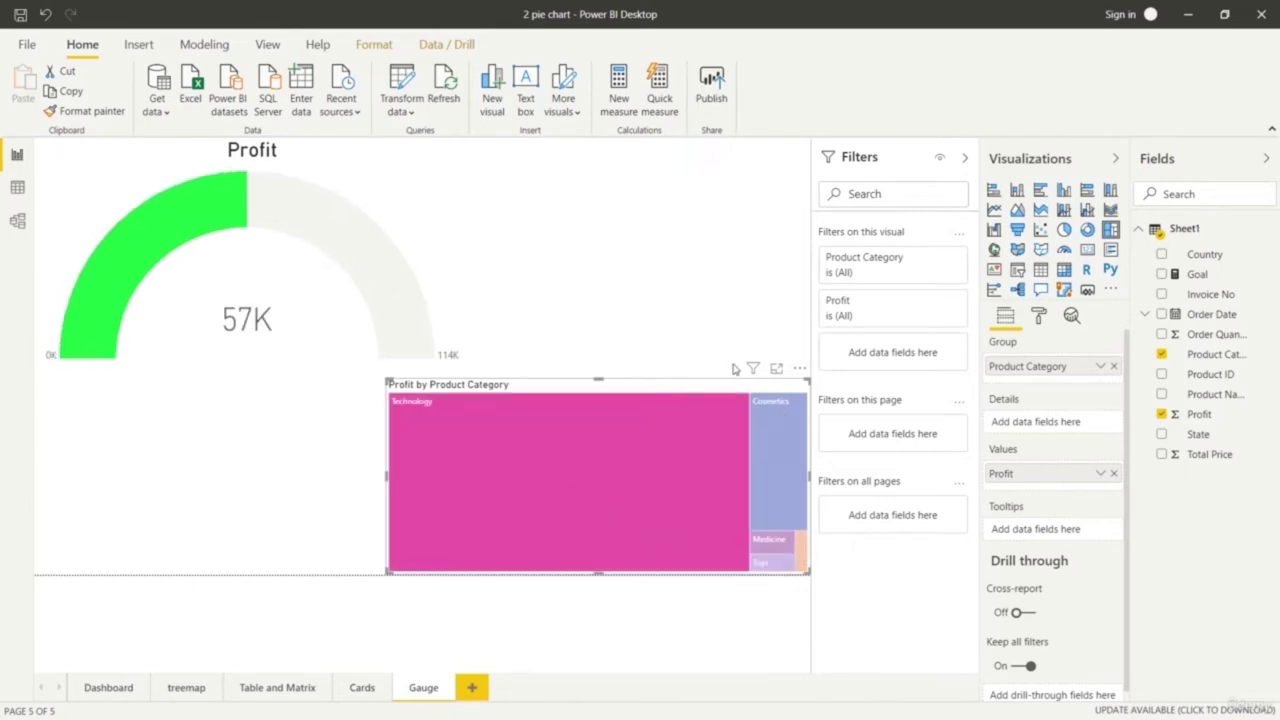
pyautogui.click(773, 442)
pyautogui.click(506, 273)
pyautogui.click(360, 329)
pyautogui.click(309, 437)
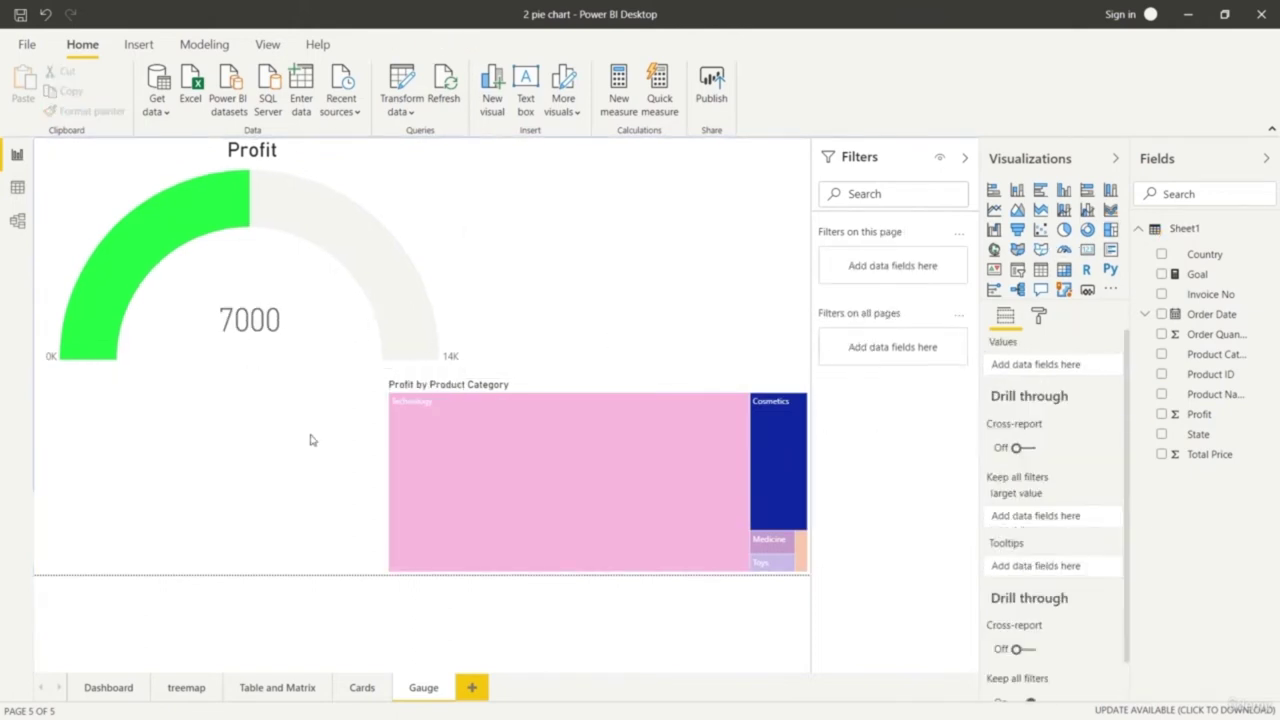
# Cross-filter the gauge by the Technology category in the treemap and clear that selection
pyautogui.click(386, 505)
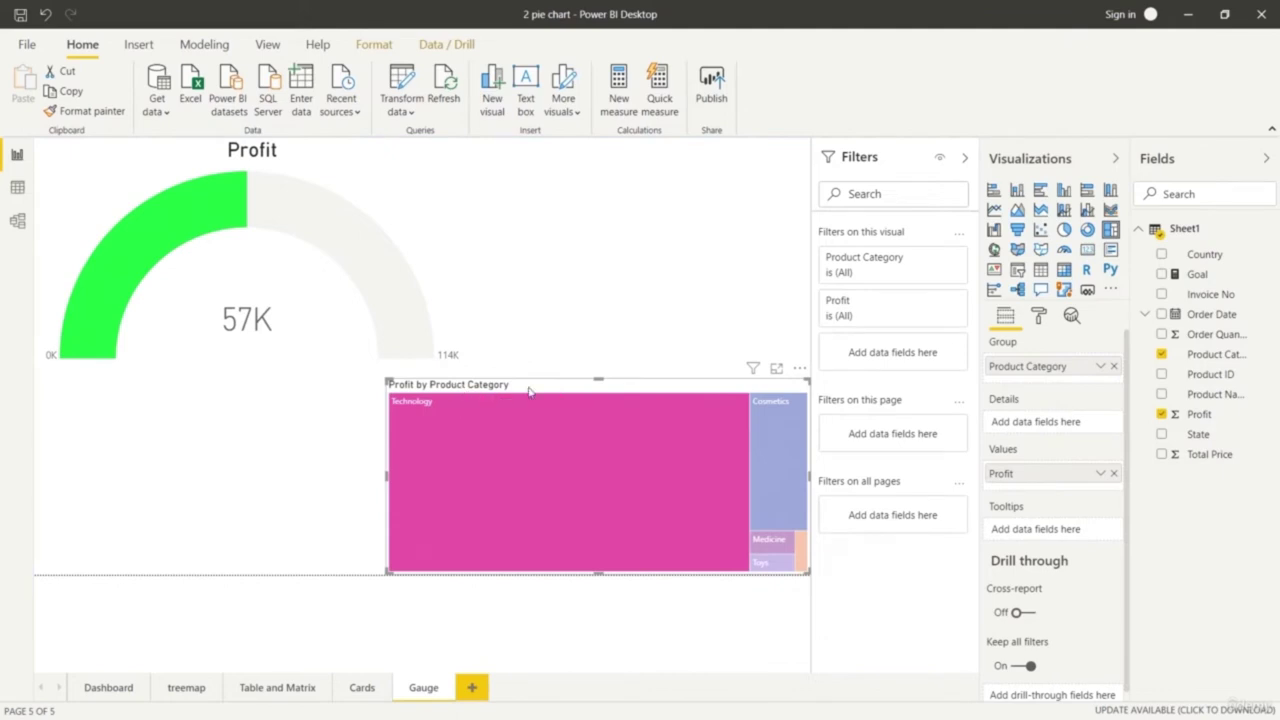
pyautogui.click(586, 630)
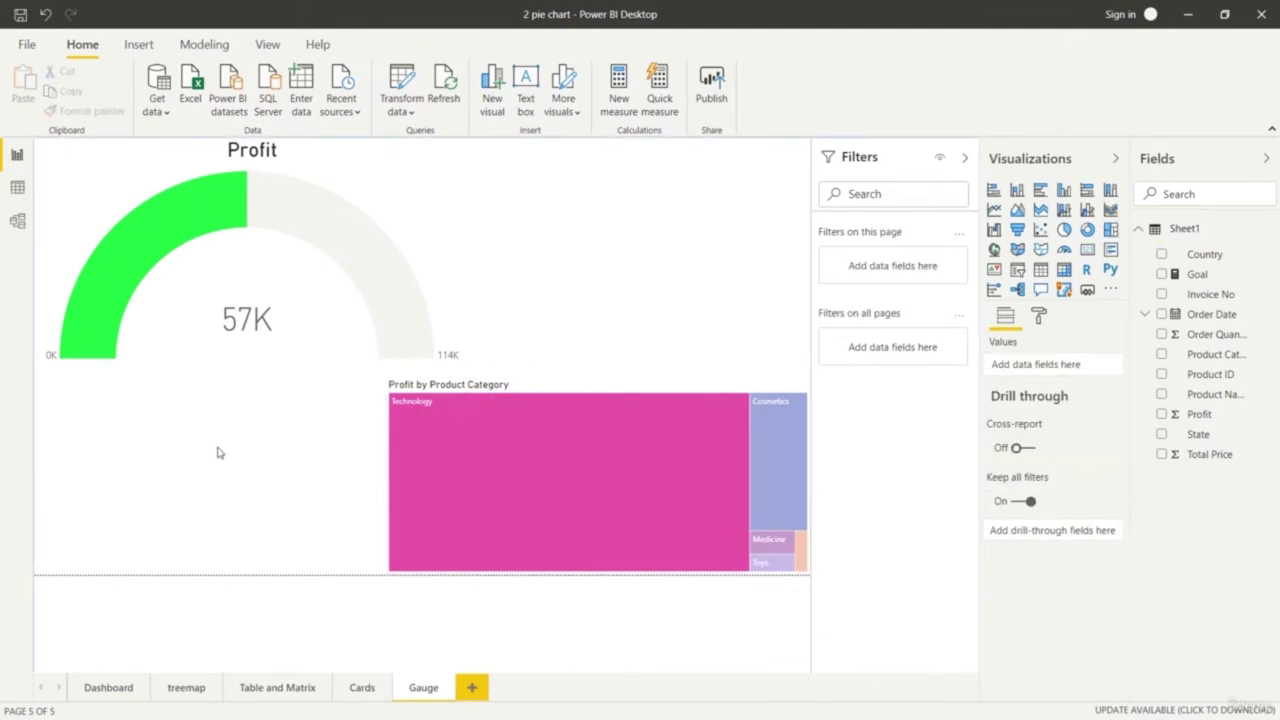
pyautogui.click(401, 343)
pyautogui.click(573, 418)
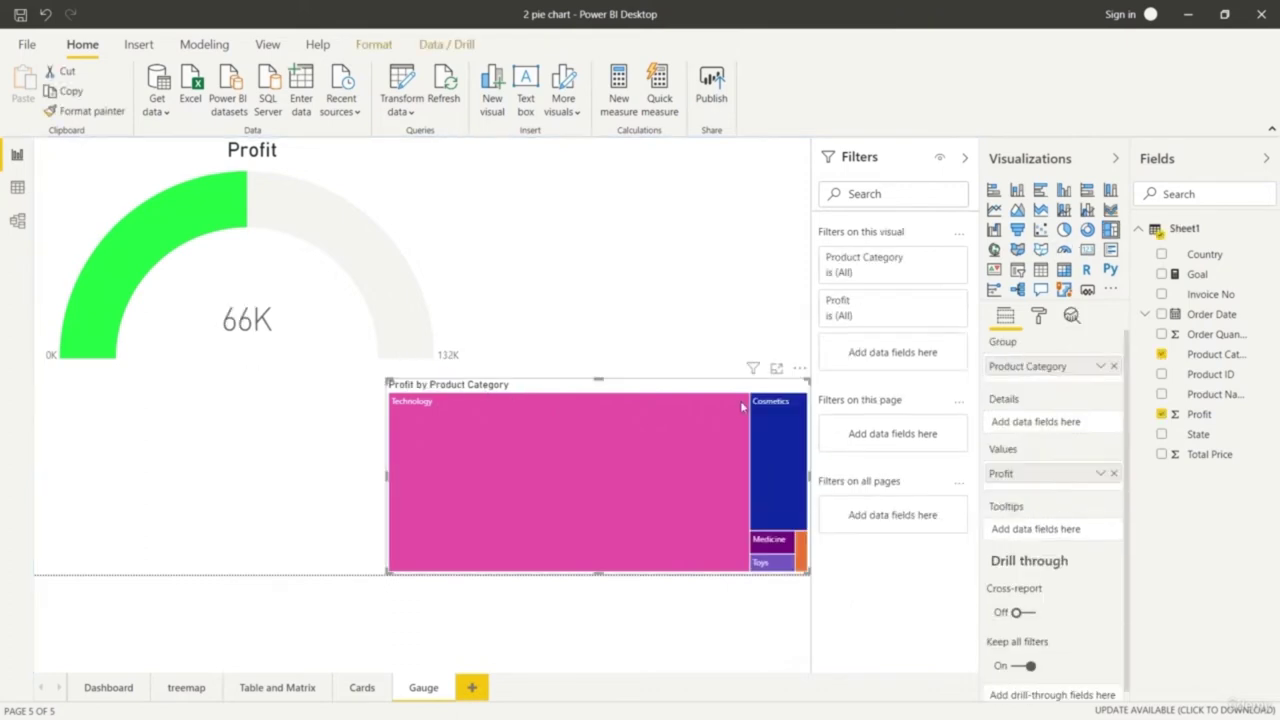
# Replace Profit with Order Quantity as the values of the Product Category treemap
pyautogui.click(655, 263)
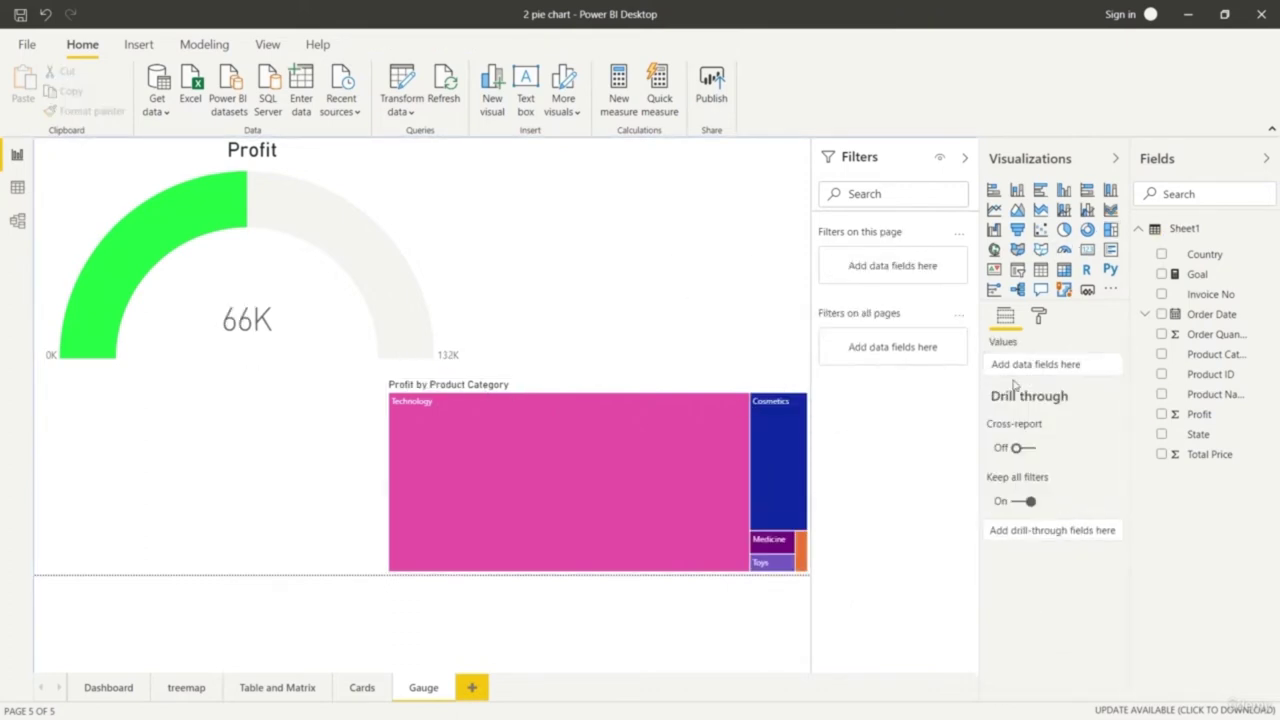
pyautogui.click(600, 473)
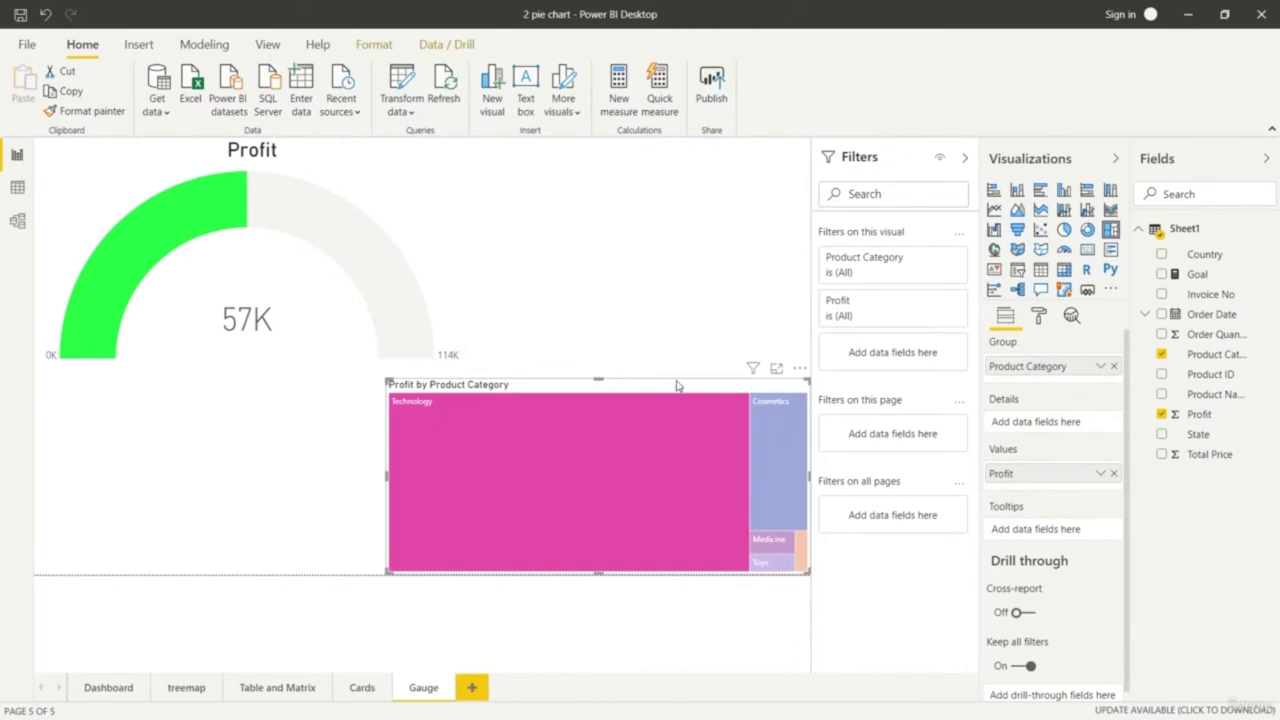
pyautogui.click(1113, 473)
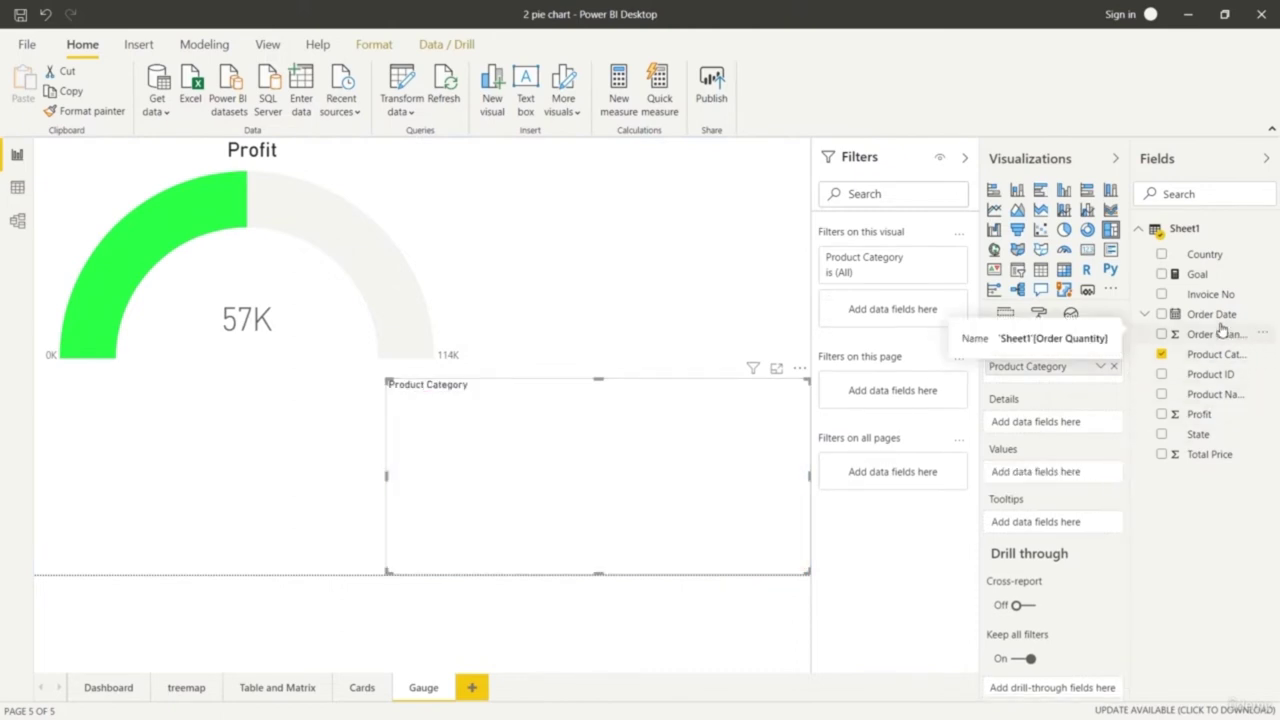
pyautogui.moveTo(1226, 333); pyautogui.dragTo(1108, 484)
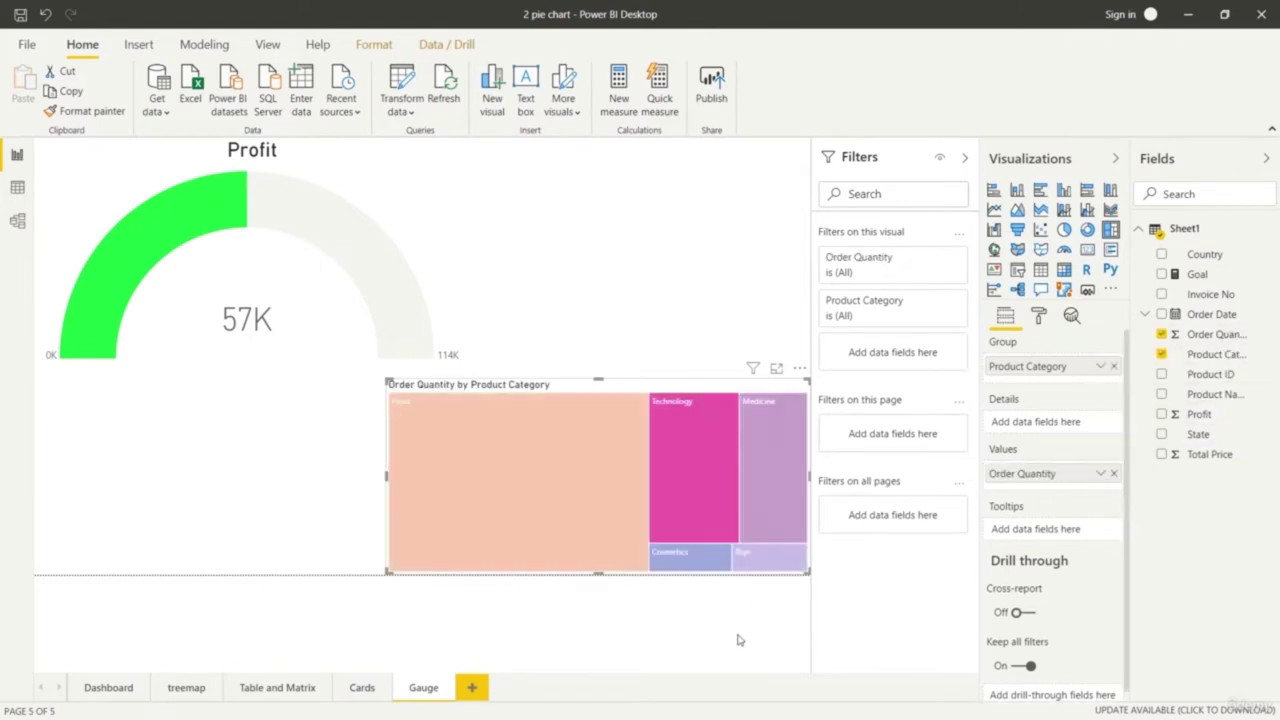
# Examine how the Profit gauge responds to selecting the Food, Medicine, Cosmetics, Toys and Technology categories in the treemap
pyautogui.click(489, 469)
pyautogui.click(781, 463)
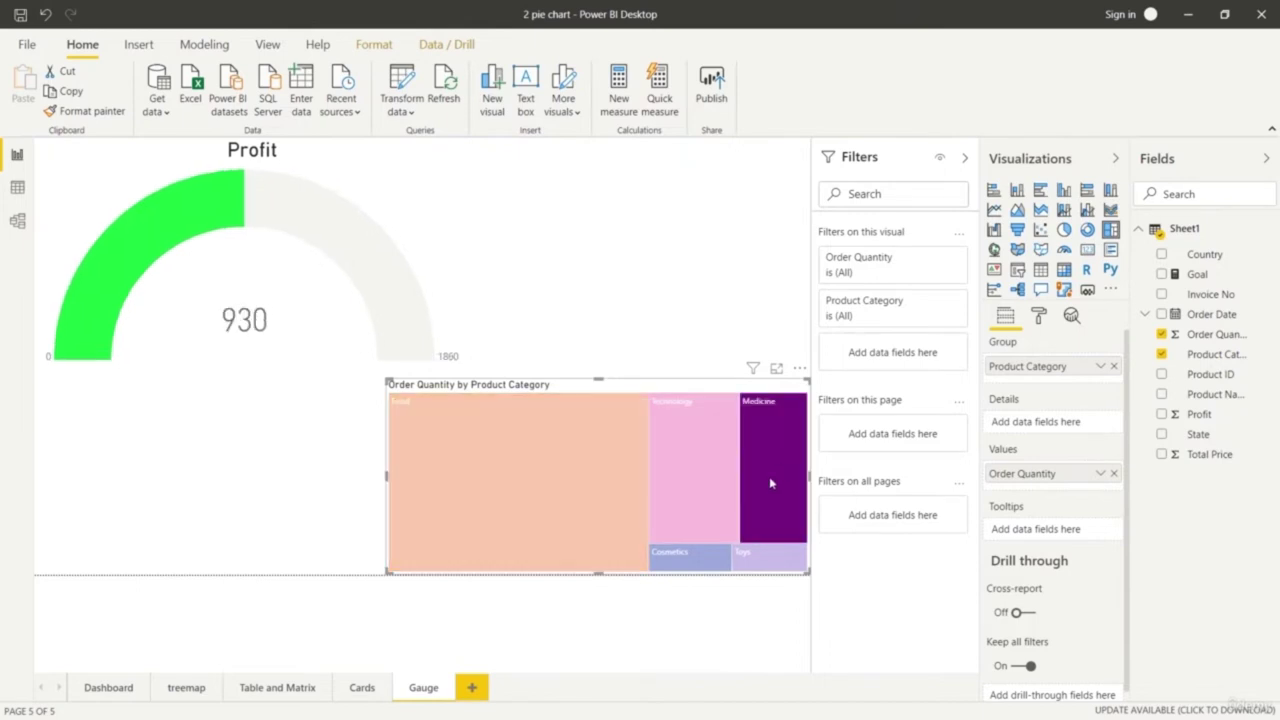
pyautogui.click(694, 565)
pyautogui.click(760, 566)
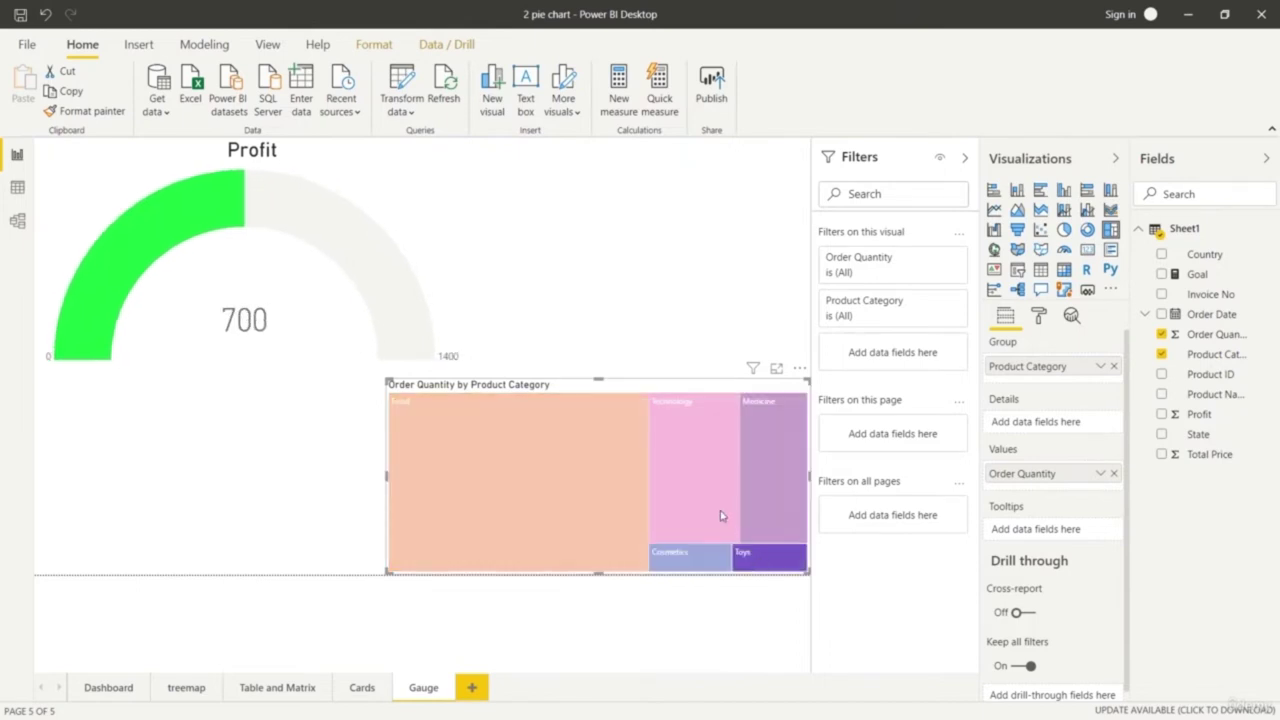
pyautogui.click(650, 515)
# Add a filled map below the Profit gauge with State as its location
pyautogui.click(603, 322)
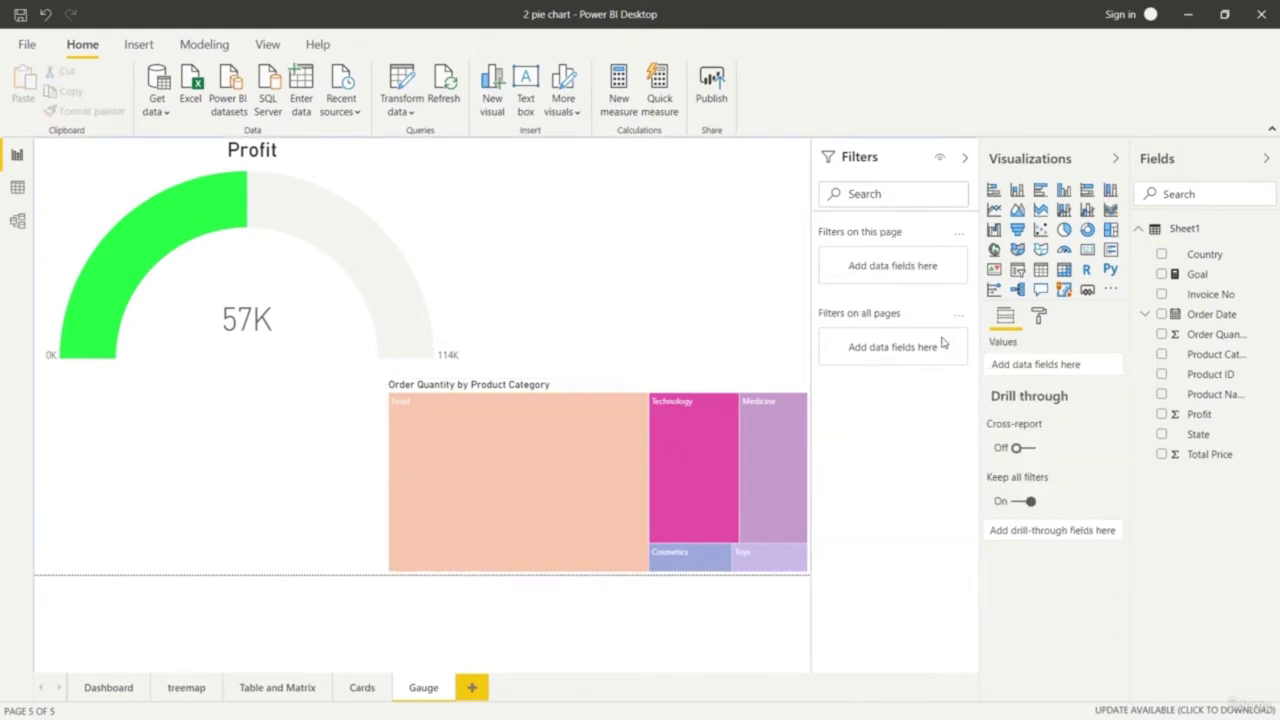
pyautogui.click(1041, 249)
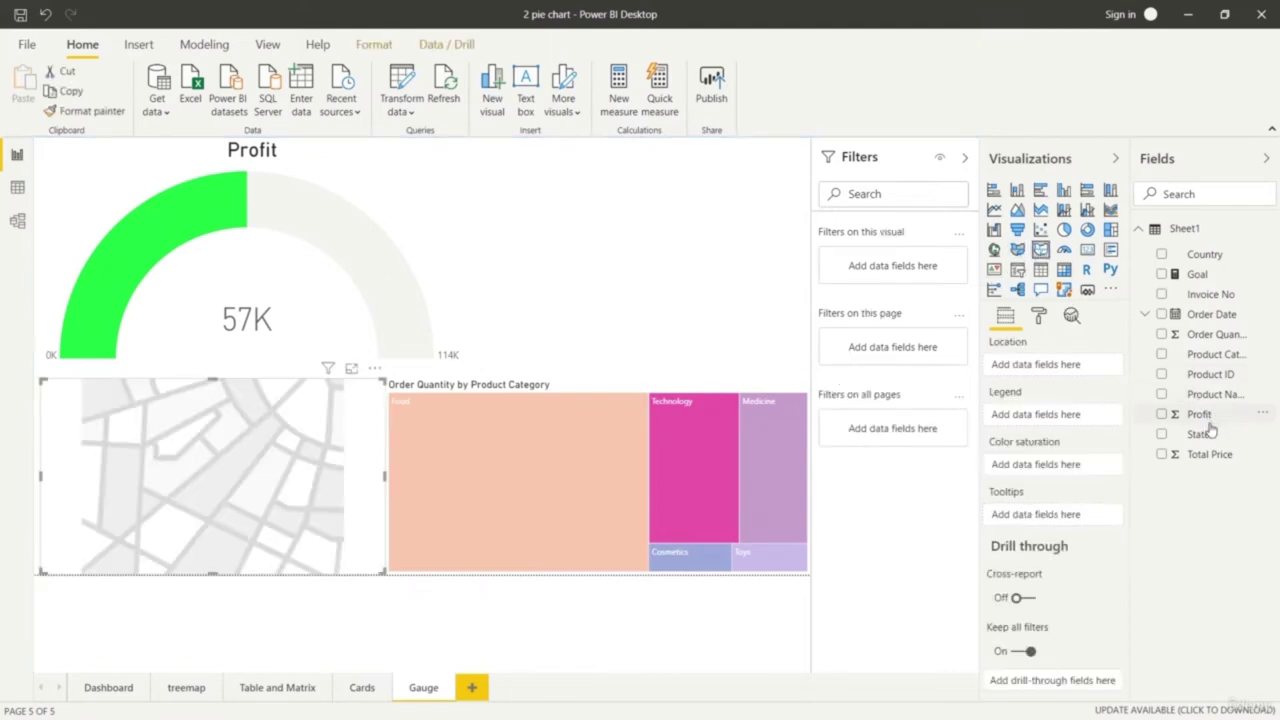
pyautogui.moveTo(1208, 438); pyautogui.dragTo(1079, 373)
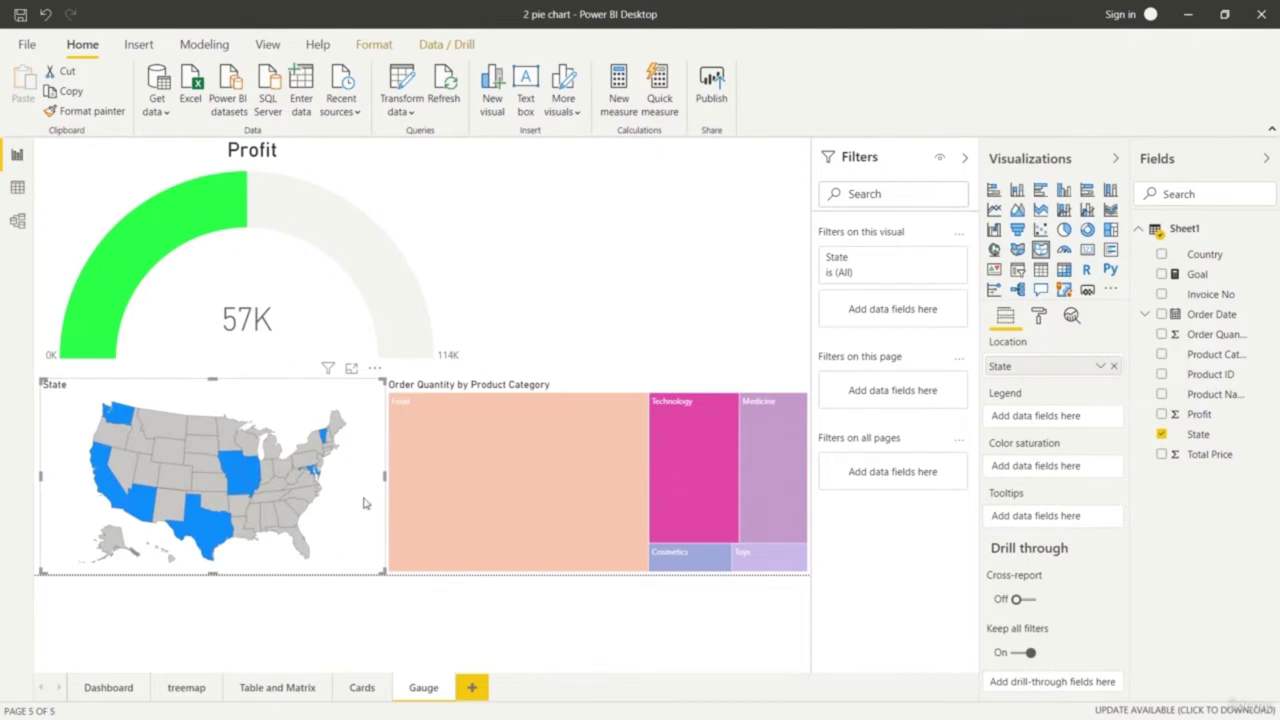
# Resize the treemap into a narrower panel spanning the page's full height and widen the State map beneath the gauge
pyautogui.click(455, 407)
pyautogui.moveTo(386, 378); pyautogui.dragTo(580, 139)
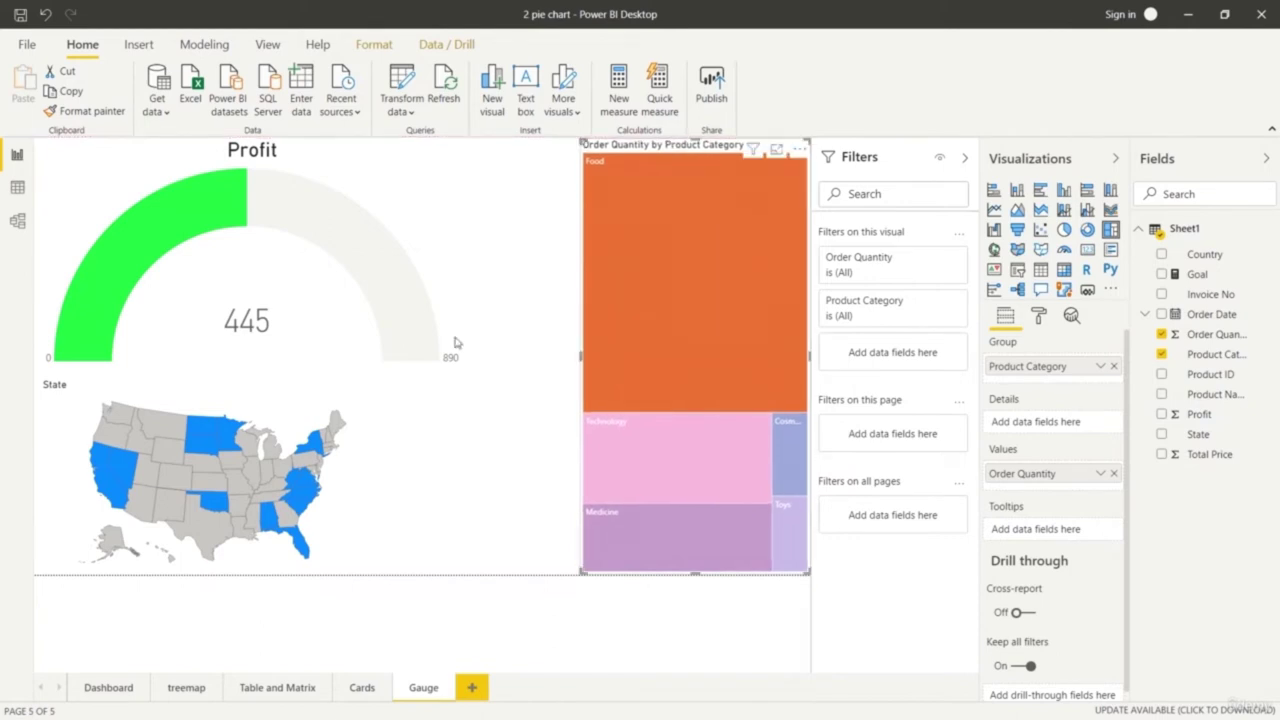
pyautogui.click(303, 463)
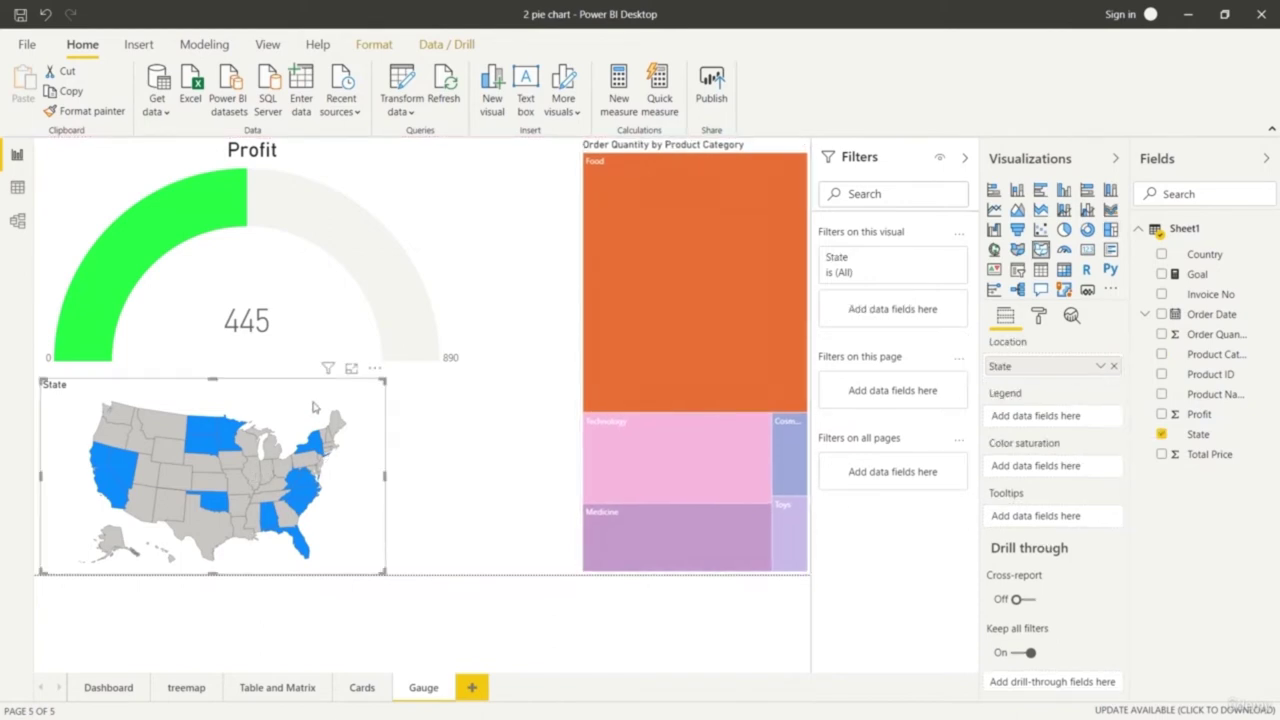
pyautogui.click(381, 408)
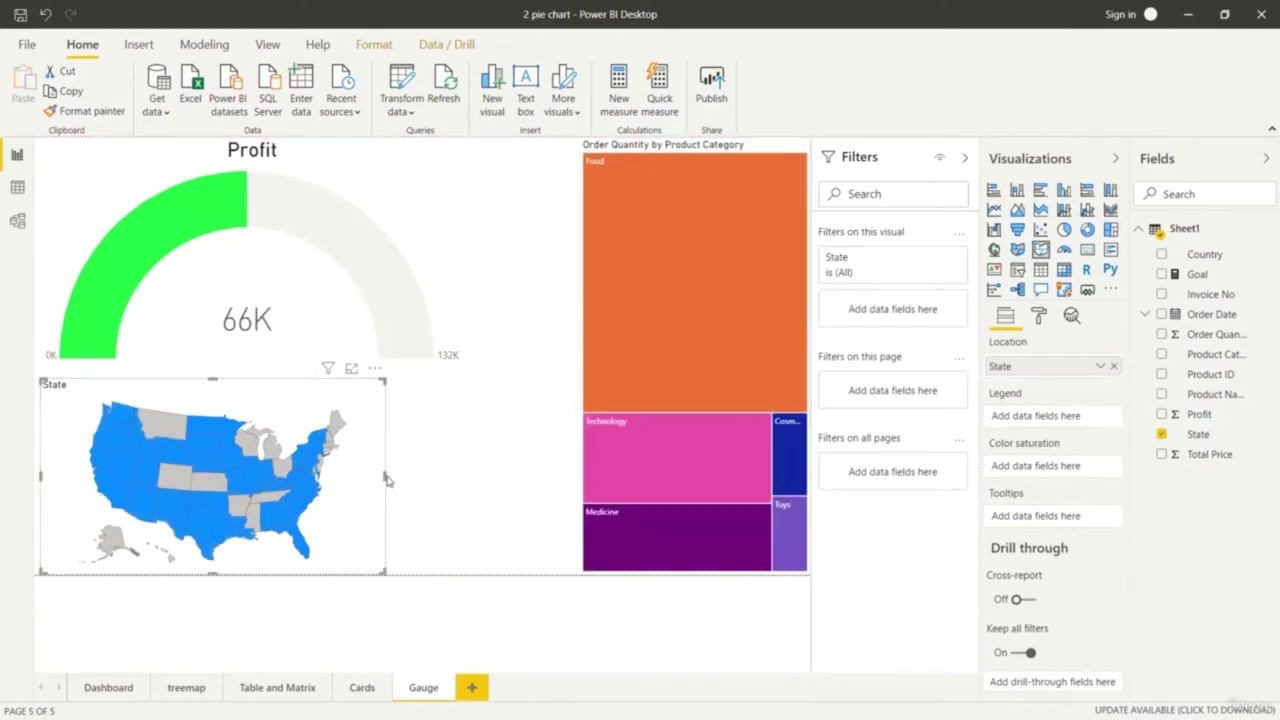
pyautogui.moveTo(384, 473); pyautogui.dragTo(477, 478)
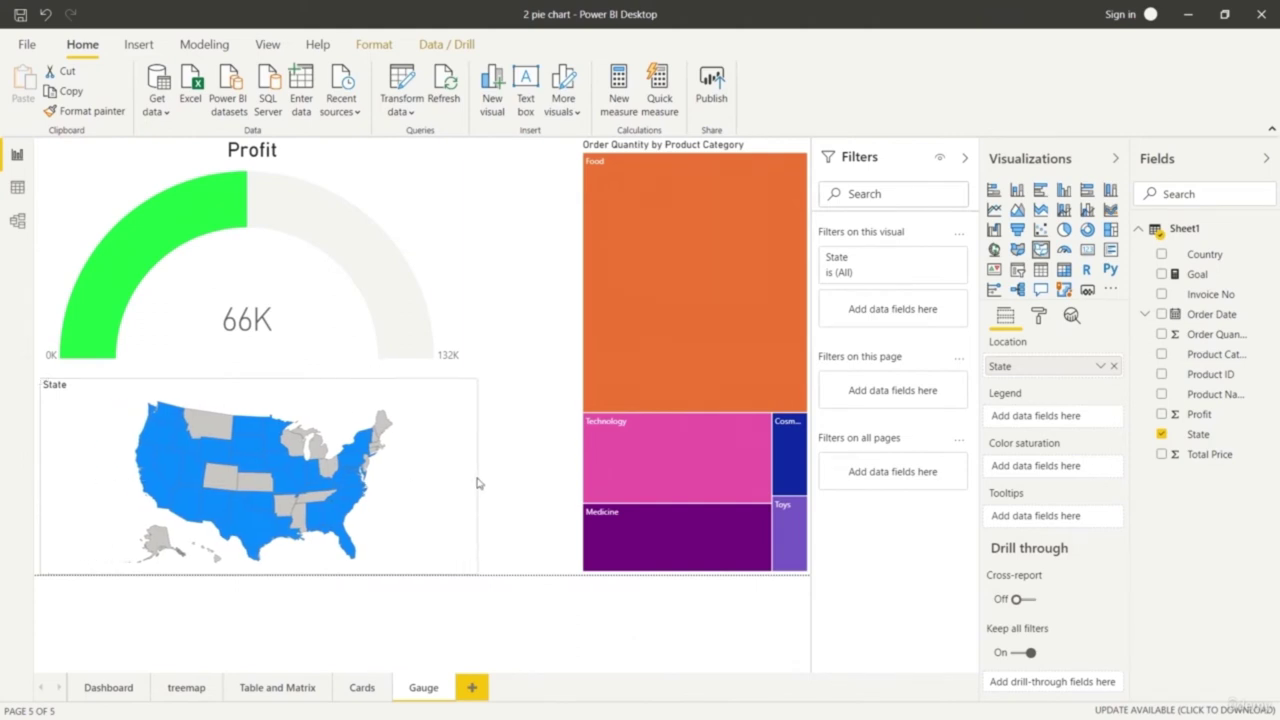
pyautogui.click(566, 627)
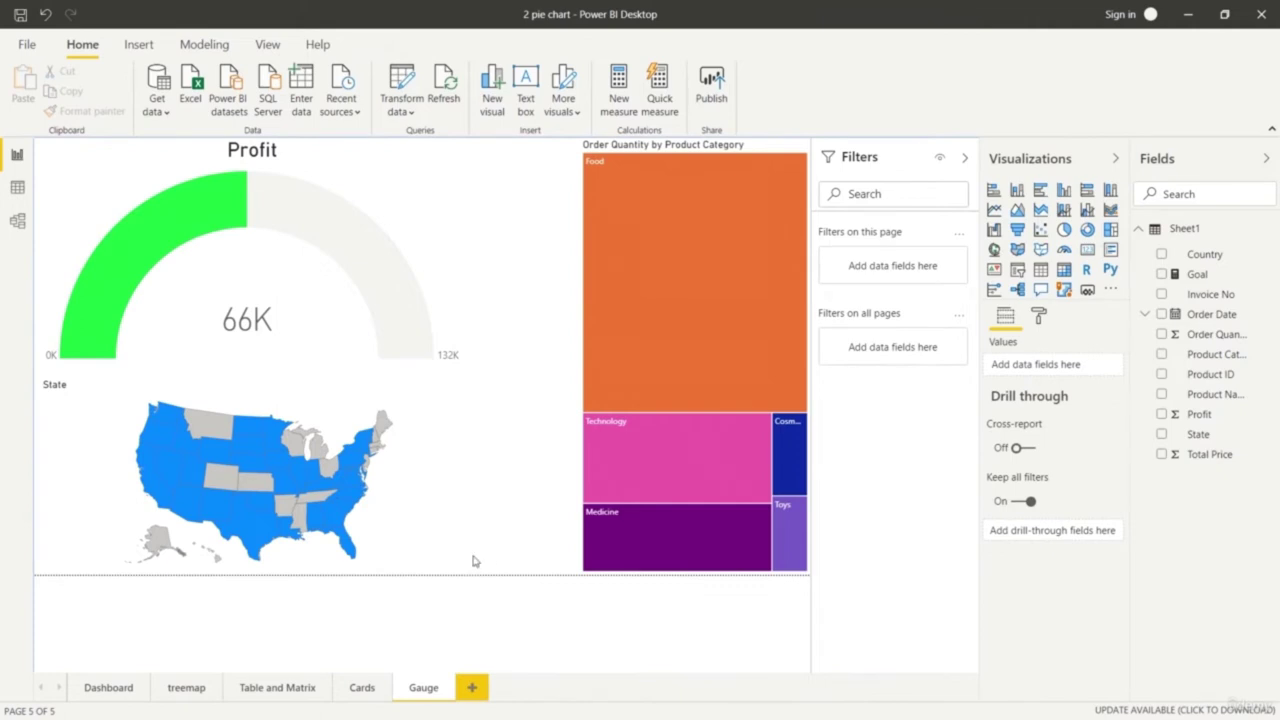
# Examine how the Profit gauge responds to selecting Texas, Nevada and another southwestern state on the map, and clear the selection
pyautogui.click(255, 528)
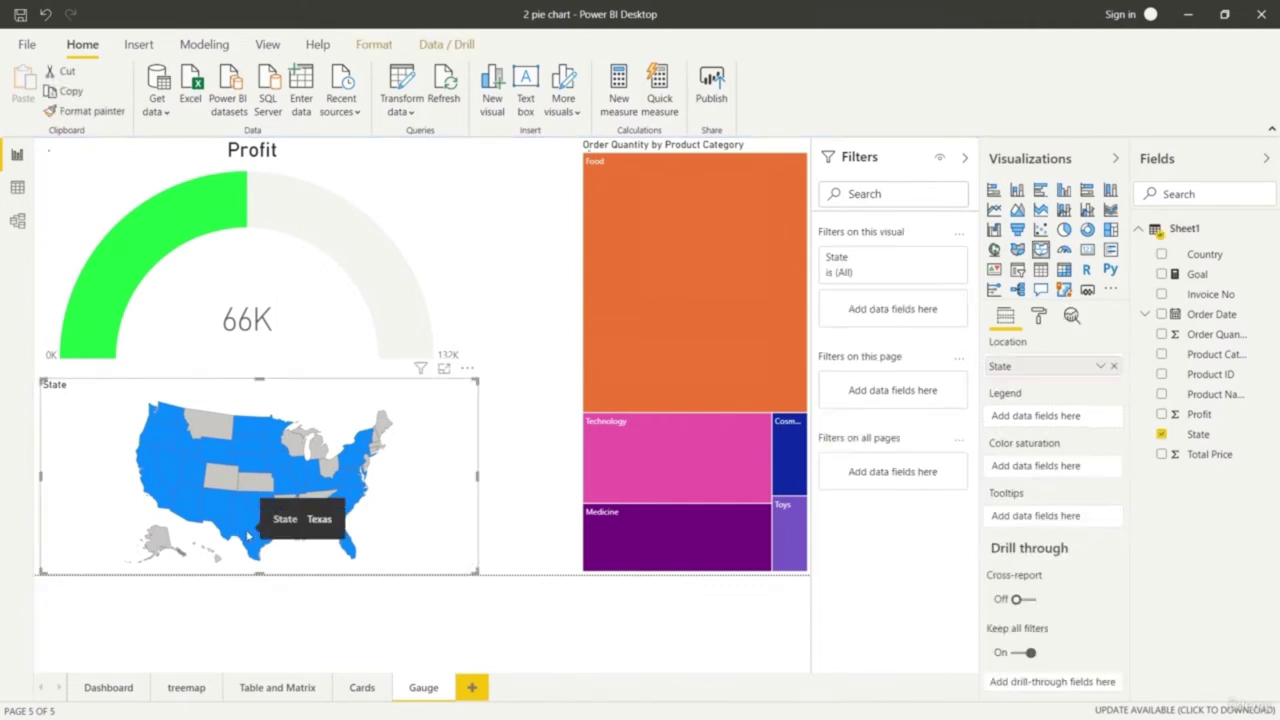
pyautogui.click(208, 497)
pyautogui.click(170, 466)
pyautogui.click(408, 616)
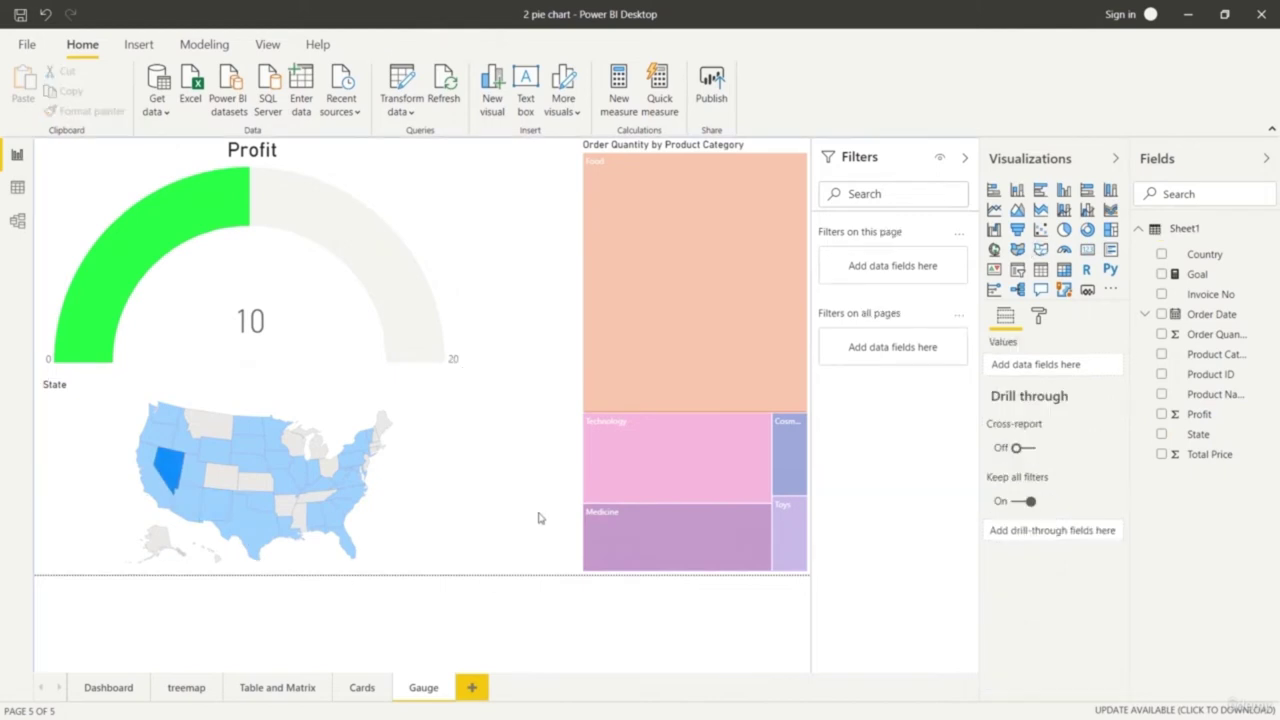
pyautogui.click(335, 488)
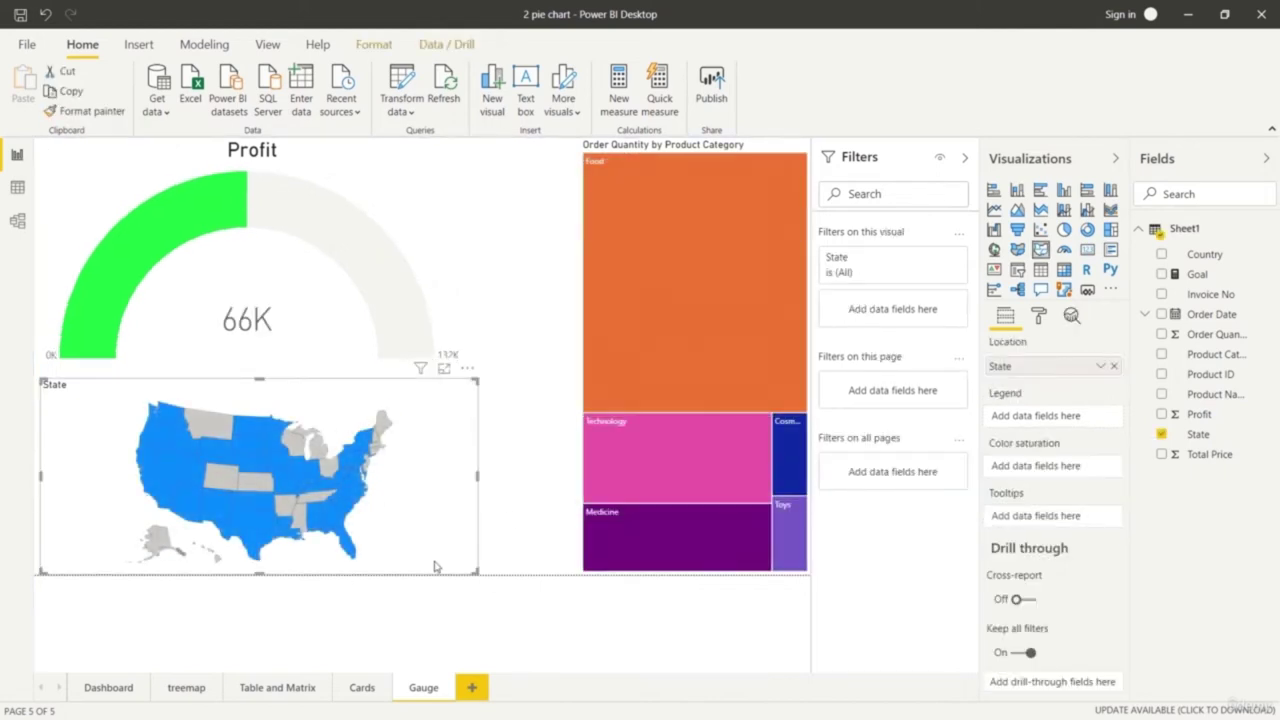
pyautogui.click(497, 614)
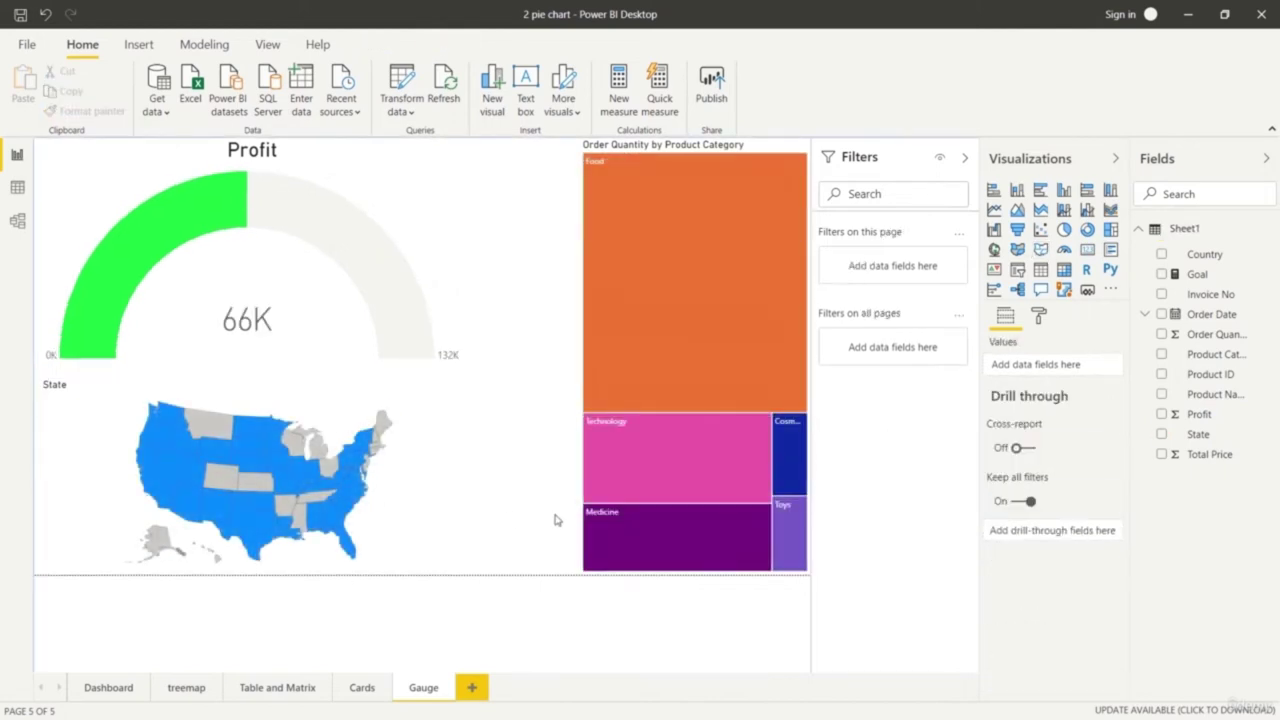
# Write a new measure with the formula Goal= sum(Sheet1[Profit])*1.15 and submit it
pyautogui.click(619, 88)
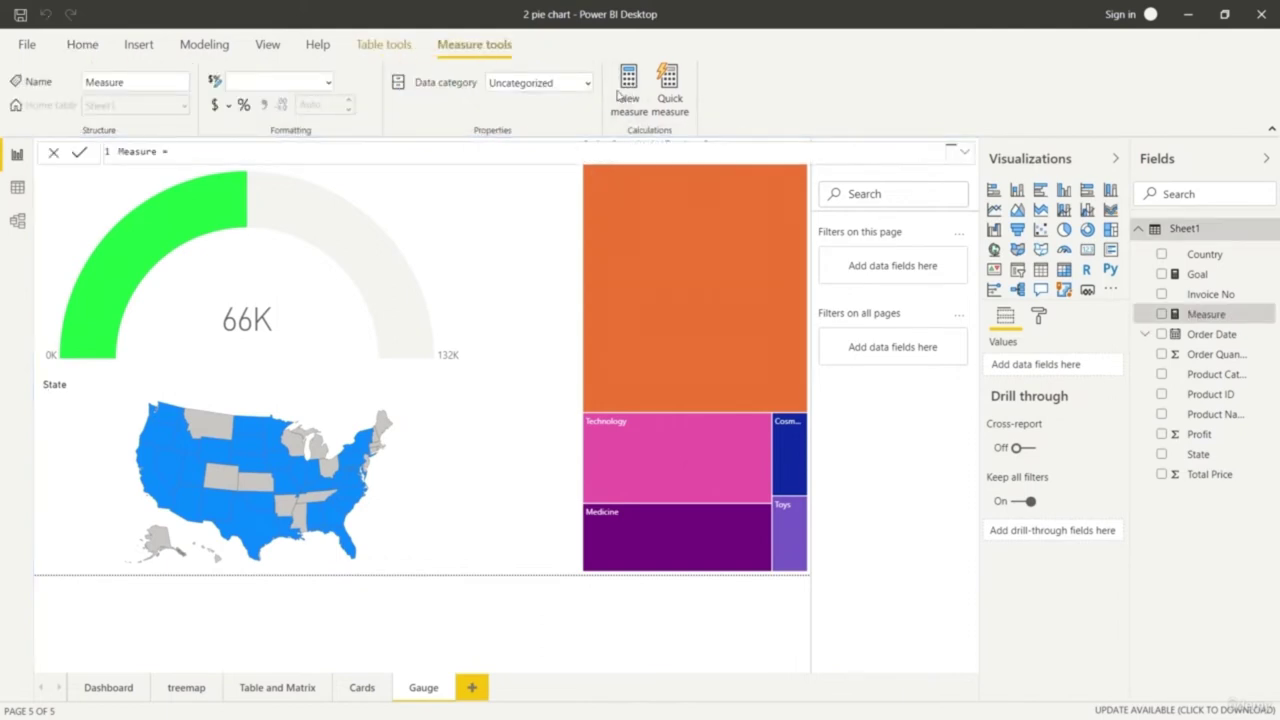
pyautogui.press('BackSpace')
pyautogui.press('BackSpace')
pyautogui.press('BackSpace')
pyautogui.press('BackSpace')
pyautogui.press('BackSpace')
pyautogui.press('BackSpace')
pyautogui.press('BackSpace')
pyautogui.press('BackSpace')
pyautogui.press('BackSpace')
pyautogui.write('Goal= sum')
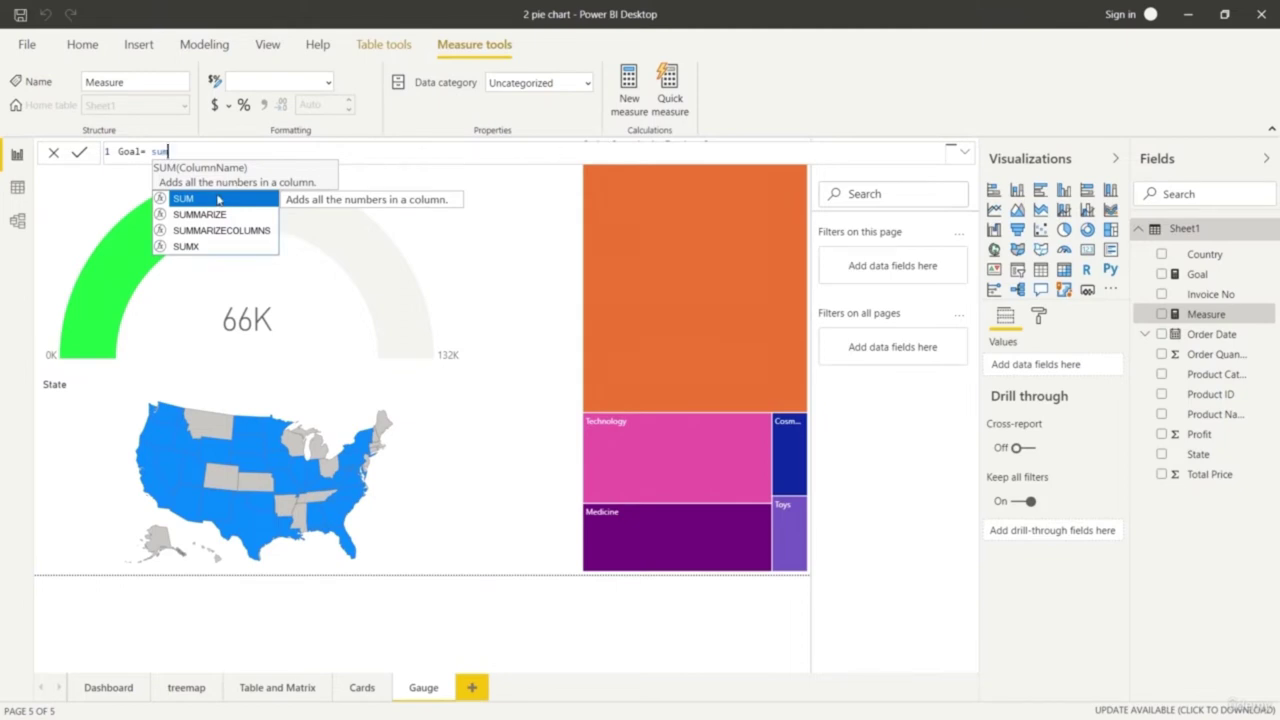
pyautogui.write('(')
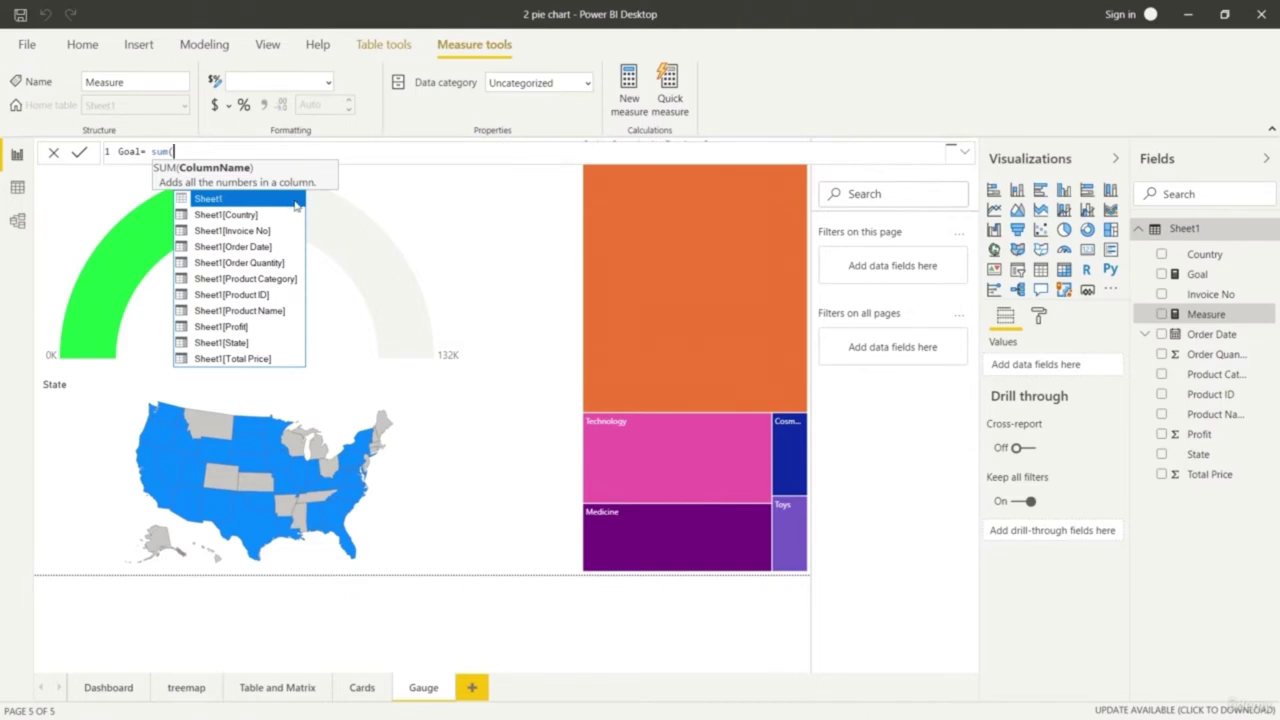
pyautogui.press('Down')
pyautogui.press('Down')
pyautogui.press('Down')
pyautogui.press('Down')
pyautogui.press('Down')
pyautogui.press('Down')
pyautogui.press('Down')
pyautogui.press('Down')
pyautogui.press('Tab')
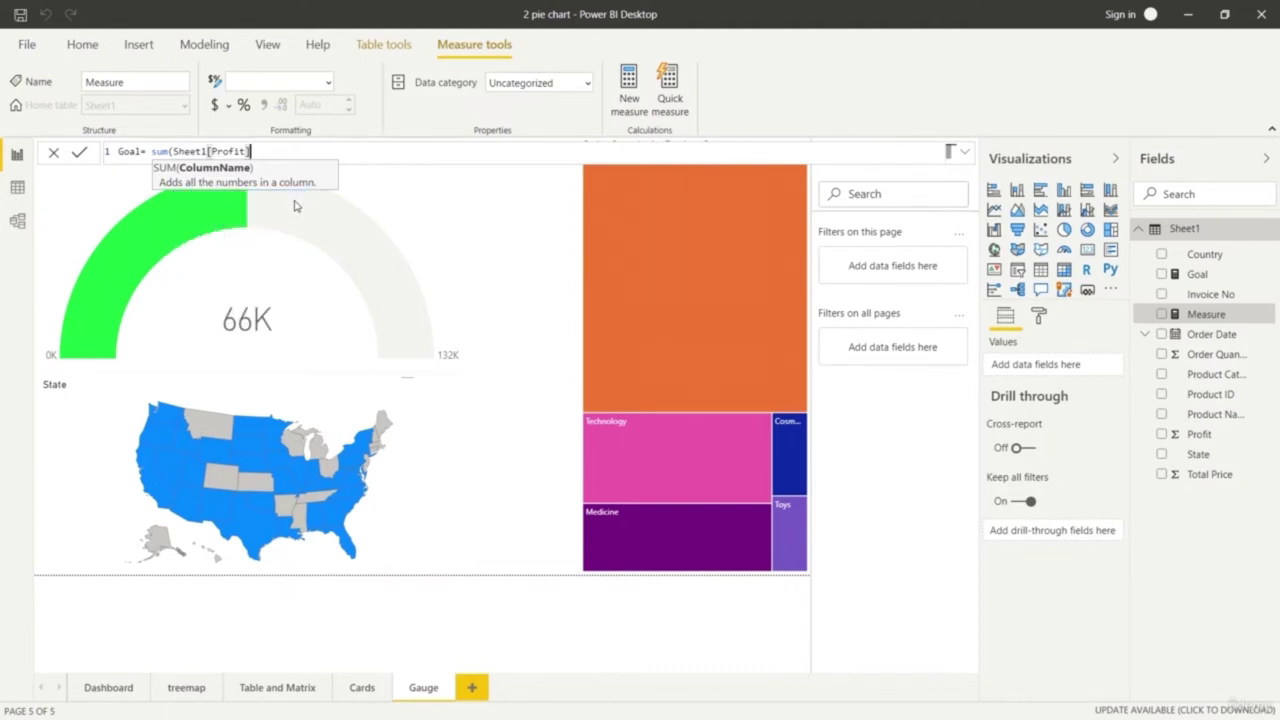
pyautogui.write(')')
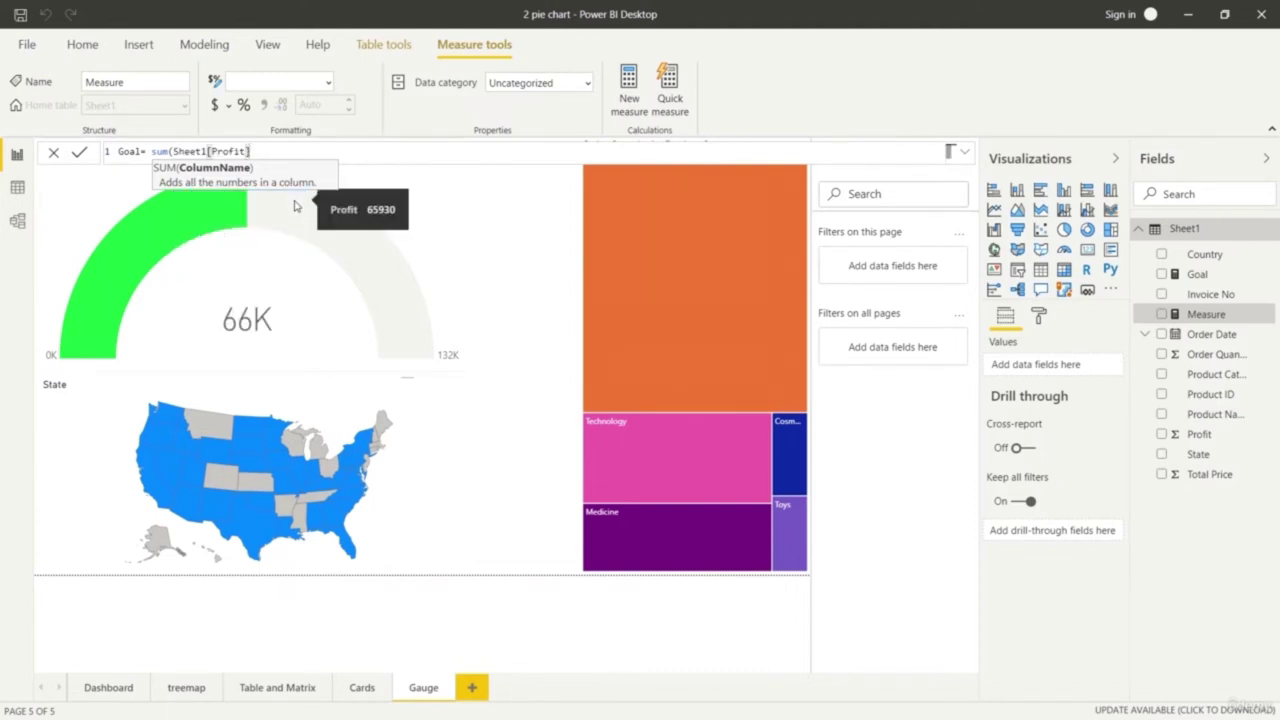
pyautogui.write(')')
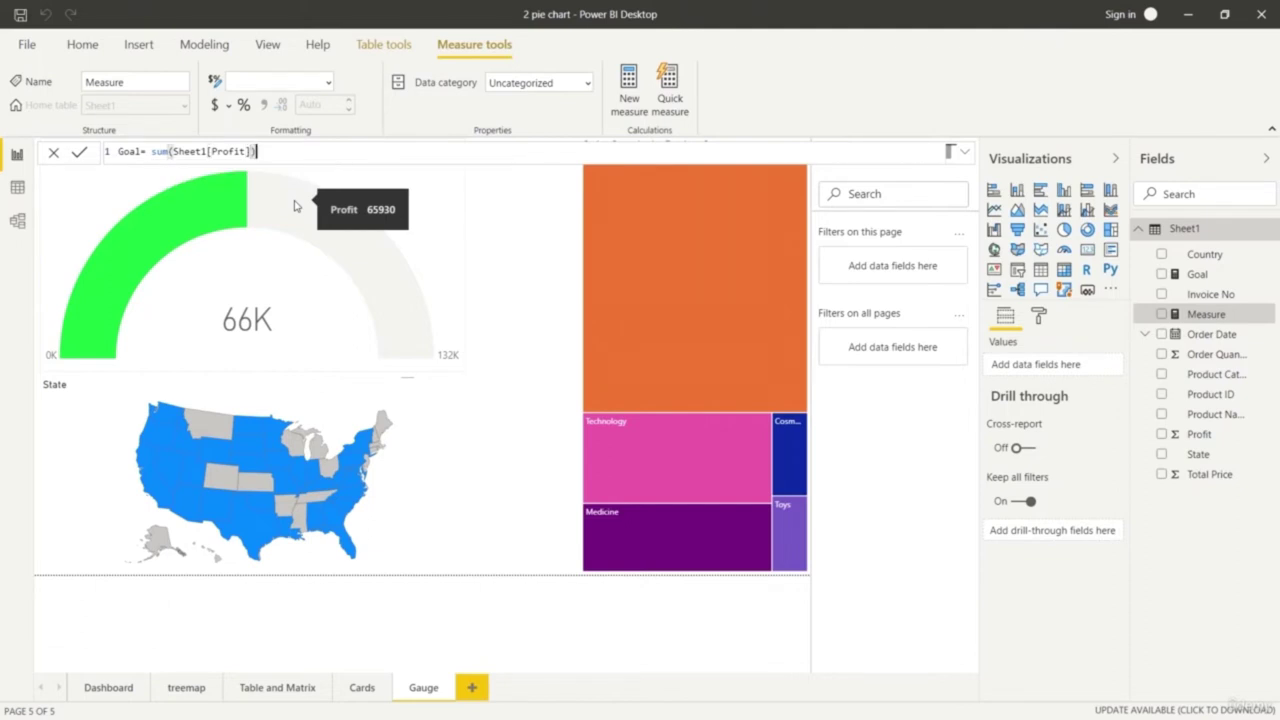
pyautogui.write('*1.15')
pyautogui.press('Return')
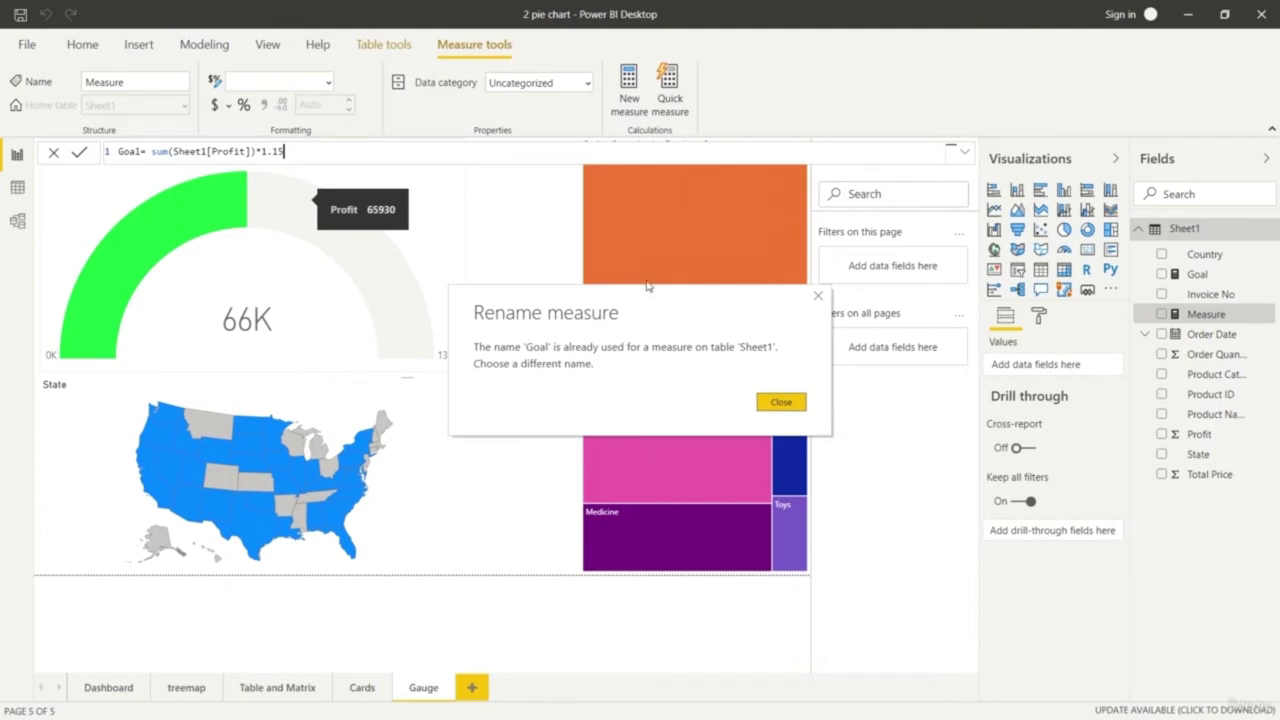
pyautogui.click(777, 408)
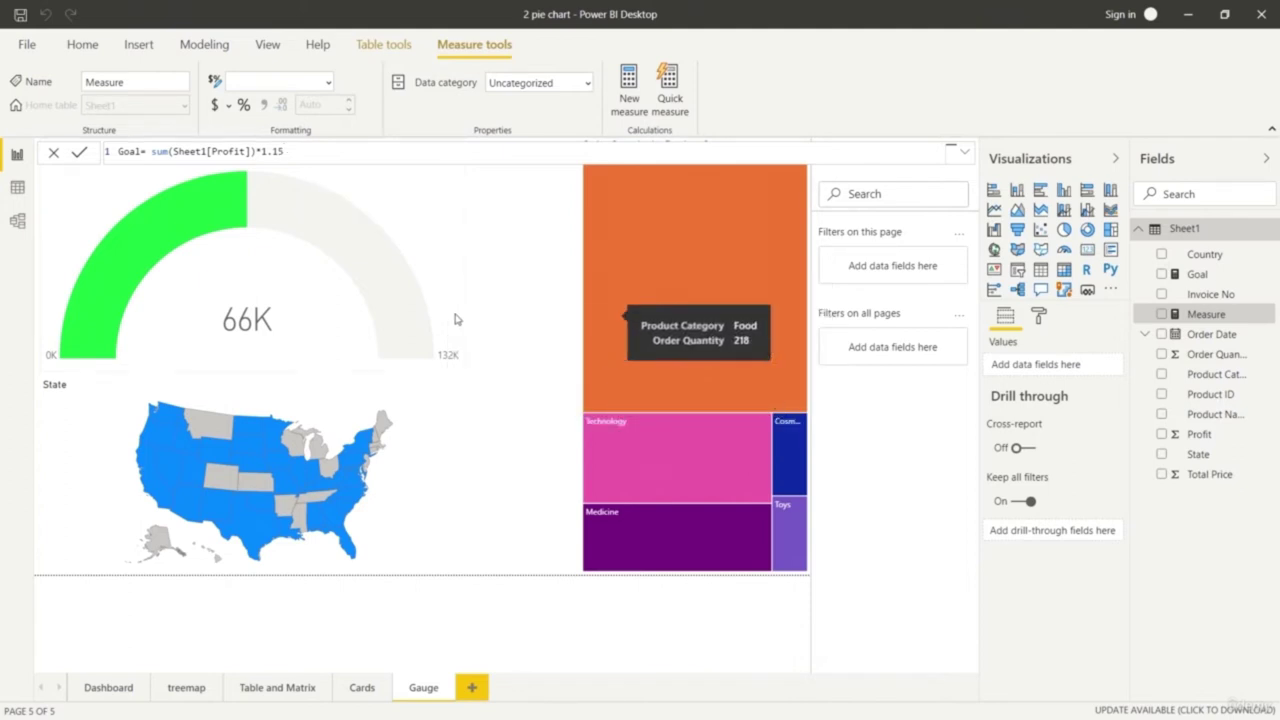
# Change the new measure's name in its formula to Profit Goal and commit it
pyautogui.click(140, 151)
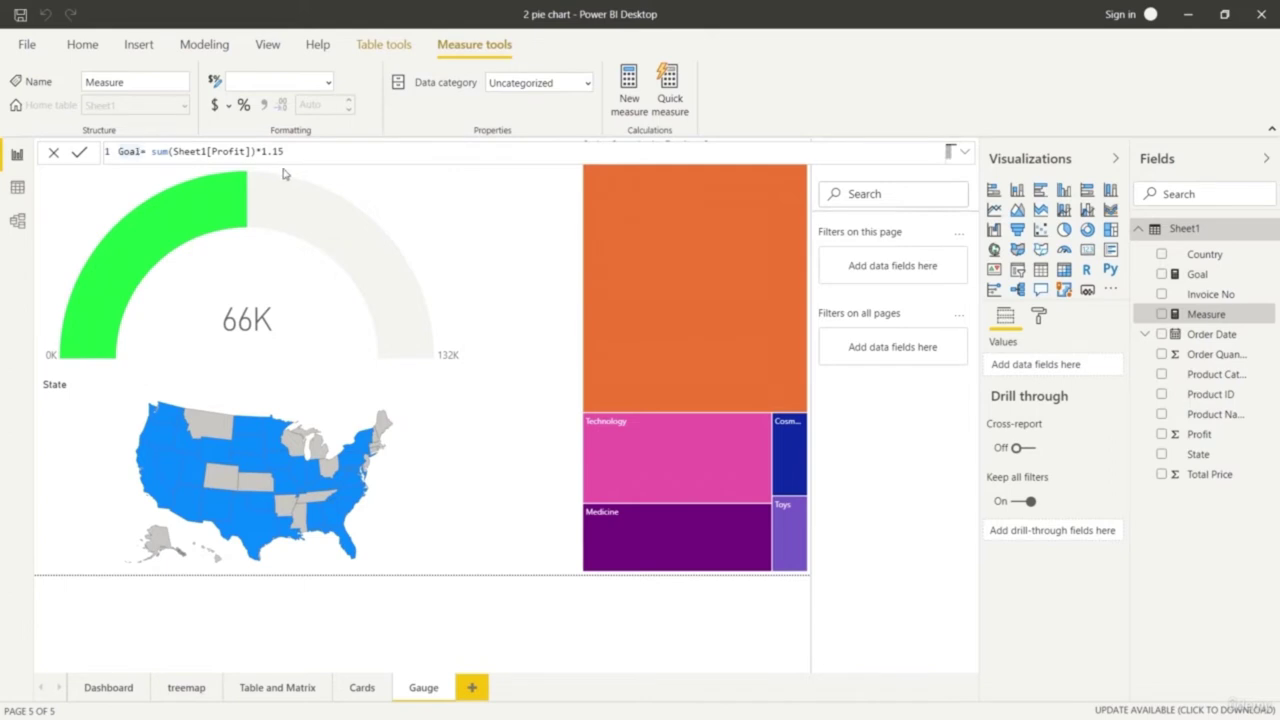
pyautogui.moveTo(116, 151); pyautogui.dragTo(142, 151)
pyautogui.click(119, 151)
pyautogui.press('BackSpace')
pyautogui.write('Profit')
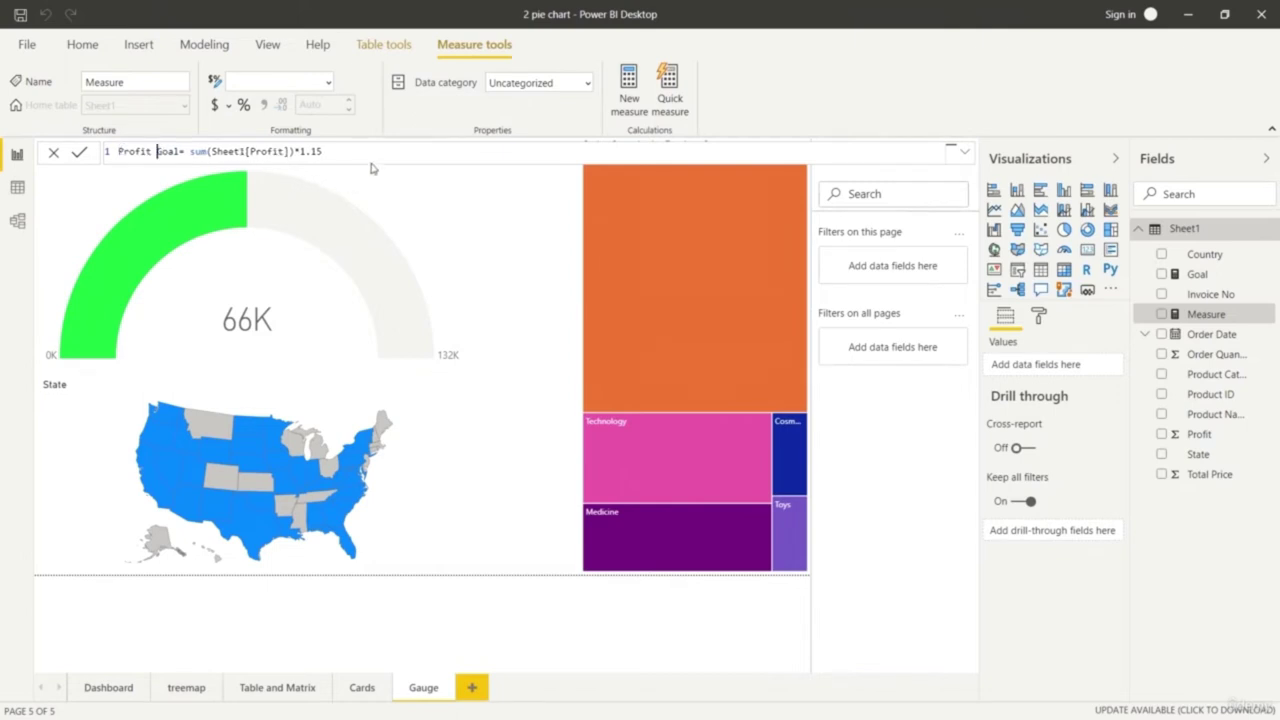
pyautogui.press('Return')
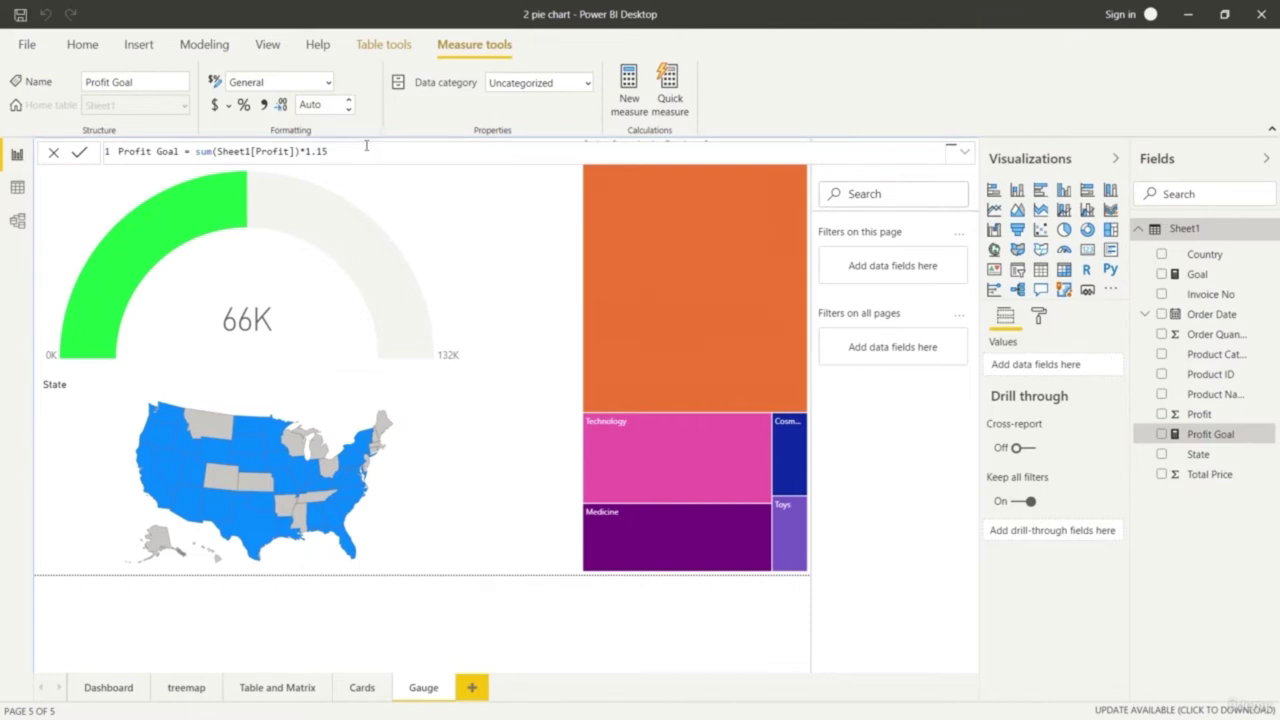
pyautogui.moveTo(366, 146); pyautogui.dragTo(112, 151)
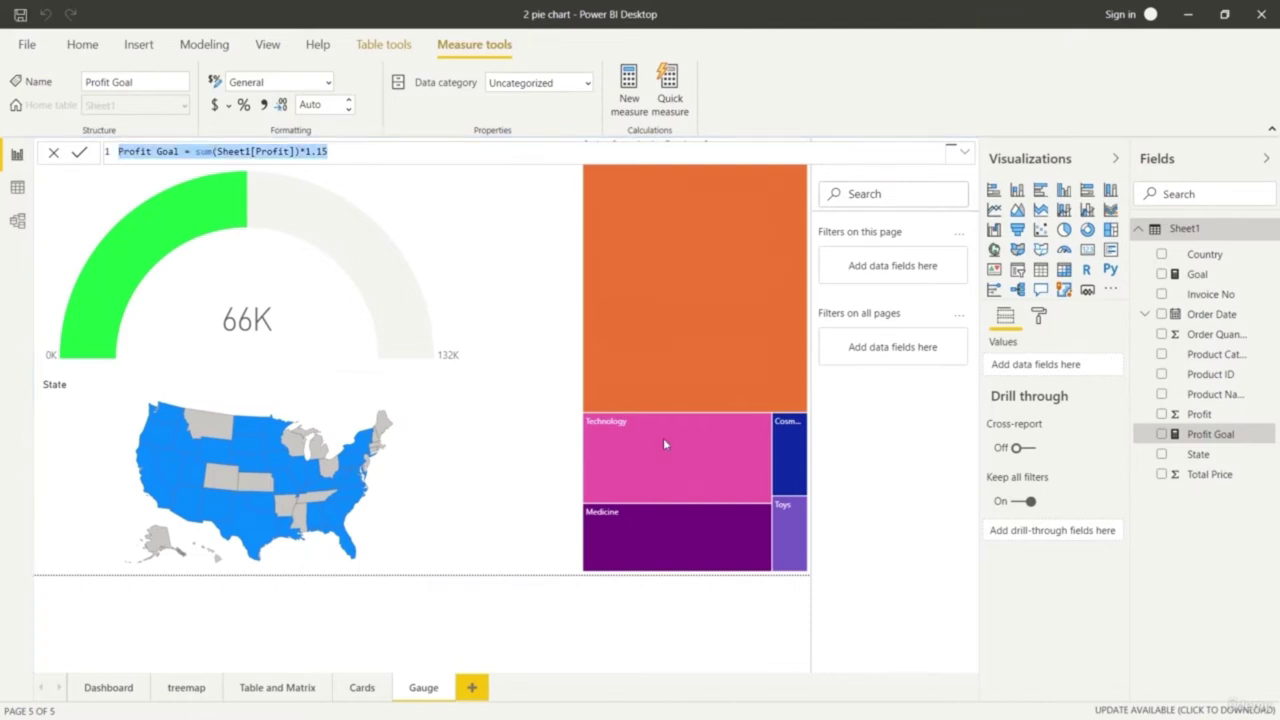
# Assign the Profit Goal measure as the target value of the Profit gauge
pyautogui.click(331, 263)
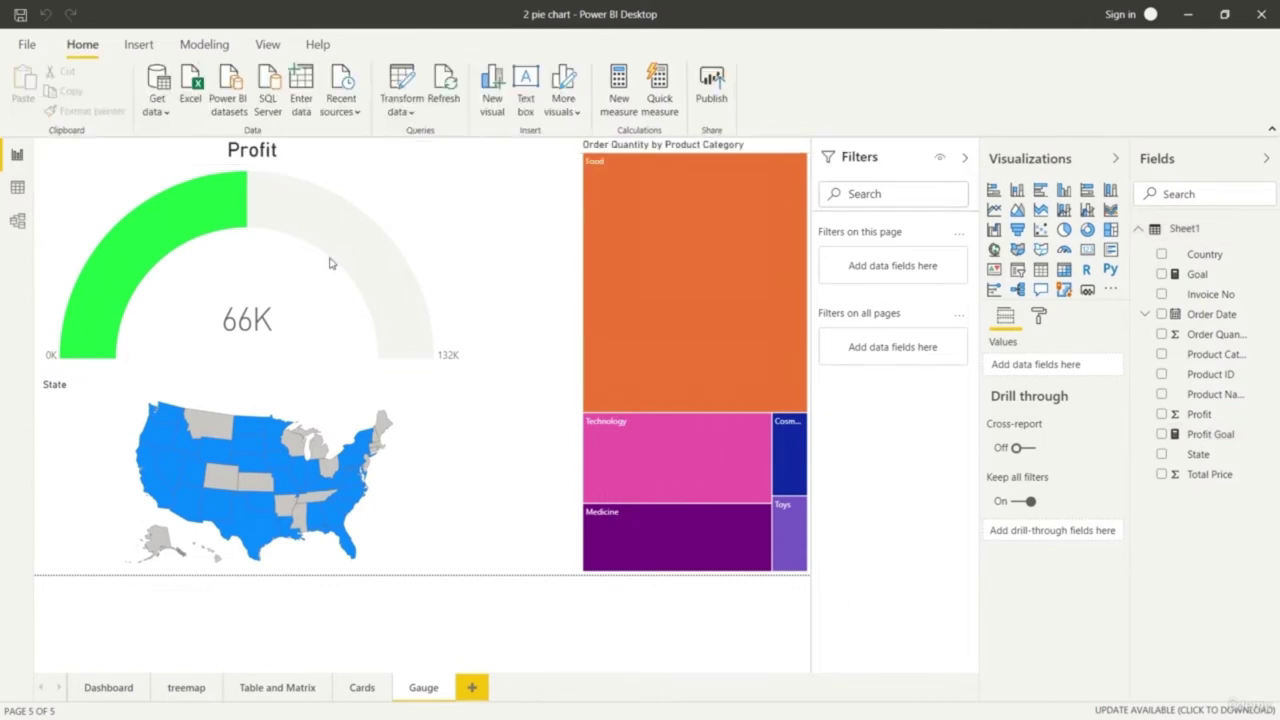
pyautogui.click(393, 260)
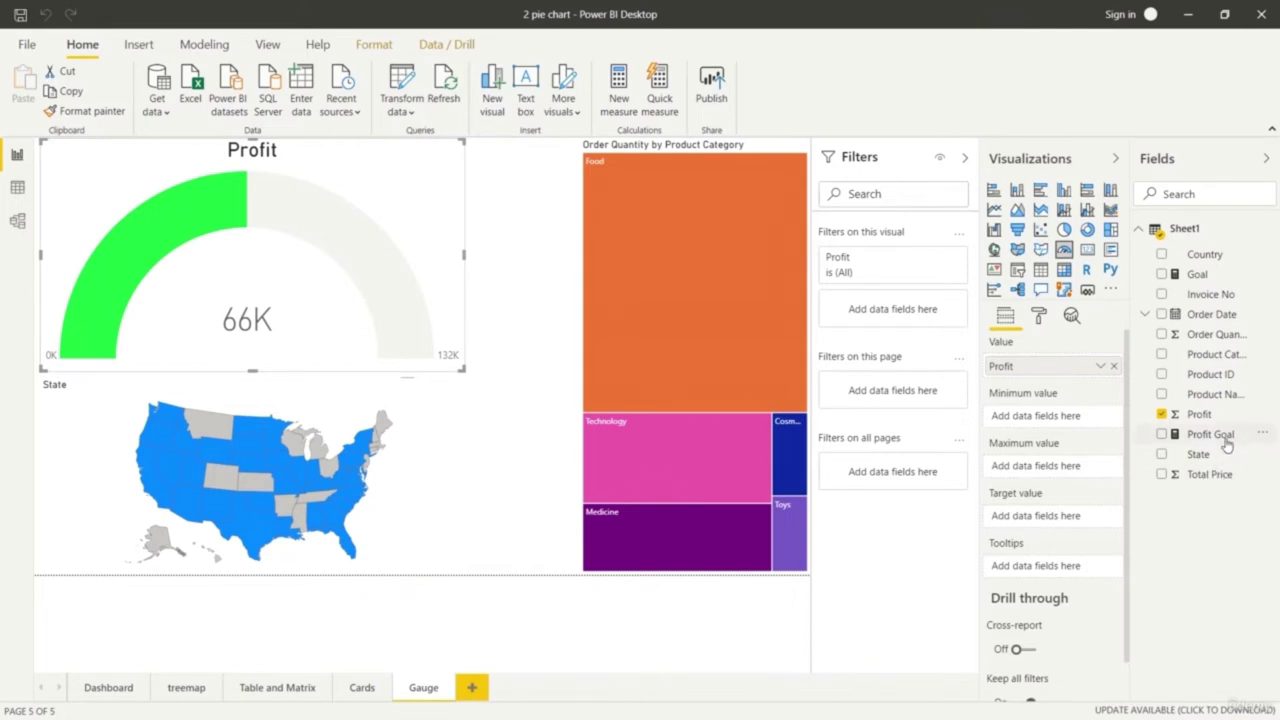
pyautogui.moveTo(1226, 445); pyautogui.dragTo(1074, 527)
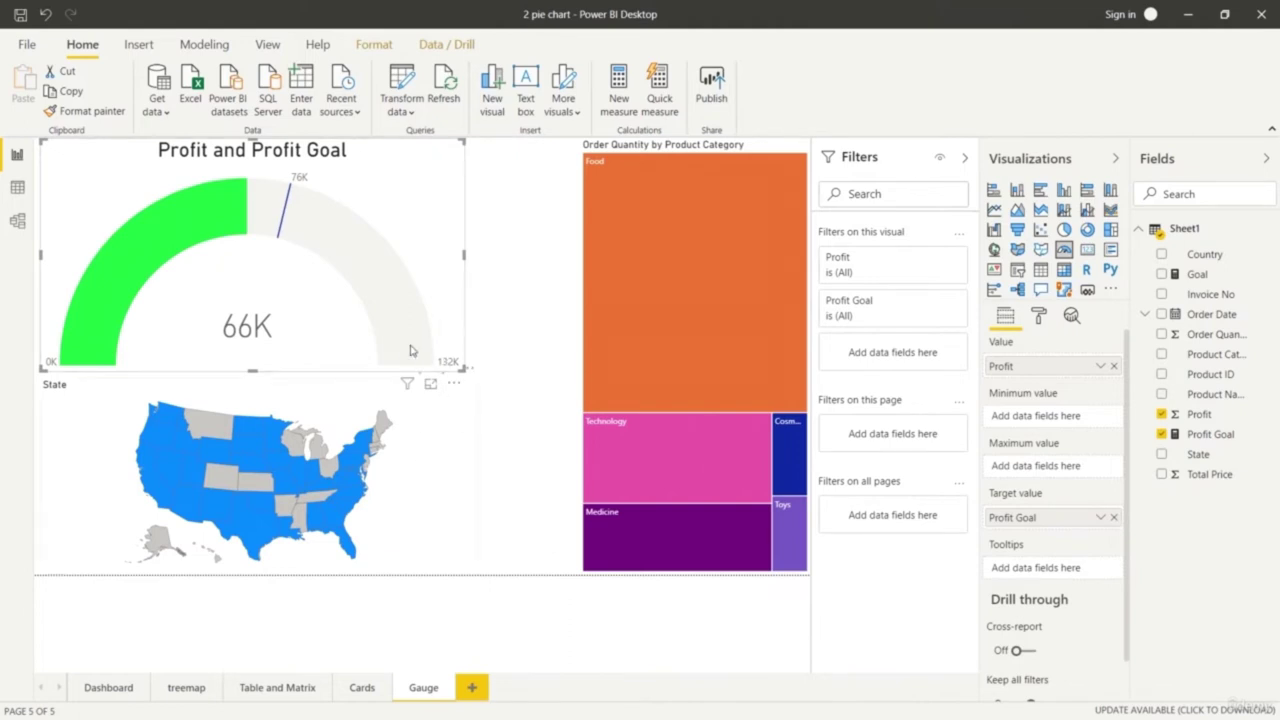
# Set the text size of the Profit gauge's target label to 24 pt
pyautogui.click(1039, 316)
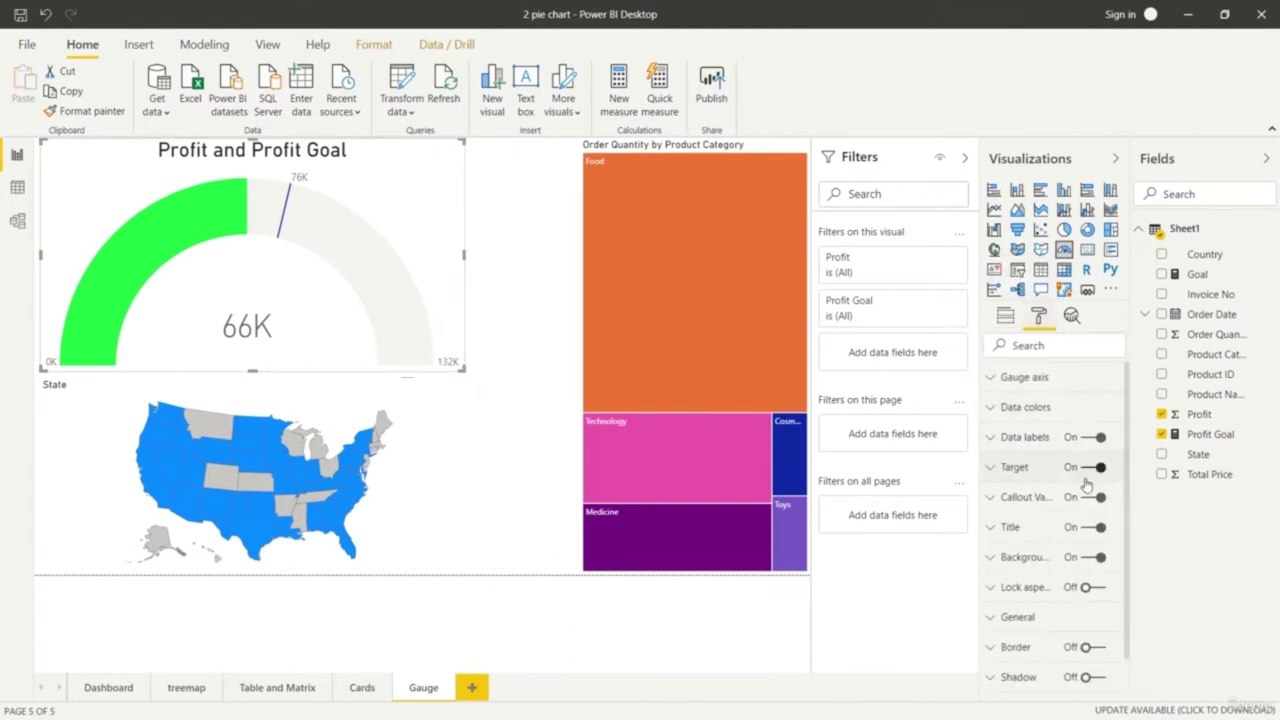
pyautogui.click(993, 470)
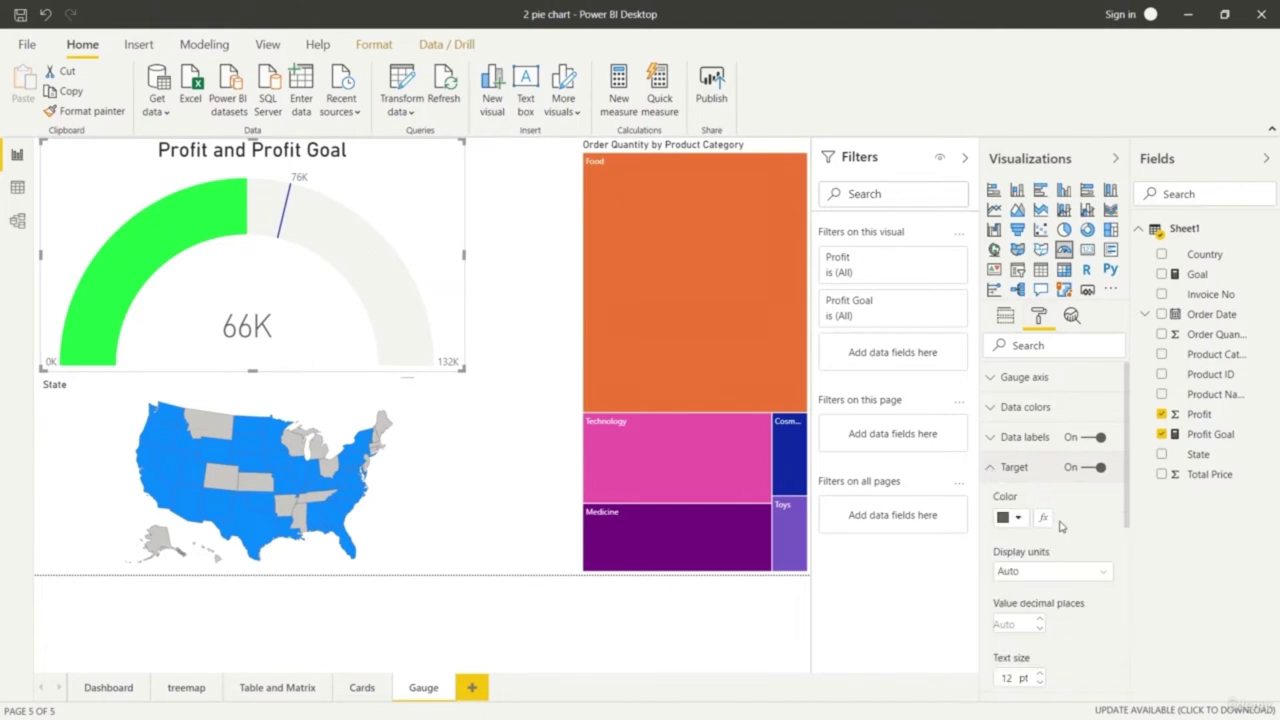
pyautogui.scroll(-2, 1062, 532)
pyautogui.click(1040, 590)
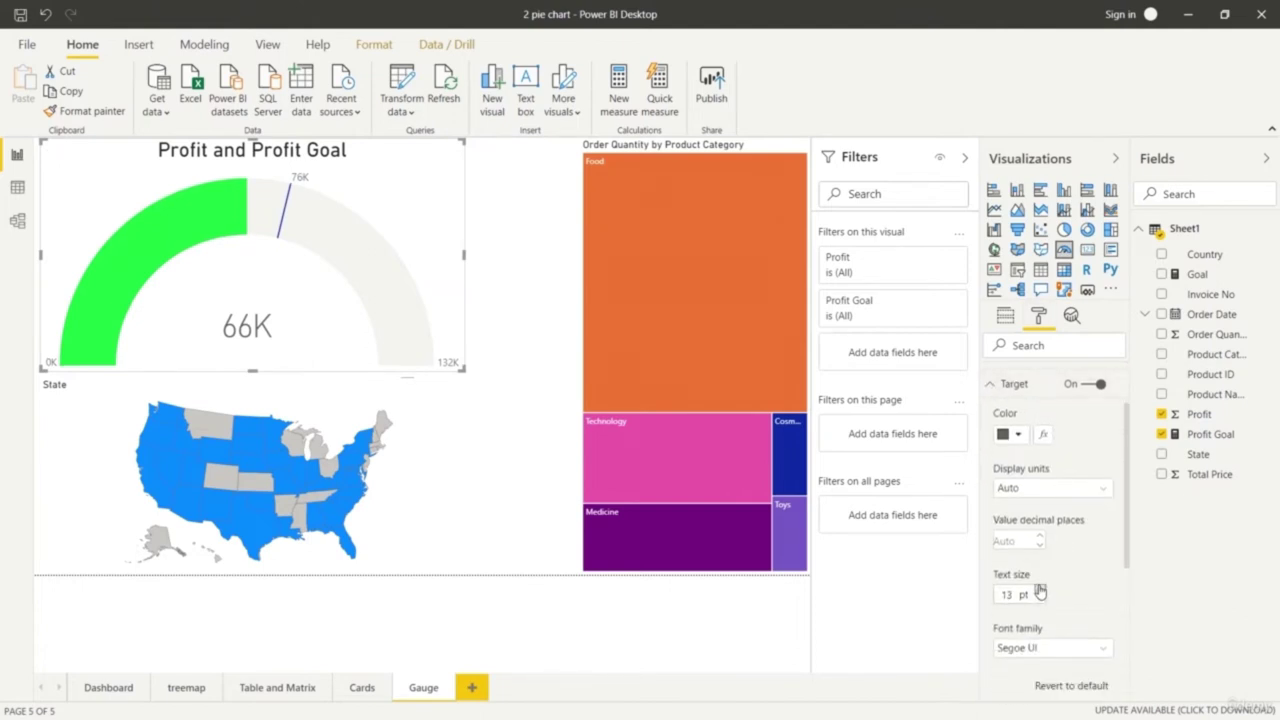
pyautogui.click(1040, 590)
pyautogui.click(1040, 590)
pyautogui.click(1040, 590)
pyautogui.click(1040, 590)
pyautogui.click(1040, 590)
pyautogui.click(1040, 590)
pyautogui.click(1040, 590)
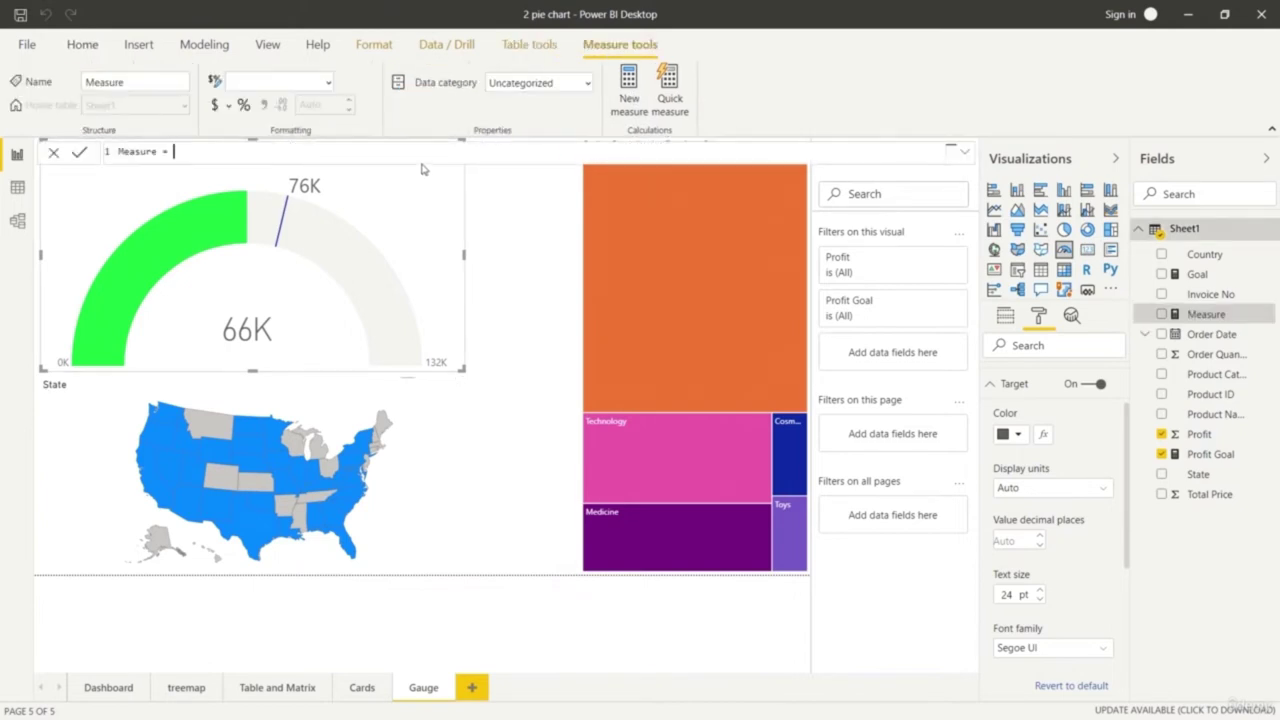
# Write the new measure as Maxi = sum(Sheet1[Profit])*1.6 and commit it
pyautogui.doubleClick(130, 152)
pyautogui.press('BackSpace')
pyautogui.write('Max1')
pyautogui.press('End')
pyautogui.write('sum')
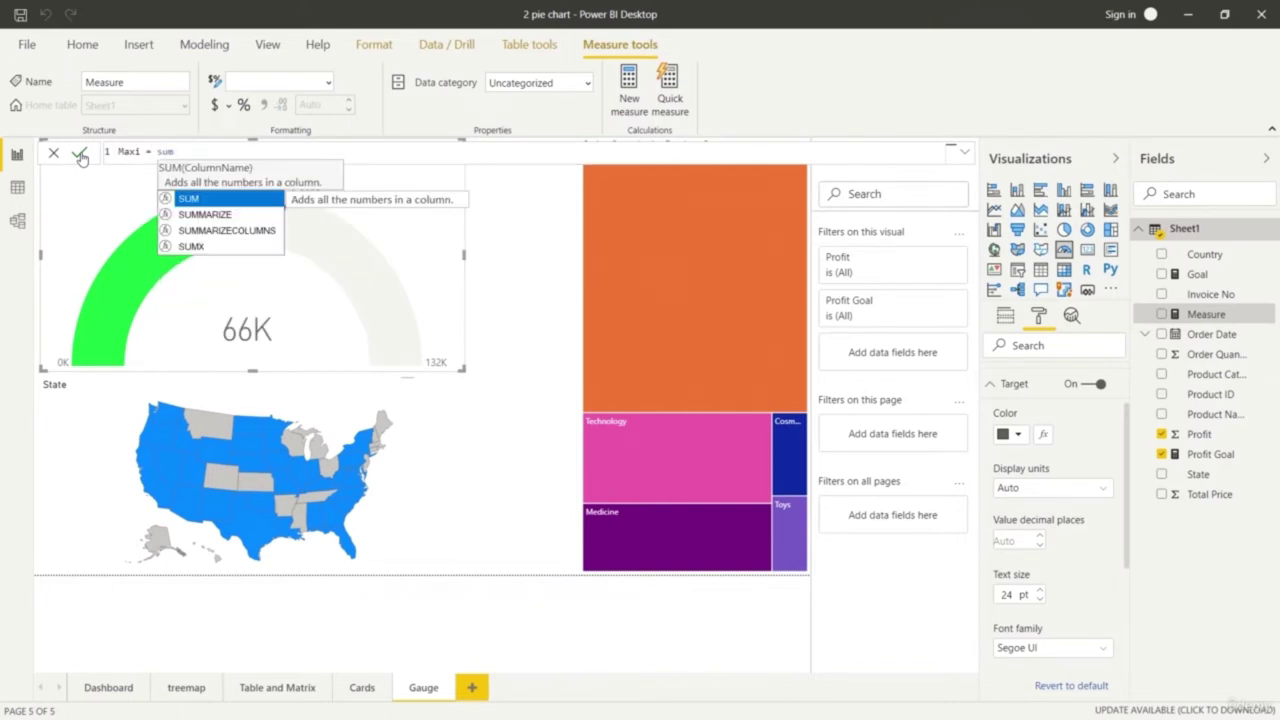
pyautogui.write('(')
pyautogui.press('Down')
pyautogui.press('Down')
pyautogui.press('Down')
pyautogui.press('Down')
pyautogui.press('Down')
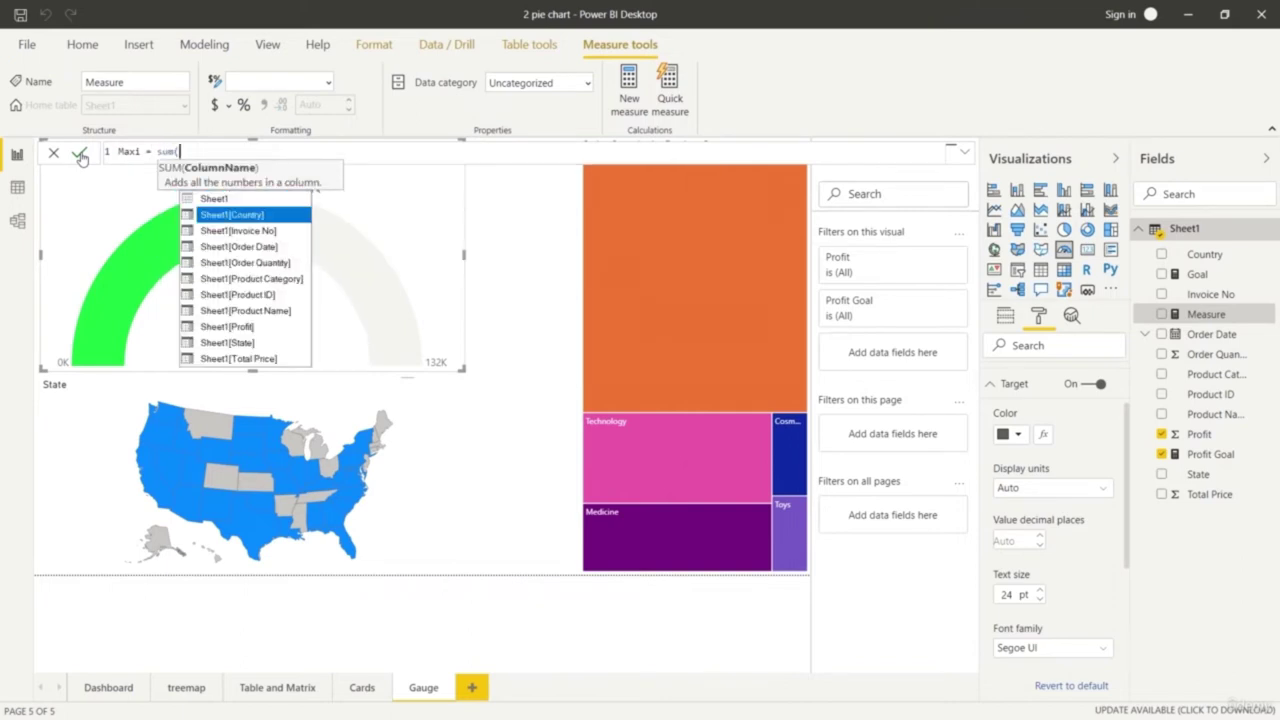
pyautogui.press('Down')
pyautogui.press('Down')
pyautogui.press('Down')
pyautogui.press('Tab')
pyautogui.write(')')
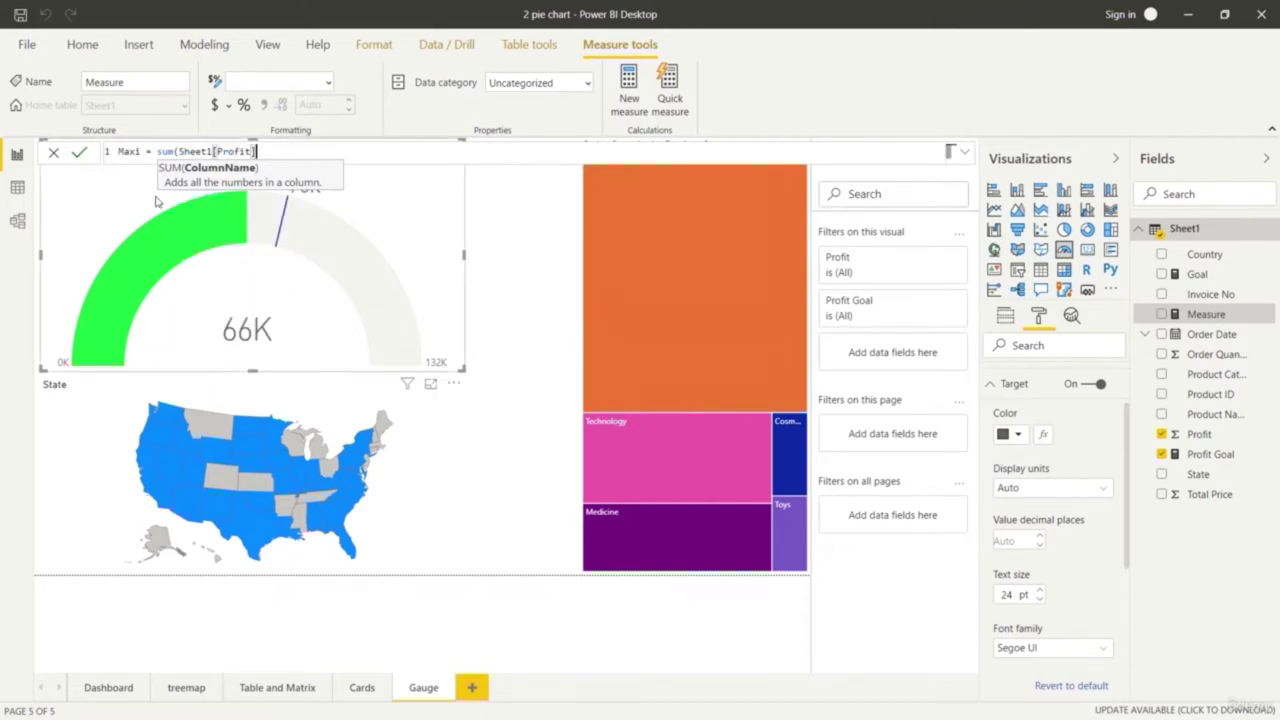
pyautogui.write(')')
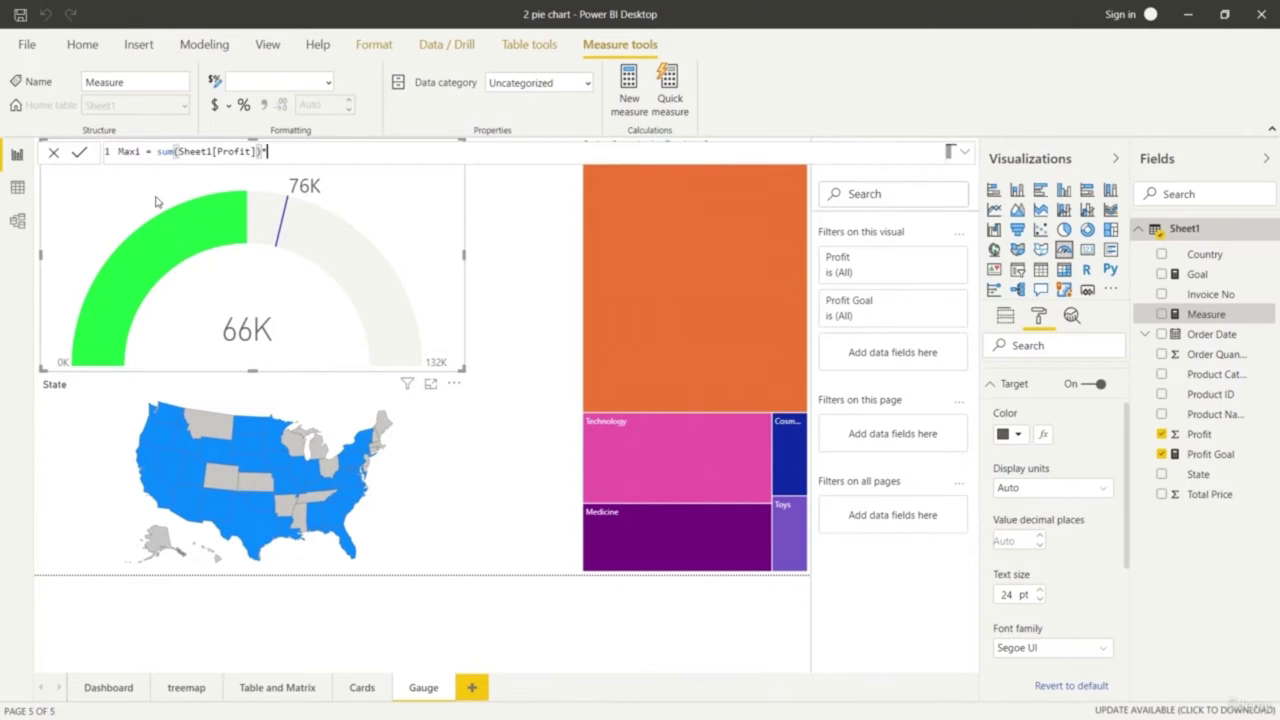
pyautogui.write('*1.5')
pyautogui.press('BackSpace')
pyautogui.write('6')
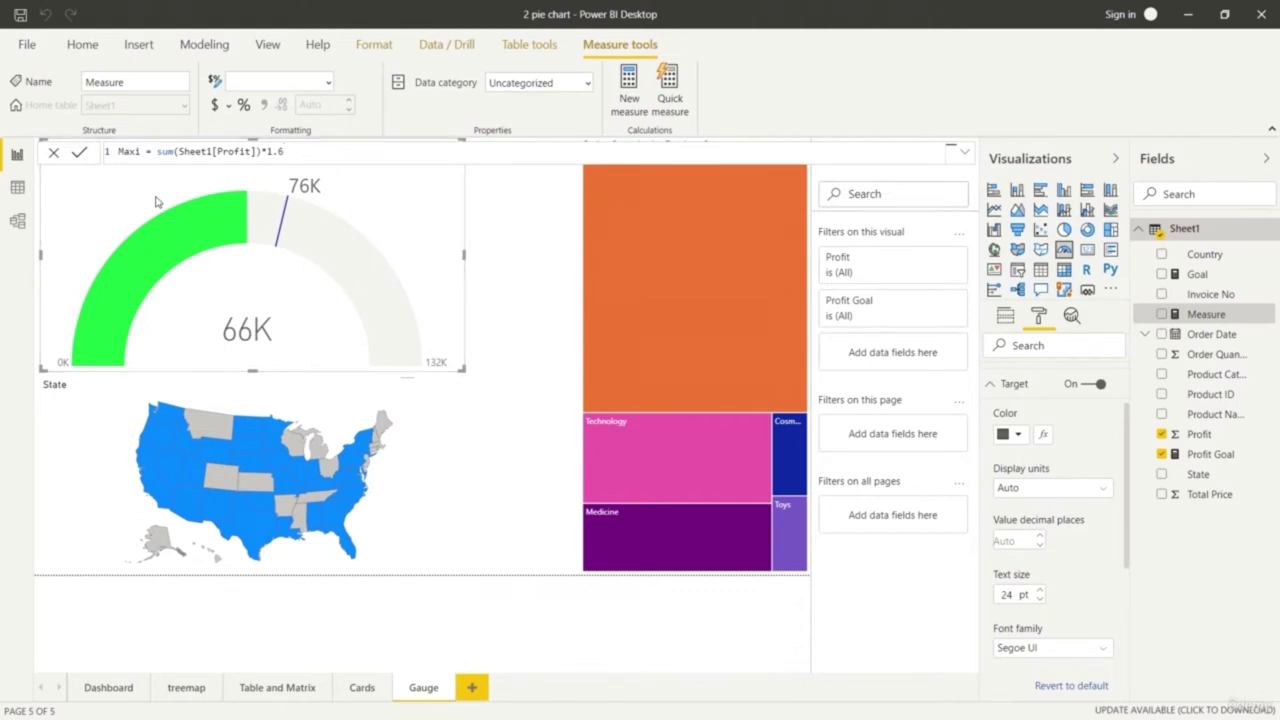
pyautogui.press('Return')
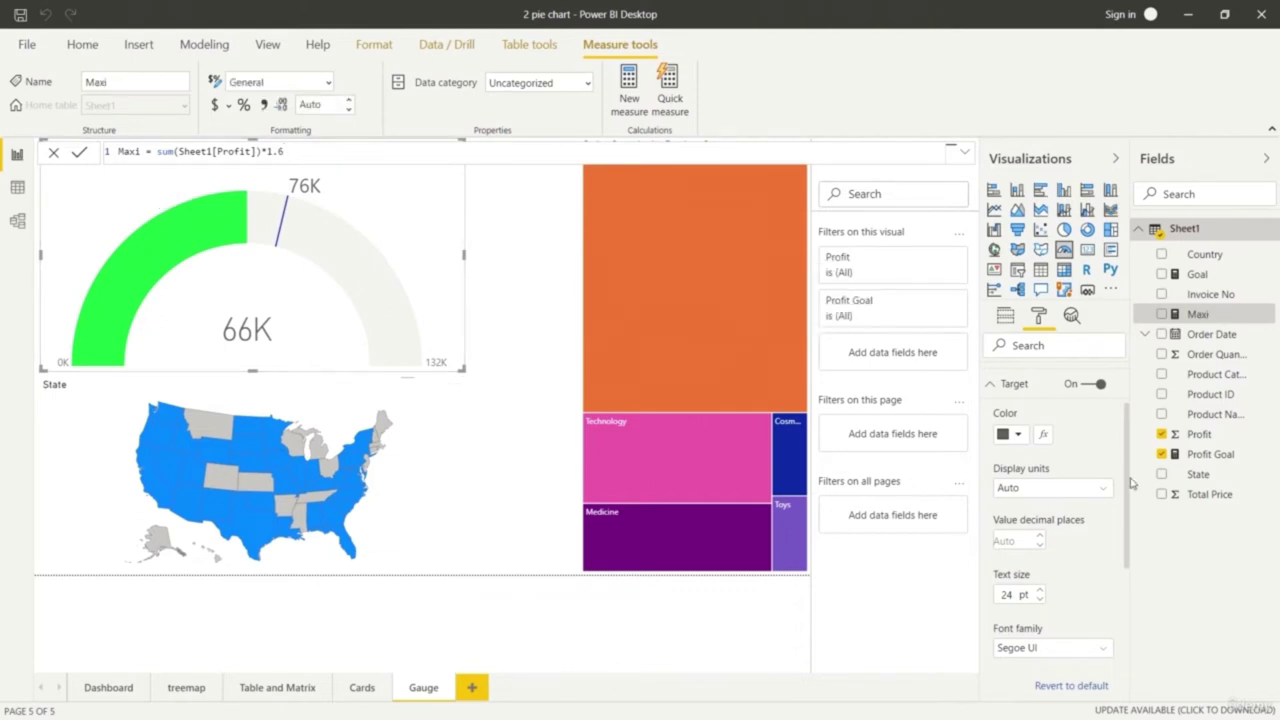
pyautogui.click(1218, 565)
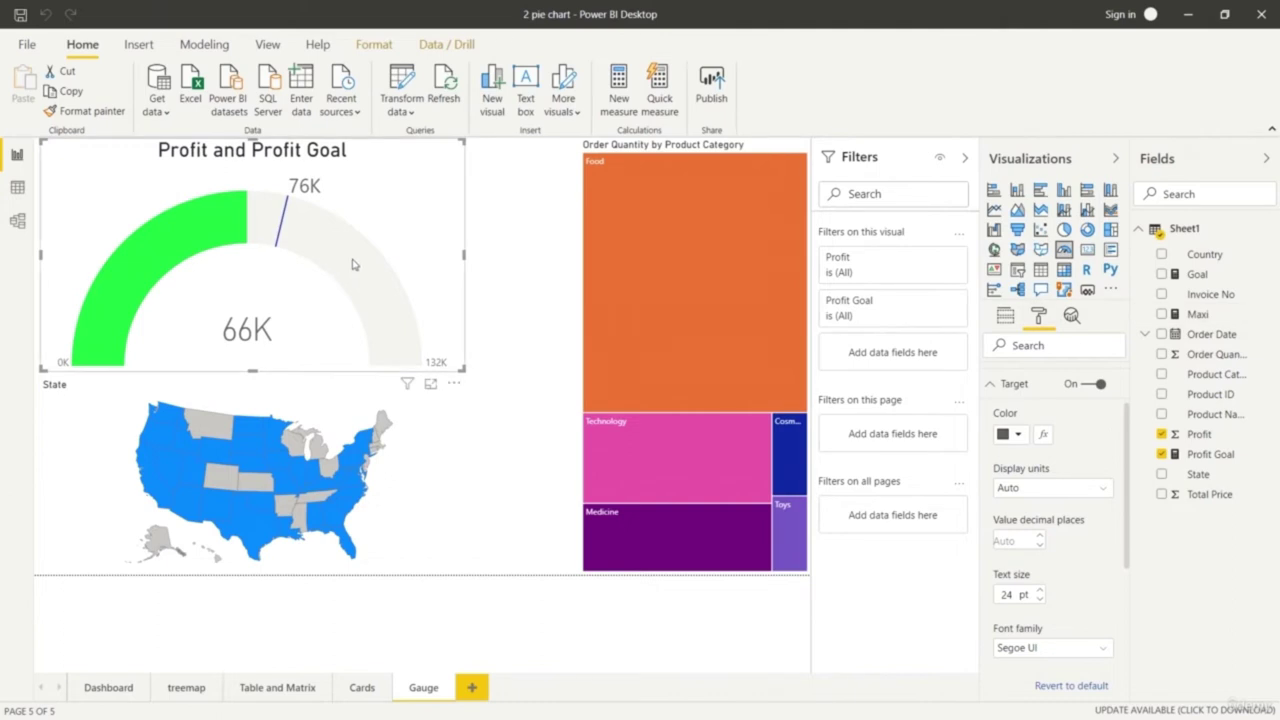
# Assign the Maxi measure as the maximum value of the Profit gauge
pyautogui.click(1205, 314)
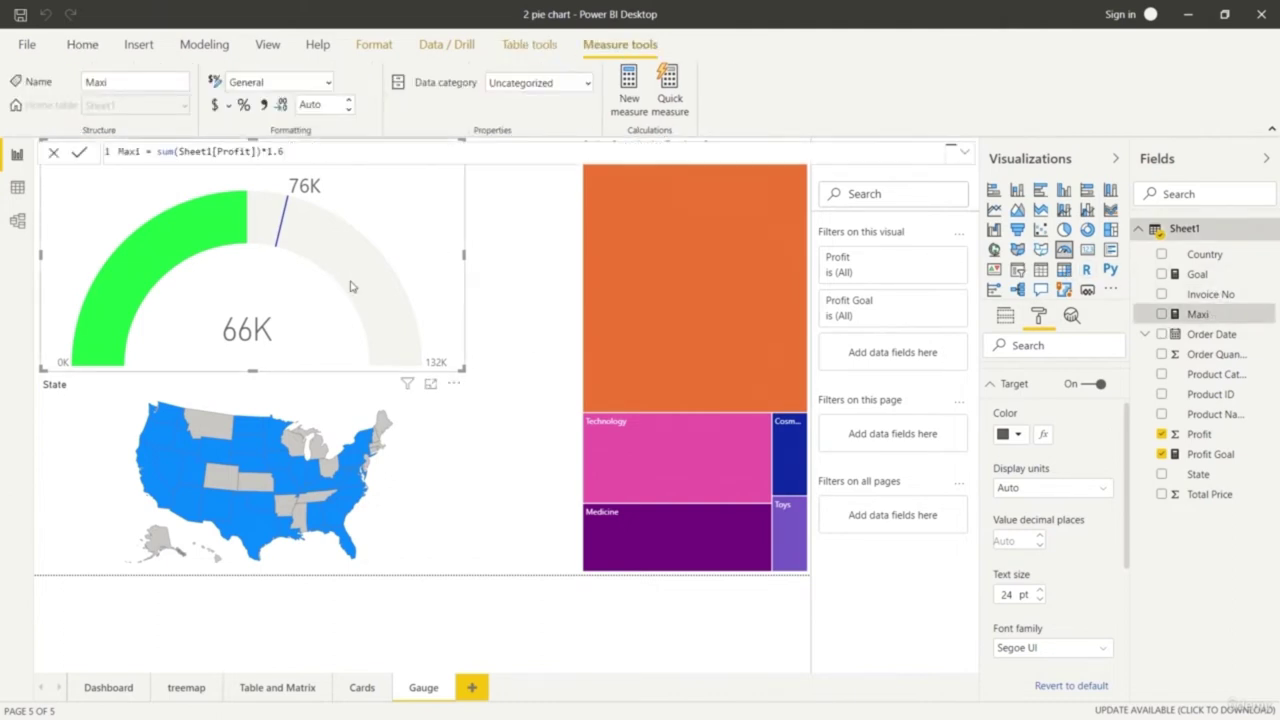
pyautogui.click(1005, 316)
pyautogui.moveTo(1252, 318); pyautogui.dragTo(1100, 468)
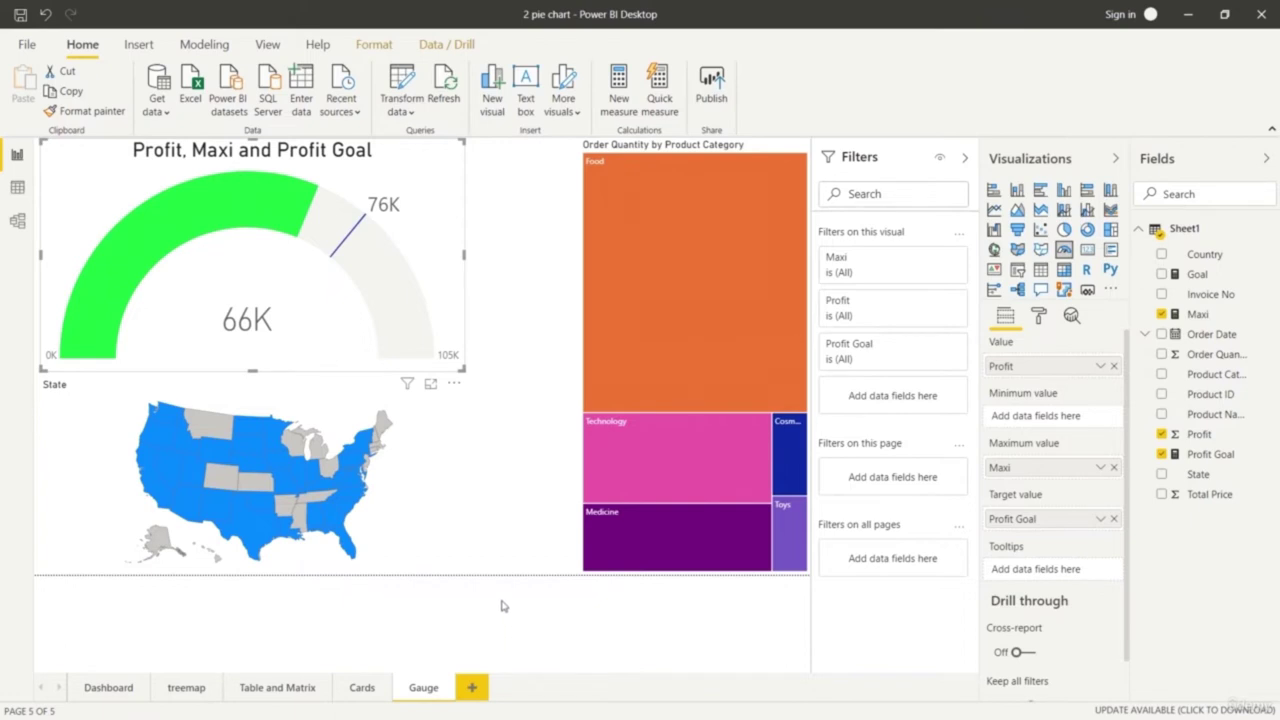
# Examine how the gauge responds to selecting individual states on the map, including Texas, Wyoming, Nevada, California, Florida, North Carolina and New York
pyautogui.click(242, 518)
pyautogui.click(242, 518)
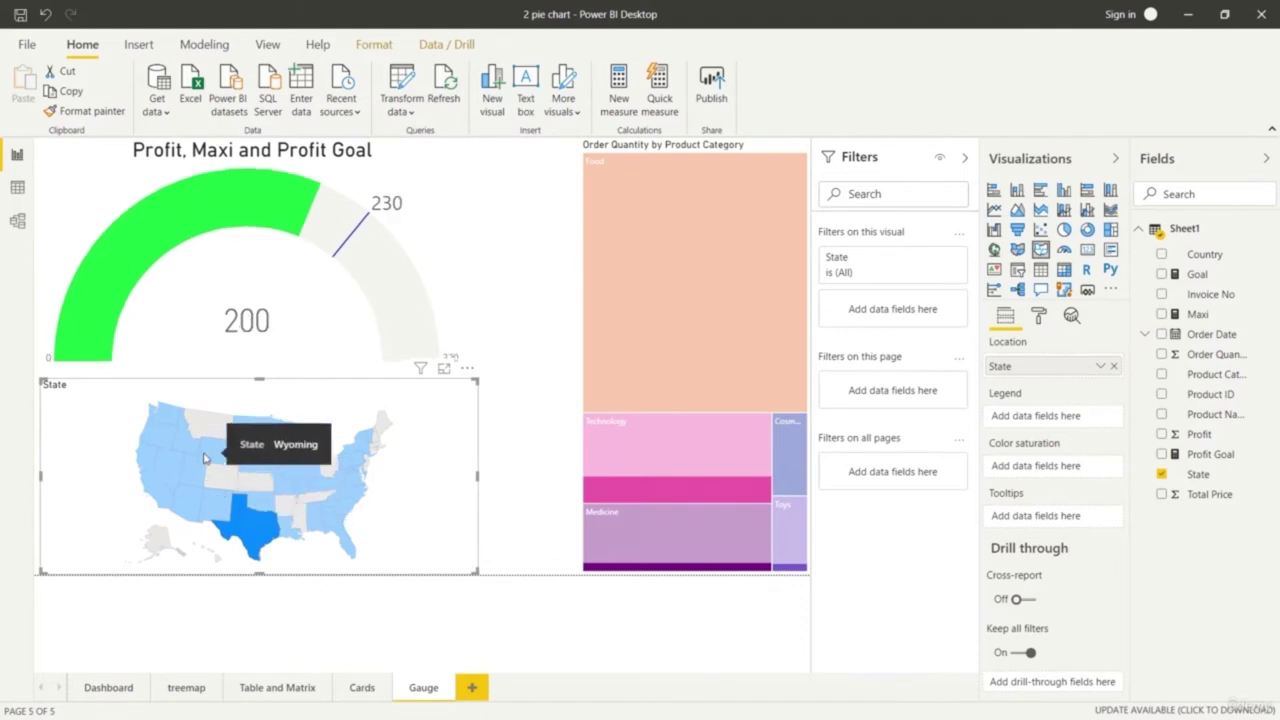
pyautogui.click(205, 455)
pyautogui.click(172, 476)
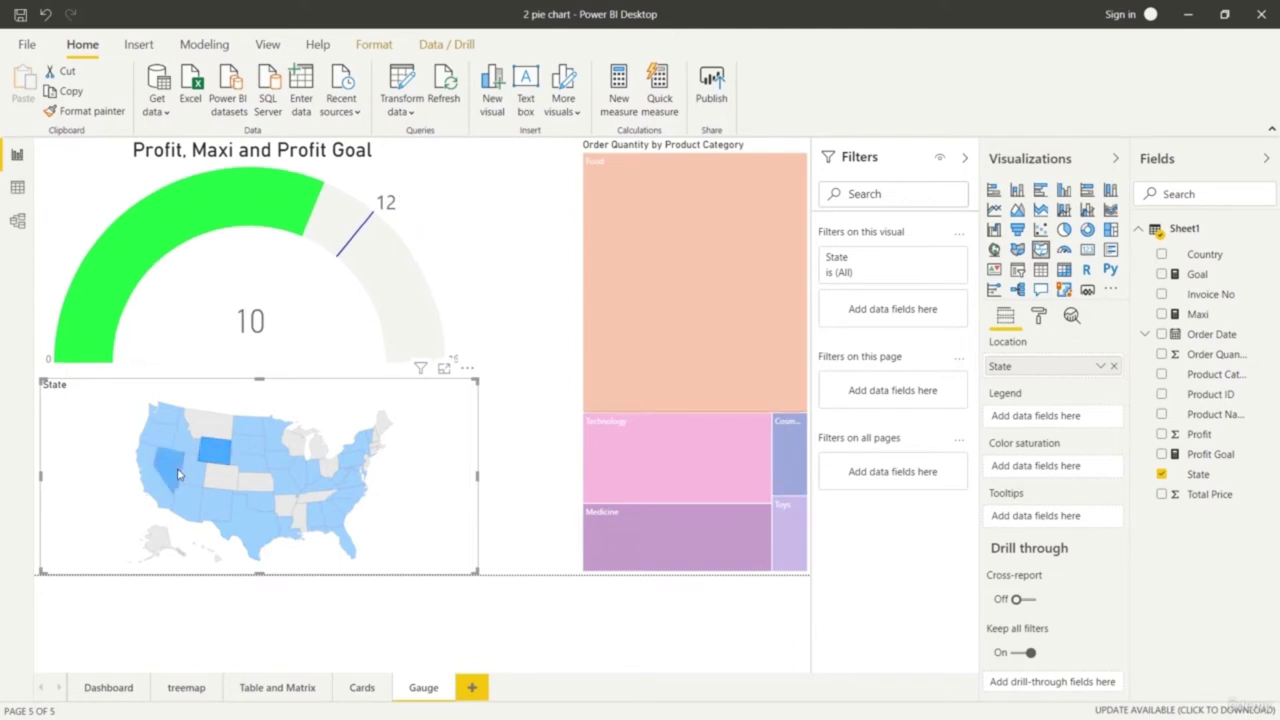
pyautogui.click(147, 487)
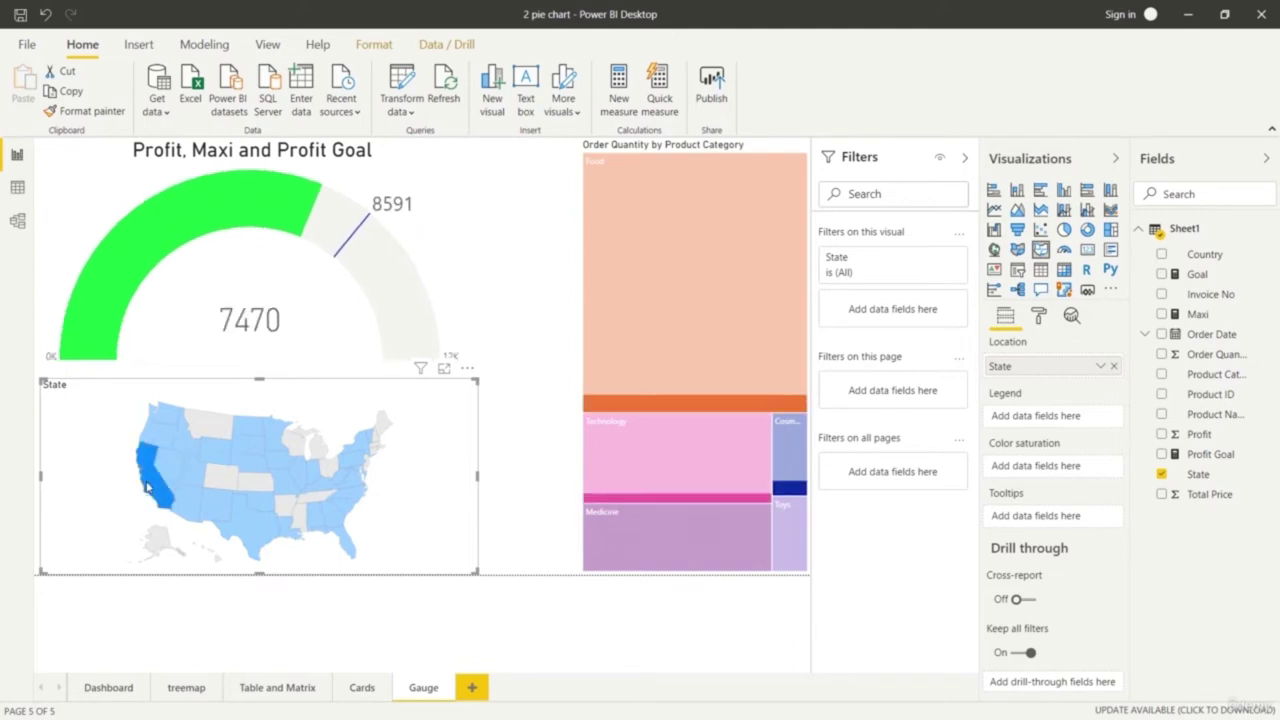
pyautogui.click(344, 510)
pyautogui.click(344, 540)
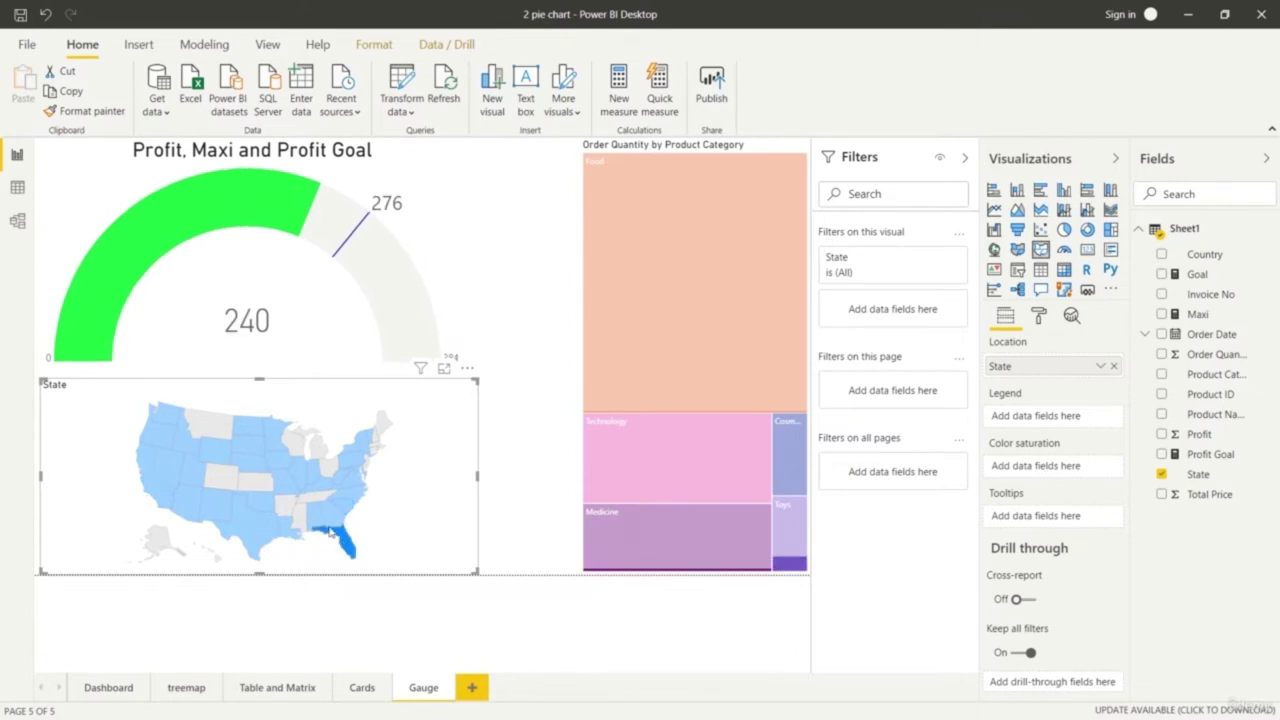
pyautogui.click(338, 508)
pyautogui.click(354, 486)
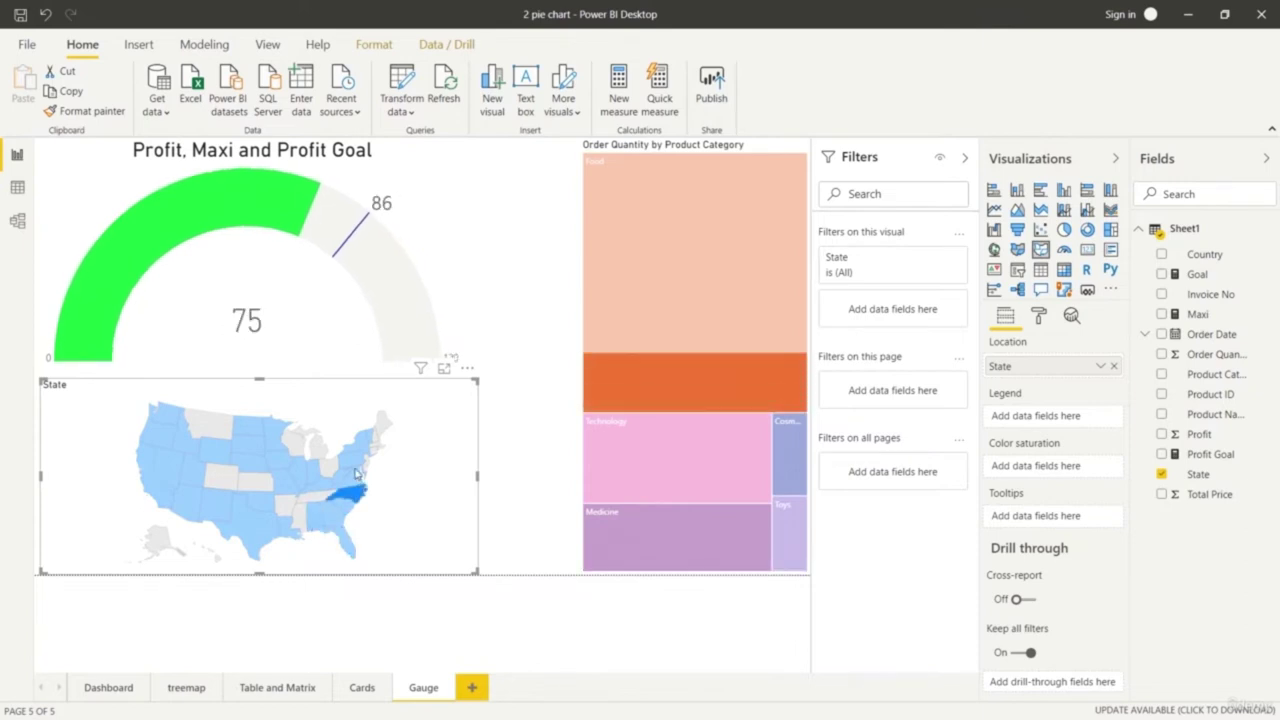
pyautogui.click(355, 473)
pyautogui.click(357, 442)
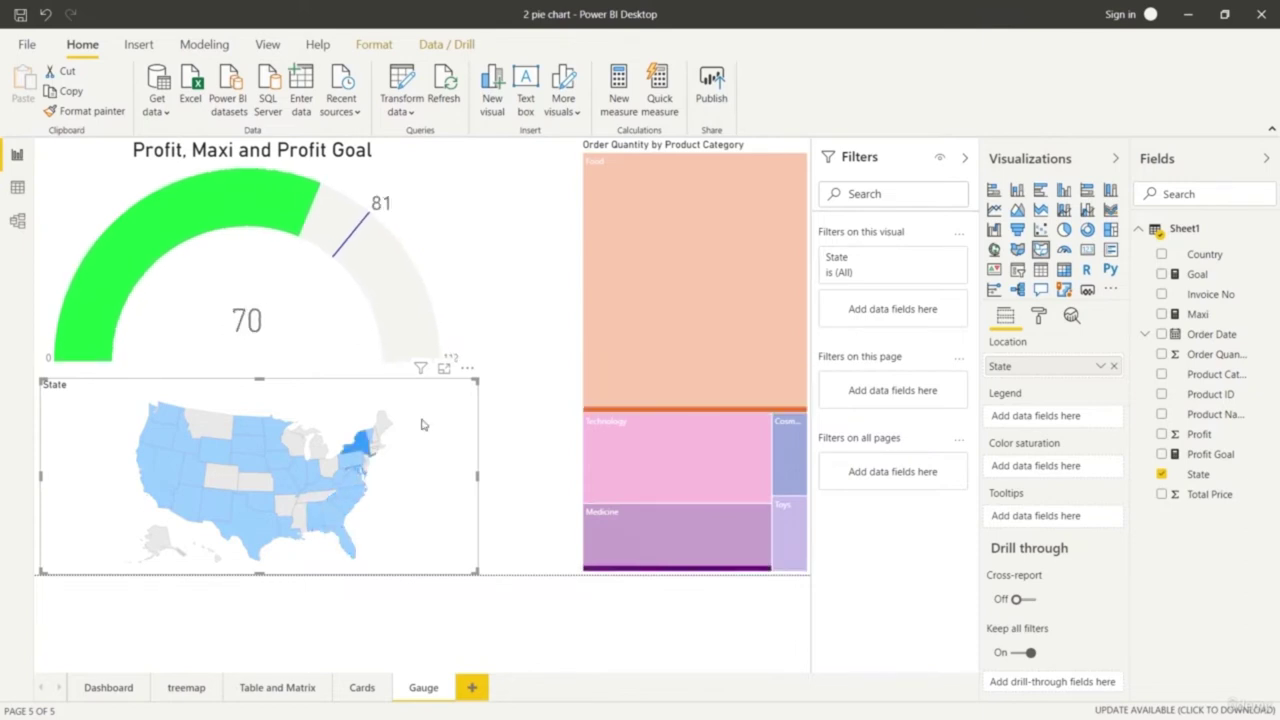
# Examine how the gauge and map respond to selecting Food, Technology, Medicine, Cosmetics and Toys in the treemap, ending on Food
pyautogui.click(617, 334)
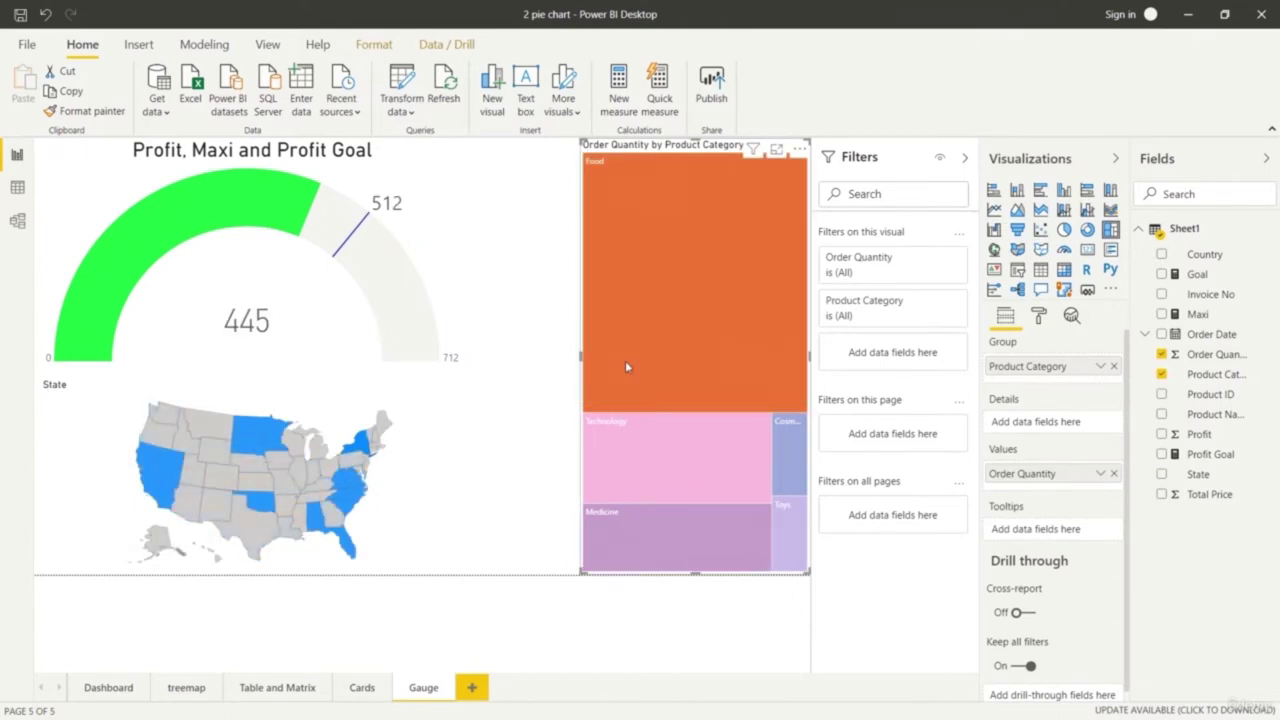
pyautogui.click(643, 477)
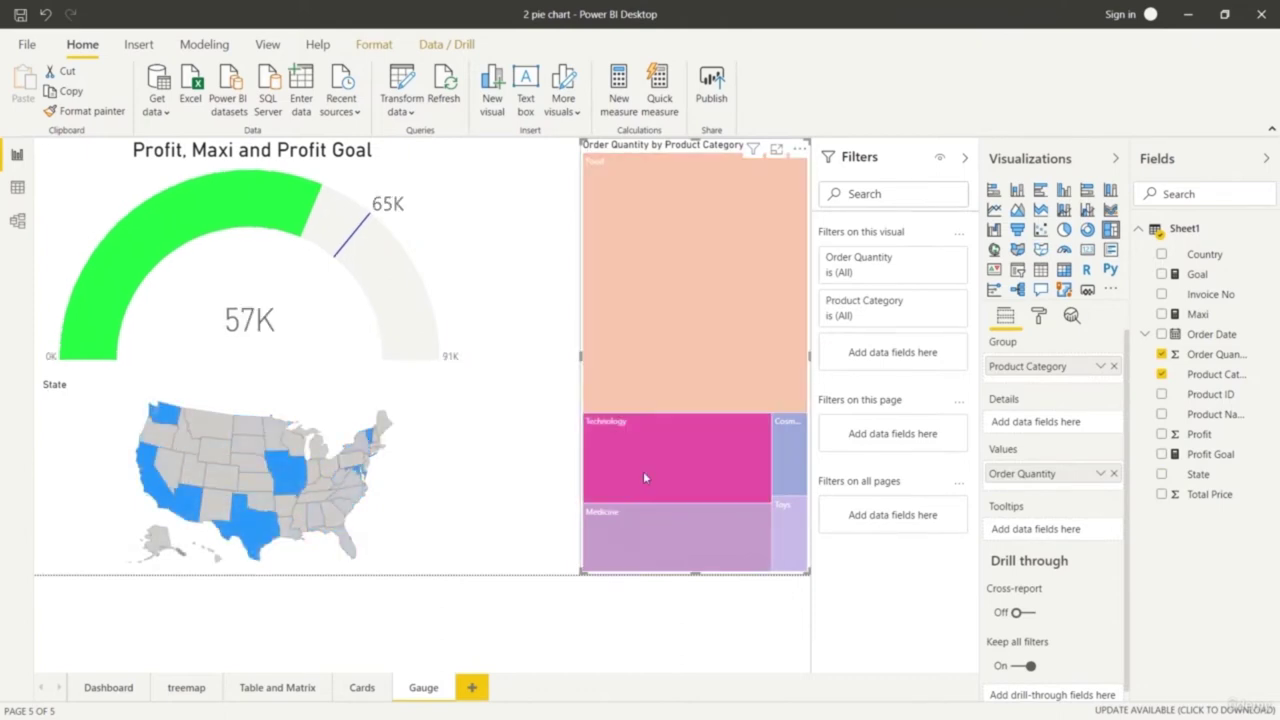
pyautogui.click(669, 544)
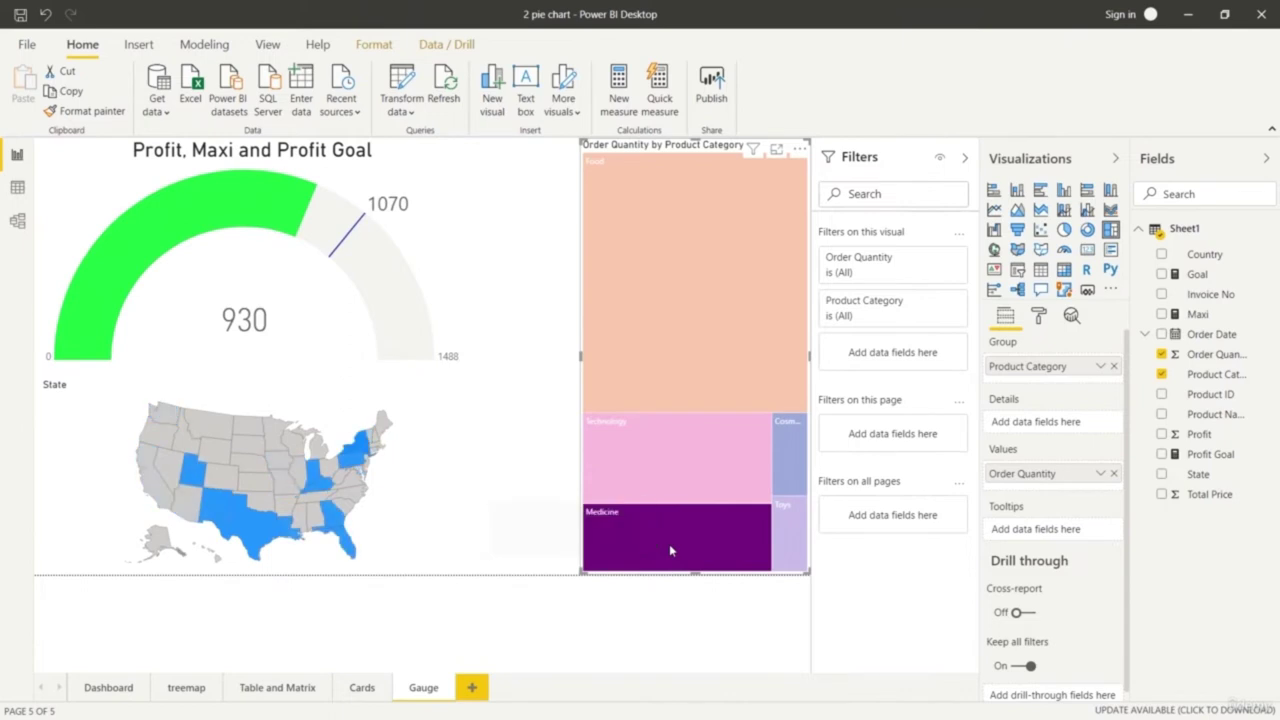
pyautogui.moveTo(791, 468)
pyautogui.click(790, 480)
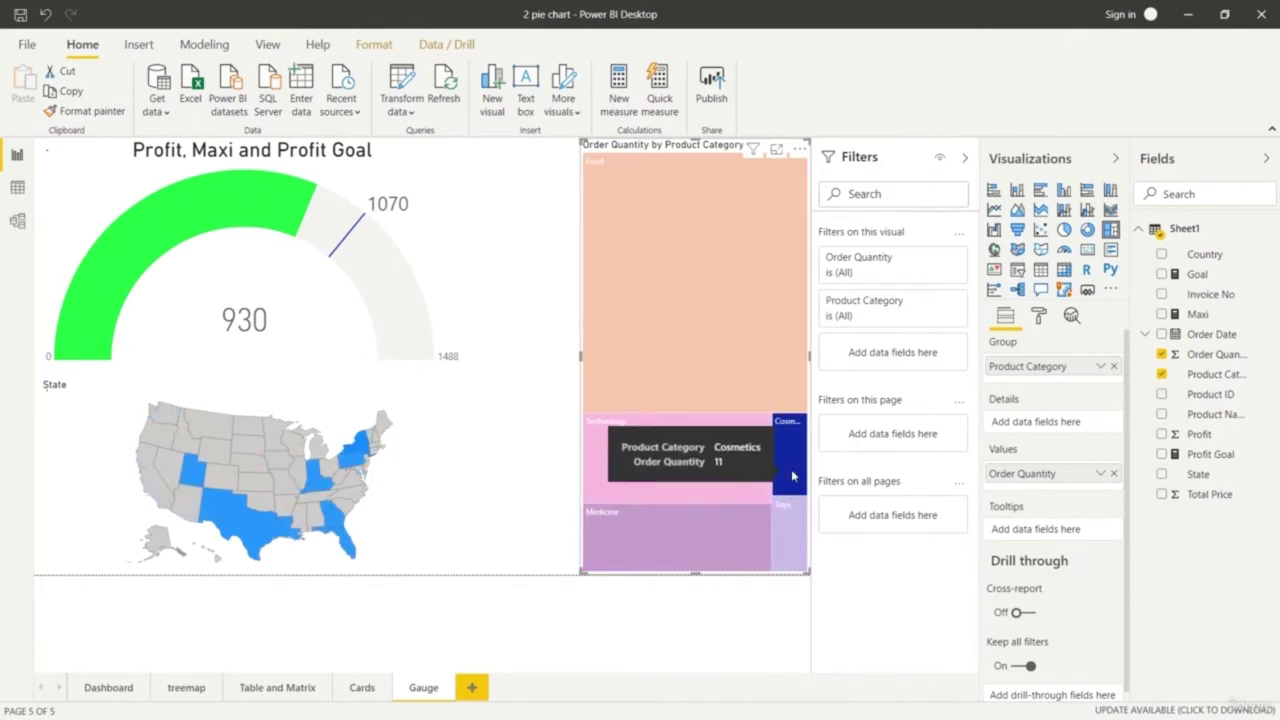
pyautogui.click(787, 544)
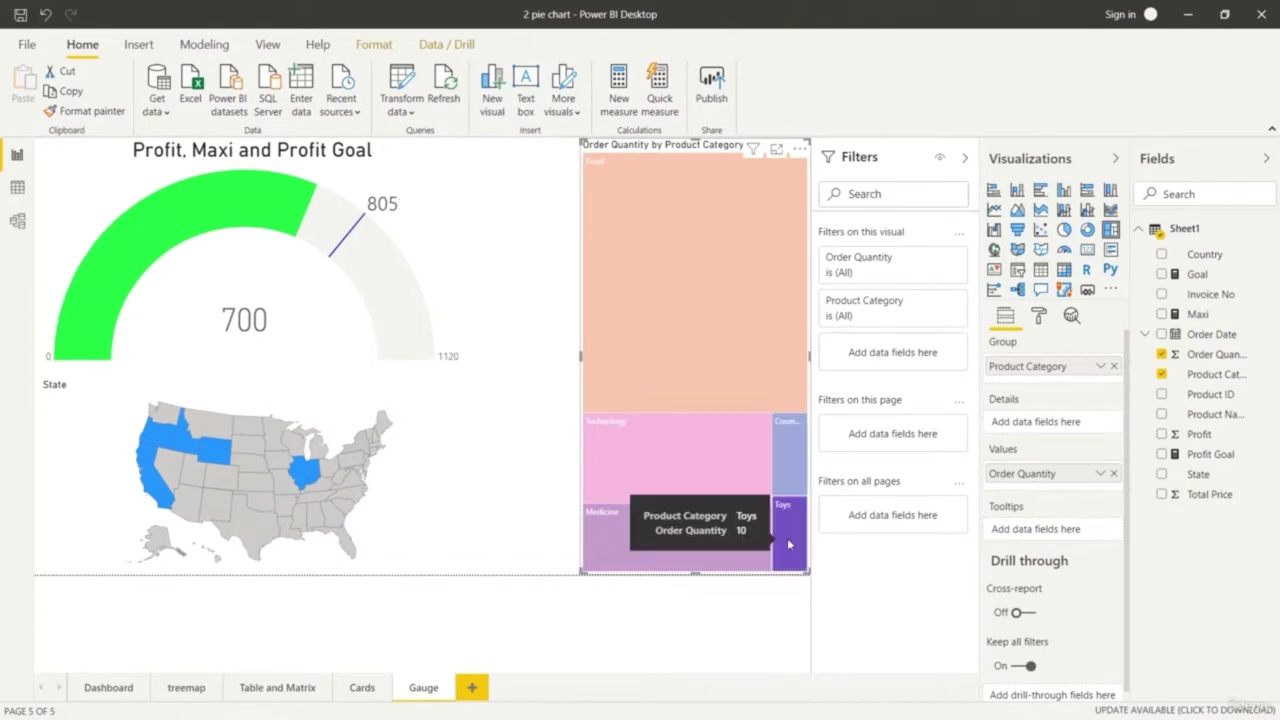
pyautogui.click(675, 486)
pyautogui.click(669, 398)
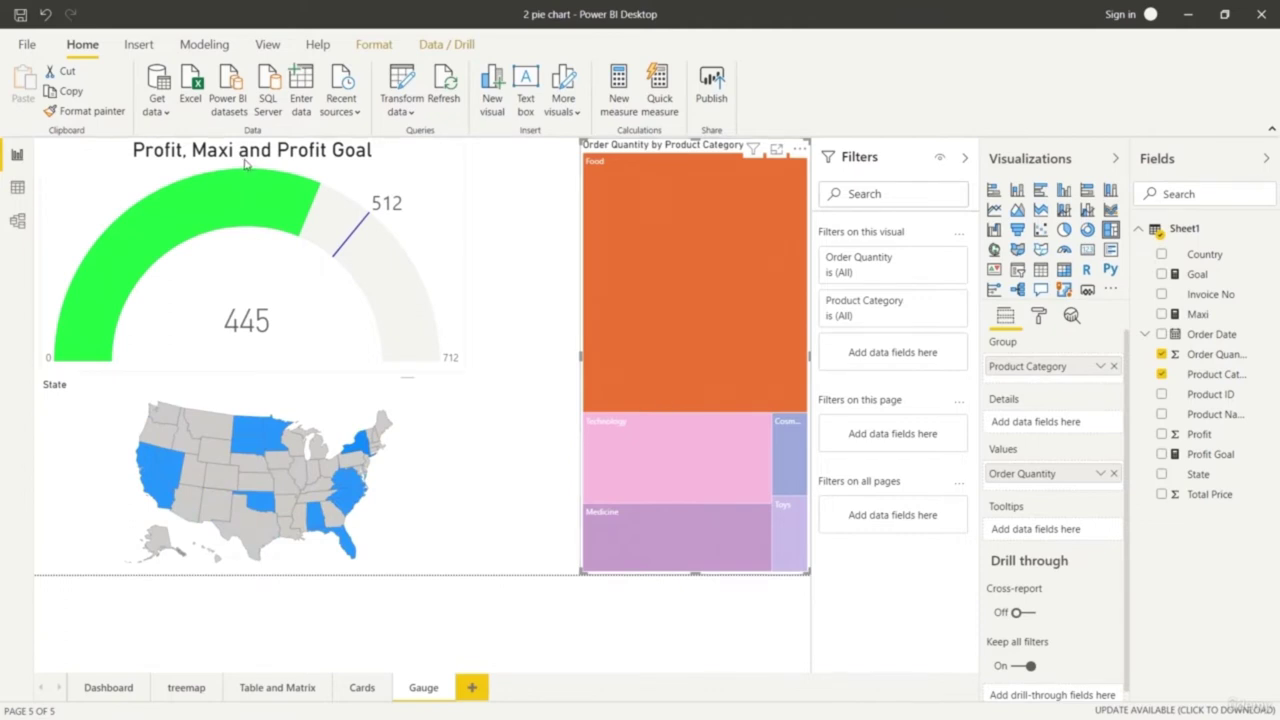
# Replace the gauge's title text with Profit Meter and deselect the gauge
pyautogui.click(291, 181)
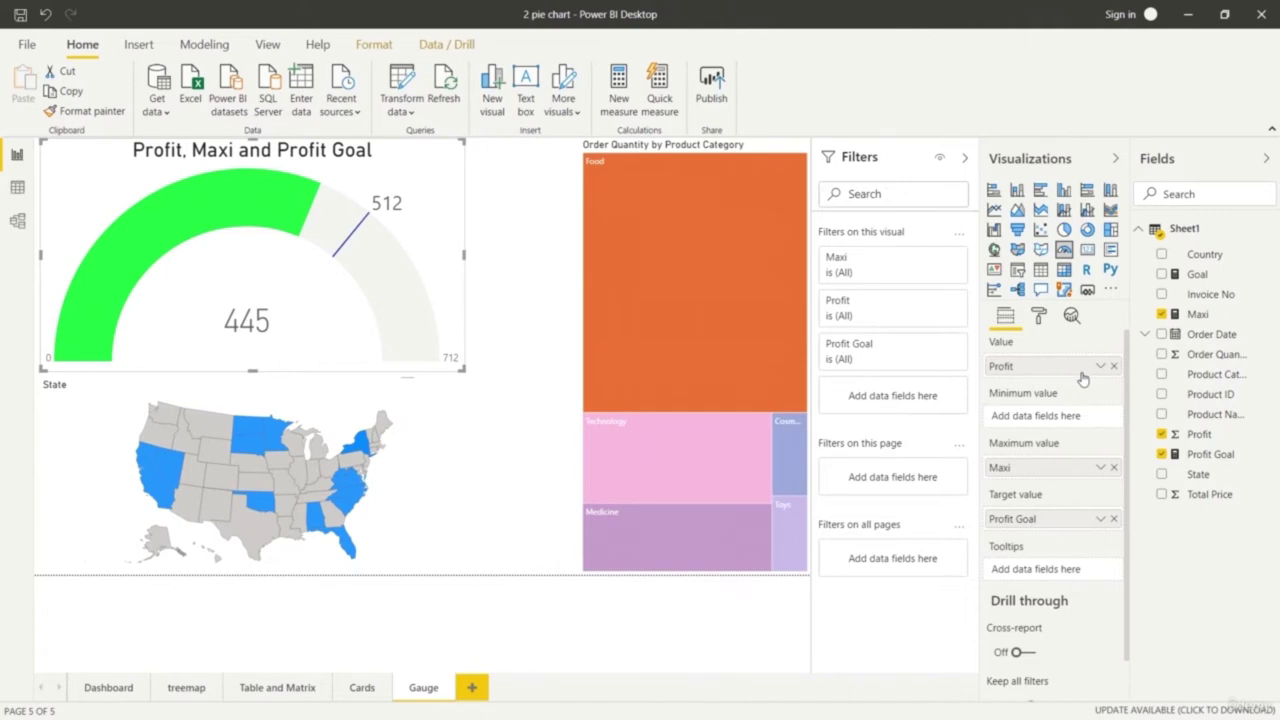
pyautogui.click(1042, 315)
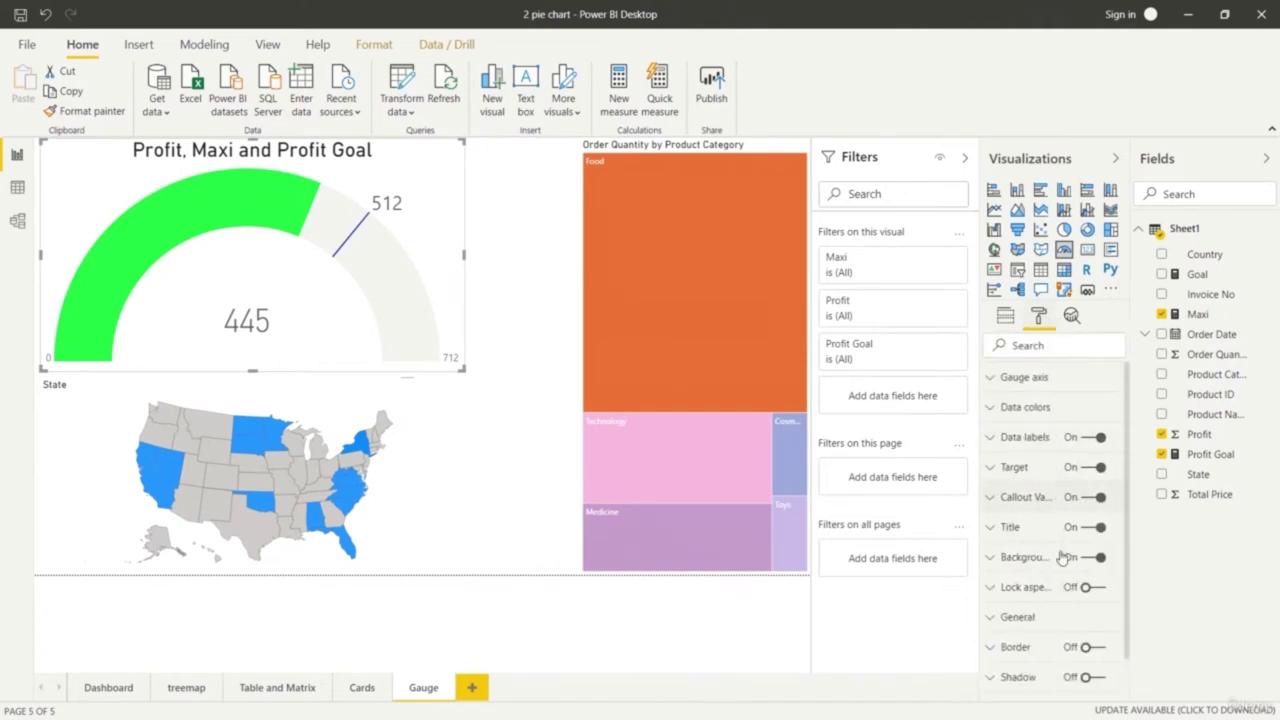
pyautogui.click(997, 531)
pyautogui.click(1080, 577)
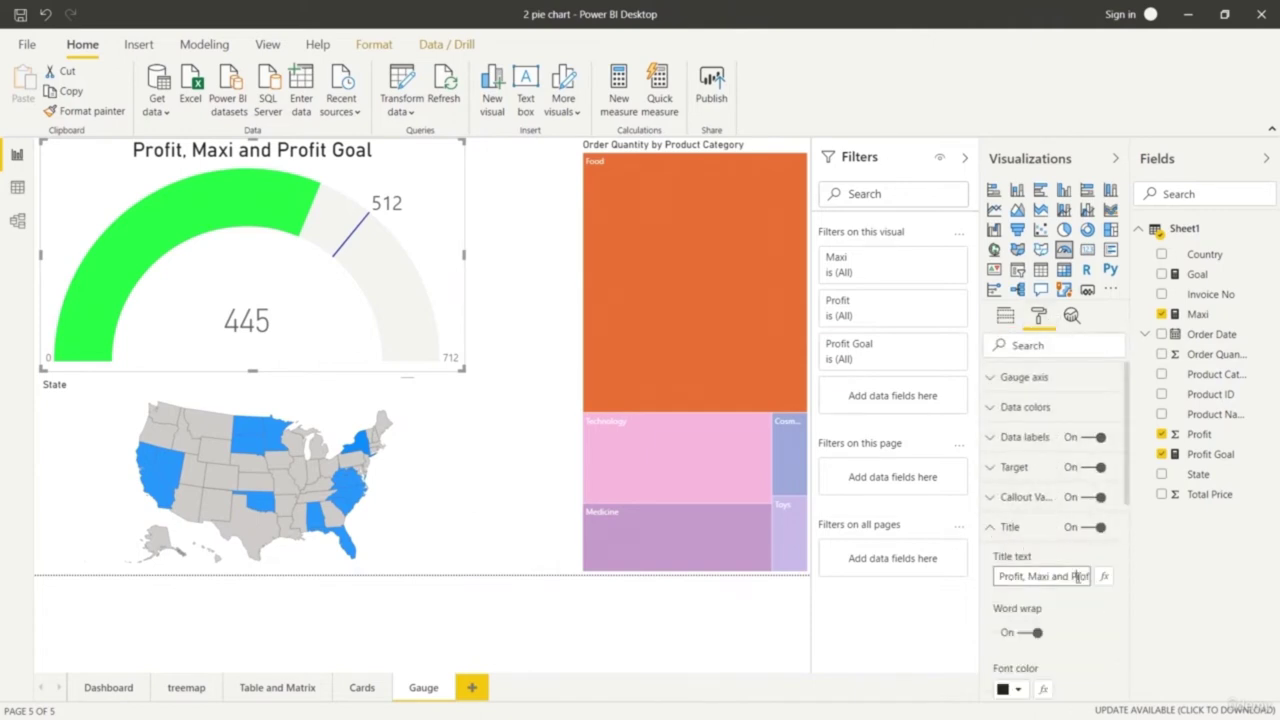
pyautogui.hotkey('ctrl', 'a')
pyautogui.press('BackSpace')
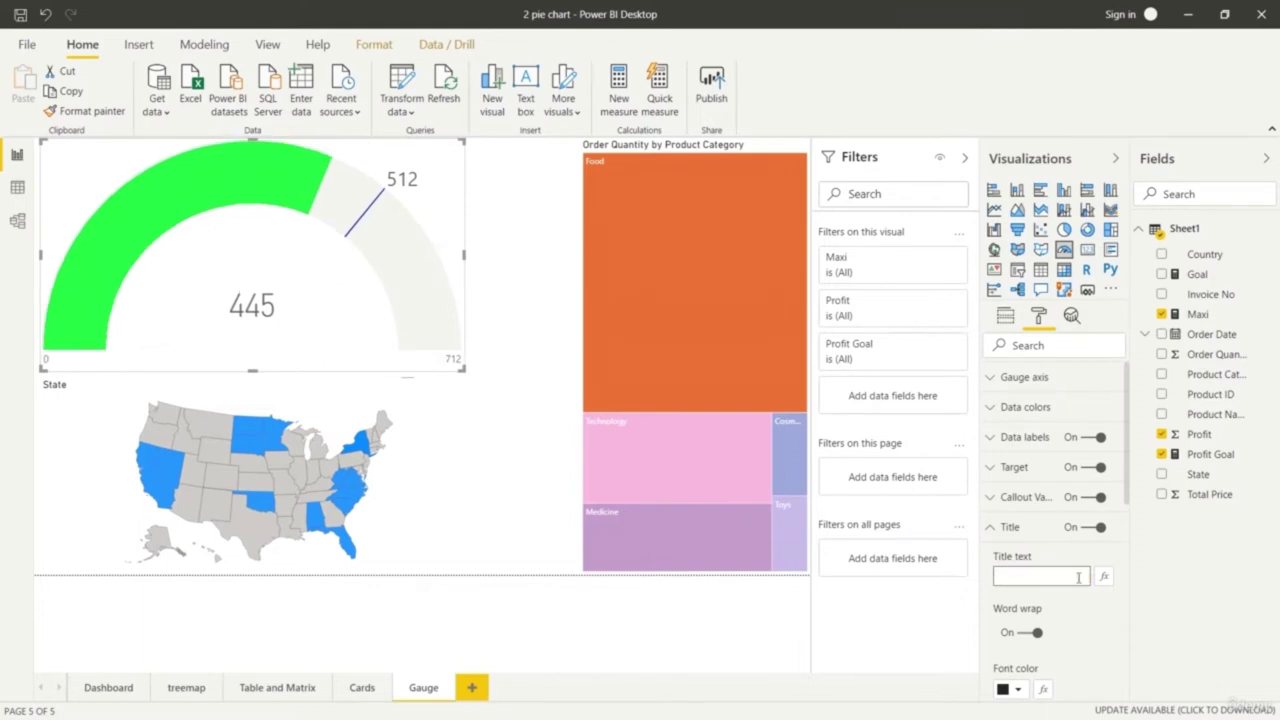
pyautogui.write('Profit Meter')
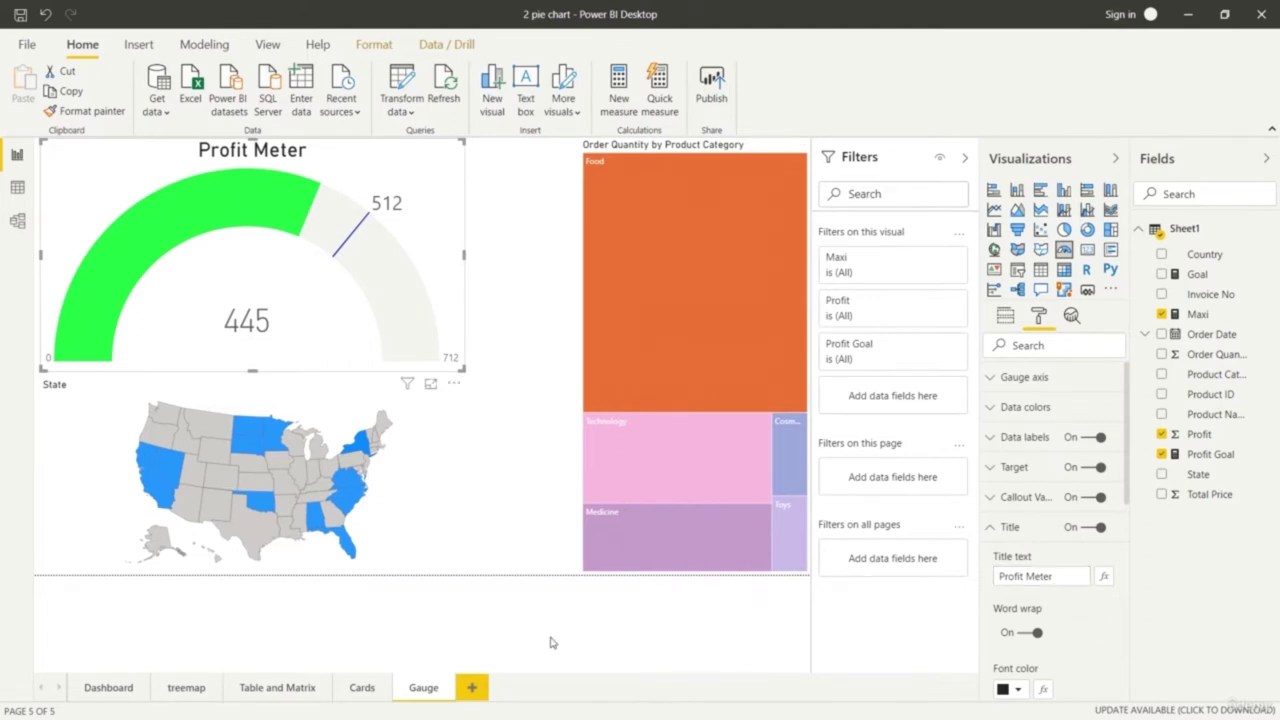
pyautogui.click(512, 630)
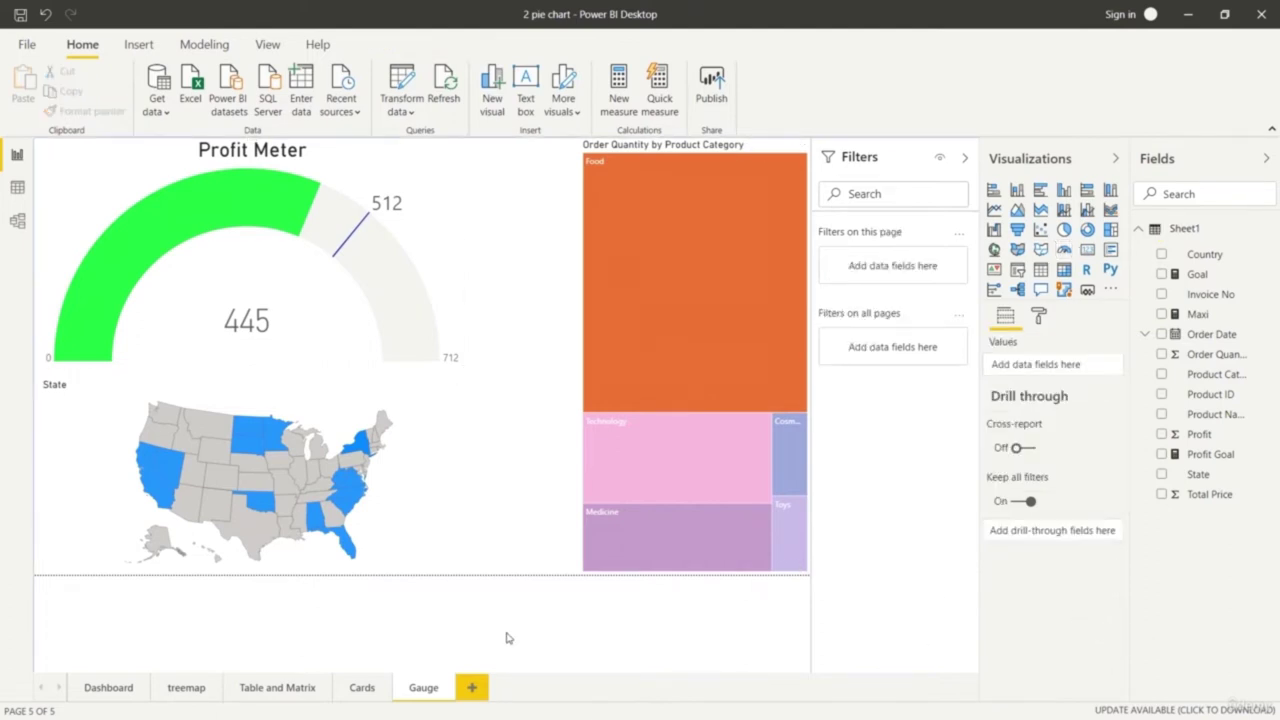
# Examine how the retitled gauge responds to selecting South Dakota and Texas on the map and Technology, Medicine and Food in the treemap
pyautogui.click(256, 455)
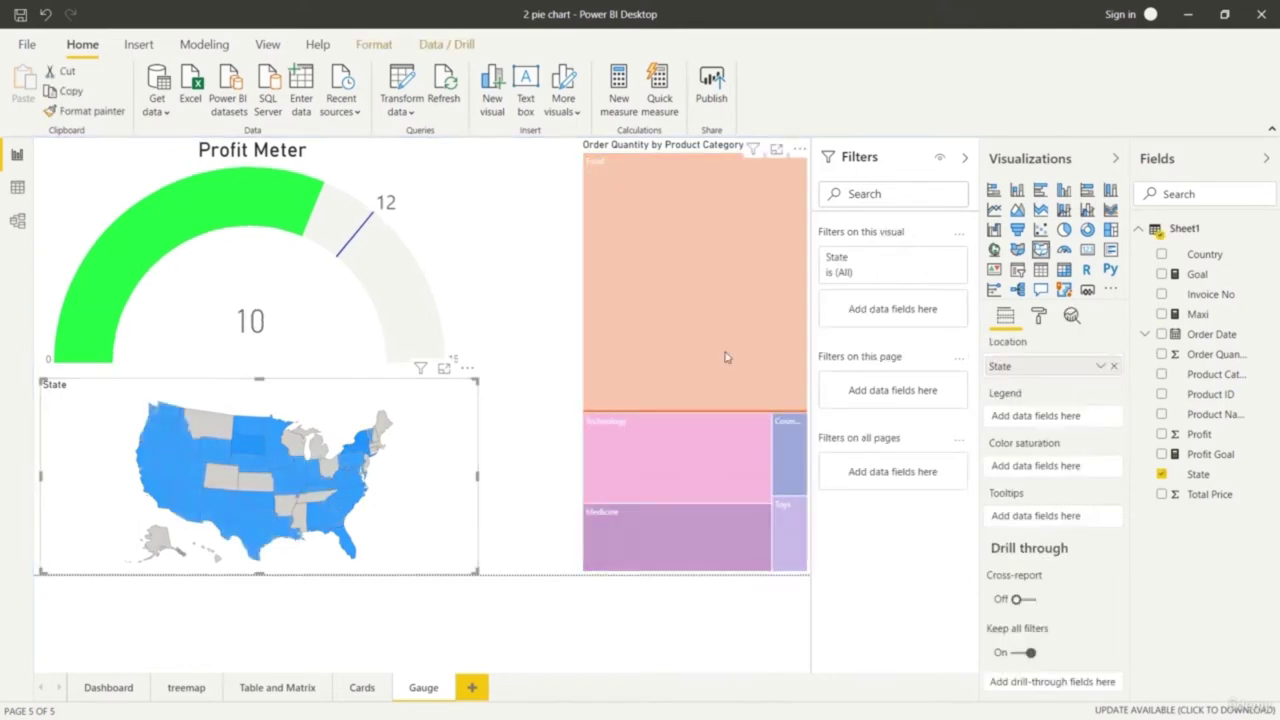
pyautogui.click(680, 445)
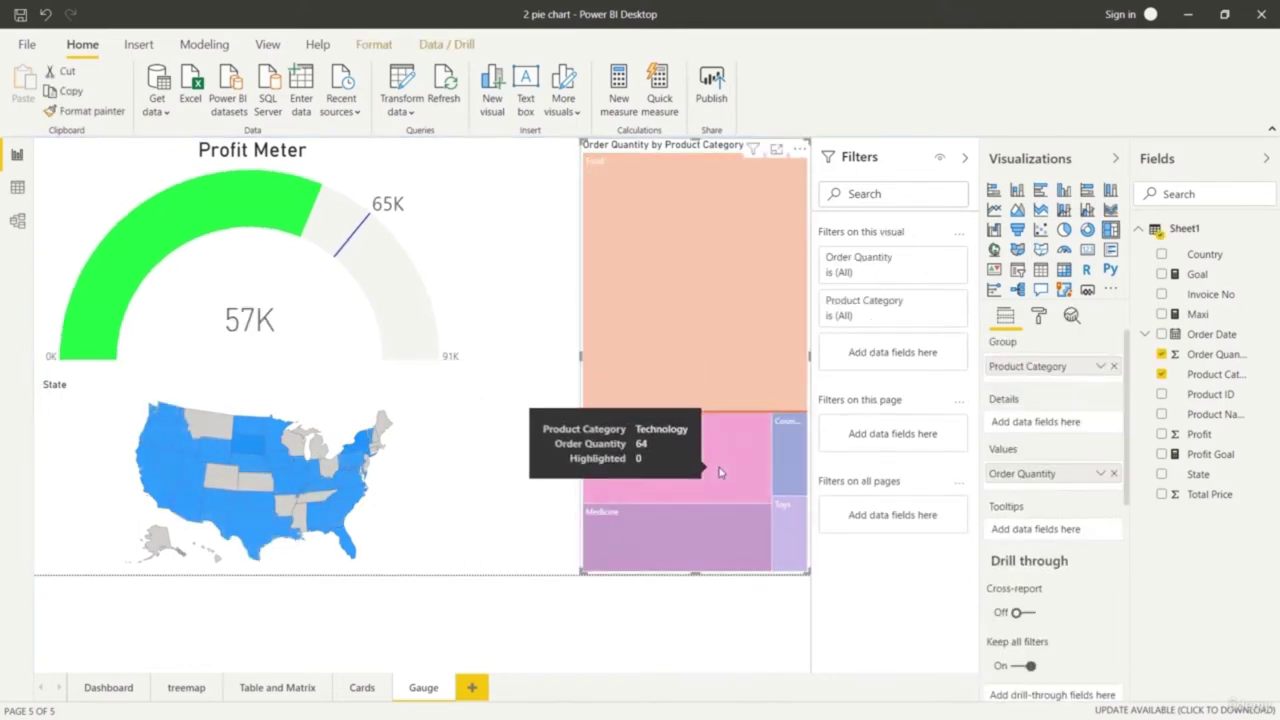
pyautogui.click(700, 541)
pyautogui.click(254, 524)
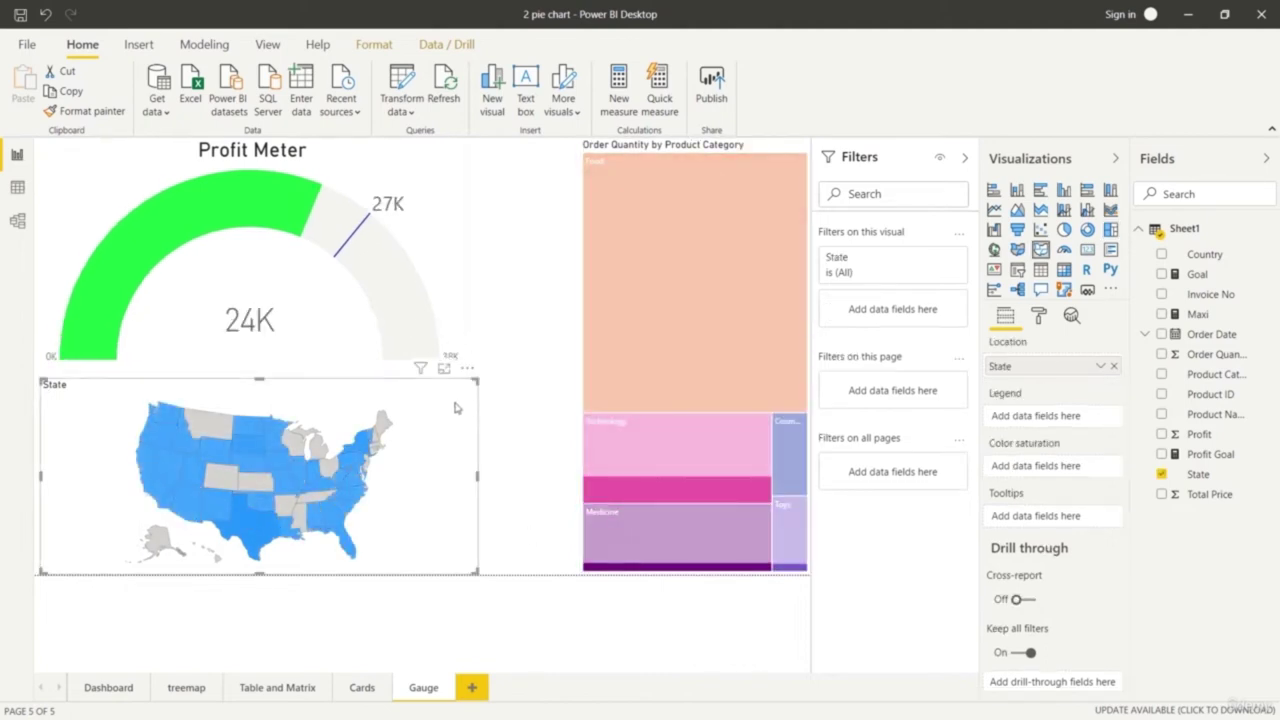
pyautogui.click(611, 321)
pyautogui.click(611, 318)
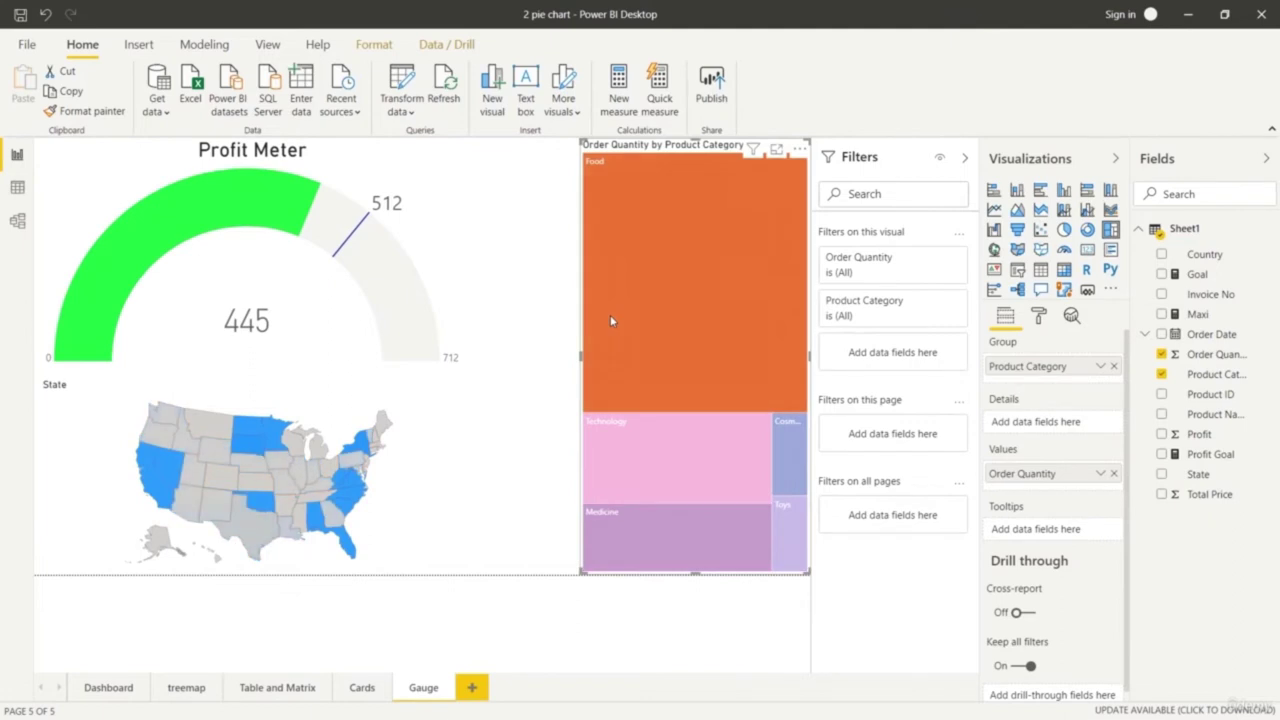
# Deselect the treemap on the Gauge page and rename the blank Page 2 as Map1
pyautogui.click(631, 610)
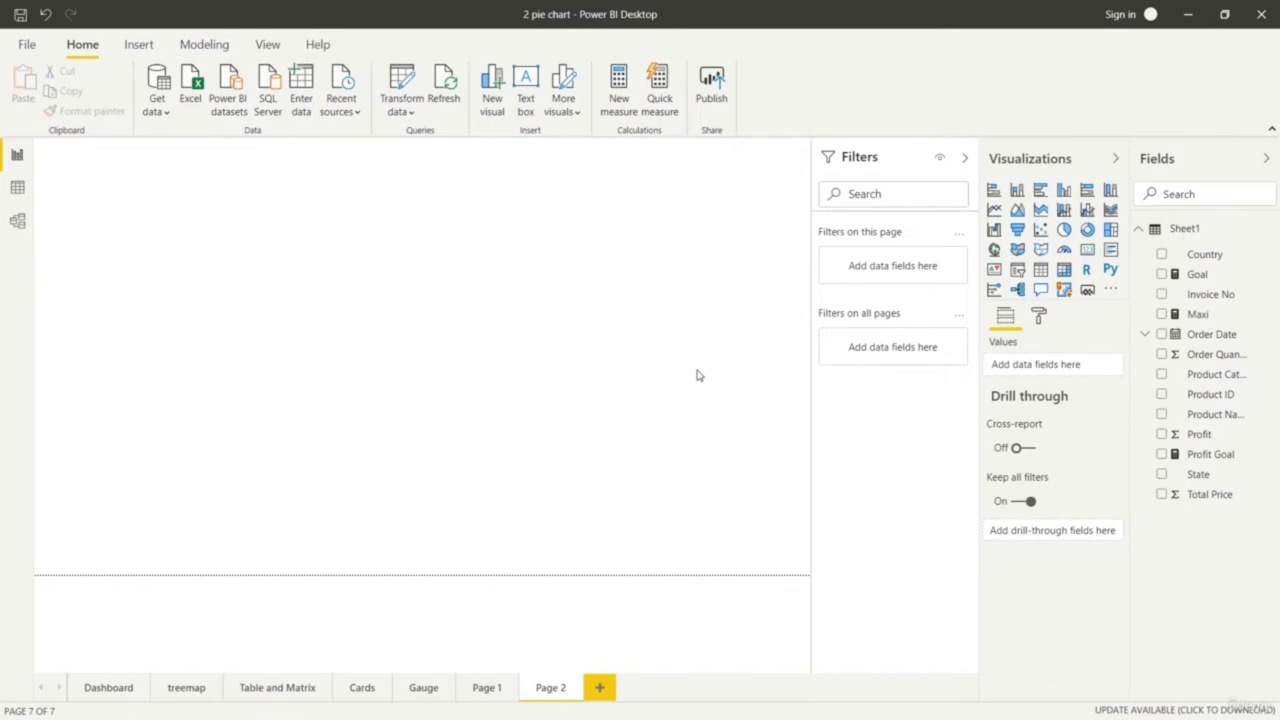
pyautogui.rightClick(554, 689)
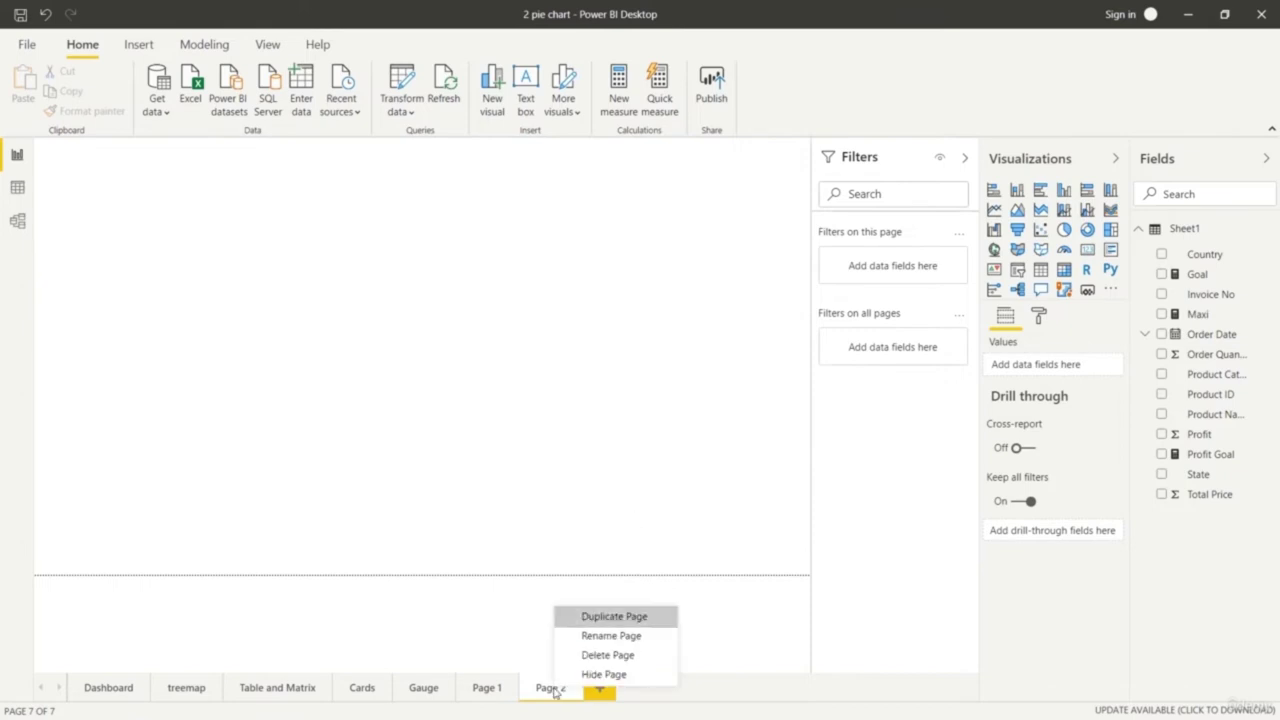
pyautogui.click(586, 640)
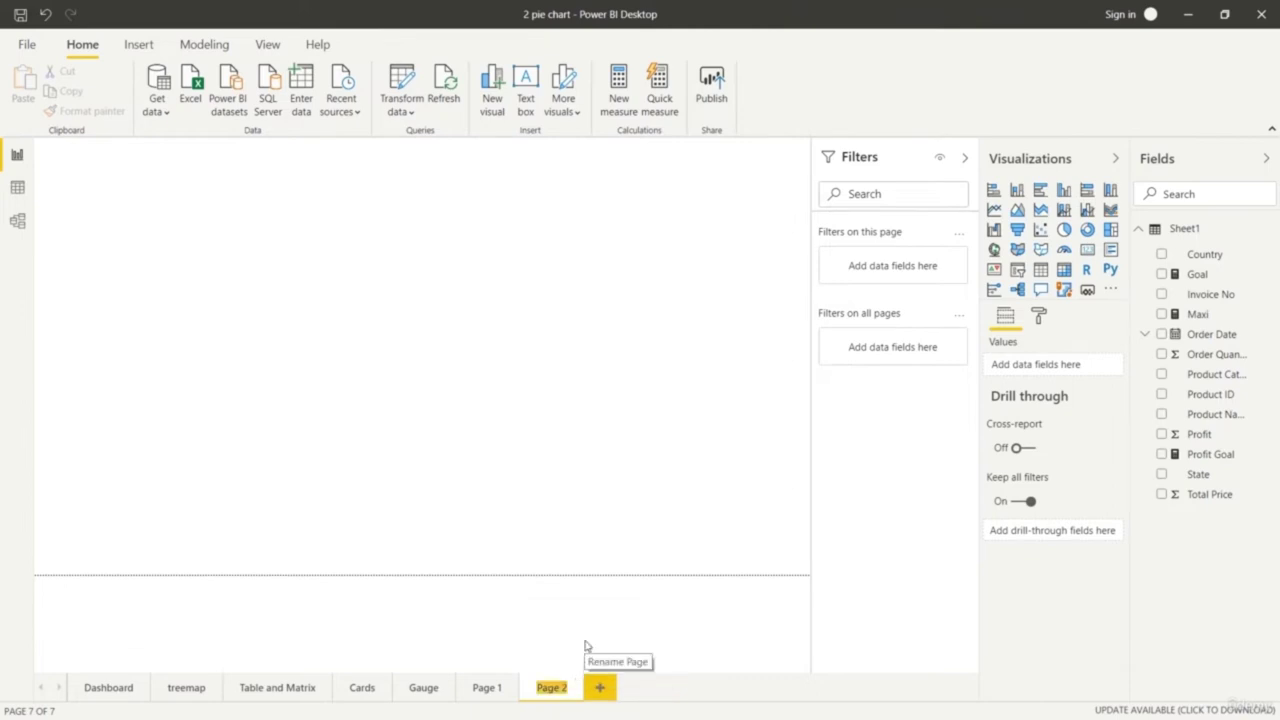
pyautogui.write('Map1')
pyautogui.press('Return')
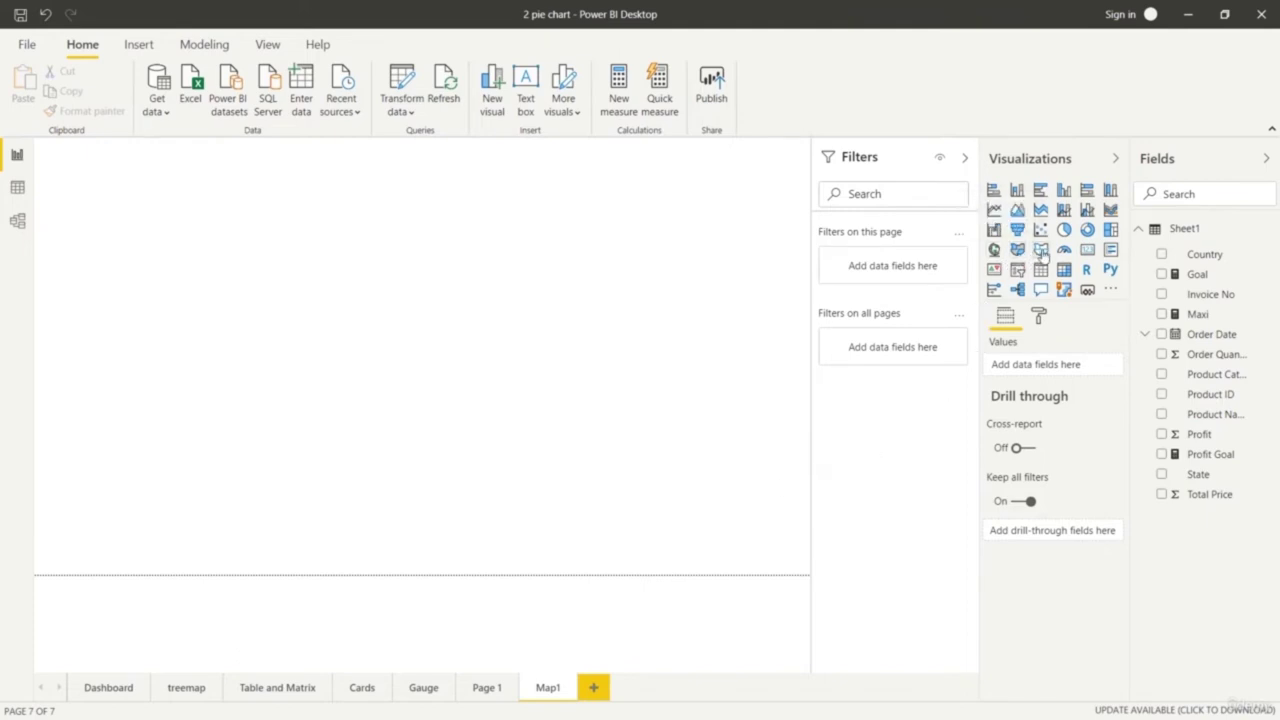
# Insert a map visual enlarged to fill the Map1 page, with Country as its location and Order Quantity as its bubble size
pyautogui.click(995, 250)
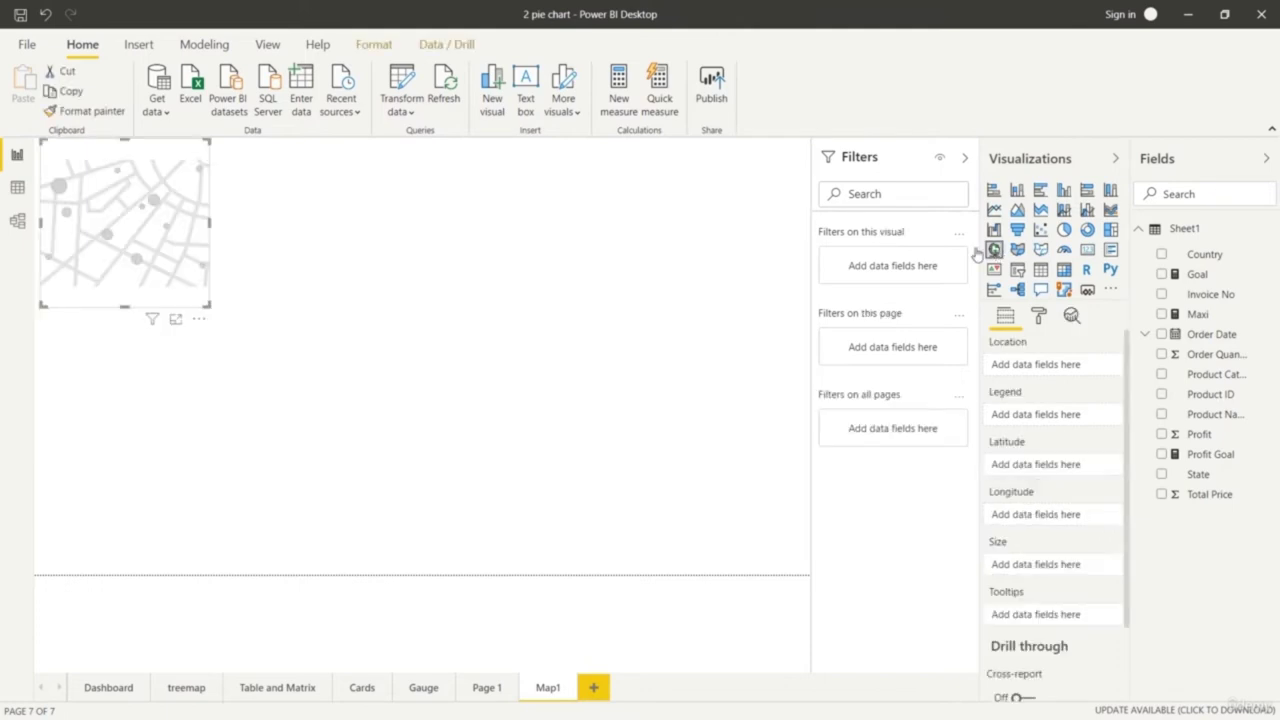
pyautogui.moveTo(208, 312); pyautogui.dragTo(378, 390)
pyautogui.moveTo(452, 431); pyautogui.dragTo(809, 577)
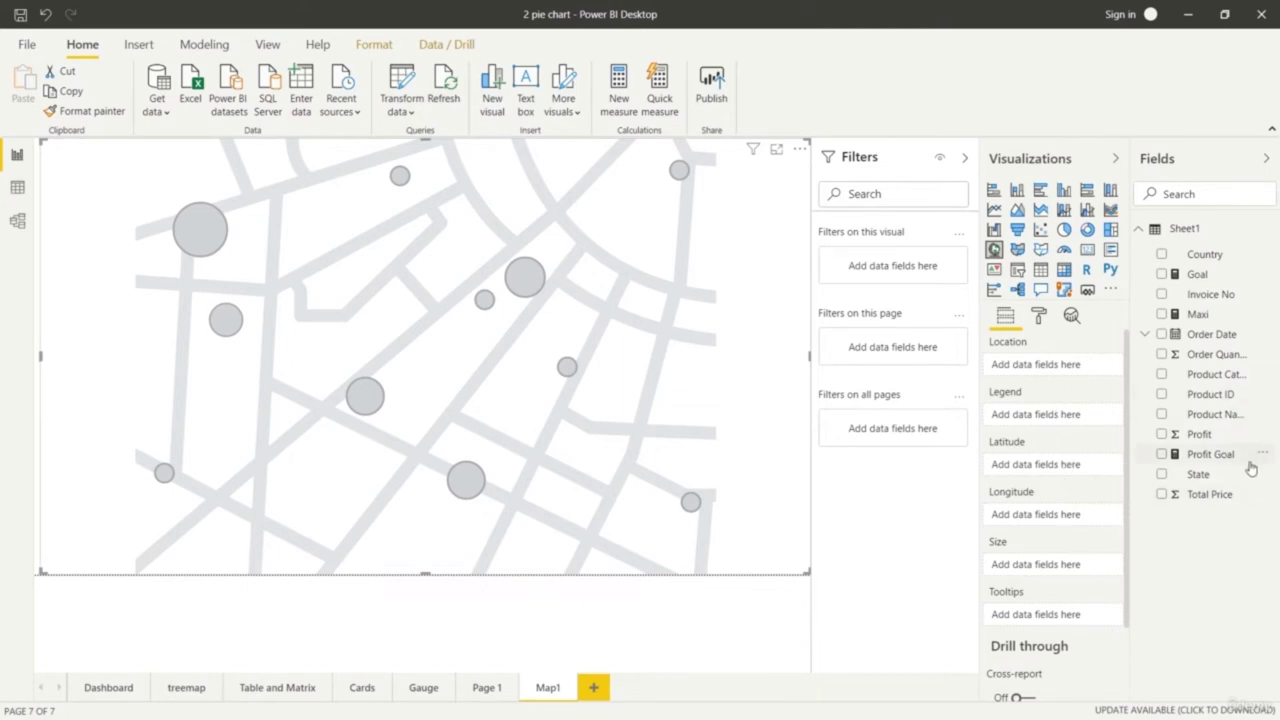
pyautogui.moveTo(1221, 260); pyautogui.dragTo(1078, 366)
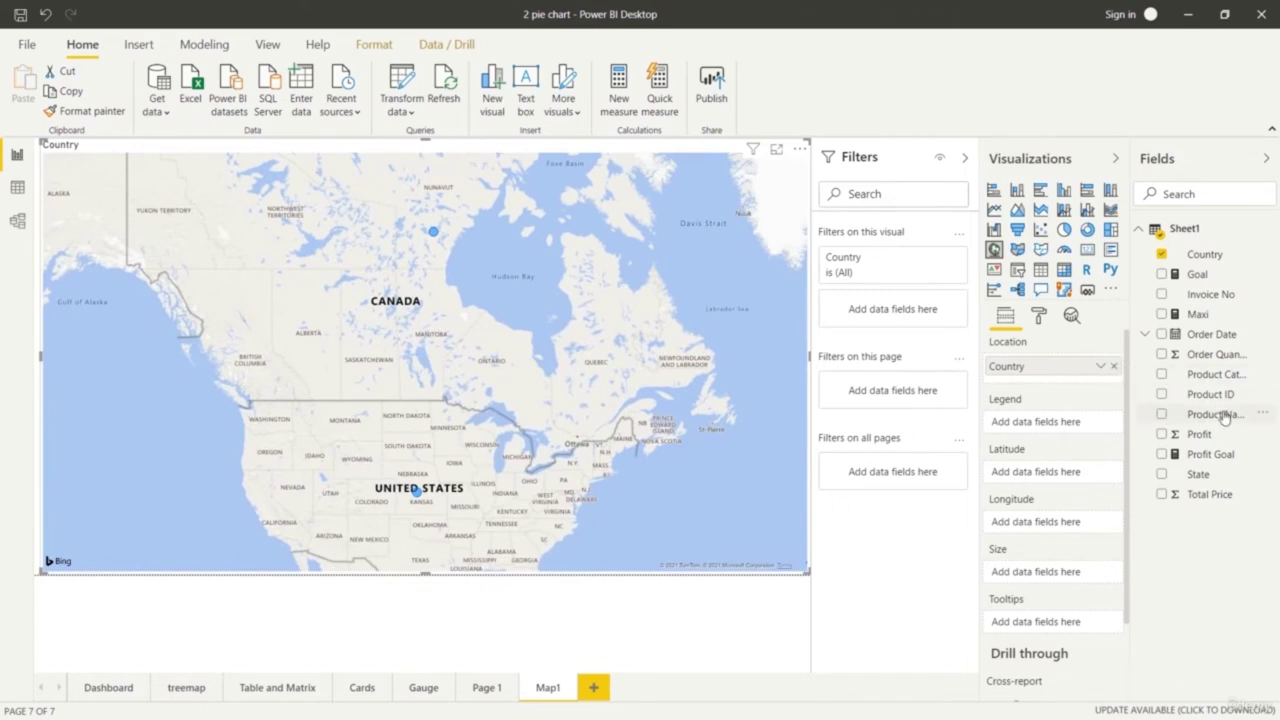
pyautogui.moveTo(1236, 357); pyautogui.dragTo(1086, 580)
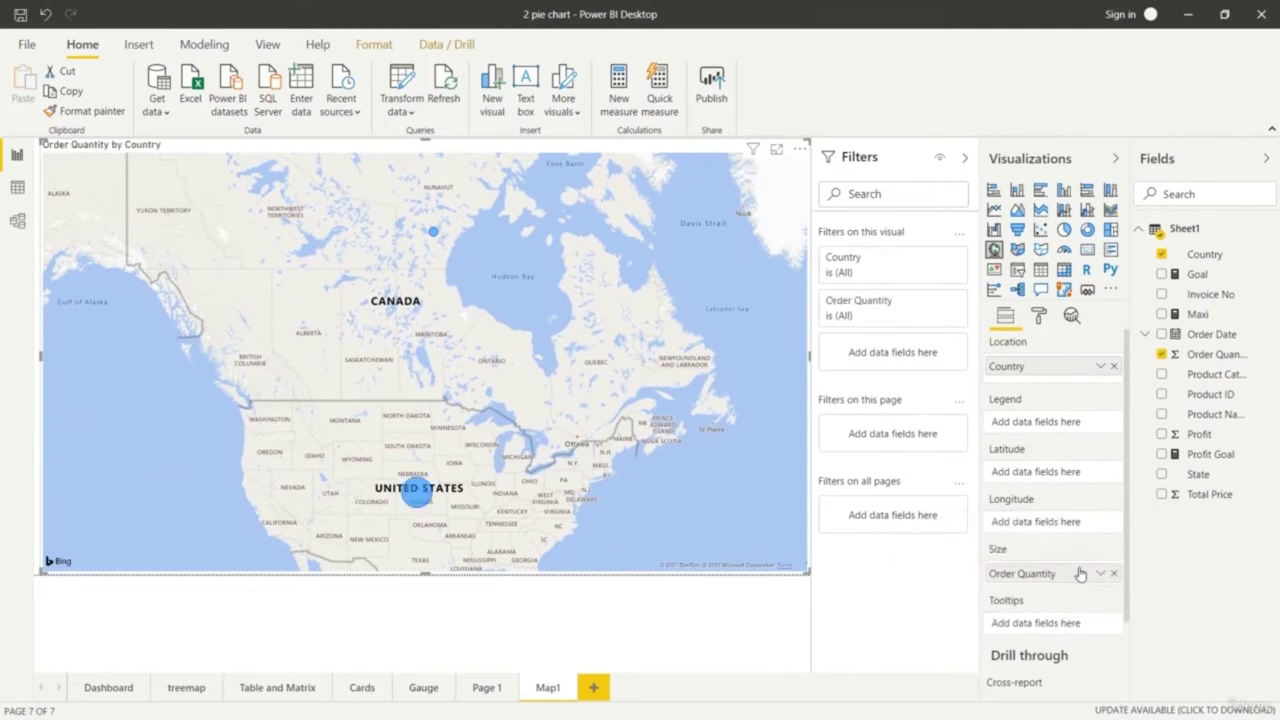
# Replace Country with State as the map's location field
pyautogui.moveTo(1200, 476); pyautogui.dragTo(1080, 390)
pyautogui.moveTo(1203, 478); pyautogui.dragTo(1048, 378)
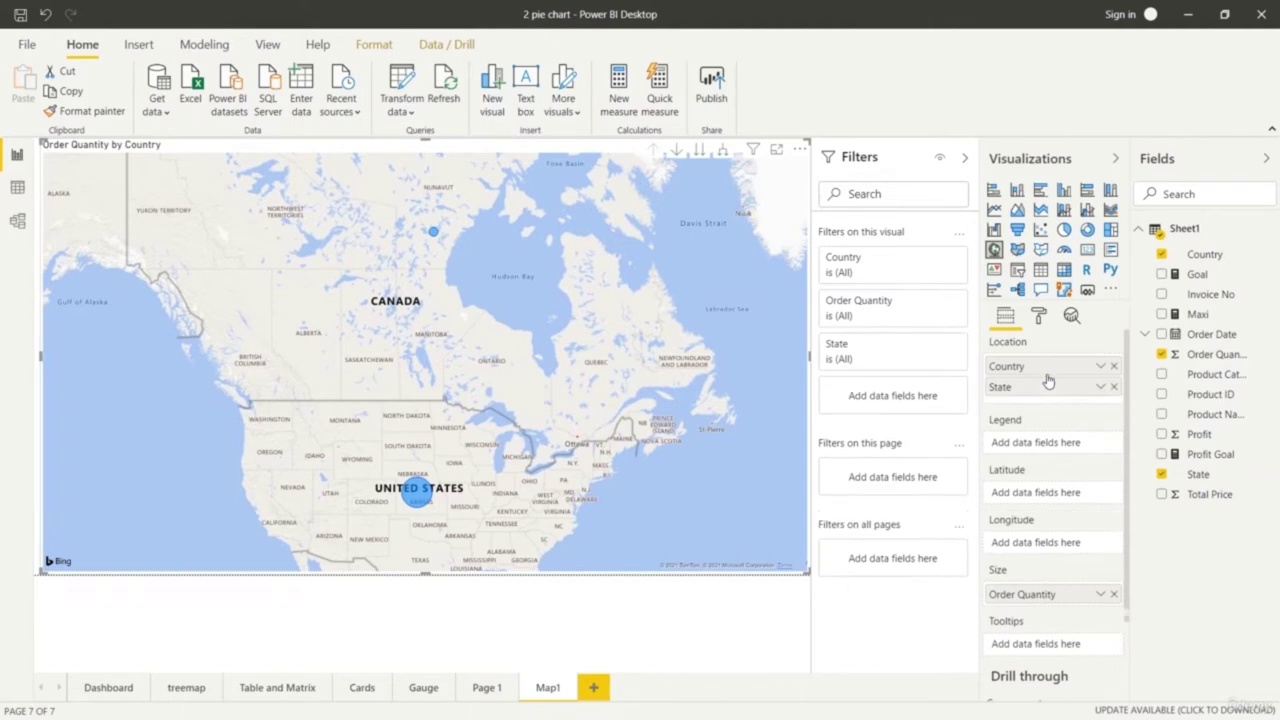
pyautogui.click(1114, 366)
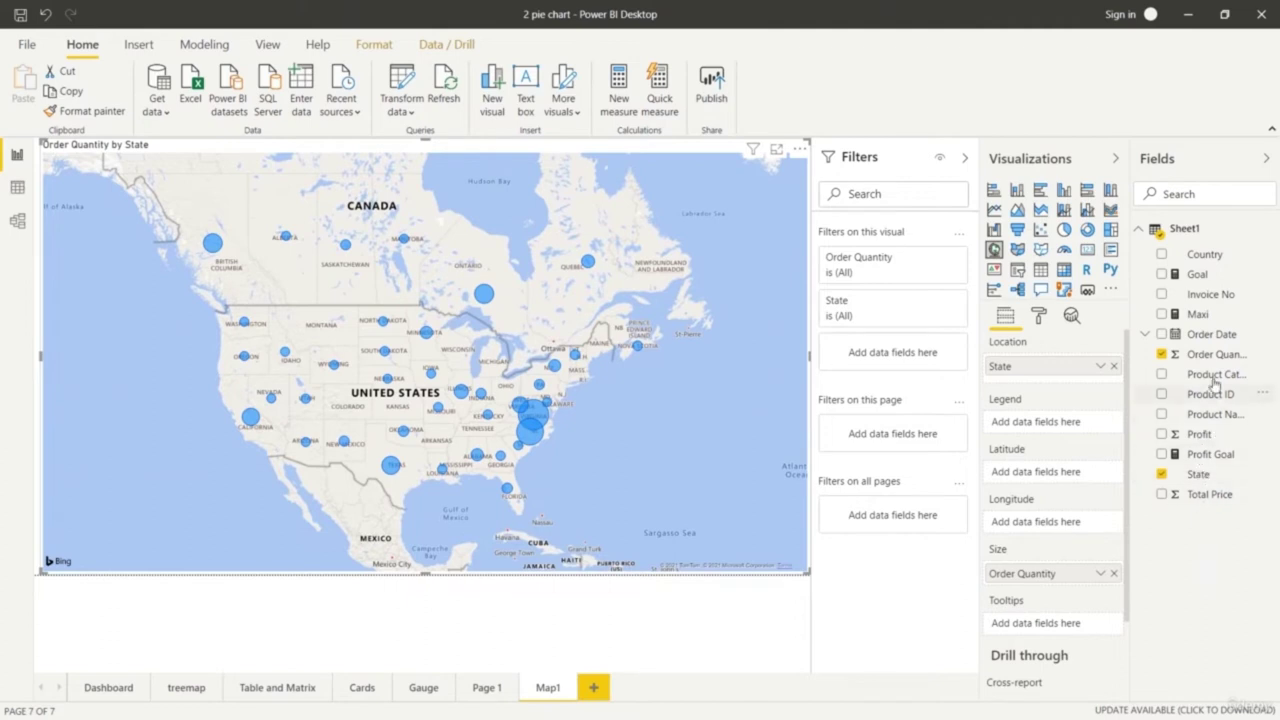
# Try Product Category and Profit in turn as the map's legend, removing each one again
pyautogui.moveTo(1229, 373); pyautogui.dragTo(1056, 431)
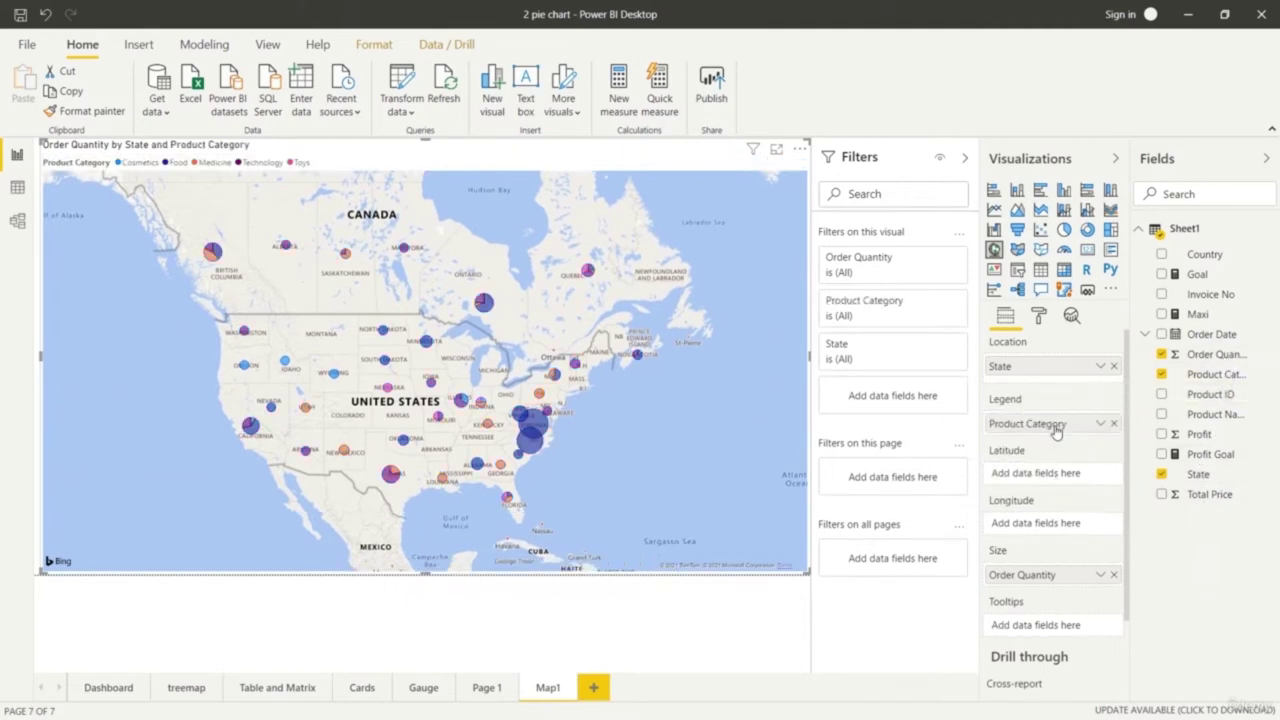
pyautogui.click(1114, 425)
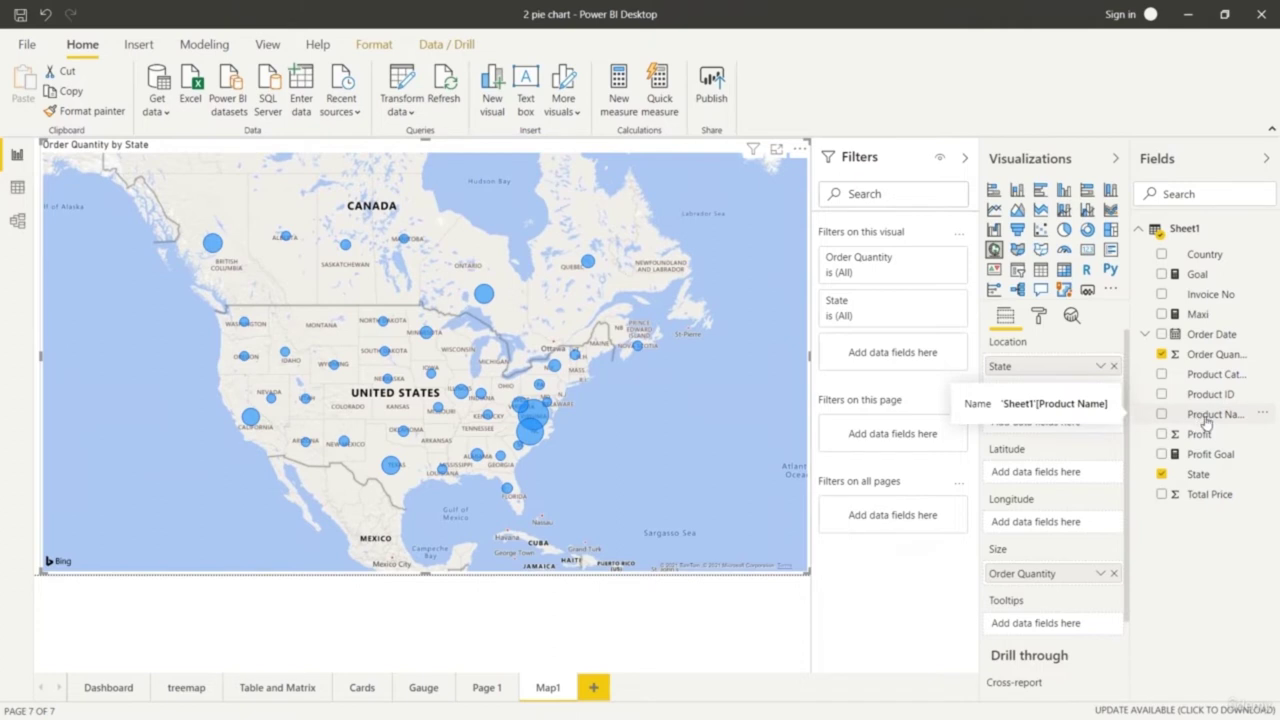
pyautogui.moveTo(1208, 436); pyautogui.dragTo(1077, 431)
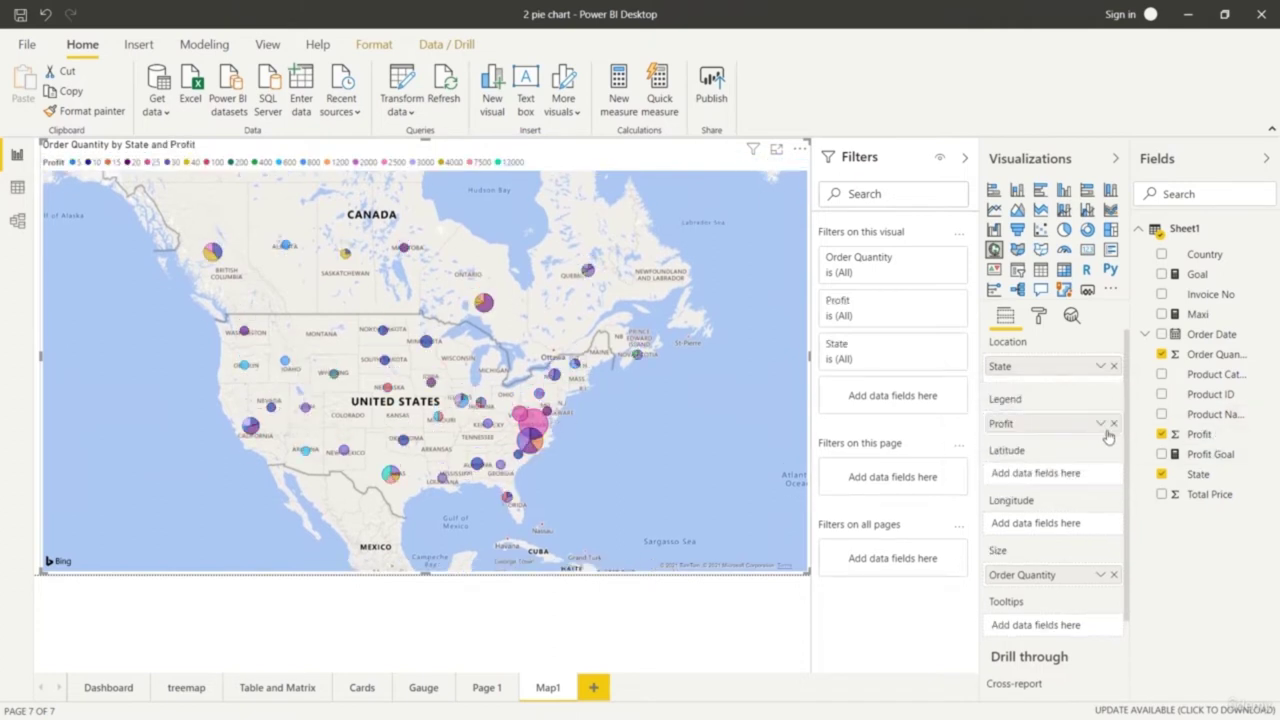
pyautogui.click(1114, 425)
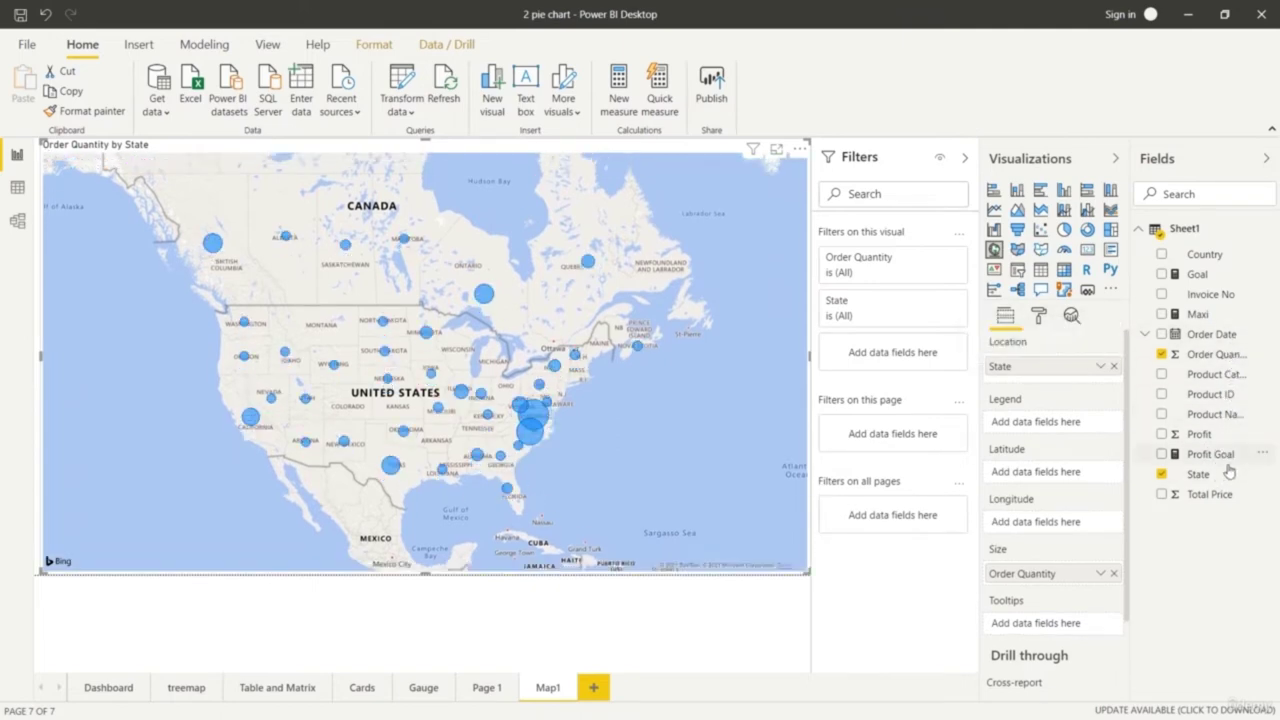
# Use State as the map's legend and set the bubble size to 20
pyautogui.moveTo(1212, 474); pyautogui.dragTo(1068, 424)
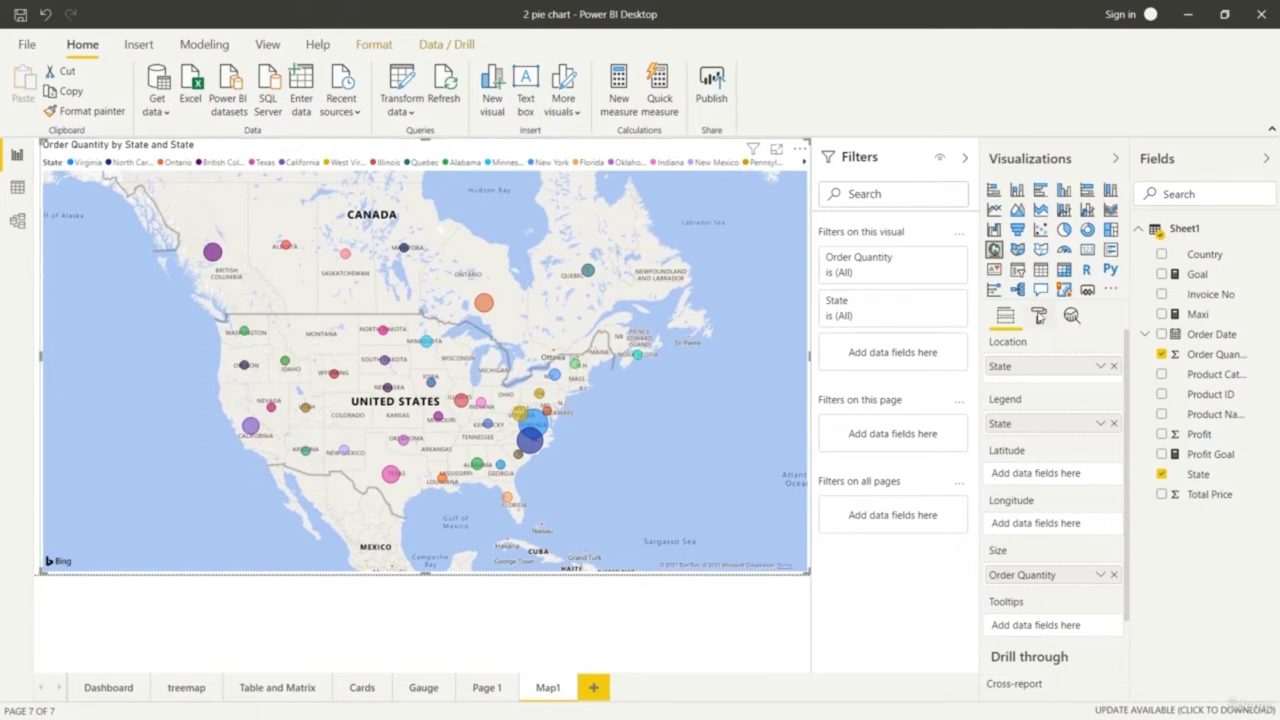
pyautogui.click(1039, 316)
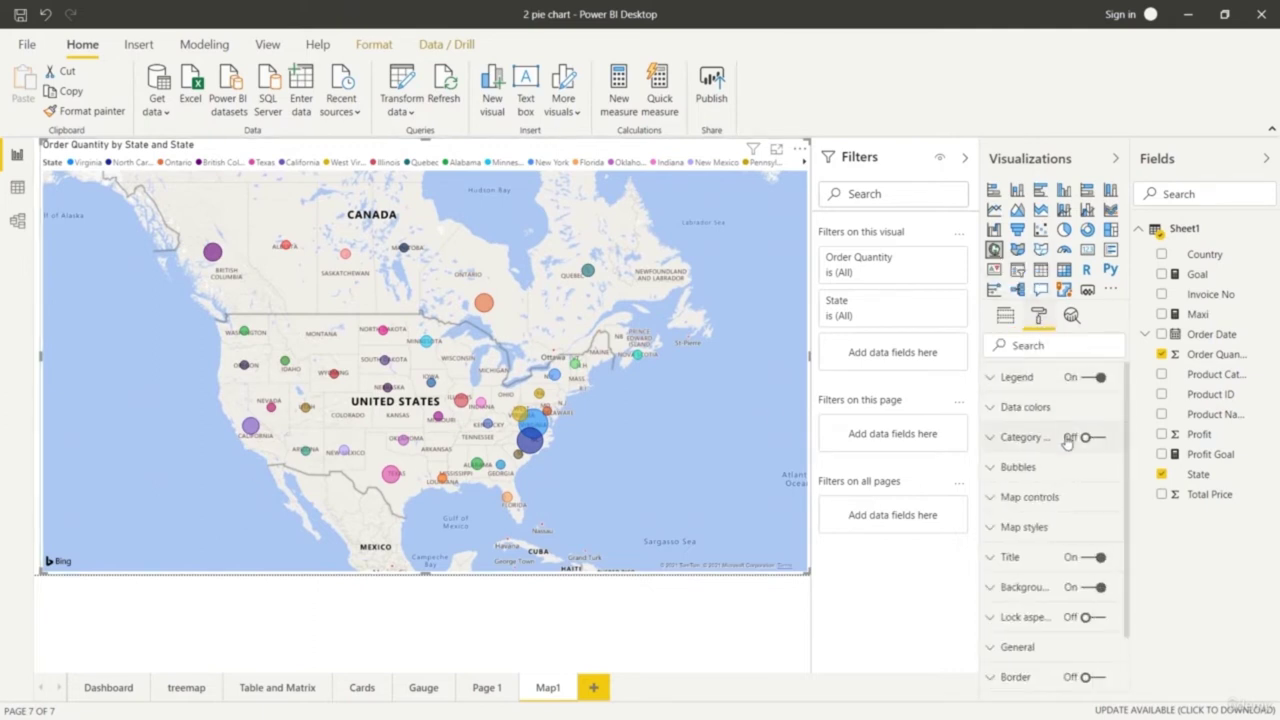
pyautogui.click(989, 470)
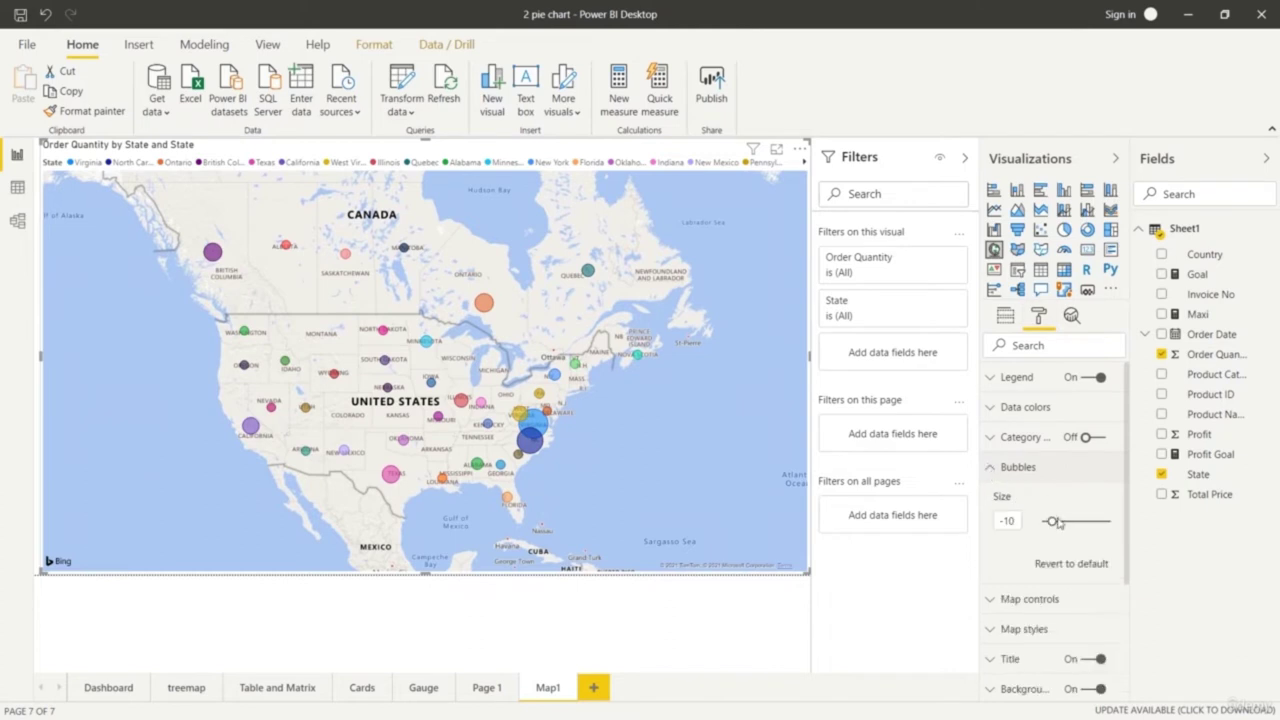
pyautogui.moveTo(1054, 520); pyautogui.dragTo(1090, 523)
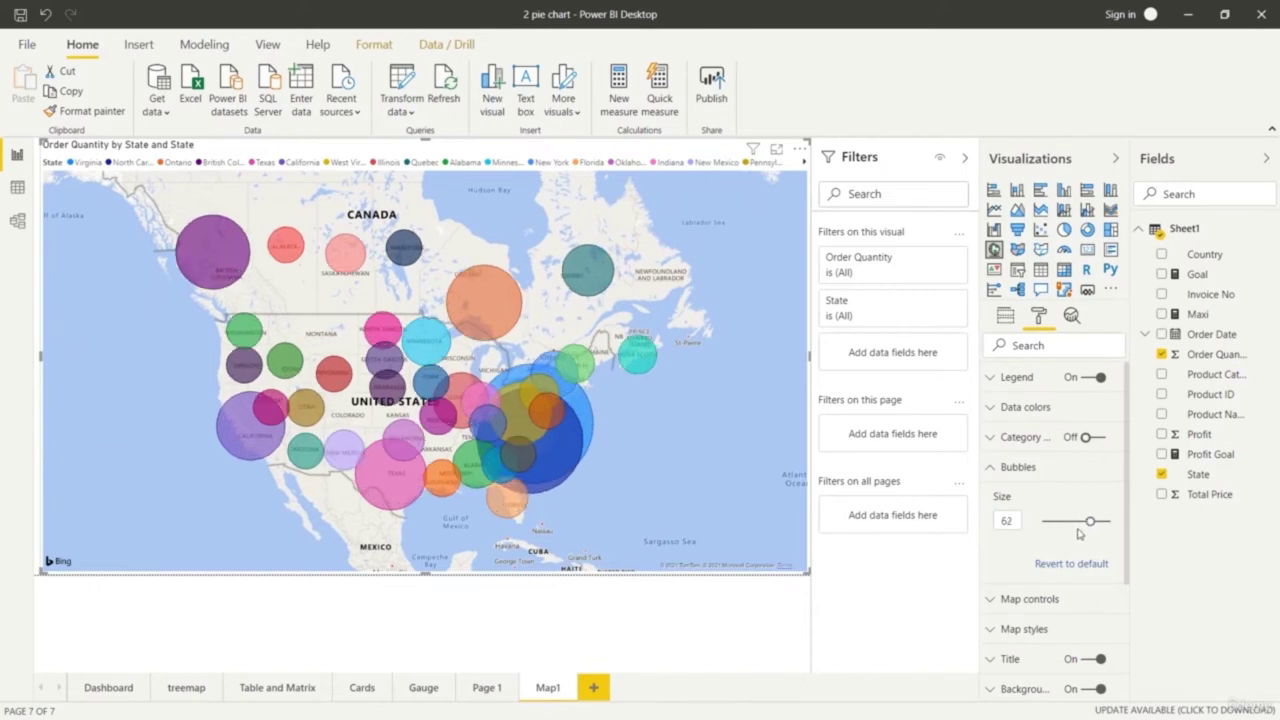
pyautogui.moveTo(1090, 521); pyautogui.dragTo(1066, 521)
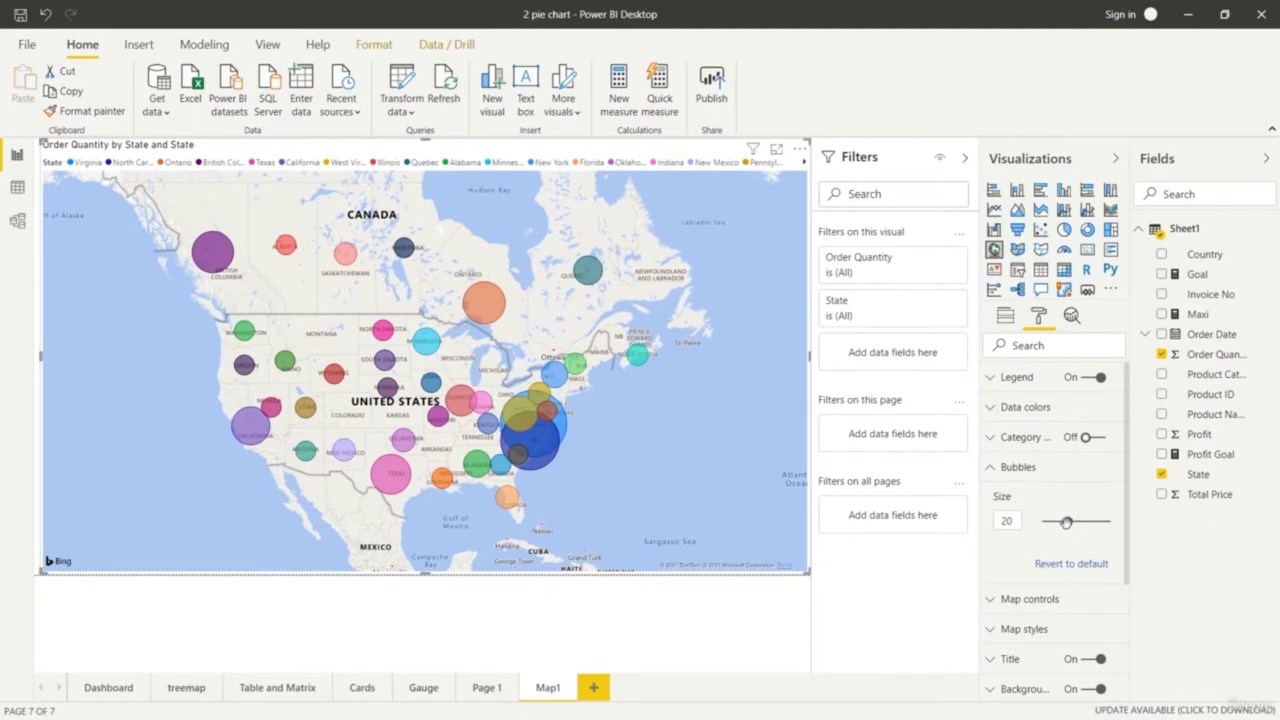
pyautogui.click(995, 469)
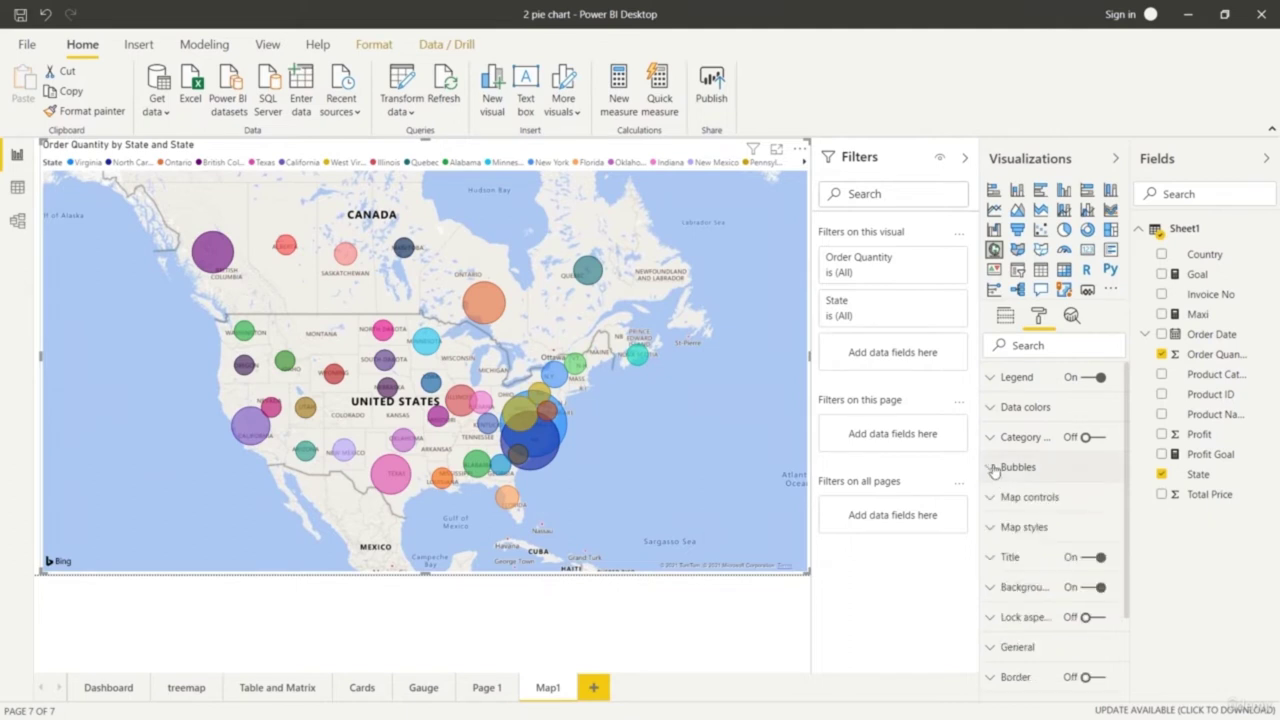
# Examine the data colors assigned to the individual states in the map's formatting options
pyautogui.click(988, 408)
pyautogui.scroll(-3, 1059, 500)
pyautogui.scroll(3, 1058, 500)
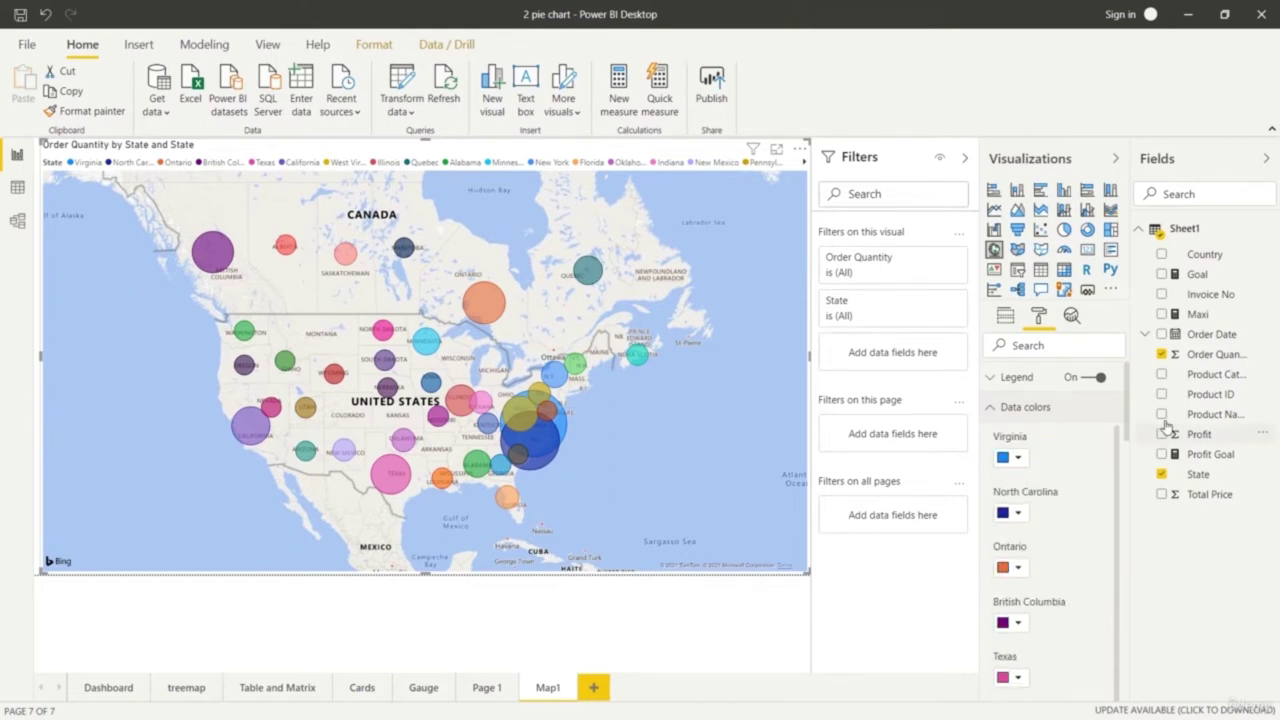
pyautogui.click(994, 409)
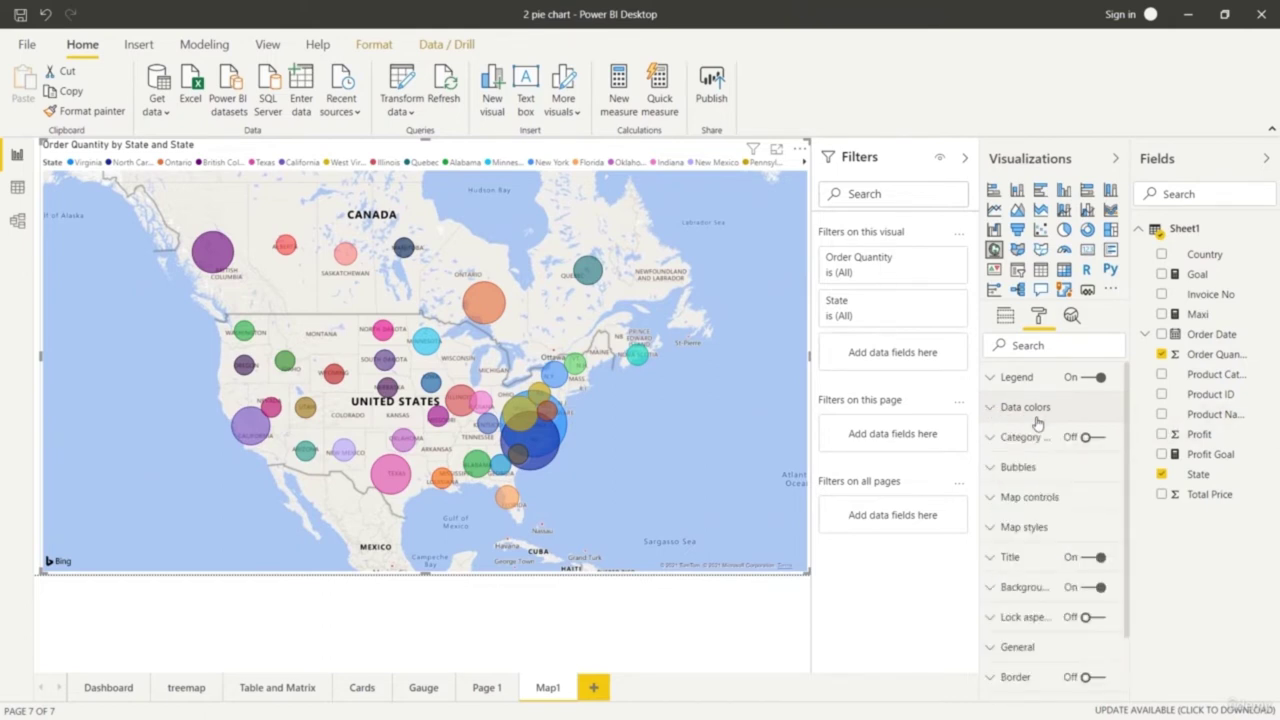
# Remove State from the map's legend and add Profit to its tooltips
pyautogui.click(1005, 315)
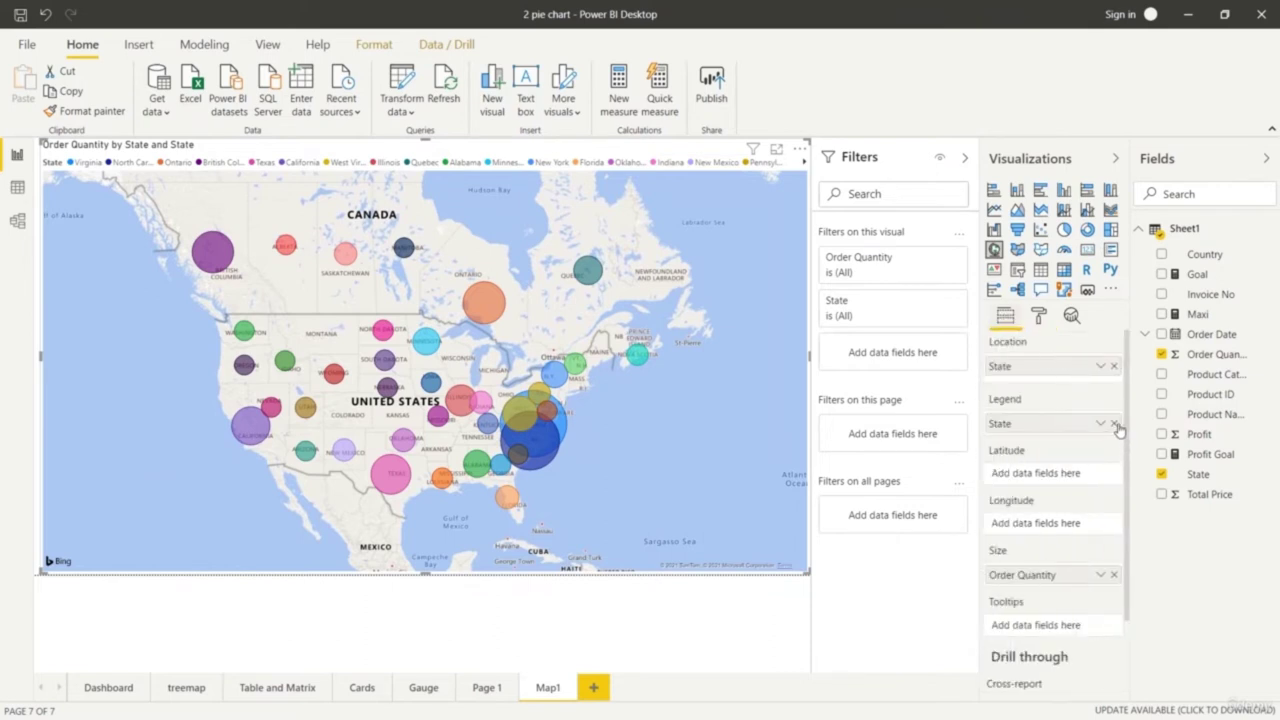
pyautogui.click(1114, 424)
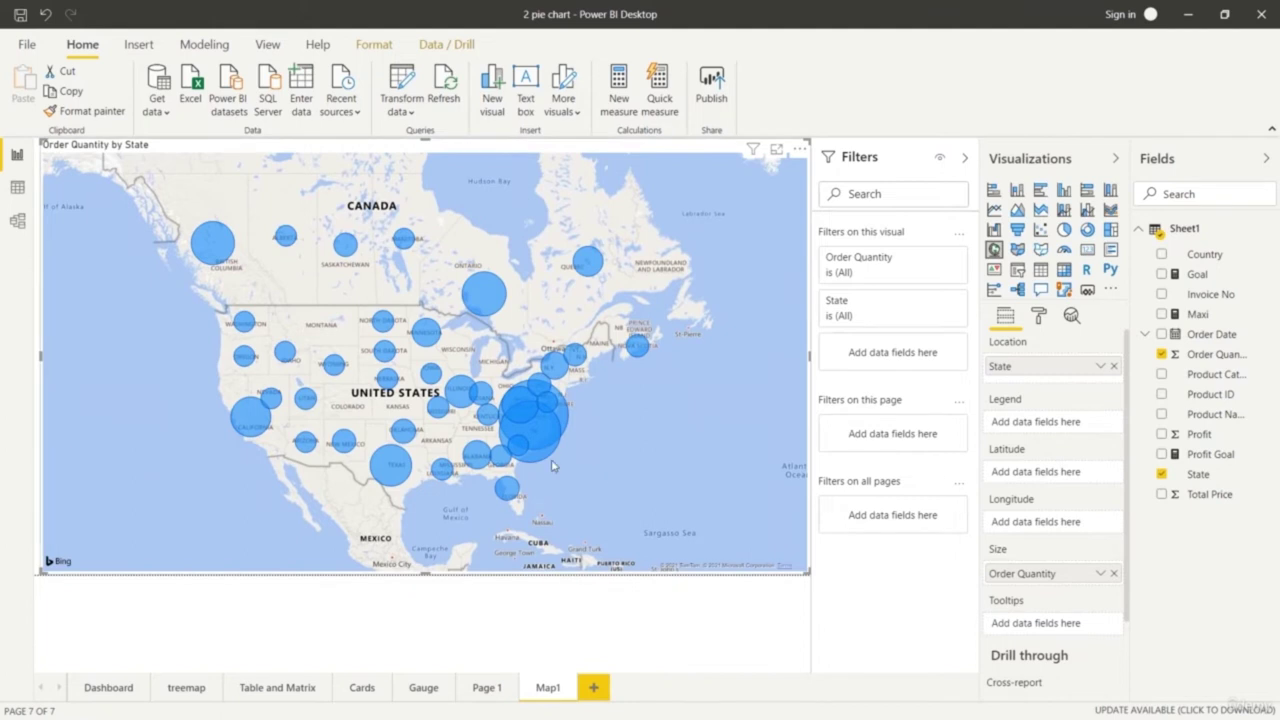
pyautogui.moveTo(538, 425)
pyautogui.moveTo(1203, 440); pyautogui.dragTo(1007, 623)
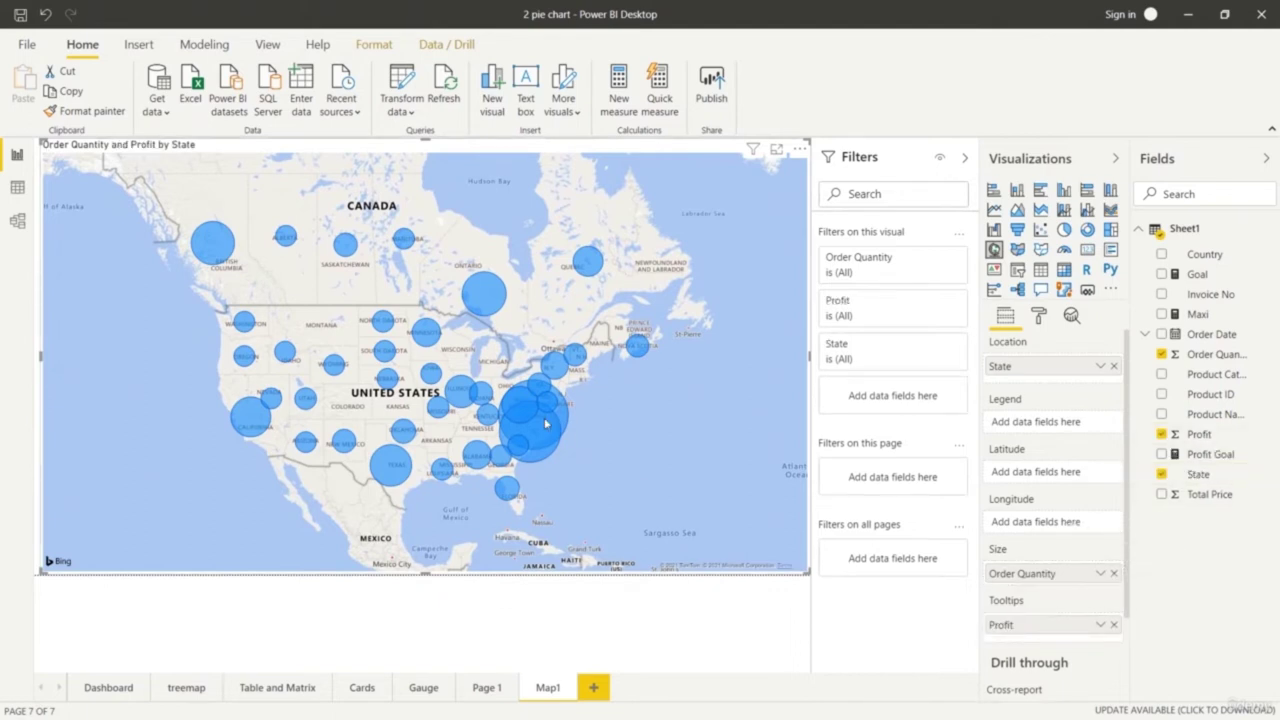
# Examine the tooltips of bubbles such as Ontario, North Carolina and California, highlight Ontario and Illinois, and clear the selection
pyautogui.moveTo(546, 424)
pyautogui.moveTo(498, 306)
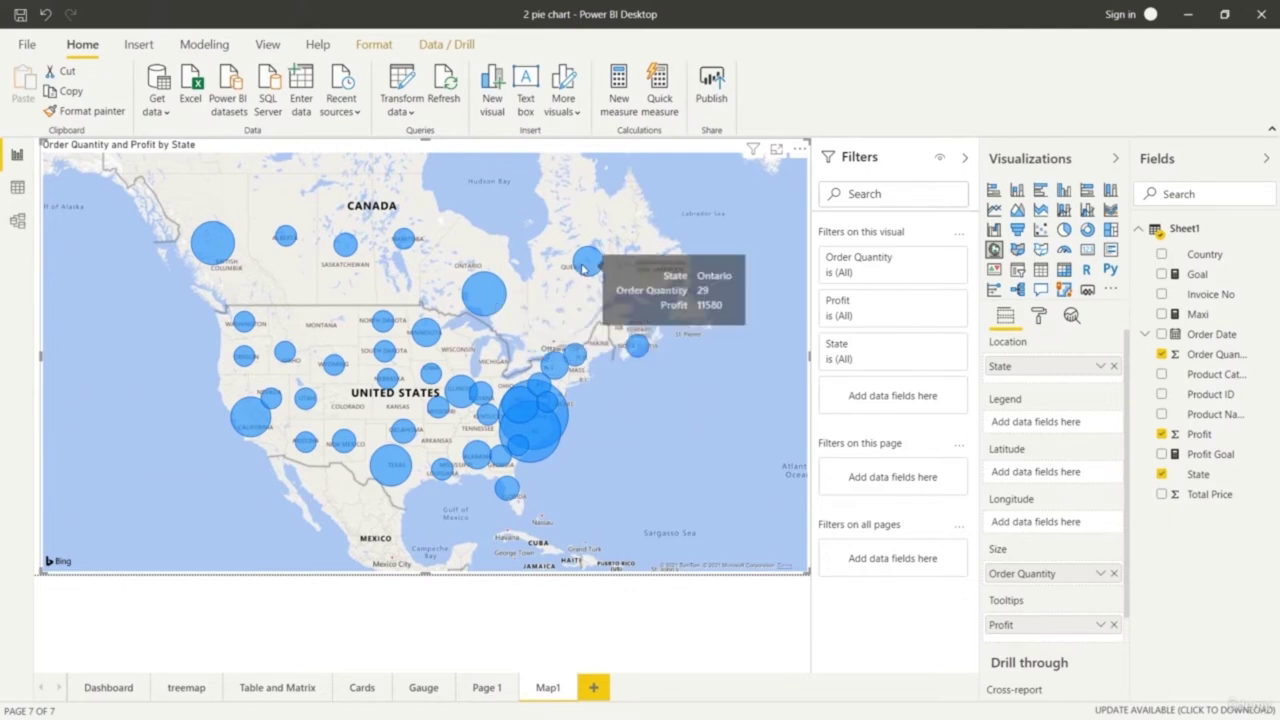
pyautogui.moveTo(584, 268)
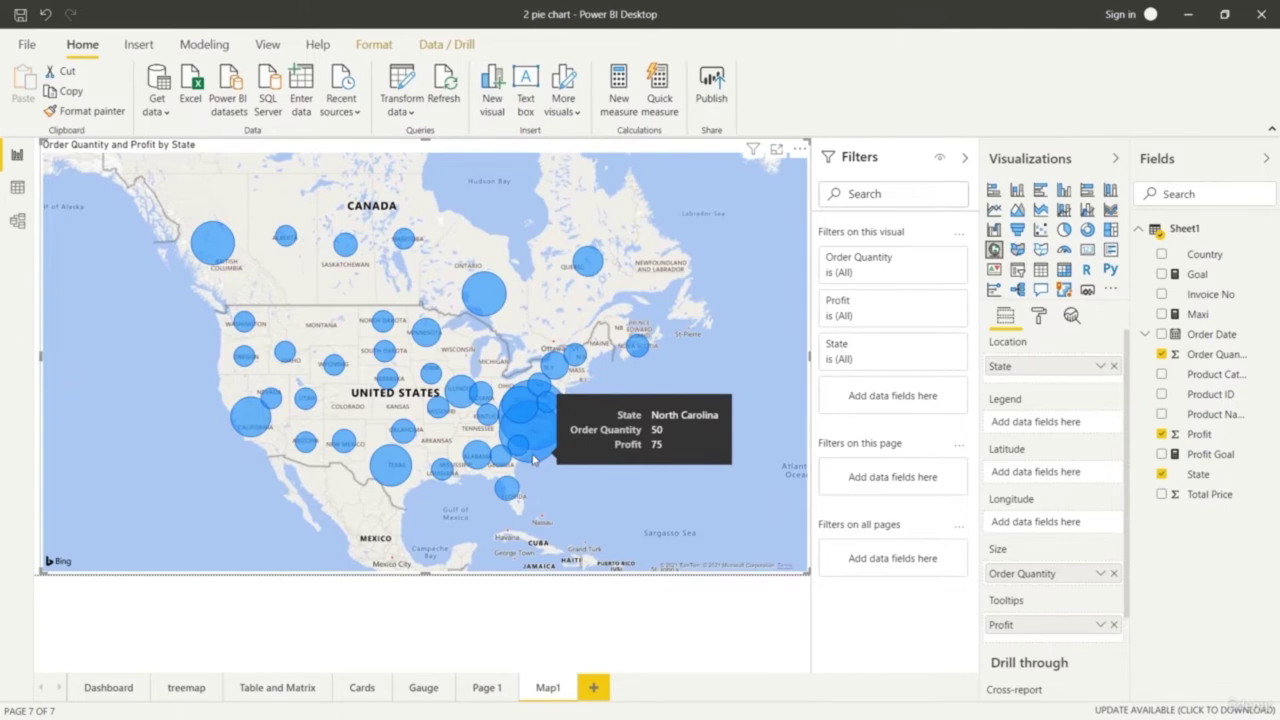
pyautogui.moveTo(239, 430)
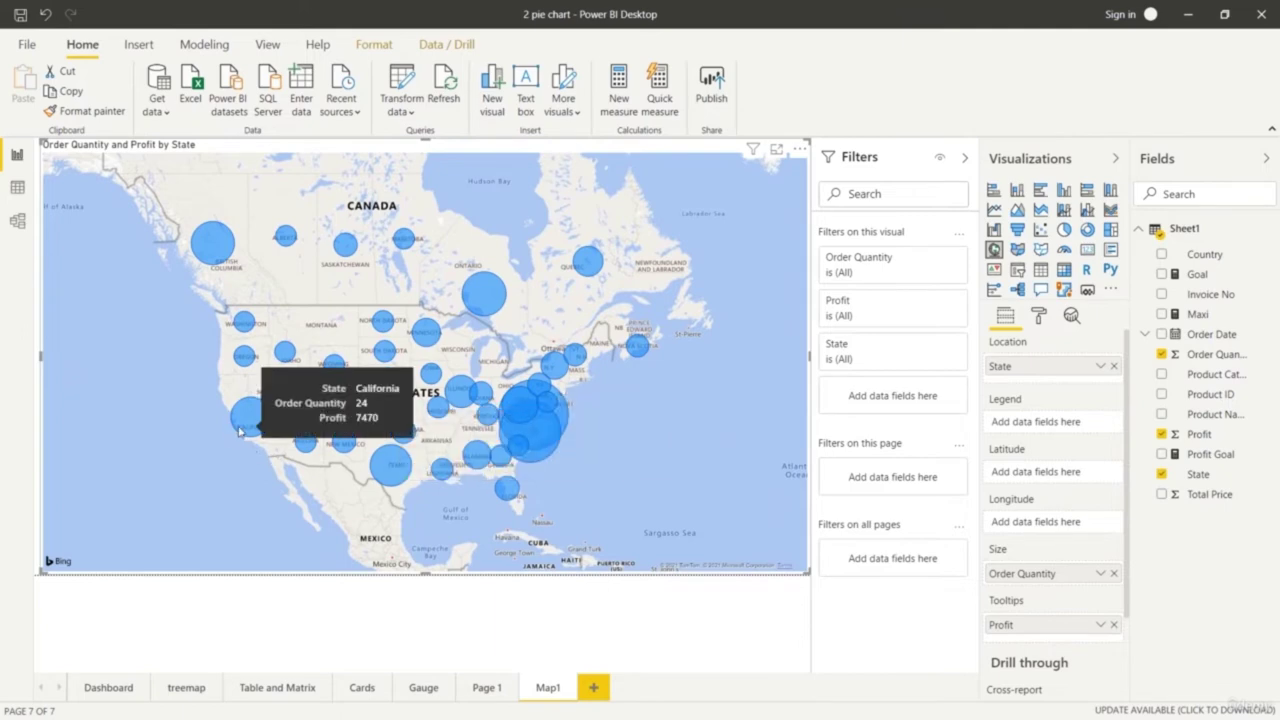
pyautogui.click(480, 302)
pyautogui.click(452, 404)
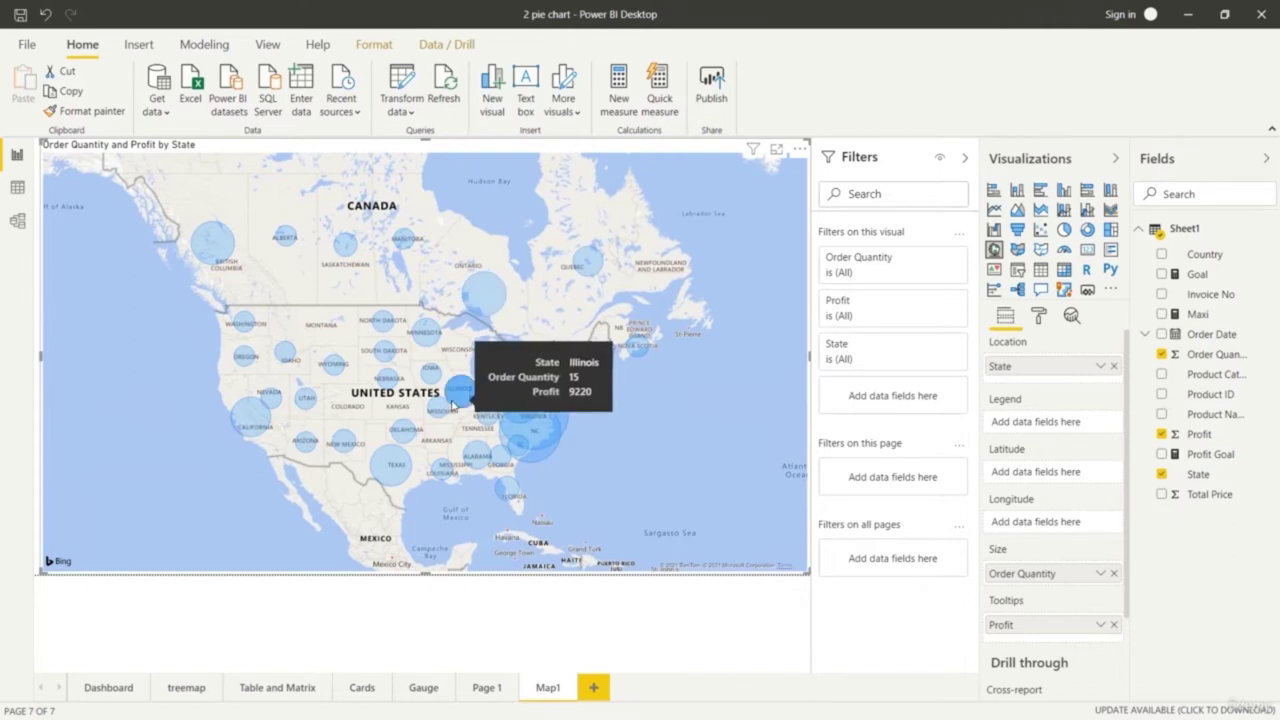
pyautogui.click(684, 428)
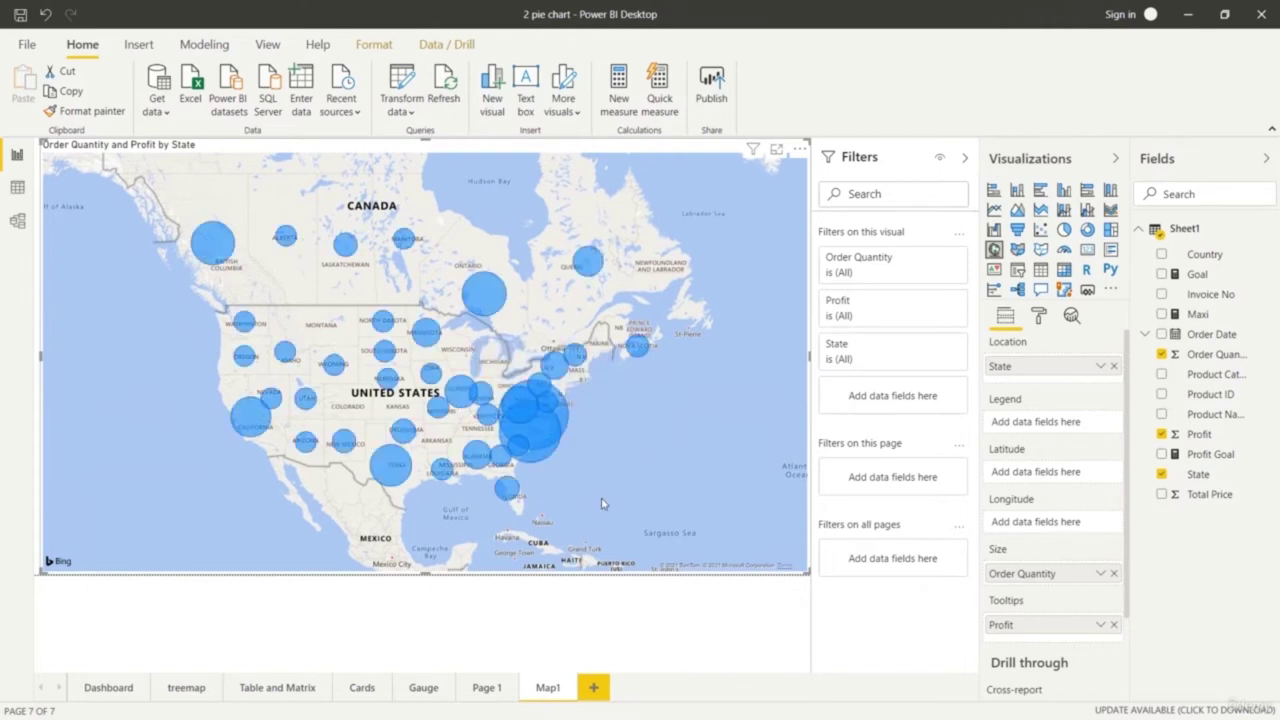
pyautogui.click(559, 621)
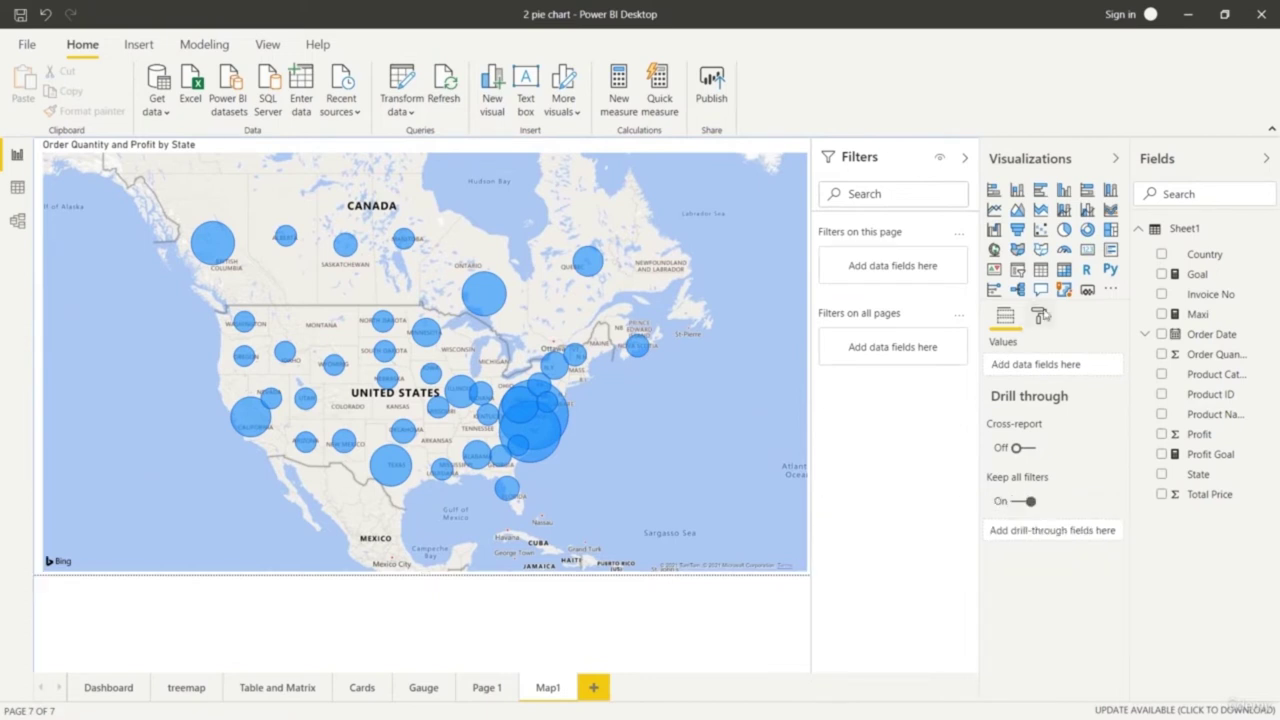
# Try the heat map display on the Order Quantity map and switch it off again
pyautogui.click(770, 412)
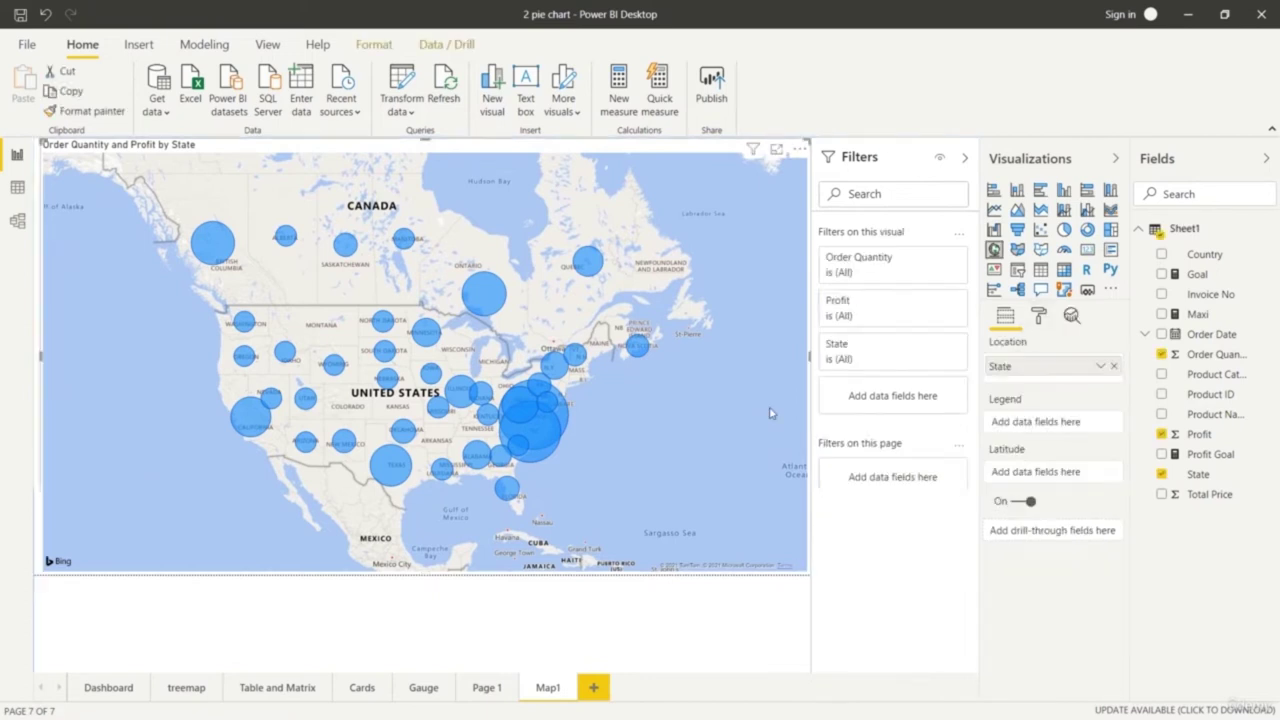
pyautogui.click(1038, 316)
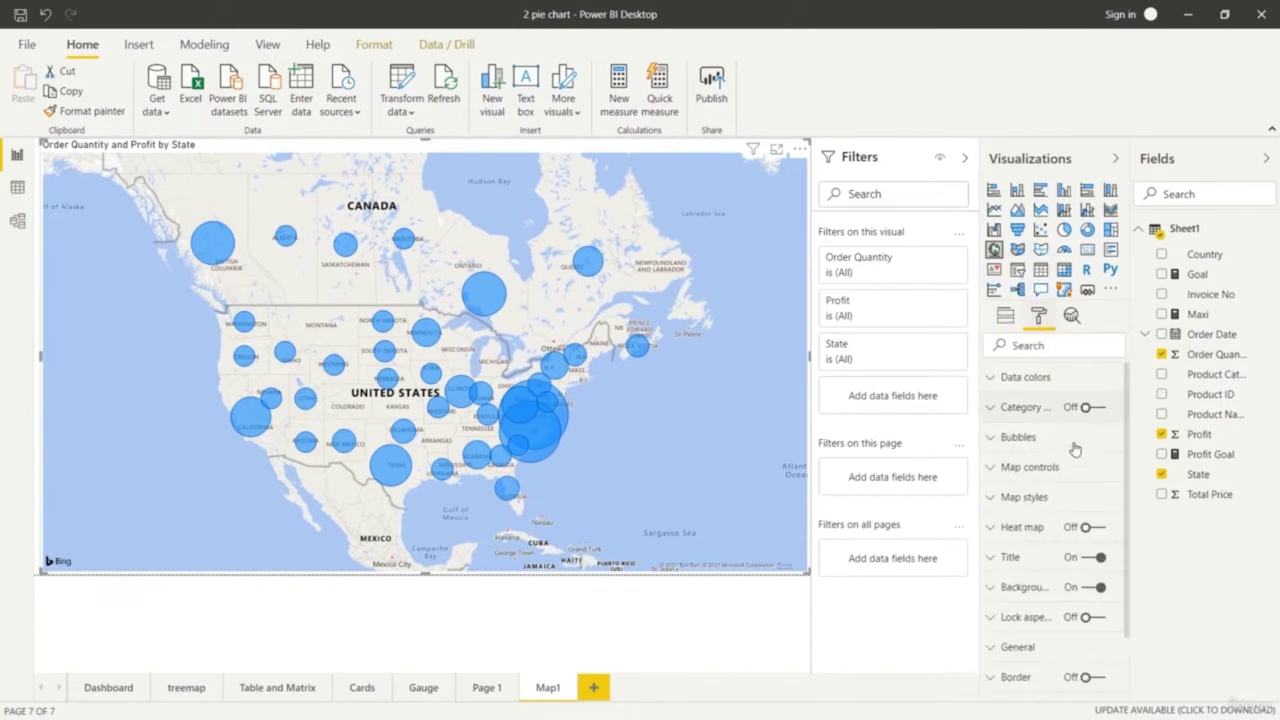
pyautogui.click(1092, 527)
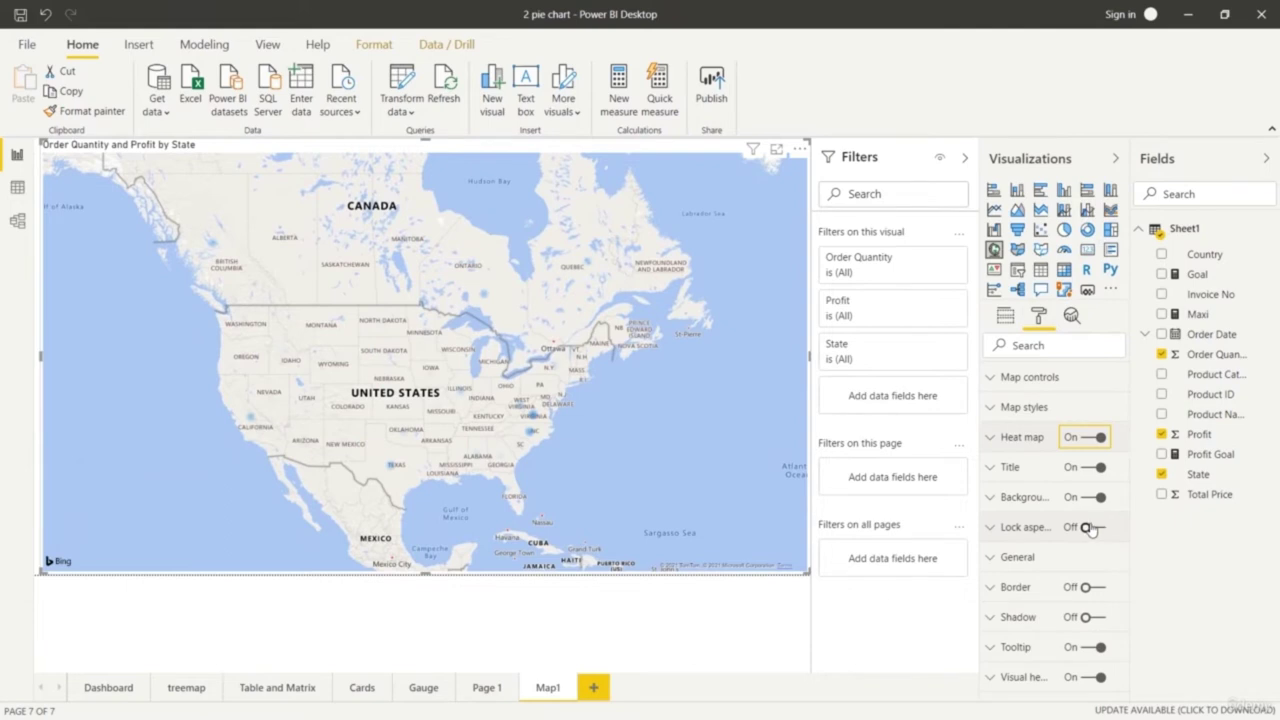
pyautogui.click(1088, 437)
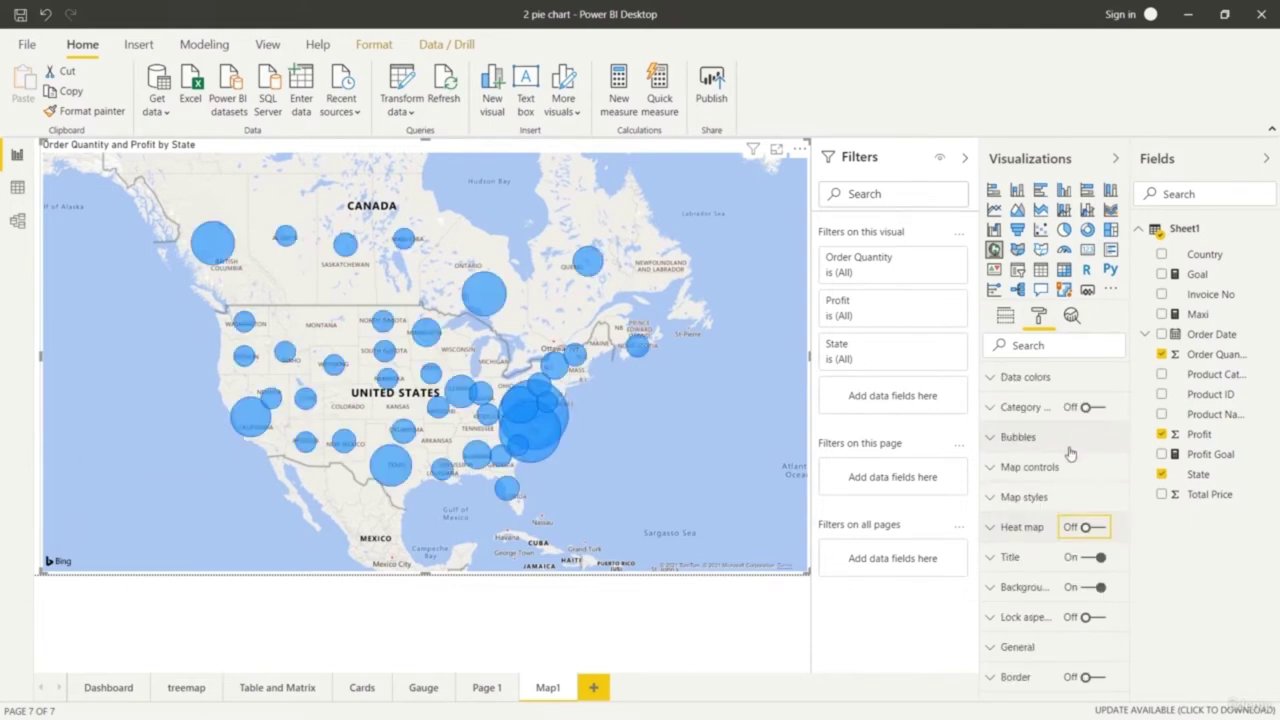
# Try the Dark, Light and Grayscale themes on the Order Quantity map and set its theme to Aerial
pyautogui.click(991, 506)
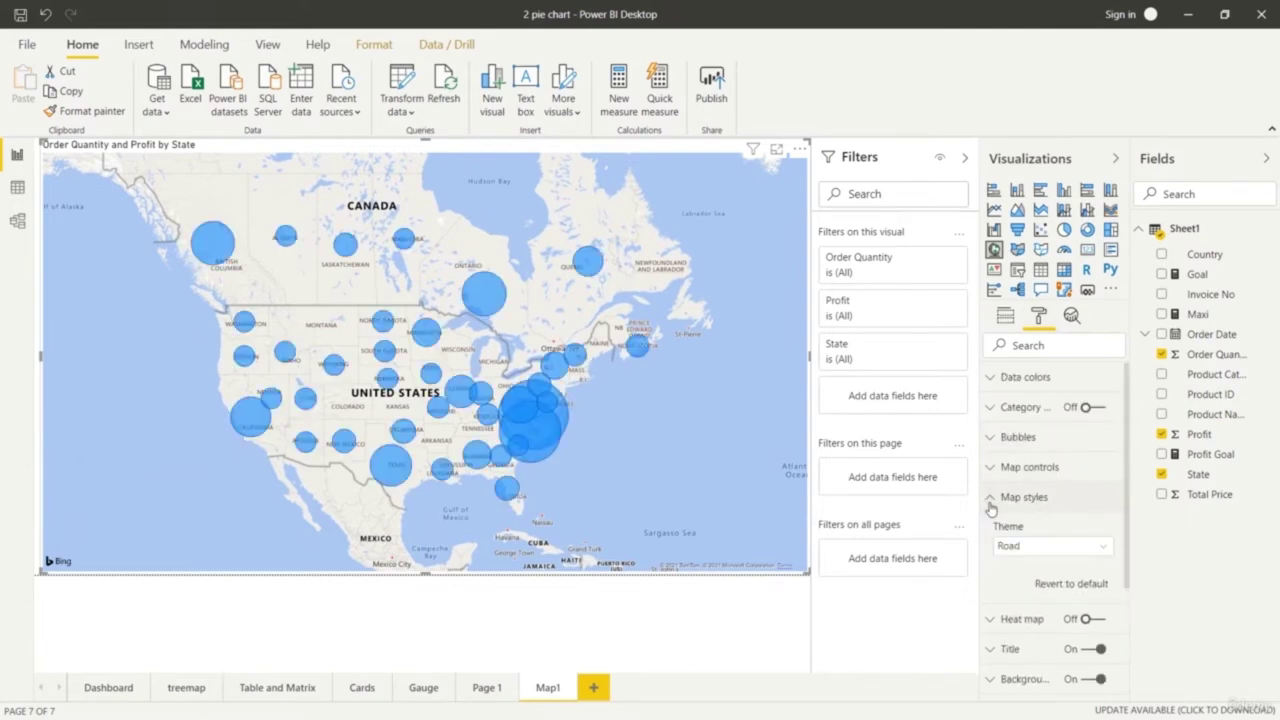
pyautogui.click(1101, 553)
pyautogui.click(1062, 582)
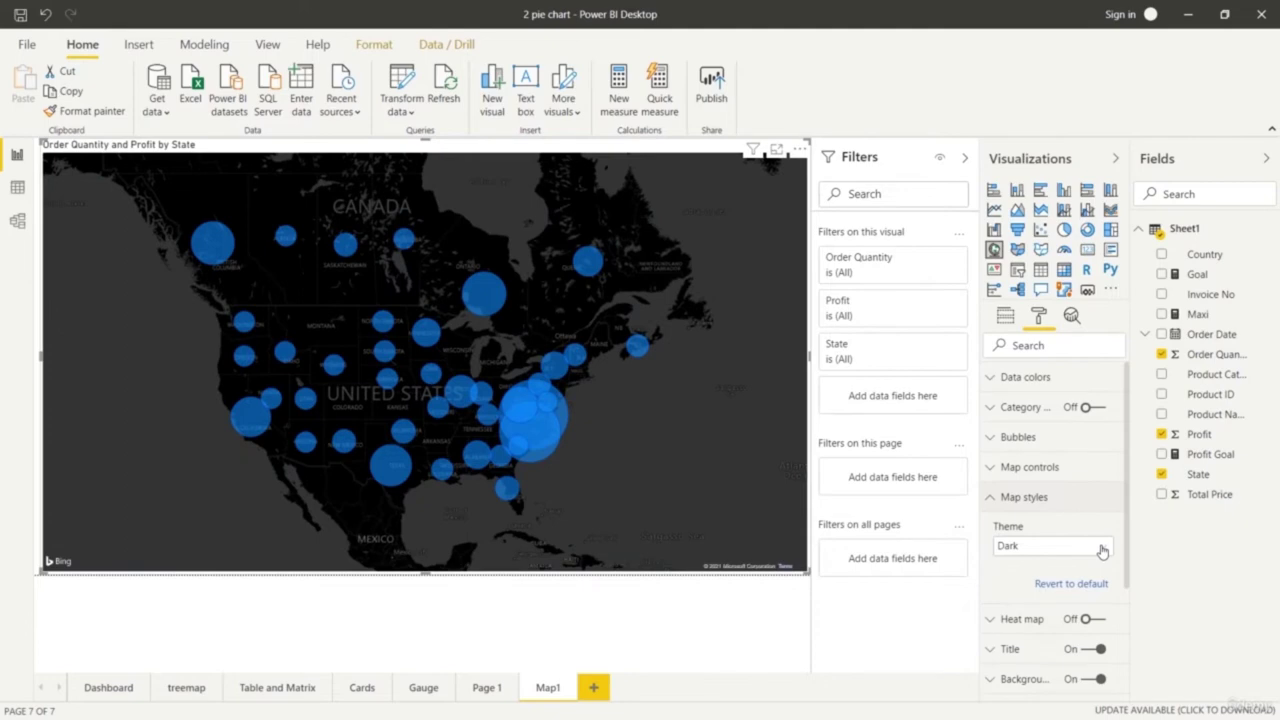
pyautogui.click(1101, 550)
pyautogui.click(1071, 568)
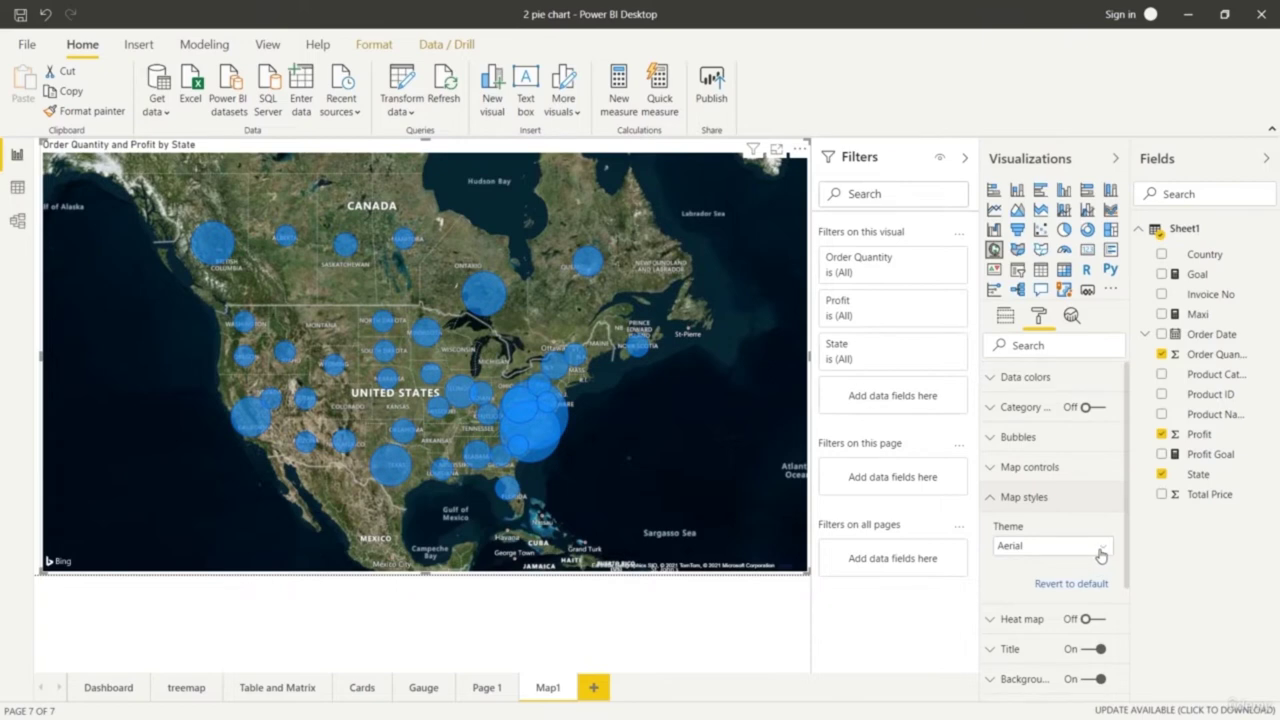
pyautogui.click(1101, 555)
pyautogui.click(1079, 606)
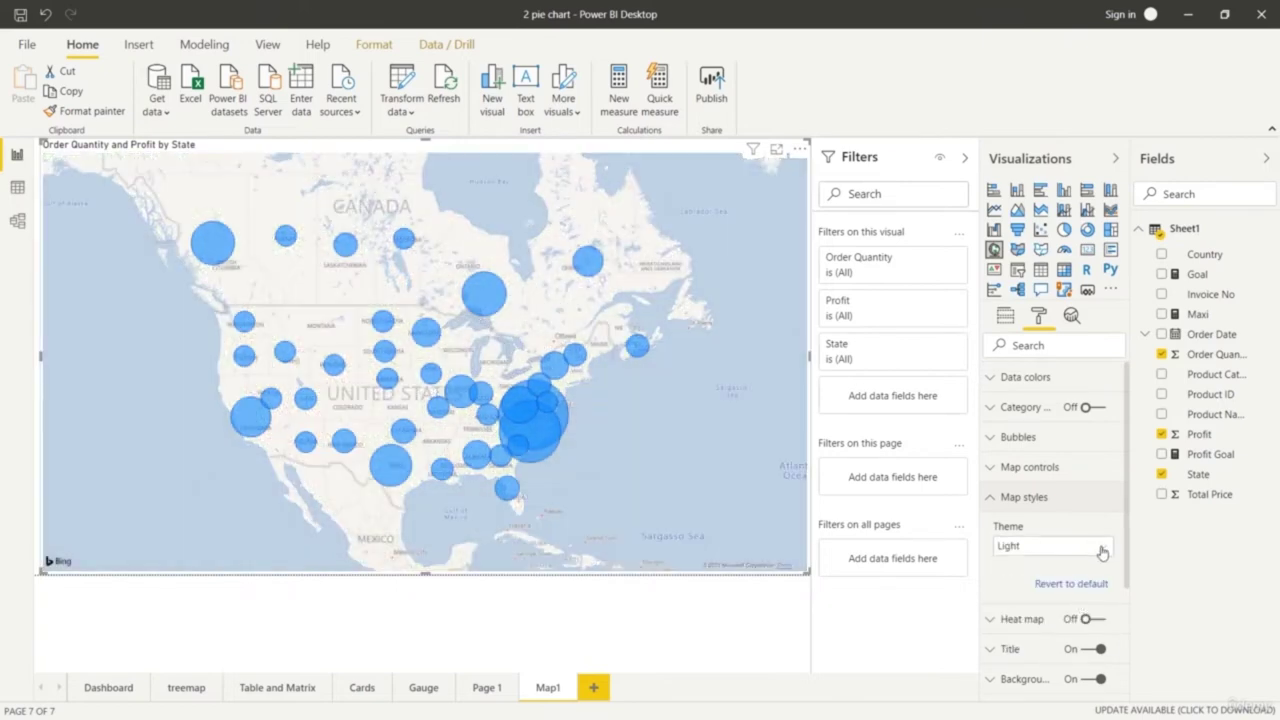
pyautogui.click(1101, 552)
pyautogui.click(1069, 621)
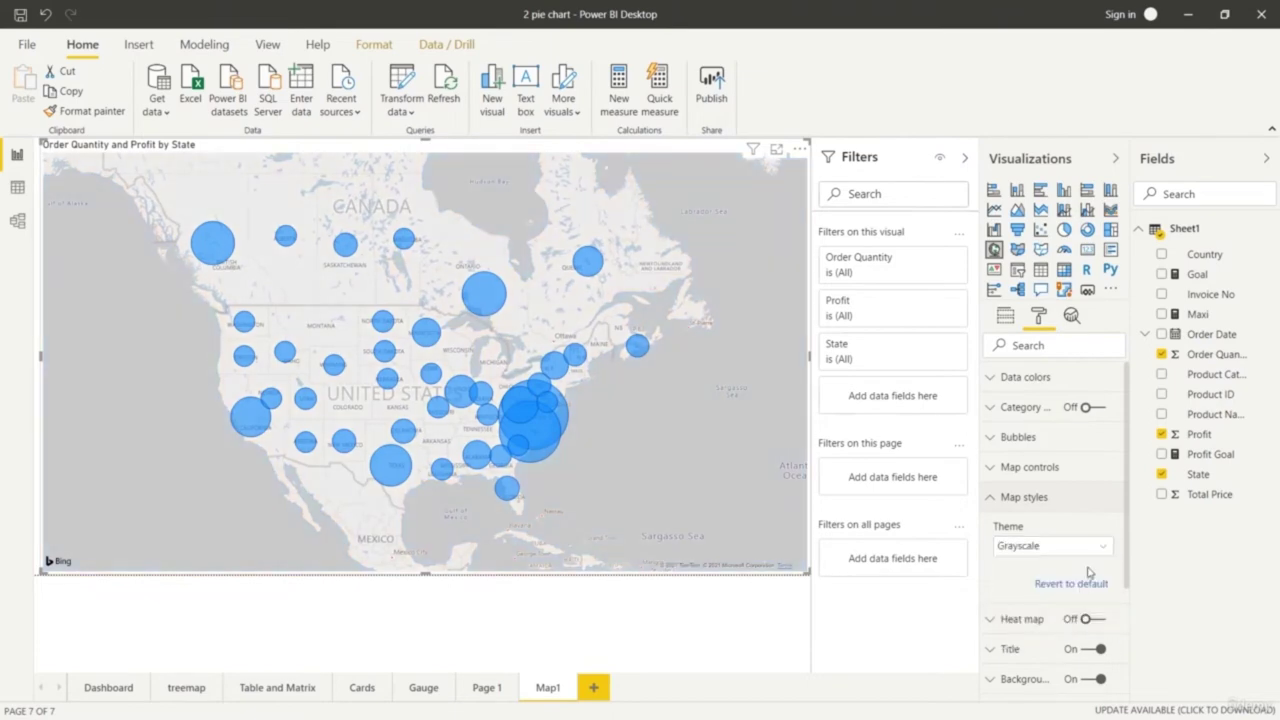
pyautogui.click(1096, 550)
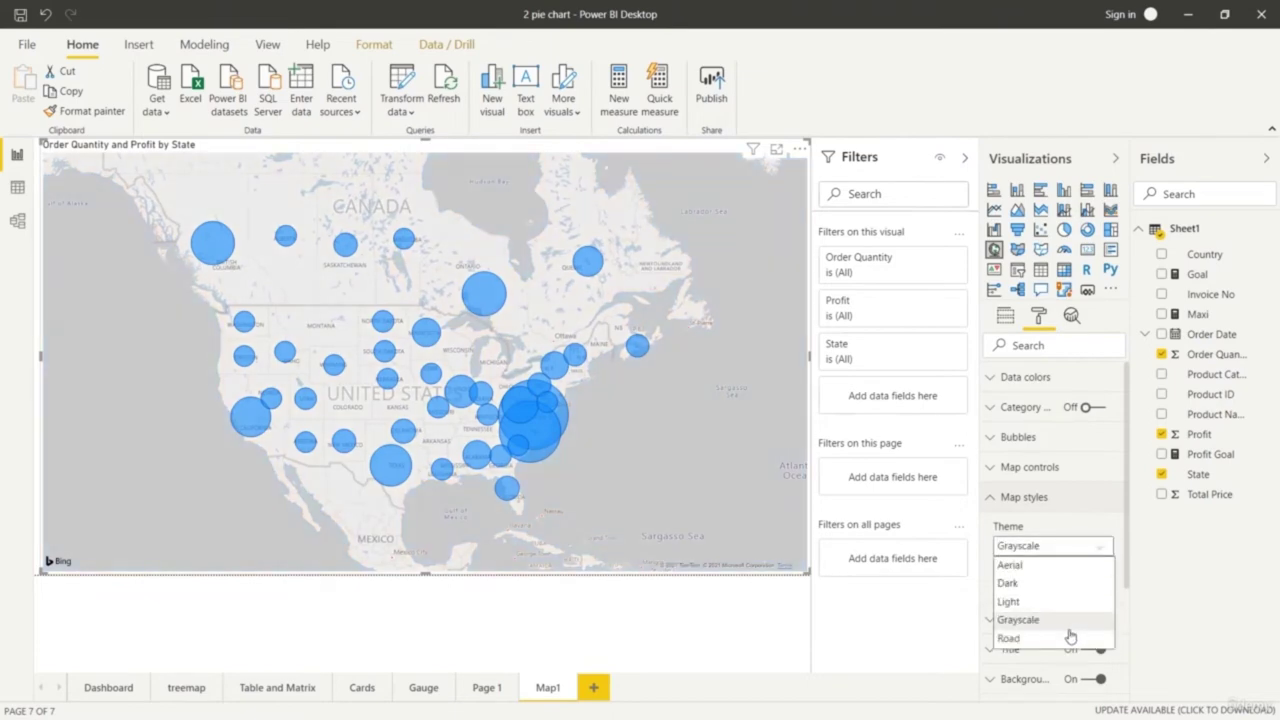
pyautogui.click(1064, 565)
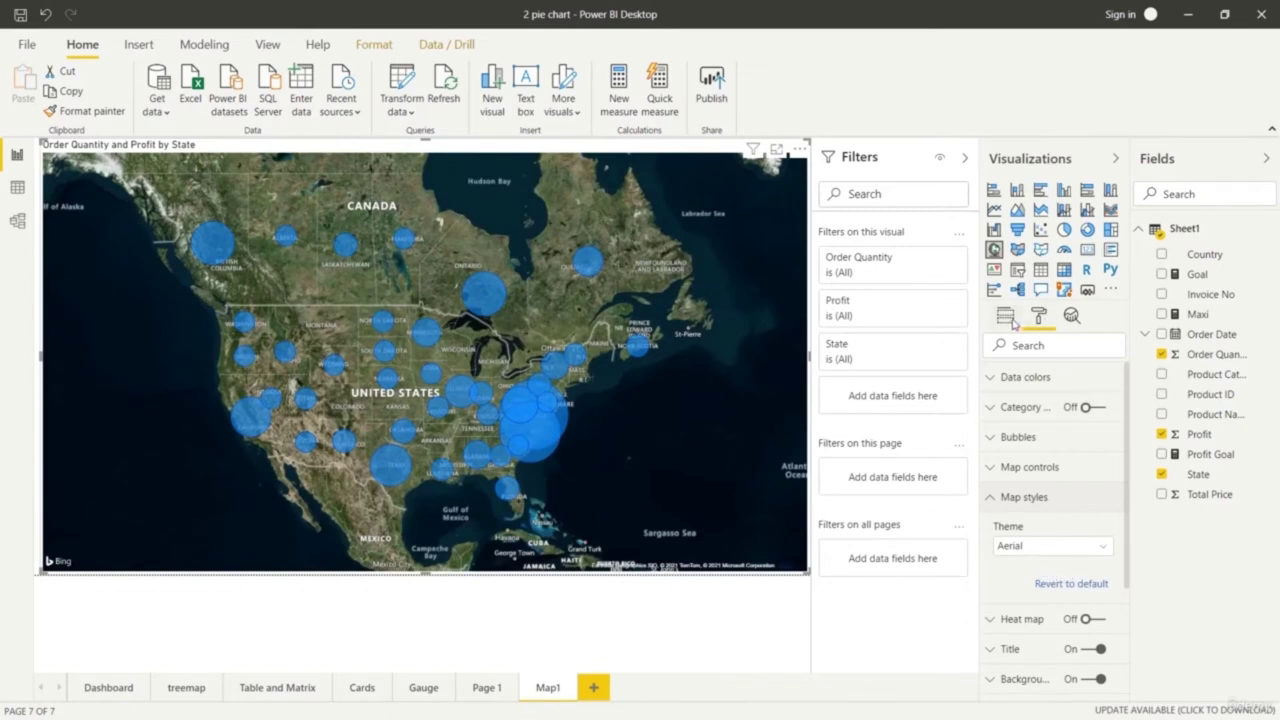
# Try light orange, pink, light yellow, light red and white as the default color of the map bubbles
pyautogui.click(1006, 316)
pyautogui.click(1039, 316)
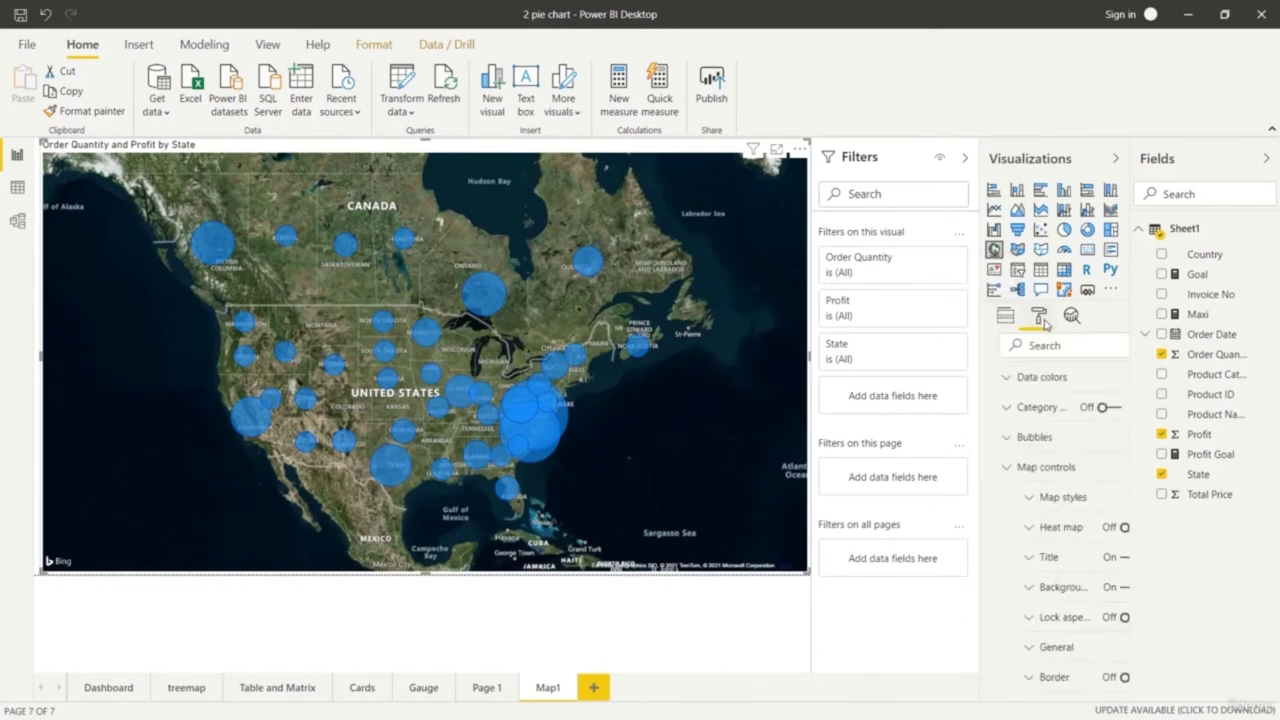
pyautogui.click(995, 379)
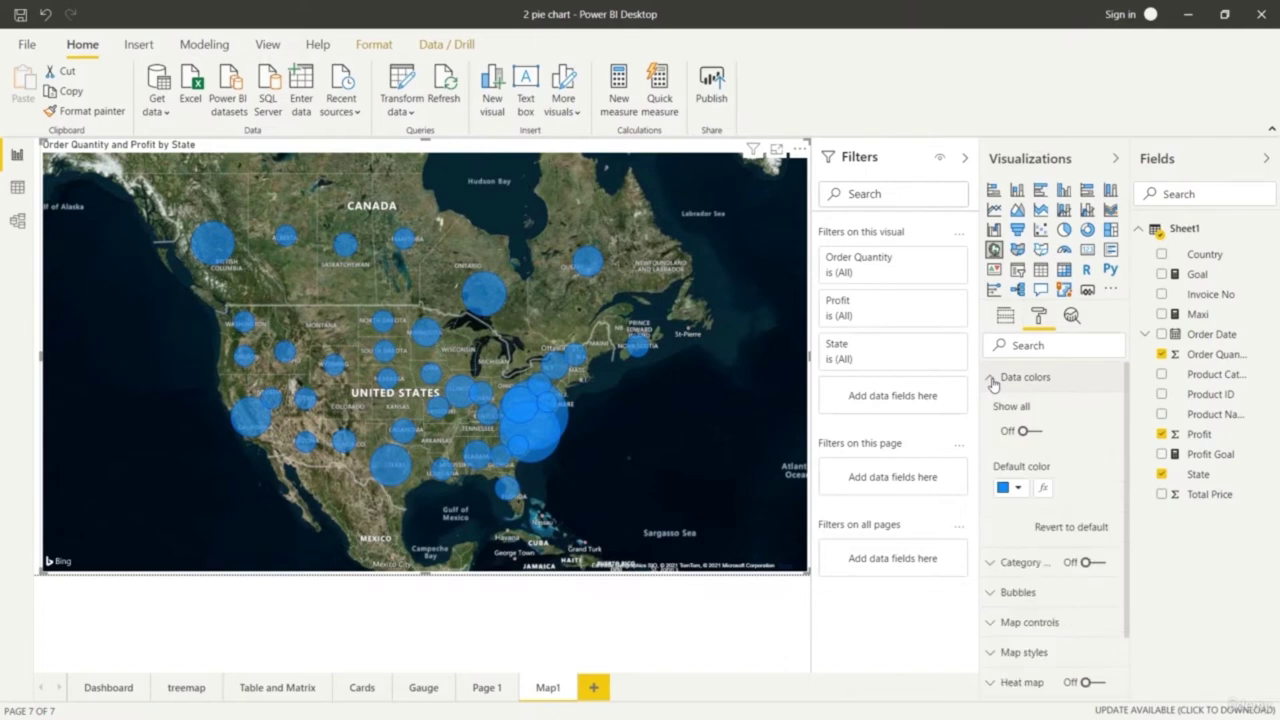
pyautogui.click(1019, 489)
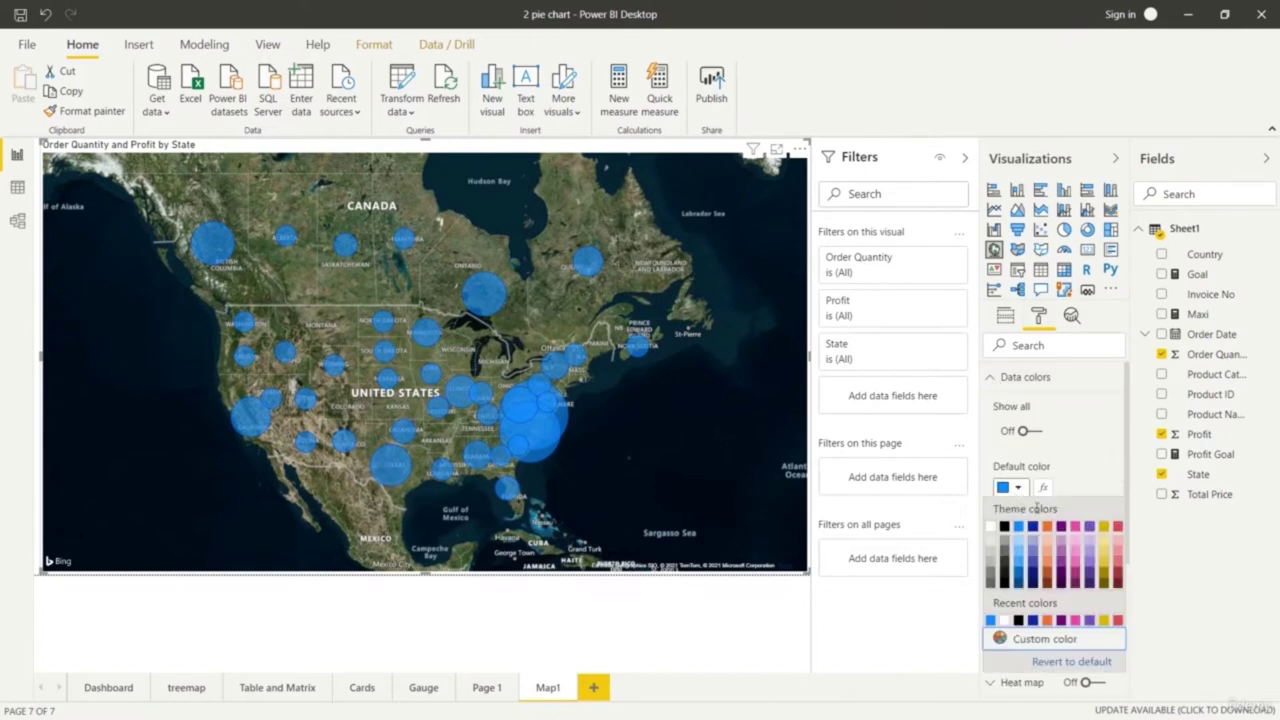
pyautogui.click(1046, 553)
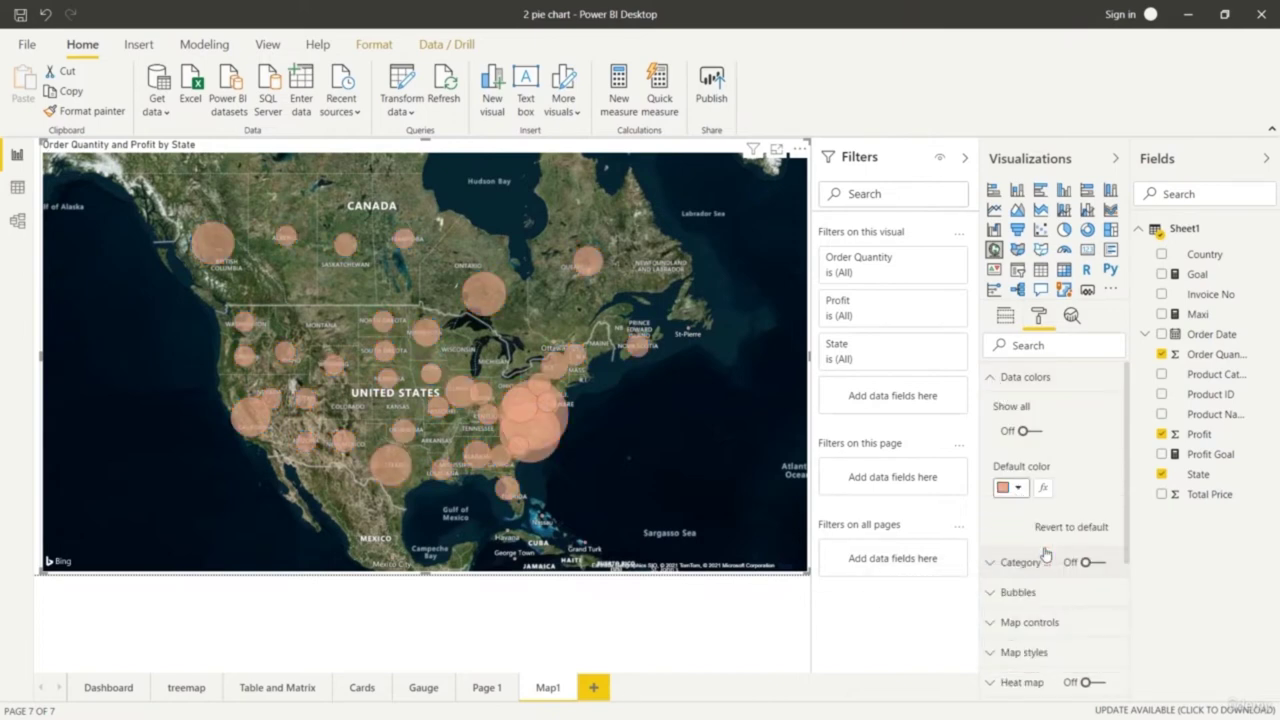
pyautogui.click(1019, 489)
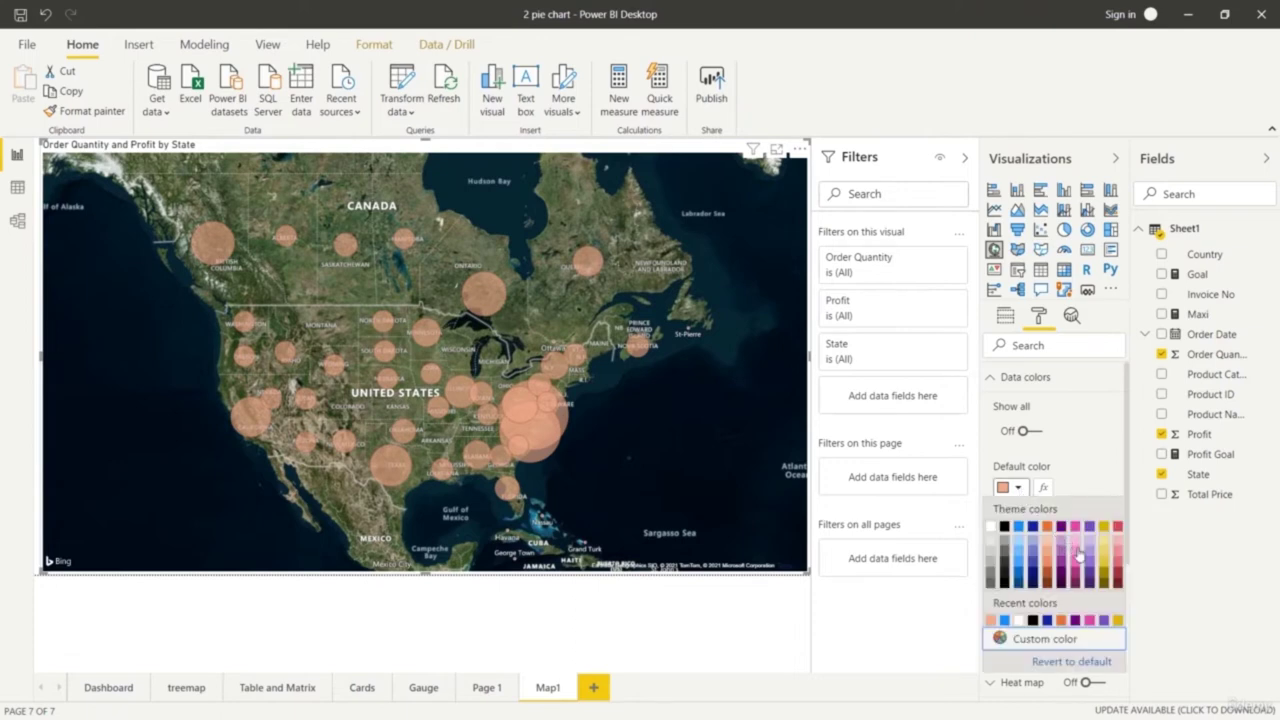
pyautogui.click(1078, 555)
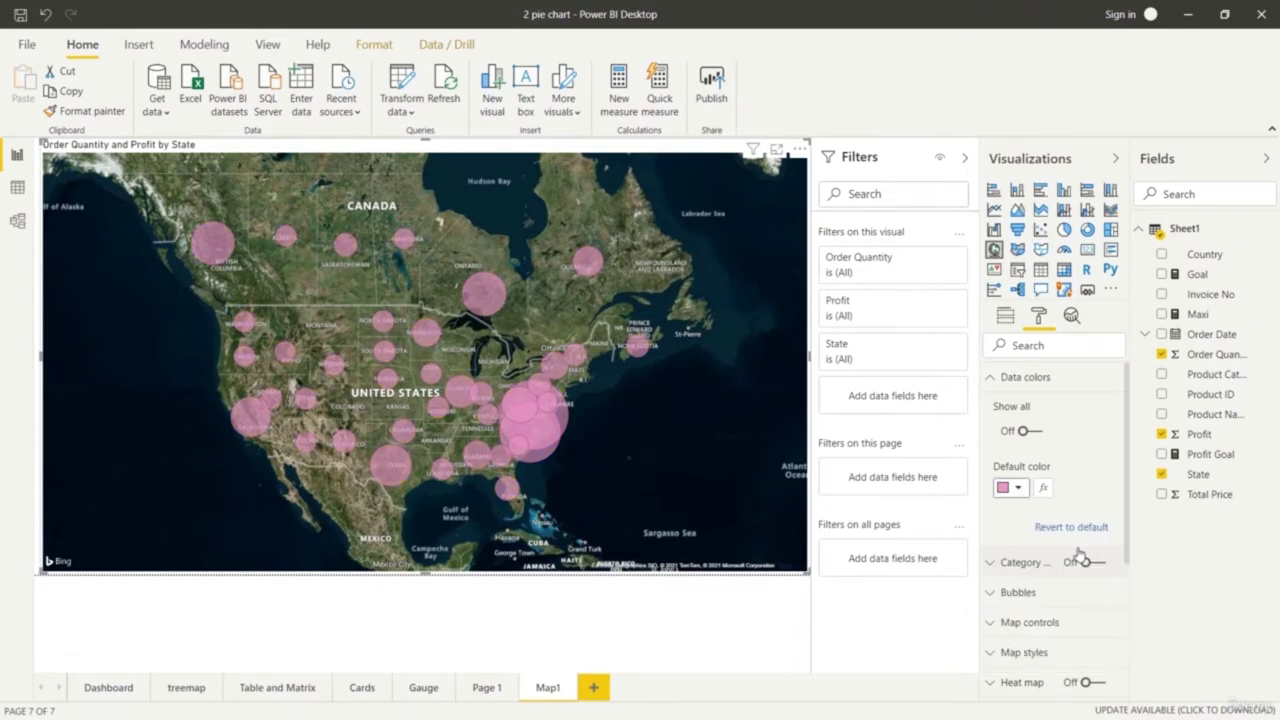
pyautogui.click(1017, 489)
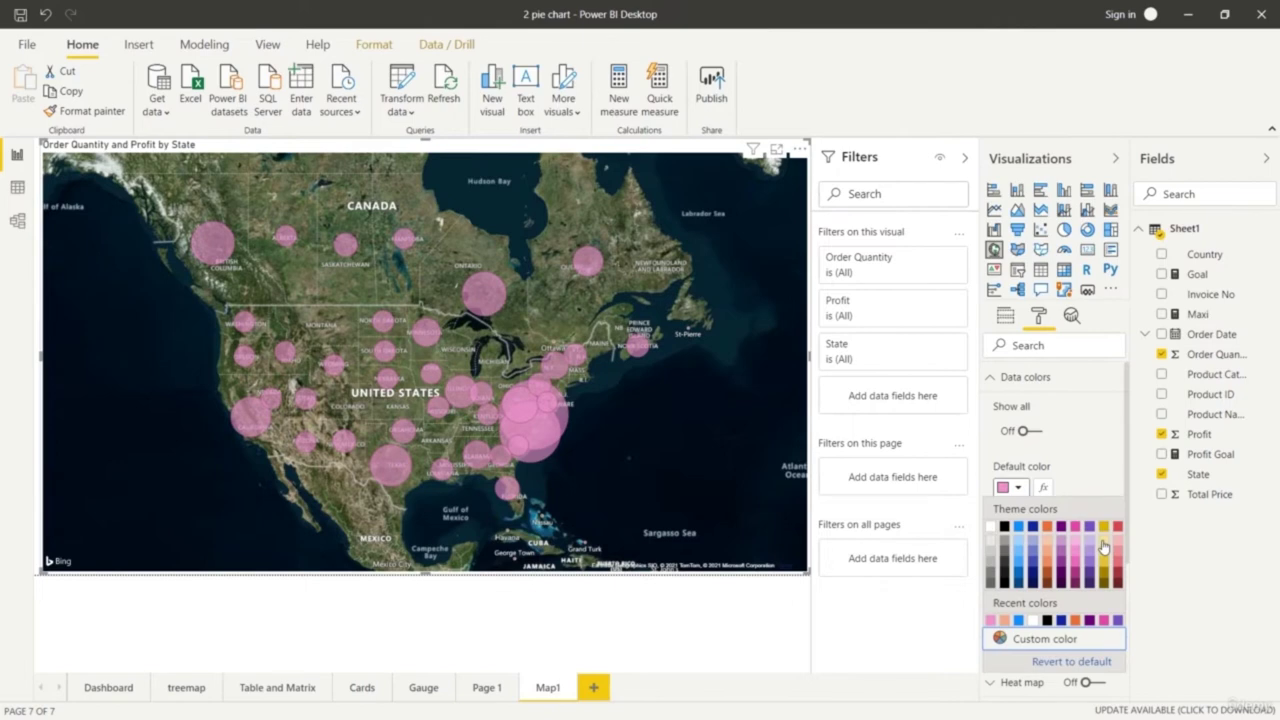
pyautogui.click(1103, 544)
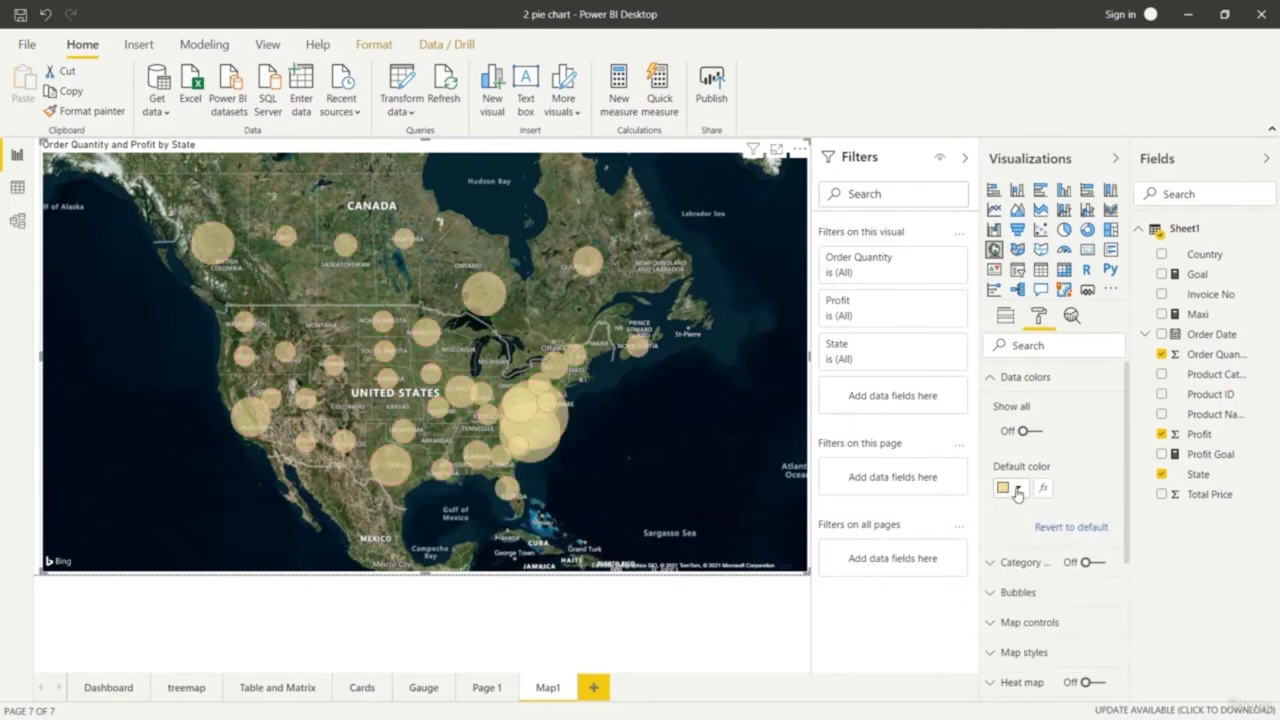
pyautogui.click(1017, 489)
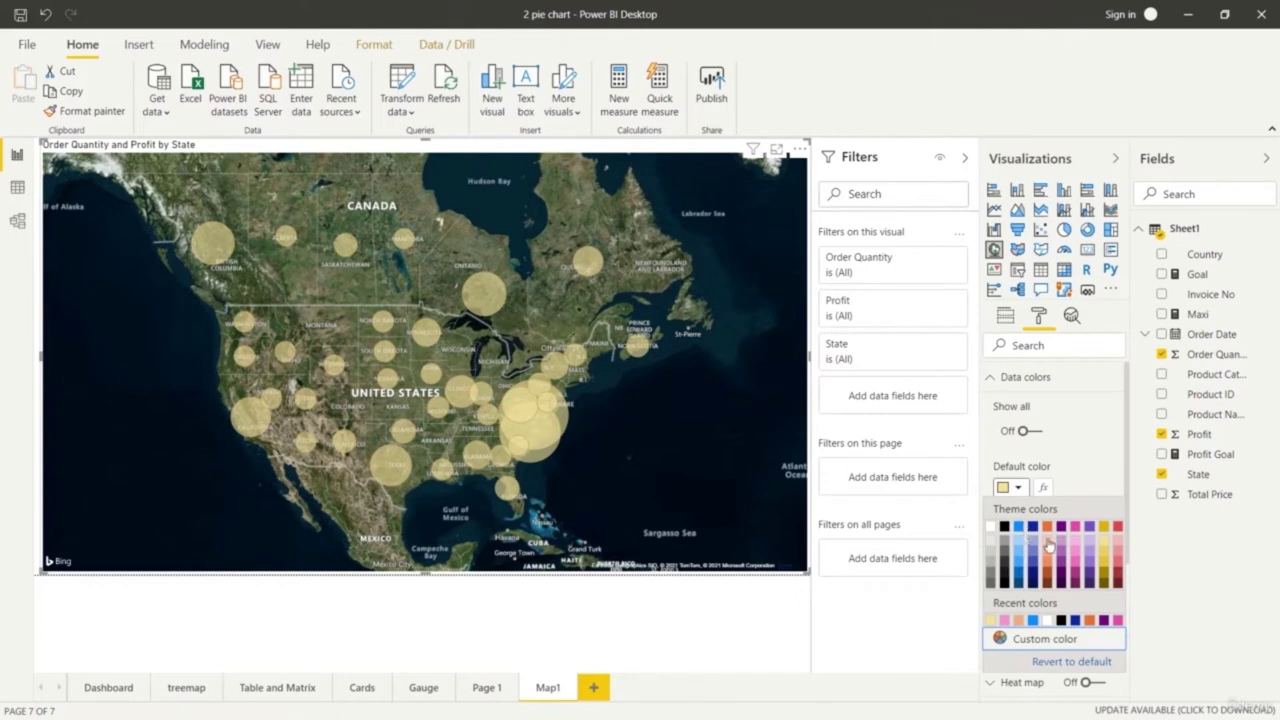
pyautogui.click(1118, 545)
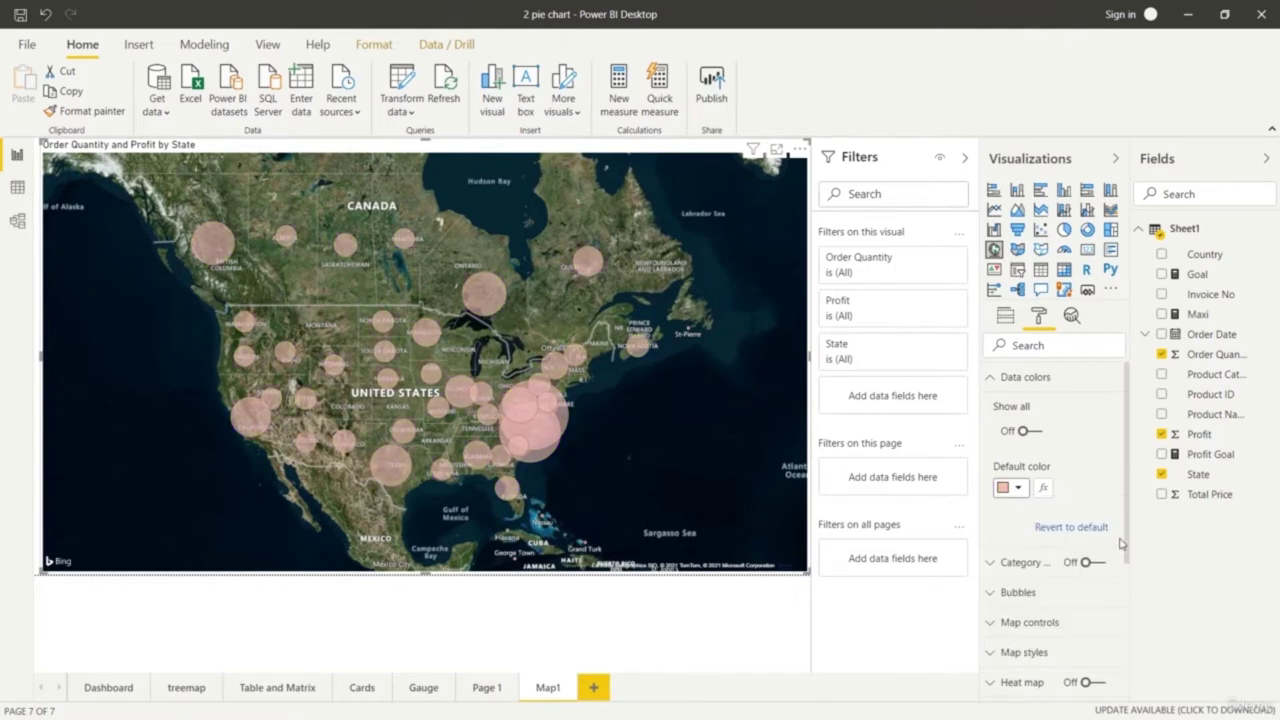
pyautogui.click(1010, 489)
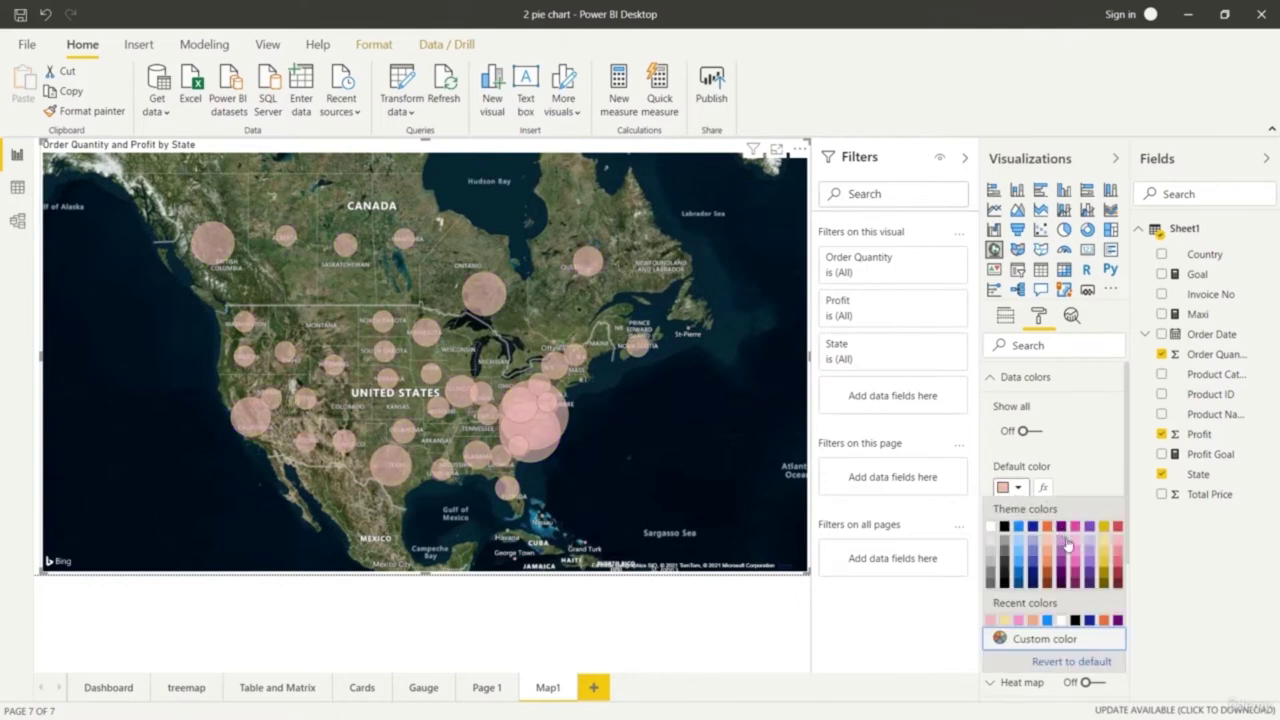
pyautogui.click(1062, 620)
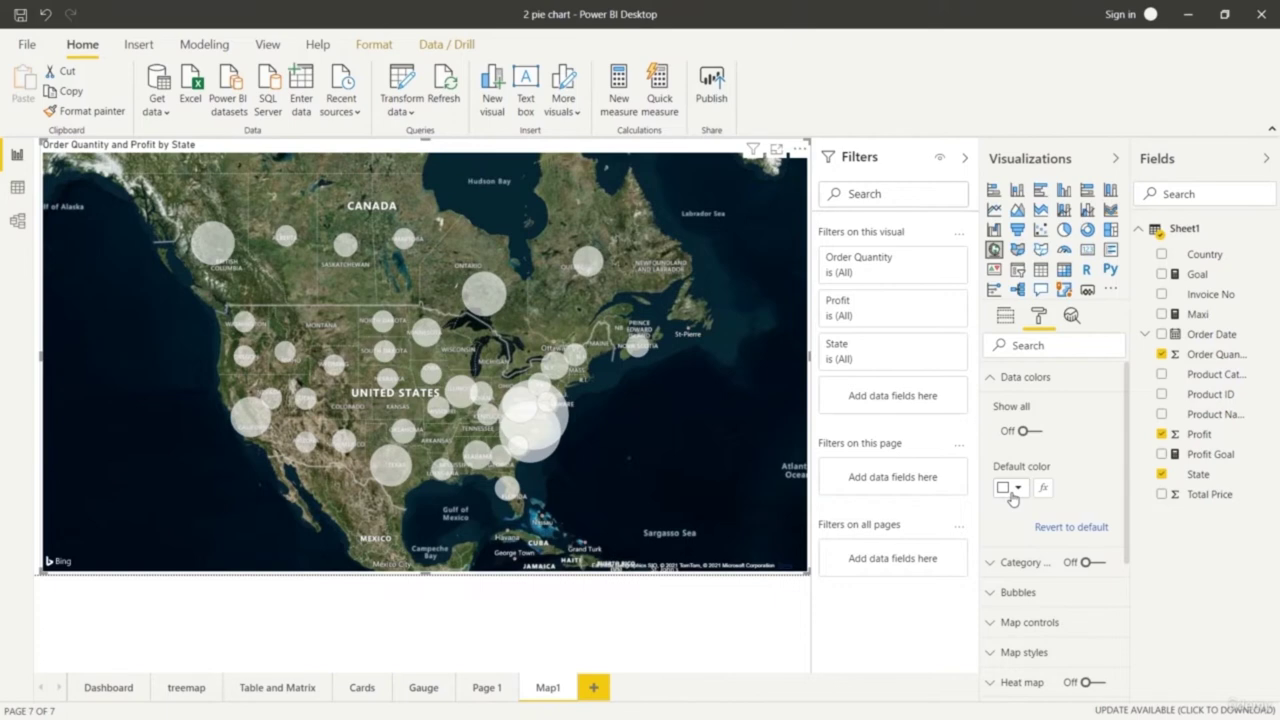
# Set the default color of the map bubbles to light yellow
pyautogui.click(1014, 490)
pyautogui.click(1105, 546)
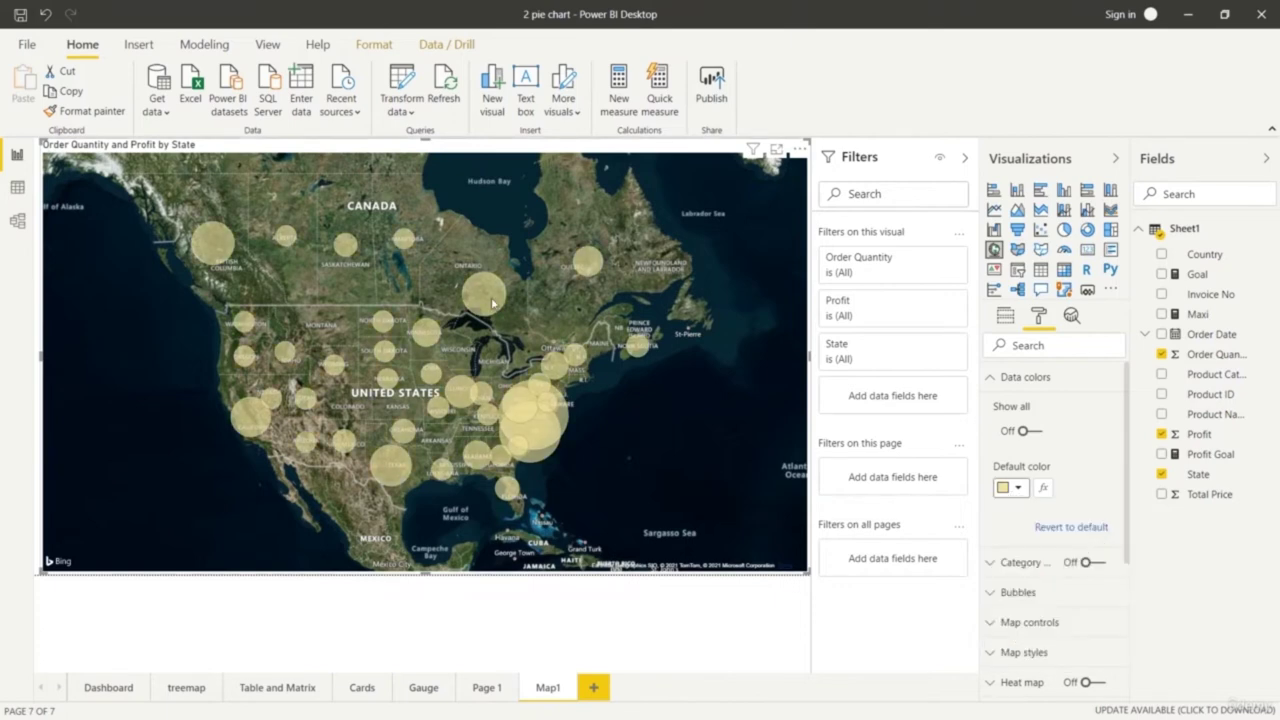
pyautogui.moveTo(492, 303)
# Examine the conditional formatting options for the bubbles' default color, close them without applying, and check the Florida bubble's tooltip
pyautogui.click(992, 384)
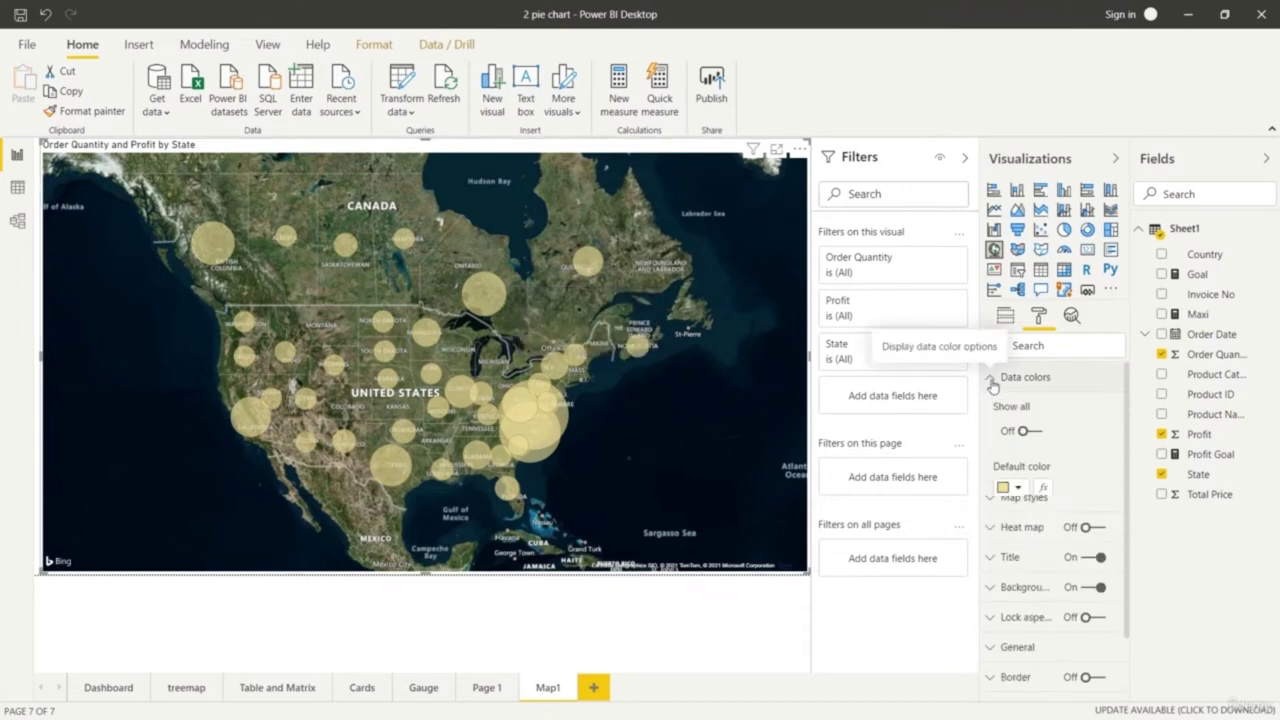
pyautogui.click(1043, 488)
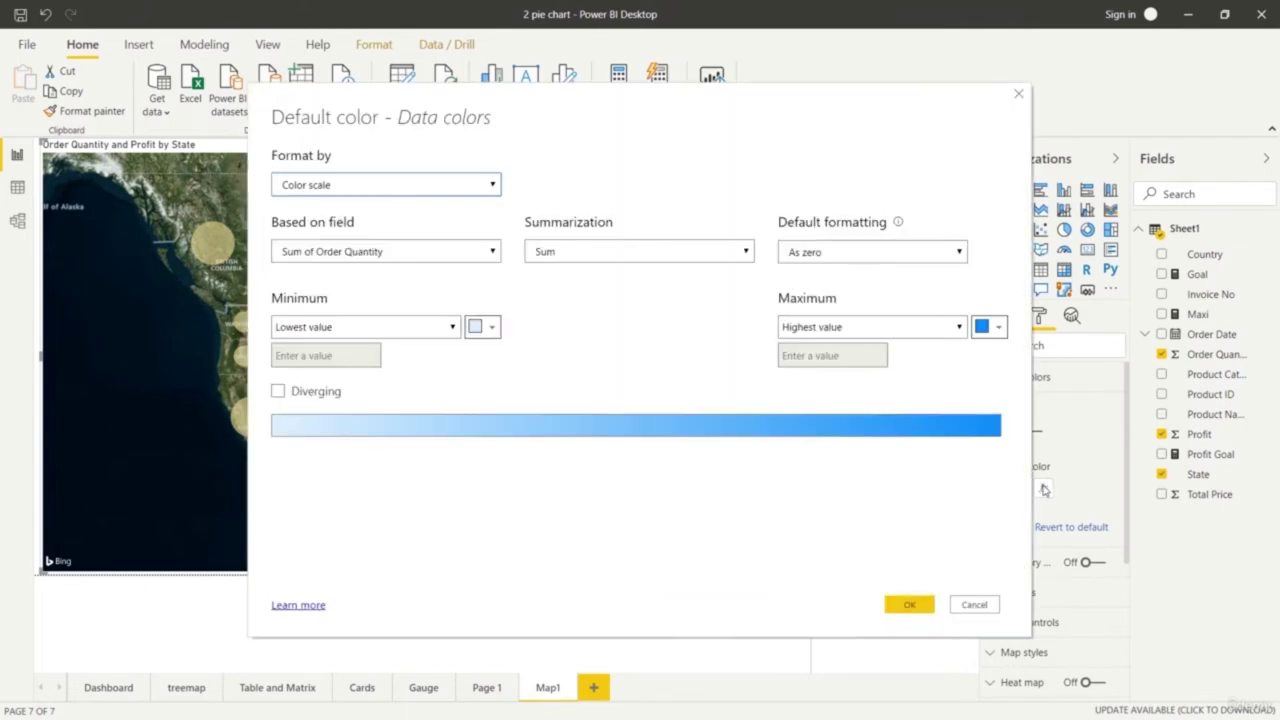
pyautogui.click(1018, 96)
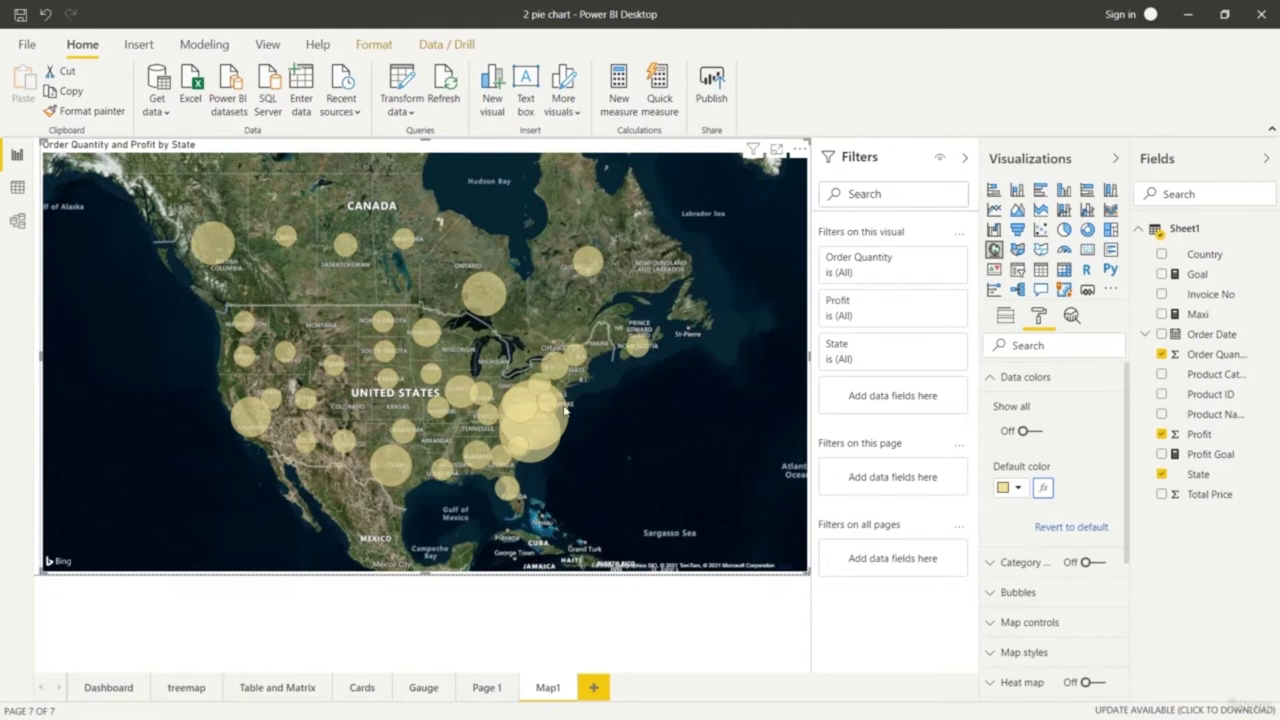
pyautogui.moveTo(565, 410)
pyautogui.moveTo(514, 497)
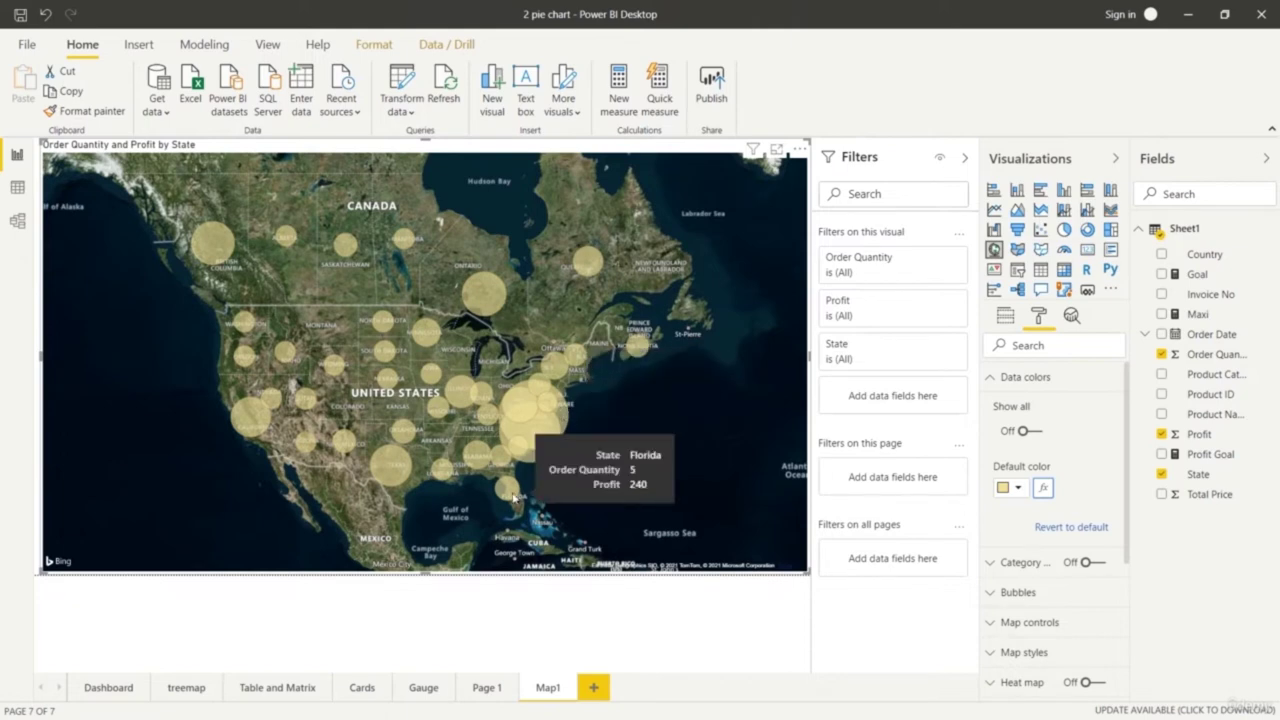
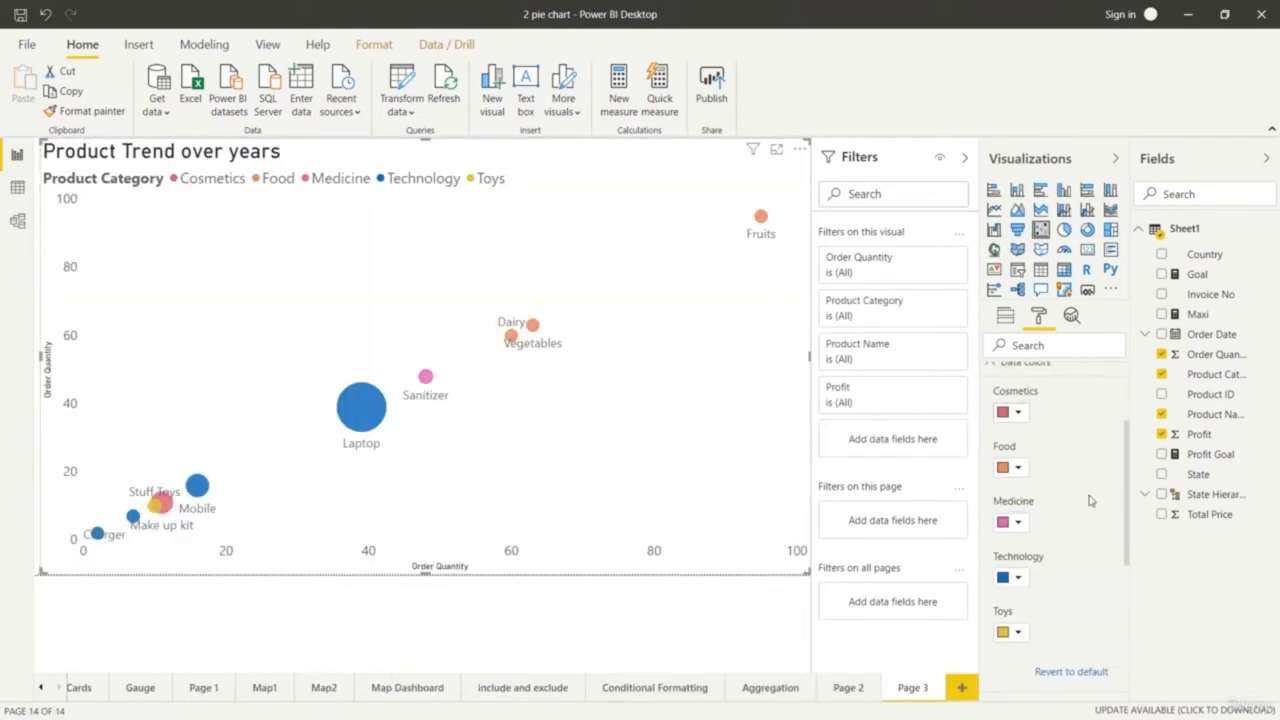
# Try Average, Minimum, Maximum and Count (Distinct) for the scatter chart's X-axis Order Quantity and set its aggregation to Median
pyautogui.click(1006, 315)
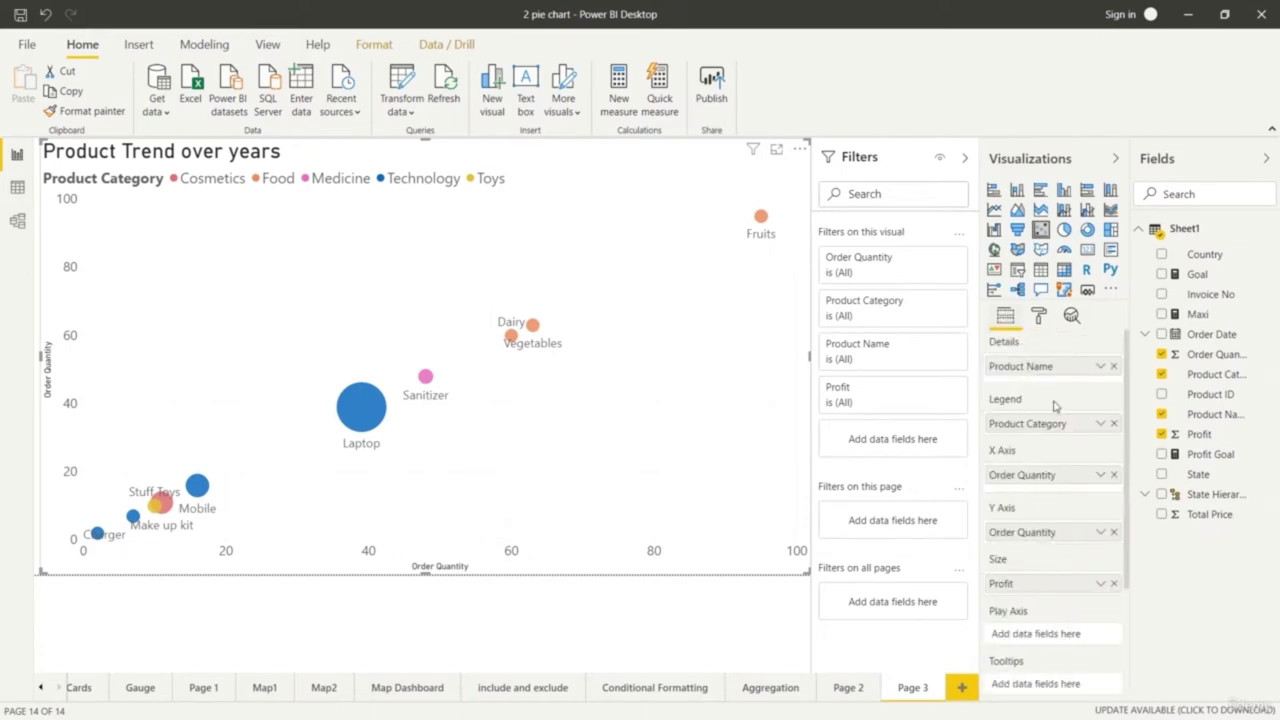
pyautogui.click(1099, 476)
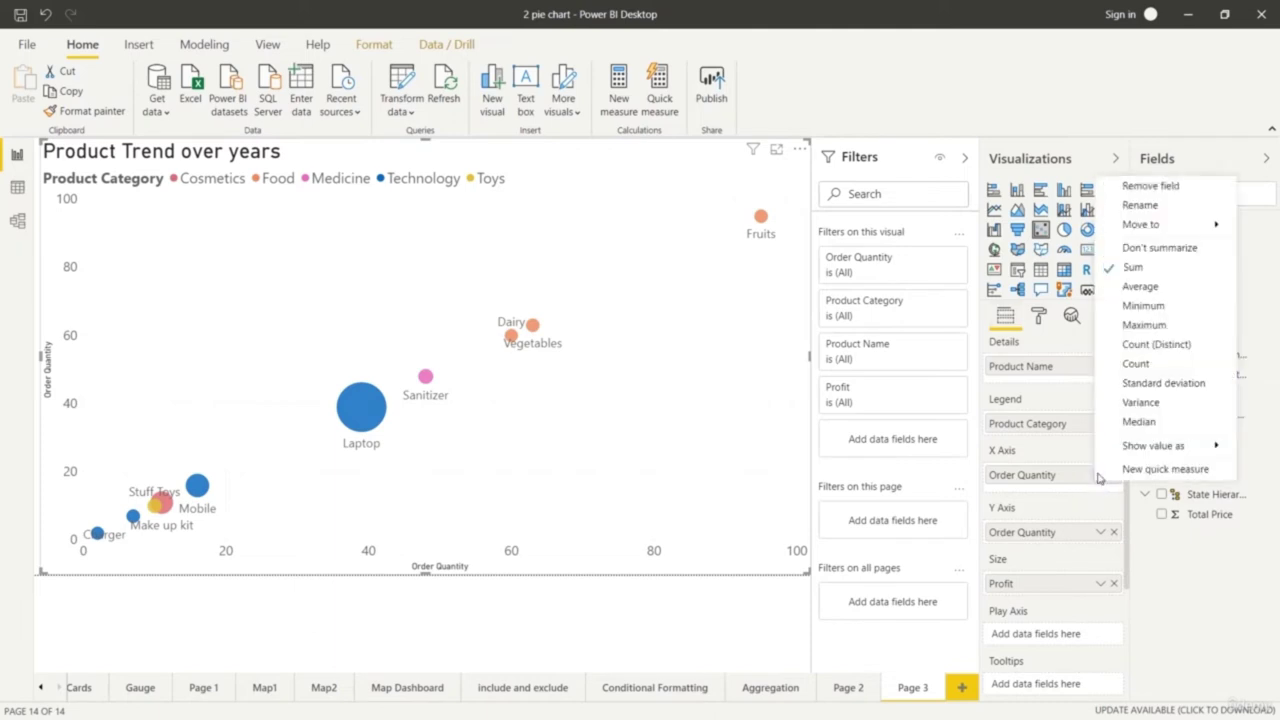
pyautogui.click(1132, 287)
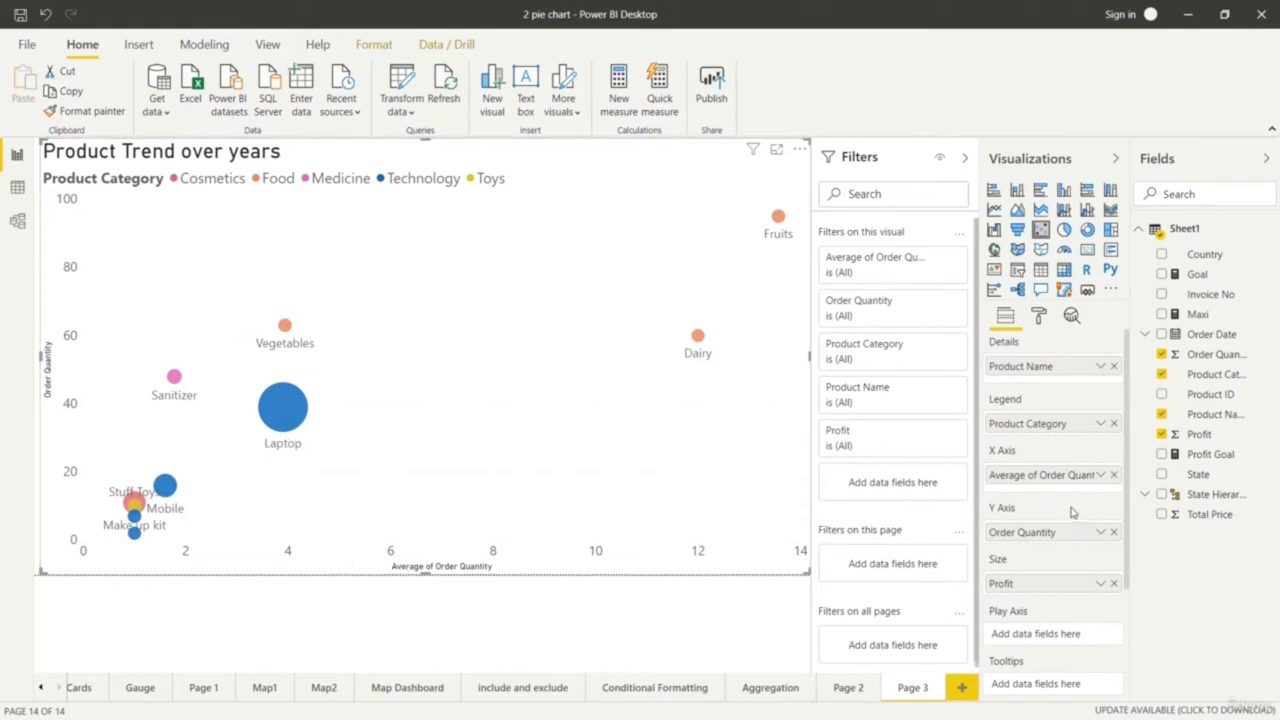
pyautogui.click(1101, 475)
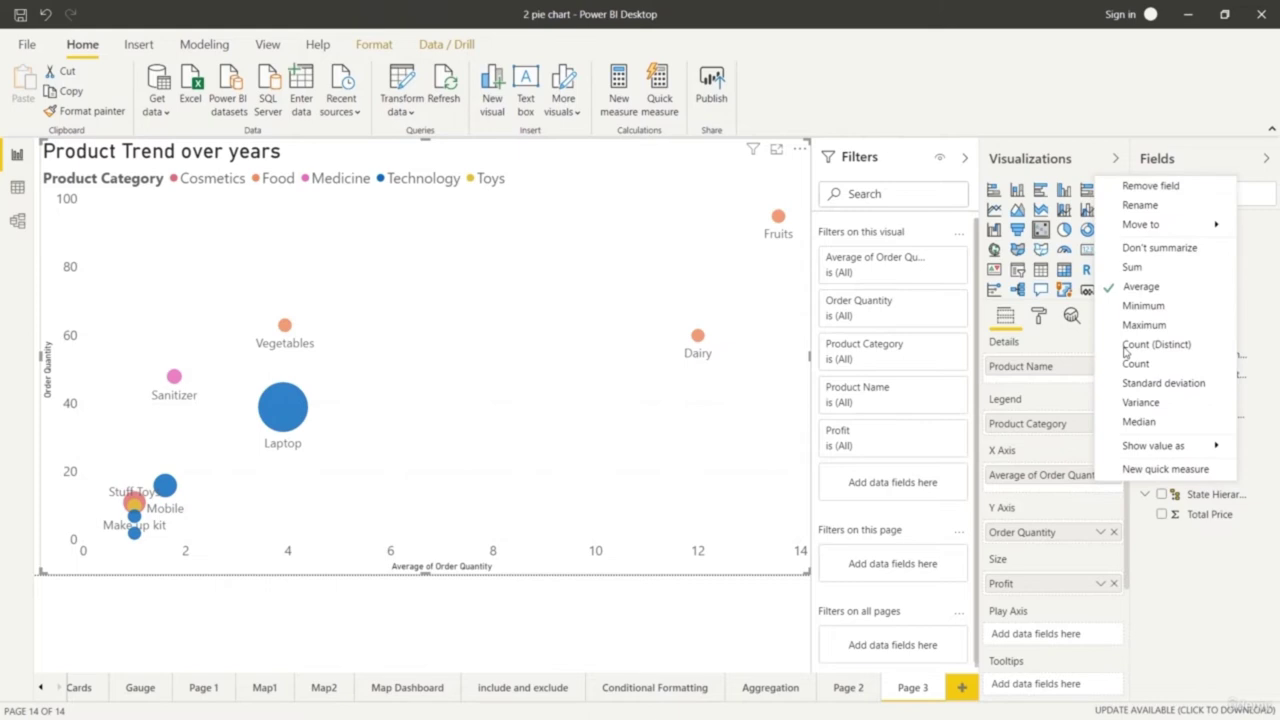
pyautogui.click(1140, 306)
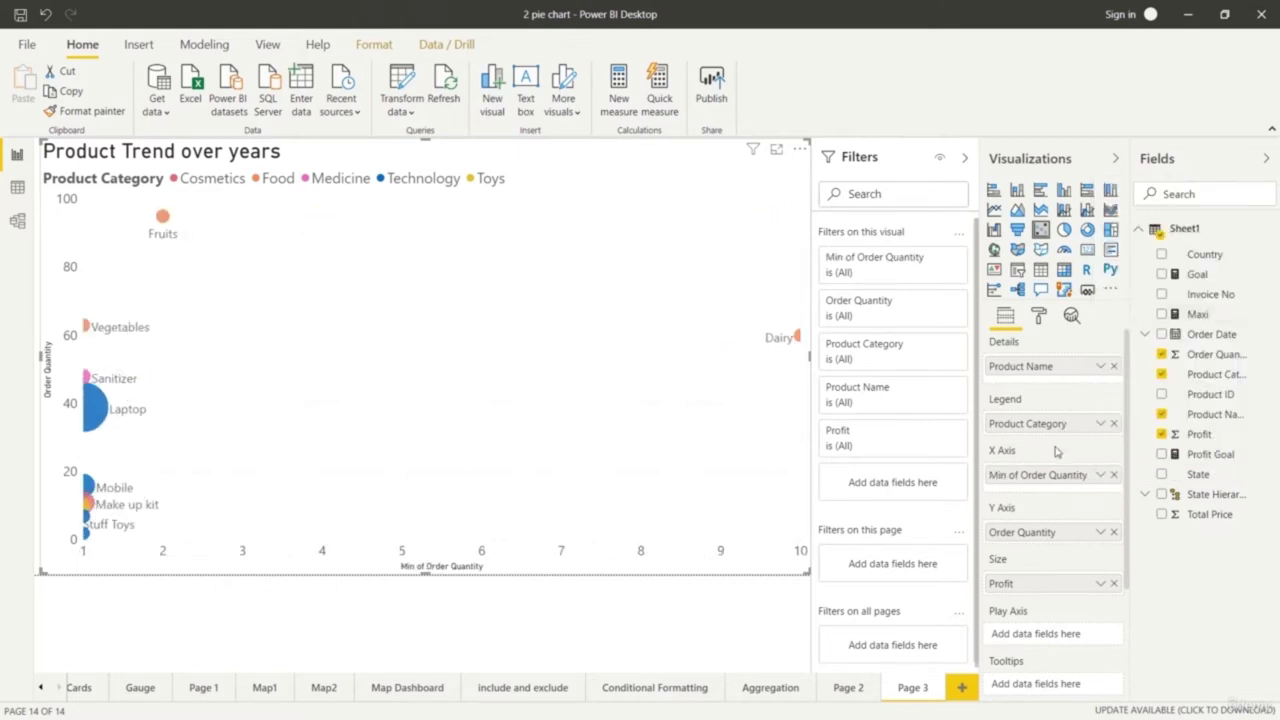
pyautogui.click(1101, 475)
pyautogui.click(1143, 325)
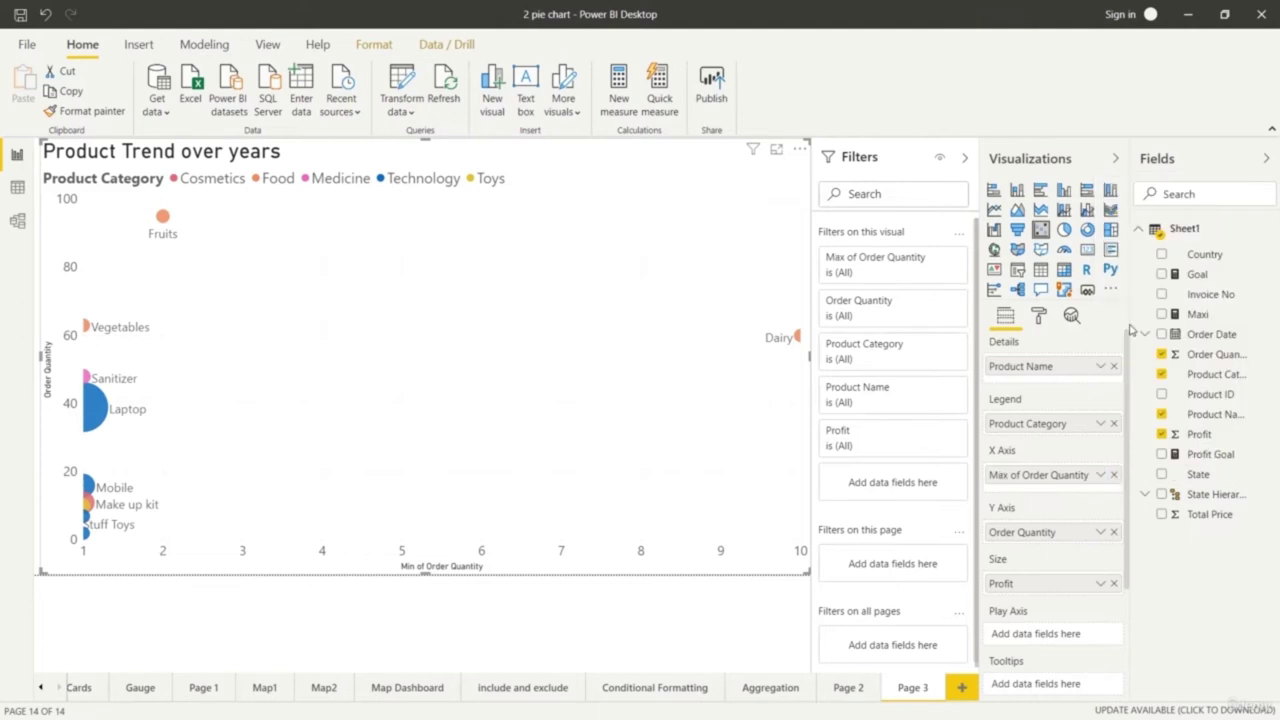
pyautogui.click(1100, 478)
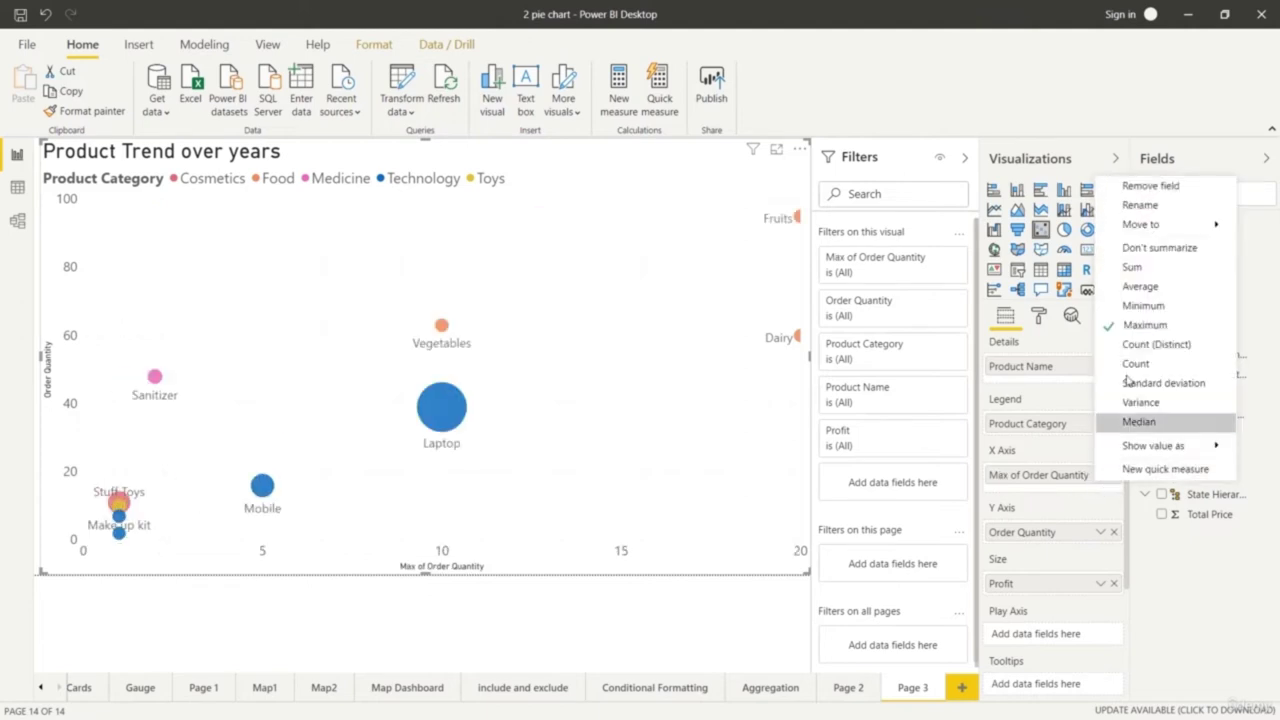
pyautogui.click(1136, 350)
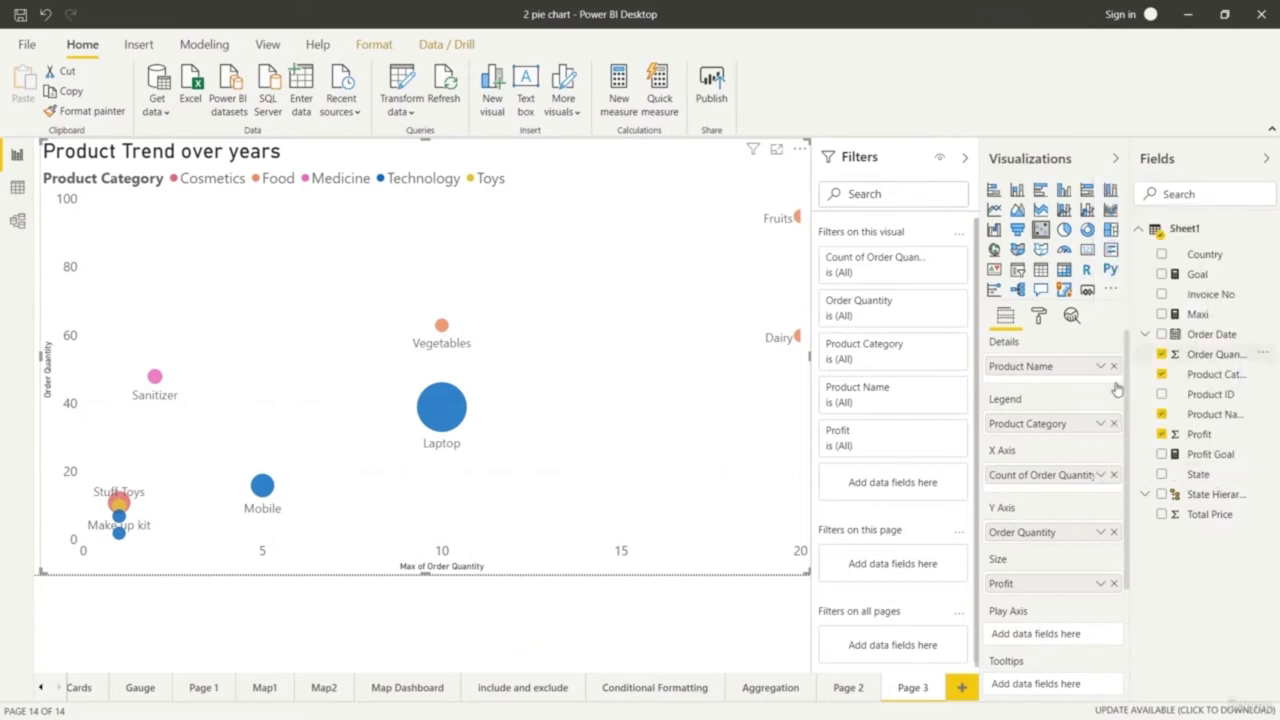
pyautogui.click(1101, 477)
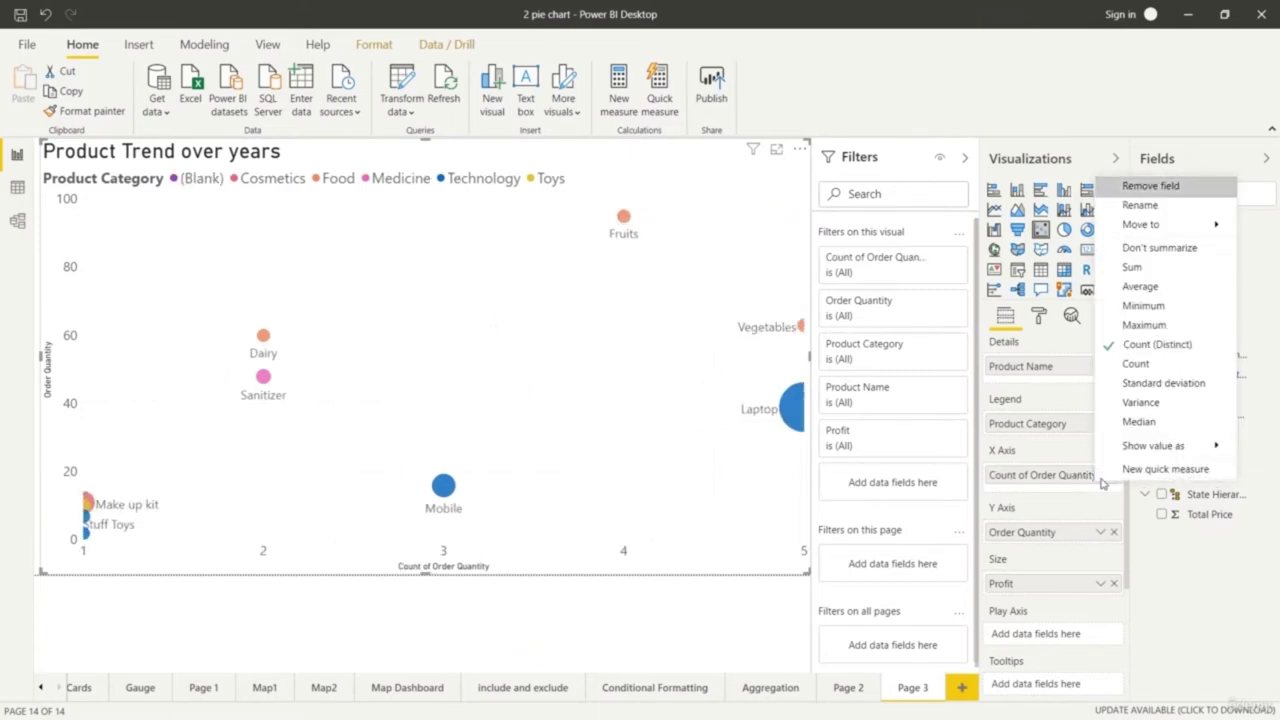
pyautogui.click(1125, 423)
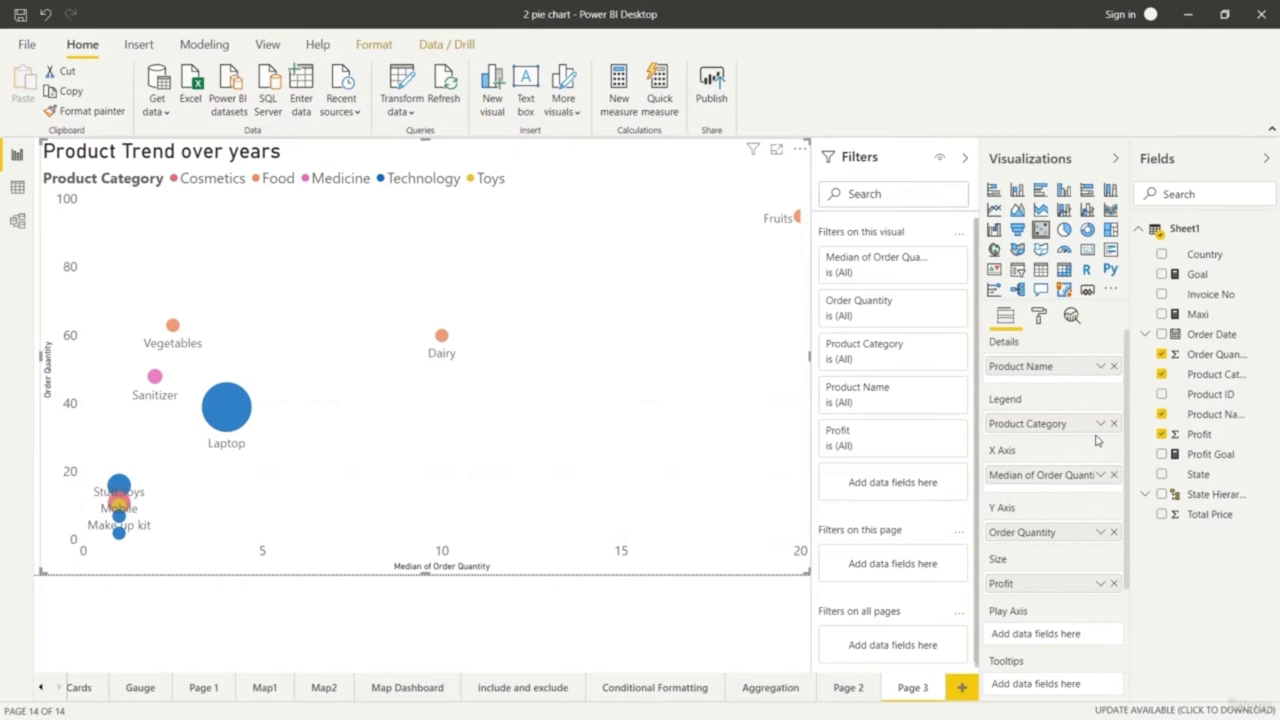
# Set the aggregation of the scatter chart's X-axis Order Quantity to Average
pyautogui.click(1102, 477)
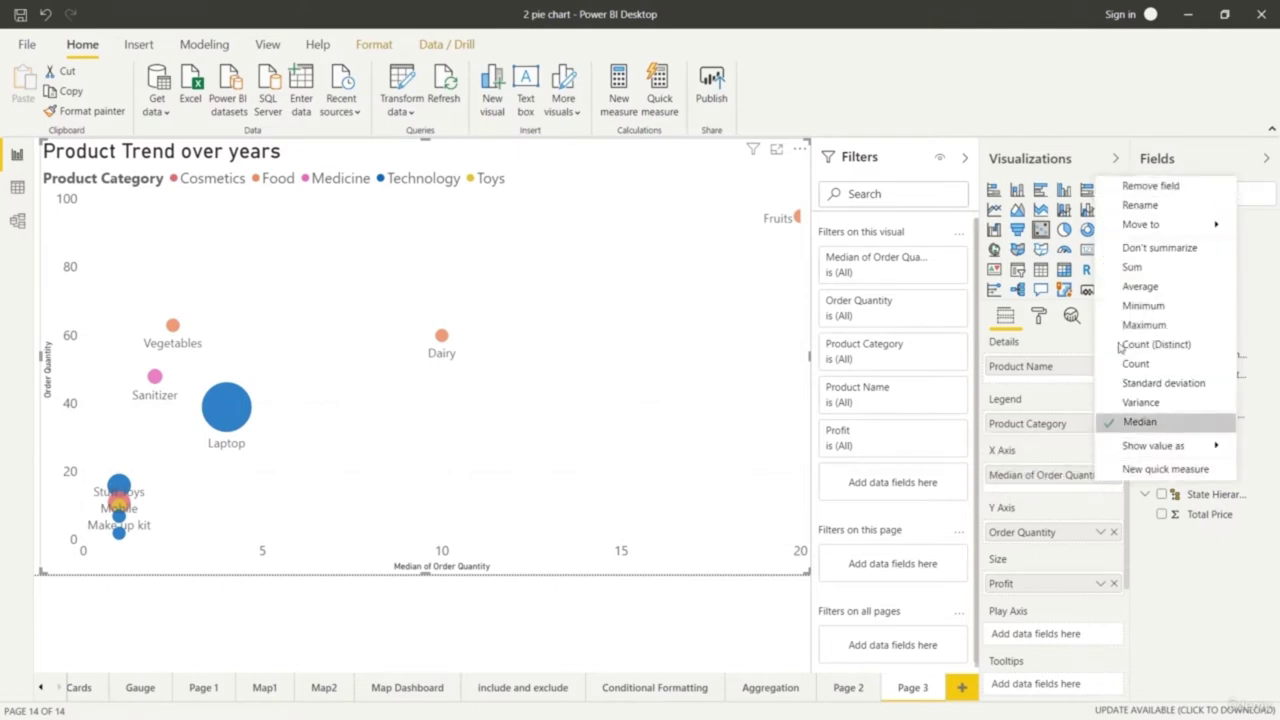
pyautogui.click(1132, 289)
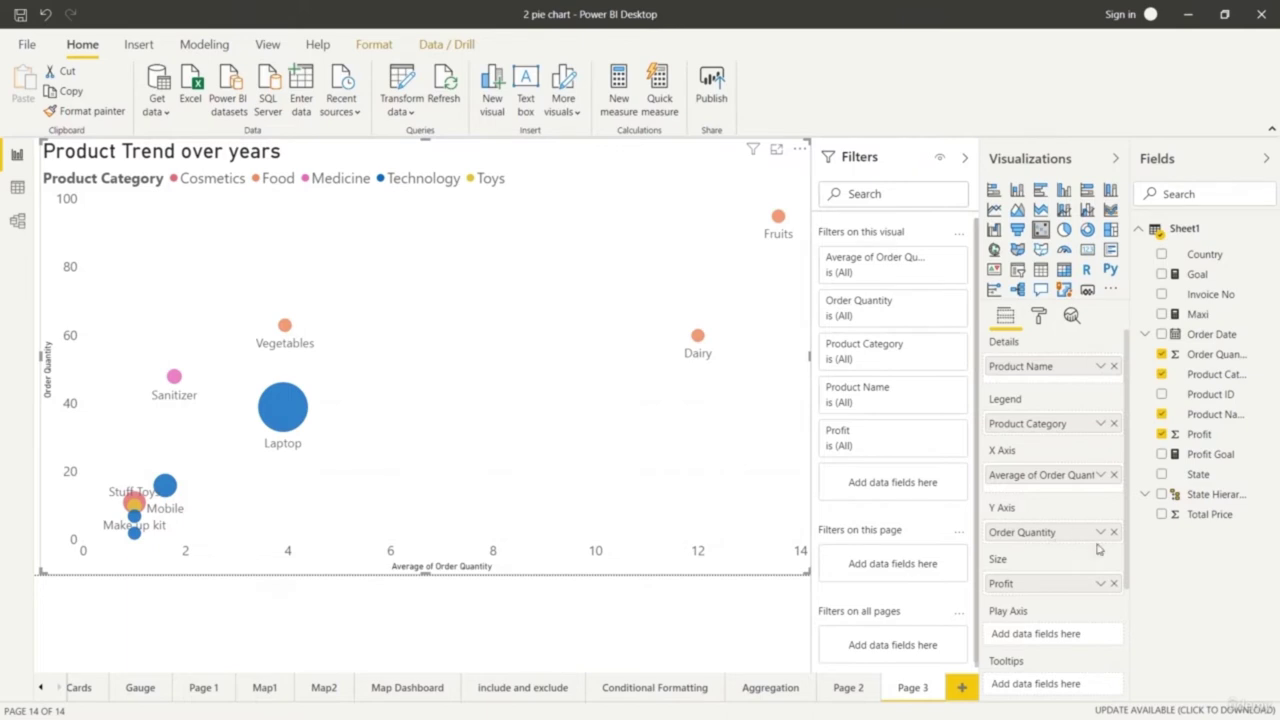
pyautogui.click(631, 629)
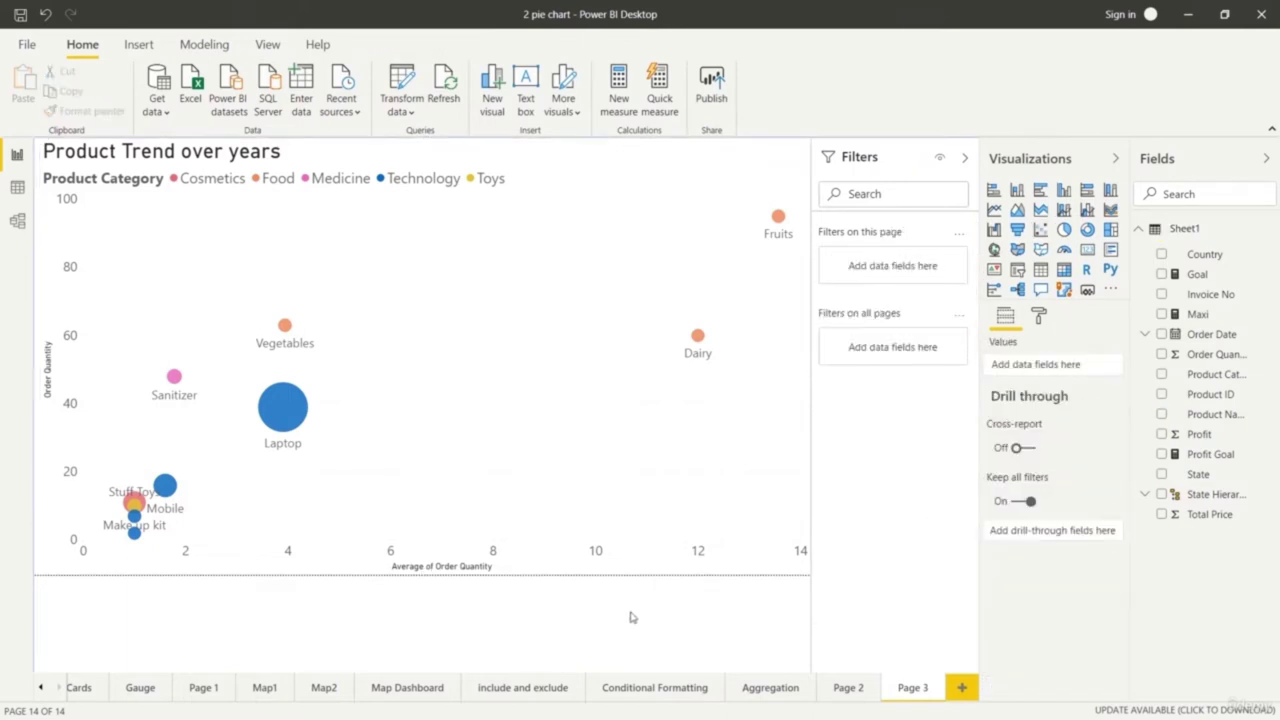
pyautogui.click(560, 445)
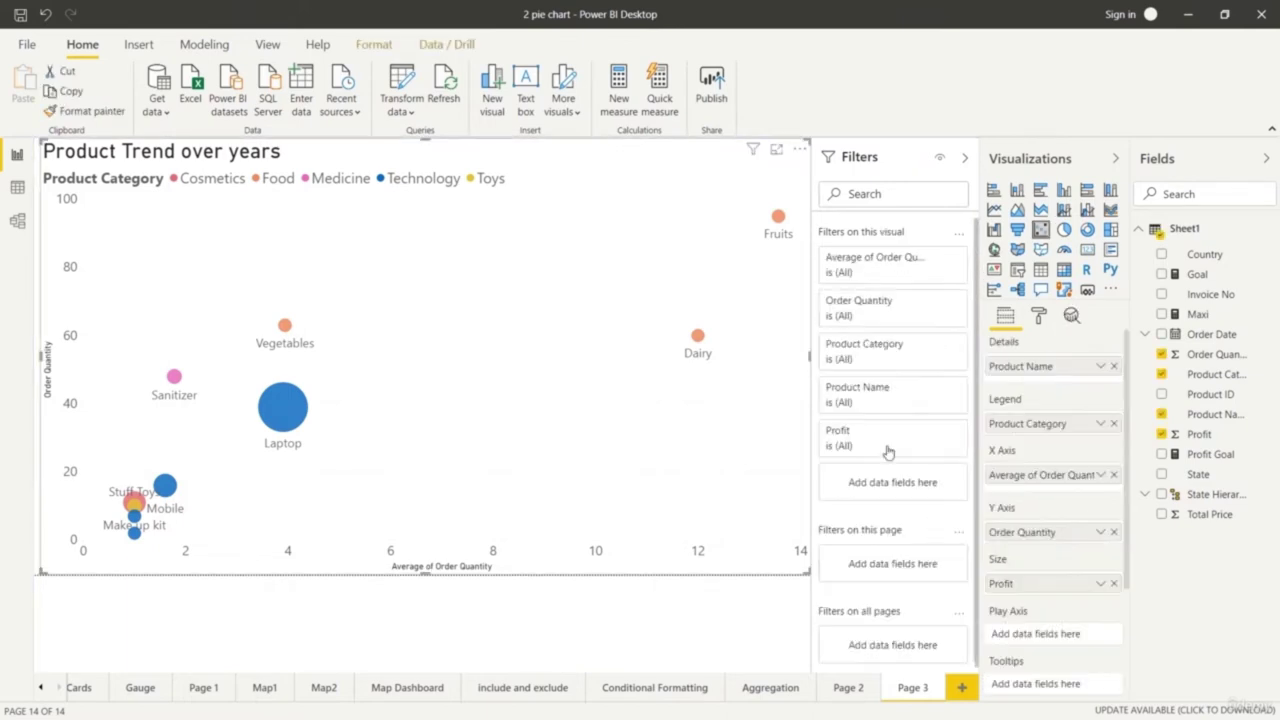
# Add Order Date to the scatter chart's play axis, play the animation and pause it partway
pyautogui.scroll(-1, 1125, 520)
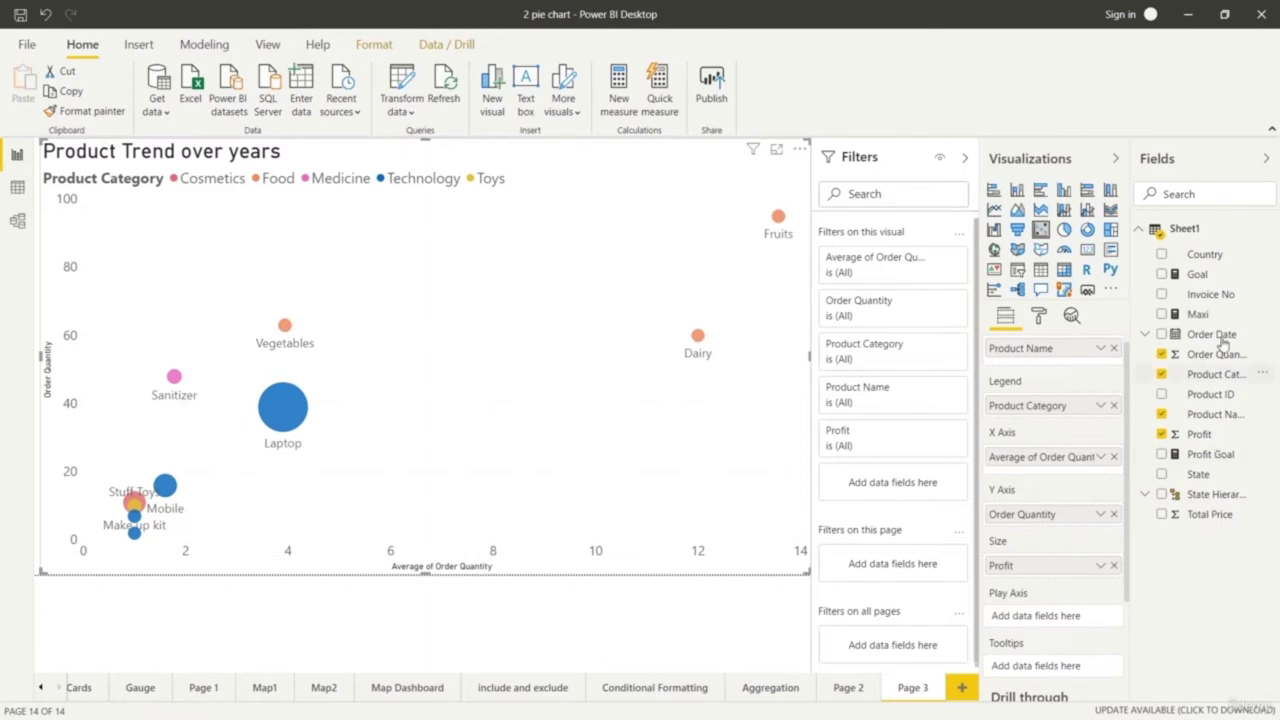
pyautogui.moveTo(1220, 344); pyautogui.dragTo(1091, 612)
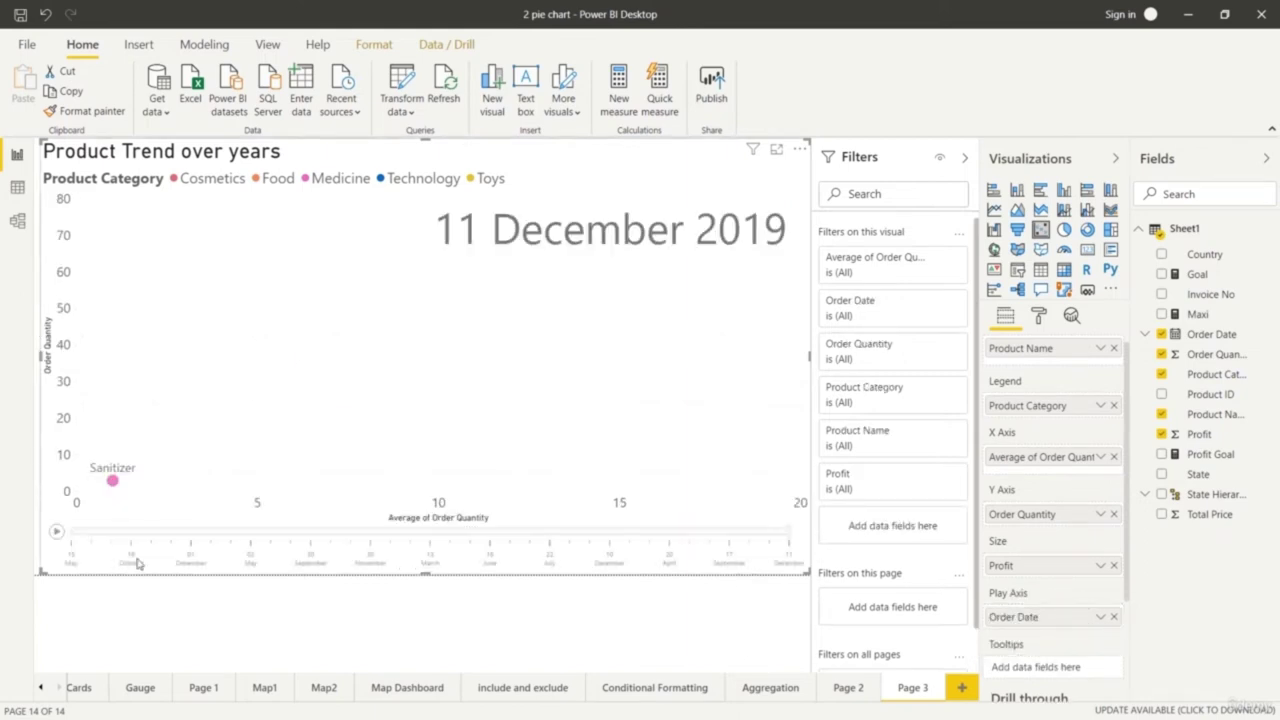
pyautogui.click(56, 532)
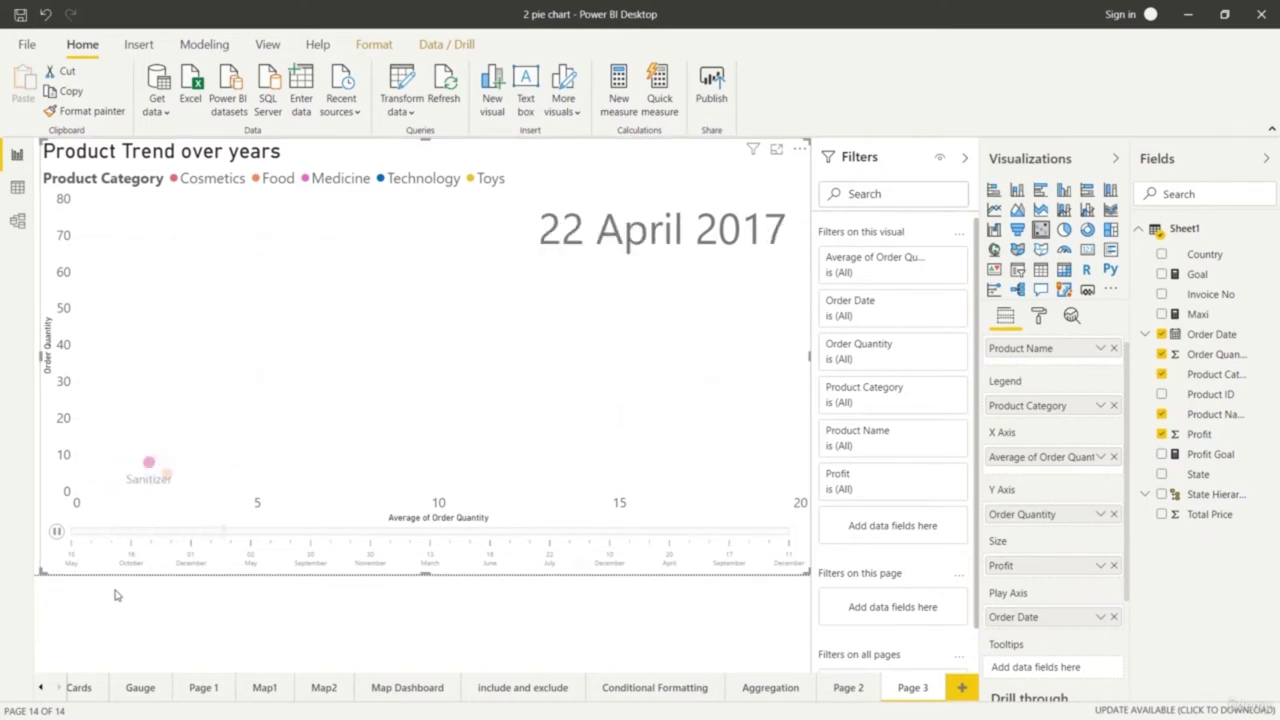
pyautogui.click(57, 535)
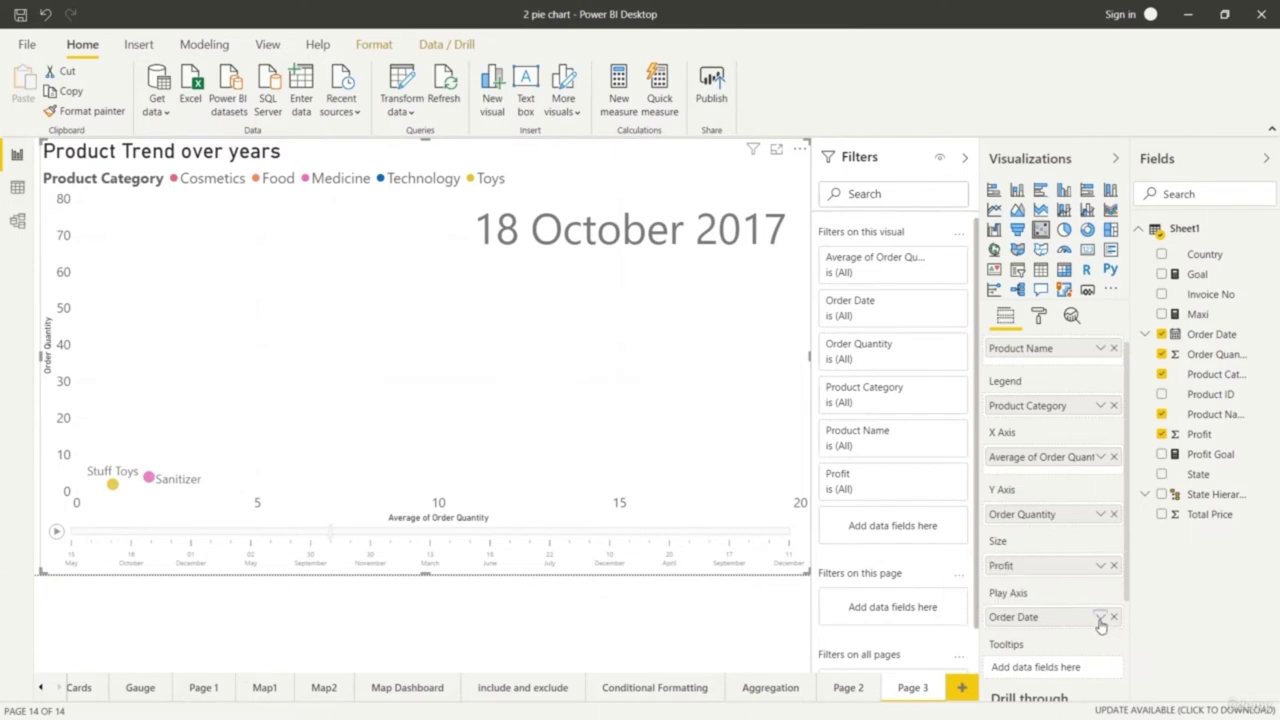
# Switch the play axis's Order Date to Date Hierarchy and play the animation by year
pyautogui.click(1100, 620)
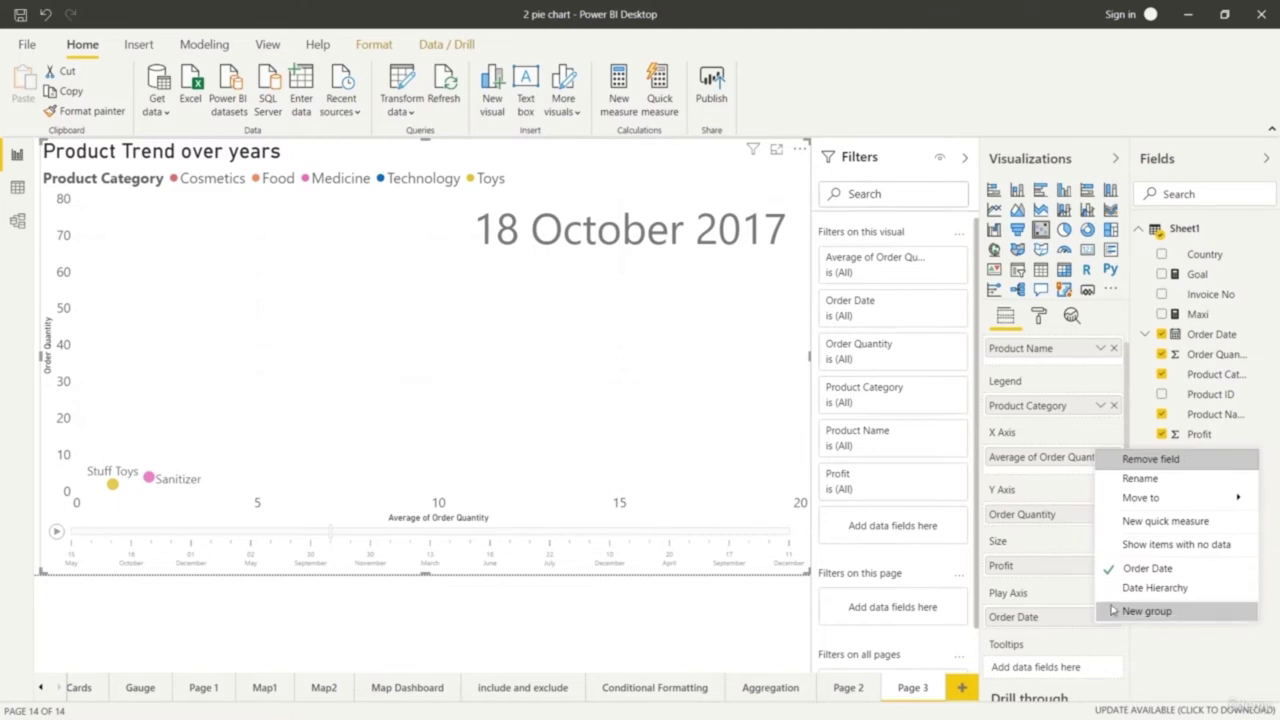
pyautogui.click(1154, 588)
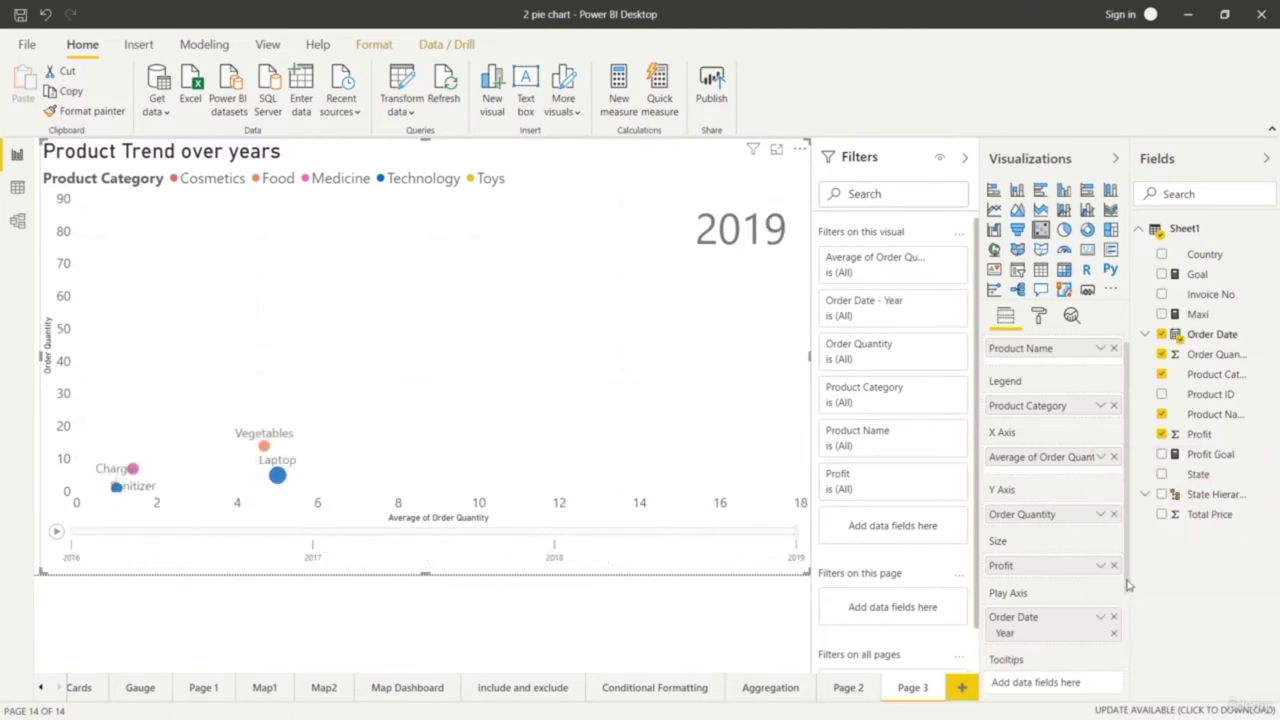
pyautogui.scroll(-1, 1128, 588)
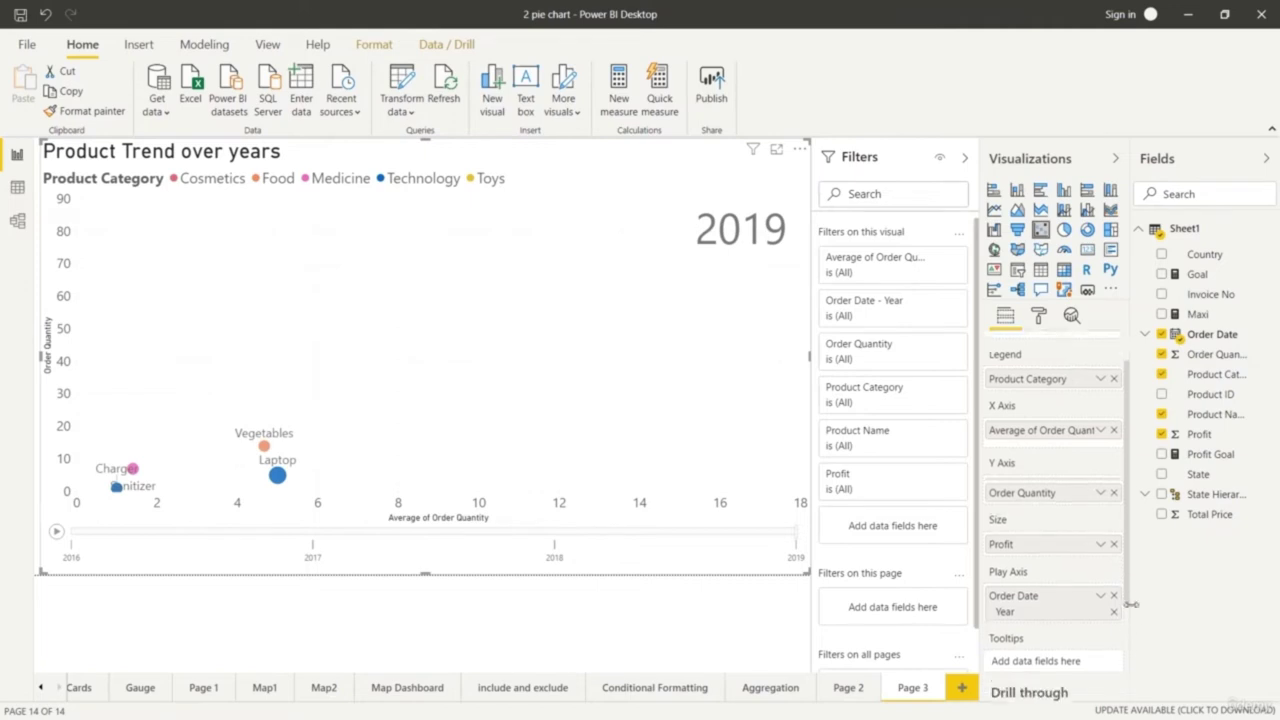
pyautogui.click(57, 533)
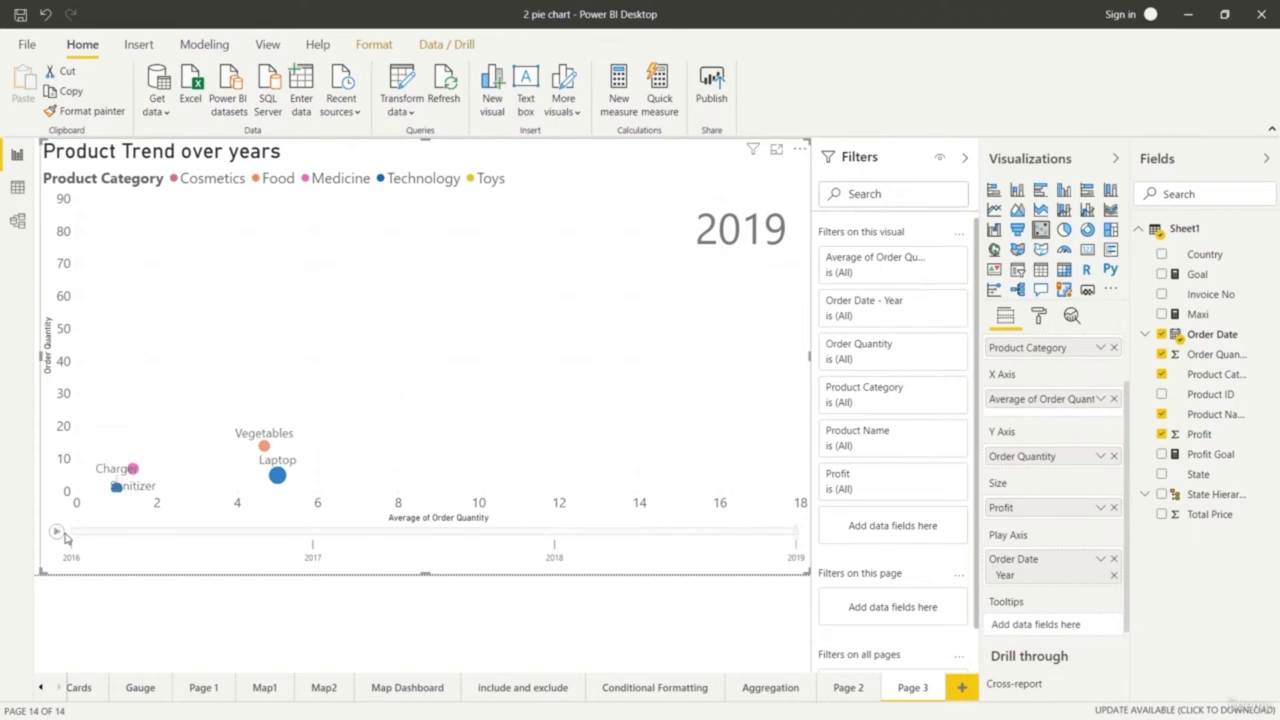
pyautogui.click(57, 533)
# Trace the Vegetables, Charger and Laptop bubbles one at a time and replay the yearly animation
pyautogui.click(264, 446)
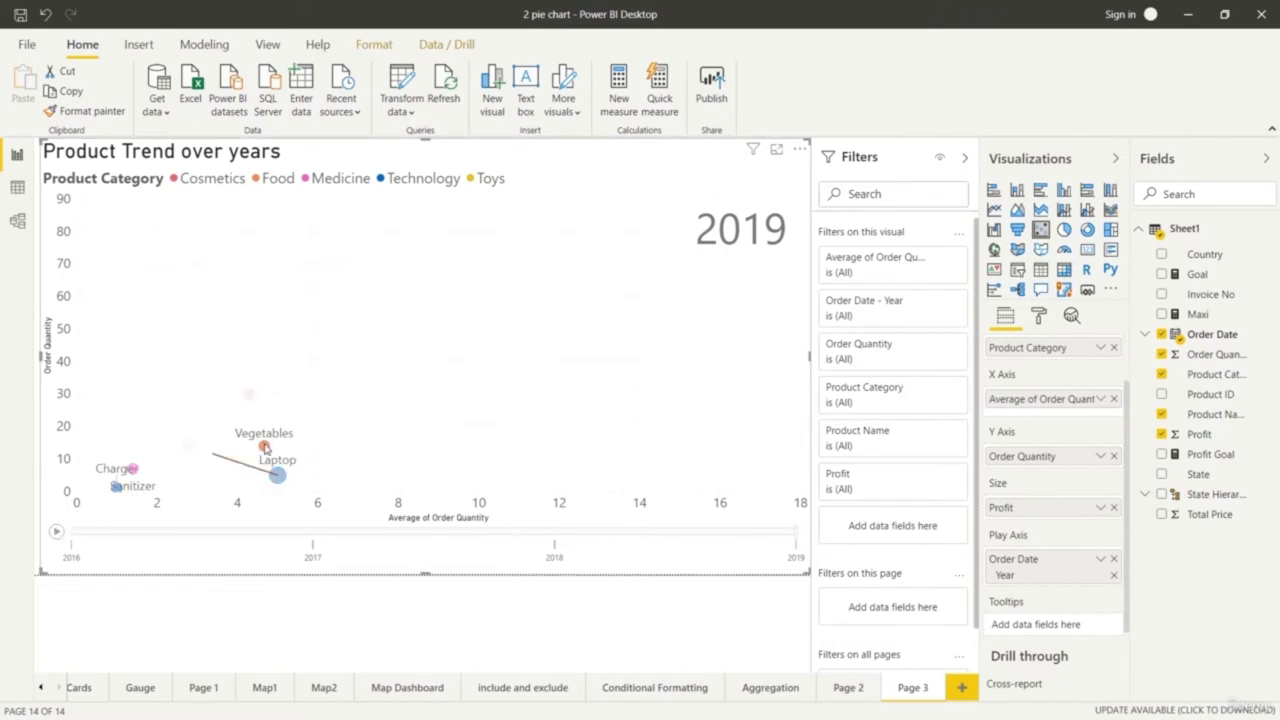
pyautogui.click(117, 488)
pyautogui.click(58, 535)
pyautogui.click(279, 475)
pyautogui.click(56, 532)
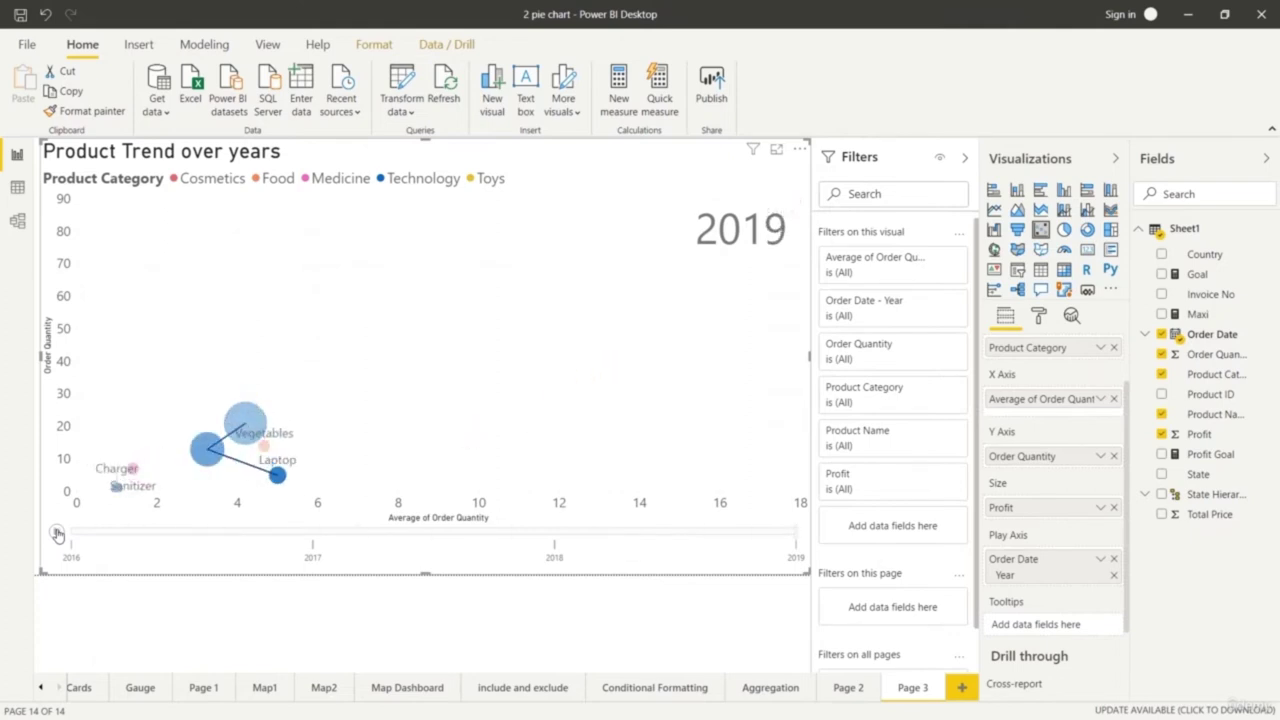
# Trace the Sanitizer bubble alone and together with Laptop across the years, and replay the animation
pyautogui.click(136, 469)
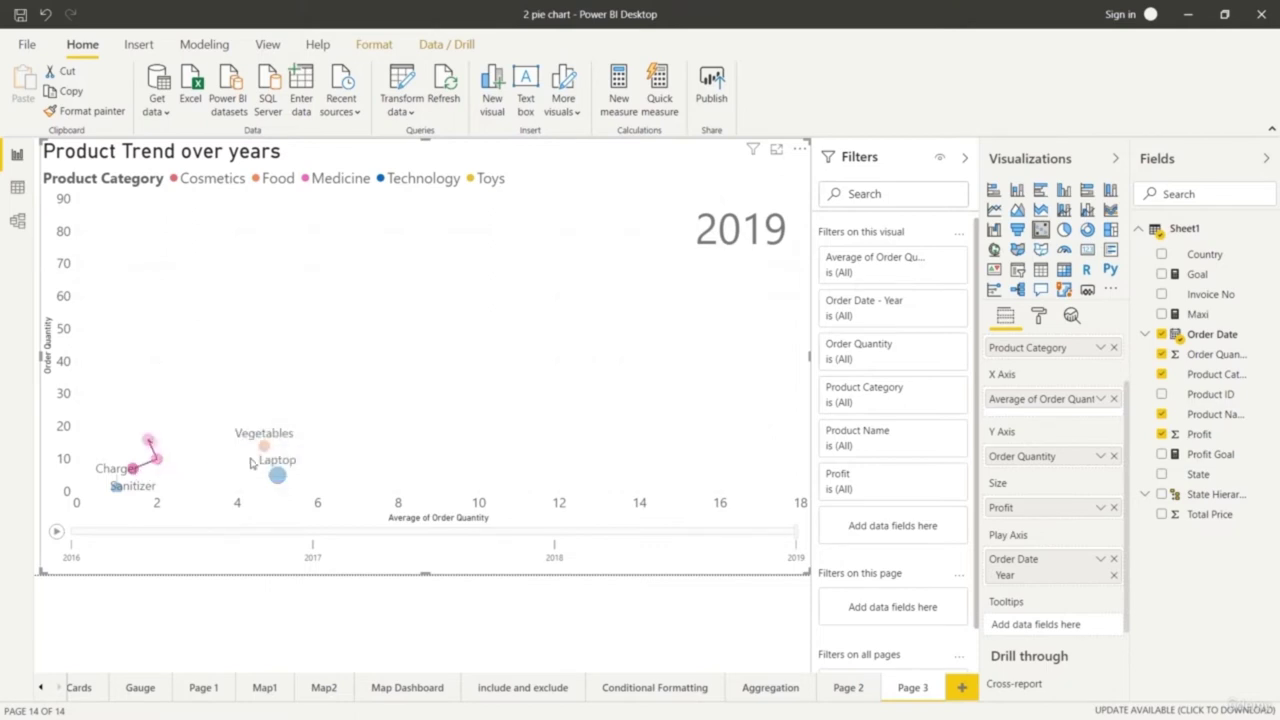
pyautogui.click(276, 474)
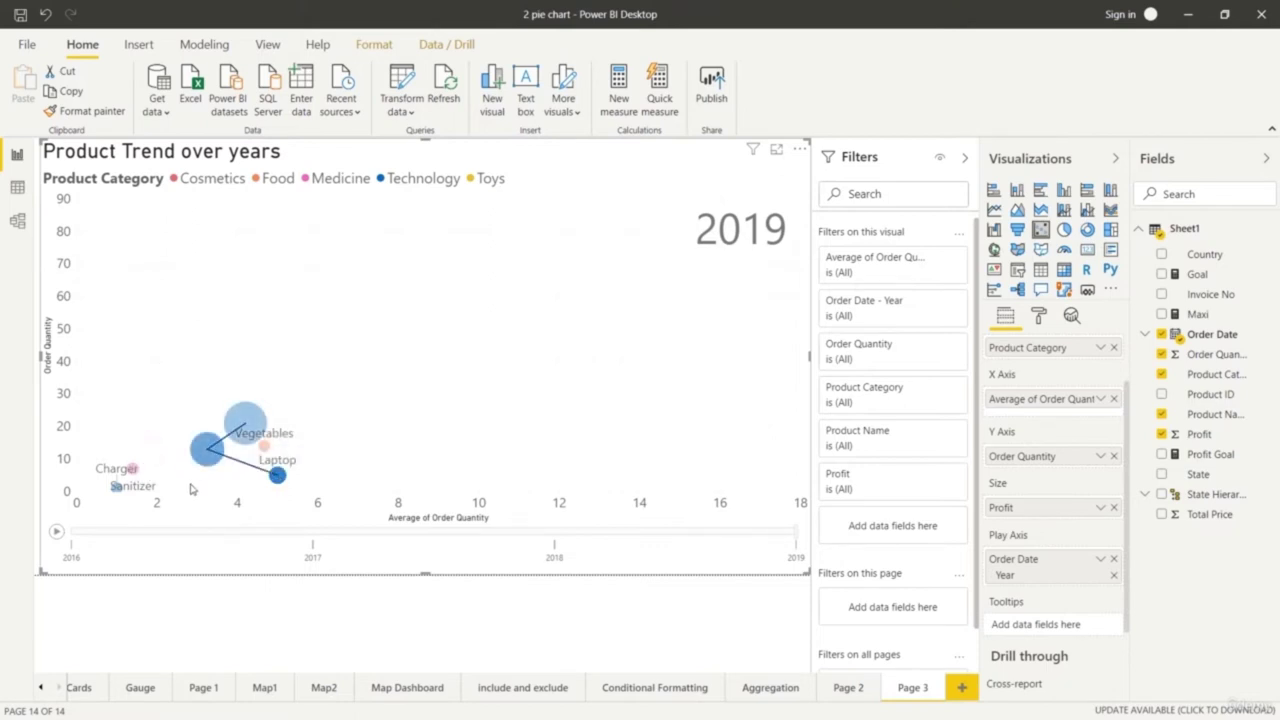
pyautogui.keyDown('ctrl'); pyautogui.click(136, 475); pyautogui.keyUp('ctrl')
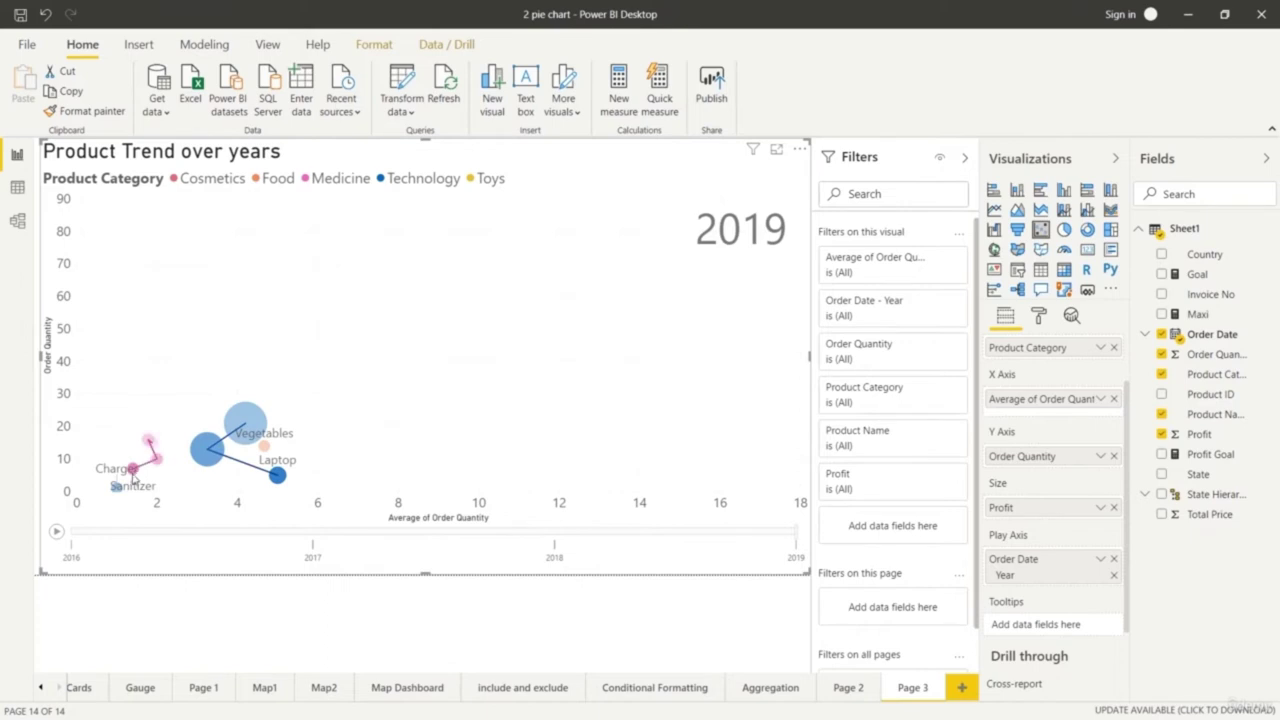
pyautogui.click(56, 534)
pyautogui.click(459, 602)
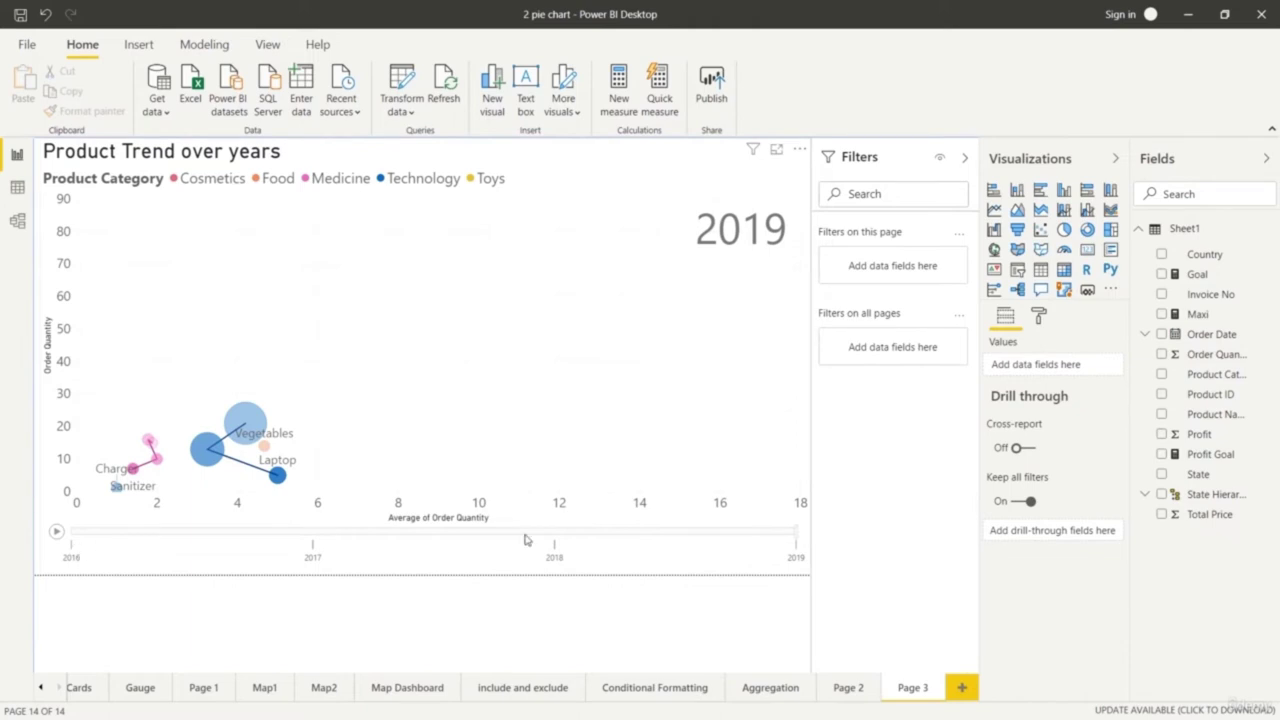
# Try plain Order Date on the scatter chart's play axis and return it to Date Hierarchy
pyautogui.click(489, 519)
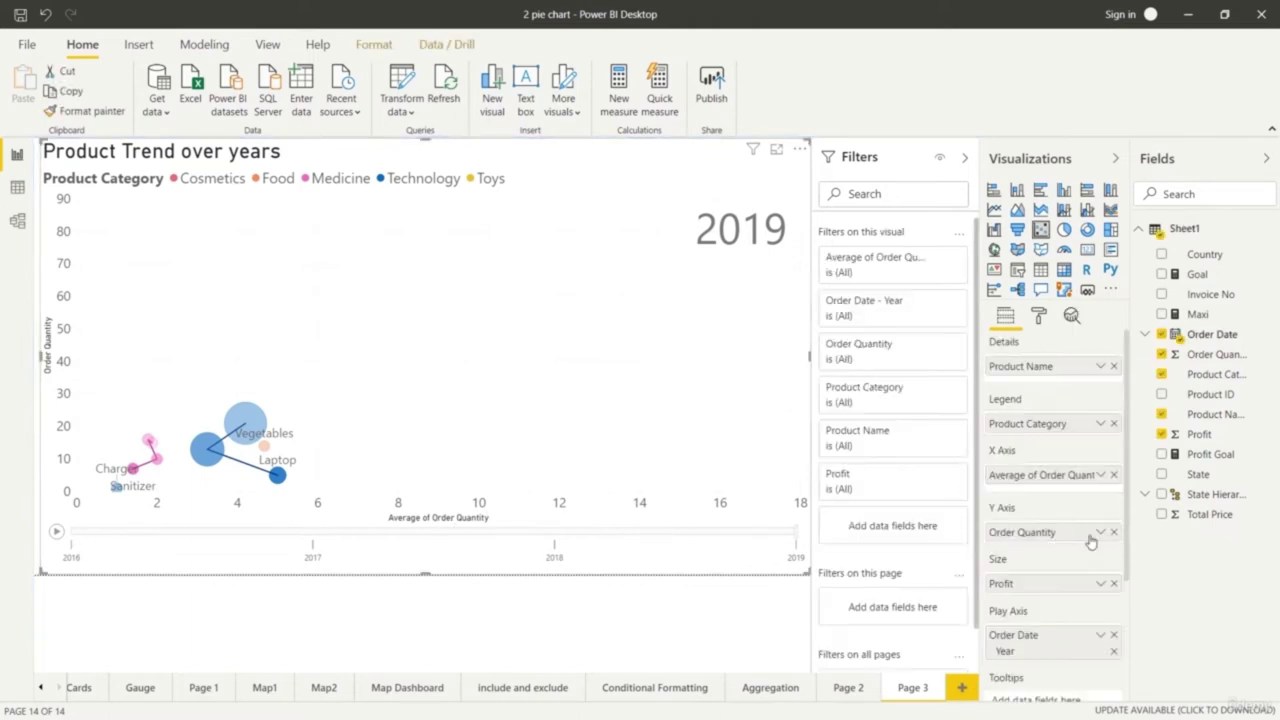
pyautogui.click(1099, 639)
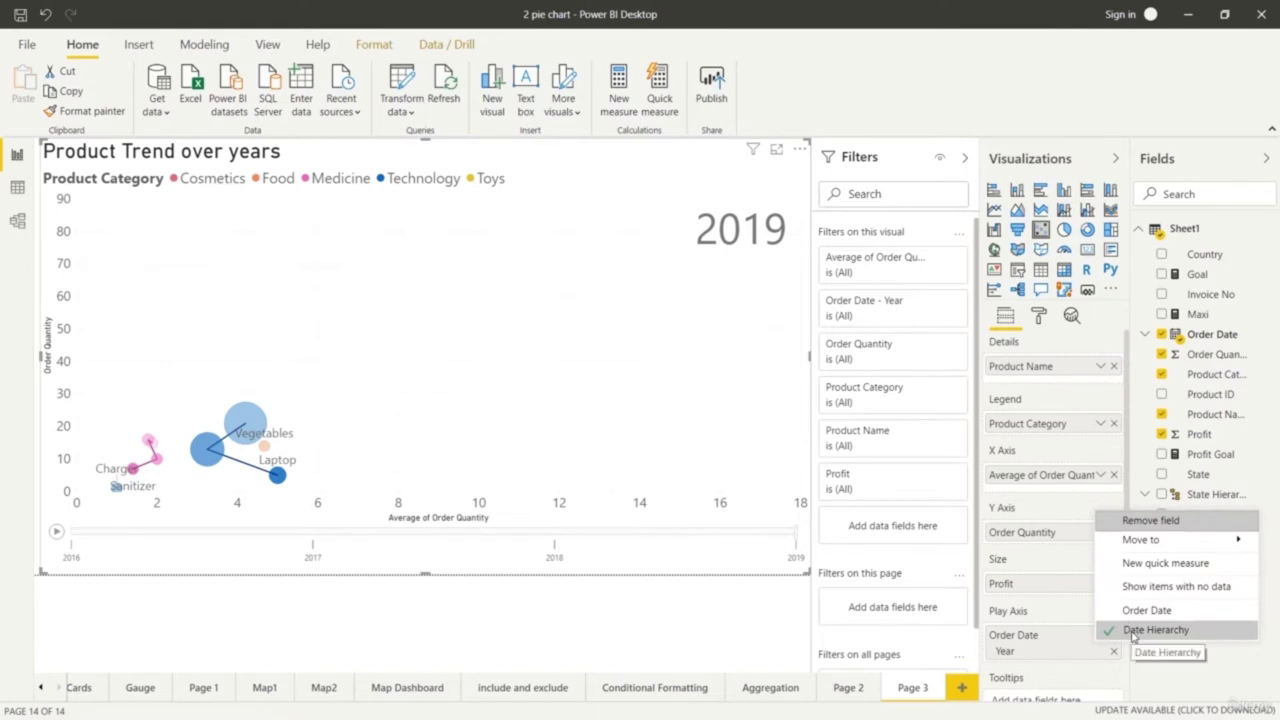
pyautogui.click(1133, 632)
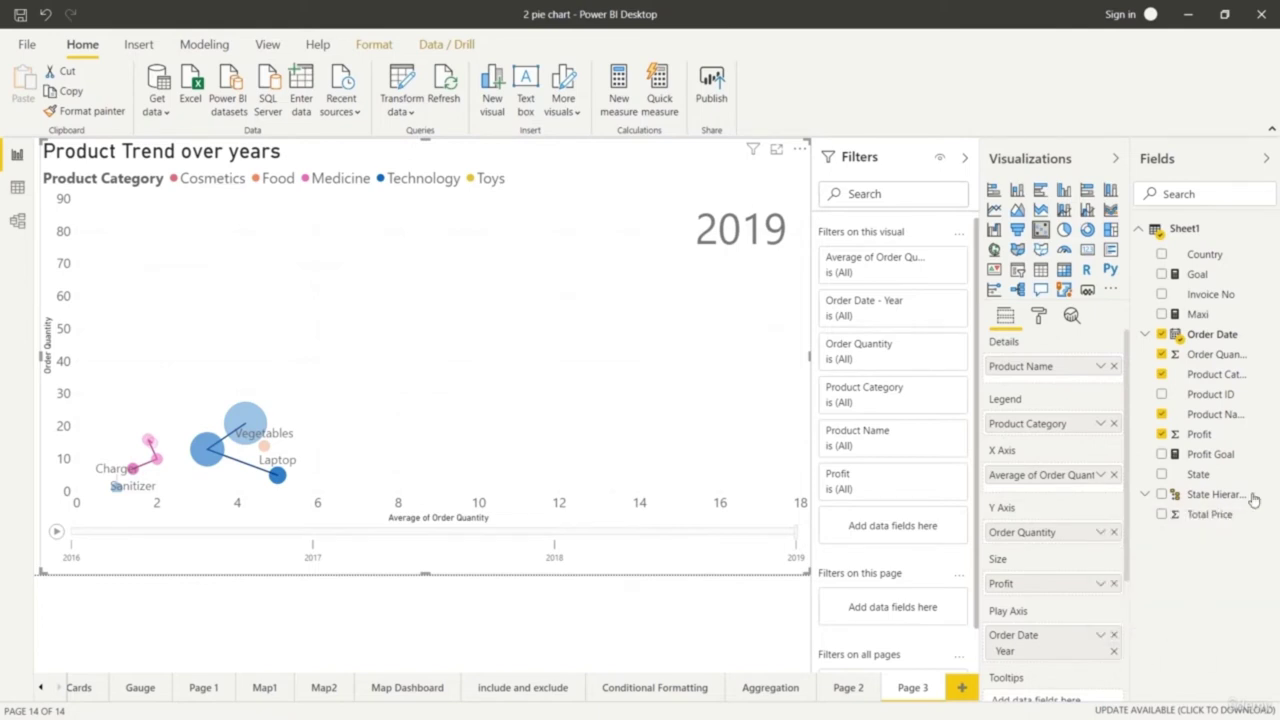
pyautogui.moveTo(1130, 563); pyautogui.dragTo(1129, 595)
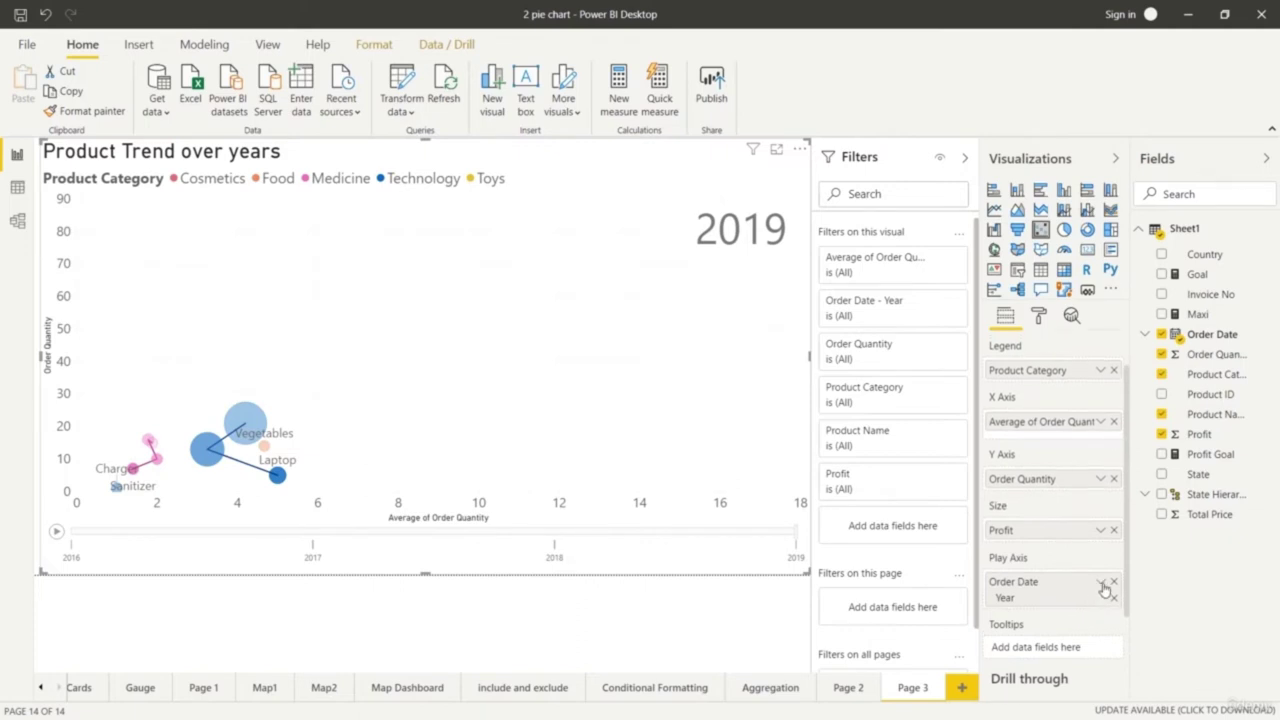
pyautogui.click(1100, 584)
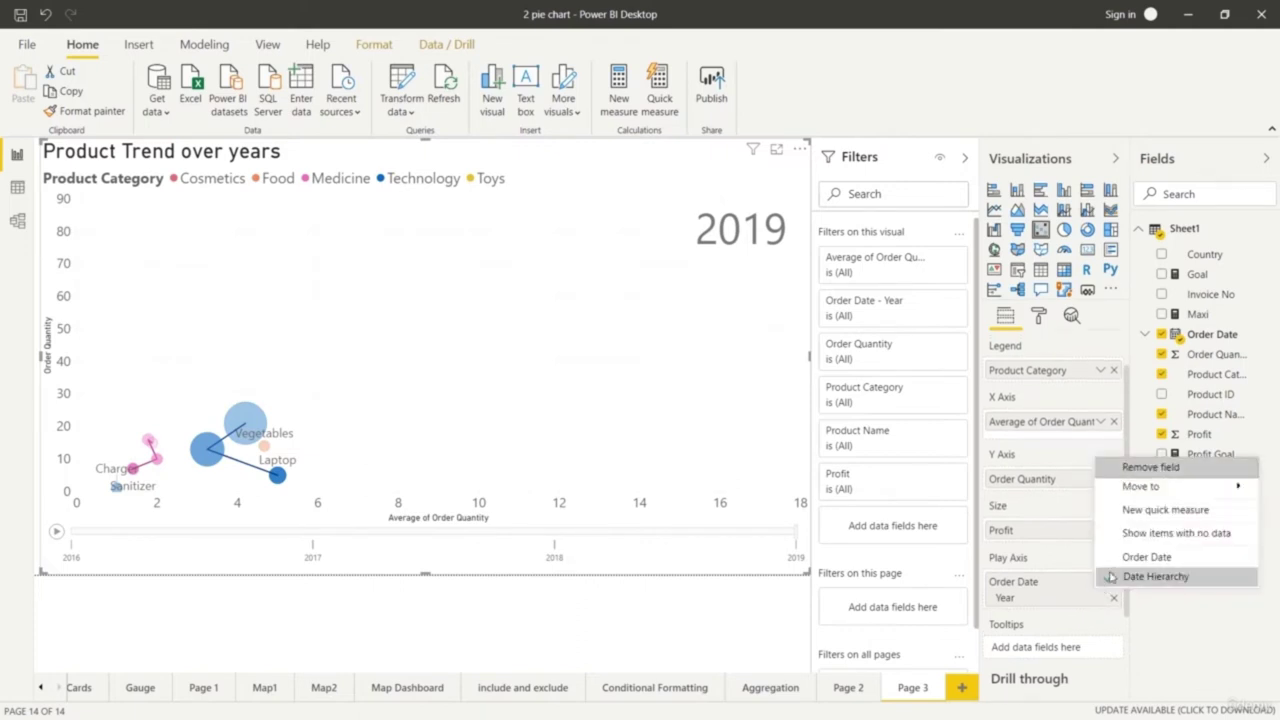
pyautogui.click(1146, 557)
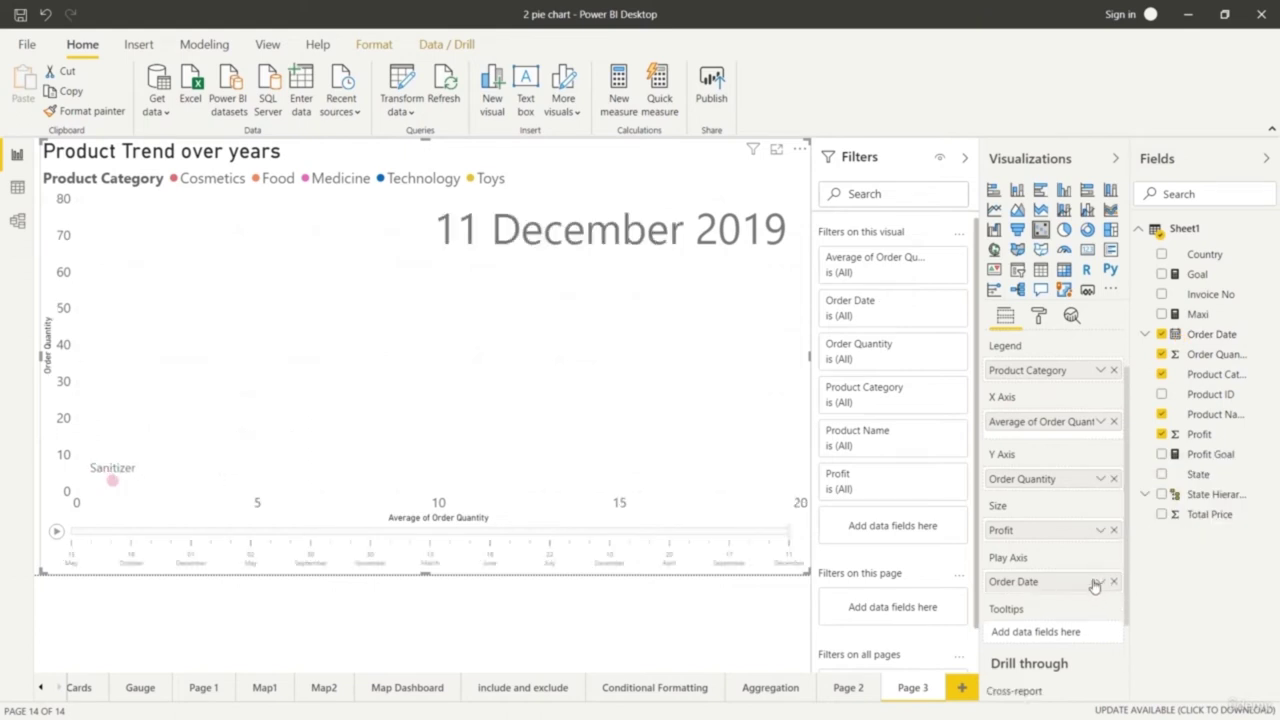
pyautogui.click(1099, 584)
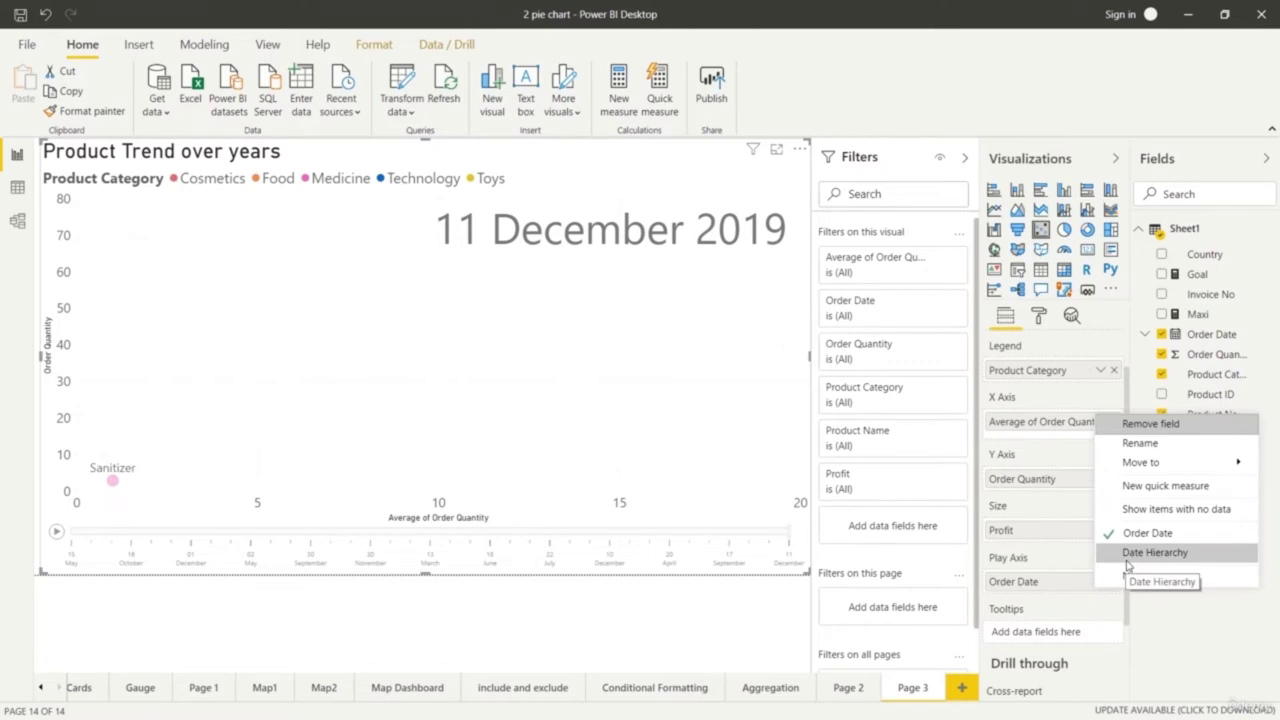
pyautogui.click(1126, 558)
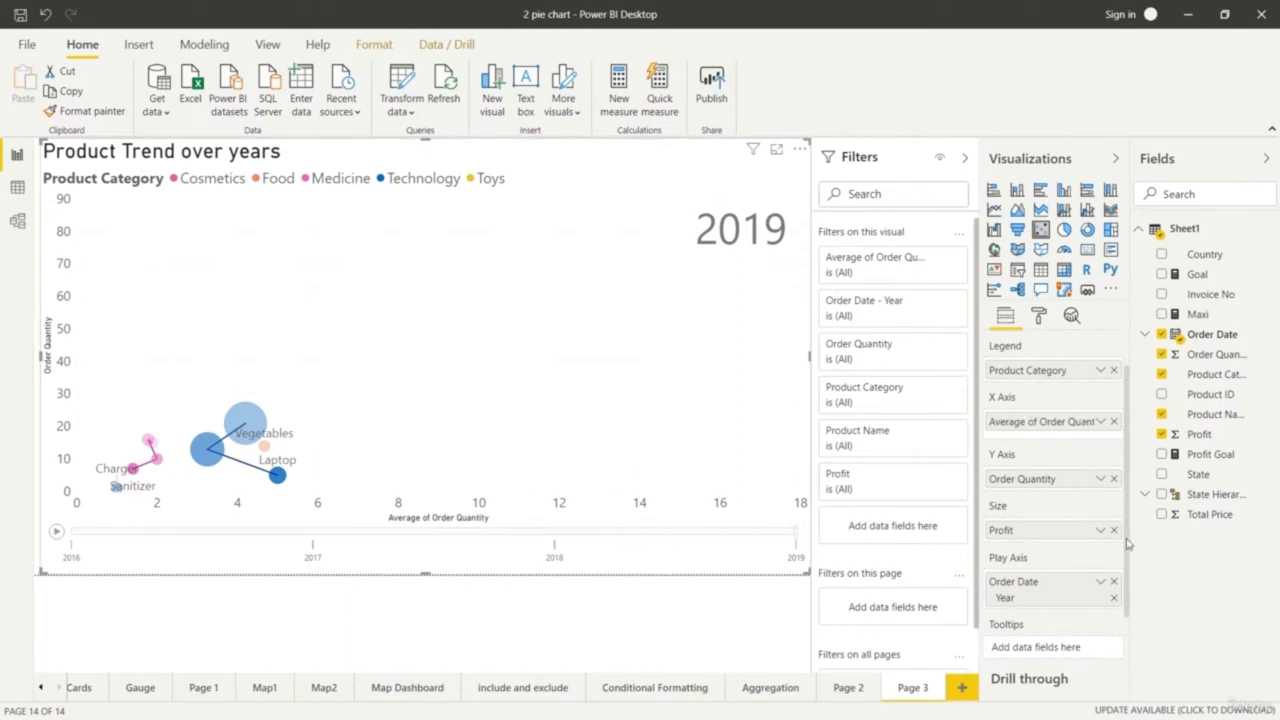
# Replace Product Name with State as the scatter chart's Details field
pyautogui.scroll(1, 1125, 500)
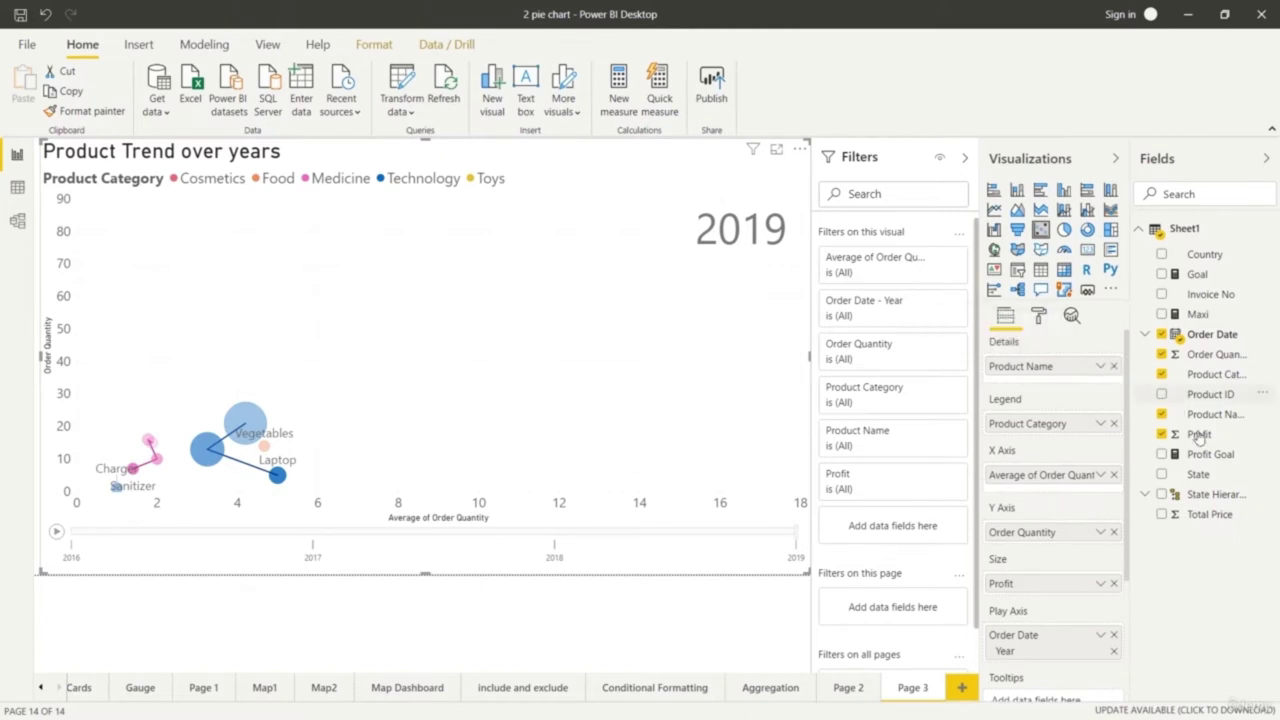
pyautogui.moveTo(1195, 470); pyautogui.dragTo(1074, 388)
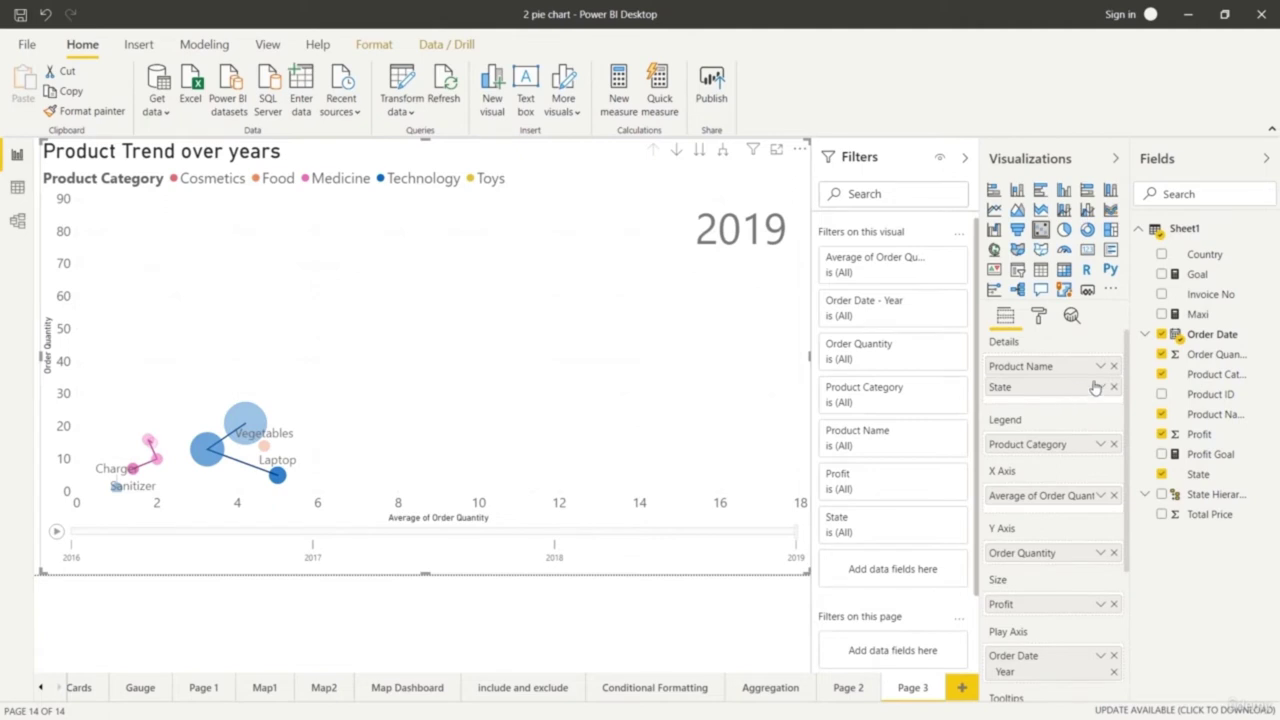
pyautogui.click(1114, 367)
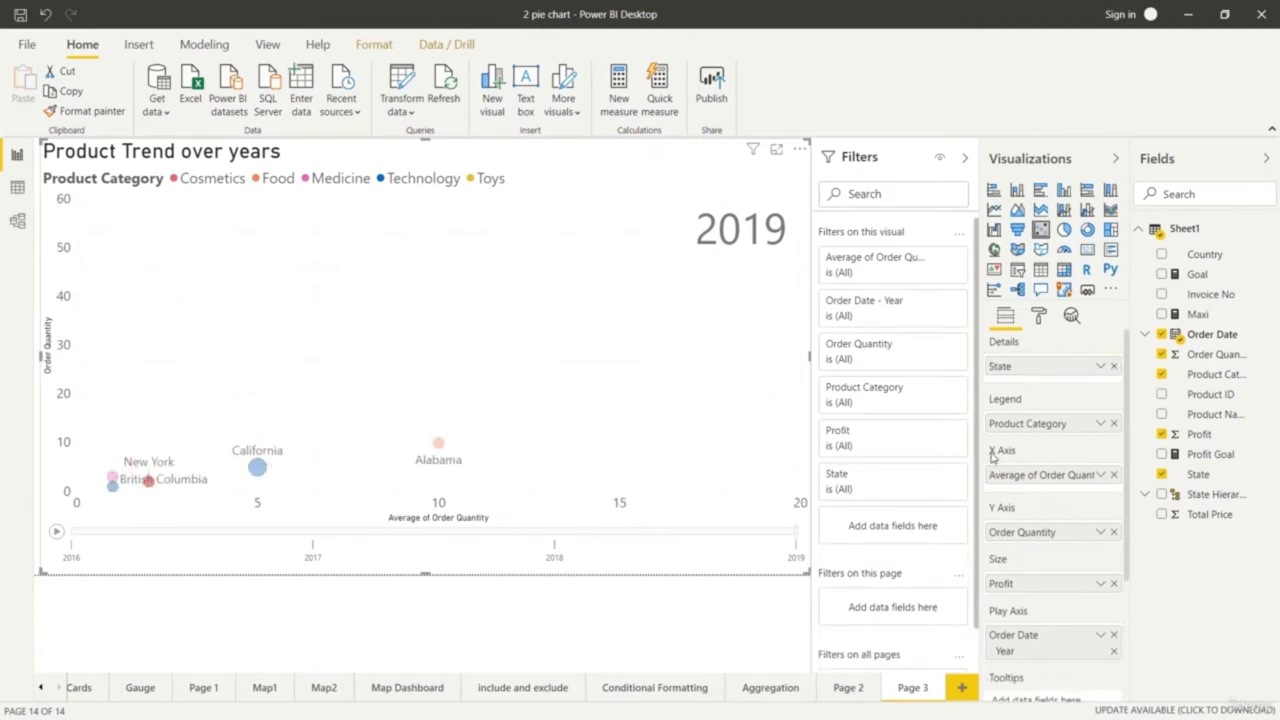
# Remove Product Category from the scatter chart's legend, try State there, and use Country as the legend instead
pyautogui.click(1114, 424)
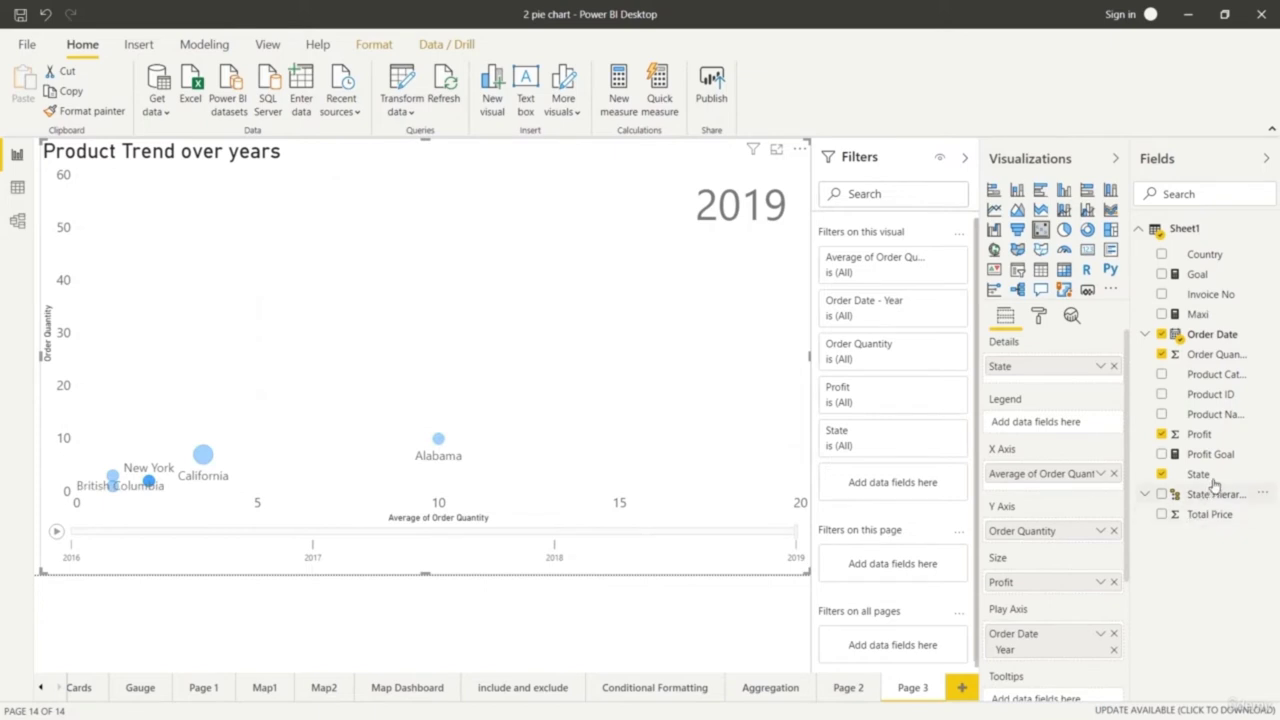
pyautogui.moveTo(1210, 482); pyautogui.dragTo(1075, 437)
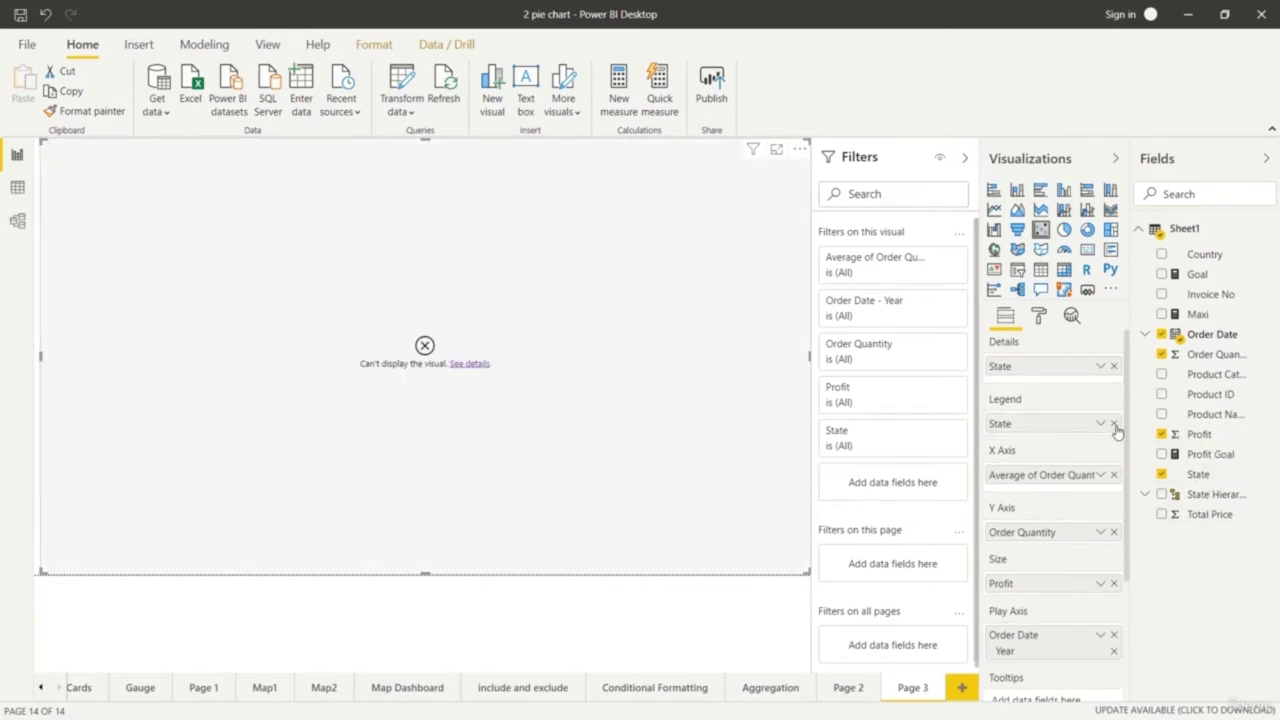
pyautogui.click(1114, 424)
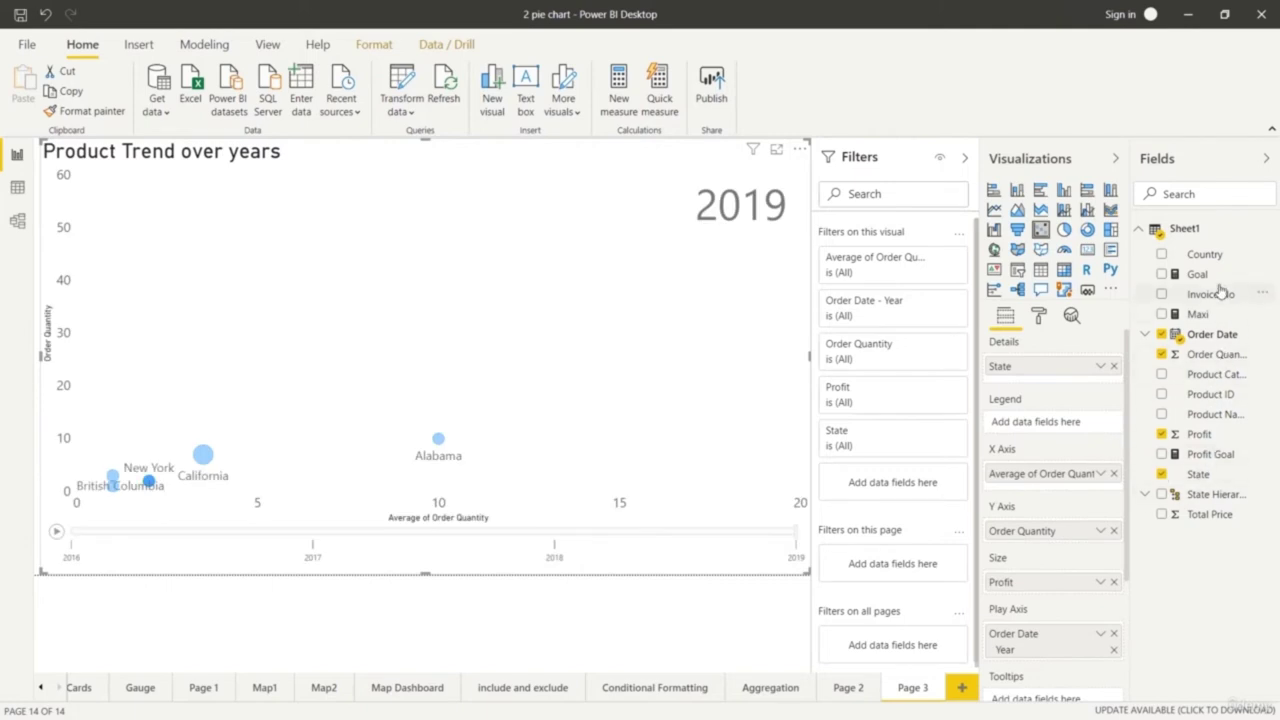
pyautogui.moveTo(1218, 260); pyautogui.dragTo(1070, 424)
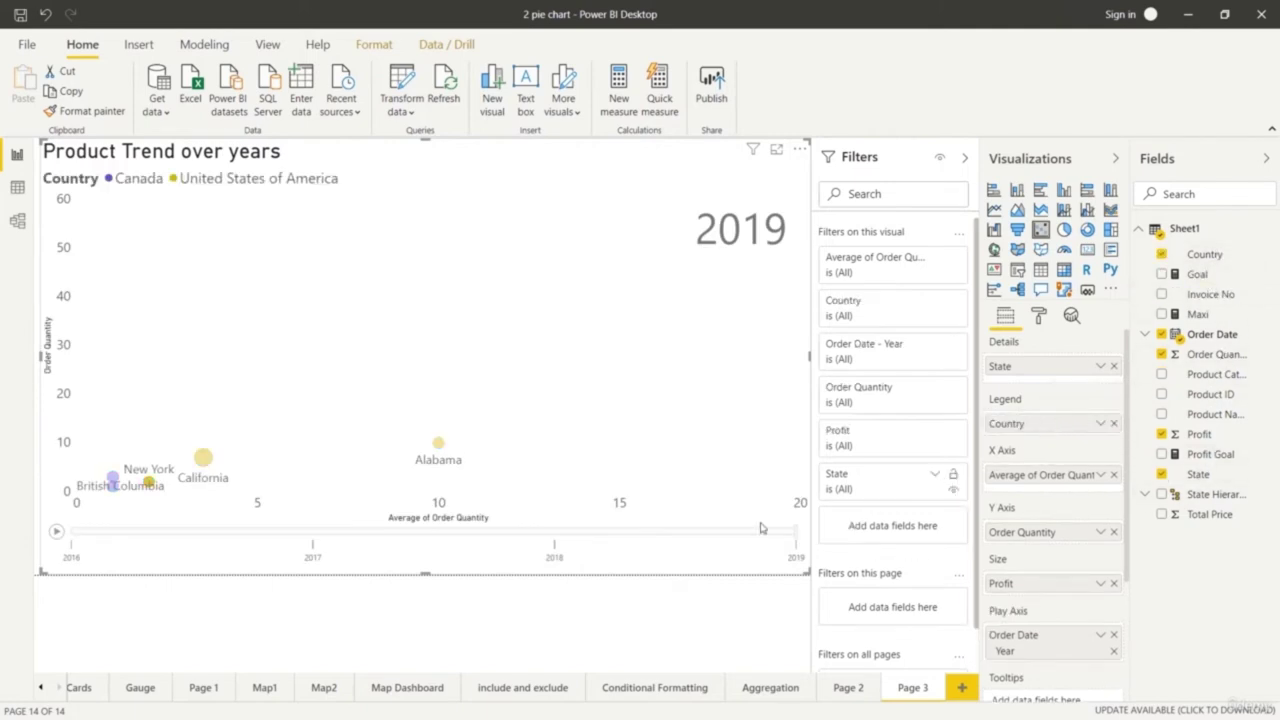
# Play the yearly animation of the states and trace the California bubble's movement
pyautogui.click(57, 534)
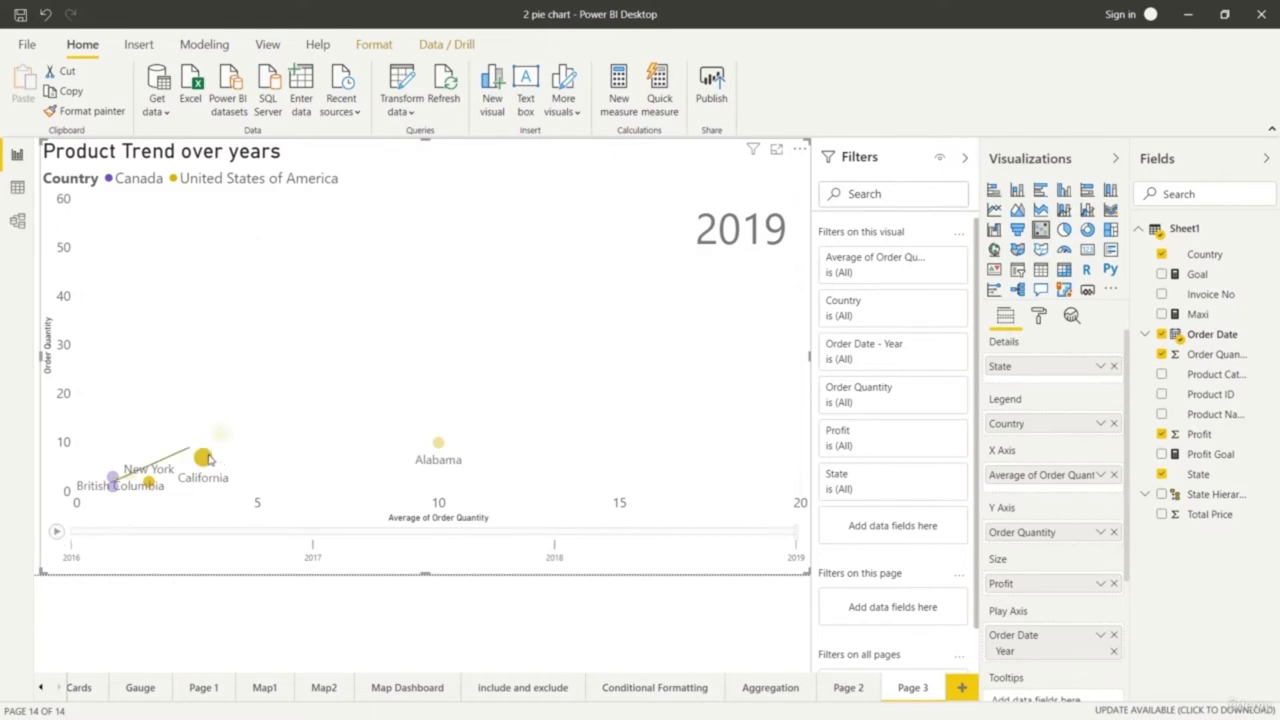
pyautogui.click(56, 534)
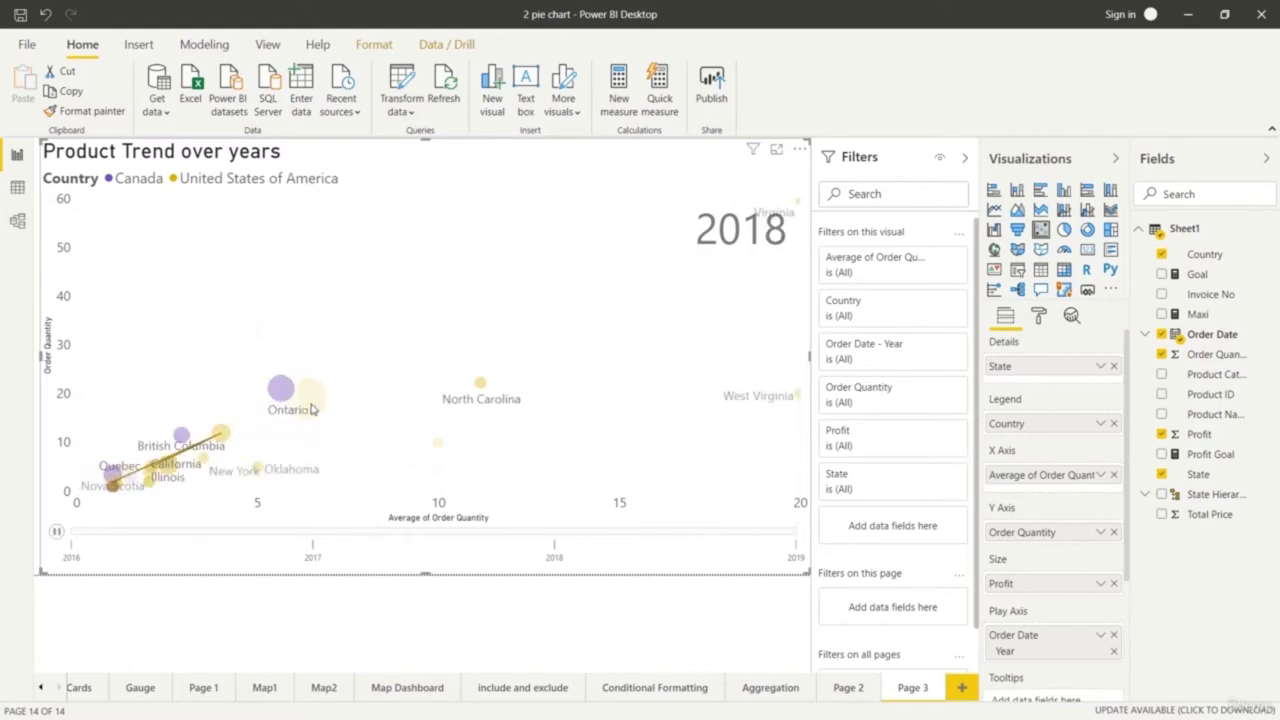
# Replace State with Product Name as the Product Trend scatter chart's Details field
pyautogui.click(310, 408)
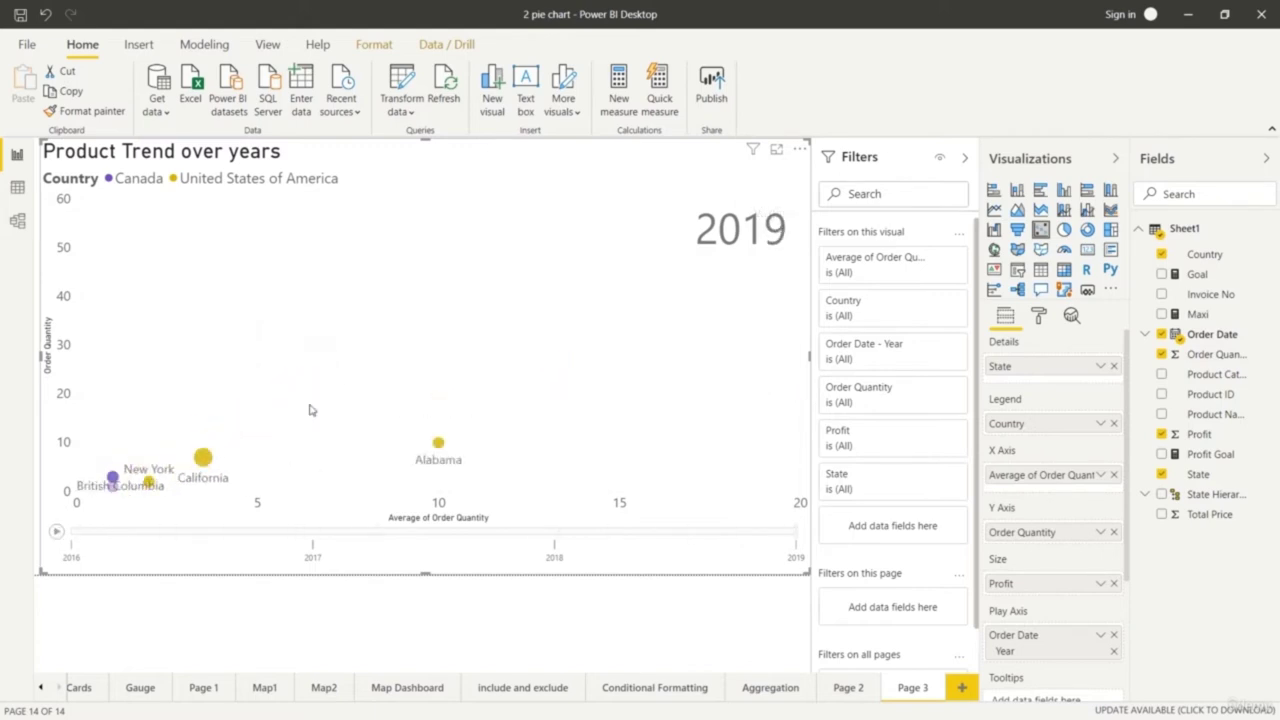
pyautogui.click(438, 445)
pyautogui.click(1114, 367)
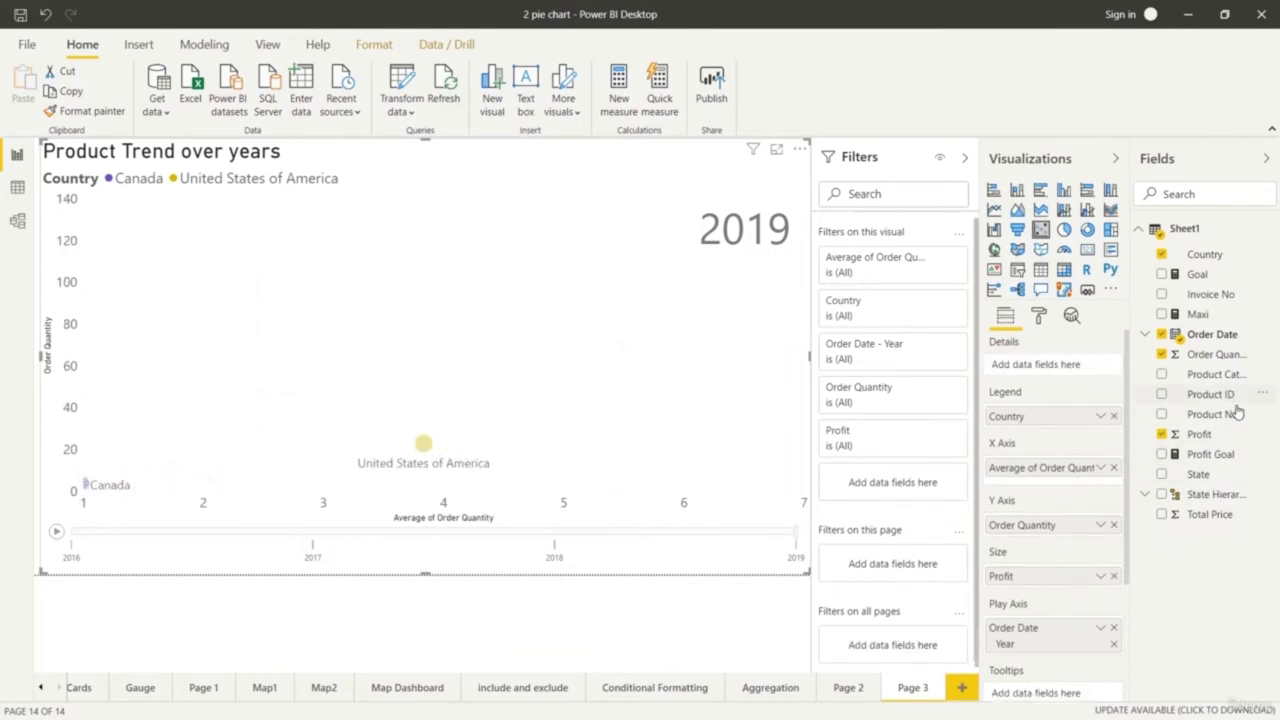
pyautogui.moveTo(1237, 420); pyautogui.dragTo(1066, 368)
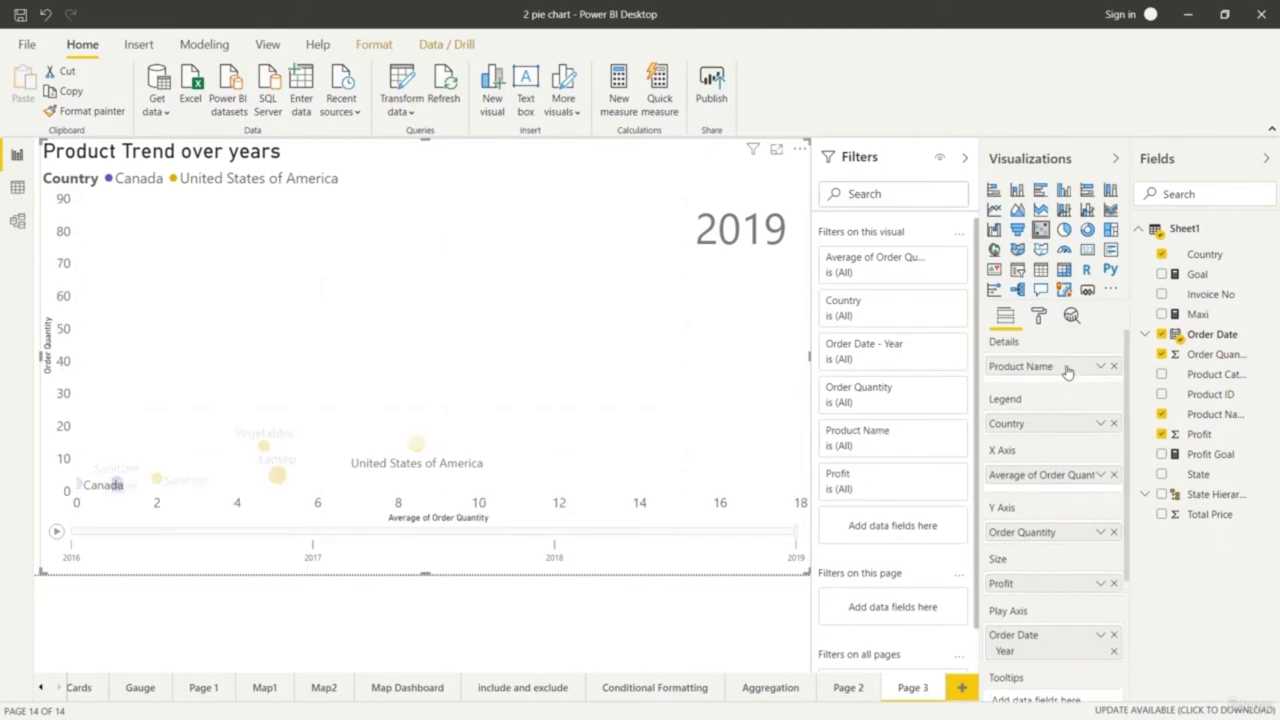
# Remove Country from the scatter chart's legend, try Product Name there, and use Product Category as the legend instead
pyautogui.click(1113, 423)
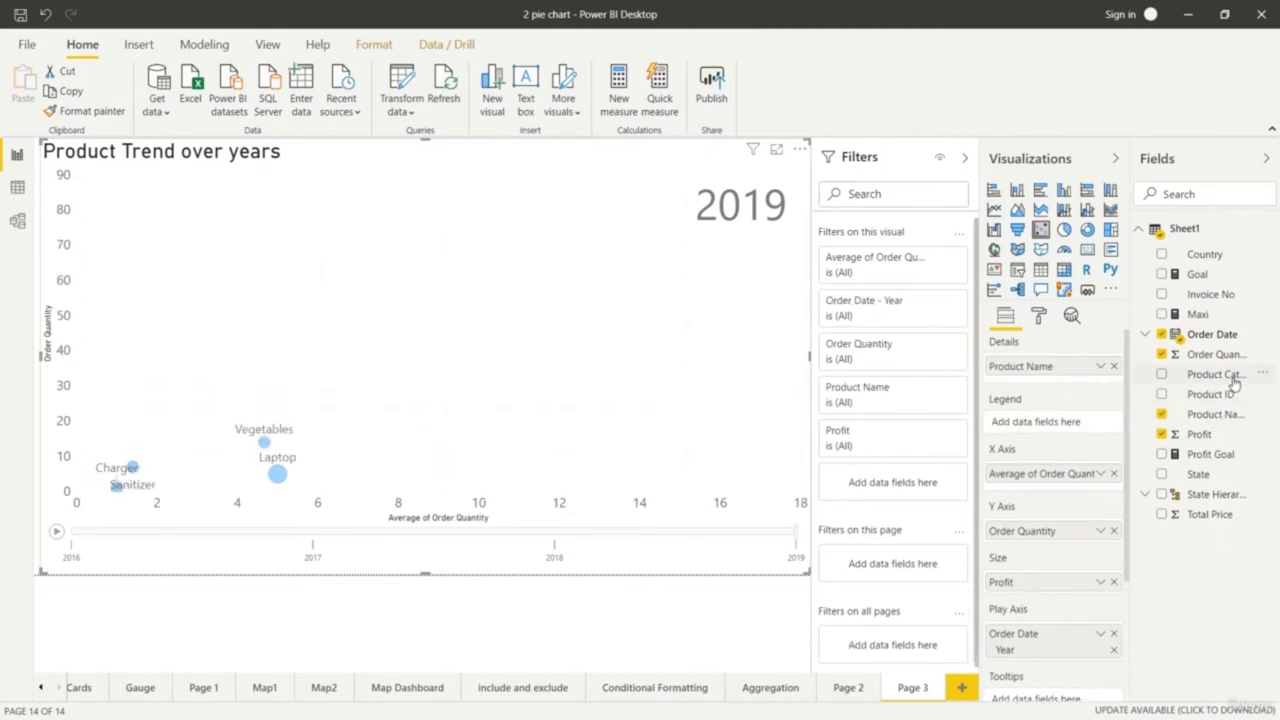
pyautogui.moveTo(1240, 414); pyautogui.dragTo(1104, 426)
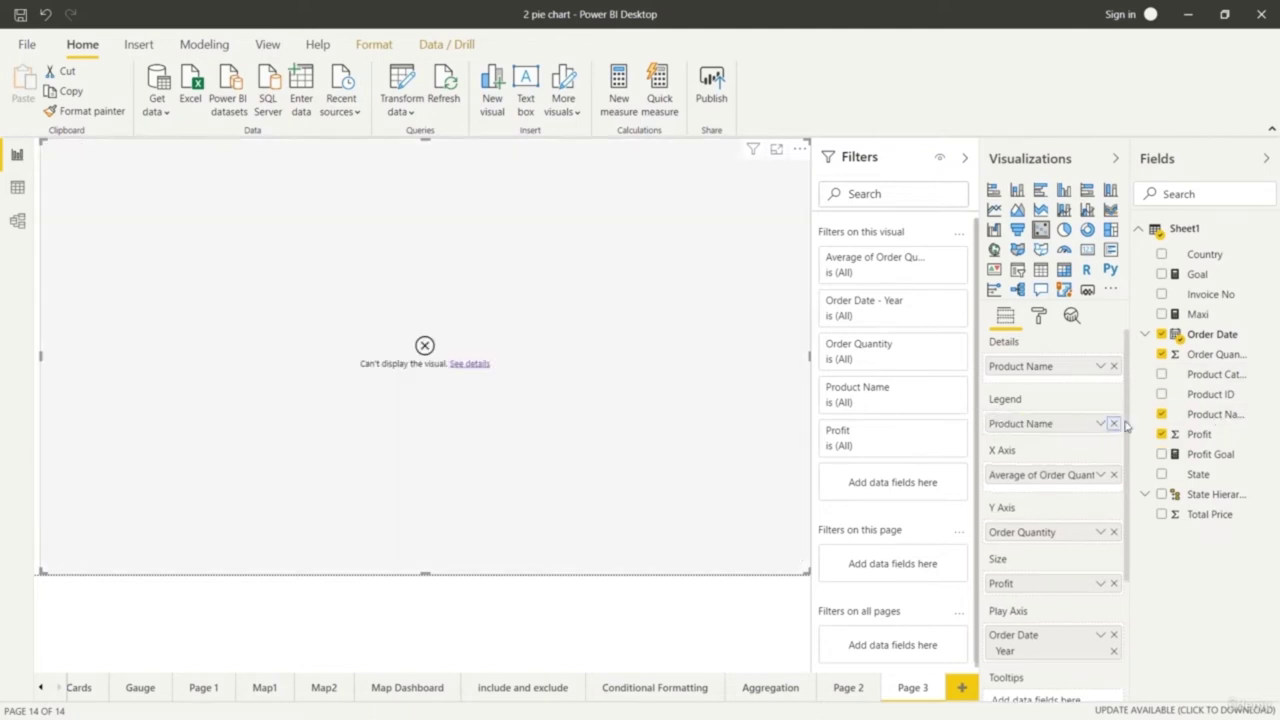
pyautogui.click(1114, 424)
pyautogui.moveTo(1230, 376); pyautogui.dragTo(1079, 438)
pyautogui.moveTo(1205, 384); pyautogui.dragTo(1080, 432)
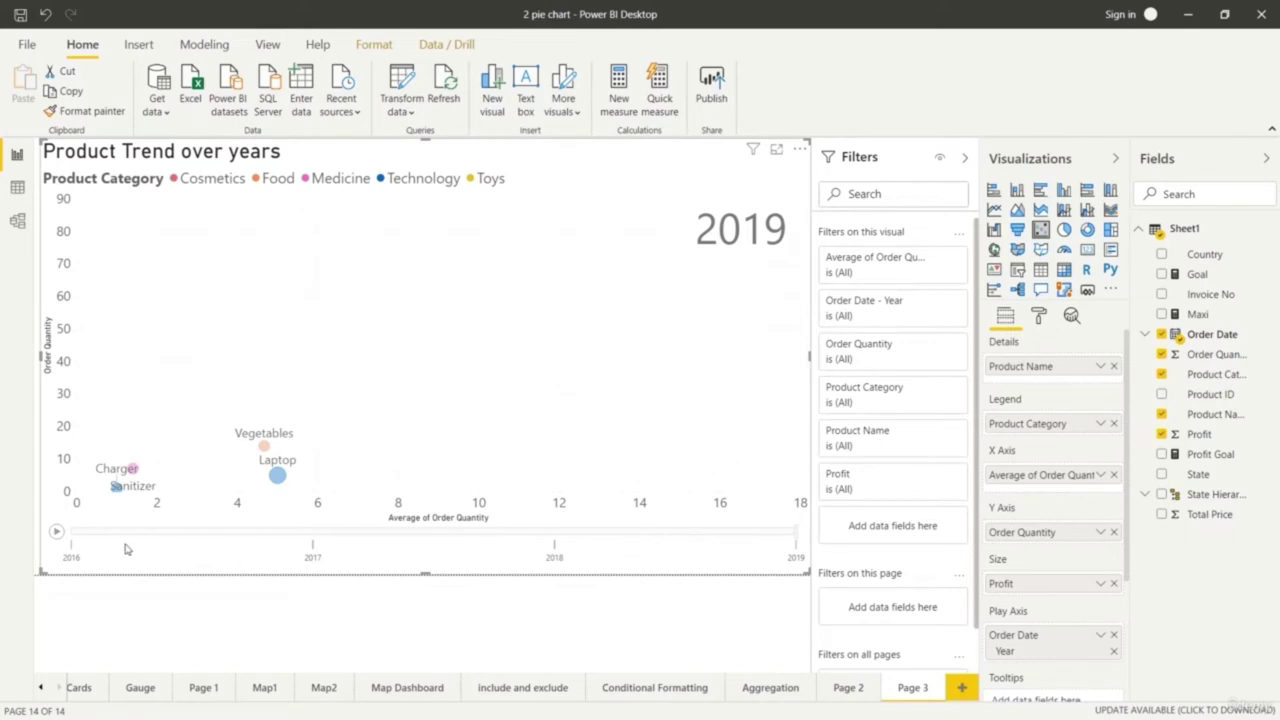
# Play the yearly animation of the products and summarize the Y-axis Order Quantity by maximum
pyautogui.click(56, 533)
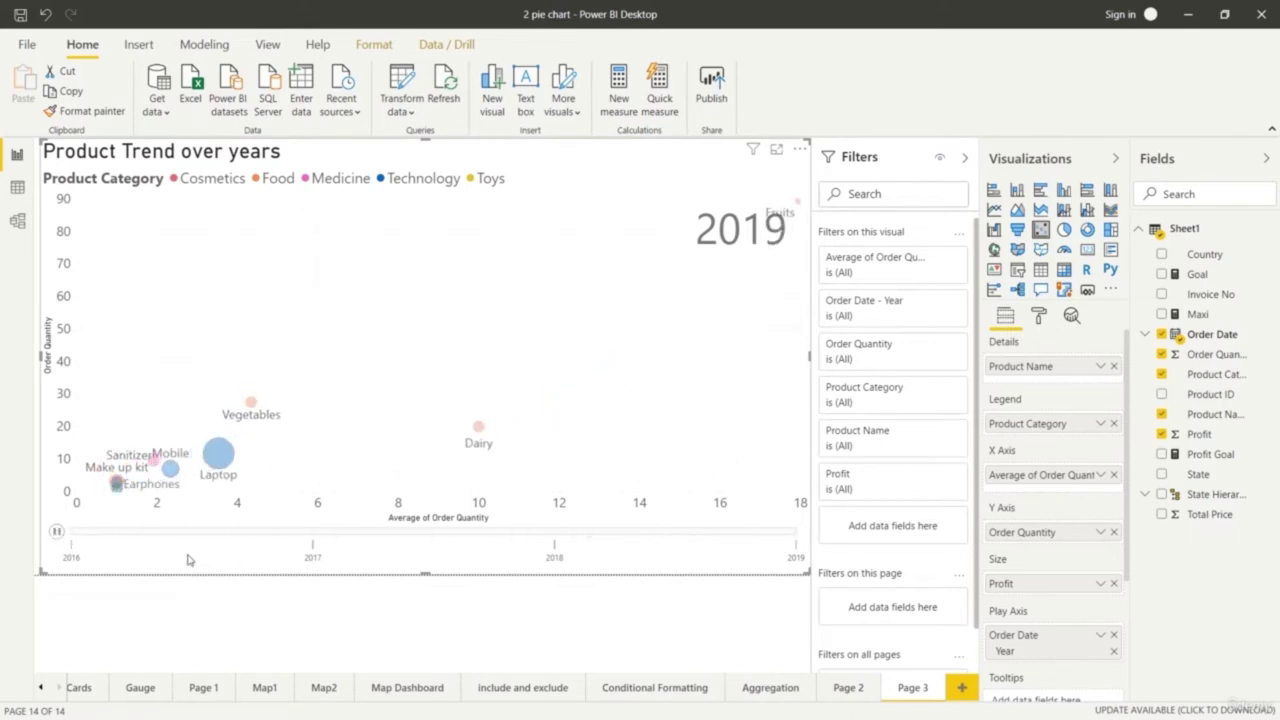
pyautogui.click(56, 533)
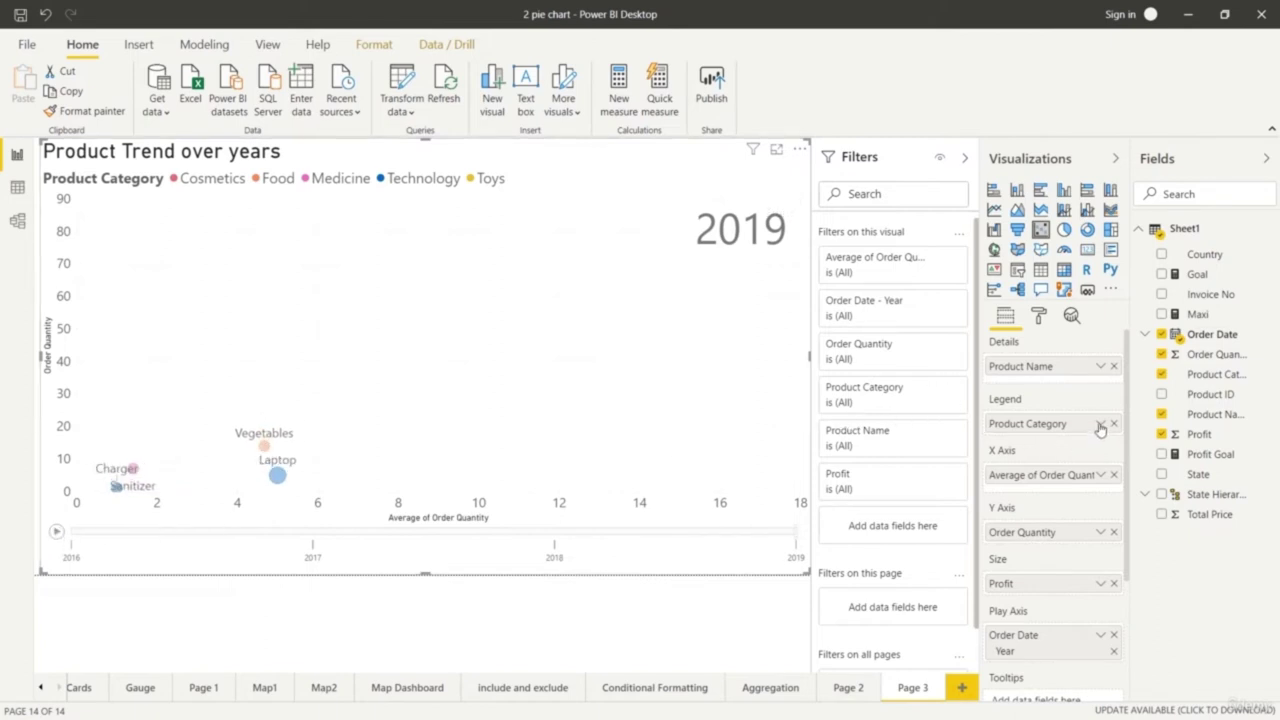
pyautogui.click(1101, 533)
pyautogui.click(1152, 390)
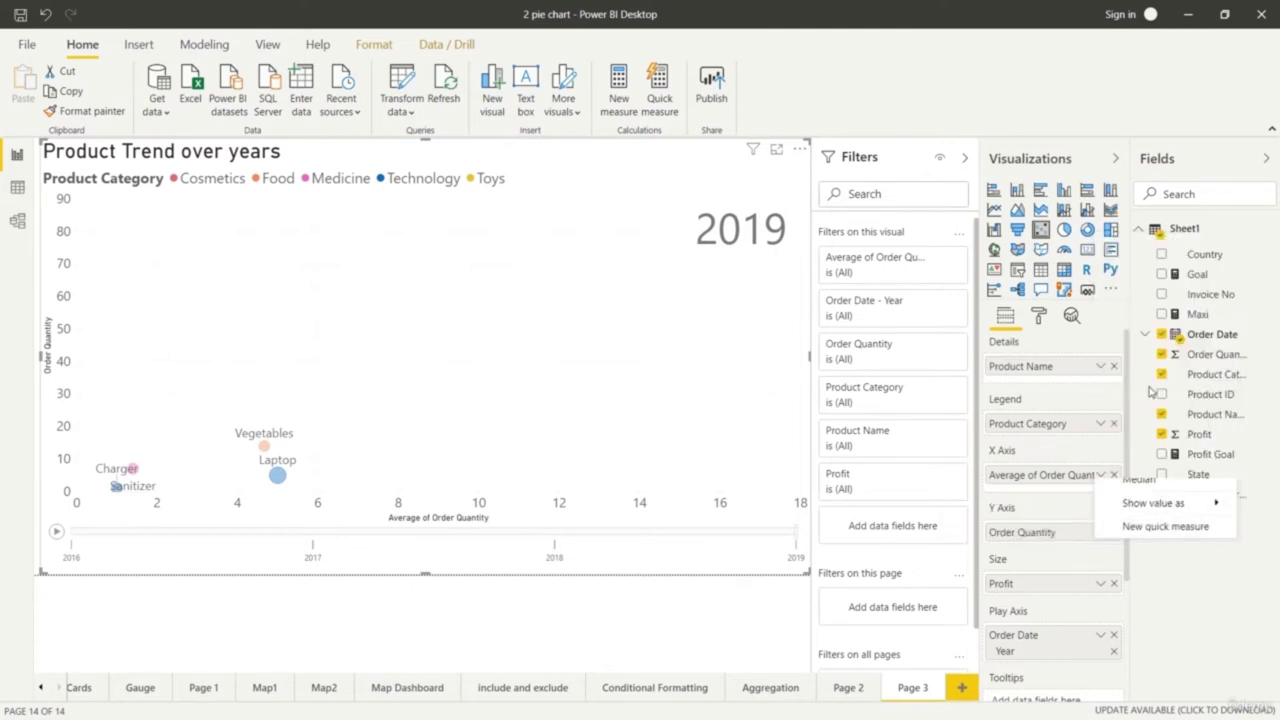
# Play the yearly animation and trace the movement of individual product bubbles, including Laptop and Vegetables
pyautogui.click(56, 531)
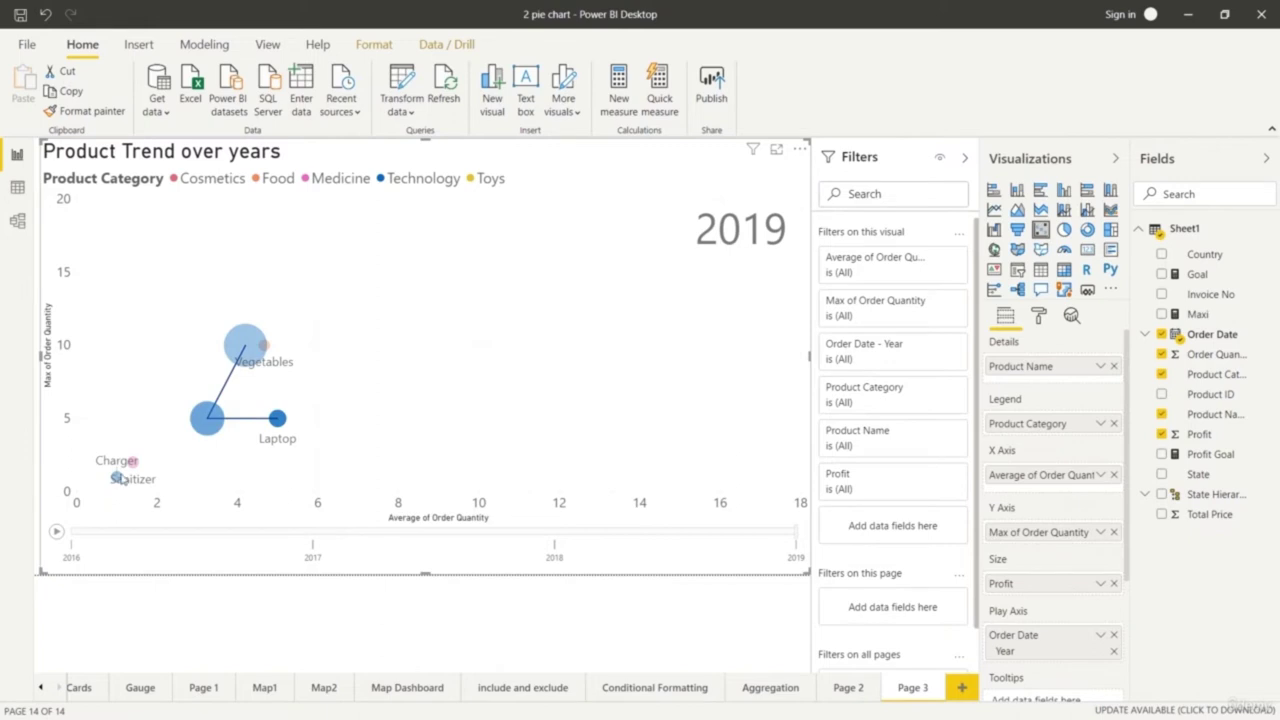
pyautogui.click(111, 478)
pyautogui.click(116, 481)
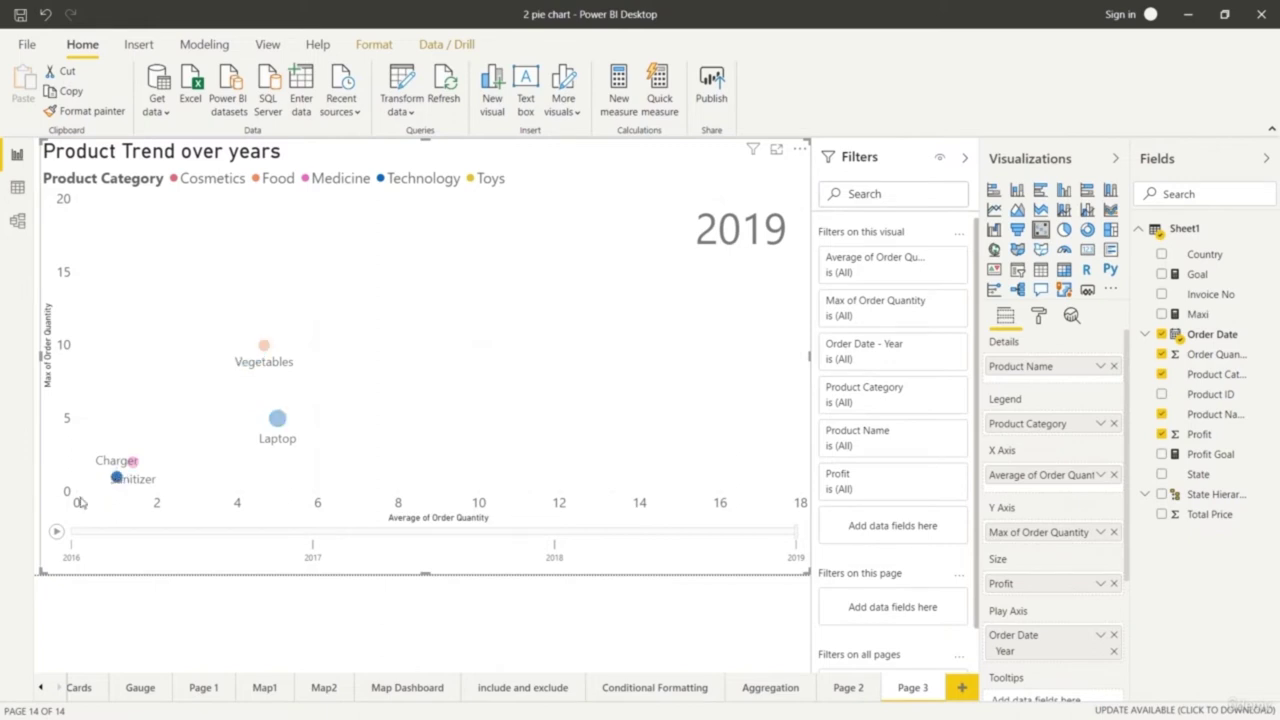
pyautogui.click(57, 532)
pyautogui.click(263, 346)
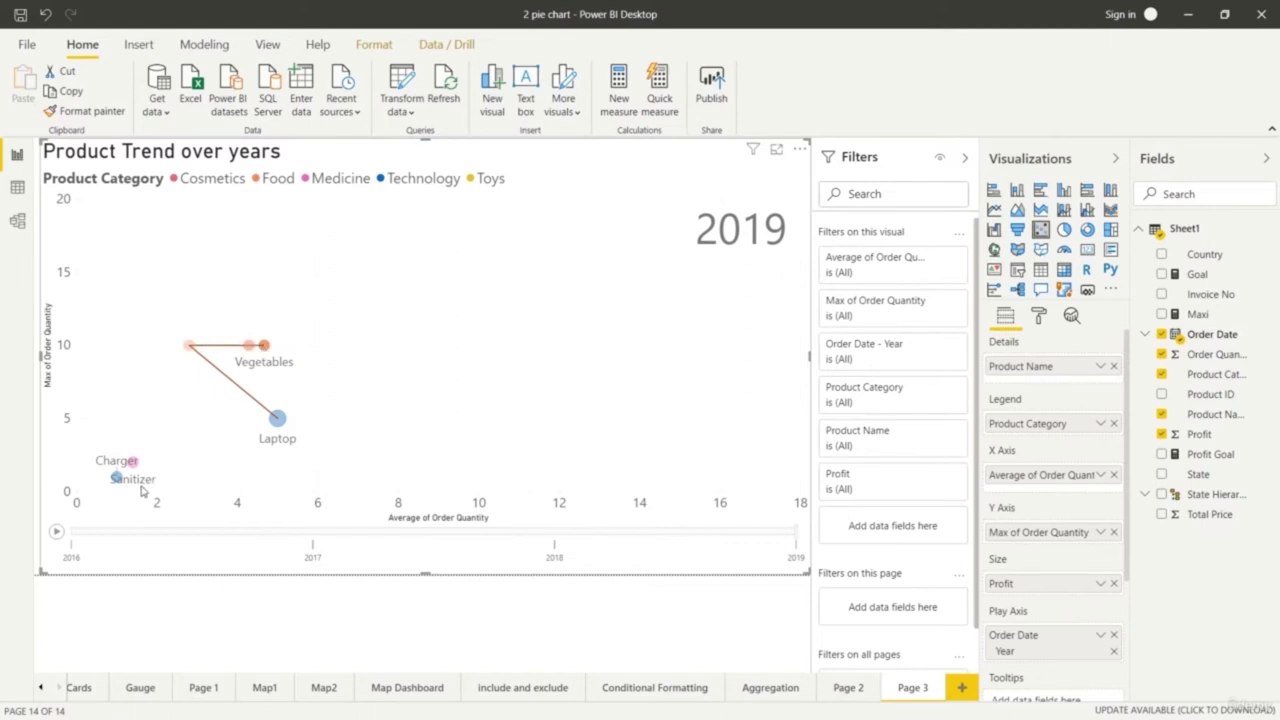
pyautogui.click(56, 532)
pyautogui.click(381, 593)
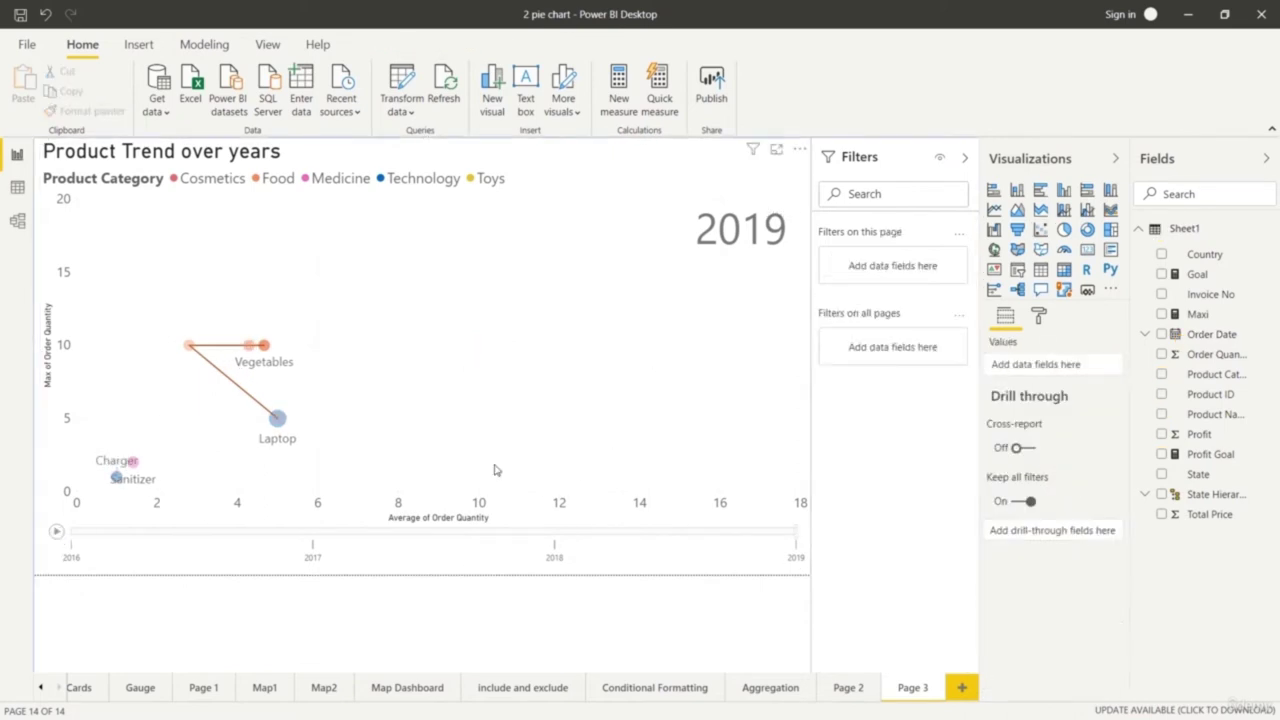
pyautogui.click(523, 413)
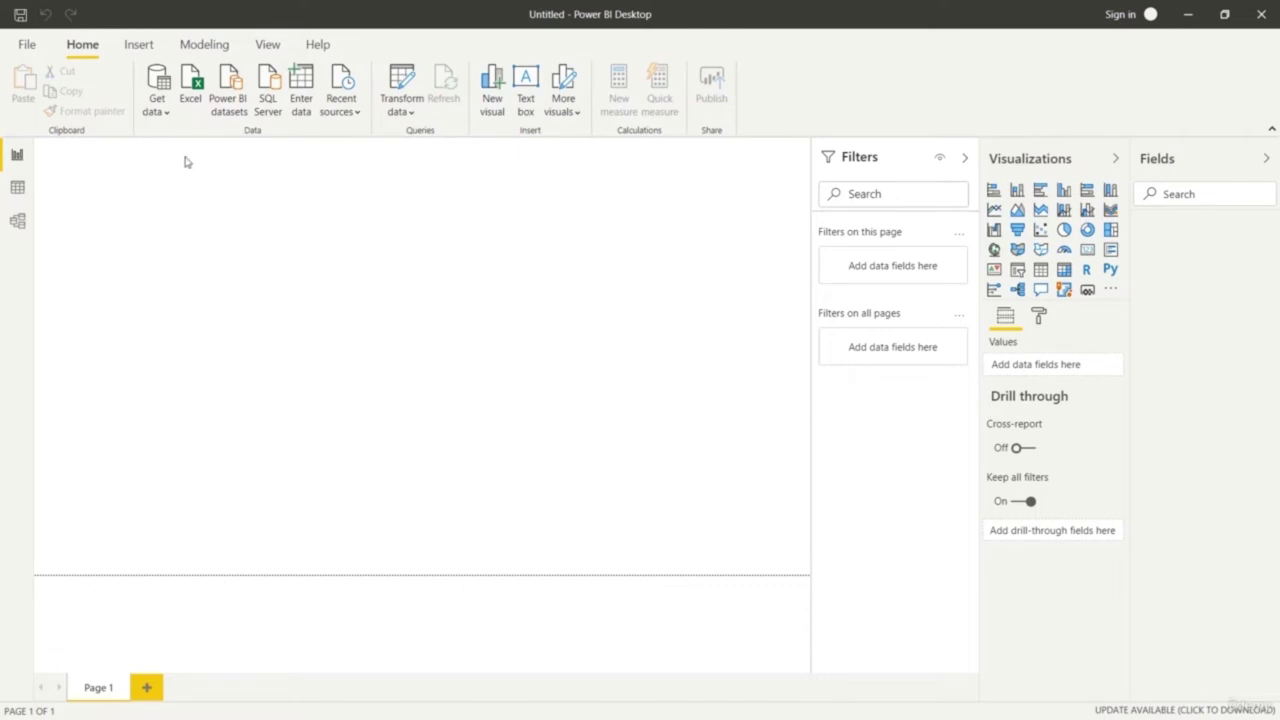
# Connect the new untitled report to the Excel workbook billing.xls in the res folder
pyautogui.click(160, 110)
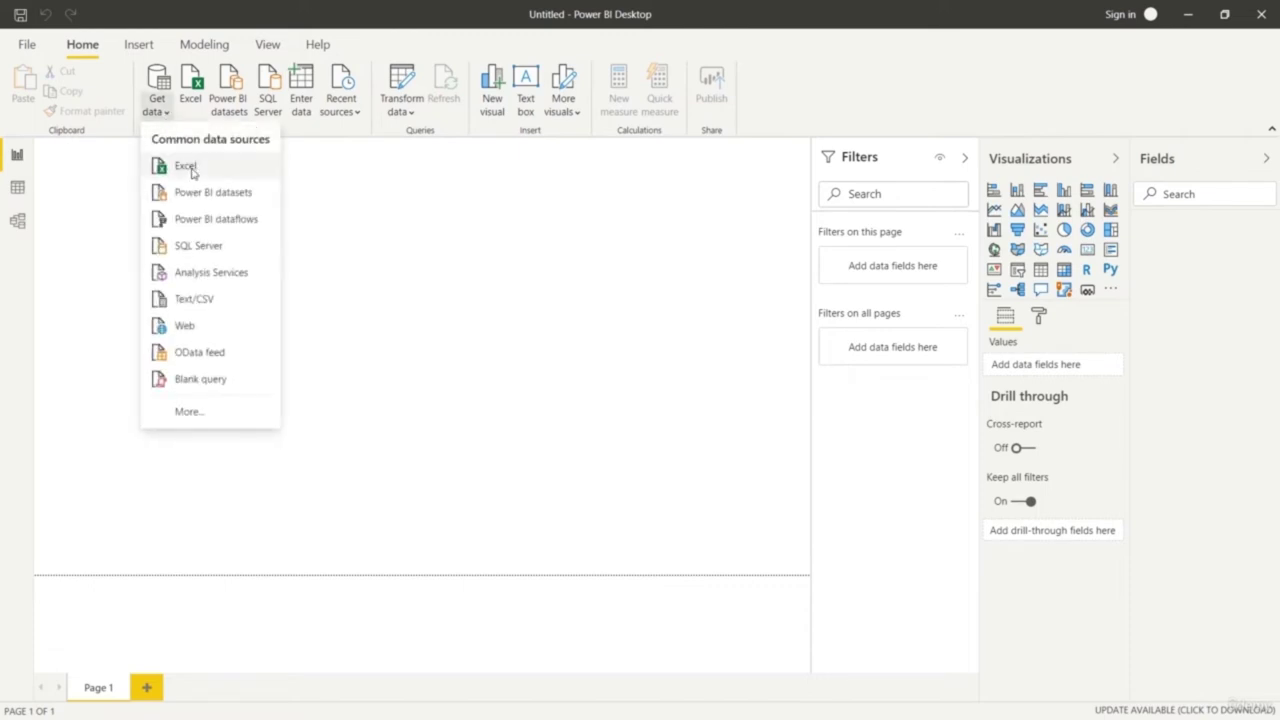
pyautogui.click(187, 167)
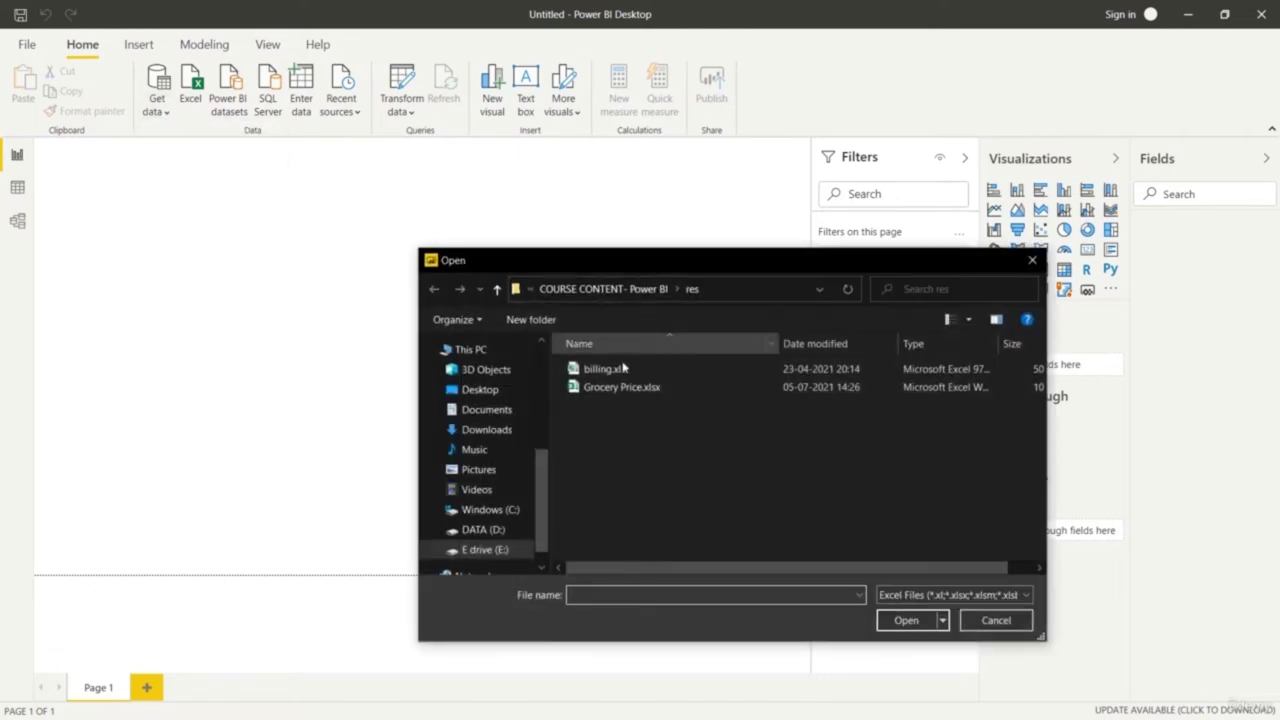
pyautogui.click(633, 369)
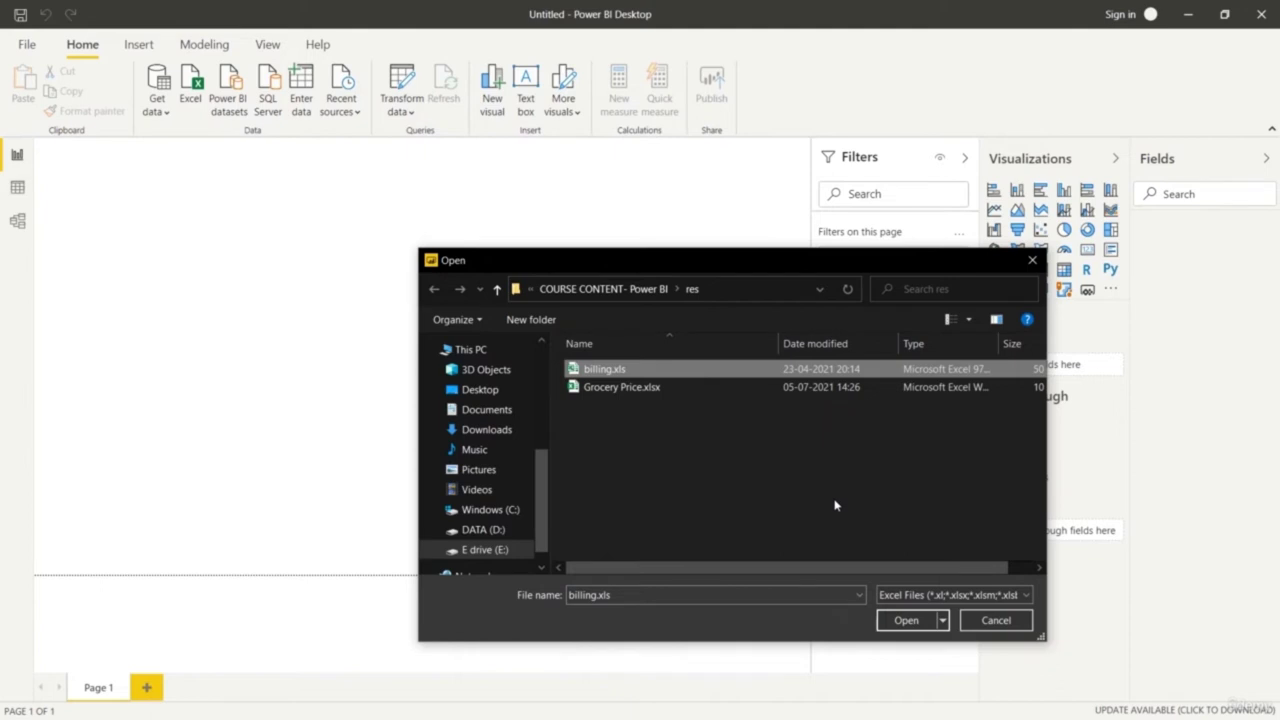
pyautogui.click(906, 620)
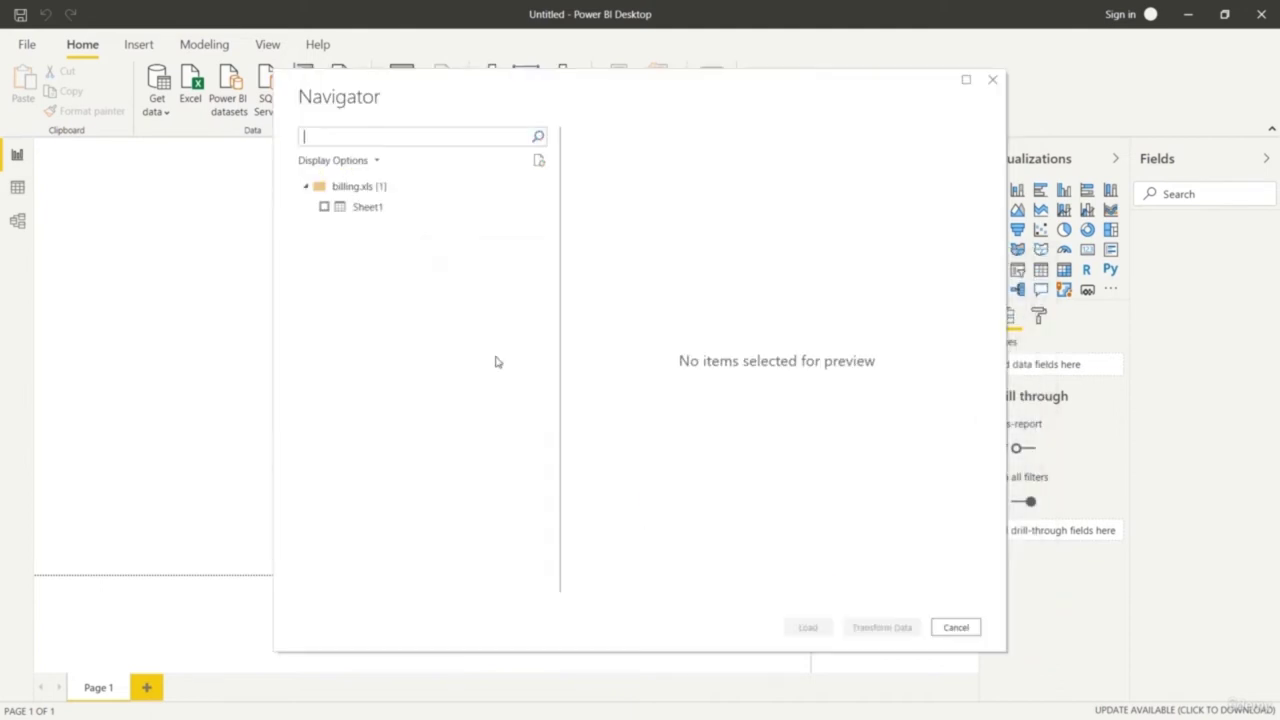
# Select and preview Sheet1 of billing.xls and open it in Power Query Editor for transformation
pyautogui.click(324, 207)
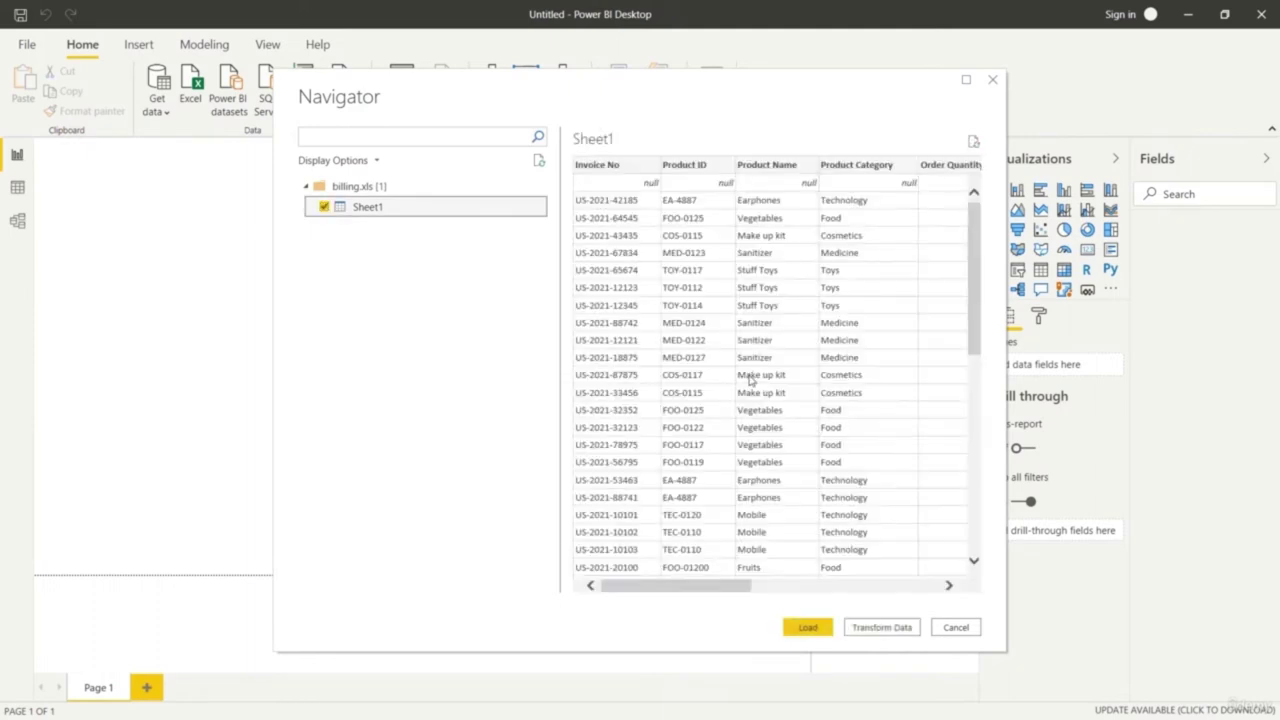
pyautogui.moveTo(713, 588); pyautogui.dragTo(682, 595)
pyautogui.moveTo(975, 302); pyautogui.dragTo(974, 260)
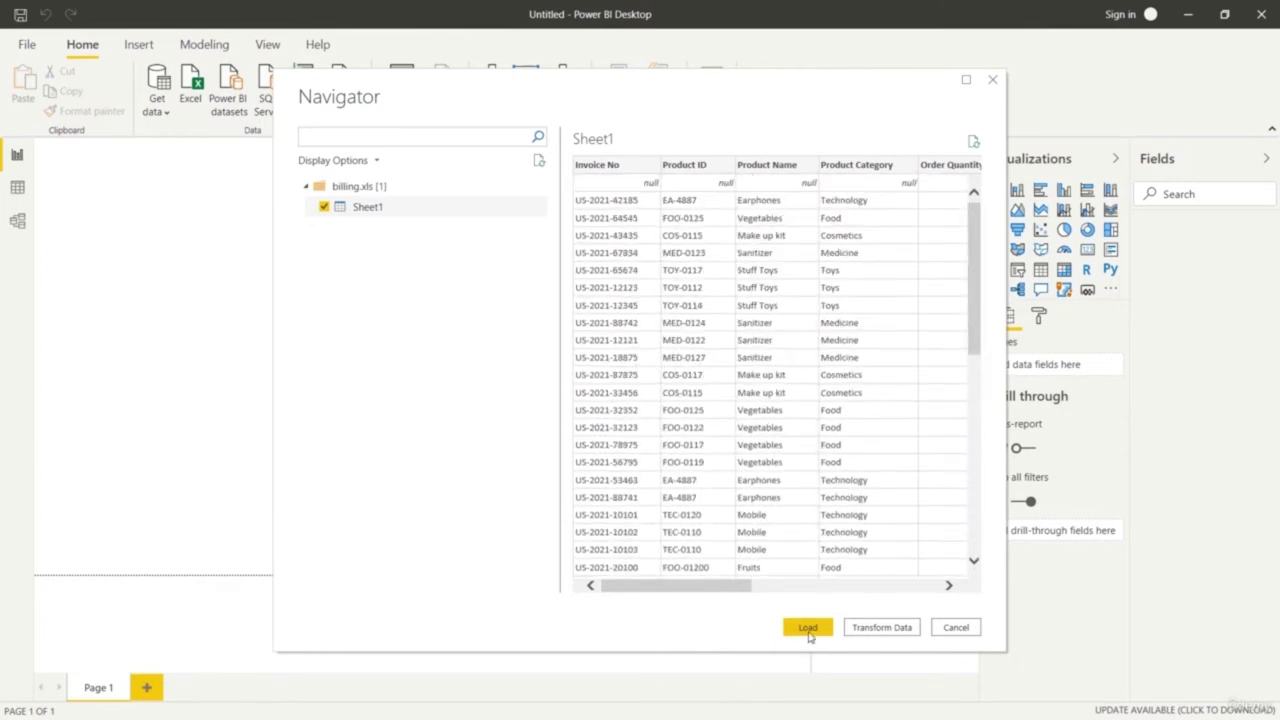
pyautogui.click(882, 627)
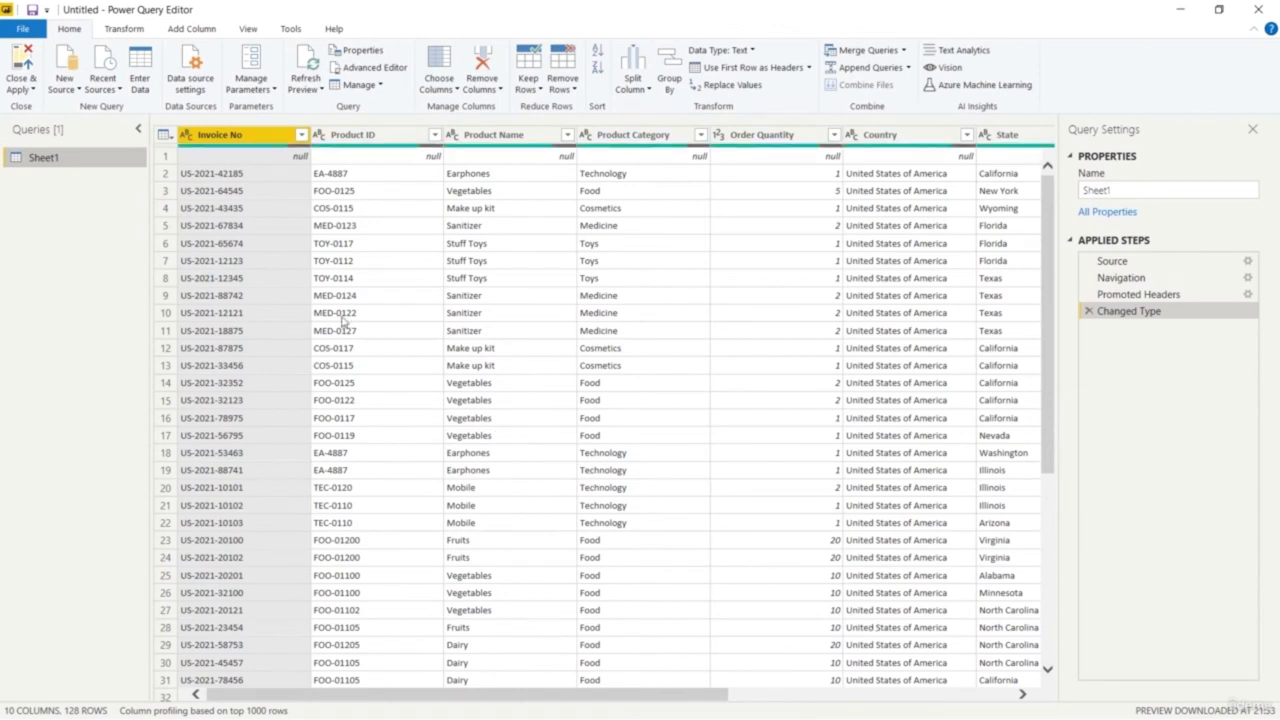
# Minimize the Power Query Editor window and bring it back maximized
pyautogui.moveTo(179, 8); pyautogui.dragTo(198, 62)
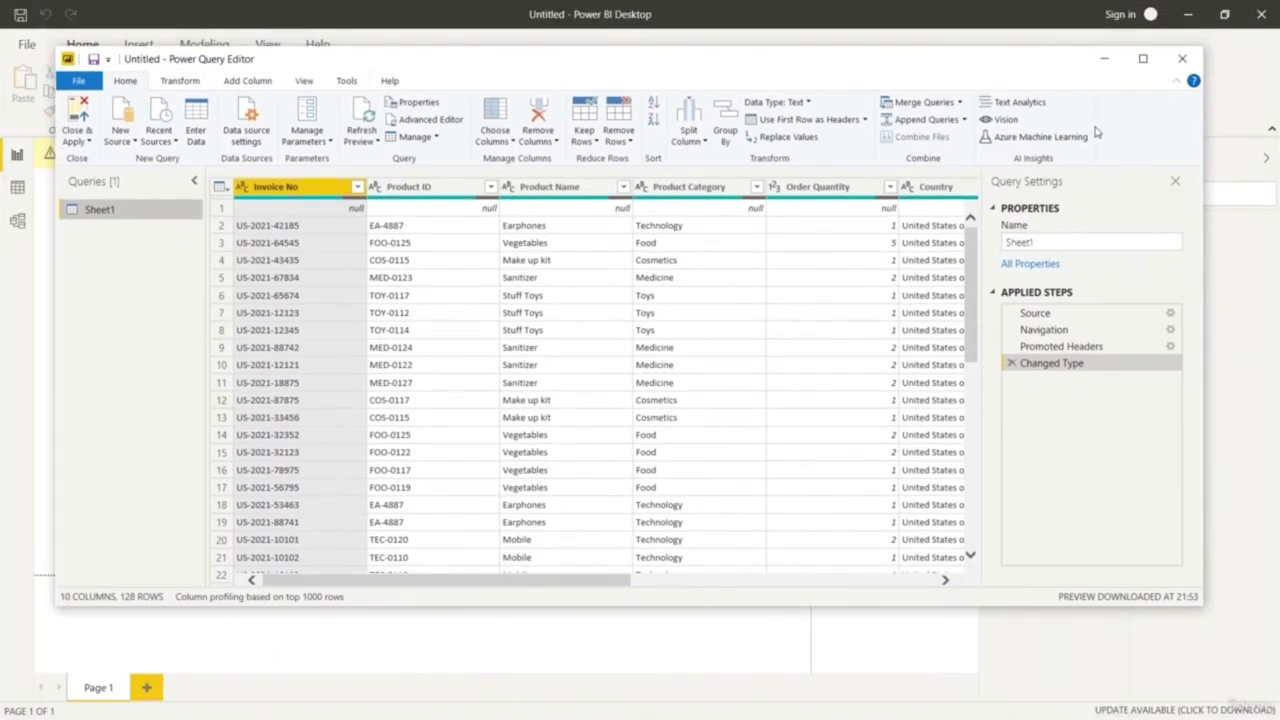
pyautogui.click(1104, 58)
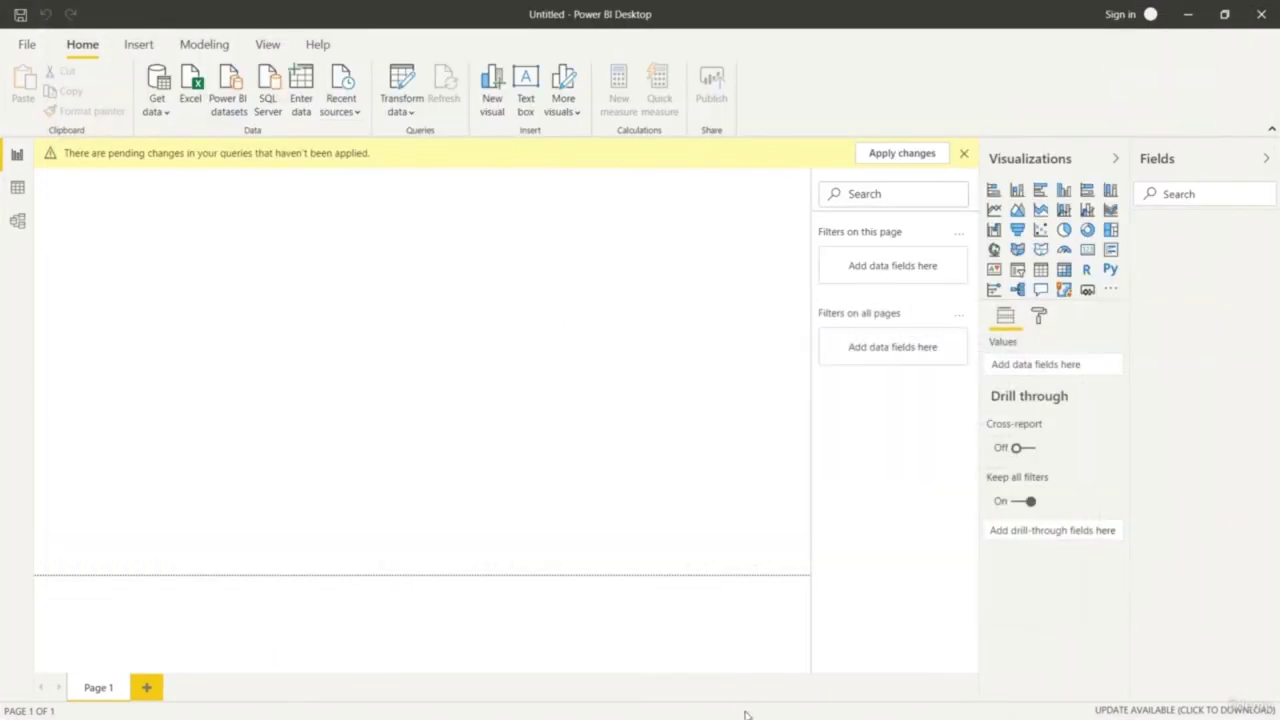
pyautogui.press('super')
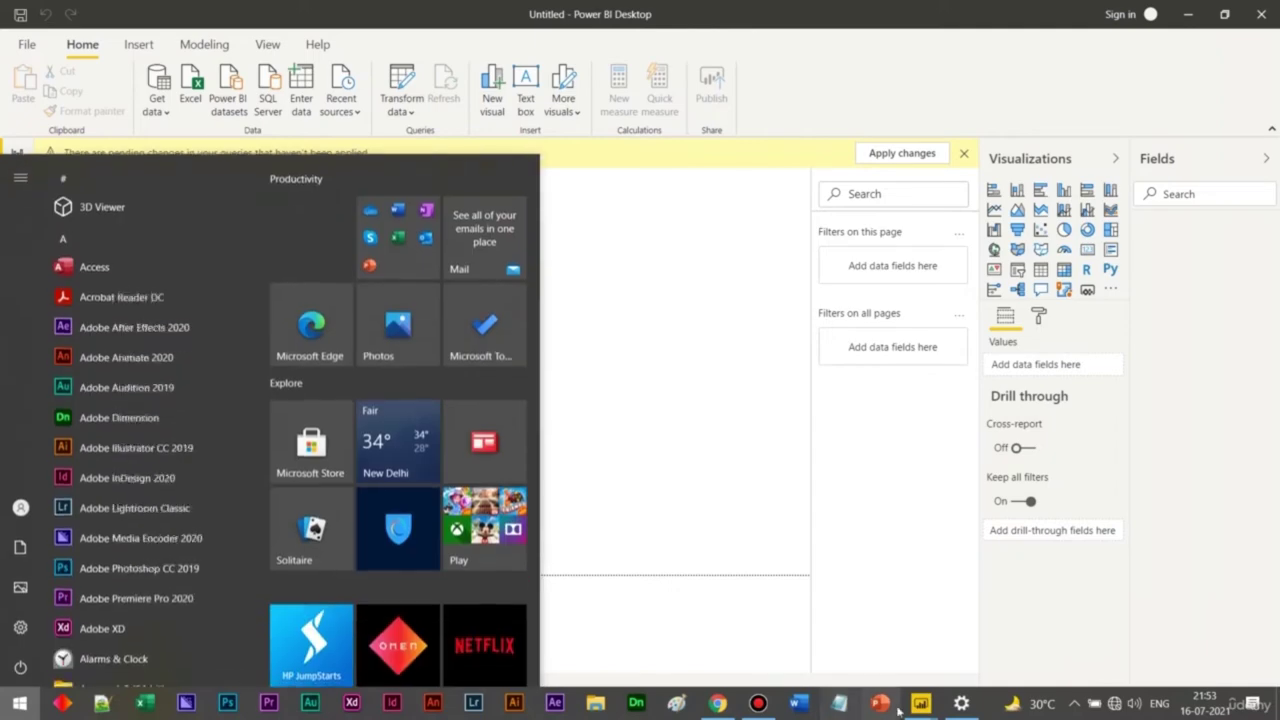
pyautogui.moveTo(920, 703)
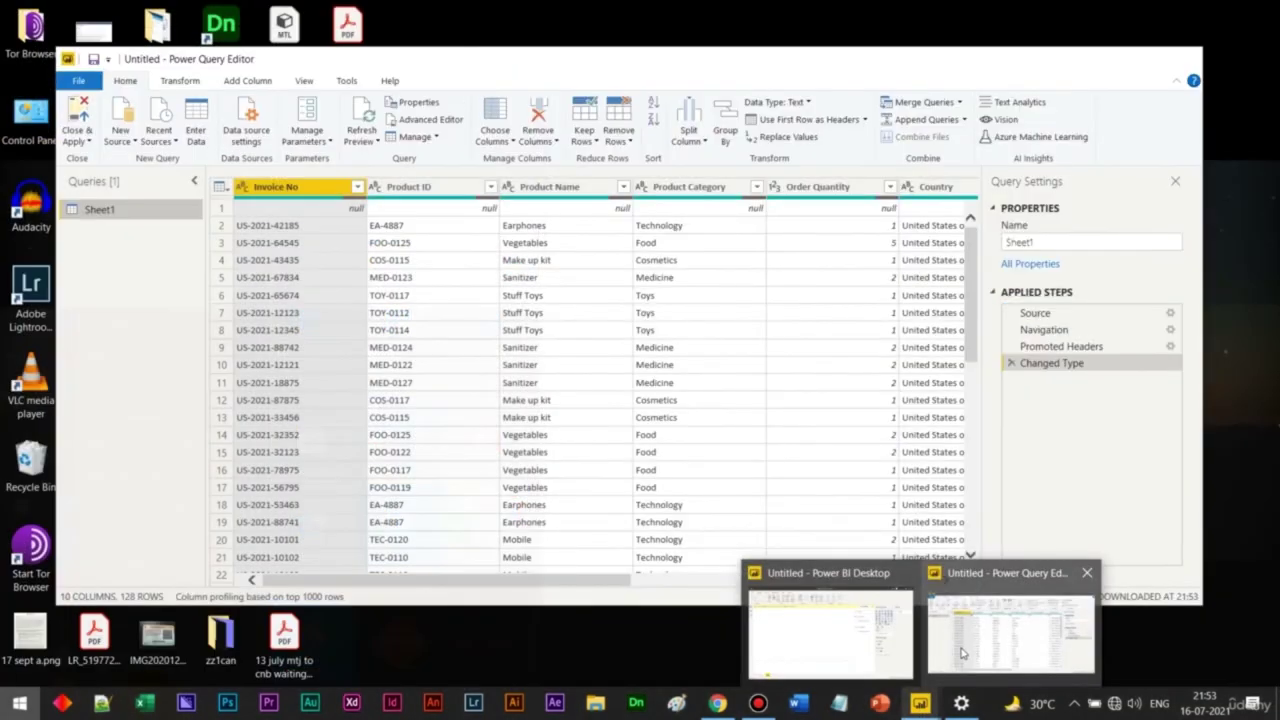
pyautogui.click(962, 653)
pyautogui.click(1142, 59)
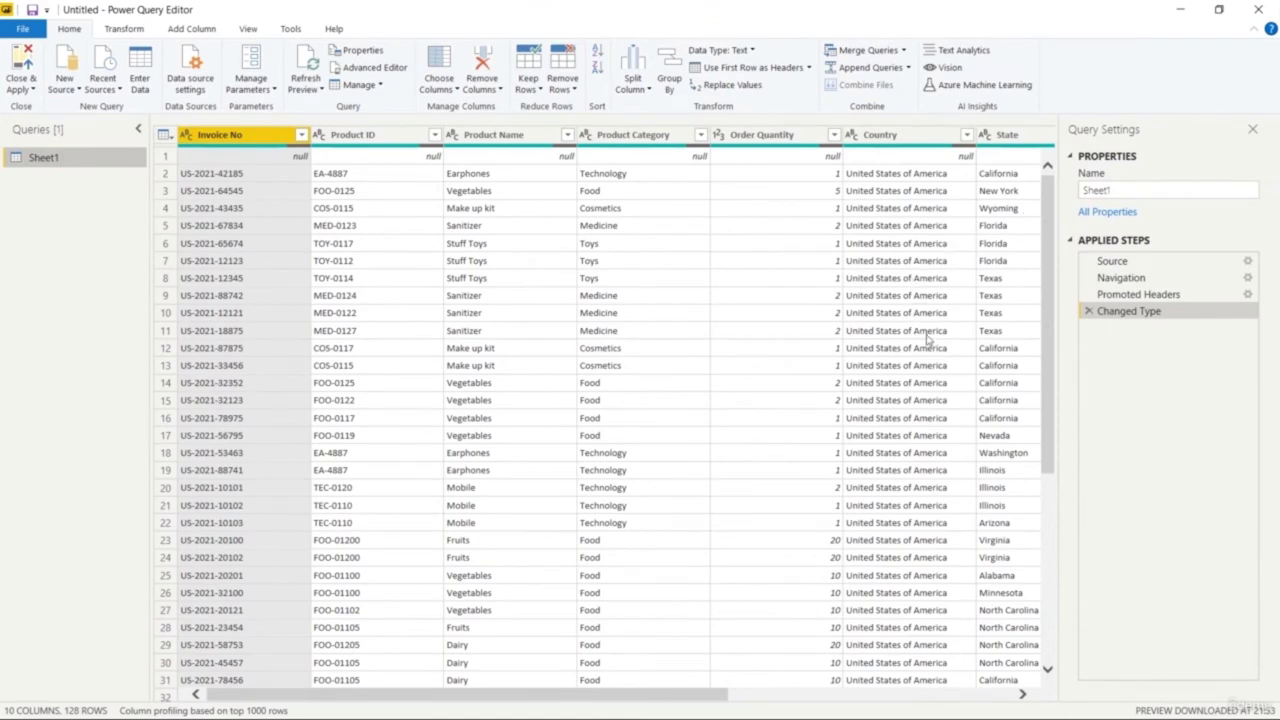
# Look over Sheet1's columns and remove the top 1 row, which holds only null values
pyautogui.moveTo(1048, 406); pyautogui.dragTo(1050, 300)
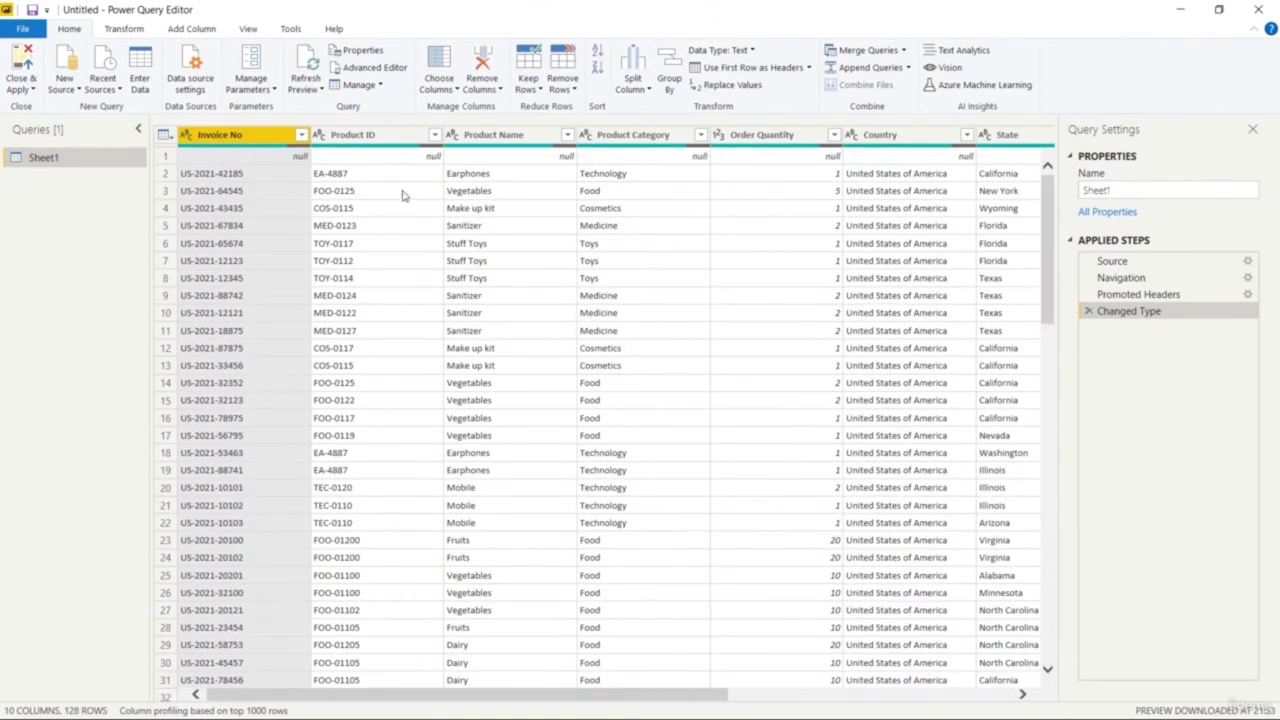
pyautogui.click(370, 143)
pyautogui.click(489, 141)
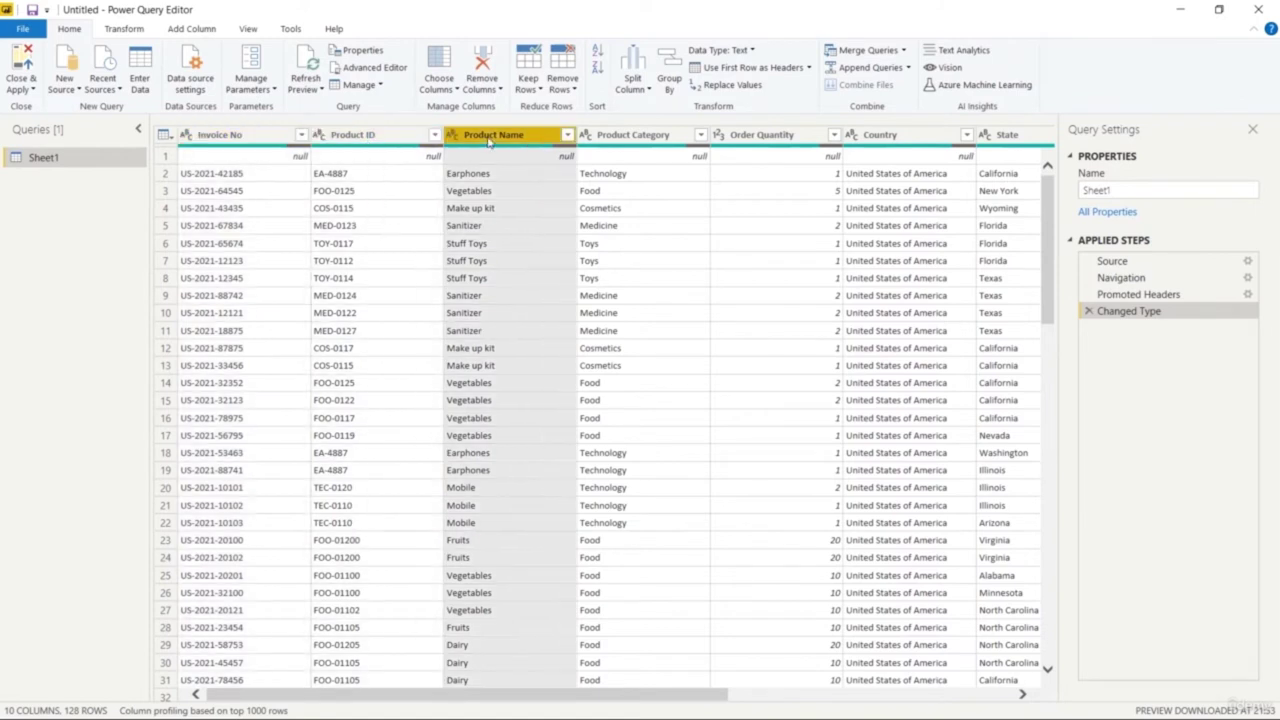
pyautogui.click(386, 143)
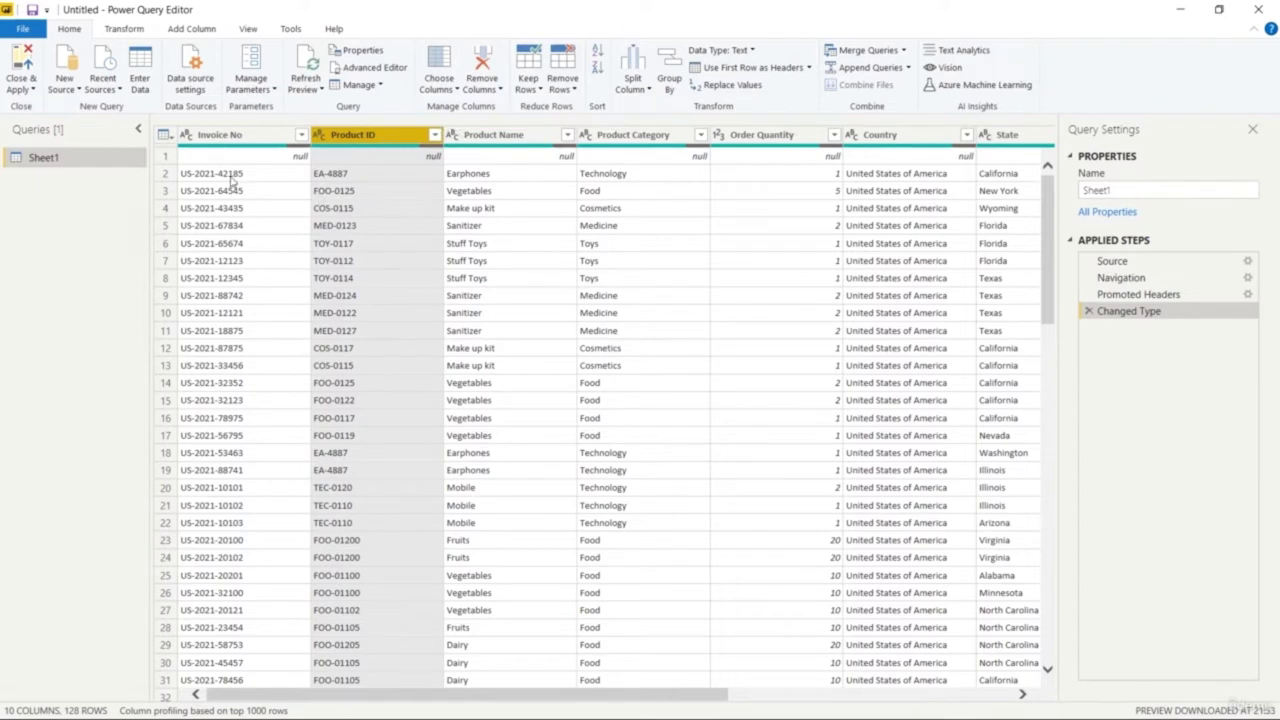
pyautogui.click(166, 158)
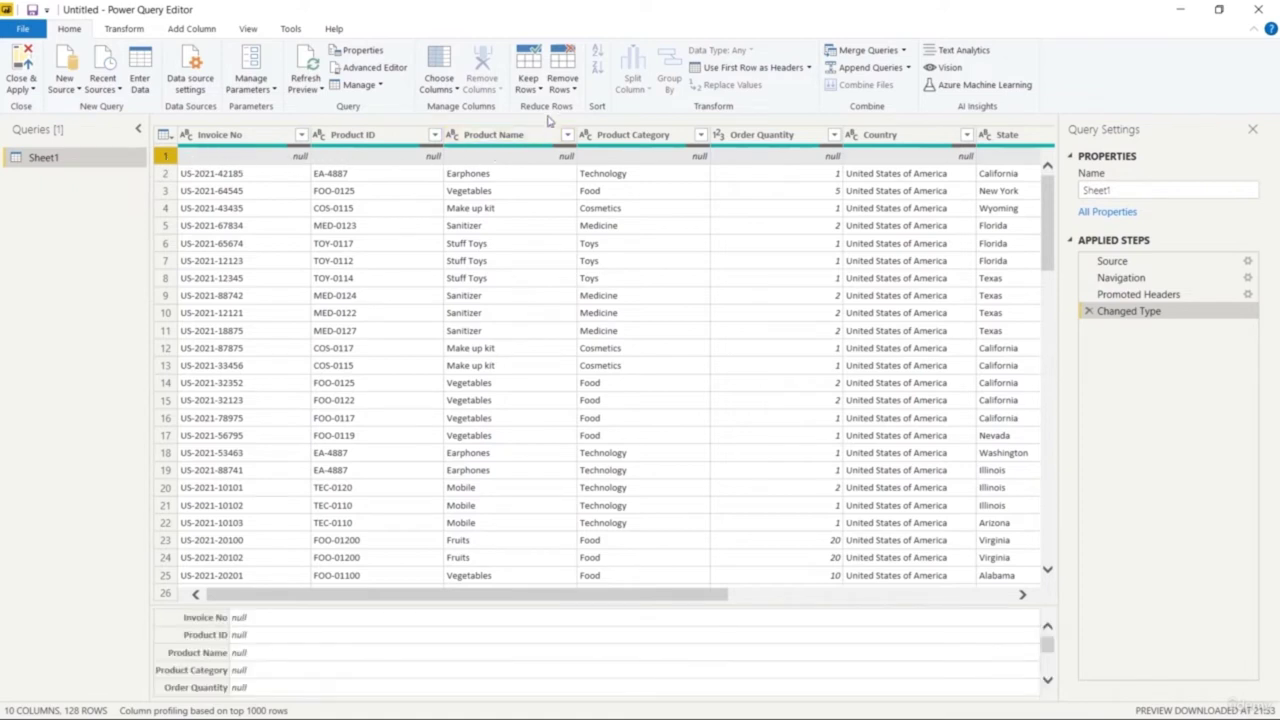
pyautogui.click(567, 90)
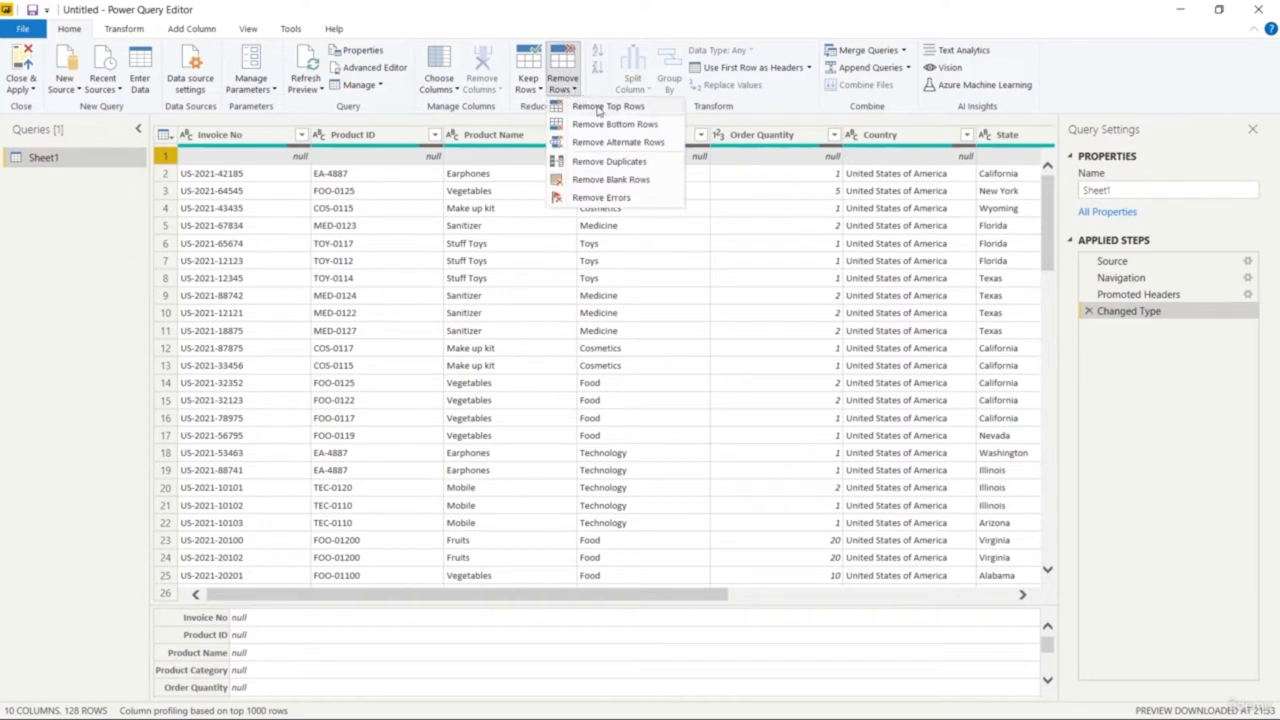
pyautogui.click(599, 107)
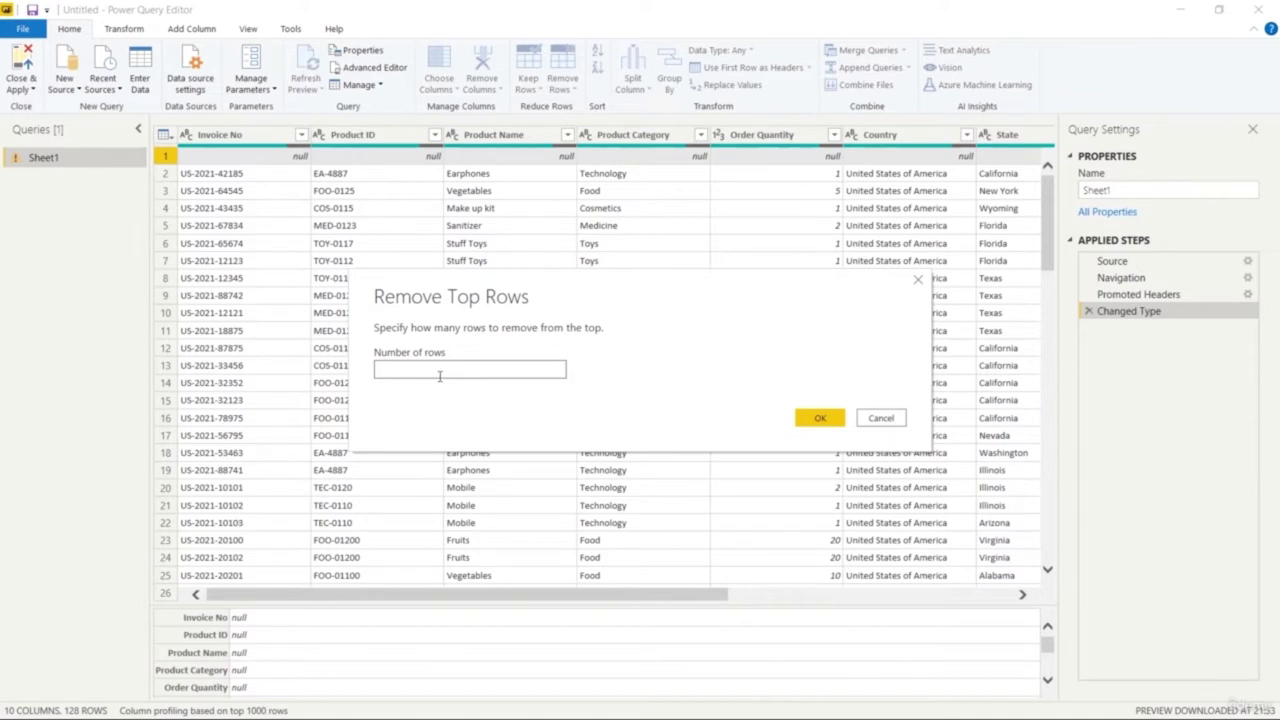
pyautogui.write('1')
pyautogui.click(818, 418)
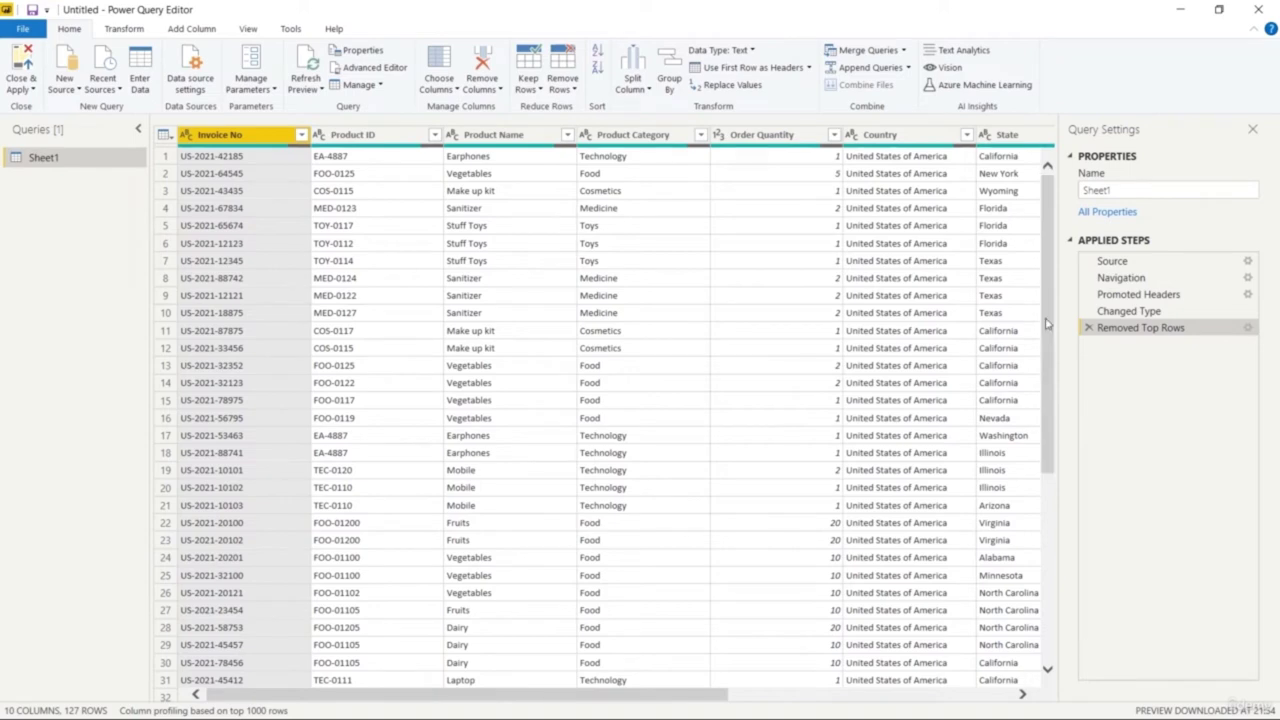
# Remove the bottom 21 rows from the block of null rows at the end of Sheet1
pyautogui.moveTo(1048, 342); pyautogui.dragTo(1015, 712)
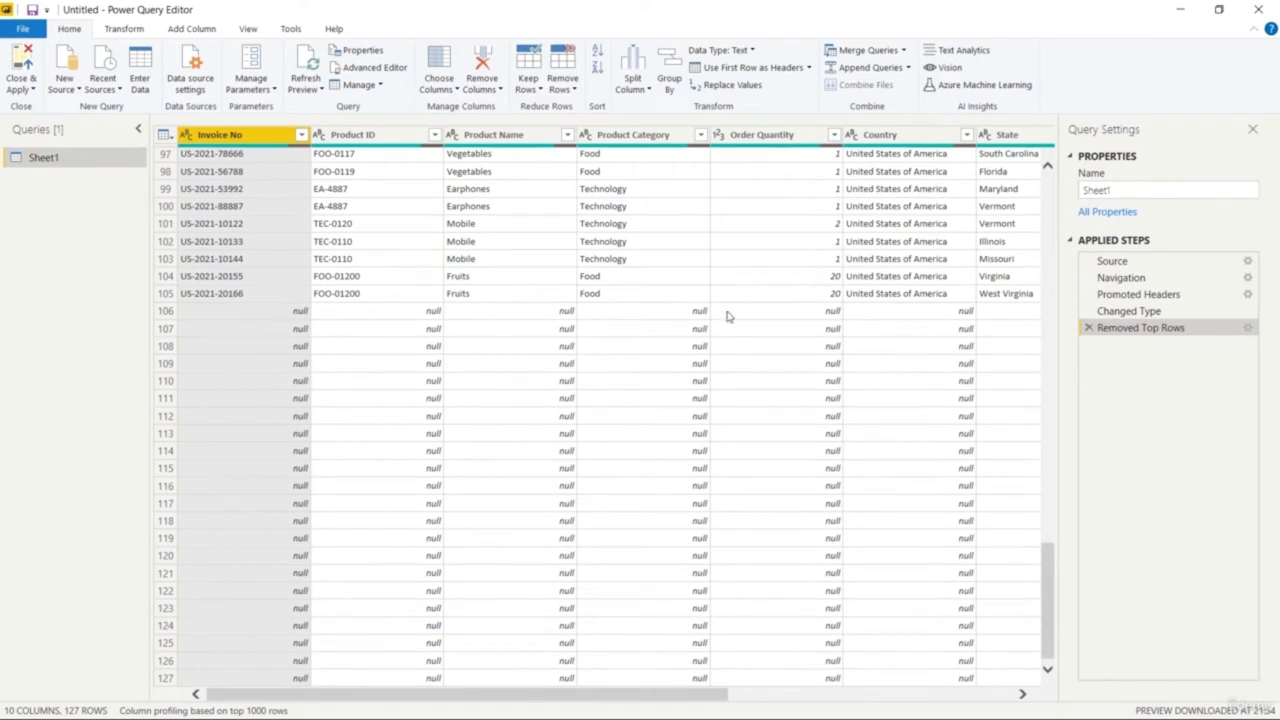
pyautogui.click(566, 90)
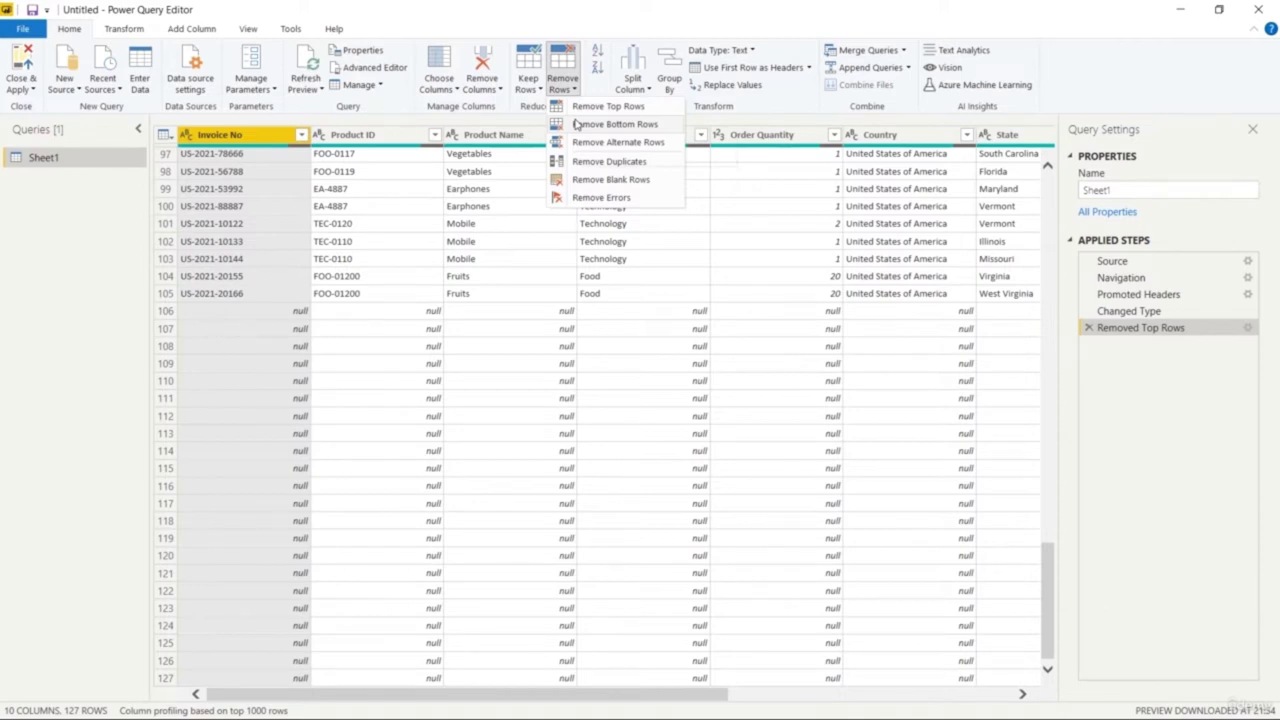
pyautogui.click(578, 123)
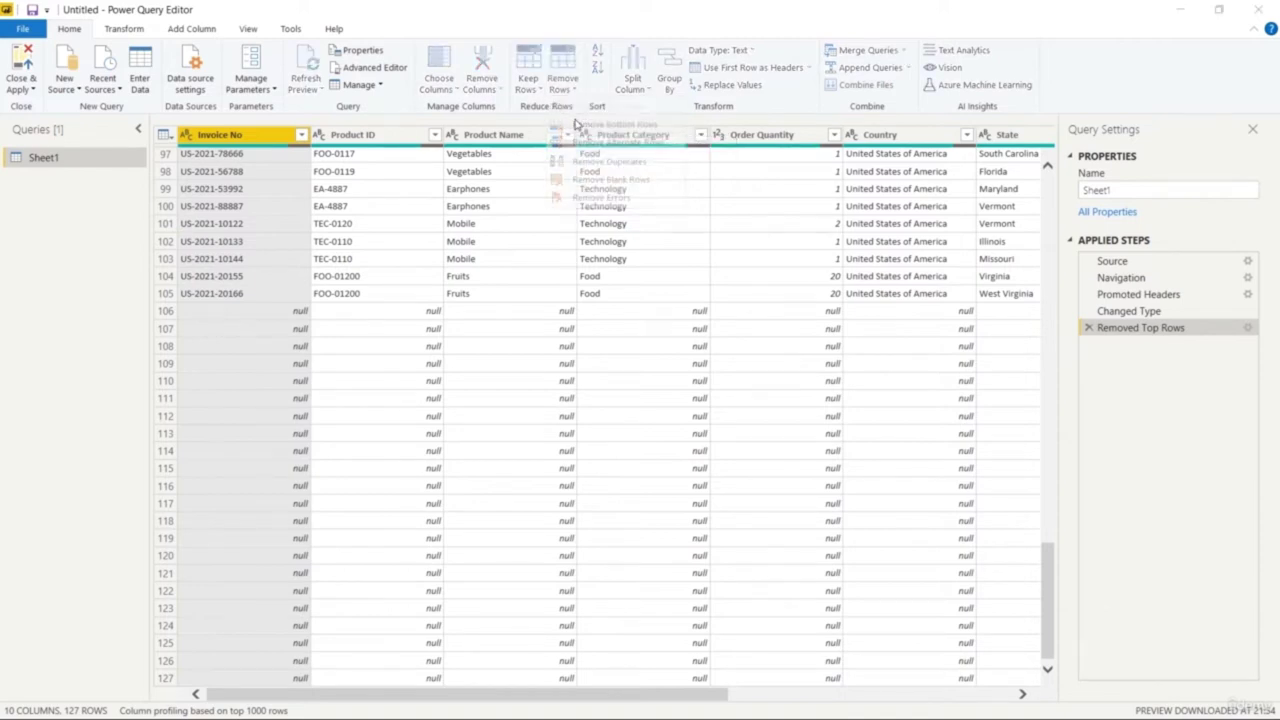
pyautogui.write('21')
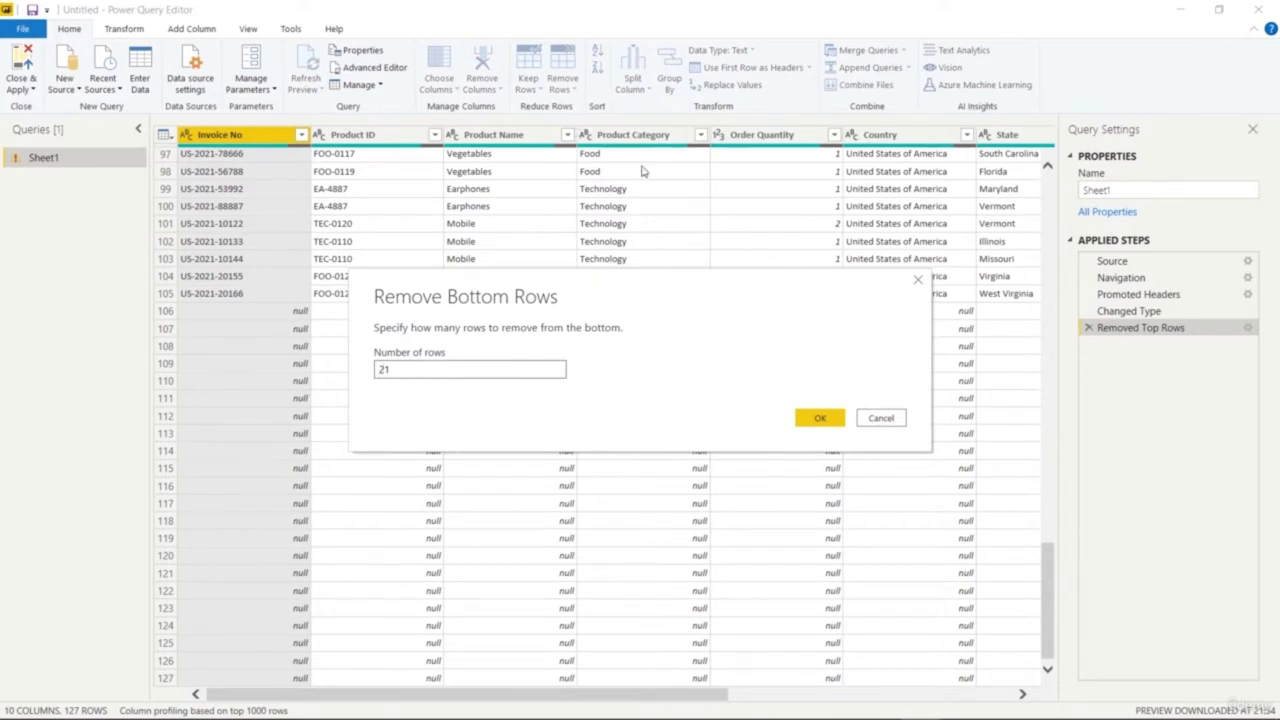
pyautogui.click(818, 418)
# Remove the remaining null row from the bottom of Sheet1
pyautogui.moveTo(1047, 377); pyautogui.dragTo(1007, 699)
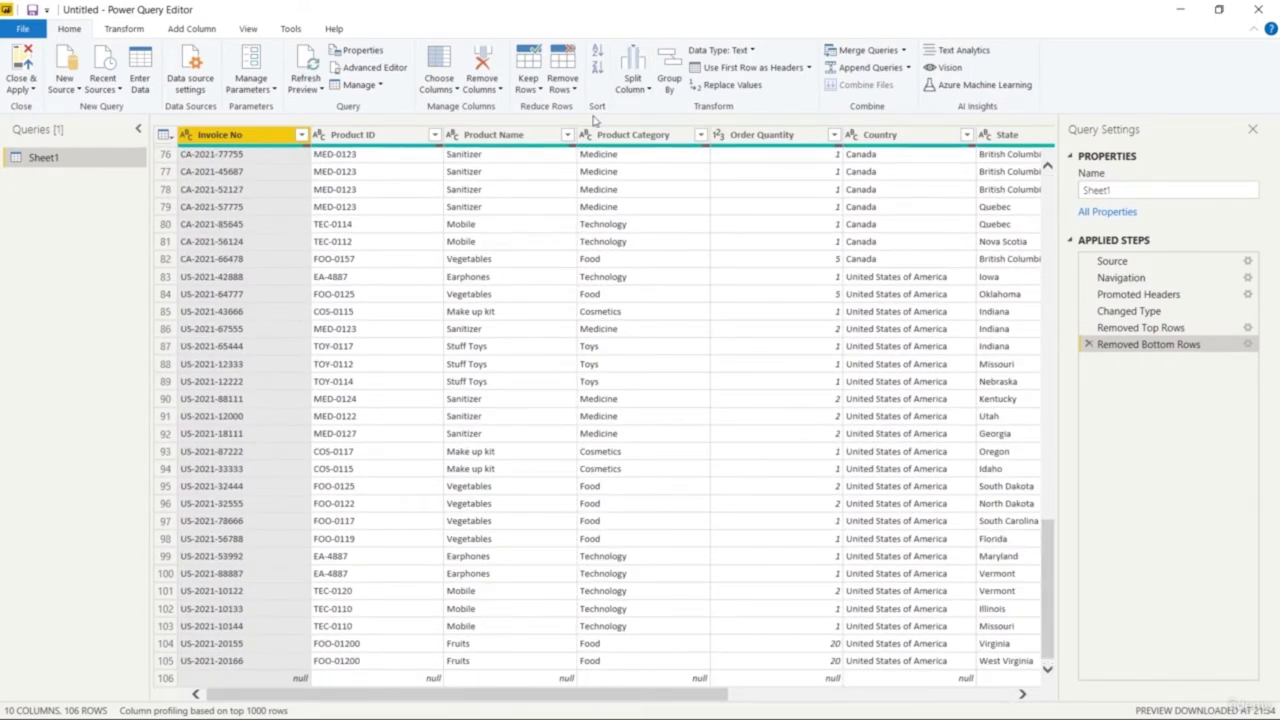
pyautogui.click(573, 92)
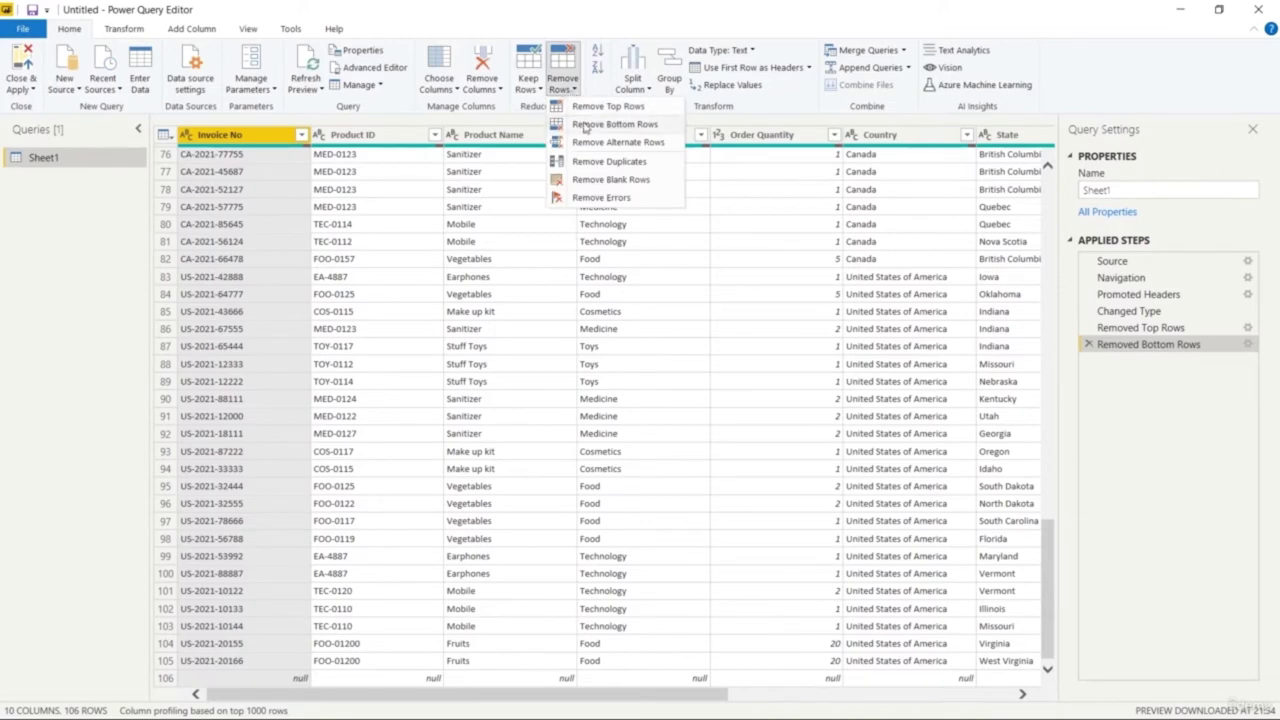
# Remove 1 row from the bottom of the Sheet1 table and check the end of the data
pyautogui.click(589, 123)
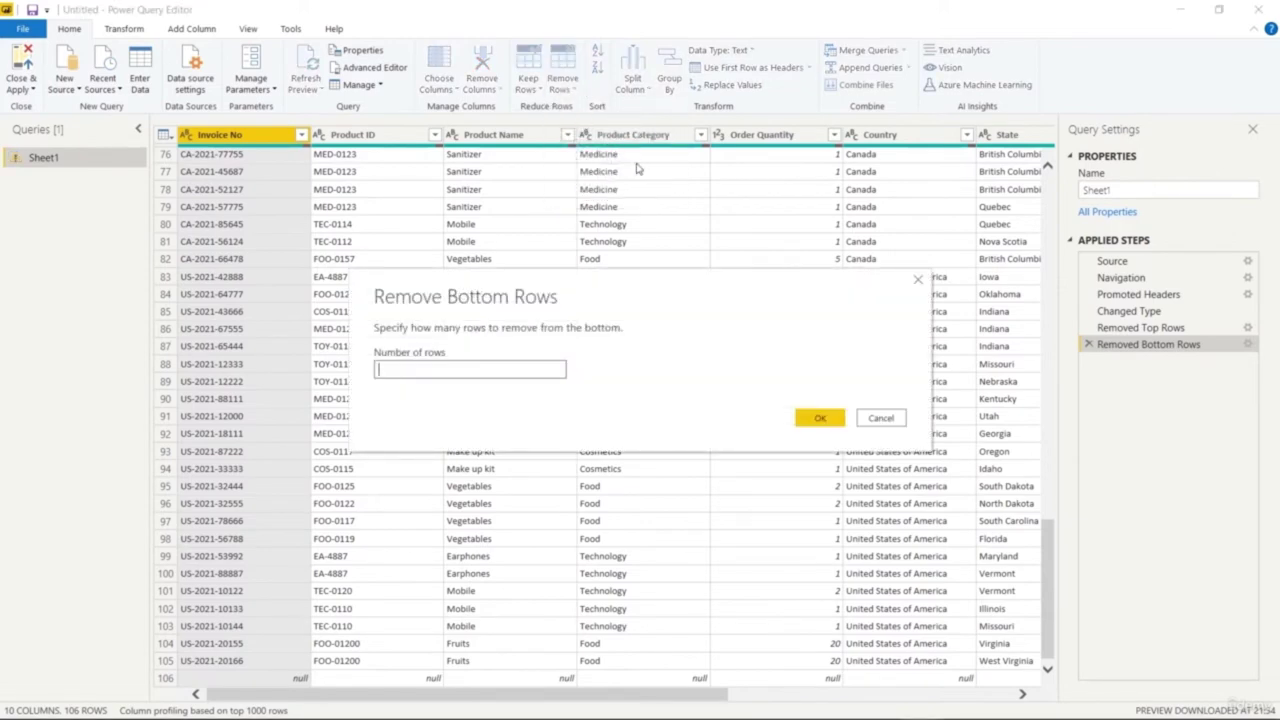
pyautogui.write('1')
pyautogui.click(820, 417)
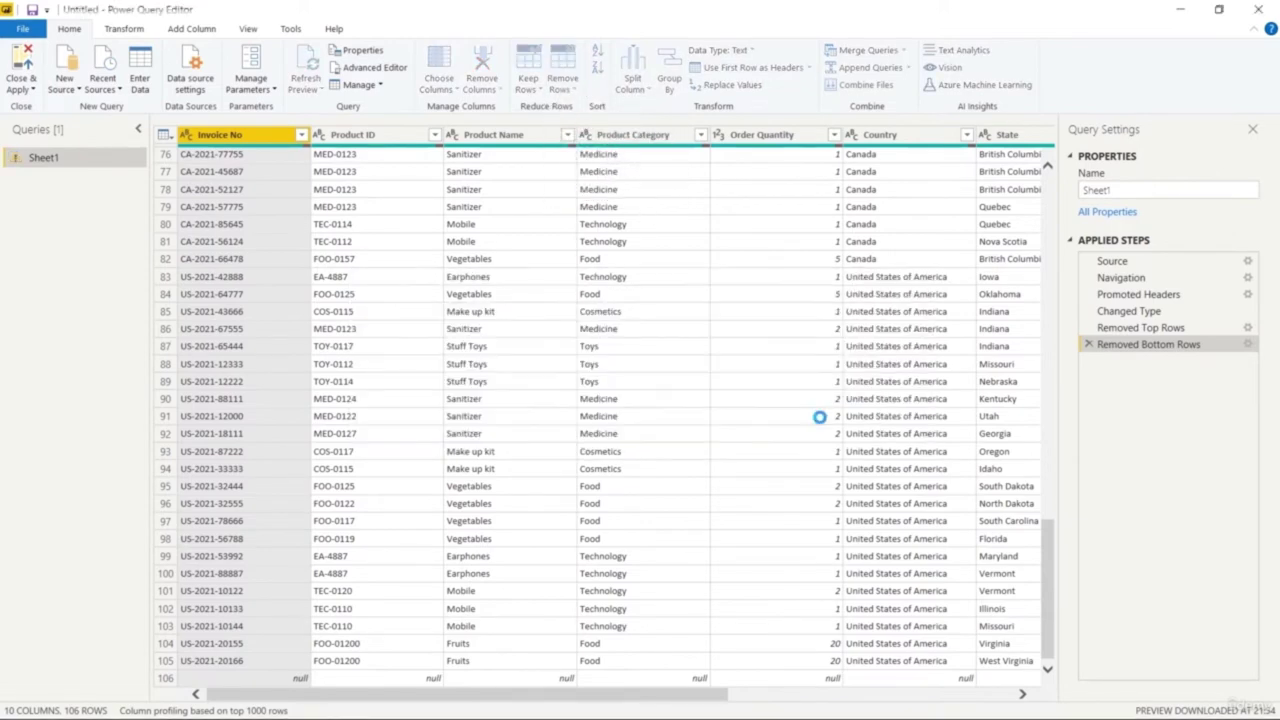
pyautogui.moveTo(1047, 431); pyautogui.dragTo(1059, 691)
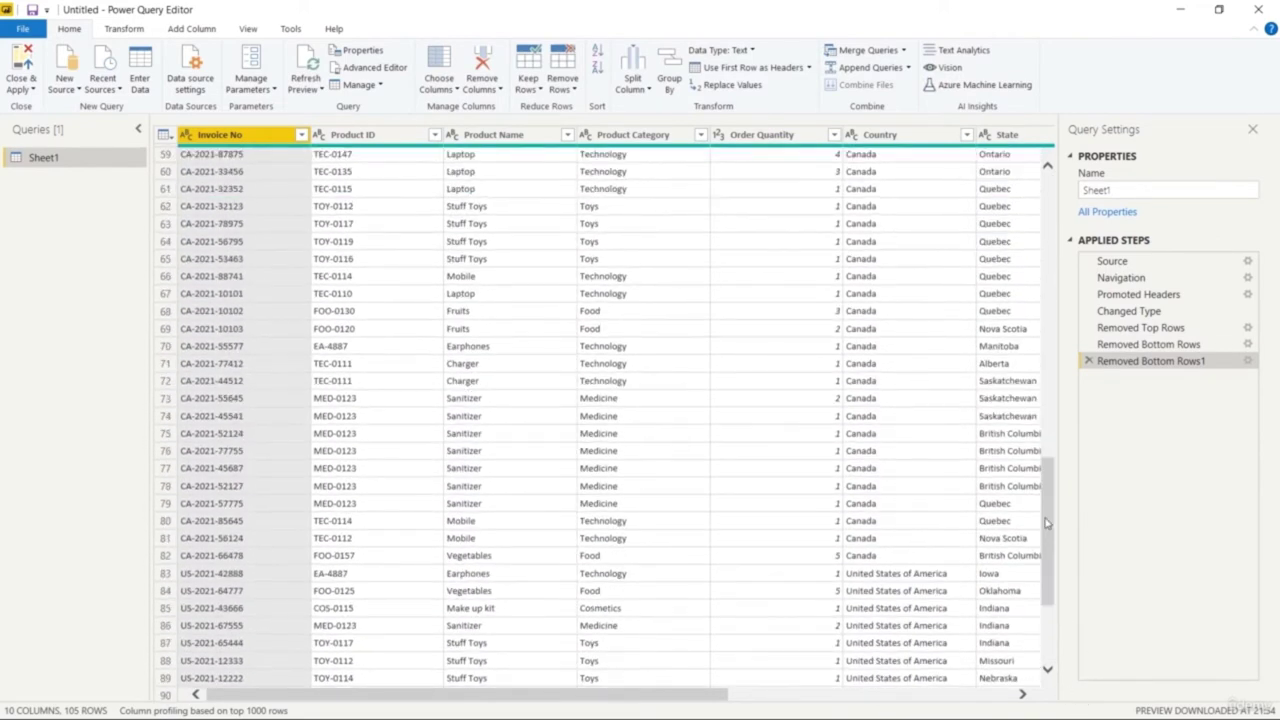
pyautogui.scroll(-5, 1052, 662)
pyautogui.moveTo(1050, 665); pyautogui.dragTo(1066, 190)
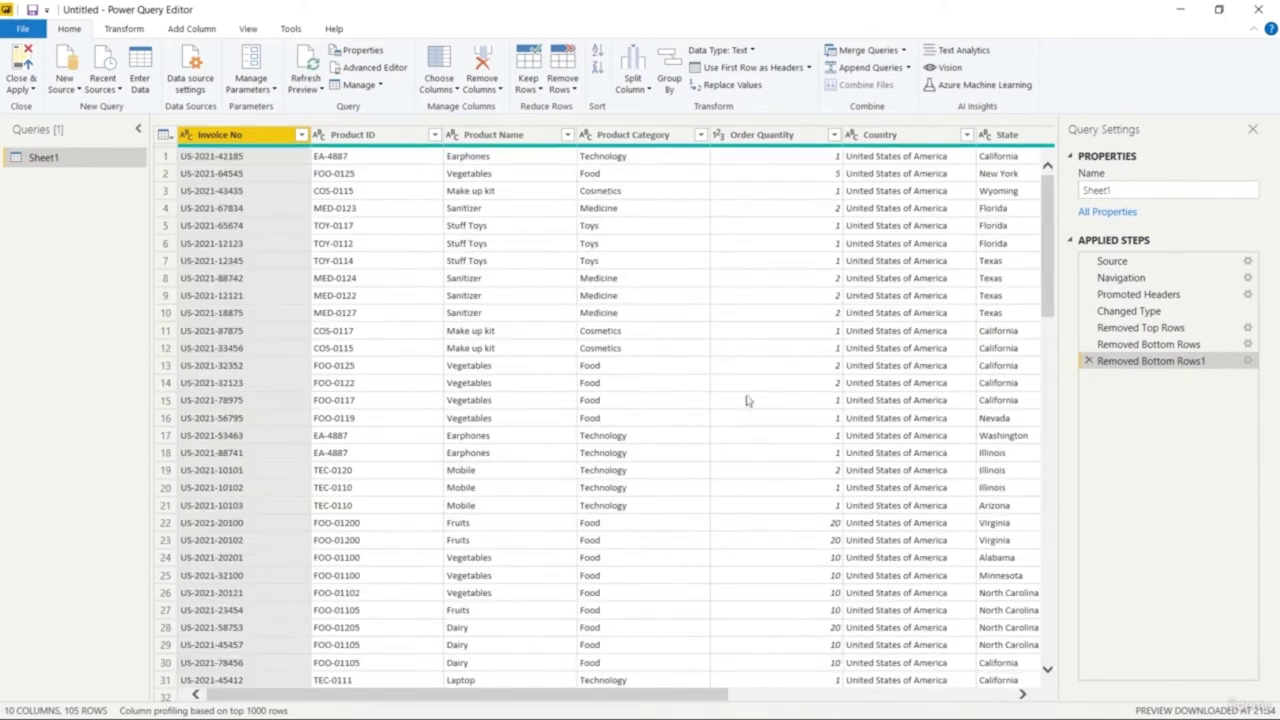
pyautogui.moveTo(646, 692)
pyautogui.mouseDown()
pyautogui.moveTo(930, 694)
pyautogui.moveTo(645, 694)
pyautogui.mouseUp()
pyautogui.moveTo(147, 150); pyautogui.dragTo(172, 173)
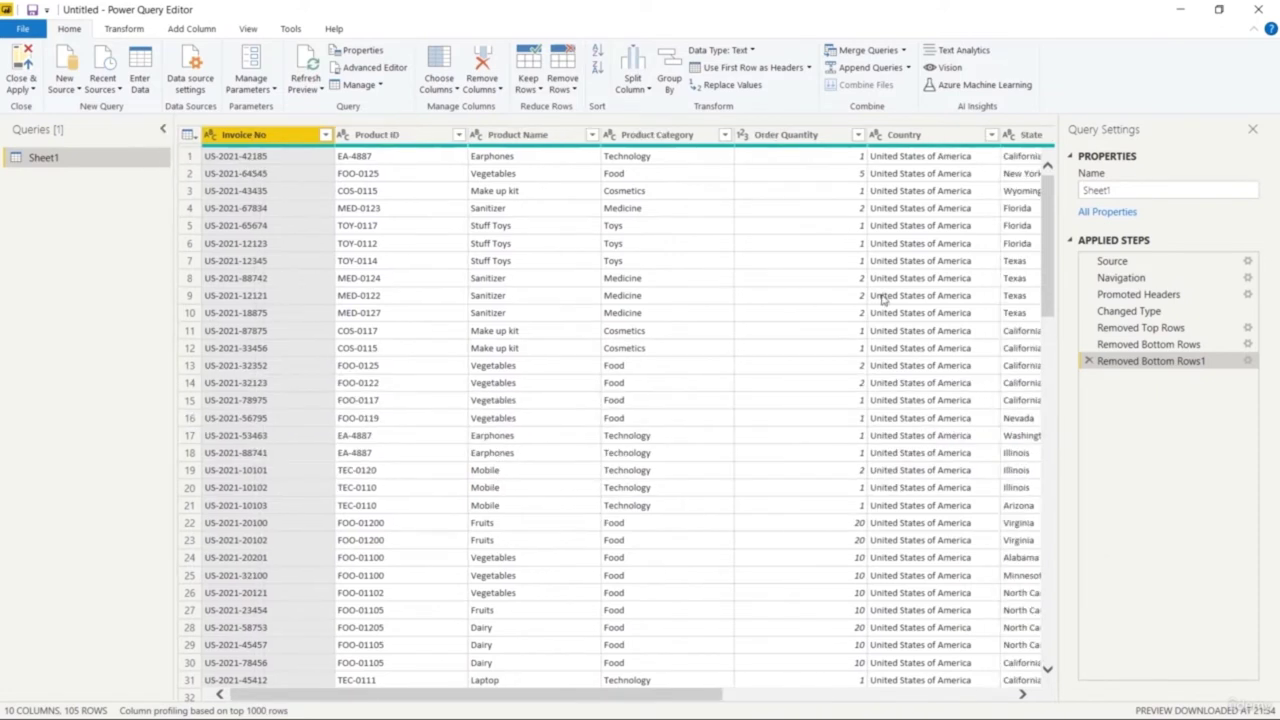
# Delete the applied step Removed Bottom Rows1 from the Sheet1 query
pyautogui.click(1089, 362)
pyautogui.moveTo(1051, 421); pyautogui.dragTo(1022, 672)
pyautogui.scroll(-5, 1040, 632)
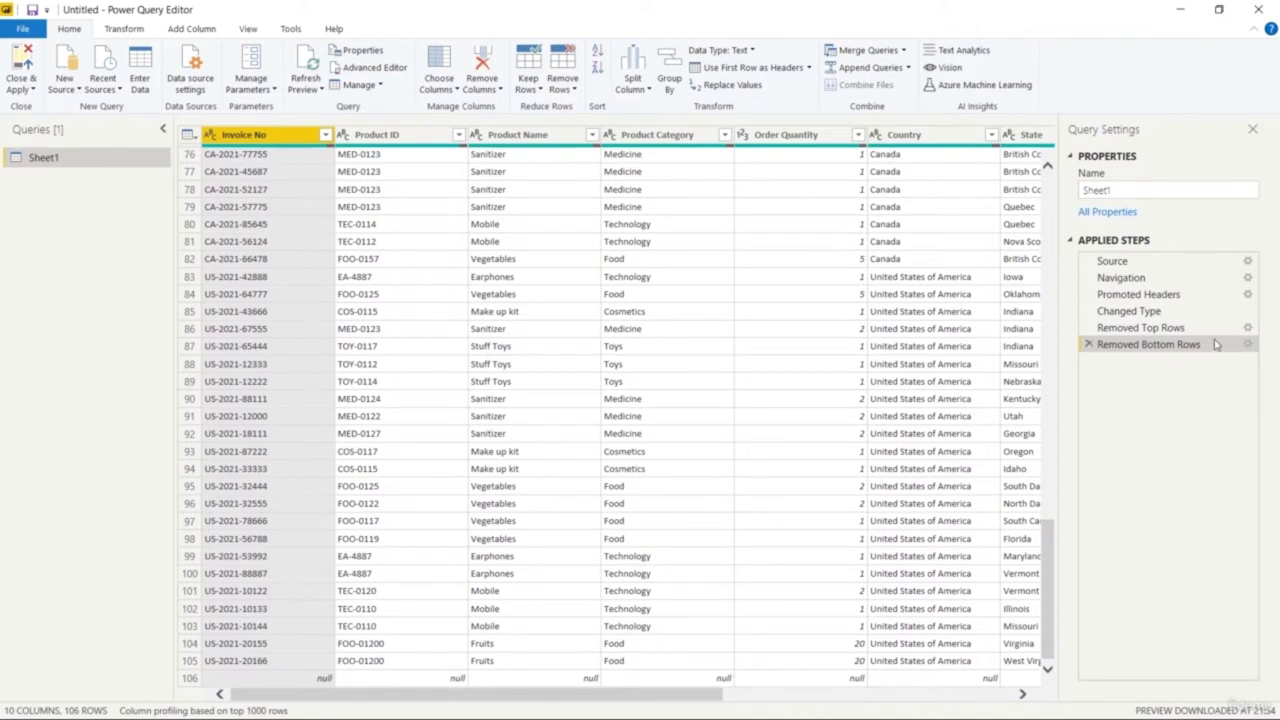
# Increase the existing Removed Bottom Rows step's row count by one to drop the trailing null row, and widen both side panes
pyautogui.click(1248, 346)
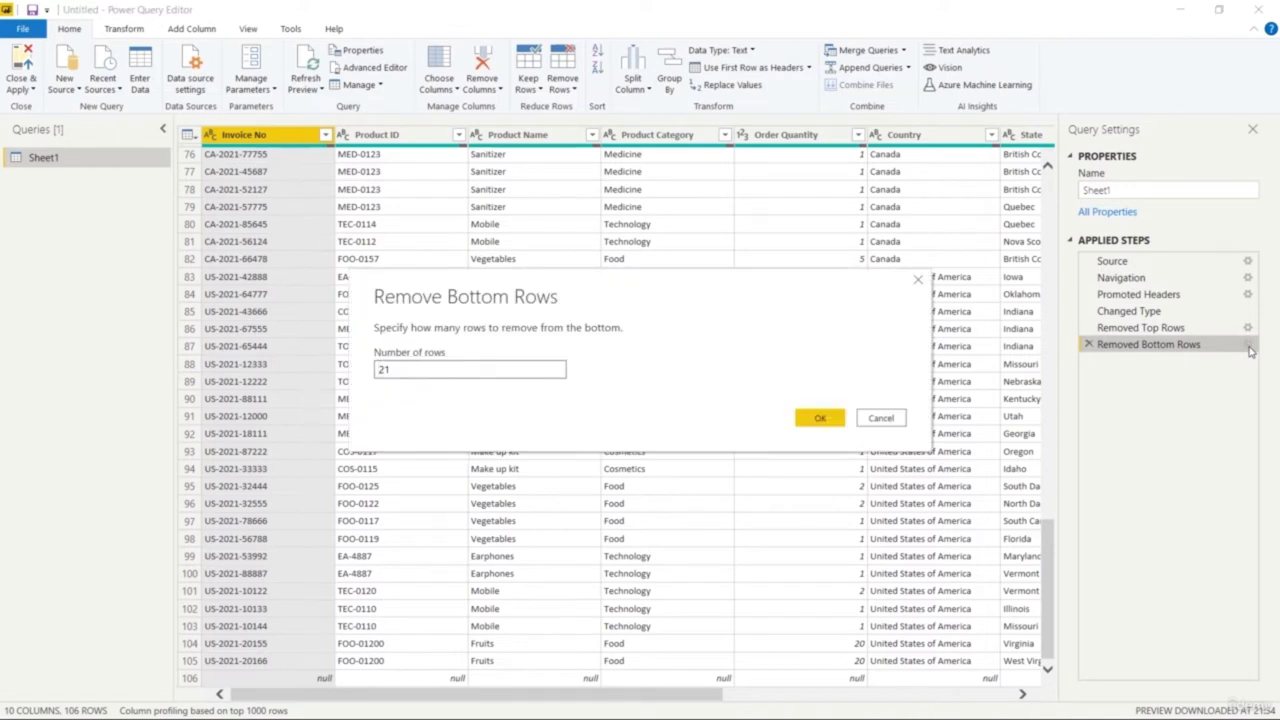
pyautogui.click(407, 372)
pyautogui.press('BackSpace')
pyautogui.write('1')
pyautogui.click(819, 418)
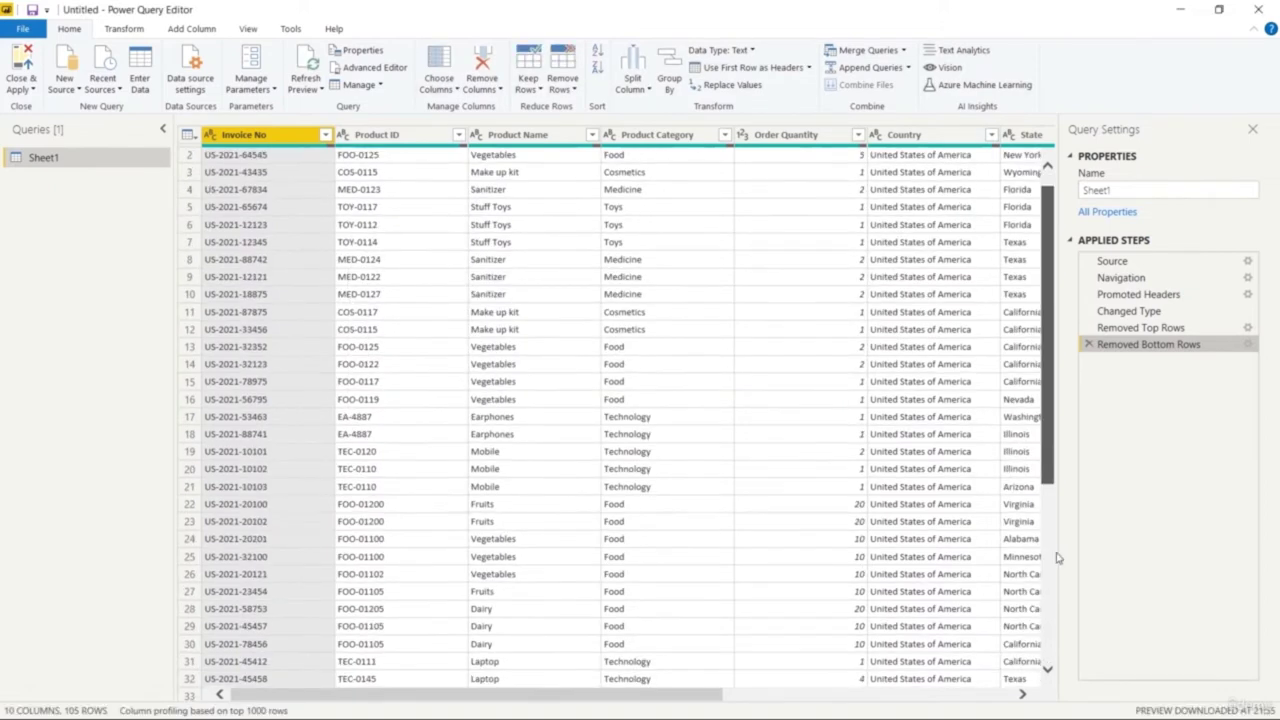
pyautogui.click(1046, 456)
pyautogui.scroll(-6, 1050, 500)
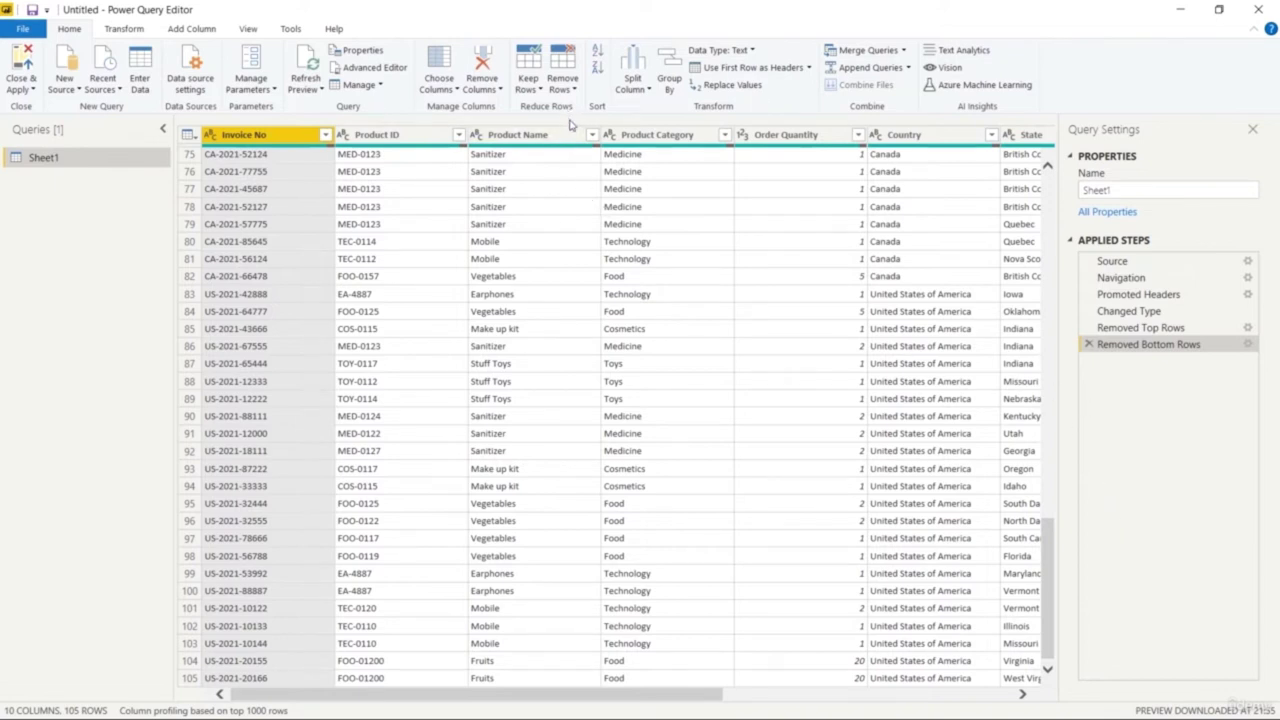
pyautogui.moveTo(1049, 559); pyautogui.dragTo(1047, 170)
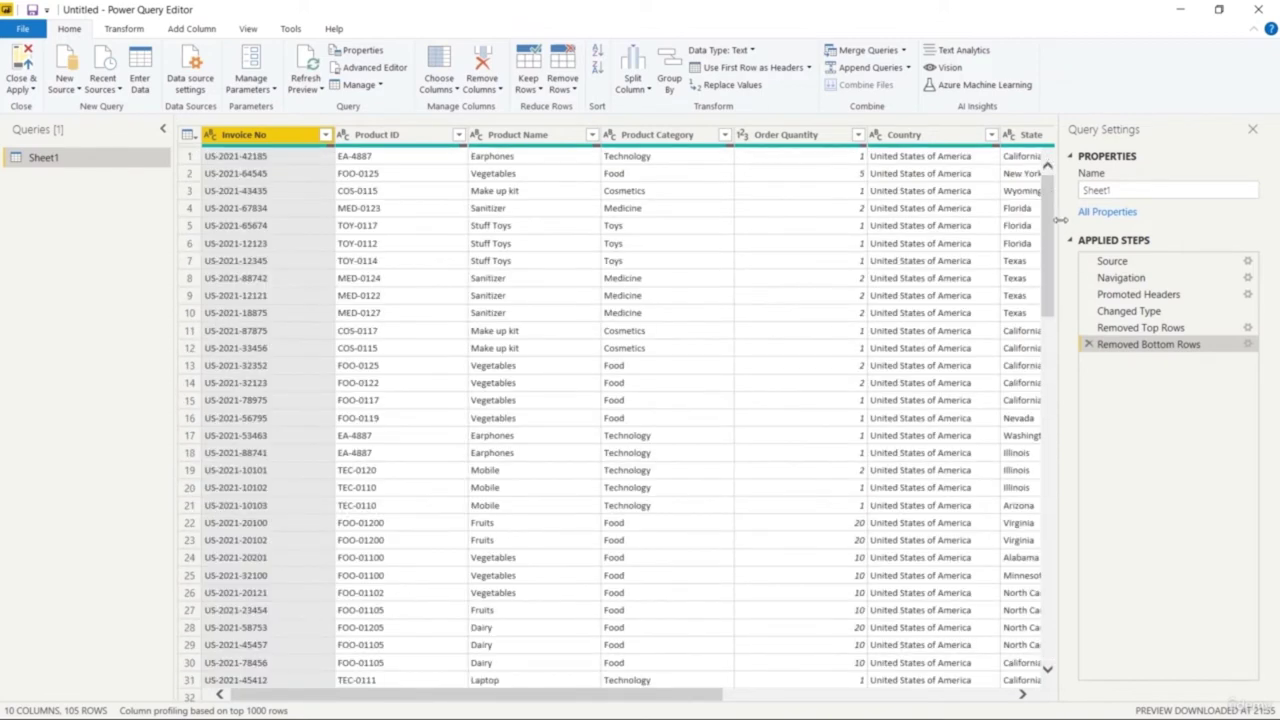
pyautogui.moveTo(1040, 216); pyautogui.dragTo(1000, 216)
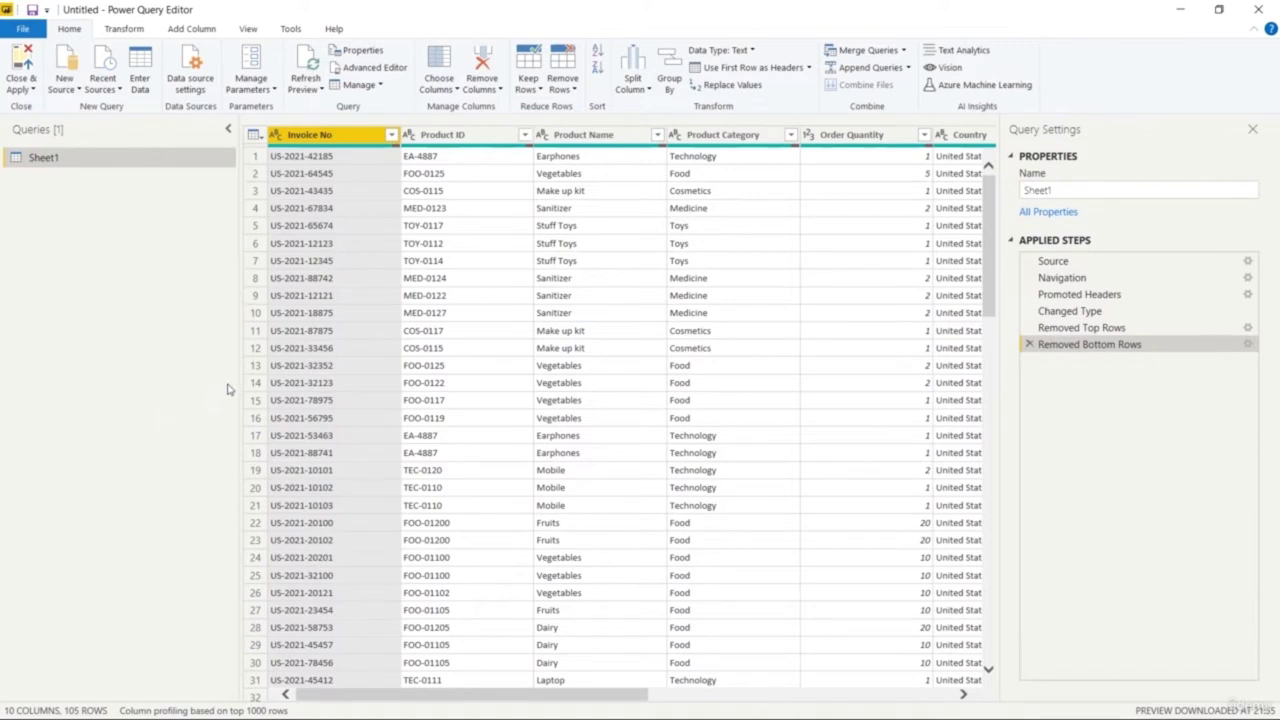
# Set up a split of the Product ID column by a custom hyphen (-) delimiter
pyautogui.click(472, 140)
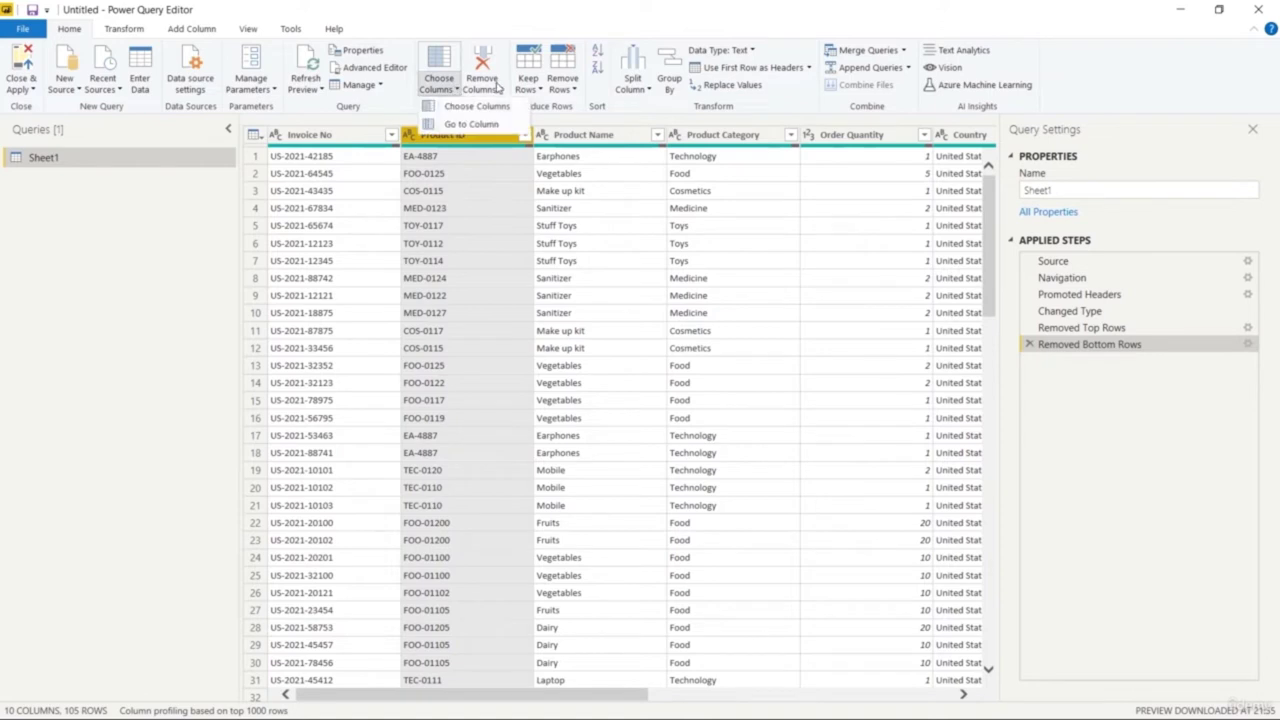
pyautogui.click(497, 88)
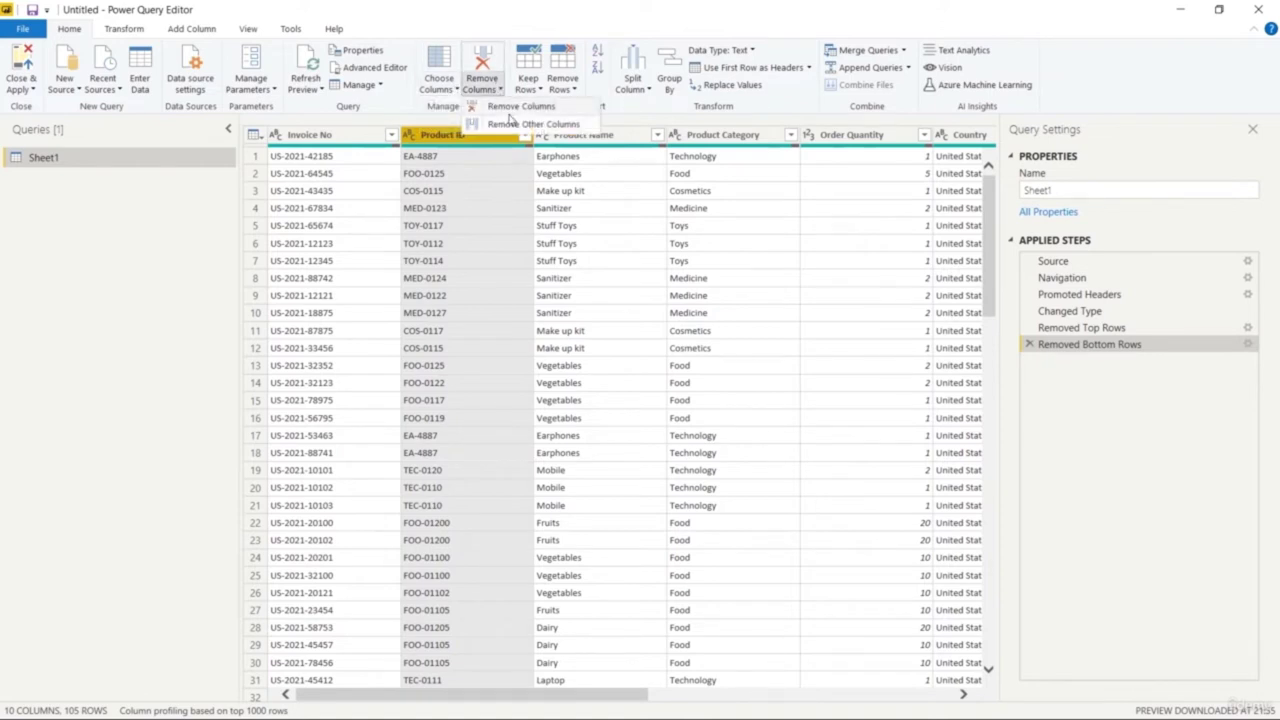
pyautogui.click(74, 414)
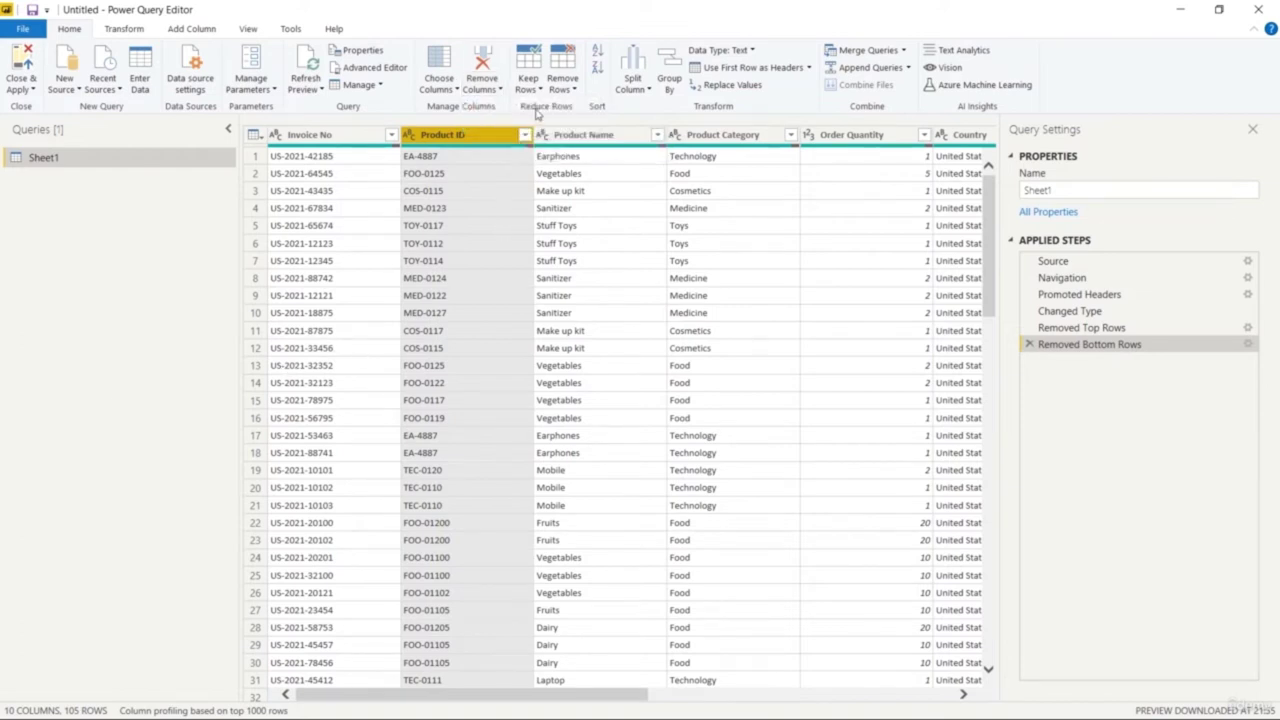
pyautogui.click(646, 91)
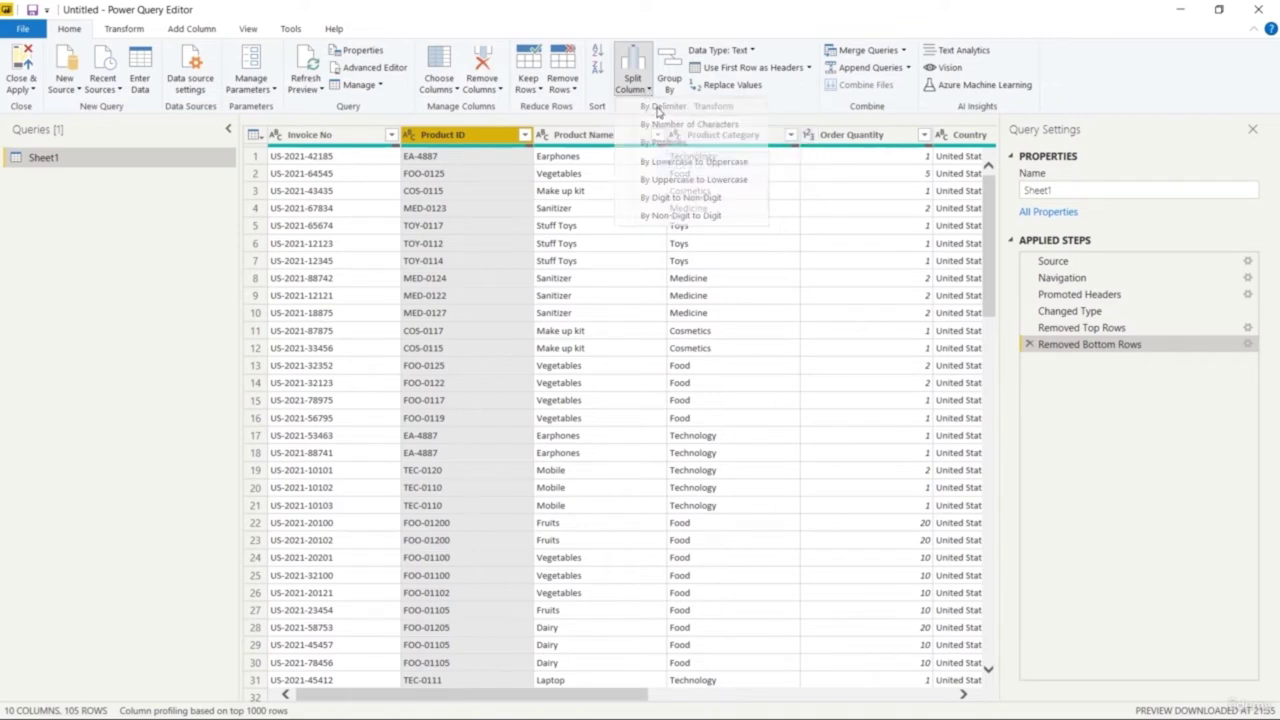
pyautogui.click(657, 110)
pyautogui.moveTo(644, 248); pyautogui.dragTo(900, 300)
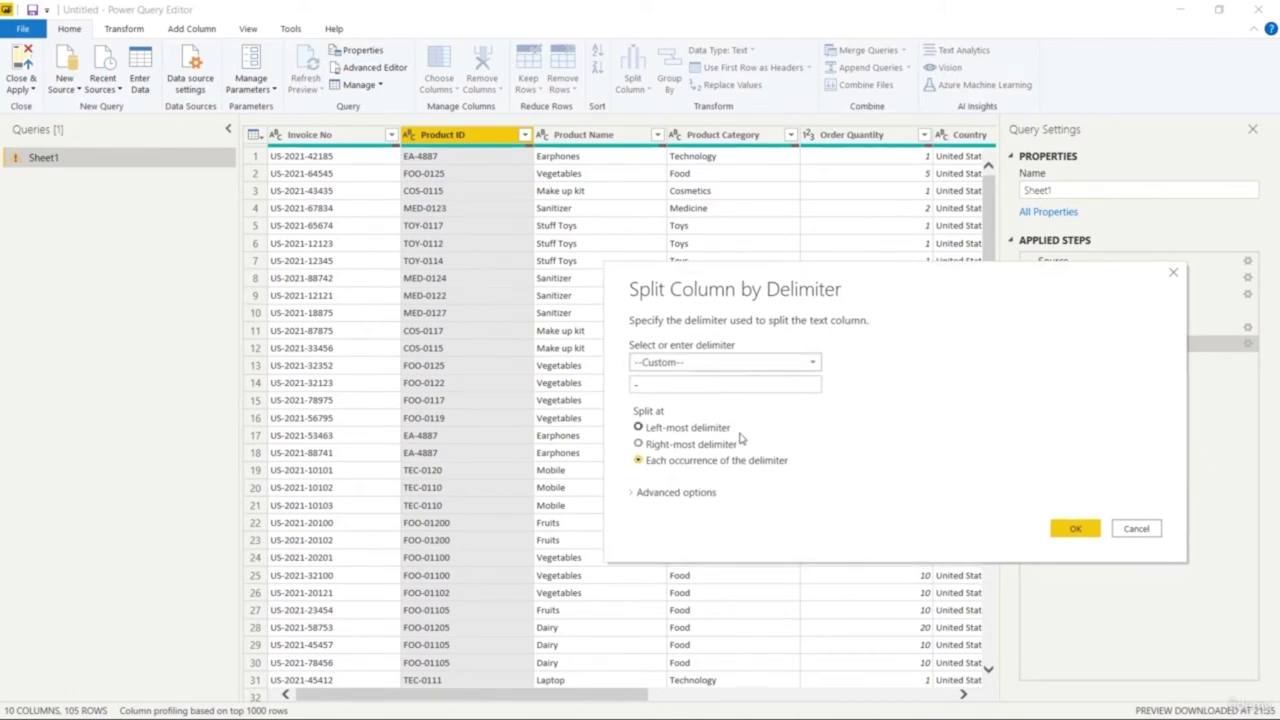
pyautogui.click(700, 385)
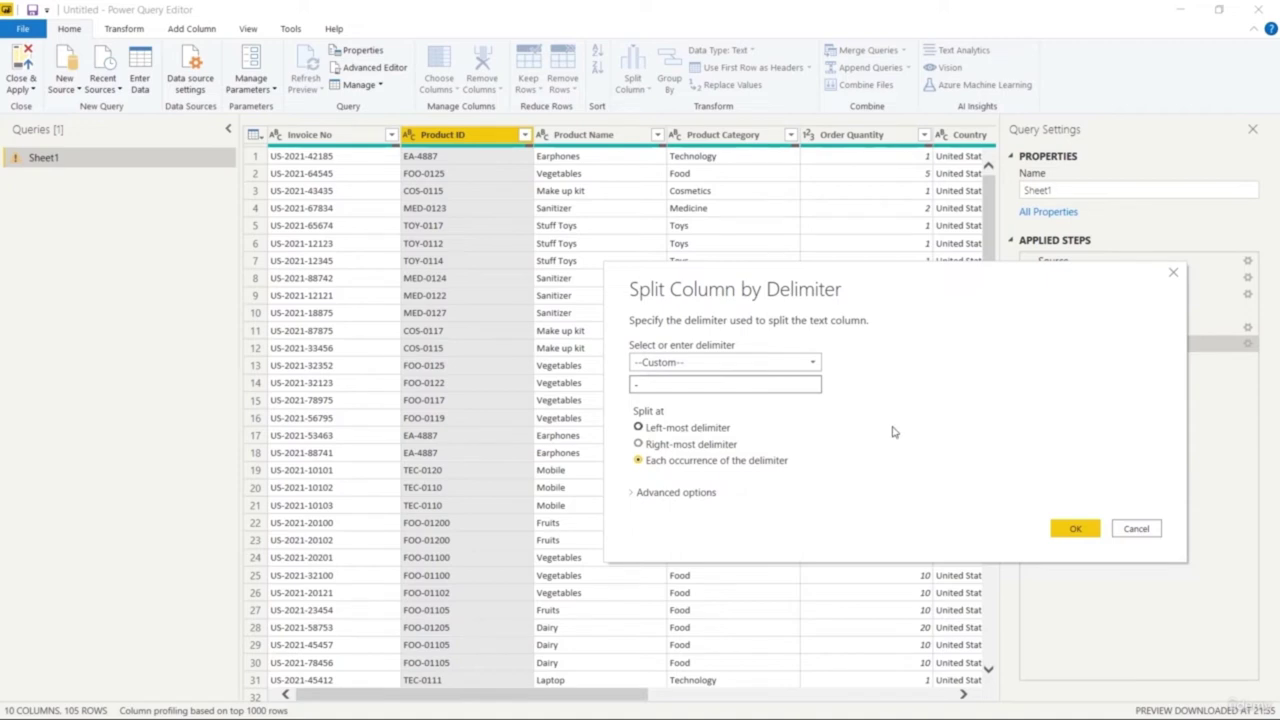
pyautogui.press('BackSpace')
pyautogui.write('-')
pyautogui.press('BackSpace')
pyautogui.write('/')
pyautogui.press('BackSpace')
pyautogui.write('A')
# Split the Product ID column at each occurrence of the delimiter after reviewing the delimiter list and advanced options
pyautogui.click(815, 365)
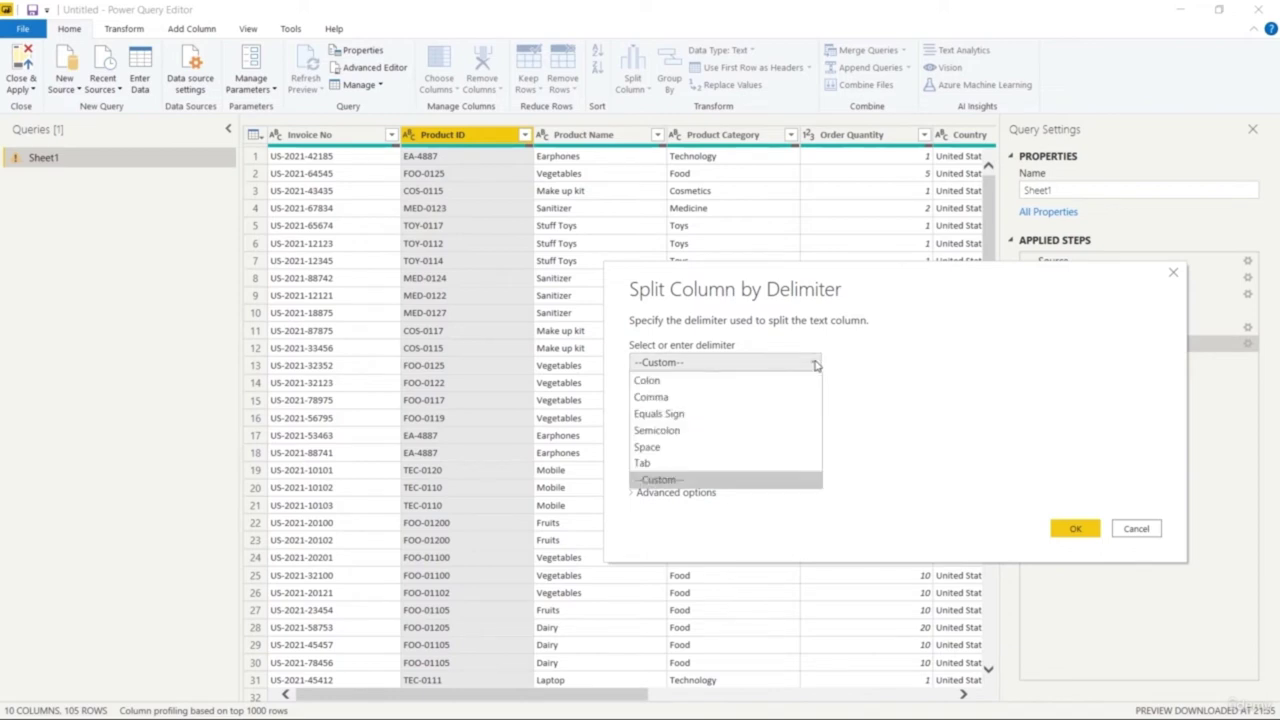
pyautogui.click(815, 365)
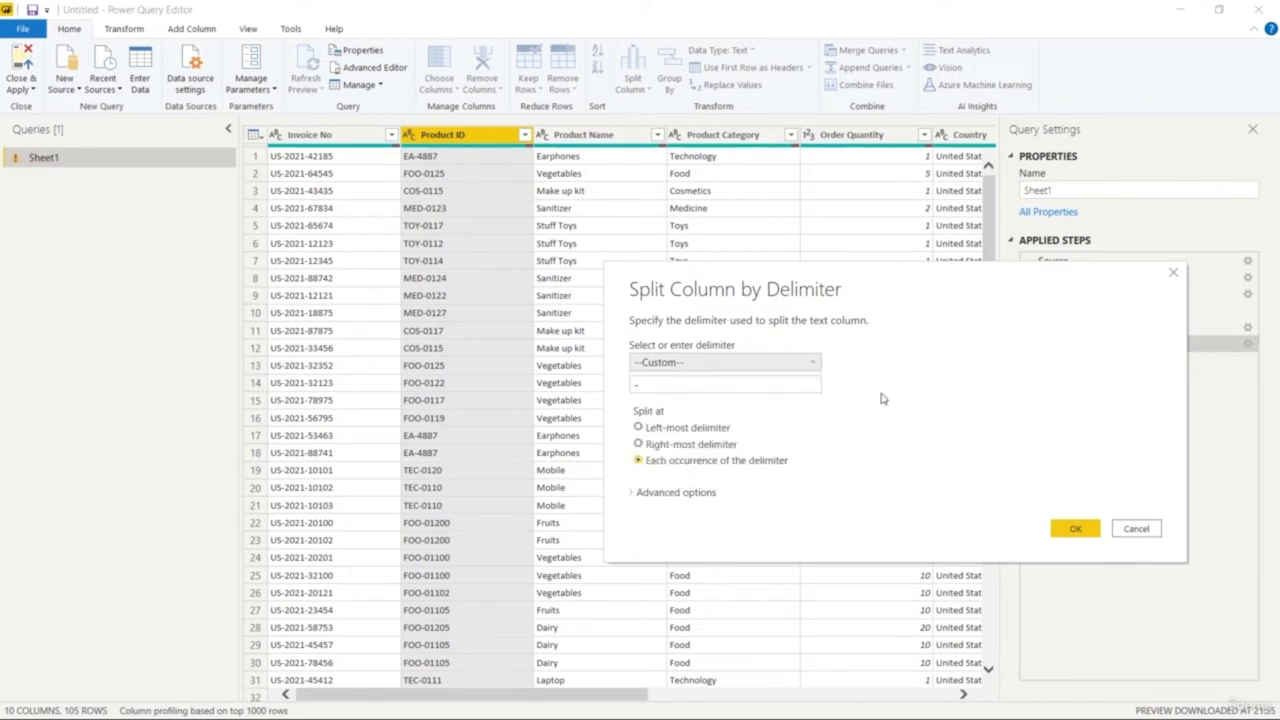
pyautogui.press('Up')
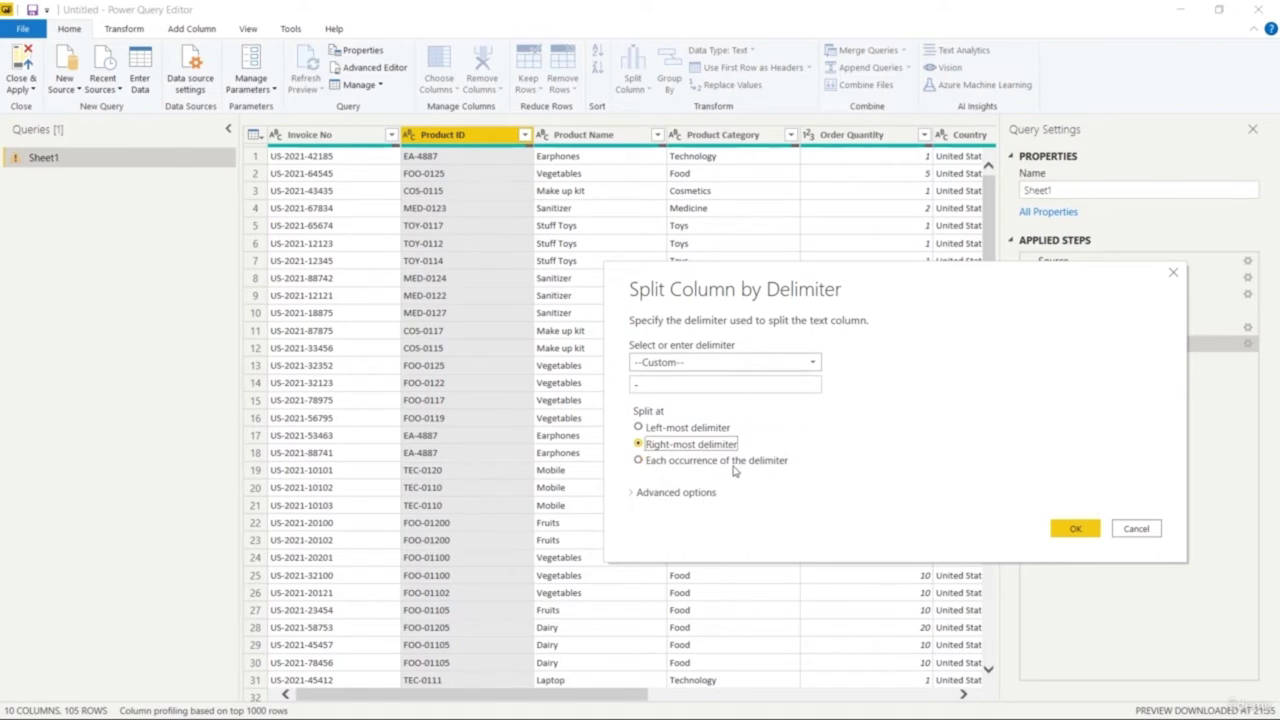
pyautogui.click(724, 470)
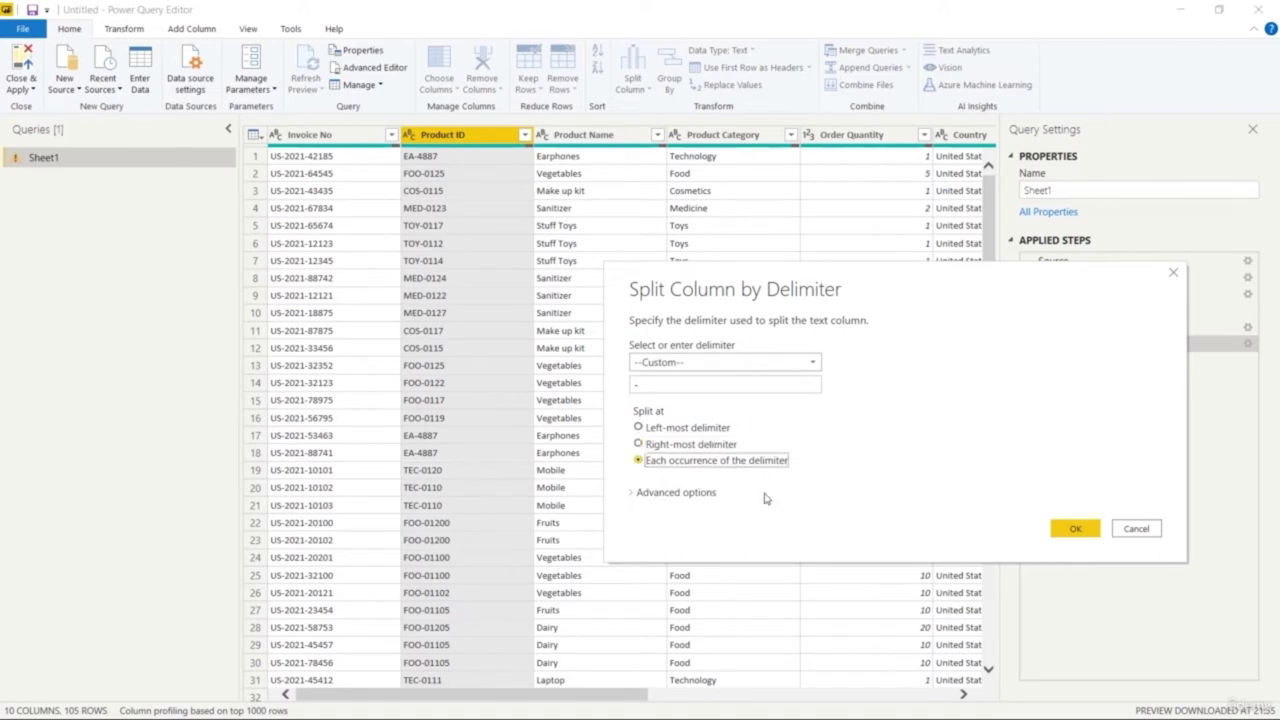
pyautogui.click(631, 493)
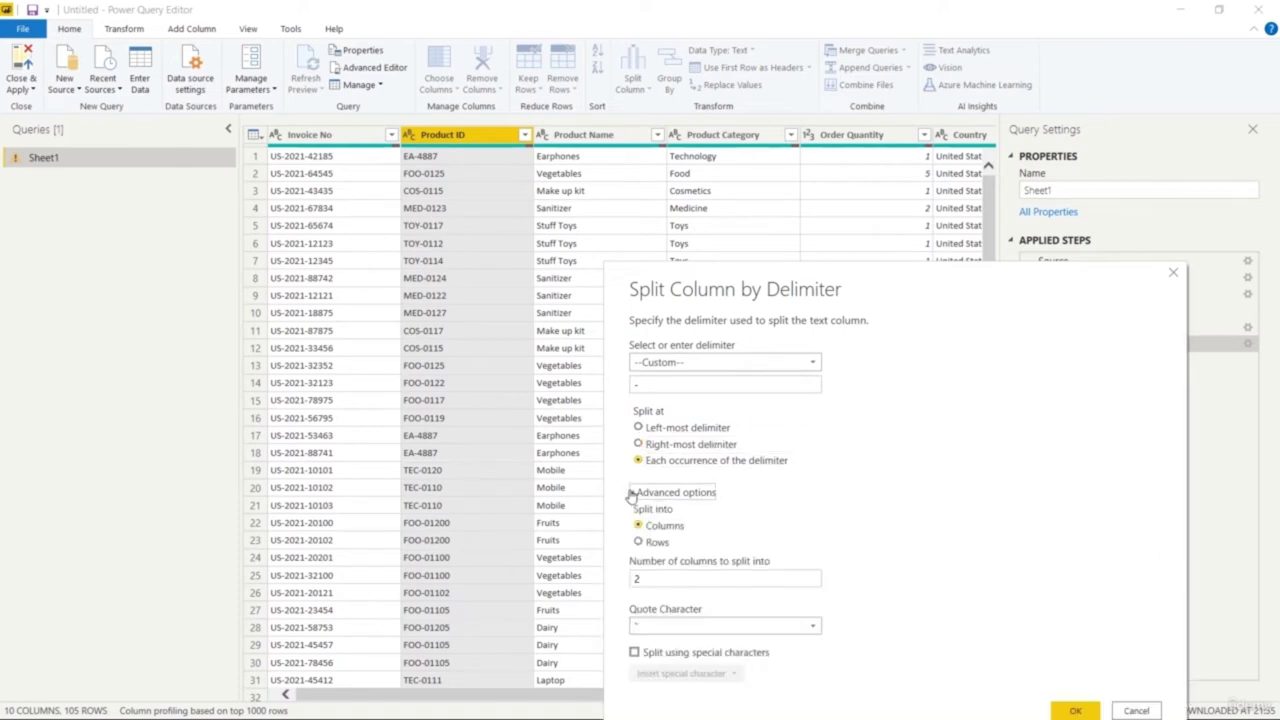
pyautogui.click(631, 493)
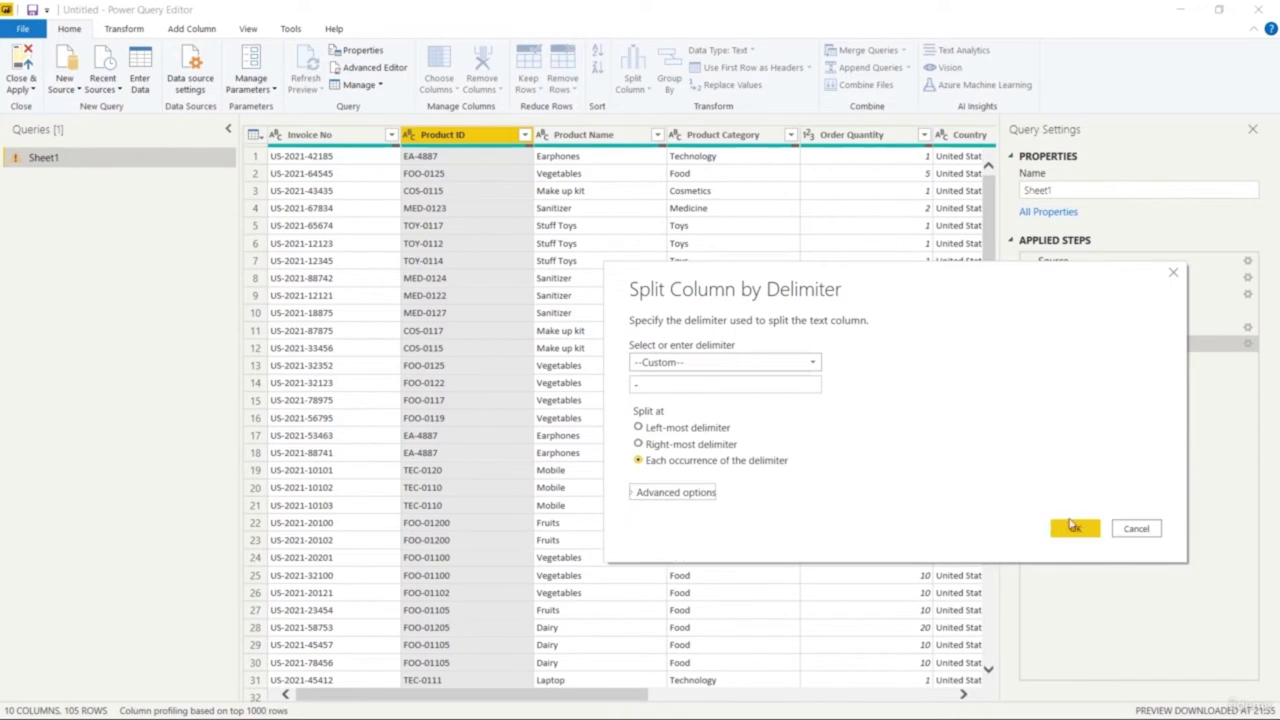
pyautogui.click(1075, 528)
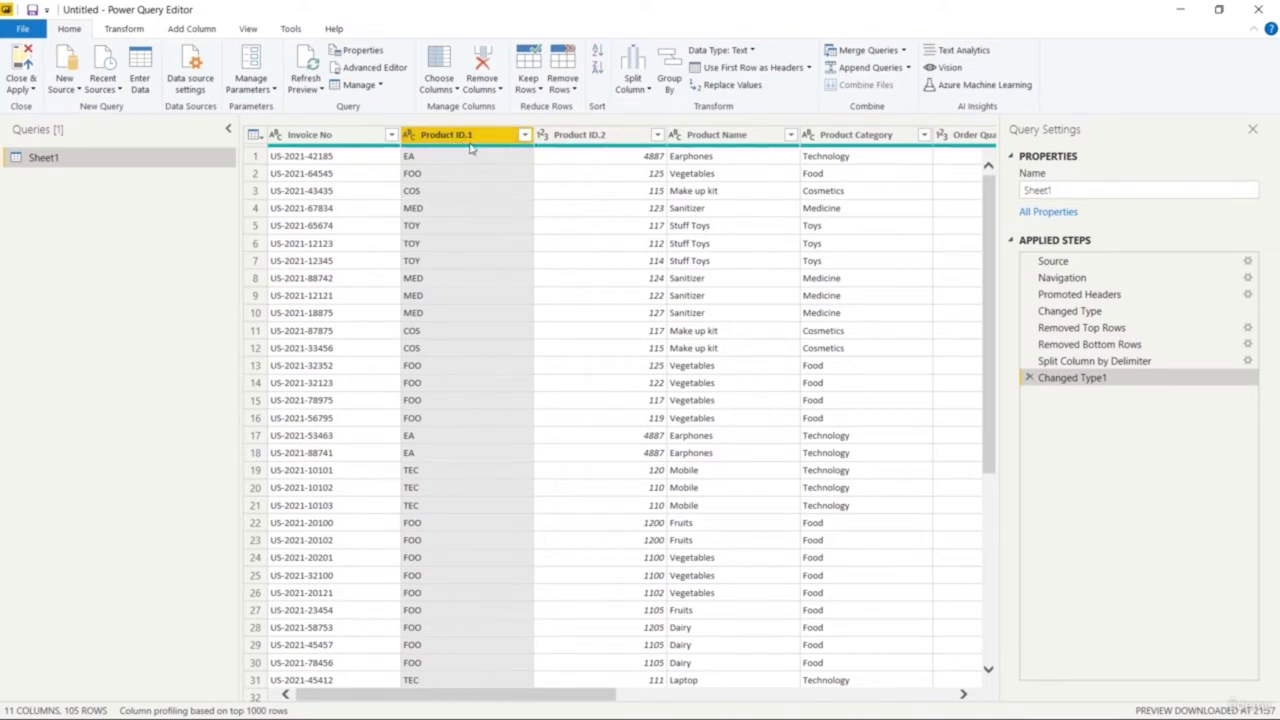
# Rename the Product ID.1 column as "Product ID- CHAR"
pyautogui.press('F2')
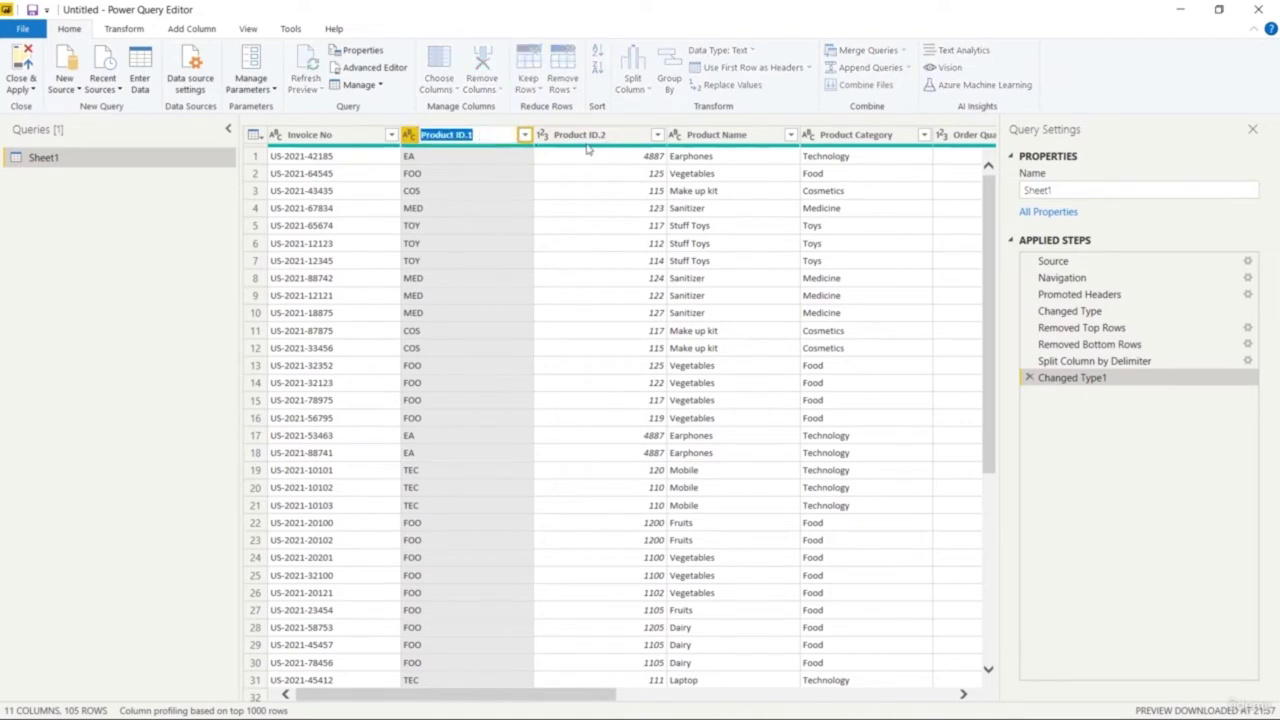
pyautogui.write('F')
pyautogui.write('CHAR')
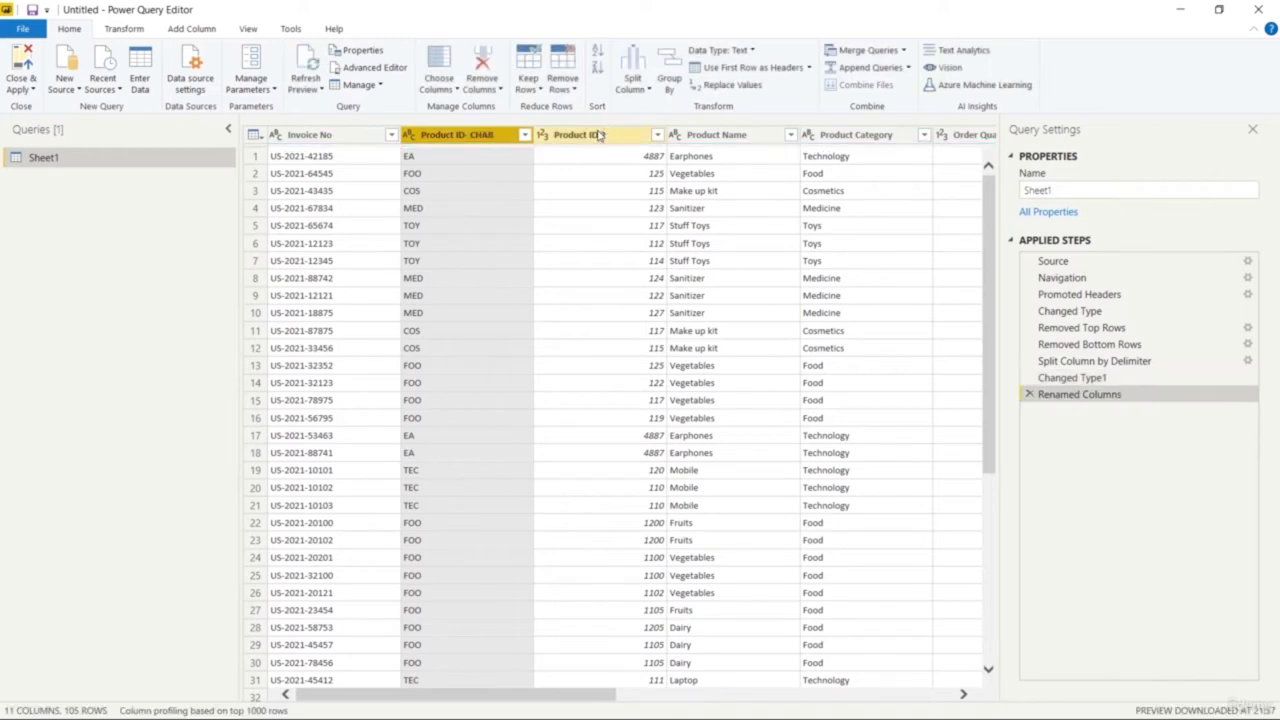
# Rename the Product ID.2 column as "Product ID- NO"
pyautogui.doubleClick(590, 134)
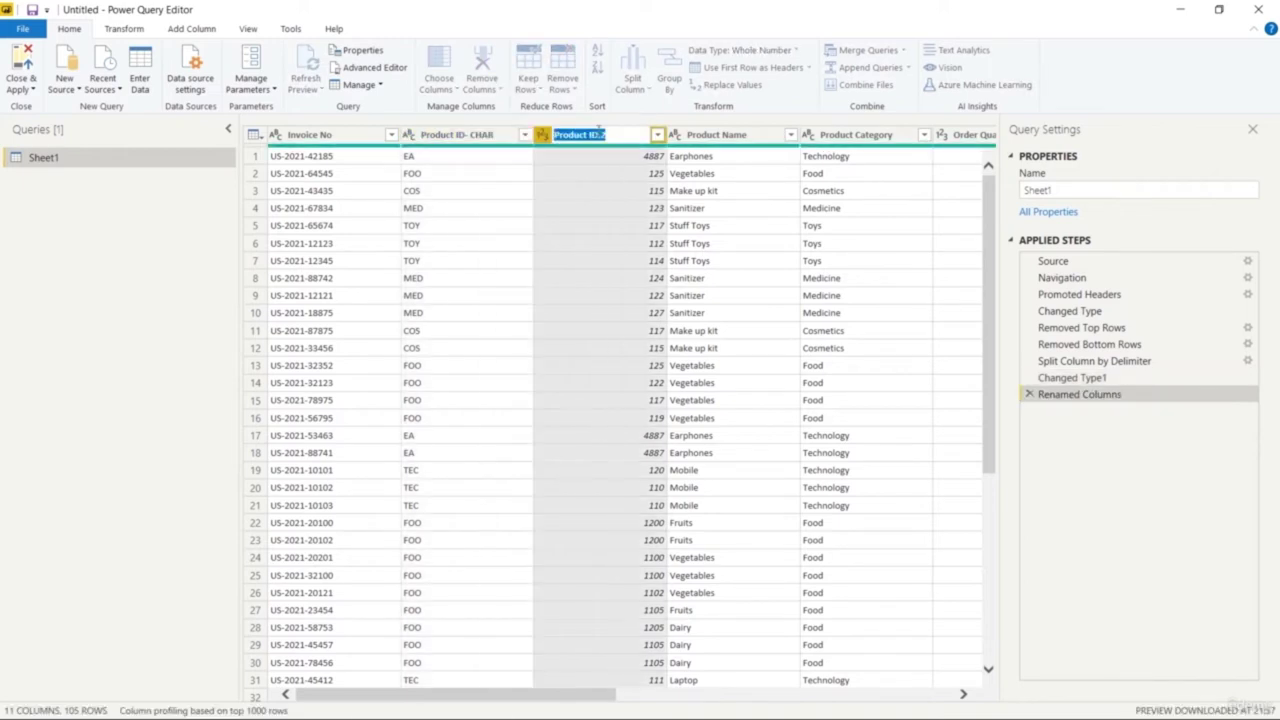
pyautogui.write('Pr')
pyautogui.write('oduct ID-NO')
pyautogui.press('Return')
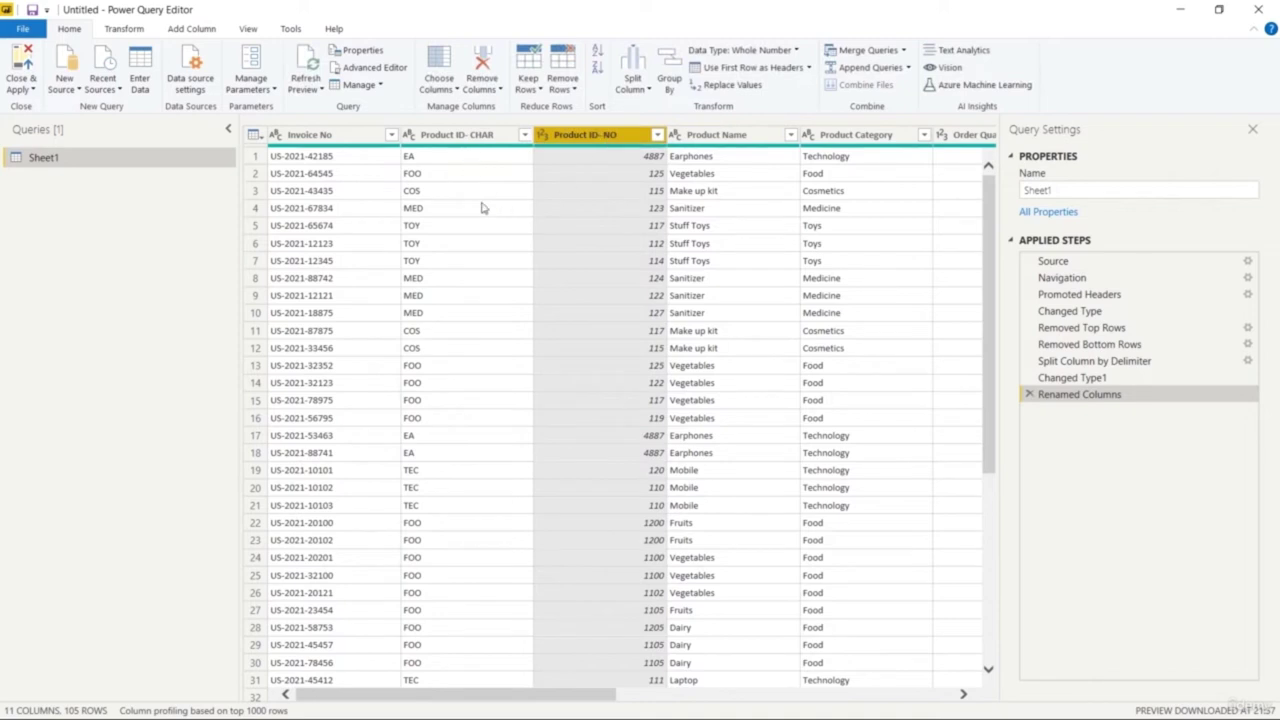
pyautogui.click(461, 140)
pyautogui.click(570, 140)
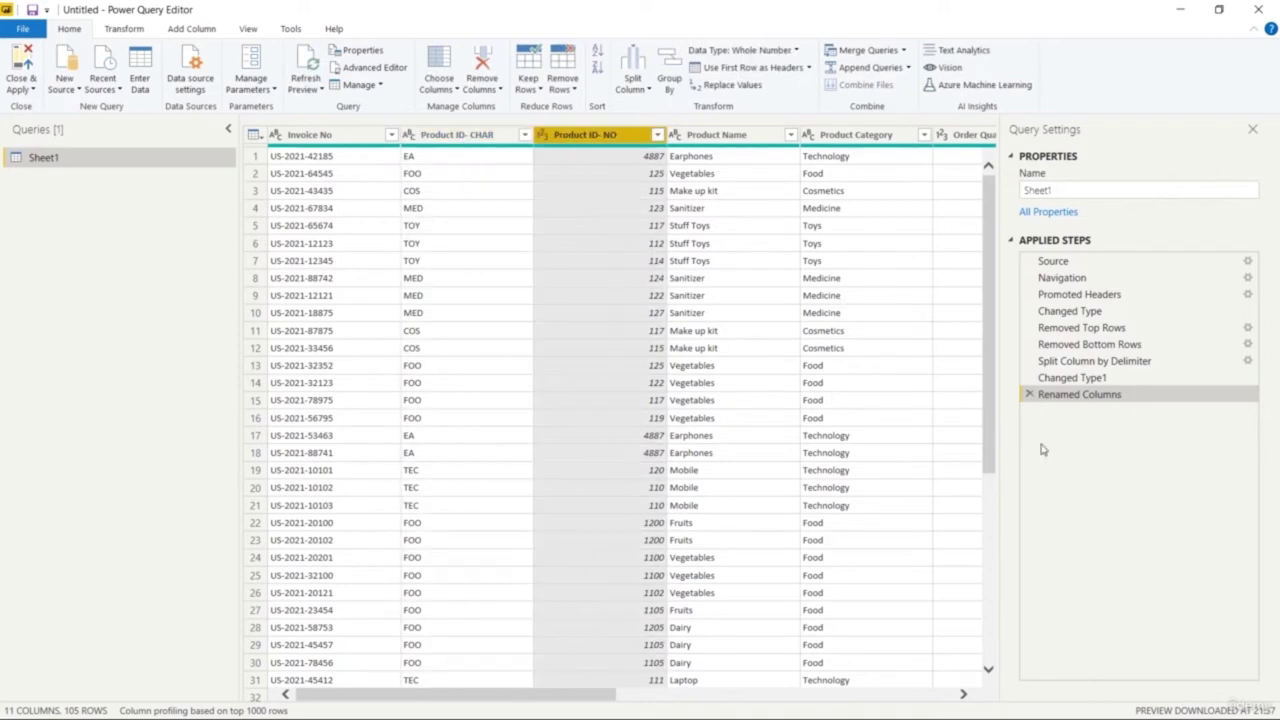
# Delete the applied steps Renamed Columns, Changed Type1 and Split Column by Delimiter to undo the Product ID split
pyautogui.click(1030, 361)
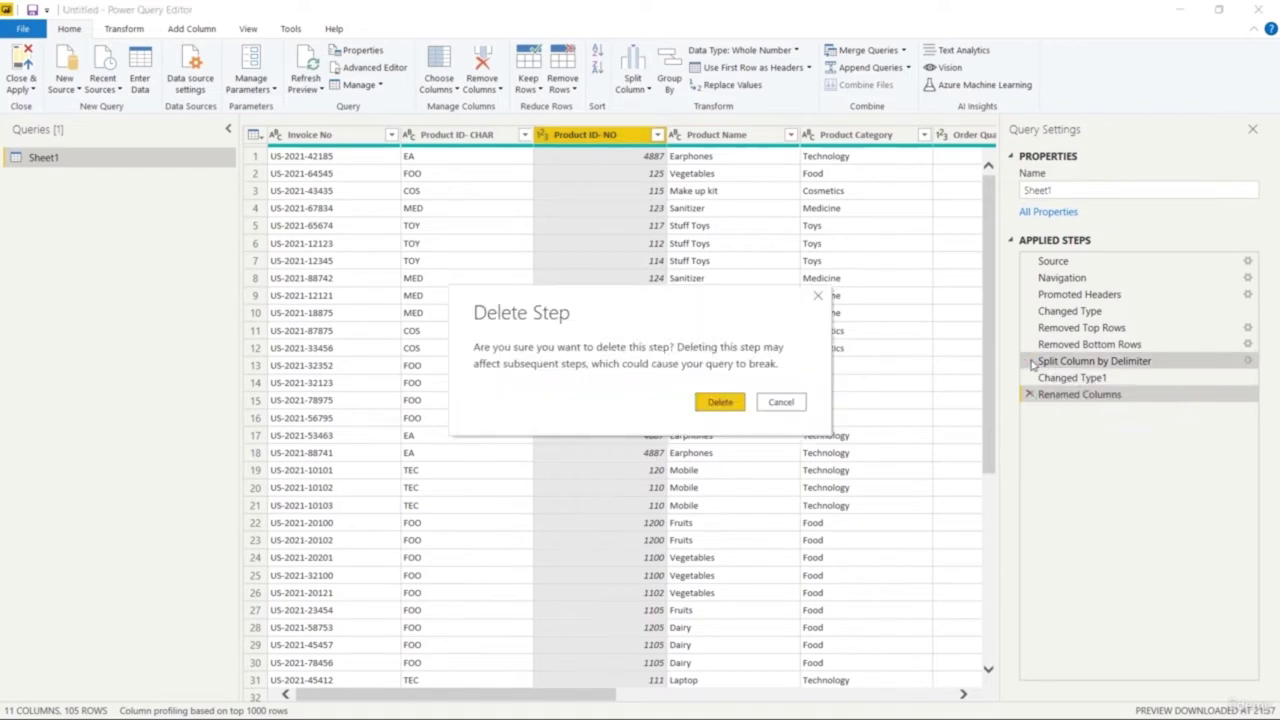
pyautogui.click(781, 402)
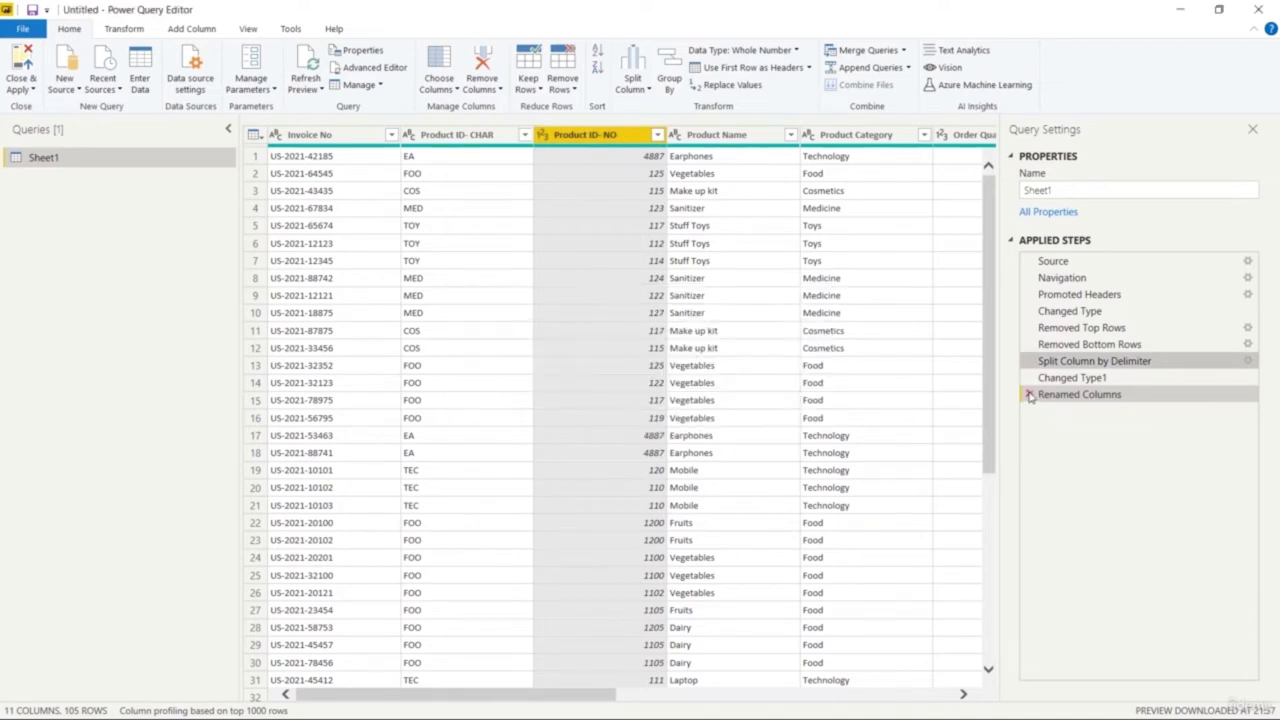
pyautogui.click(1030, 395)
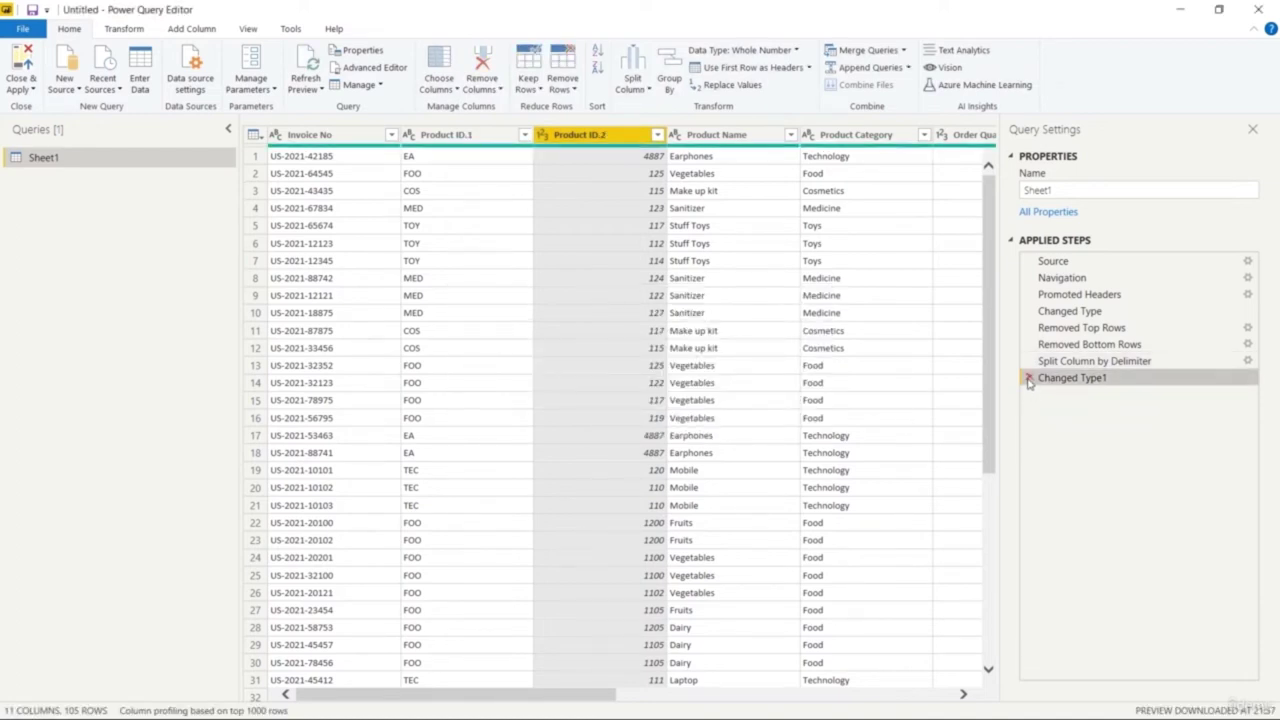
pyautogui.click(1029, 378)
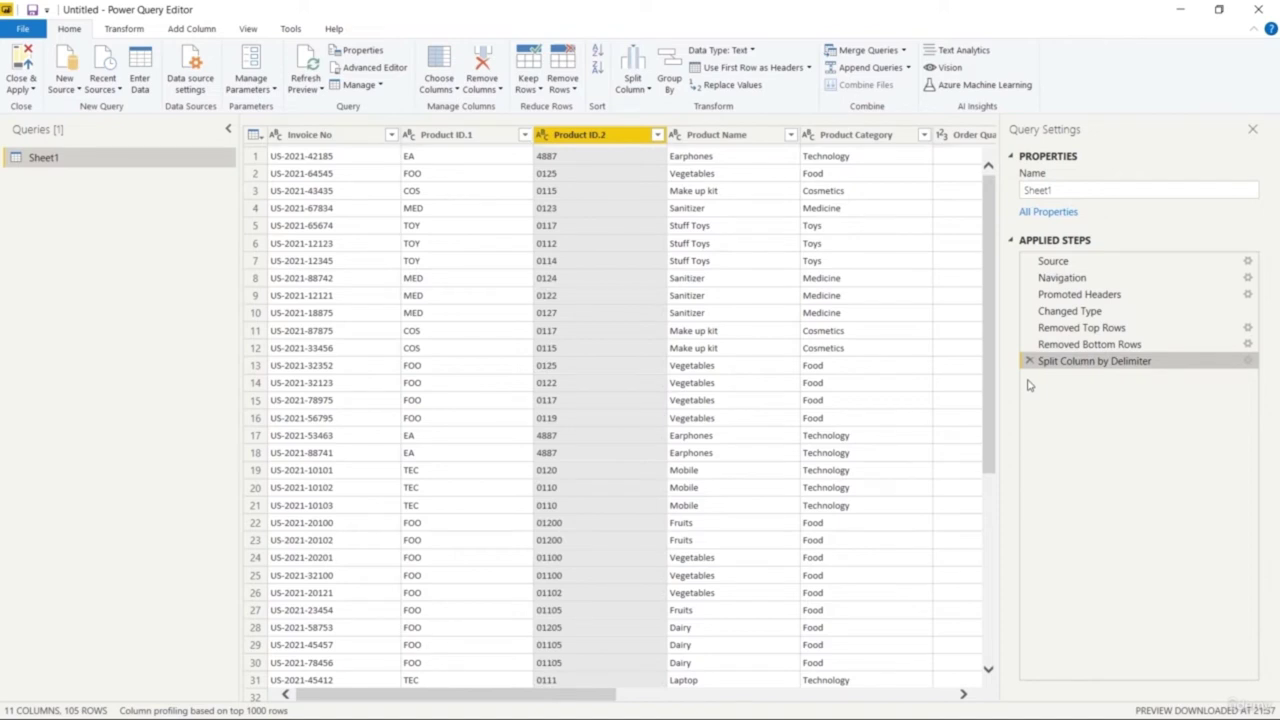
pyautogui.click(1029, 362)
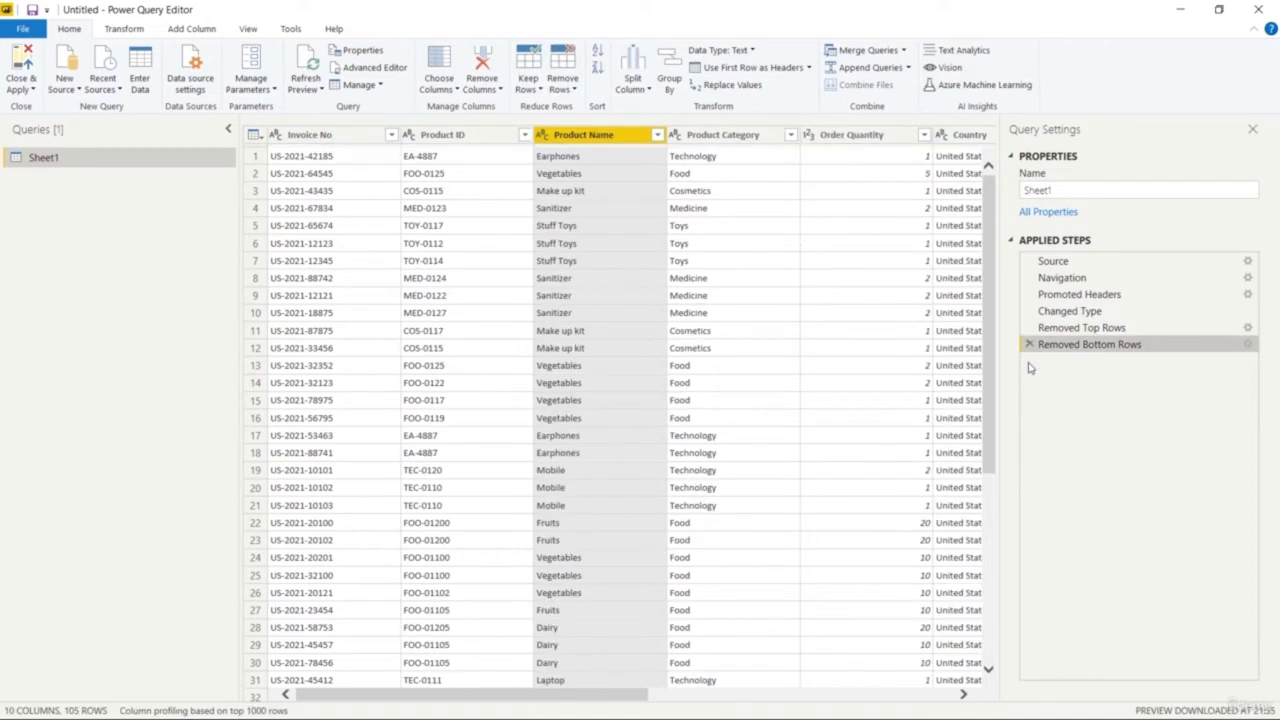
# Split the Product ID column at each occurrence of the "-" delimiter and apply the query changes to the report
pyautogui.click(467, 140)
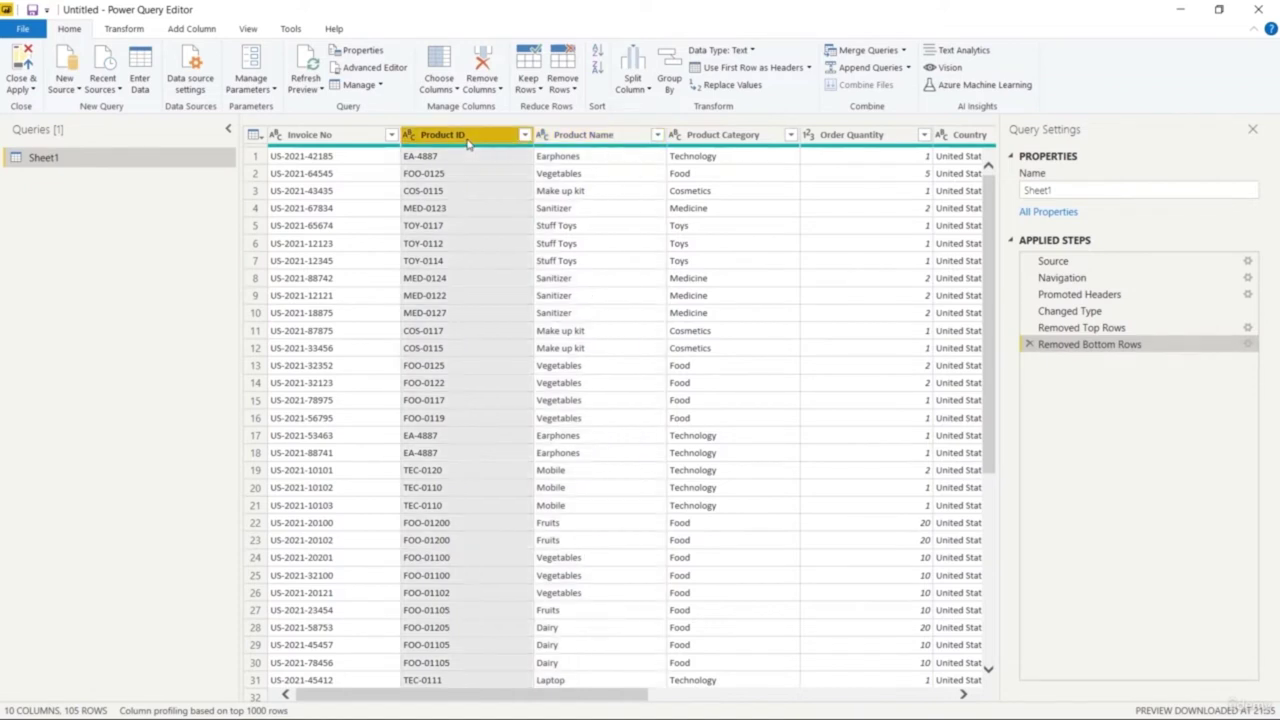
pyautogui.click(638, 89)
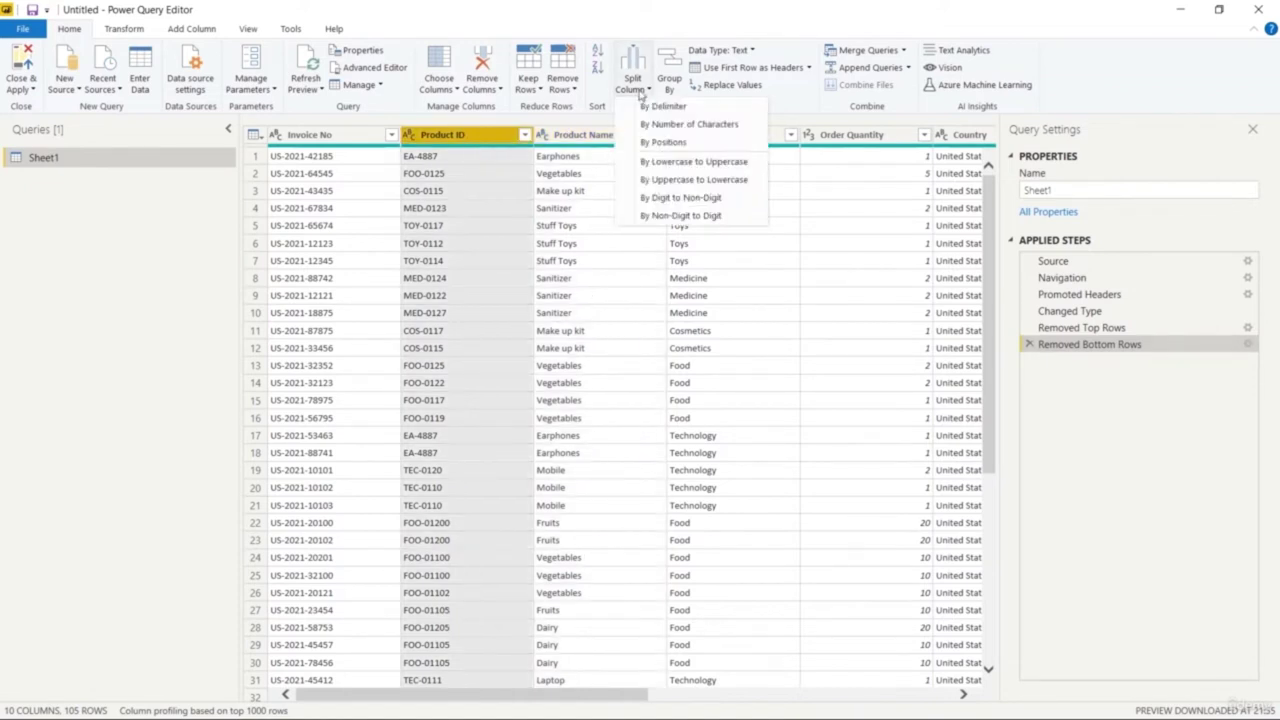
pyautogui.click(665, 107)
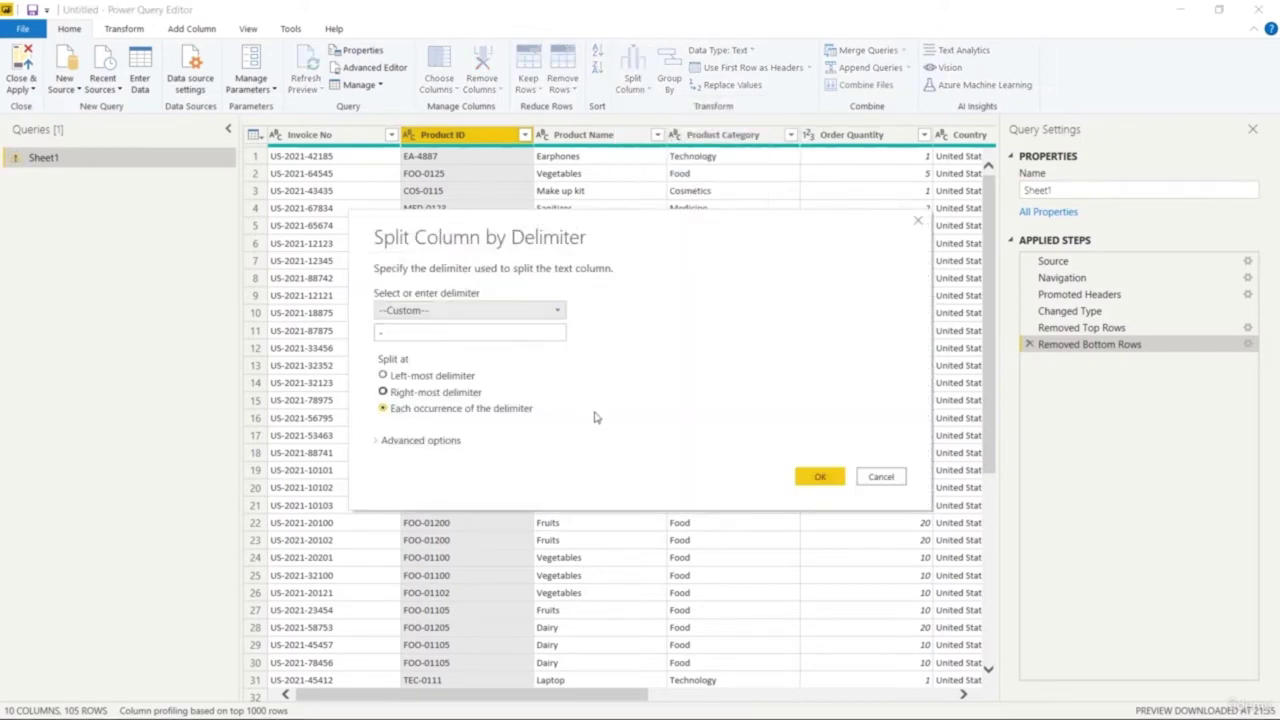
pyautogui.click(829, 480)
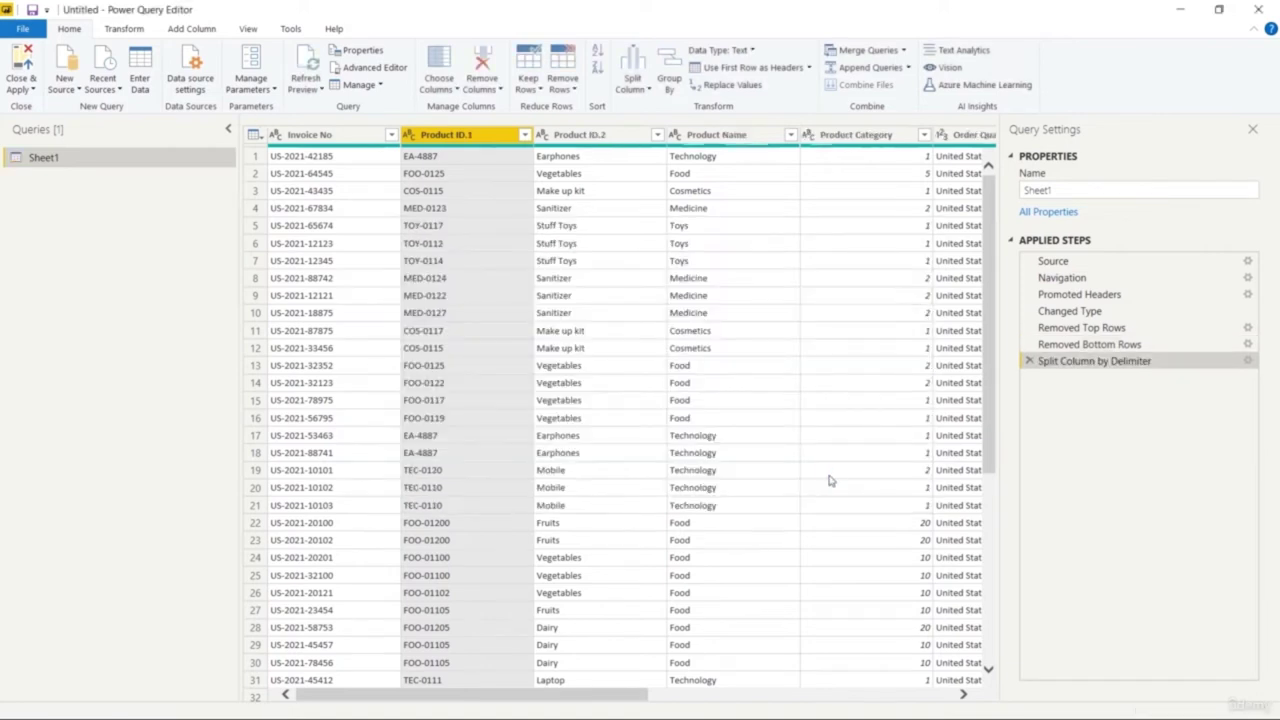
pyautogui.click(600, 134)
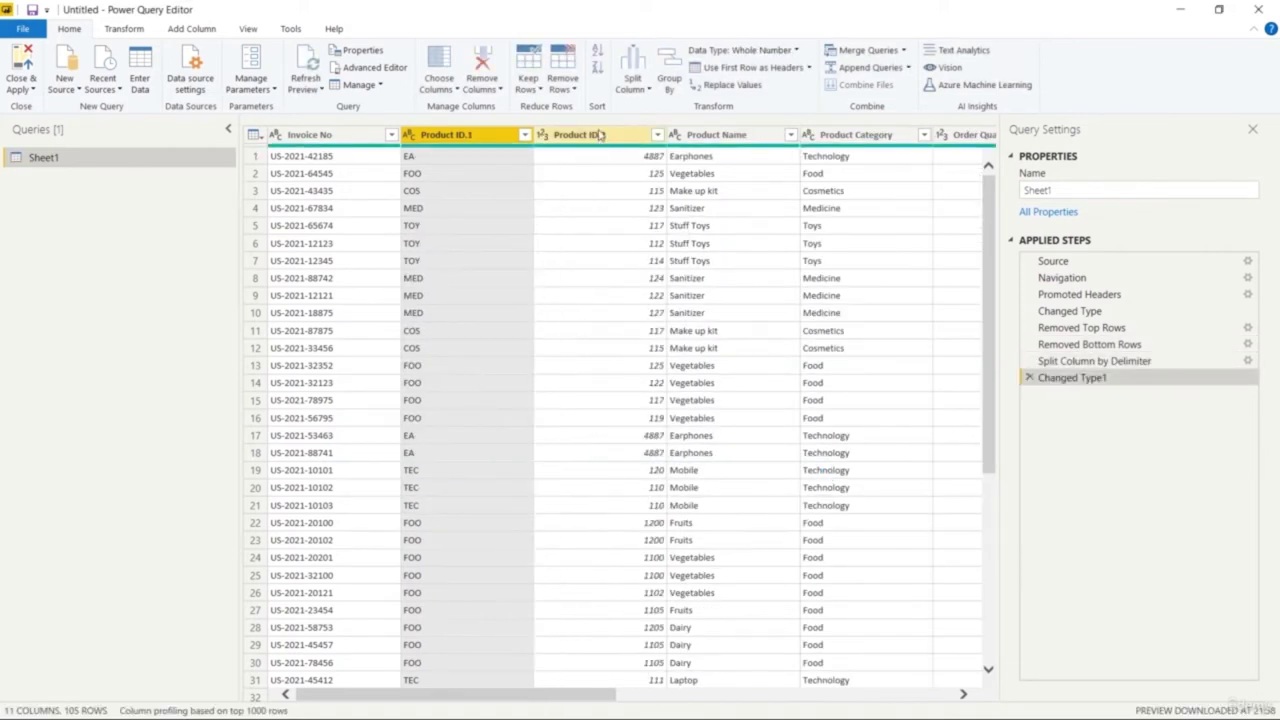
pyautogui.click(451, 140)
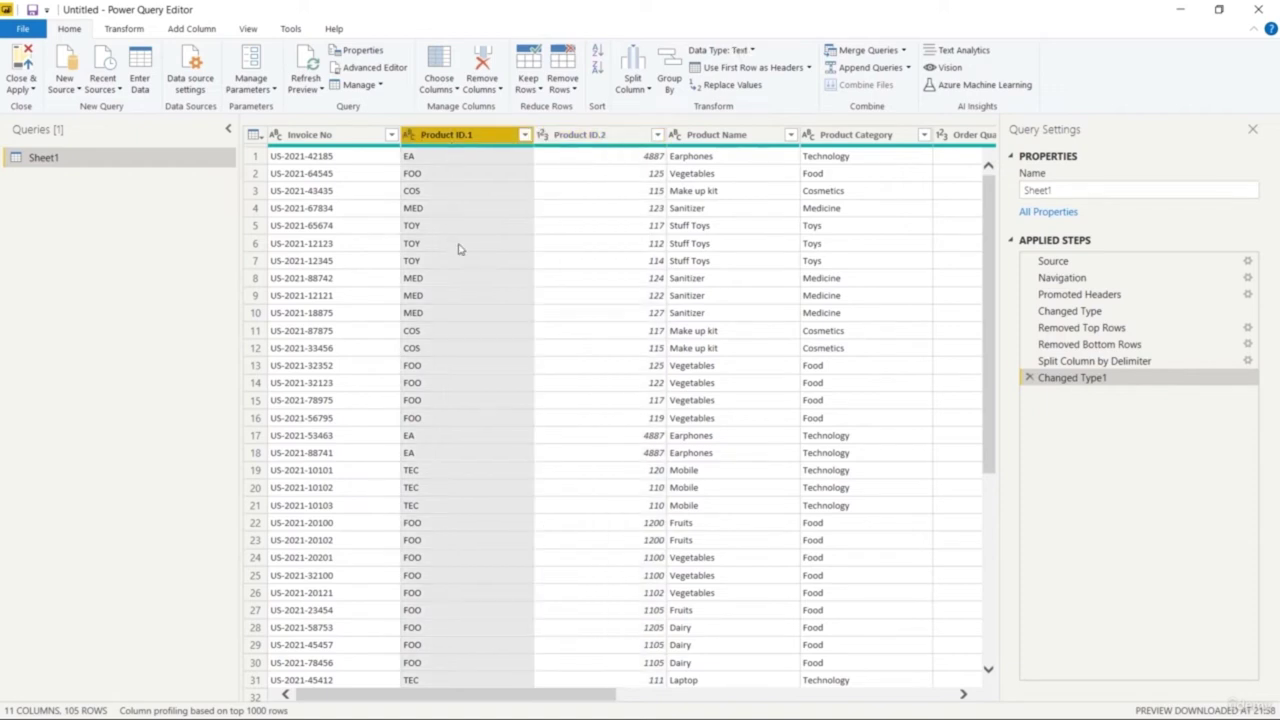
pyautogui.click(22, 66)
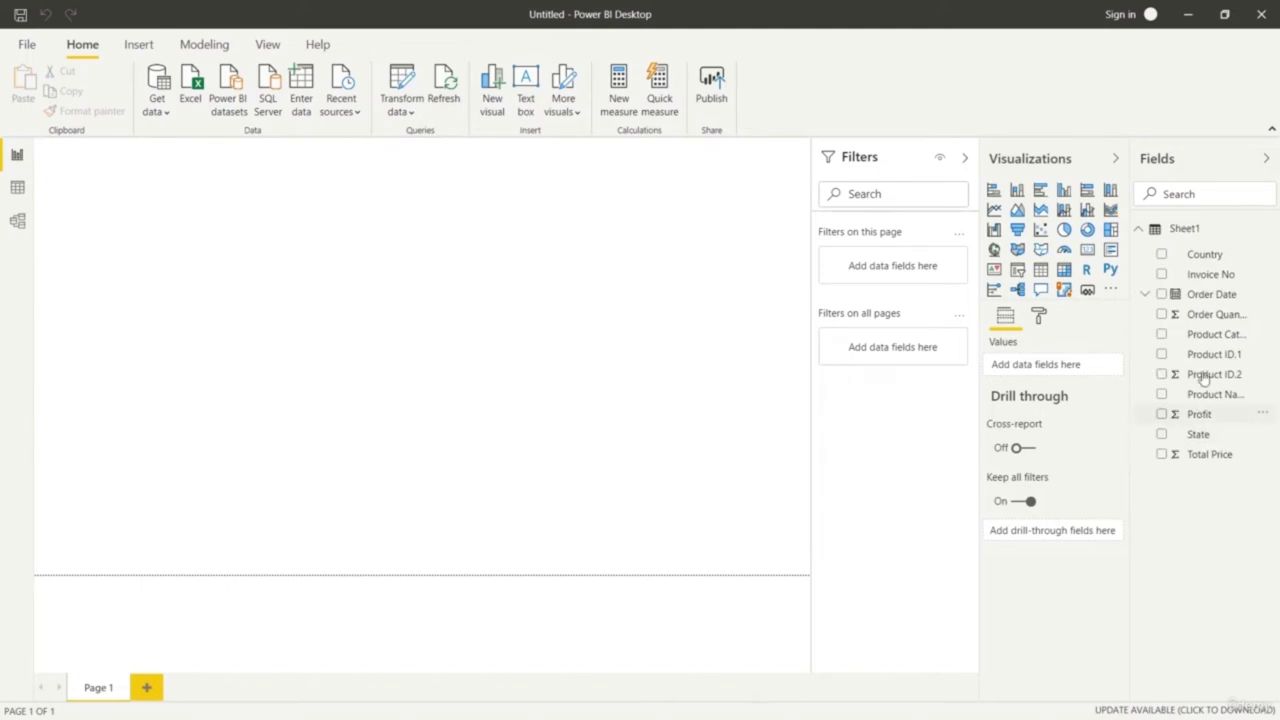
# Add a table visual with Product ID.1 and Product ID.2, enlarge it and move it toward the middle of the page
pyautogui.click(1220, 358)
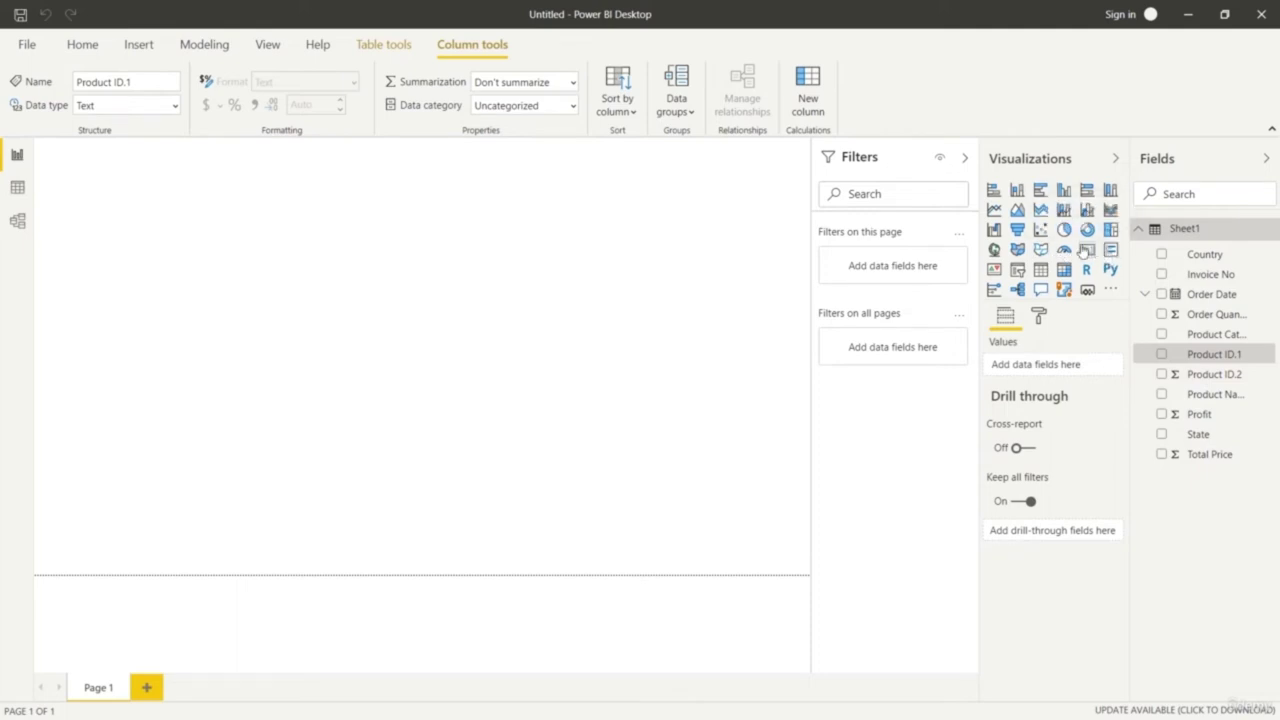
pyautogui.click(1040, 271)
pyautogui.moveTo(1224, 356); pyautogui.dragTo(1075, 366)
pyautogui.moveTo(1220, 370); pyautogui.dragTo(1055, 387)
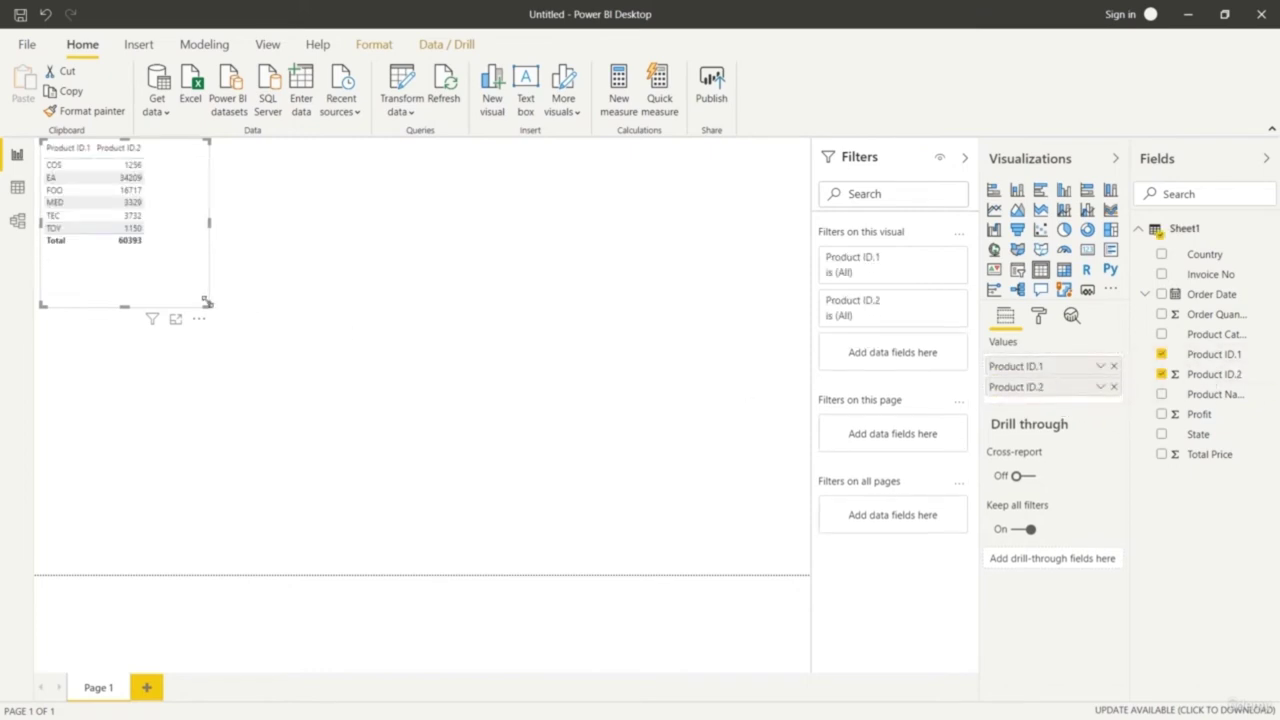
pyautogui.moveTo(205, 302); pyautogui.dragTo(440, 436)
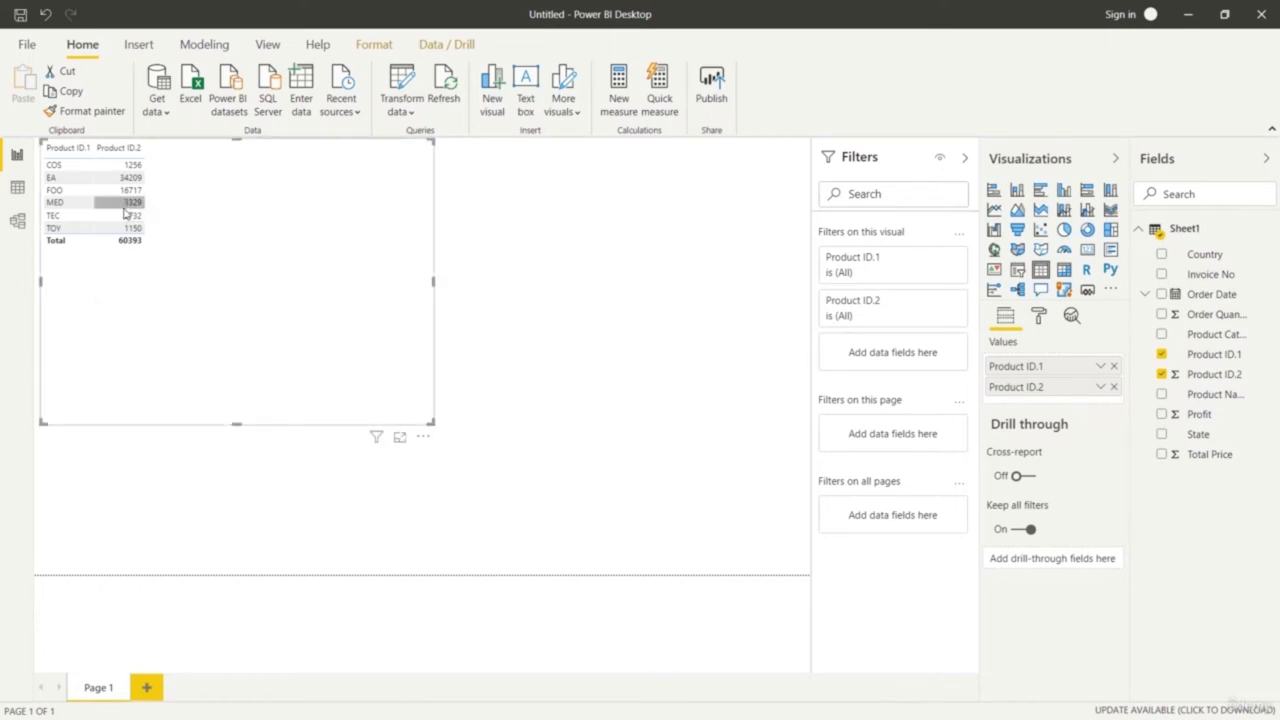
pyautogui.moveTo(195, 269); pyautogui.dragTo(489, 381)
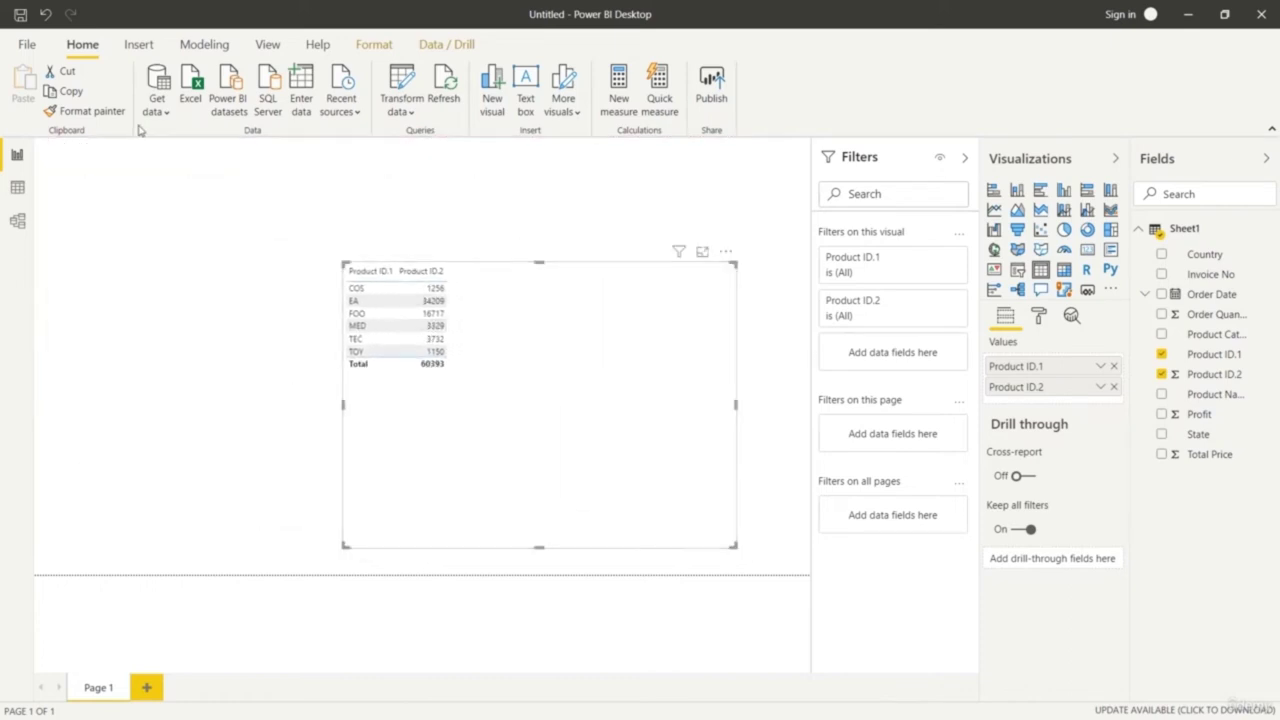
# Enlarge the text of the table's values, trying 40 pt and settling on 20 pt
pyautogui.click(1039, 316)
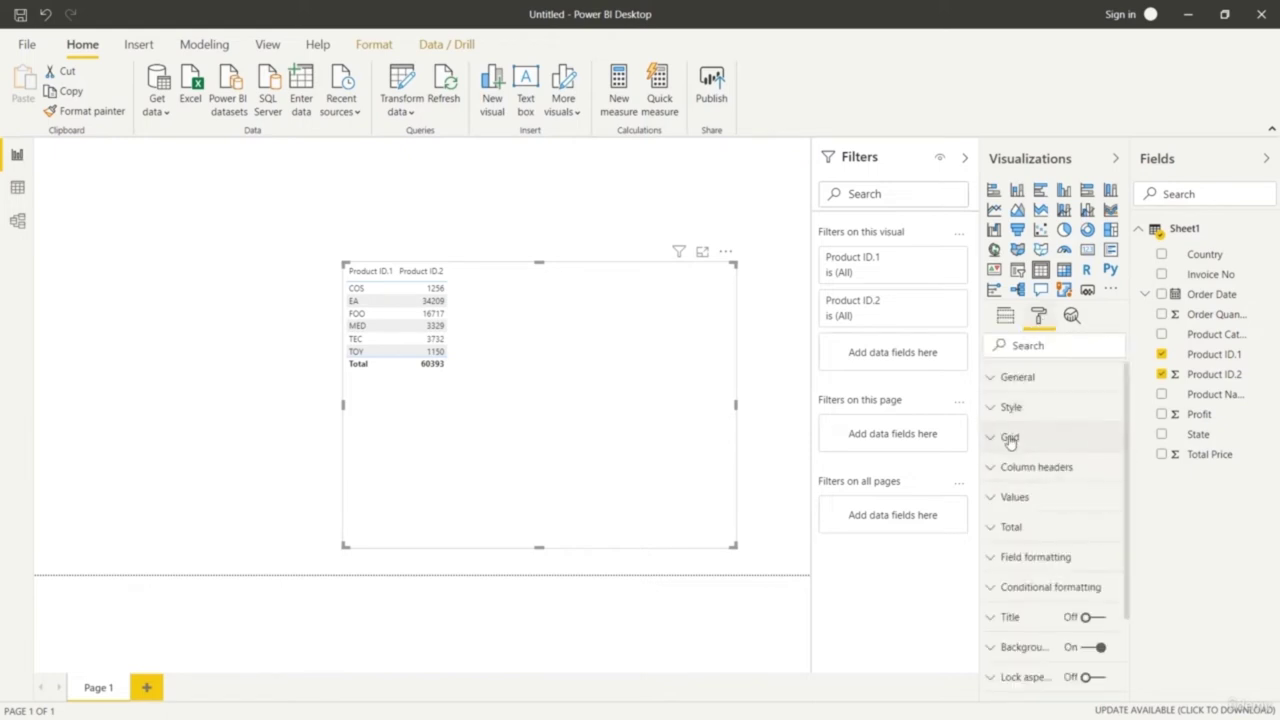
pyautogui.click(992, 497)
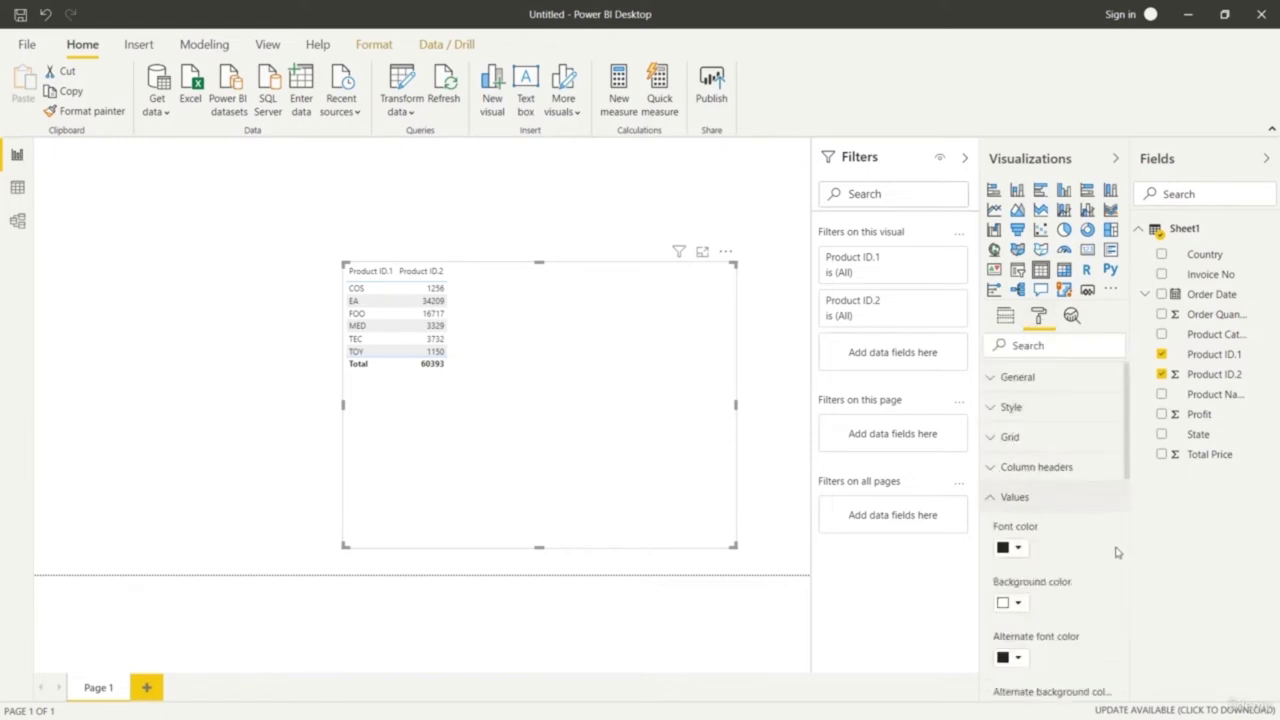
pyautogui.moveTo(1127, 471); pyautogui.dragTo(1130, 639)
pyautogui.click(1007, 554)
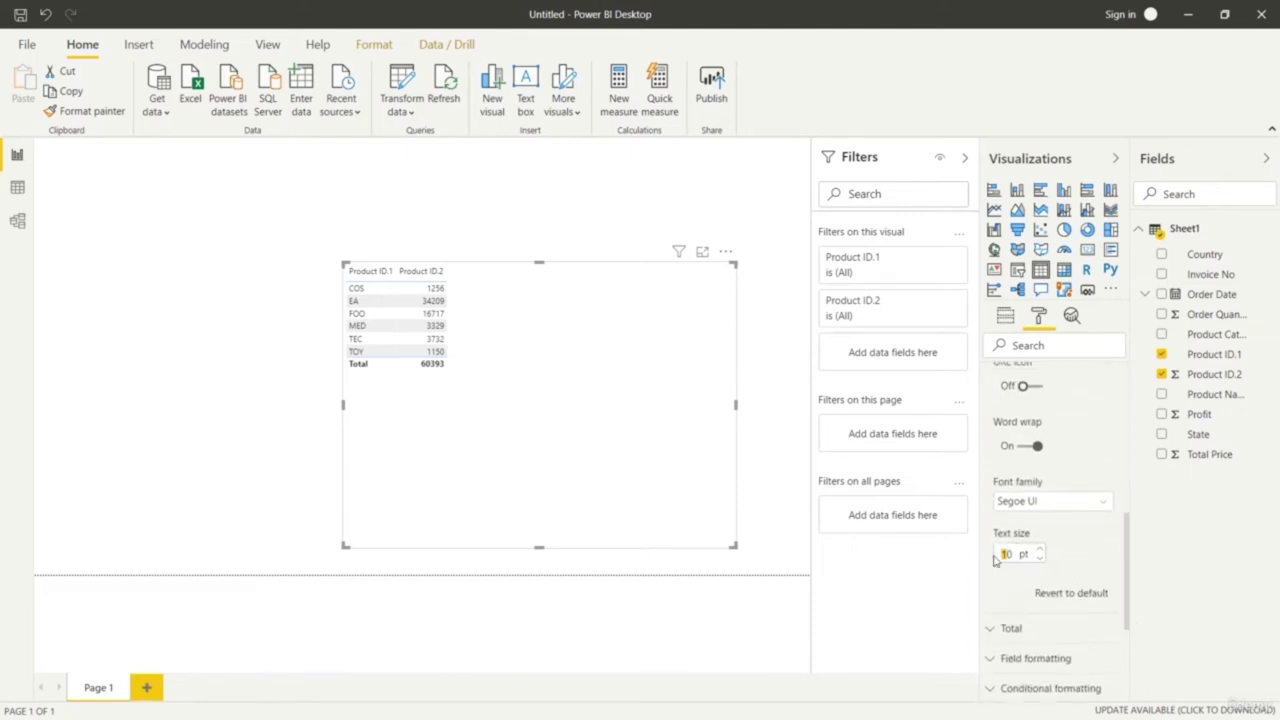
pyautogui.write('40')
pyautogui.press('Return')
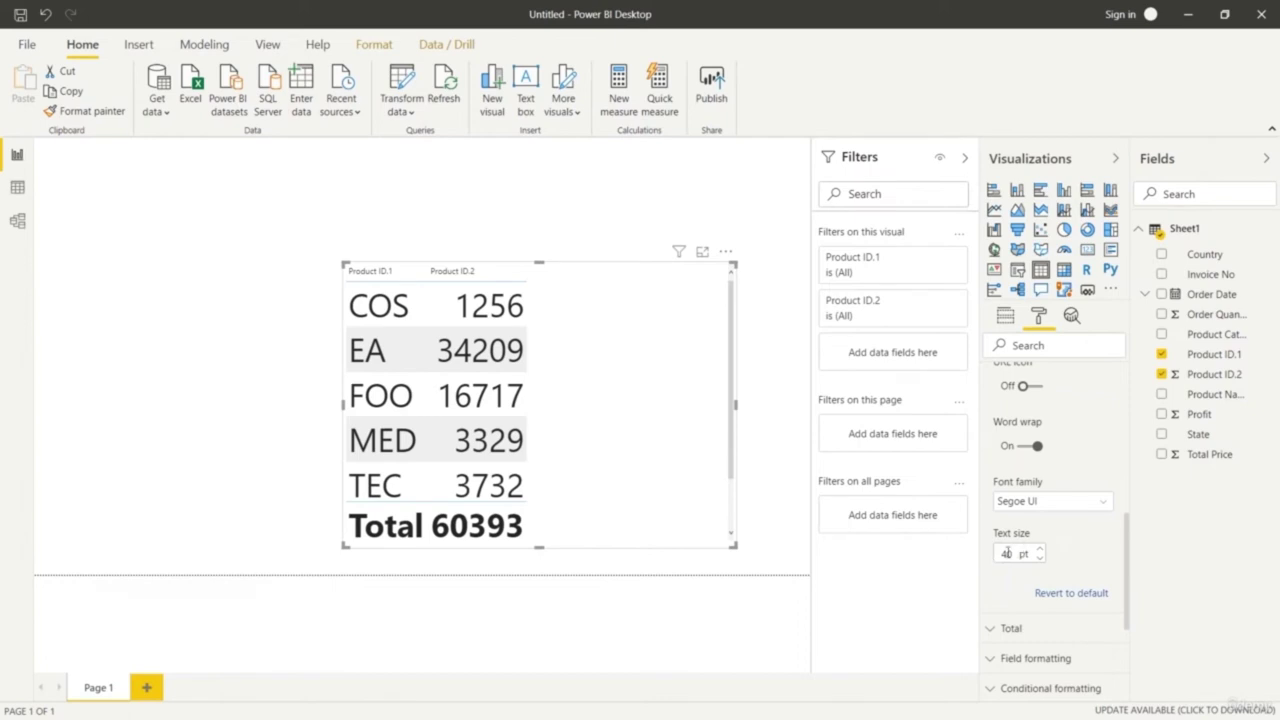
pyautogui.doubleClick(1007, 553)
pyautogui.write('20')
pyautogui.press('Return')
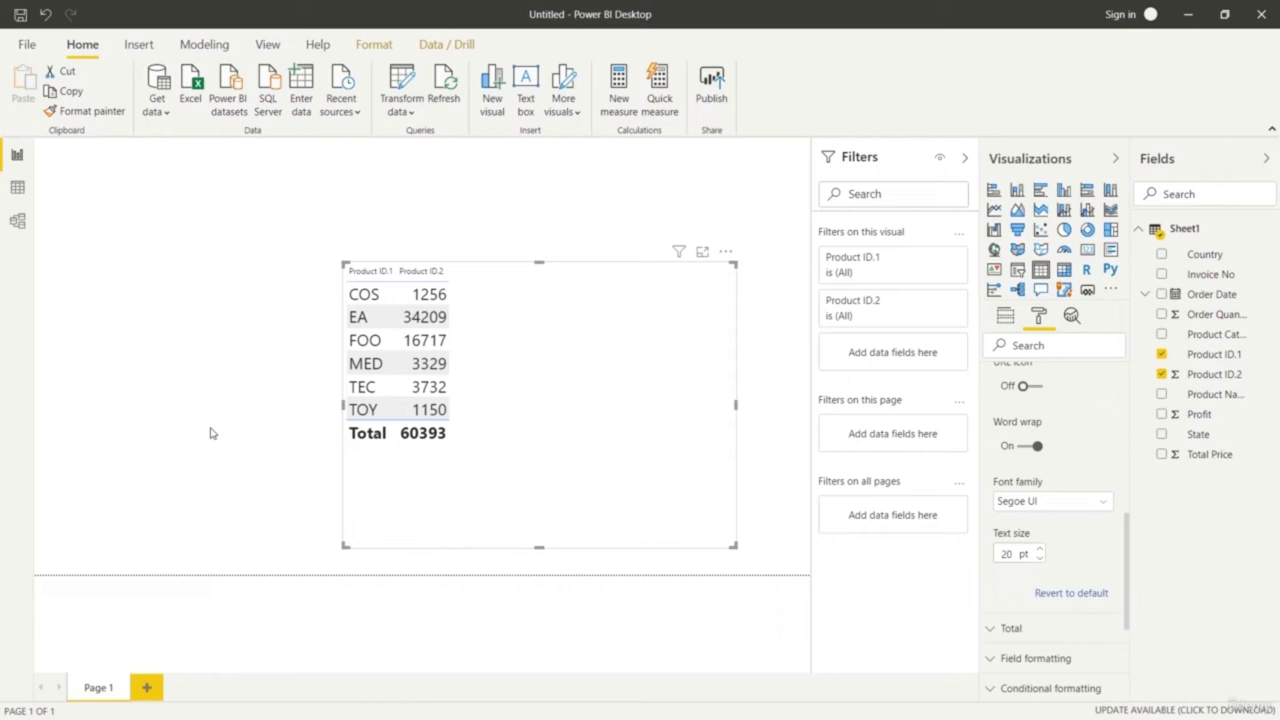
pyautogui.click(211, 433)
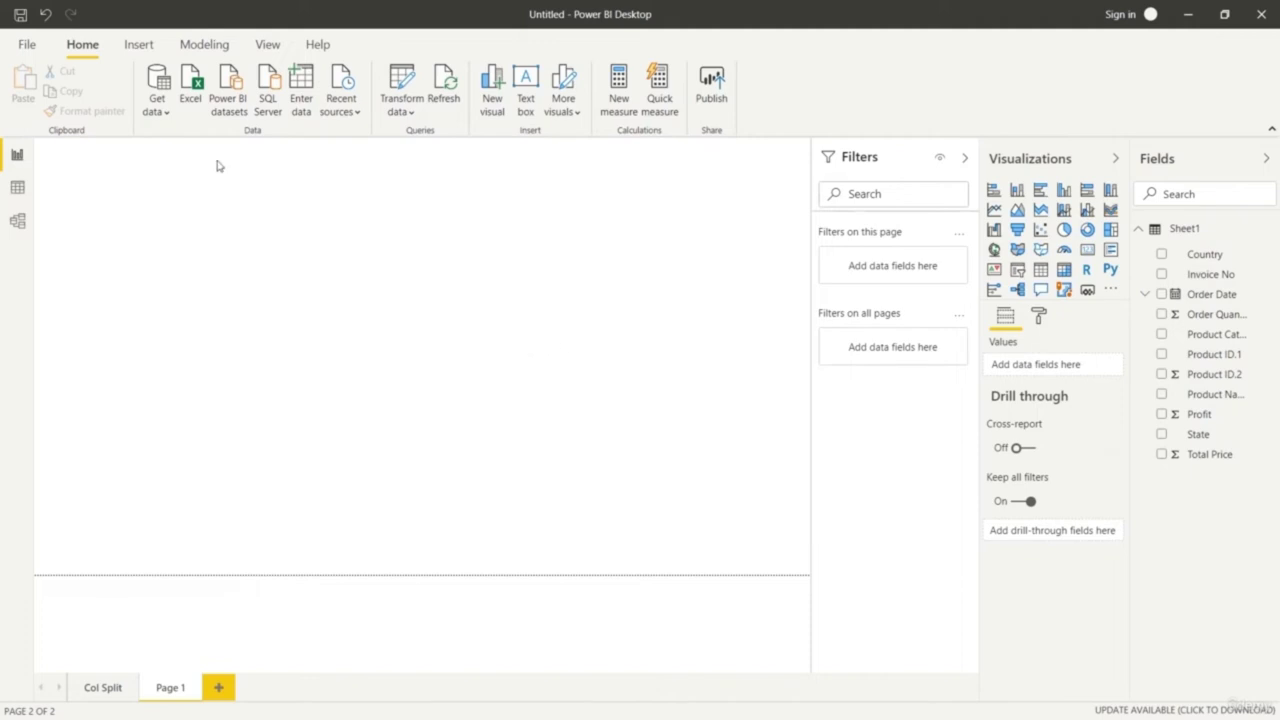
# Import Sheet1 from the Excel file billing.xls, look through its preview columns and open it for transformation
pyautogui.click(156, 110)
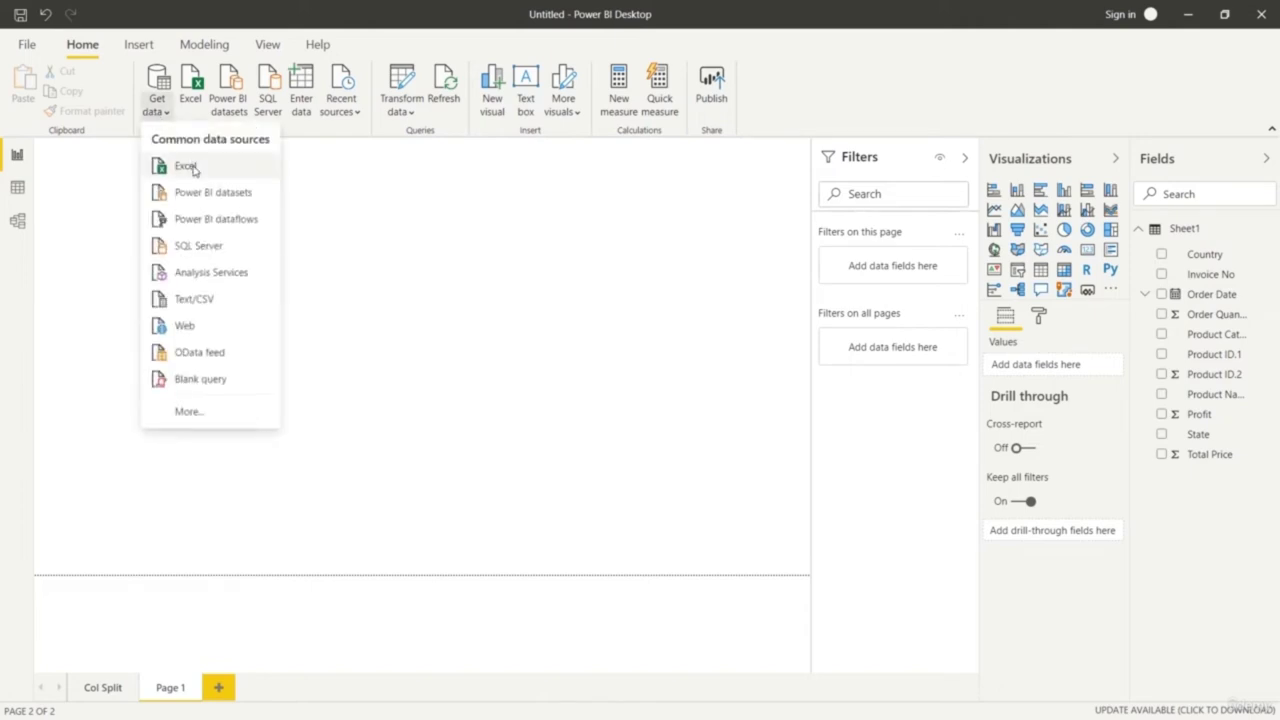
pyautogui.click(186, 166)
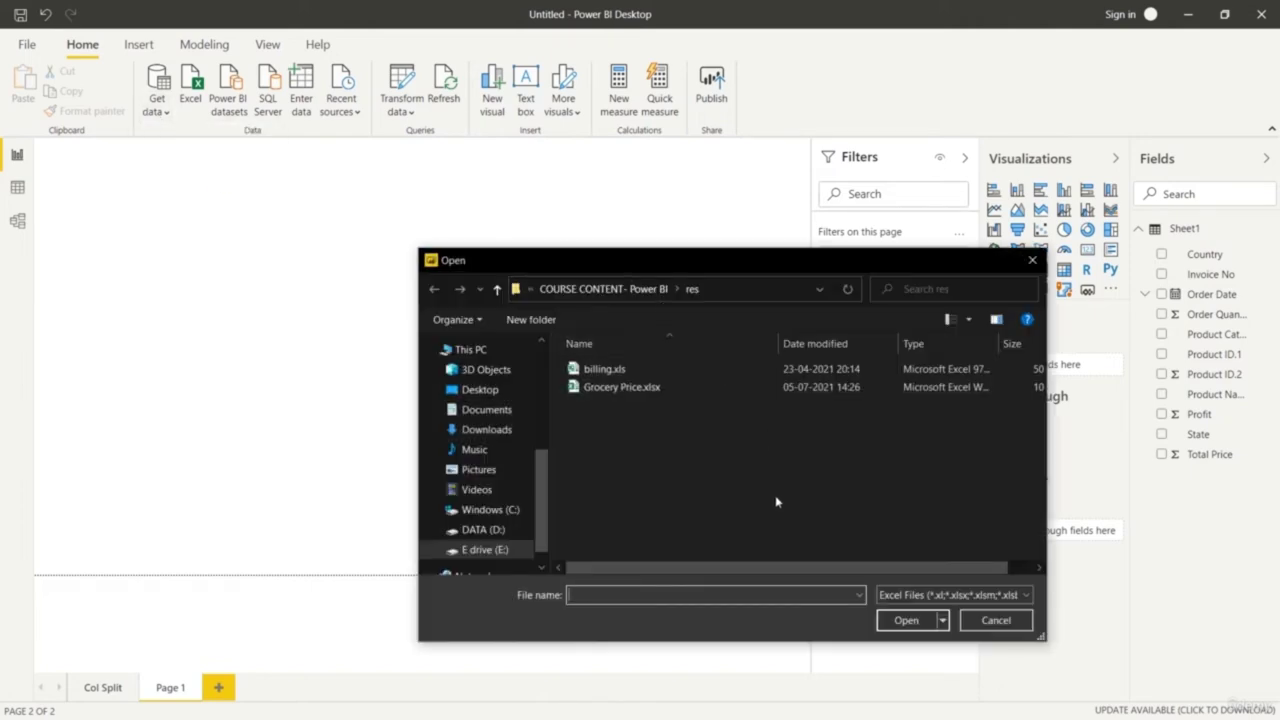
pyautogui.doubleClick(690, 371)
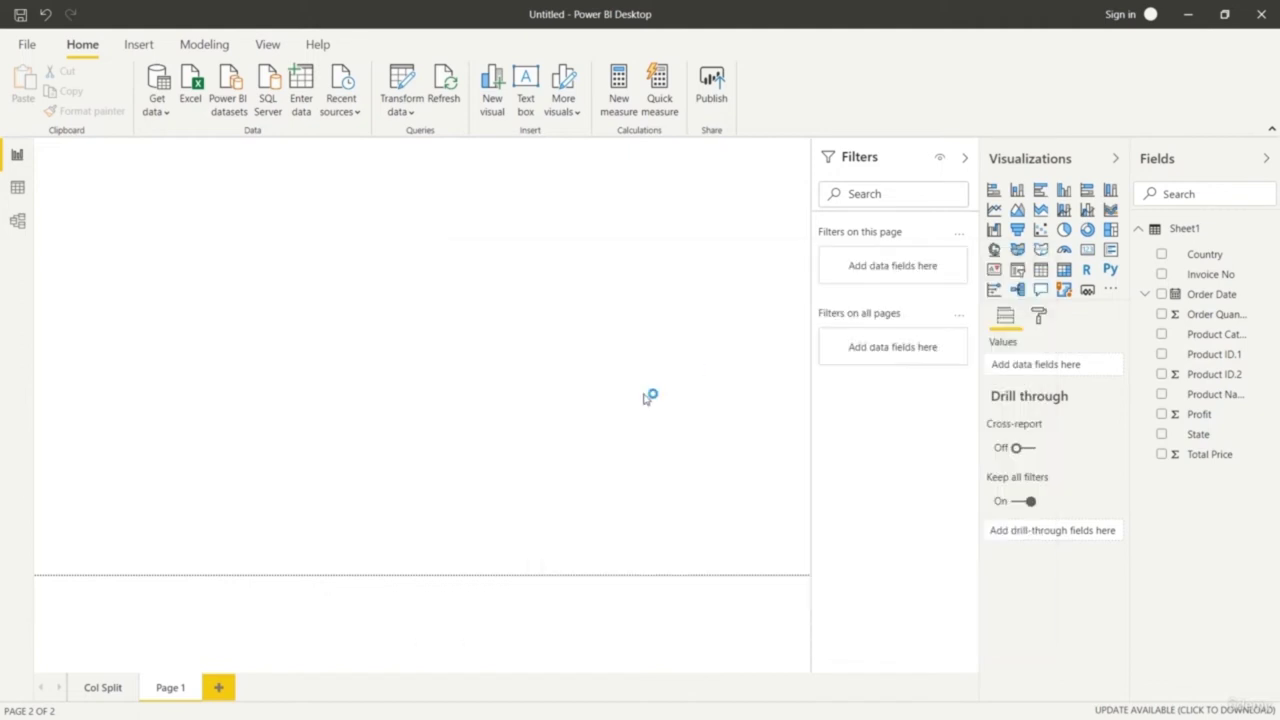
pyautogui.click(324, 207)
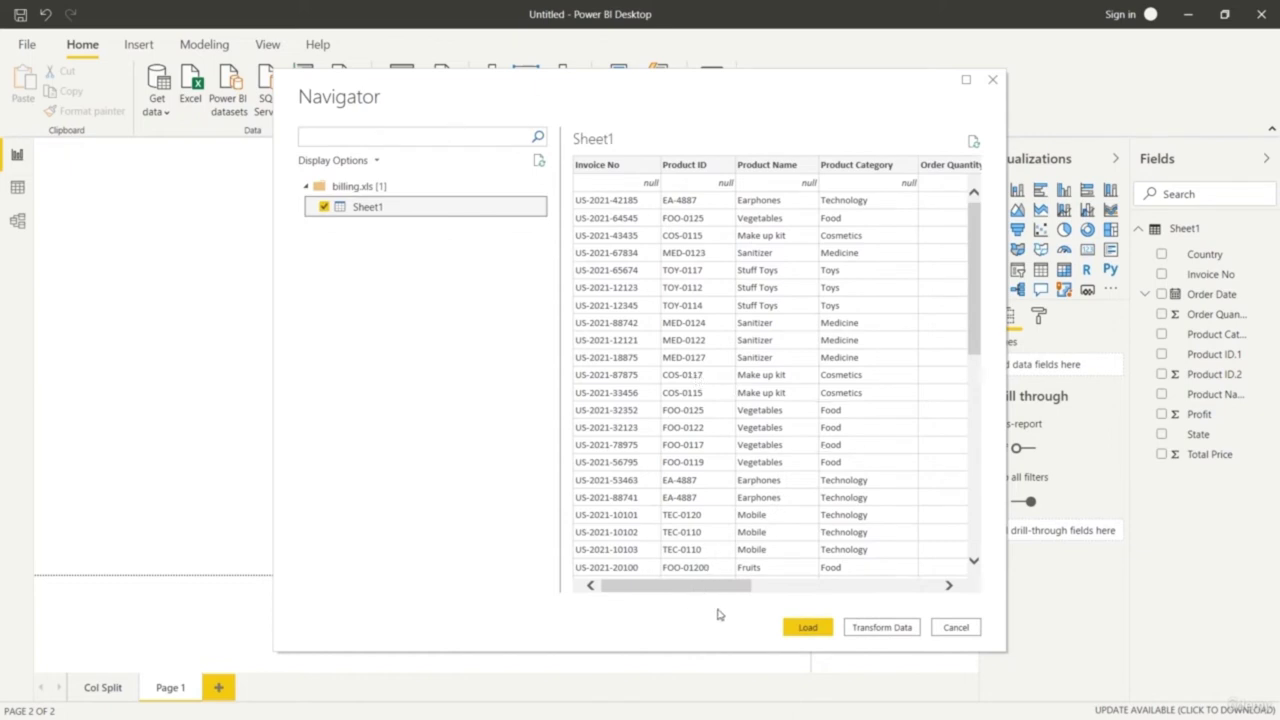
pyautogui.moveTo(714, 590); pyautogui.dragTo(928, 593)
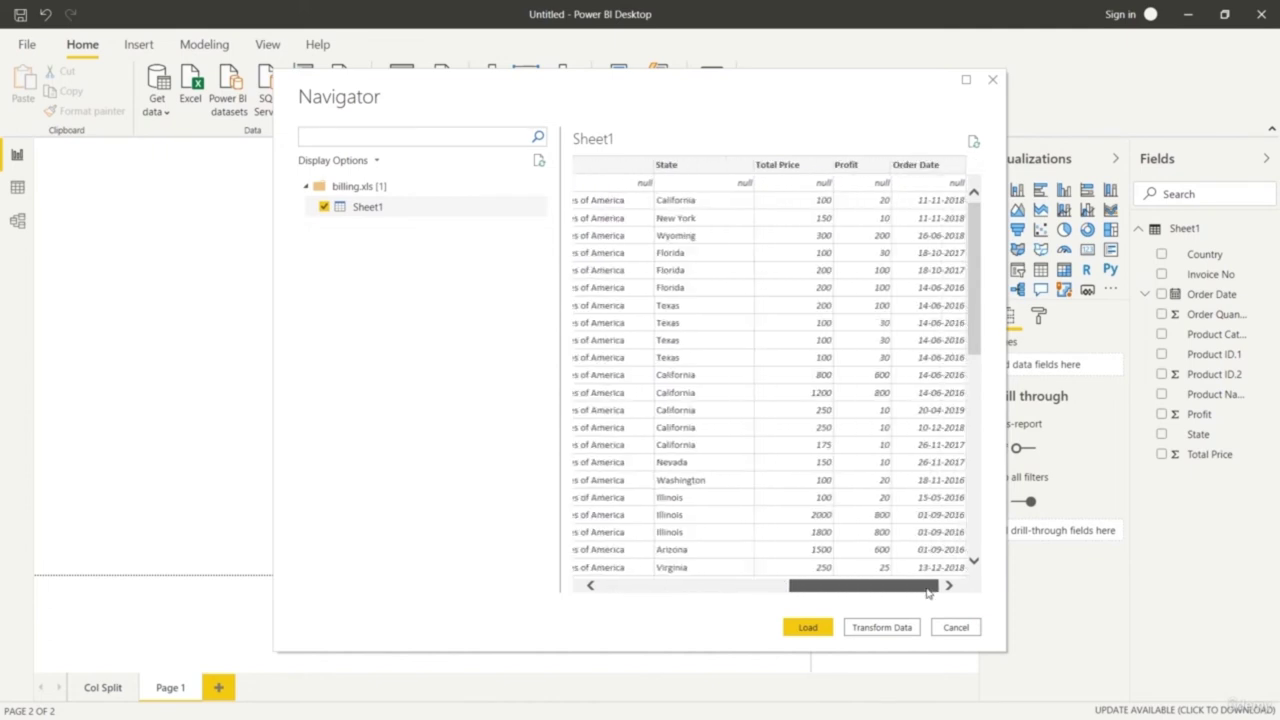
pyautogui.moveTo(925, 592); pyautogui.dragTo(852, 598)
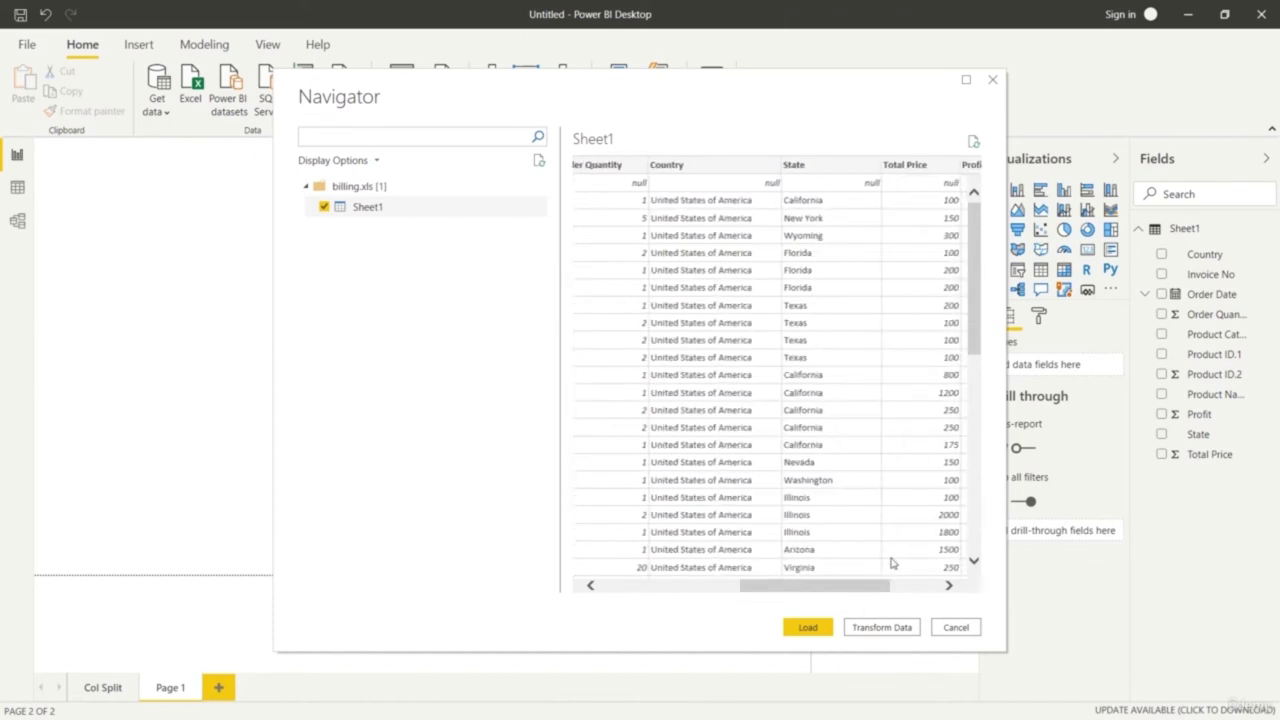
pyautogui.click(882, 627)
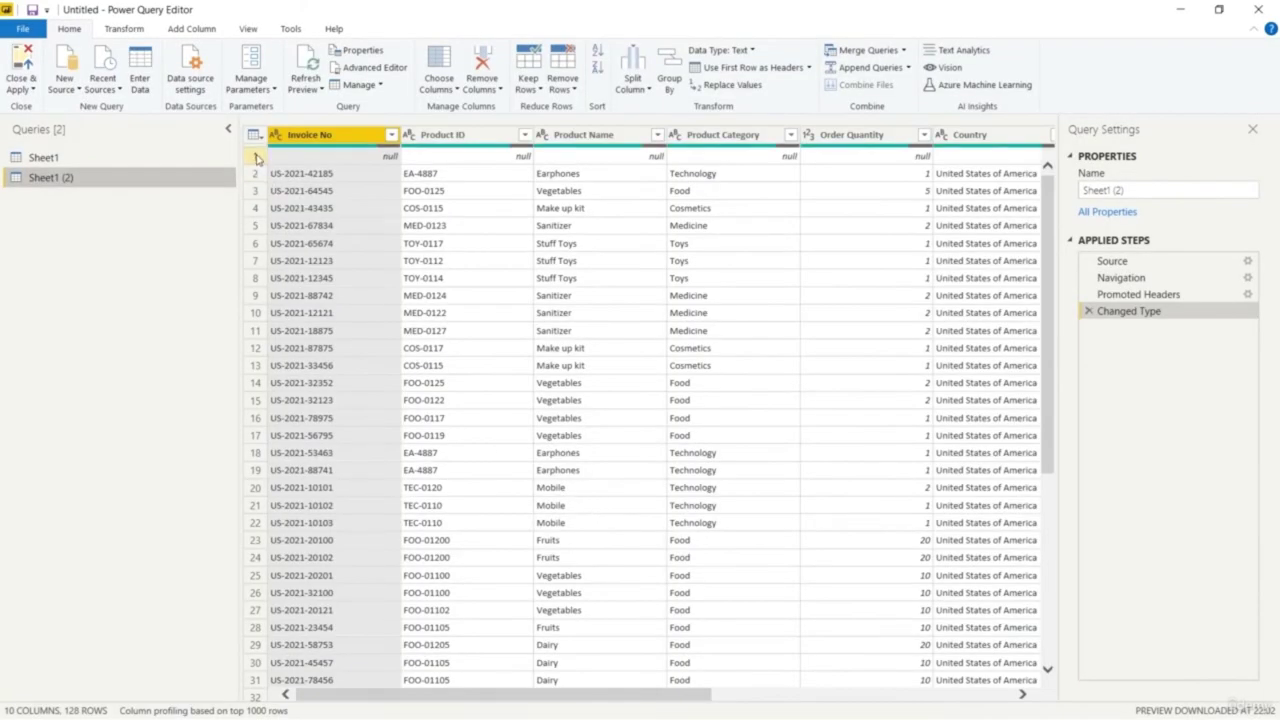
# Remove the top 1 row, which is blank, from the Sheet1 (2) query
pyautogui.click(257, 158)
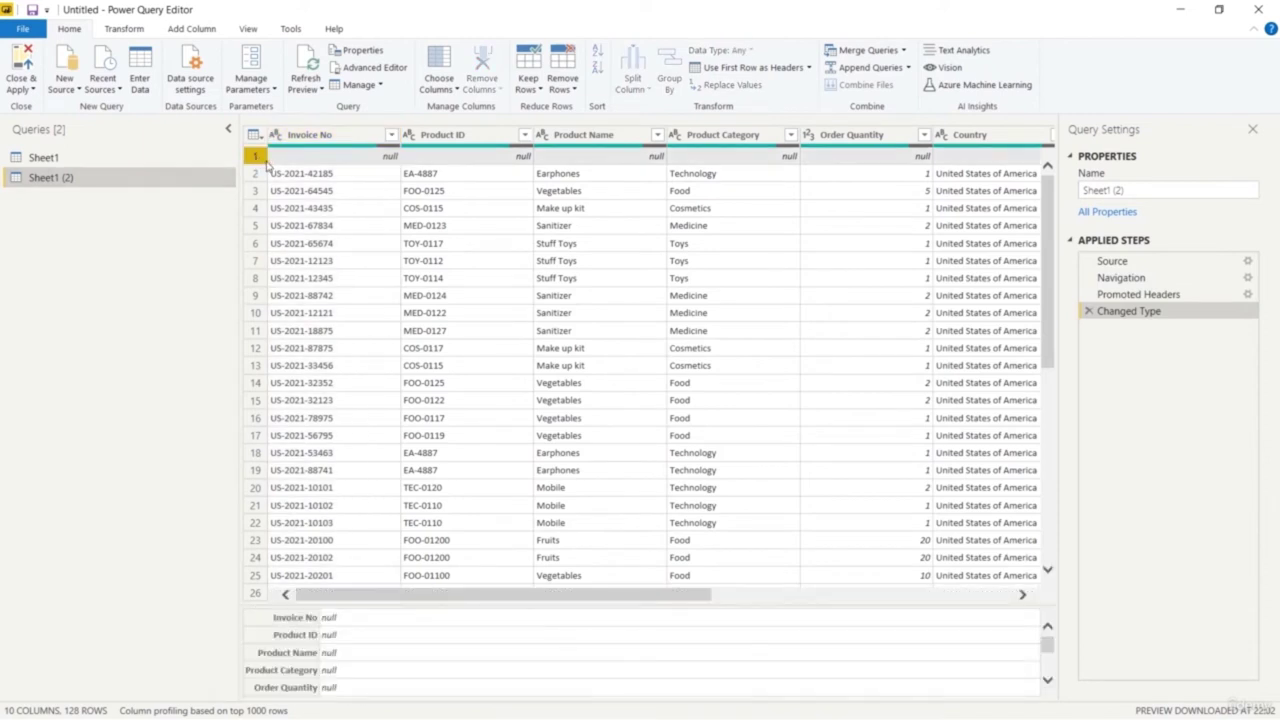
pyautogui.click(564, 88)
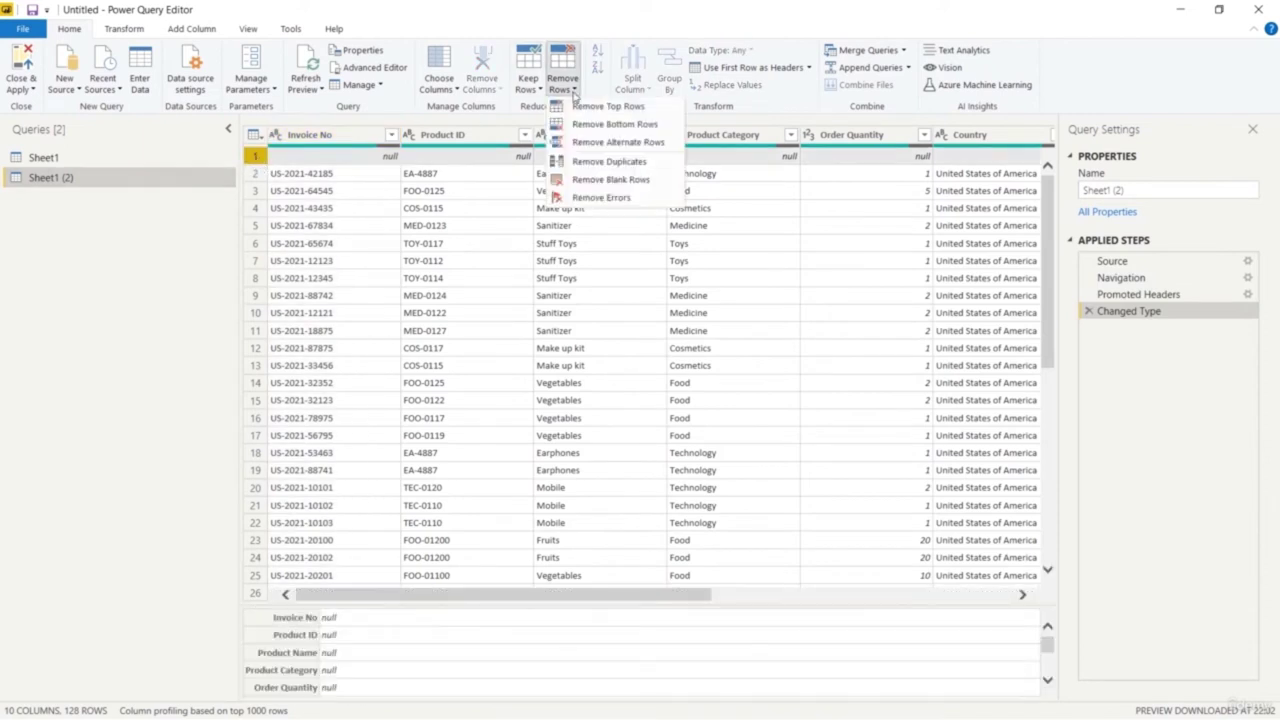
pyautogui.click(590, 106)
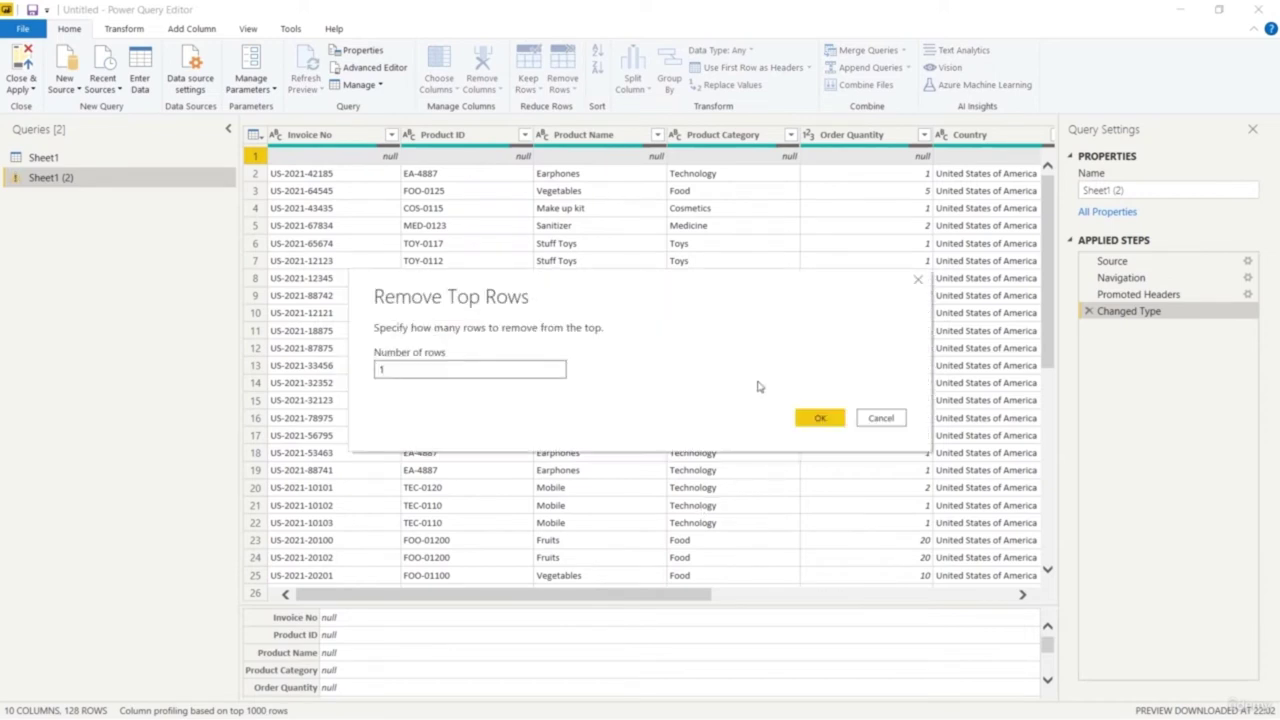
pyautogui.click(820, 418)
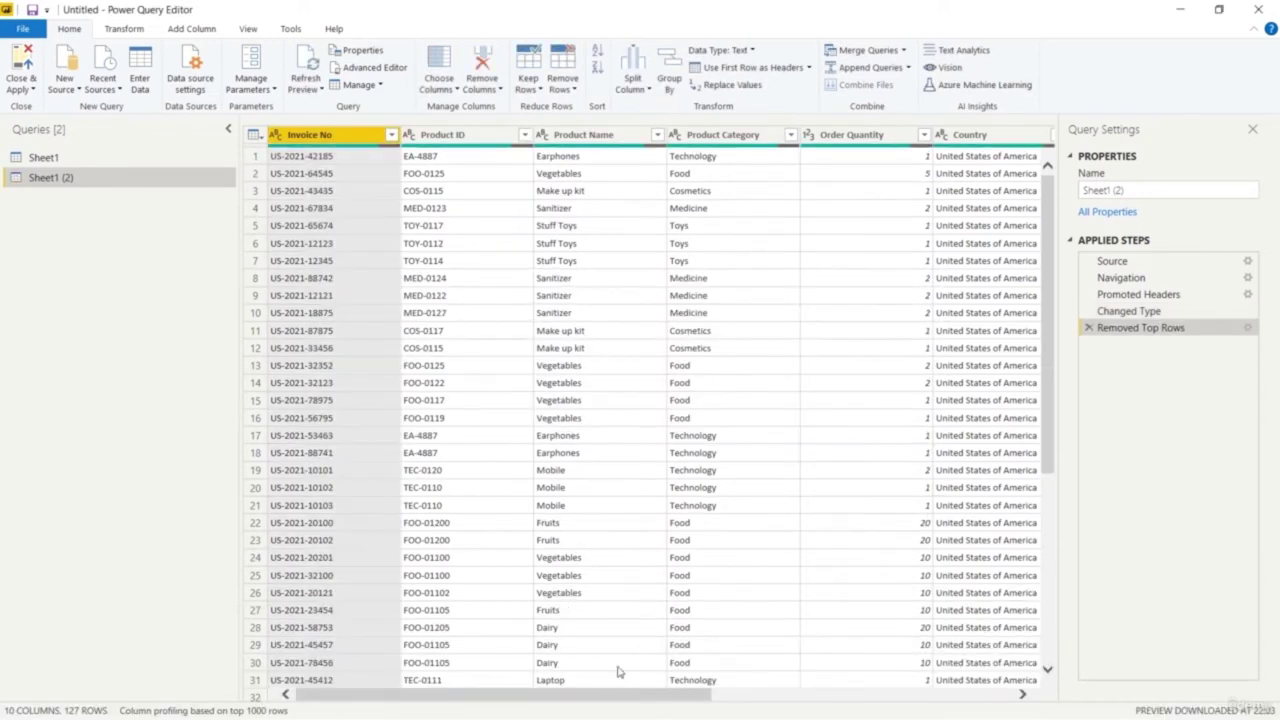
# Replace "United States of America" with "USA" in the Country column of the Sheet1 (2) query and look over the rows and columns
pyautogui.moveTo(610, 697); pyautogui.dragTo(803, 717)
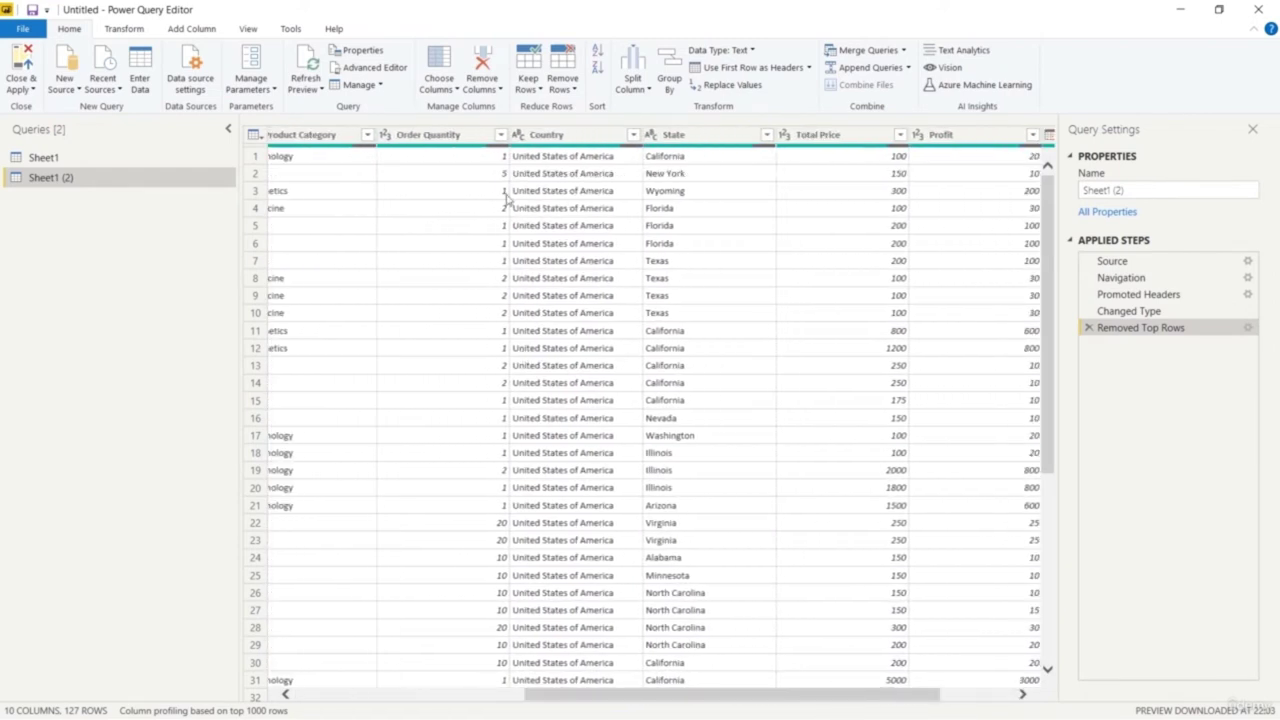
pyautogui.click(572, 141)
pyautogui.rightClick(572, 141)
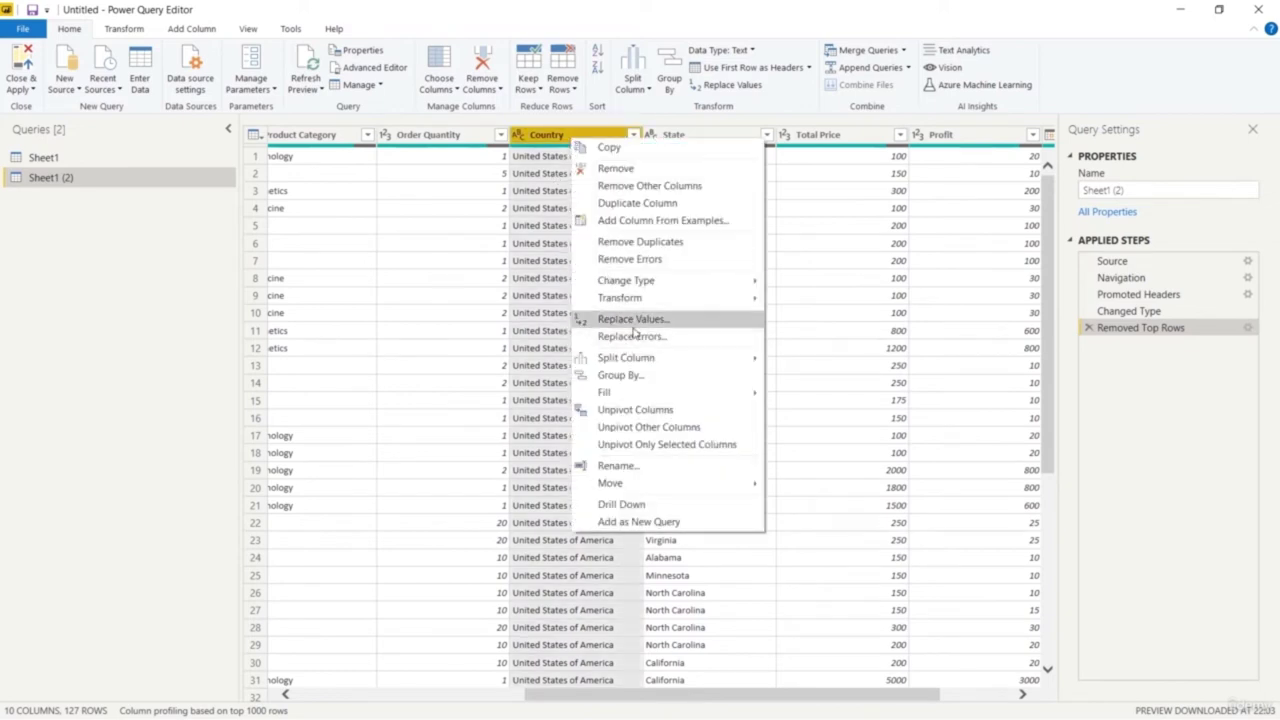
pyautogui.click(147, 381)
pyautogui.moveTo(1049, 295); pyautogui.dragTo(1059, 224)
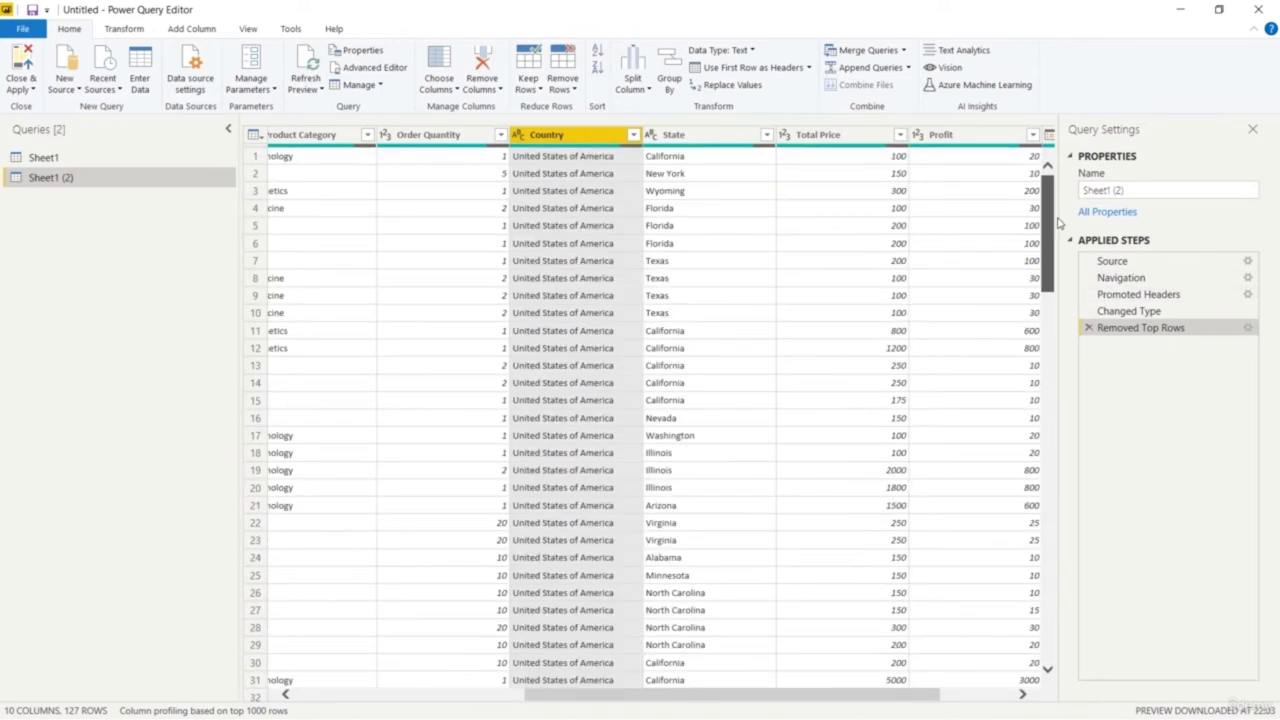
pyautogui.rightClick(587, 142)
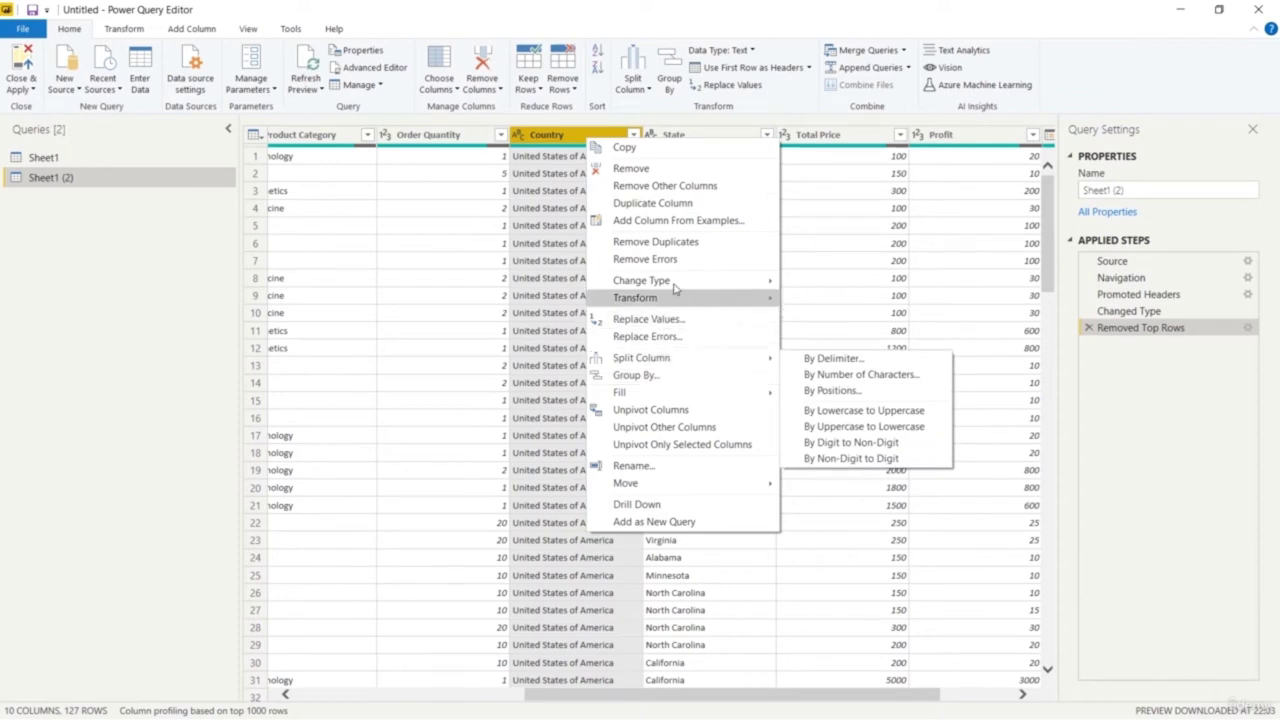
pyautogui.click(718, 322)
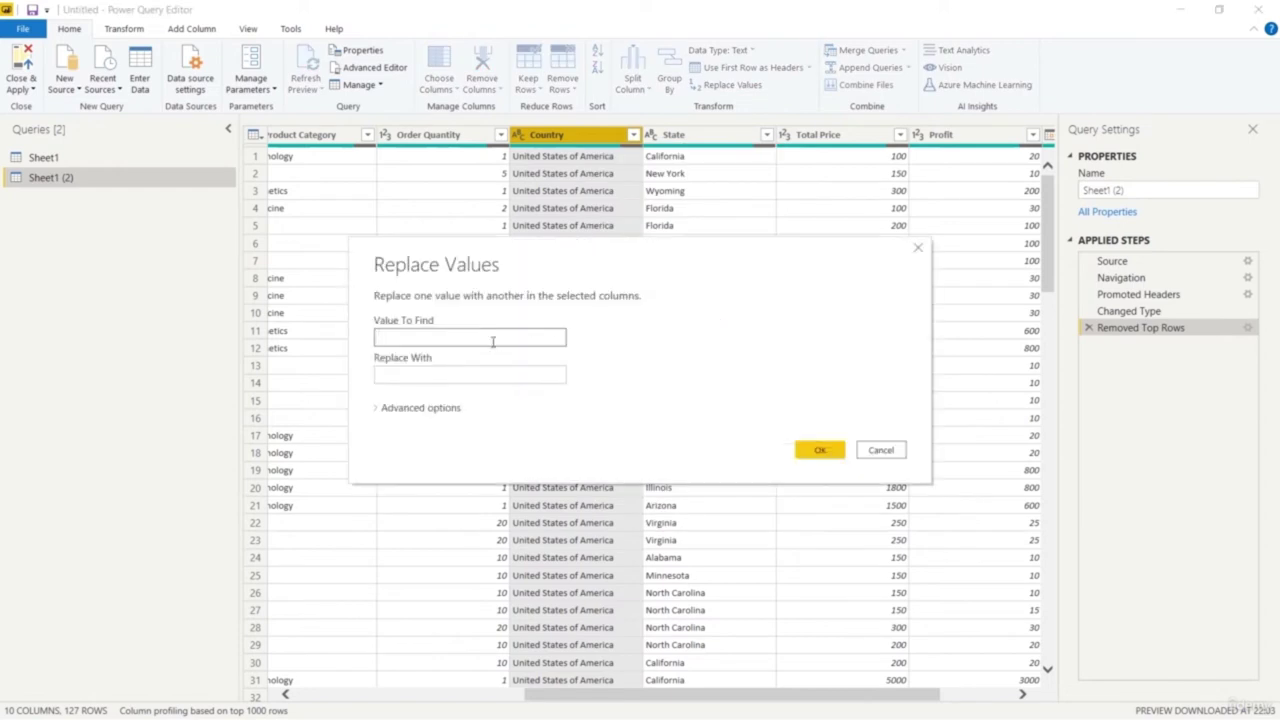
pyautogui.write('United States of America')
pyautogui.click(489, 376)
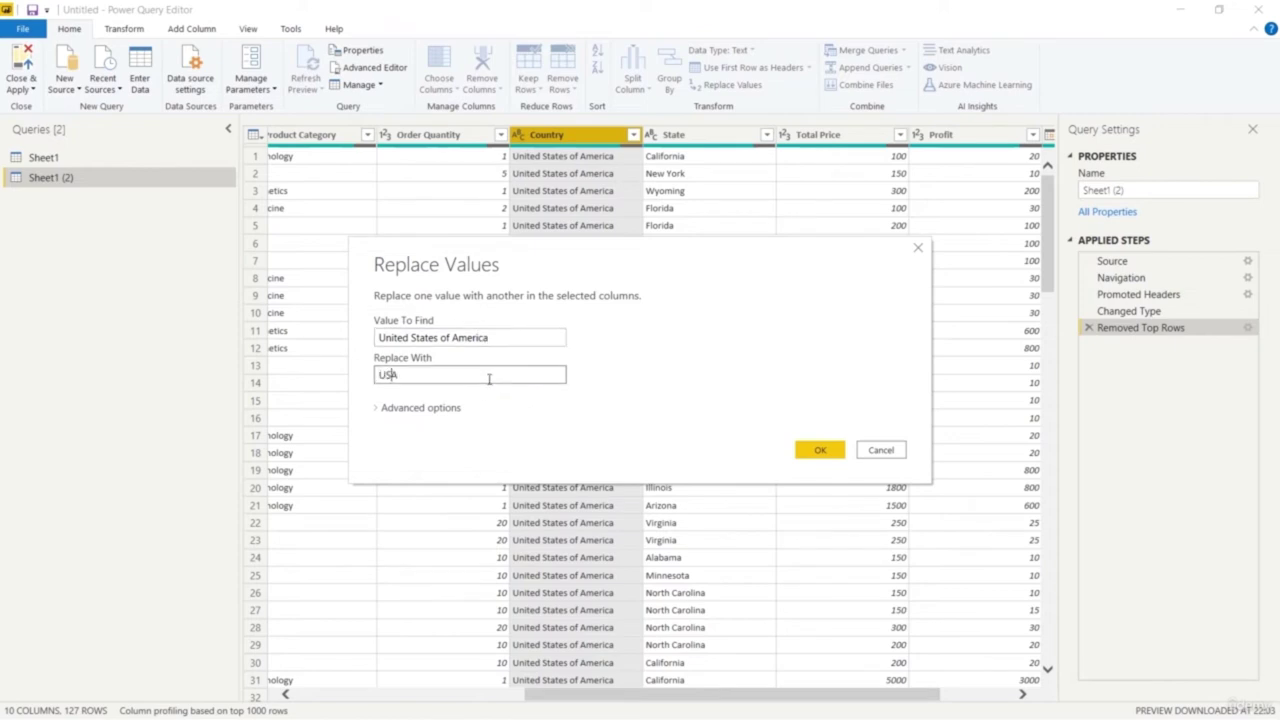
pyautogui.click(379, 410)
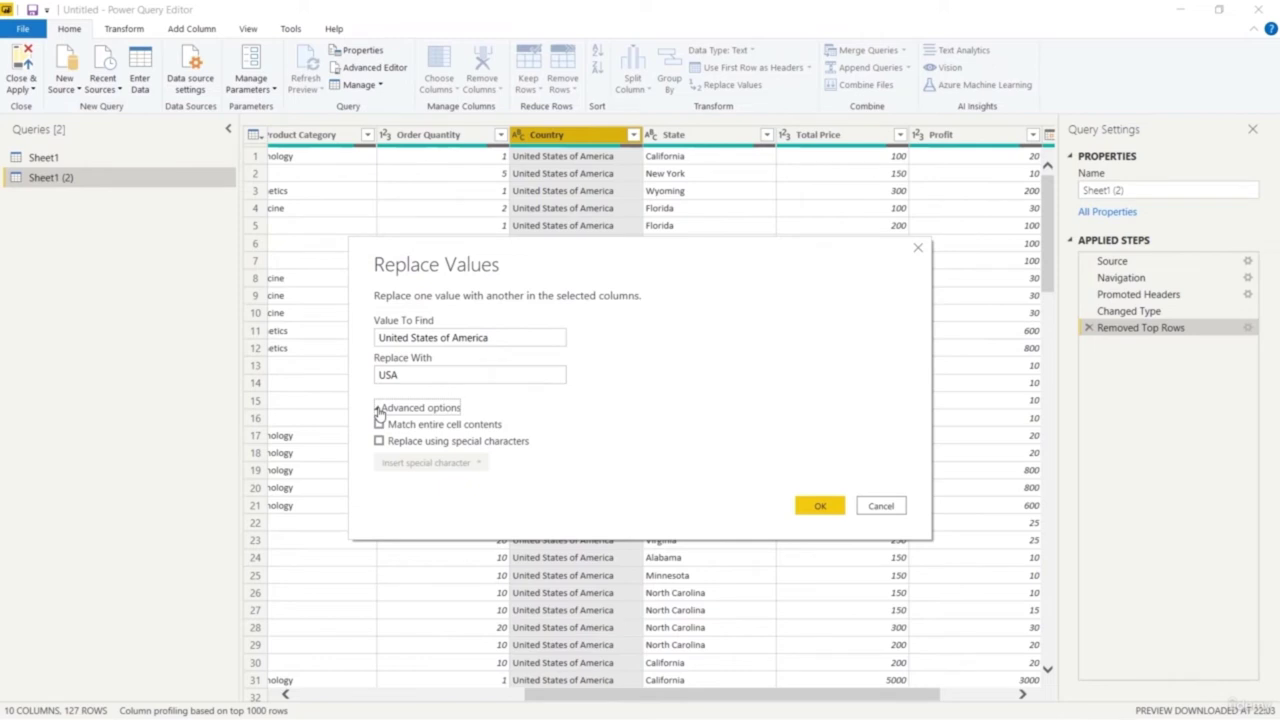
pyautogui.click(379, 410)
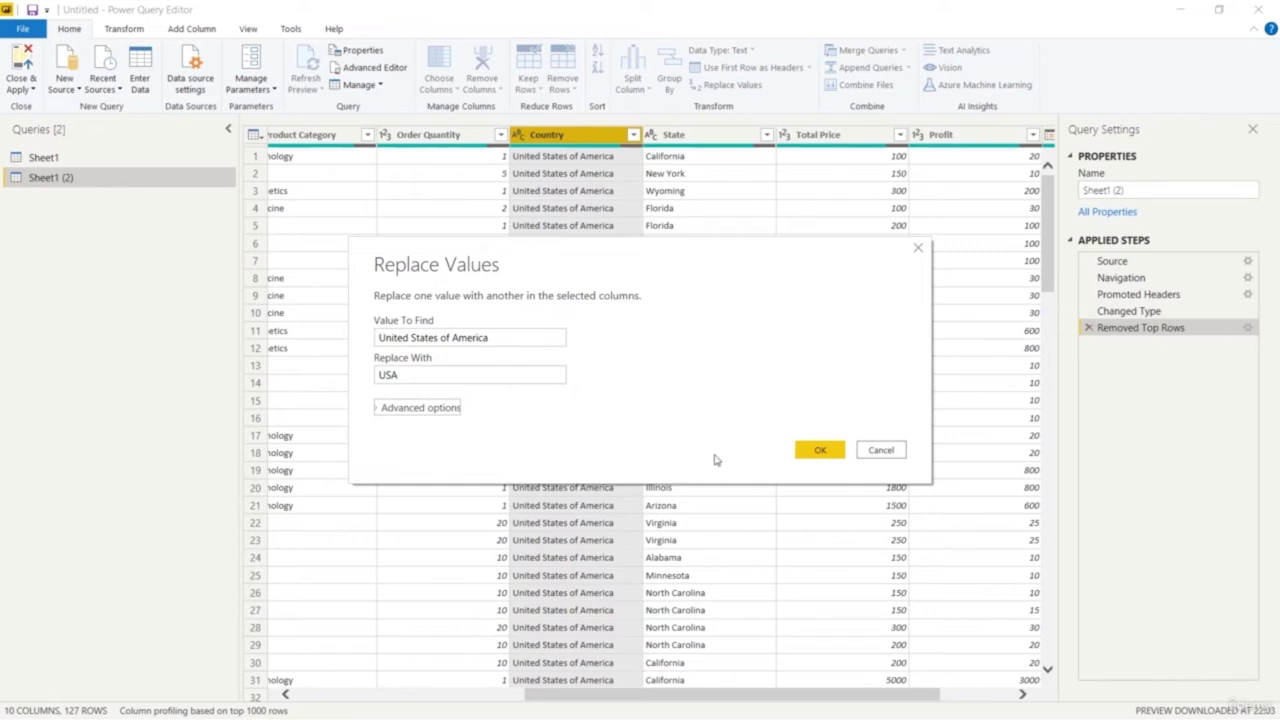
pyautogui.click(818, 450)
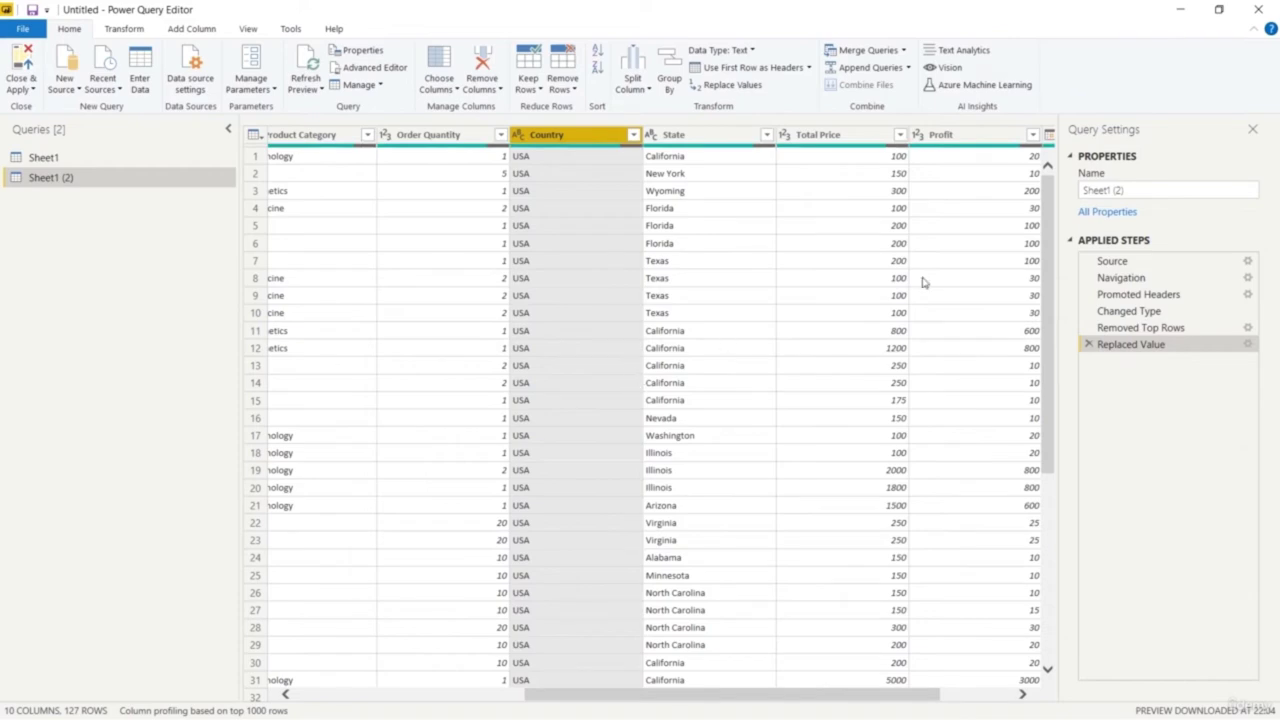
pyautogui.moveTo(1046, 290); pyautogui.dragTo(1073, 216)
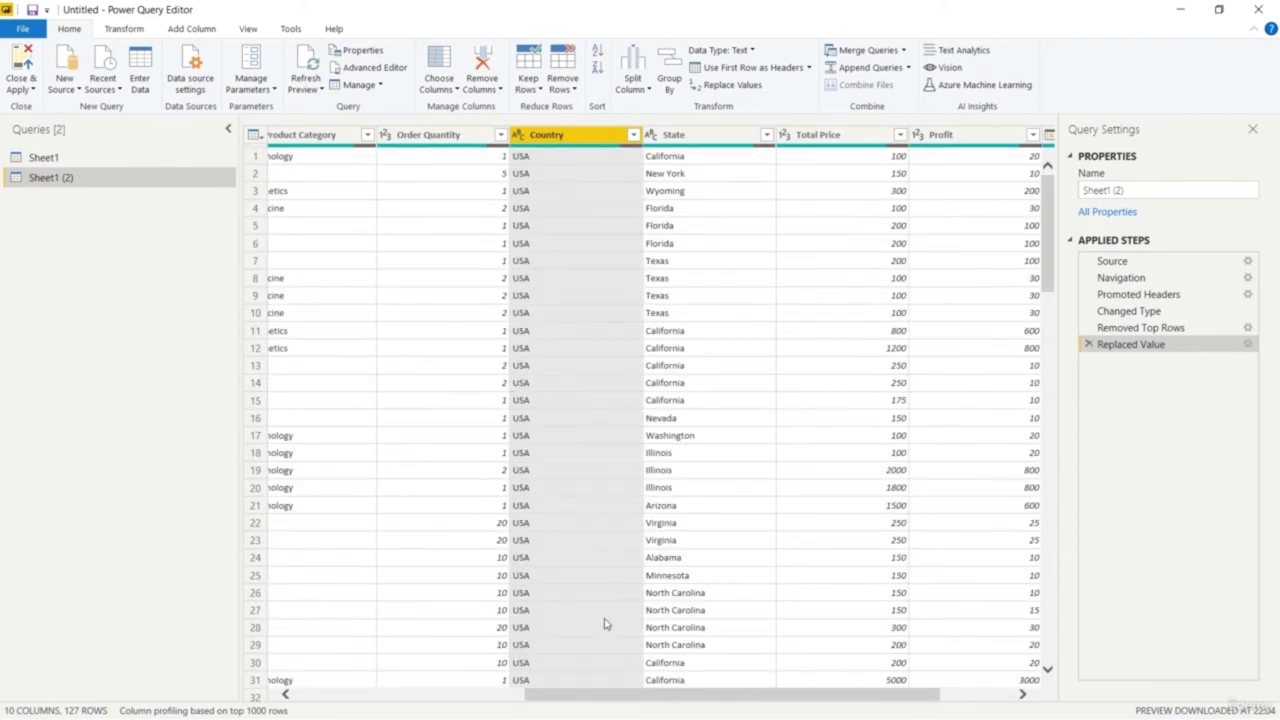
pyautogui.moveTo(603, 702); pyautogui.dragTo(310, 678)
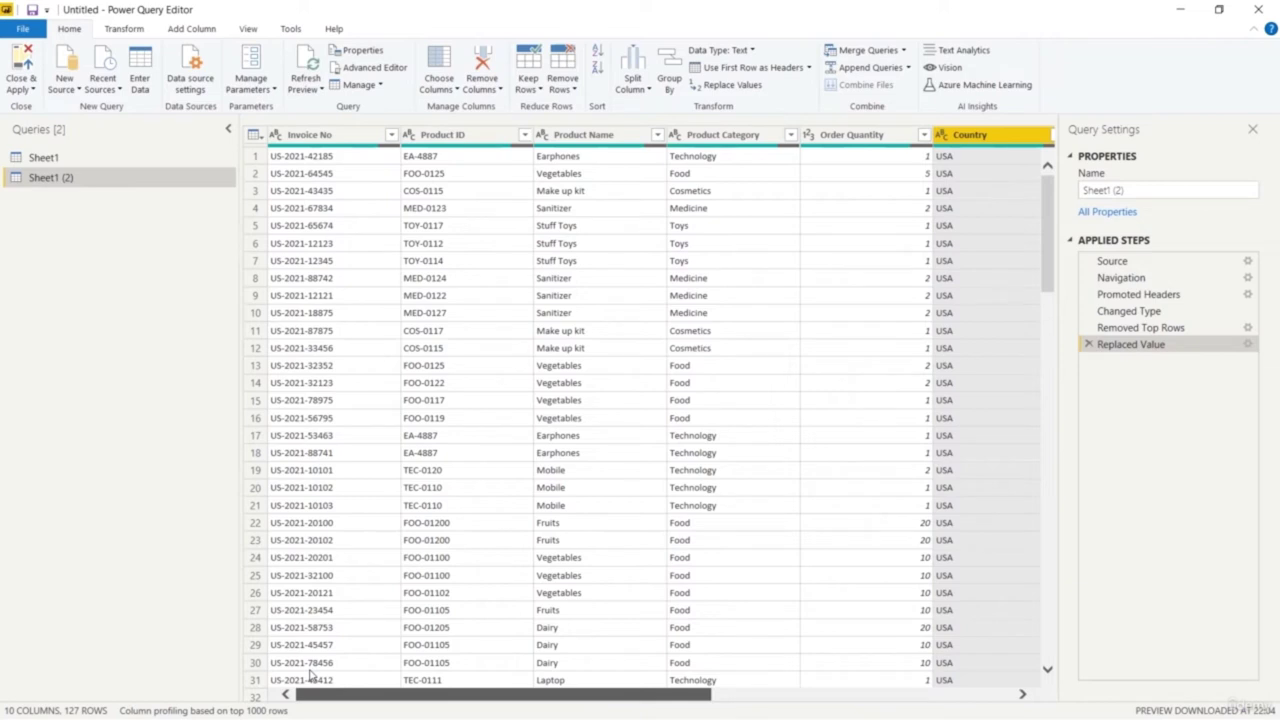
pyautogui.moveTo(310, 678); pyautogui.dragTo(600, 708)
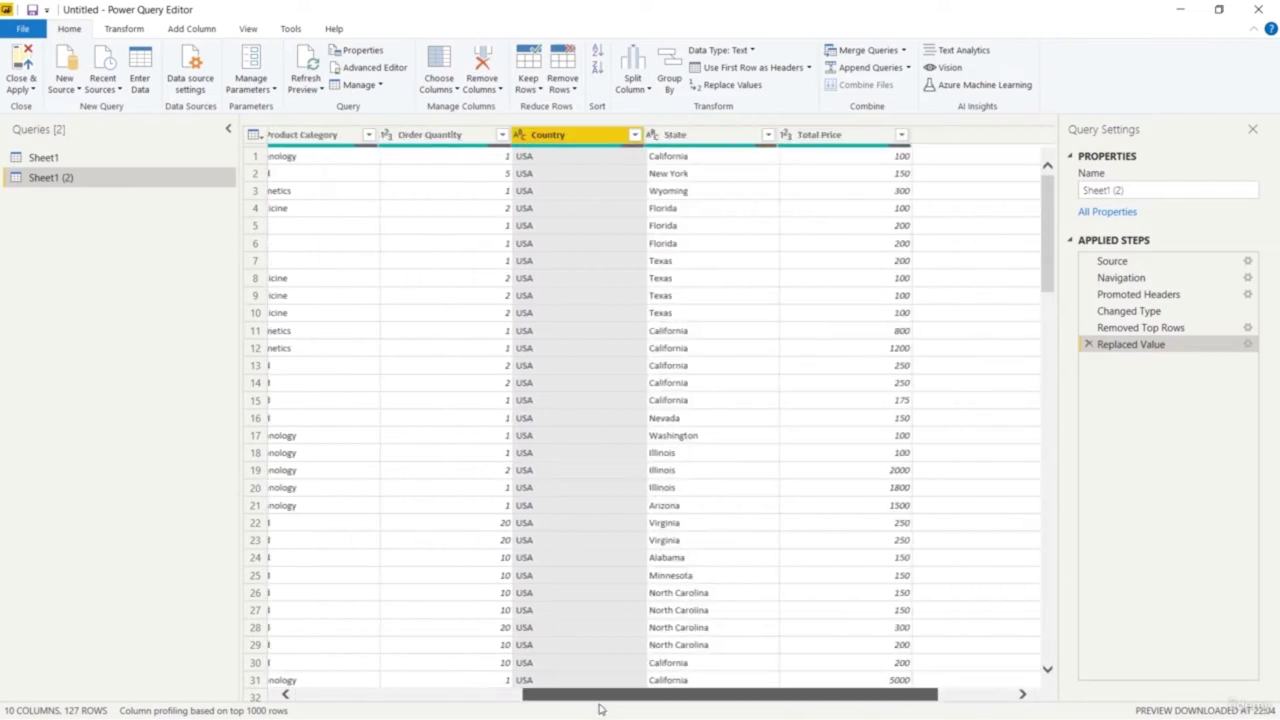
# Replace "USA" with "United States" in the Country column
pyautogui.click(452, 282)
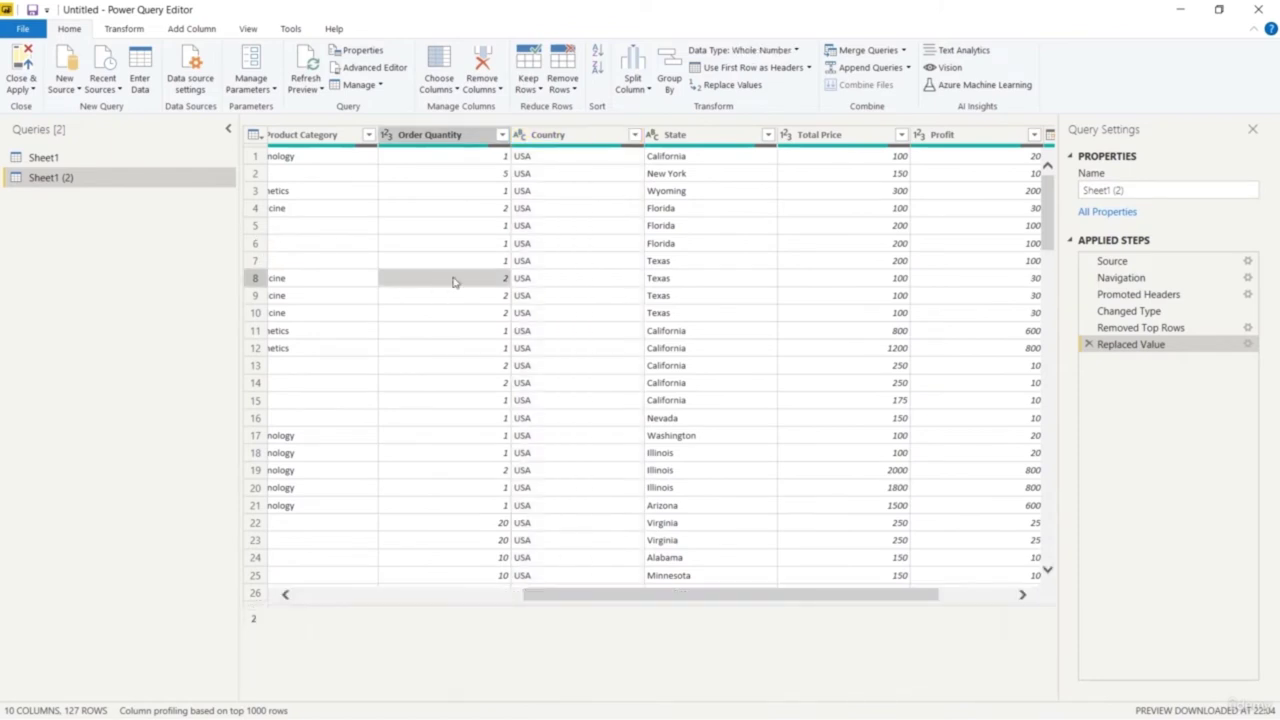
pyautogui.click(576, 138)
pyautogui.rightClick(576, 138)
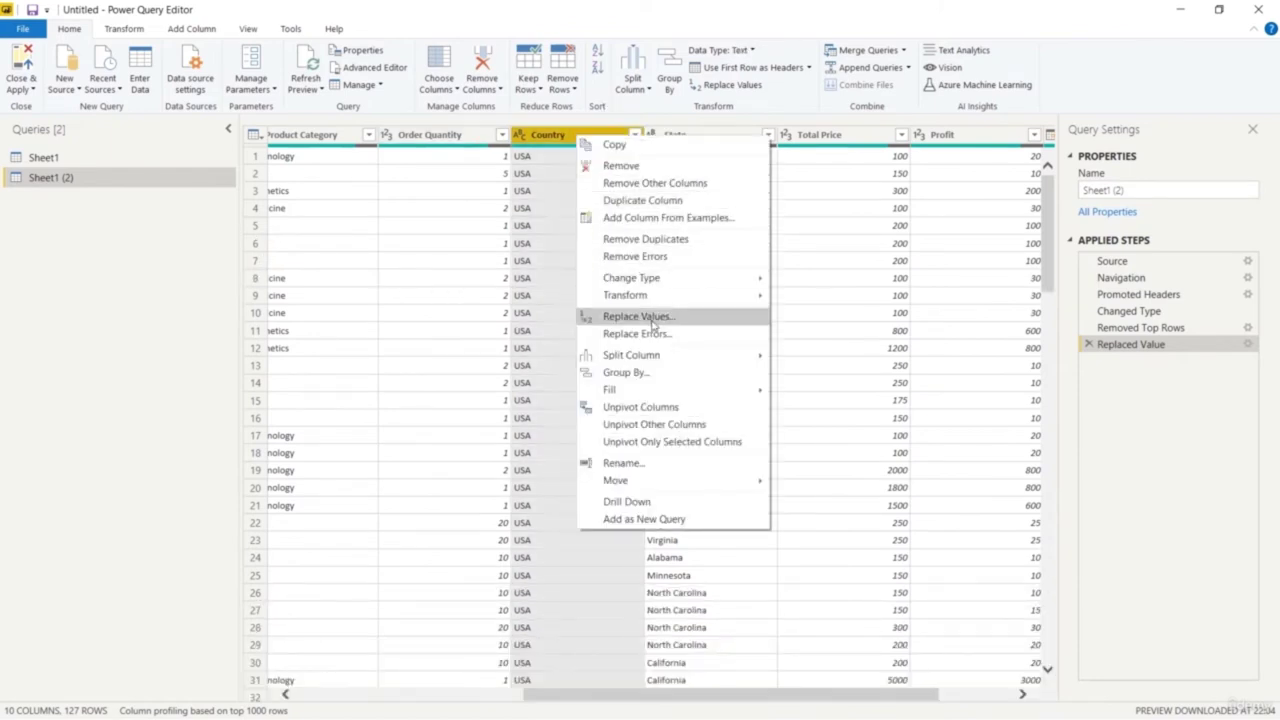
pyautogui.click(652, 318)
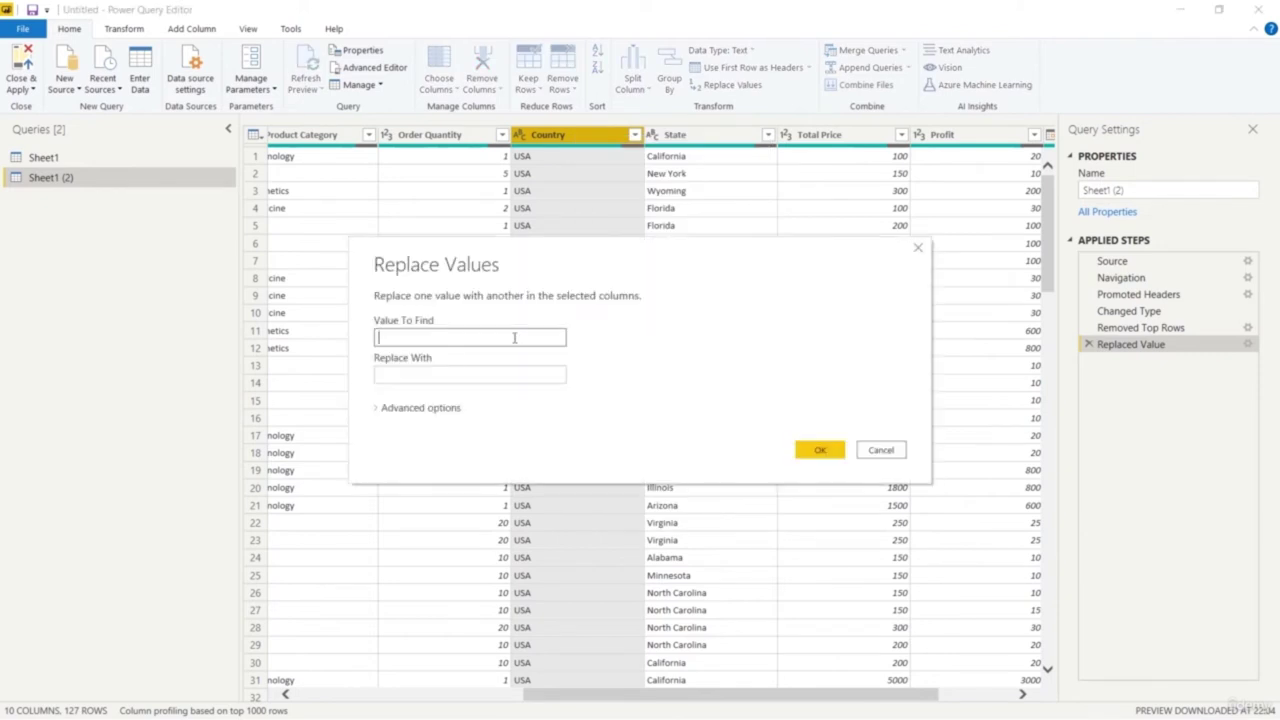
pyautogui.write('ana')
pyautogui.press('BackSpace')
pyautogui.press('BackSpace')
pyautogui.press('BackSpace')
pyautogui.press('BackSpace')
pyautogui.write('USA')
pyautogui.click(478, 375)
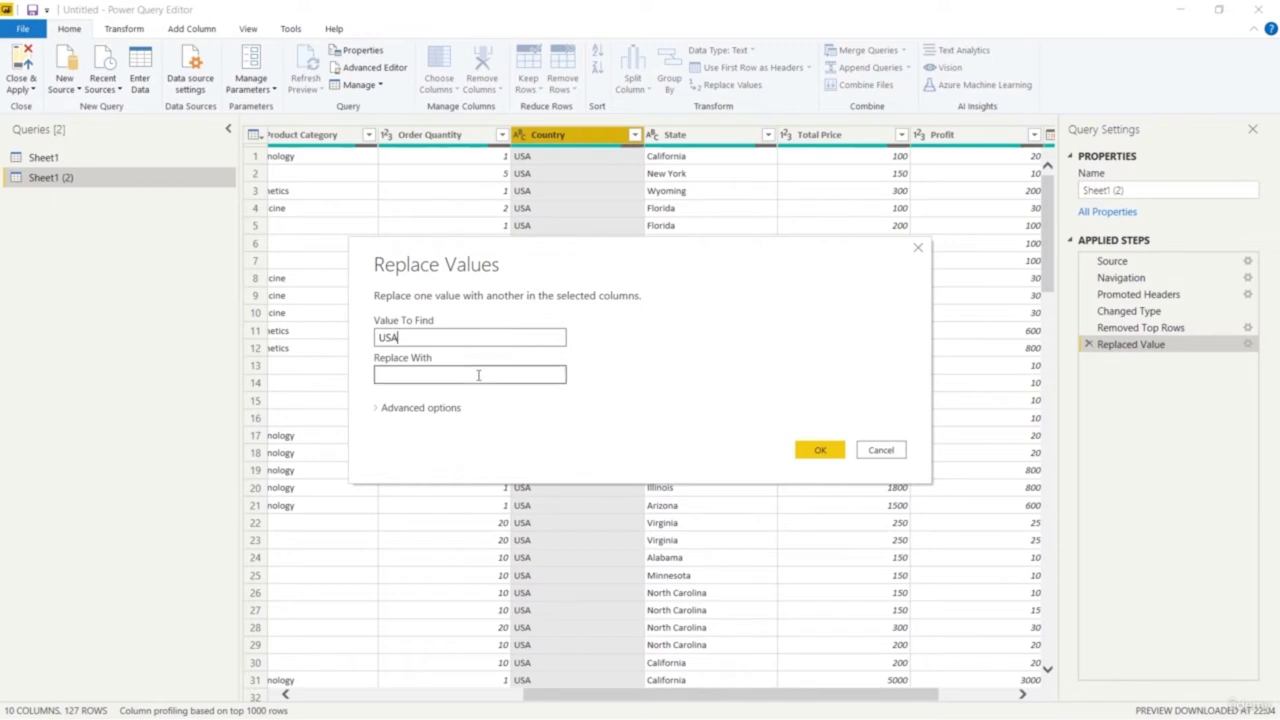
pyautogui.write('Unite')
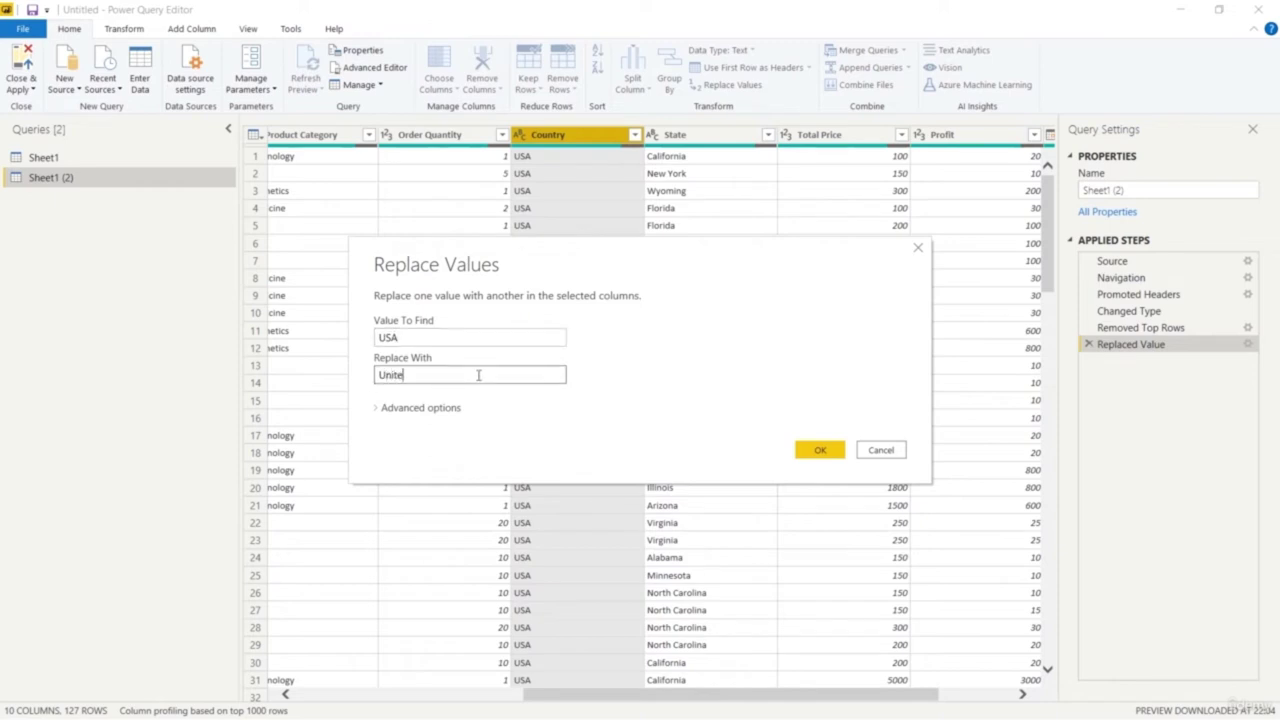
pyautogui.write('d States')
pyautogui.click(811, 451)
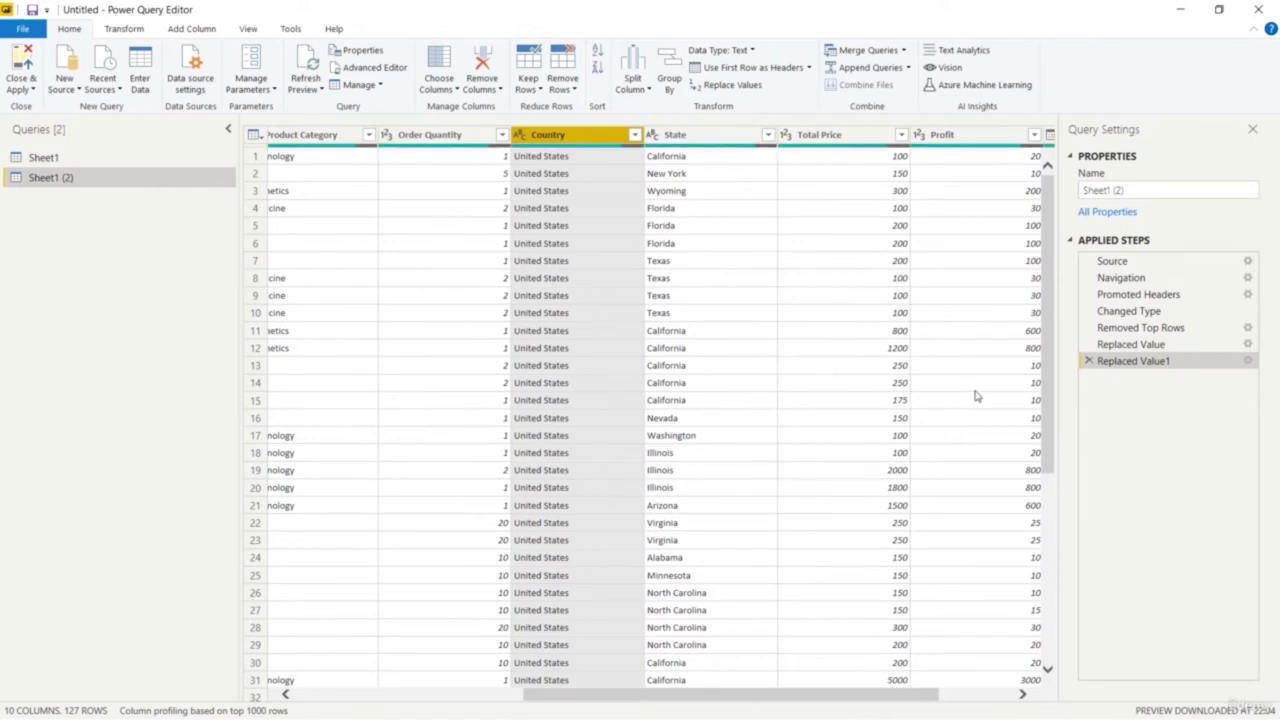
# Delete both value replacement steps from the query's applied steps
pyautogui.click(1089, 361)
pyautogui.click(1089, 345)
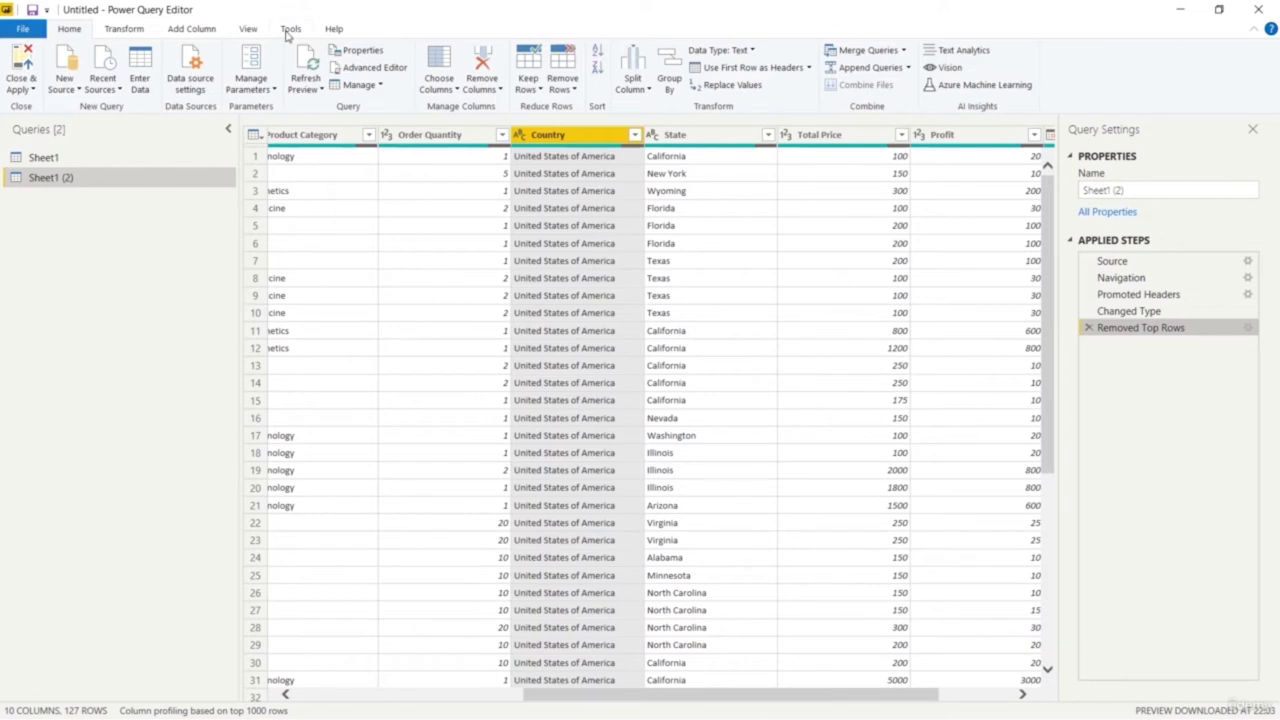
# Replace "United States of America" with "United States" in the Country column and apply the pending query changes
pyautogui.rightClick(585, 141)
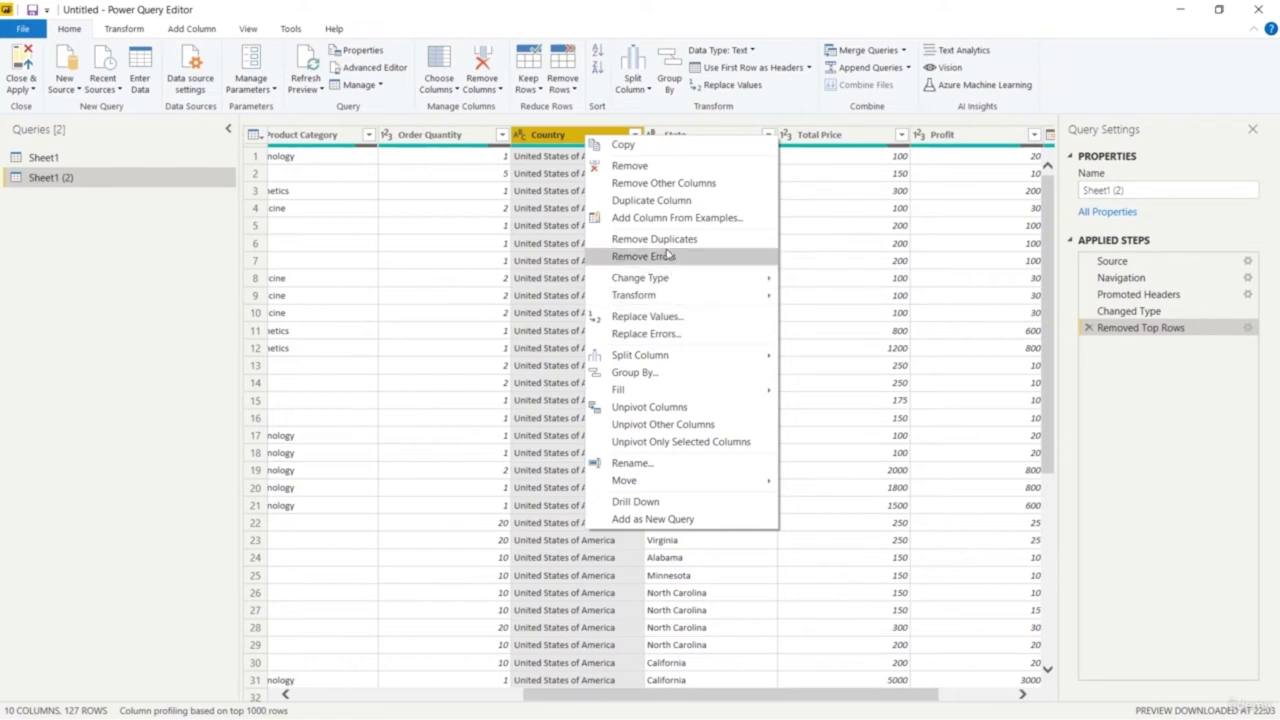
pyautogui.click(684, 316)
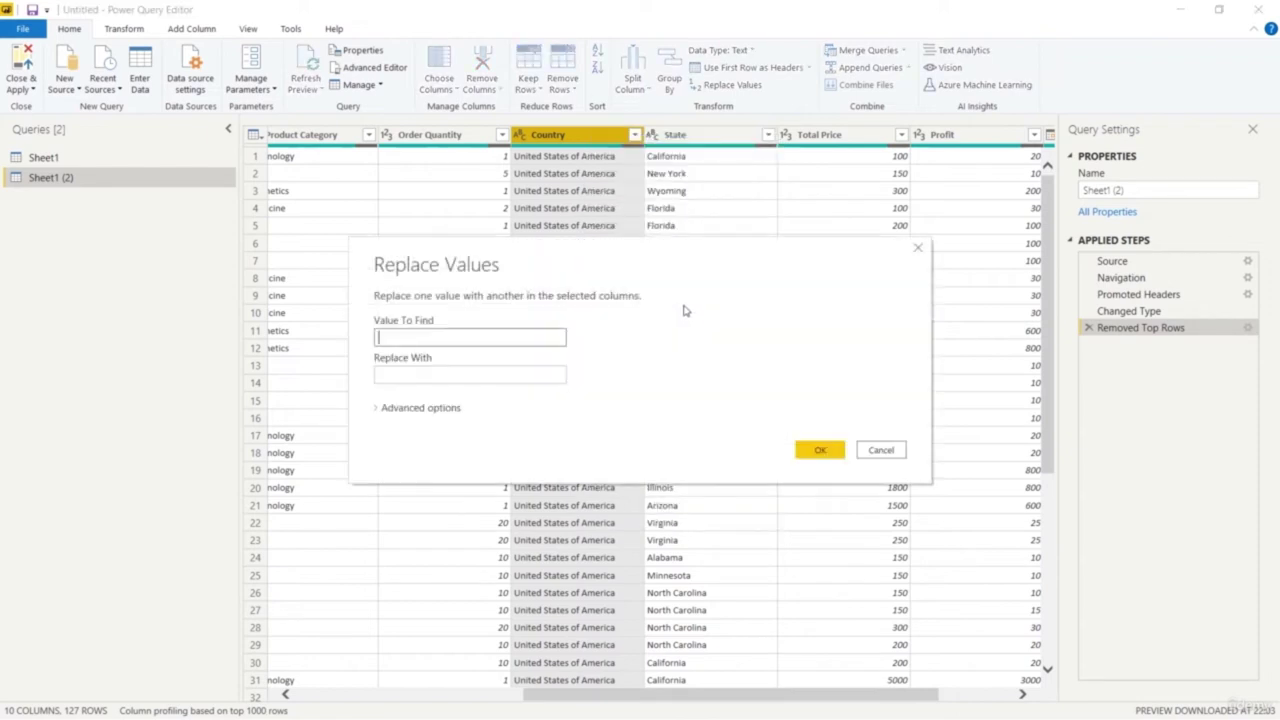
pyautogui.write('United States of America')
pyautogui.press('Tab')
pyautogui.write('Un')
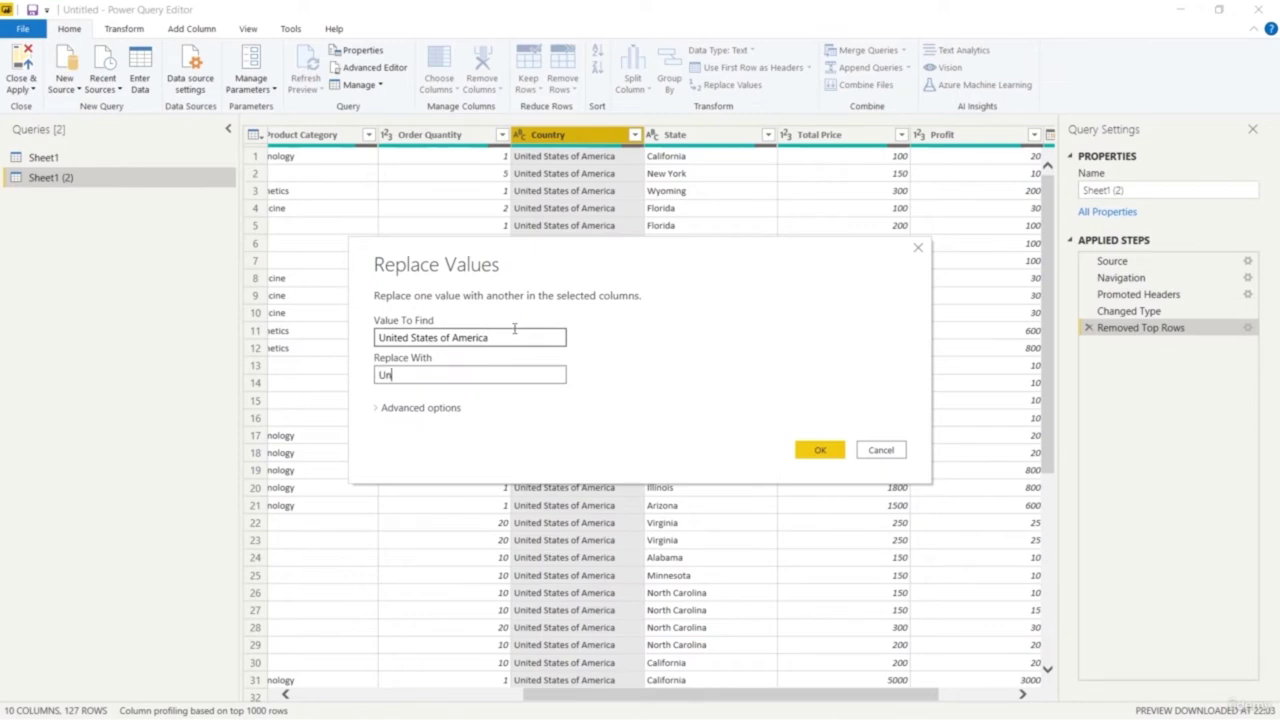
pyautogui.write('ited States')
pyautogui.click(822, 452)
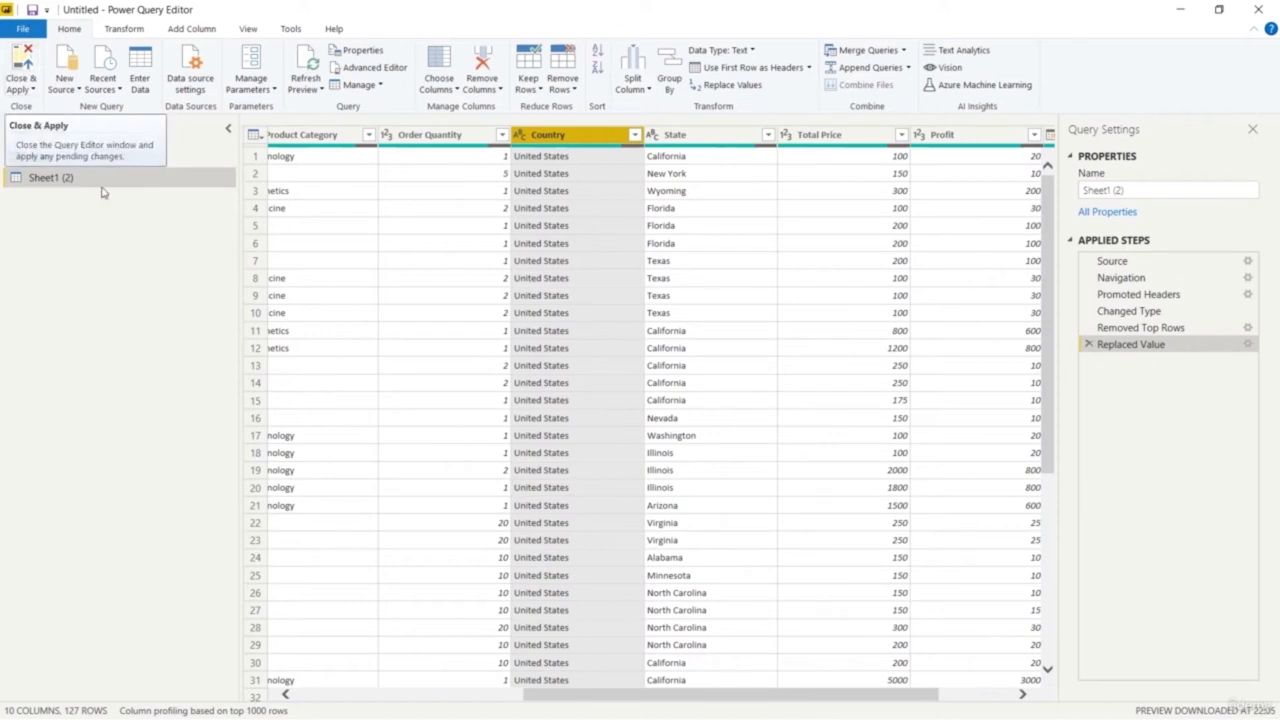
pyautogui.click(21, 91)
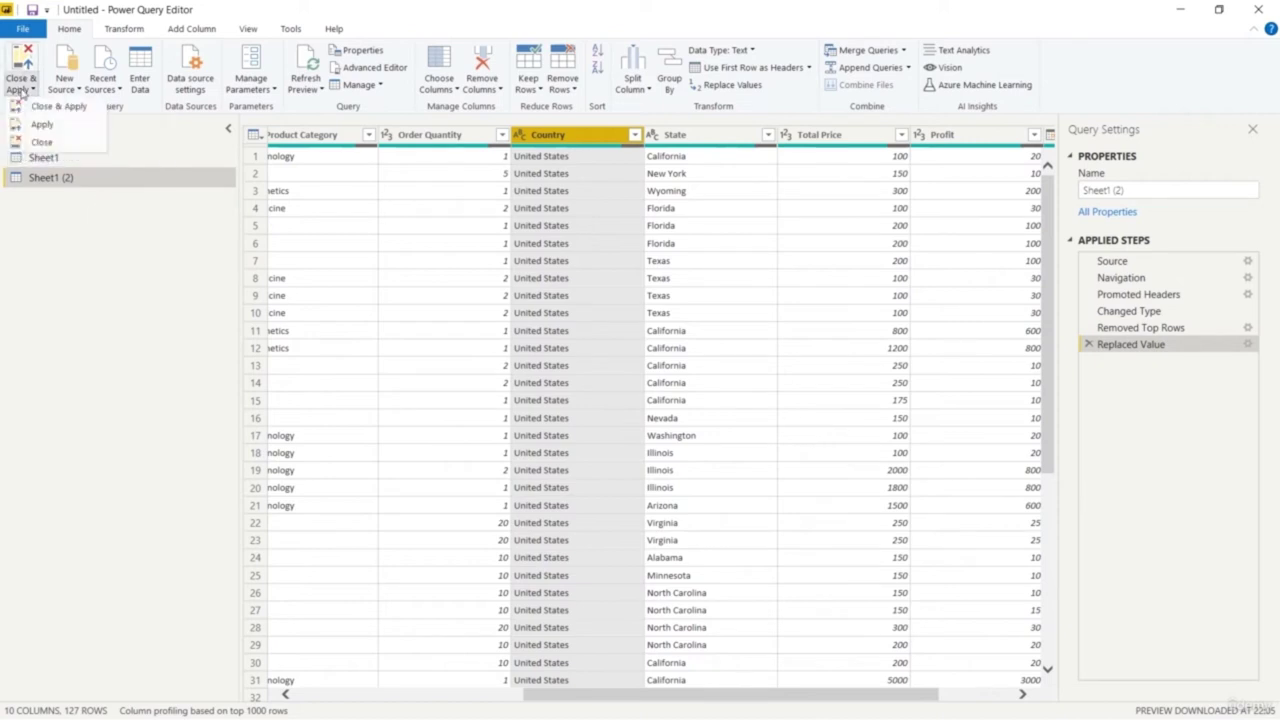
pyautogui.click(38, 125)
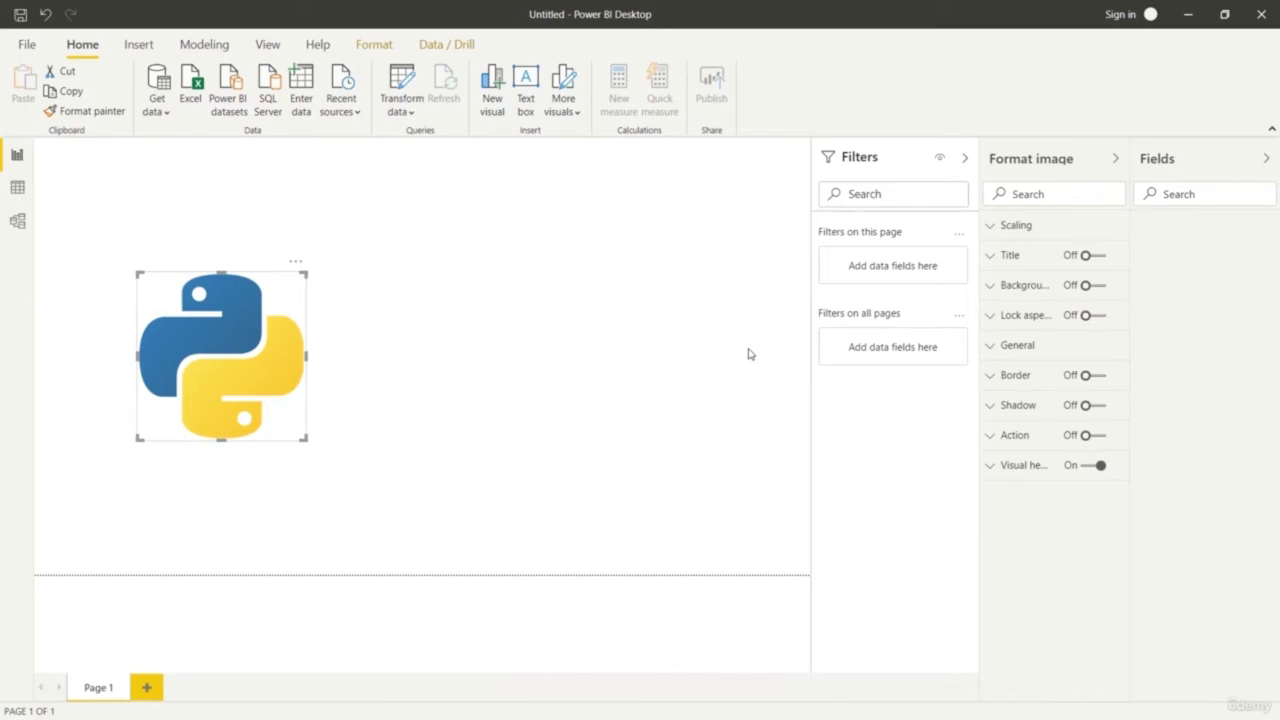
# Open the global Python scripting options and set the detected Python home directory to Other
pyautogui.click(27, 45)
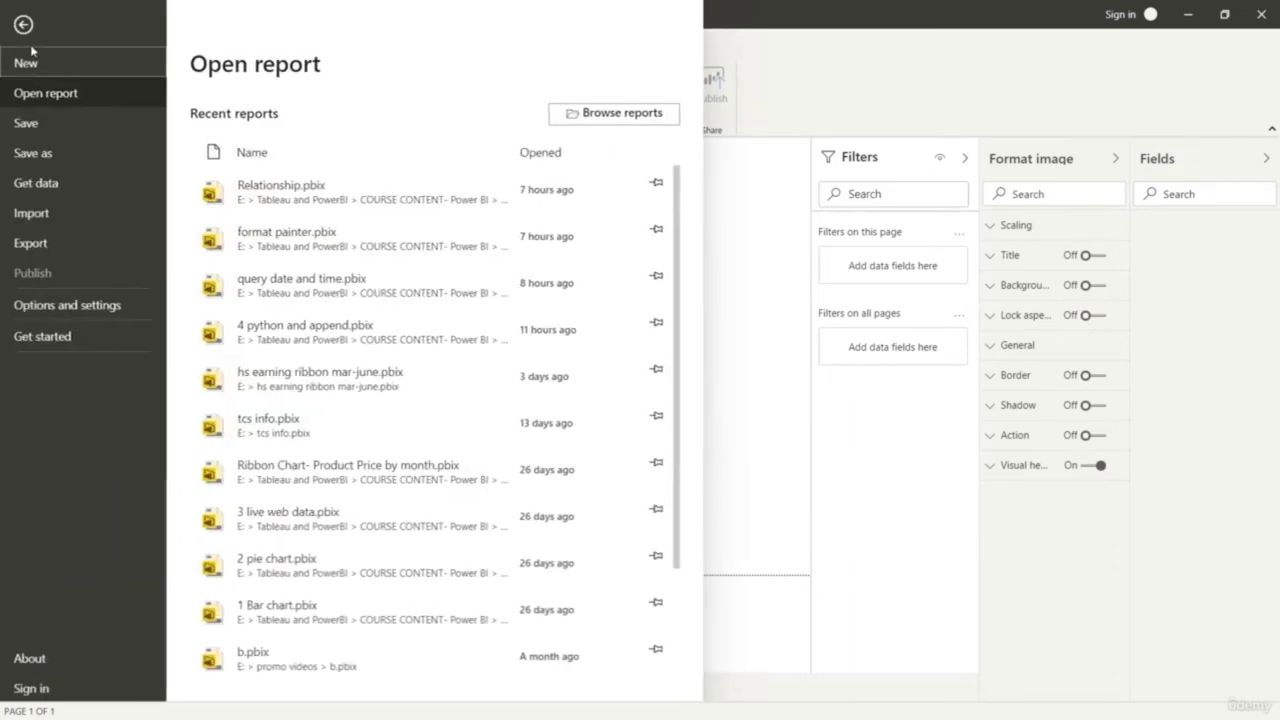
pyautogui.click(82, 316)
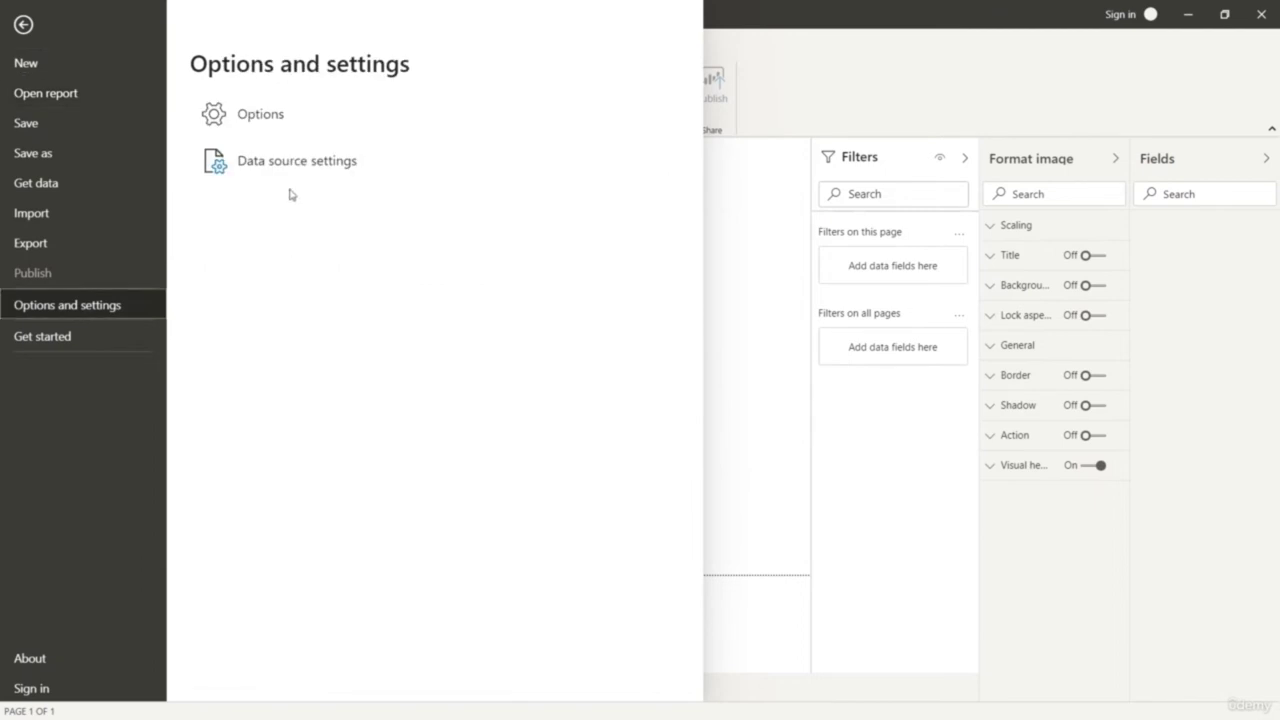
pyautogui.click(321, 119)
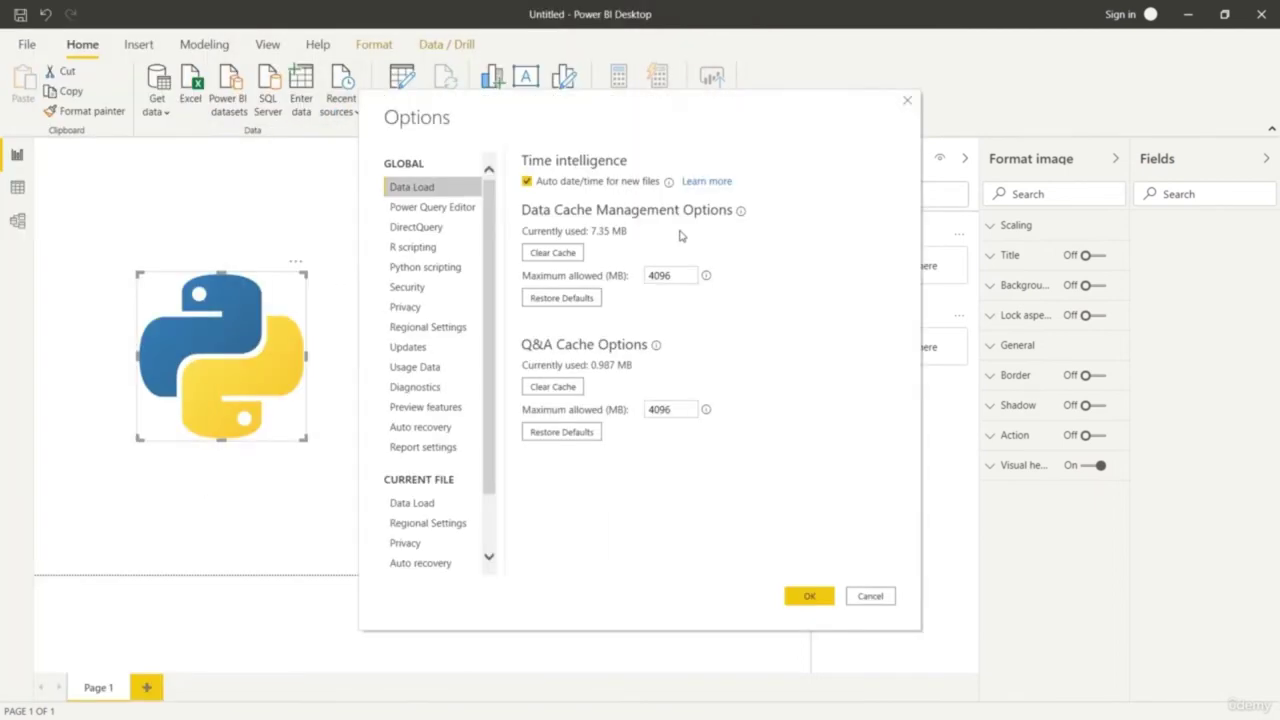
pyautogui.click(450, 268)
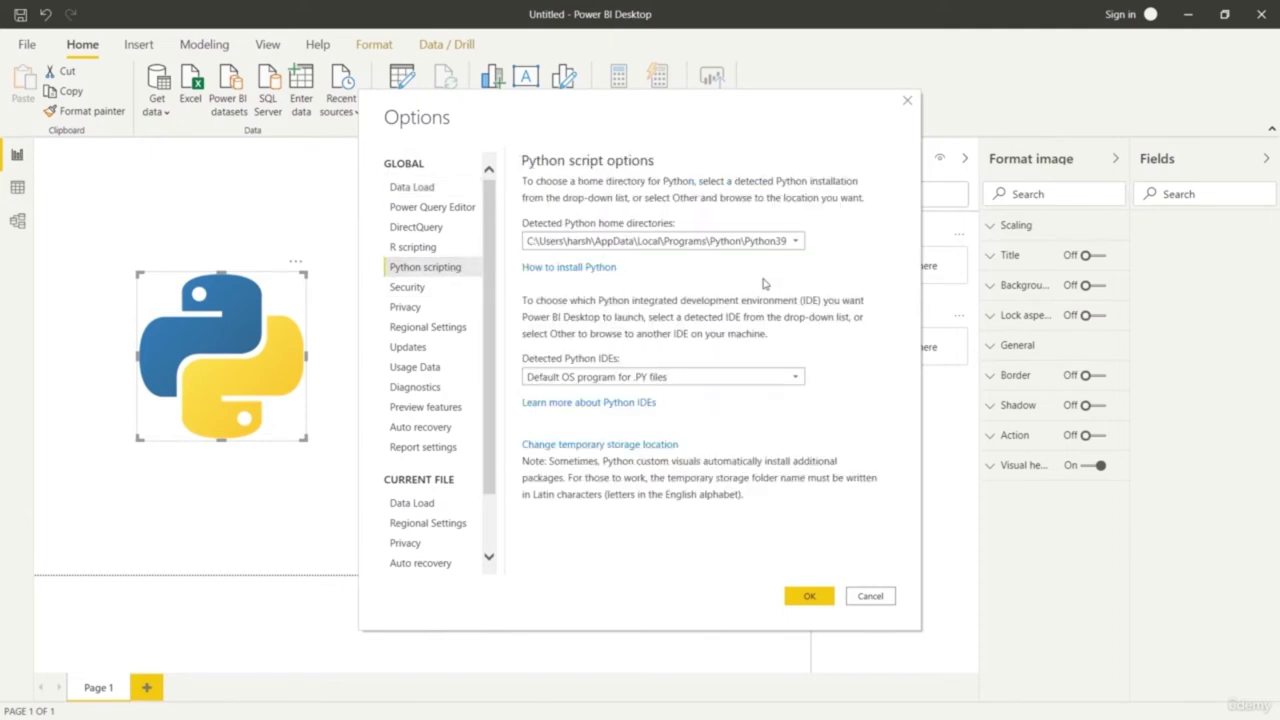
pyautogui.click(766, 244)
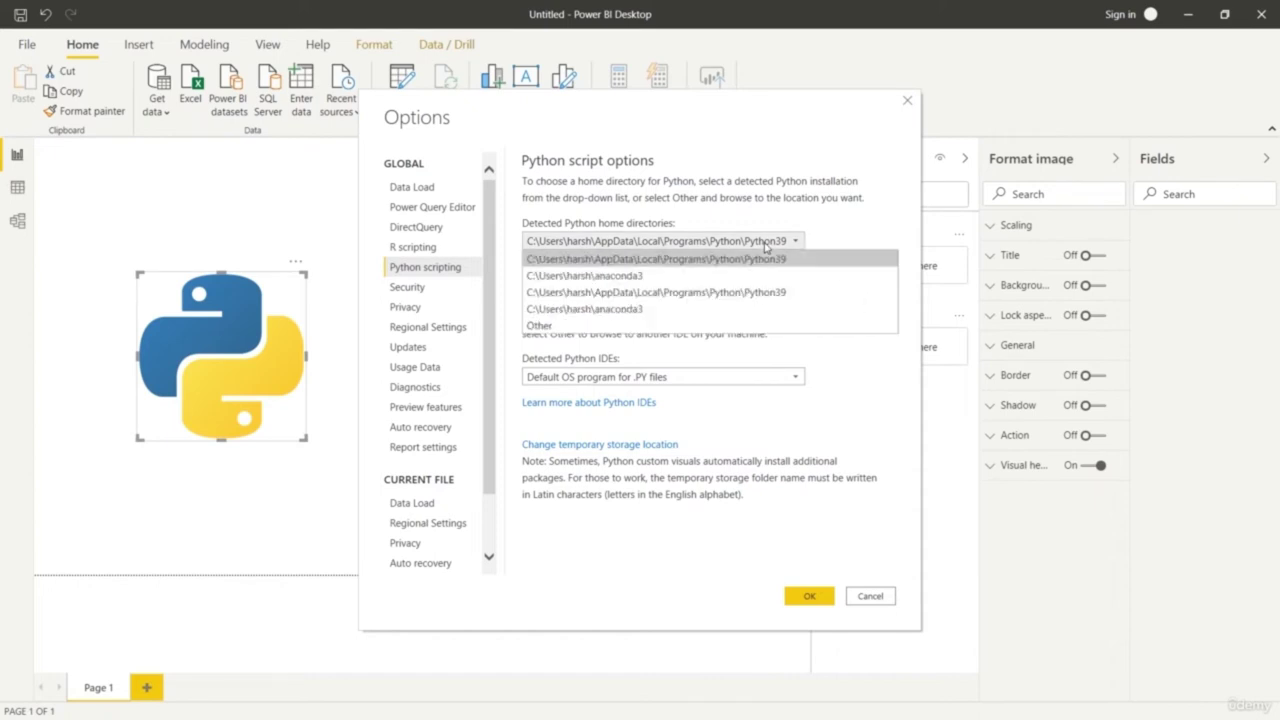
pyautogui.click(705, 330)
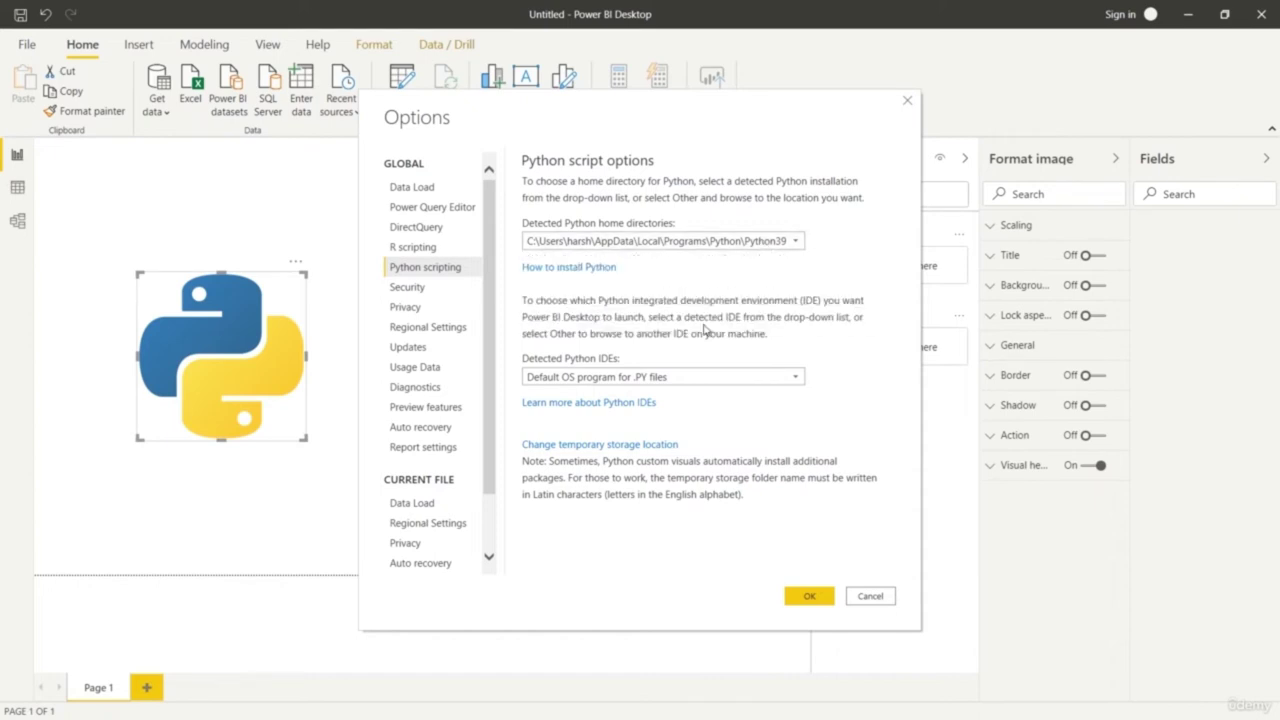
pyautogui.click(686, 290)
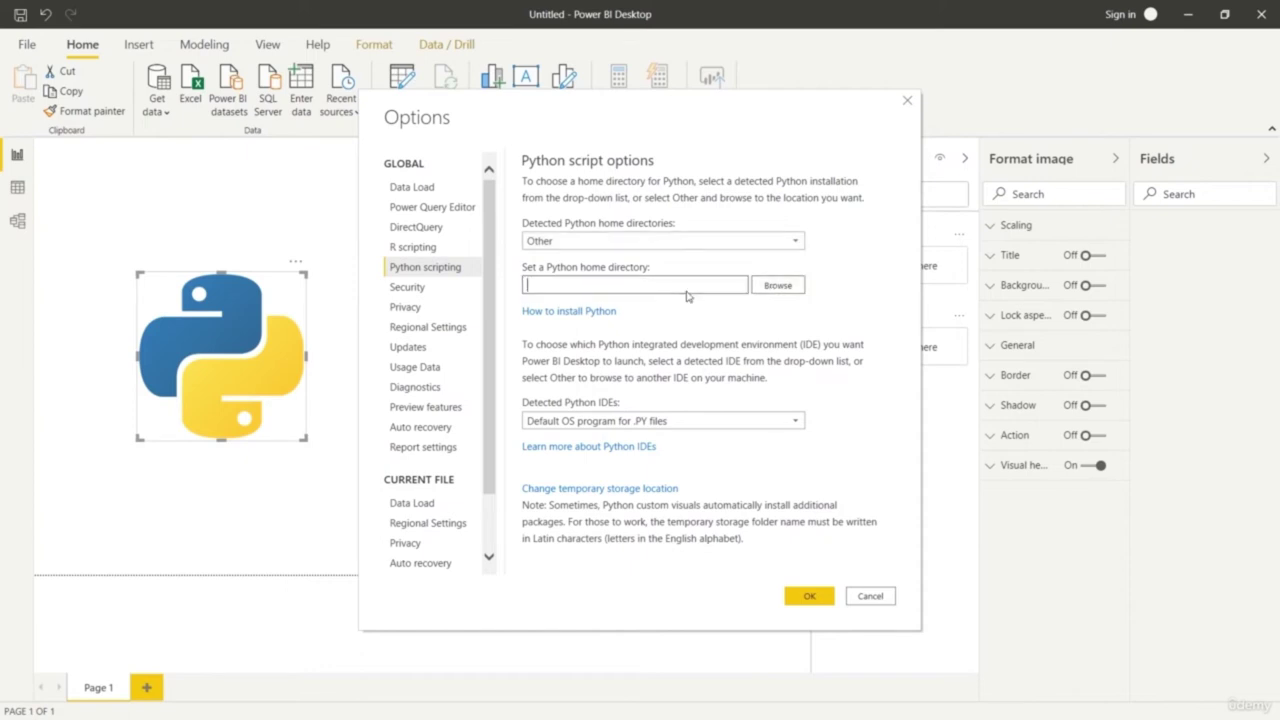
pyautogui.click(784, 291)
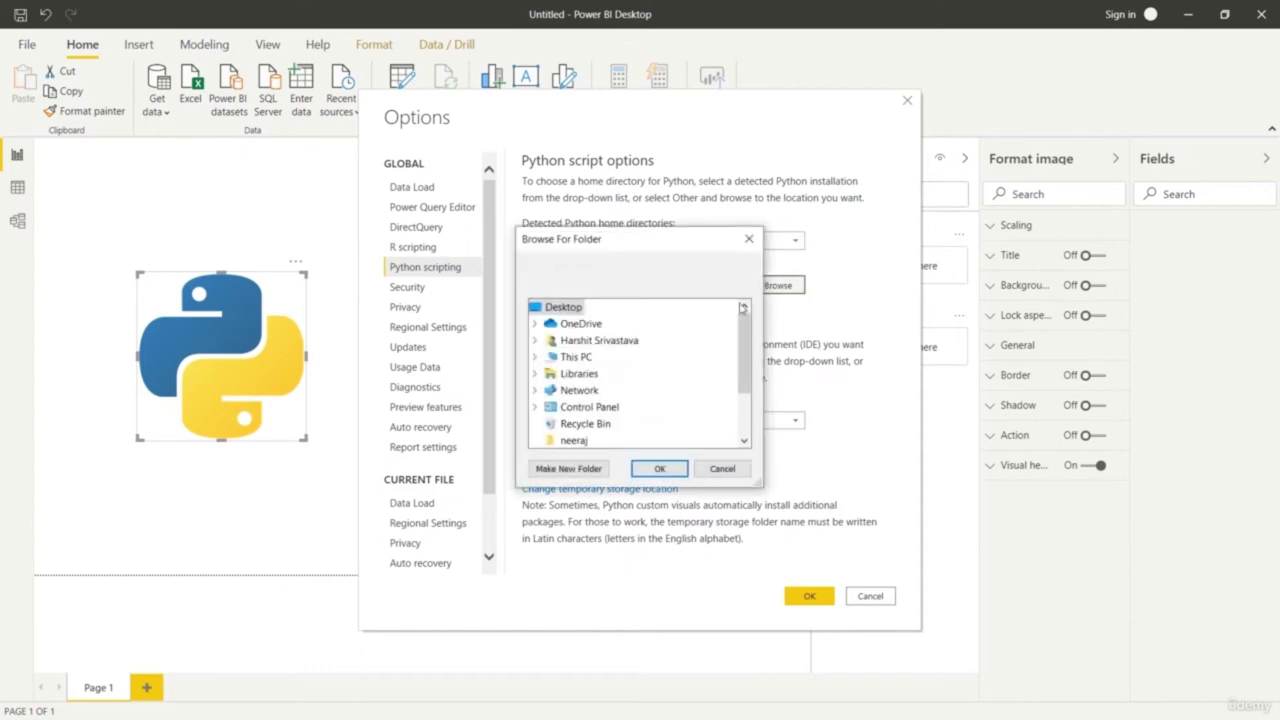
pyautogui.doubleClick(550, 360)
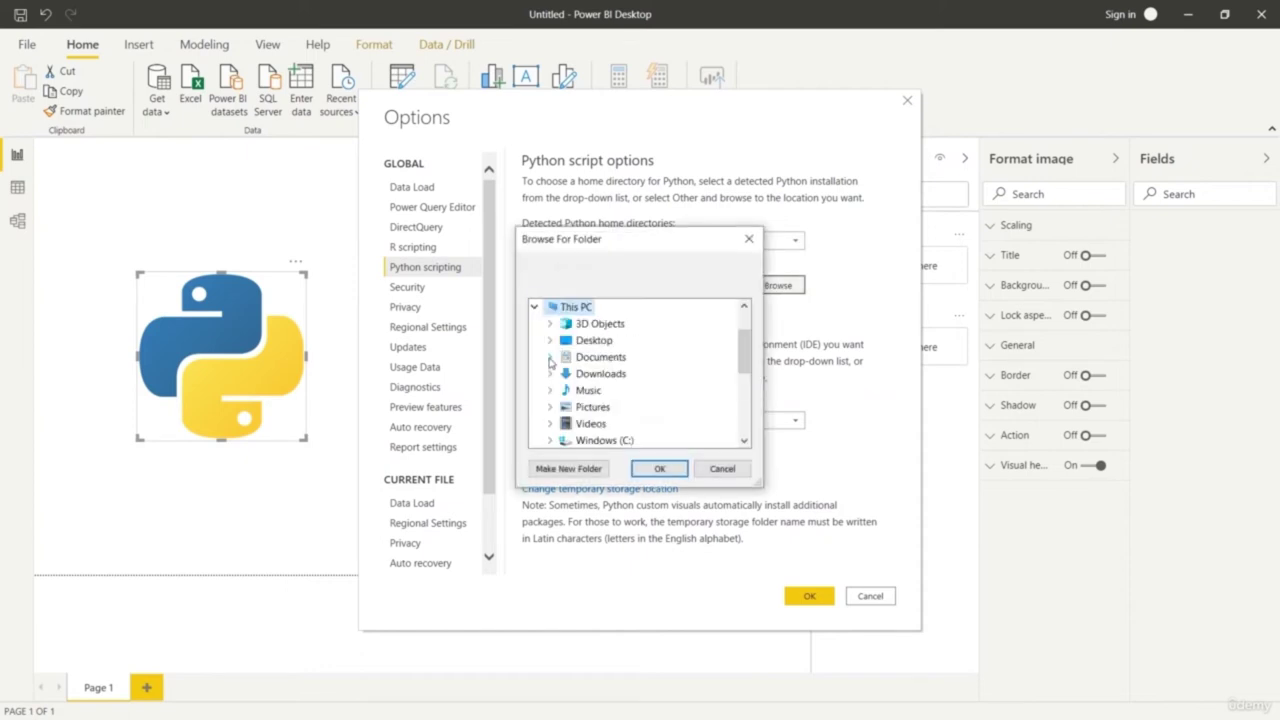
pyautogui.doubleClick(598, 440)
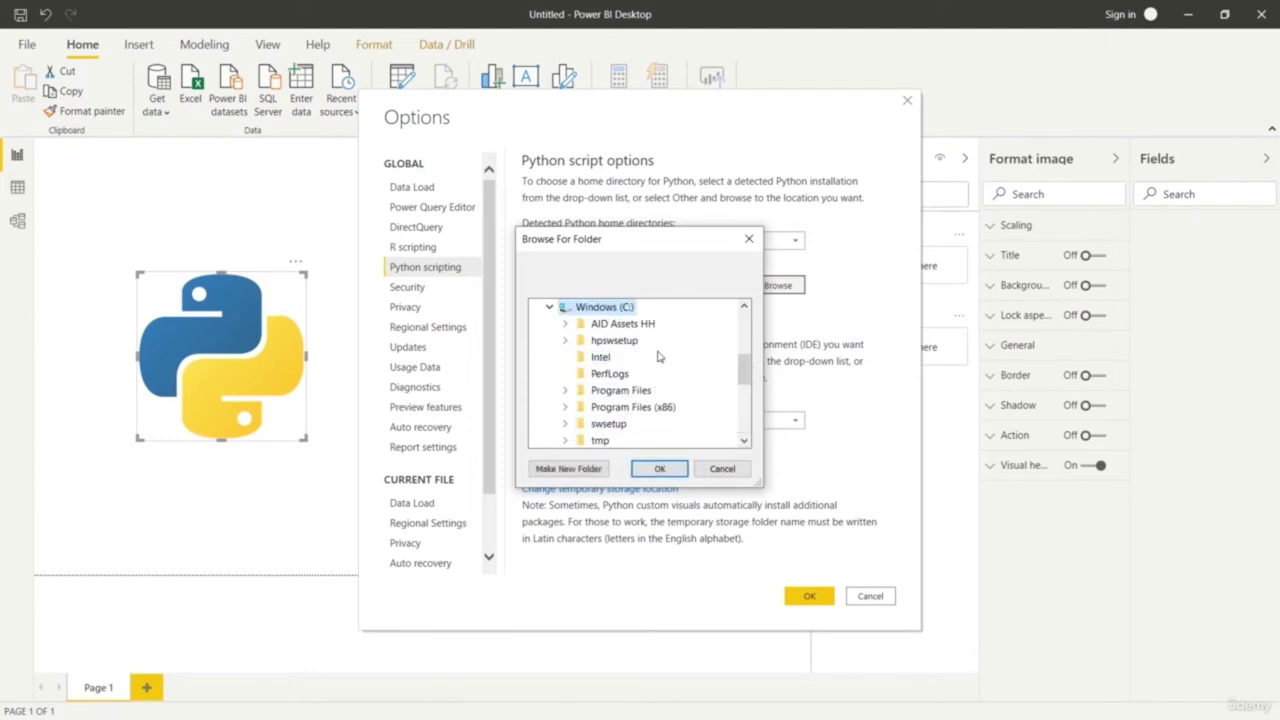
pyautogui.doubleClick(640, 392)
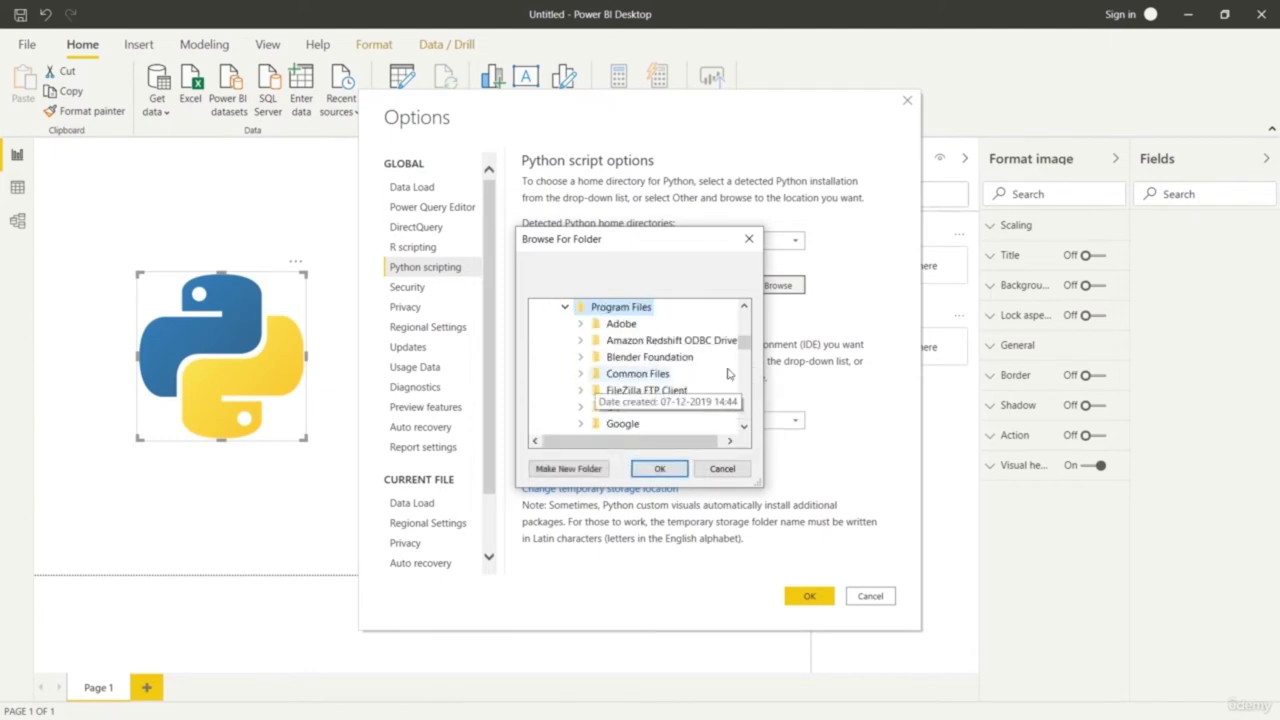
pyautogui.click(749, 239)
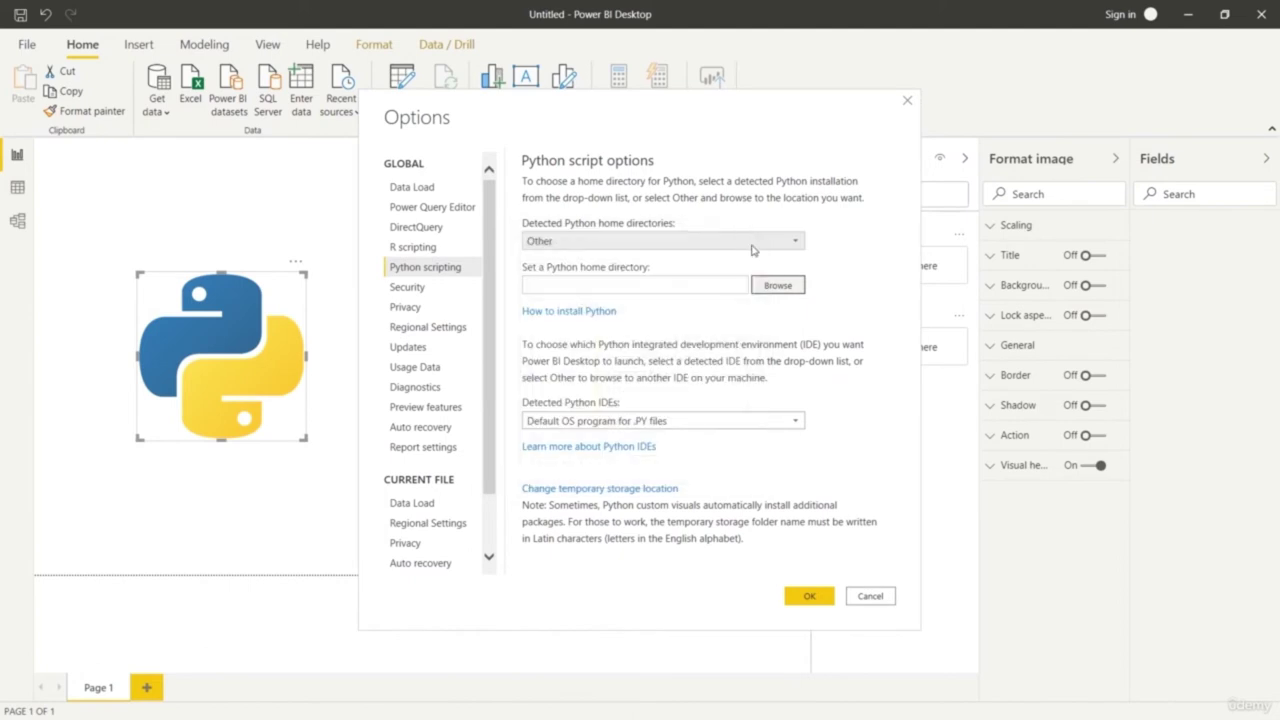
# Select the detected local Python39 installation as the Python home directory and apply the options
pyautogui.click(794, 246)
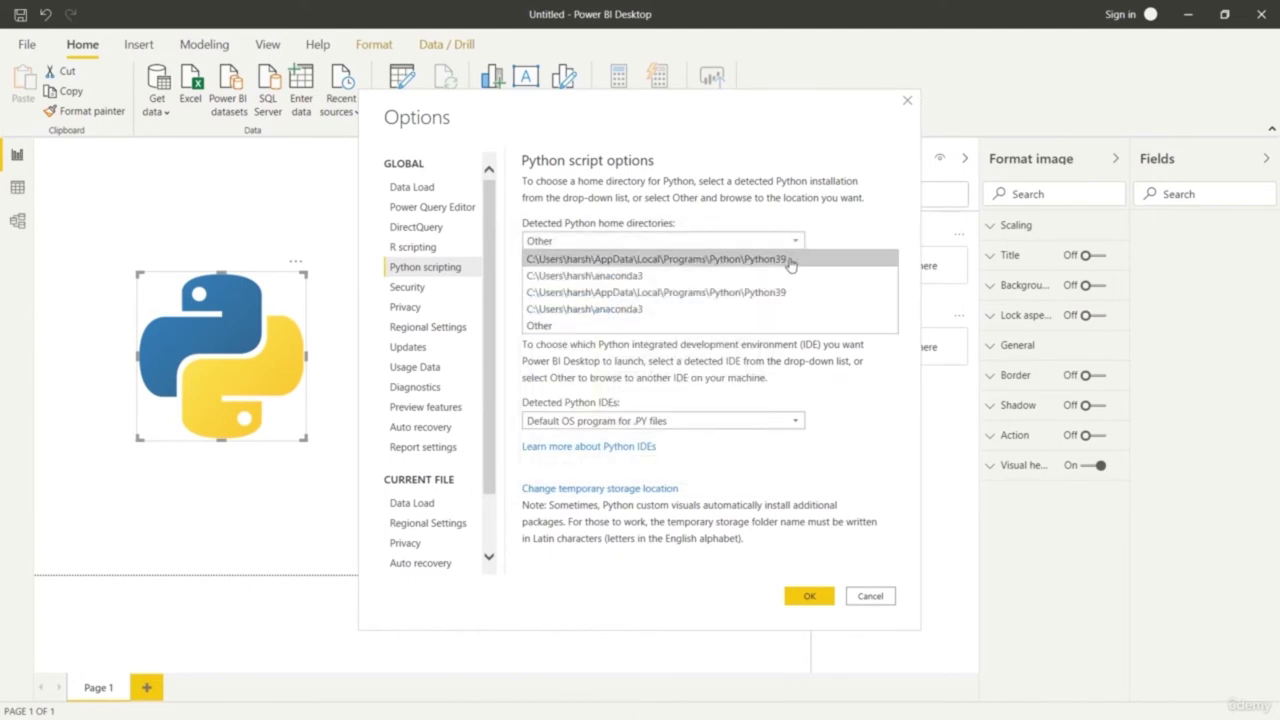
pyautogui.click(790, 263)
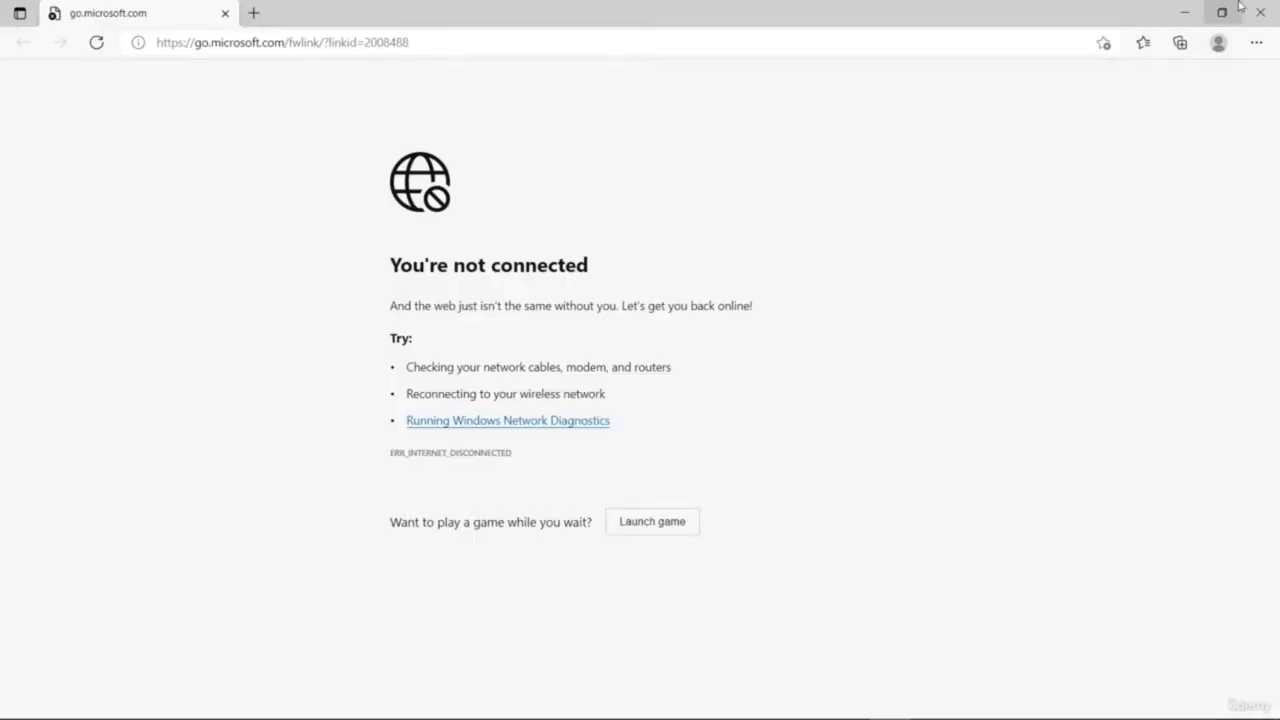
pyautogui.click(1259, 11)
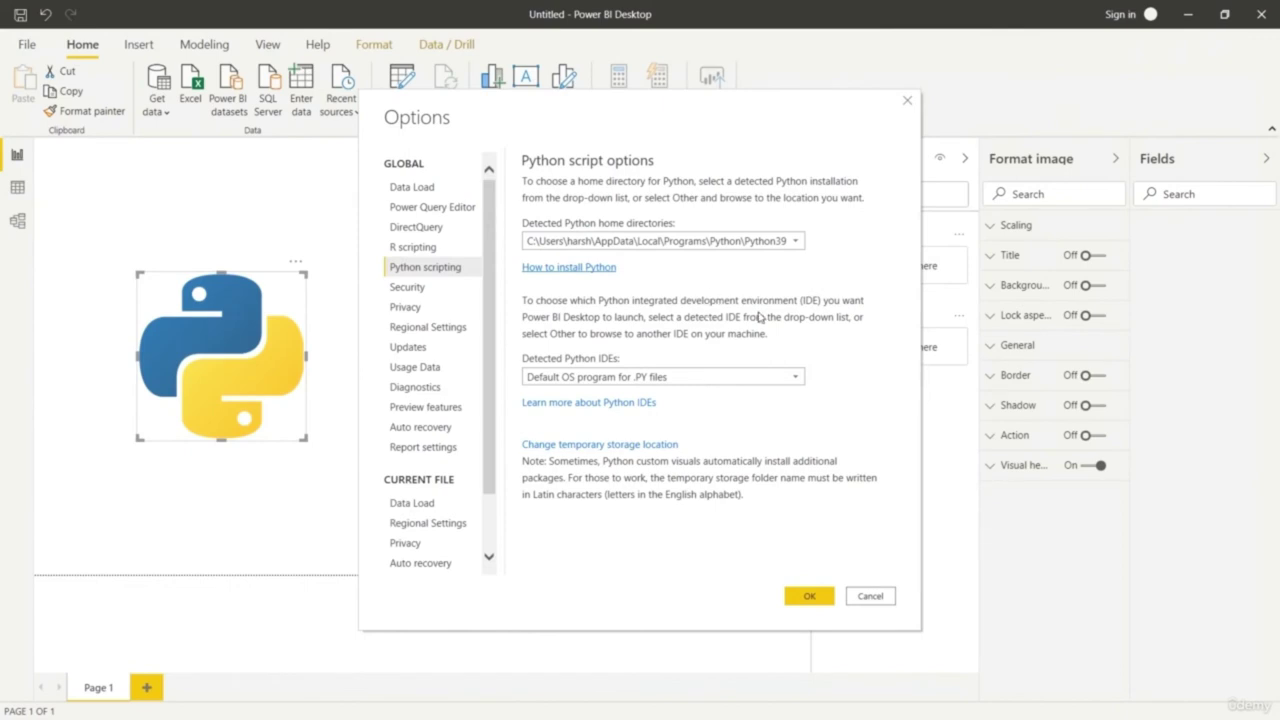
pyautogui.click(697, 381)
pyautogui.click(697, 381)
pyautogui.click(815, 598)
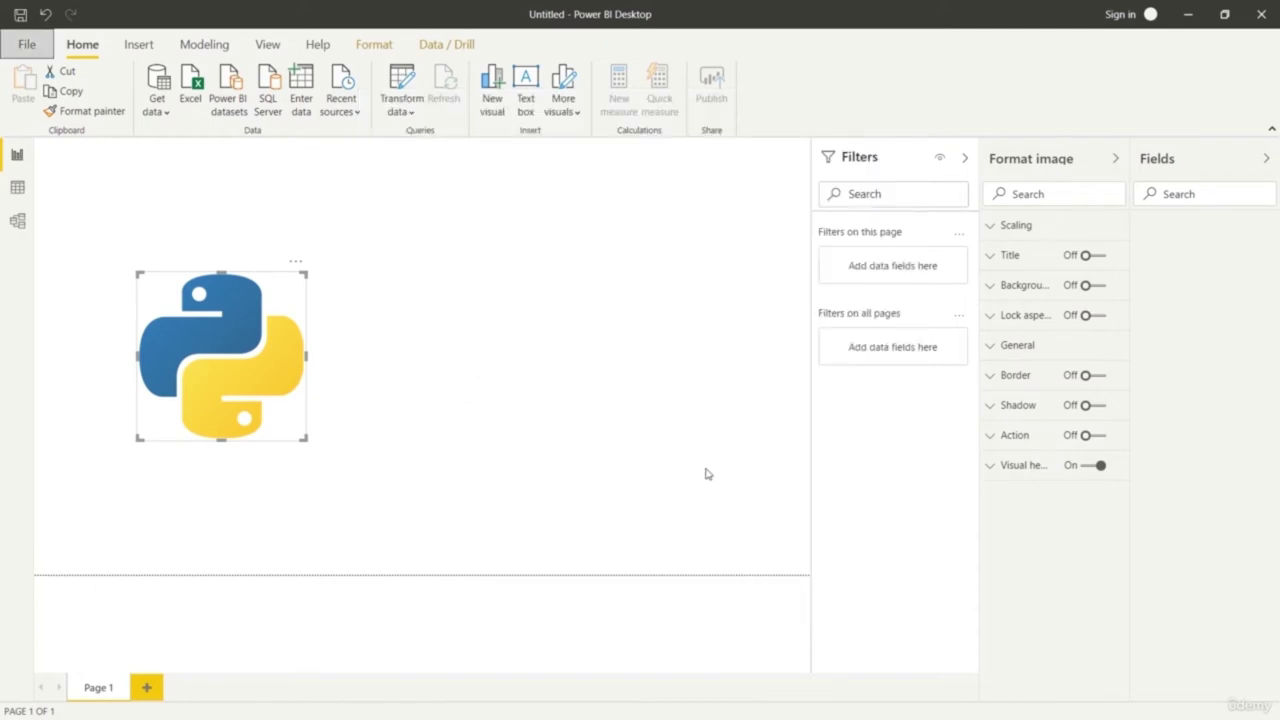
# Shift the Python logo slightly on the report page and open the image picker, closing it without inserting a file
pyautogui.moveTo(288, 366)
pyautogui.mouseDown()
pyautogui.moveTo(632, 373)
pyautogui.moveTo(263, 380)
pyautogui.moveTo(281, 373)
pyautogui.mouseUp()
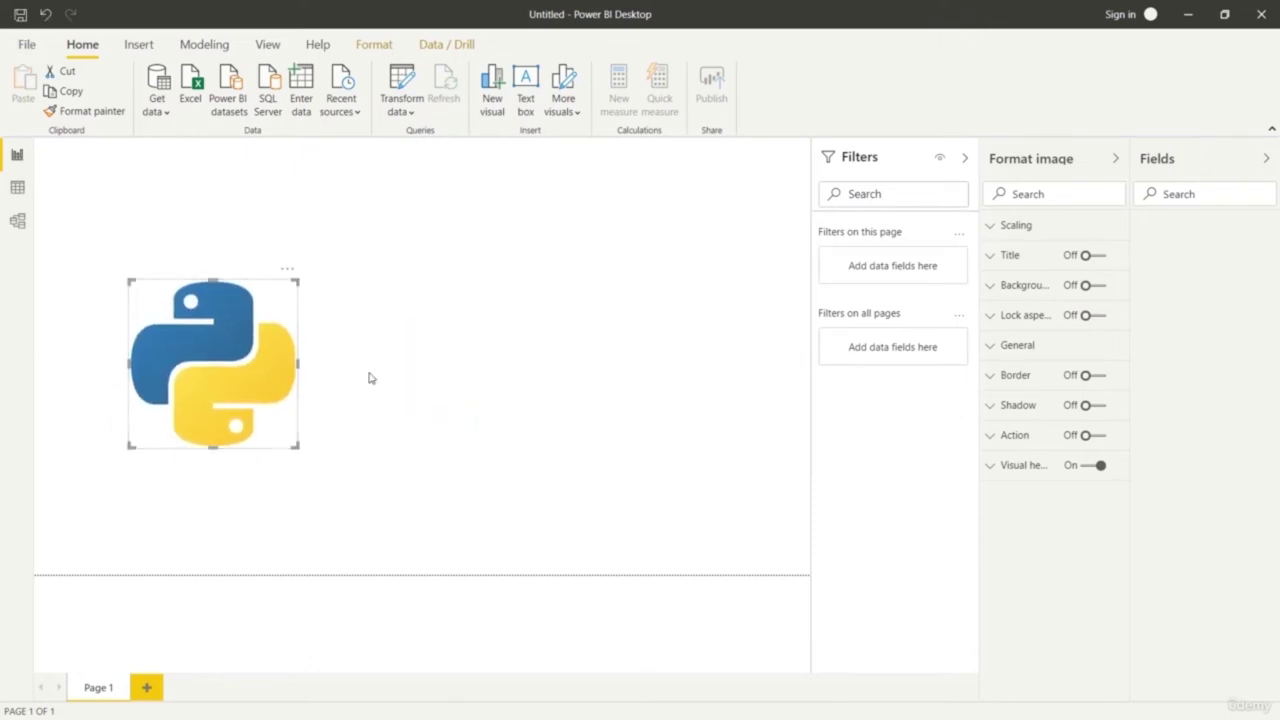
pyautogui.click(138, 44)
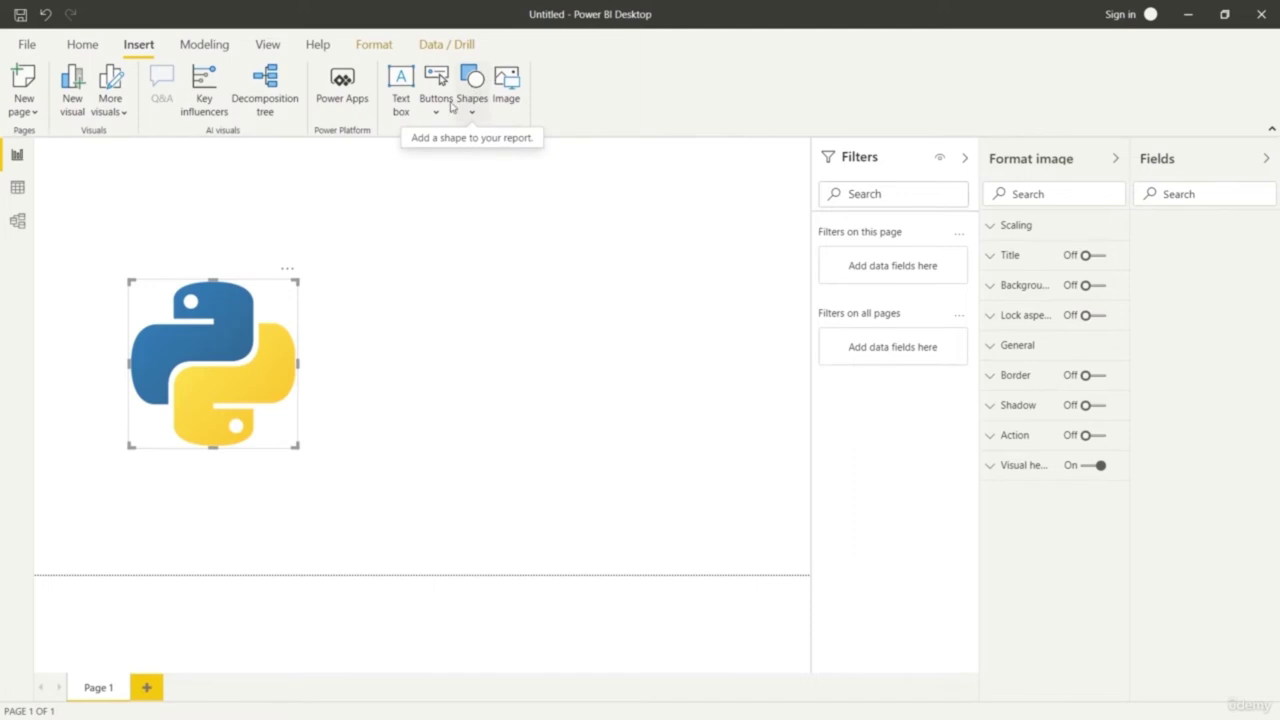
pyautogui.click(505, 110)
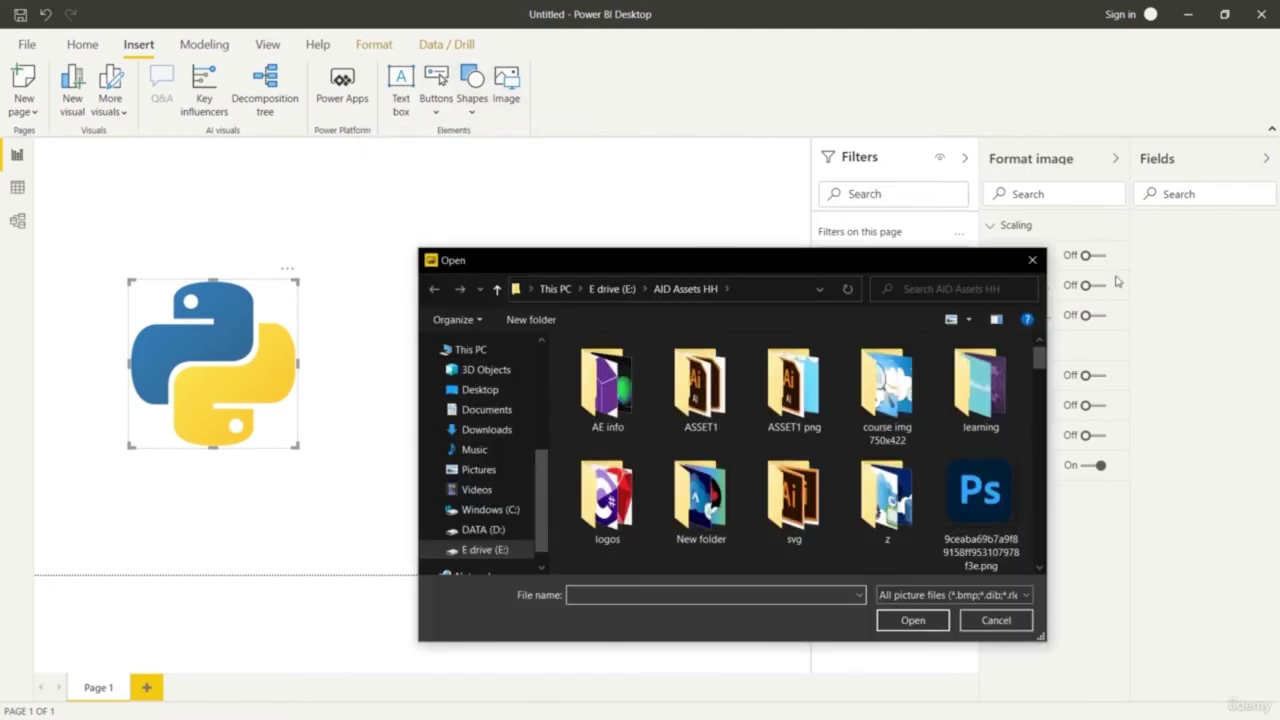
pyautogui.click(1033, 260)
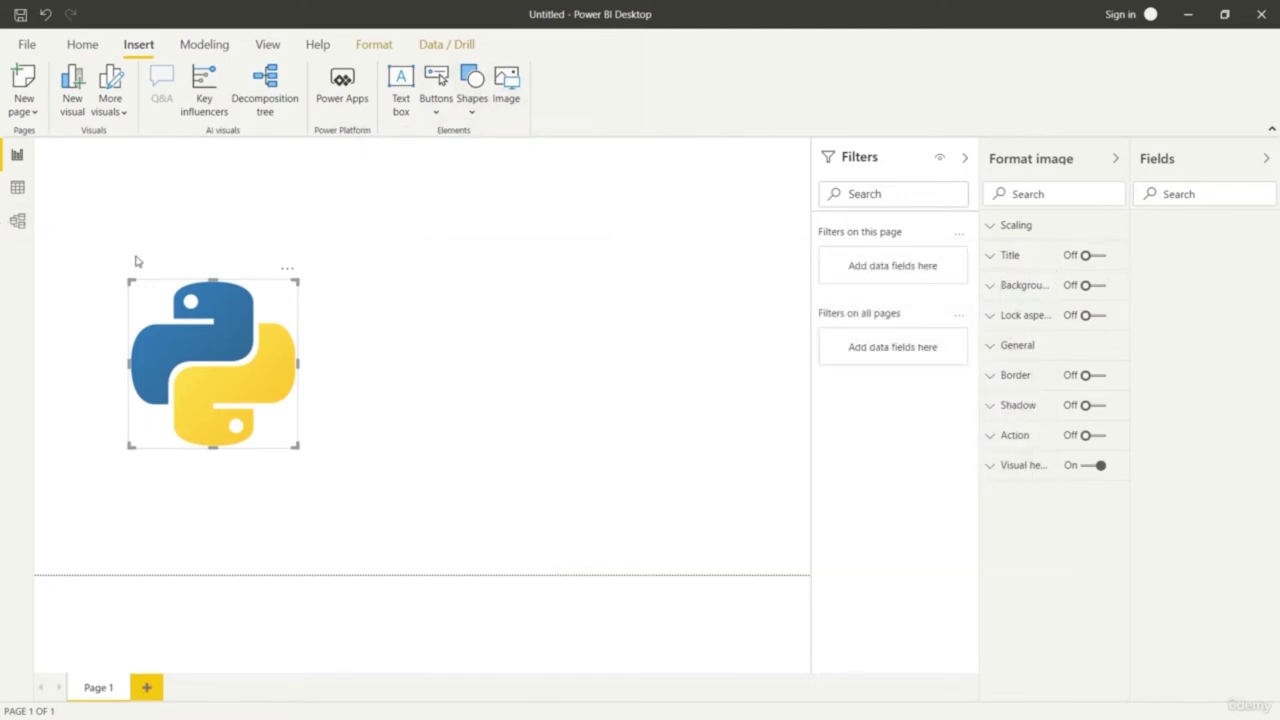
pyautogui.moveTo(218, 337)
pyautogui.mouseDown()
pyautogui.moveTo(292, 341)
pyautogui.moveTo(226, 335)
pyautogui.mouseUp()
# Switch to Command Prompt, start Python with the python command to check the installation, and exit the interpreter
pyautogui.press('super')
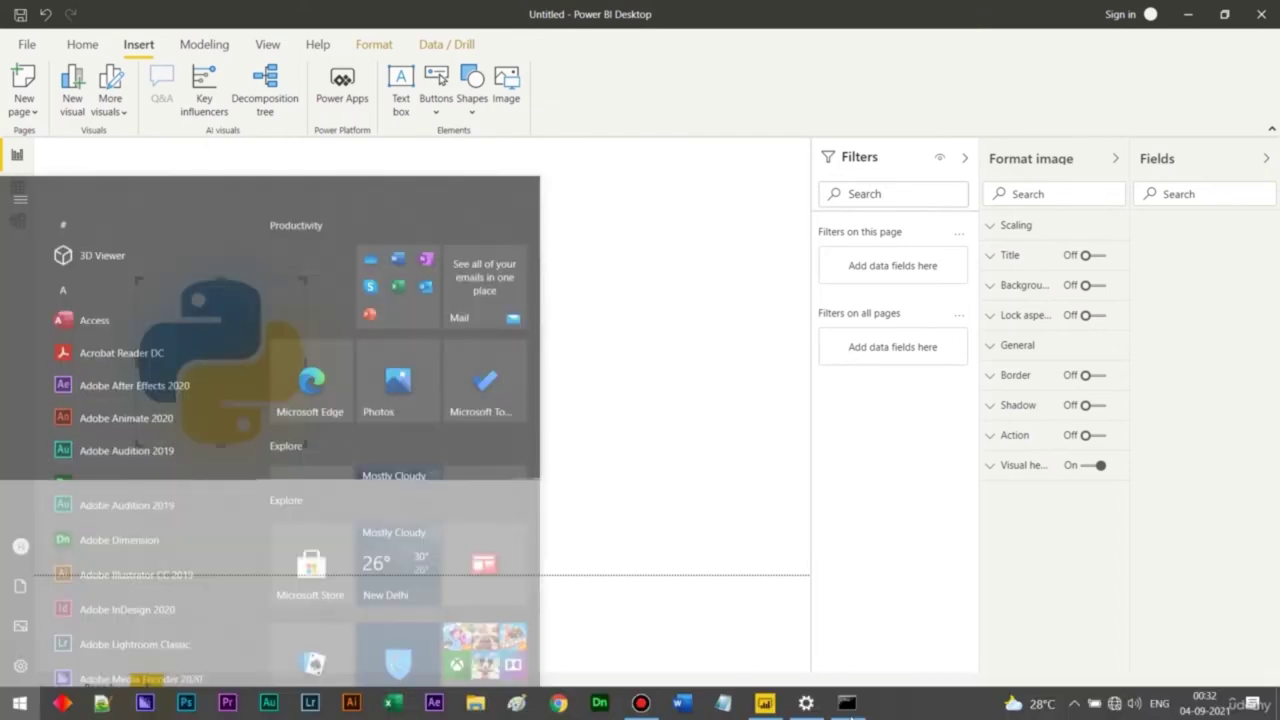
pyautogui.click(847, 703)
pyautogui.click(834, 345)
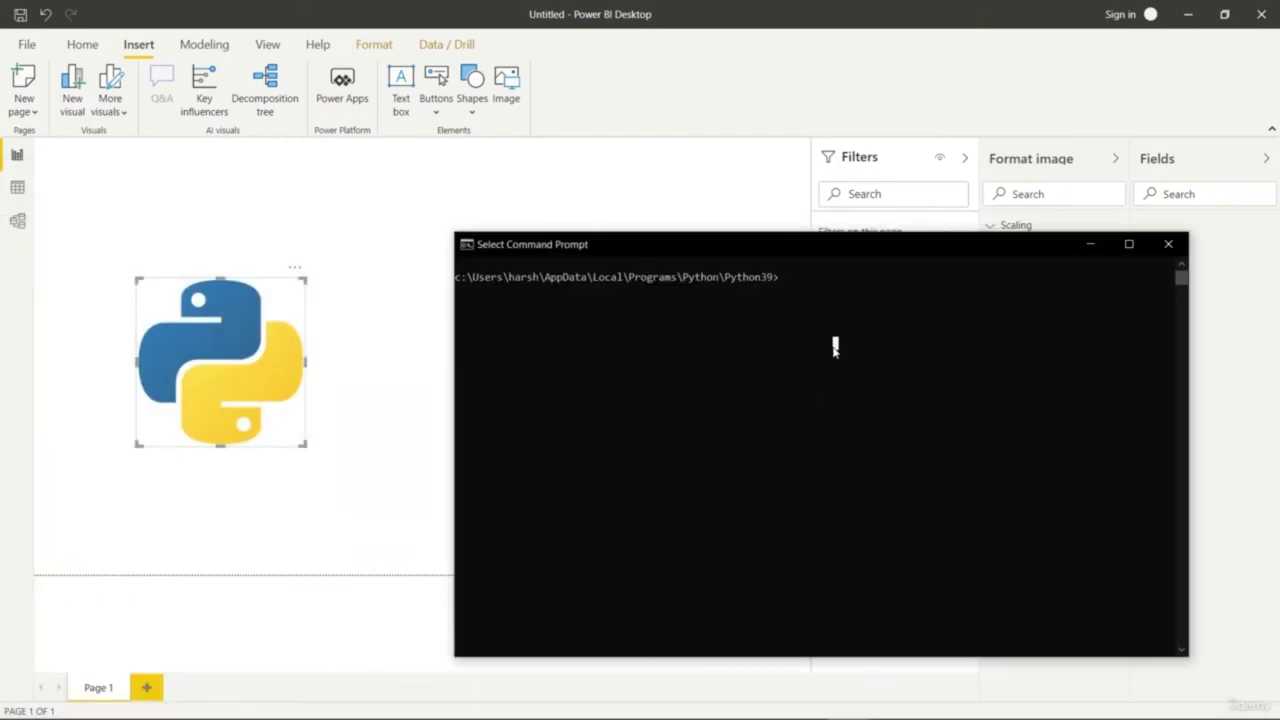
pyautogui.click(830, 290)
pyautogui.click(812, 264)
pyautogui.click(794, 277)
pyautogui.write('python')
pyautogui.press('Return')
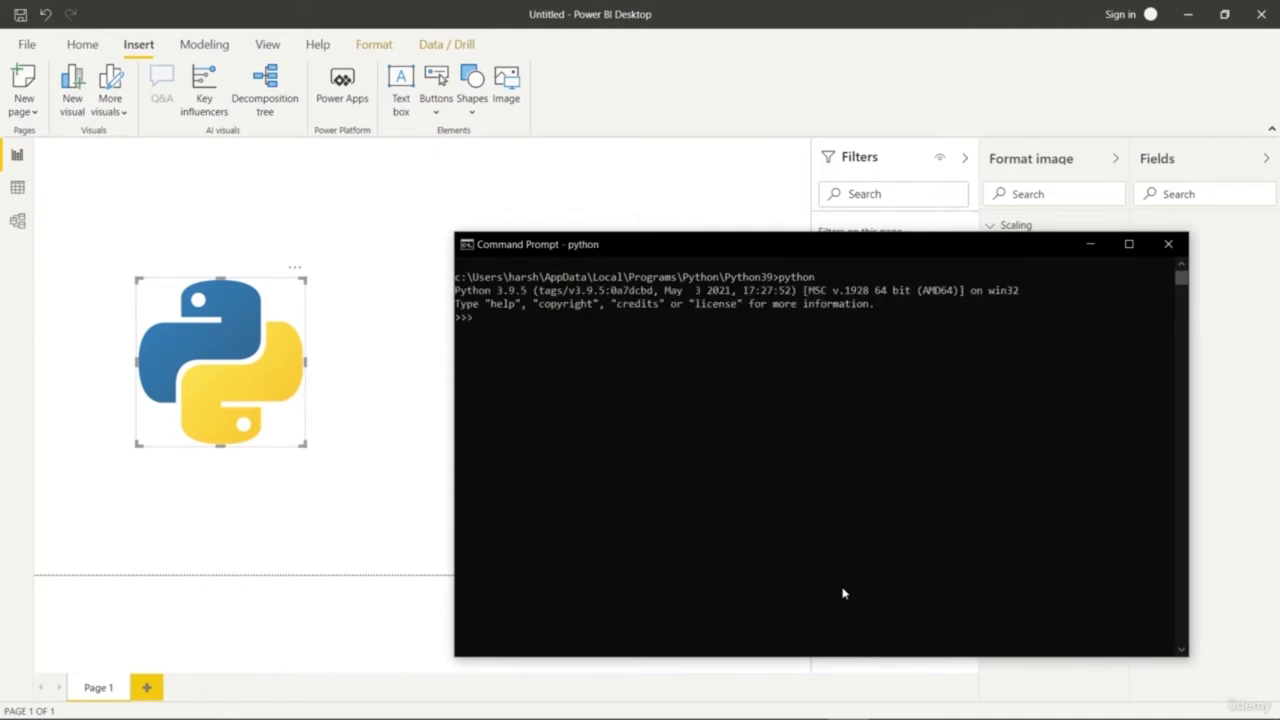
pyautogui.hotkey('ctrl', 'z')
pyautogui.press('Return')
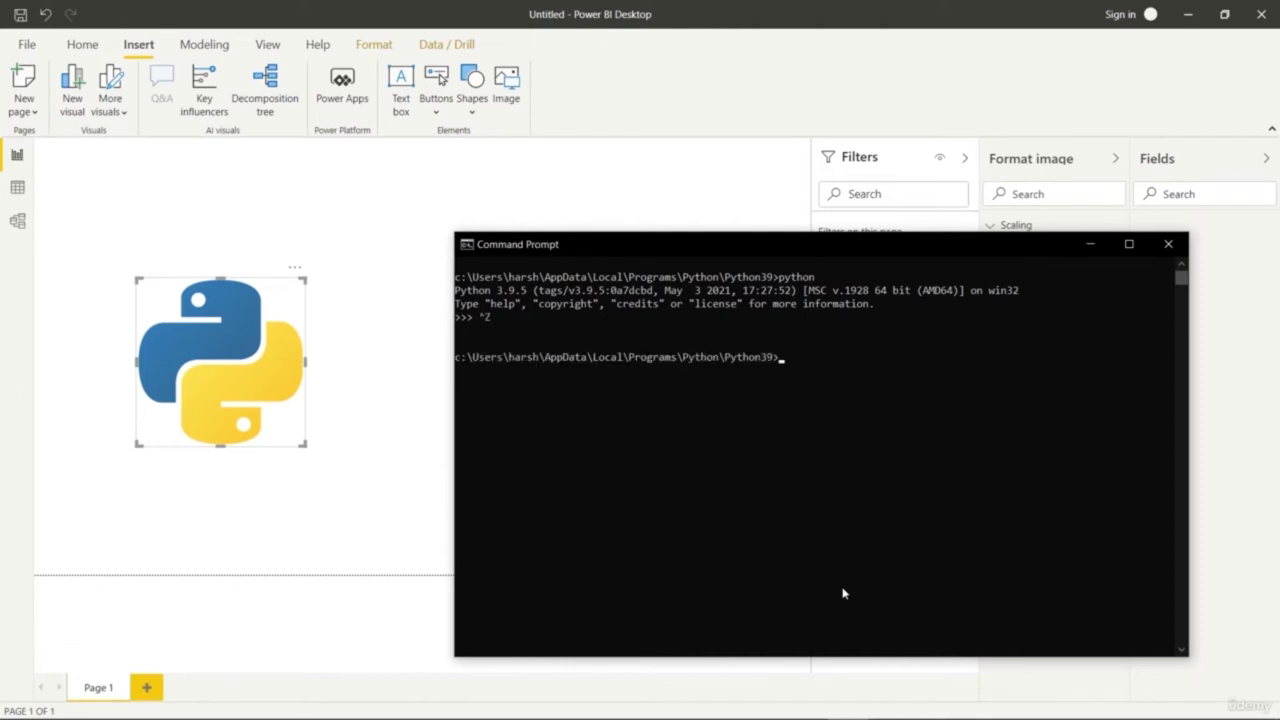
# Install the pandas library with "py -m pip install pandas" and clear the console
pyautogui.write('py -m pip install')
pyautogui.write('pandas')
pyautogui.press('Return')
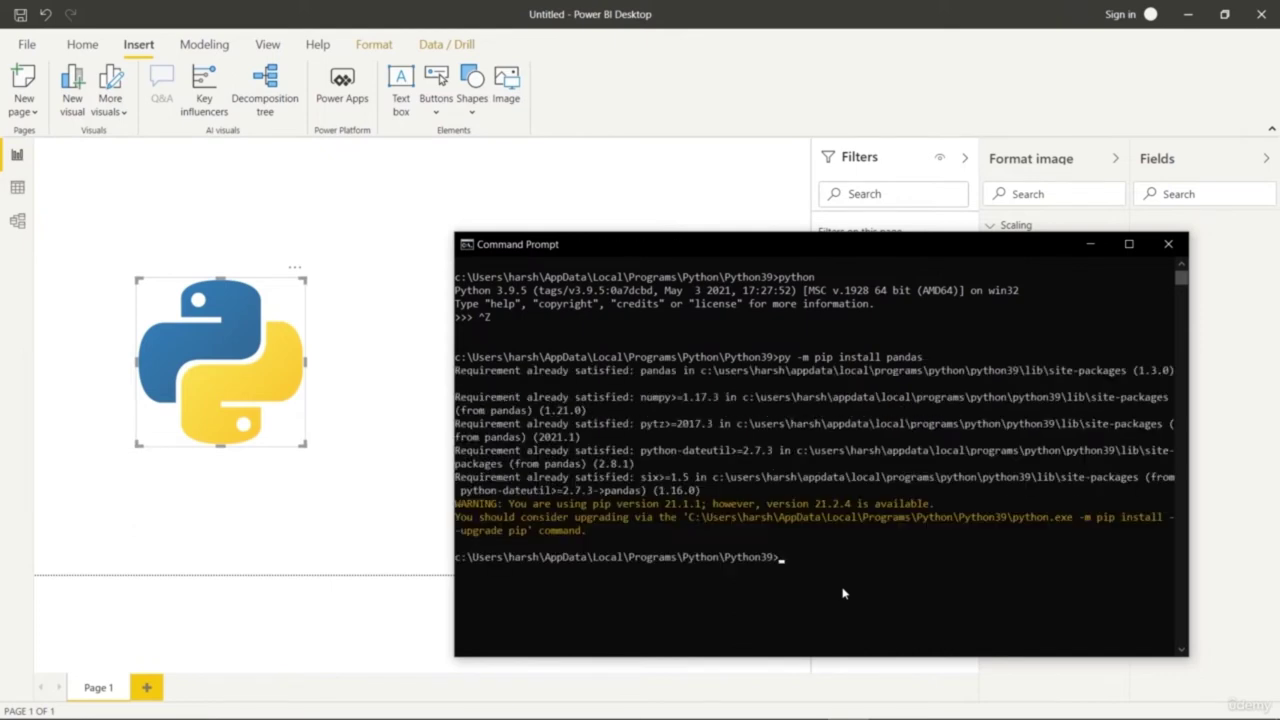
pyautogui.write('cls')
pyautogui.press('Return')
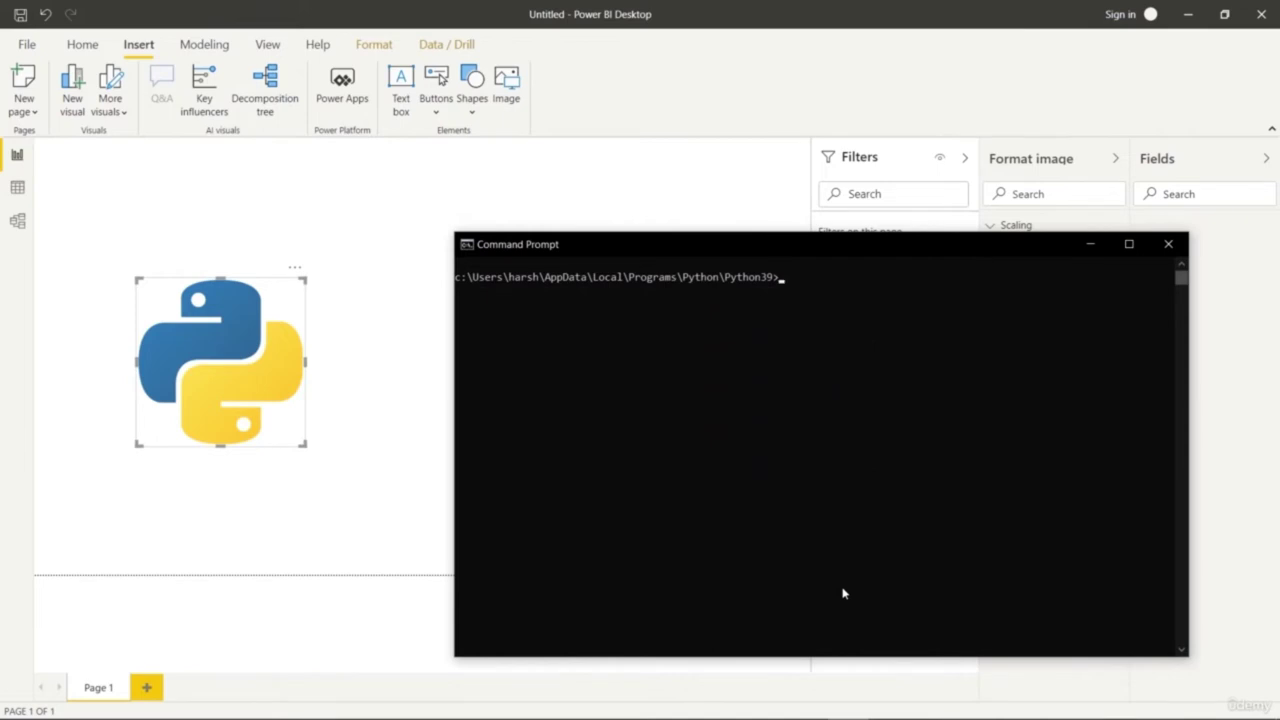
# Install the matplotlib library with "py -m pip install matplotlib" and clear the console
pyautogui.write('py -m pip install matplotlib')
pyautogui.press('Return')
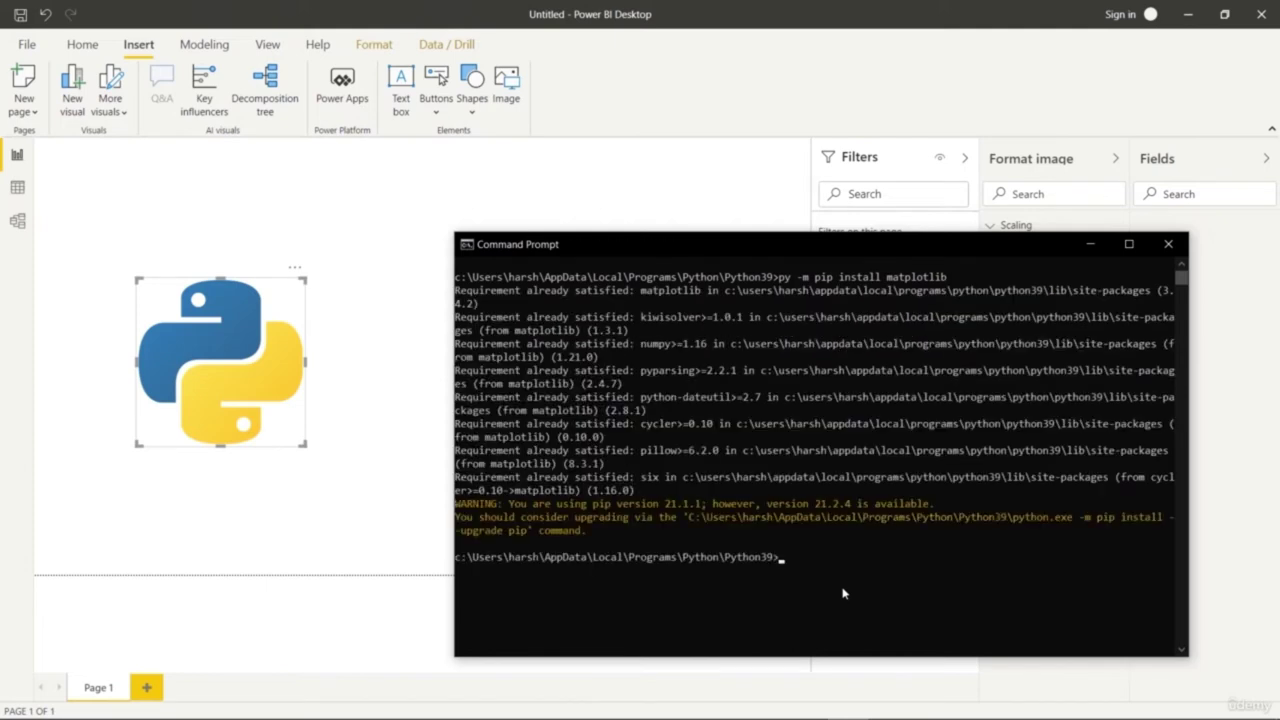
pyautogui.write('py')
pyautogui.press('BackSpace')
pyautogui.press('BackSpace')
pyautogui.press('BackSpace')
pyautogui.write('cls')
pyautogui.press('Return')
# Install the seaborn library with "py -m pip install seaborn" and clear the console
pyautogui.write('py')
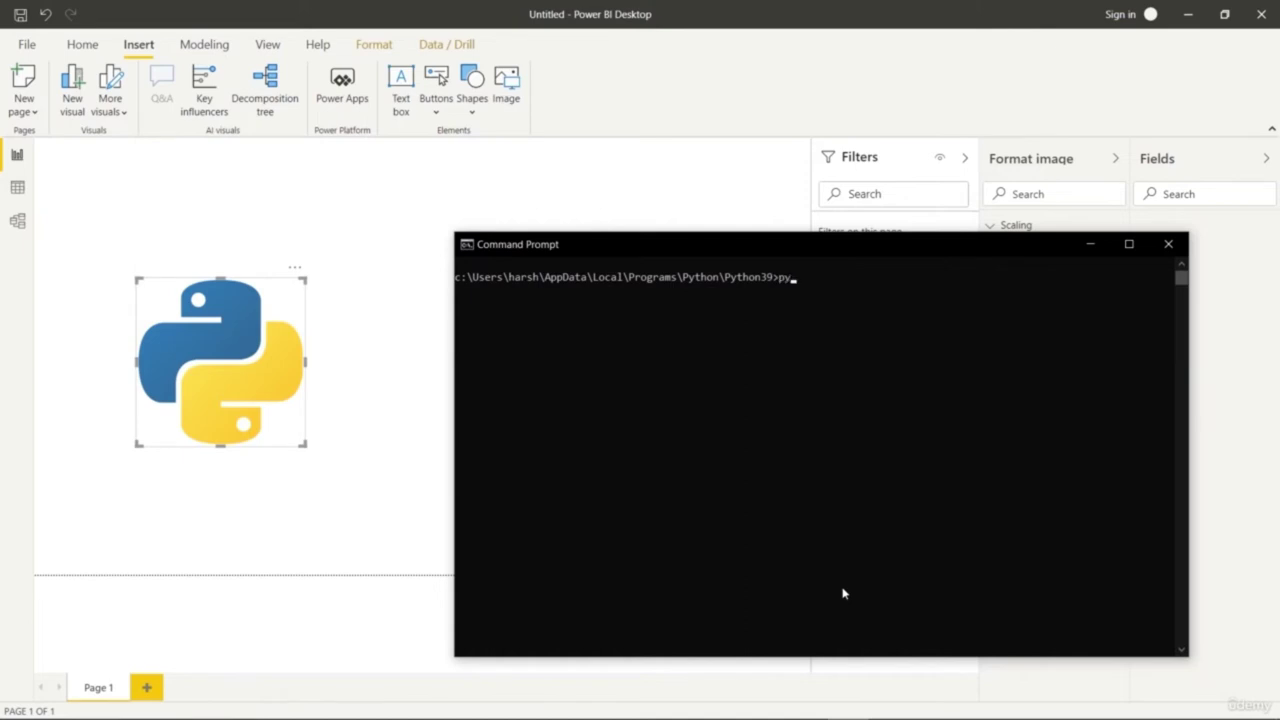
pyautogui.write(' -m pip install seaborn')
pyautogui.press('Return')
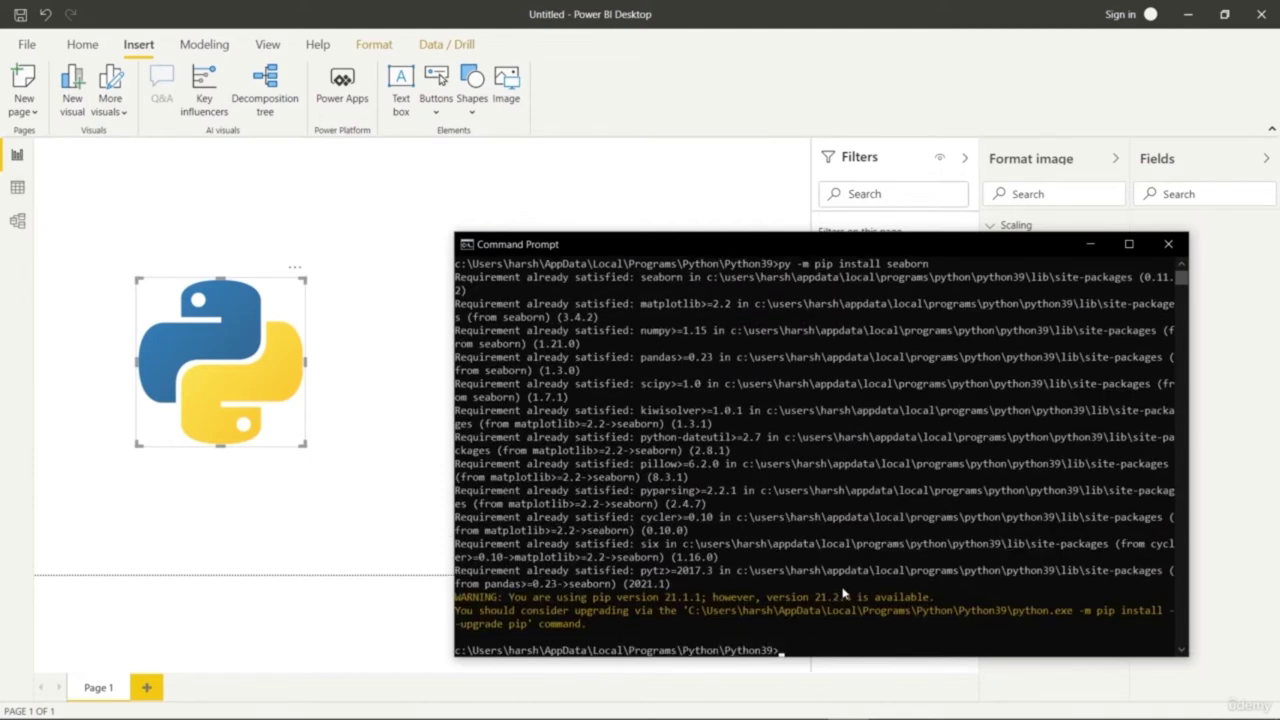
pyautogui.write('cls')
pyautogui.press('Return')
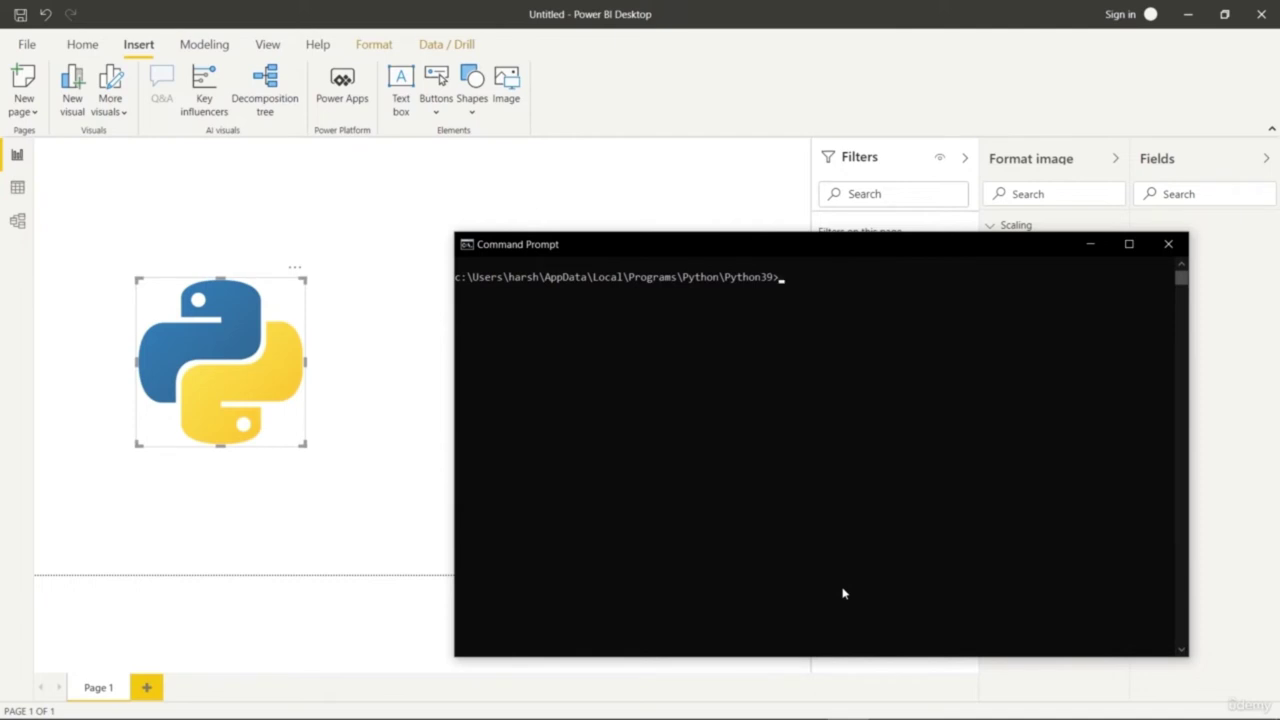
# End the Command Prompt session with the exit command to return to Power BI Desktop
pyautogui.write('close')
pyautogui.press('Return')
pyautogui.write('exit')
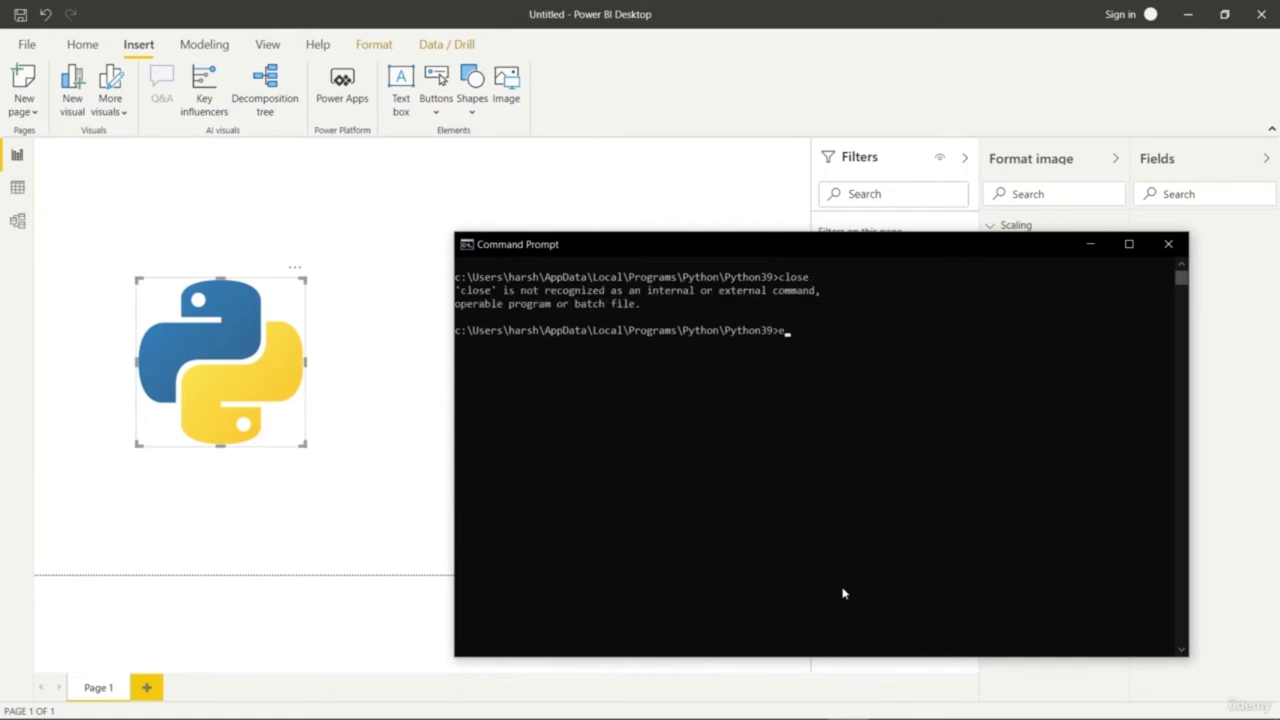
pyautogui.press('Return')
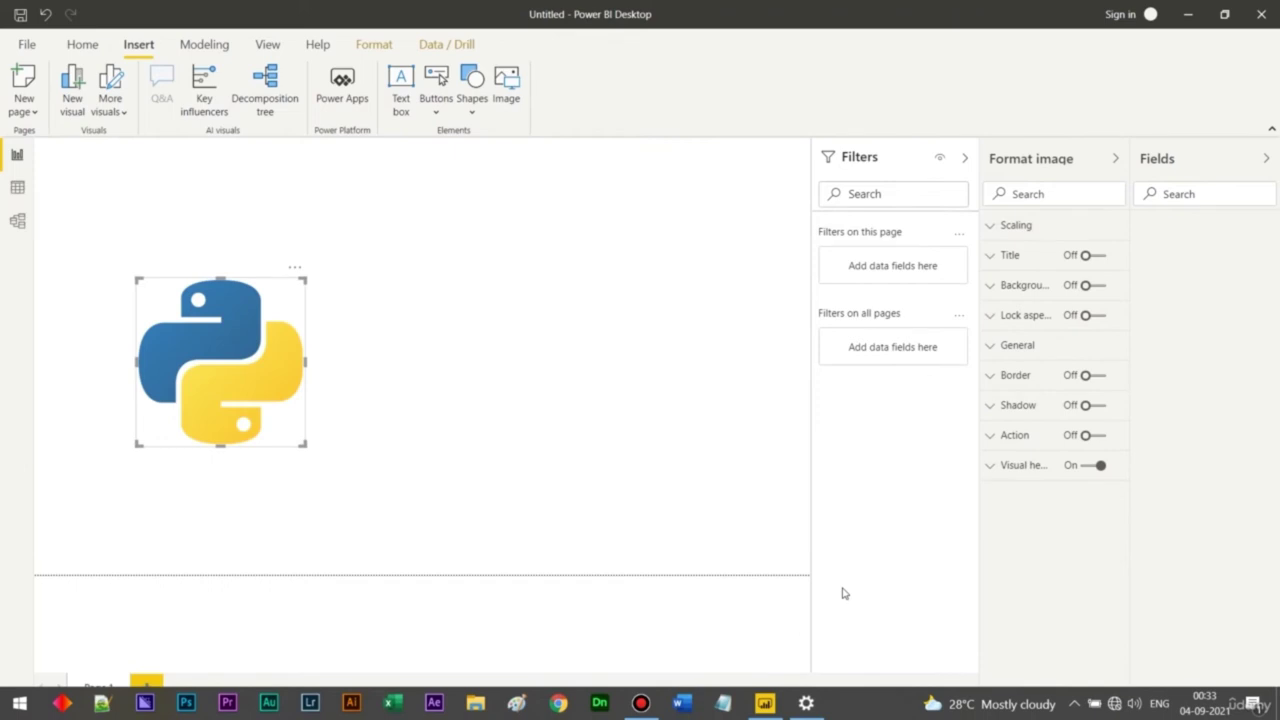
# Add a Python visual to the report page and enable script visuals
pyautogui.click(515, 412)
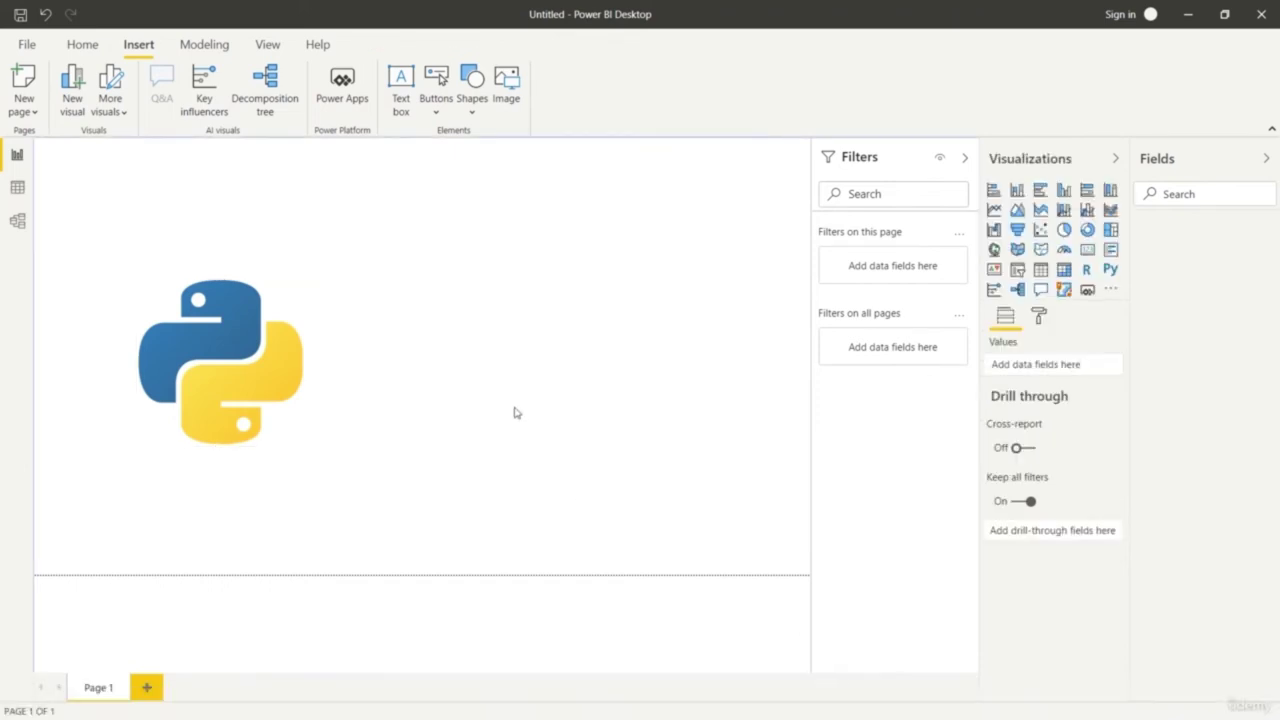
pyautogui.click(27, 45)
pyautogui.click(757, 248)
pyautogui.click(85, 45)
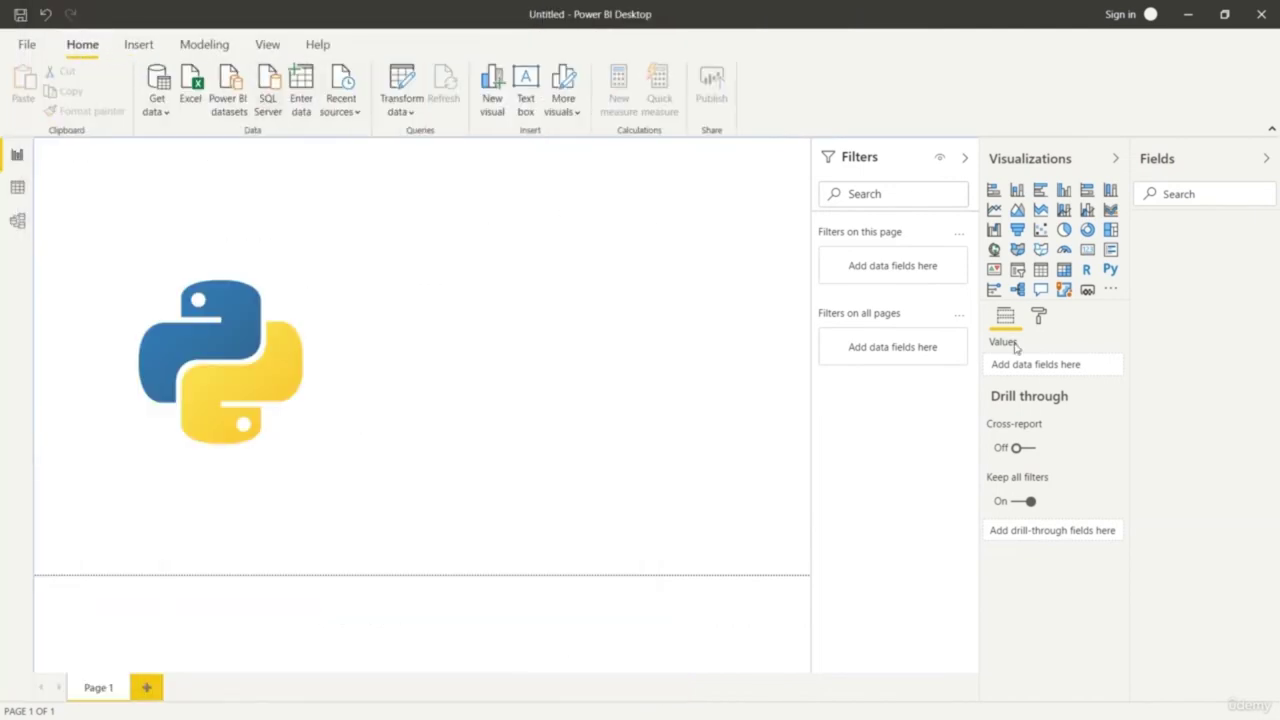
pyautogui.click(1110, 270)
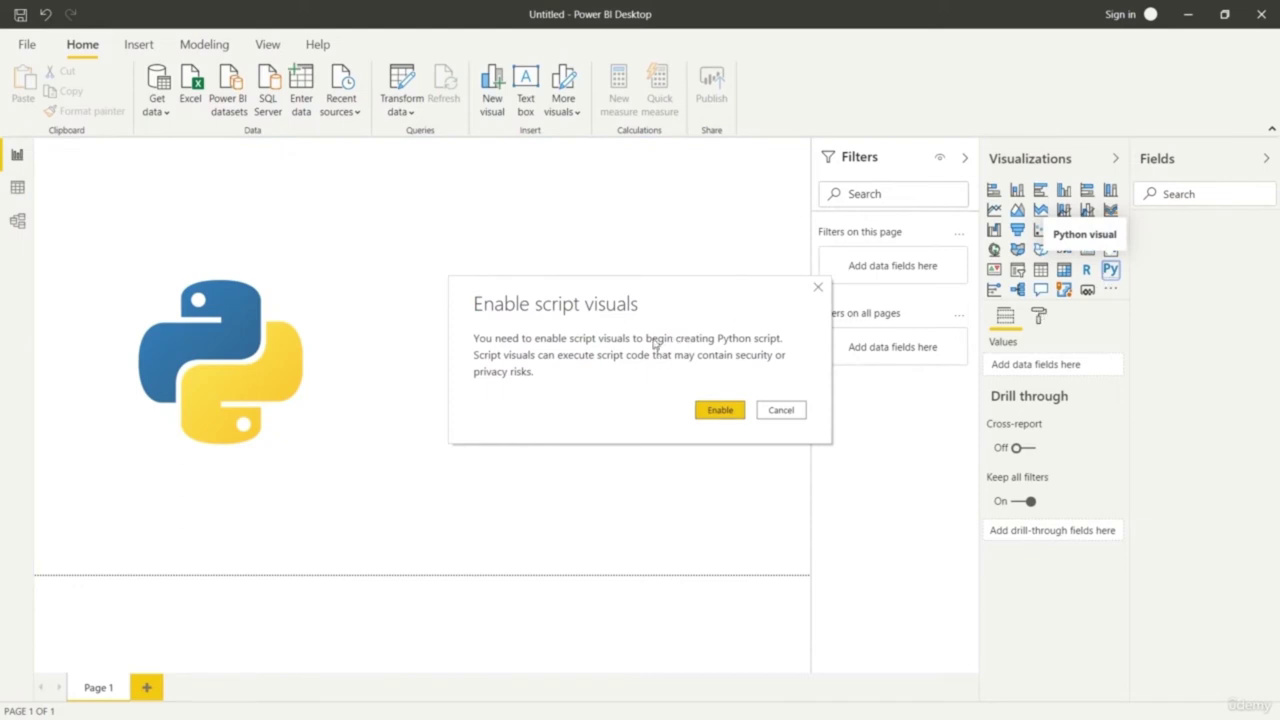
pyautogui.click(718, 410)
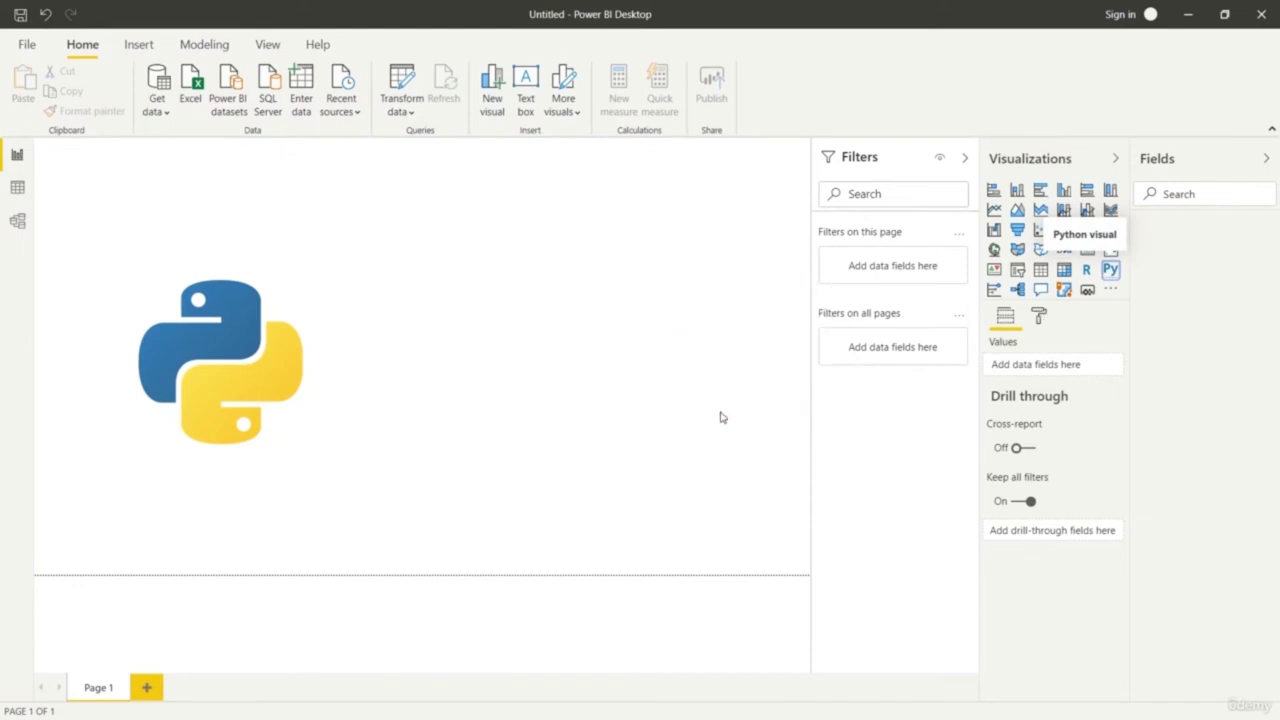
# Move the Python logo toward the right side of the report page and shrink it
pyautogui.click(294, 340)
pyautogui.moveTo(476, 371); pyautogui.dragTo(723, 371)
pyautogui.moveTo(714, 443); pyautogui.dragTo(677, 409)
# Enlarge the empty Python visual on the report page and place the Python logo to the right of it
pyautogui.click(210, 240)
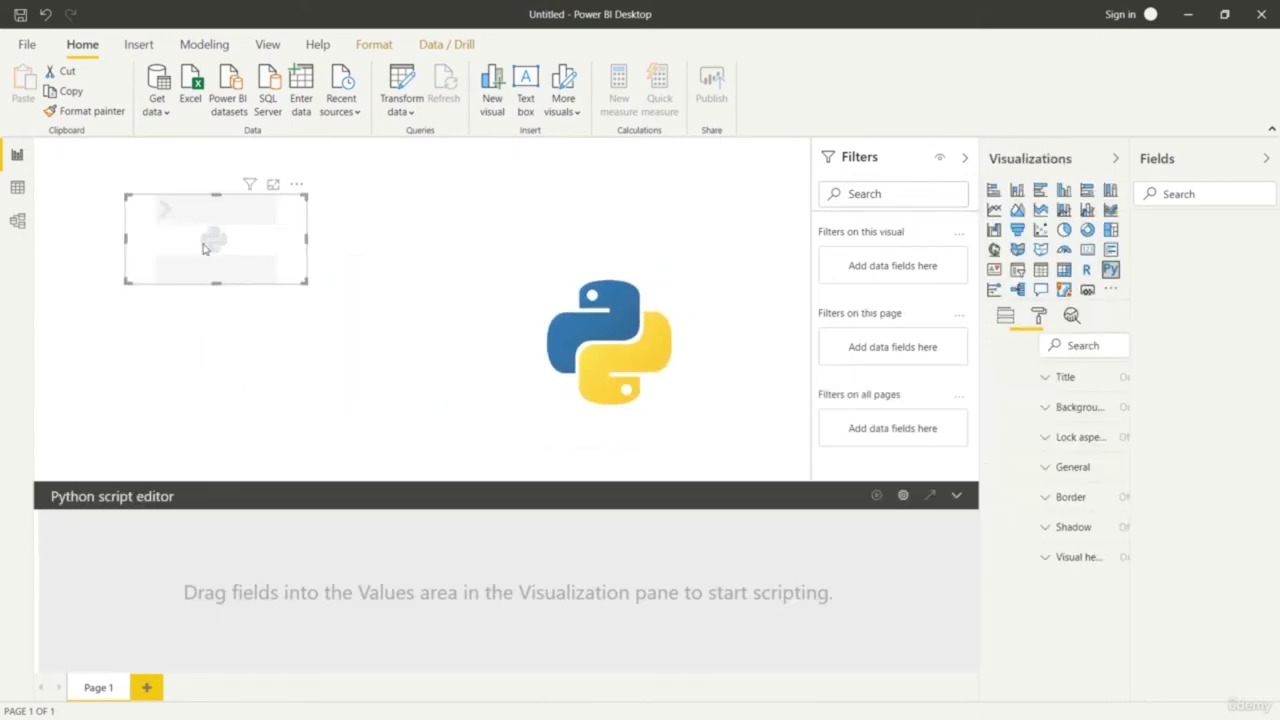
pyautogui.moveTo(335, 257); pyautogui.dragTo(527, 436)
pyautogui.moveTo(565, 318); pyautogui.dragTo(767, 363)
pyautogui.click(371, 380)
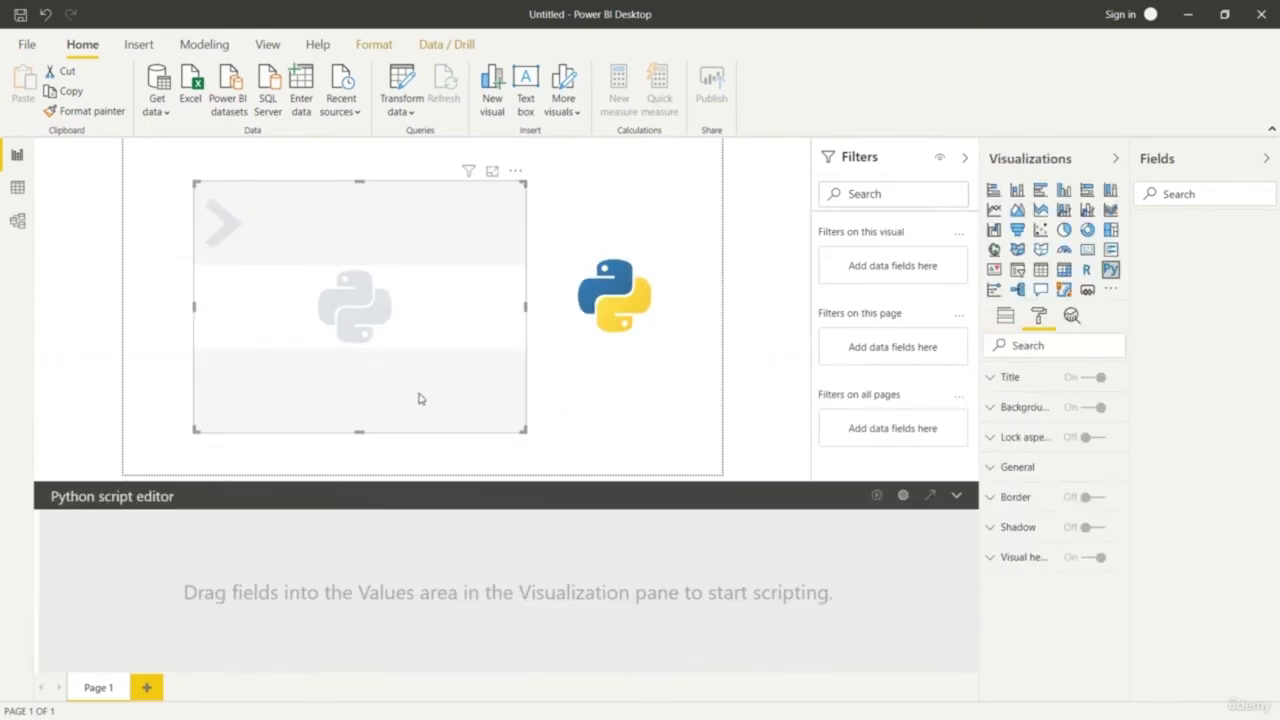
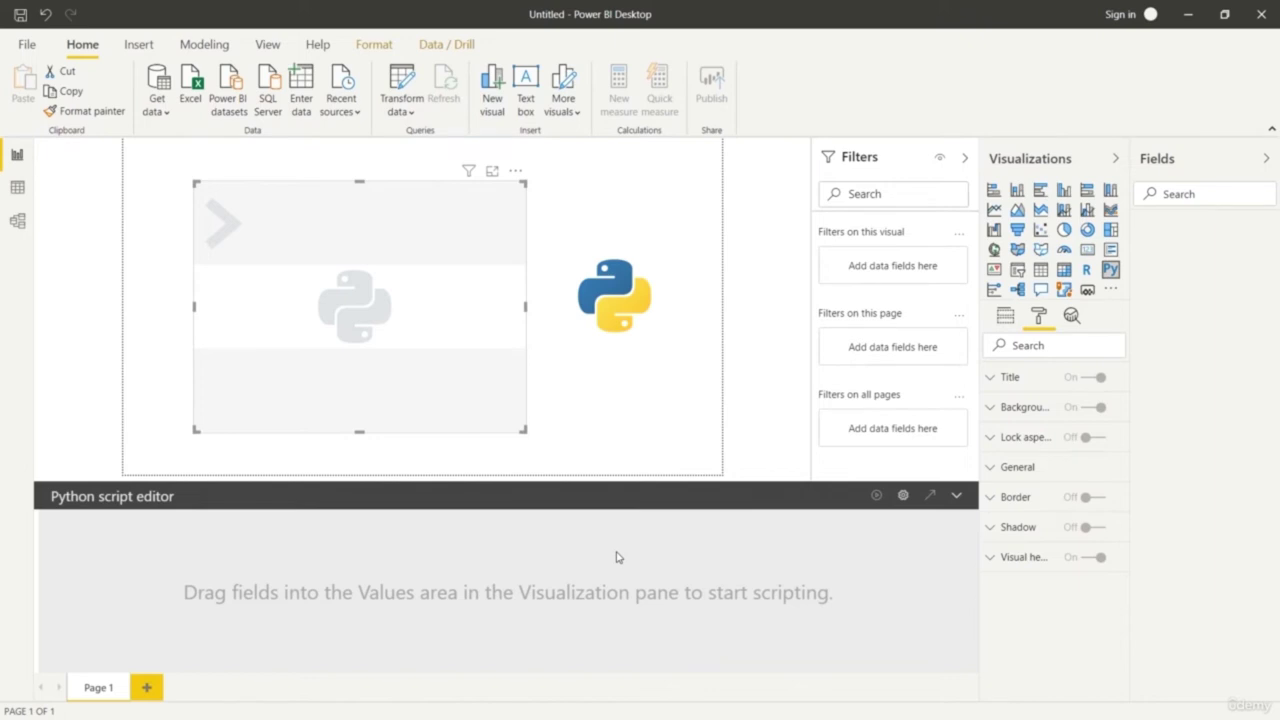
# Delete the empty Python visual and move the Python logo to the middle of the report page
pyautogui.press('Delete')
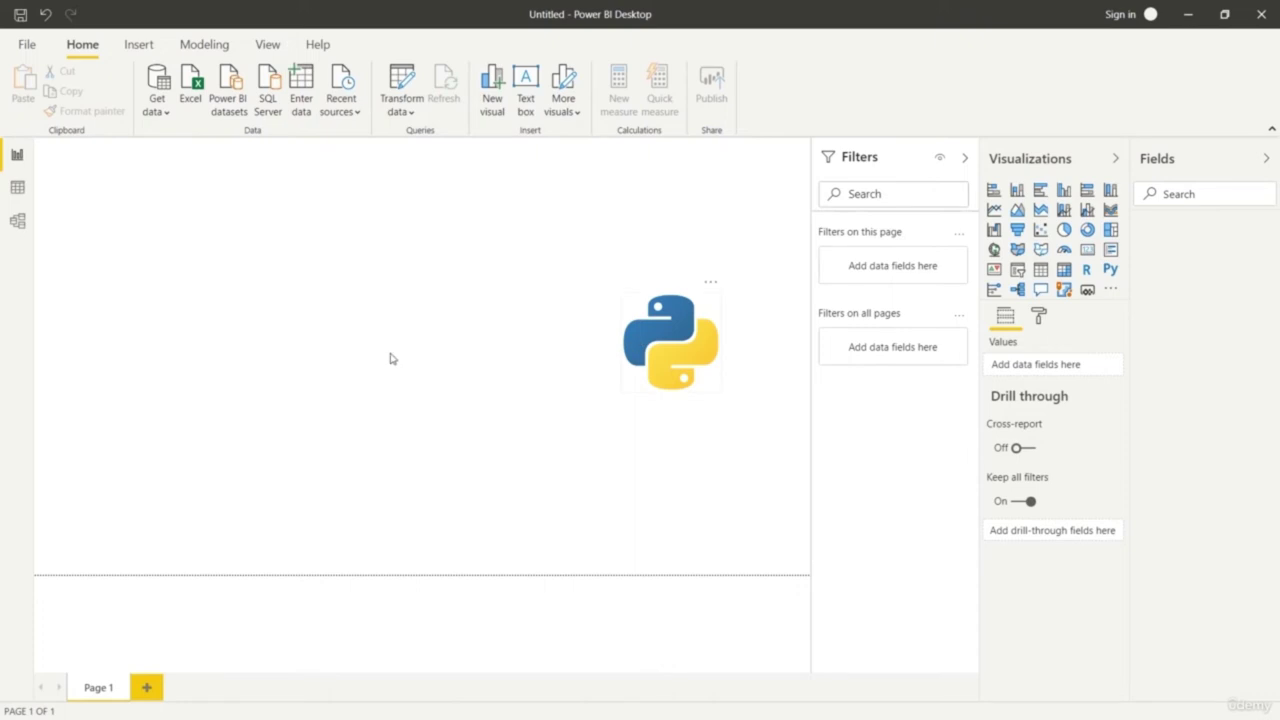
pyautogui.moveTo(390, 358); pyautogui.dragTo(392, 356)
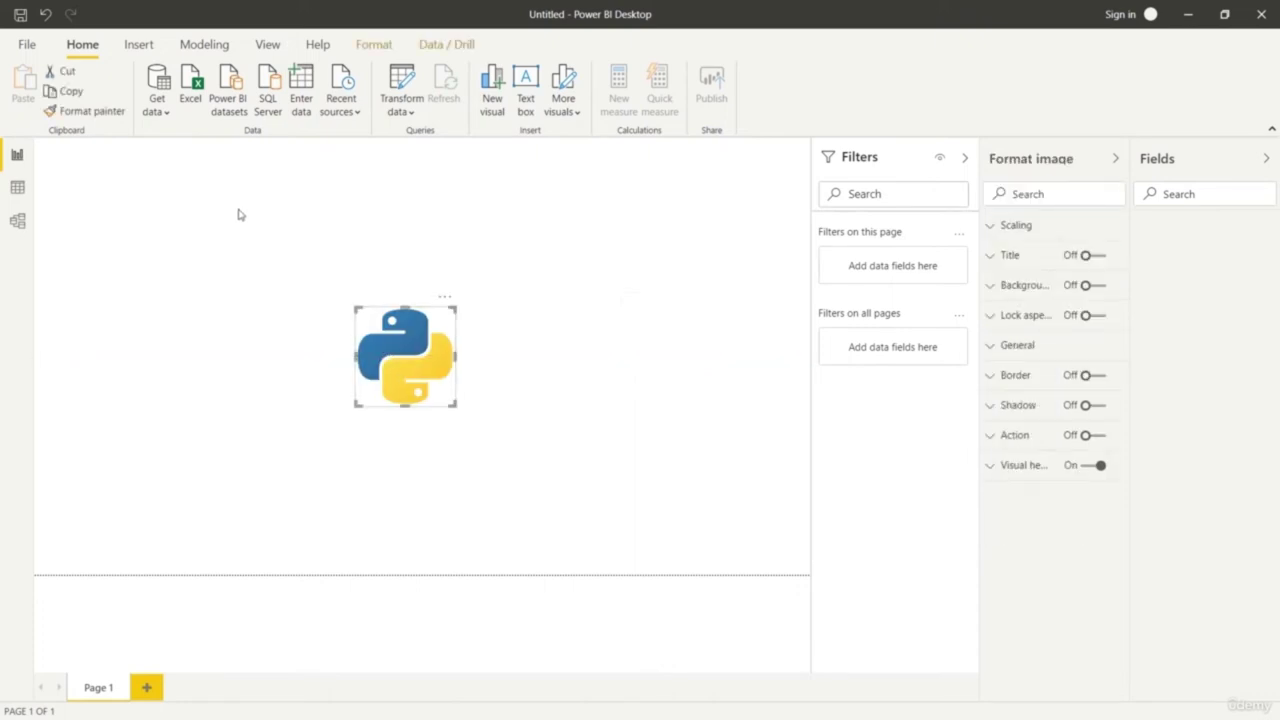
# Load Sheet1 from the Excel workbook 101 Python dataset.xlsx into the report
pyautogui.click(191, 104)
pyautogui.click(662, 372)
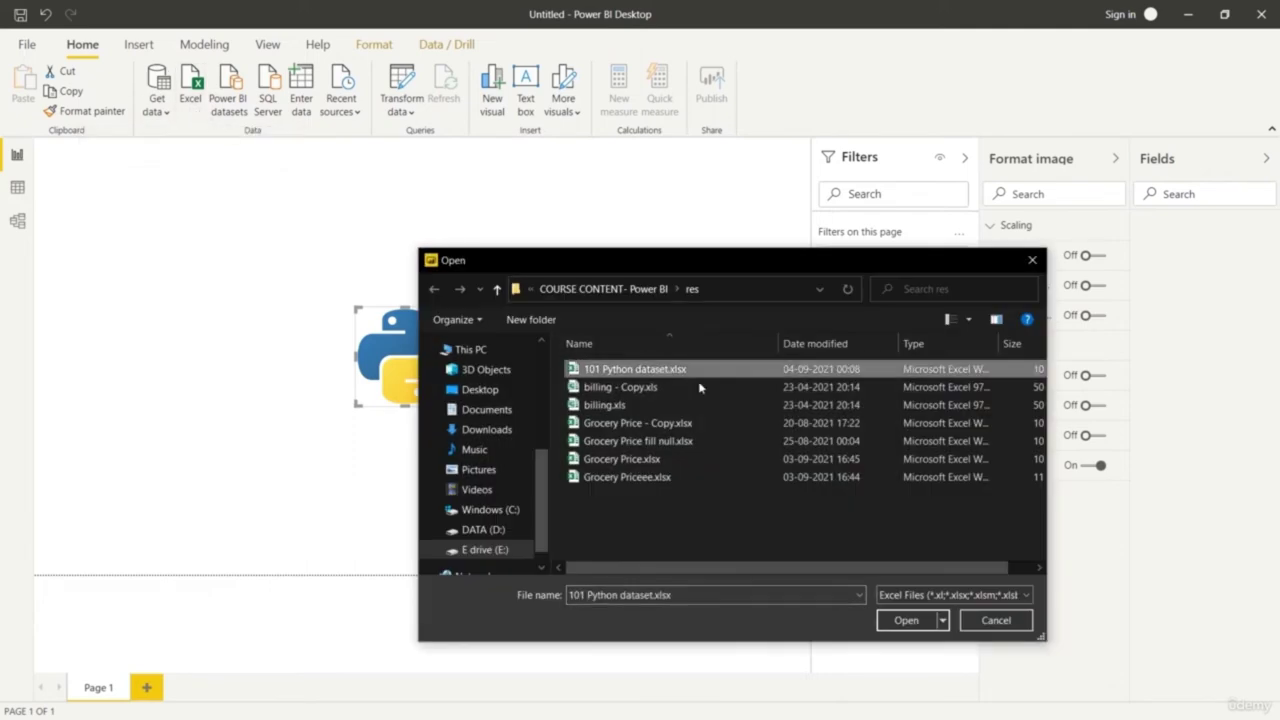
pyautogui.click(905, 620)
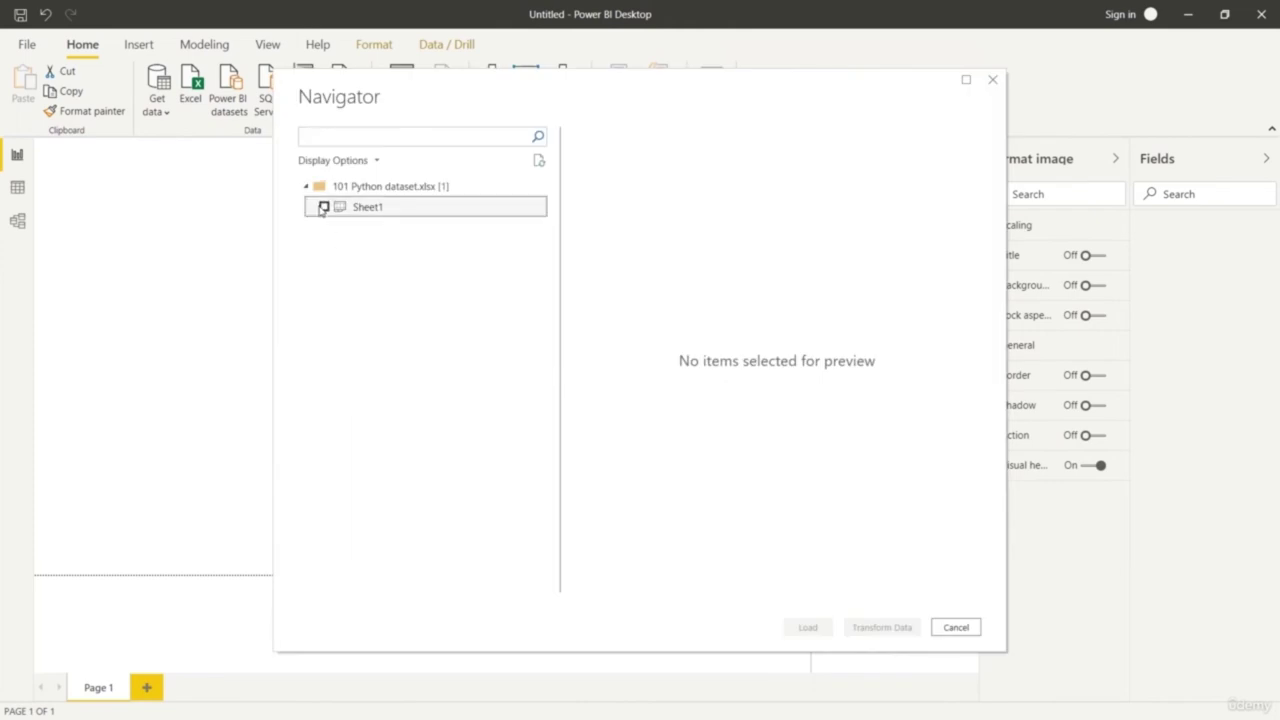
pyautogui.click(323, 208)
pyautogui.click(808, 627)
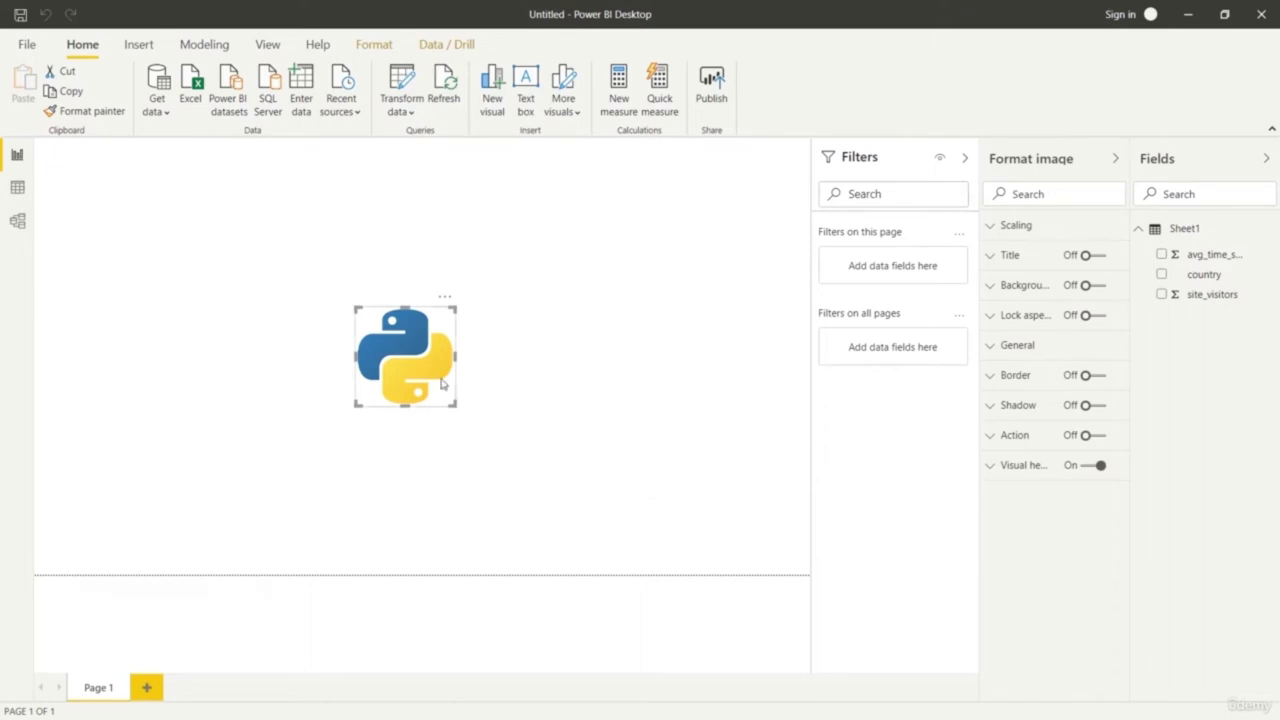
# Add a Python visual to the report page and move the Python logo well to the right of it
pyautogui.click(618, 402)
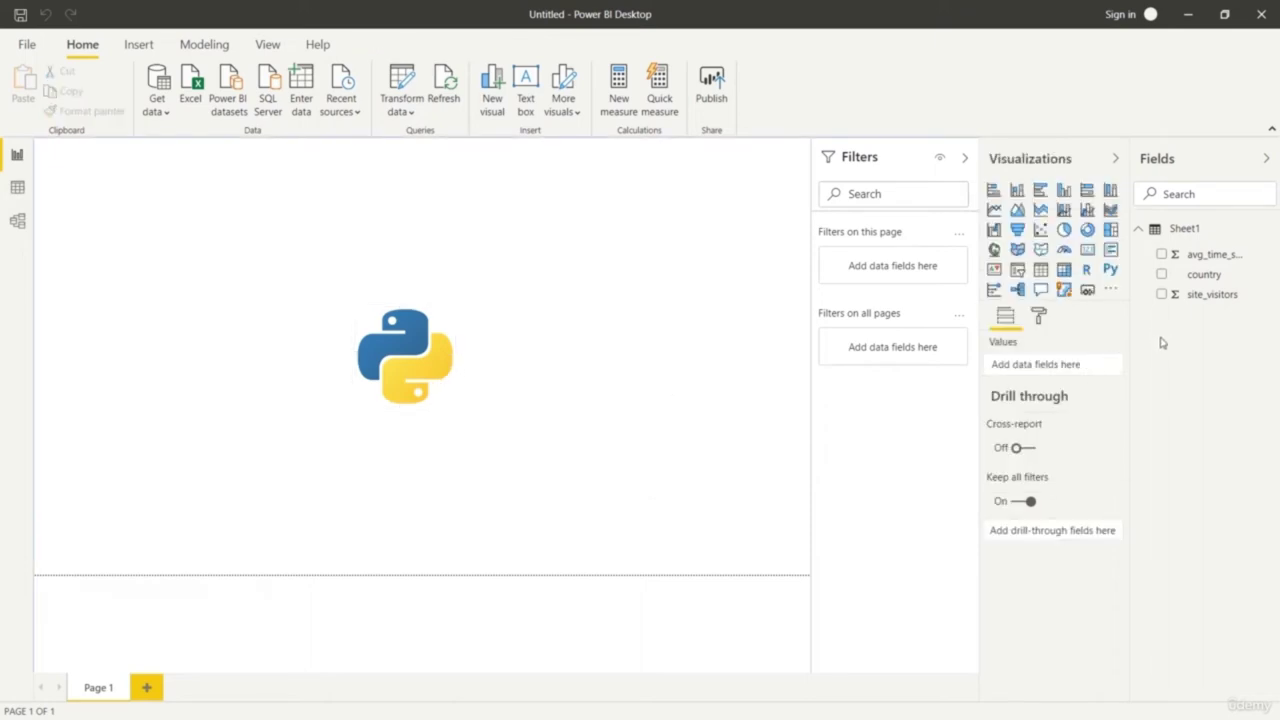
pyautogui.click(1111, 274)
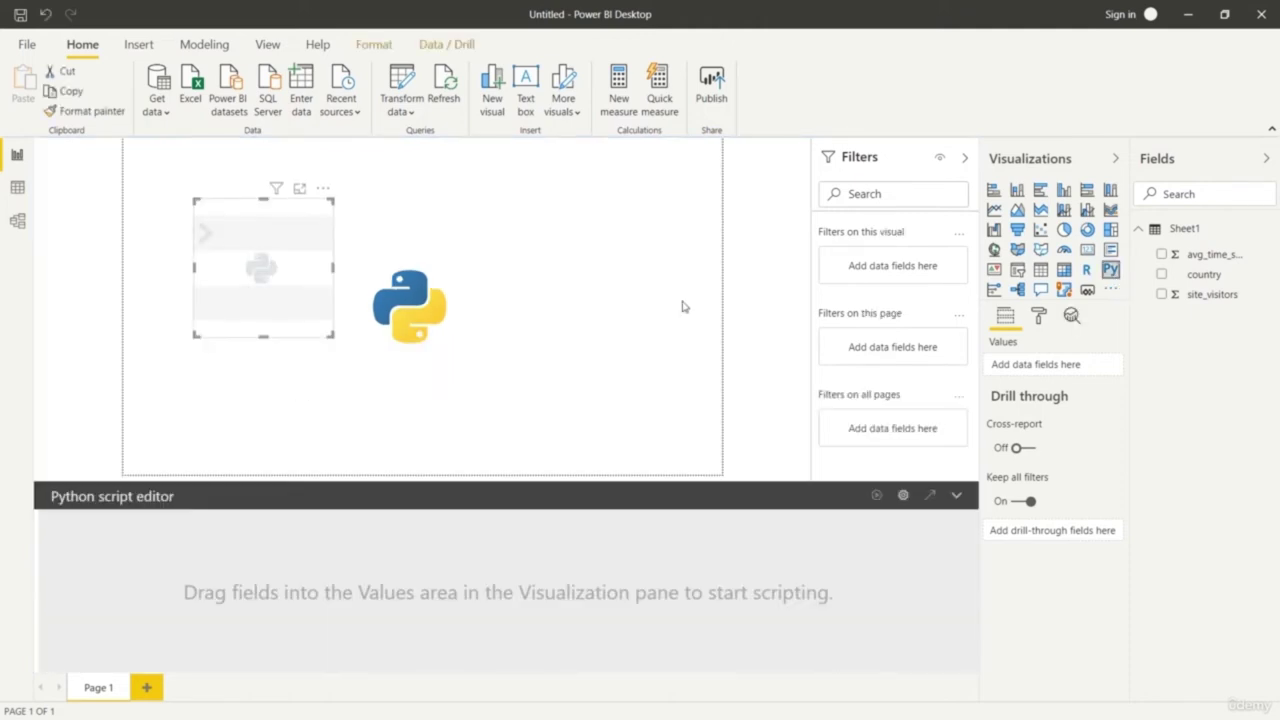
pyautogui.moveTo(481, 318); pyautogui.dragTo(737, 334)
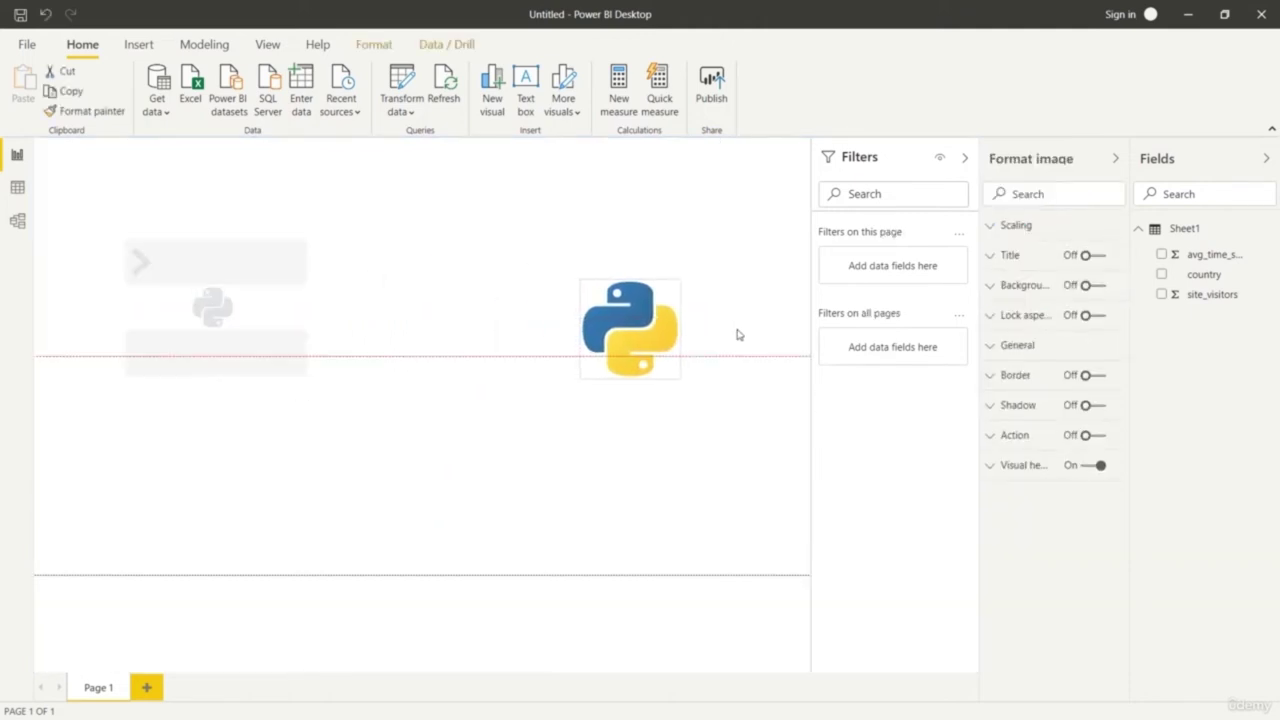
# Enlarge the empty Python visual on the report page and shrink the Python logo beside it
pyautogui.click(240, 334)
pyautogui.moveTo(335, 337); pyautogui.dragTo(493, 415)
pyautogui.moveTo(605, 297); pyautogui.dragTo(757, 357)
pyautogui.click(397, 398)
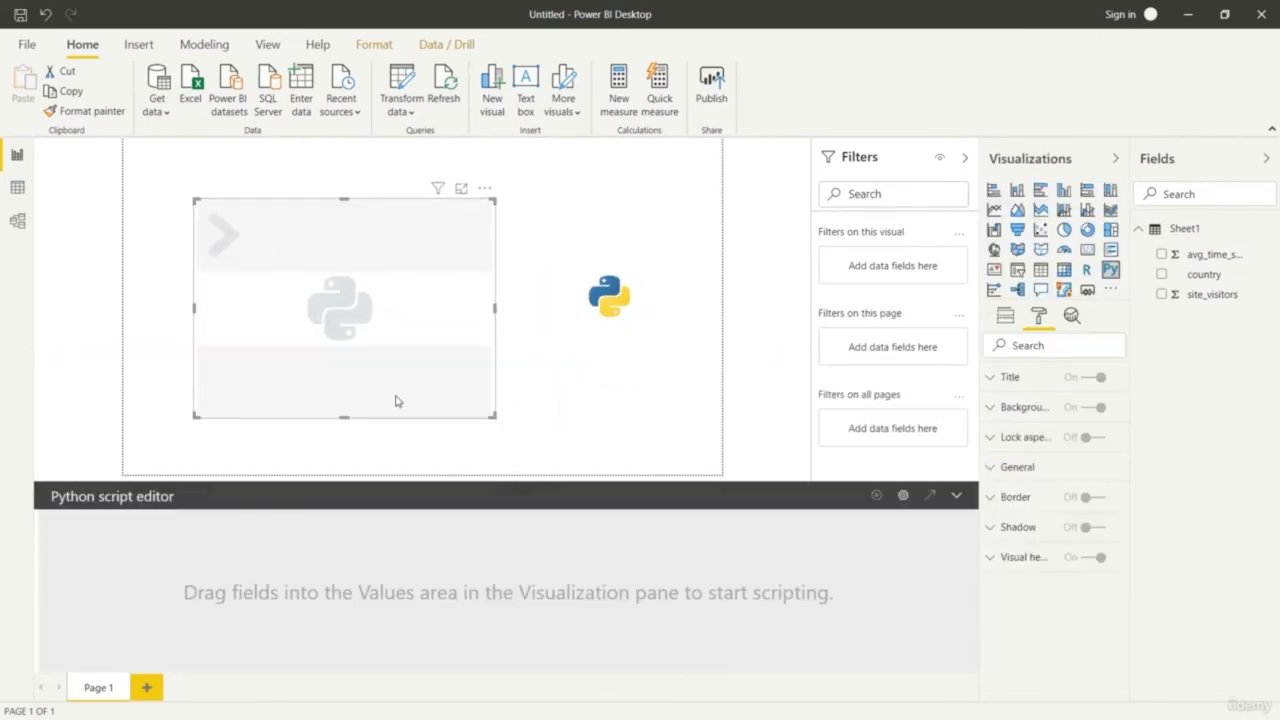
pyautogui.click(670, 451)
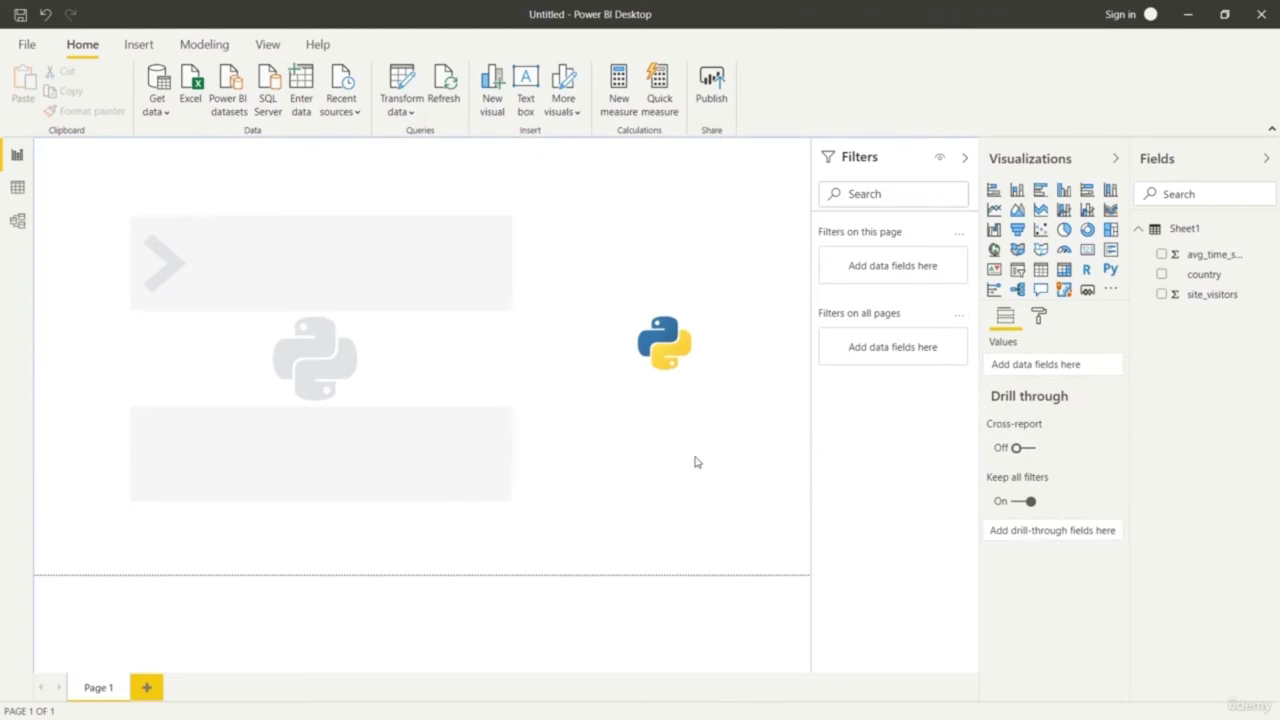
pyautogui.click(482, 419)
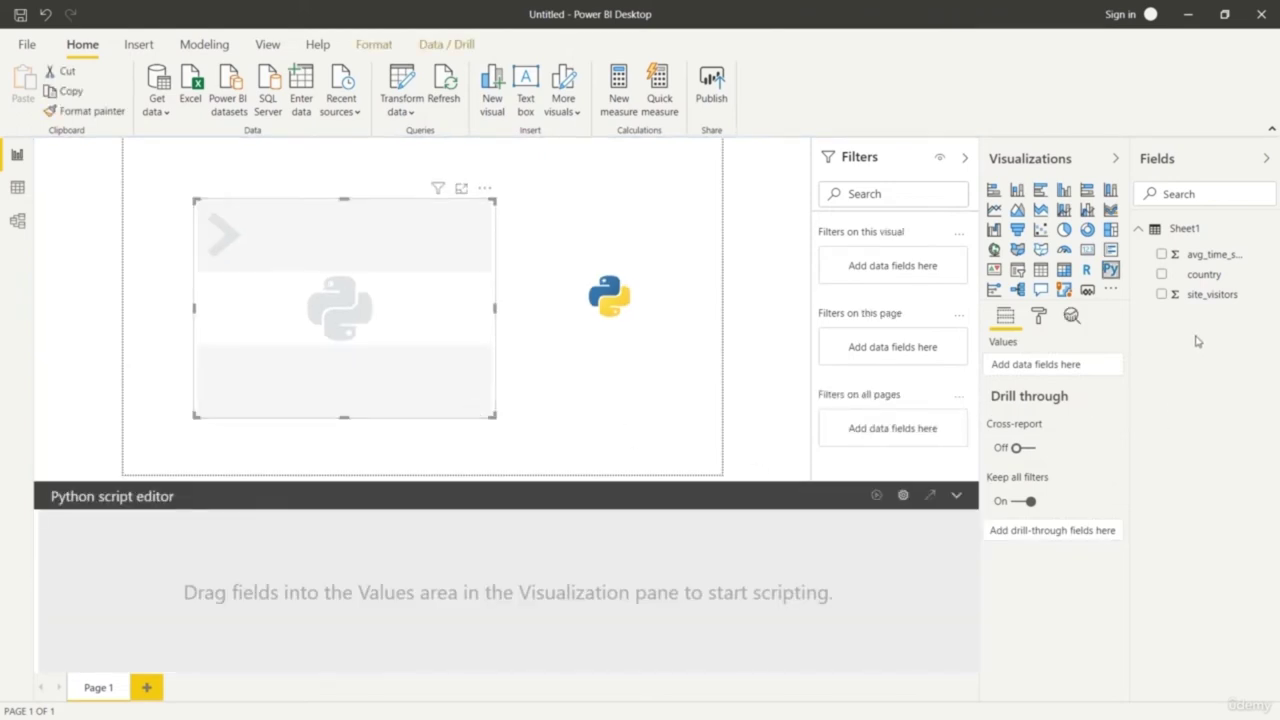
# Add the site_visitors and avg_time_spend fields to the Python visual's values and dismiss the duplicate-rows notice
pyautogui.moveTo(1214, 294); pyautogui.dragTo(1050, 364)
pyautogui.moveTo(1220, 256); pyautogui.dragTo(1078, 387)
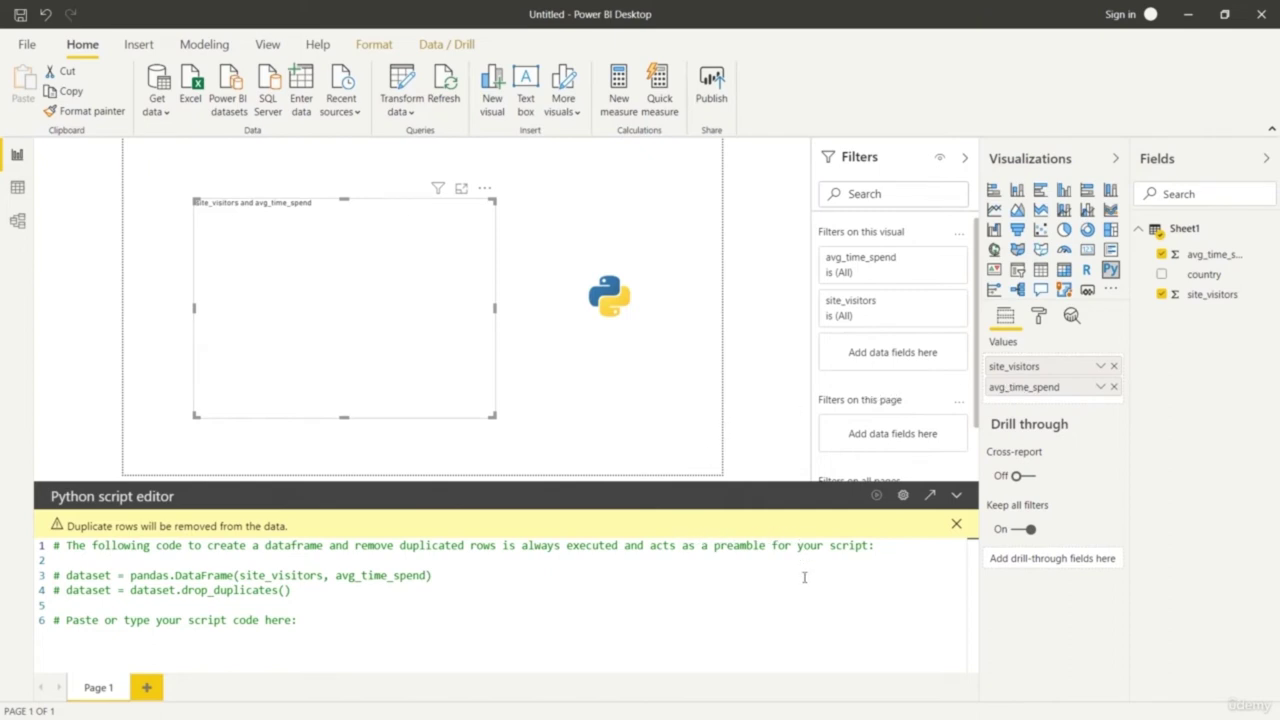
pyautogui.moveTo(346, 637)
pyautogui.mouseDown()
pyautogui.moveTo(96, 552)
pyautogui.moveTo(55, 552)
pyautogui.moveTo(70, 545)
pyautogui.moveTo(360, 626)
pyautogui.mouseUp()
pyautogui.click(360, 626)
pyautogui.click(955, 523)
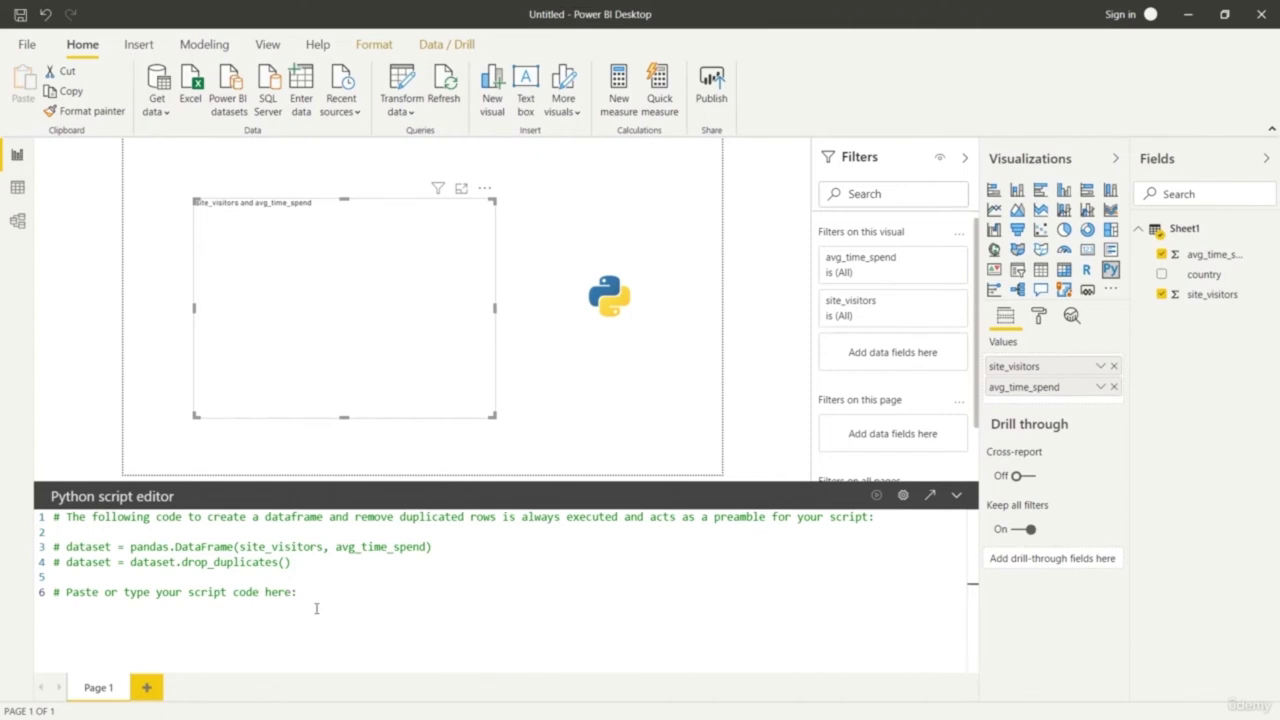
# Add the line "import matplotlib.pyplot as k1" below the comments in the Python script, followed by a blank line
pyautogui.press('Return')
pyautogui.write('import')
pyautogui.write('matplotlib.pyplot ')
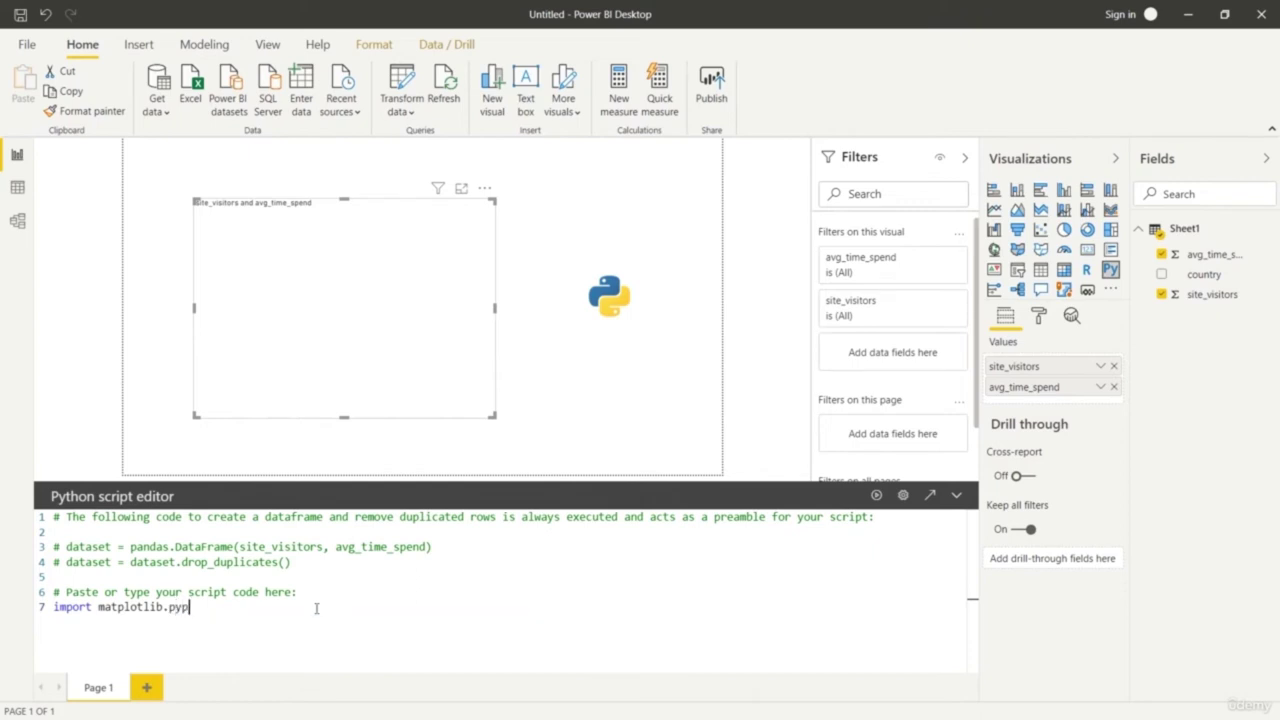
pyautogui.write('as')
pyautogui.write('k1')
pyautogui.press('Return')
pyautogui.press('Return')
# Add the script line "k1.plot(dataset.site_visitors,dataset.avg_time_spend)" to plot the two fields
pyautogui.write('k1')
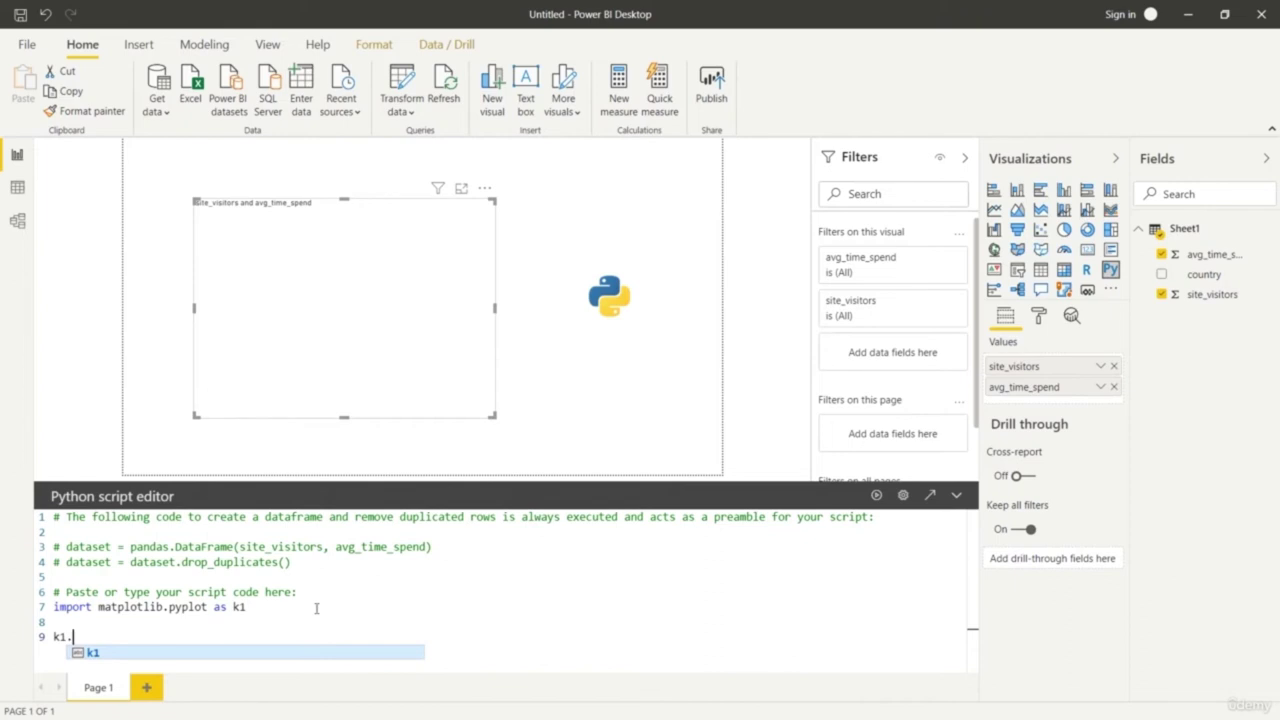
pyautogui.write('.')
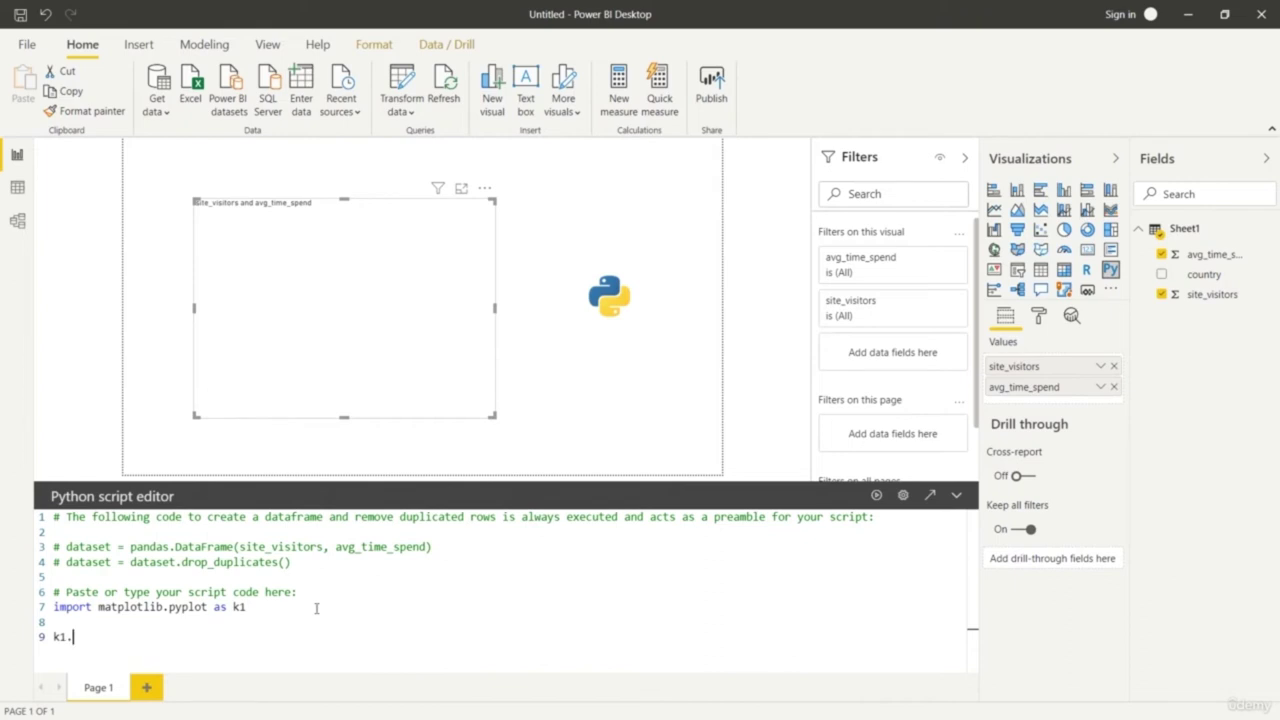
pyautogui.write('plot(dataset')
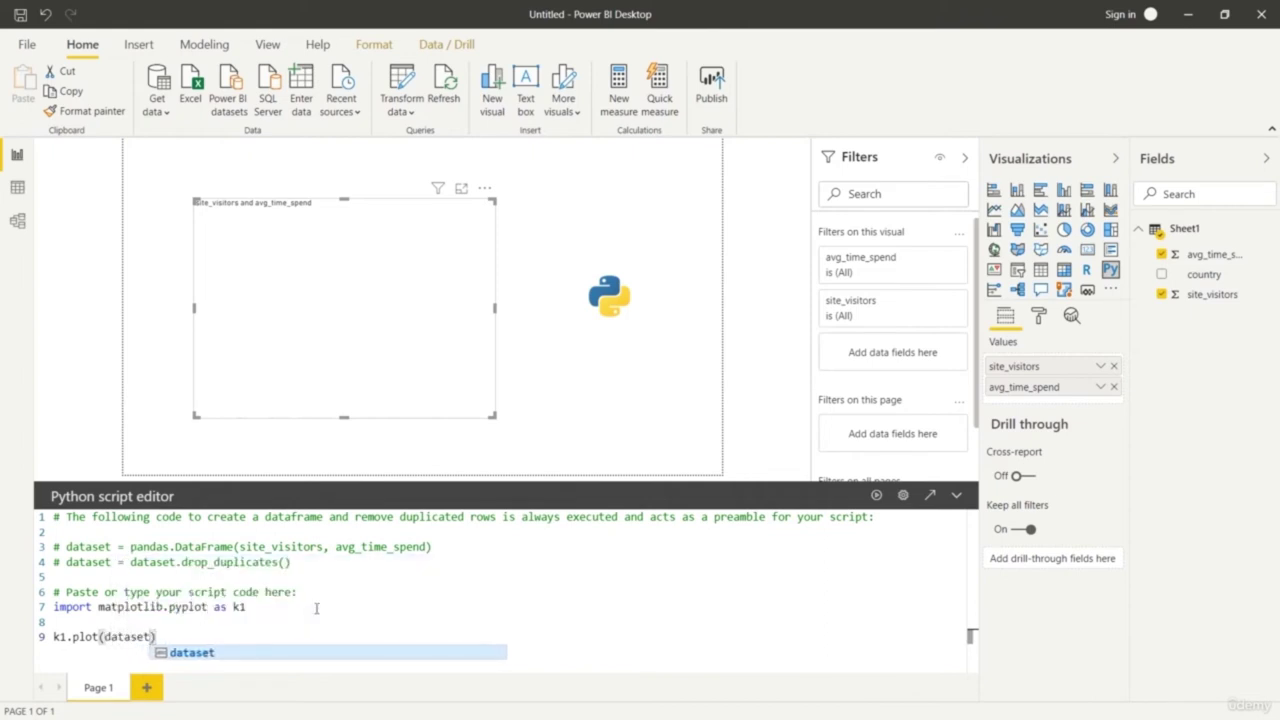
pyautogui.write('.')
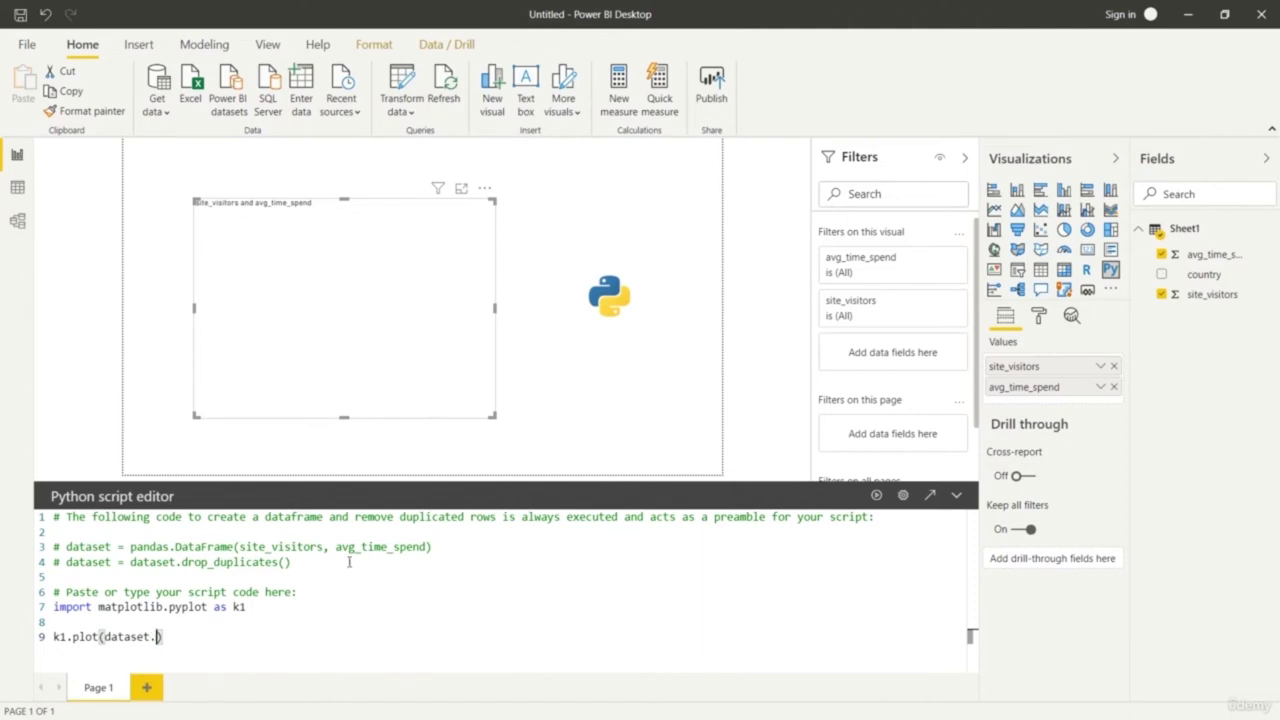
pyautogui.write('site_visitors')
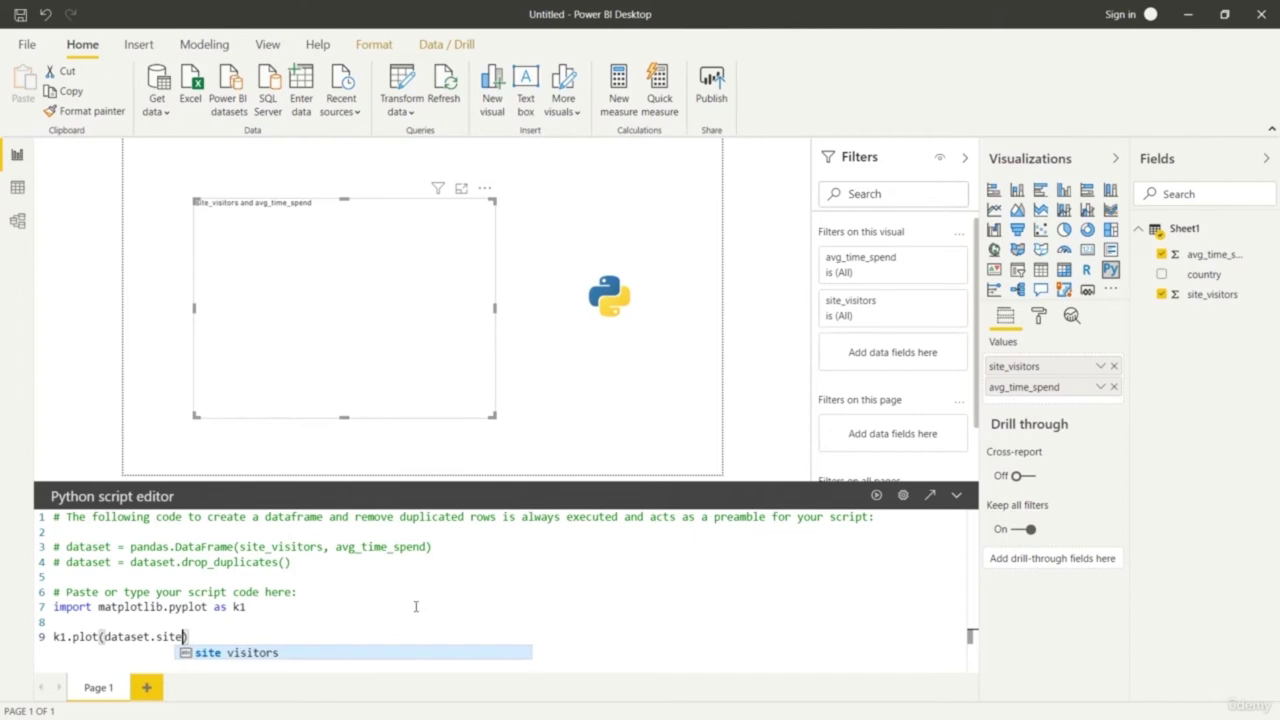
pyautogui.press('Tab')
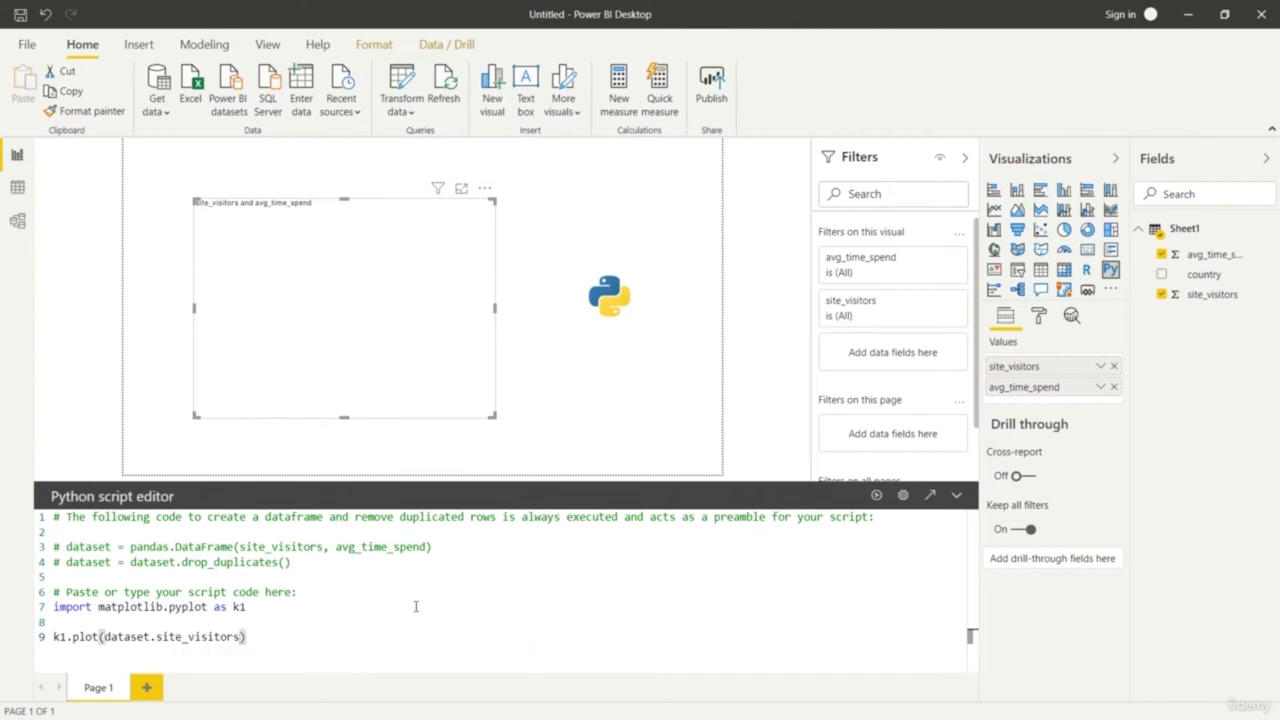
pyautogui.write(',dataset')
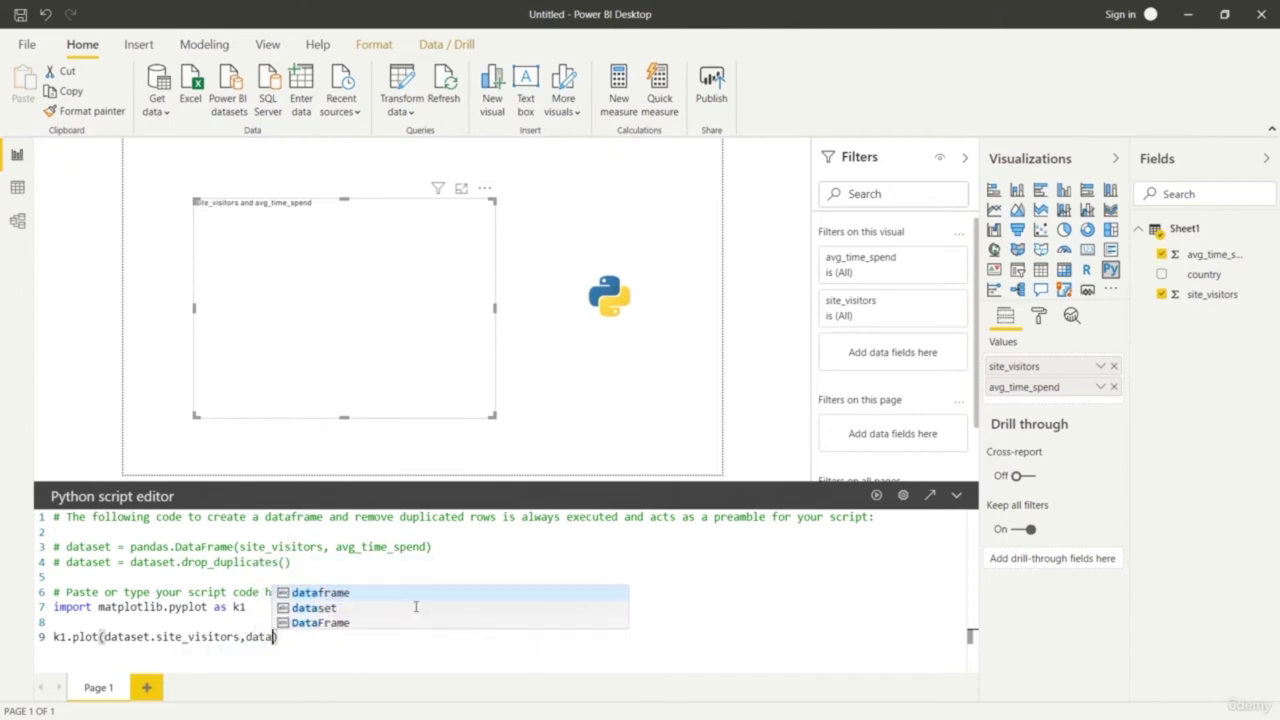
pyautogui.write('.')
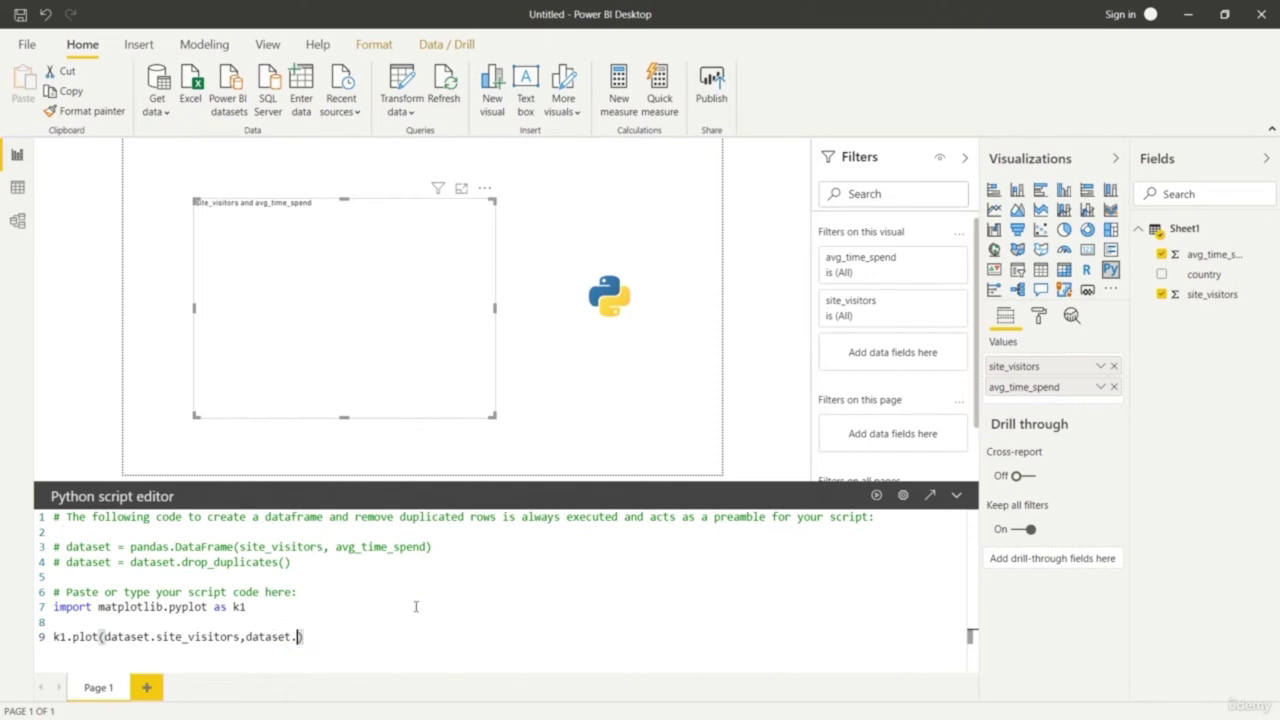
pyautogui.write('avg_time_spend')
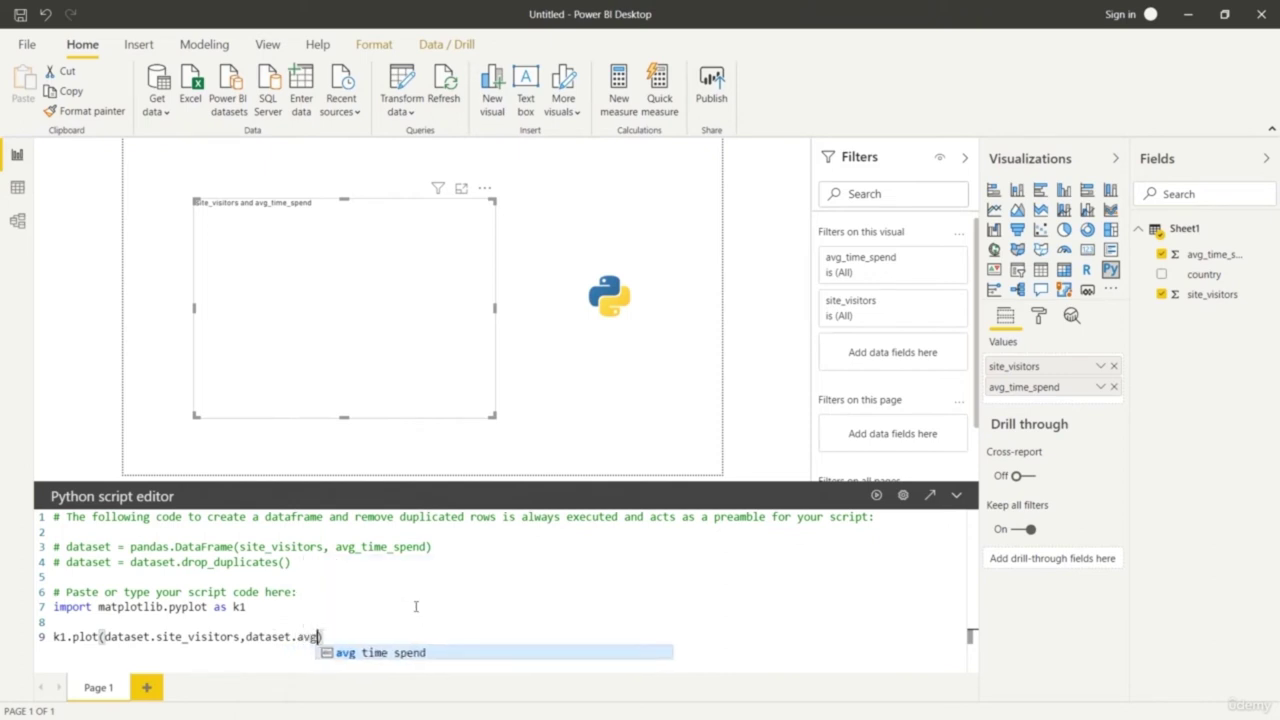
pyautogui.press('Tab')
pyautogui.press('Return')
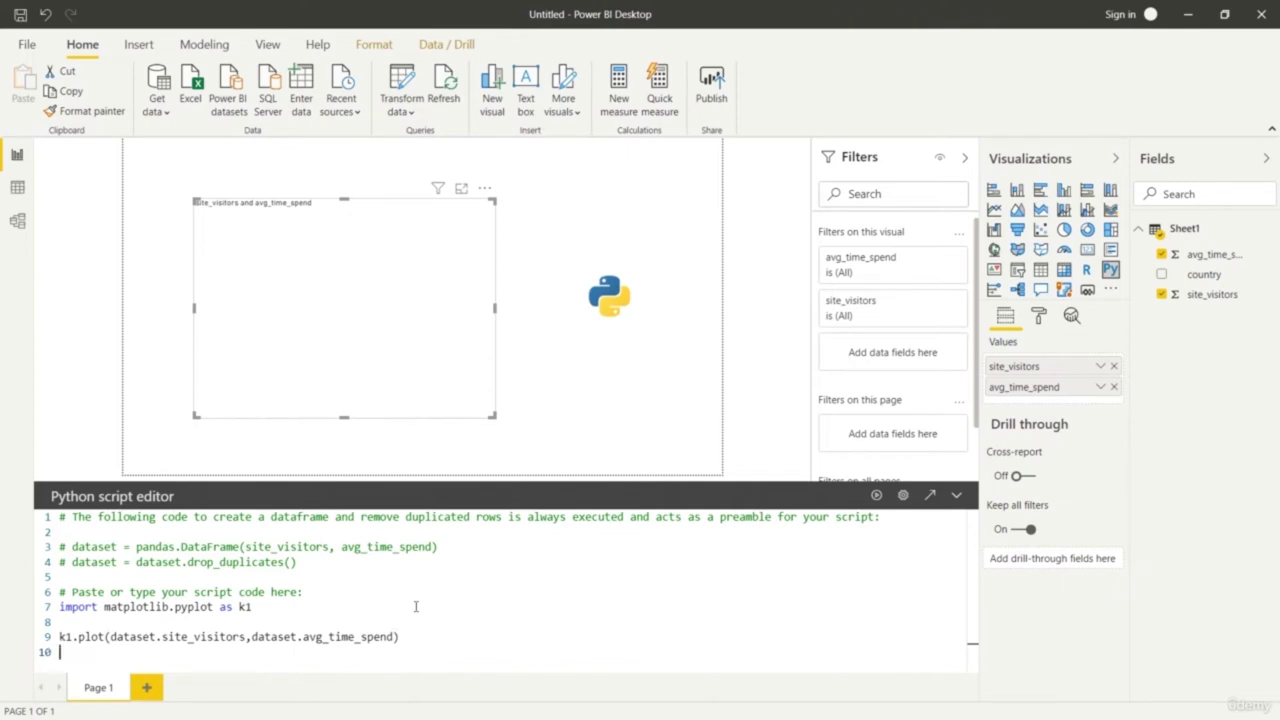
# Finish the script with "k1.show()" and run it
pyautogui.write('k1')
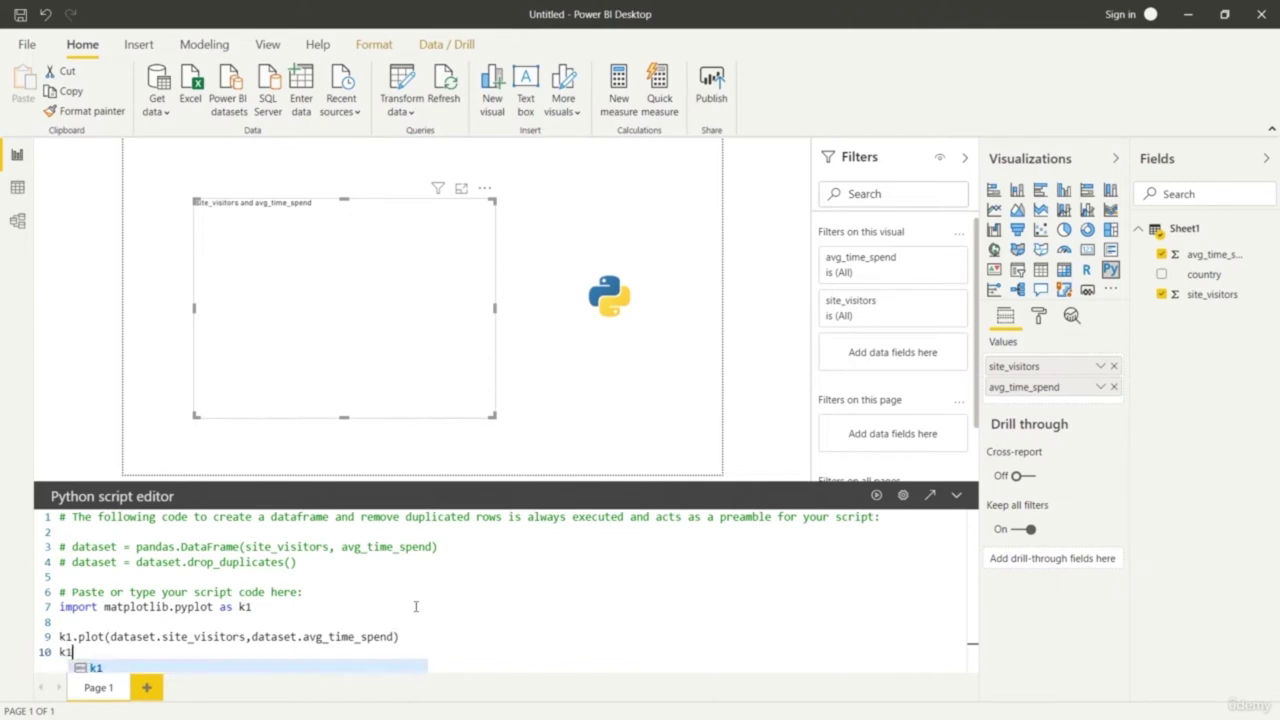
pyautogui.write('.sho')
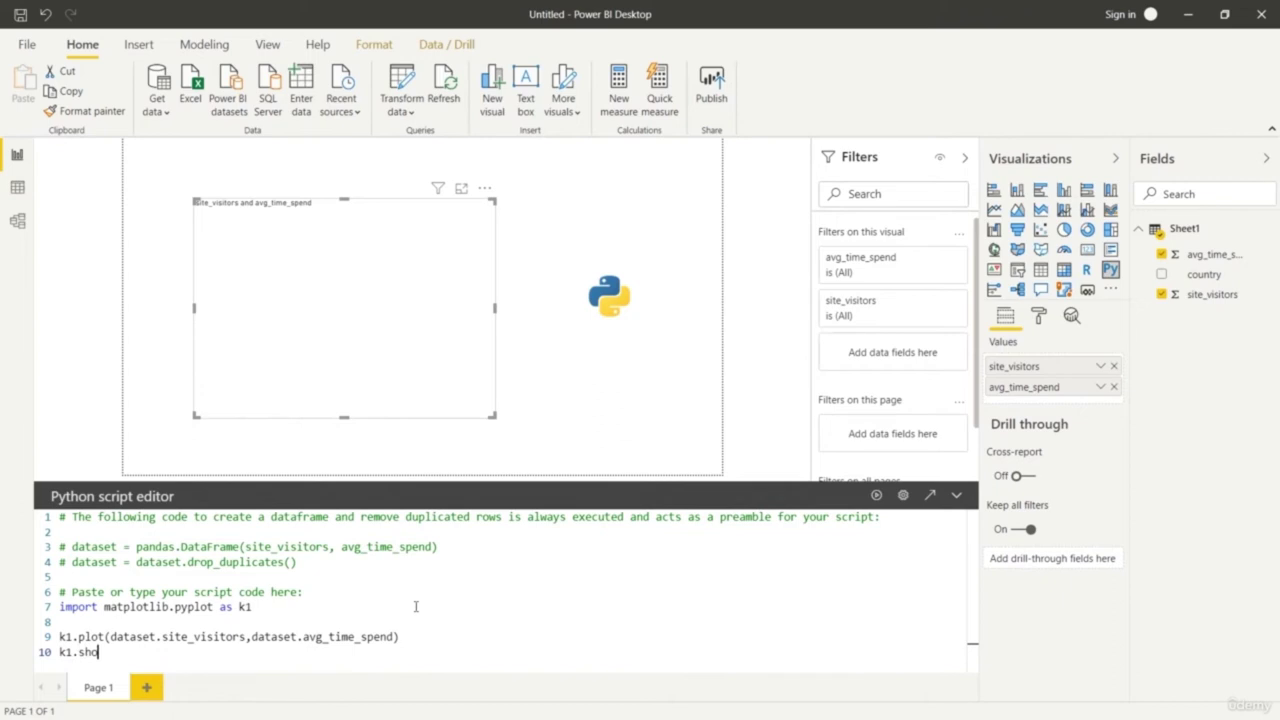
pyautogui.write('w()')
pyautogui.click(877, 494)
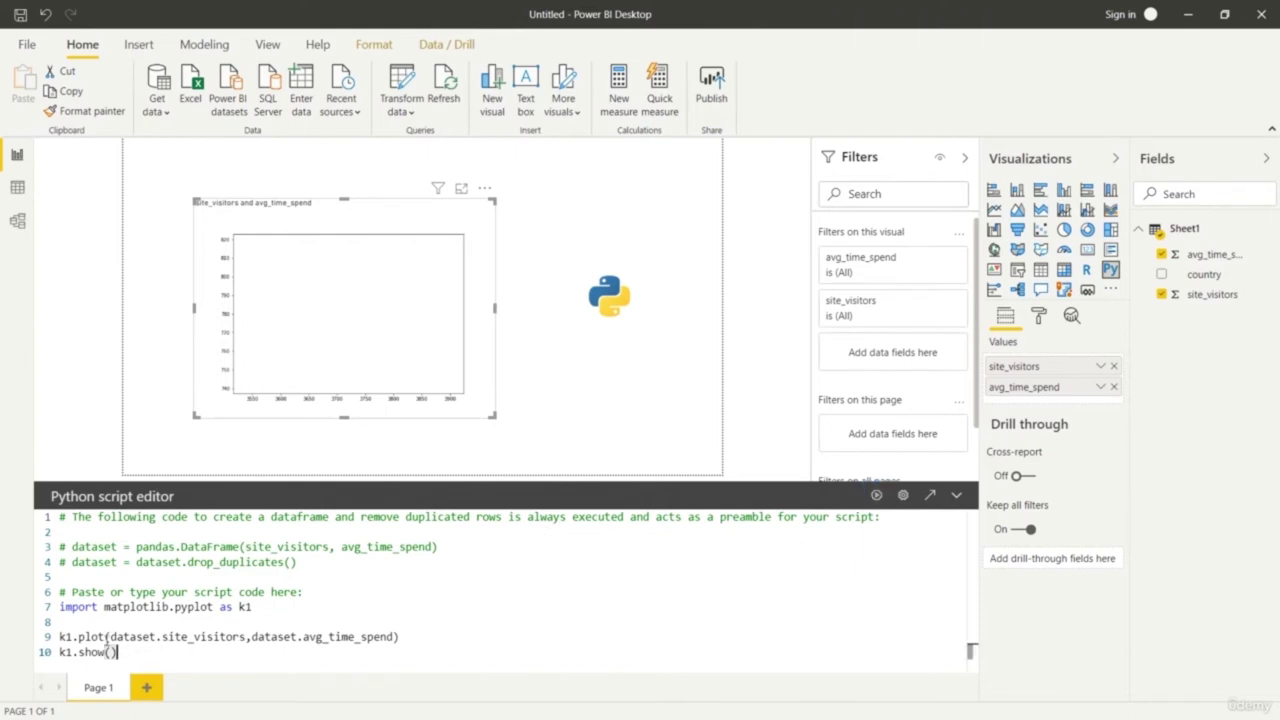
# Set both site_visitors and avg_time_spend in the Python visual to Don't summarize
pyautogui.moveTo(116, 652); pyautogui.dragTo(59, 606)
pyautogui.click(617, 622)
pyautogui.click(1100, 367)
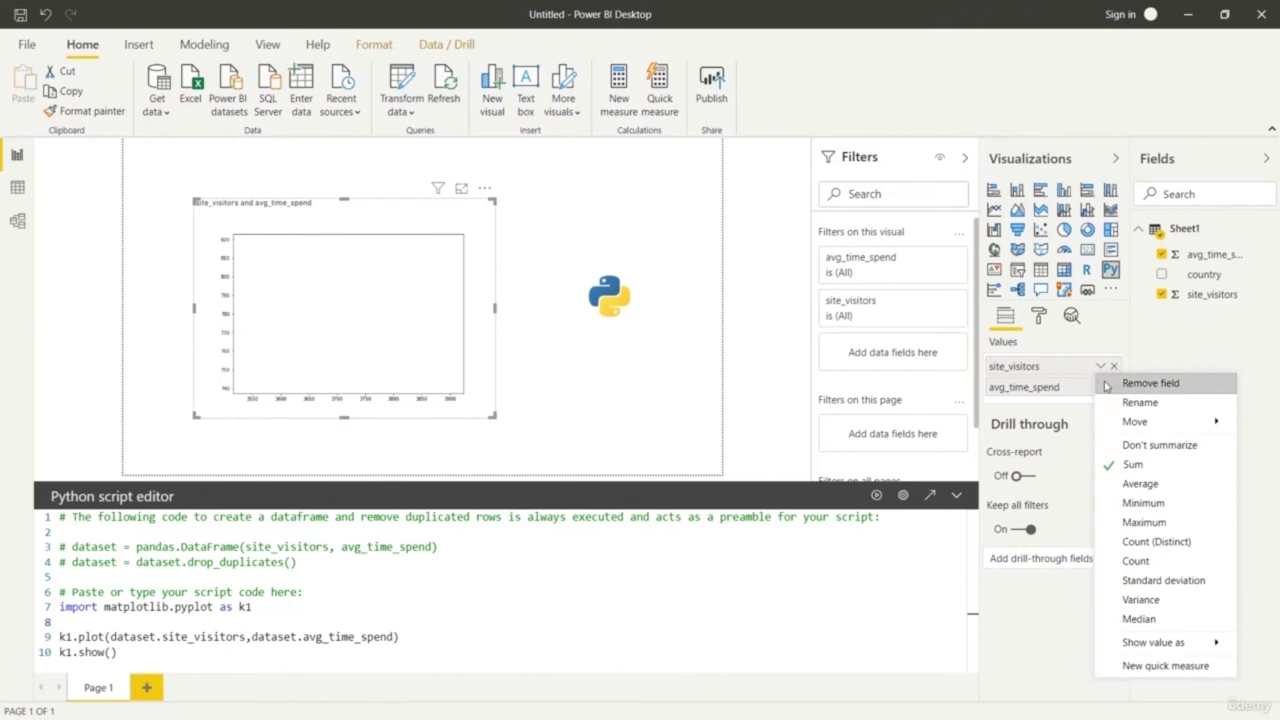
pyautogui.click(1130, 446)
pyautogui.click(1097, 389)
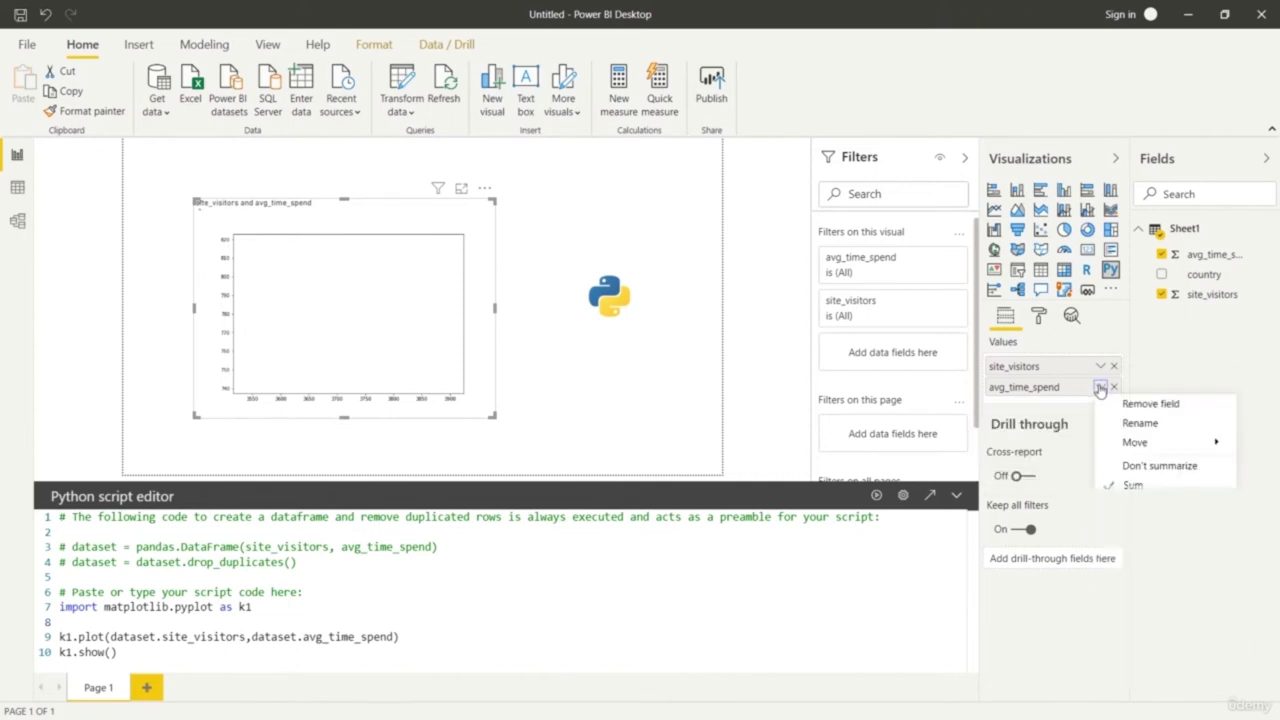
pyautogui.click(1110, 463)
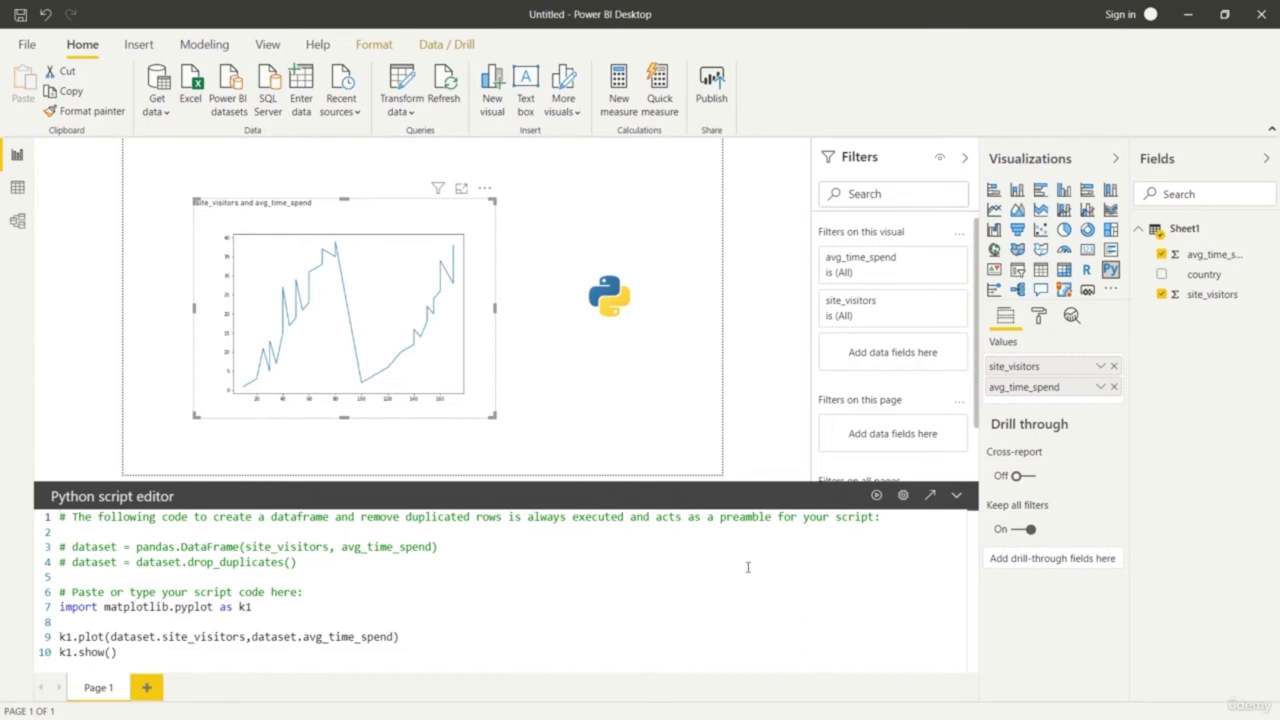
# Swap the plot arguments so the line reads "k1.plot(dataset.avg_time_spend,dataset.site_visitors)" and rerun the script
pyautogui.click(597, 564)
pyautogui.moveTo(252, 636); pyautogui.dragTo(390, 636)
pyautogui.press('BackSpace')
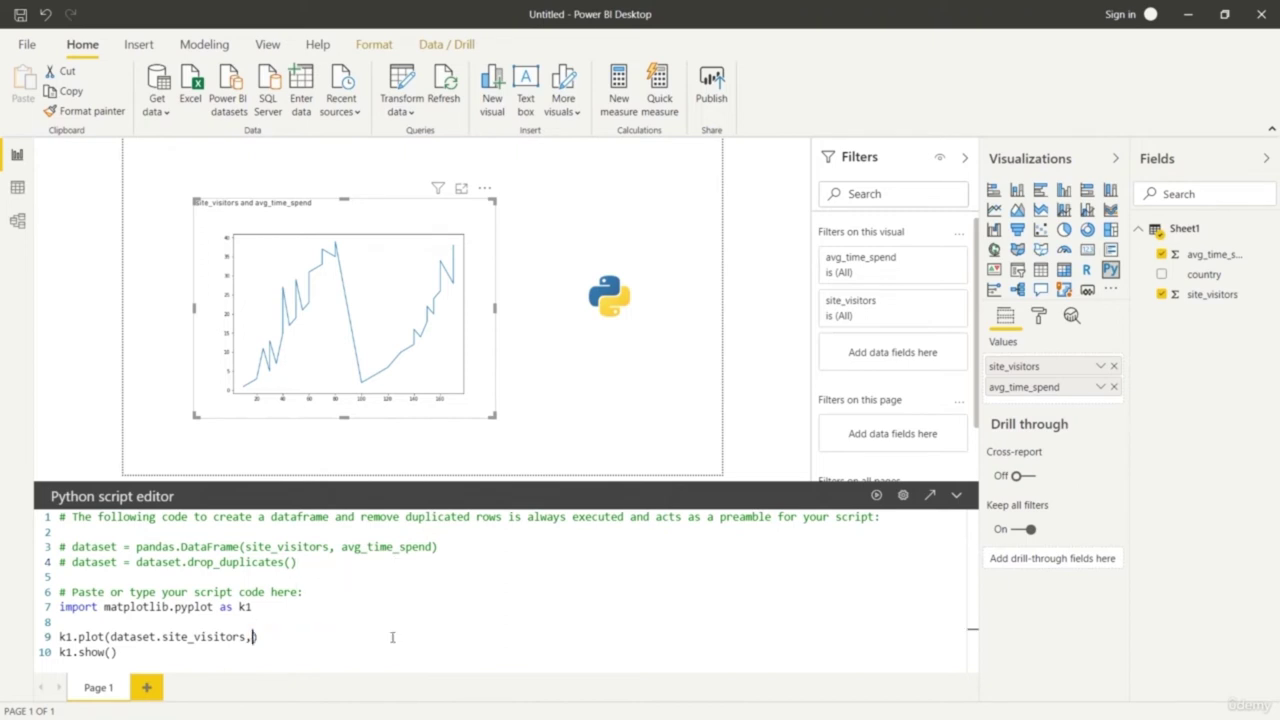
pyautogui.click(111, 636)
pyautogui.write('dataset.avg_time_spend')
pyautogui.write(',')
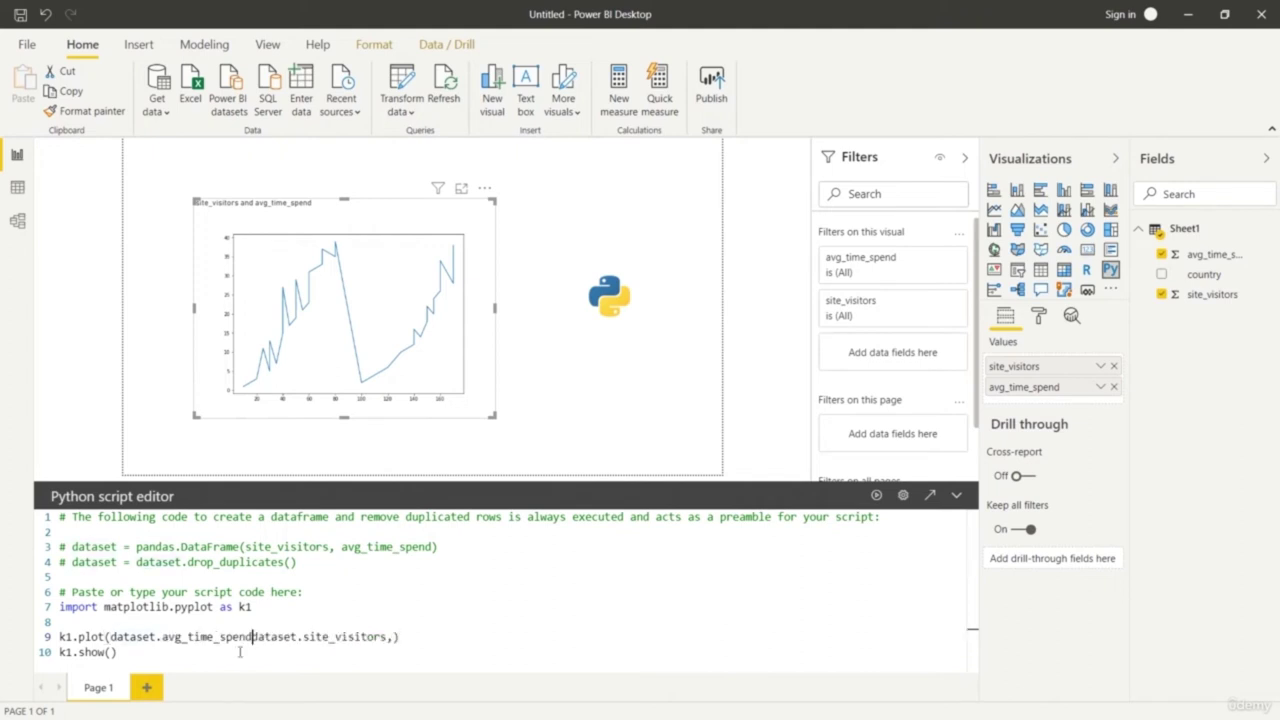
pyautogui.click(401, 641)
pyautogui.press('BackSpace')
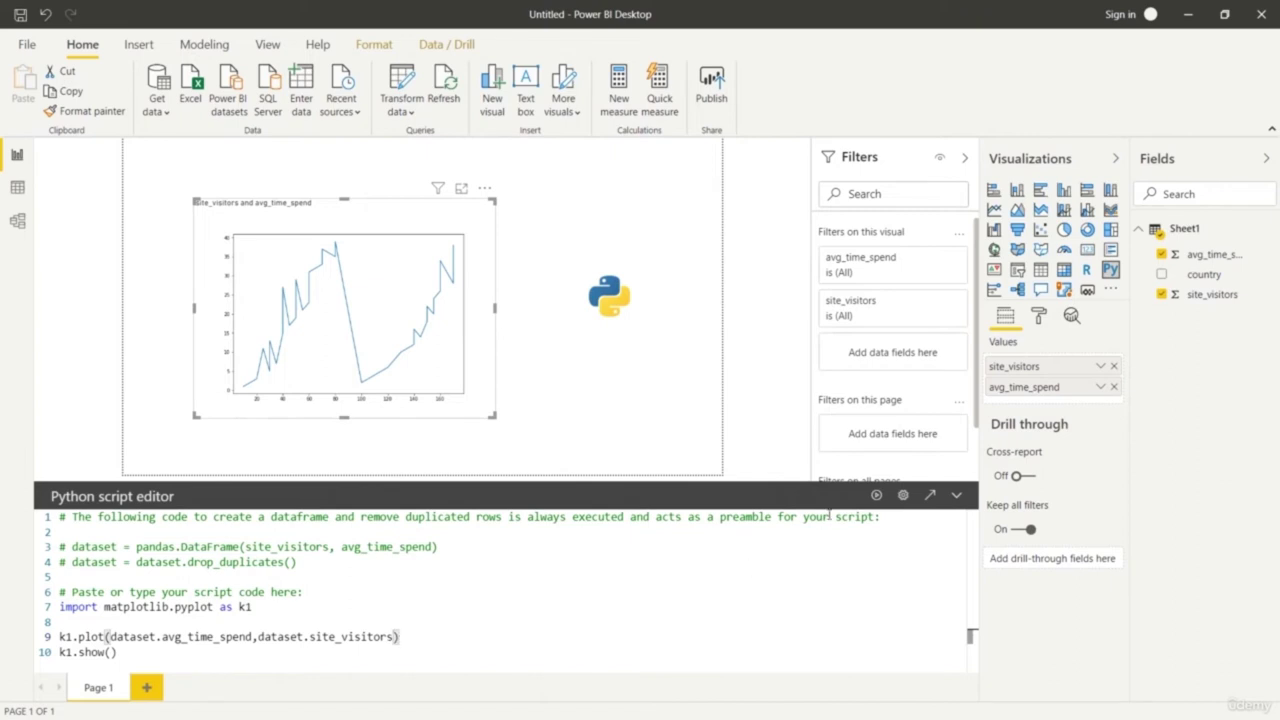
pyautogui.click(876, 495)
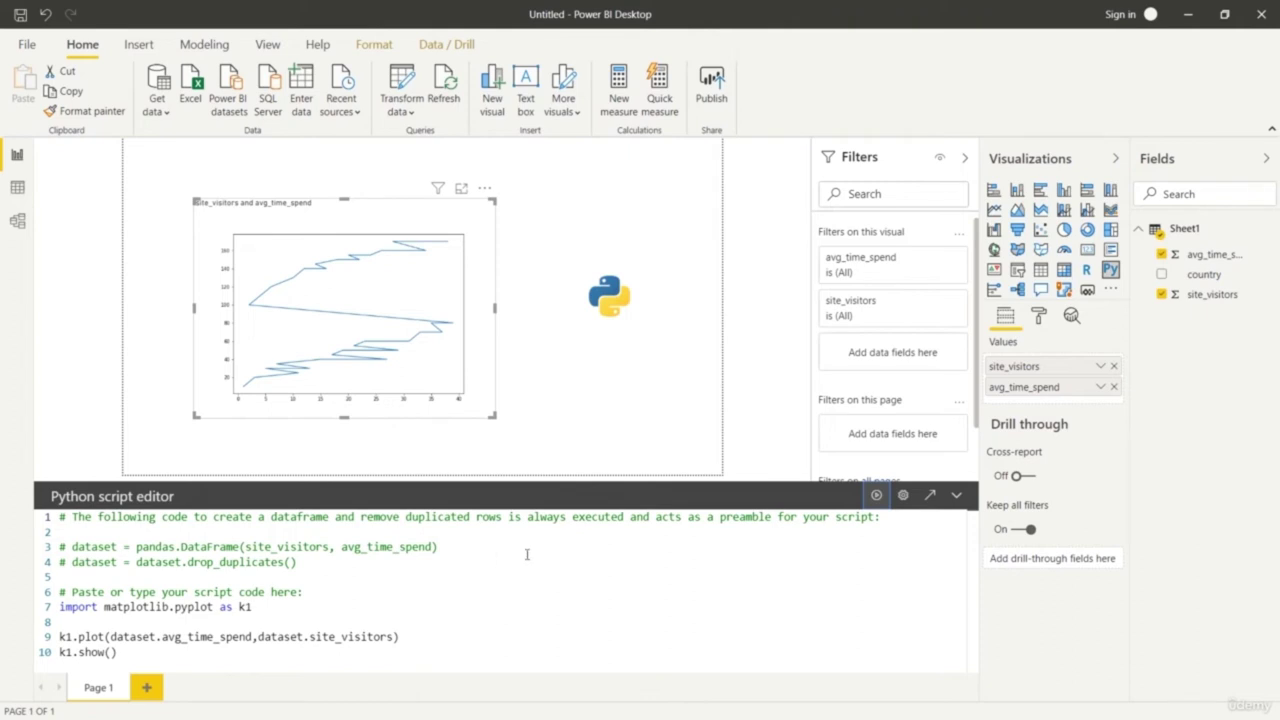
# Check the summarization options of the avg_time_spend and site_visitors fields in the visual
pyautogui.click(1099, 387)
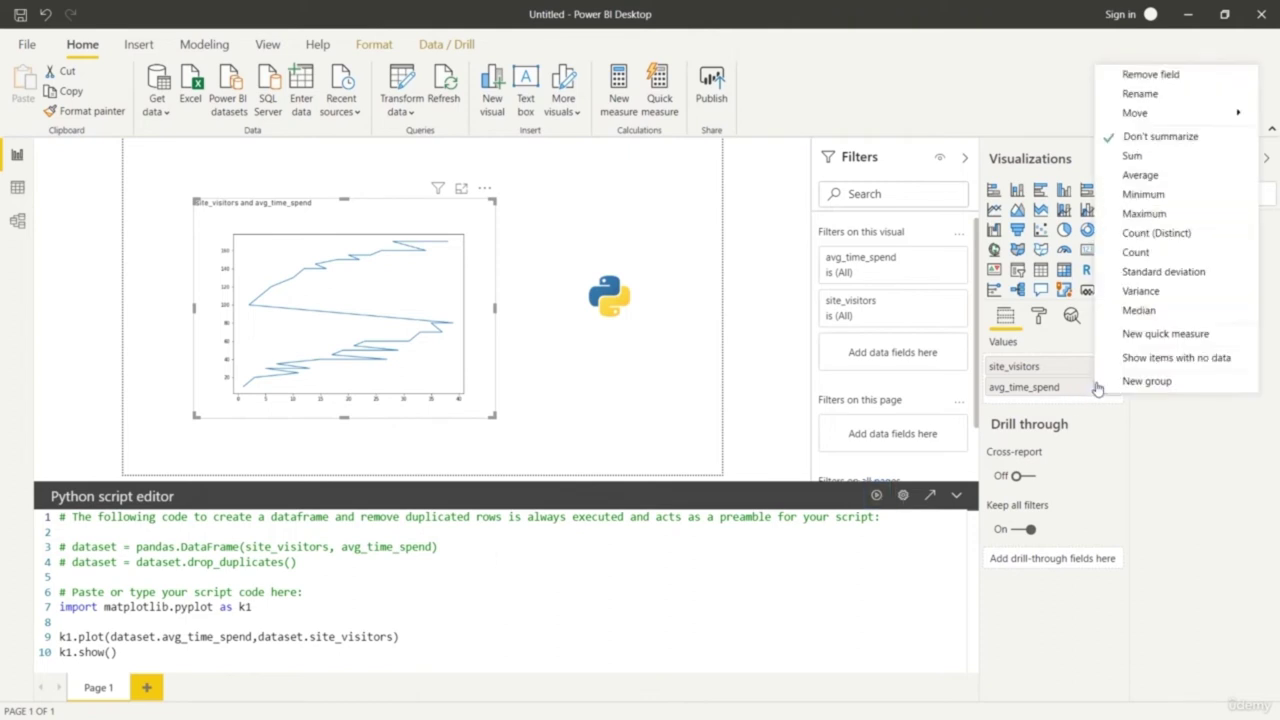
pyautogui.click(1099, 367)
pyautogui.click(1100, 367)
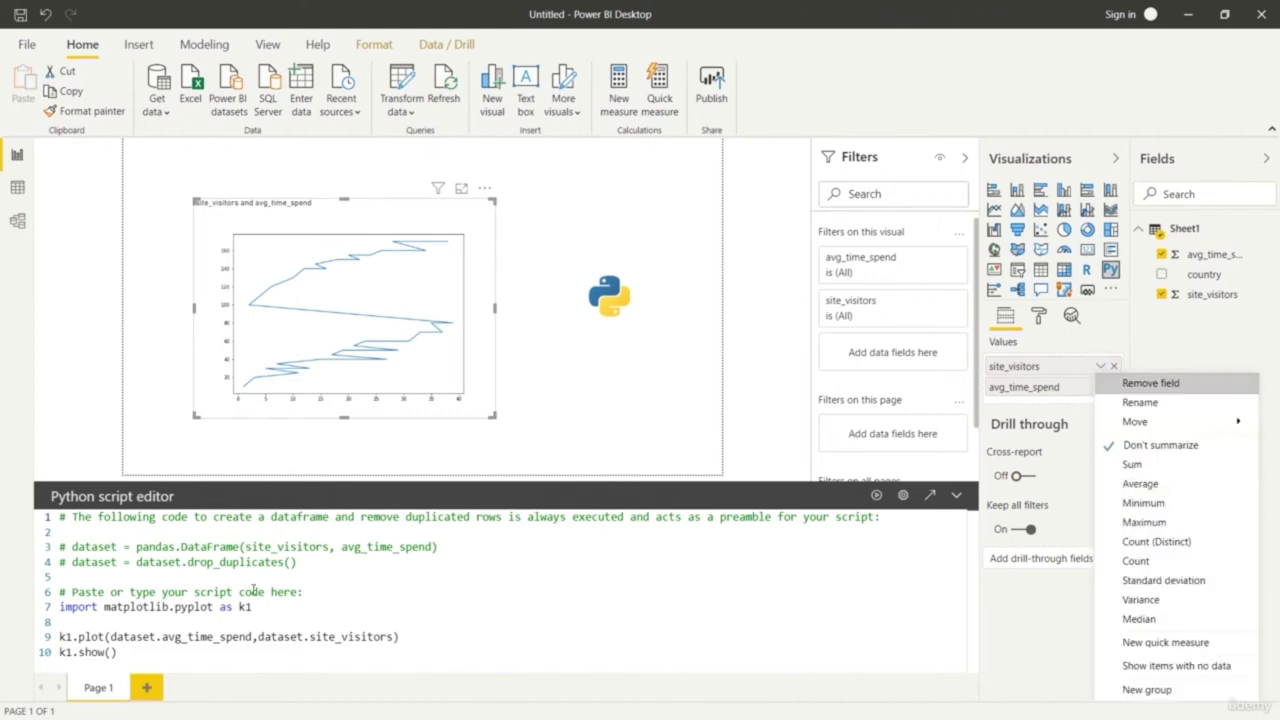
pyautogui.click(376, 606)
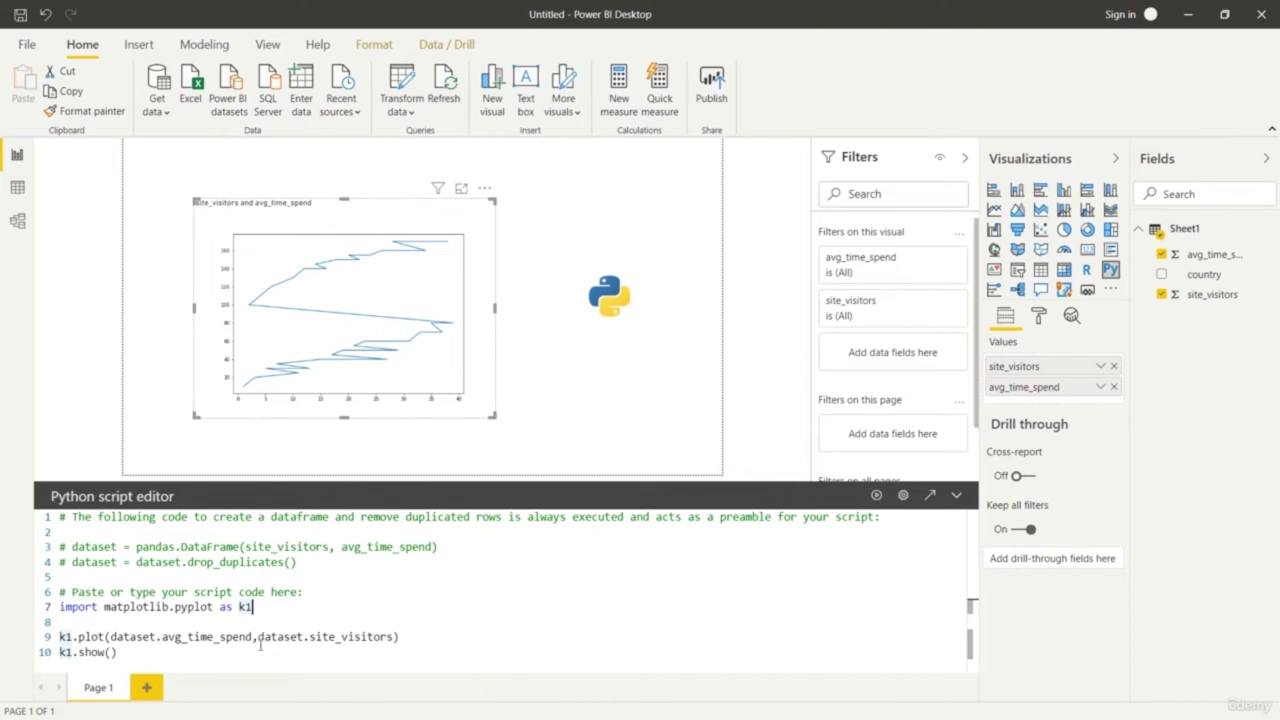
# Swap the plot arguments back so the line reads "k1.plot(dataset.site_visitors,dataset.avg_time_spend)" and rerun the script
pyautogui.moveTo(255, 636); pyautogui.dragTo(111, 636)
pyautogui.hotkey('ctrl', 'c')
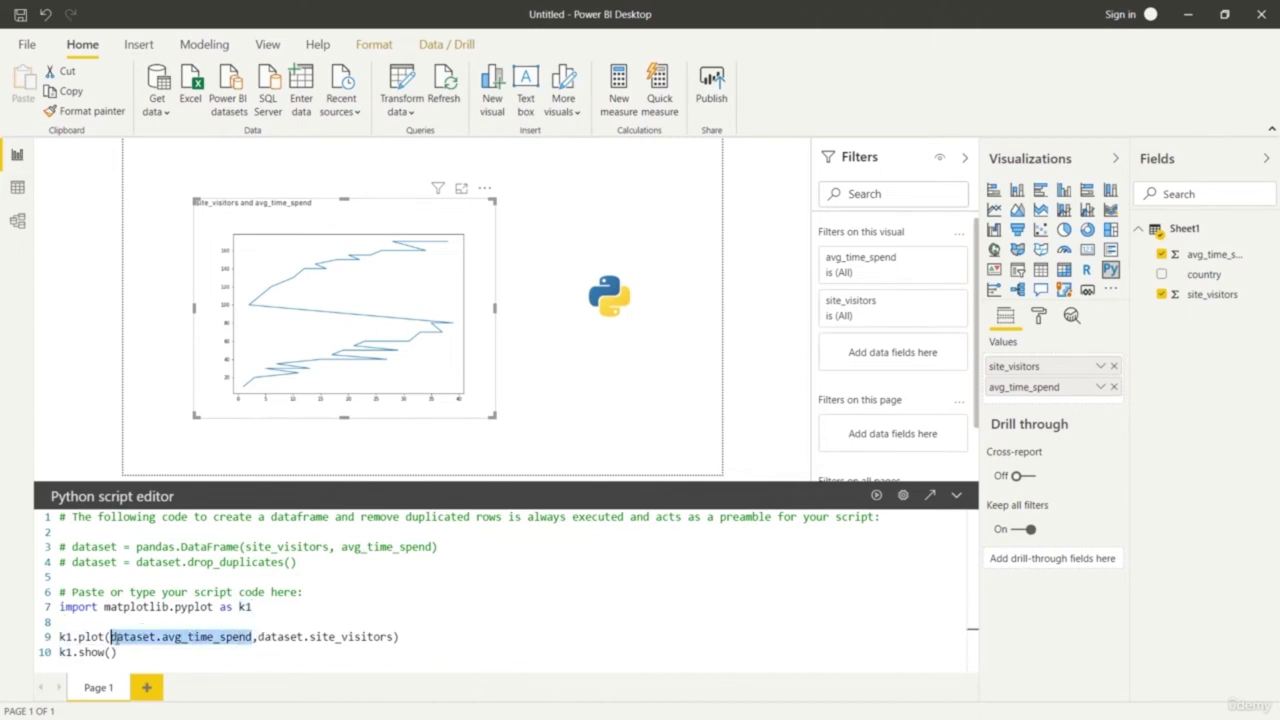
pyautogui.press('BackSpace')
pyautogui.press('Delete')
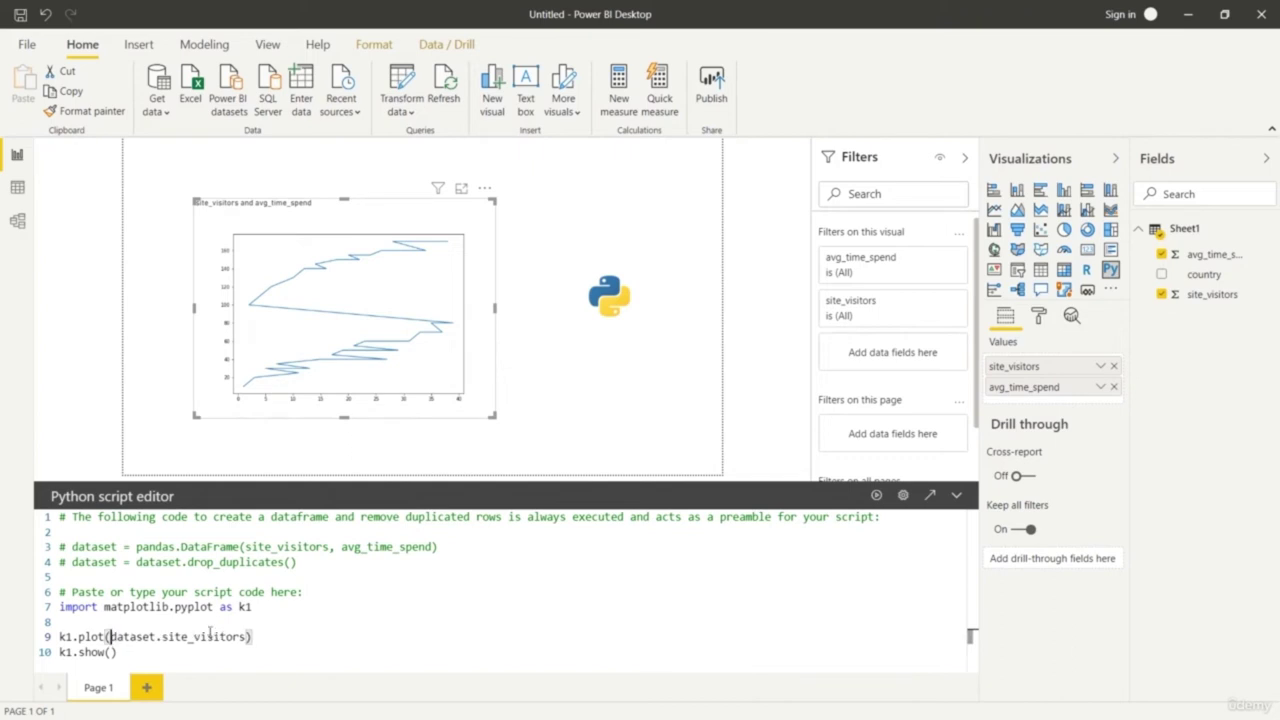
pyautogui.click(249, 636)
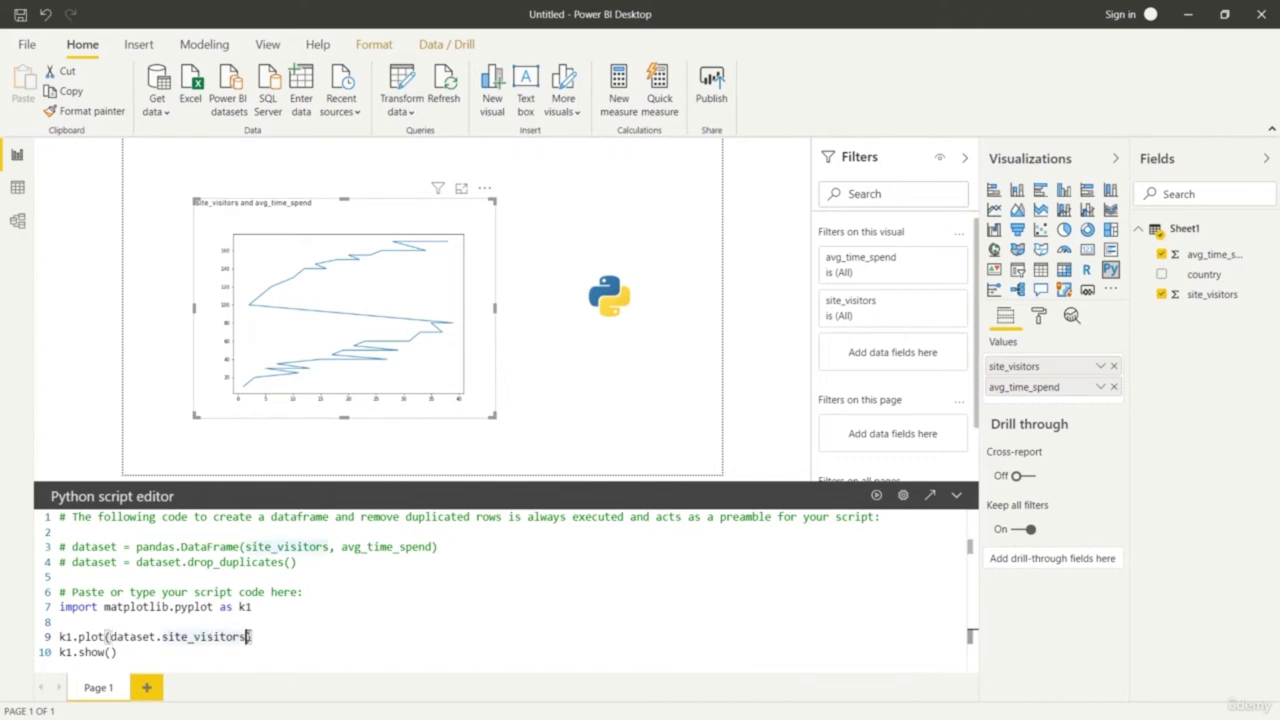
pyautogui.write(',')
pyautogui.hotkey('ctrl', 'v')
pyautogui.click(548, 619)
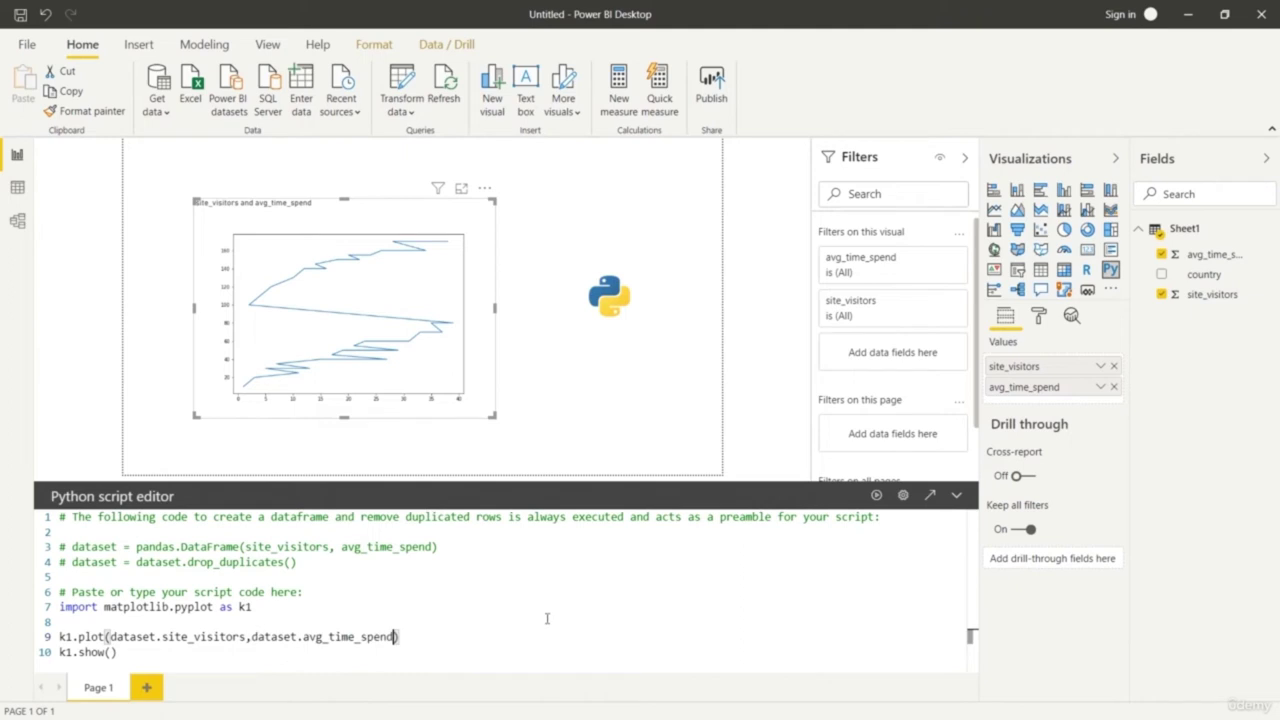
pyautogui.click(866, 499)
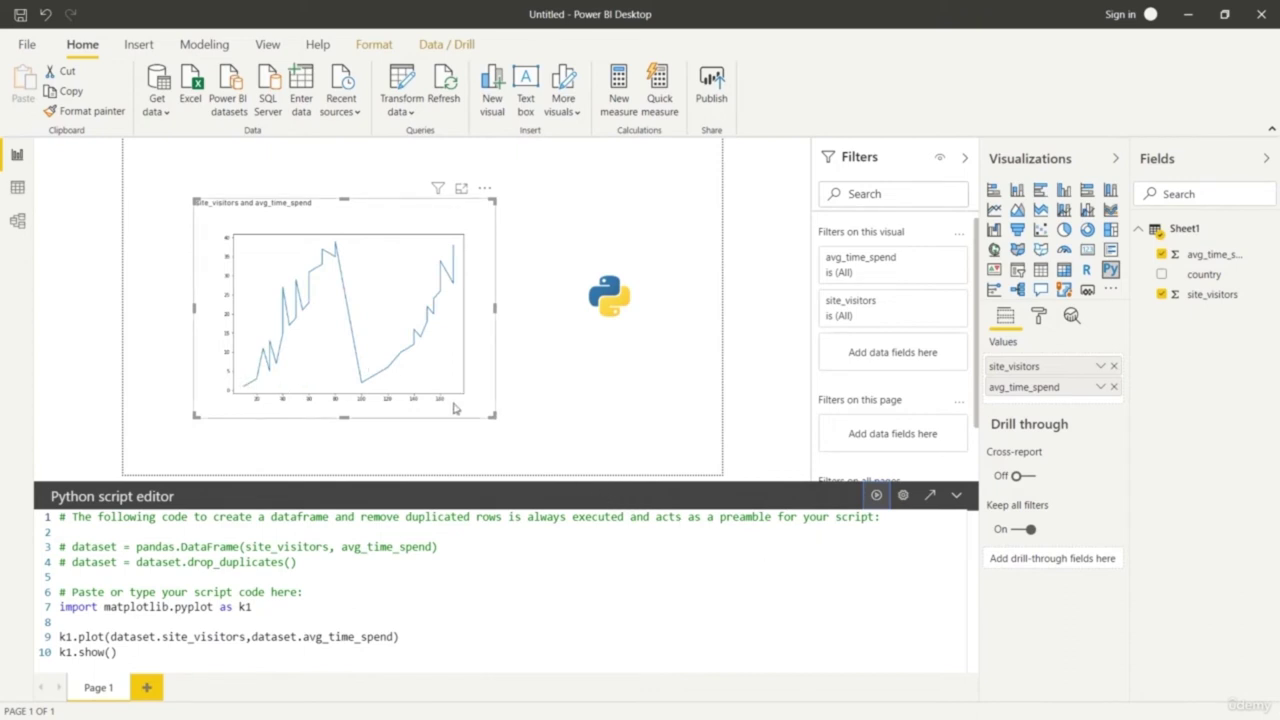
# Enlarge the Python visual at its lower-right and upper-left corners and set its title text size to 31 pt
pyautogui.moveTo(493, 416); pyautogui.dragTo(558, 452)
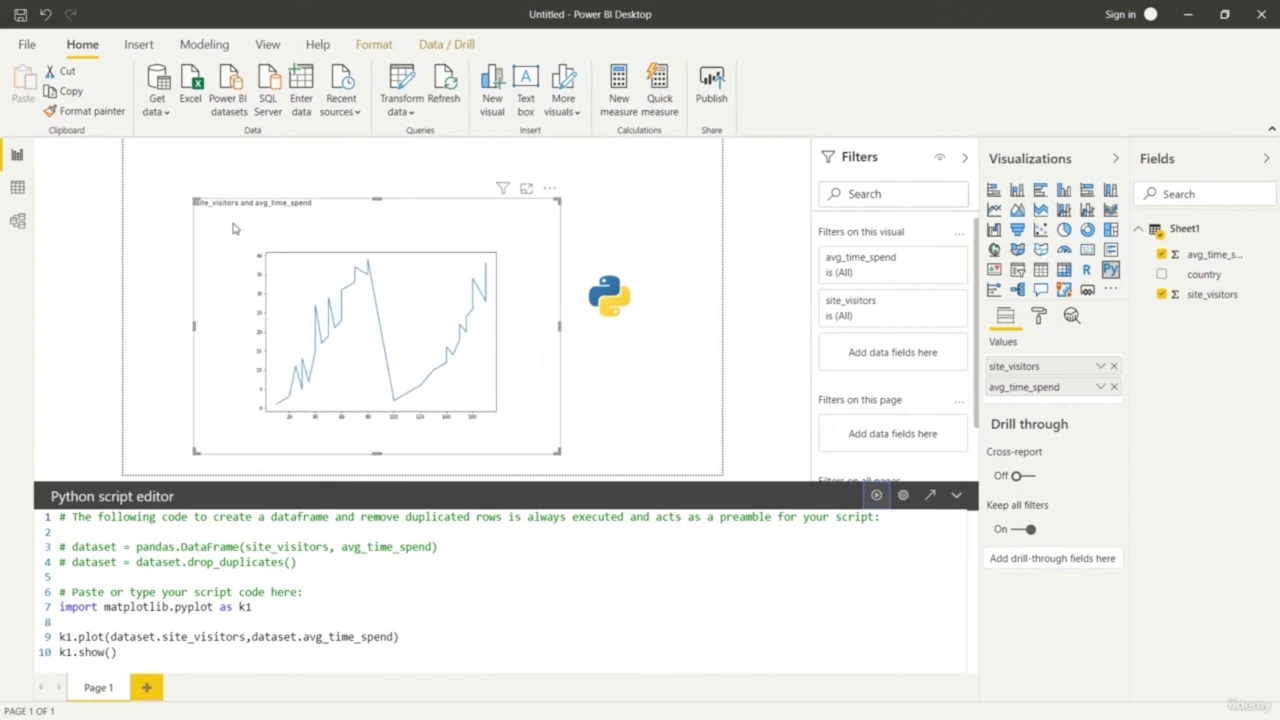
pyautogui.moveTo(195, 199); pyautogui.dragTo(146, 141)
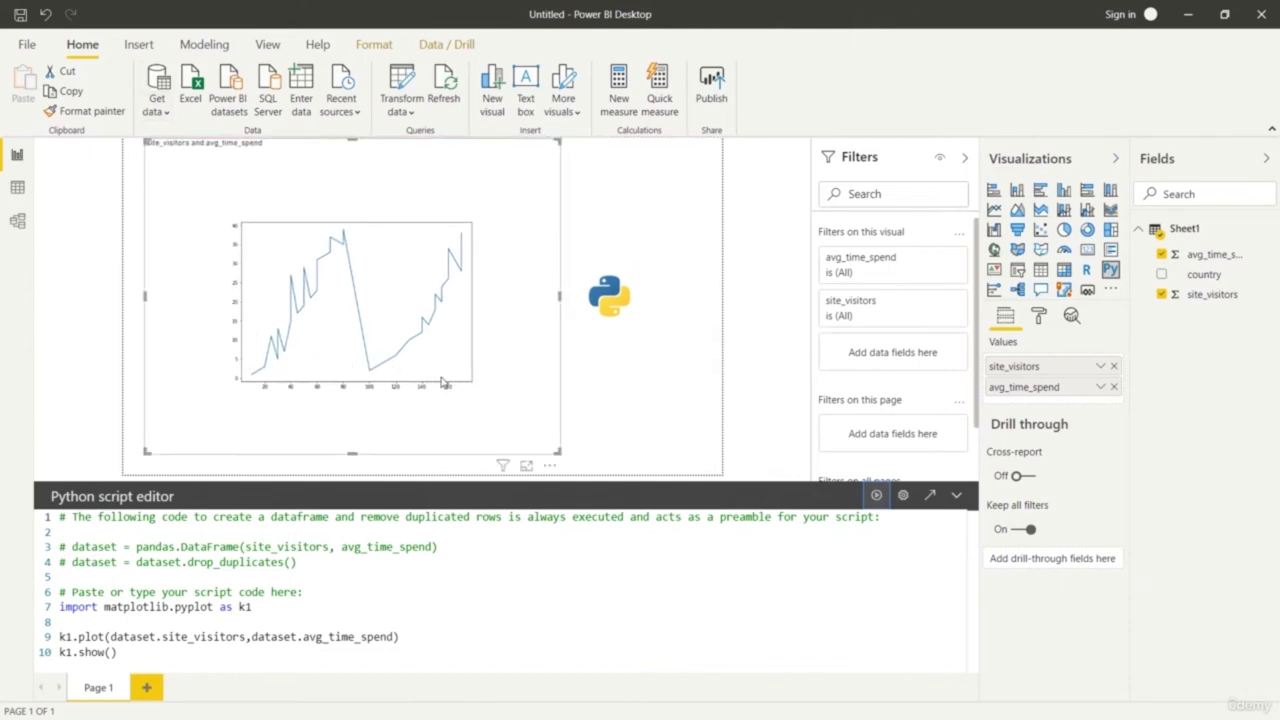
pyautogui.click(1040, 316)
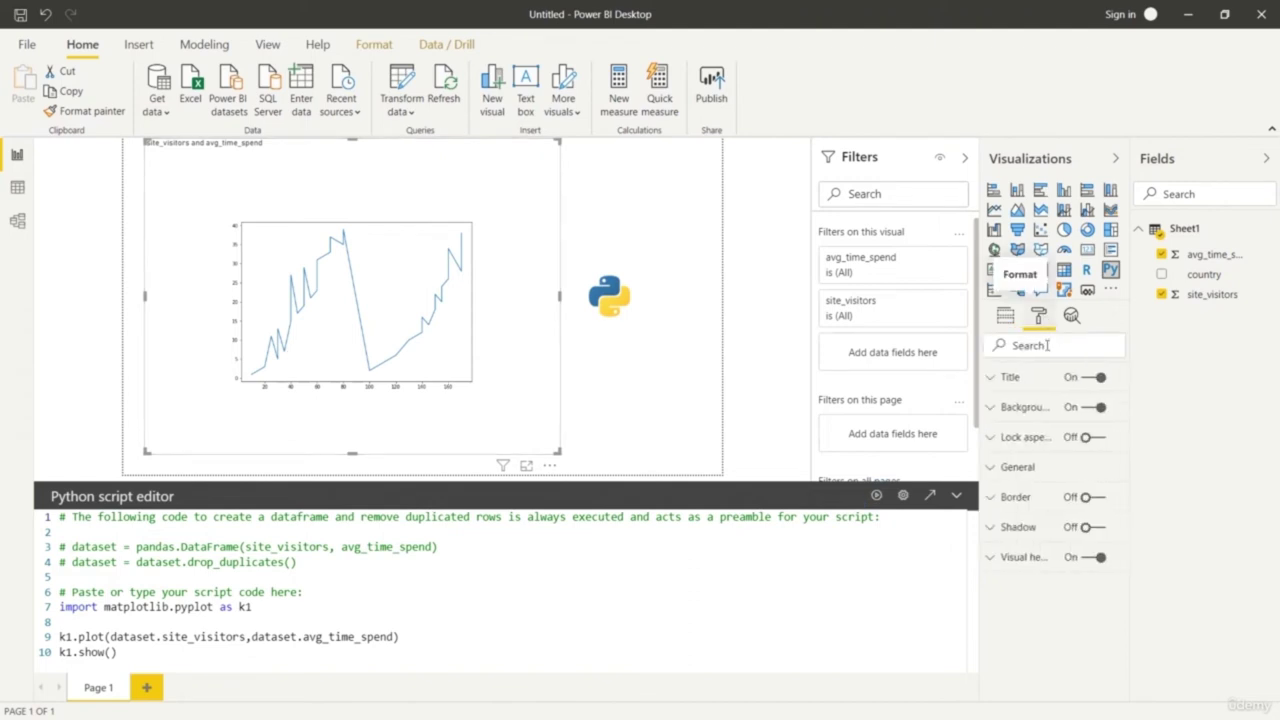
pyautogui.click(992, 378)
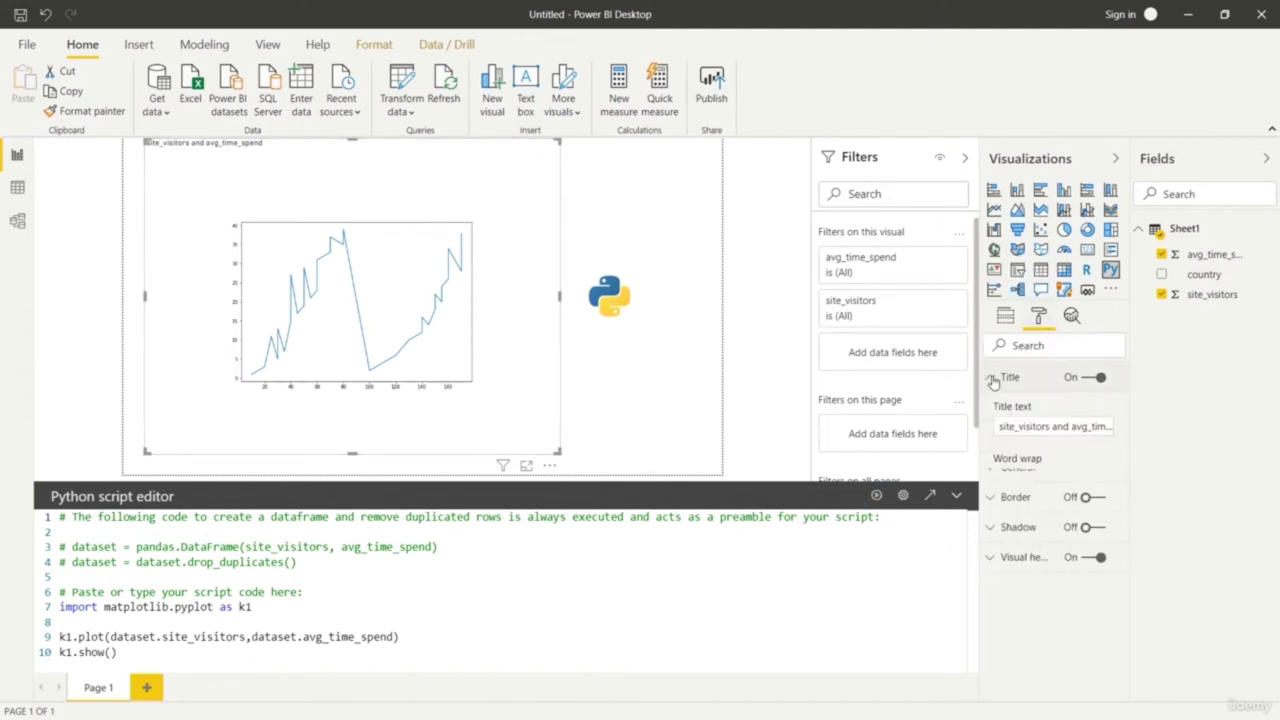
pyautogui.moveTo(1128, 492); pyautogui.dragTo(1127, 600)
pyautogui.click(1040, 554)
pyautogui.click(1040, 554)
pyautogui.click(1040, 554)
pyautogui.click(1040, 554)
pyautogui.click(1040, 554)
pyautogui.click(1040, 554)
pyautogui.click(1040, 554)
pyautogui.click(1040, 554)
pyautogui.click(1040, 554)
pyautogui.click(1040, 554)
pyautogui.click(1040, 554)
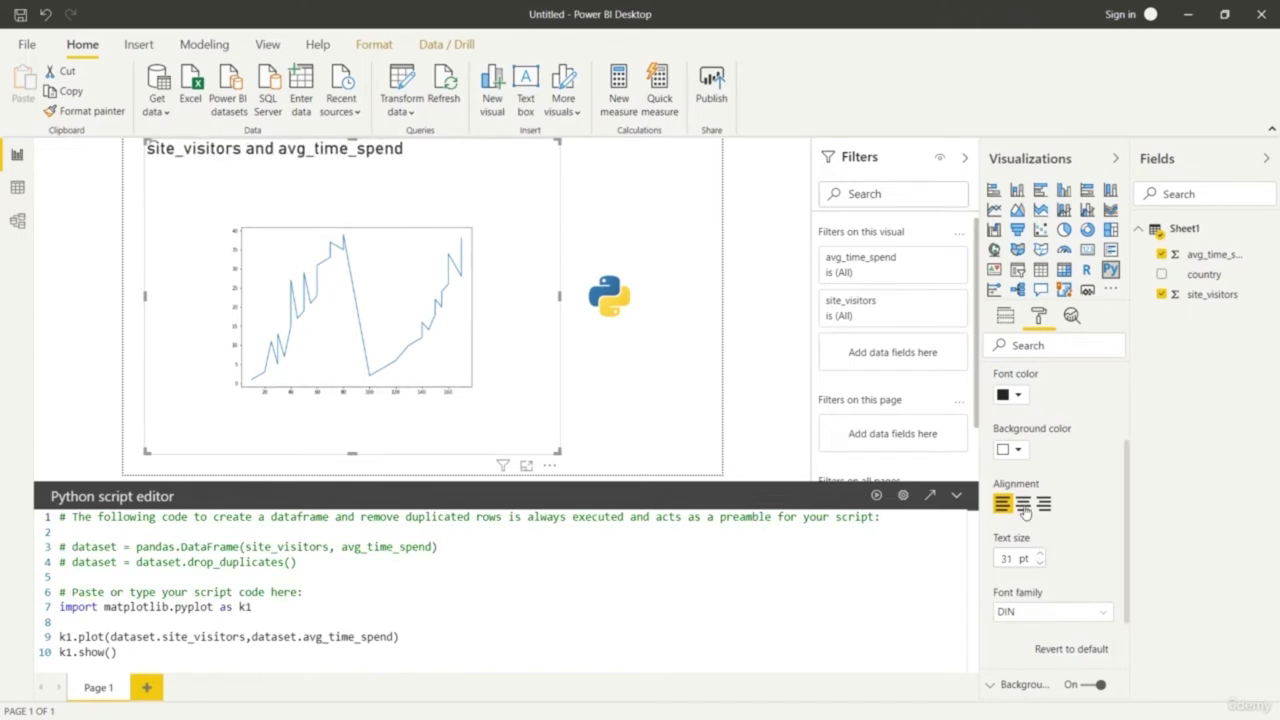
# Center the visual's title and set its font color to a dark orange-brown shade
pyautogui.click(1024, 509)
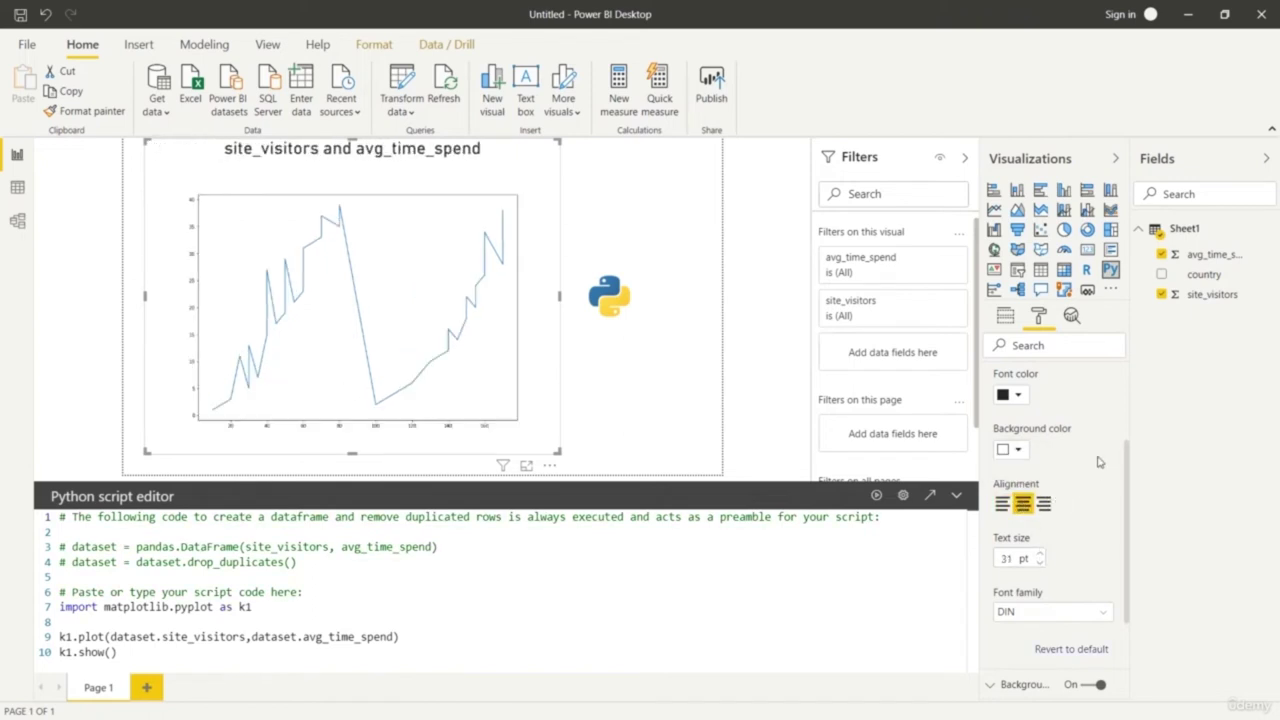
pyautogui.click(1017, 396)
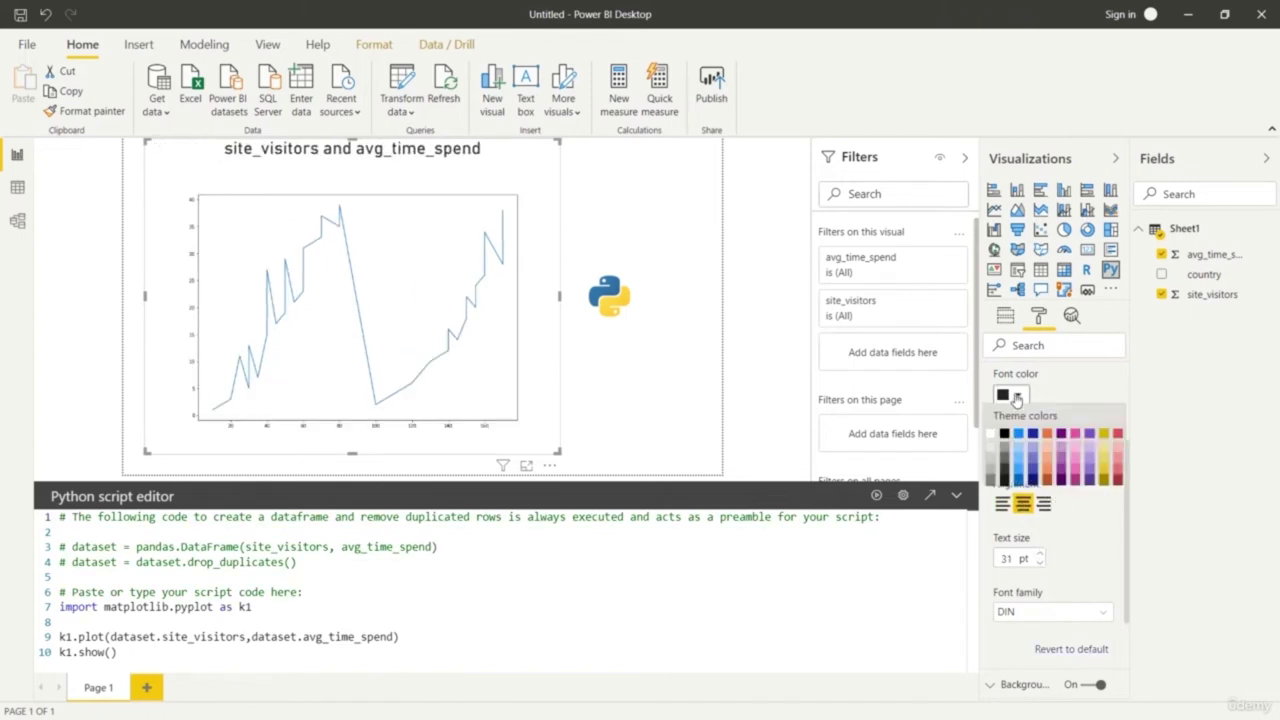
pyautogui.click(1046, 482)
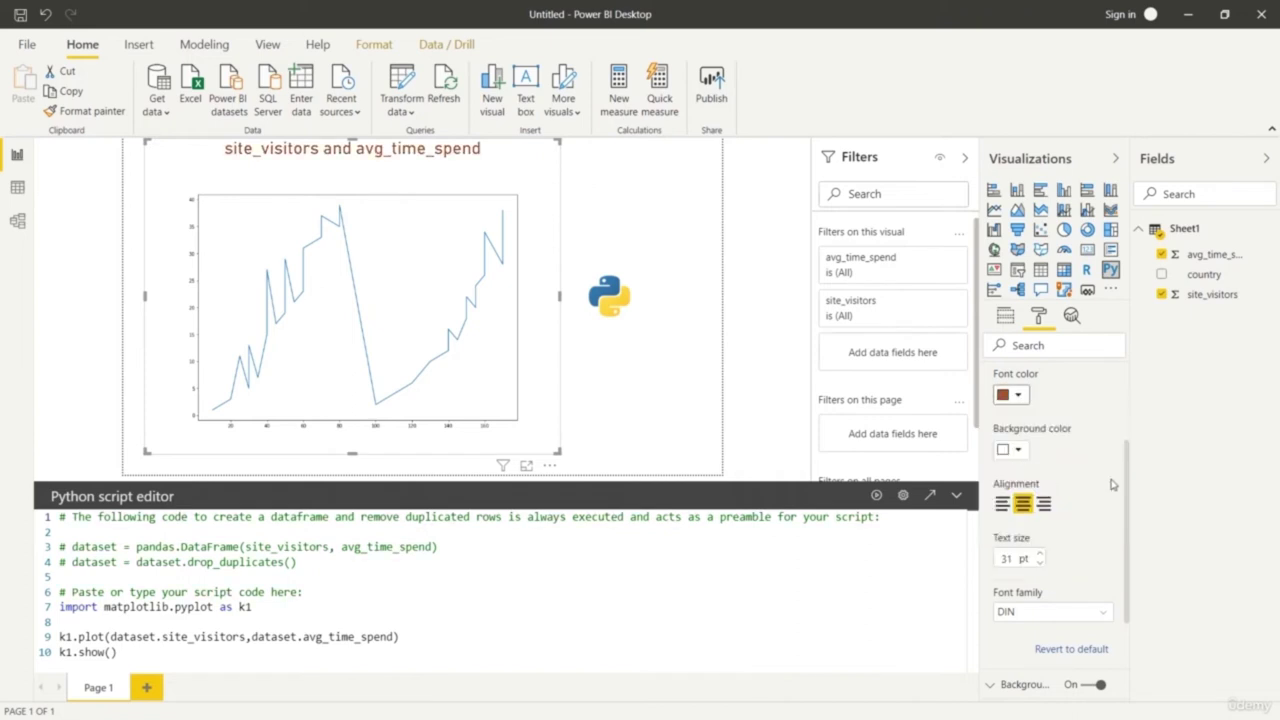
# Change the visual's title text to "Site Visitors vs Avg time spend"
pyautogui.scroll(3, 1127, 500)
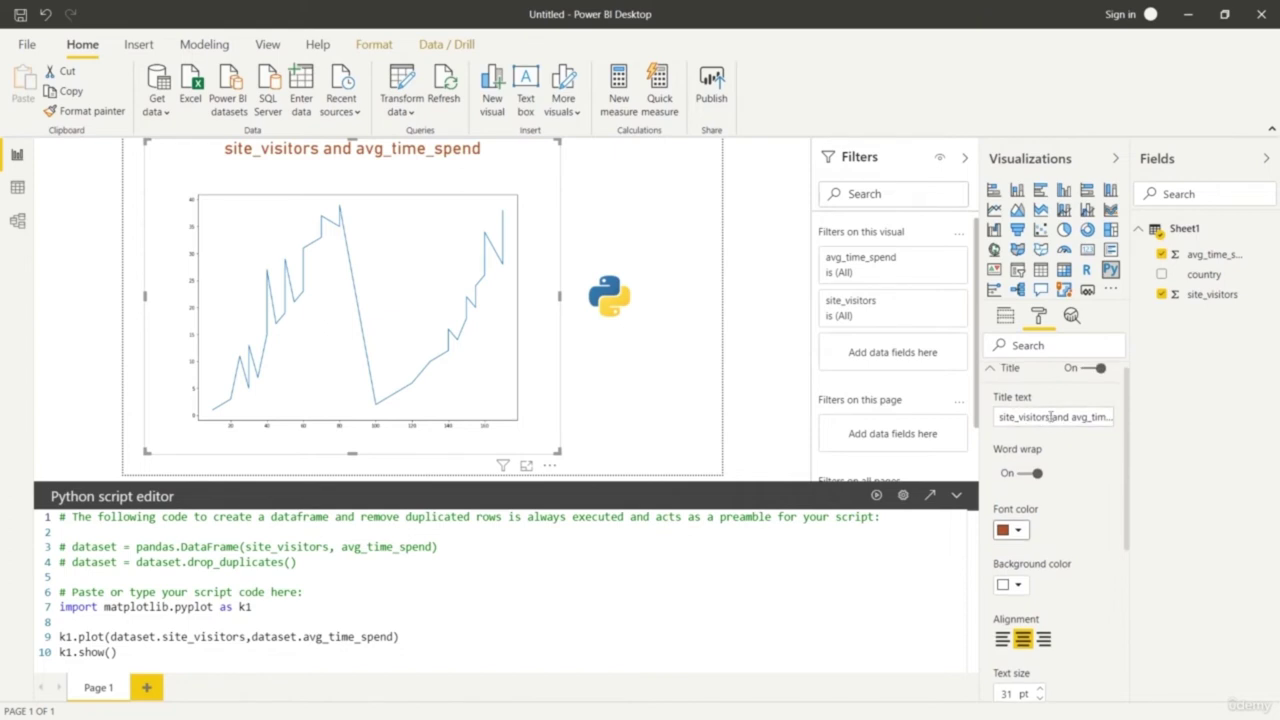
pyautogui.click(1025, 417)
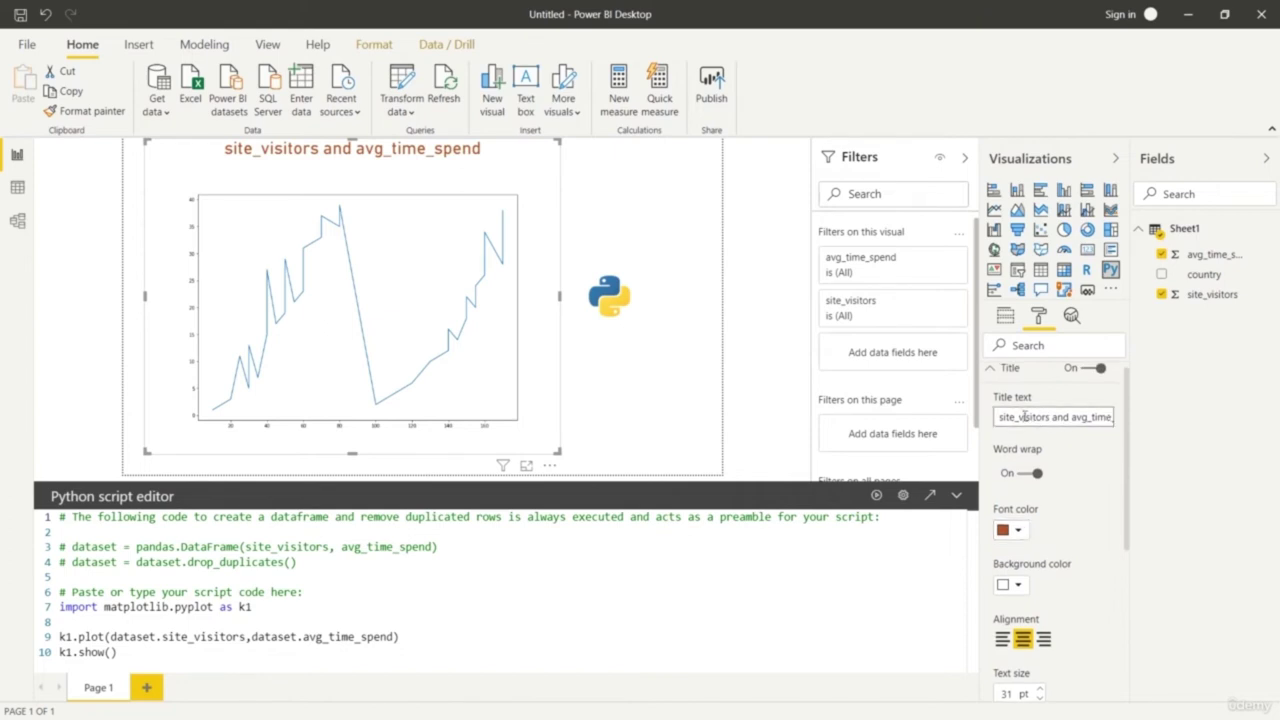
pyautogui.press('BackSpace')
pyautogui.write('V')
pyautogui.click(1020, 417)
pyautogui.press('BackSpace')
pyautogui.press('Home')
pyautogui.press('Delete')
pyautogui.write('S')
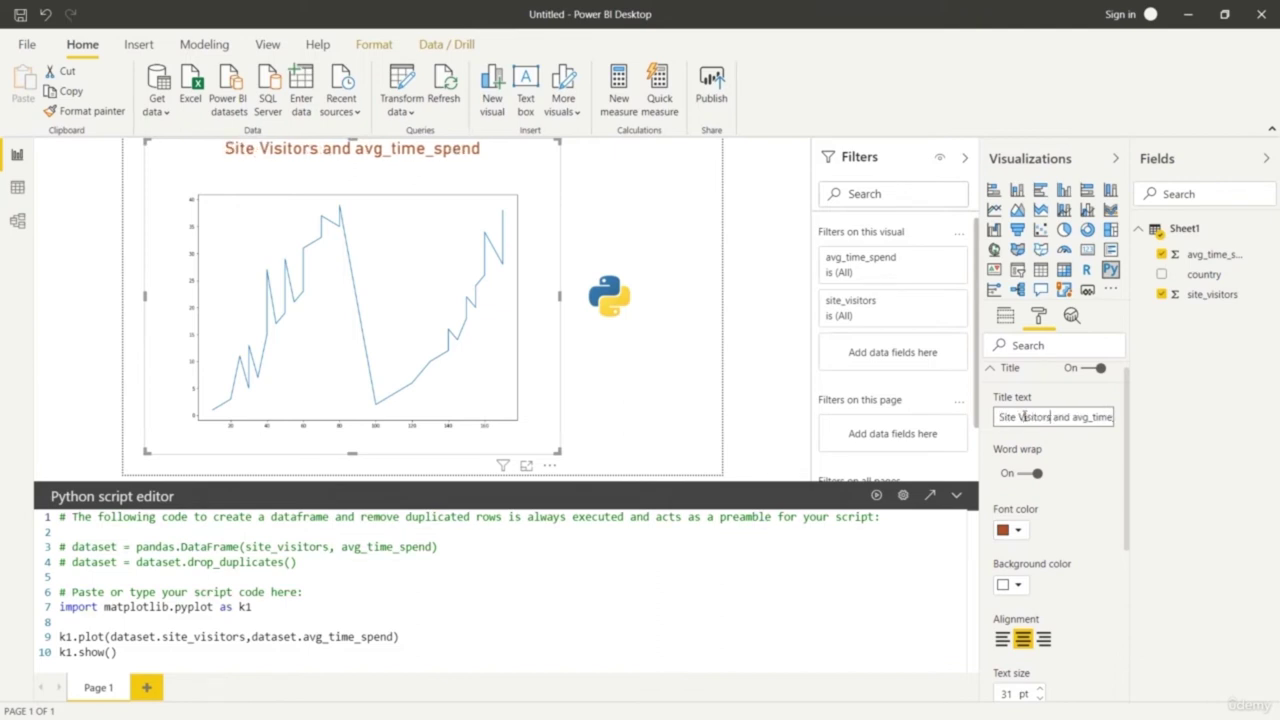
pyautogui.press('Delete')
pyautogui.press('Delete')
pyautogui.press('Delete')
pyautogui.write('vs')
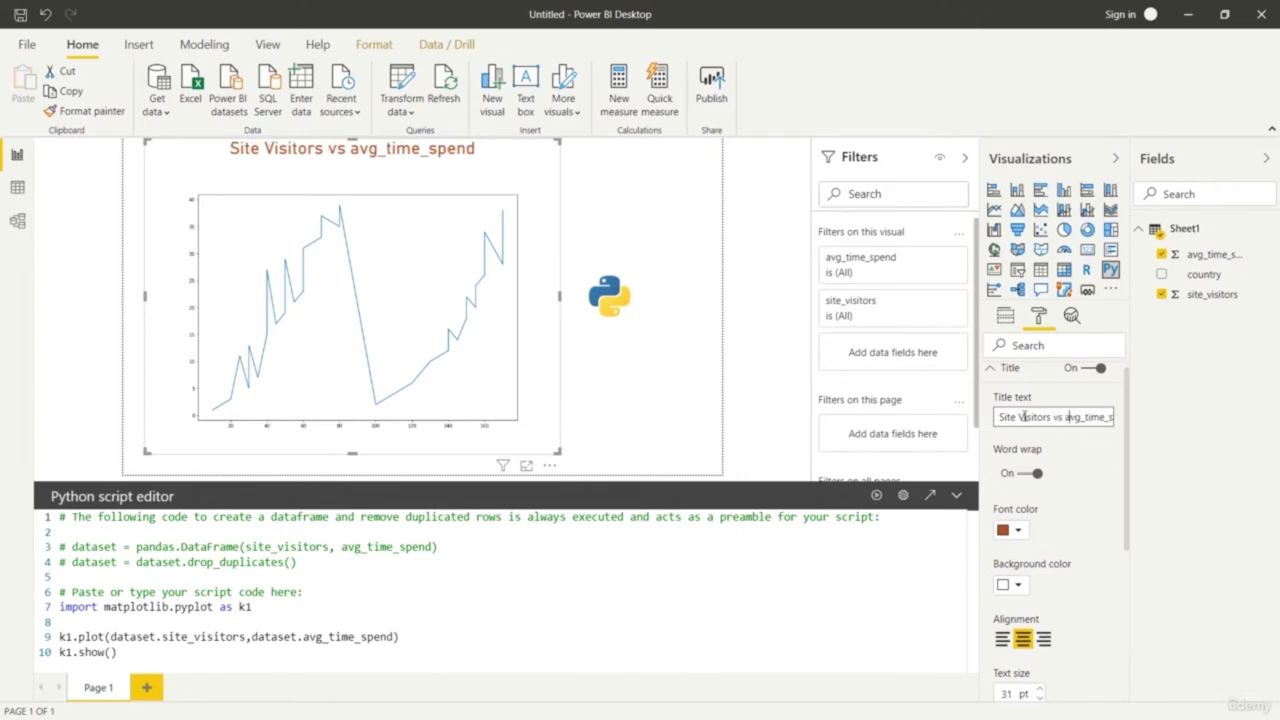
pyautogui.press('Delete')
pyautogui.write('A')
pyautogui.press('Delete')
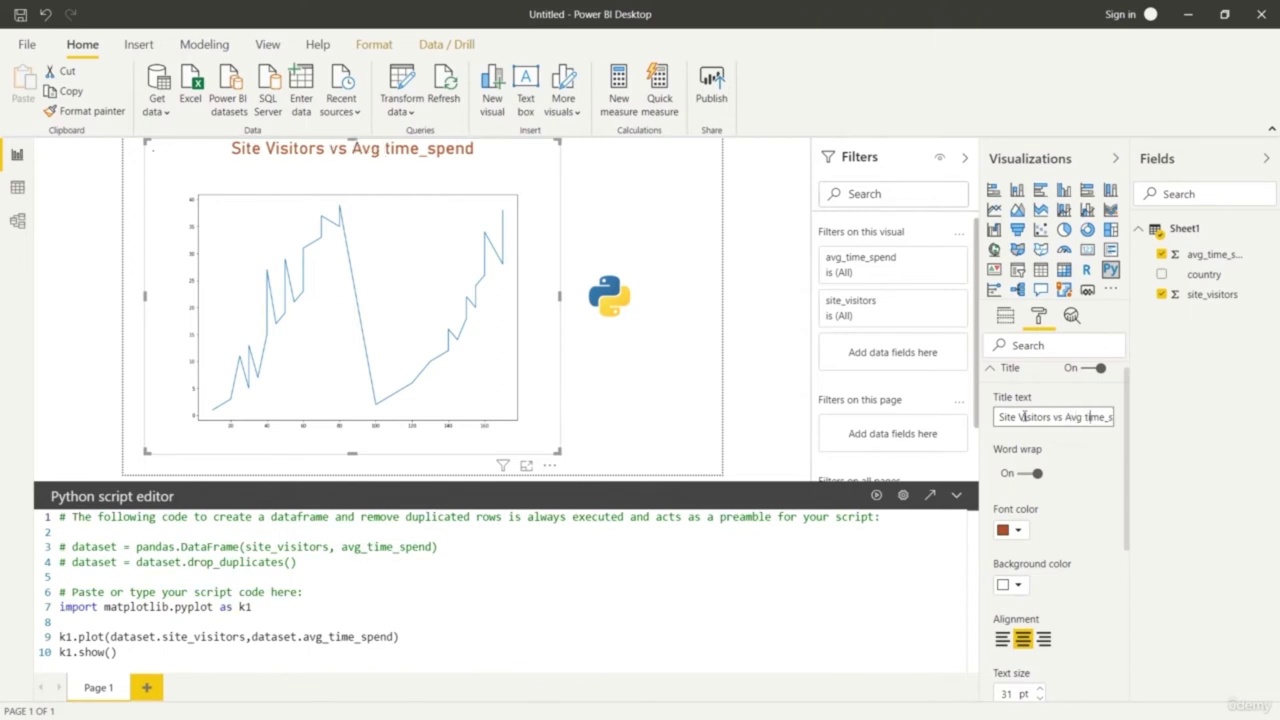
pyautogui.press('Delete')
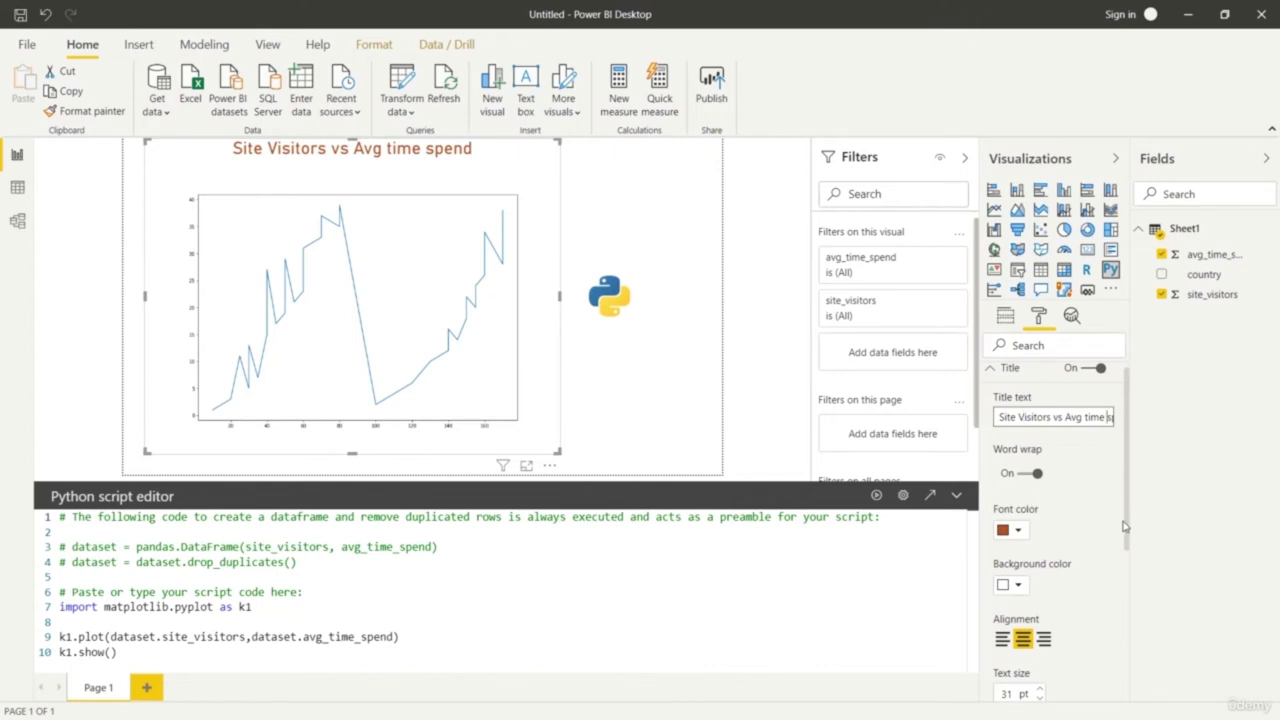
# Collapse the title settings and expand the visual's background settings
pyautogui.scroll(-1, 1128, 555)
pyautogui.scroll(-5, 1128, 560)
pyautogui.scroll(6, 1100, 450)
pyautogui.click(994, 377)
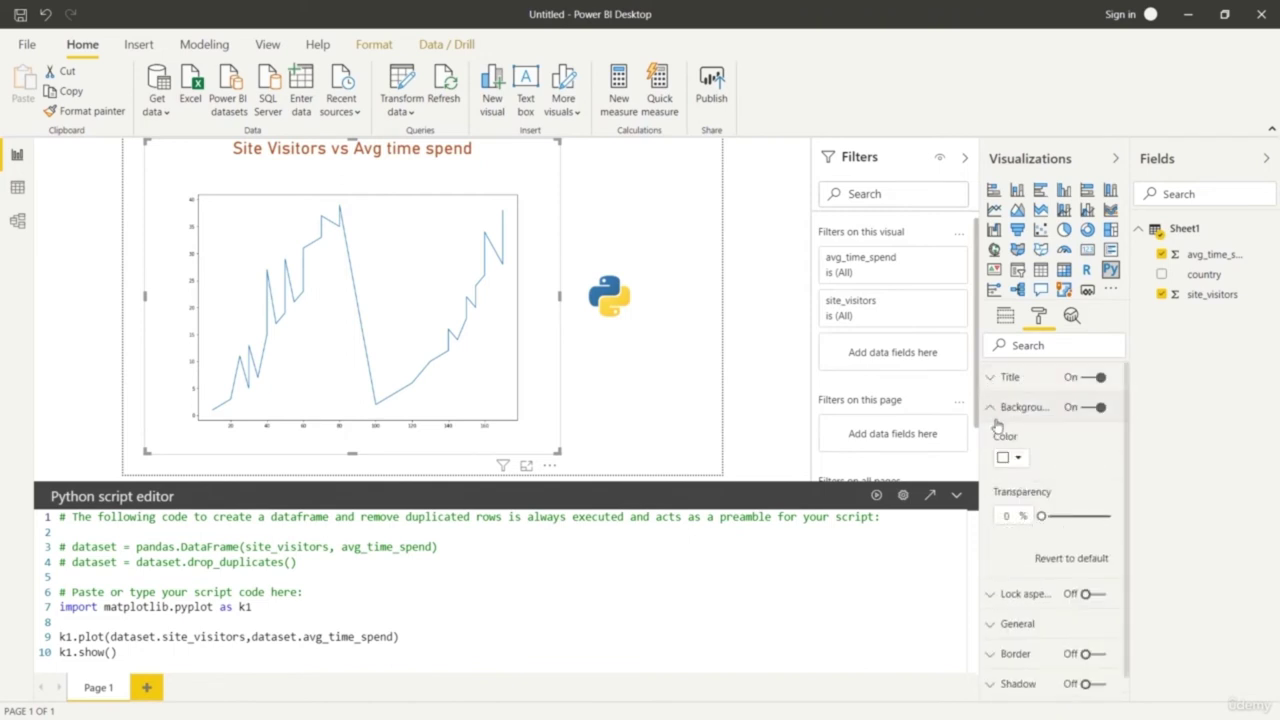
# Try light gray and black as the visual's background color
pyautogui.click(1010, 457)
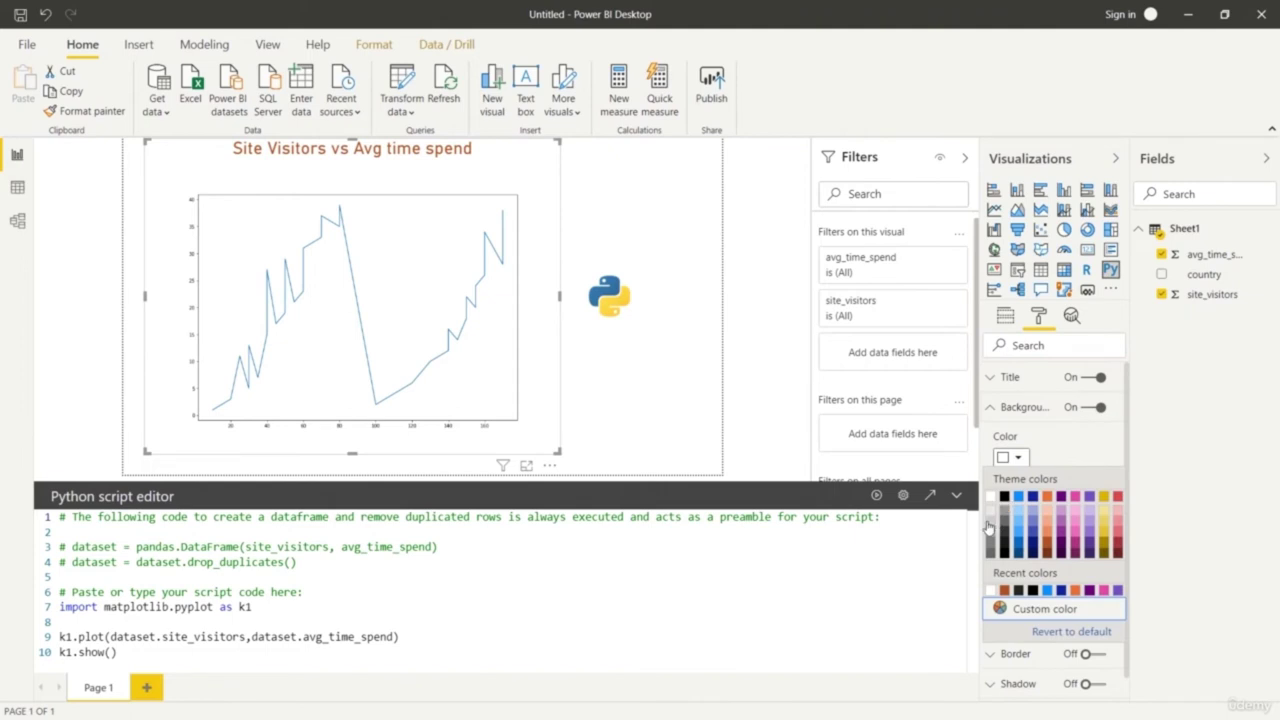
pyautogui.click(991, 524)
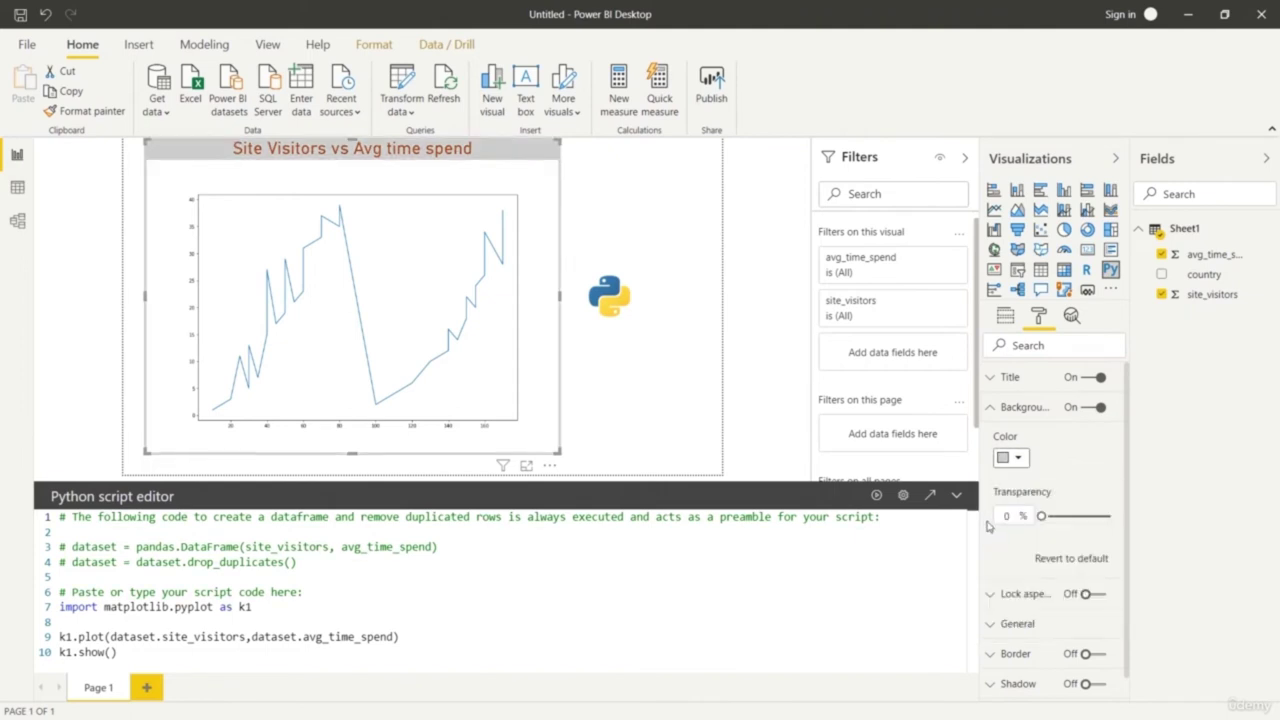
pyautogui.click(1012, 458)
pyautogui.click(1004, 550)
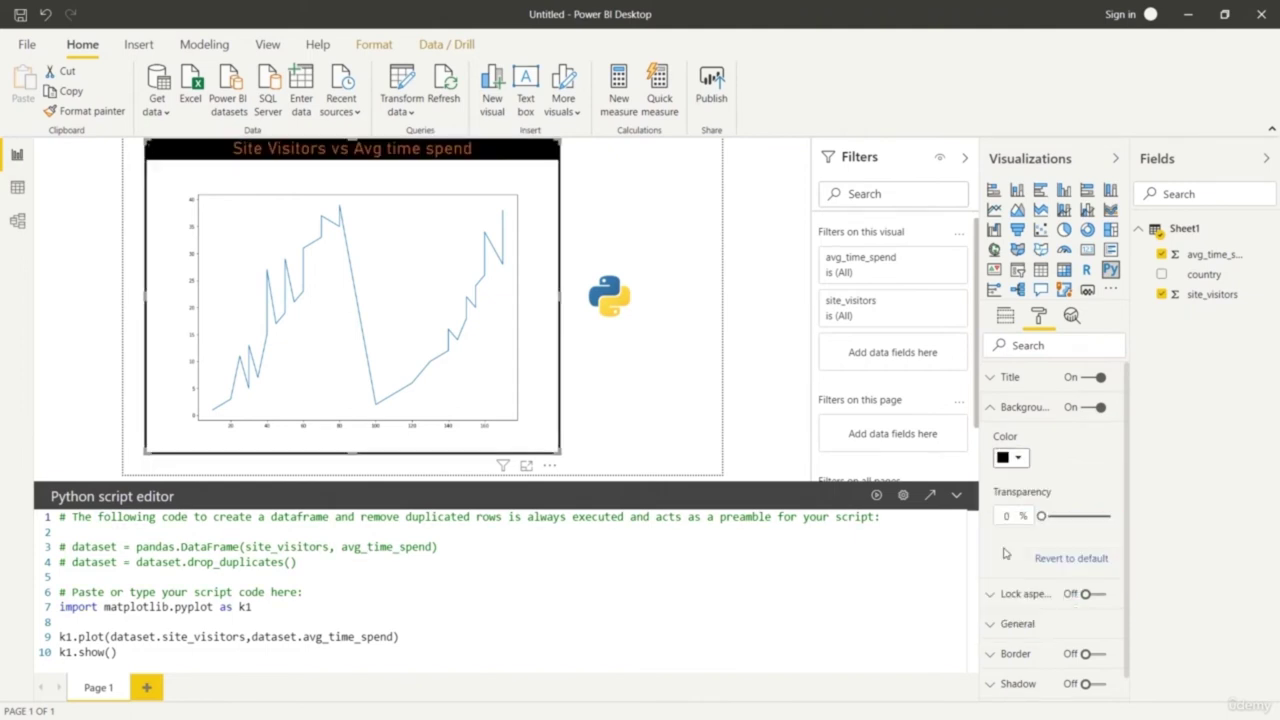
pyautogui.click(1012, 459)
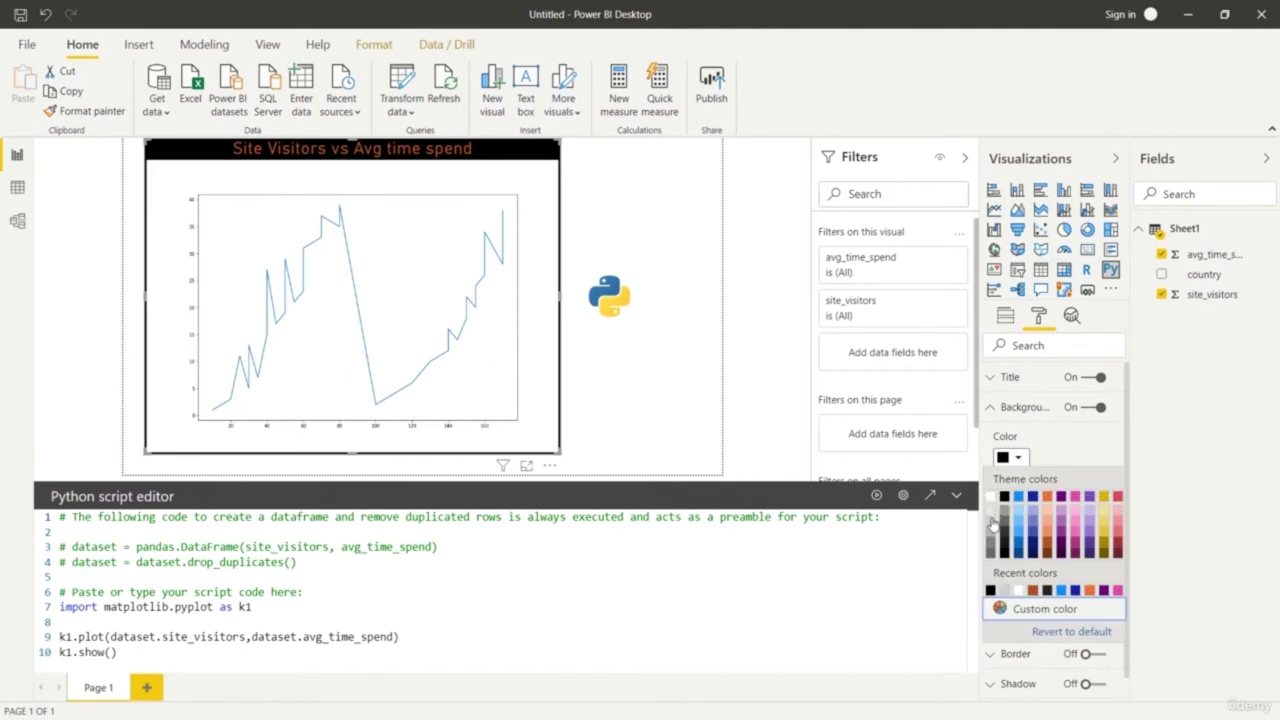
pyautogui.click(993, 512)
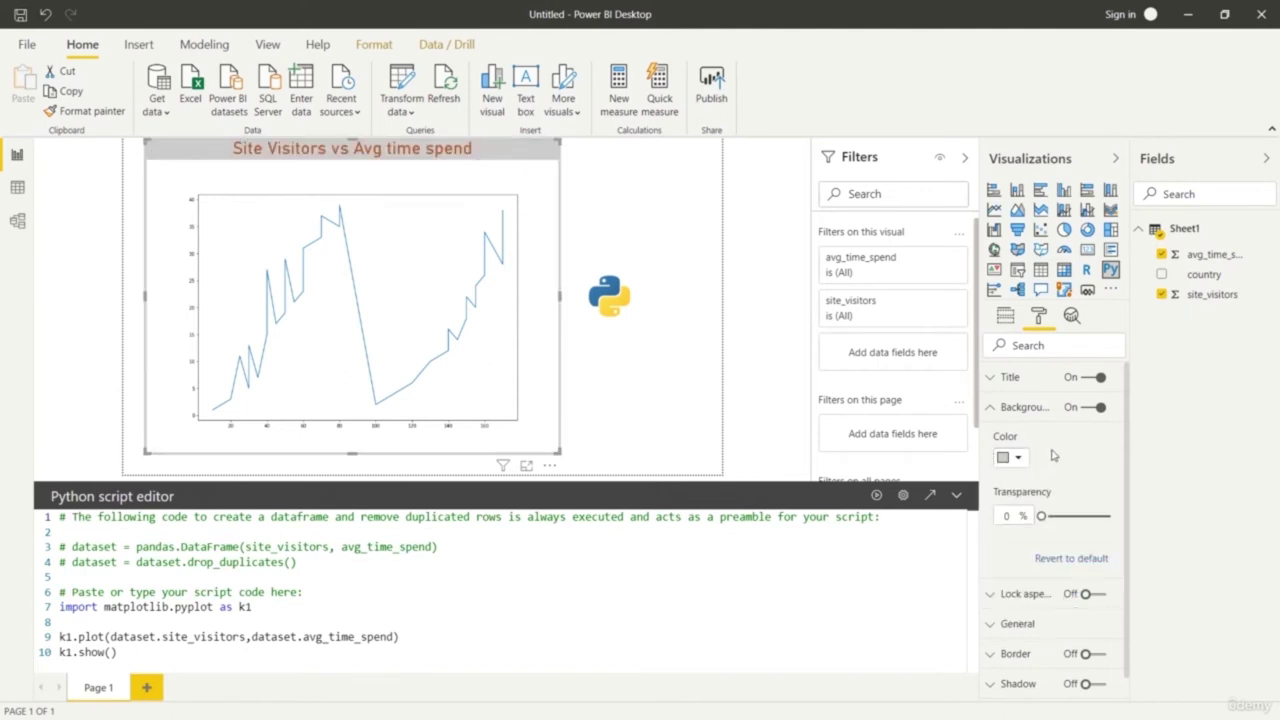
# Set the visual's background color to a light yellow theme shade and close the background settings
pyautogui.click(1012, 458)
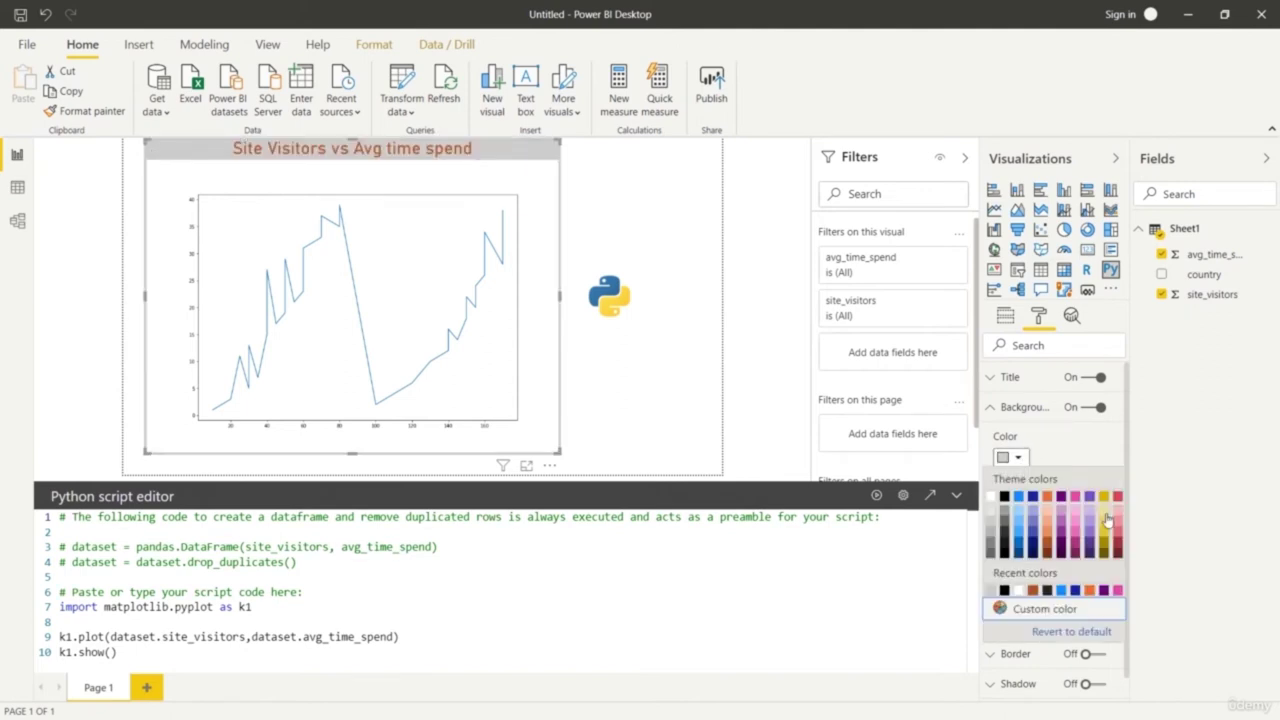
pyautogui.click(1105, 518)
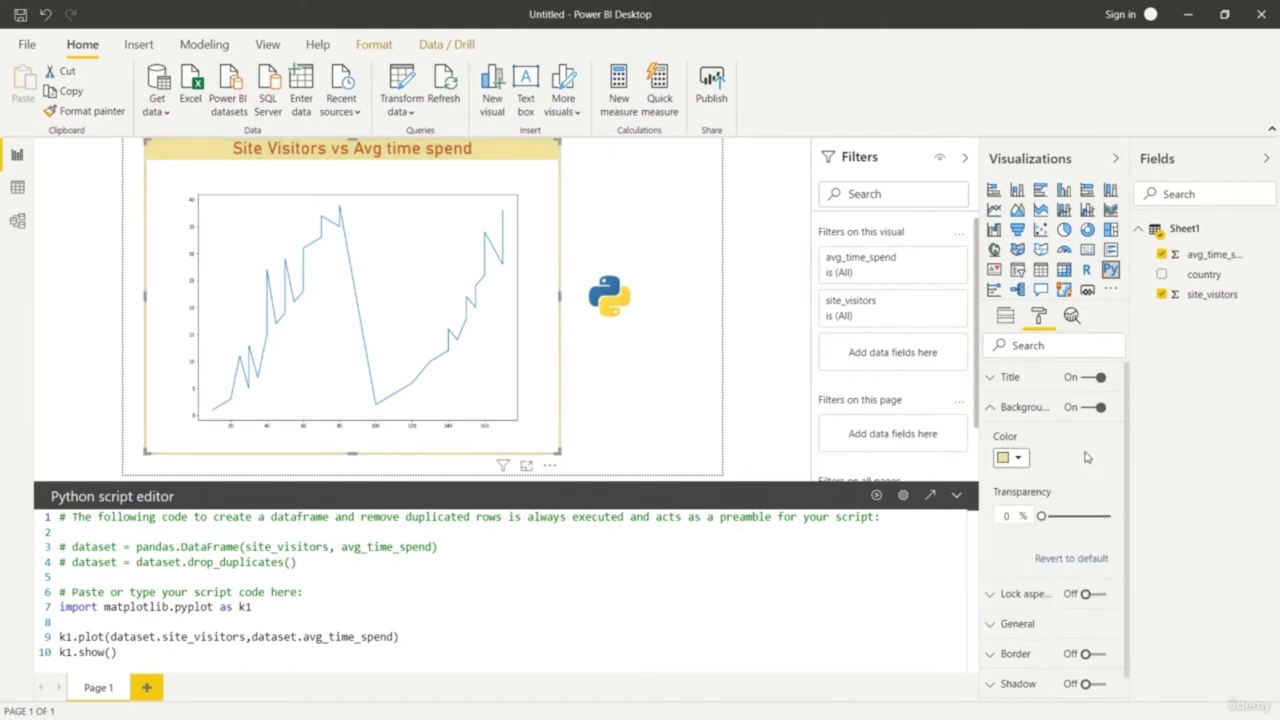
pyautogui.click(988, 410)
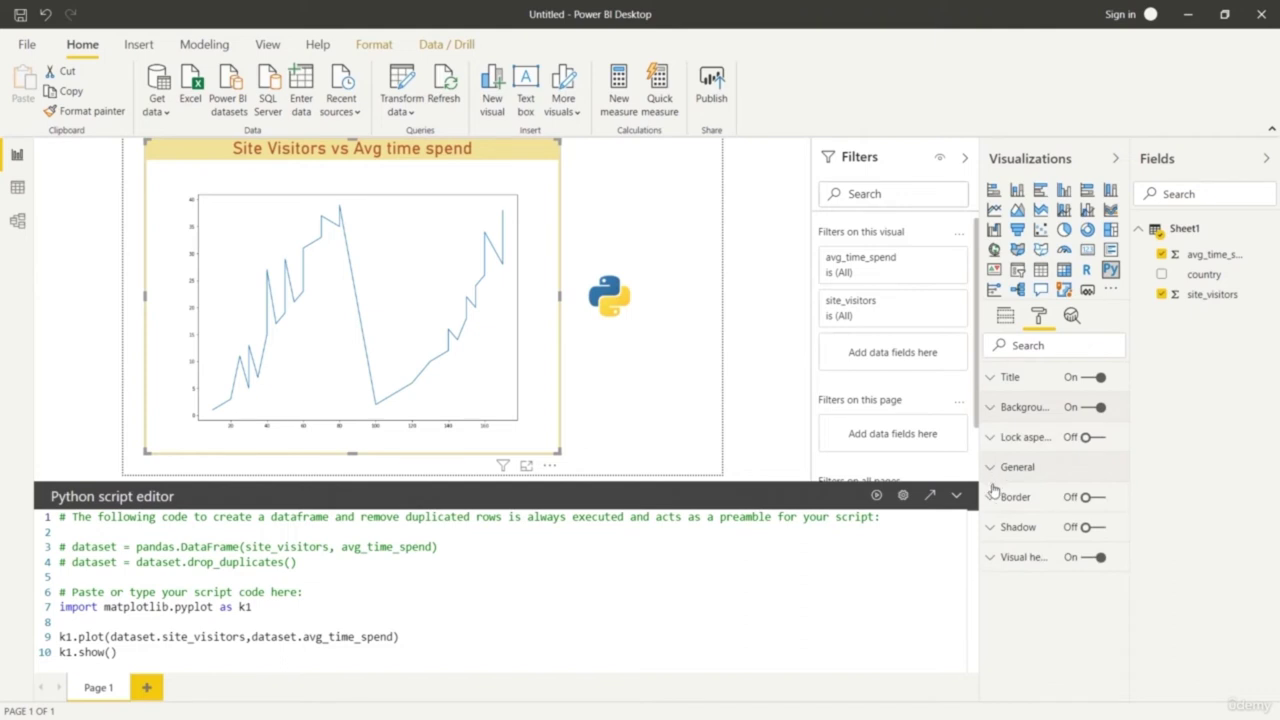
# Examine the General, Border, Visual header and Shadow format options of the Python visual
pyautogui.click(992, 468)
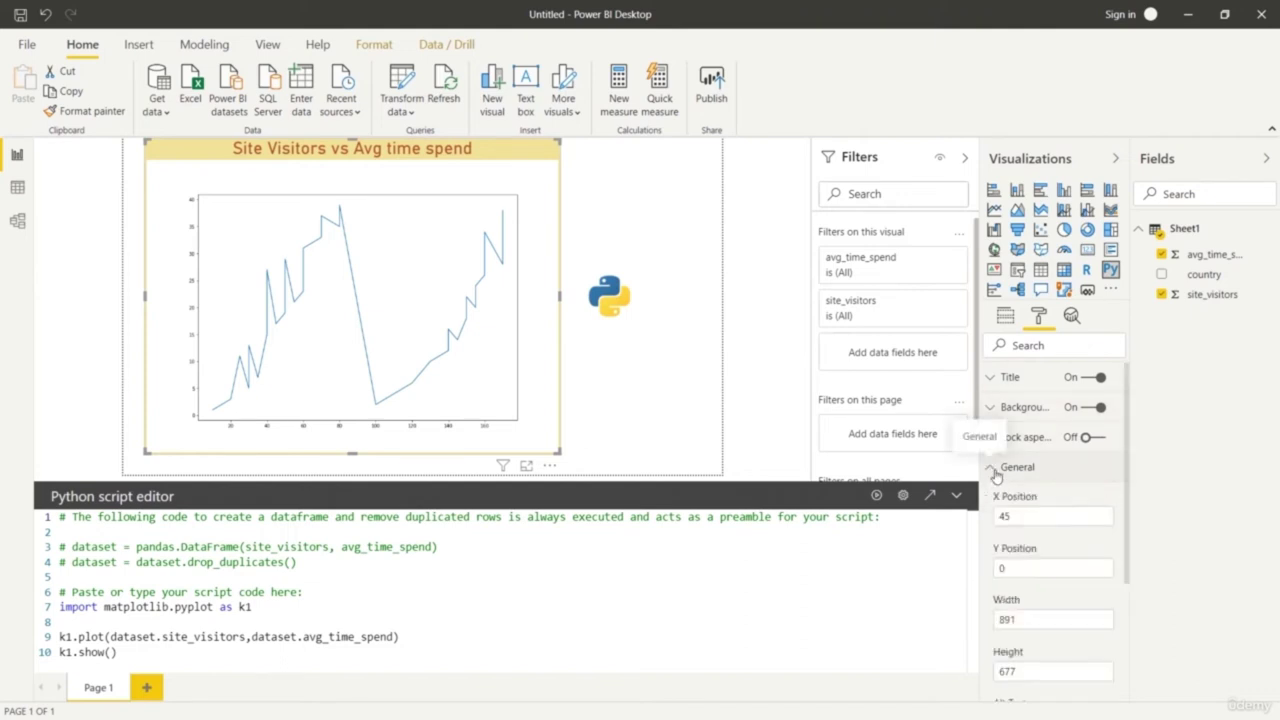
pyautogui.click(994, 468)
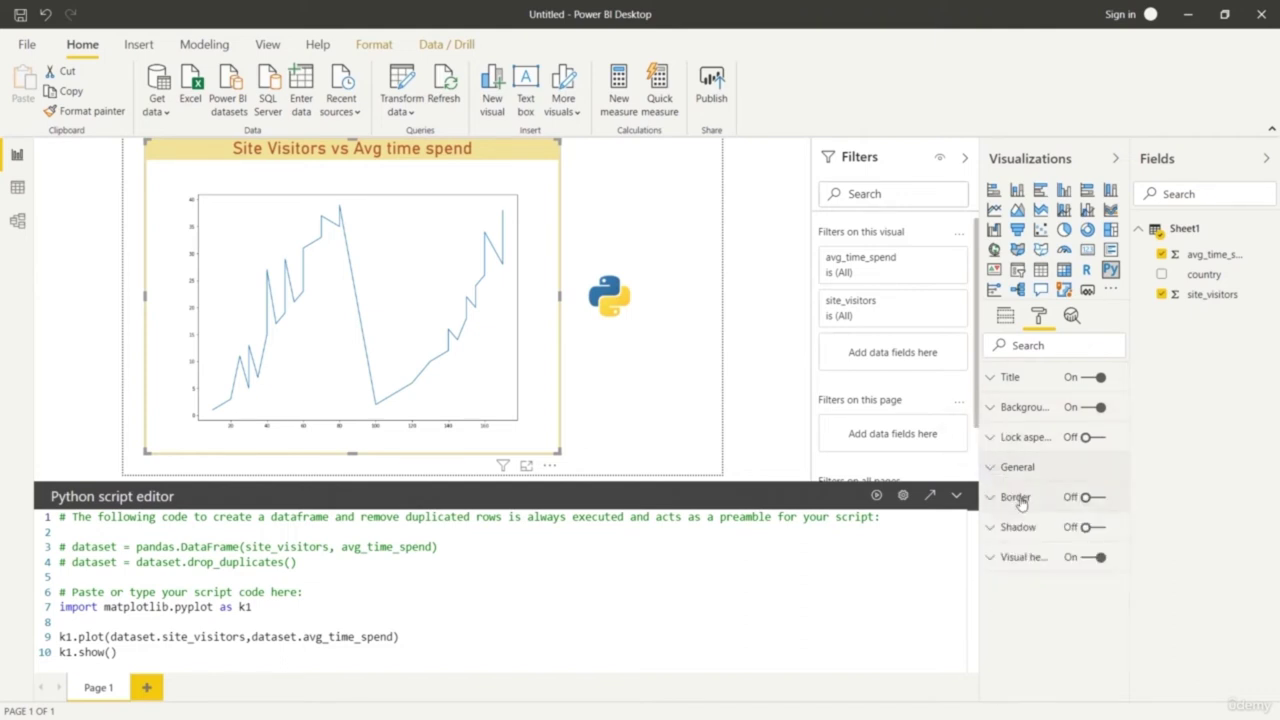
pyautogui.click(988, 497)
pyautogui.click(990, 497)
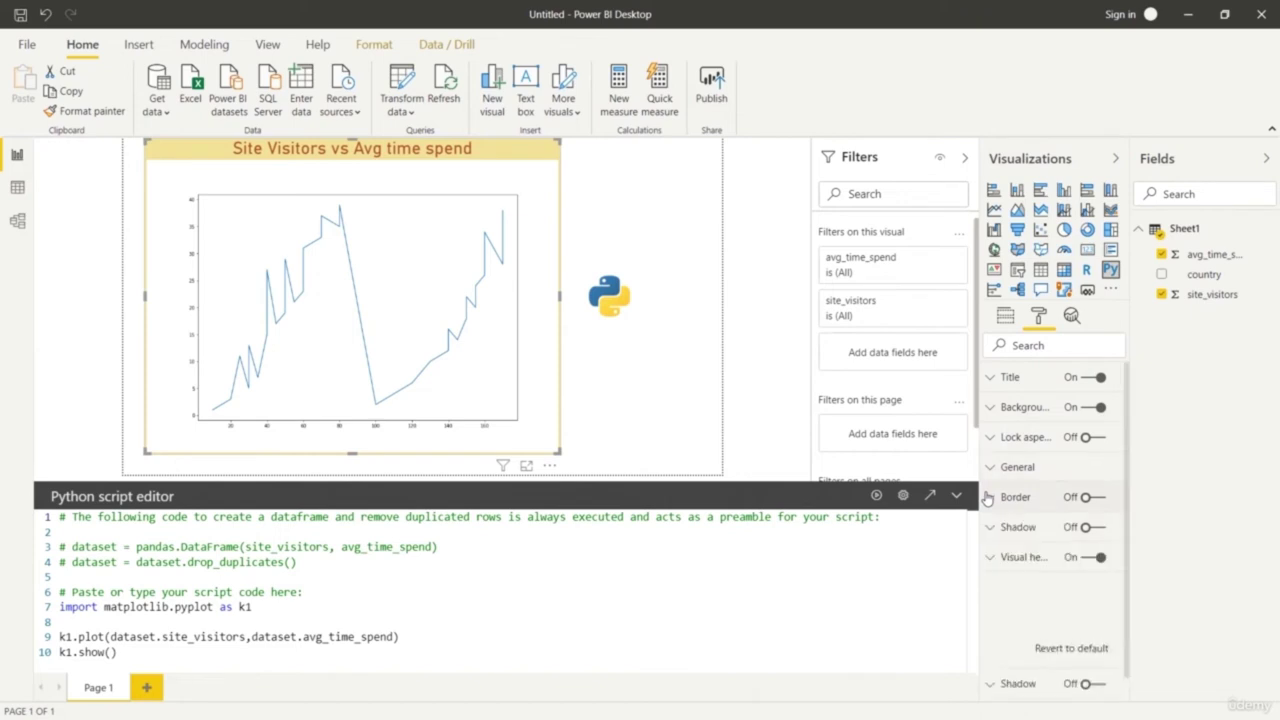
pyautogui.click(1099, 497)
pyautogui.click(1100, 500)
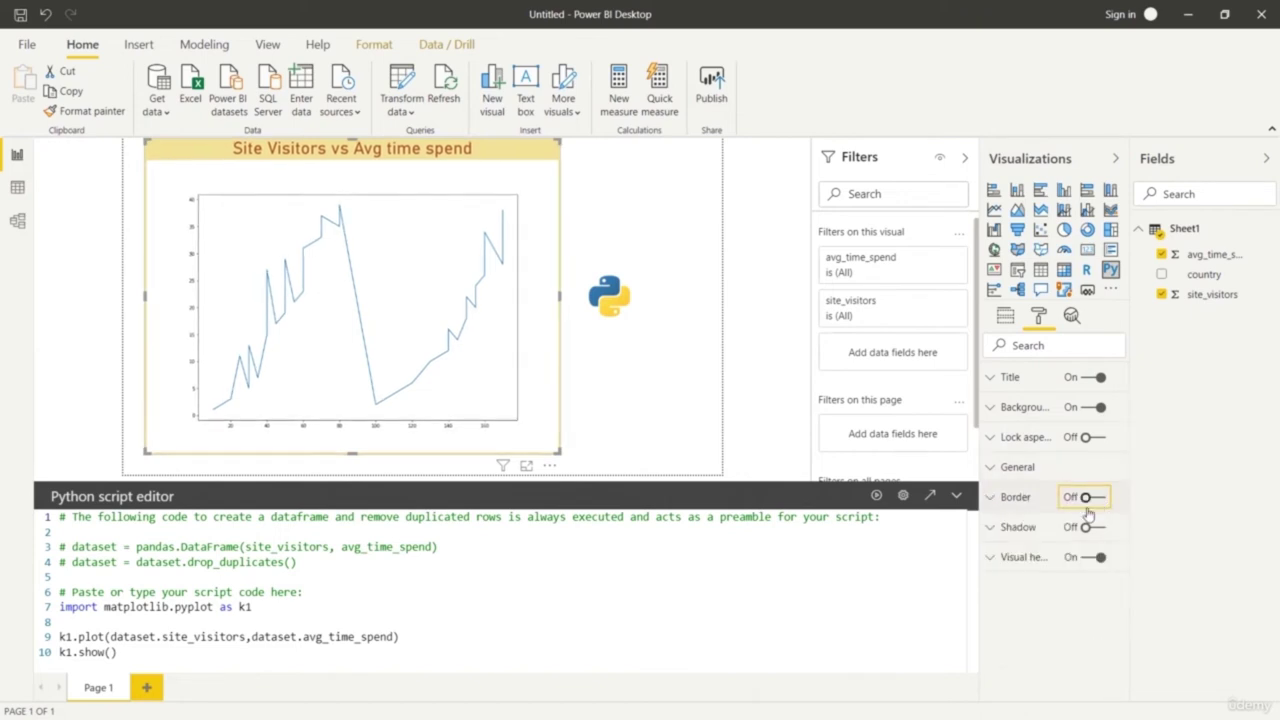
pyautogui.click(990, 557)
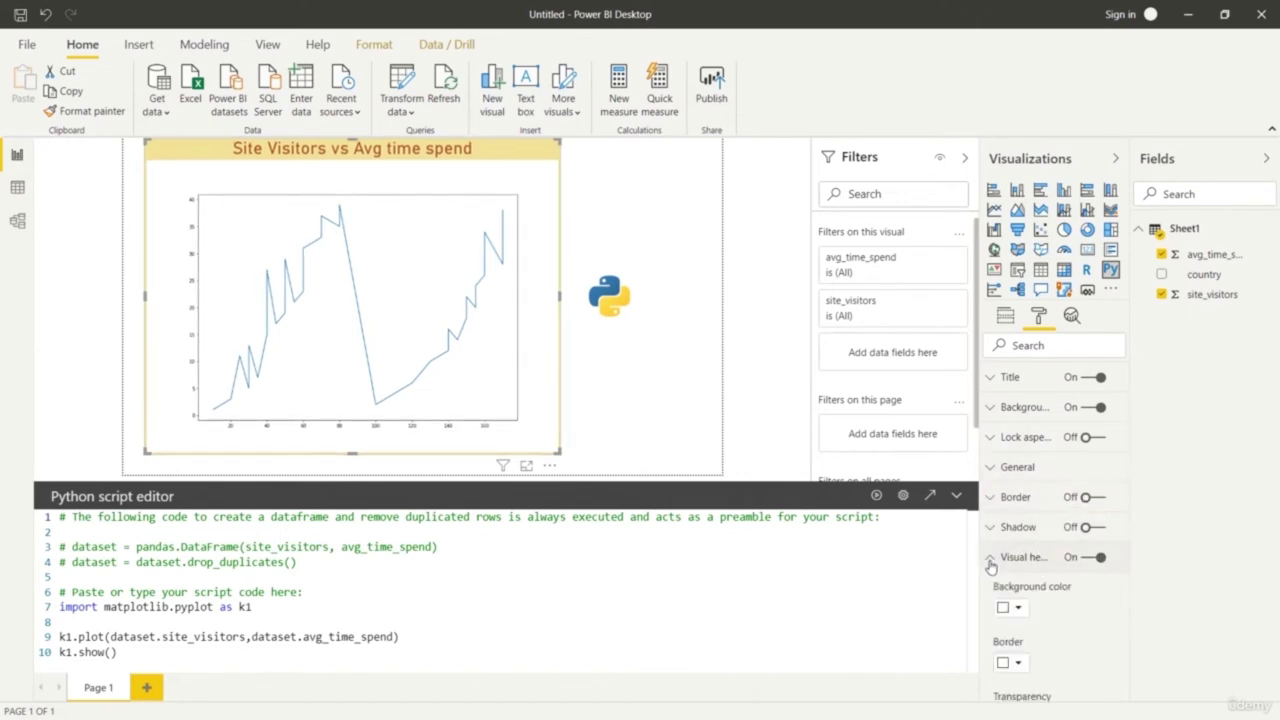
pyautogui.click(992, 557)
pyautogui.click(1005, 527)
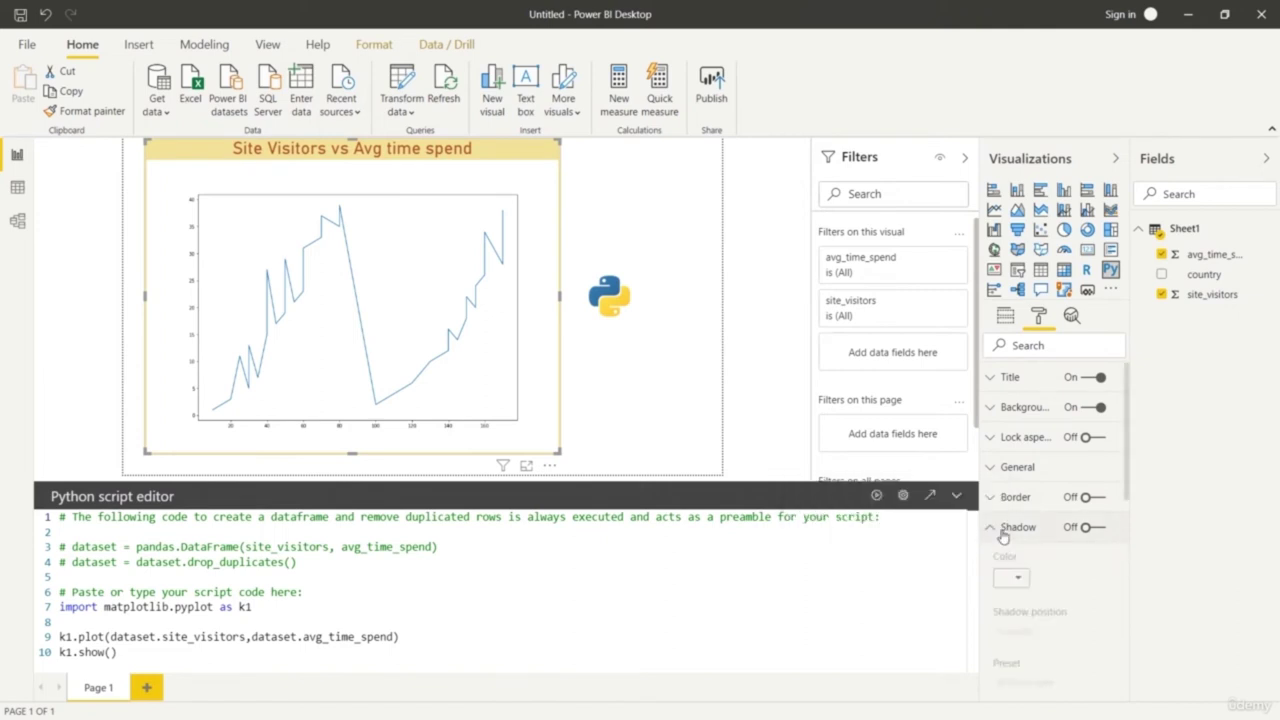
pyautogui.click(1005, 527)
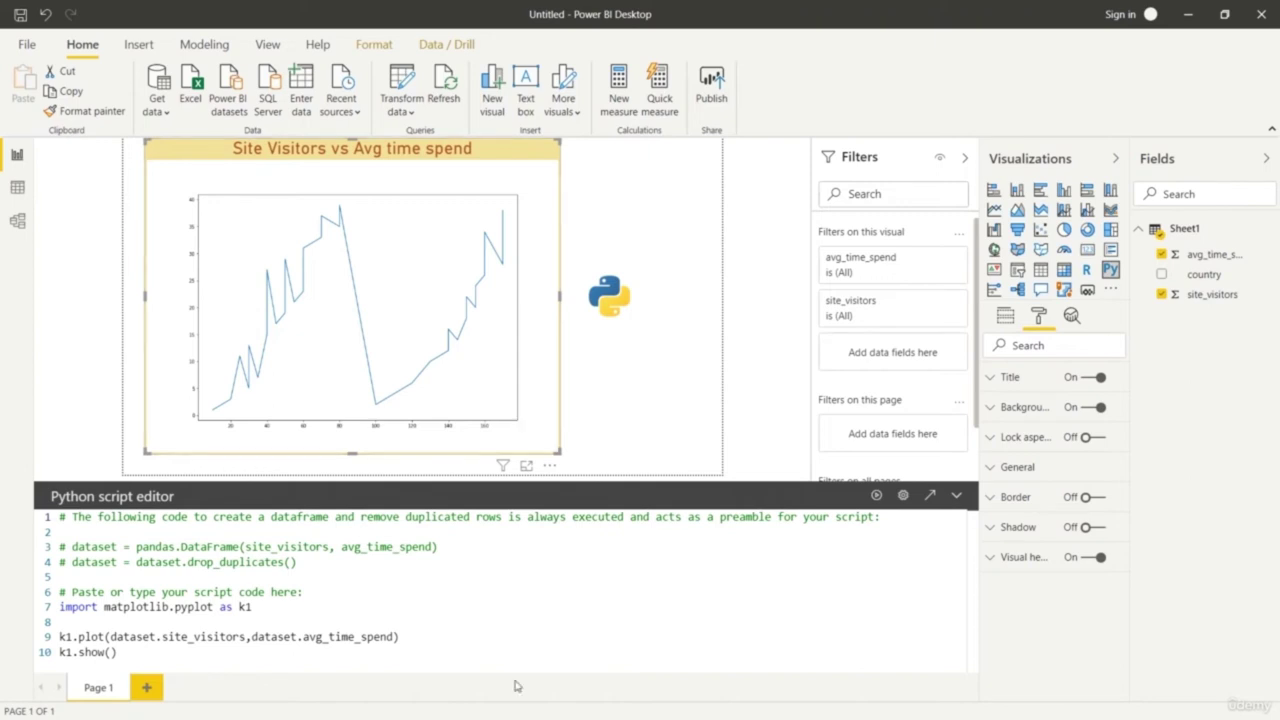
# Select the Python logo image beside the chart and enlarge it to roughly twice its size
pyautogui.click(625, 592)
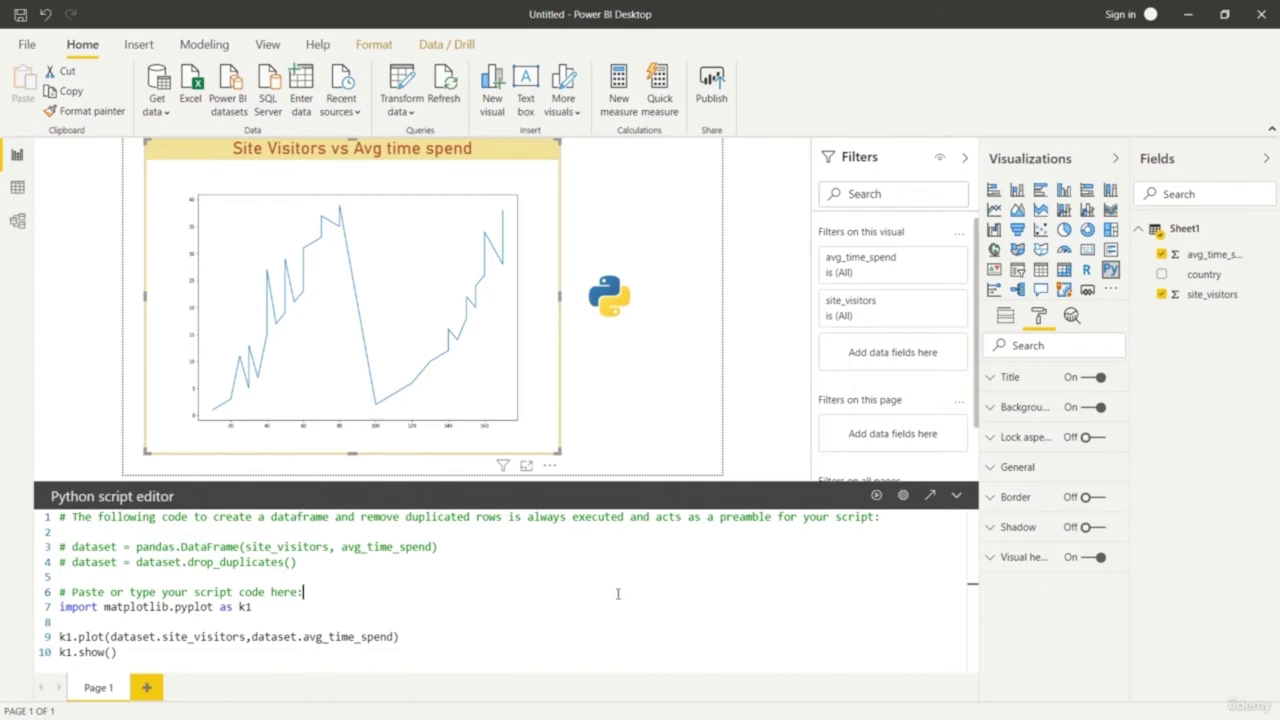
pyautogui.click(607, 311)
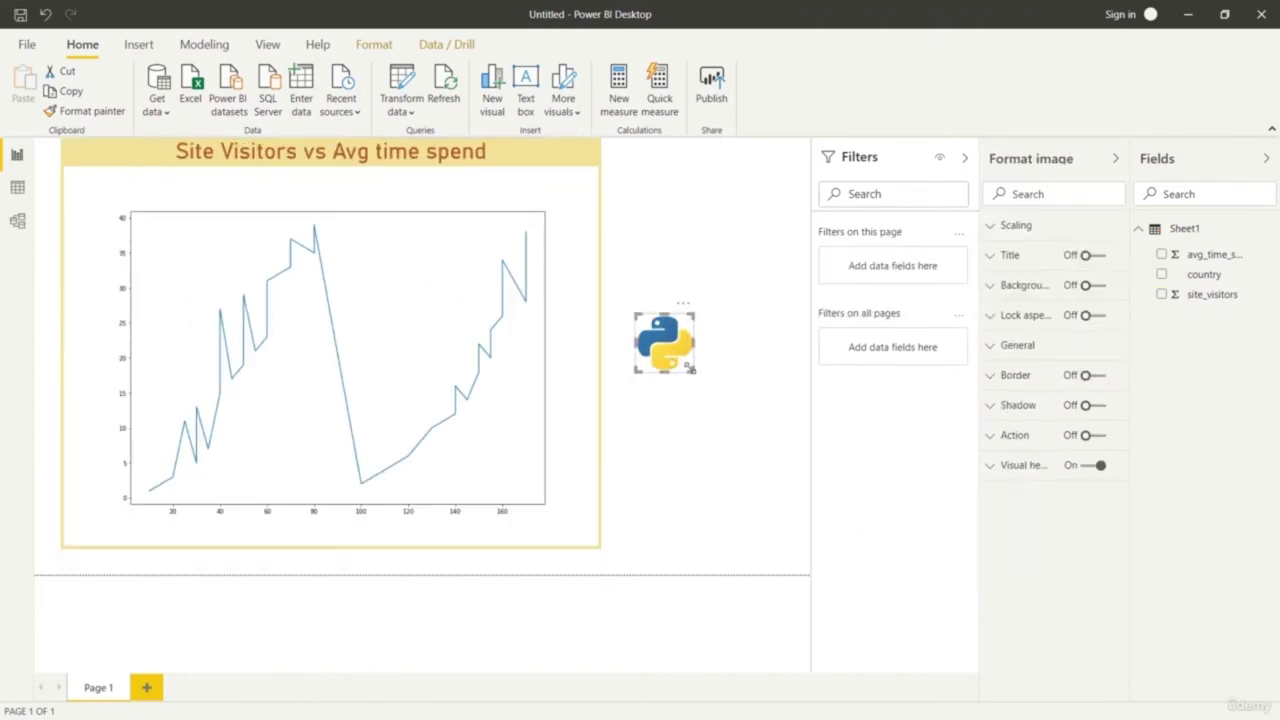
pyautogui.moveTo(692, 371); pyautogui.dragTo(772, 438)
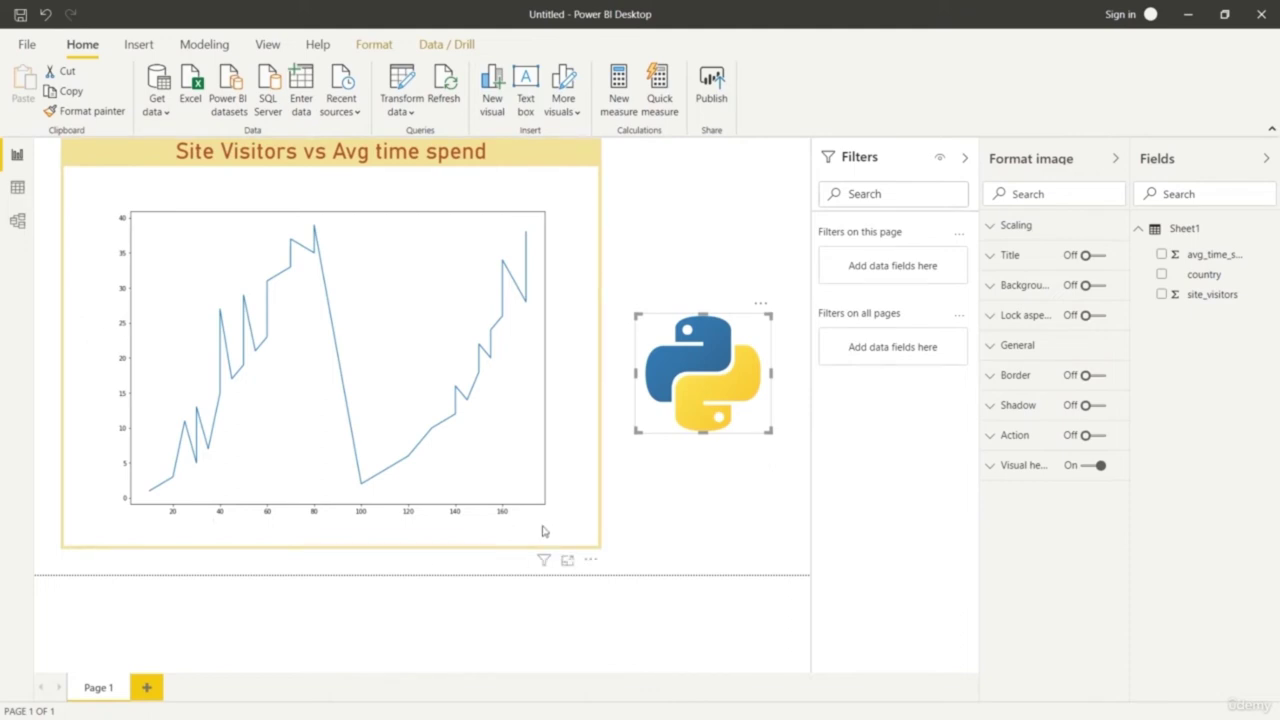
# Reselect the line chart visual and move avg_time_spend above site_visitors in its values
pyautogui.click(486, 512)
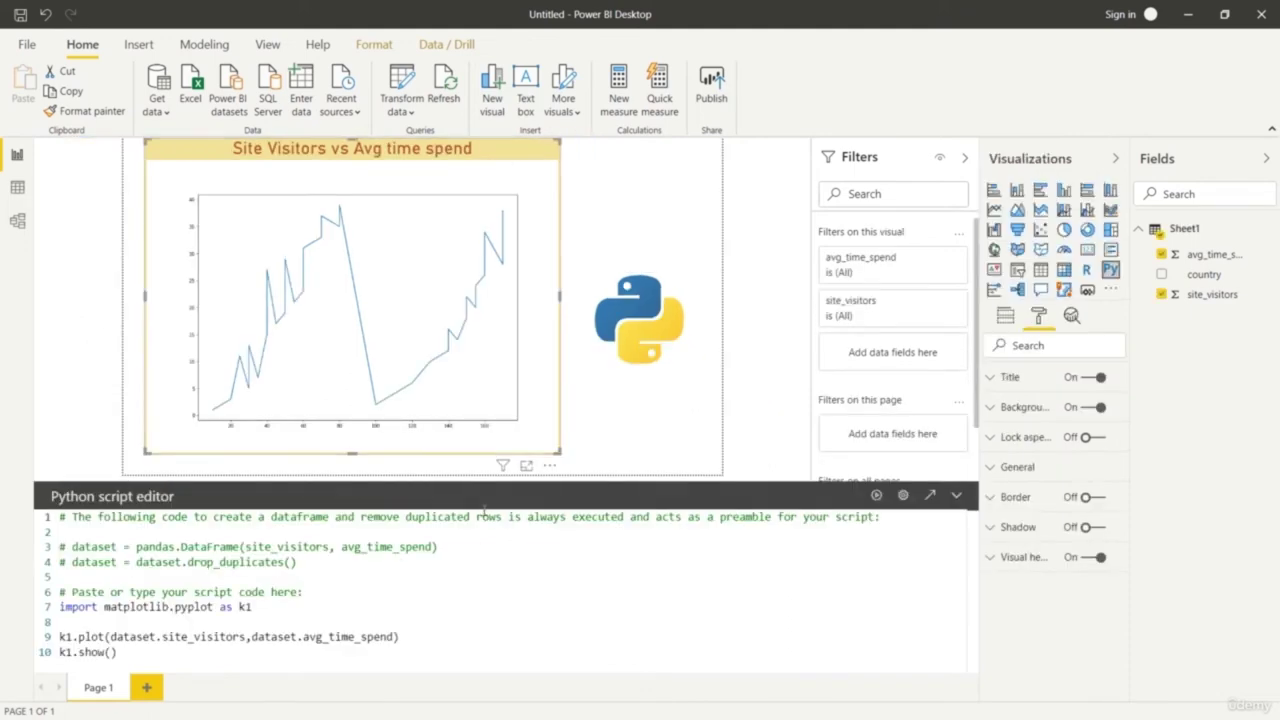
pyautogui.click(467, 636)
pyautogui.click(990, 468)
pyautogui.click(990, 470)
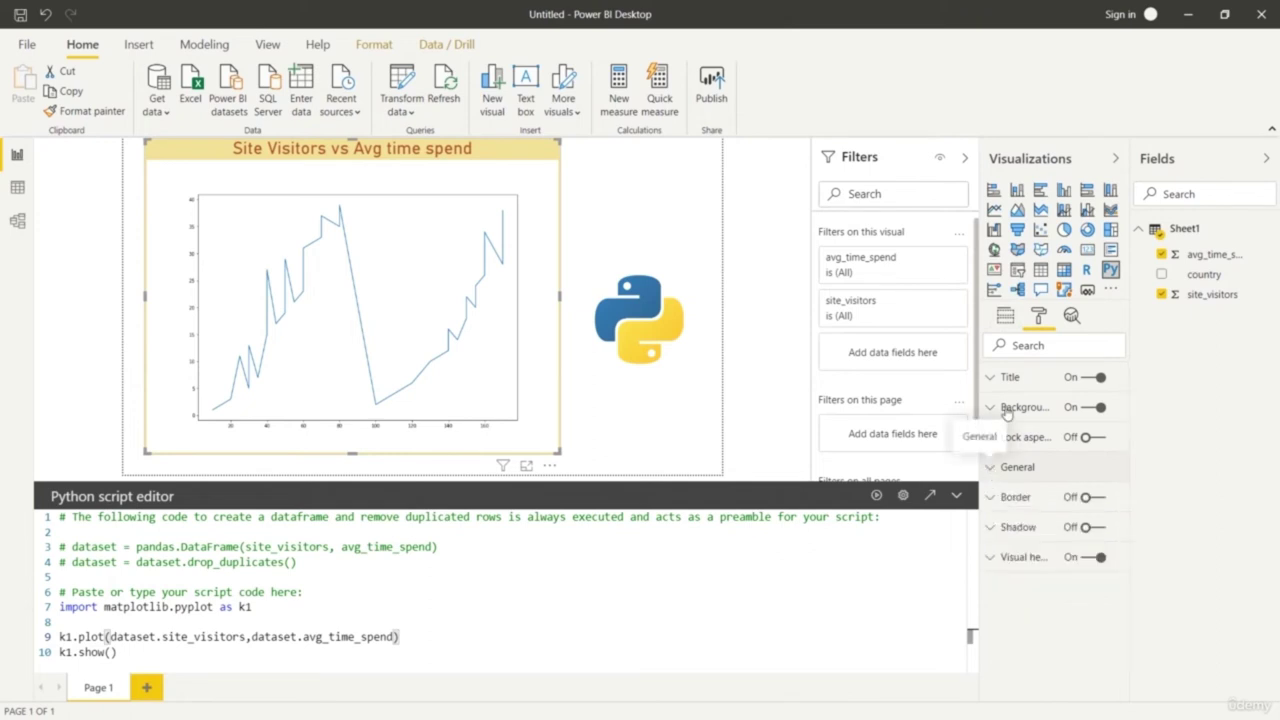
pyautogui.click(1005, 316)
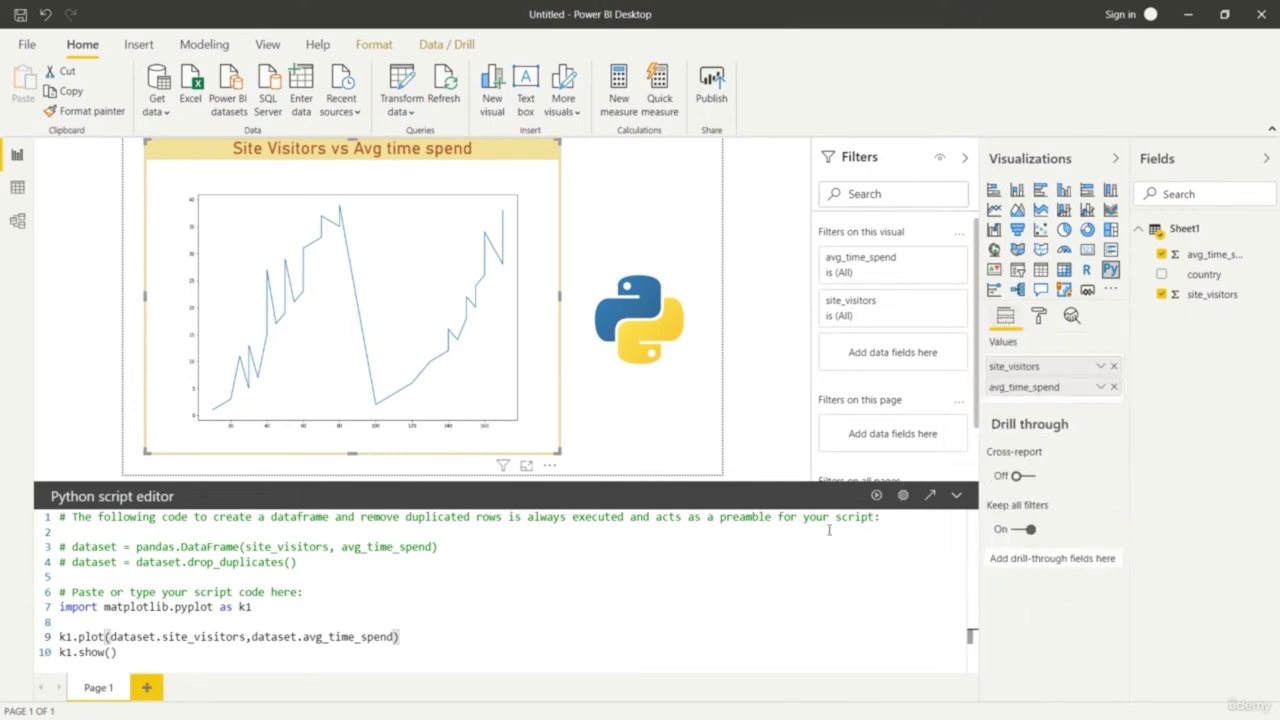
pyautogui.moveTo(1044, 387); pyautogui.dragTo(1045, 368)
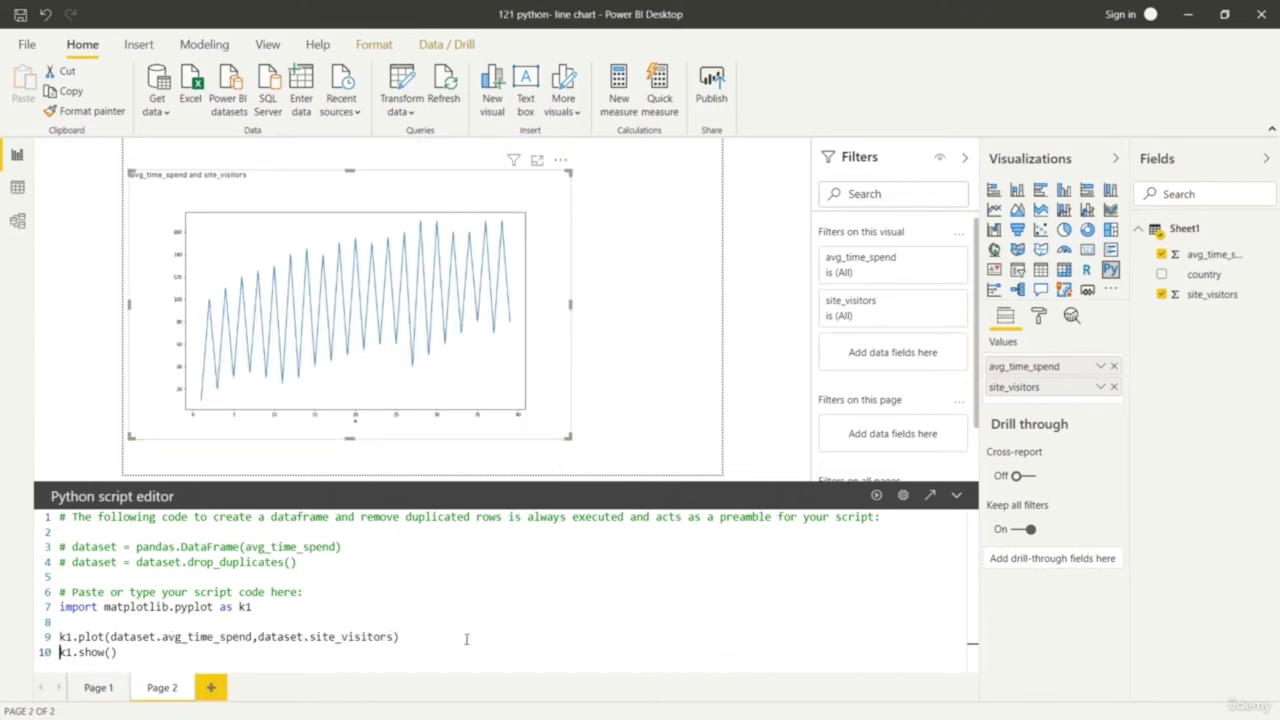
# Insert a blank script line between the k1.plot call and k1.show(), plus four blank lines below k1.show()
pyautogui.click(466, 638)
pyautogui.press('Return')
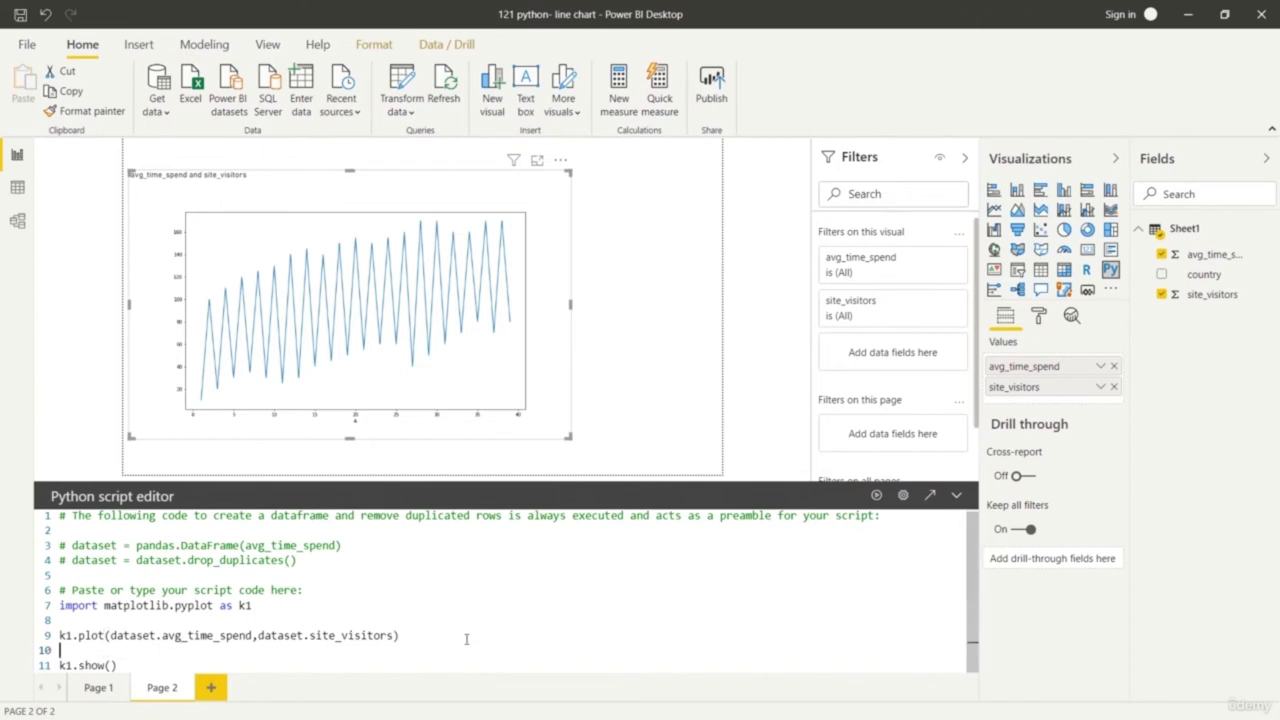
pyautogui.press('Down')
pyautogui.press('Right')
pyautogui.press('Right')
pyautogui.press('Right')
pyautogui.press('Right')
pyautogui.press('Right')
pyautogui.press('Right')
pyautogui.press('Right')
pyautogui.press('Right')
pyautogui.press('Right')
pyautogui.press('Return')
pyautogui.press('Return')
pyautogui.press('Return')
pyautogui.press('Return')
pyautogui.press('Up')
pyautogui.press('Up')
pyautogui.press('Up')
pyautogui.press('Up')
pyautogui.press('Up')
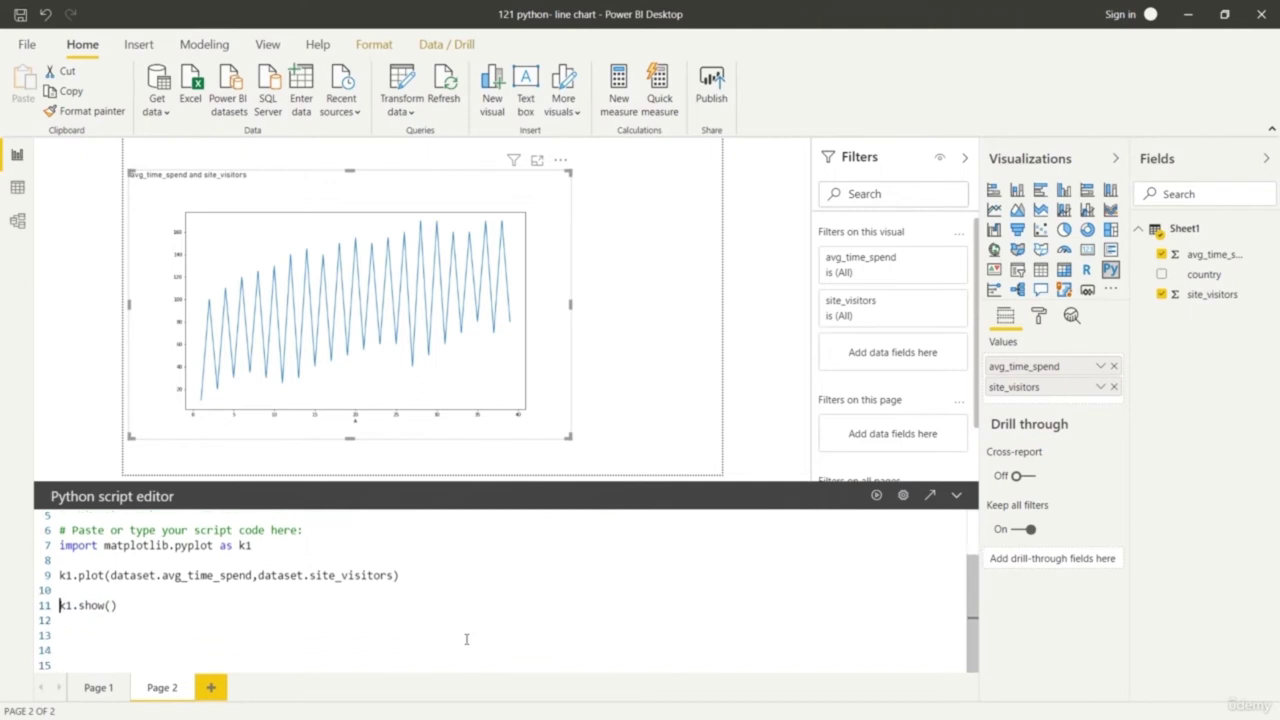
# Add k1.xlabel('Average time spend on Site') below the k1.plot line and run the script
pyautogui.write('k1')
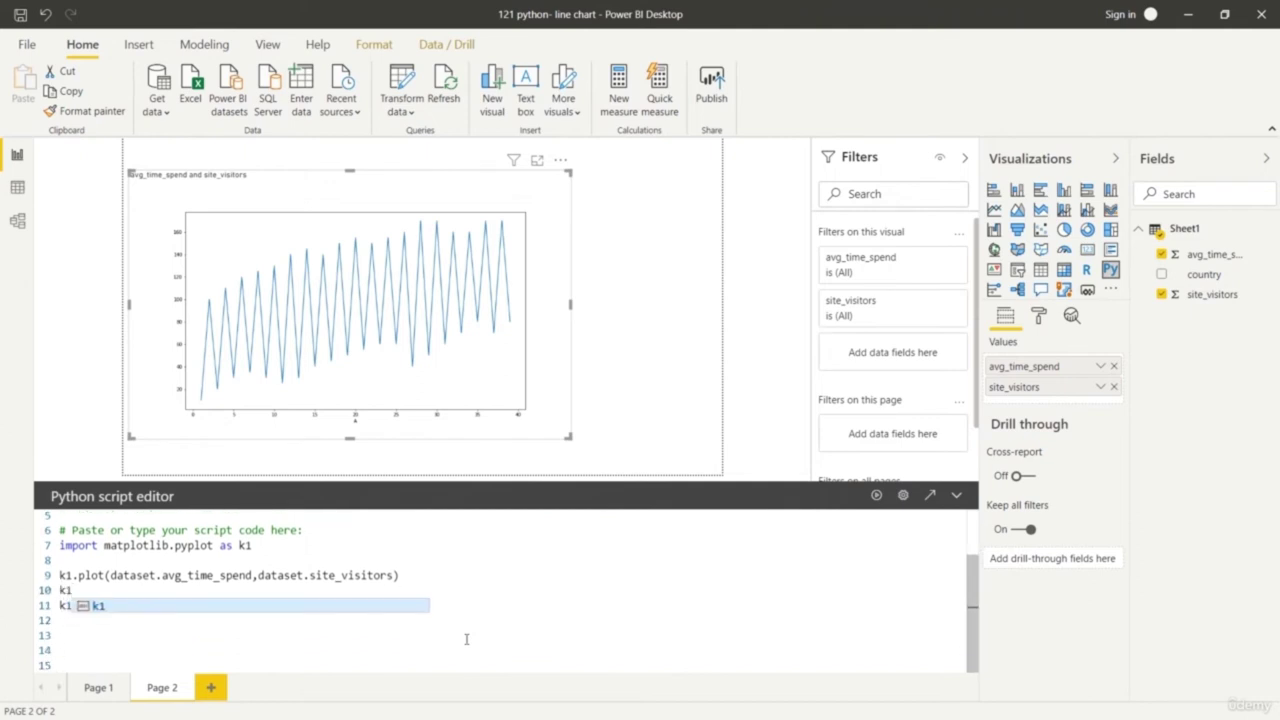
pyautogui.write('.xl')
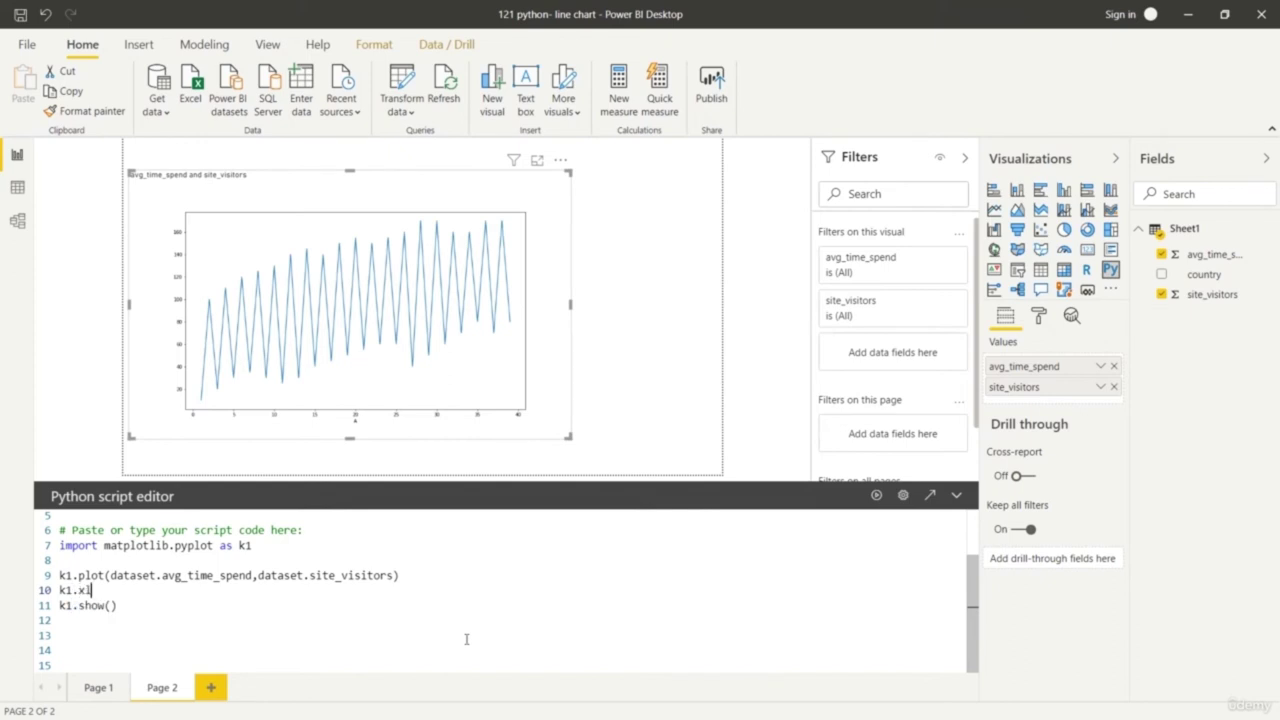
pyautogui.write('abel')
pyautogui.write("('')")
pyautogui.write('Average ti')
pyautogui.write('me spend')
pyautogui.write(' on Si')
pyautogui.write('te')
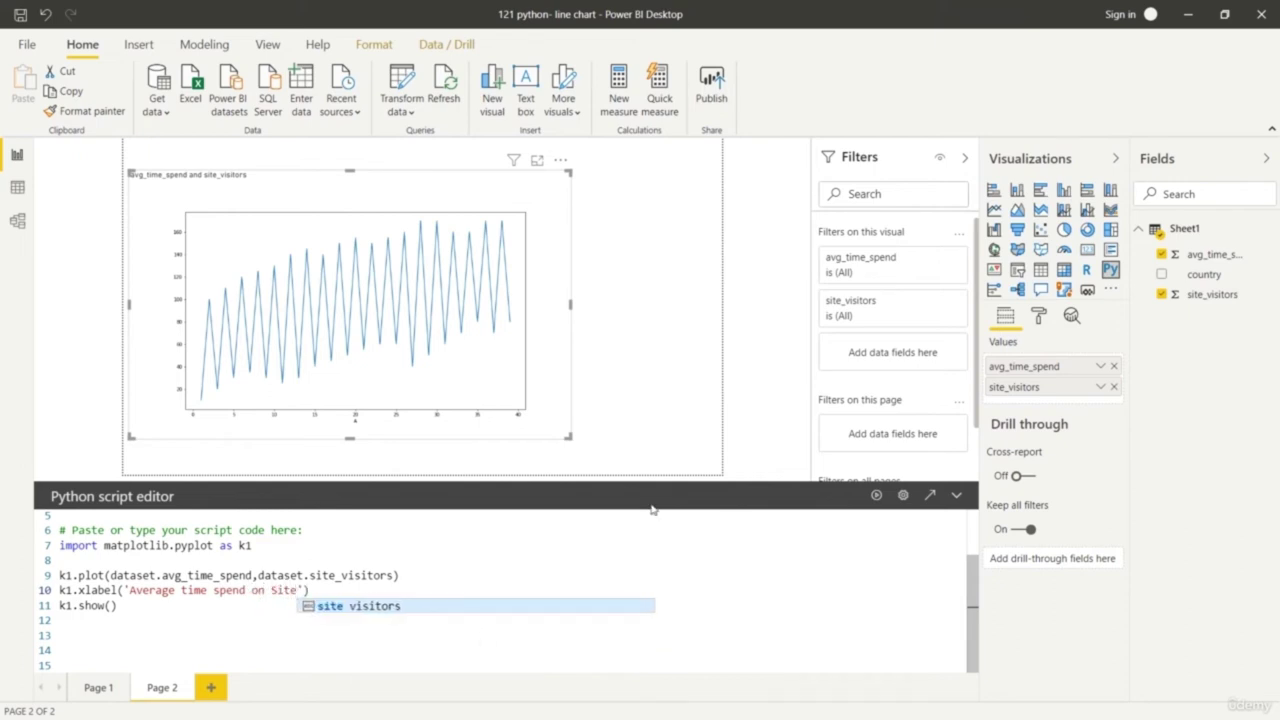
pyautogui.press('Escape')
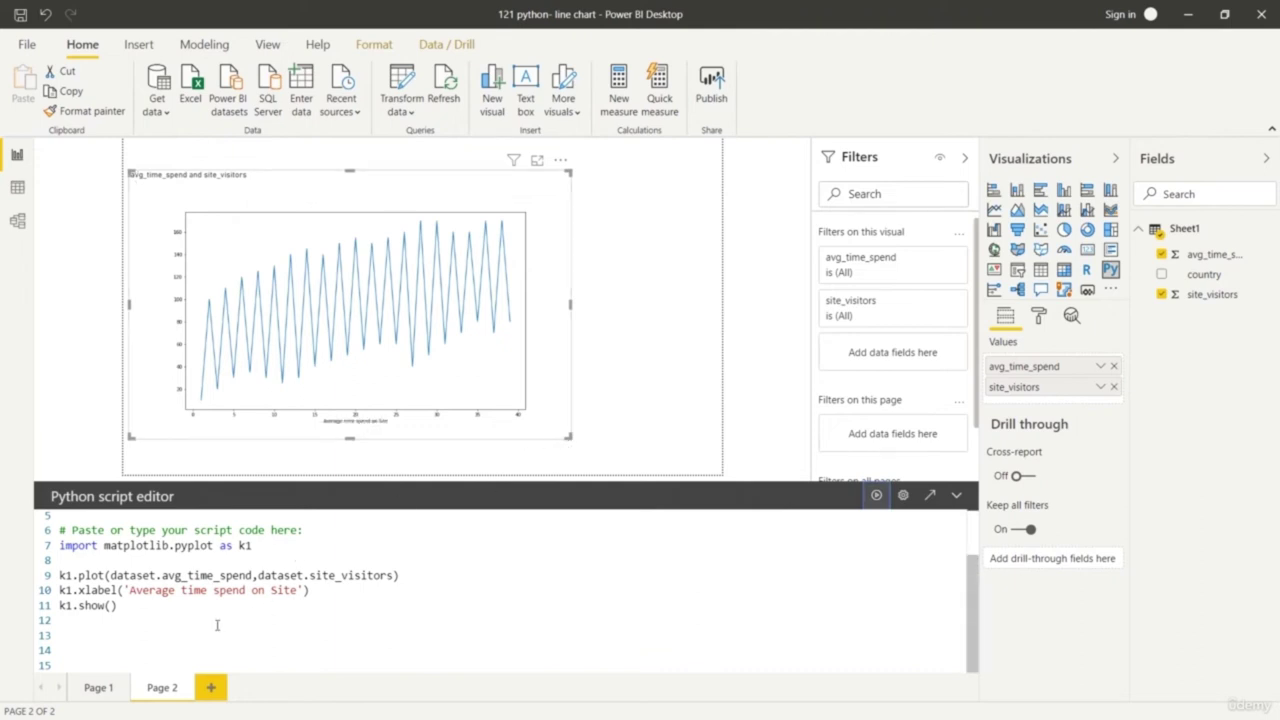
# Add k1.ylabel('Site visitors per minute') below the xlabel line and run the script
pyautogui.press('Return')
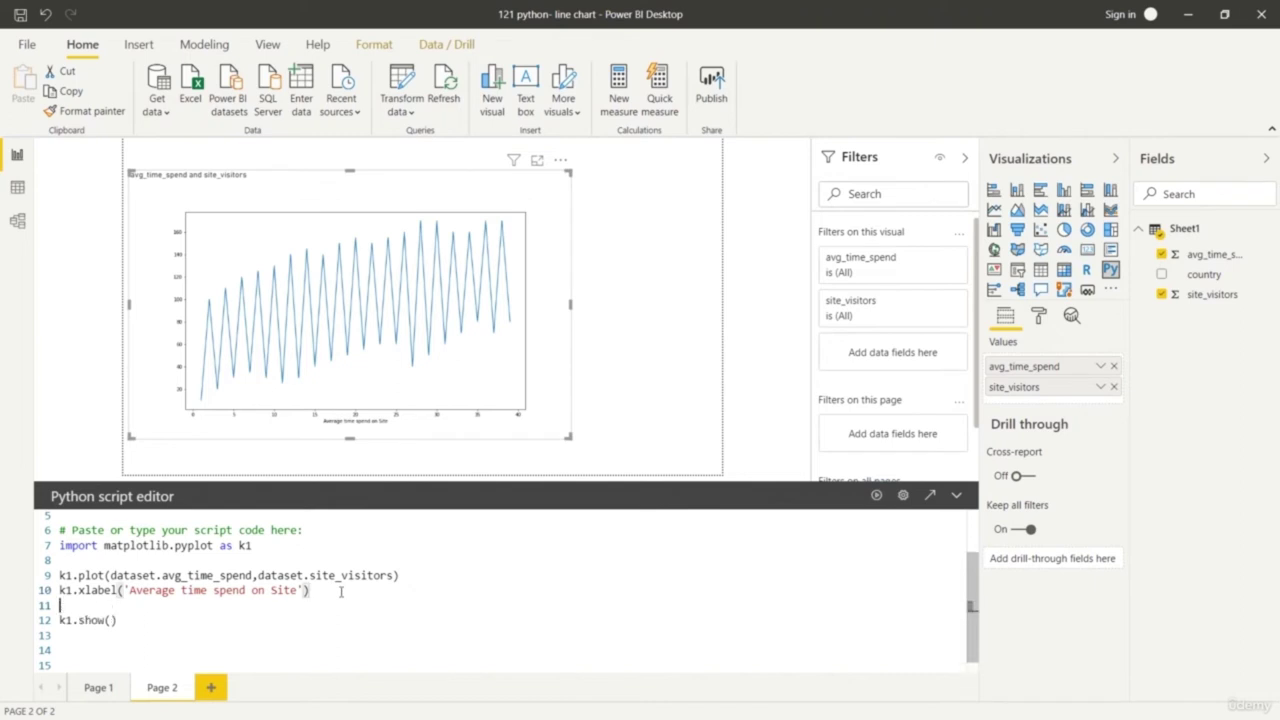
pyautogui.write('k1')
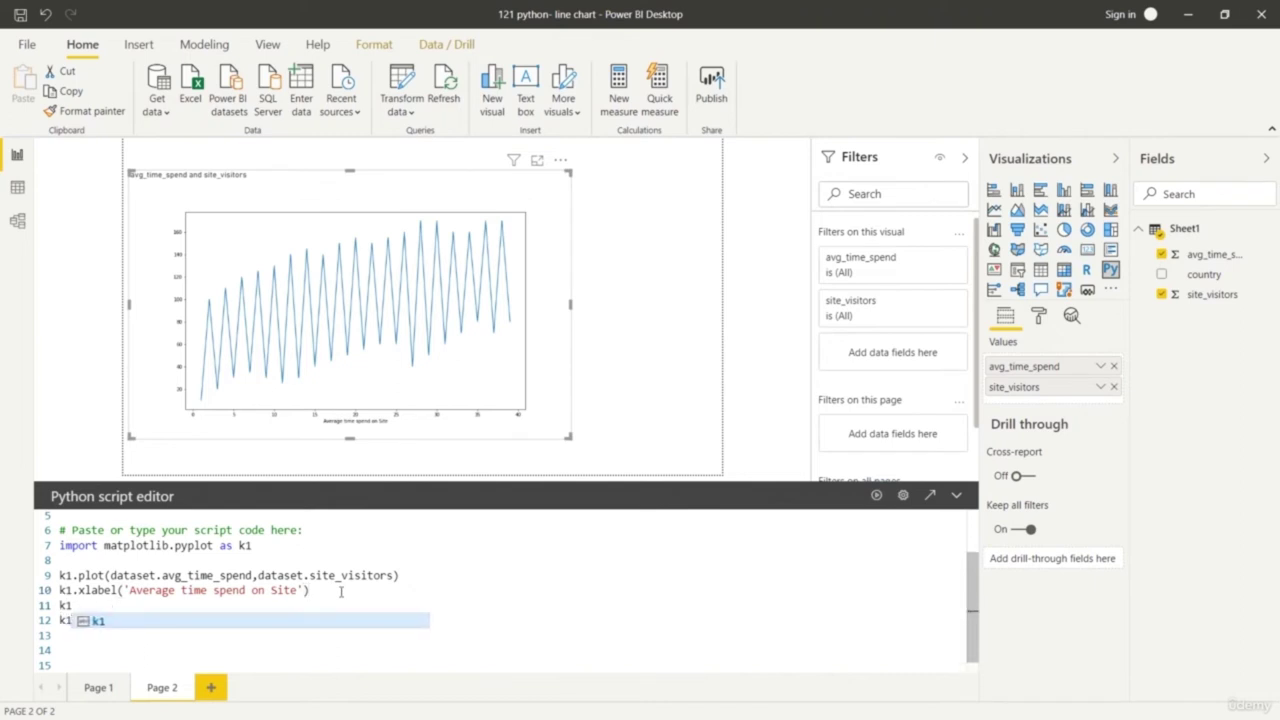
pyautogui.write('.ylabel')
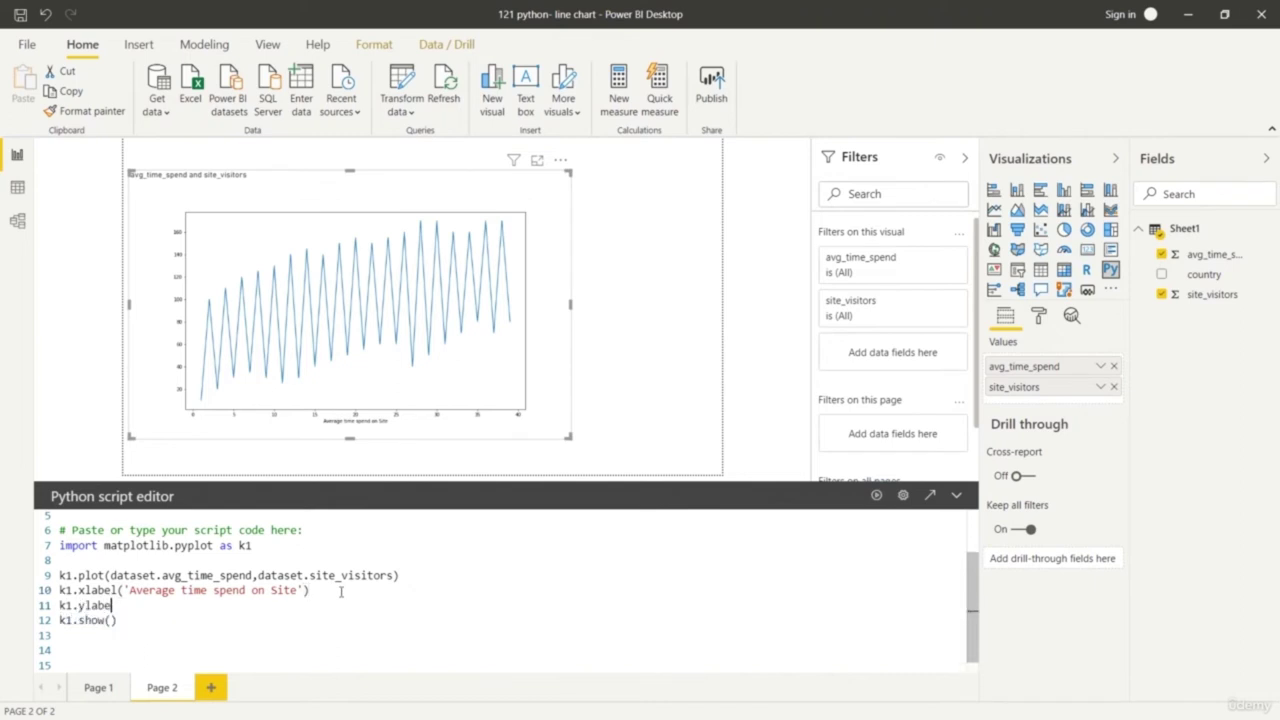
pyautogui.write('(')
pyautogui.write("'")
pyautogui.write('Site v')
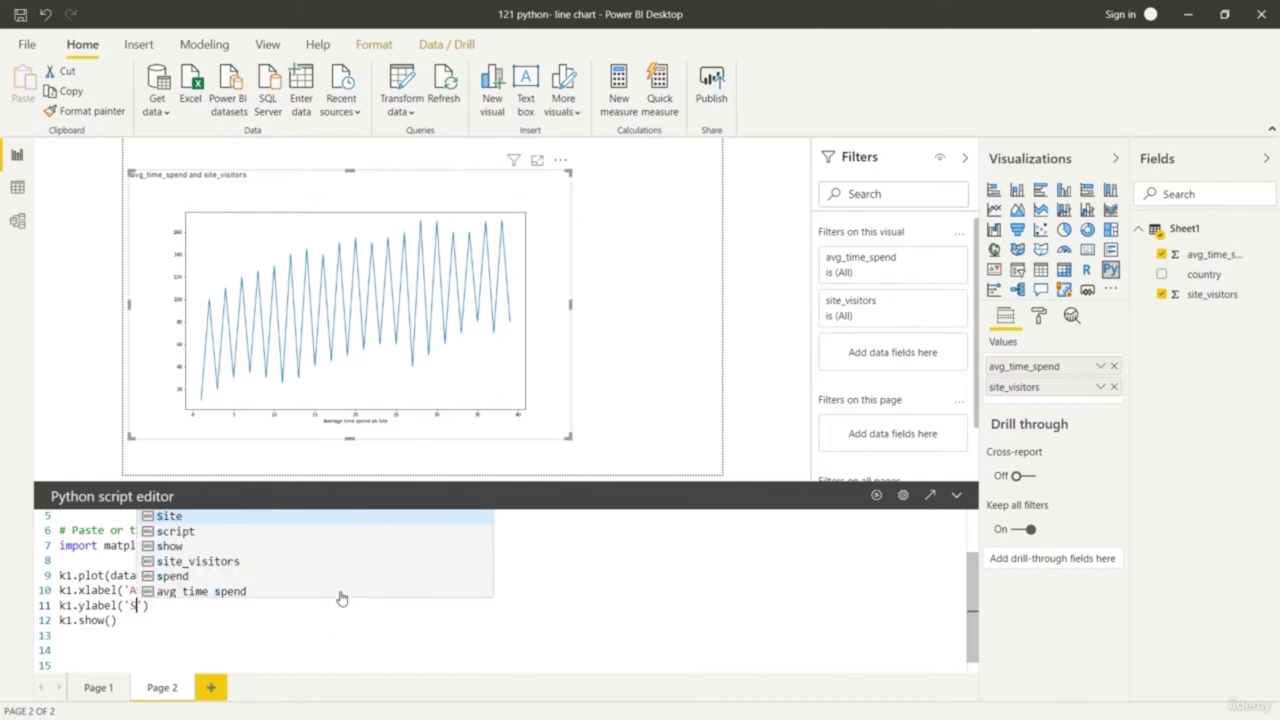
pyautogui.write('isitor')
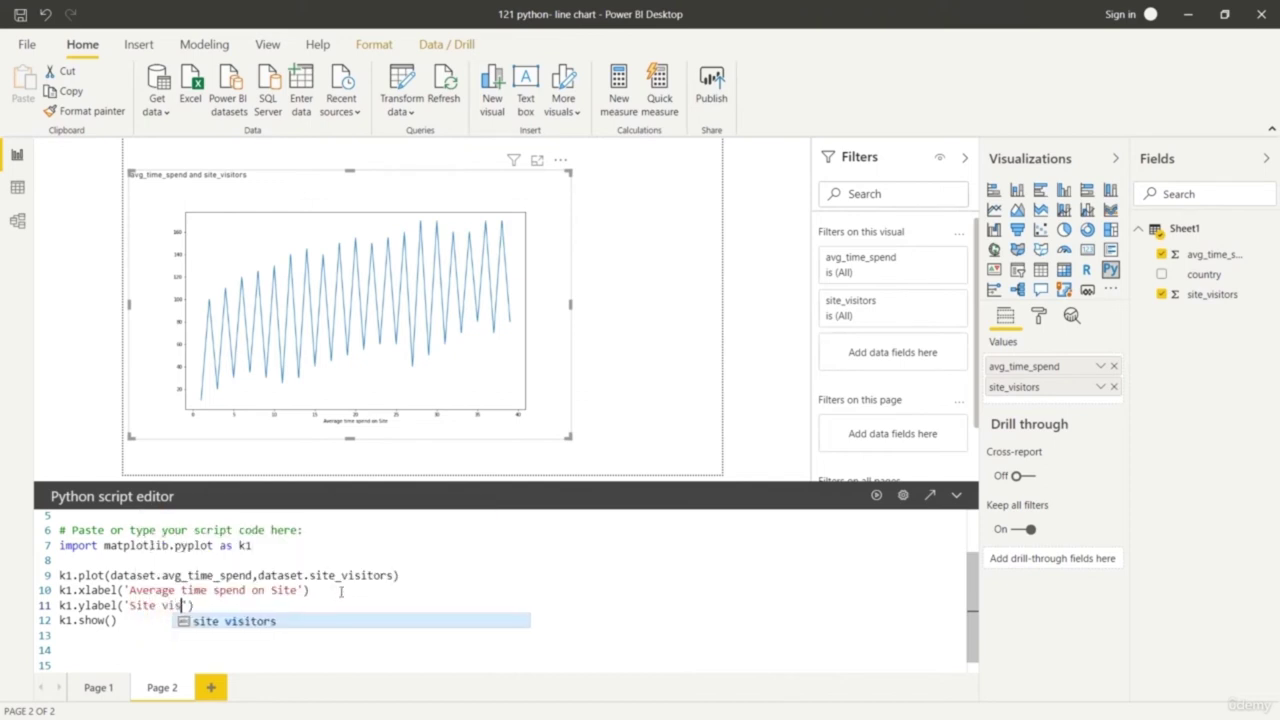
pyautogui.write('s')
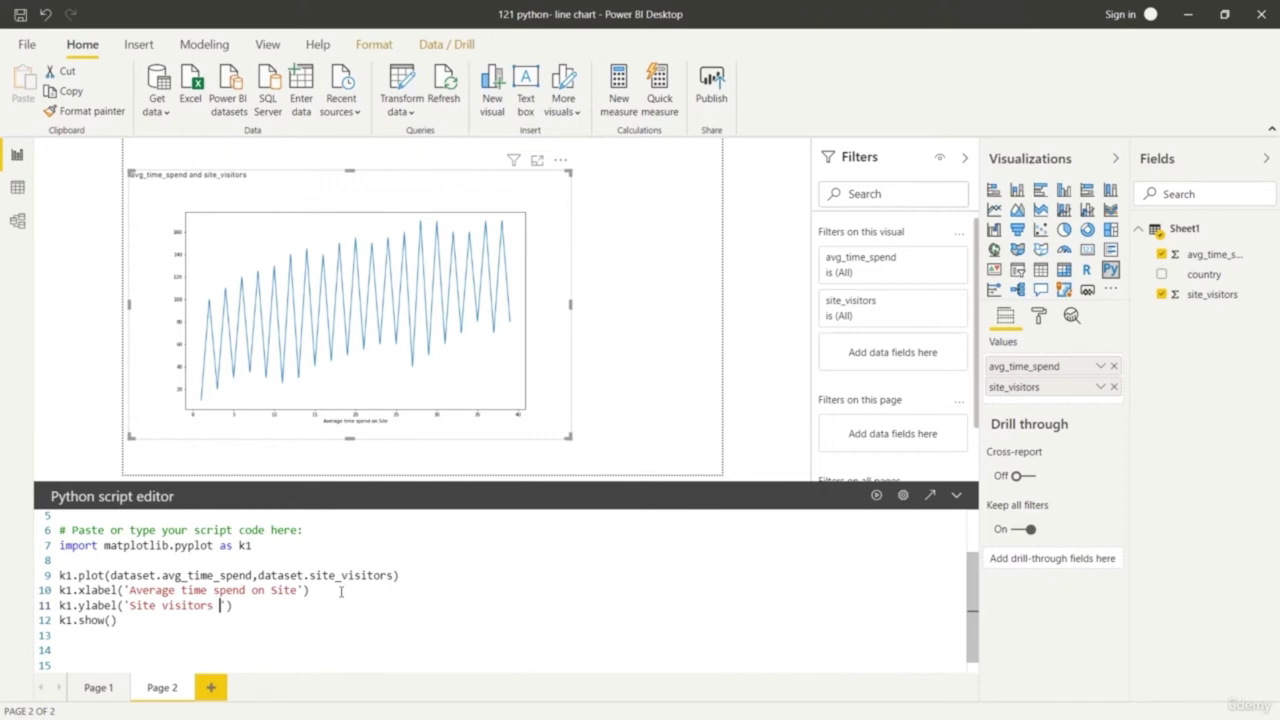
pyautogui.write(' per m')
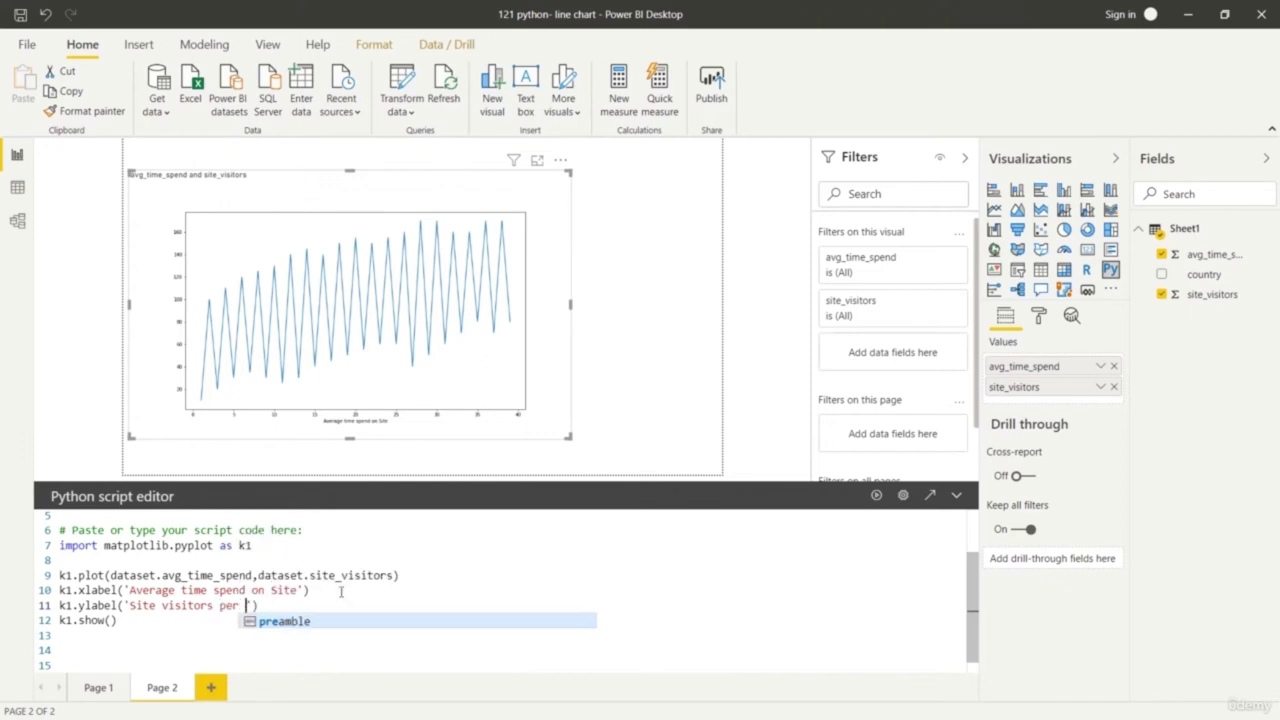
pyautogui.write('inute')
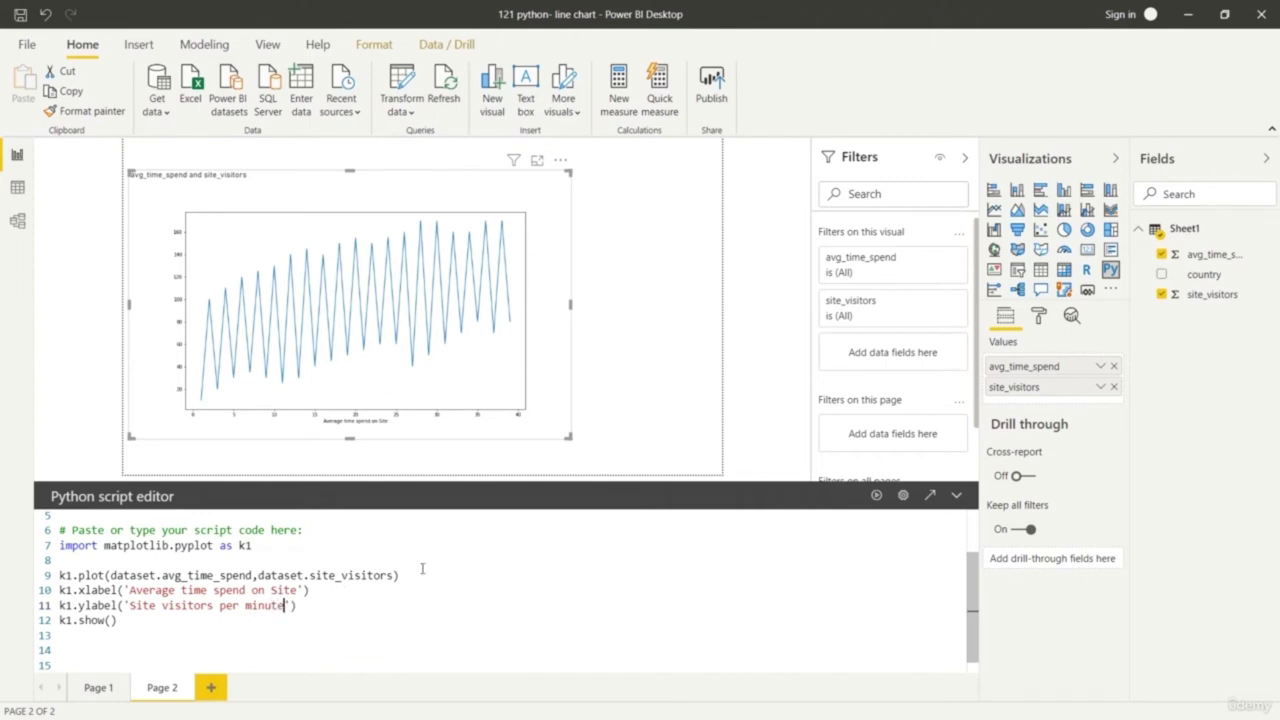
pyautogui.click(876, 496)
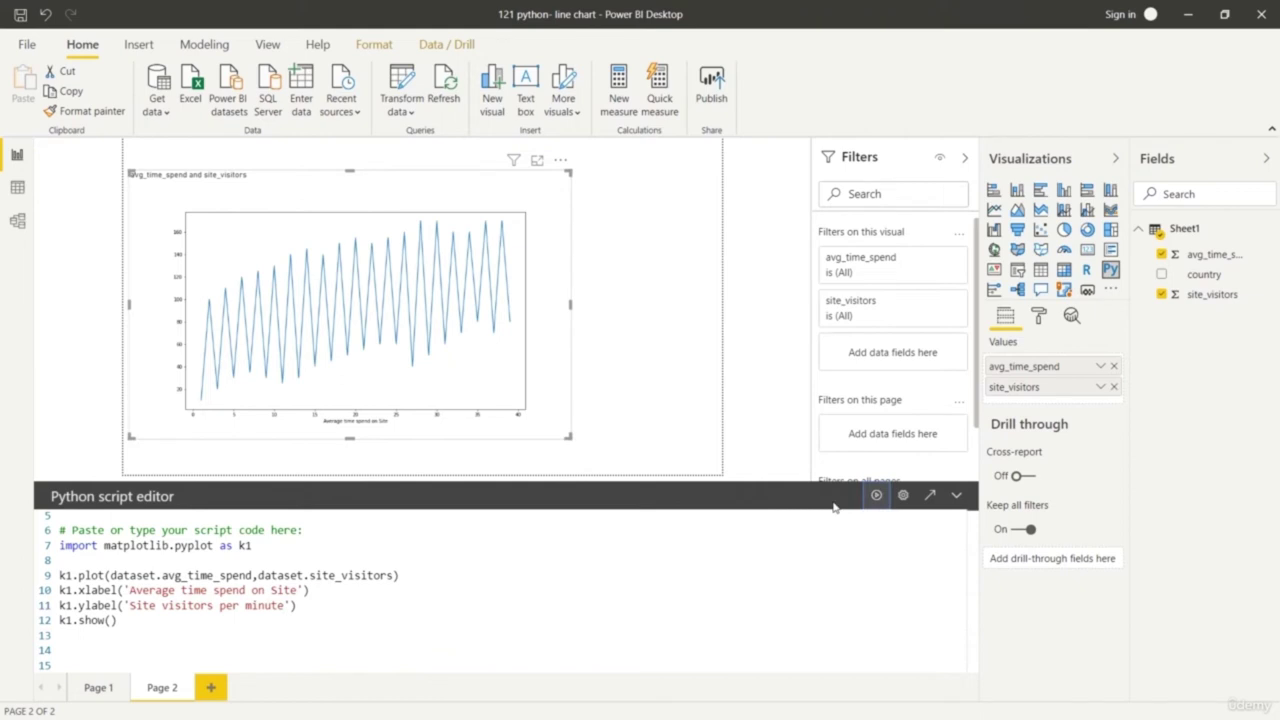
# Examine the chart's axis labels and the Page information and Page size format options of Page 2
pyautogui.click(655, 428)
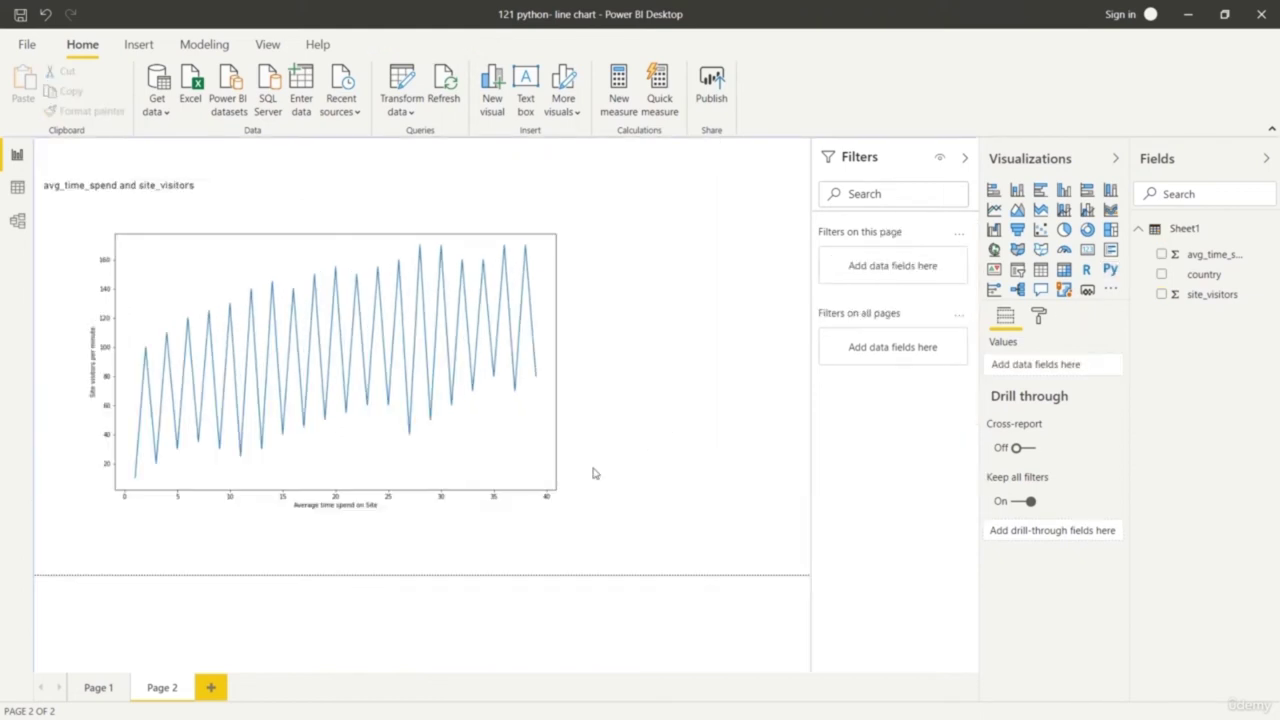
pyautogui.click(548, 503)
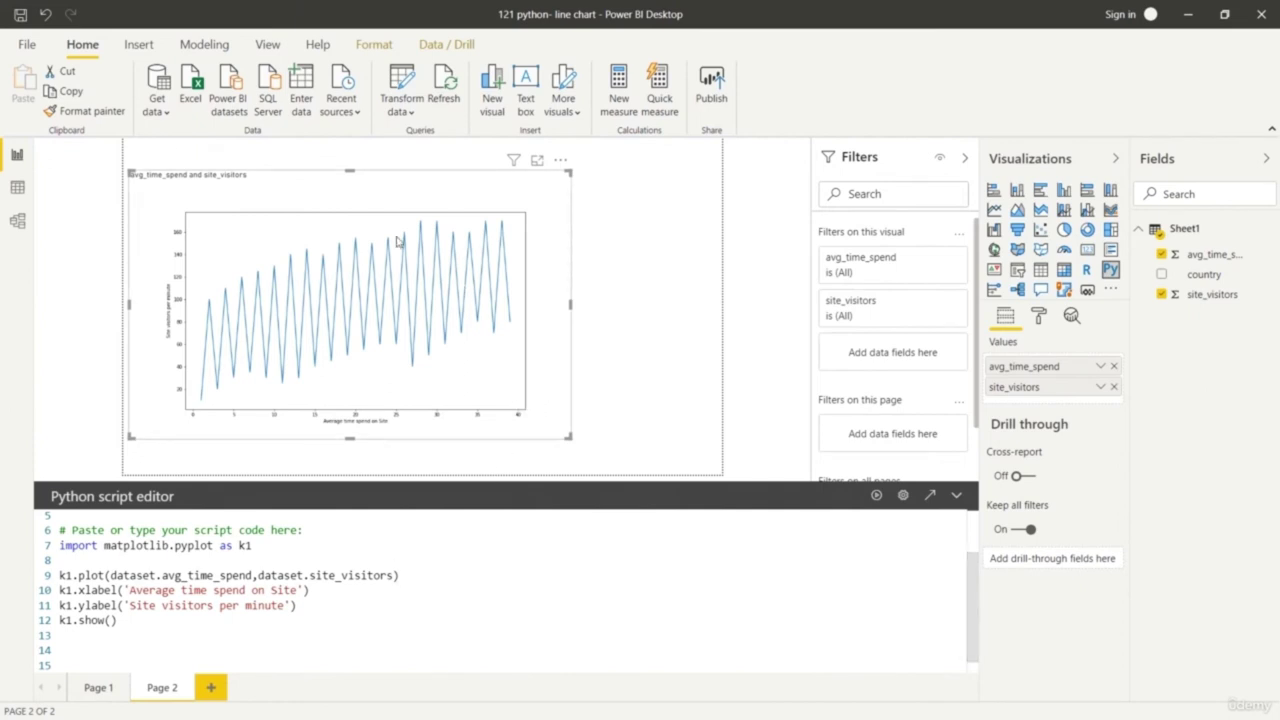
pyautogui.click(729, 240)
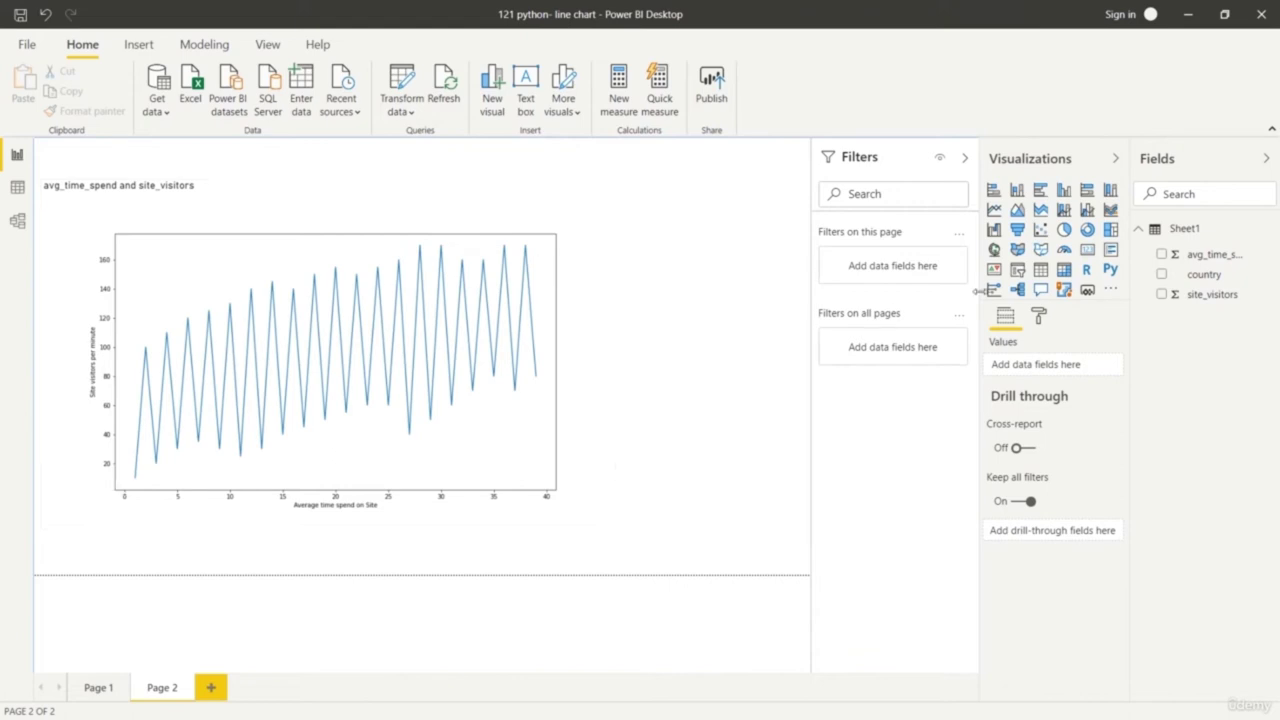
pyautogui.click(1039, 316)
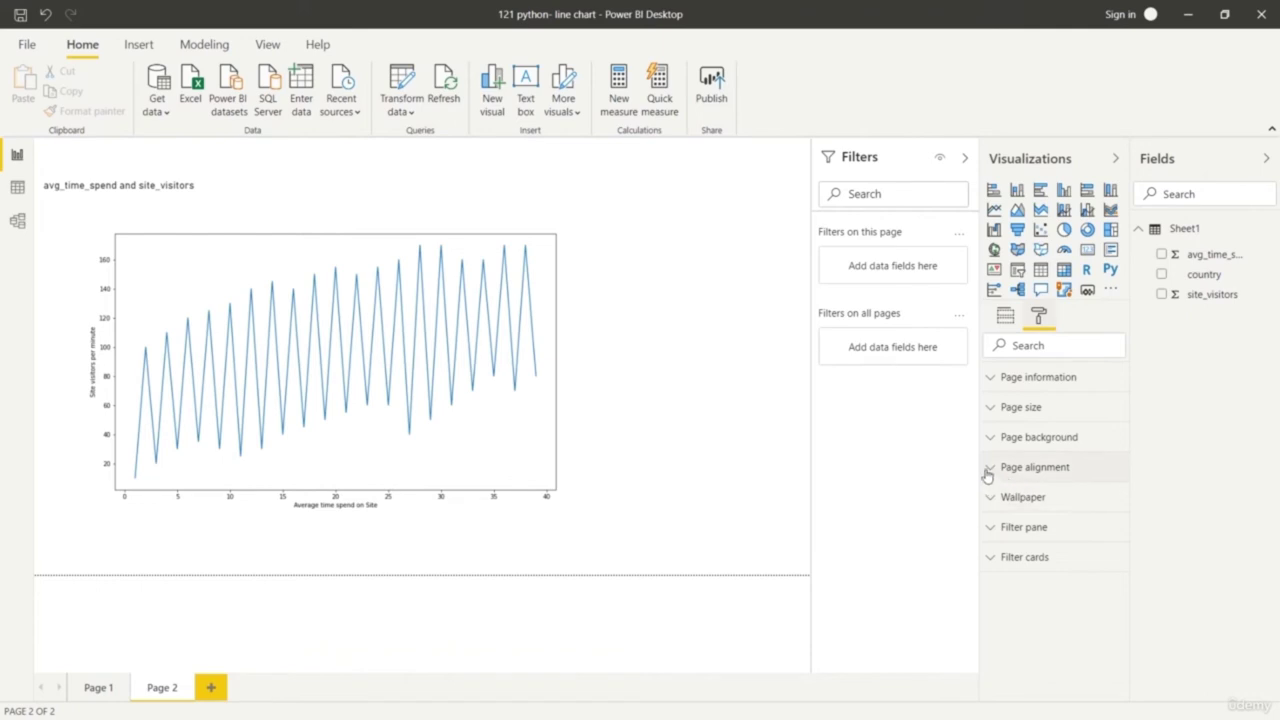
pyautogui.click(991, 379)
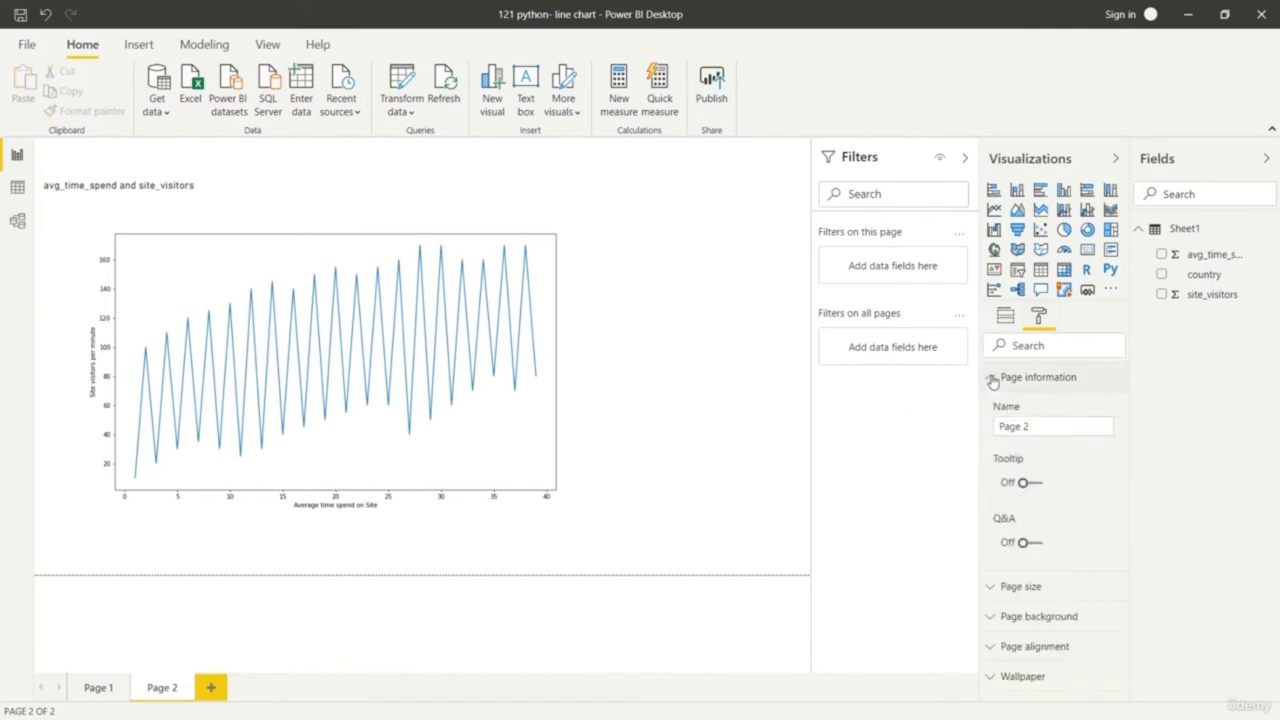
pyautogui.click(991, 379)
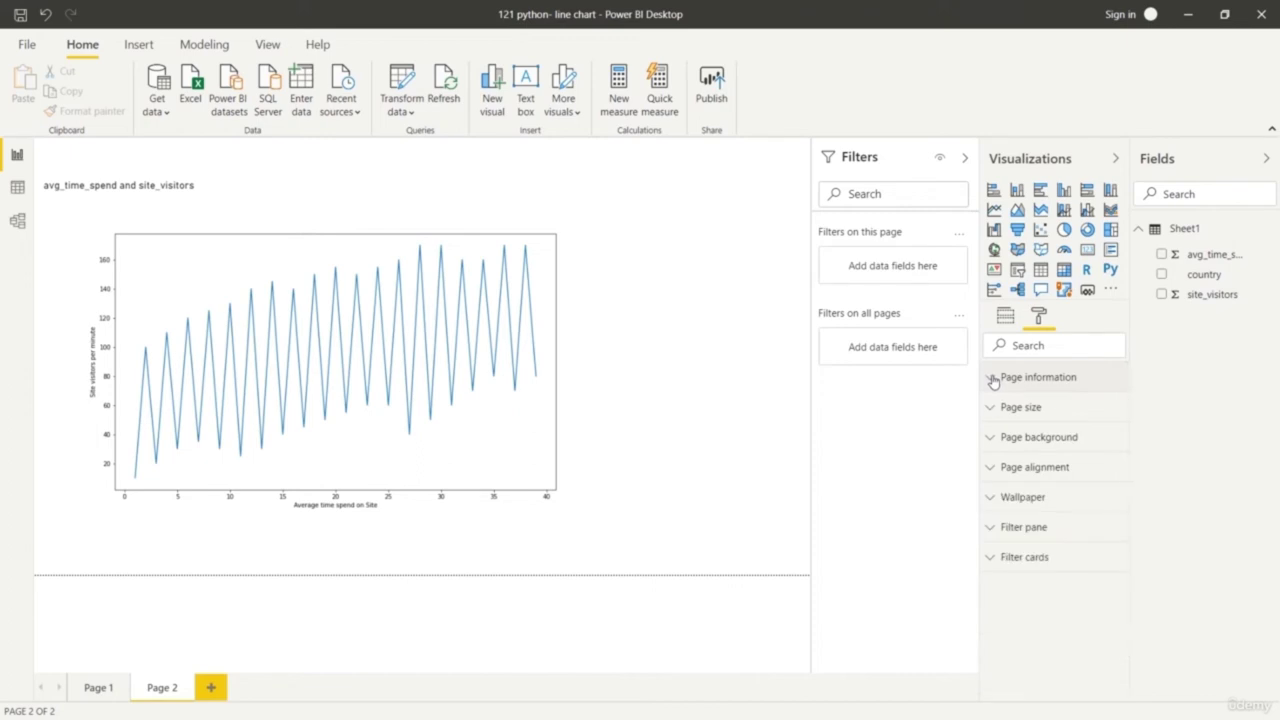
pyautogui.click(996, 409)
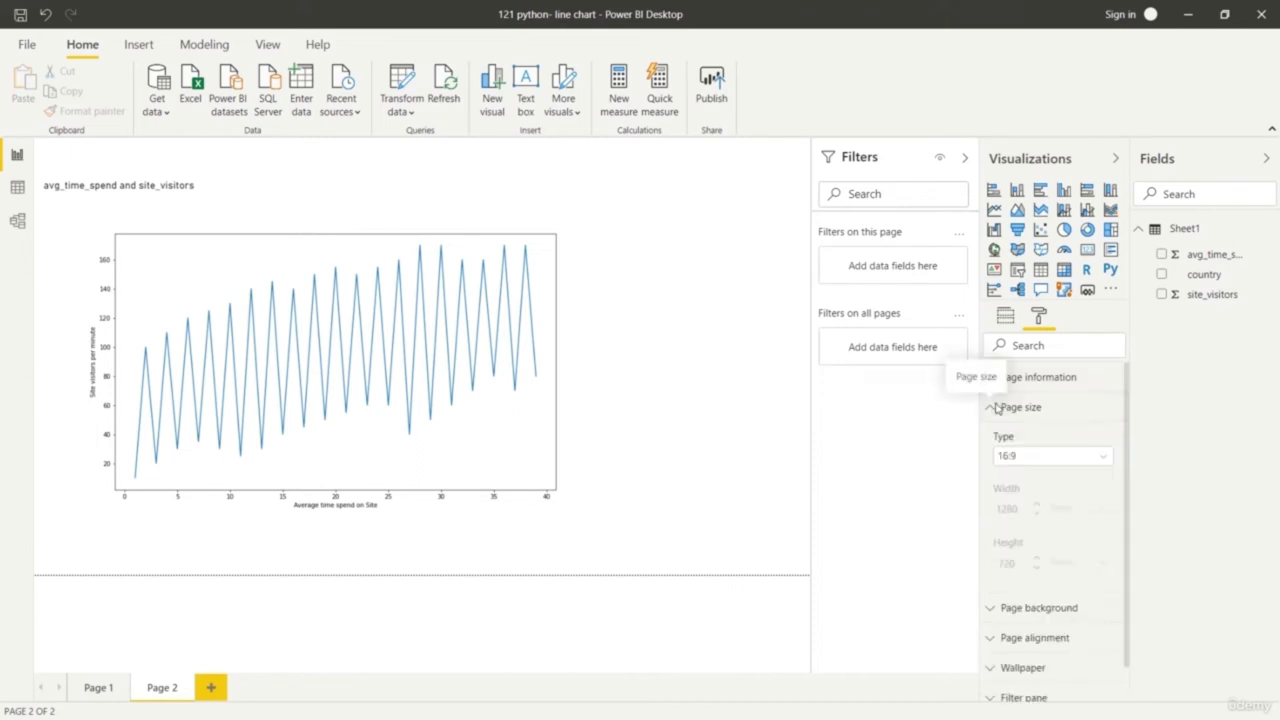
pyautogui.click(996, 418)
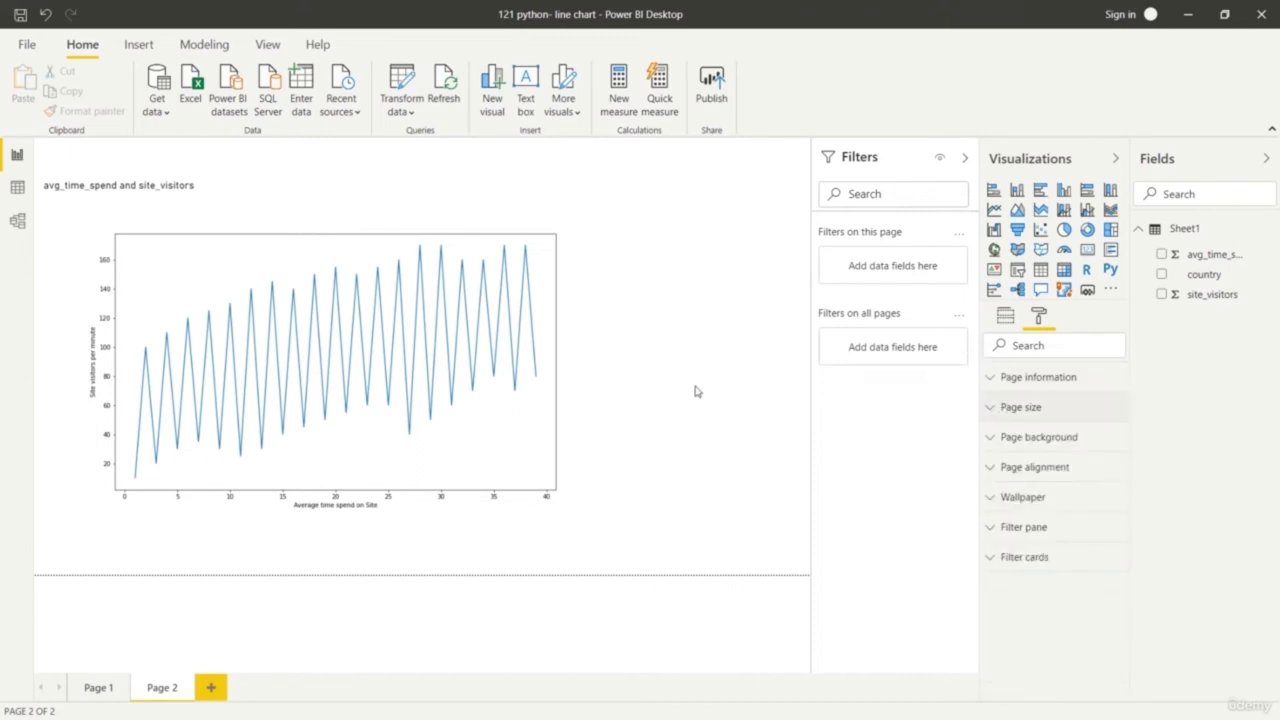
# Reselect the line chart, show its format options, and add 'r' as the third argument of k1.plot in the script
pyautogui.click(510, 393)
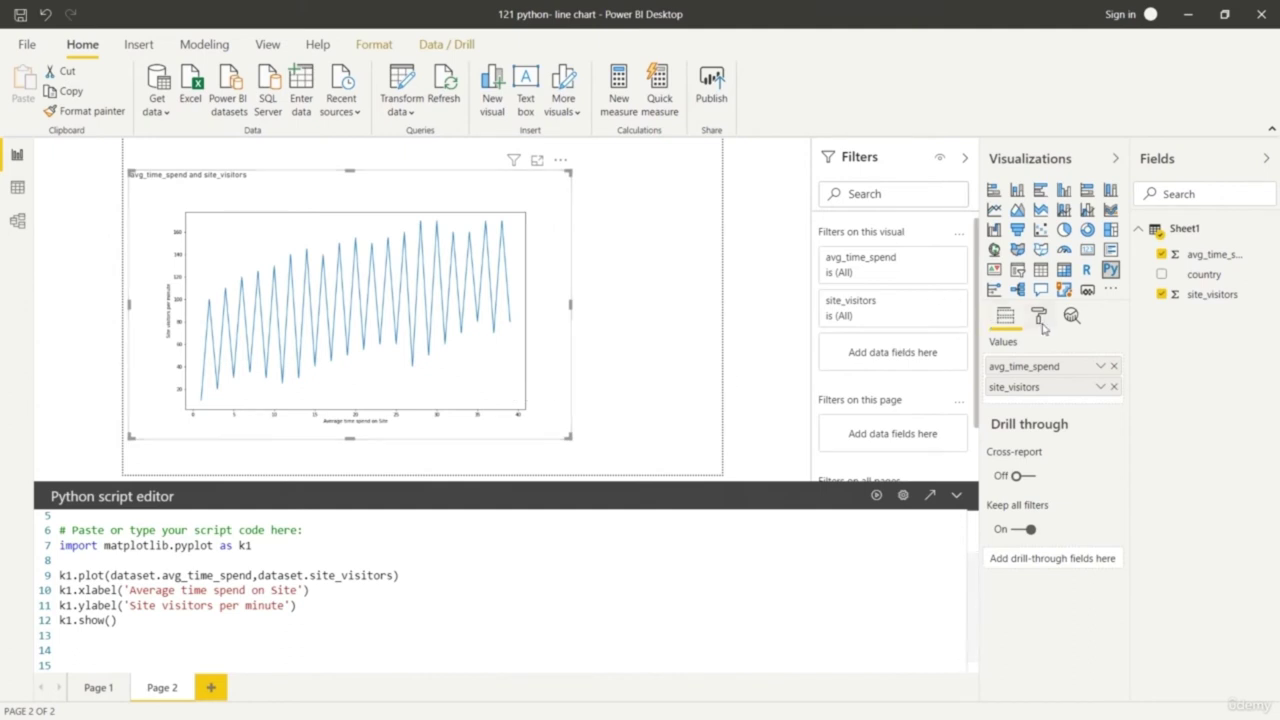
pyautogui.click(1040, 318)
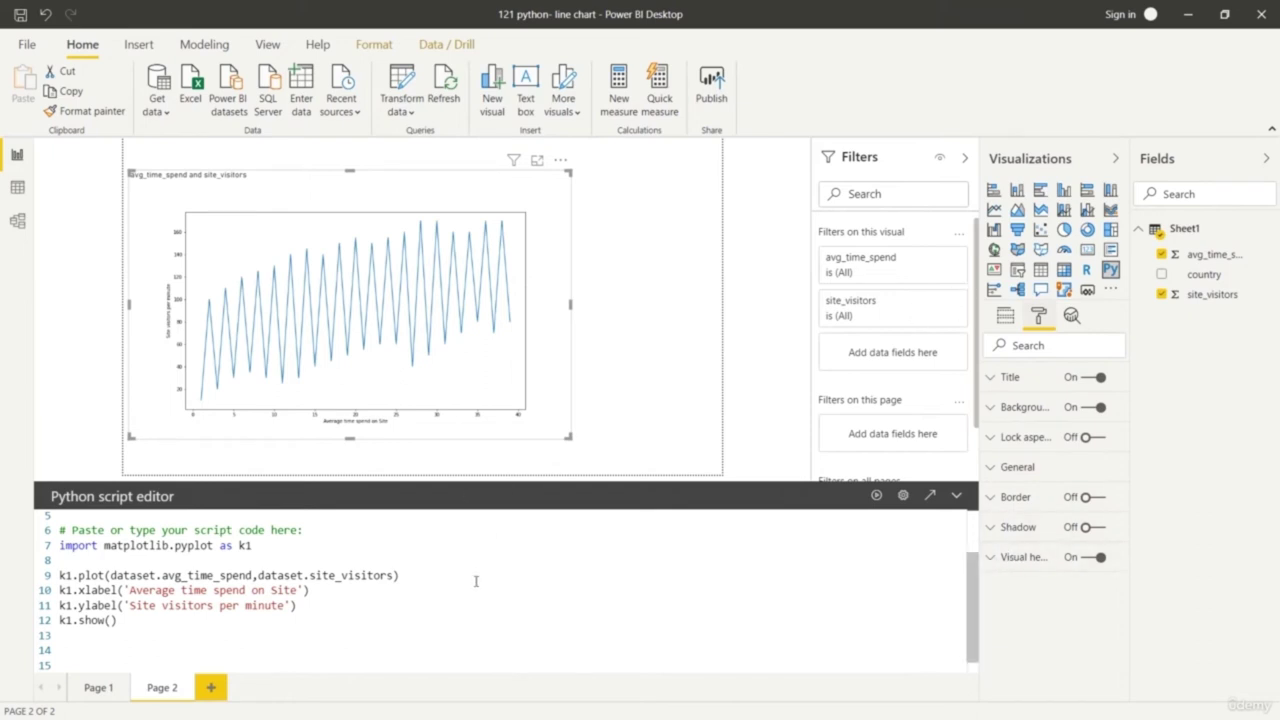
pyautogui.click(419, 578)
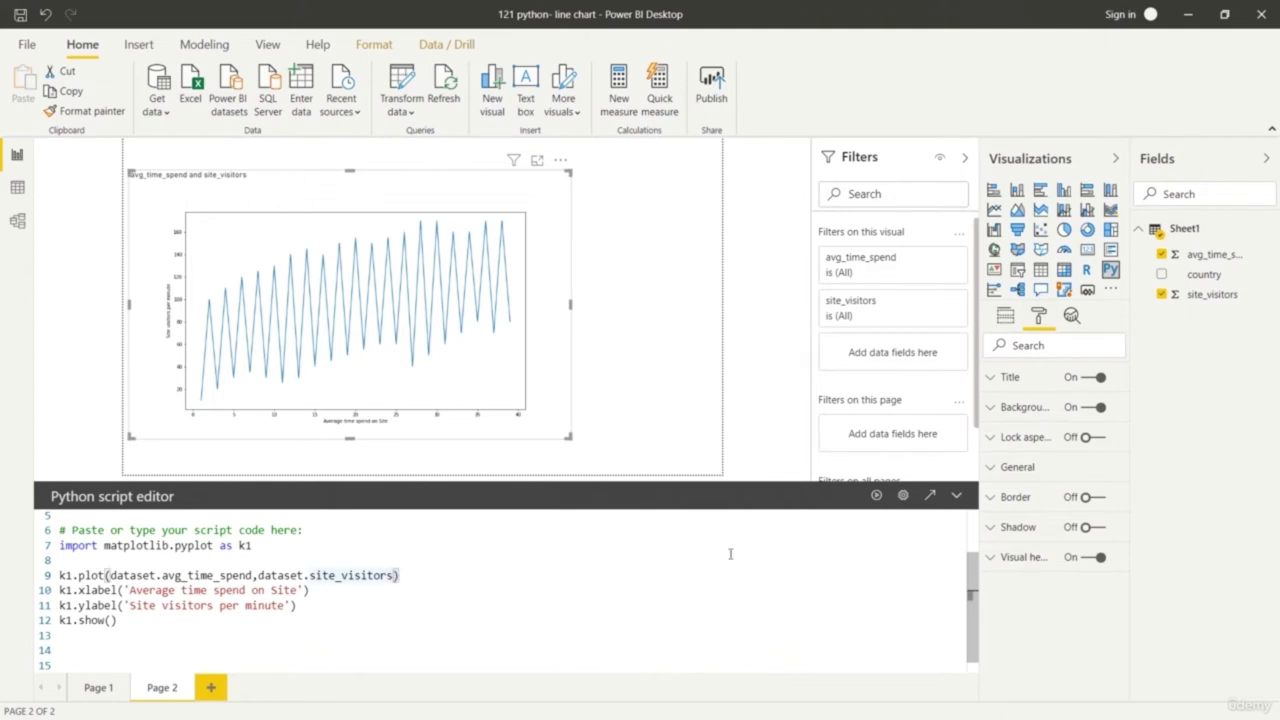
pyautogui.write(",''")
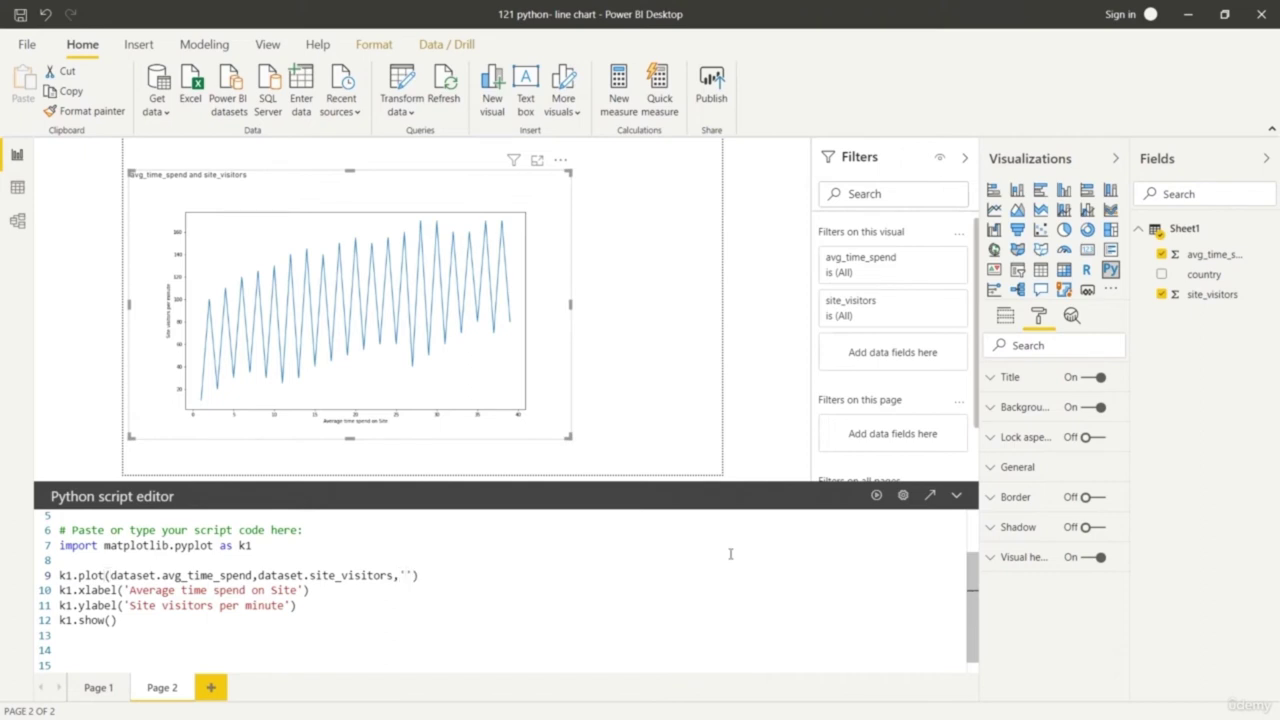
pyautogui.write('r')
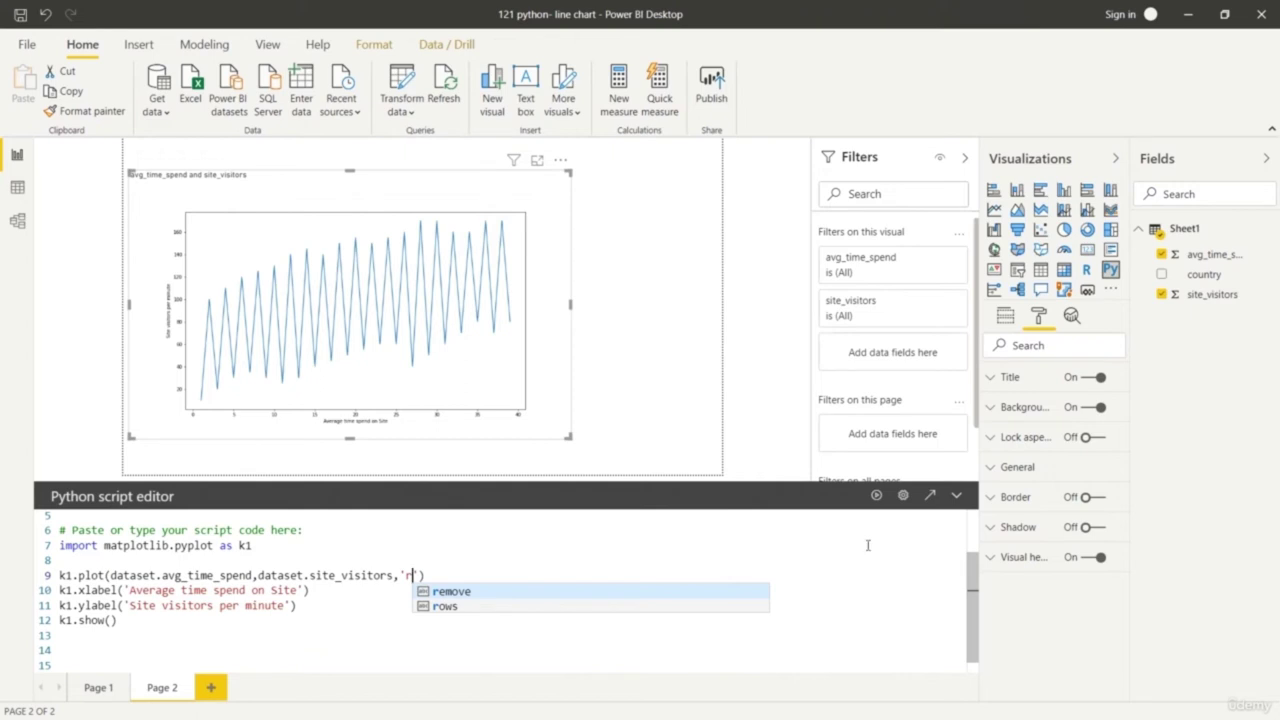
# Run the script with 'r', and replace the k1.plot color argument with 'g' and run the script again
pyautogui.click(876, 496)
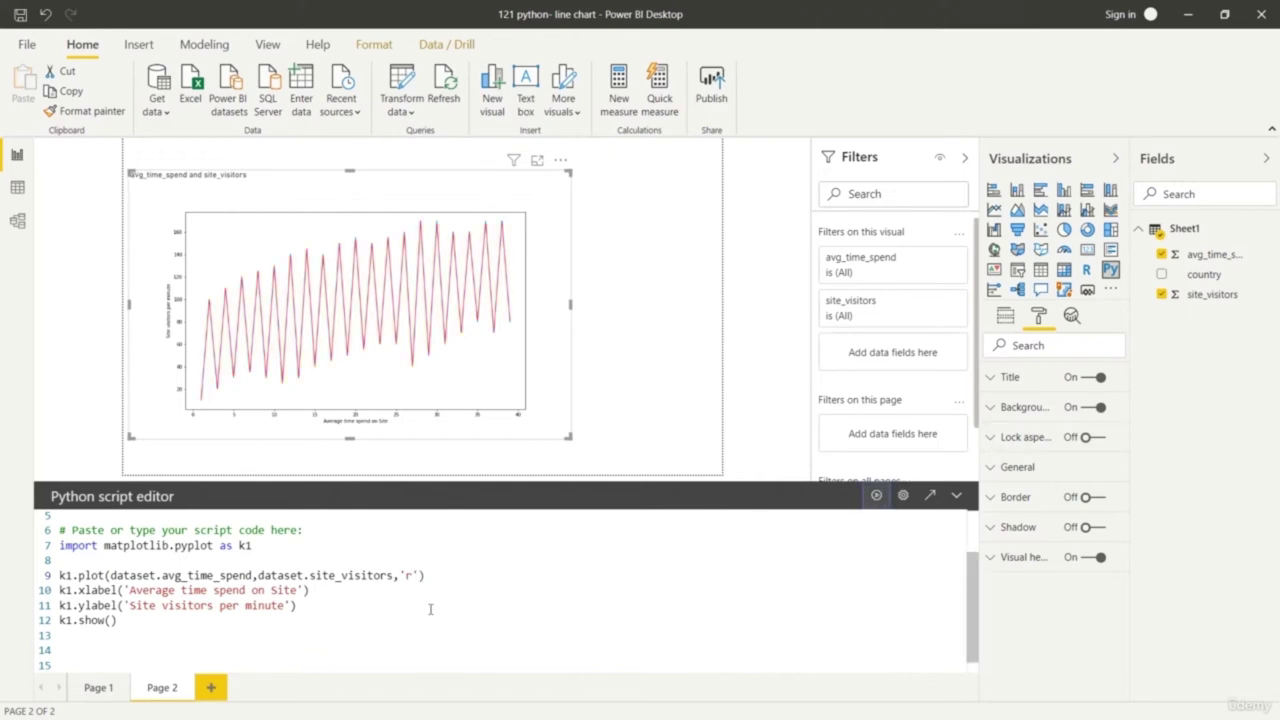
pyautogui.doubleClick(411, 576)
pyautogui.write('g')
pyautogui.click(876, 497)
# Change the third argument of k1.plot to 'y' and run the script
pyautogui.doubleClick(409, 575)
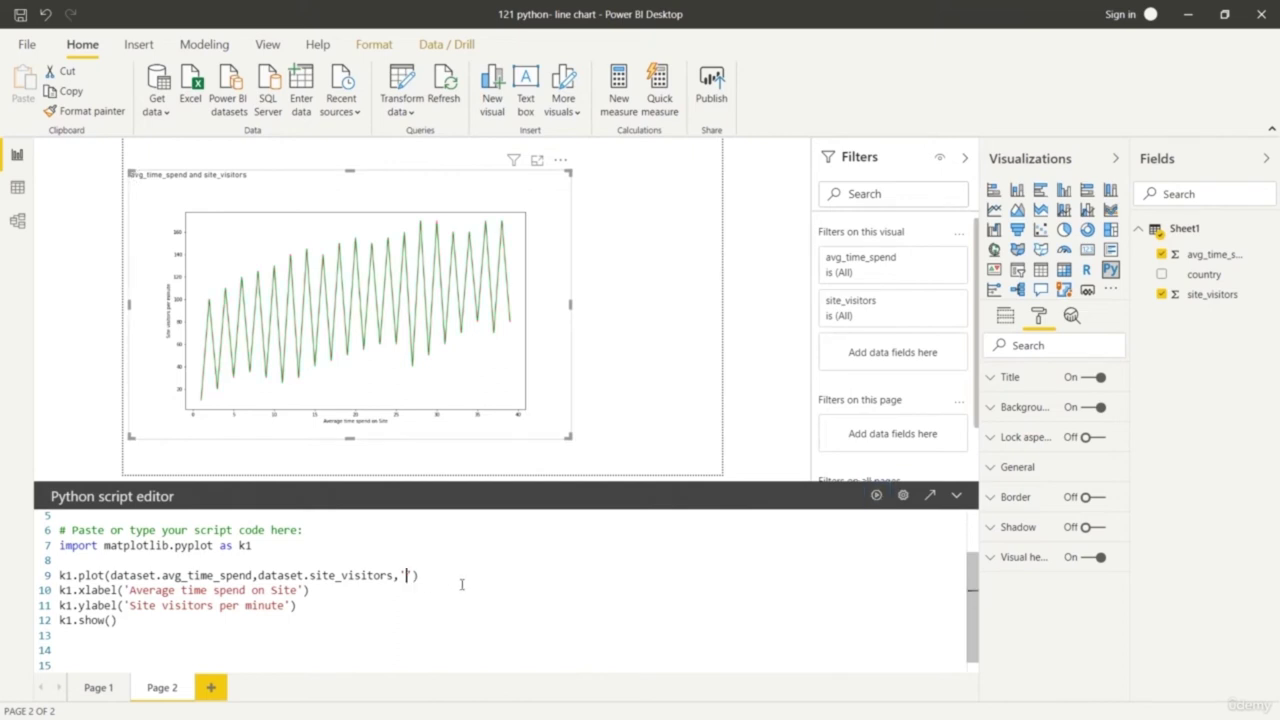
pyautogui.write('y')
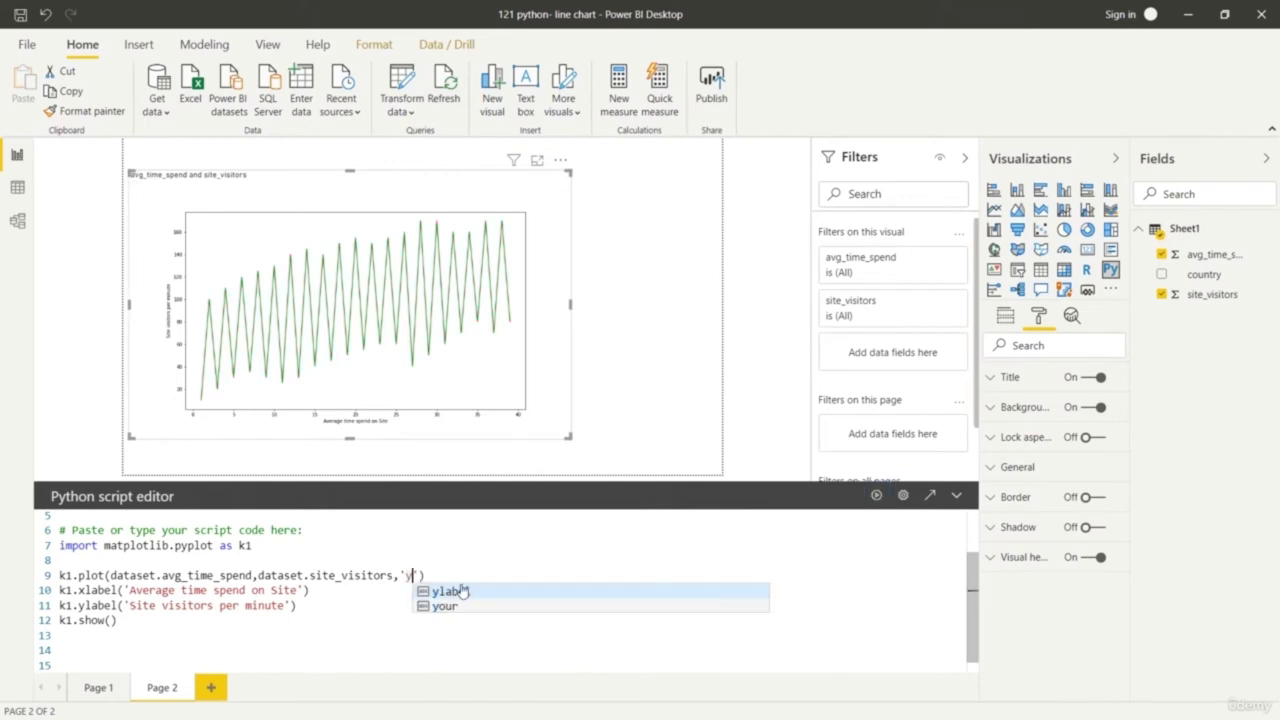
pyautogui.click(877, 496)
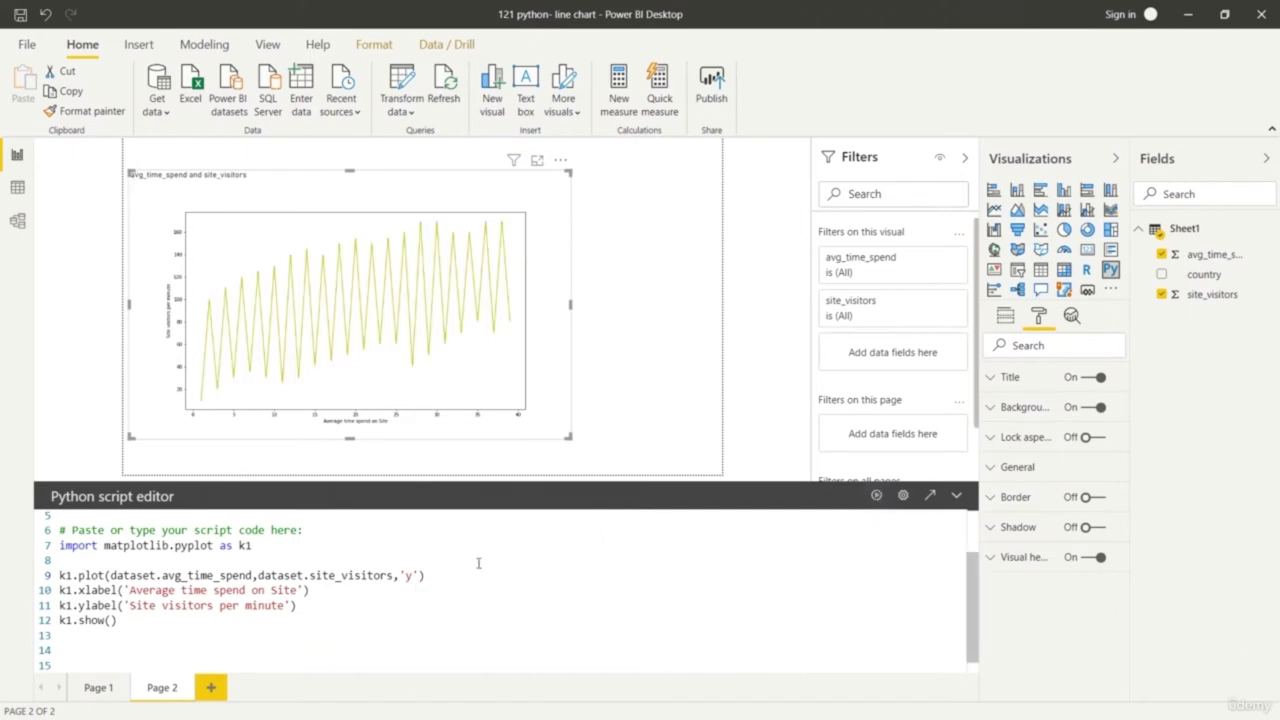
# Try 'v' as the third argument of k1.plot and run the script
pyautogui.click(409, 577)
pyautogui.press('BackSpace')
pyautogui.write('v')
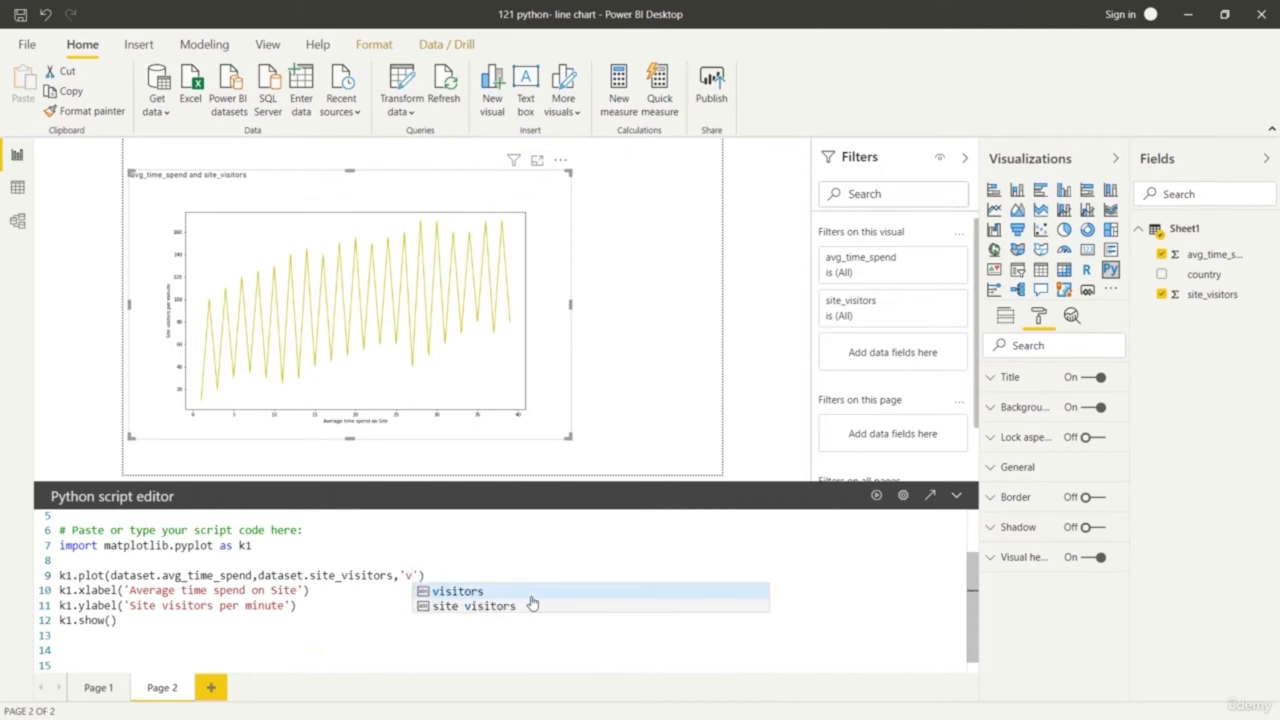
pyautogui.press('Escape')
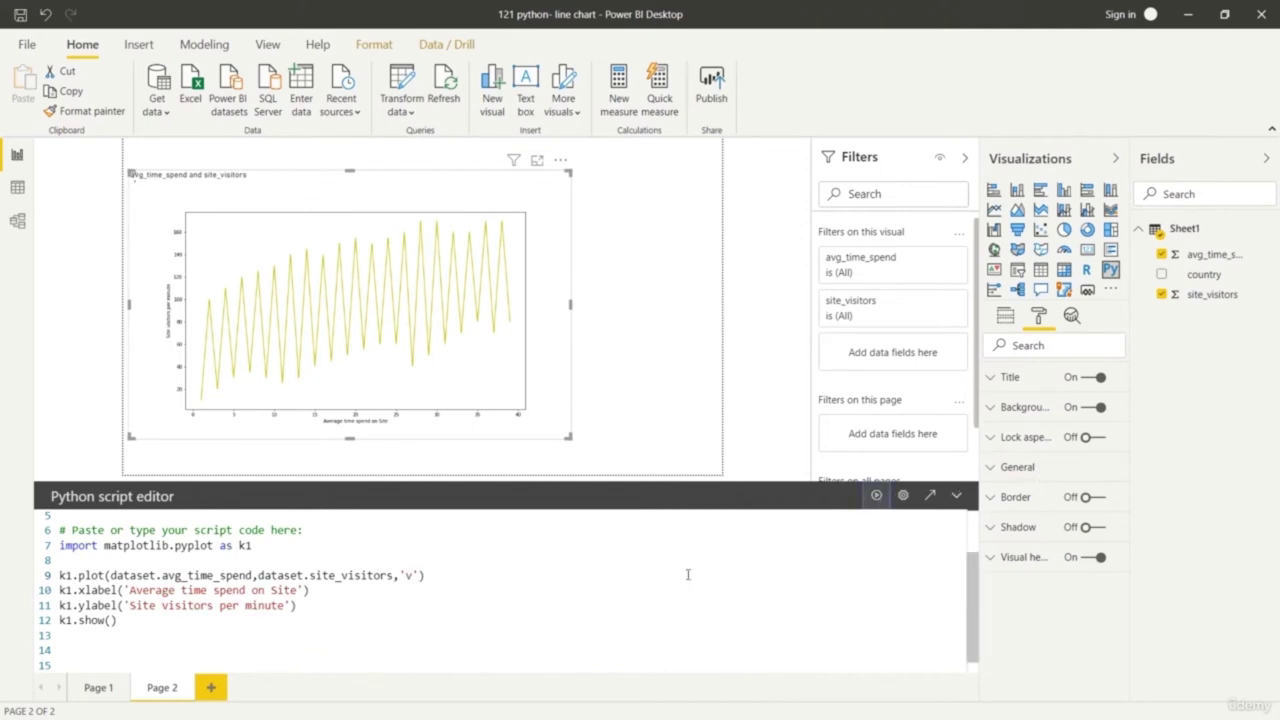
# Restore 'y' as the third argument of k1.plot in place of 'v' and rerun the script
pyautogui.click(409, 577)
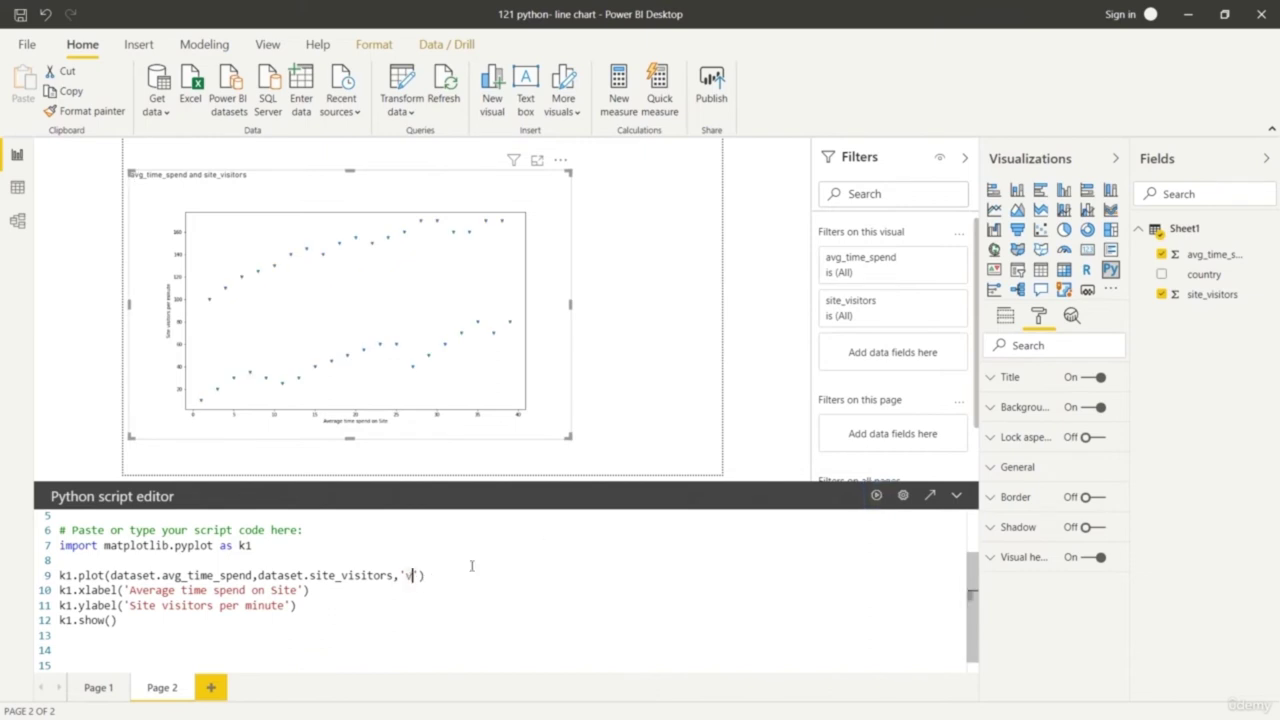
pyautogui.press('BackSpace')
pyautogui.write('y')
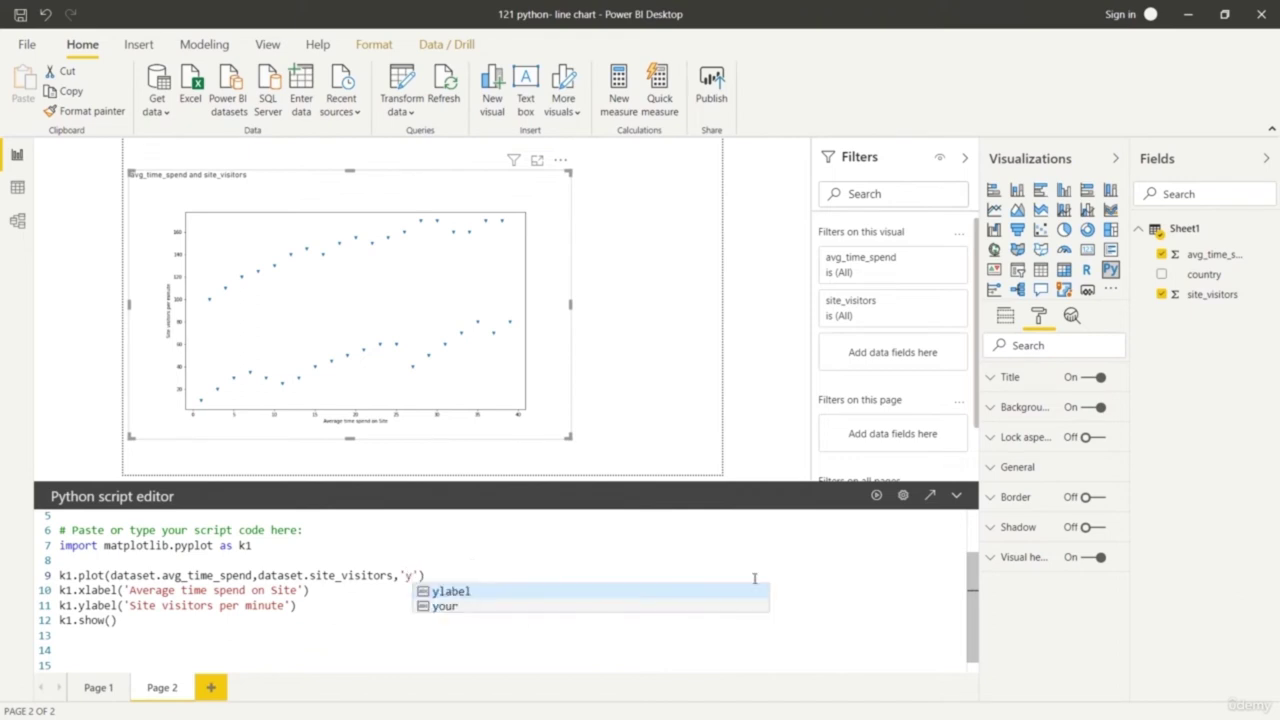
pyautogui.click(876, 496)
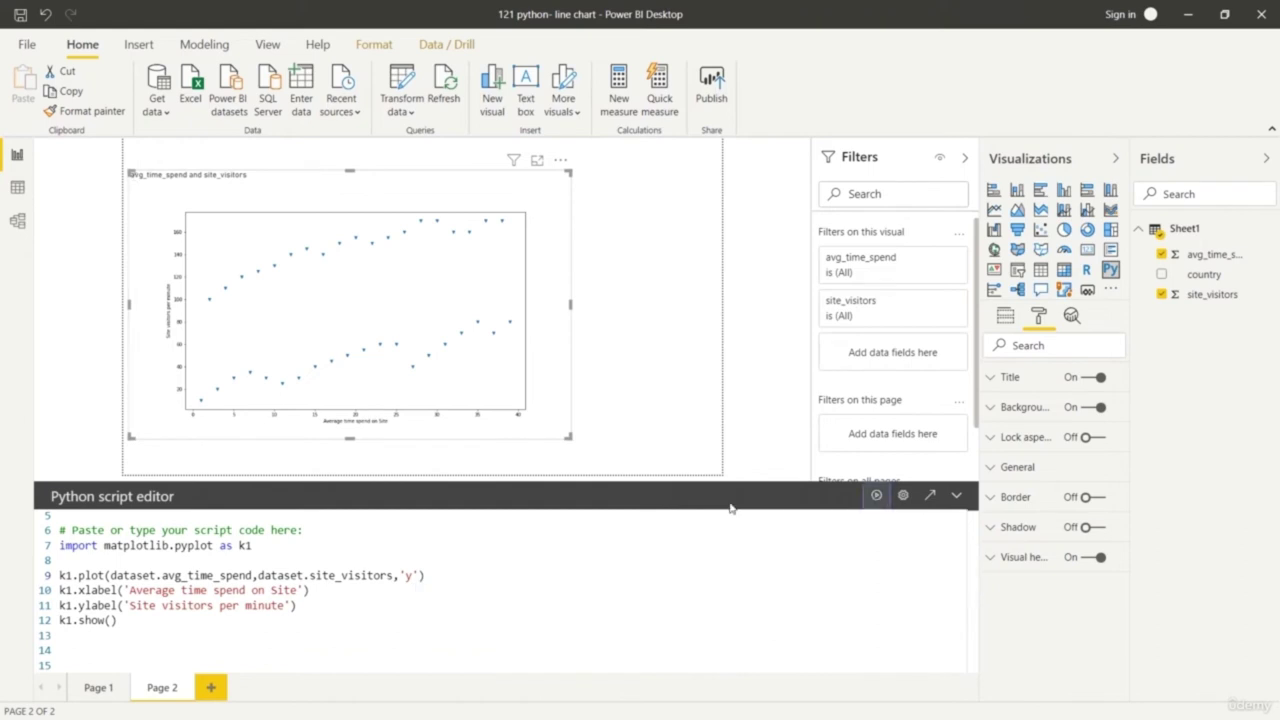
# Set the k1.plot format argument to '--' for a dashed line and run the script
pyautogui.click(410, 580)
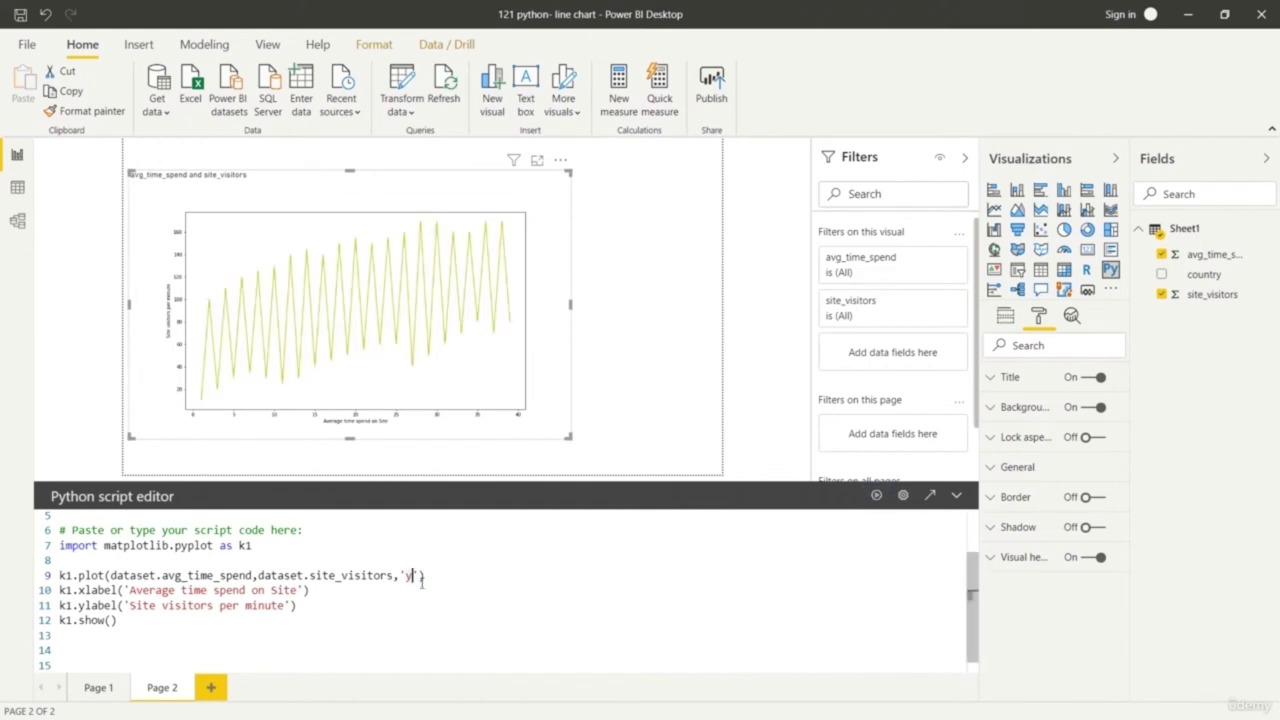
pyautogui.press('BackSpace')
pyautogui.write('--')
pyautogui.click(876, 495)
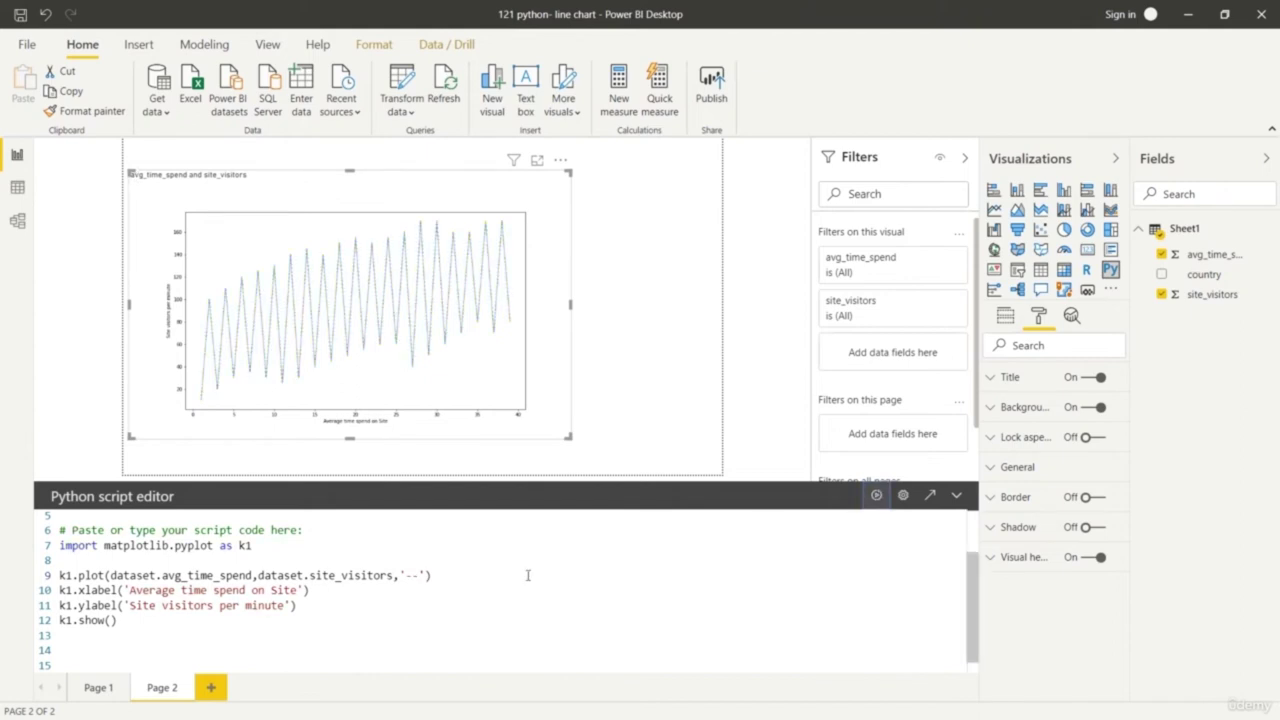
# Color the dashed line by setting the k1.plot format argument to 'g--' and running it, and change it to 'r--'
pyautogui.click(407, 577)
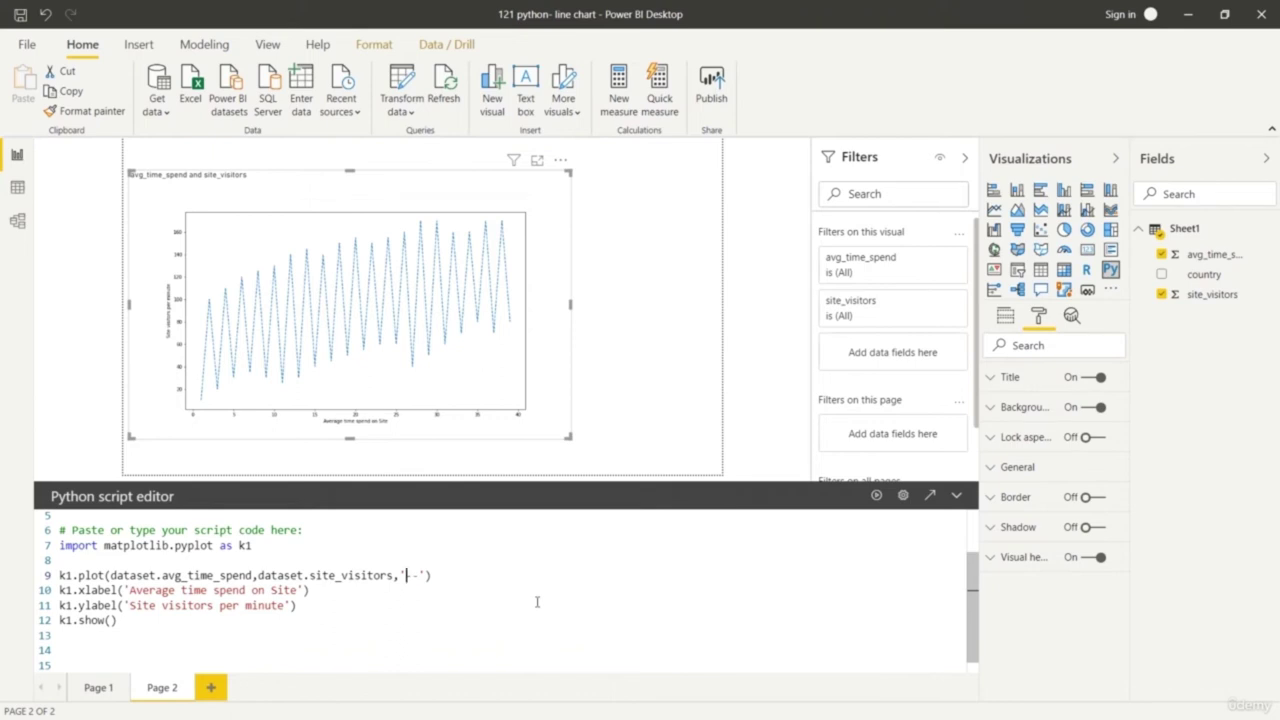
pyautogui.write('g')
pyautogui.click(877, 497)
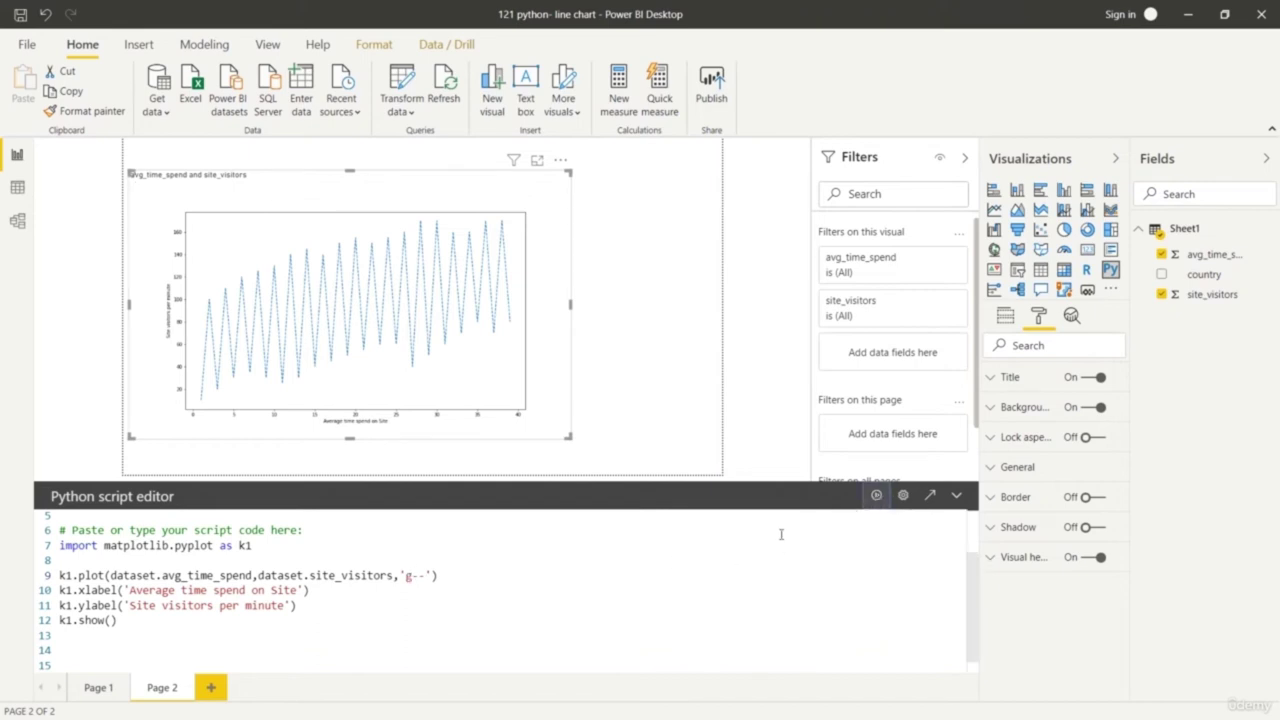
pyautogui.click(410, 576)
pyautogui.press('BackSpace')
pyautogui.write('r')
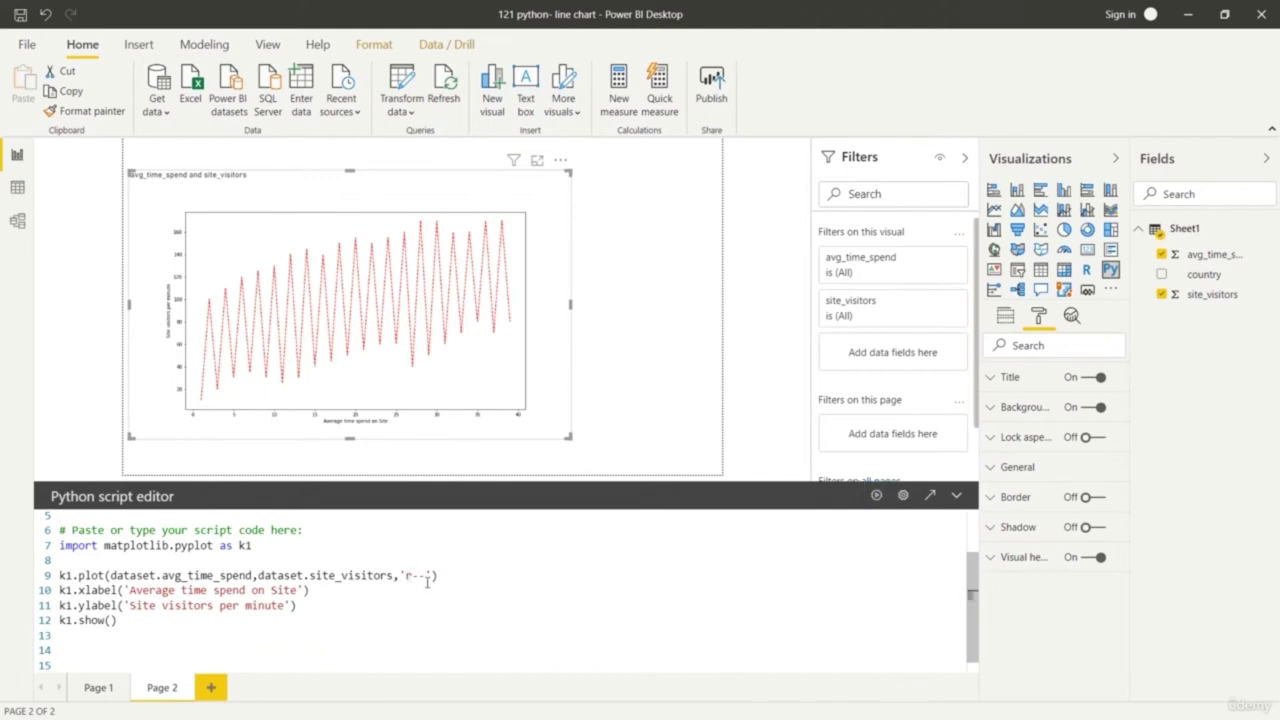
# Replace the k1.plot format argument with 'o' and run the script, and extend it to 'o--' and run again
pyautogui.moveTo(429, 576); pyautogui.dragTo(406, 576)
pyautogui.write('o')
pyautogui.click(874, 497)
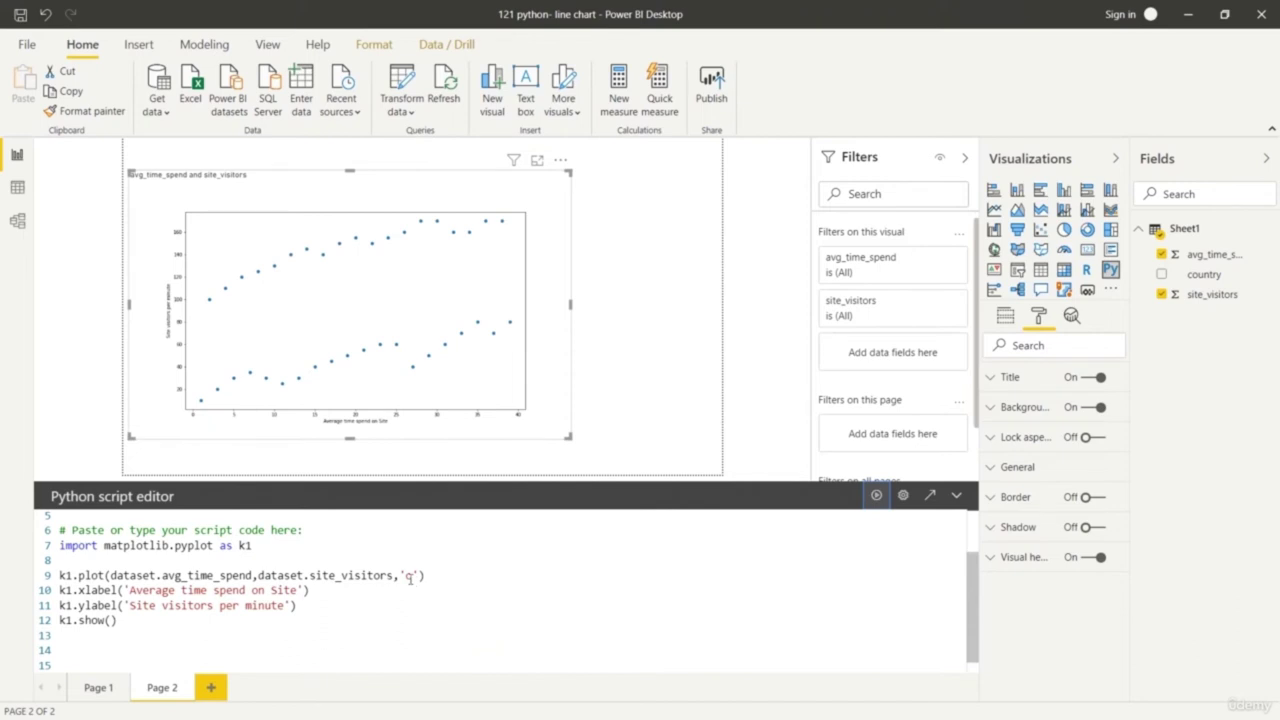
pyautogui.doubleClick(413, 575)
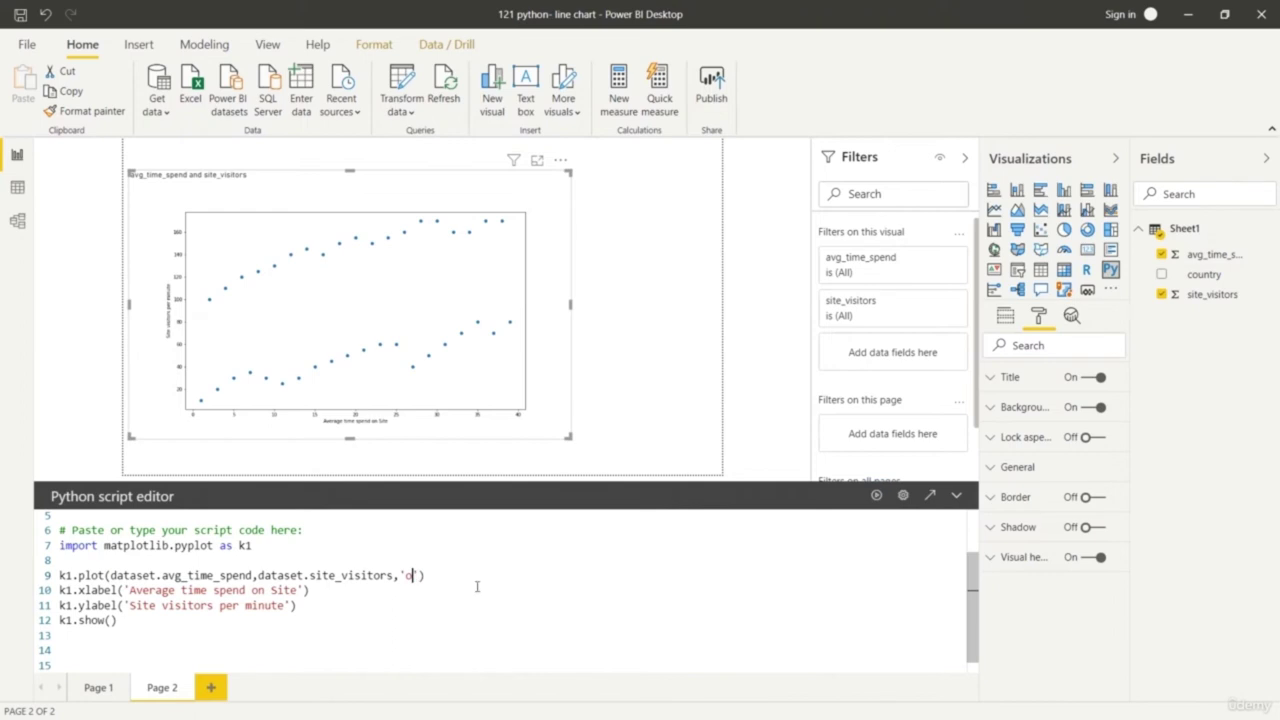
pyautogui.write('o--')
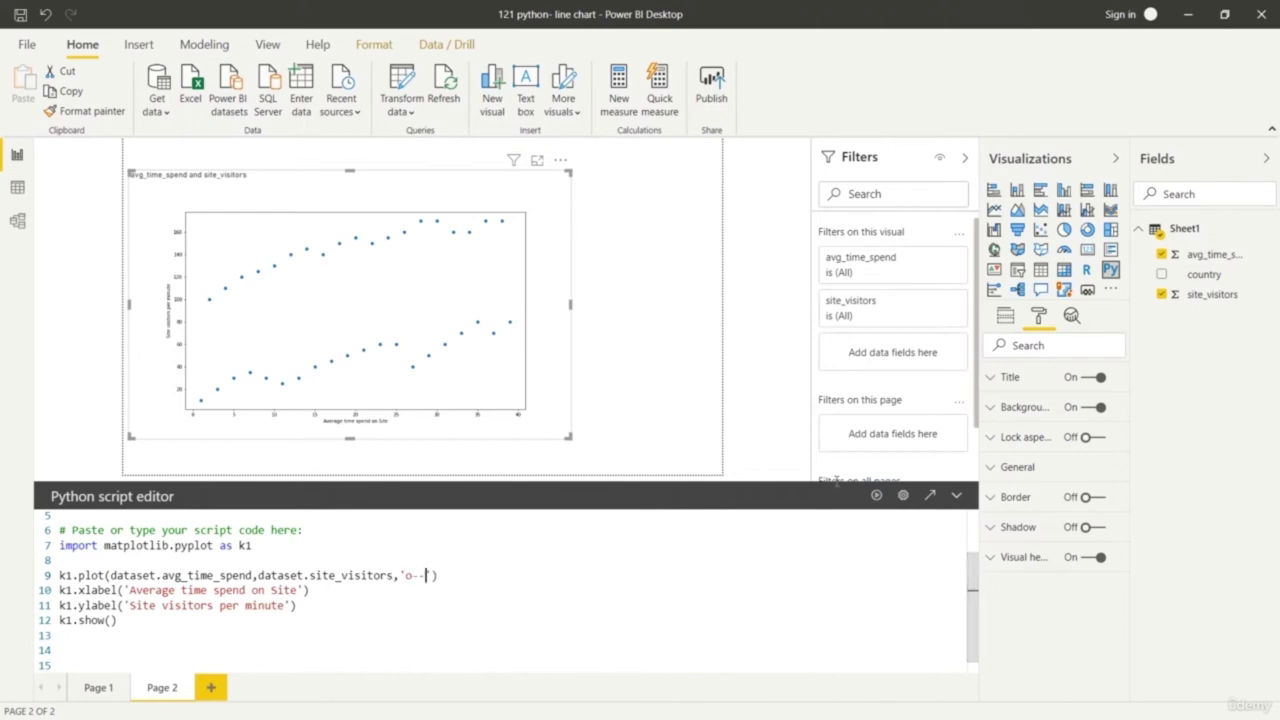
pyautogui.click(876, 496)
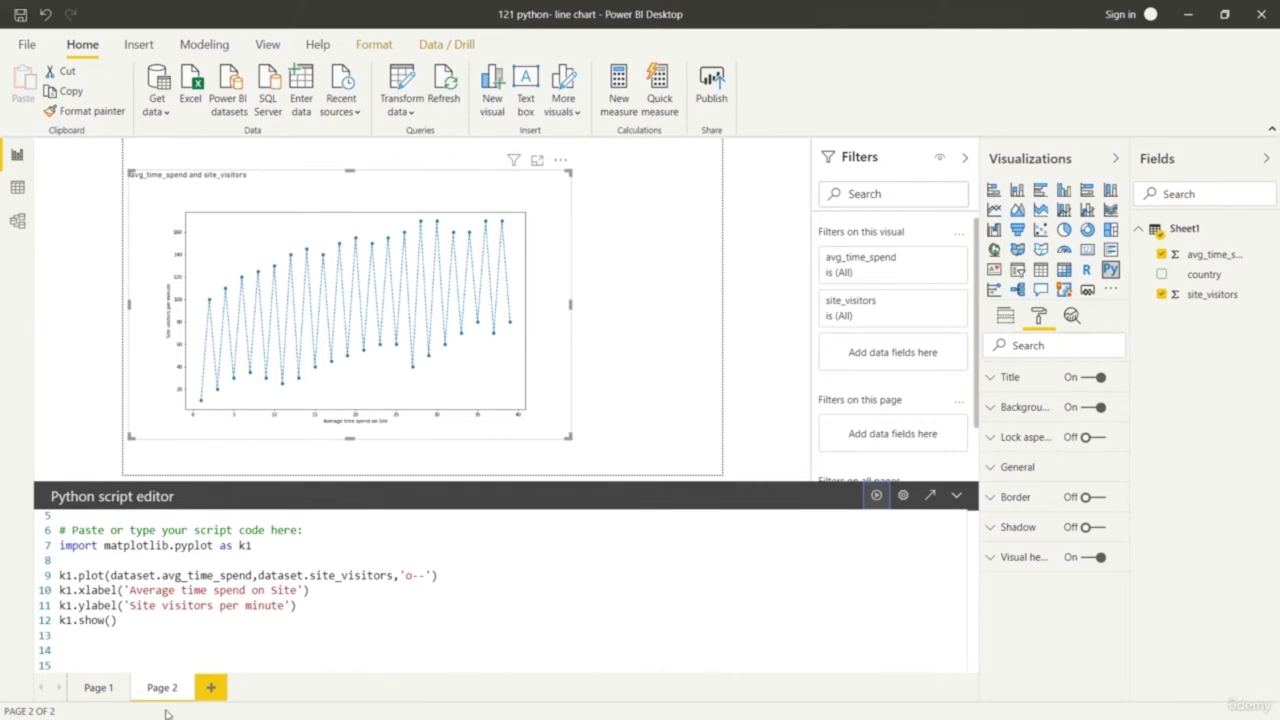
# Prefix the dashed marker format with a yellow color code, making the k1.plot argument 'yo--', and run the script
pyautogui.click(406, 575)
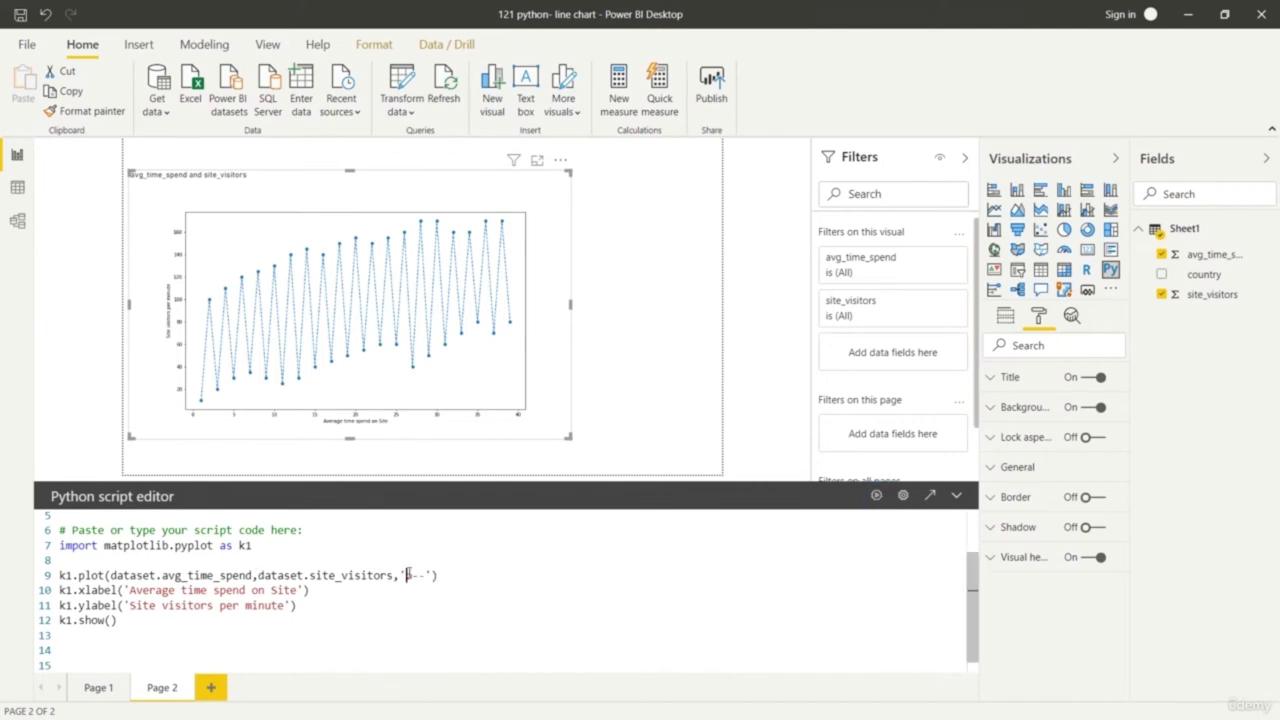
pyautogui.write('r')
pyautogui.press('BackSpace')
pyautogui.write('y')
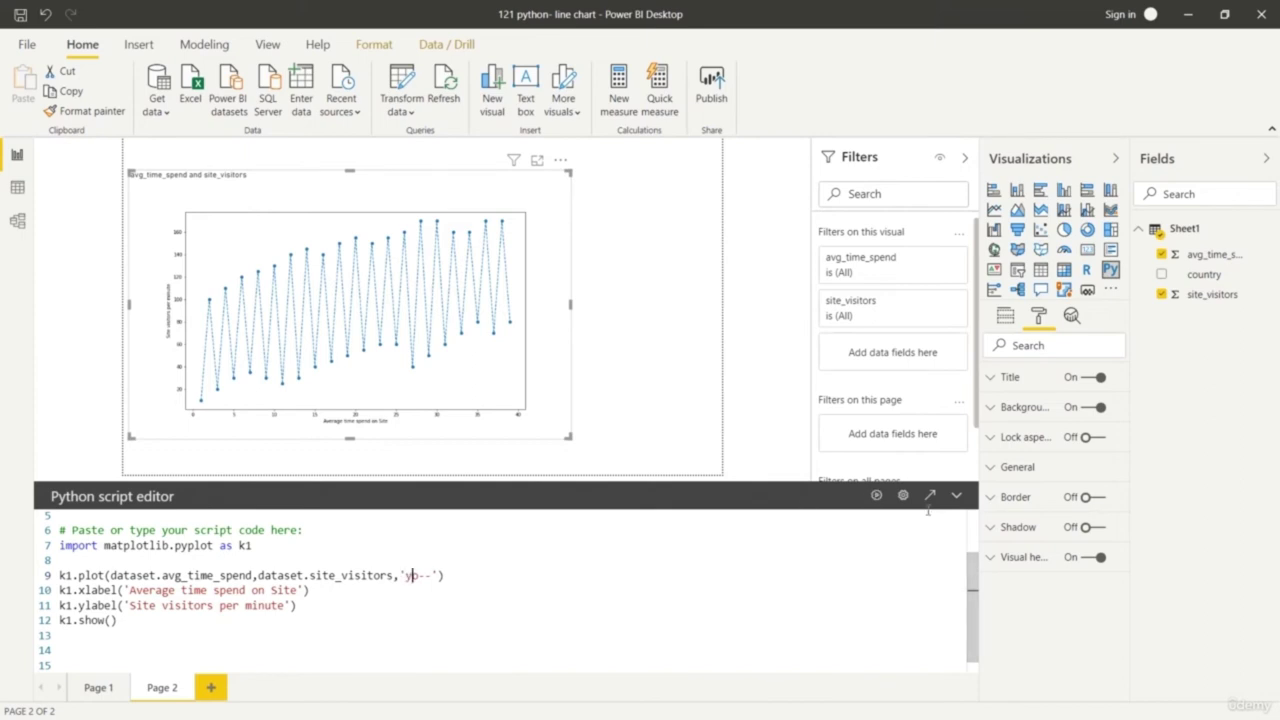
pyautogui.click(876, 497)
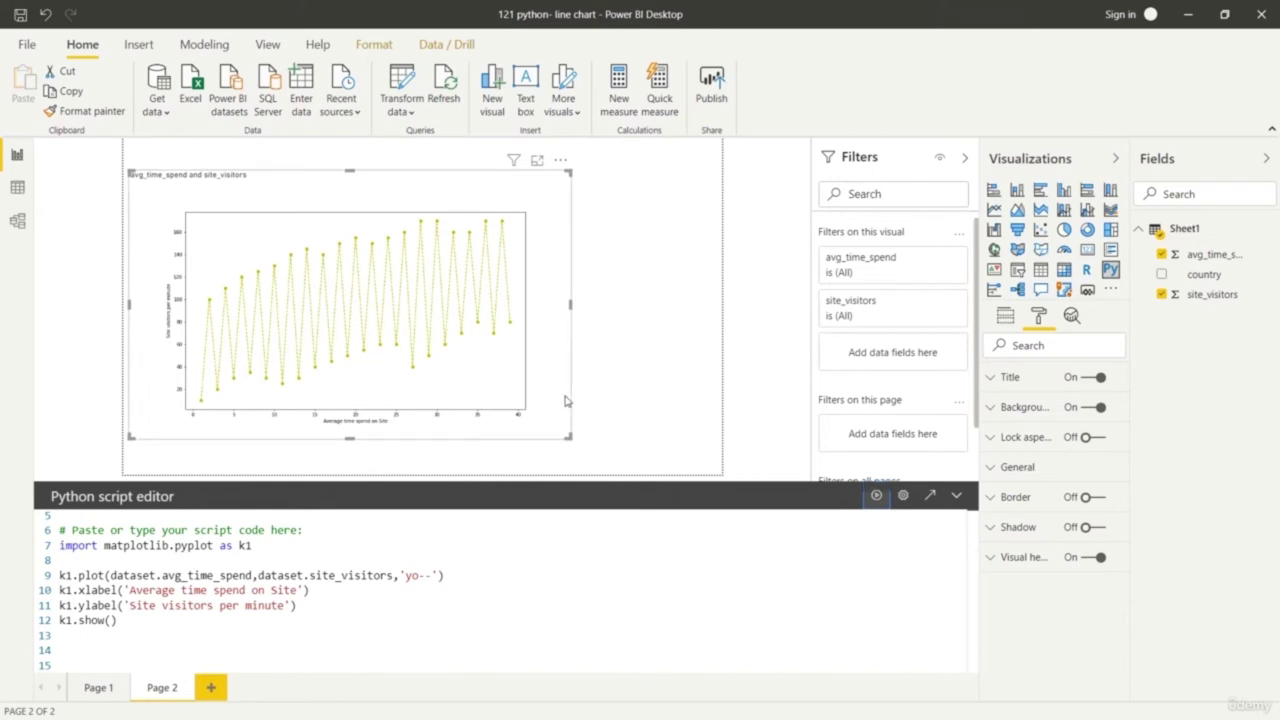
# Compare the plain line chart and its script on Page 1 with the dashed marker chart on Page 2
pyautogui.click(743, 376)
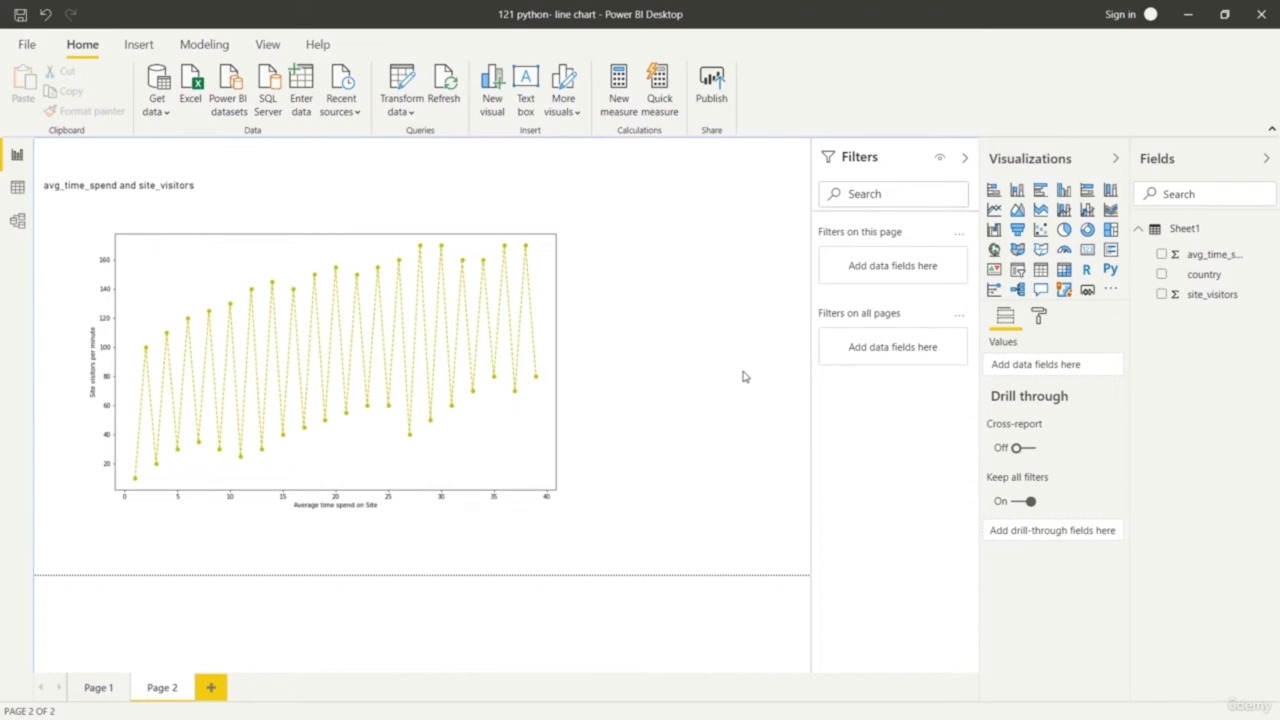
pyautogui.click(96, 689)
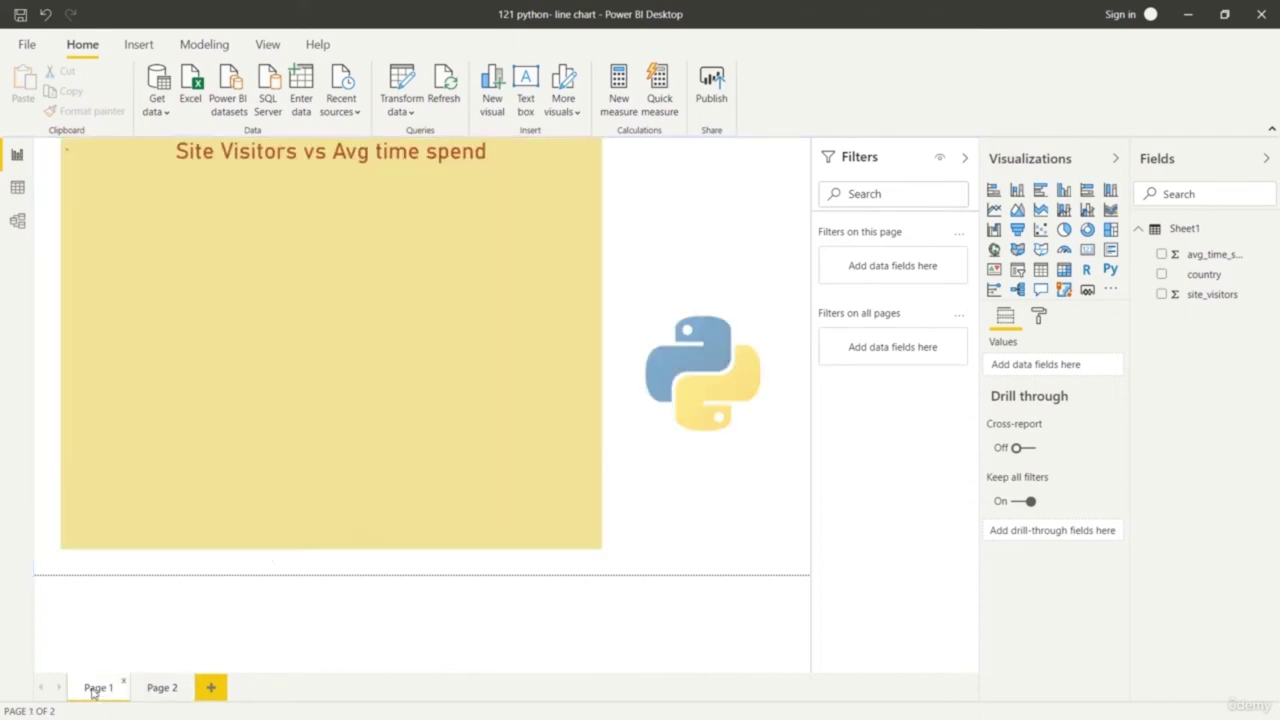
pyautogui.click(268, 510)
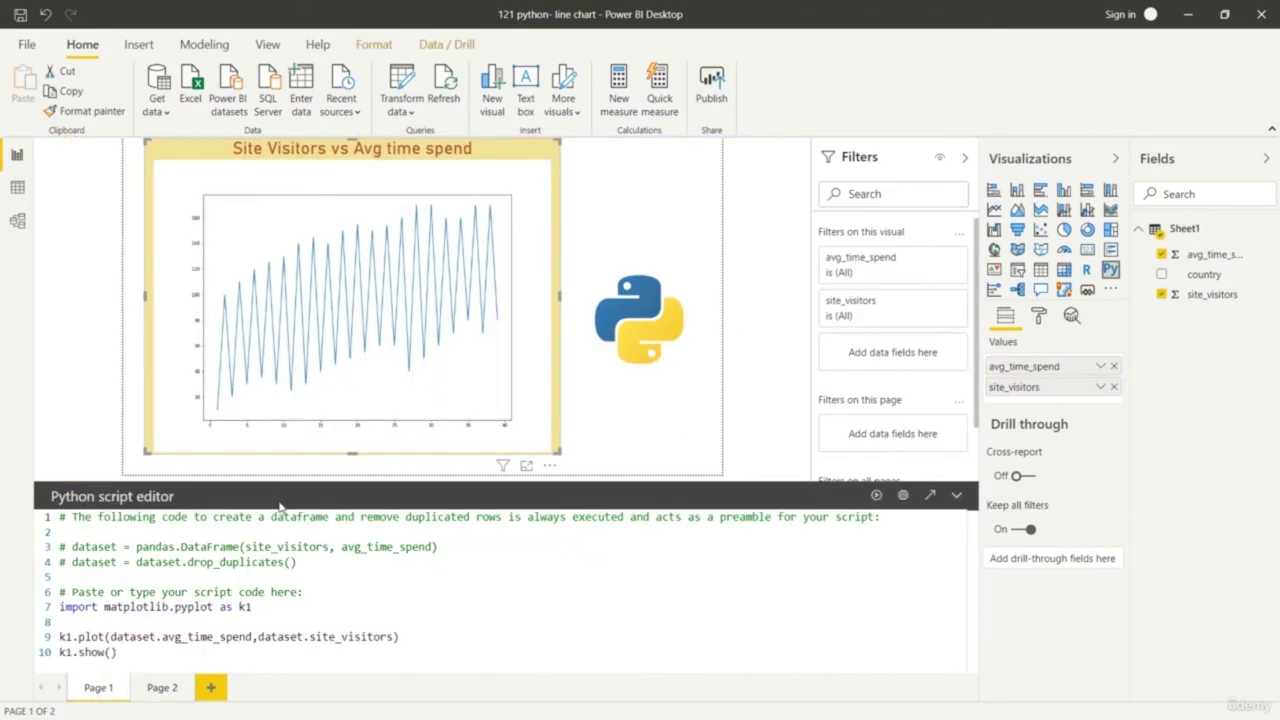
pyautogui.click(155, 690)
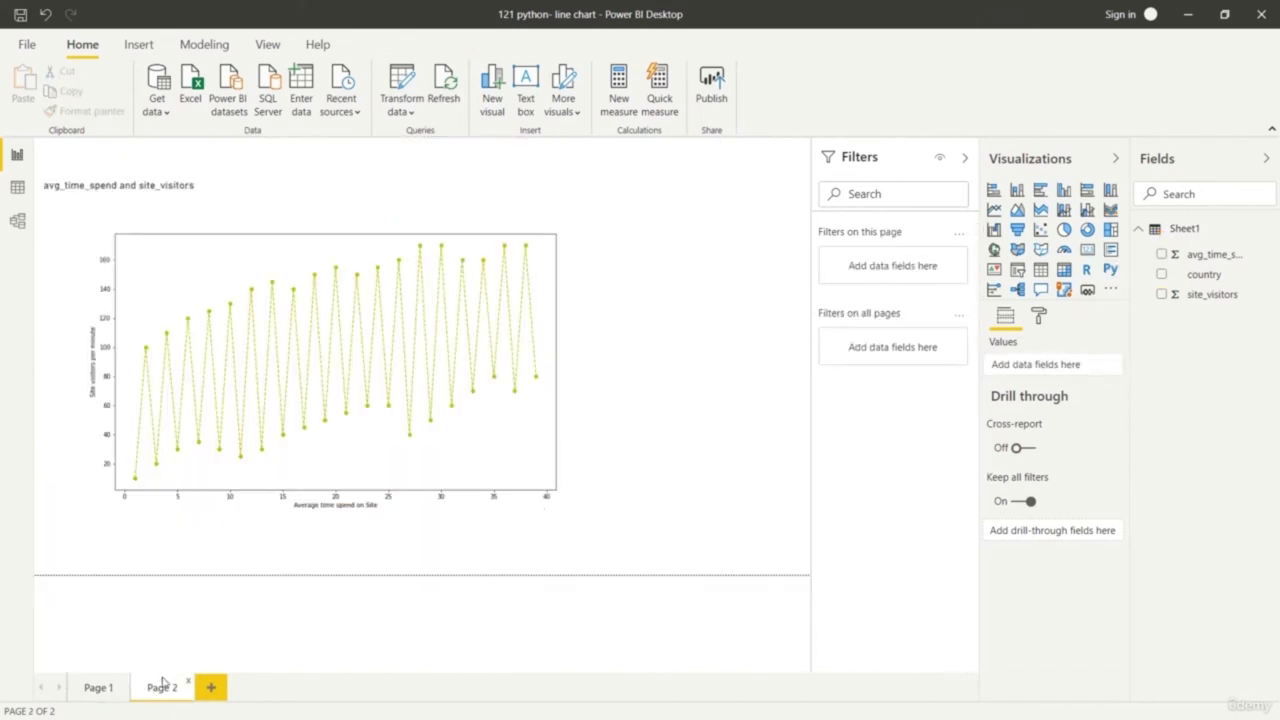
# Select the Page 2 chart, change the k1.plot format argument to 'ro--', and run the script
pyautogui.click(509, 482)
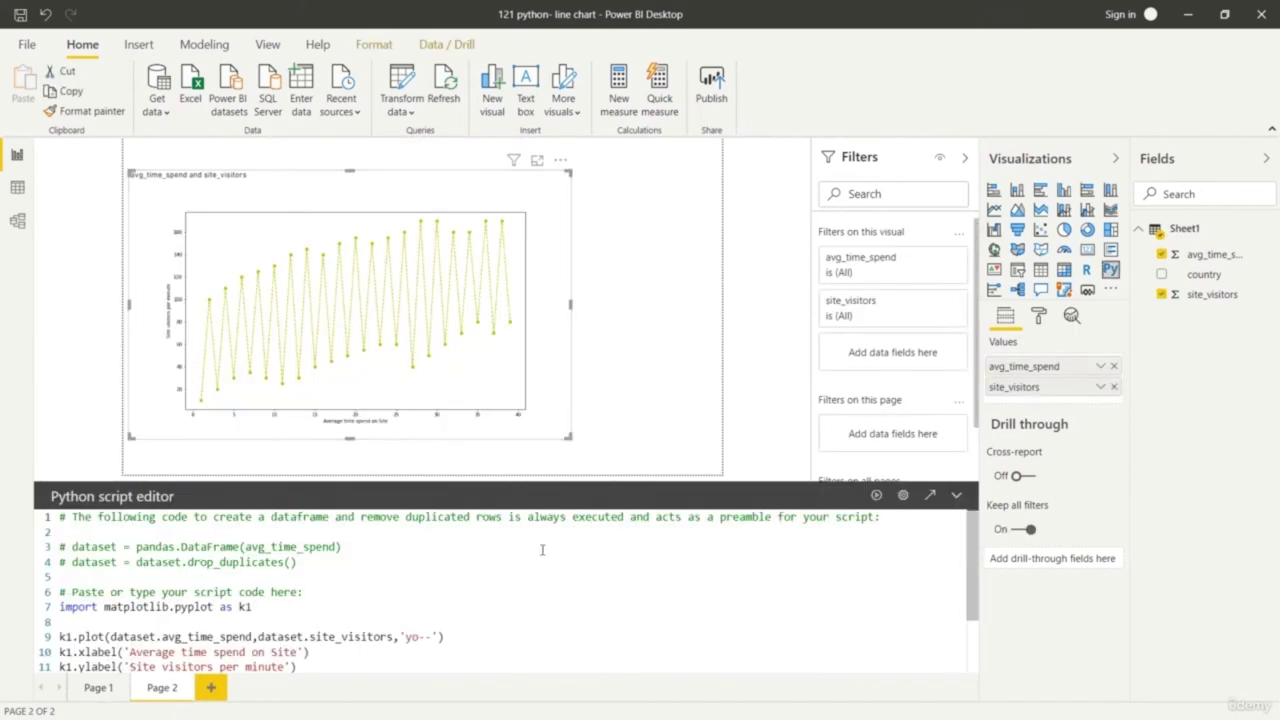
pyautogui.click(410, 637)
pyautogui.press('BackSpace')
pyautogui.write('r')
pyautogui.click(876, 496)
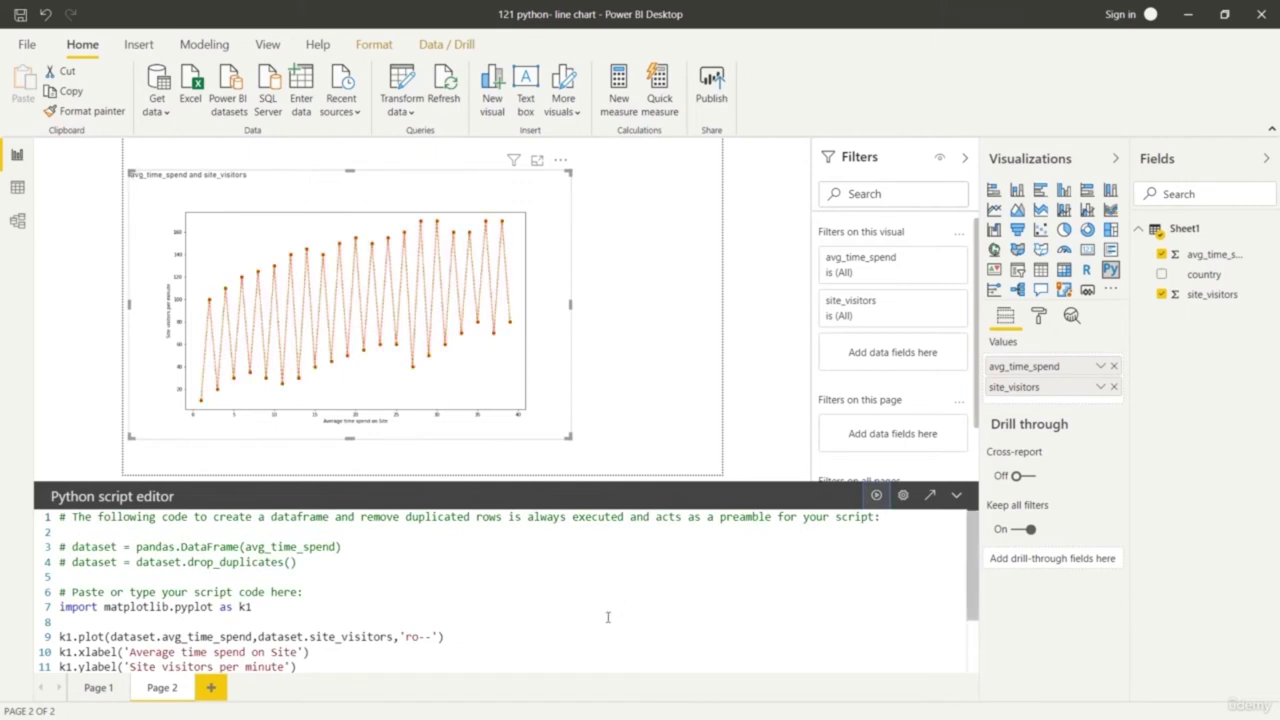
# Try to copy the Page 1 chart's formatting onto the Page 2 chart with Format painter
pyautogui.click(98, 688)
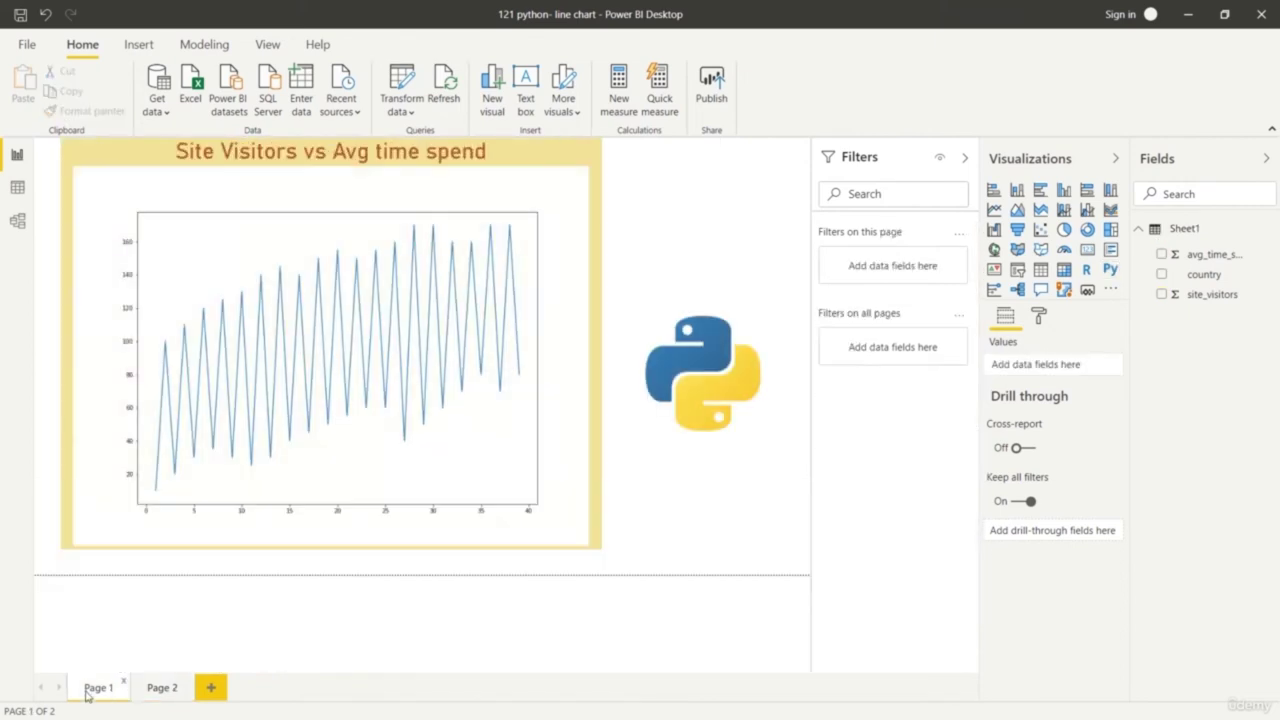
pyautogui.click(158, 688)
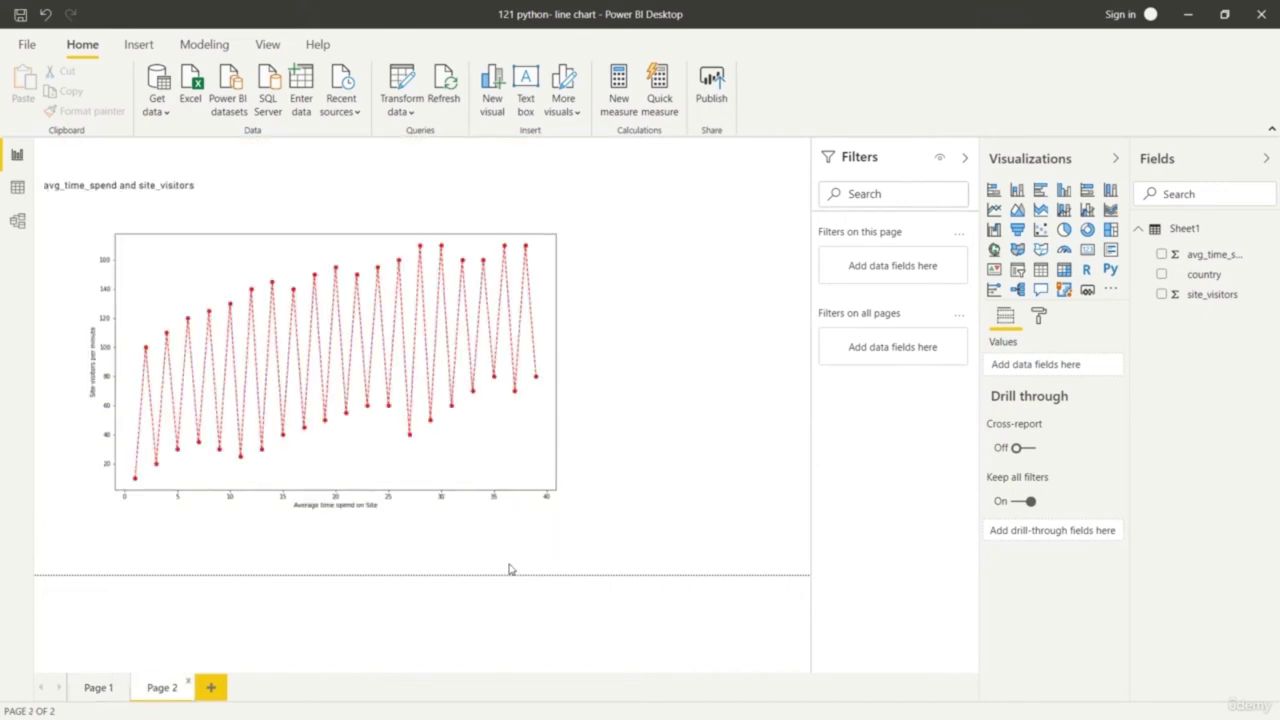
pyautogui.click(97, 688)
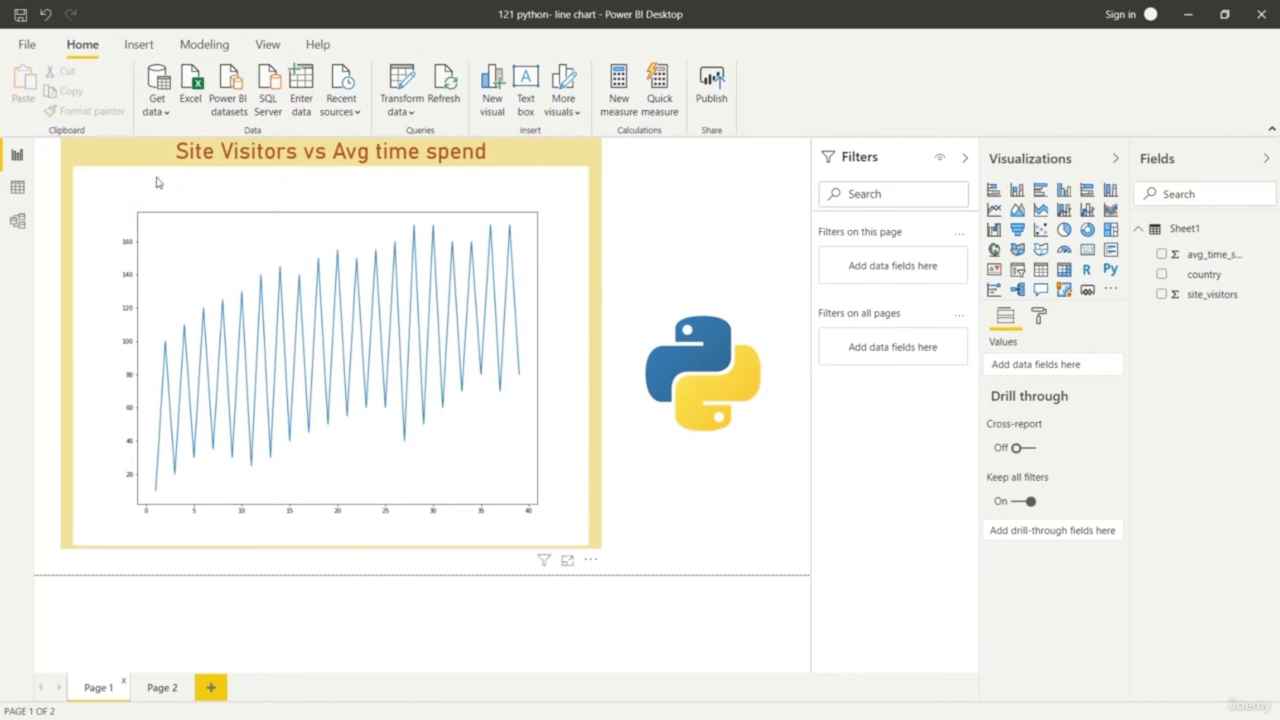
pyautogui.click(121, 205)
pyautogui.click(95, 113)
pyautogui.click(162, 688)
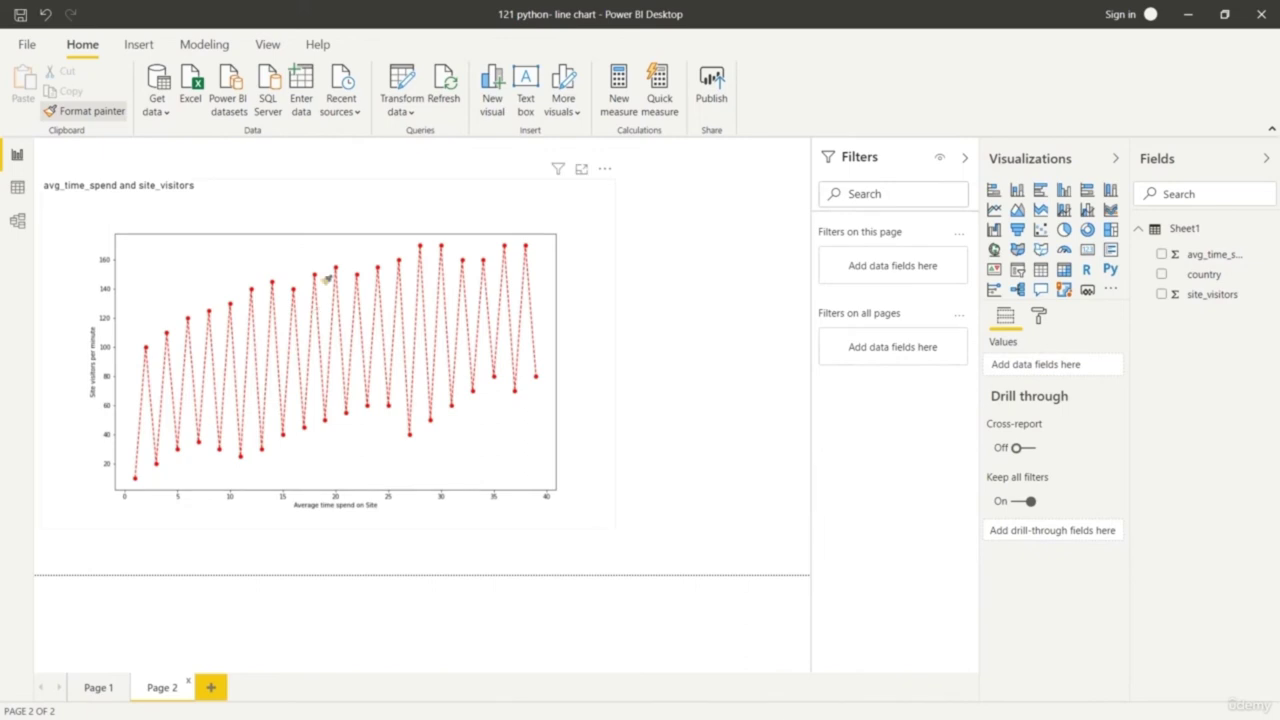
pyautogui.click(325, 209)
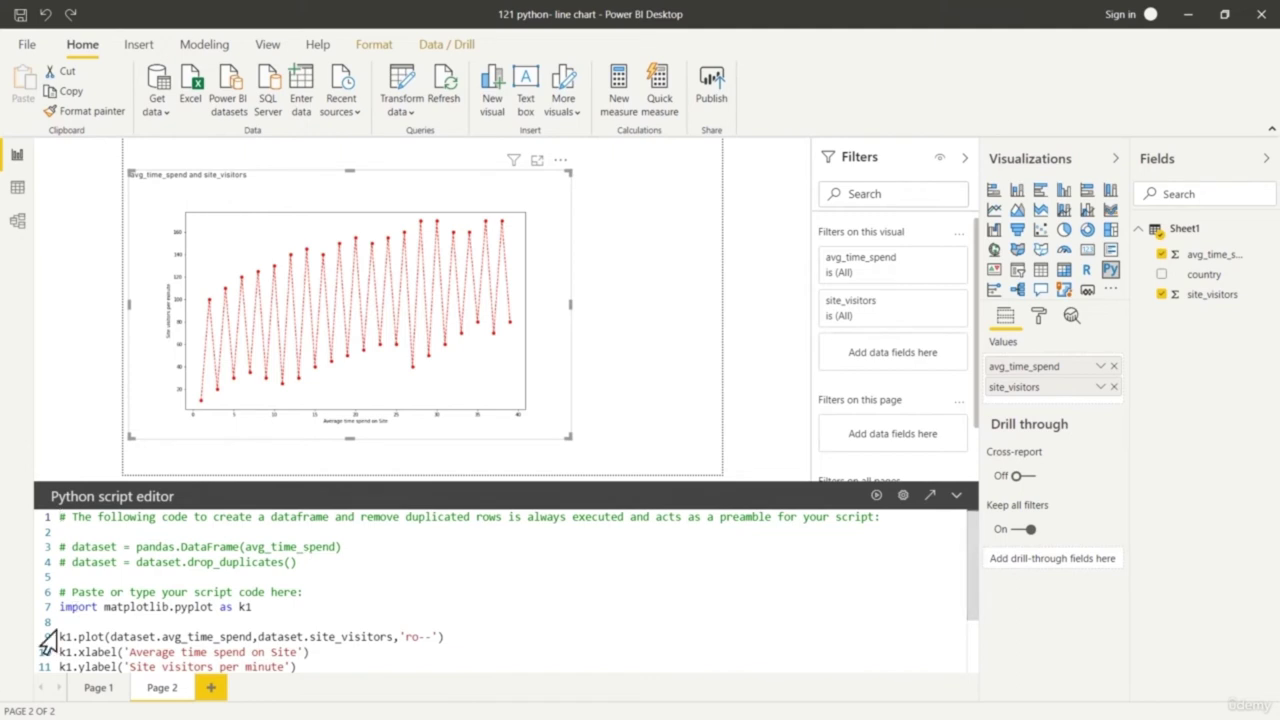
# Rename Page 2 as Dashed Scatterplot
pyautogui.rightClick(163, 687)
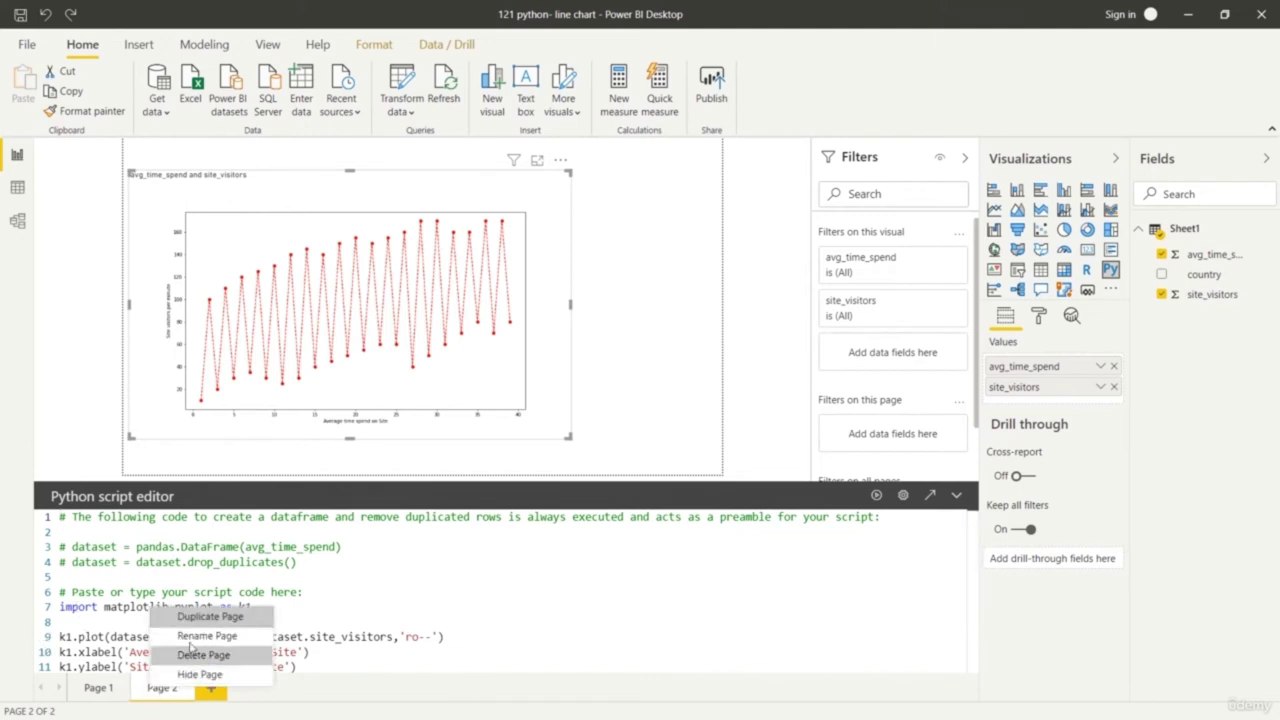
pyautogui.click(190, 636)
pyautogui.write('Da')
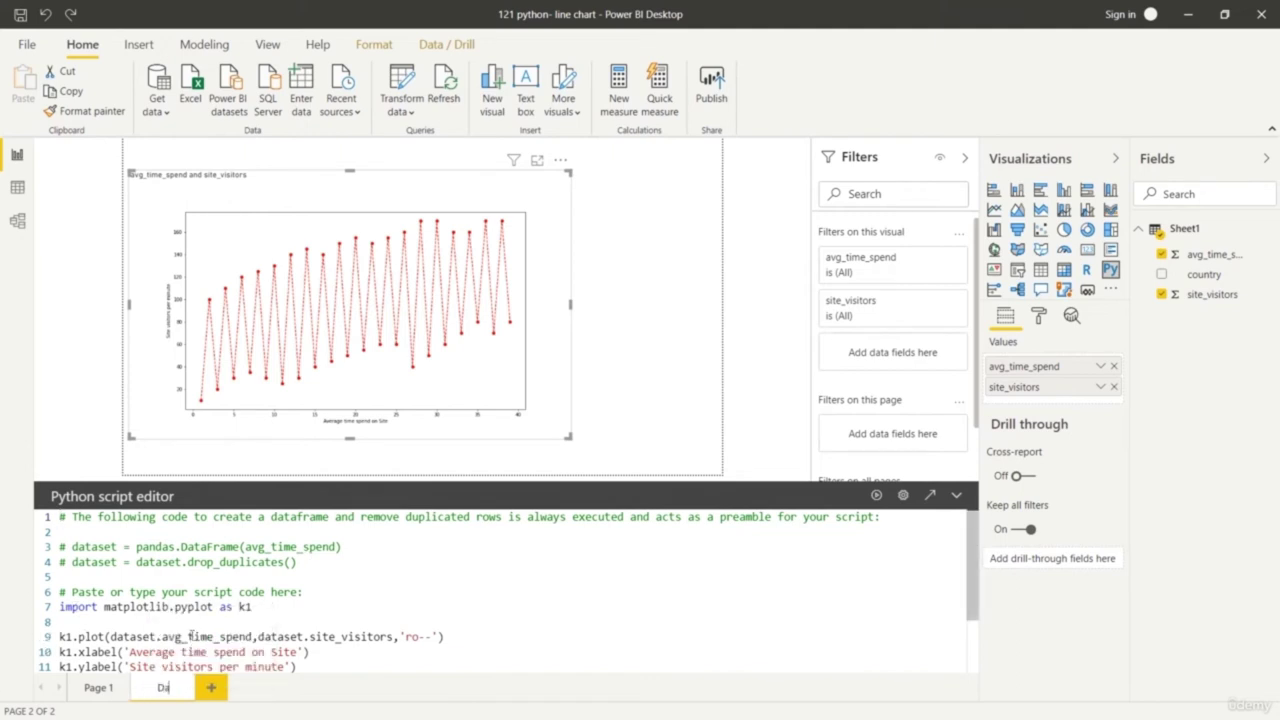
pyautogui.write('shed Scatt')
pyautogui.write('erplot')
pyautogui.press('Return')
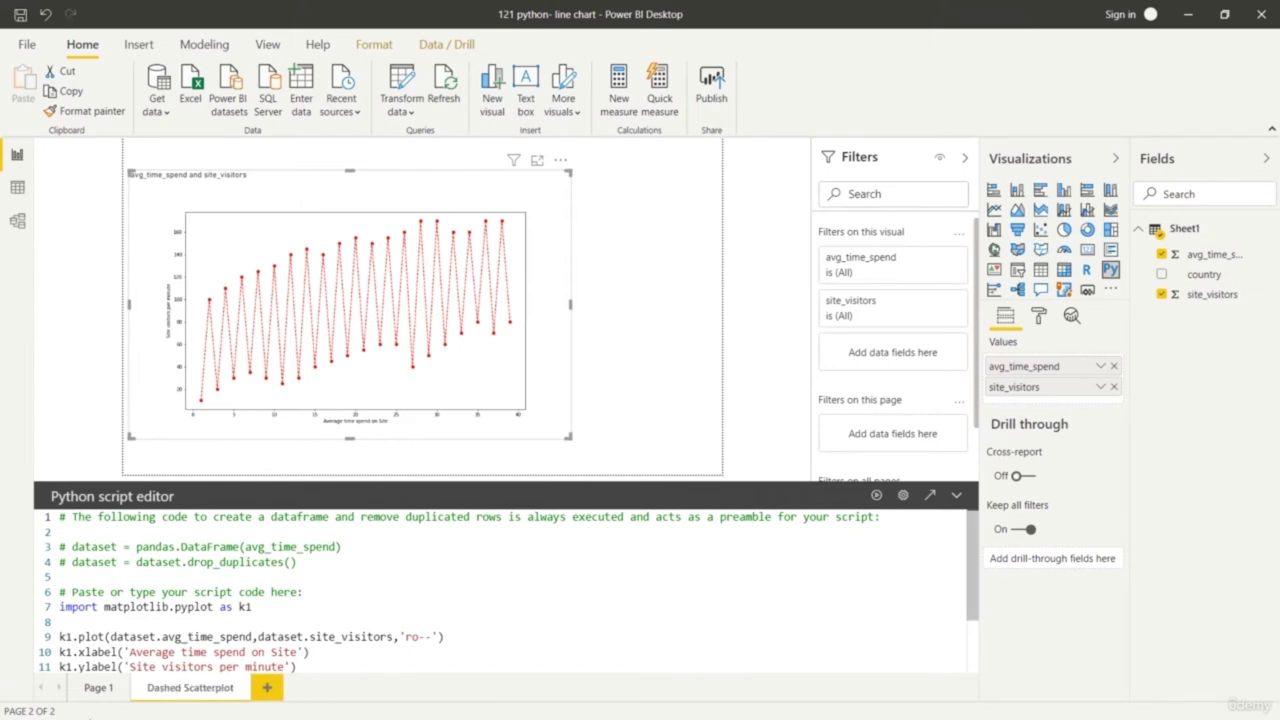
# Rename Page 1 as Line chart
pyautogui.rightClick(92, 690)
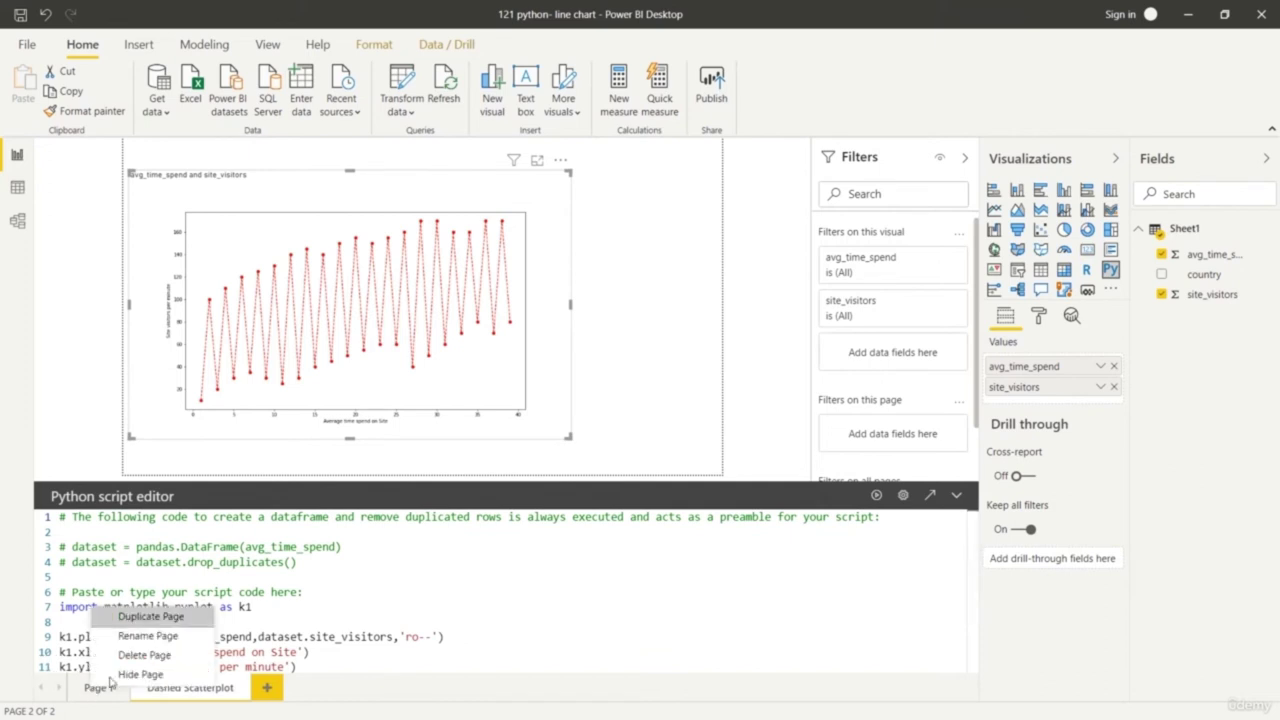
pyautogui.click(133, 634)
pyautogui.write('Li')
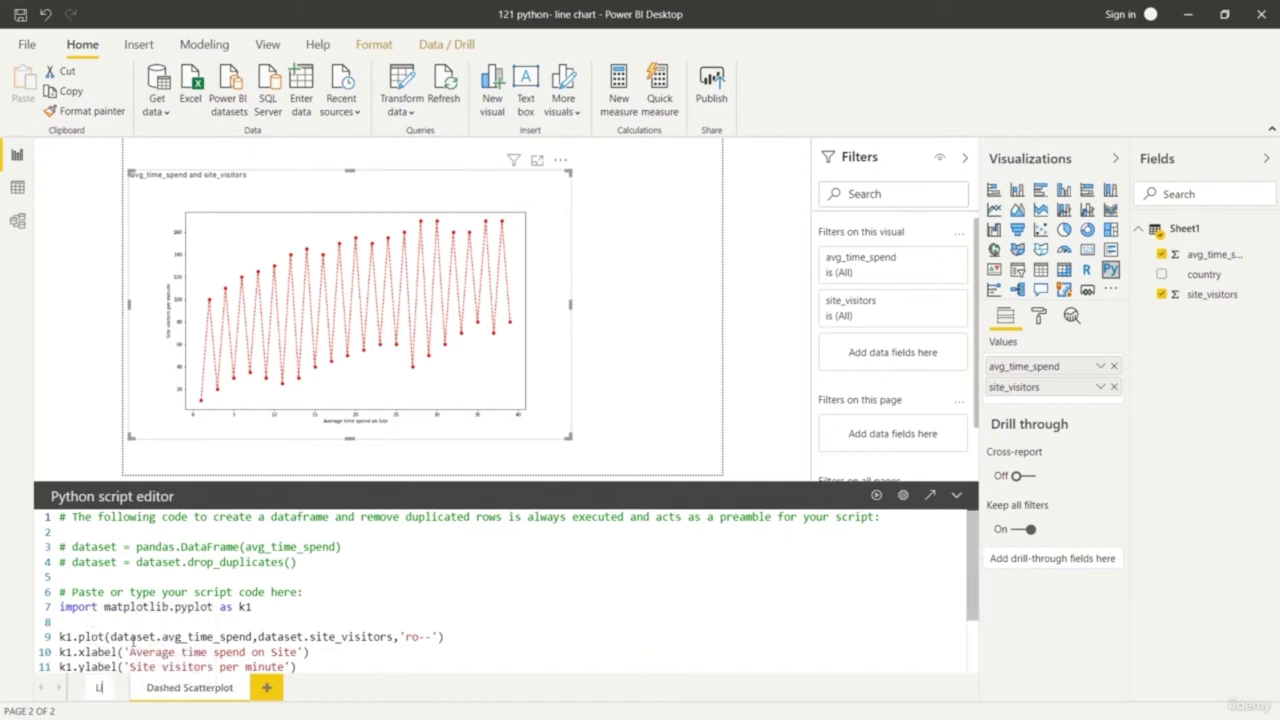
pyautogui.write('ne chart')
pyautogui.press('Return')
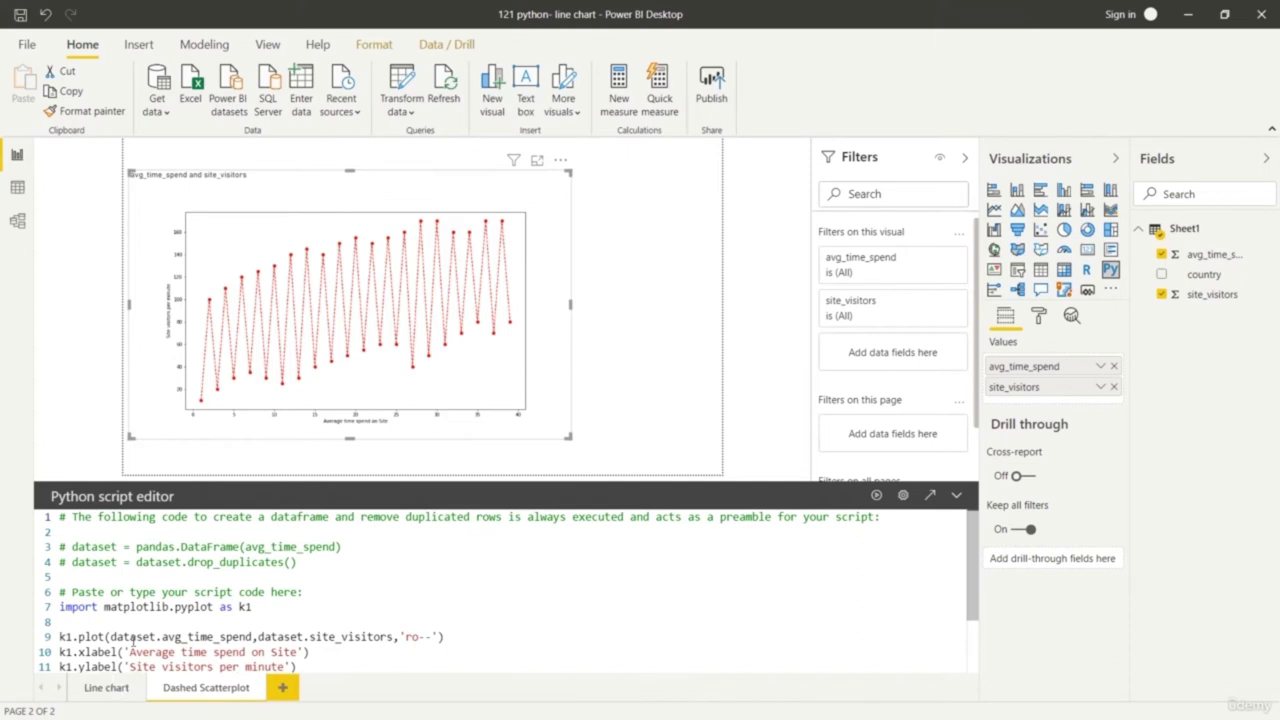
# Review the chart on the Line chart page, and the chart and its Python script on the Dashed Scatterplot page
pyautogui.click(106, 688)
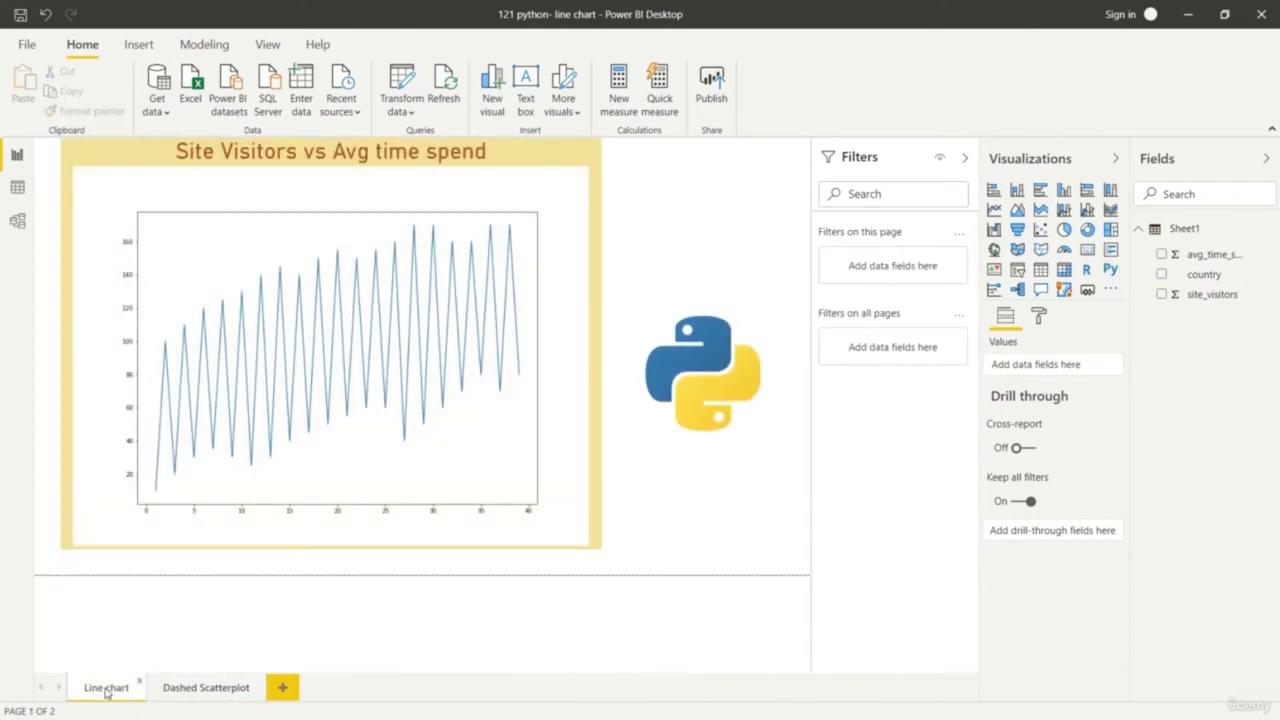
pyautogui.click(190, 694)
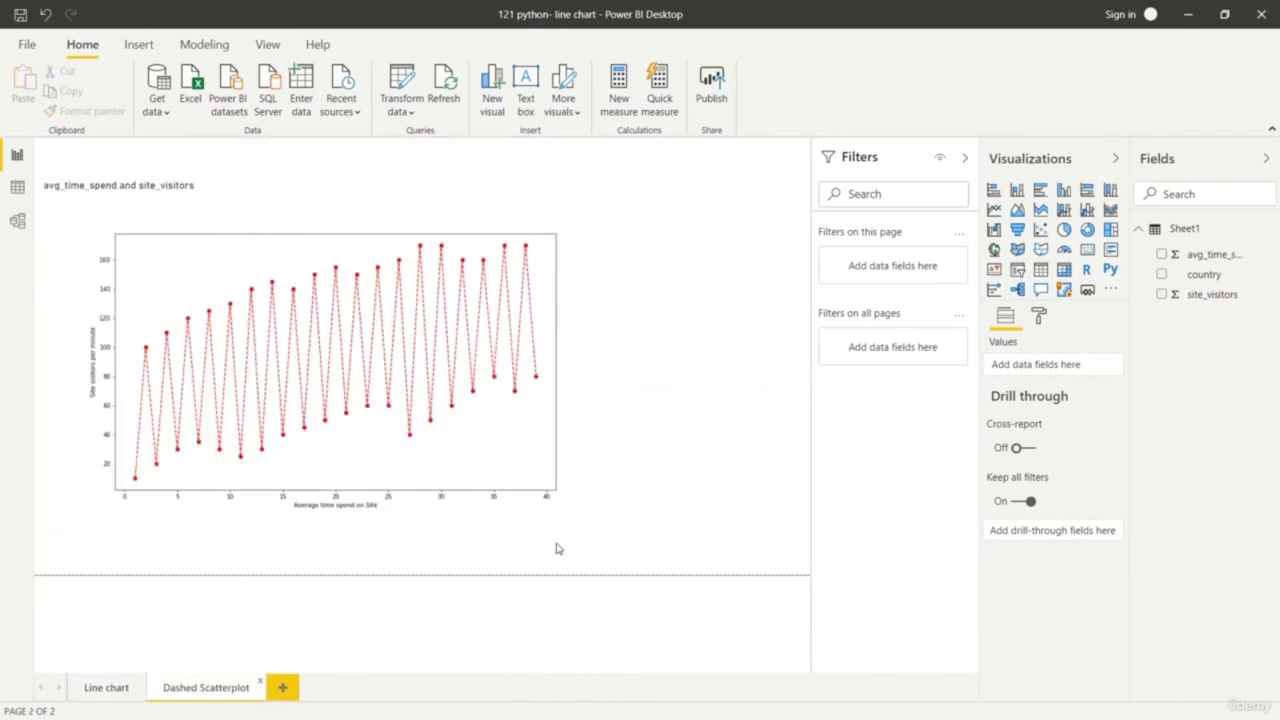
pyautogui.click(550, 503)
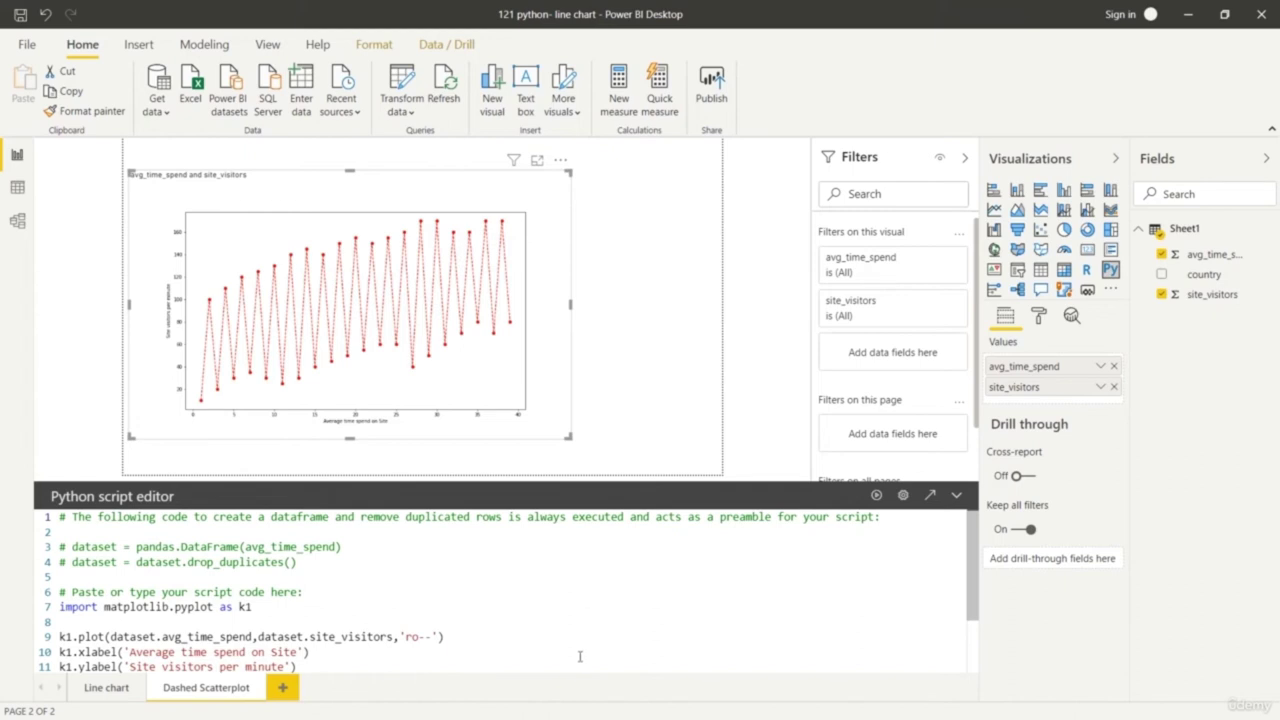
pyautogui.scroll(-1, 607, 623)
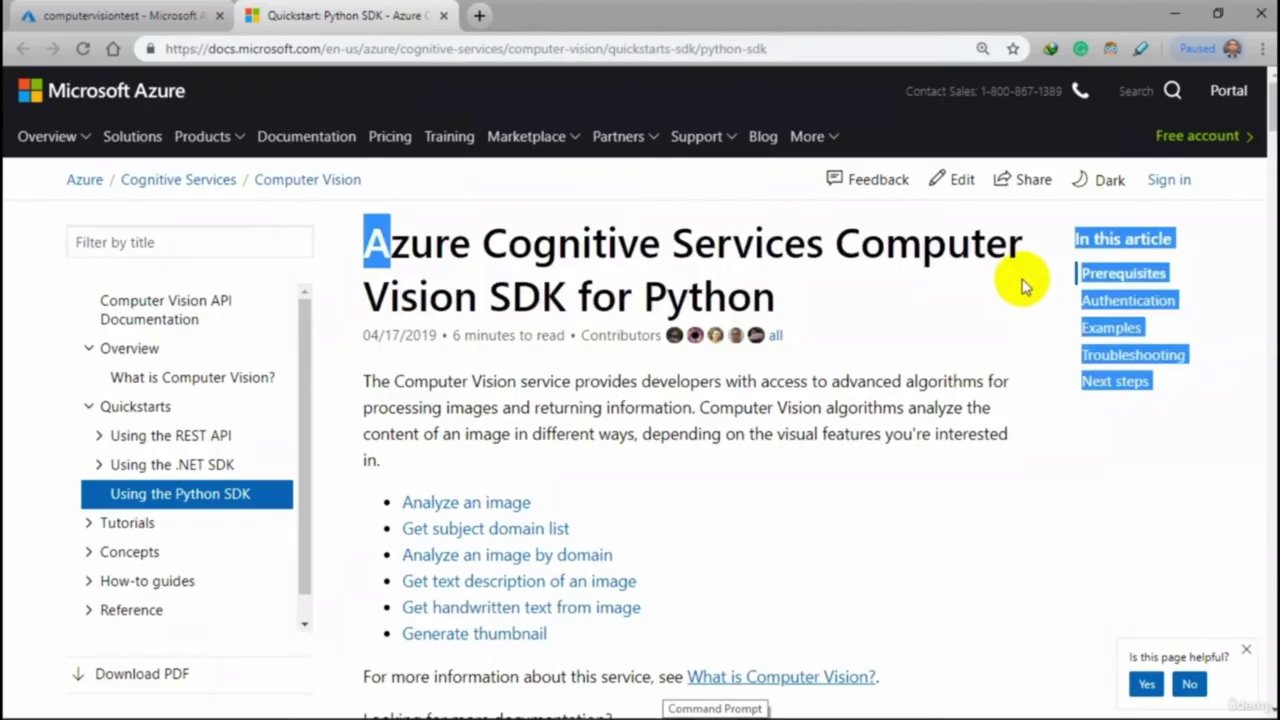
# Read the Computer Vision SDK for Python quickstart from the introduction through the prerequisites and authentication sections to the Create client code
pyautogui.moveTo(1020, 277); pyautogui.dragTo(934, 289)
pyautogui.click(931, 289)
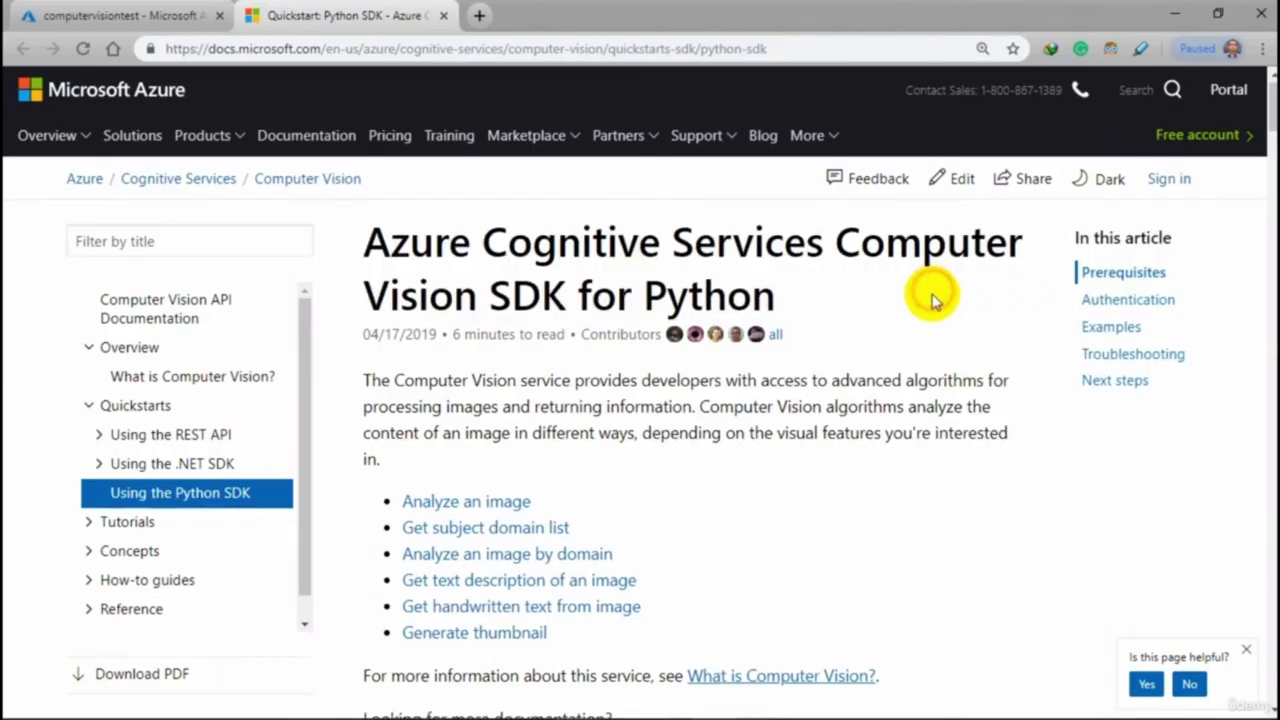
pyautogui.scroll(-4, 520, 250)
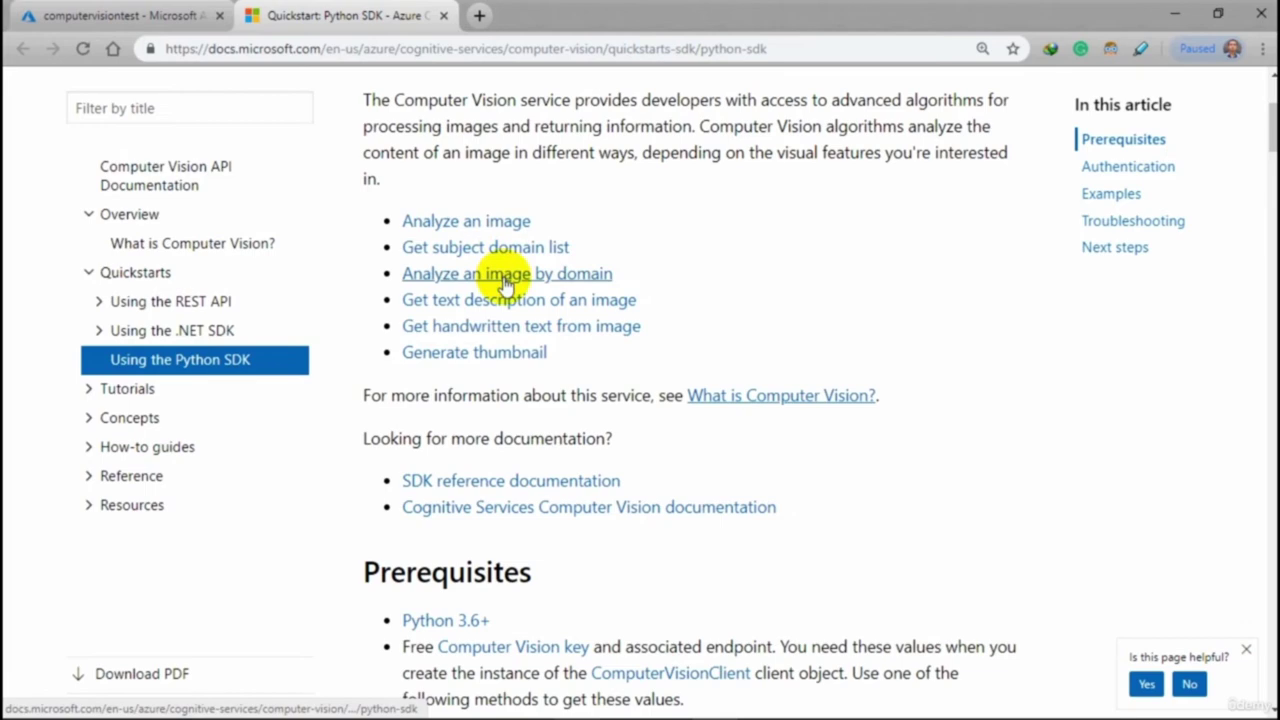
pyautogui.scroll(-4, 500, 348)
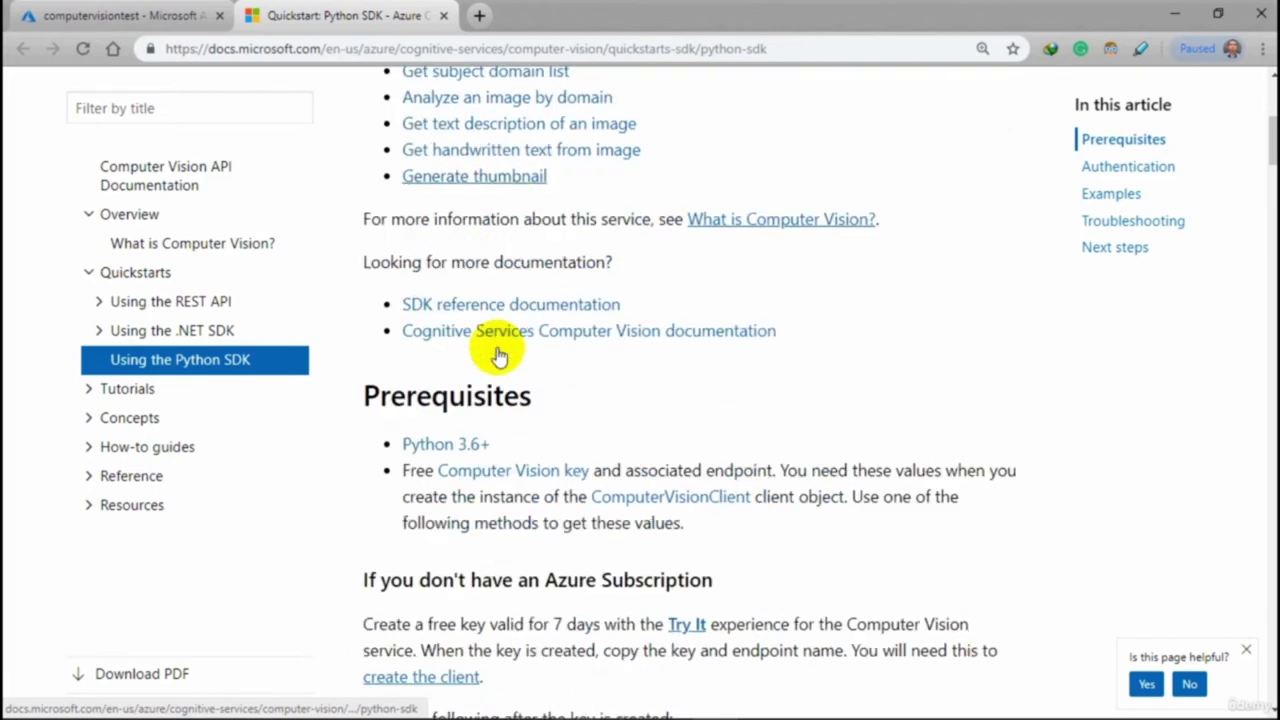
pyautogui.scroll(-3, 500, 355)
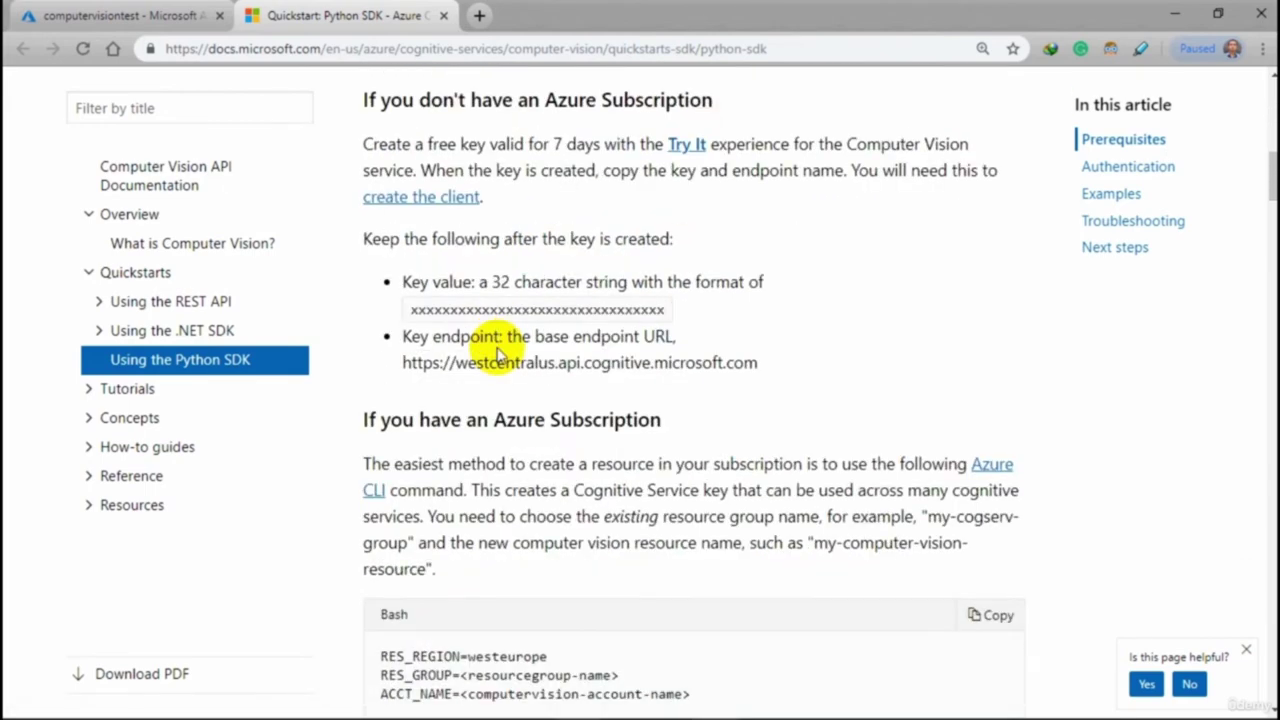
pyautogui.scroll(-4, 497, 355)
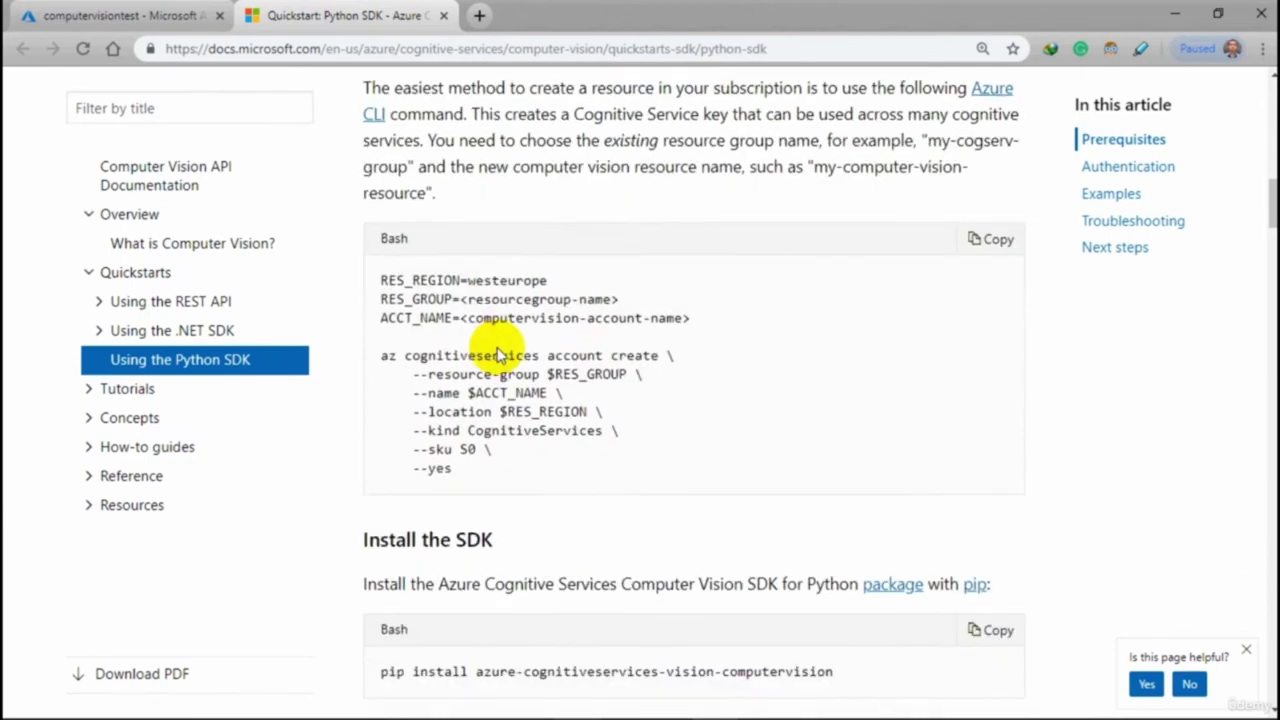
pyautogui.scroll(-6, 497, 355)
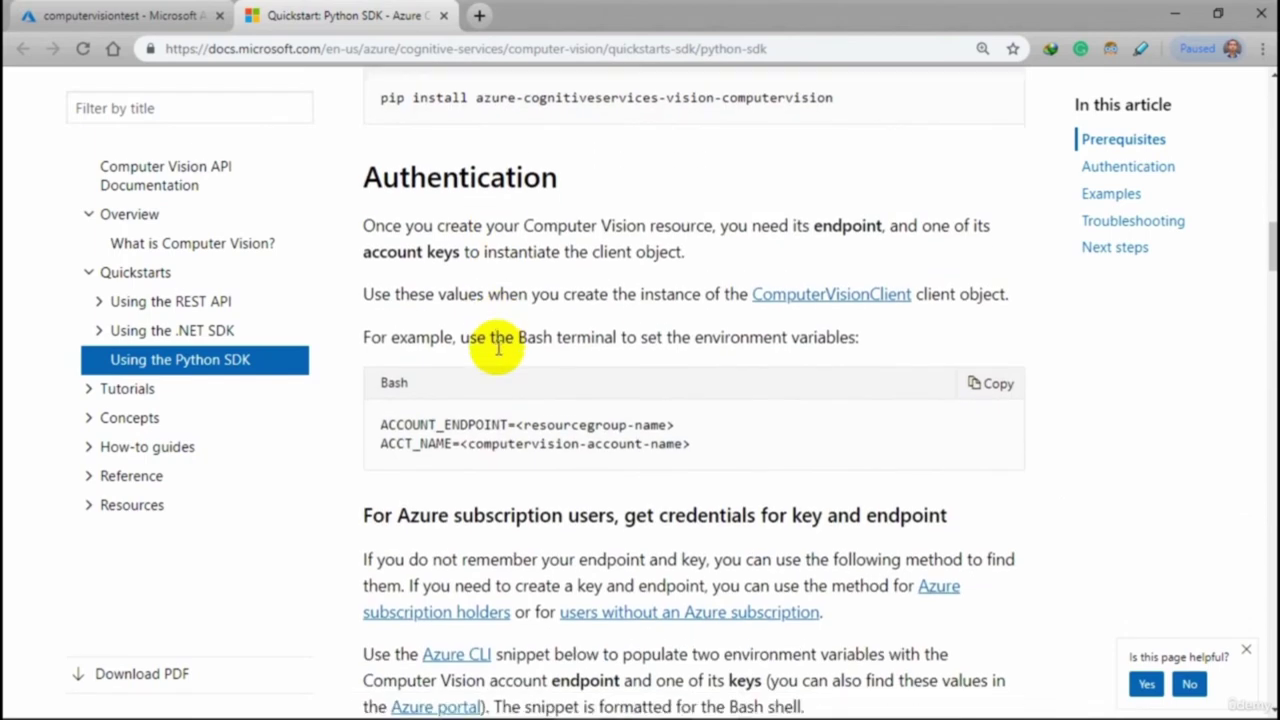
pyautogui.scroll(-2, 497, 347)
pyautogui.scroll(-5, 497, 347)
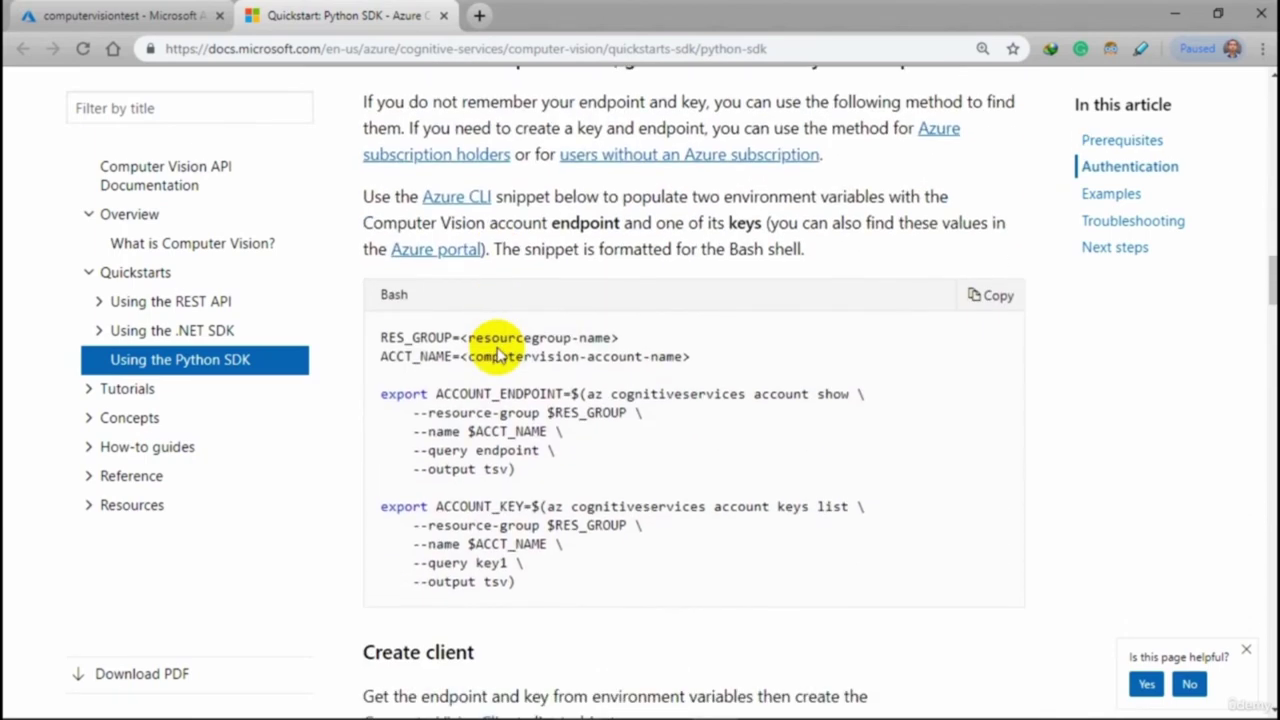
pyautogui.scroll(-3, 497, 355)
pyautogui.scroll(2, 491, 346)
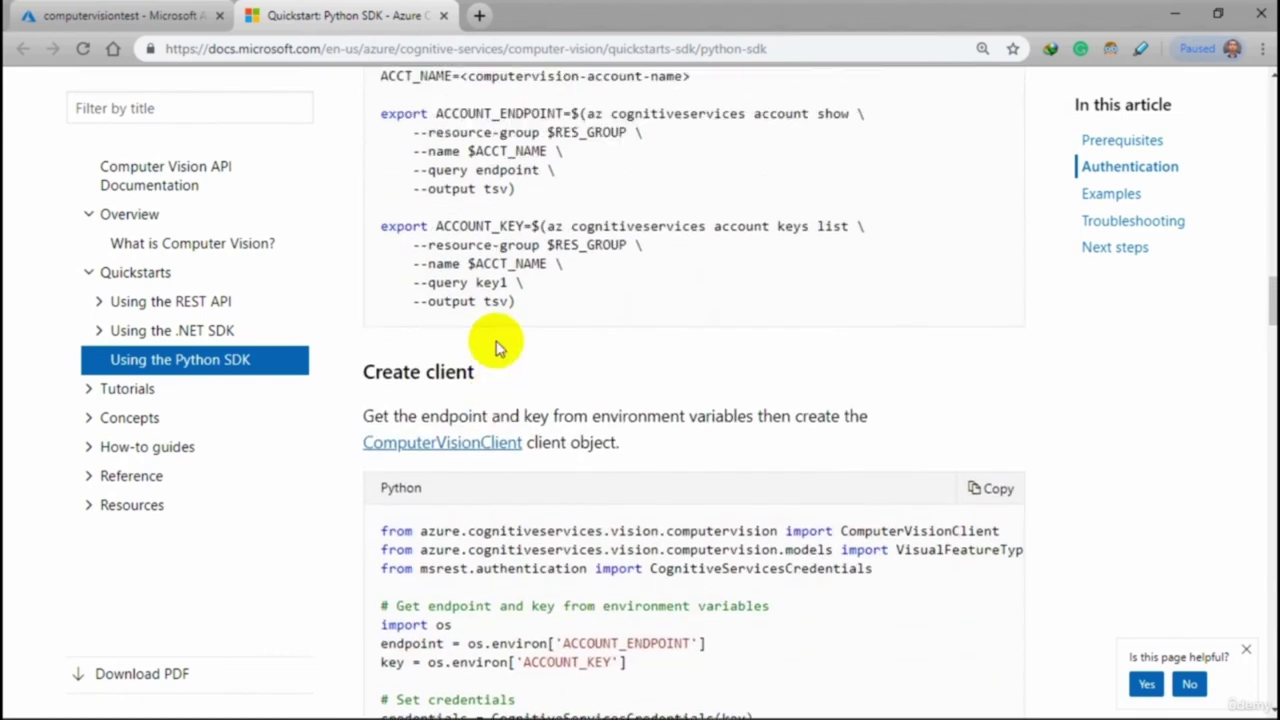
pyautogui.scroll(6, 428, 131)
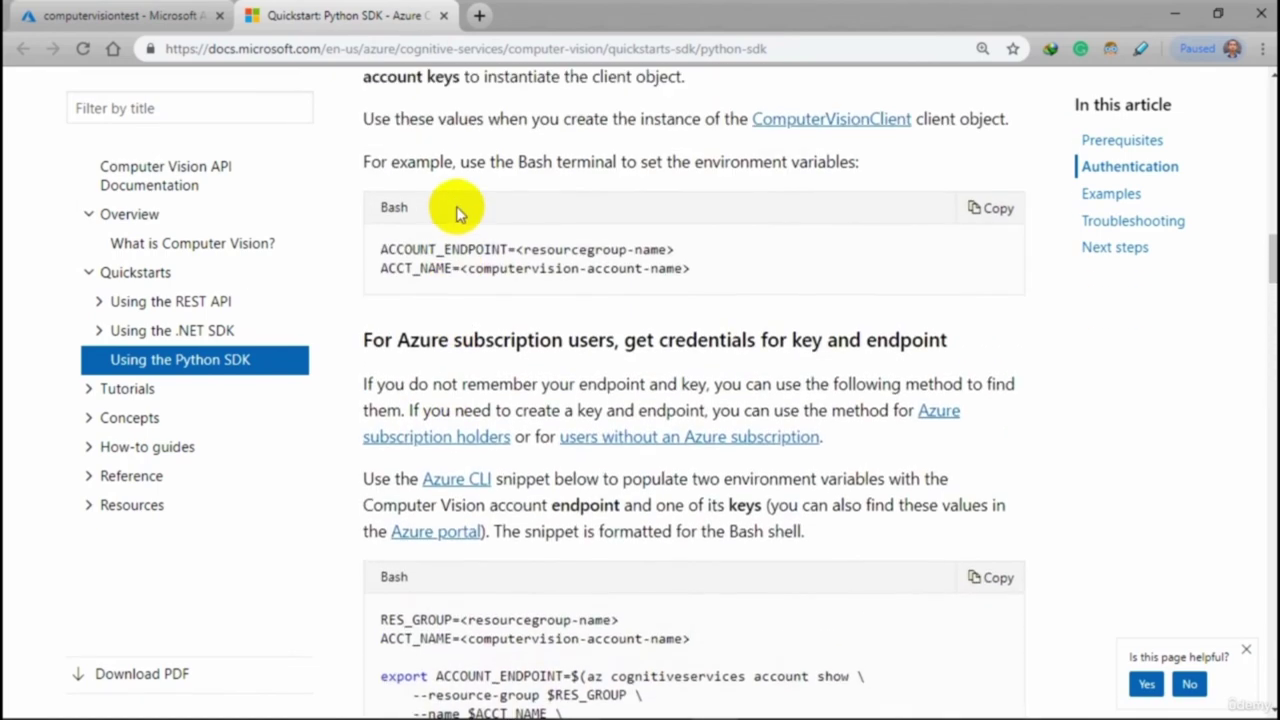
pyautogui.scroll(-4, 458, 302)
pyautogui.scroll(-6, 462, 312)
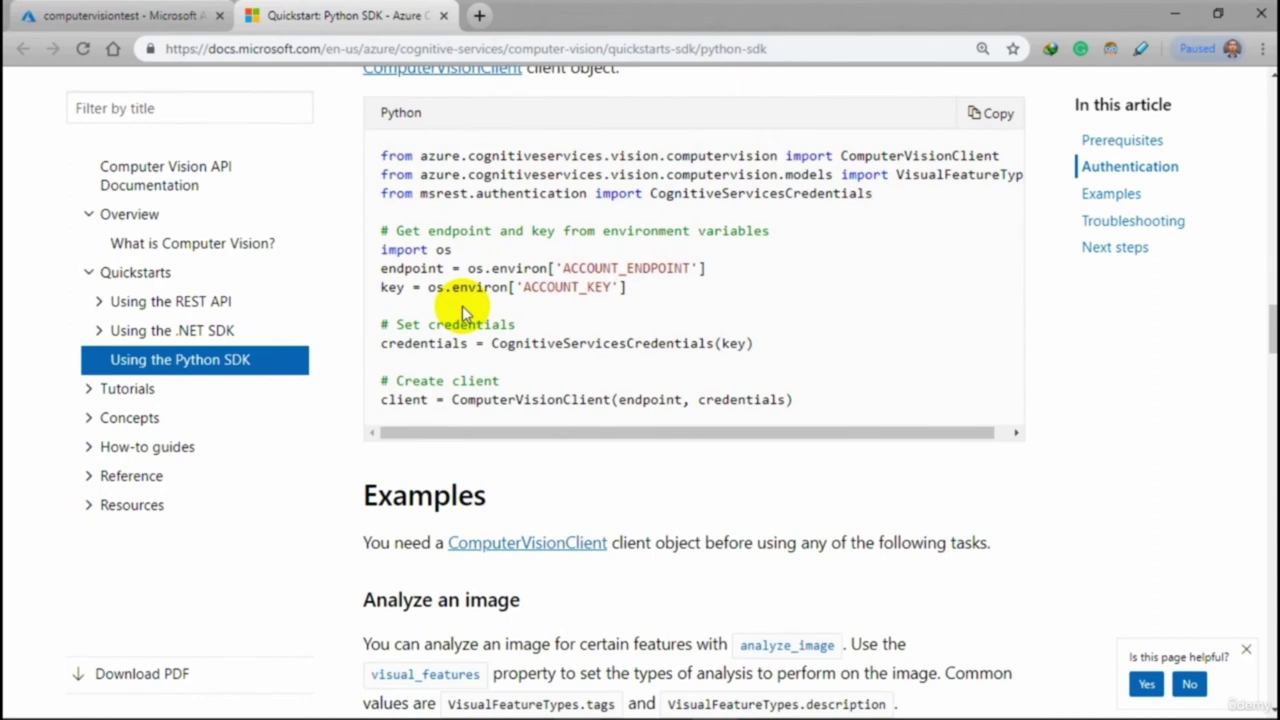
# Copy the whole Python sample under Create client in the quickstart
pyautogui.moveTo(380, 153); pyautogui.dragTo(808, 417)
pyautogui.rightClick(775, 404)
pyautogui.click(795, 412)
# Switch to File Explorer and create a new text file in the computer vision folder, renaming it abcd.py
pyautogui.moveTo(585, 712)
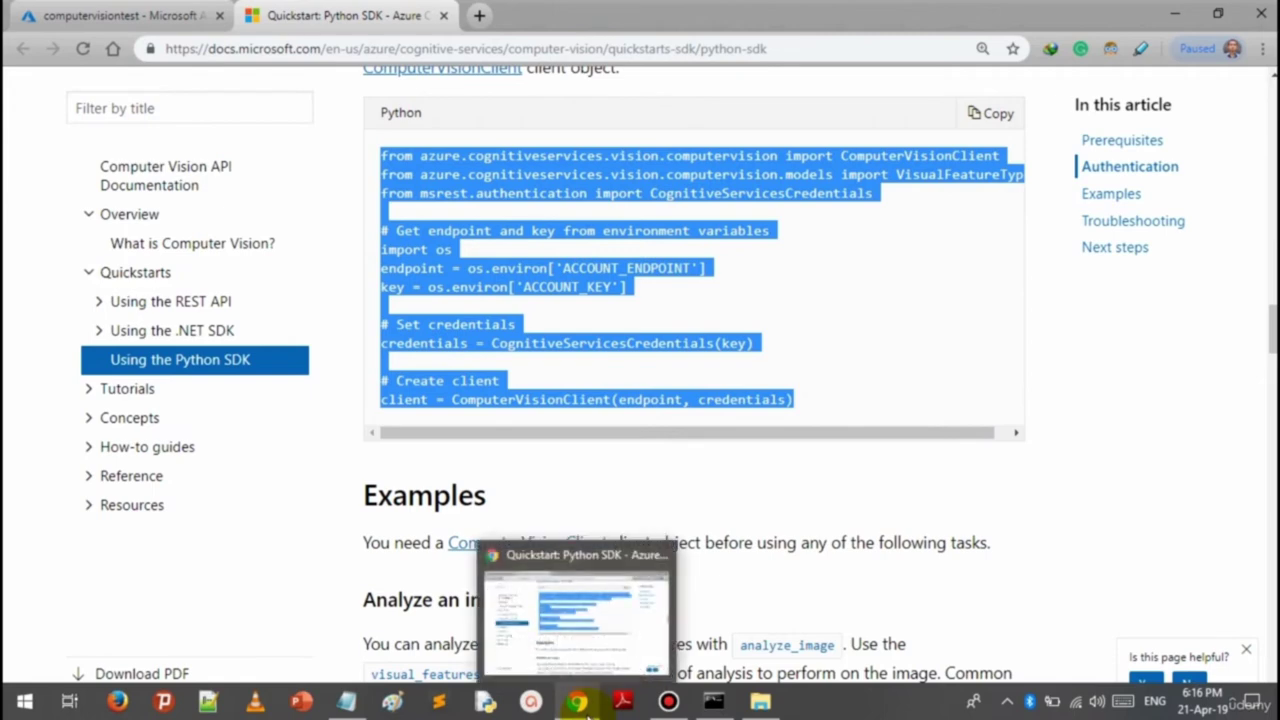
pyautogui.moveTo(368, 708)
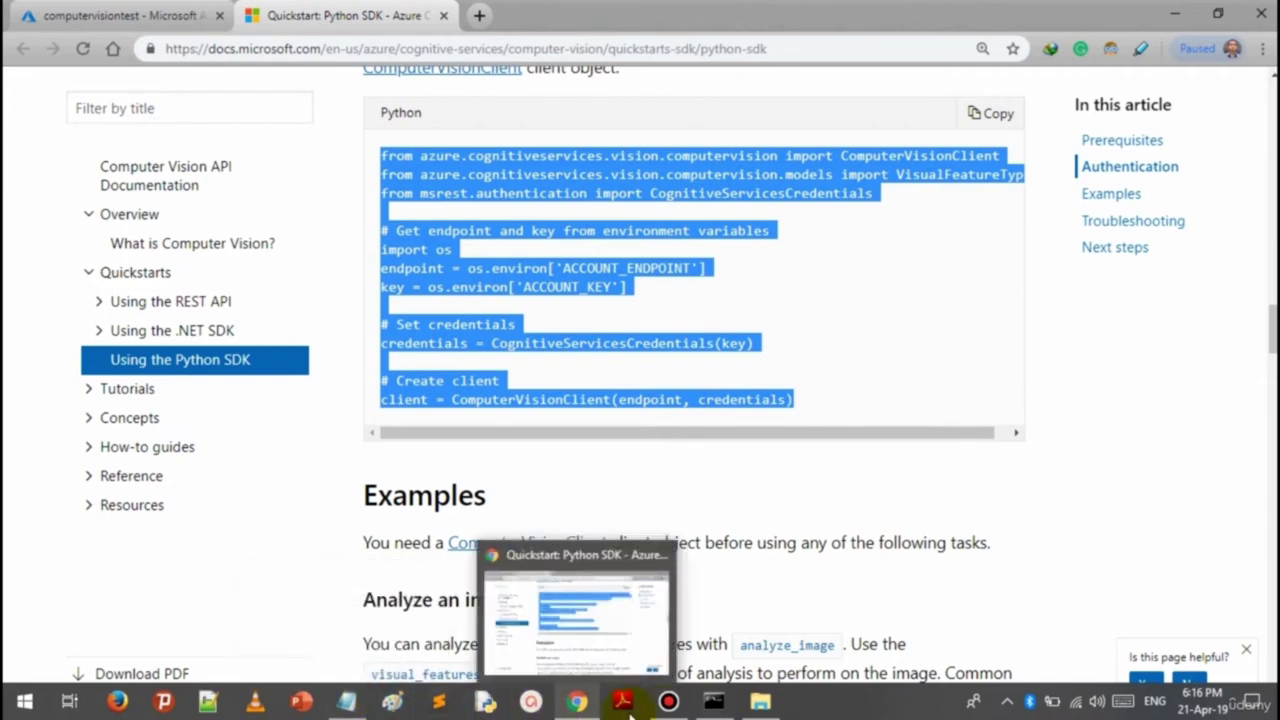
pyautogui.click(760, 702)
pyautogui.rightClick(524, 356)
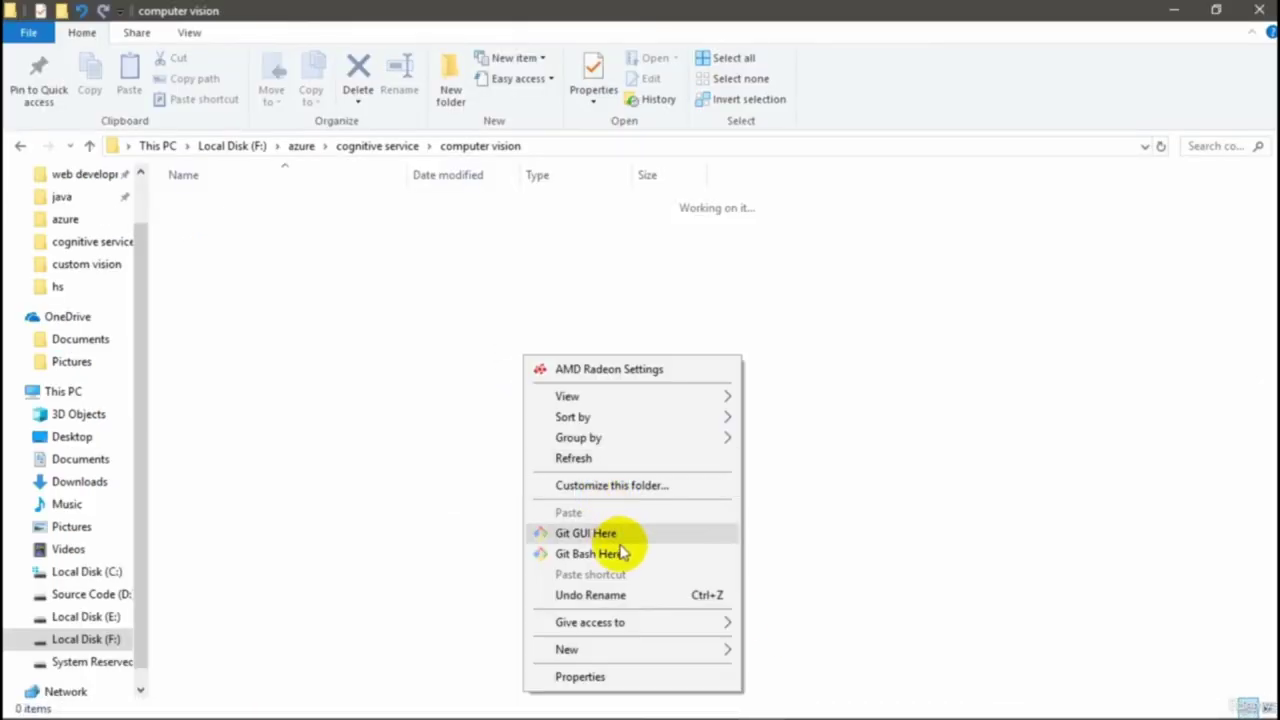
pyautogui.moveTo(700, 649)
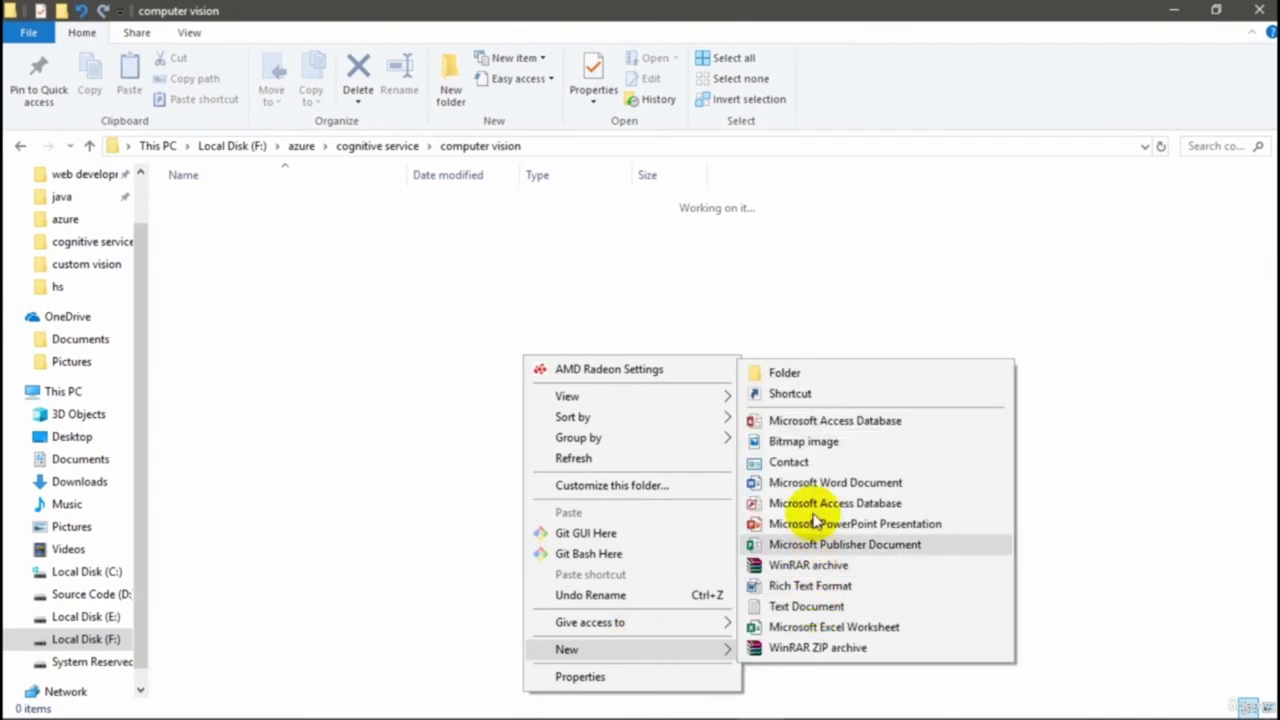
pyautogui.click(845, 606)
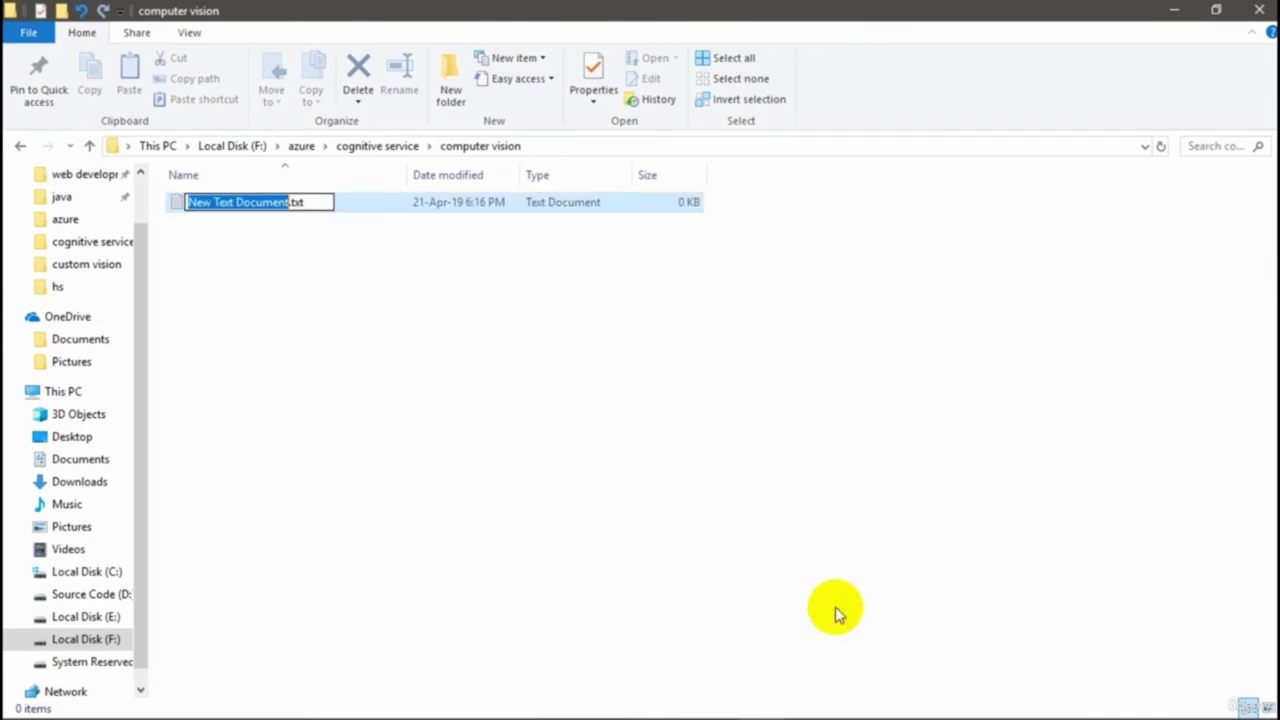
pyautogui.write('abcd.py')
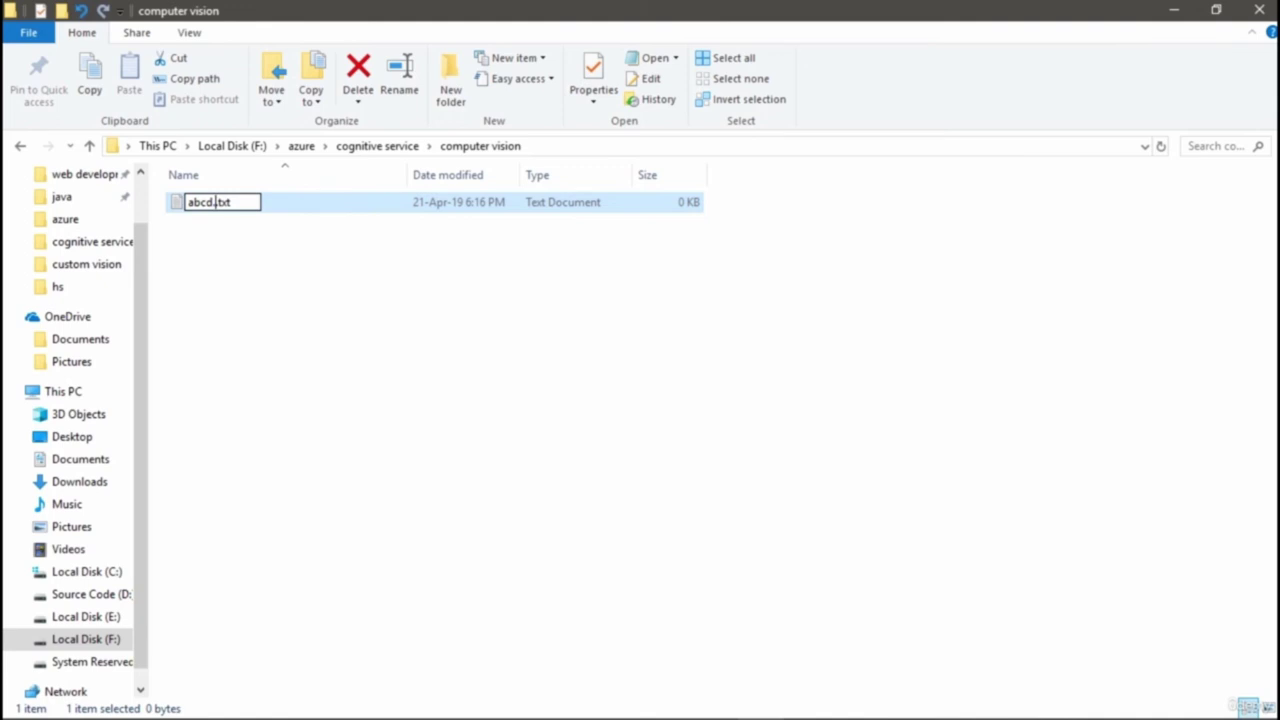
pyautogui.press('Delete')
pyautogui.press('Delete')
pyautogui.press('Delete')
pyautogui.press('Delete')
pyautogui.press('Return')
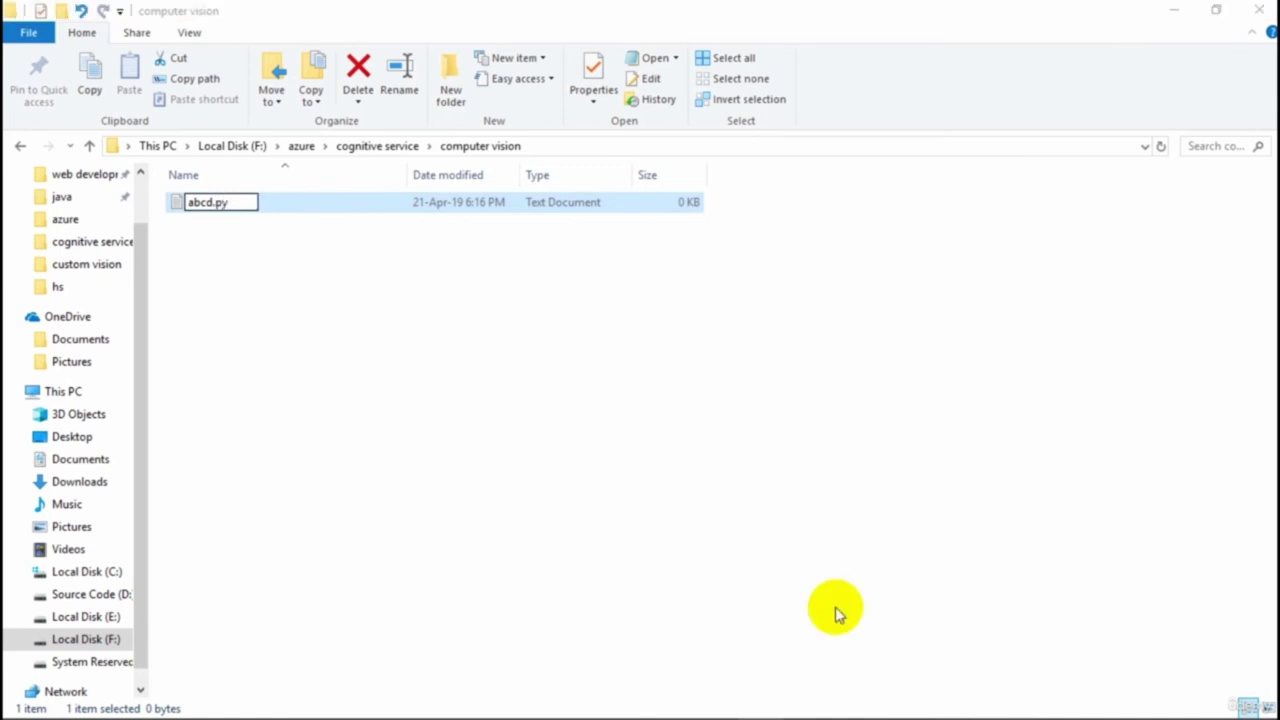
pyautogui.press('Return')
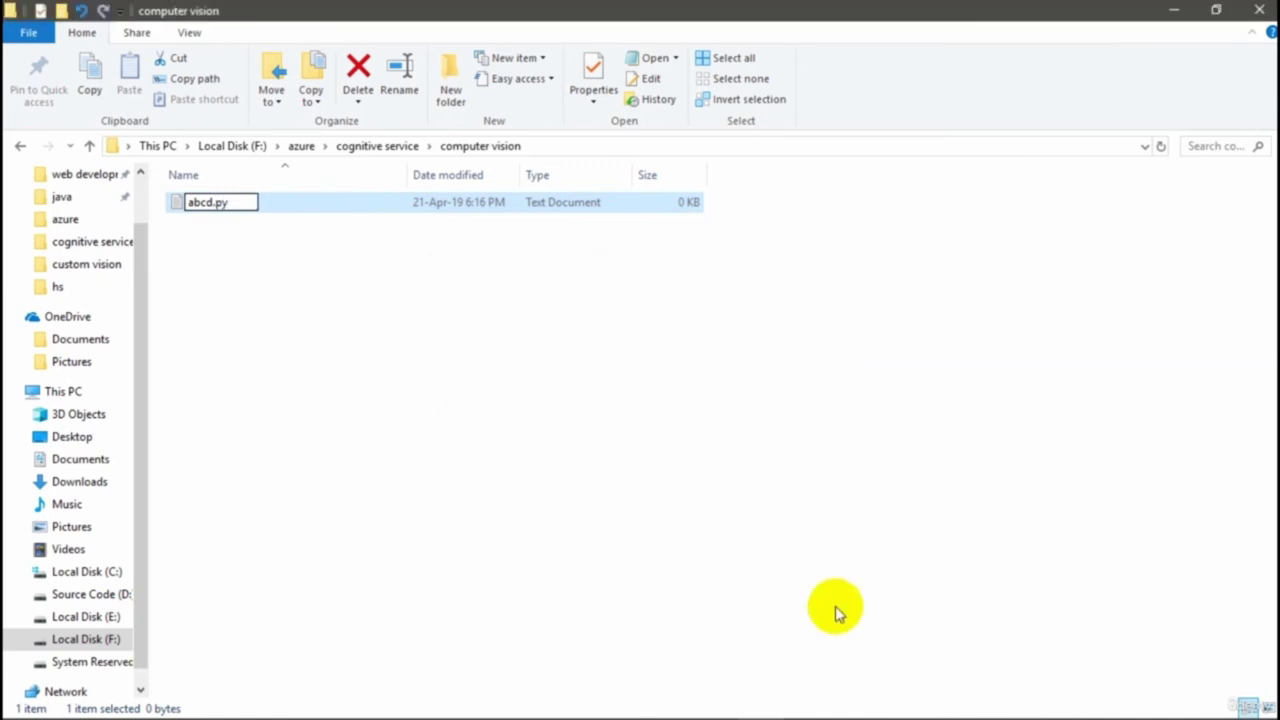
# Open abcd.py for editing in IDLE and paste in the copied Create client code
pyautogui.doubleClick(521, 203)
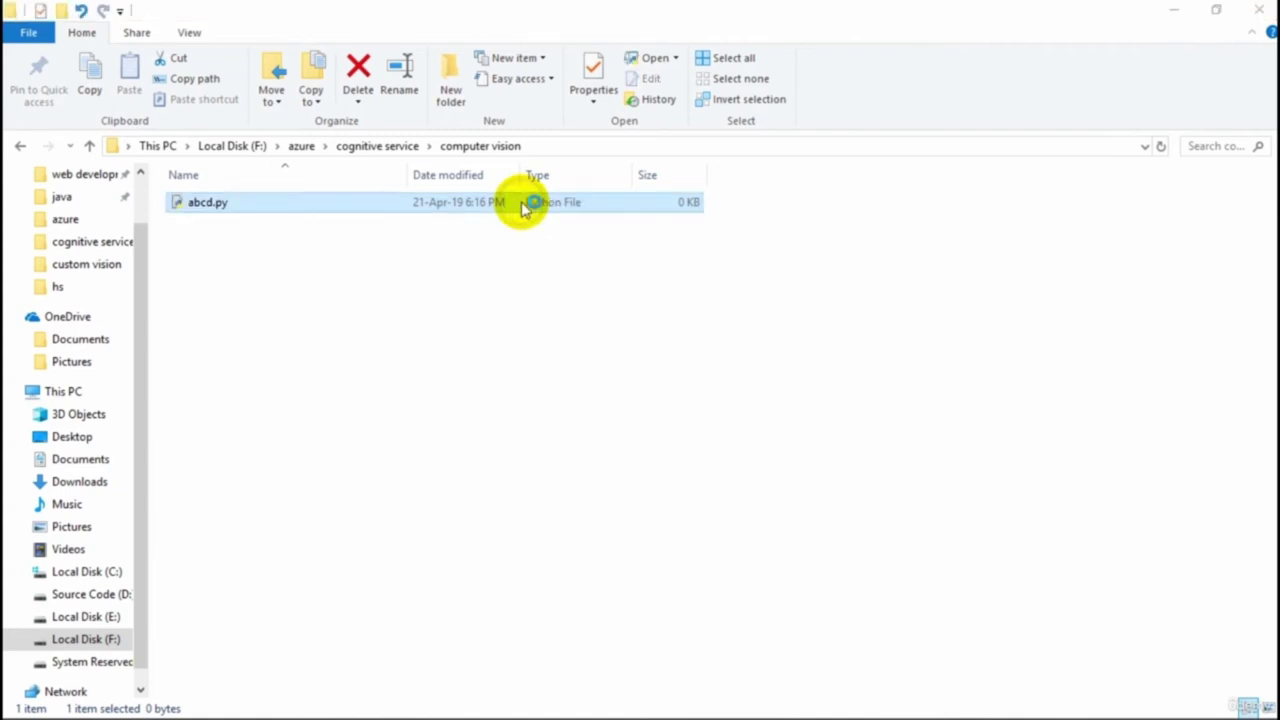
pyautogui.rightClick(521, 204)
pyautogui.click(800, 240)
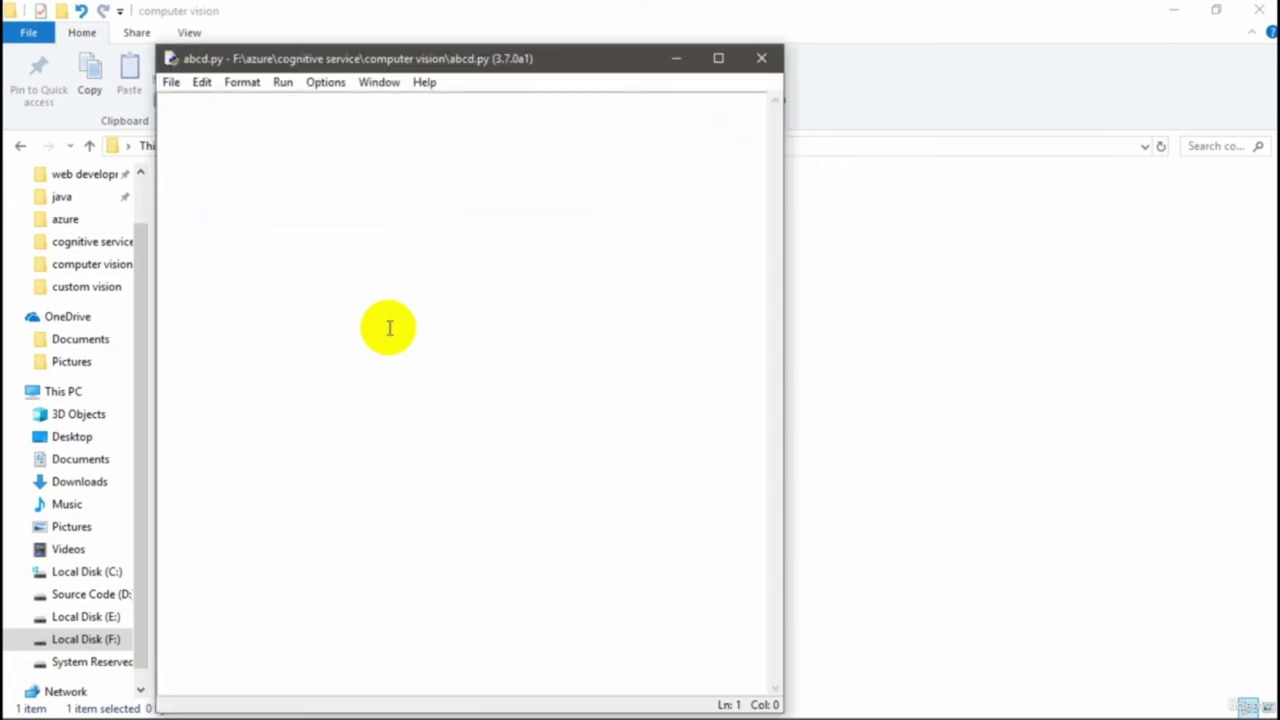
pyautogui.hotkey('ctrl', 'v')
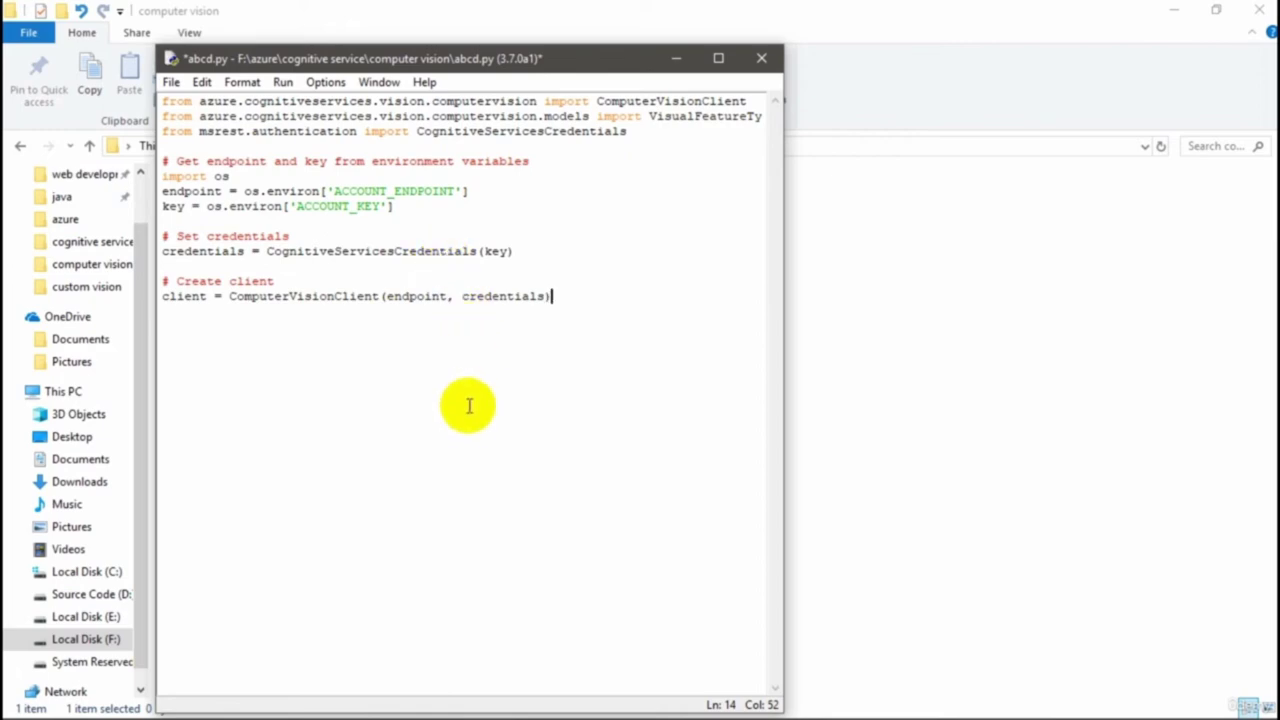
# Copy the quickstart's Analyze an image sample and paste it into abcd.py below the client line, separated by a blank line
pyautogui.moveTo(540, 708)
pyautogui.click(577, 701)
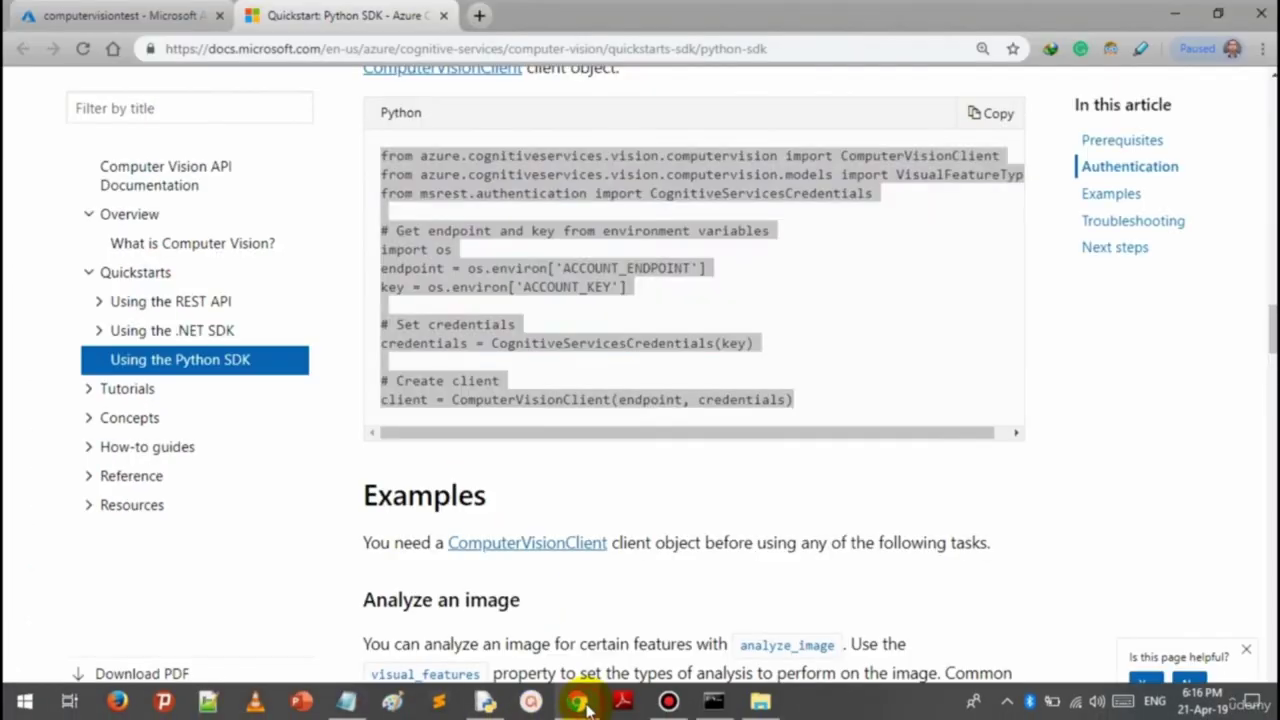
pyautogui.scroll(-4, 587, 575)
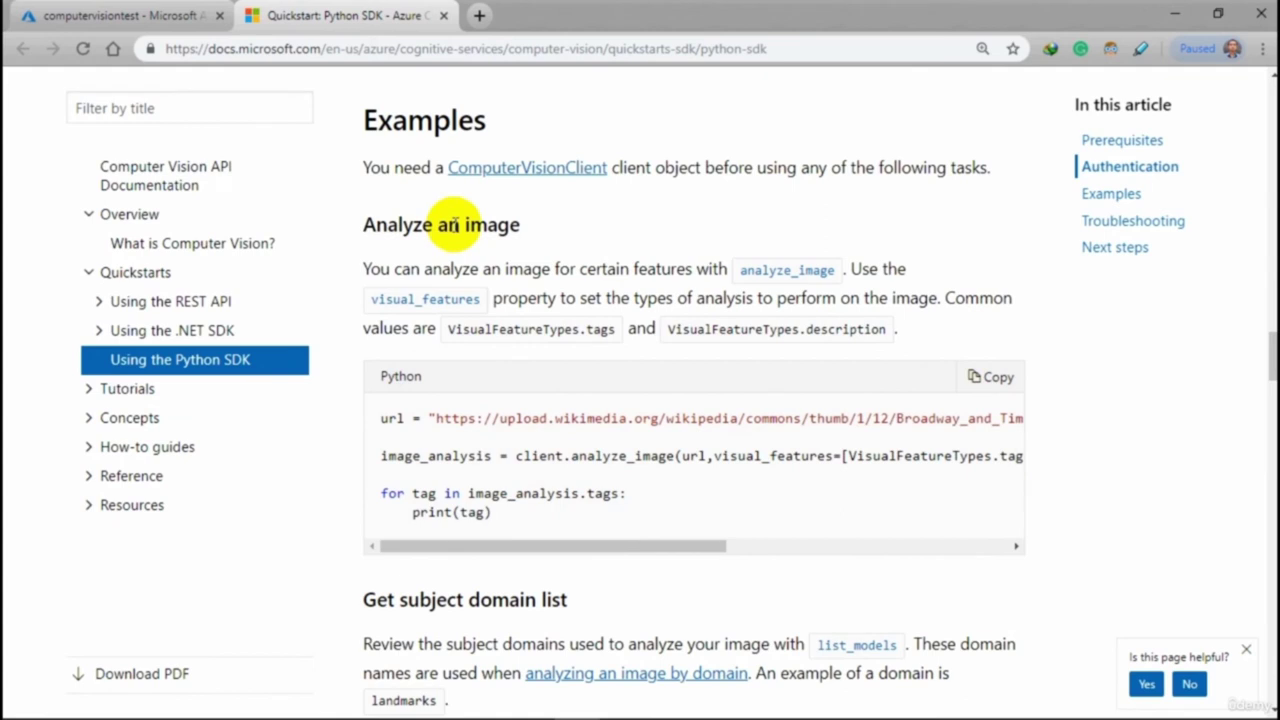
pyautogui.moveTo(514, 517); pyautogui.dragTo(383, 422)
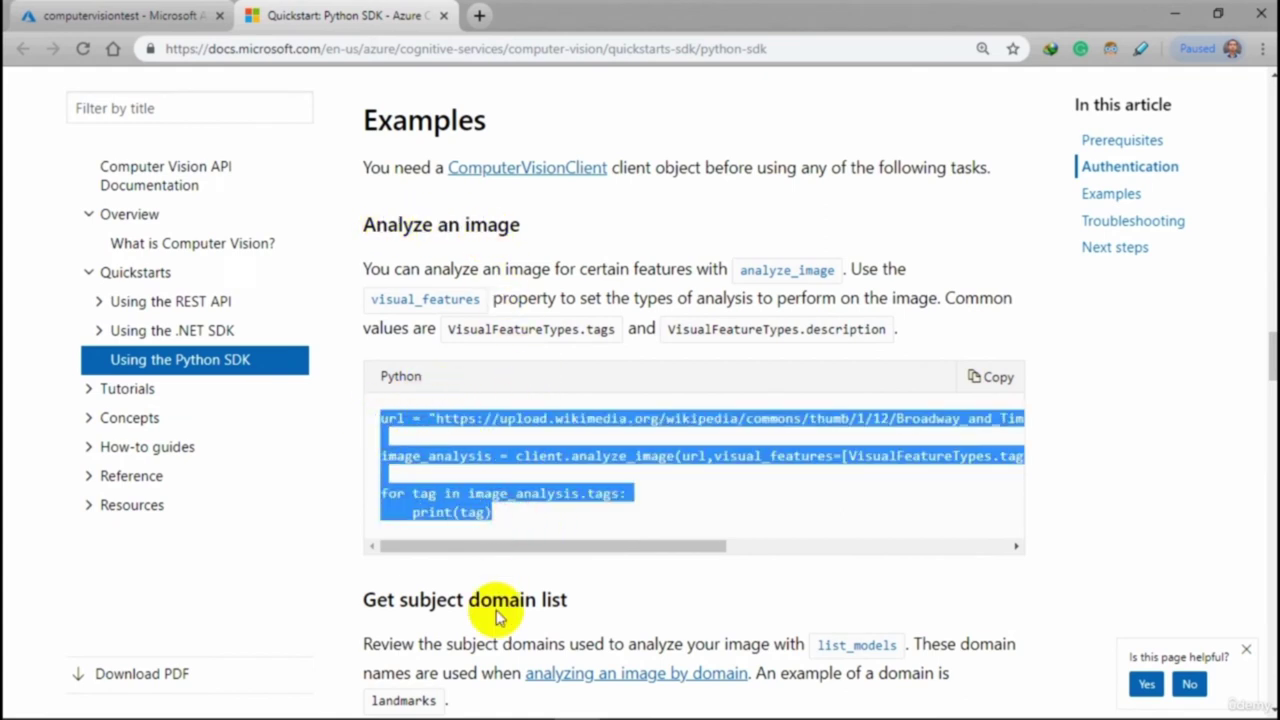
pyautogui.moveTo(530, 714)
pyautogui.click(484, 714)
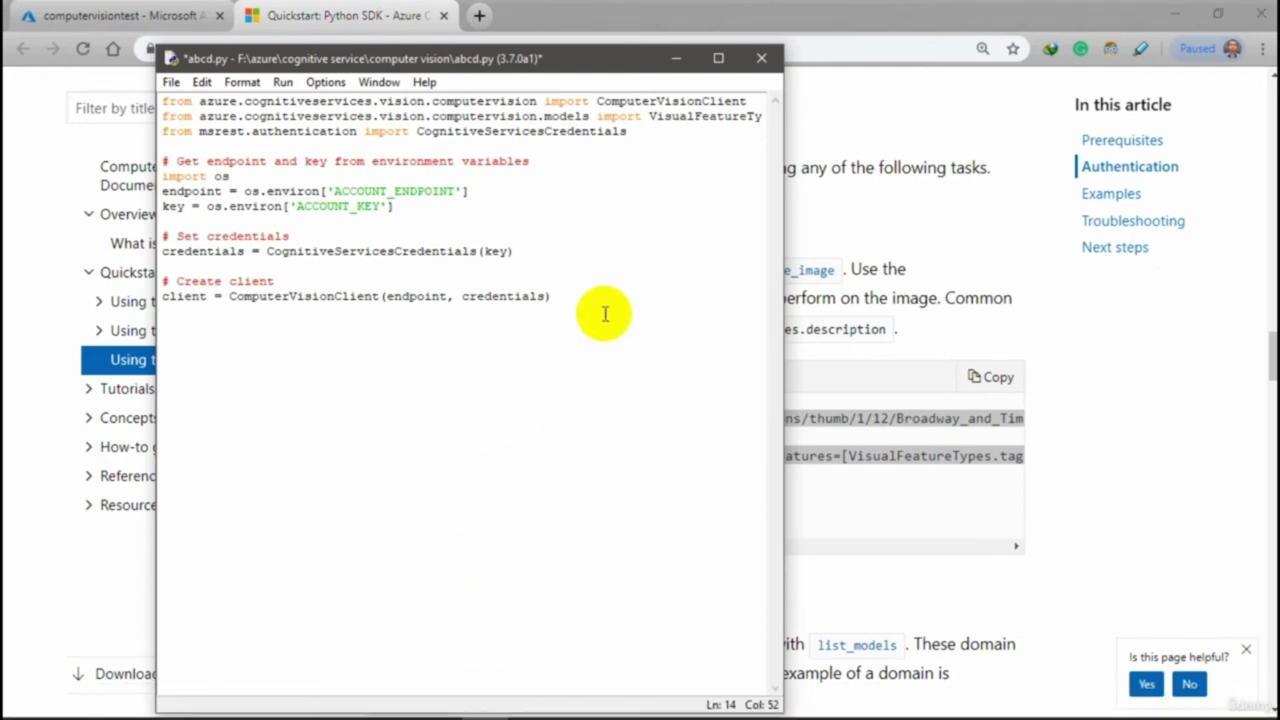
pyautogui.press('Return')
pyautogui.press('Return')
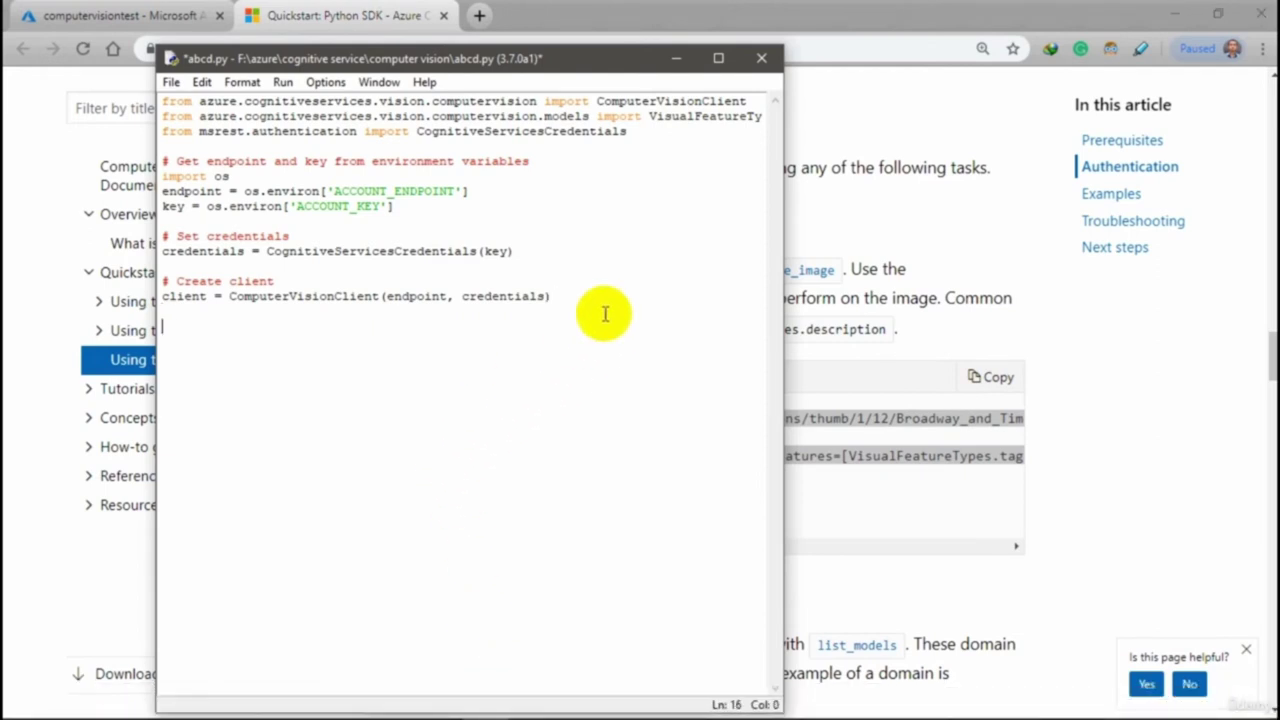
pyautogui.hotkey('ctrl', 'v')
# Remove the os.environ expressions assigned to endpoint and key in abcd.py
pyautogui.moveTo(244, 190); pyautogui.dragTo(468, 190)
pyautogui.press('BackSpace')
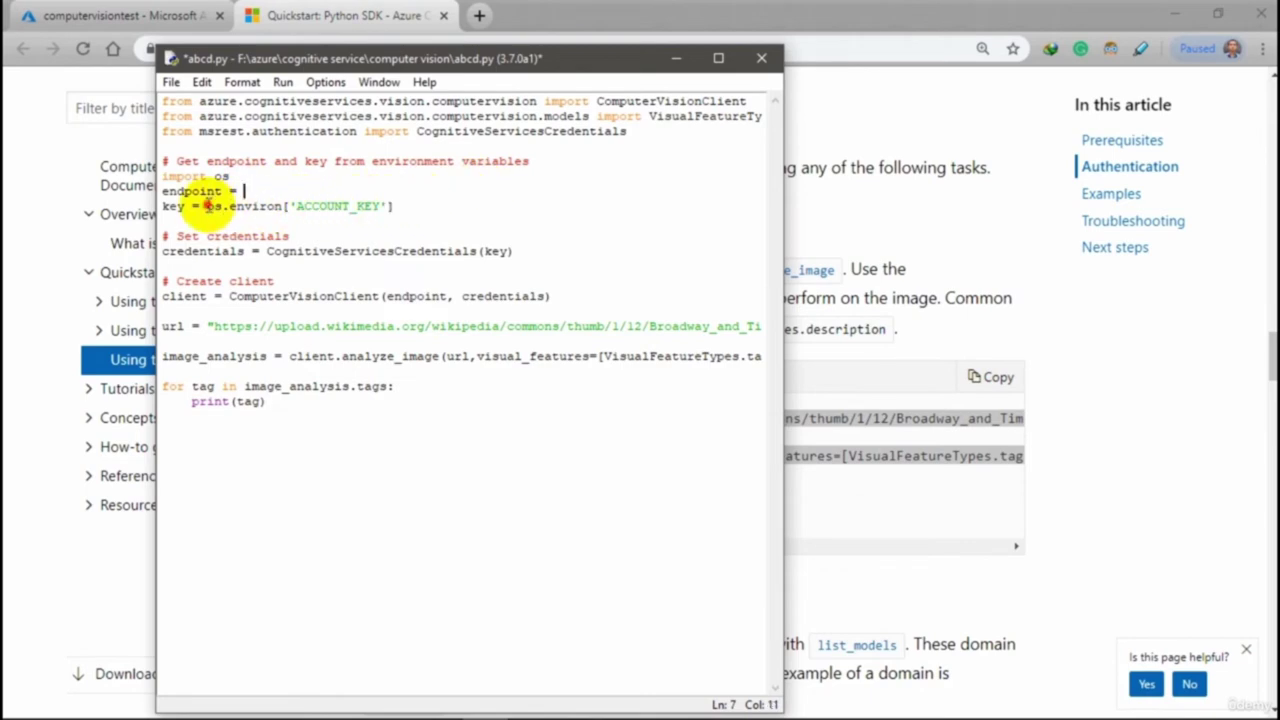
pyautogui.moveTo(205, 205); pyautogui.dragTo(403, 206)
pyautogui.press('BackSpace')
pyautogui.click(150, 15)
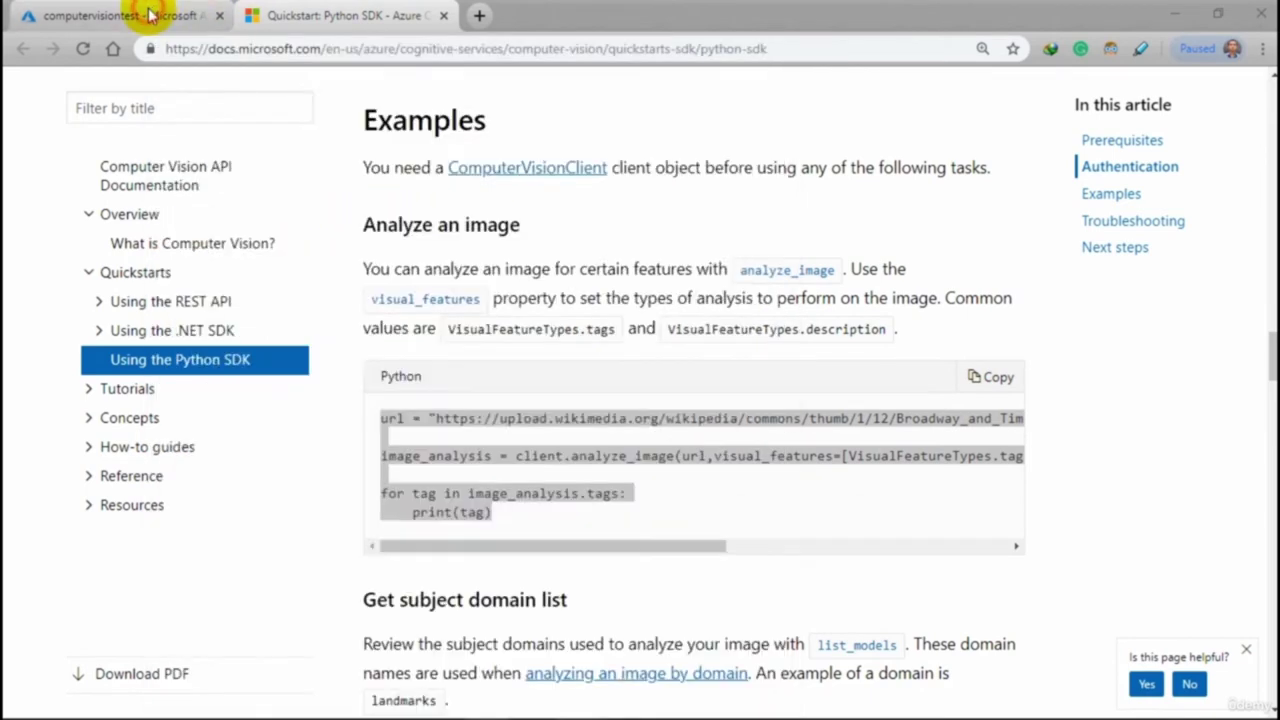
pyautogui.click(150, 15)
pyautogui.click(610, 299)
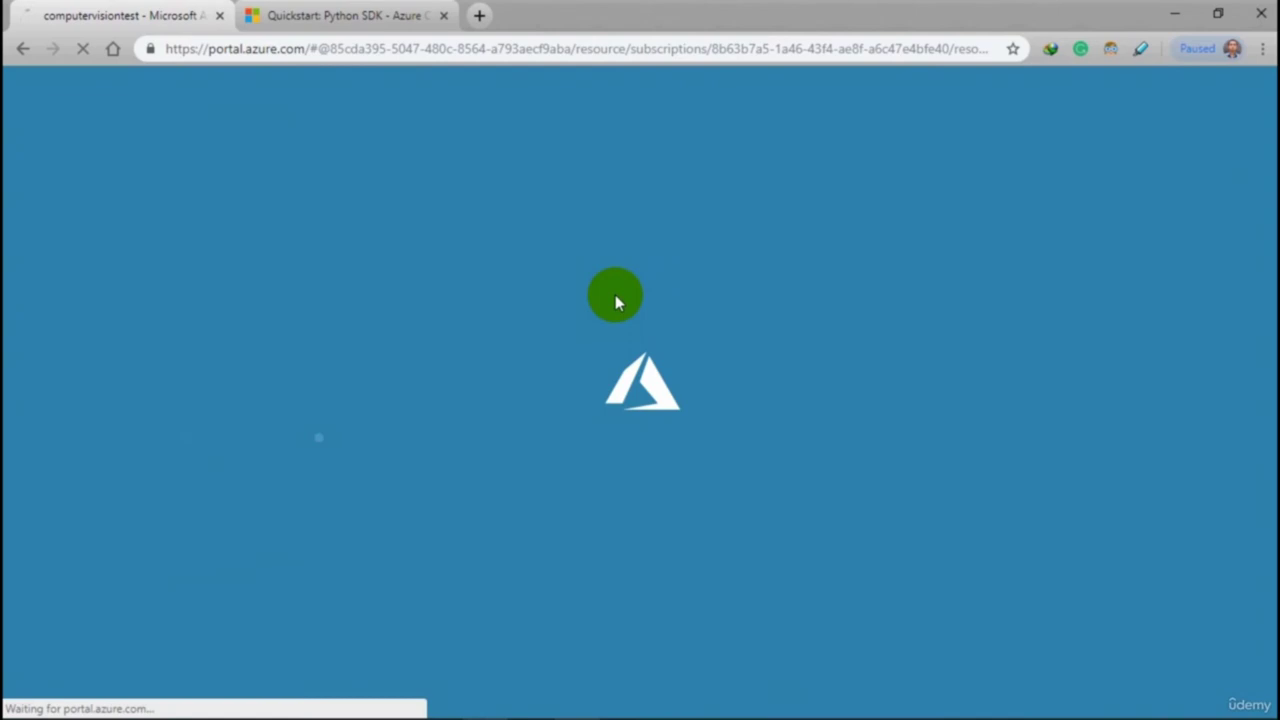
pyautogui.moveTo(423, 705)
pyautogui.click(346, 702)
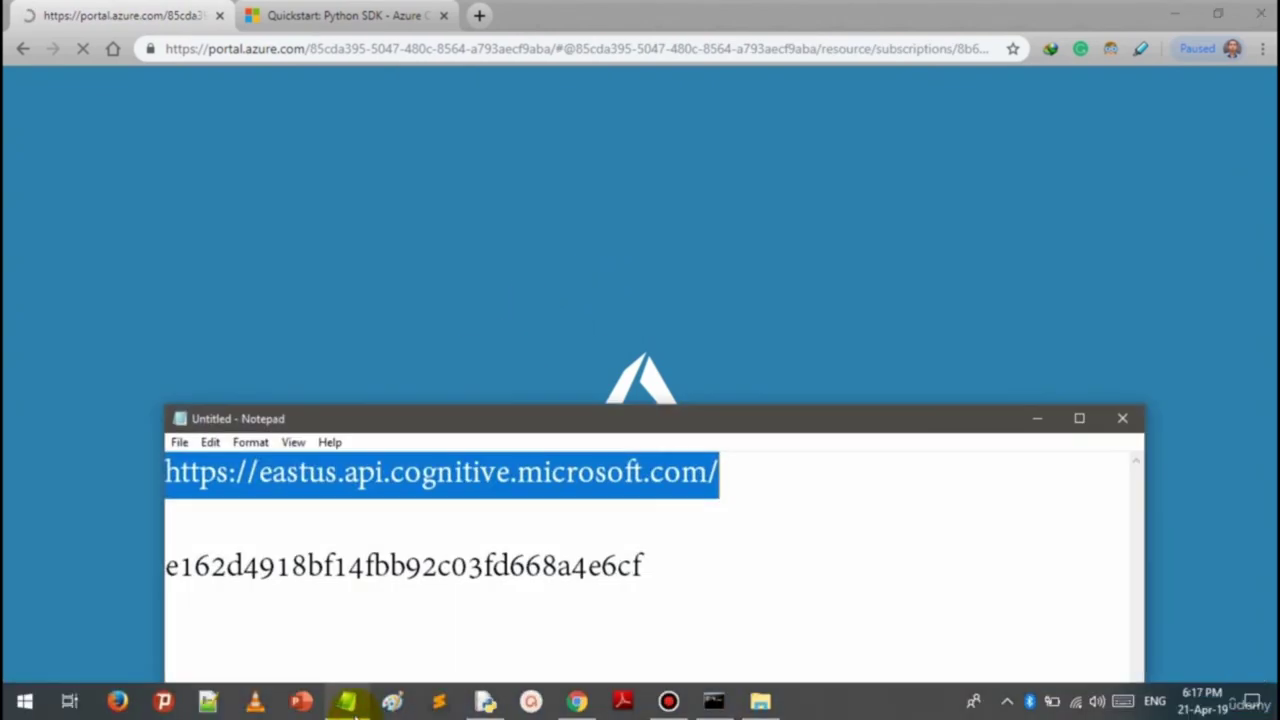
pyautogui.rightClick(641, 481)
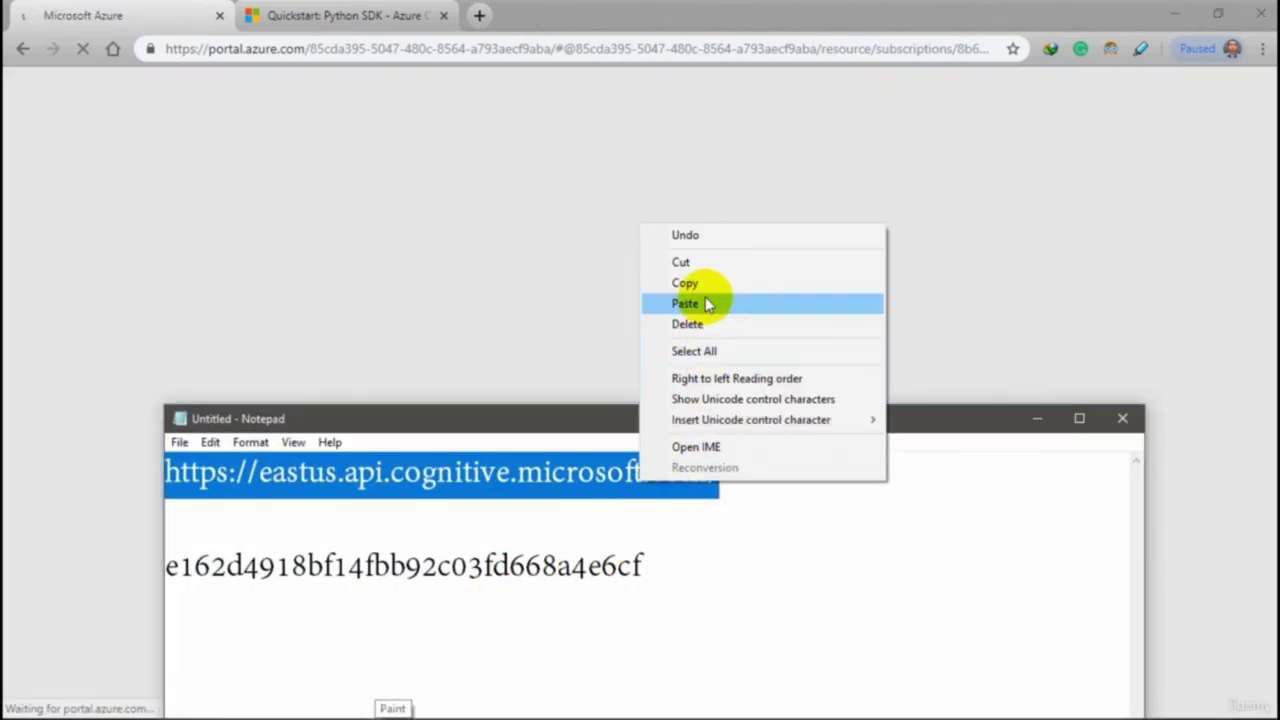
pyautogui.click(703, 284)
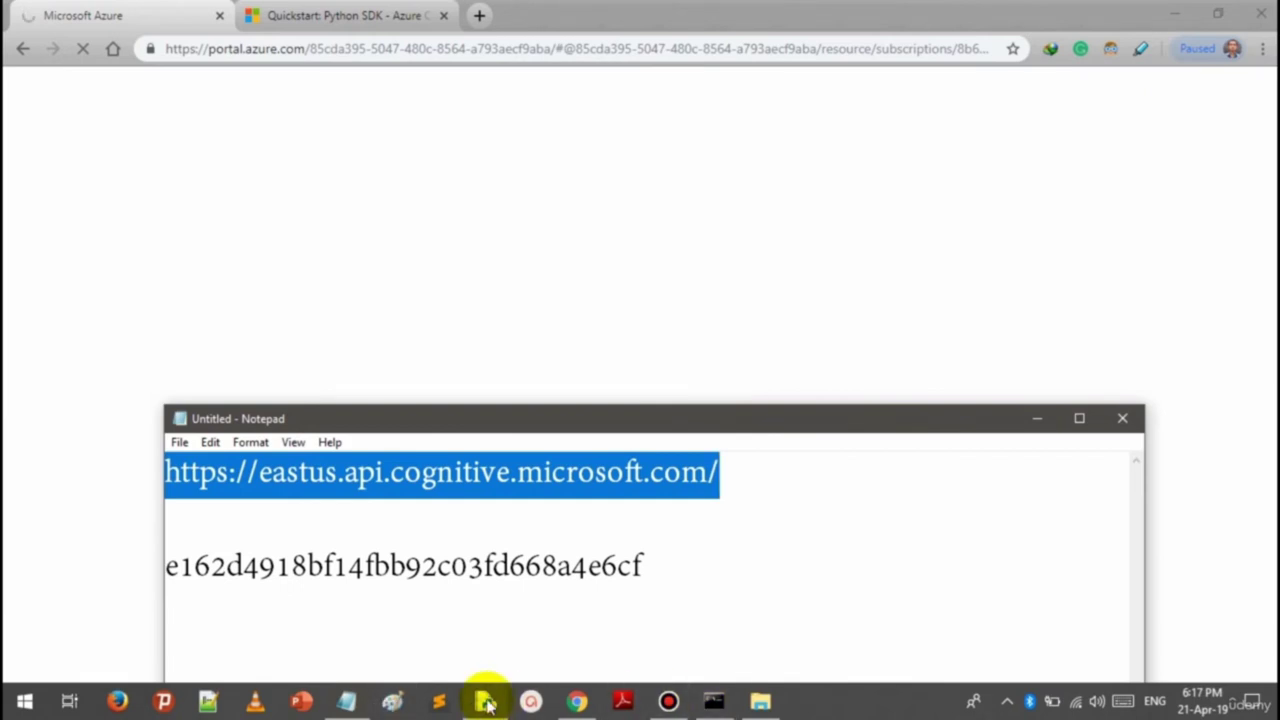
pyautogui.click(485, 703)
pyautogui.click(246, 191)
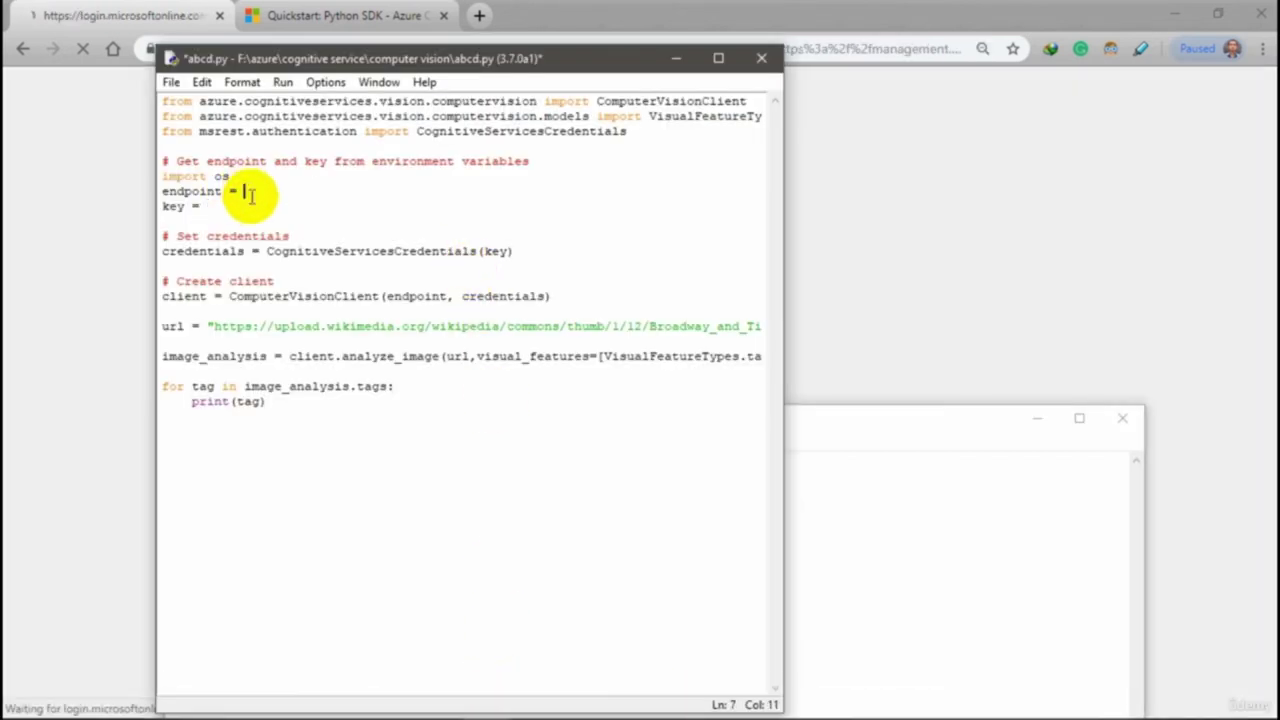
pyautogui.write("''")
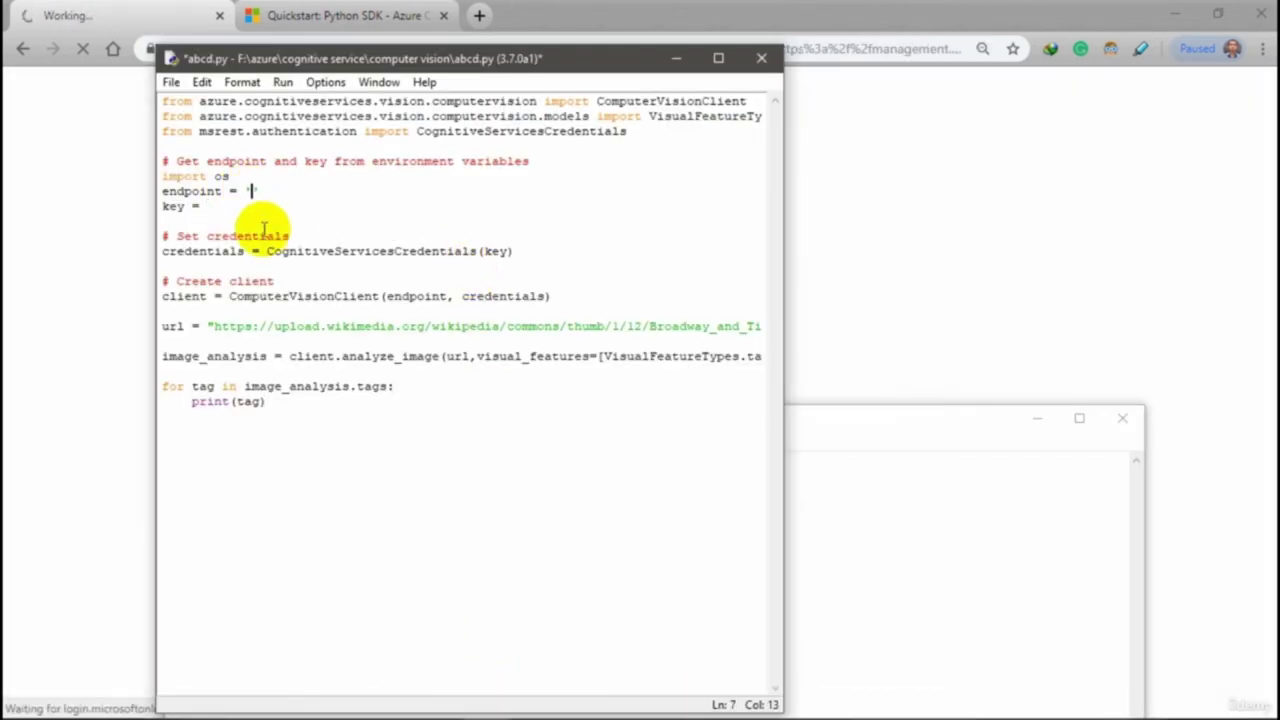
pyautogui.hotkey('ctrl', 'v')
# Copy the API key from Notepad, assign it as a quoted string to key in abcd.py, and save the file
pyautogui.click(214, 205)
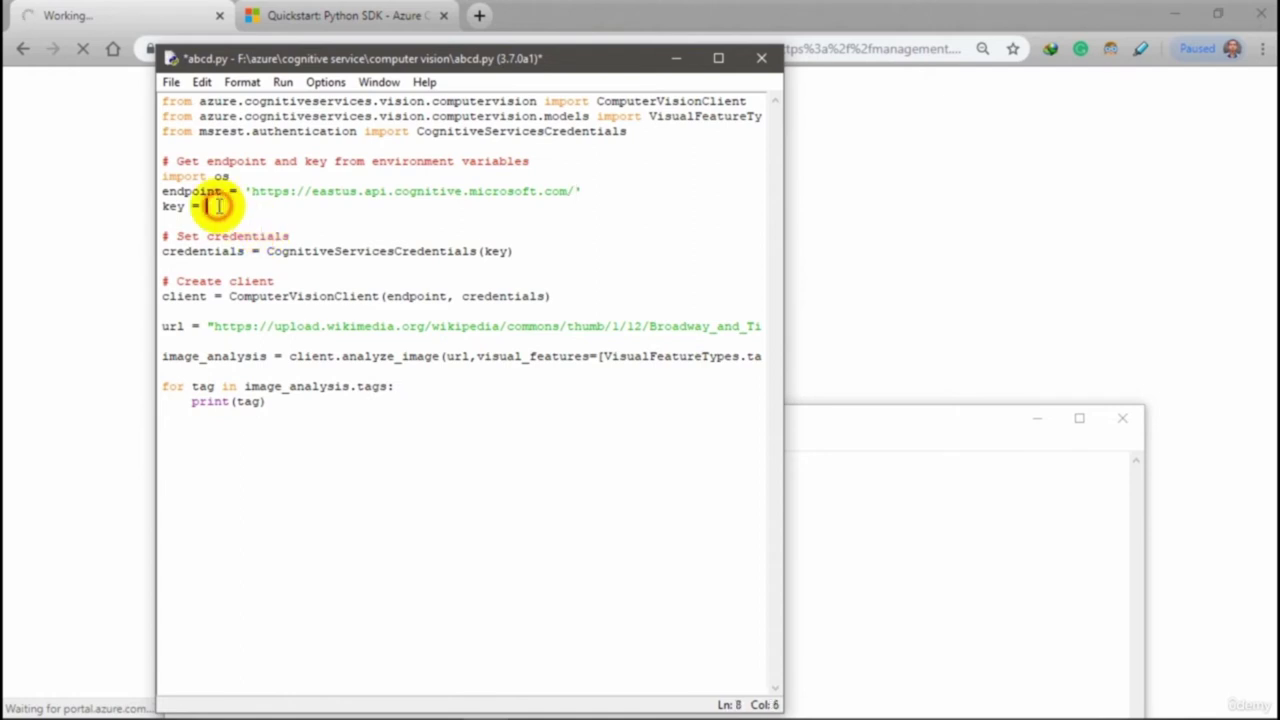
pyautogui.write("''")
pyautogui.click(882, 576)
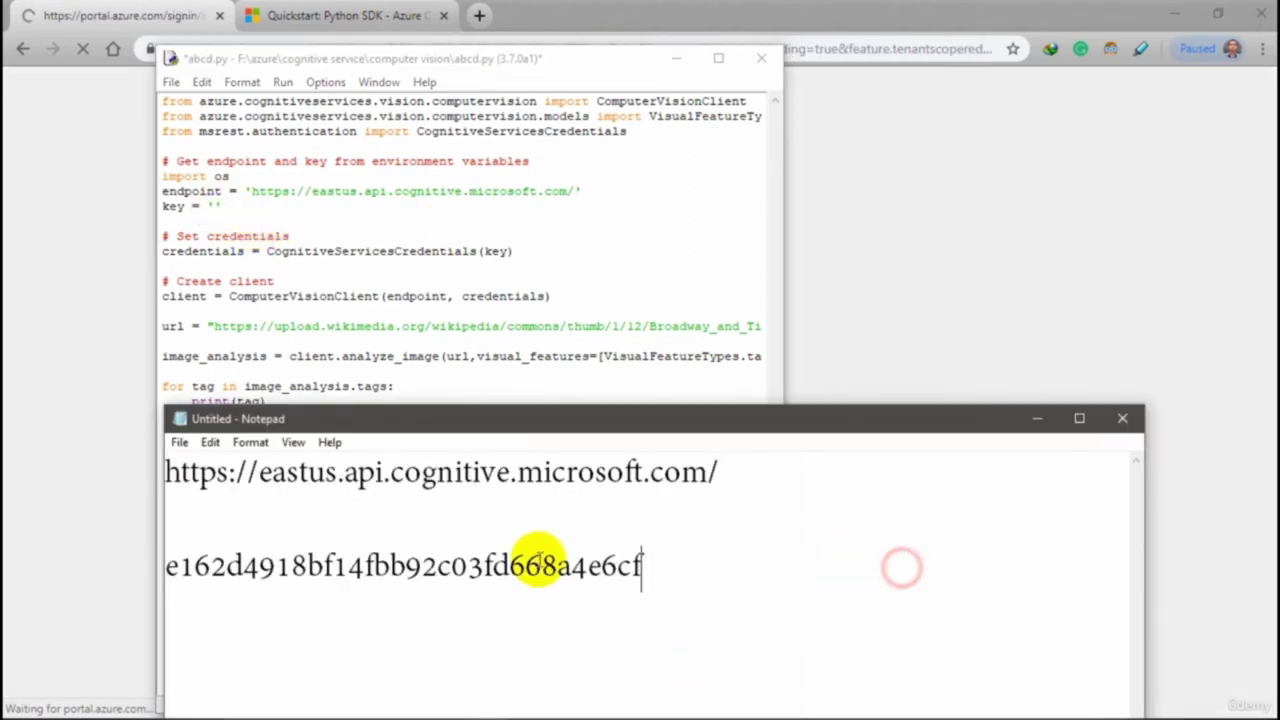
pyautogui.moveTo(643, 569); pyautogui.dragTo(130, 566)
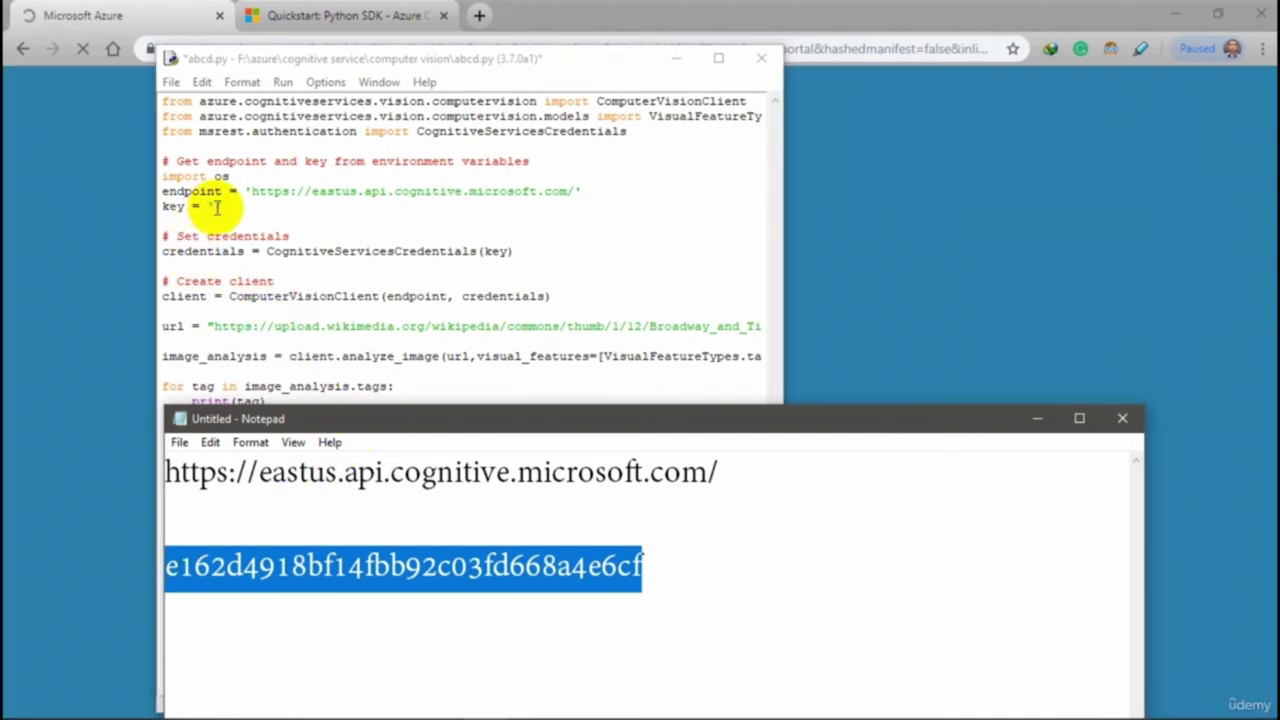
pyautogui.click(214, 206)
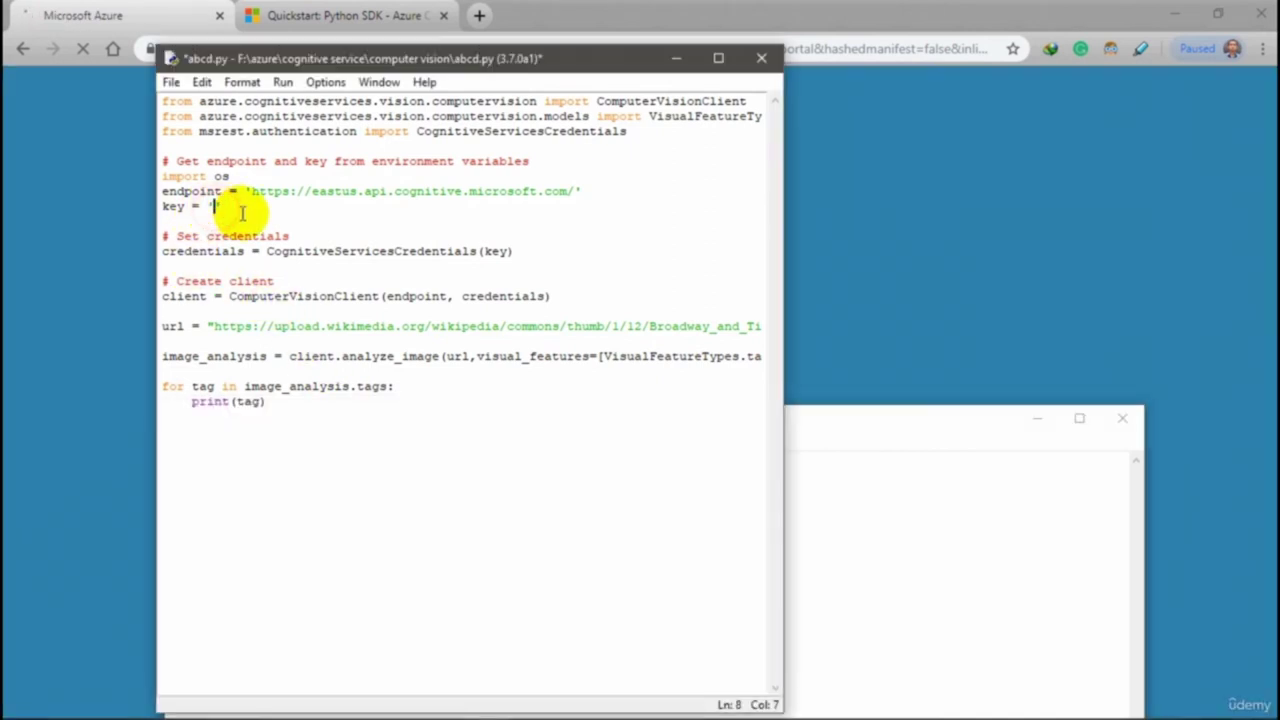
pyautogui.hotkey('ctrl', 'v')
pyautogui.hotkey('ctrl', 's')
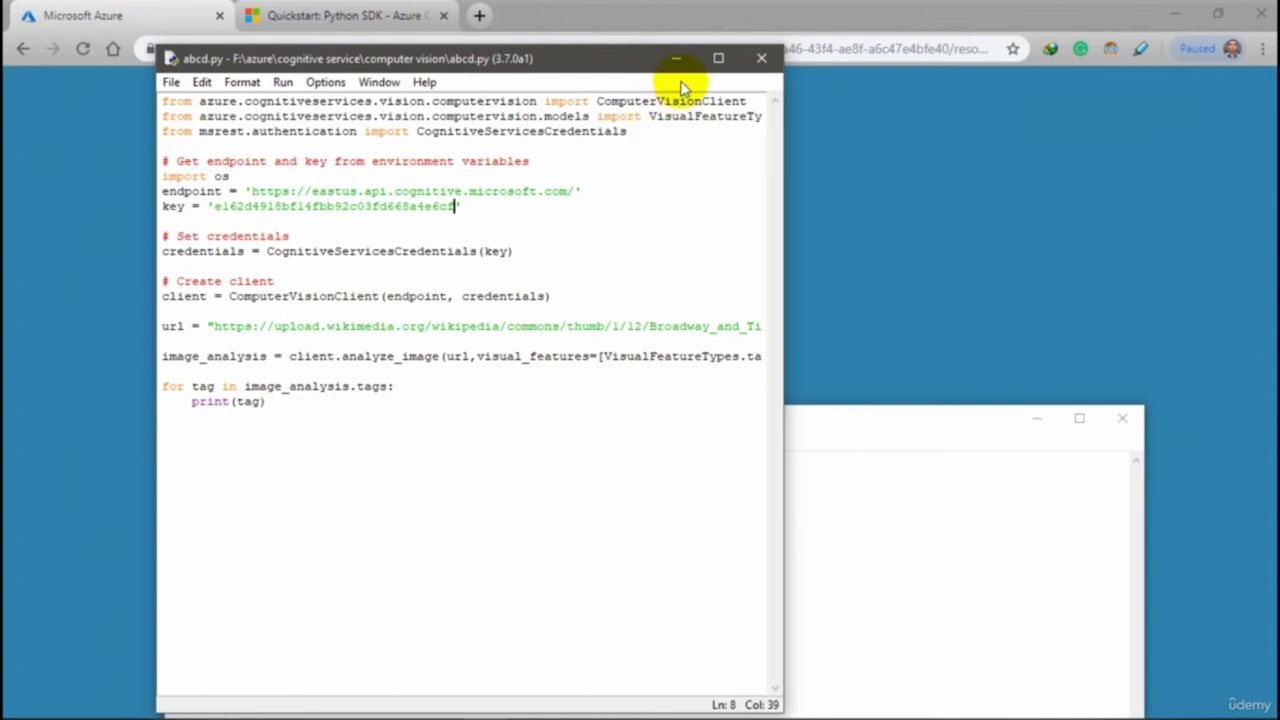
# Switch to Command Prompt and run python abcd.py in the computer vision folder
pyautogui.click(704, 704)
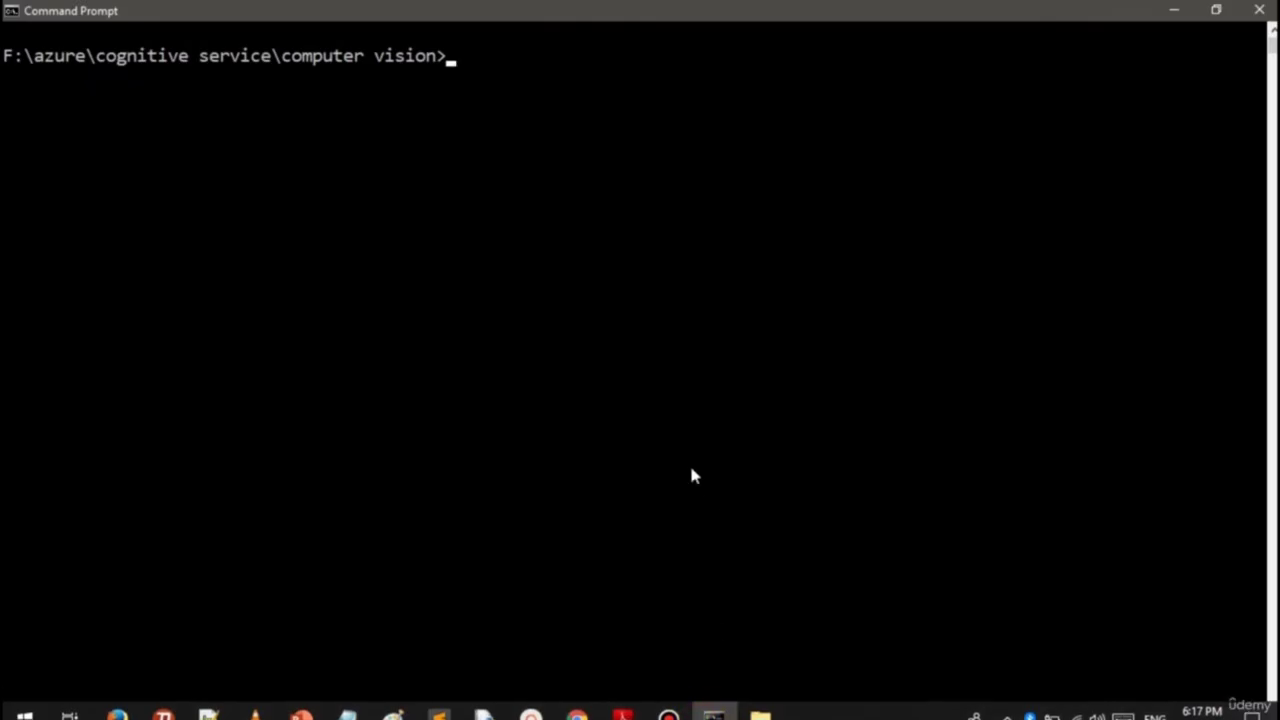
pyautogui.write('python')
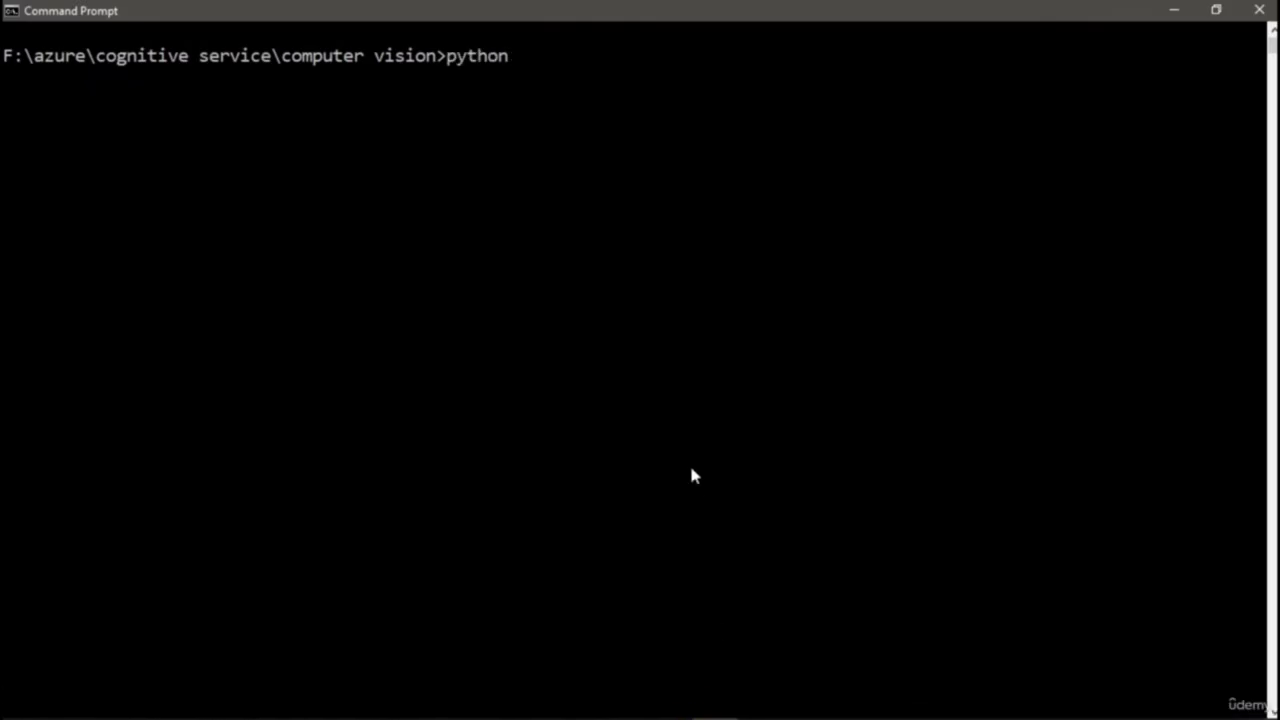
pyautogui.write(' abcd.py')
pyautogui.press('Return')
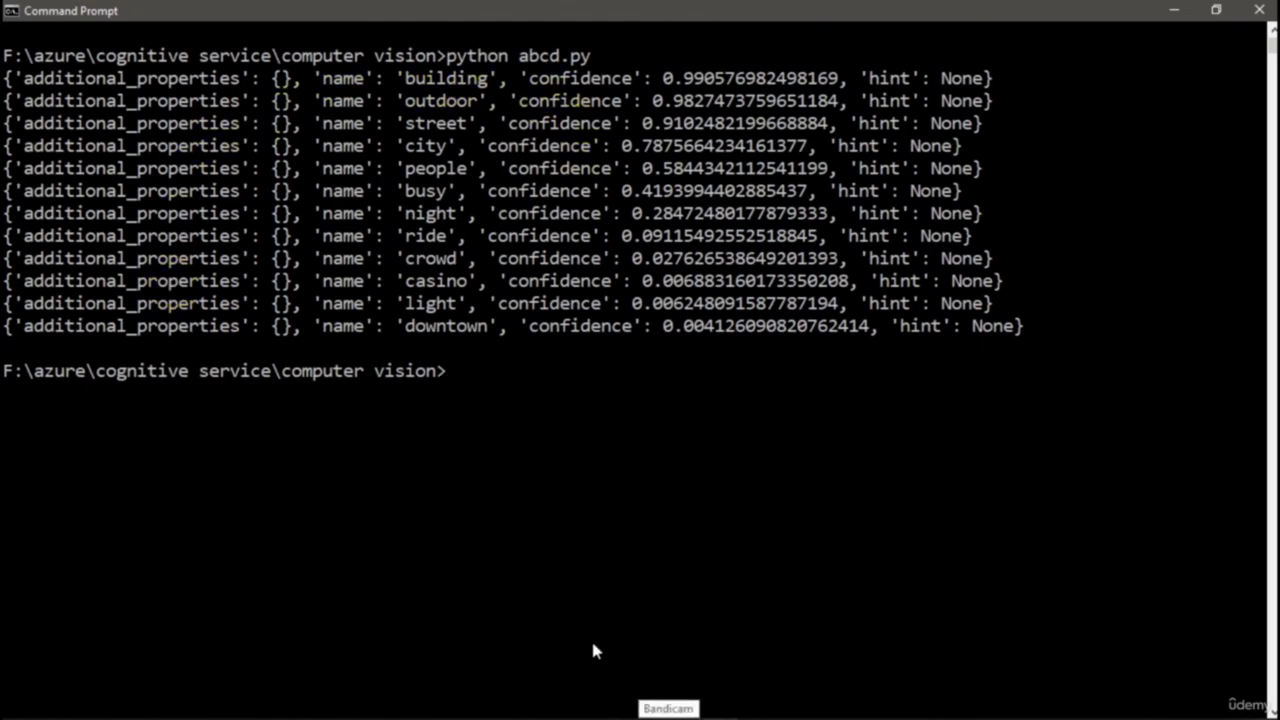
# Return to the Python SDK quickstart in Chrome and open the sample image URL from Analyze an image in a new tab
pyautogui.click(577, 700)
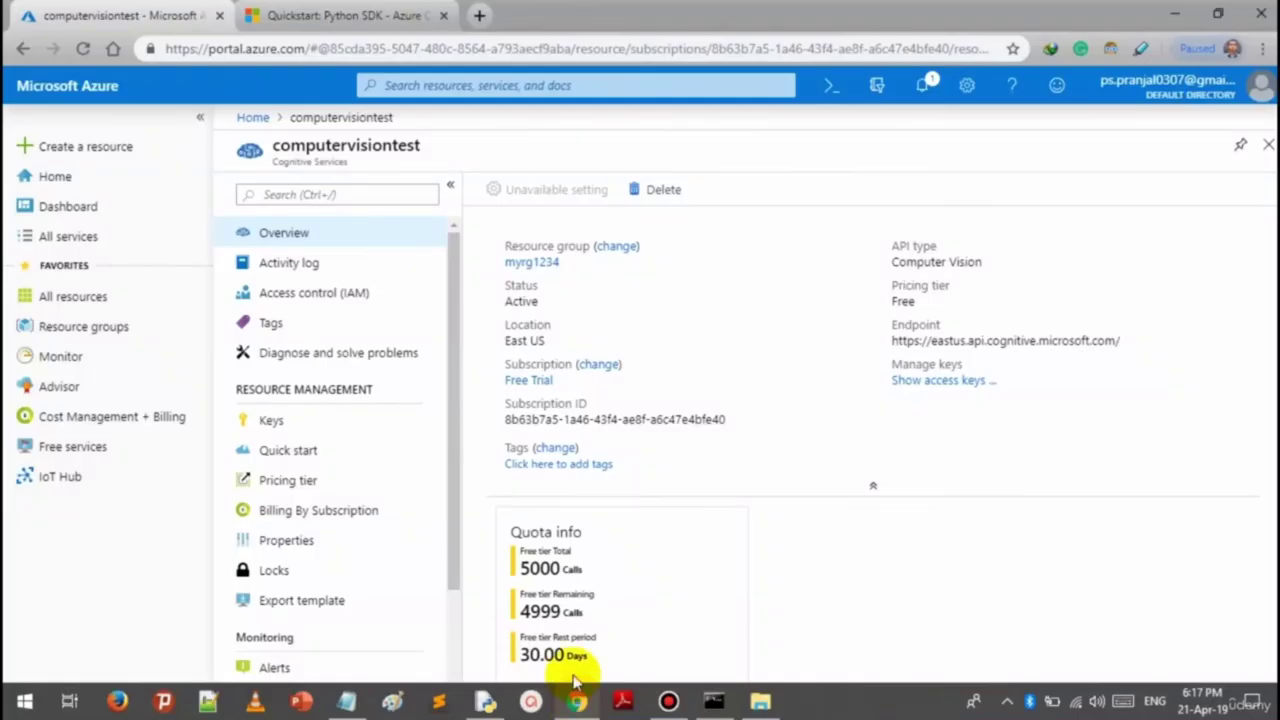
pyautogui.click(330, 15)
pyautogui.click(480, 440)
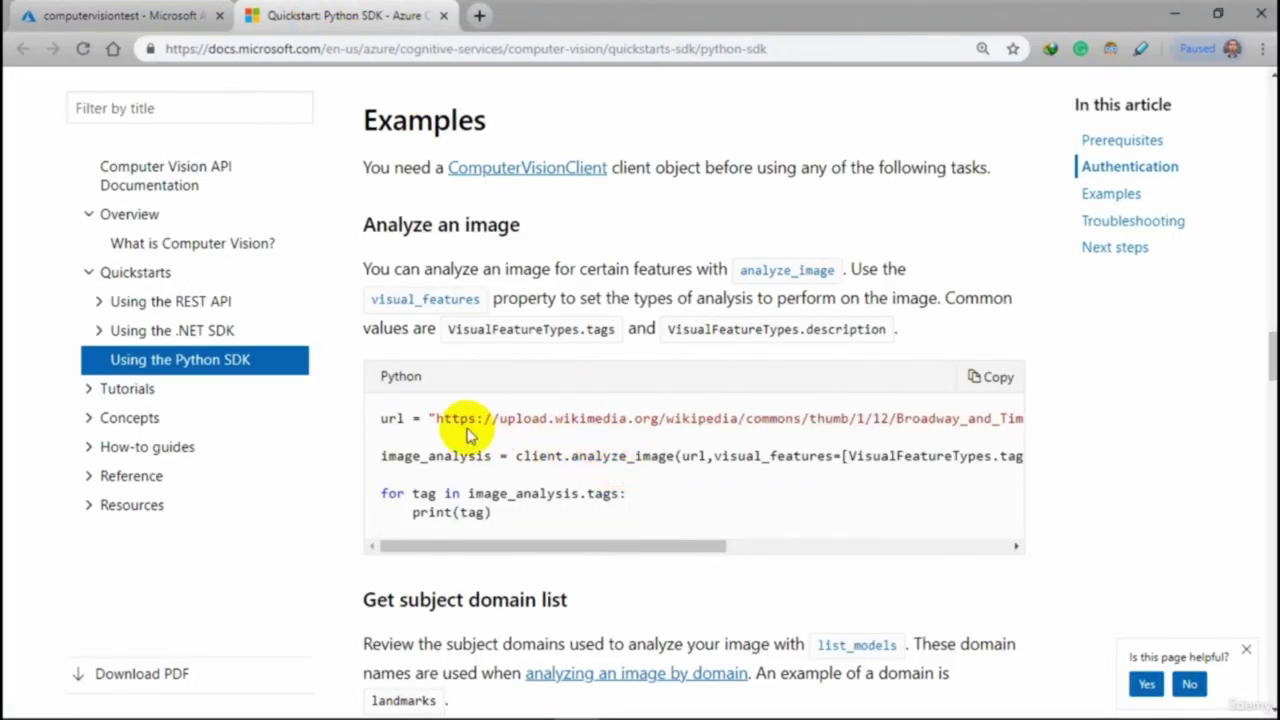
pyautogui.moveTo(437, 418); pyautogui.dragTo(1018, 422)
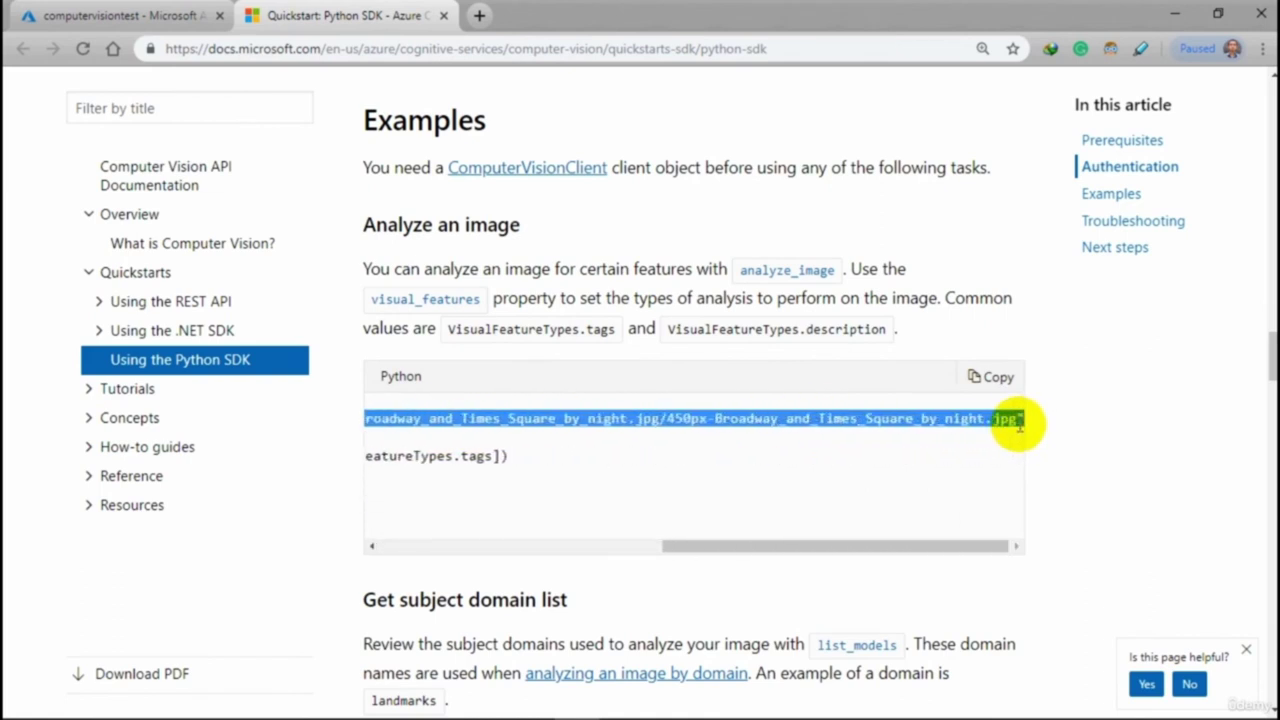
pyautogui.rightClick(1015, 423)
pyautogui.click(1034, 459)
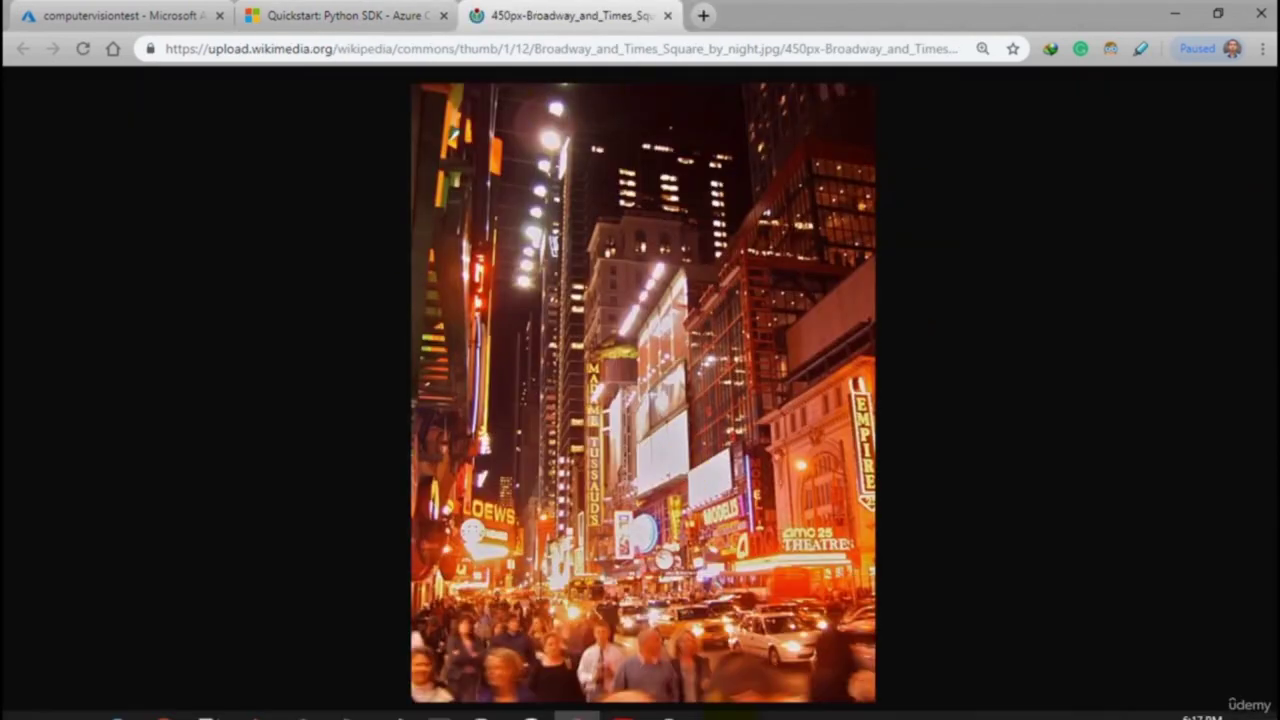
# Compare the tag names printed in Command Prompt with the Times Square image, and close the image's tab
pyautogui.click(713, 712)
pyautogui.moveTo(658, 10); pyautogui.dragTo(700, 328)
pyautogui.scroll(2, 668, 435)
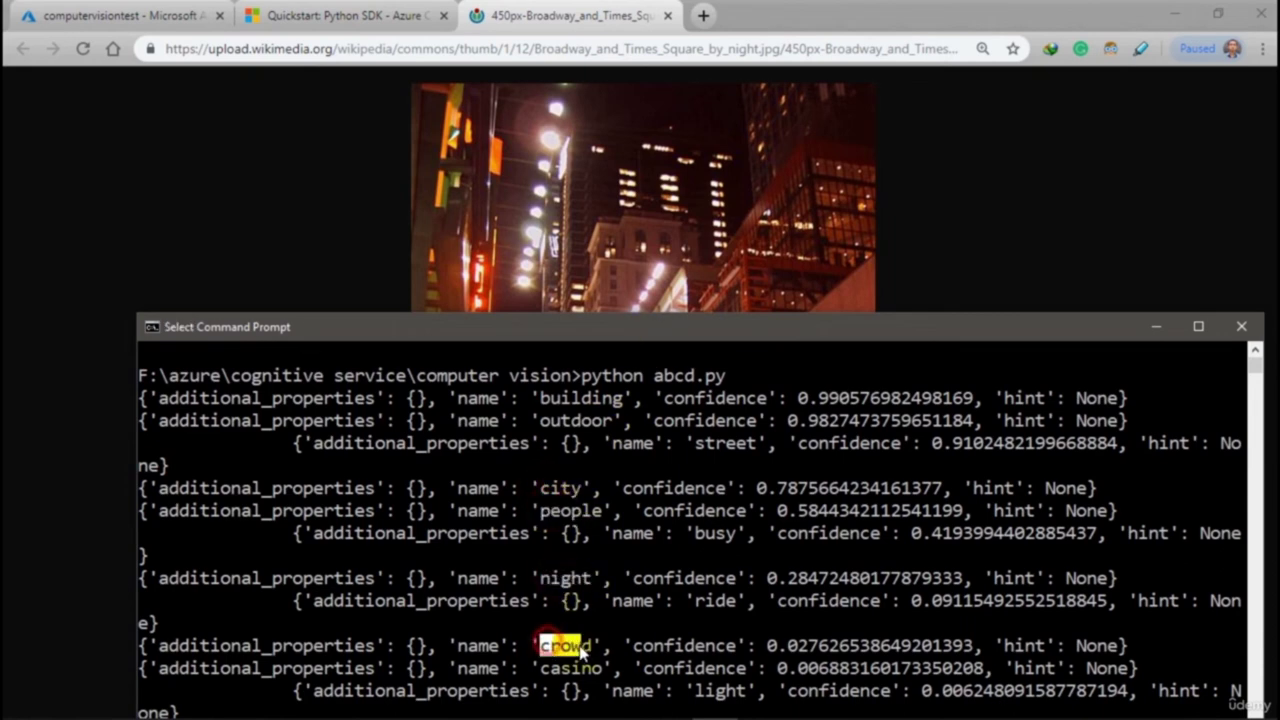
pyautogui.scroll(-1, 580, 645)
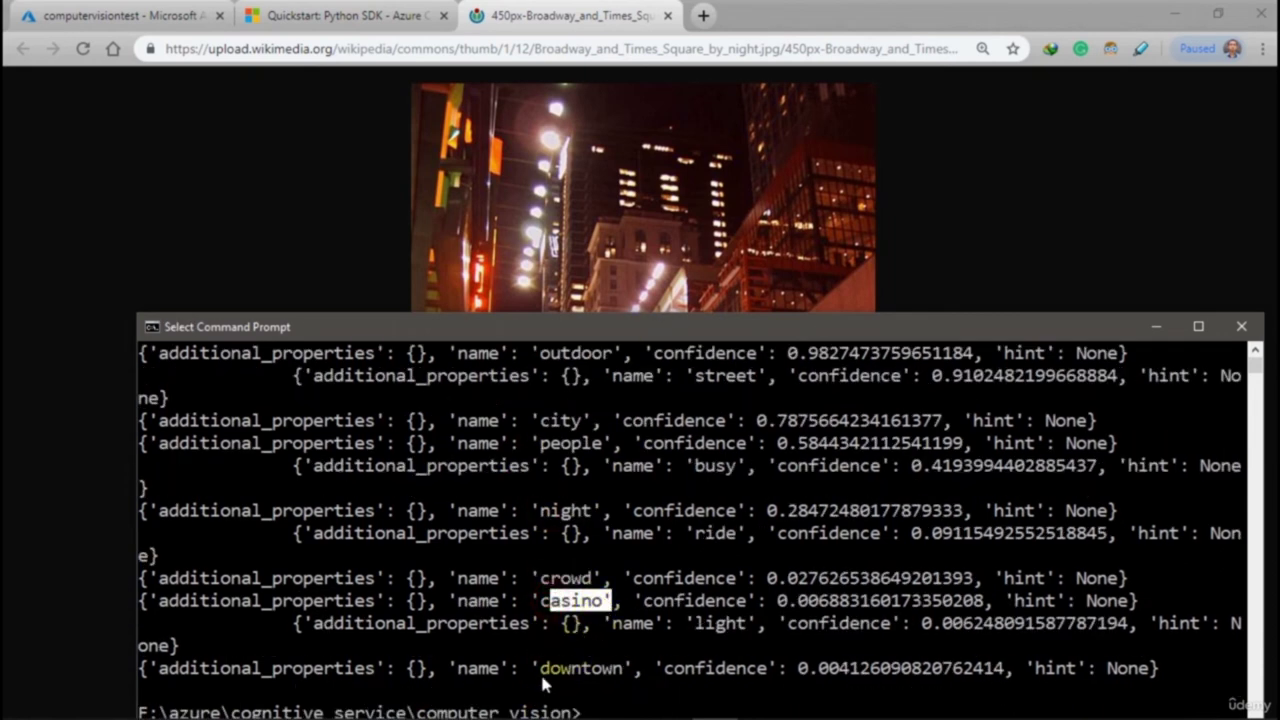
pyautogui.moveTo(540, 668); pyautogui.dragTo(618, 680)
pyautogui.scroll(-2, 615, 667)
pyautogui.scroll(2, 657, 530)
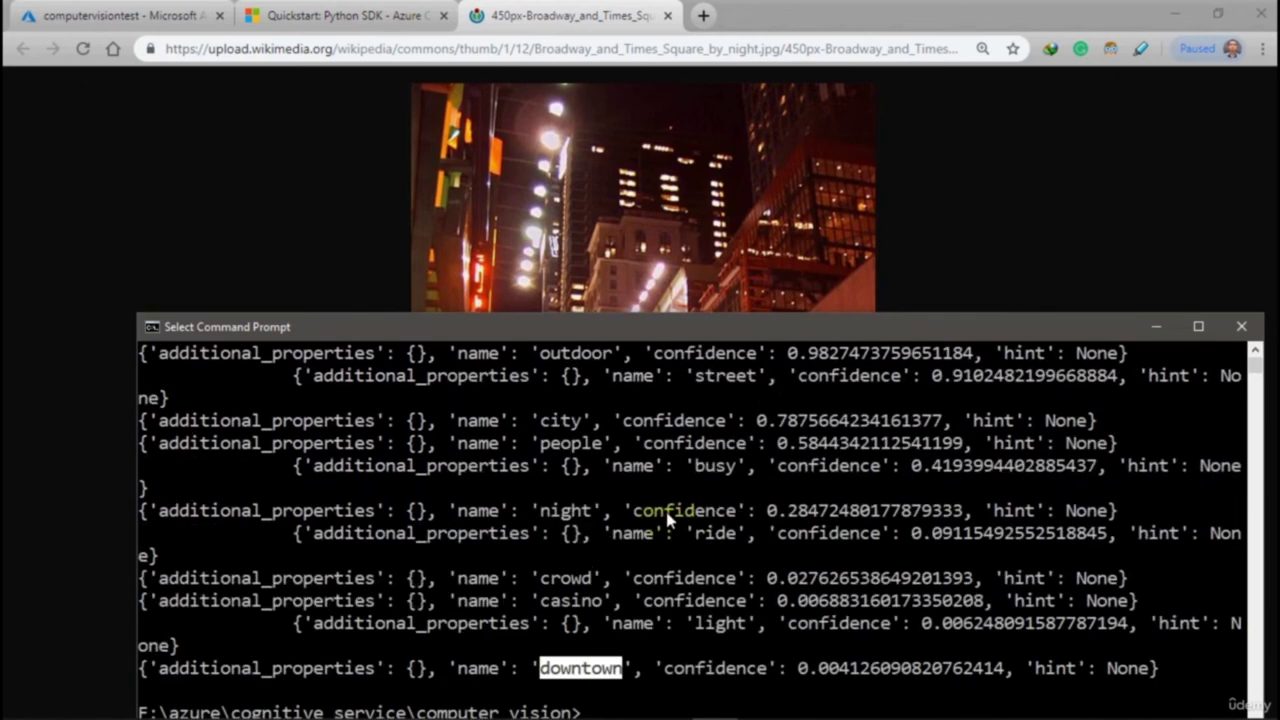
pyautogui.hotkey('alt', 'Tab')
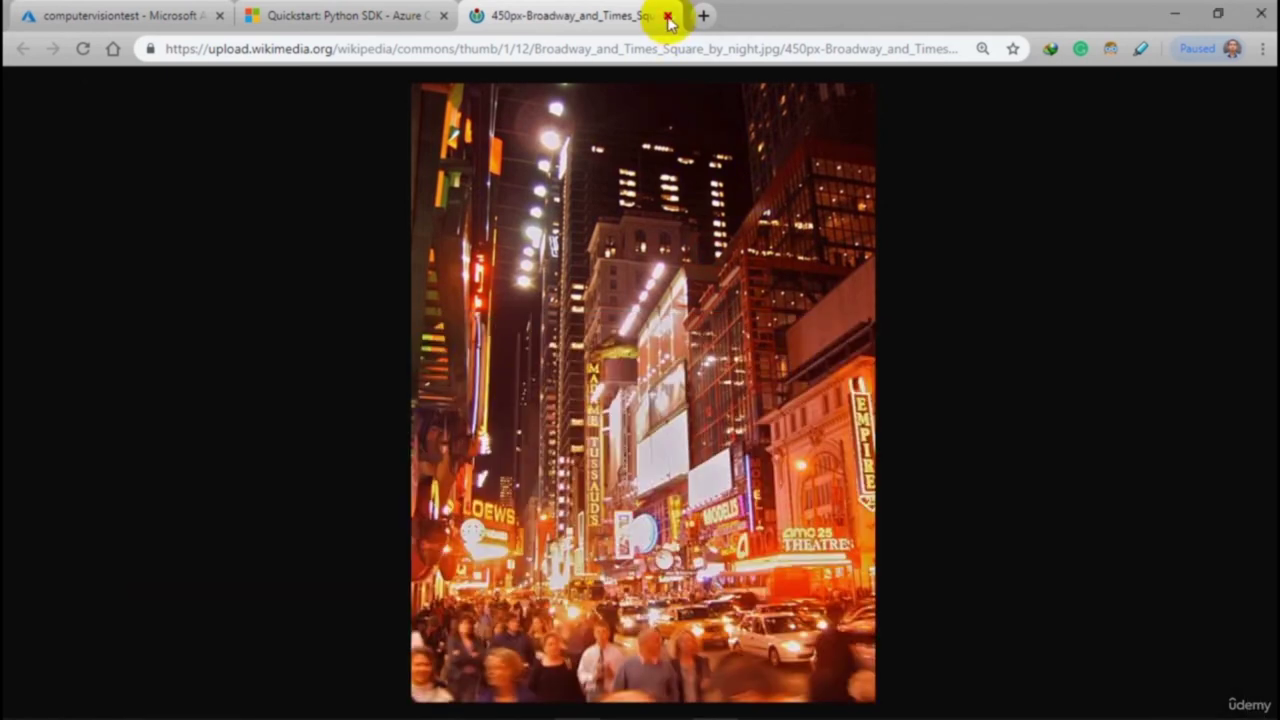
pyautogui.click(668, 16)
# Copy the quickstart's Get subject domain list code sample that prints the client.list_models() results
pyautogui.scroll(-2, 666, 408)
pyautogui.scroll(-2, 664, 408)
pyautogui.moveTo(476, 474); pyautogui.dragTo(420, 416)
pyautogui.rightClick(432, 422)
pyautogui.click(465, 434)
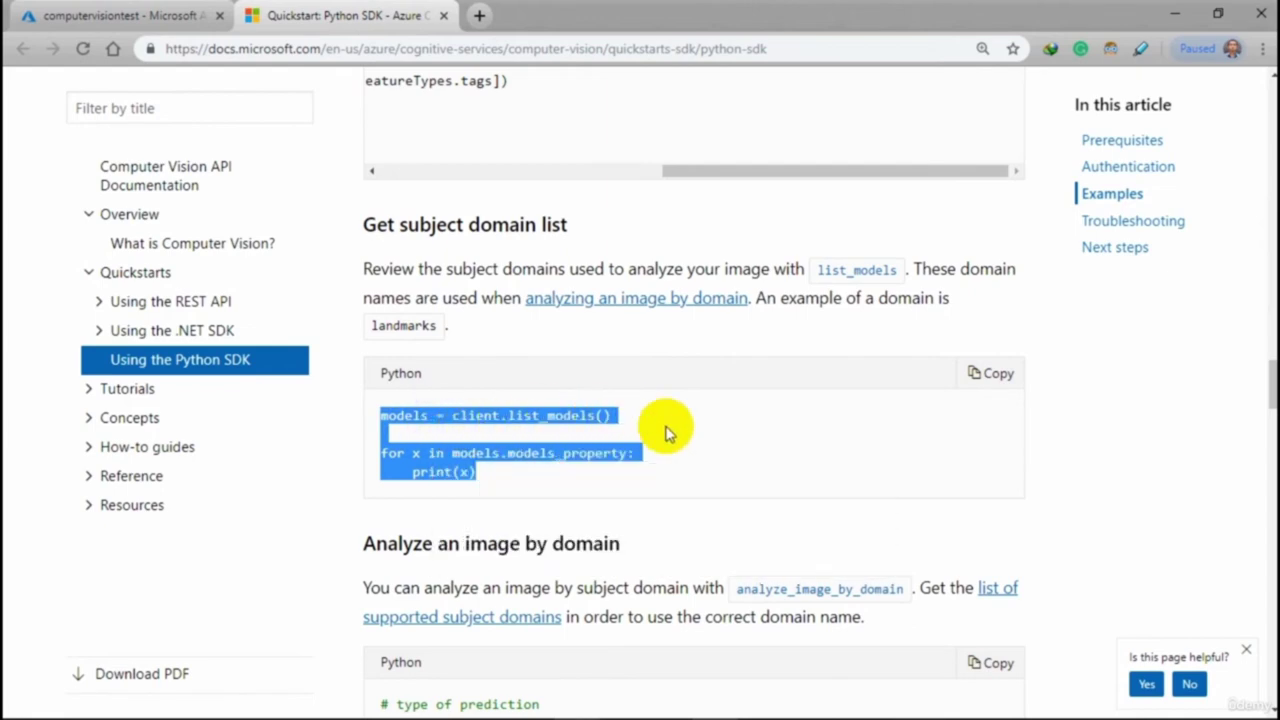
pyautogui.scroll(3, 668, 432)
pyautogui.moveTo(687, 456); pyautogui.dragTo(366, 451)
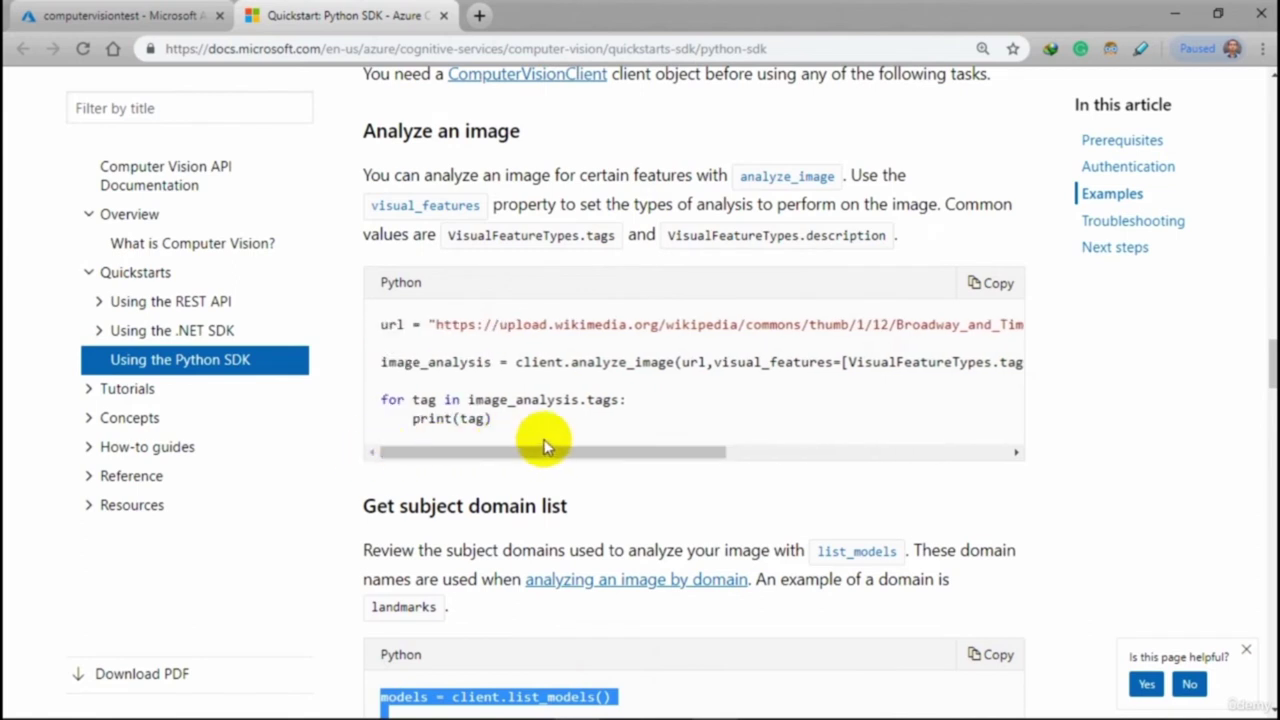
pyautogui.scroll(-3, 545, 447)
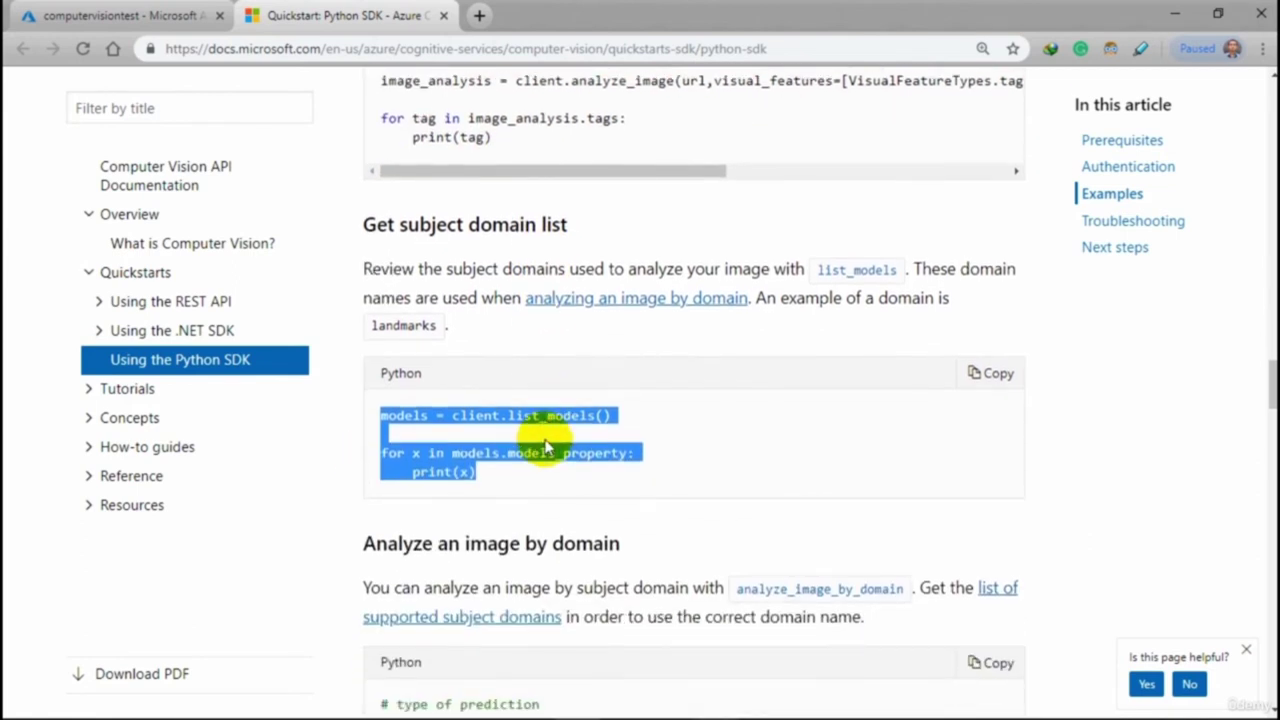
pyautogui.rightClick(548, 453)
pyautogui.click(575, 466)
# Paste the copied list_models code below print(tag) in abcd.py, separate it with a blank line, and save the file
pyautogui.moveTo(622, 712)
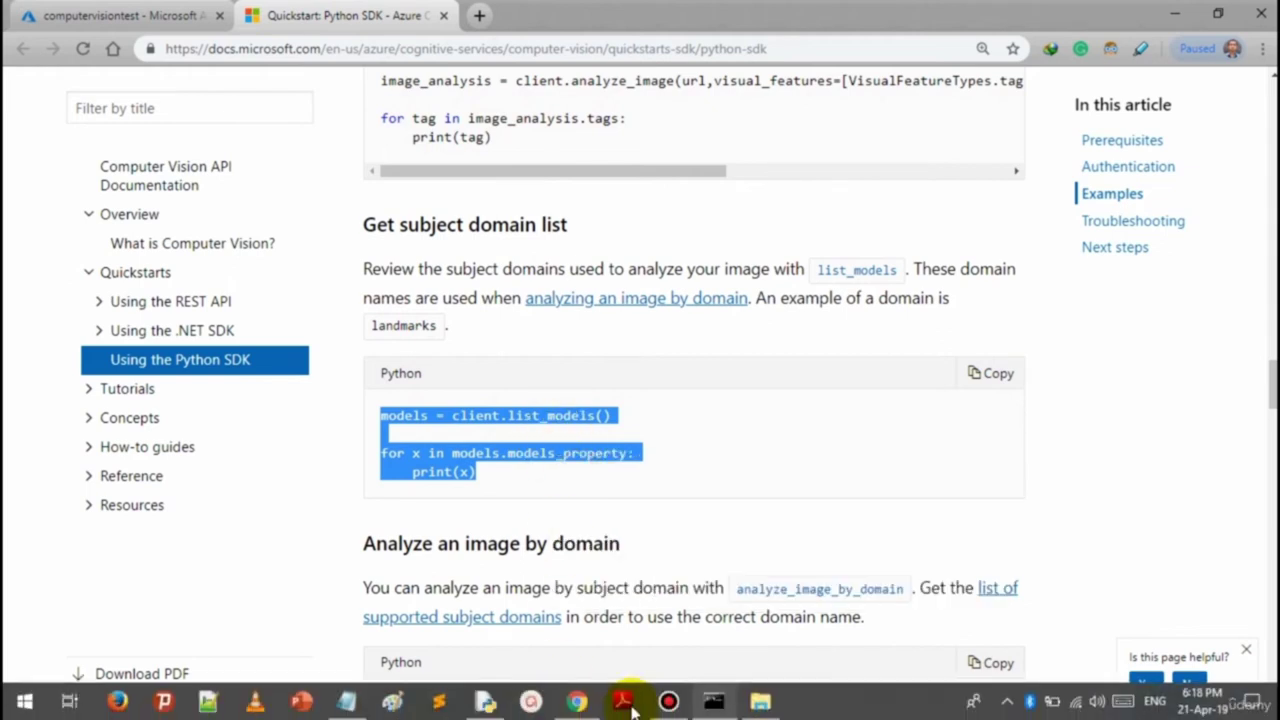
pyautogui.click(485, 703)
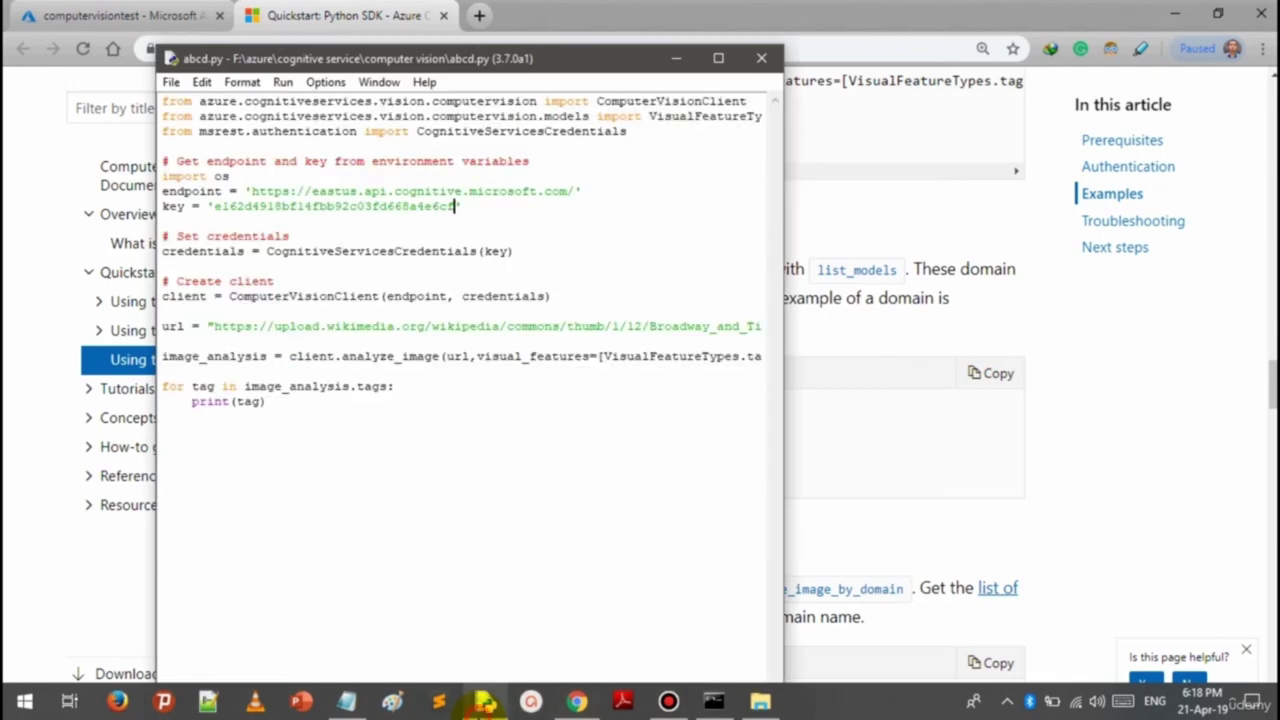
pyautogui.hotkey('ctrl', 'v')
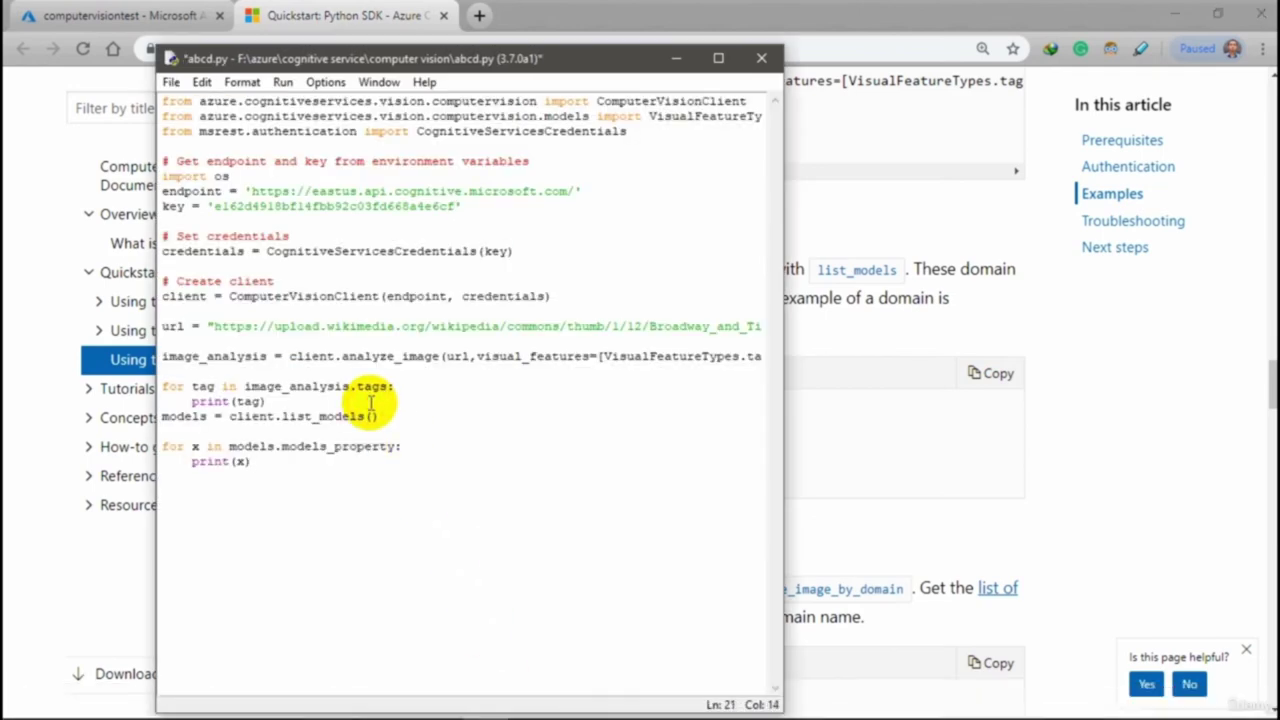
pyautogui.press('Return')
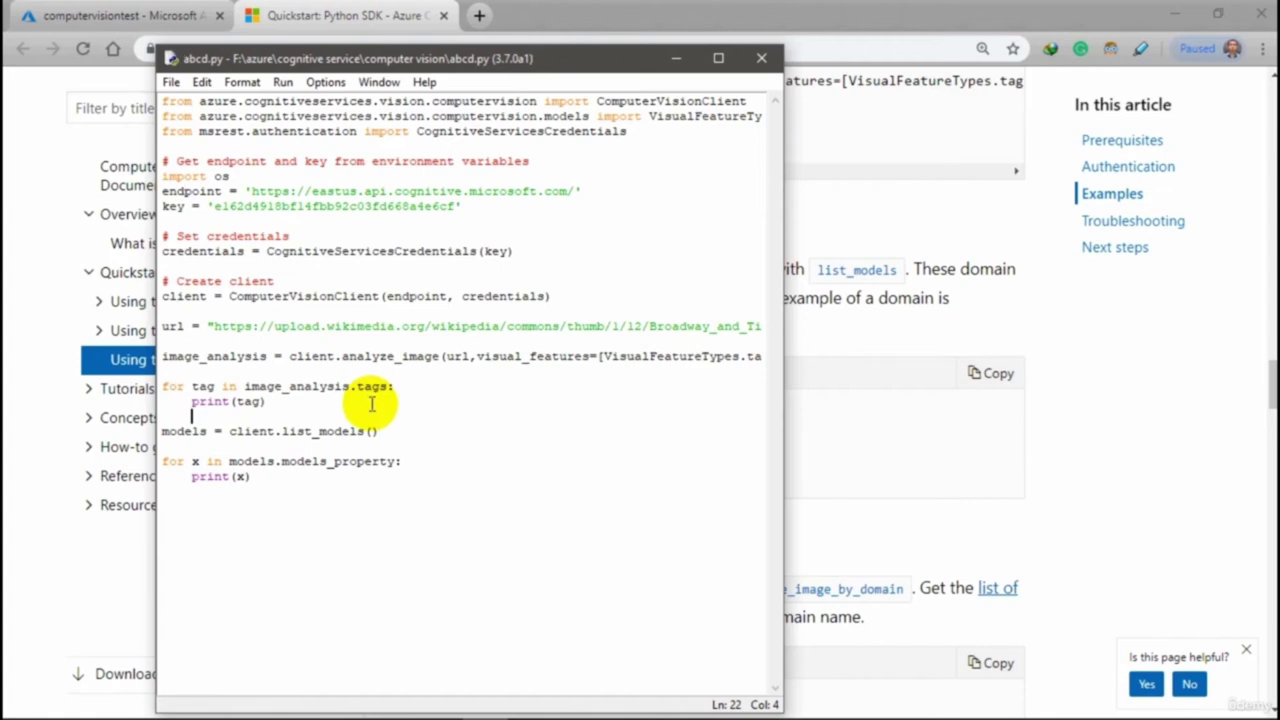
# Maximize the Command Prompt window and rerun python abcd.py with the subject domain code included
pyautogui.moveTo(826, 694)
pyautogui.click(714, 700)
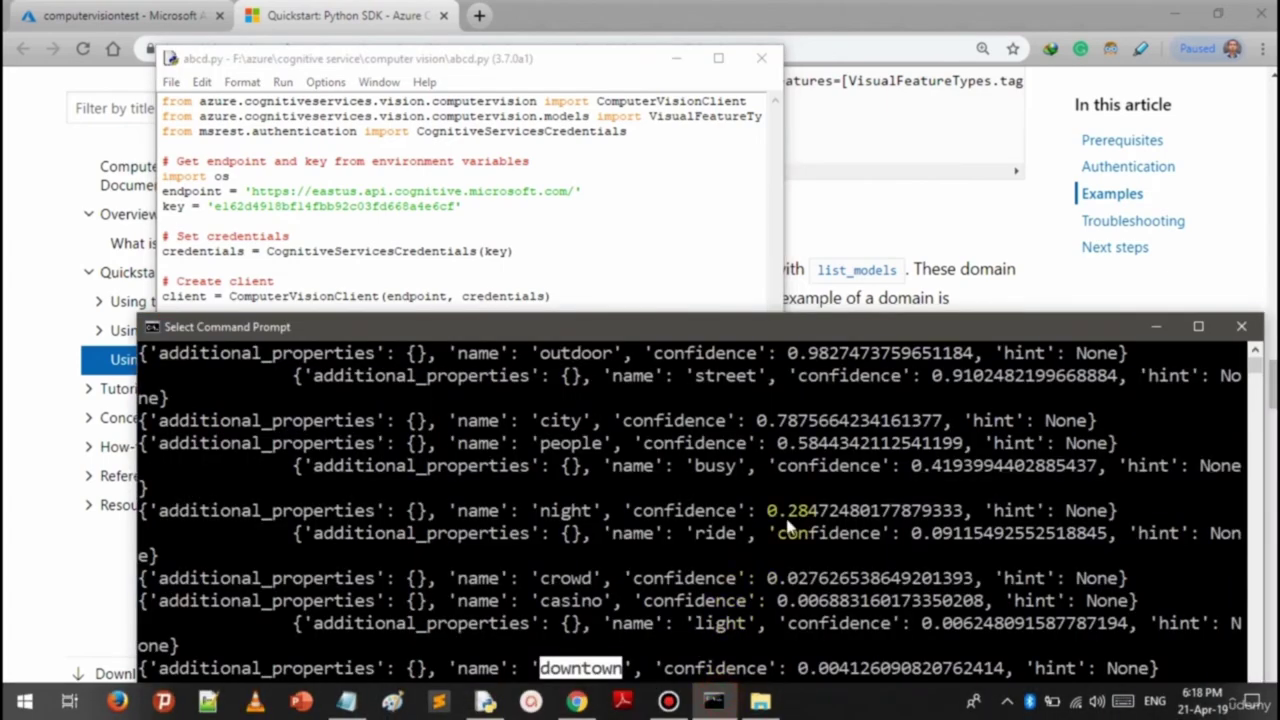
pyautogui.doubleClick(815, 325)
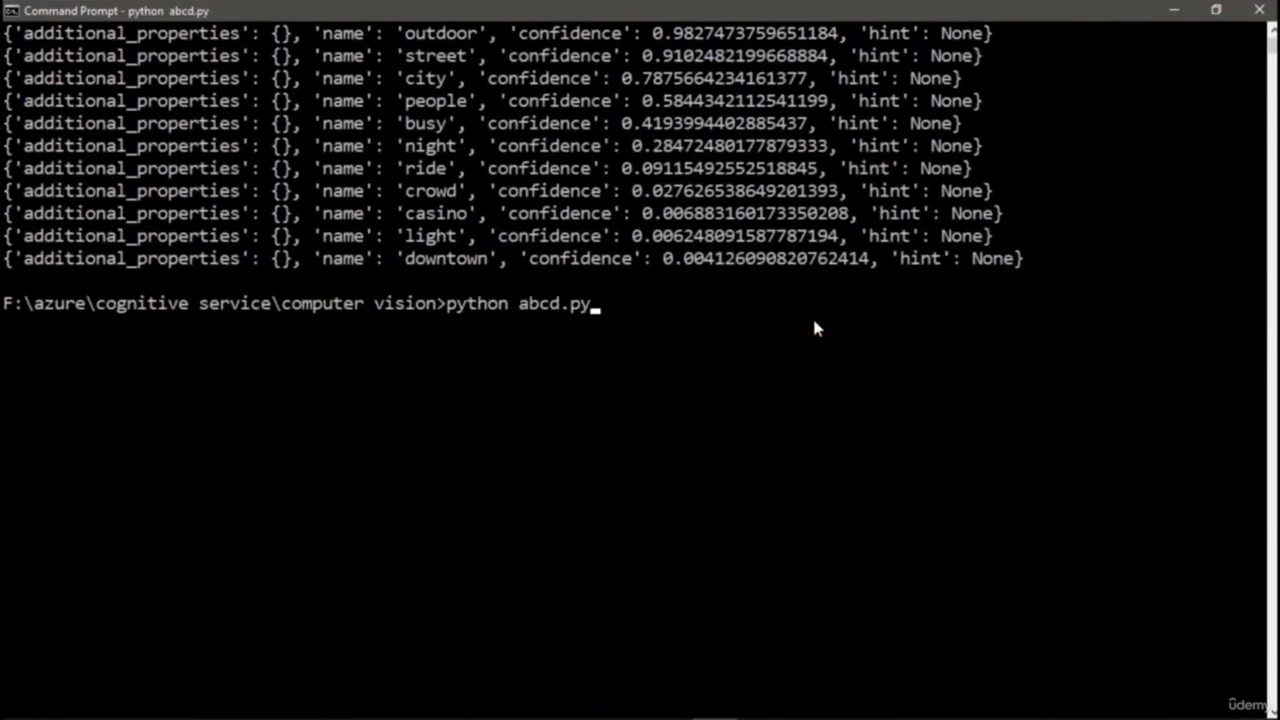
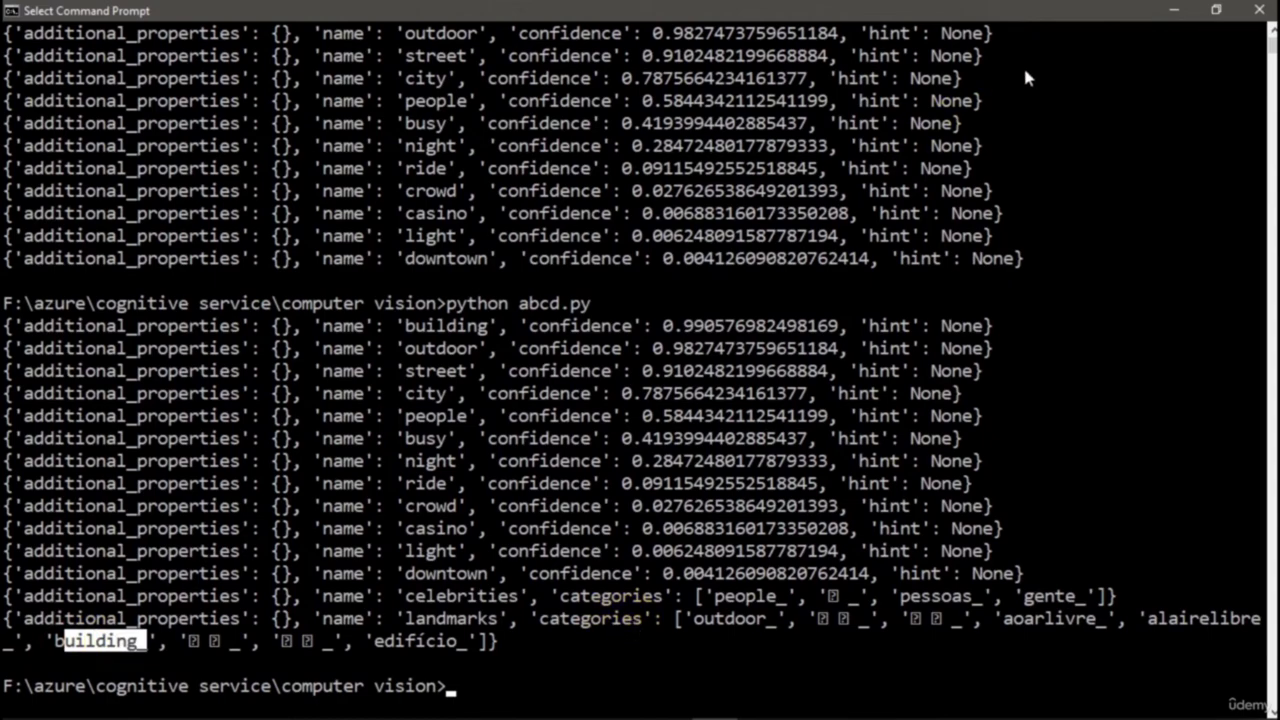
# Delete the for tag in image_analysis.tags loop and its print(tag) line from abcd.py, and save the file
pyautogui.click(1180, 12)
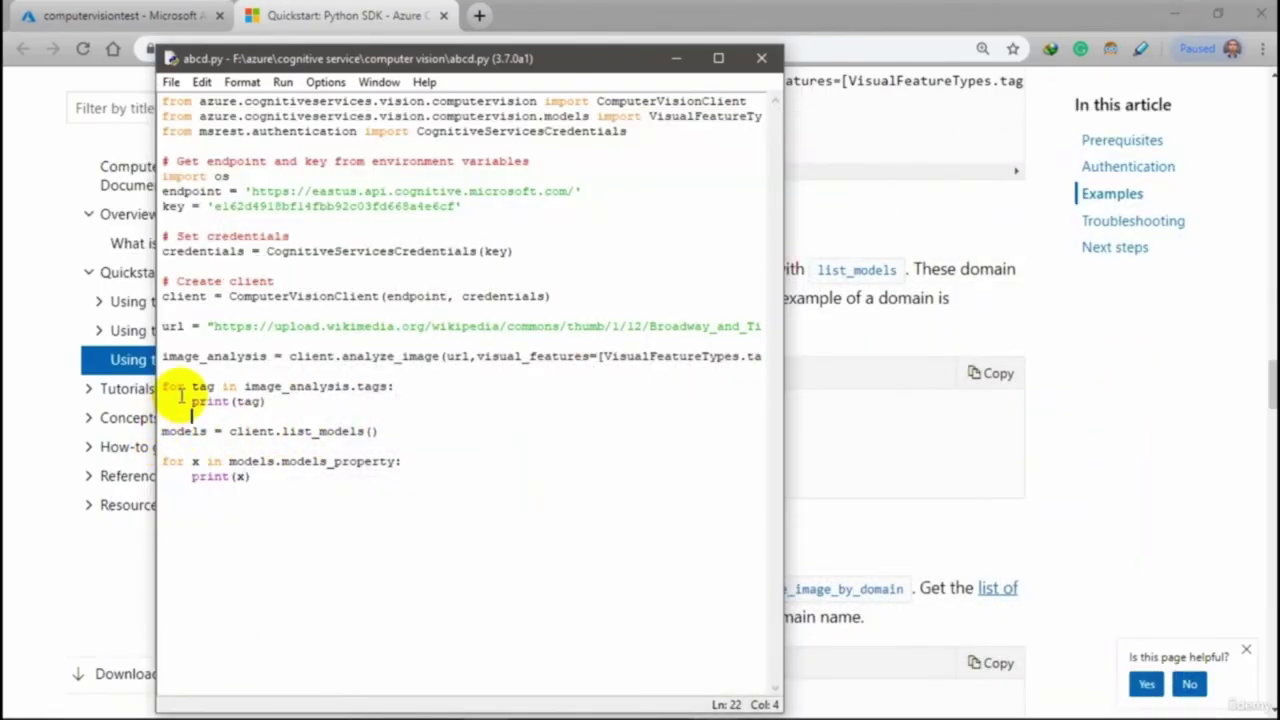
pyautogui.moveTo(266, 401); pyautogui.dragTo(160, 389)
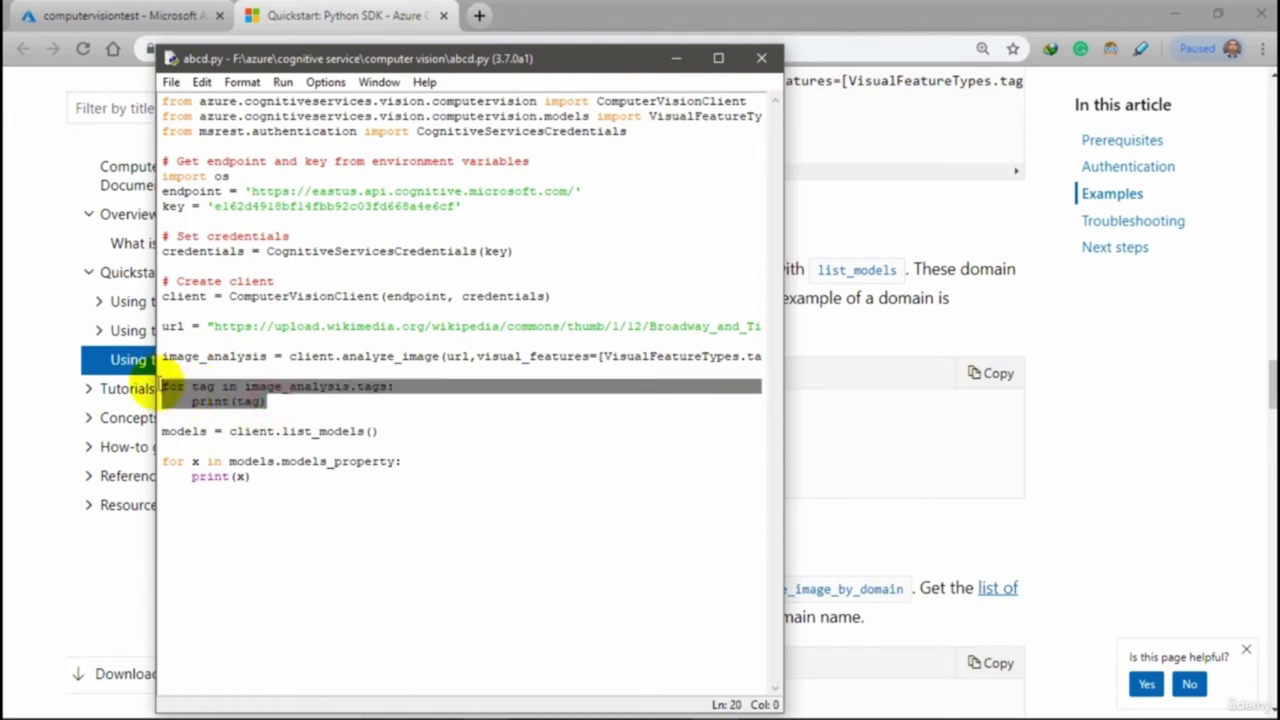
pyautogui.press('BackSpace')
pyautogui.hotkey('ctrl', 's')
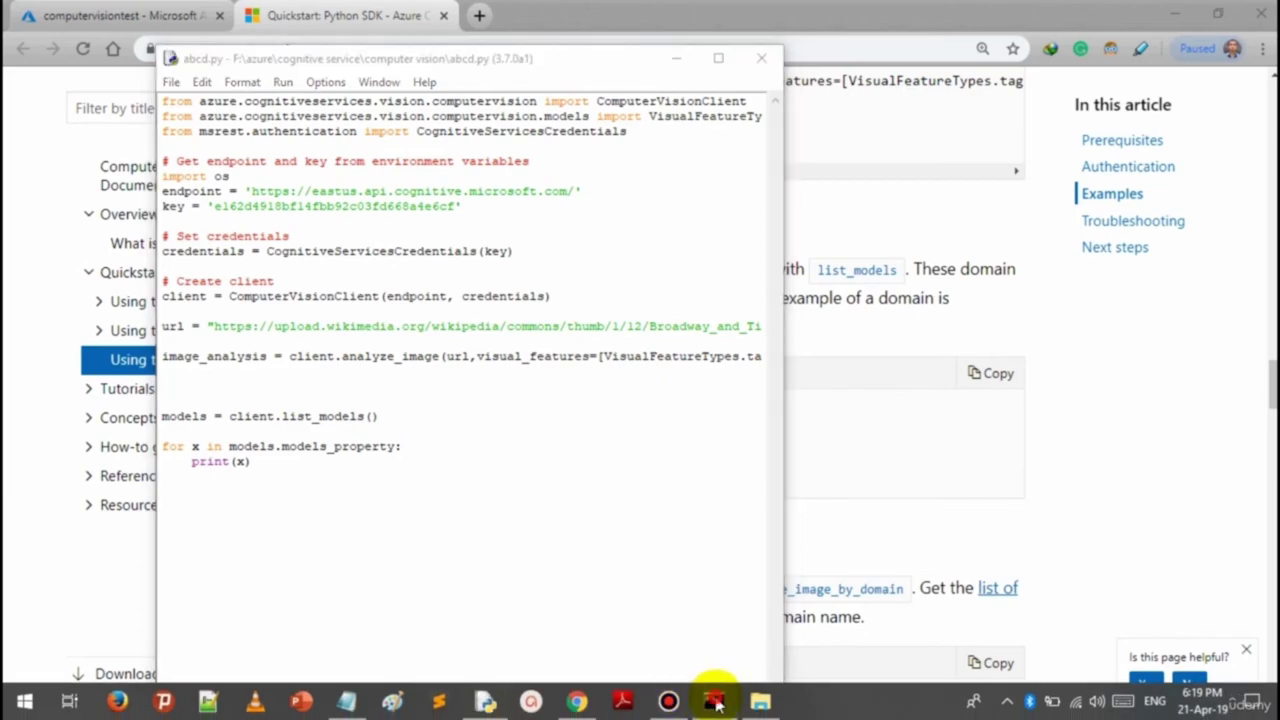
# Switch to Command Prompt and rerun python abcd.py without the tag-printing loop
pyautogui.click(715, 702)
pyautogui.click(707, 556)
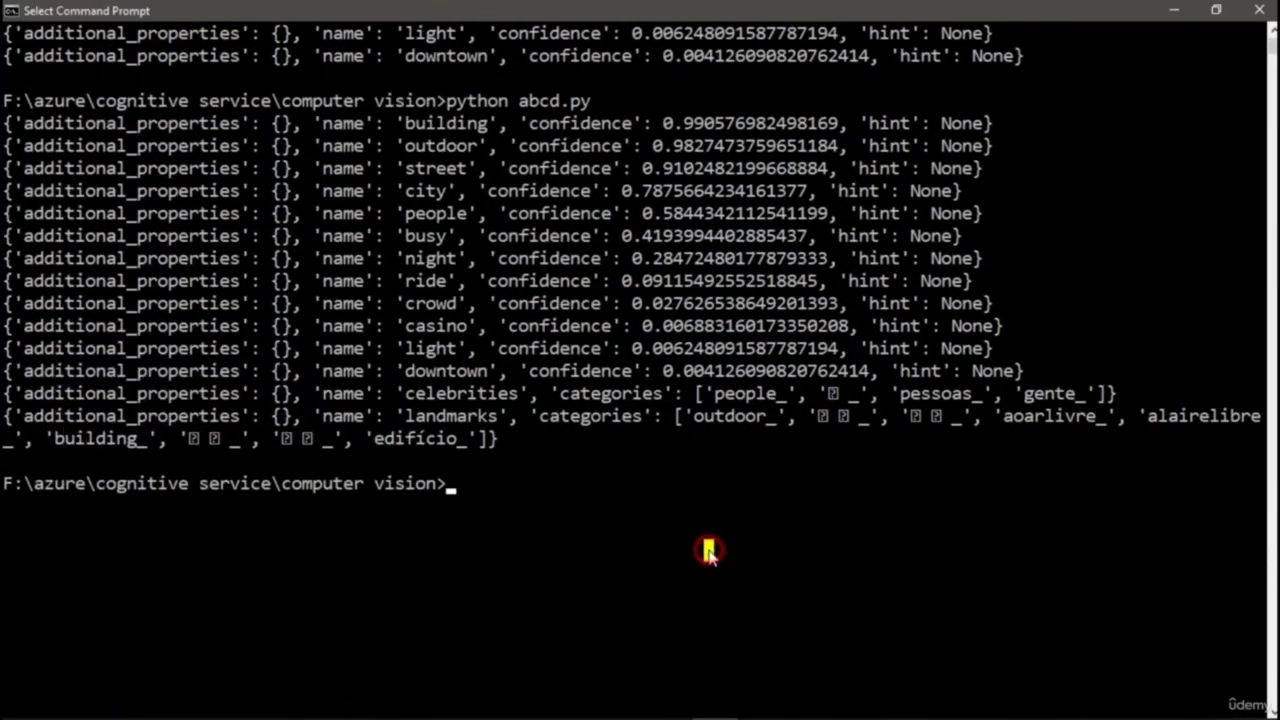
pyautogui.press('Up')
pyautogui.press('Return')
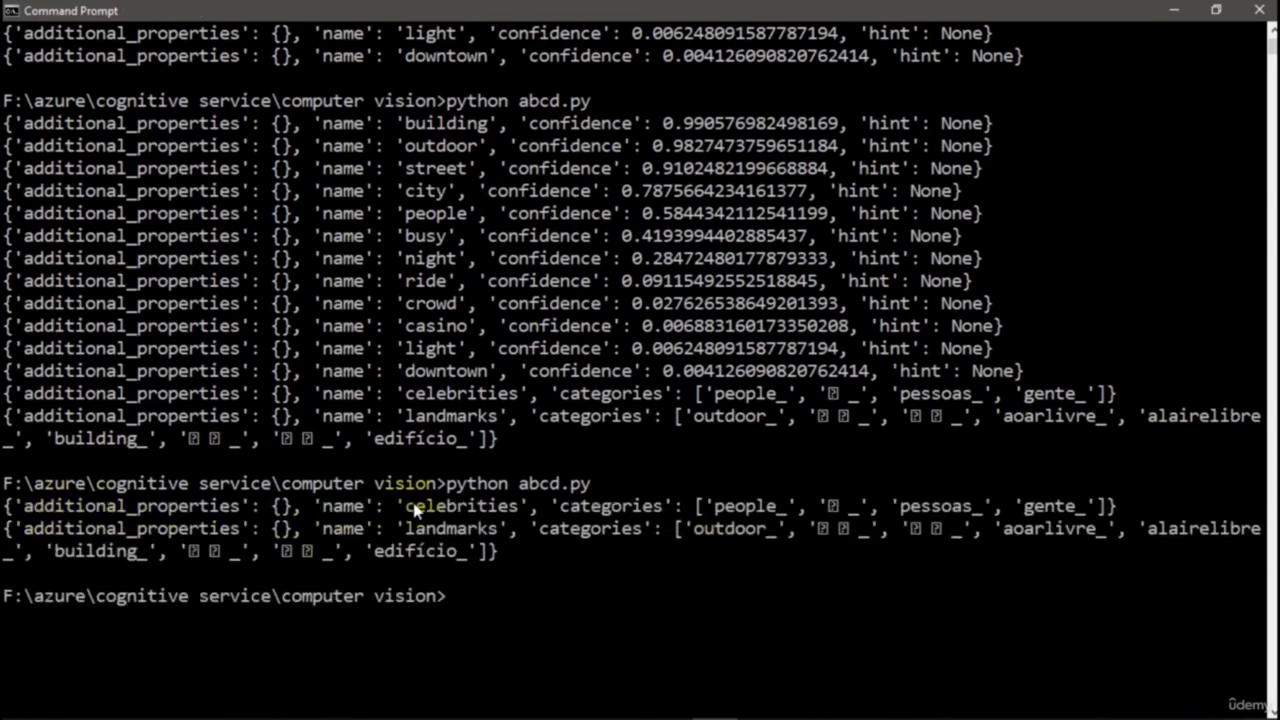
# Examine the celebrities and landmarks entries in the printed subject domain list, and put Command Prompt away
pyautogui.moveTo(414, 510); pyautogui.dragTo(1078, 510)
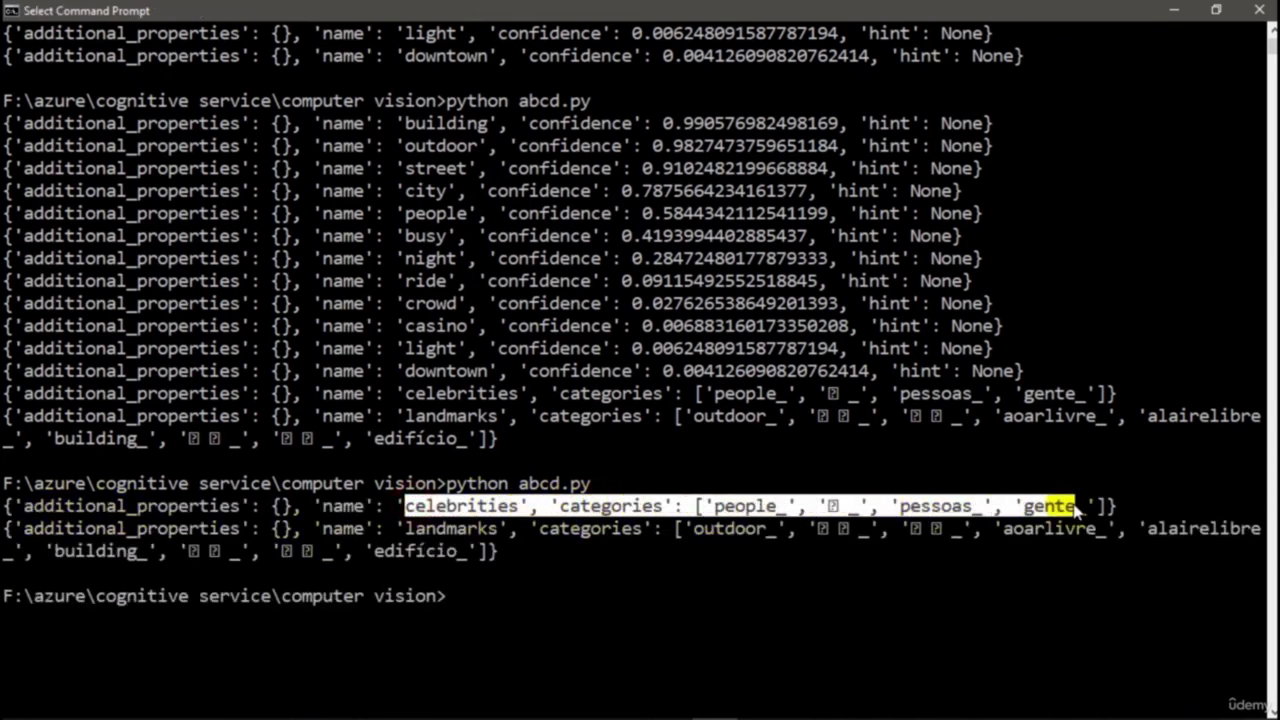
pyautogui.moveTo(404, 528); pyautogui.dragTo(588, 533)
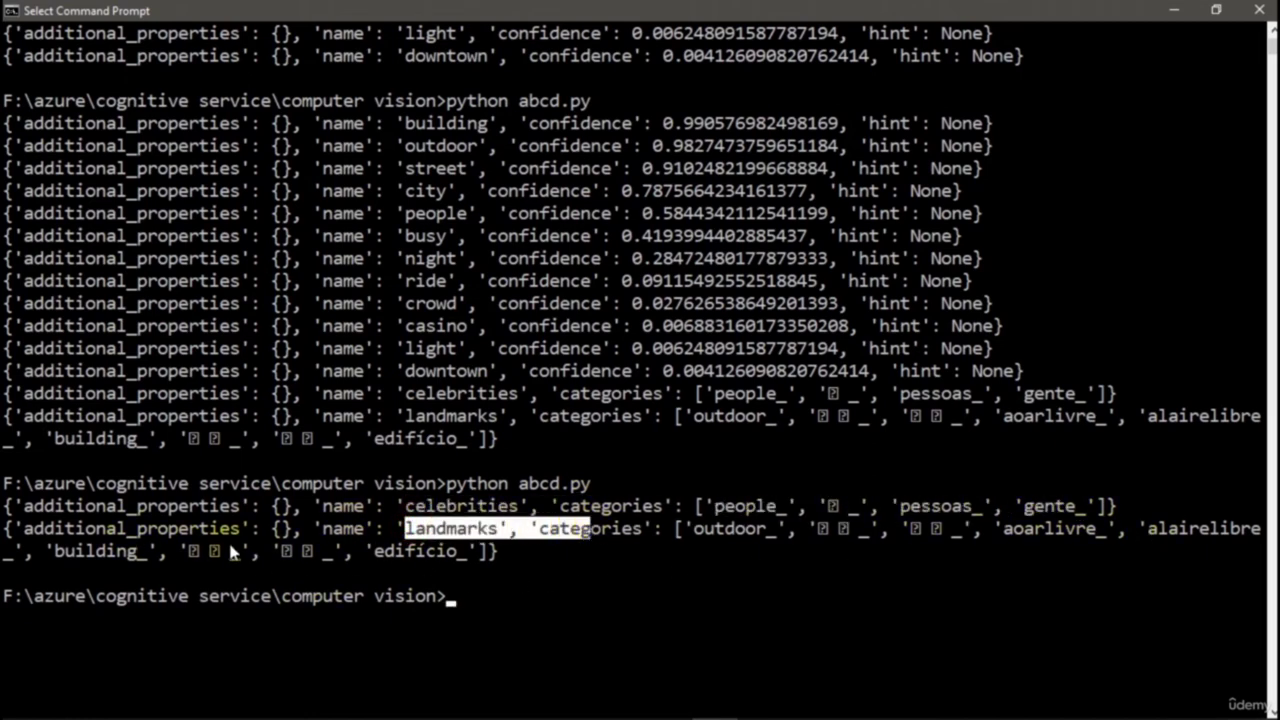
pyautogui.click(155, 555)
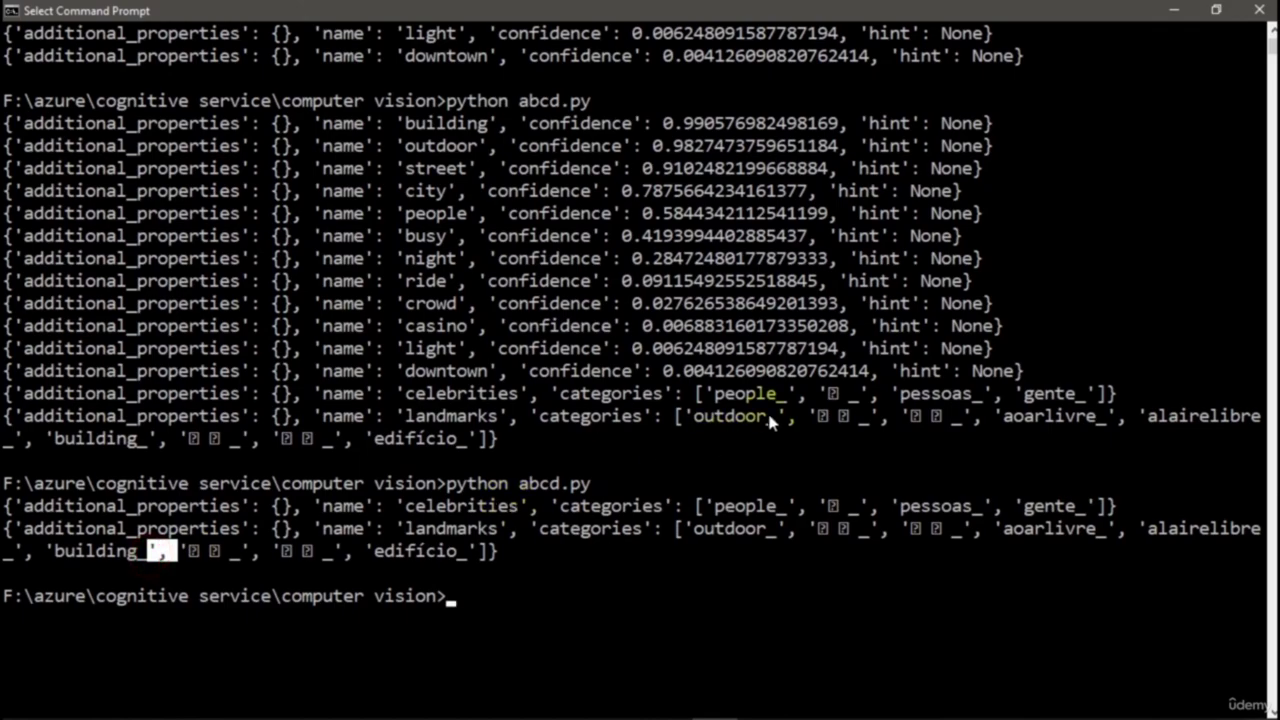
pyautogui.click(1183, 9)
# Copy the quickstart's Analyze an image by domain sample, from domain = "landmarks" through the line printing landmark["confidence"]
pyautogui.click(908, 217)
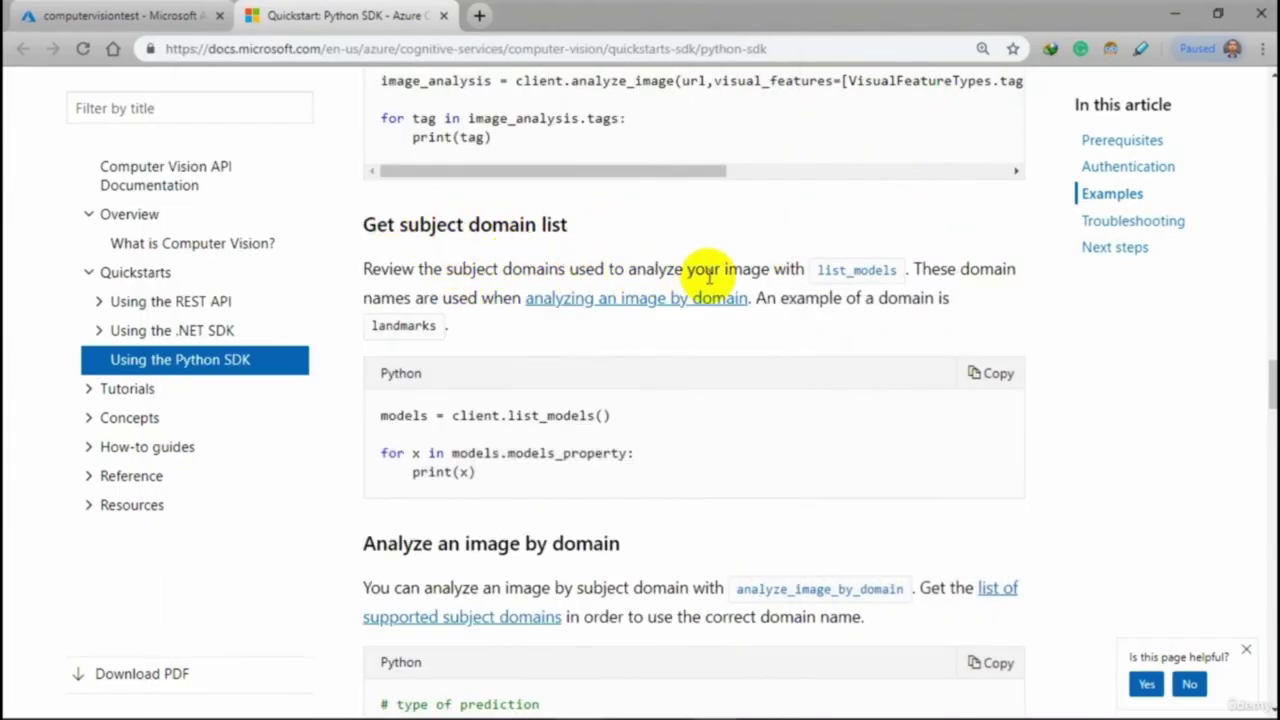
pyautogui.scroll(-3, 766, 306)
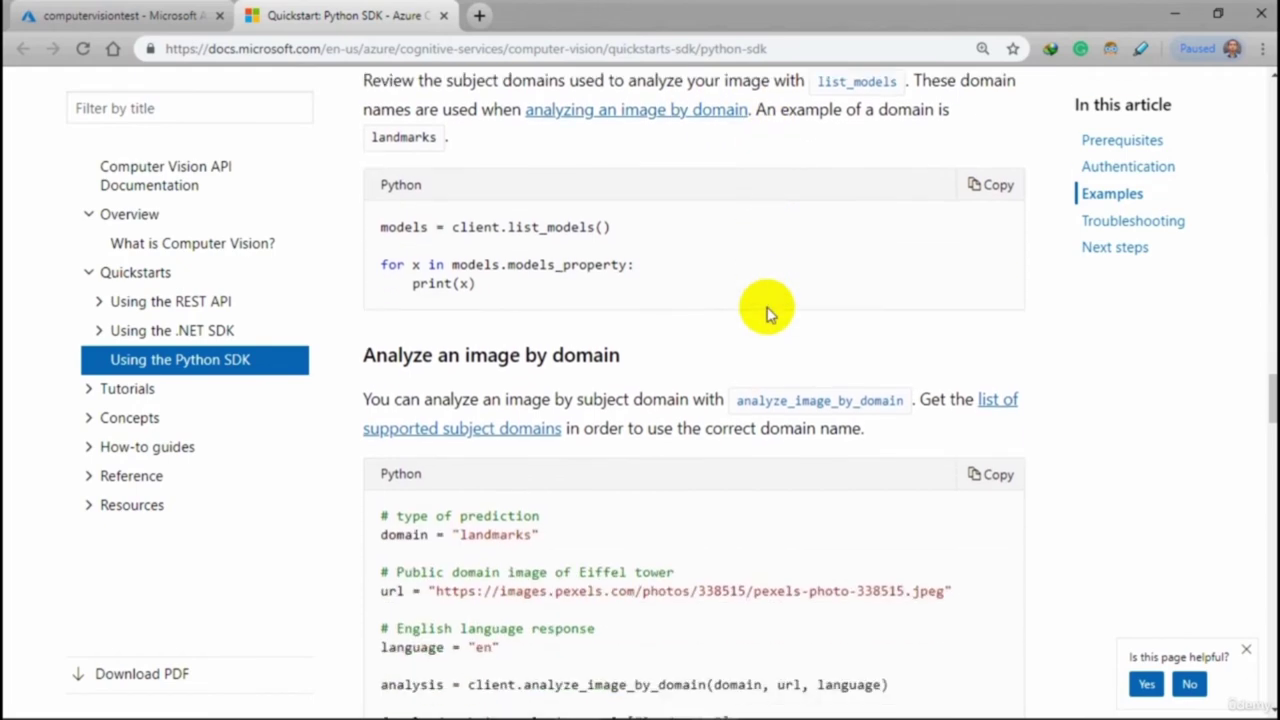
pyautogui.scroll(2, 768, 314)
pyautogui.doubleClick(383, 232)
pyautogui.scroll(-2, 540, 295)
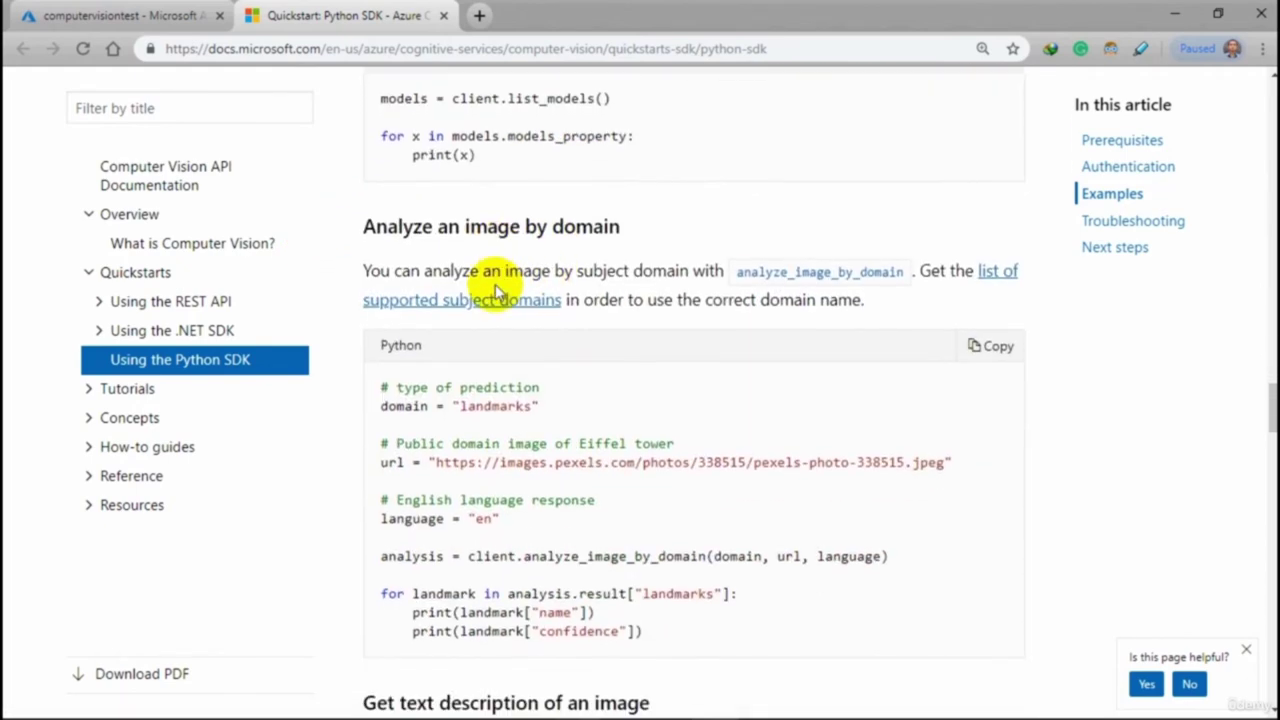
pyautogui.scroll(-2, 497, 292)
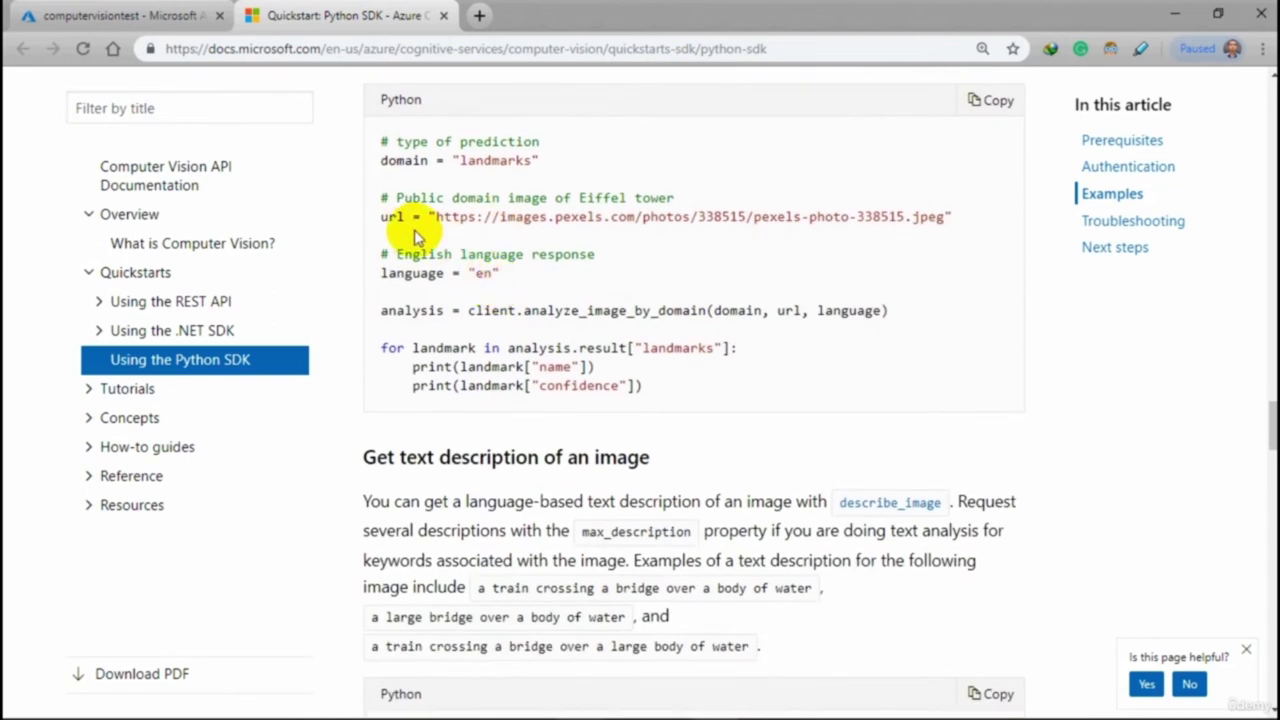
pyautogui.moveTo(380, 160); pyautogui.dragTo(565, 357)
pyautogui.rightClick(548, 355)
pyautogui.click(586, 375)
pyautogui.moveTo(565, 700)
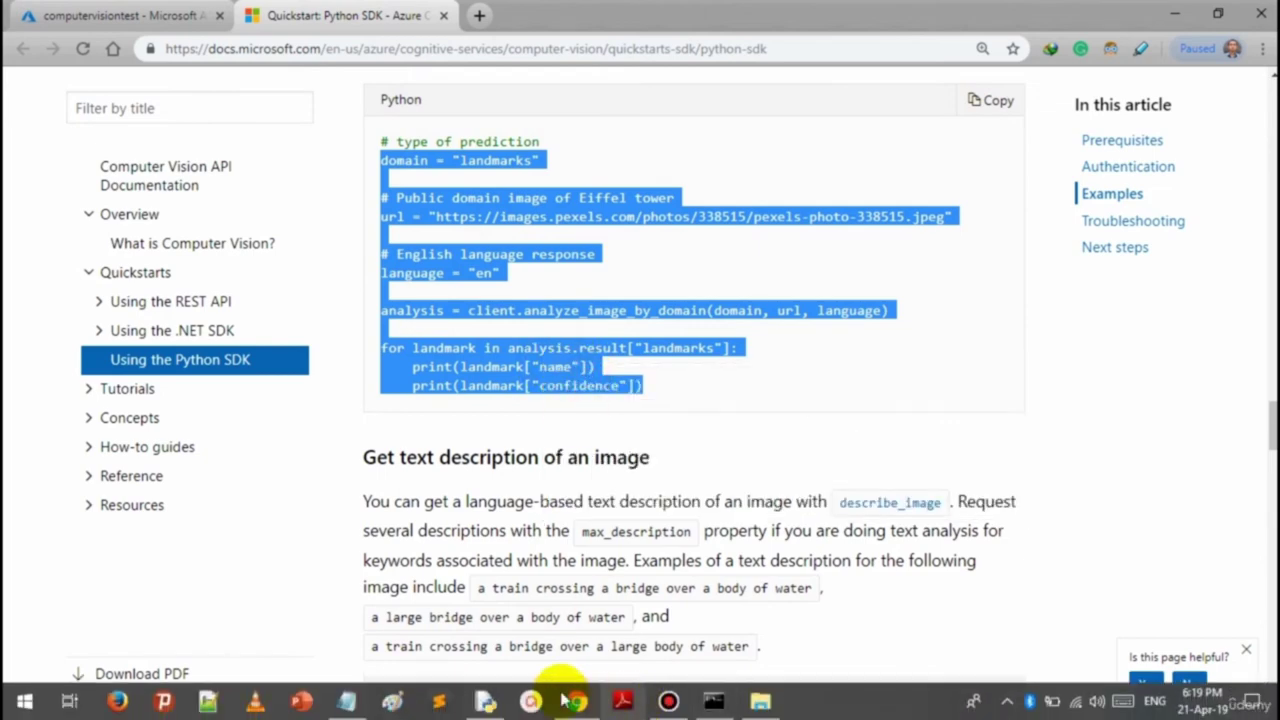
# Replace everything below the client creation line in abcd.py with the copied analyze_image_by_domain code, and minimize the editor
pyautogui.click(490, 700)
pyautogui.moveTo(429, 460); pyautogui.dragTo(152, 335)
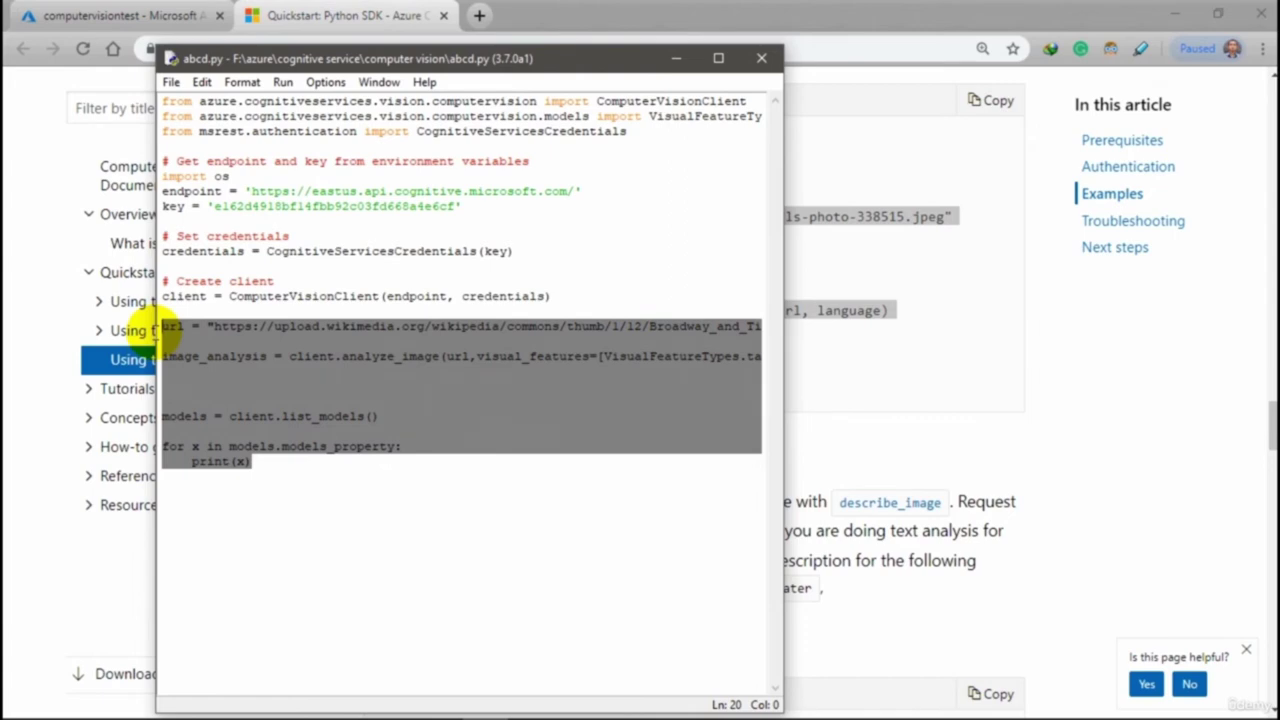
pyautogui.press('Delete')
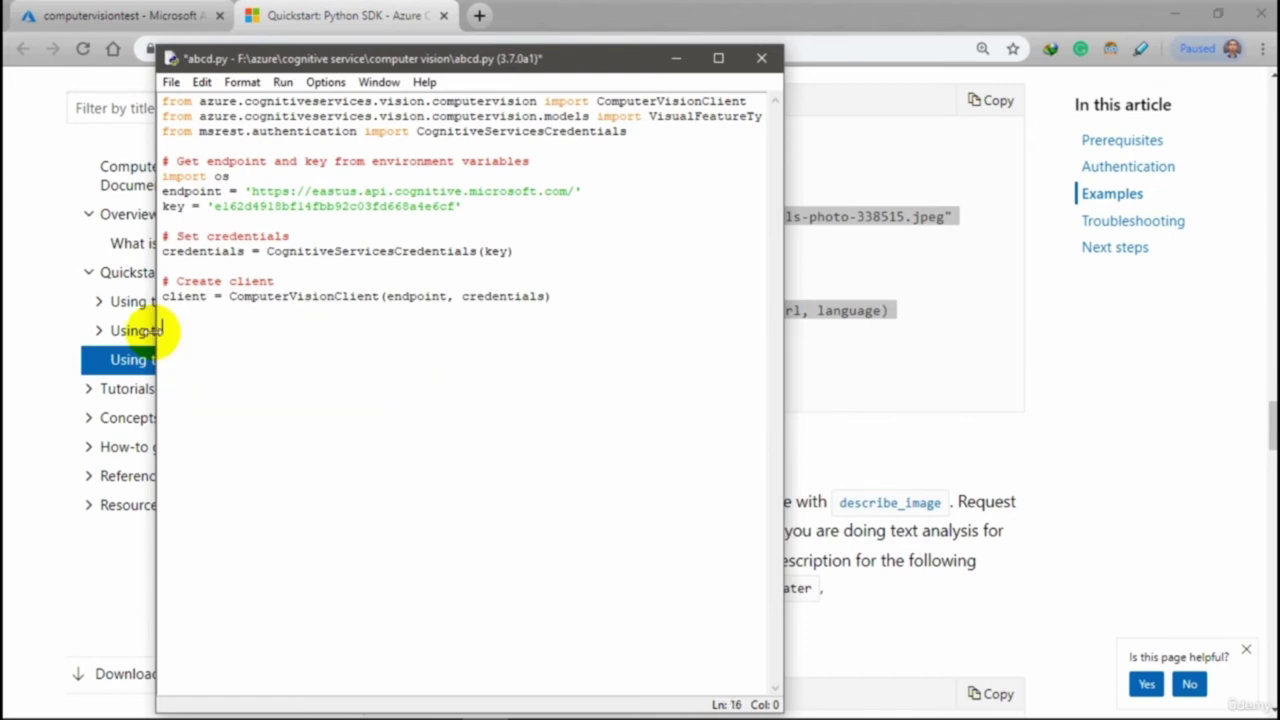
pyautogui.hotkey('ctrl', 'v')
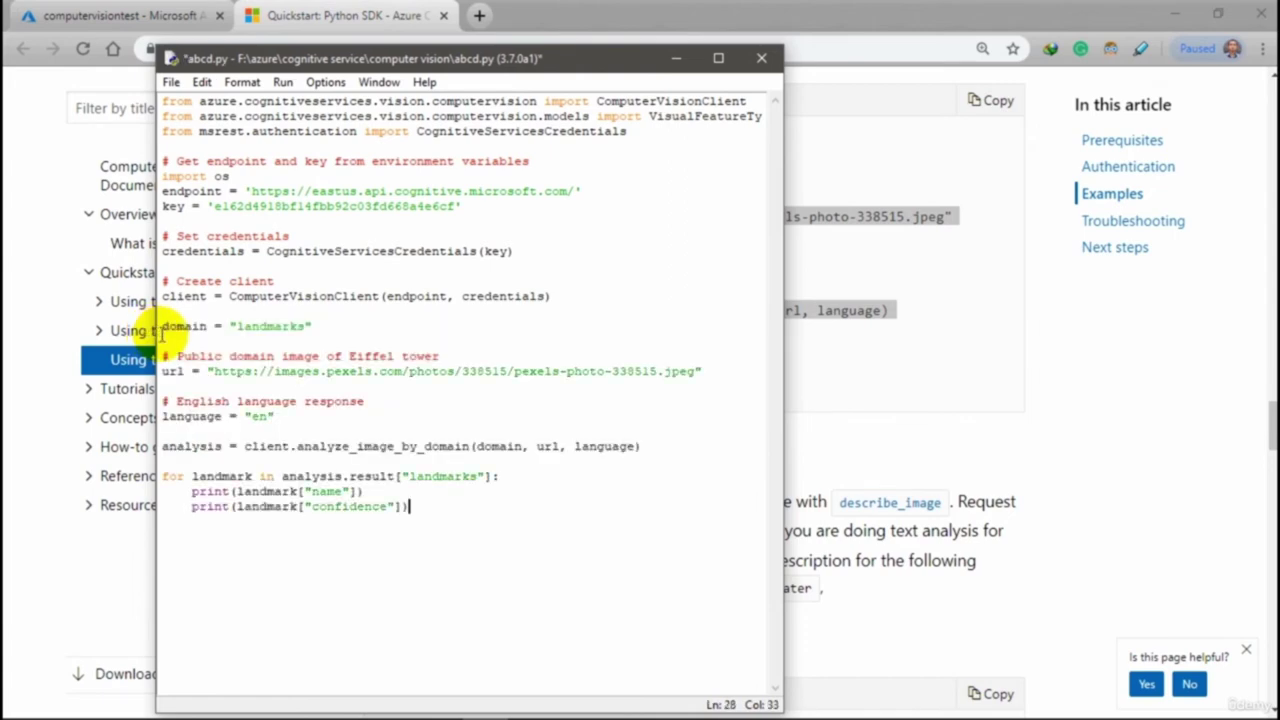
pyautogui.click(676, 58)
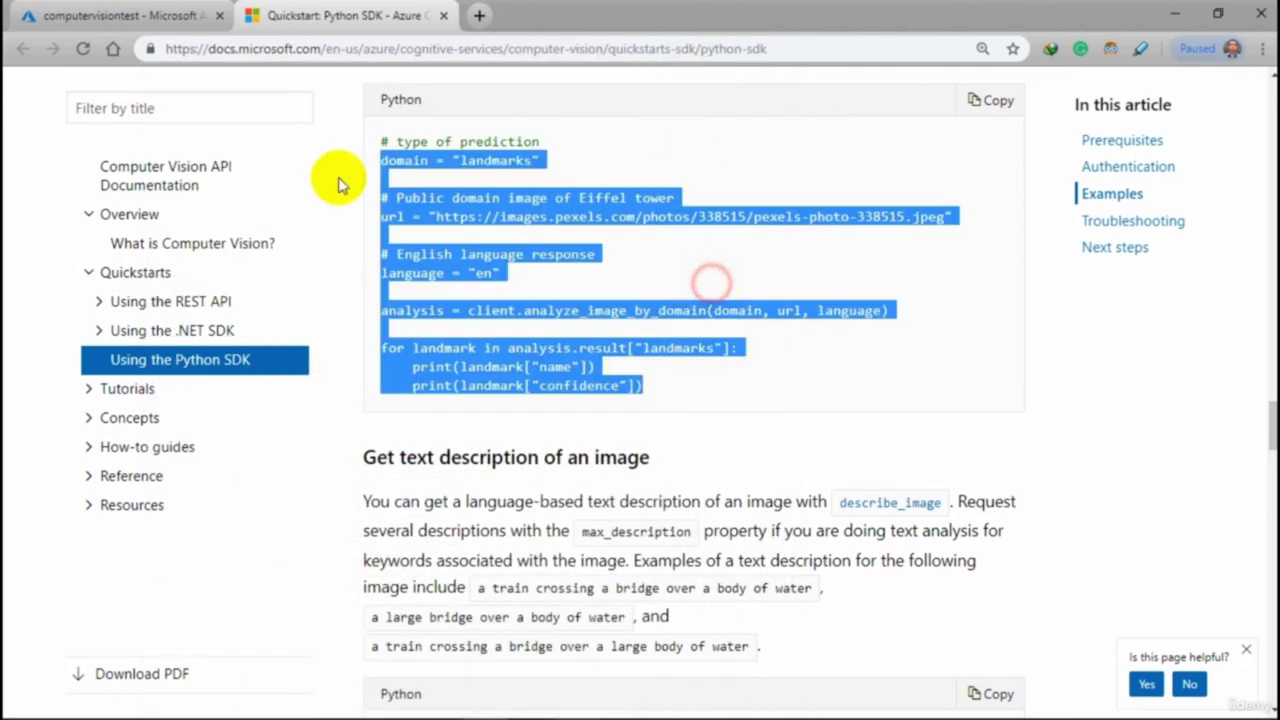
# Open the Eiffel Tower image URL from the quickstart's domain analysis sample in a new browser tab
pyautogui.moveTo(440, 215); pyautogui.dragTo(938, 216)
pyautogui.rightClick(935, 218)
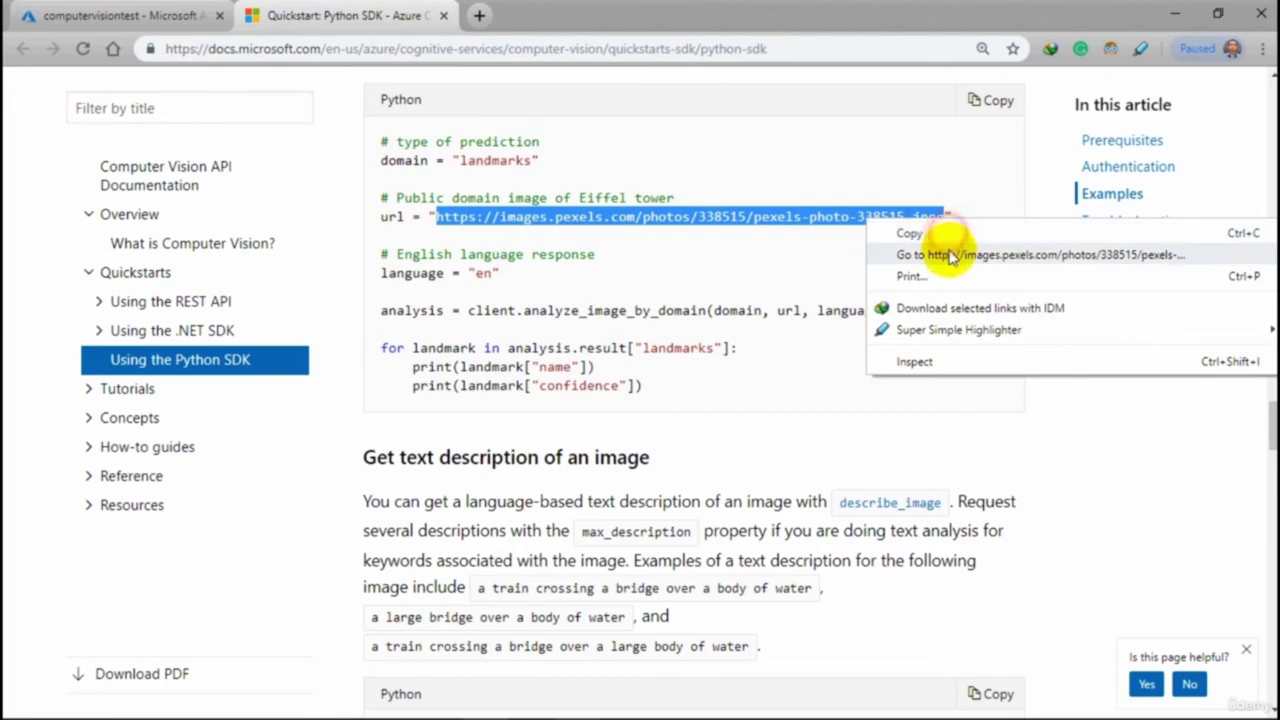
pyautogui.click(949, 246)
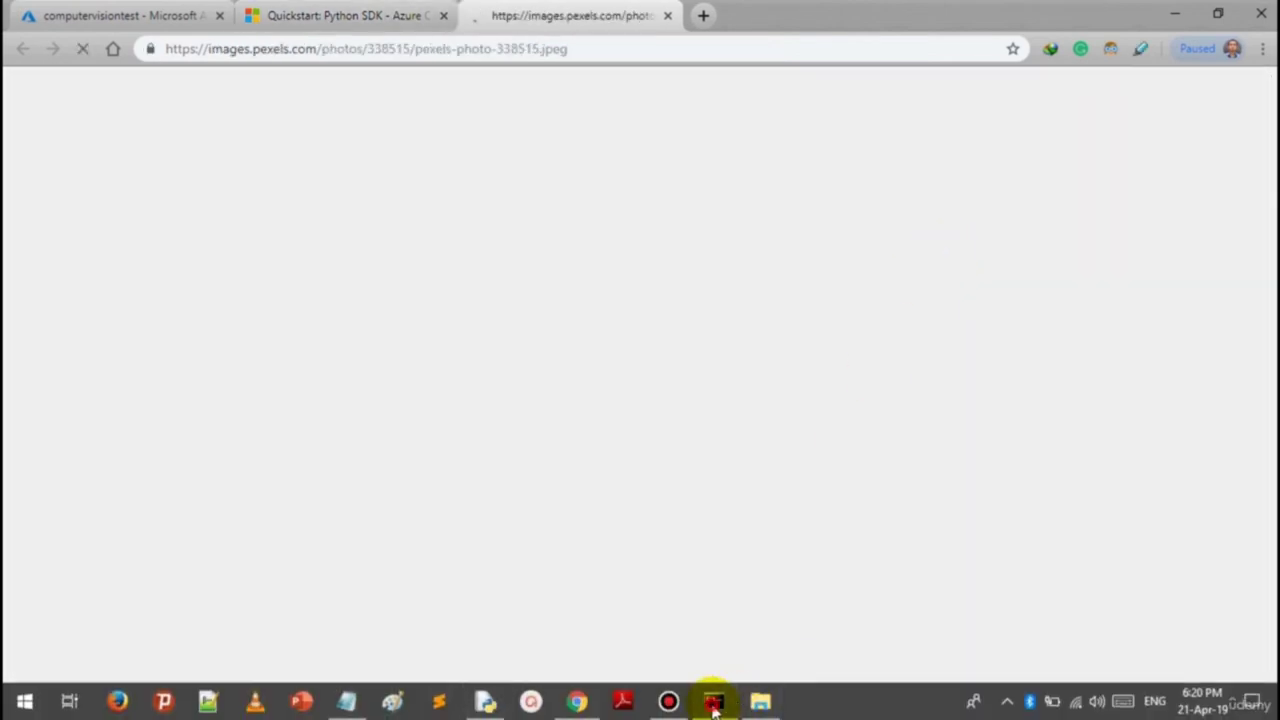
# Switch to Command Prompt and run python abcd.py with the landmark analysis code
pyautogui.click(714, 702)
pyautogui.scroll(-4, 714, 612)
pyautogui.scroll(-3, 714, 612)
pyautogui.press('Up')
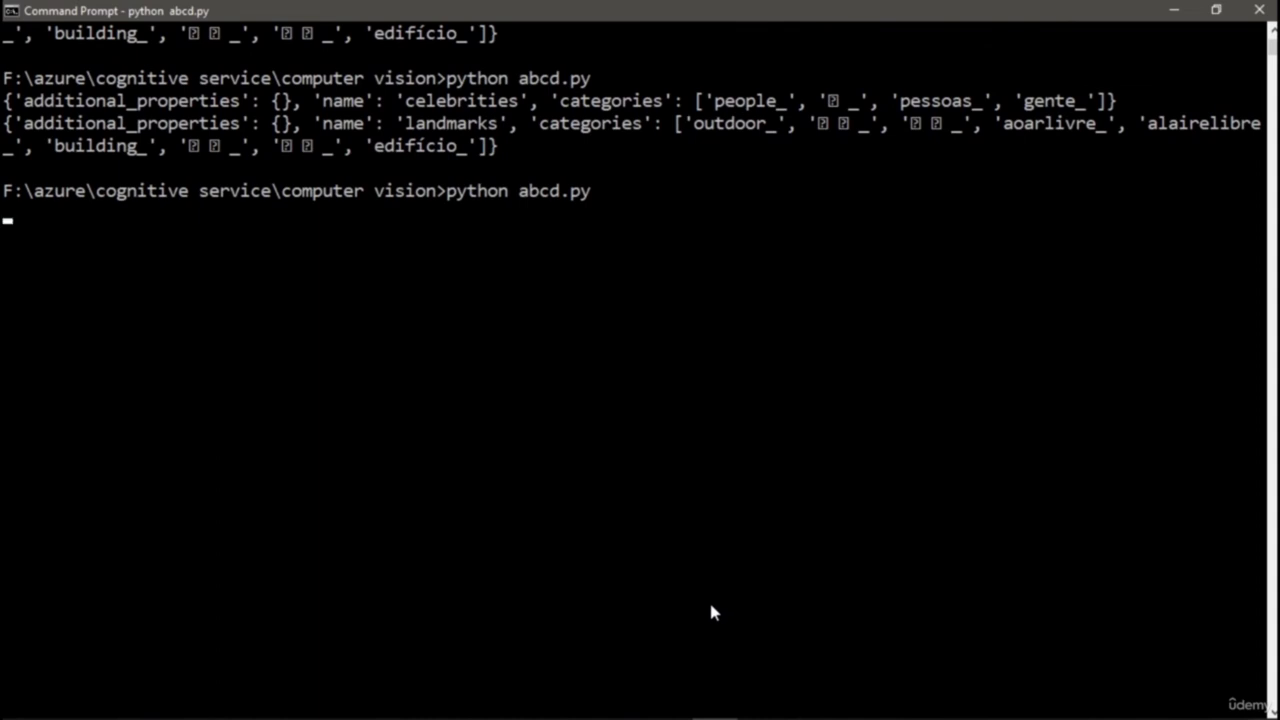
pyautogui.press('Return')
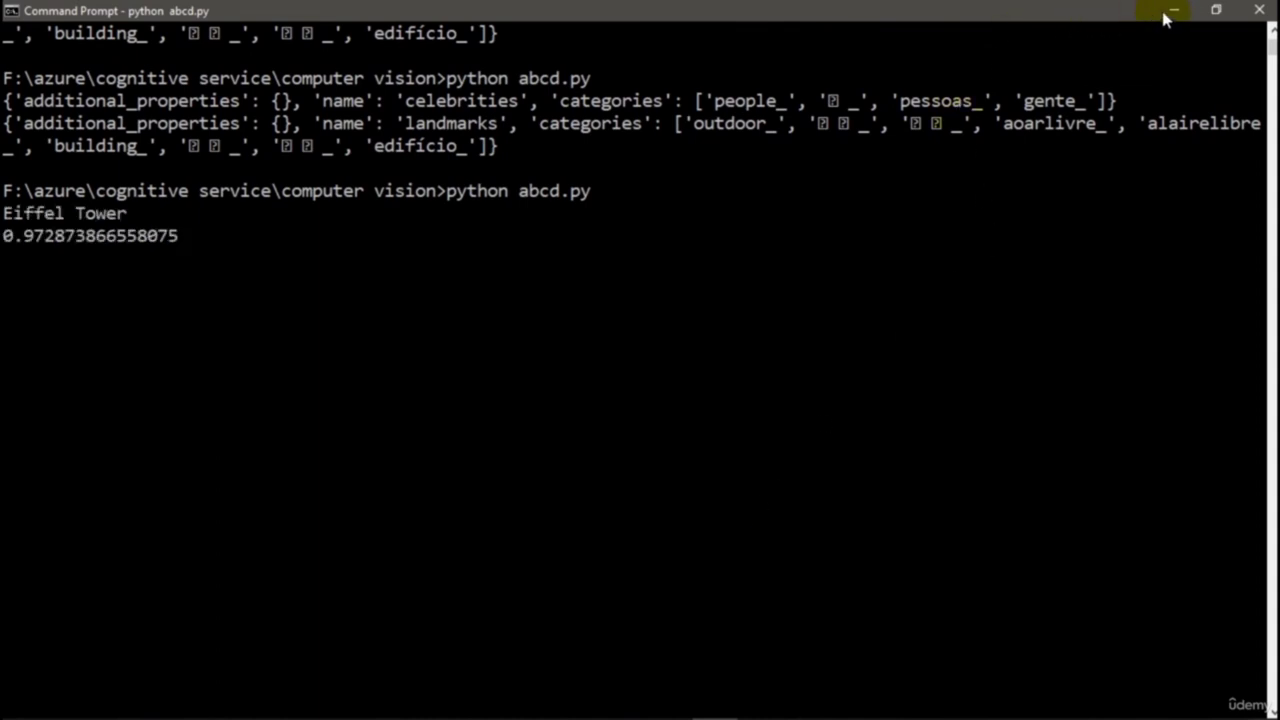
# Arrange the Eiffel Tower image and Command Prompt side by side, widen the browser, and compare the image with the printed landmark and confidence
pyautogui.moveTo(749, 11); pyautogui.dragTo(1279, 200)
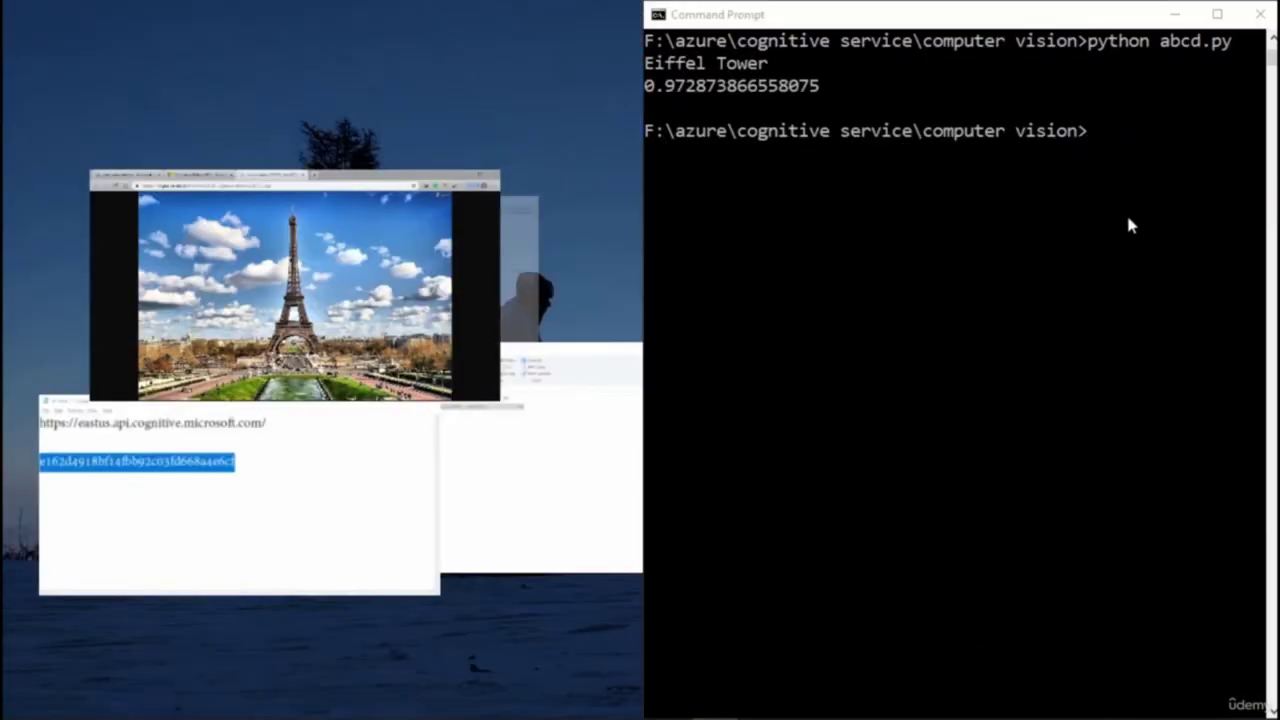
pyautogui.click(288, 200)
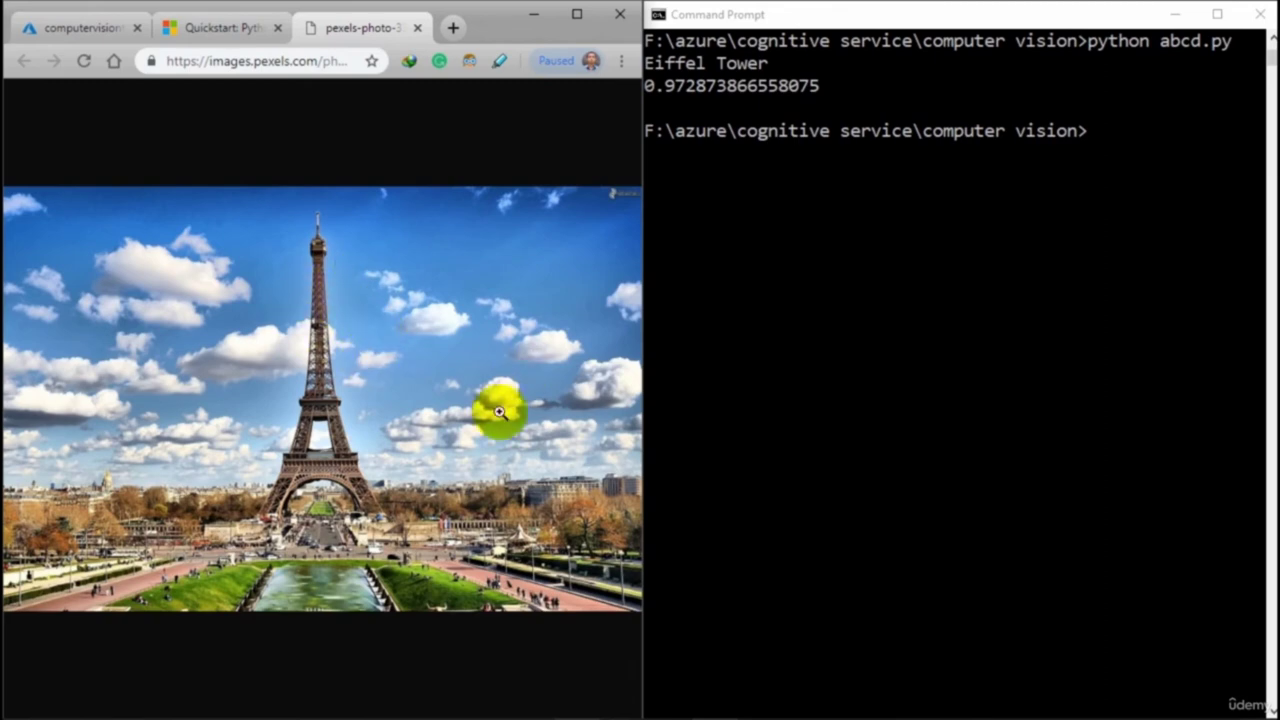
pyautogui.moveTo(640, 60); pyautogui.dragTo(714, 62)
pyautogui.click(742, 66)
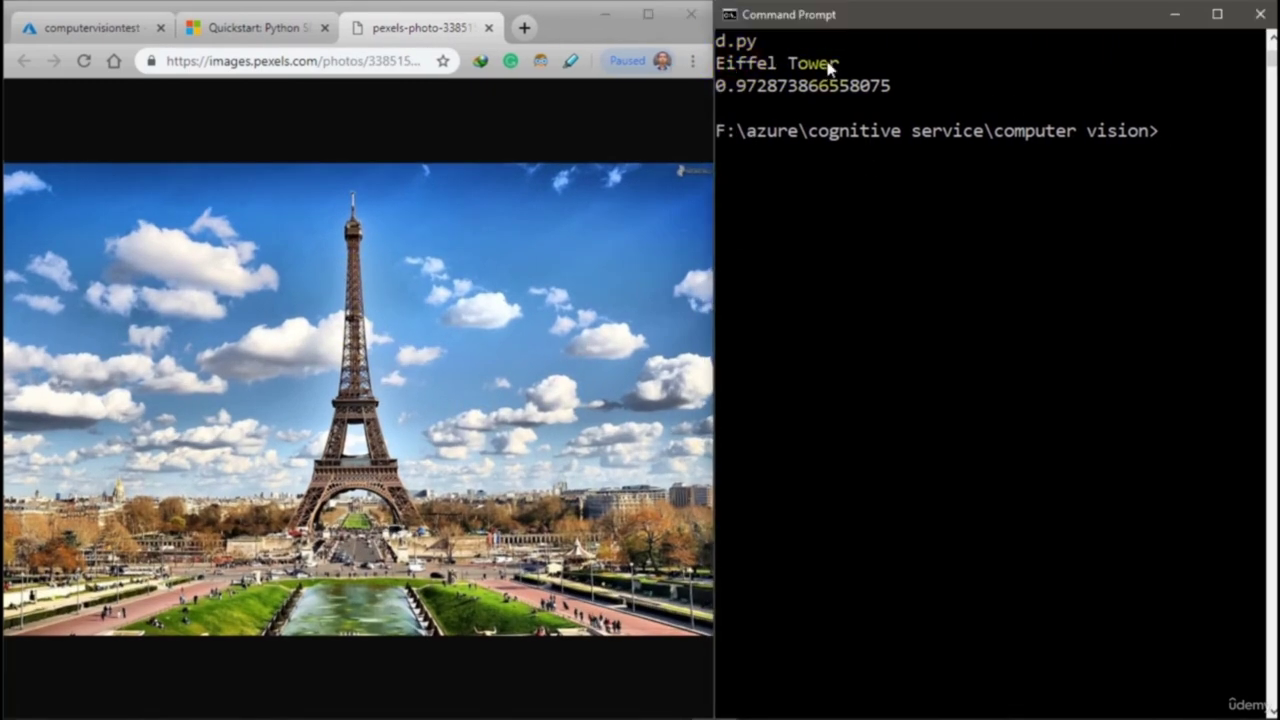
pyautogui.moveTo(718, 86); pyautogui.dragTo(897, 87)
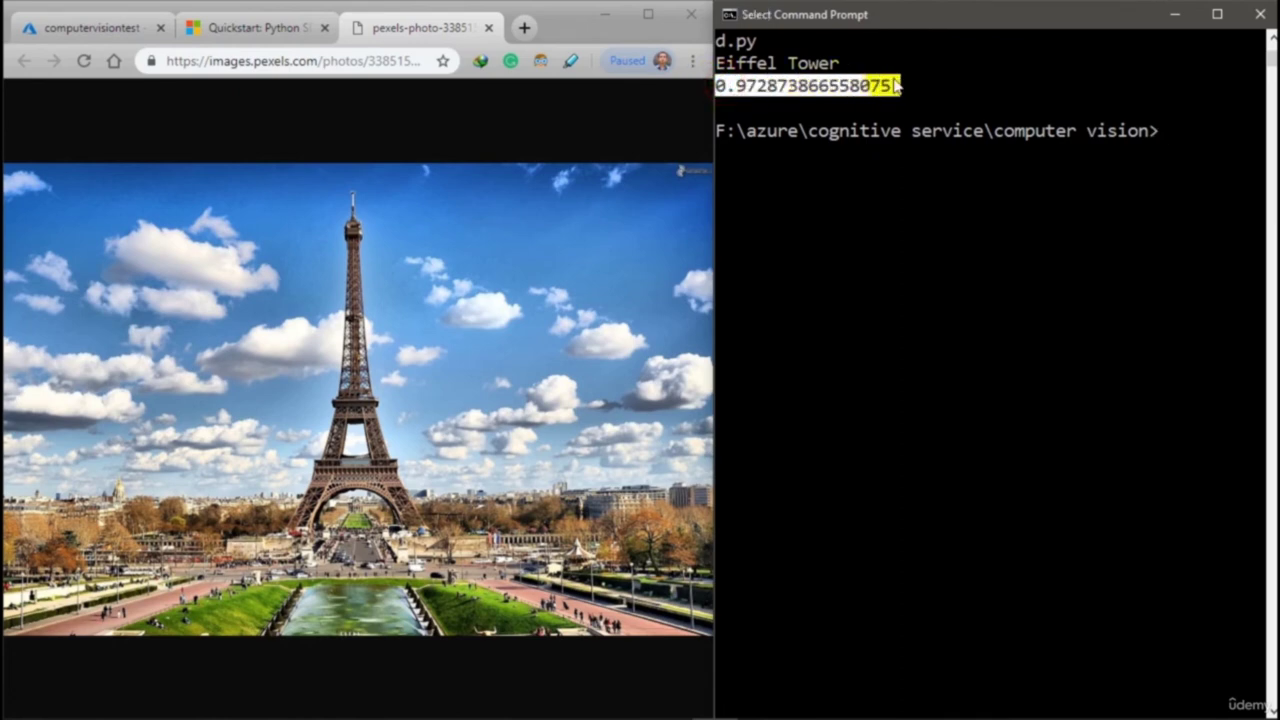
# Open the Golden Gate Bridge image URL from the quickstart's Get text description of an image sample in a new tab
pyautogui.click(234, 34)
pyautogui.scroll(-5, 349, 356)
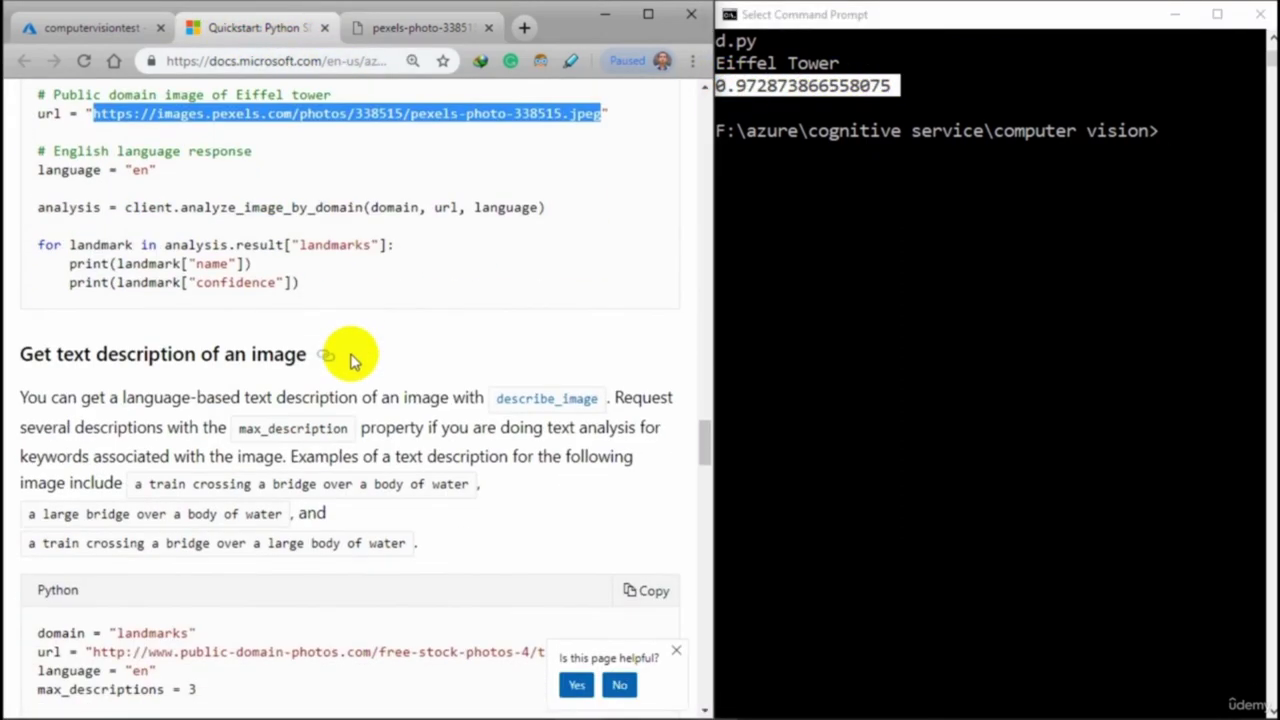
pyautogui.scroll(-1, 349, 356)
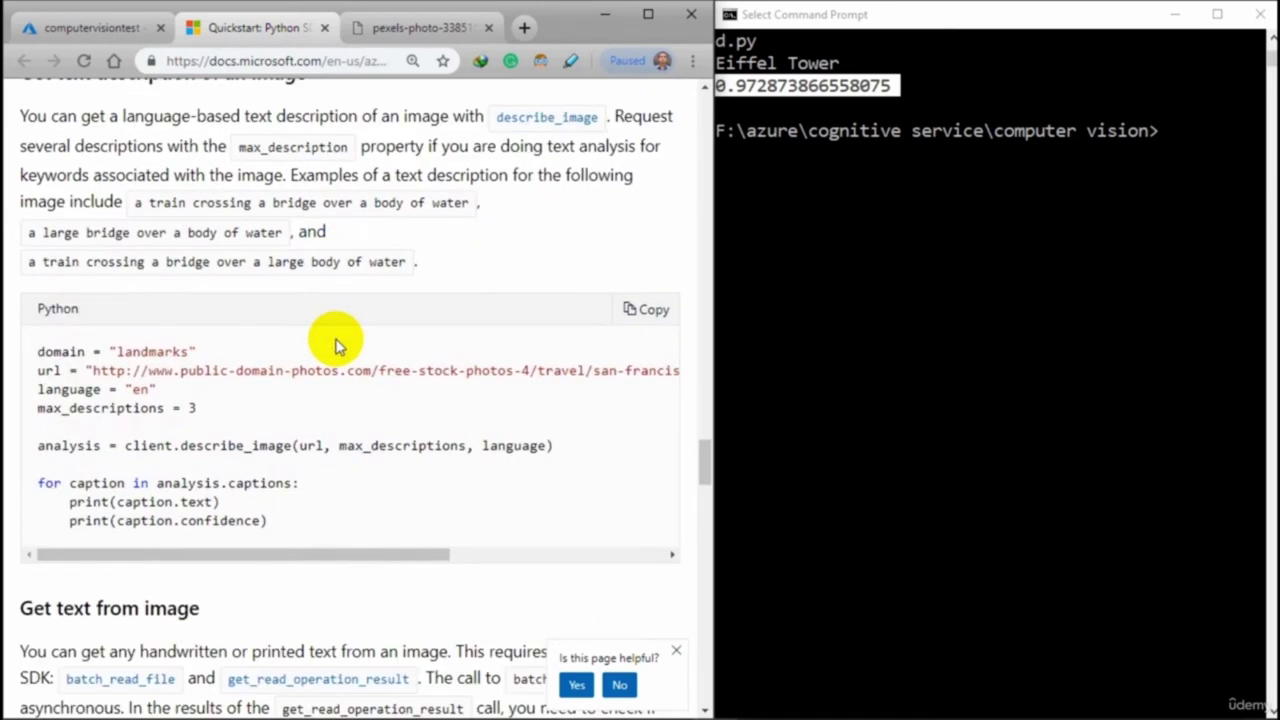
pyautogui.scroll(3, 335, 345)
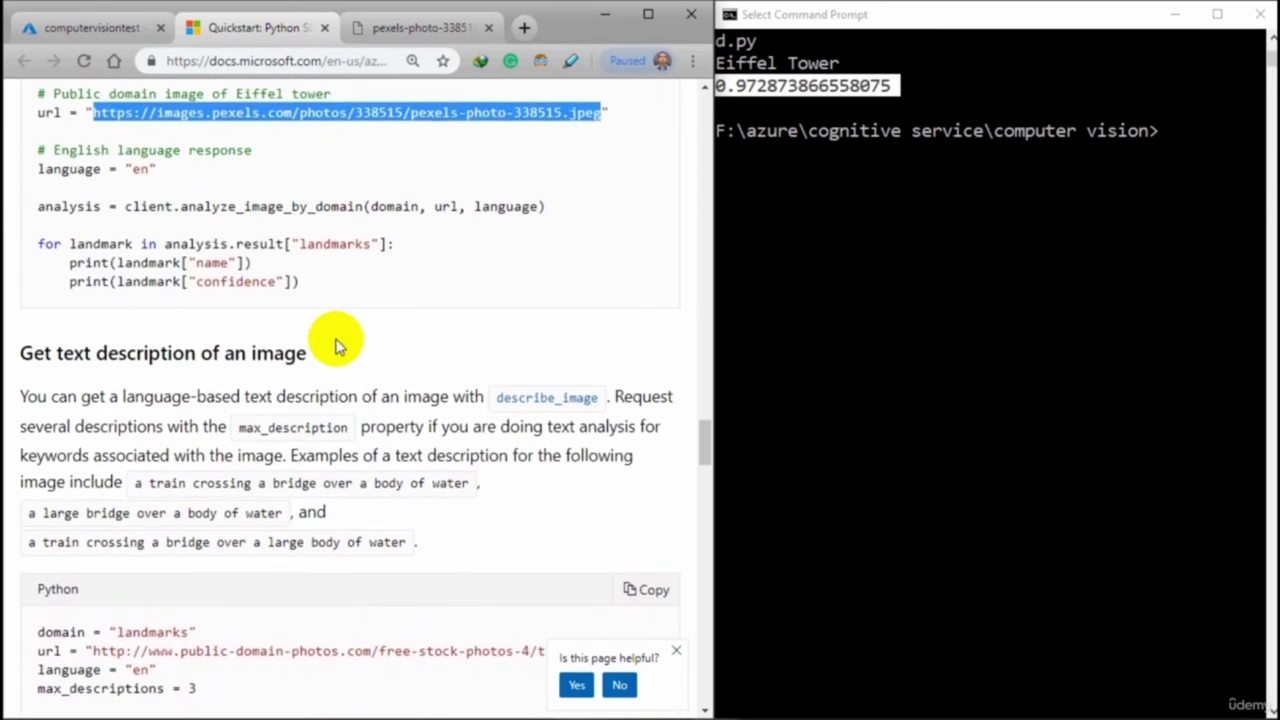
pyautogui.scroll(-3, 335, 345)
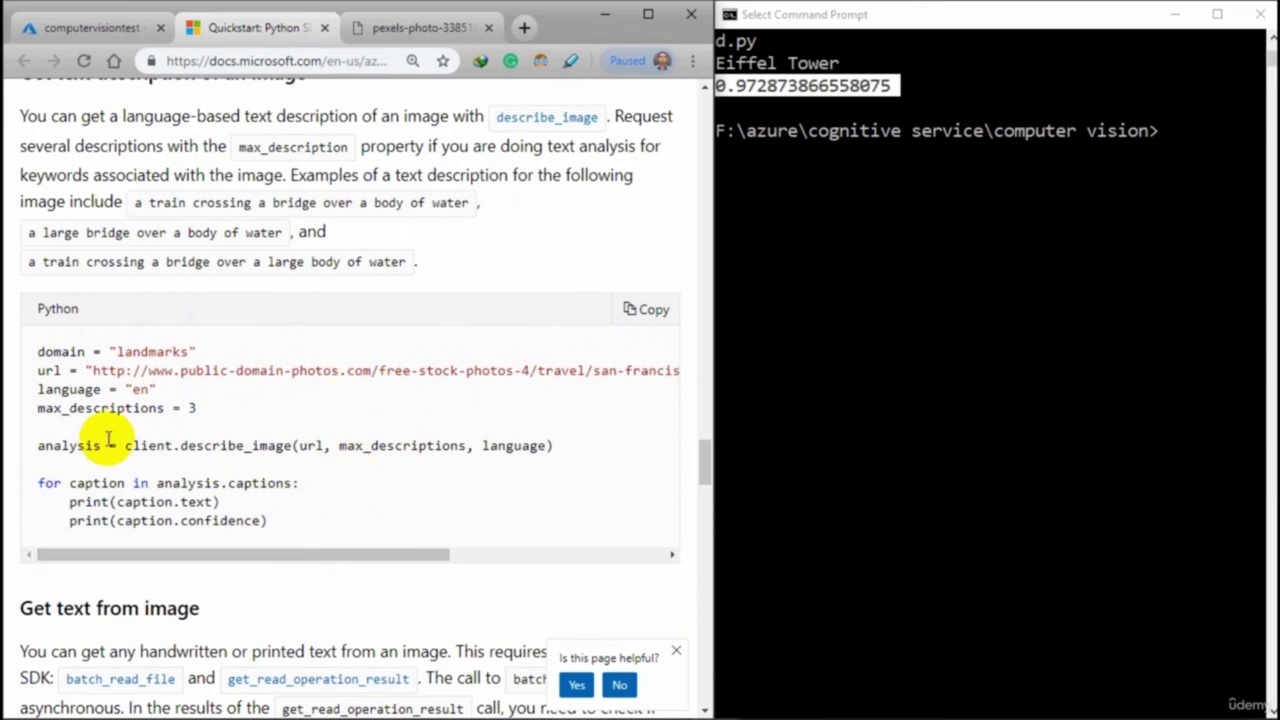
pyautogui.moveTo(92, 372); pyautogui.dragTo(686, 393)
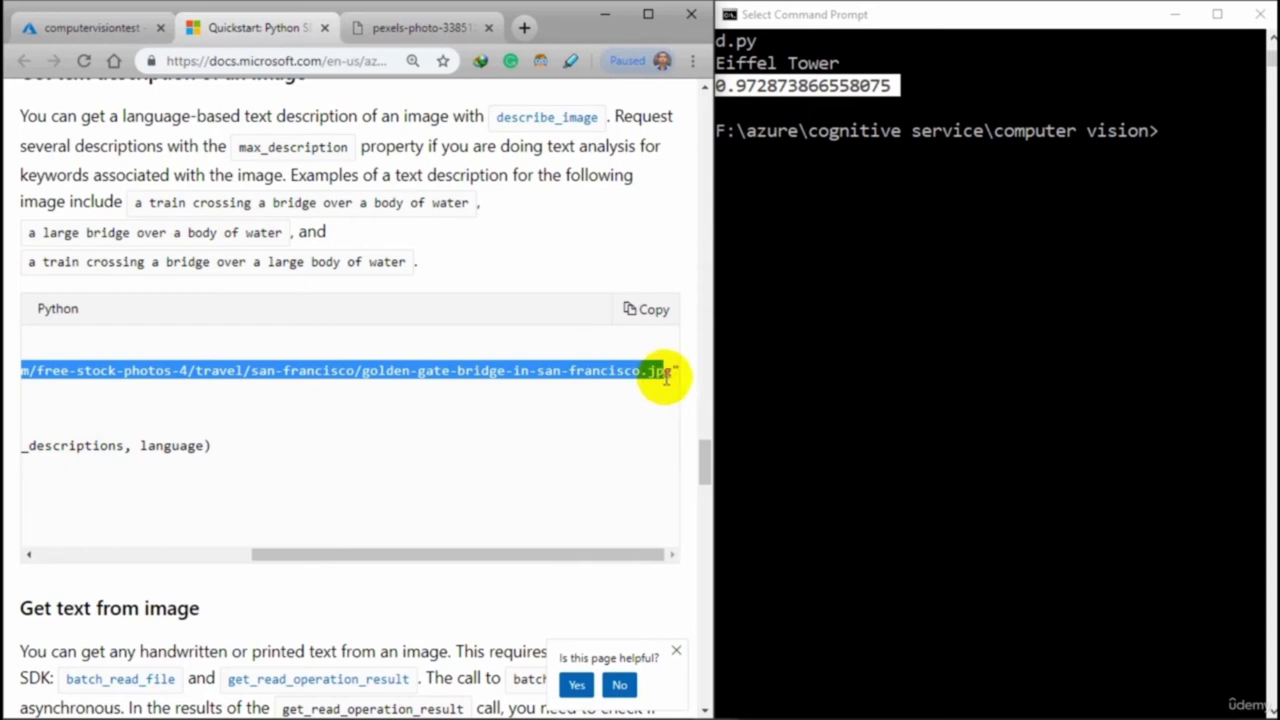
pyautogui.rightClick(668, 374)
pyautogui.click(672, 405)
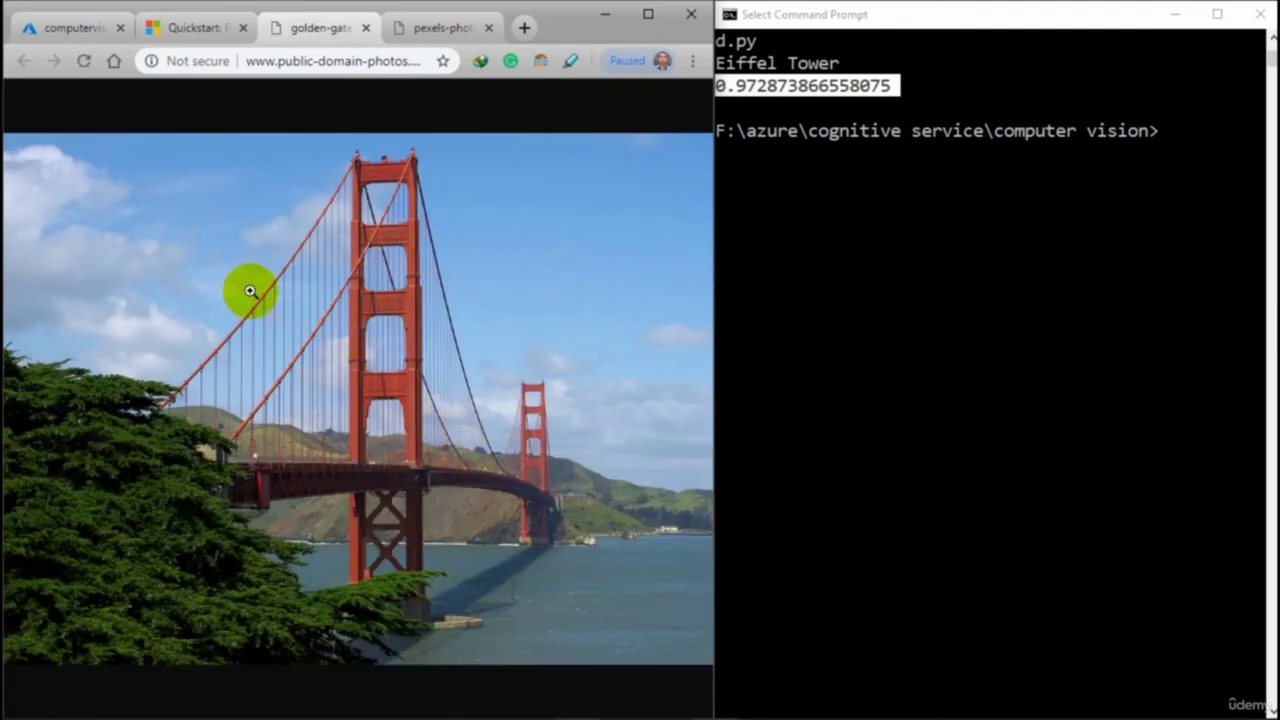
# Return to the quickstart and copy the whole Get text description of an image code sample that uses client.describe_image
pyautogui.click(215, 34)
pyautogui.moveTo(364, 551); pyautogui.dragTo(34, 537)
pyautogui.moveTo(266, 521); pyautogui.dragTo(52, 352)
pyautogui.rightClick(88, 362)
pyautogui.click(109, 374)
# Replace the code below the domain = "landmarks" line in abcd.py with the copied describe_image sample, and save the file
pyautogui.click(577, 703)
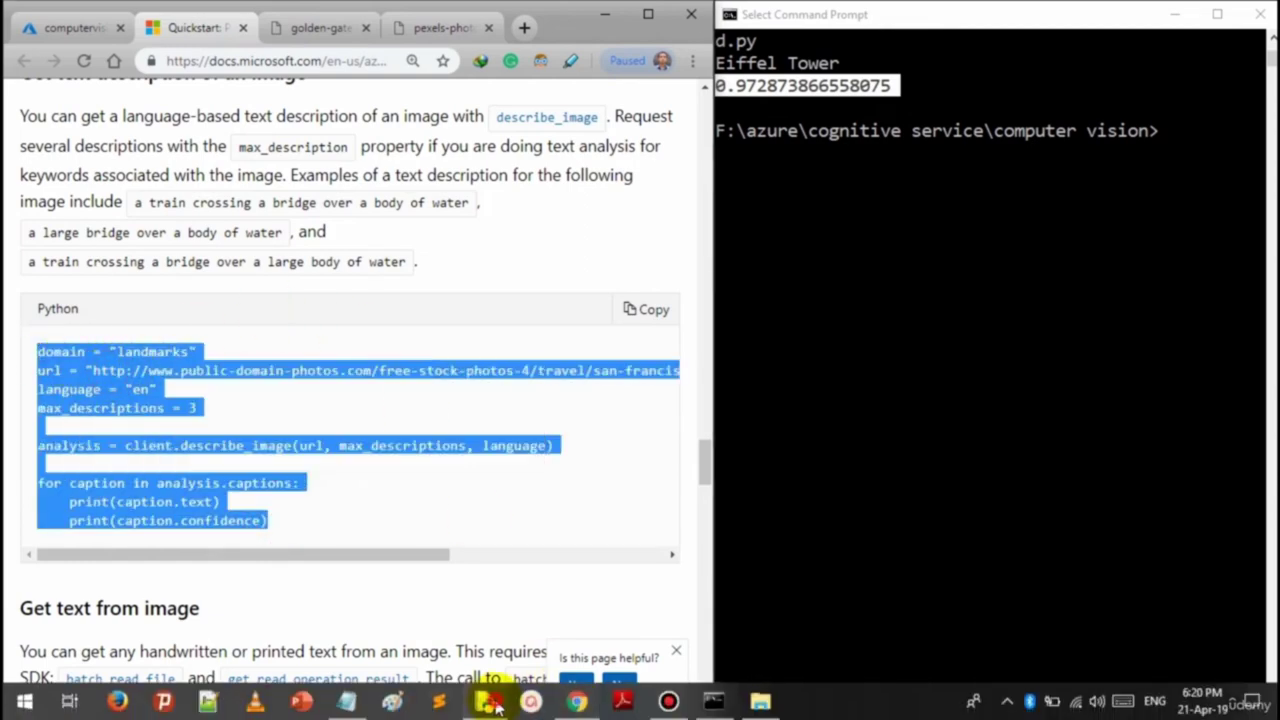
pyautogui.moveTo(447, 522); pyautogui.dragTo(165, 357)
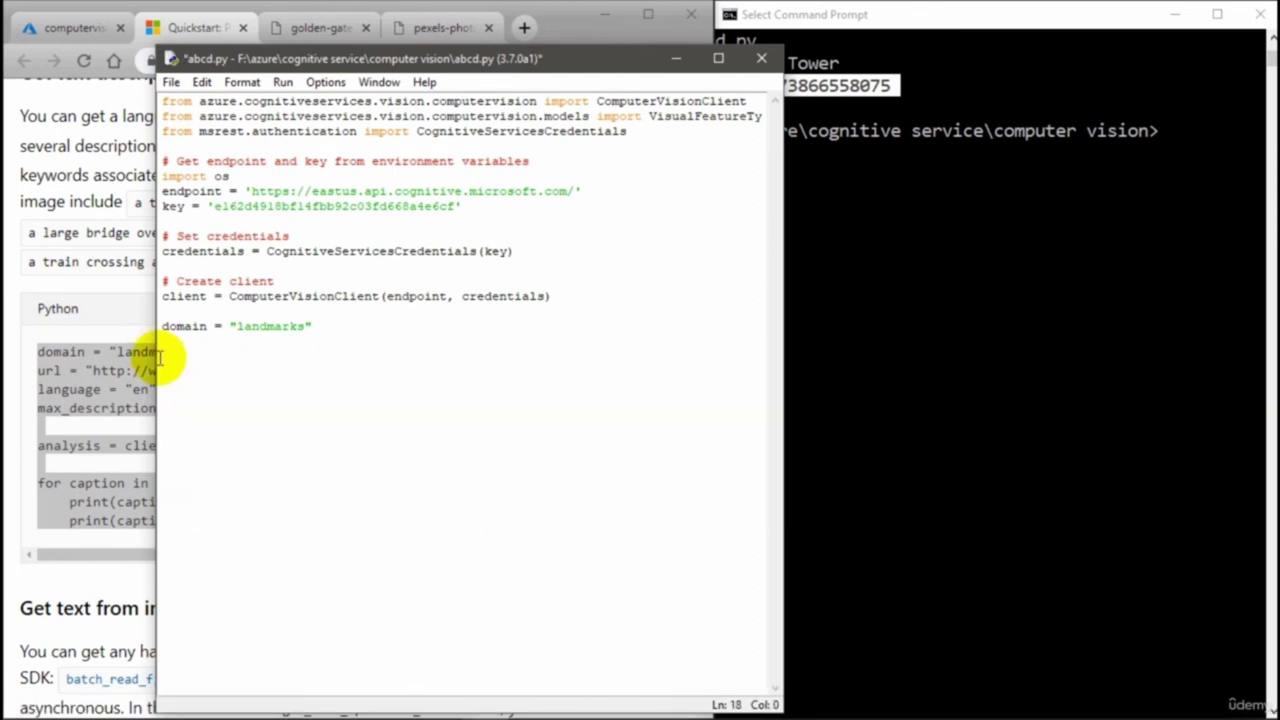
pyautogui.hotkey('ctrl', 'v')
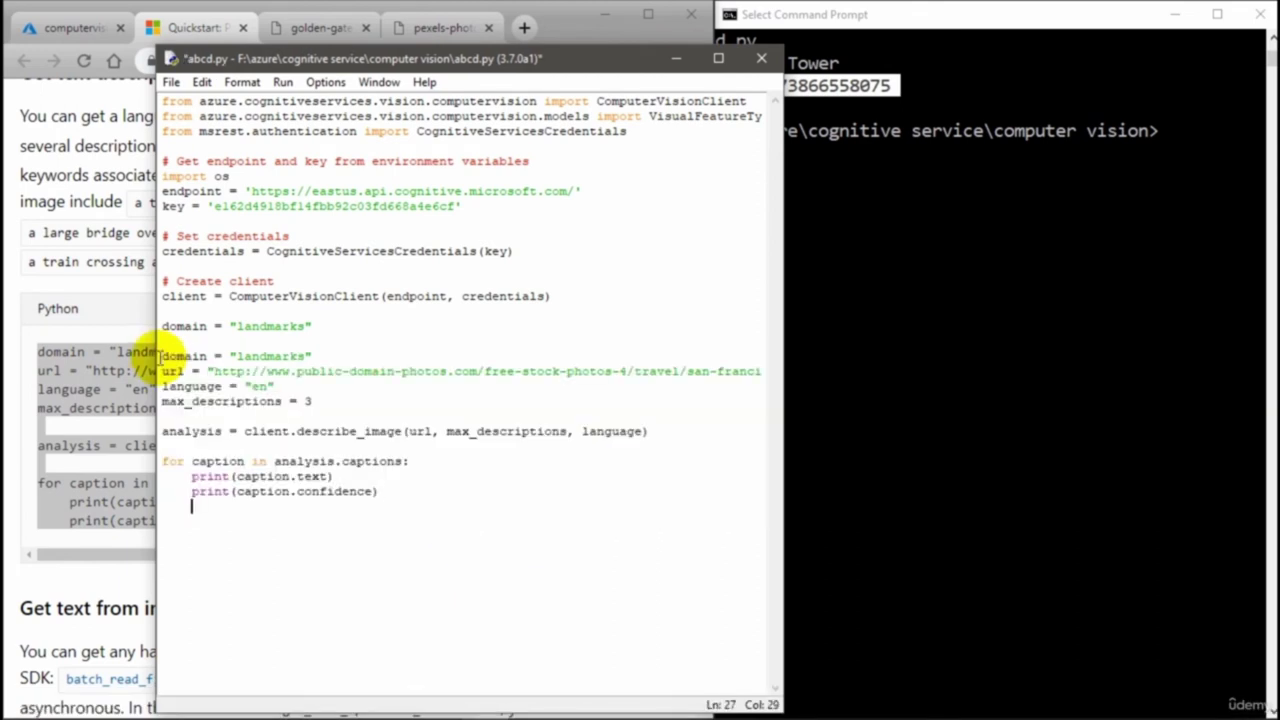
pyautogui.hotkey('ctrl', 's')
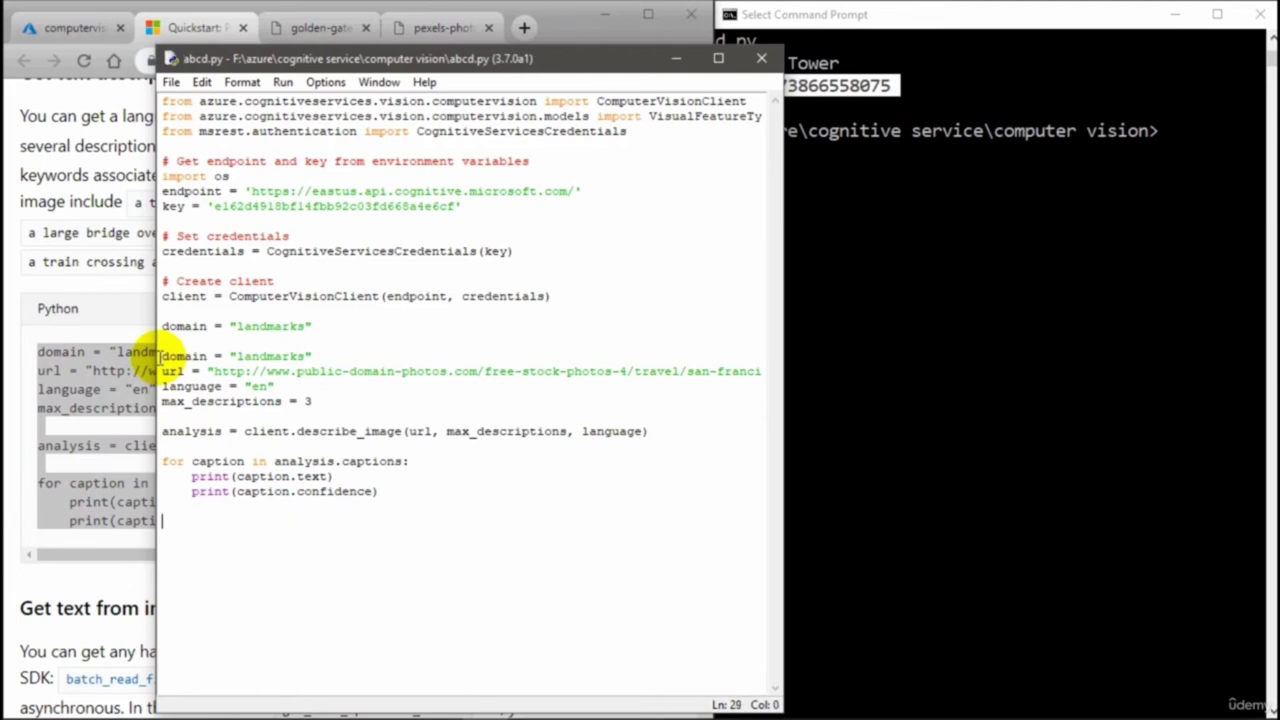
# Run abcd.py again in Command Prompt to generate the image descriptions
pyautogui.click(955, 296)
pyautogui.press('Escape')
pyautogui.press('Up')
pyautogui.press('Return')
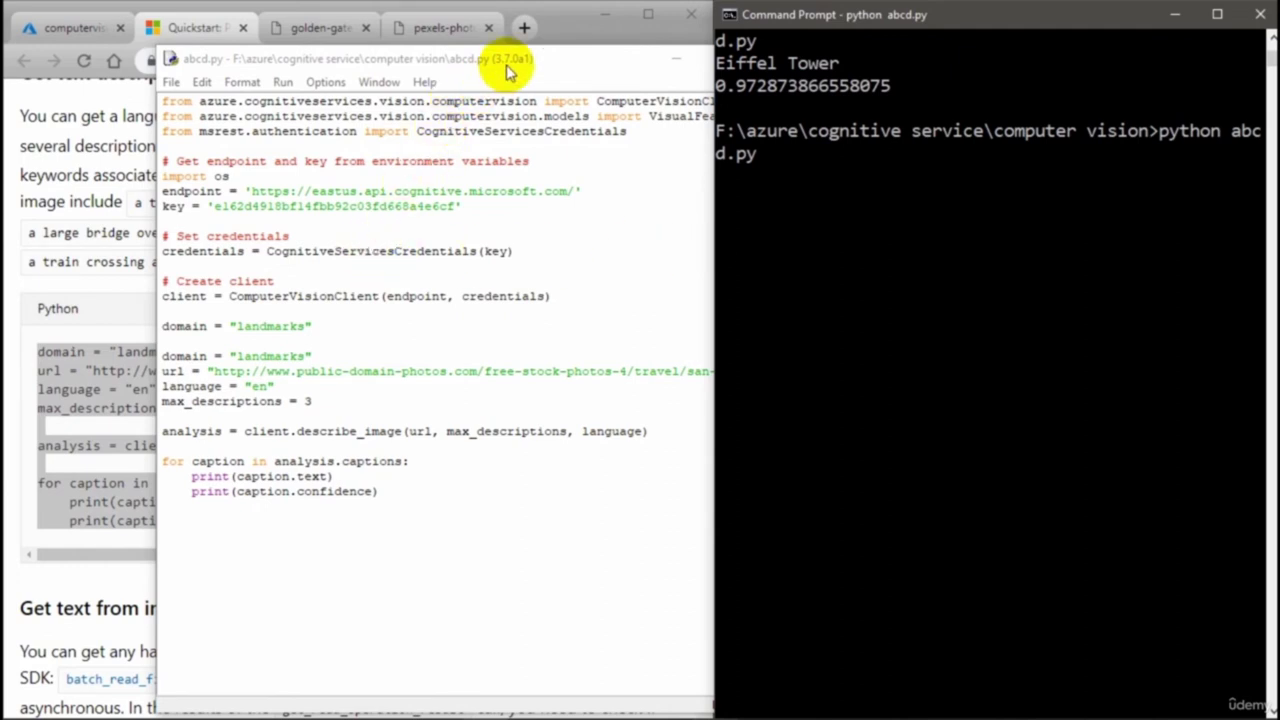
# Minimize the abcd.py editor and compare the Golden Gate Bridge image with the captions and confidences printed in Command Prompt
pyautogui.click(568, 60)
pyautogui.click(672, 59)
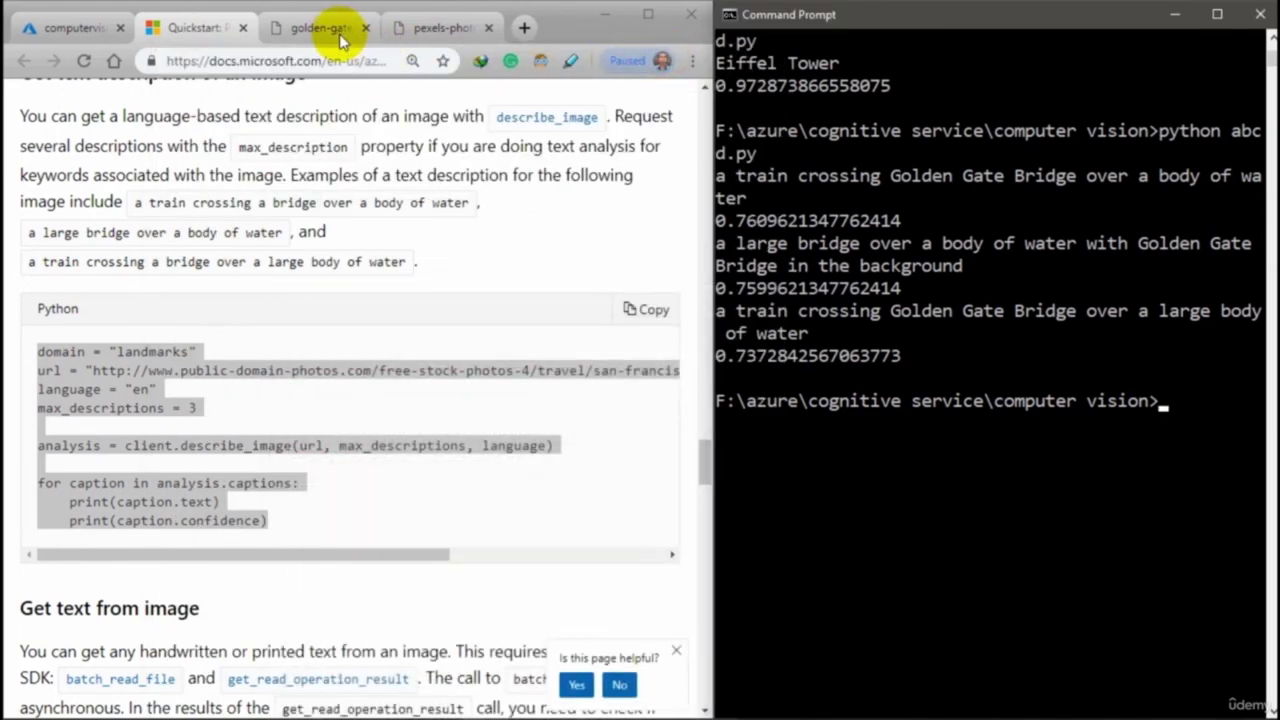
pyautogui.click(337, 28)
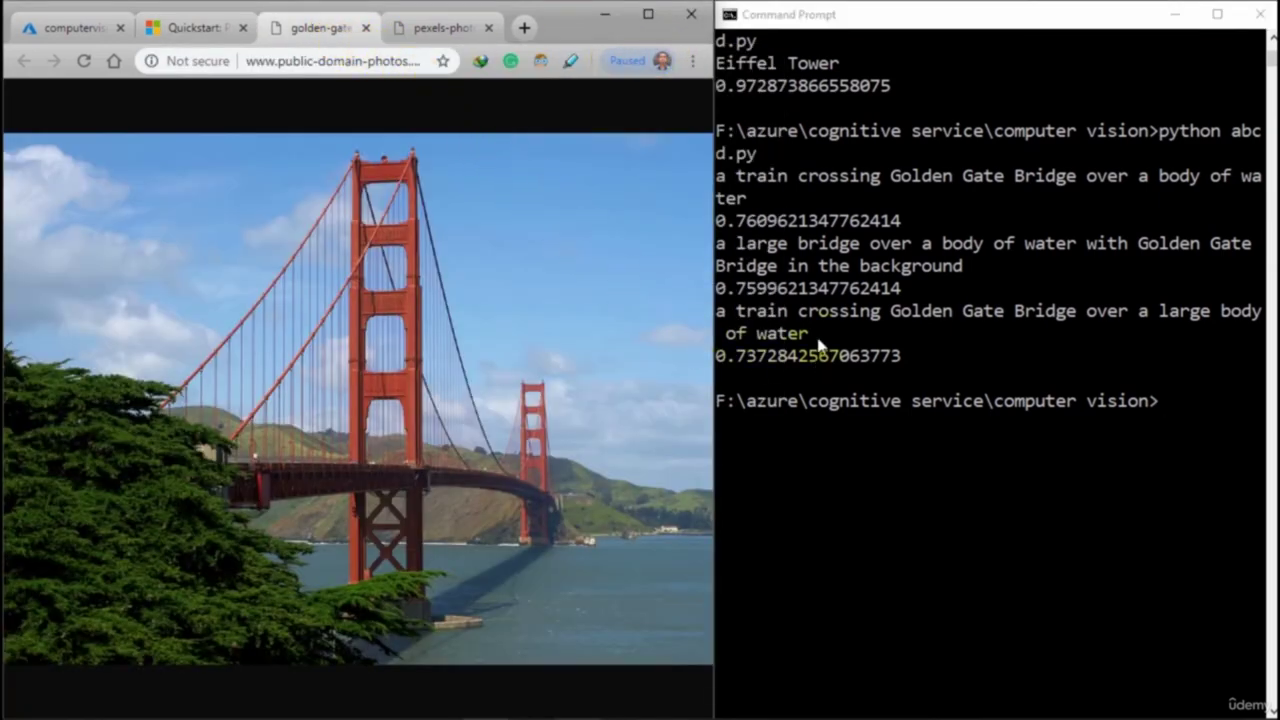
pyautogui.click(752, 176)
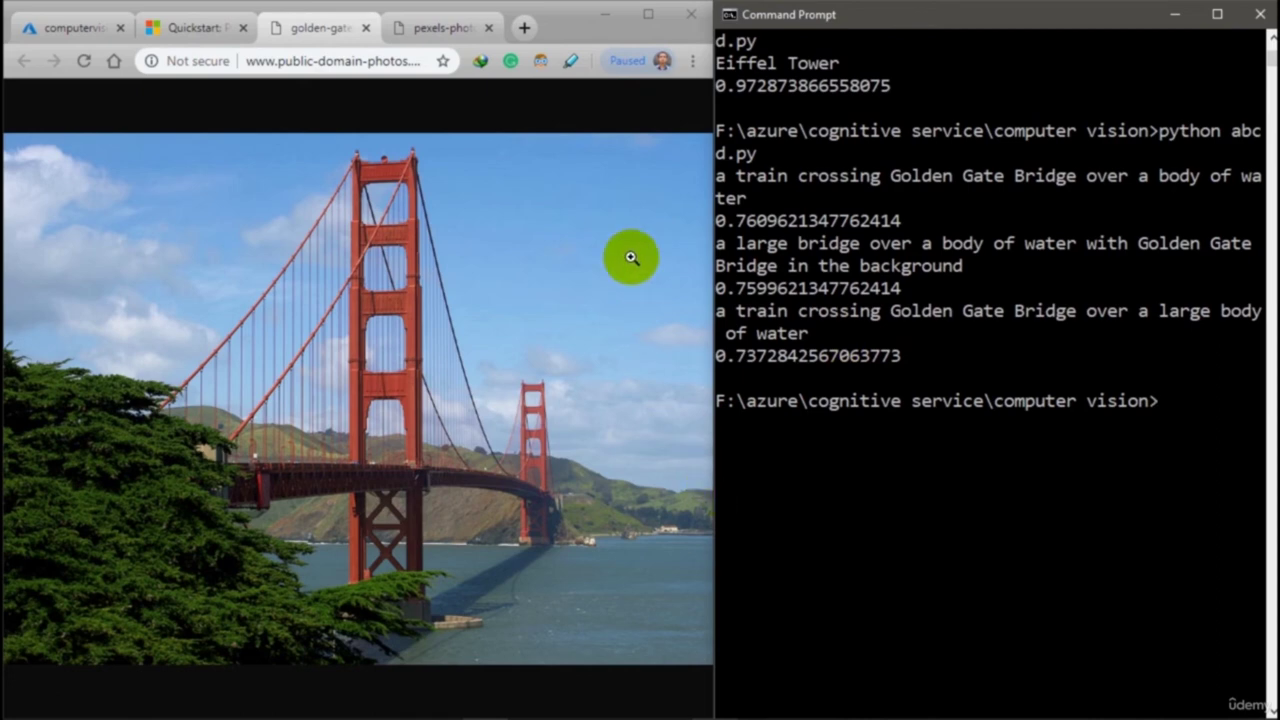
# Open the read-1-thumbnail.png image URL from the quickstart's Get text from image sample in a new tab
pyautogui.click(210, 30)
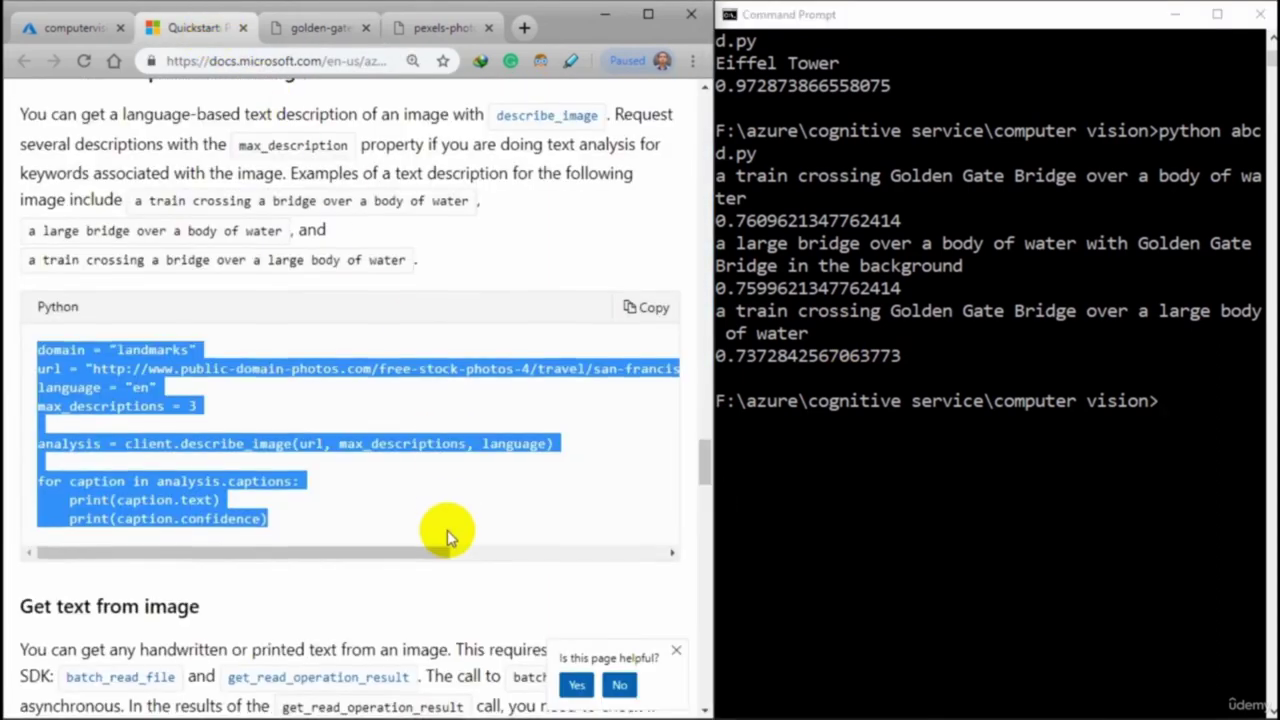
pyautogui.scroll(-4, 447, 530)
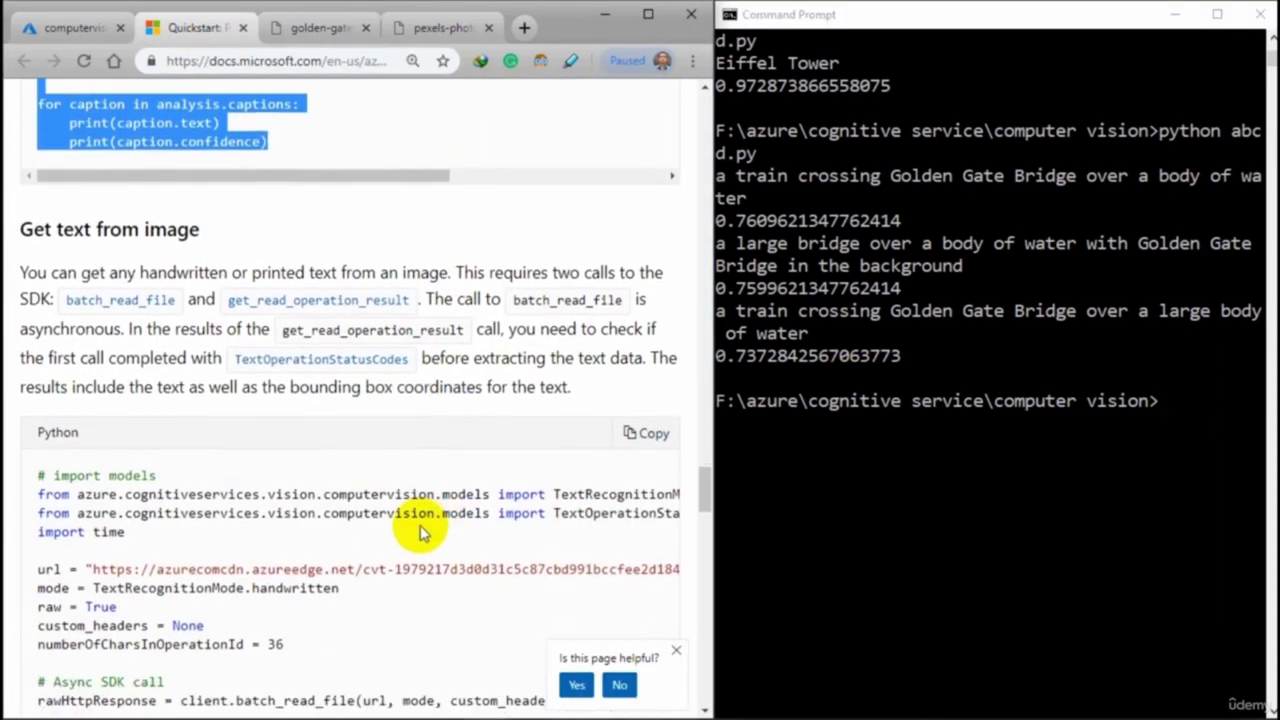
pyautogui.scroll(-1, 423, 531)
pyautogui.click(92, 479)
pyautogui.moveTo(180, 479); pyautogui.dragTo(668, 480)
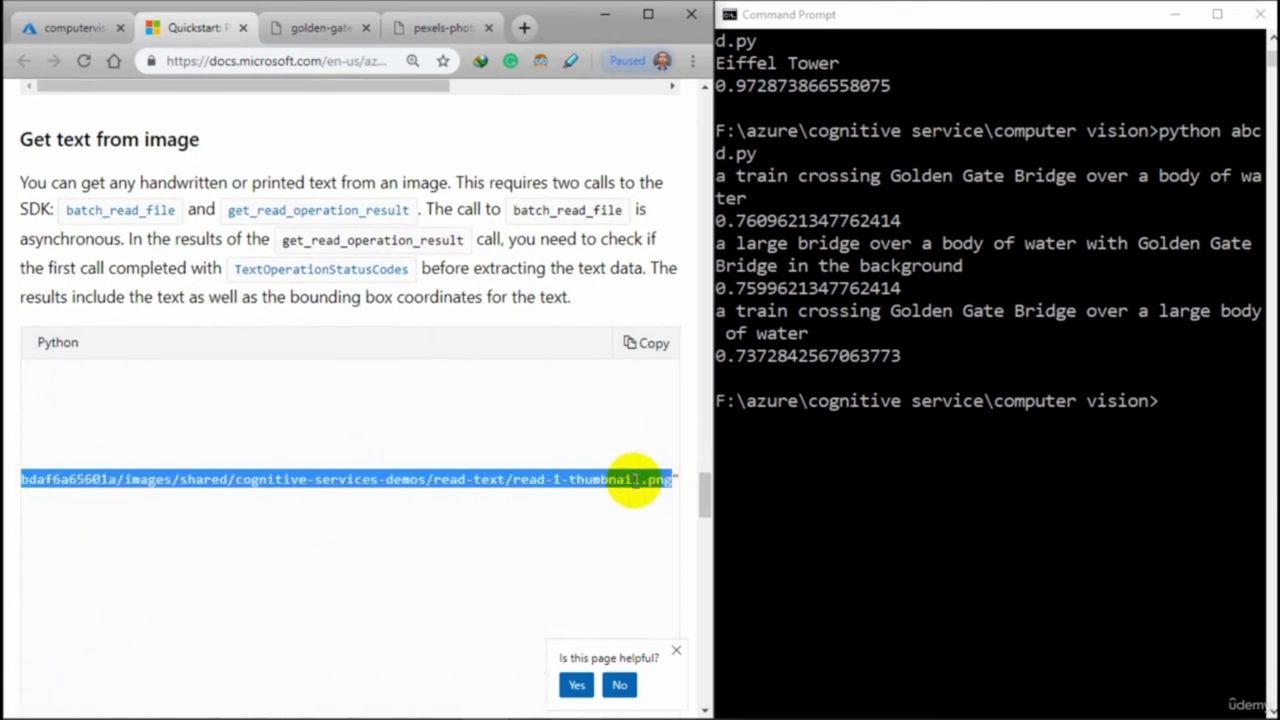
pyautogui.rightClick(588, 479)
pyautogui.click(605, 512)
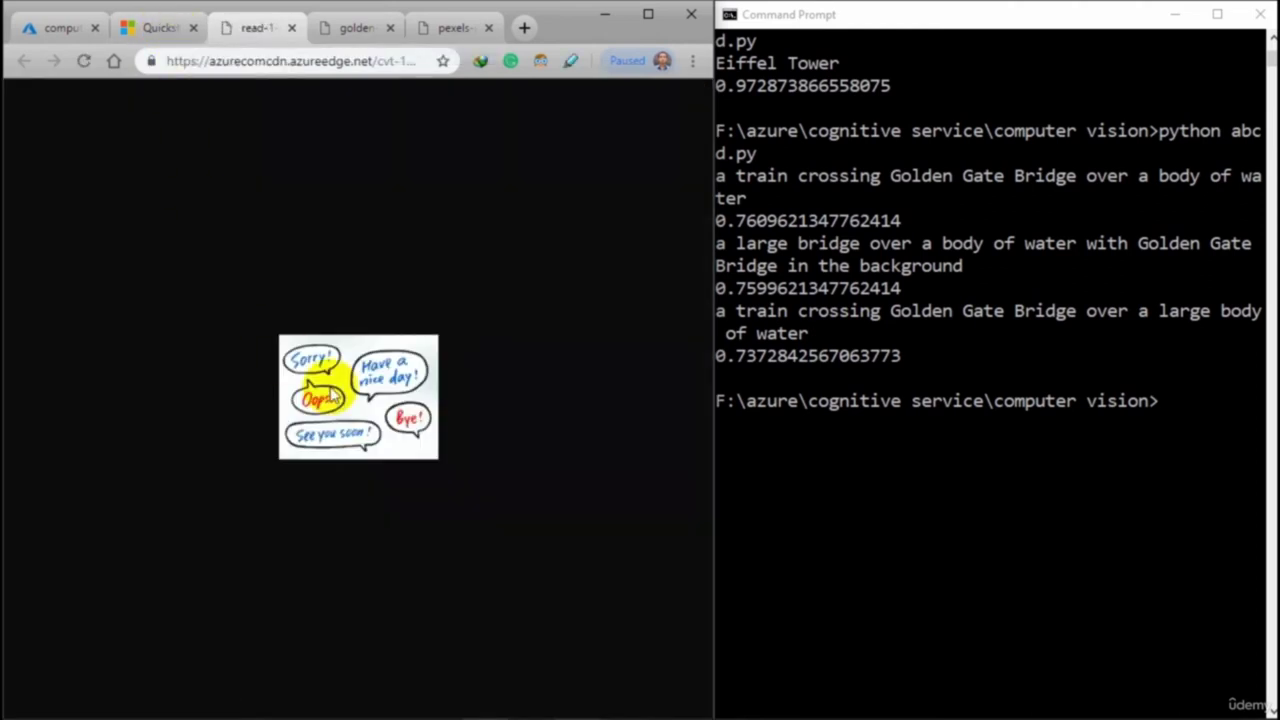
# Return to the quickstart and examine the Get text from image code sample, from its model imports to the printing of lines and bounding boxes
pyautogui.click(161, 28)
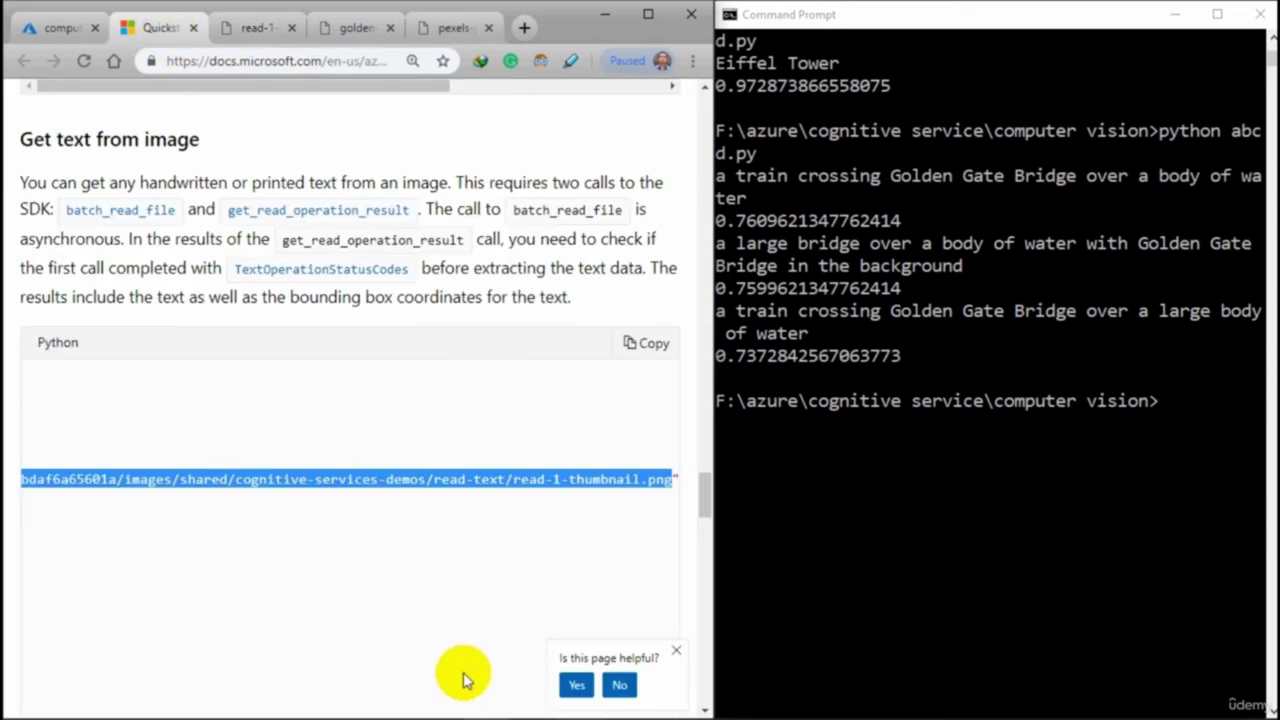
pyautogui.scroll(-4, 337, 657)
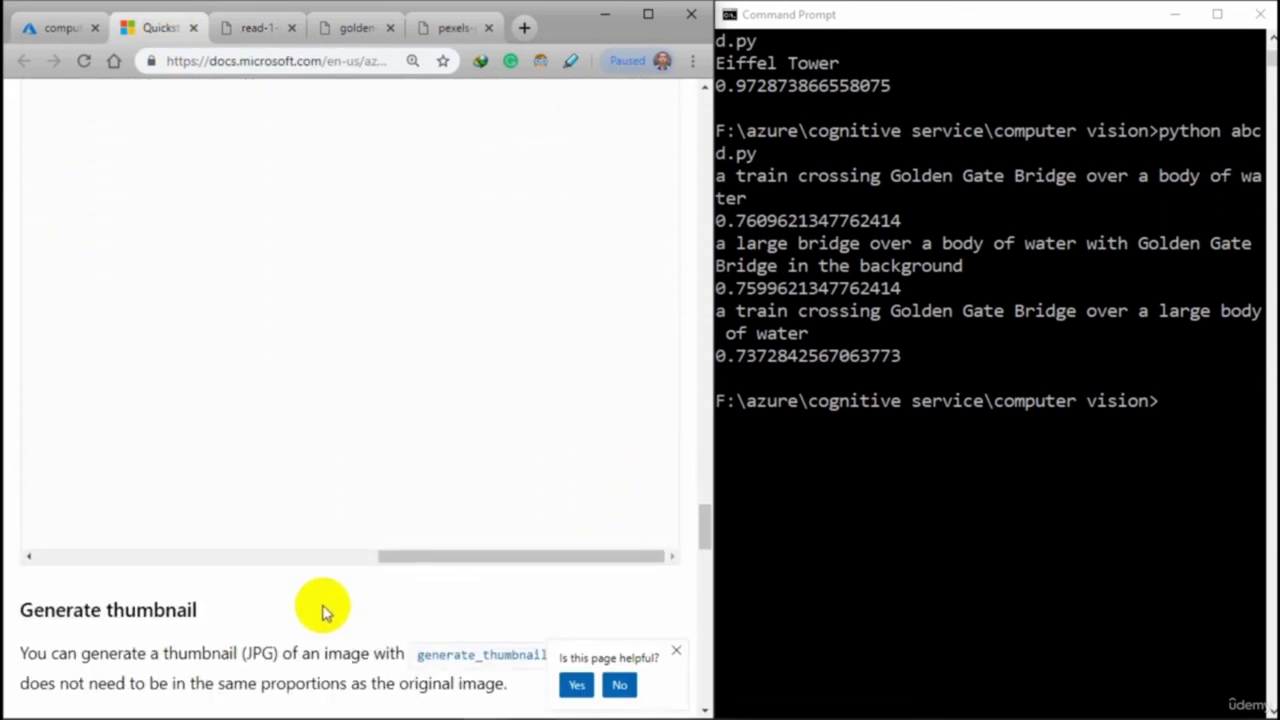
pyautogui.moveTo(389, 531); pyautogui.dragTo(22, 522)
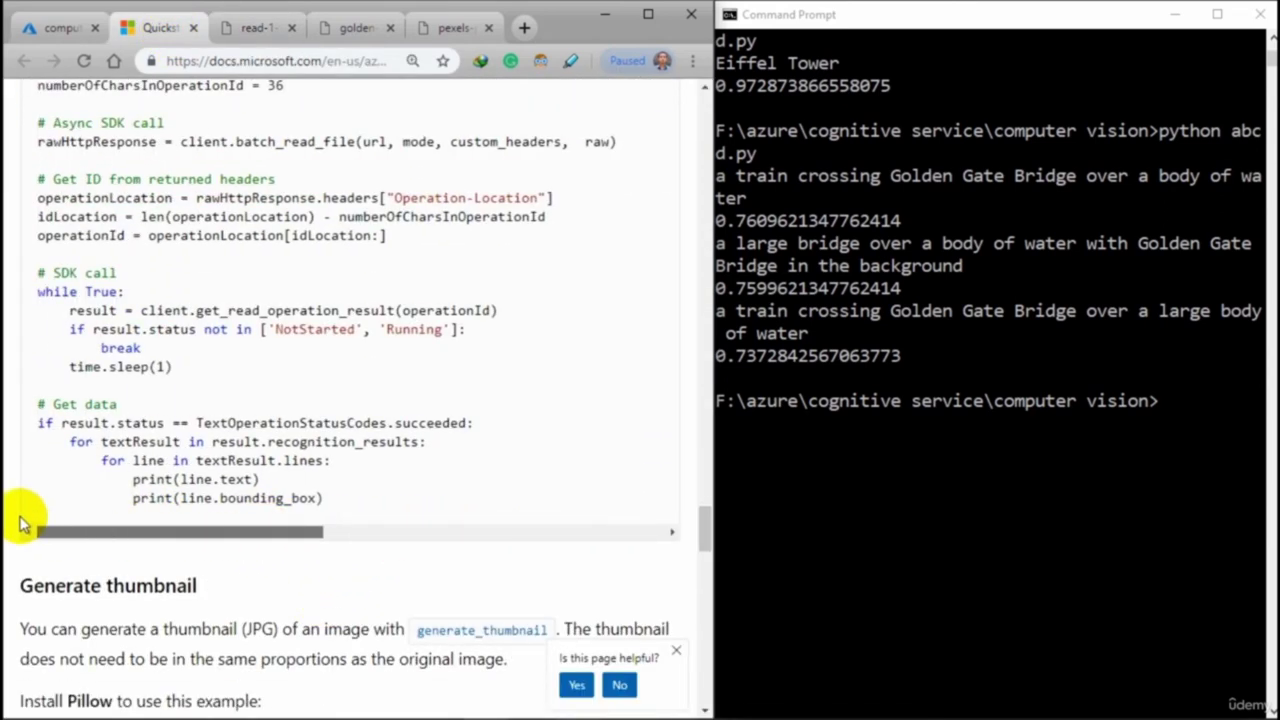
pyautogui.scroll(2, 217, 523)
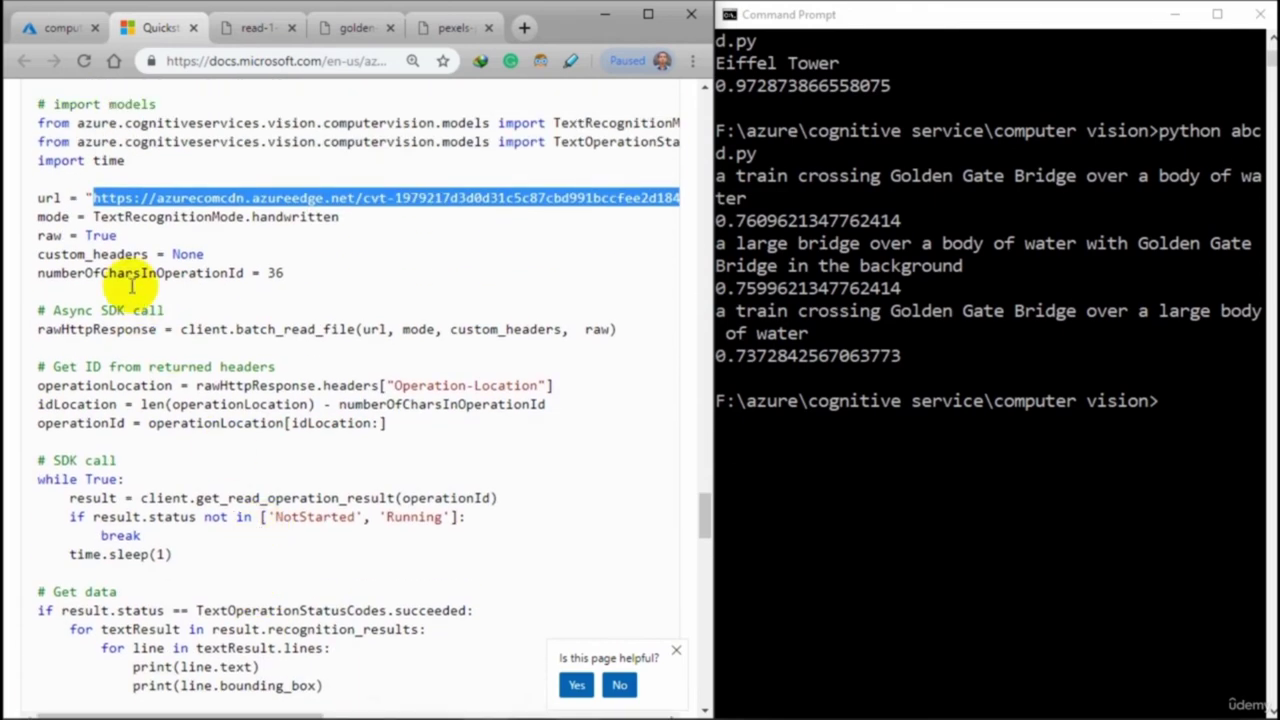
pyautogui.scroll(1, 131, 285)
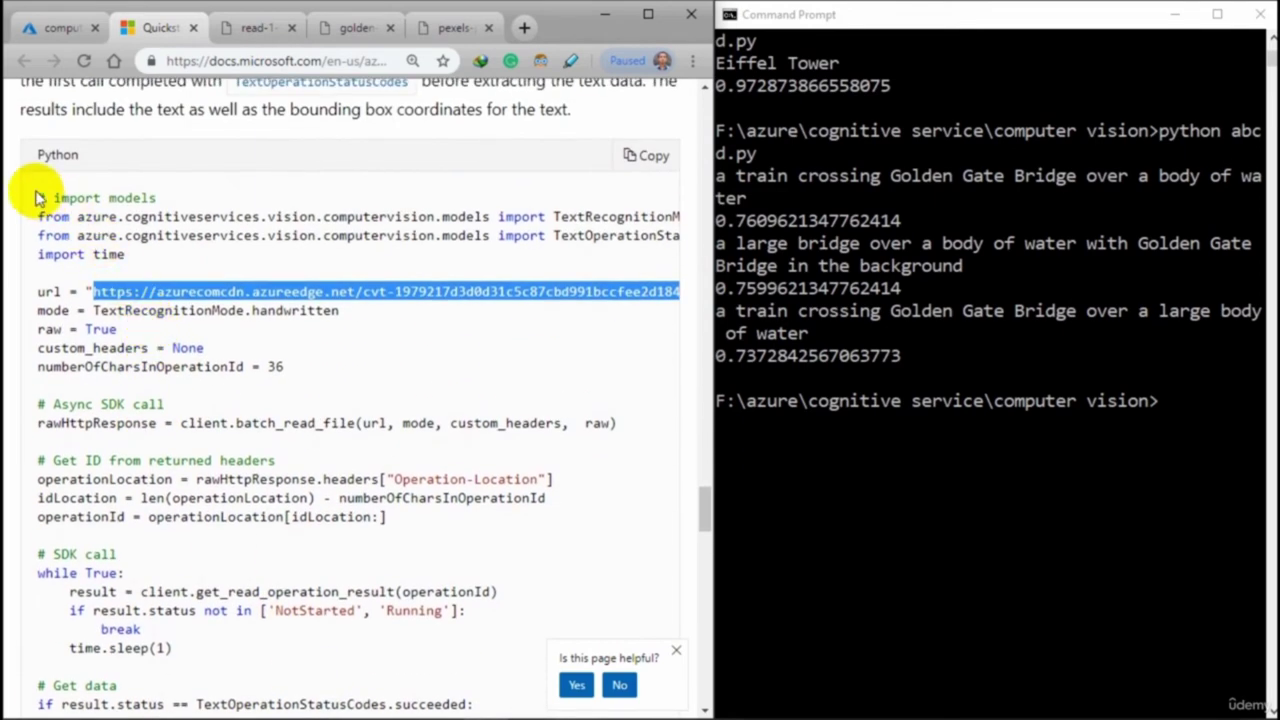
pyautogui.moveTo(38, 198); pyautogui.dragTo(187, 402)
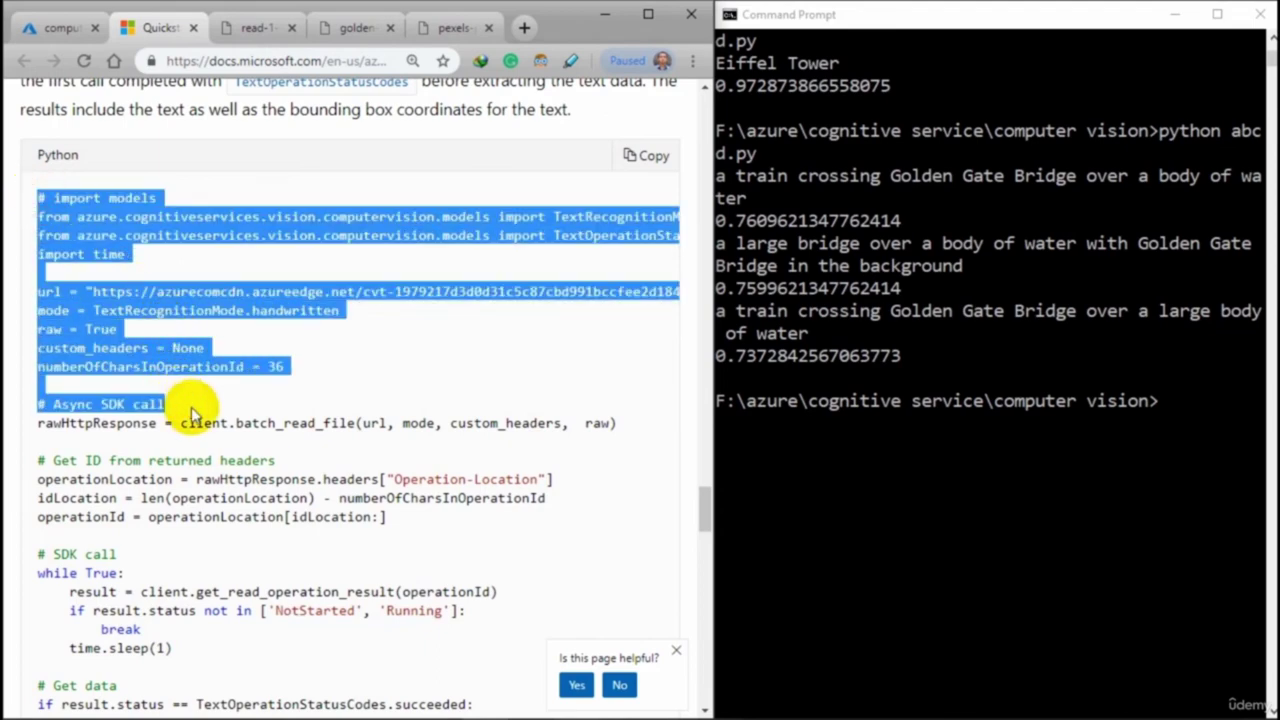
pyautogui.click(177, 423)
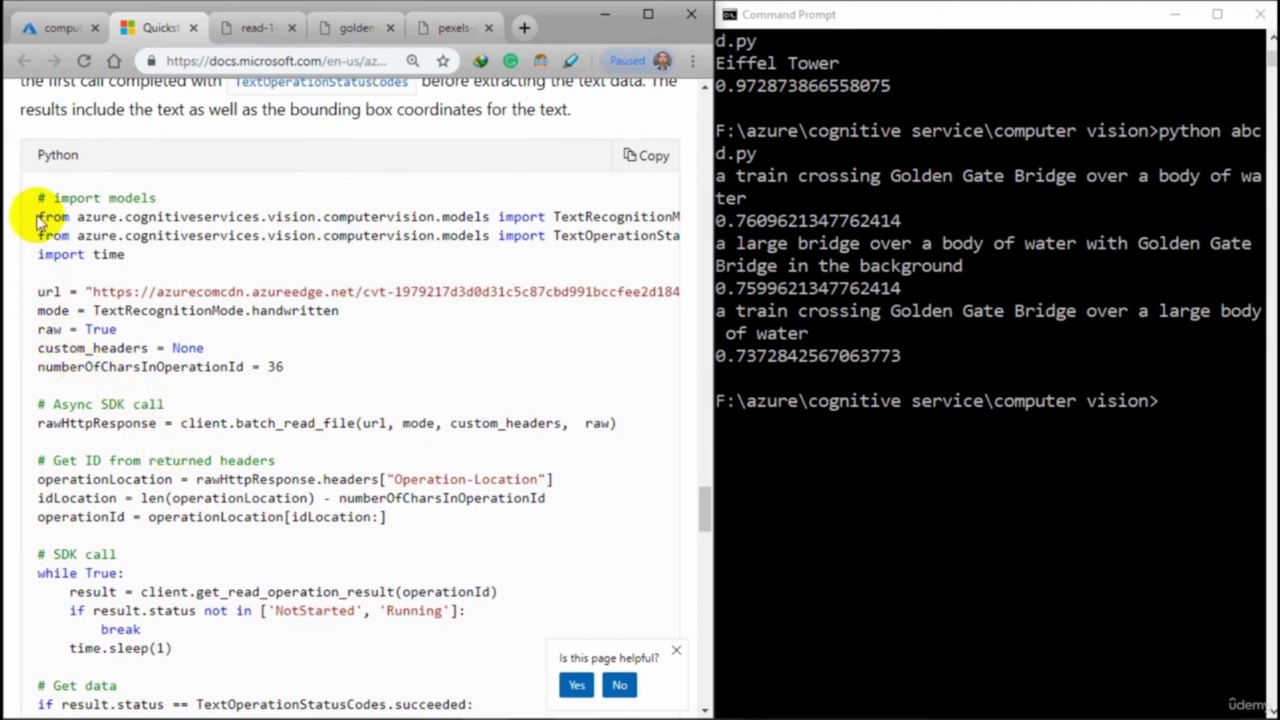
# Copy the complete Python sample for text recognition, from the model imports through the bounding box print line
pyautogui.moveTo(34, 209); pyautogui.dragTo(345, 507)
pyautogui.scroll(-1, 115, 297)
pyautogui.scroll(-2, 129, 371)
pyautogui.rightClick(229, 430)
pyautogui.click(250, 428)
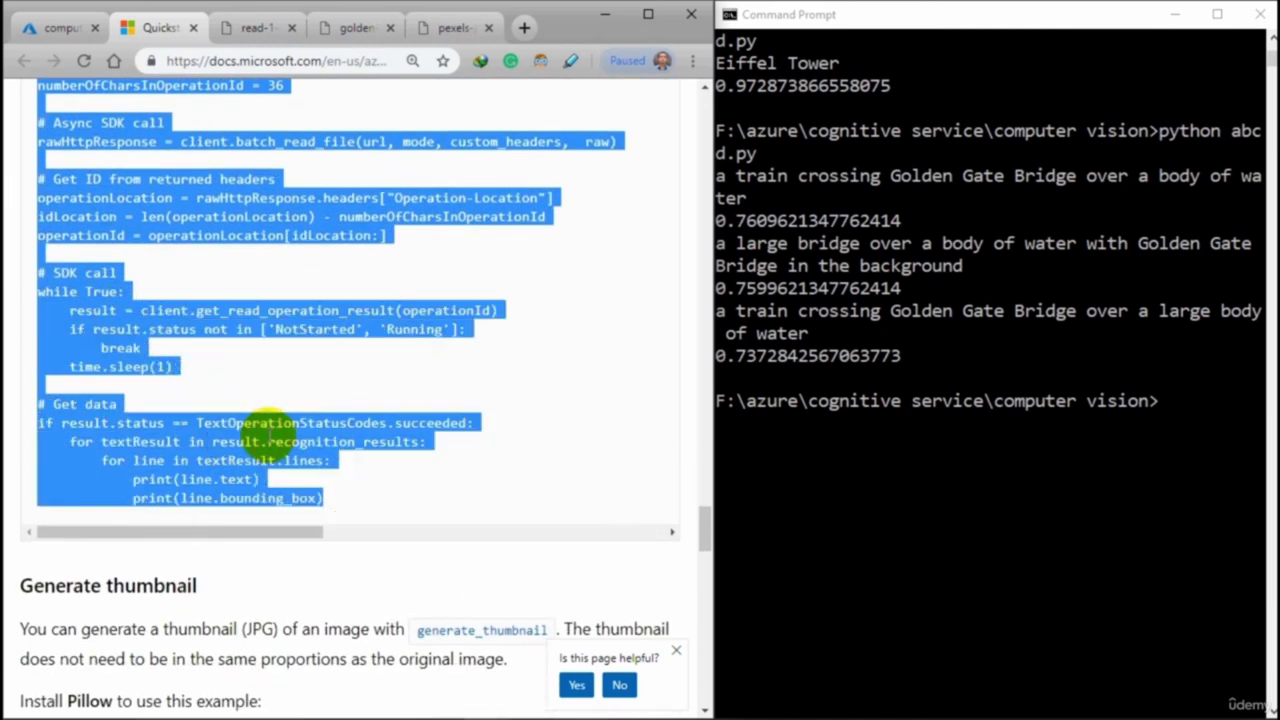
# In abcd.py, replace the code below the client creation with the copied text recognition sample and save the file
pyautogui.moveTo(430, 700)
pyautogui.click(490, 700)
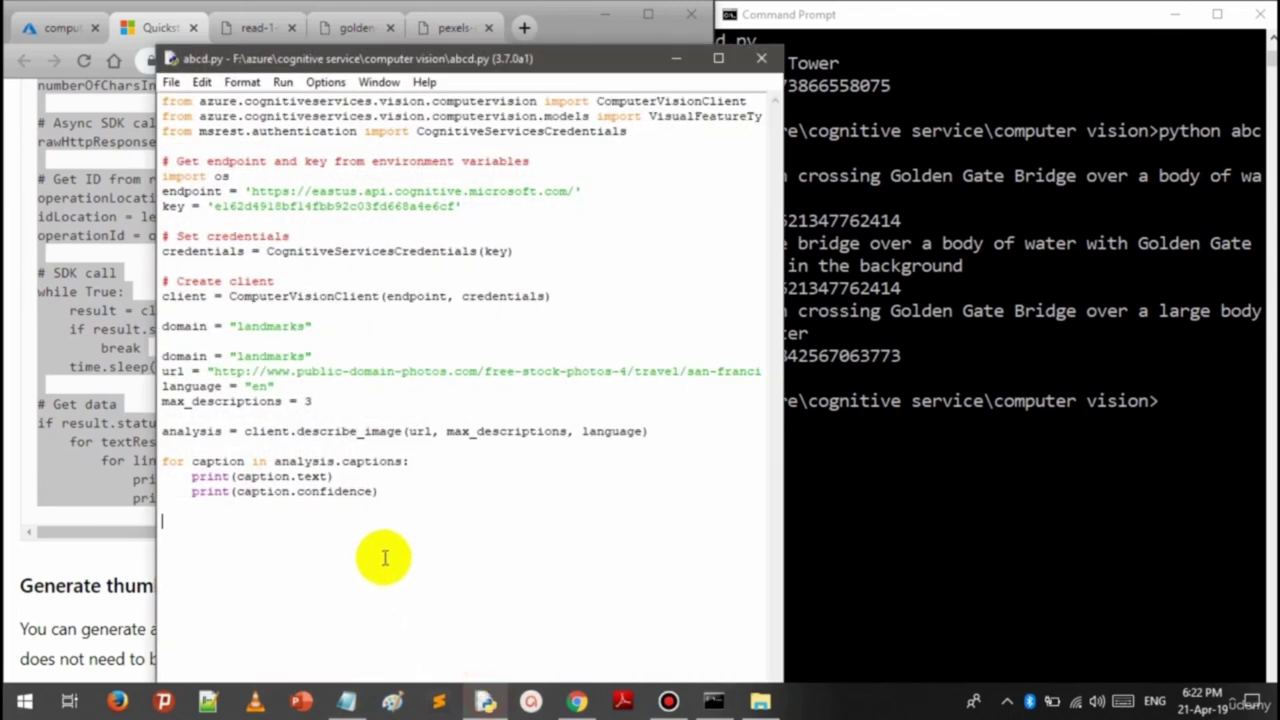
pyautogui.click(403, 523)
pyautogui.moveTo(363, 473); pyautogui.dragTo(167, 326)
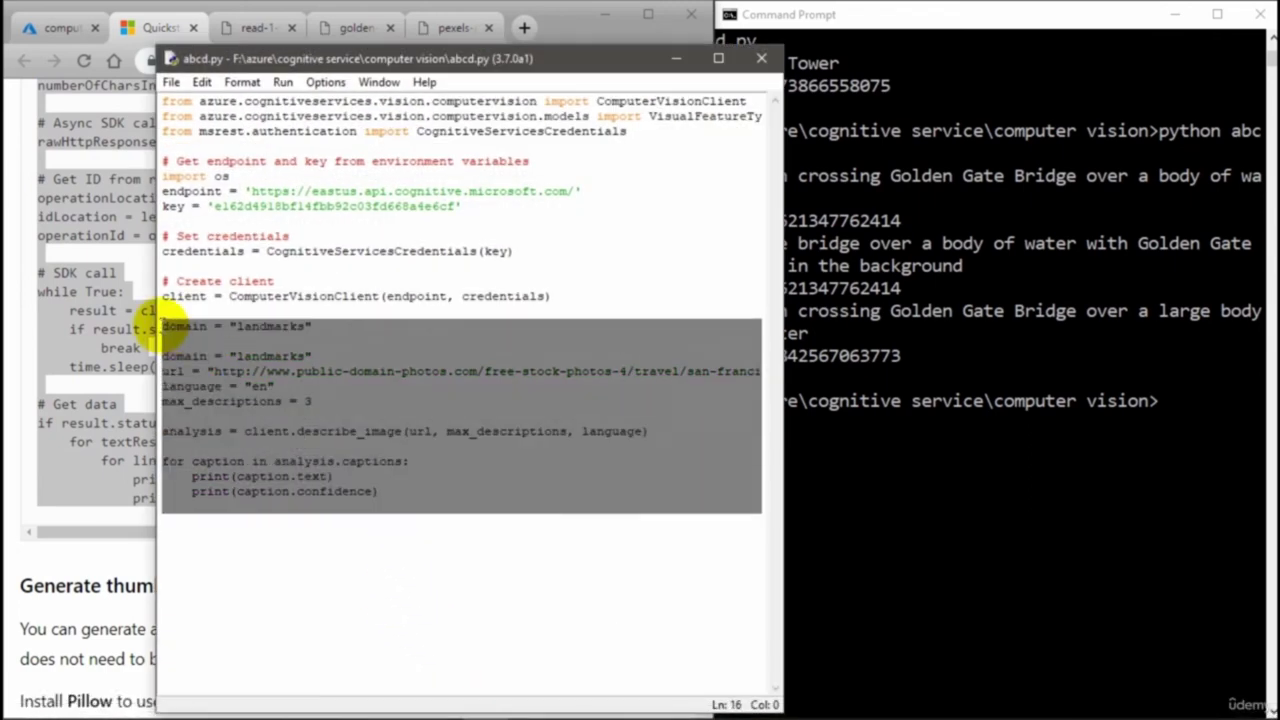
pyautogui.press('BackSpace')
pyautogui.hotkey('ctrl', 'v')
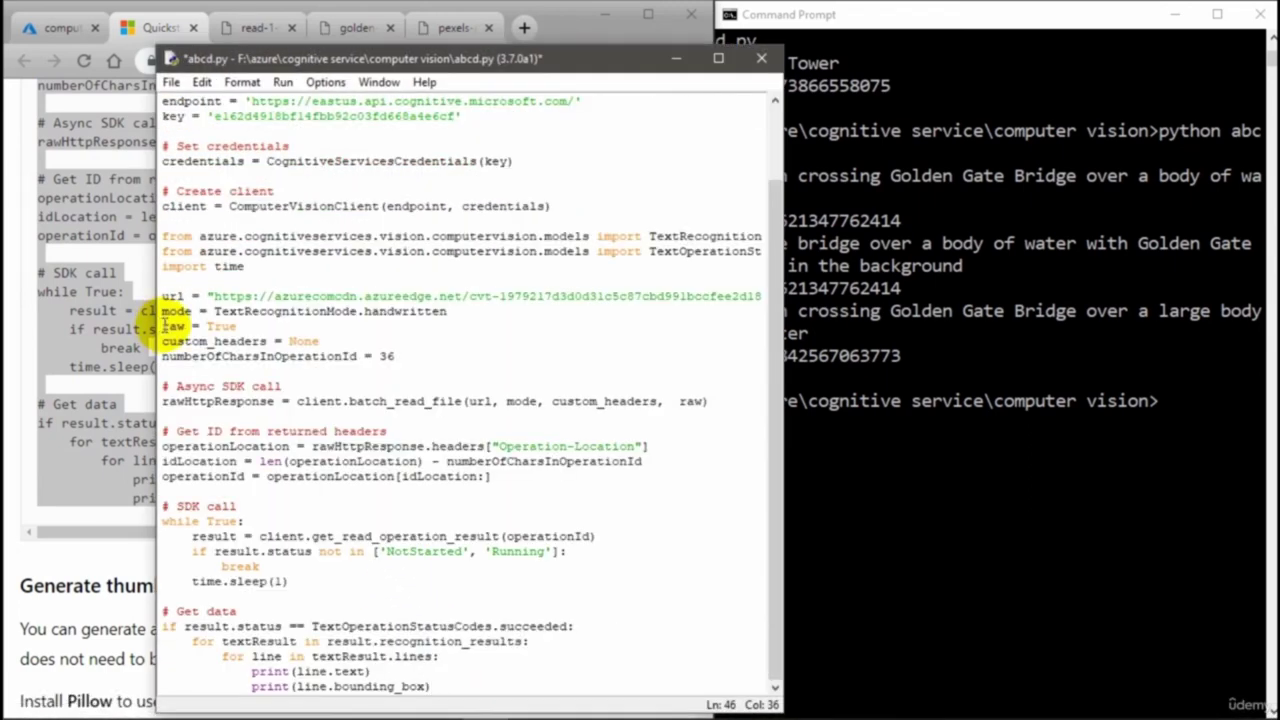
pyautogui.hotkey('ctrl', 's')
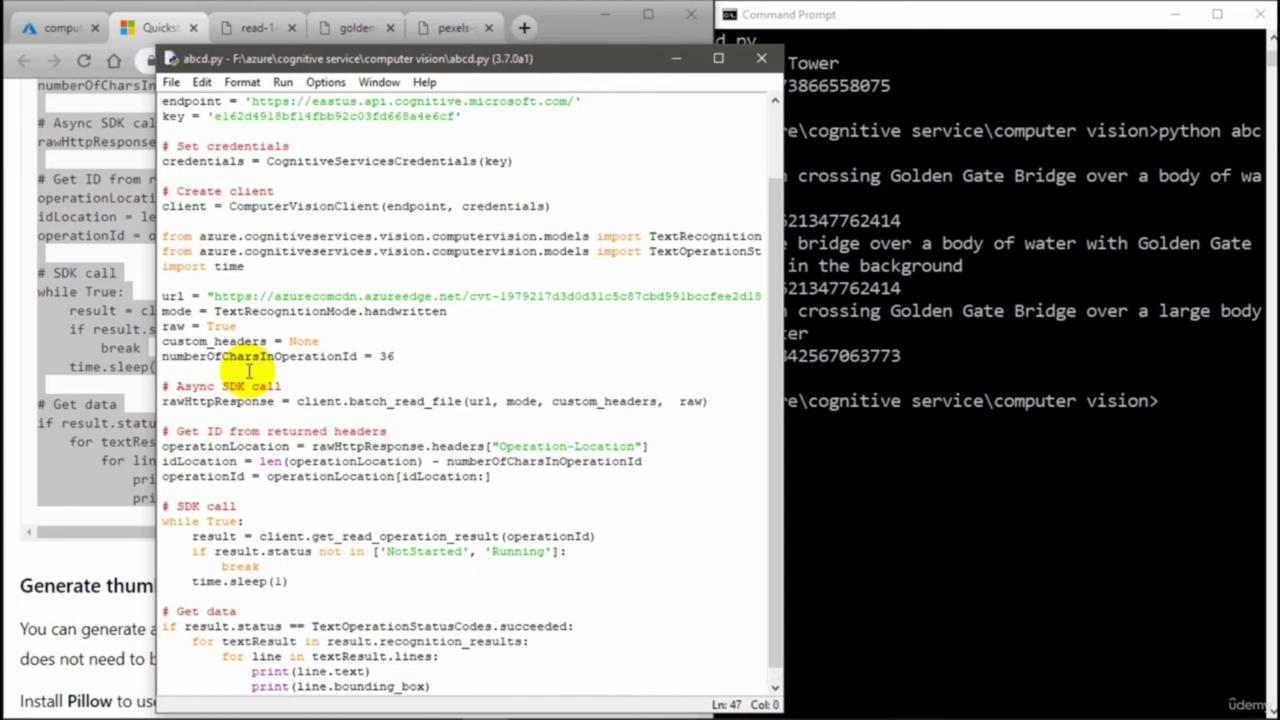
# Review the updated script and run python abcd.py in Command Prompt
pyautogui.scroll(-1, 250, 371)
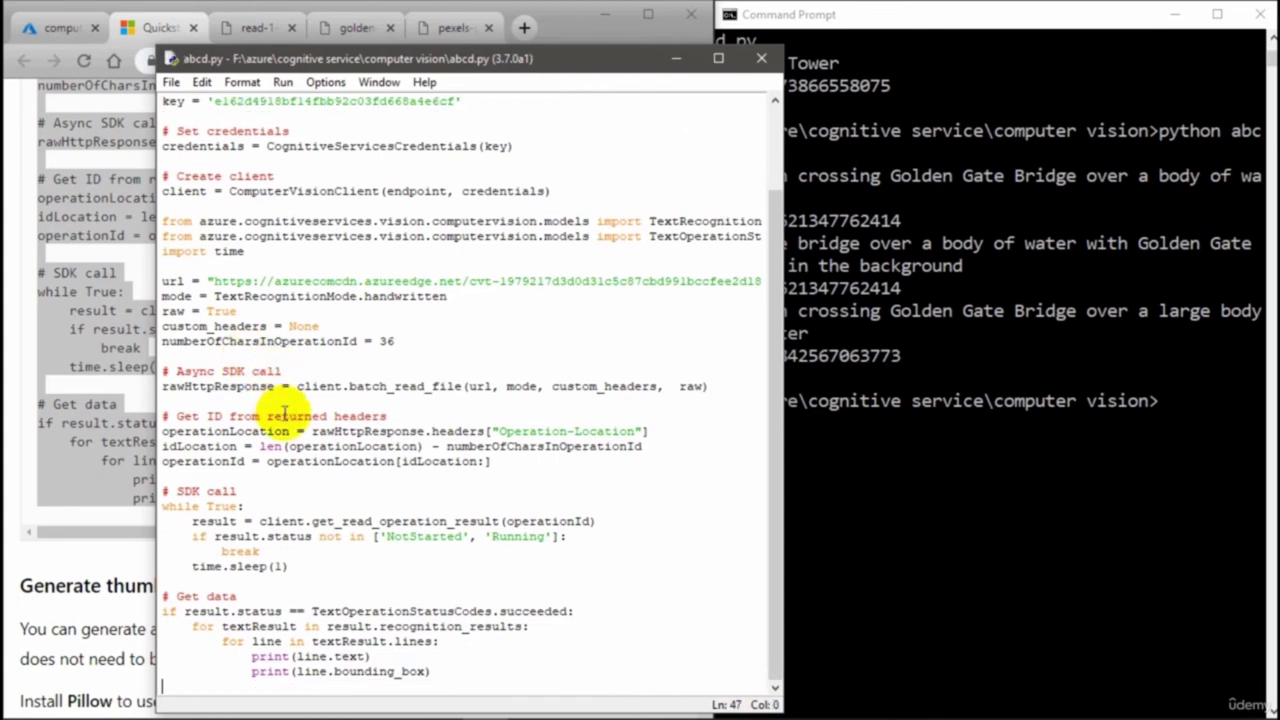
pyautogui.scroll(4, 290, 405)
pyautogui.click(978, 456)
pyautogui.press('Up')
pyautogui.press('Return')
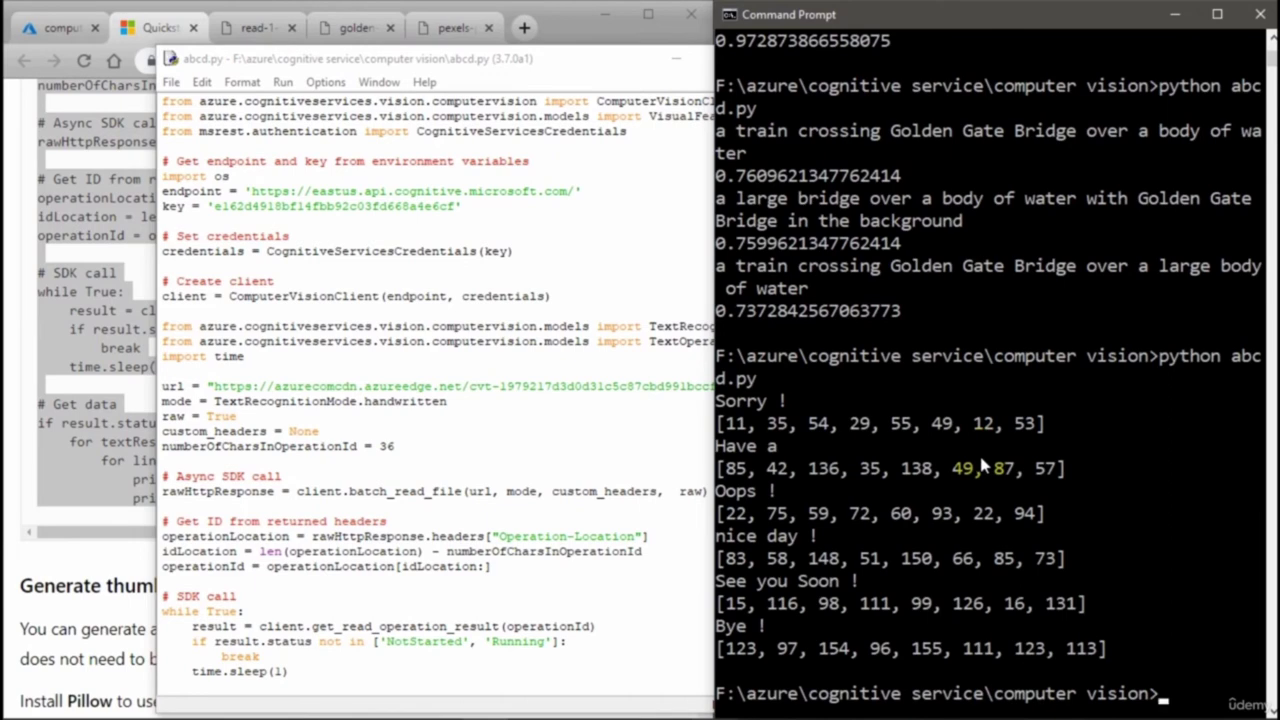
# Compare each recognized text line in the Command Prompt output with the handwritten speech bubbles in the source image
pyautogui.click(240, 27)
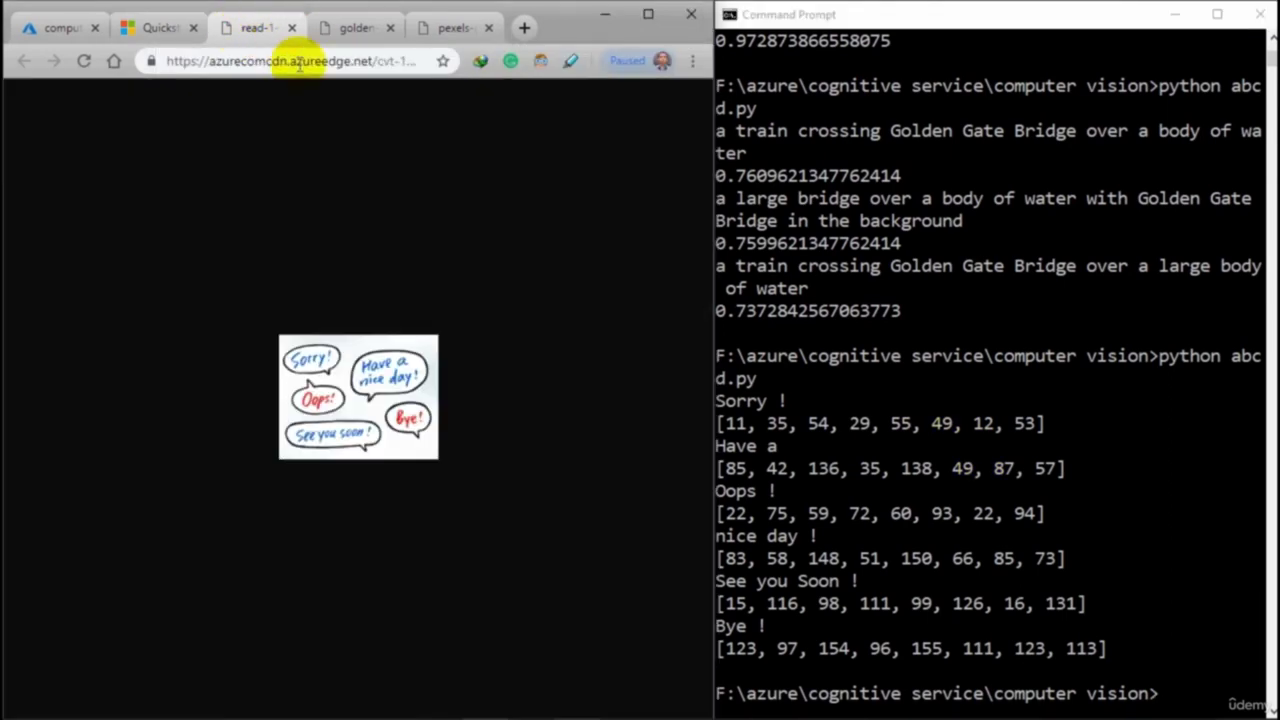
pyautogui.click(726, 404)
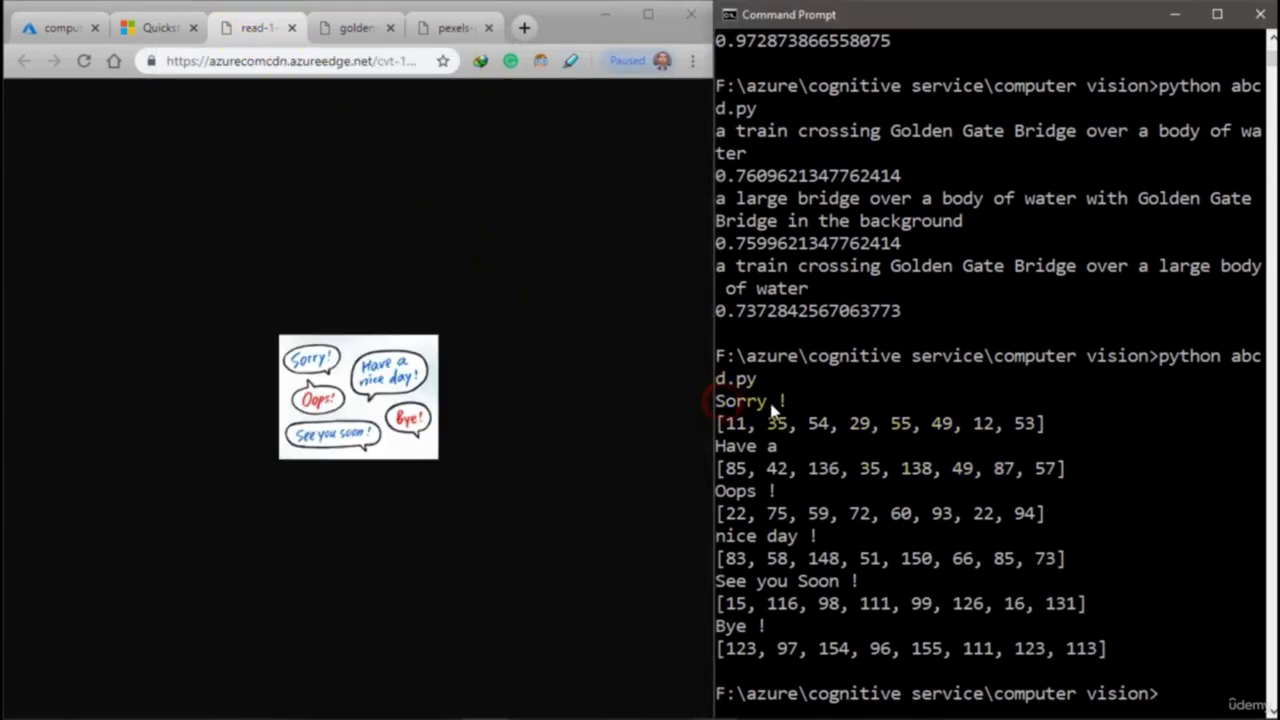
pyautogui.moveTo(716, 400); pyautogui.dragTo(766, 400)
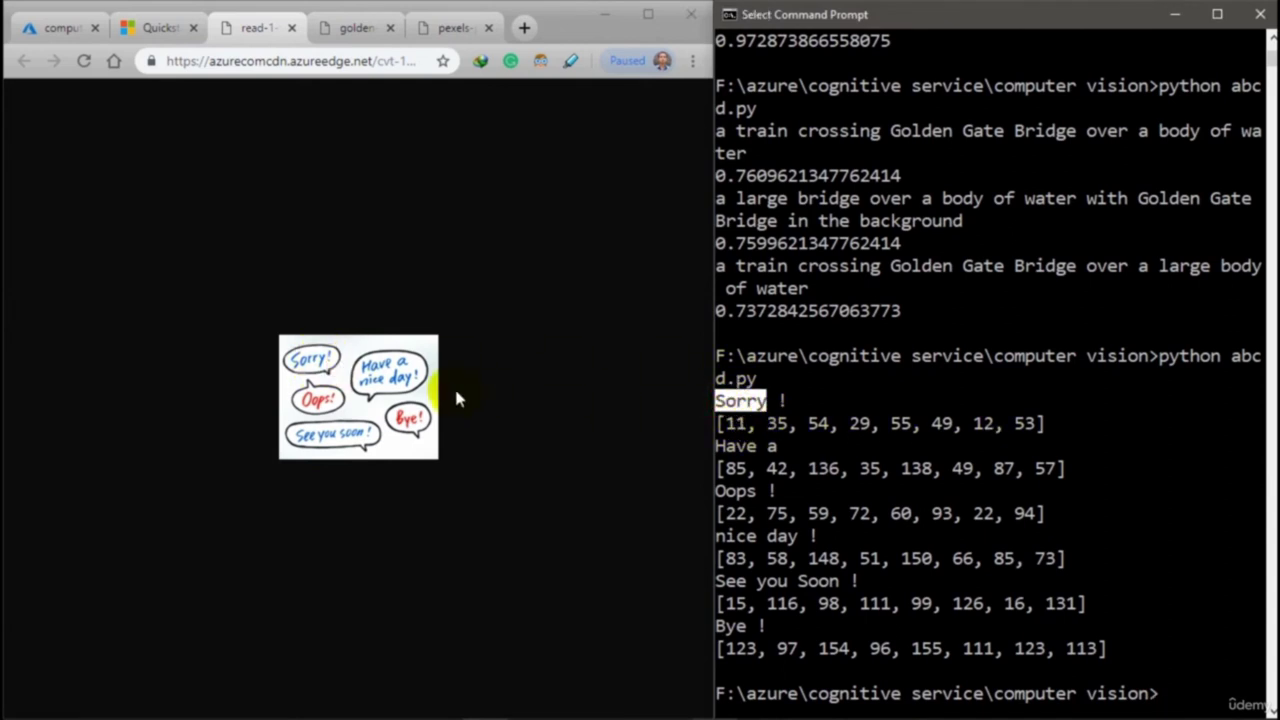
pyautogui.moveTo(716, 446); pyautogui.dragTo(777, 449)
pyautogui.moveTo(722, 542); pyautogui.dragTo(818, 541)
pyautogui.moveTo(718, 491); pyautogui.dragTo(786, 491)
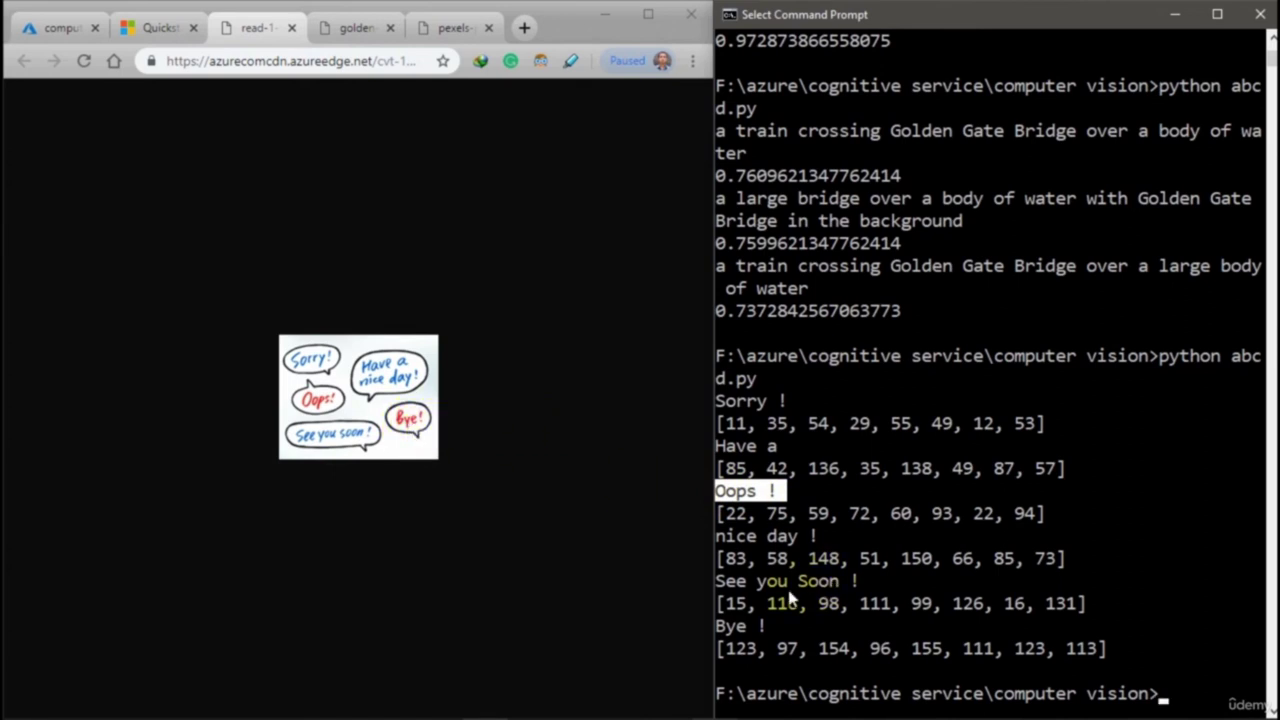
pyautogui.moveTo(719, 582); pyautogui.dragTo(866, 584)
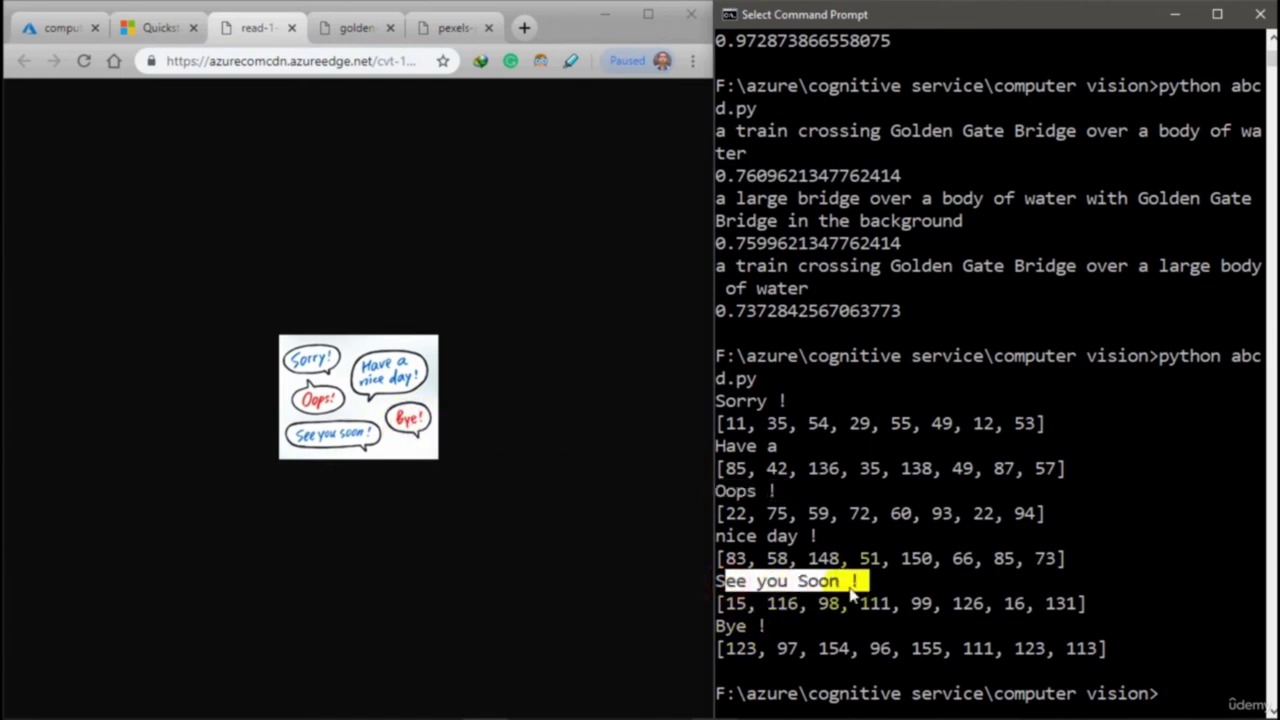
pyautogui.click(760, 627)
pyautogui.moveTo(760, 627); pyautogui.dragTo(716, 627)
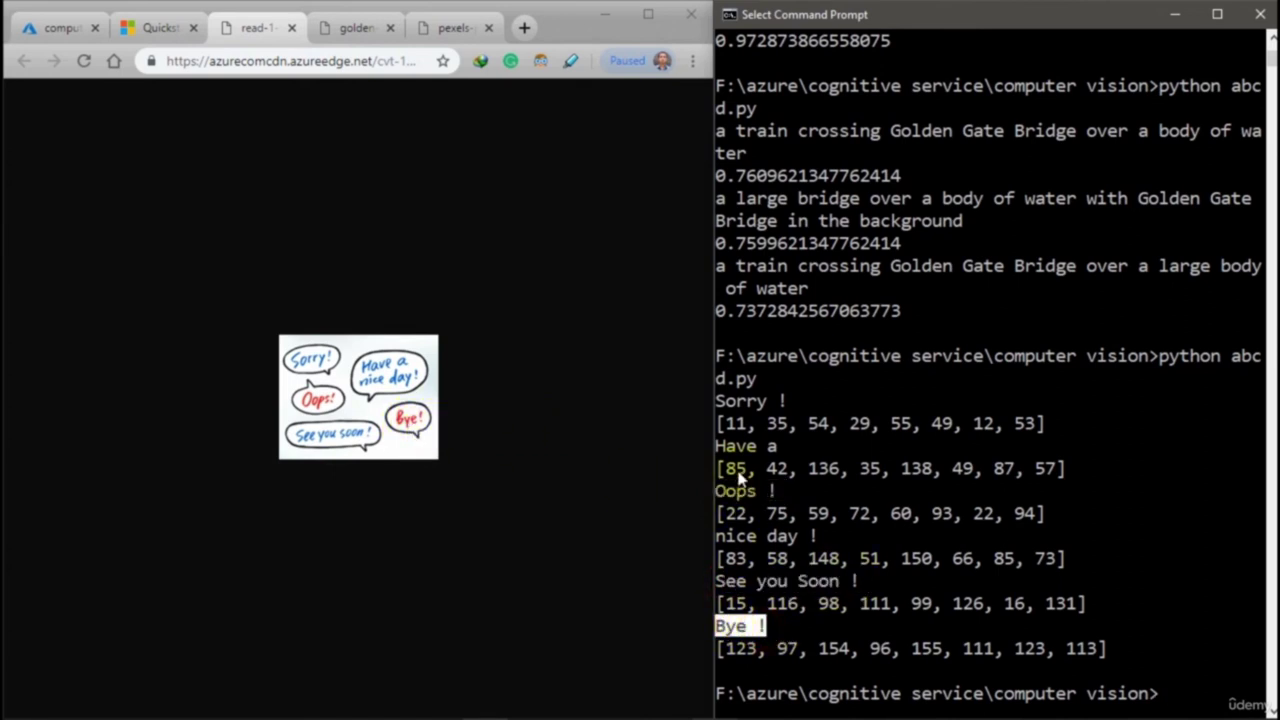
pyautogui.moveTo(718, 446); pyautogui.dragTo(778, 448)
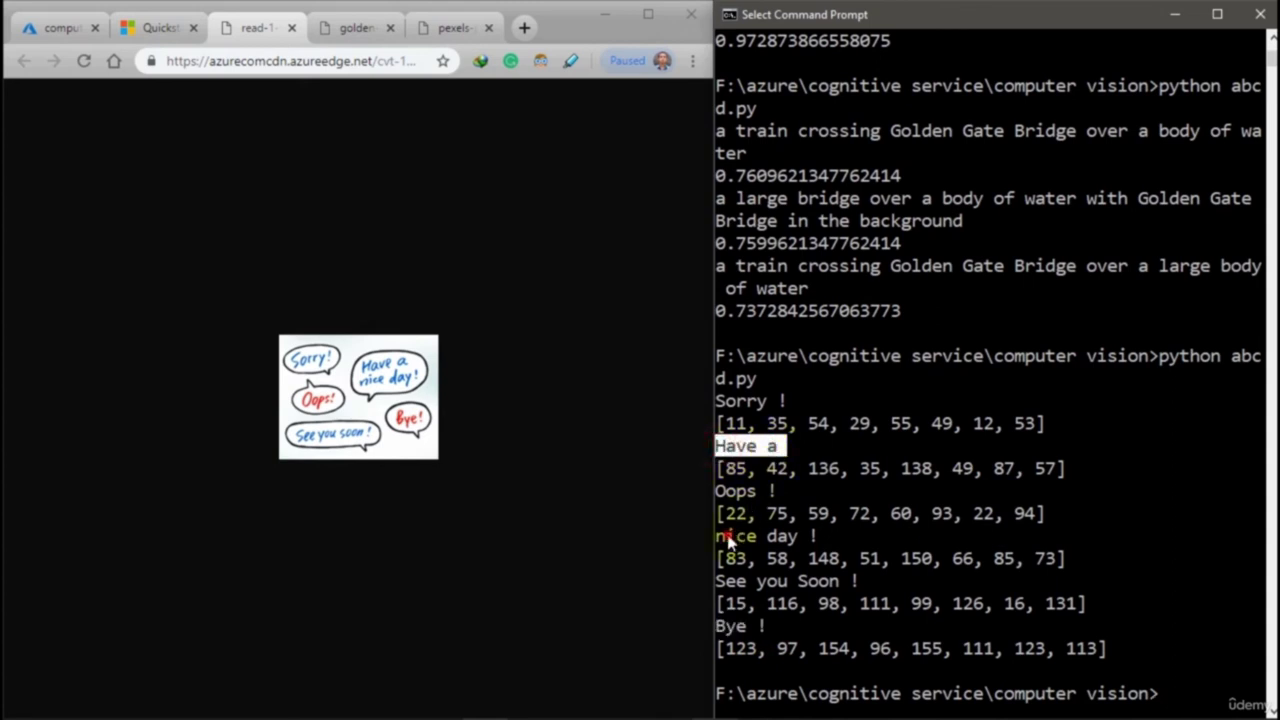
pyautogui.moveTo(727, 540); pyautogui.dragTo(836, 540)
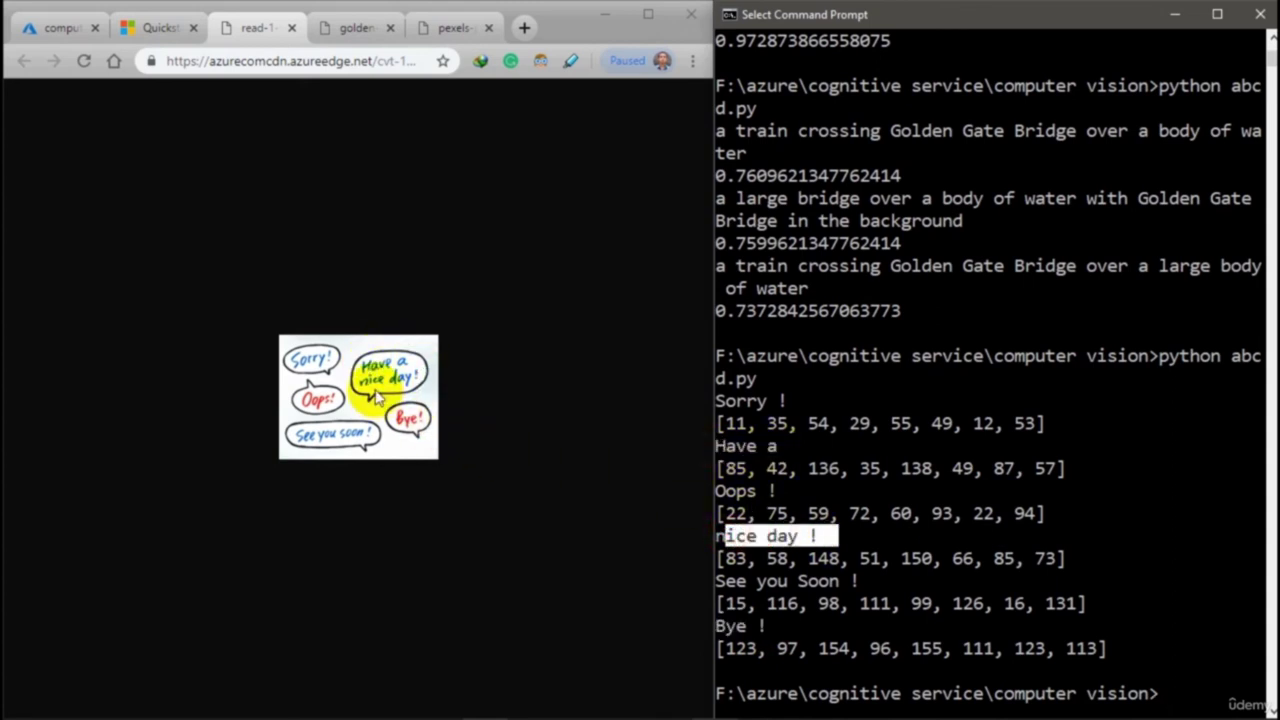
# Return to the quickstart page and copy the Pillow installation command from the Generate thumbnail section
pyautogui.click(170, 35)
pyautogui.scroll(-5, 375, 490)
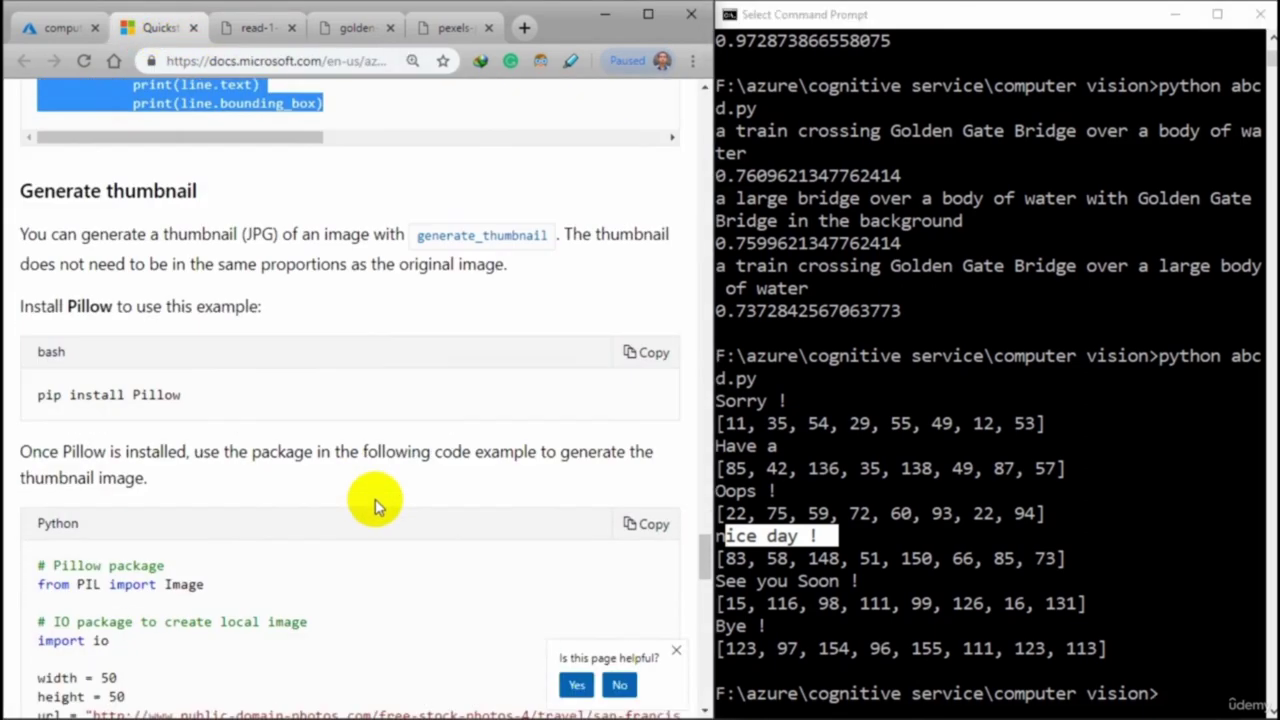
pyautogui.scroll(-1, 375, 505)
pyautogui.scroll(-6, 375, 505)
pyautogui.scroll(8, 375, 505)
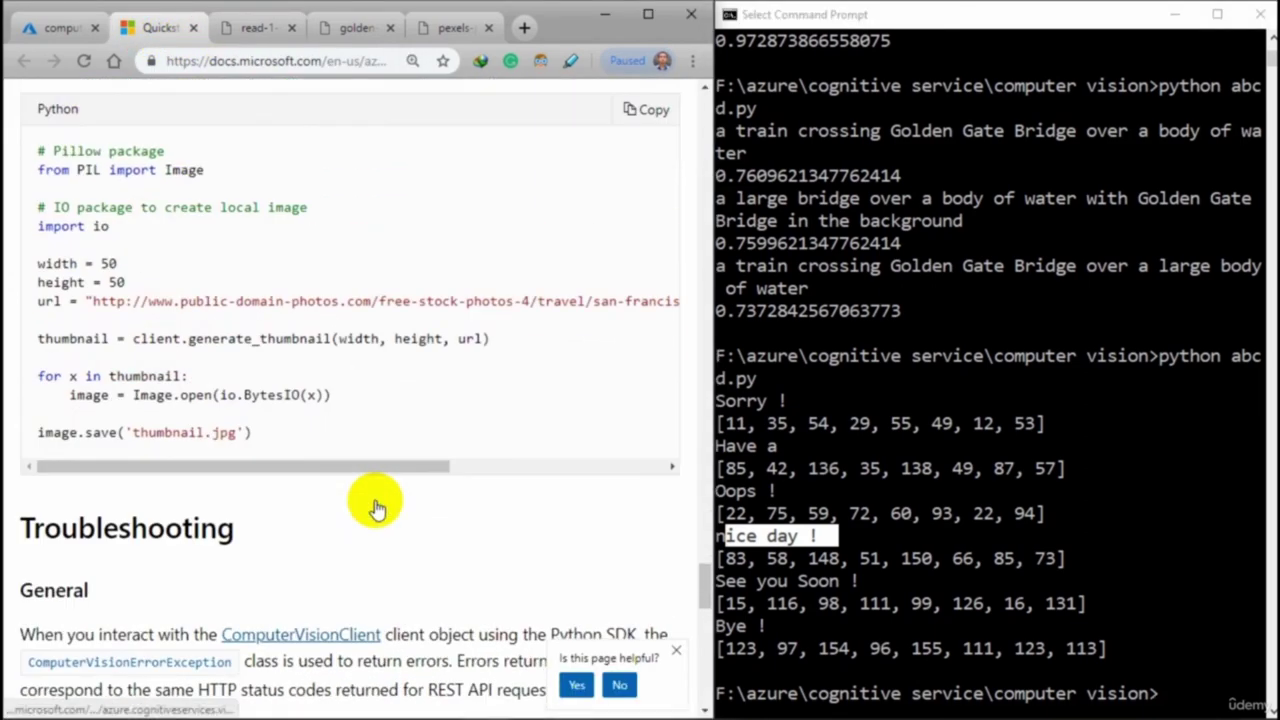
pyautogui.scroll(-2, 370, 500)
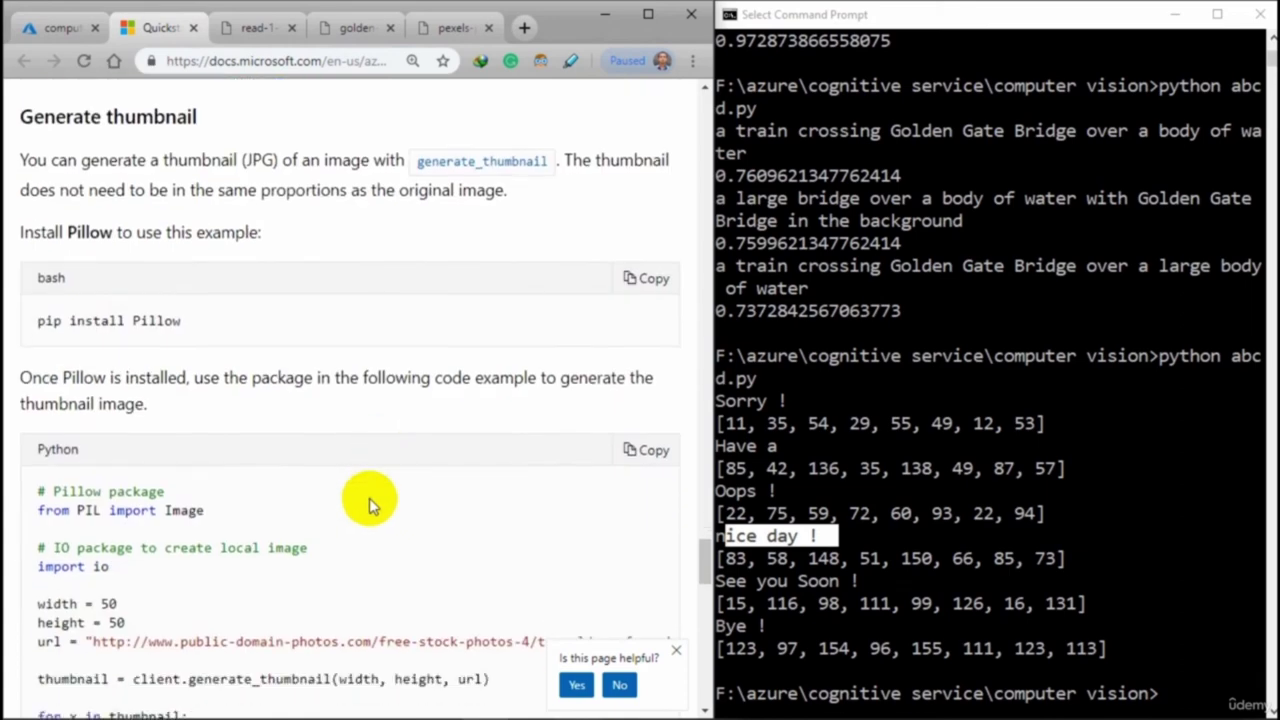
pyautogui.moveTo(190, 324); pyautogui.dragTo(38, 322)
pyautogui.rightClick(100, 322)
pyautogui.click(118, 337)
pyautogui.scroll(-3, 893, 548)
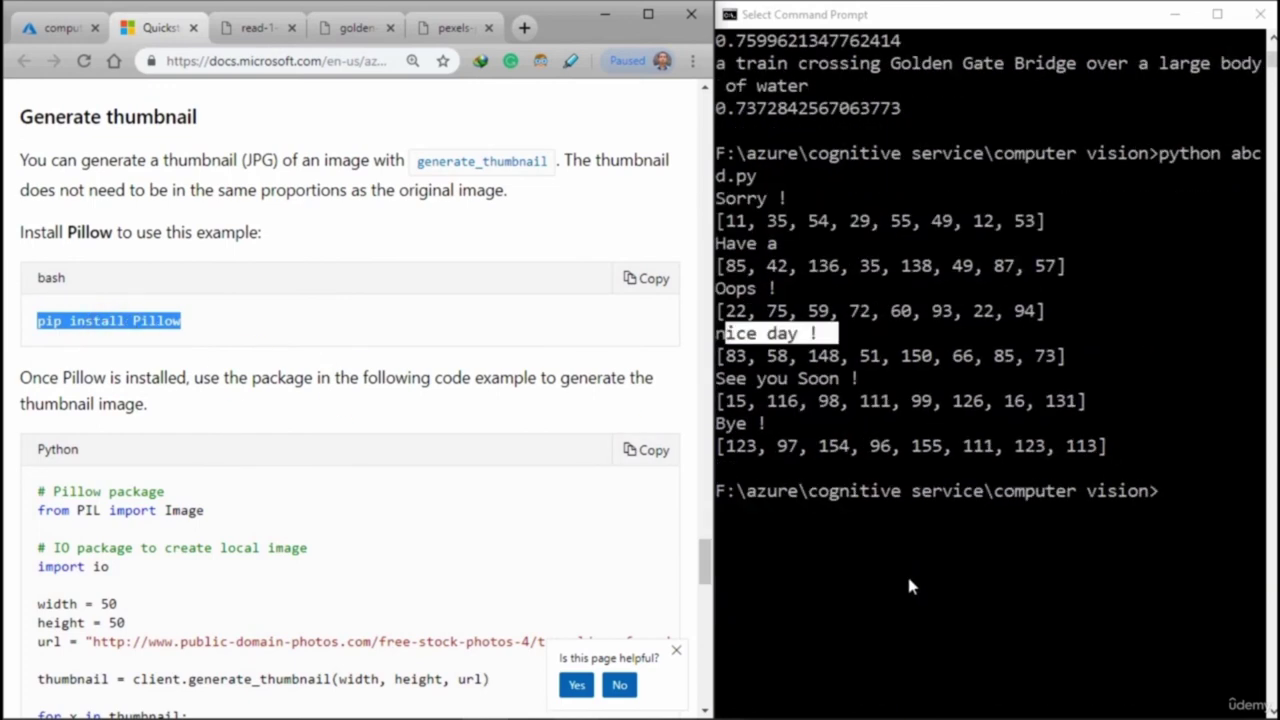
pyautogui.click(937, 557)
pyautogui.rightClick(1068, 530)
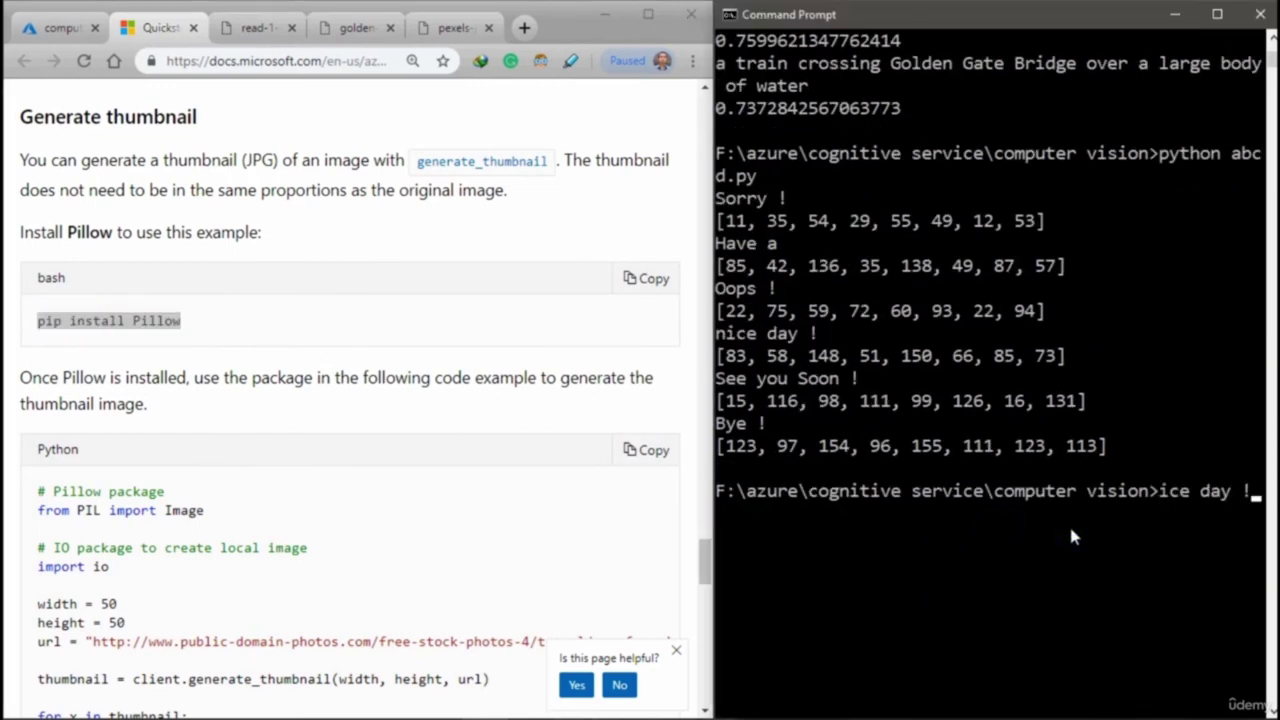
pyautogui.press('BackSpace')
pyautogui.press('BackSpace')
pyautogui.press('BackSpace')
pyautogui.press('BackSpace')
pyautogui.press('BackSpace')
pyautogui.press('BackSpace')
pyautogui.press('BackSpace')
pyautogui.press('BackSpace')
pyautogui.press('BackSpace')
# Run pip install Pillow in Command Prompt
pyautogui.write('pipi')
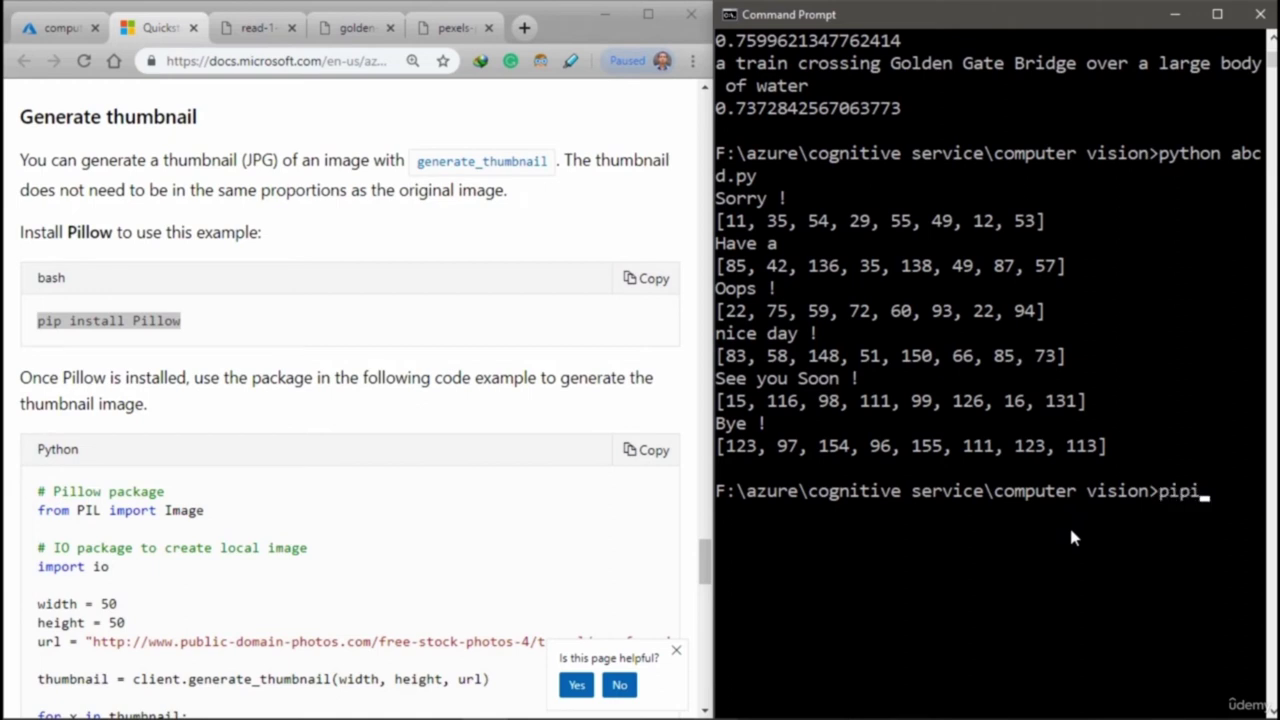
pyautogui.write('nstll')
pyautogui.press('Left')
pyautogui.write('a')
pyautogui.press('Left')
pyautogui.press('Left')
pyautogui.press('Left')
pyautogui.press('Left')
pyautogui.press('Left')
pyautogui.press('Right')
pyautogui.press('Right')
pyautogui.press('Right')
pyautogui.press('Right')
pyautogui.press('Right')
pyautogui.press('Right')
pyautogui.press('Right')
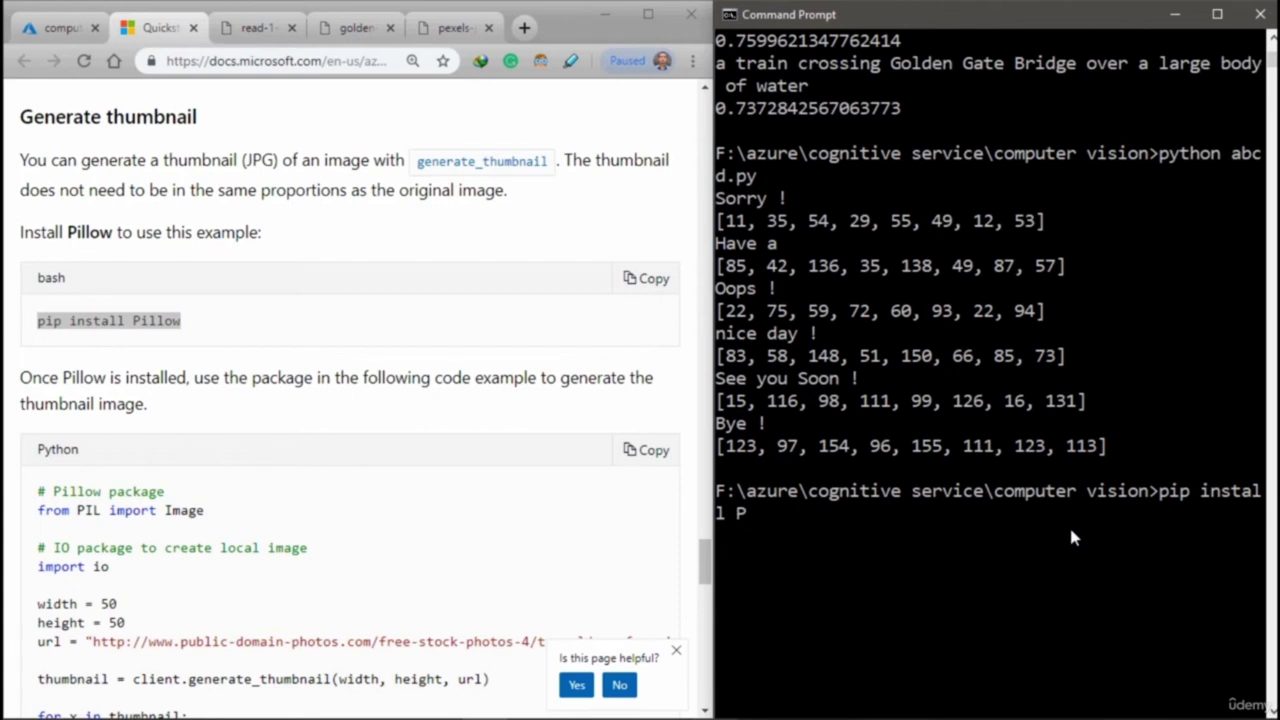
pyautogui.press('Return')
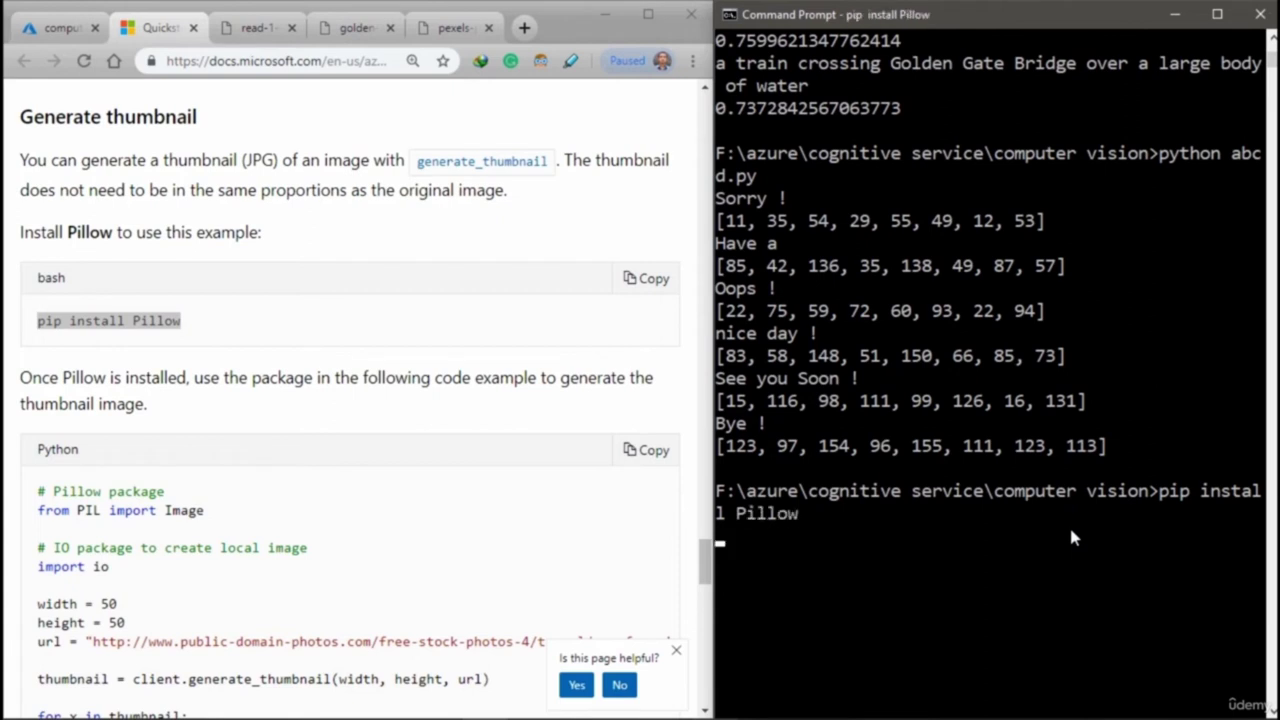
# Copy the whole Python thumbnail sample, from the Pillow package comment through the image.save line
pyautogui.scroll(-2, 680, 536)
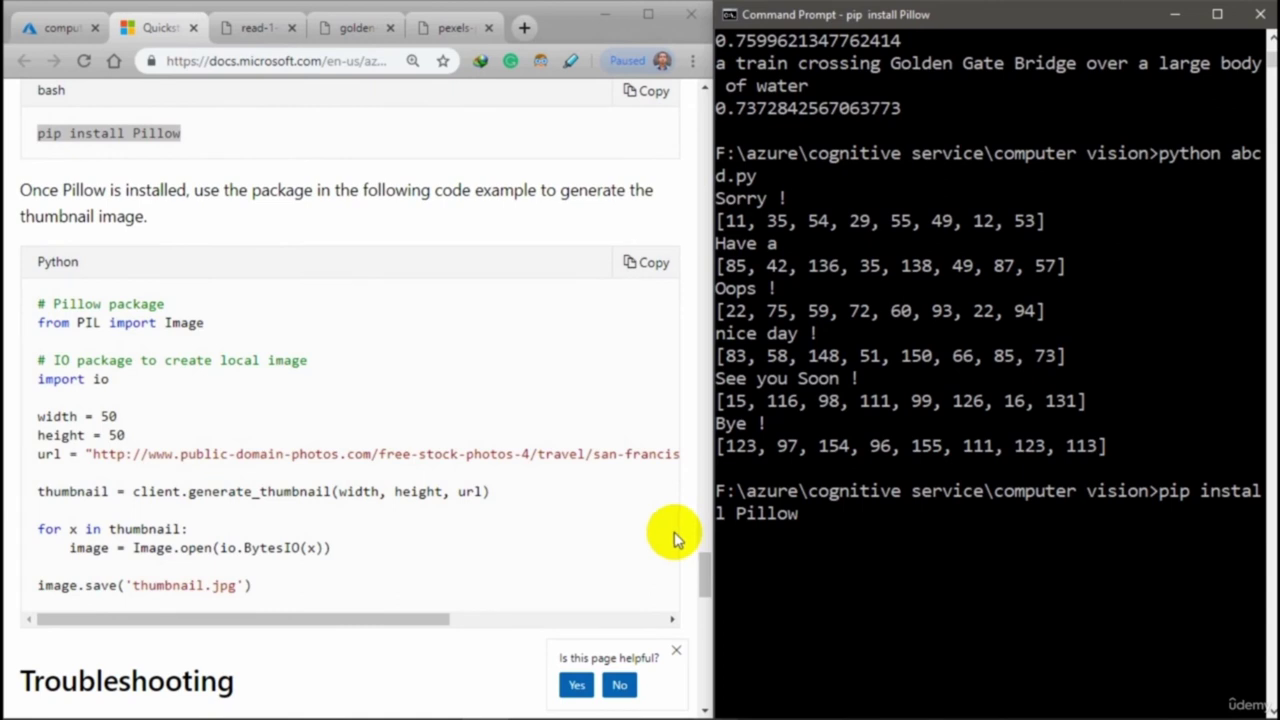
pyautogui.click(242, 590)
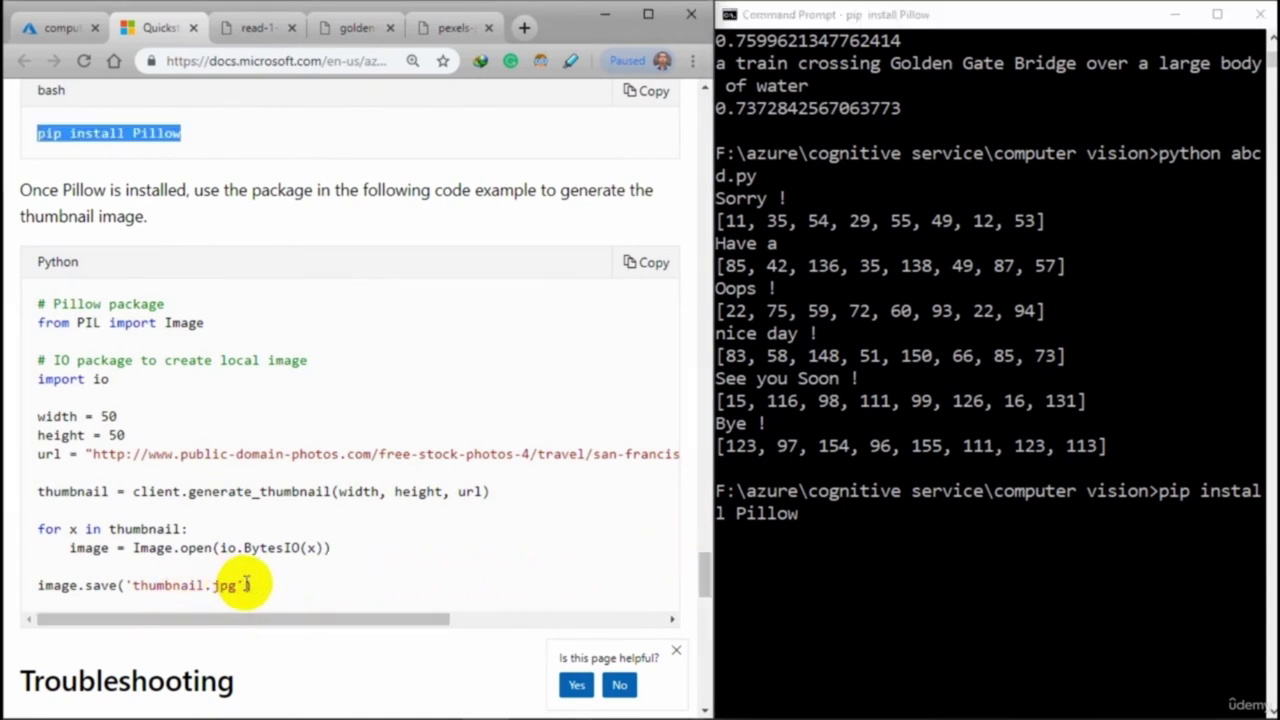
pyautogui.moveTo(250, 585); pyautogui.dragTo(34, 300)
pyautogui.rightClick(76, 311)
pyautogui.click(100, 330)
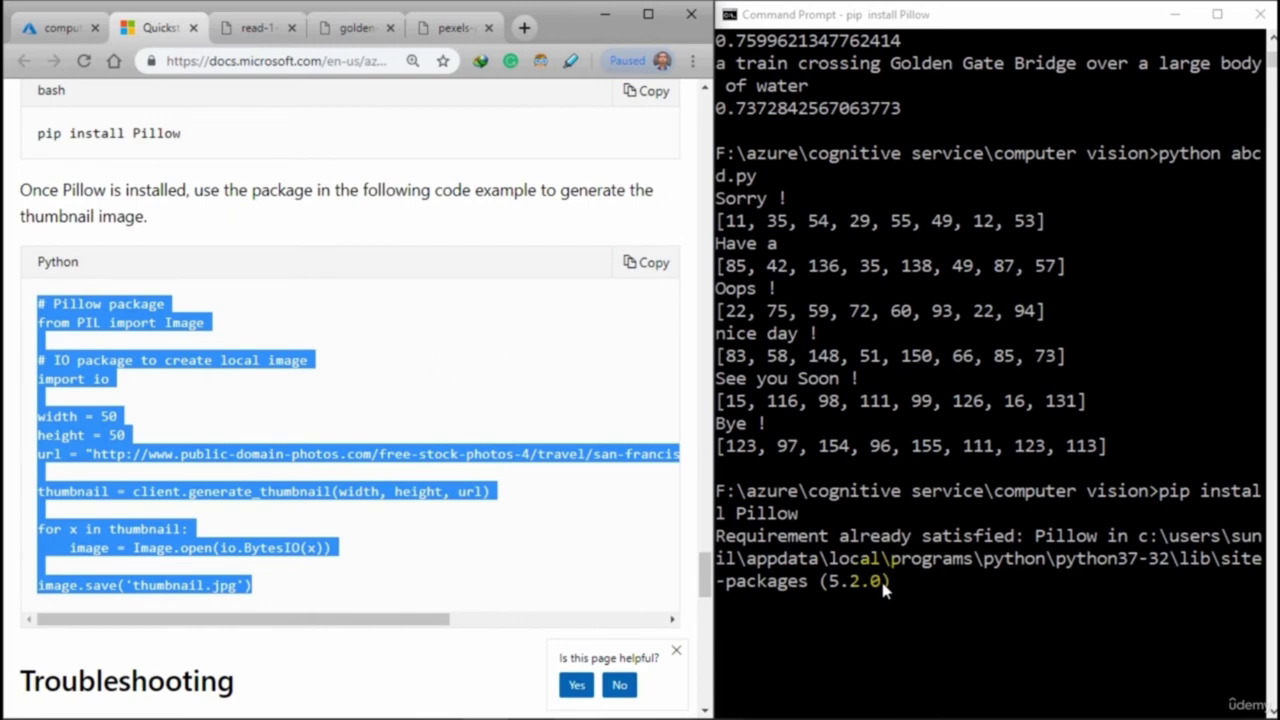
pyautogui.rightClick(262, 455)
pyautogui.click(295, 473)
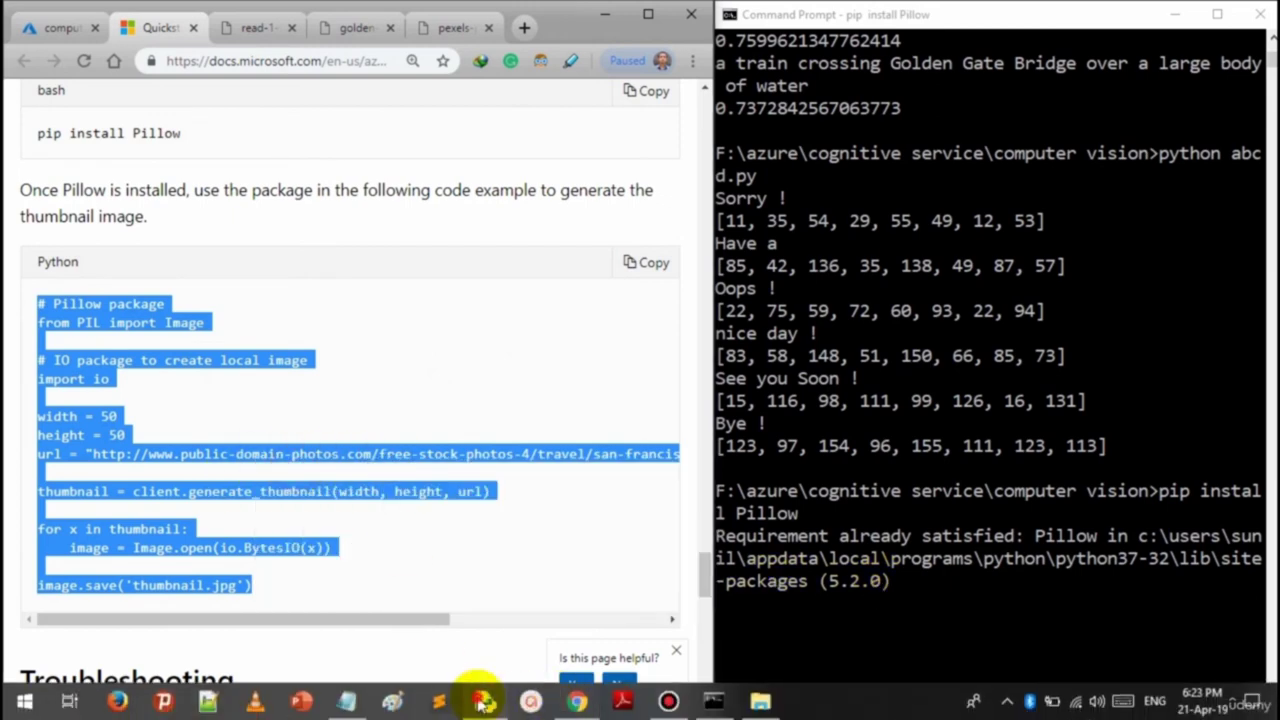
# In abcd.py, replace the text recognition code below the client creation with the copied thumbnail sample and save the file
pyautogui.click(483, 700)
pyautogui.hotkey('ctrl', 'v')
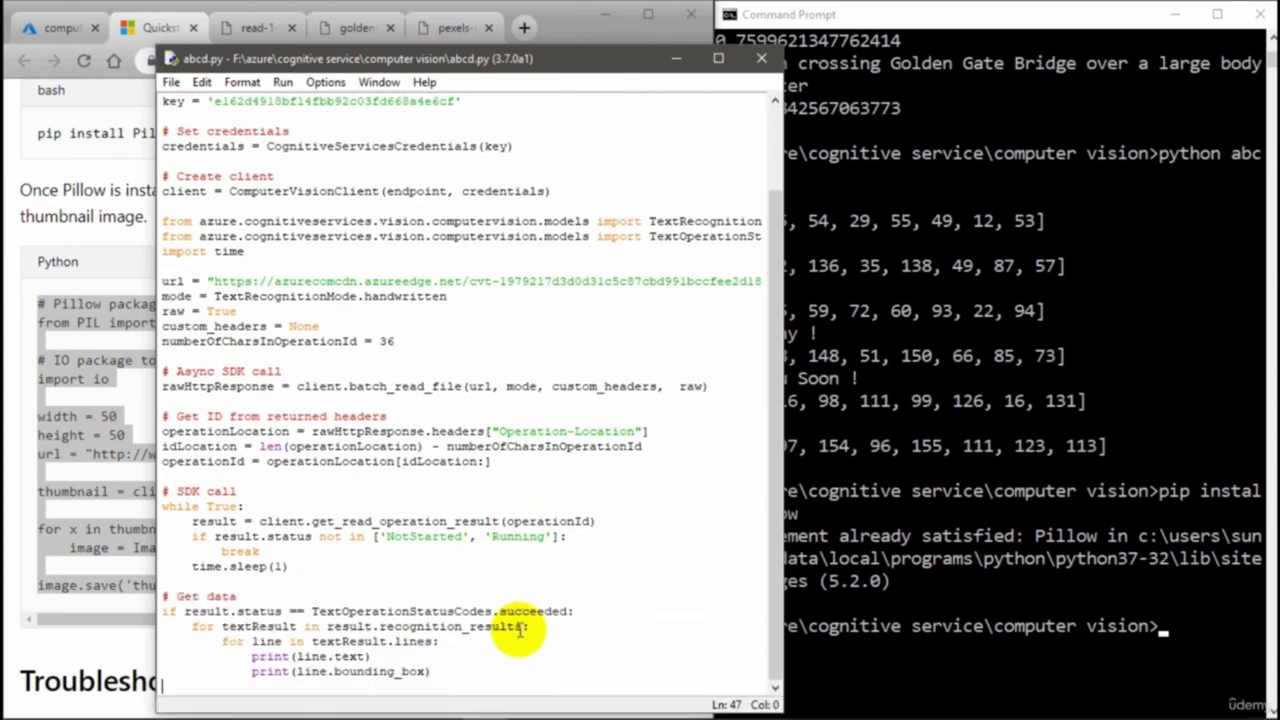
pyautogui.moveTo(477, 671); pyautogui.dragTo(150, 220)
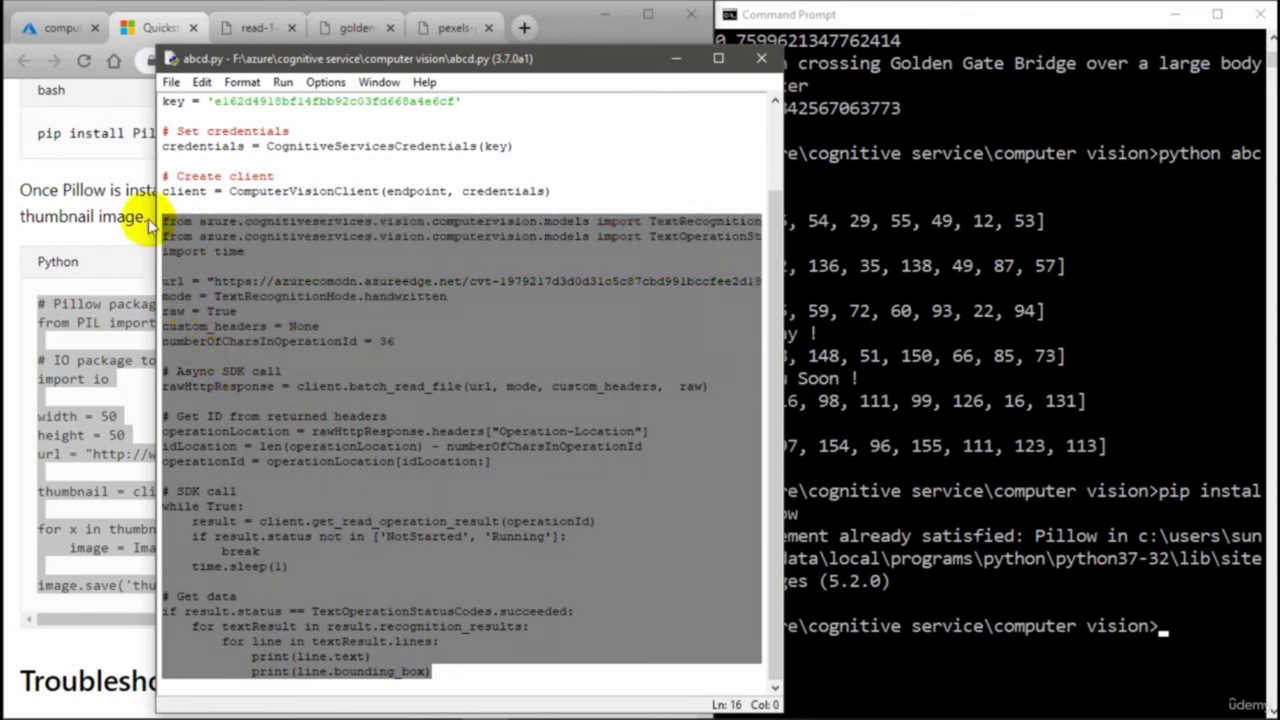
pyautogui.press('Delete')
pyautogui.hotkey('ctrl', 'v')
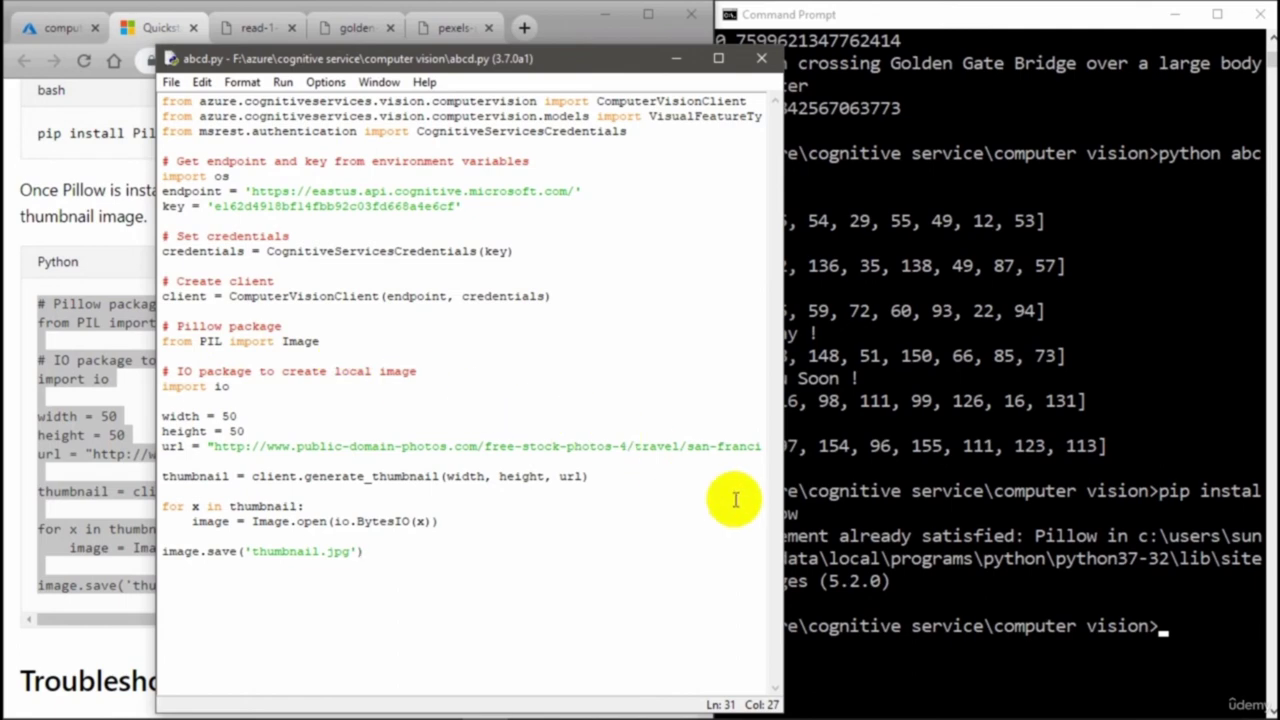
pyautogui.click(947, 638)
pyautogui.press('Up')
pyautogui.press('Return')
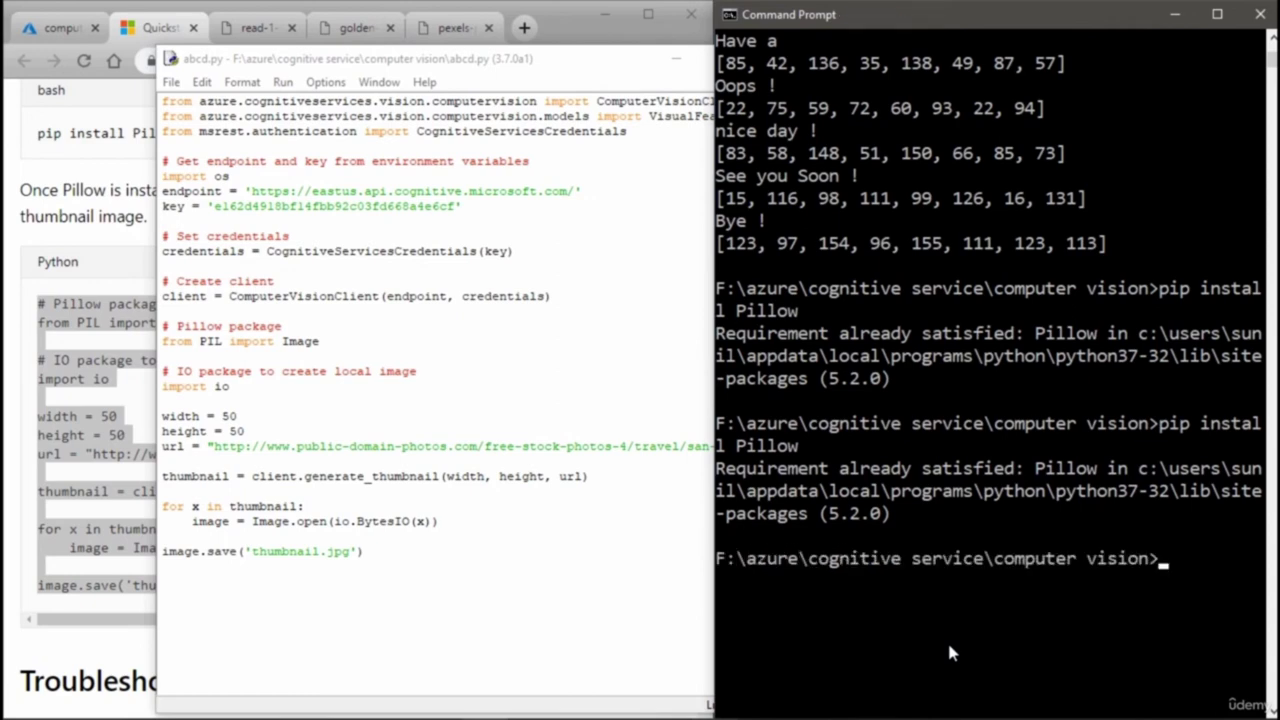
# Run python abcd.py in Command Prompt to generate the thumbnail
pyautogui.press('Up')
pyautogui.press('Up')
pyautogui.press('Return')
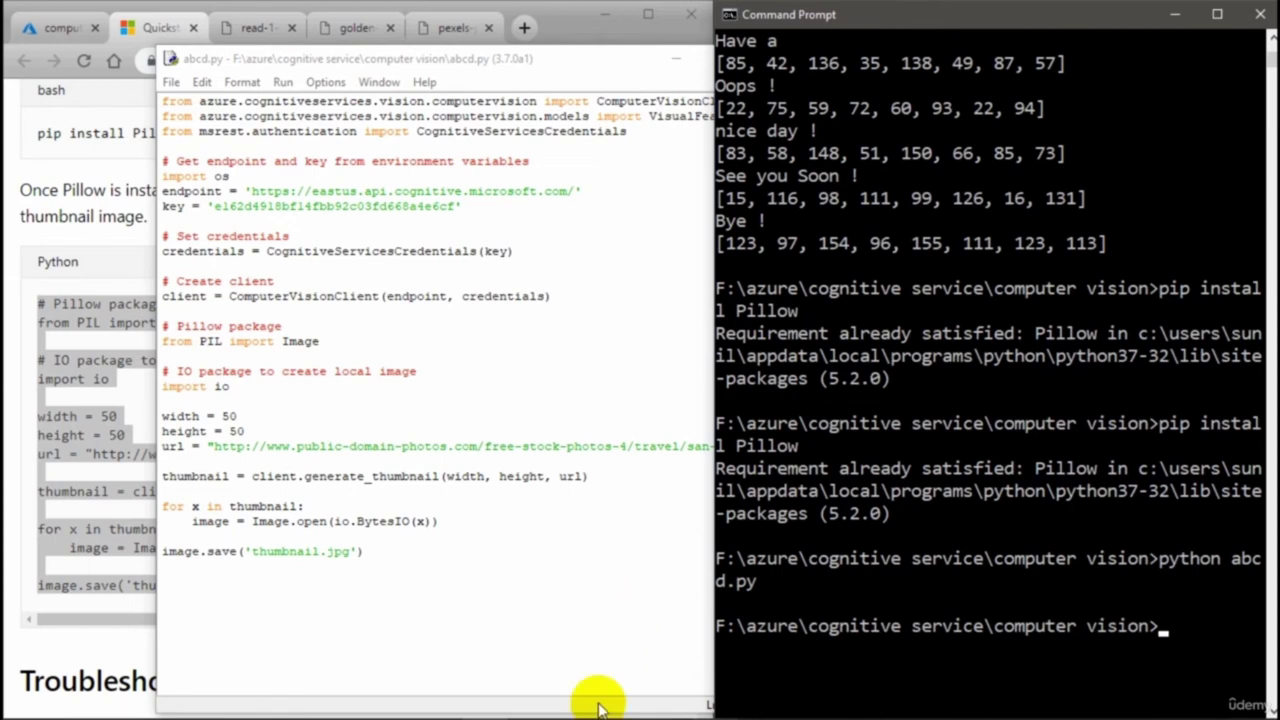
# Open thumbnail.jpg from the computer vision folder, and enlarge the folder's file icons to preview the image
pyautogui.click(770, 703)
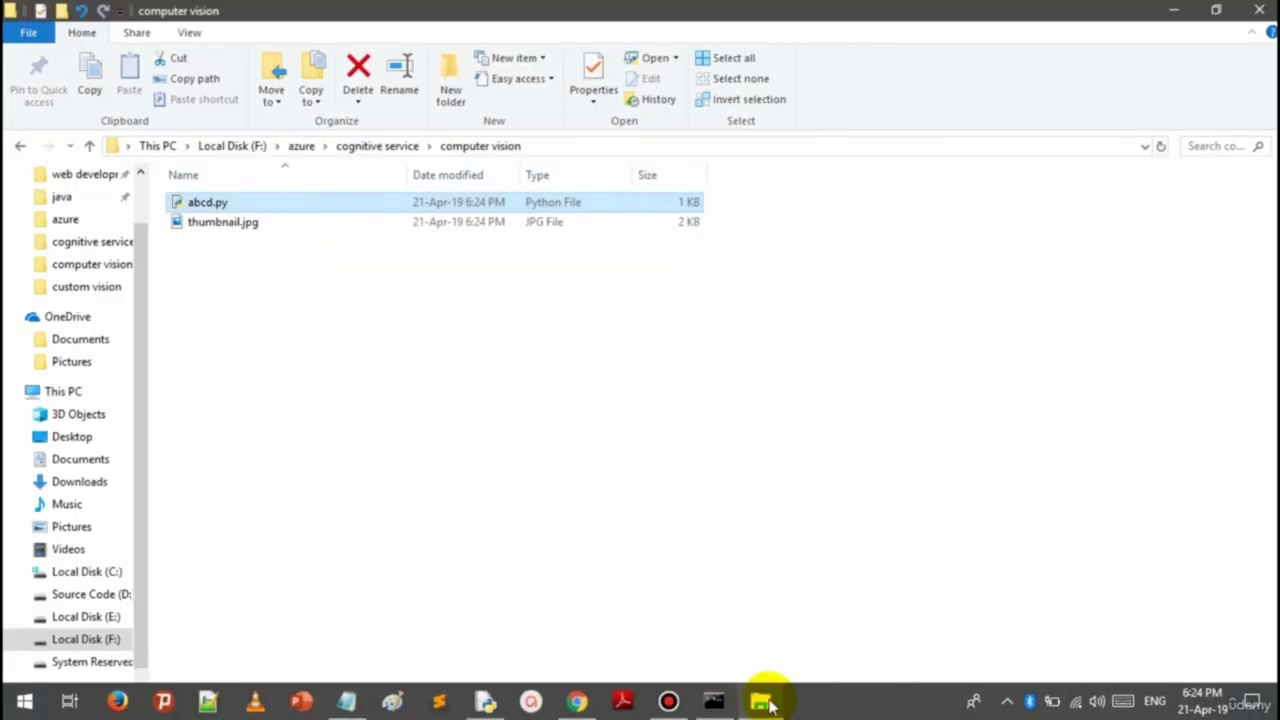
pyautogui.doubleClick(255, 222)
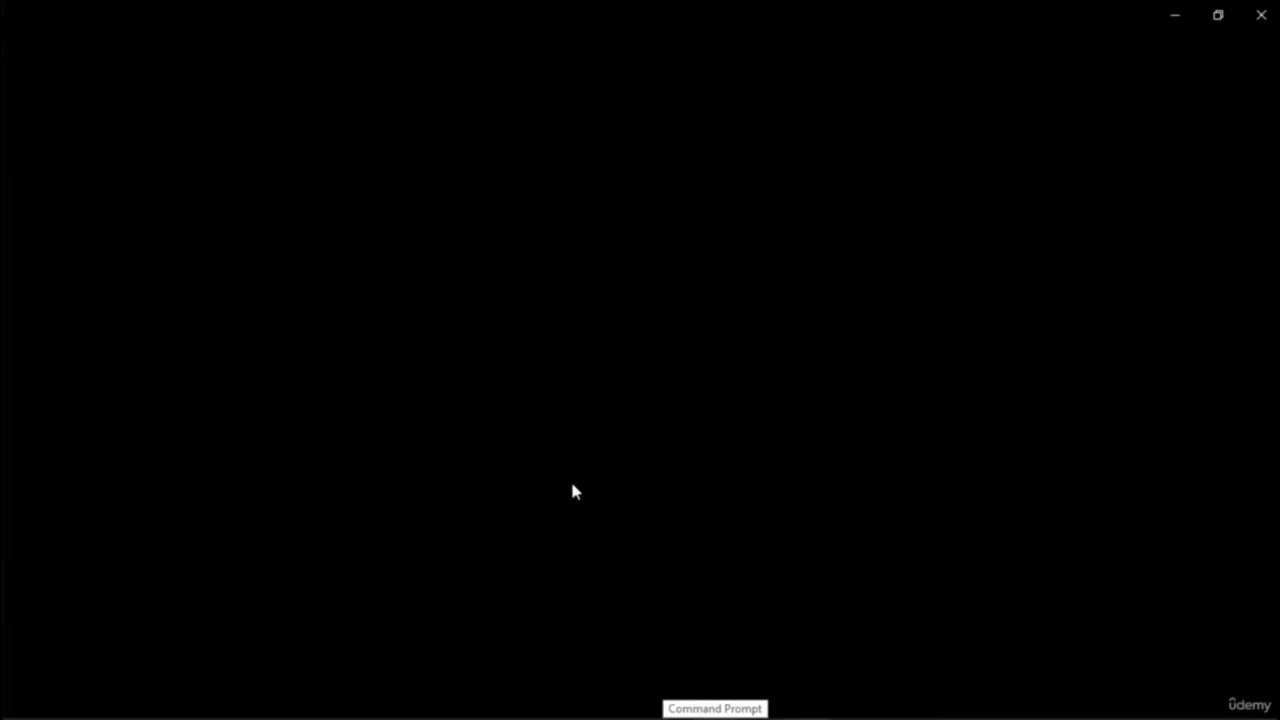
pyautogui.click(1175, 16)
pyautogui.scroll(4, 714, 383)
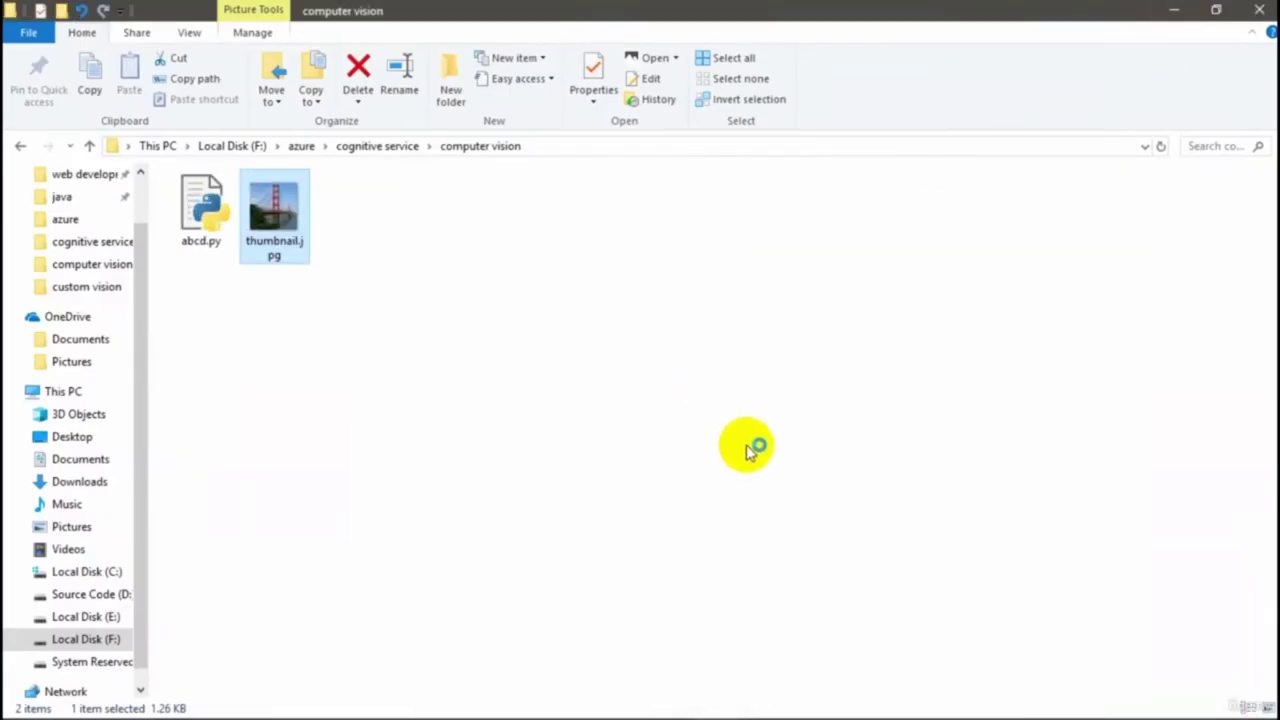
# Open the golden-gate-bridge-in-san-francisco.jpg URL from the thumbnail sample in a new Chrome tab to see the source image
pyautogui.scroll(4, 748, 448)
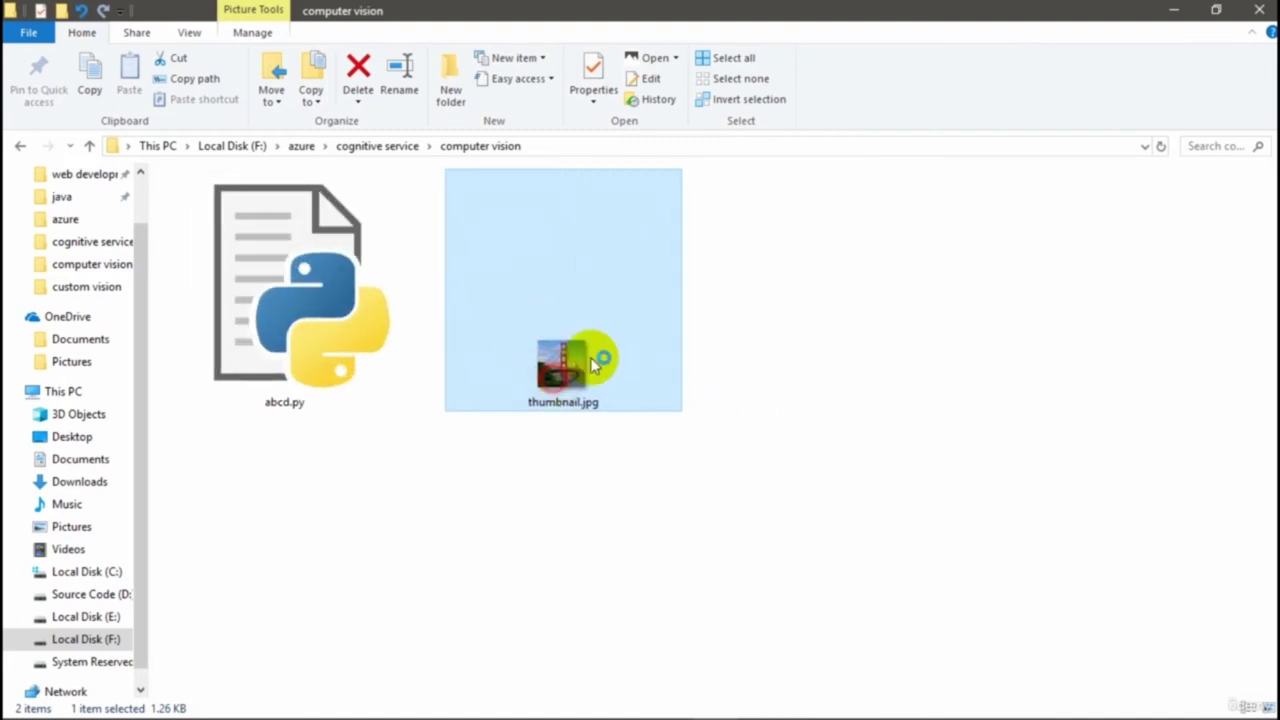
pyautogui.click(806, 703)
pyautogui.moveTo(500, 712)
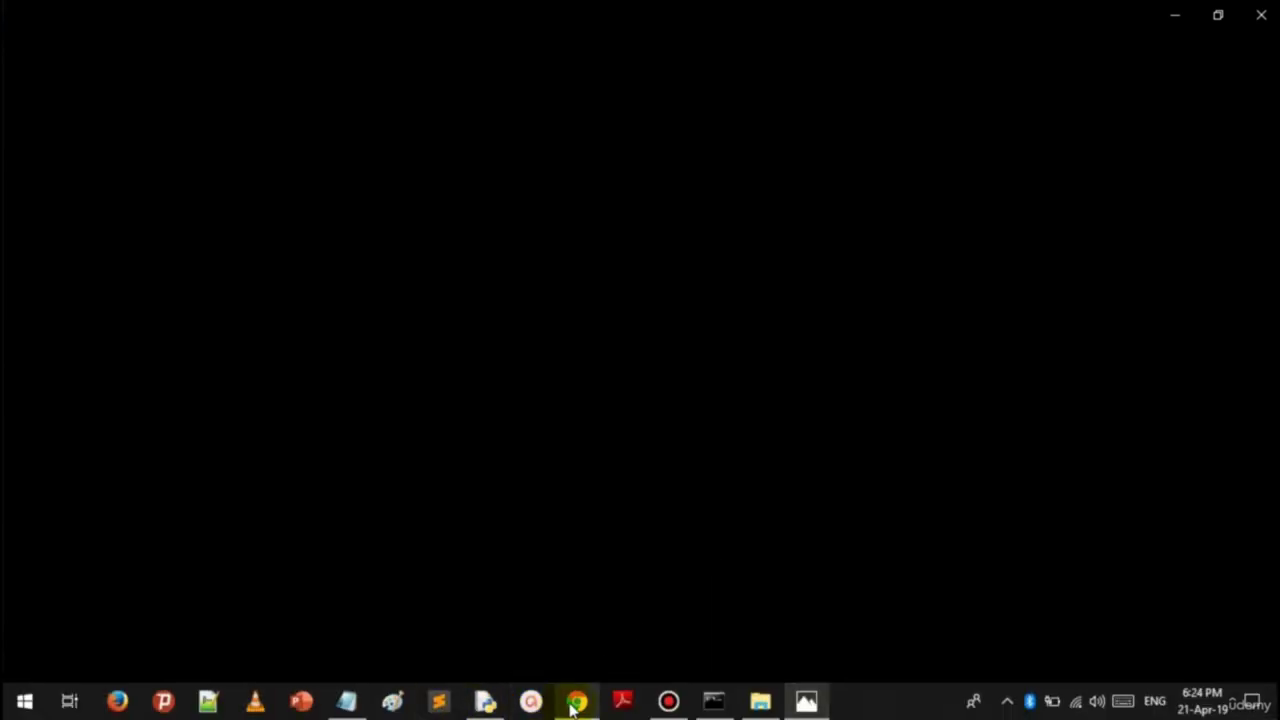
pyautogui.moveTo(574, 706)
pyautogui.click(575, 610)
pyautogui.click(396, 452)
pyautogui.moveTo(92, 454); pyautogui.dragTo(133, 455)
pyautogui.moveTo(247, 457); pyautogui.dragTo(668, 456)
pyautogui.rightClick(646, 457)
pyautogui.click(672, 471)
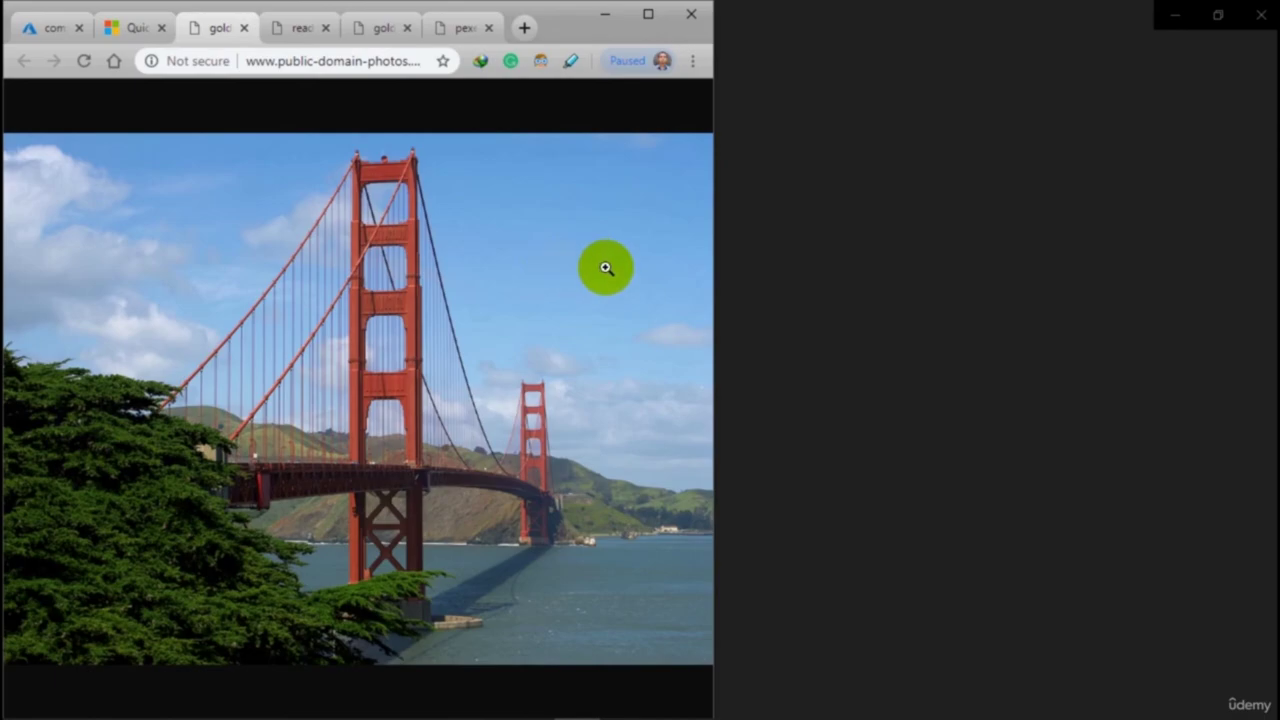
# Bring up thumbnail.jpg in Photos, shrink its window and place it beside the browser's source image to compare the two
pyautogui.click(758, 702)
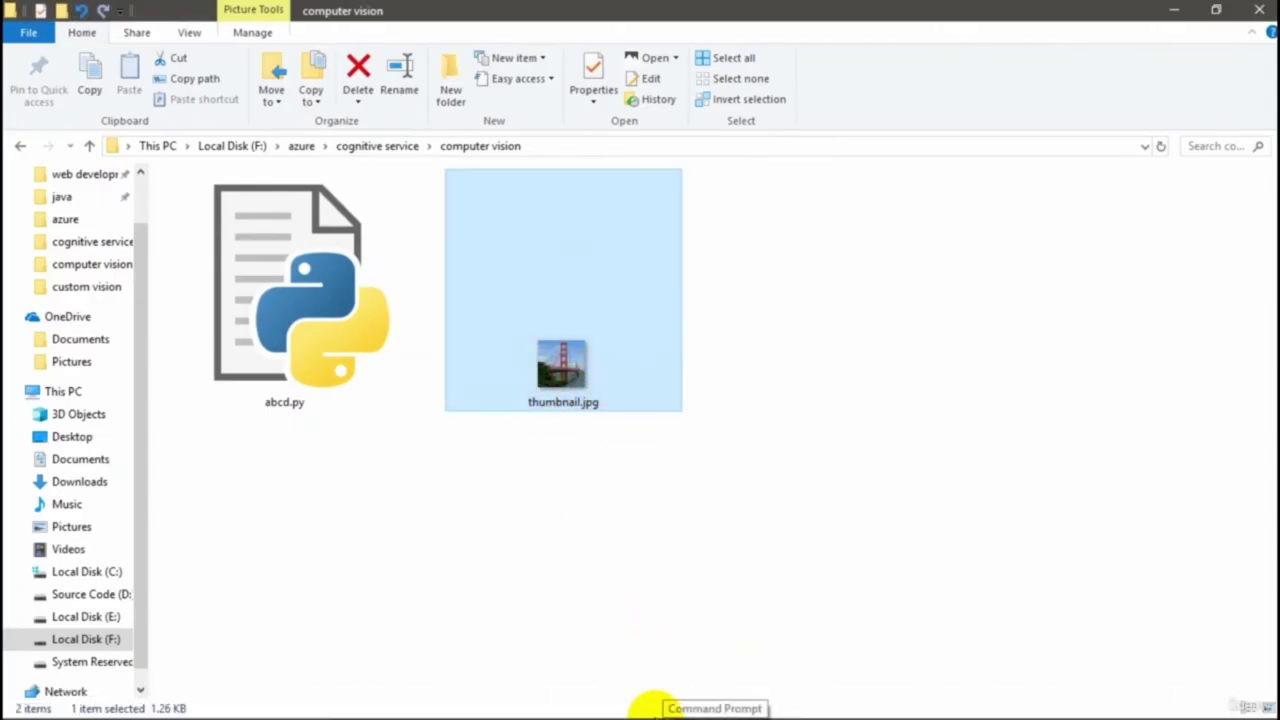
pyautogui.click(806, 702)
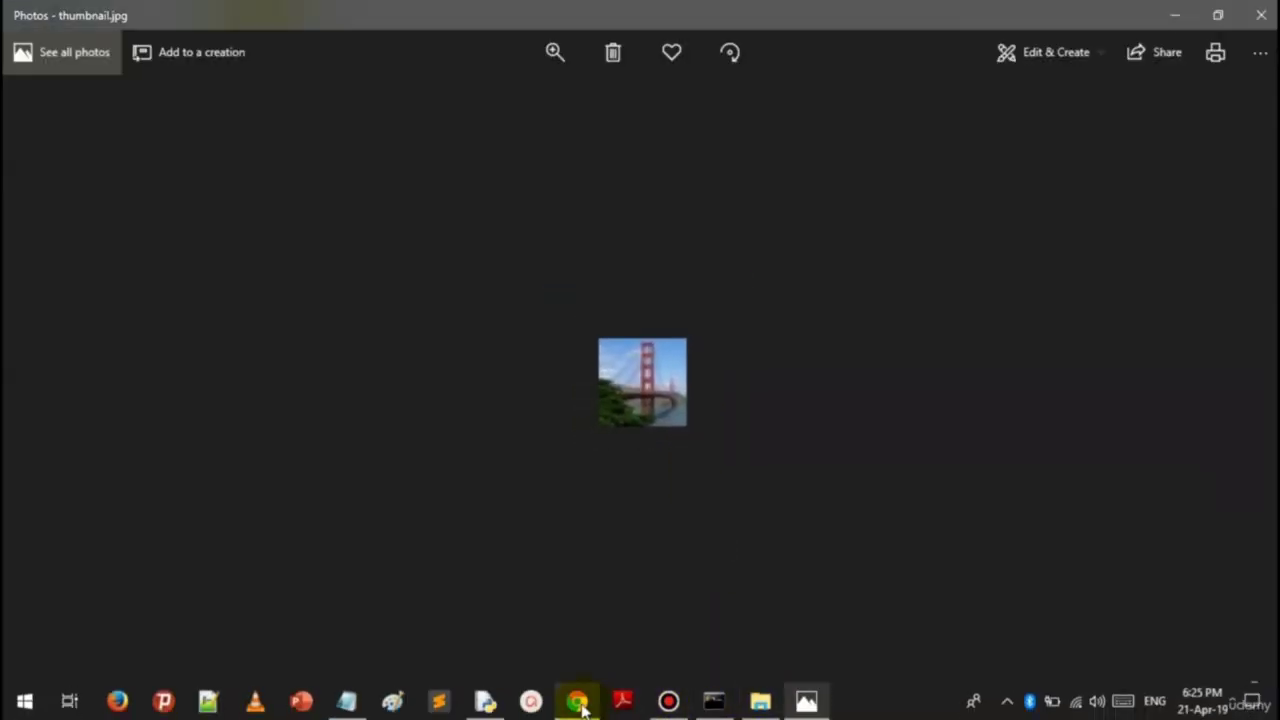
pyautogui.click(592, 708)
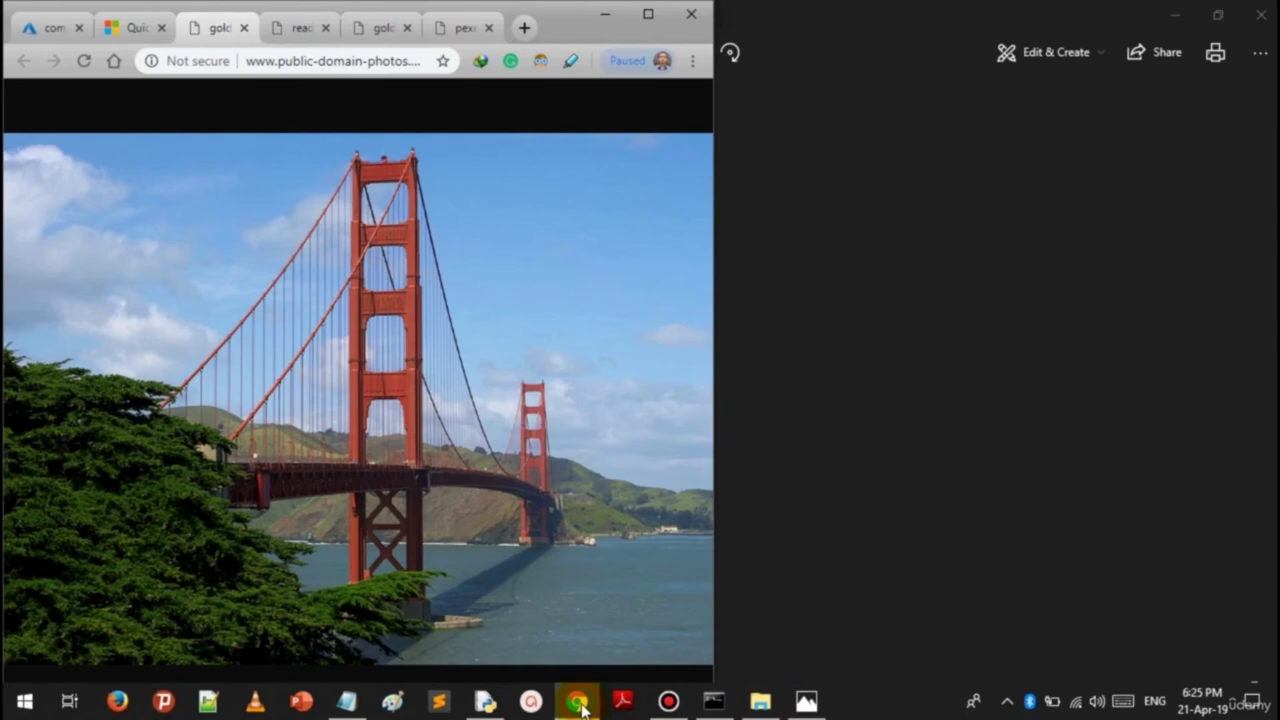
pyautogui.click(946, 24)
pyautogui.moveTo(103, 29); pyautogui.dragTo(587, 200)
pyautogui.moveTo(442, 180); pyautogui.dragTo(794, 280)
pyautogui.moveTo(1050, 289); pyautogui.dragTo(632, 128)
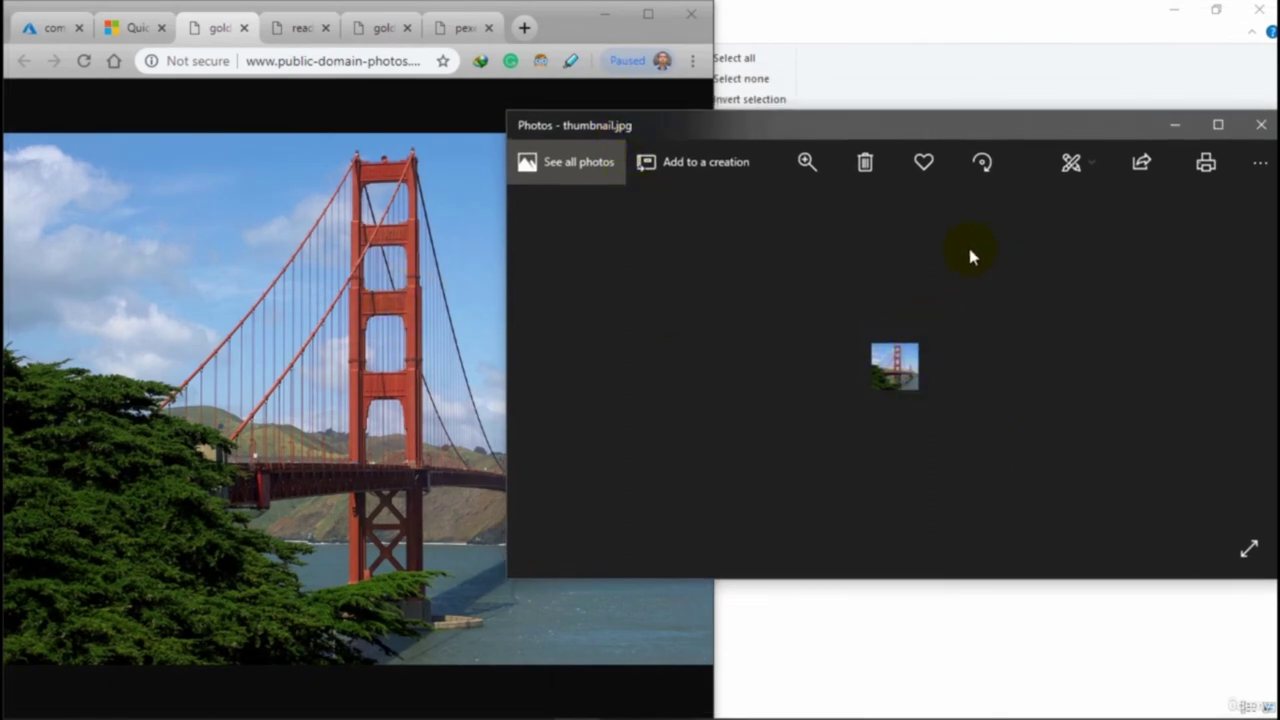
# Return to the Python SDK quickstart page in the maximized browser and review the list of covered tasks near its beginning
pyautogui.click(132, 28)
pyautogui.click(137, 28)
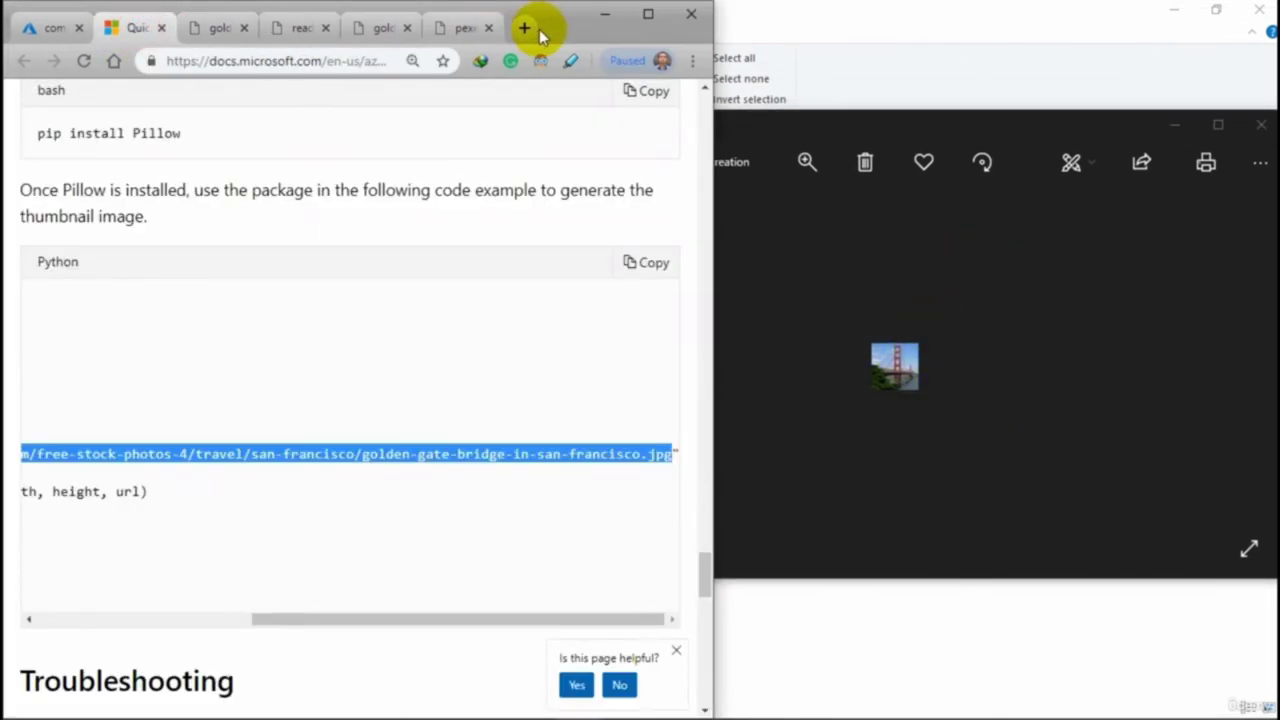
pyautogui.click(640, 16)
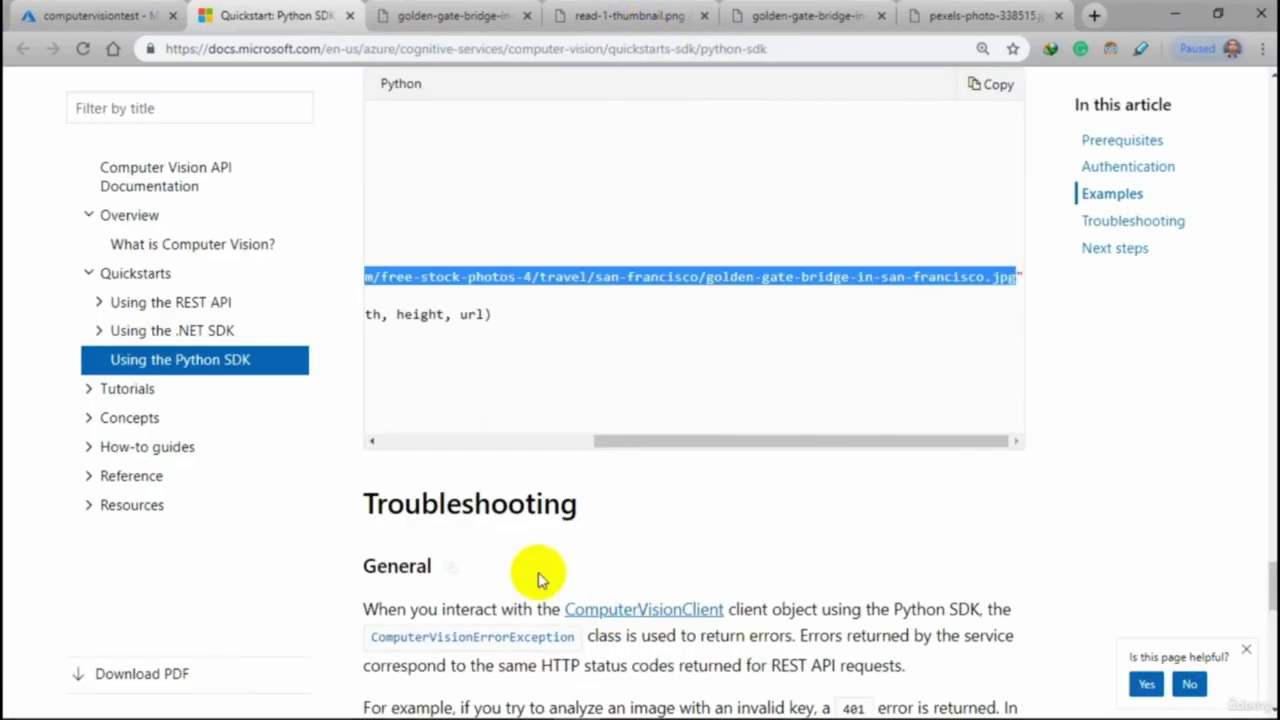
pyautogui.scroll(20, 518, 563)
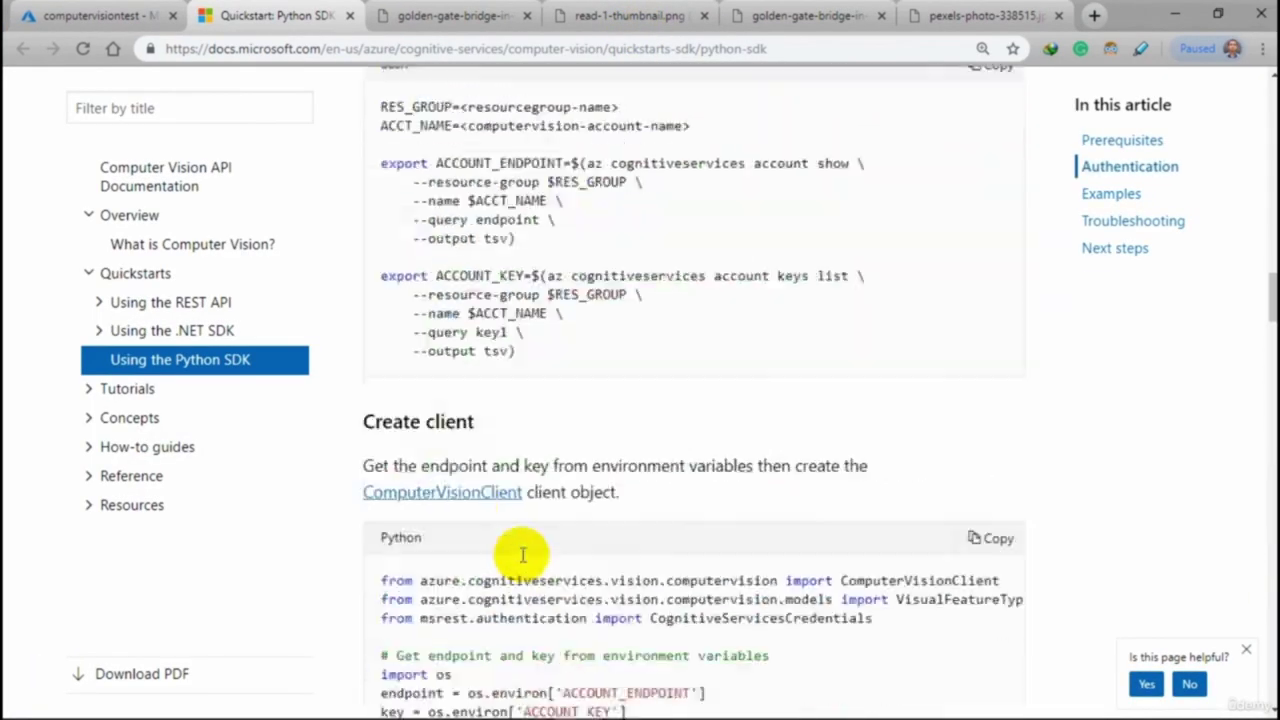
pyautogui.scroll(10, 522, 556)
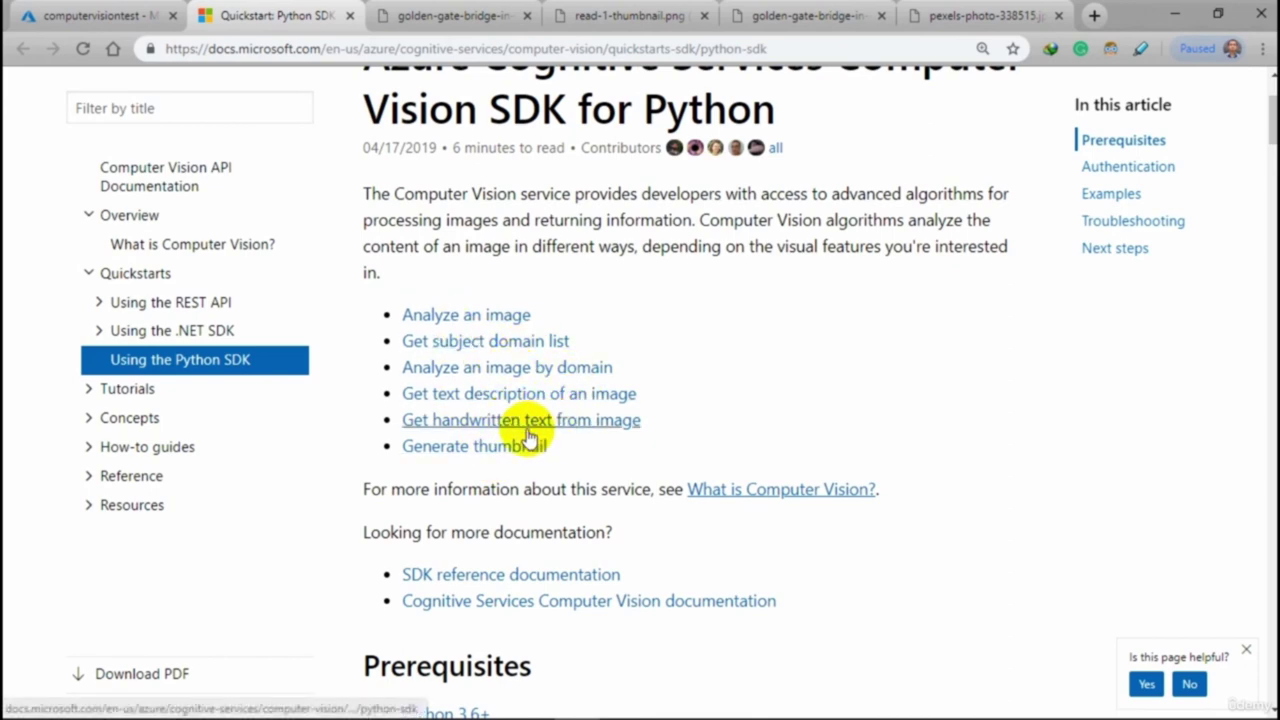
# Switch to Command Prompt and review the outputs of all the previous python abcd.py runs
pyautogui.click(713, 712)
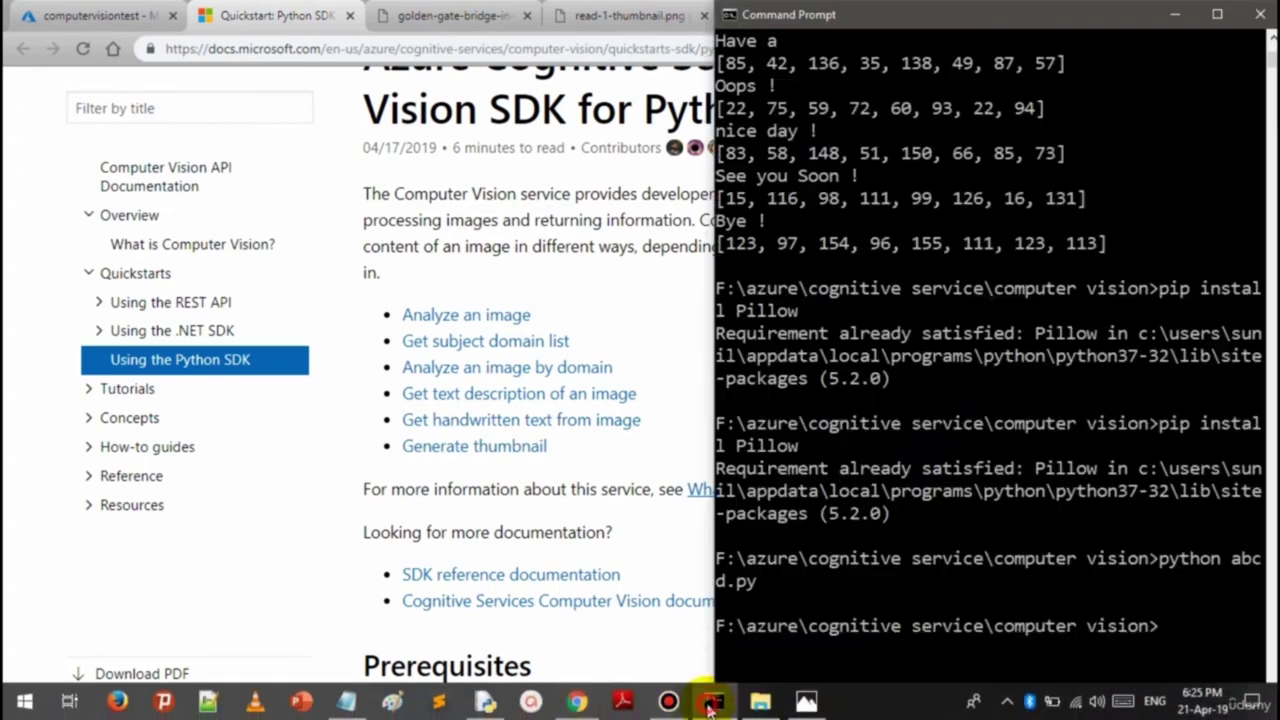
pyautogui.scroll(-15, 946, 423)
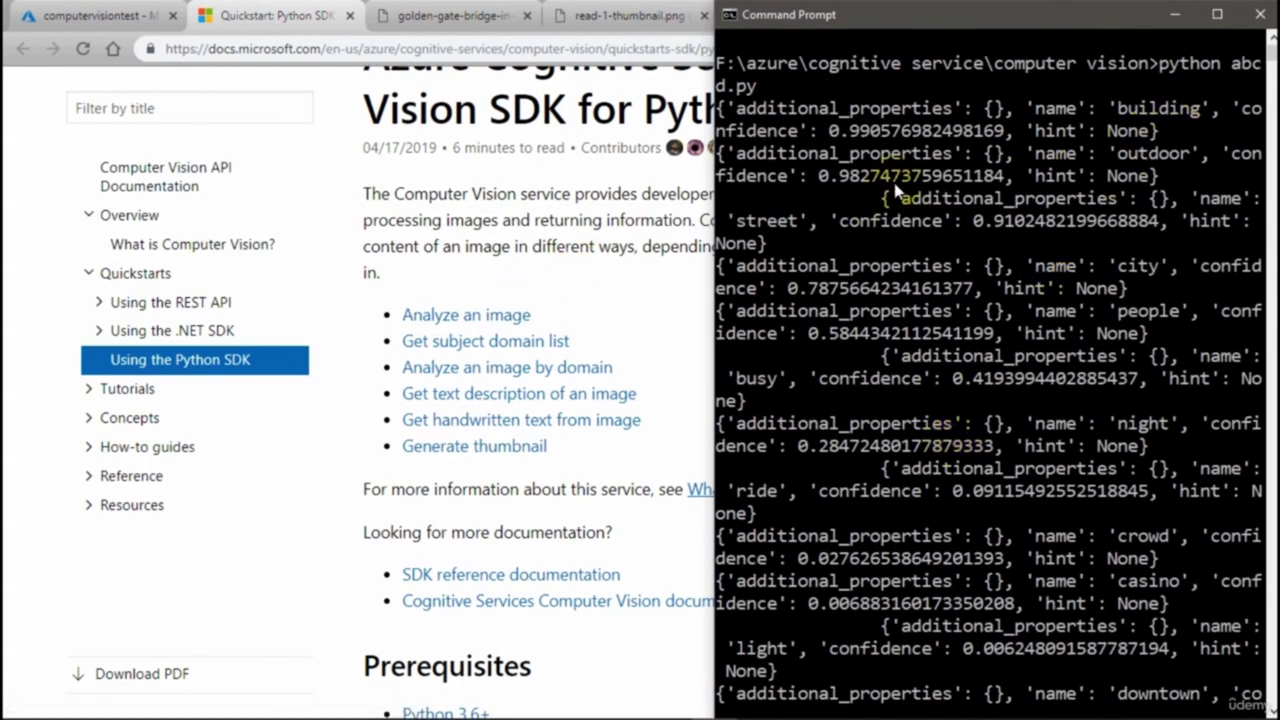
pyautogui.scroll(-10, 898, 230)
pyautogui.scroll(-12, 898, 313)
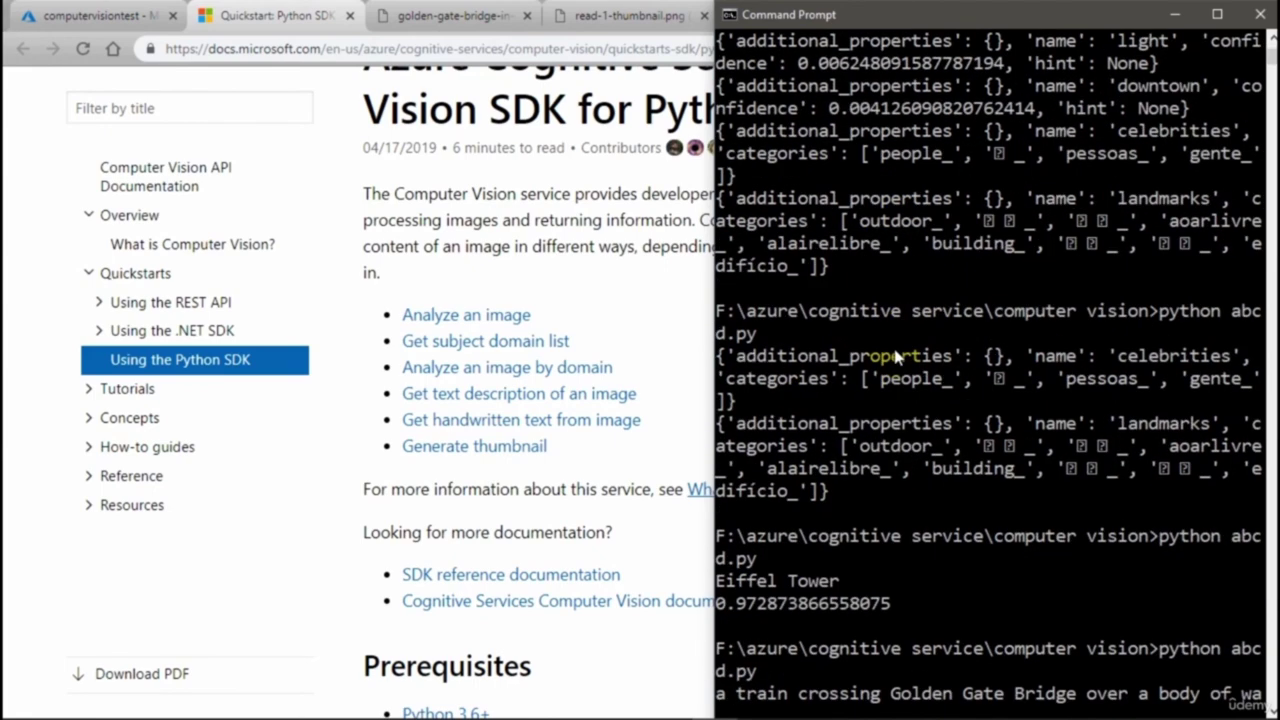
pyautogui.scroll(-1, 870, 345)
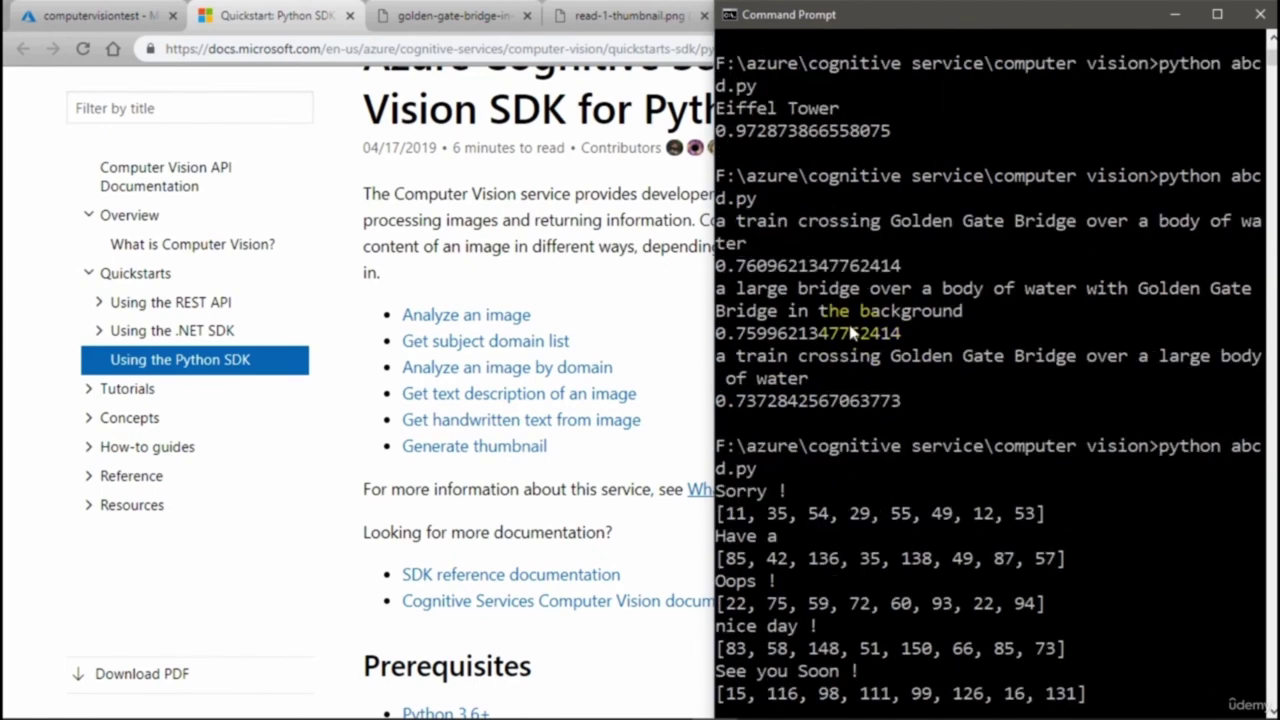
pyautogui.scroll(-9, 849, 331)
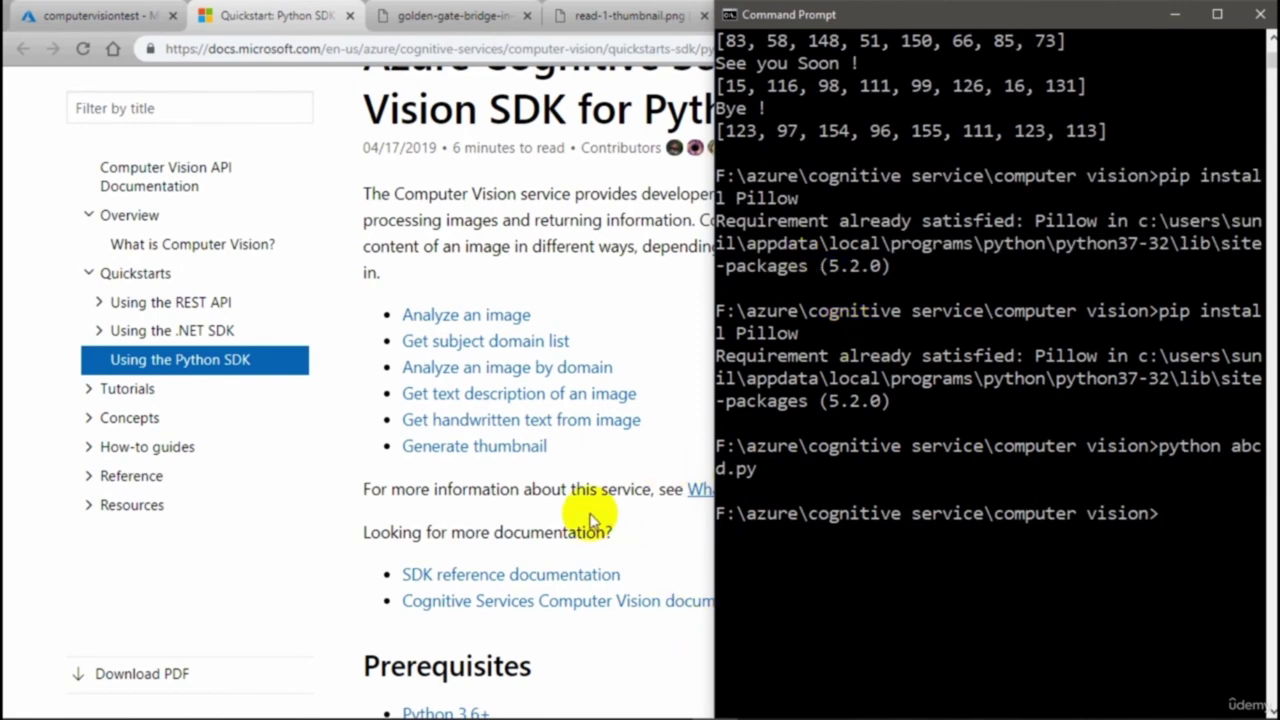
# Open the Computer Vision offering from the Cognitive Services list in the Azure portal's AI + Machine Learning marketplace
pyautogui.click(642, 338)
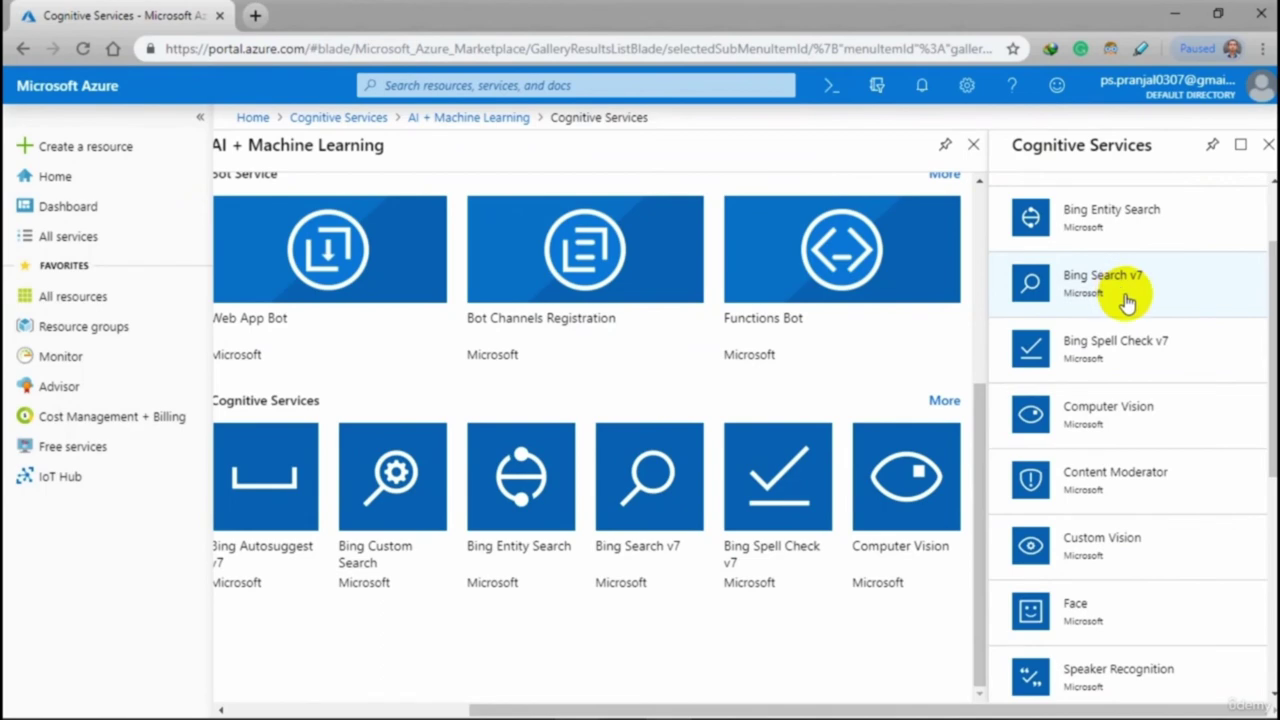
pyautogui.click(1148, 404)
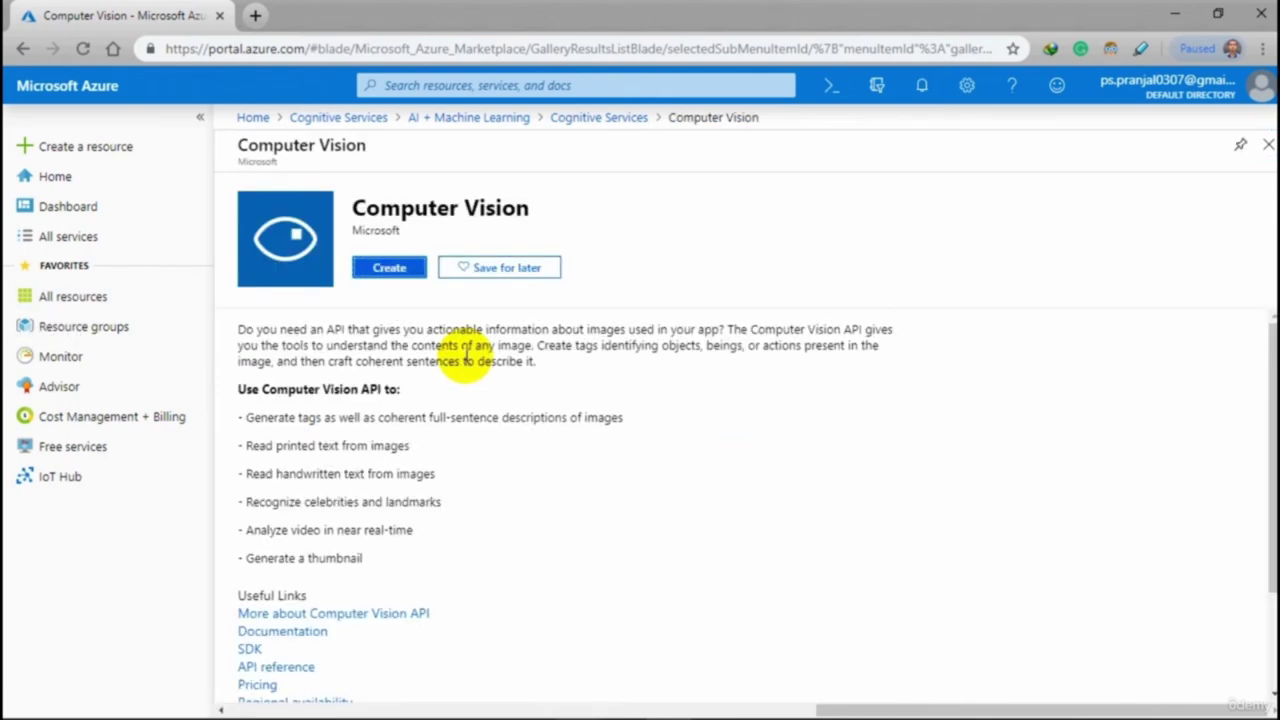
# Examine the listed uses of the Computer Vision API, from generating tags and descriptions to generating a thumbnail
pyautogui.click(246, 420)
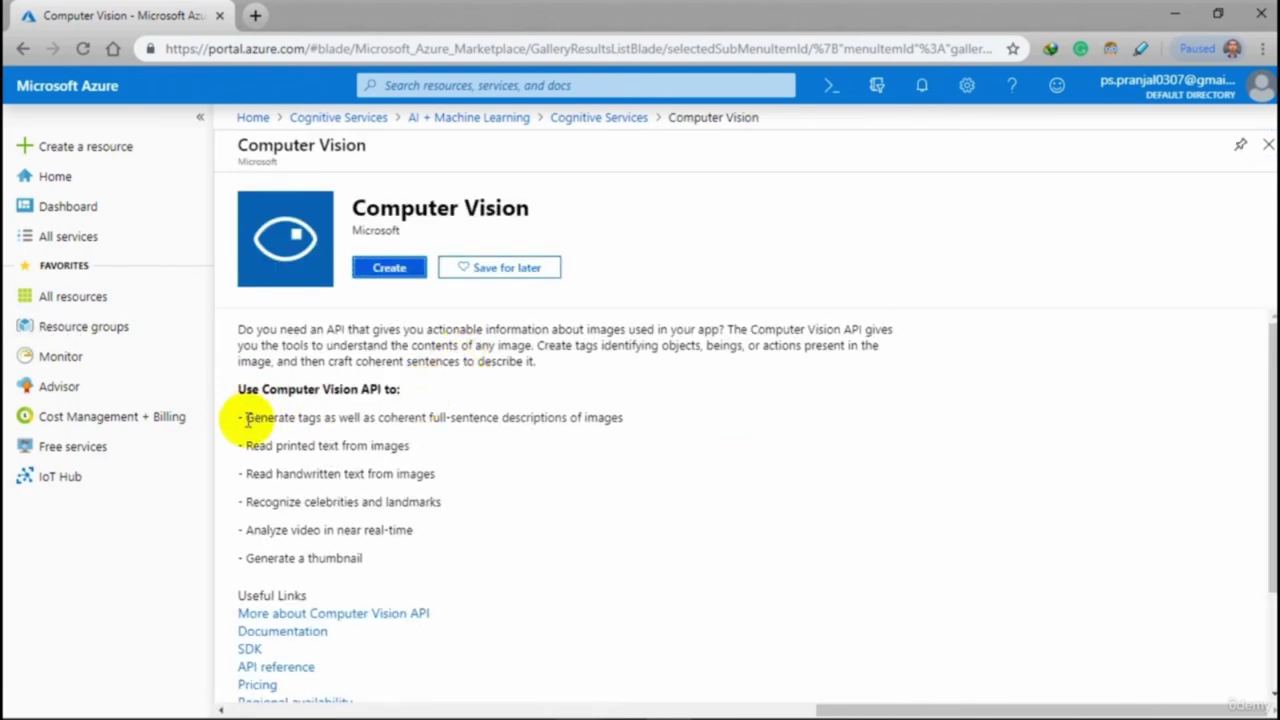
pyautogui.moveTo(408, 417); pyautogui.dragTo(630, 420)
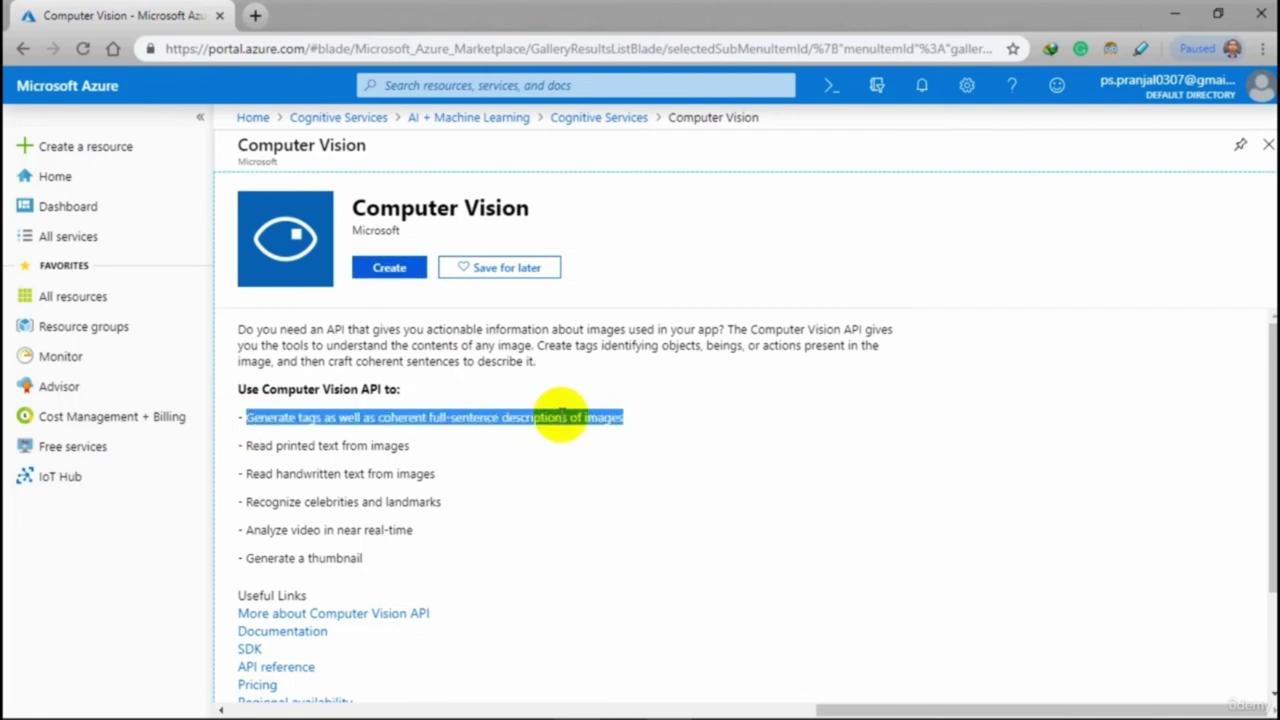
pyautogui.click(243, 442)
pyautogui.moveTo(322, 441); pyautogui.dragTo(423, 451)
pyautogui.moveTo(248, 474); pyautogui.dragTo(445, 476)
pyautogui.moveTo(244, 502); pyautogui.dragTo(443, 503)
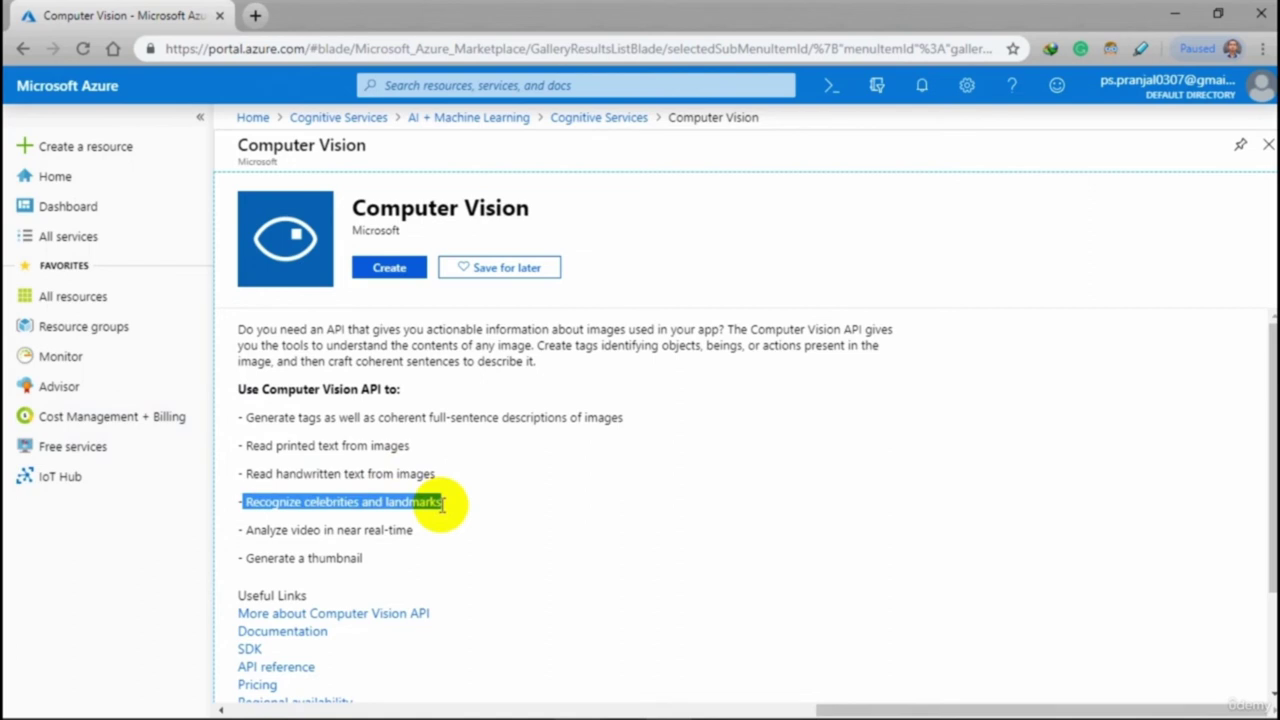
pyautogui.moveTo(246, 530); pyautogui.dragTo(429, 534)
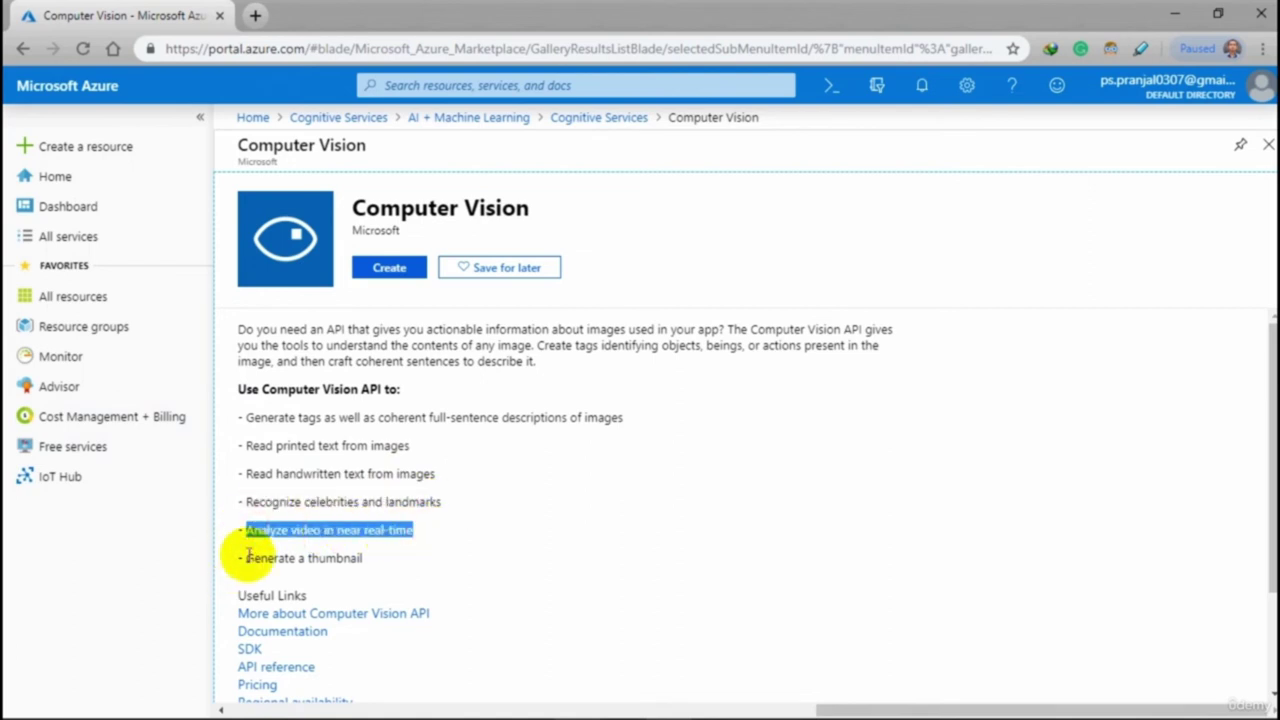
pyautogui.moveTo(246, 560); pyautogui.dragTo(349, 560)
# Open the Computer Vision Documentation link in a new browser tab while staying on the offering page
pyautogui.scroll(-1, 371, 535)
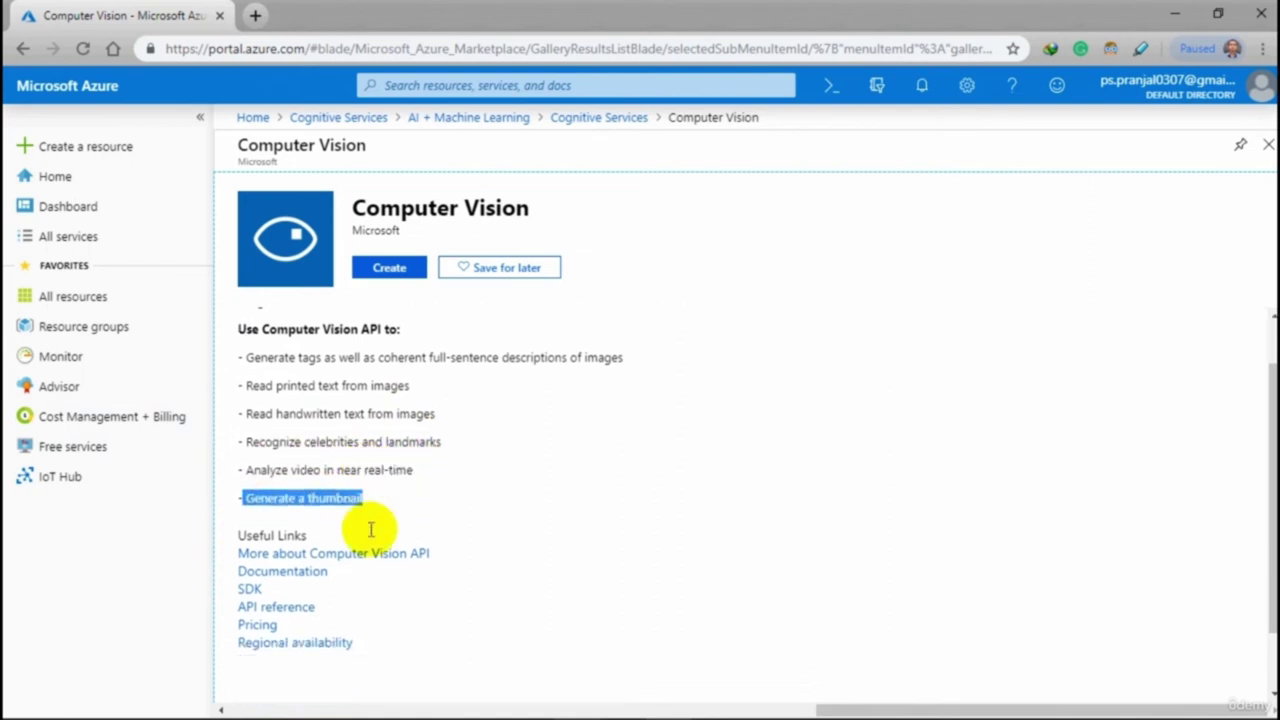
pyautogui.rightClick(265, 537)
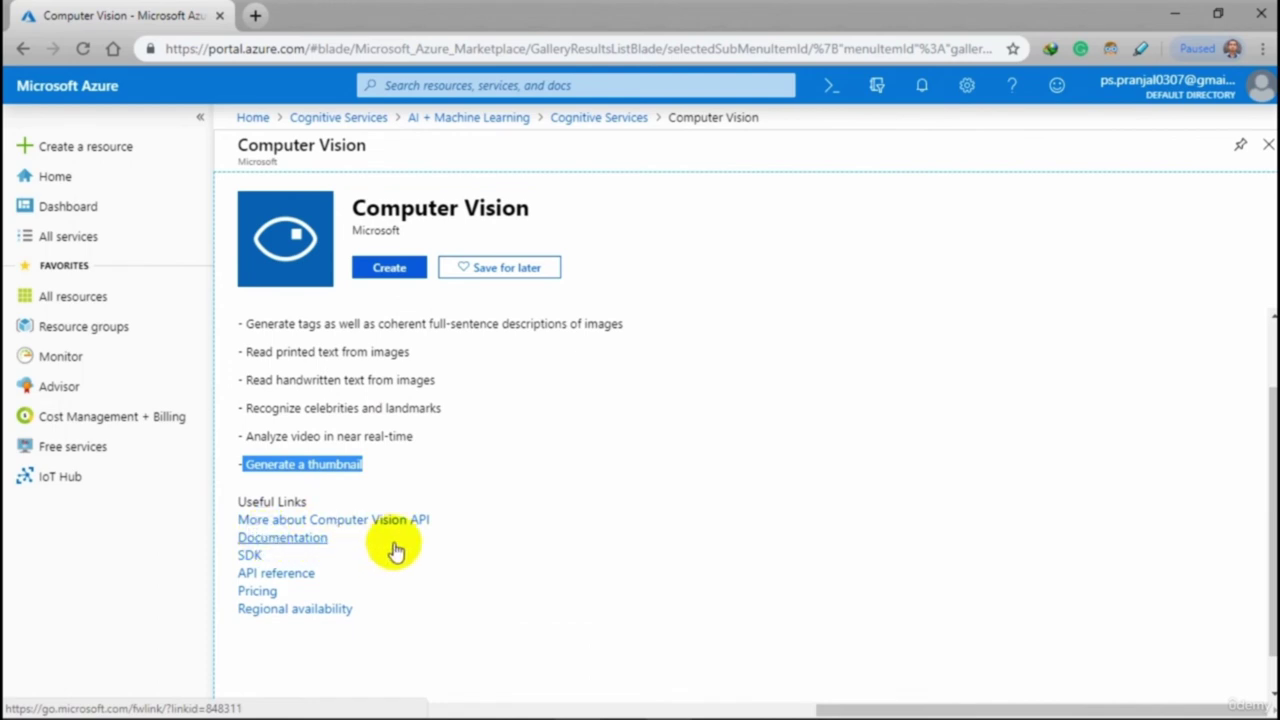
pyautogui.click(455, 361)
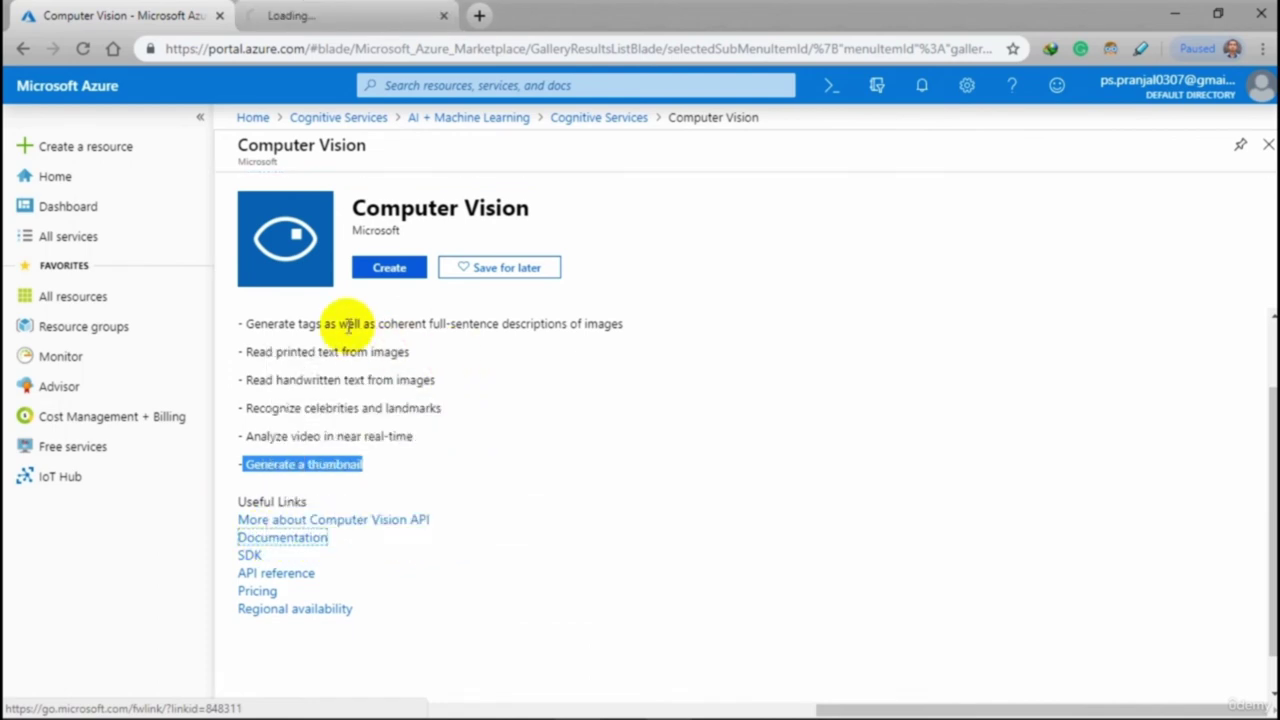
# Start creating a Computer Vision resource, name it computervisiontest and keep the Free Trial subscription
pyautogui.click(390, 268)
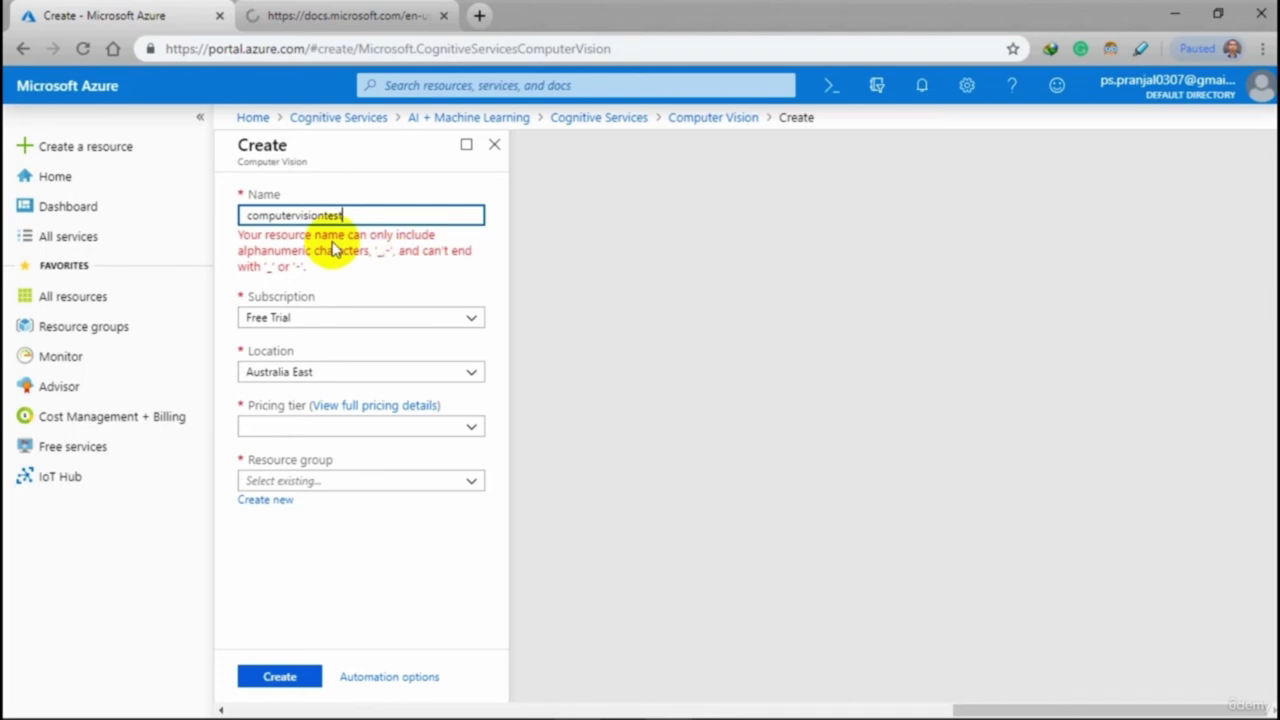
pyautogui.click(369, 315)
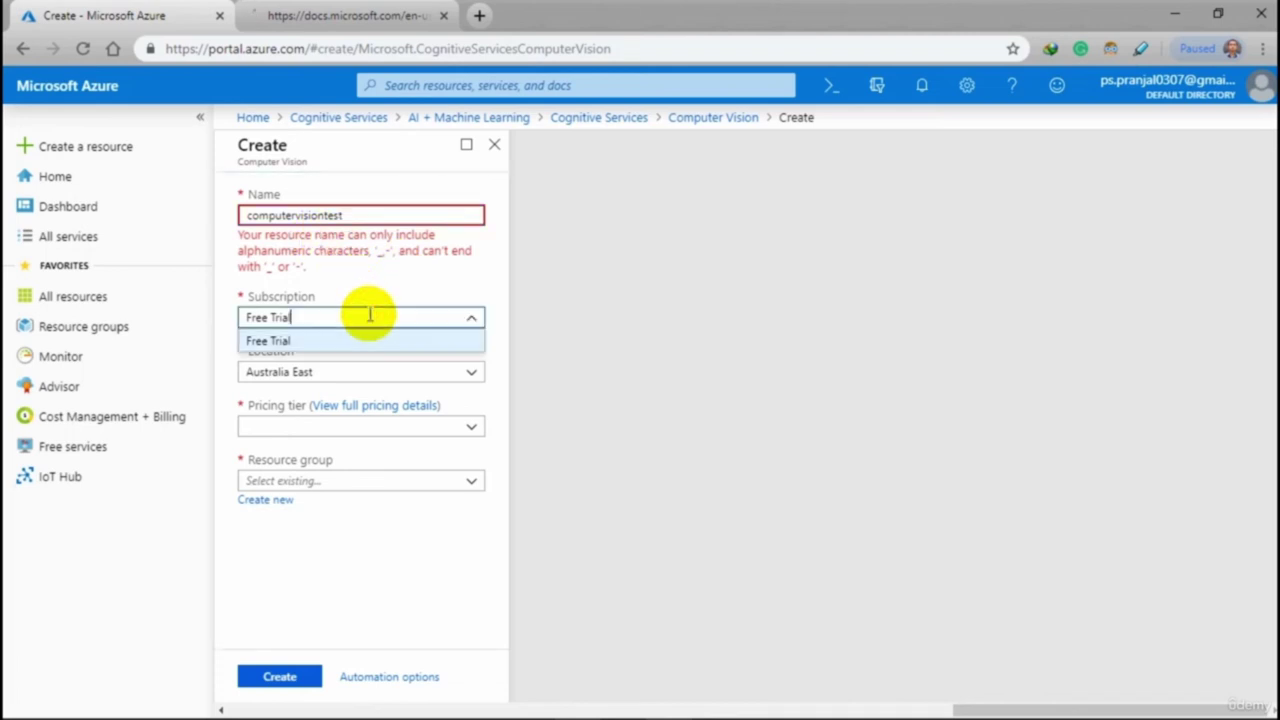
pyautogui.click(372, 214)
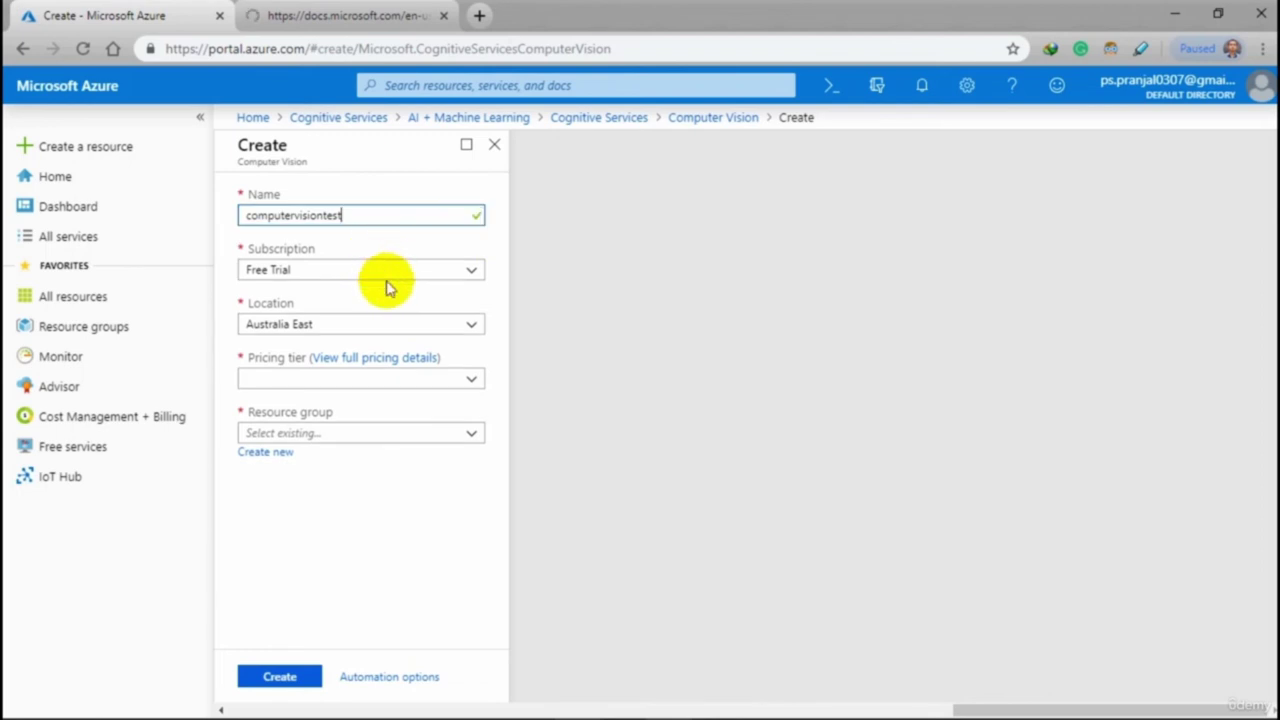
# Set the resource's location to East US and its pricing tier to F0 (20 Calls per minute, 5K Calls per month)
pyautogui.click(472, 325)
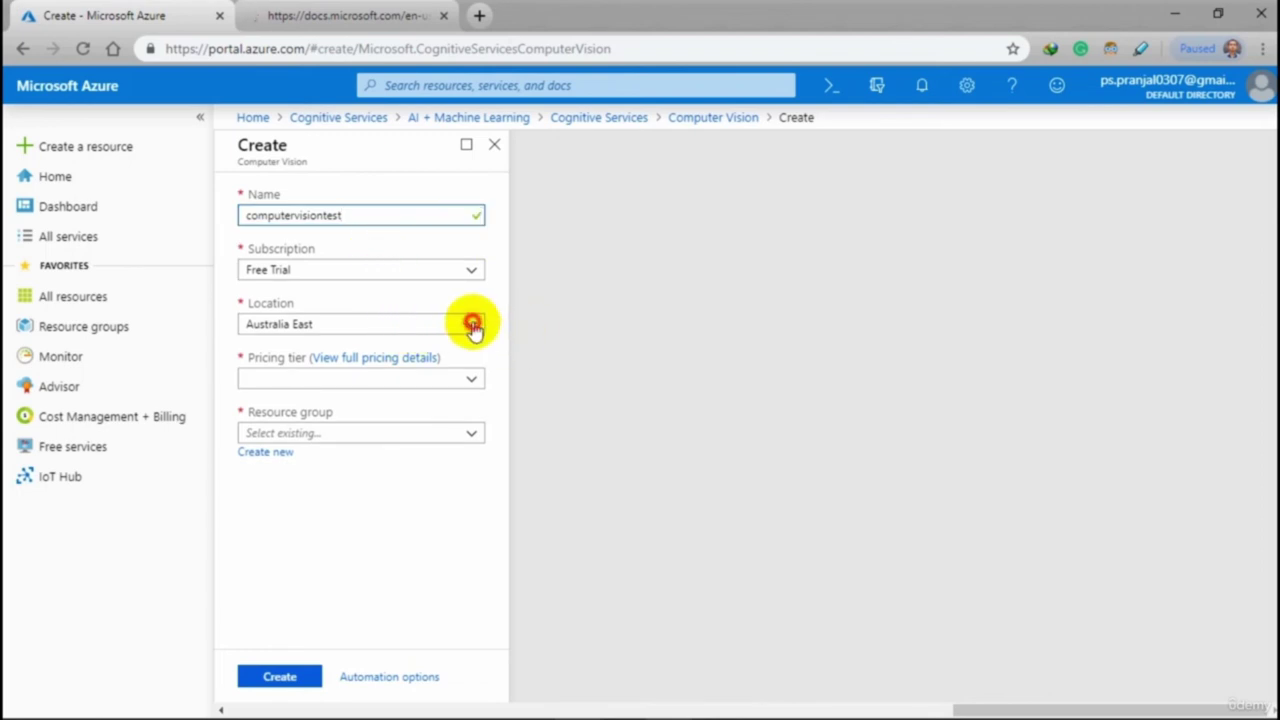
pyautogui.click(374, 505)
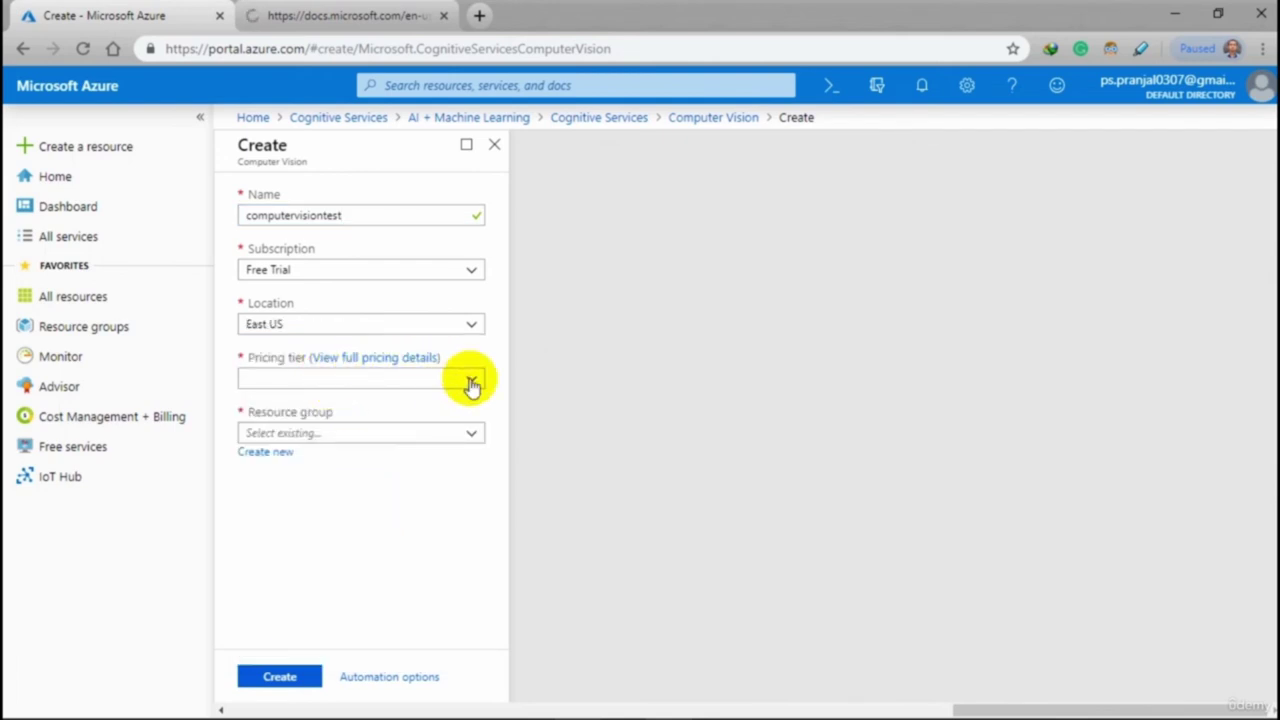
pyautogui.click(470, 382)
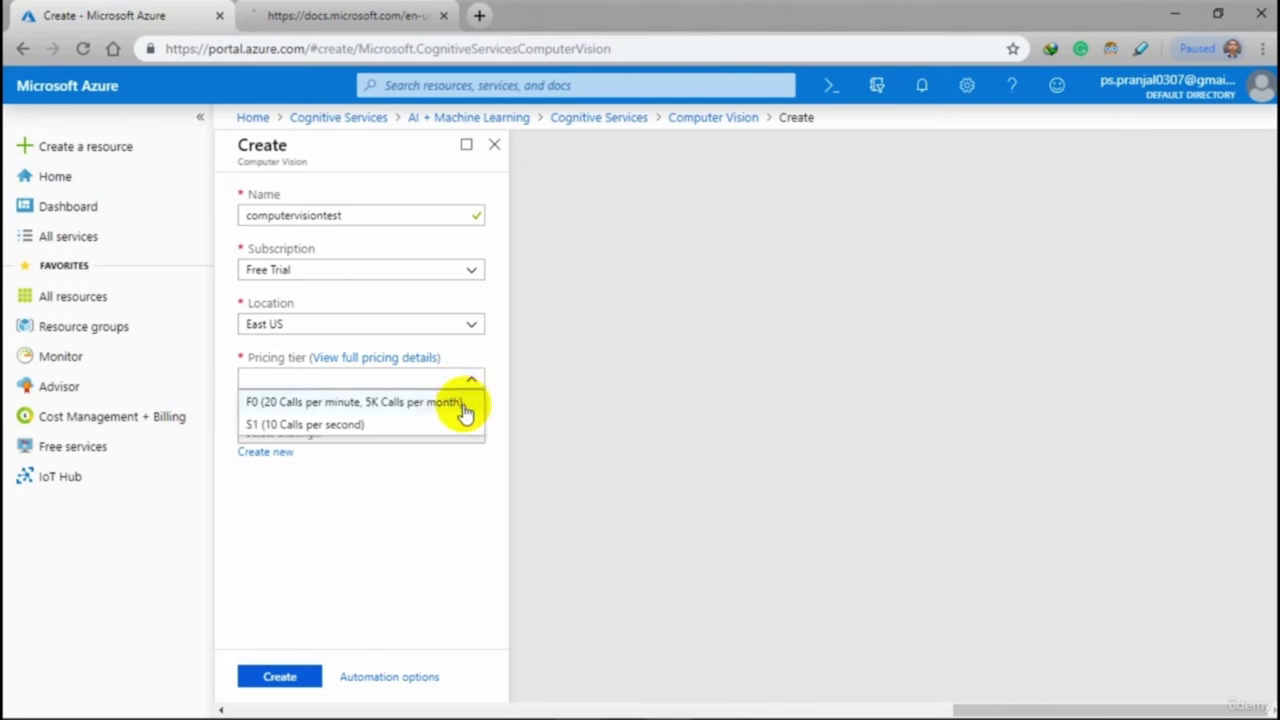
pyautogui.click(463, 410)
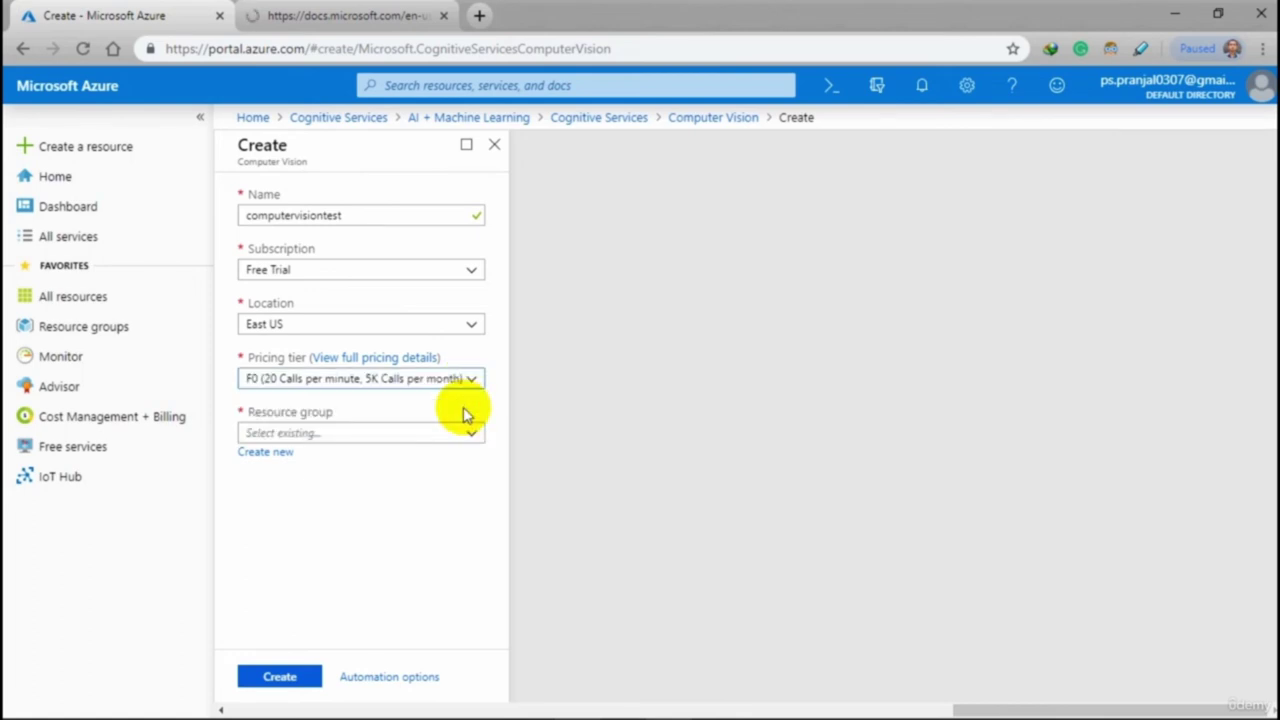
# Choose the existing resource group myrg1234 and submit the Computer Vision resource for creation
pyautogui.click(413, 434)
pyautogui.click(468, 435)
pyautogui.click(467, 434)
pyautogui.click(467, 434)
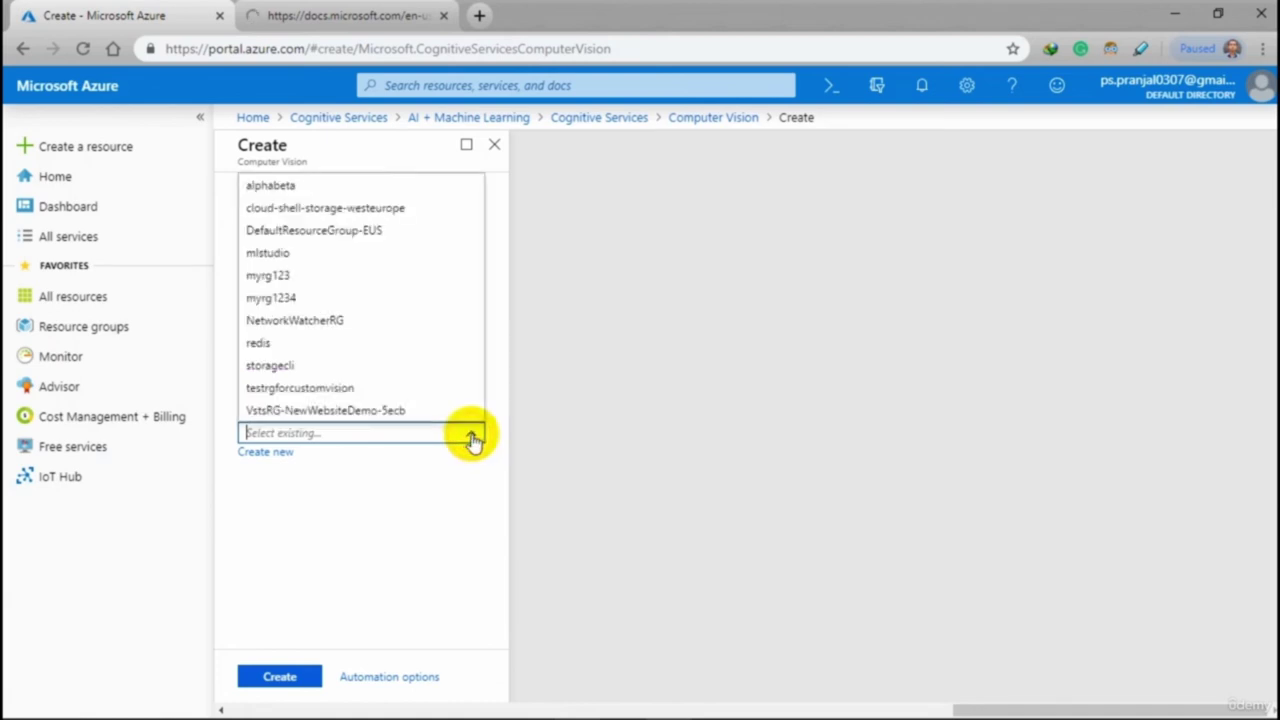
pyautogui.click(337, 294)
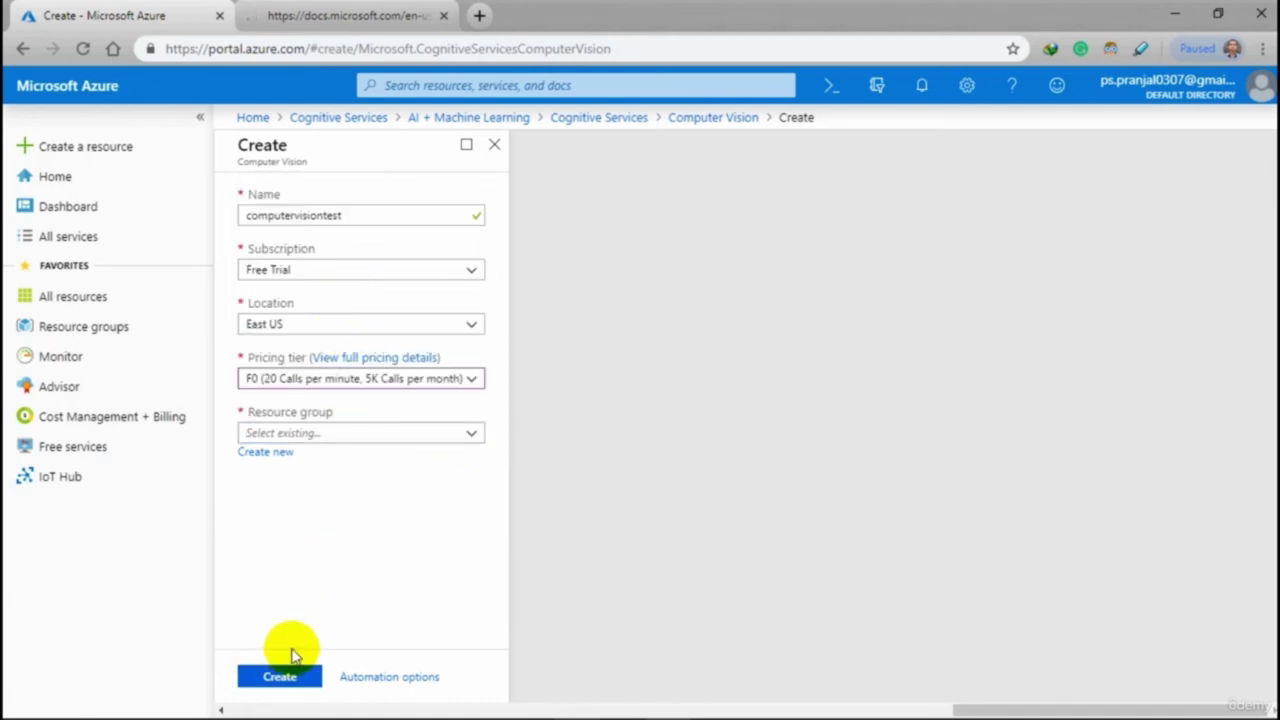
pyautogui.click(299, 677)
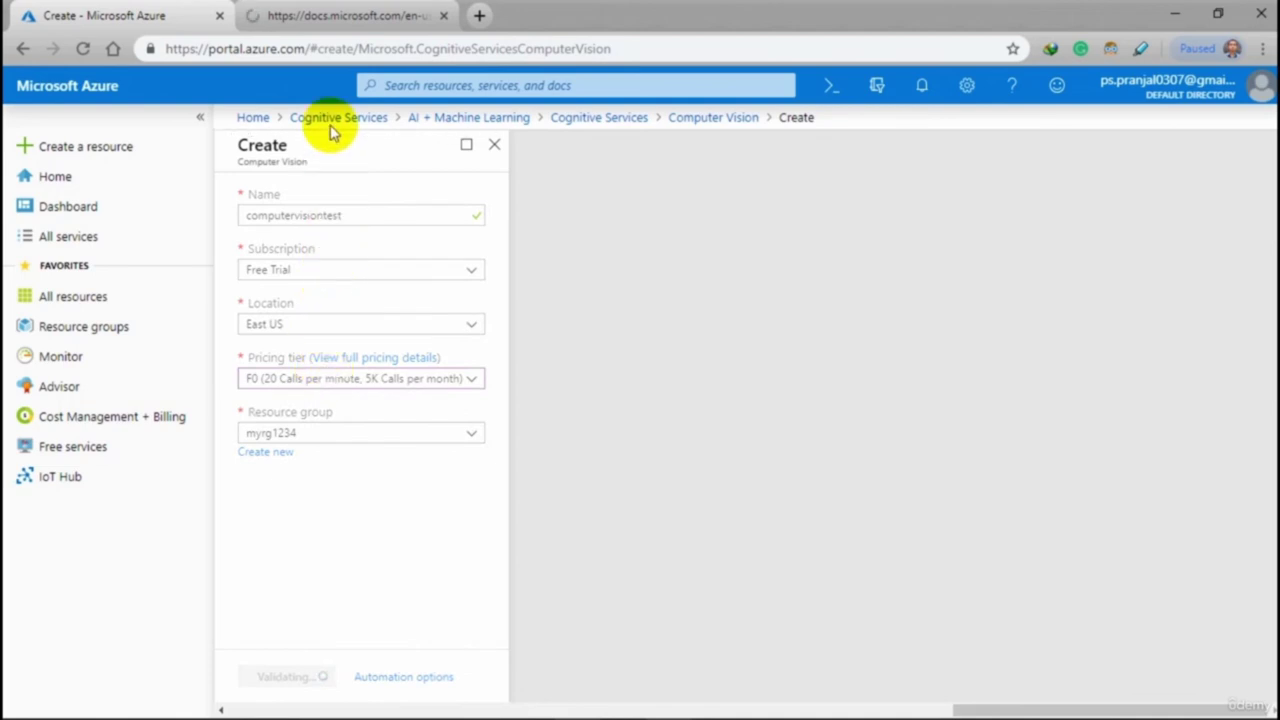
# Review the Computer Vision overview documentation, including the table of image analysis features
pyautogui.click(335, 25)
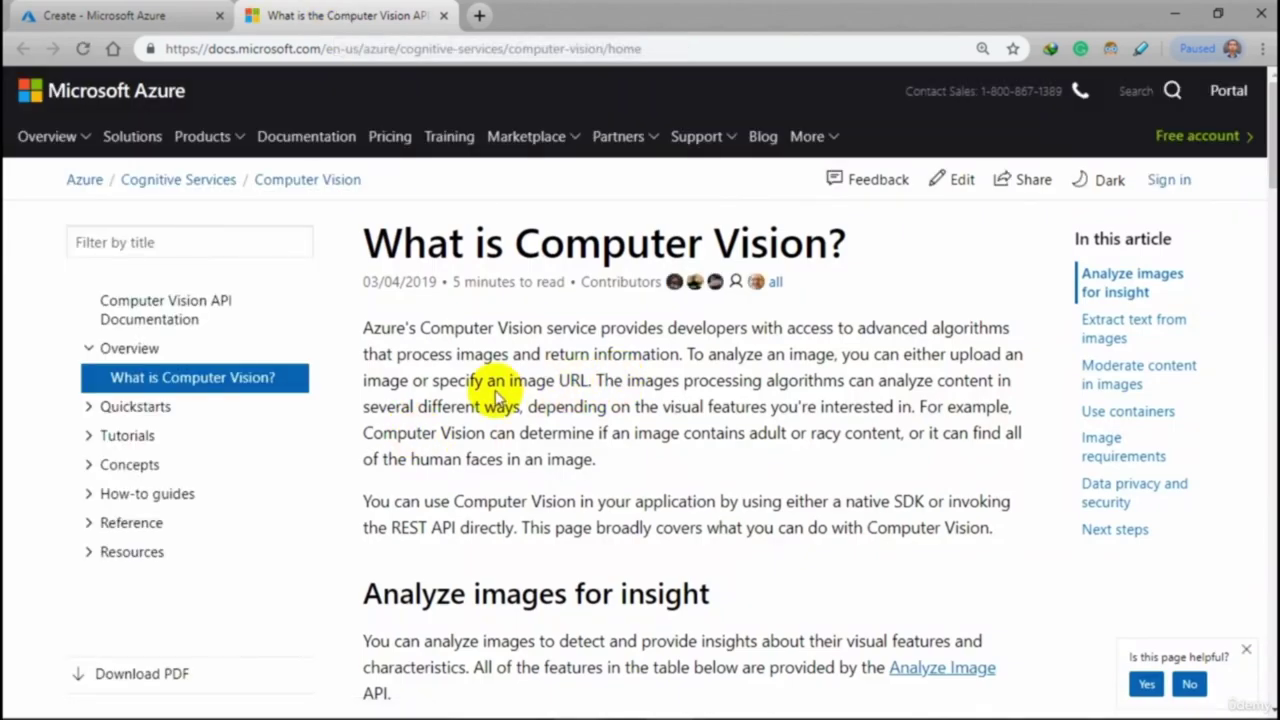
pyautogui.scroll(-1, 497, 395)
pyautogui.scroll(-5, 497, 392)
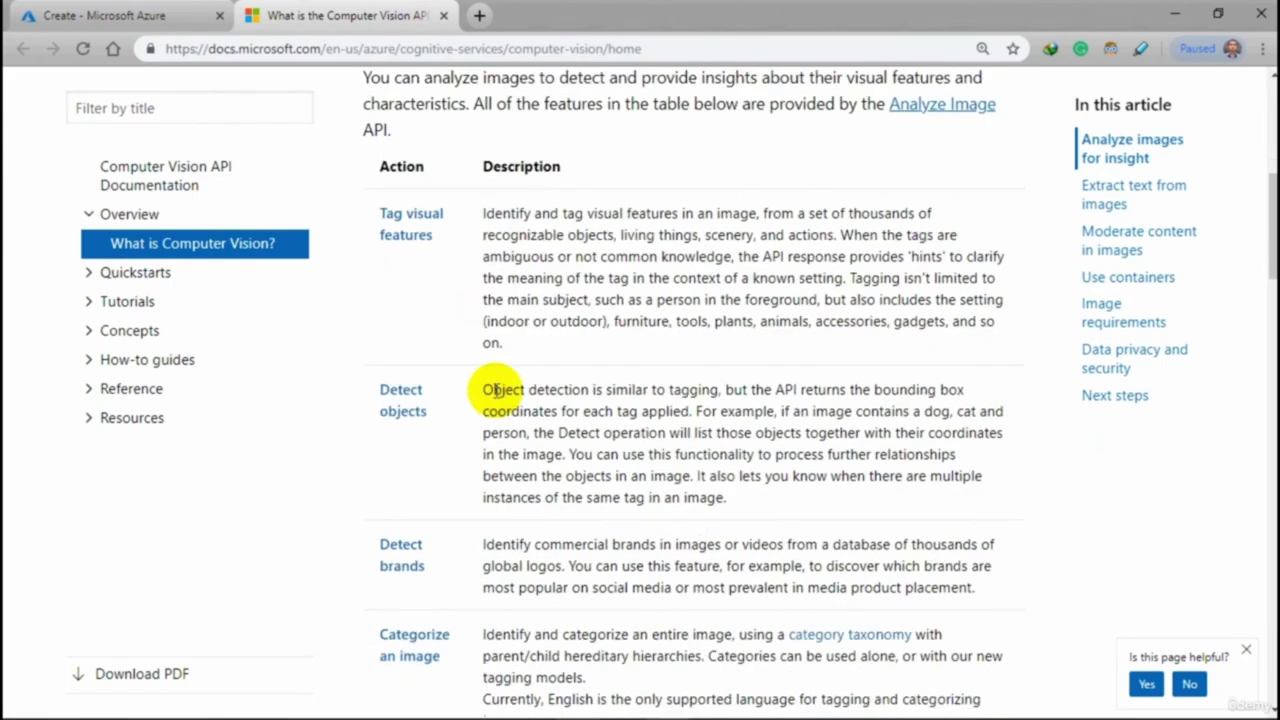
pyautogui.scroll(-2, 497, 392)
pyautogui.scroll(-8, 497, 392)
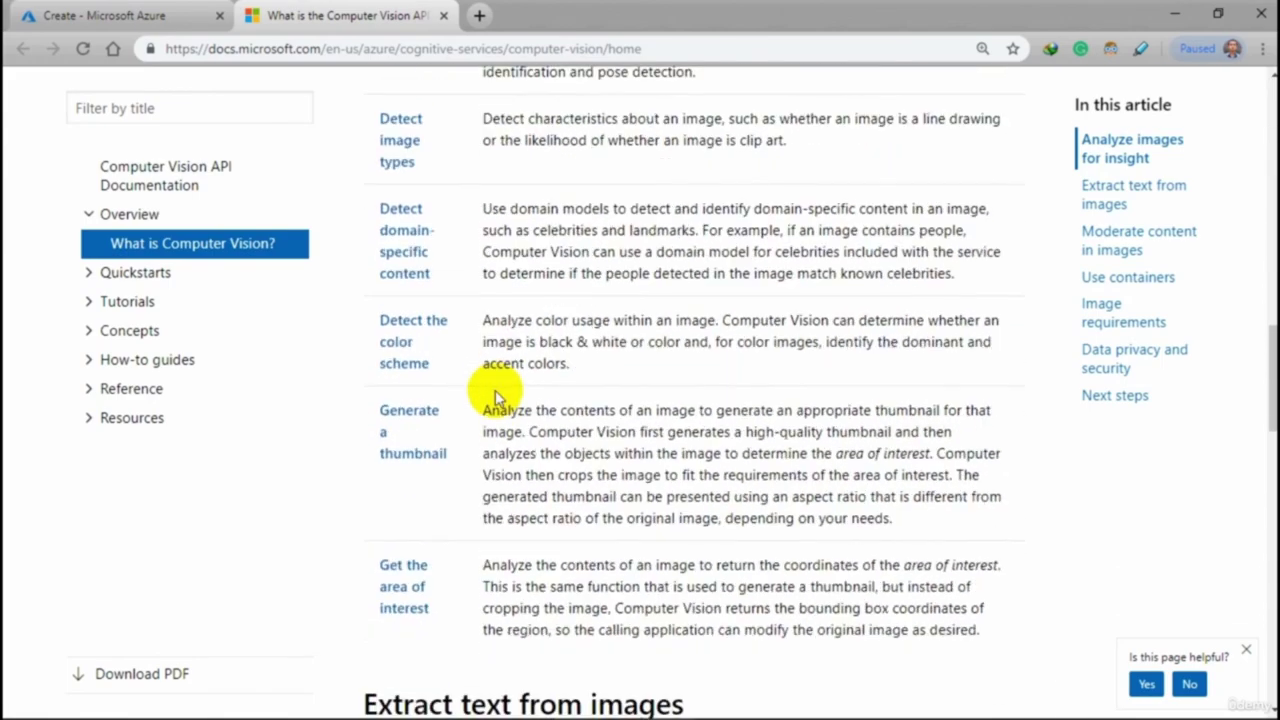
pyautogui.scroll(13, 495, 390)
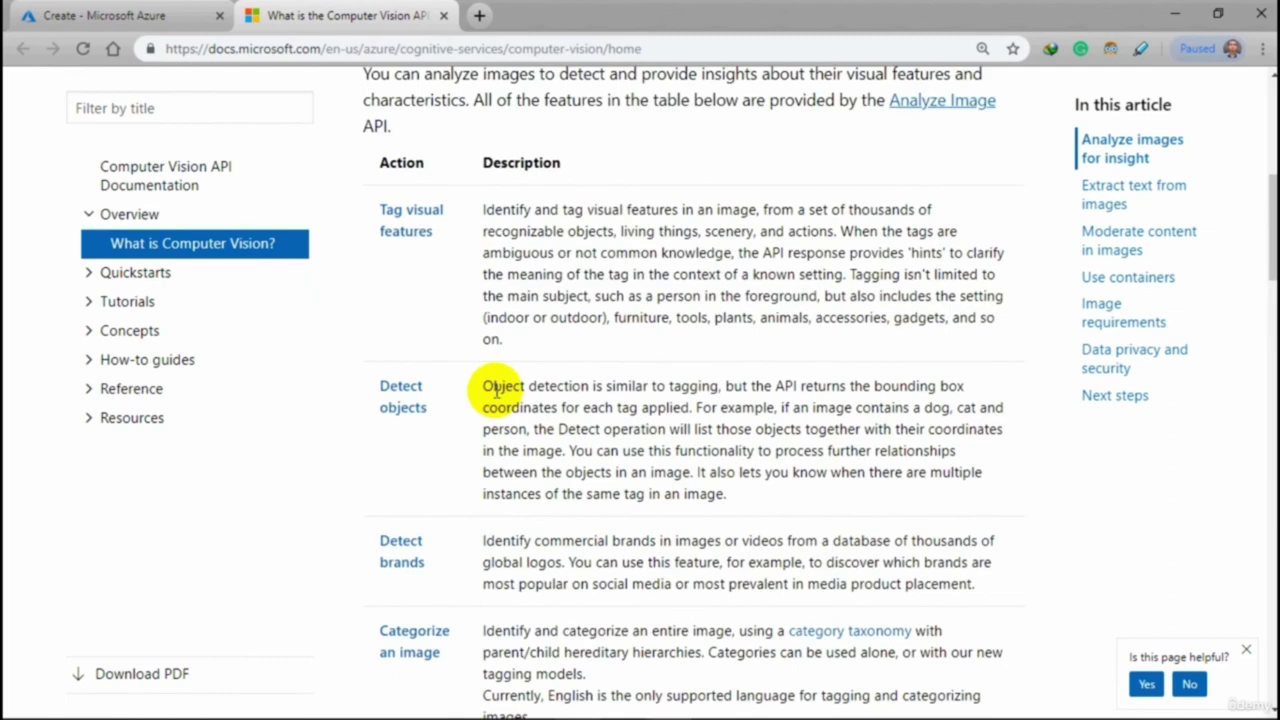
pyautogui.scroll(2, 497, 392)
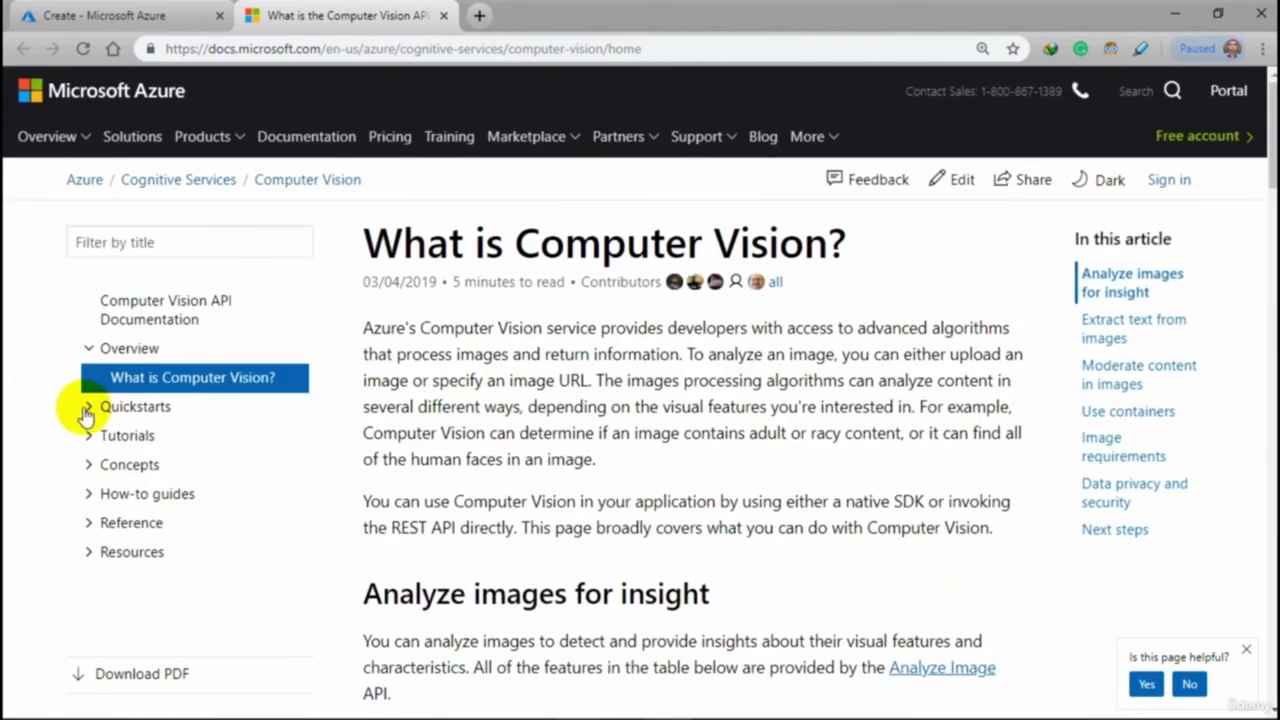
# Under the REST API quickstarts for analyzing a local image, open the Python article in a new browser tab
pyautogui.click(88, 412)
pyautogui.click(129, 440)
pyautogui.scroll(-1, 128, 436)
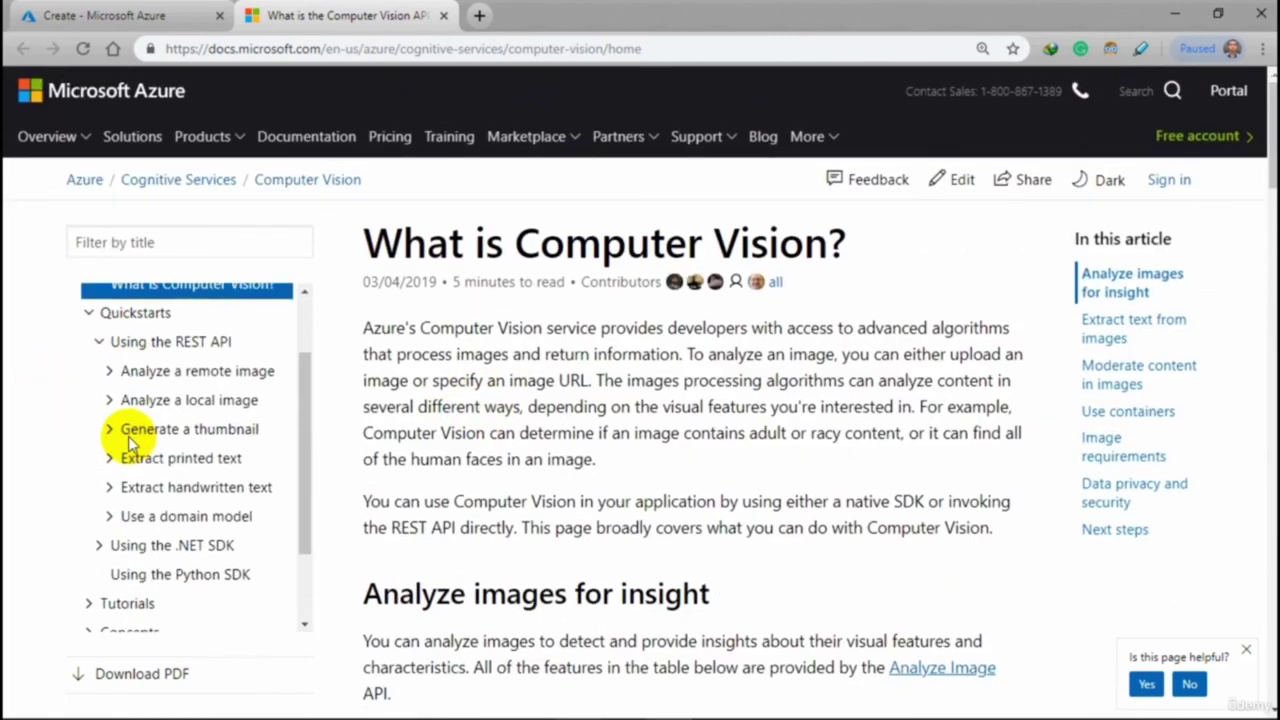
pyautogui.click(192, 402)
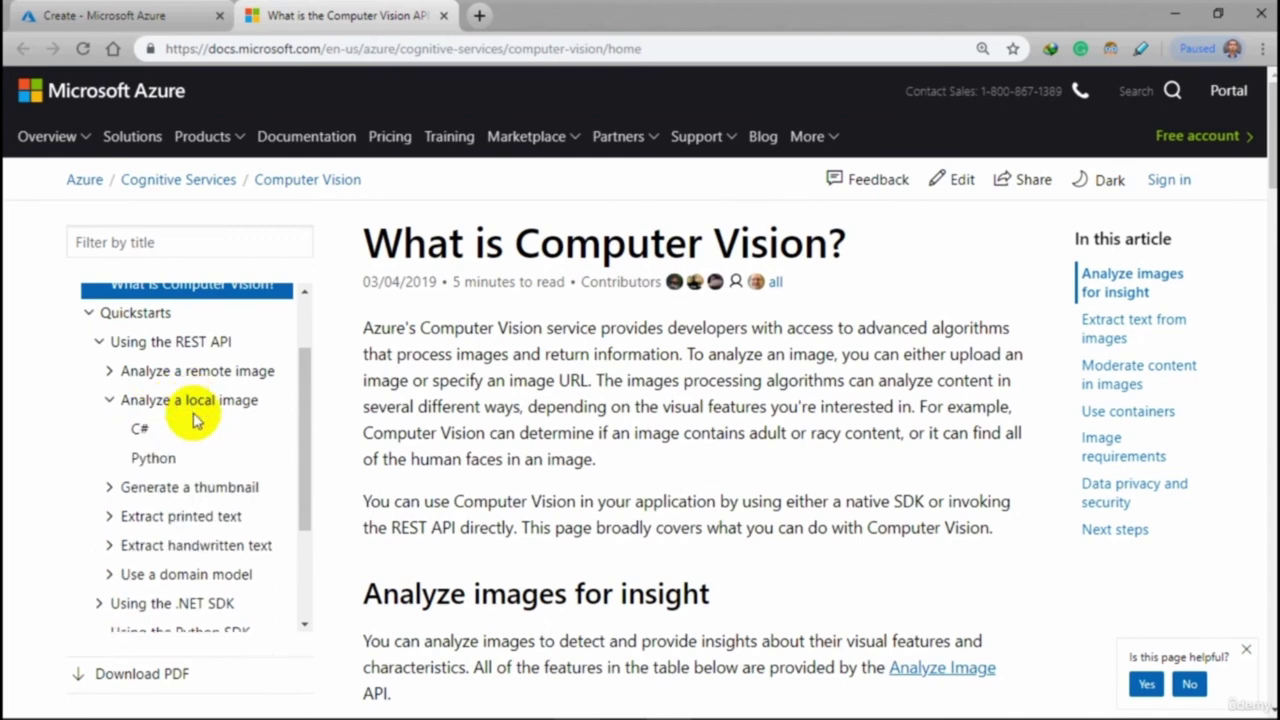
pyautogui.rightClick(160, 458)
pyautogui.press('Escape')
pyautogui.keyDown('ctrl'); pyautogui.click(192, 462); pyautogui.keyUp('ctrl')
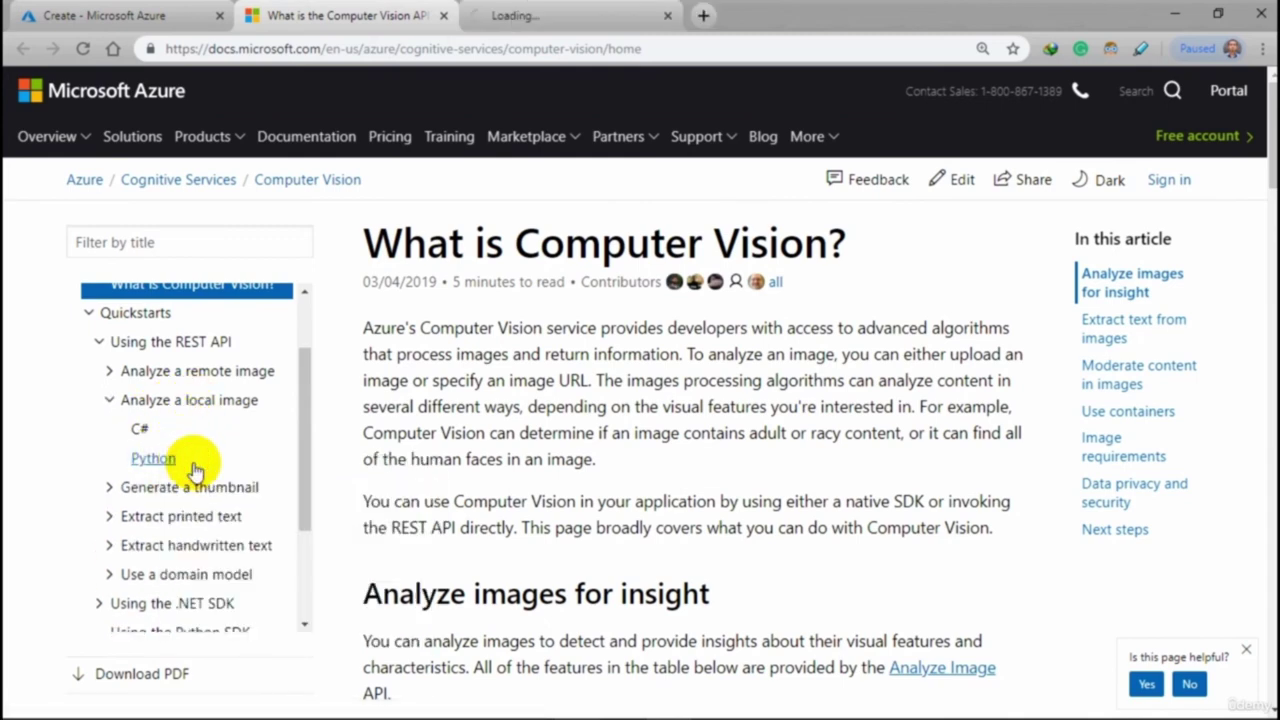
# Check the .NET SDK quickstarts and open the Using the Python SDK article in a new browser tab
pyautogui.scroll(-1, 195, 467)
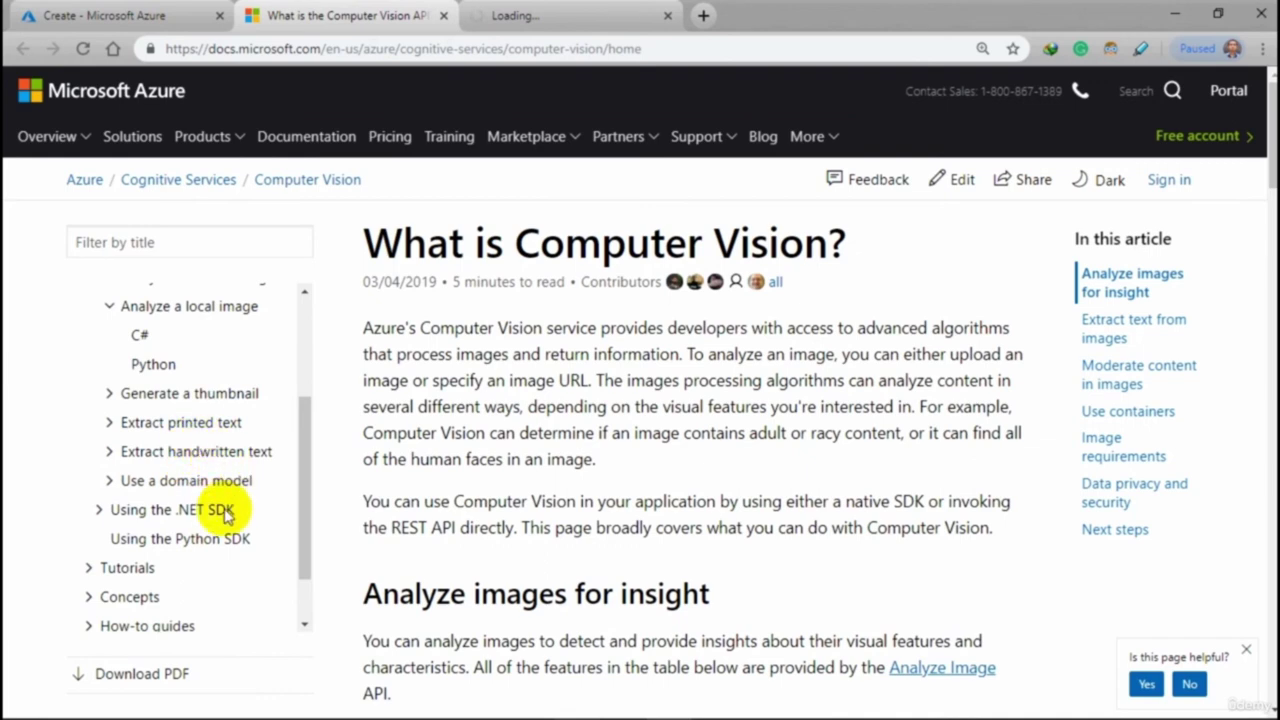
pyautogui.click(172, 510)
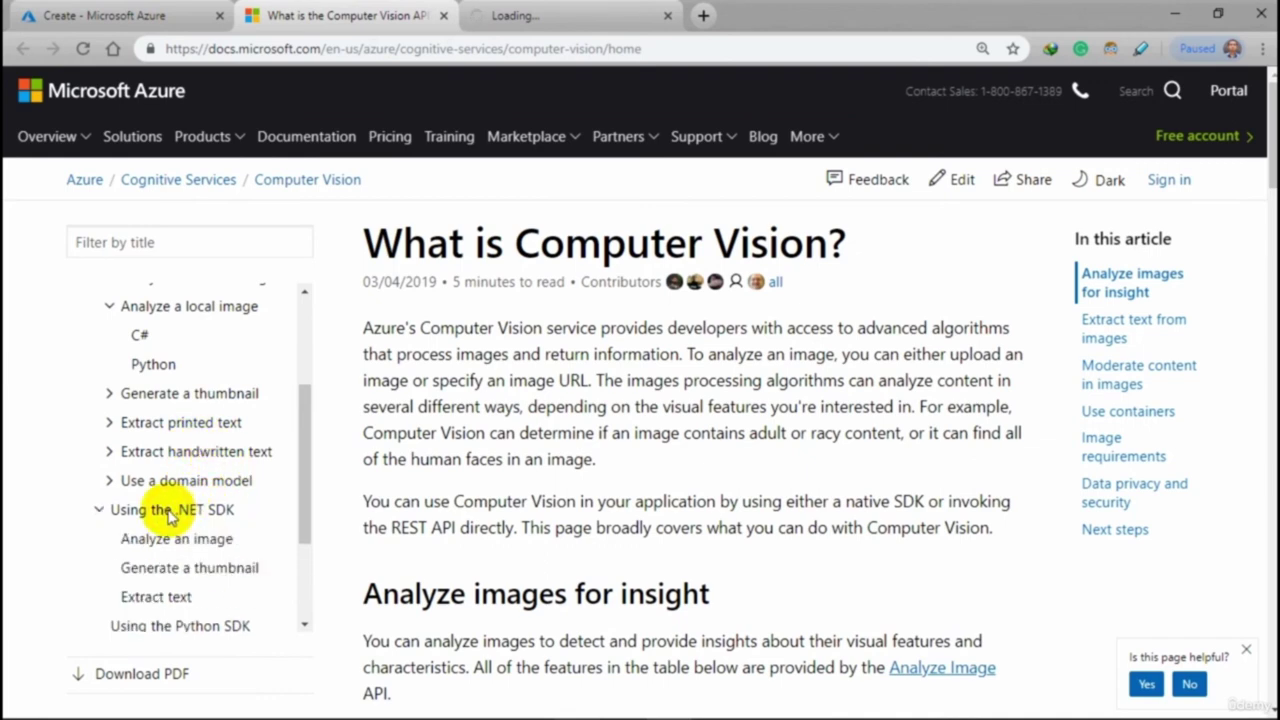
pyautogui.click(168, 510)
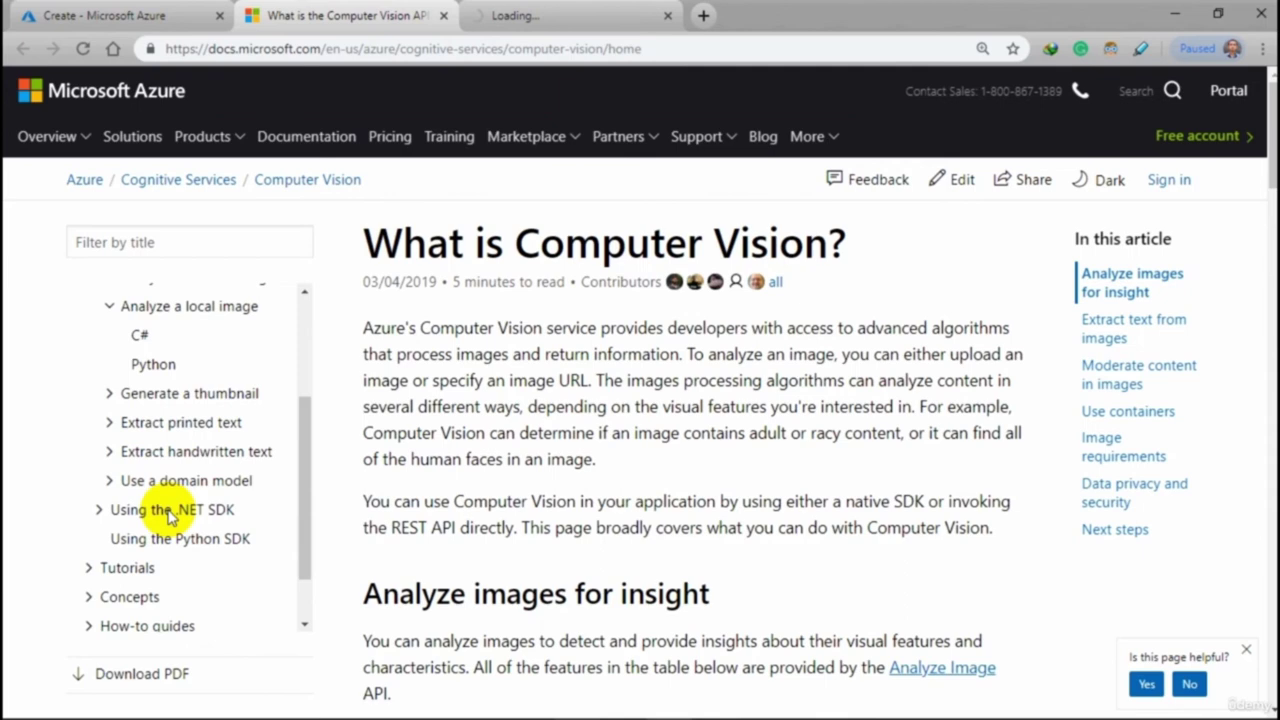
pyautogui.rightClick(167, 538)
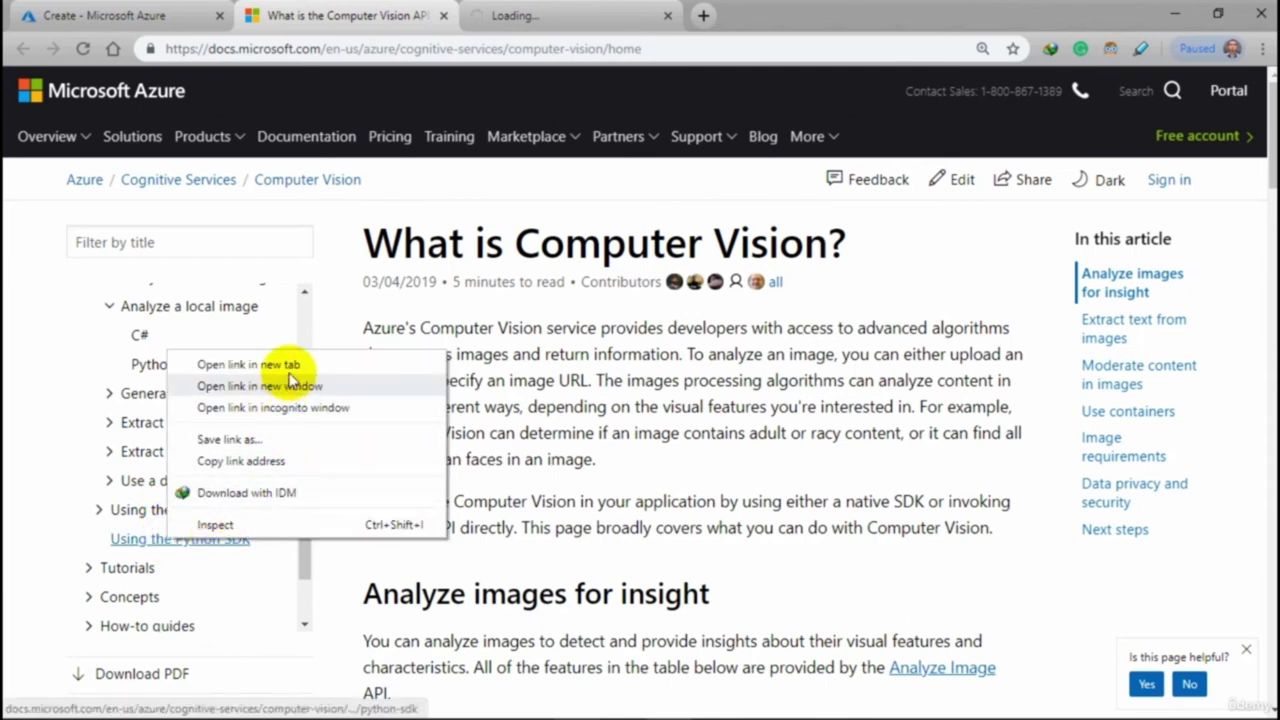
pyautogui.click(250, 365)
# Check which articles the documentation's Tutorials section offers
pyautogui.scroll(-2, 170, 500)
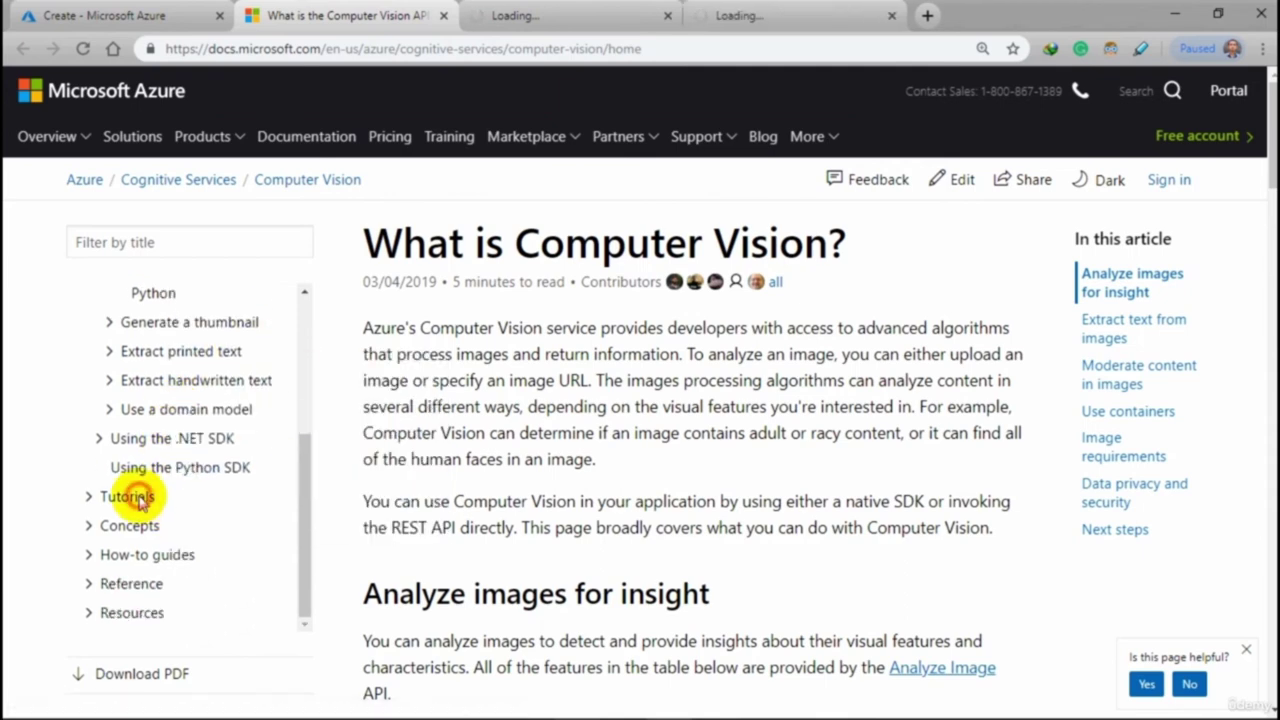
pyautogui.click(140, 500)
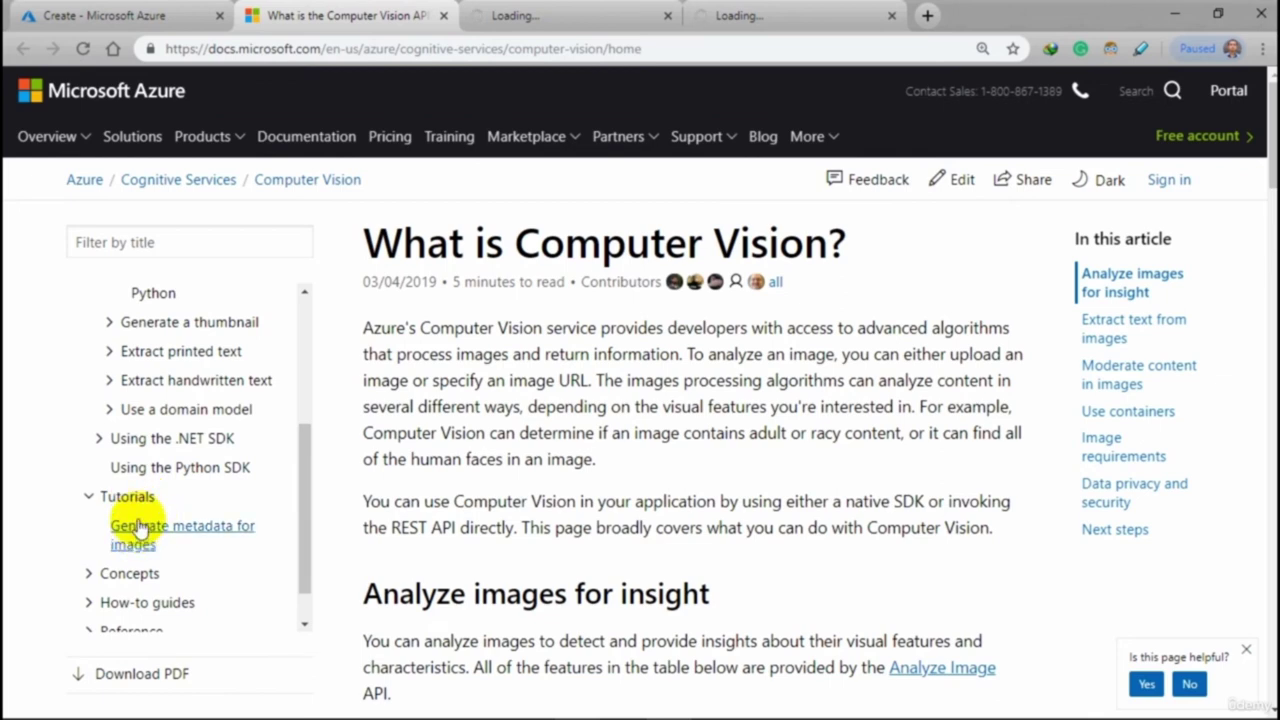
pyautogui.click(128, 497)
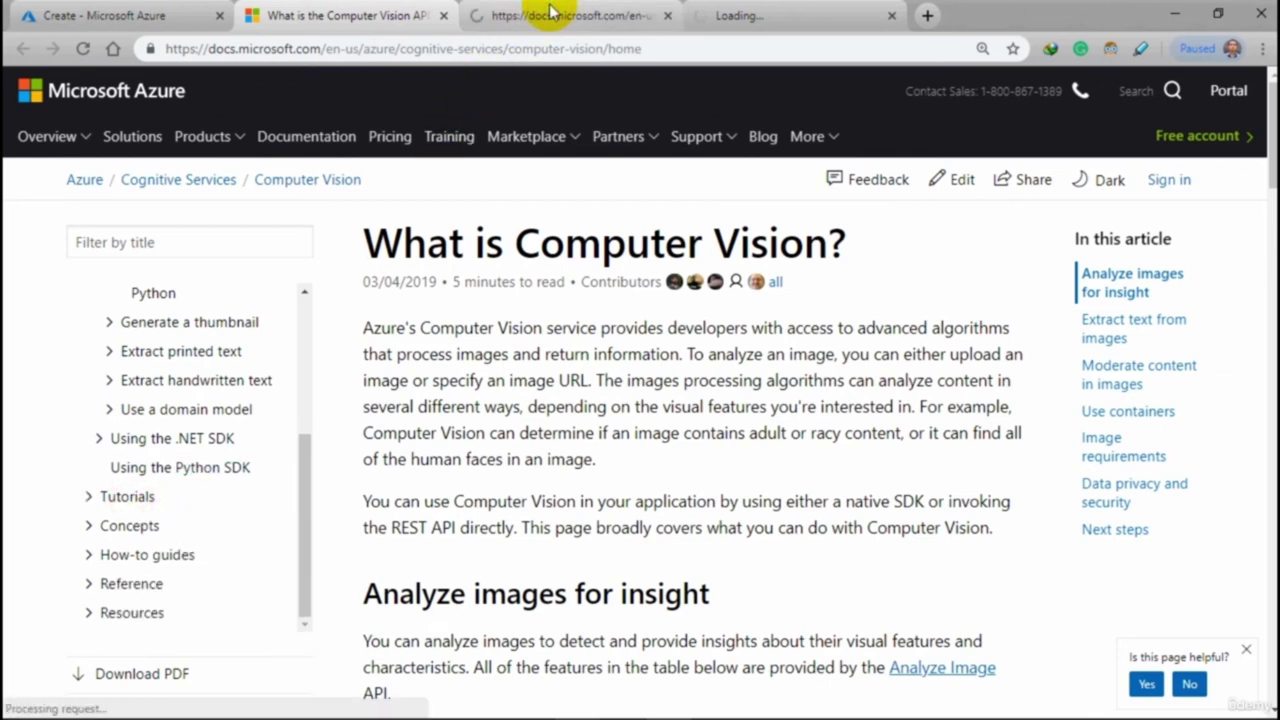
# Return to the Azure portal and go to the newly deployed Computer Vision resource from its deployment notification, discarding unsaved edits
pyautogui.click(550, 13)
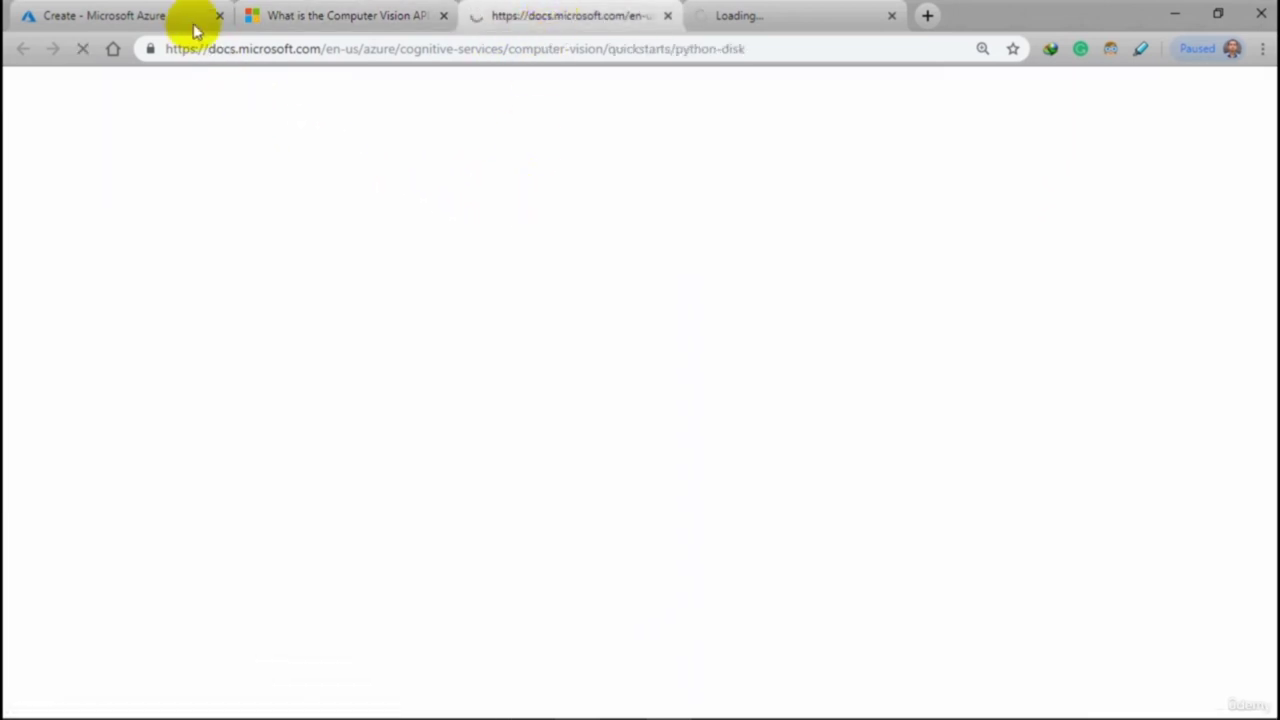
pyautogui.click(152, 15)
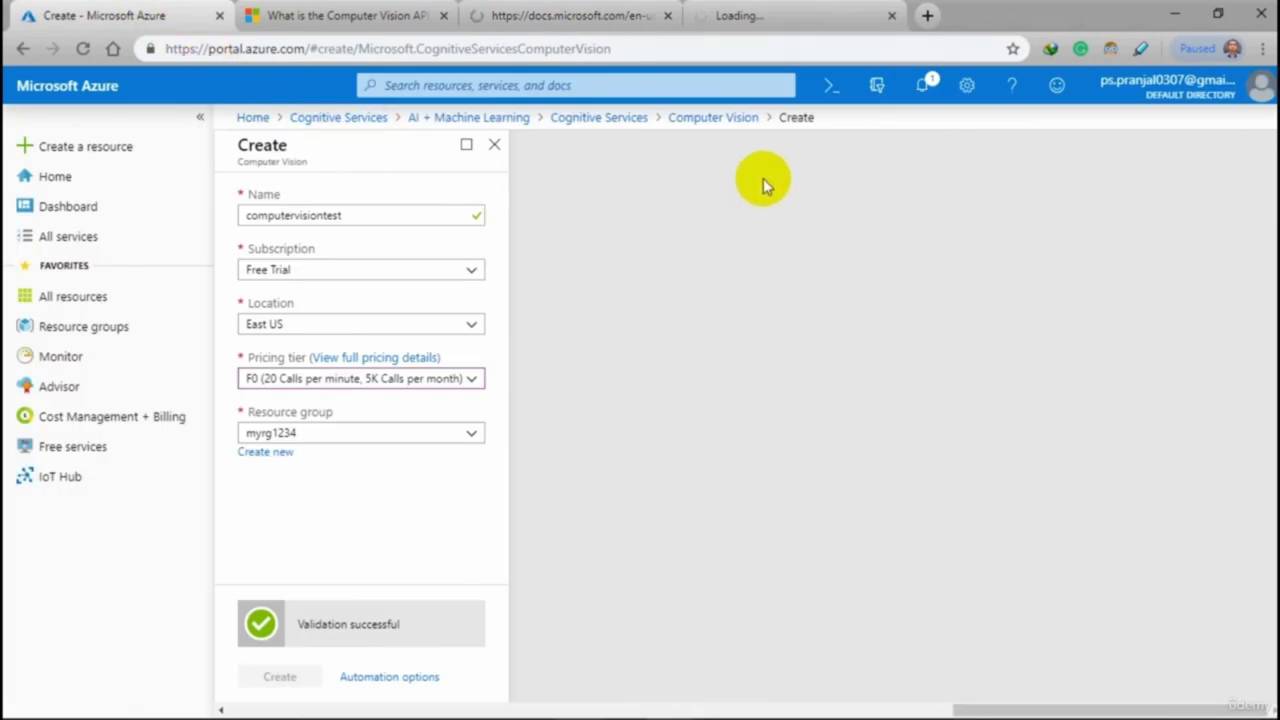
pyautogui.click(926, 87)
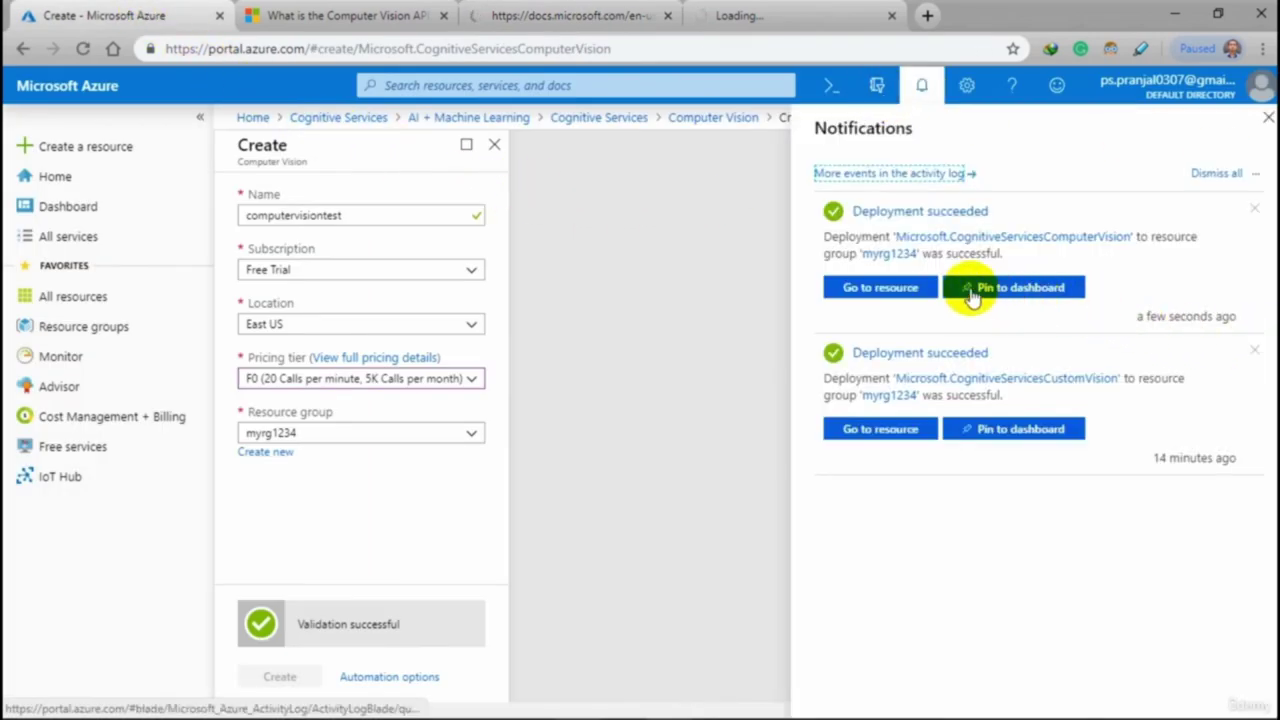
pyautogui.click(901, 291)
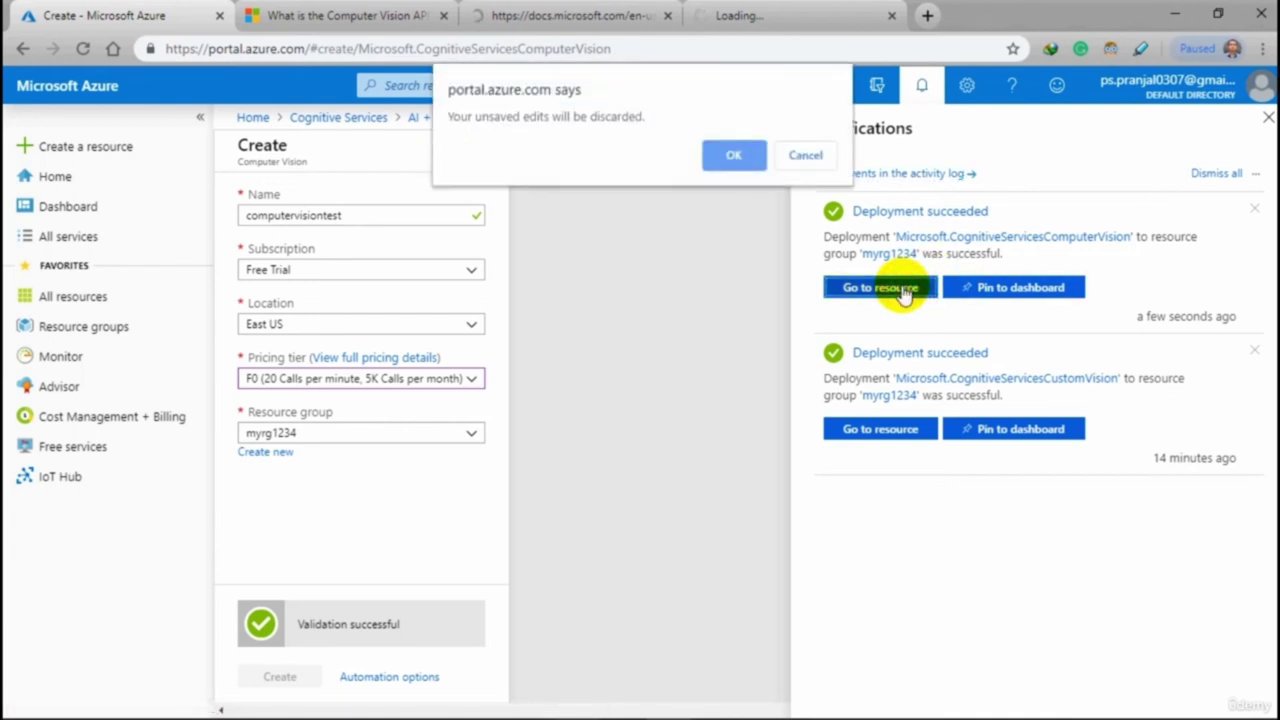
pyautogui.click(731, 160)
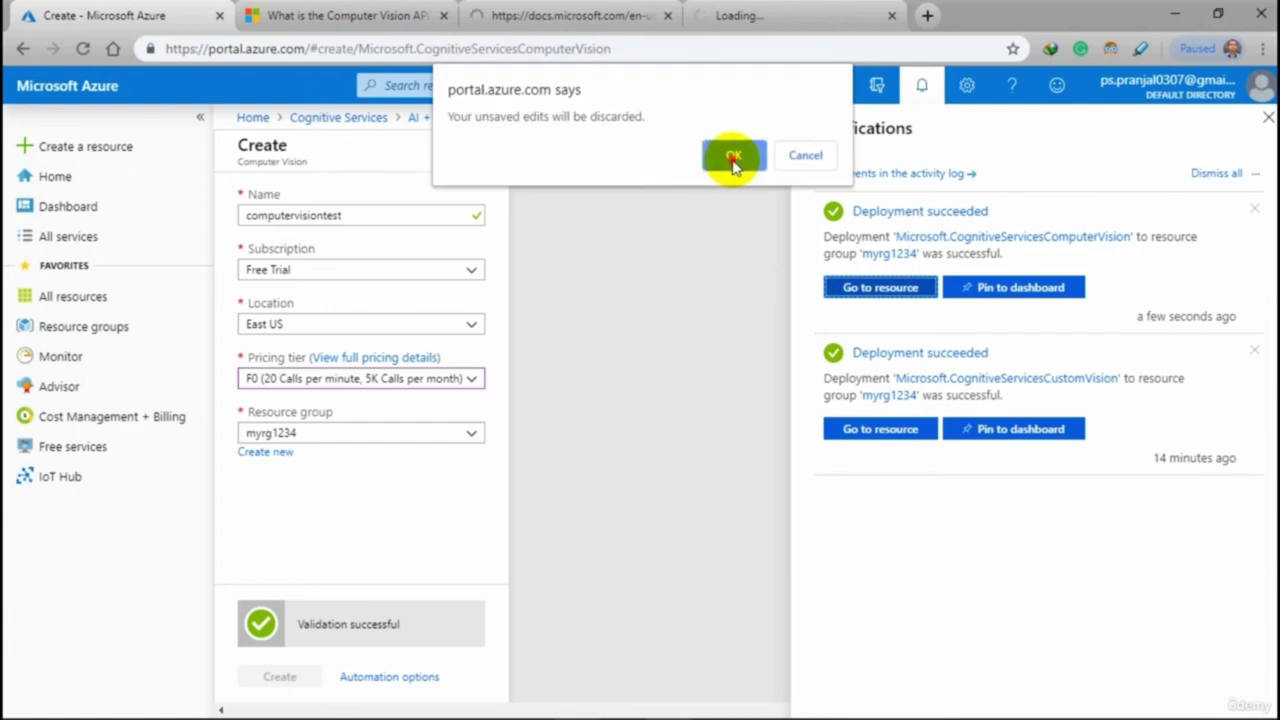
pyautogui.click(733, 160)
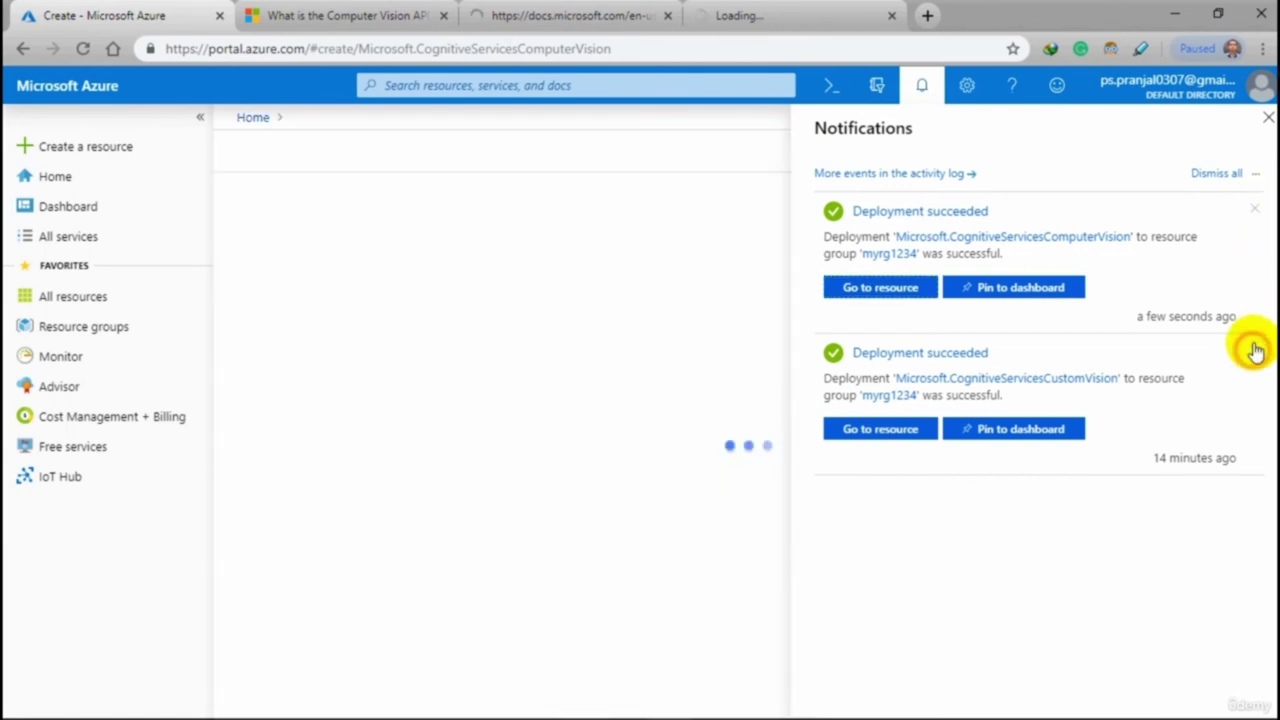
# Dismiss the deployment notifications and close the notifications list
pyautogui.click(1255, 352)
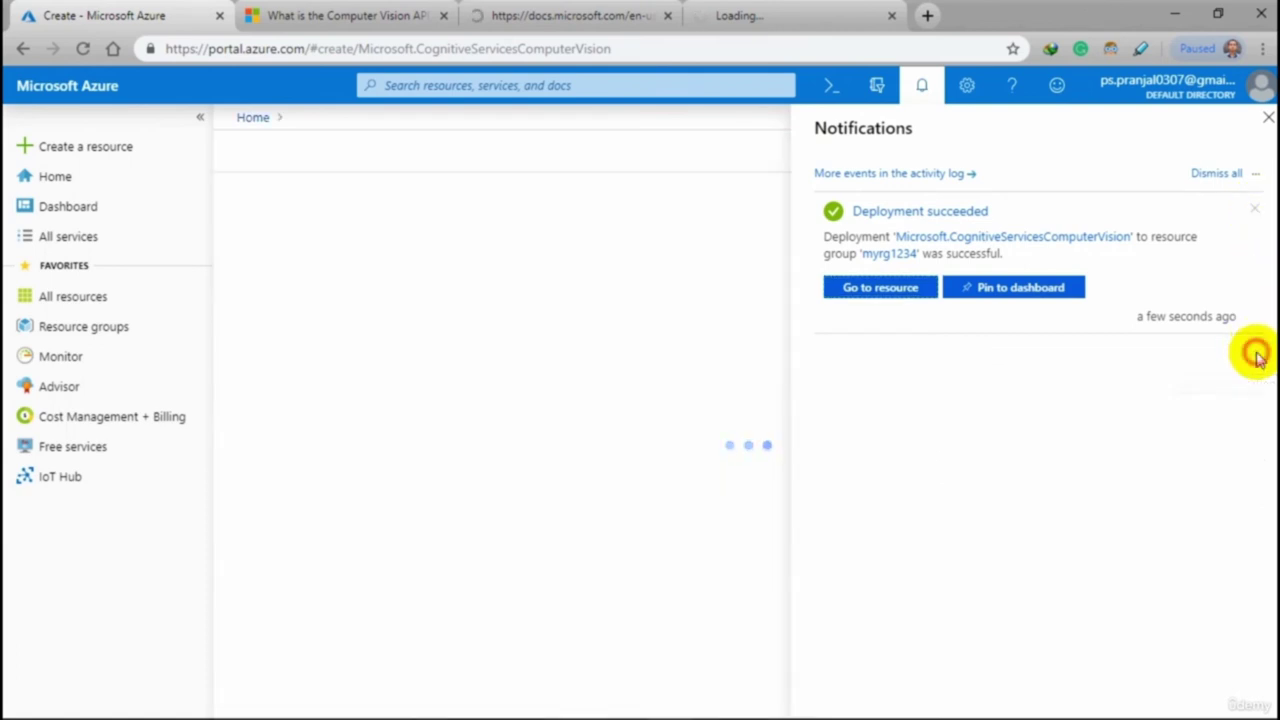
pyautogui.click(1255, 208)
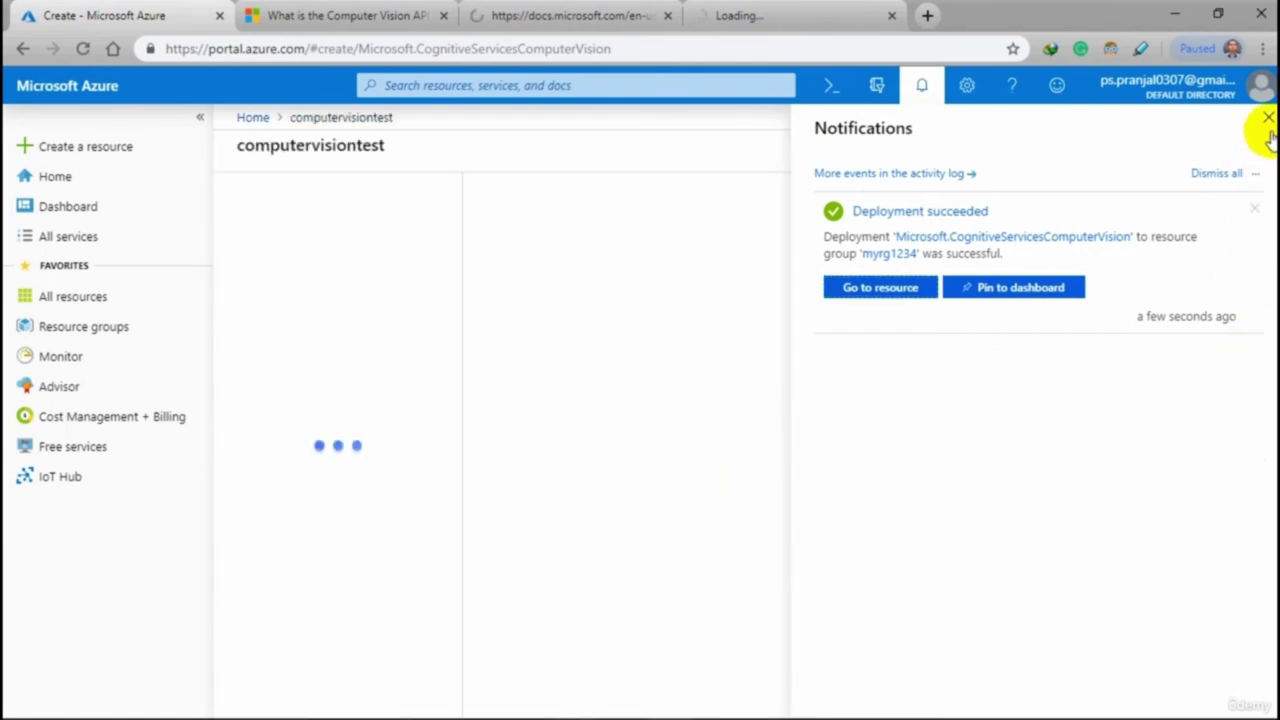
pyautogui.click(751, 154)
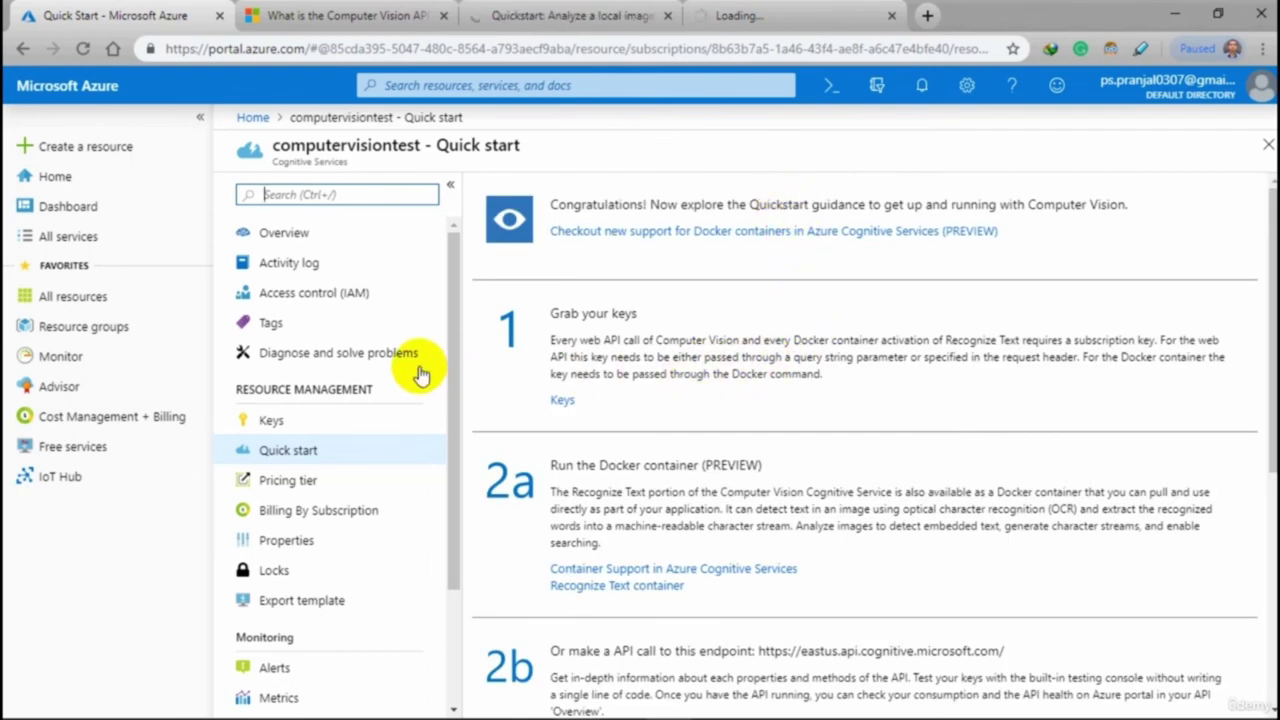
# Show the computervisiontest resource's overview and check whether the local image quickstart page has loaded
pyautogui.click(383, 240)
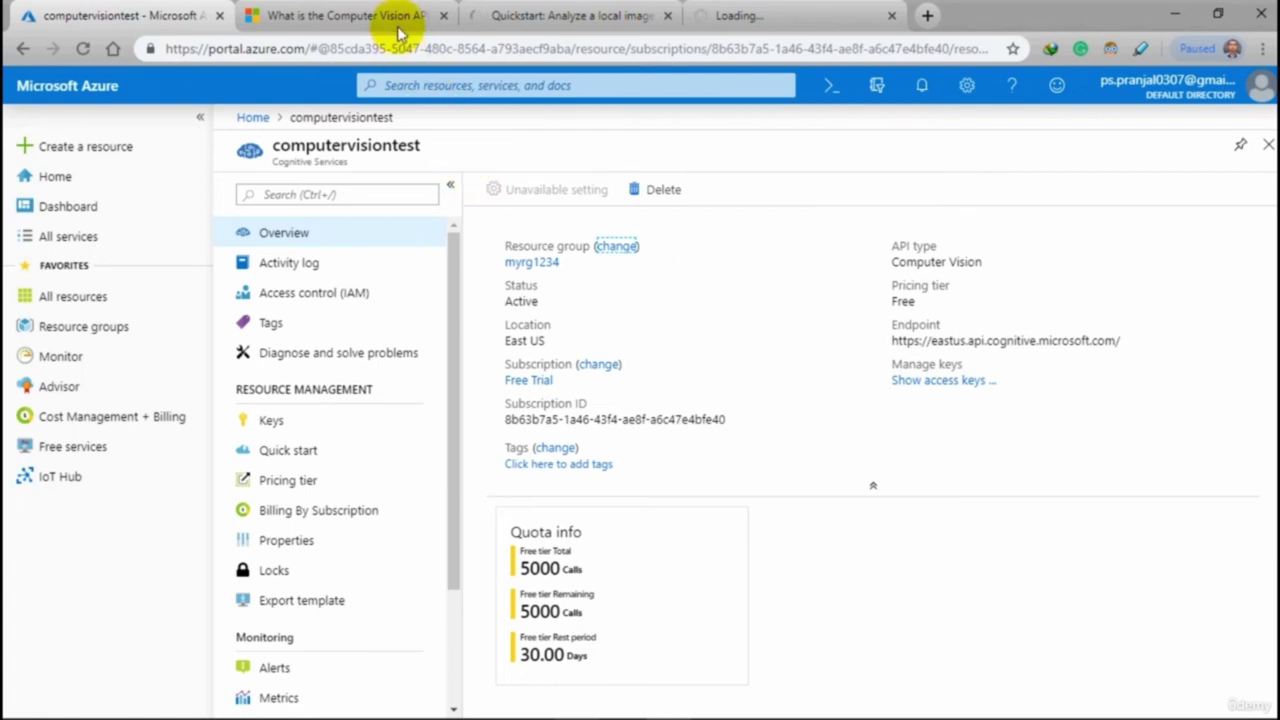
pyautogui.click(527, 18)
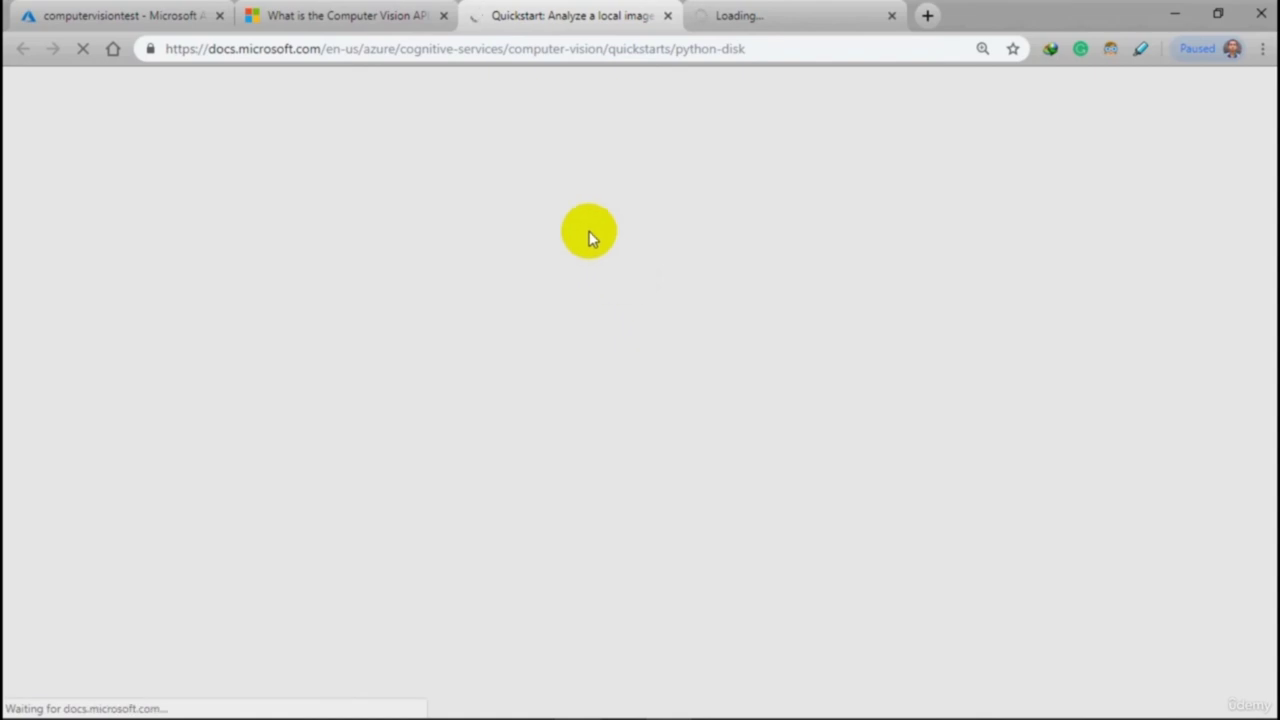
pyautogui.click(166, 17)
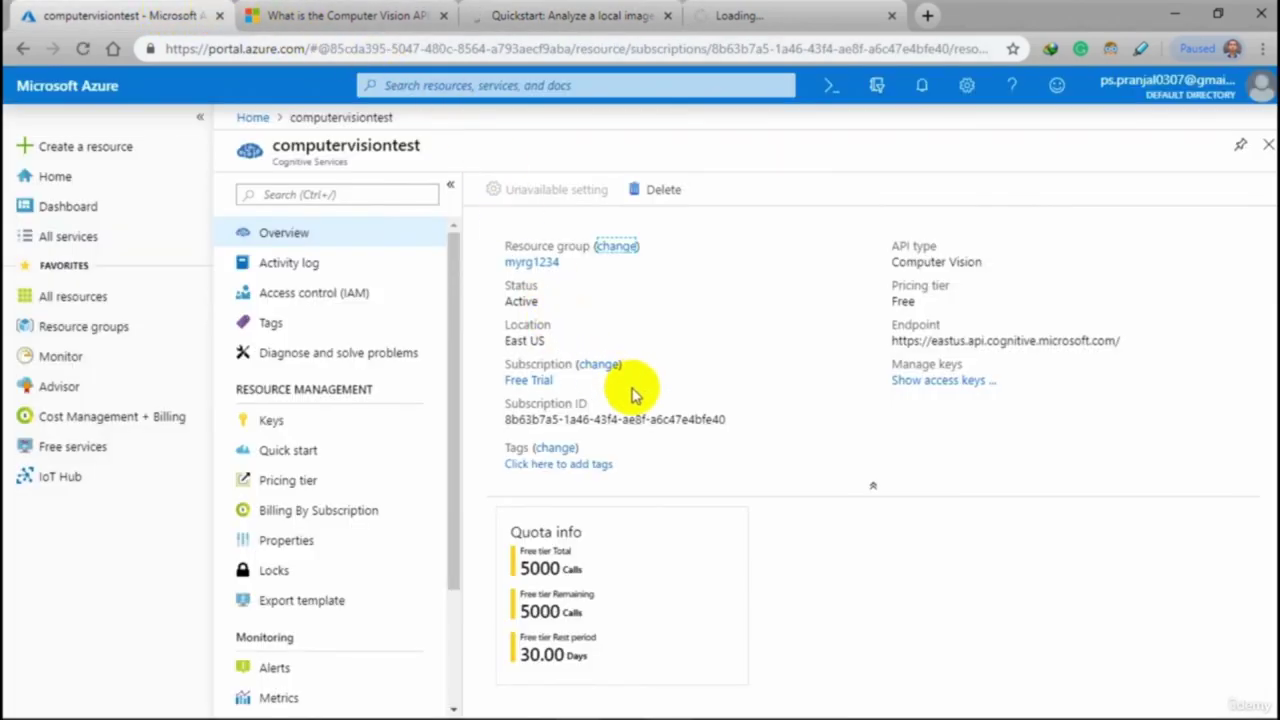
pyautogui.click(1128, 342)
pyautogui.moveTo(320, 700)
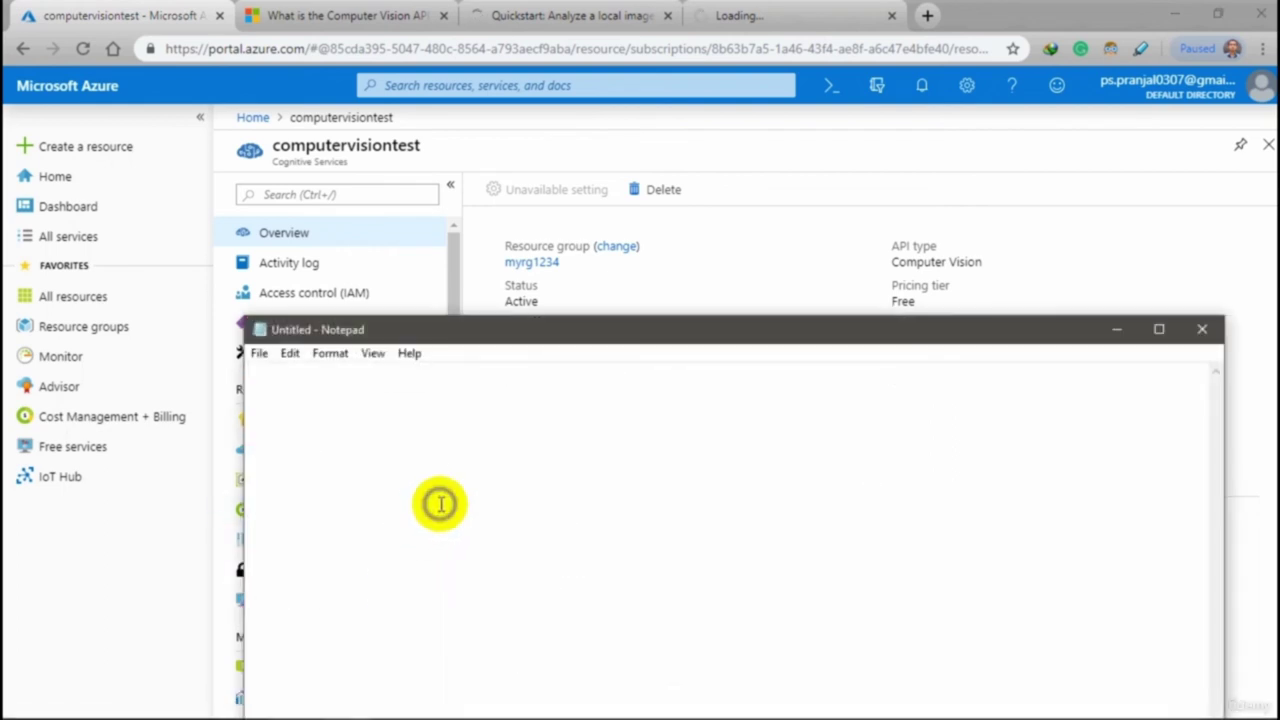
pyautogui.rightClick(436, 500)
pyautogui.click(530, 327)
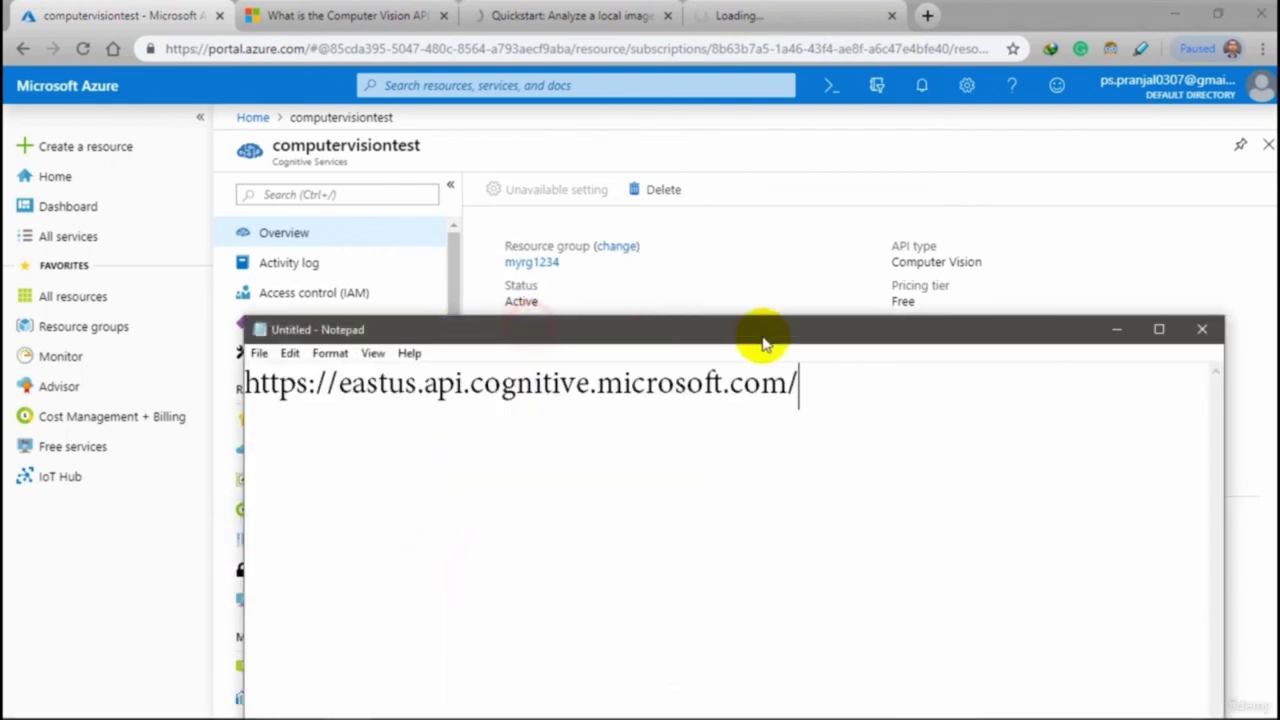
pyautogui.click(1115, 331)
# Copy Key 1 from the resource's access keys and paste the API key into Notepad, leaving a blank line below the endpoint
pyautogui.click(918, 388)
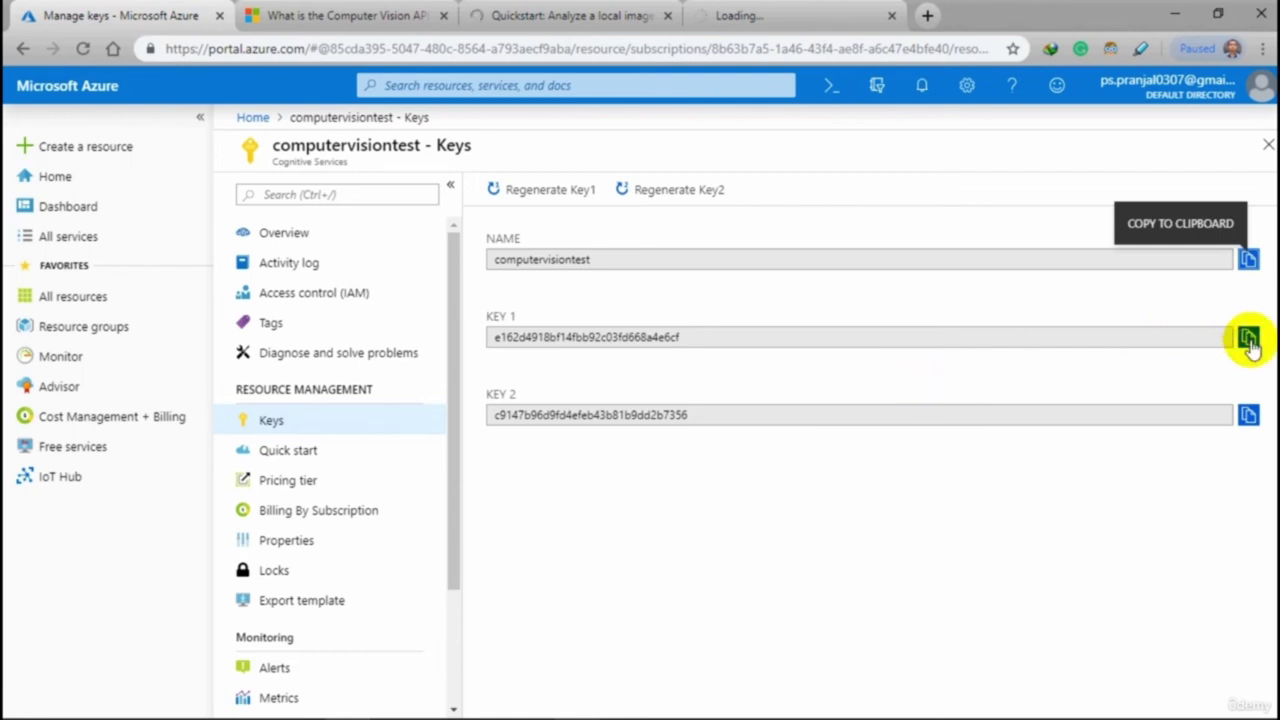
pyautogui.moveTo(500, 690)
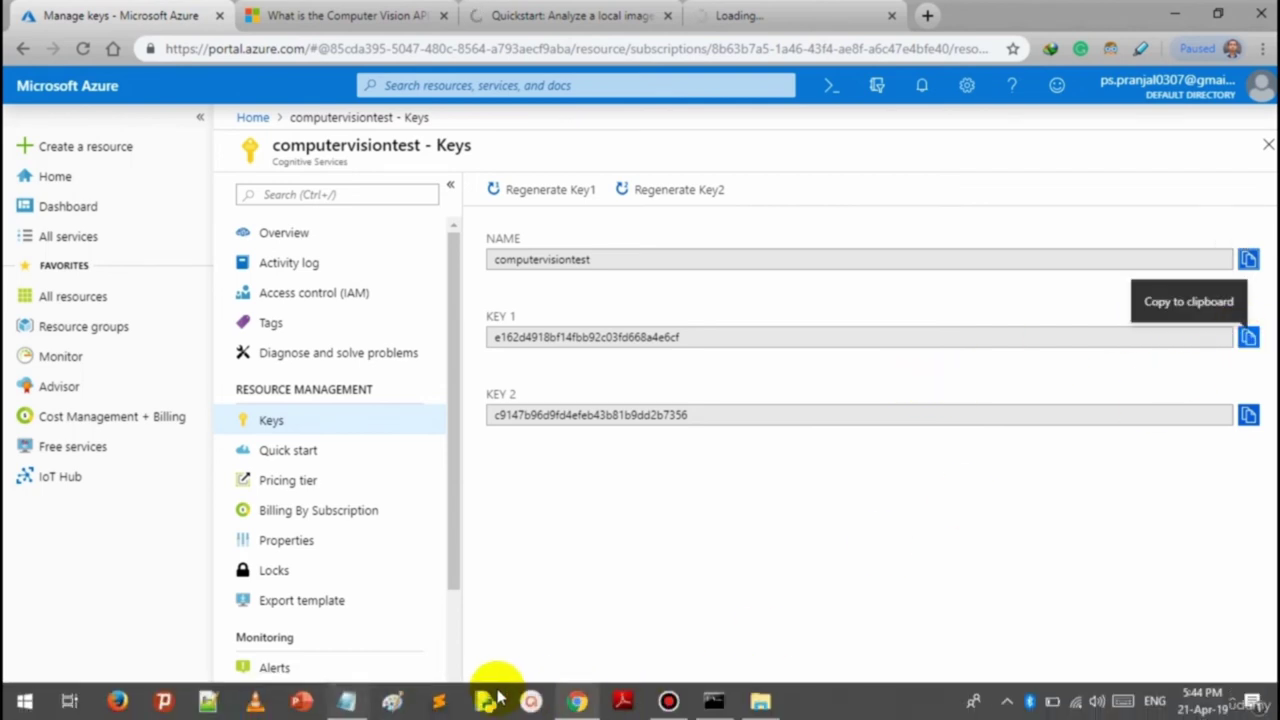
pyautogui.click(346, 708)
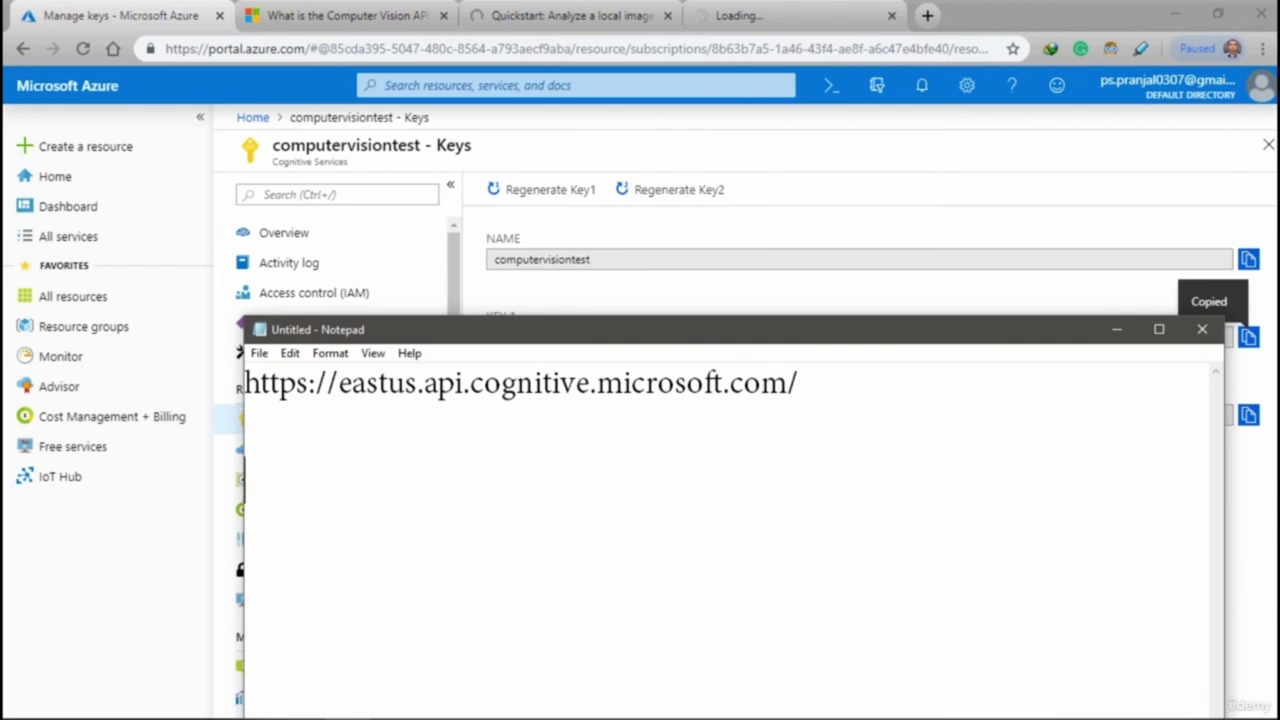
pyautogui.press('Return')
pyautogui.press('Return')
pyautogui.hotkey('ctrl', 'v')
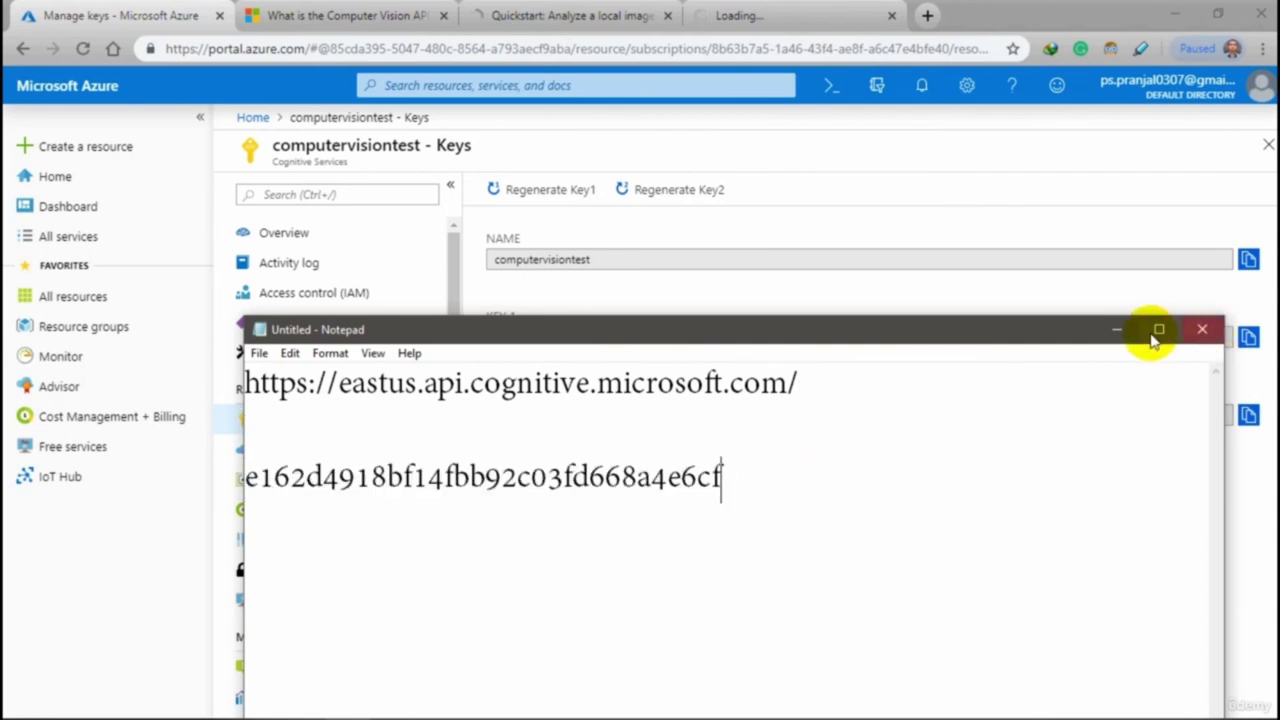
pyautogui.click(1116, 332)
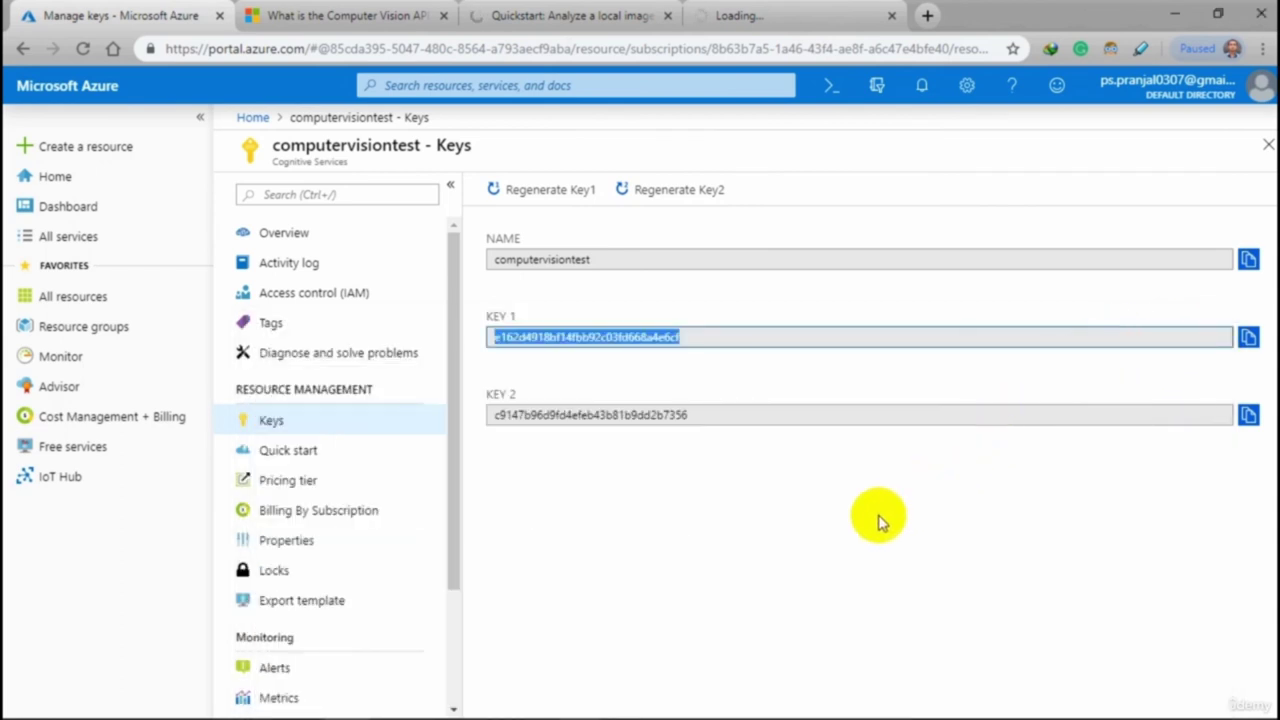
# Open the computervisiontest resource's Quick start guidance
pyautogui.click(320, 456)
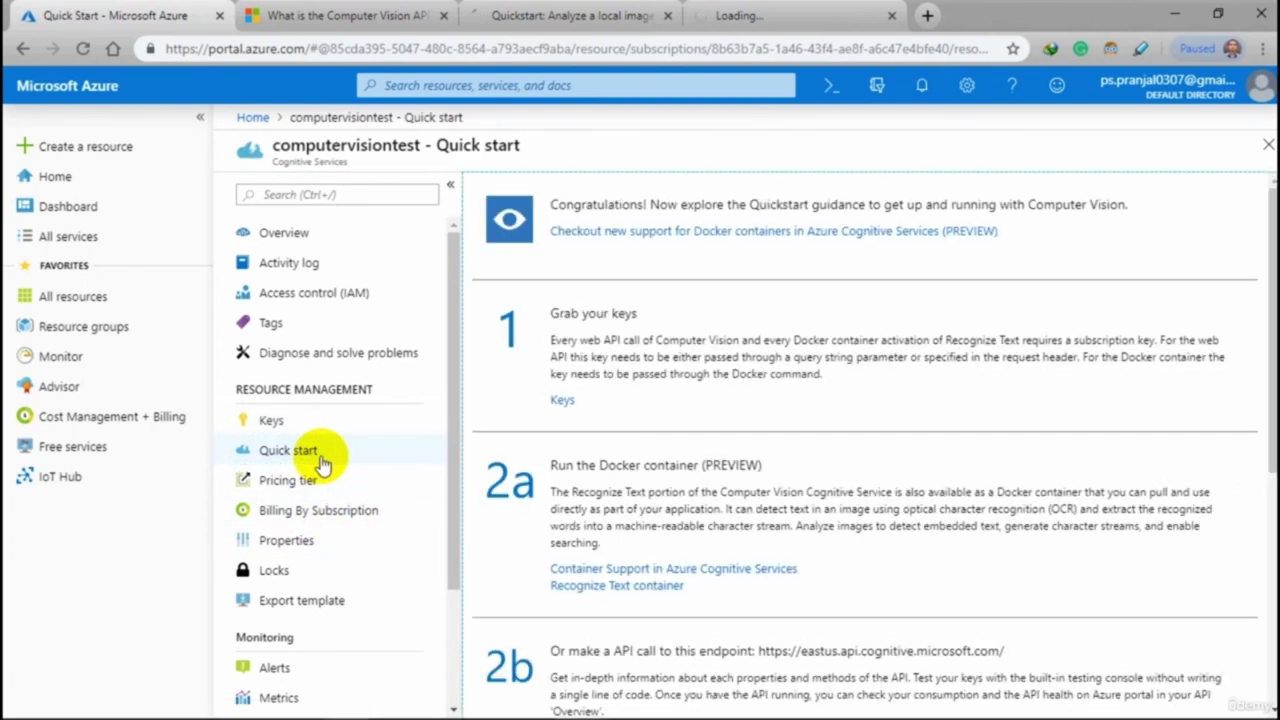
pyautogui.scroll(-2, 676, 426)
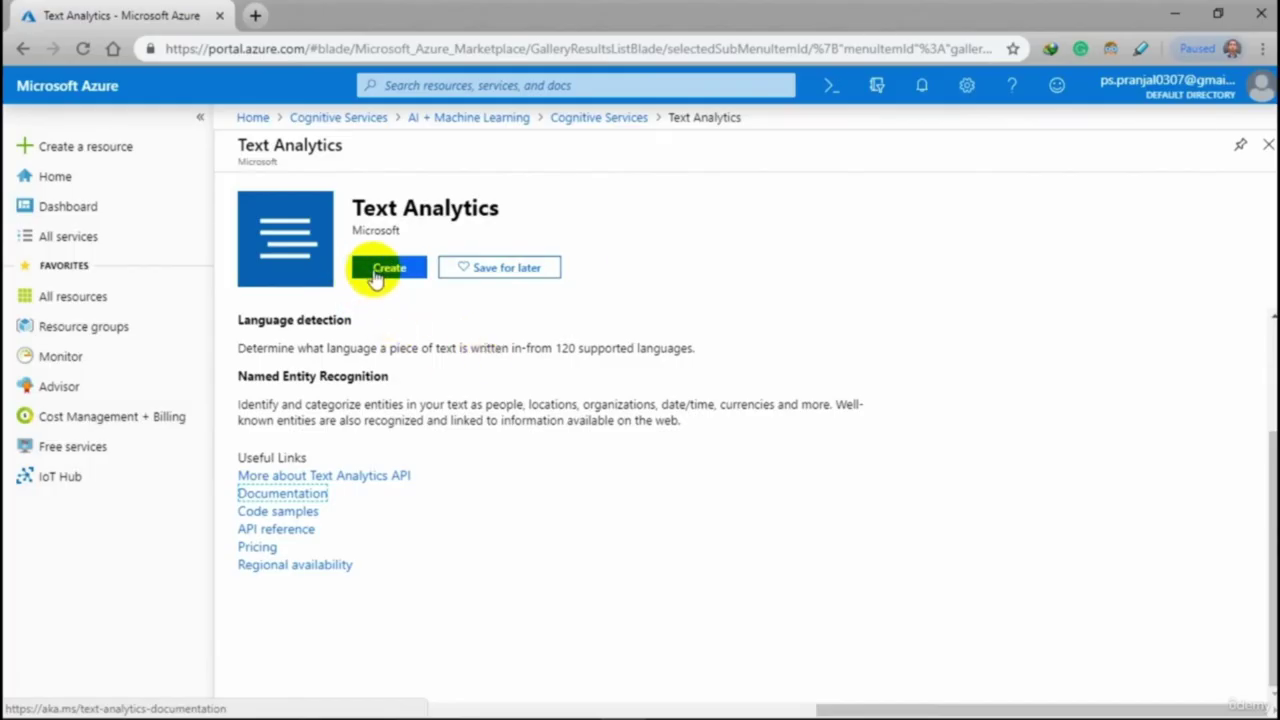
# Start a Text Analytics resource named tesxtanalytics in East US with the F0 (5K Transactions per 30 days) pricing tier
pyautogui.click(396, 276)
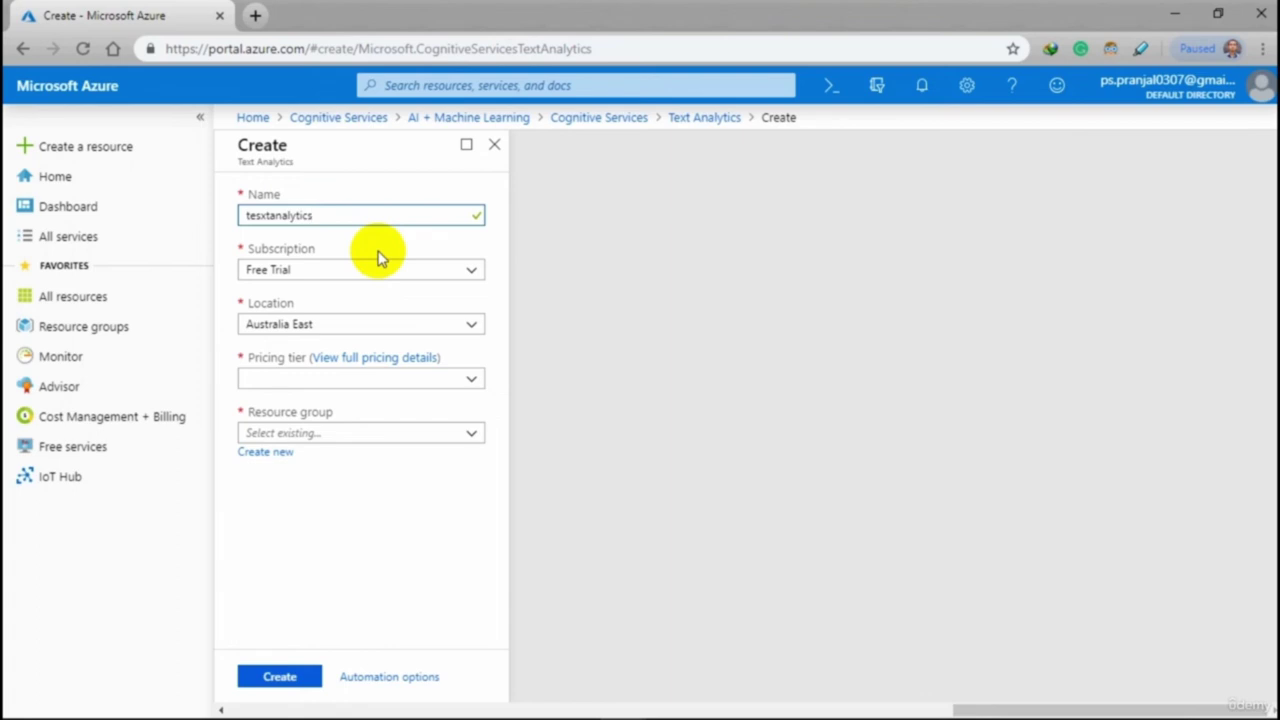
pyautogui.click(409, 327)
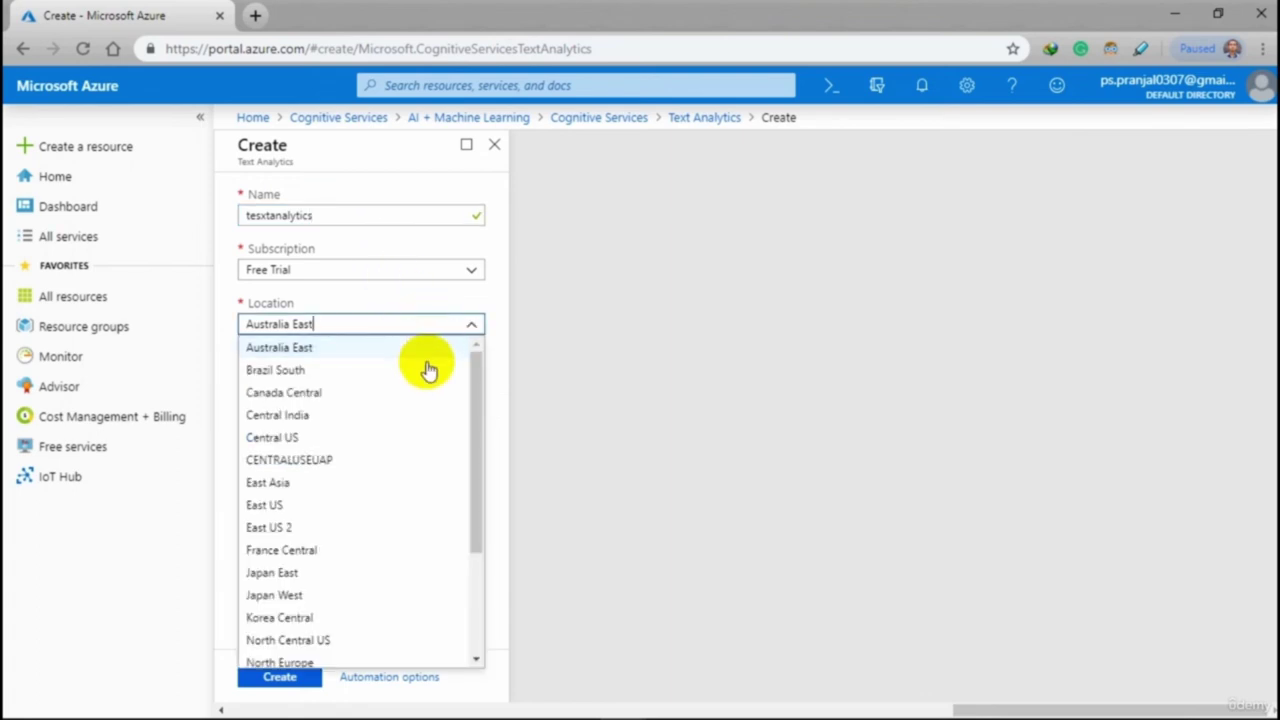
pyautogui.click(409, 506)
pyautogui.click(443, 380)
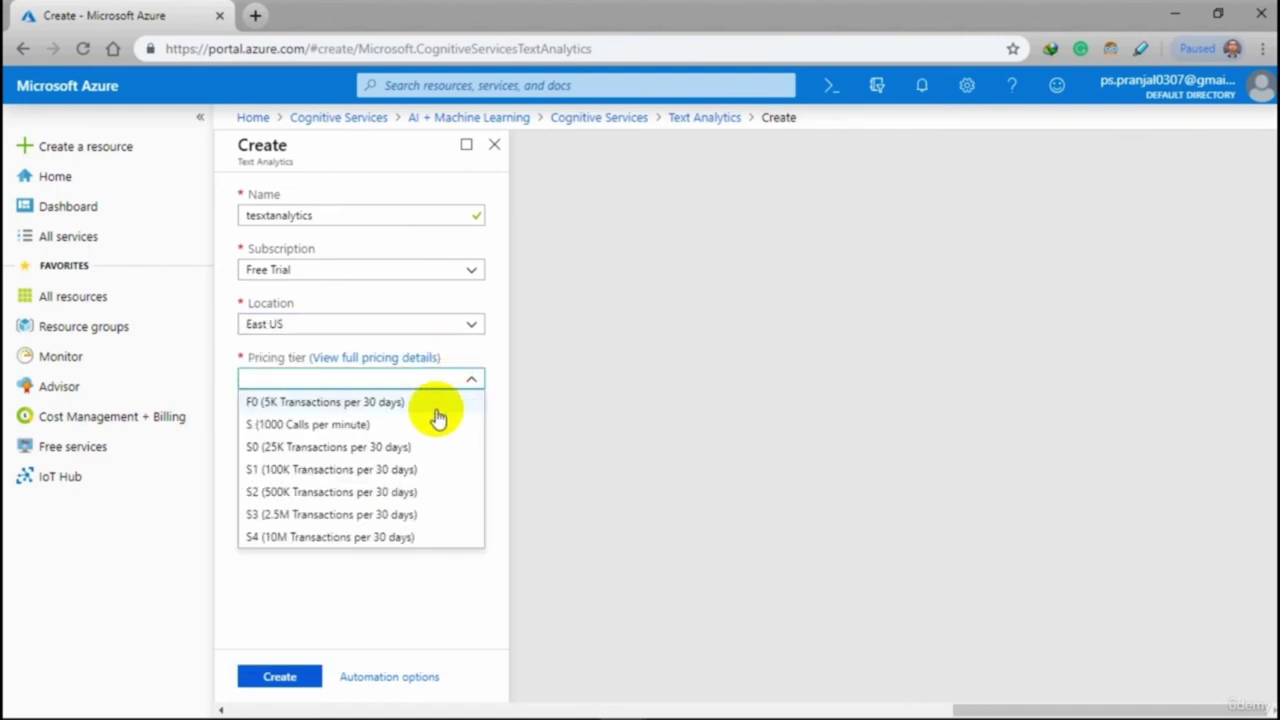
pyautogui.click(436, 404)
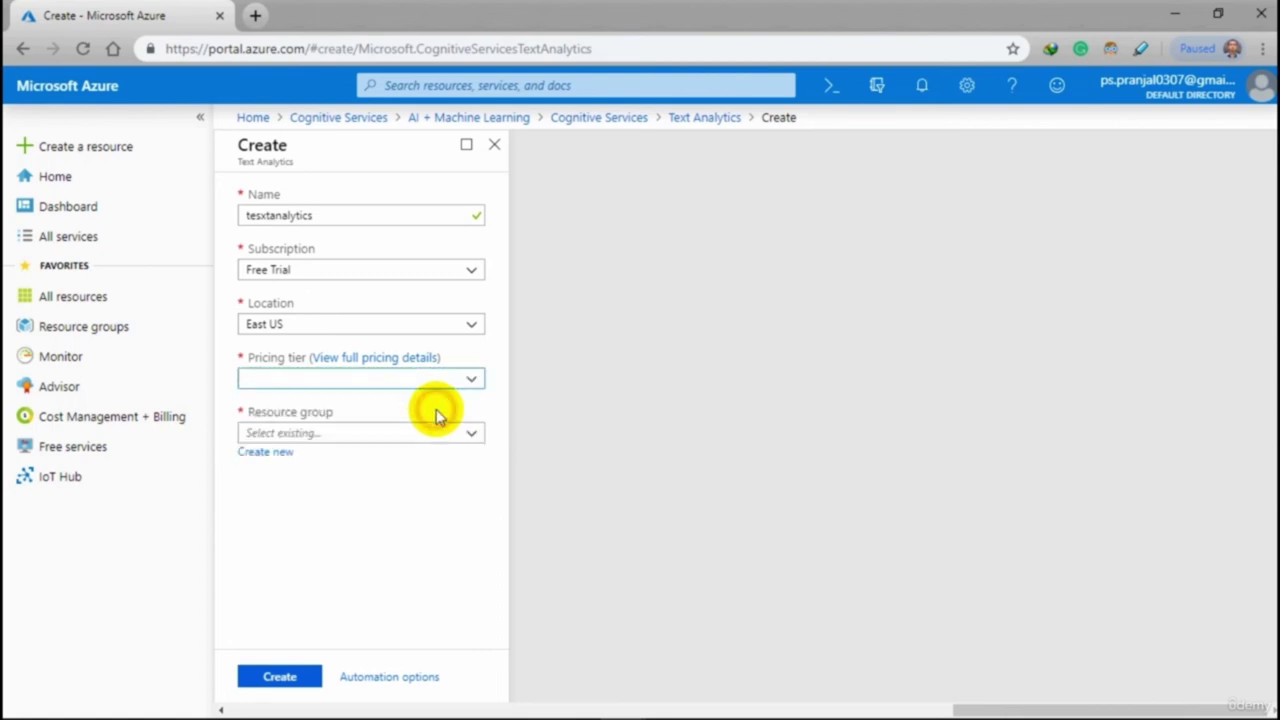
# Assign the Text Analytics resource to the existing resource group myrg123 and create it
pyautogui.click(436, 433)
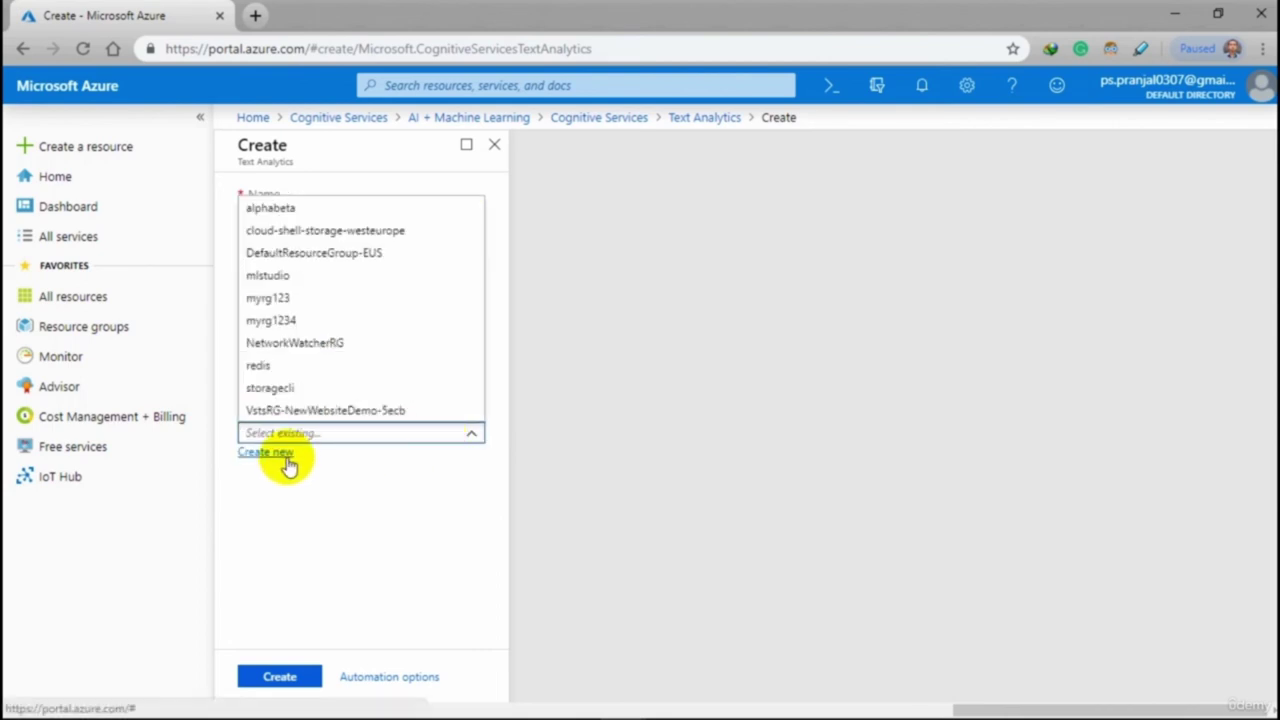
pyautogui.click(333, 298)
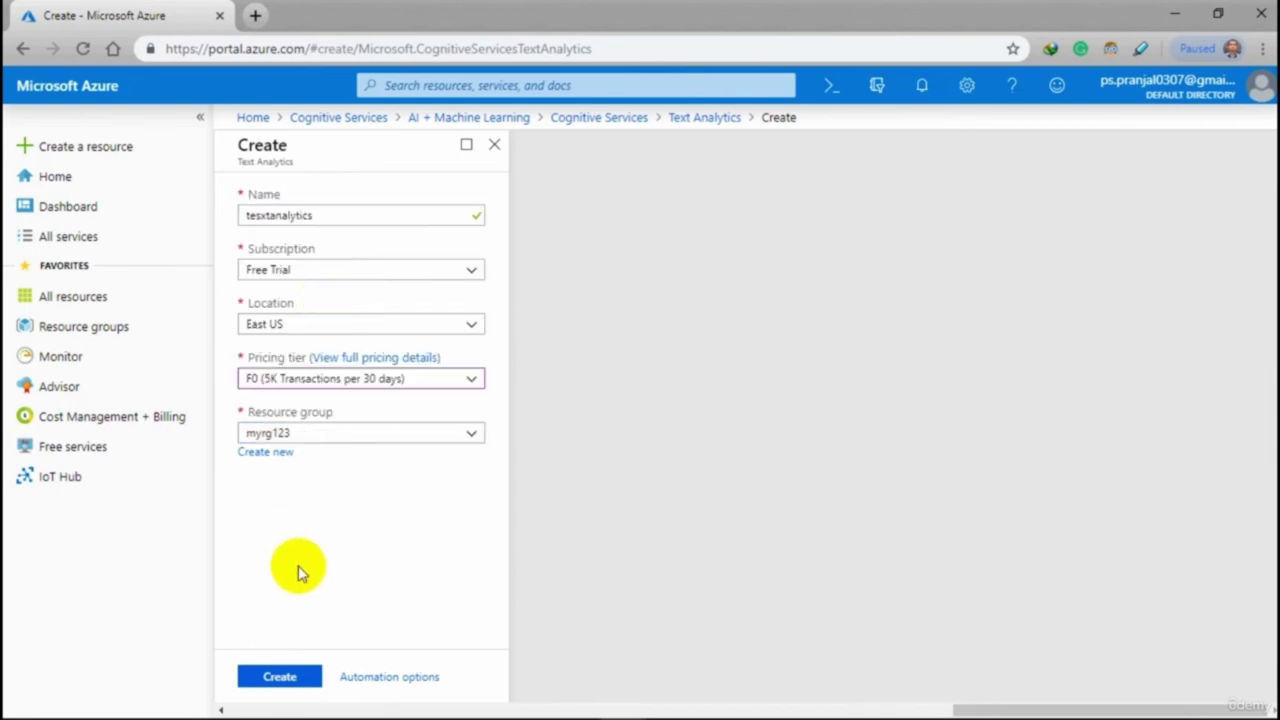
pyautogui.click(280, 678)
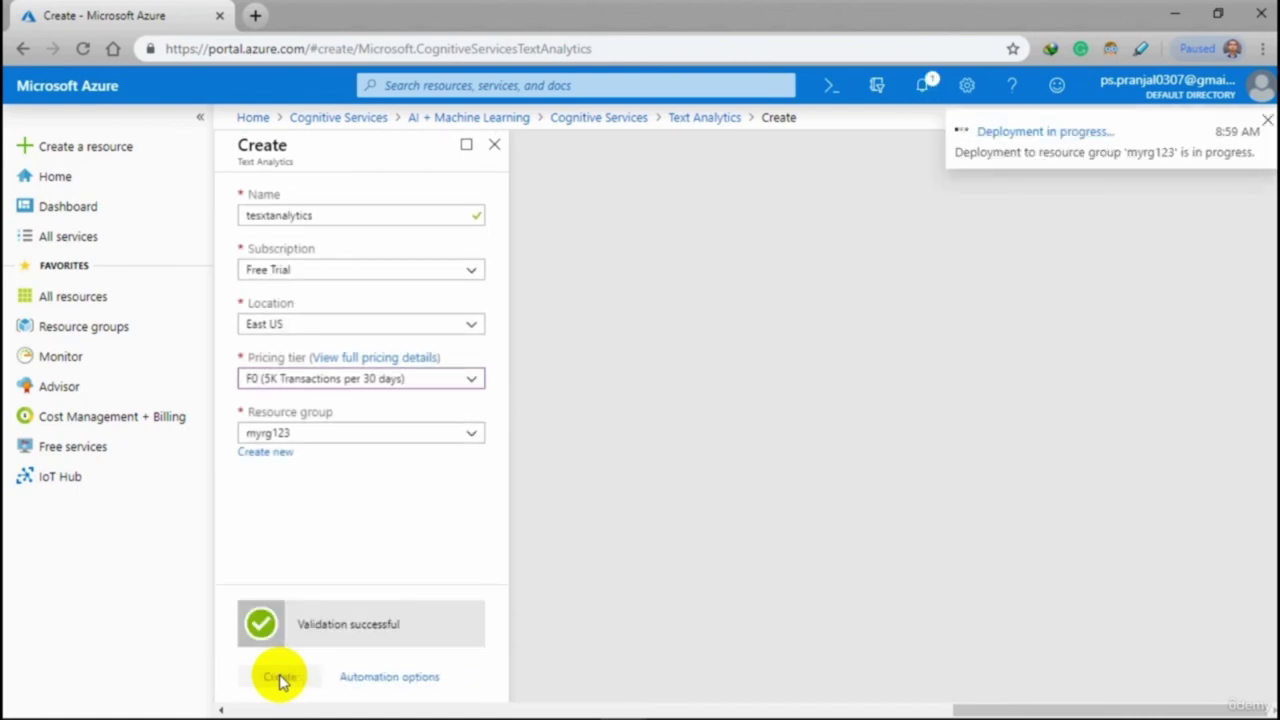
# Open the running deployment's details, discarding the creation form's unsaved edits, and refresh its status
pyautogui.click(995, 145)
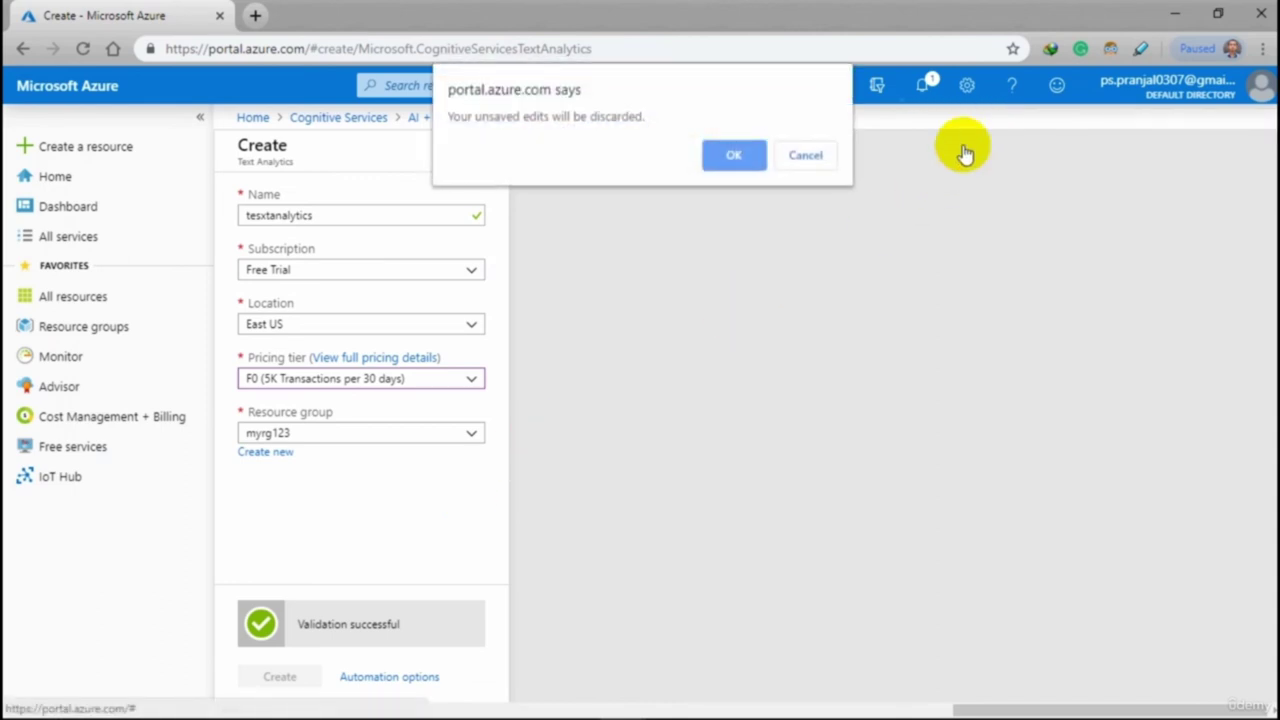
pyautogui.click(737, 168)
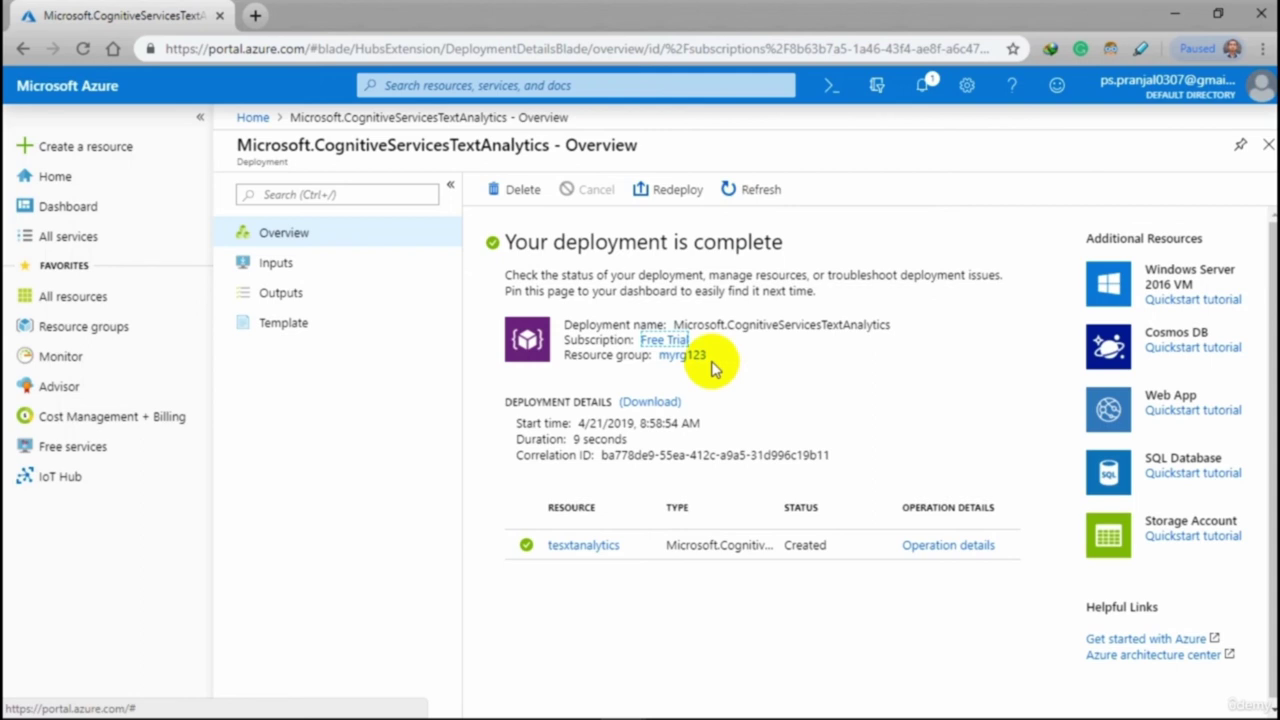
pyautogui.click(764, 195)
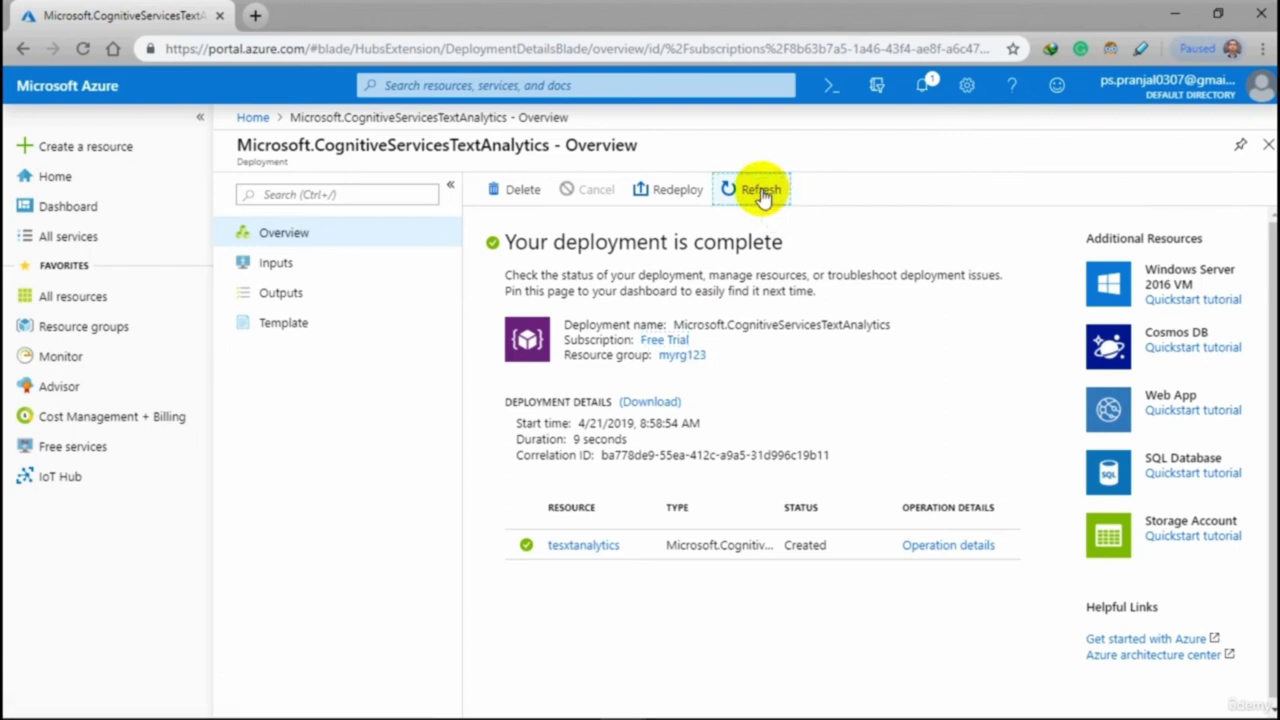
# Open the deployed tesxtanalytics resource and look through its Quick start guidance, including the API call and coding sample links
pyautogui.click(585, 550)
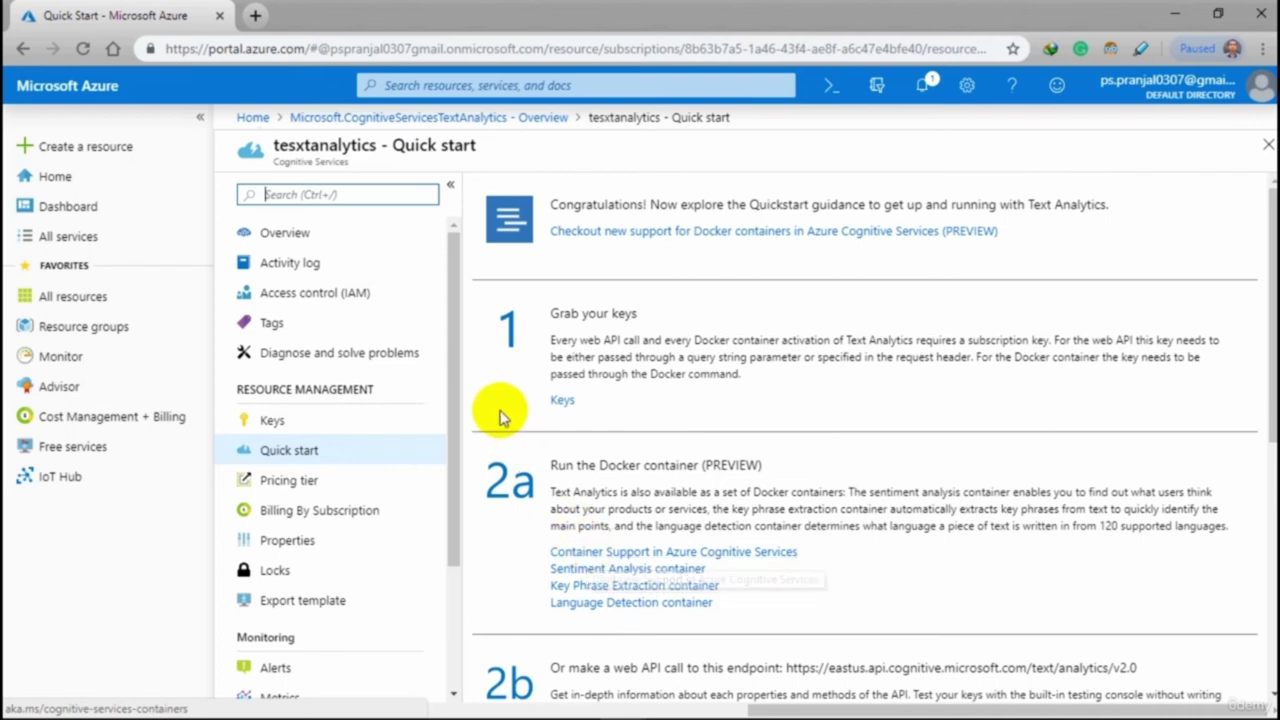
pyautogui.scroll(-3, 534, 434)
pyautogui.scroll(-1, 613, 487)
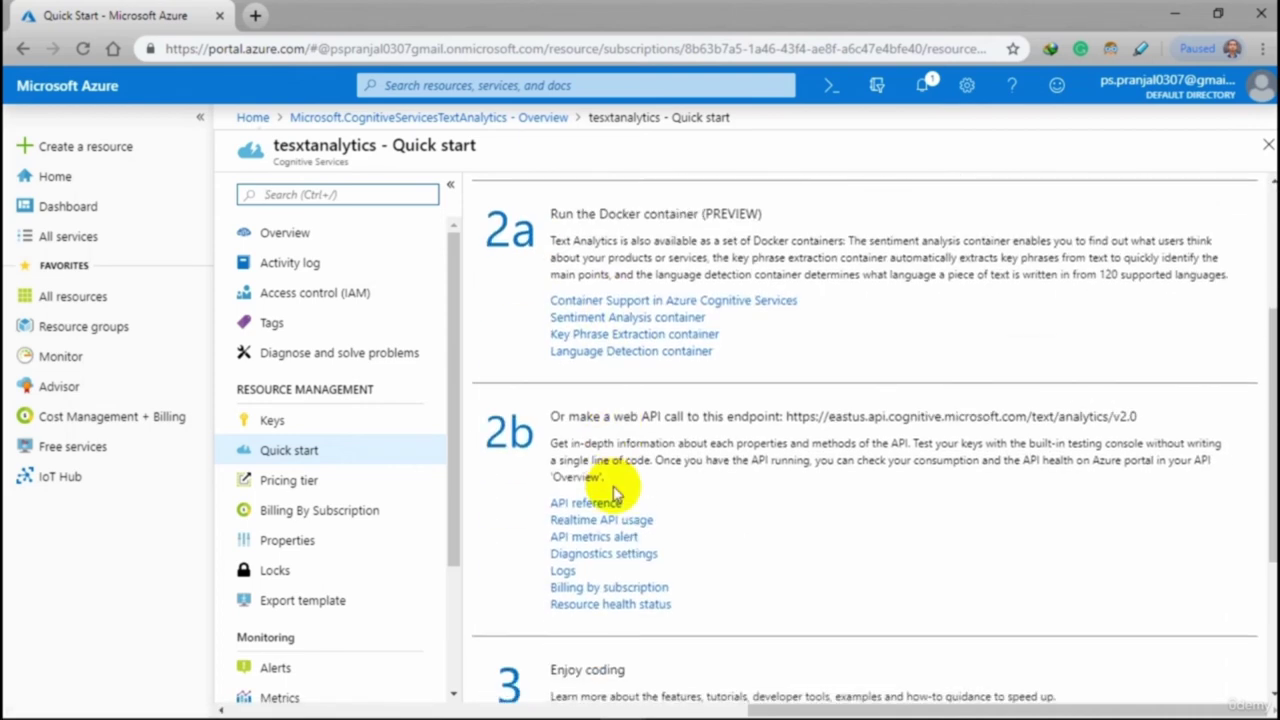
pyautogui.scroll(-4, 613, 490)
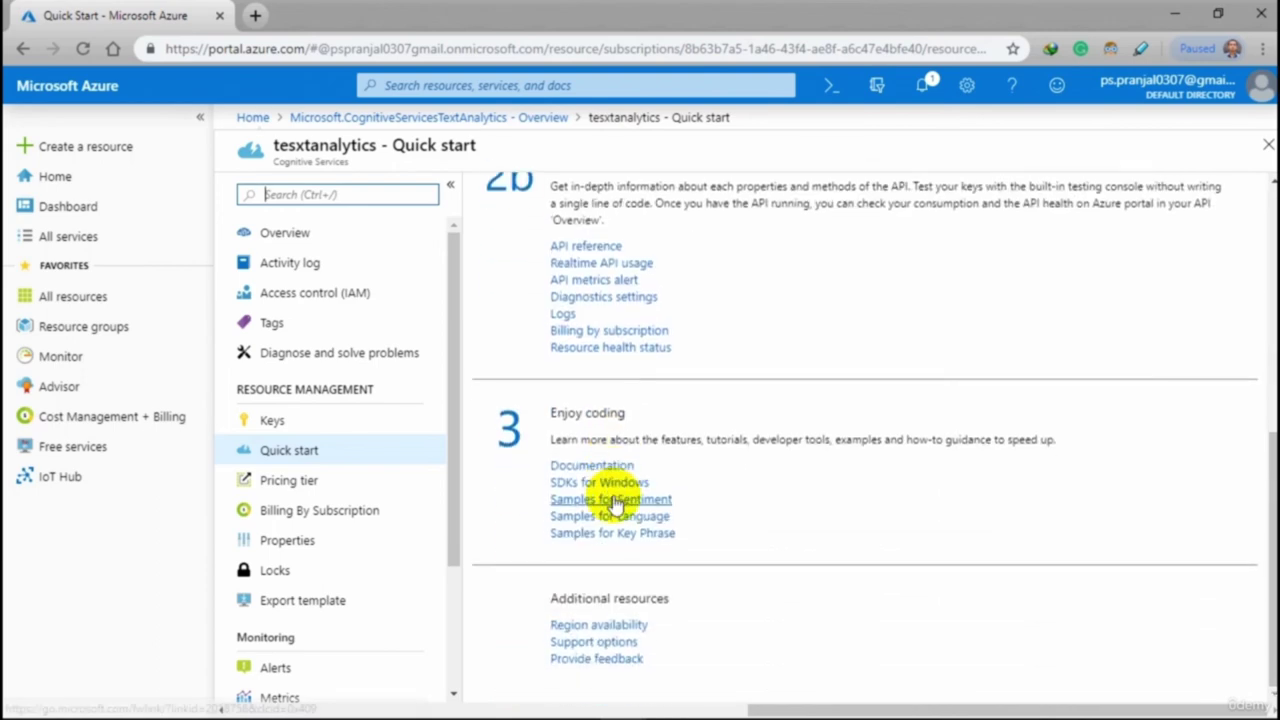
pyautogui.scroll(5, 610, 503)
# Show the tesxtanalytics resource's overview and open its access keys
pyautogui.click(360, 228)
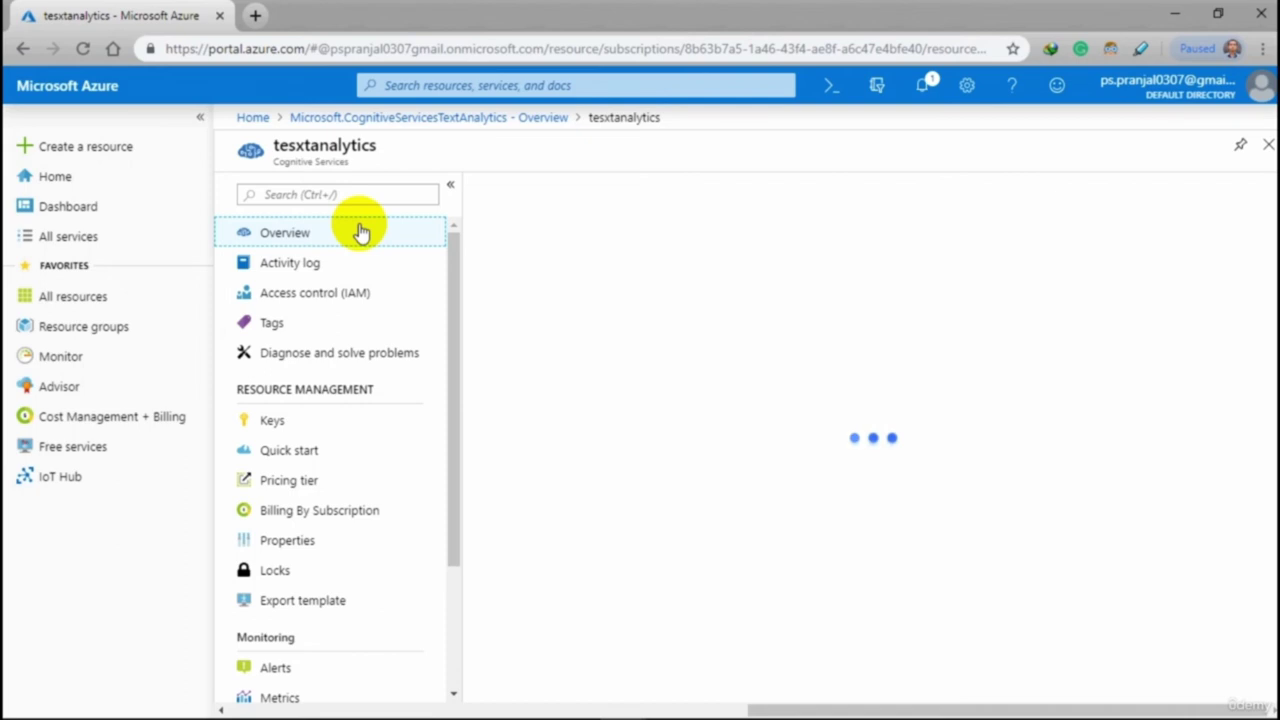
pyautogui.moveTo(530, 425)
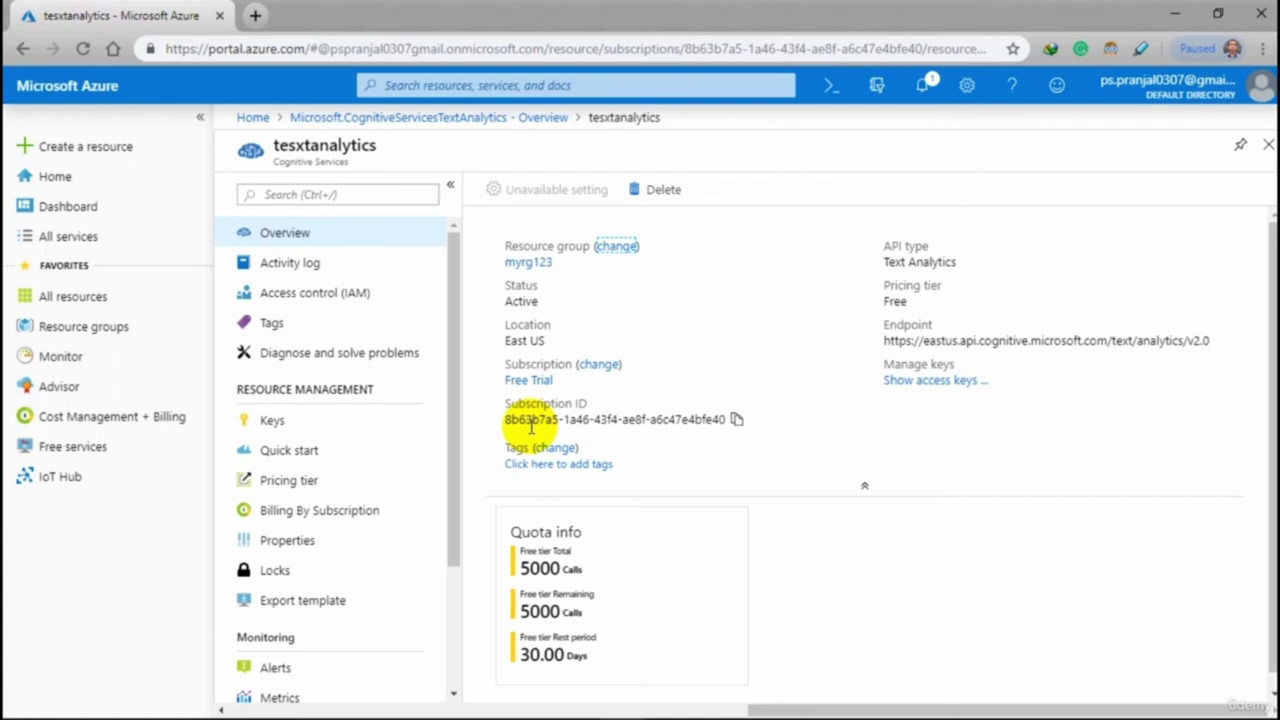
pyautogui.click(938, 385)
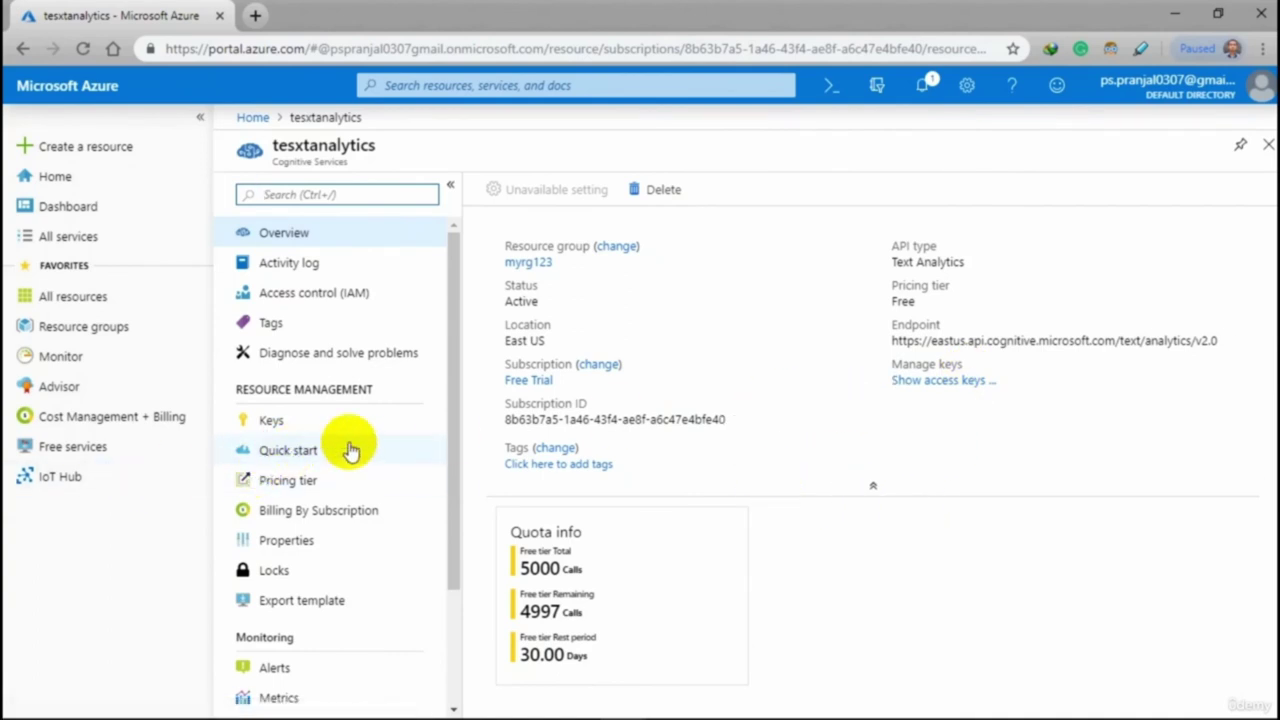
pyautogui.moveTo(243, 680)
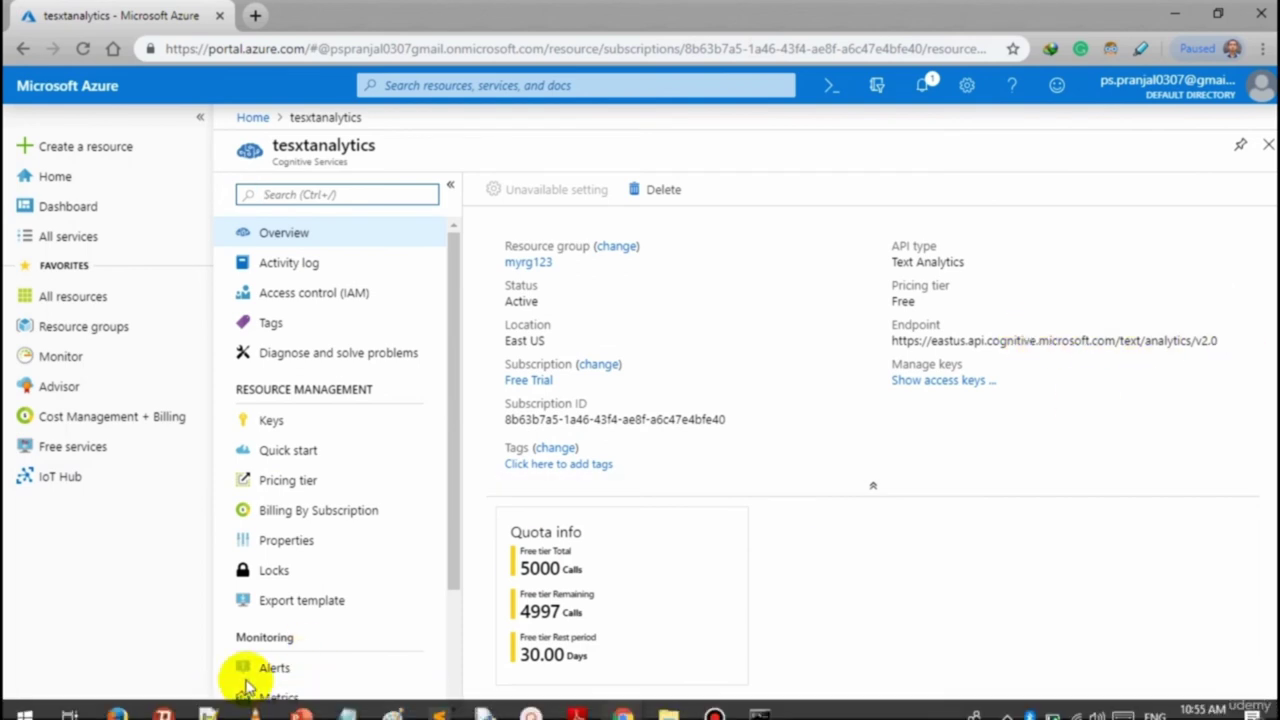
pyautogui.moveTo(1220, 345)
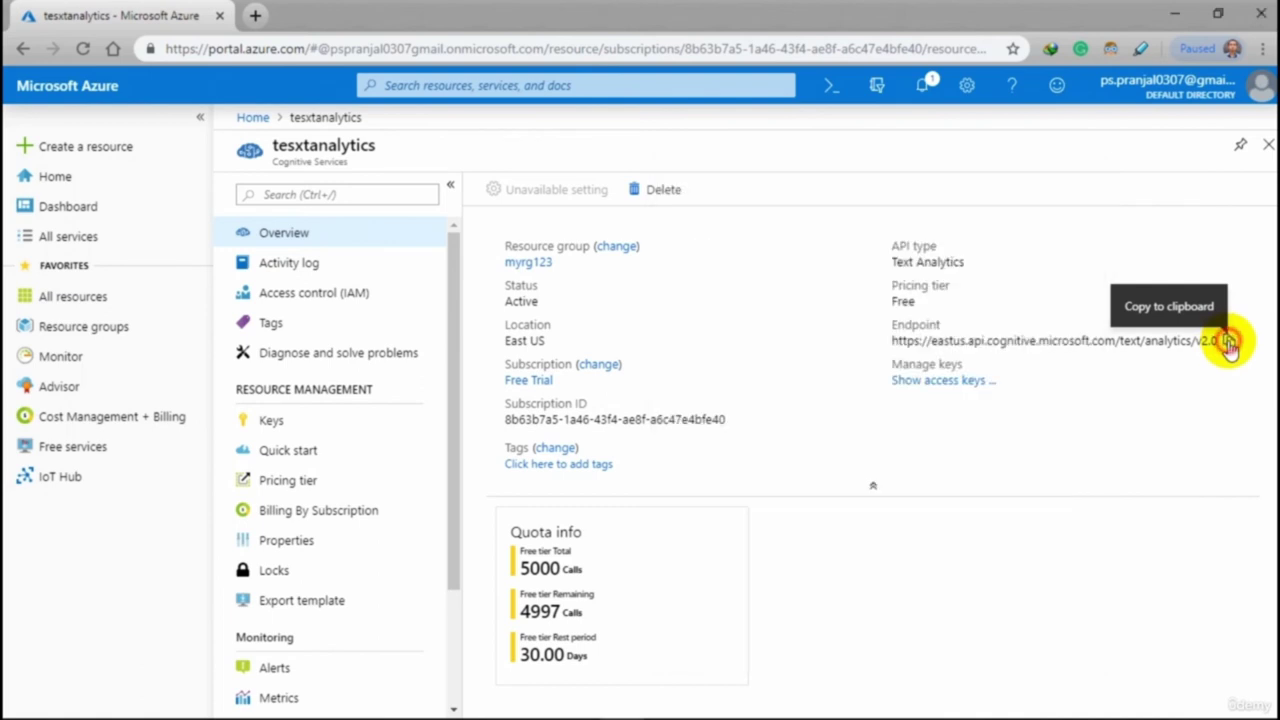
pyautogui.click(343, 692)
pyautogui.rightClick(727, 297)
pyautogui.click(800, 381)
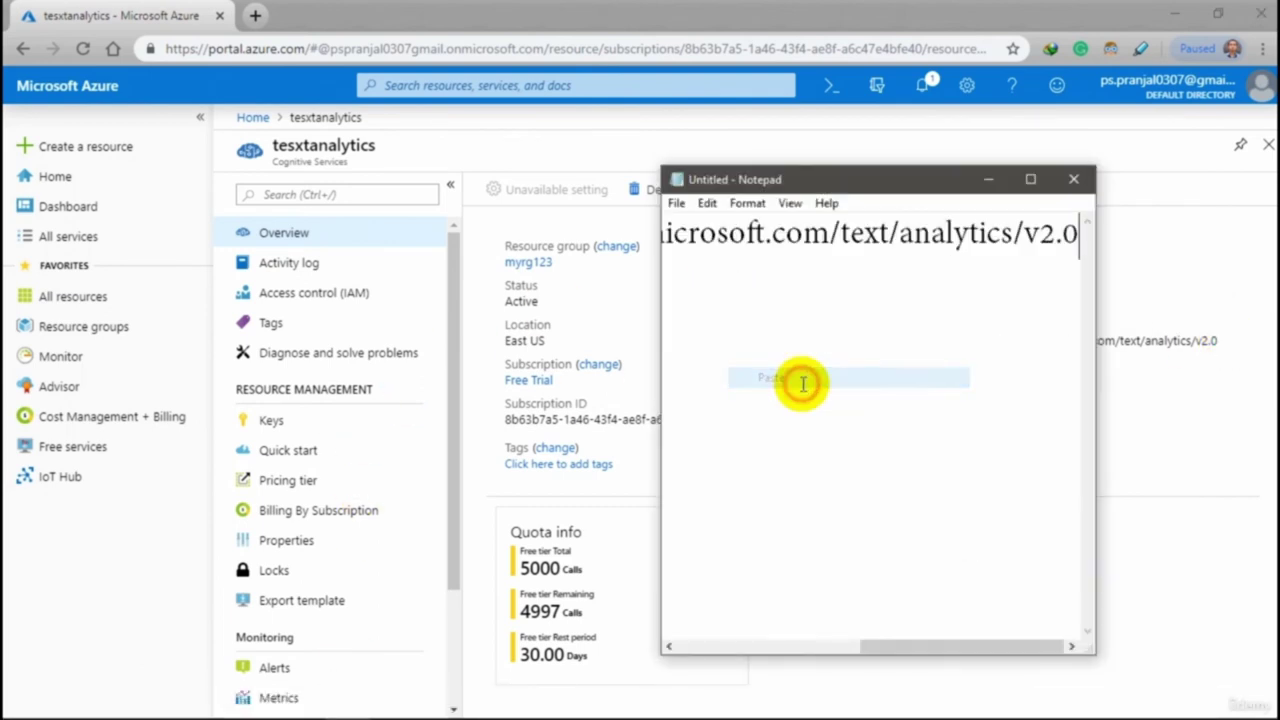
pyautogui.click(988, 179)
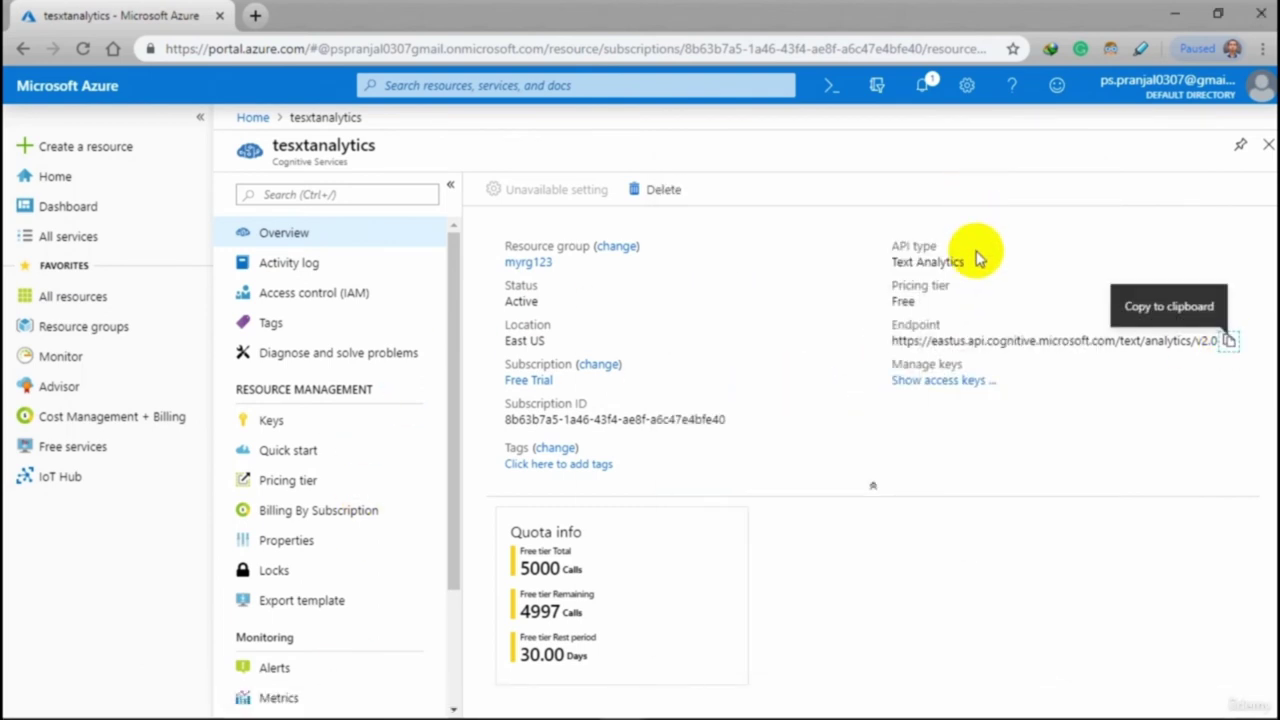
# Copy Key 1 from the tesxtanalytics access keys, paste the API key into the Notepad document and put Notepad away
pyautogui.click(955, 385)
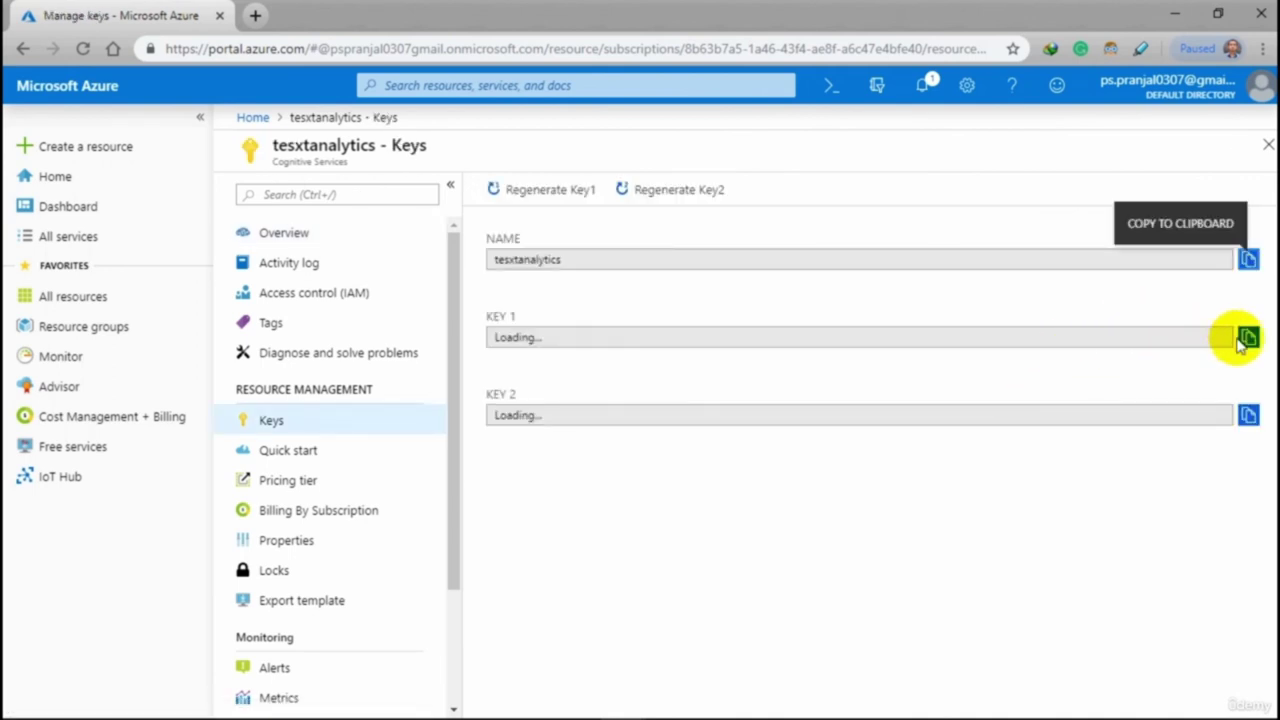
pyautogui.click(1249, 337)
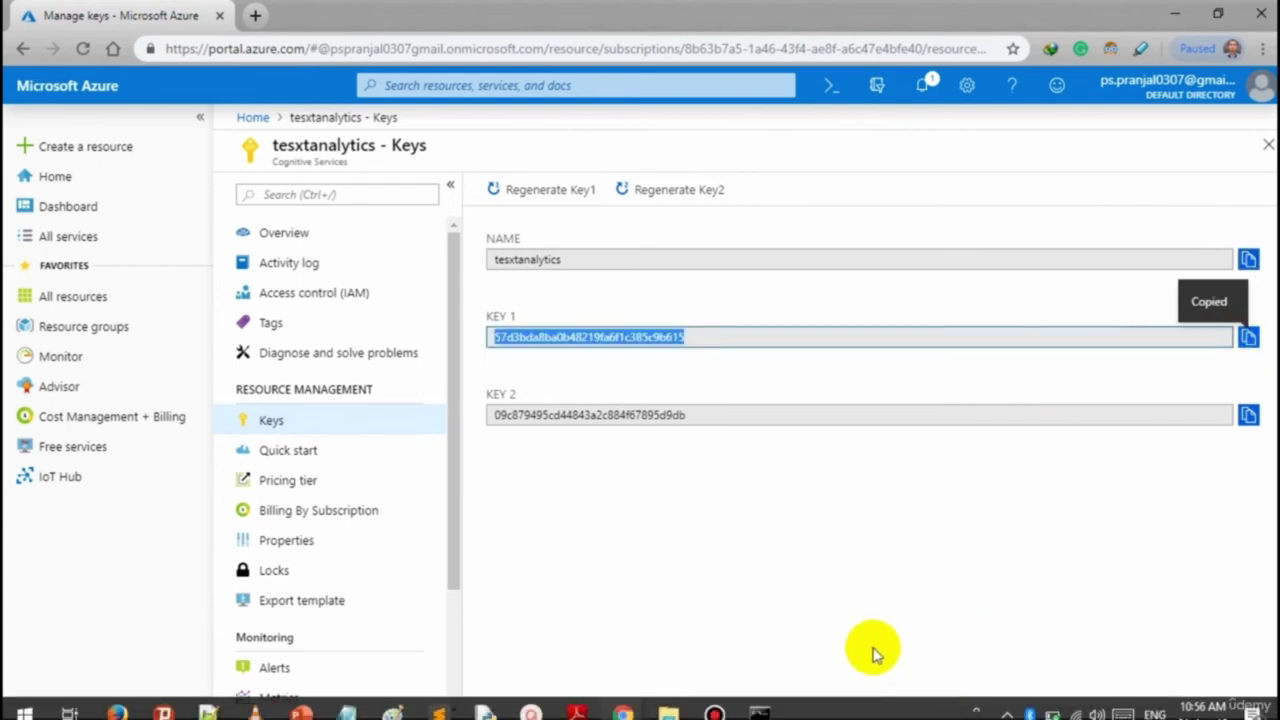
pyautogui.click(346, 700)
pyautogui.press('Home')
pyautogui.rightClick(1042, 436)
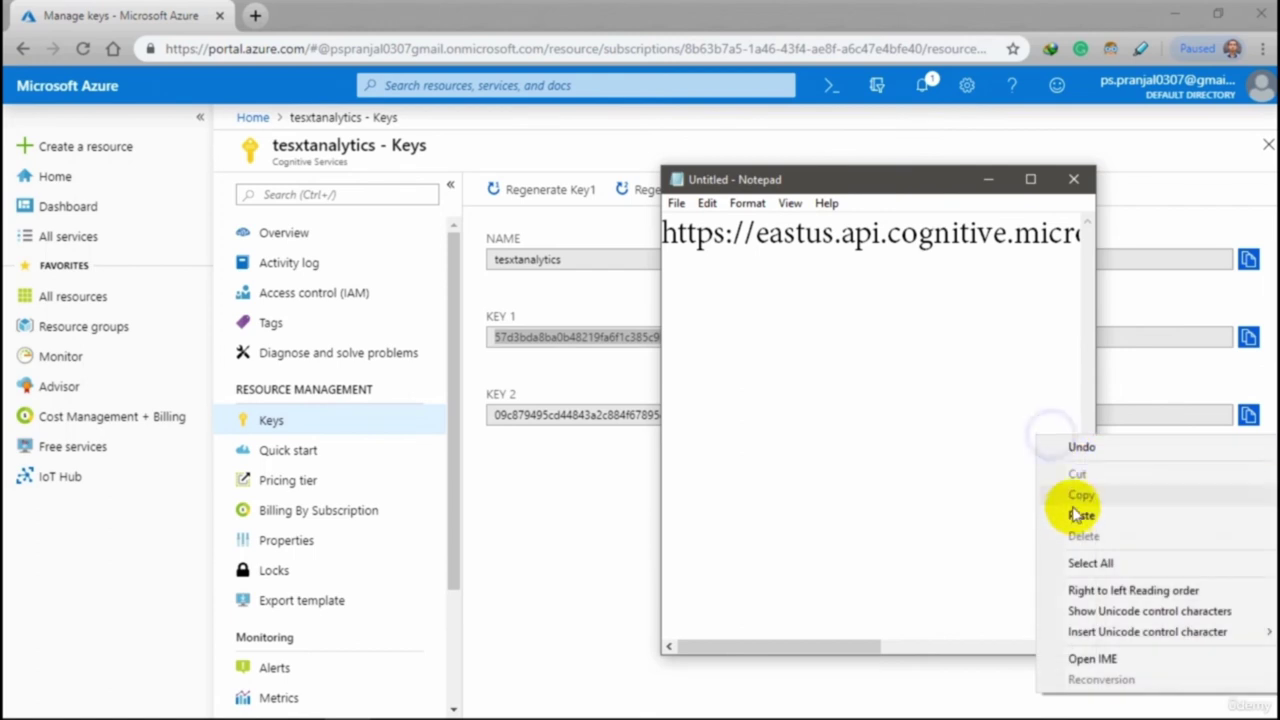
pyautogui.click(1081, 515)
pyautogui.click(988, 179)
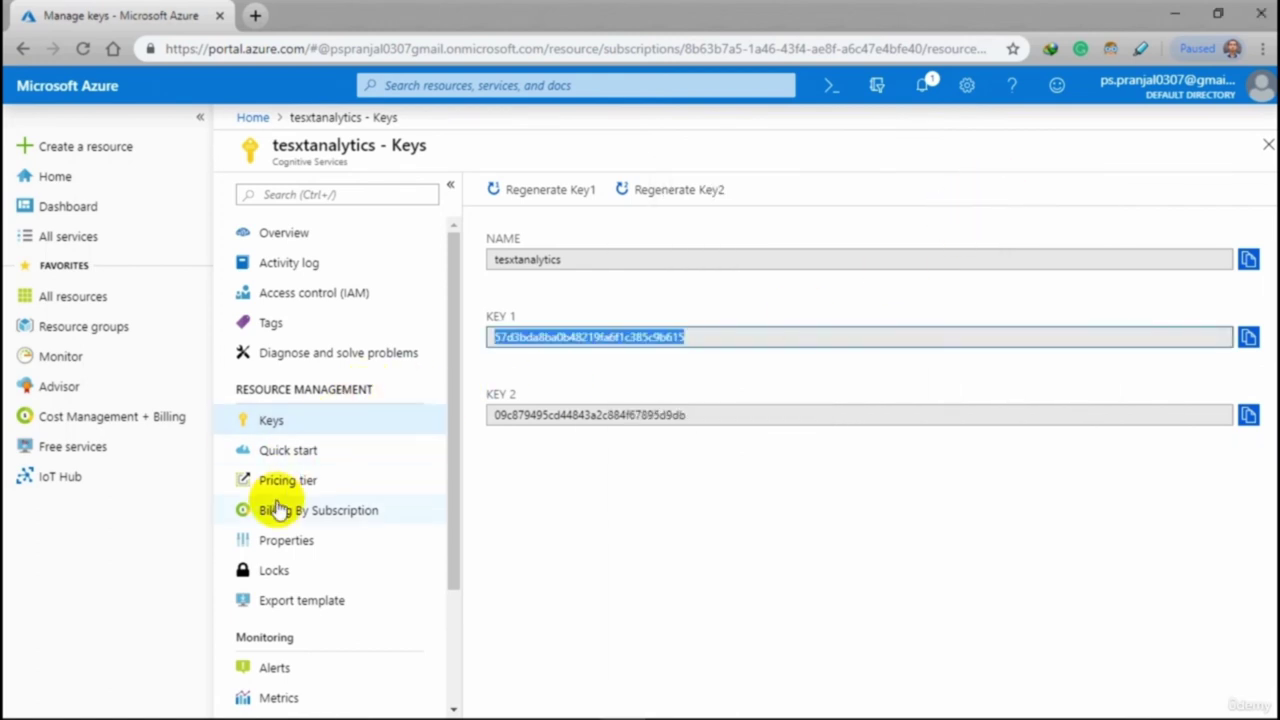
# Open the tesxtanalytics Quick start guidance and open its Documentation link in a separate browser tab
pyautogui.click(323, 458)
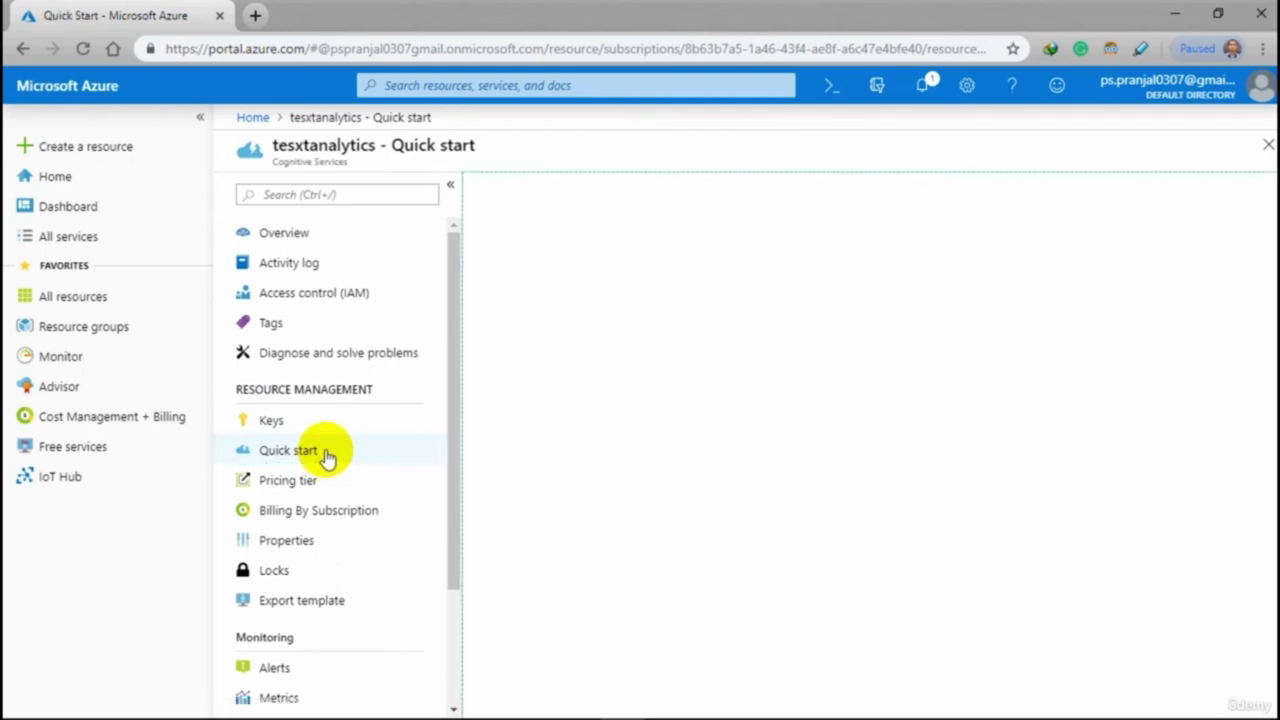
pyautogui.scroll(-3, 772, 423)
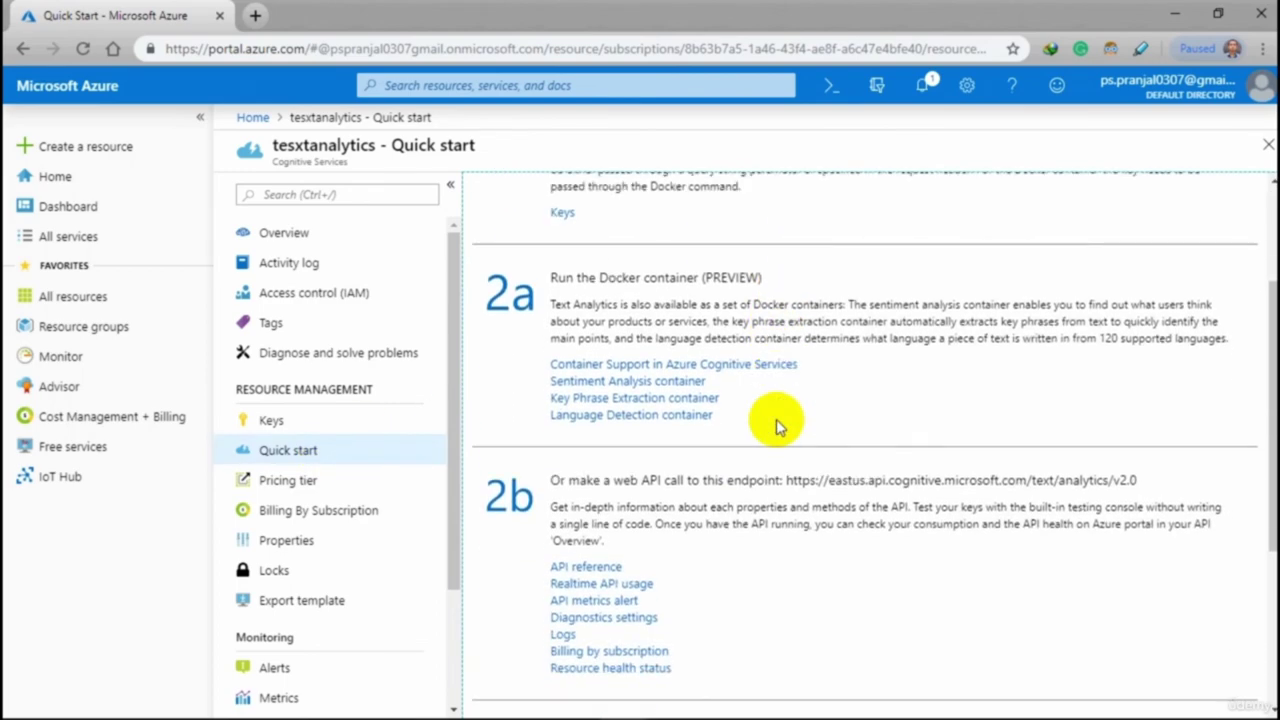
pyautogui.scroll(-3, 776, 419)
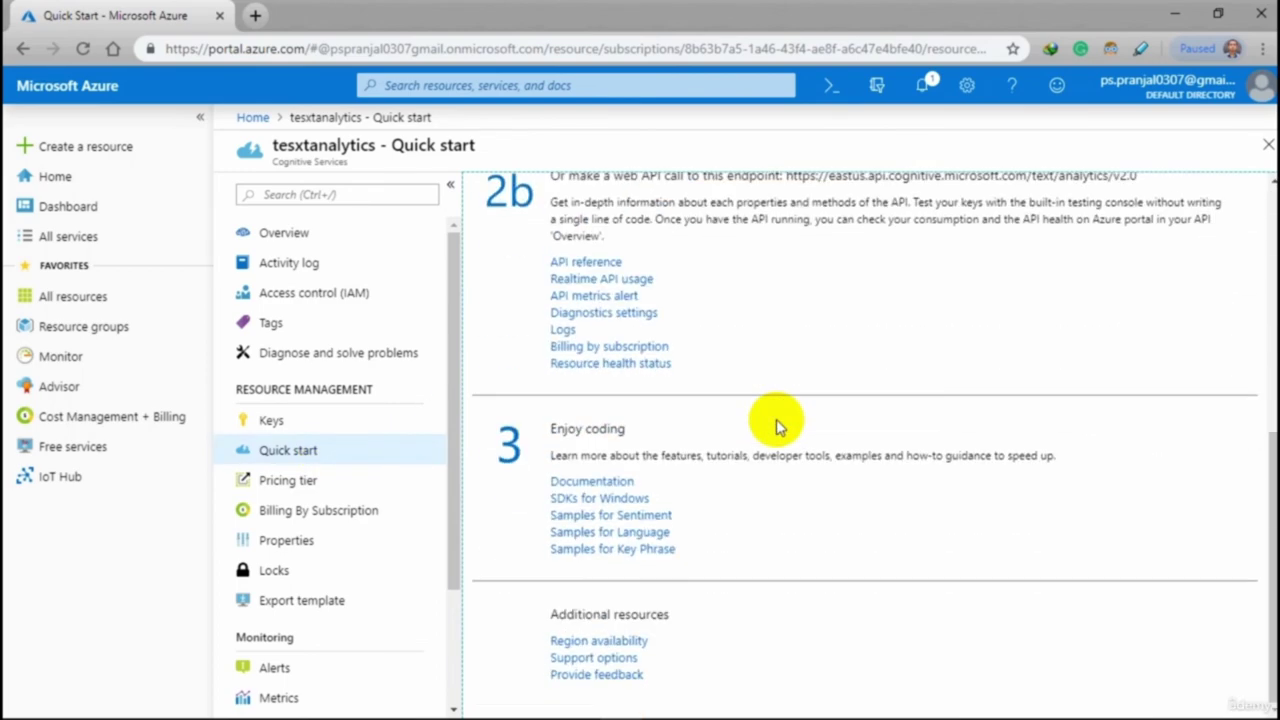
pyautogui.rightClick(604, 484)
pyautogui.click(684, 500)
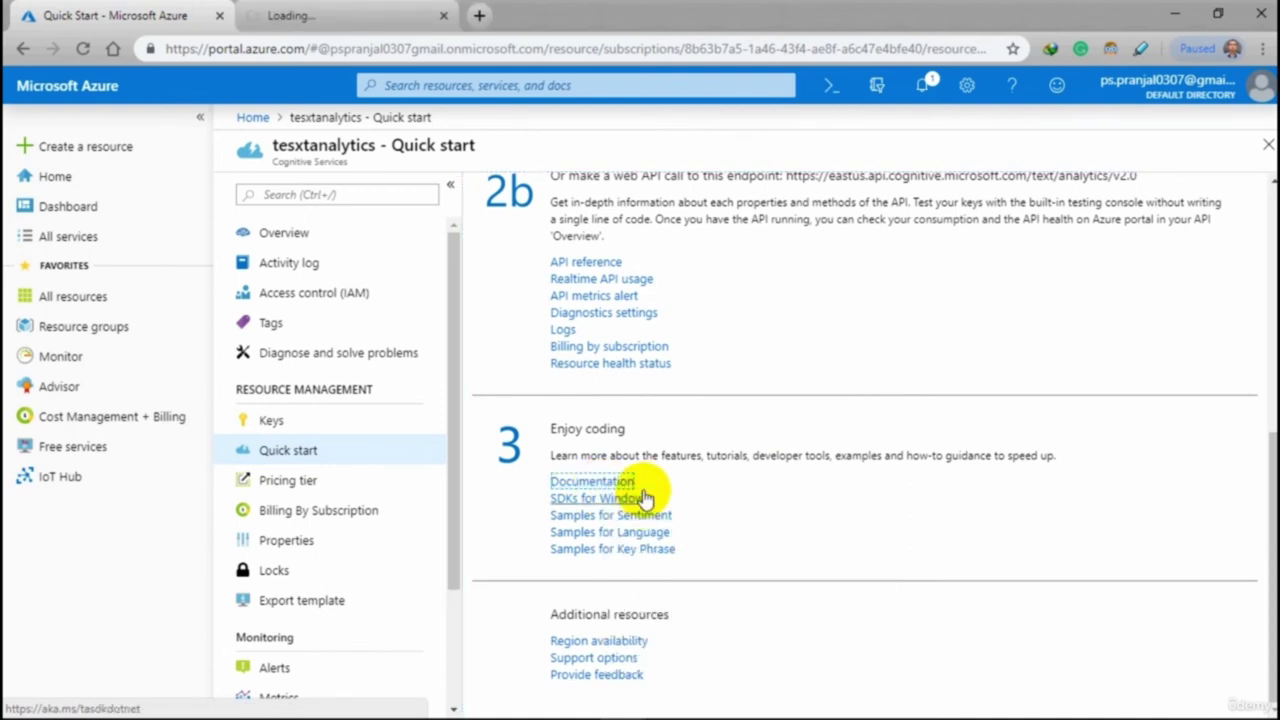
pyautogui.click(305, 14)
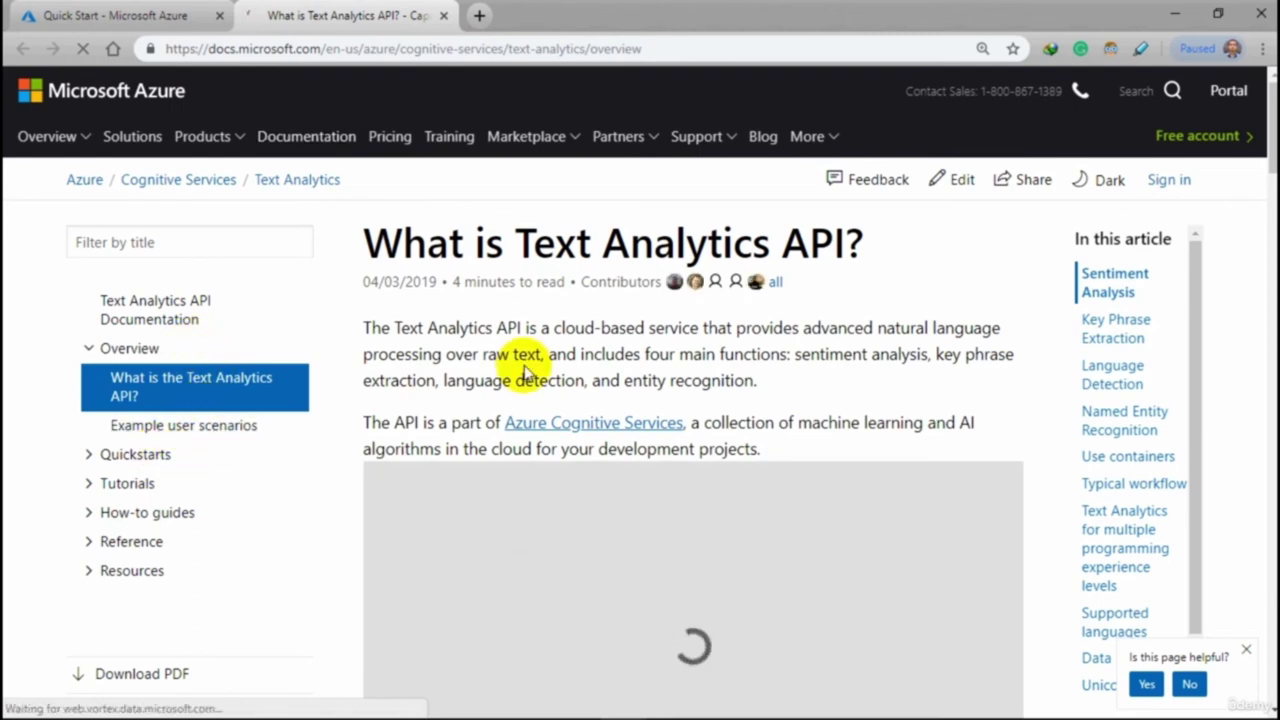
# Examine the Text Analytics API overview's sections on sentiment analysis, key phrase extraction, language detection and named entity recognition
pyautogui.scroll(-10, 525, 368)
pyautogui.scroll(3, 525, 366)
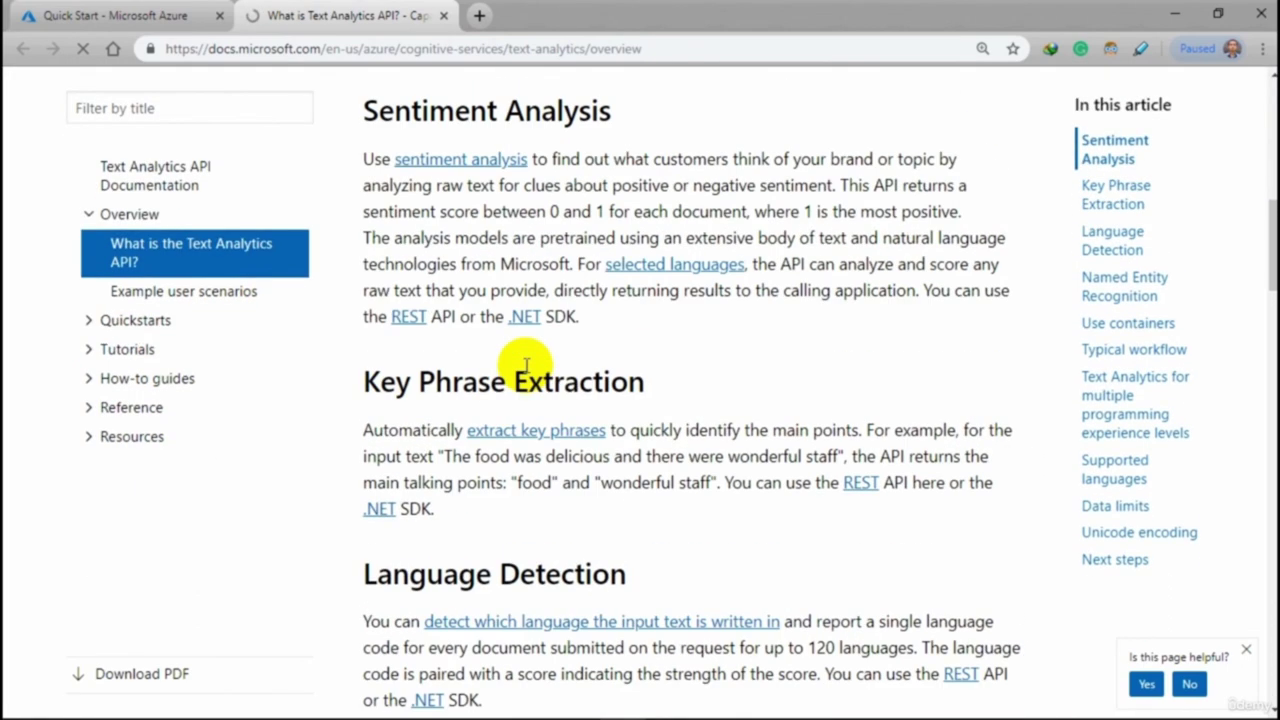
pyautogui.scroll(-2, 600, 440)
pyautogui.scroll(-5, 600, 490)
pyautogui.scroll(3, 609, 489)
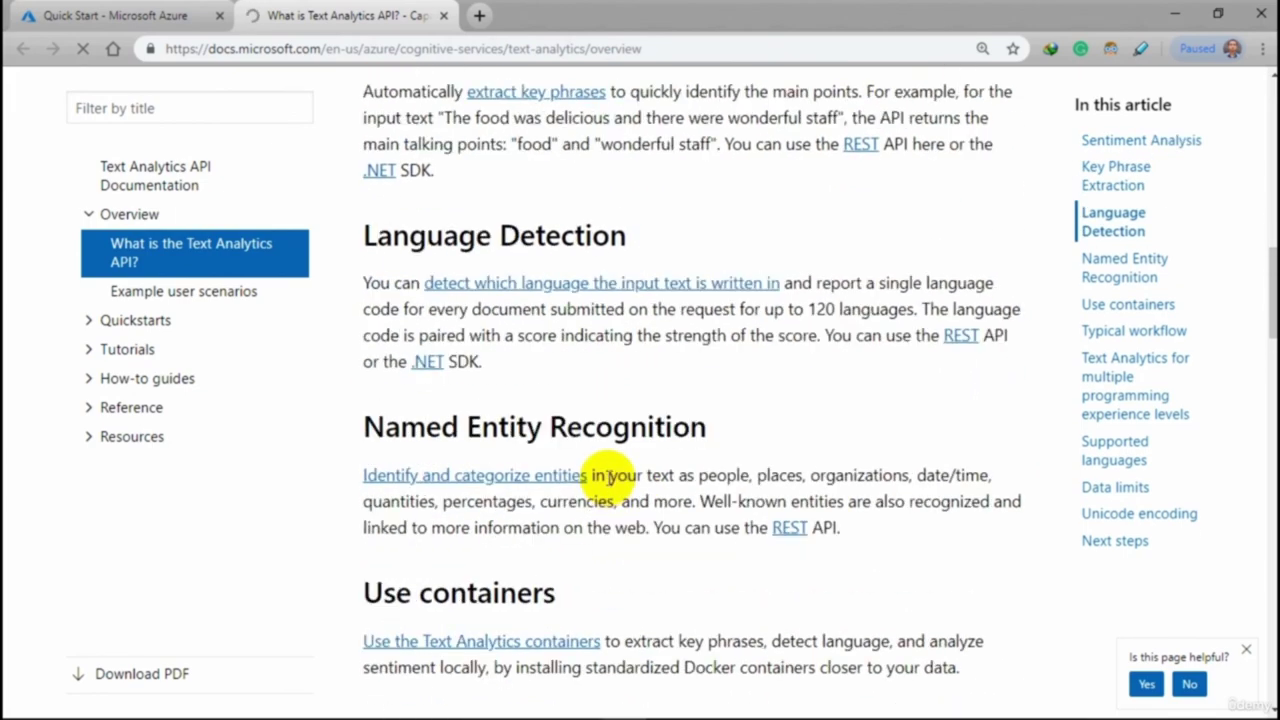
pyautogui.scroll(8, 500, 470)
# Open the Node.js quickstart for calling the Text Analytics service and go to its prerequisites and language detection instructions
pyautogui.click(117, 325)
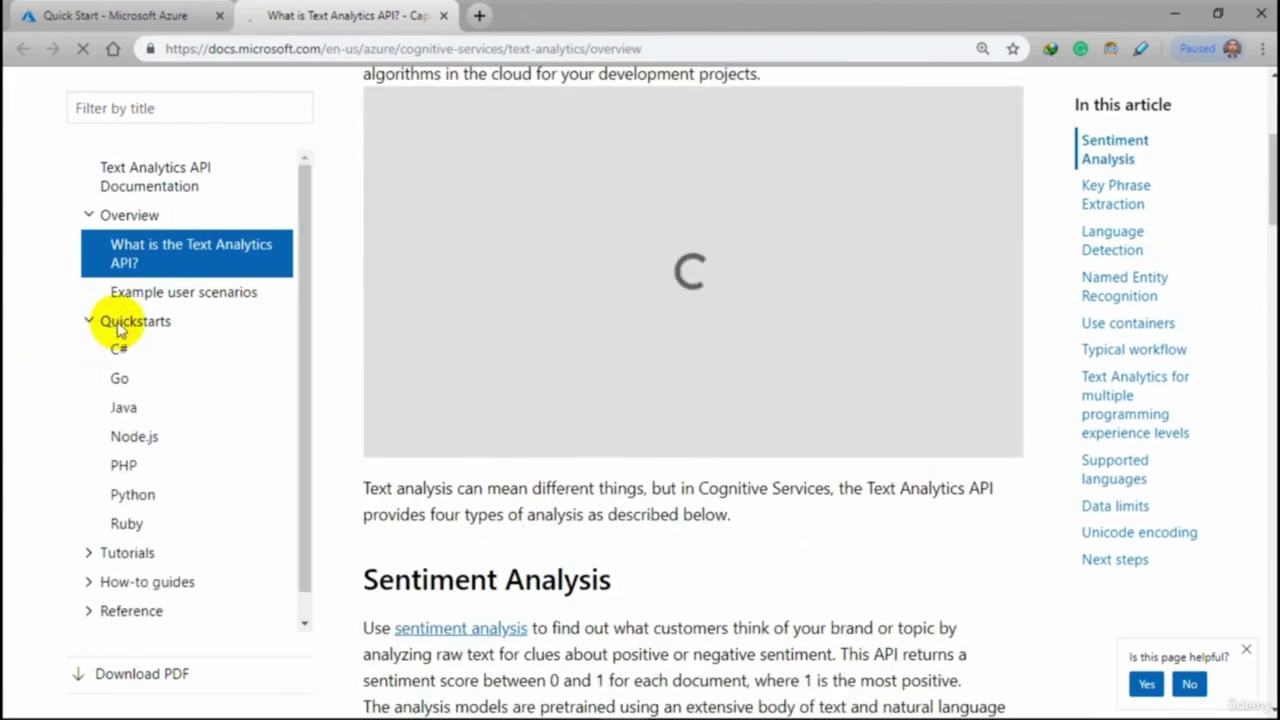
pyautogui.click(130, 440)
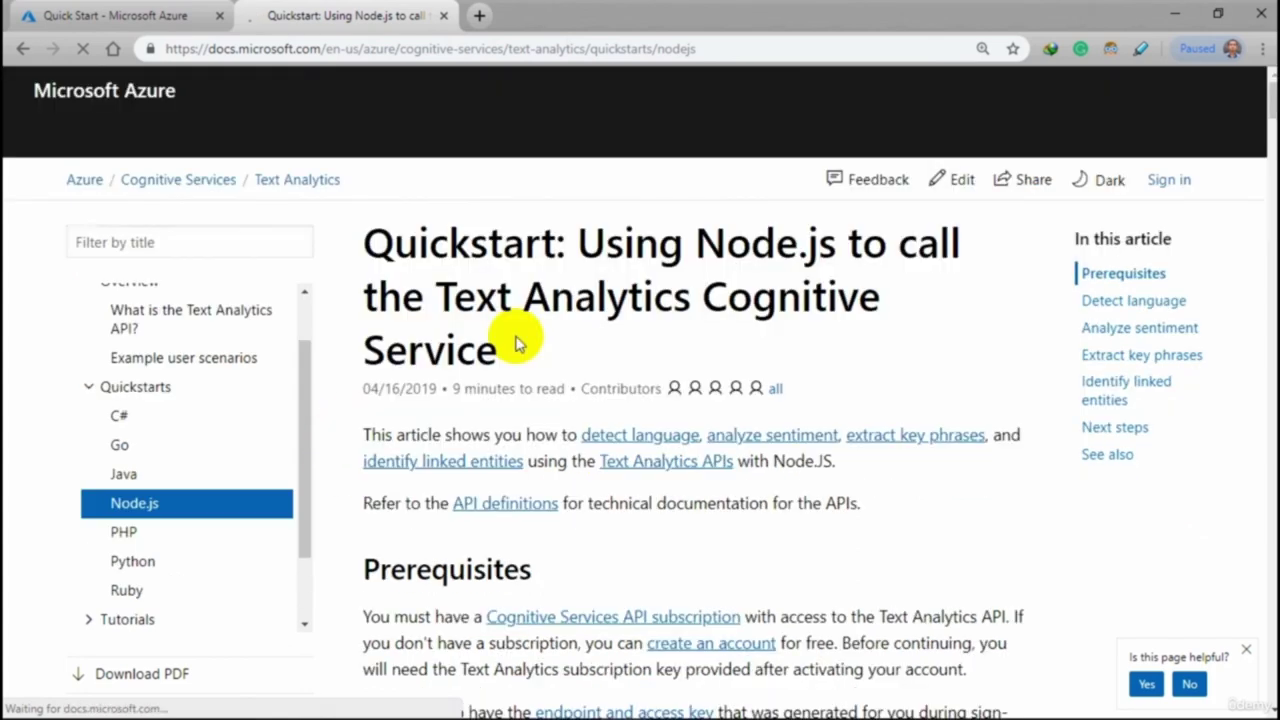
pyautogui.scroll(-3, 540, 390)
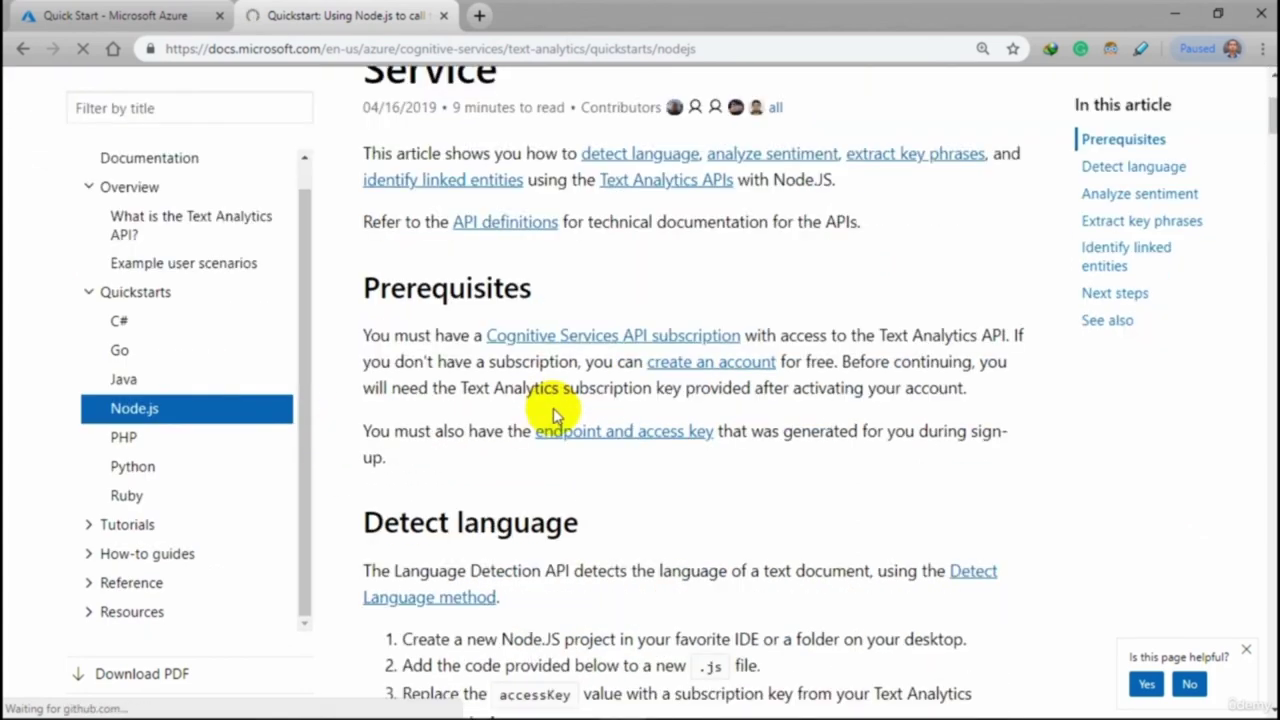
# Copy the JavaScript sample code from the Detect language section of the Node.js quickstart
pyautogui.scroll(-3, 553, 410)
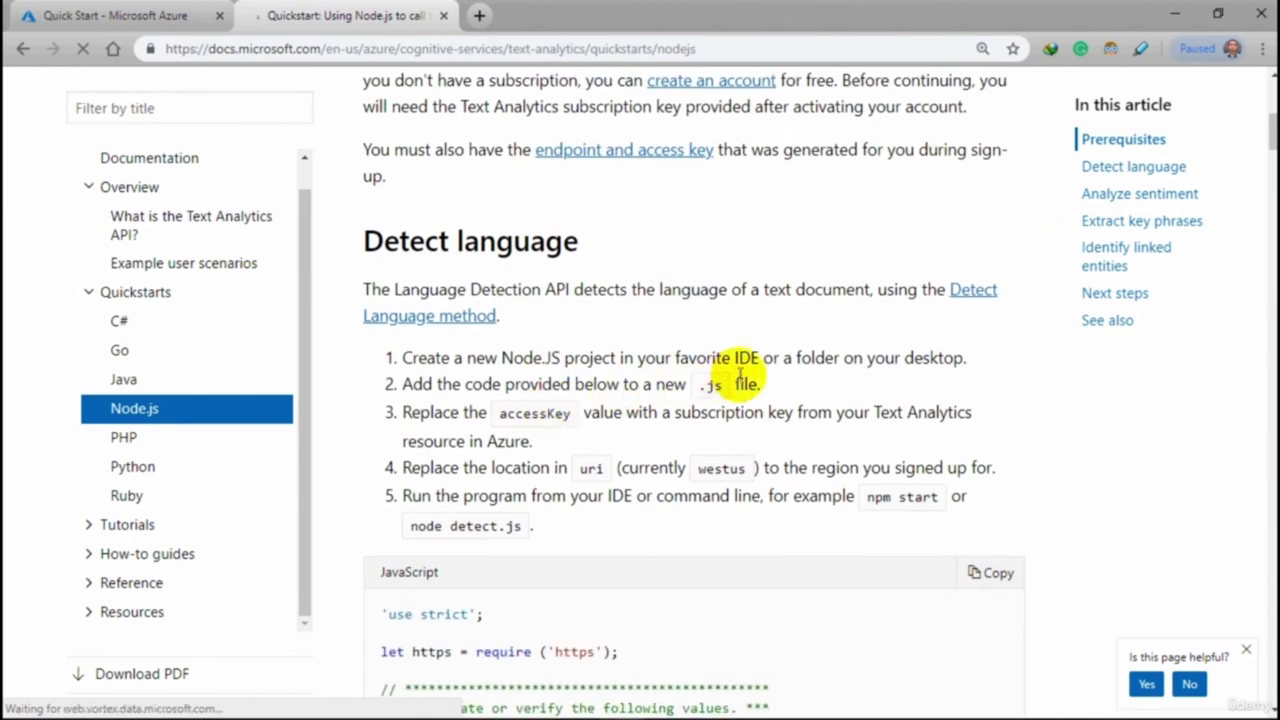
pyautogui.scroll(-3, 585, 392)
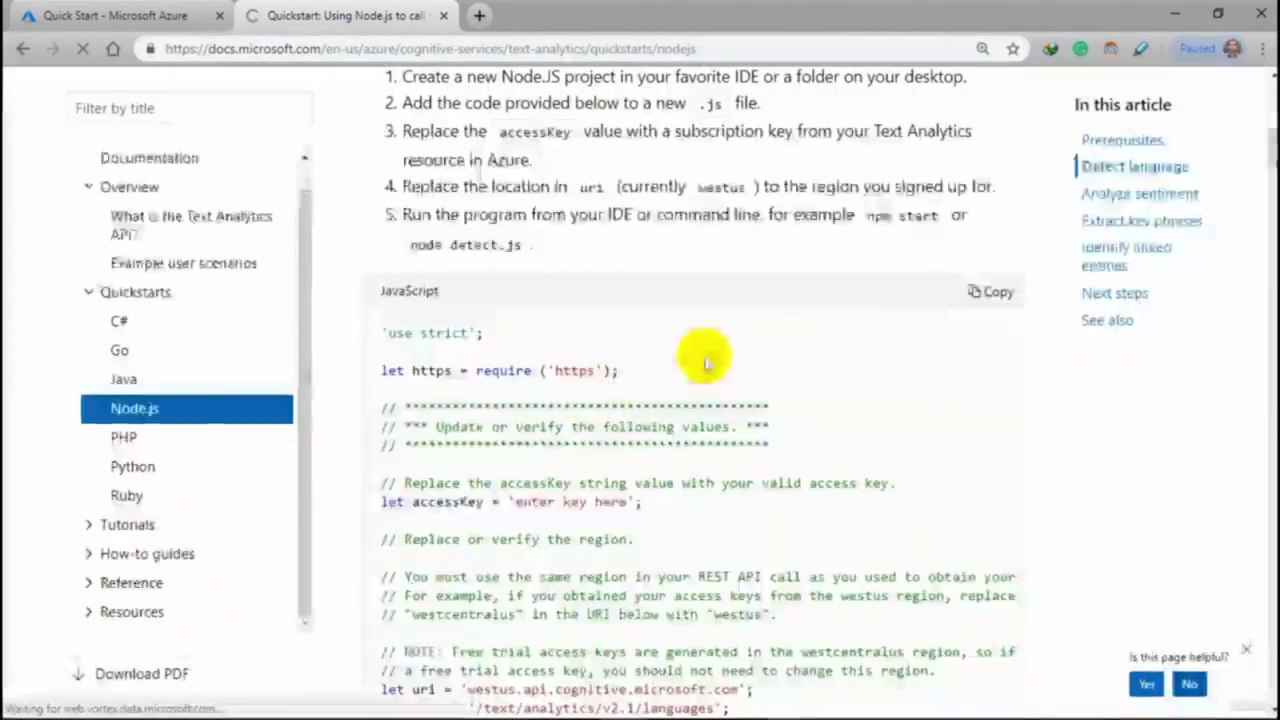
pyautogui.click(992, 292)
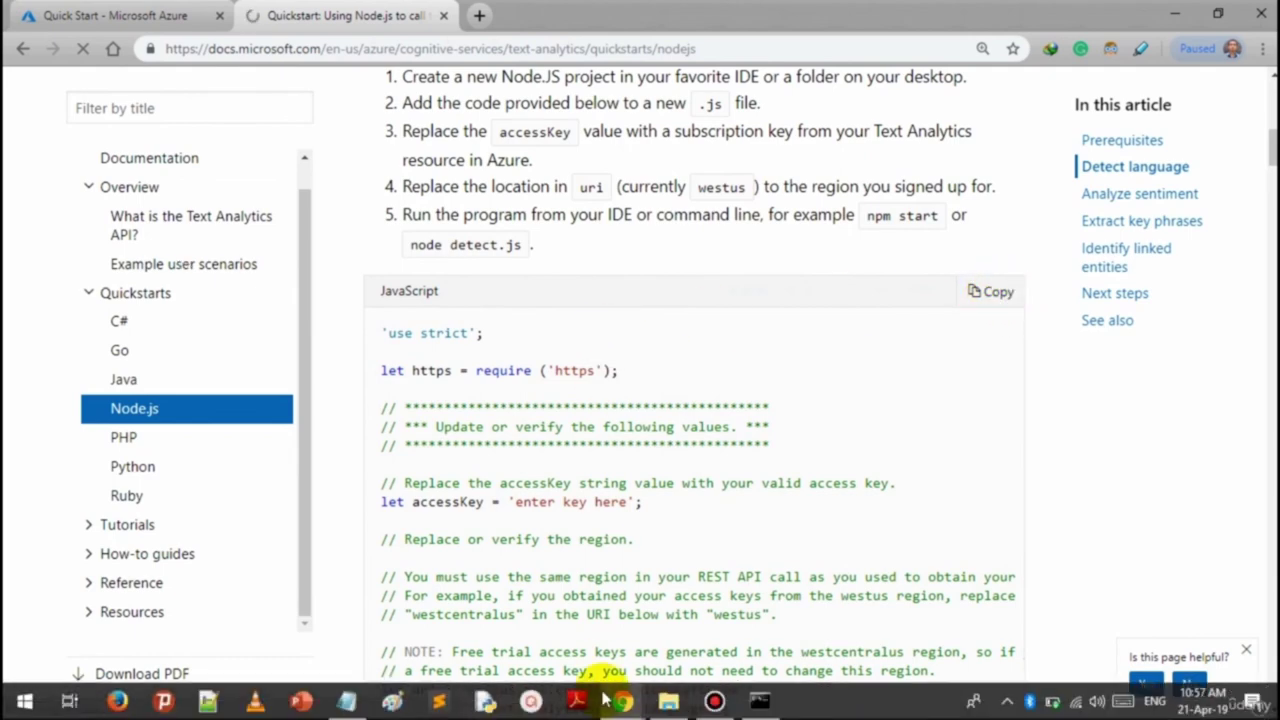
# Switch to File Explorer and create a new text file named detect.js in the cognitive sevice folder, accepting the extension change
pyautogui.click(620, 706)
pyautogui.rightClick(540, 351)
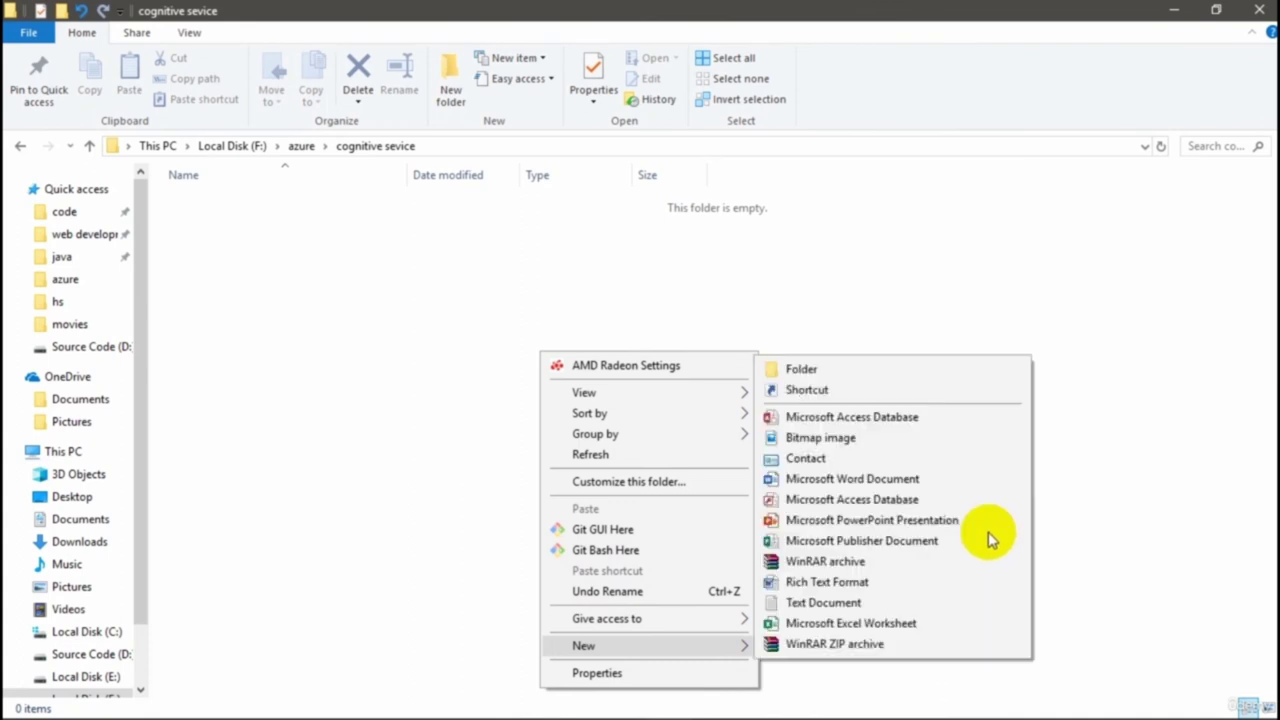
pyautogui.click(883, 603)
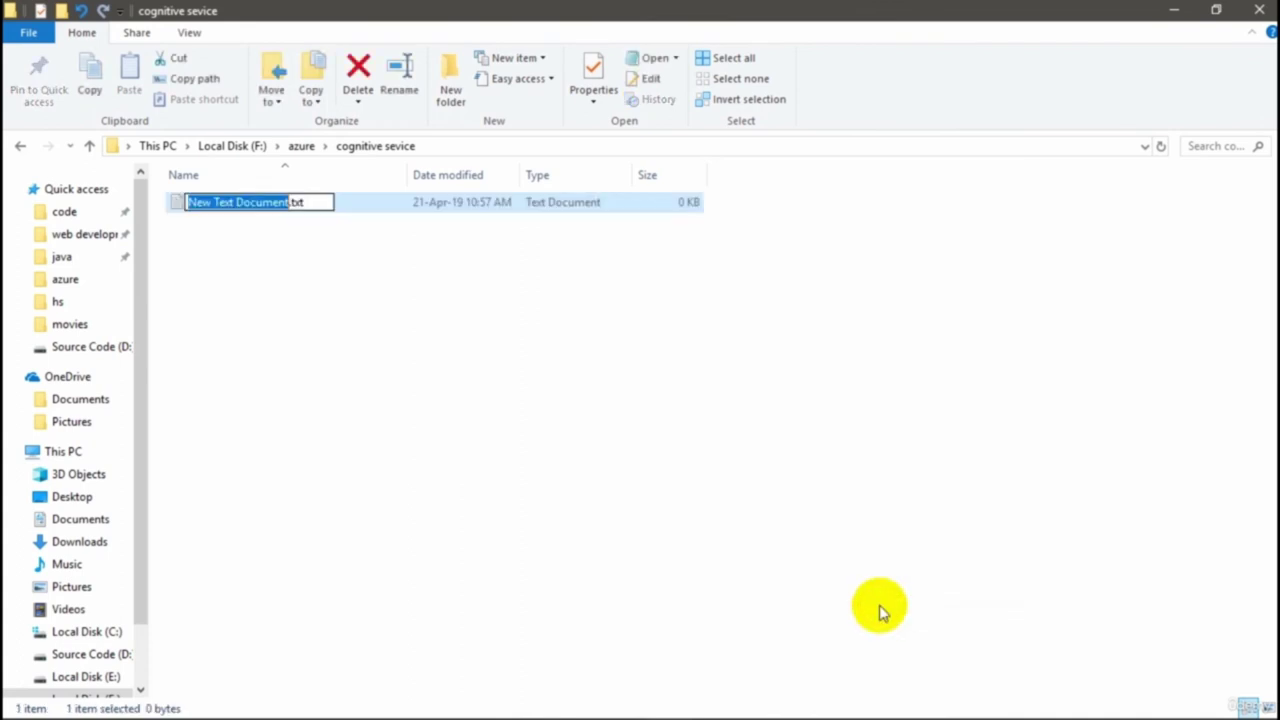
pyautogui.write('detect.jst')
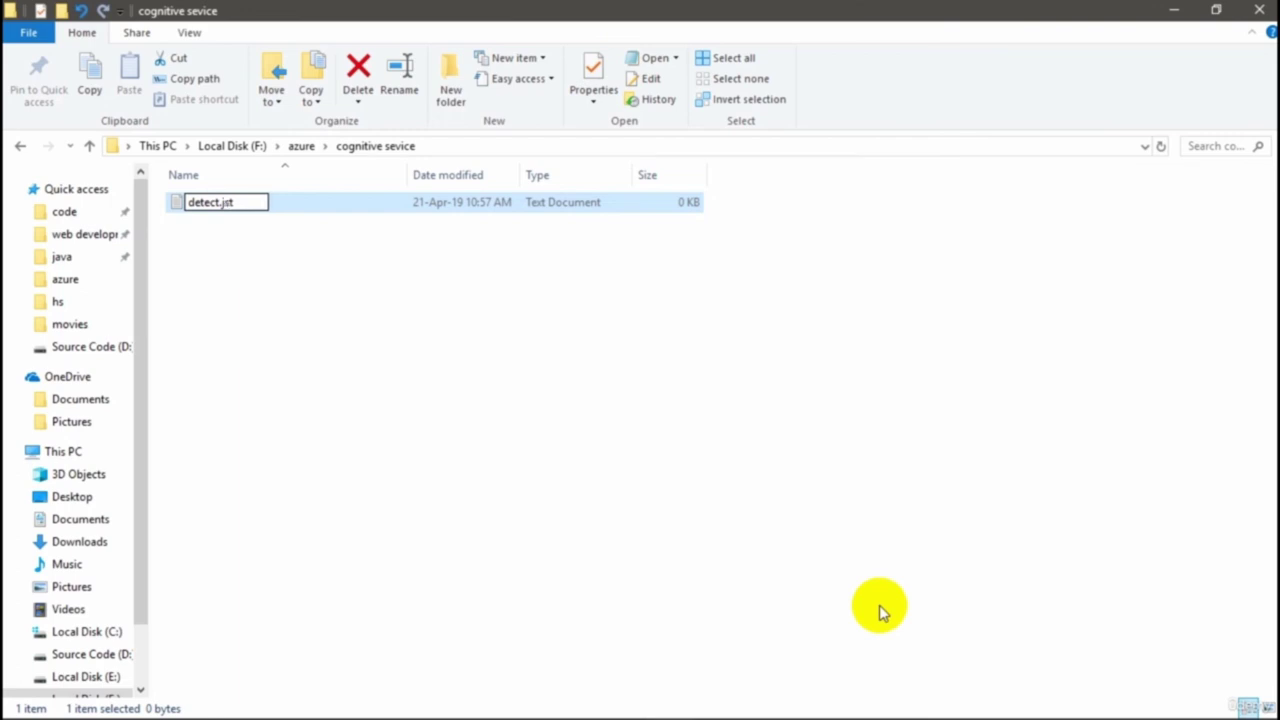
pyautogui.press('Delete')
pyautogui.press('Return')
pyautogui.press('Return')
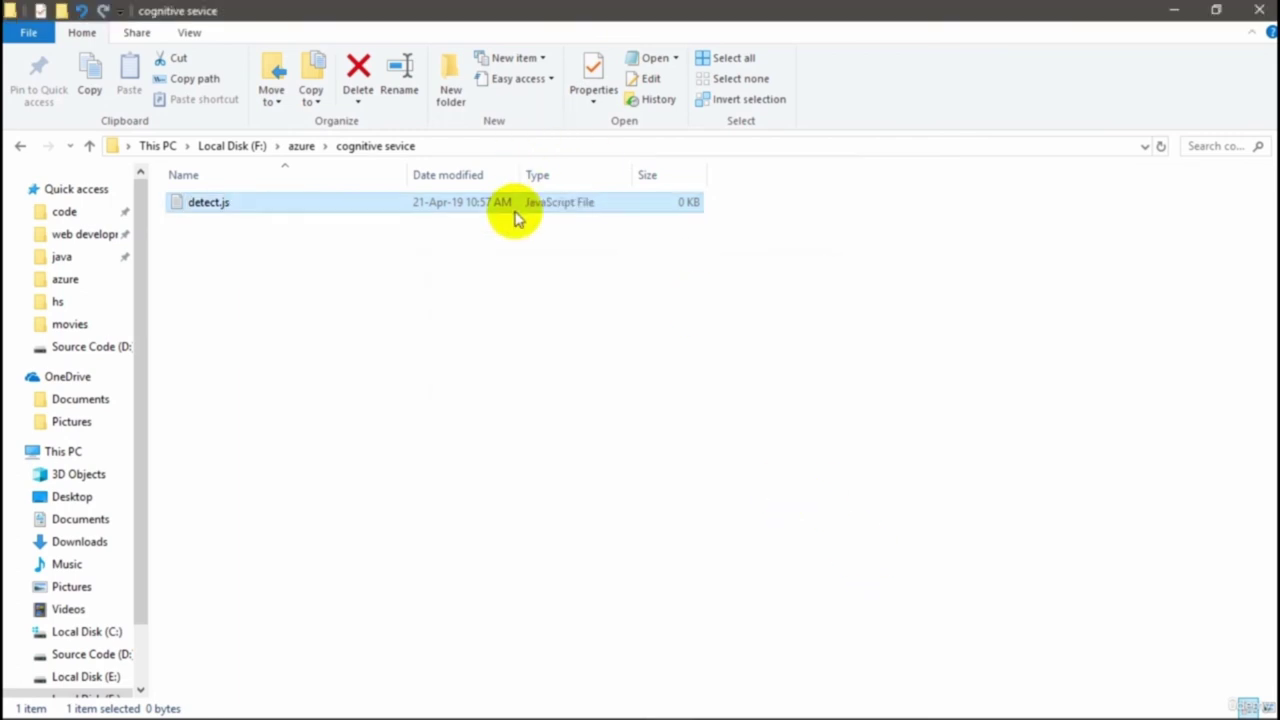
# Open detect.js for editing in Notepad, maximize the window and paste the copied sample code
pyautogui.rightClick(514, 204)
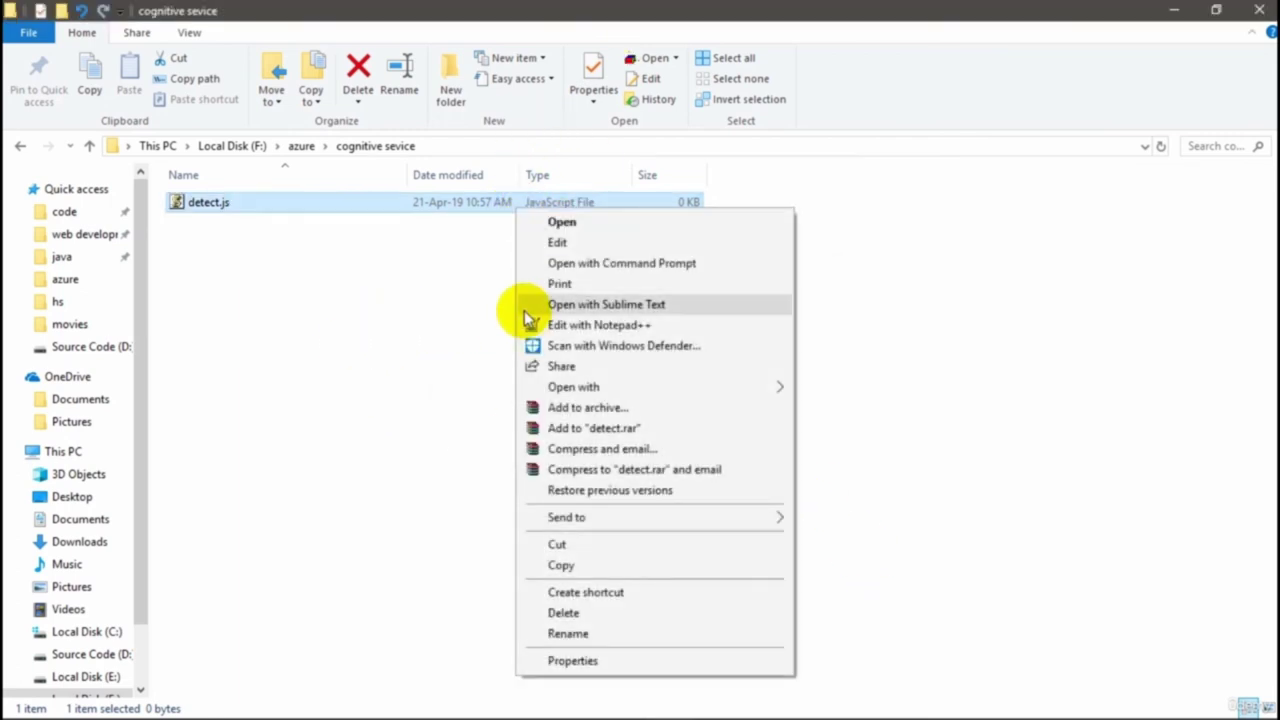
pyautogui.click(606, 242)
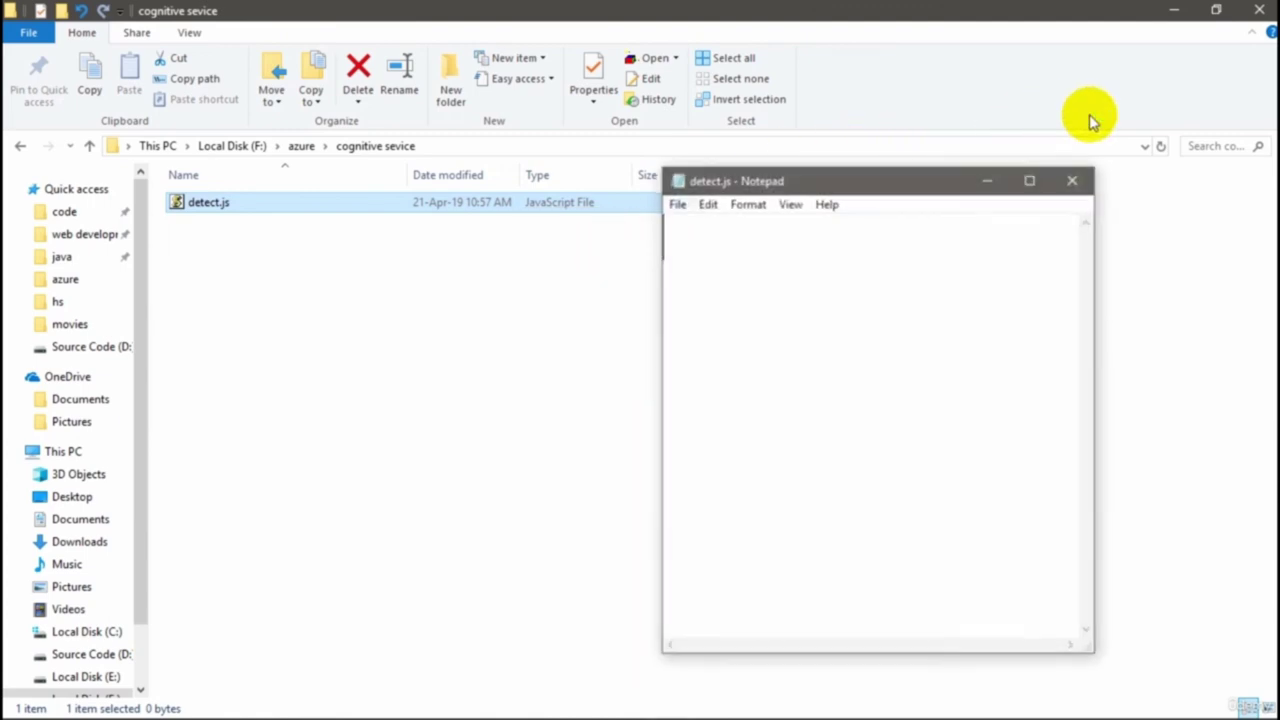
pyautogui.click(1026, 178)
pyautogui.hotkey('ctrl', 'v')
pyautogui.scroll(20, 293, 325)
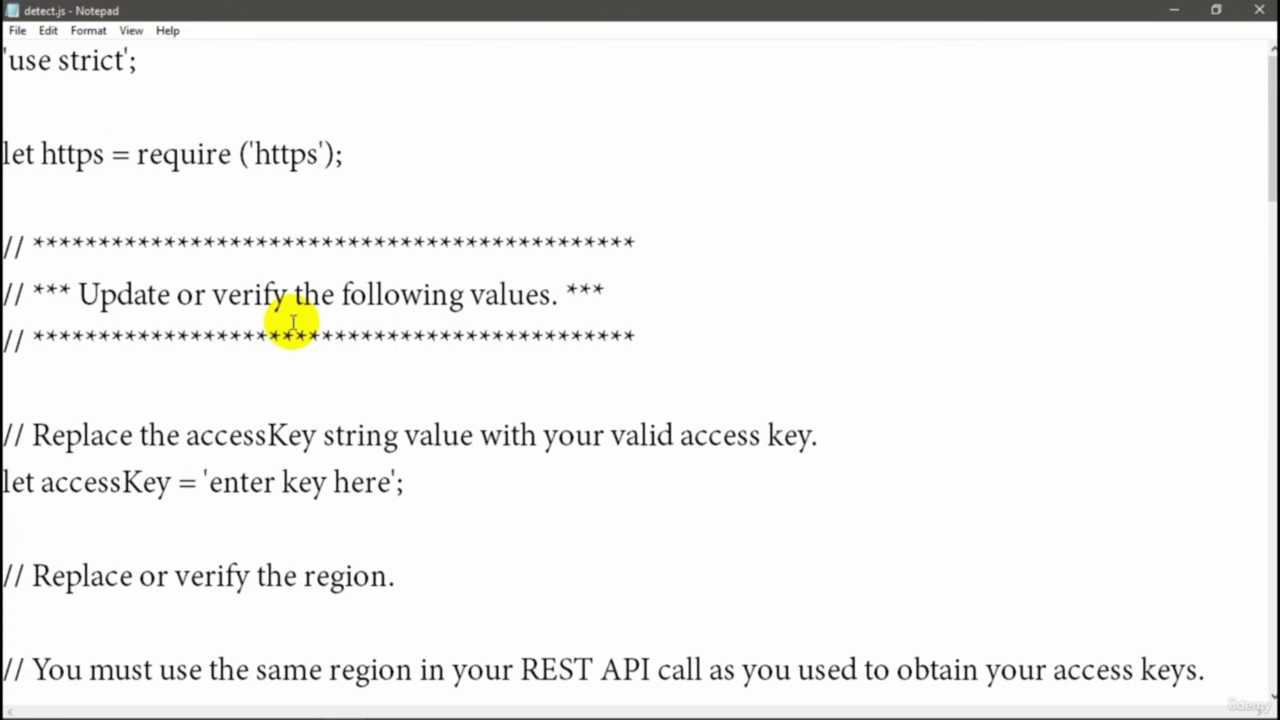
# Delete the instructional comments and surplus blank lines around the accessKey and uri declarations in detect.js
pyautogui.doubleClick(952, 447)
pyautogui.moveTo(408, 343); pyautogui.dragTo(5, 197)
pyautogui.press('Delete')
pyautogui.moveTo(704, 537); pyautogui.dragTo(5, 338)
pyautogui.press('Delete')
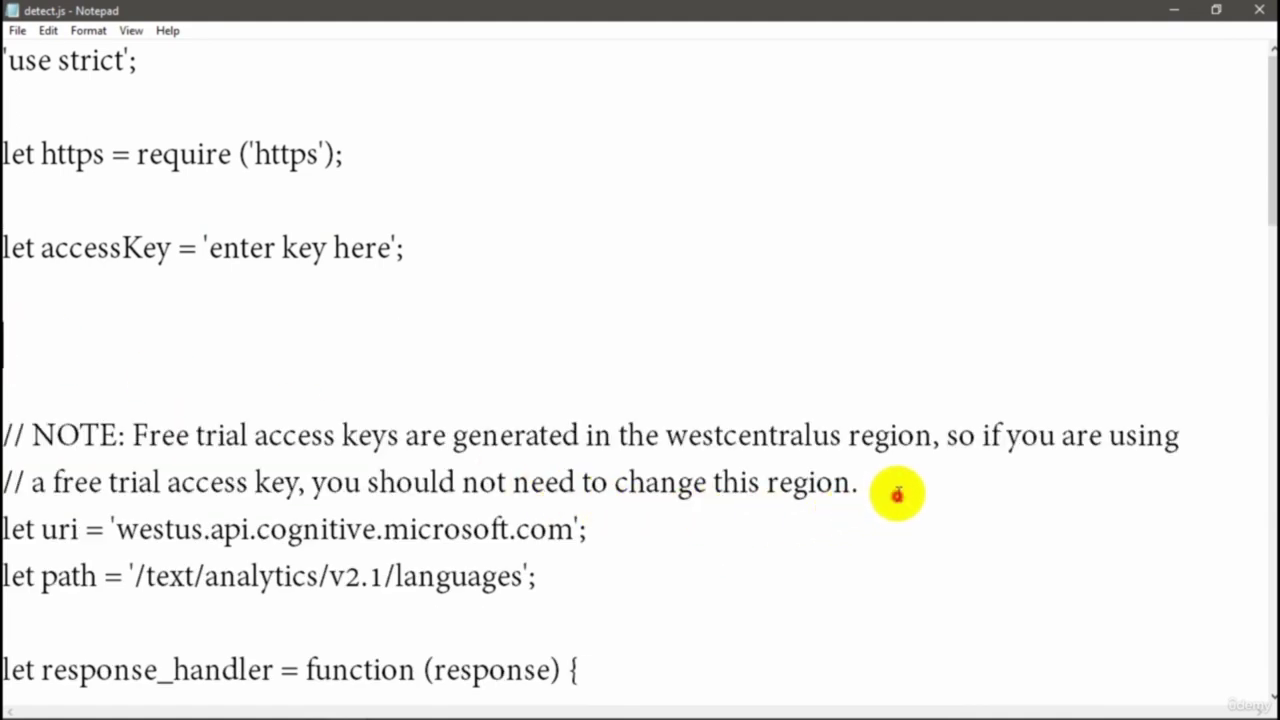
pyautogui.moveTo(897, 493); pyautogui.dragTo(5, 328)
pyautogui.press('Delete')
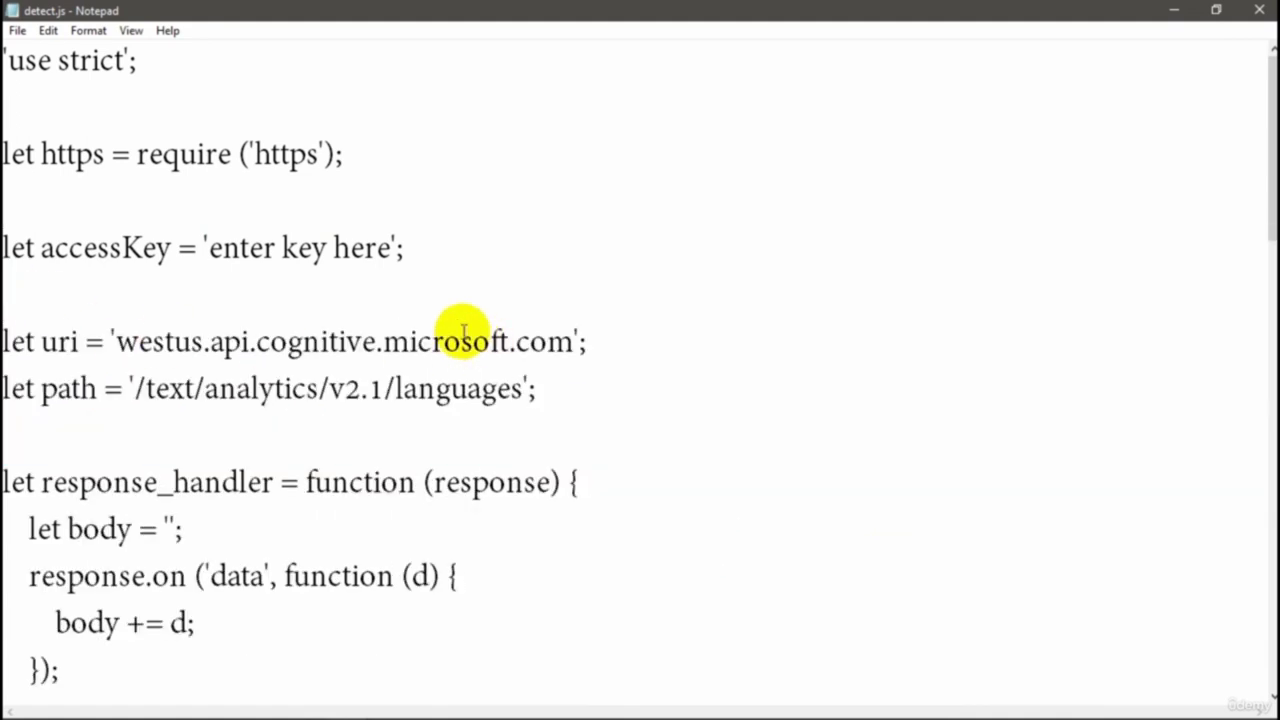
pyautogui.press('BackSpace')
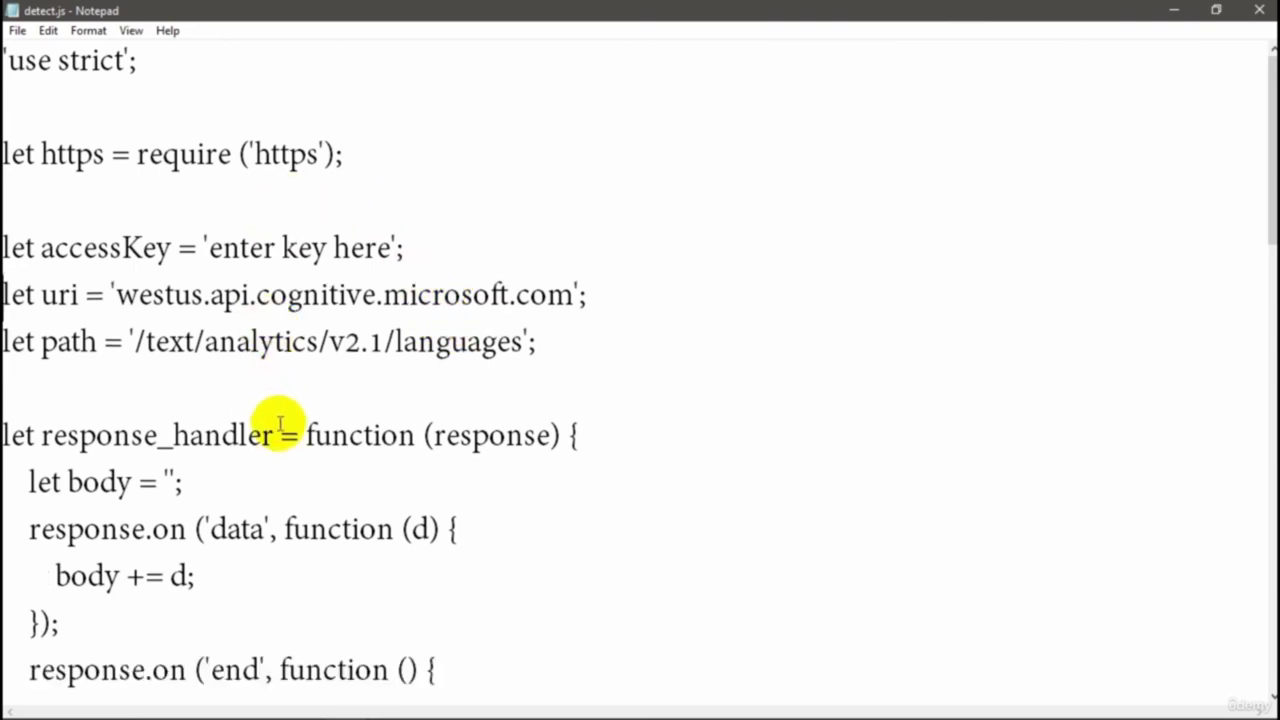
# Review the rest of the script, copy the saved API key from the untitled notes and paste it over the accessKey placeholder
pyautogui.scroll(-4, 277, 471)
pyautogui.scroll(-3, 282, 474)
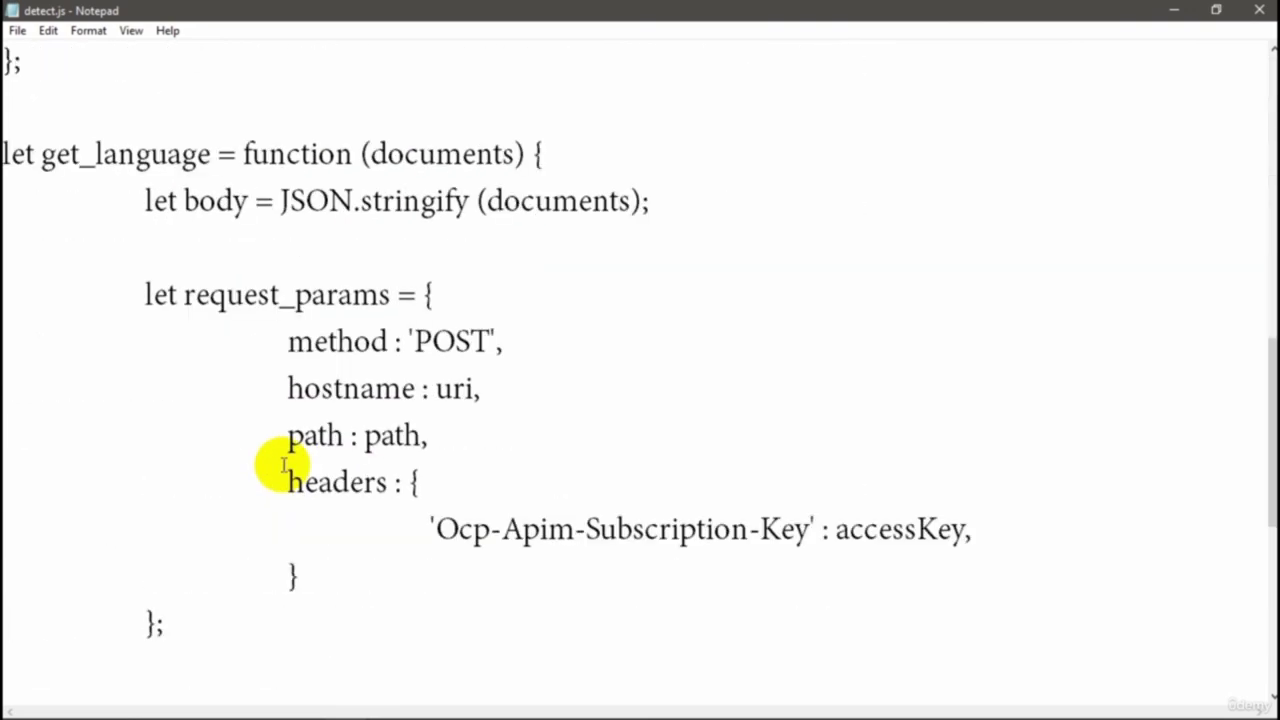
pyautogui.scroll(-4, 282, 470)
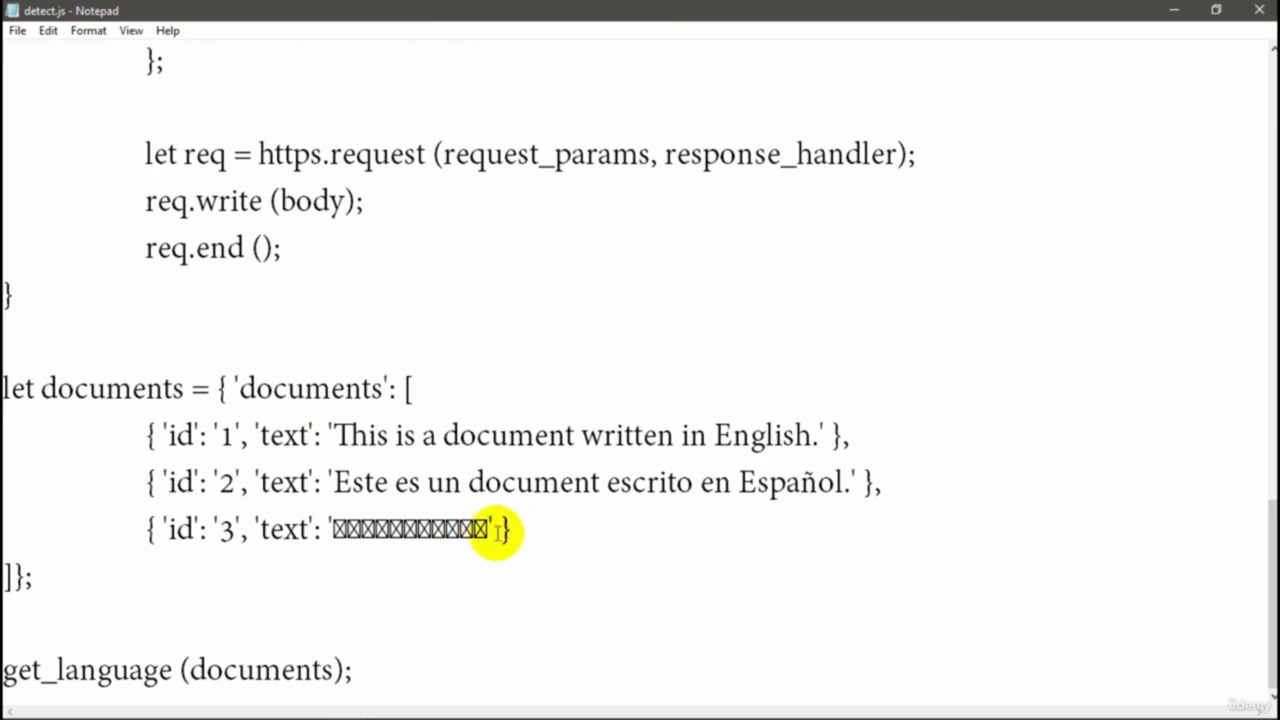
pyautogui.scroll(11, 194, 466)
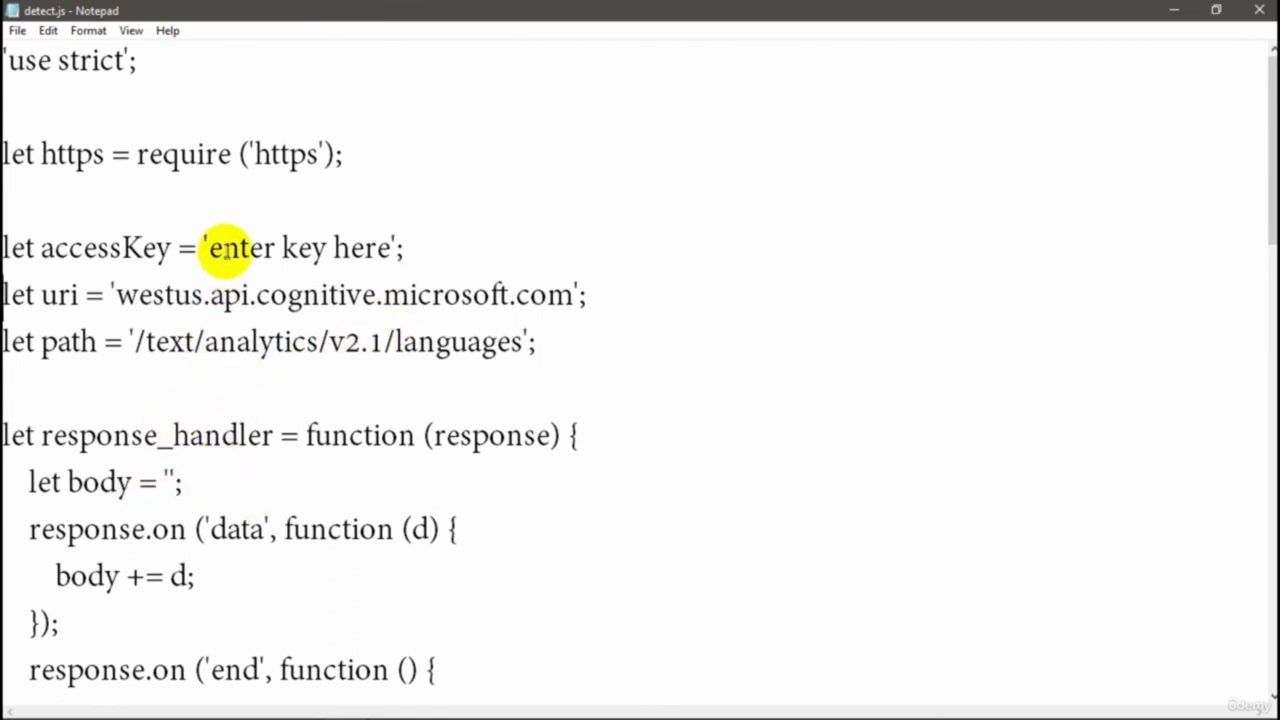
pyautogui.moveTo(208, 247); pyautogui.dragTo(392, 250)
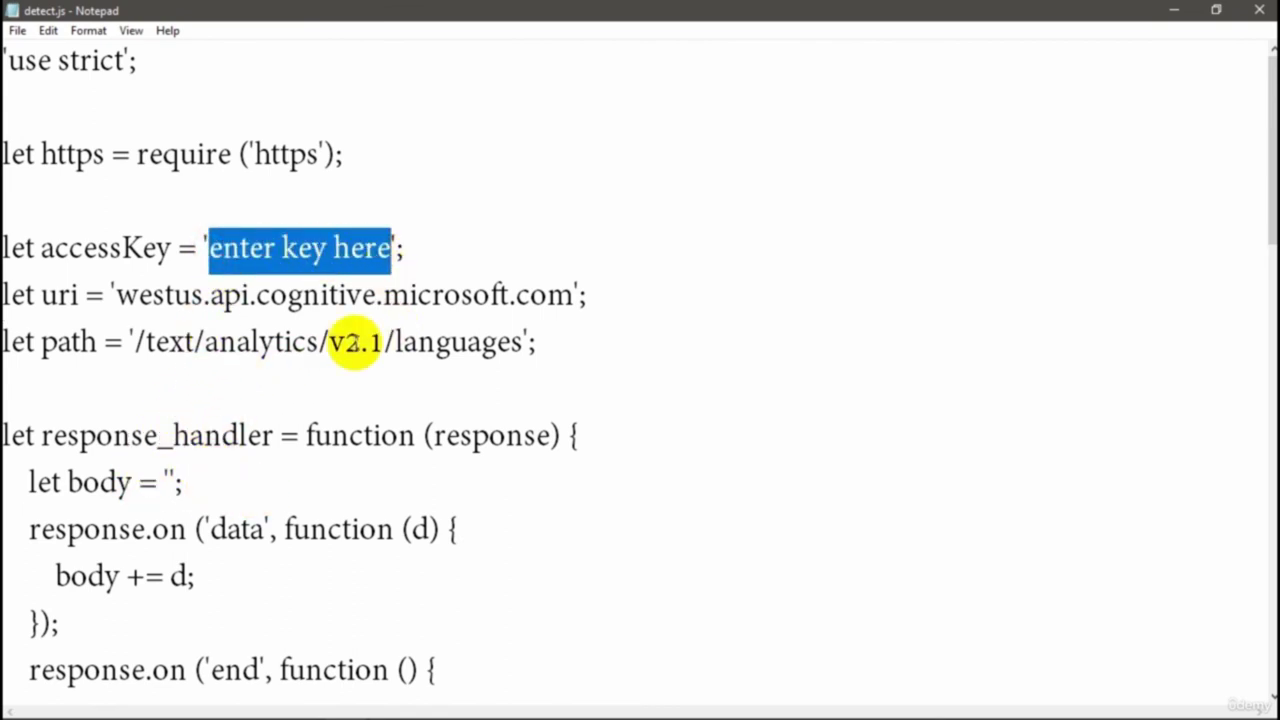
pyautogui.moveTo(275, 712)
pyautogui.moveTo(346, 712)
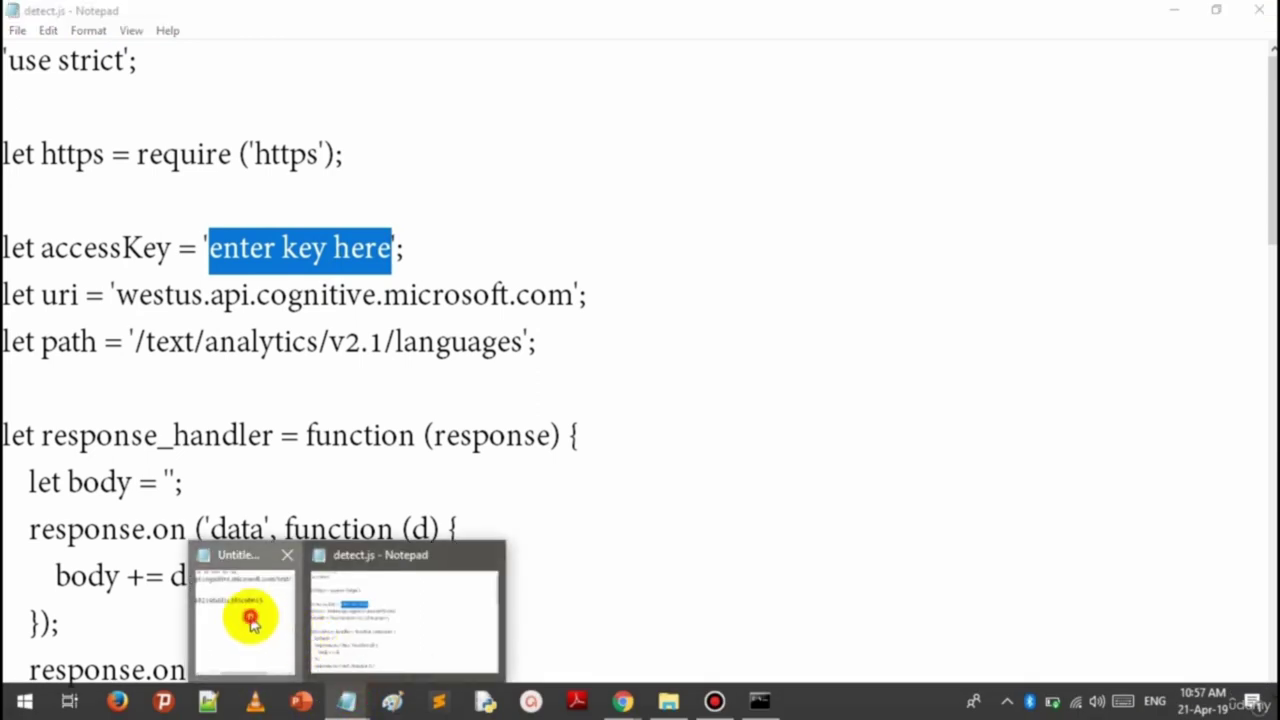
pyautogui.click(249, 614)
pyautogui.moveTo(946, 337); pyautogui.dragTo(209, 363)
pyautogui.hotkey('ctrl', 'c')
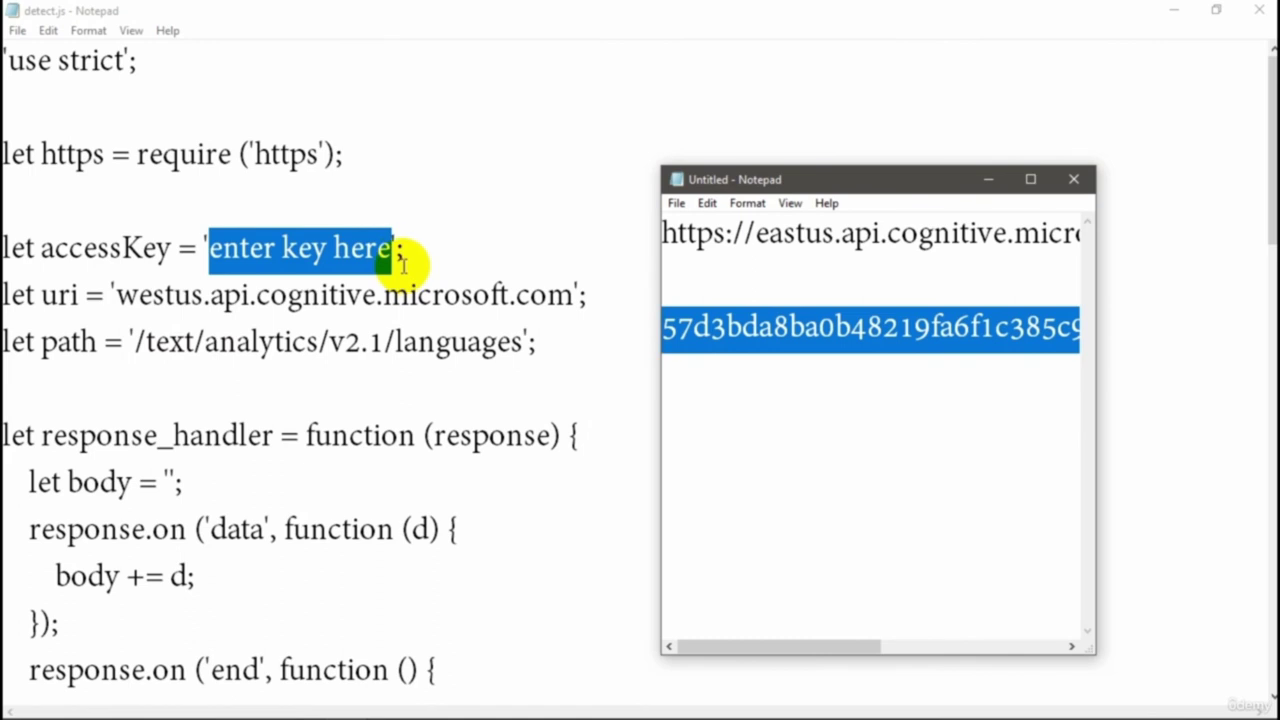
pyautogui.click(540, 189)
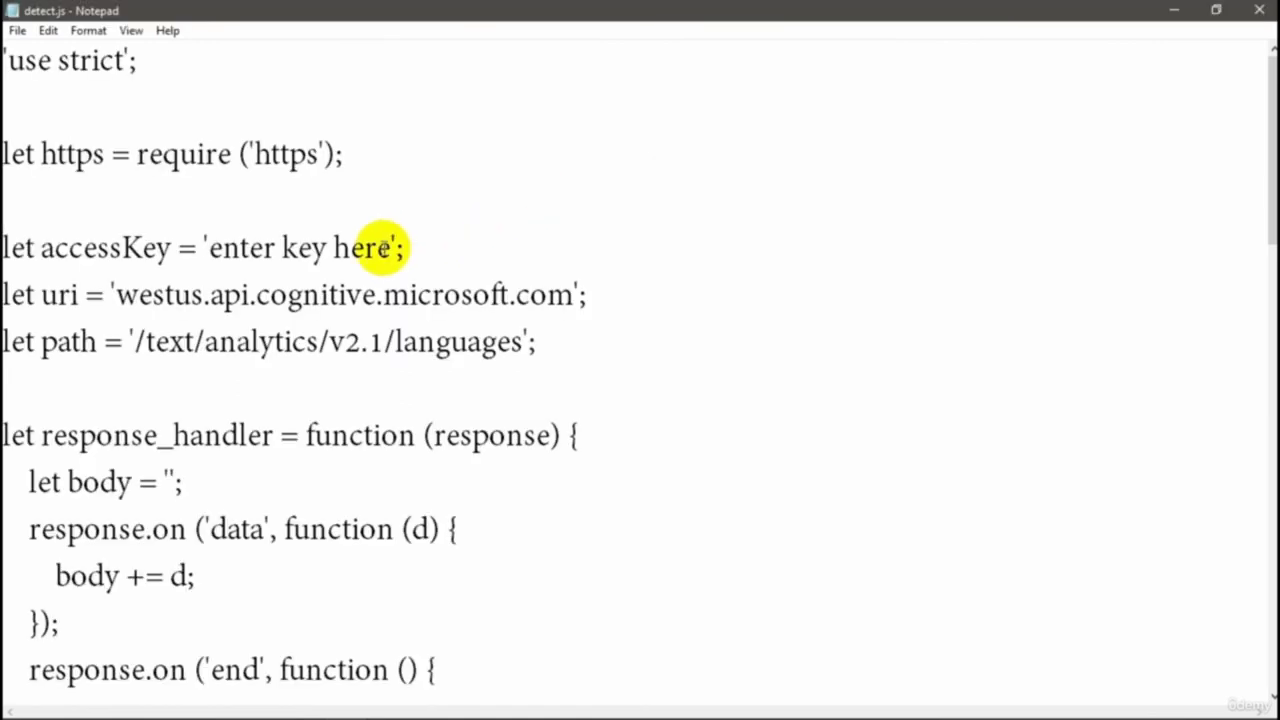
pyautogui.moveTo(390, 248); pyautogui.dragTo(210, 250)
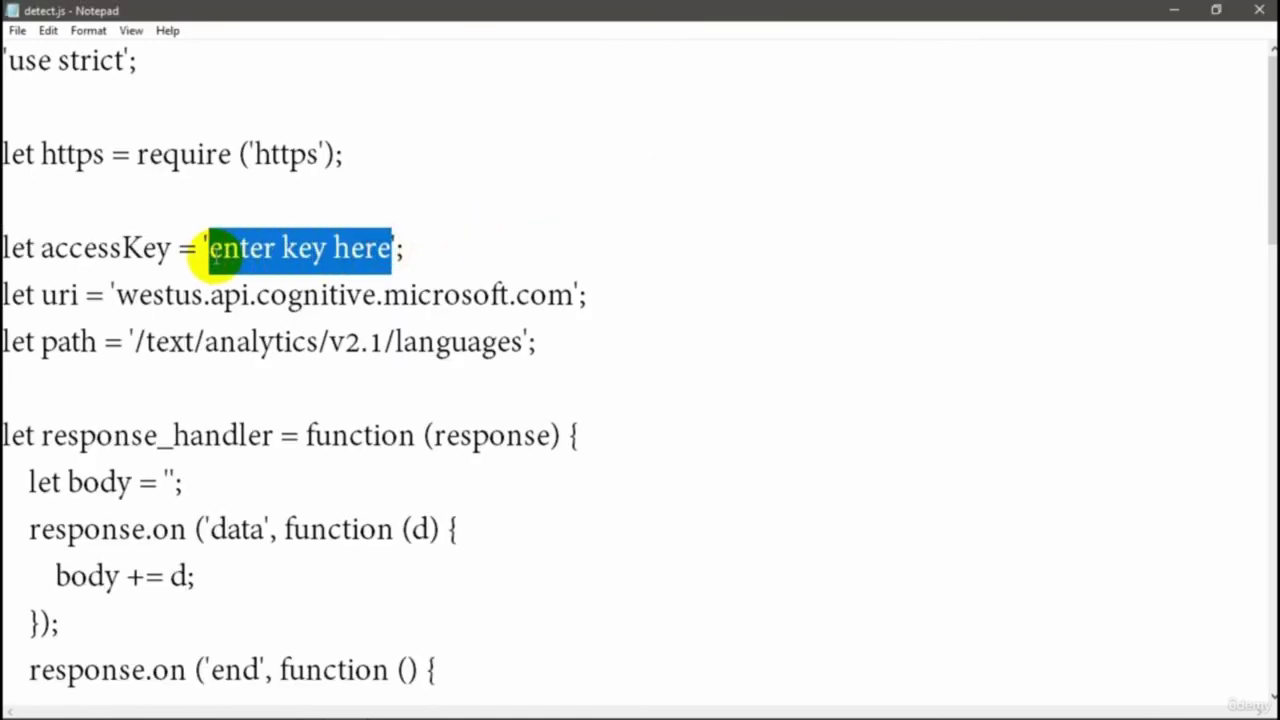
pyautogui.hotkey('ctrl', 'v')
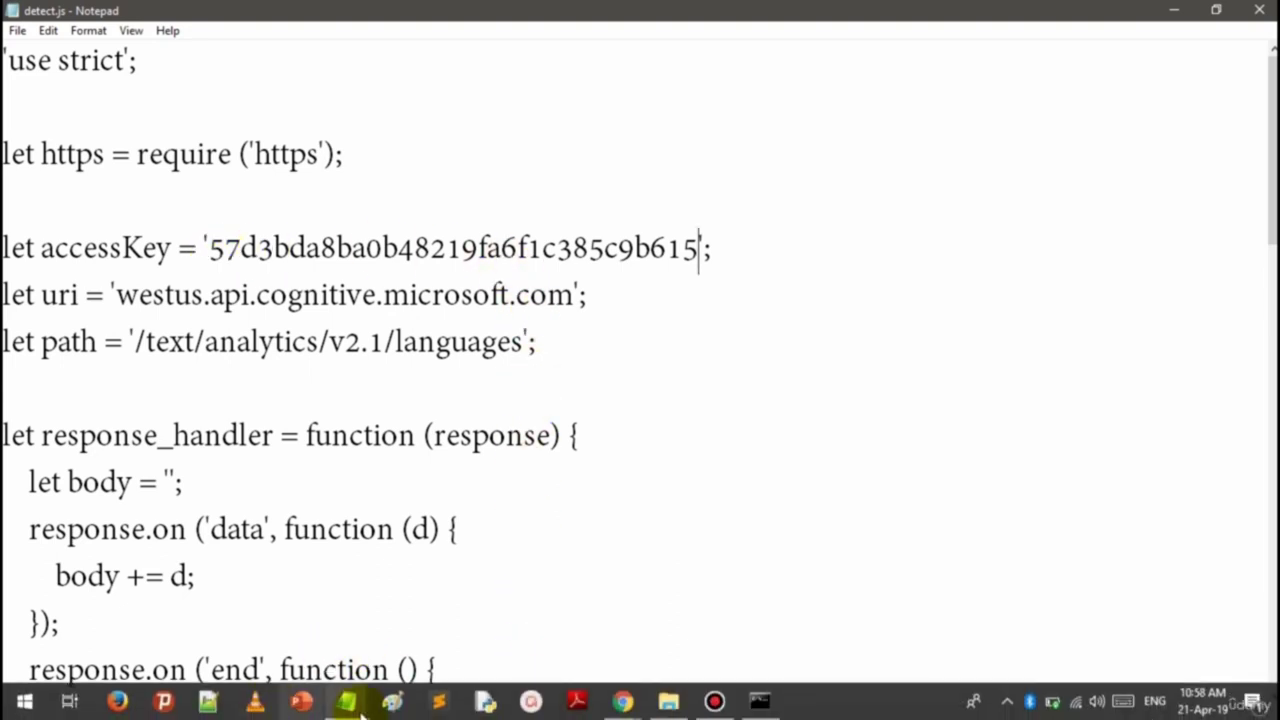
# Arrange the untitled notes beside the script to compare the saved endpoint, and change the API version in path to v2.0
pyautogui.moveTo(346, 700)
pyautogui.click(228, 632)
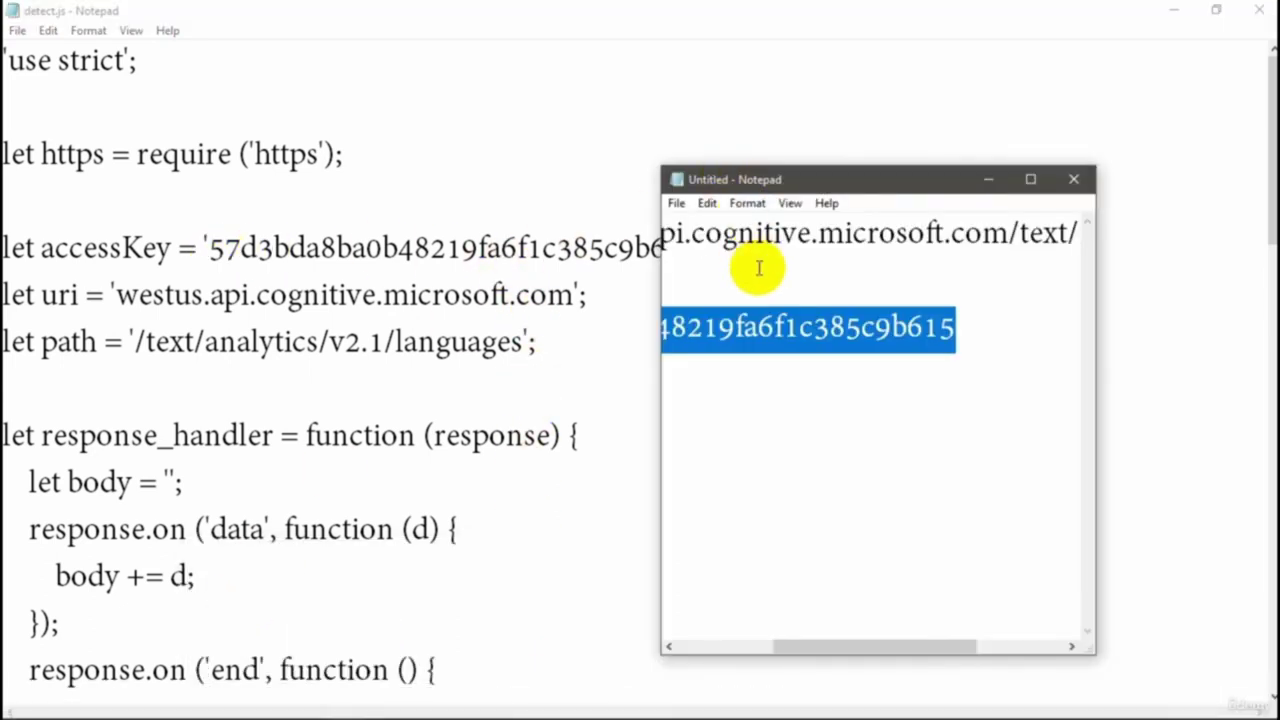
pyautogui.click(1030, 180)
pyautogui.moveTo(446, 14); pyautogui.dragTo(463, 338)
pyautogui.moveTo(678, 417); pyautogui.dragTo(1224, 391)
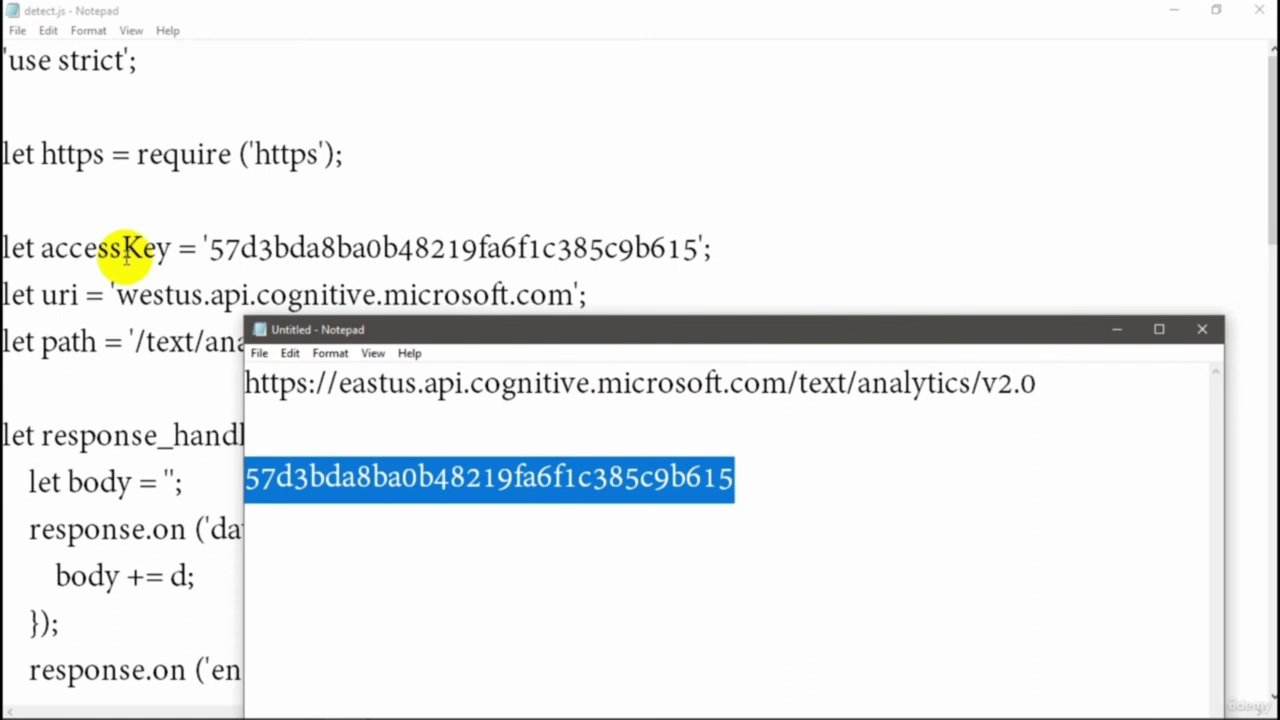
pyautogui.scroll(-1, 150, 225)
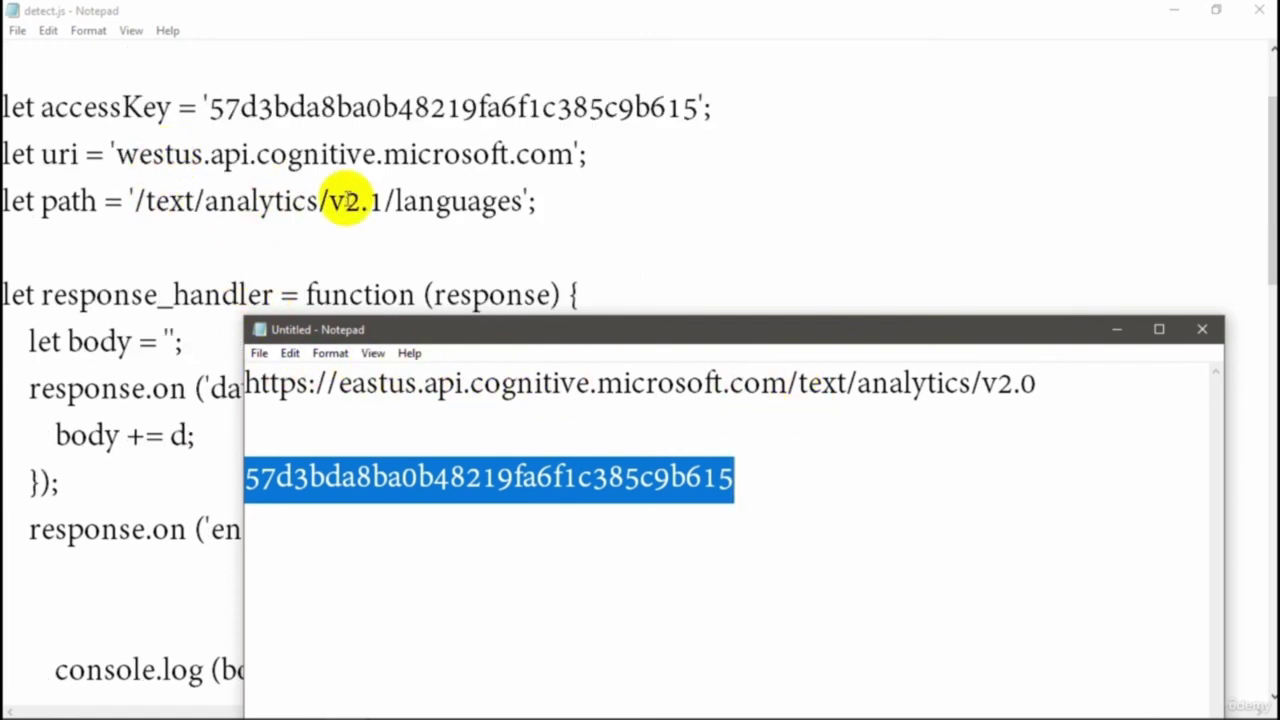
pyautogui.click(381, 200)
pyautogui.press('BackSpace')
pyautogui.write('0')
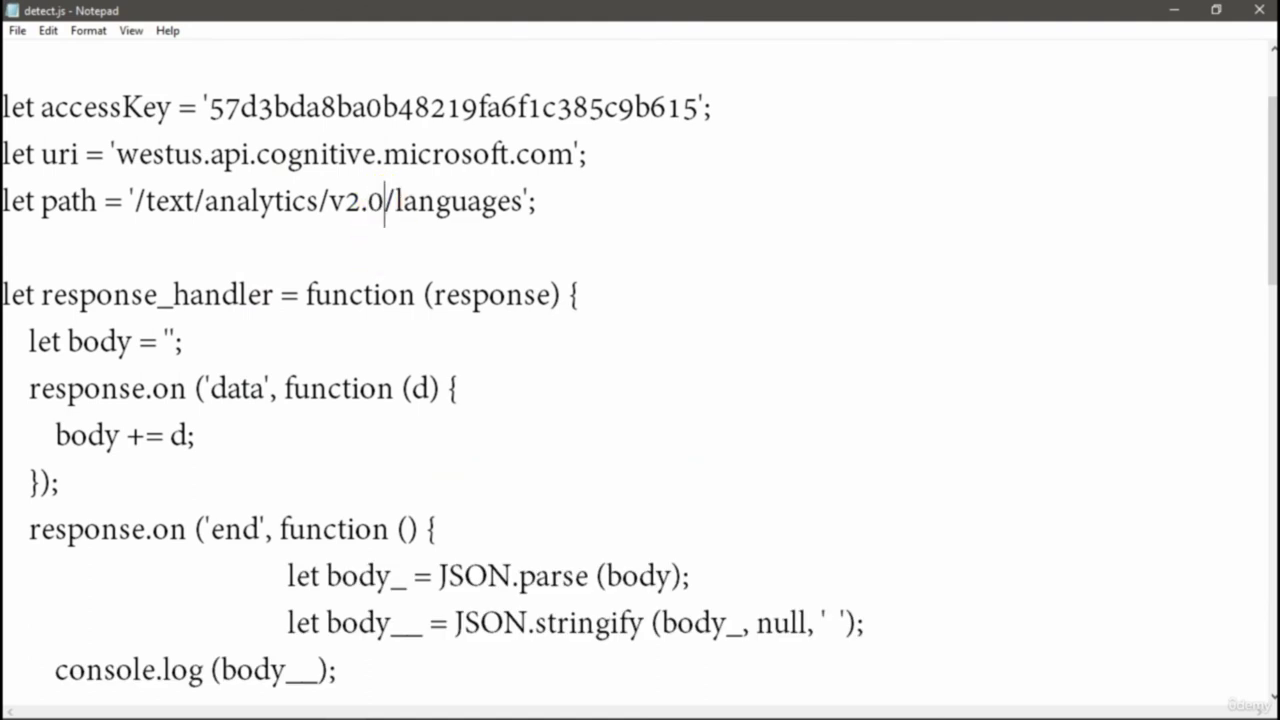
# Change the uri host to eastus.api.cognitive.microsoft.com and save detect.js, accepting the ANSI encoding
pyautogui.click(149, 158)
pyautogui.press('BackSpace')
pyautogui.press('BackSpace')
pyautogui.write('ae')
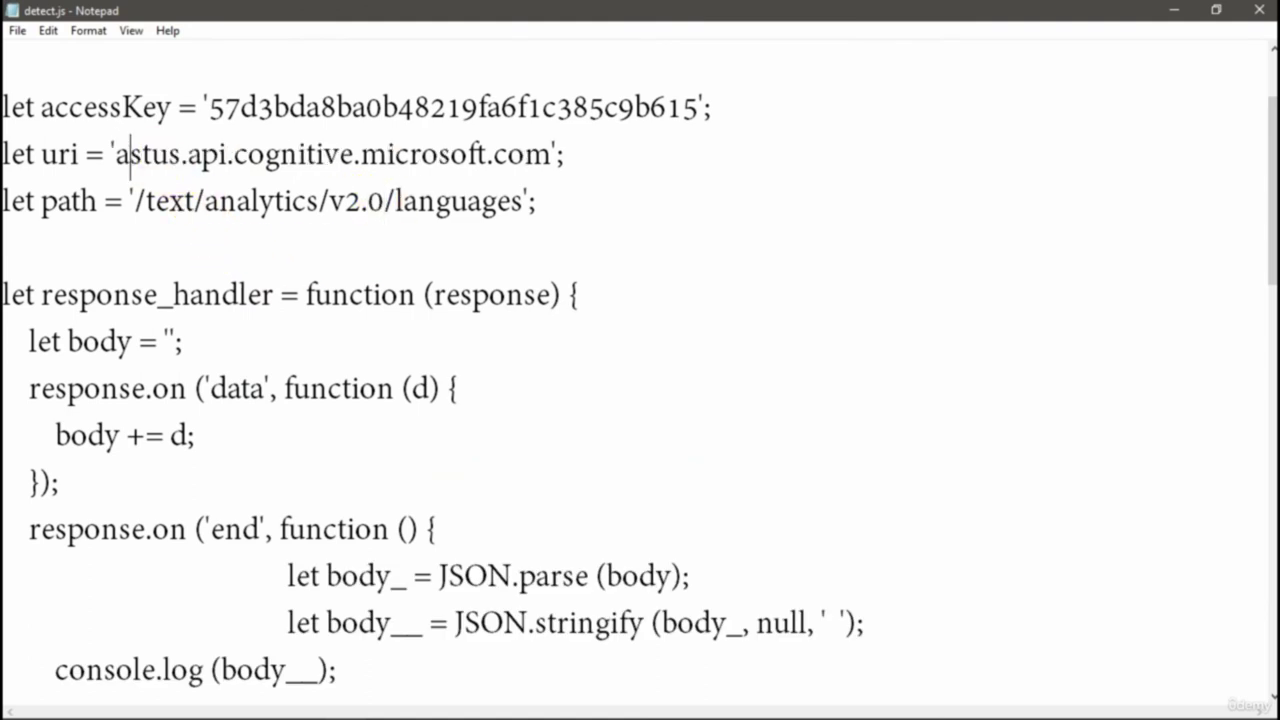
pyautogui.press('BackSpace')
pyautogui.press('BackSpace')
pyautogui.write('ea')
pyautogui.hotkey('ctrl', 's')
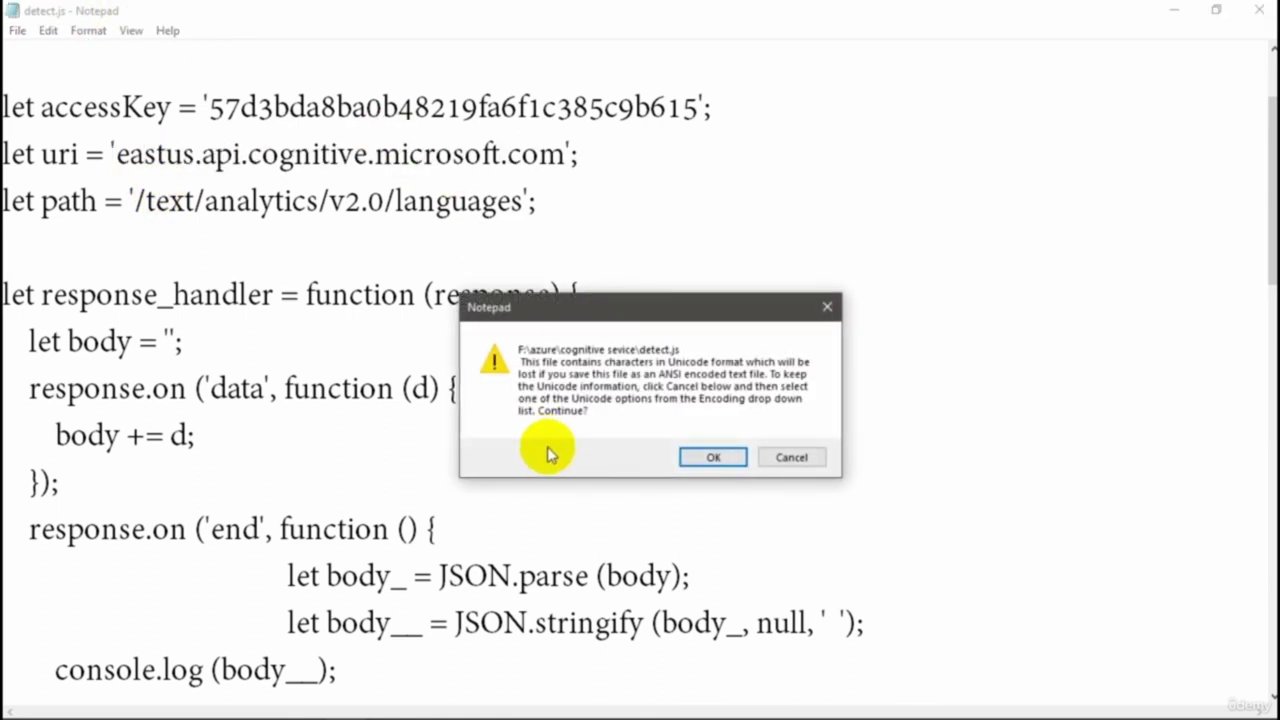
pyautogui.click(725, 455)
pyautogui.scroll(1, 260, 340)
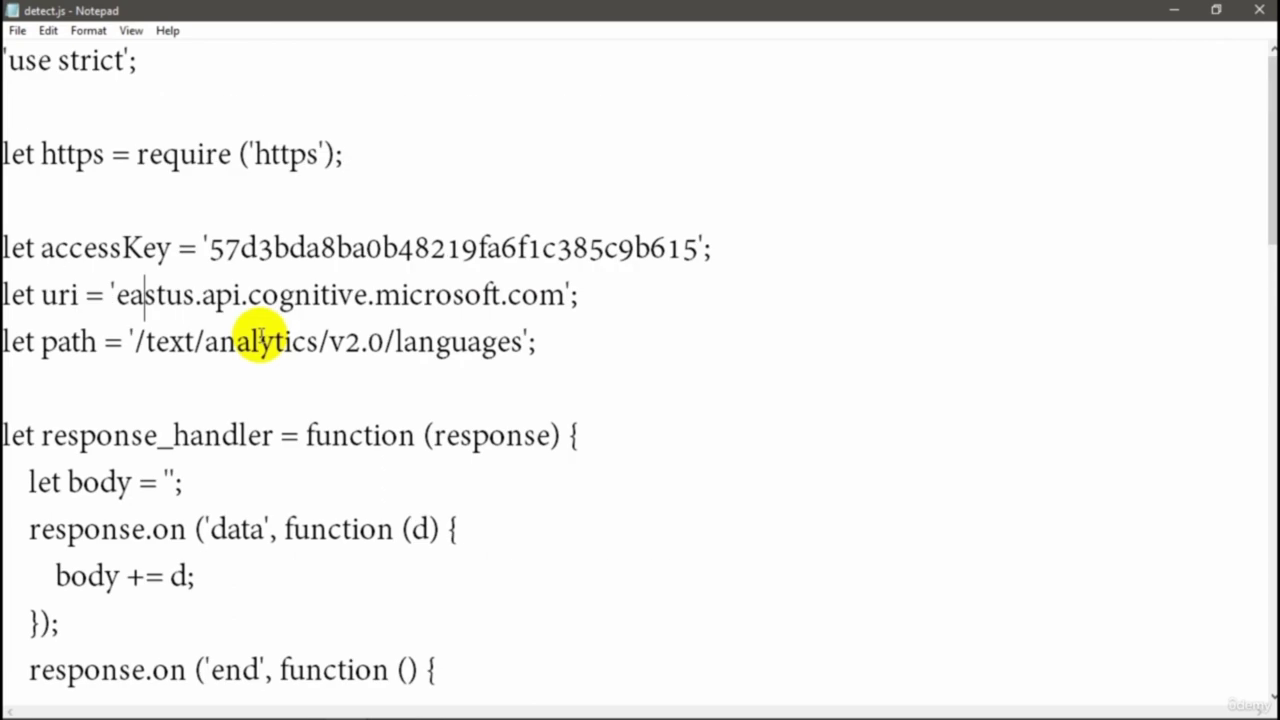
pyautogui.scroll(-9, 255, 325)
pyautogui.scroll(9, 255, 325)
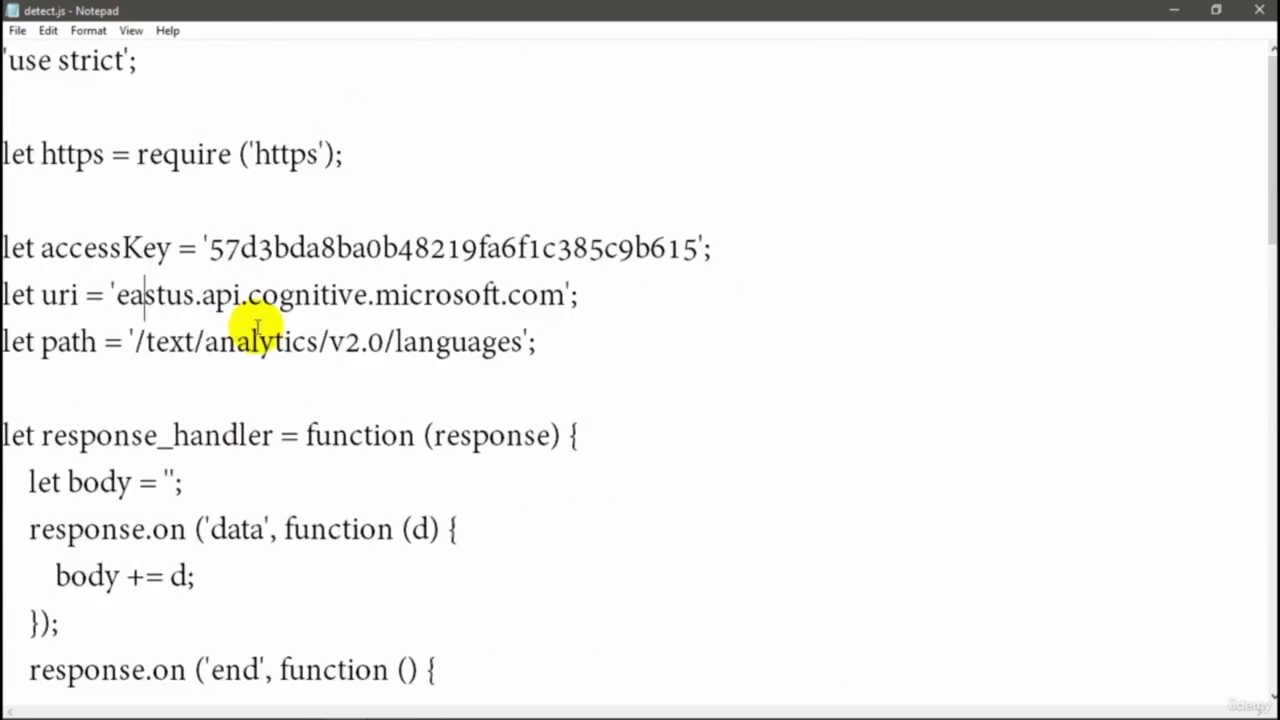
# Put the script away, run node detect.js from the cognitive sevice folder in Command Prompt and review the detected language of each document
pyautogui.click(1178, 12)
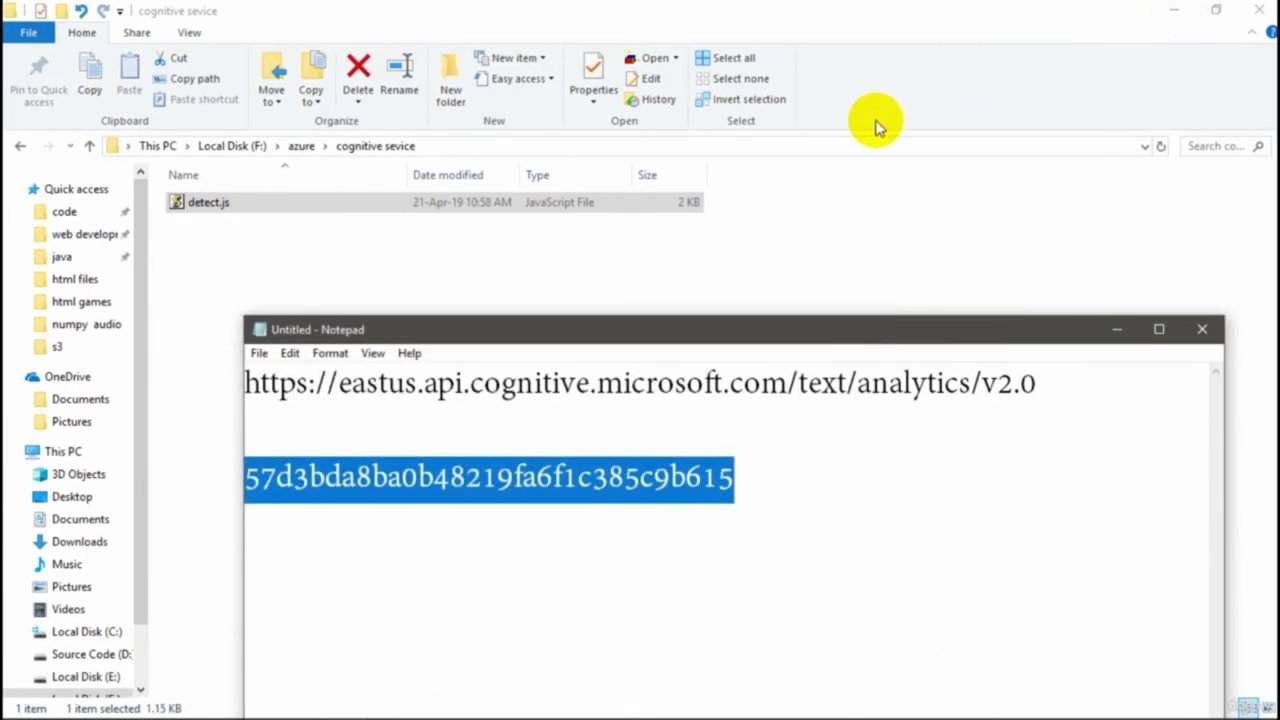
pyautogui.click(750, 268)
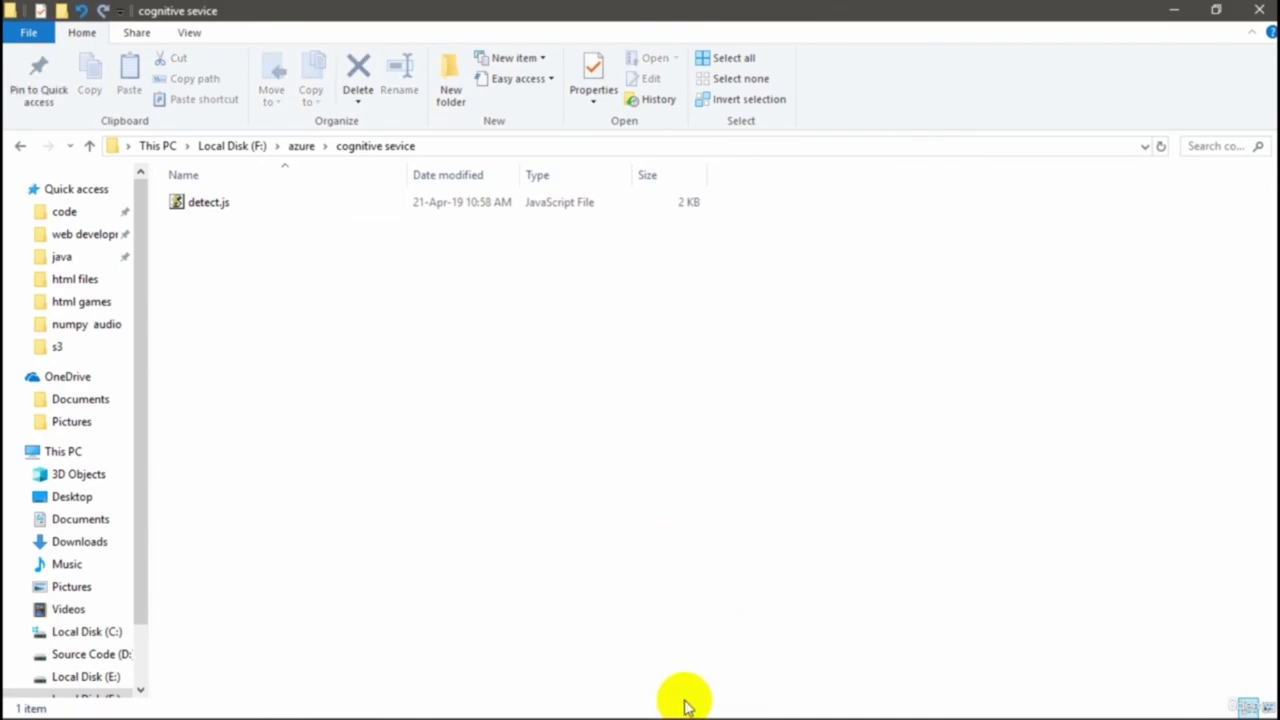
pyautogui.moveTo(706, 708)
pyautogui.click(777, 705)
pyautogui.moveTo(357, 11); pyautogui.dragTo(366, 372)
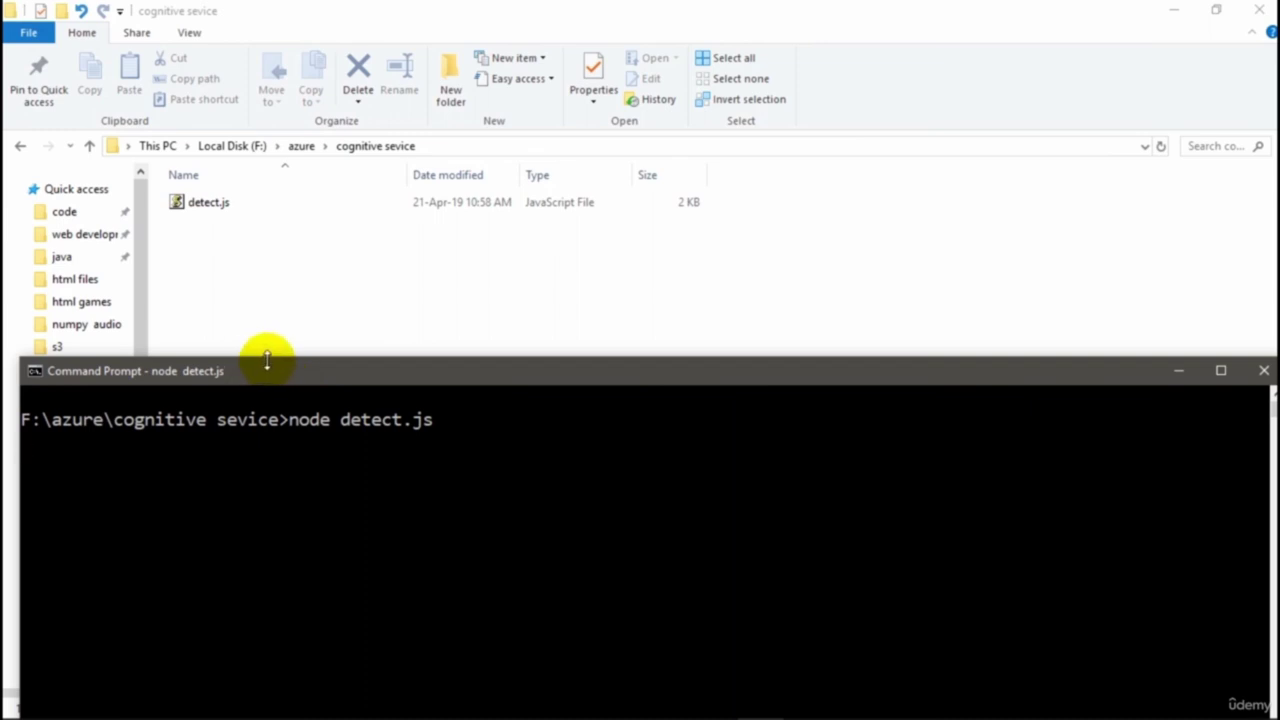
pyautogui.doubleClick(329, 372)
pyautogui.scroll(3, 330, 378)
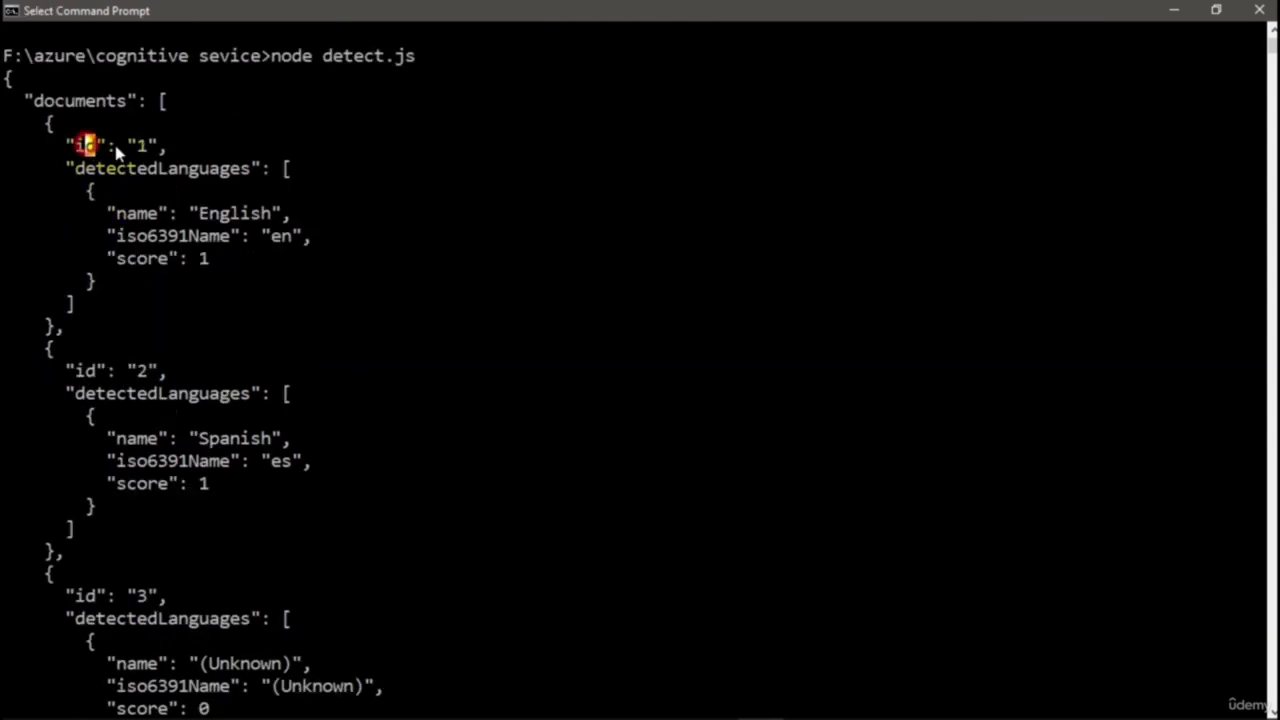
pyautogui.moveTo(117, 213); pyautogui.dragTo(285, 213)
pyautogui.moveTo(117, 236); pyautogui.dragTo(222, 258)
pyautogui.moveTo(49, 372); pyautogui.dragTo(186, 434)
pyautogui.scroll(-3, 180, 428)
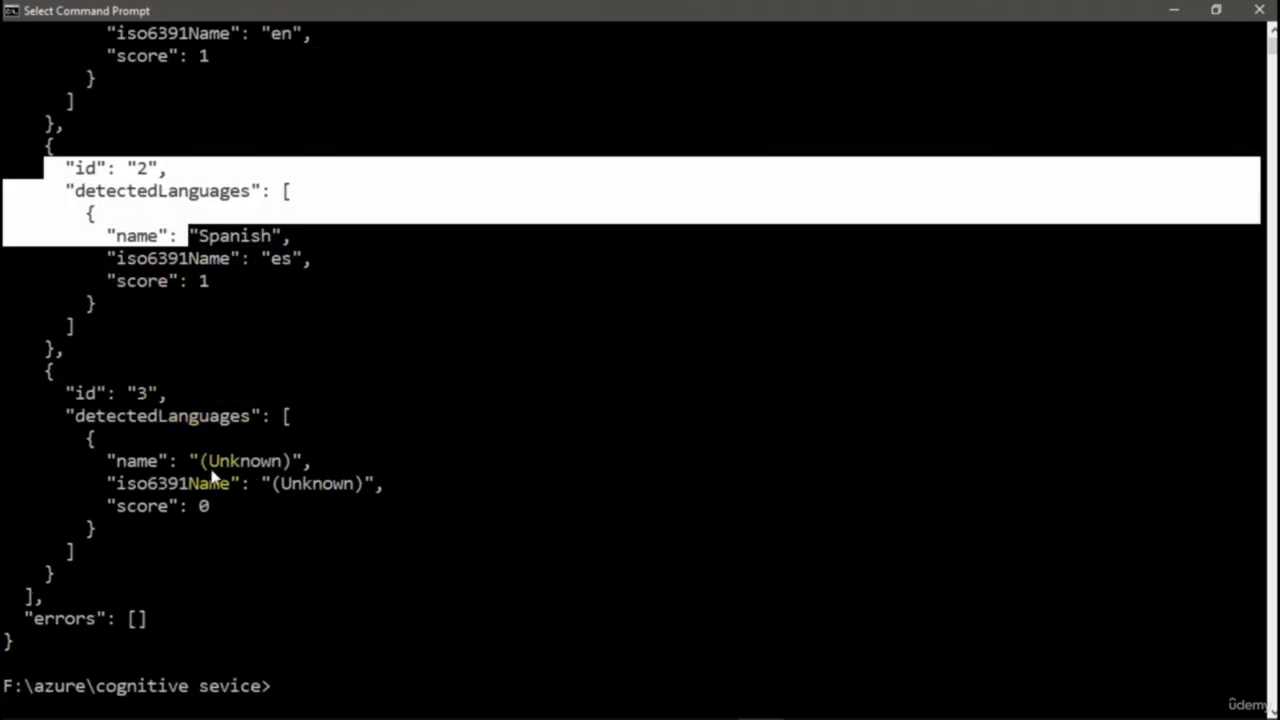
# Bring up detect.js in Notepad and copy the sample sentence "This is a document written in English" from document 1
pyautogui.moveTo(640, 715)
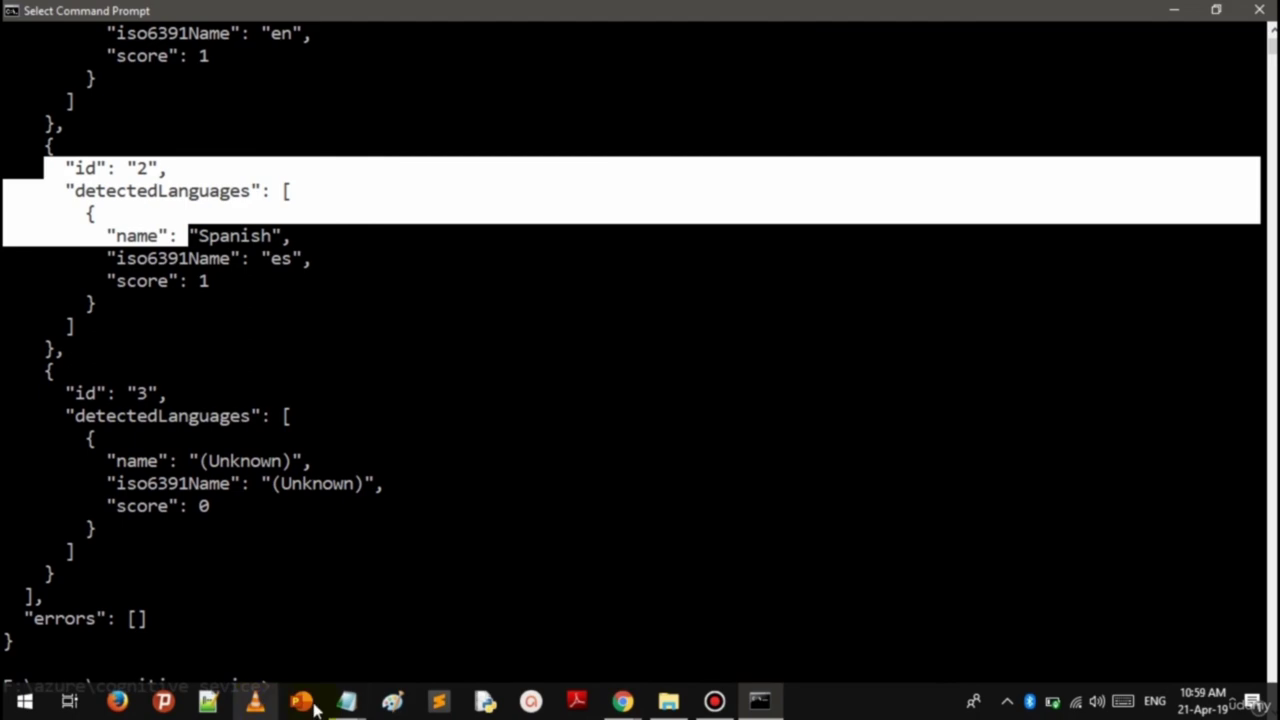
pyautogui.moveTo(346, 700)
pyautogui.moveTo(400, 632)
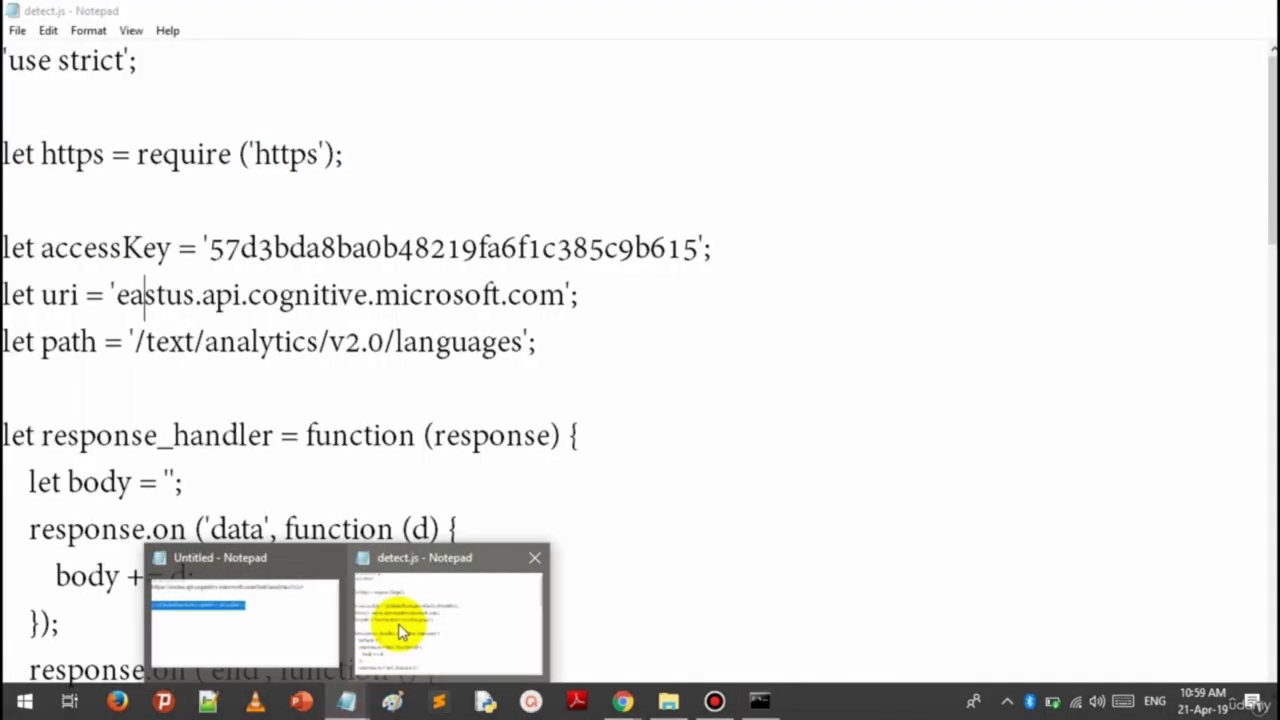
pyautogui.click(400, 632)
pyautogui.scroll(-15, 317, 577)
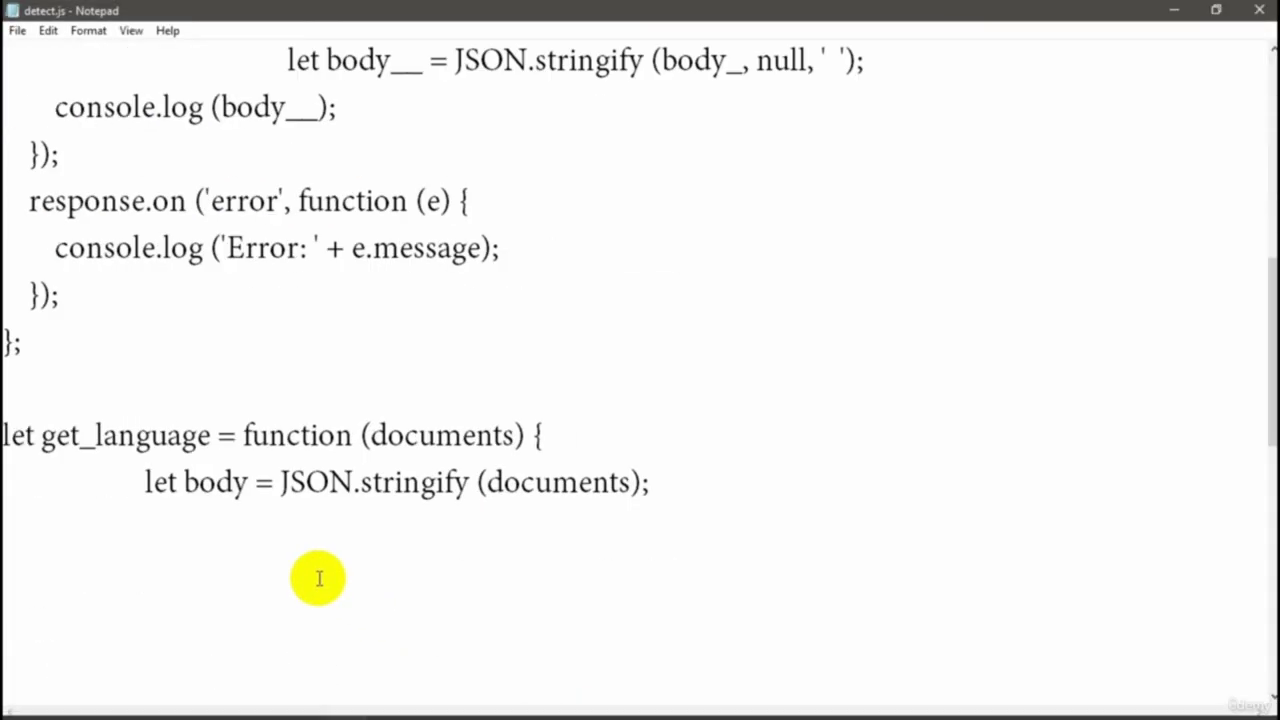
pyautogui.moveTo(337, 443); pyautogui.dragTo(795, 436)
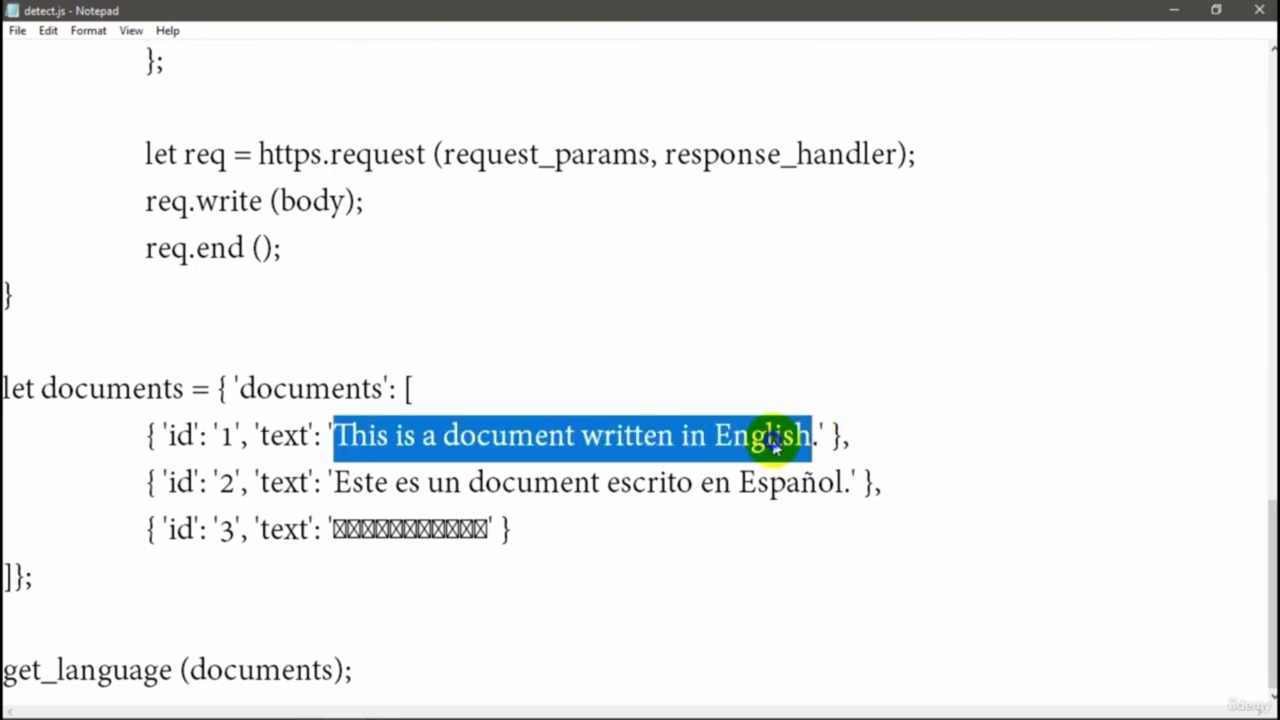
pyautogui.rightClick(795, 438)
pyautogui.click(806, 499)
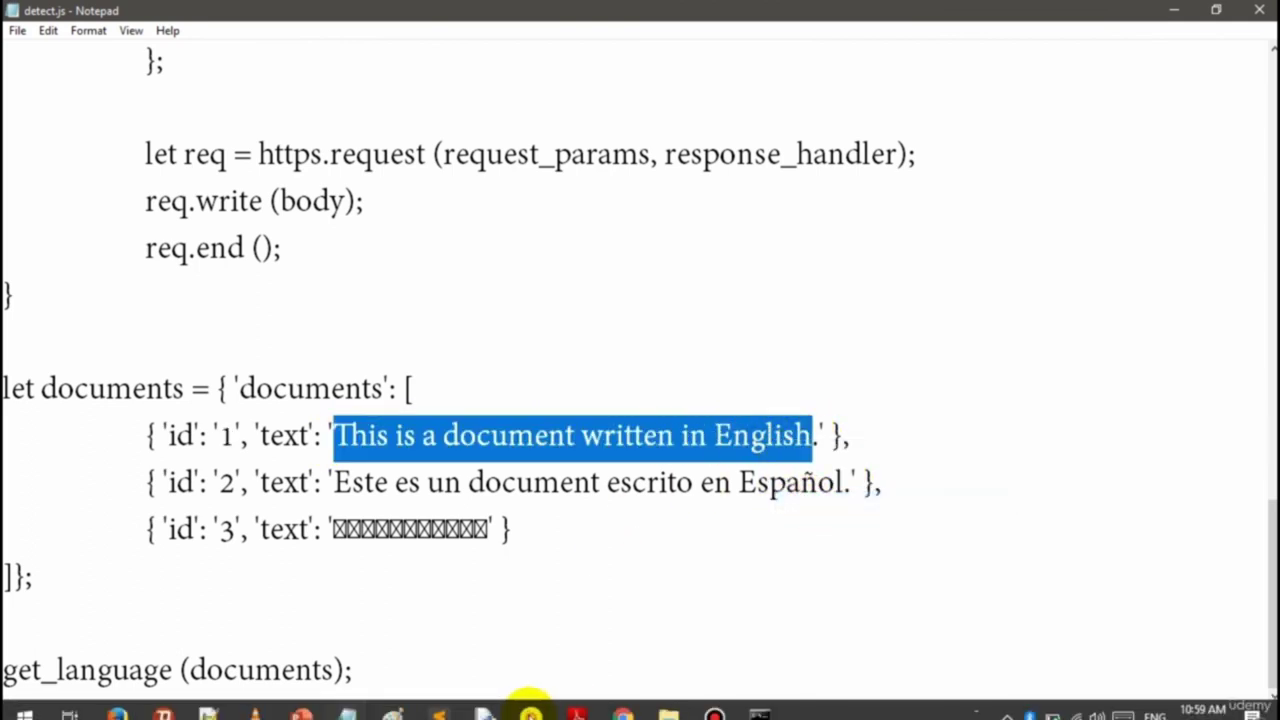
# Switch to the Chrome window with the quickstart and search for "english to german" in a new tab
pyautogui.moveTo(622, 705)
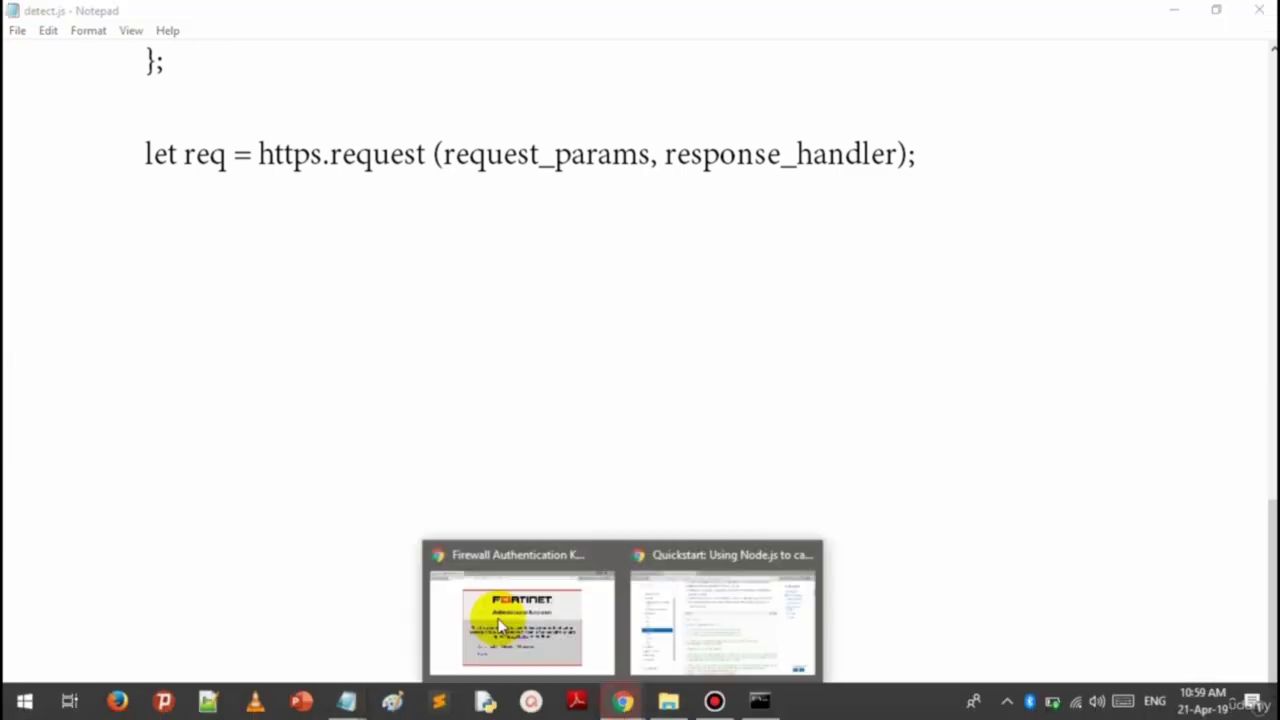
pyautogui.click(535, 626)
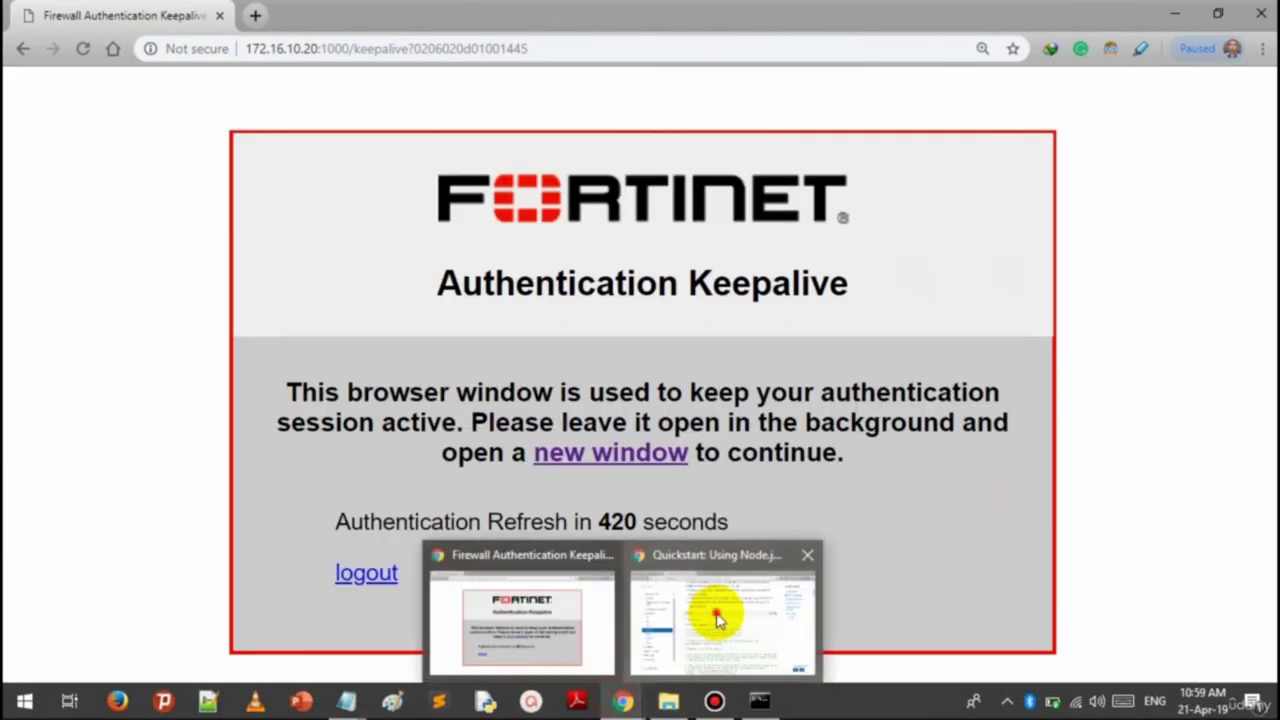
pyautogui.click(714, 618)
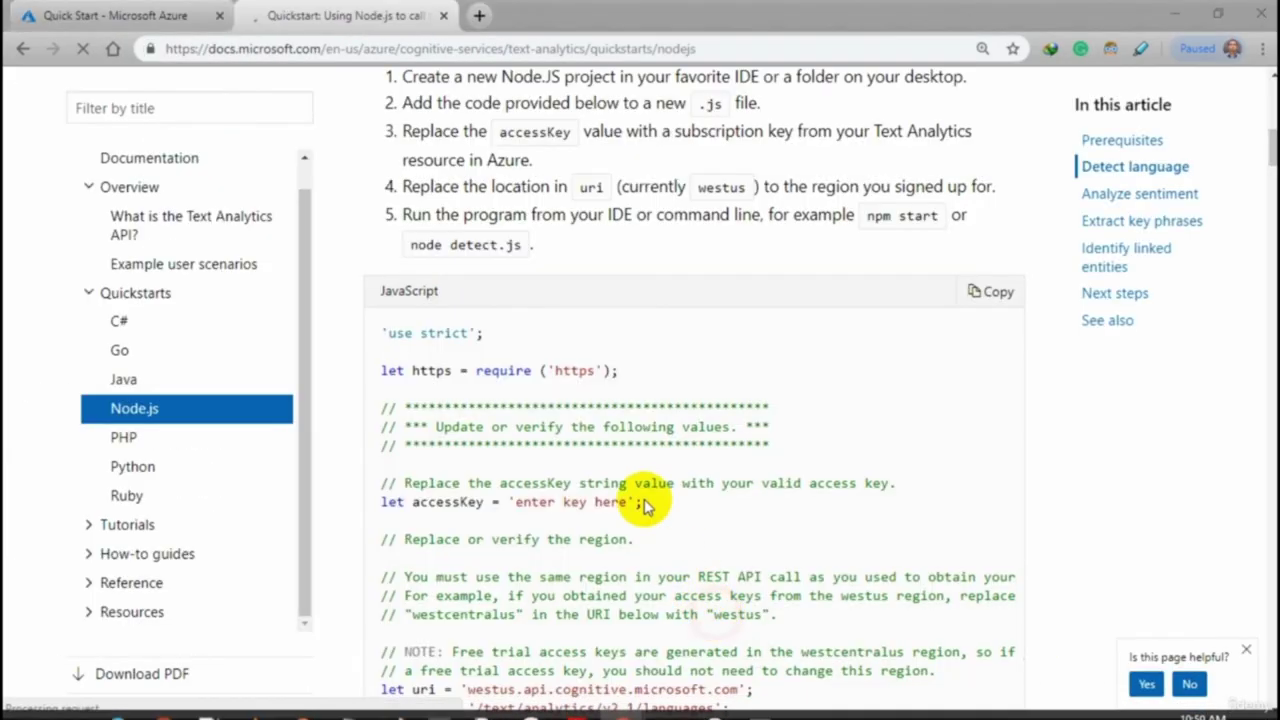
pyautogui.click(482, 15)
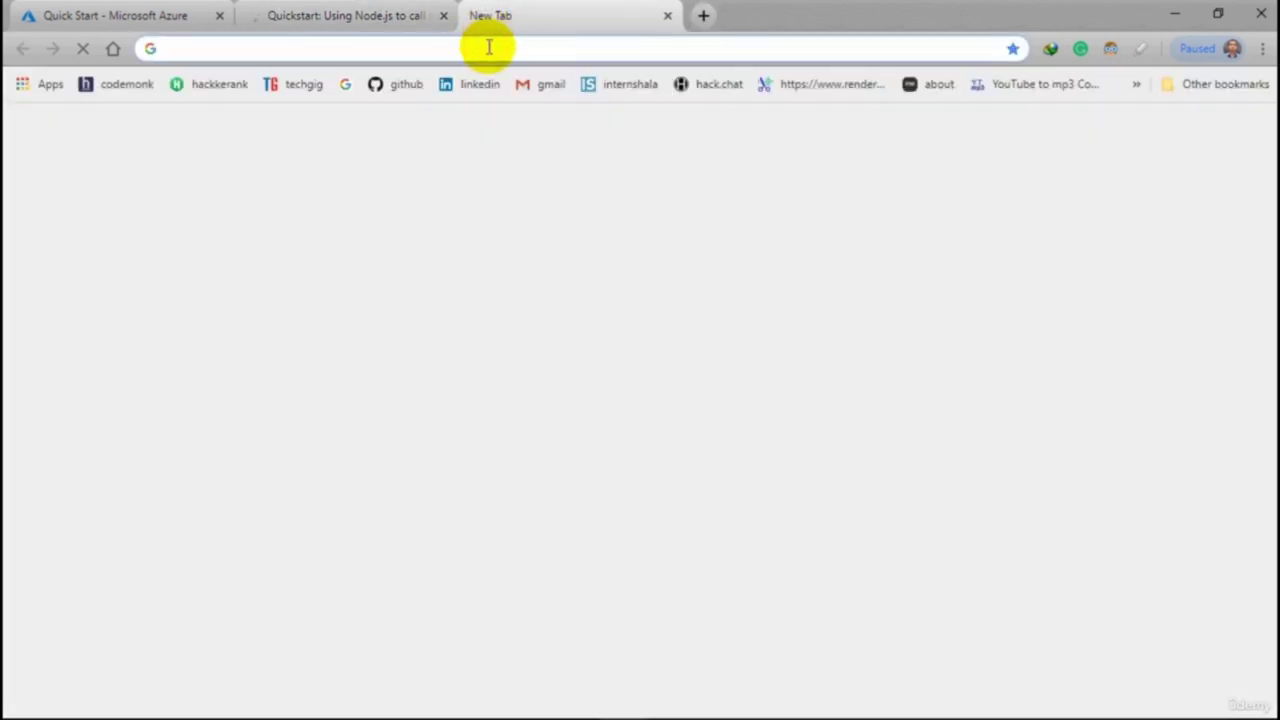
pyautogui.write('englis')
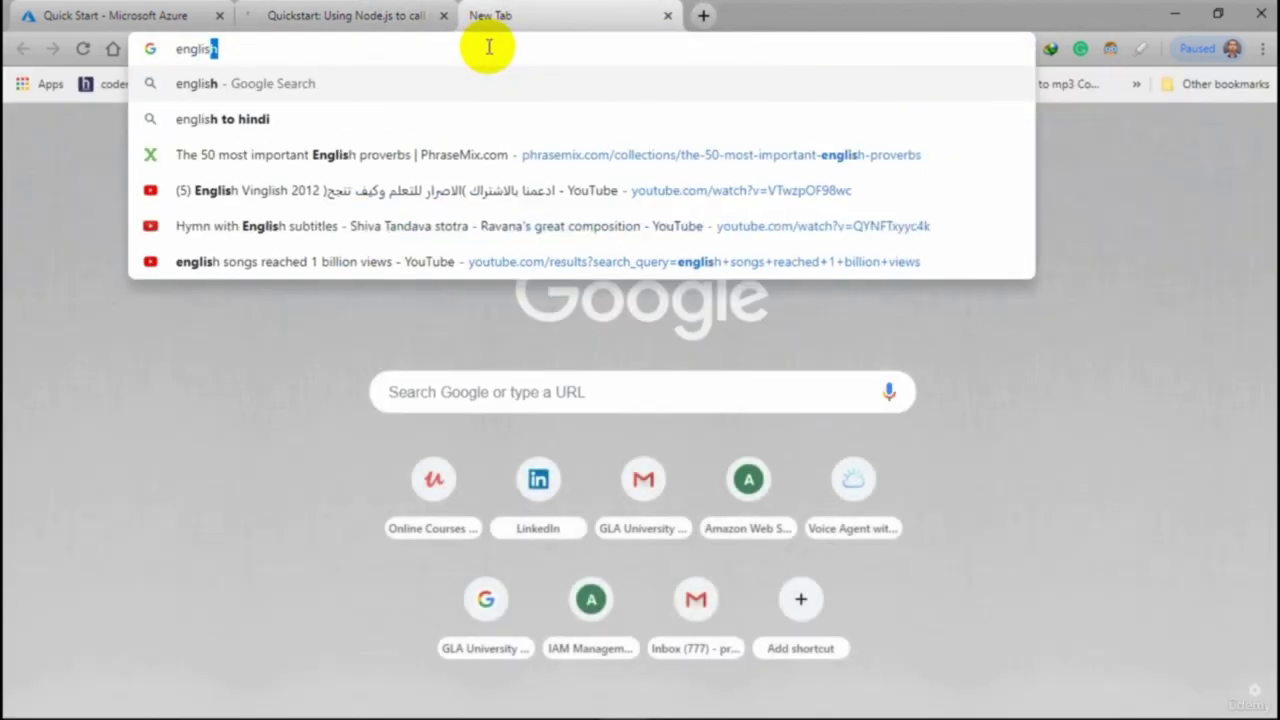
pyautogui.write('h to ger')
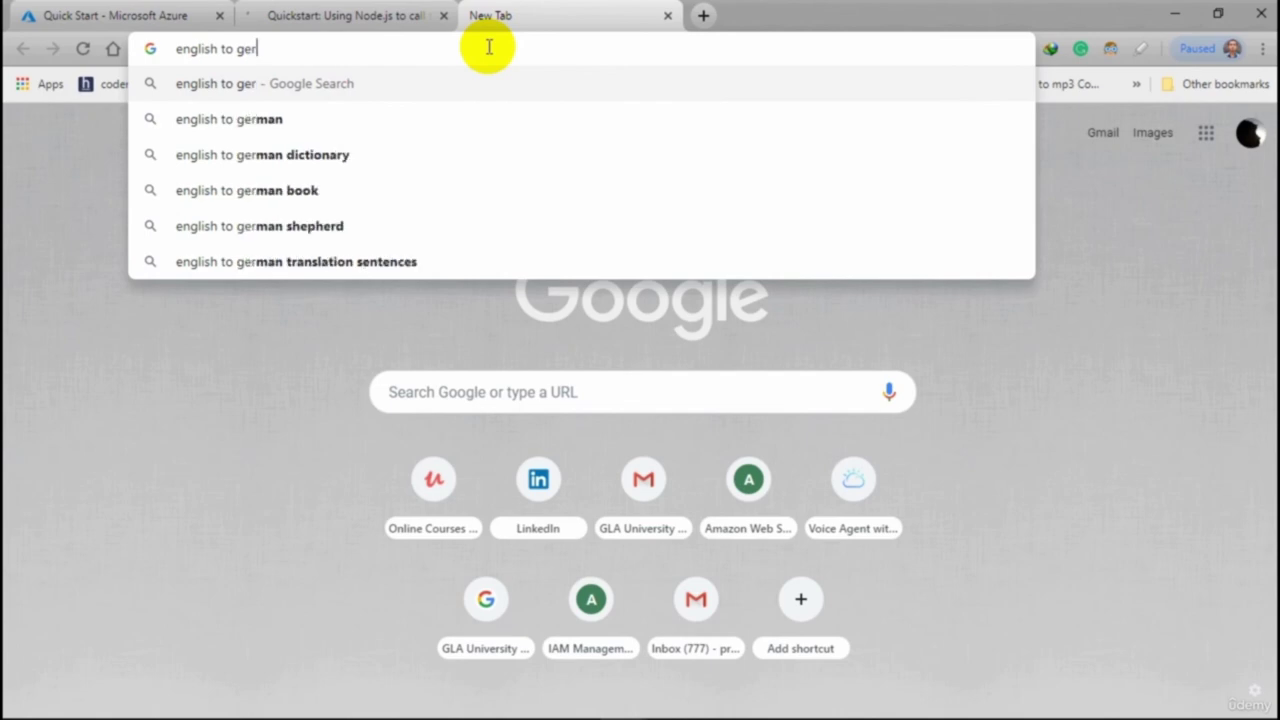
pyautogui.press('Down')
pyautogui.press('Return')
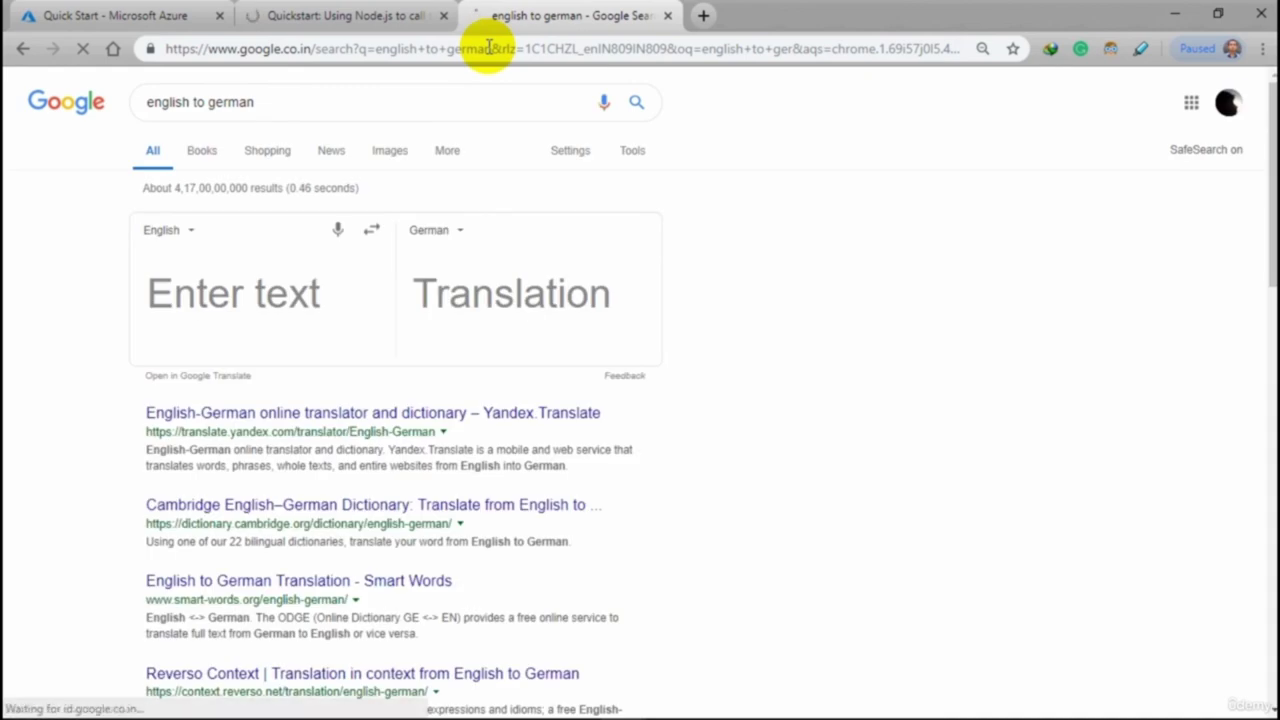
# Enter the copied sentence for translation, change it to "This is a document written in German", and copy the German translation
pyautogui.click(285, 293)
pyautogui.hotkey('ctrl', 'v')
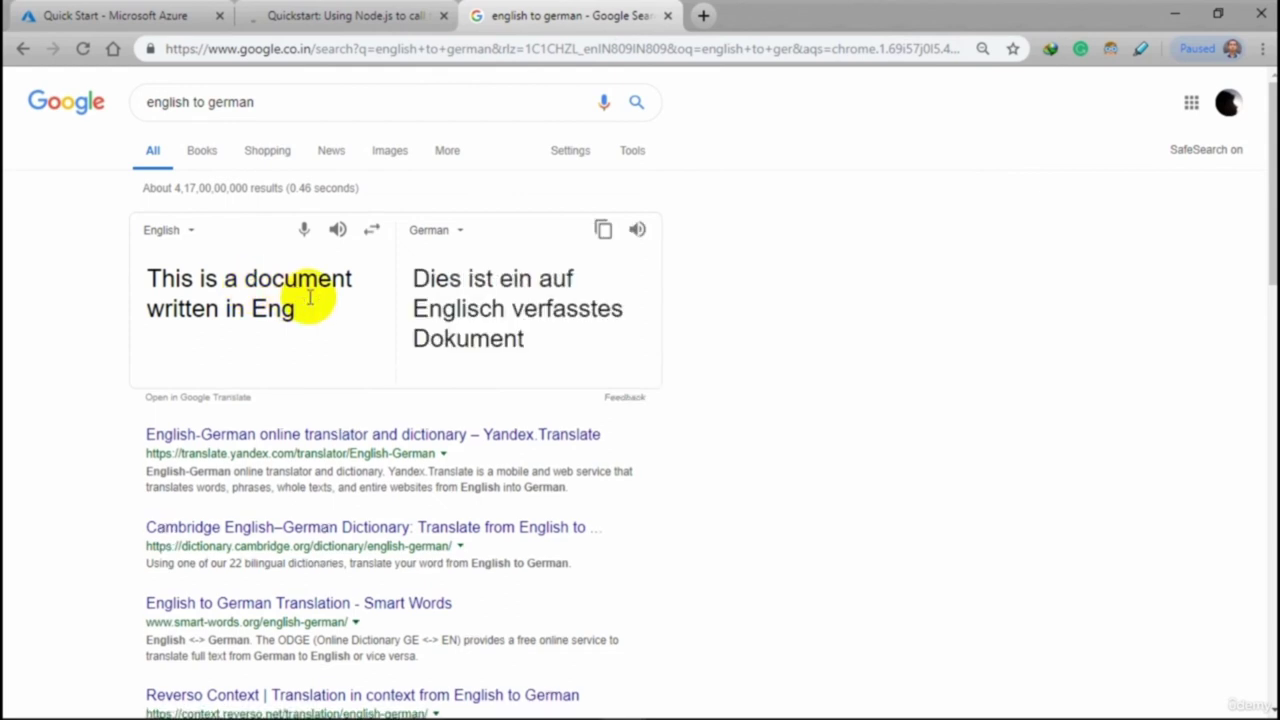
pyautogui.write('Germa')
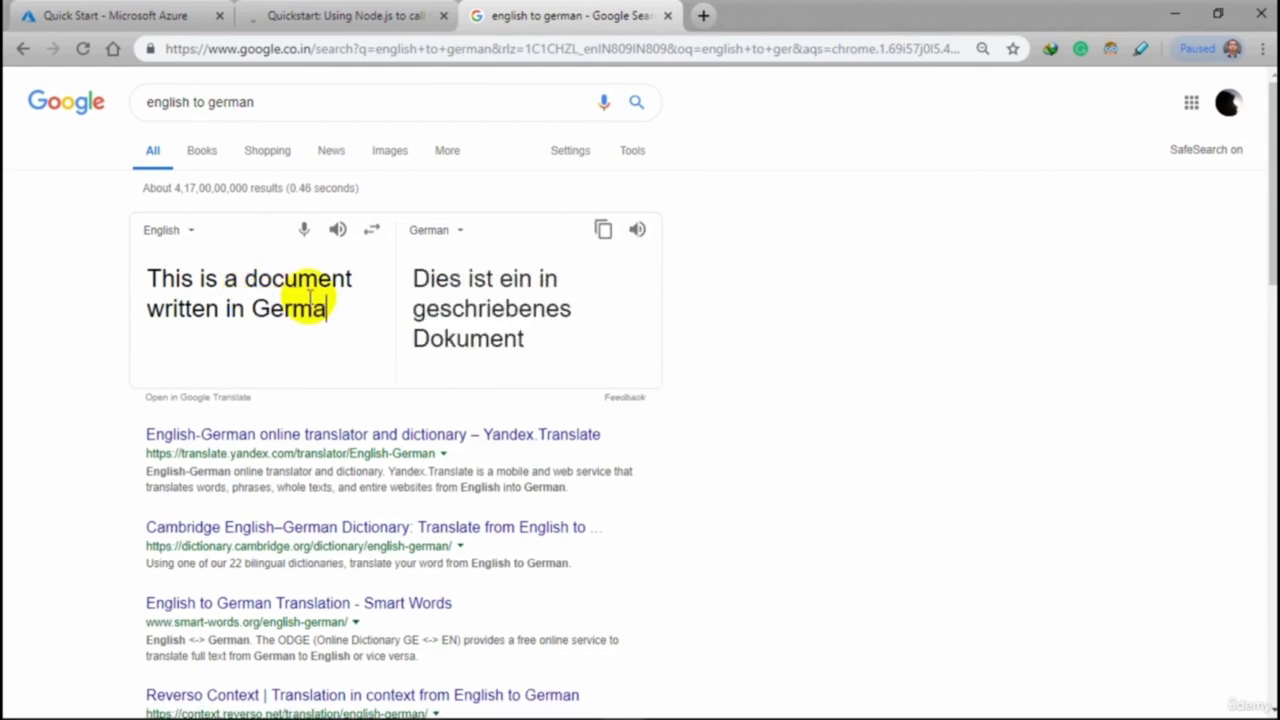
pyautogui.write('n')
pyautogui.tripleClick(434, 336)
pyautogui.hotkey('ctrl', 'a')
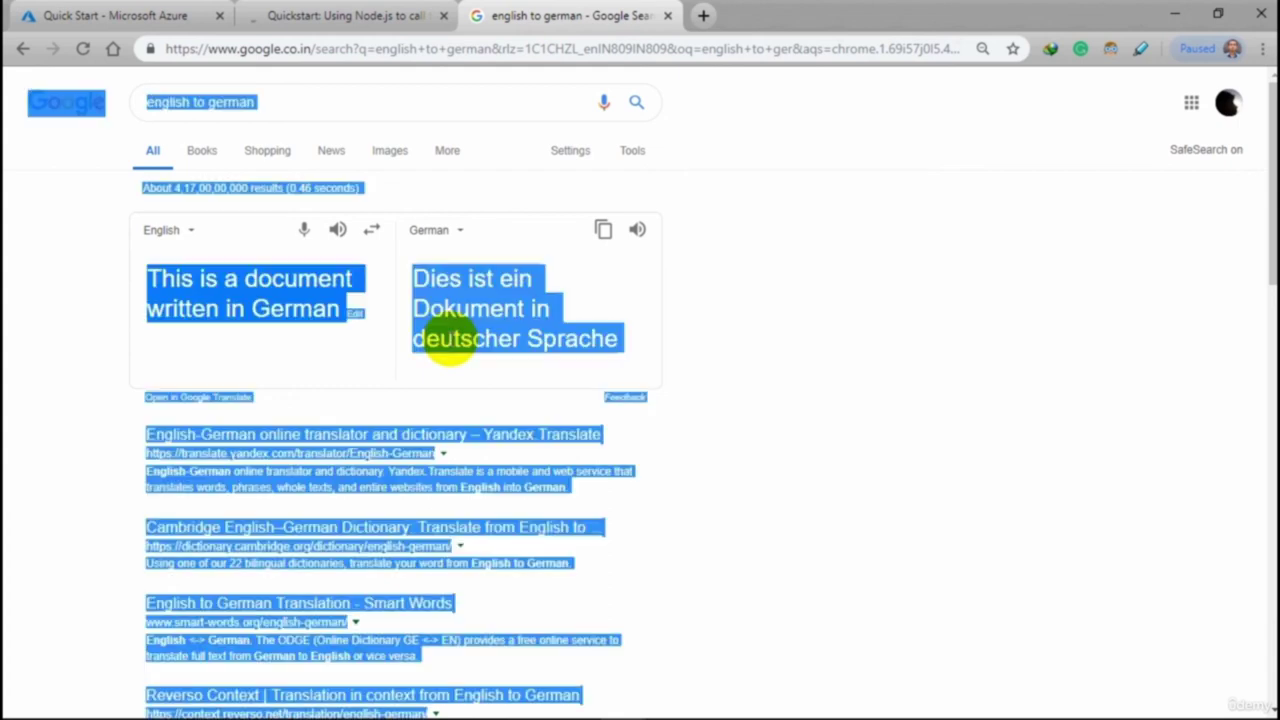
pyautogui.click(458, 325)
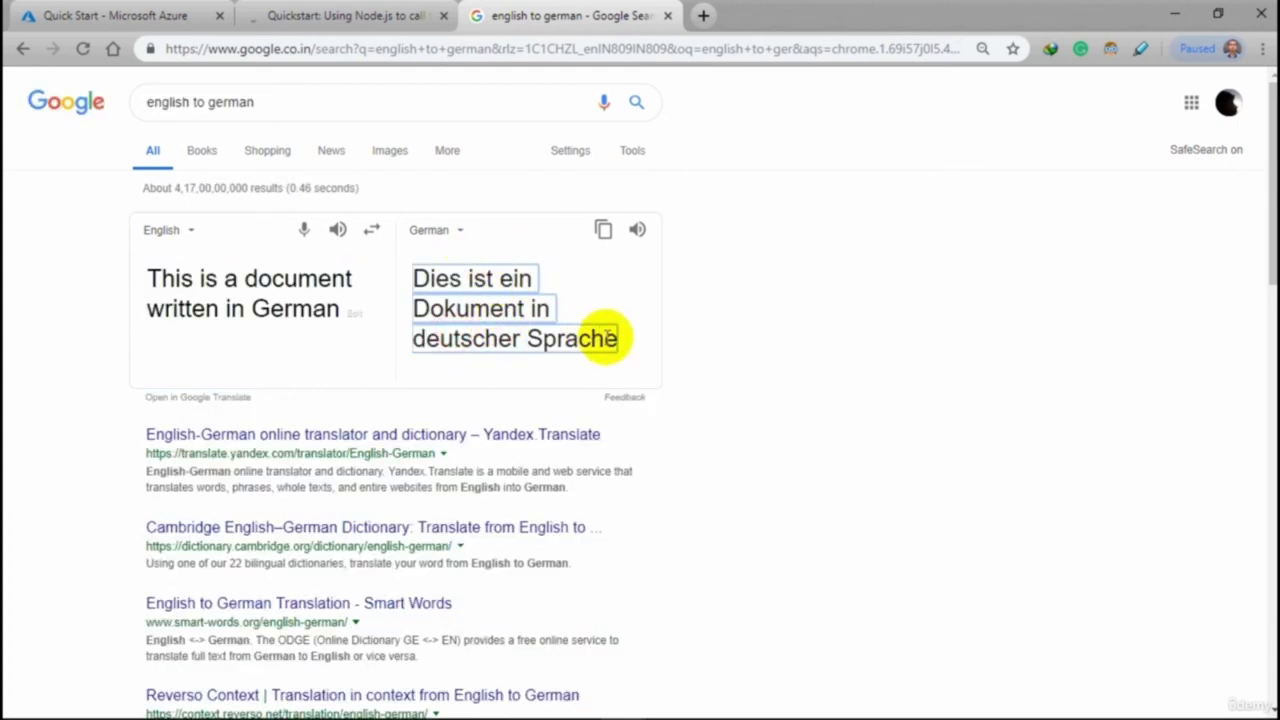
pyautogui.click(604, 230)
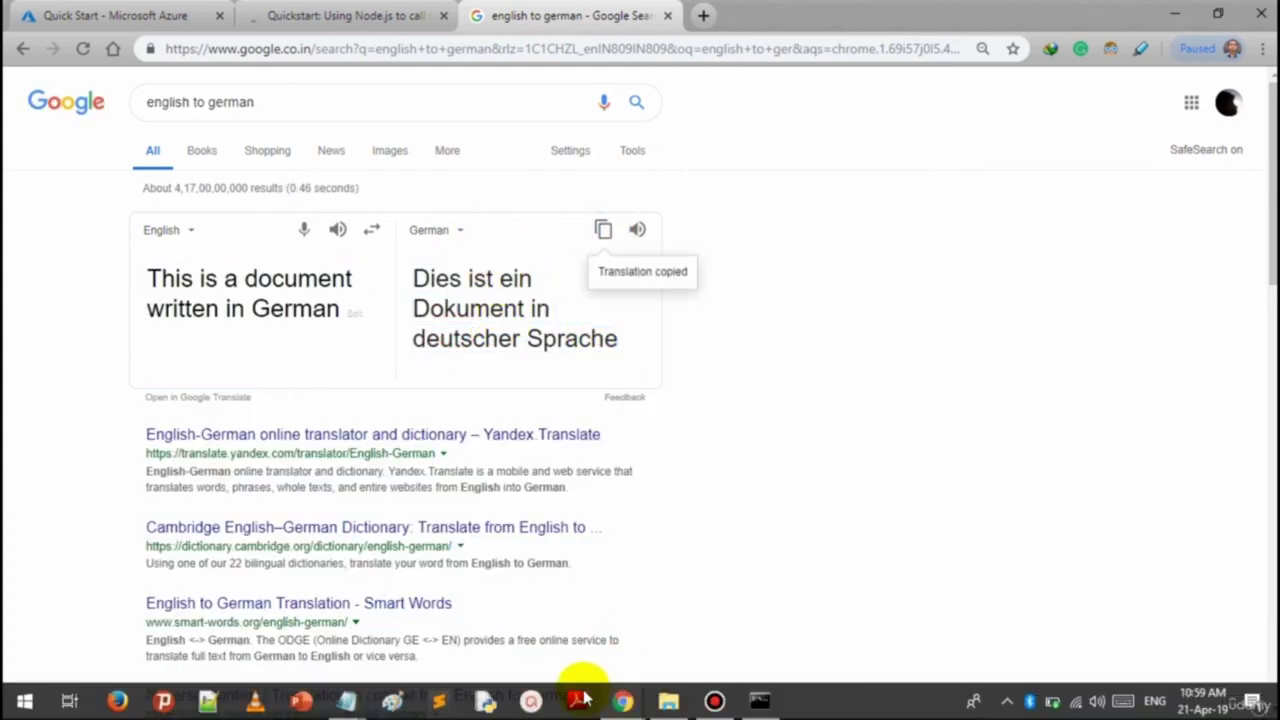
# Replace the unreadable text of document 3 in detect.js with "Dies ist ein Dokument in deutscher Sprache" and save the script
pyautogui.moveTo(355, 705)
pyautogui.click(457, 614)
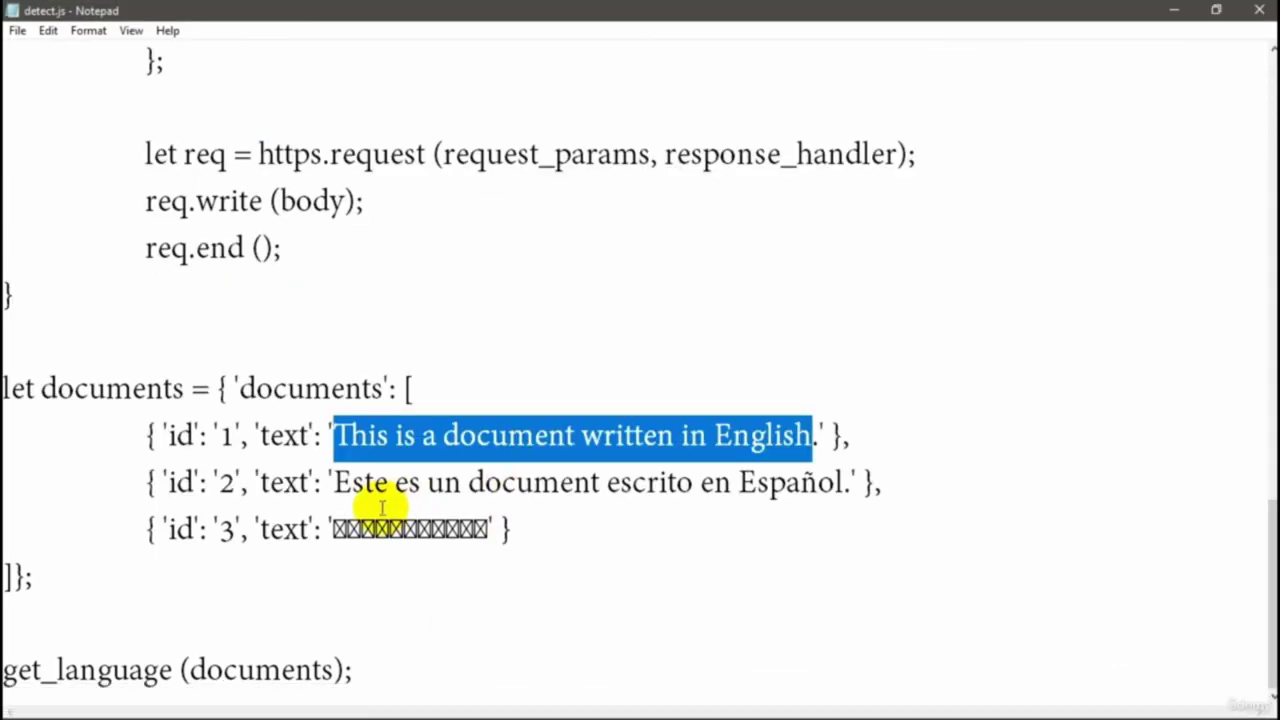
pyautogui.moveTo(333, 529); pyautogui.dragTo(454, 541)
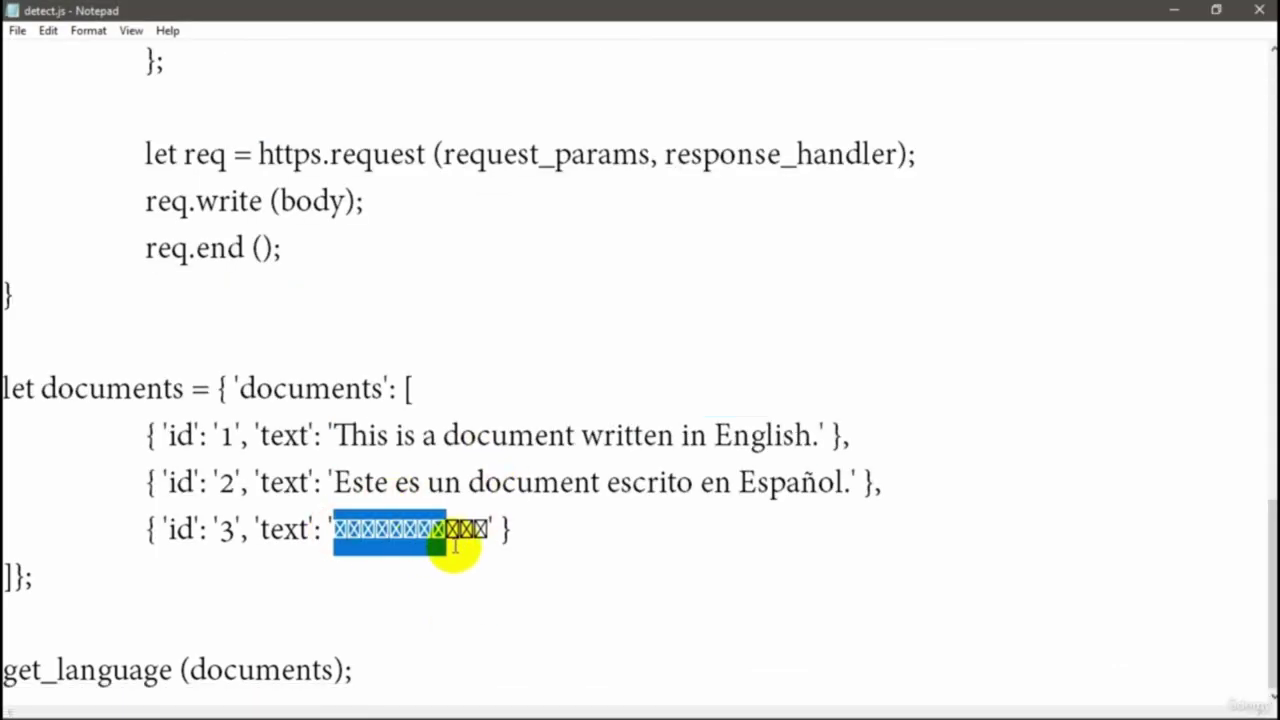
pyautogui.hotkey('ctrl', 'v')
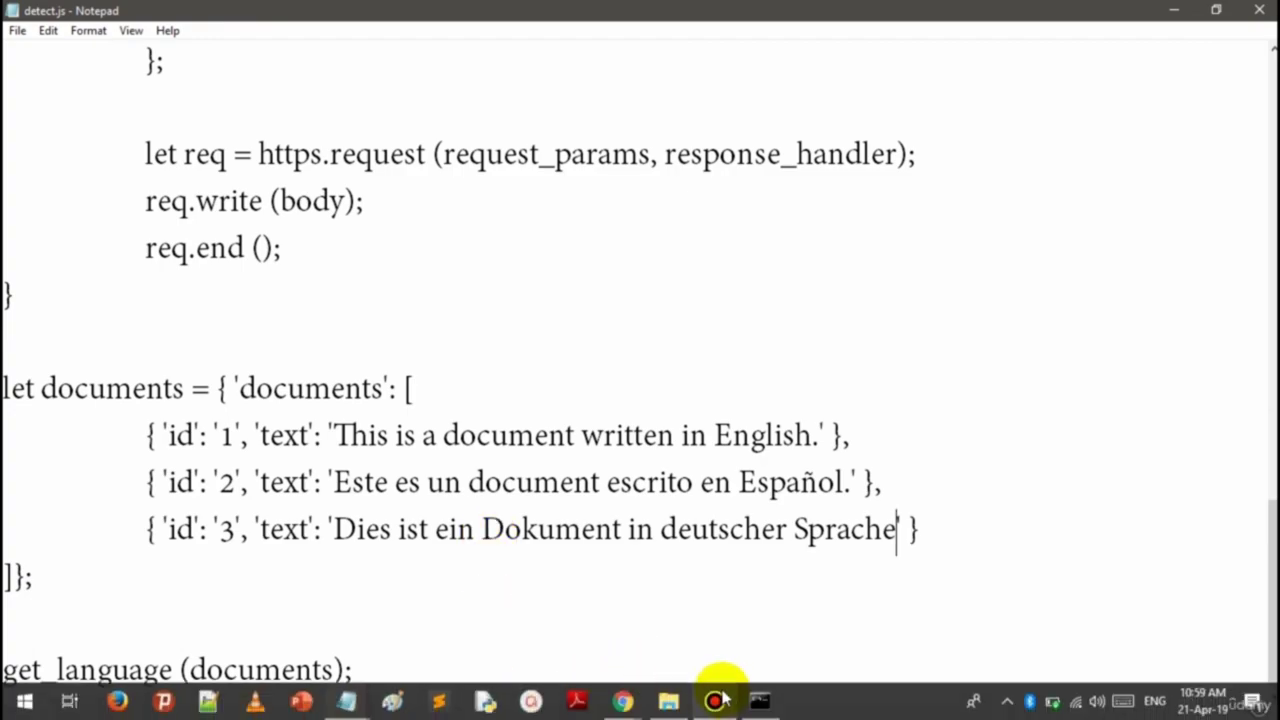
# Run node detect.js again in Command Prompt and compare the detected language and score of document 3 with the previous run
pyautogui.click(760, 703)
pyautogui.scroll(-4, 755, 572)
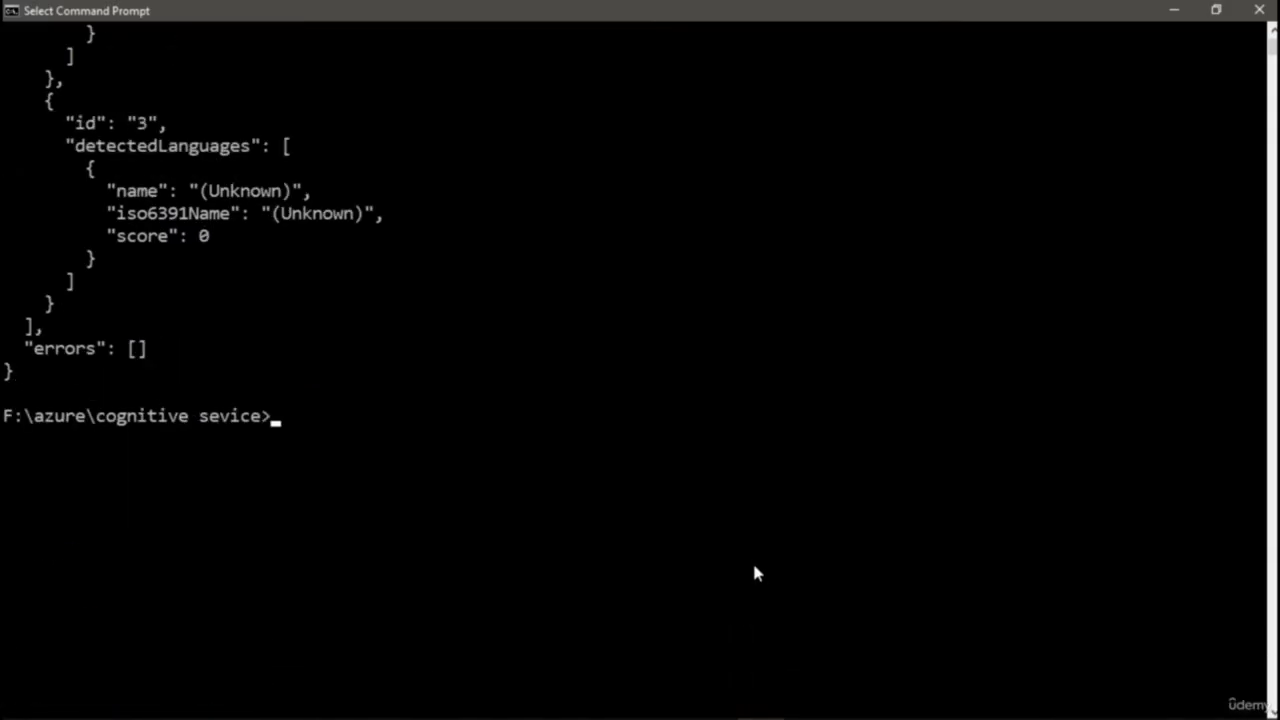
pyautogui.press('Up')
pyautogui.press('Return')
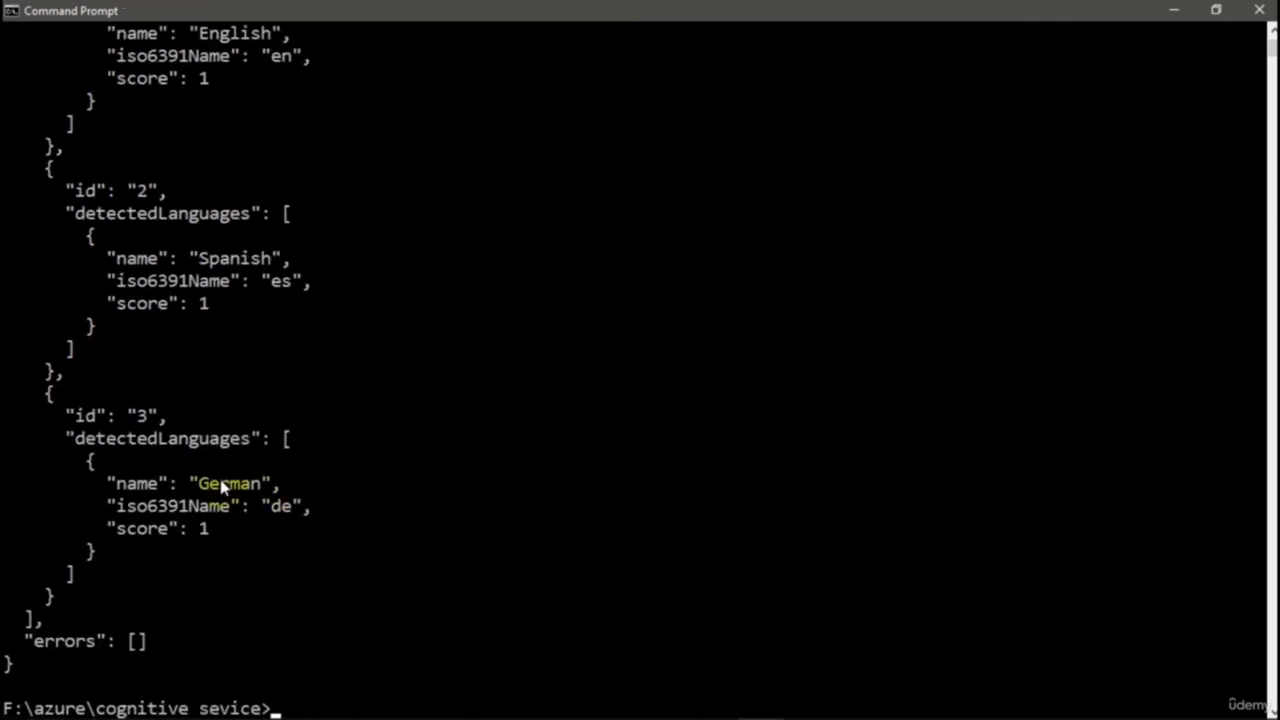
pyautogui.click(283, 510)
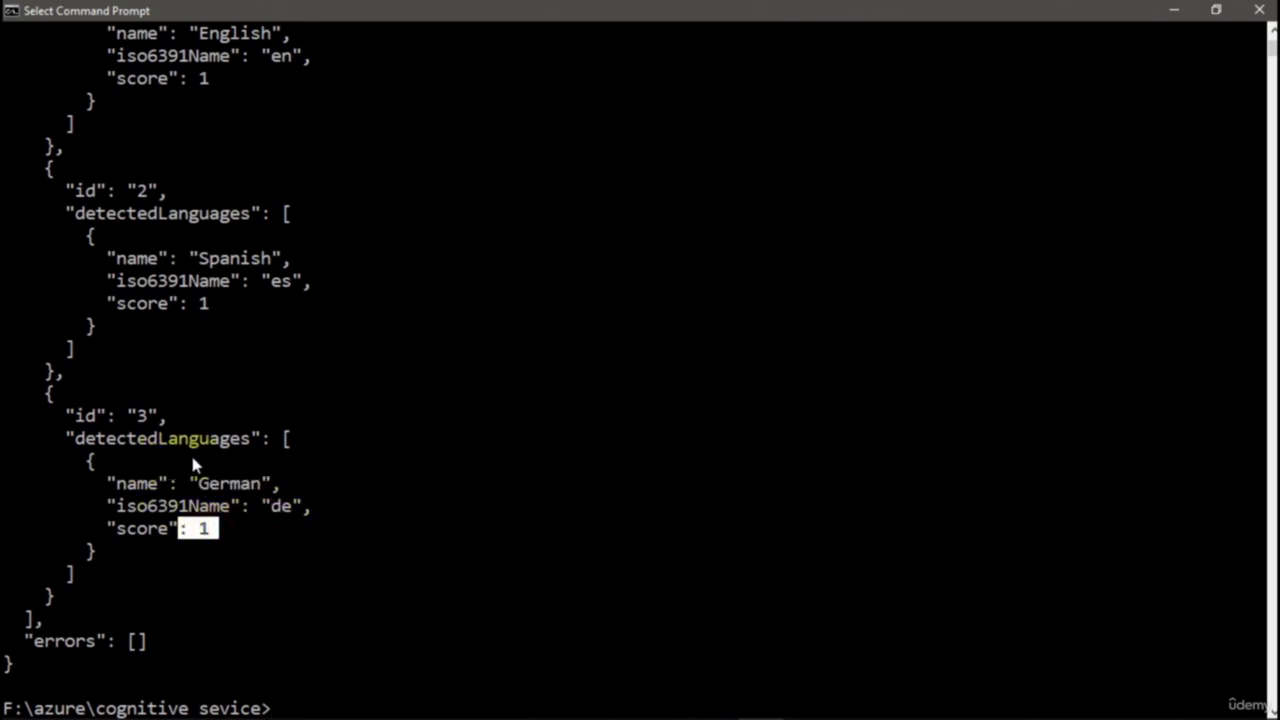
pyautogui.scroll(1, 177, 463)
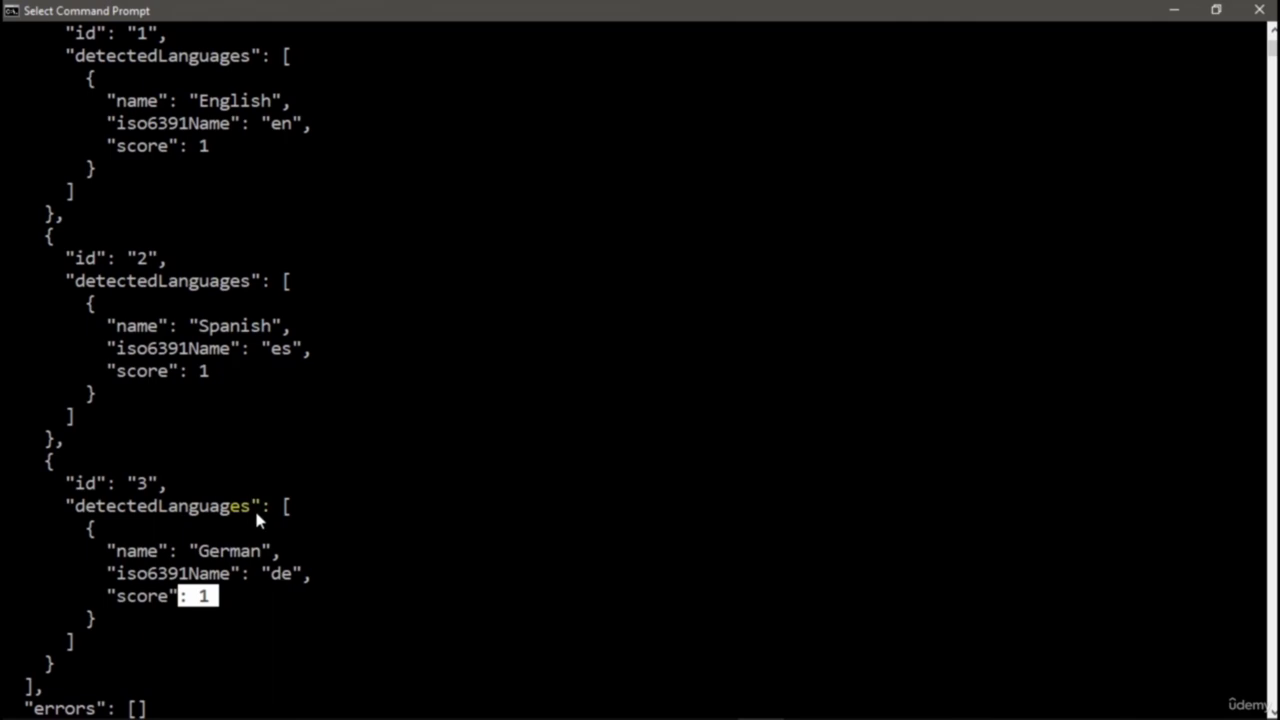
pyautogui.scroll(11, 223, 470)
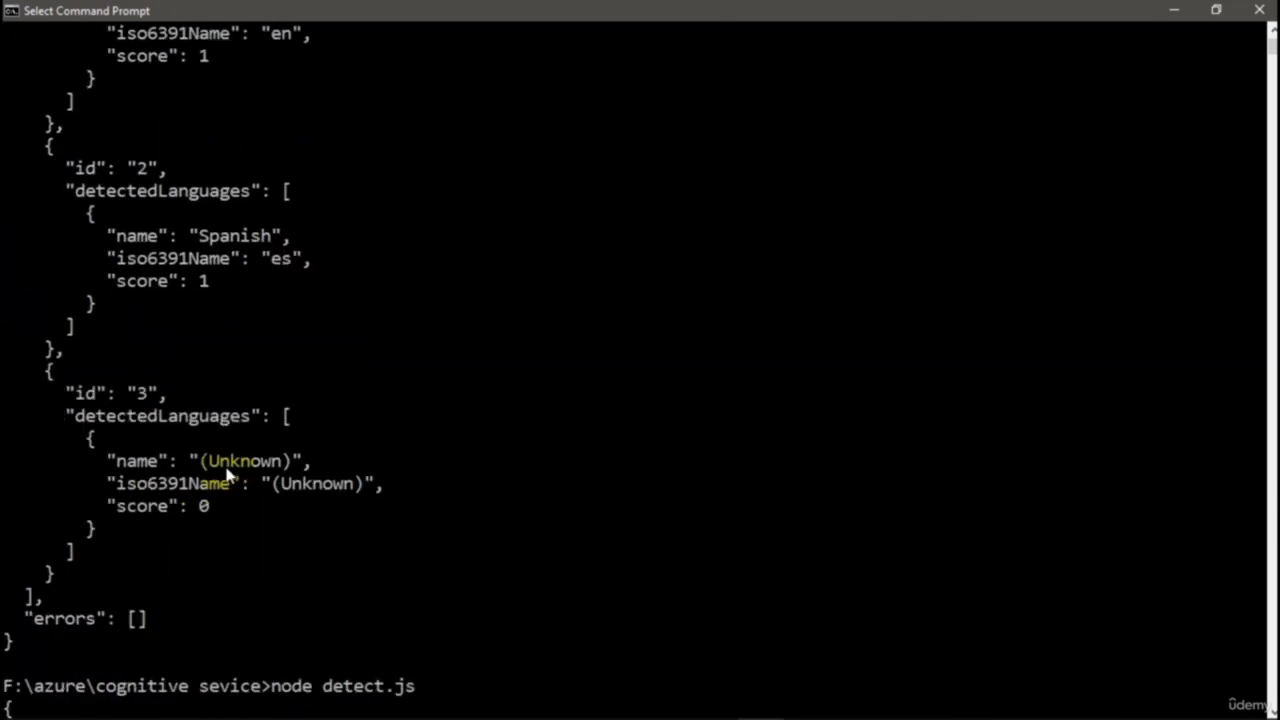
pyautogui.scroll(-2, 229, 466)
pyautogui.scroll(-15, 593, 437)
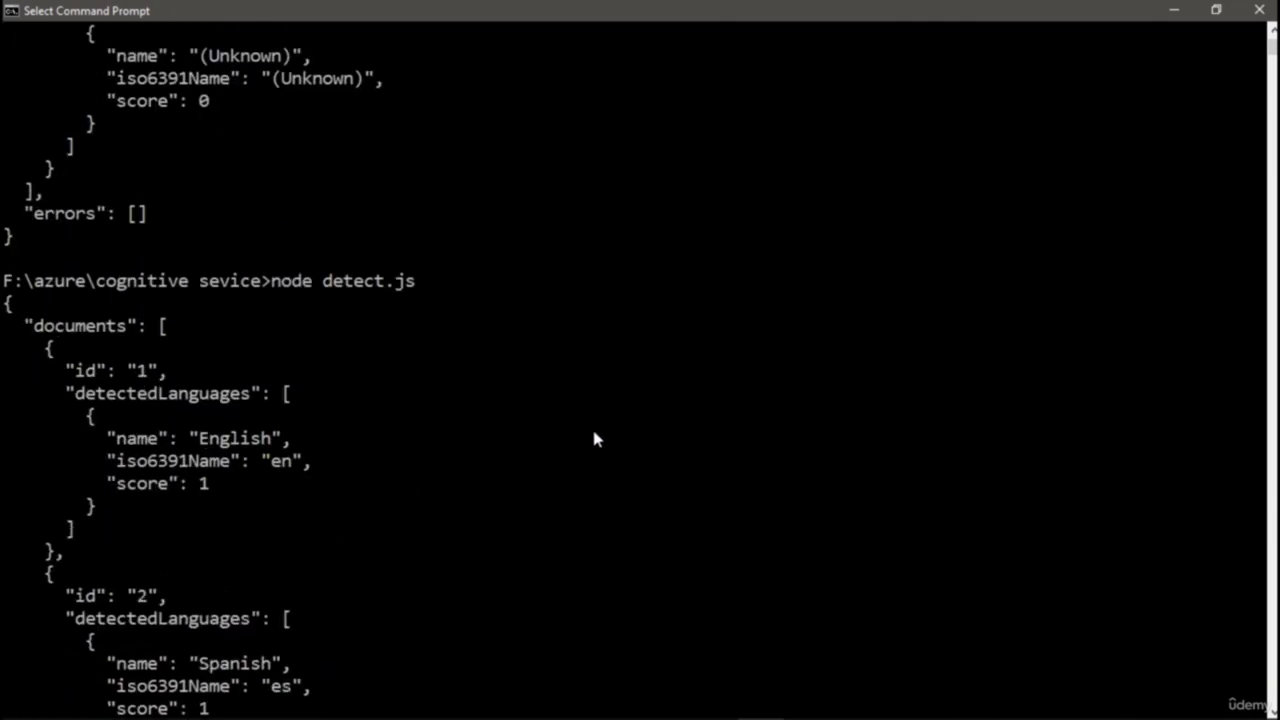
pyautogui.scroll(-5, 593, 437)
# Put Command Prompt and the script away and revisit the Detect language section of the Node.js quickstart in Chrome
pyautogui.click(1174, 15)
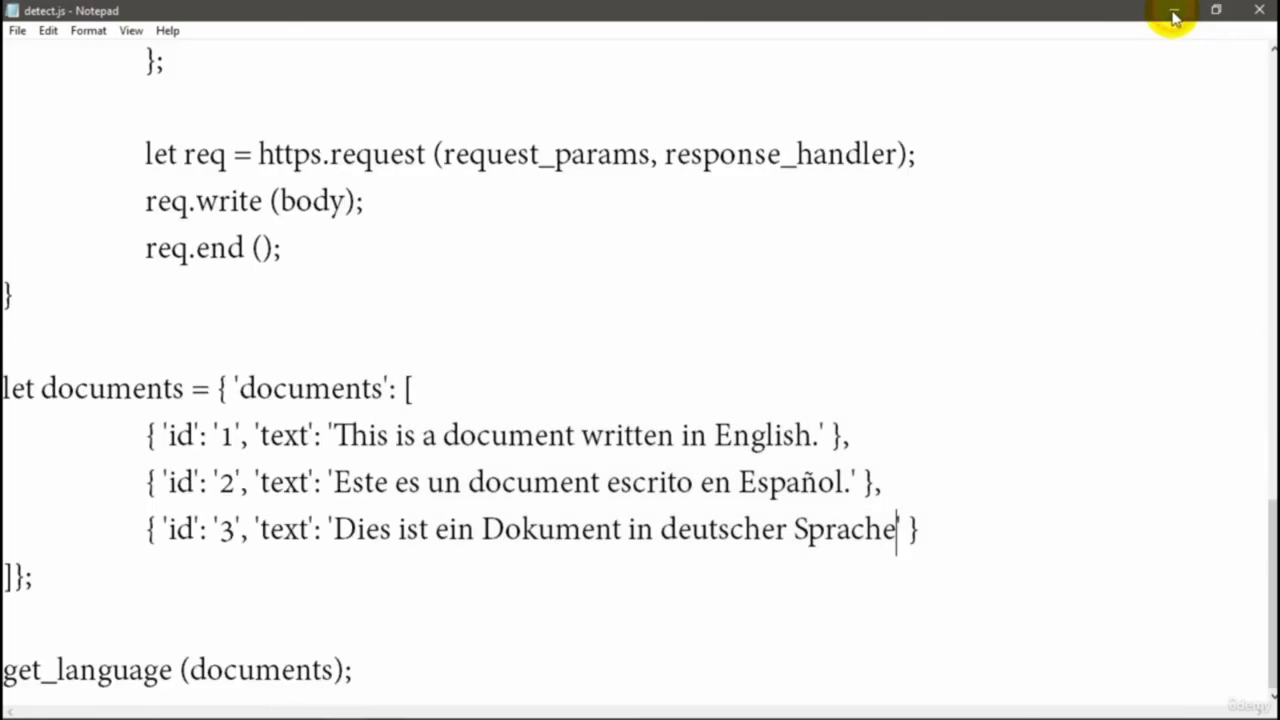
pyautogui.click(1172, 16)
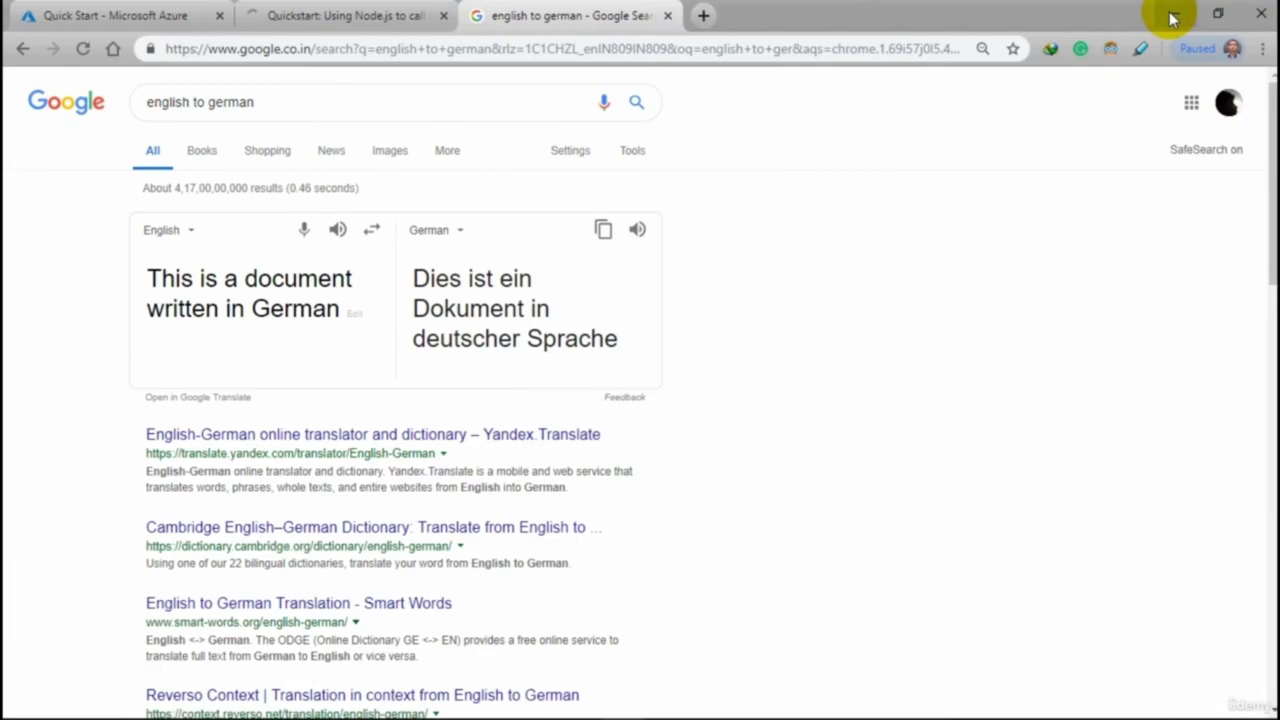
pyautogui.click(288, 12)
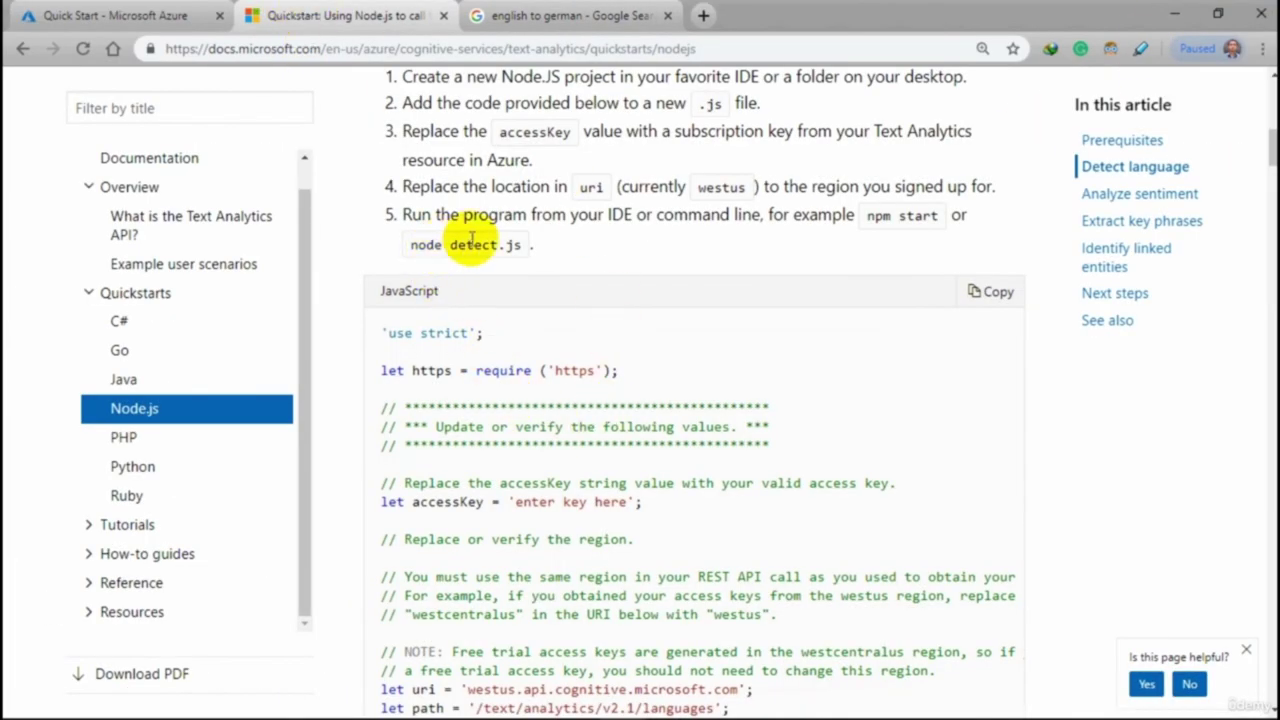
pyautogui.scroll(-4, 643, 280)
pyautogui.scroll(8, 645, 280)
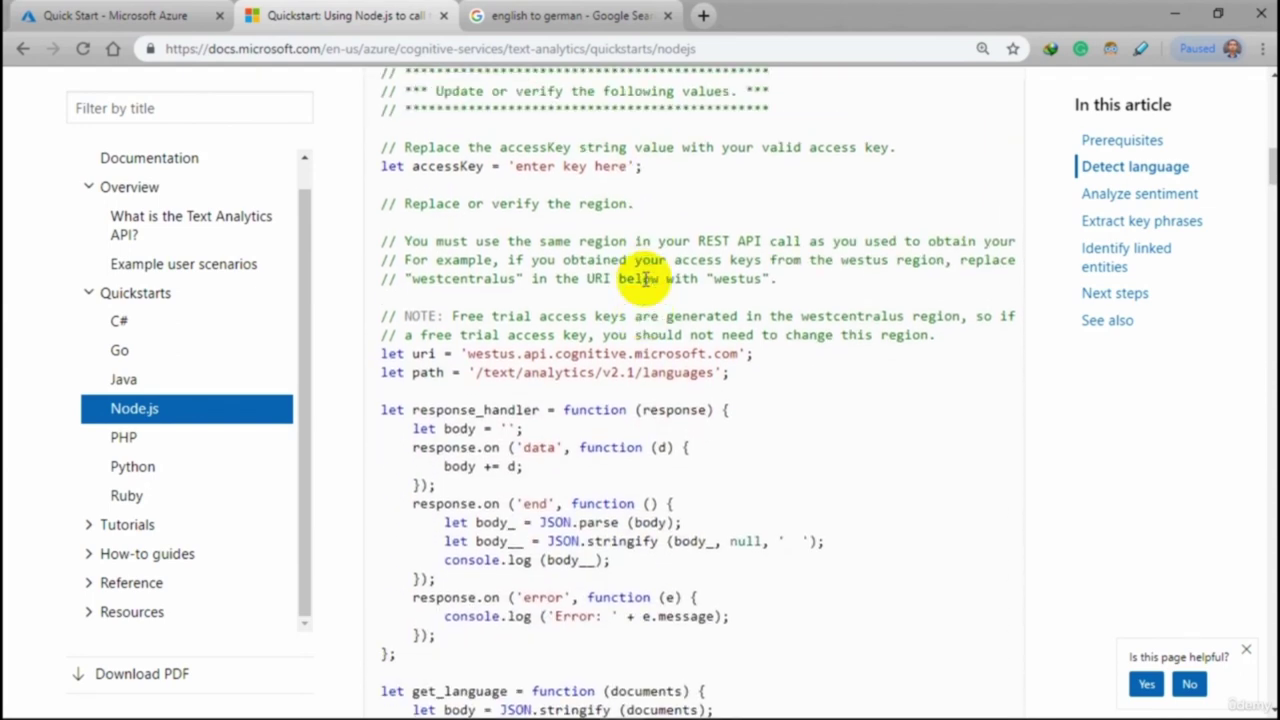
pyautogui.moveTo(352, 334); pyautogui.dragTo(592, 335)
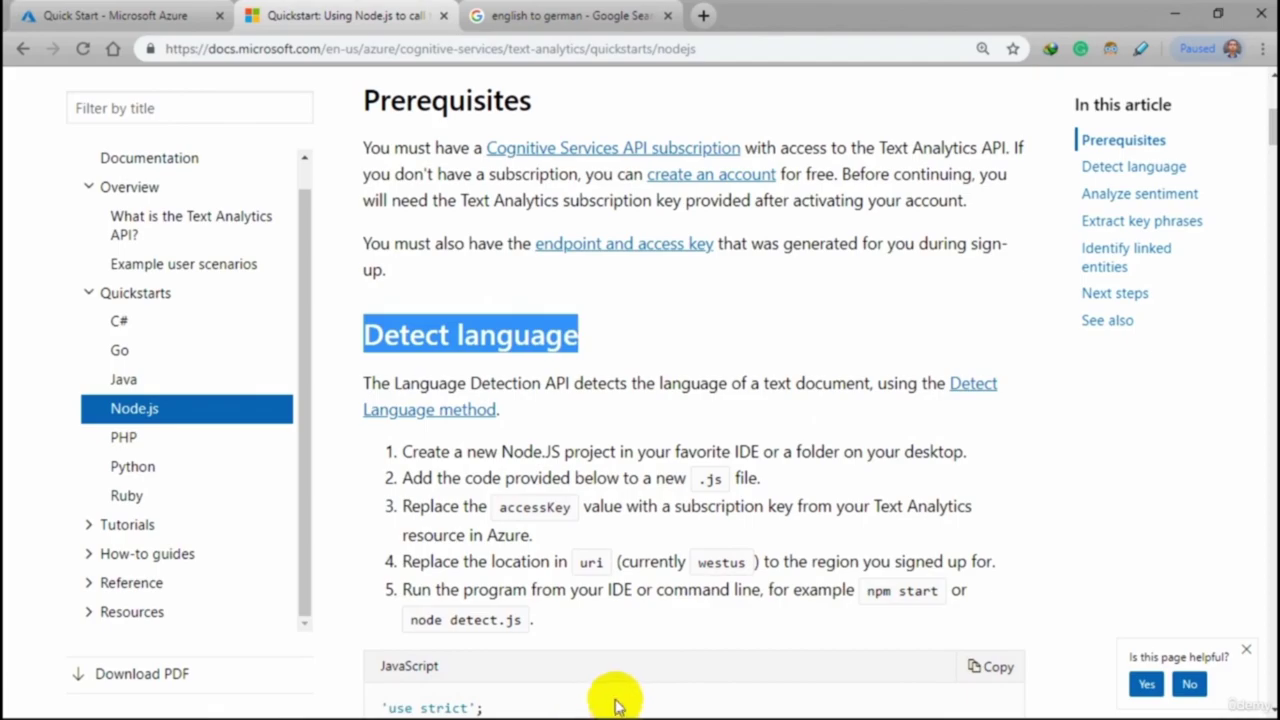
# Show Command Prompt as a smaller window over the quickstart and check the language name detected for each of the three documents
pyautogui.click(758, 703)
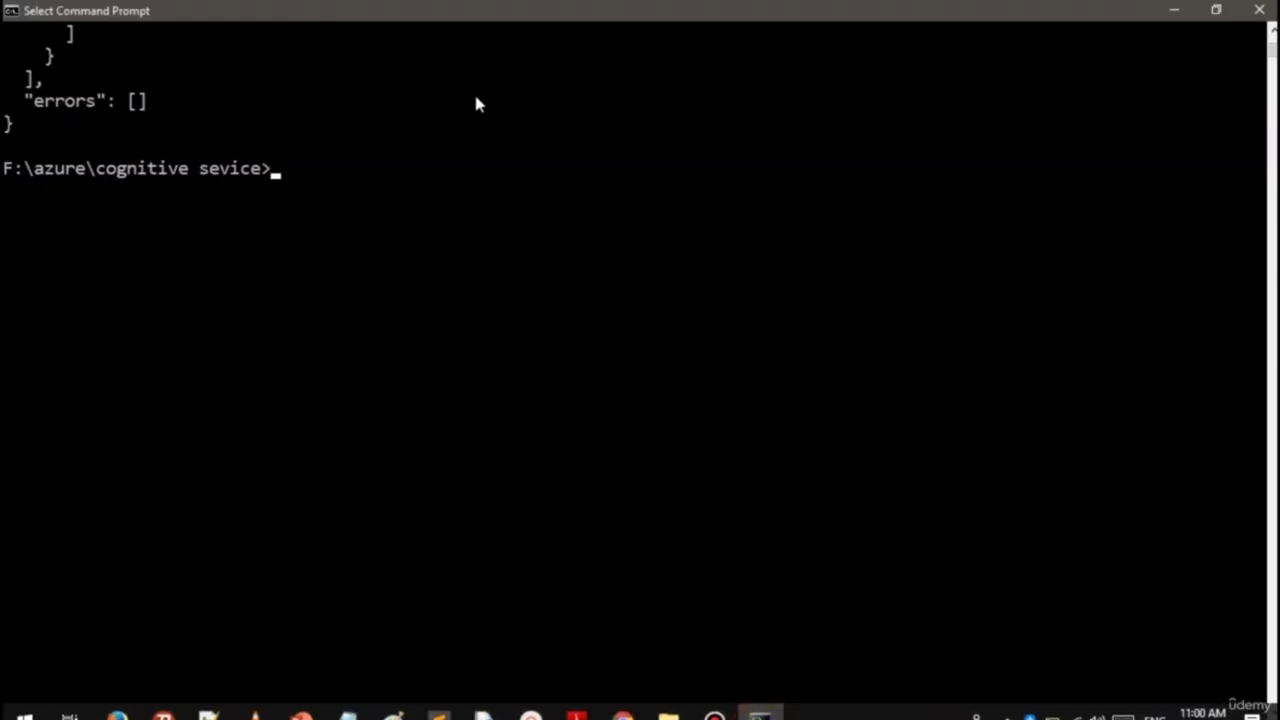
pyautogui.moveTo(469, 17); pyautogui.dragTo(540, 345)
pyautogui.scroll(1, 361, 565)
pyautogui.moveTo(268, 476); pyautogui.dragTo(370, 476)
pyautogui.scroll(2, 362, 418)
pyautogui.scroll(1, 359, 407)
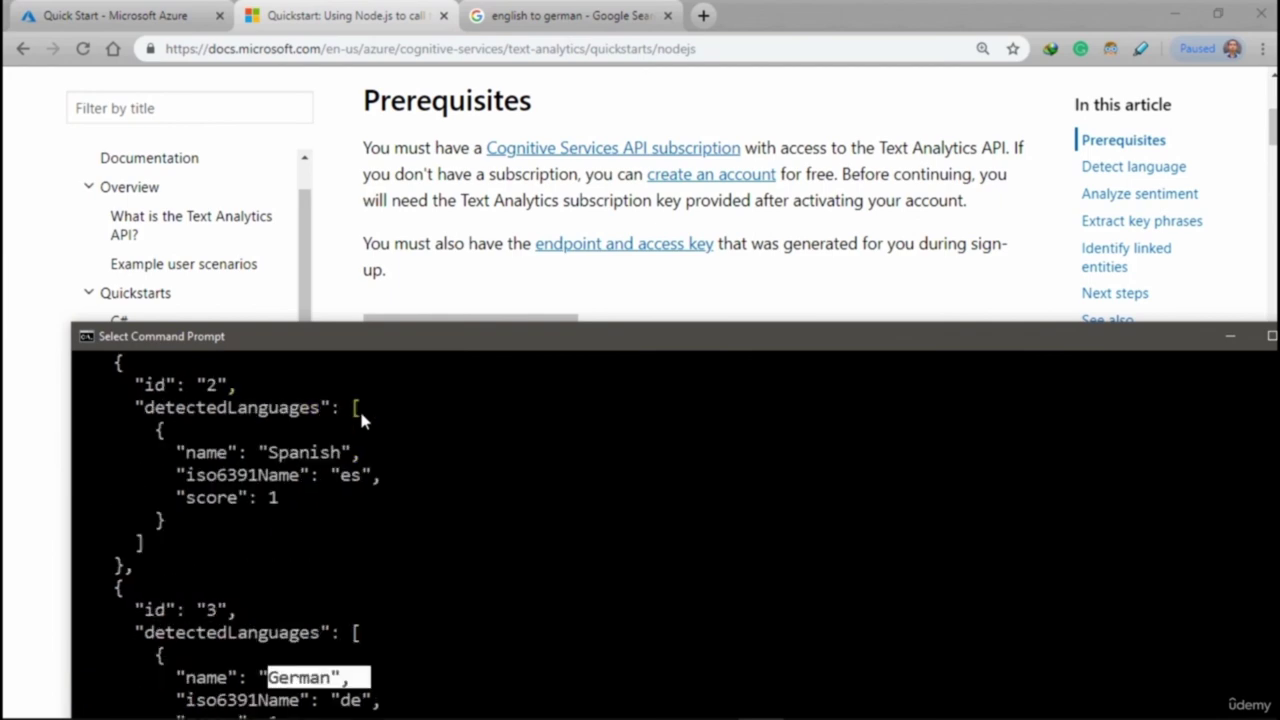
pyautogui.moveTo(280, 455); pyautogui.dragTo(337, 456)
pyautogui.scroll(3, 337, 456)
pyautogui.scroll(1, 335, 463)
pyautogui.moveTo(268, 494); pyautogui.dragTo(344, 495)
# Put Command Prompt behind the quickstart, find its Analyze sentiment section and copy the section heading
pyautogui.click(478, 287)
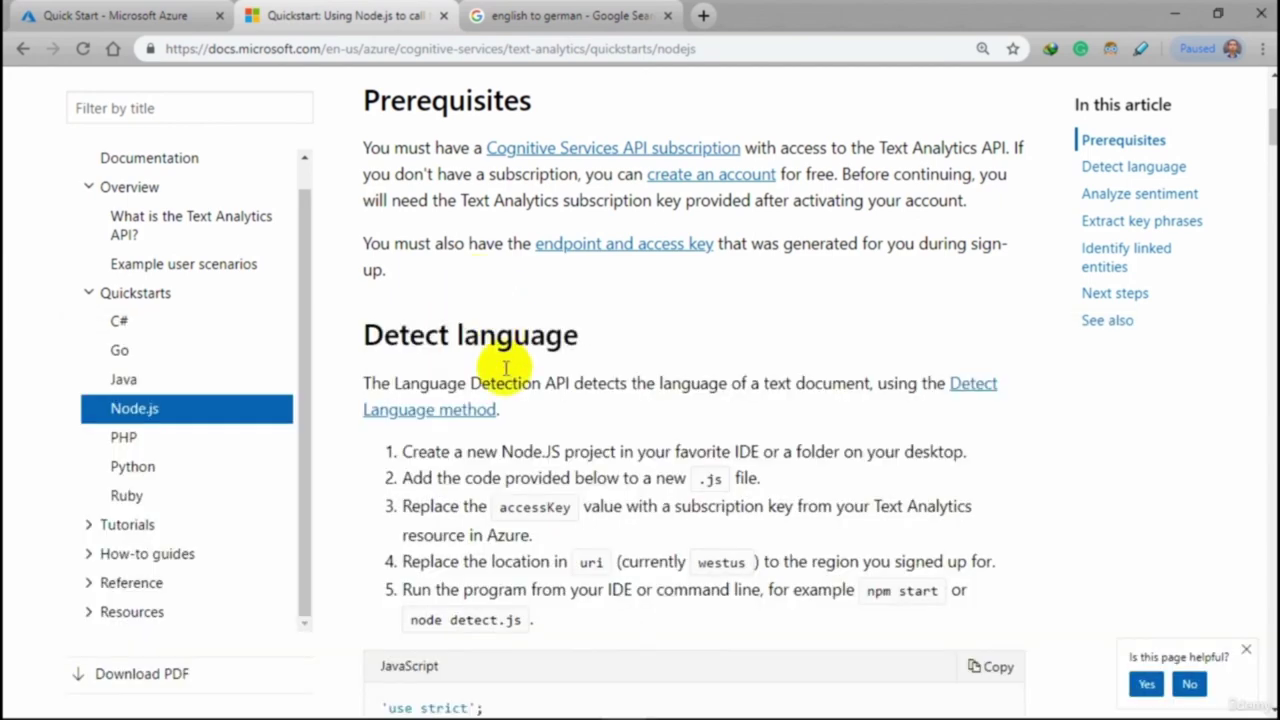
pyautogui.scroll(-12, 504, 370)
pyautogui.scroll(-4, 506, 371)
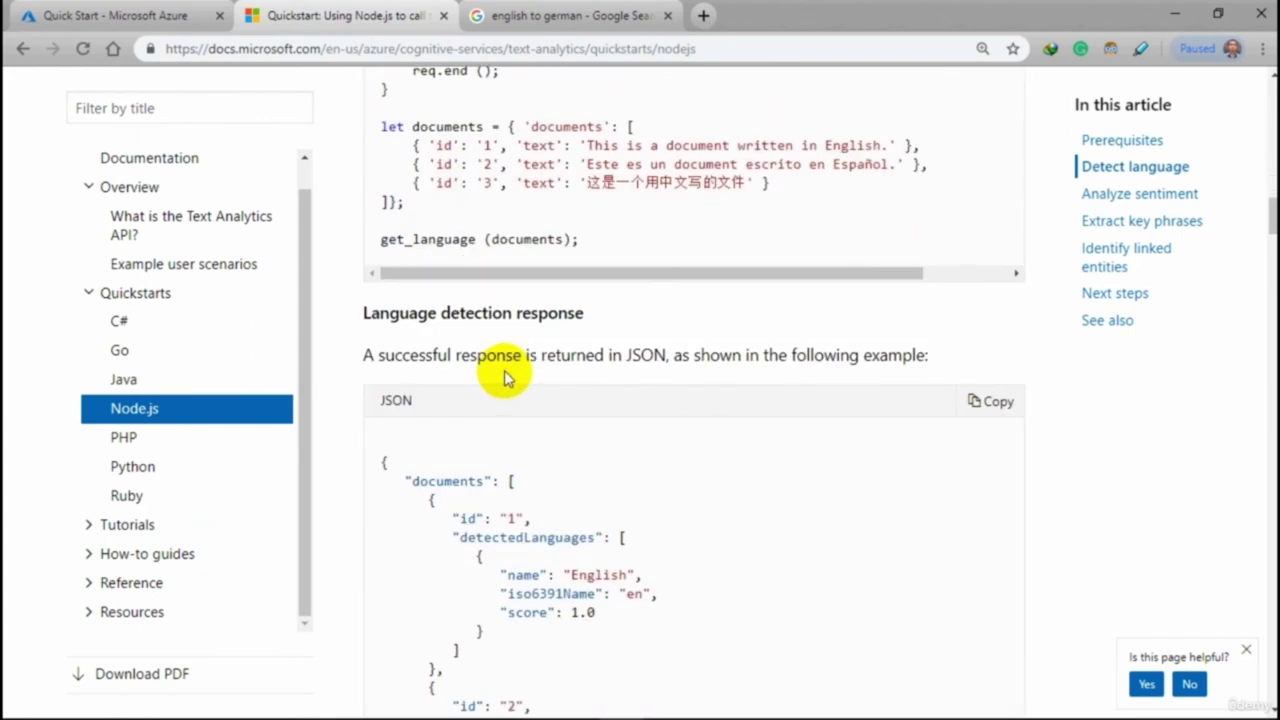
pyautogui.scroll(-5, 506, 375)
pyautogui.scroll(-5, 506, 380)
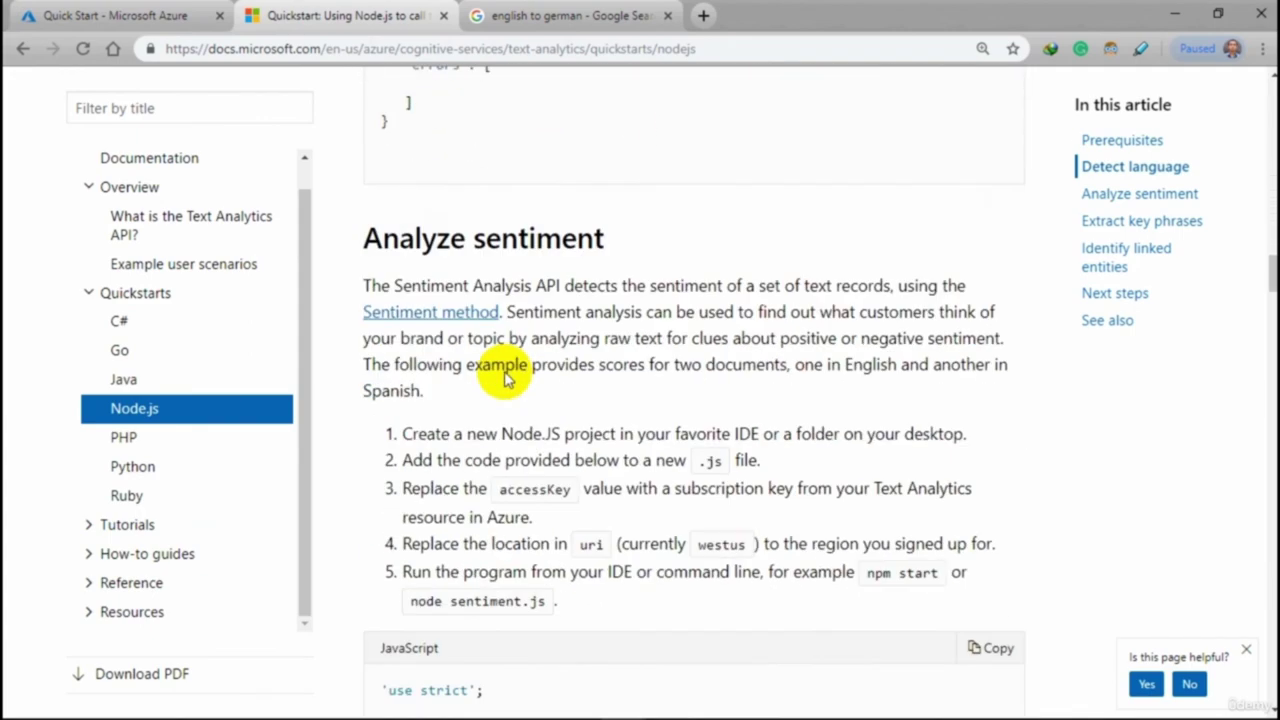
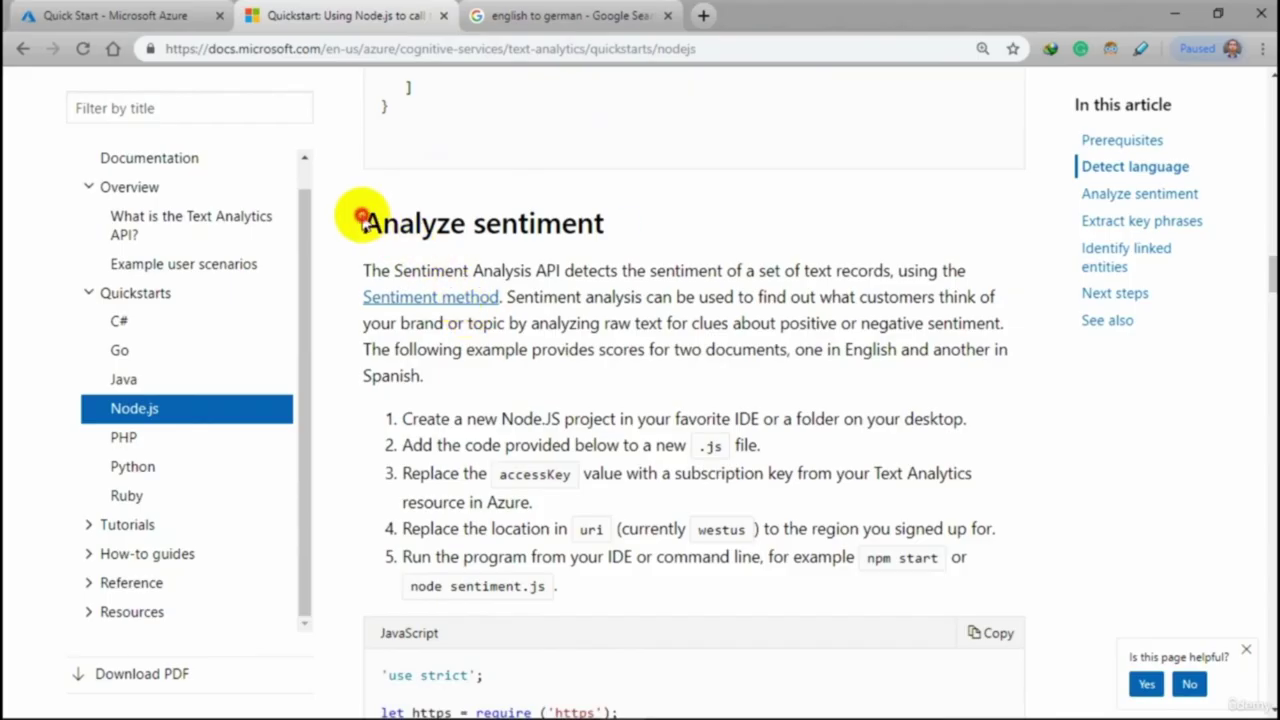
pyautogui.moveTo(354, 216); pyautogui.dragTo(608, 236)
pyautogui.rightClick(586, 225)
pyautogui.click(612, 243)
# Examine the sentiment sample's document texts and how the quickstart says positive and negative scores are interpreted
pyautogui.scroll(-12, 590, 393)
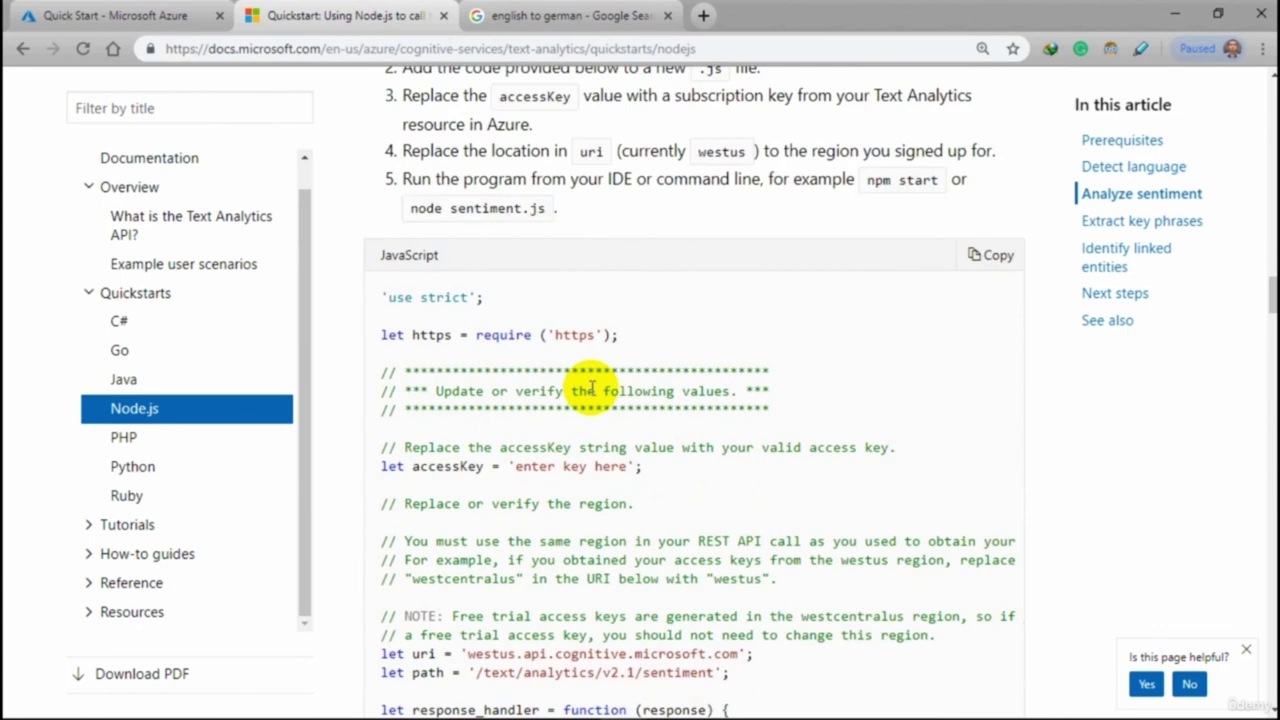
pyautogui.scroll(-5, 592, 388)
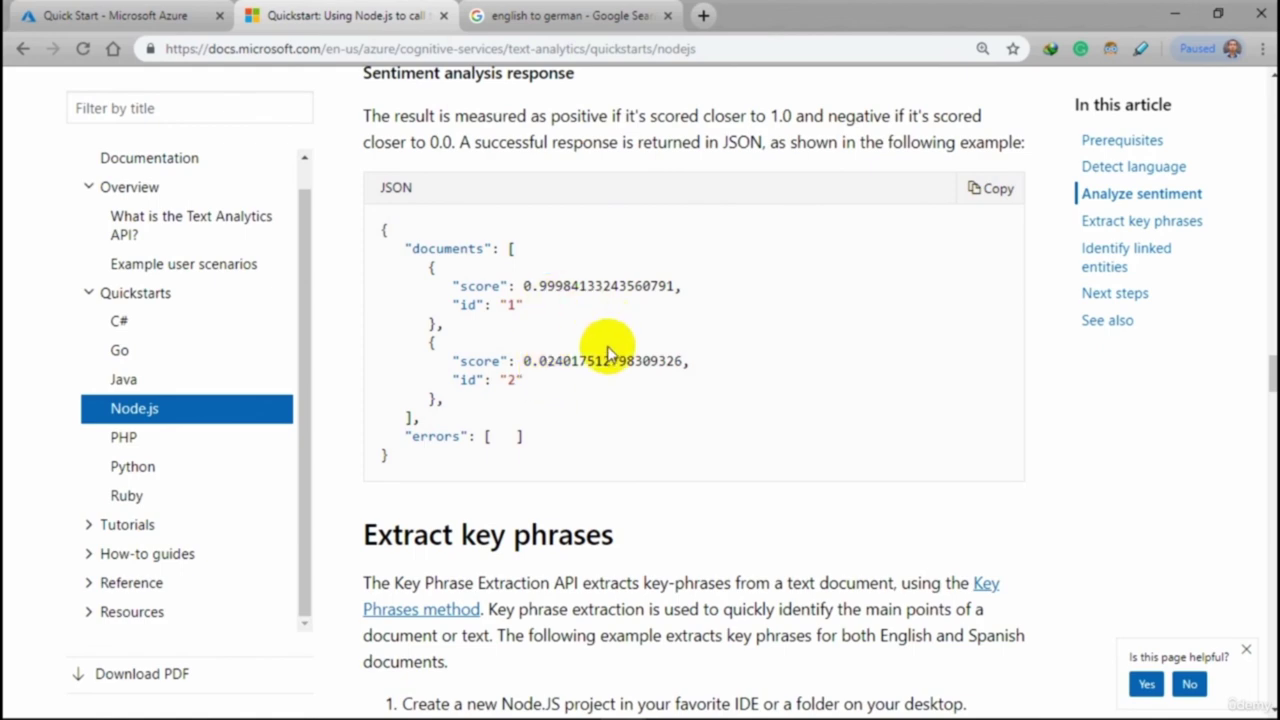
pyautogui.scroll(5, 608, 334)
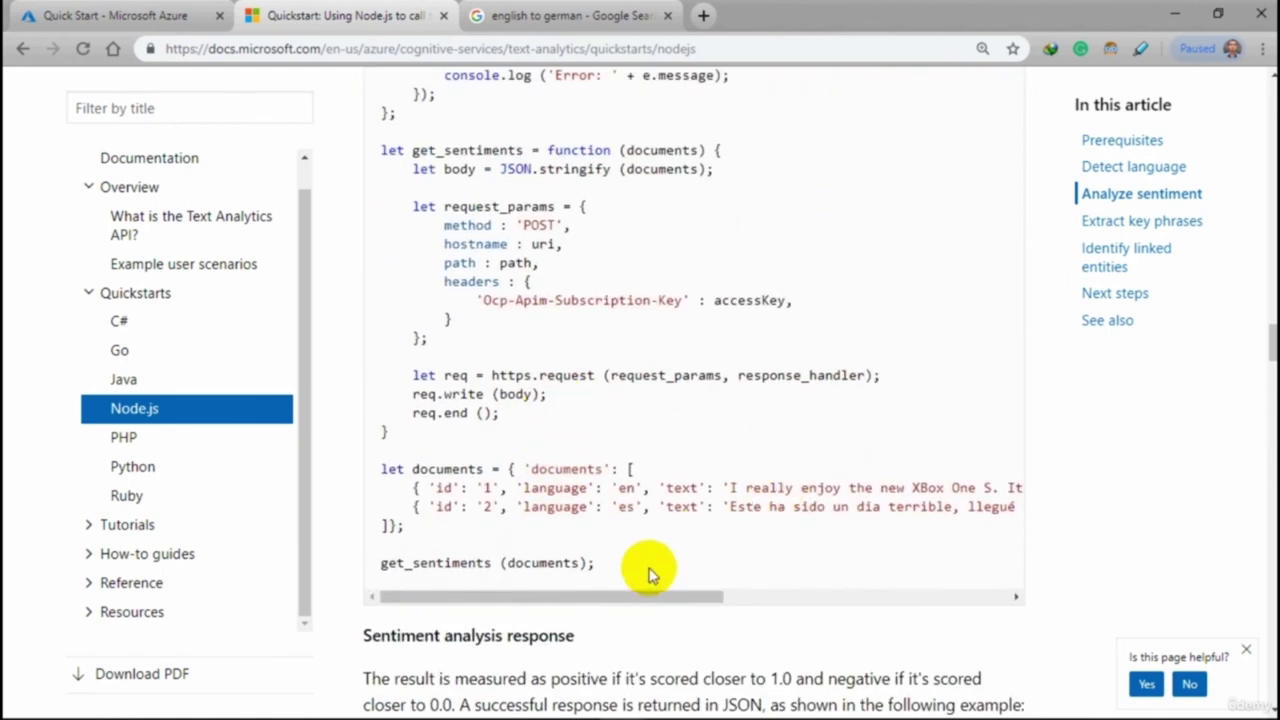
pyautogui.moveTo(692, 597); pyautogui.dragTo(943, 586)
pyautogui.scroll(-4, 903, 560)
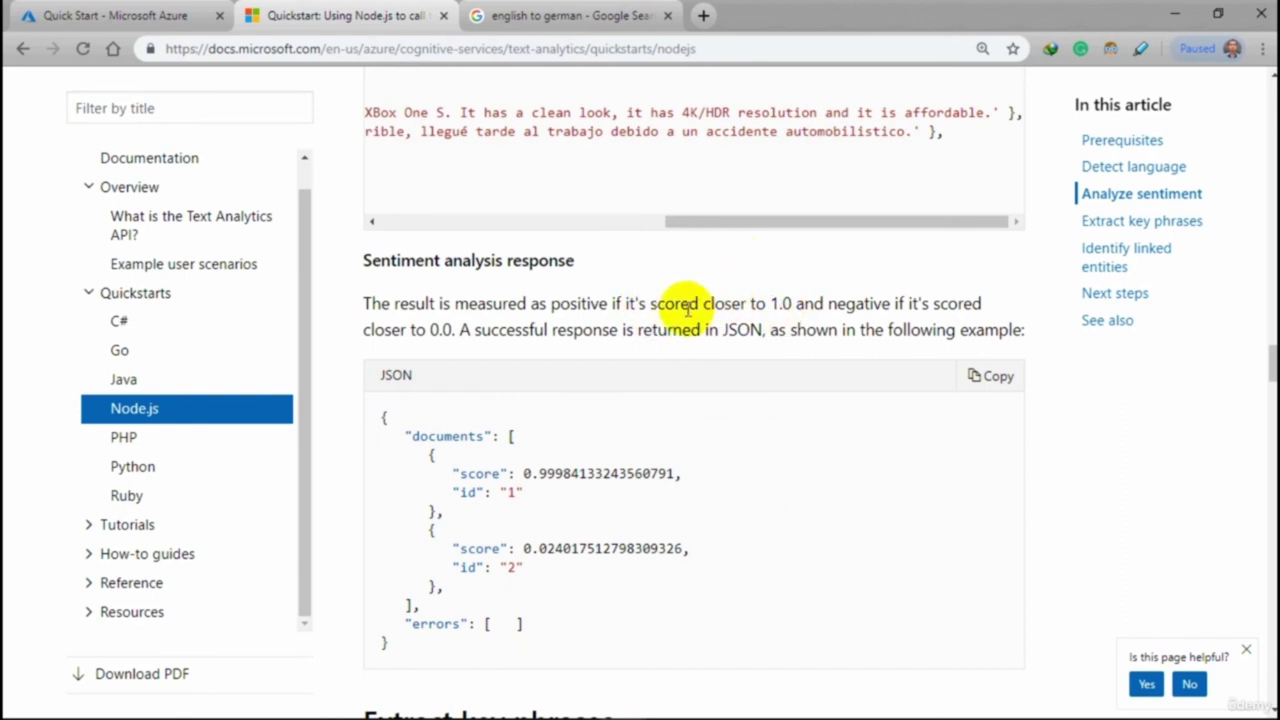
pyautogui.moveTo(656, 311); pyautogui.dragTo(812, 313)
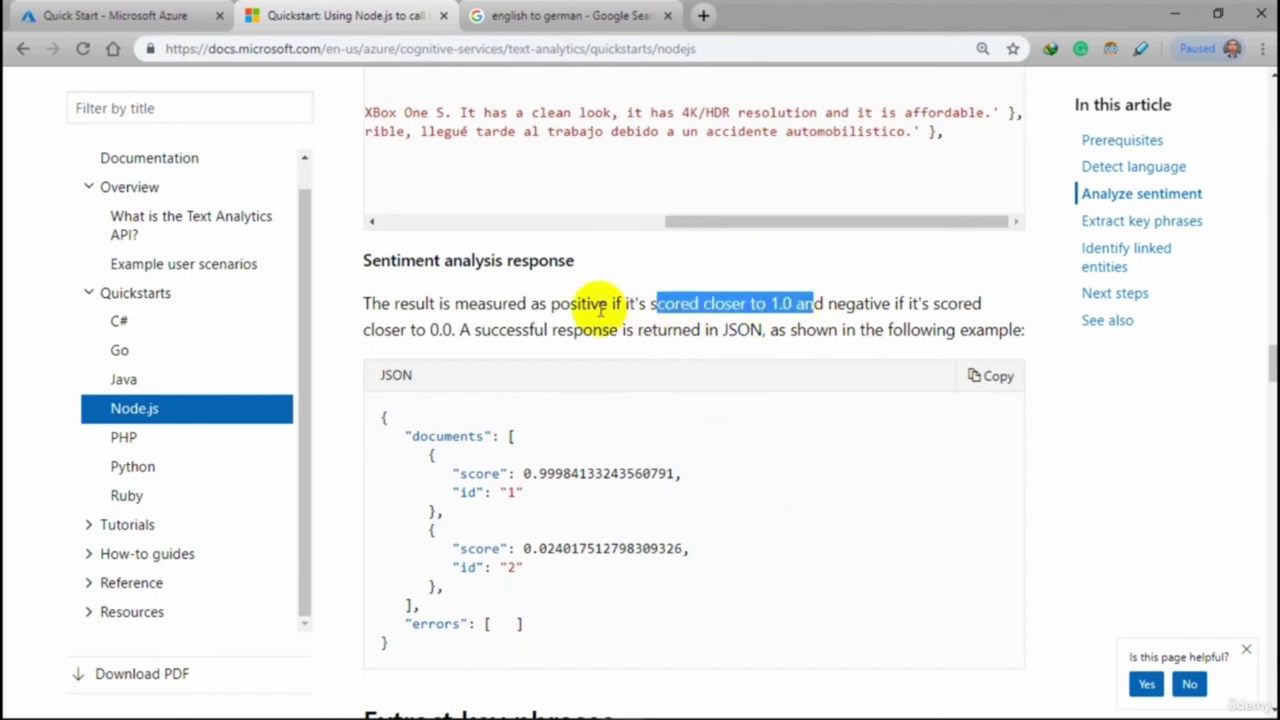
pyautogui.moveTo(550, 305); pyautogui.dragTo(836, 304)
pyautogui.click(900, 302)
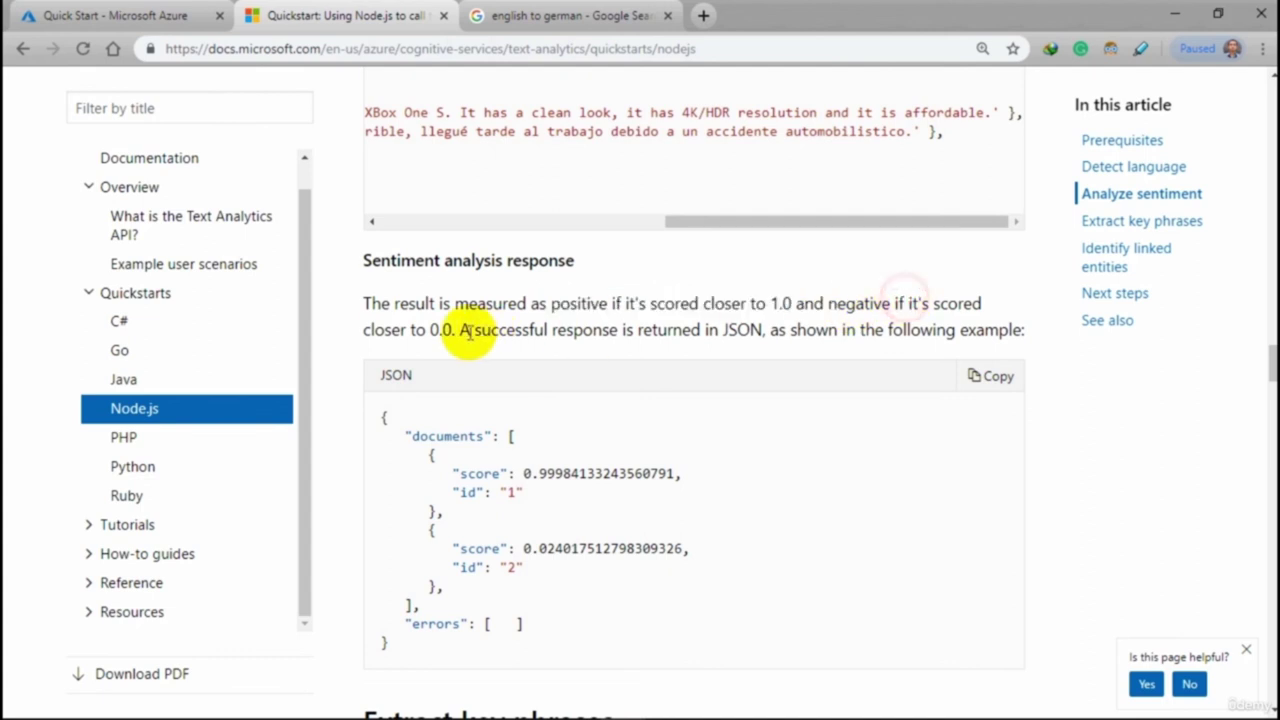
pyautogui.scroll(2, 595, 370)
pyautogui.moveTo(714, 406); pyautogui.dragTo(360, 390)
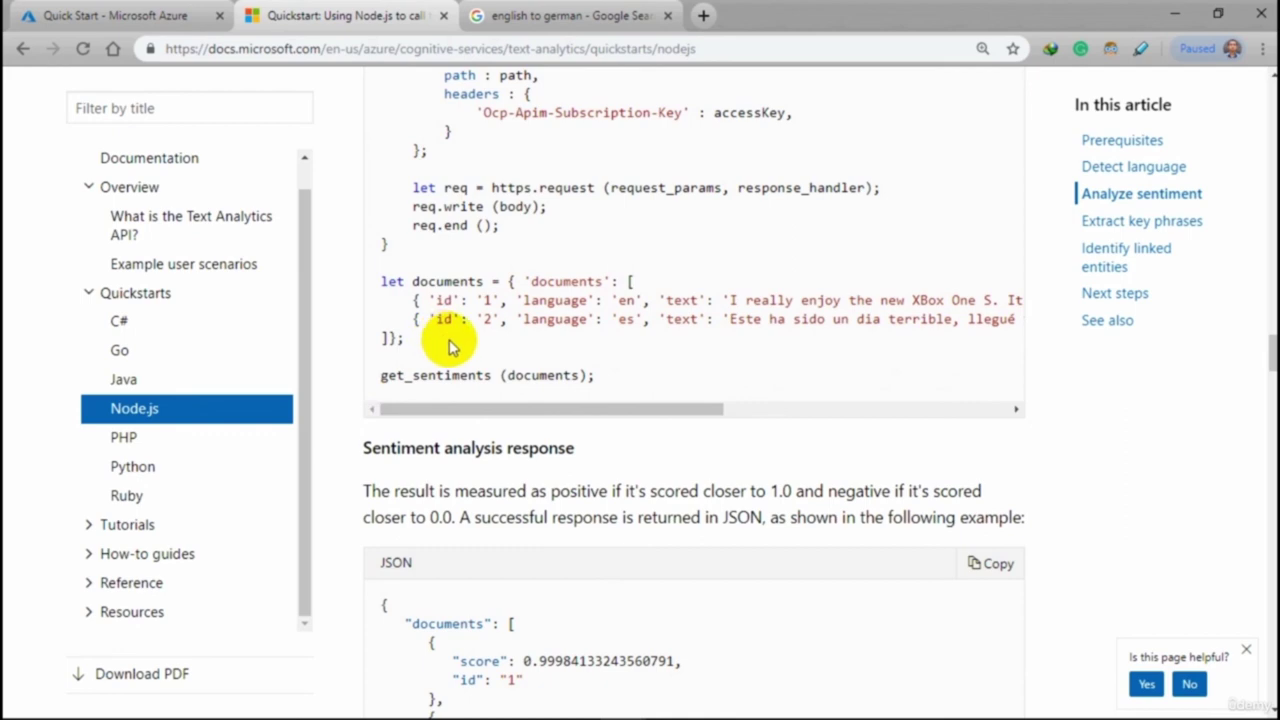
# Copy the whole Analyze sentiment JavaScript sample, from 'use strict' through the get_sentiments (documents) call
pyautogui.scroll(10, 460, 347)
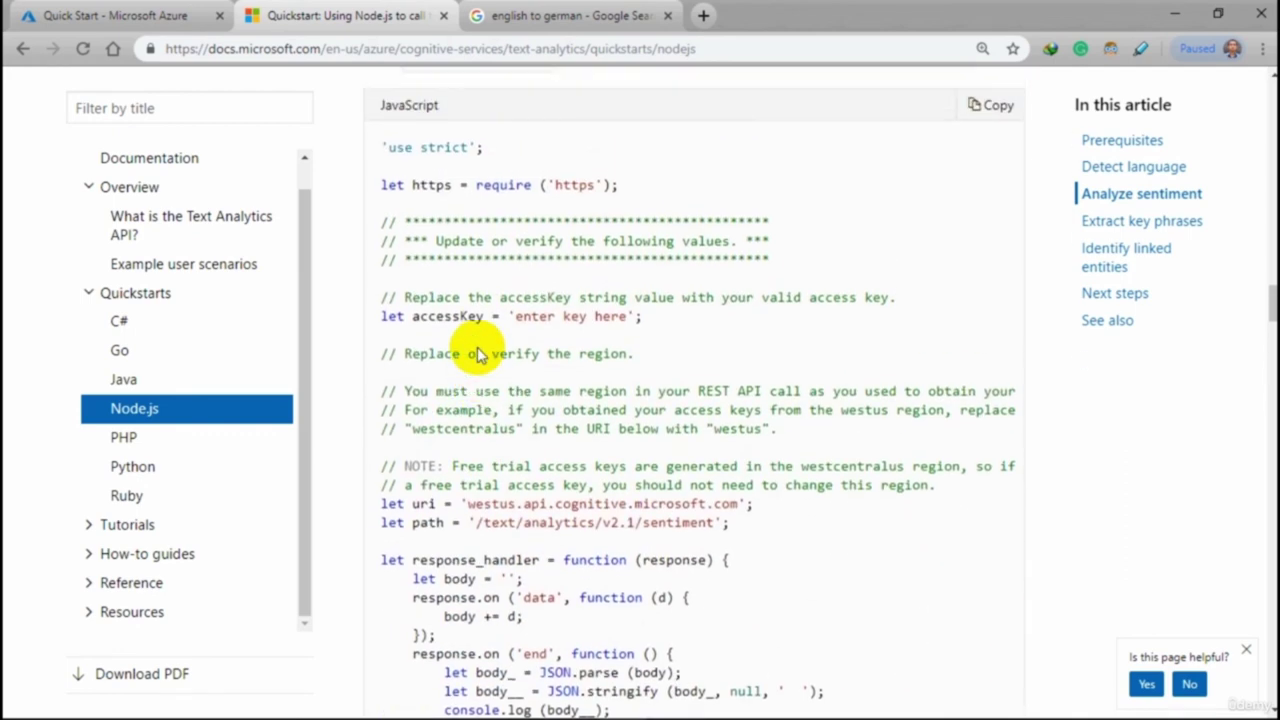
pyautogui.scroll(2, 478, 355)
pyautogui.moveTo(381, 295); pyautogui.dragTo(591, 372)
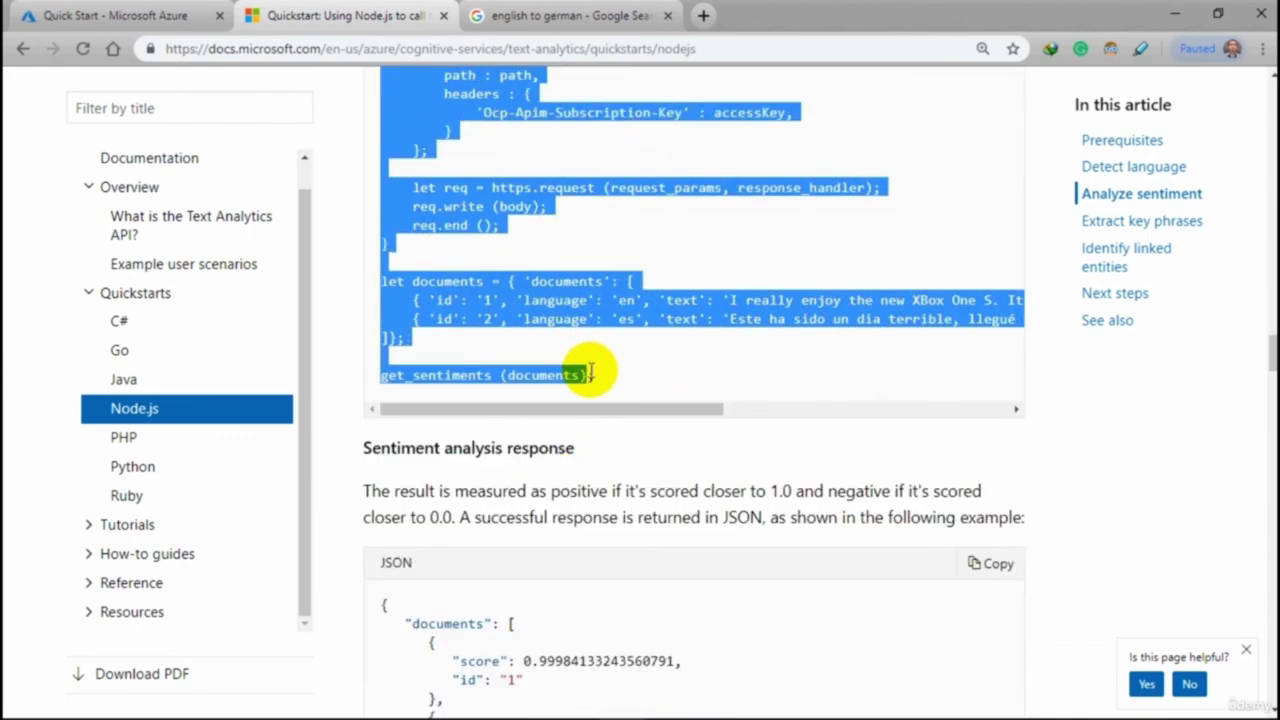
pyautogui.rightClick(566, 280)
pyautogui.click(585, 293)
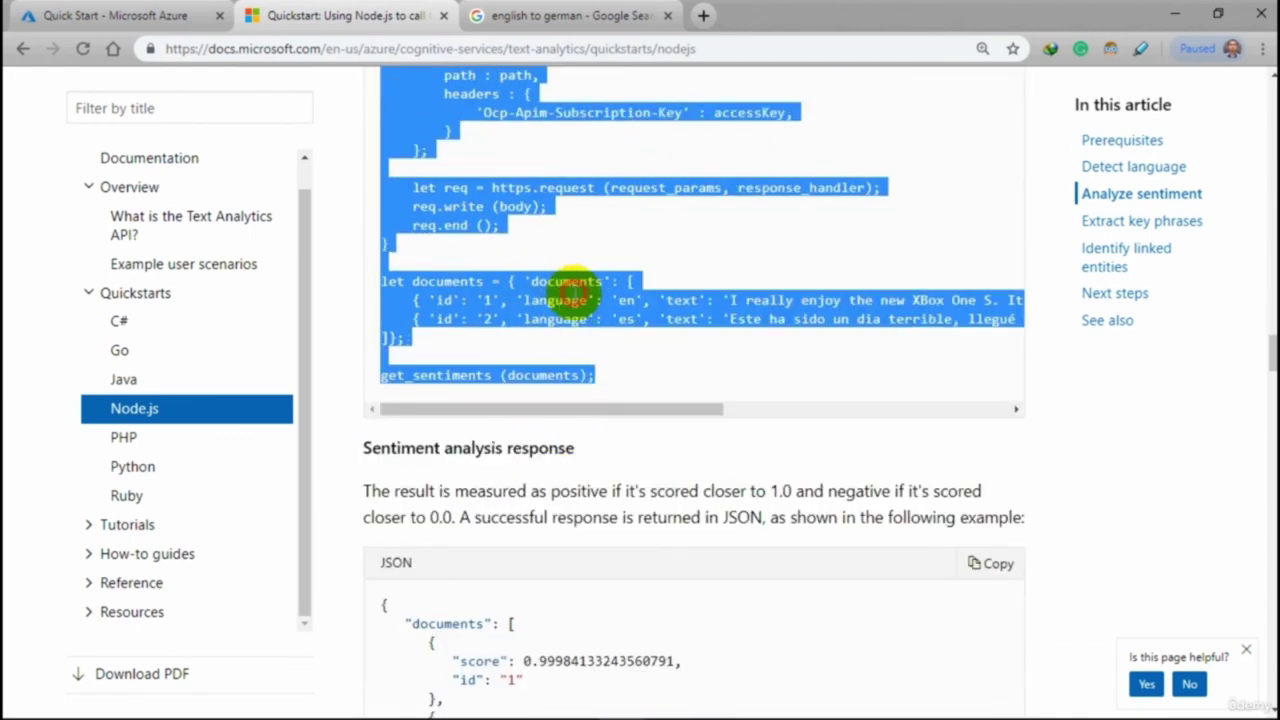
pyautogui.scroll(8, 568, 300)
pyautogui.rightClick(571, 305)
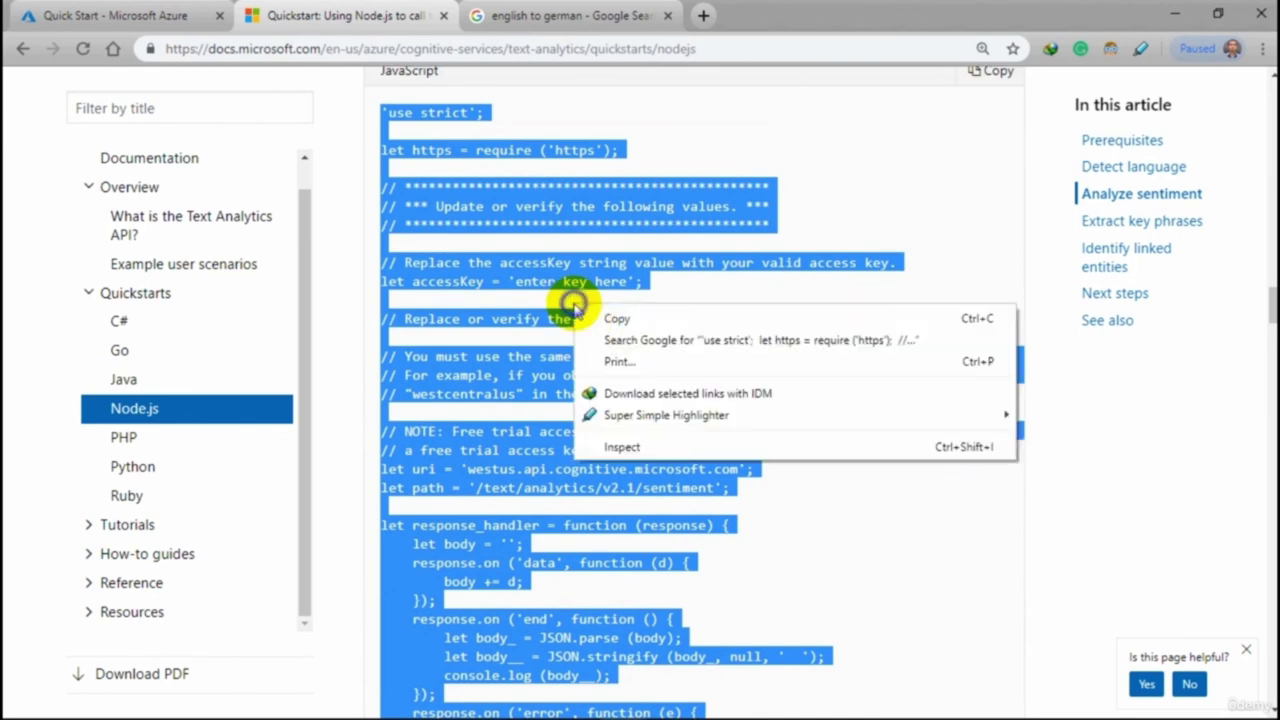
pyautogui.click(588, 318)
# Switch to File Explorer with the cognitive sevice folder open
pyautogui.moveTo(486, 705)
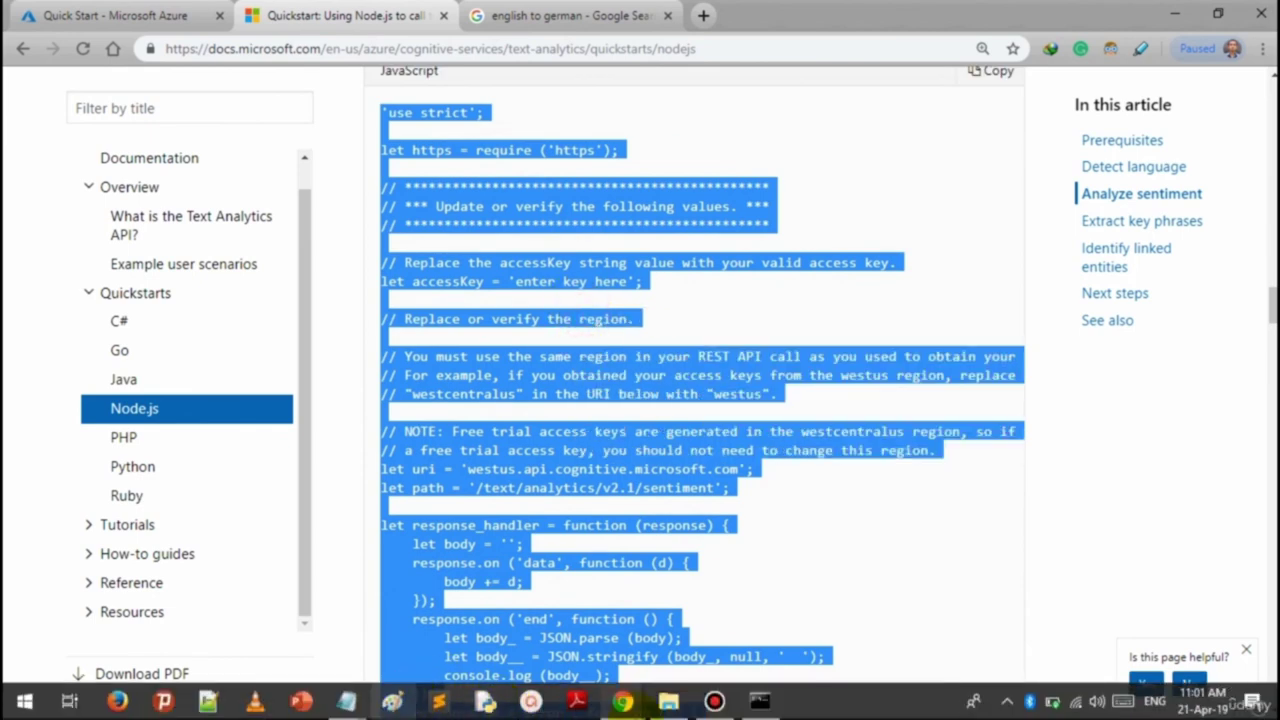
pyautogui.click(486, 702)
pyautogui.moveTo(714, 702); pyautogui.dragTo(660, 713)
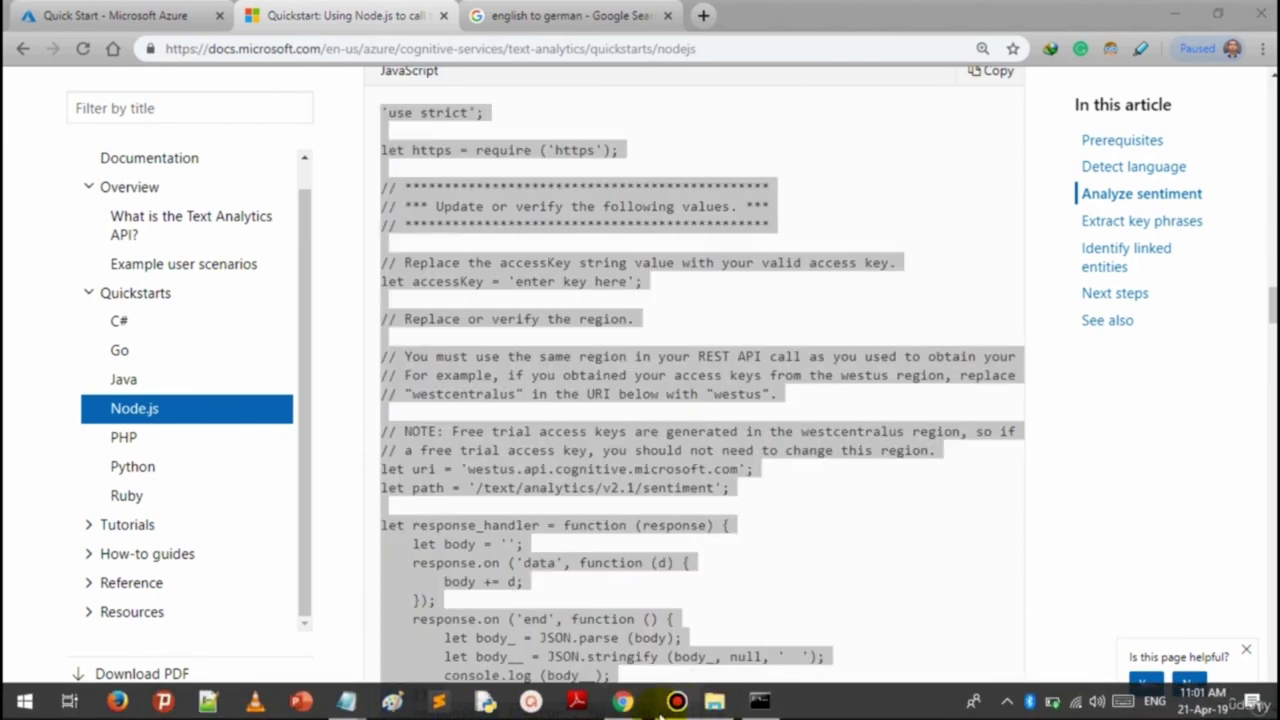
pyautogui.click(714, 702)
pyautogui.rightClick(537, 500)
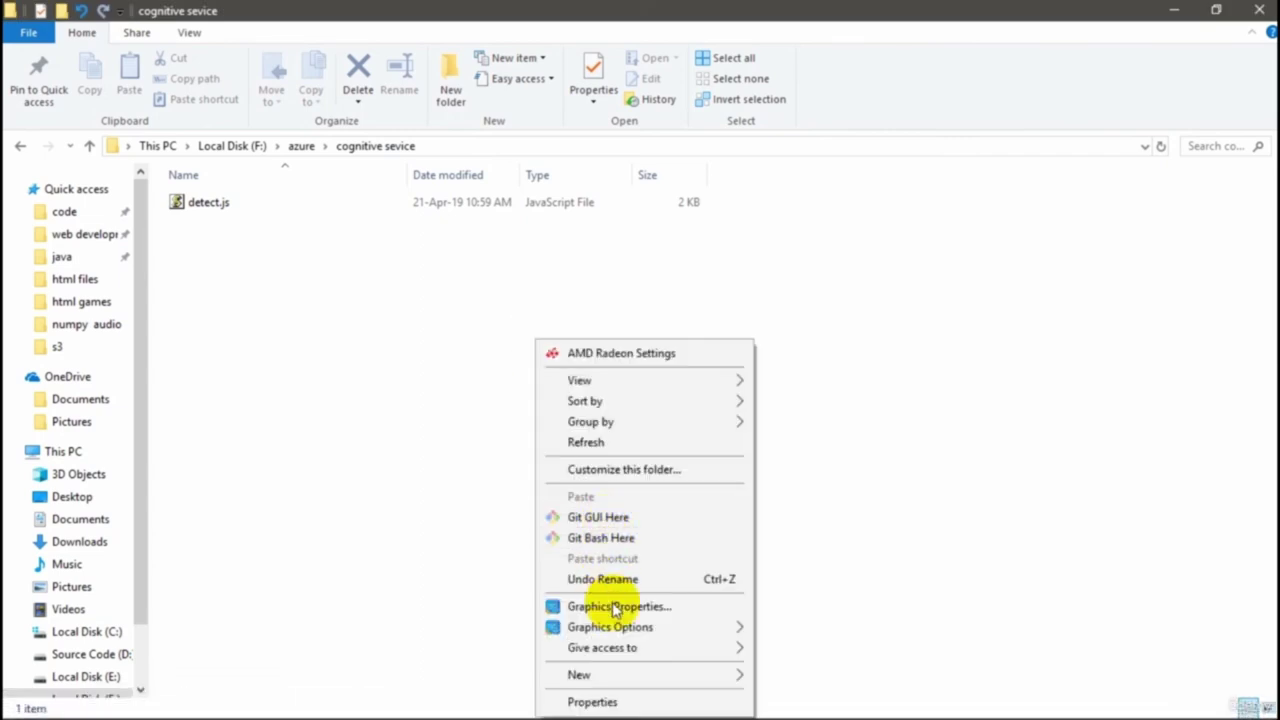
pyautogui.moveTo(700, 674)
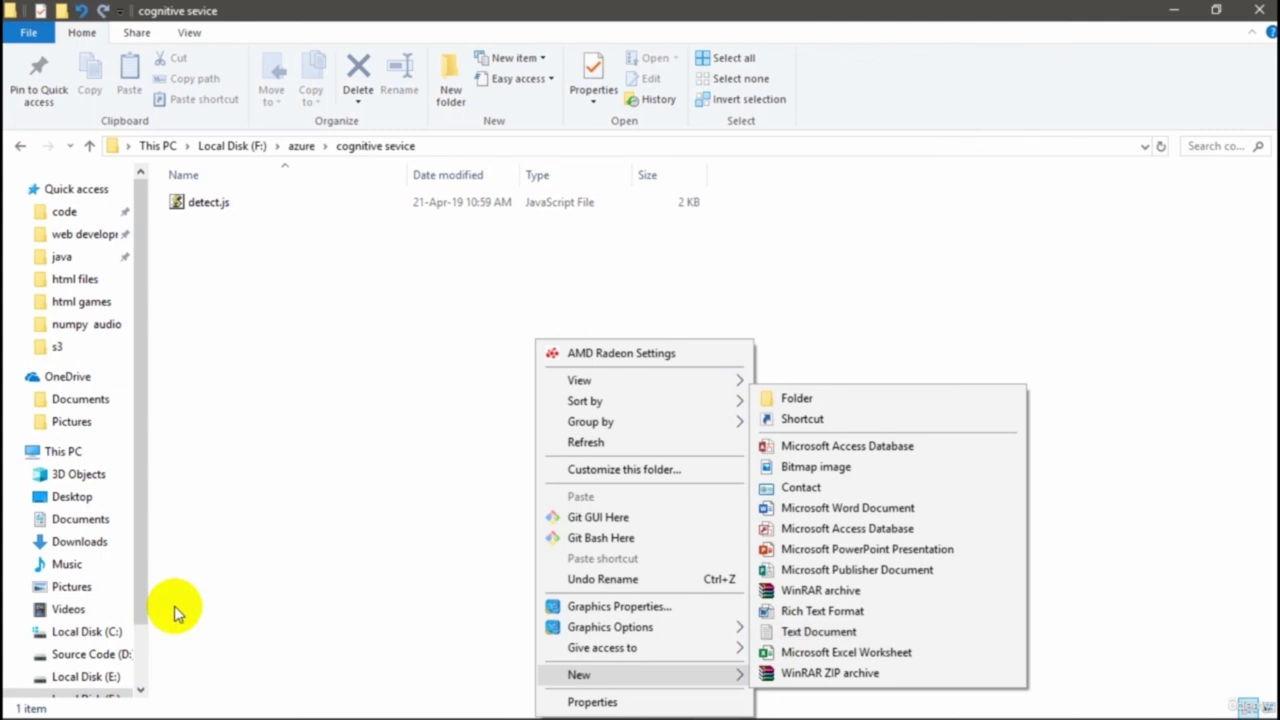
pyautogui.click(249, 571)
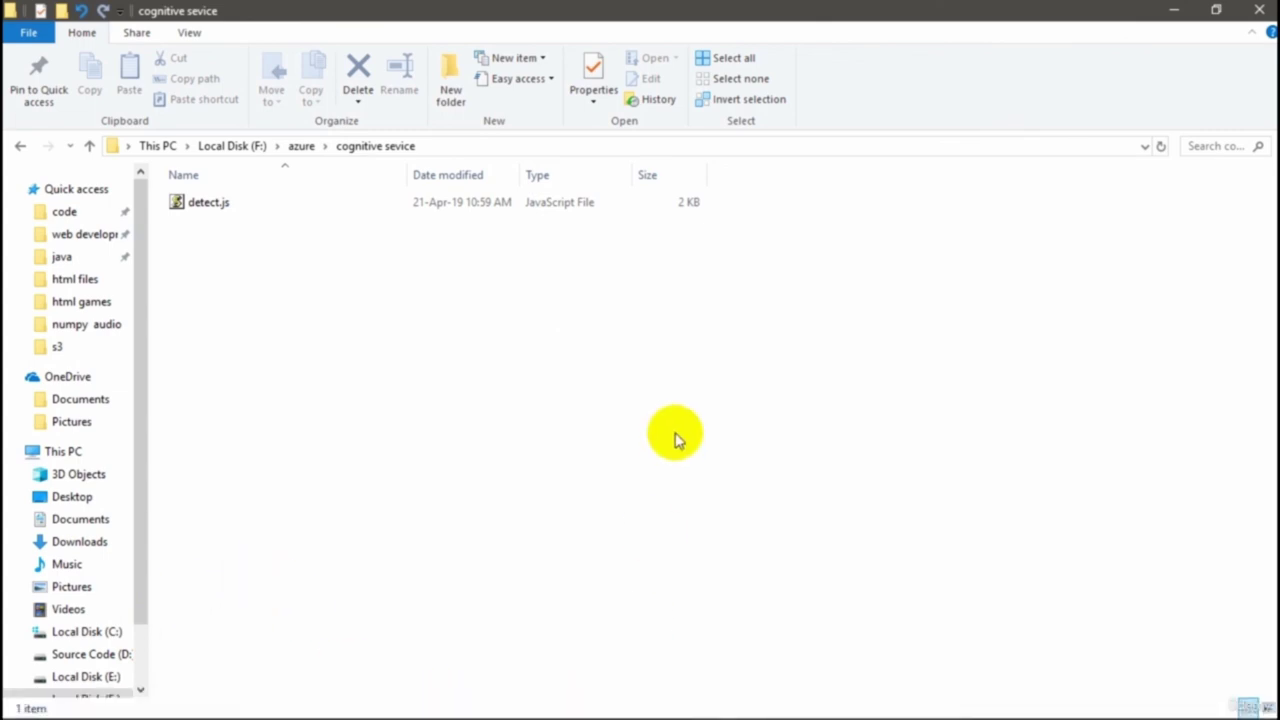
# Check the script name suggested in the quickstart, and create a text file renamed sentient.js in the cognitive sevice folder
pyautogui.hotkey('alt', 'Tab')
pyautogui.scroll(5, 645, 410)
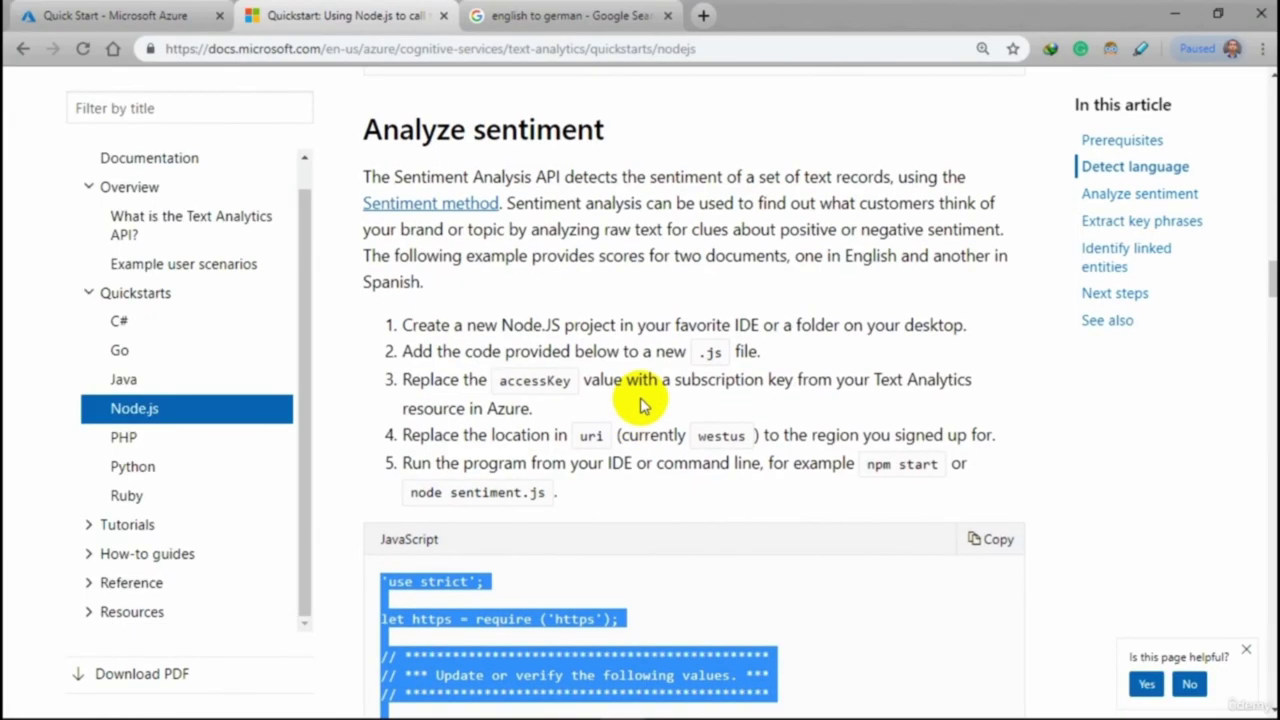
pyautogui.hotkey('alt', 'Tab')
pyautogui.rightClick(454, 303)
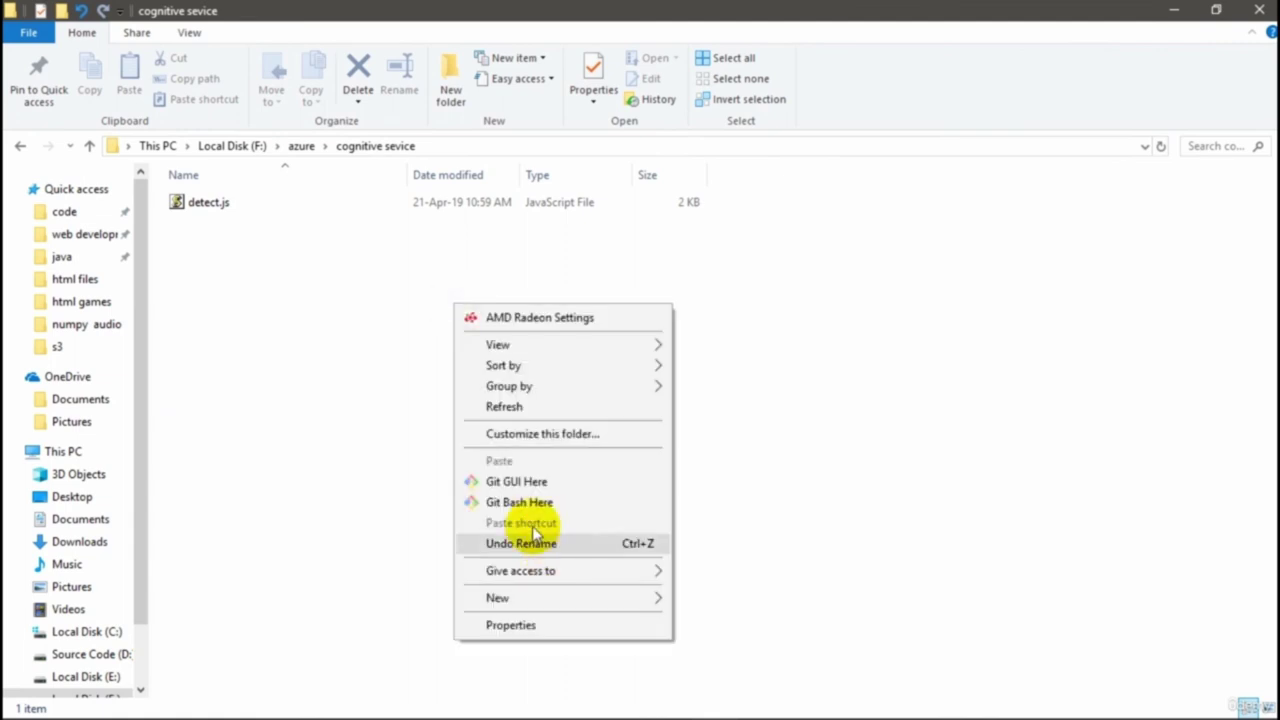
pyautogui.moveTo(538, 600)
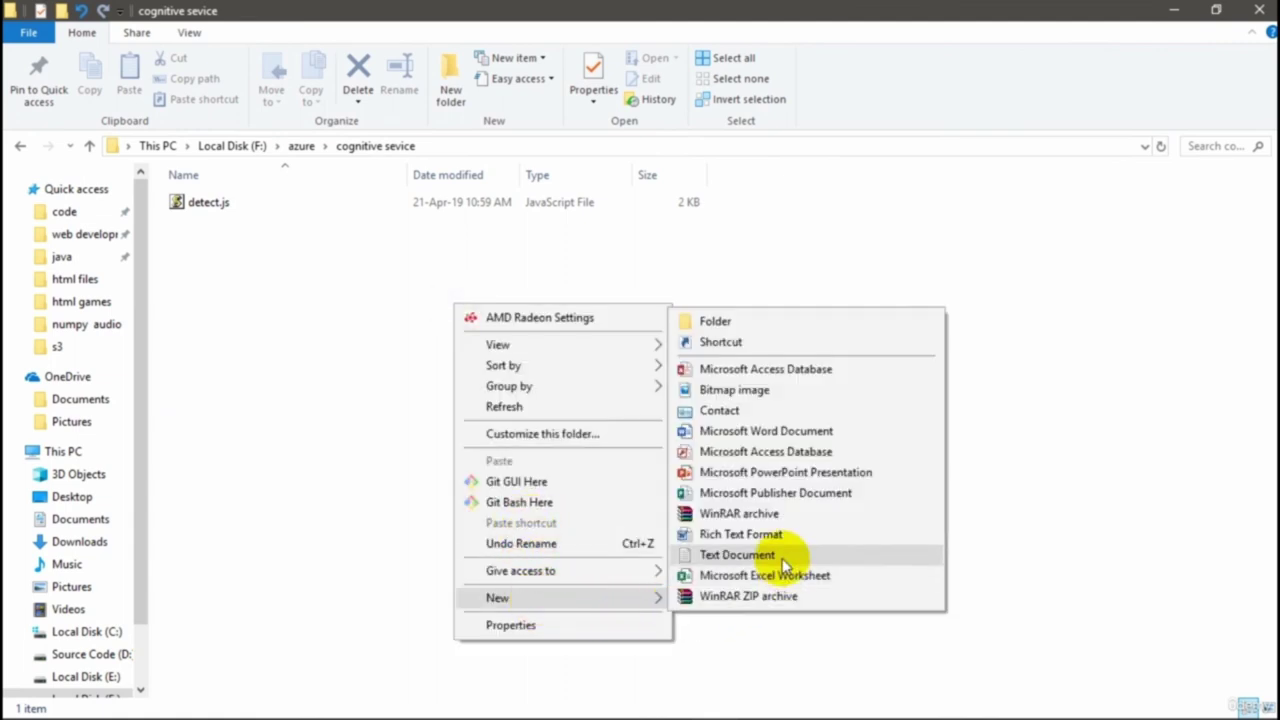
pyautogui.click(781, 555)
pyautogui.write('sentien')
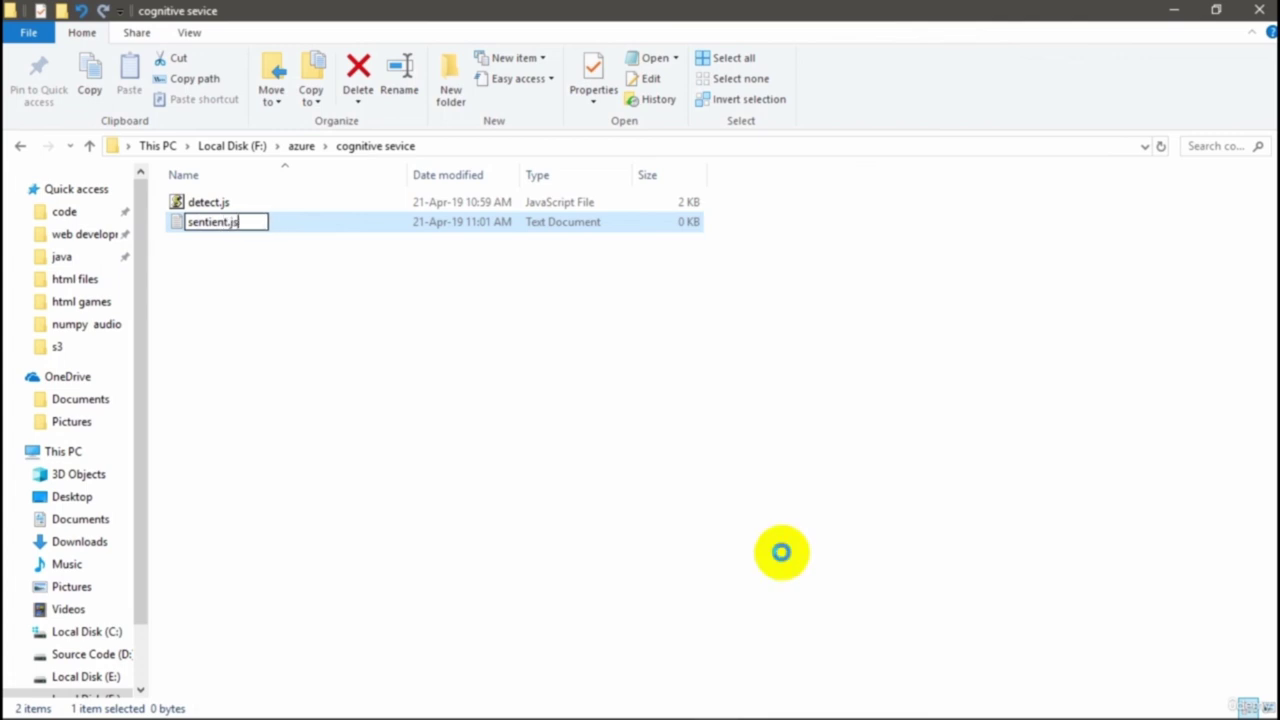
pyautogui.write('t.js')
pyautogui.press('Return')
pyautogui.press('Return')
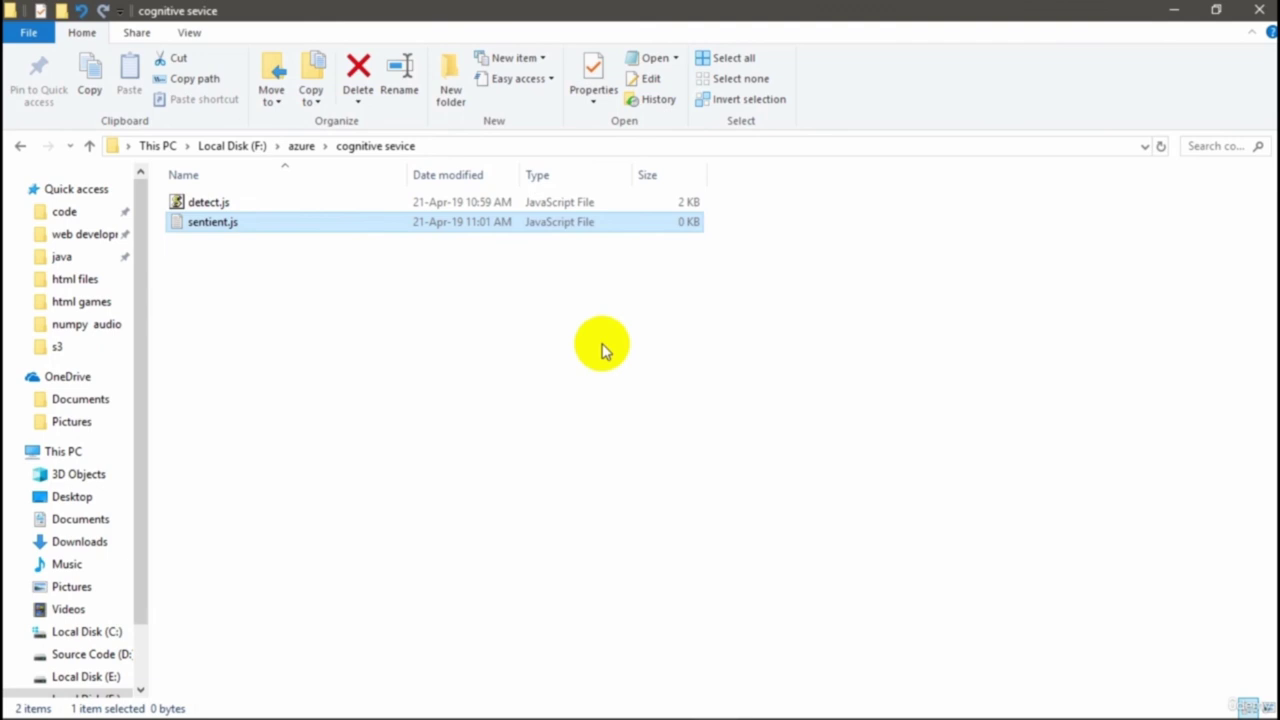
# Open sentient.js for editing in Notepad, paste the copied sentiment sample and maximize the window
pyautogui.rightClick(620, 230)
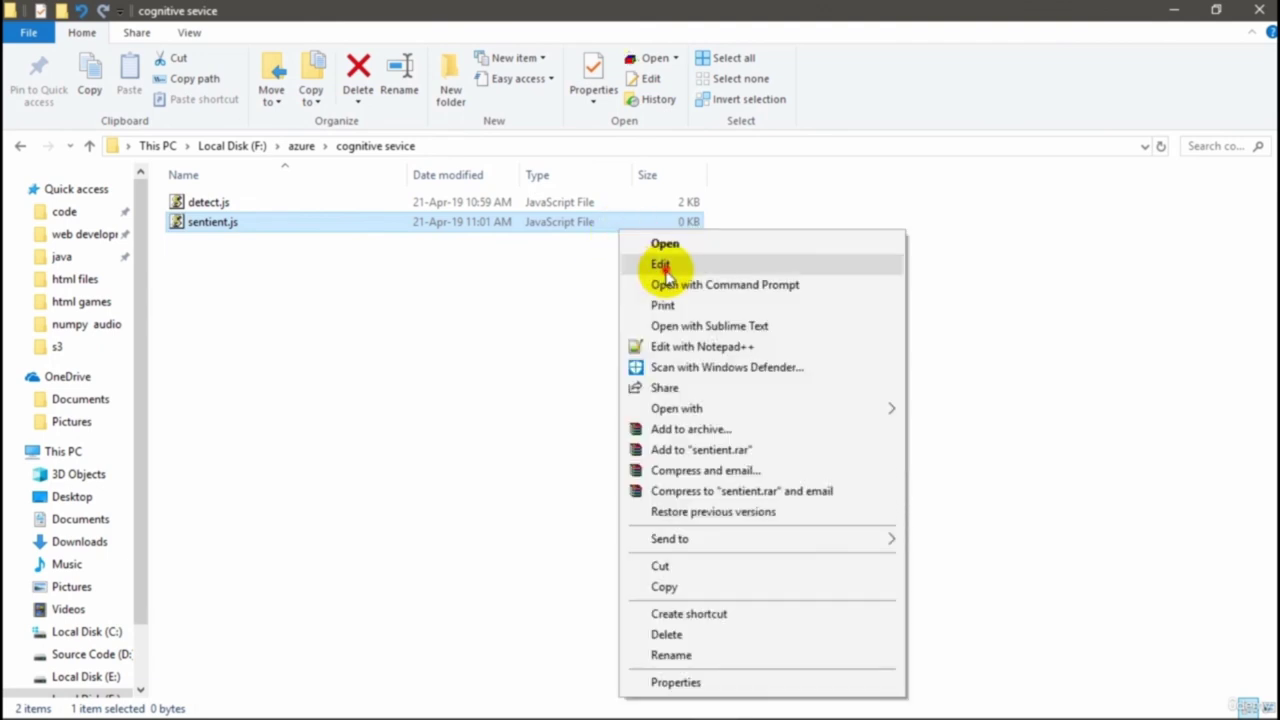
pyautogui.click(661, 265)
pyautogui.hotkey('ctrl', 'v')
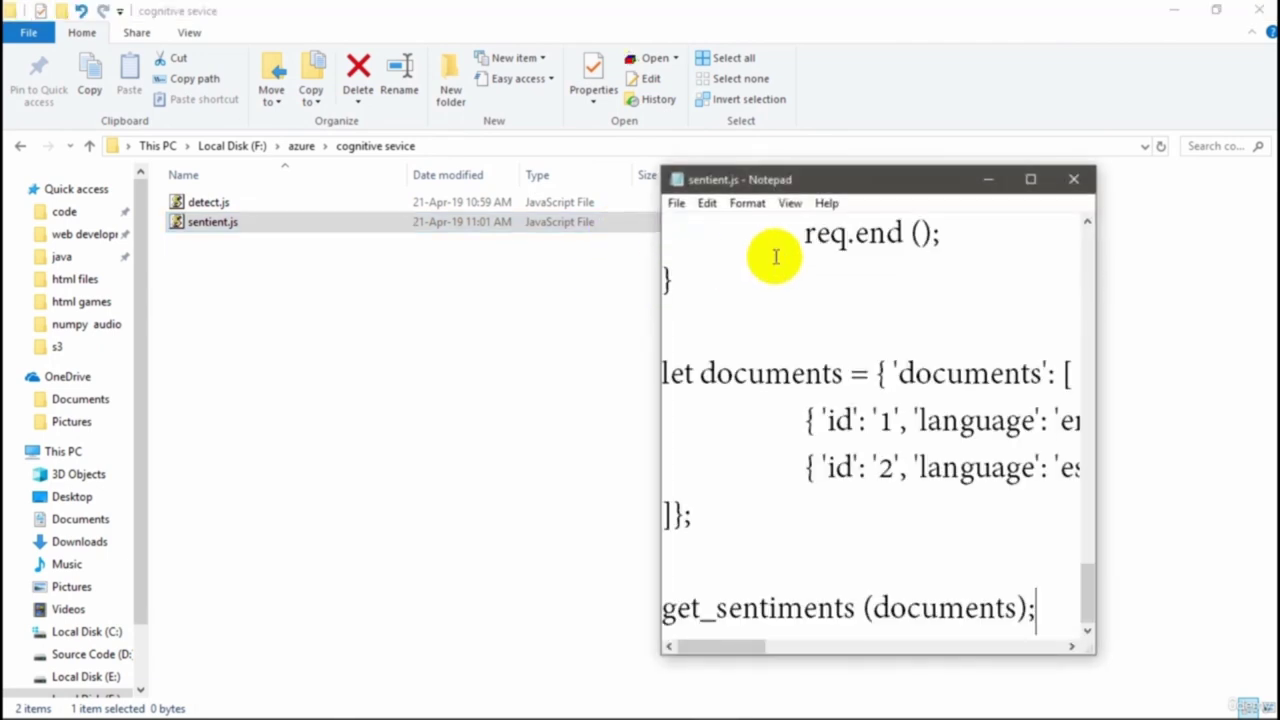
pyautogui.doubleClick(920, 179)
# Delete the comment blocks above the accessKey line and between the accessKey and uri lines in sentient.js
pyautogui.scroll(5, 371, 251)
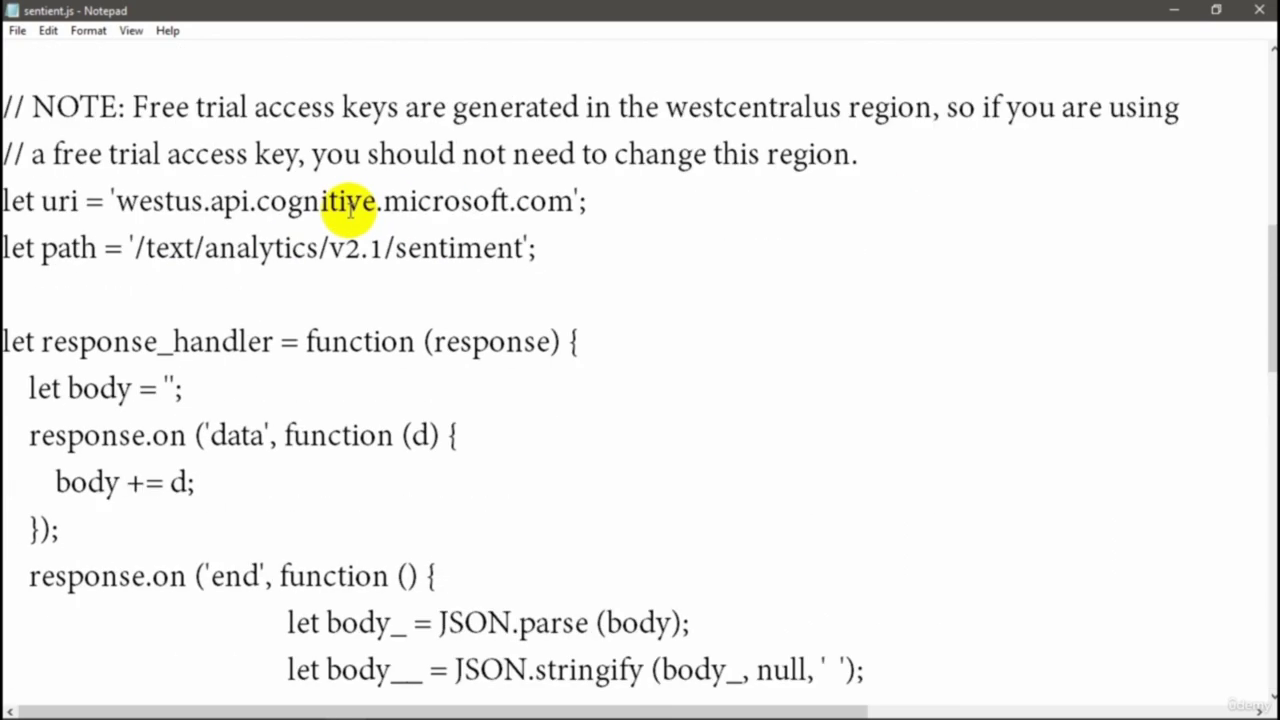
pyautogui.scroll(5, 350, 207)
pyautogui.moveTo(881, 447); pyautogui.dragTo(8, 212)
pyautogui.press('Delete')
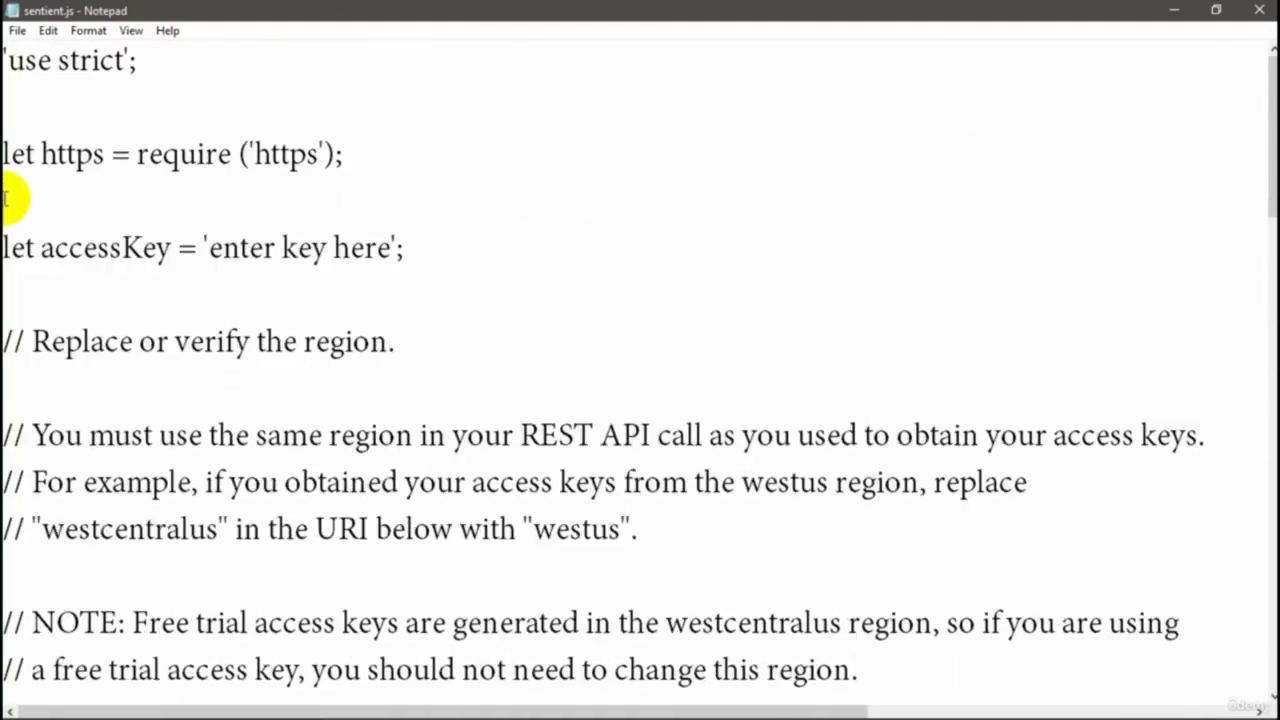
pyautogui.press('Delete')
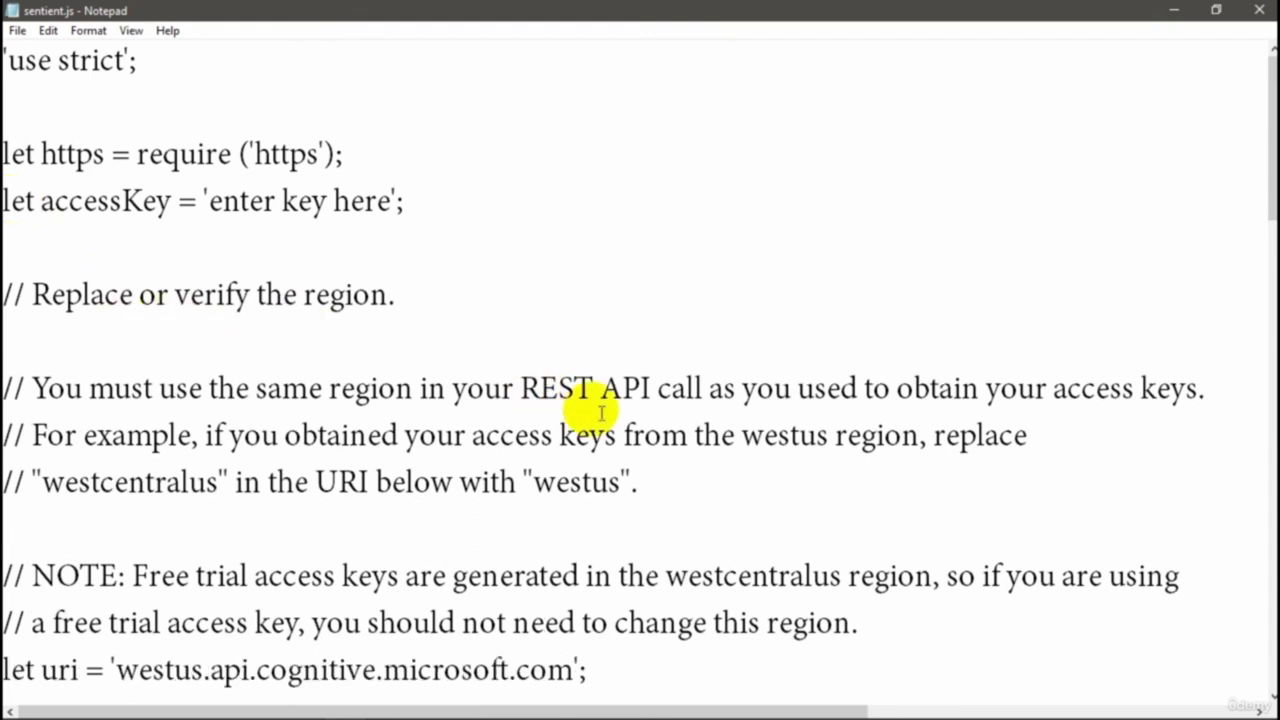
pyautogui.moveTo(928, 634); pyautogui.dragTo(430, 207)
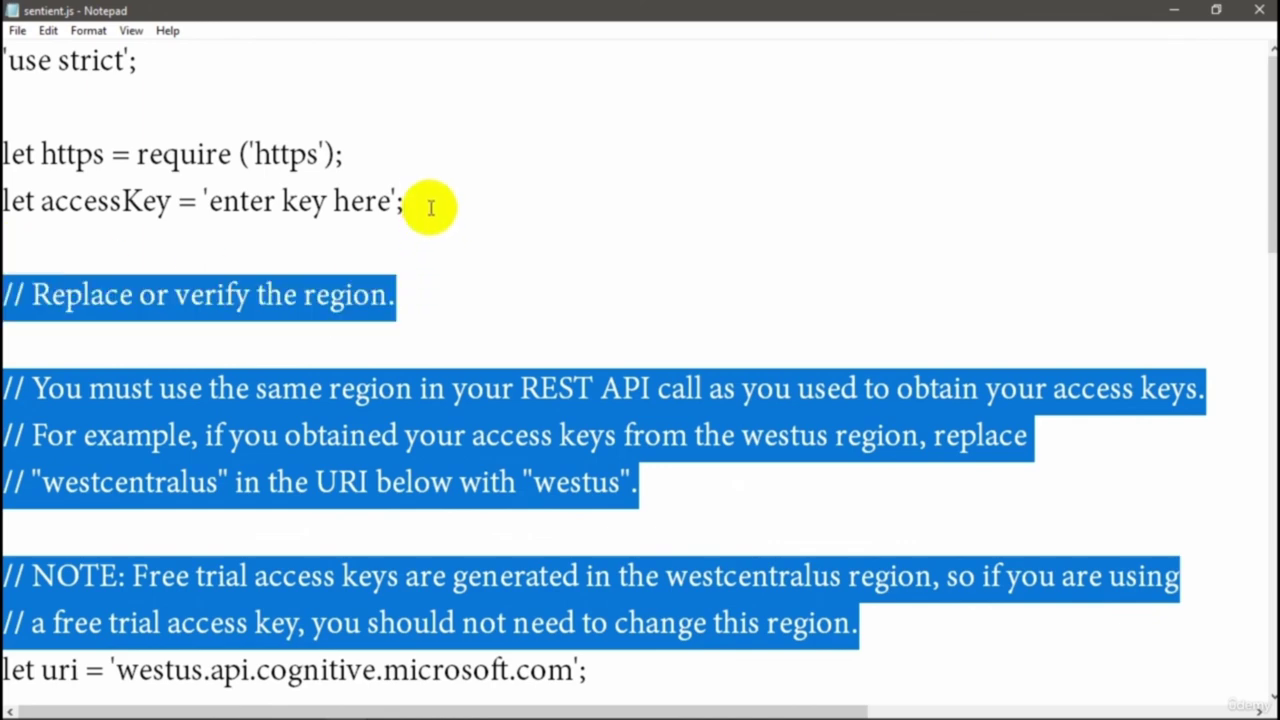
pyautogui.press('Delete')
# Replace the Spanish text of document 2 in sentient.js with 'It was a bad experience'
pyautogui.scroll(-10, 431, 474)
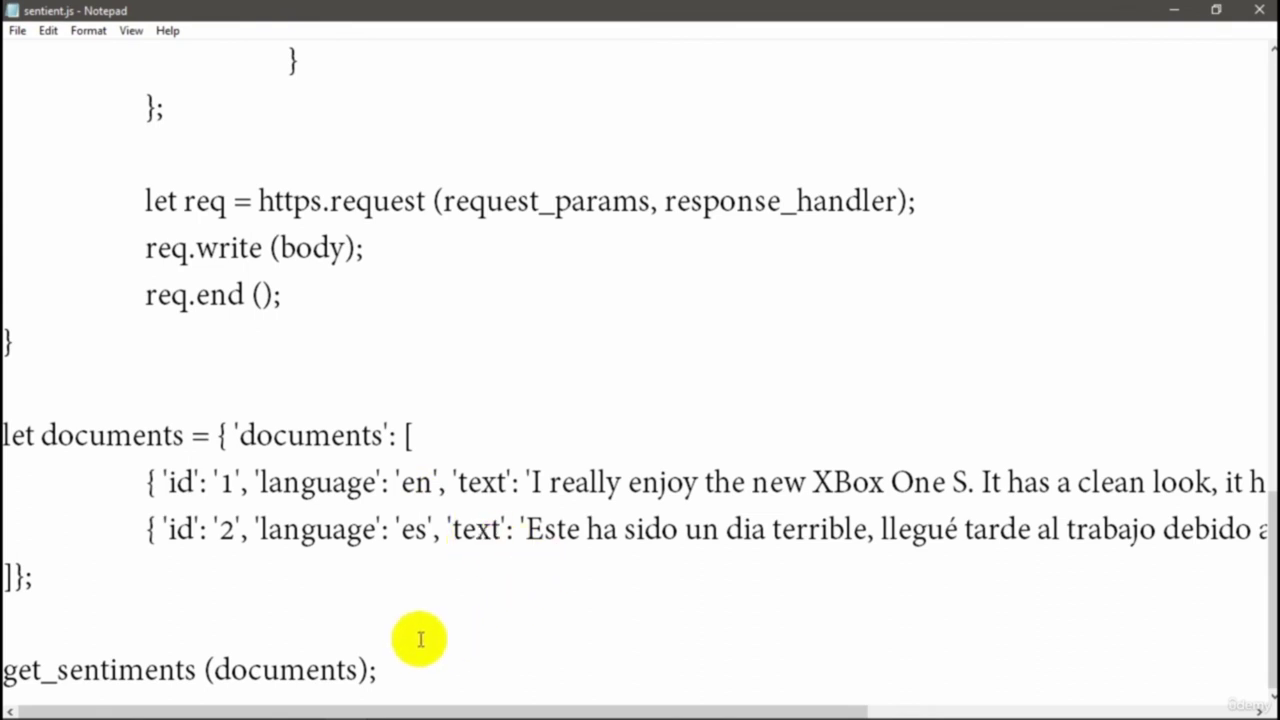
pyautogui.moveTo(483, 708); pyautogui.dragTo(817, 702)
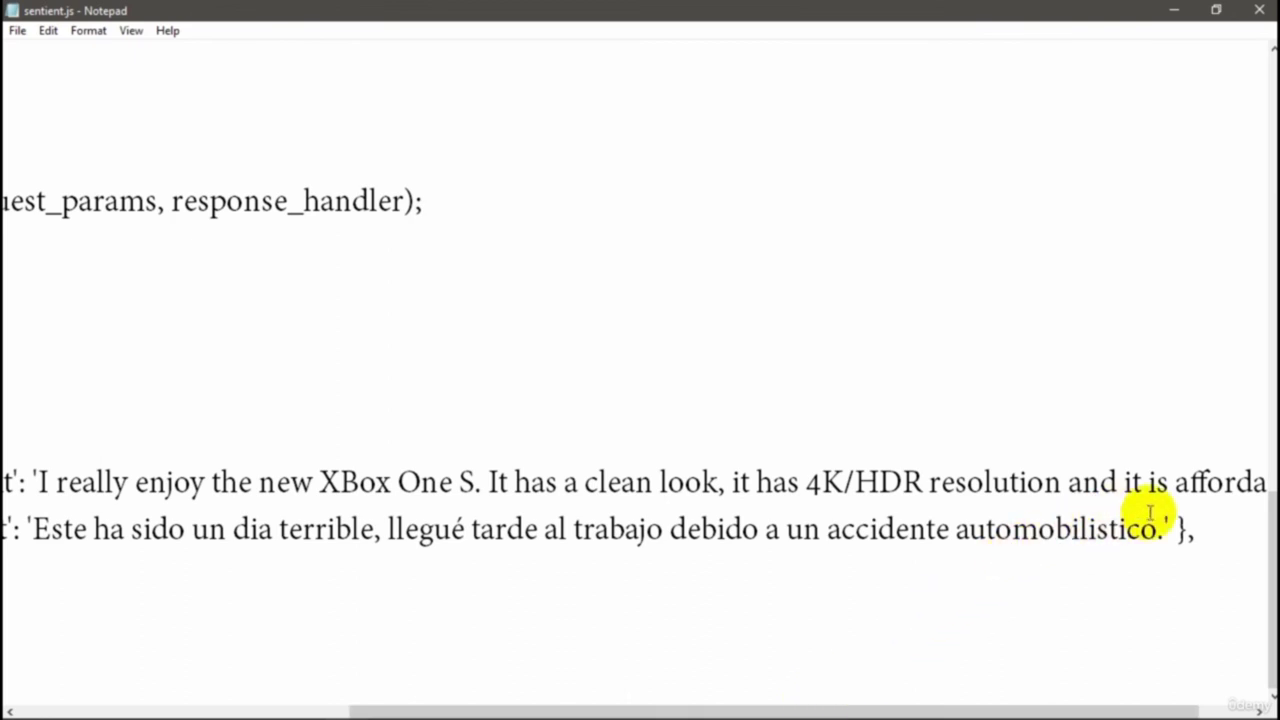
pyautogui.moveTo(1166, 529); pyautogui.dragTo(30, 537)
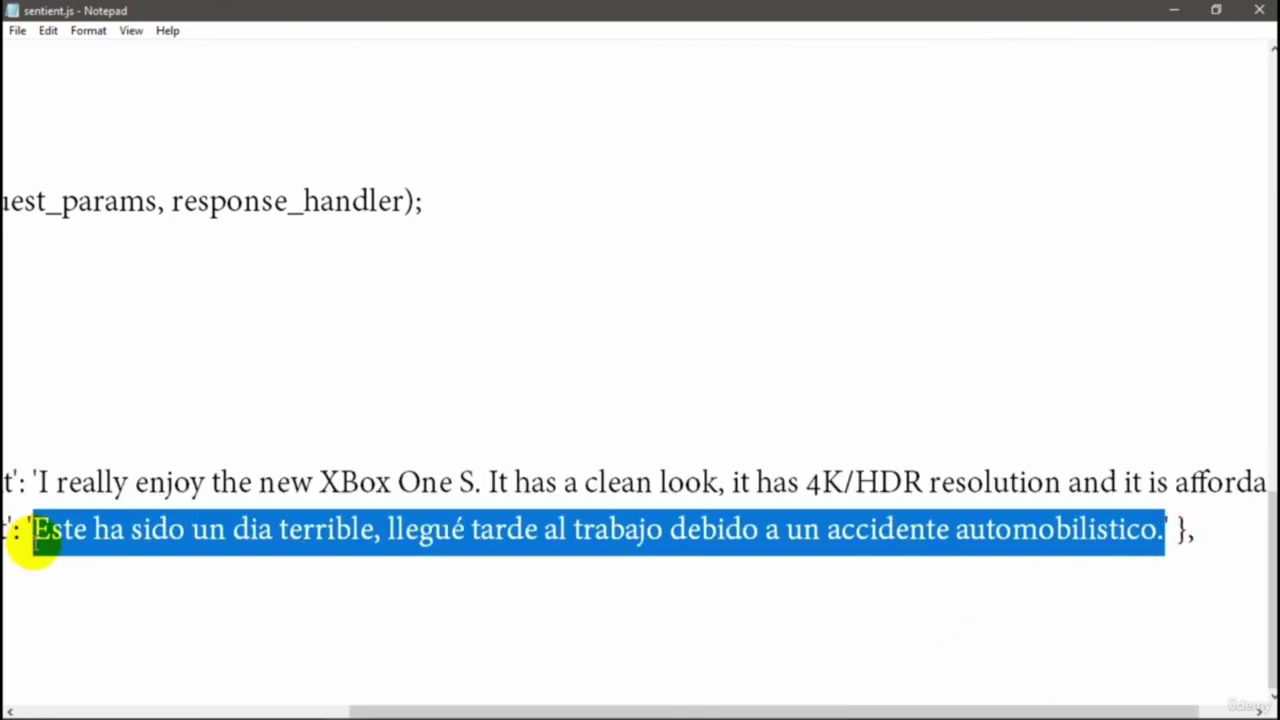
pyautogui.press('Delete')
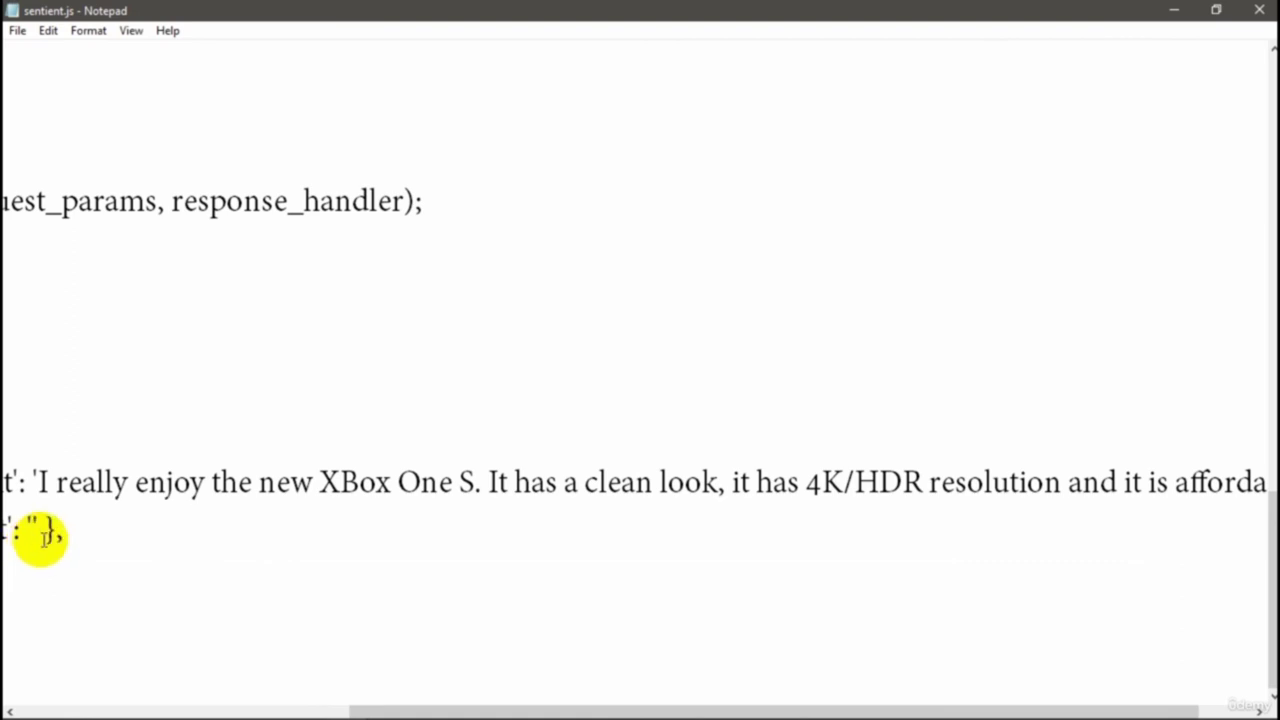
pyautogui.moveTo(432, 708)
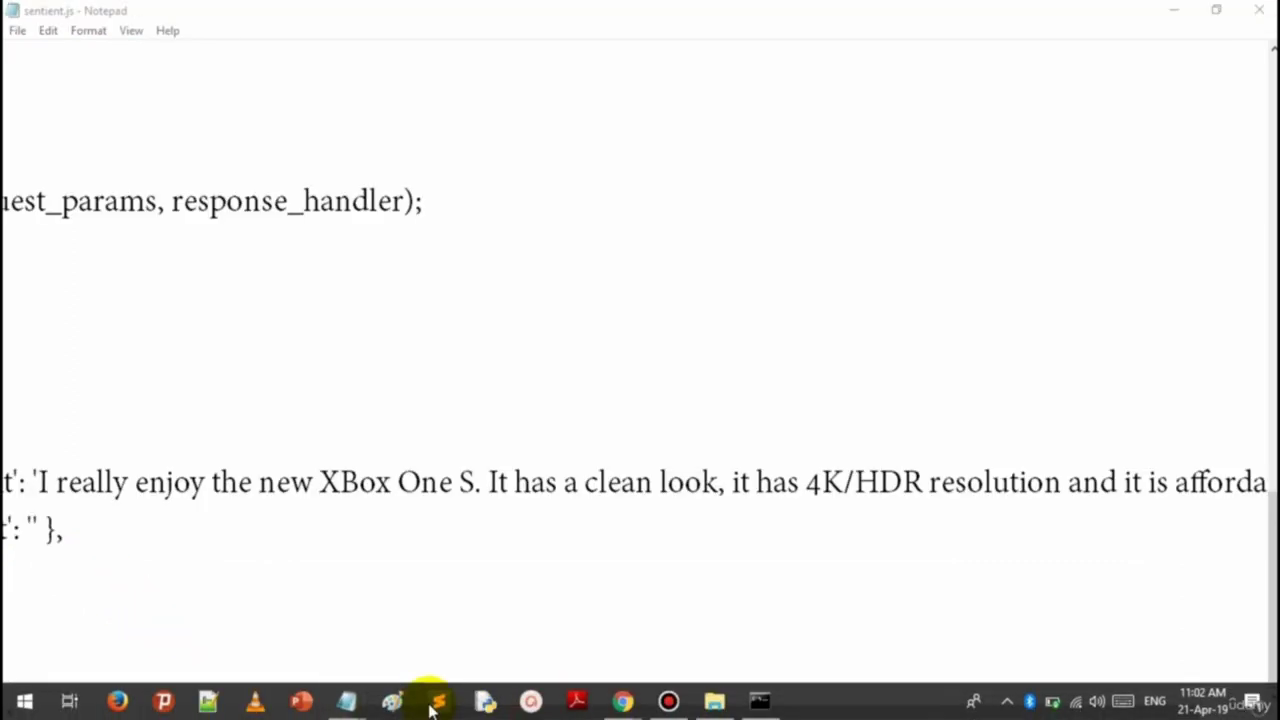
pyautogui.click(500, 614)
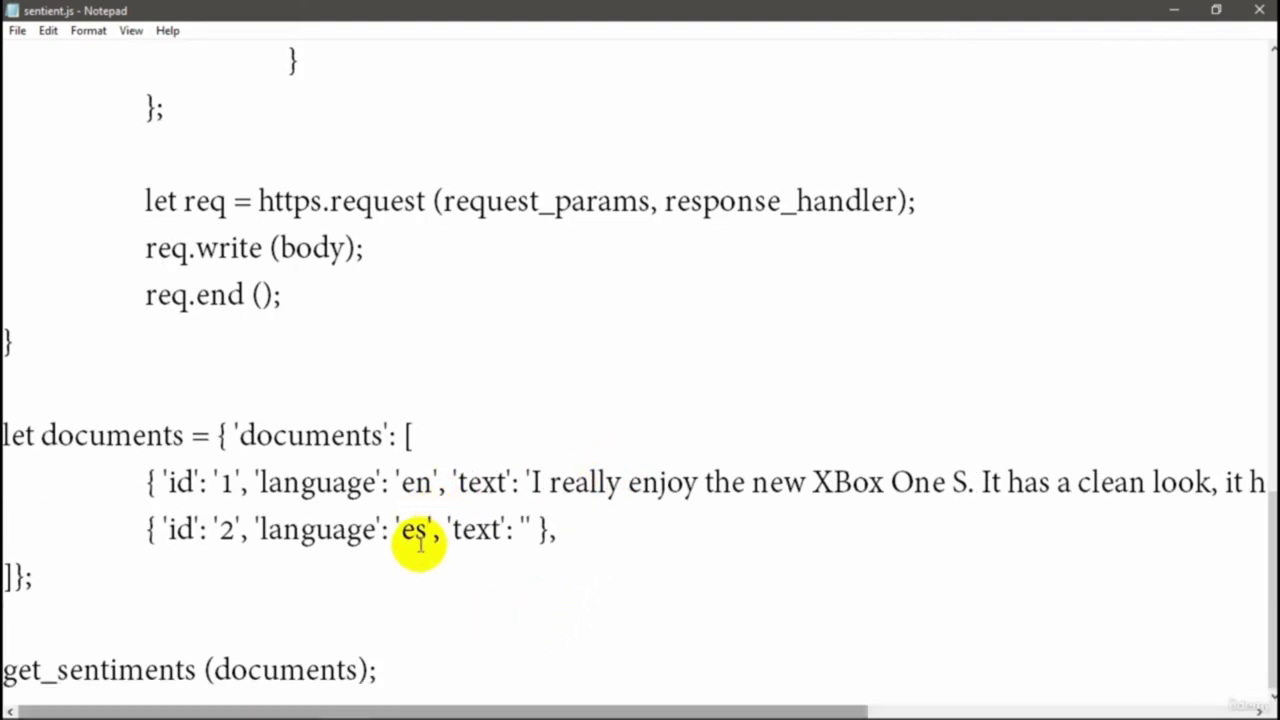
pyautogui.click(526, 530)
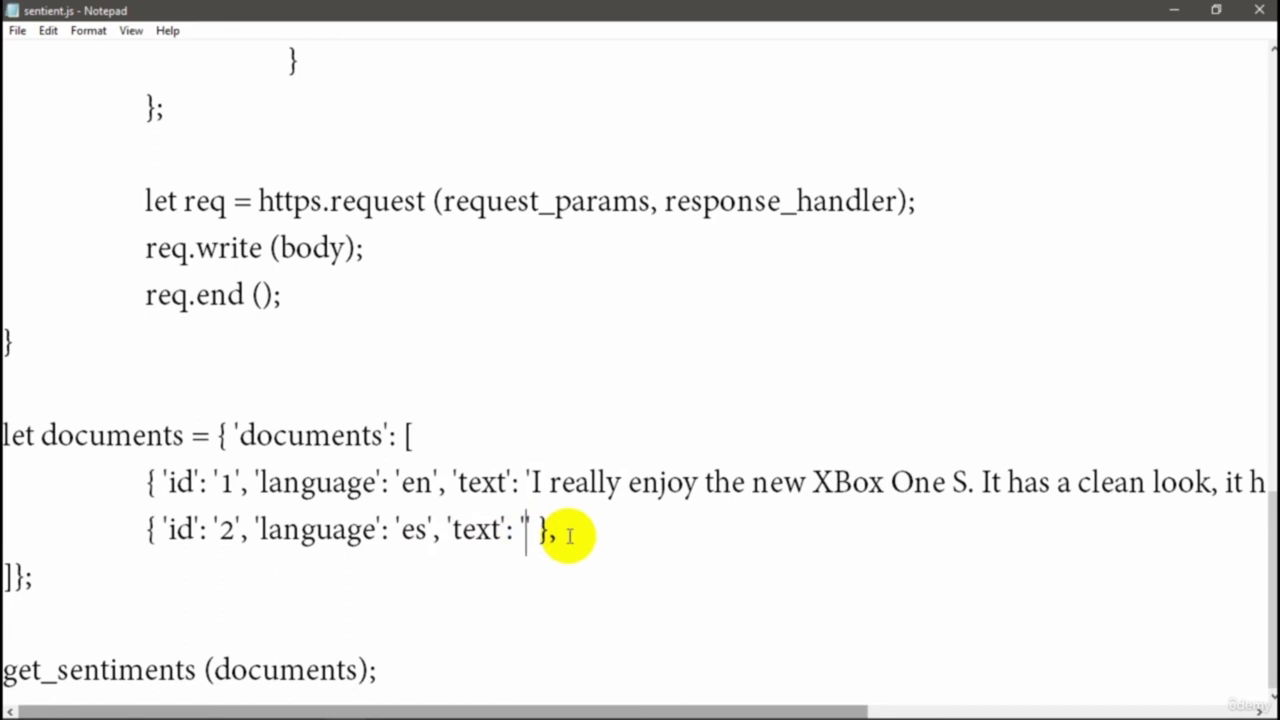
pyautogui.write('It was a bad experience')
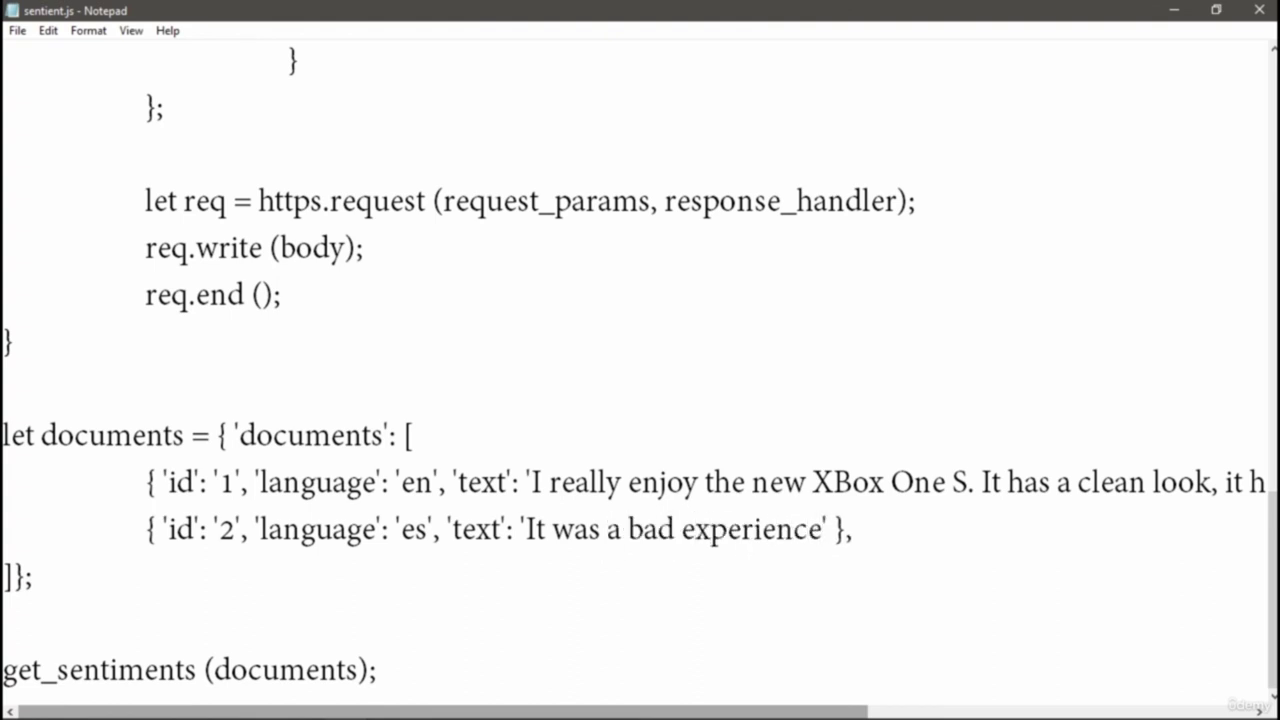
pyautogui.write("'")
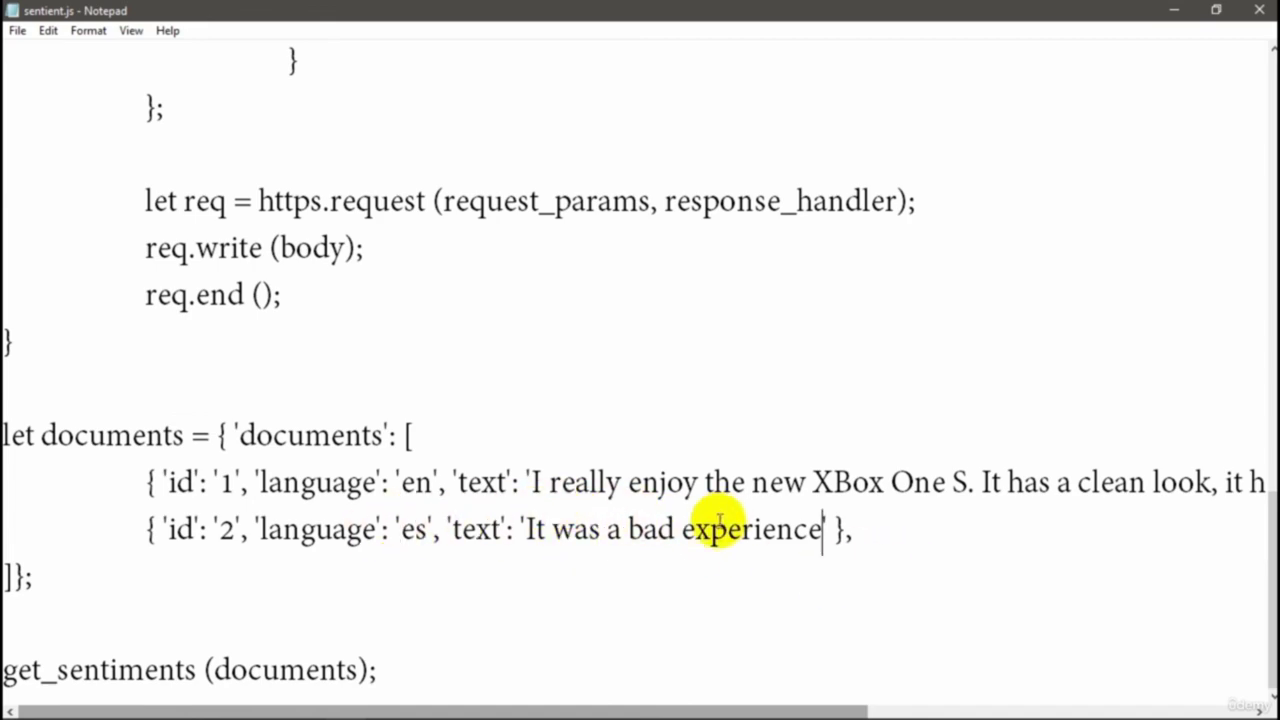
# Copy the API key from the untitled note and paste it over the 'enter key here' placeholder of accessKey in sentient.js
pyautogui.scroll(10, 575, 555)
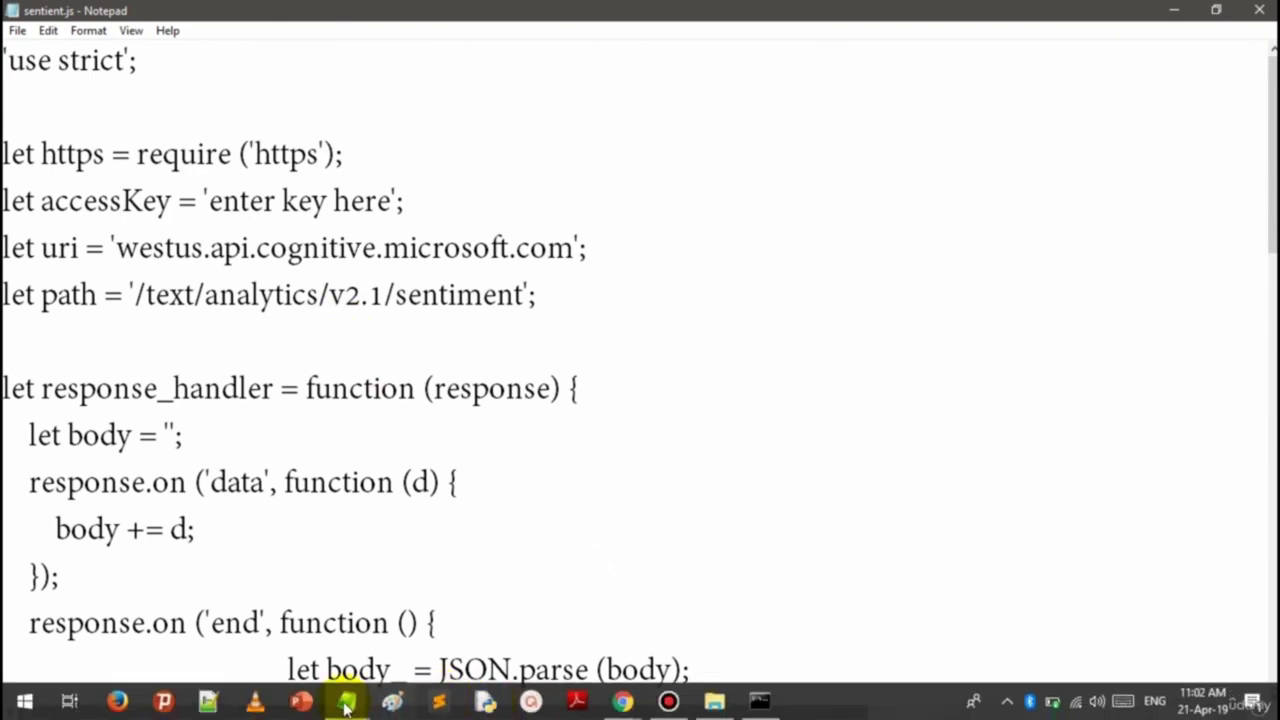
pyautogui.moveTo(347, 700)
pyautogui.click(168, 610)
pyautogui.rightClick(447, 490)
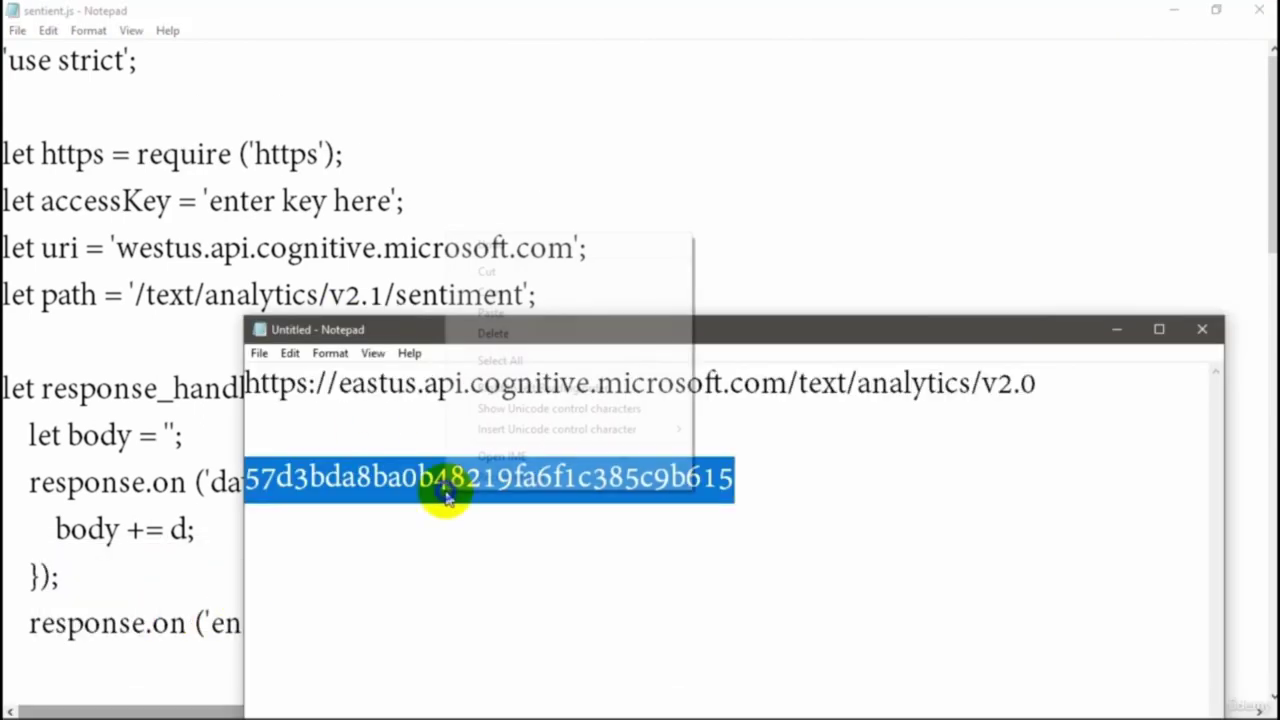
pyautogui.click(527, 291)
pyautogui.click(380, 200)
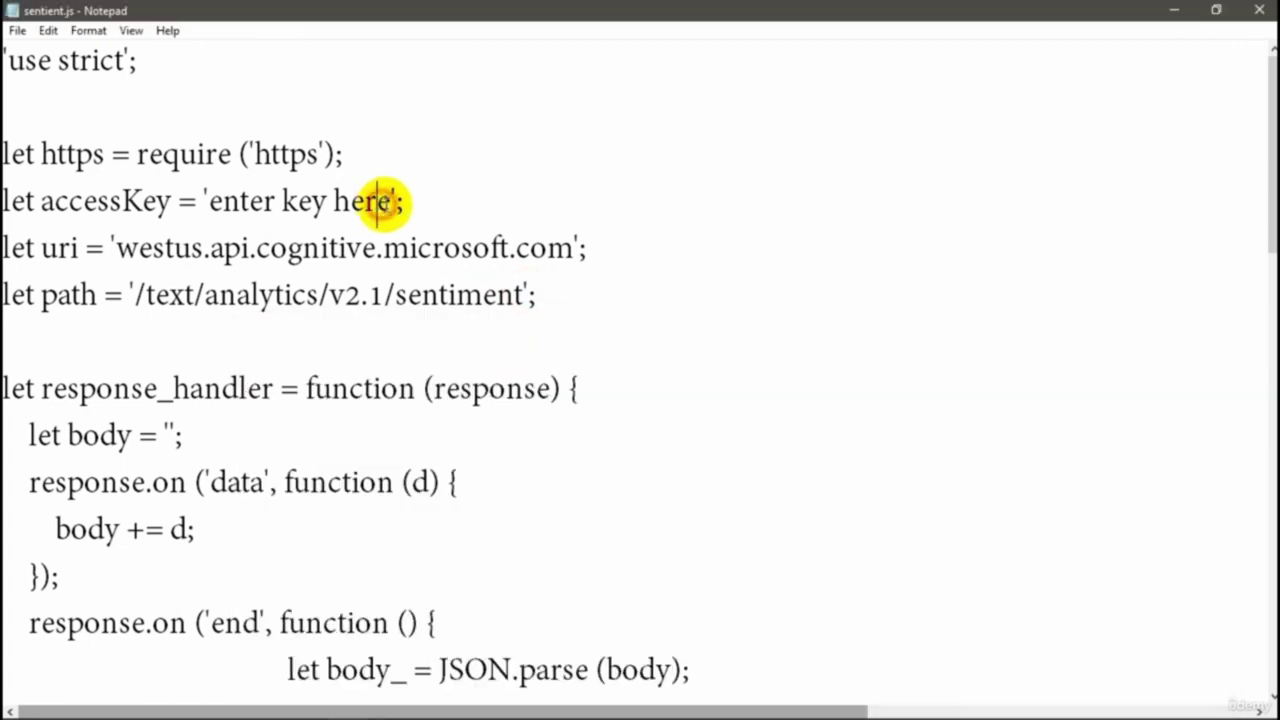
pyautogui.moveTo(392, 201); pyautogui.dragTo(210, 202)
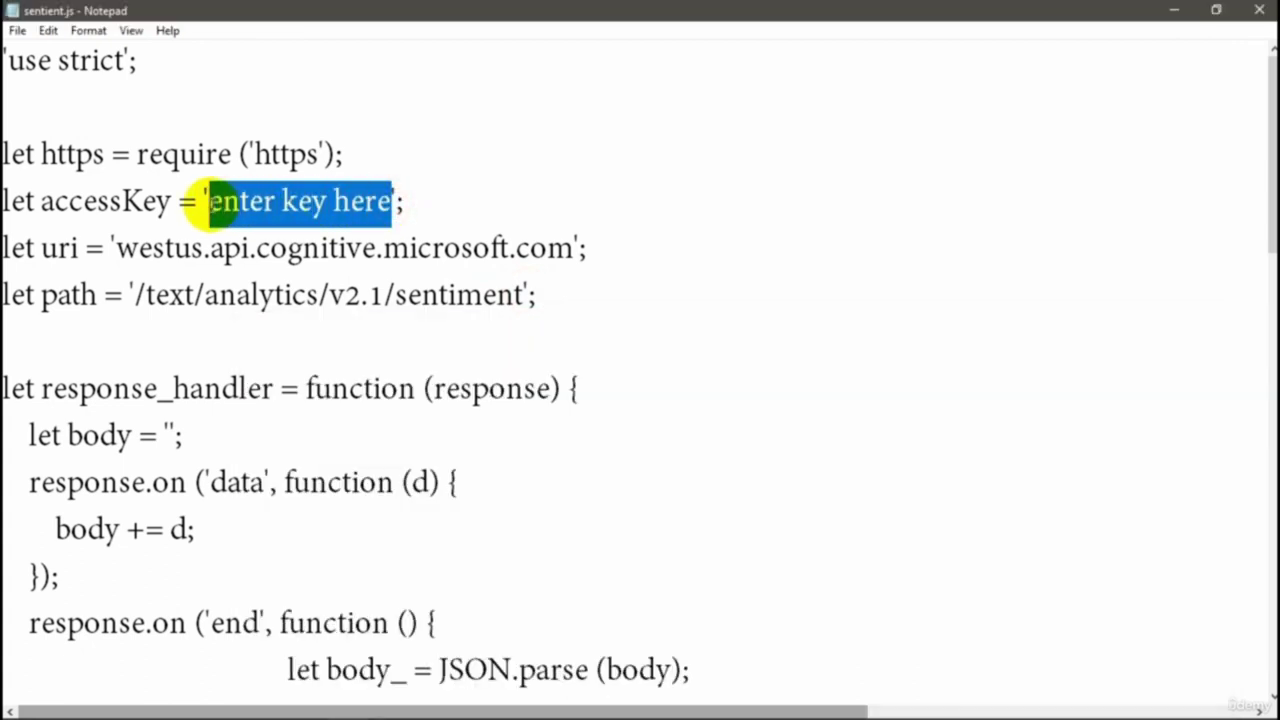
pyautogui.hotkey('ctrl', 'v')
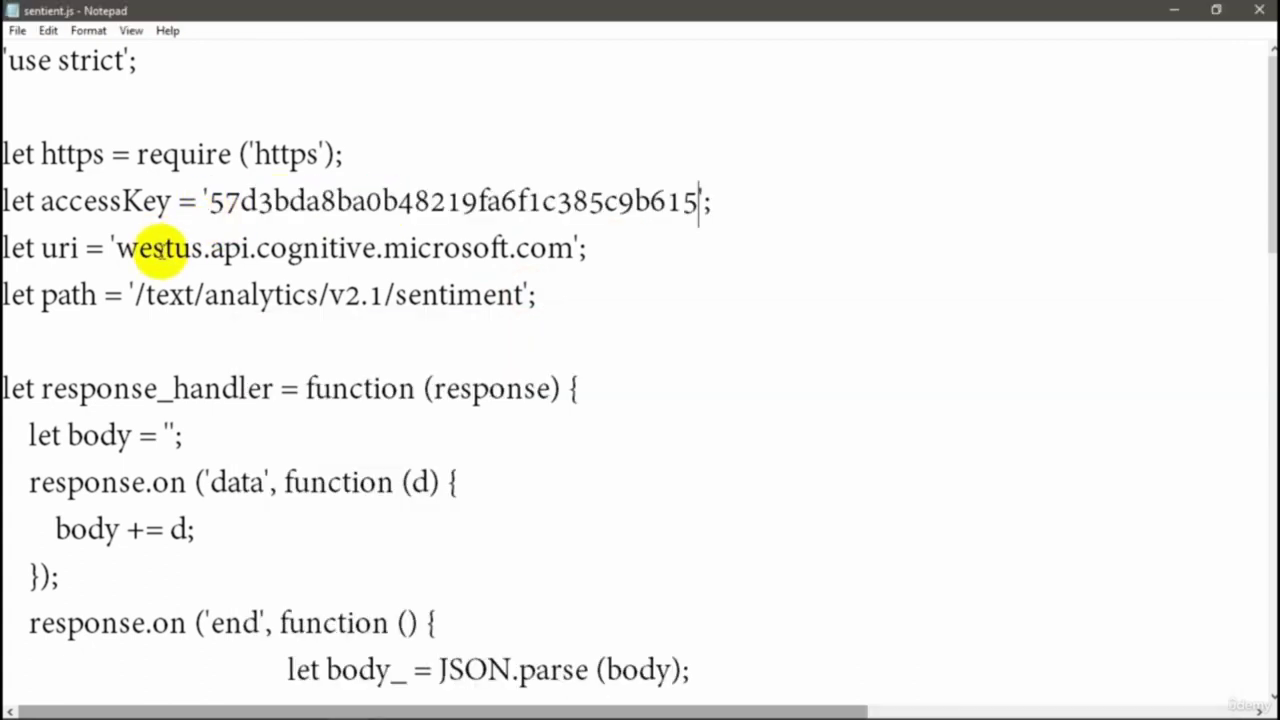
# Change the region in the uri value of sentient.js to eastus, making it 'eastus.api.cognitive.microsoft.com'
pyautogui.press('BackSpace')
pyautogui.press('BackSpace')
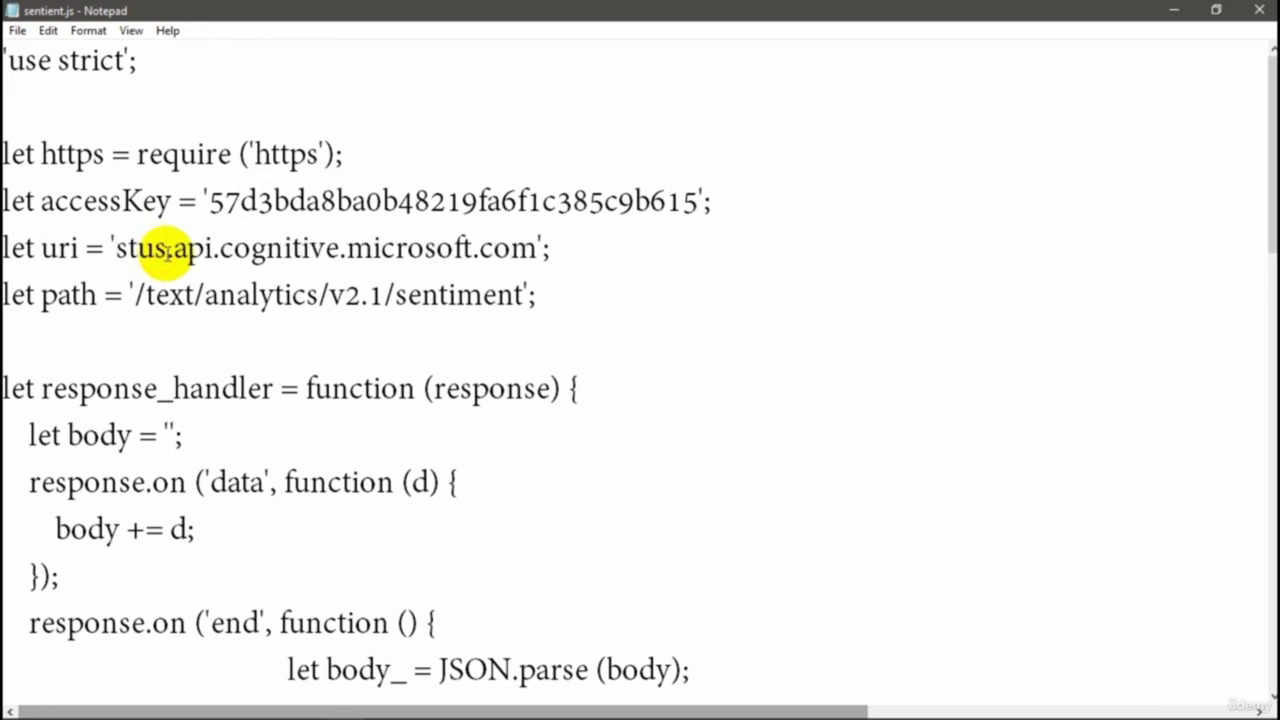
pyautogui.write('ea')
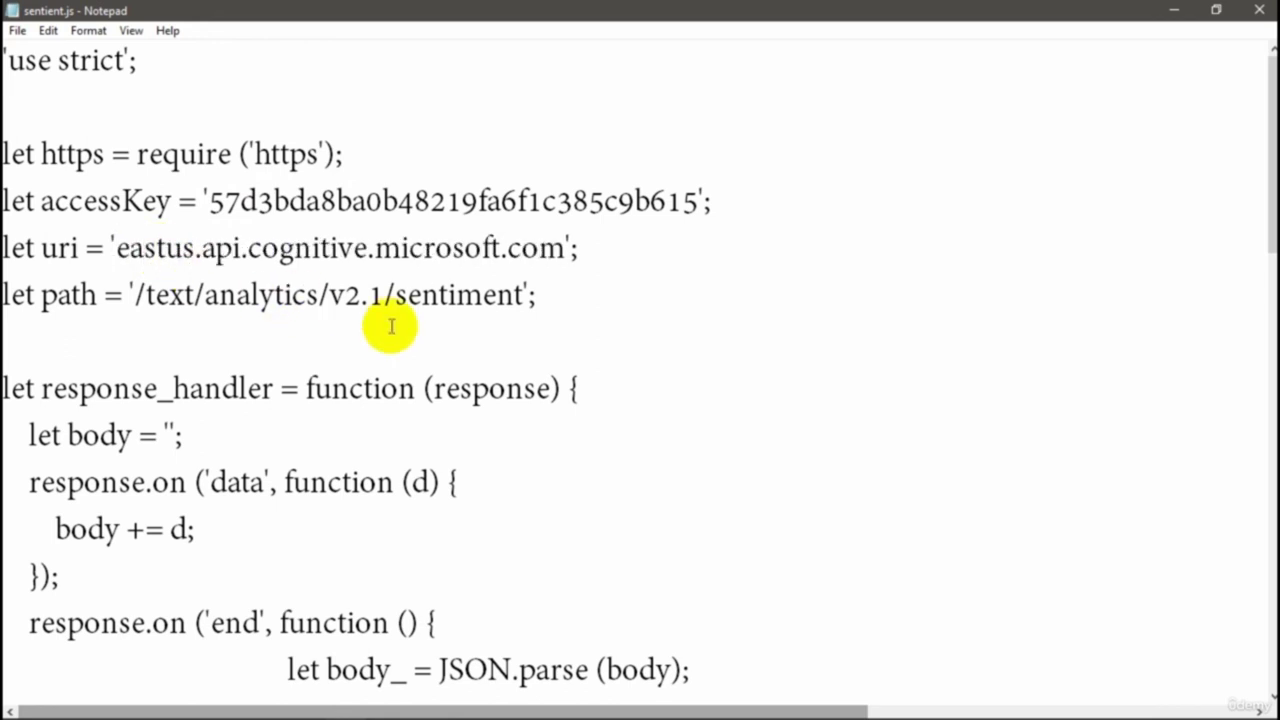
# Switch to Command Prompt and enter node sentiment.js at the cognitive sevice prompt without running it
pyautogui.click(752, 698)
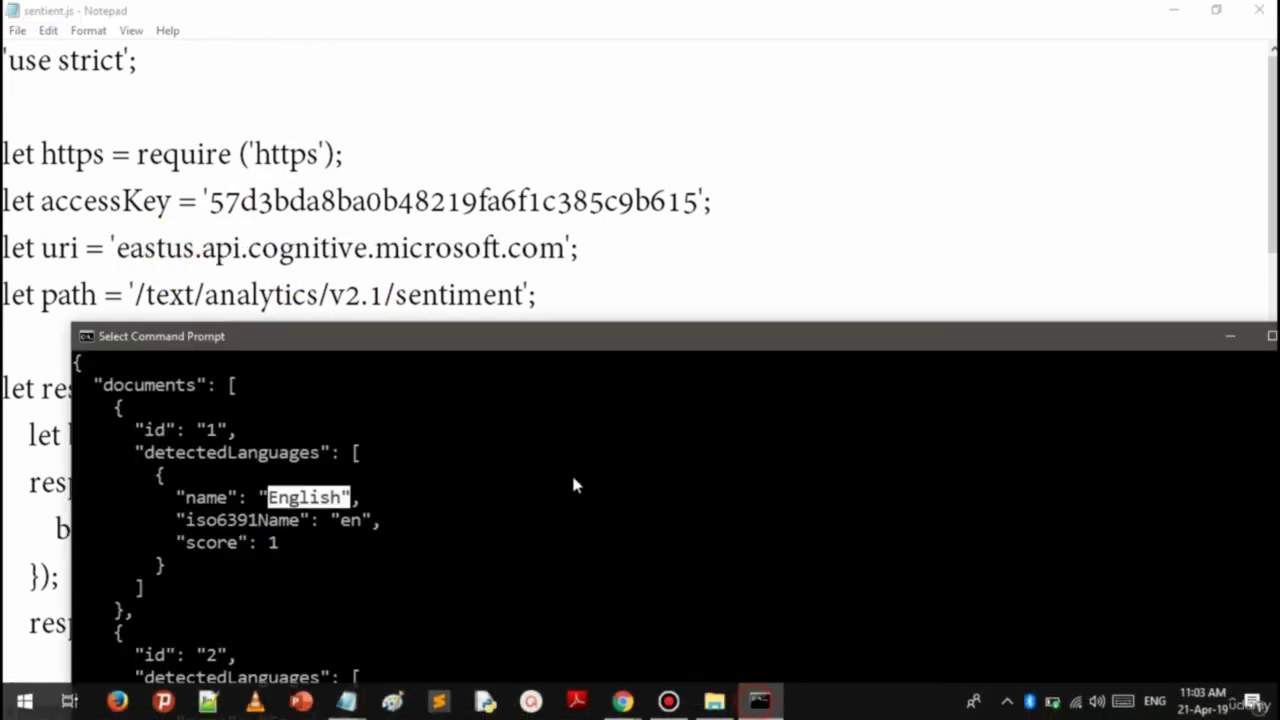
pyautogui.scroll(-10, 578, 479)
pyautogui.write('n')
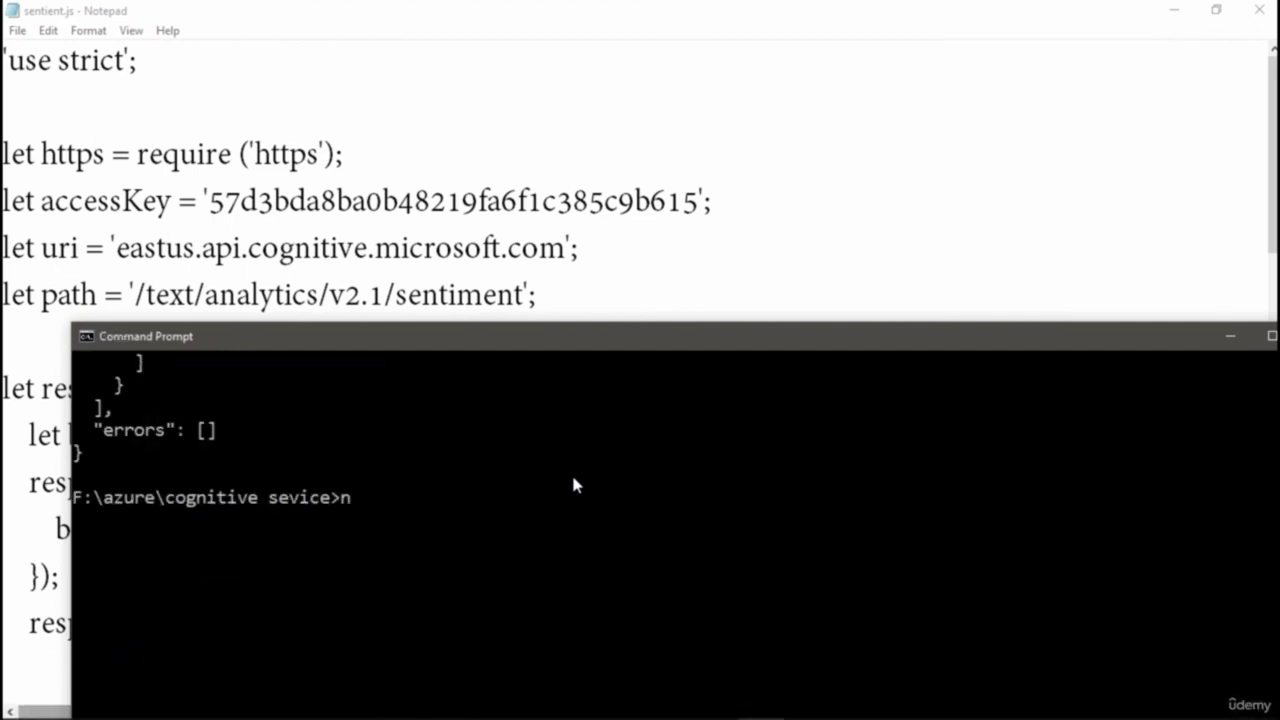
pyautogui.write('ode sentiment.js')
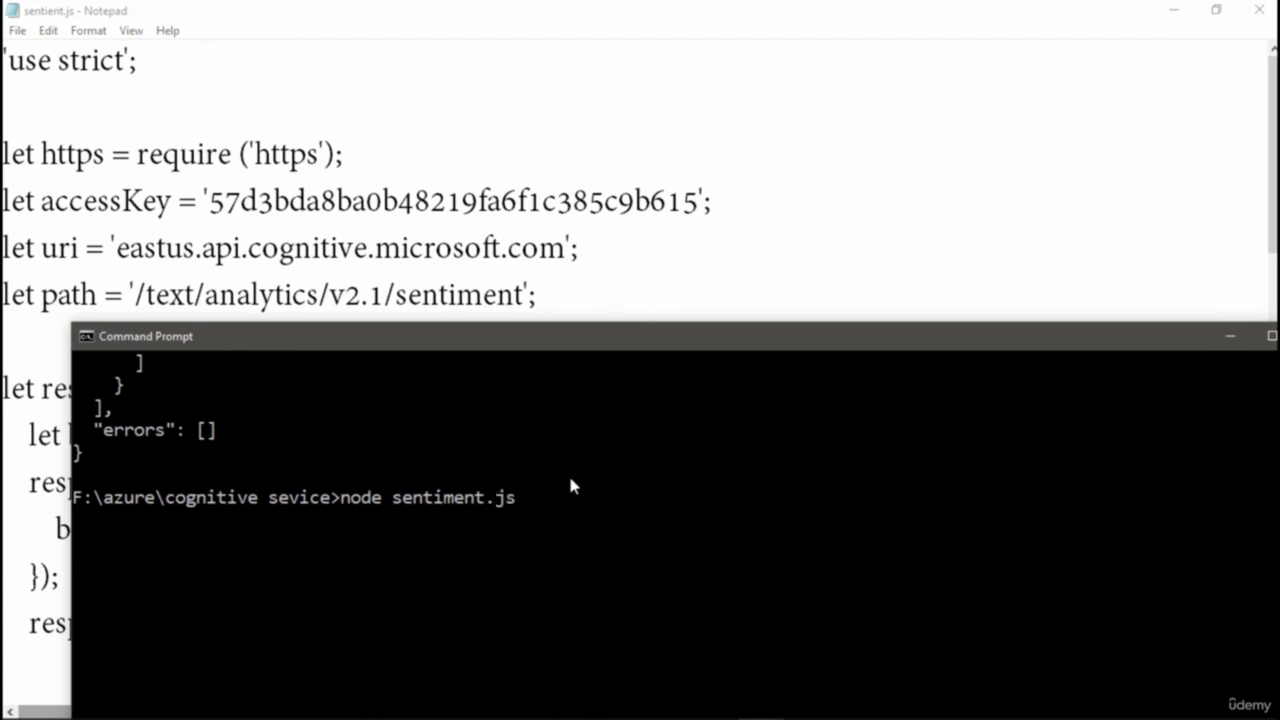
# Rename sentient.js to sentiment.js in the cognitive sevice folder in File Explorer, and return to Command Prompt
pyautogui.moveTo(612, 712)
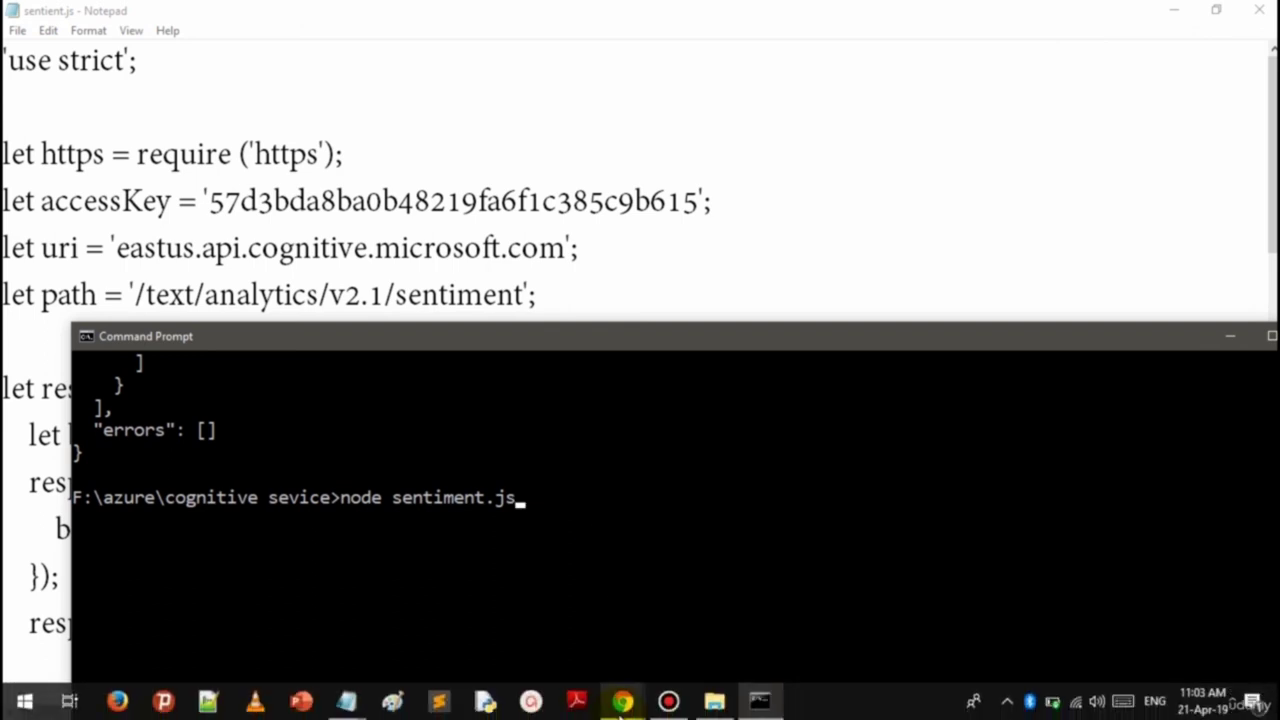
pyautogui.click(714, 702)
pyautogui.press('F2')
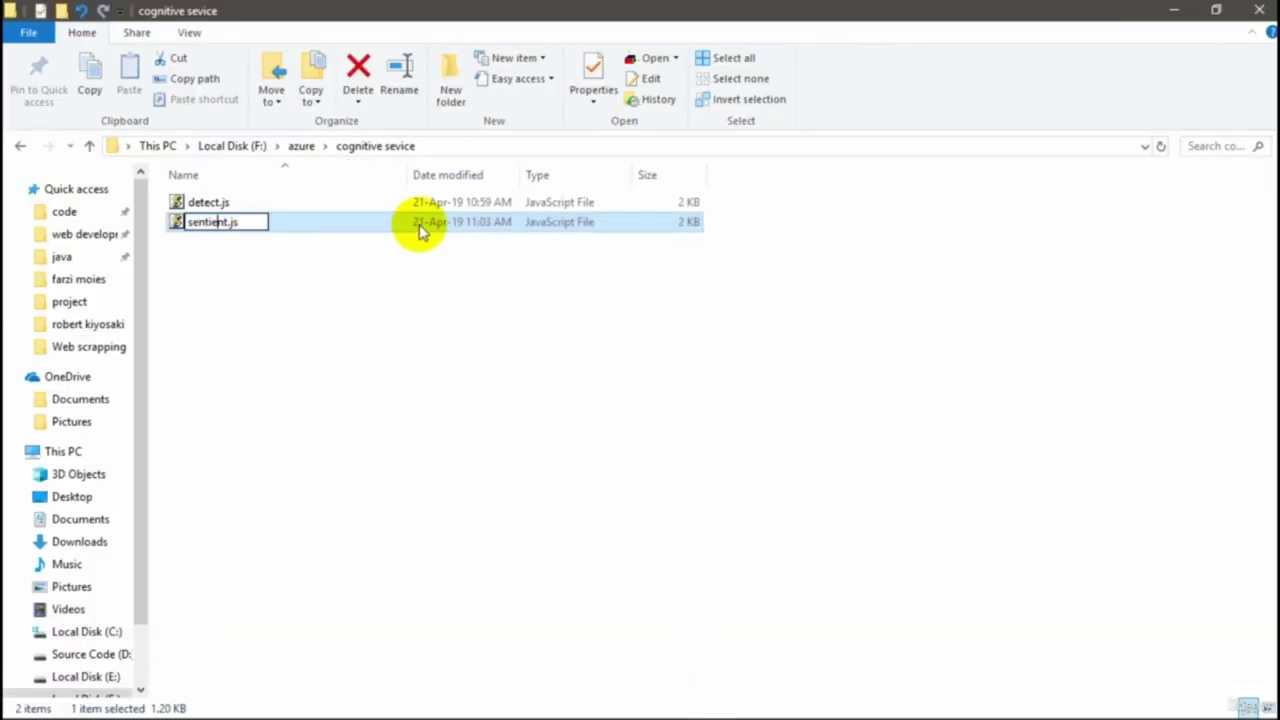
pyautogui.press('Left')
pyautogui.press('Left')
pyautogui.hotkey('ctrl', 'shift', 'Right')
pyautogui.press('End')
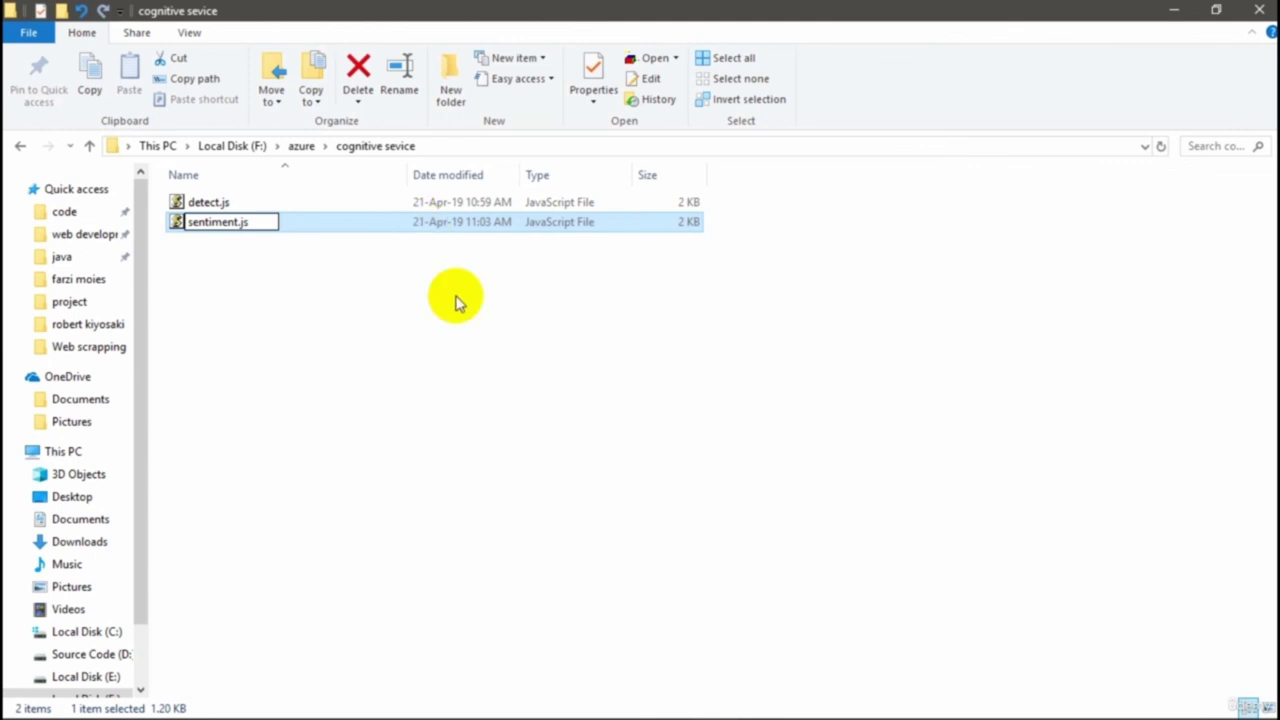
pyautogui.click(457, 225)
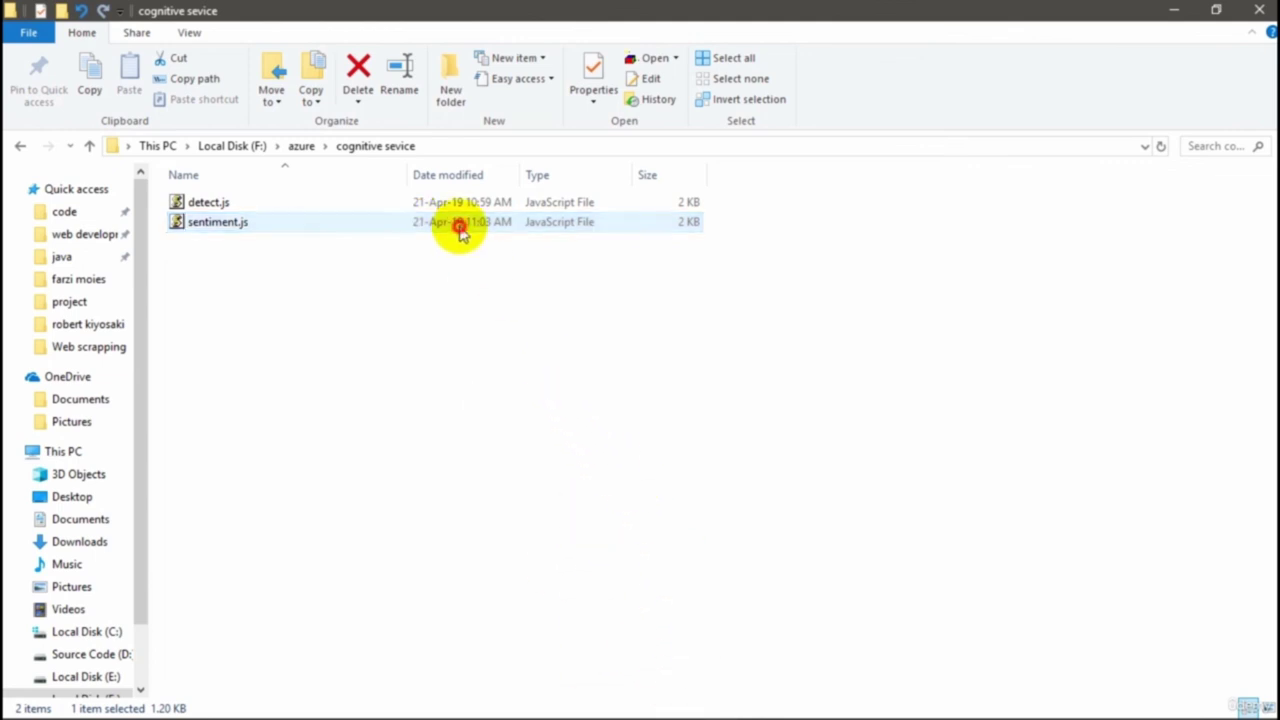
pyautogui.moveTo(652, 712)
pyautogui.click(760, 703)
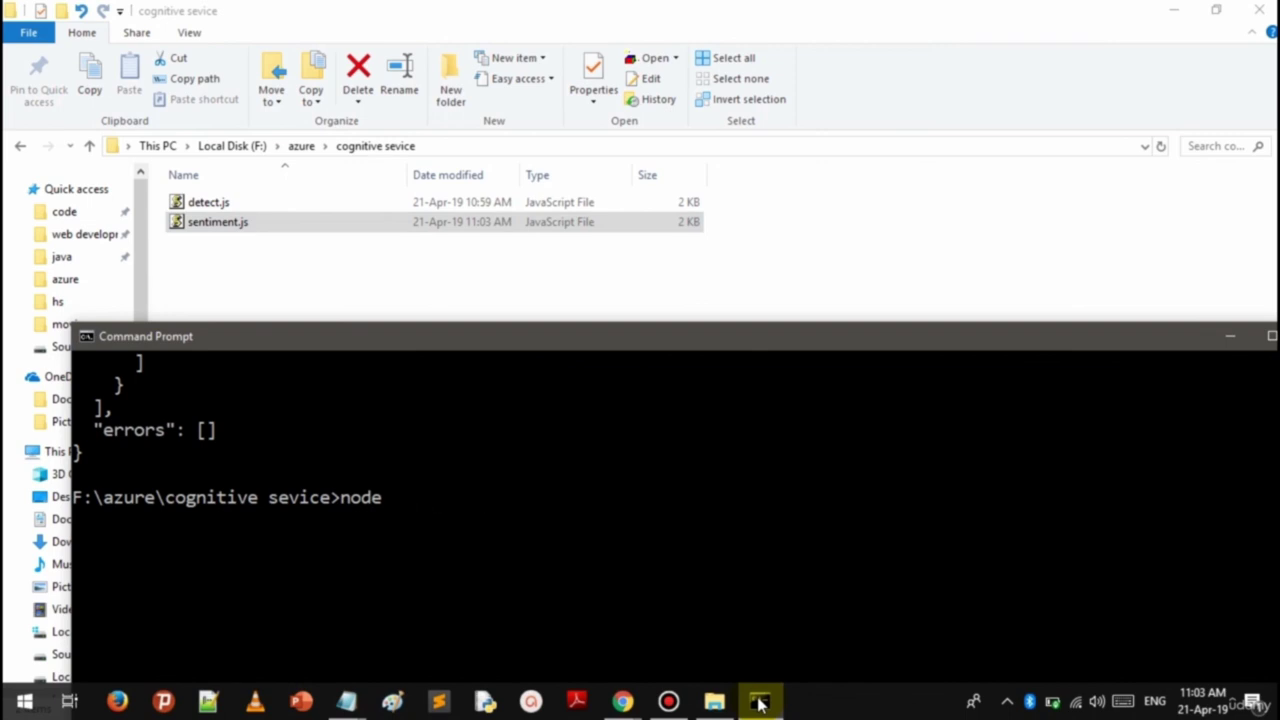
pyautogui.hotkey('ctrl', 'v')
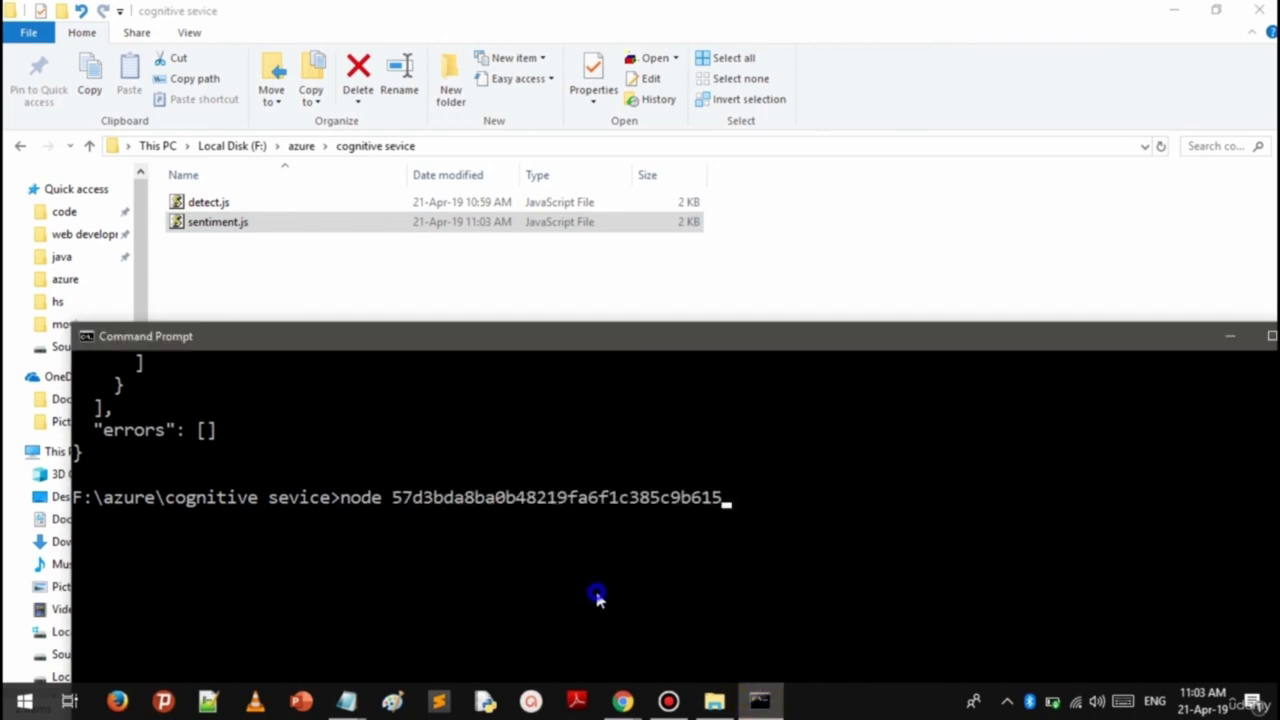
pyautogui.press('BackSpace')
pyautogui.press('BackSpace')
pyautogui.press('BackSpace')
pyautogui.press('BackSpace')
pyautogui.press('BackSpace')
pyautogui.press('BackSpace')
pyautogui.press('BackSpace')
pyautogui.press('BackSpace')
pyautogui.press('BackSpace')
pyautogui.press('BackSpace')
pyautogui.press('BackSpace')
pyautogui.press('BackSpace')
pyautogui.press('BackSpace')
pyautogui.press('BackSpace')
pyautogui.press('BackSpace')
pyautogui.press('BackSpace')
pyautogui.press('BackSpace')
pyautogui.press('BackSpace')
pyautogui.press('BackSpace')
pyautogui.press('BackSpace')
pyautogui.press('BackSpace')
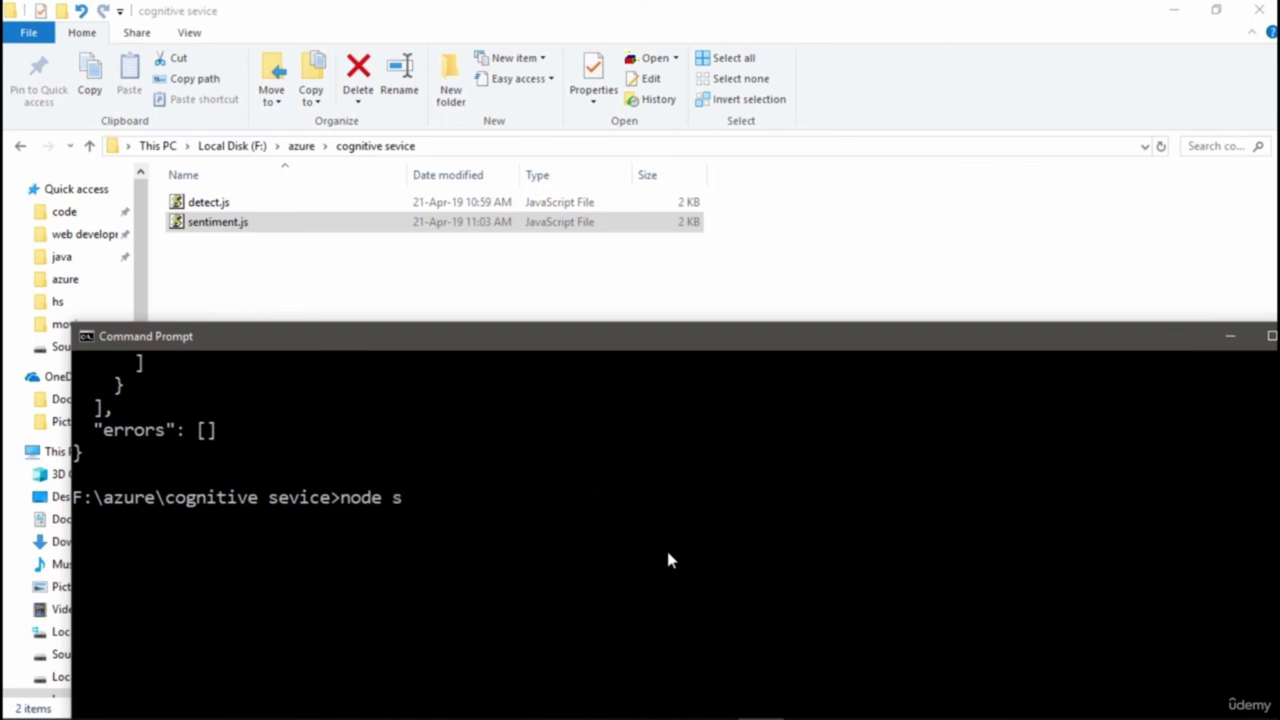
# Complete the command as node sentiment.js, run it, and maximize the Command Prompt window
pyautogui.write('sentiment.js')
pyautogui.press('Return')
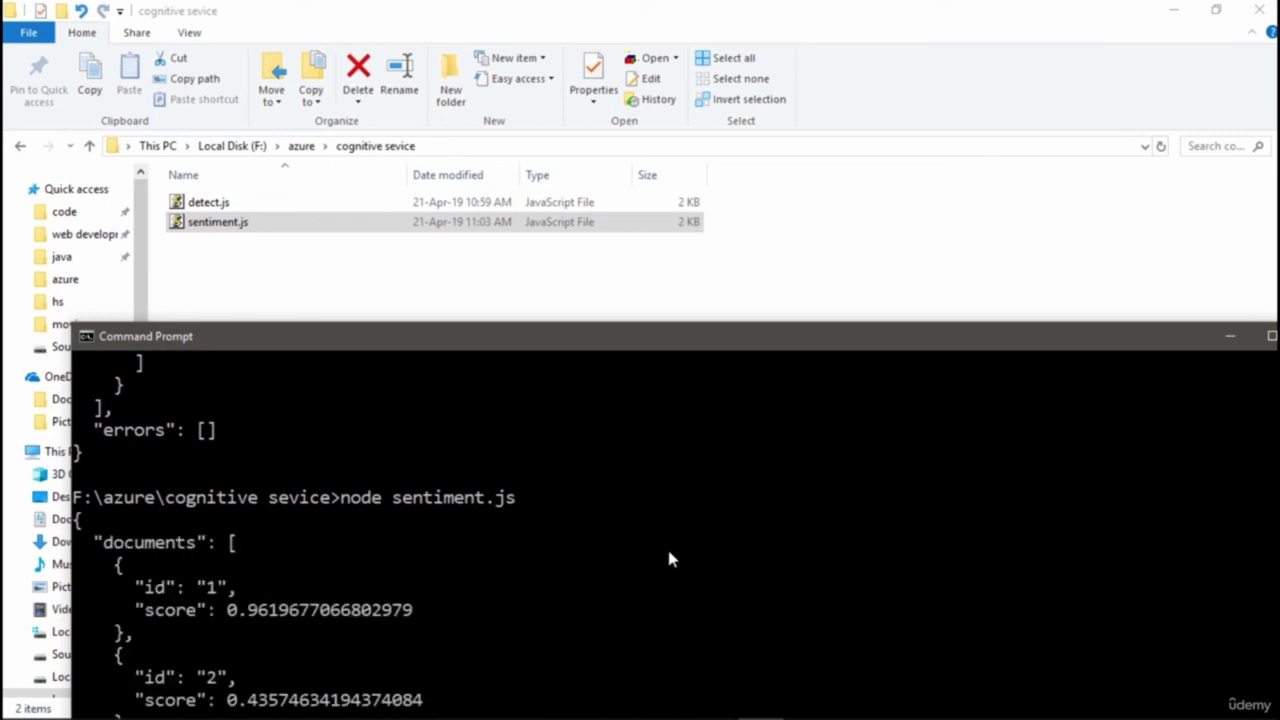
pyautogui.doubleClick(453, 340)
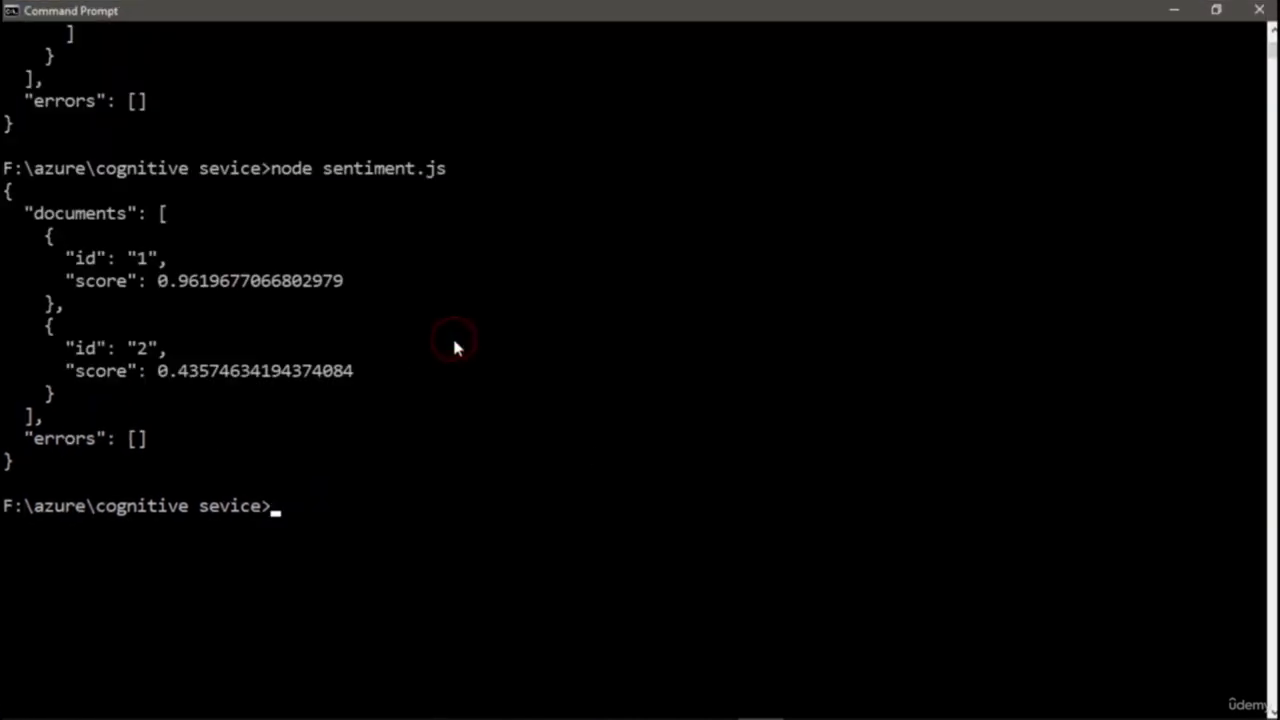
# Compare the sentiment scores returned for documents 1 and 2 in the script output
pyautogui.moveTo(158, 372); pyautogui.dragTo(208, 376)
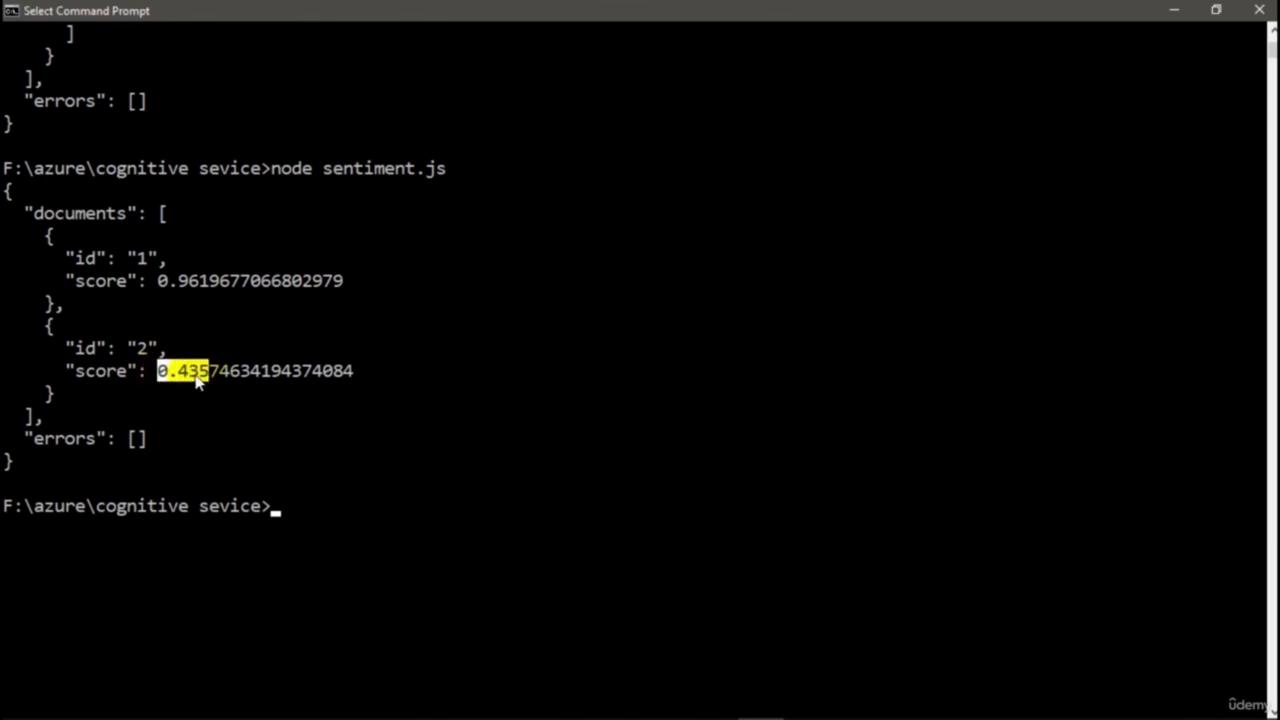
pyautogui.click(193, 378)
pyautogui.moveTo(162, 374); pyautogui.dragTo(347, 376)
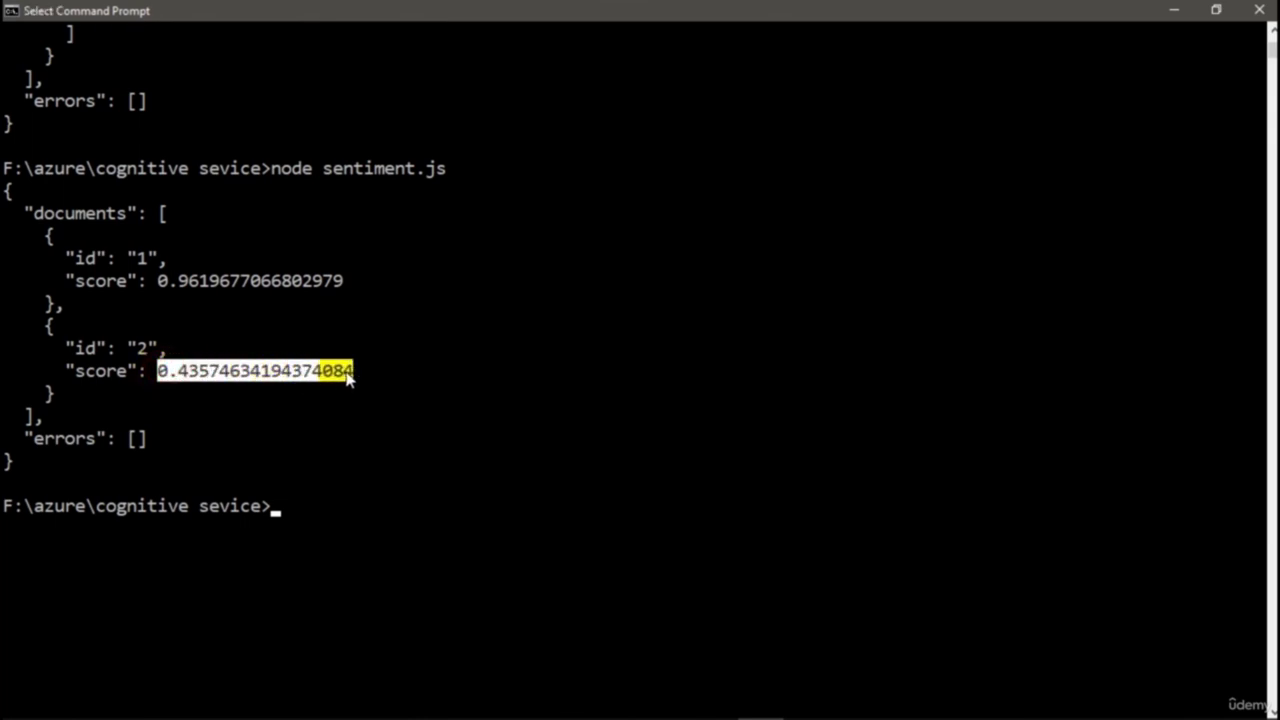
pyautogui.moveTo(160, 281); pyautogui.dragTo(338, 284)
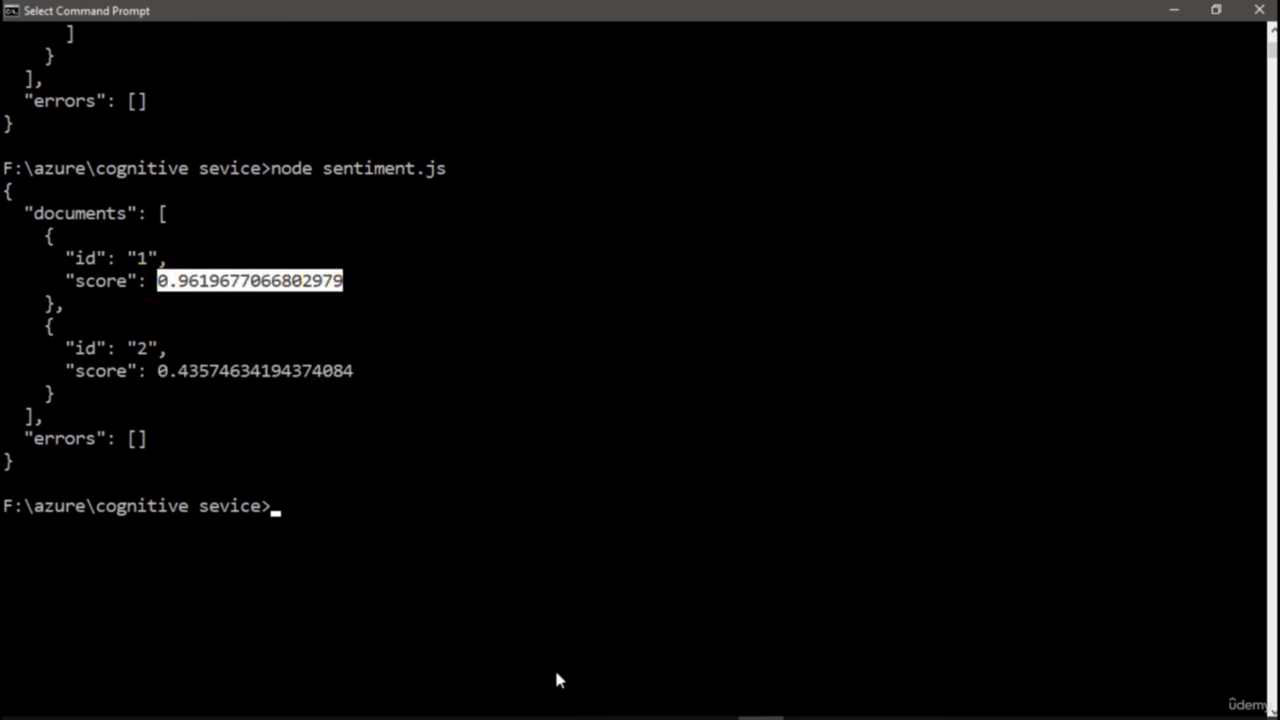
# Close the detect.js Notepad window, switch to the sentient.js one and review the text of document 2 at the end of the script
pyautogui.moveTo(560, 676)
pyautogui.moveTo(347, 708)
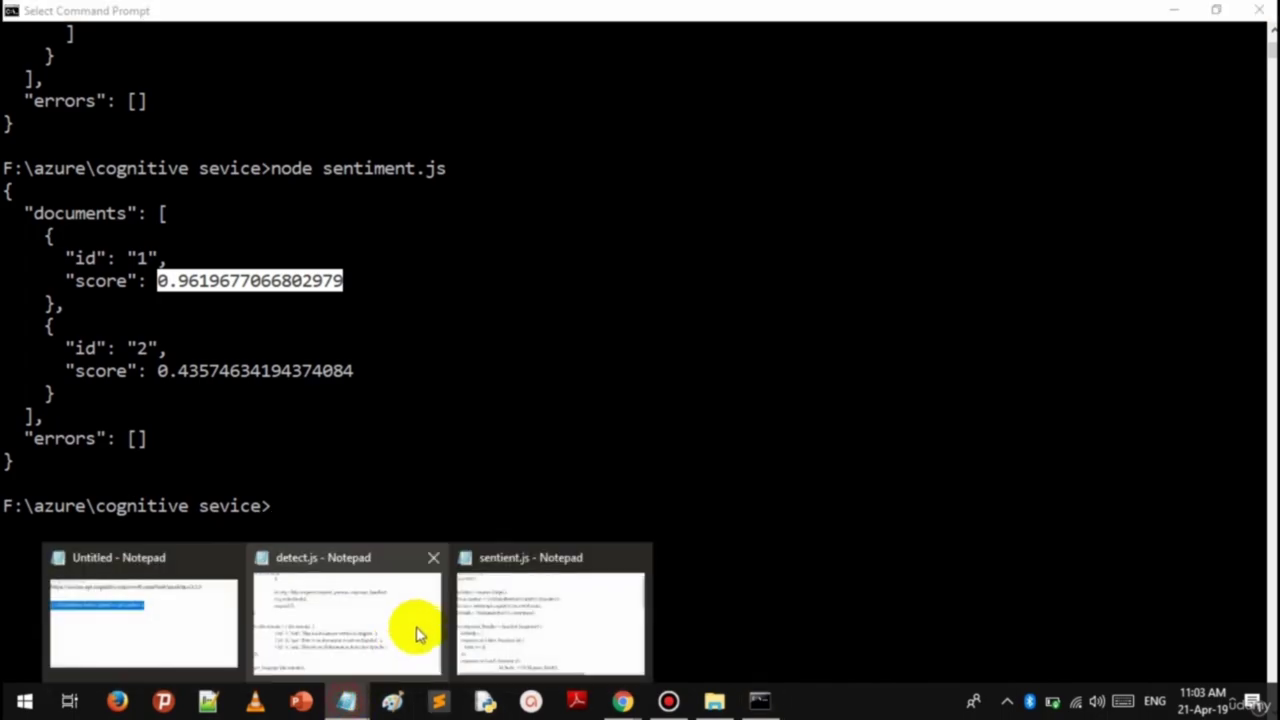
pyautogui.click(431, 558)
pyautogui.click(432, 590)
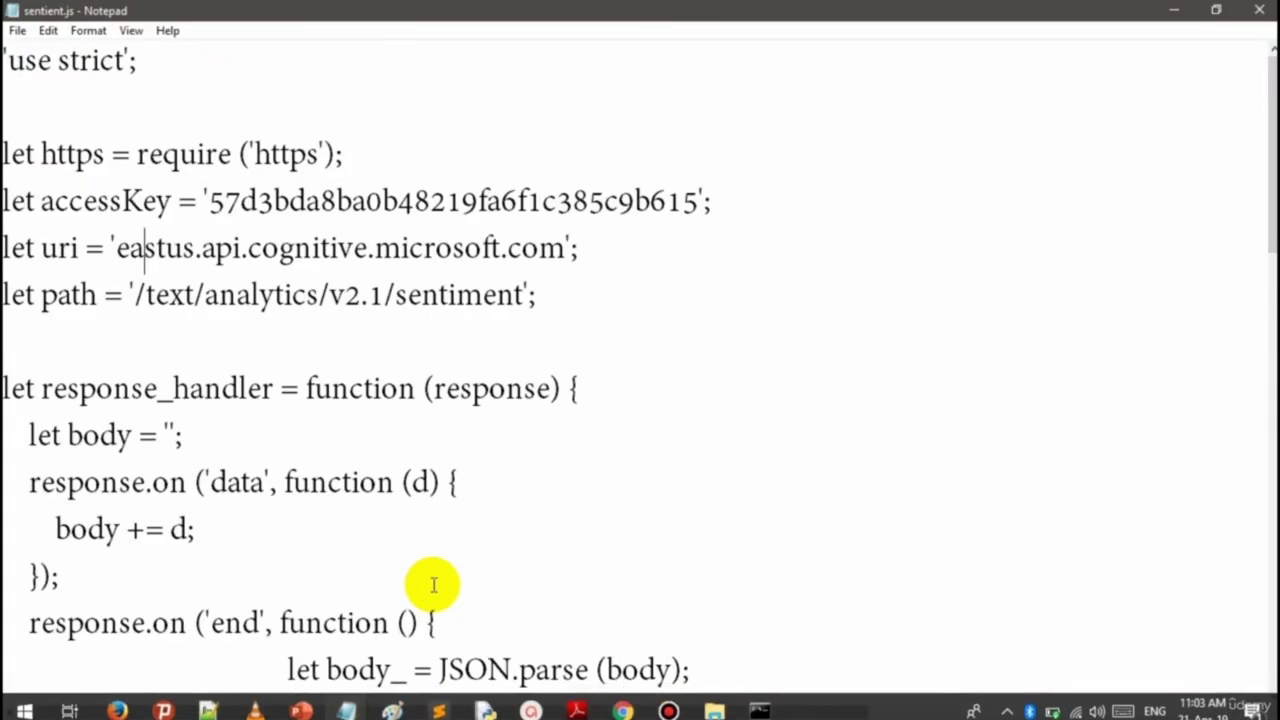
pyautogui.scroll(-10, 431, 585)
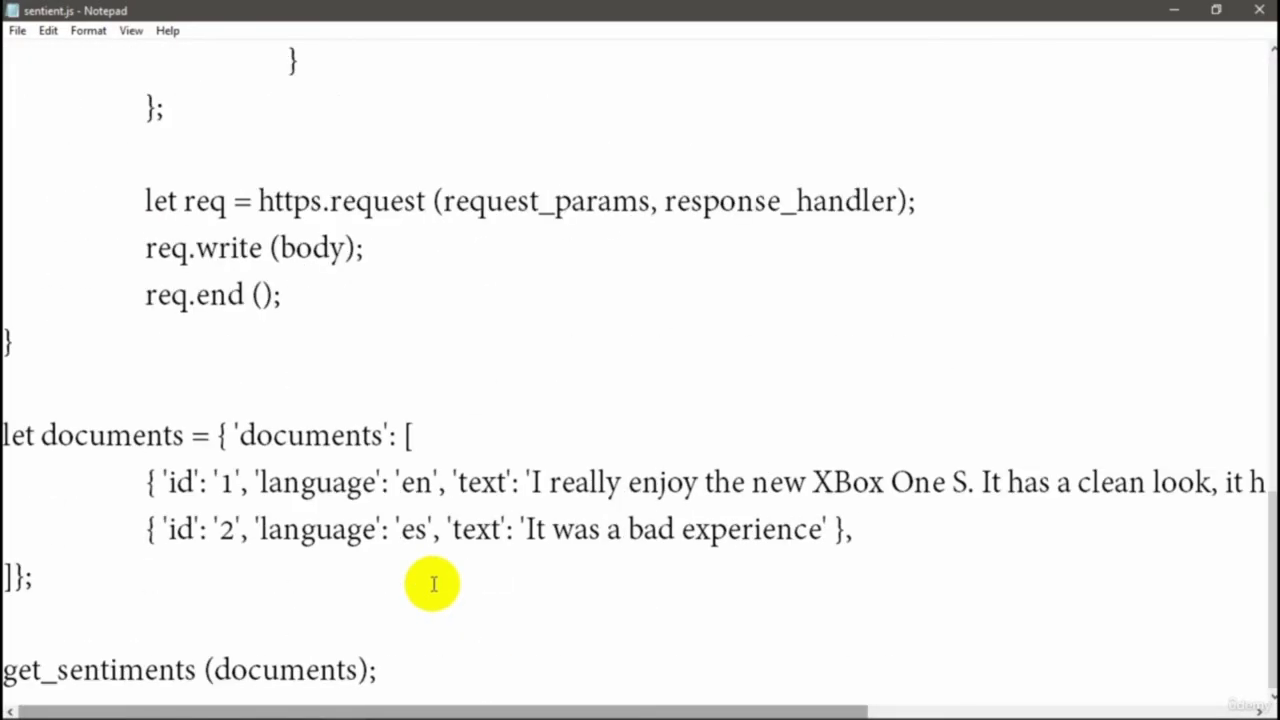
pyautogui.doubleClick(612, 530)
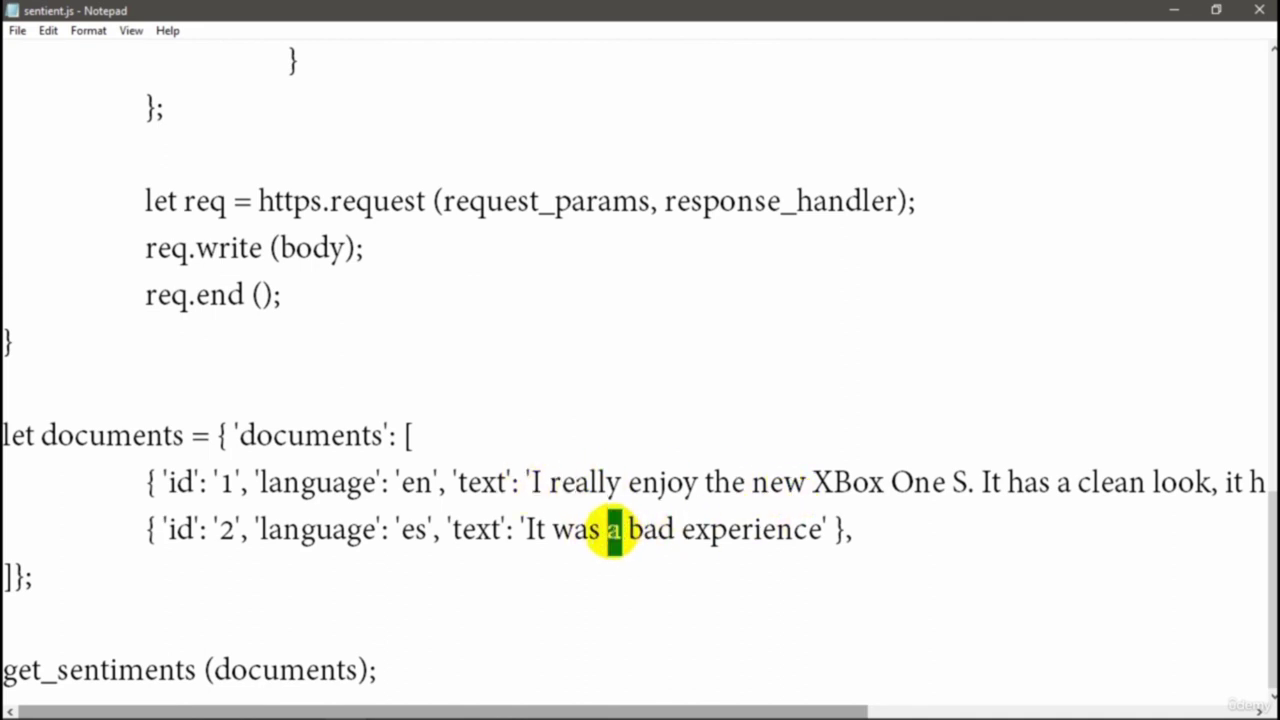
# Replace "a" with "really" in document 2's text, and rerun node sentiment.js in Command Prompt
pyautogui.write('really')
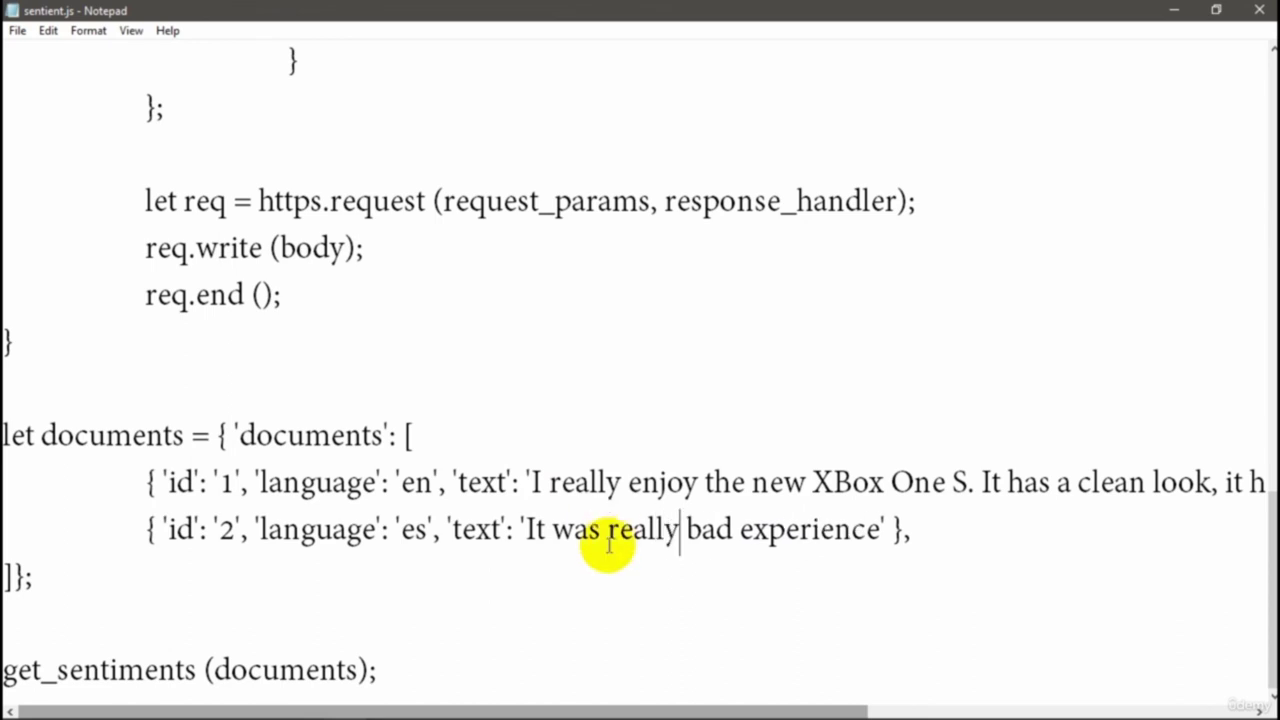
pyautogui.click(762, 700)
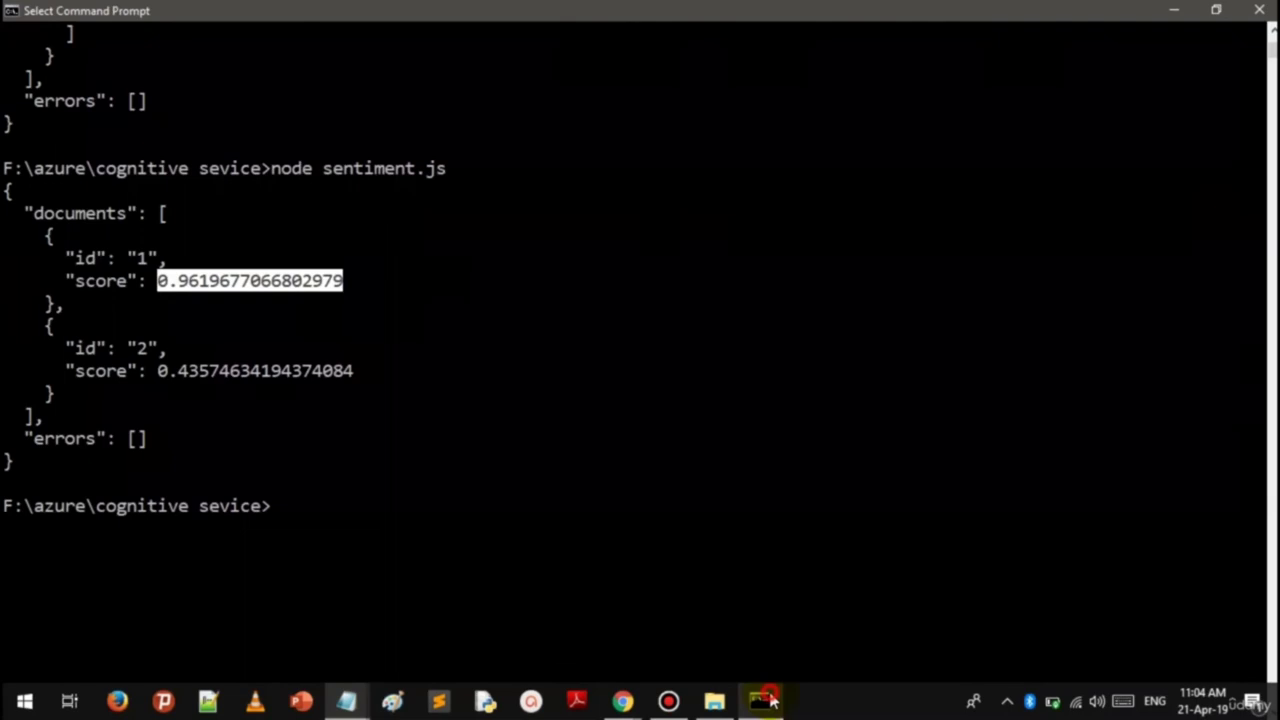
pyautogui.click(753, 633)
pyautogui.press('Up')
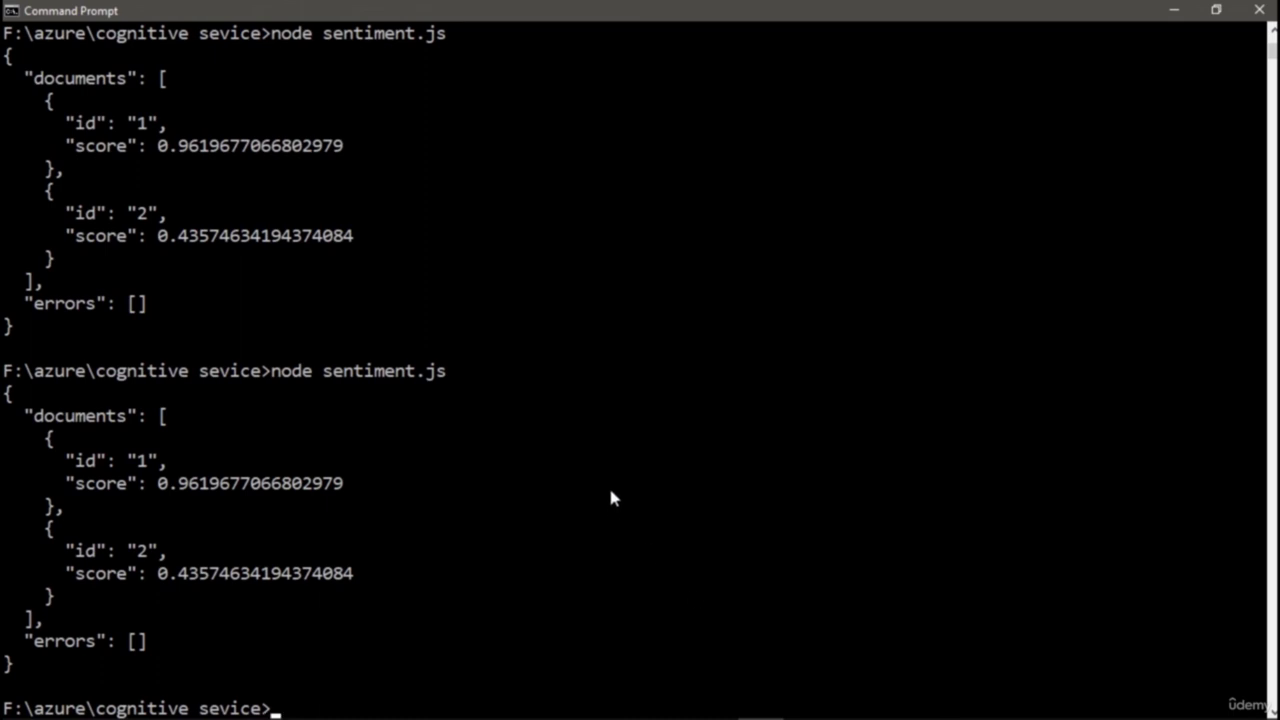
pyautogui.moveTo(660, 712)
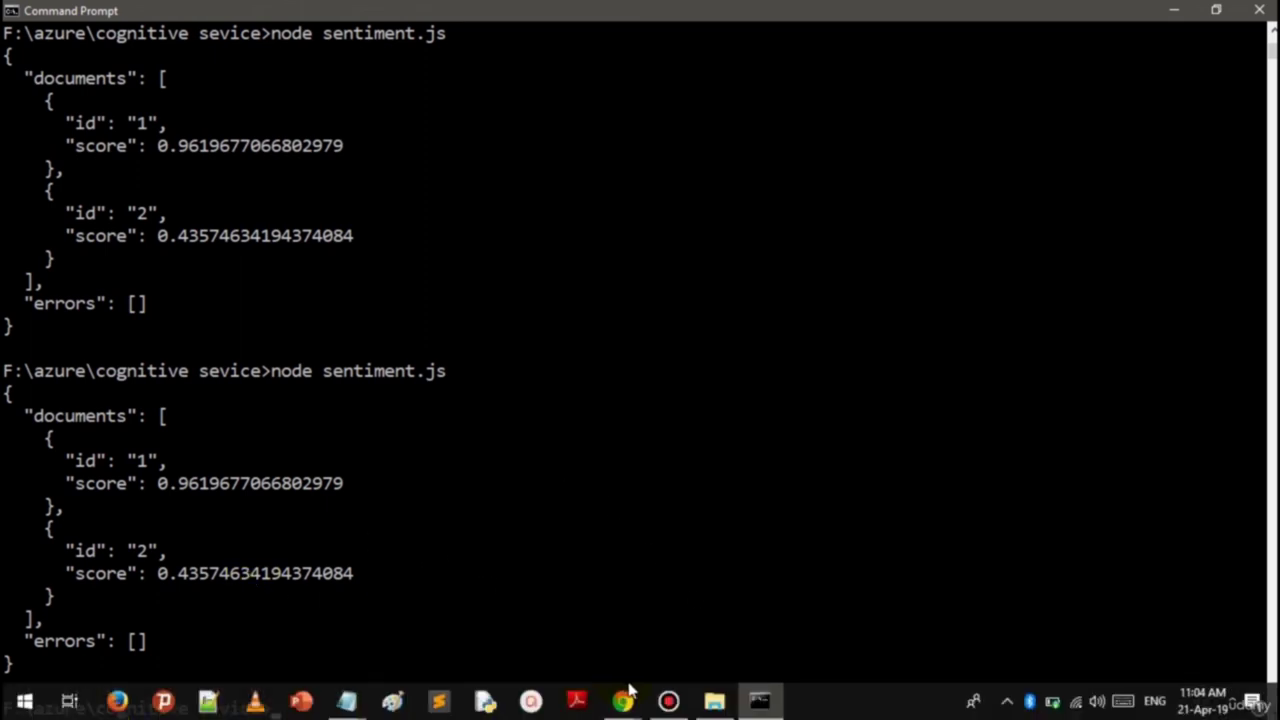
# Switch back to the sentient.js Notepad window and replace "bad" with "worse" in document 2's text
pyautogui.click(414, 643)
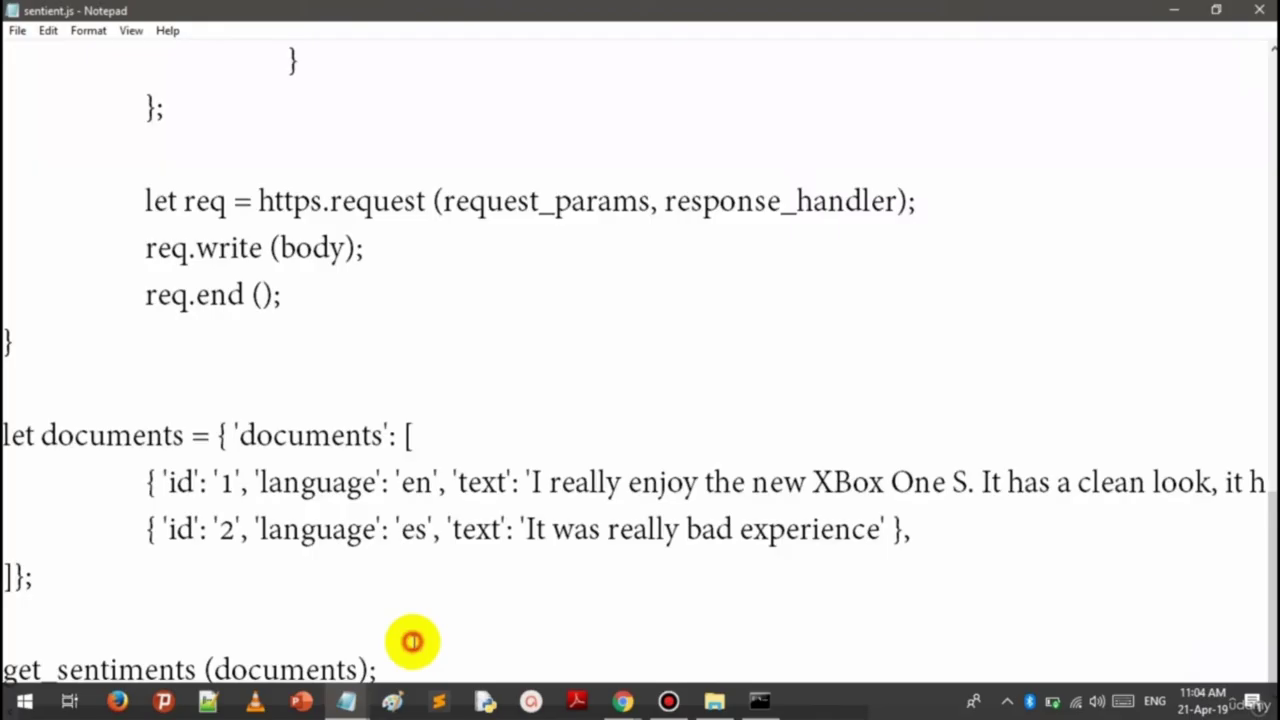
pyautogui.click(733, 522)
pyautogui.hotkey('ctrl', 'z')
pyautogui.hotkey('ctrl', 'z')
pyautogui.doubleClick(708, 529)
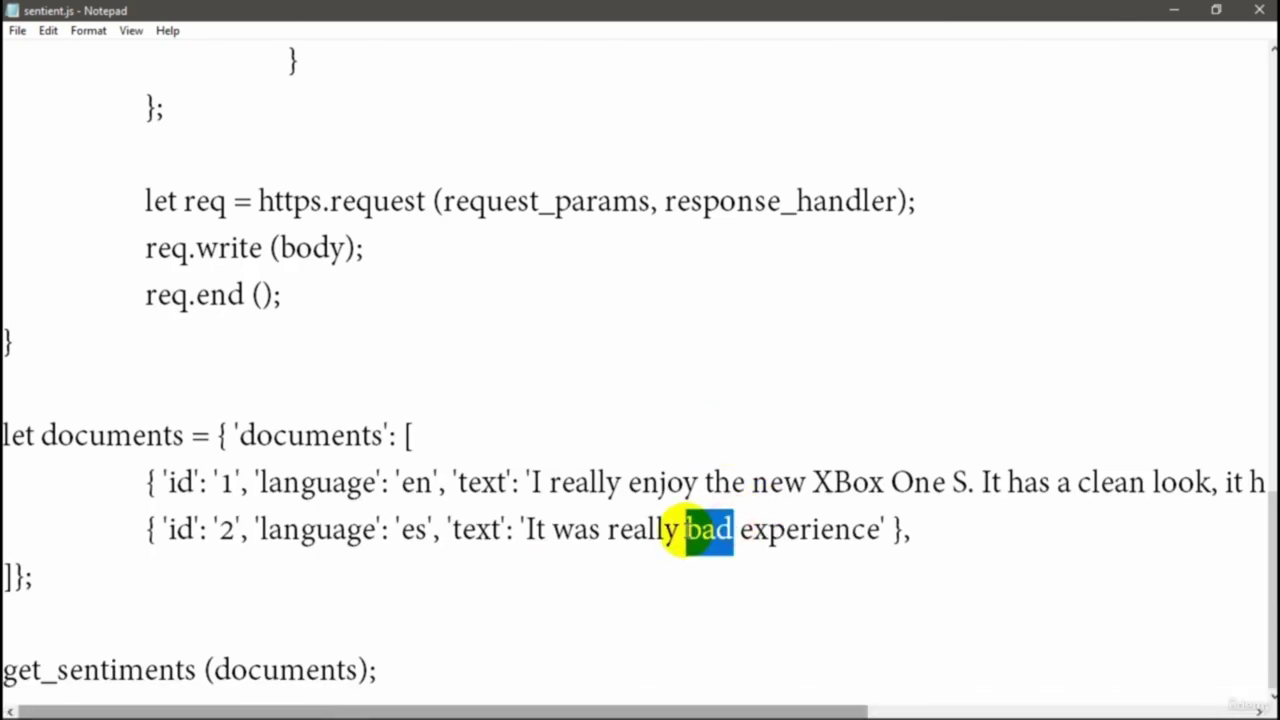
pyautogui.write('worse')
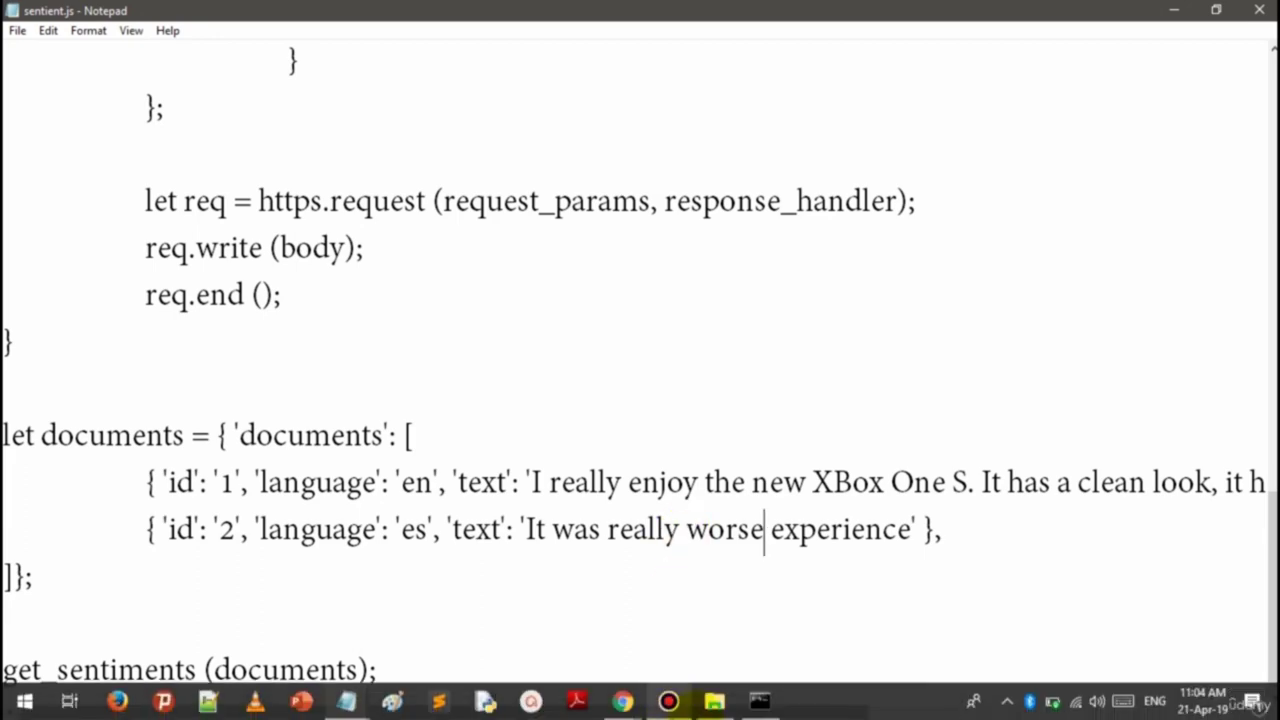
# Run node sentiment.js again in Command Prompt and check the sentiment scores of both documents
pyautogui.click(760, 703)
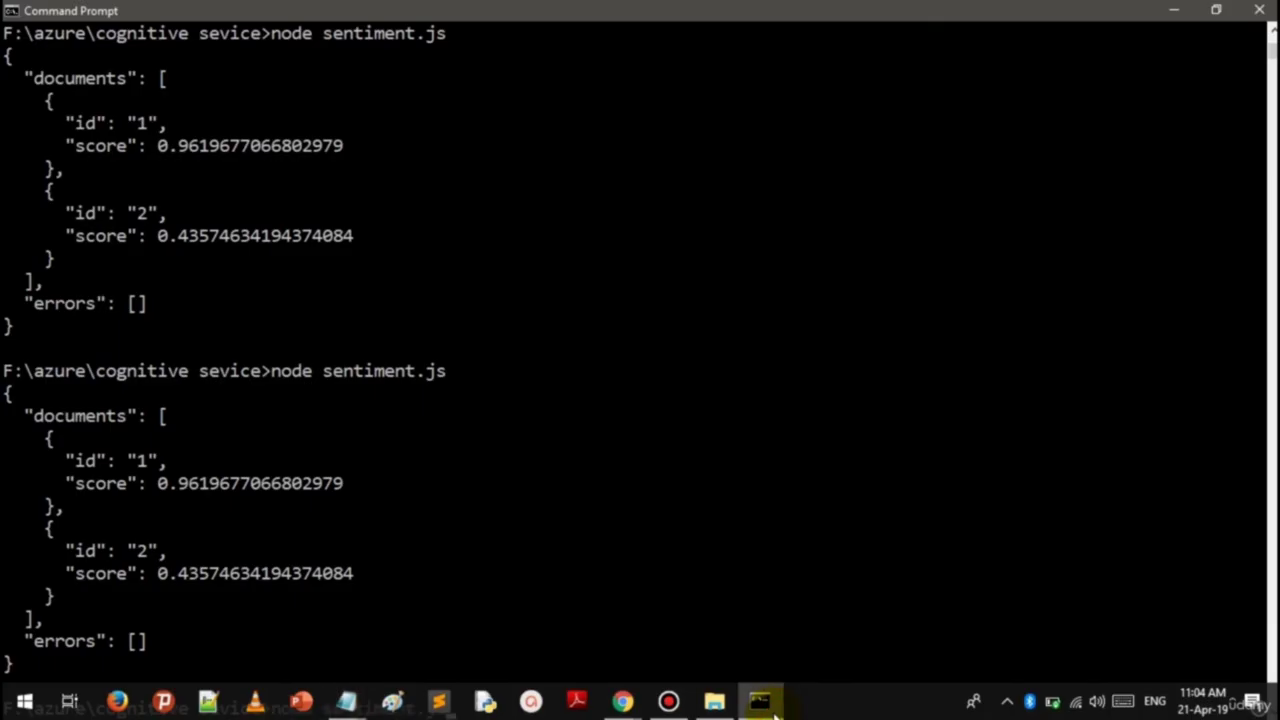
pyautogui.press('Up')
pyautogui.press('Return')
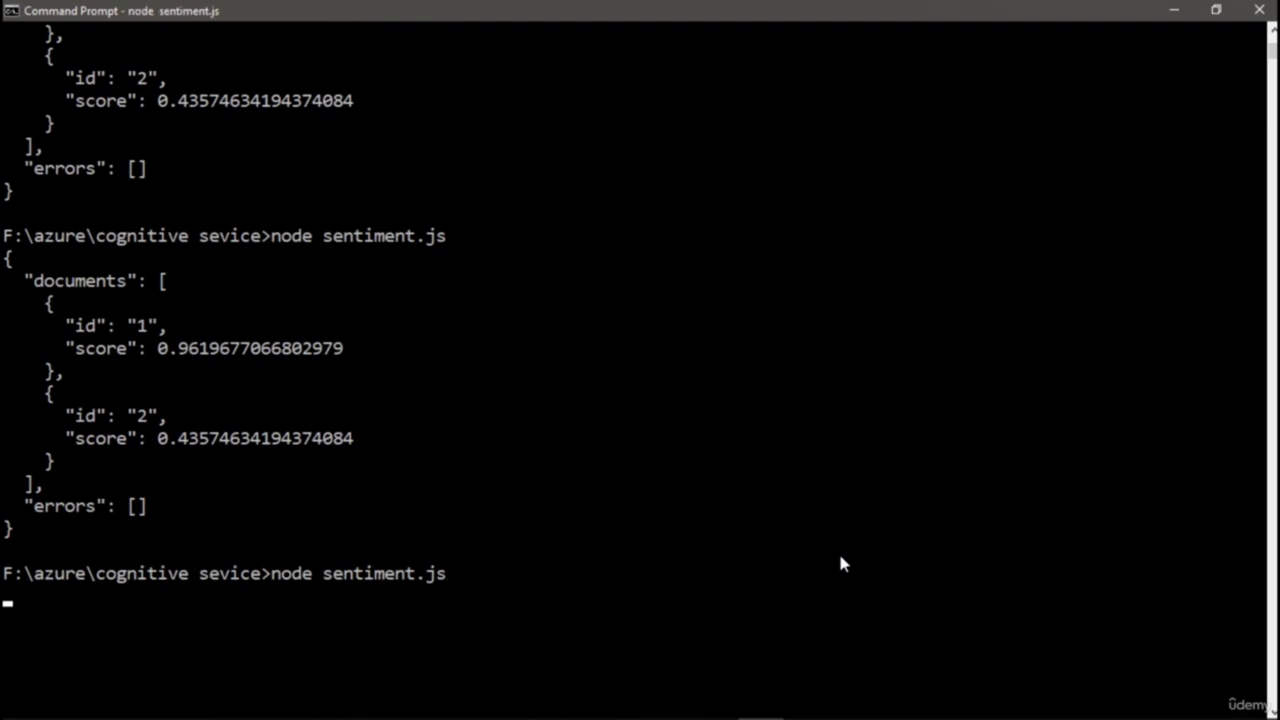
pyautogui.scroll(-1, 840, 563)
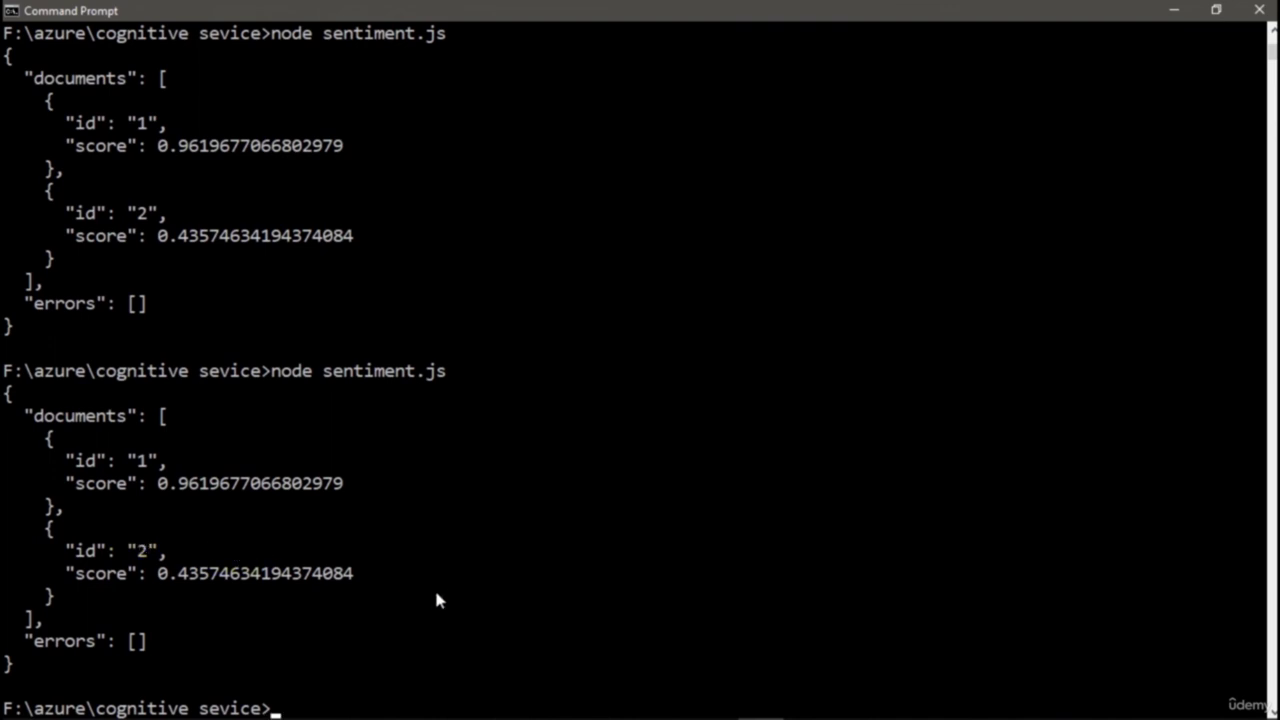
# Return to sentient.js in Notepad and review the script from its connection settings down to the request parameters
pyautogui.click(1165, 14)
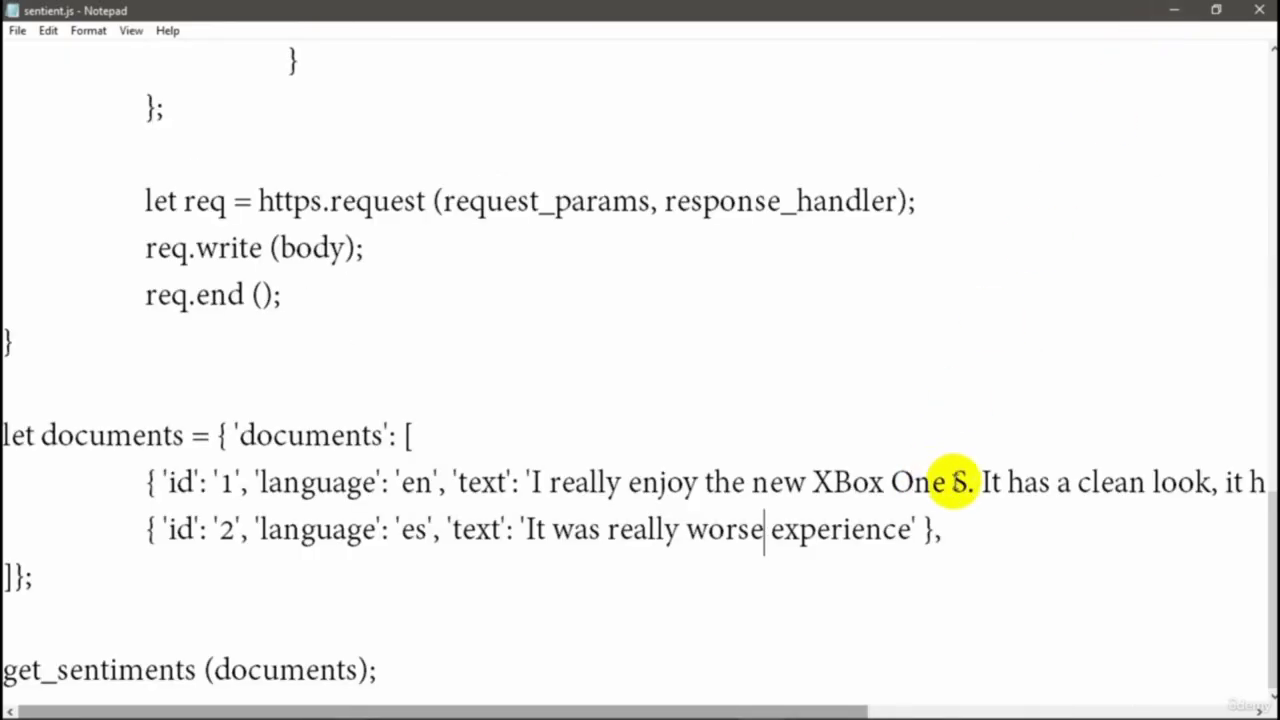
pyautogui.scroll(12, 877, 556)
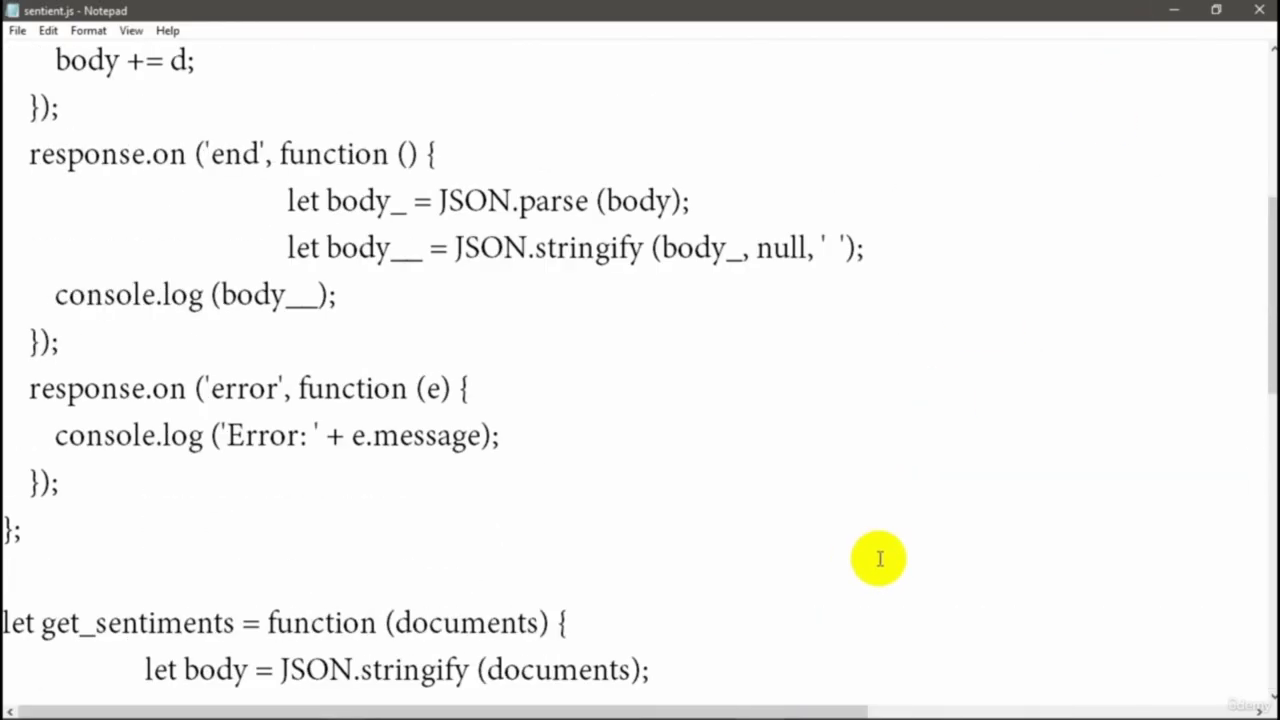
pyautogui.moveTo(729, 685)
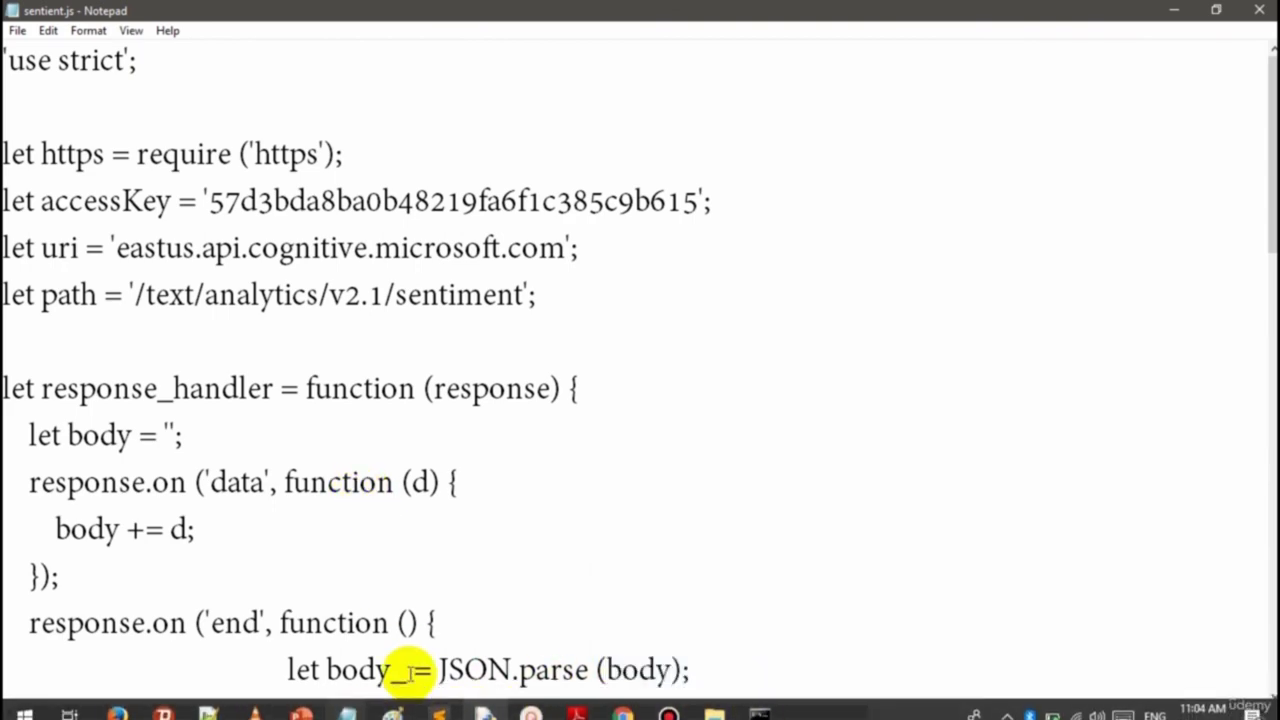
pyautogui.scroll(-5, 451, 646)
pyautogui.scroll(-3, 441, 633)
pyautogui.moveTo(420, 700)
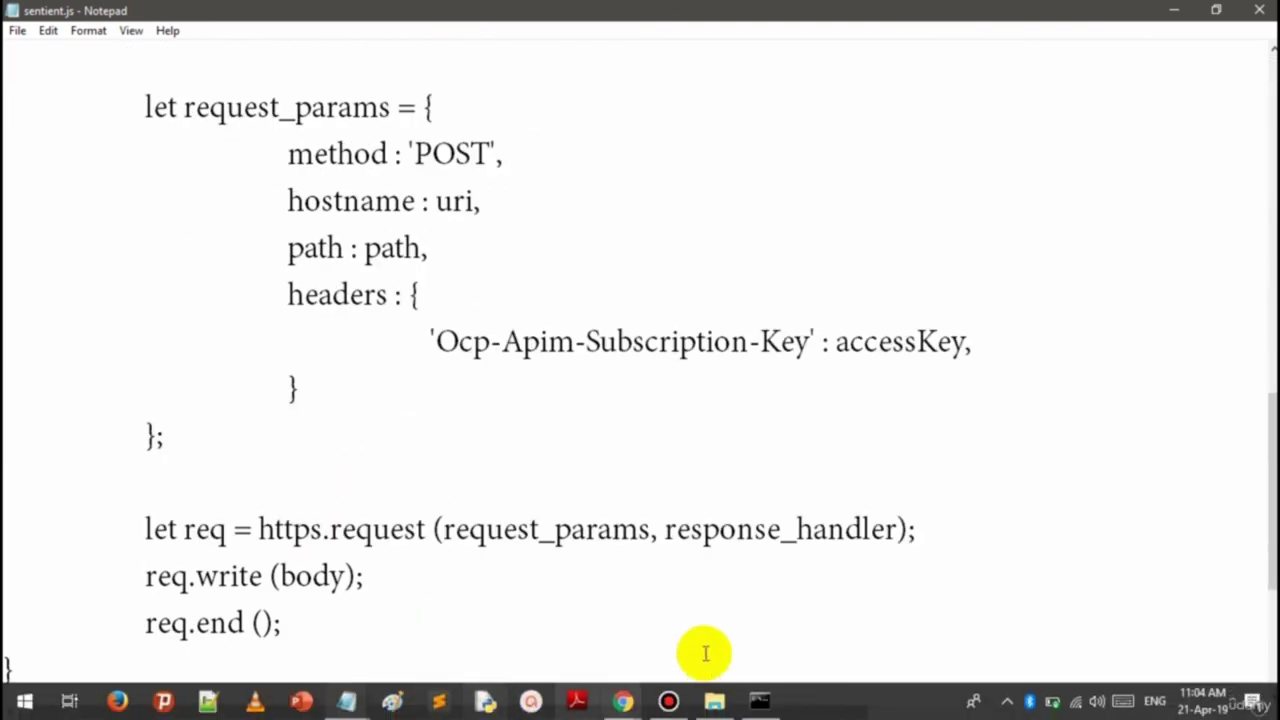
# Switch to the Node.js quickstart in Chrome and read the introduction and instructions of the Extract key phrases section
pyautogui.moveTo(622, 700)
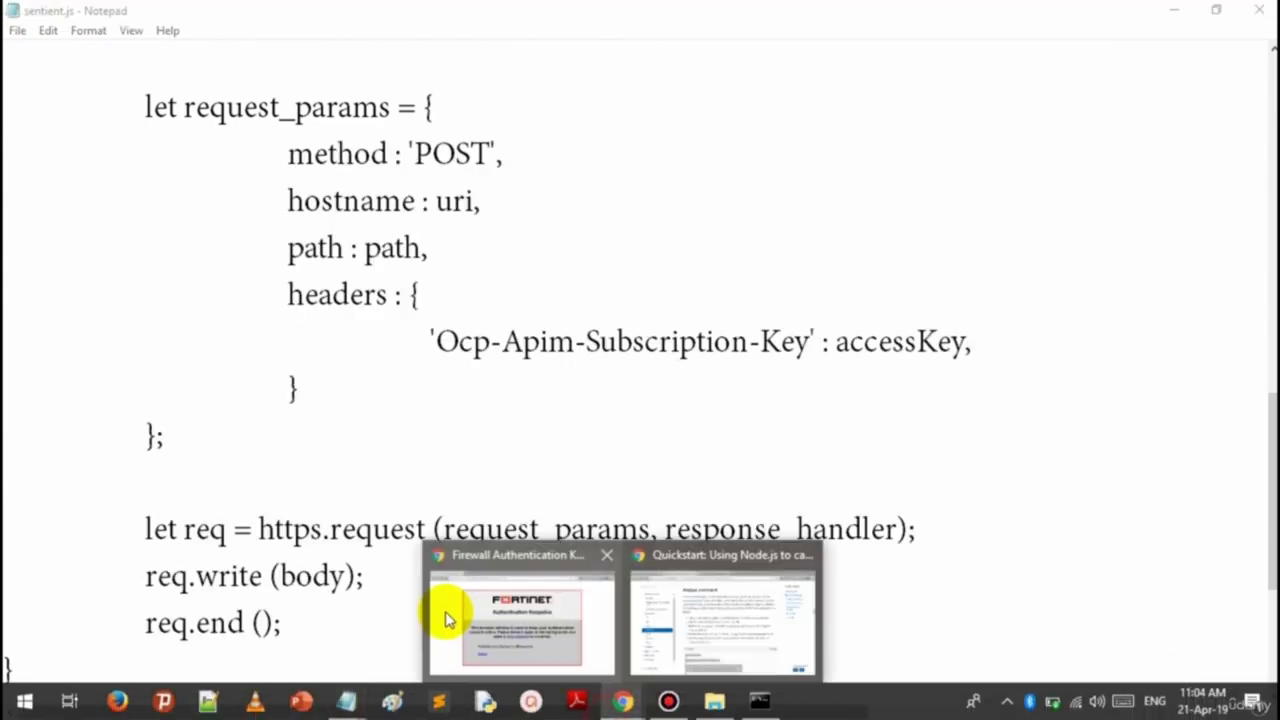
pyautogui.click(723, 609)
pyautogui.scroll(-9, 420, 466)
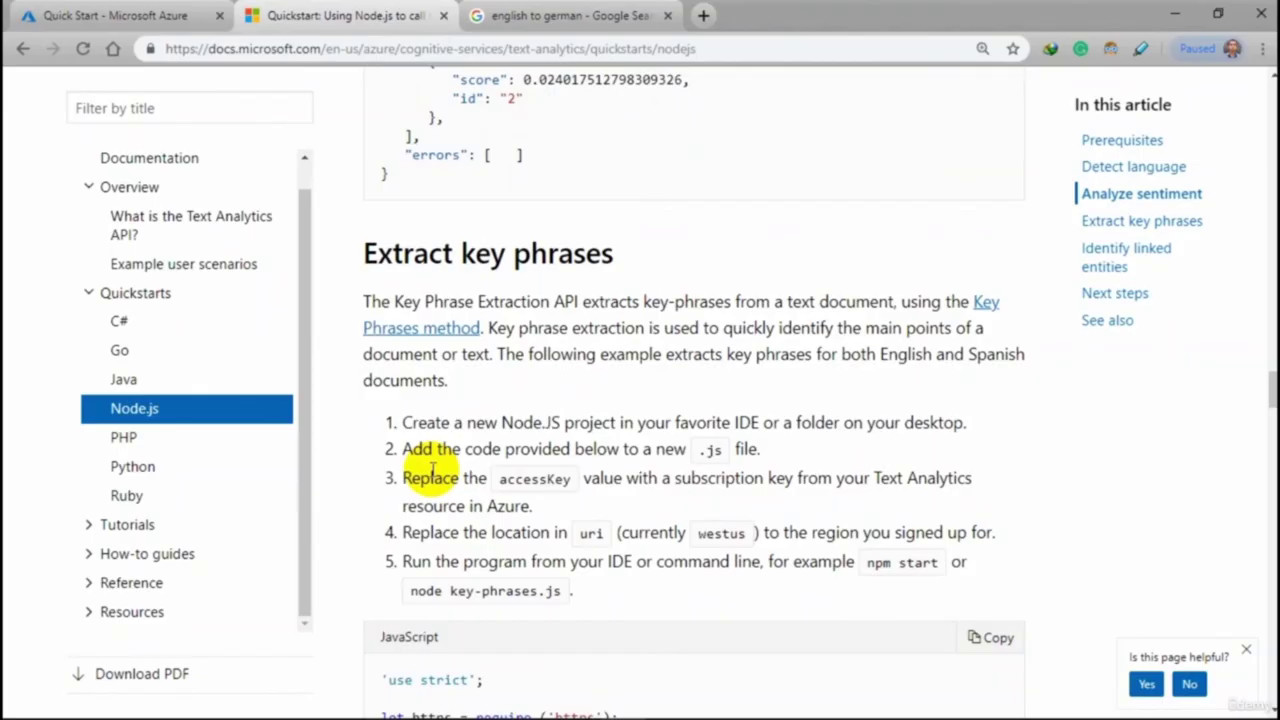
pyautogui.scroll(-1, 432, 470)
pyautogui.scroll(-3, 432, 470)
pyautogui.scroll(4, 432, 470)
pyautogui.moveTo(334, 340); pyautogui.dragTo(615, 340)
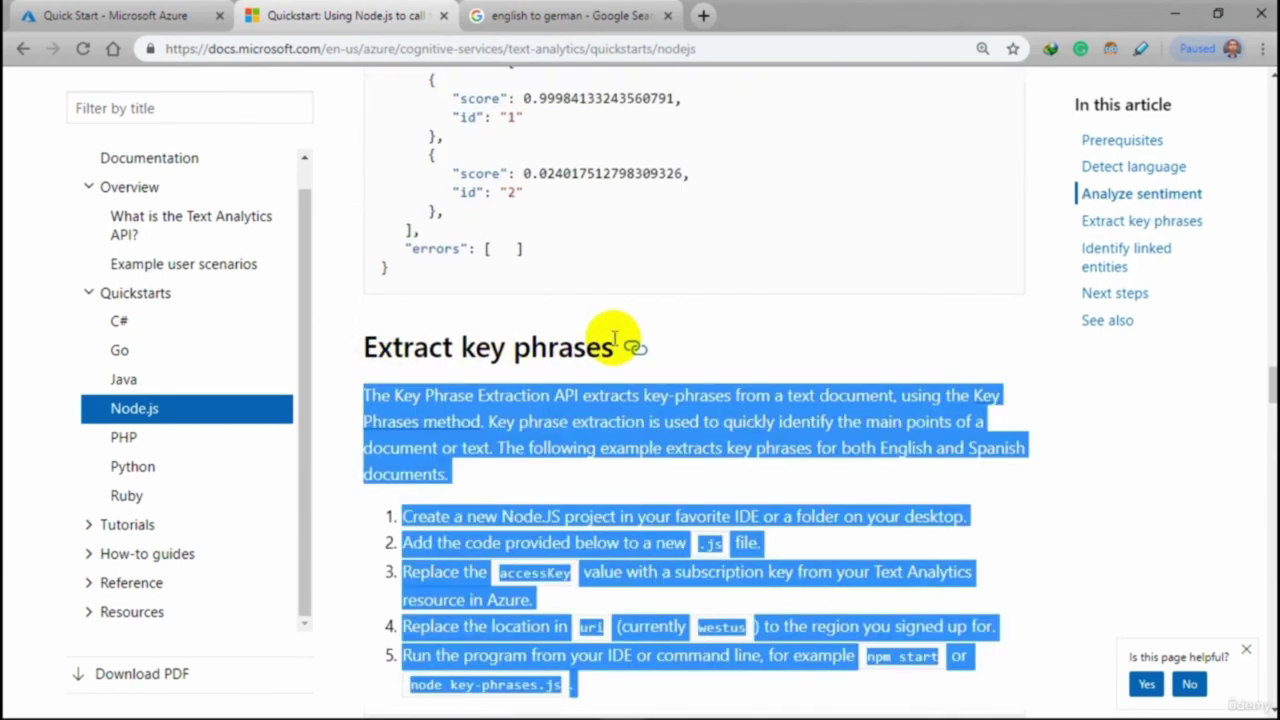
pyautogui.click(610, 333)
pyautogui.doubleClick(571, 345)
pyautogui.click(450, 347)
# Review the key phrase extraction sample code down to its documents list, and copy the code
pyautogui.scroll(-10, 397, 347)
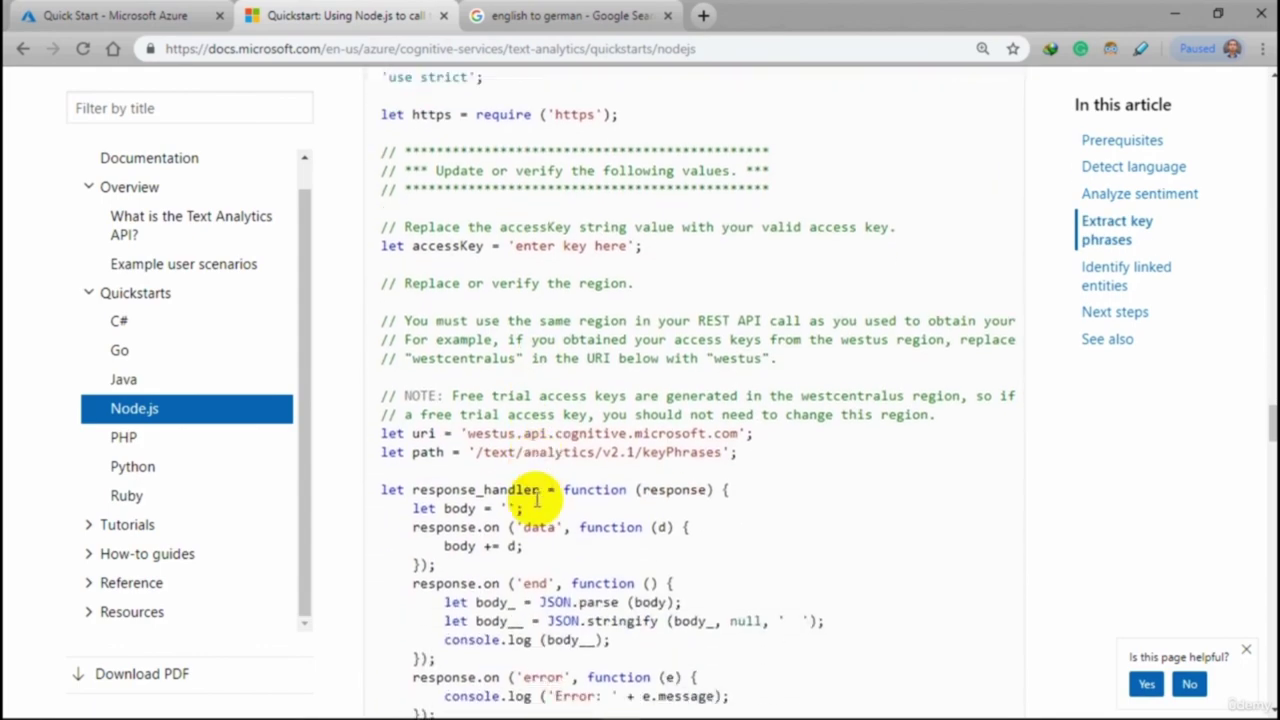
pyautogui.scroll(-7, 535, 503)
pyautogui.scroll(10, 534, 491)
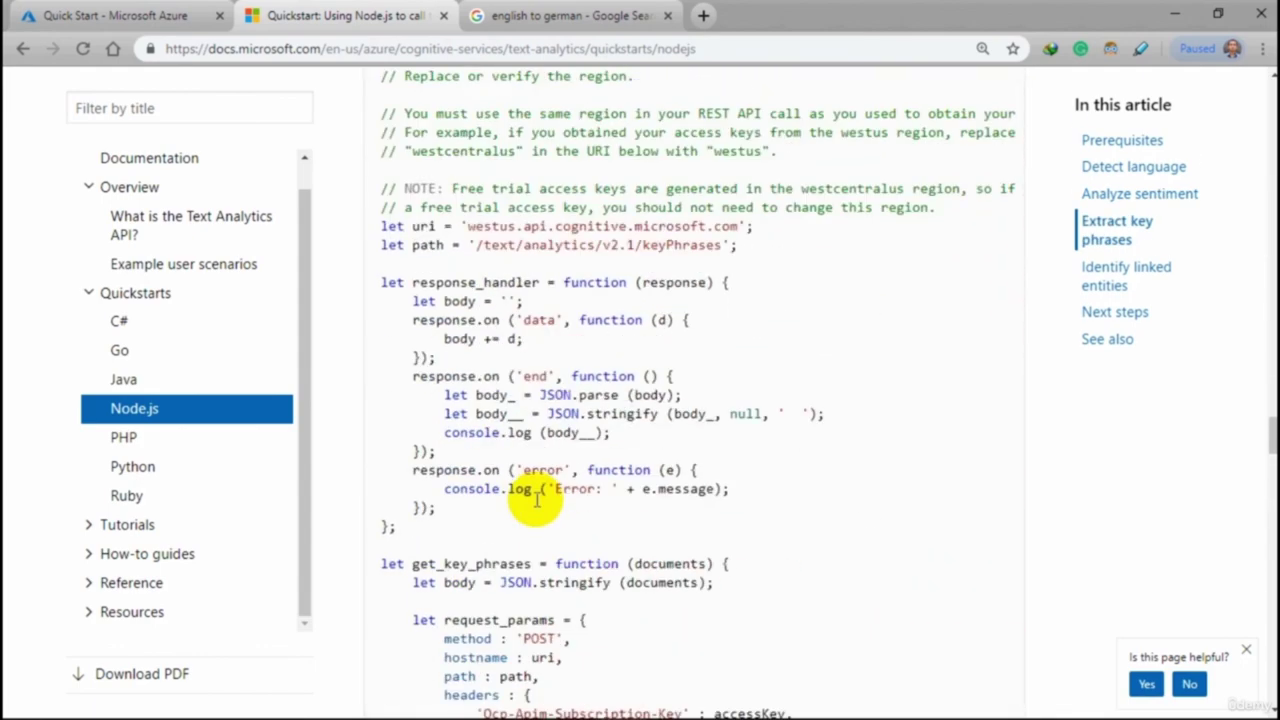
pyautogui.scroll(-5, 691, 471)
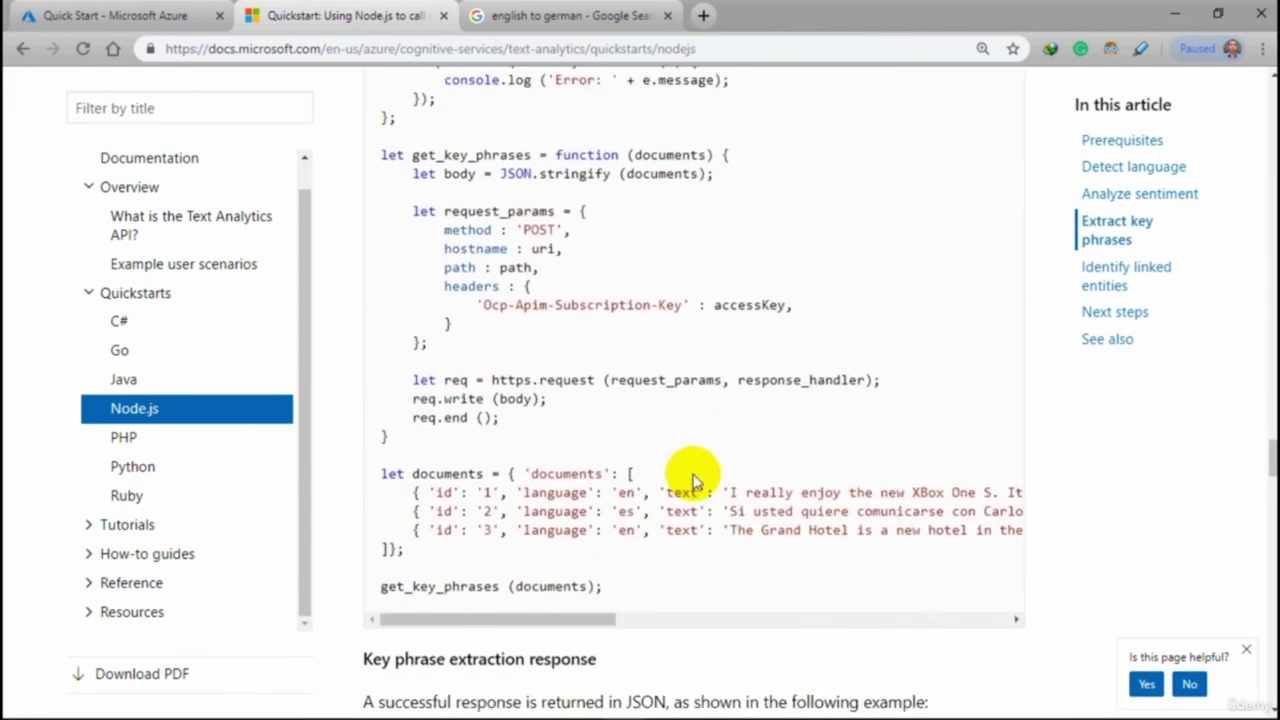
pyautogui.moveTo(572, 620); pyautogui.dragTo(457, 586)
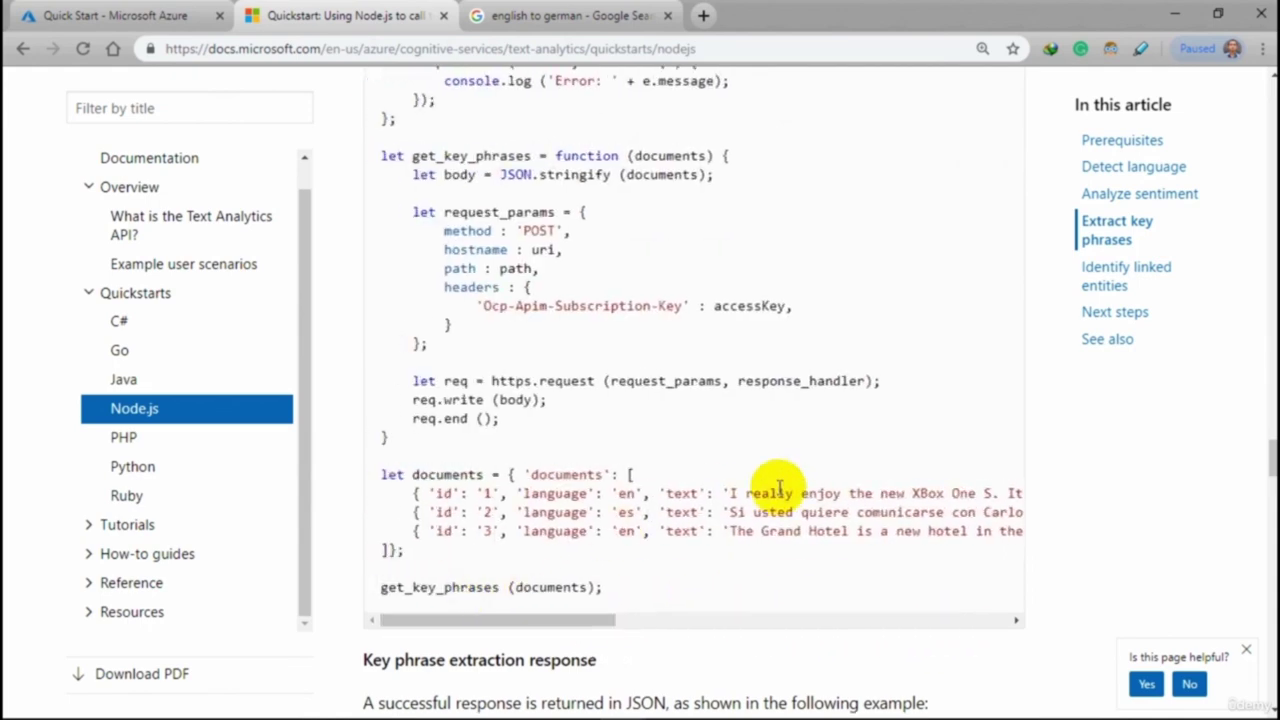
pyautogui.scroll(7, 779, 487)
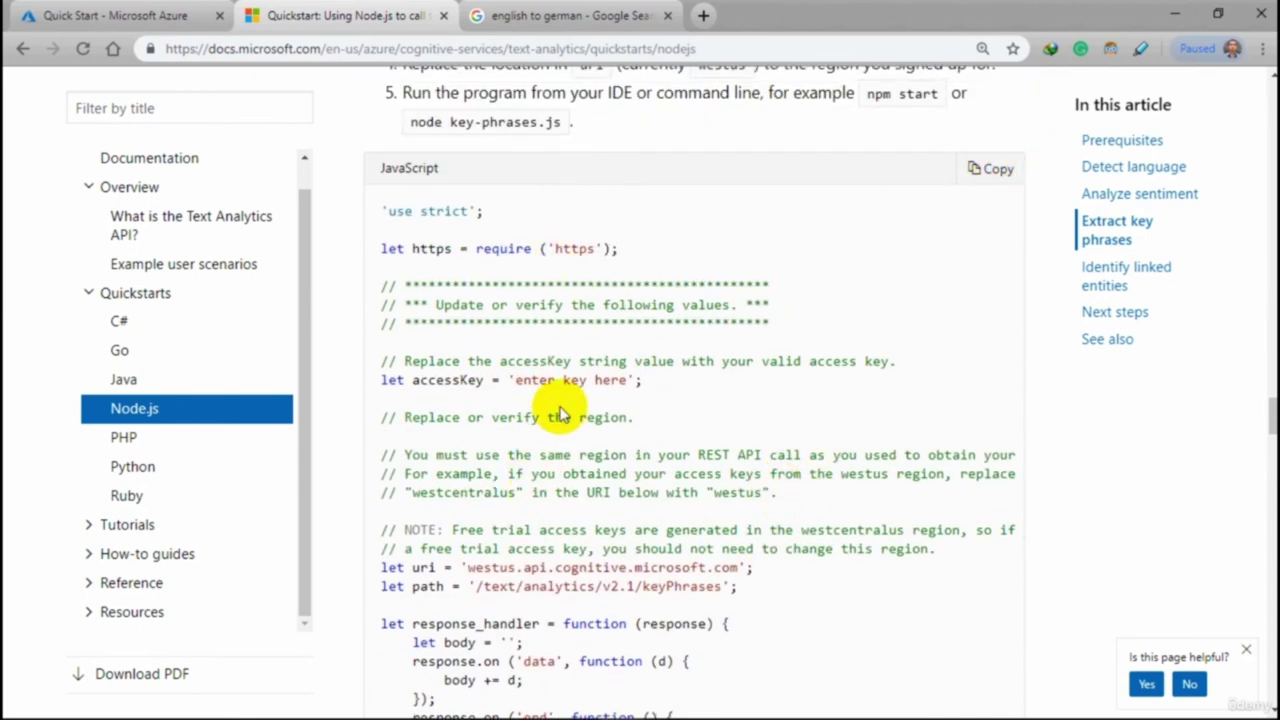
# Create a new text document in the cognitive sevice folder in File Explorer and name it keyphrase.js
pyautogui.moveTo(530, 714)
pyautogui.click(714, 714)
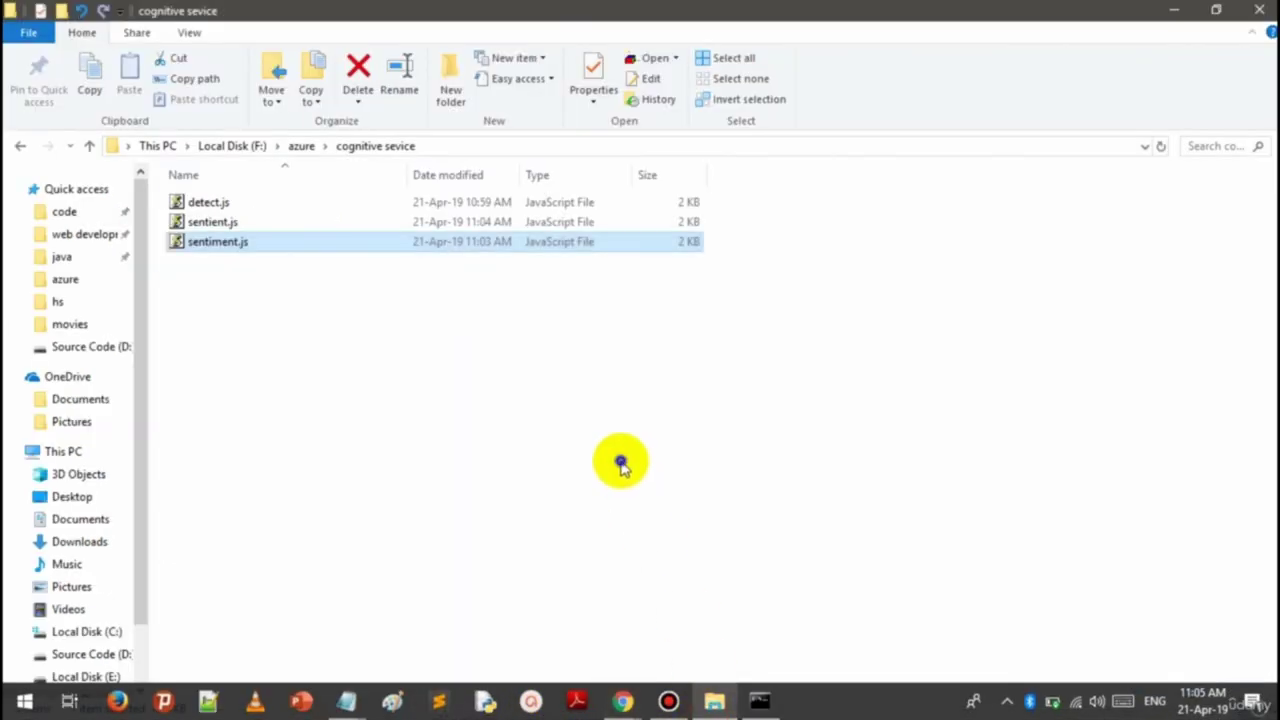
pyautogui.rightClick(686, 438)
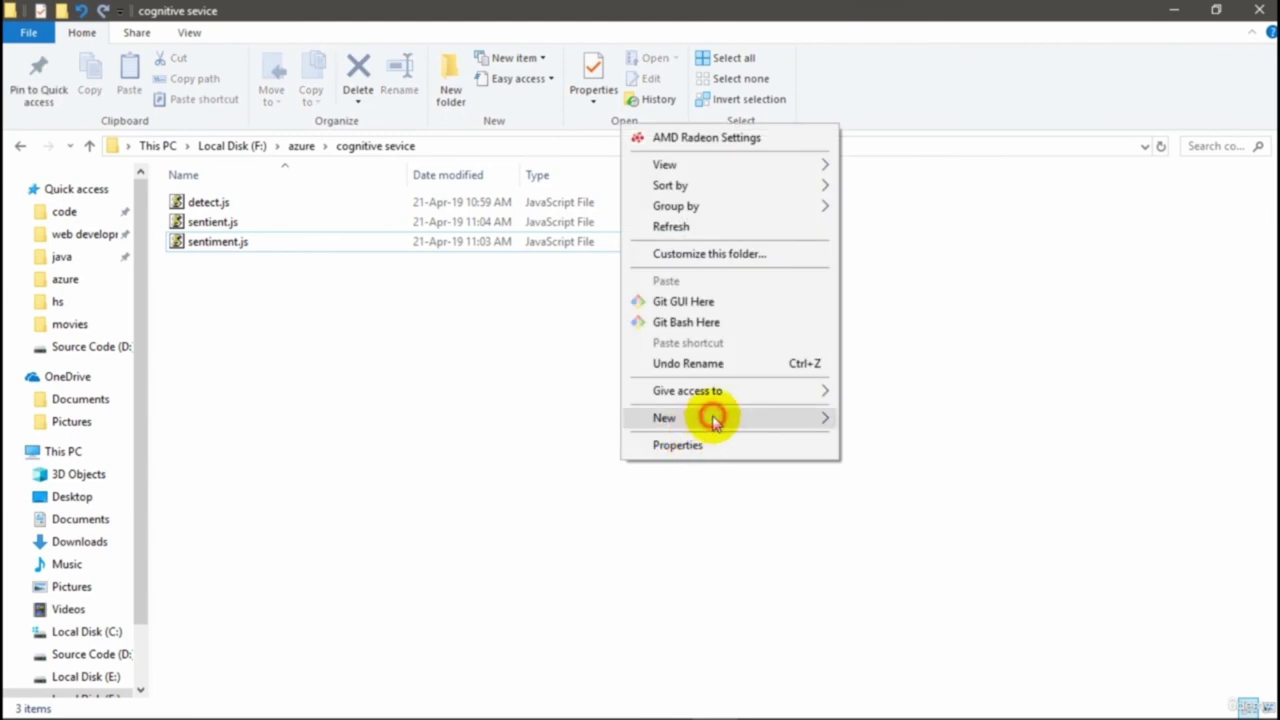
pyautogui.moveTo(781, 422)
pyautogui.click(905, 653)
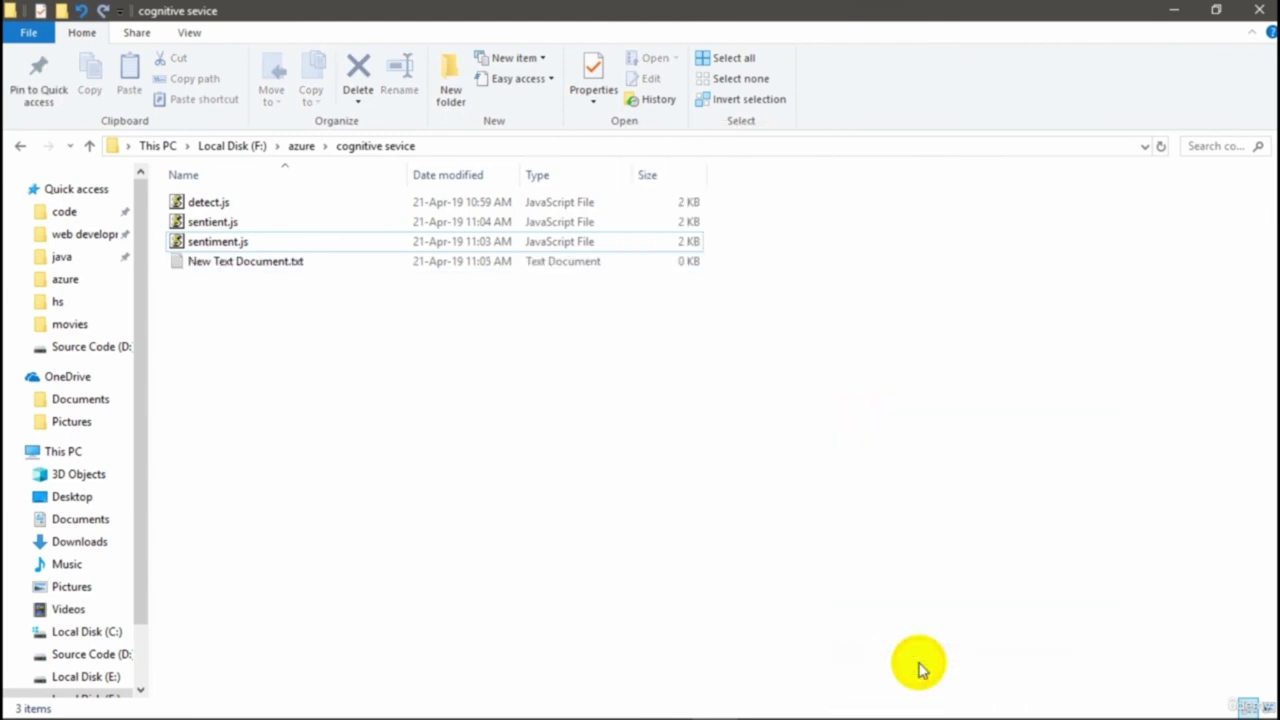
pyautogui.write('keyphrase.js')
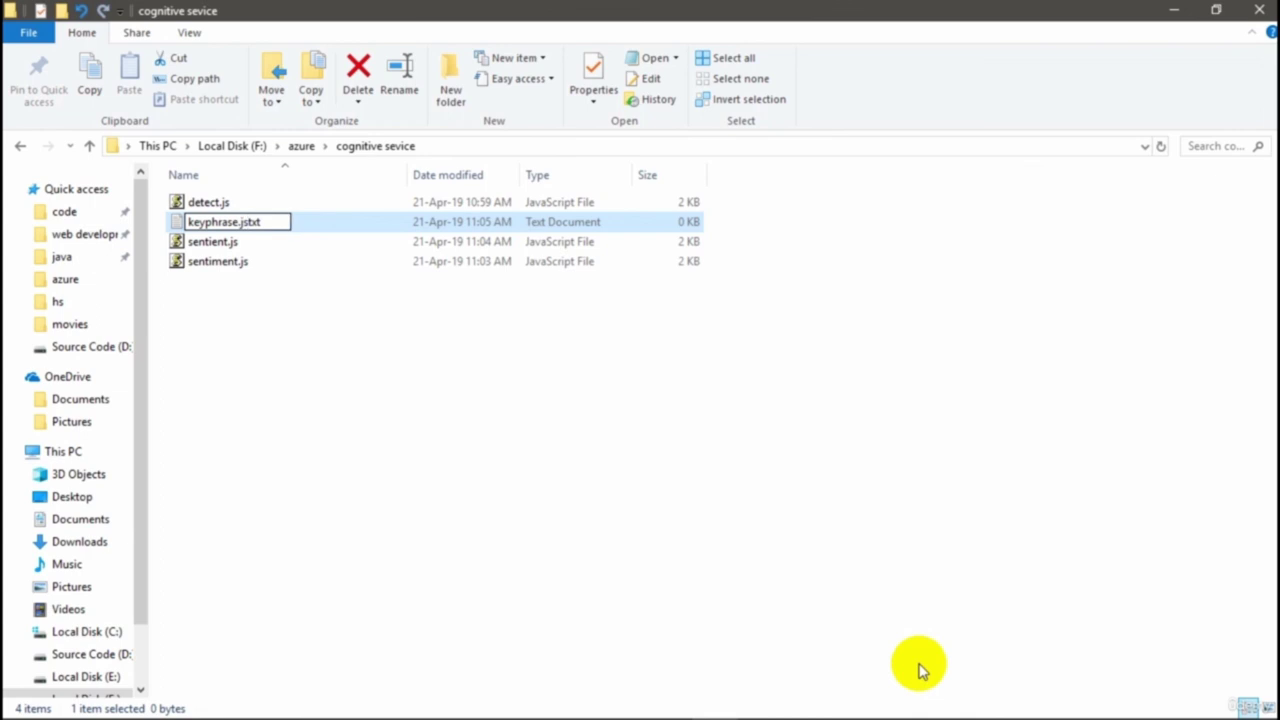
pyautogui.press('Return')
pyautogui.press('Return')
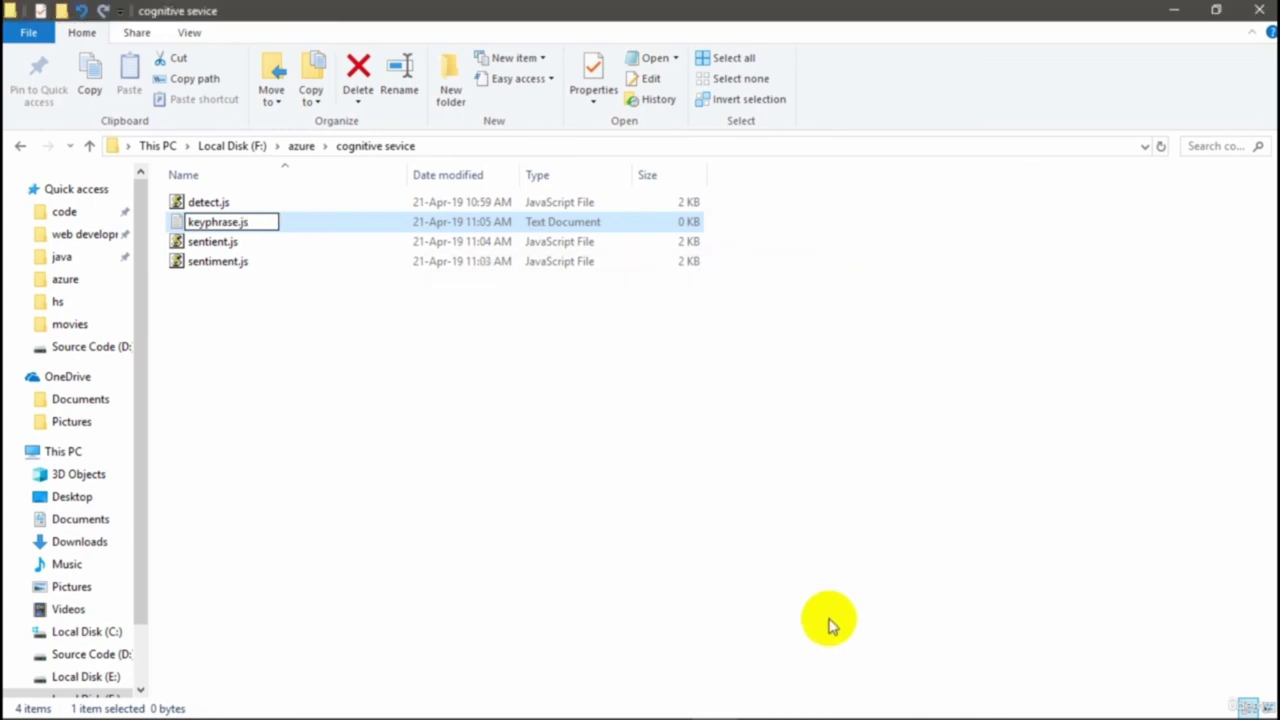
# Open keyphrase.js for editing in a maximized Notepad window and paste the copied key phrase sample code
pyautogui.rightClick(309, 218)
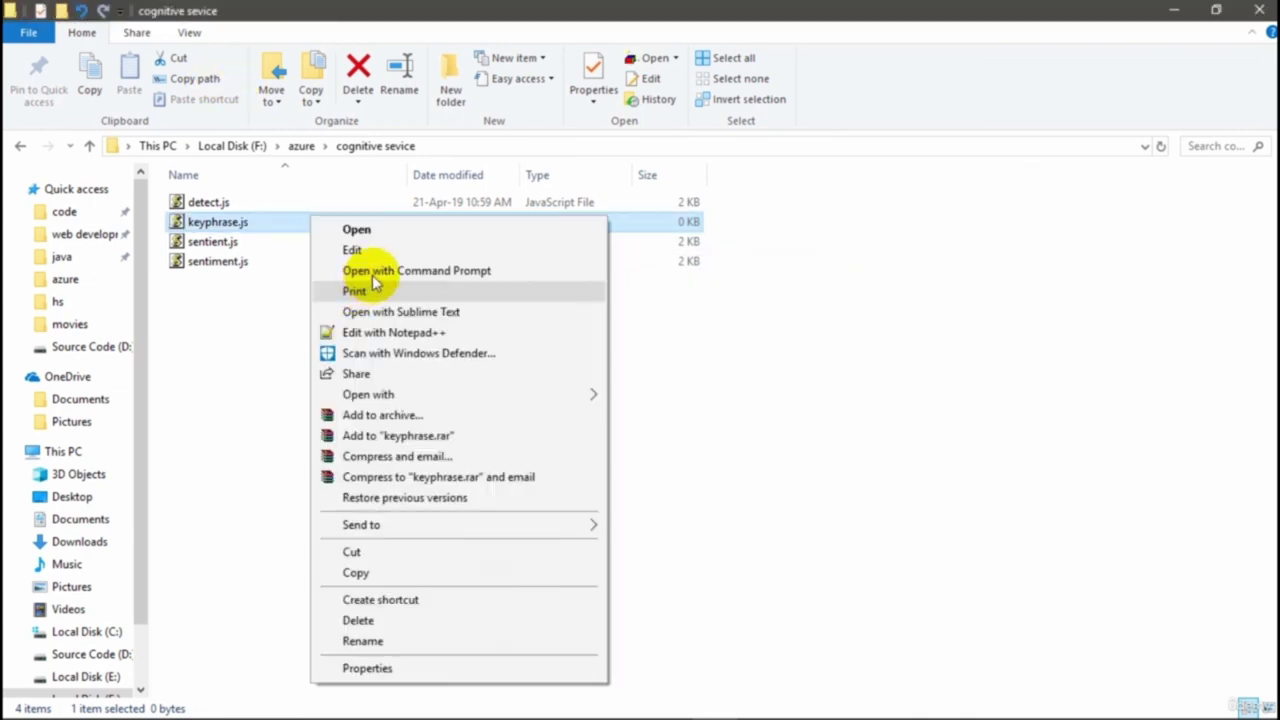
pyautogui.click(386, 232)
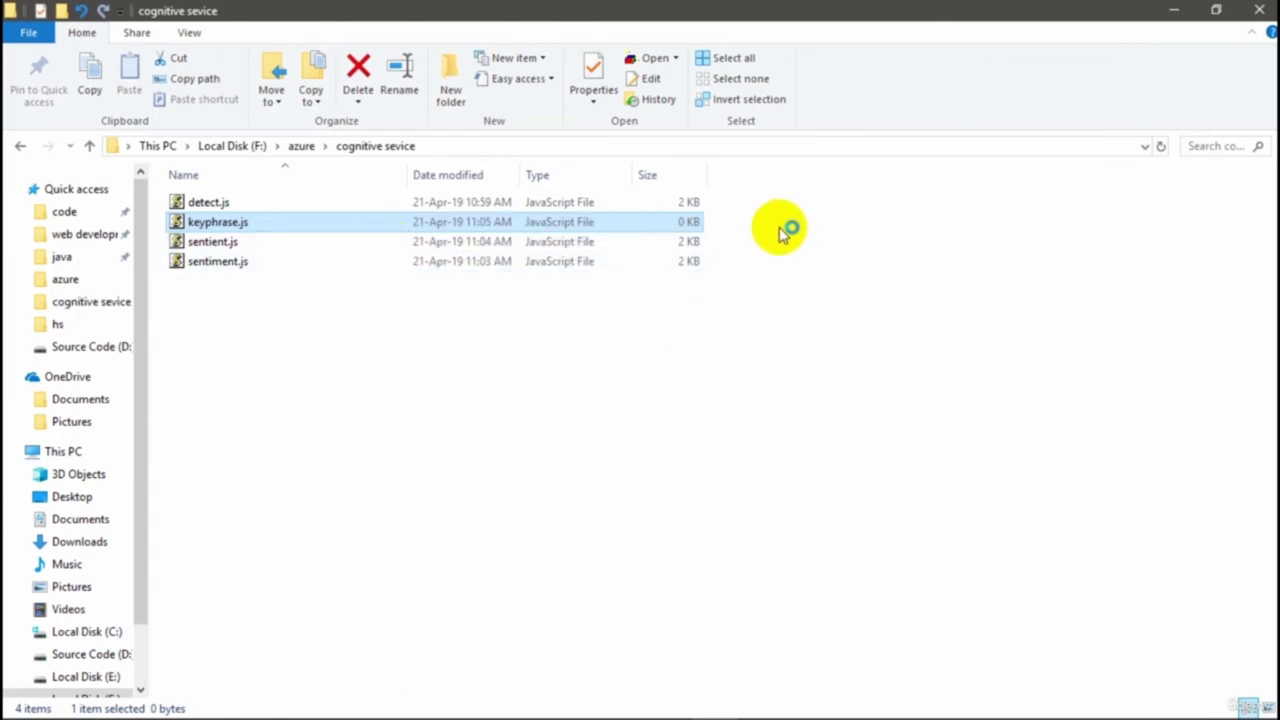
pyautogui.doubleClick(851, 180)
pyautogui.rightClick(663, 324)
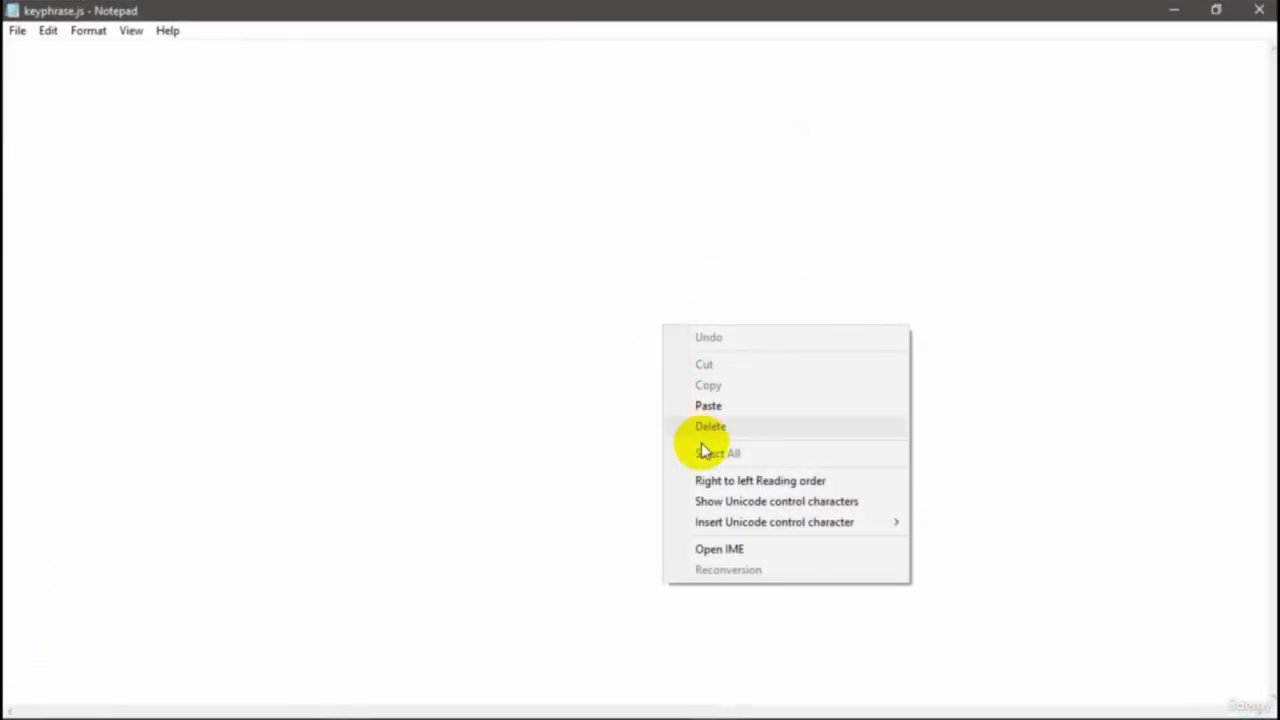
pyautogui.click(723, 407)
# Delete the comment block about replacing or verifying the region above the uri line in keyphrase.js
pyautogui.scroll(5, 634, 514)
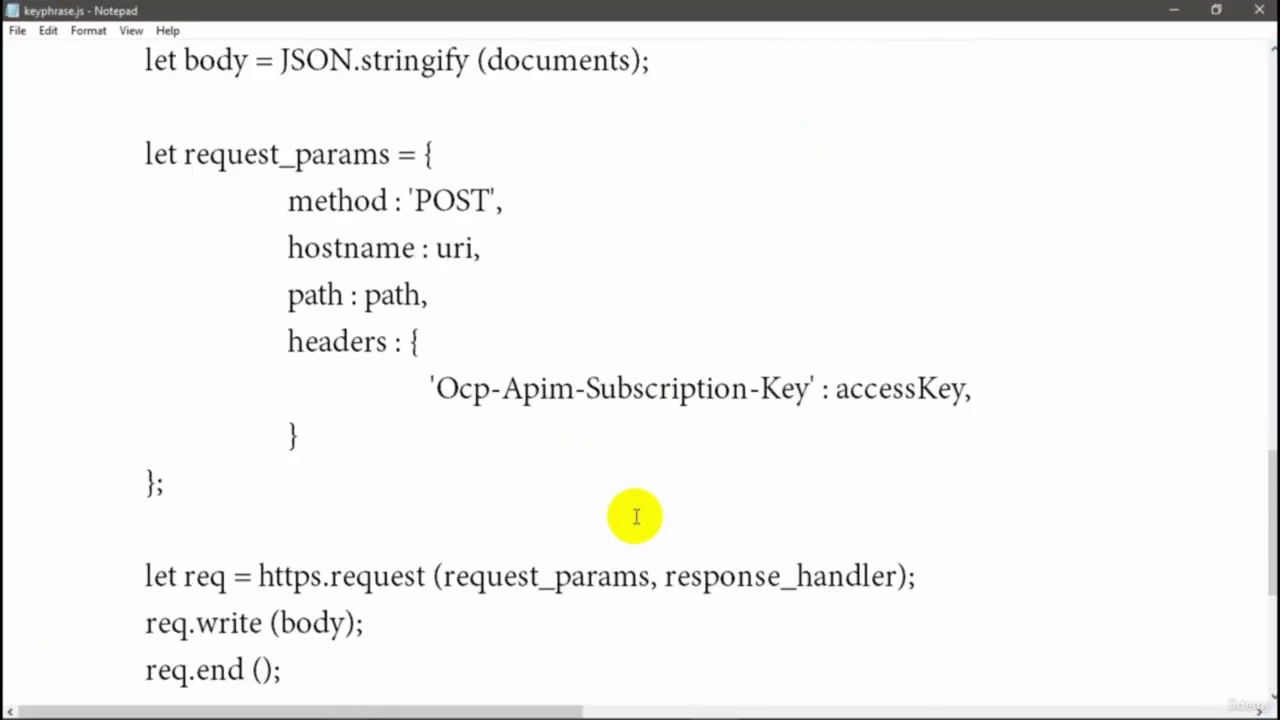
pyautogui.scroll(7, 634, 516)
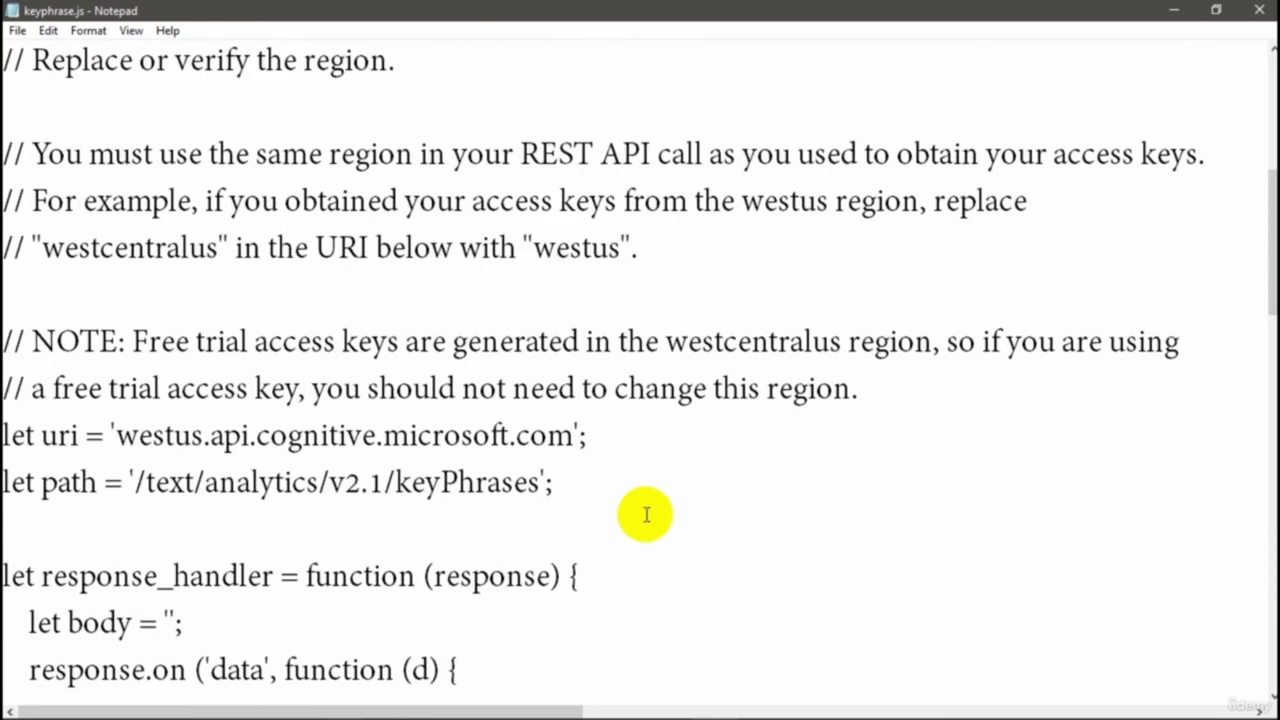
pyautogui.moveTo(909, 409); pyautogui.dragTo(14, 294)
pyautogui.click(320, 366)
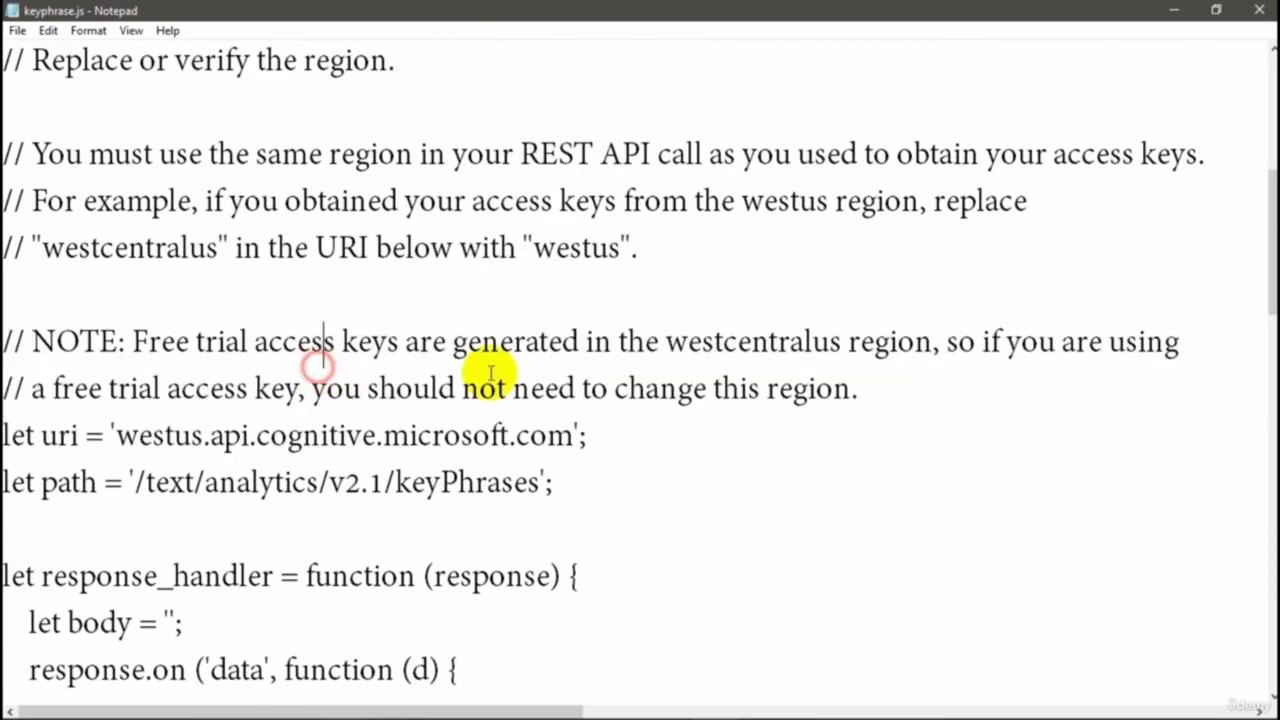
pyautogui.moveTo(833, 389); pyautogui.dragTo(3, 523)
pyautogui.scroll(1, 8, 548)
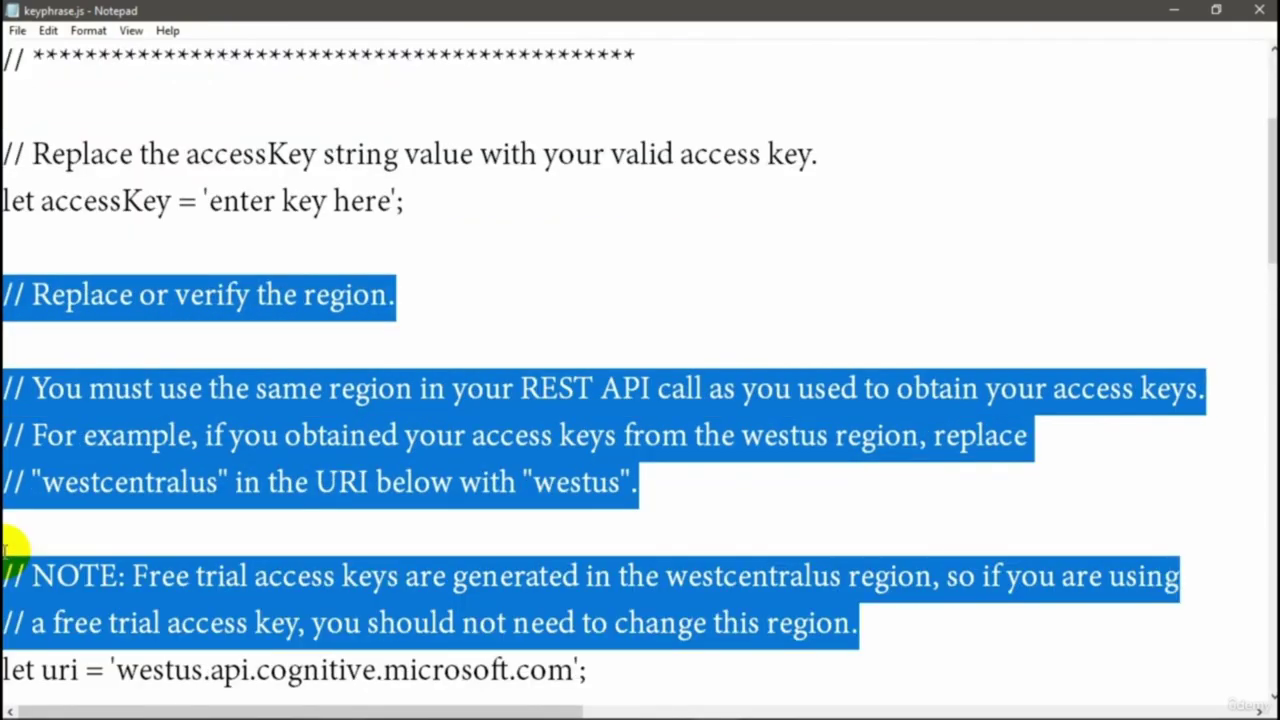
pyautogui.press('Delete')
pyautogui.scroll(2, 8, 548)
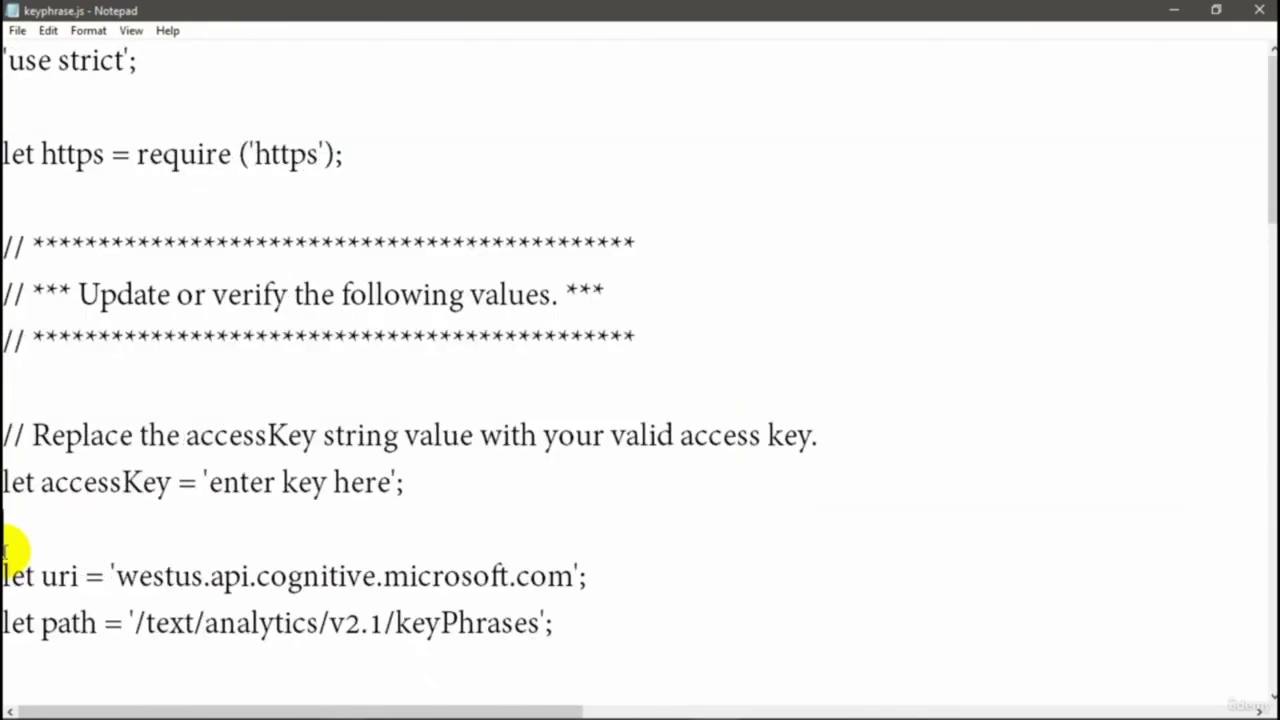
# Delete the comment lines and blank space between the https require line and the accessKey line in keyphrase.js
pyautogui.moveTo(889, 424); pyautogui.dragTo(3, 436)
pyautogui.keyDown('shift'); pyautogui.click(6, 206); pyautogui.keyUp('shift')
pyautogui.press('Delete')
pyautogui.press('BackSpace')
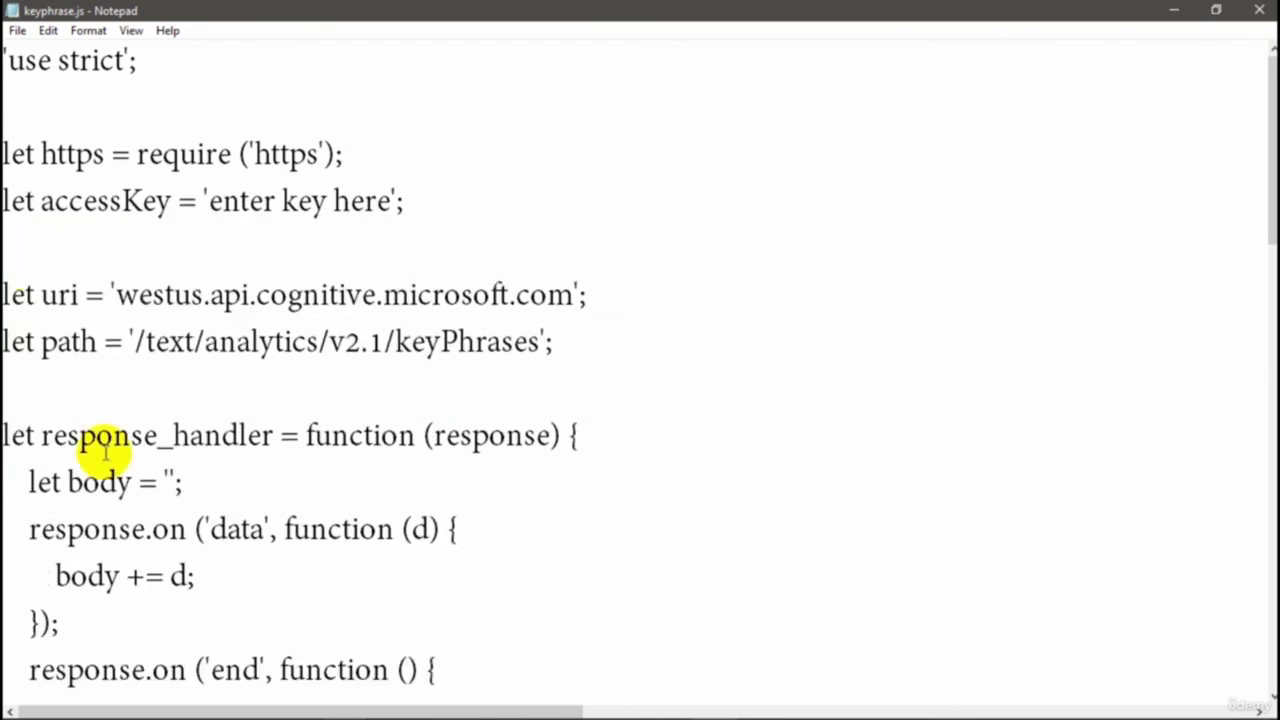
# Copy the access key from the untitled Notepad note and paste it over the 'enter key here' placeholder in keyphrase.js
pyautogui.click(345, 703)
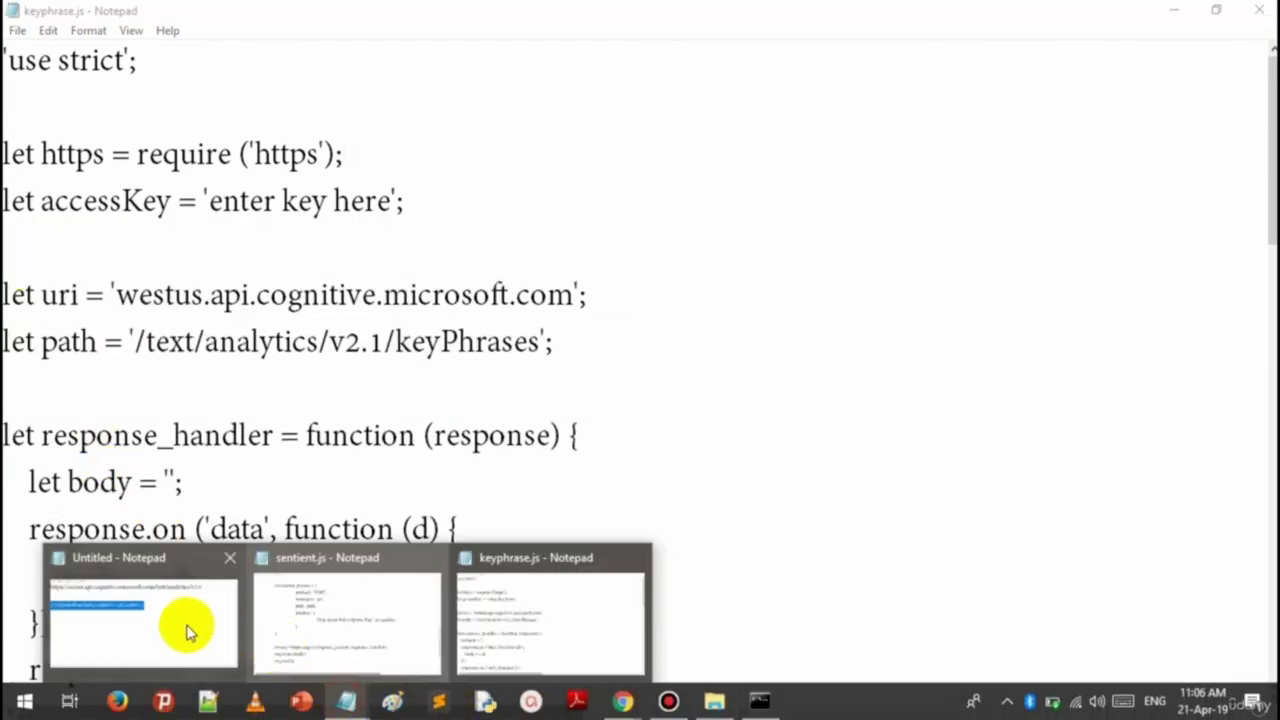
pyautogui.click(194, 629)
pyautogui.rightClick(470, 481)
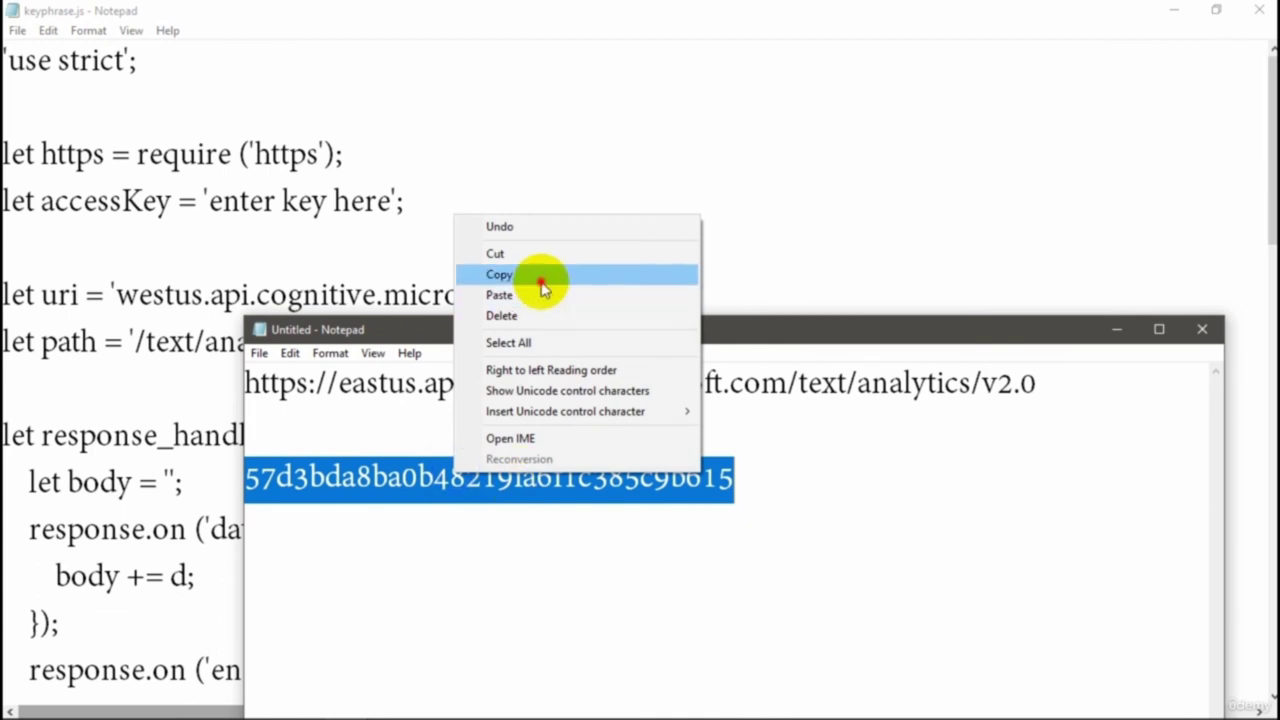
pyautogui.click(540, 283)
pyautogui.click(523, 246)
pyautogui.click(390, 196)
pyautogui.moveTo(390, 196); pyautogui.dragTo(210, 198)
pyautogui.rightClick(247, 202)
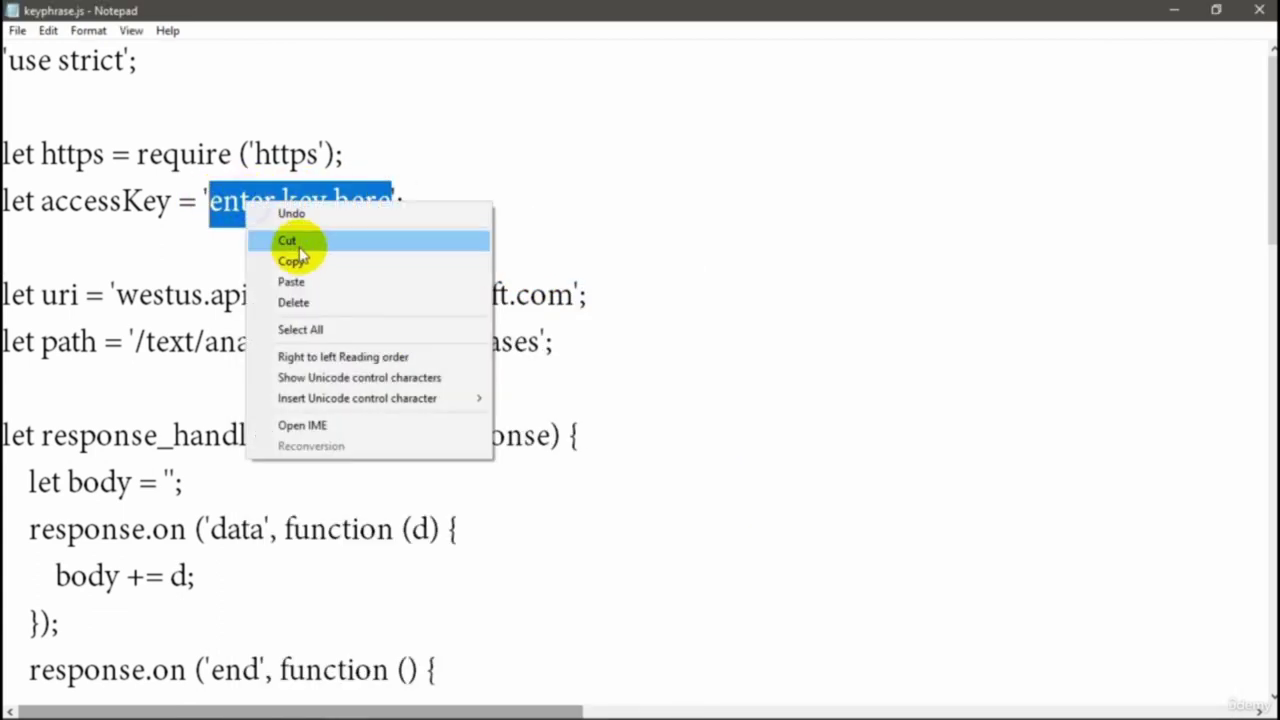
pyautogui.click(292, 282)
# Change the uri region to eastus and the API version in the path to v2.0 in keyphrase.js
pyautogui.moveTo(152, 295); pyautogui.dragTo(118, 294)
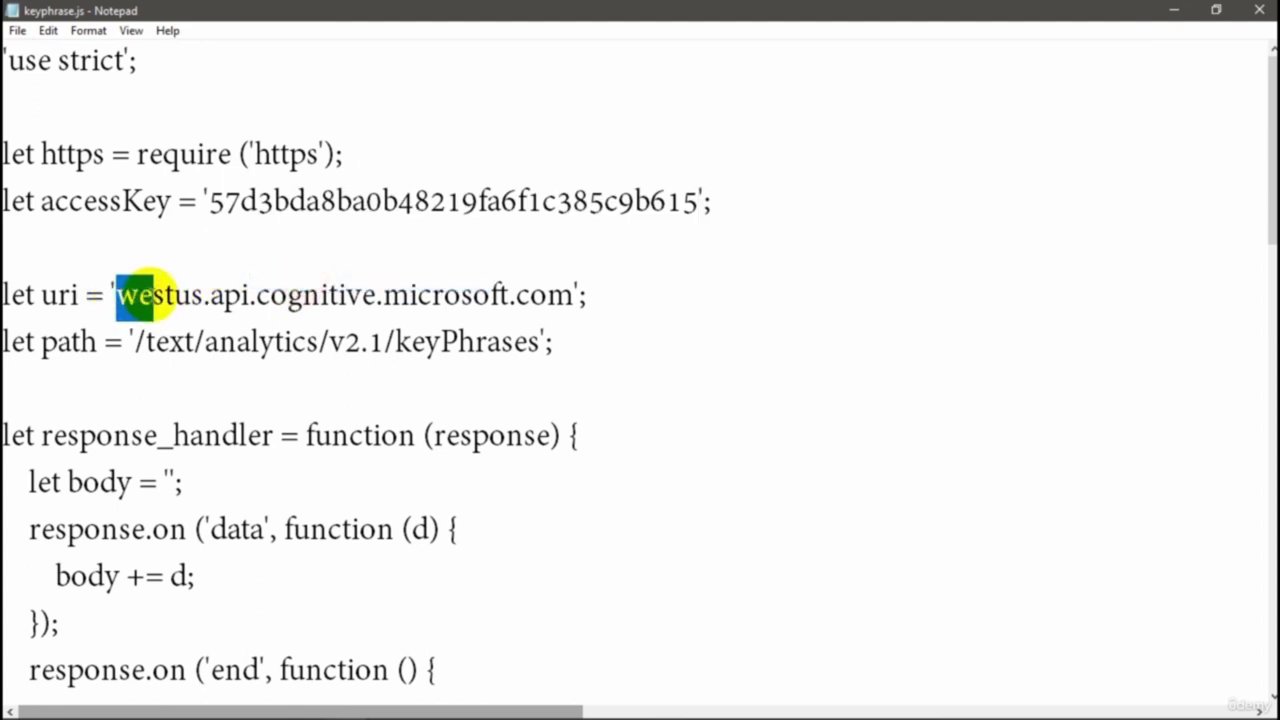
pyautogui.write('e')
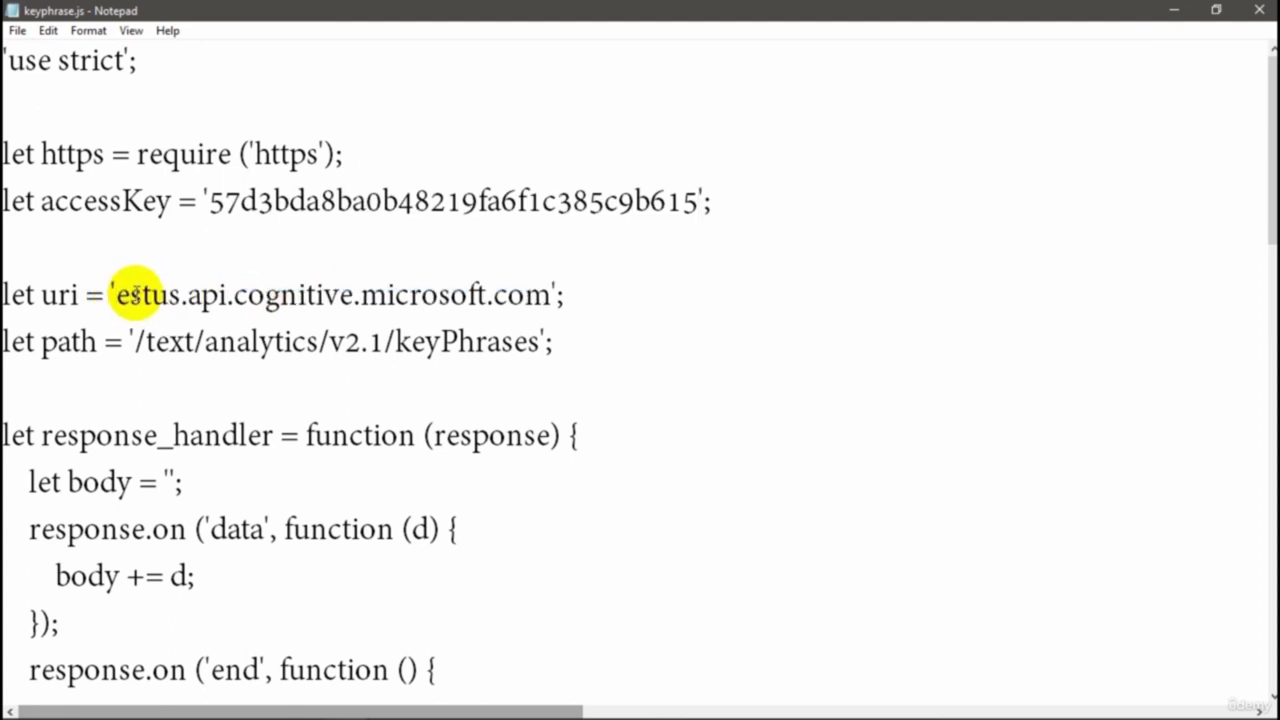
pyautogui.write('a')
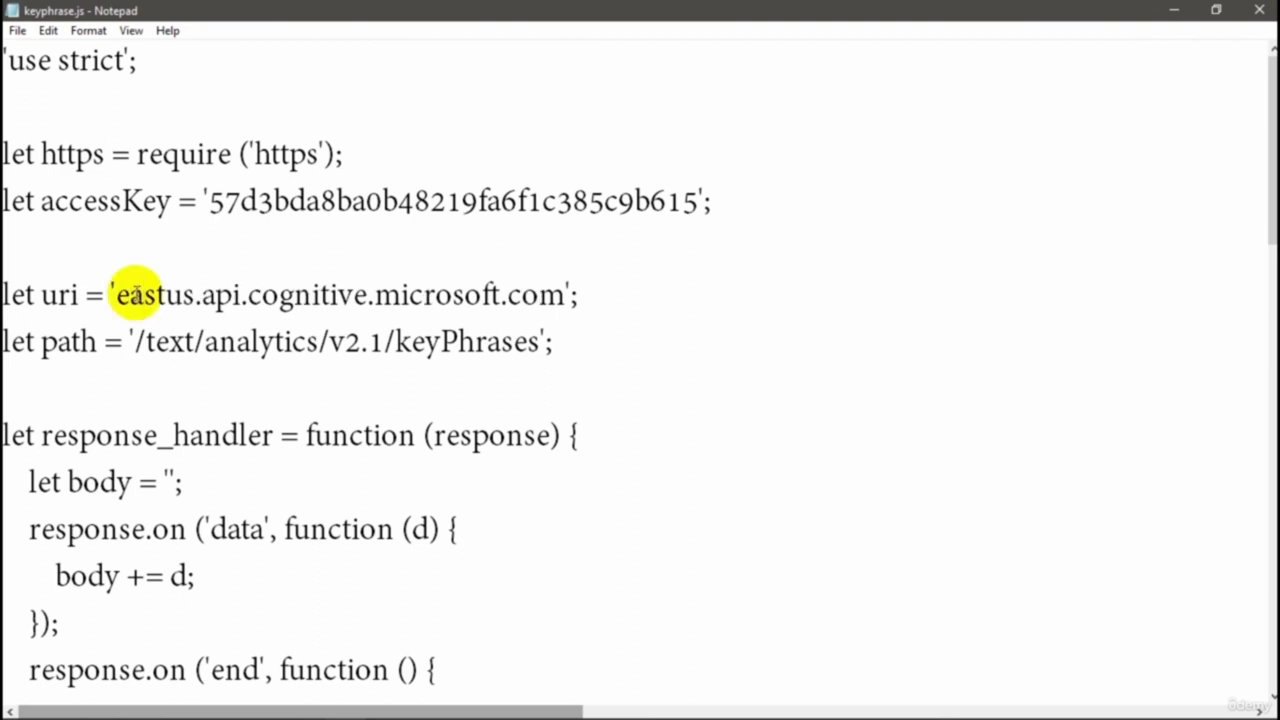
pyautogui.click(385, 341)
pyautogui.press('BackSpace')
pyautogui.write('0')
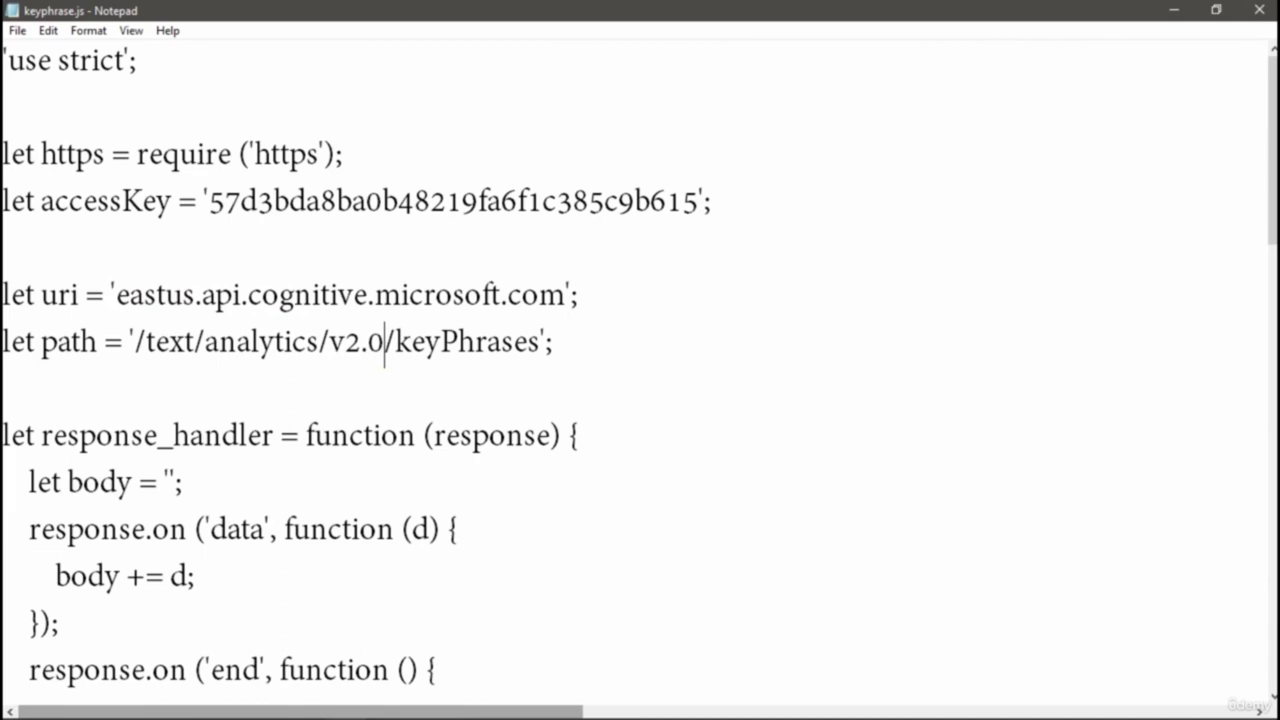
pyautogui.click(385, 341)
# Check the documents list in keyphrase.js, and run node keyphrase.js in Command Prompt
pyautogui.scroll(-3, 1062, 186)
pyautogui.scroll(-4, 1057, 208)
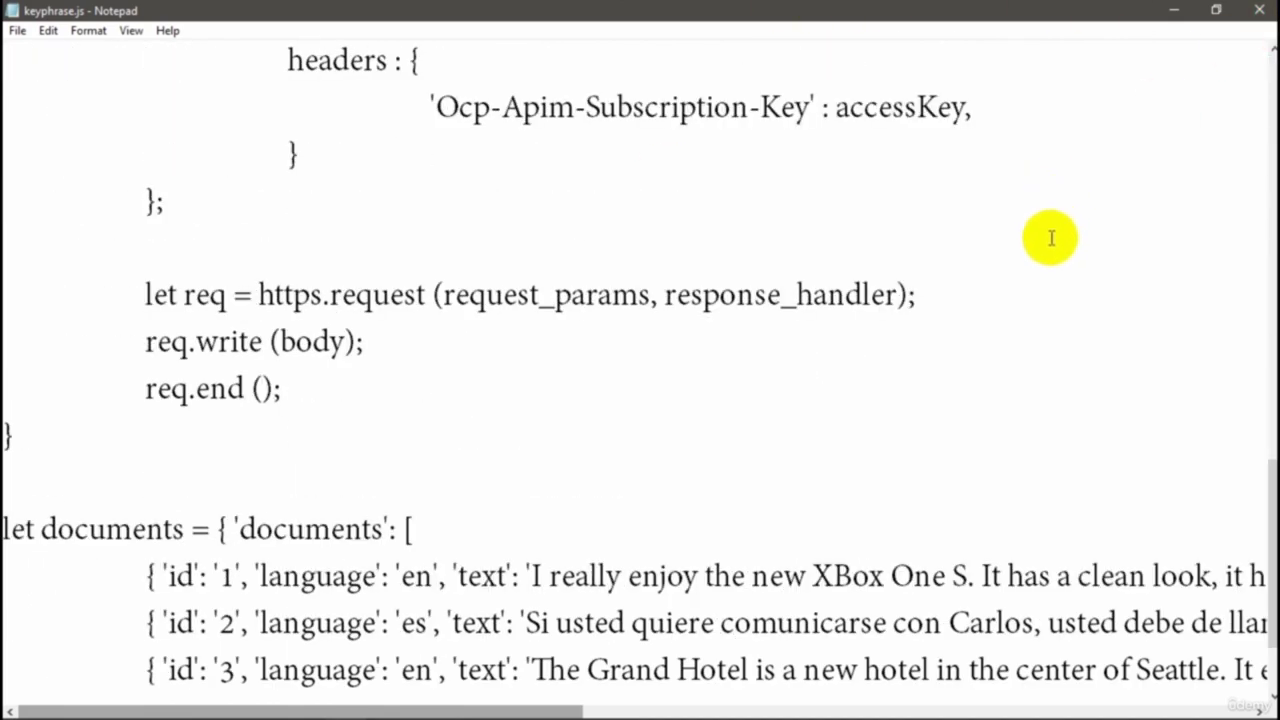
pyautogui.moveTo(527, 710); pyautogui.dragTo(650, 640)
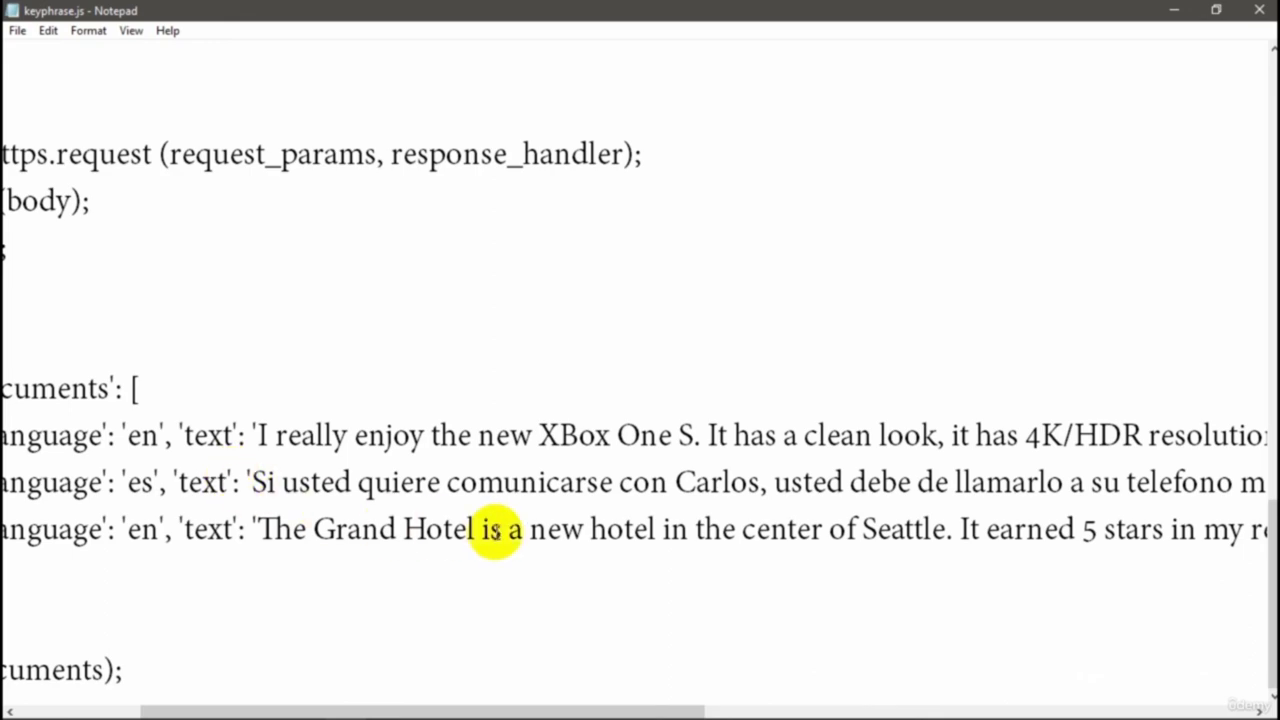
pyautogui.moveTo(666, 663)
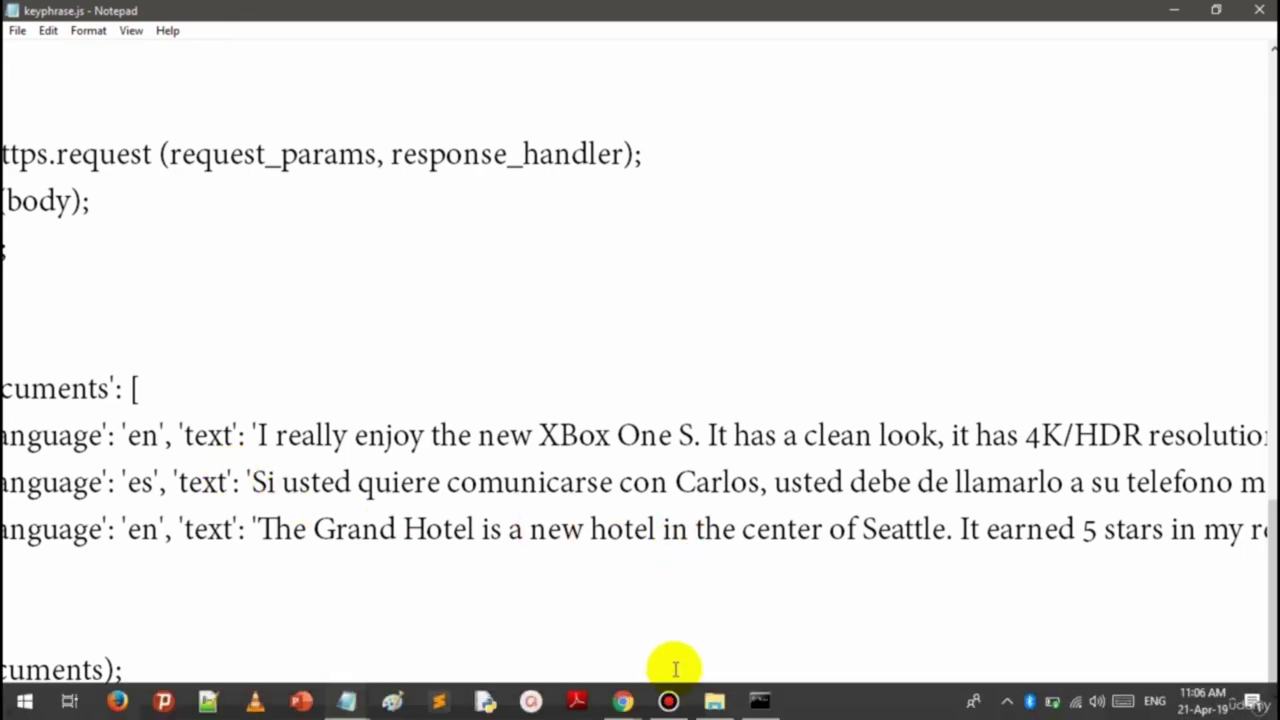
pyautogui.click(760, 703)
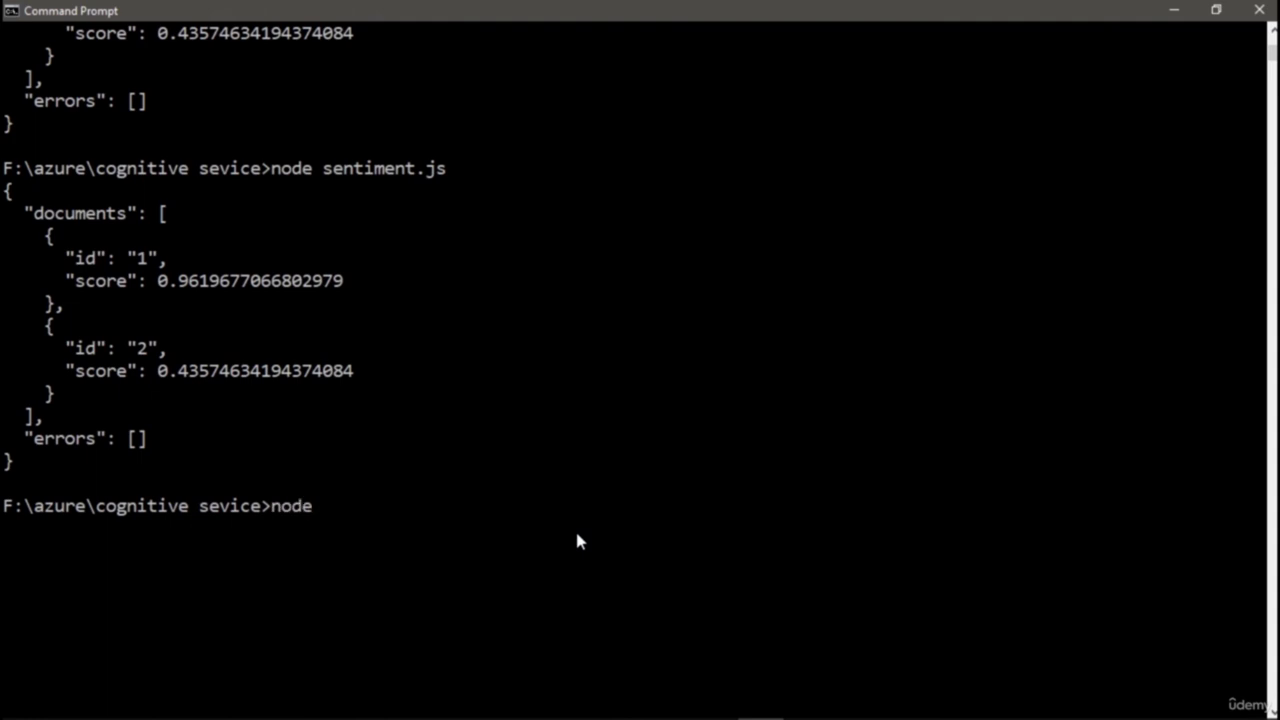
pyautogui.write('node keyphrase.js')
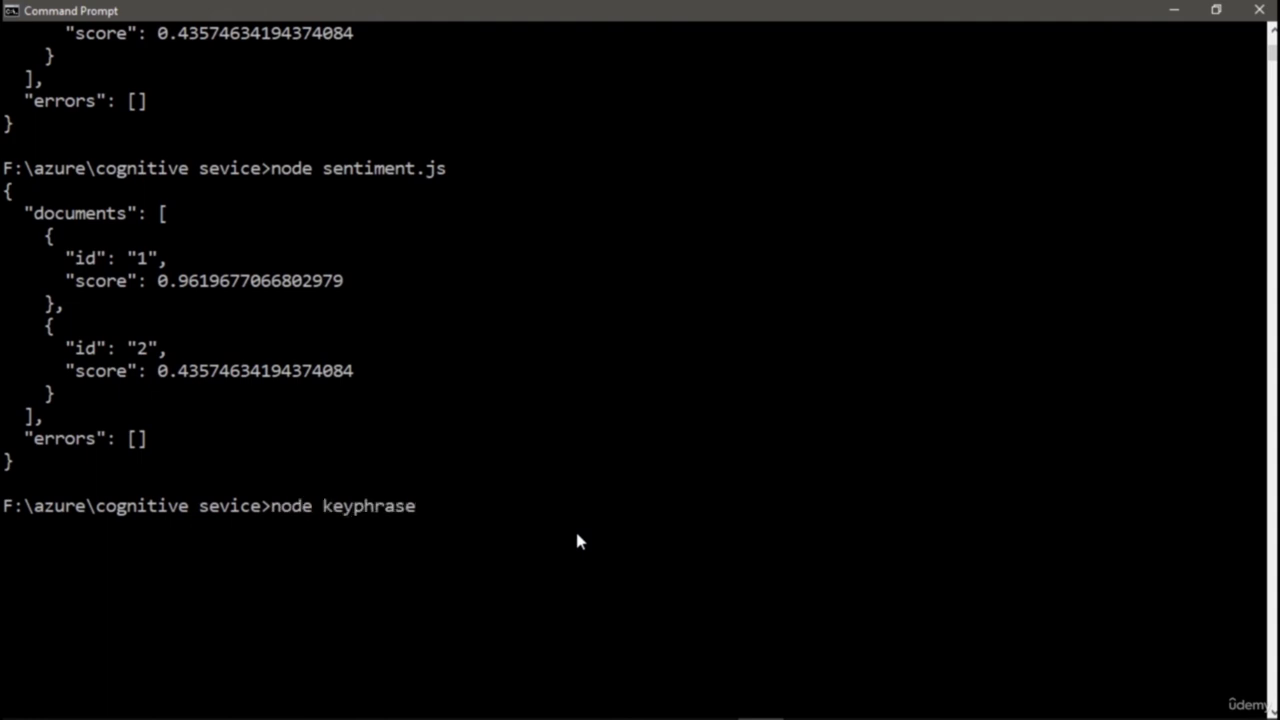
pyautogui.press('Return')
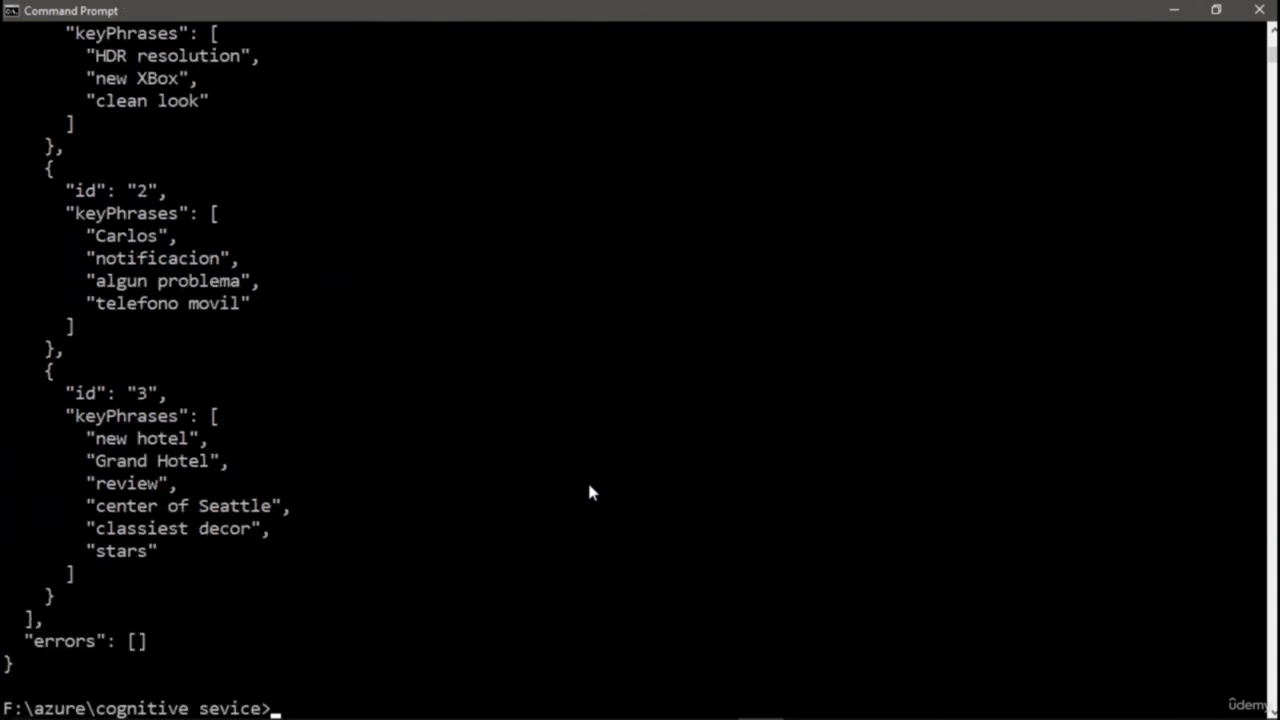
# Examine the key phrases returned for documents 1 and 3 in the Command Prompt output
pyautogui.scroll(5, 540, 558)
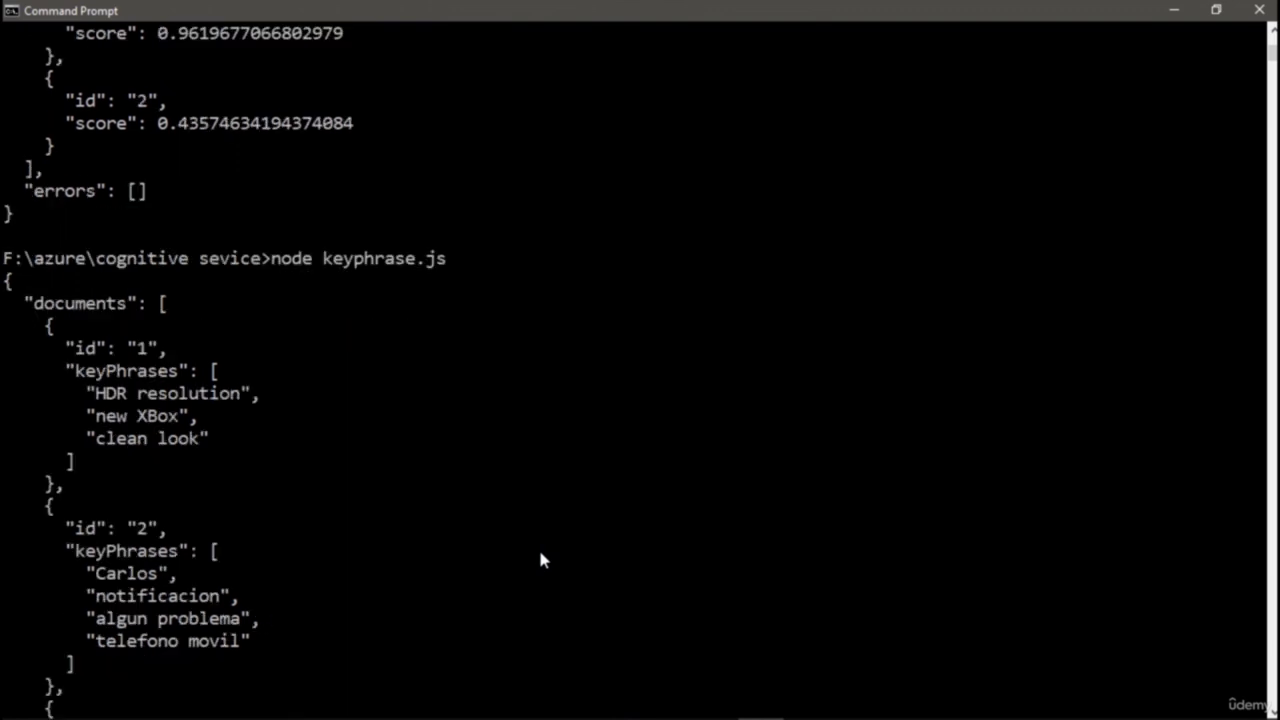
pyautogui.moveTo(96, 394); pyautogui.dragTo(250, 401)
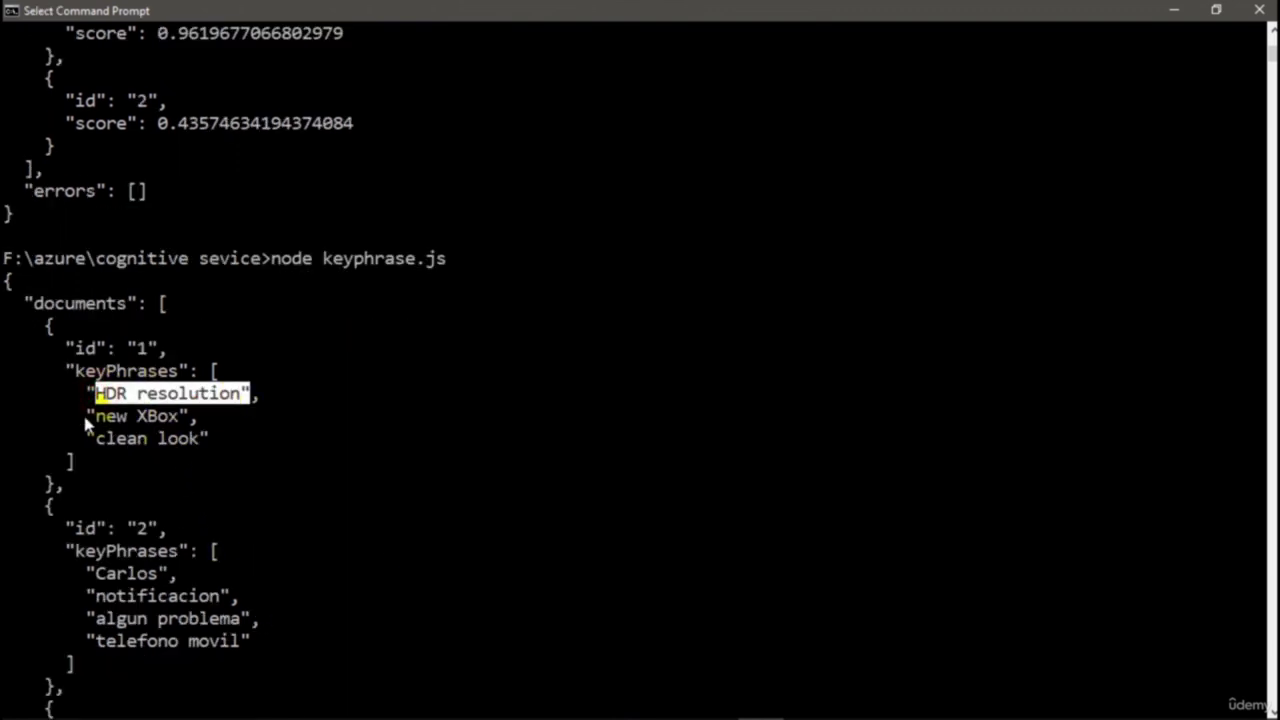
pyautogui.moveTo(86, 417); pyautogui.dragTo(162, 424)
pyautogui.moveTo(86, 440); pyautogui.dragTo(196, 440)
pyautogui.scroll(-5, 198, 445)
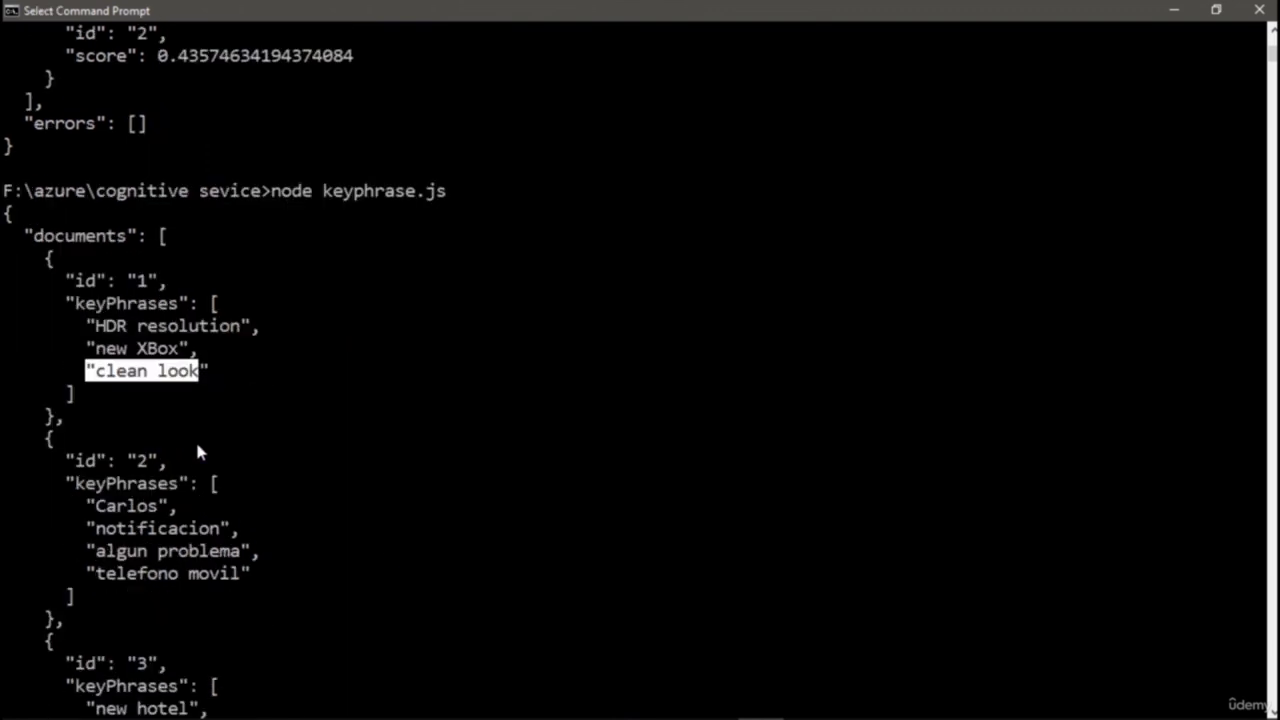
pyautogui.moveTo(100, 438); pyautogui.dragTo(215, 466)
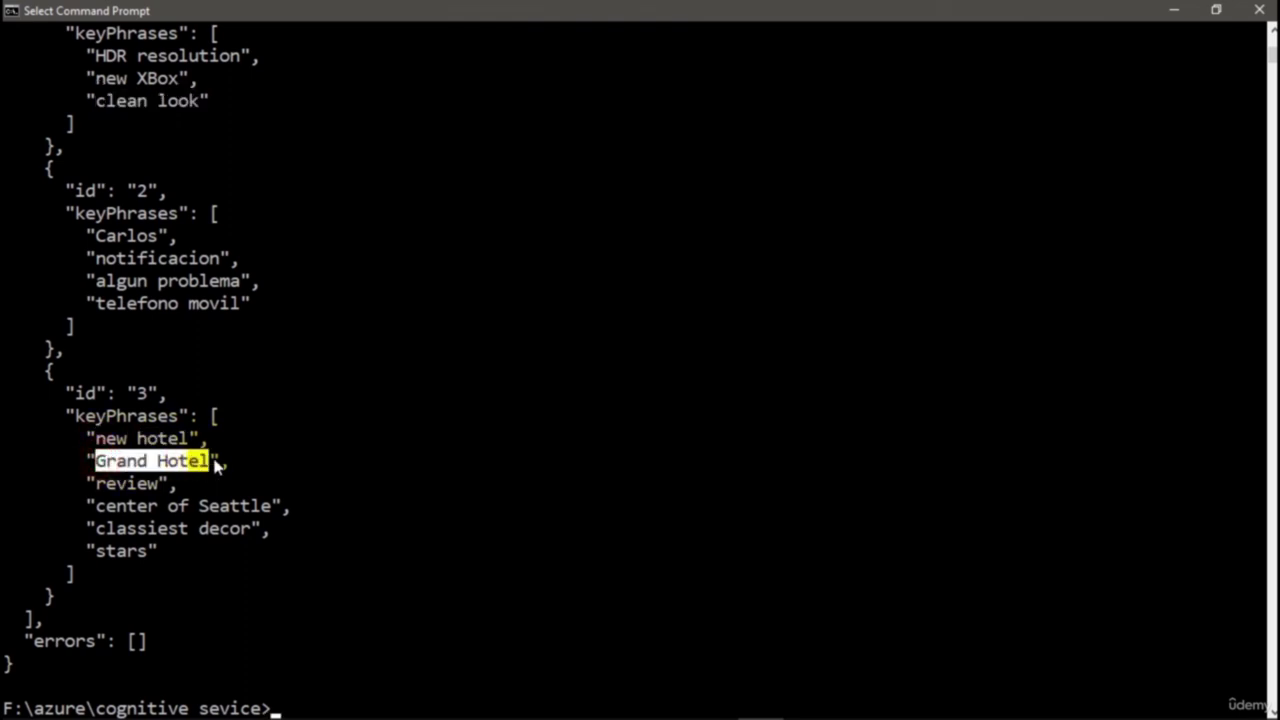
pyautogui.moveTo(101, 484); pyautogui.dragTo(161, 486)
pyautogui.moveTo(91, 508); pyautogui.dragTo(258, 510)
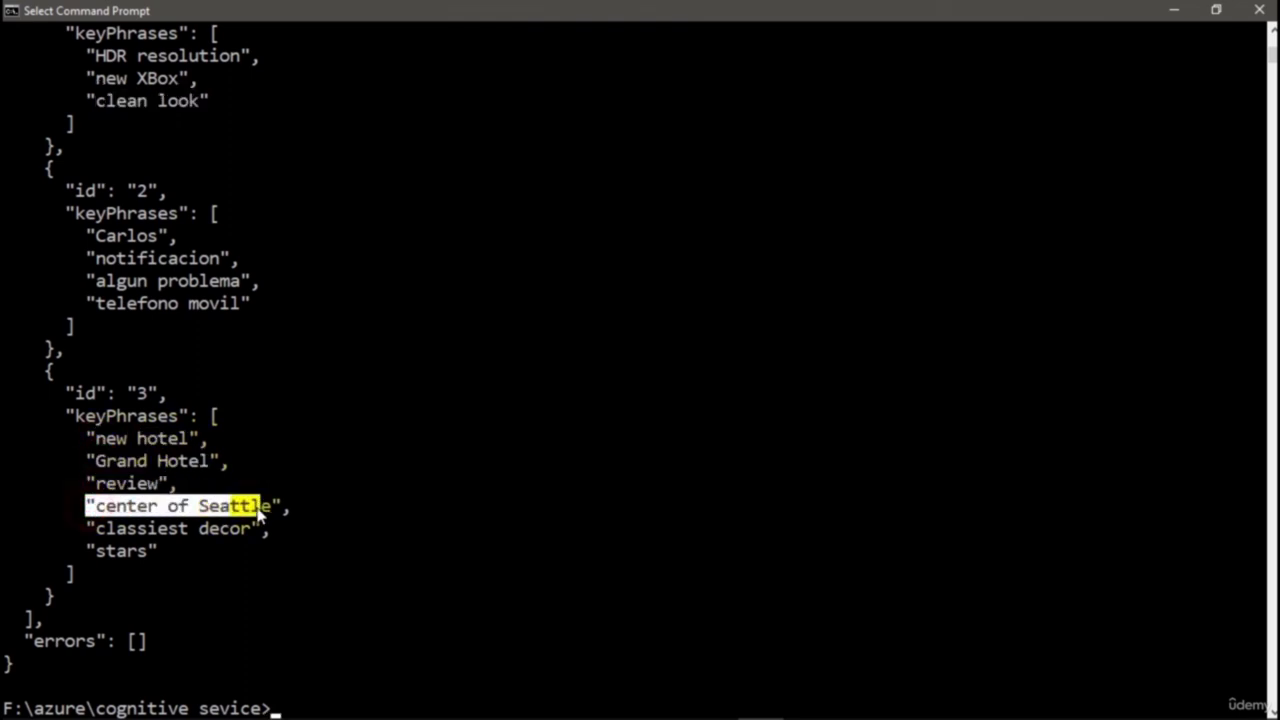
pyautogui.moveTo(100, 529); pyautogui.dragTo(211, 538)
pyautogui.moveTo(106, 551); pyautogui.dragTo(136, 553)
# Compare the document texts in Notepad's keyphrase.js with the extracted key phrases in Command Prompt
pyautogui.moveTo(420, 715)
pyautogui.click(348, 703)
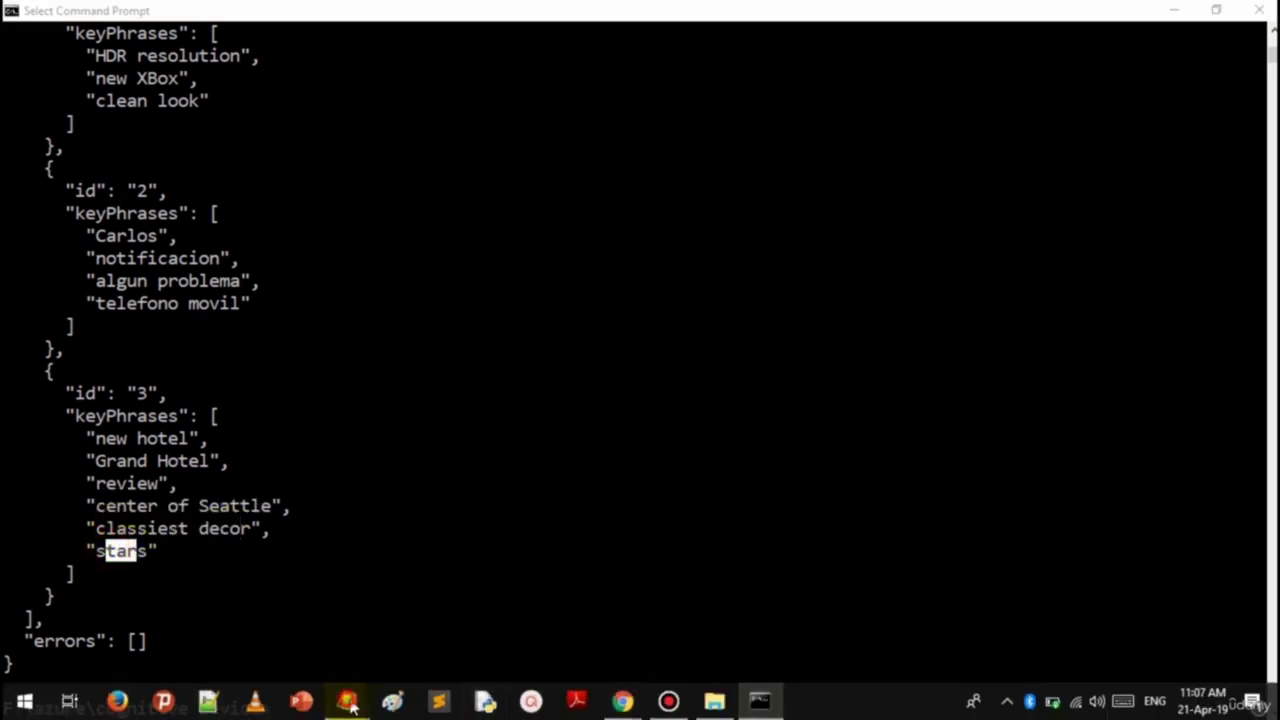
pyautogui.click(508, 612)
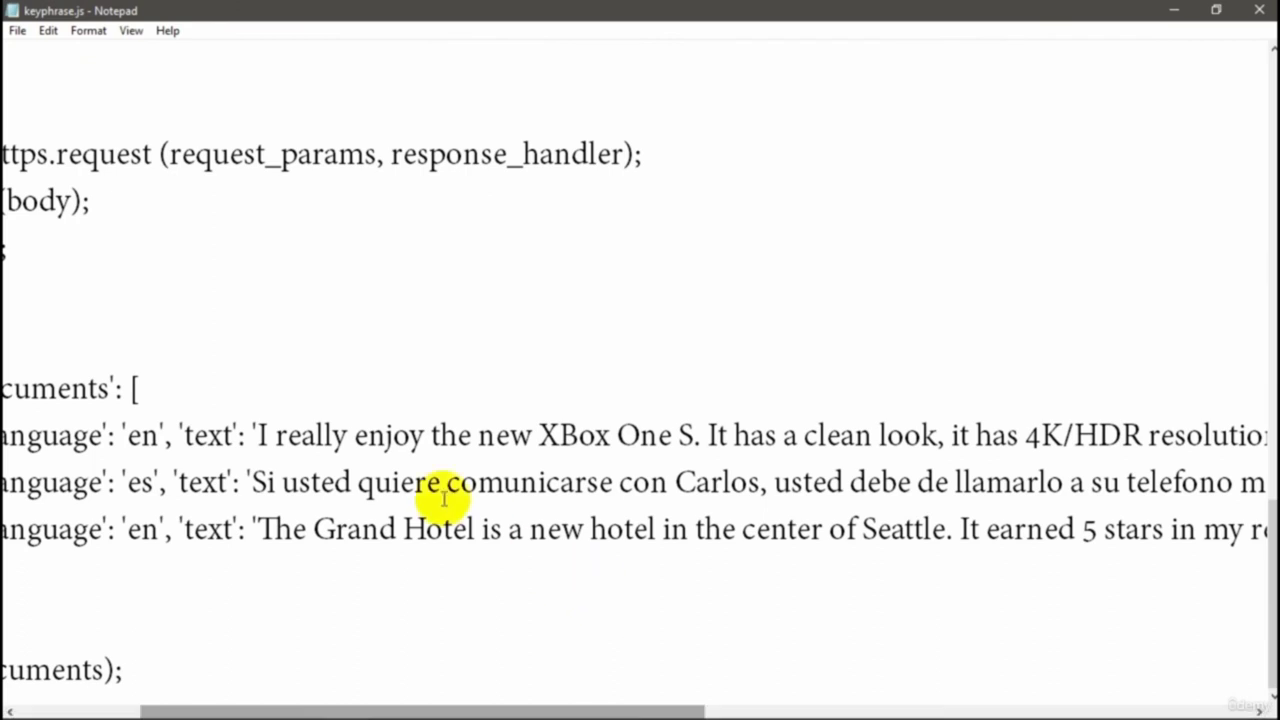
pyautogui.moveTo(598, 712); pyautogui.dragTo(745, 711)
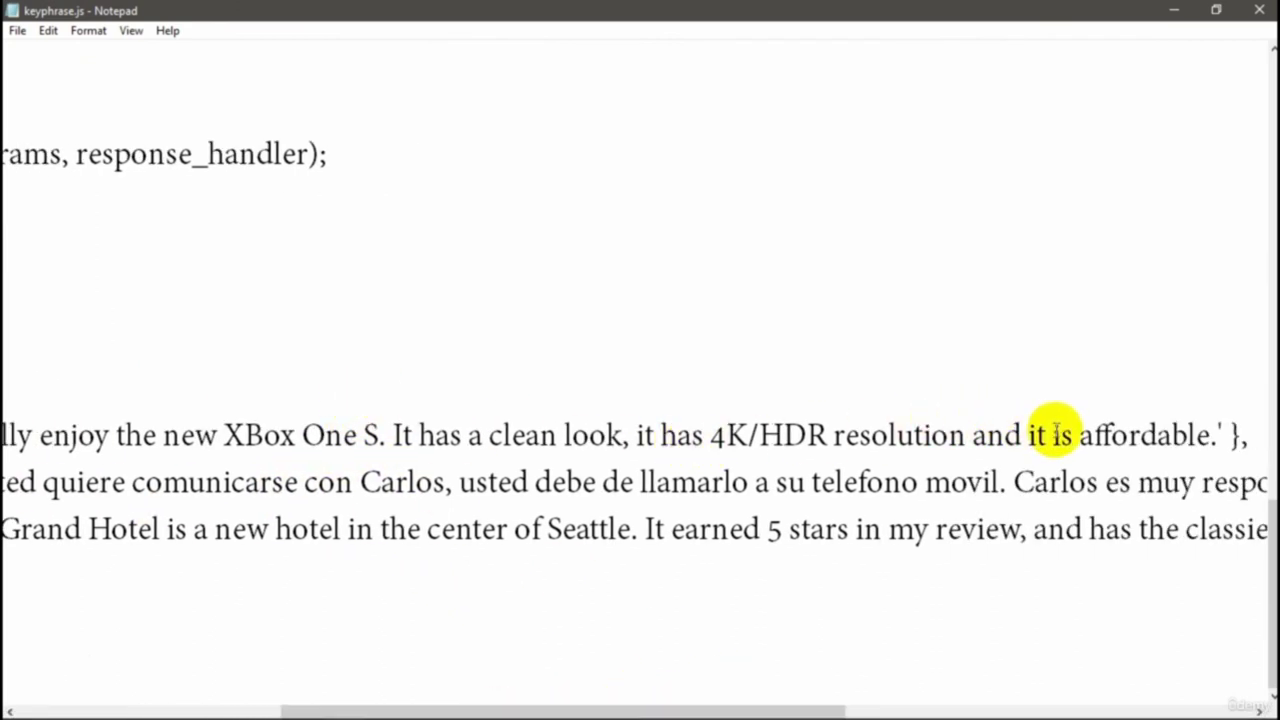
pyautogui.moveTo(777, 712)
pyautogui.click(738, 705)
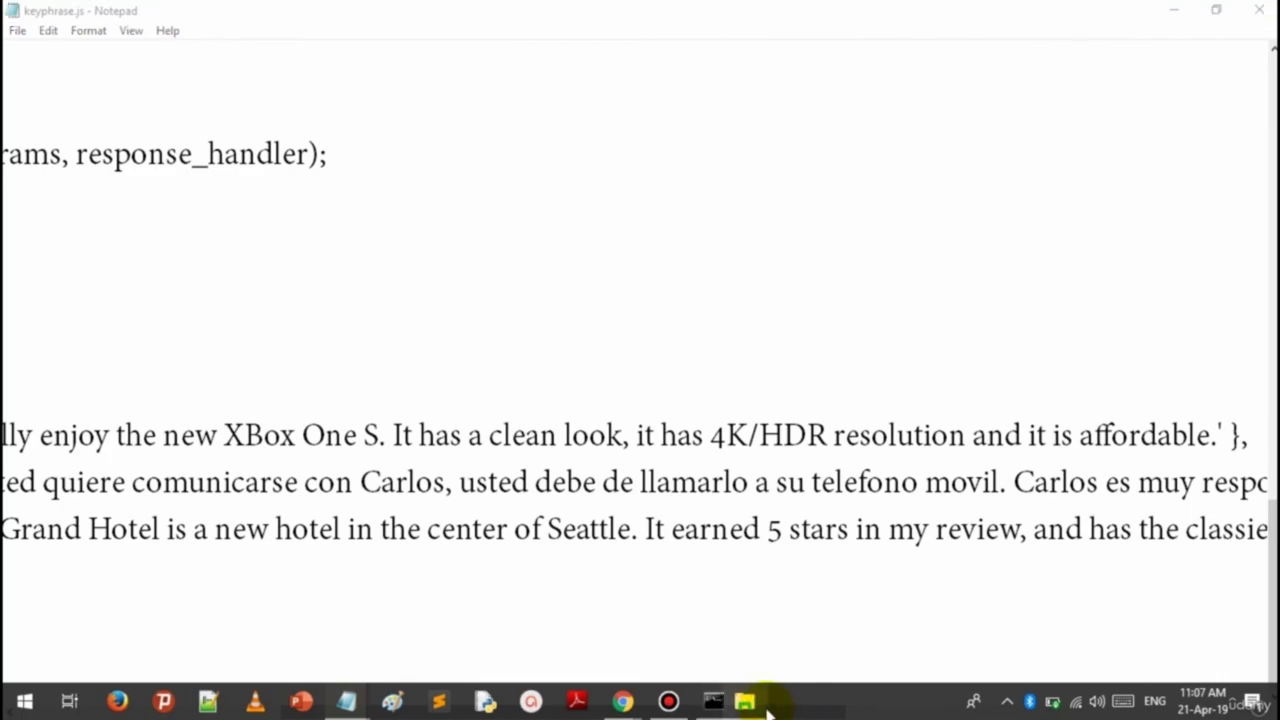
pyautogui.click(713, 702)
pyautogui.scroll(3, 464, 499)
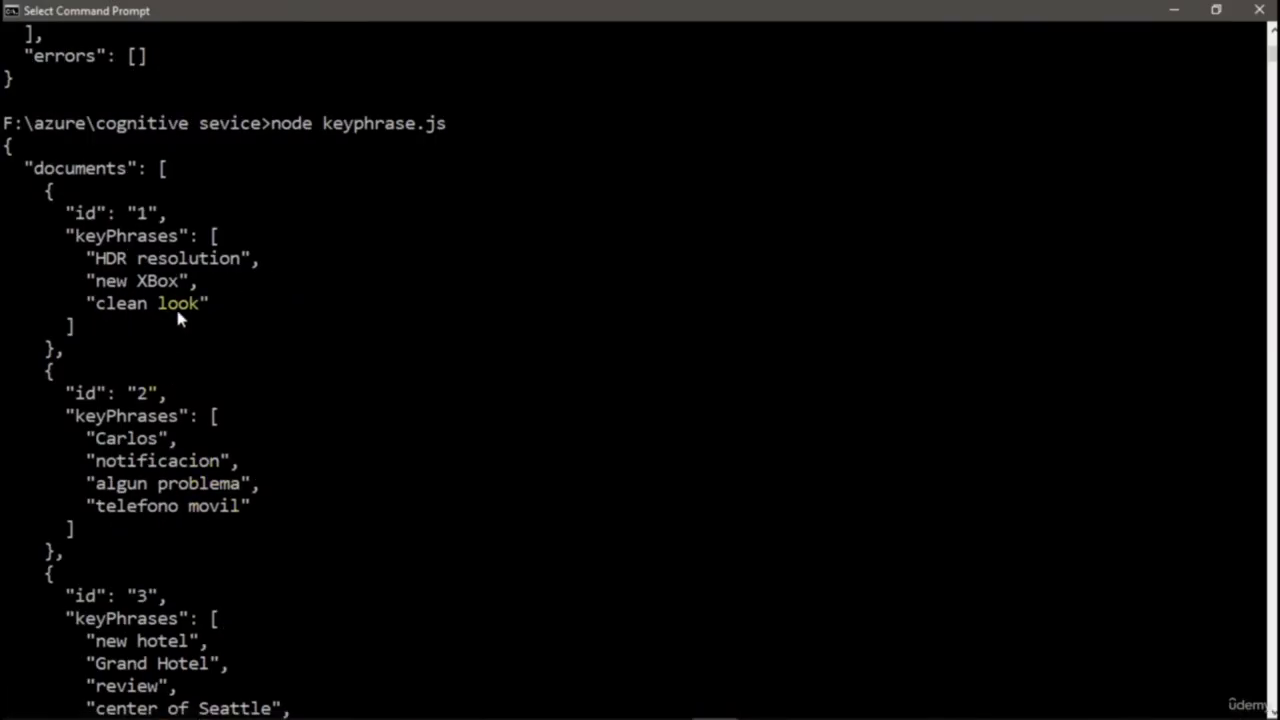
pyautogui.scroll(-1, 198, 342)
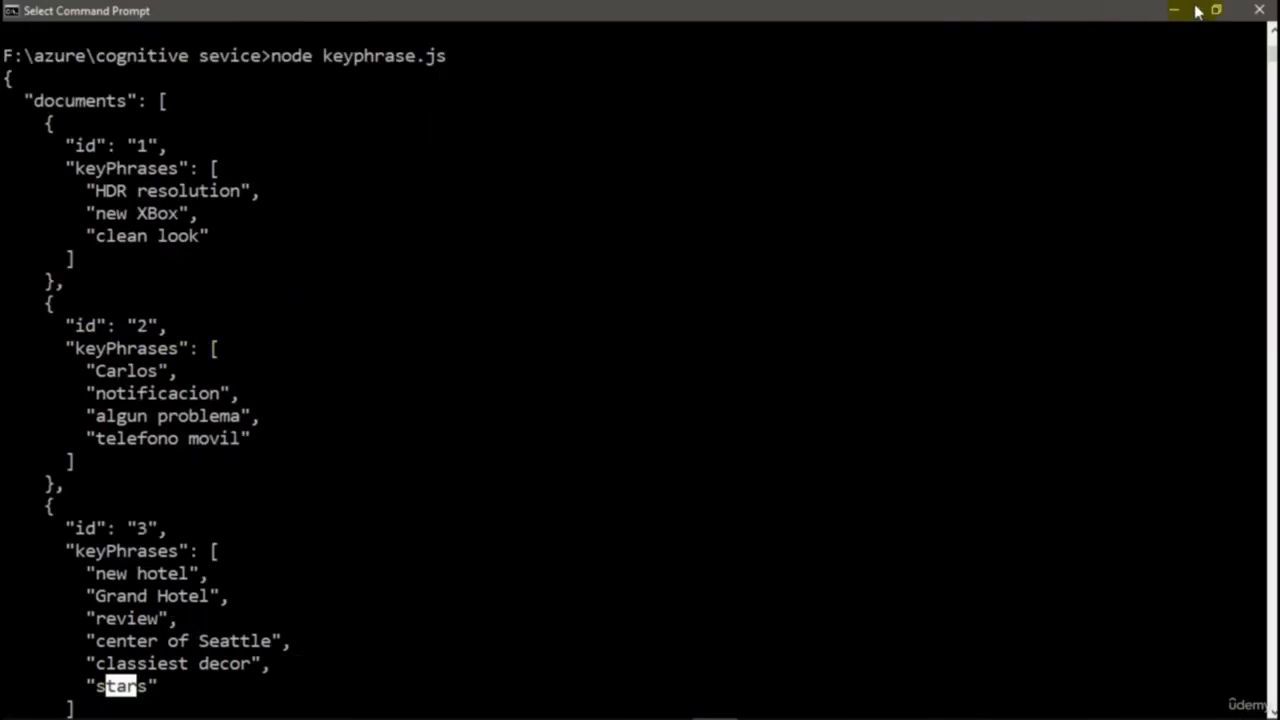
pyautogui.click(1177, 11)
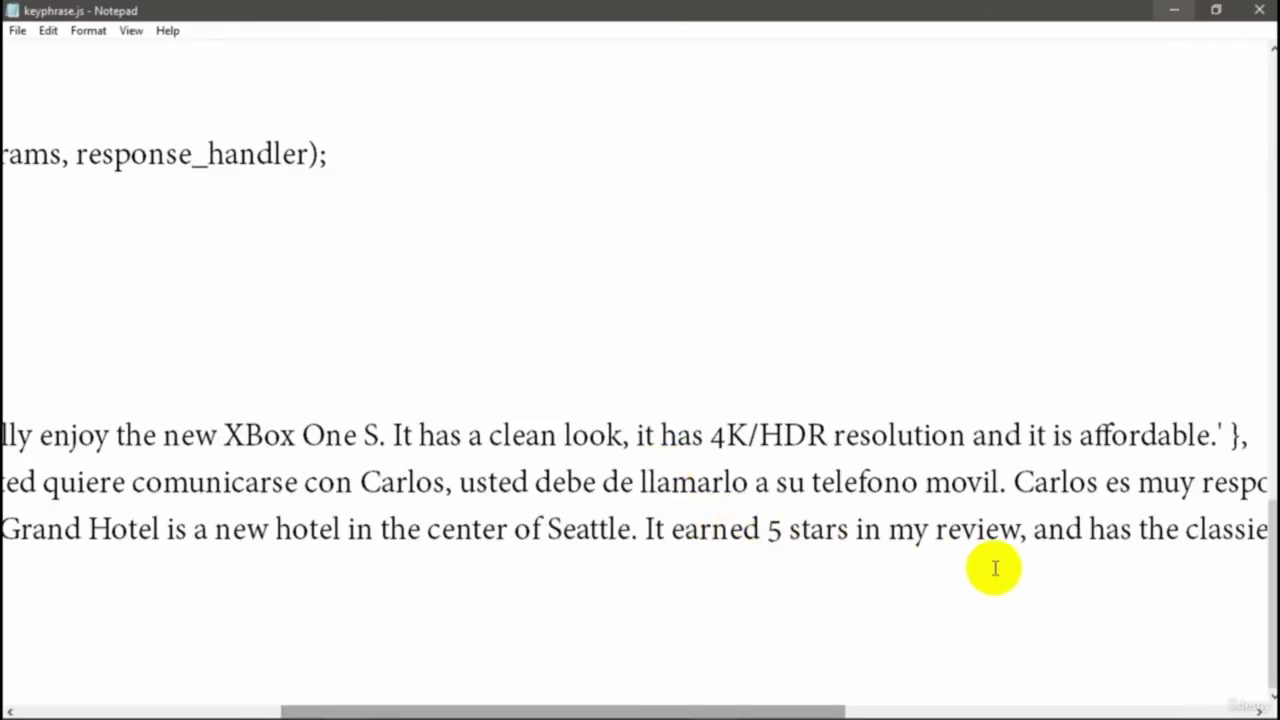
pyautogui.moveTo(690, 710); pyautogui.dragTo(357, 705)
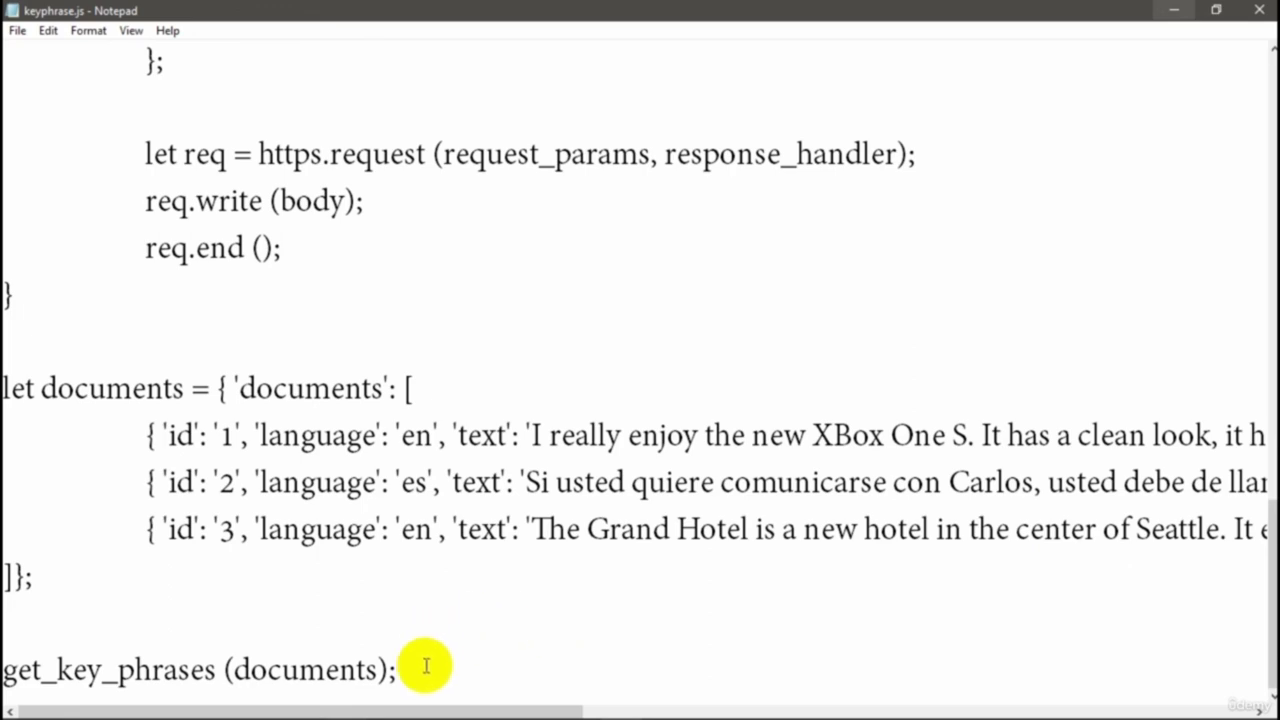
# Switch to the Node.js quickstart in Chrome and read what key phrase extraction is used for
pyautogui.moveTo(620, 700)
pyautogui.click(676, 624)
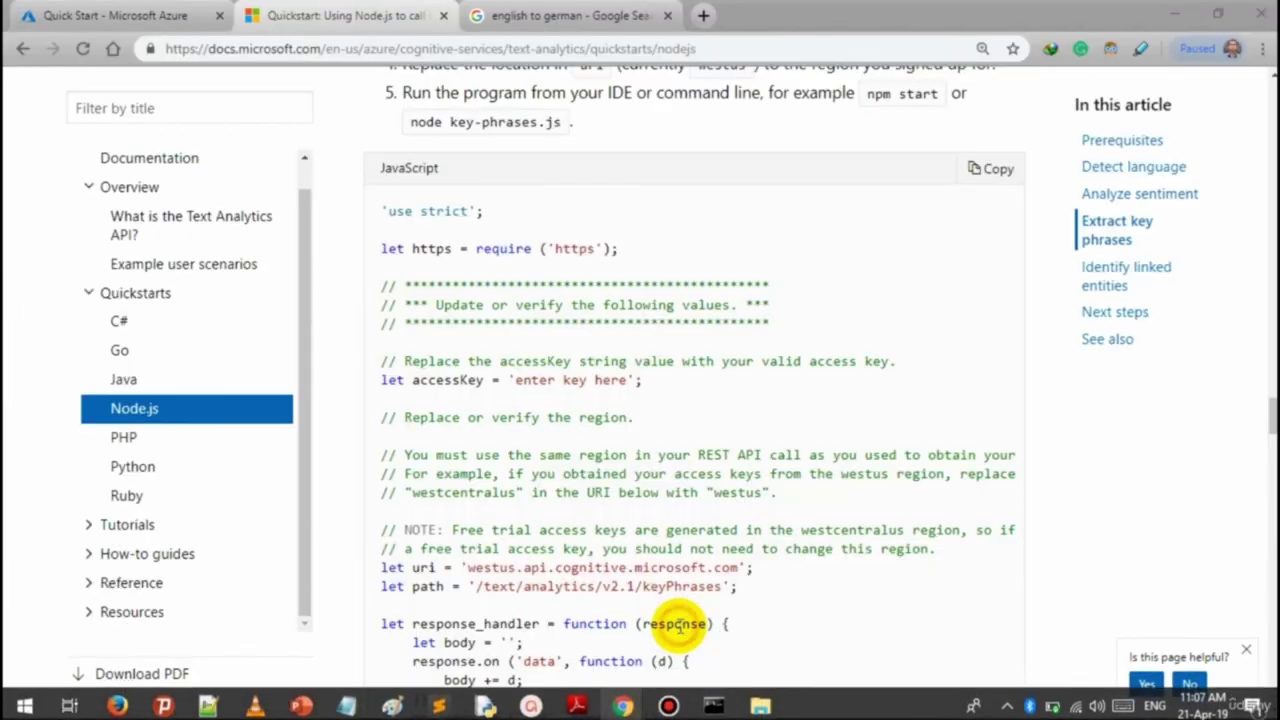
pyautogui.scroll(-4, 679, 627)
pyautogui.scroll(8, 679, 627)
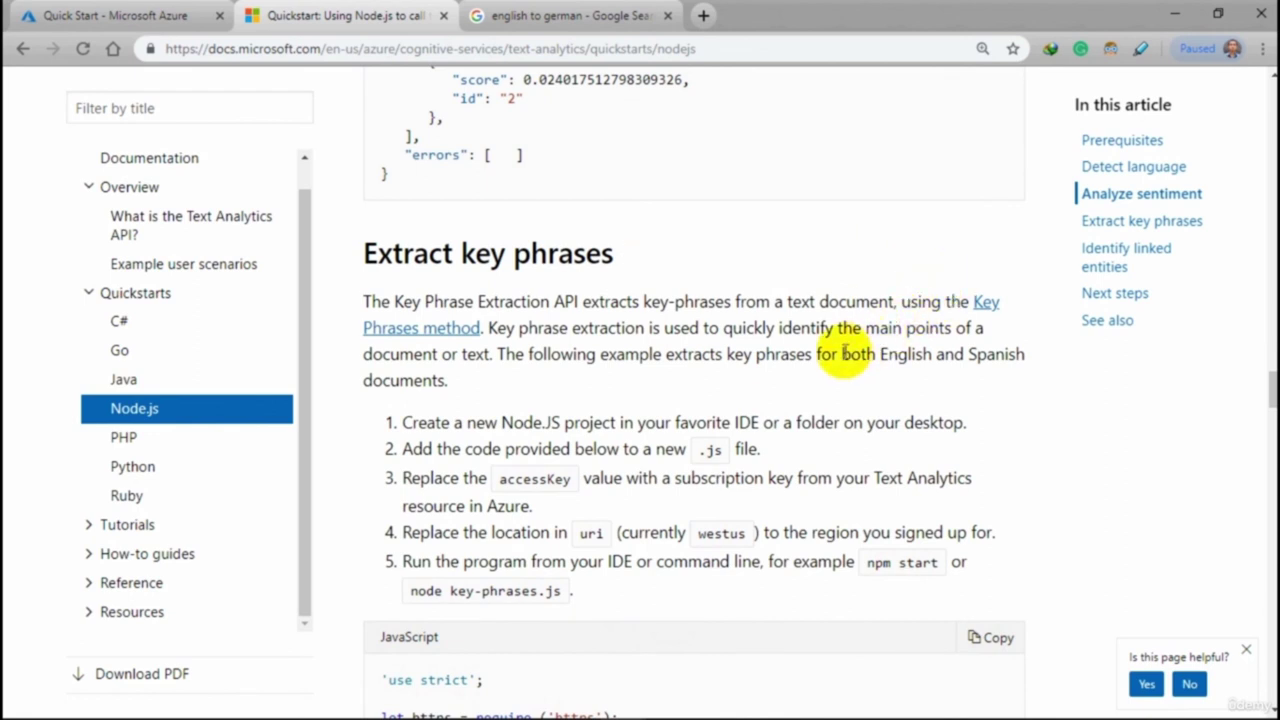
pyautogui.moveTo(723, 327); pyautogui.dragTo(490, 362)
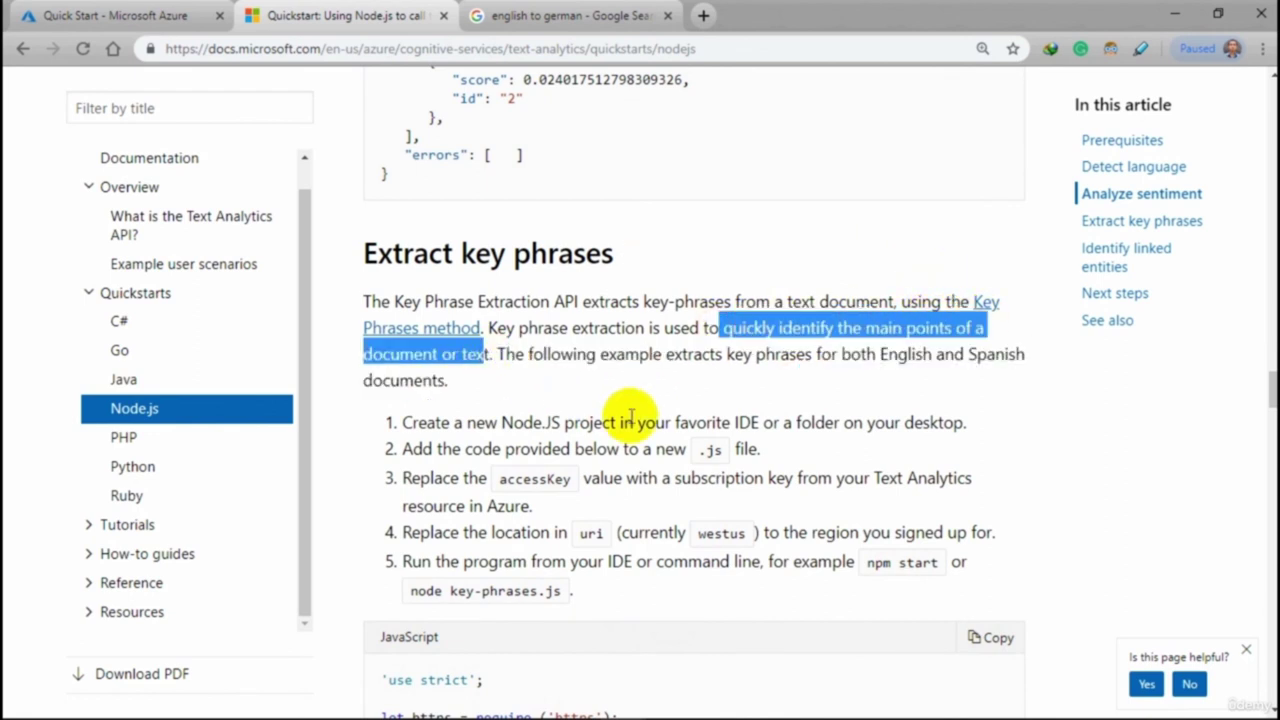
# Review the Identify linked entities section, including its instructions, sample code, documents list and entity extraction response
pyautogui.scroll(-8, 623, 412)
pyautogui.scroll(-9, 630, 424)
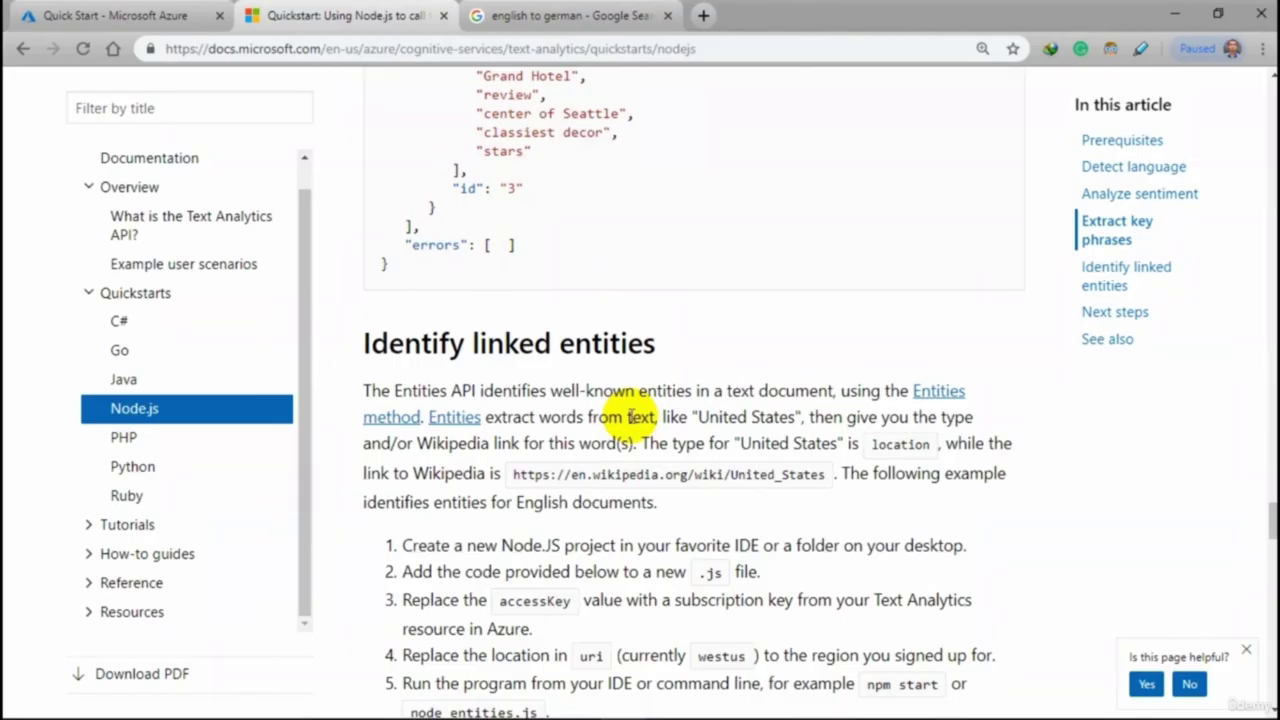
pyautogui.scroll(-5, 629, 420)
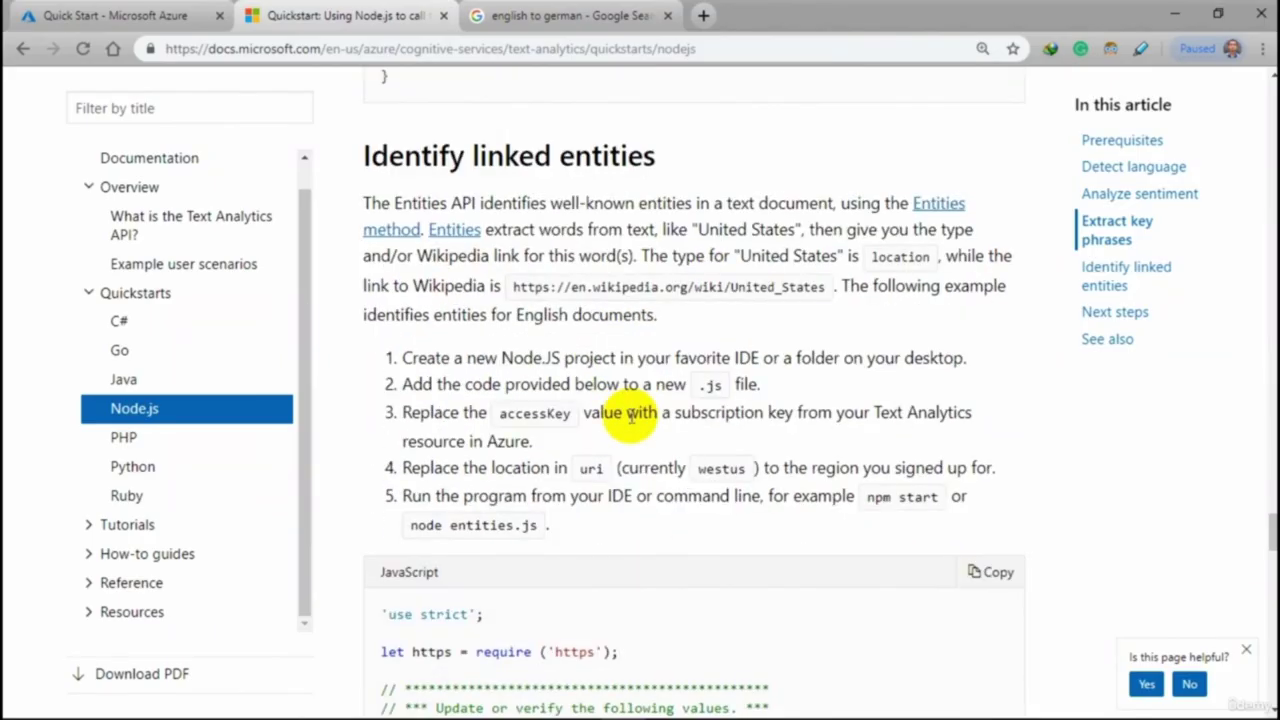
pyautogui.scroll(-11, 629, 420)
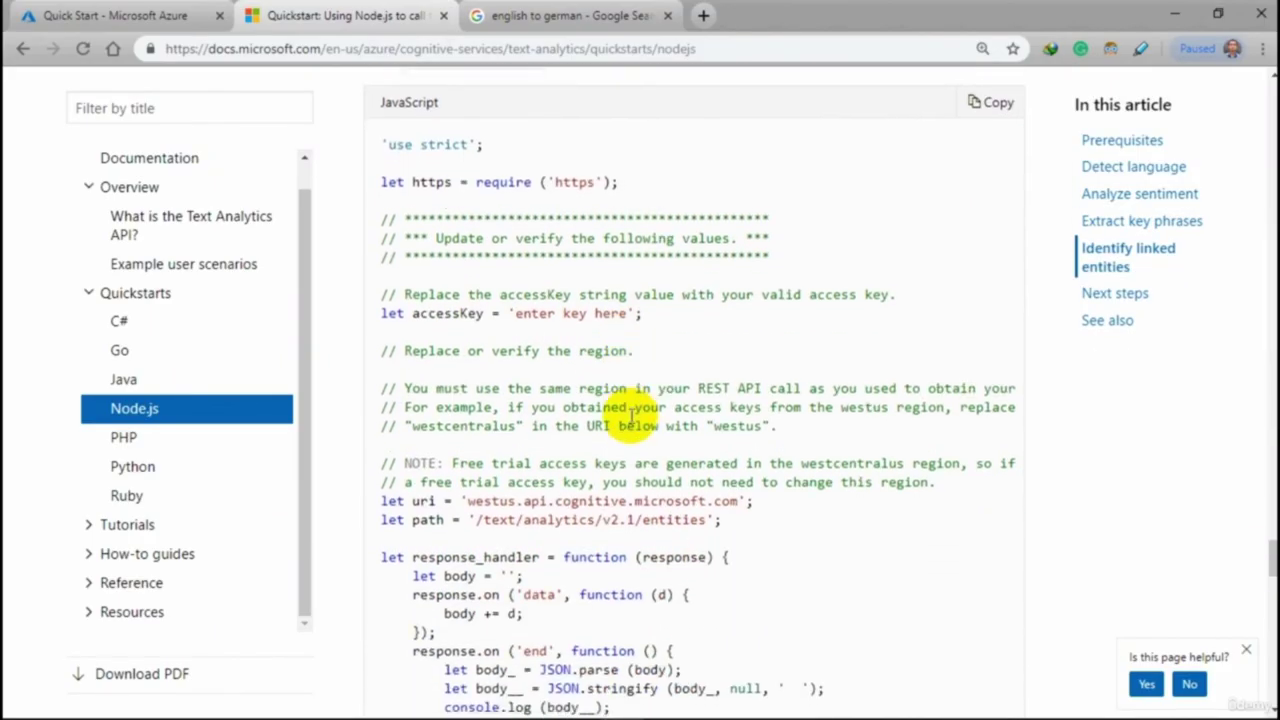
pyautogui.scroll(-5, 629, 420)
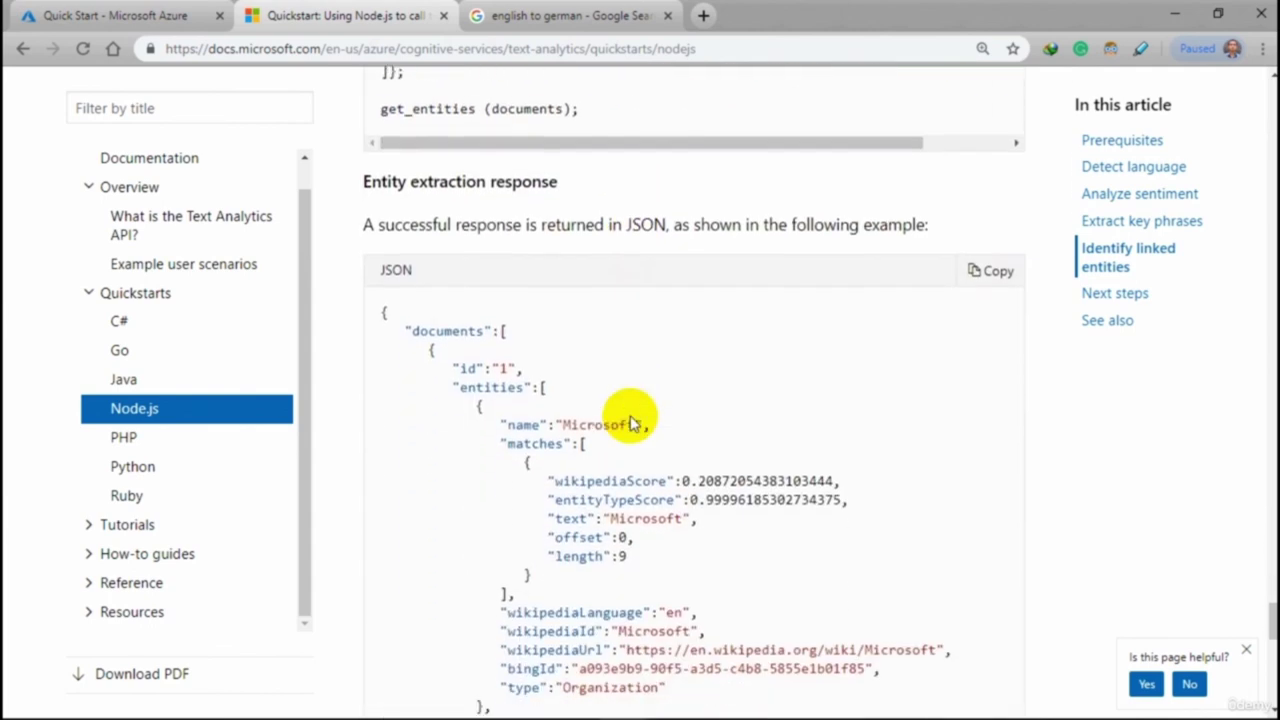
pyautogui.scroll(-8, 629, 420)
pyautogui.scroll(10, 630, 418)
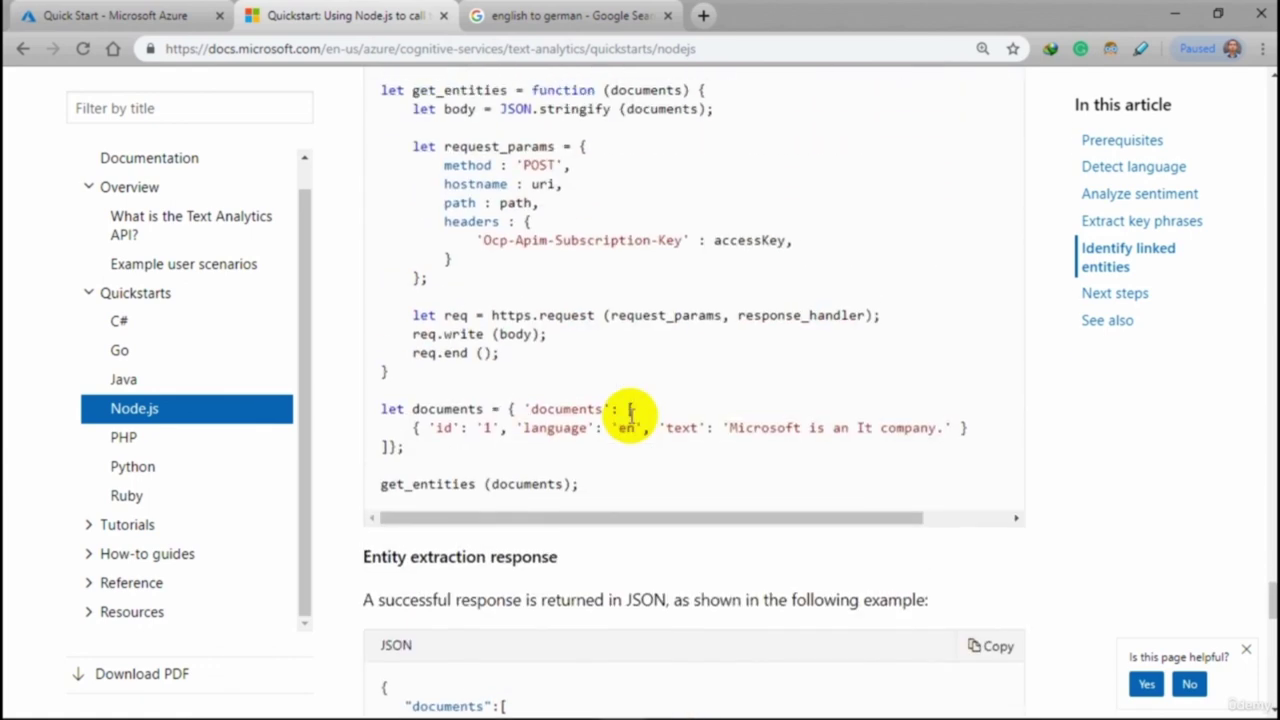
# Copy the complete JavaScript sample from the Identify linked entities section of the quickstart
pyautogui.scroll(12, 630, 415)
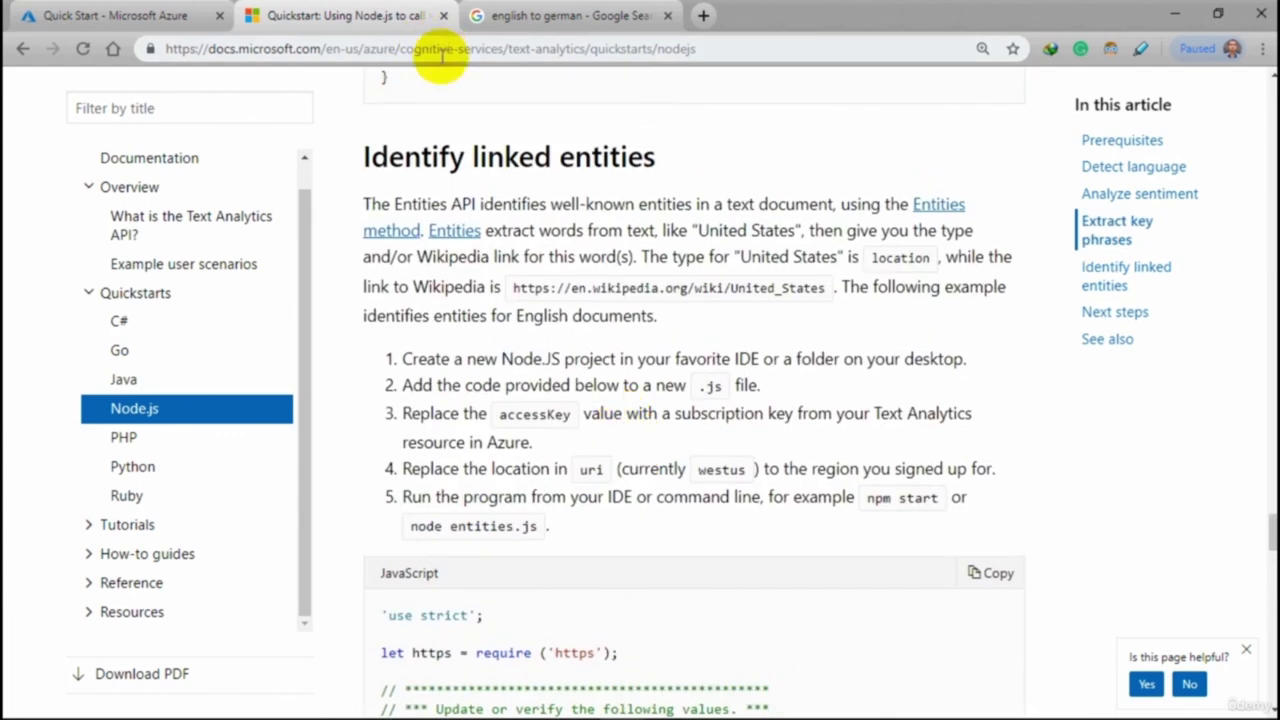
pyautogui.scroll(-2, 643, 445)
pyautogui.scroll(-1, 640, 450)
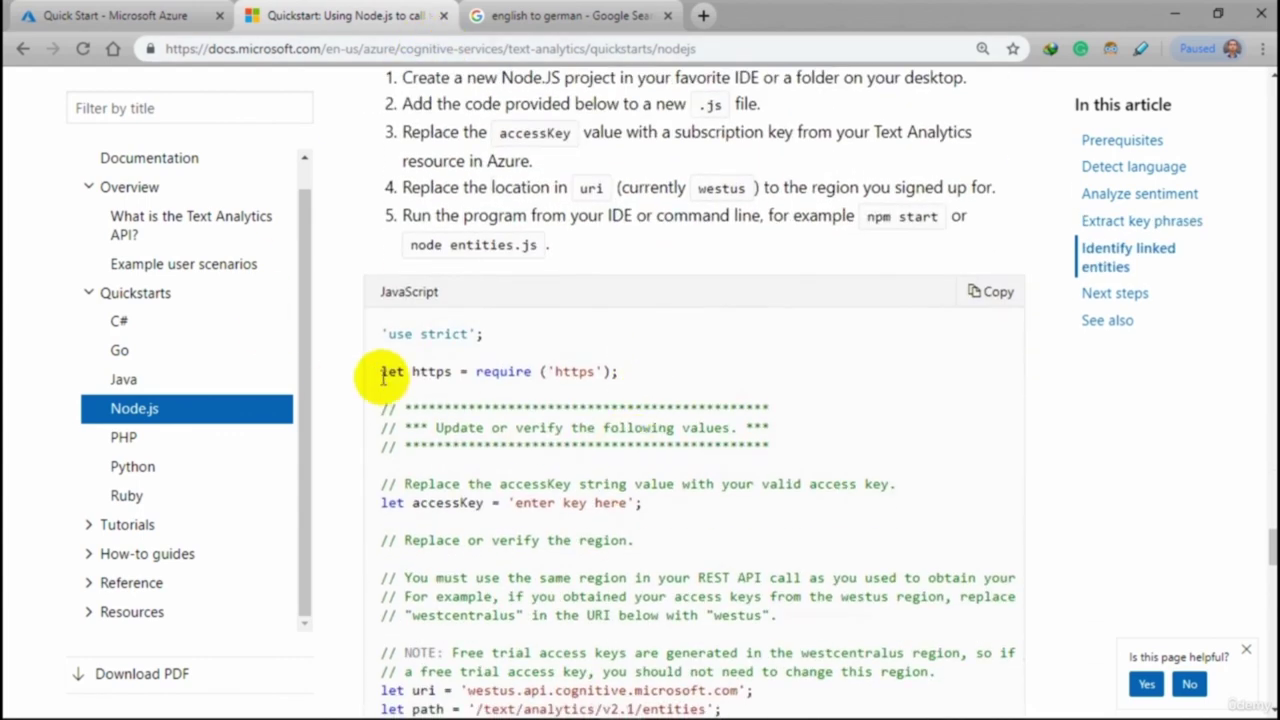
pyautogui.moveTo(377, 337); pyautogui.dragTo(571, 486)
pyautogui.rightClick(505, 418)
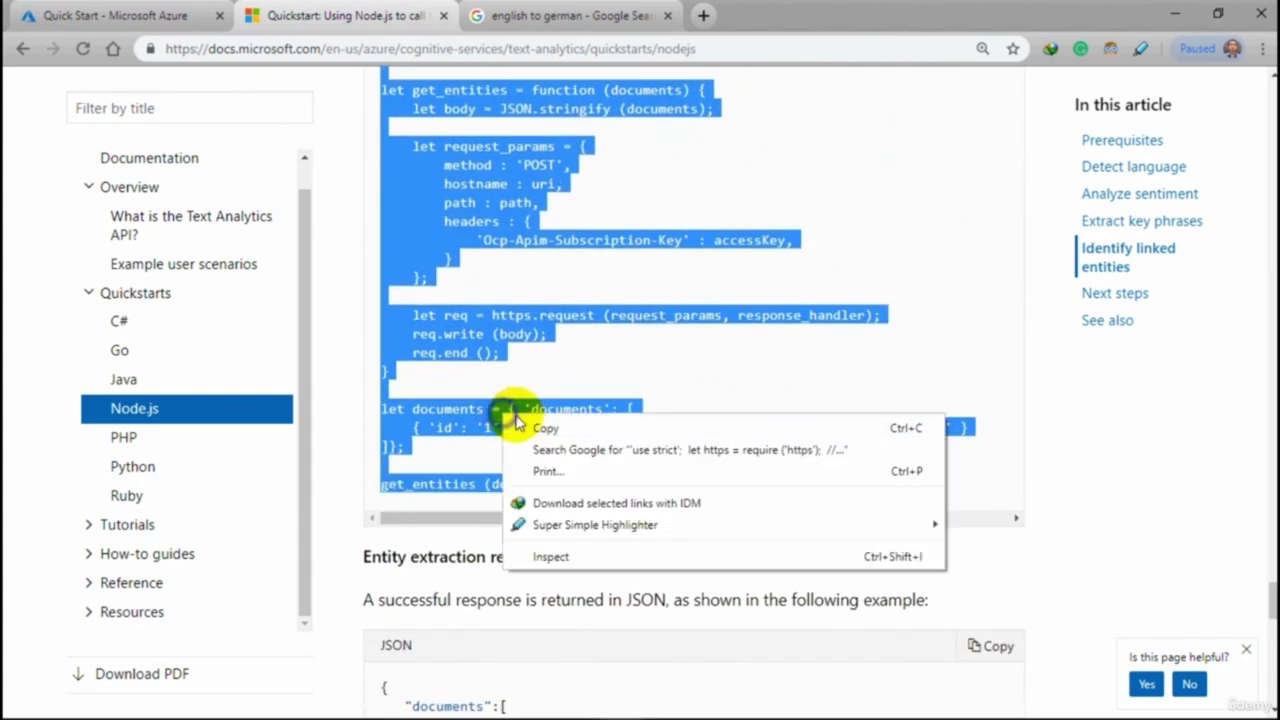
pyautogui.click(541, 428)
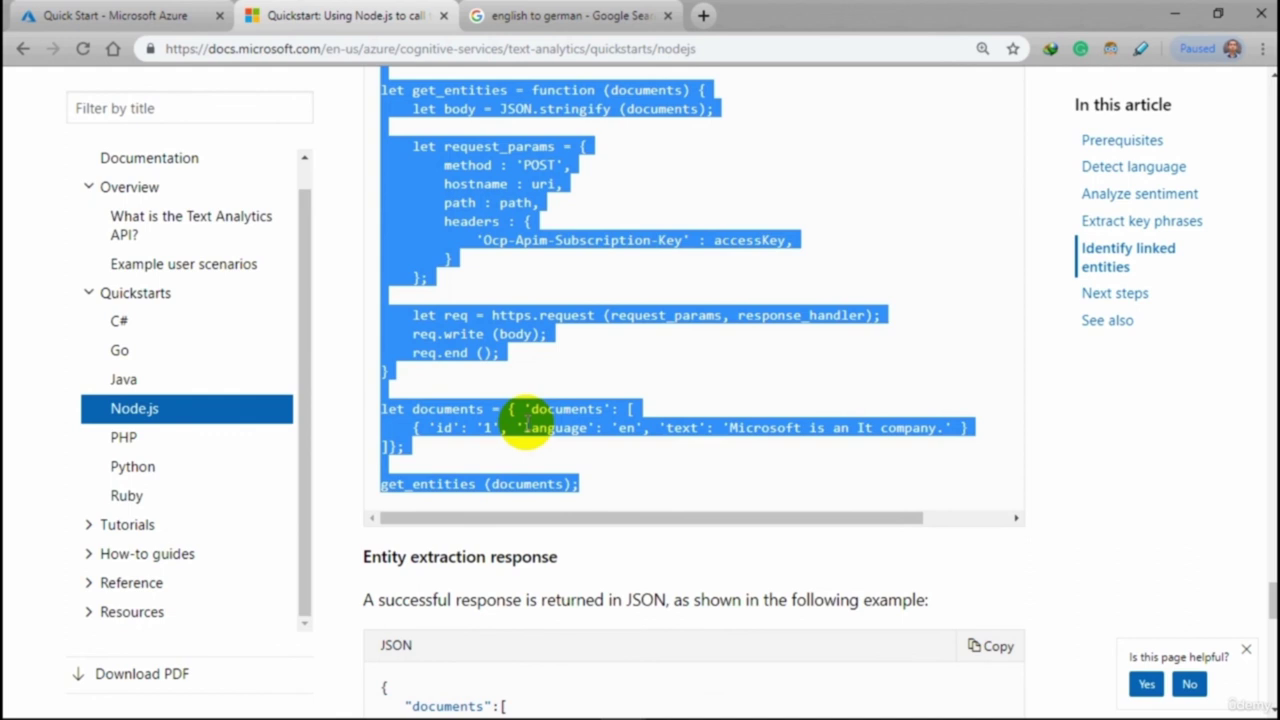
# Switch to File Explorer and create a new file named identify.js in the cognitive sevice folder
pyautogui.moveTo(715, 716)
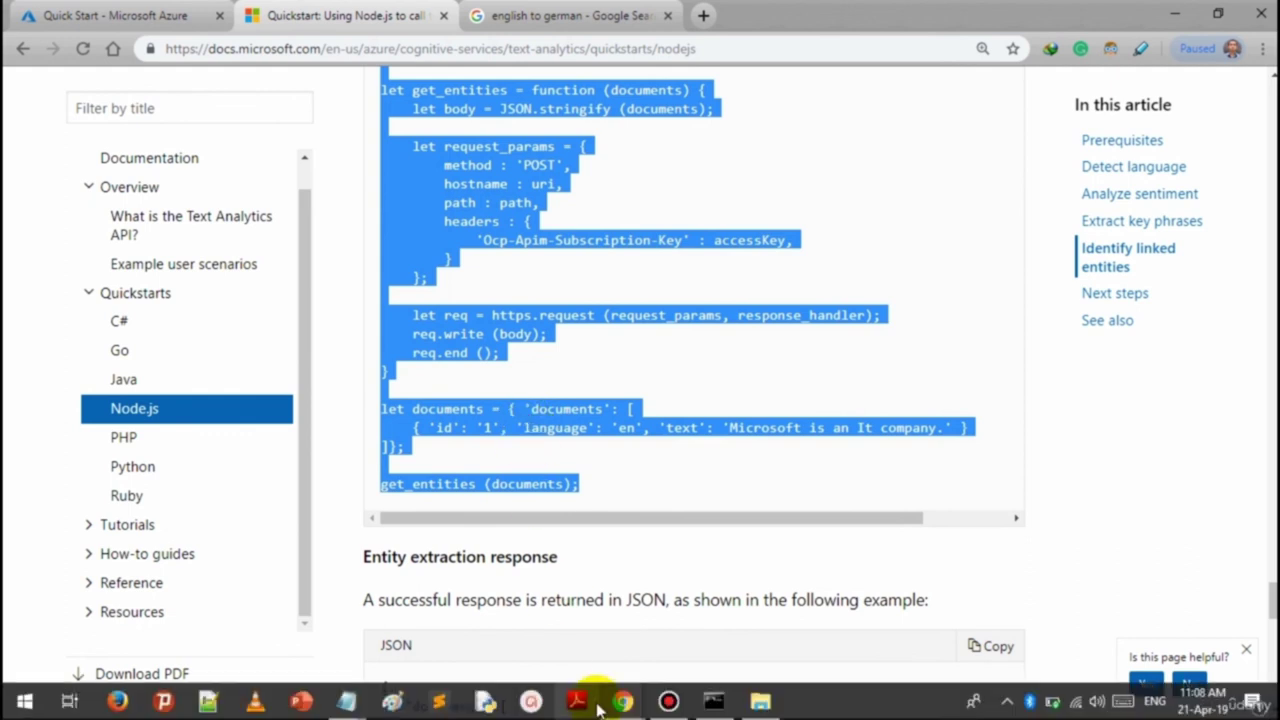
pyautogui.click(760, 705)
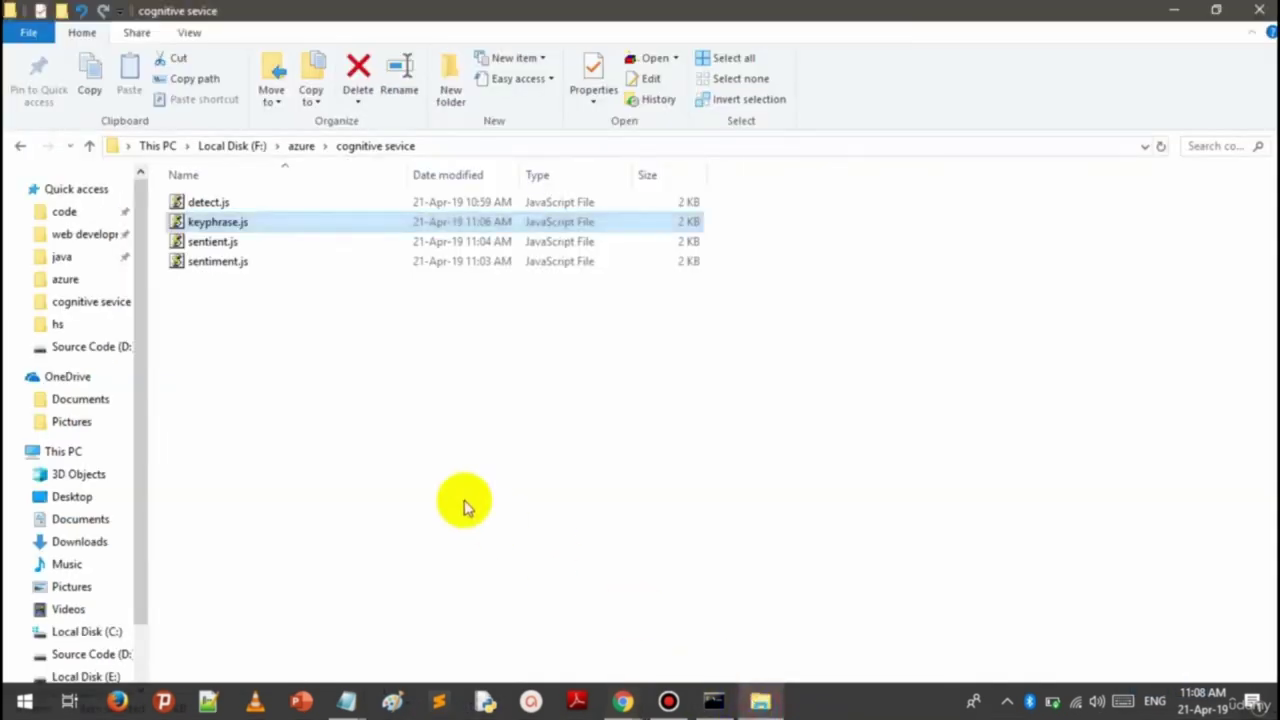
pyautogui.rightClick(423, 466)
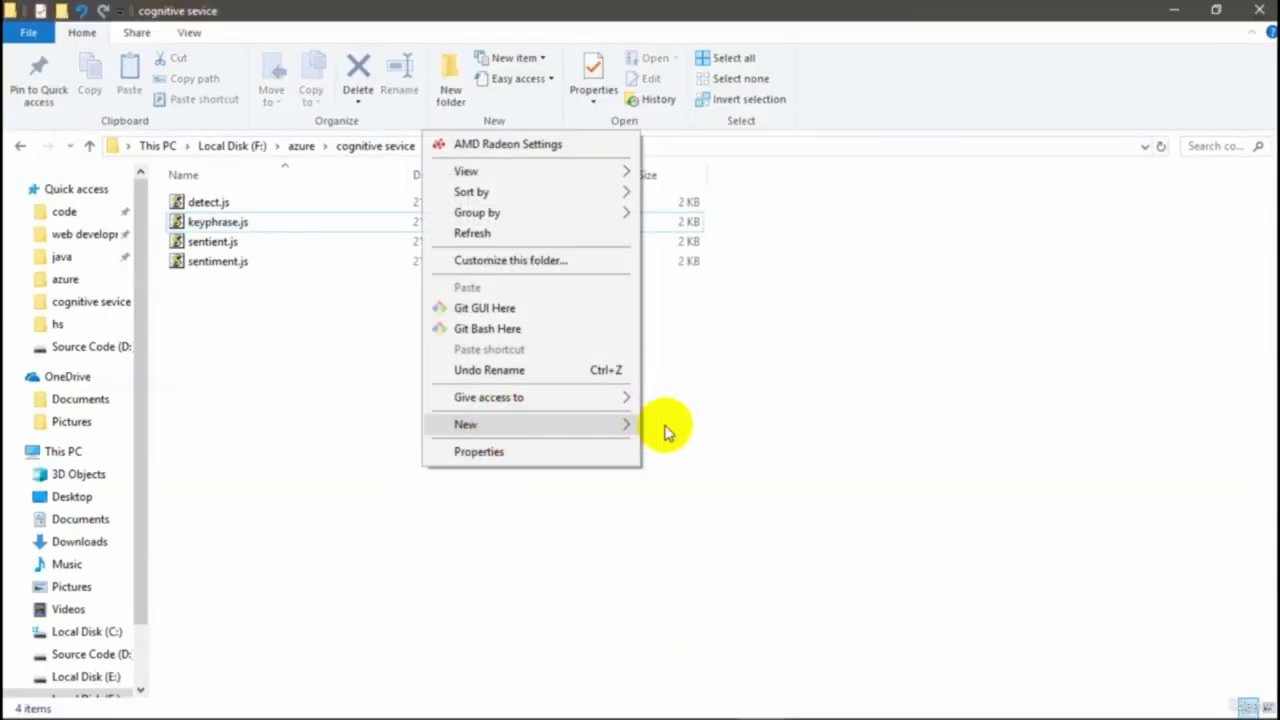
pyautogui.moveTo(640, 428)
pyautogui.click(697, 657)
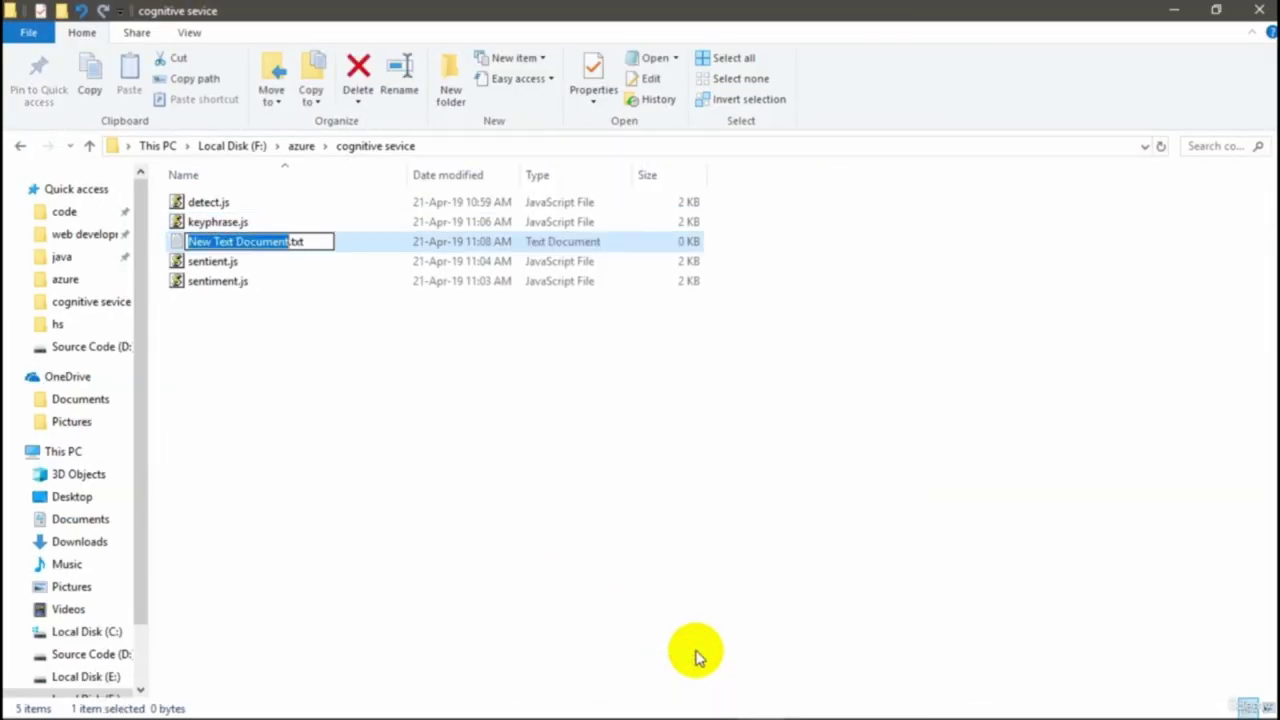
pyautogui.write('identi')
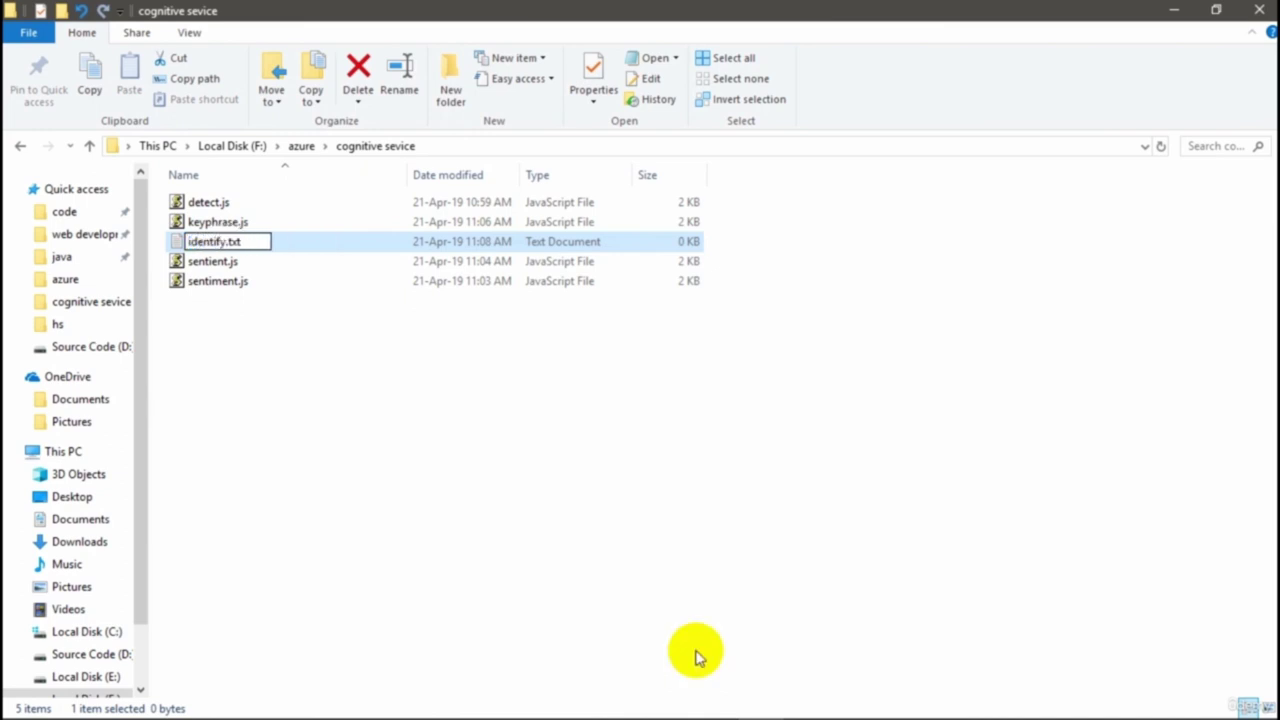
pyautogui.write('fy.js')
pyautogui.press('Delete')
pyautogui.press('Delete')
pyautogui.press('Return')
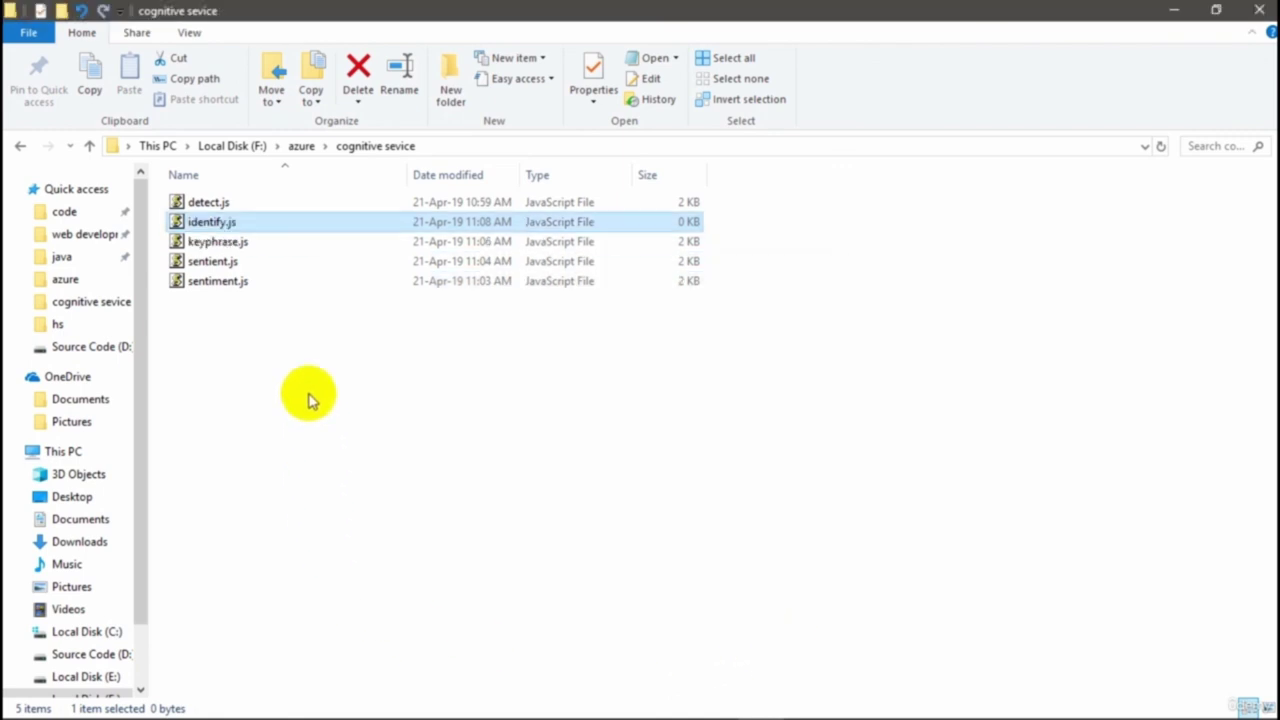
# Open identify.js for editing in Notepad and paste the copied entity sample code into it
pyautogui.rightClick(393, 216)
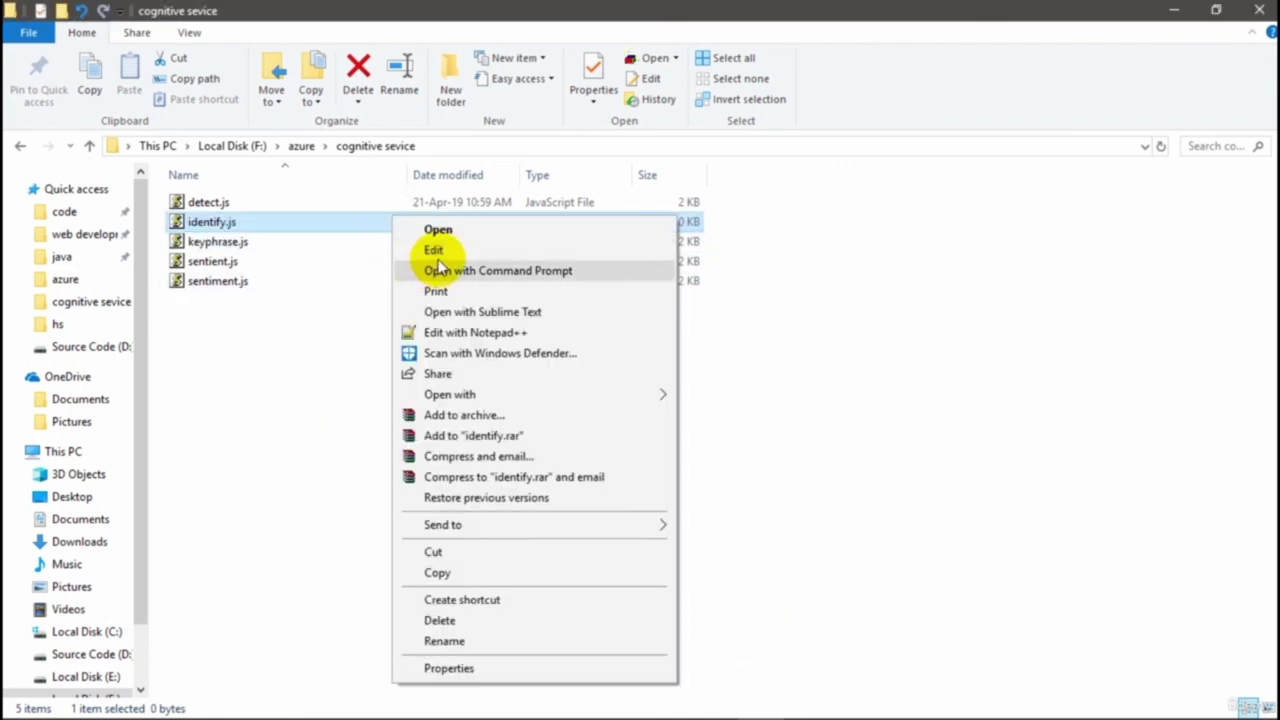
pyautogui.click(434, 251)
pyautogui.rightClick(831, 328)
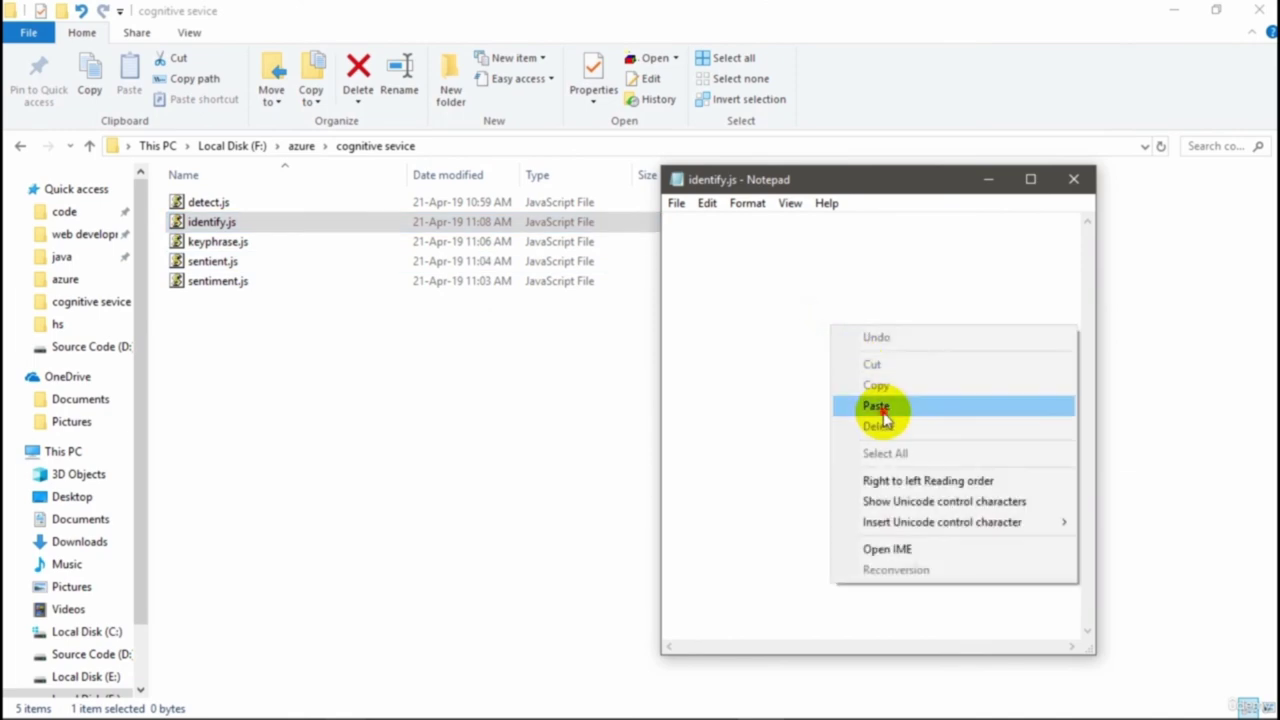
pyautogui.click(878, 406)
# Copy the subscription key from the untitled Notepad note and paste it over the accessKey placeholder in identify.js
pyautogui.click(346, 702)
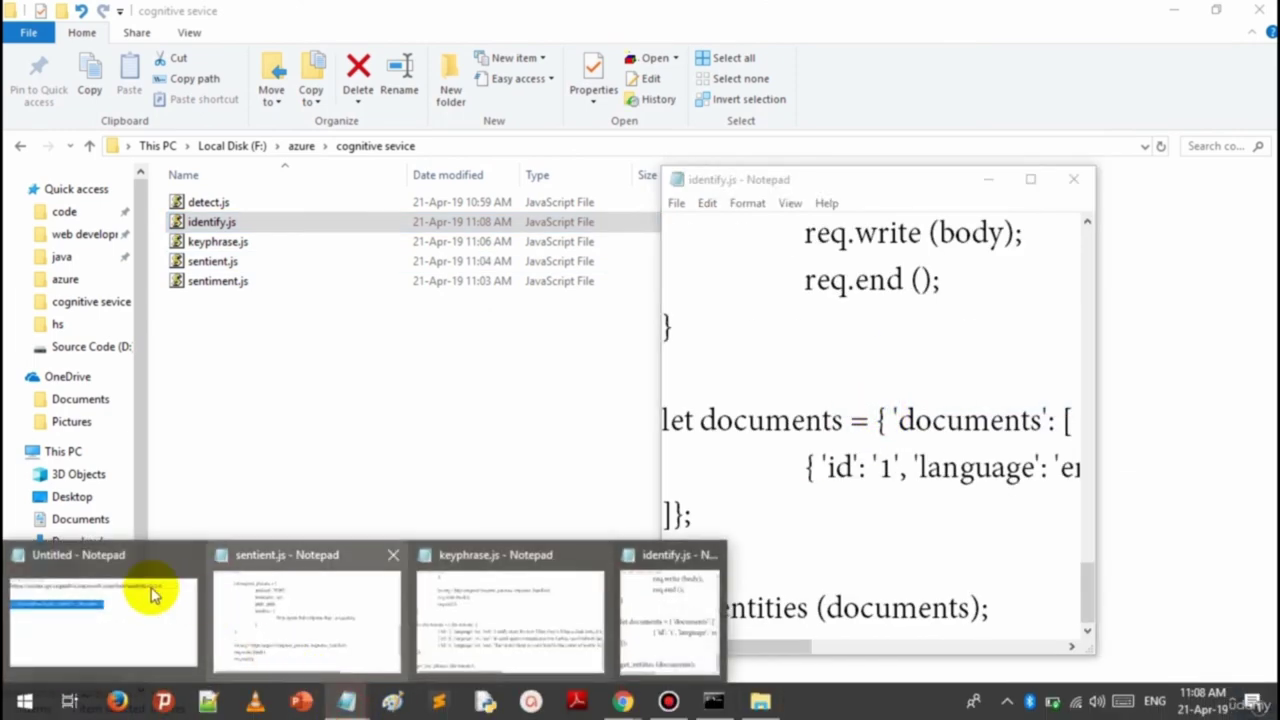
pyautogui.click(152, 594)
pyautogui.rightClick(380, 478)
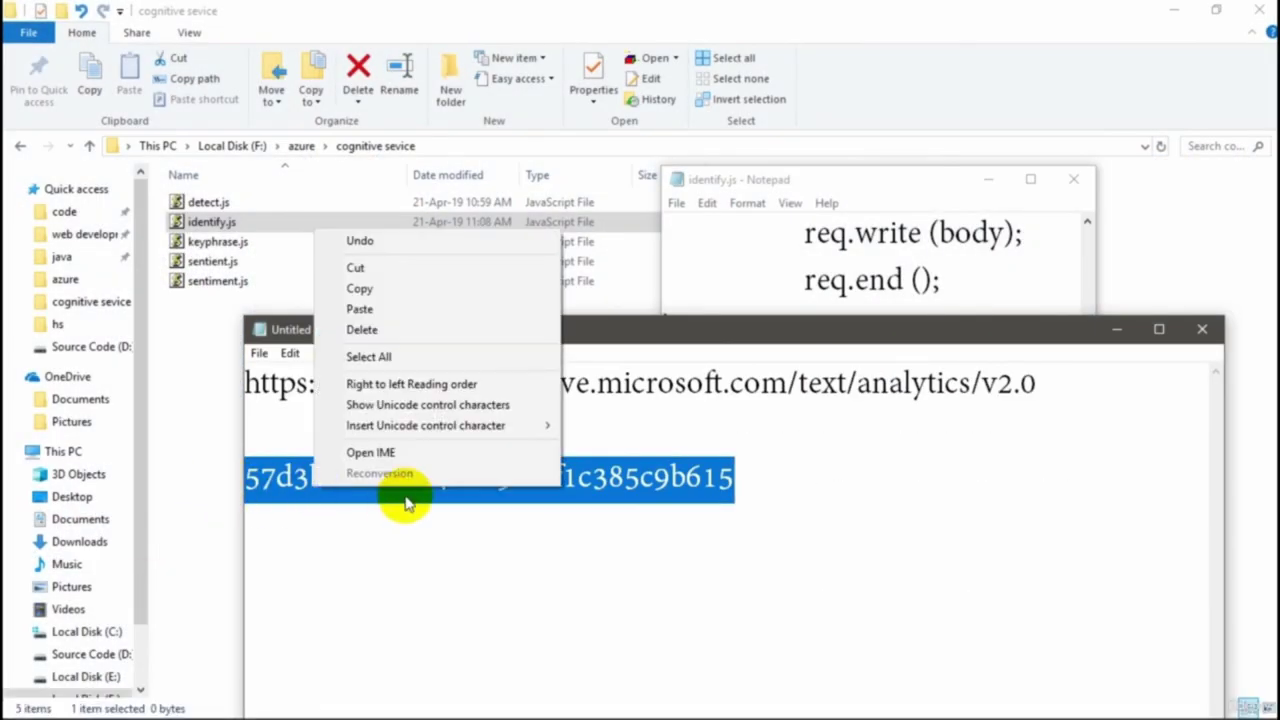
pyautogui.click(448, 288)
pyautogui.click(1114, 329)
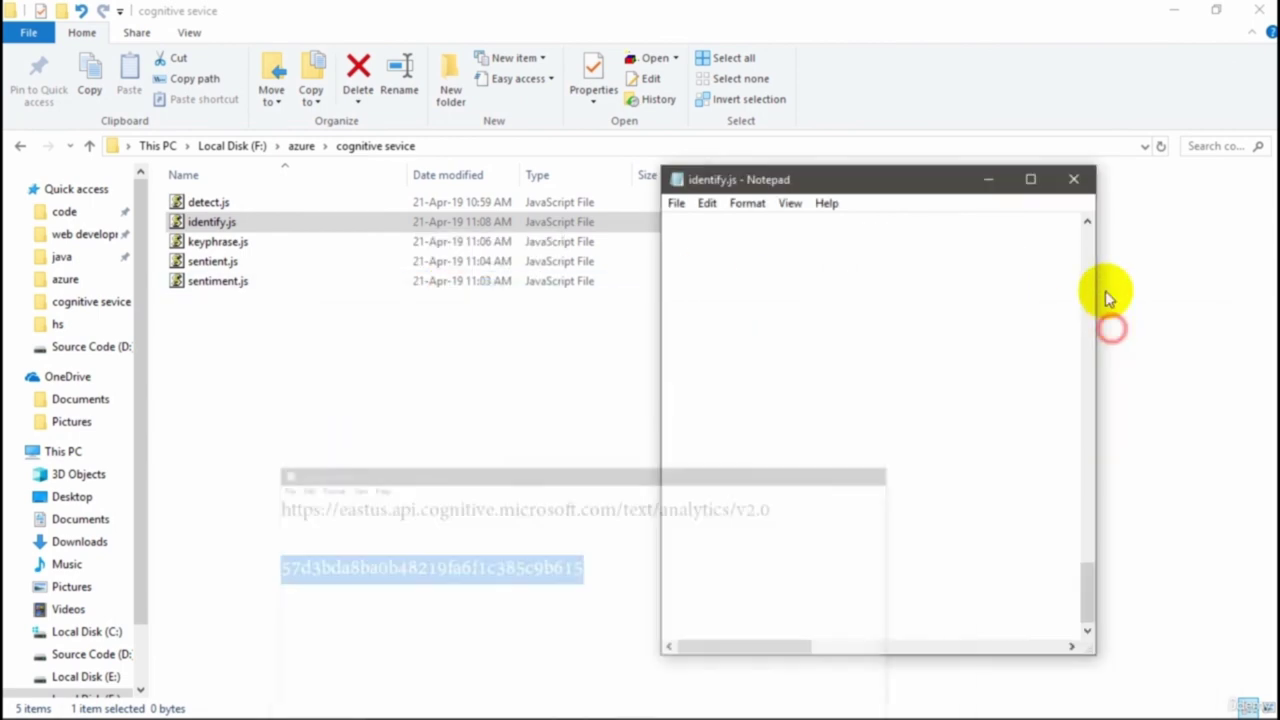
pyautogui.click(1030, 179)
pyautogui.scroll(15, 250, 220)
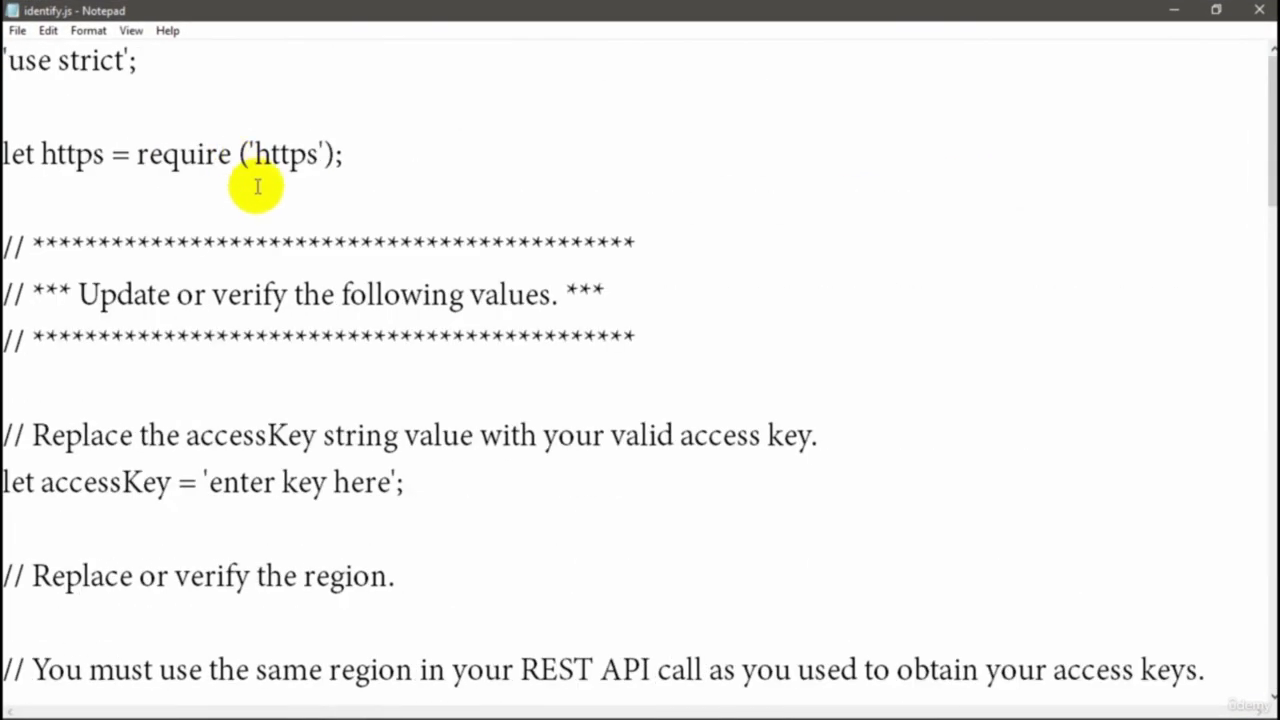
pyautogui.scroll(-1, 366, 363)
pyautogui.moveTo(390, 343); pyautogui.dragTo(215, 343)
pyautogui.rightClick(245, 345)
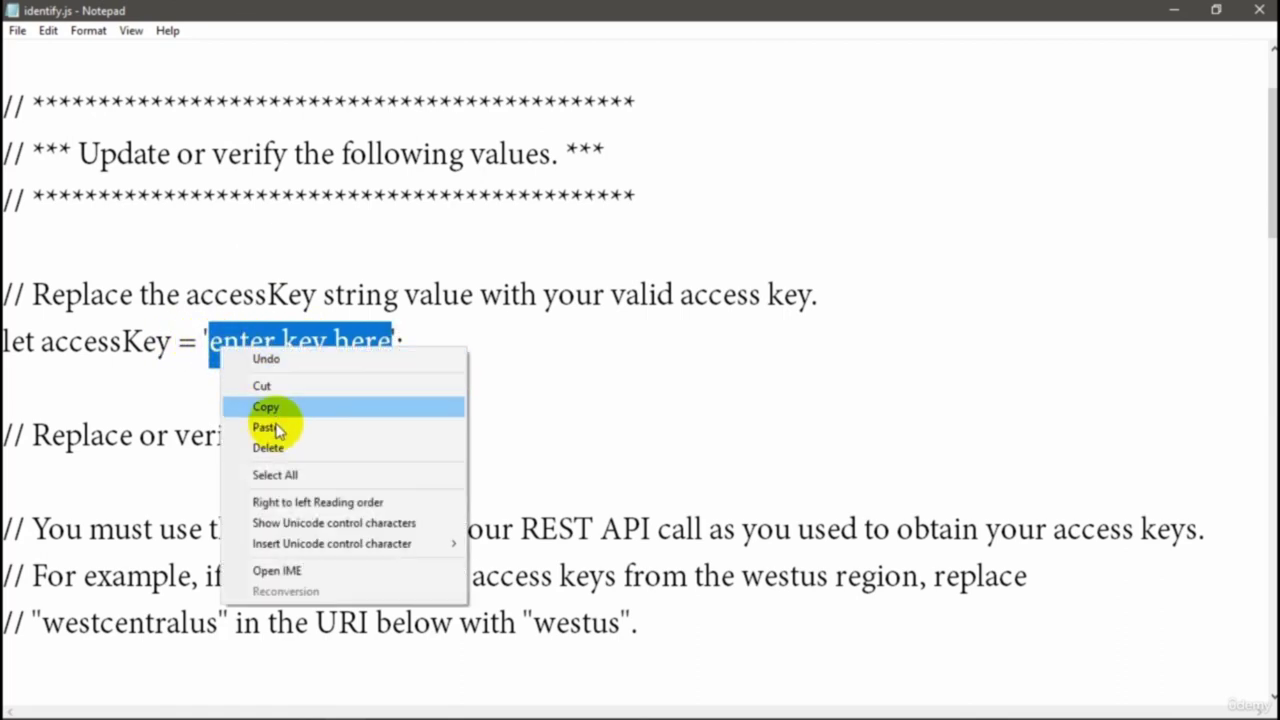
pyautogui.click(286, 423)
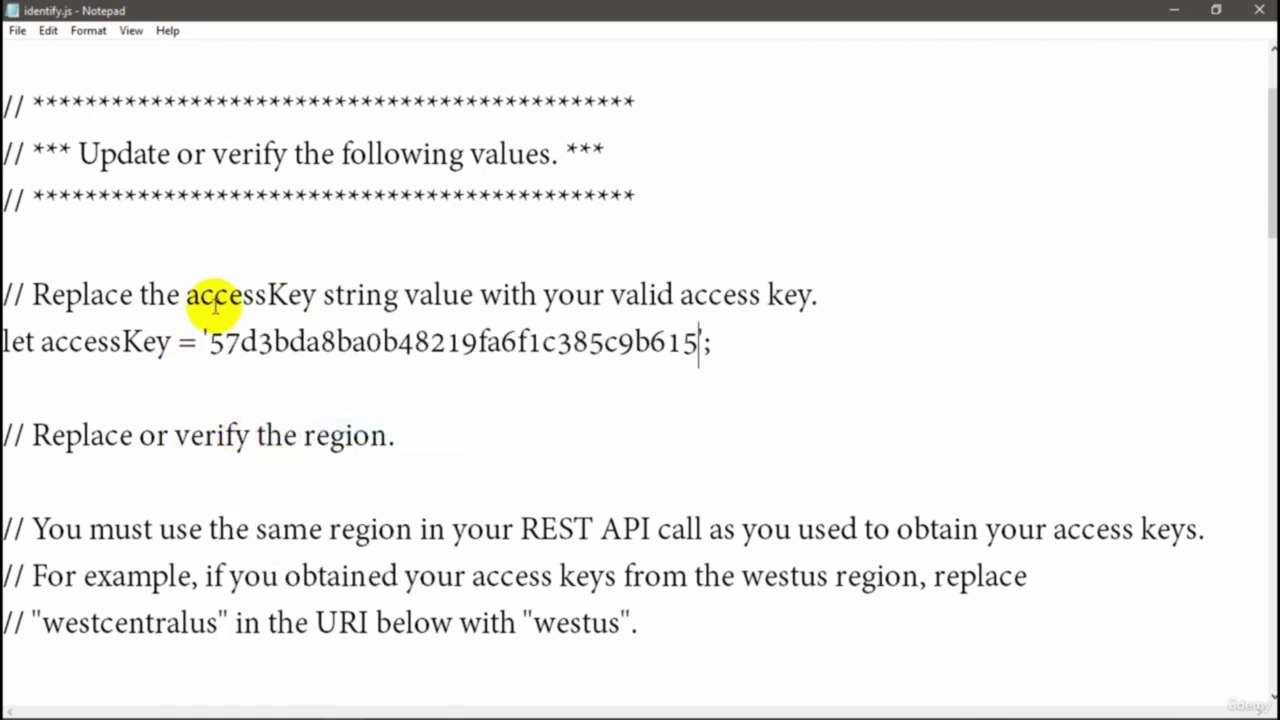
# Change the uri value in identify.js to eastus.api.cognitive.microsoft.com
pyautogui.scroll(-2, 206, 291)
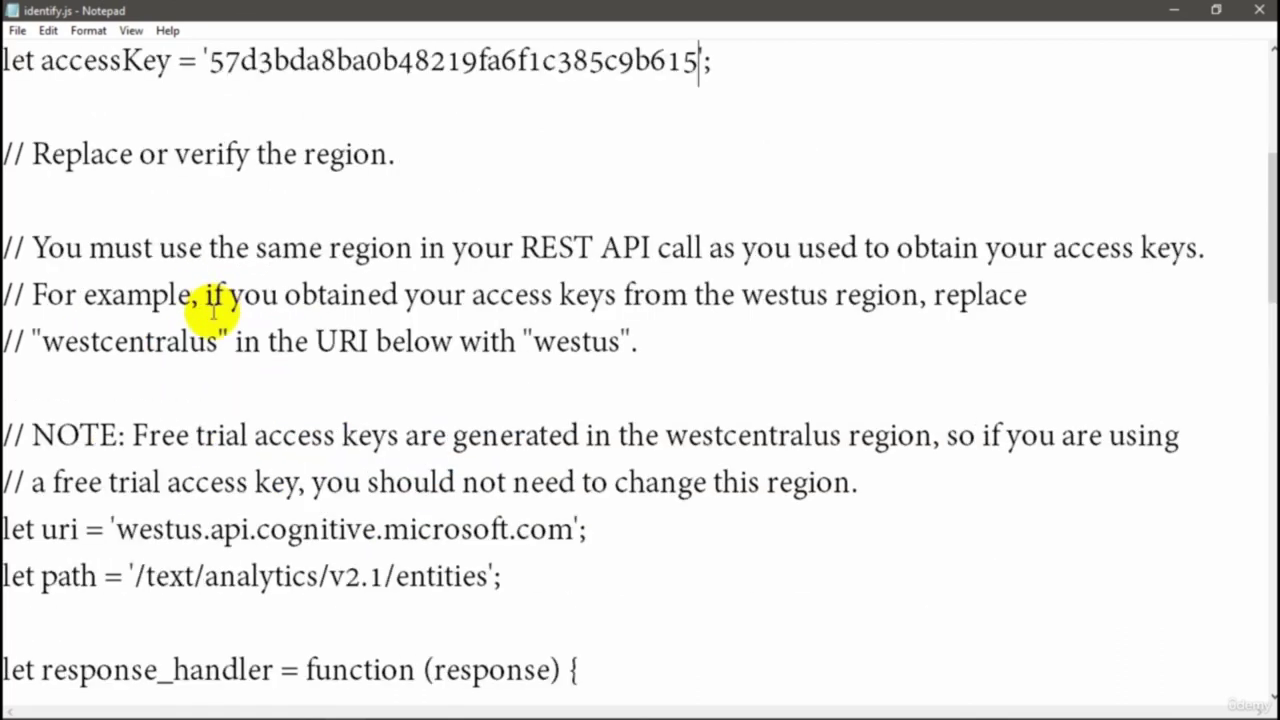
pyautogui.click(148, 527)
pyautogui.press('BackSpace')
pyautogui.press('BackSpace')
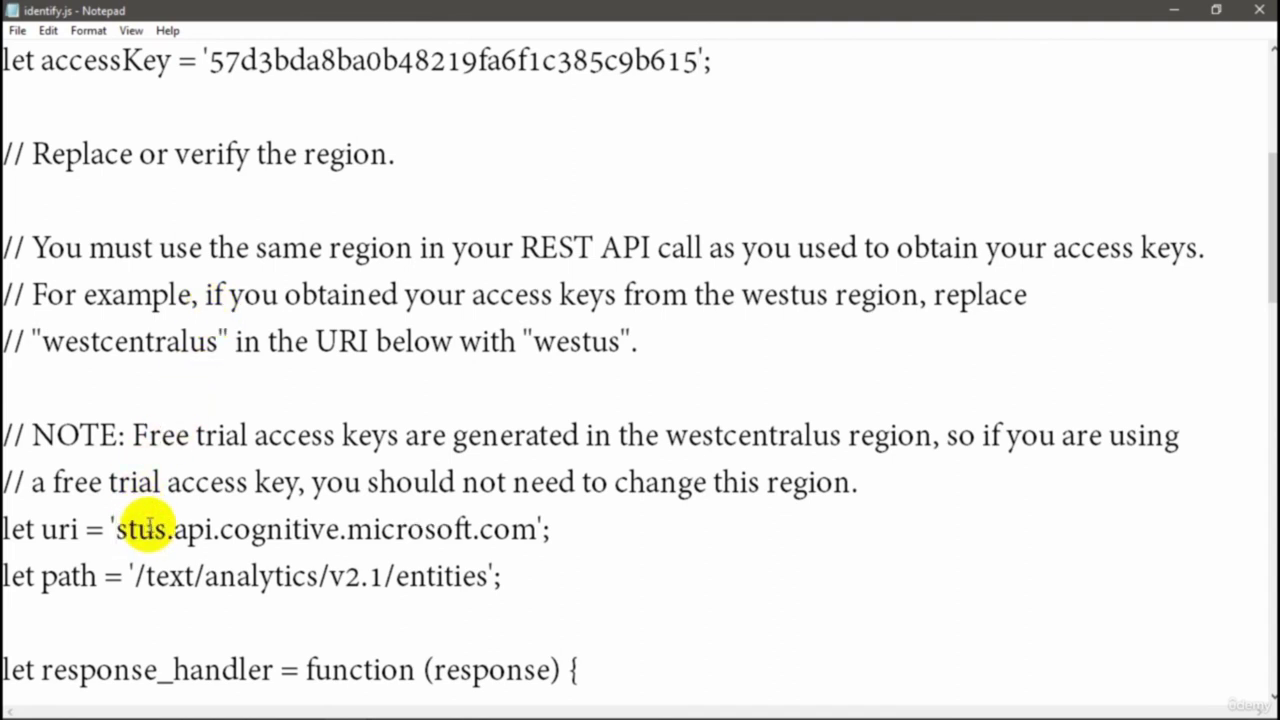
pyautogui.write('ea')
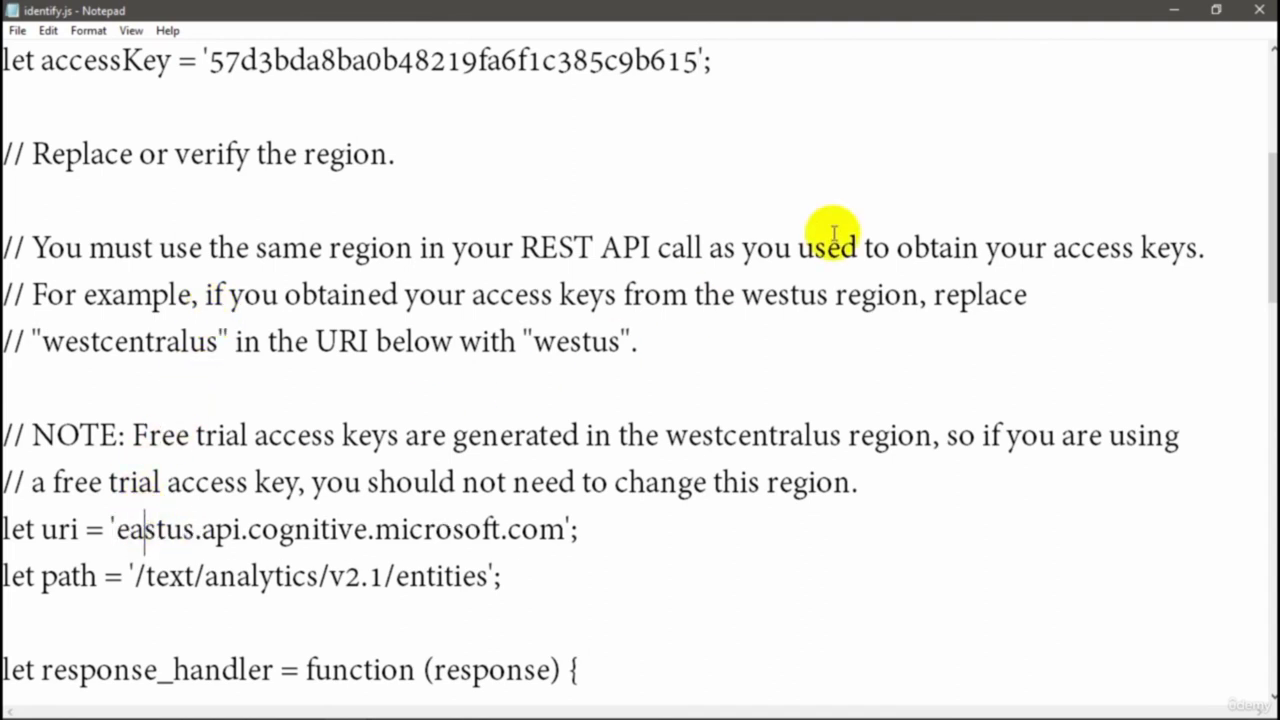
# Switch to Command Prompt, run node identify.js, and go to the start of its output
pyautogui.moveTo(1030, 712)
pyautogui.click(714, 701)
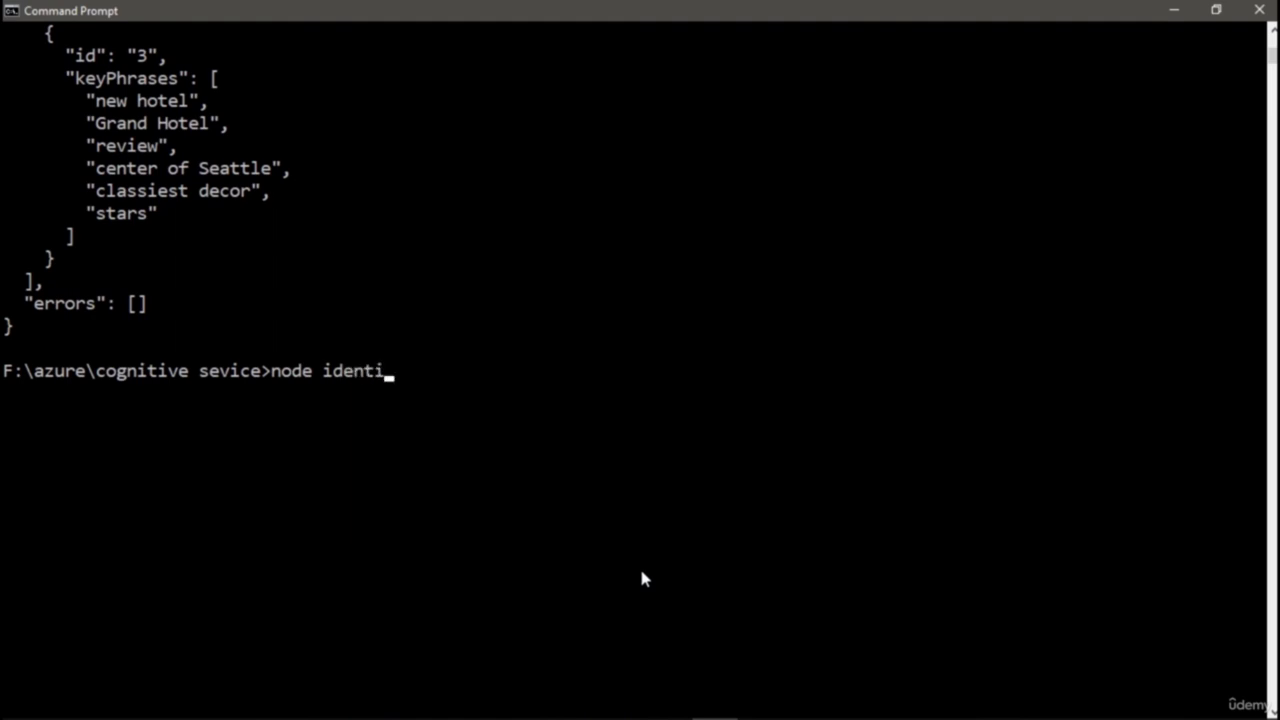
pyautogui.moveTo(346, 701)
pyautogui.moveTo(630, 612)
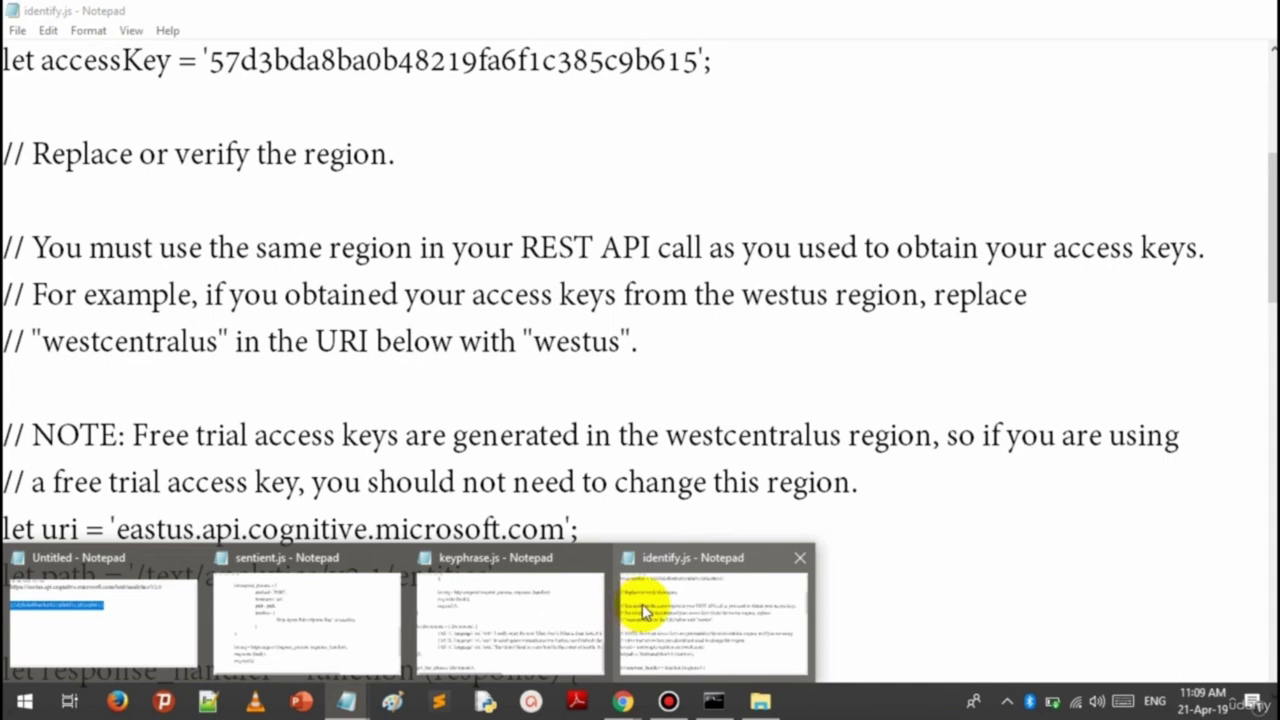
pyautogui.click(714, 701)
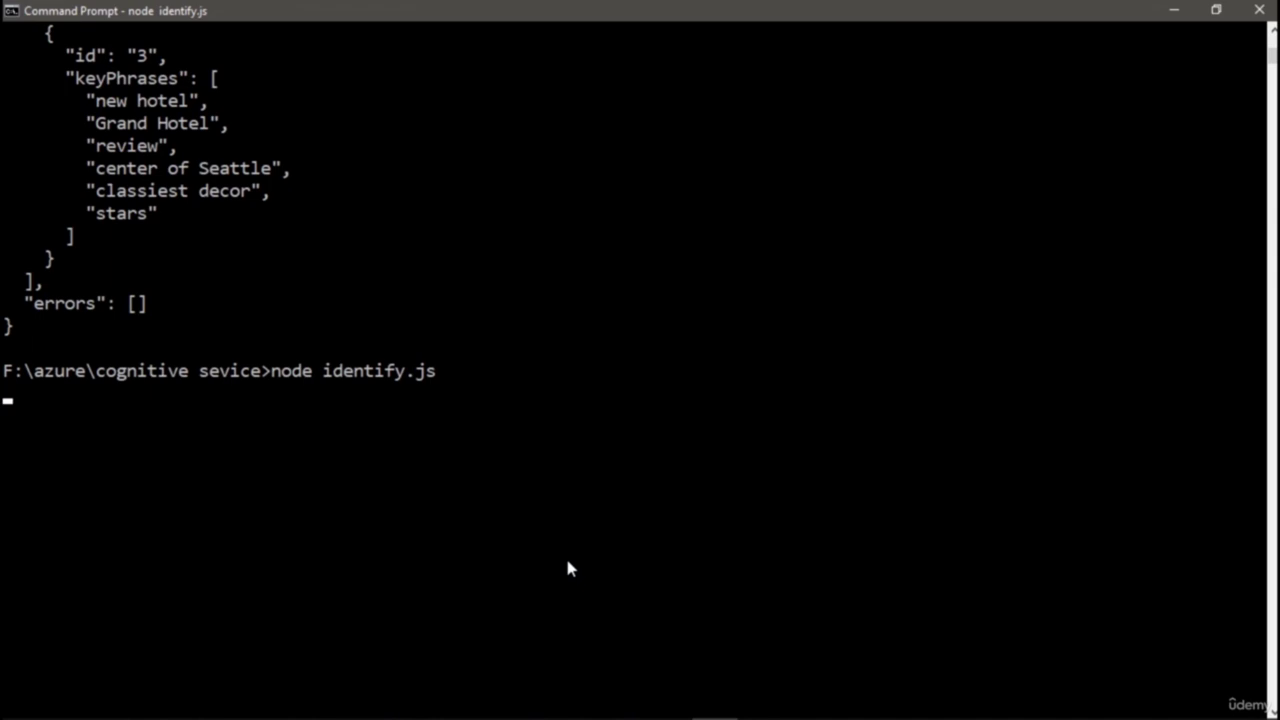
pyautogui.scroll(5, 567, 568)
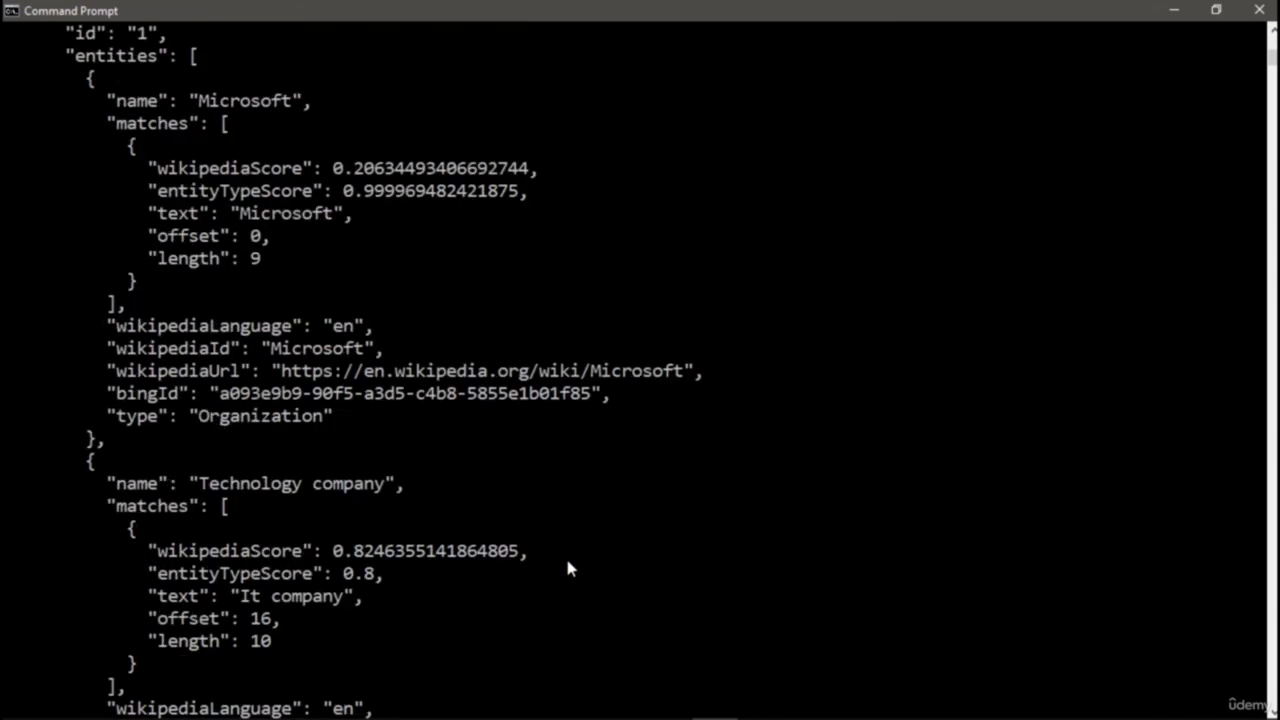
pyautogui.scroll(3, 567, 568)
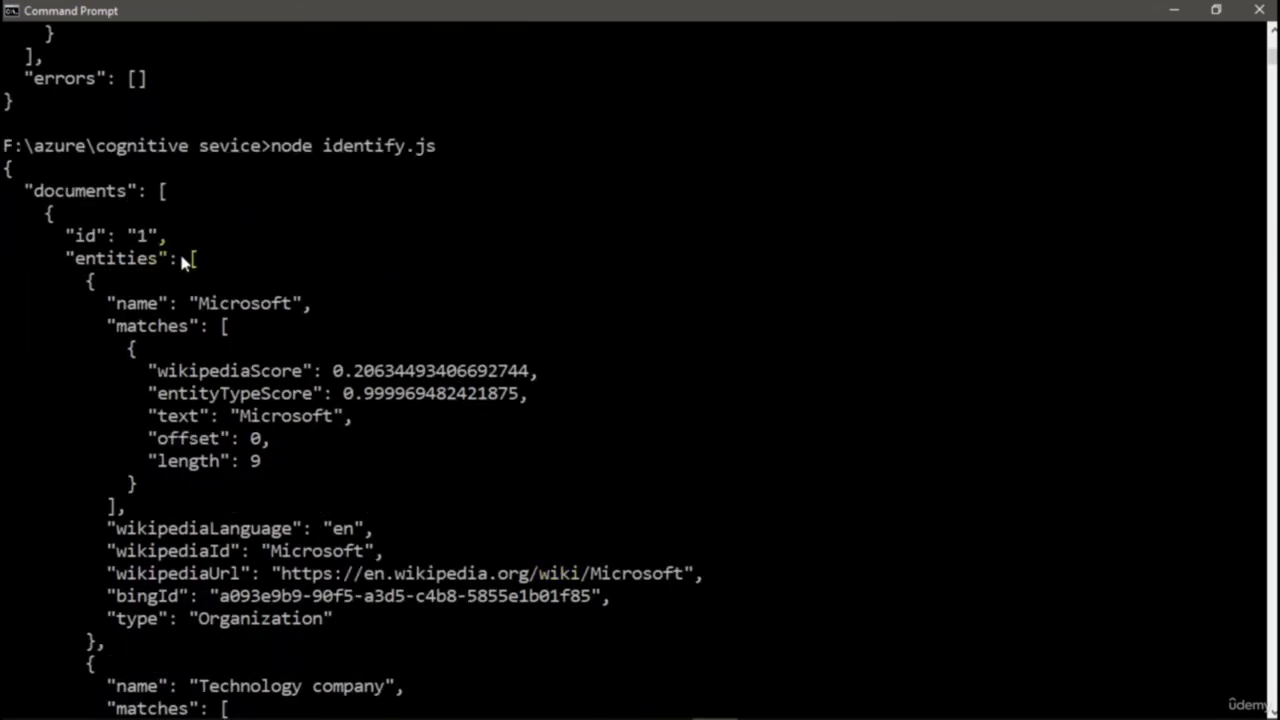
# Switch to identify.js in Notepad and examine the submitted document text, the request code and the endpoint path
pyautogui.moveTo(669, 703)
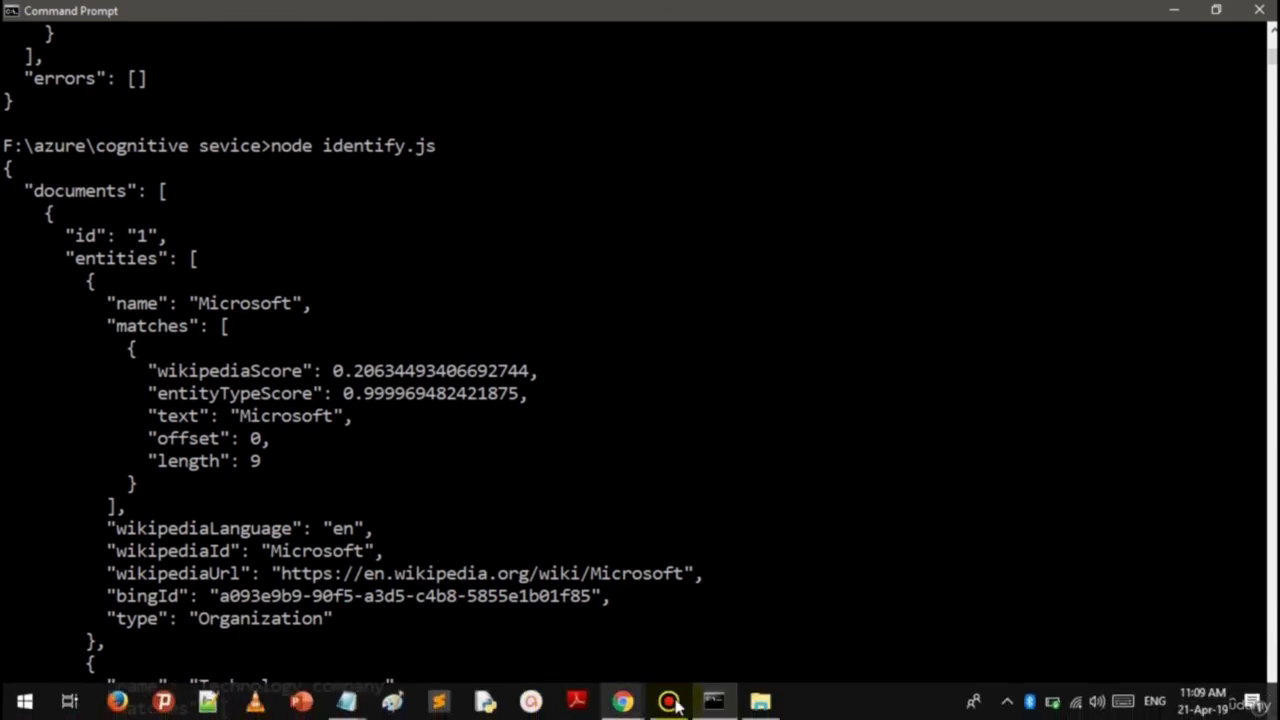
pyautogui.moveTo(346, 703)
pyautogui.click(729, 603)
pyautogui.scroll(-15, 628, 515)
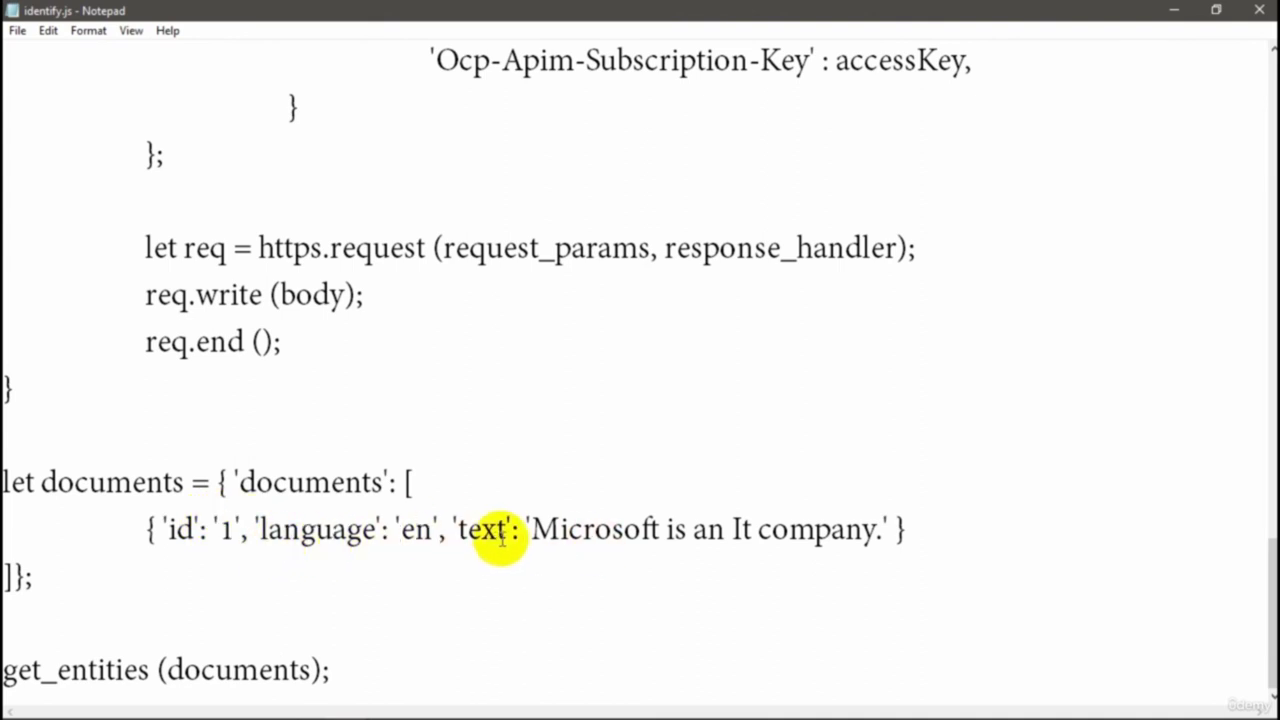
pyautogui.moveTo(531, 528); pyautogui.dragTo(900, 540)
pyautogui.scroll(1, 609, 543)
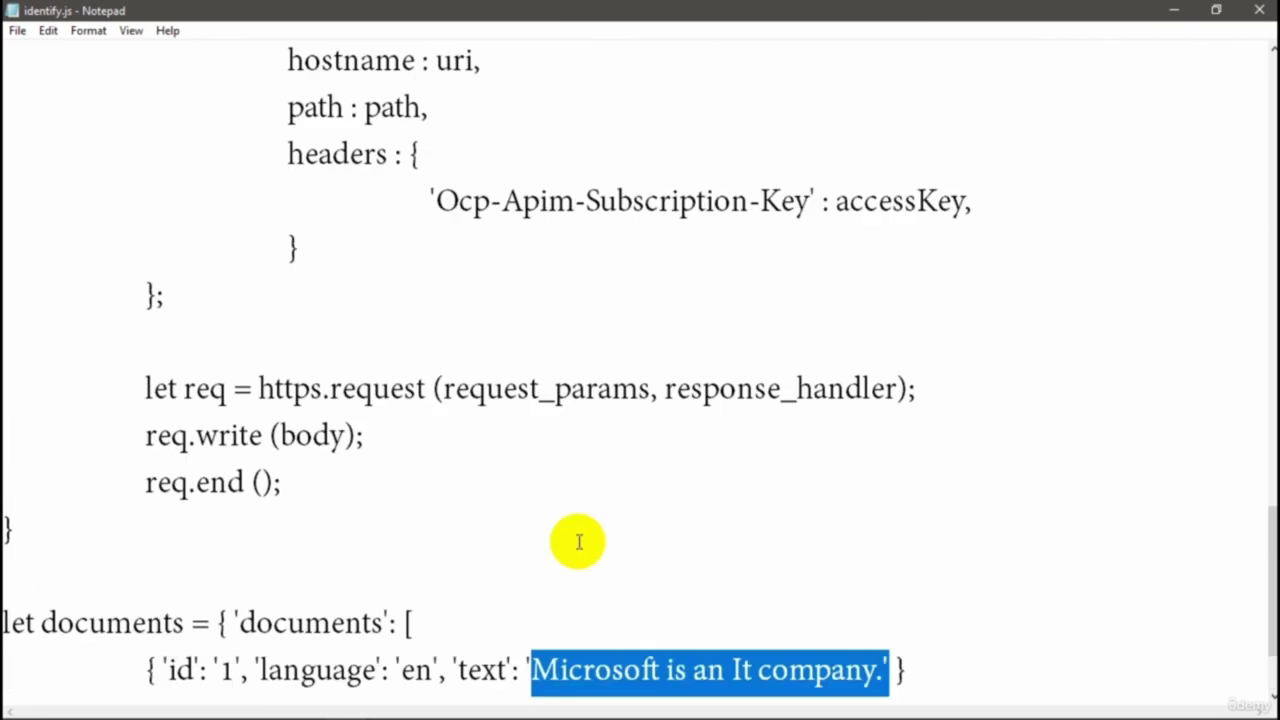
pyautogui.scroll(5, 578, 541)
pyautogui.scroll(2, 578, 541)
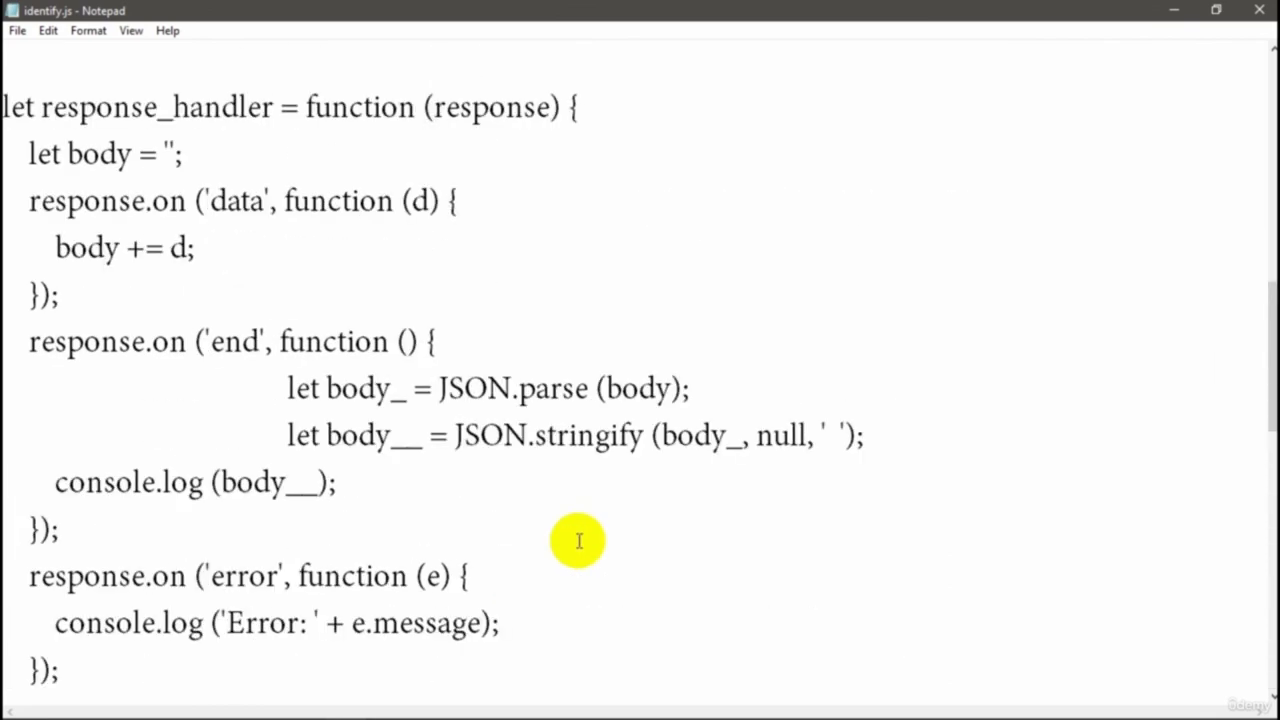
pyautogui.scroll(4, 578, 541)
pyautogui.scroll(-10, 578, 541)
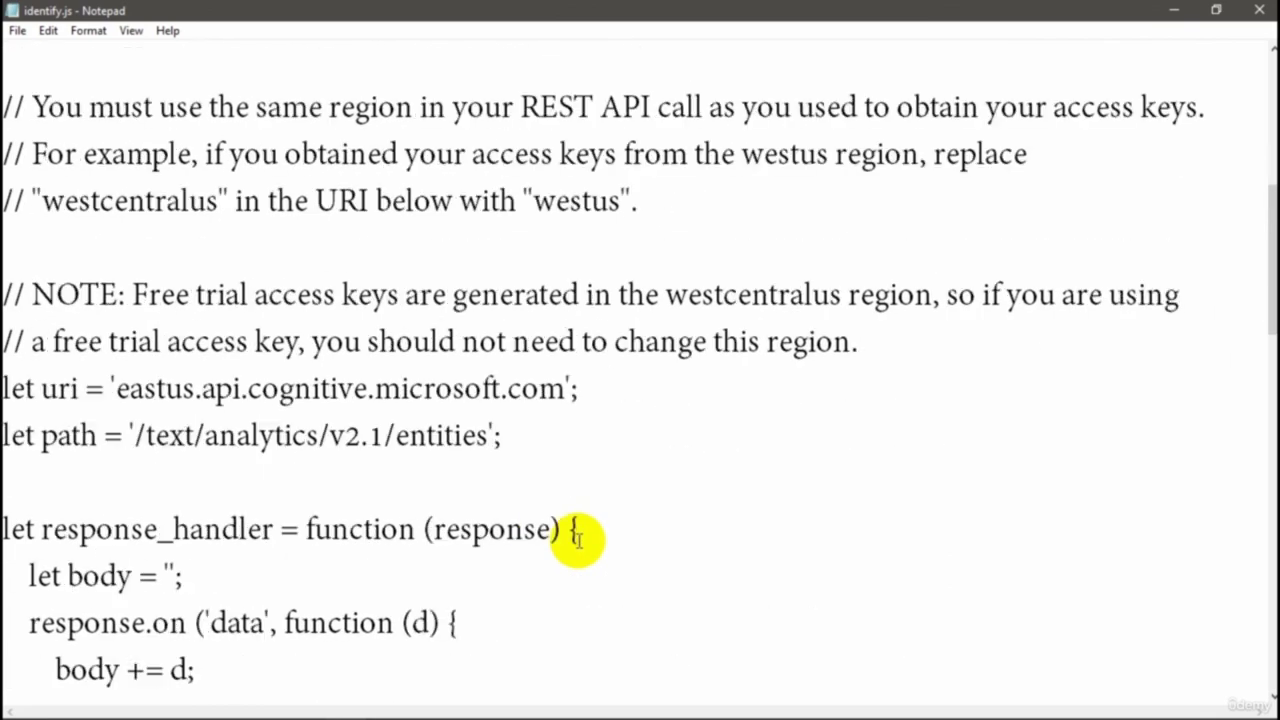
# Switch to Command Prompt, examine the Microsoft entity's name and wikipediaScore, and copy its wikipediaUrl address
pyautogui.click(1170, 11)
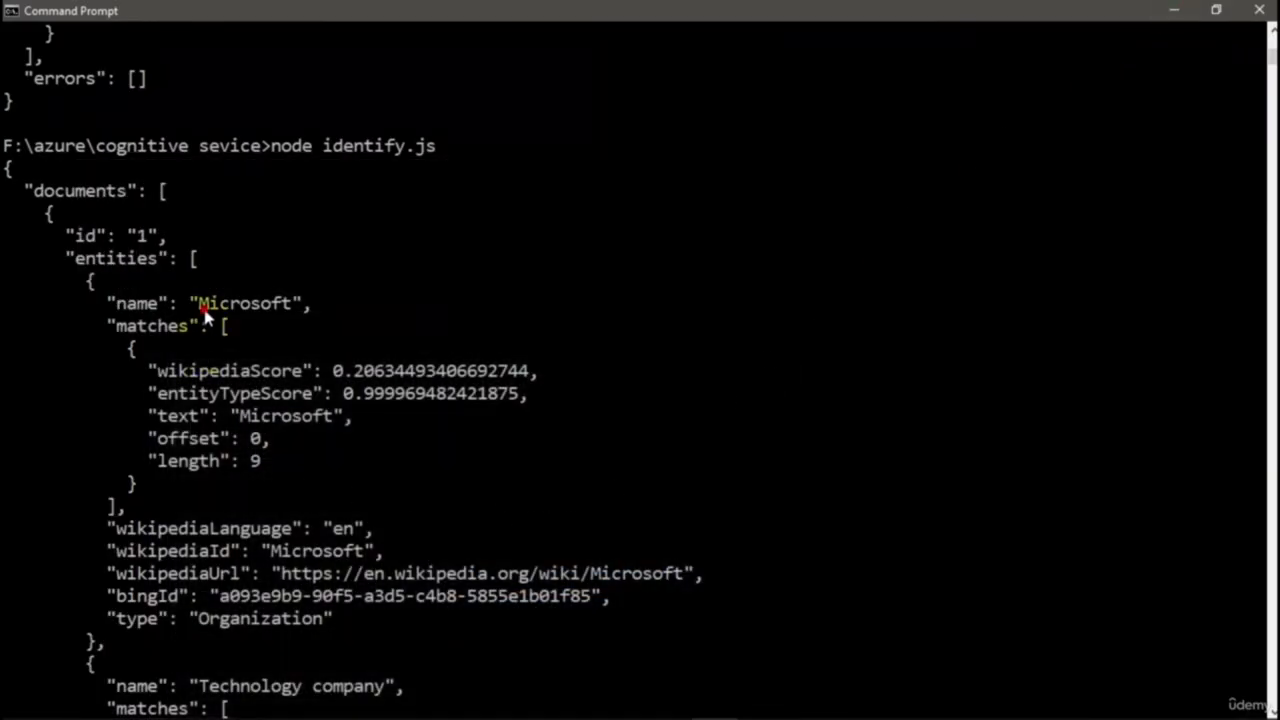
pyautogui.moveTo(265, 313); pyautogui.dragTo(310, 313)
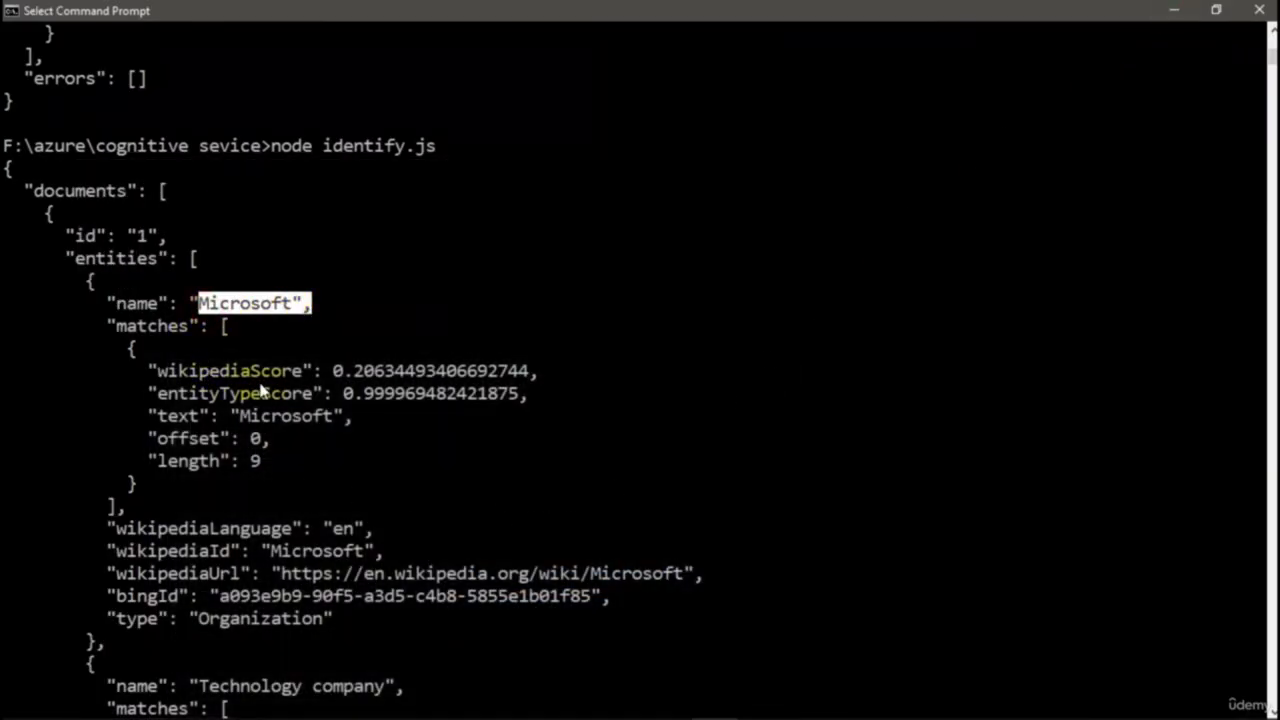
pyautogui.moveTo(336, 372); pyautogui.dragTo(572, 373)
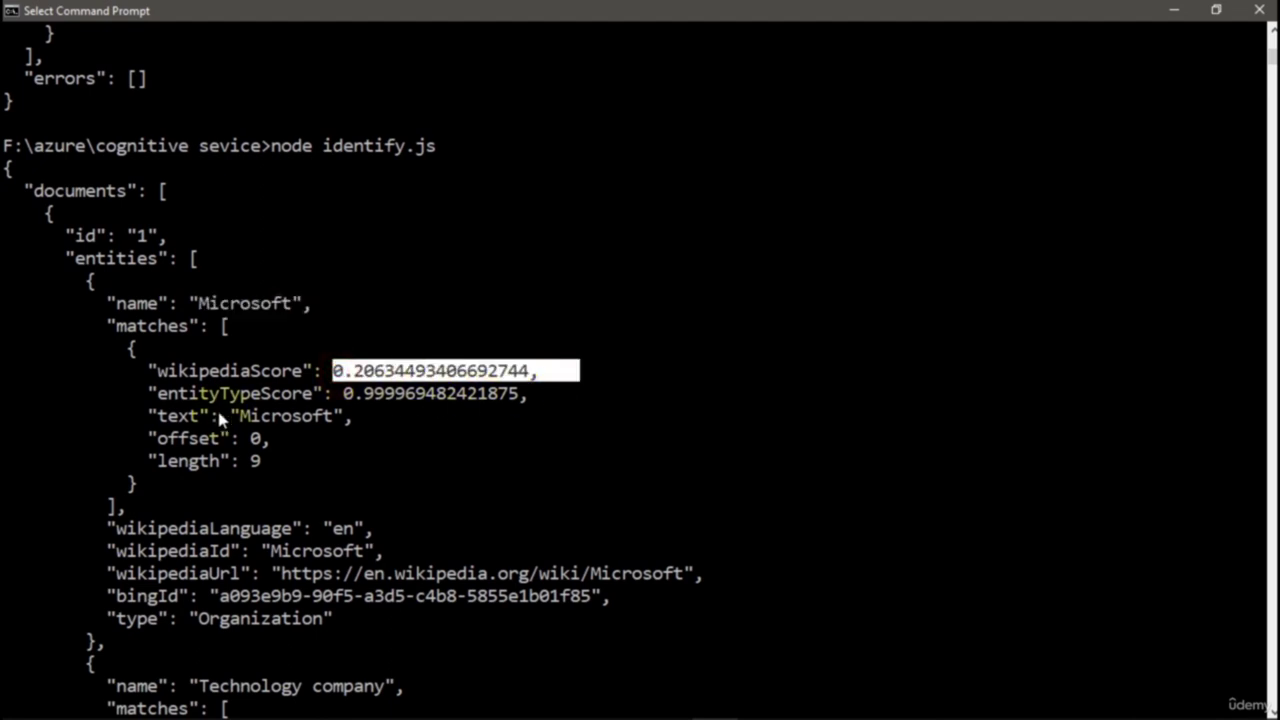
pyautogui.scroll(-1, 250, 415)
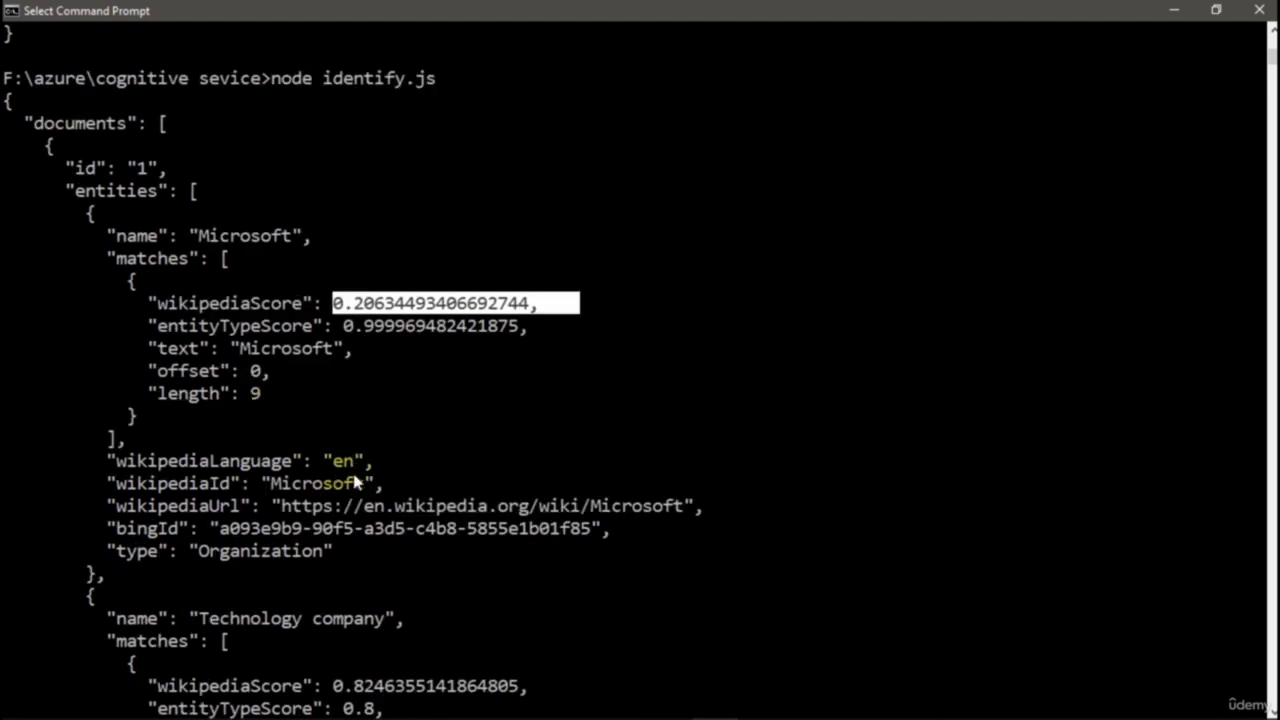
pyautogui.moveTo(282, 506); pyautogui.dragTo(677, 512)
pyautogui.rightClick(677, 512)
# Examine the Technology company entity's matches, Wikipedia fields and type through to the end of the node identify.js output
pyautogui.scroll(-1, 676, 514)
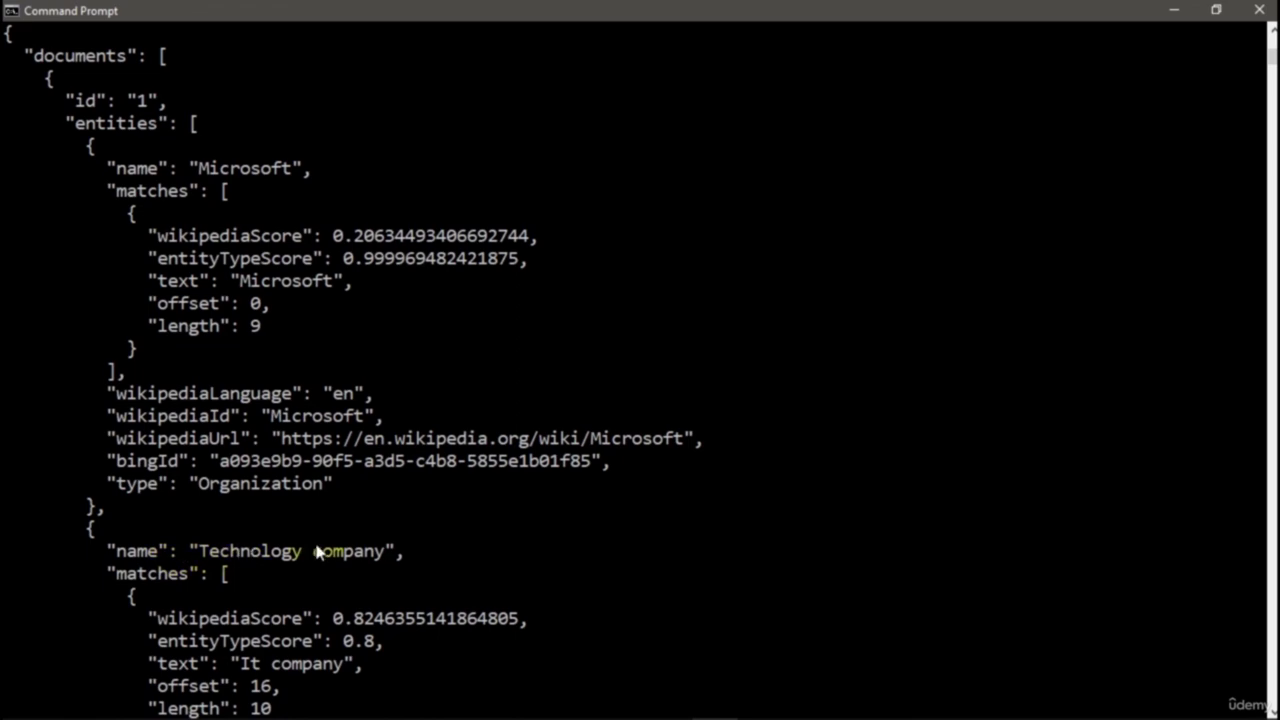
pyautogui.scroll(-1, 320, 490)
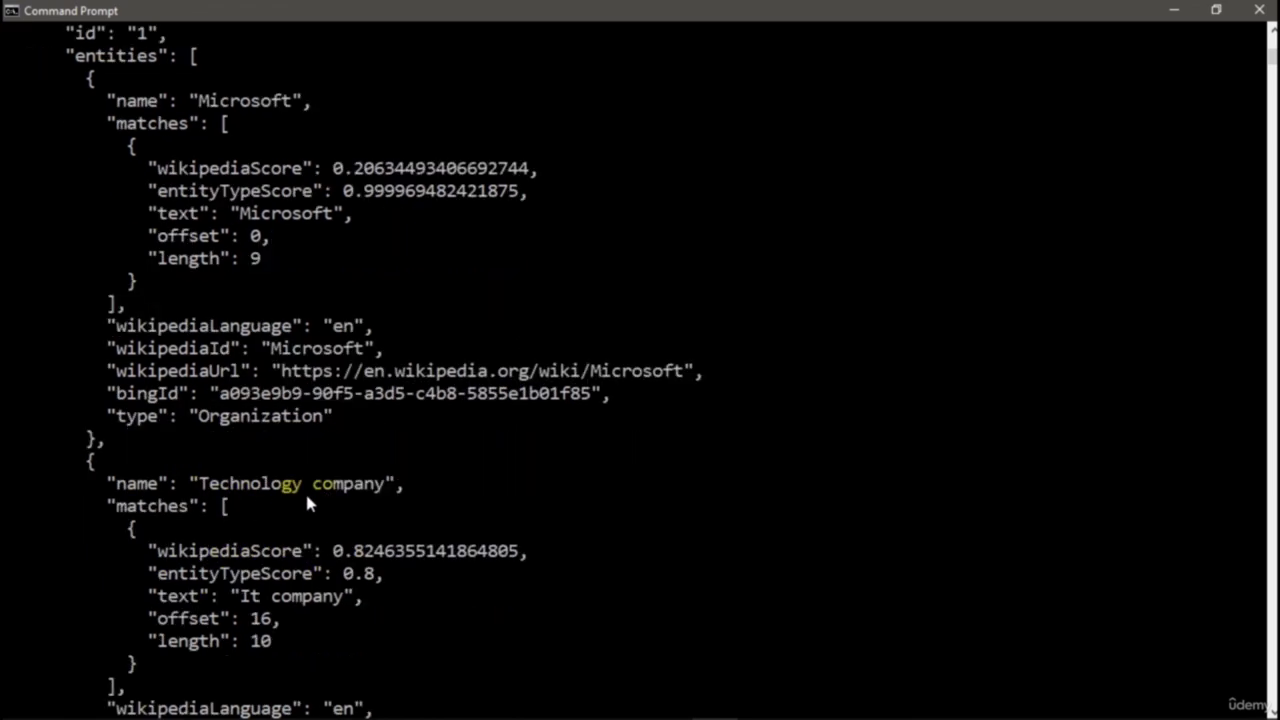
pyautogui.scroll(-3, 294, 600)
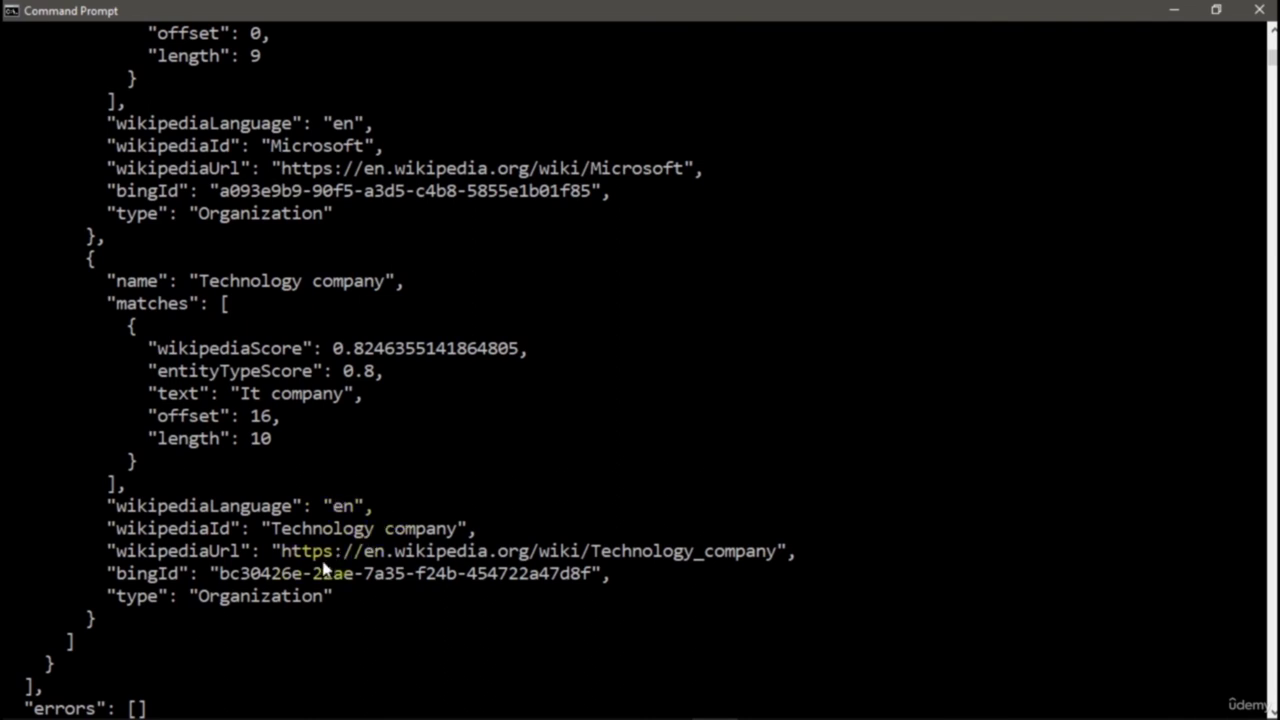
pyautogui.scroll(-2, 388, 563)
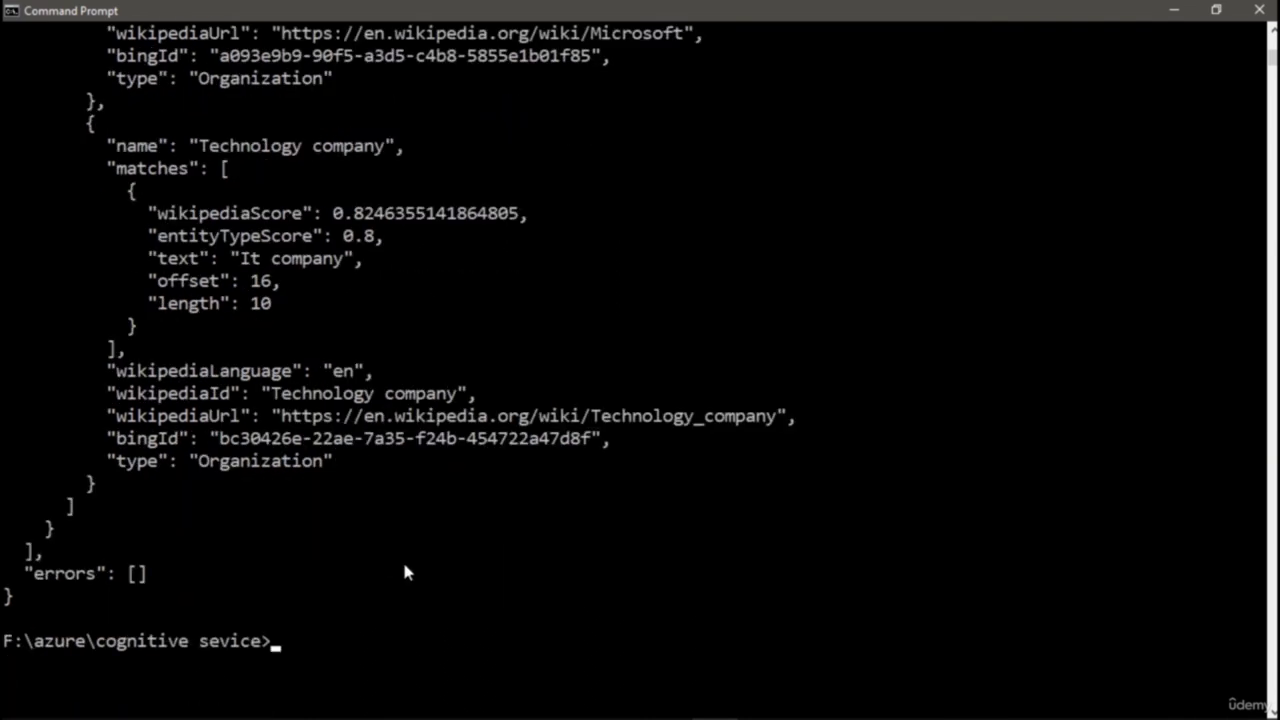
# Switch to the Chrome window with the Node.js quickstart and open a new browser tab
pyautogui.moveTo(622, 706)
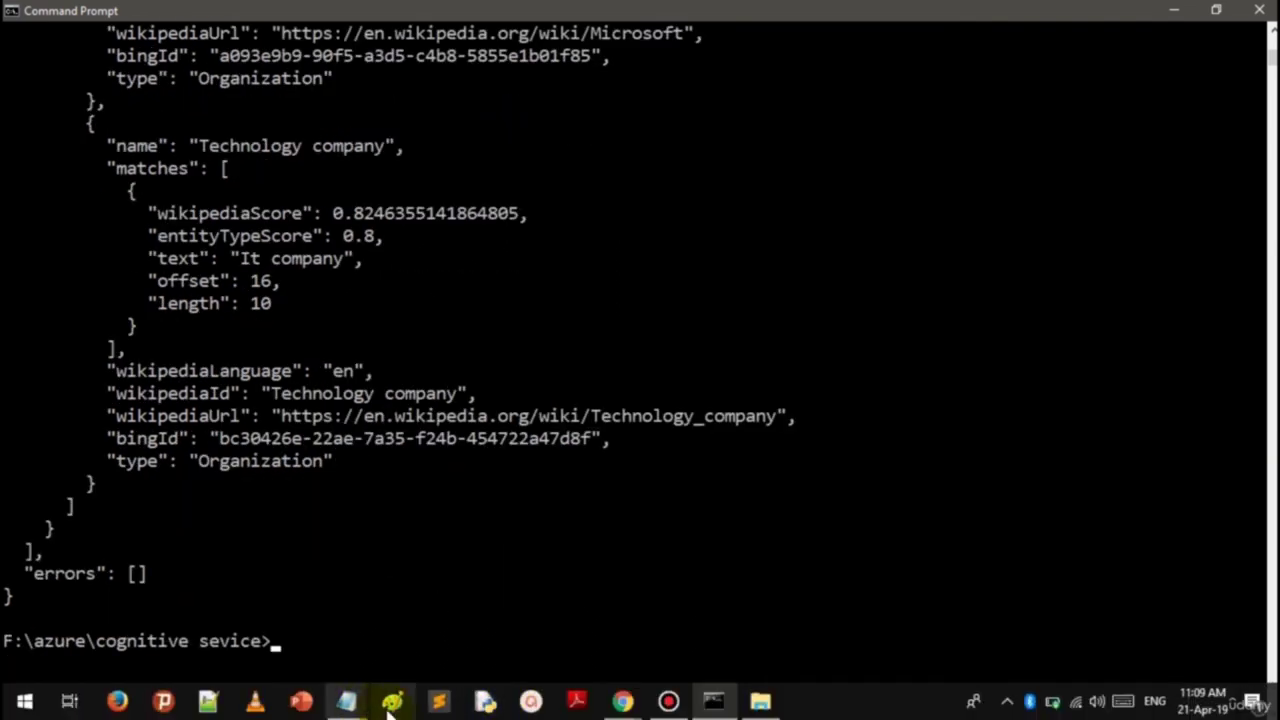
pyautogui.click(700, 651)
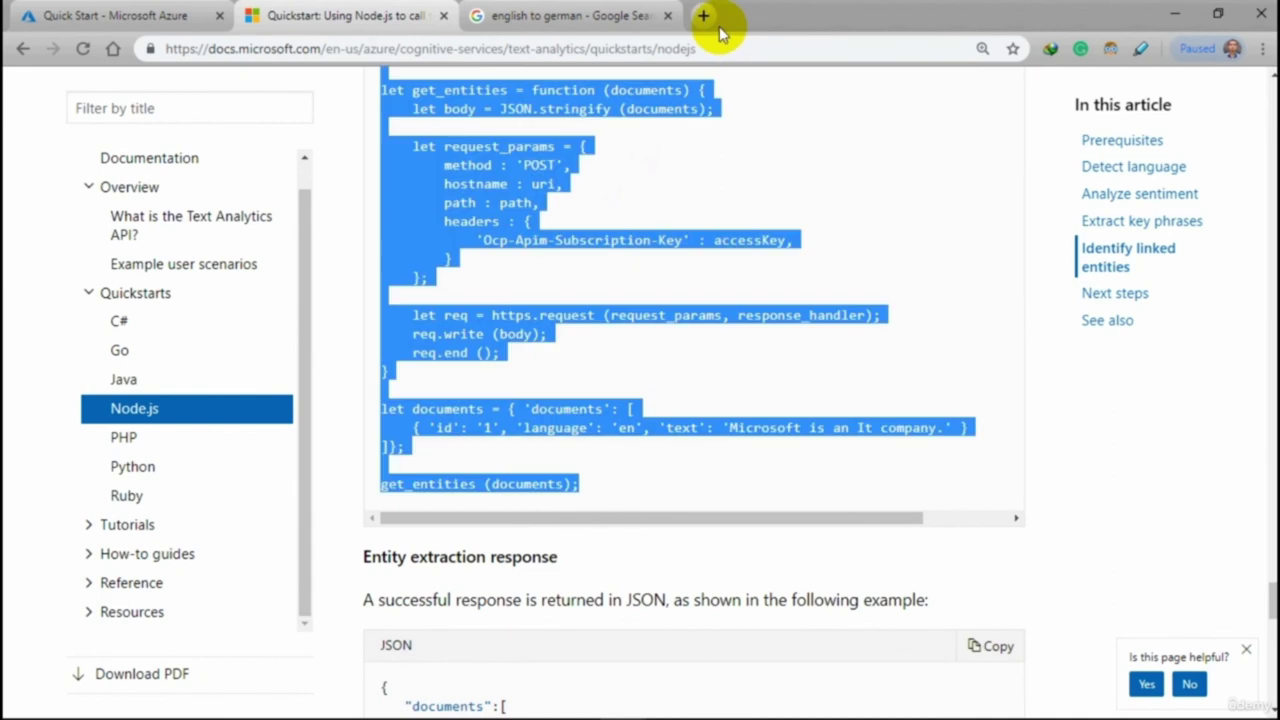
pyautogui.click(713, 15)
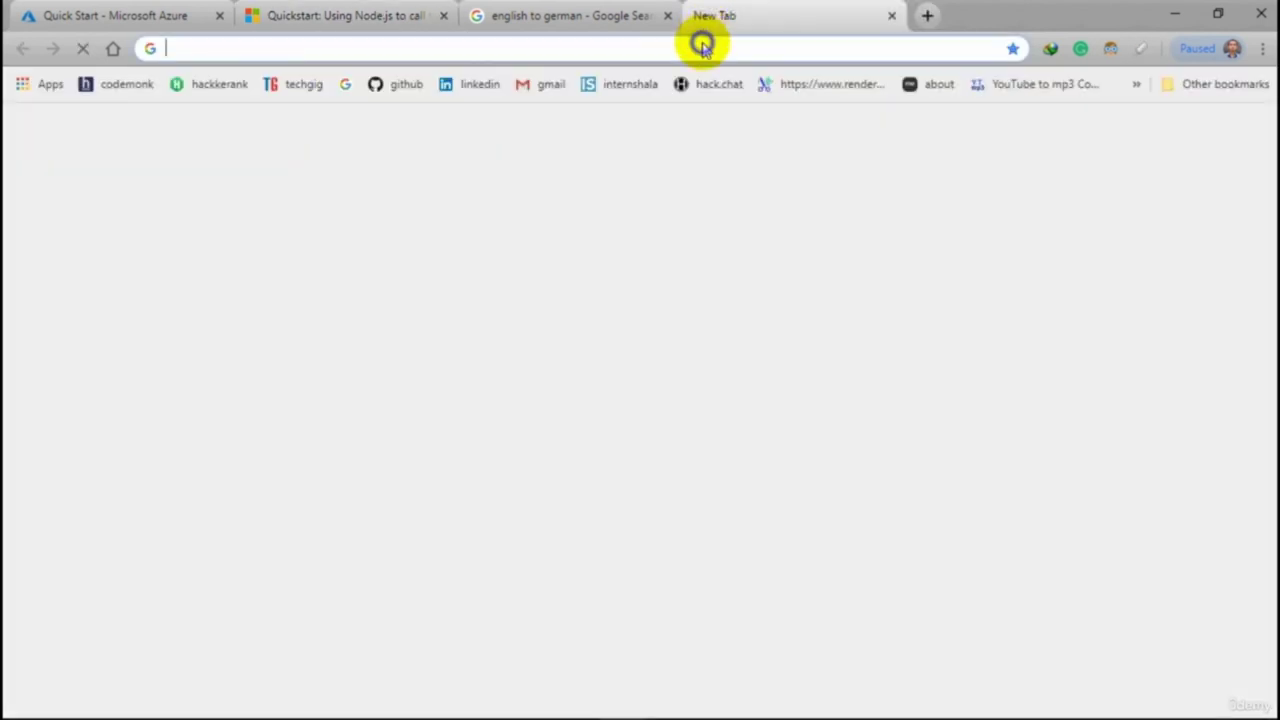